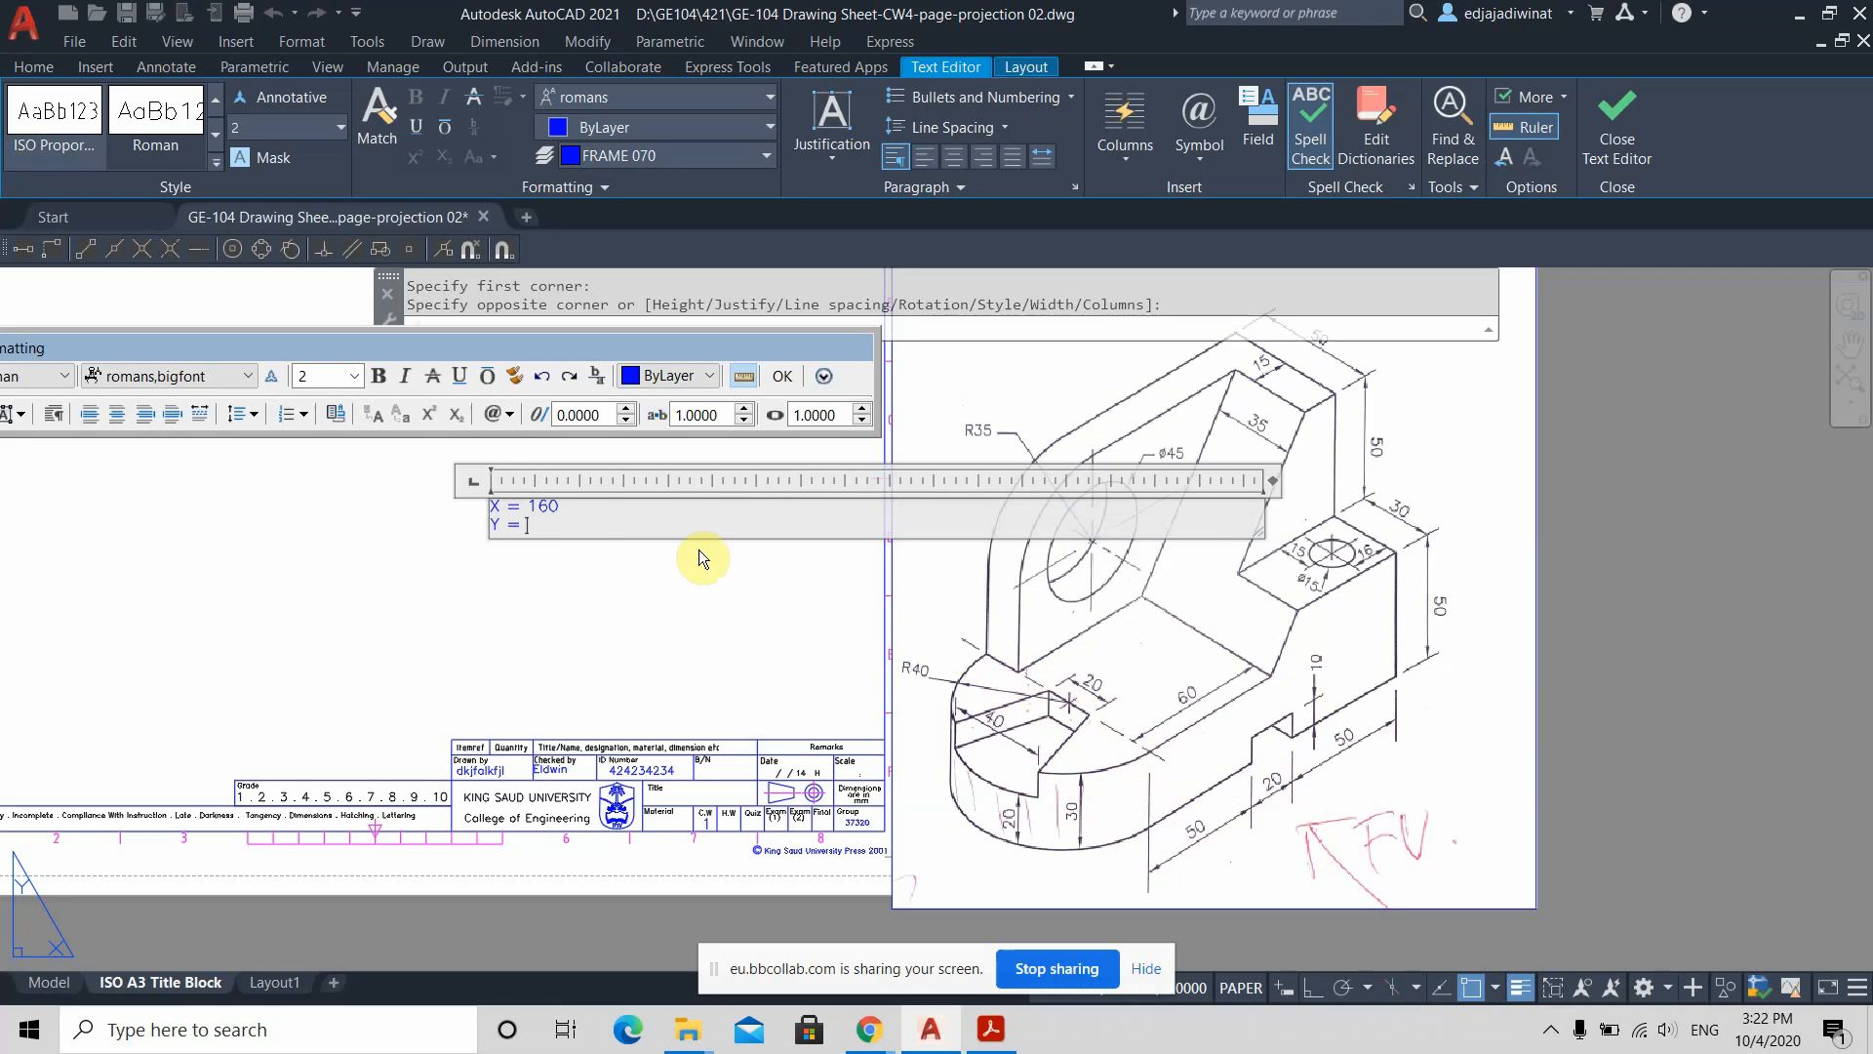
Step: Complete the multiline note with Y = 80 and Z = 100 beneath the X = 160 line and finish the text
{"action": "type", "text": "80"}
{"action": "key", "text": "Return"}
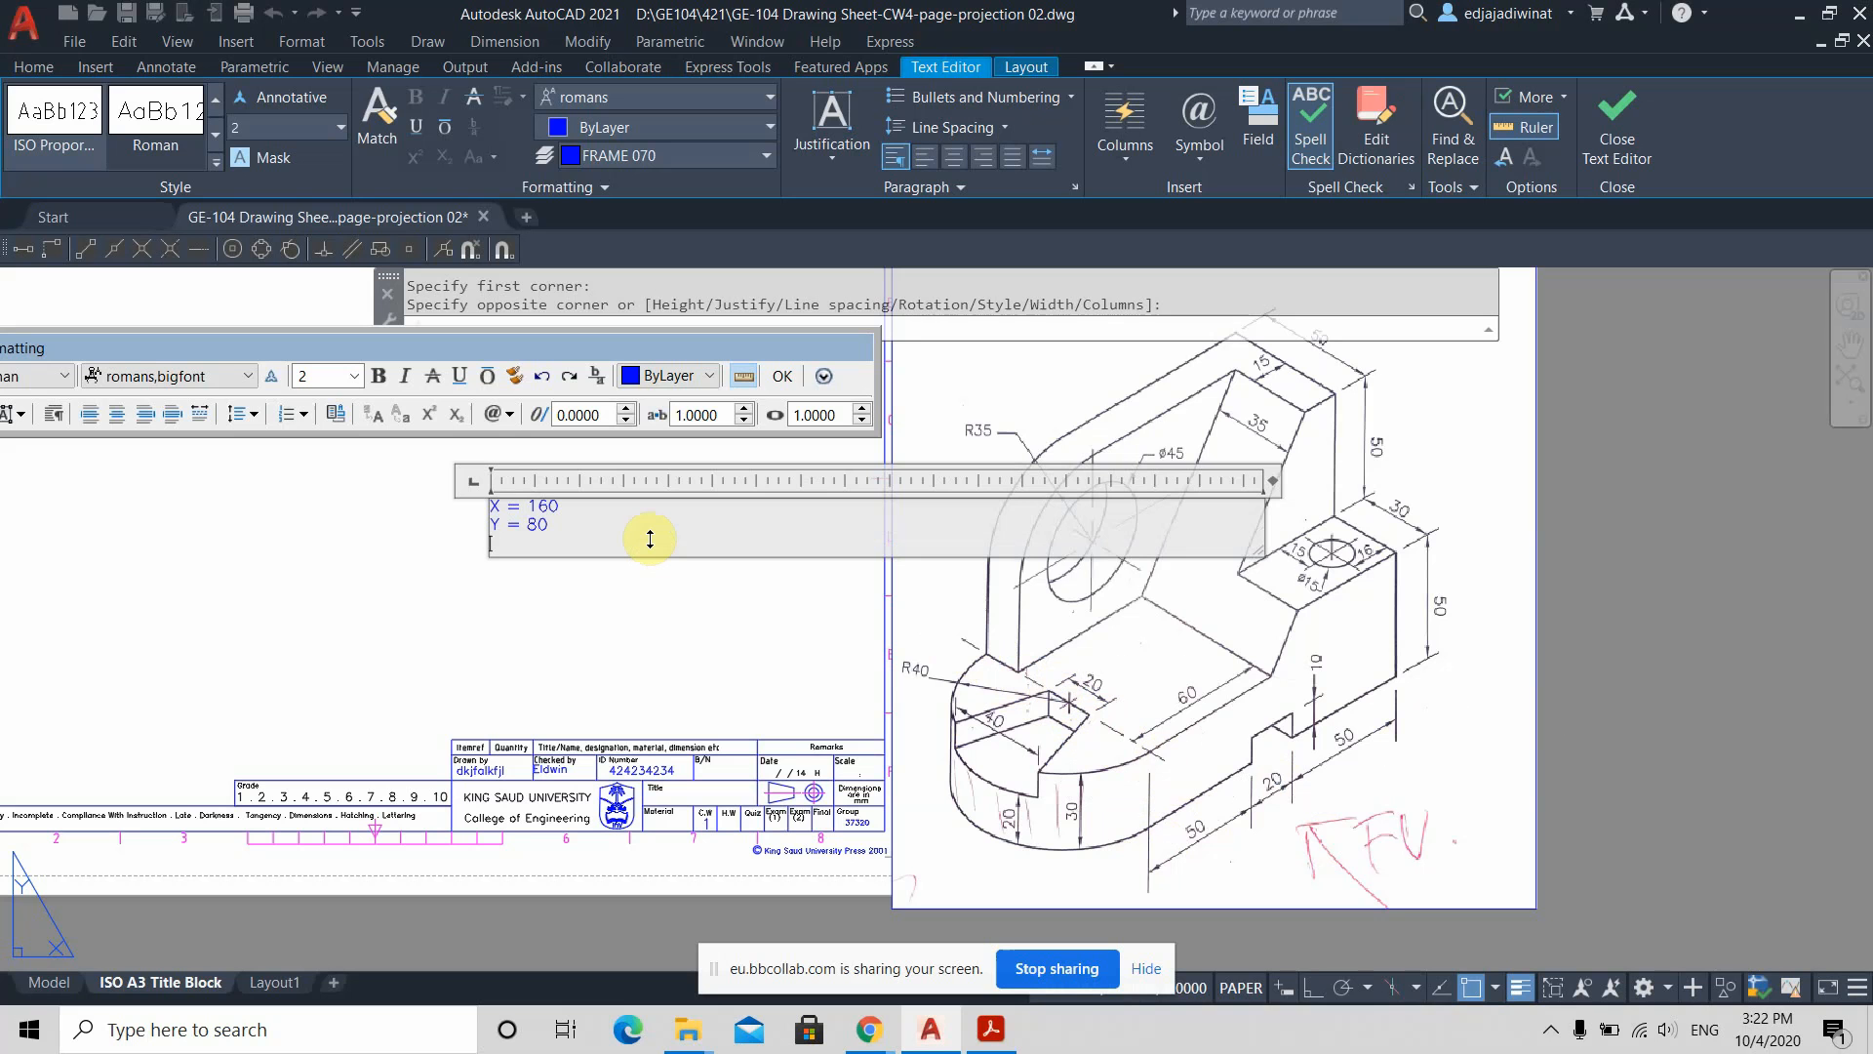
{"action": "type", "text": "Z ="}
{"action": "middle_click_drag", "start_coordinate": [1400, 532], "coordinate": [1395, 609]}
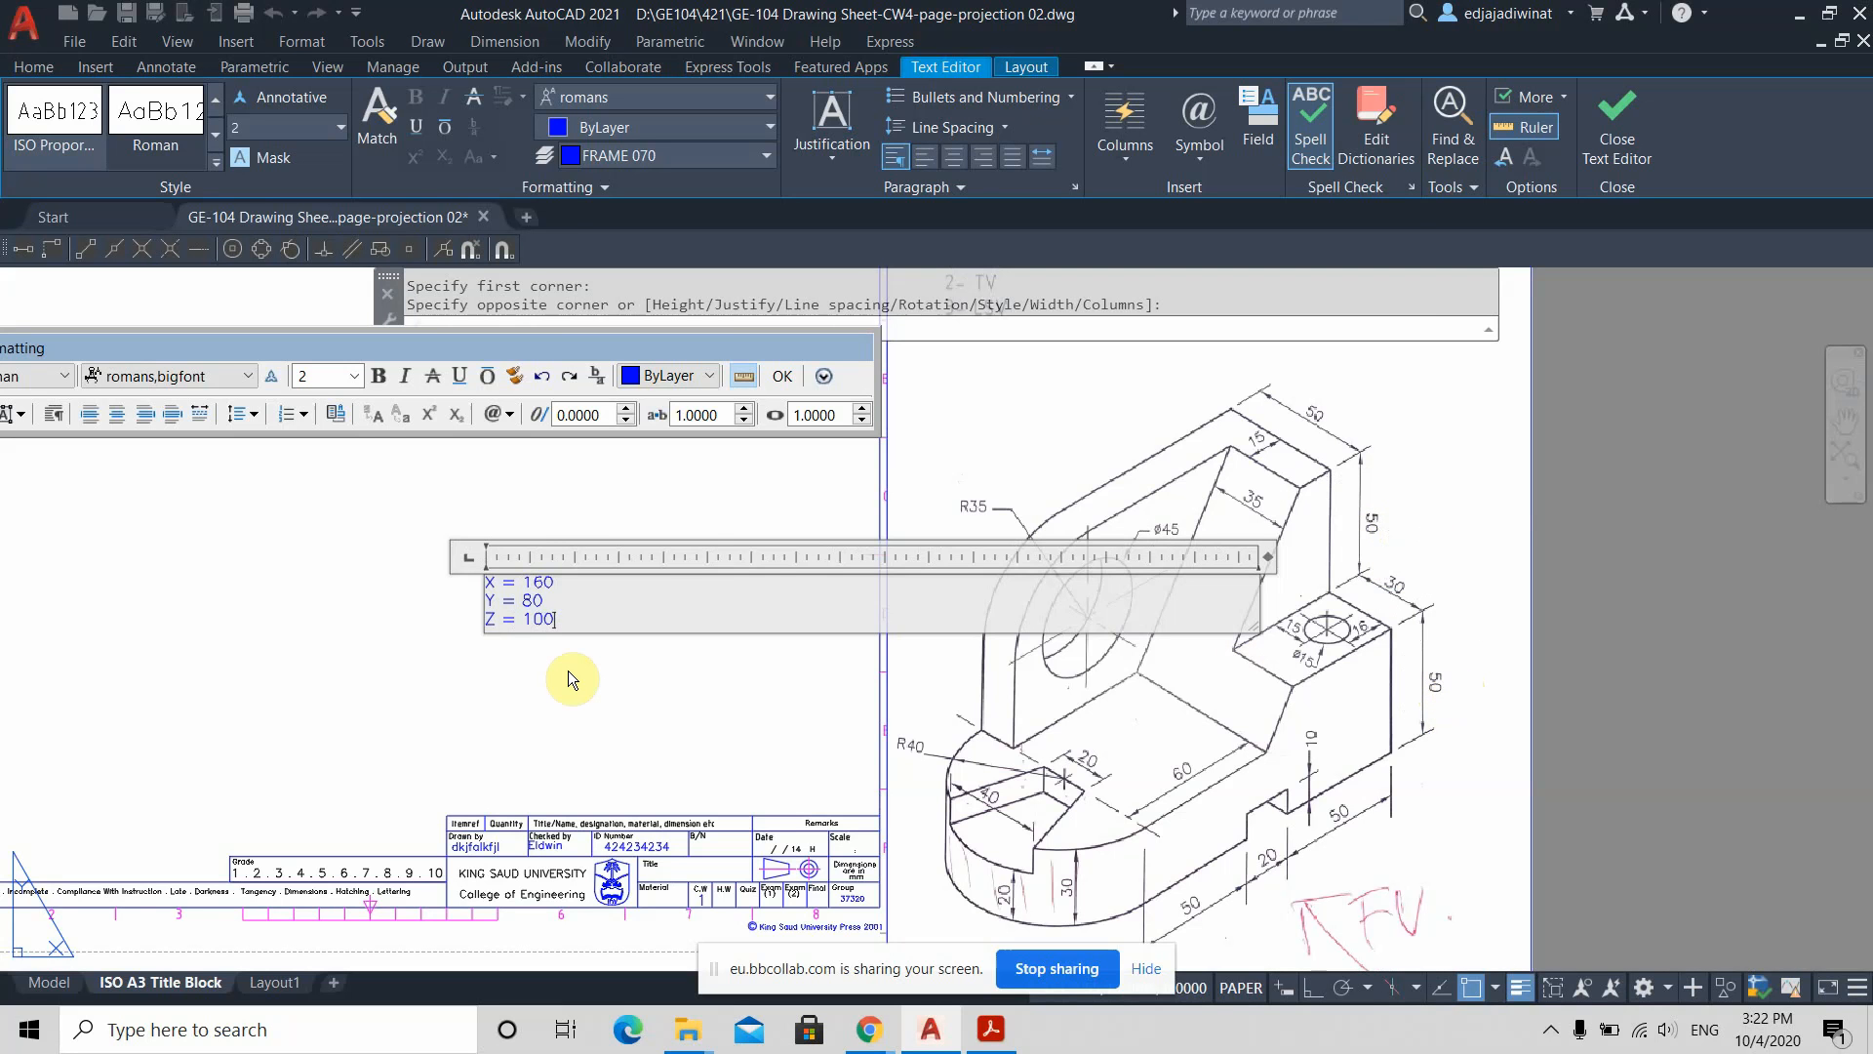
{"action": "left_click", "coordinate": [661, 681]}
Step: Reopen the X/Y/Z note for editing and set the height of all its text to 10
{"action": "left_click", "coordinate": [436, 555]}
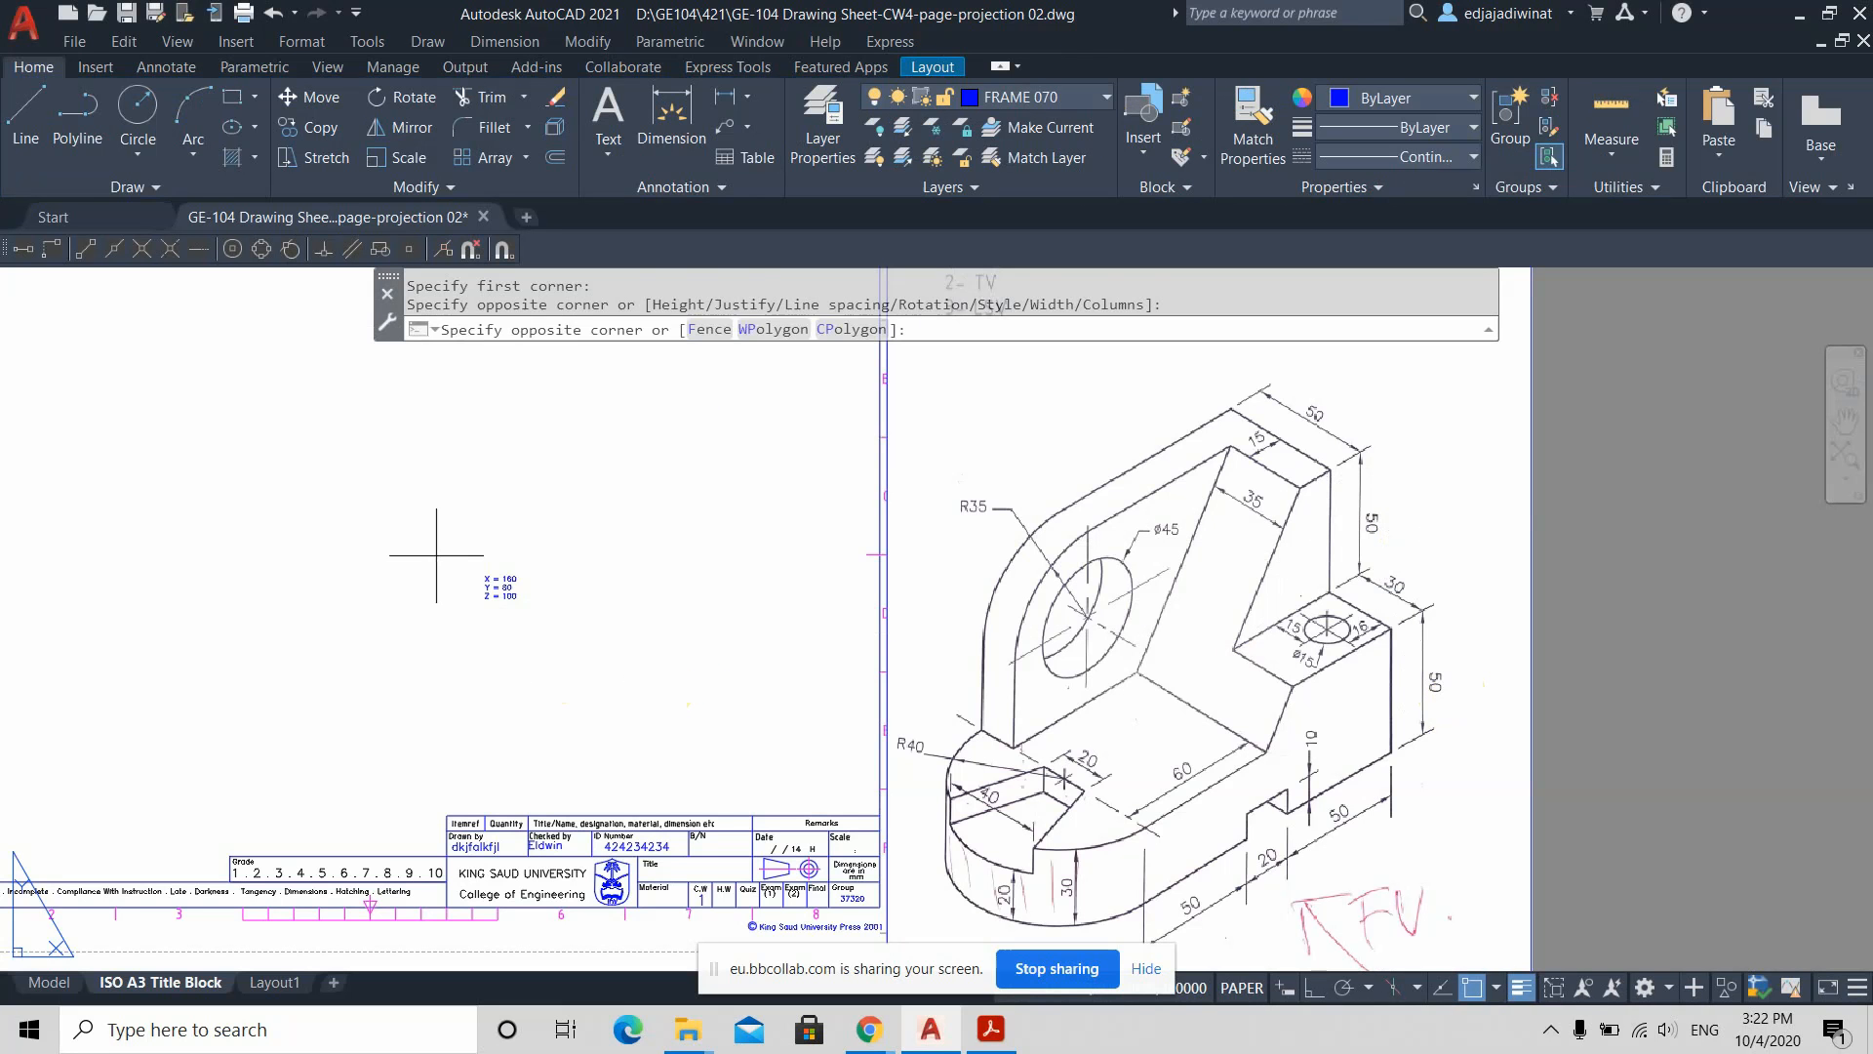
{"action": "left_click", "coordinate": [589, 629]}
{"action": "left_click", "coordinate": [489, 590]}
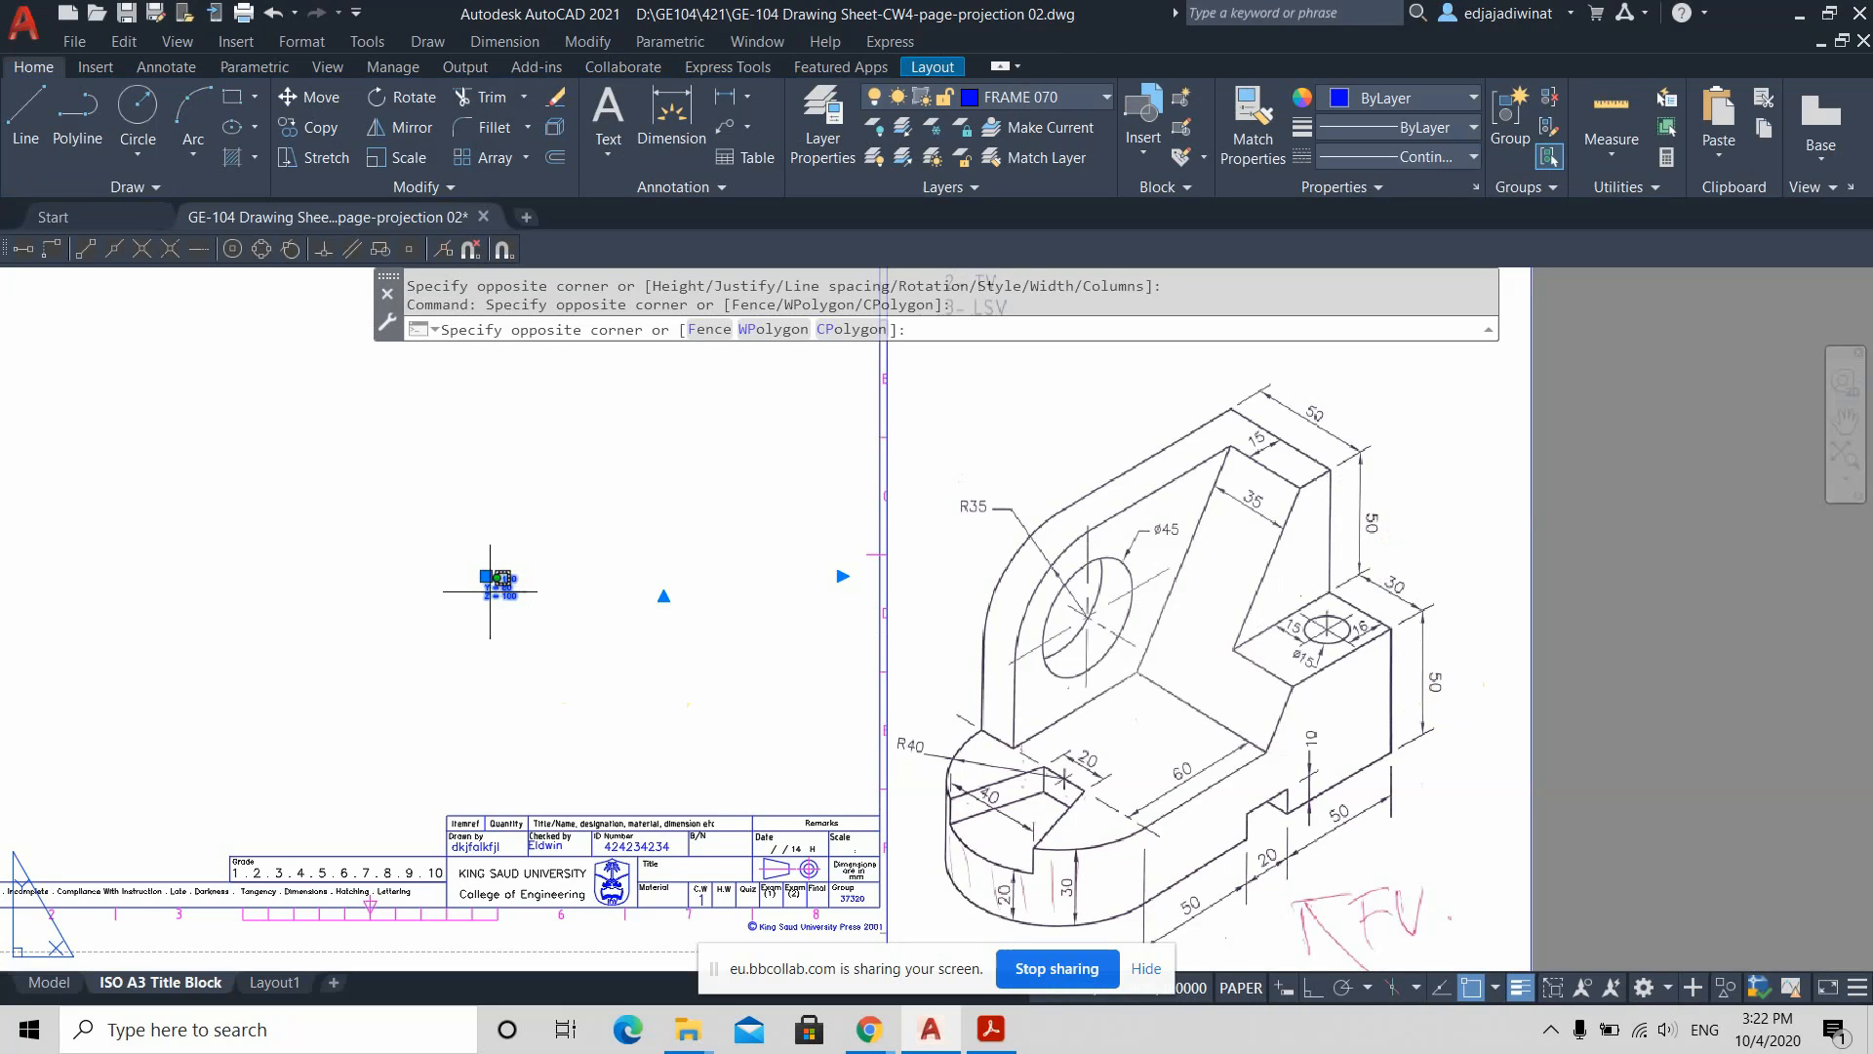
{"action": "double_click", "coordinate": [490, 591]}
{"action": "left_click_drag", "start_coordinate": [559, 620], "coordinate": [490, 552]}
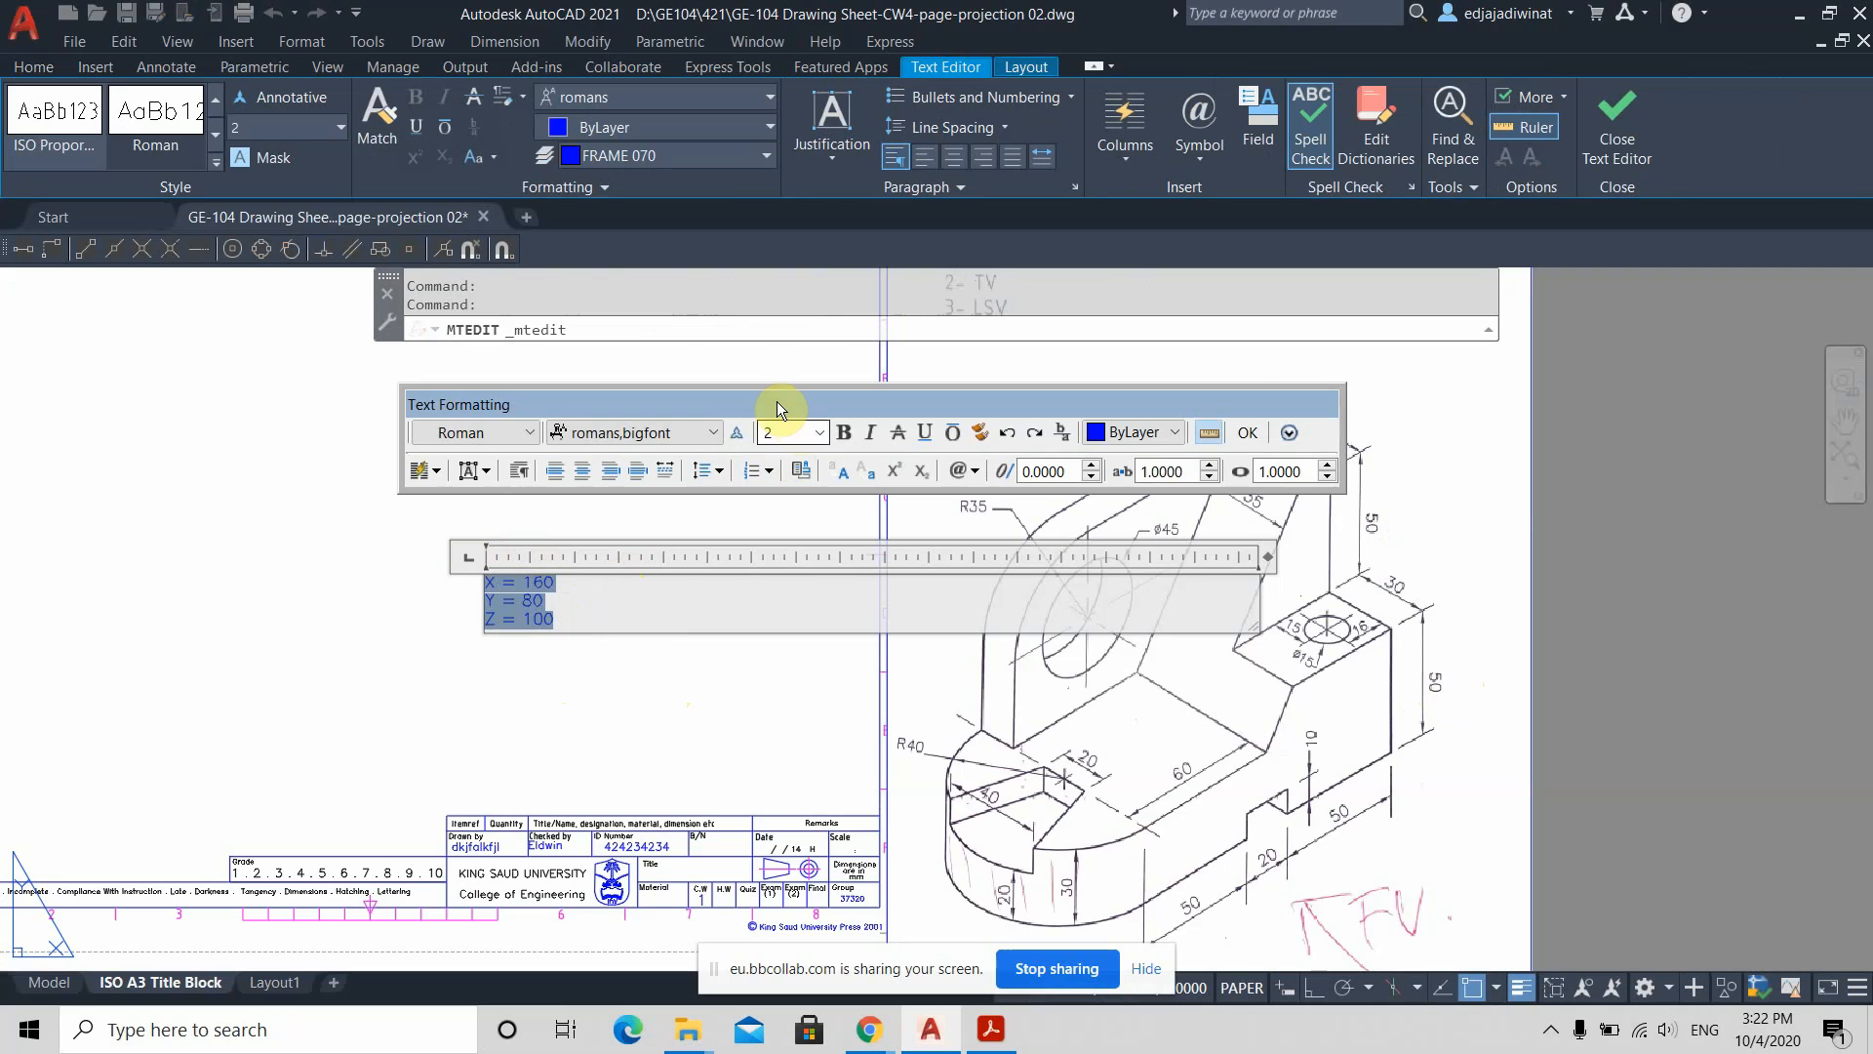
{"action": "left_click", "coordinate": [786, 435]}
{"action": "type", "text": "10"}
{"action": "key", "text": "Return"}
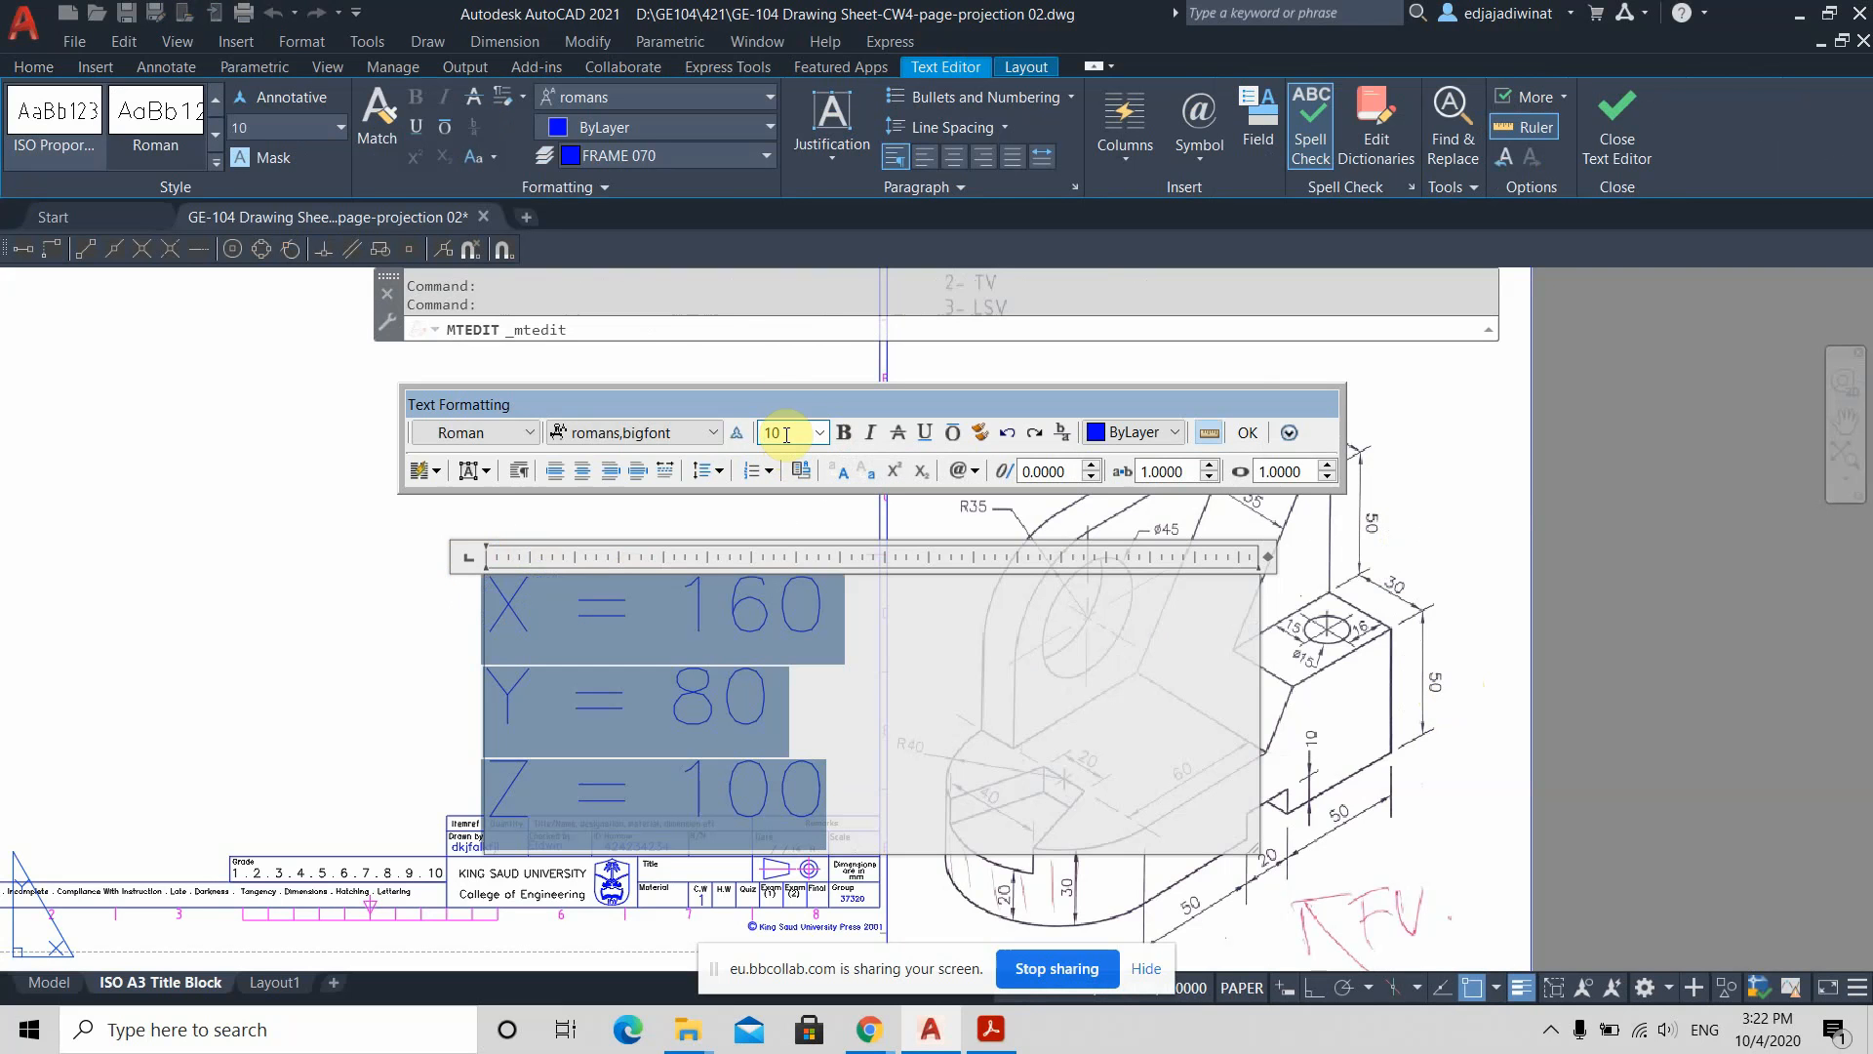
Step: Reduce the text height of the whole X/Y/Z note to 6 and finish editing
{"action": "double_click", "coordinate": [786, 434]}
{"action": "type", "text": "6"}
{"action": "key", "text": "Return"}
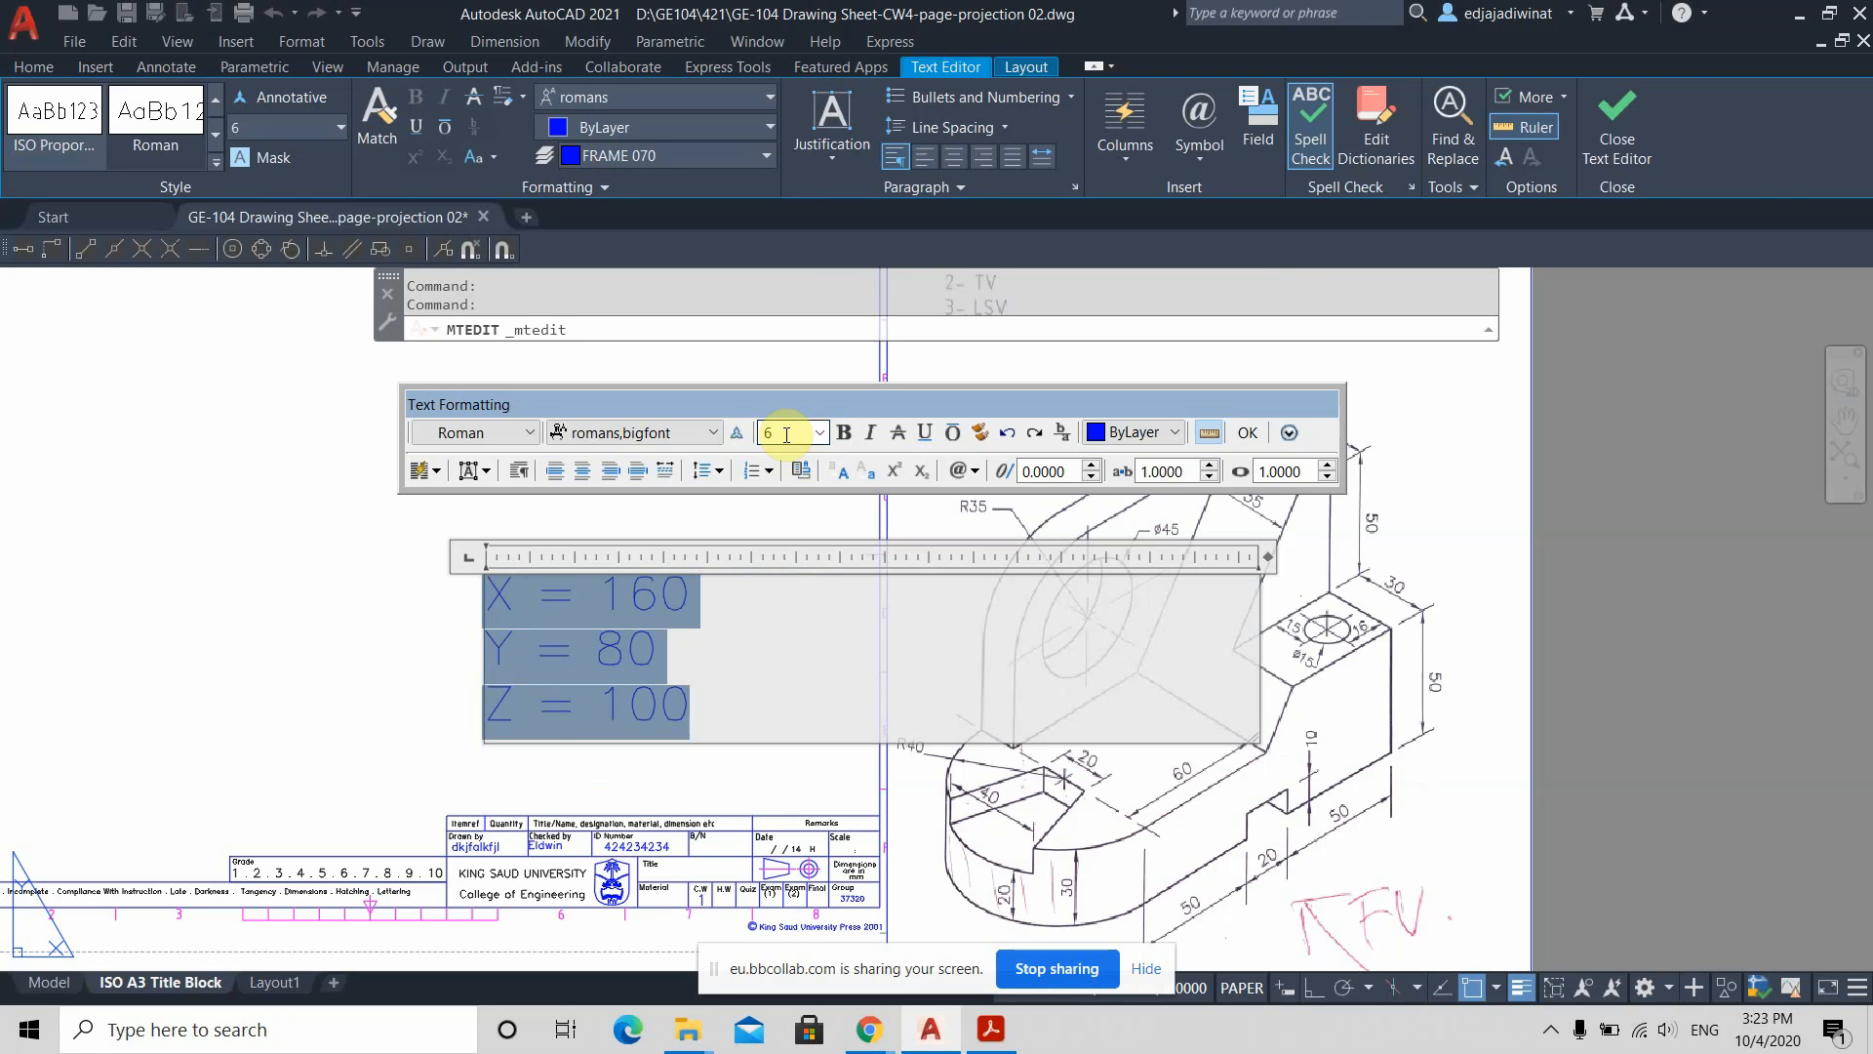
{"action": "left_click", "coordinate": [322, 589]}
Step: Set the text height of all three lines in the X/Y/Z note to 8 and finish editing
{"action": "scroll", "coordinate": [719, 639], "scroll_direction": "down", "scroll_amount": 4}
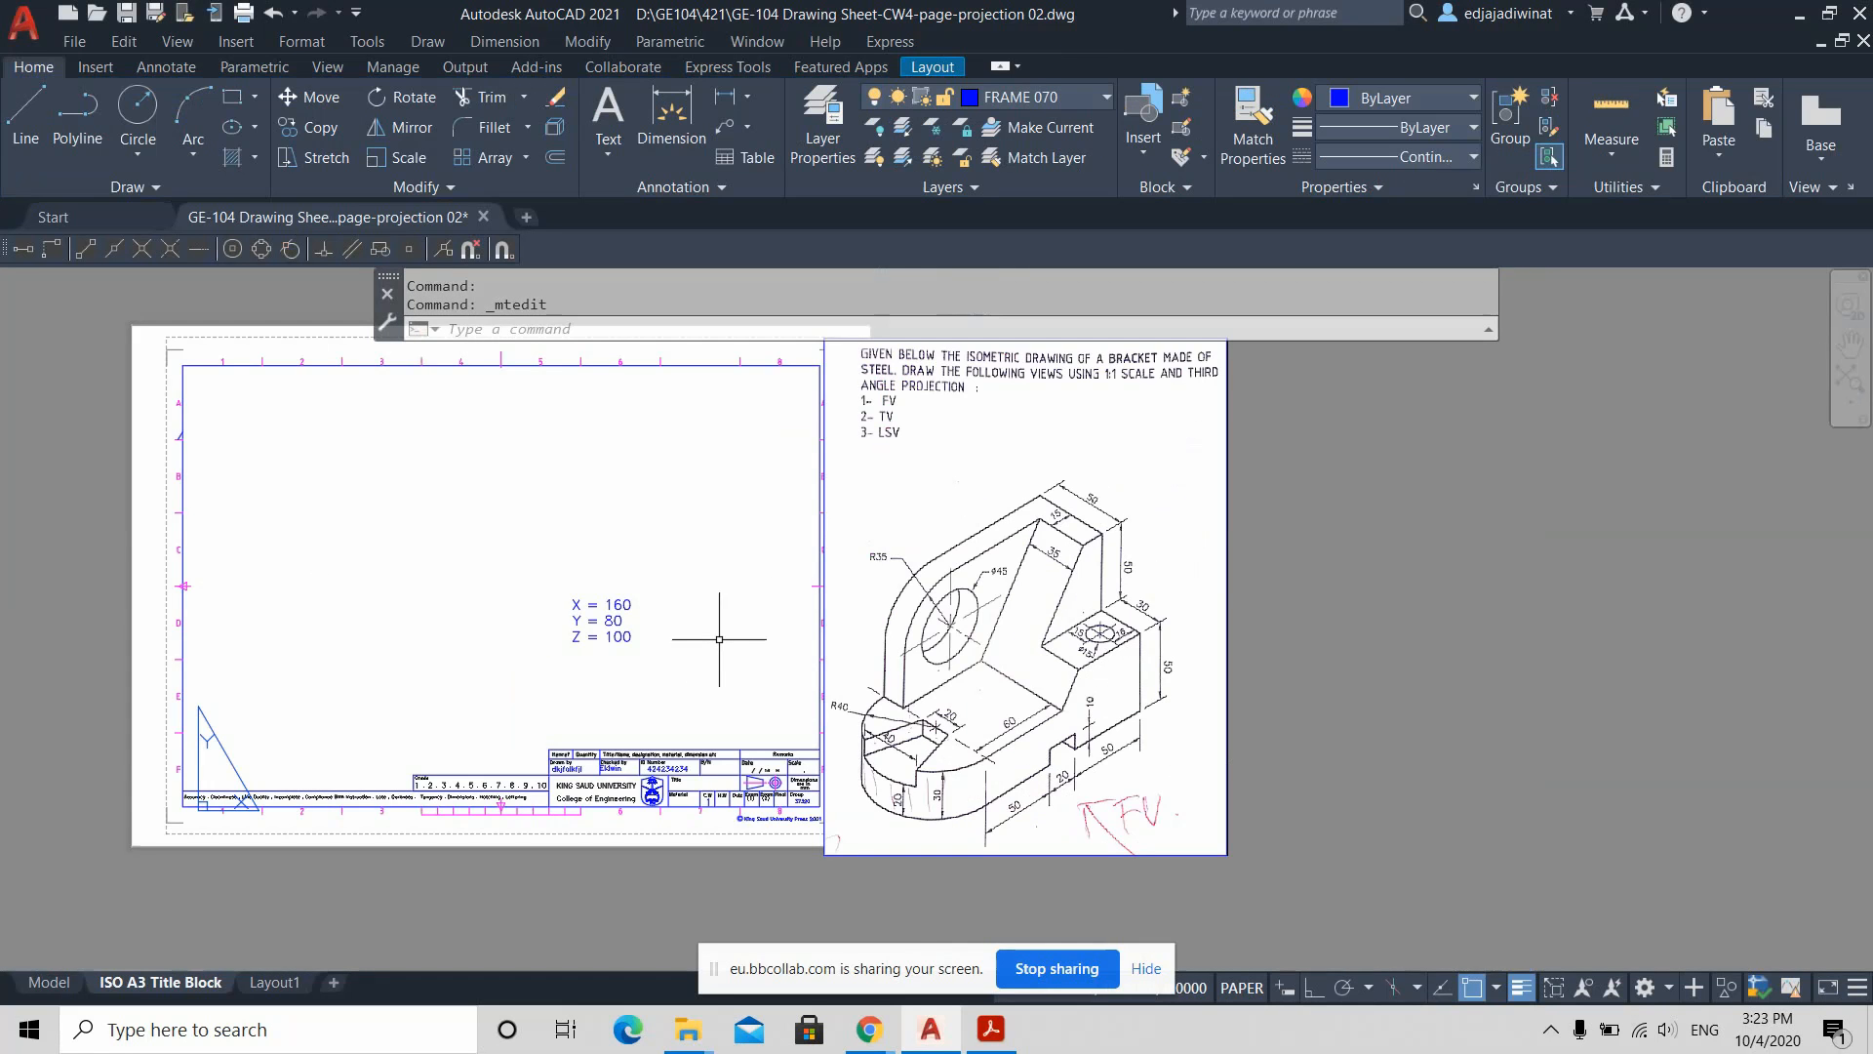
{"action": "middle_click_drag", "start_coordinate": [702, 531], "coordinate": [816, 531]}
{"action": "double_click", "coordinate": [748, 635]}
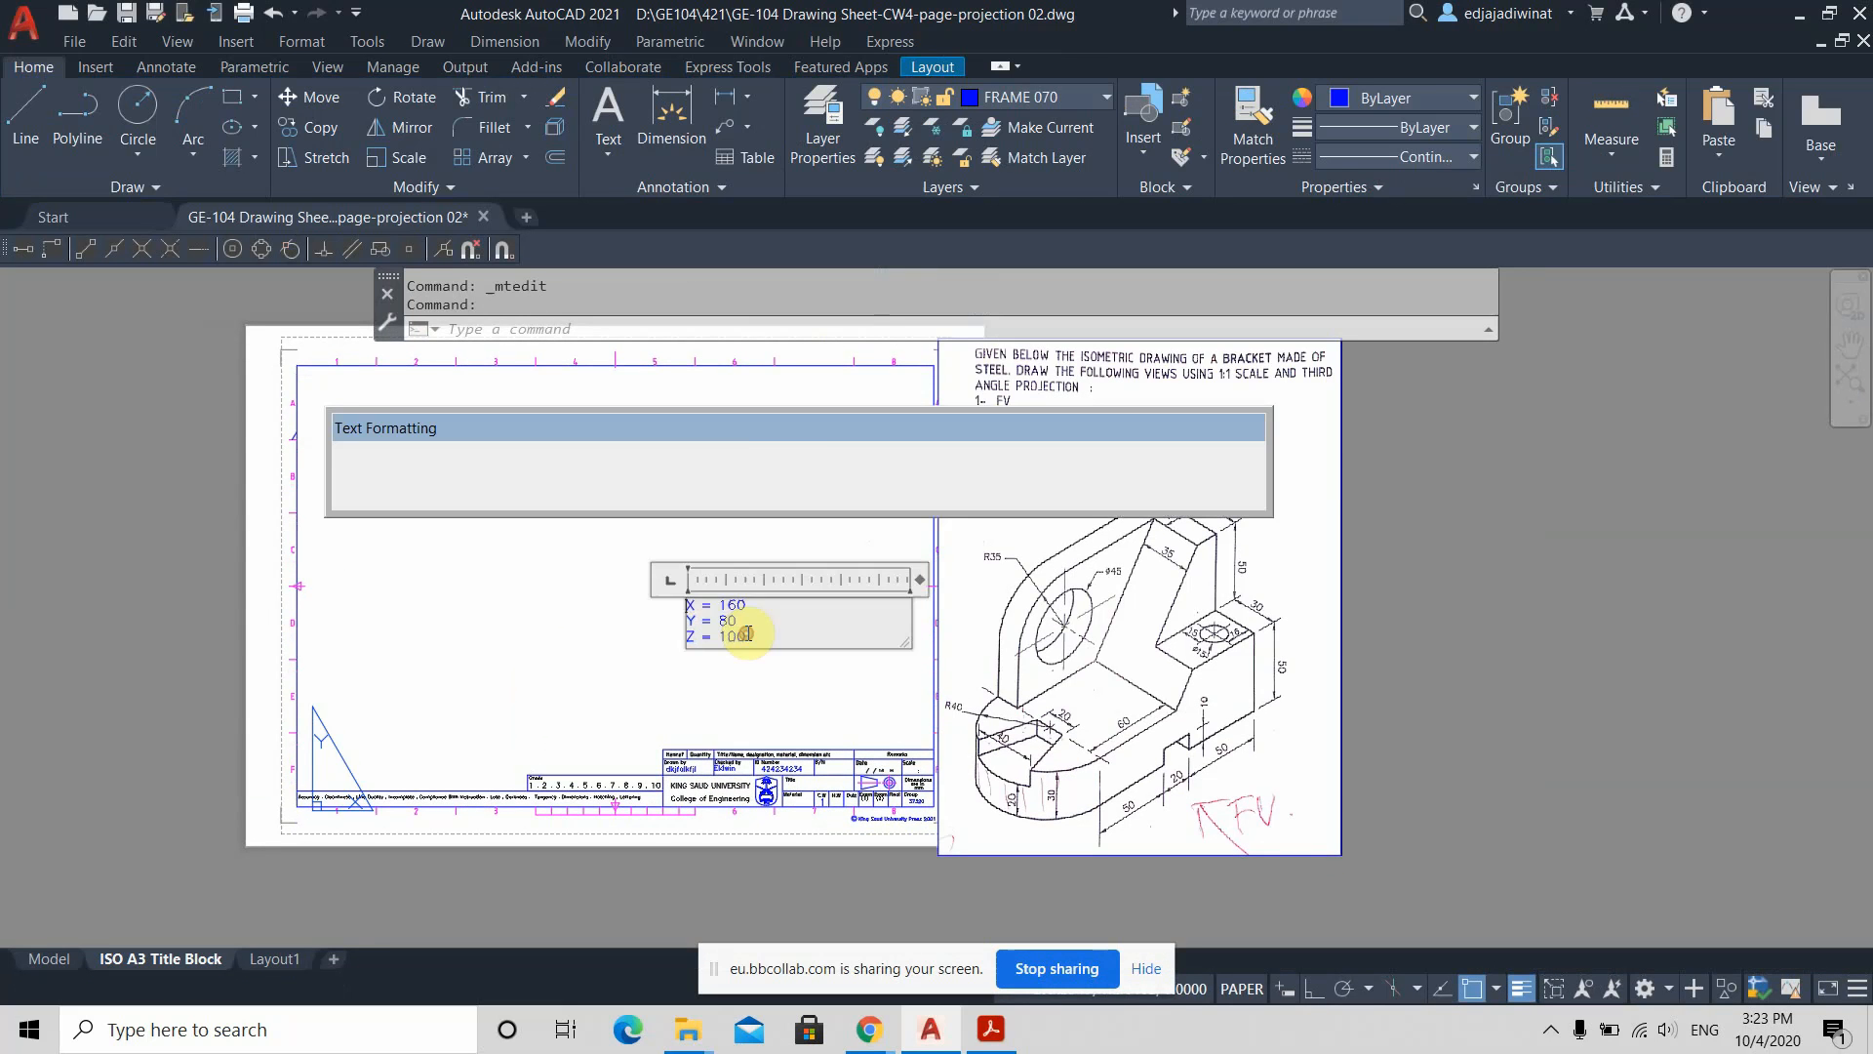
{"action": "left_click_drag", "start_coordinate": [748, 634], "coordinate": [675, 601]}
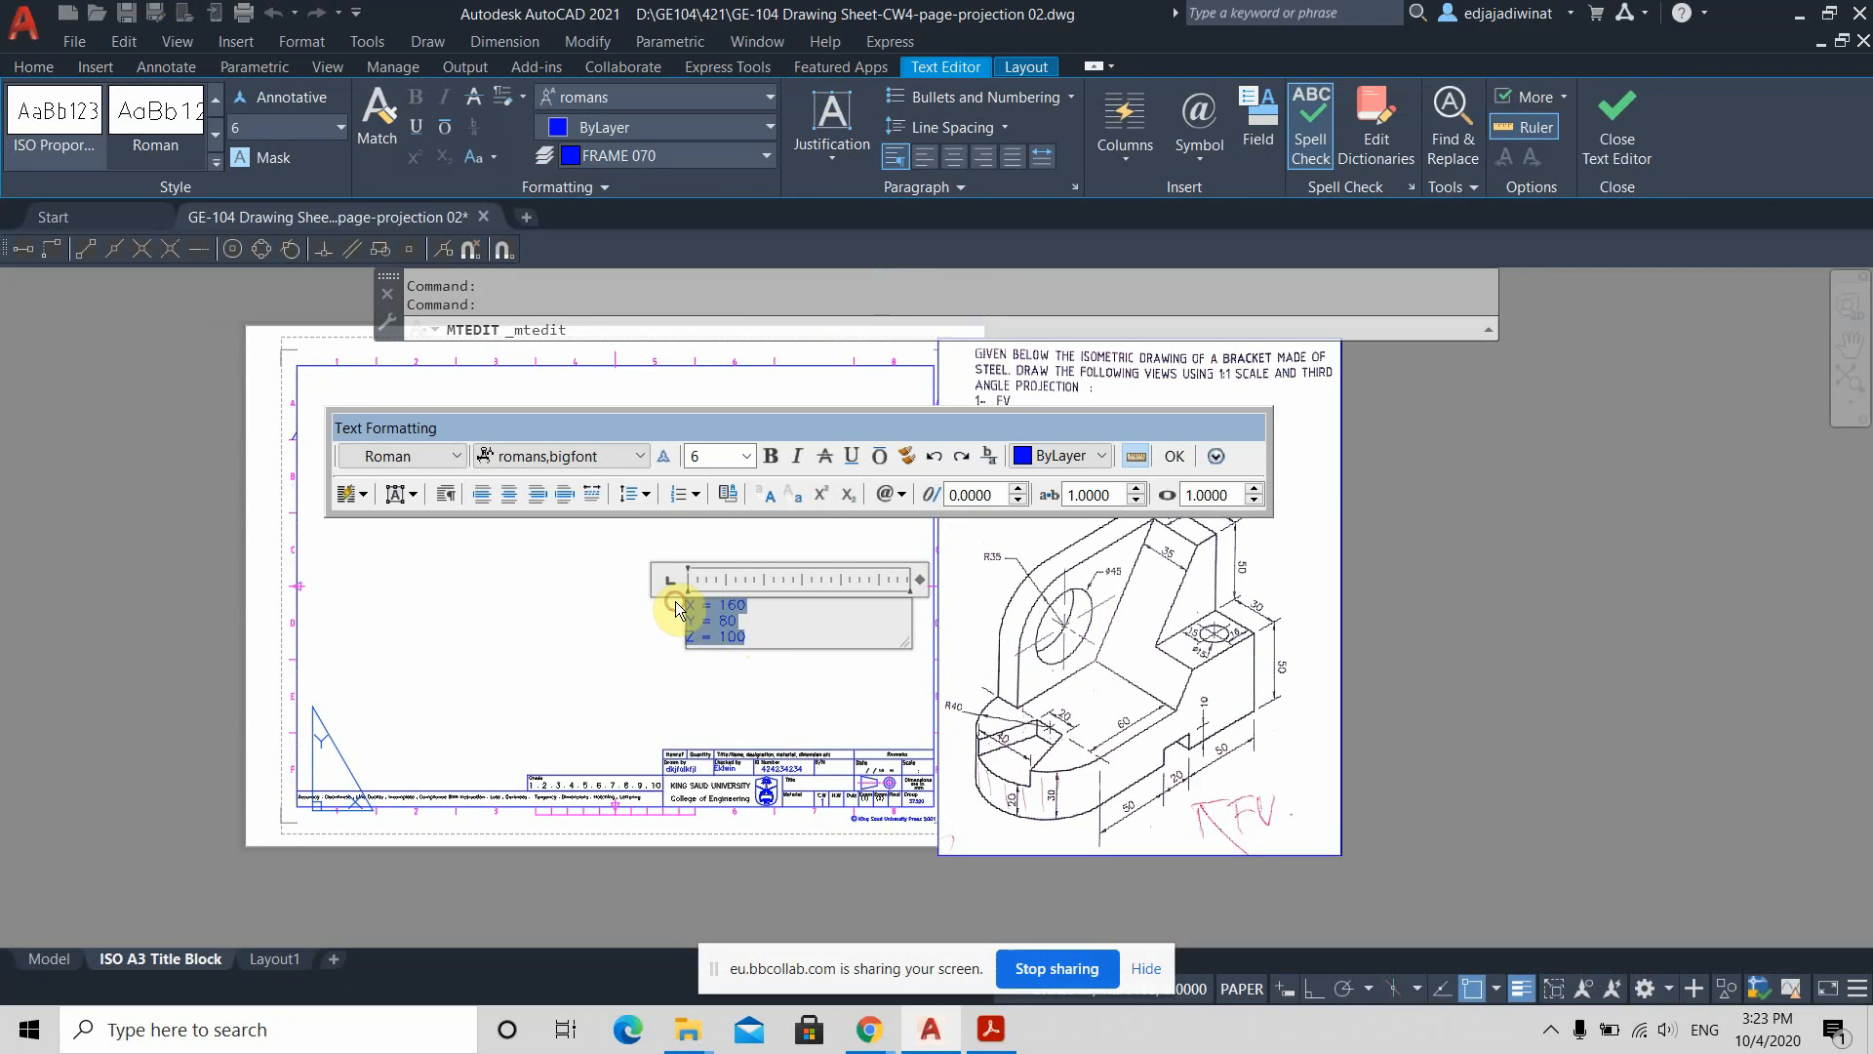
{"action": "key", "text": "Delete"}
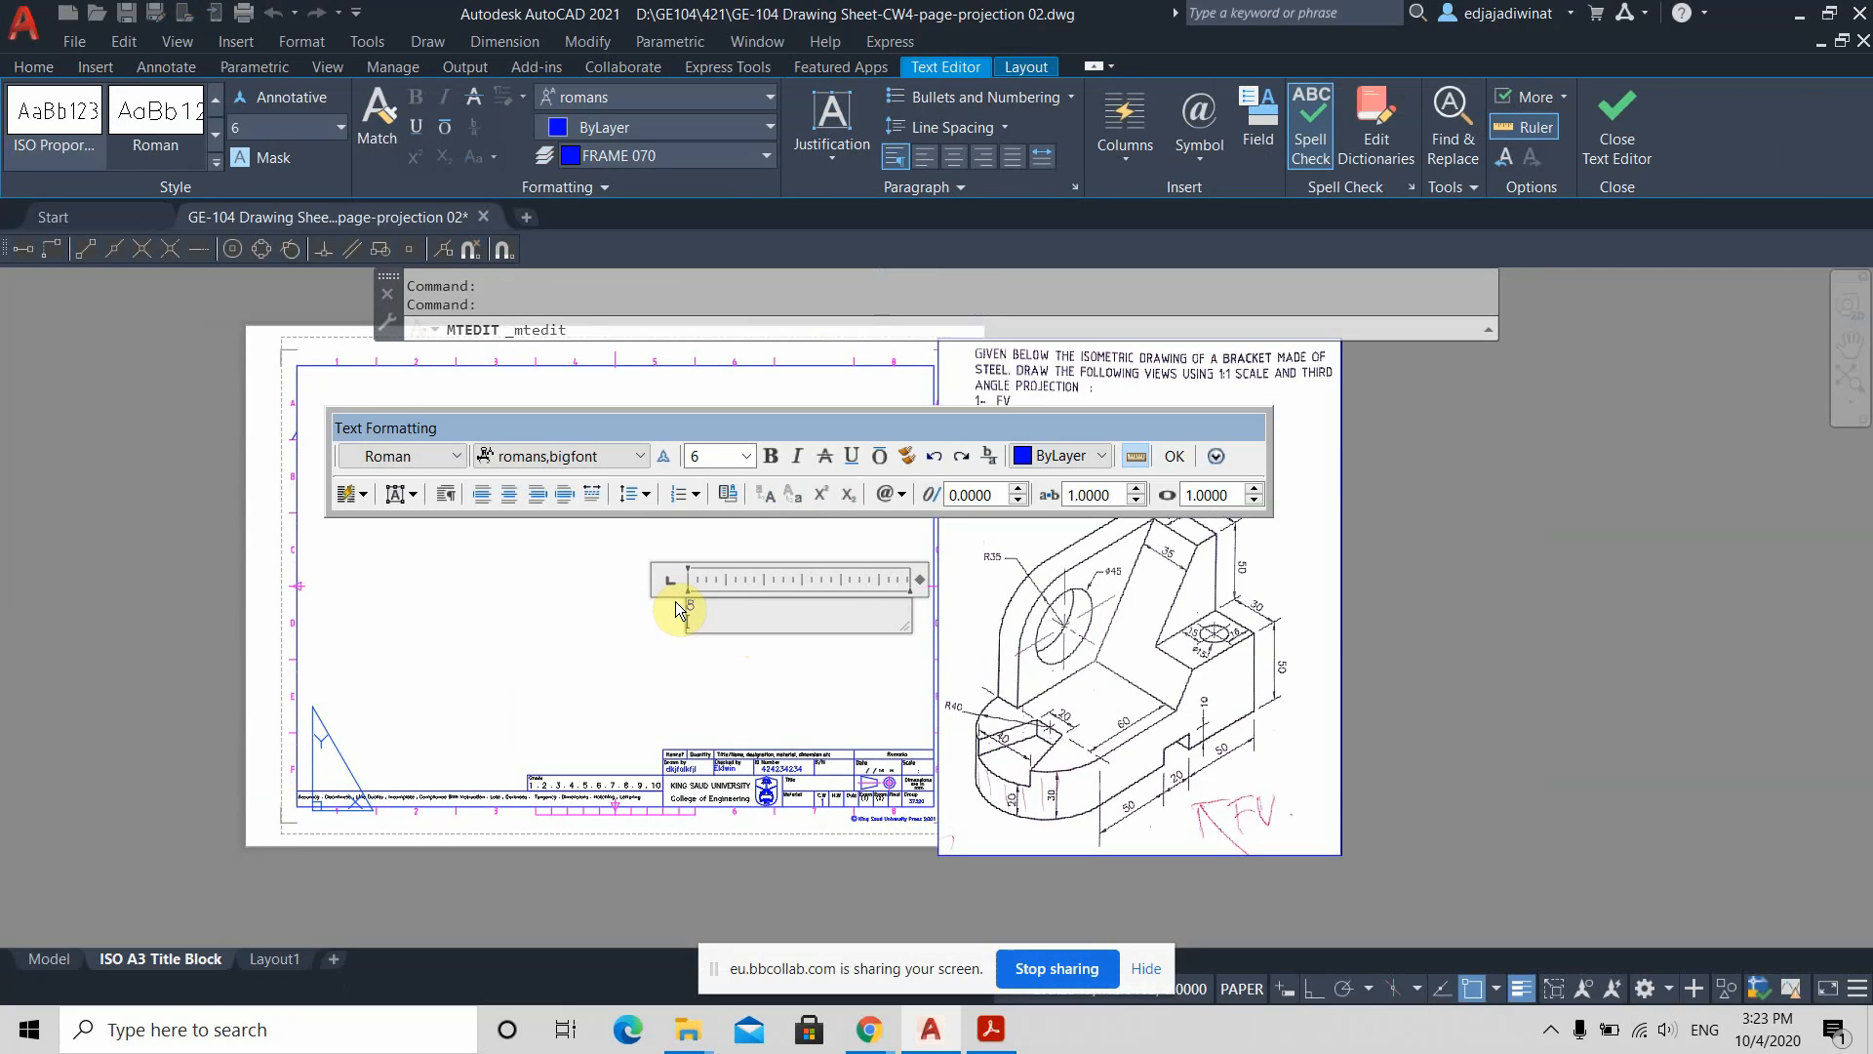
{"action": "key", "text": "ctrl+z"}
{"action": "left_click", "coordinate": [745, 456]}
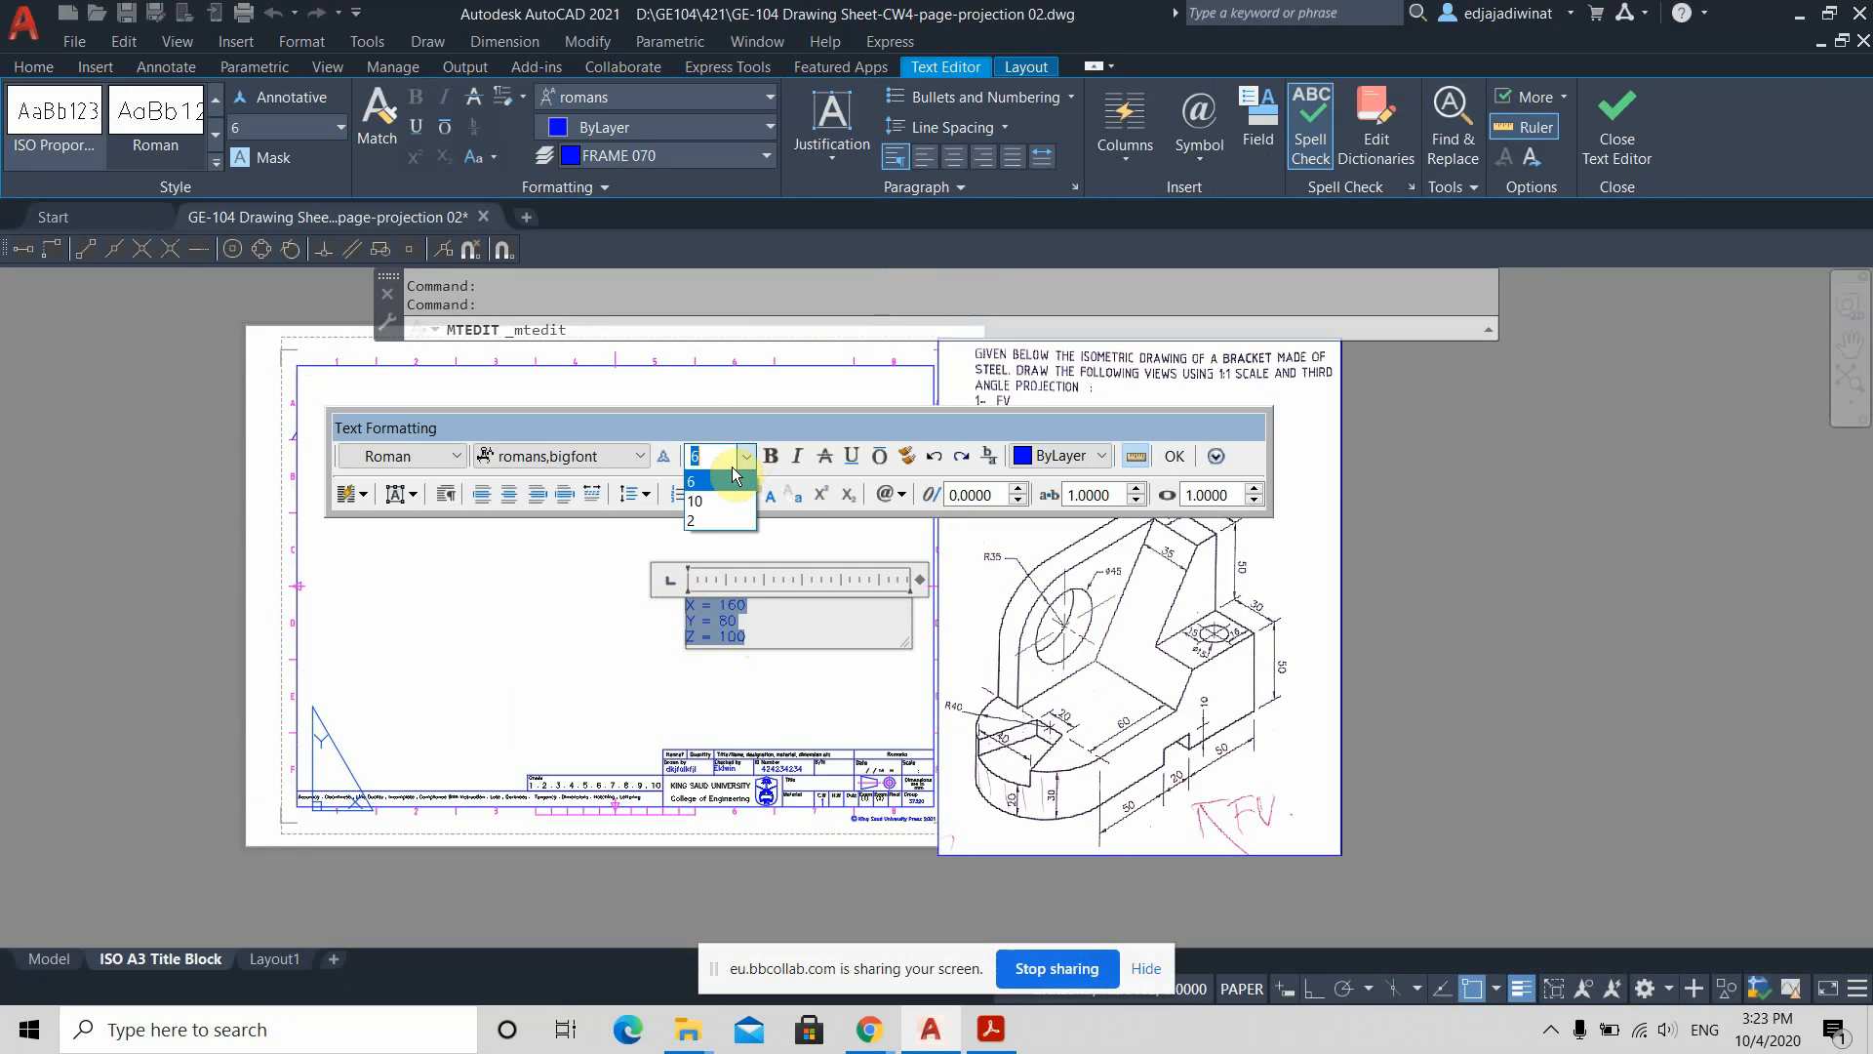
{"action": "type", "text": "8"}
{"action": "key", "text": "Return"}
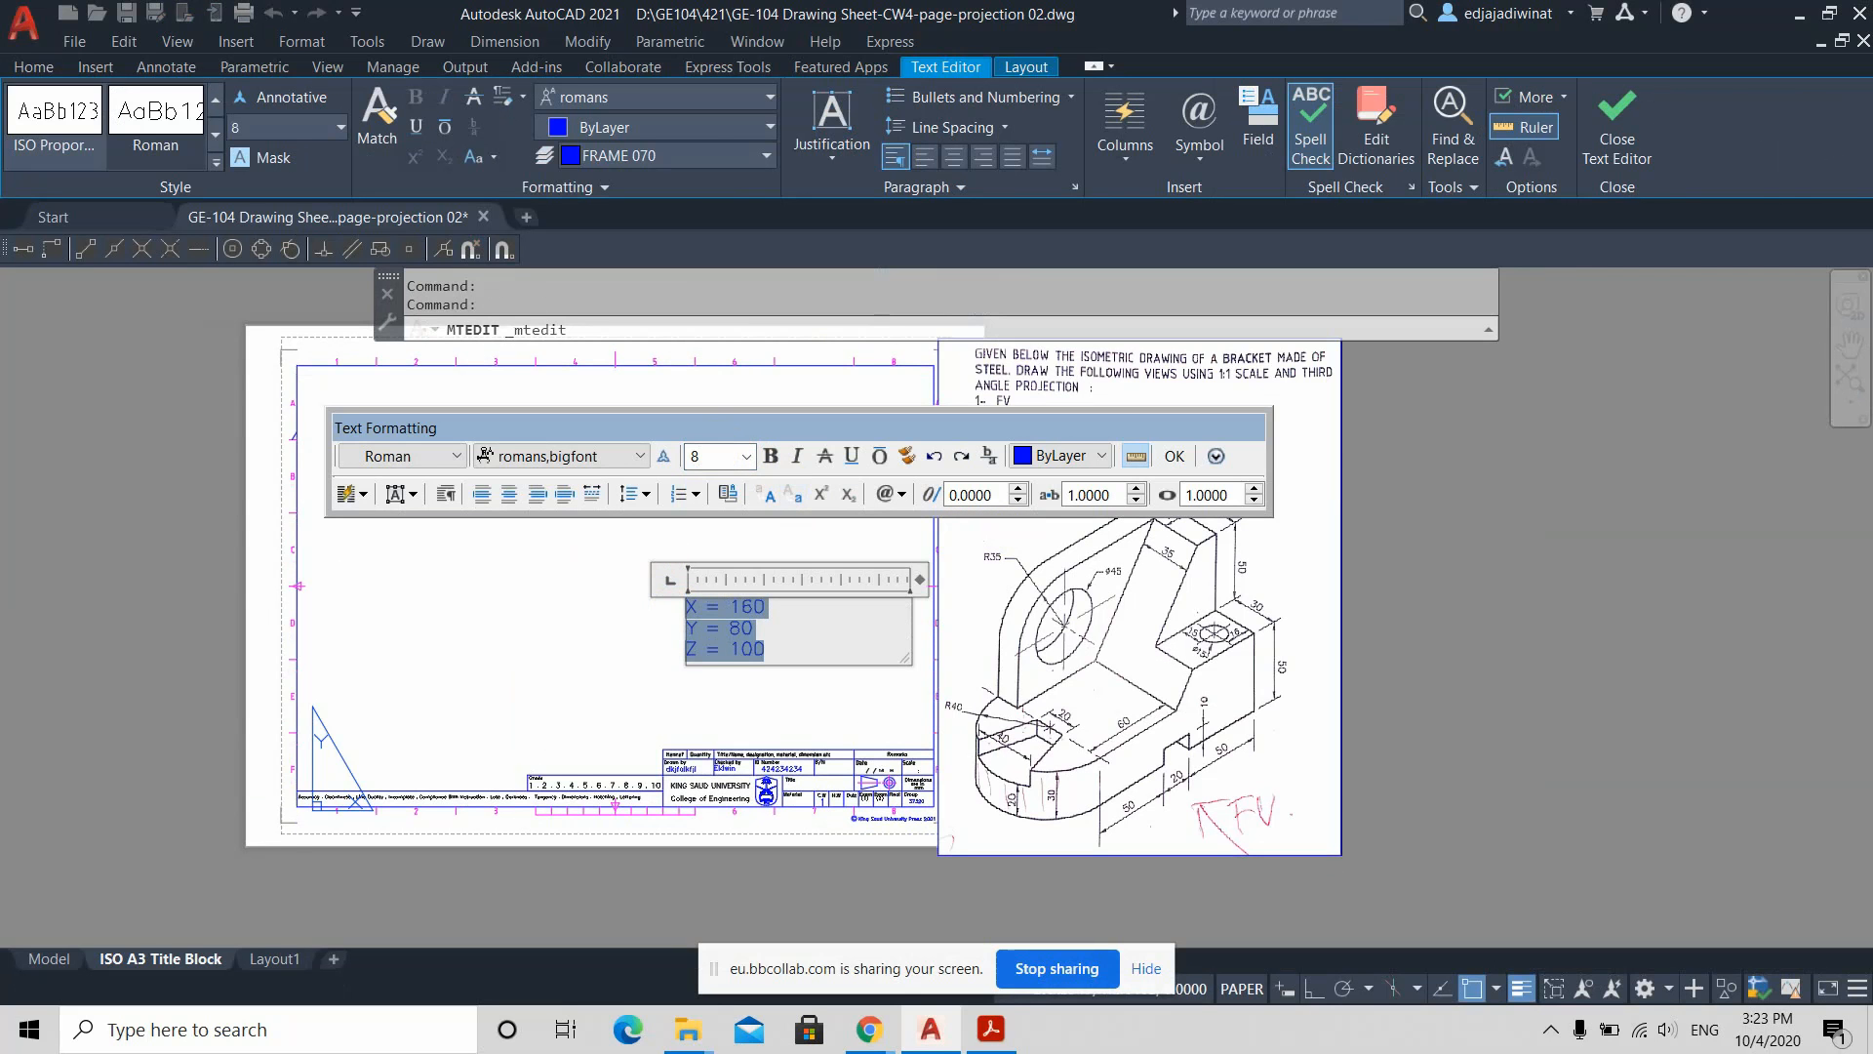
{"action": "left_click", "coordinate": [582, 564]}
Step: Move the X/Y/Z note into the upper-left corner of the sheet frame
{"action": "left_click", "coordinate": [719, 625]}
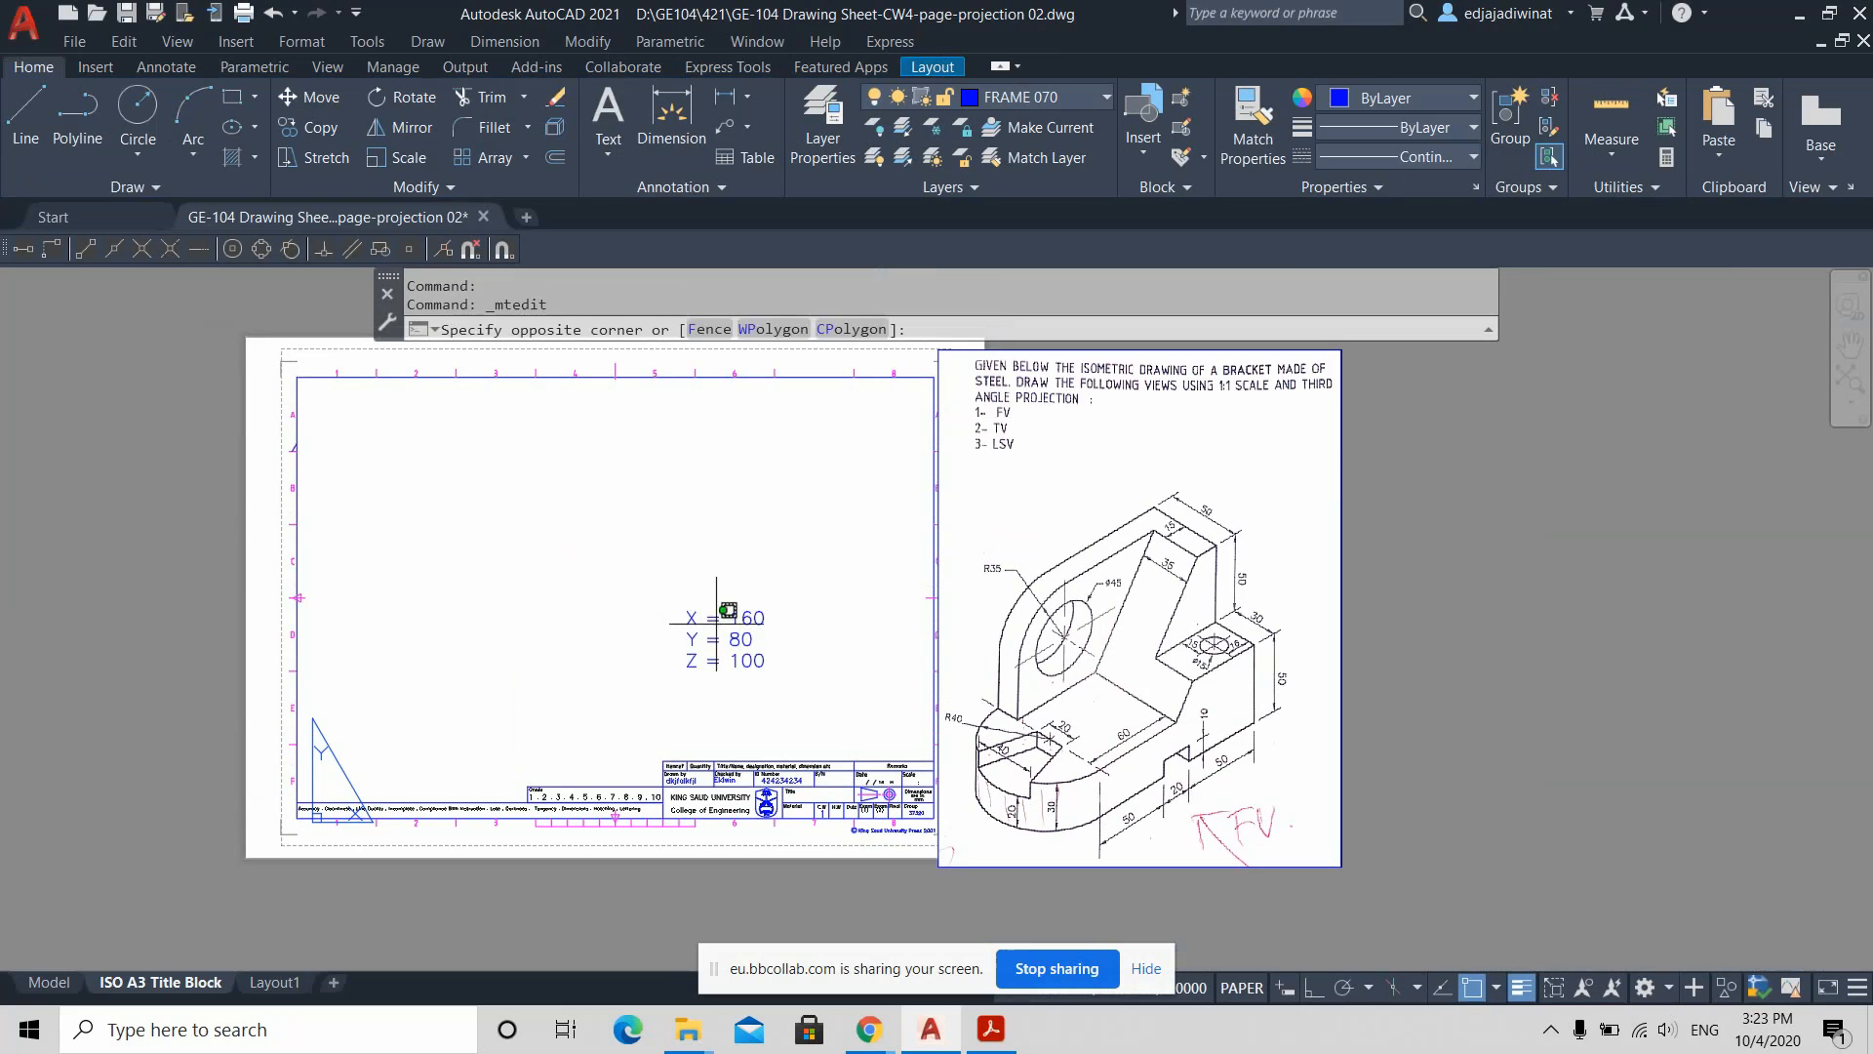
{"action": "left_click", "coordinate": [657, 615]}
{"action": "left_click", "coordinate": [688, 611]}
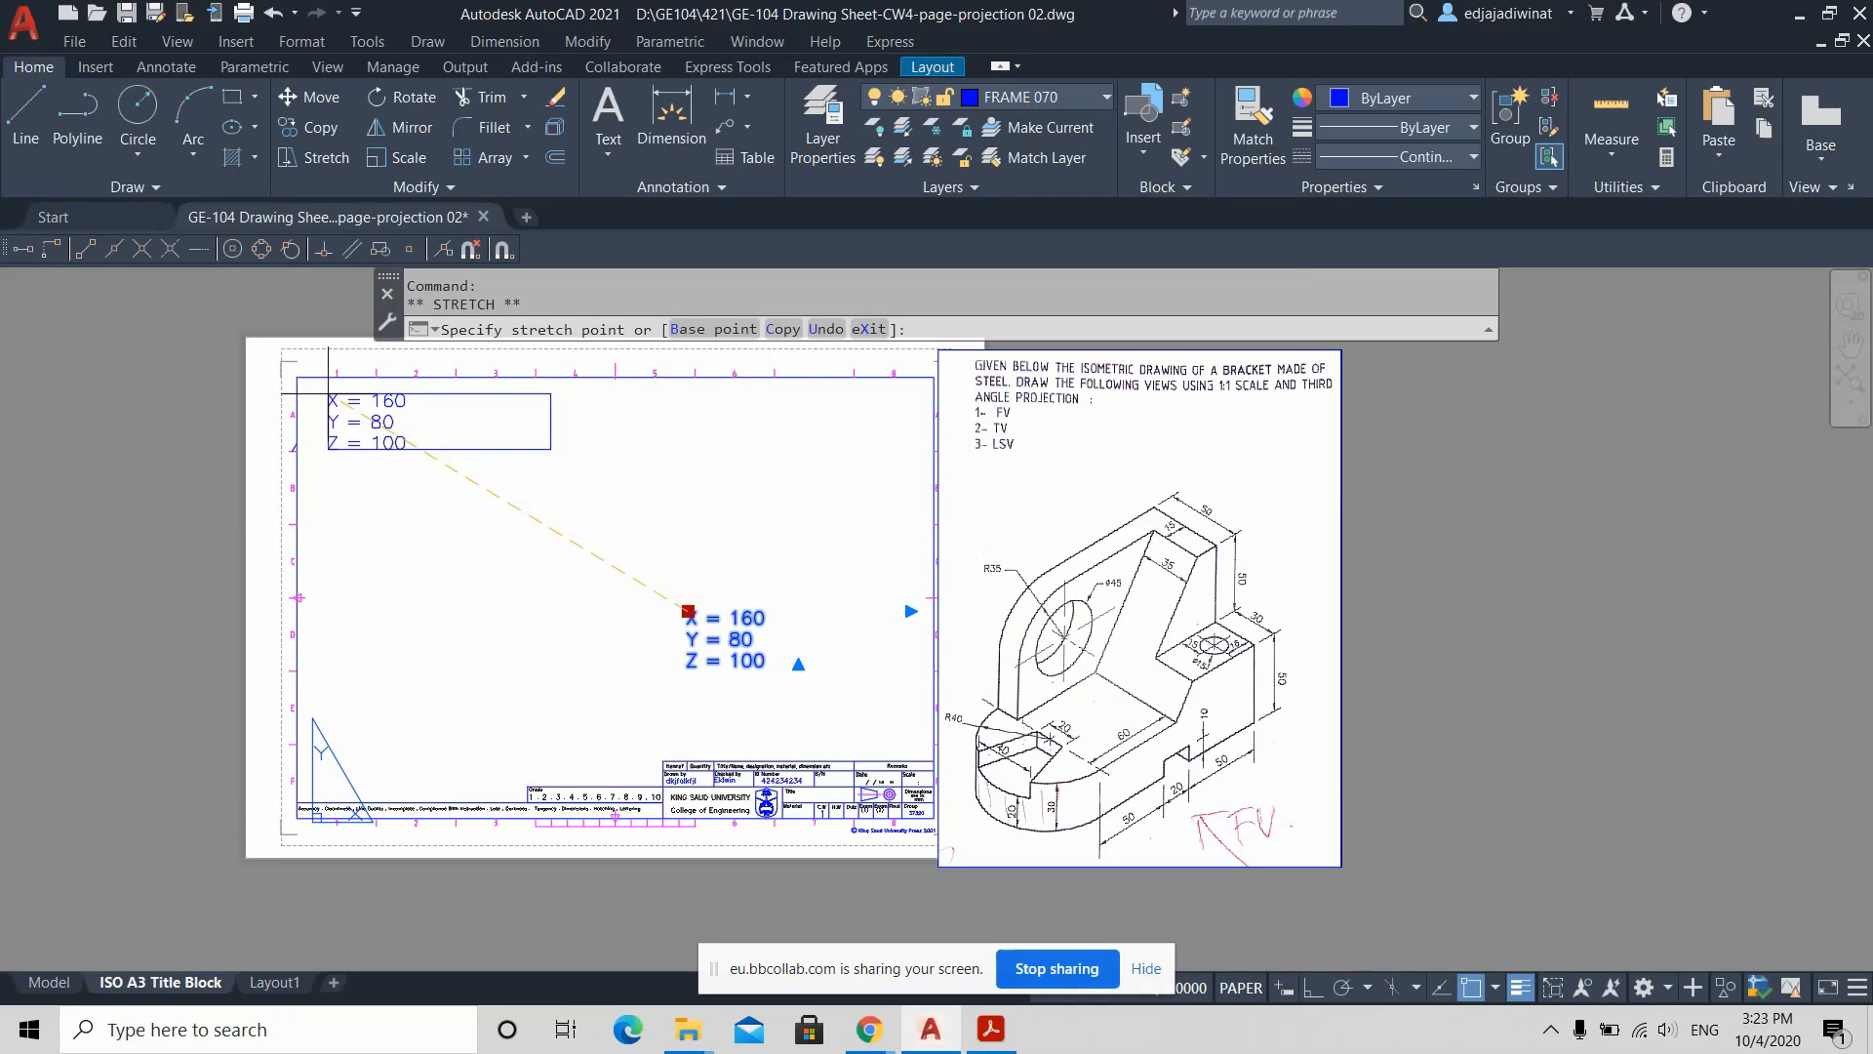
{"action": "key", "text": "Escape"}
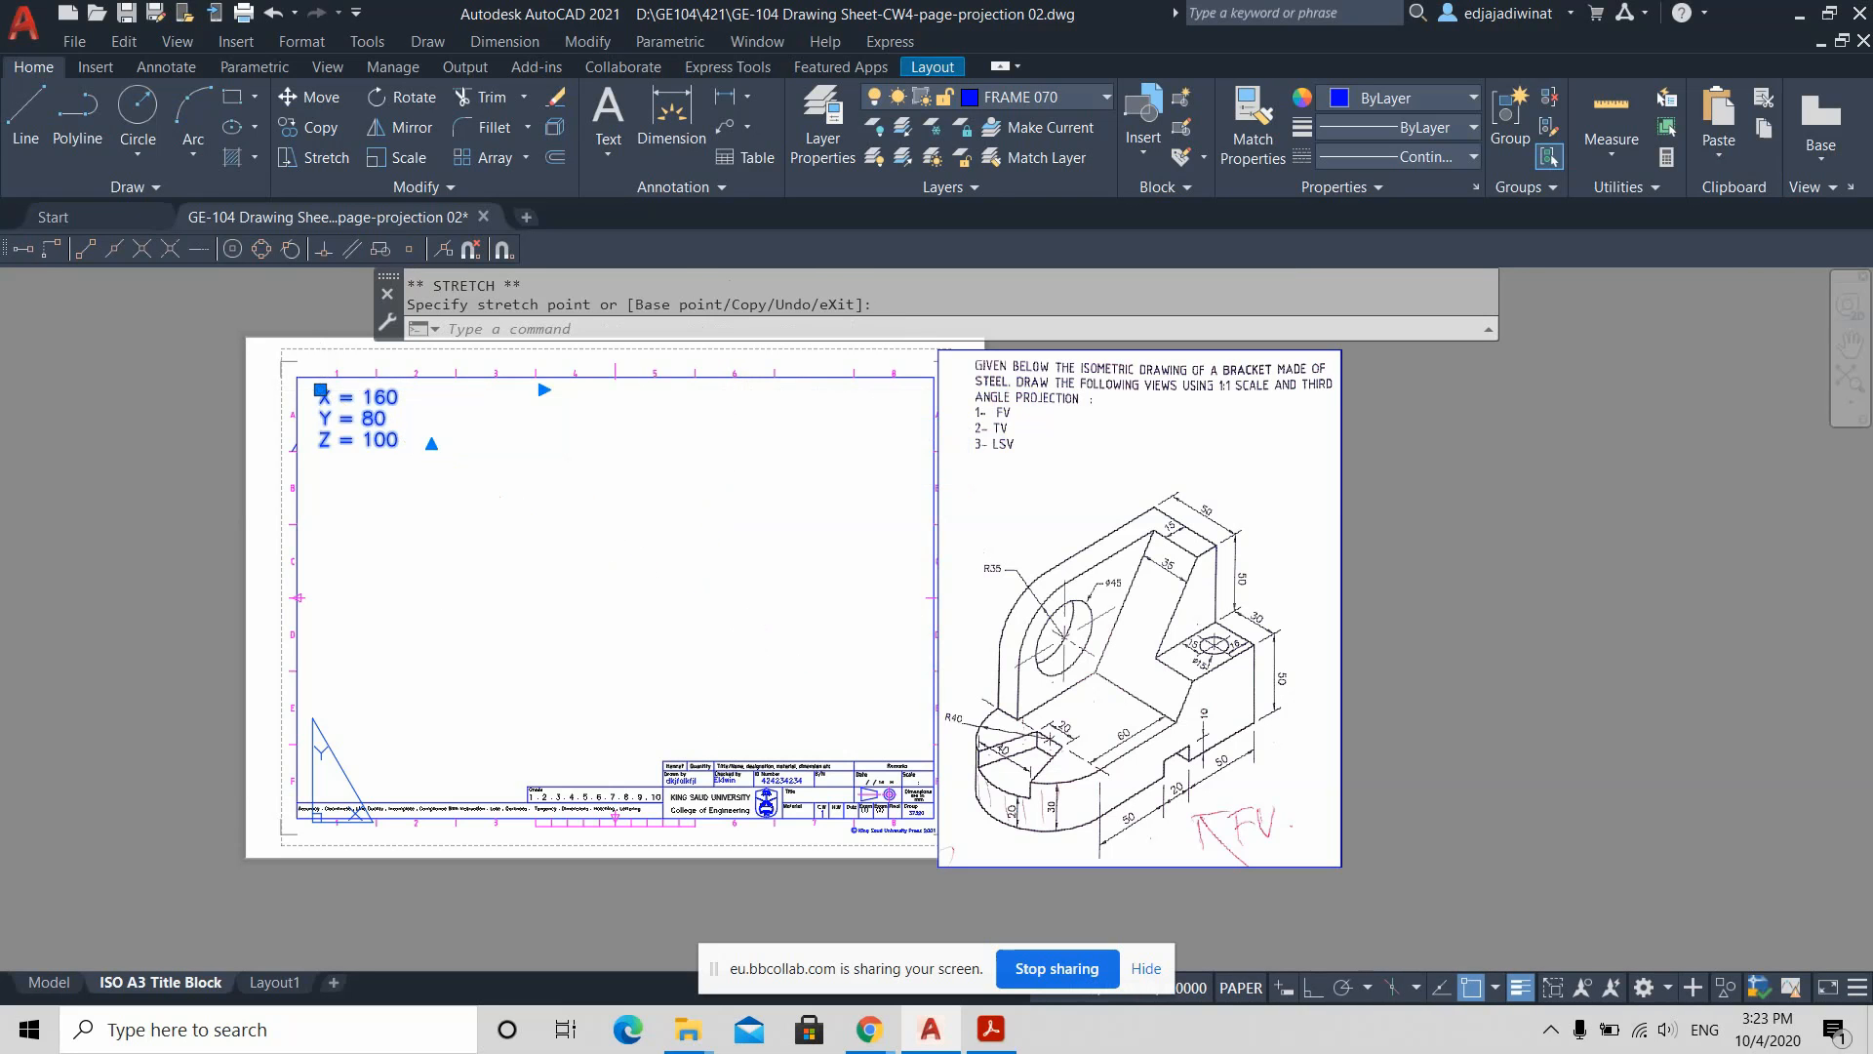
{"action": "key", "text": "Escape"}
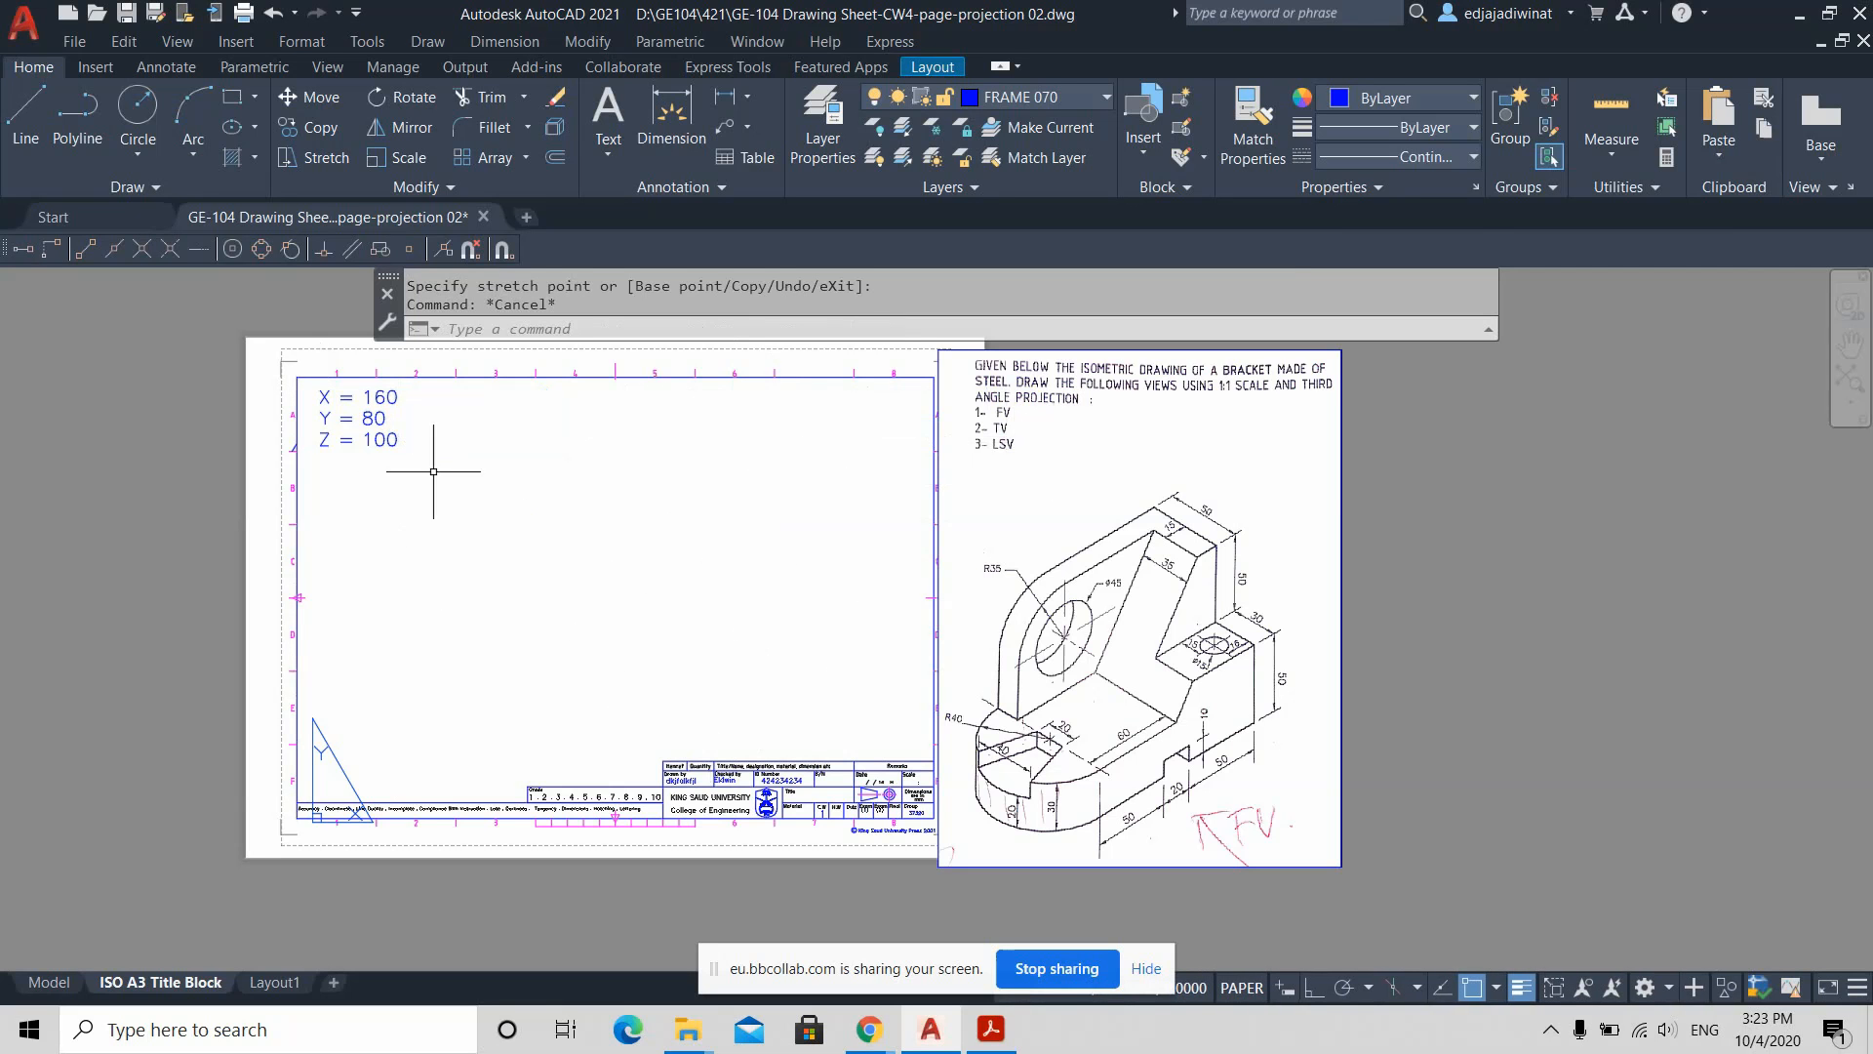
{"action": "left_click", "coordinate": [344, 407]}
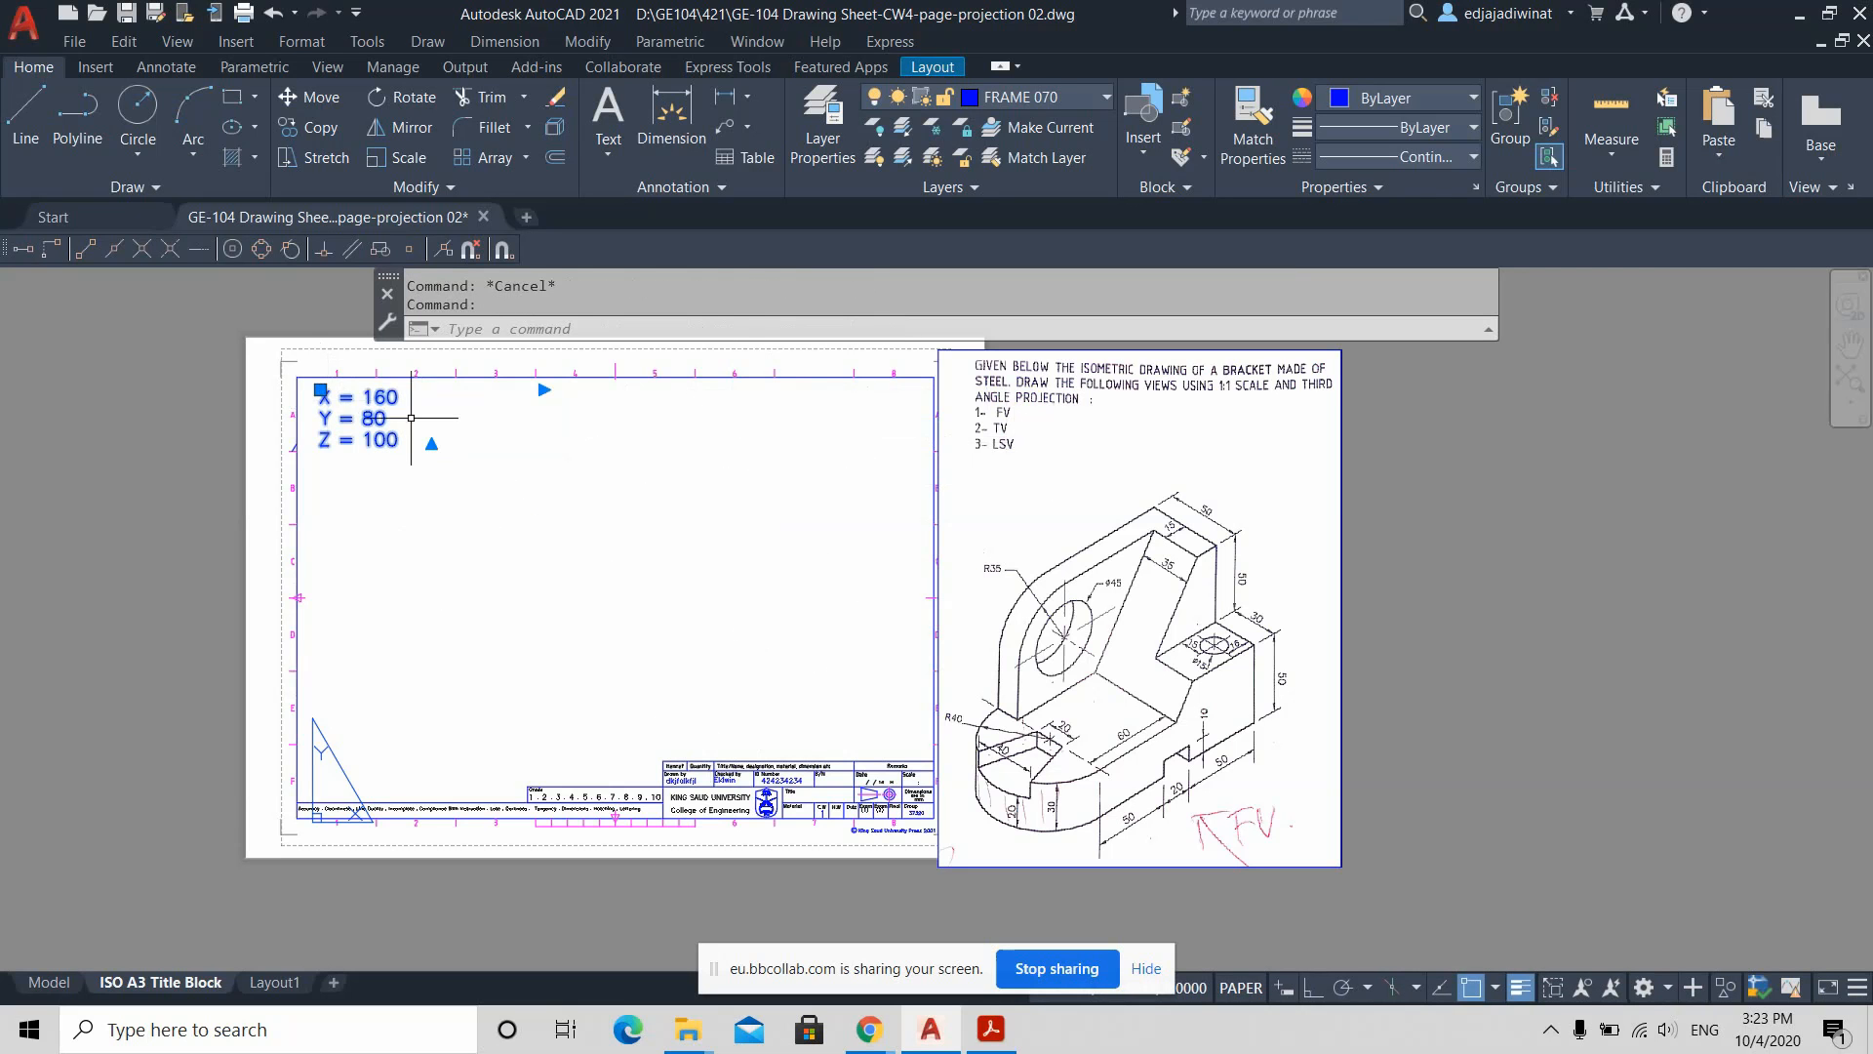
{"action": "key", "text": "Escape"}
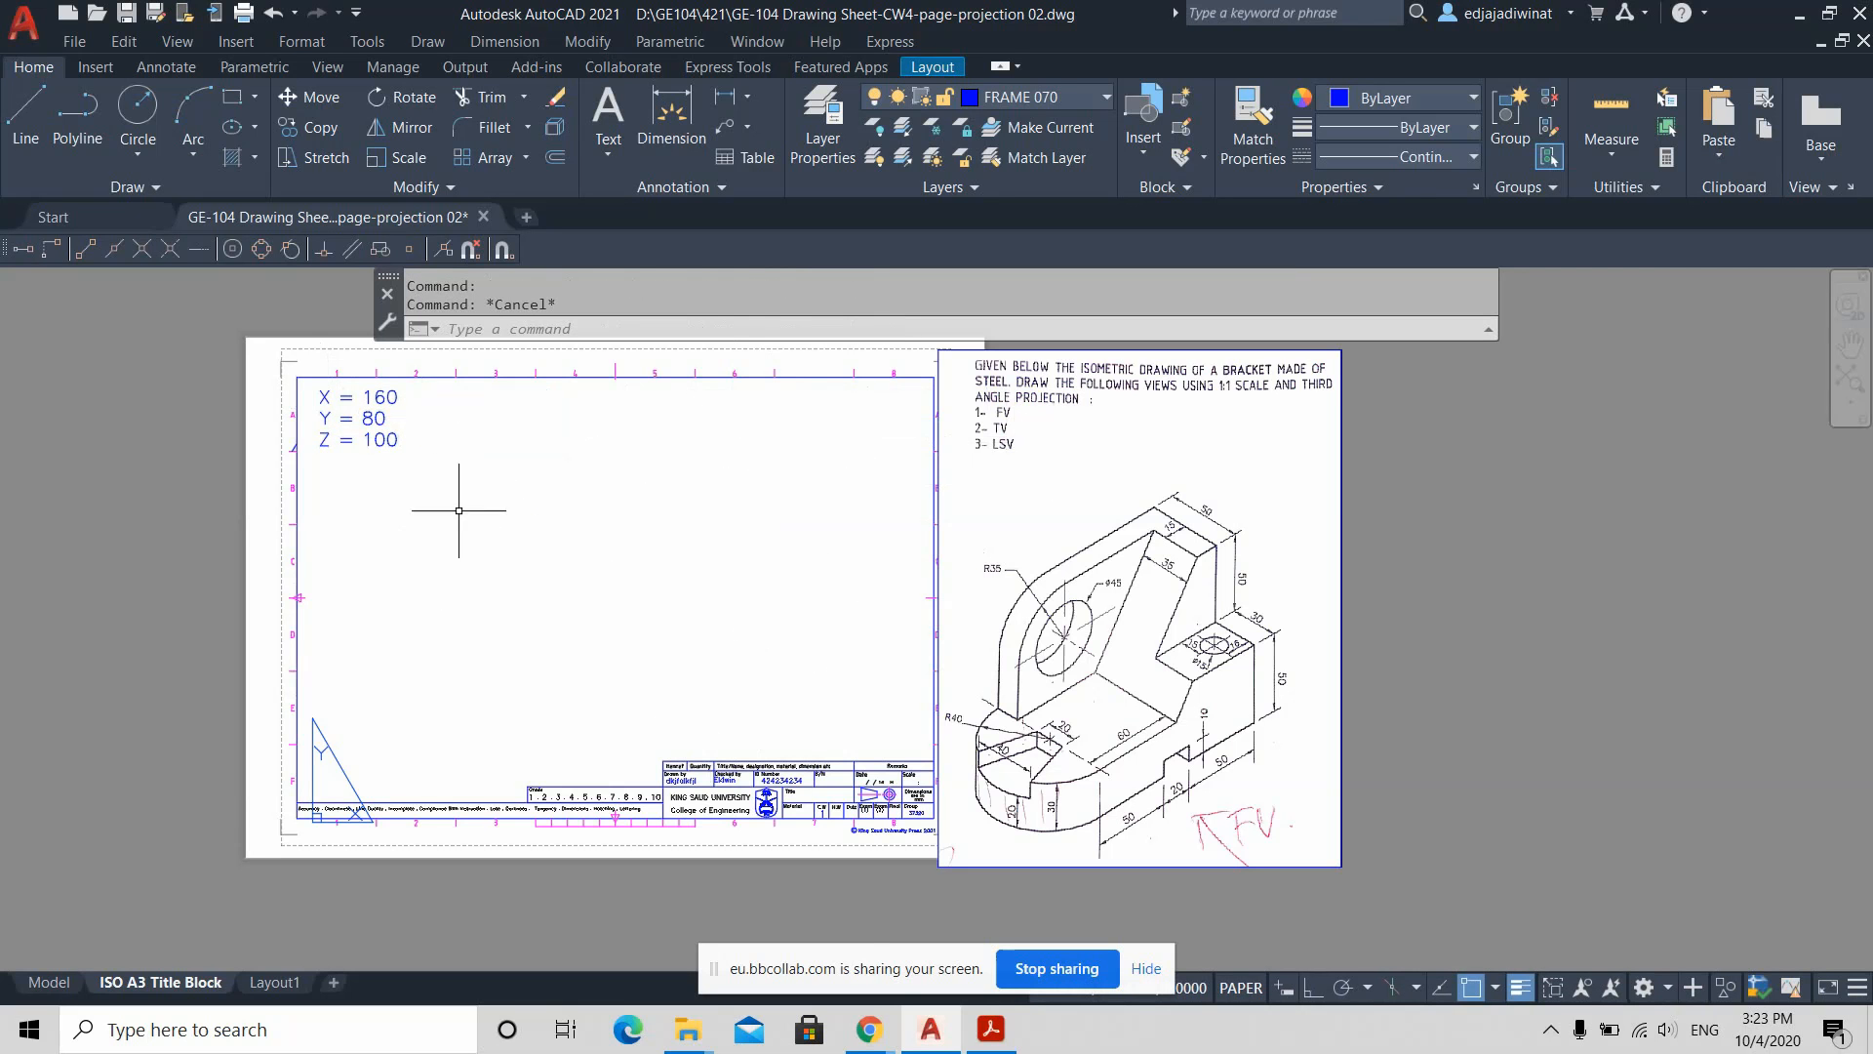
Step: Switch to the Blackboard Collaborate session in Chrome to check it, and return to AutoCAD
{"action": "mouse_move", "coordinate": [872, 1043]}
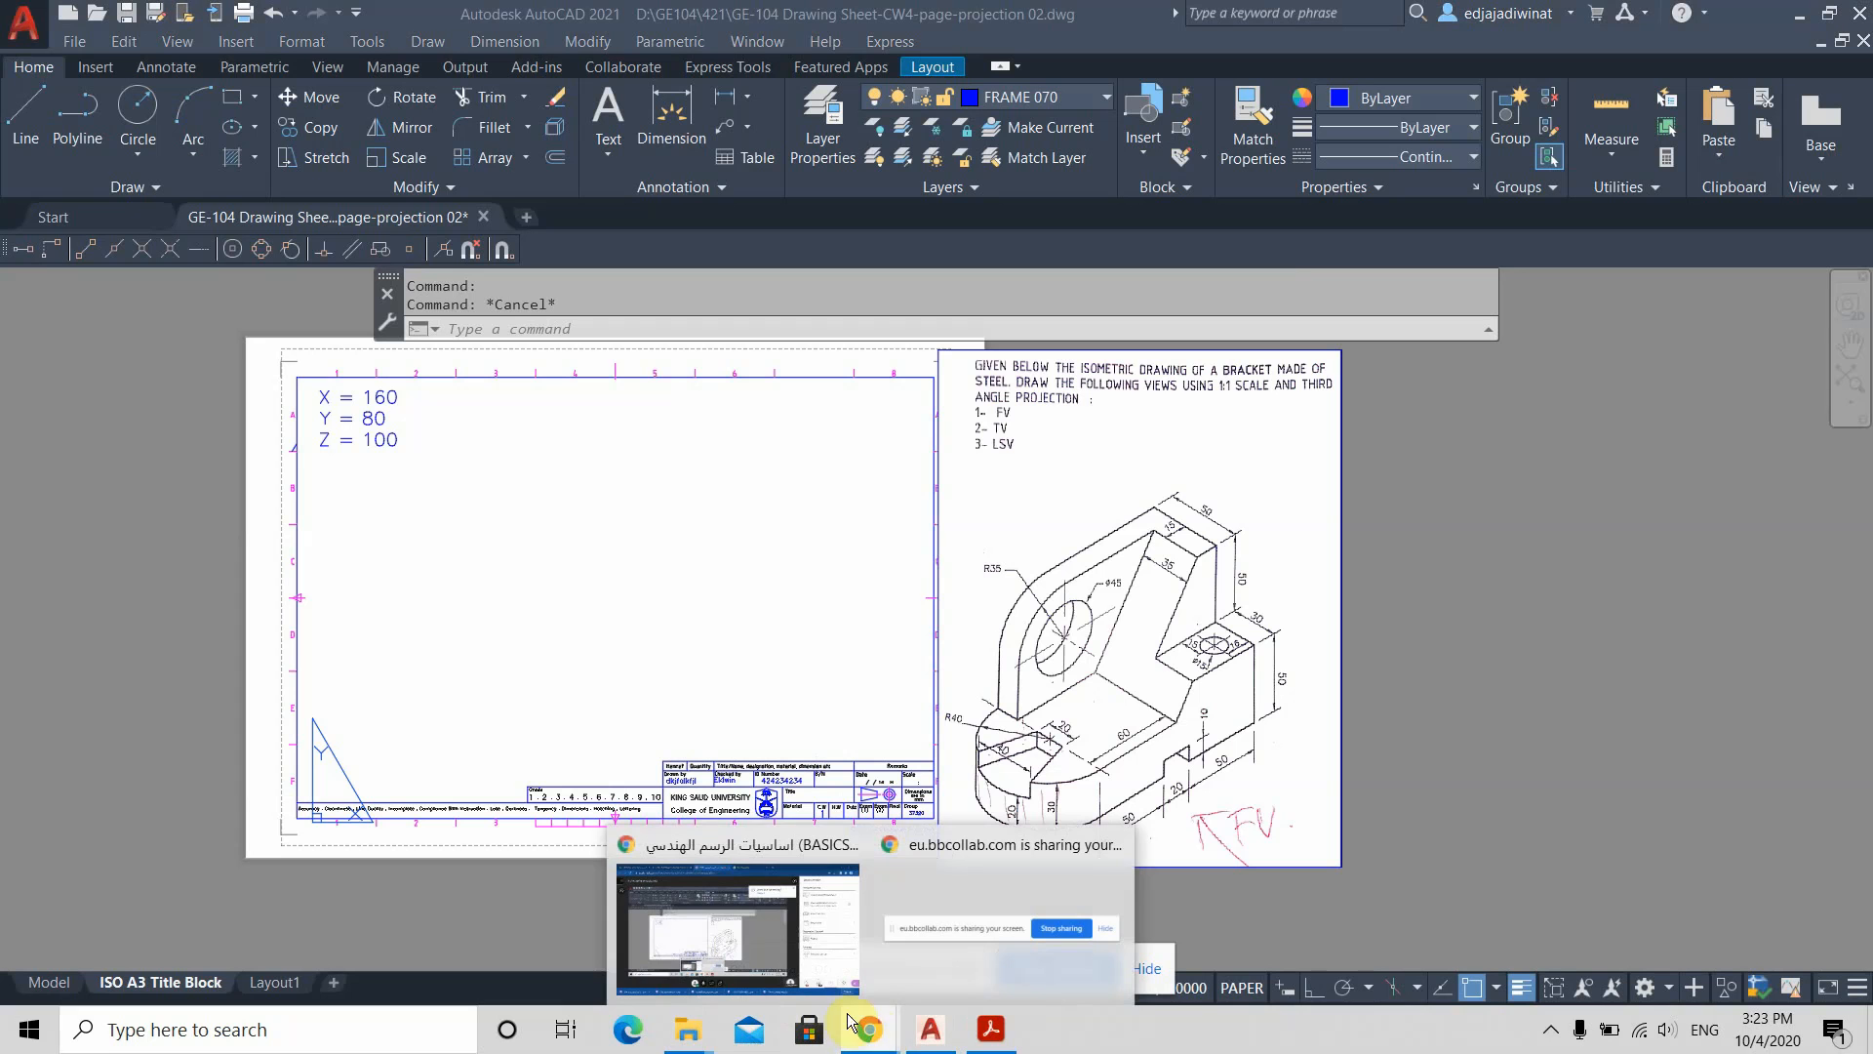
{"action": "left_click", "coordinate": [762, 937]}
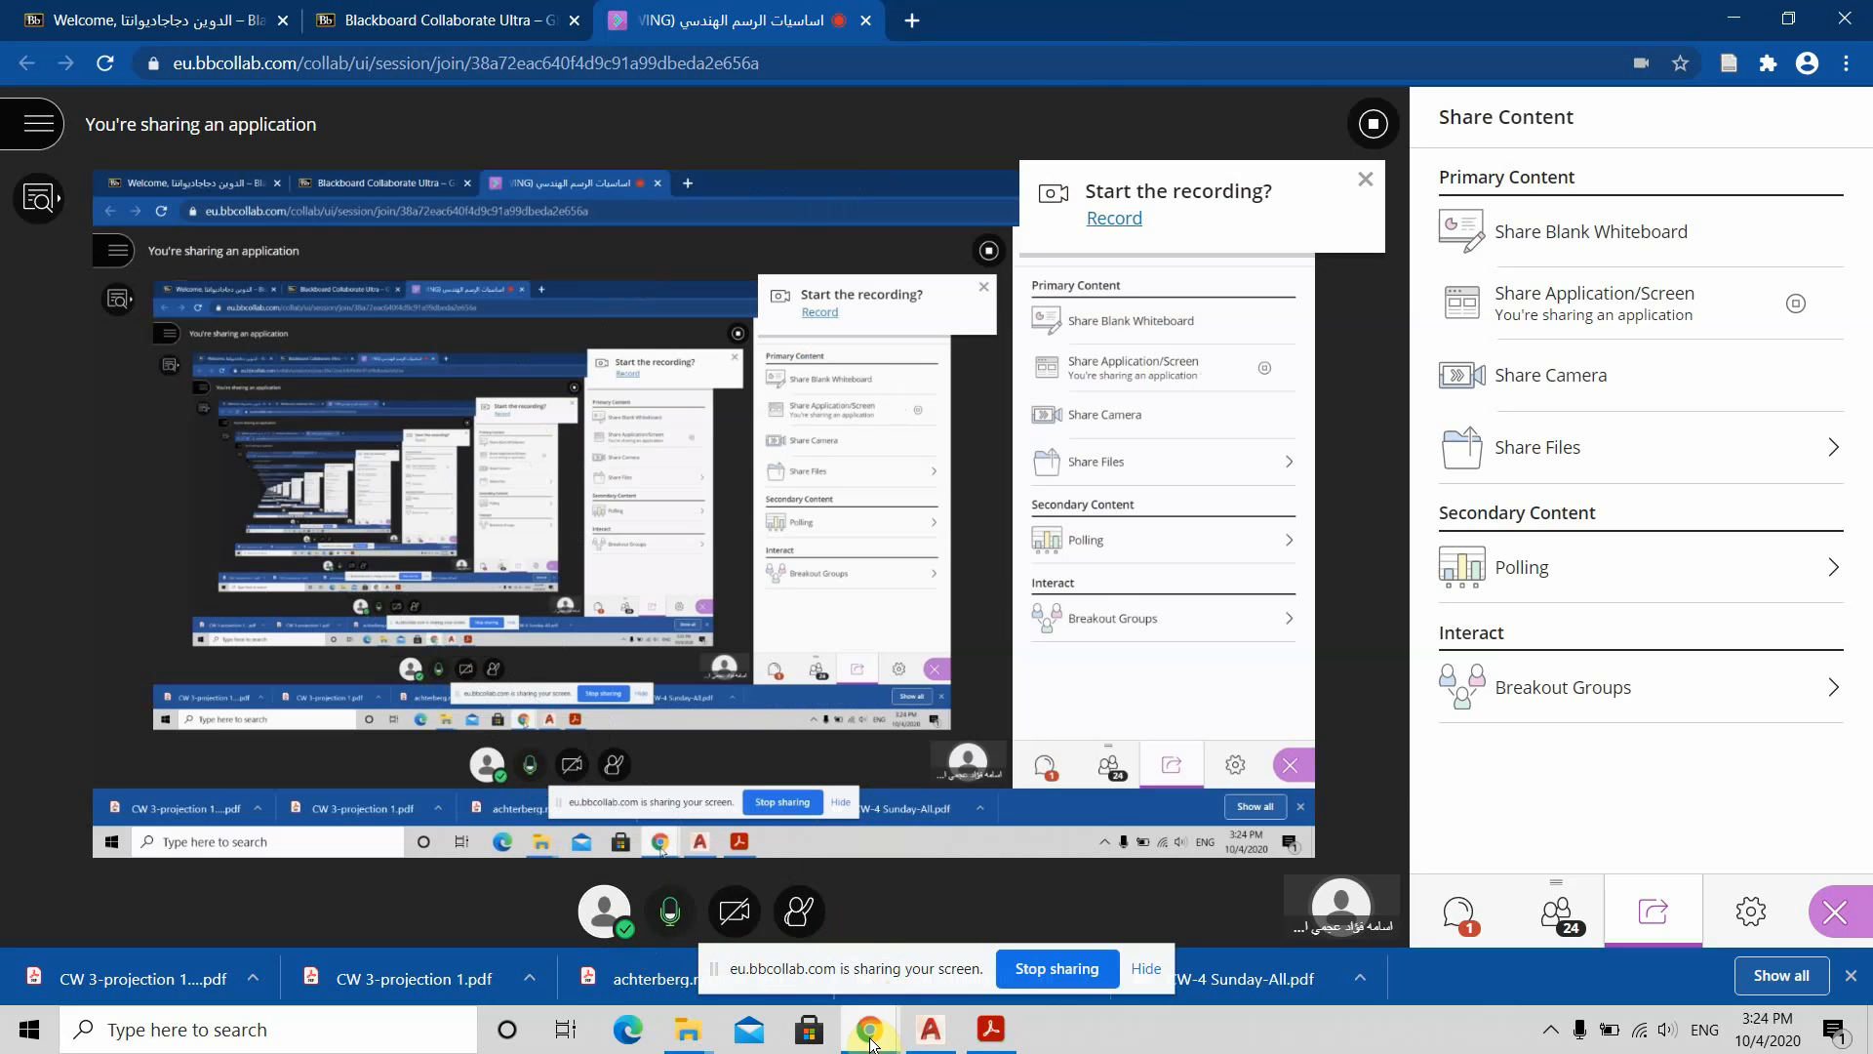
{"action": "left_click", "coordinate": [931, 1029]}
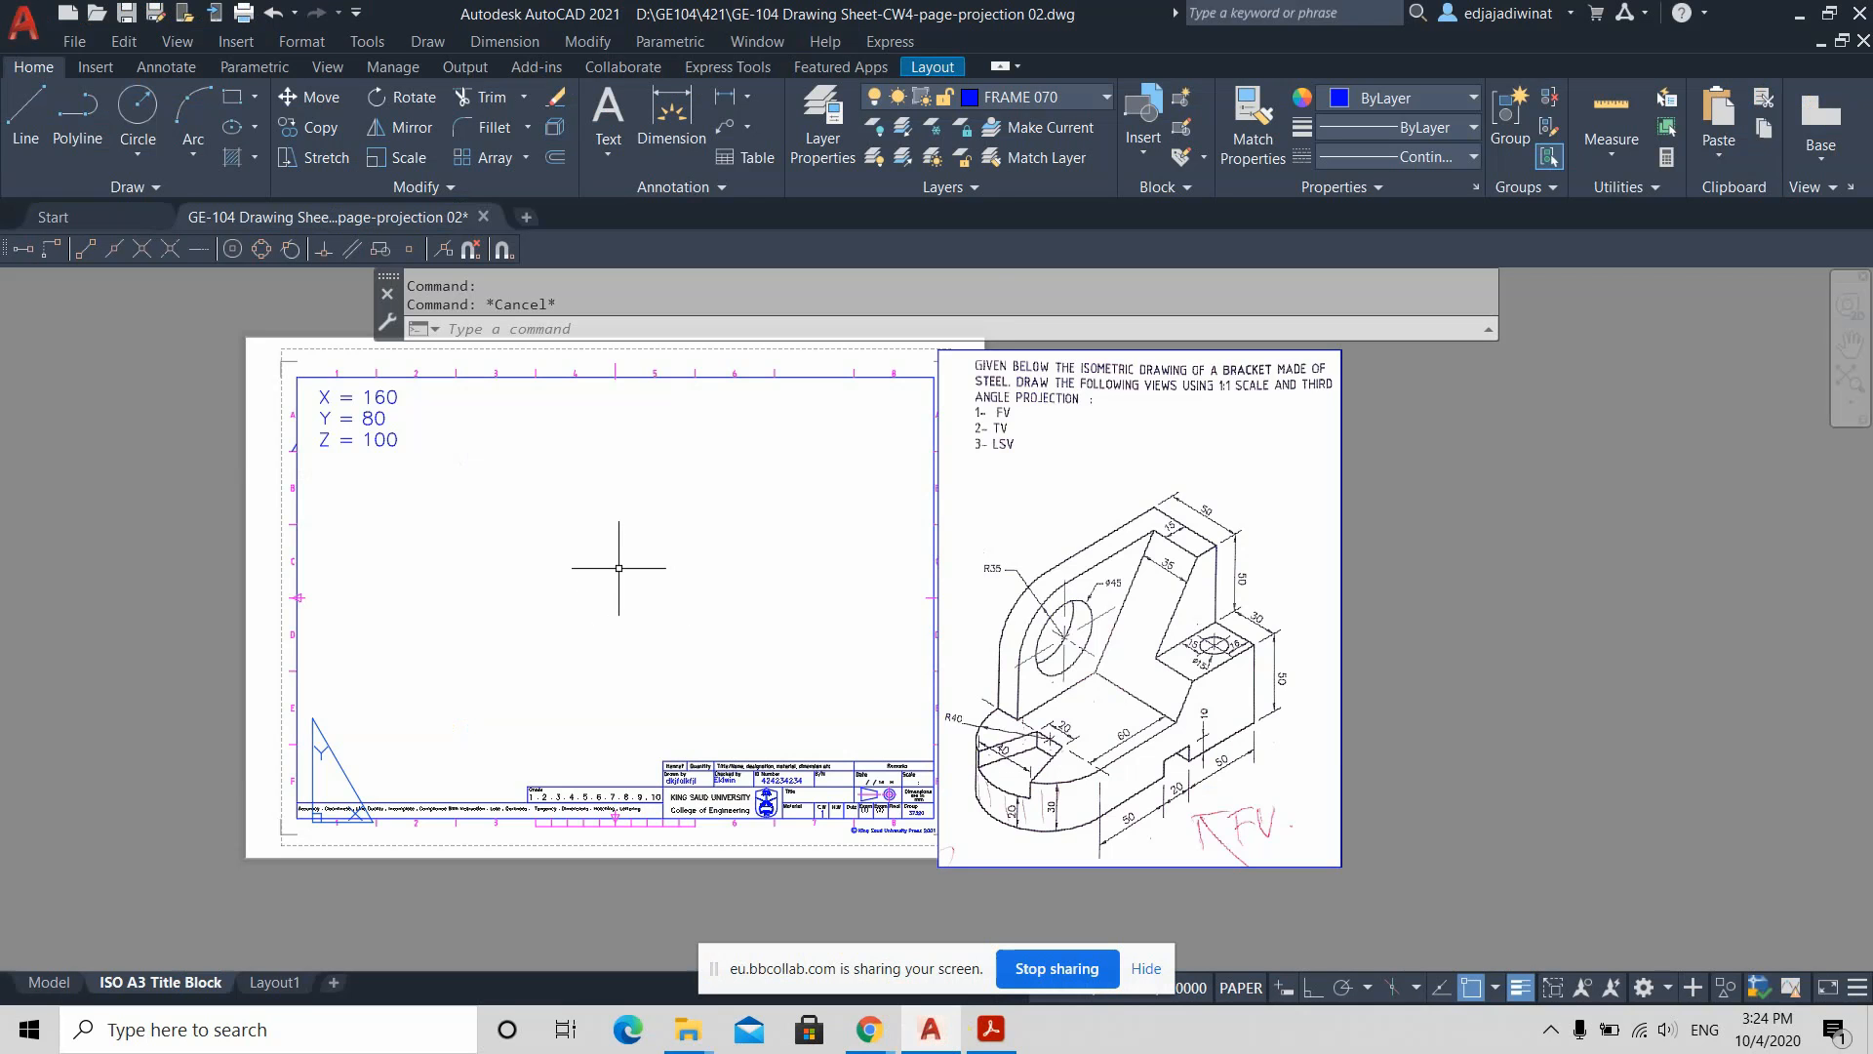
Step: Draw a freehand rectangle in the lower-left part of the sheet frame, above the title block strip
{"action": "scroll", "coordinate": [627, 590], "scroll_direction": "down", "scroll_amount": 2}
{"action": "scroll", "coordinate": [628, 590], "scroll_direction": "up", "scroll_amount": 2}
{"action": "mouse_move", "coordinate": [634, 576]}
{"action": "middle_mouse_down"}
{"action": "mouse_move", "coordinate": [933, 630]}
{"action": "mouse_move", "coordinate": [765, 598]}
{"action": "mouse_move", "coordinate": [768, 630]}
{"action": "middle_mouse_up"}
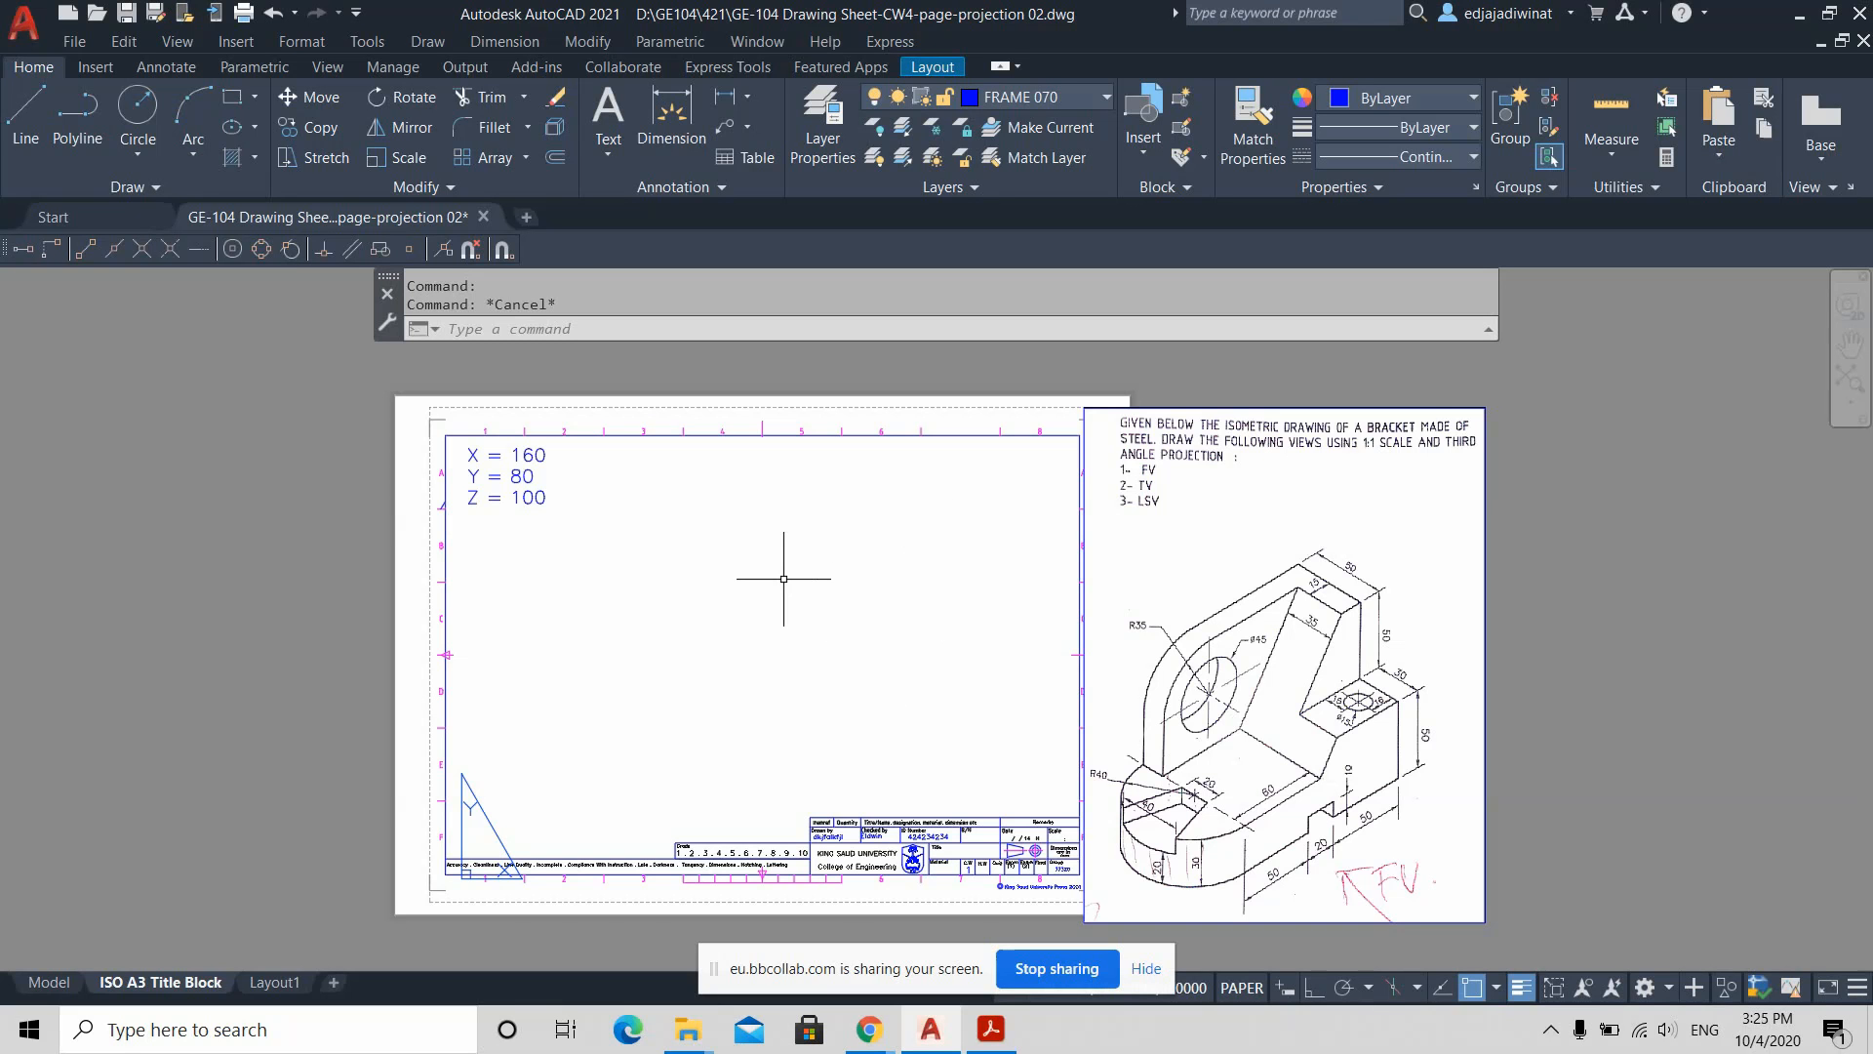
{"action": "left_click", "coordinate": [231, 106]}
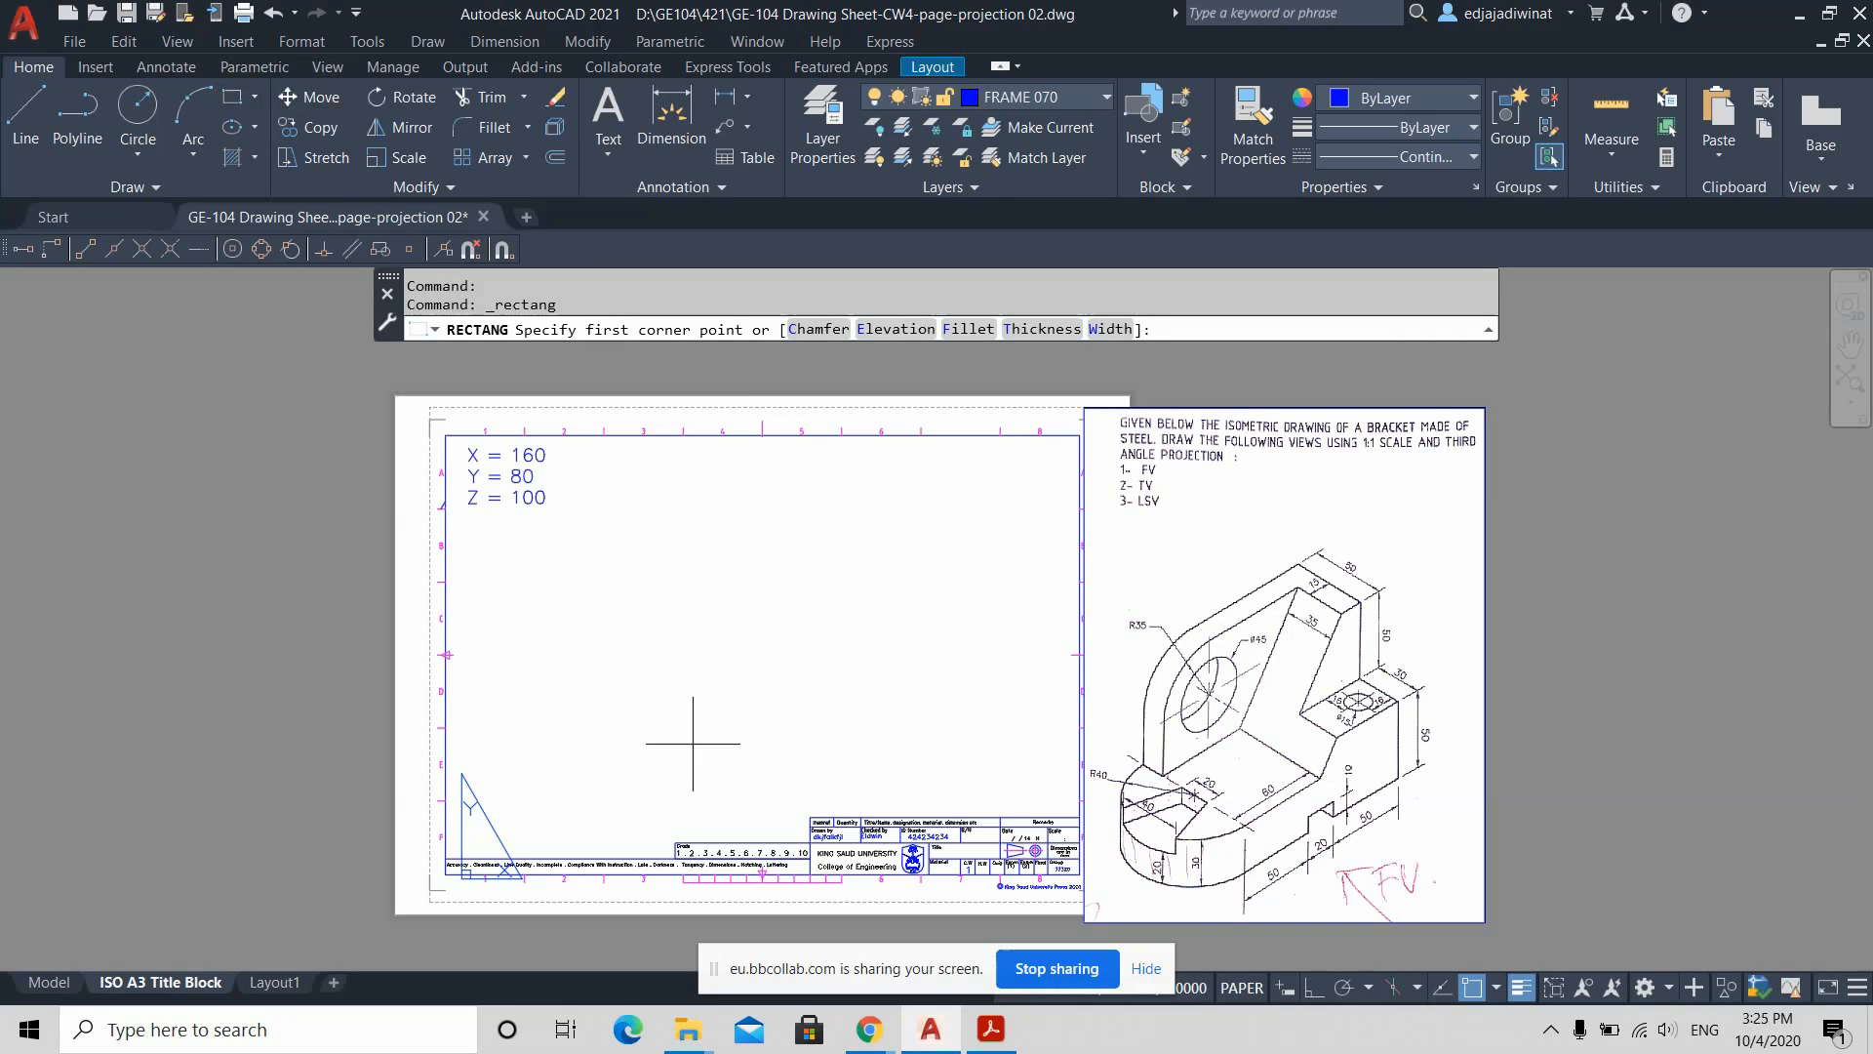
{"action": "left_click", "coordinate": [501, 653]}
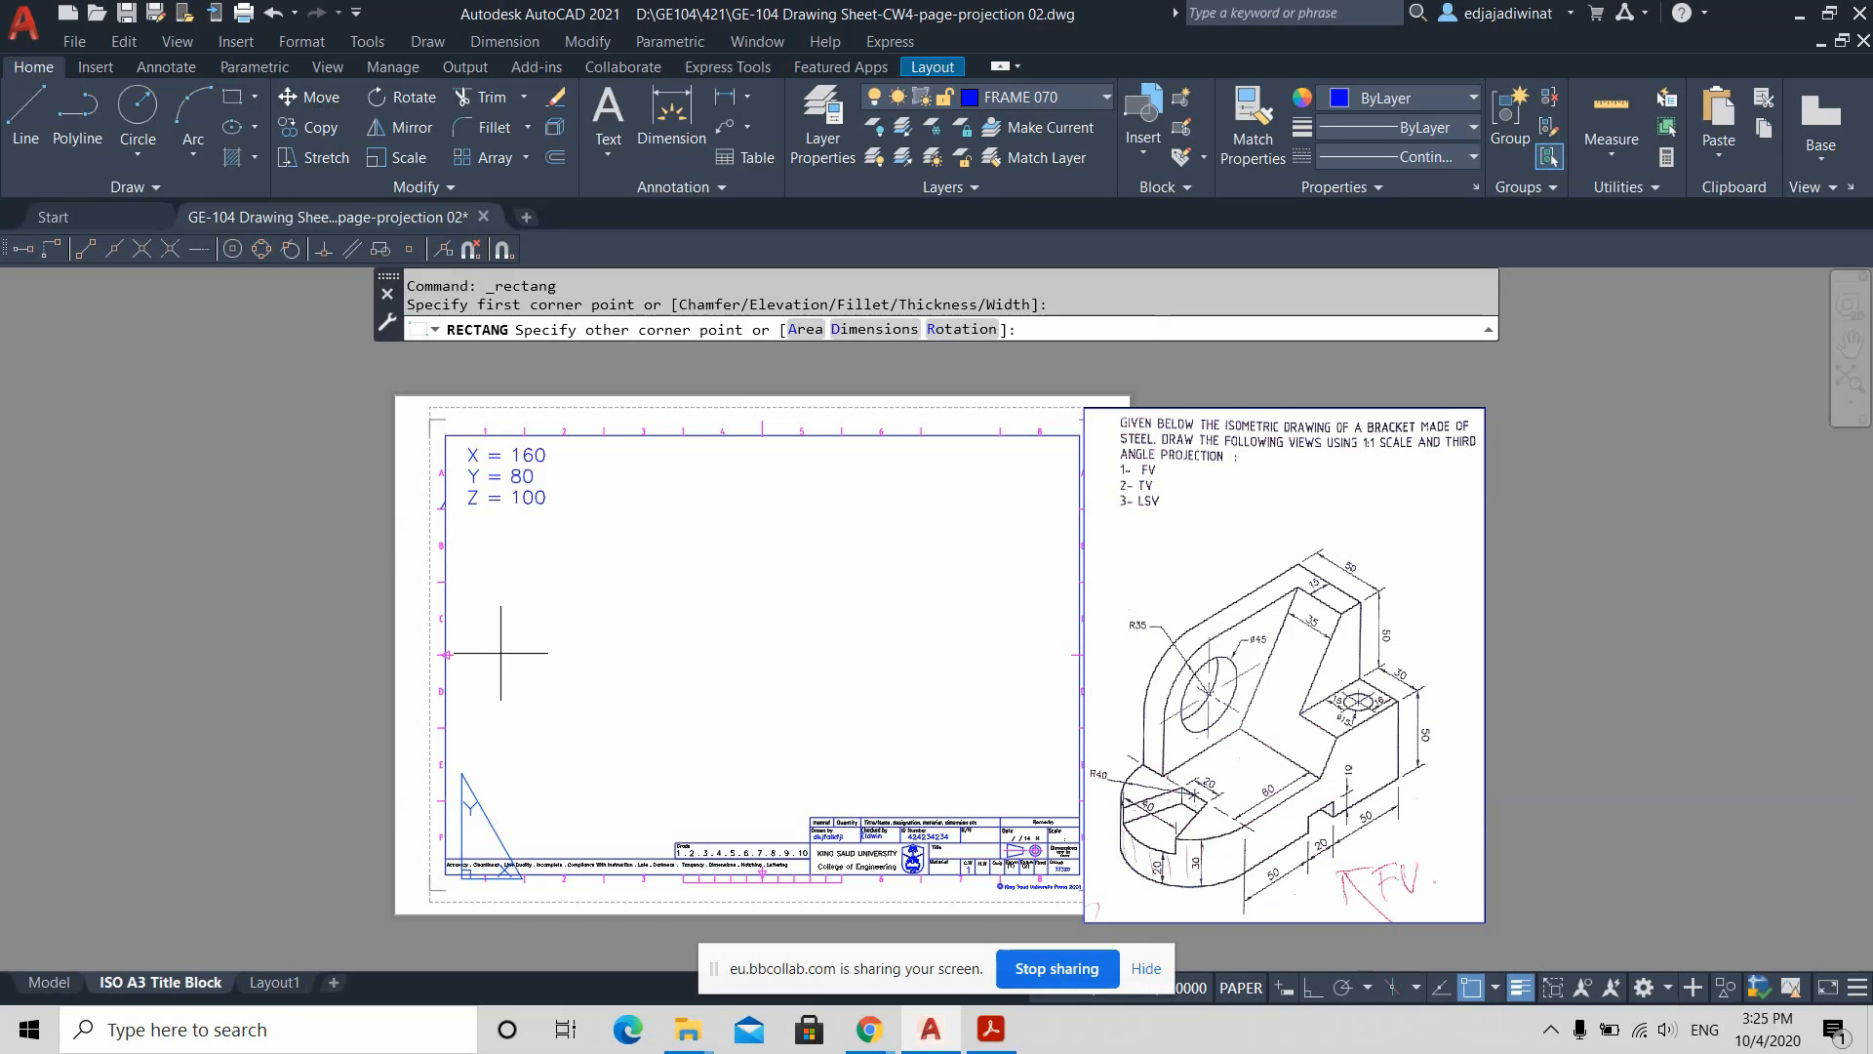
{"action": "left_click", "coordinate": [773, 780]}
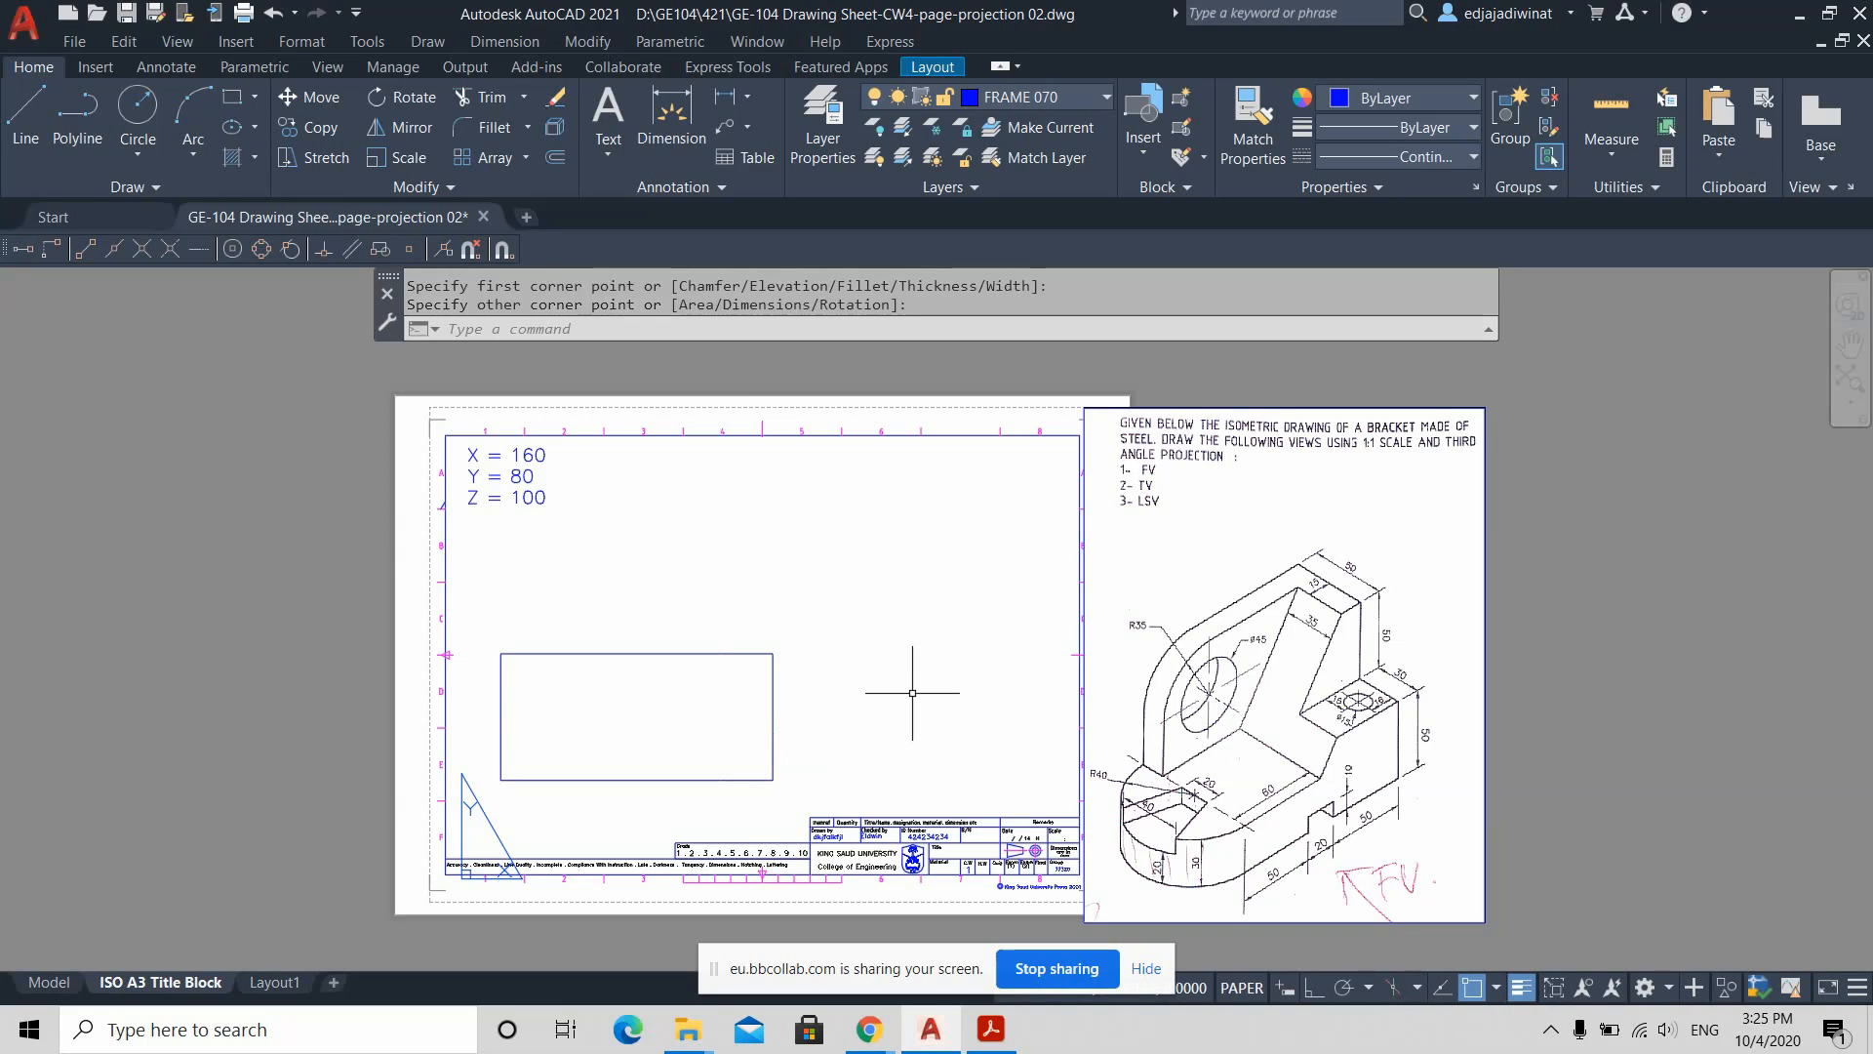
Step: Draw a second, narrower rectangle to the right of the first, aligned with its top and bottom edges
{"action": "left_click", "coordinate": [233, 98]}
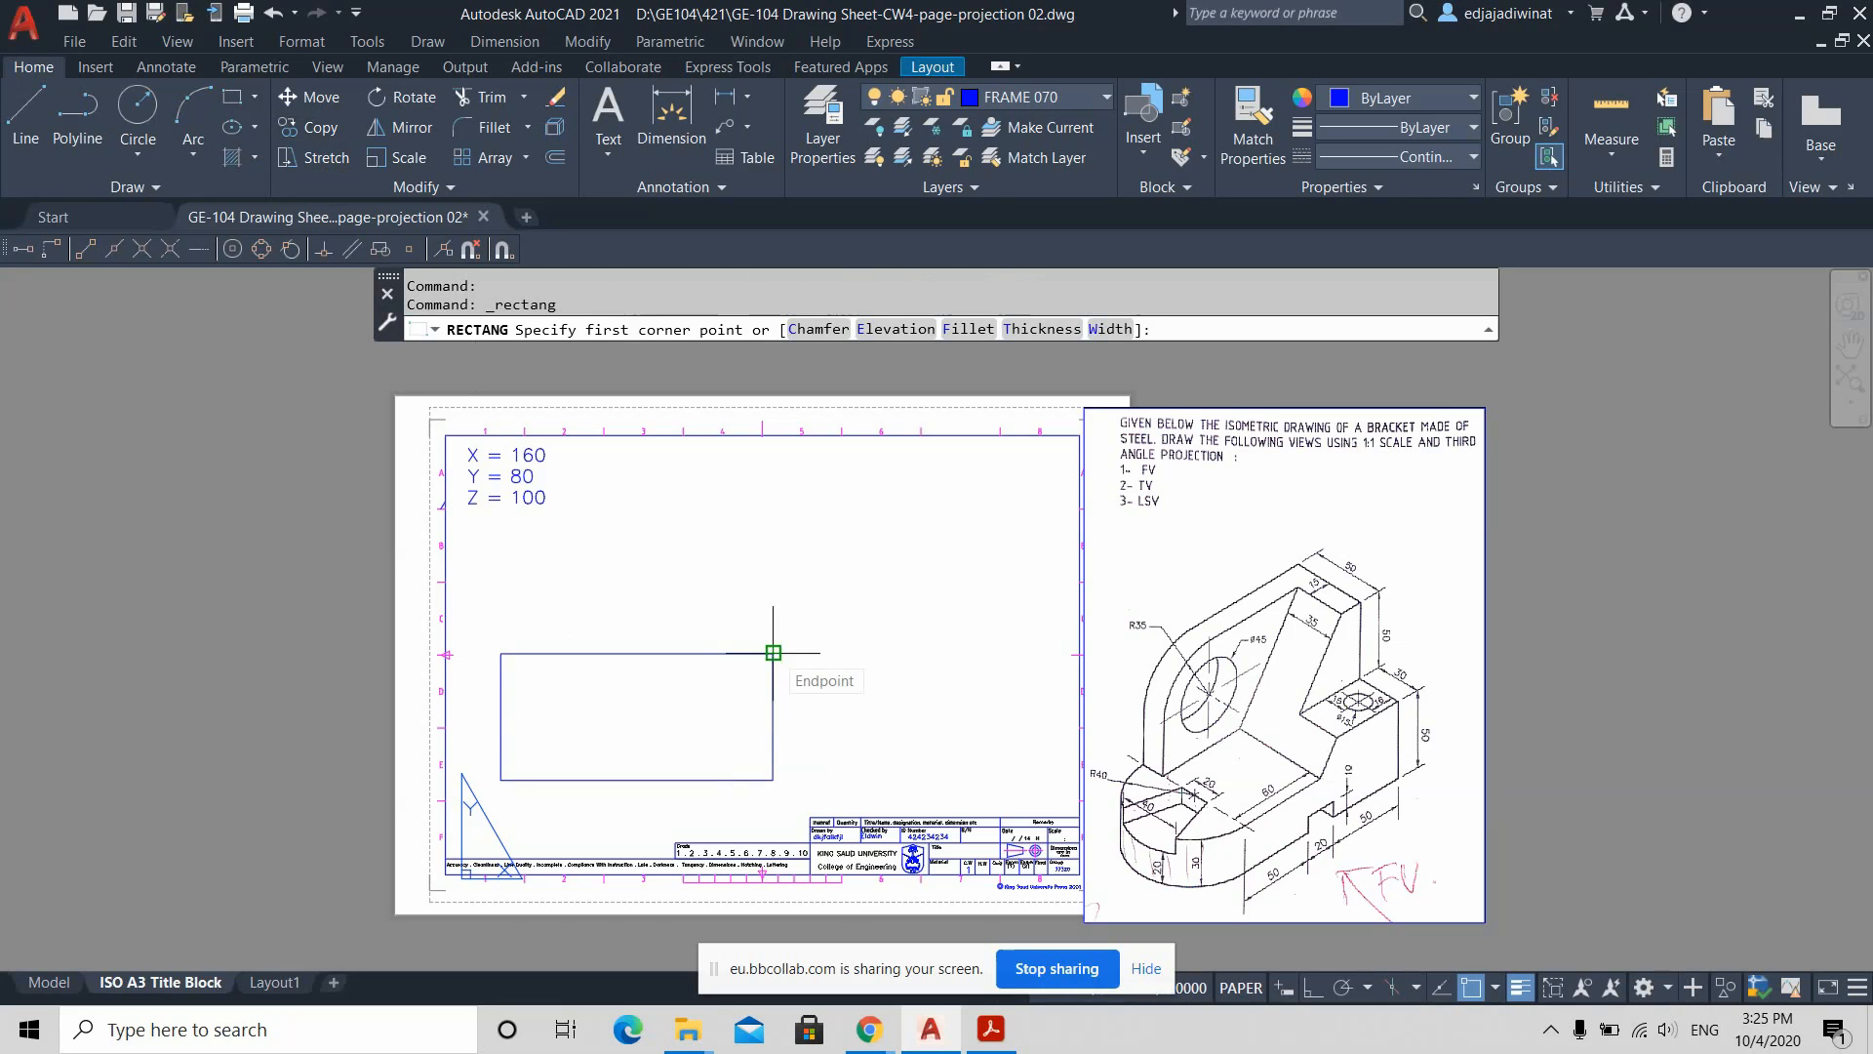
{"action": "left_click", "coordinate": [830, 653]}
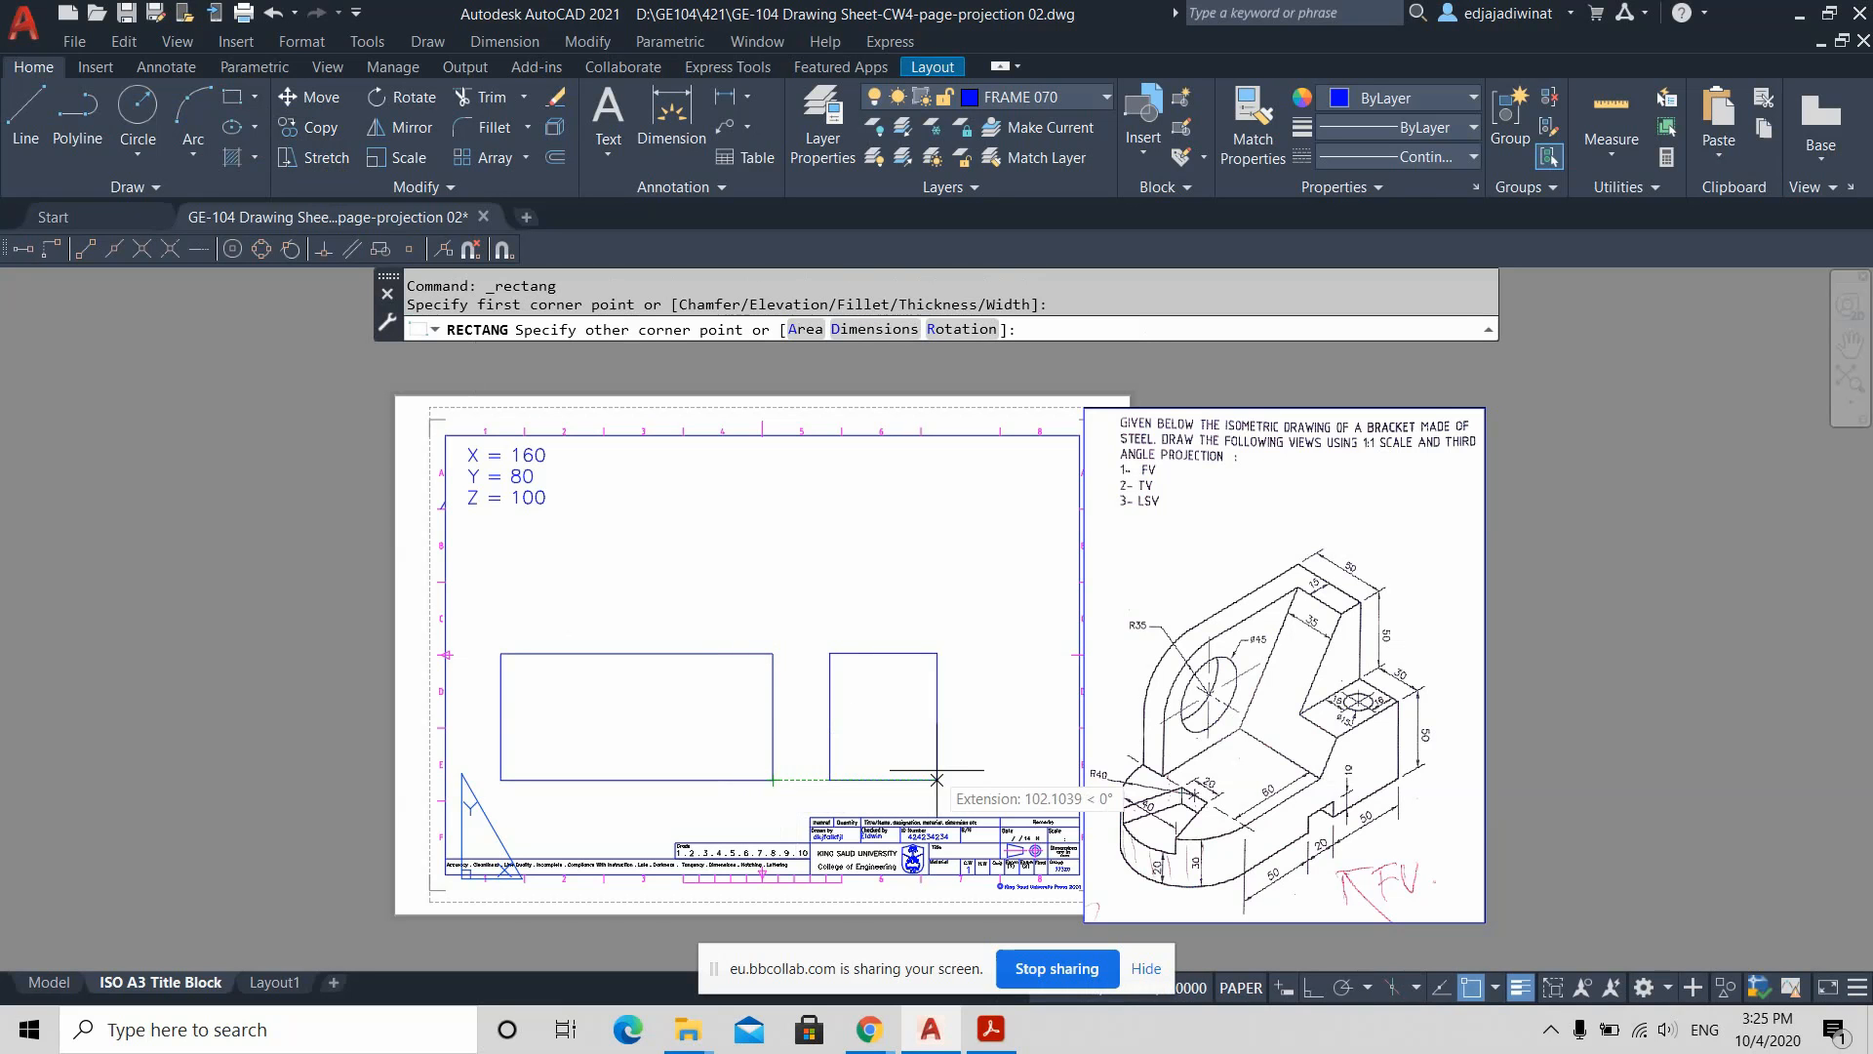
{"action": "left_click", "coordinate": [1007, 779]}
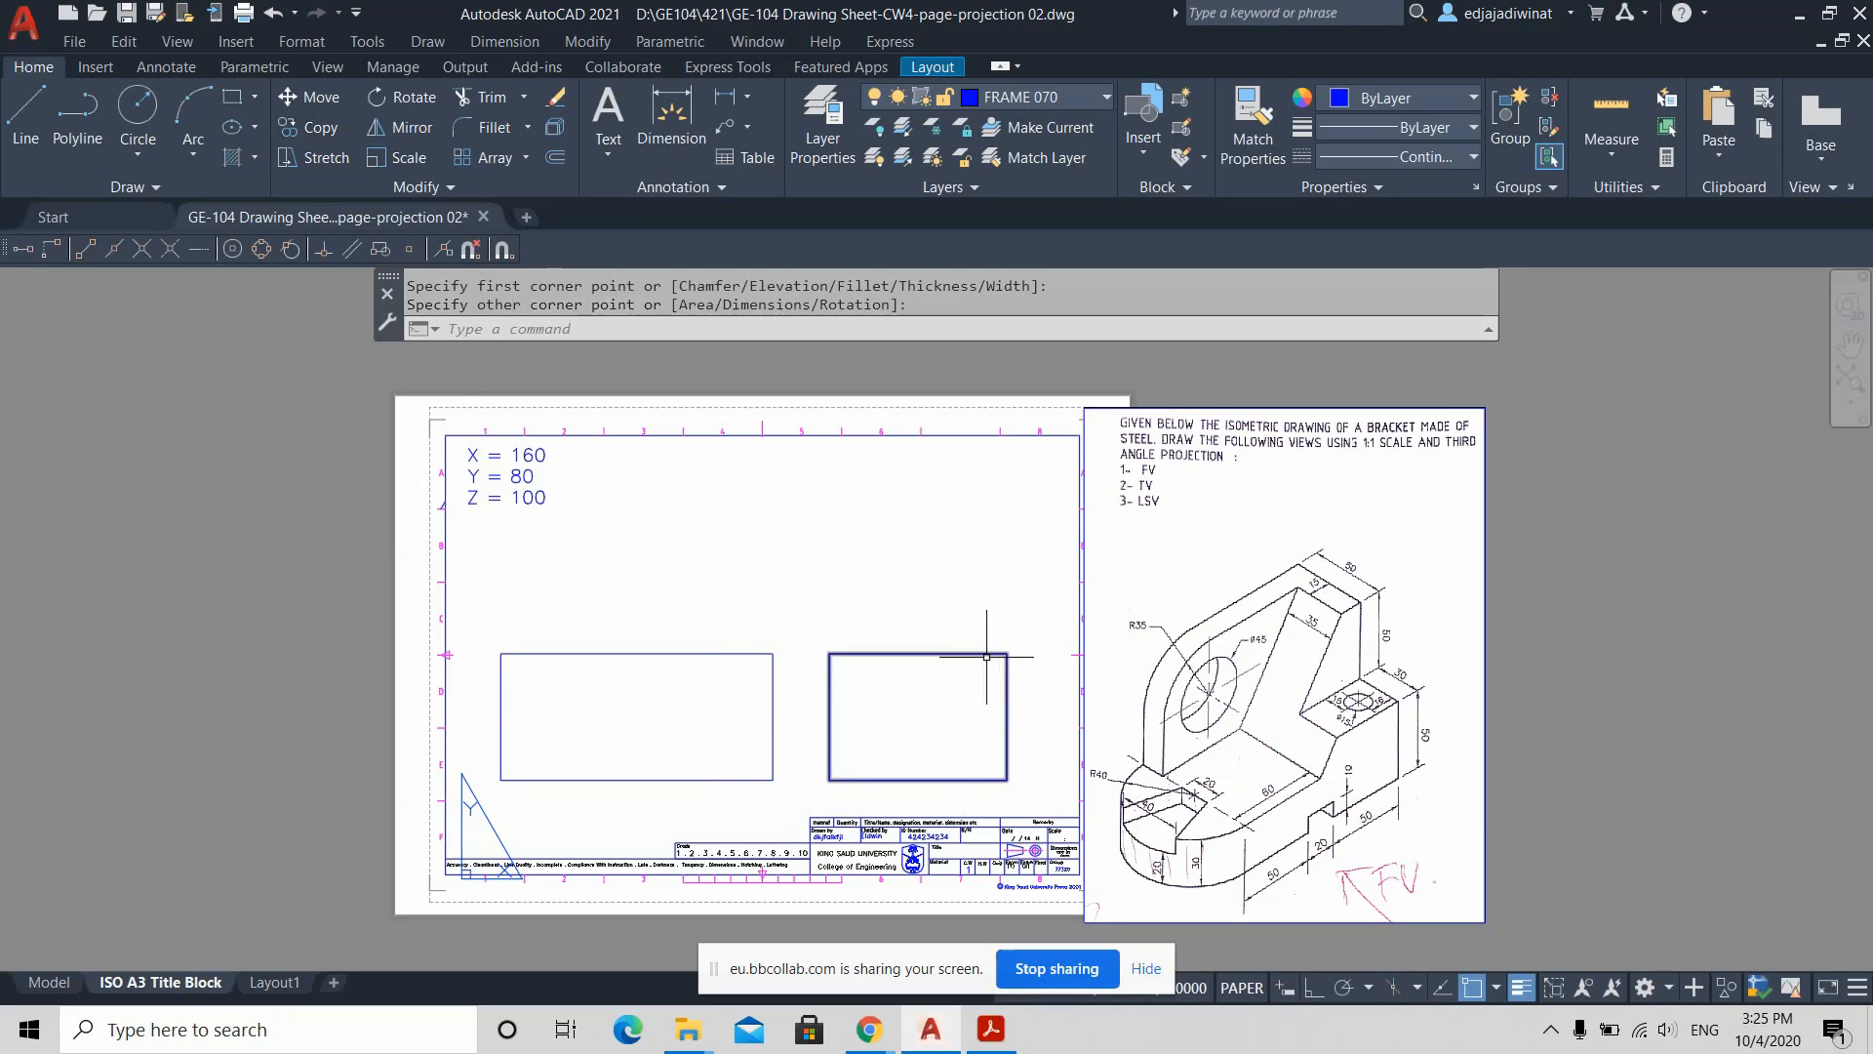
{"action": "key", "text": "Return"}
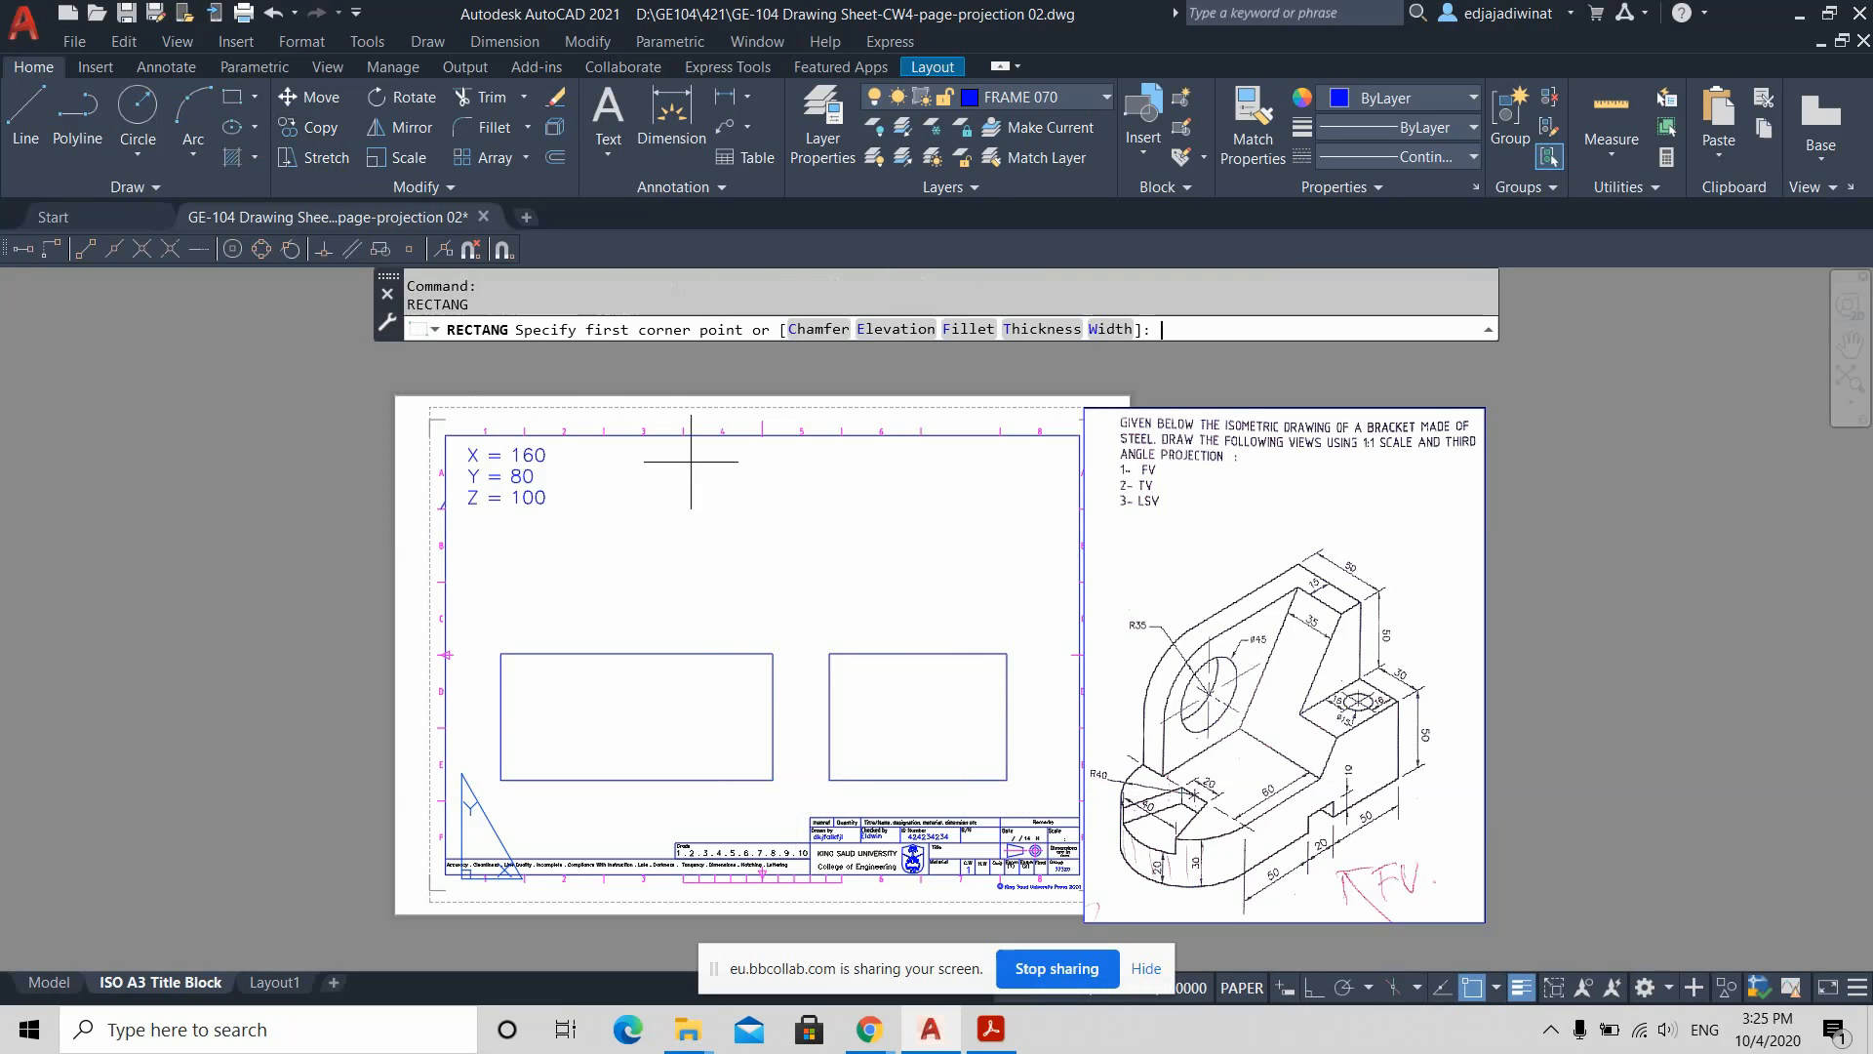
{"action": "left_click", "coordinate": [1007, 653]}
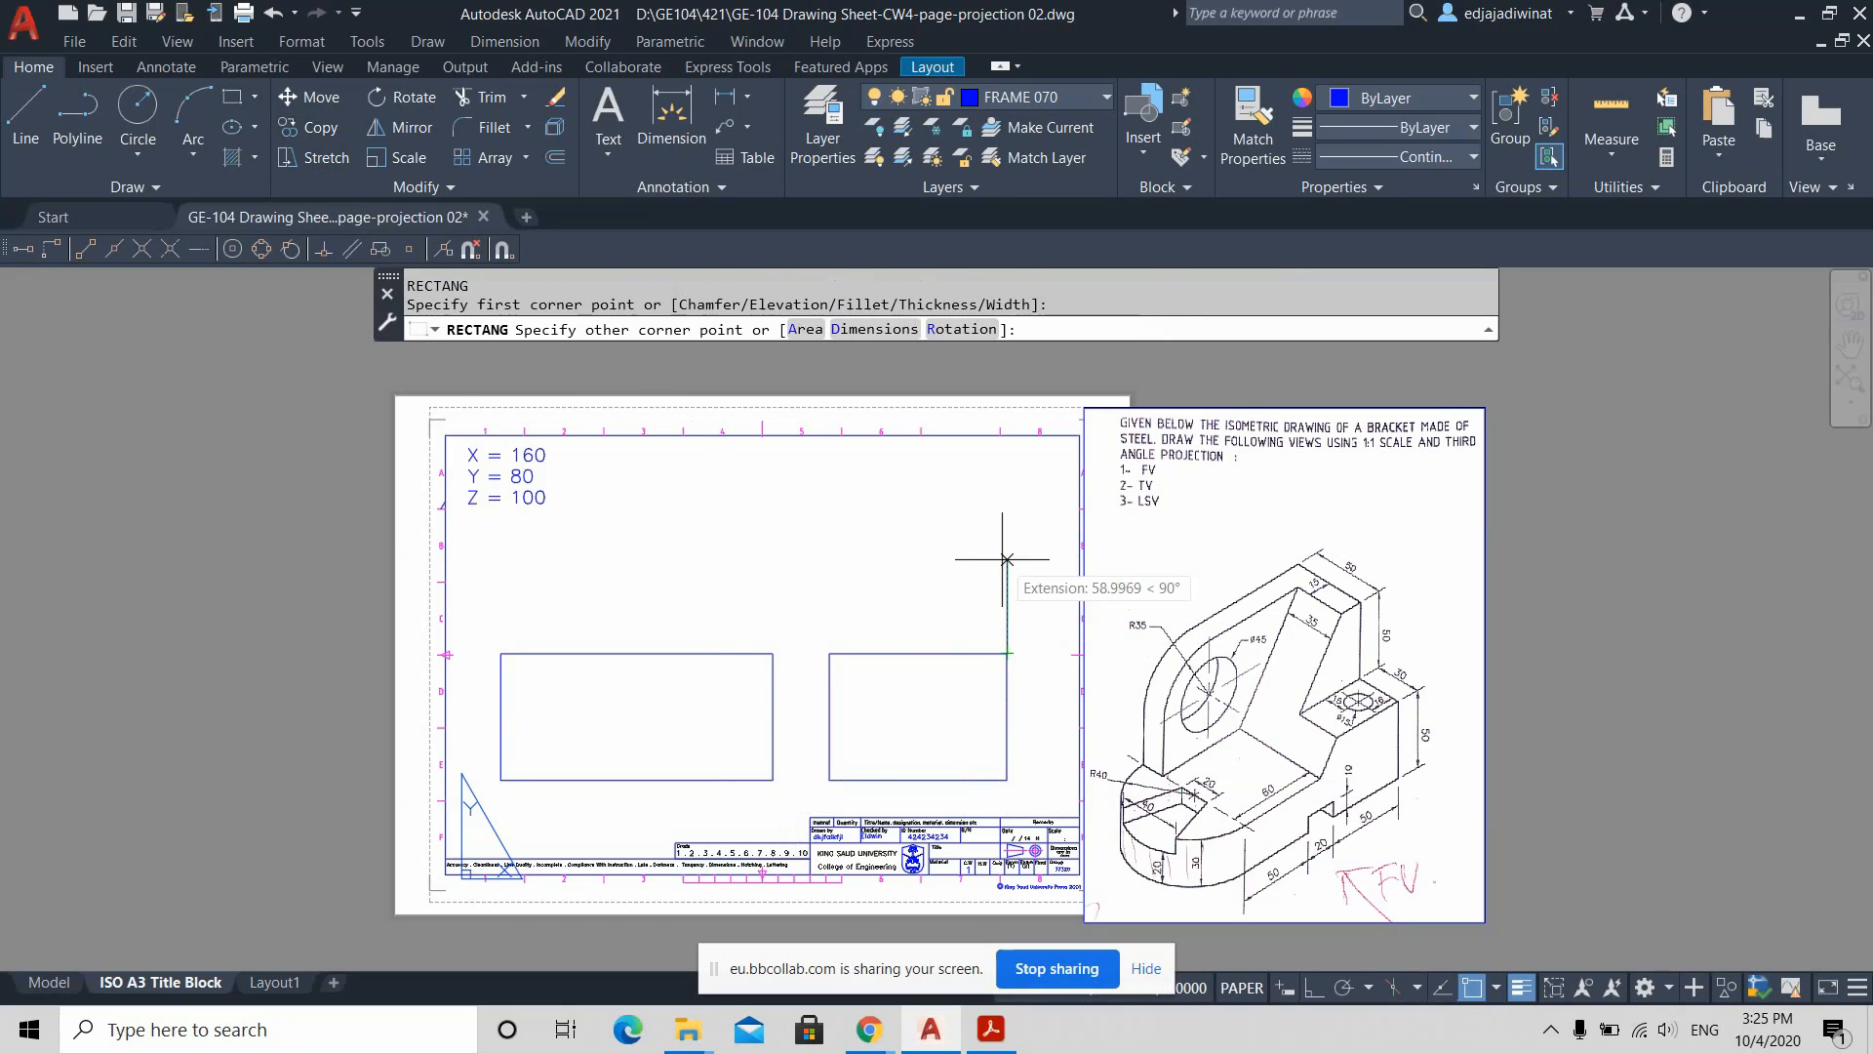
{"action": "key", "text": "Escape"}
Step: Try a third rectangle above the right-hand one, aligned with its right edge, and undo it
{"action": "left_click", "coordinate": [232, 96]}
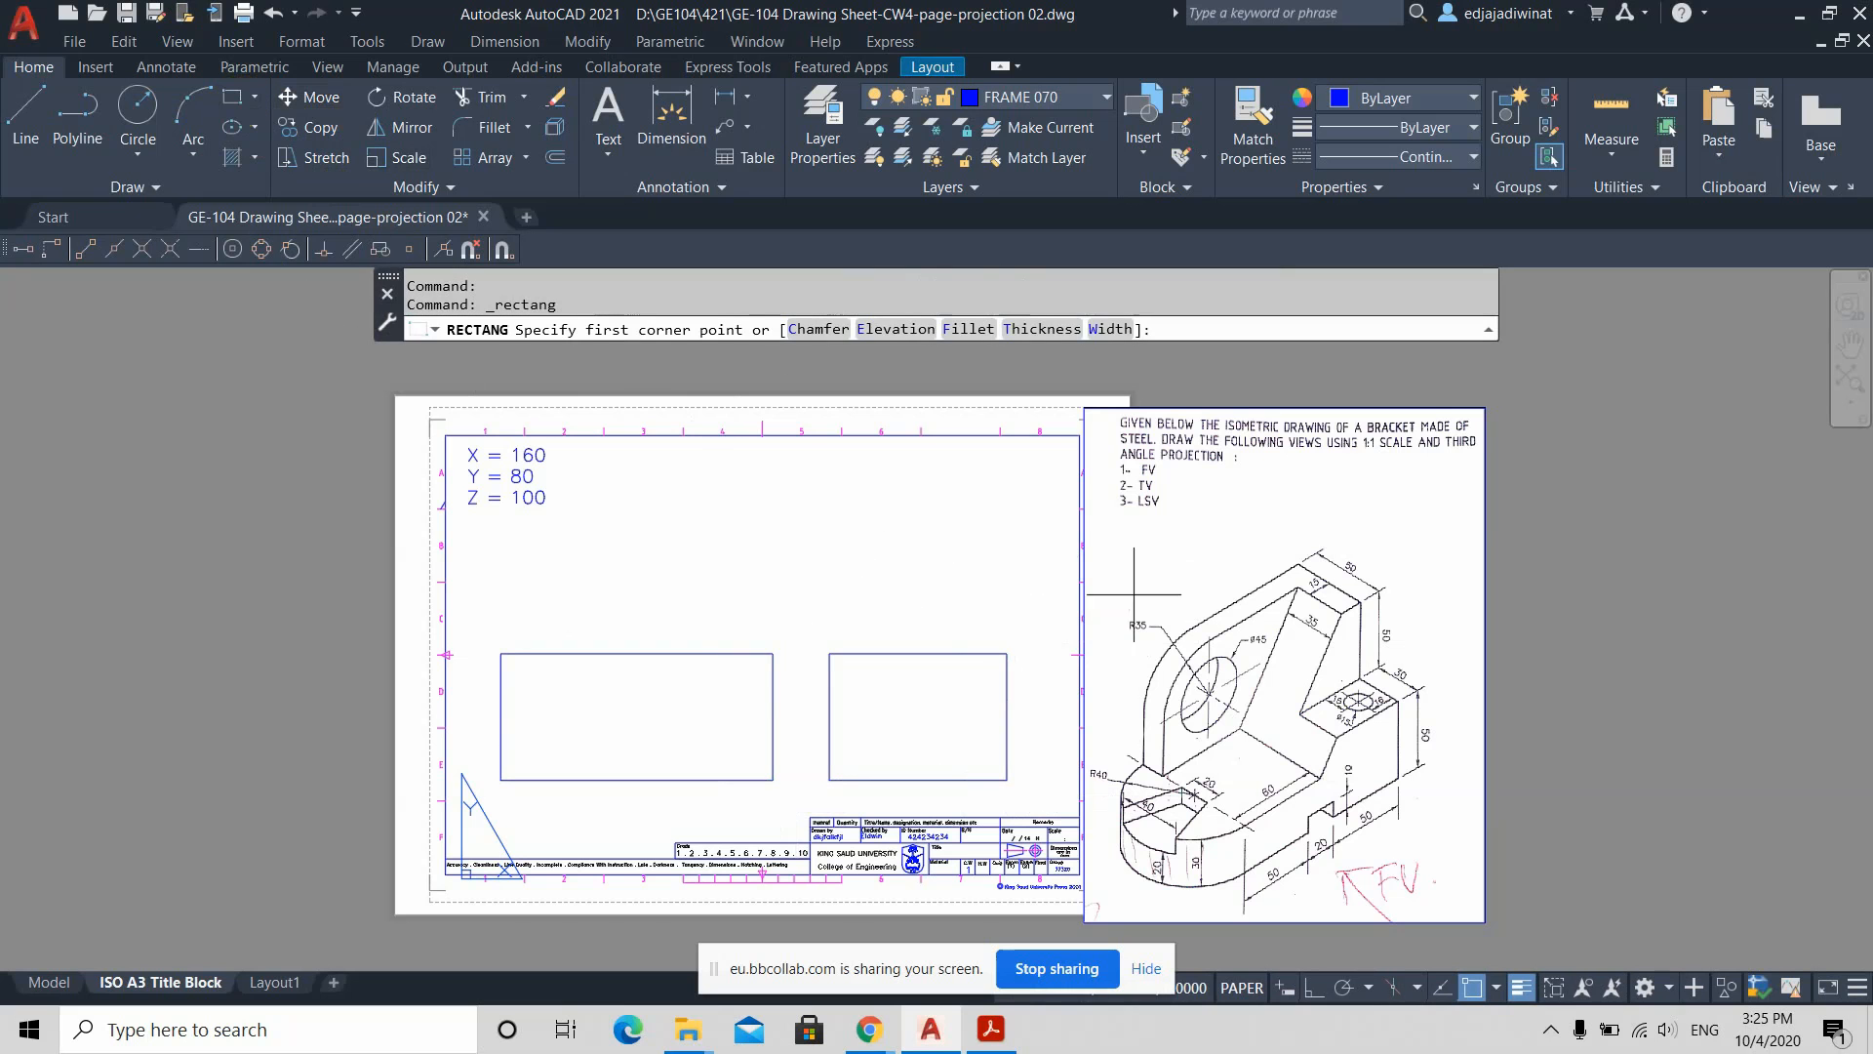
{"action": "left_click", "coordinate": [1007, 617]}
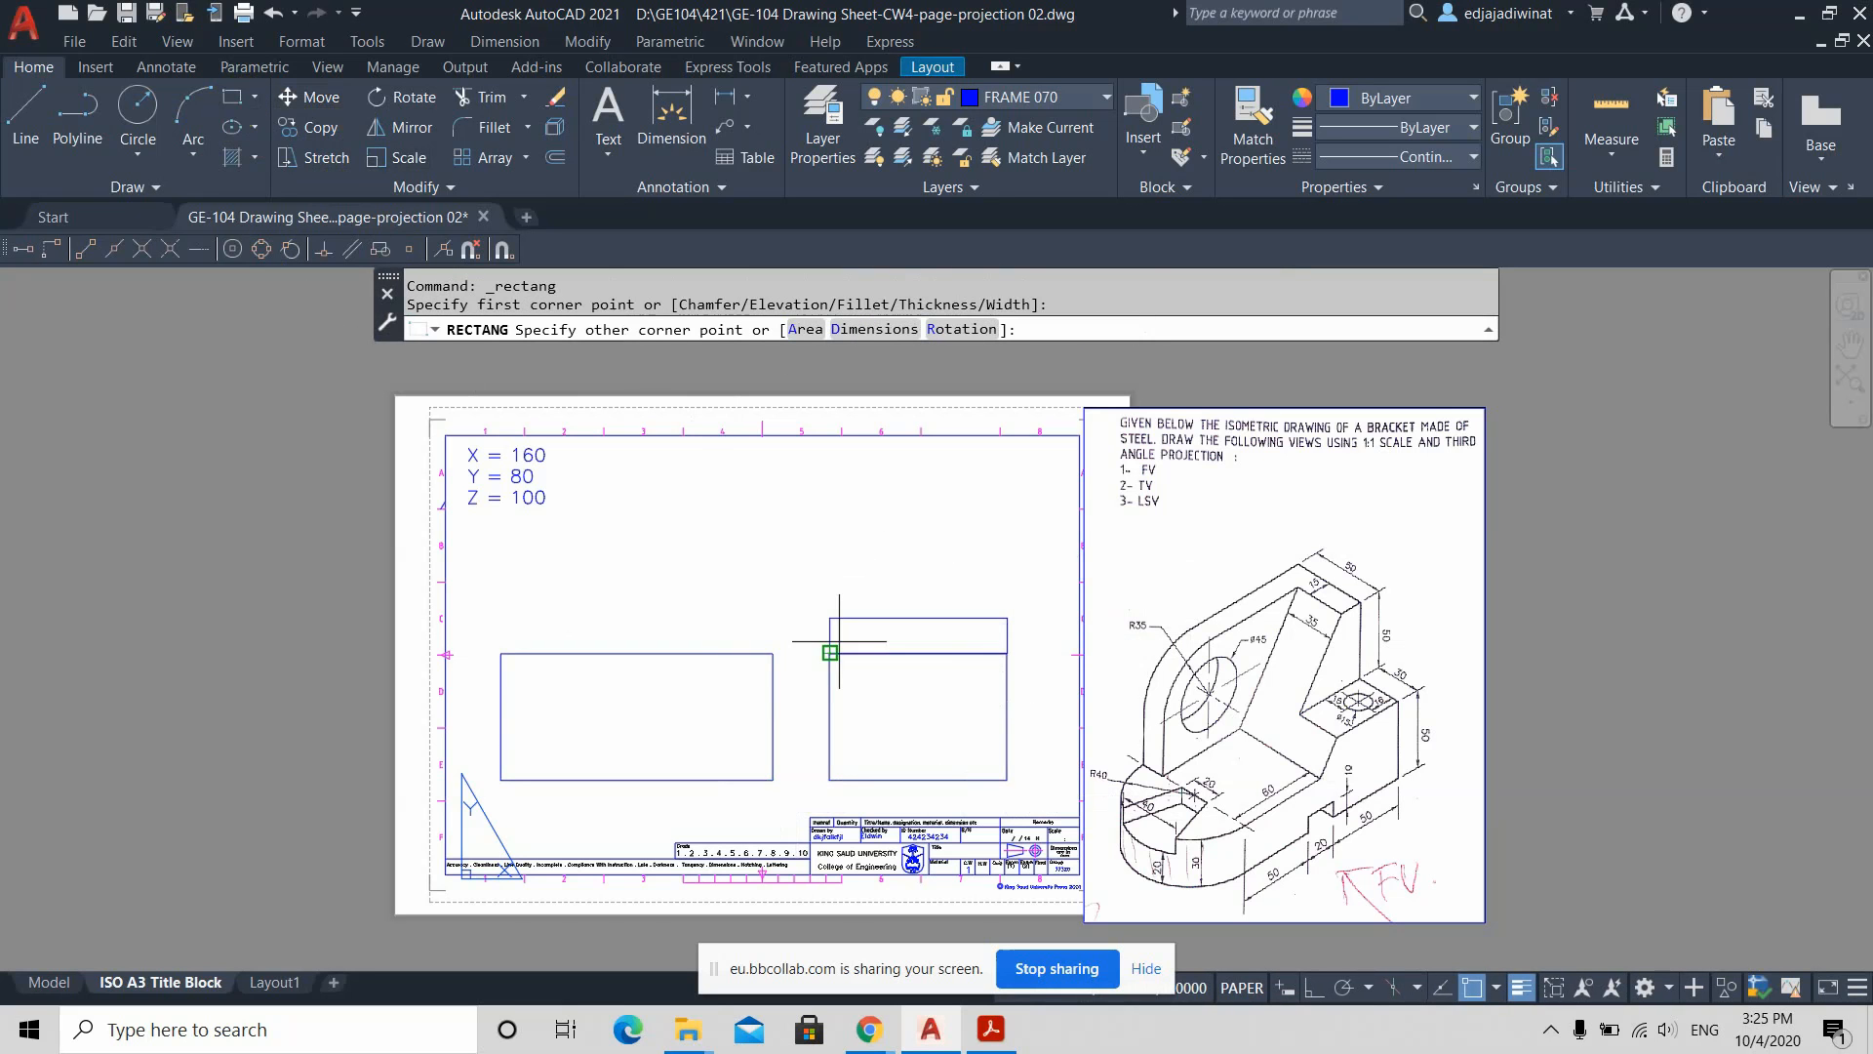
{"action": "left_click", "coordinate": [816, 473]}
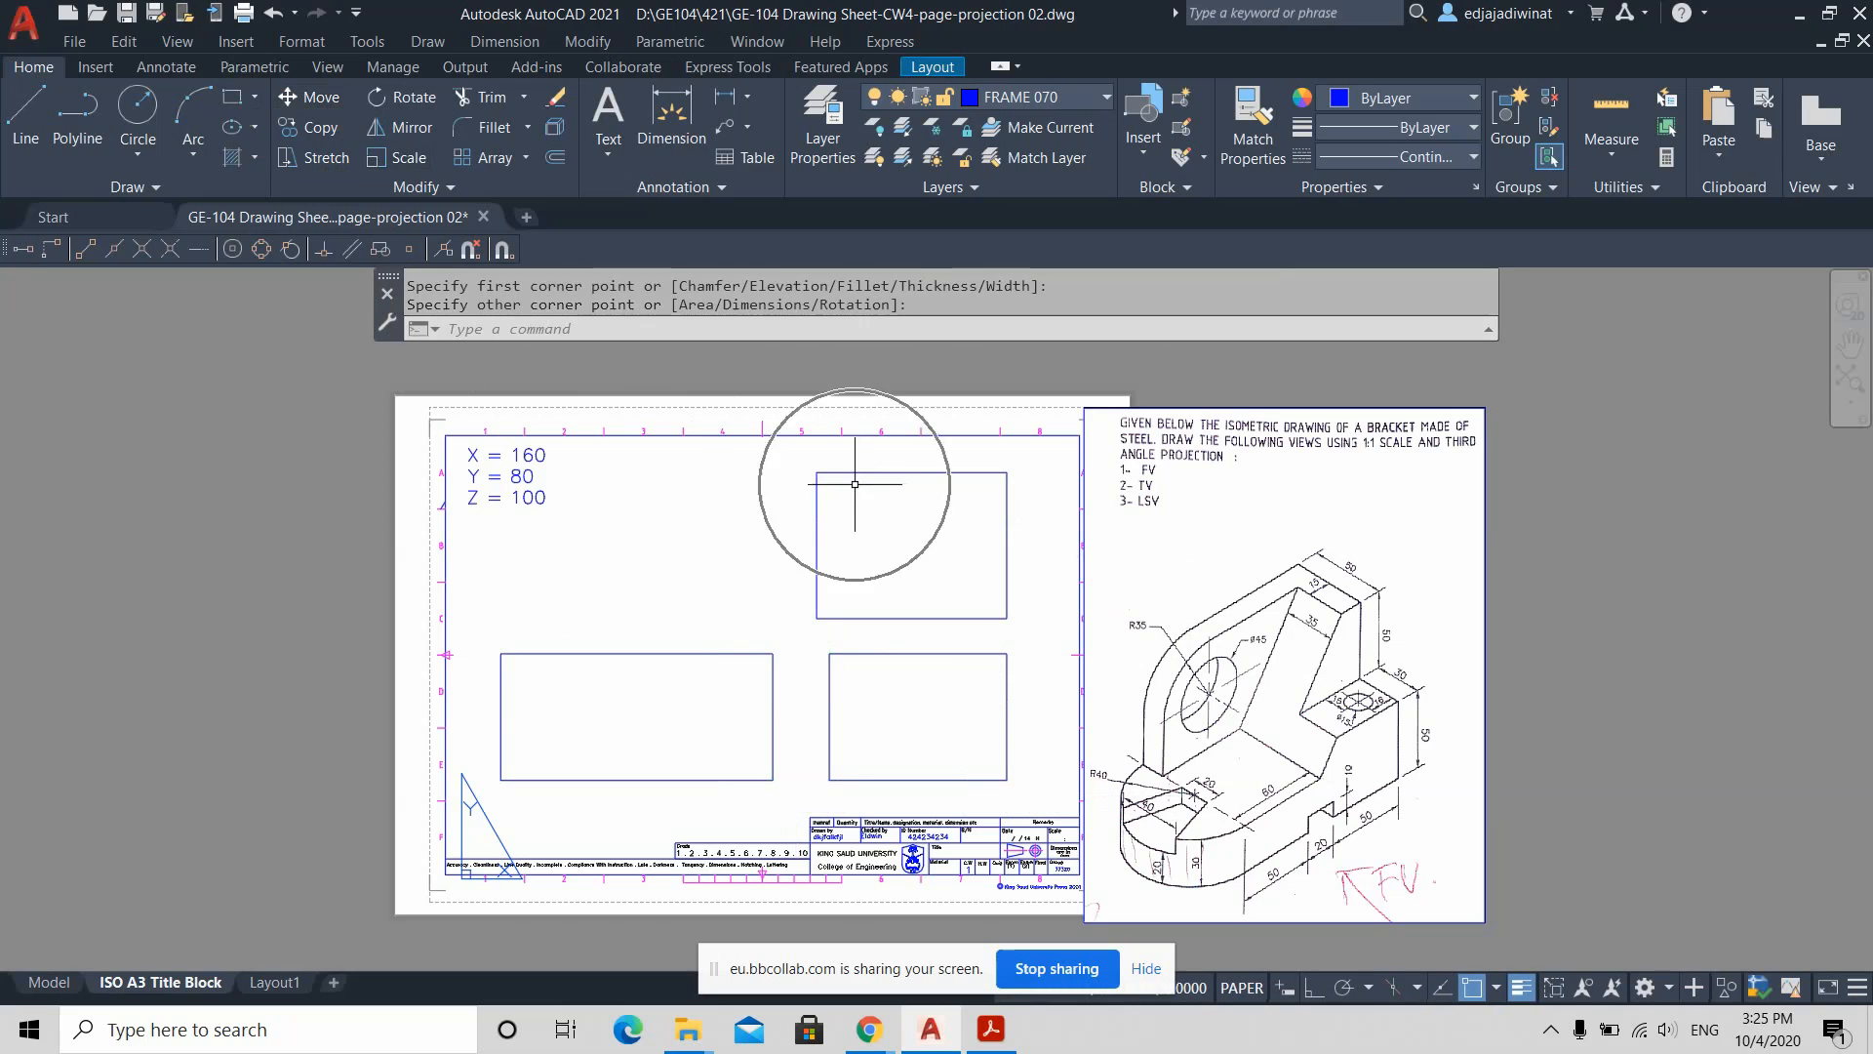
{"action": "key", "text": "ctrl+z"}
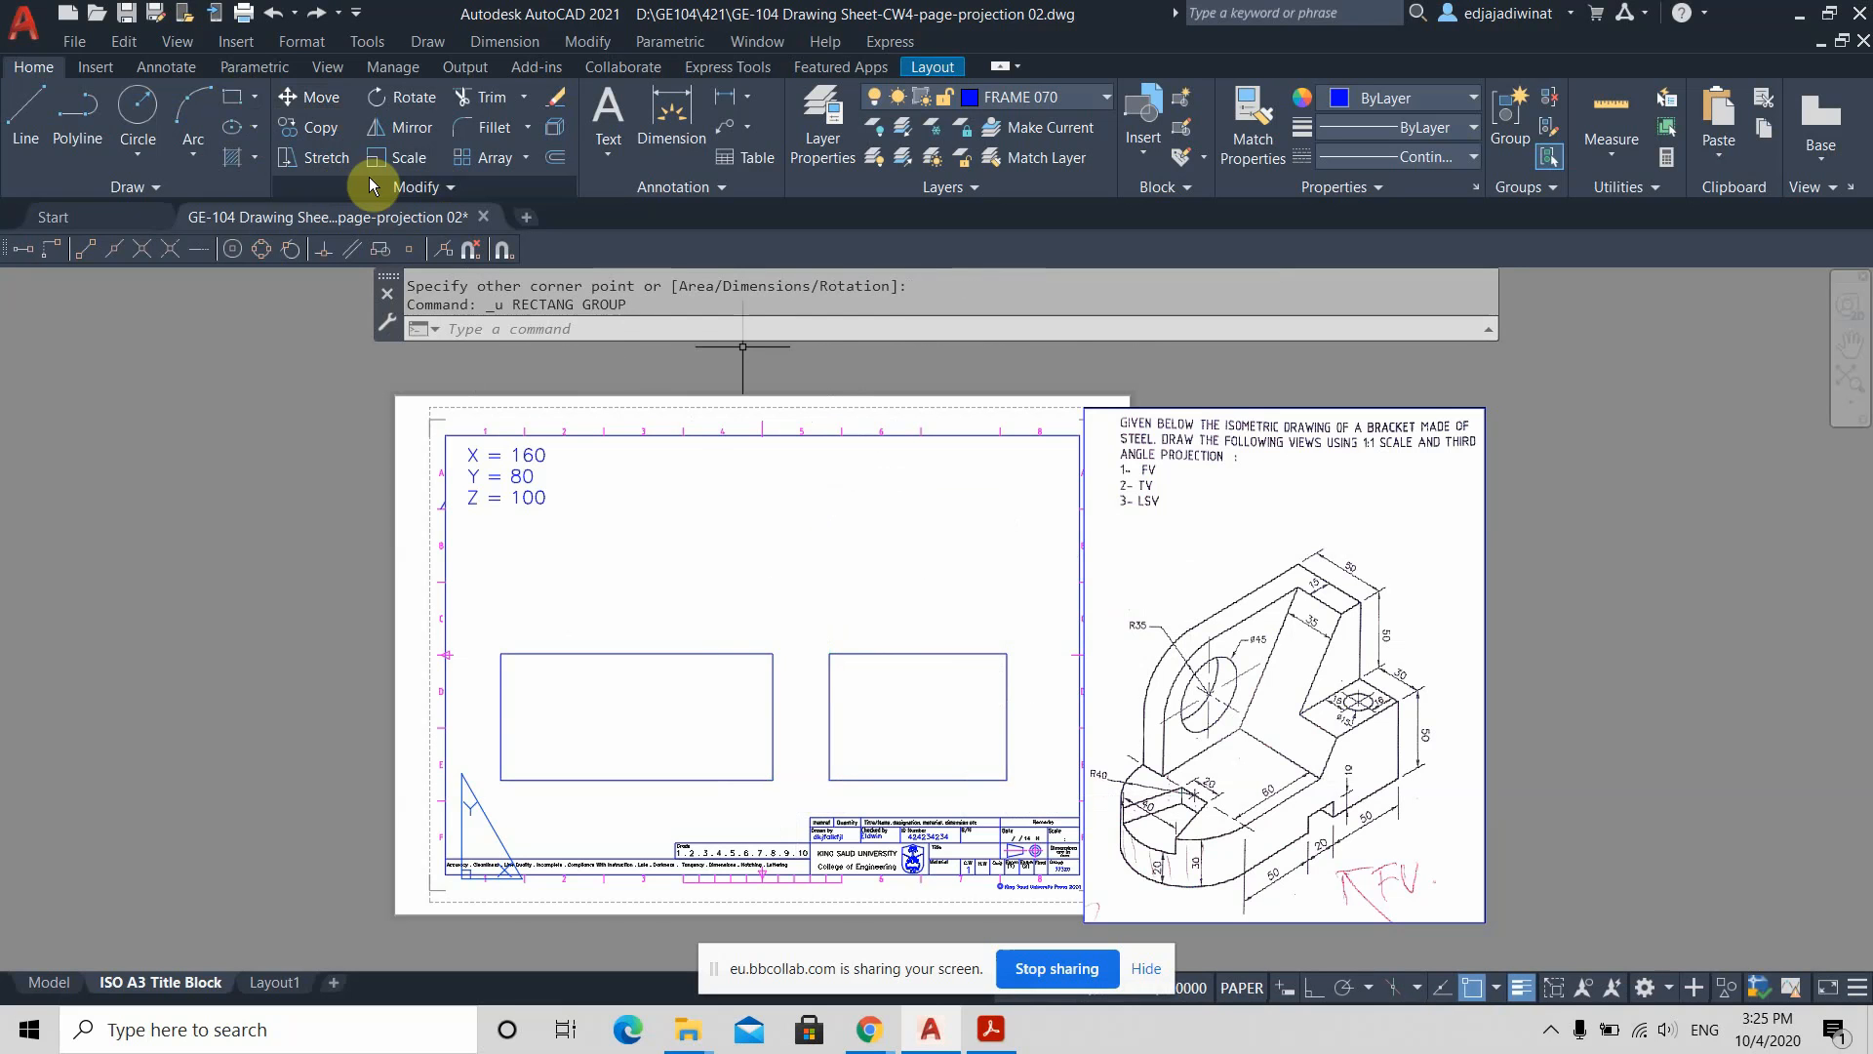
Step: Draw a third rectangle above the right-hand one, aligned with its left and right edges
{"action": "left_click", "coordinate": [232, 96]}
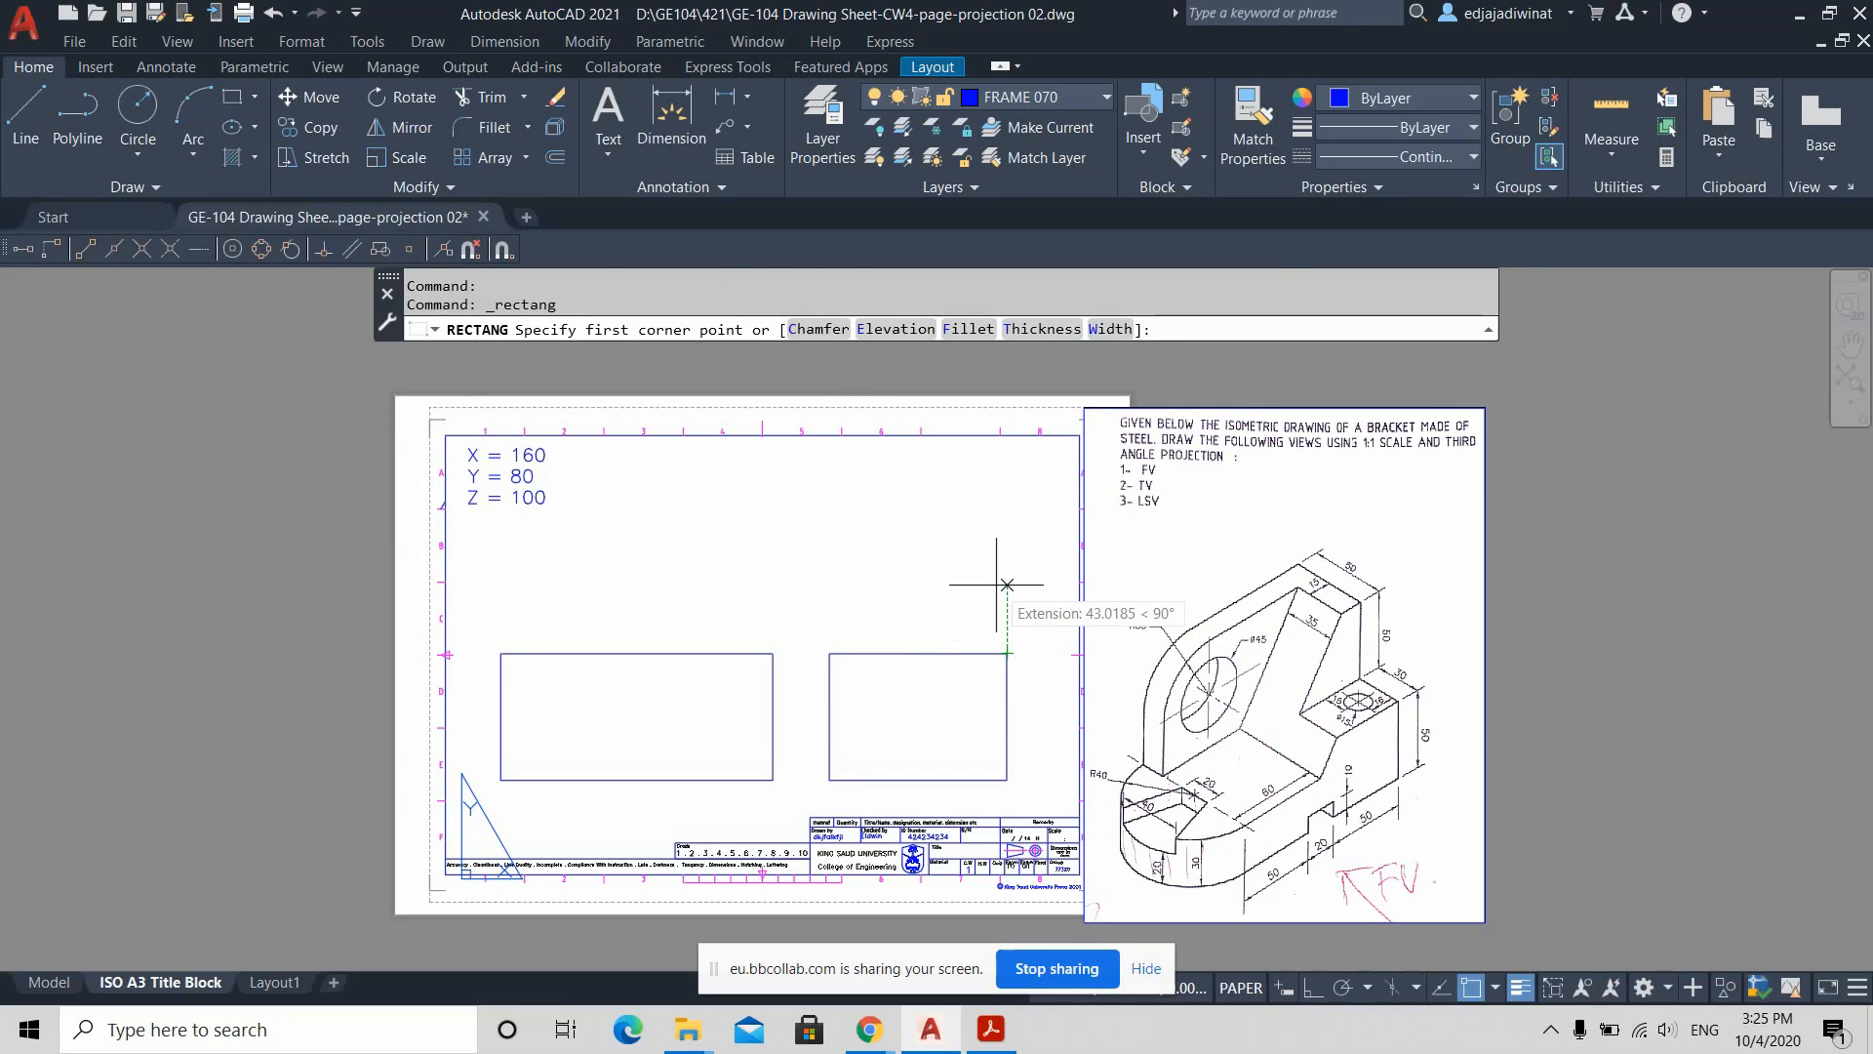
{"action": "left_click", "coordinate": [1007, 613]}
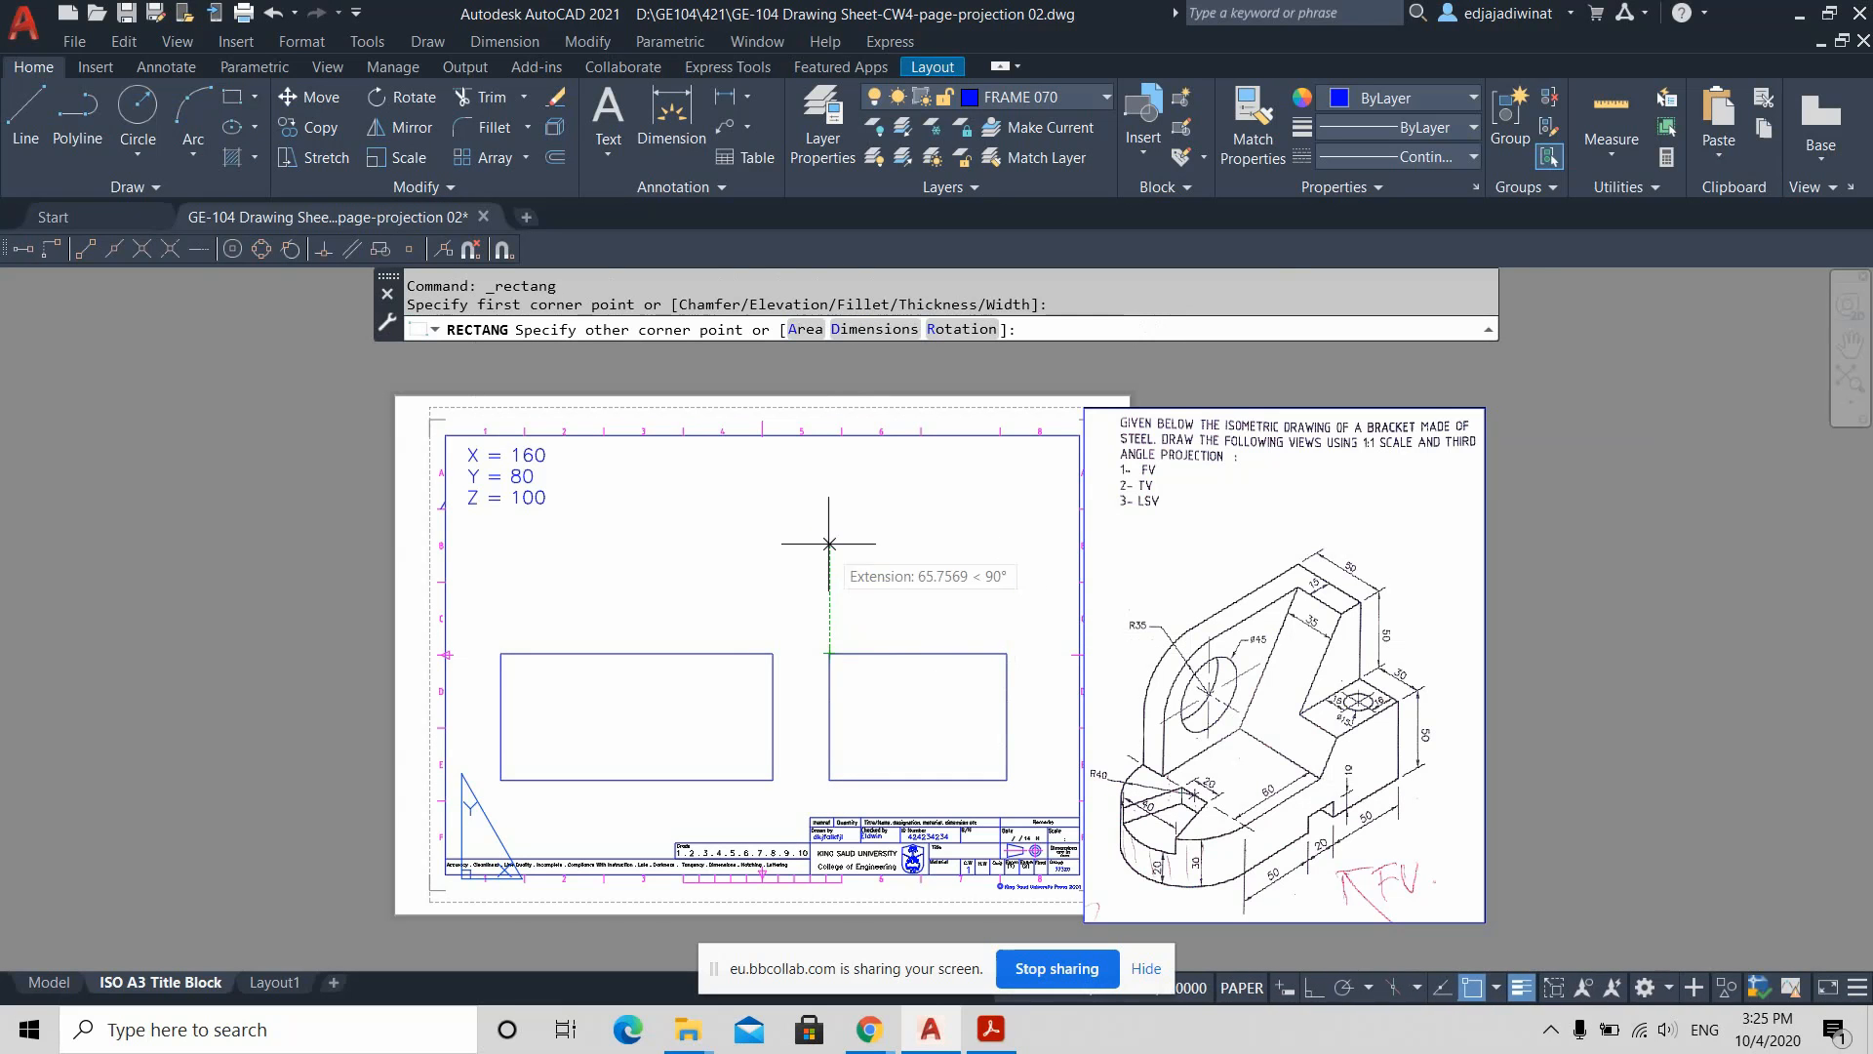
{"action": "left_click", "coordinate": [830, 493]}
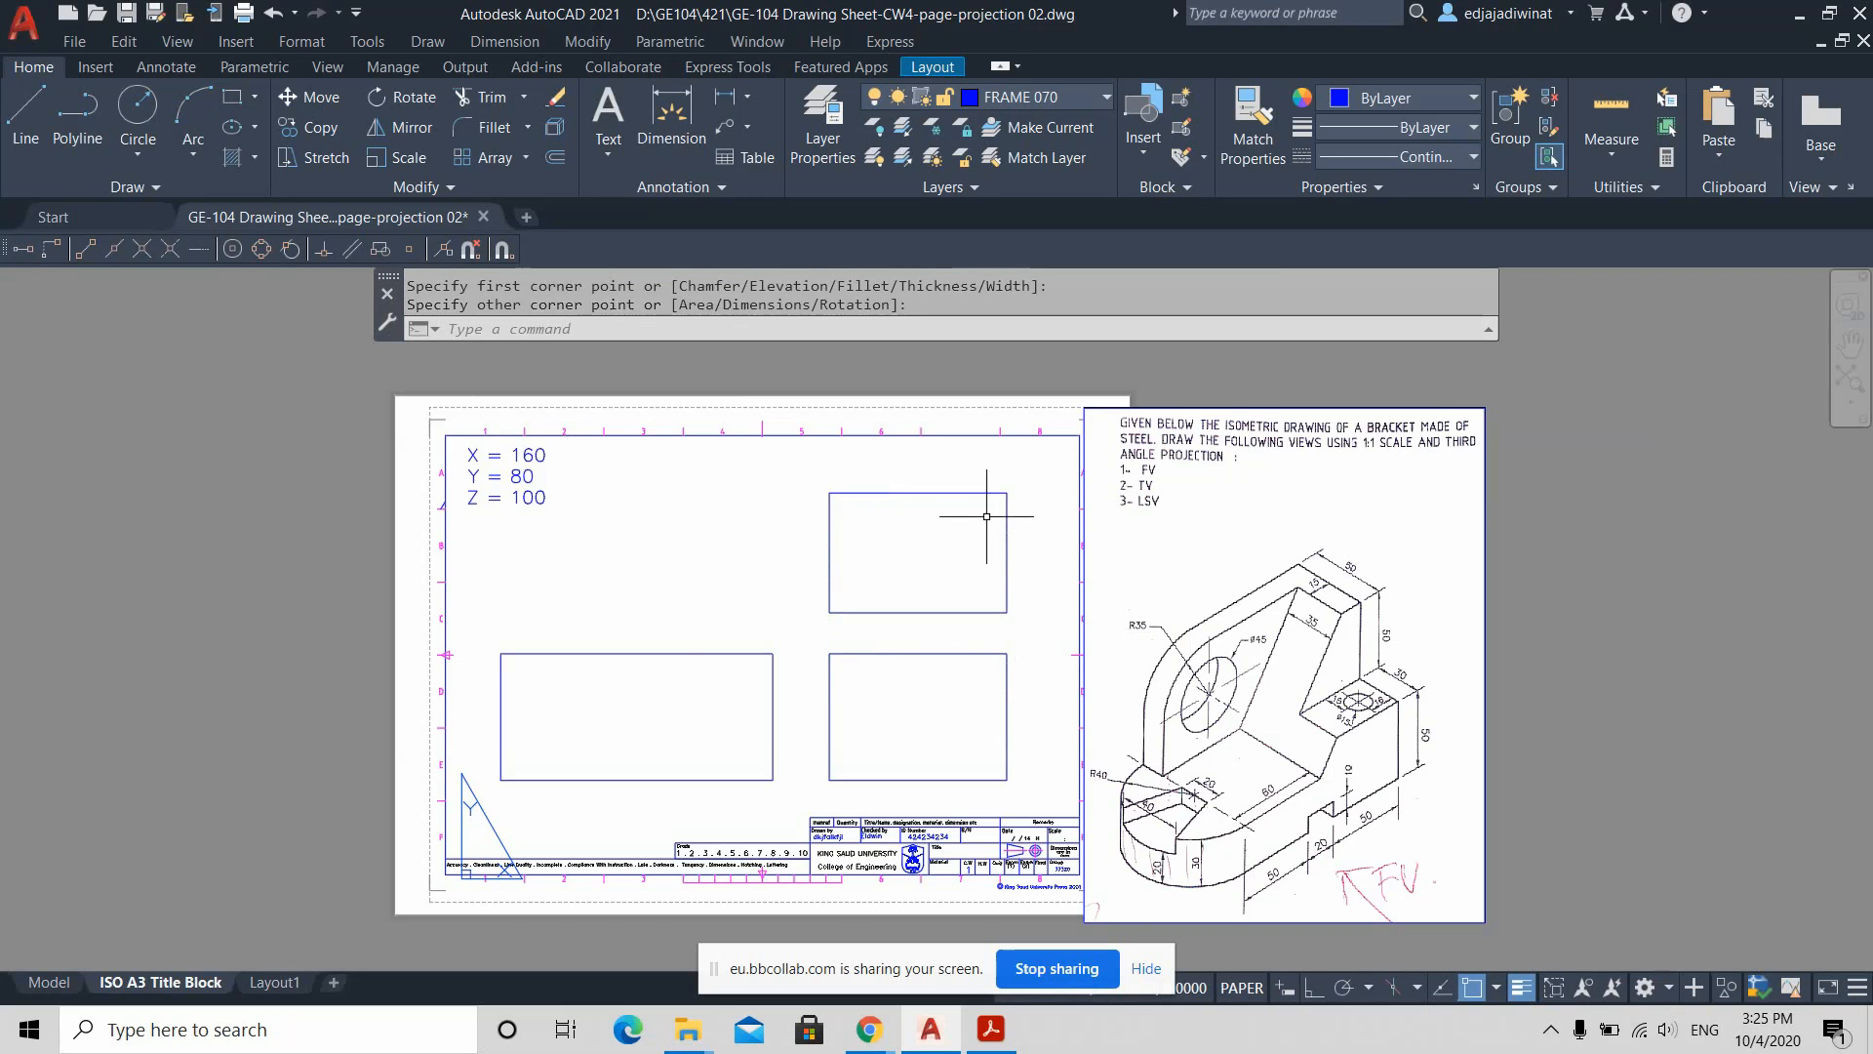
Step: Examine the arrangement of the three view rectangles within the sheet frame and against the bracket's isometric drawing
{"action": "scroll", "coordinate": [1005, 605], "scroll_direction": "up", "scroll_amount": 2}
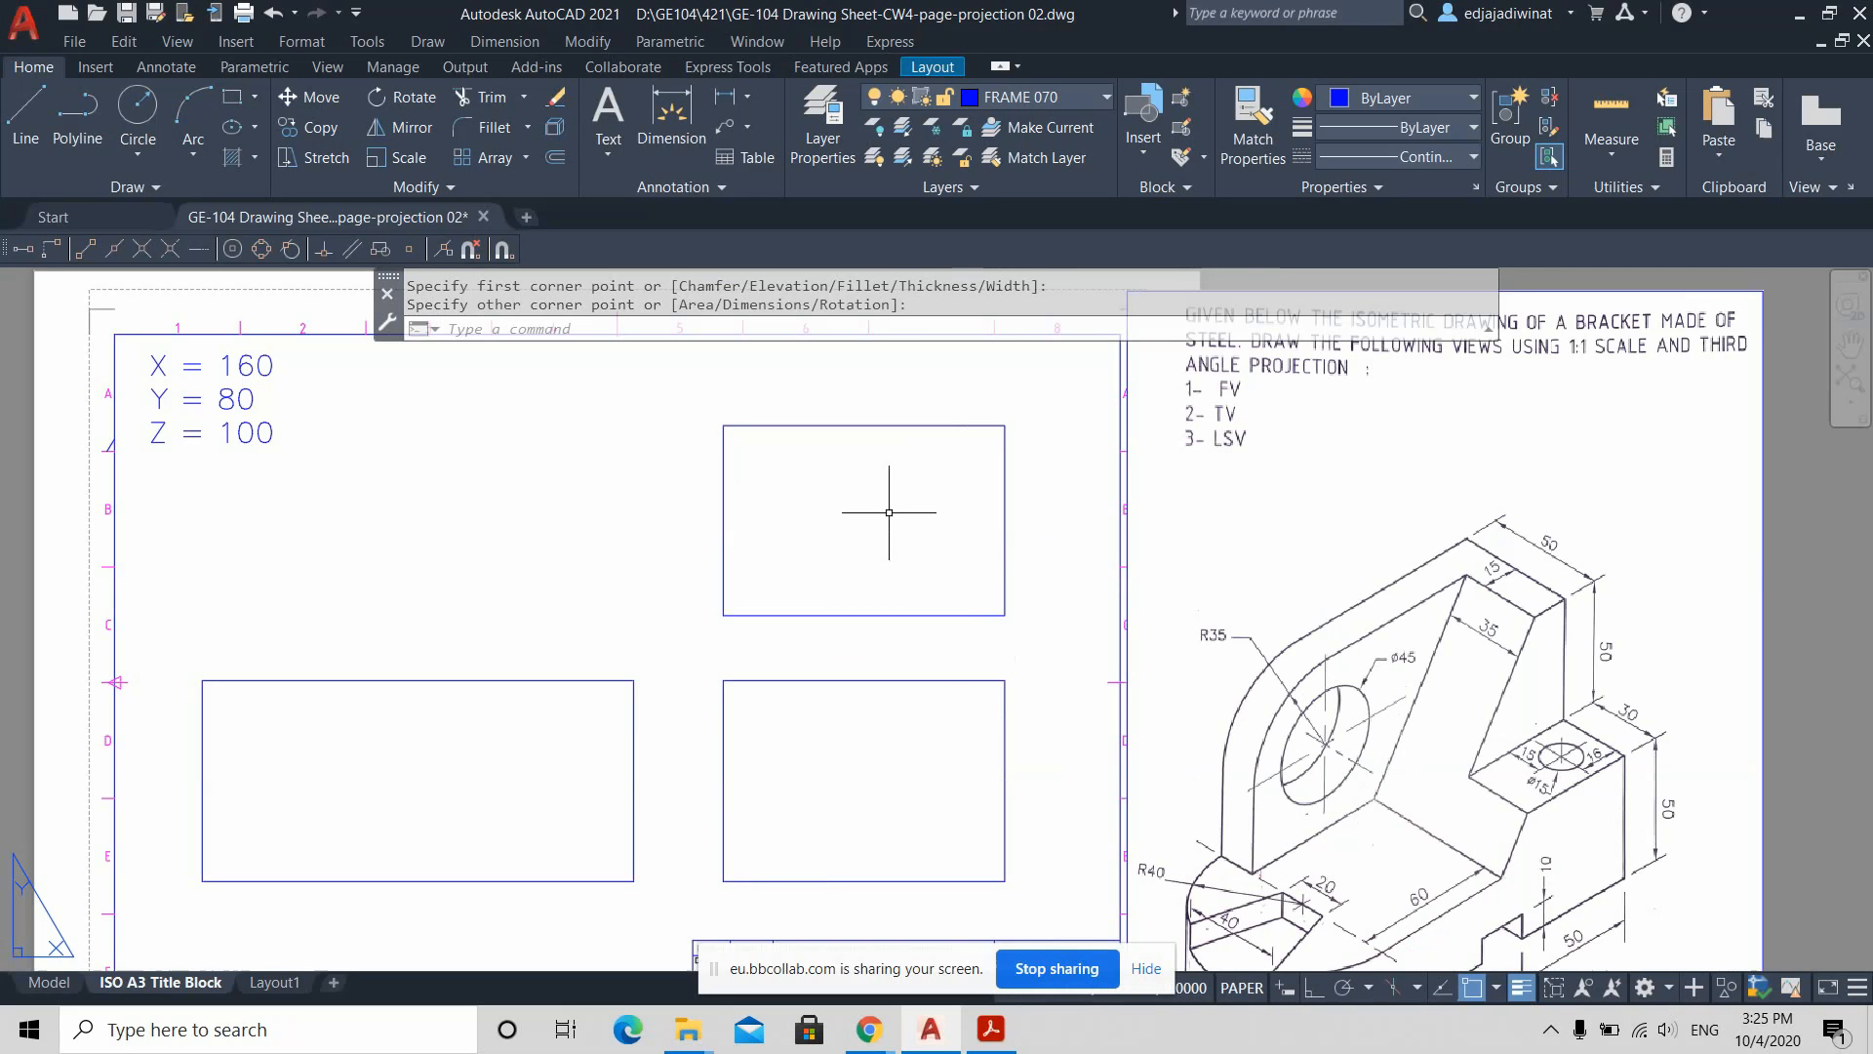
{"action": "mouse_move", "coordinate": [912, 520]}
{"action": "middle_mouse_down"}
{"action": "mouse_move", "coordinate": [1126, 517]}
{"action": "mouse_move", "coordinate": [1079, 510]}
{"action": "middle_mouse_up"}
{"action": "scroll", "coordinate": [1080, 510], "scroll_direction": "down", "scroll_amount": 2}
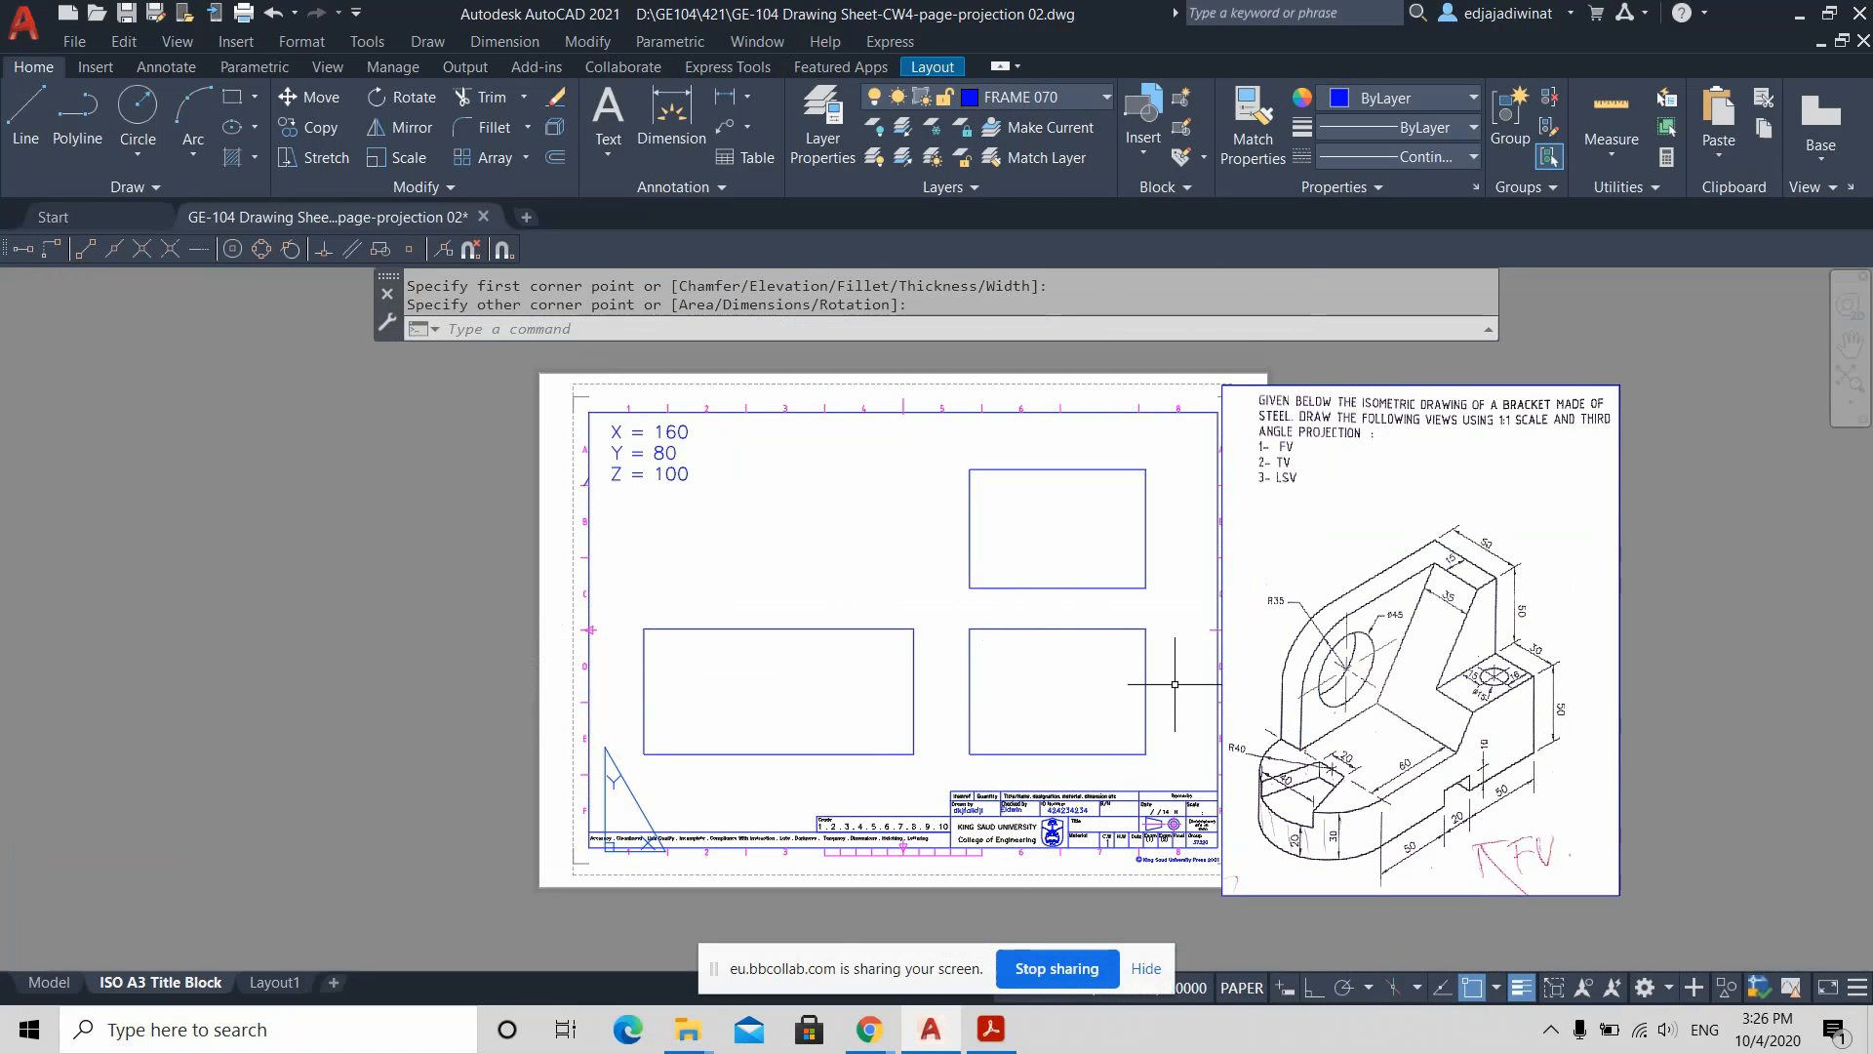
{"action": "scroll", "coordinate": [1141, 749], "scroll_direction": "up", "scroll_amount": 2}
{"action": "key", "text": "ctrl"}
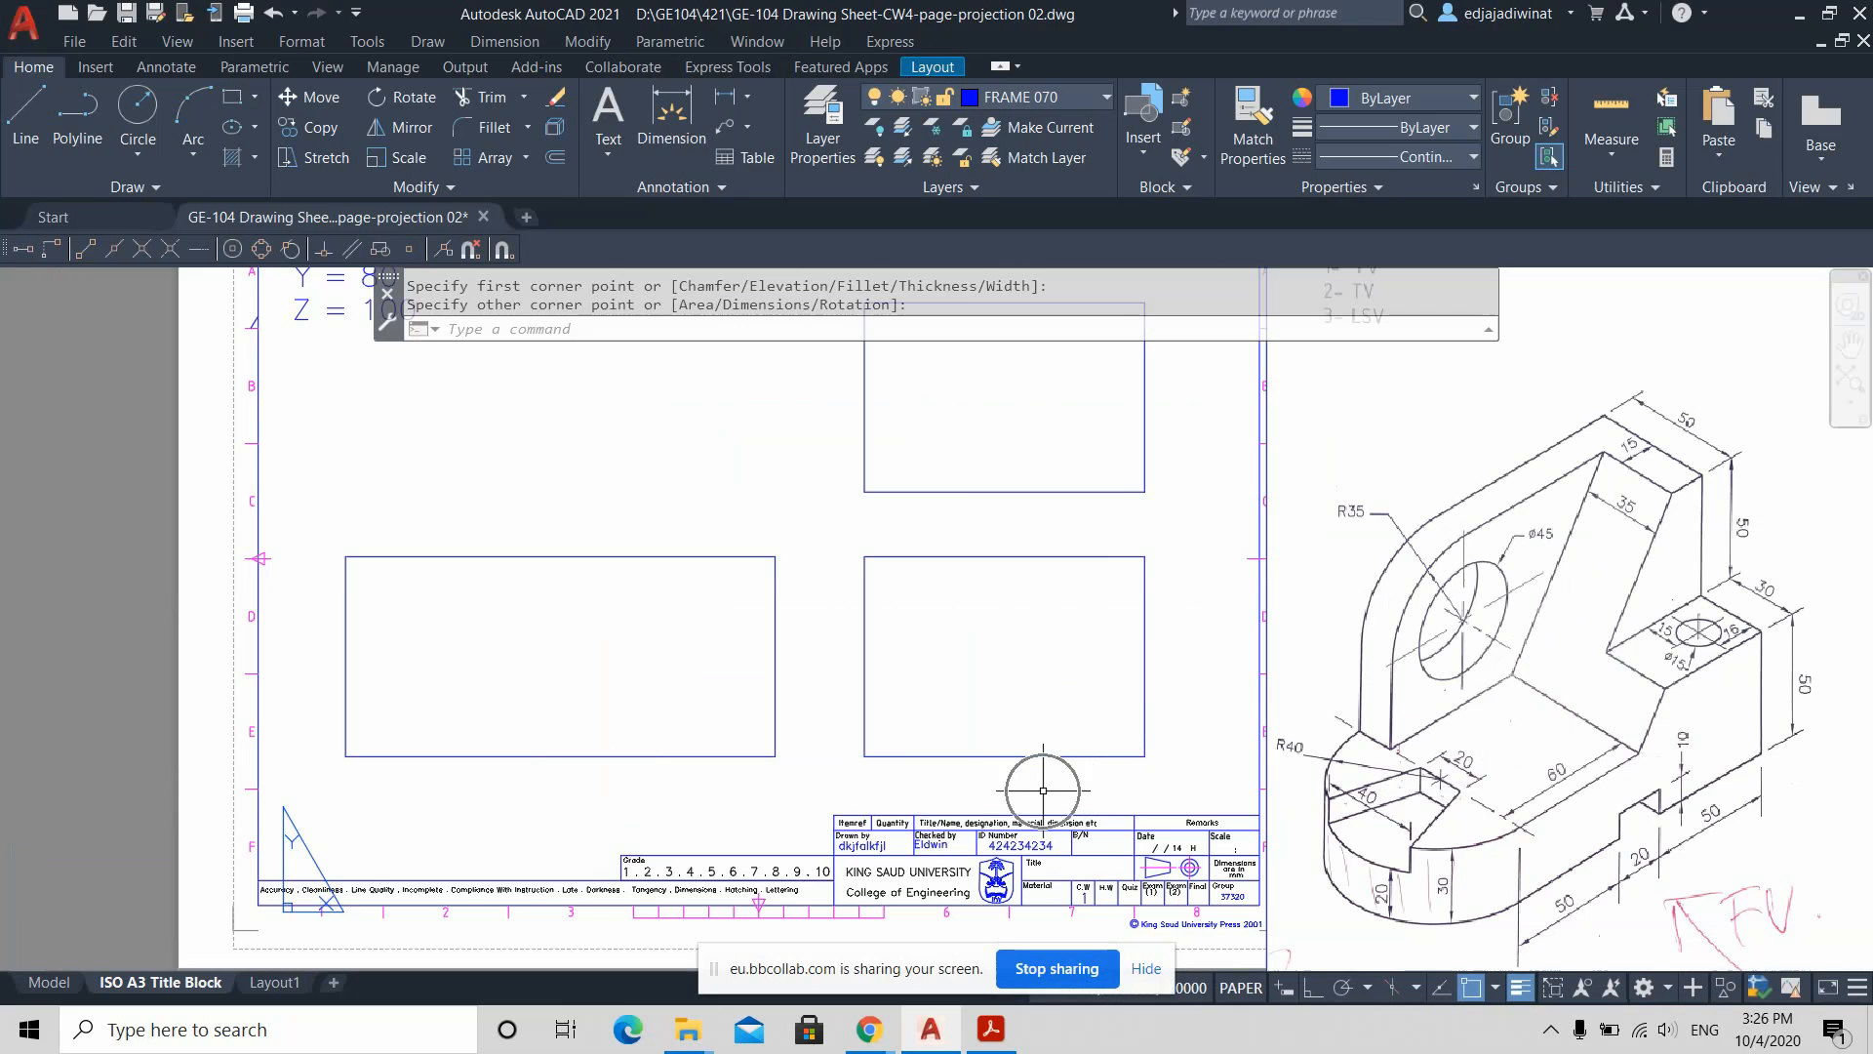
{"action": "key", "text": "ctrl"}
{"action": "middle_click_drag", "start_coordinate": [1053, 486], "coordinate": [1032, 654]}
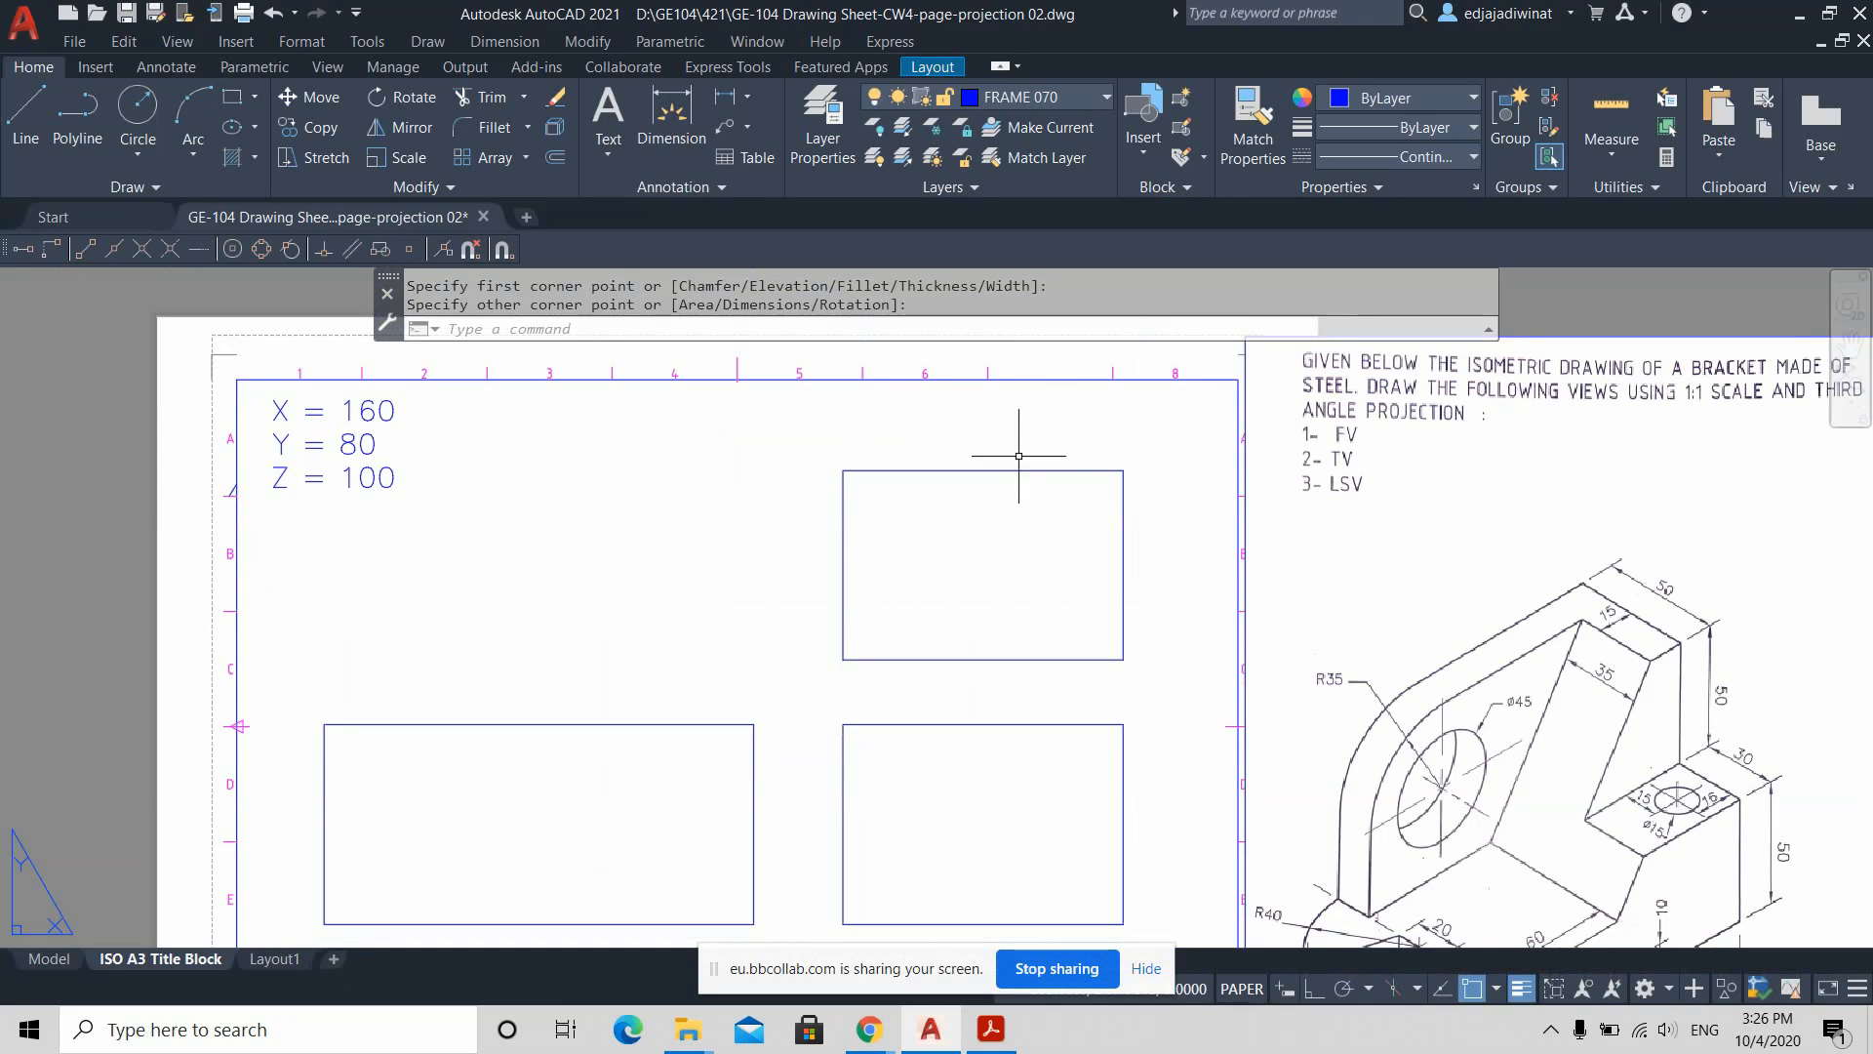
{"action": "key", "text": "ctrl"}
{"action": "scroll", "coordinate": [1015, 451], "scroll_direction": "down", "scroll_amount": 2}
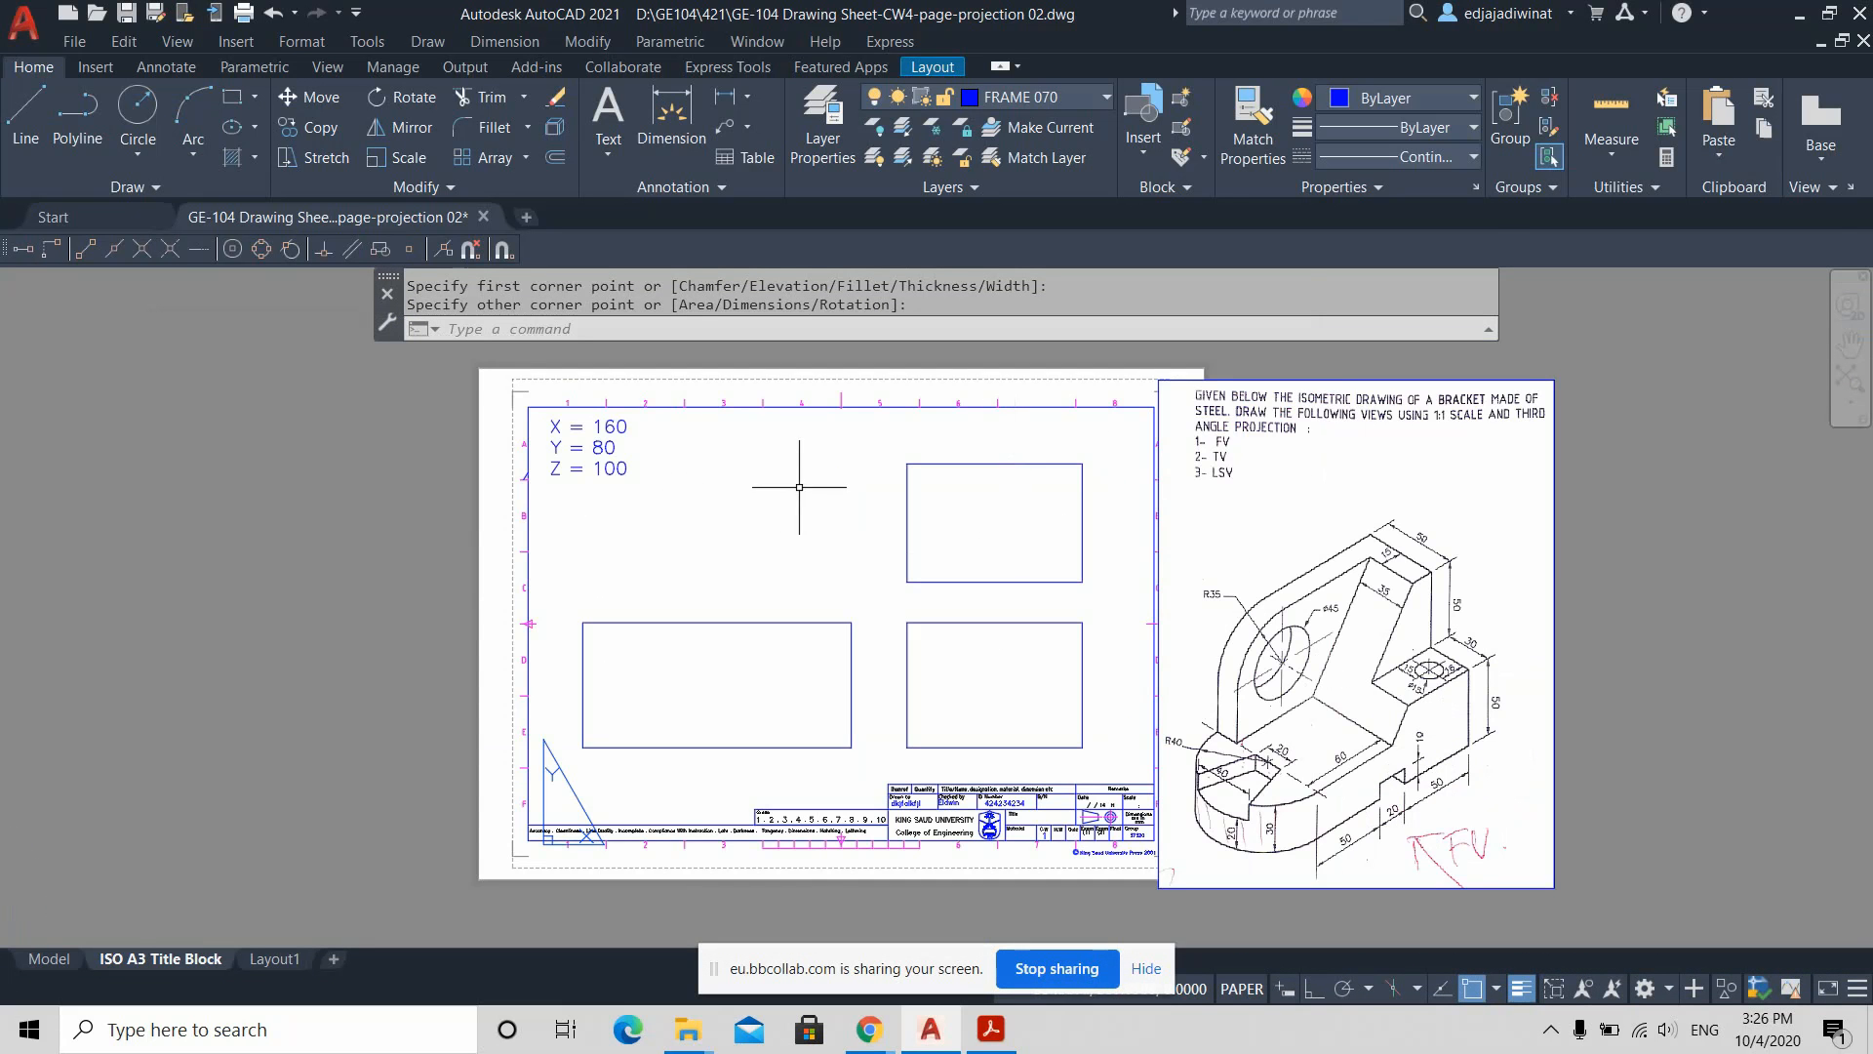
{"action": "scroll", "coordinate": [782, 502], "scroll_direction": "down", "scroll_amount": 2}
{"action": "scroll", "coordinate": [690, 480], "scroll_direction": "up", "scroll_amount": 2}
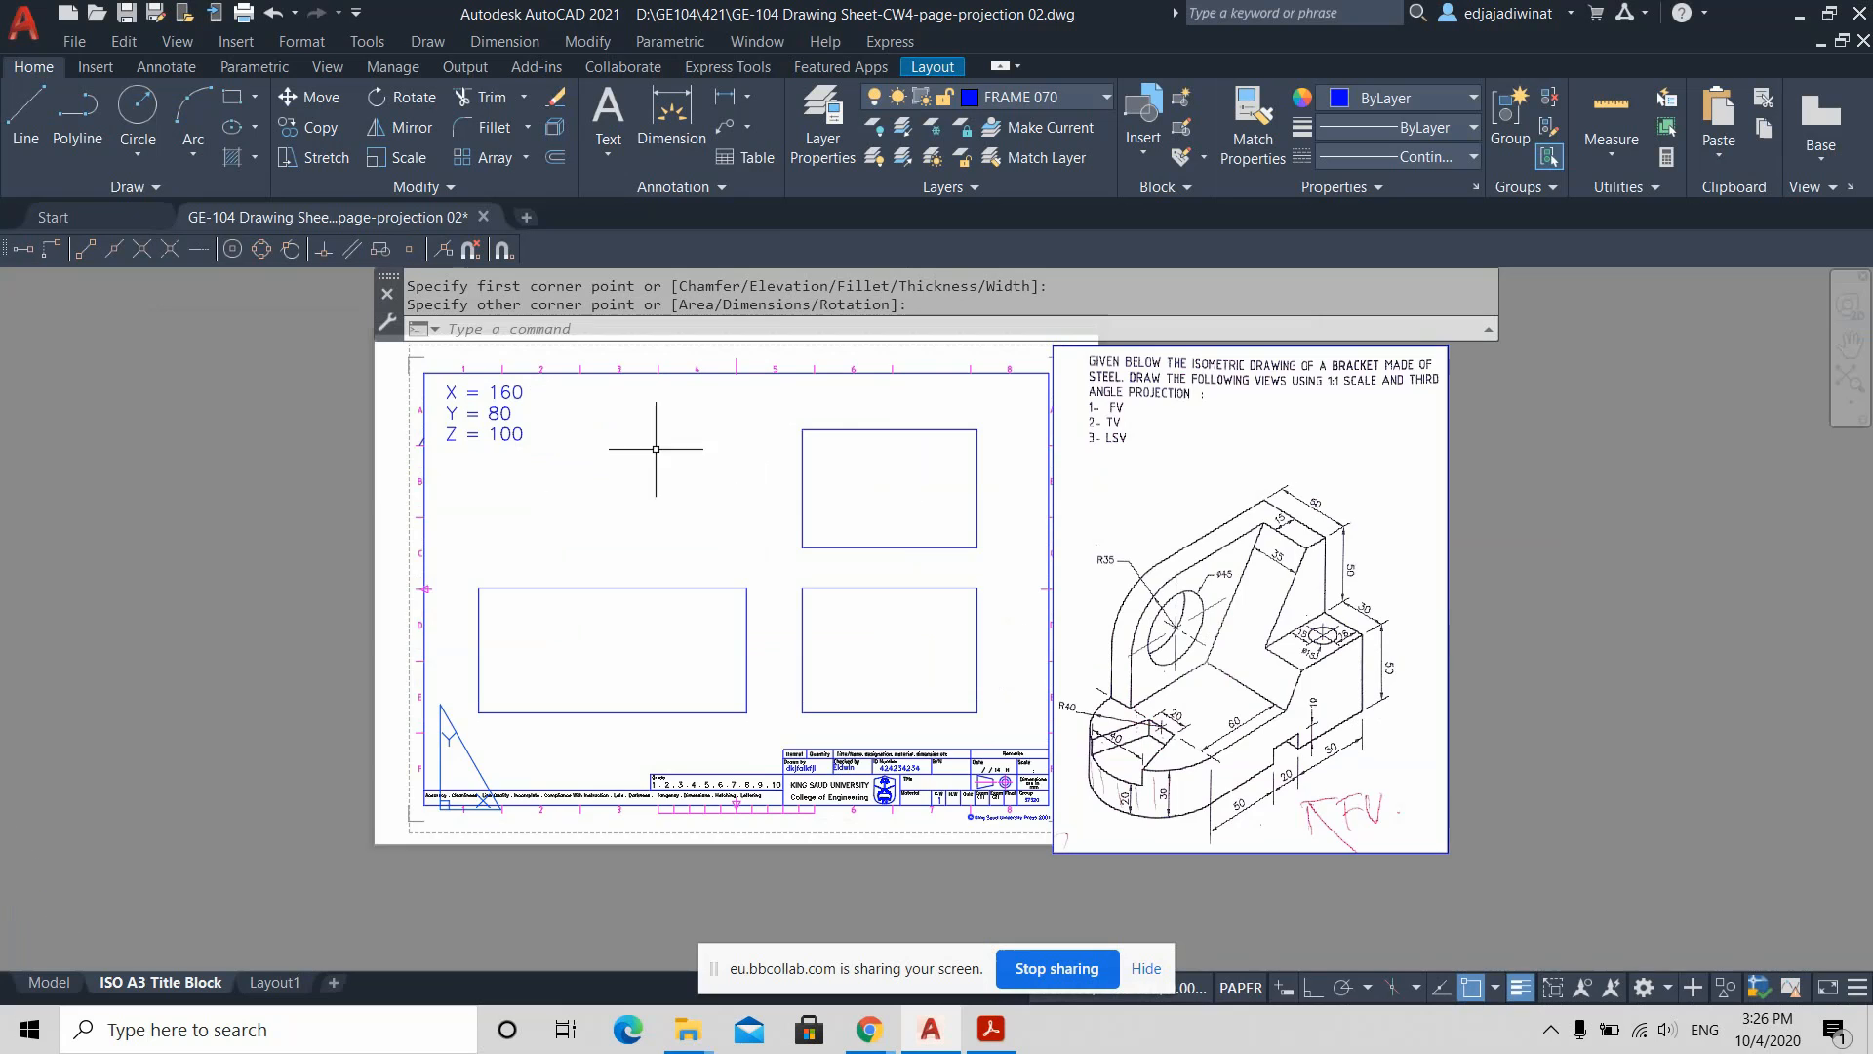
Step: Create a multiline text below the X, Y, Z values and enter "A = 400 - (X + Y)"
{"action": "middle_click_drag", "start_coordinate": [658, 449], "coordinate": [801, 472]}
{"action": "left_click", "coordinate": [610, 115]}
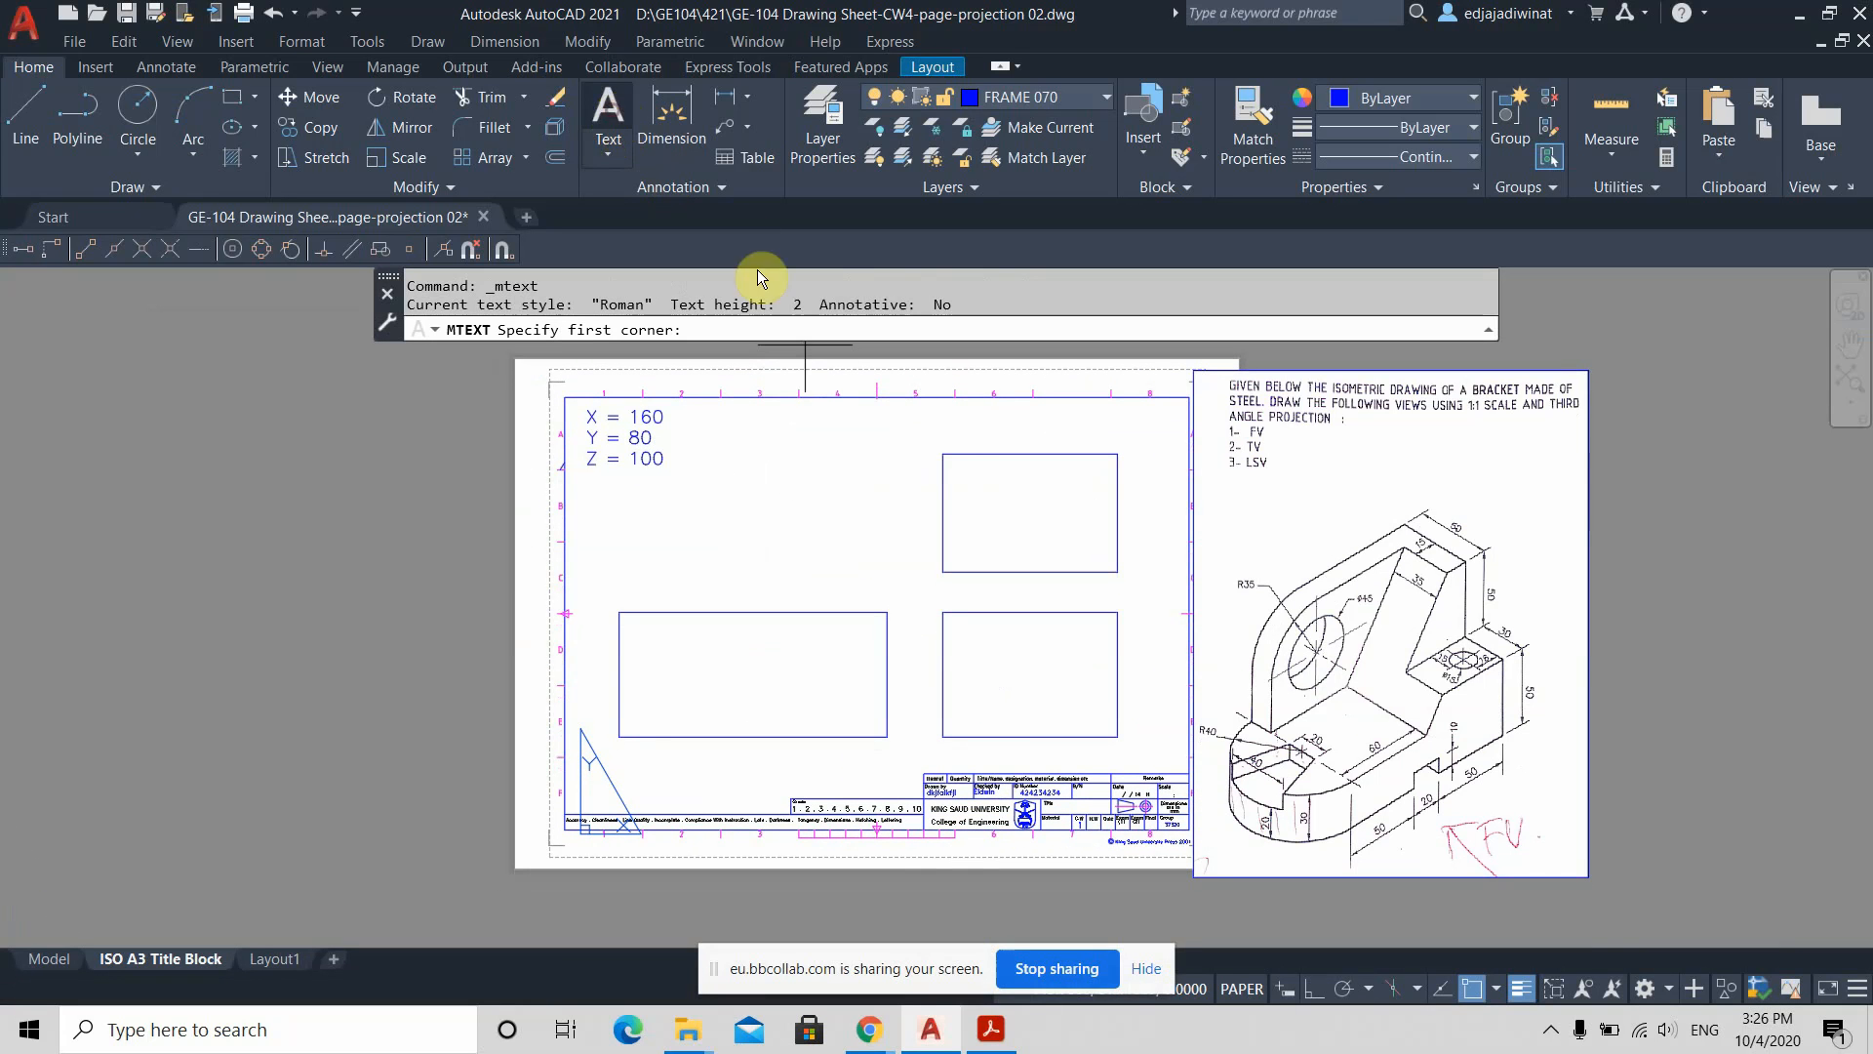
{"action": "left_click", "coordinate": [618, 495]}
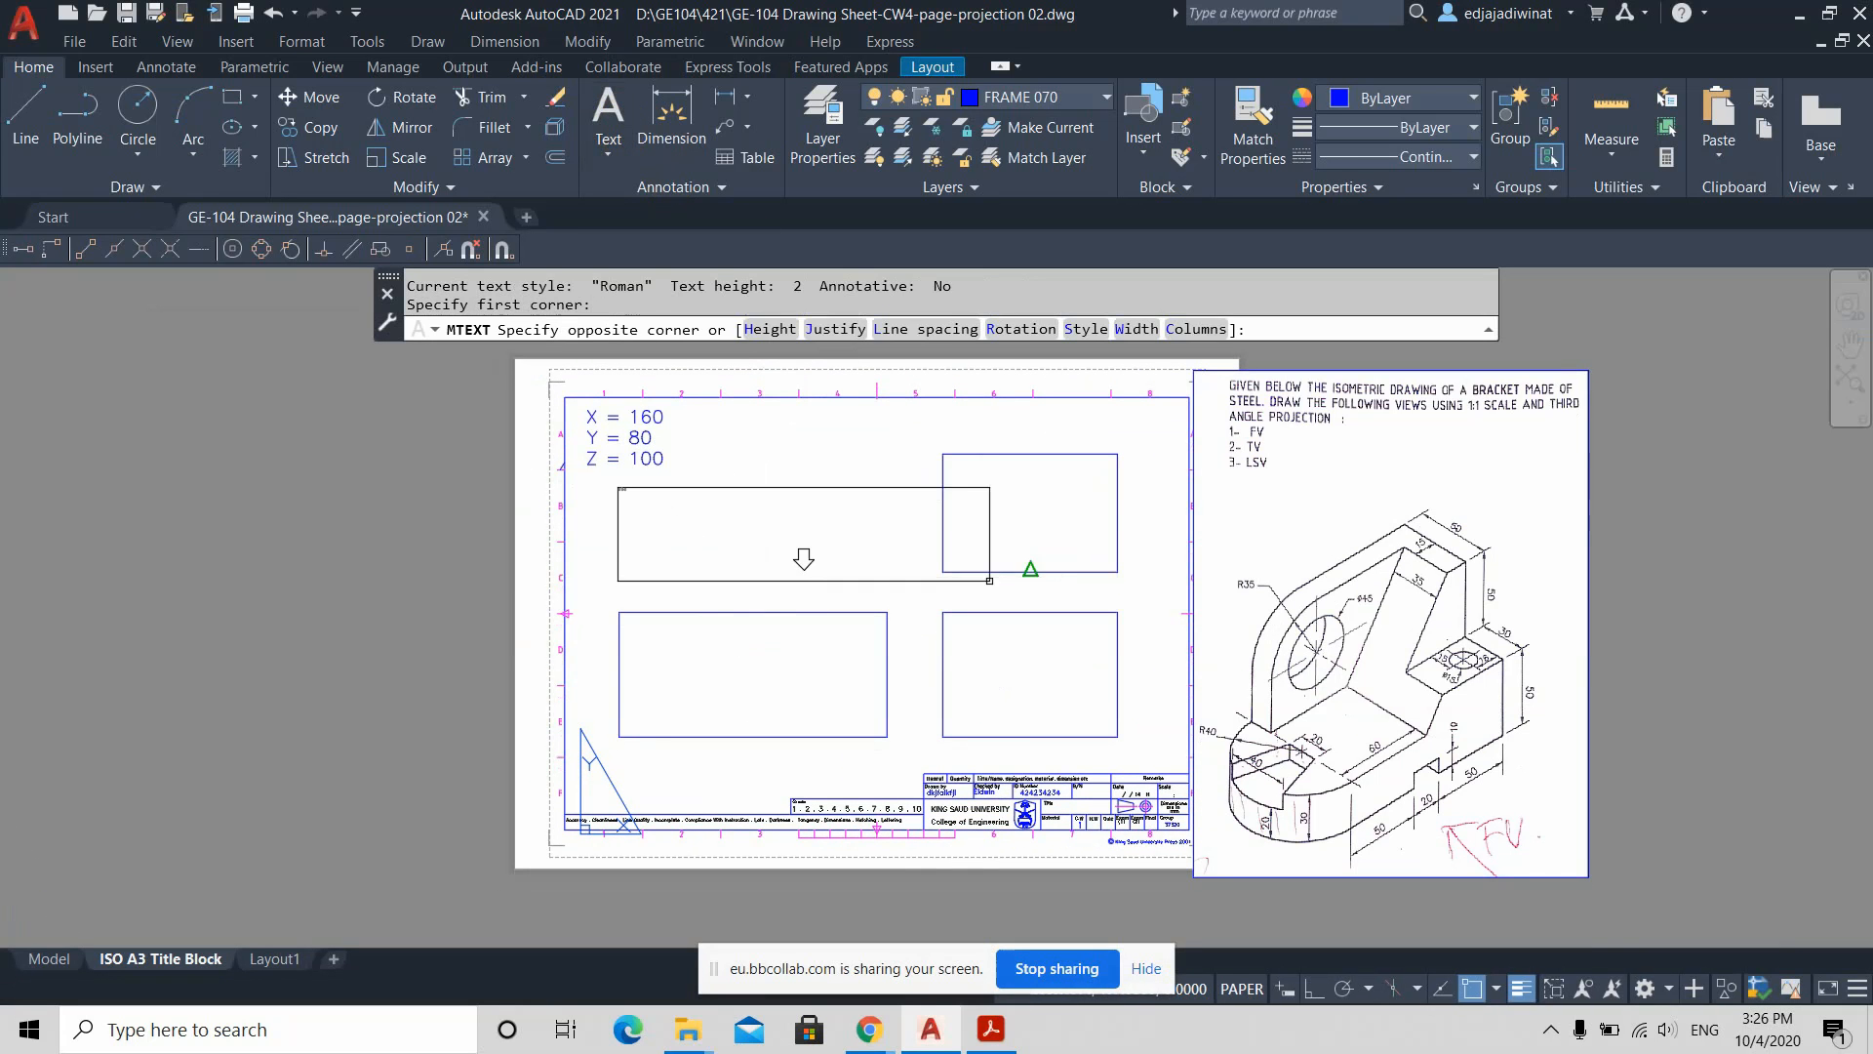
{"action": "left_click", "coordinate": [866, 585]}
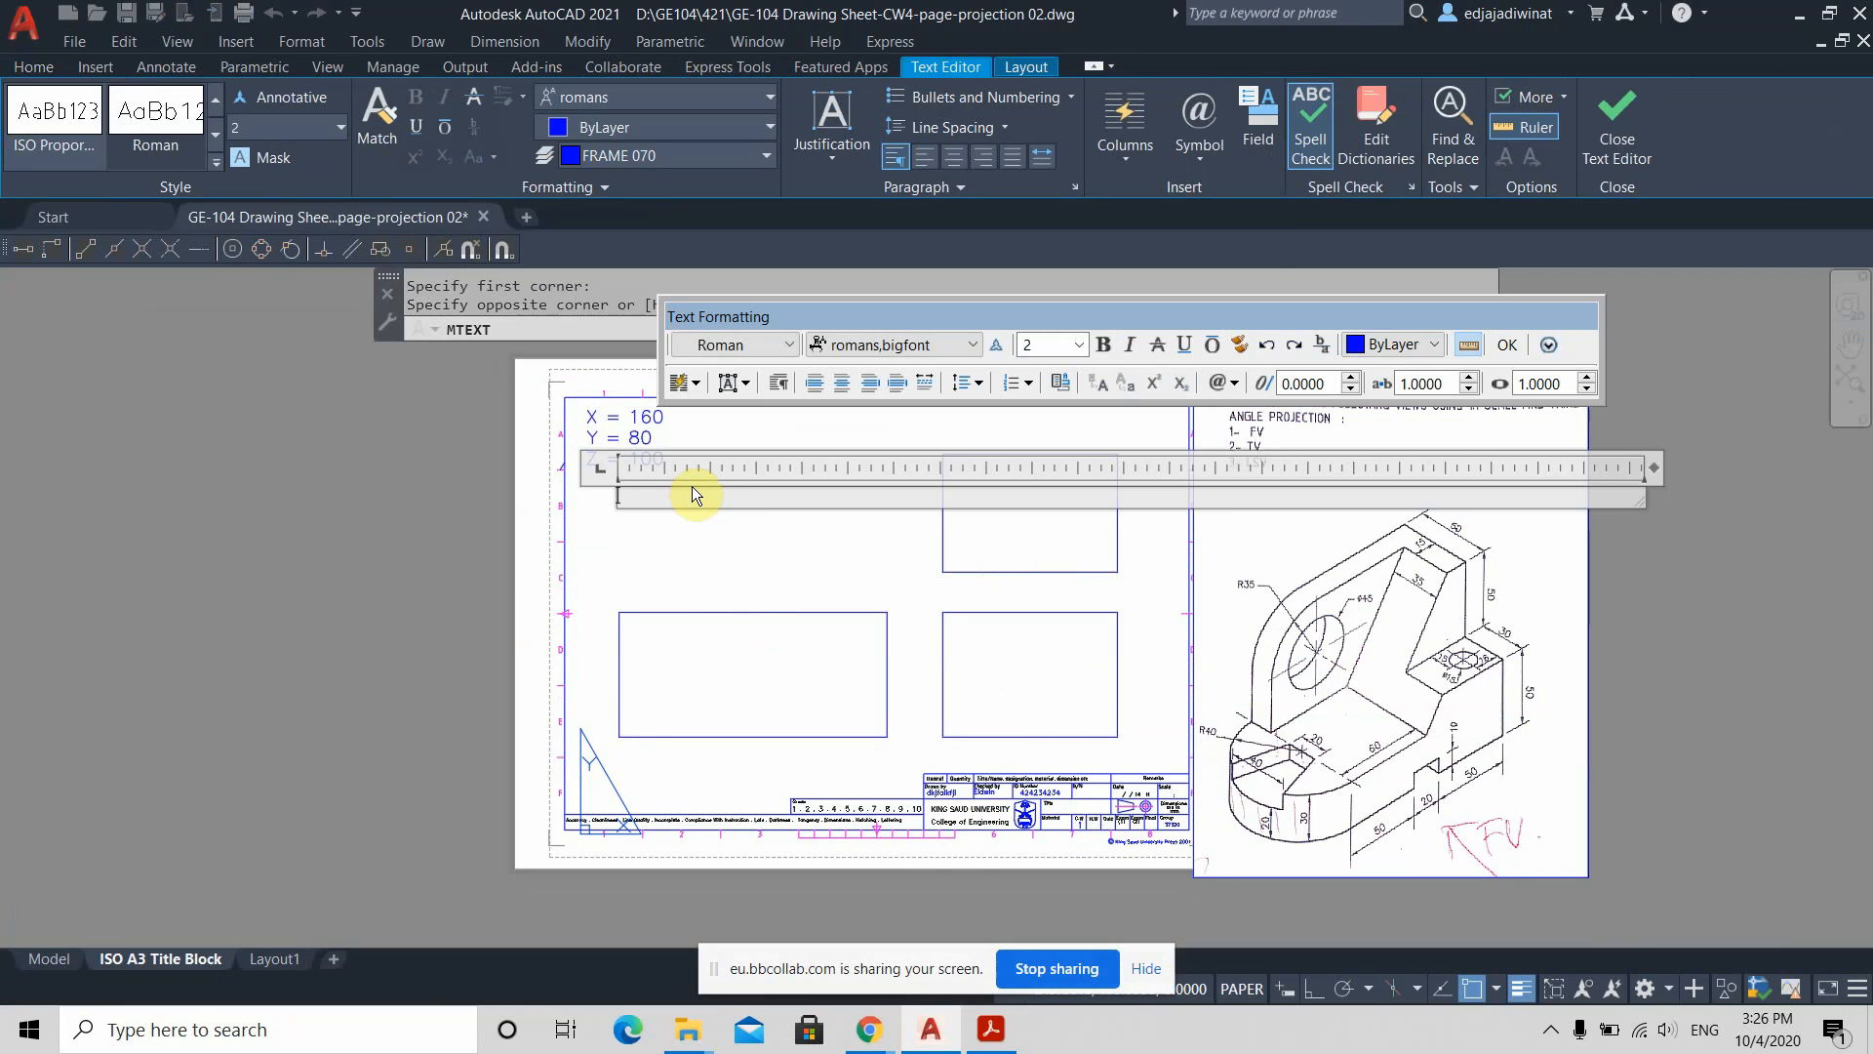
{"action": "type", "text": "S"}
{"action": "key", "text": "BackSpace"}
{"action": "type", "text": "A = 400 ("}
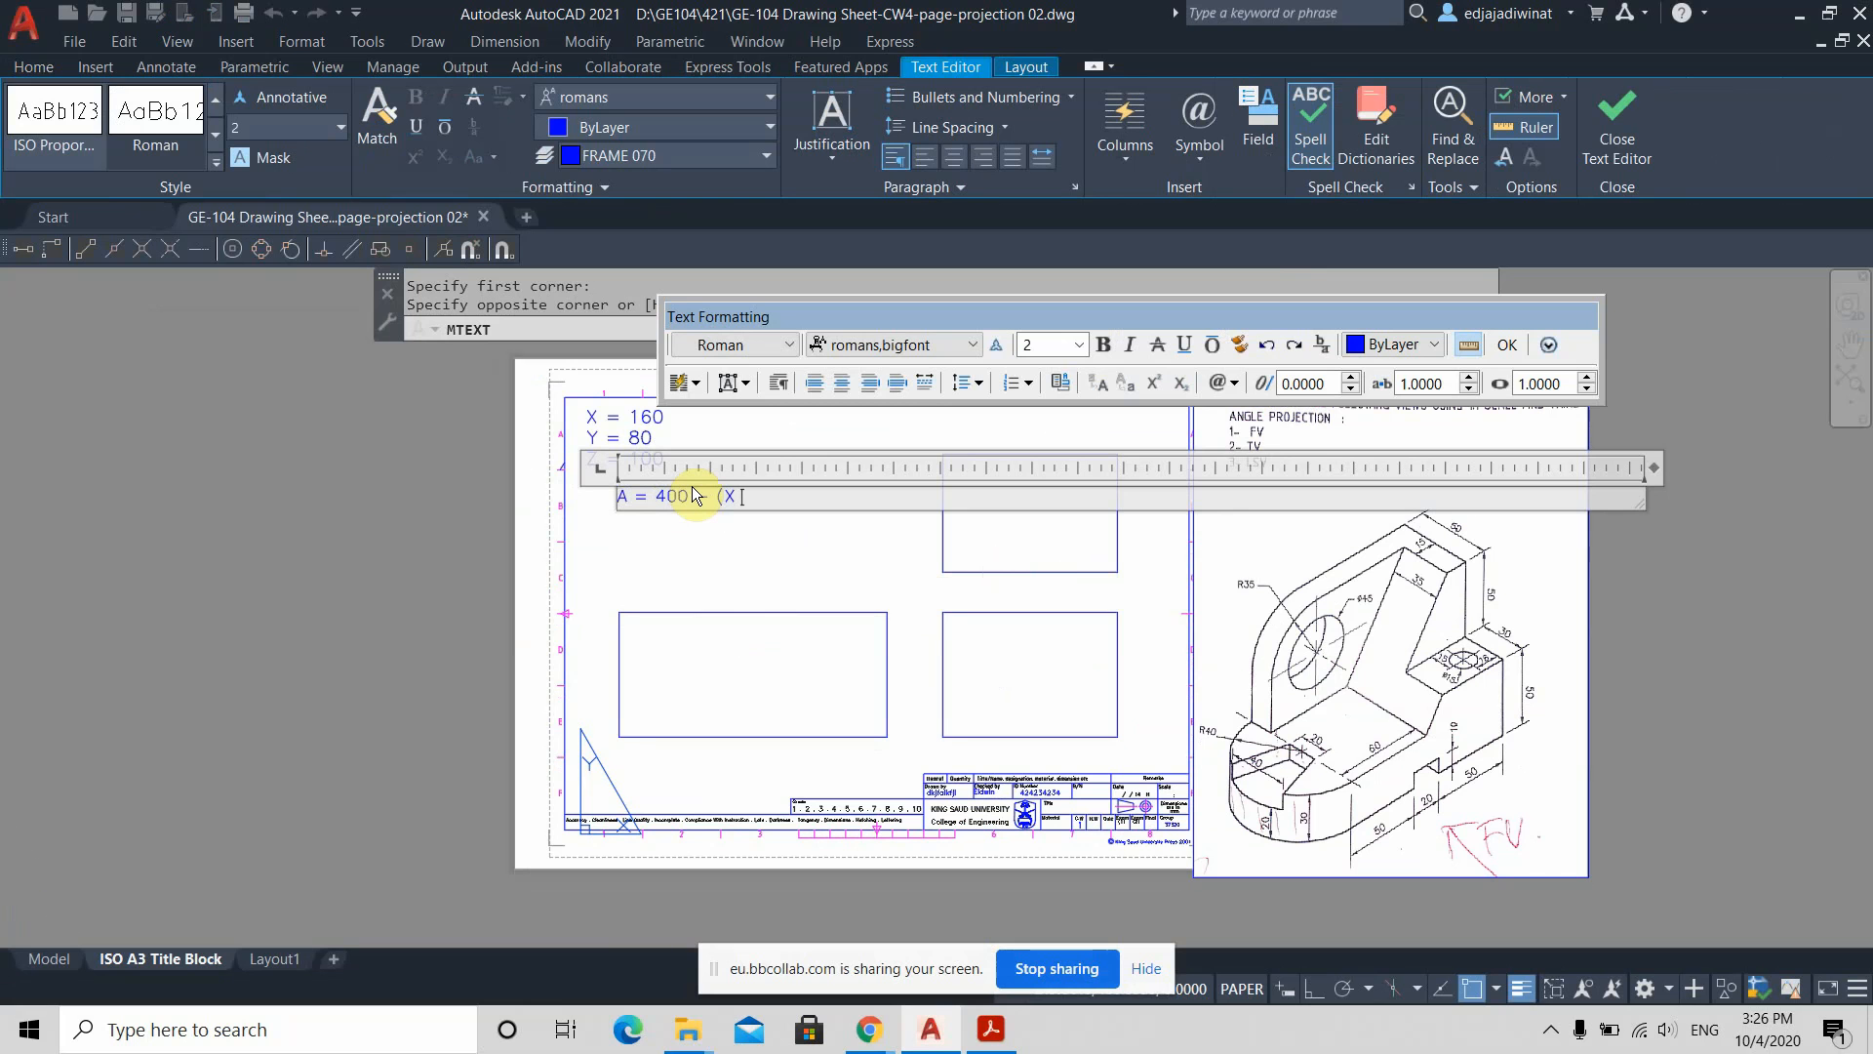
{"action": "type", "text": "X ="}
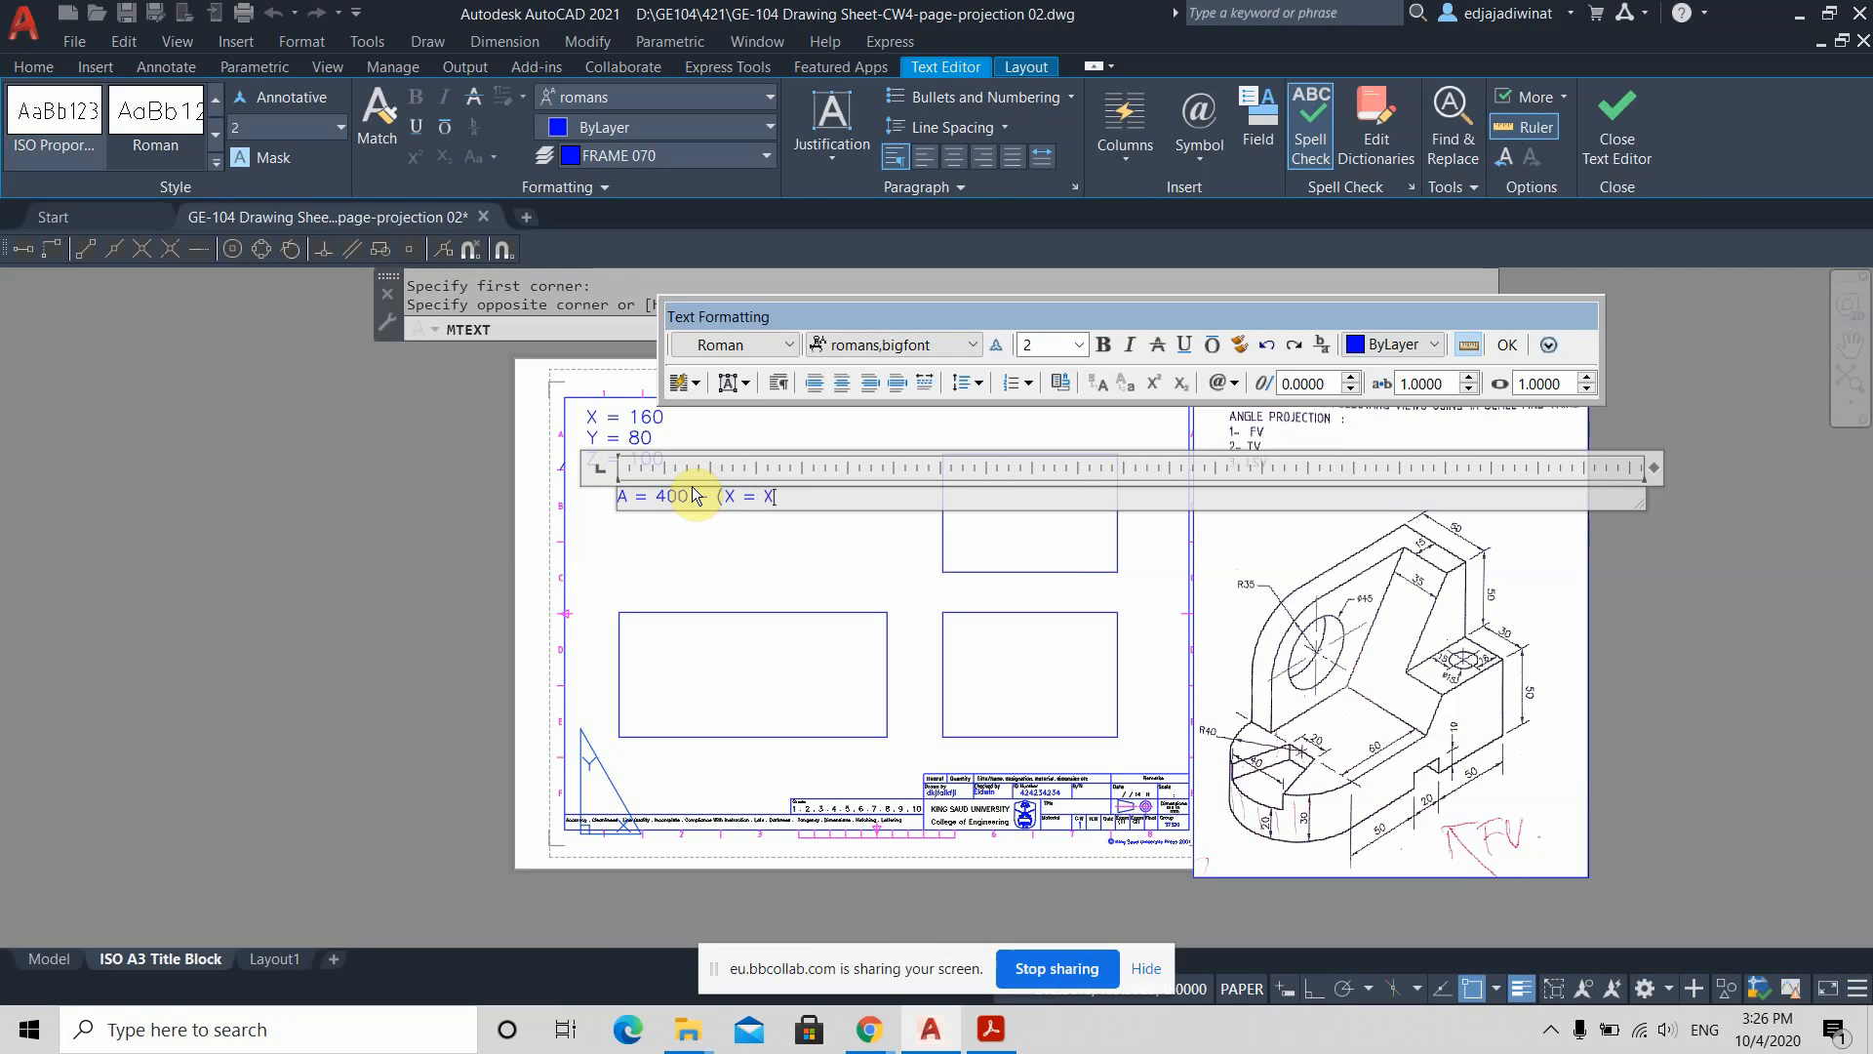
{"action": "key", "text": "BackSpace"}
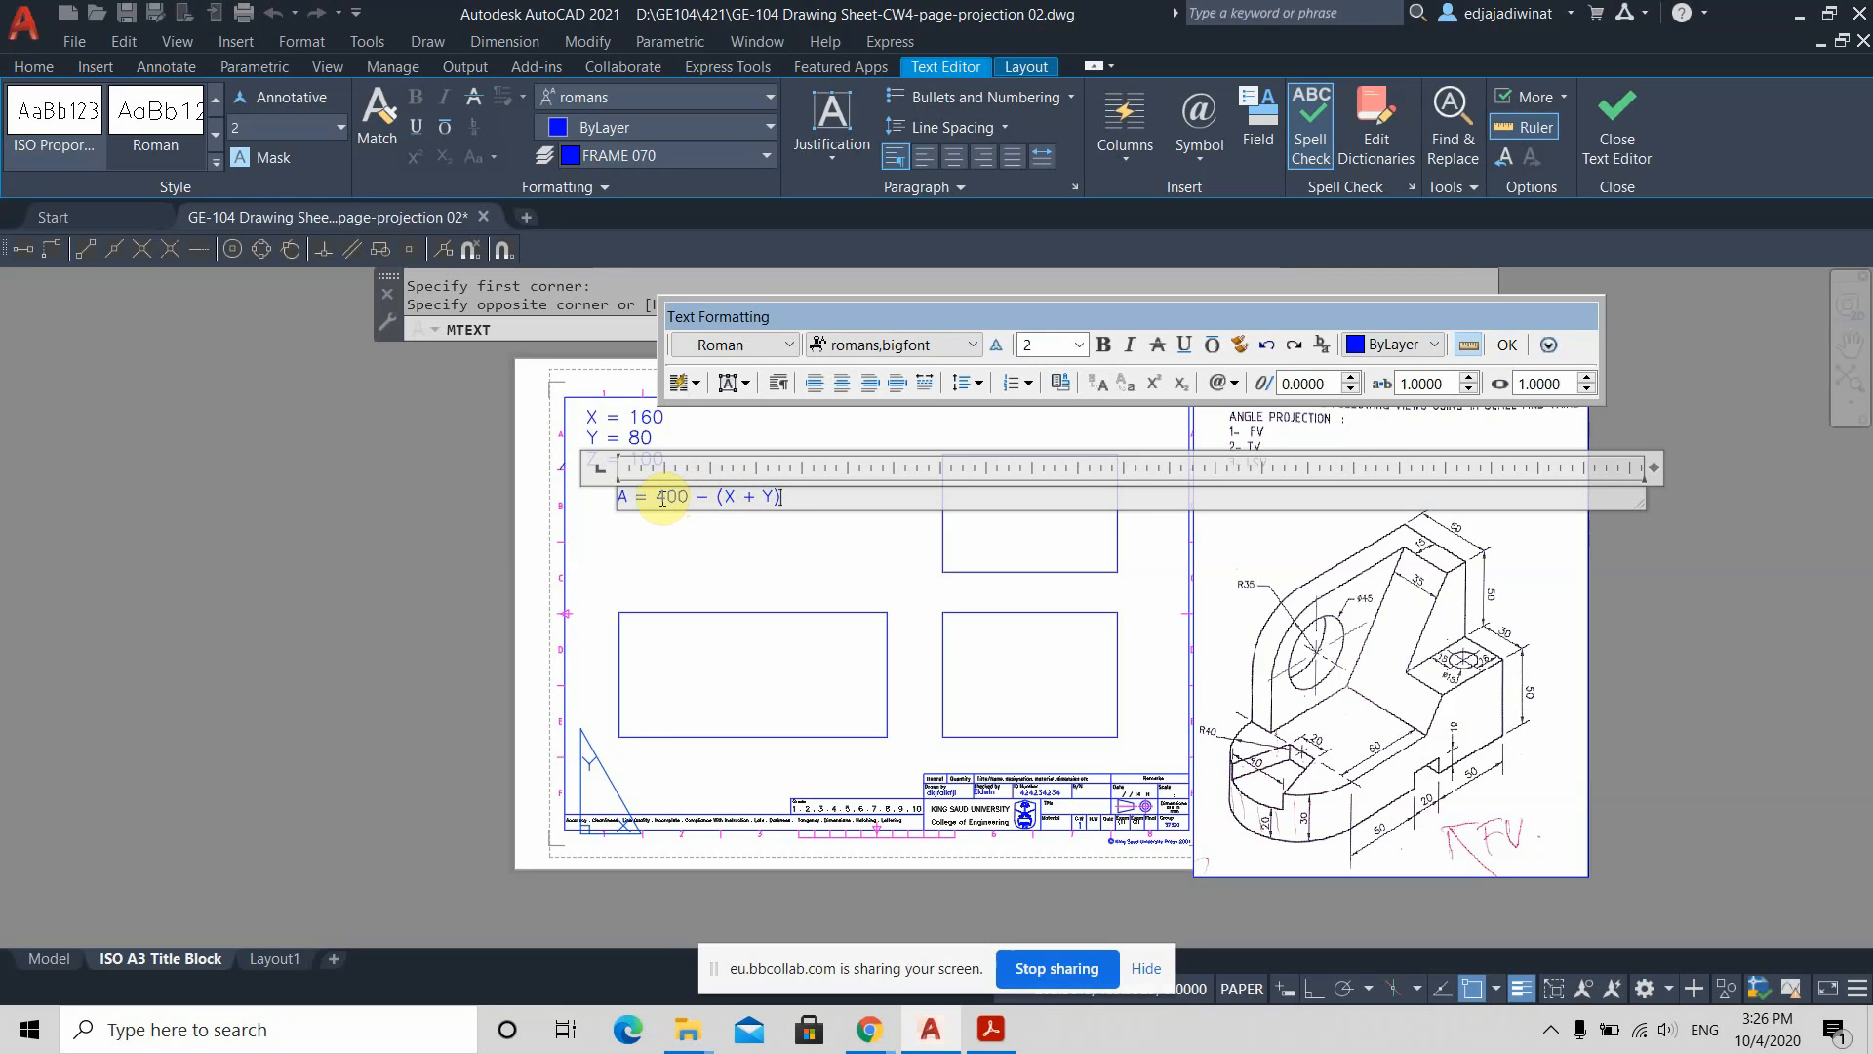
Step: Enclose the expression for A in square brackets and divide it by 3, giving "A = [400 - (X + Y)]/3"
{"action": "left_click", "coordinate": [658, 498]}
{"action": "type", "text": "["}
{"action": "left_click", "coordinate": [806, 500]}
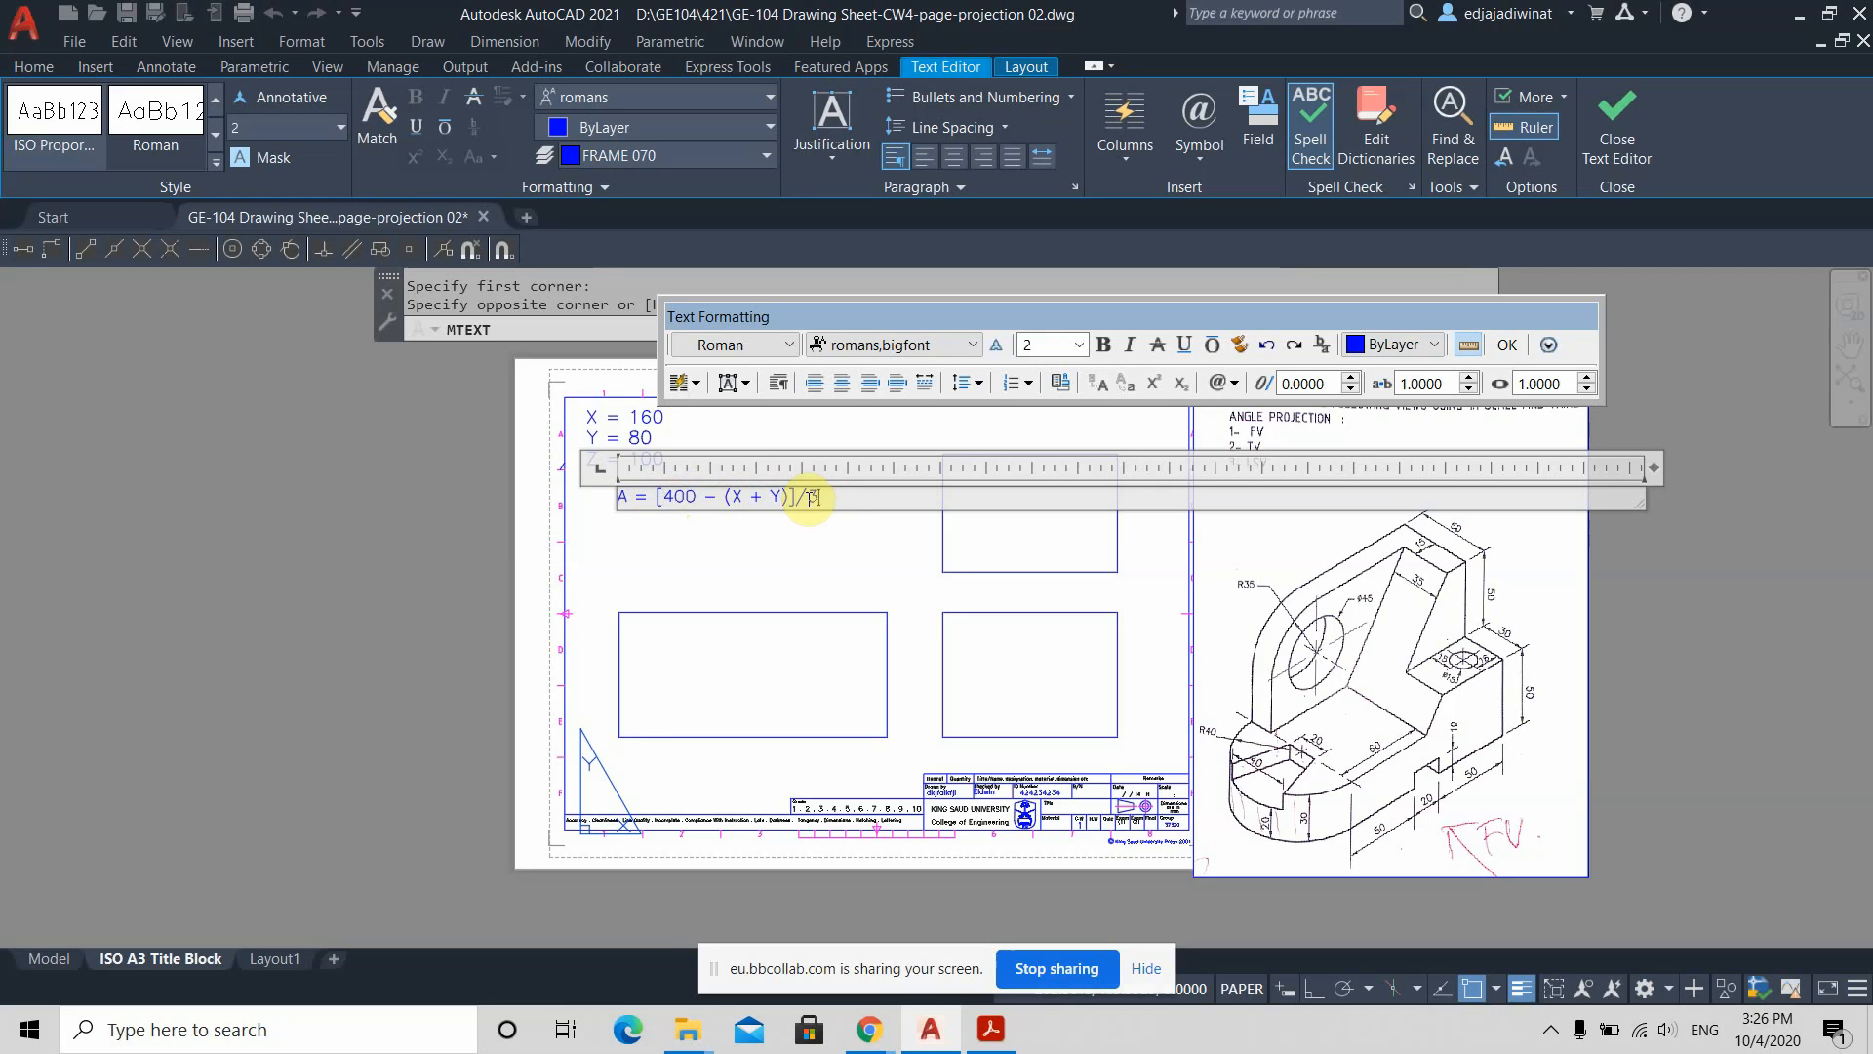
{"action": "type", "text": "]/3"}
Step: Add a second formula below, leaving a blank line between: "B = [240 - (Z + Y)]/3"
{"action": "key", "text": "Return"}
{"action": "key", "text": "Return"}
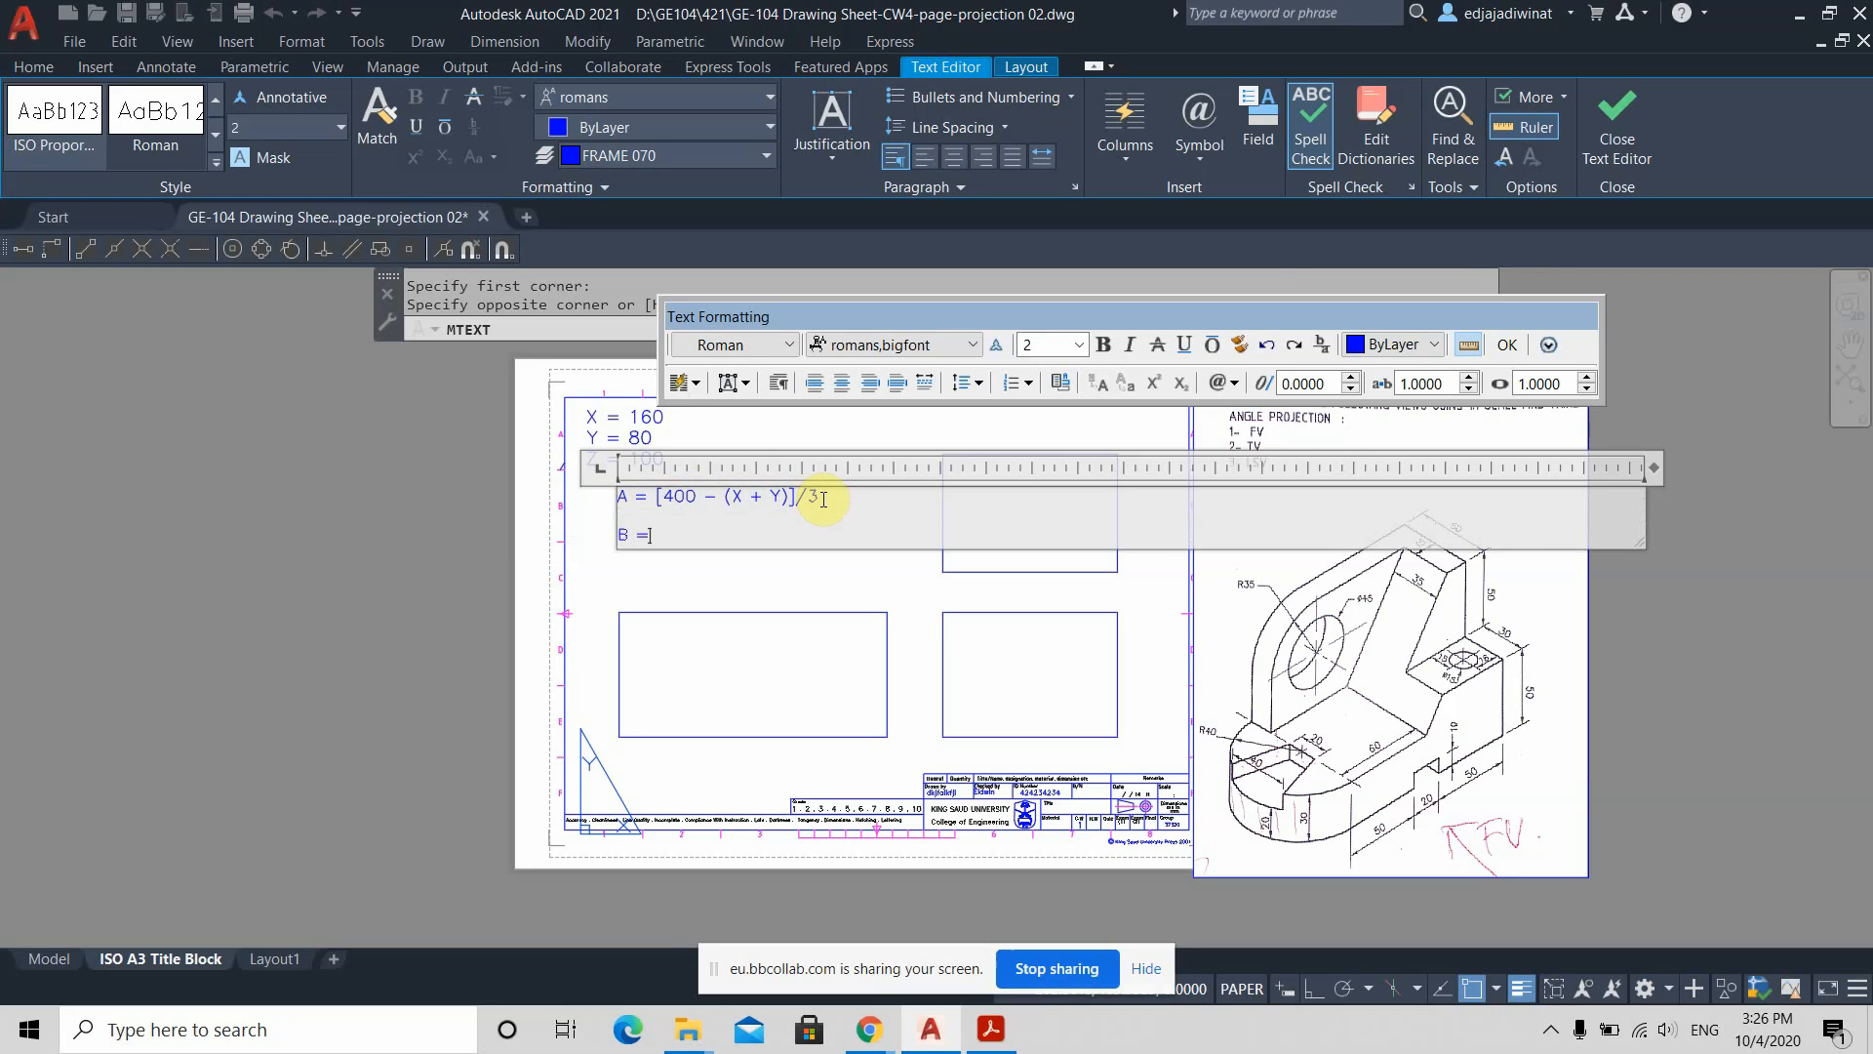
{"action": "type", "text": "B = "}
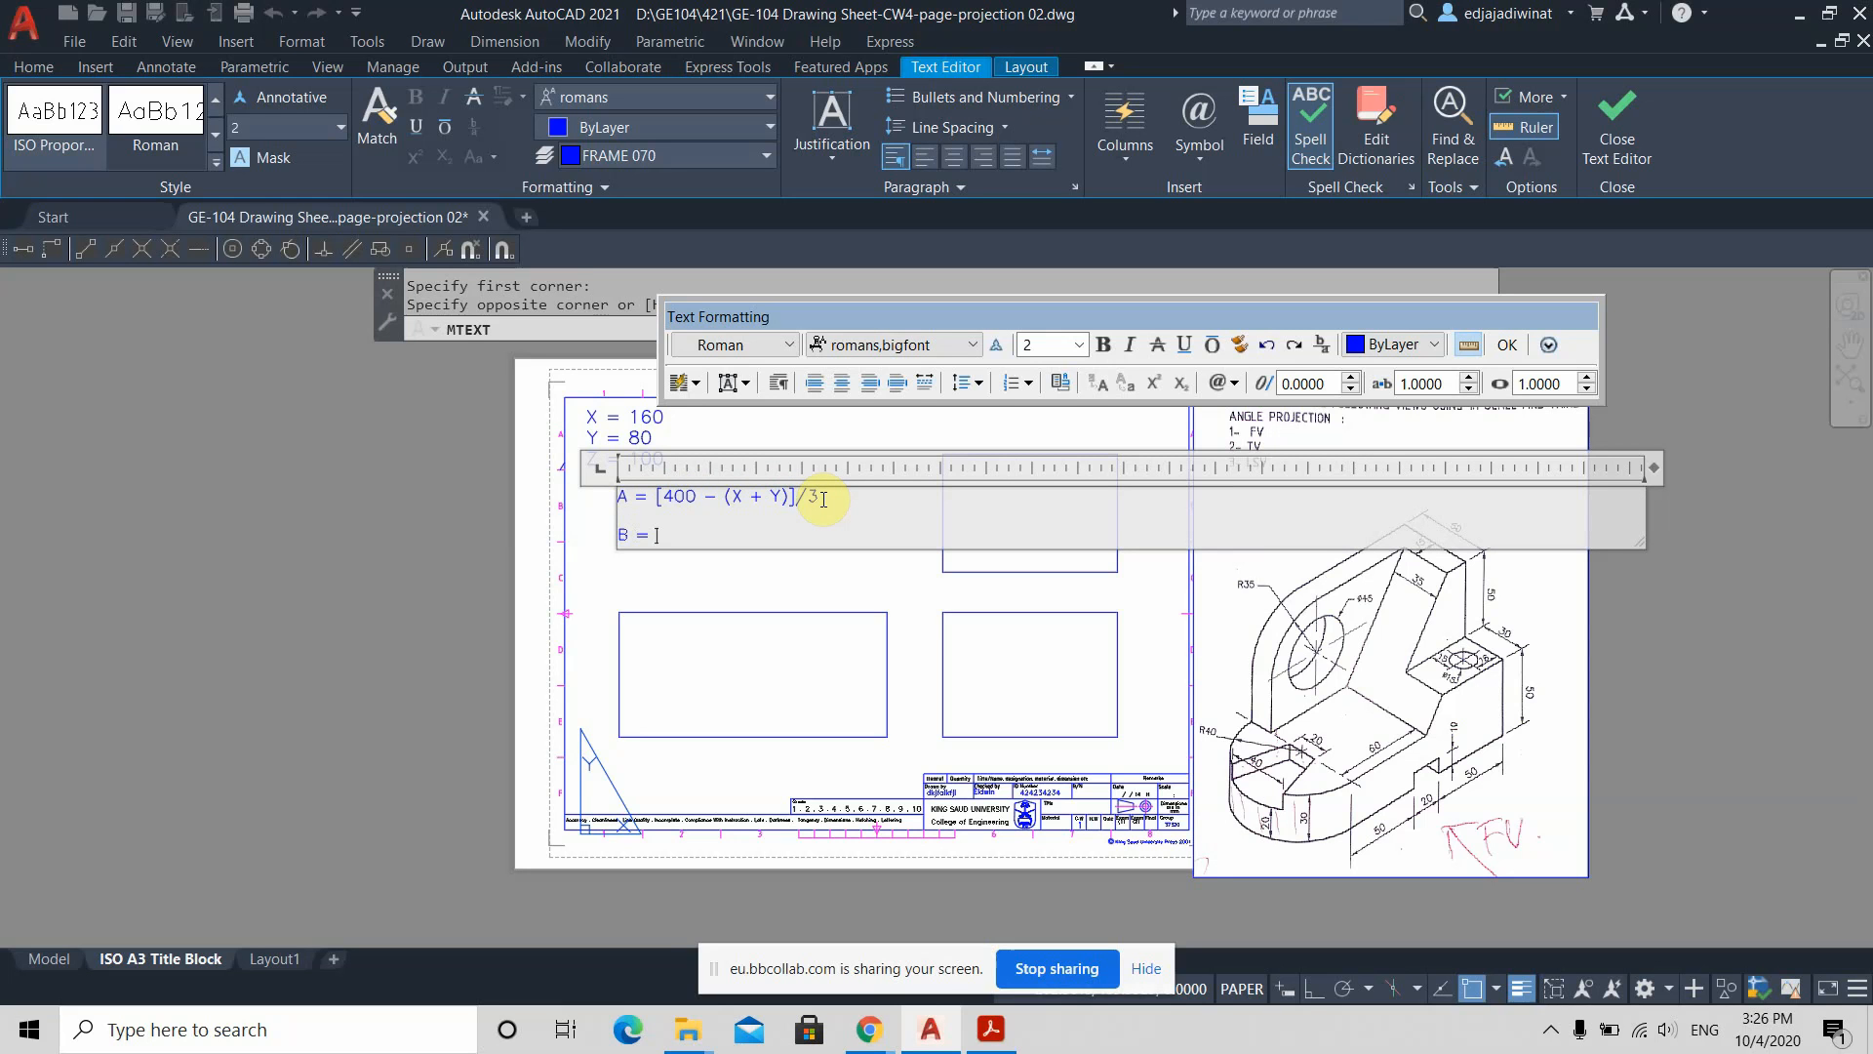
{"action": "type", "text": "["}
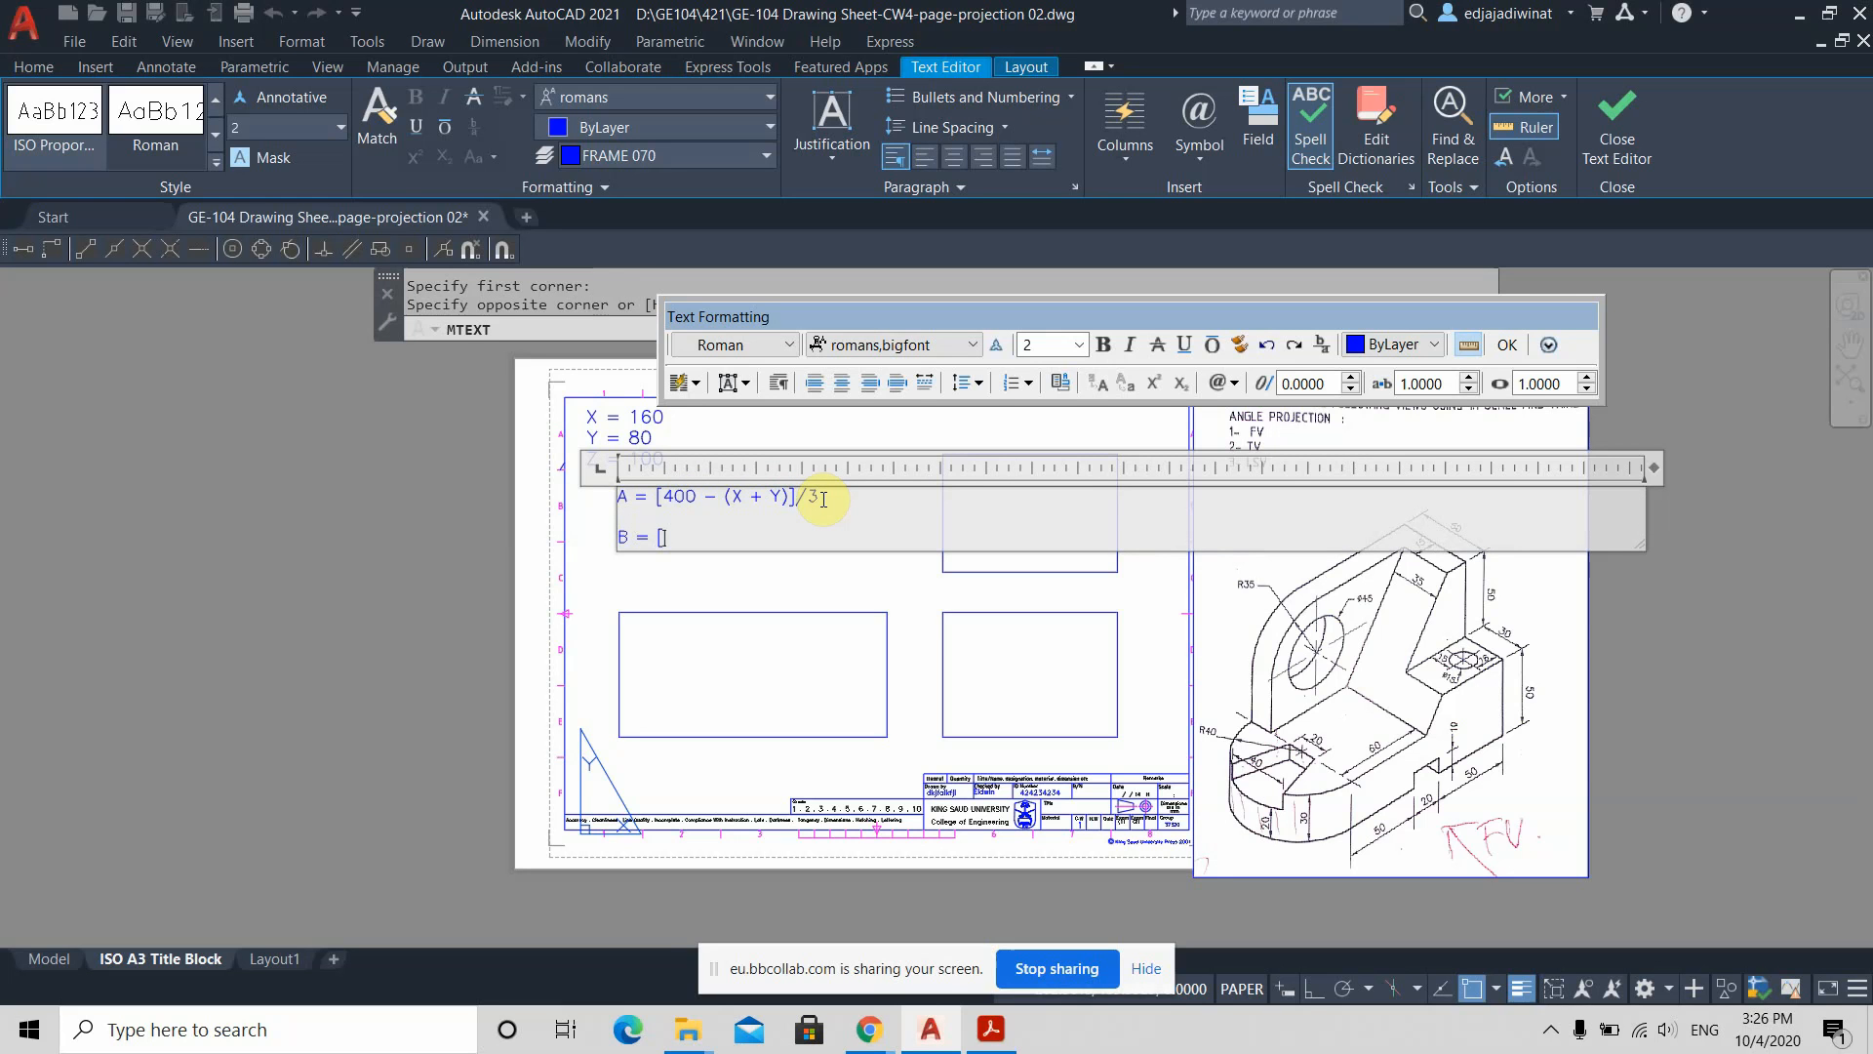
{"action": "type", "text": "24"}
{"action": "type", "text": "+"}
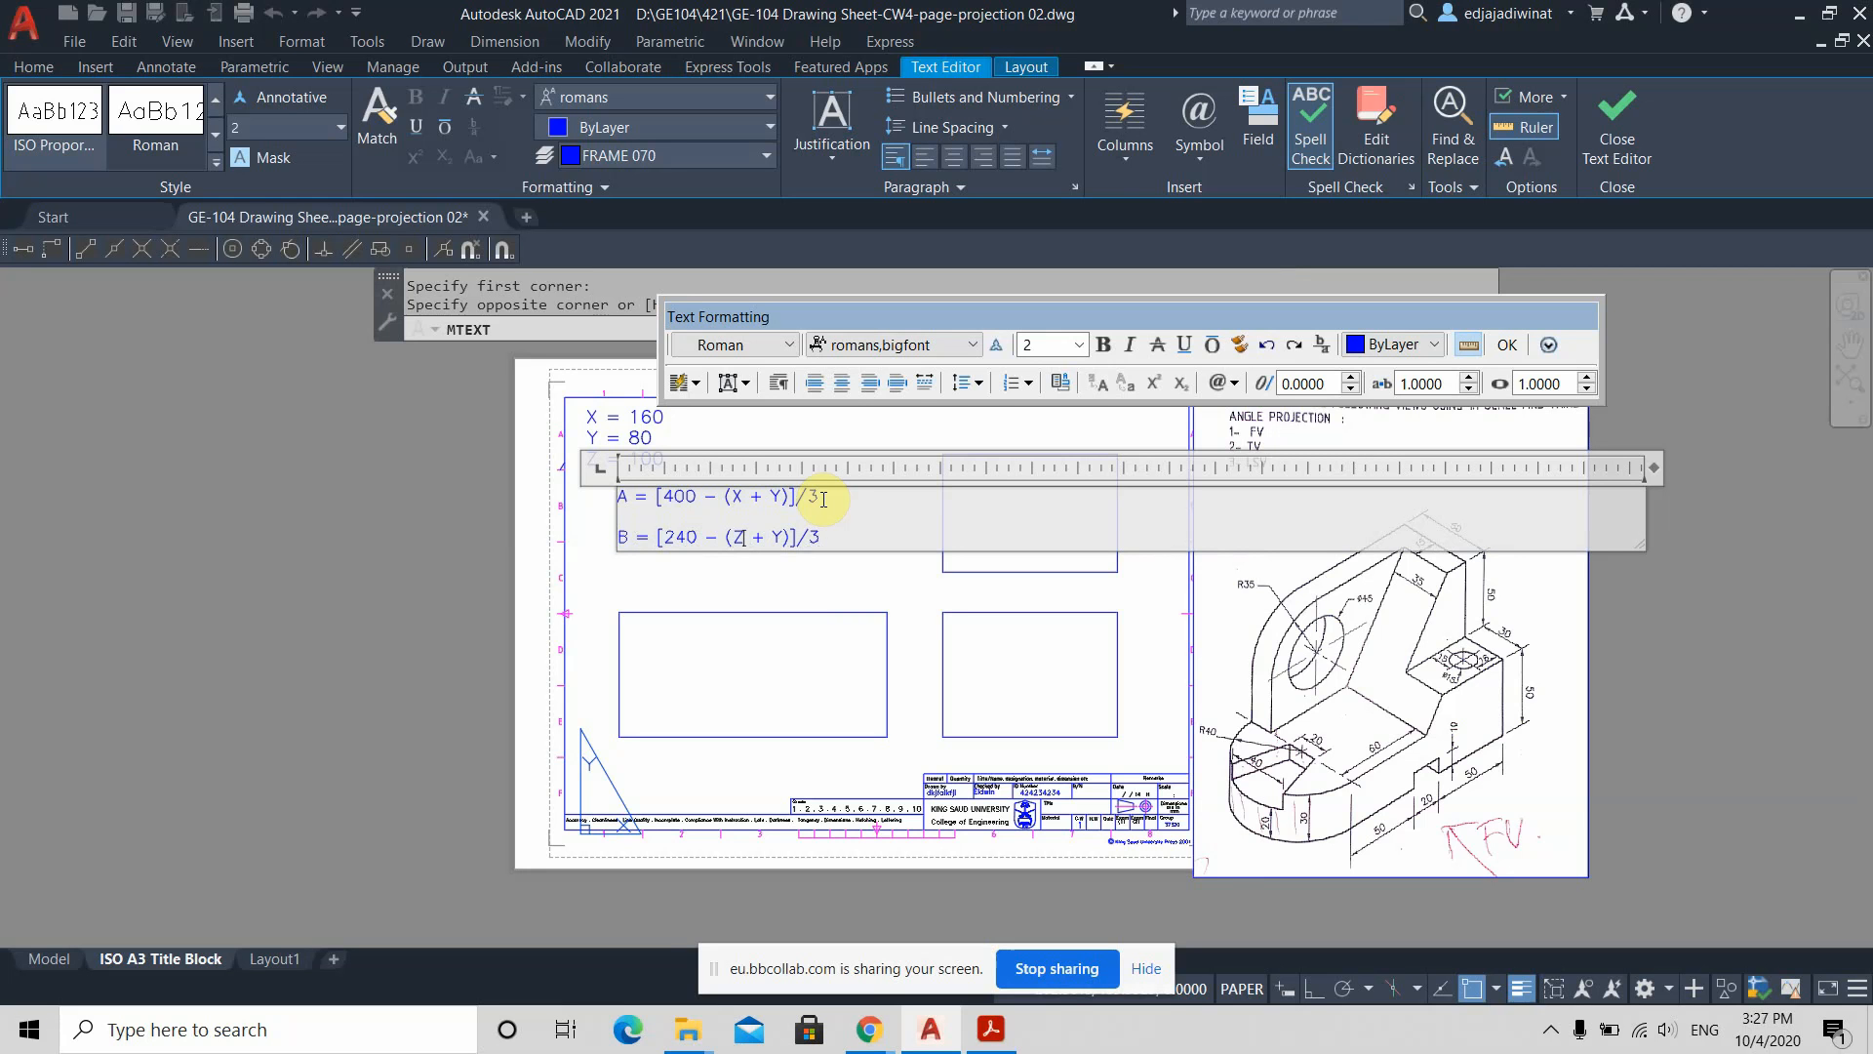
Step: Set the height of both formula lines to 6 and finish editing the text
{"action": "left_click_drag", "start_coordinate": [878, 542], "coordinate": [752, 430]}
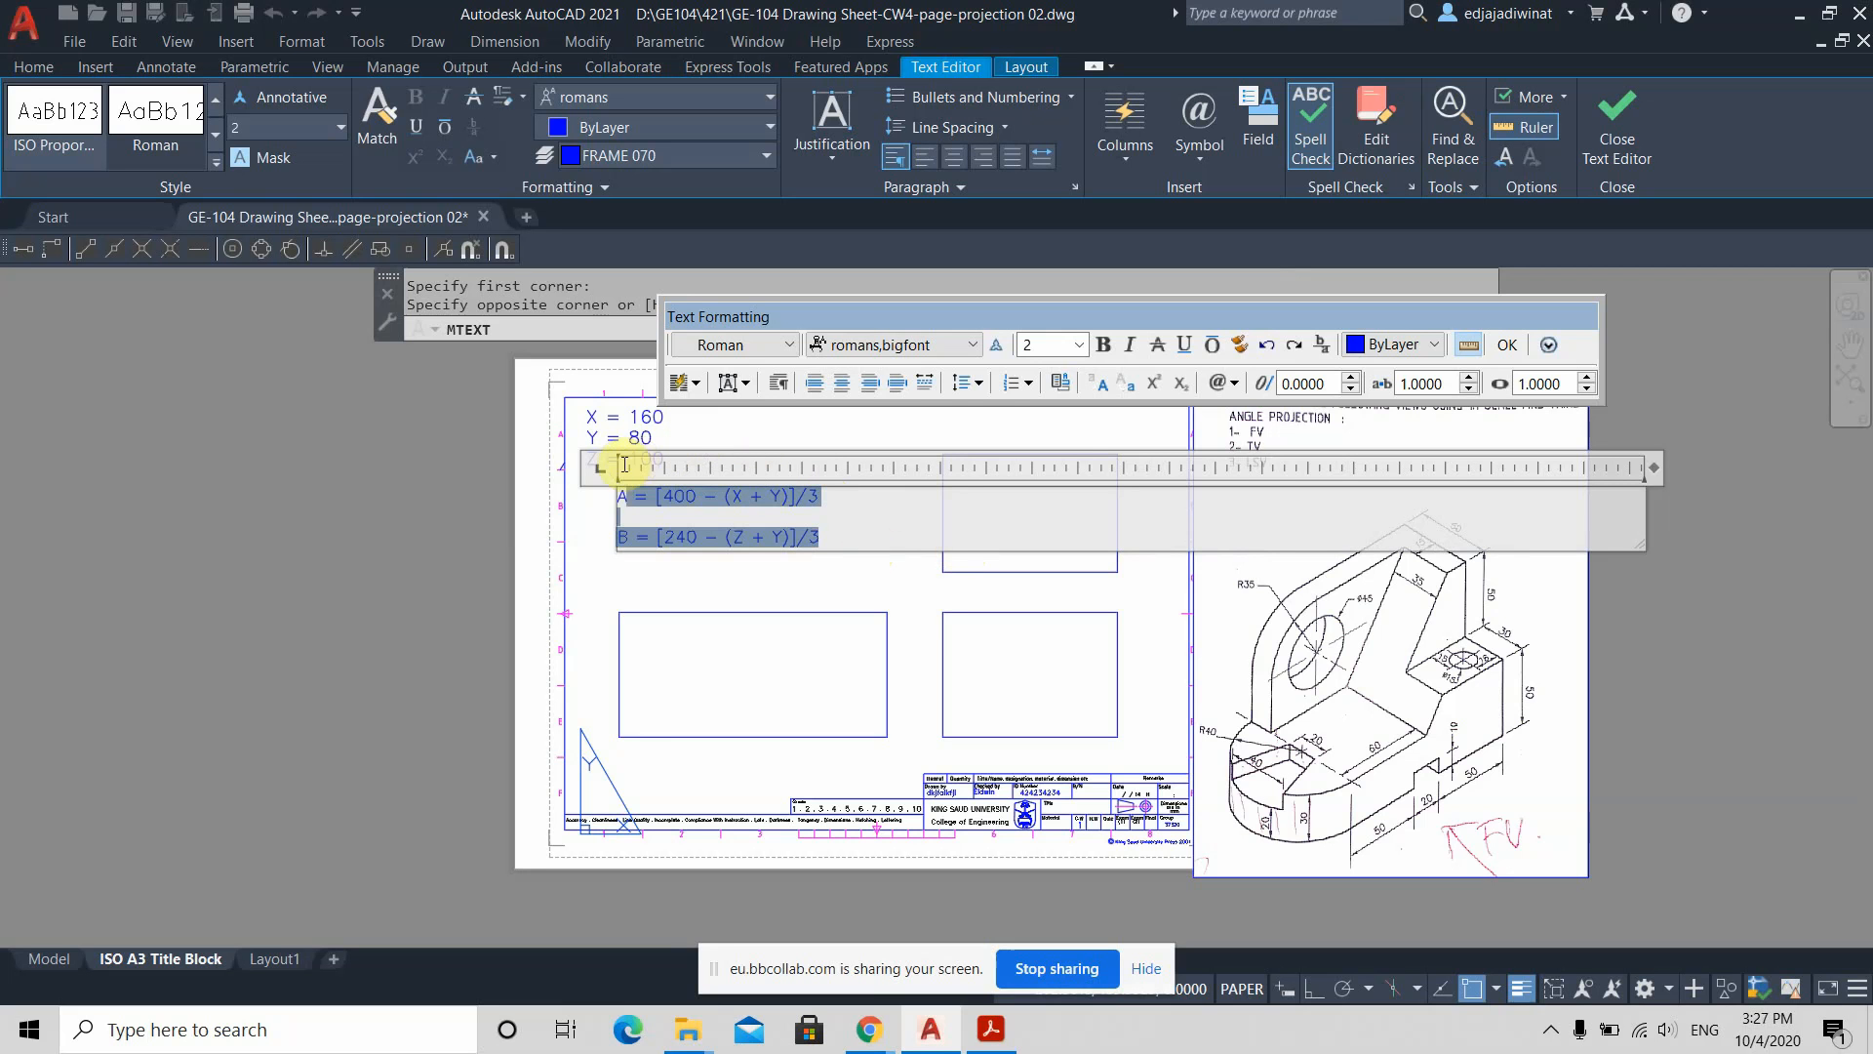
{"action": "left_click", "coordinate": [1080, 345]}
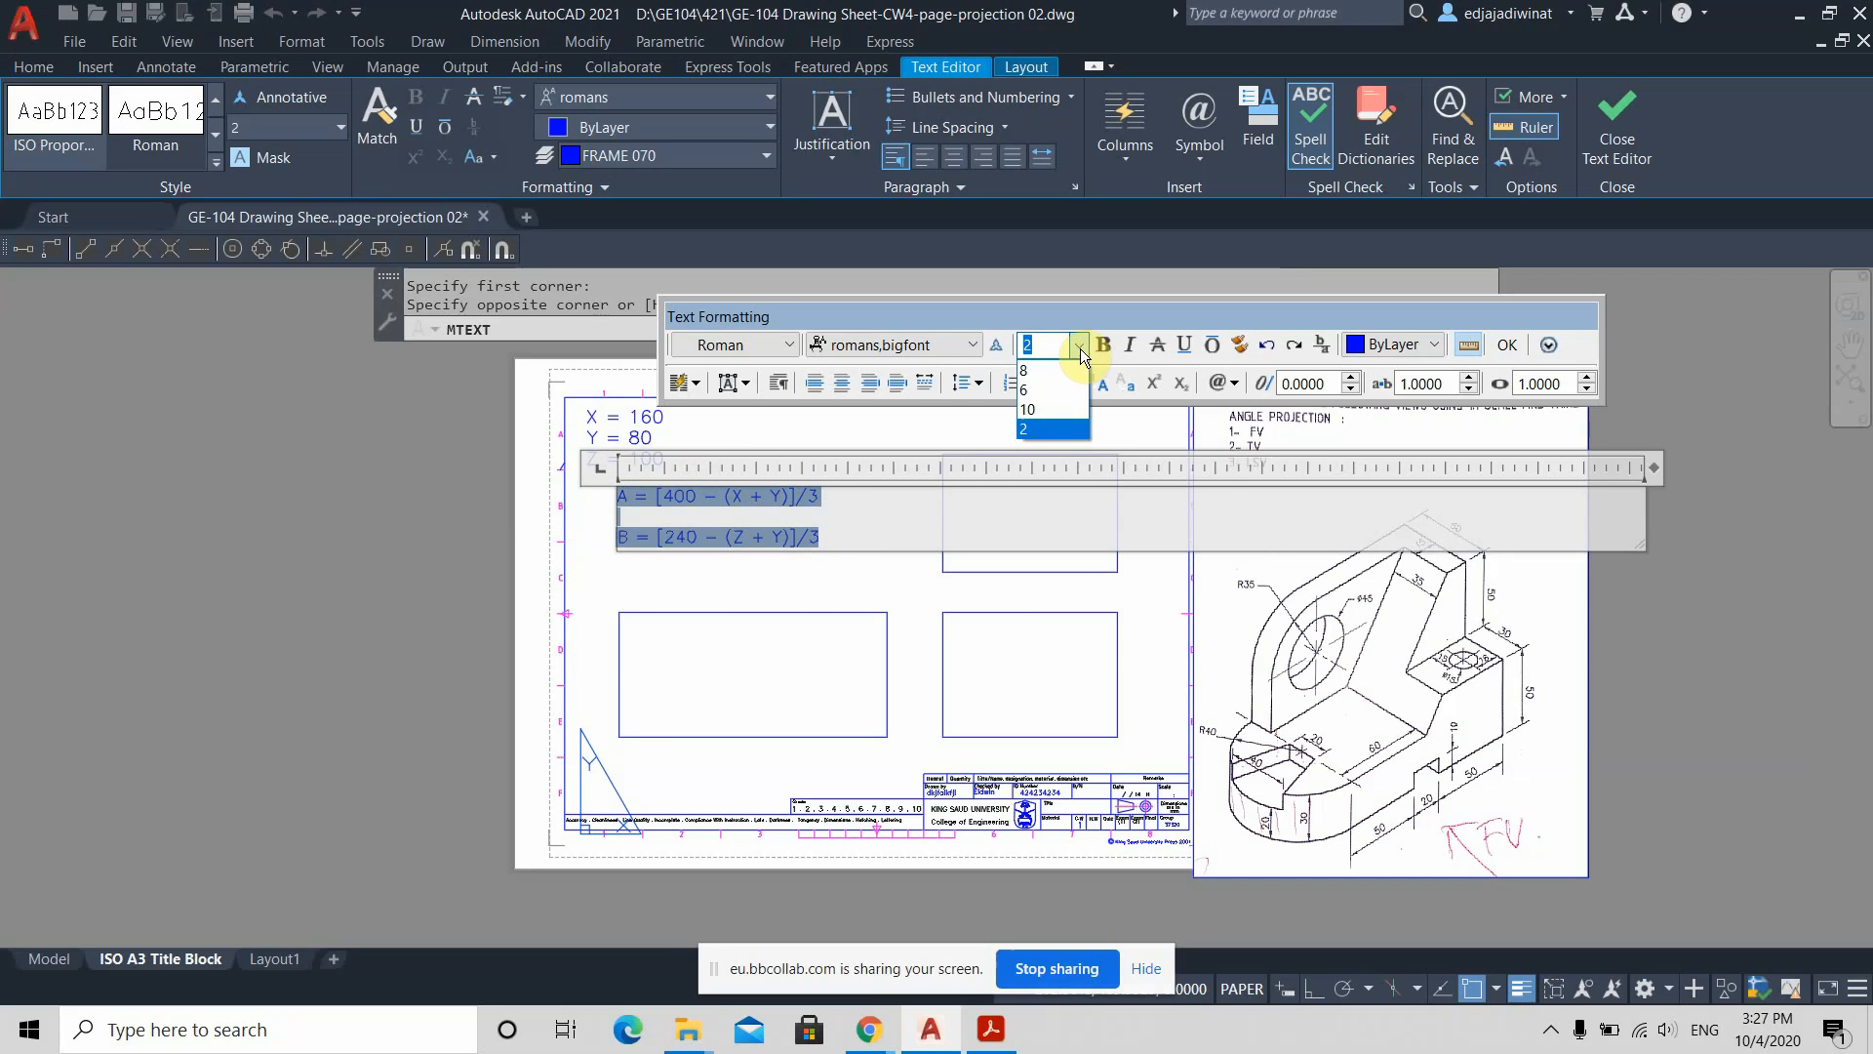
{"action": "left_click", "coordinate": [1036, 390]}
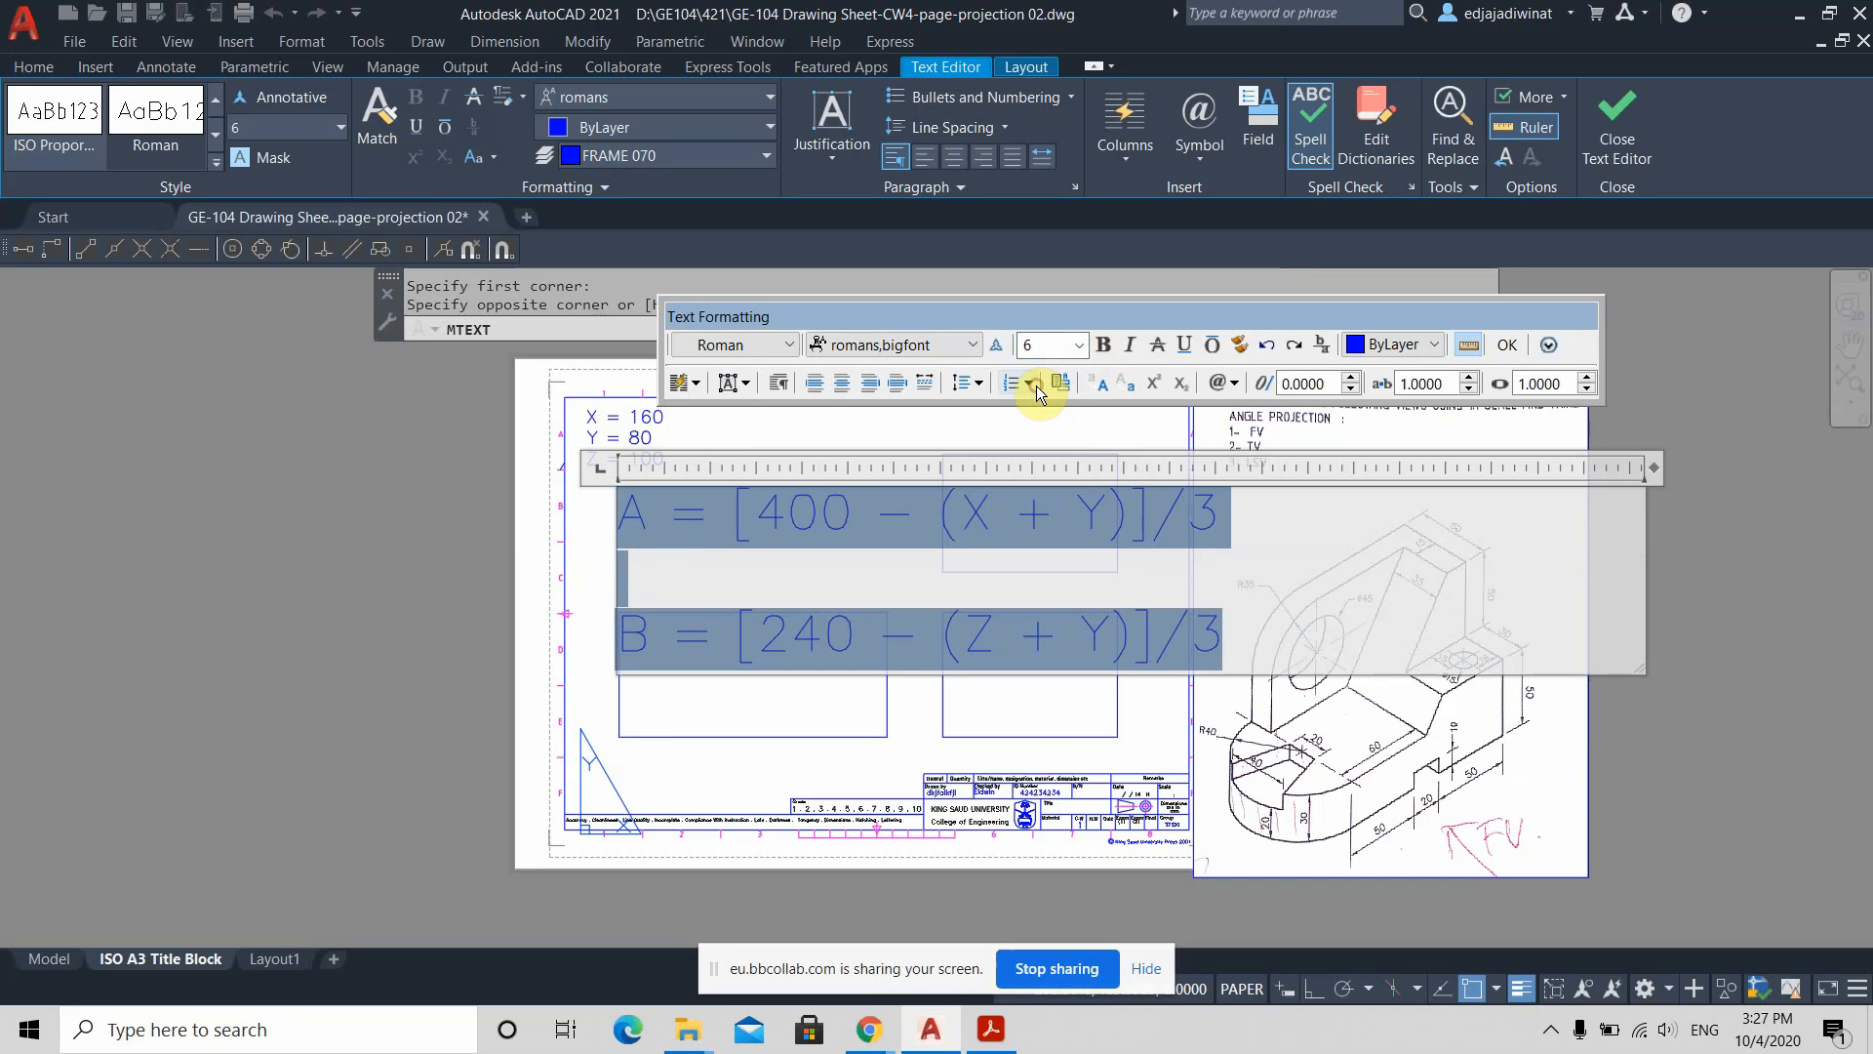
{"action": "left_click", "coordinate": [912, 751]}
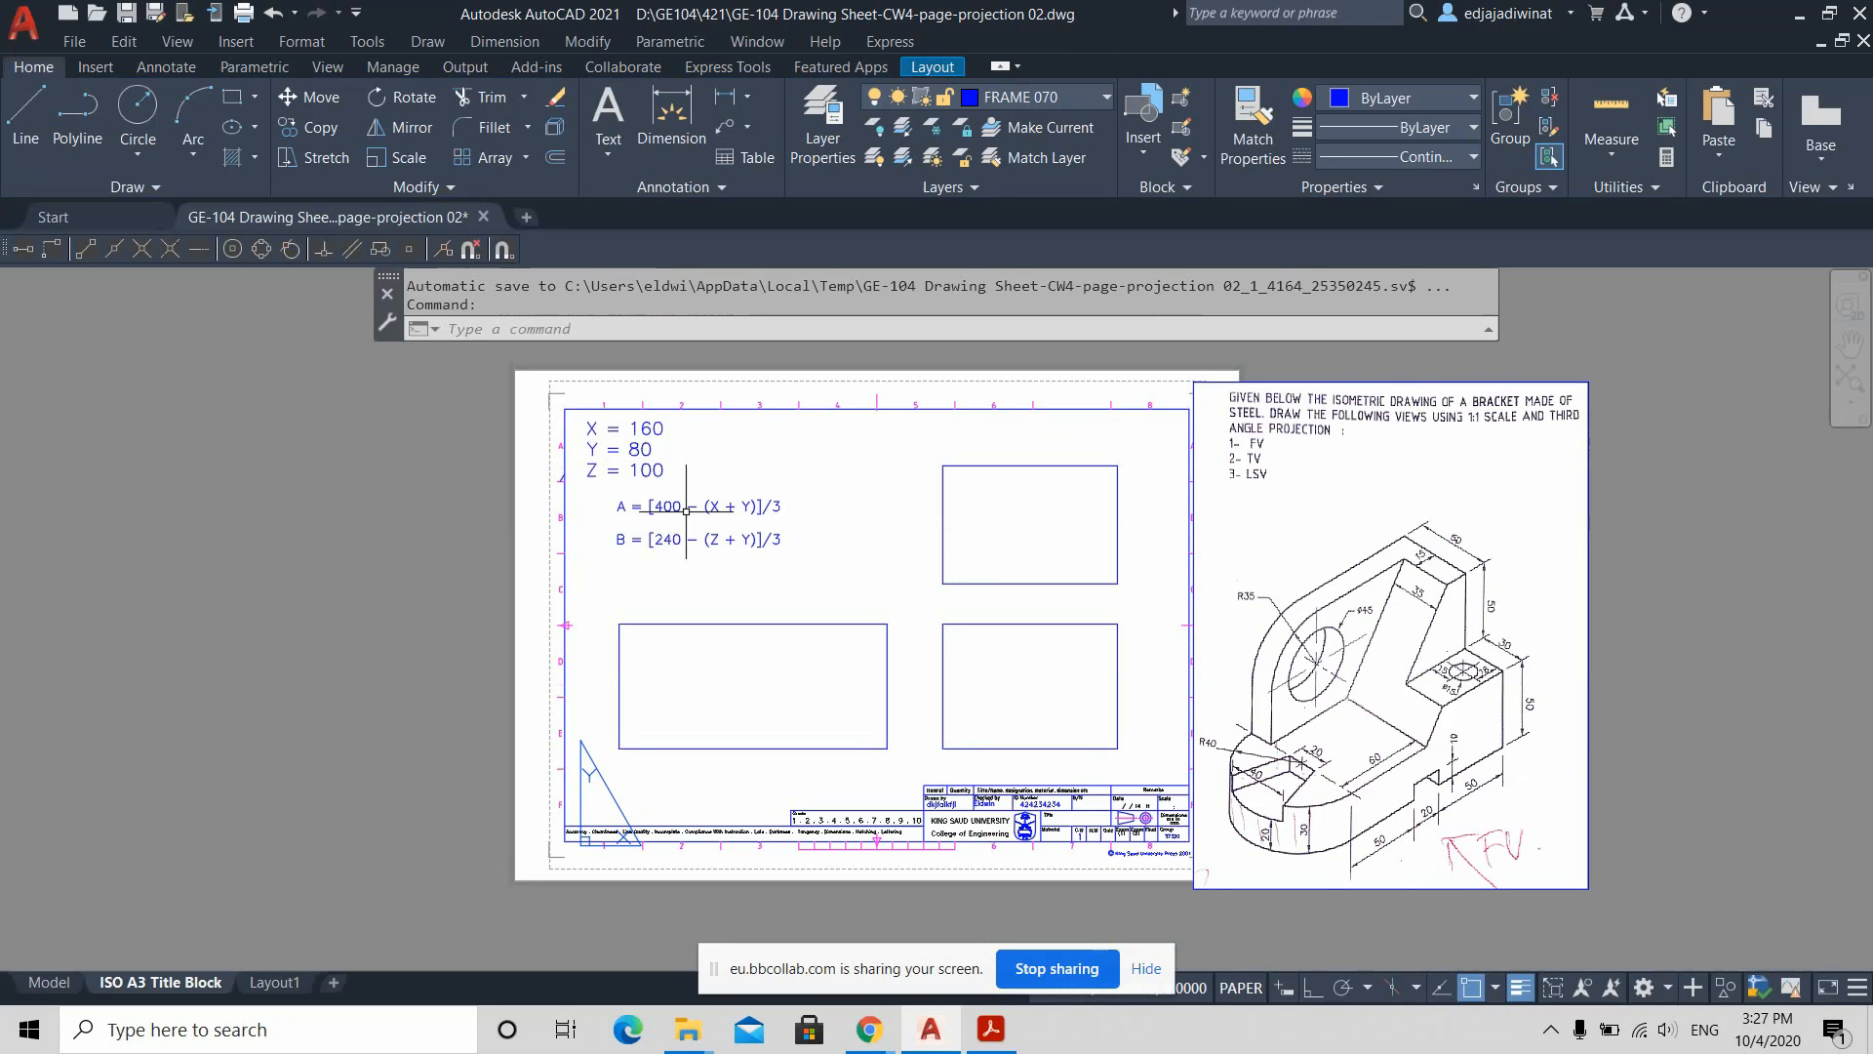
Step: Move the A and B formula text to the left so it lines up with the X, Y, Z values above
{"action": "left_click", "coordinate": [685, 517]}
{"action": "left_click", "coordinate": [618, 500]}
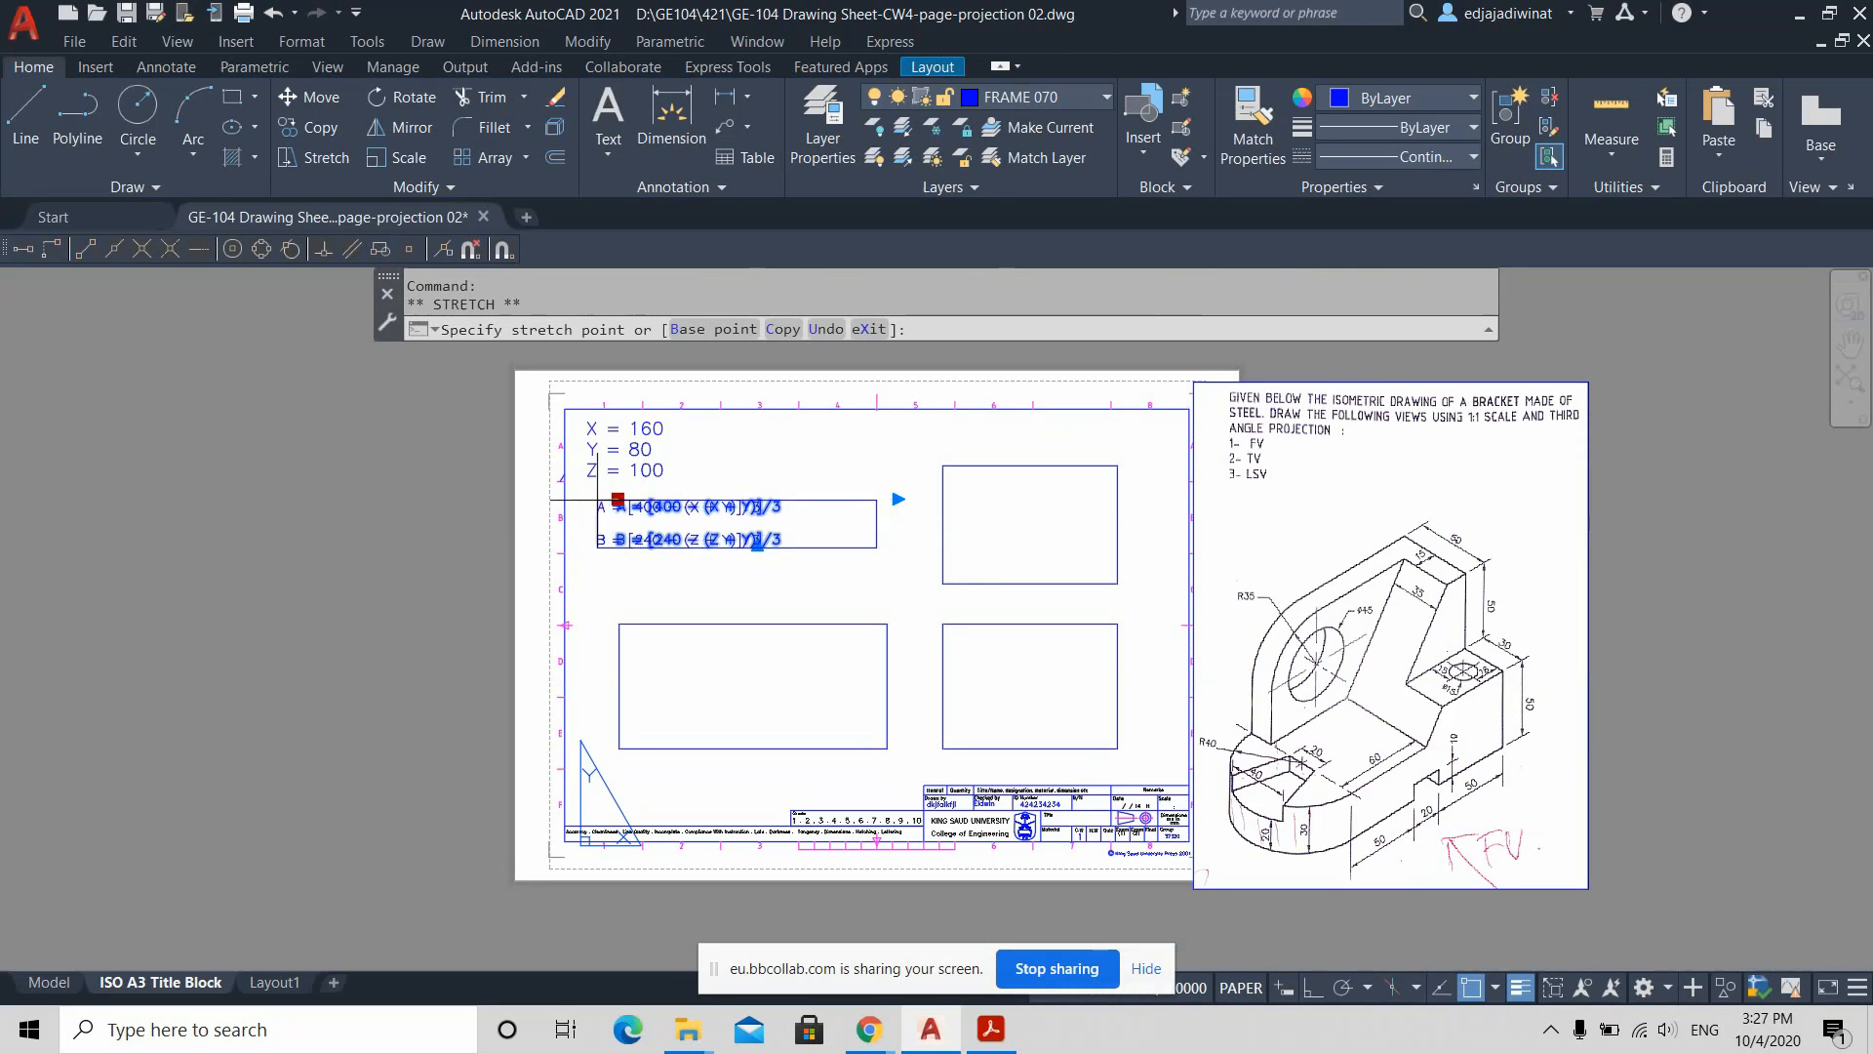
{"action": "left_click", "coordinate": [587, 499]}
{"action": "key", "text": "Escape"}
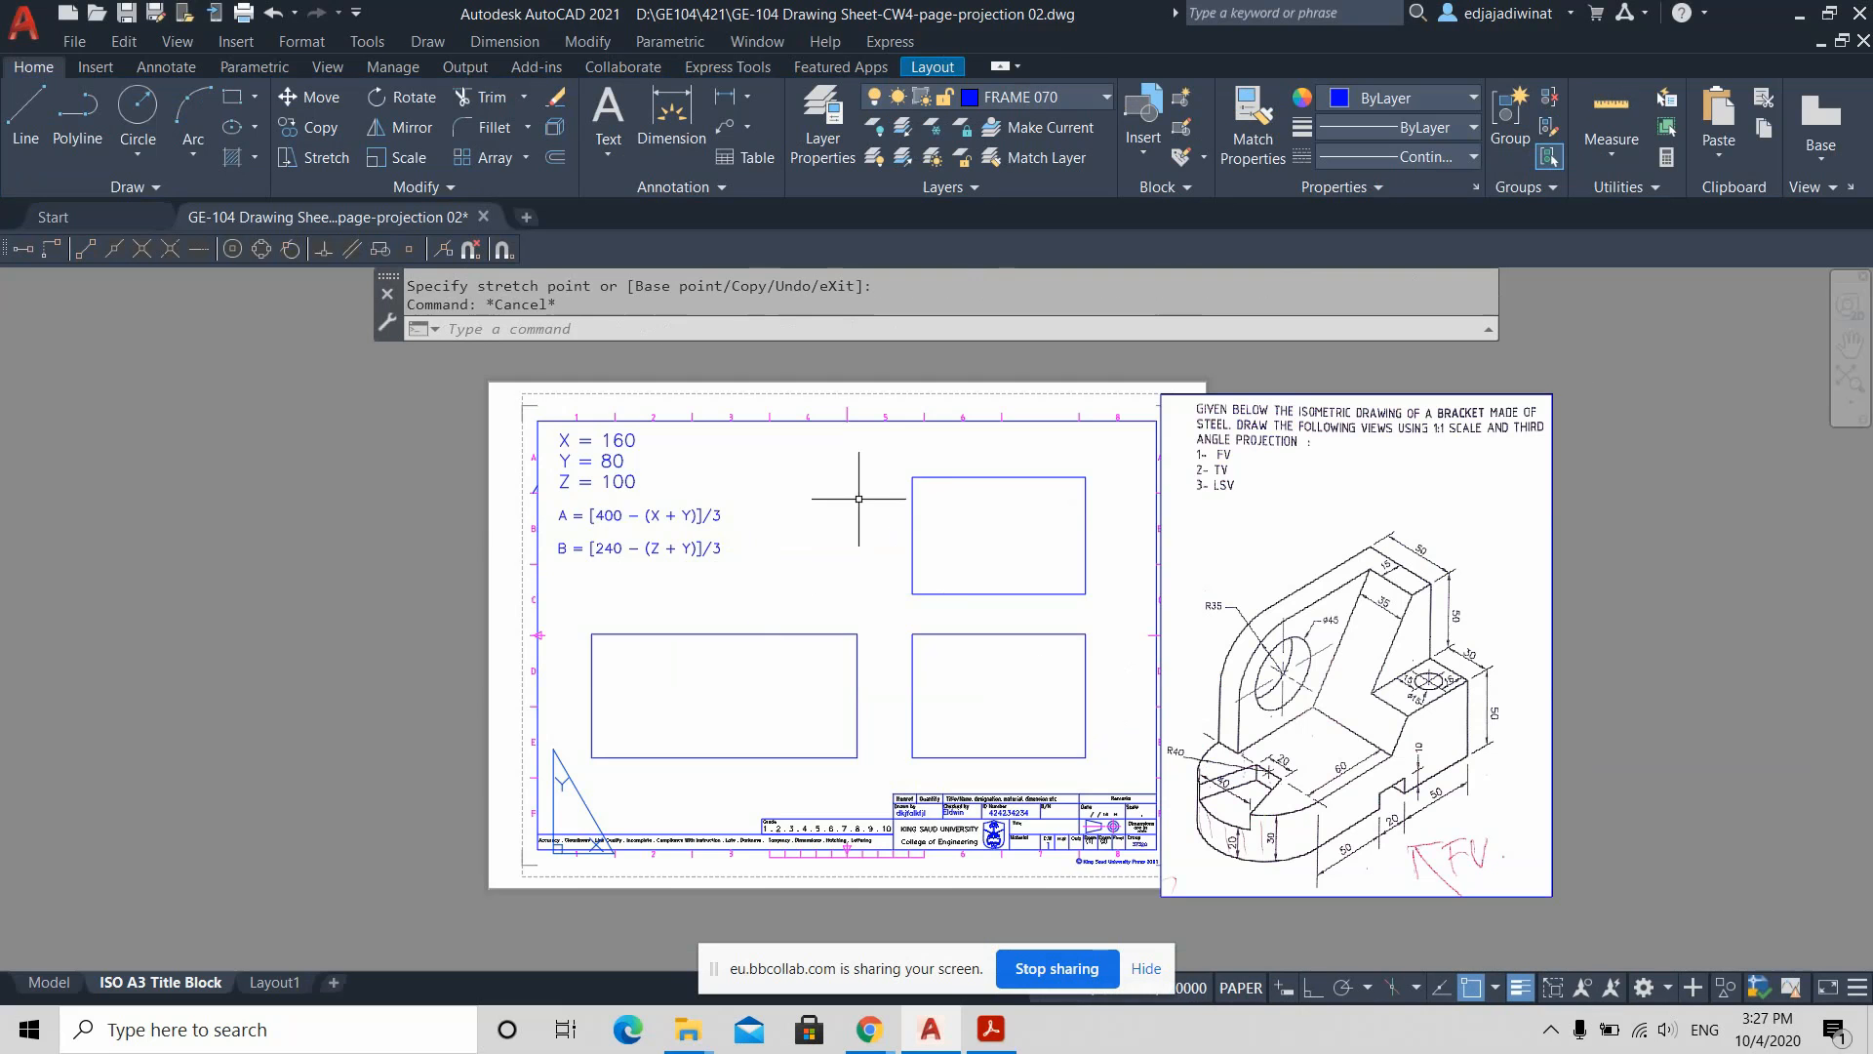
Step: Check the sheet frame's overall width and height with the quick measure tool
{"action": "middle_click_drag", "start_coordinate": [847, 478], "coordinate": [802, 549]}
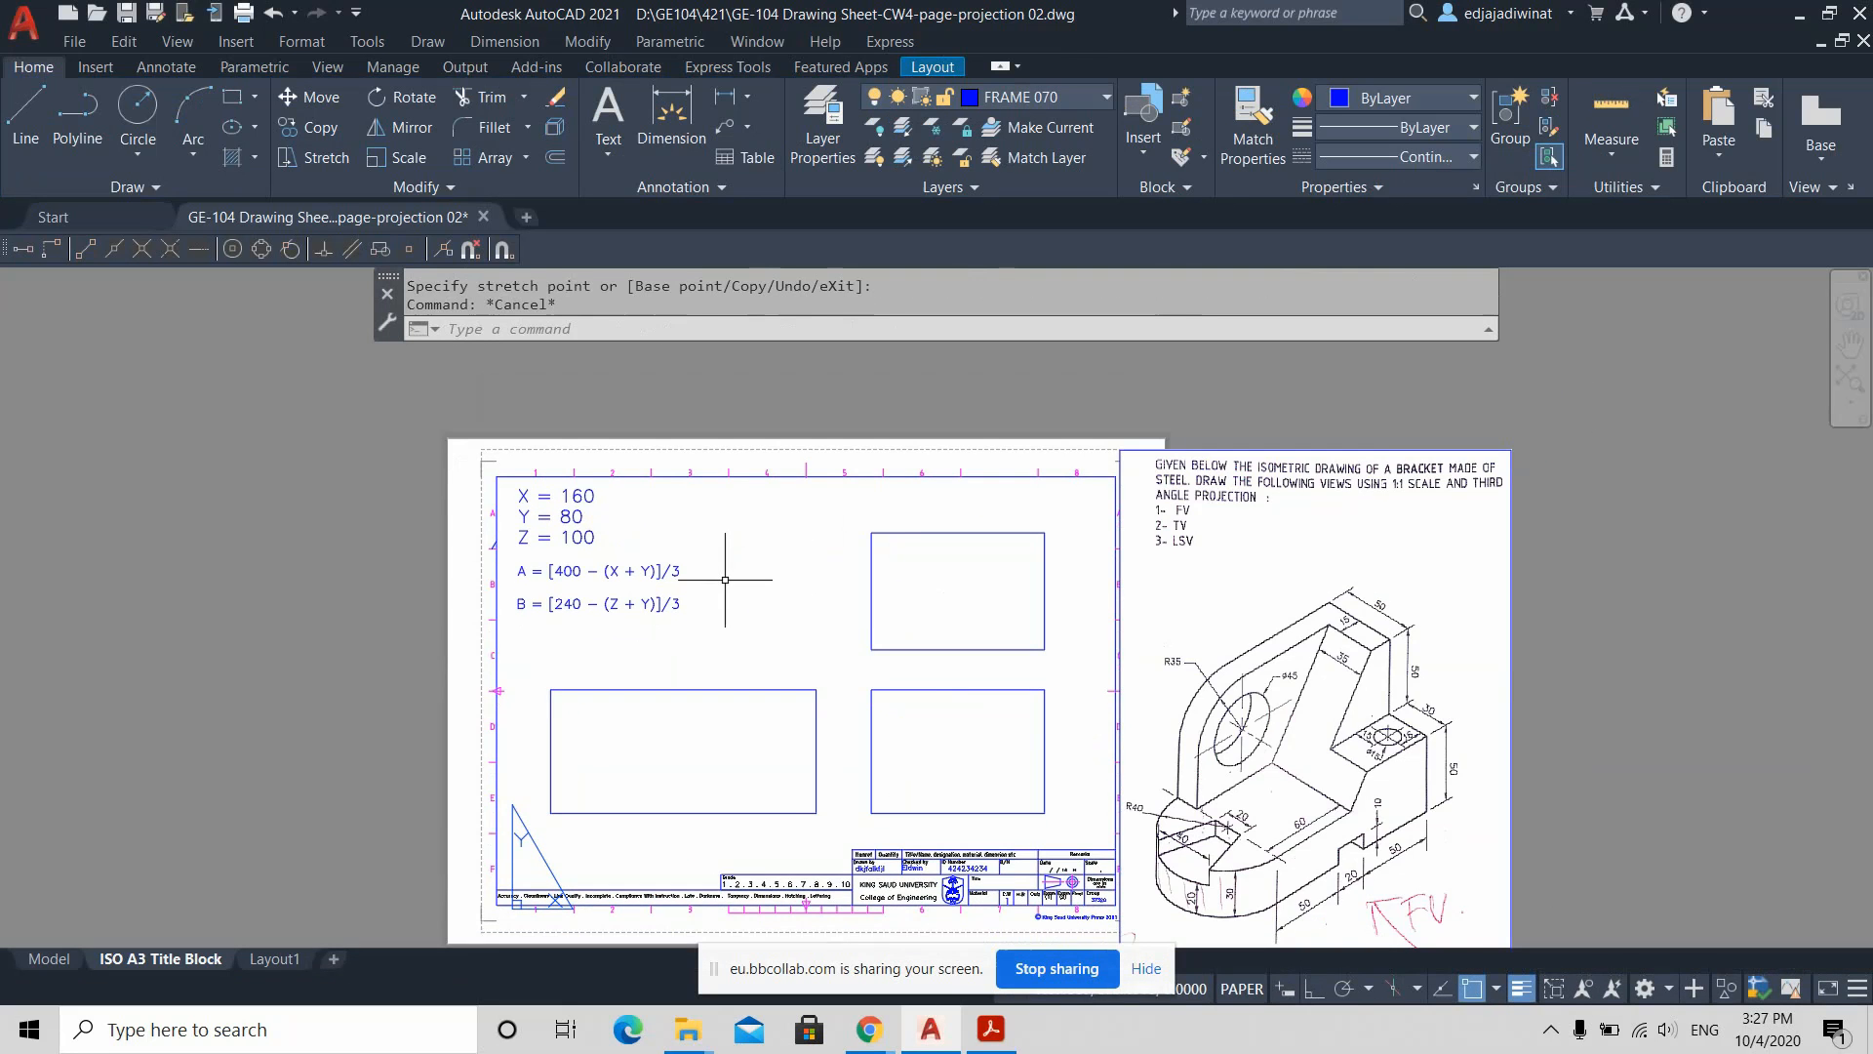
{"action": "scroll", "coordinate": [723, 581], "scroll_direction": "up", "scroll_amount": 2}
{"action": "scroll", "coordinate": [724, 580], "scroll_direction": "down", "scroll_amount": 2}
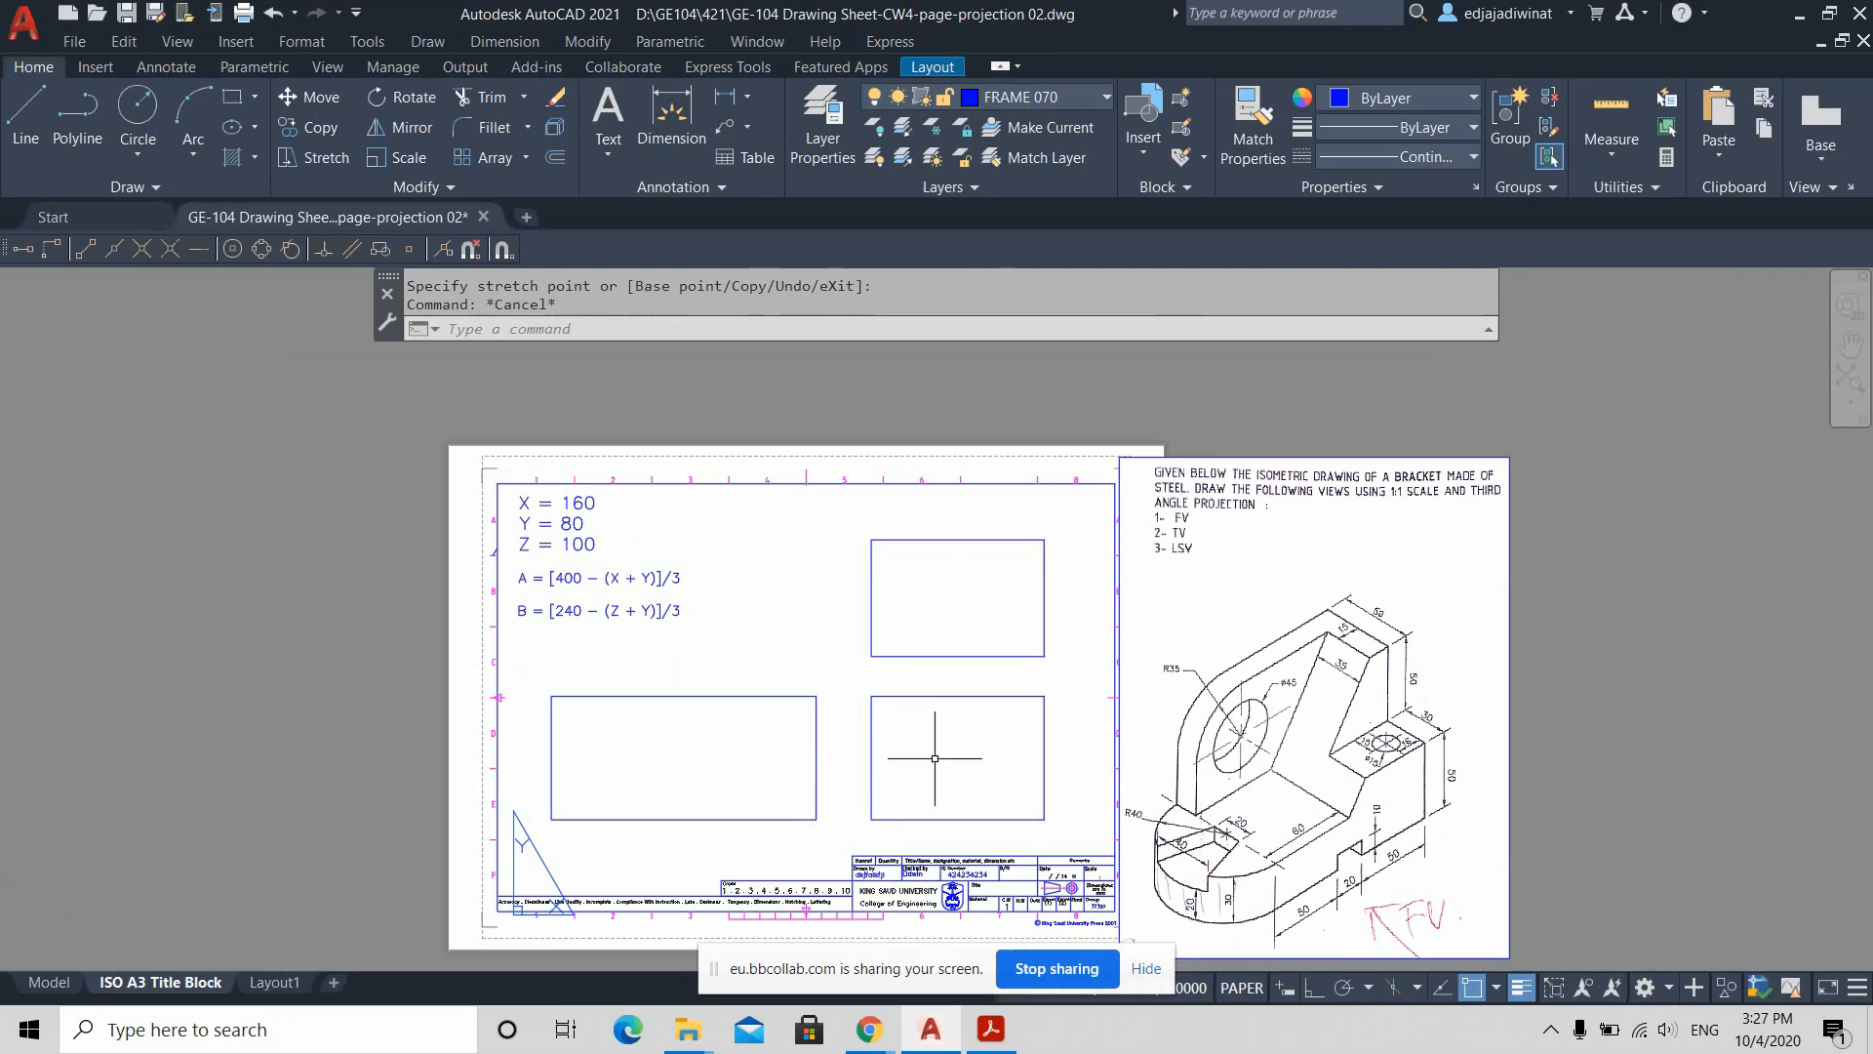
{"action": "left_click", "coordinate": [1081, 749]}
{"action": "key", "text": "Escape"}
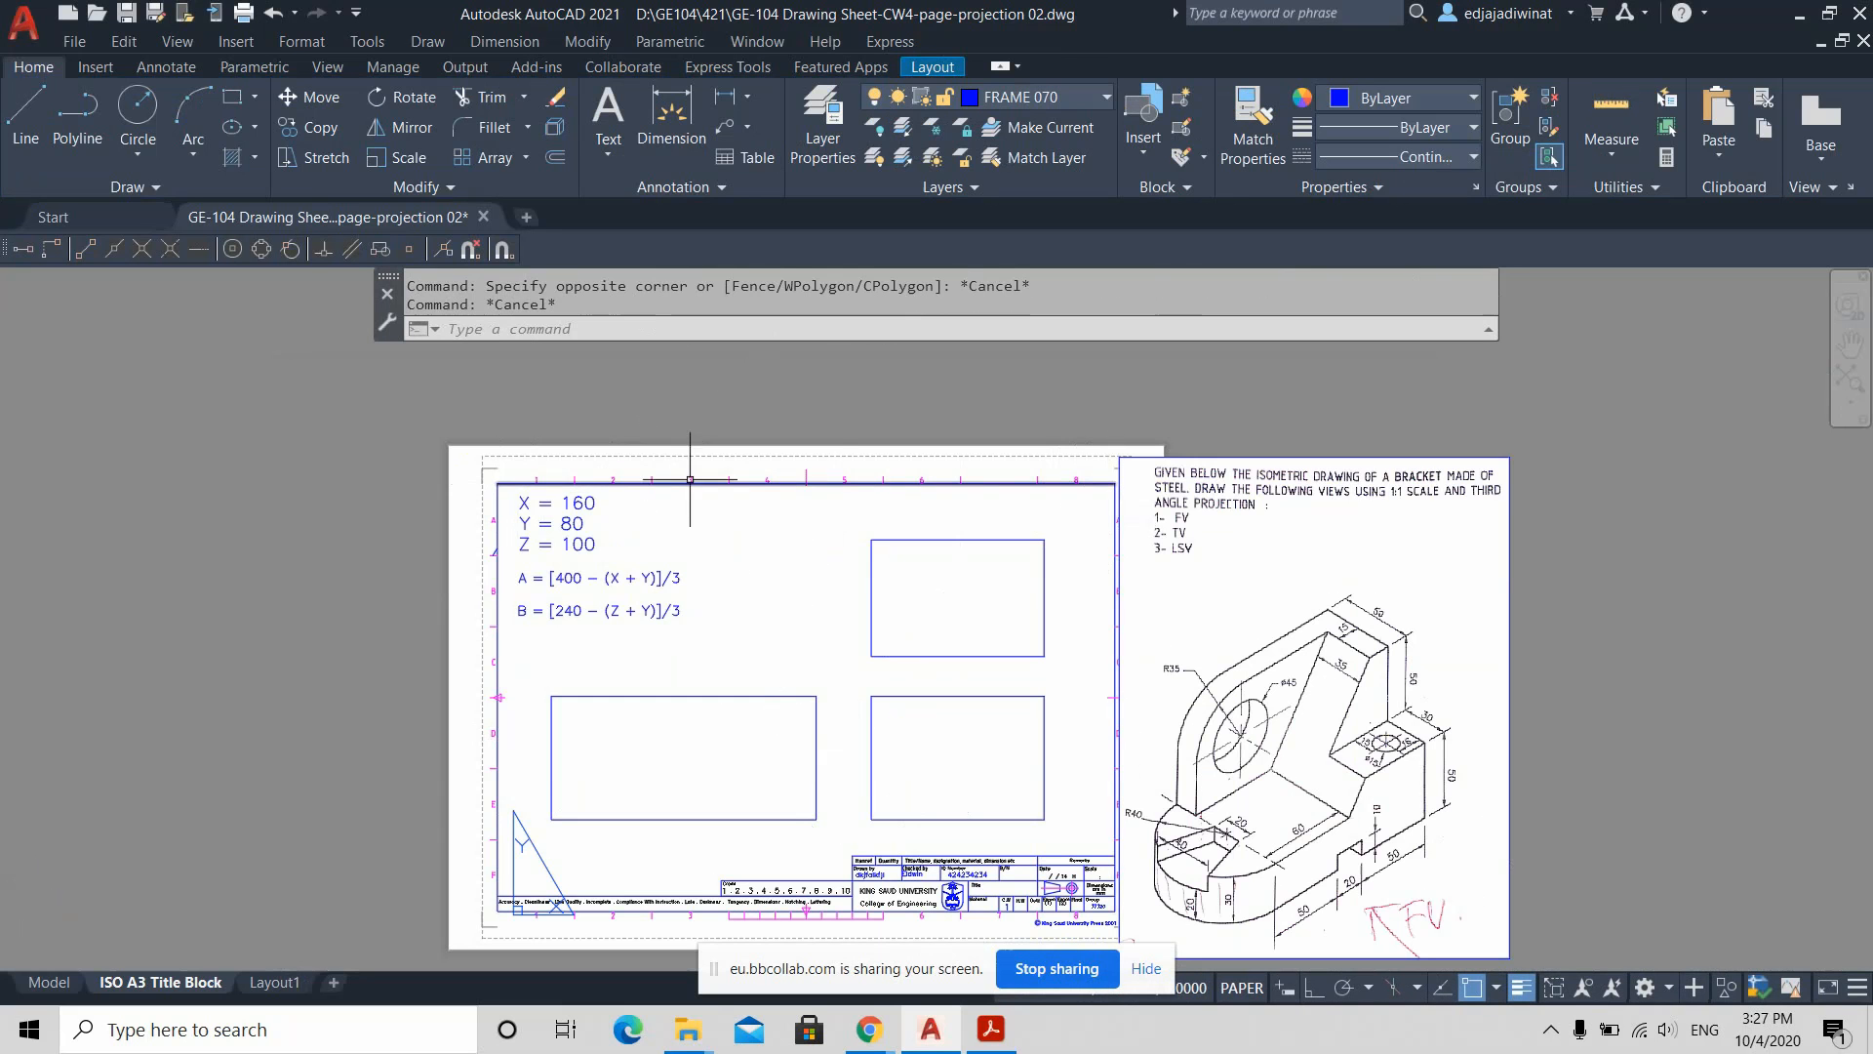
{"action": "left_click", "coordinate": [1608, 112]}
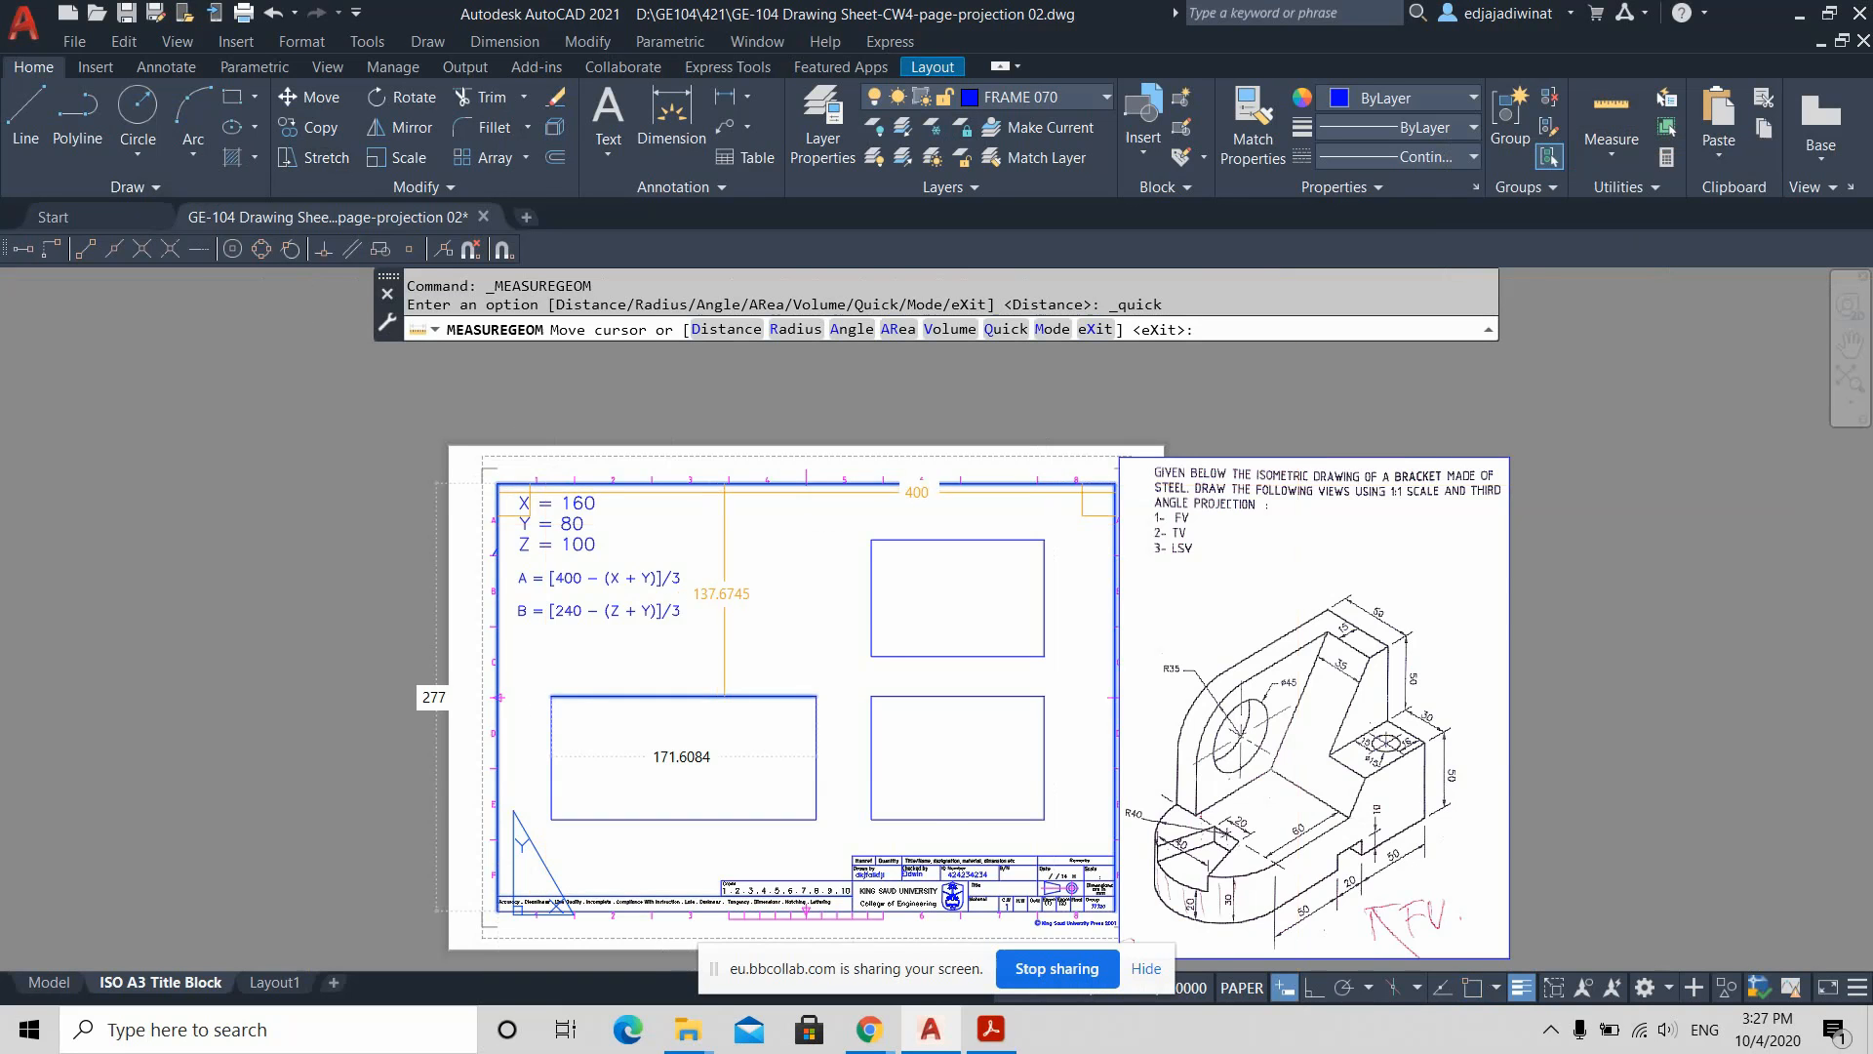
{"action": "scroll", "coordinate": [727, 497], "scroll_direction": "up", "scroll_amount": 2}
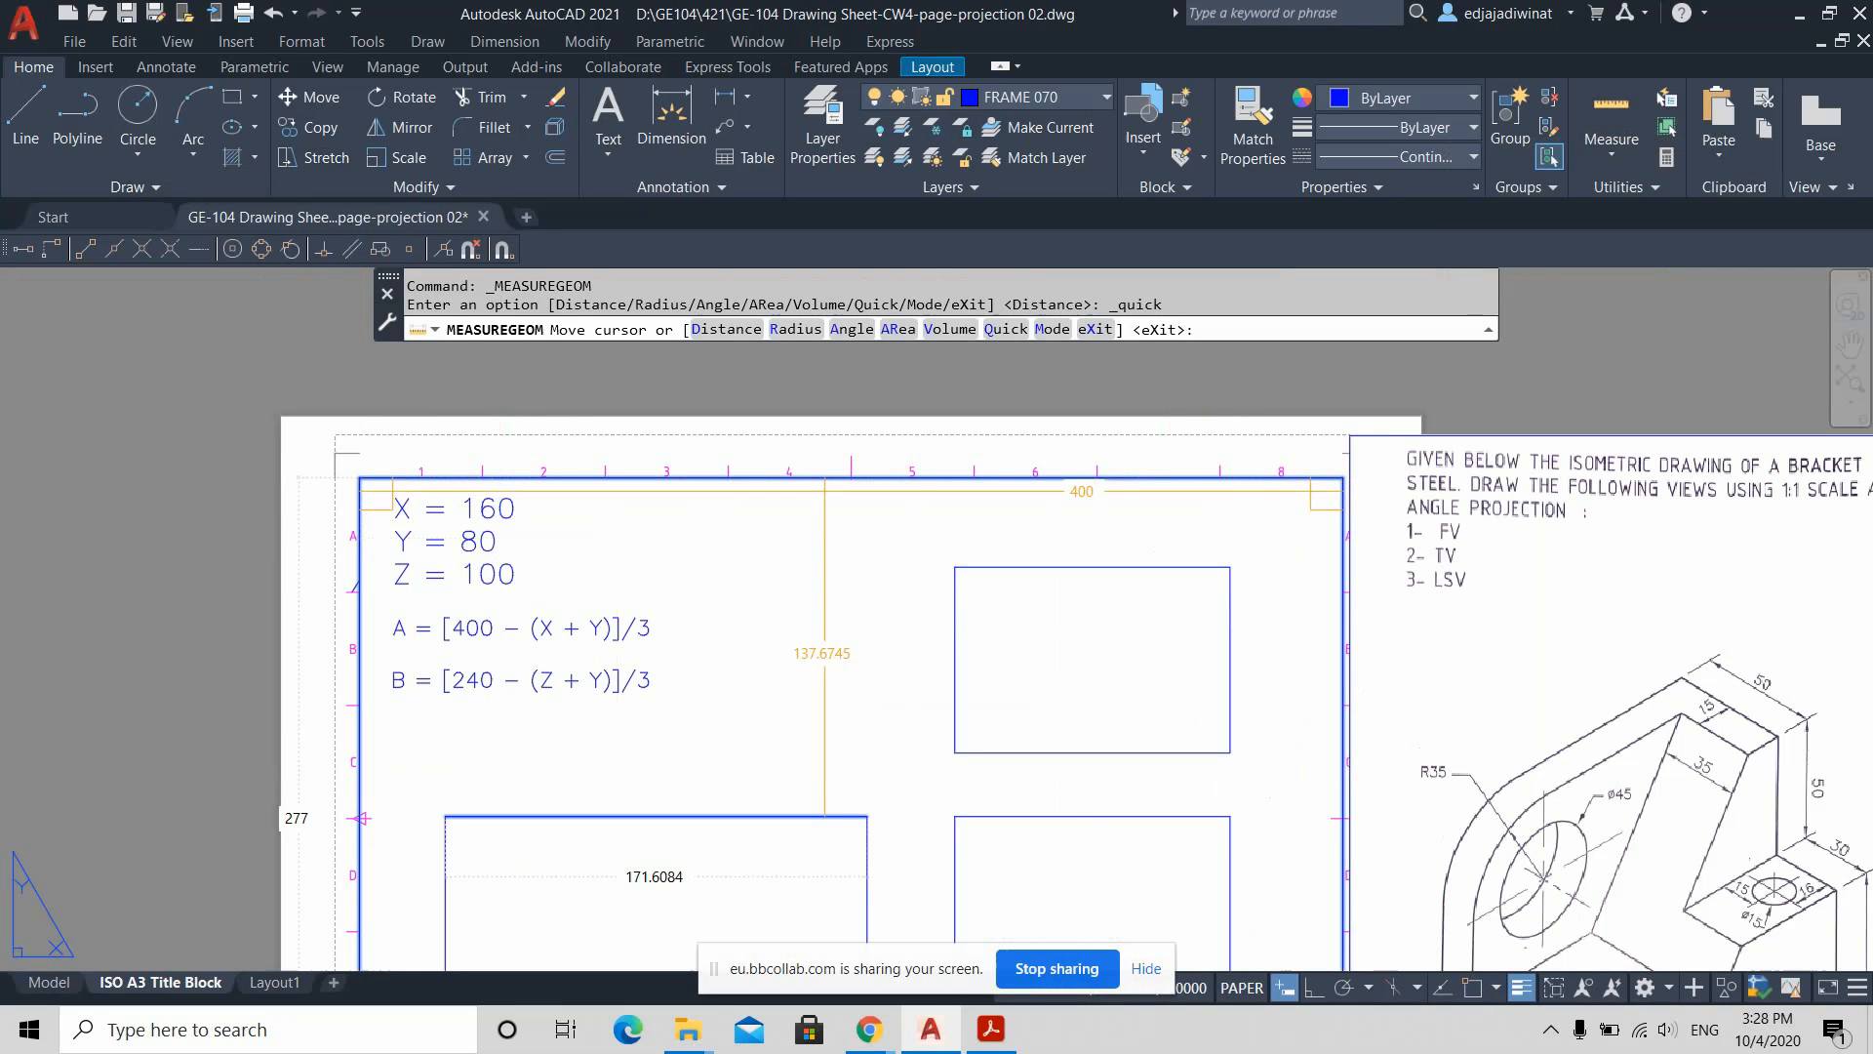
{"action": "key", "text": "Escape"}
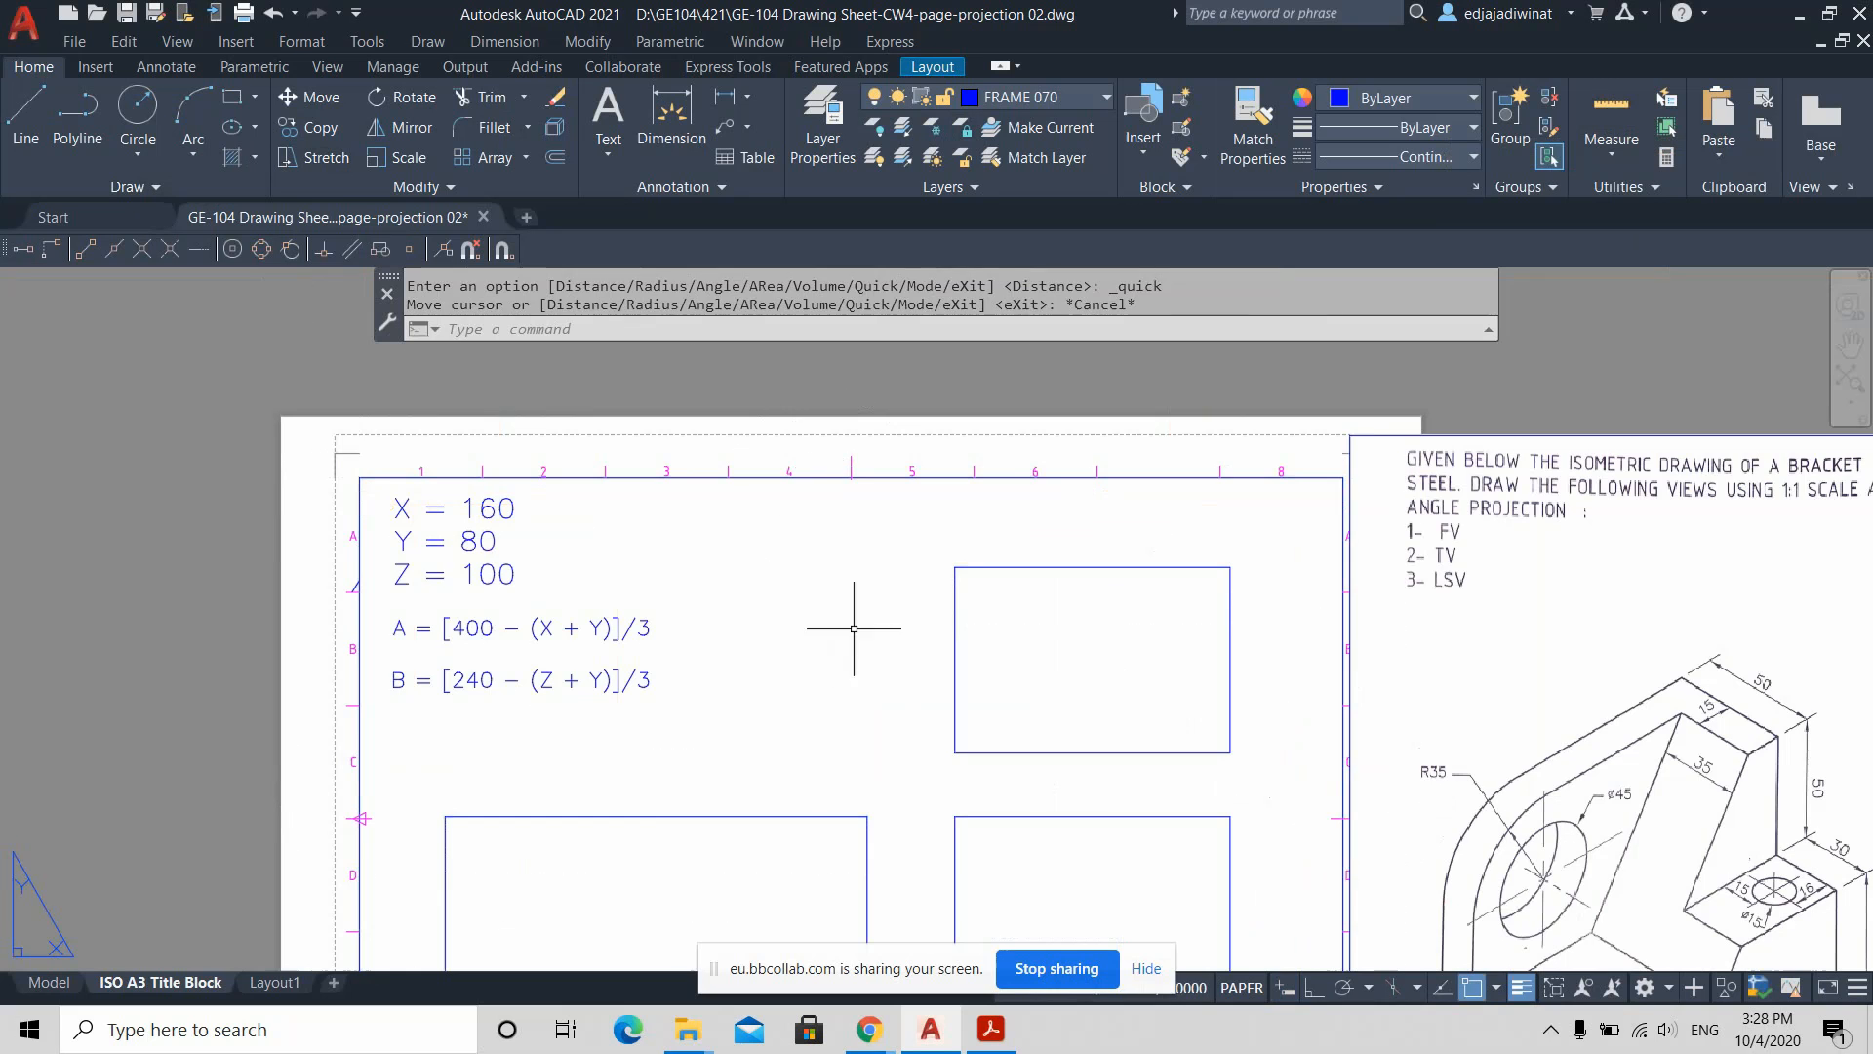
{"action": "middle_click_drag", "start_coordinate": [846, 725], "coordinate": [864, 537]}
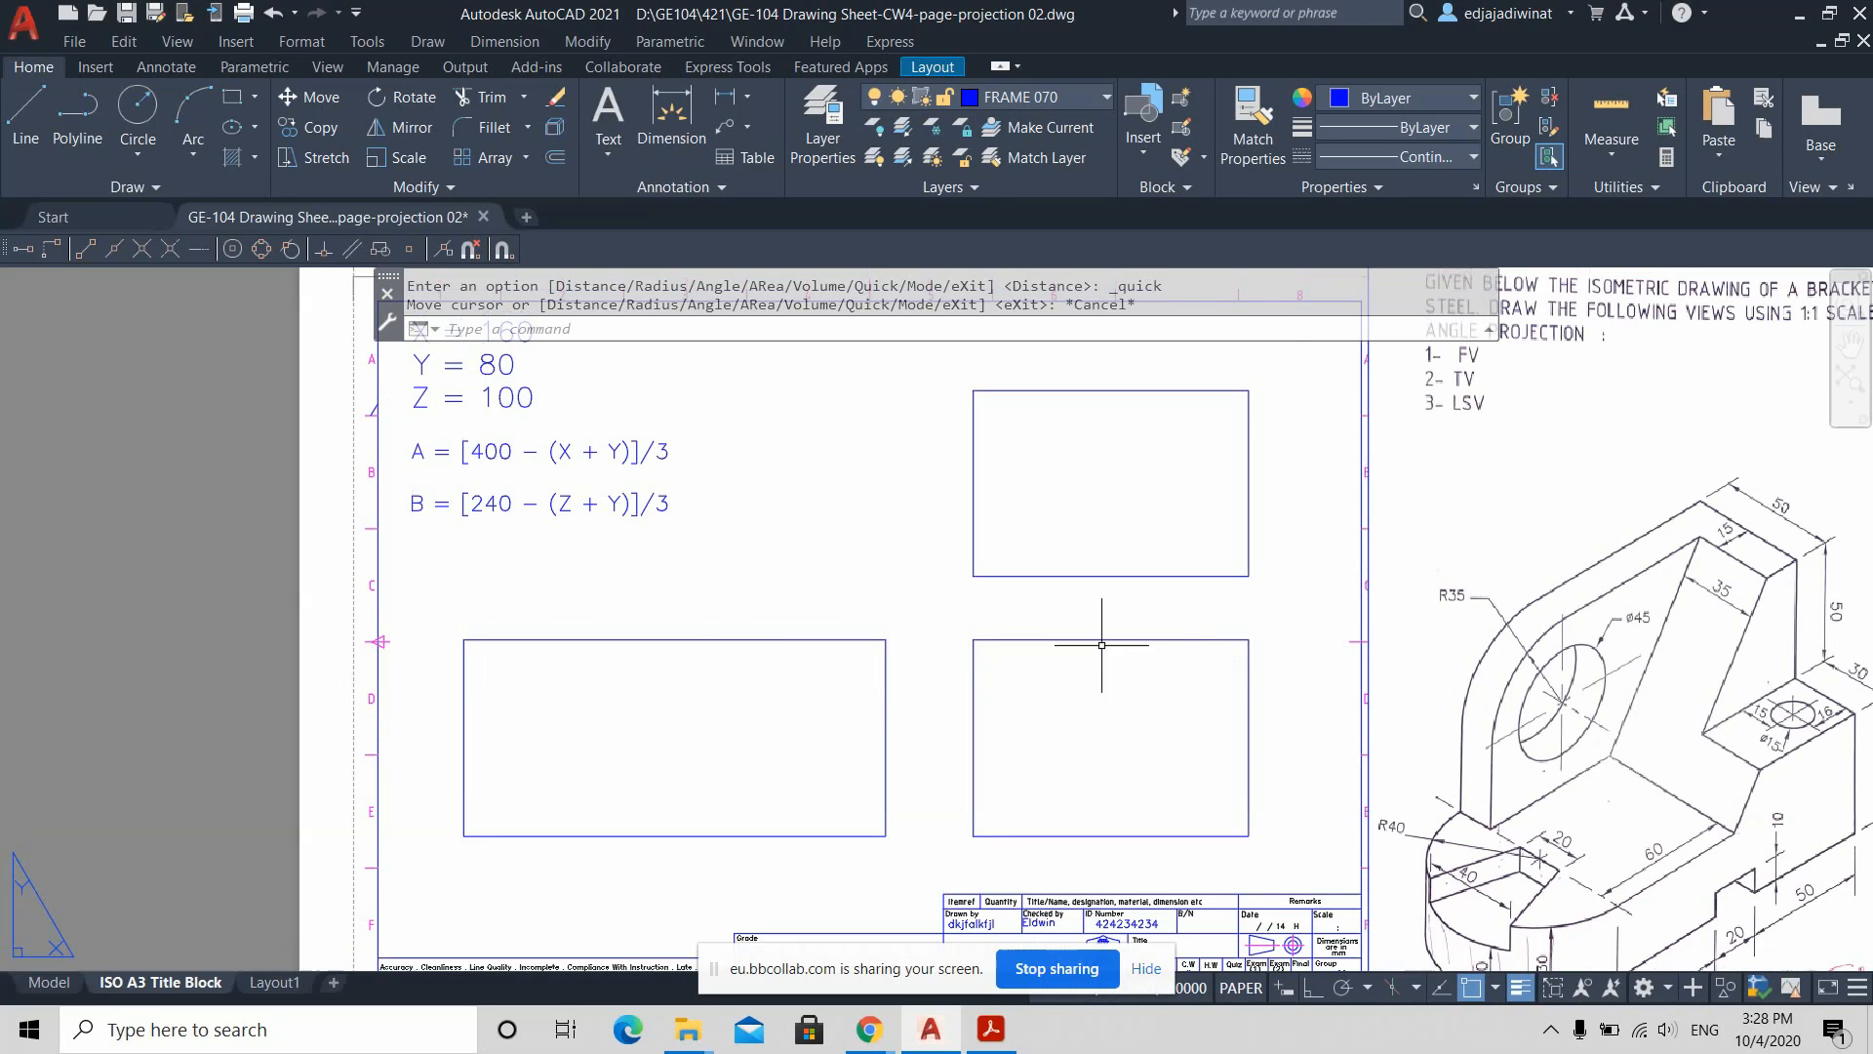
{"action": "key", "text": "ctrl"}
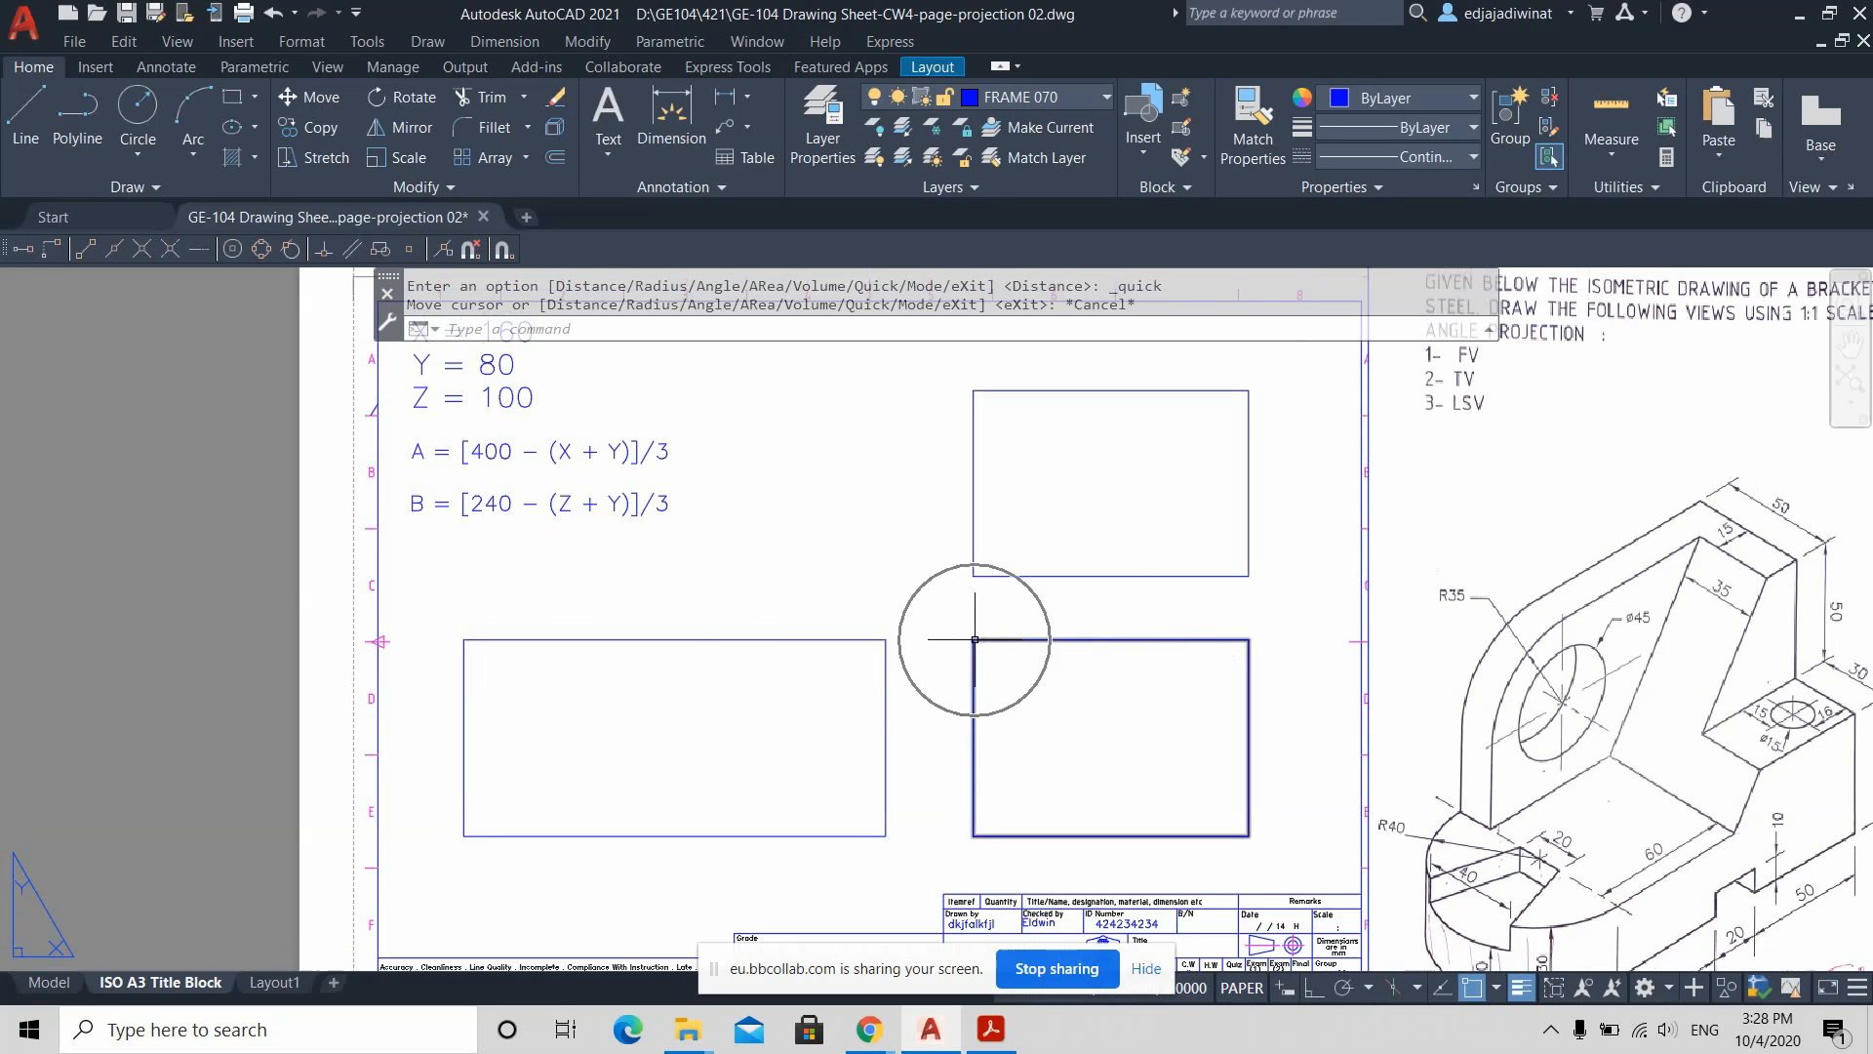
{"action": "key", "text": "ctrl"}
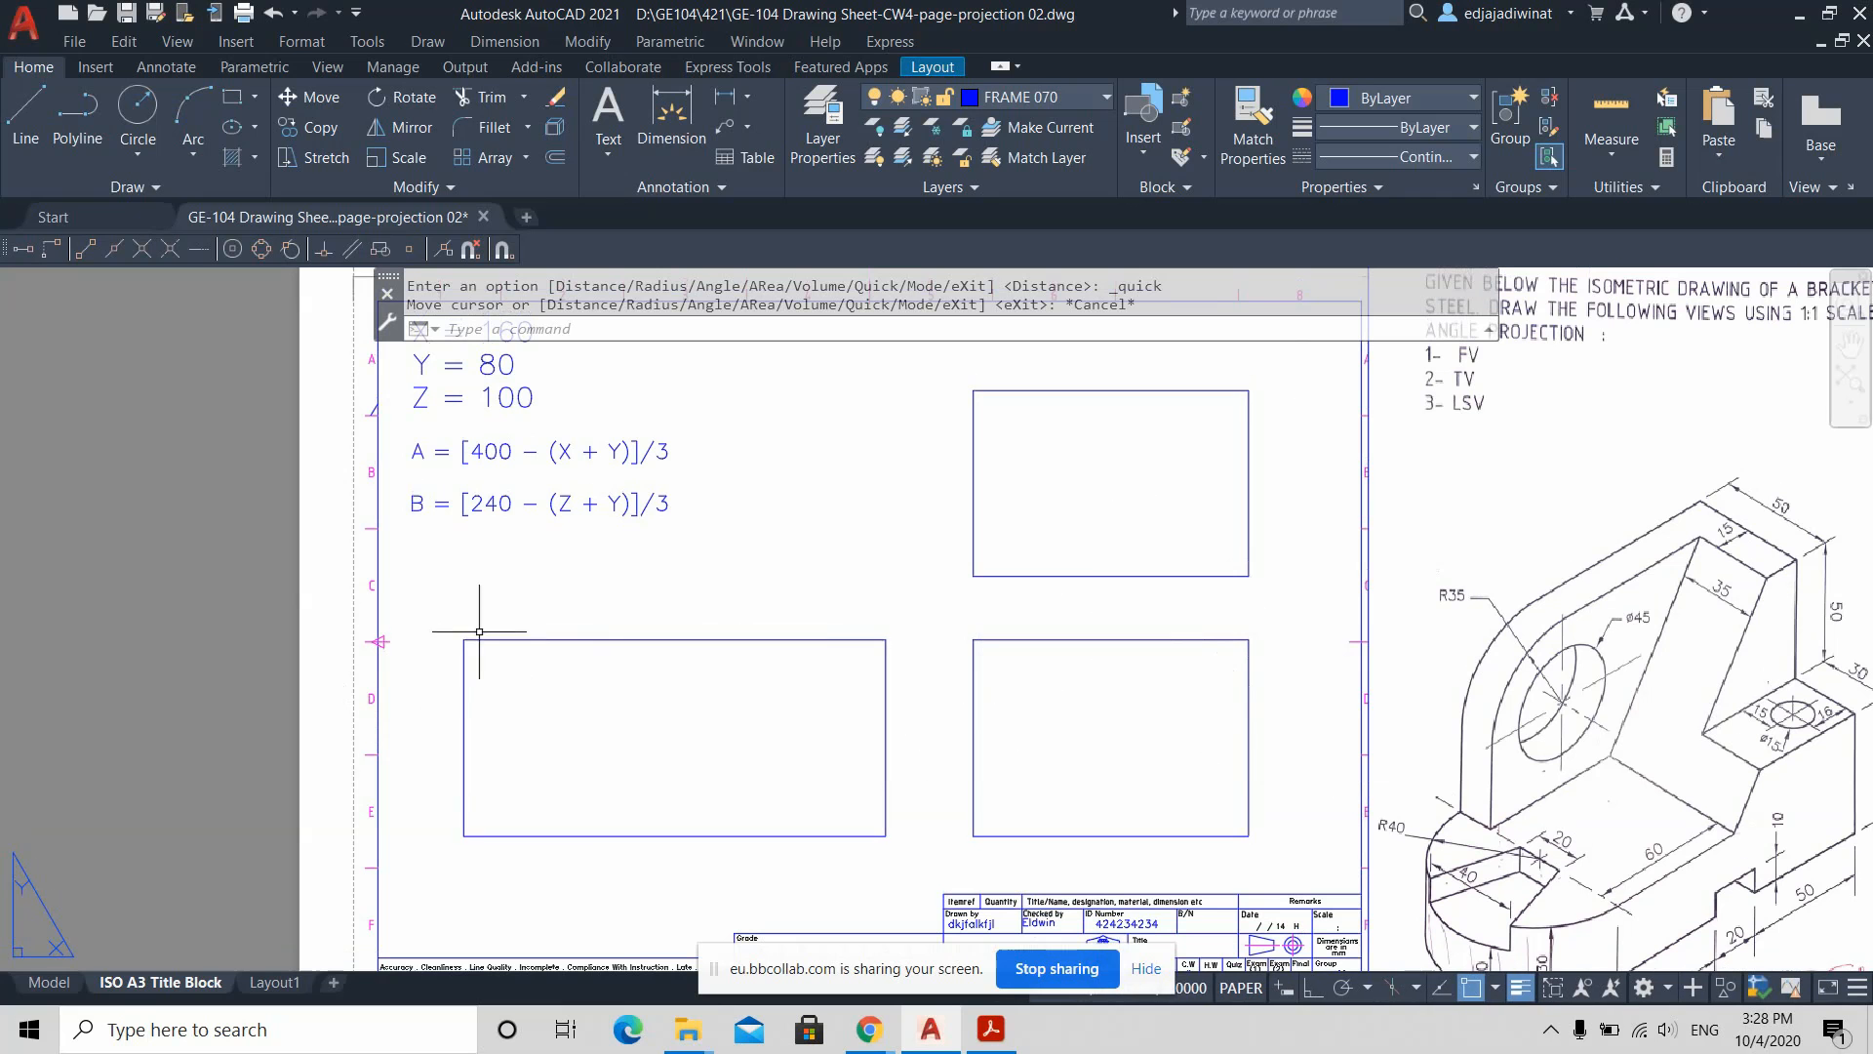
Step: Measure the frame's width and the free height above the title block with the quick measure tool
{"action": "key", "text": "ctrl"}
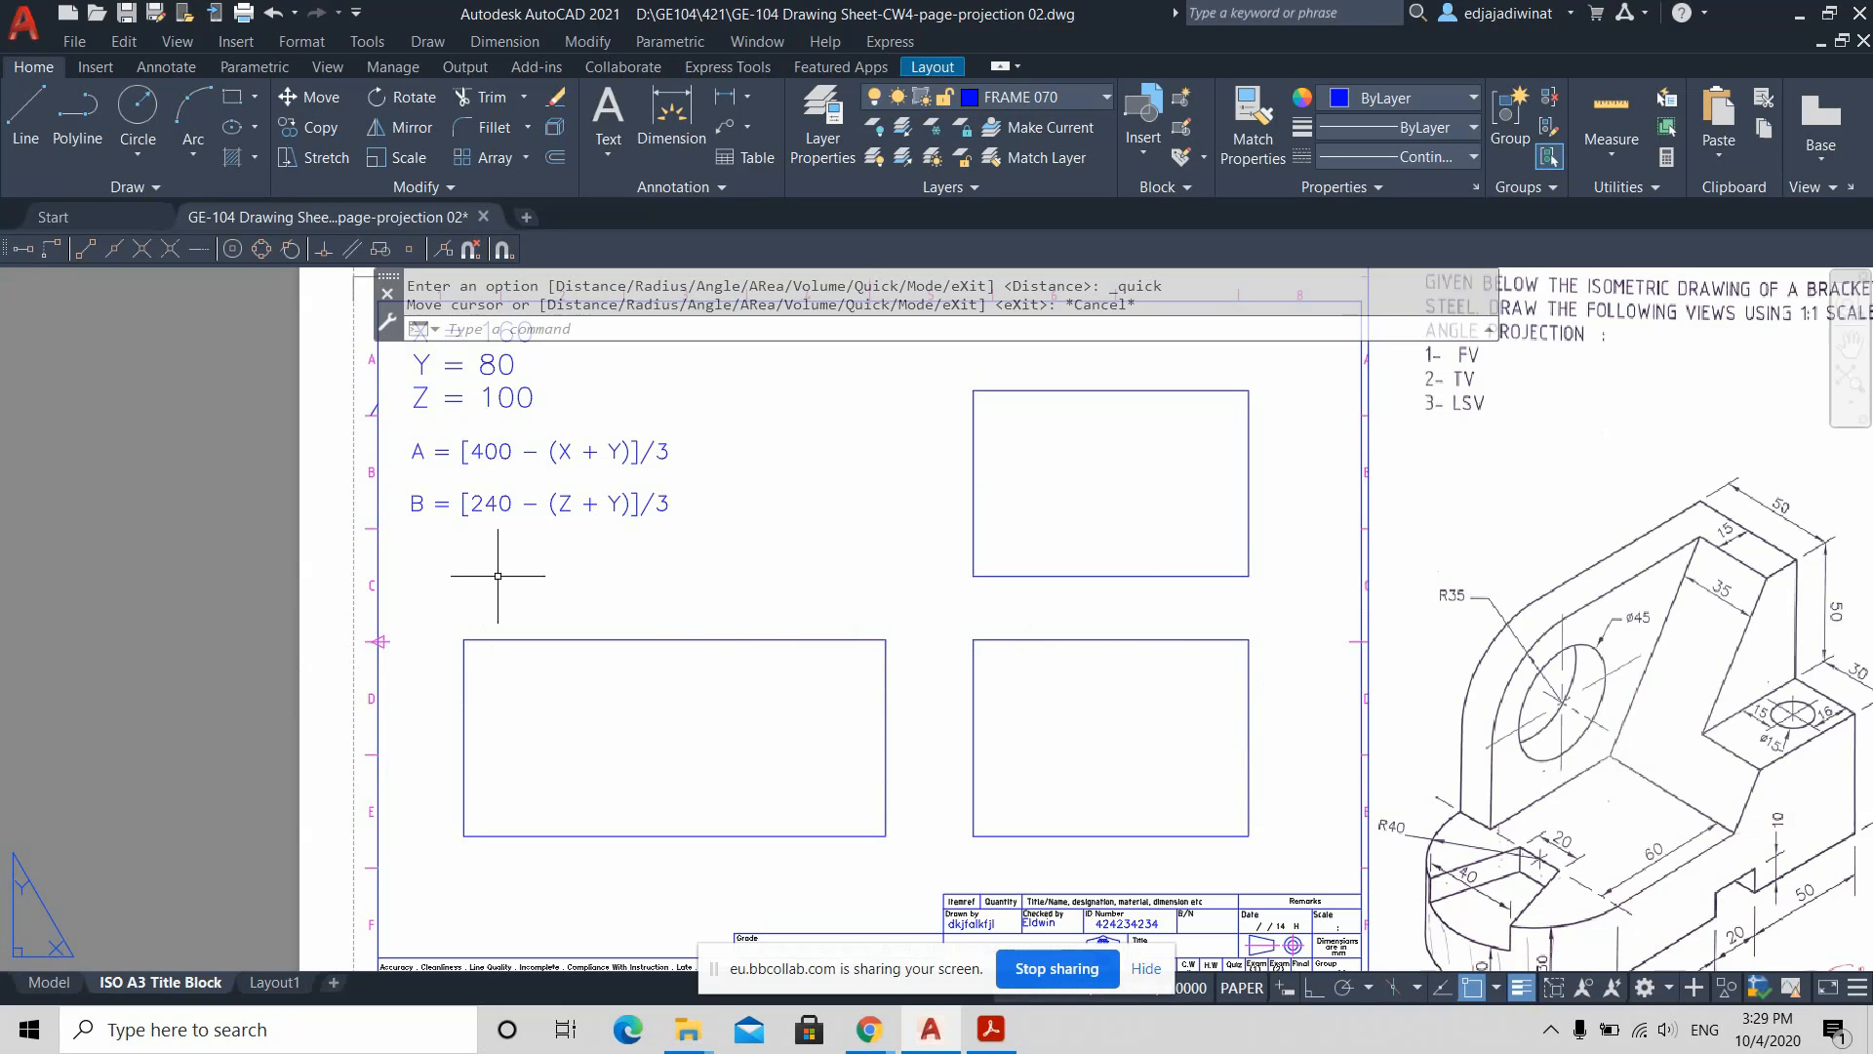
{"action": "middle_click_drag", "start_coordinate": [1050, 641], "coordinate": [677, 673]}
{"action": "scroll", "coordinate": [946, 552], "scroll_direction": "down", "scroll_amount": 2}
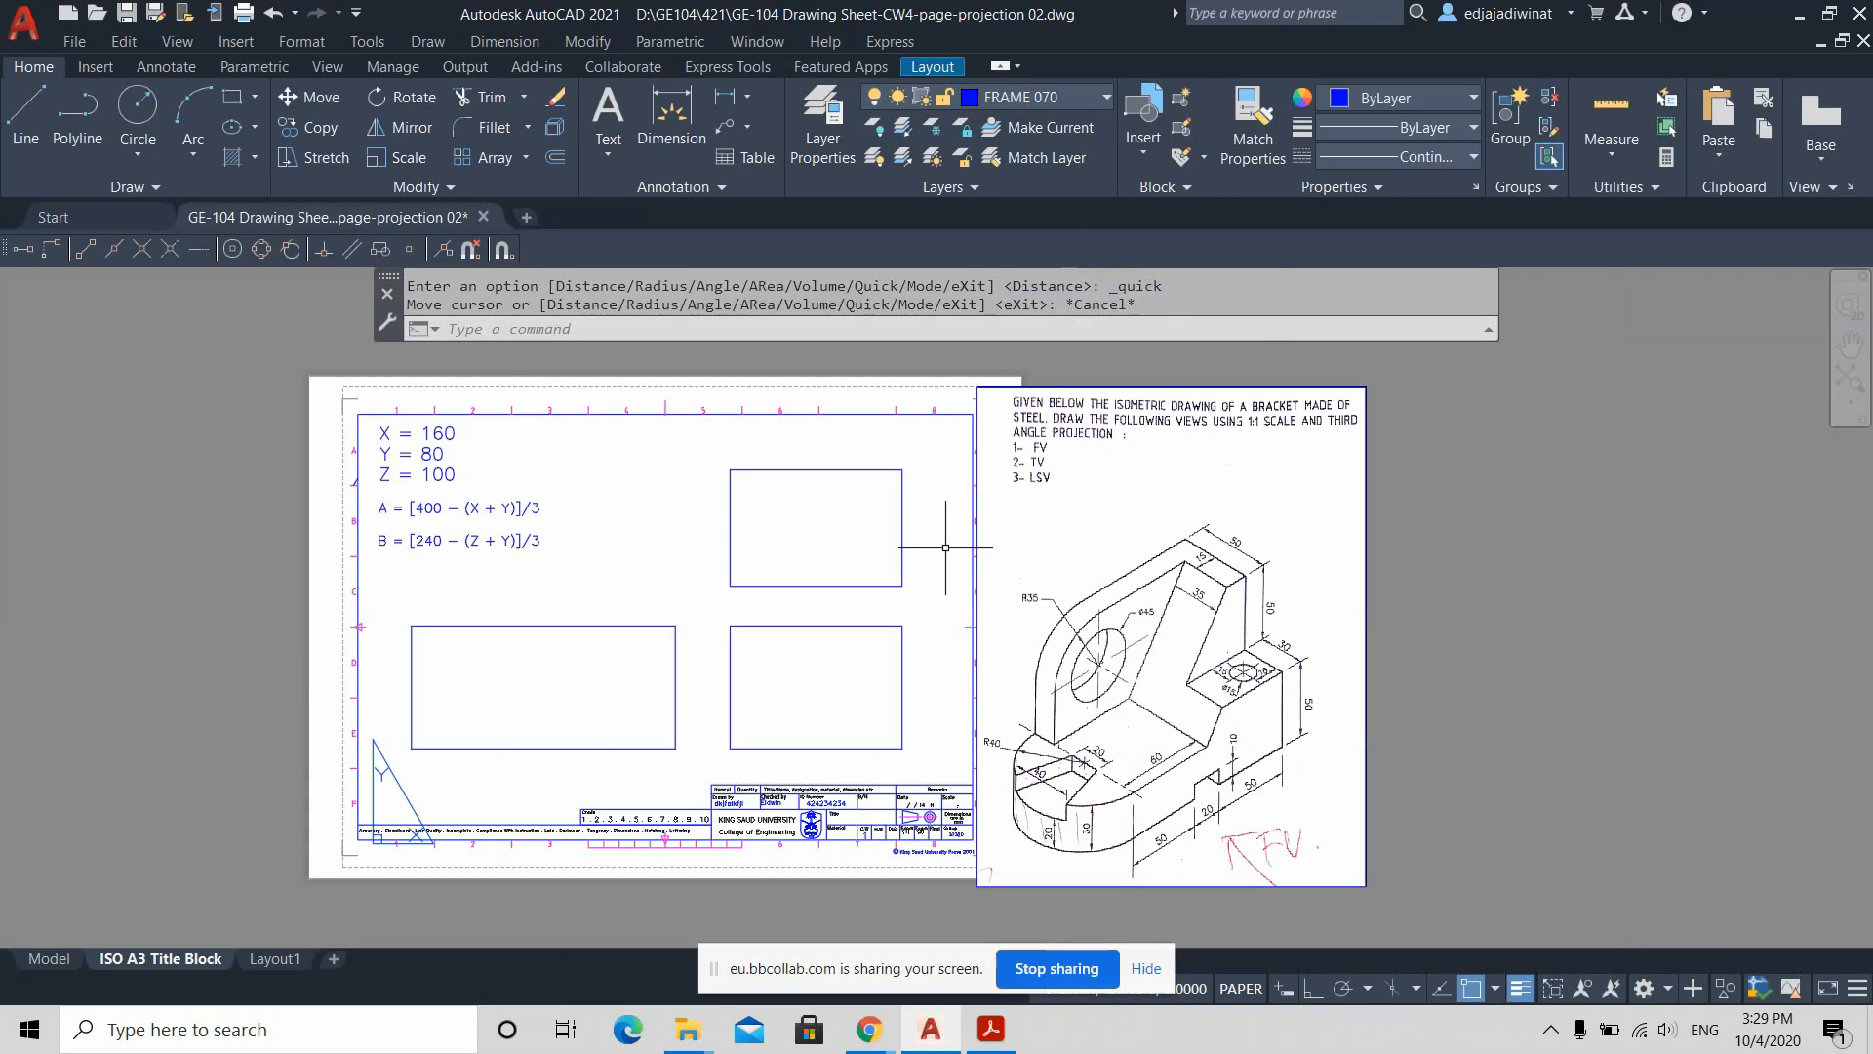
{"action": "left_click", "coordinate": [1611, 122]}
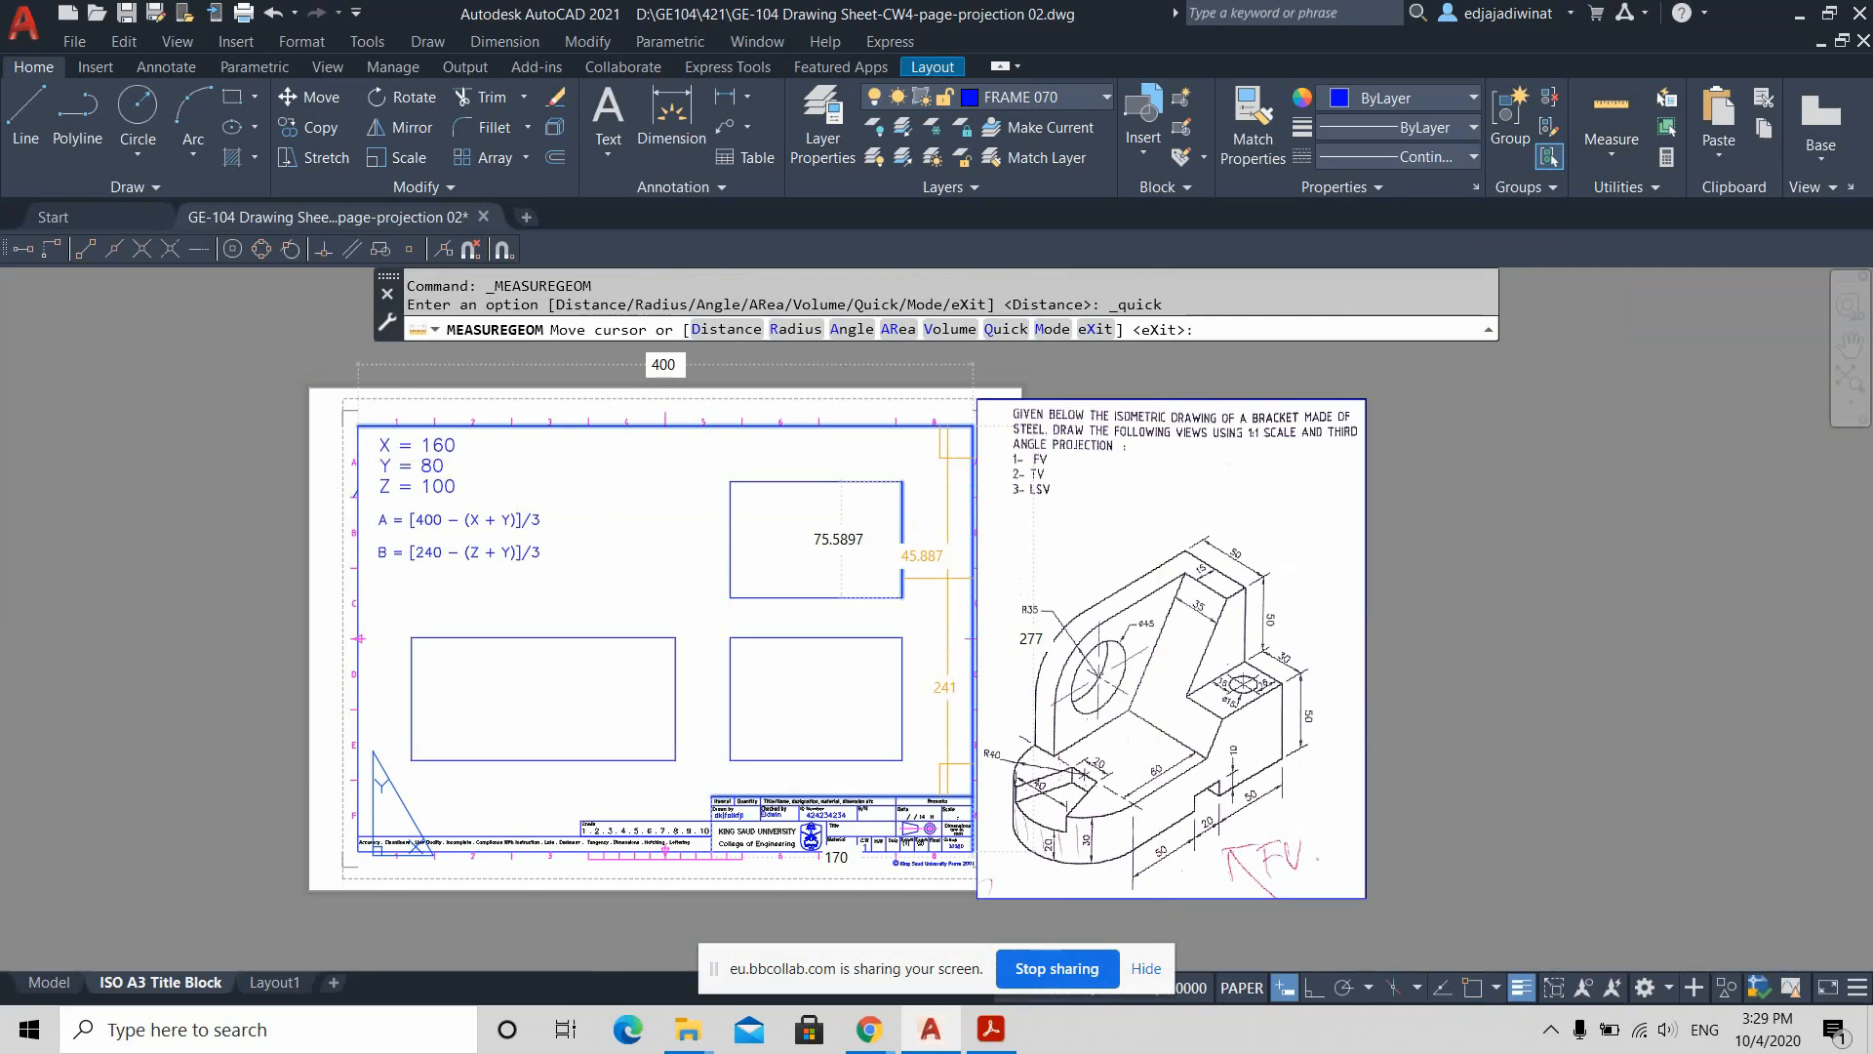
{"action": "scroll", "coordinate": [945, 577], "scroll_direction": "up", "scroll_amount": 2}
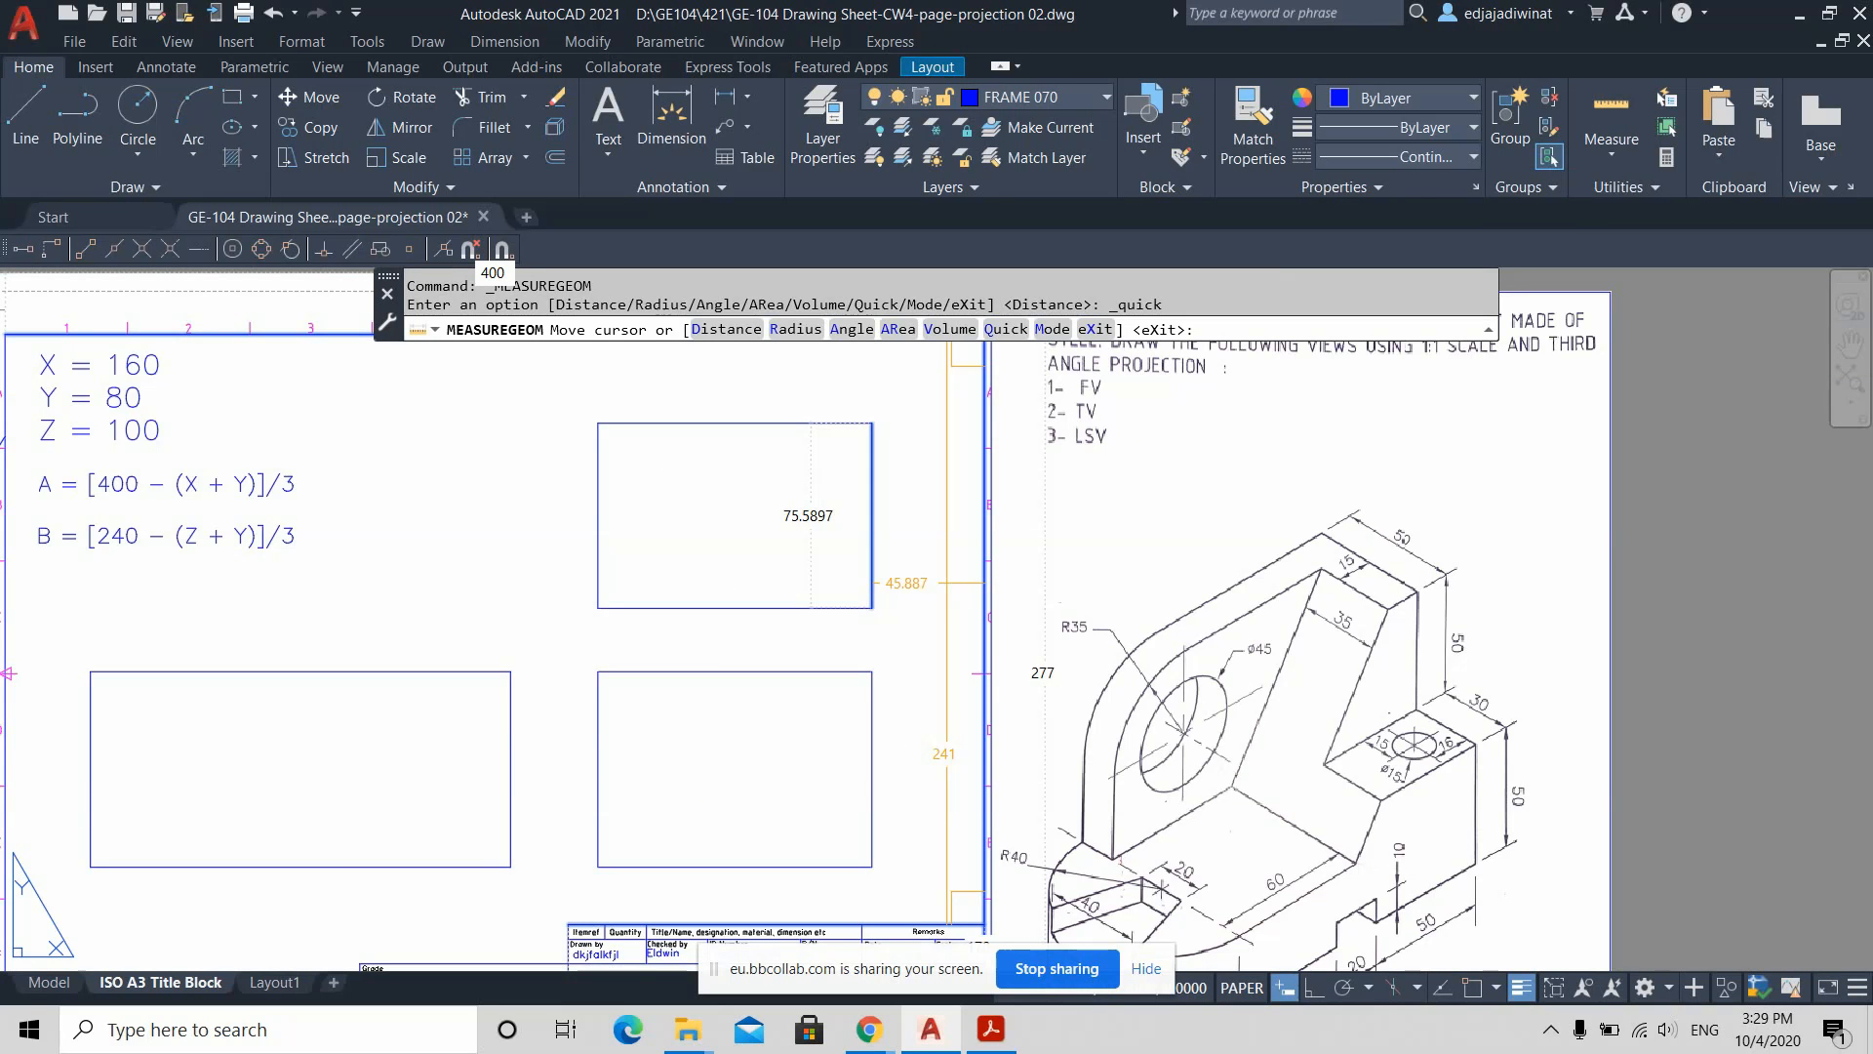
{"action": "key", "text": "Escape"}
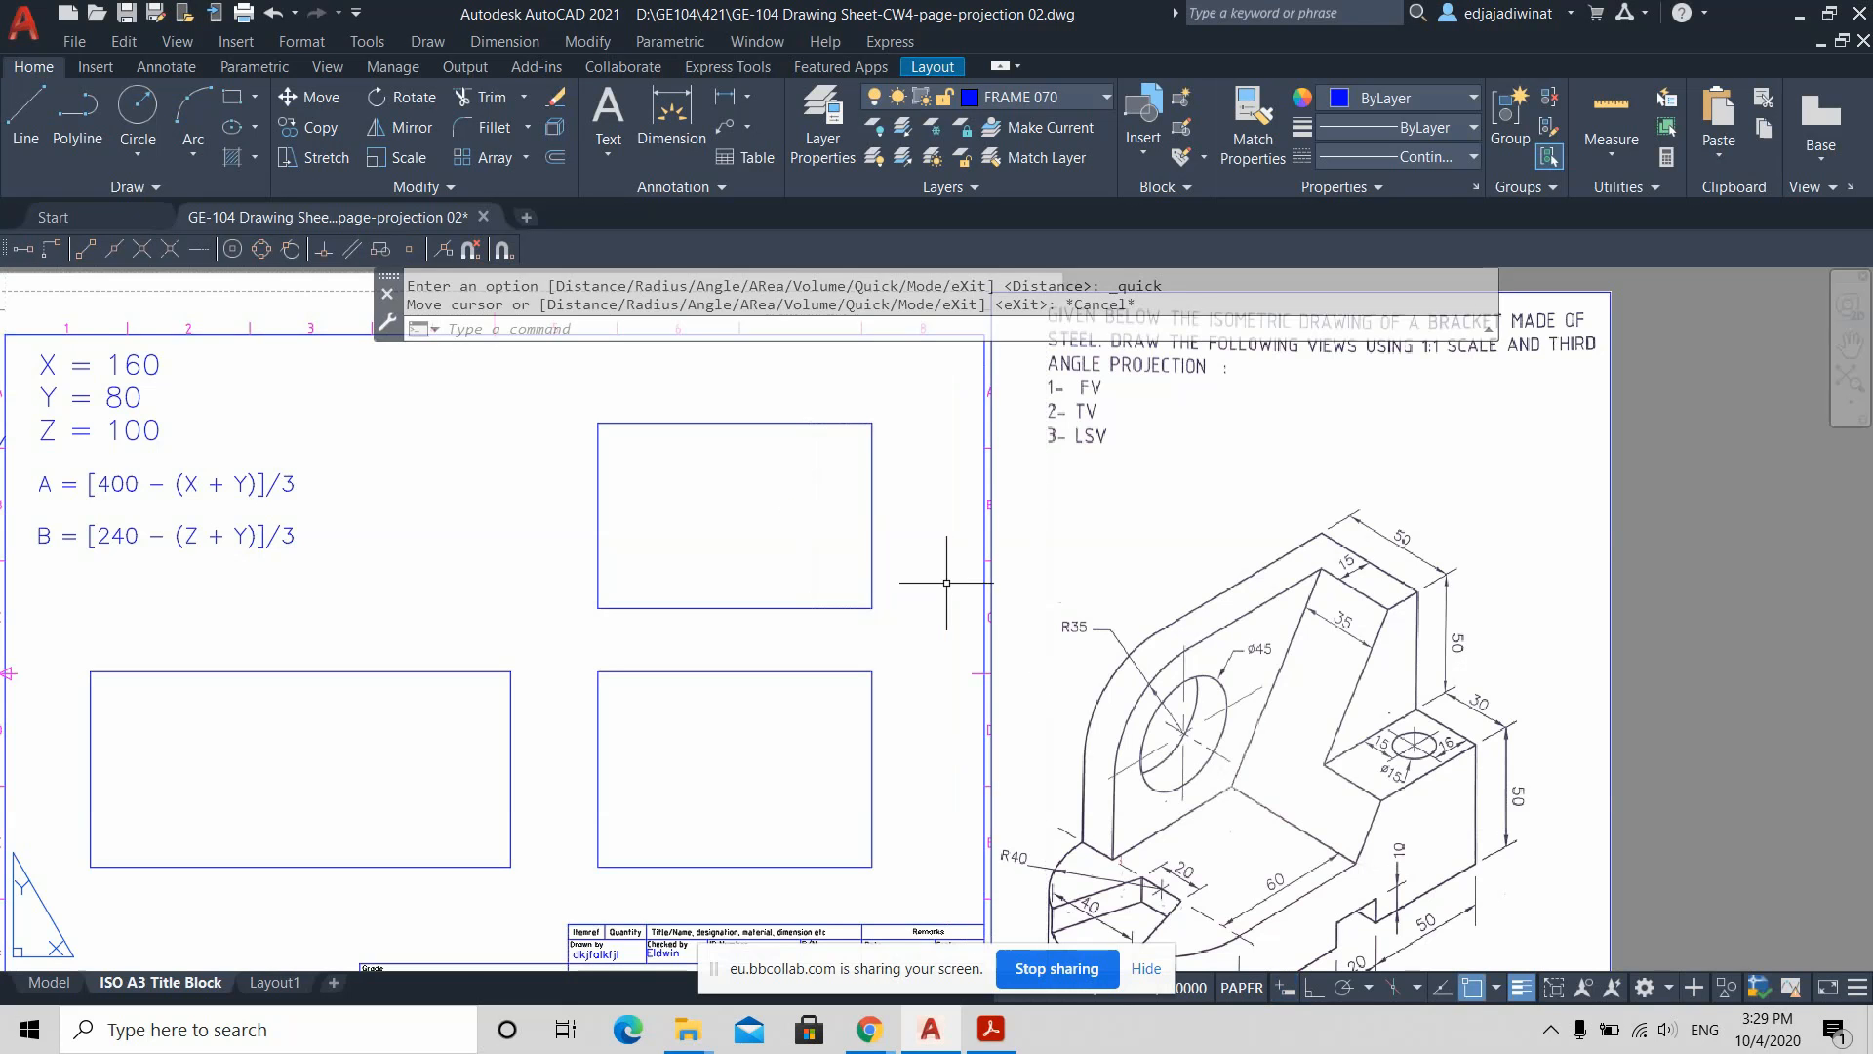
Step: Reopen the A and B formula text for editing and add an equals sign at the end of formula A
{"action": "middle_click_drag", "start_coordinate": [910, 569], "coordinate": [1342, 602]}
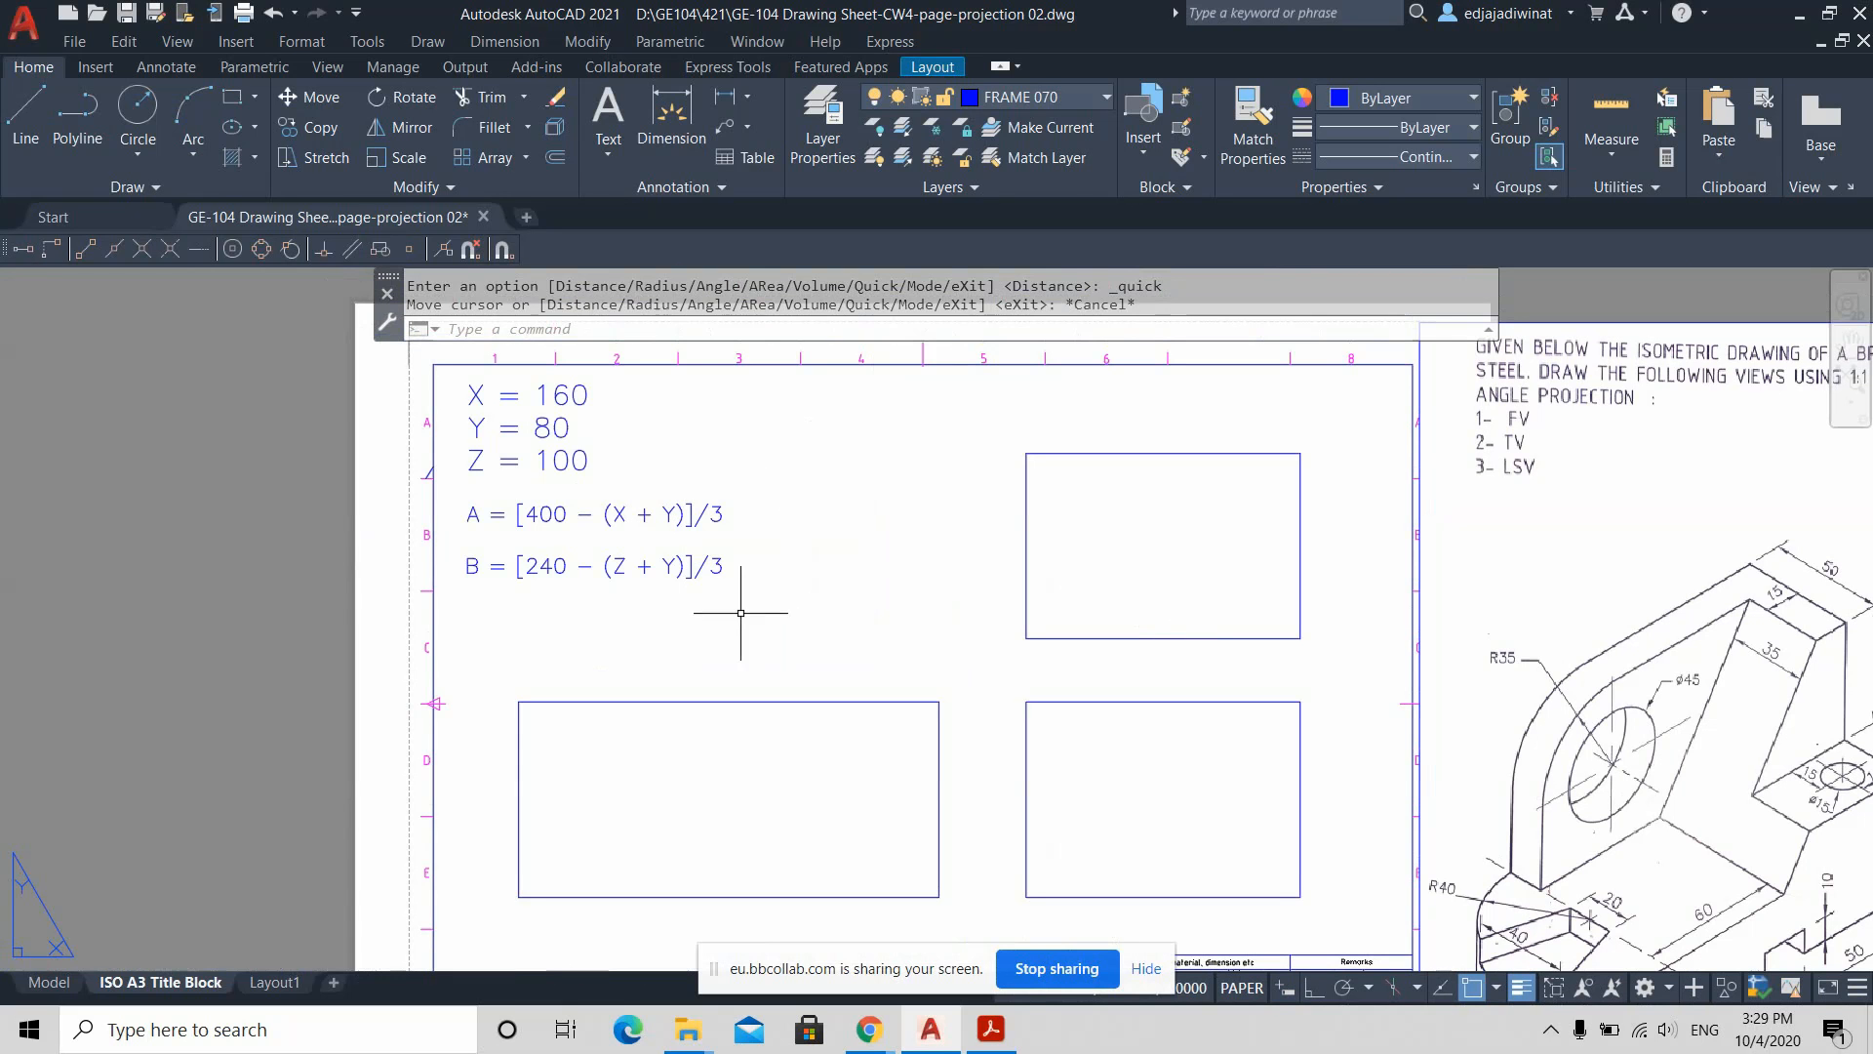
{"action": "left_click", "coordinate": [703, 514]}
{"action": "double_click", "coordinate": [703, 514]}
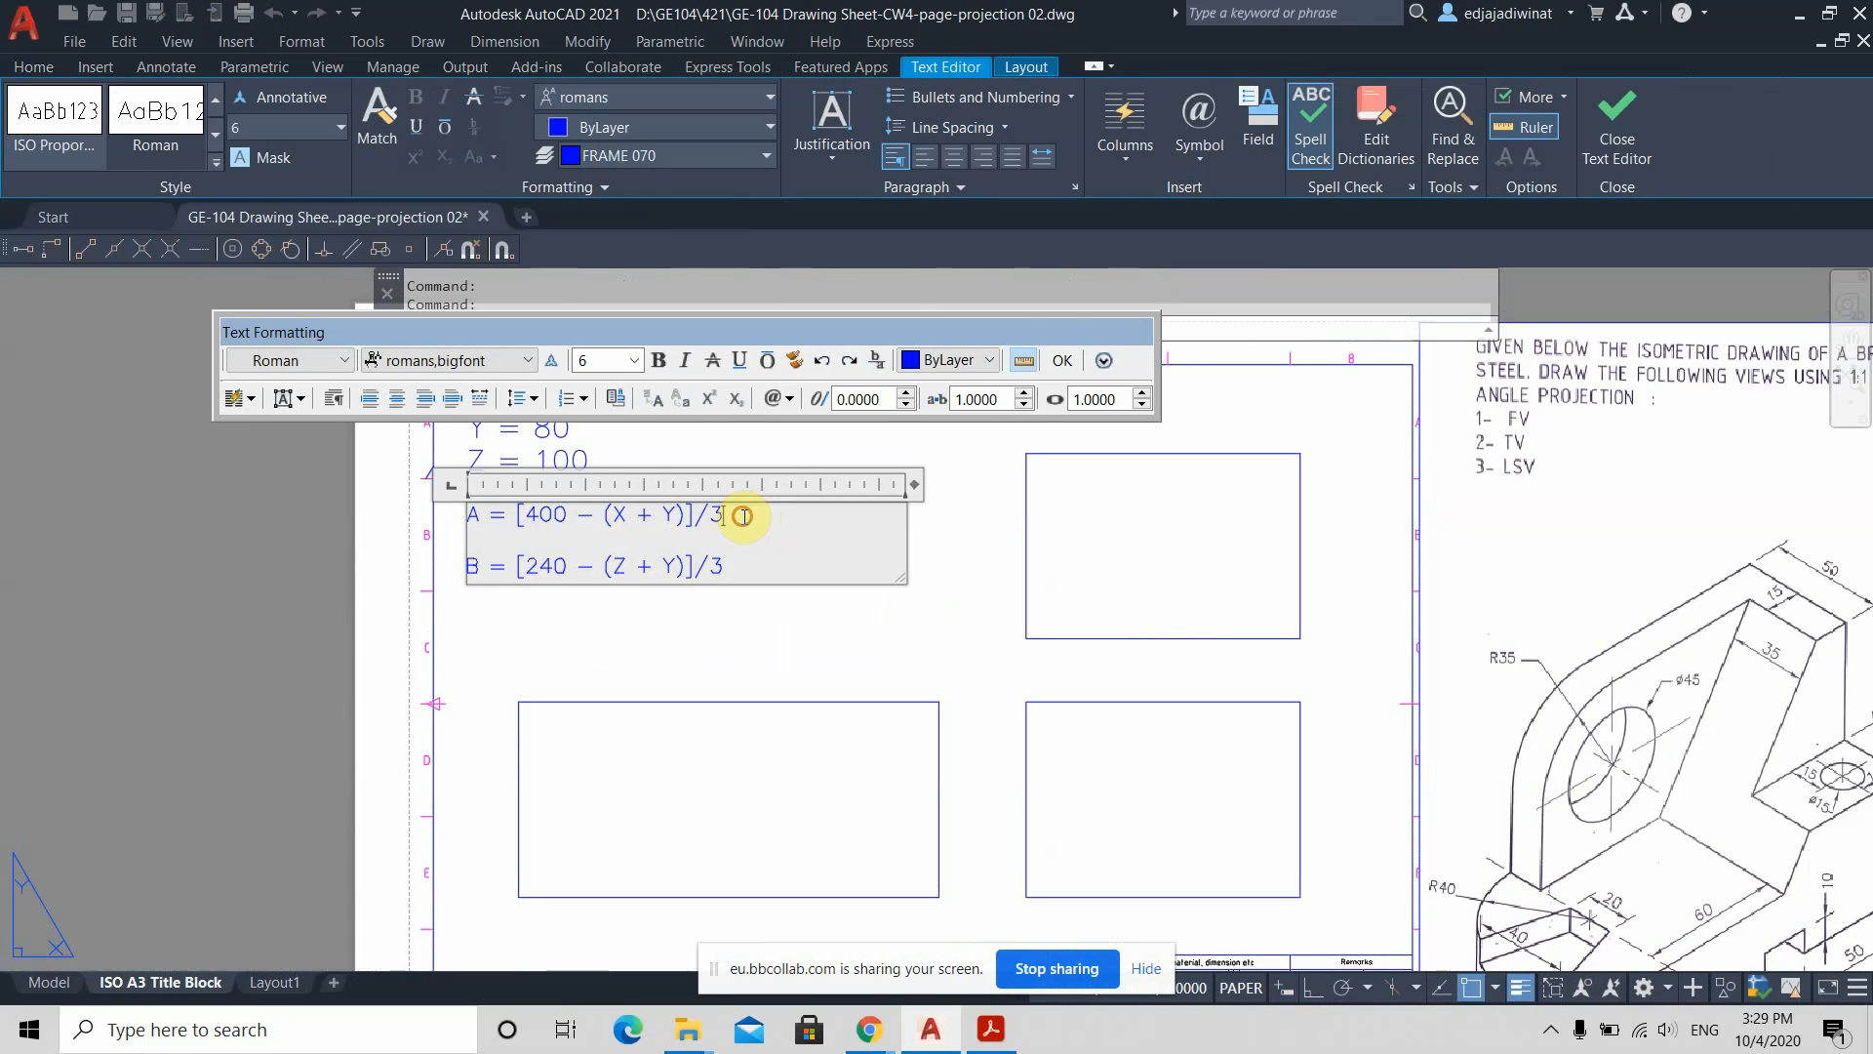
{"action": "type", "text": "="}
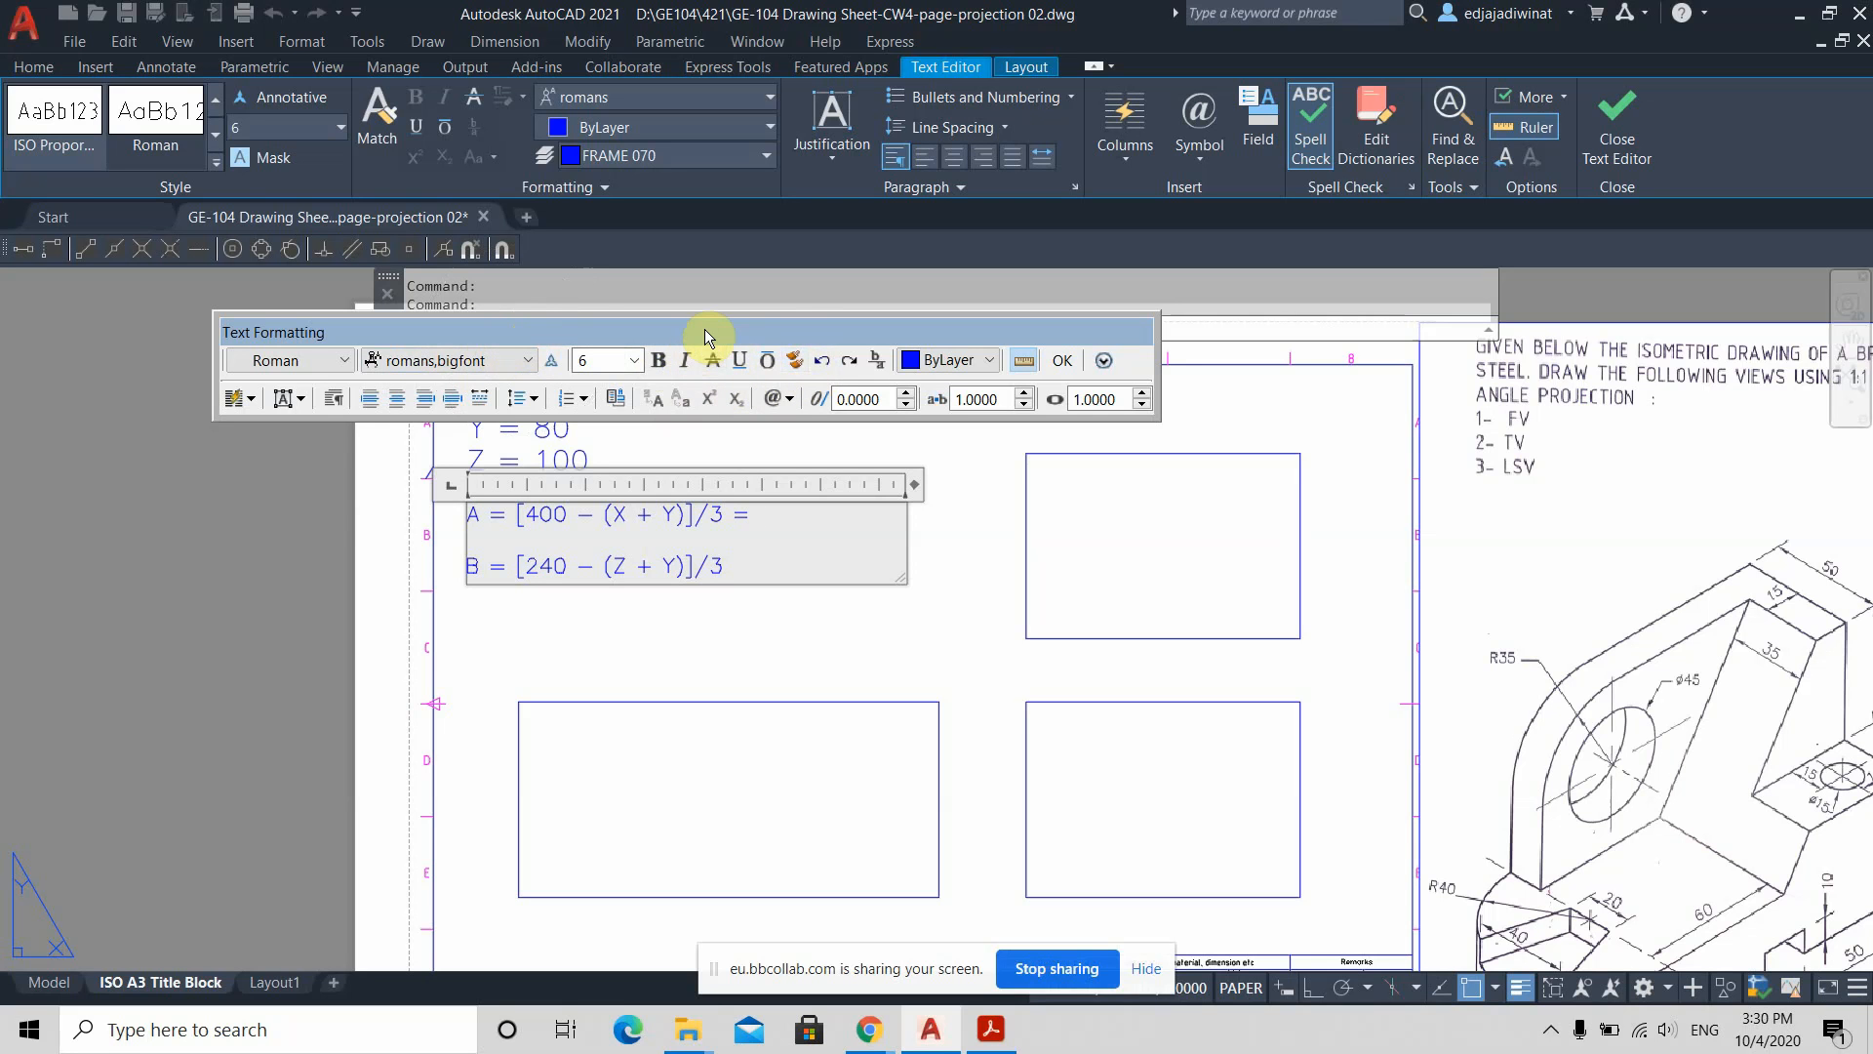
Step: Hide the floating text formatting toolbar through the text editor settings
{"action": "right_click", "coordinate": [794, 487]}
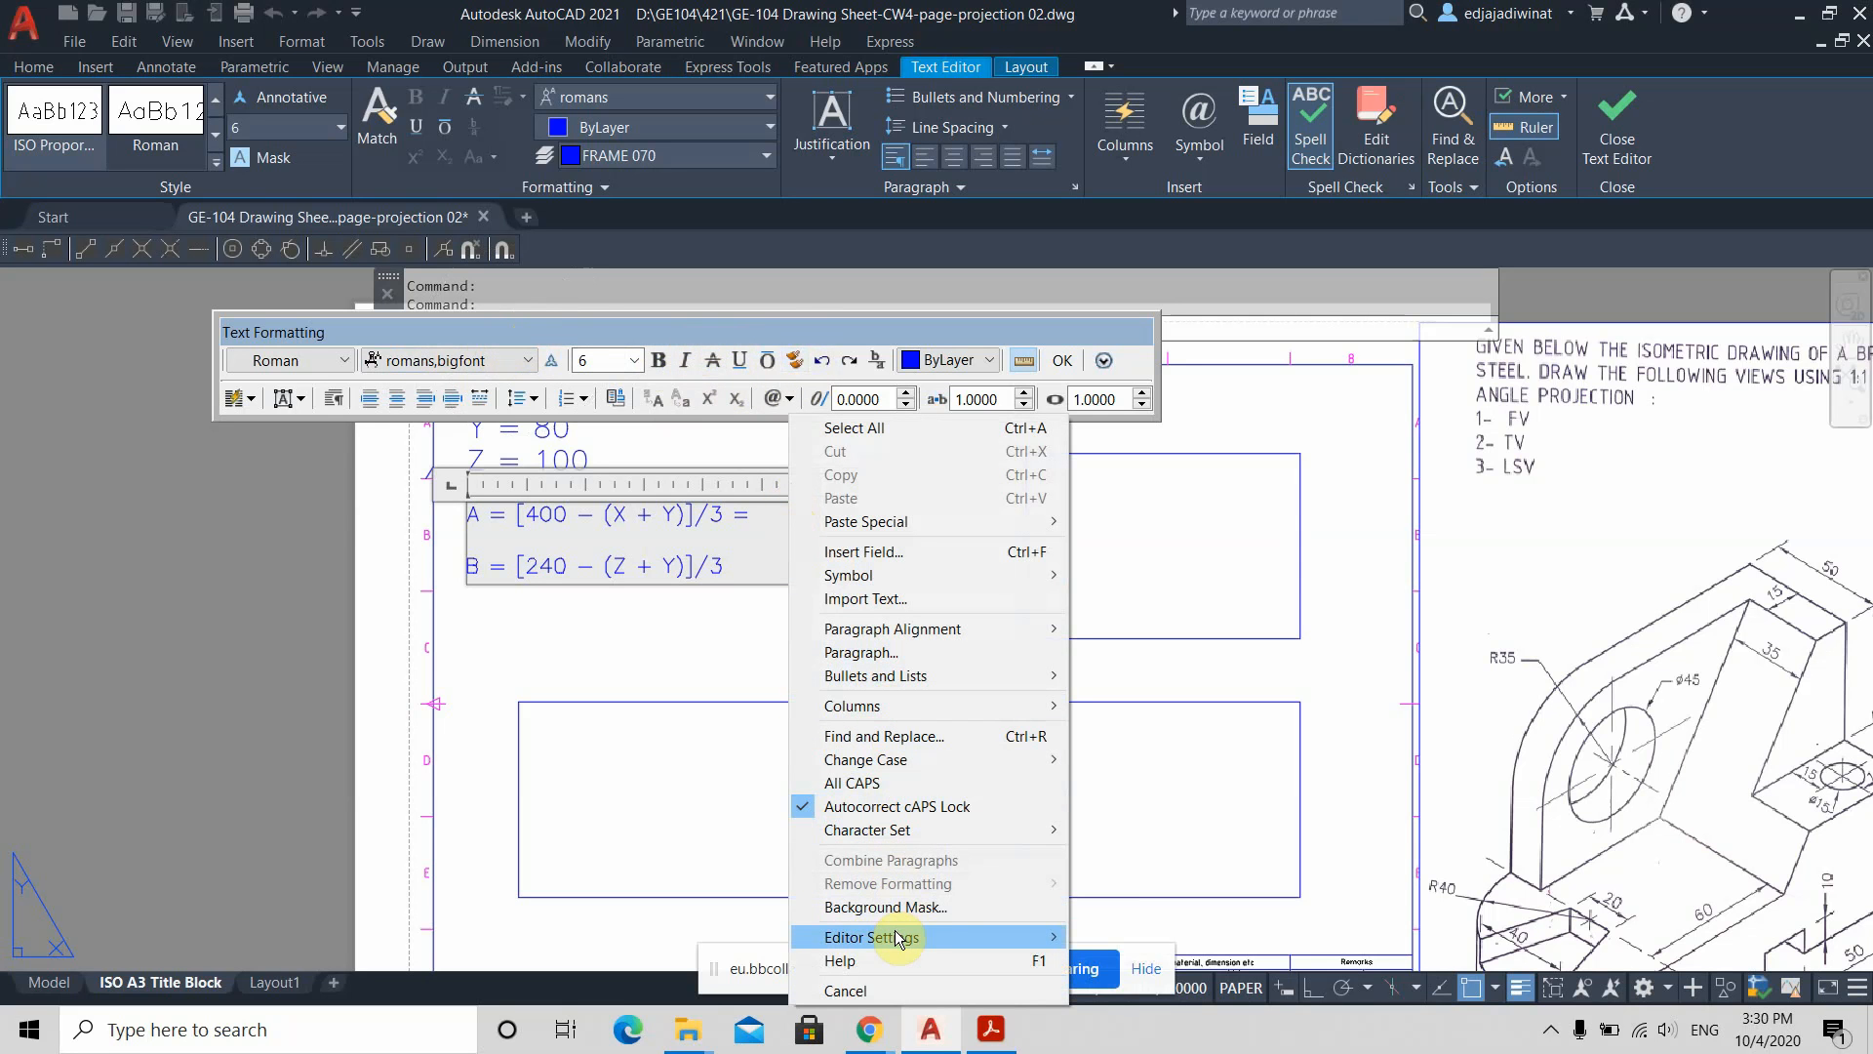
{"action": "mouse_move", "coordinate": [951, 936]}
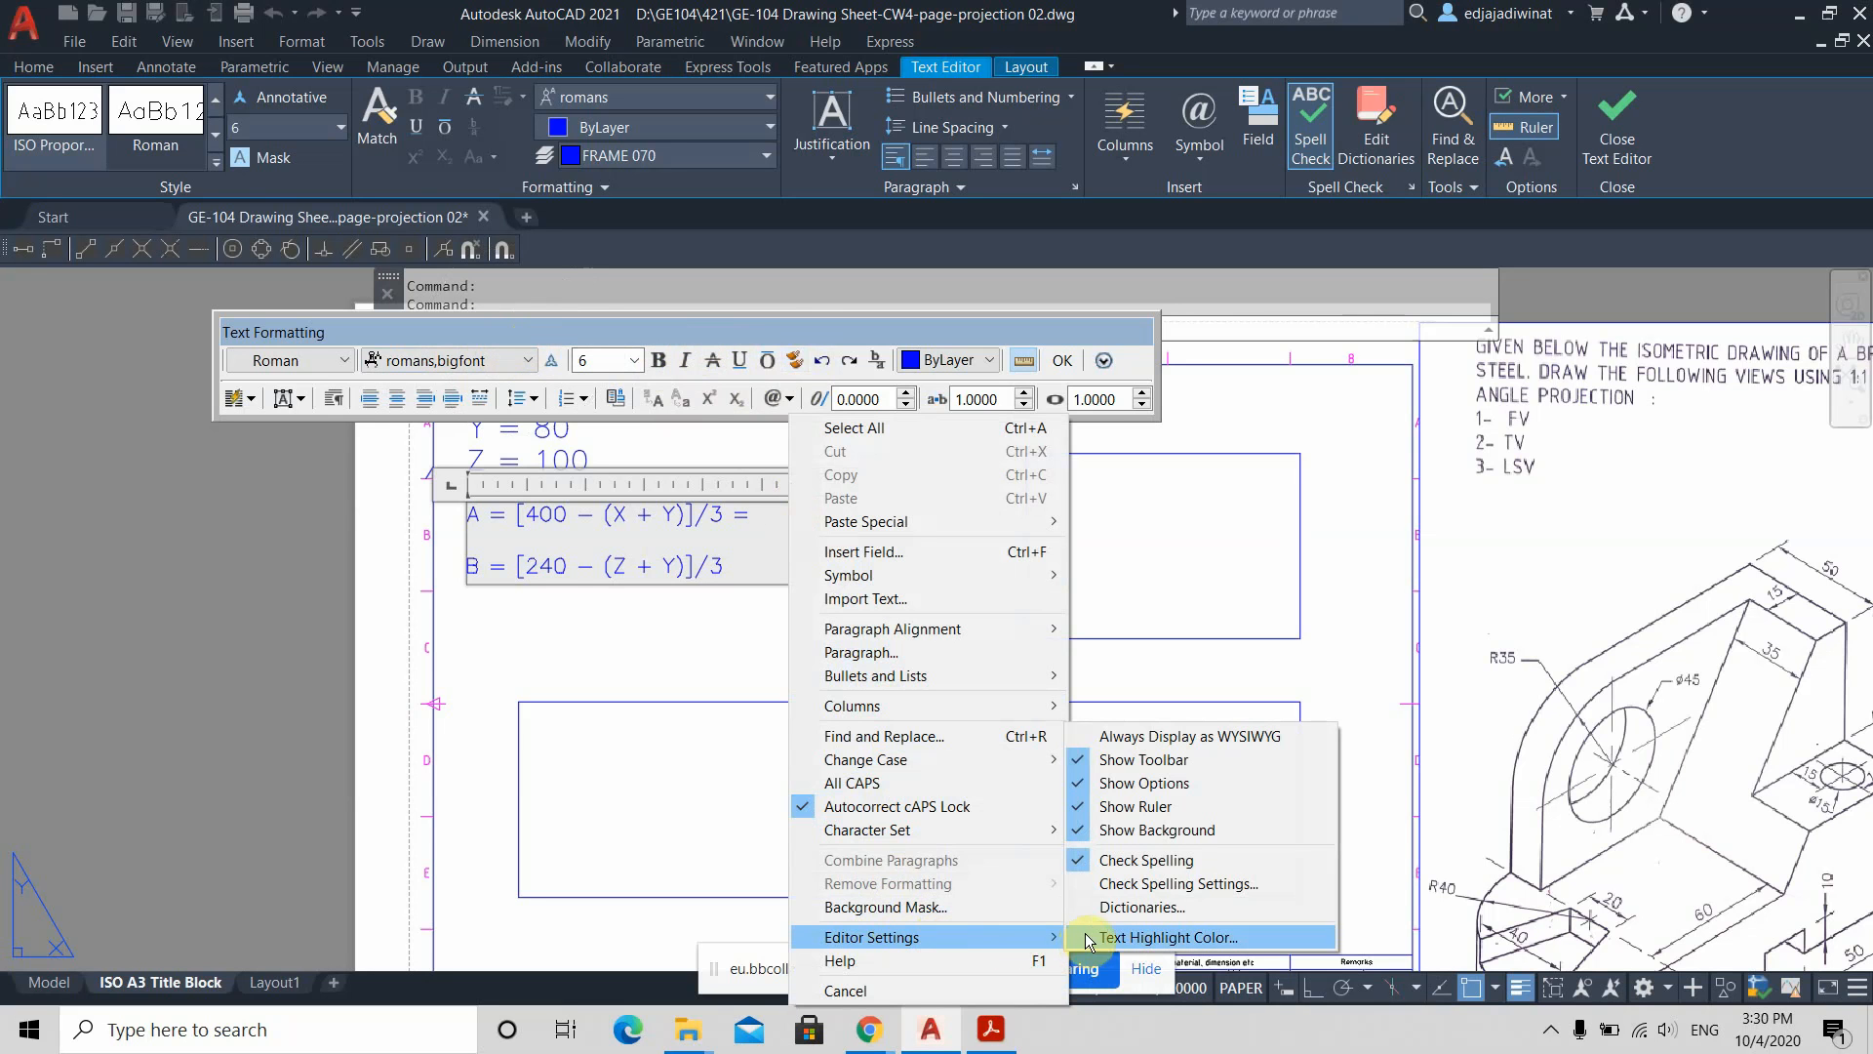
{"action": "left_click", "coordinate": [1085, 759]}
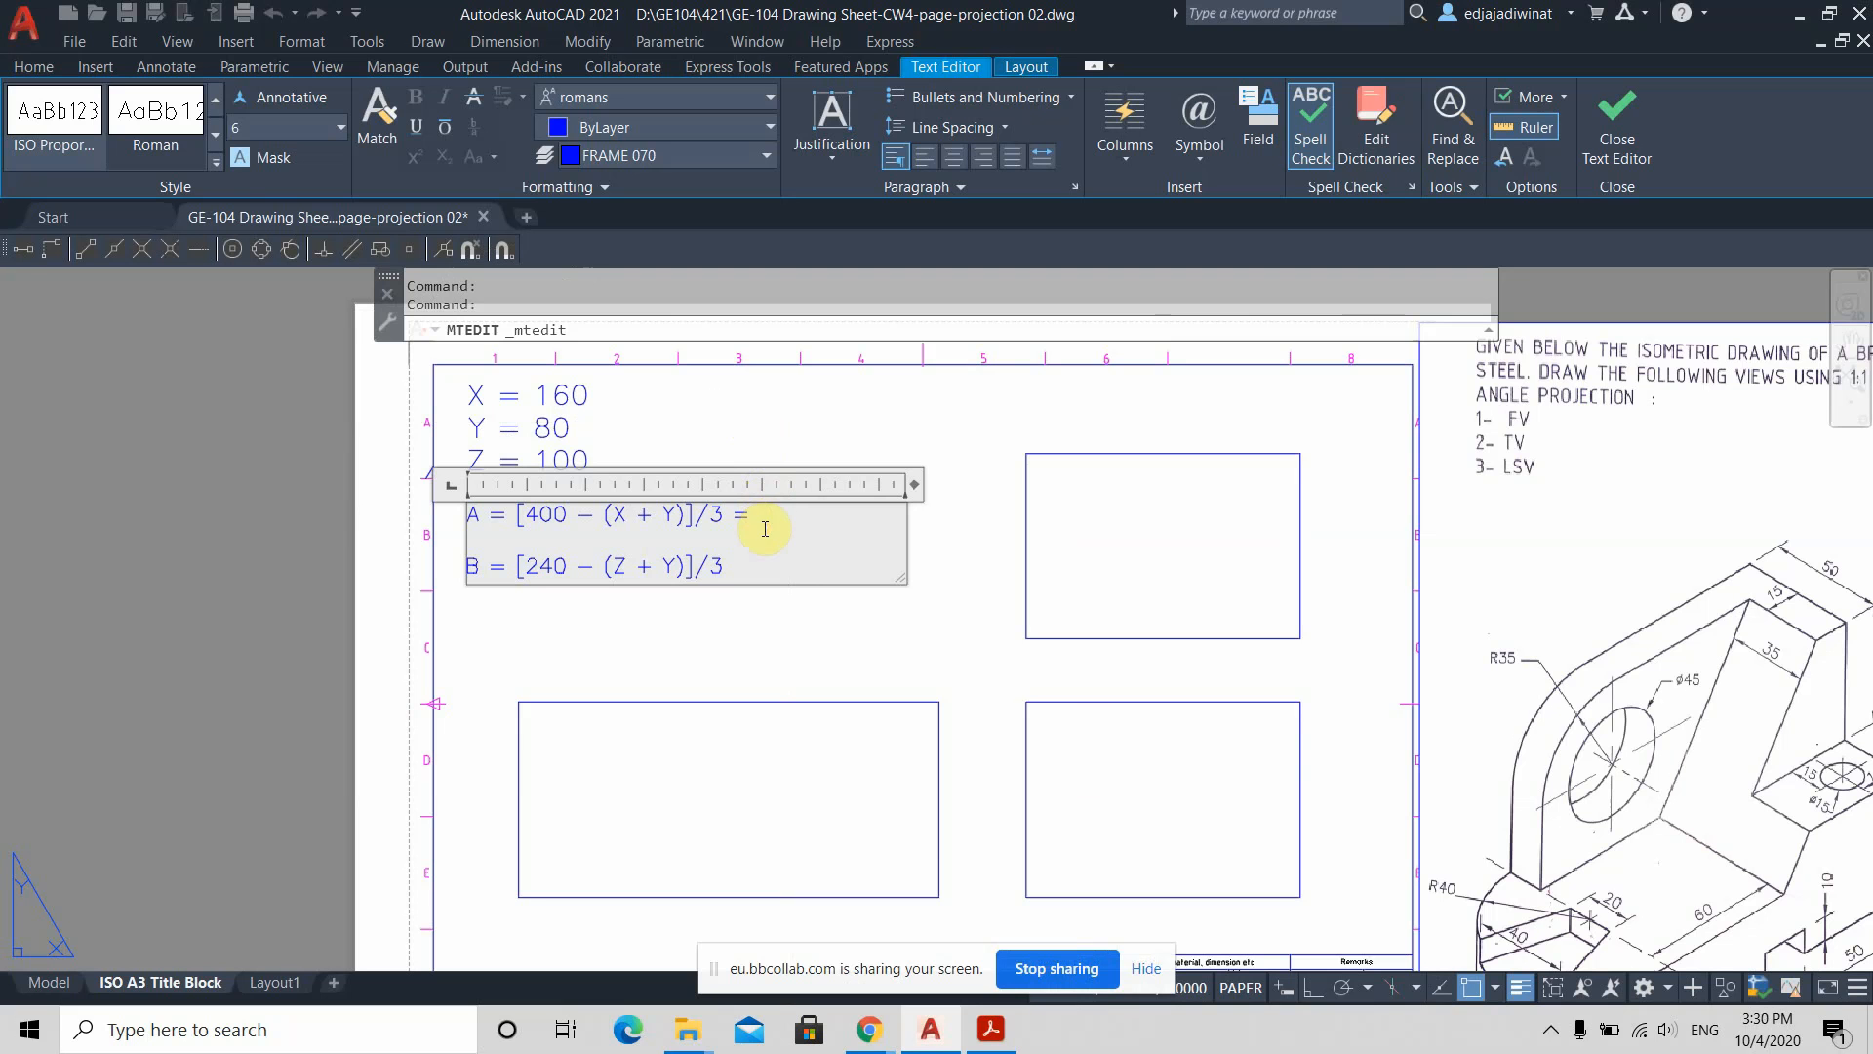
{"action": "left_click", "coordinate": [207, 100]}
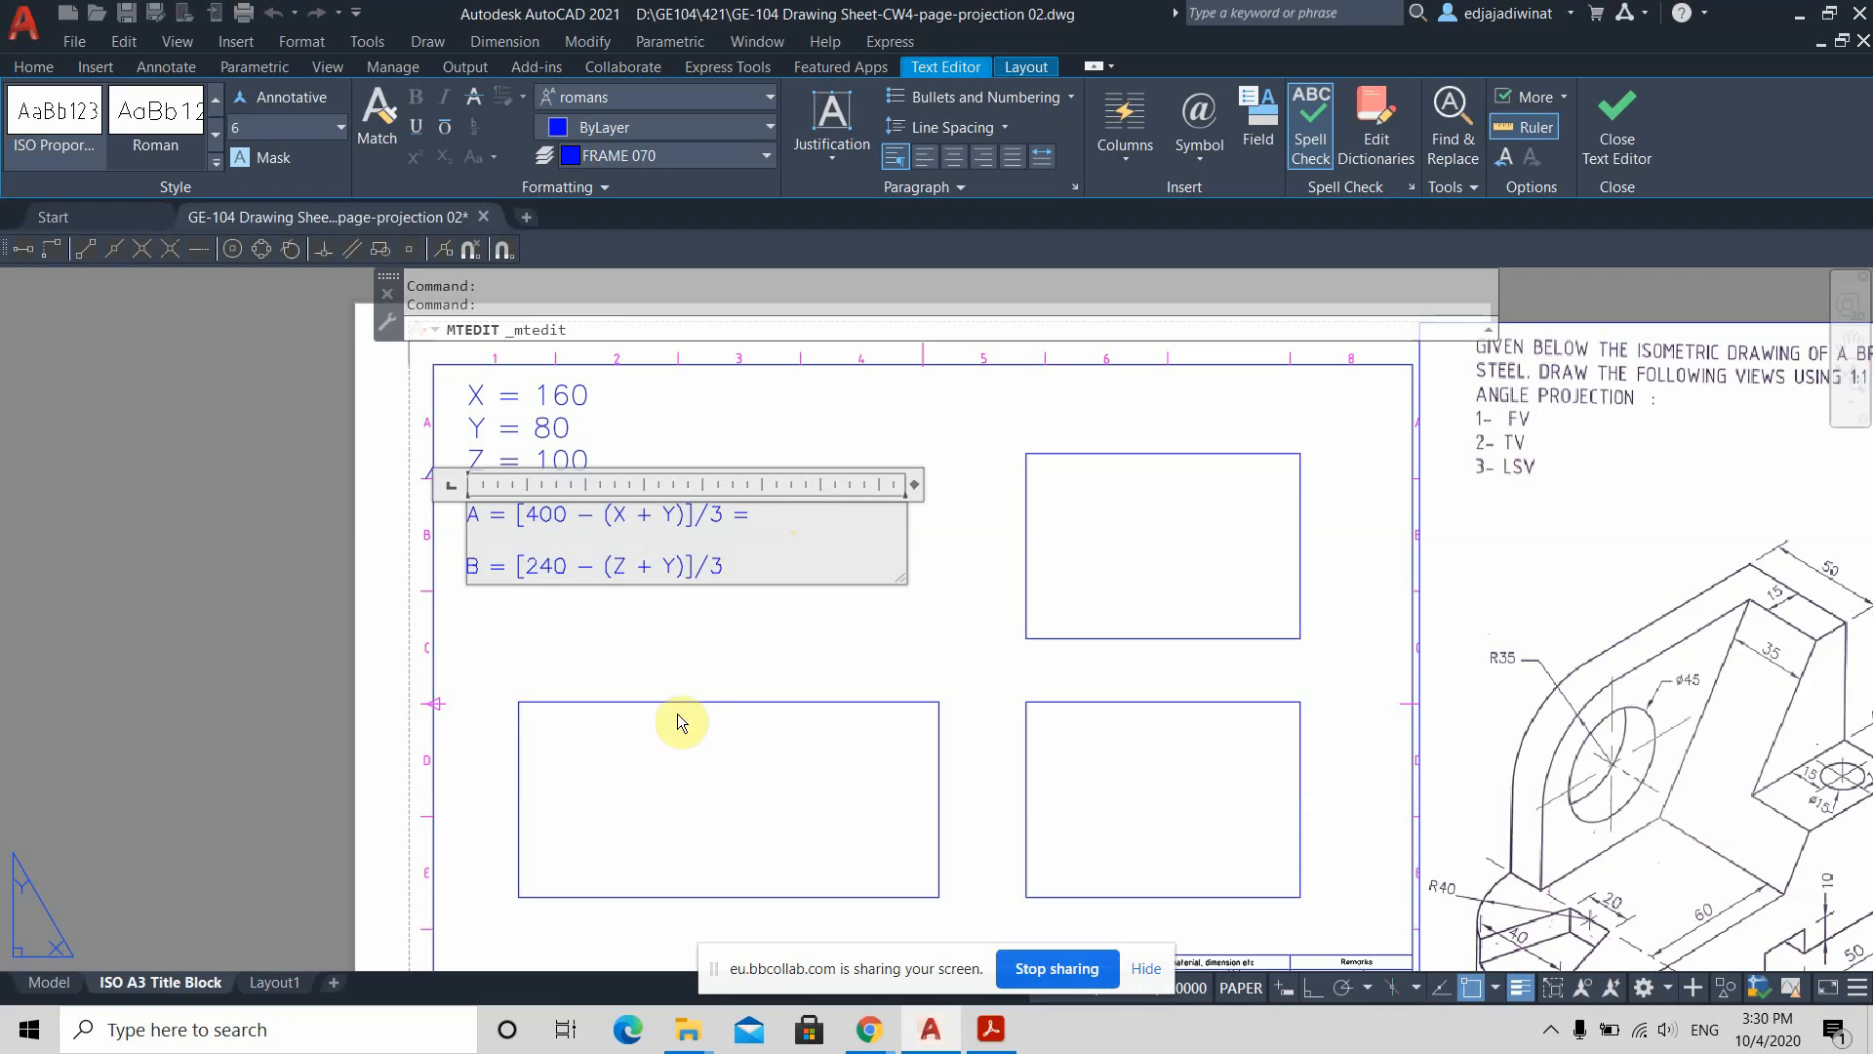
Step: Enter 53.3 as the result of formula A, append "= 20" to formula B and finish editing the text
{"action": "type", "text": "53.3"}
{"action": "left_click", "coordinate": [766, 567]}
{"action": "type", "text": "="}
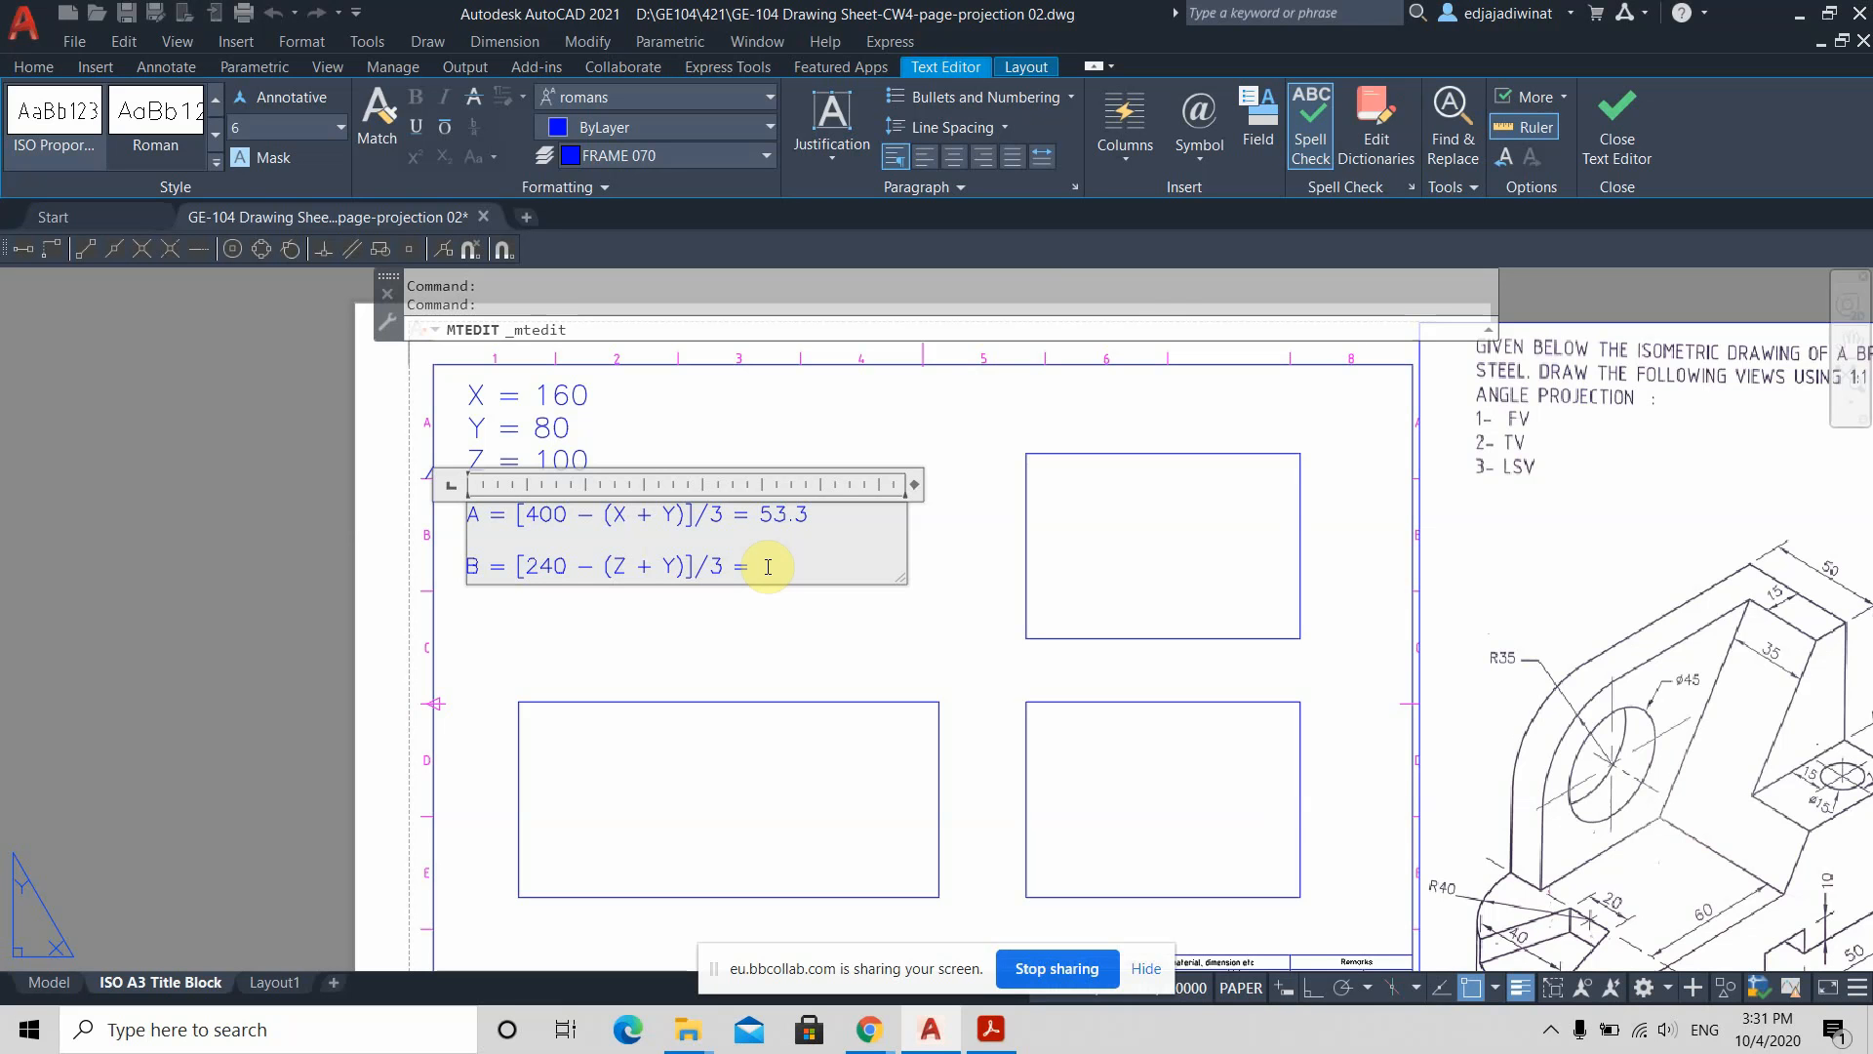
{"action": "type", "text": "20"}
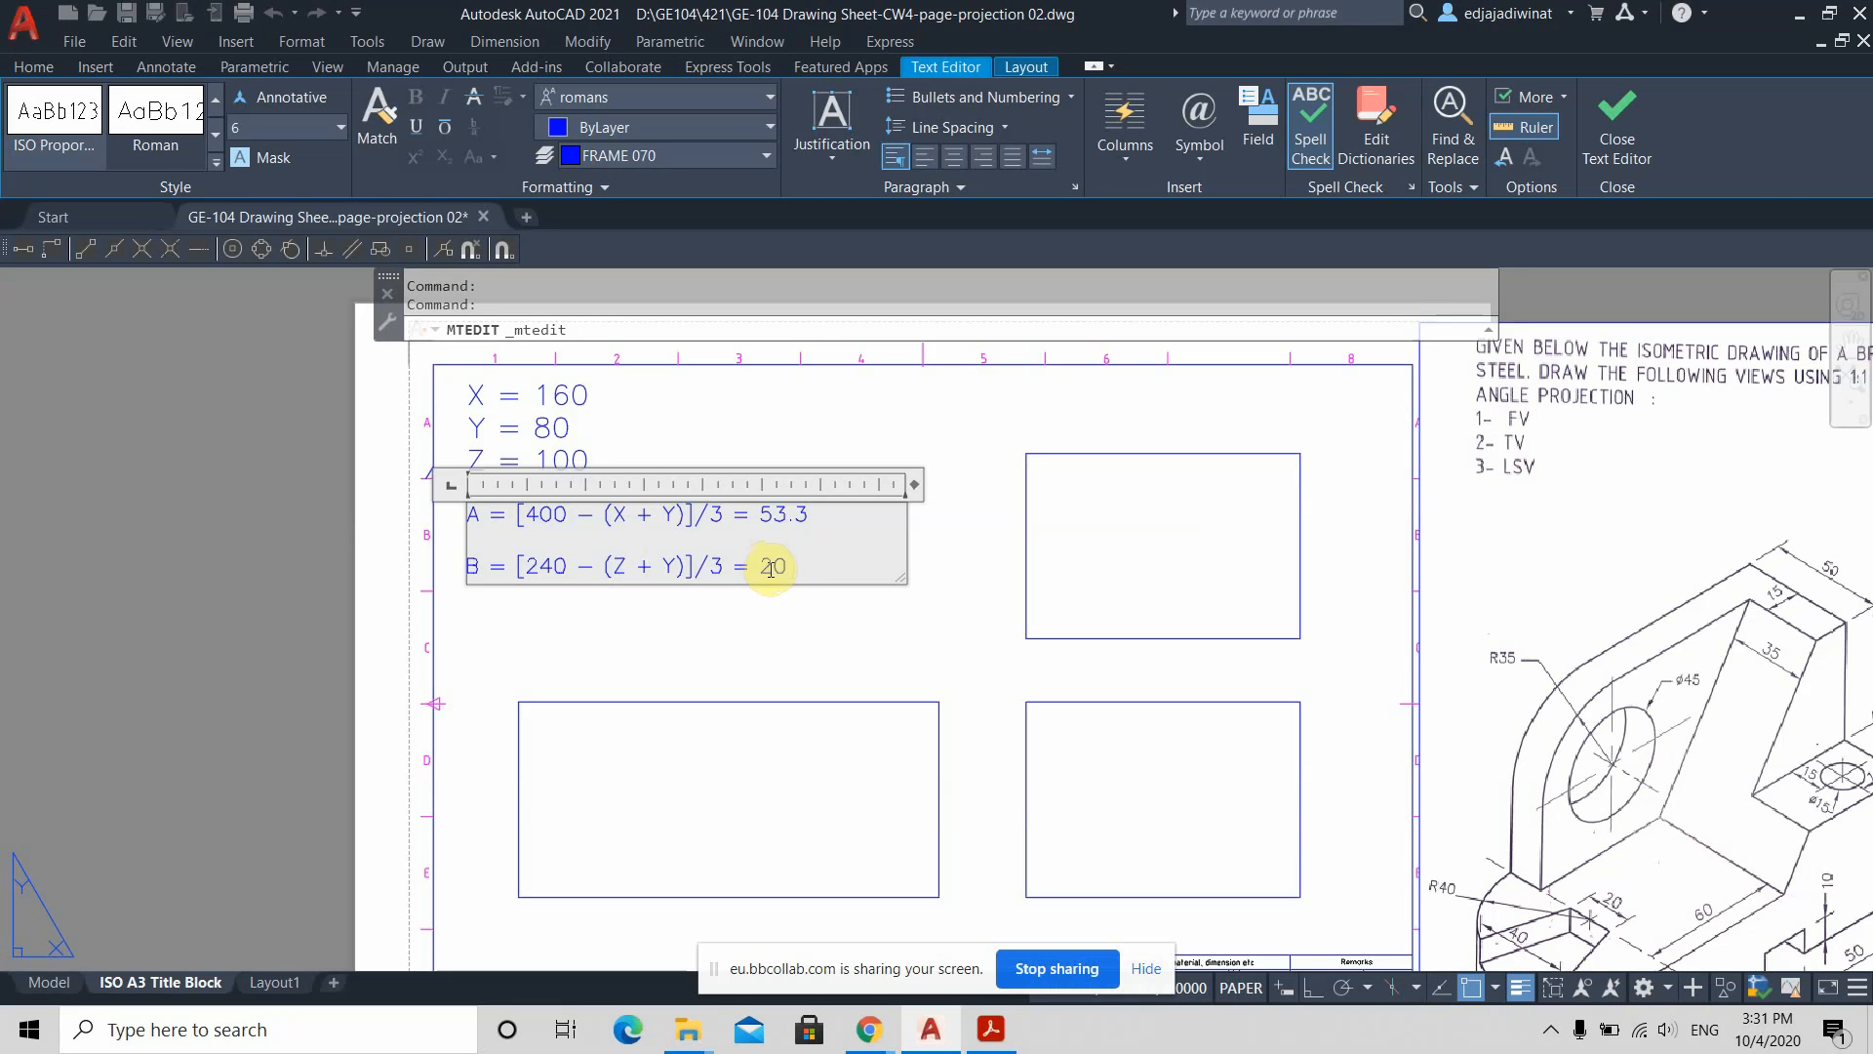
{"action": "left_click", "coordinate": [795, 619]}
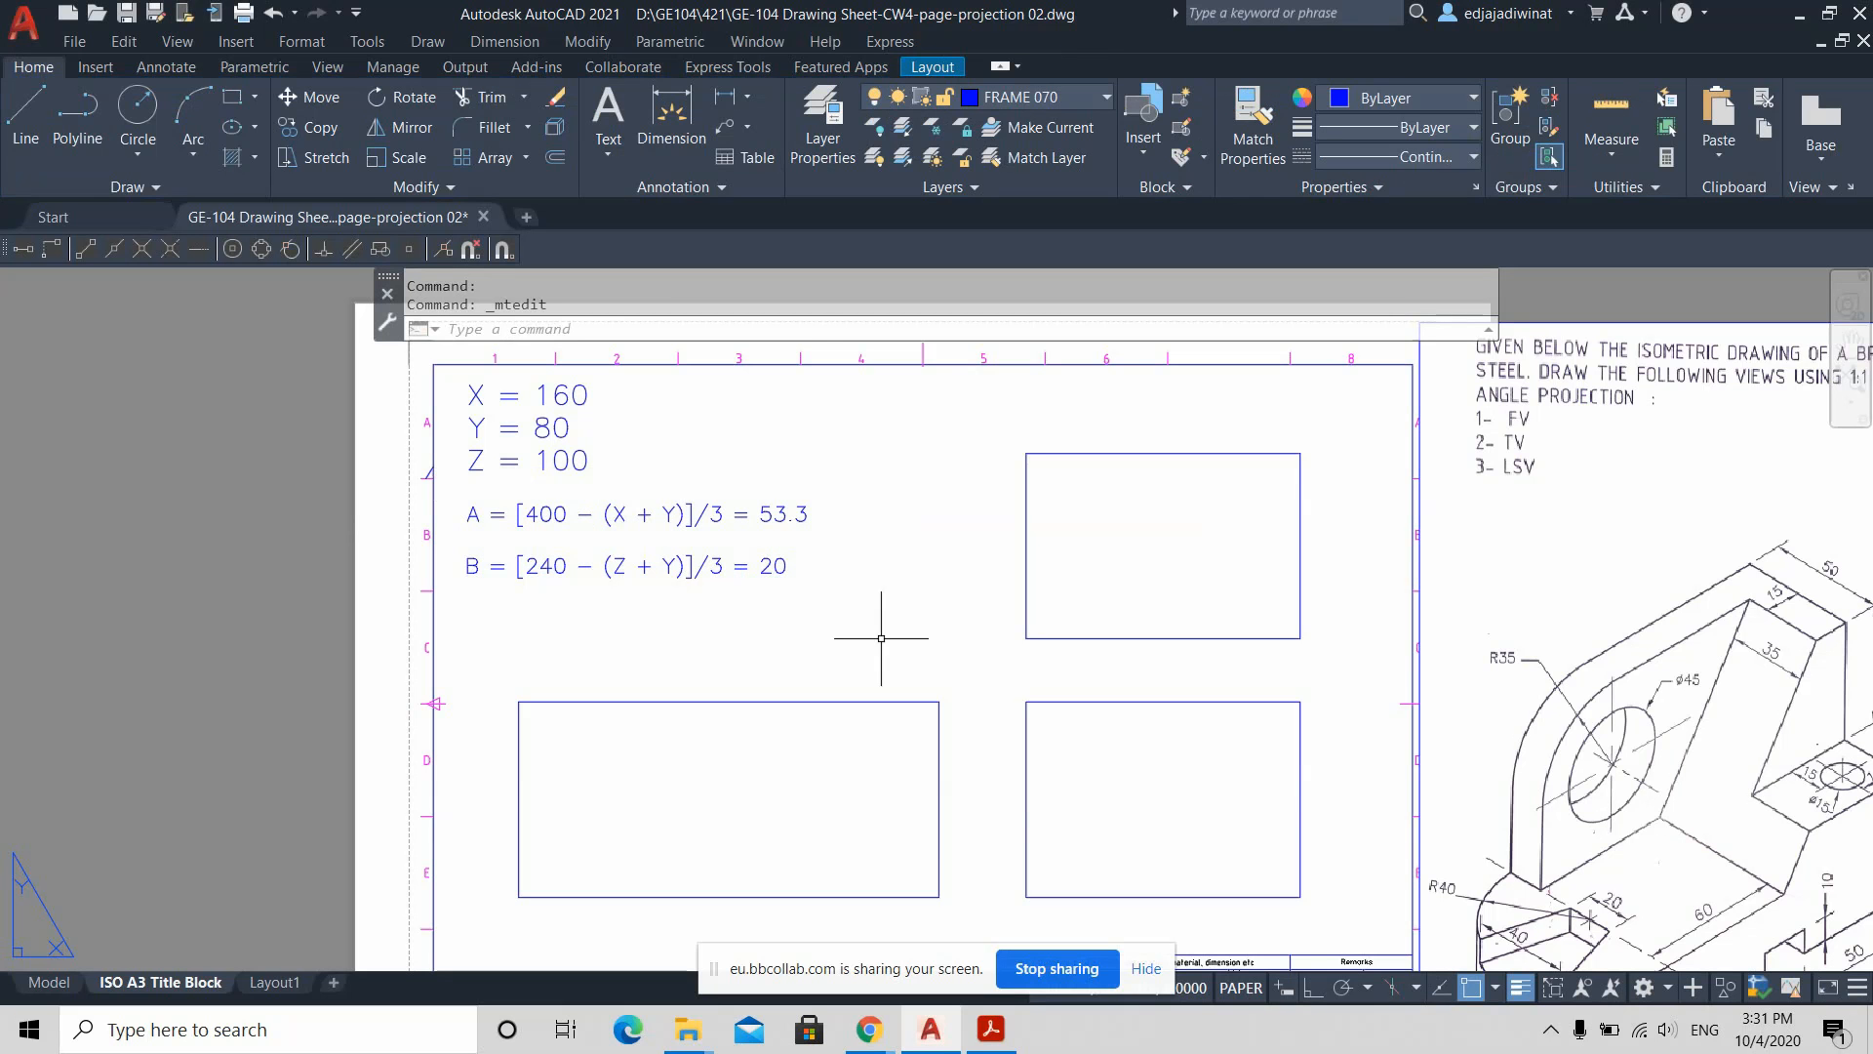
Step: Delete the three placeholder view rectangles from the sheet together
{"action": "scroll", "coordinate": [955, 619], "scroll_direction": "down", "scroll_amount": 2}
{"action": "scroll", "coordinate": [961, 627], "scroll_direction": "up", "scroll_amount": 2}
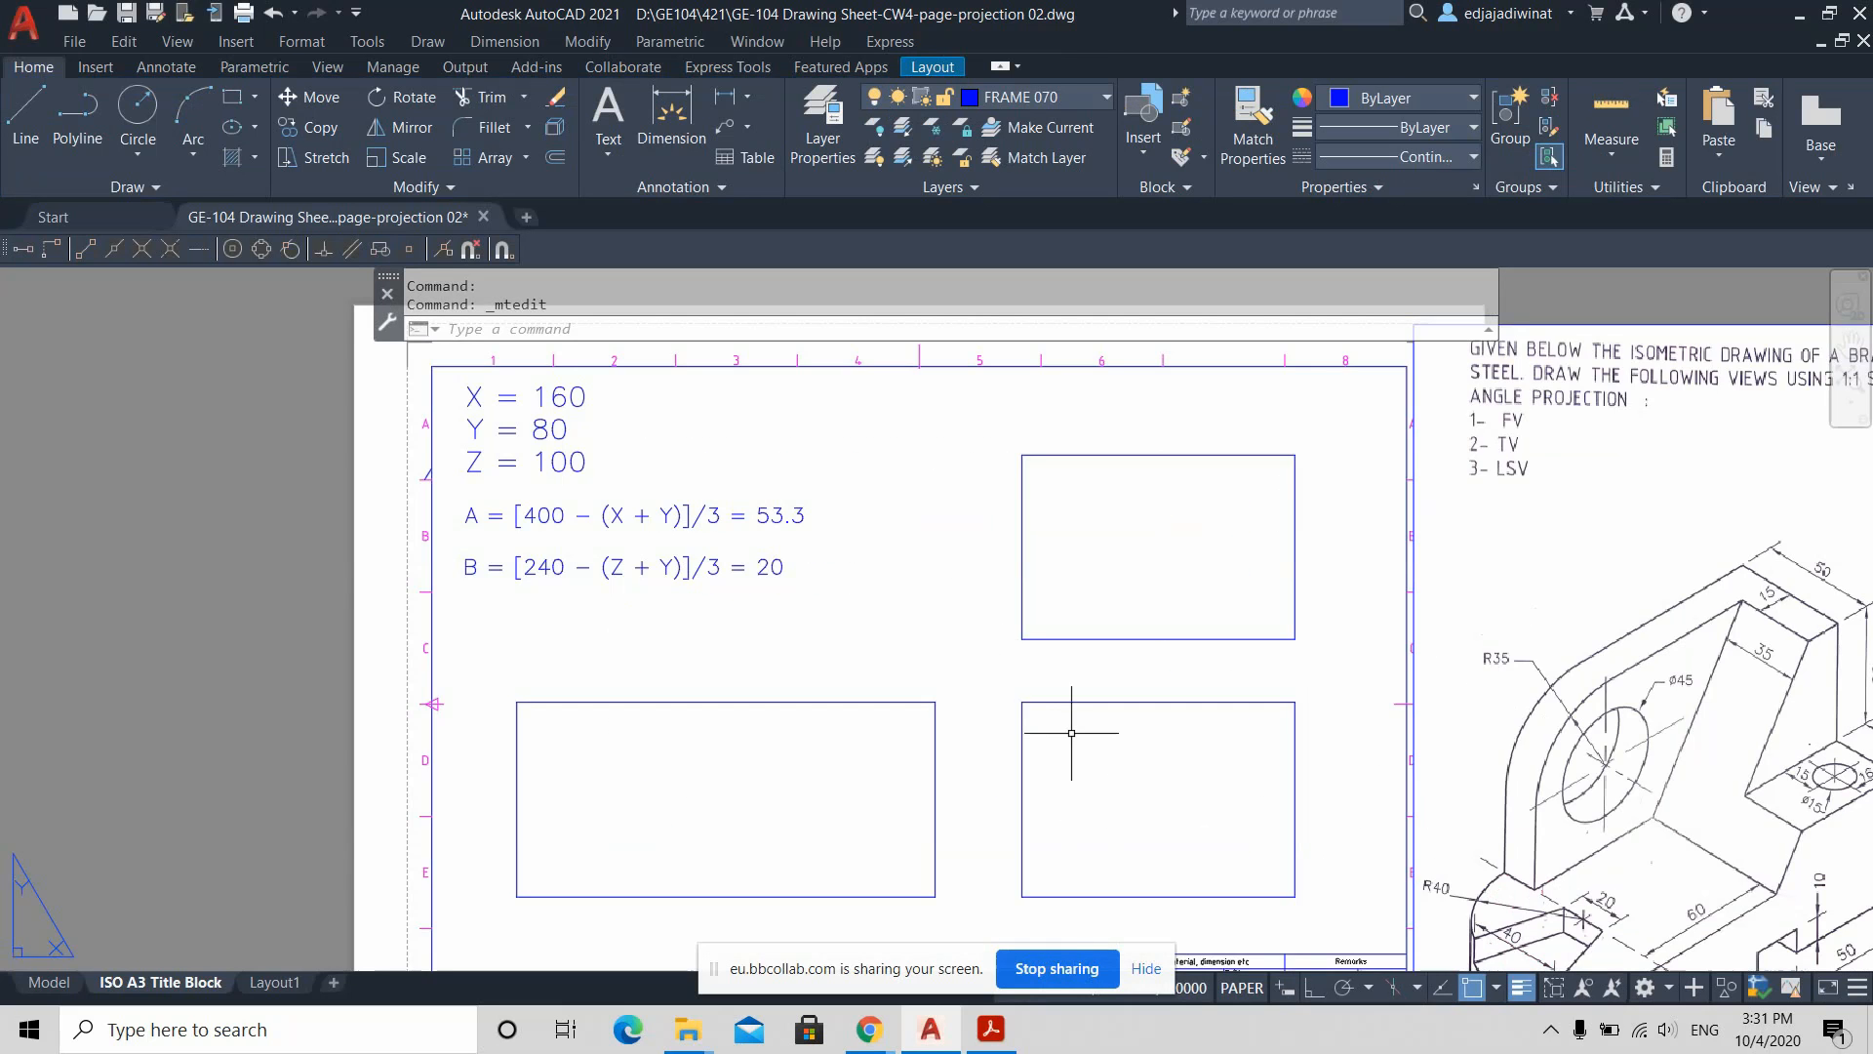
{"action": "scroll", "coordinate": [1044, 682], "scroll_direction": "down", "scroll_amount": 5}
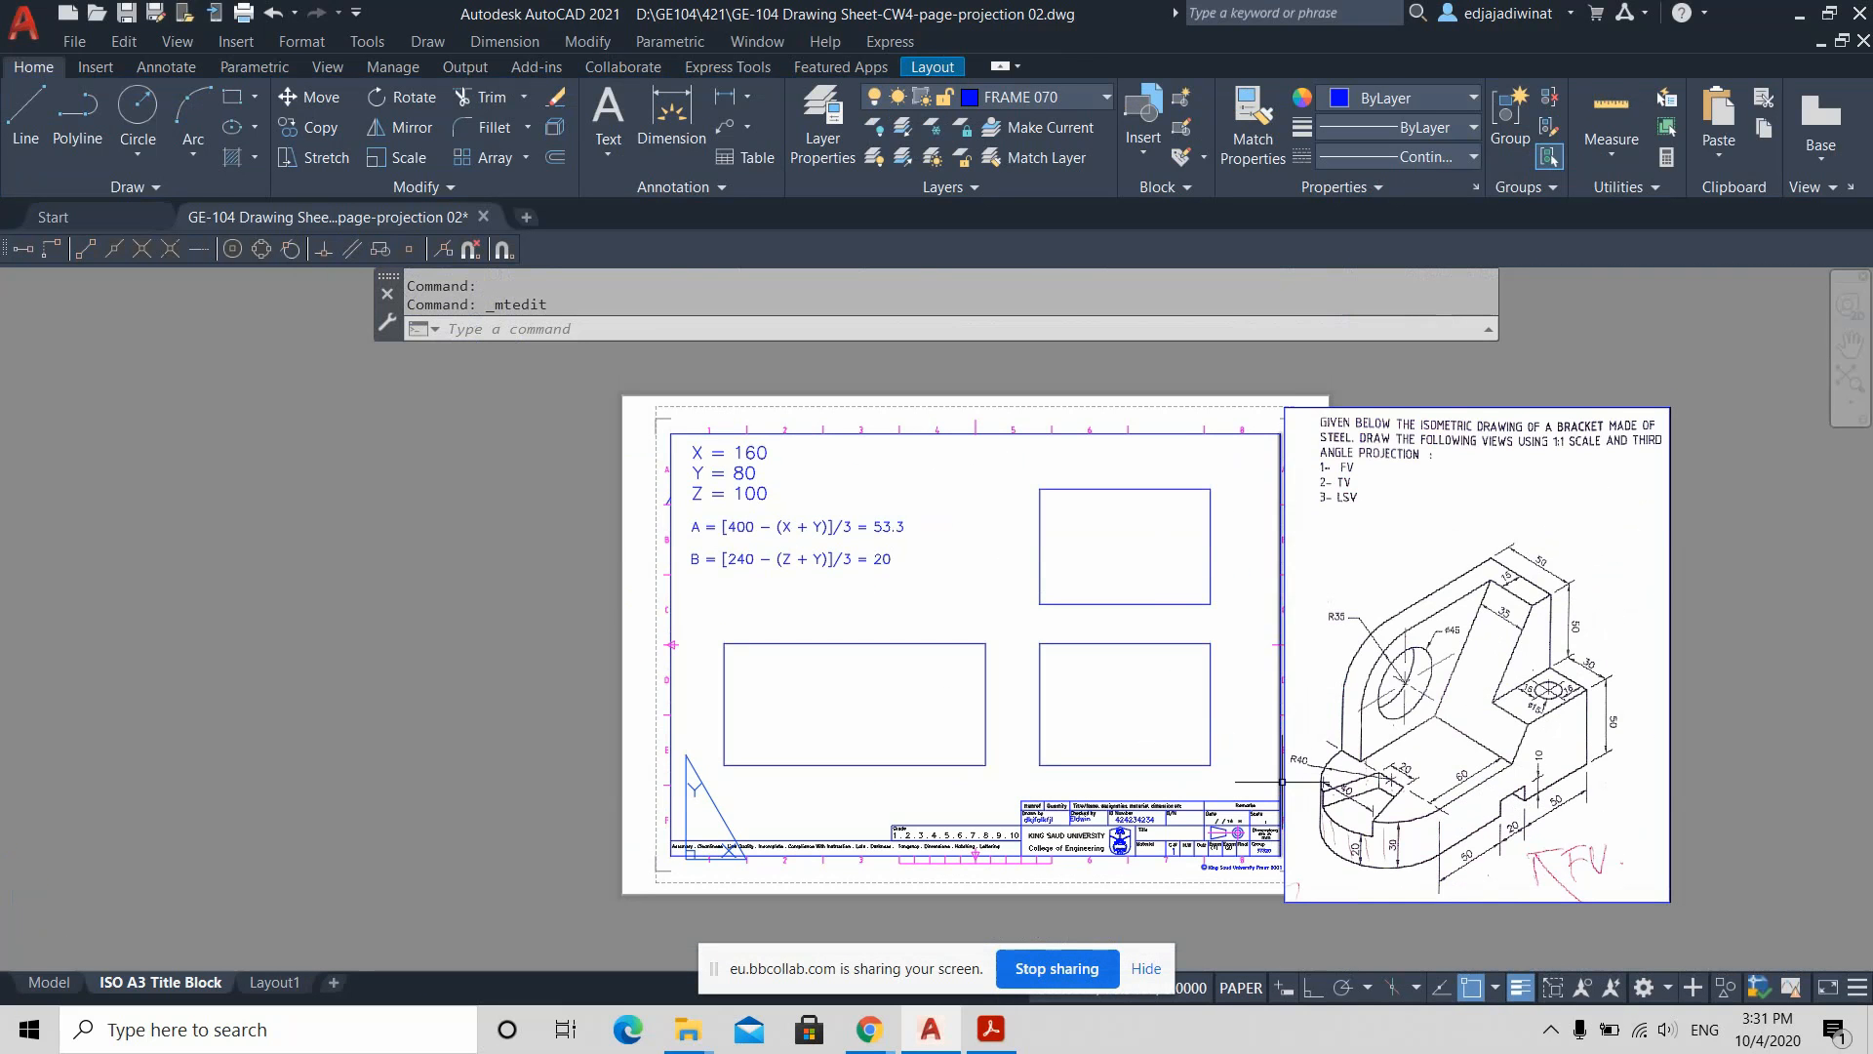
{"action": "left_click", "coordinate": [1244, 778]}
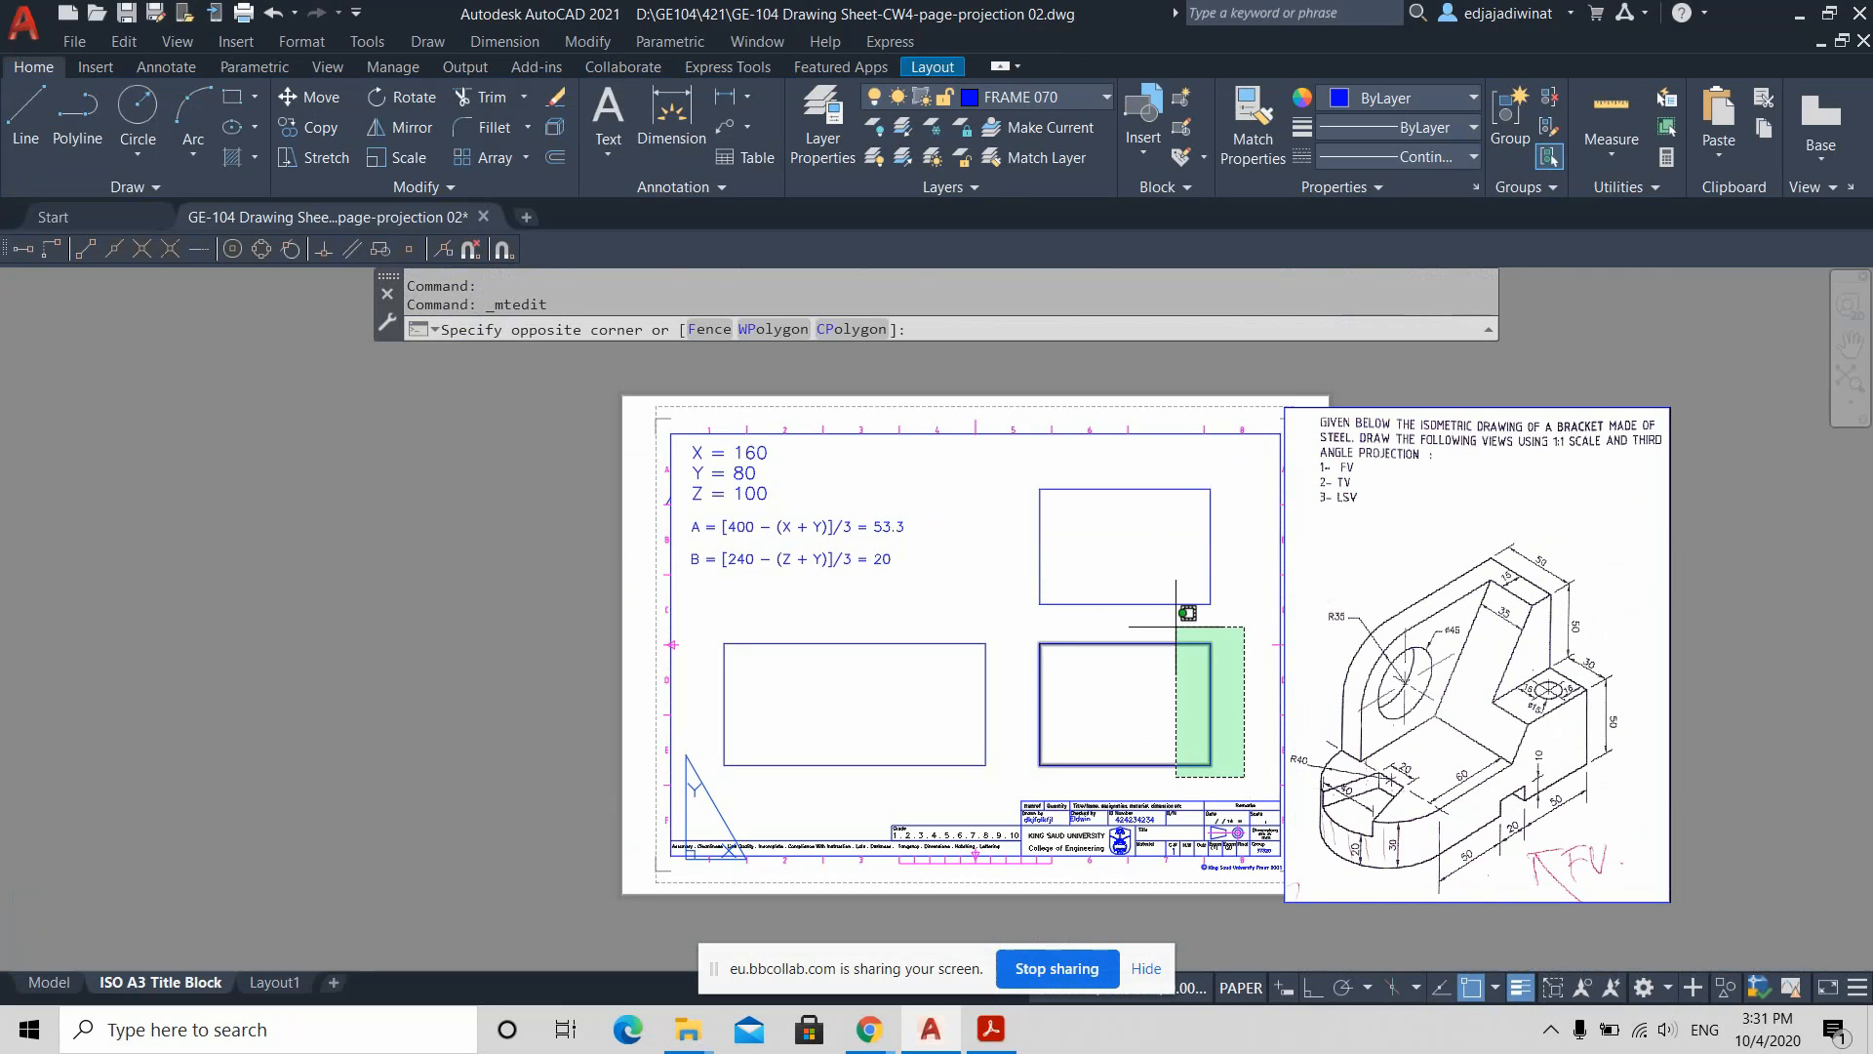
{"action": "left_click", "coordinate": [931, 597]}
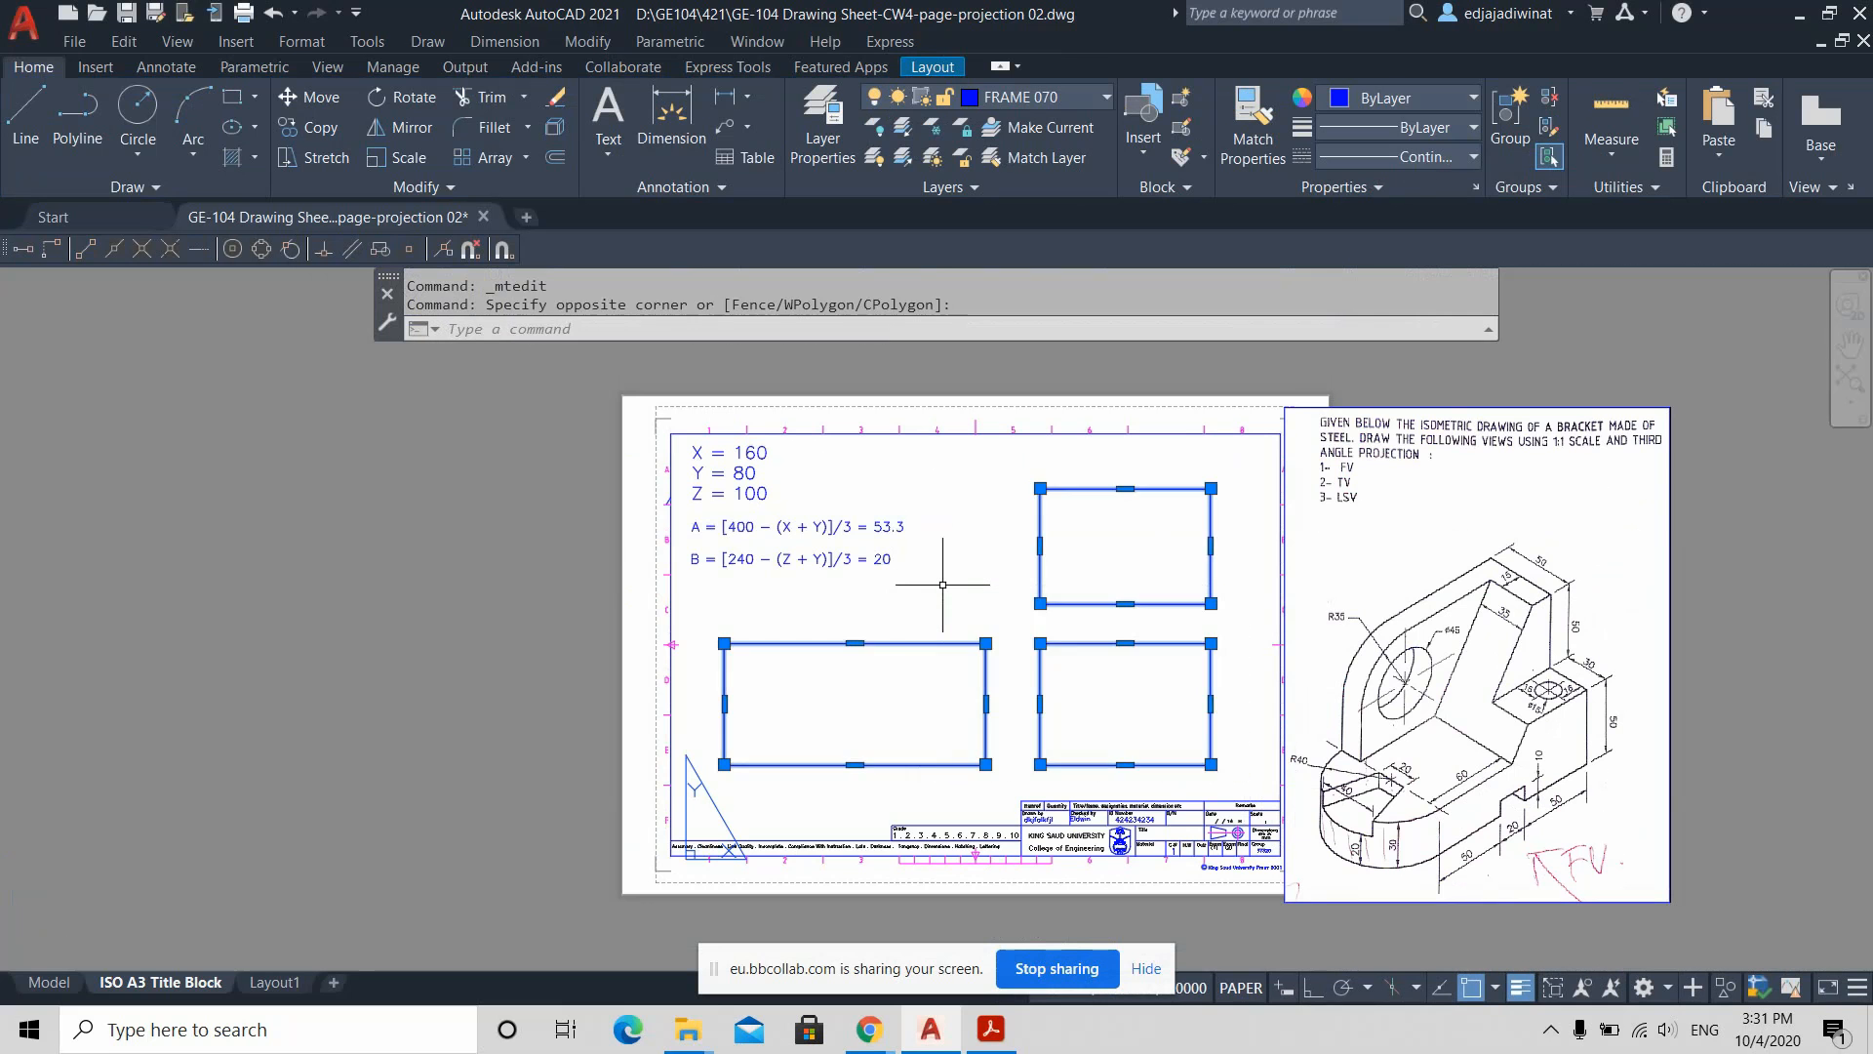
{"action": "key", "text": "Delete"}
{"action": "scroll", "coordinate": [769, 736], "scroll_direction": "up", "scroll_amount": 2}
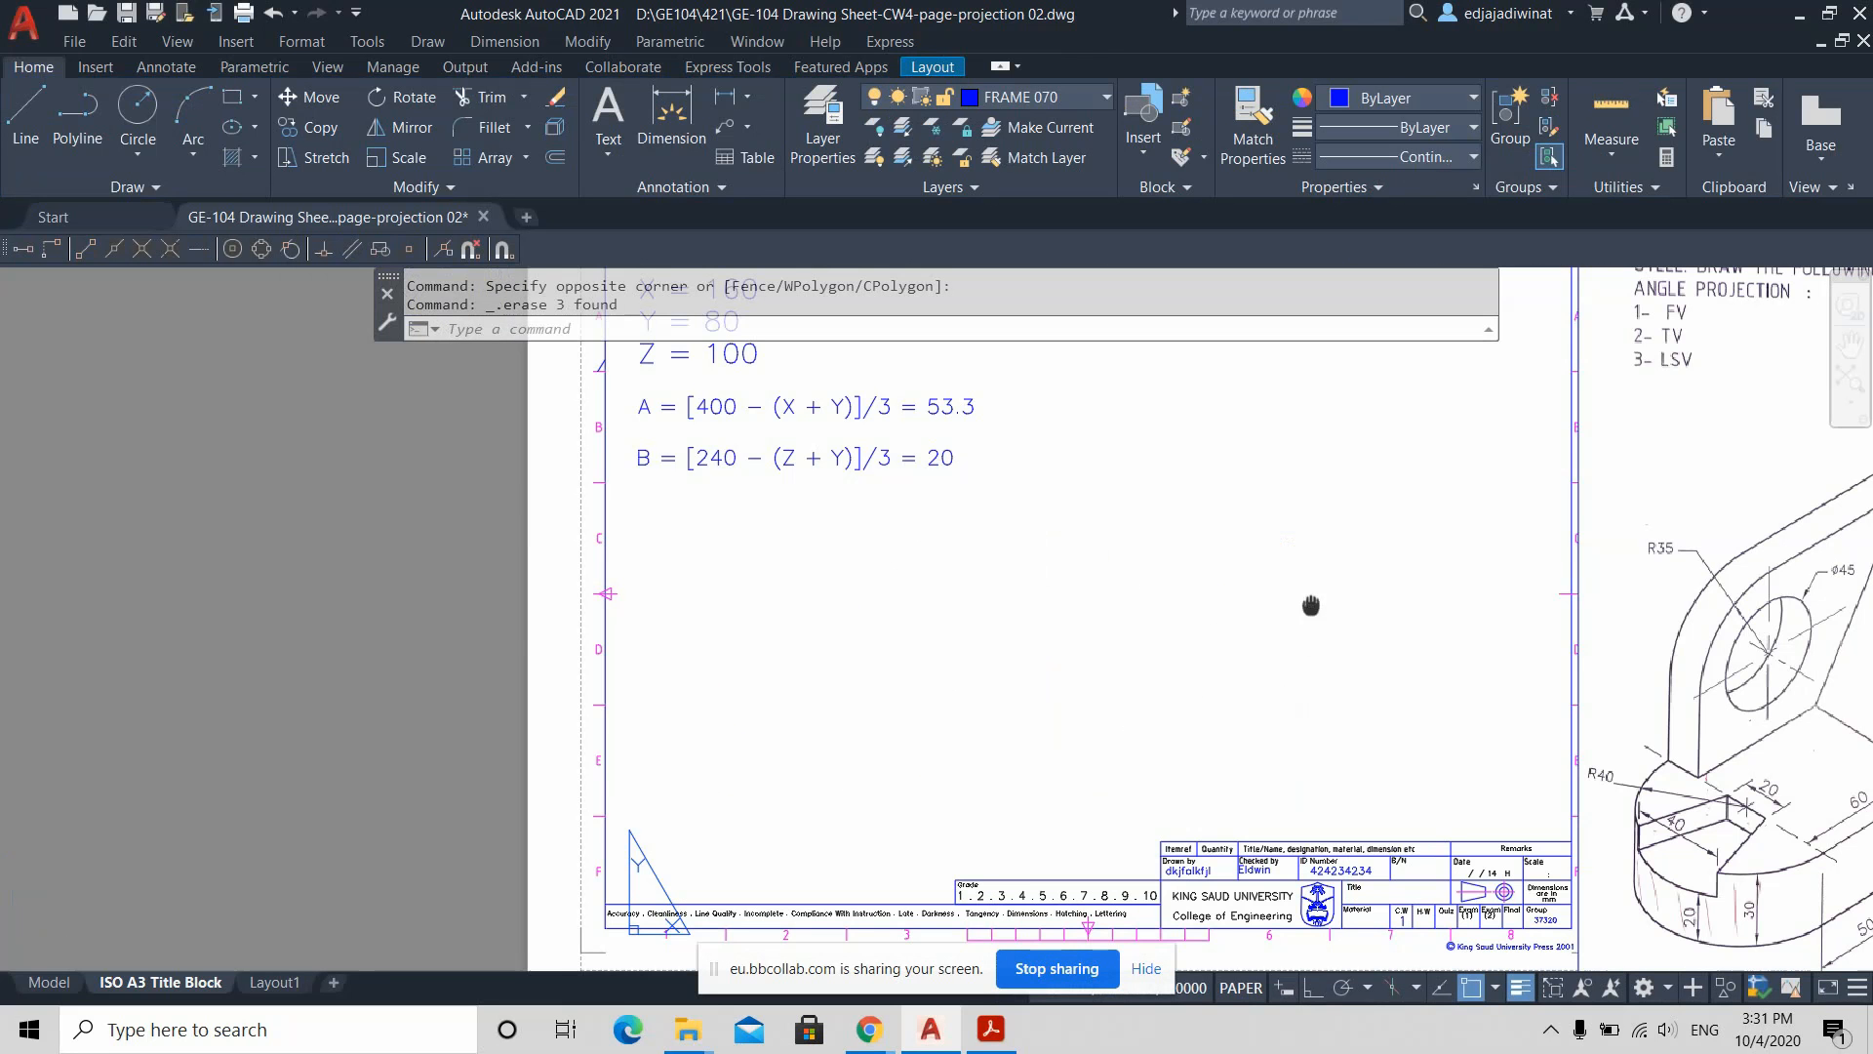
{"action": "scroll", "coordinate": [966, 670], "scroll_direction": "down", "scroll_amount": 2}
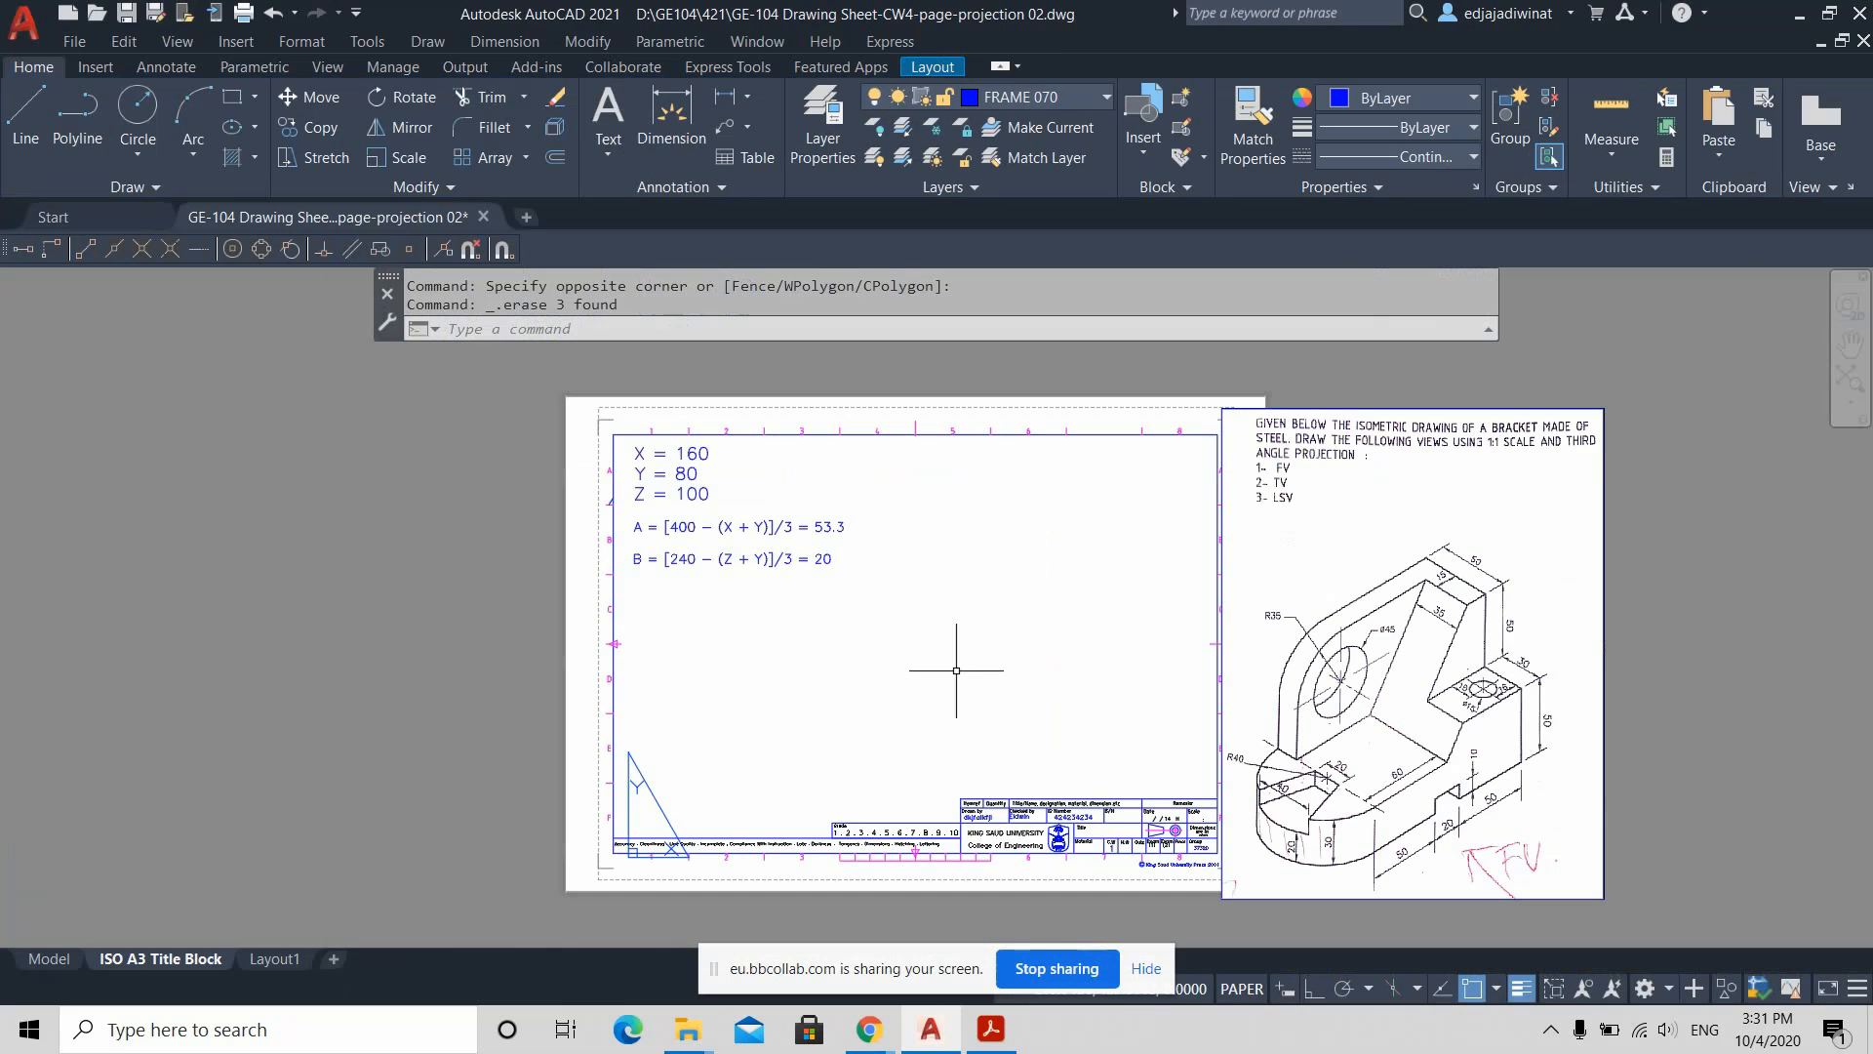
{"action": "scroll", "coordinate": [960, 695], "scroll_direction": "up", "scroll_amount": 2}
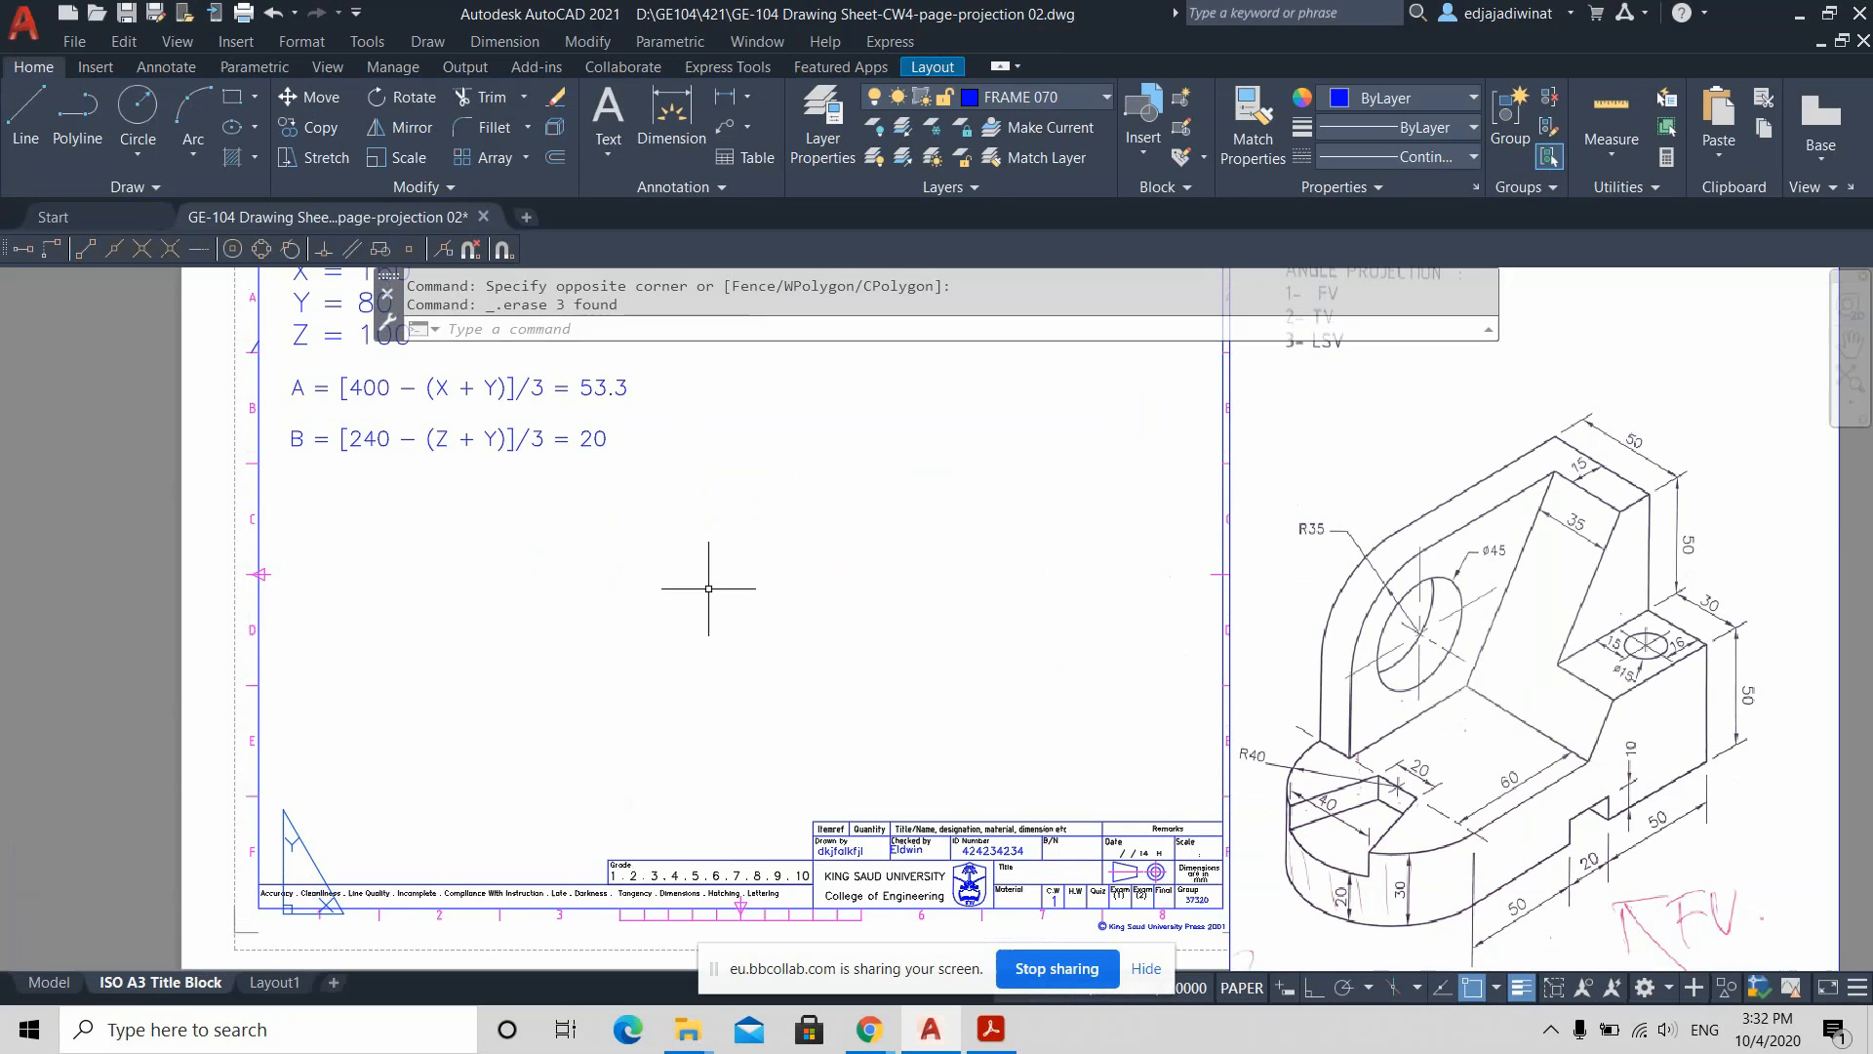
{"action": "type", "text": "uc"}
{"action": "key", "text": "Return"}
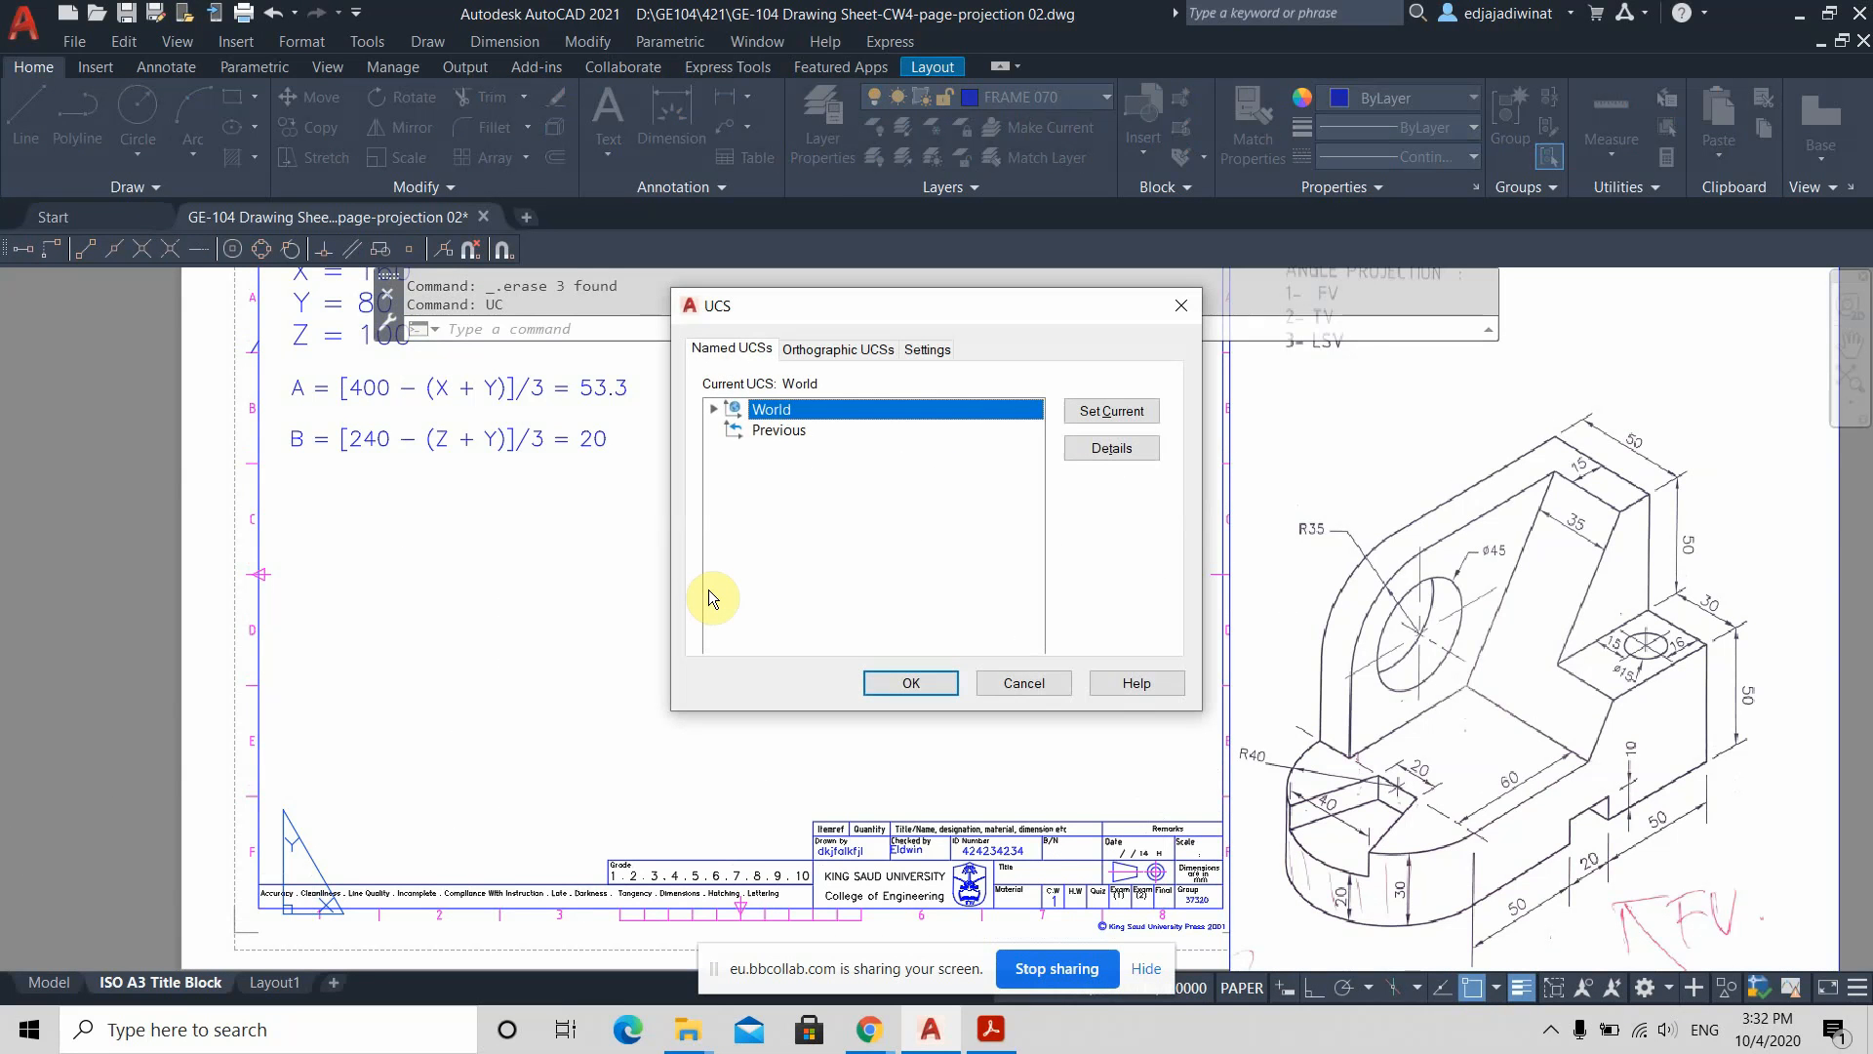
{"action": "left_click", "coordinate": [1045, 683]}
Step: Move the UCS origin to the point where the title block's top edge meets the frame's right edge, keeping the axis directions
{"action": "type", "text": "u"}
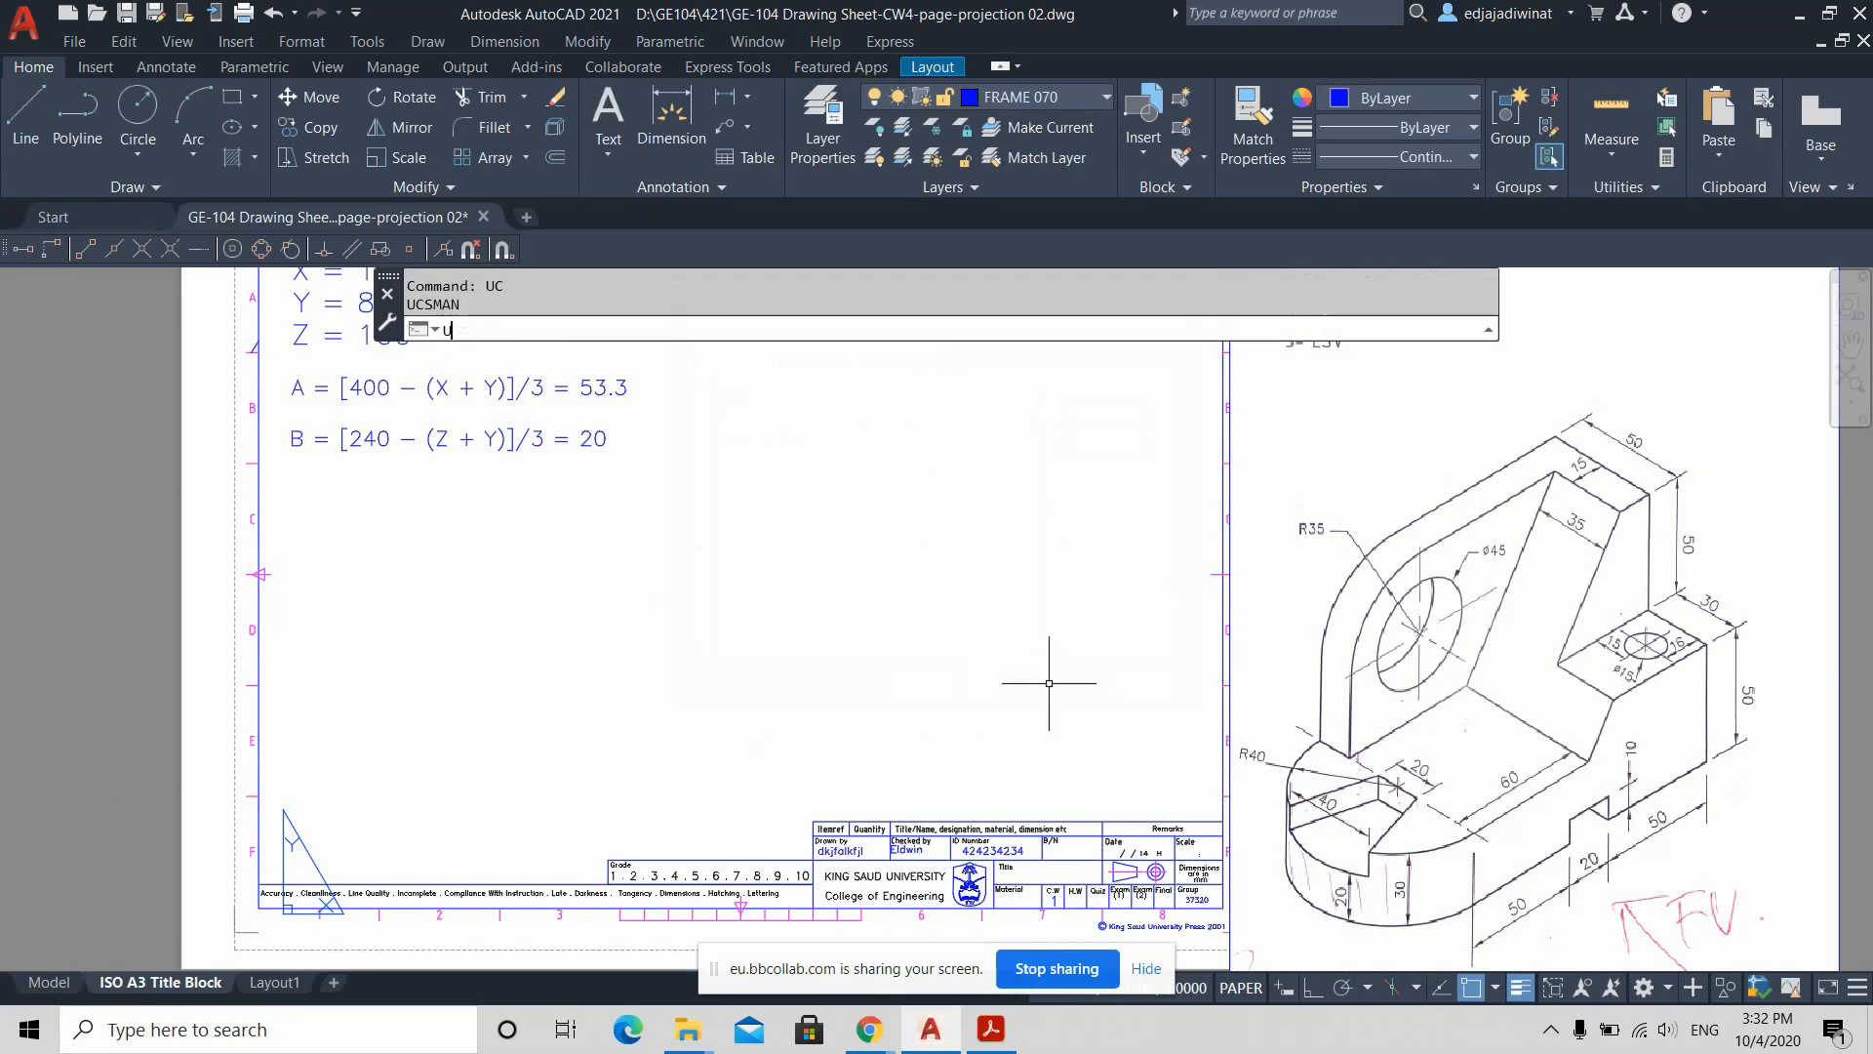
{"action": "type", "text": "cs"}
{"action": "key", "text": "Return"}
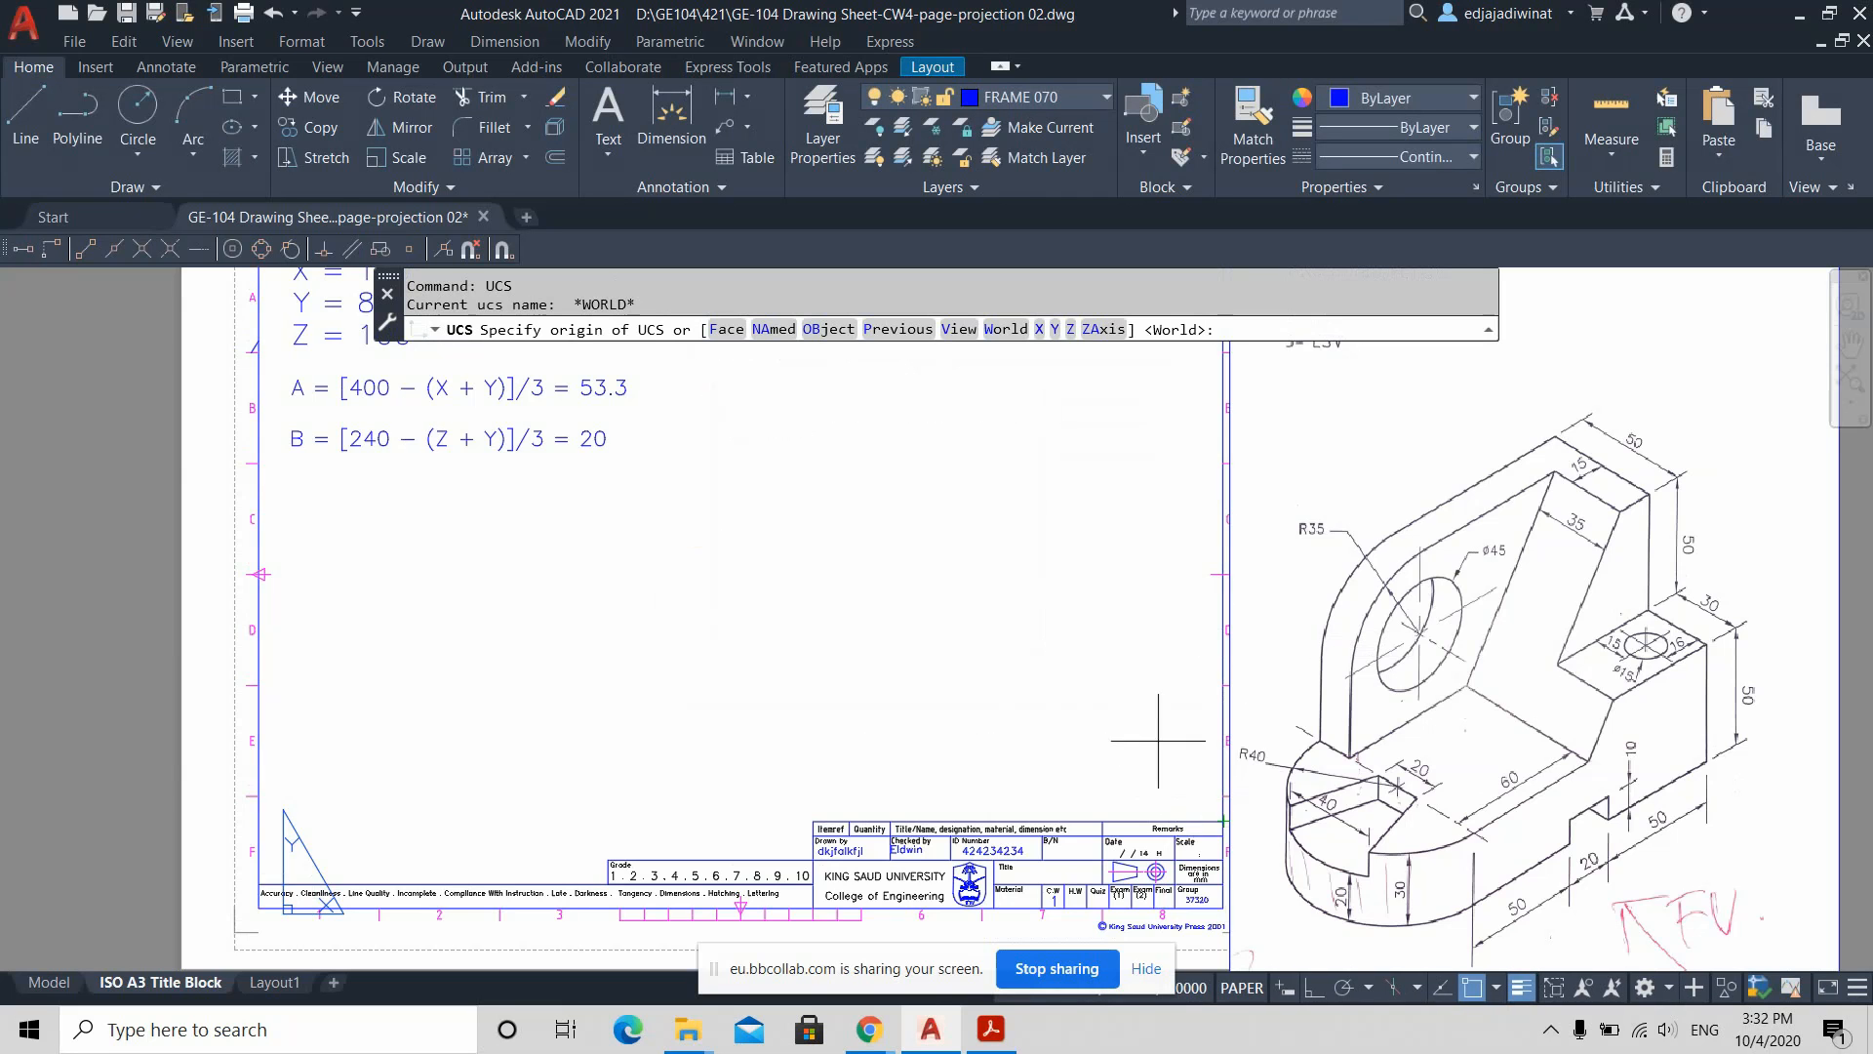
{"action": "scroll", "coordinate": [1154, 742], "scroll_direction": "up", "scroll_amount": 2}
{"action": "left_click", "coordinate": [1068, 785]}
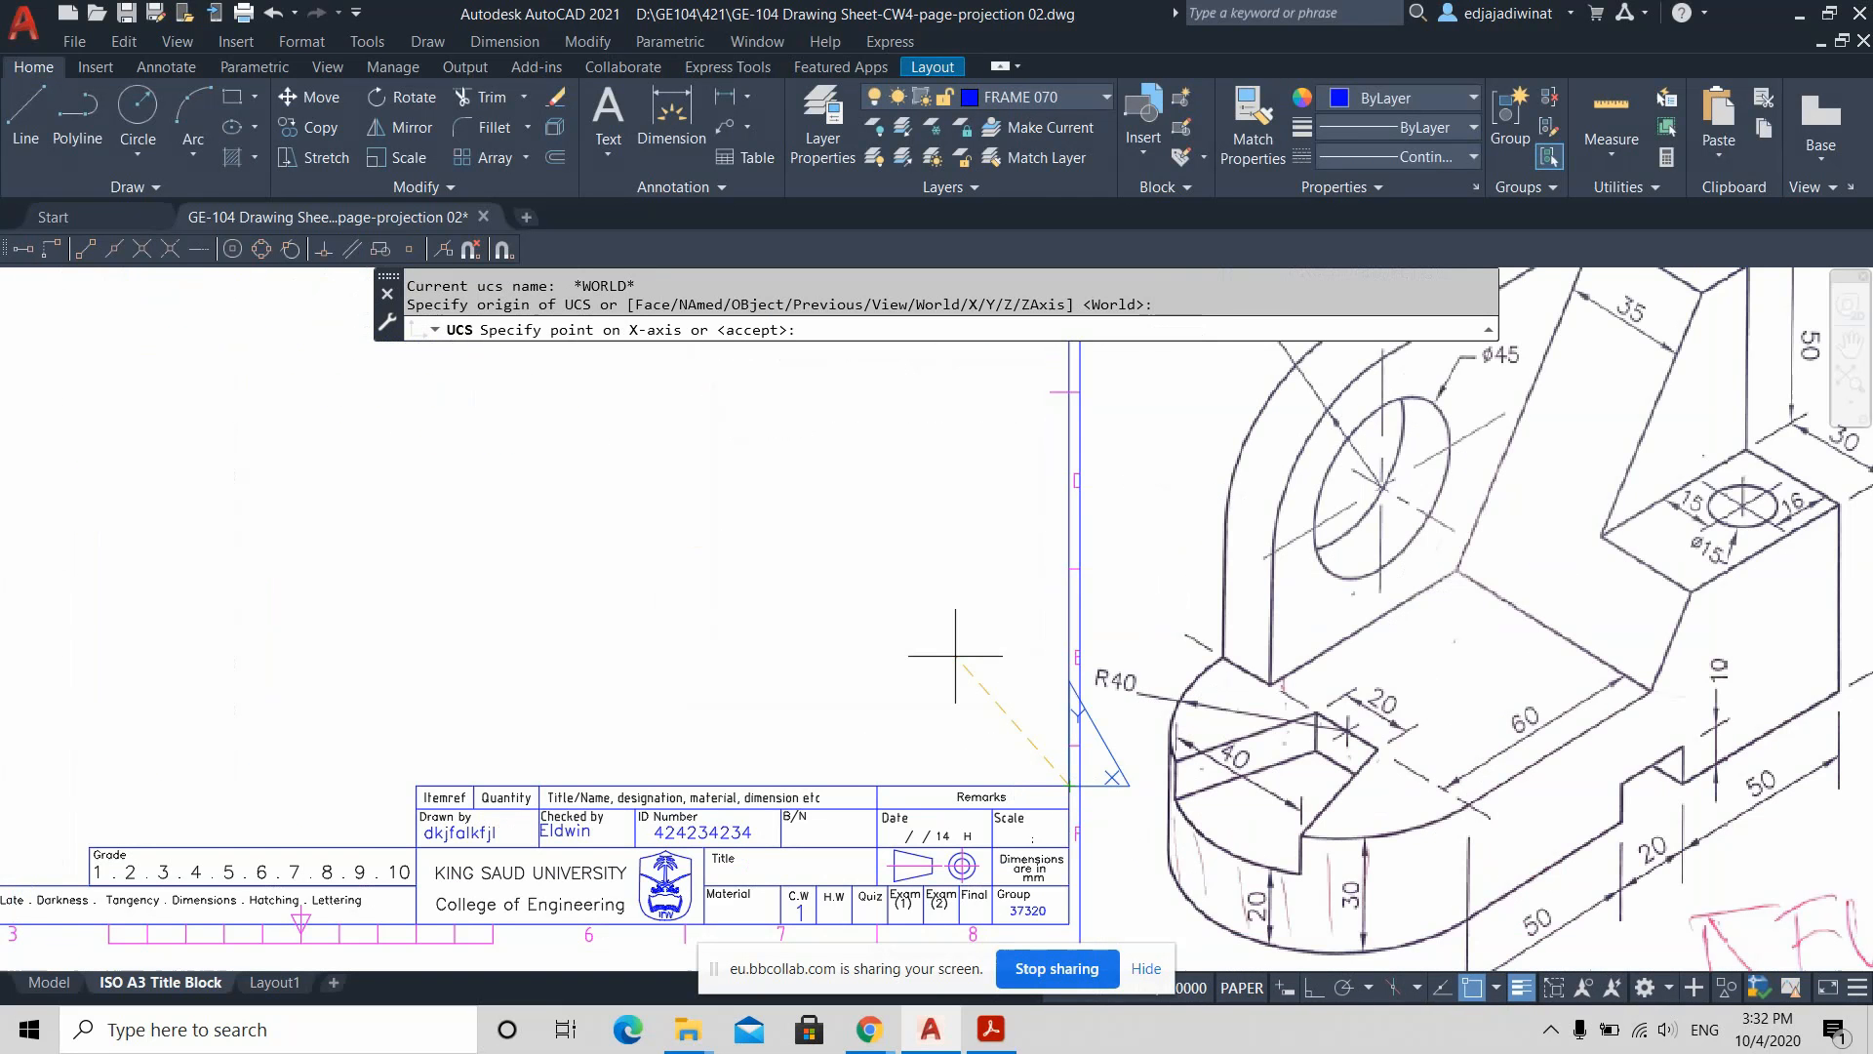
{"action": "key", "text": "Return"}
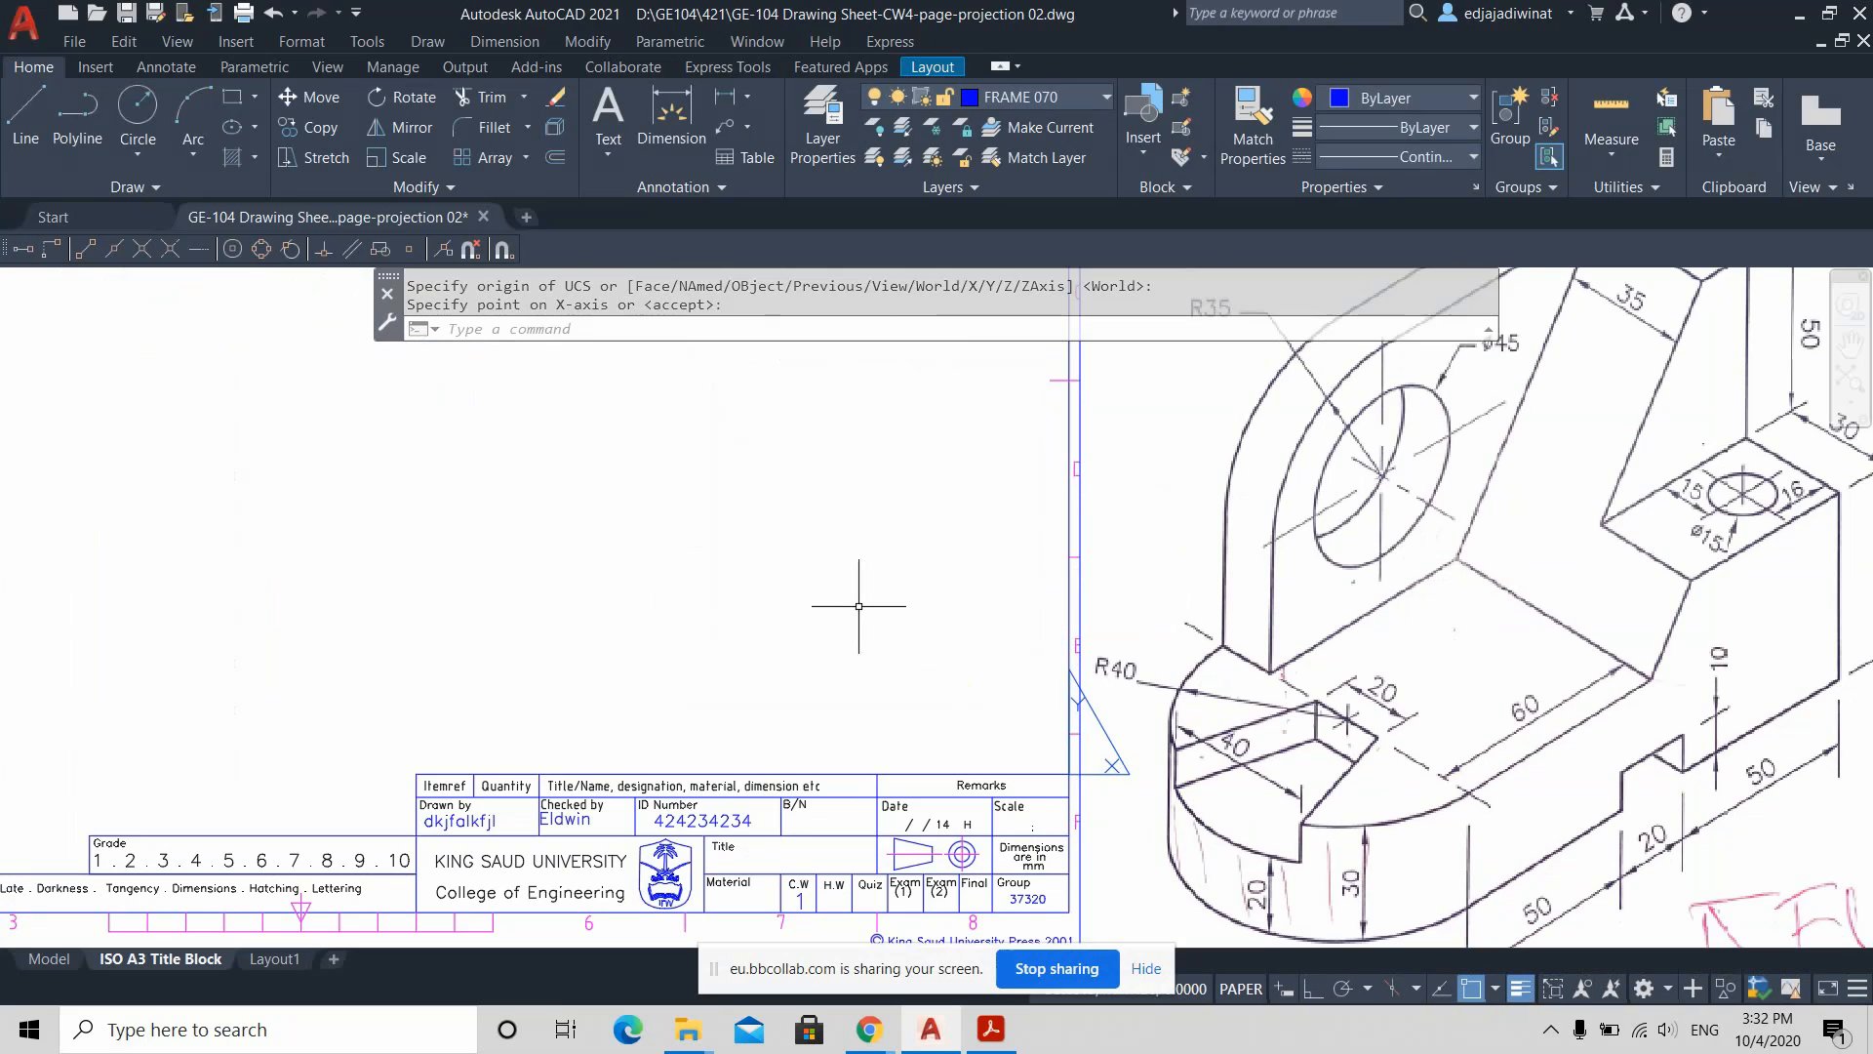
Step: Draw the front view rectangle with its first corner at -53.5,20 and the opposite corner at relative coordinates @-160,100
{"action": "scroll", "coordinate": [848, 627], "scroll_direction": "down", "scroll_amount": 5}
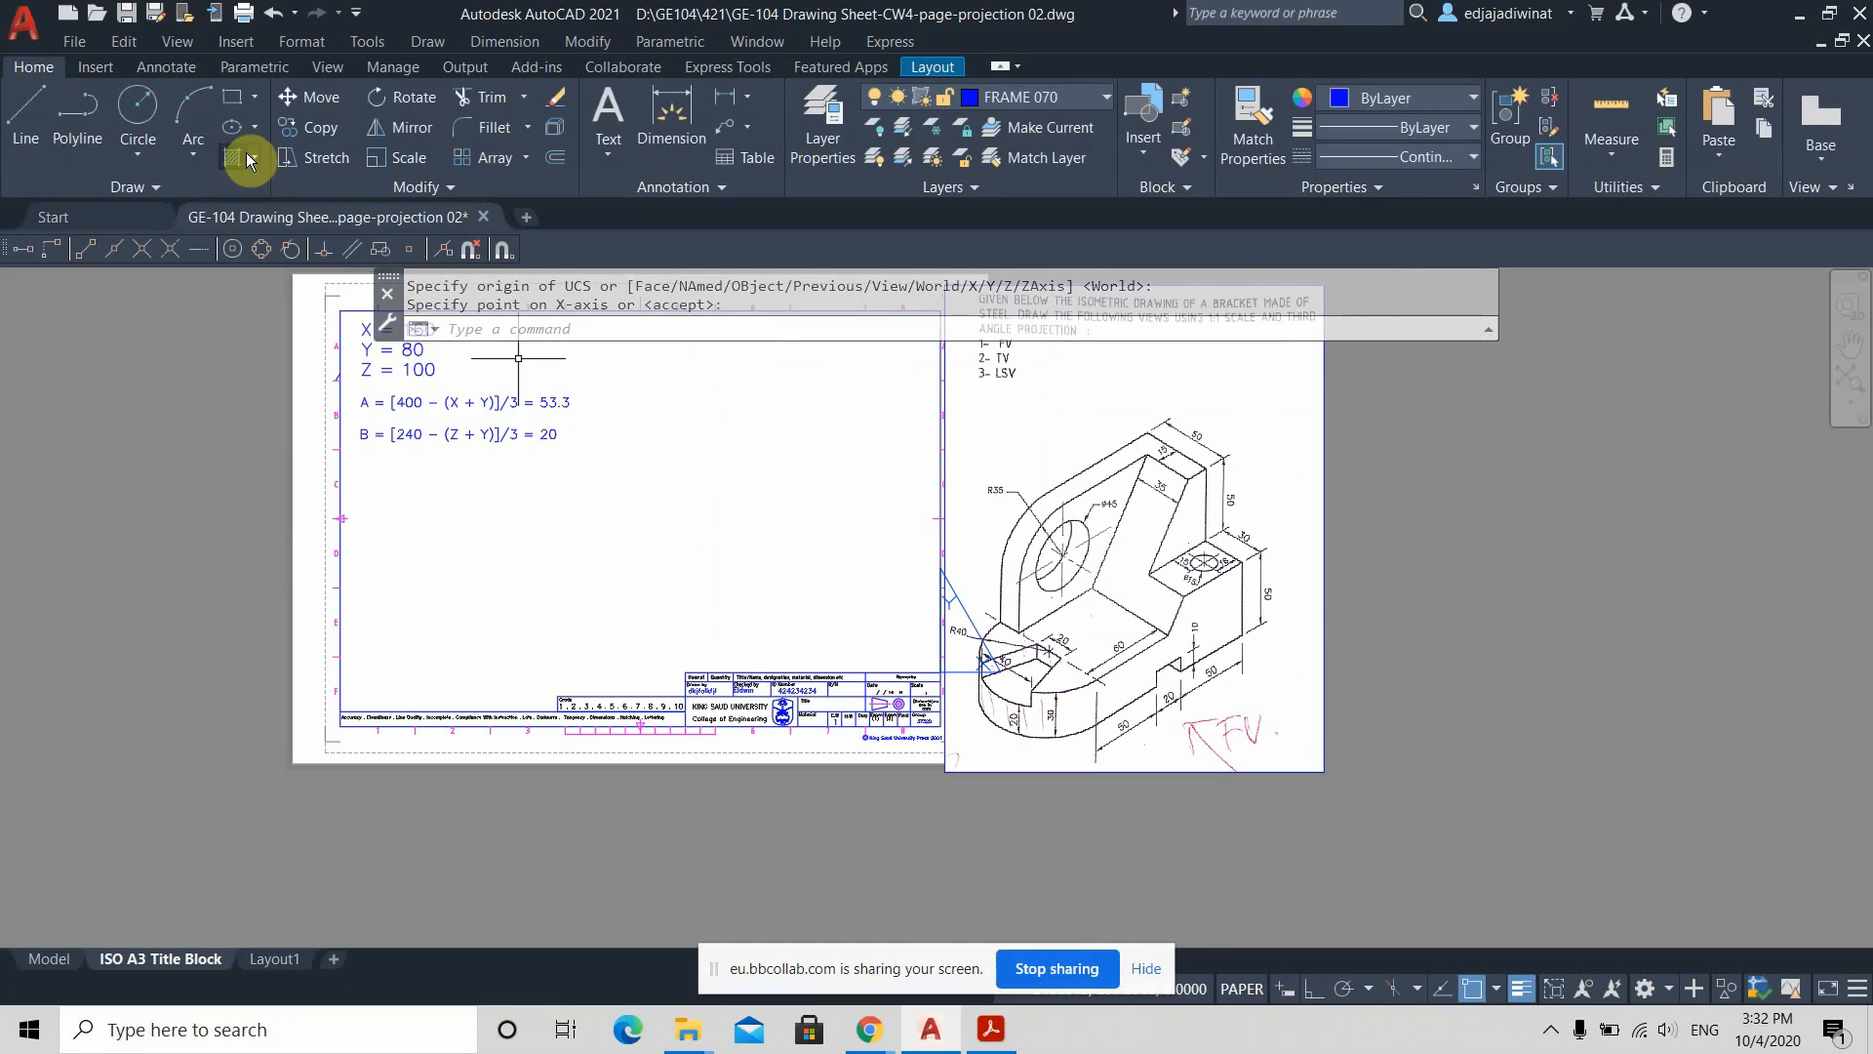
{"action": "left_click", "coordinate": [231, 95]}
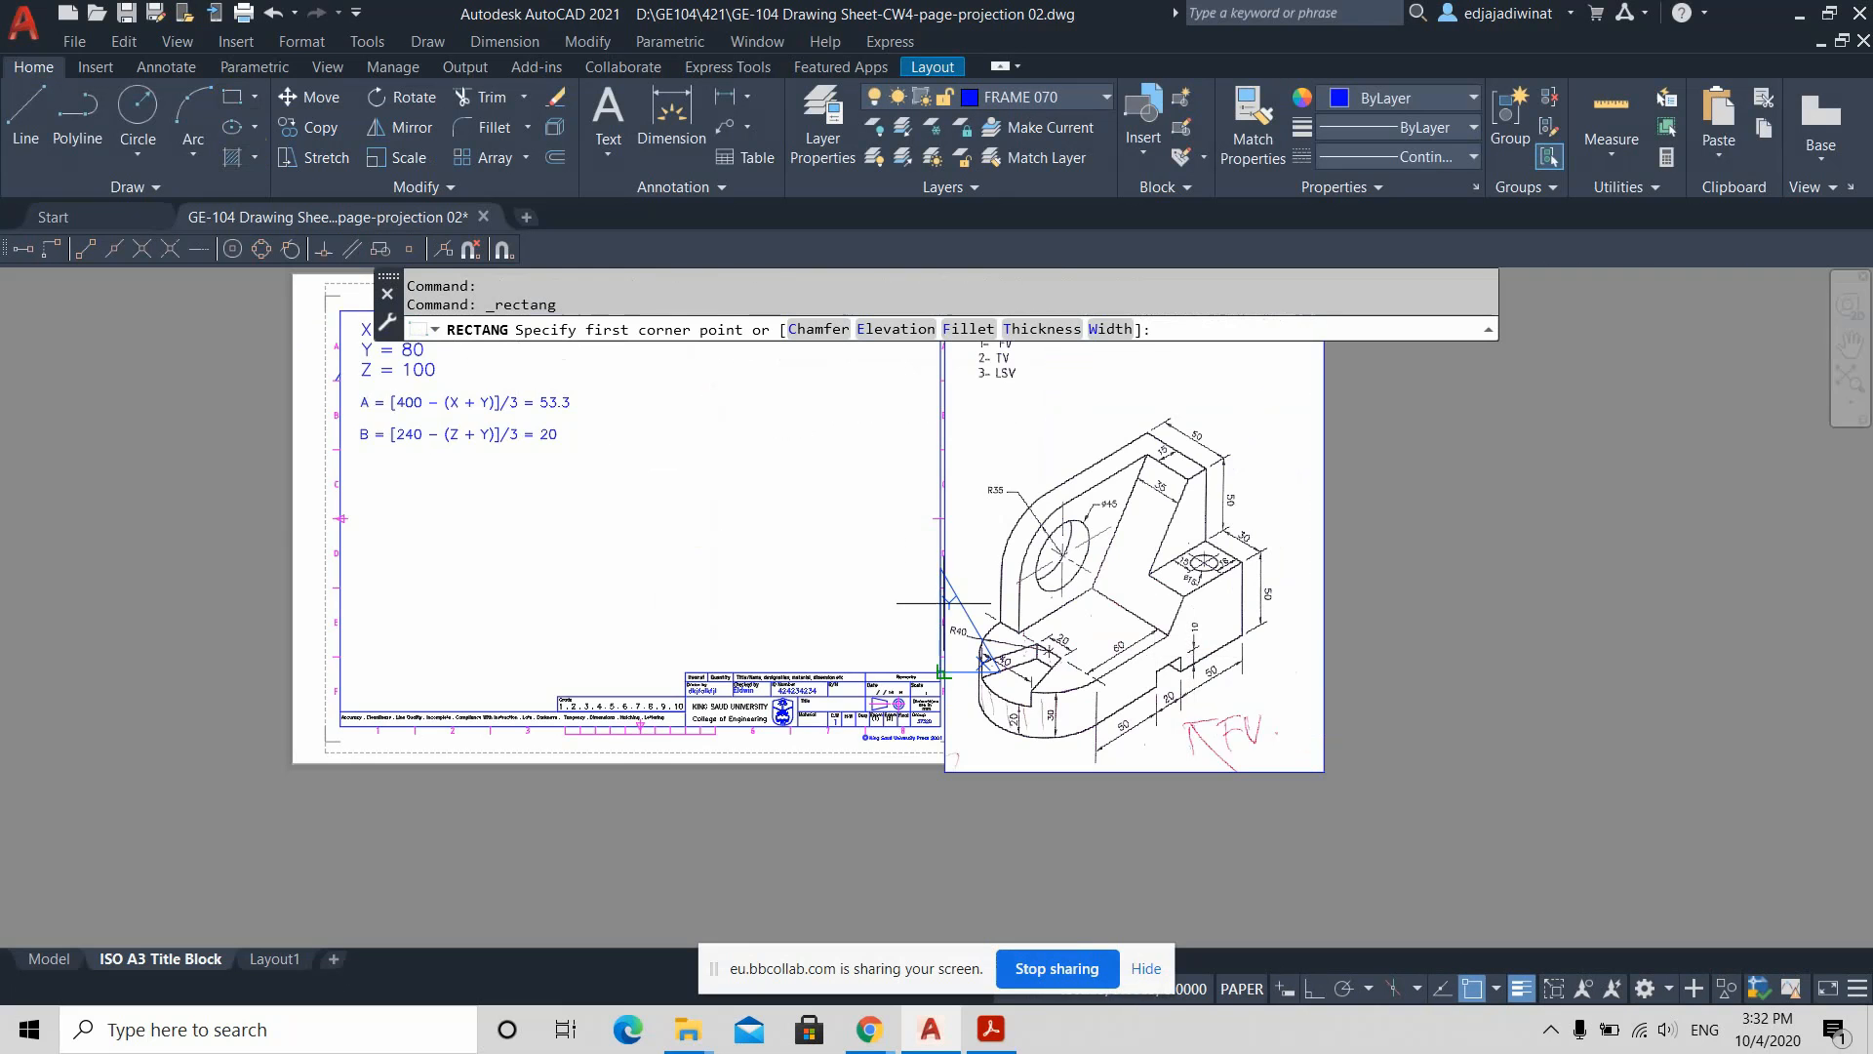
{"action": "scroll", "coordinate": [809, 512], "scroll_direction": "up", "scroll_amount": 2}
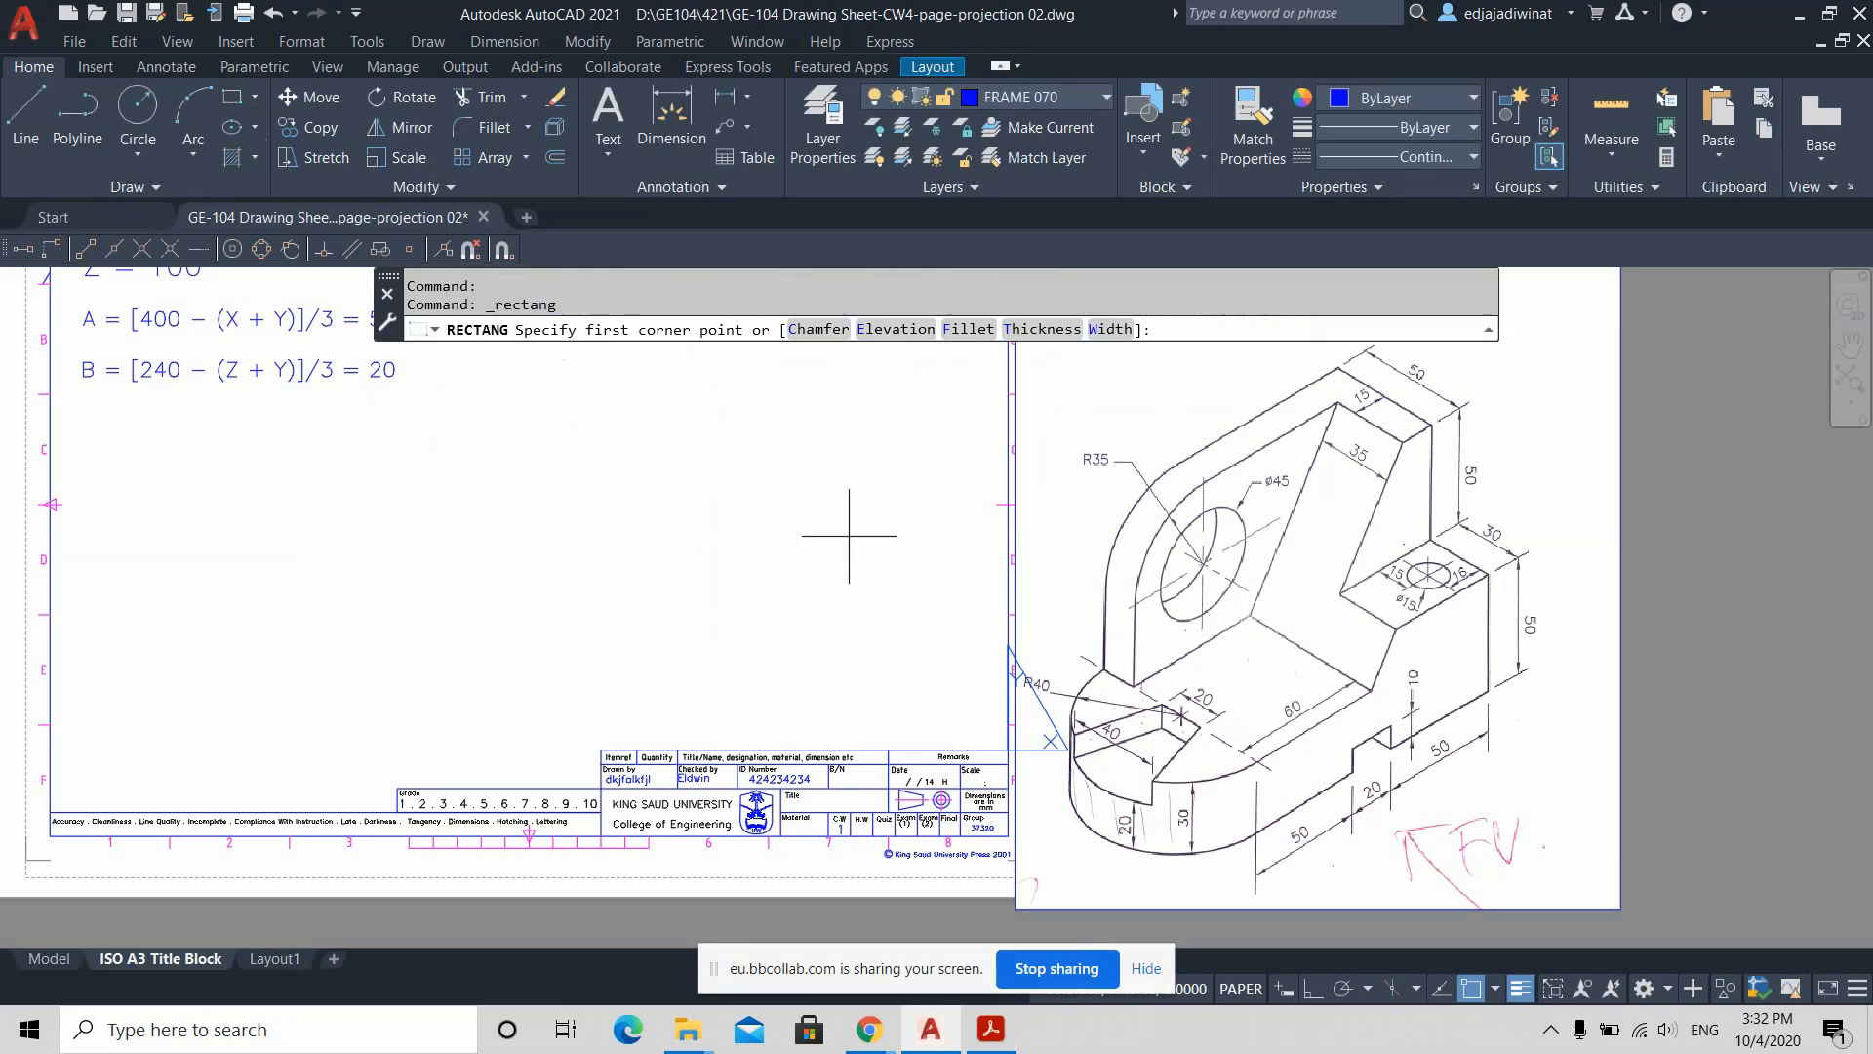
{"action": "scroll", "coordinate": [848, 527], "scroll_direction": "down", "scroll_amount": 3}
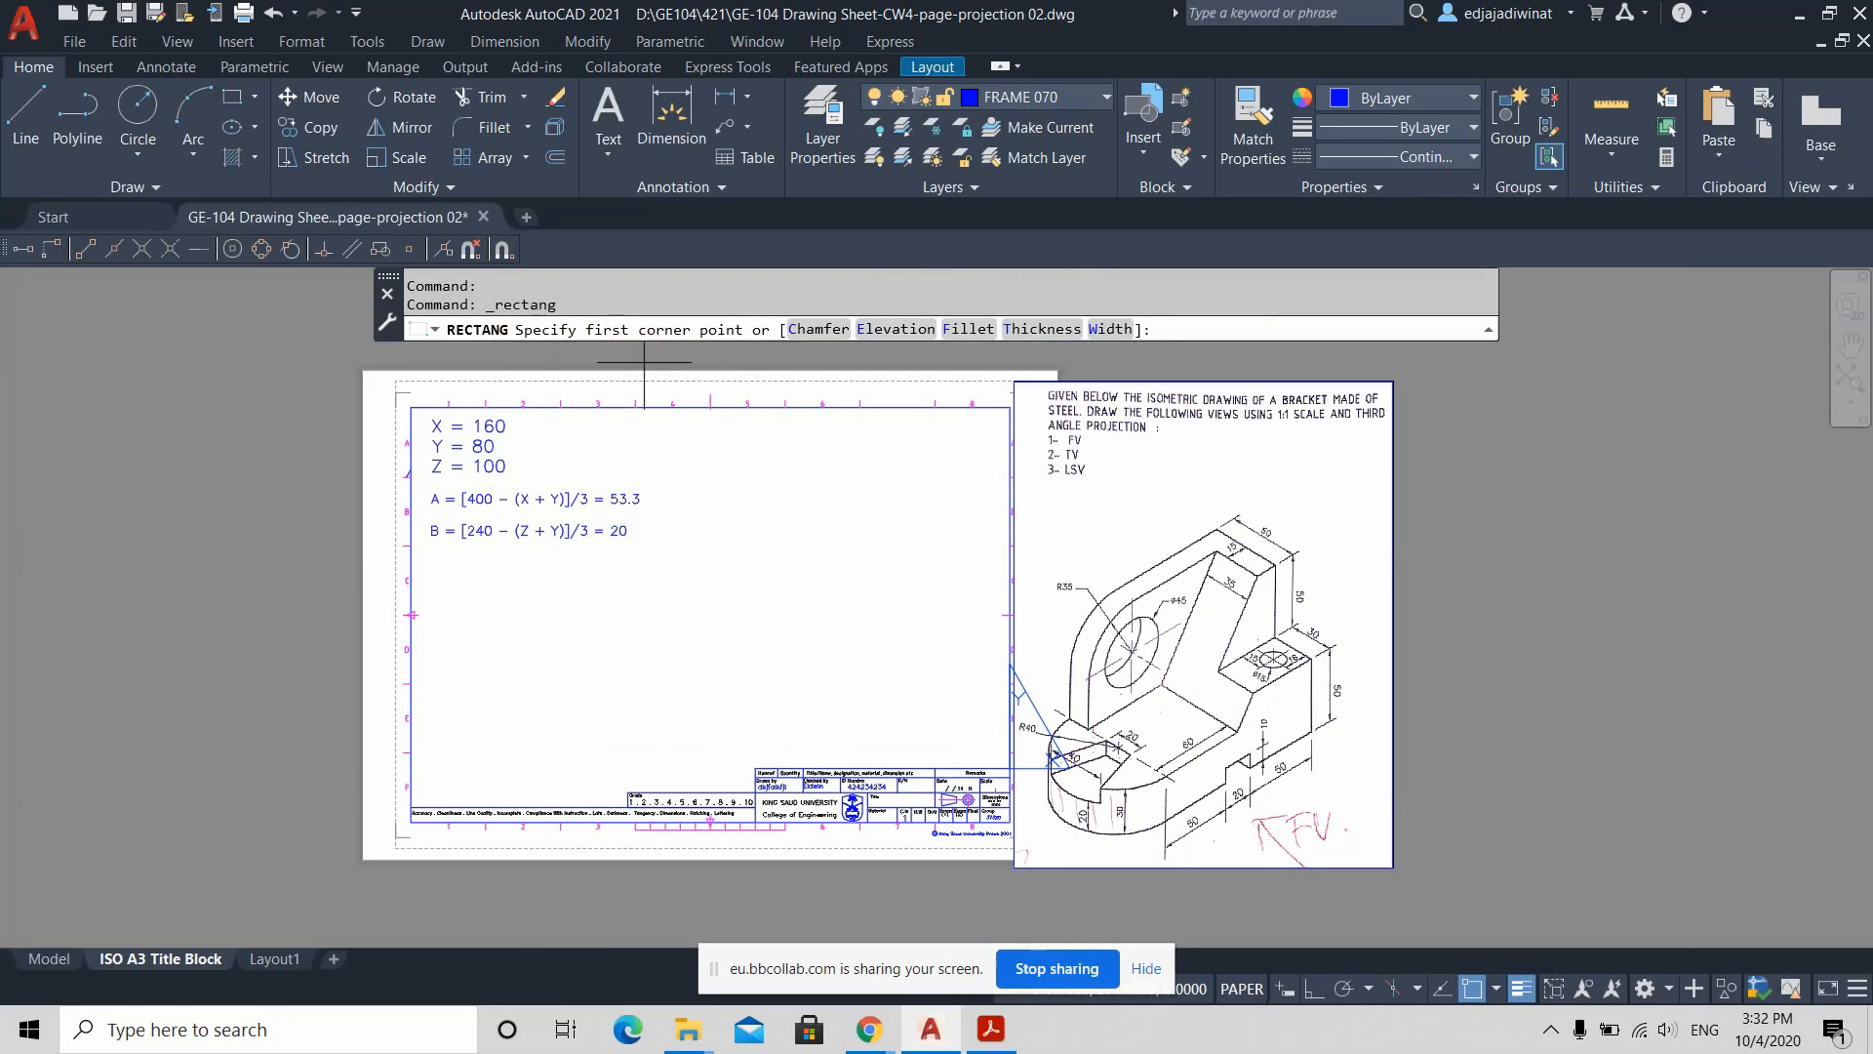
{"action": "scroll", "coordinate": [939, 742], "scroll_direction": "up", "scroll_amount": 2}
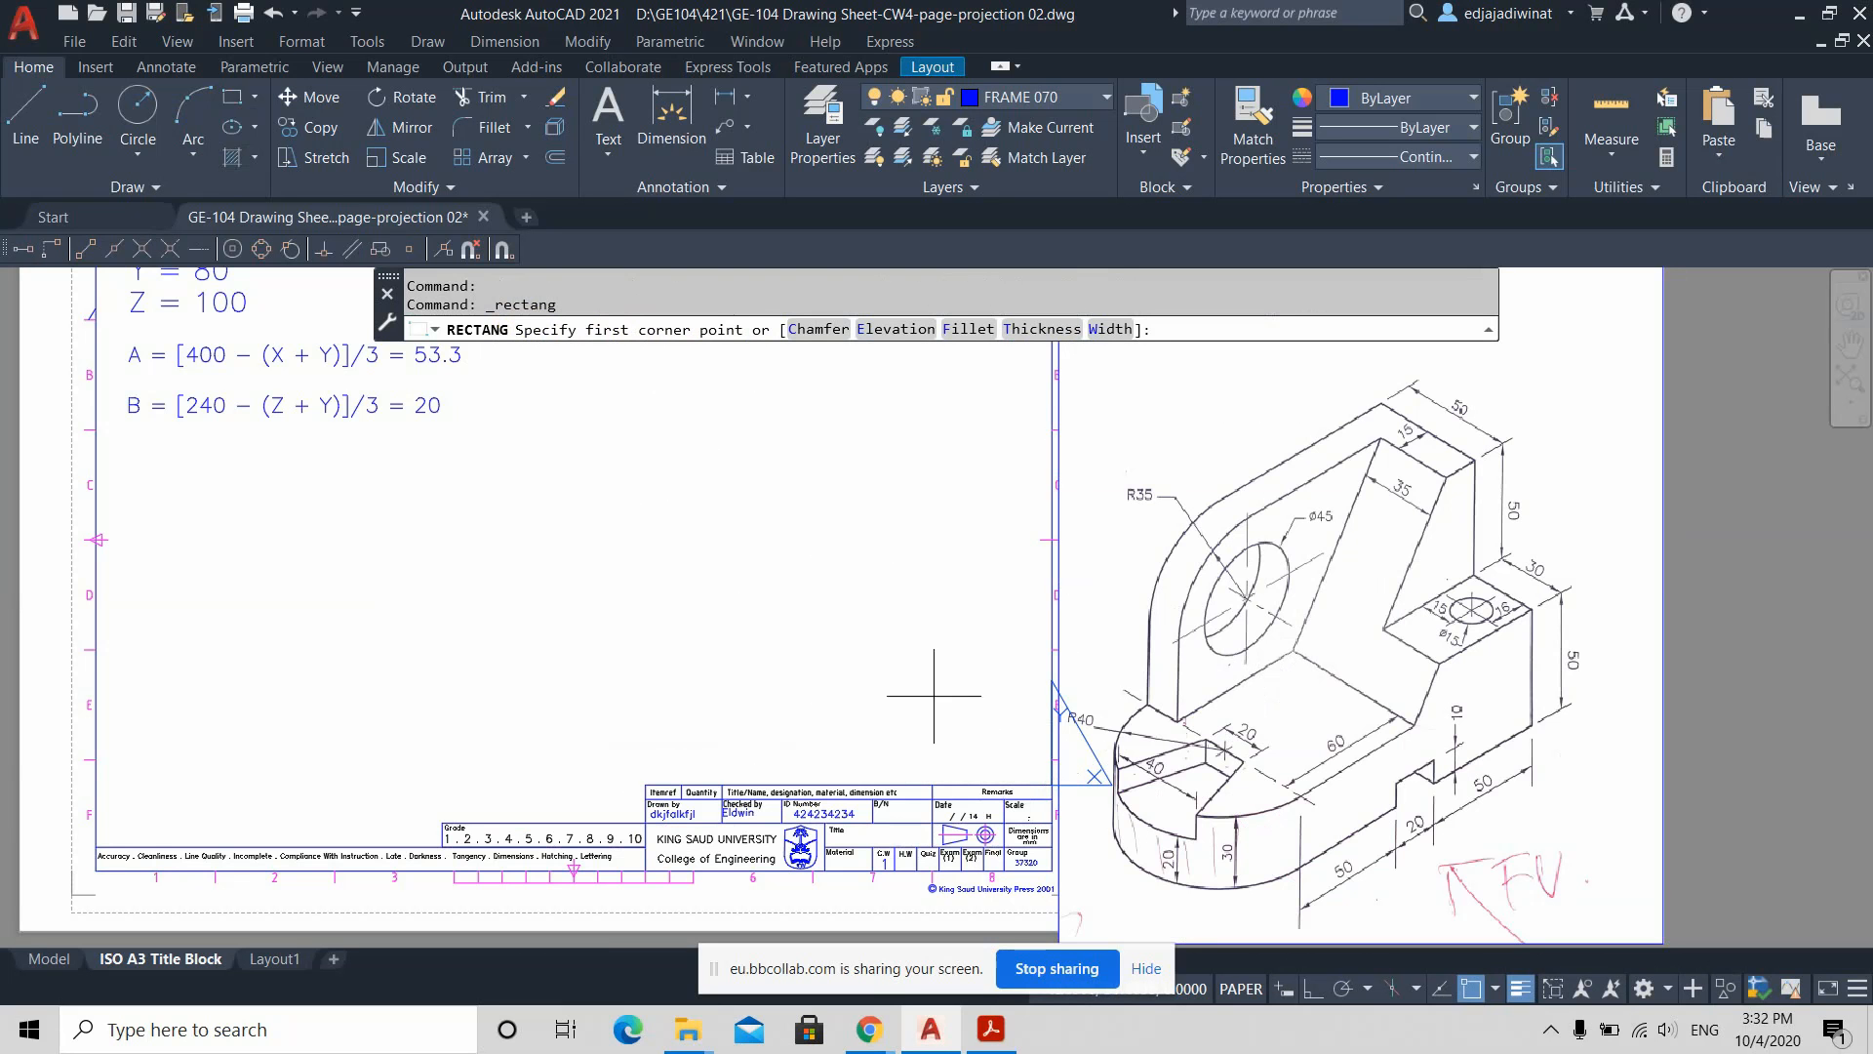
{"action": "middle_click_drag", "start_coordinate": [931, 670], "coordinate": [906, 702]}
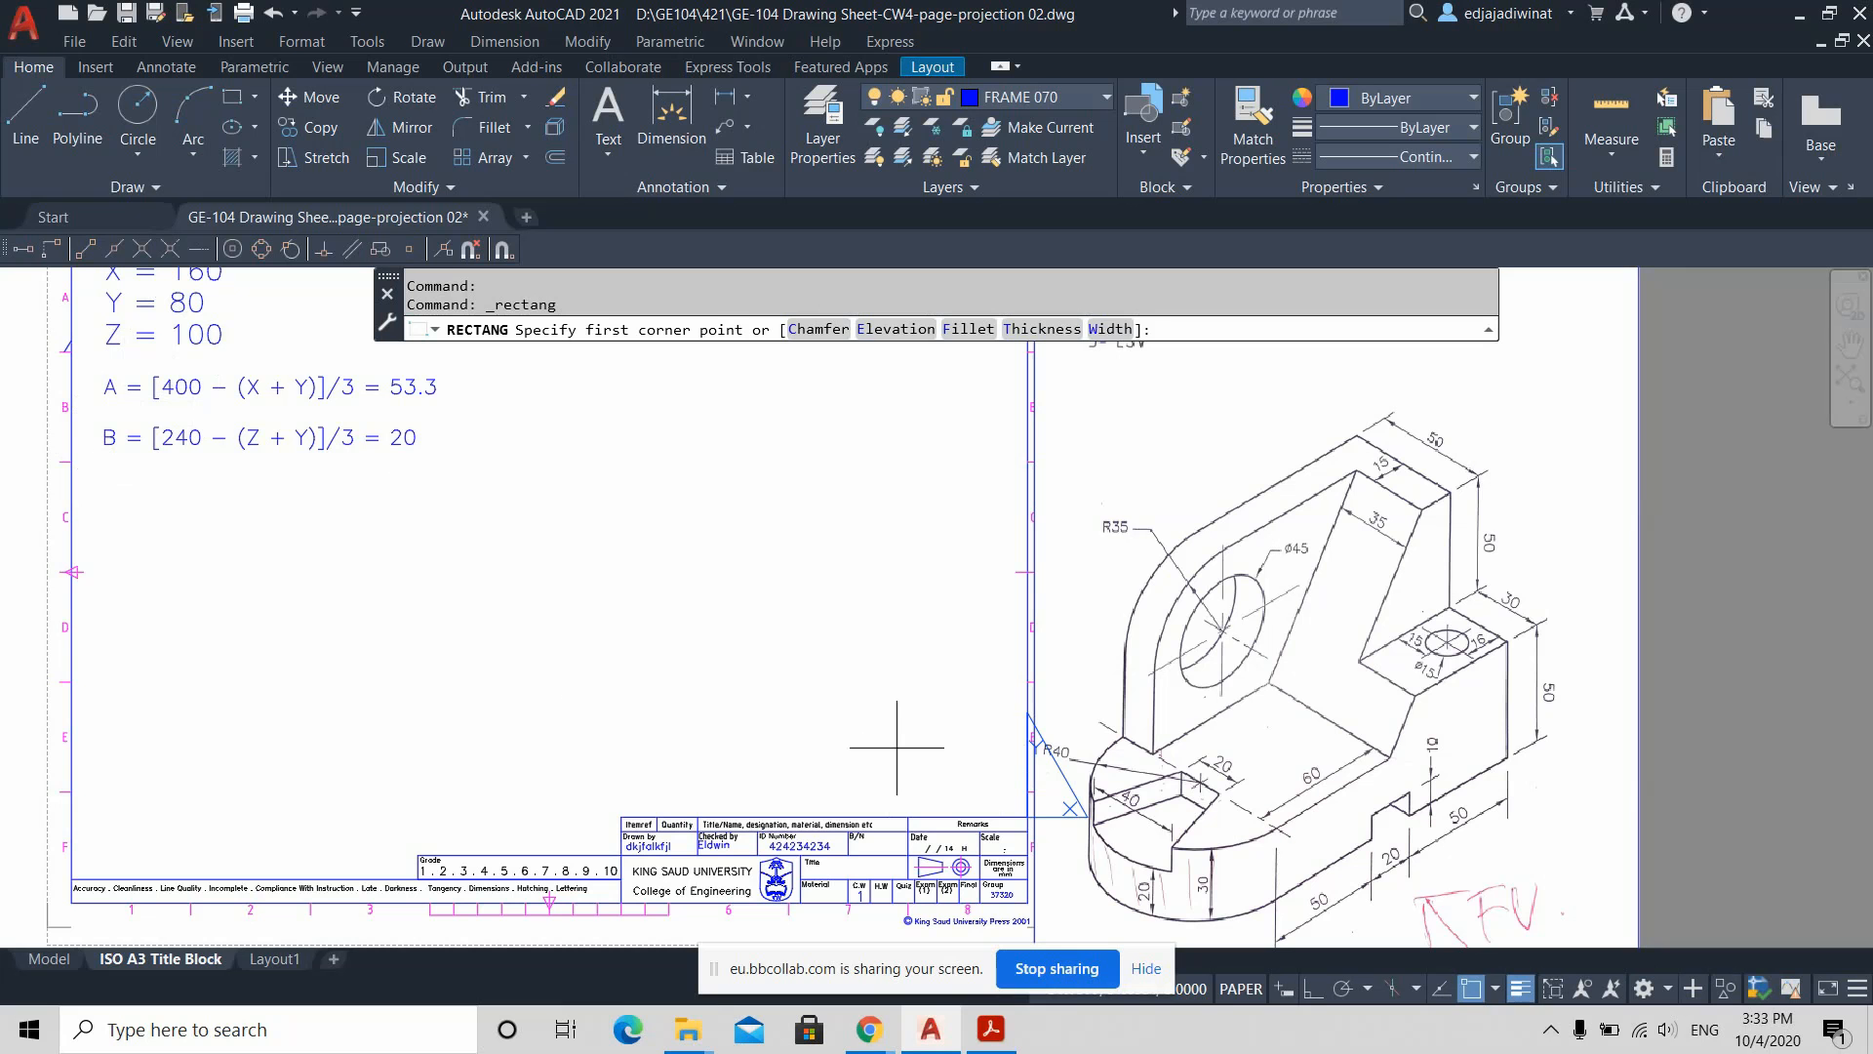
{"action": "type", "text": "-53.5,20"}
{"action": "key", "text": "Return"}
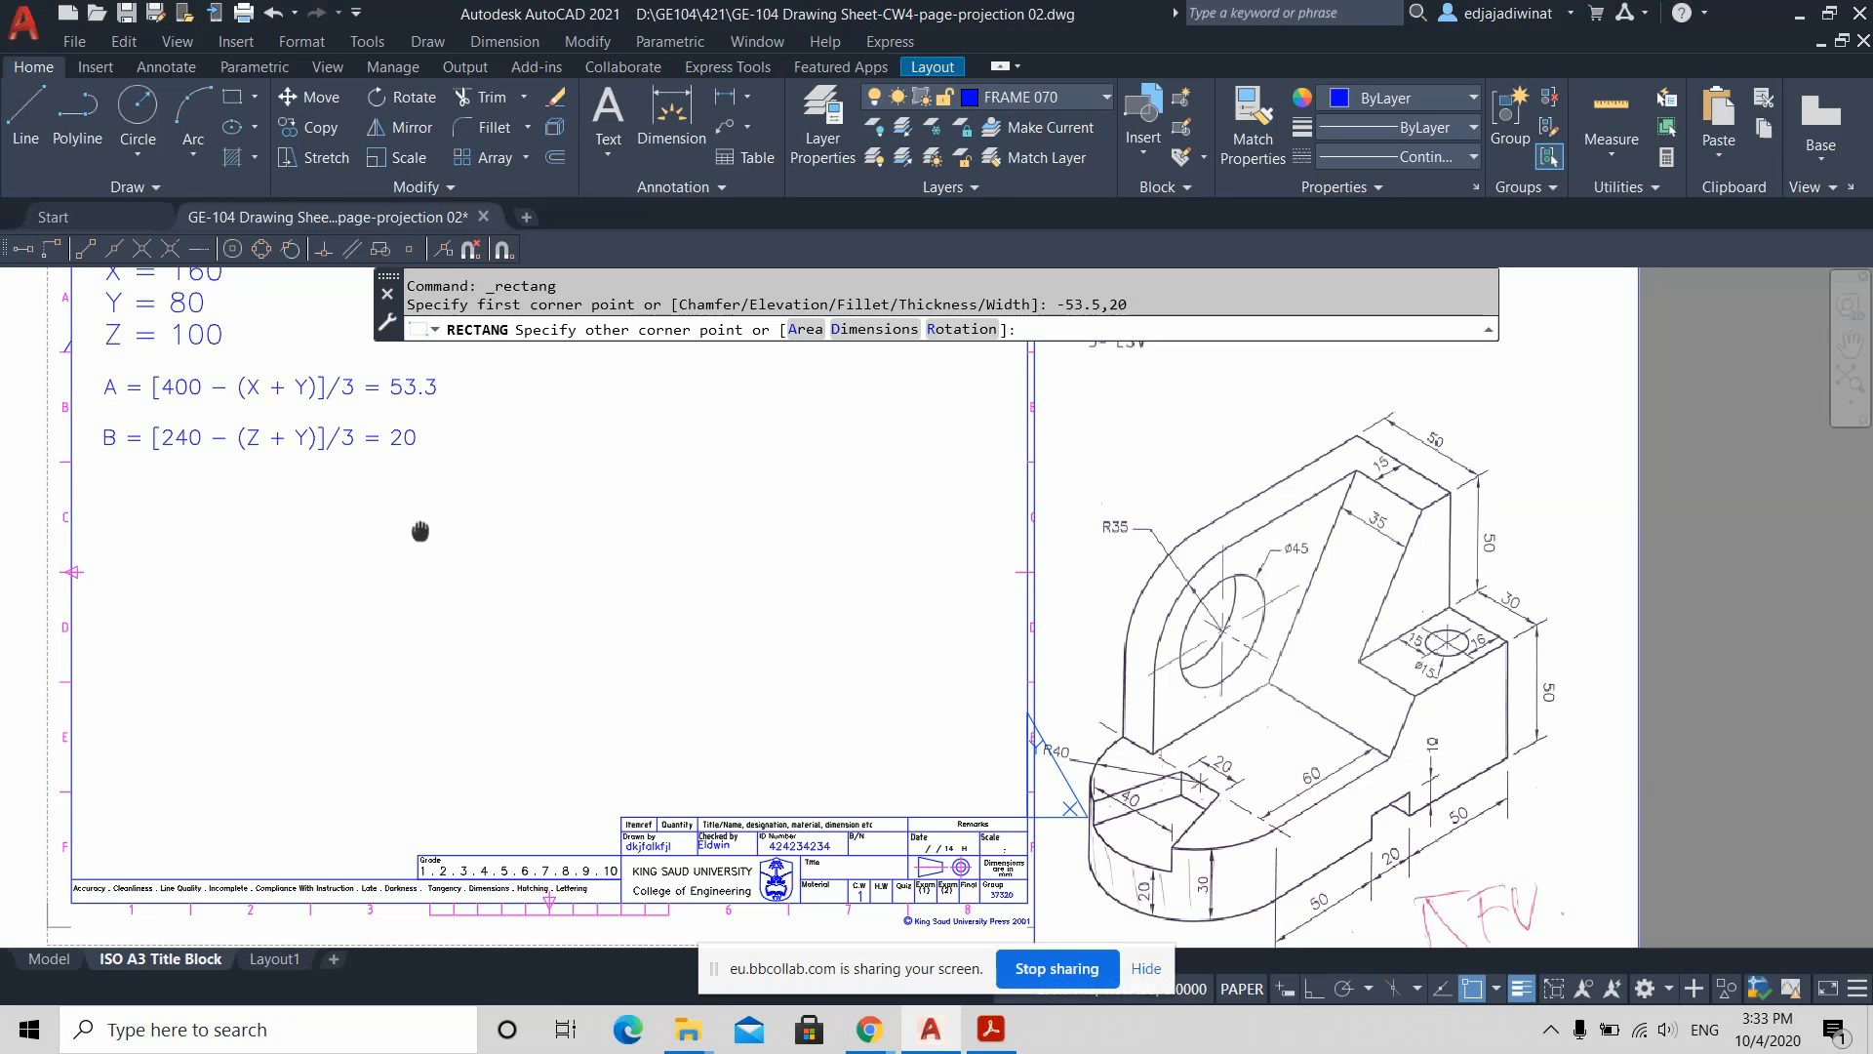
{"action": "middle_click_drag", "start_coordinate": [421, 530], "coordinate": [479, 632]}
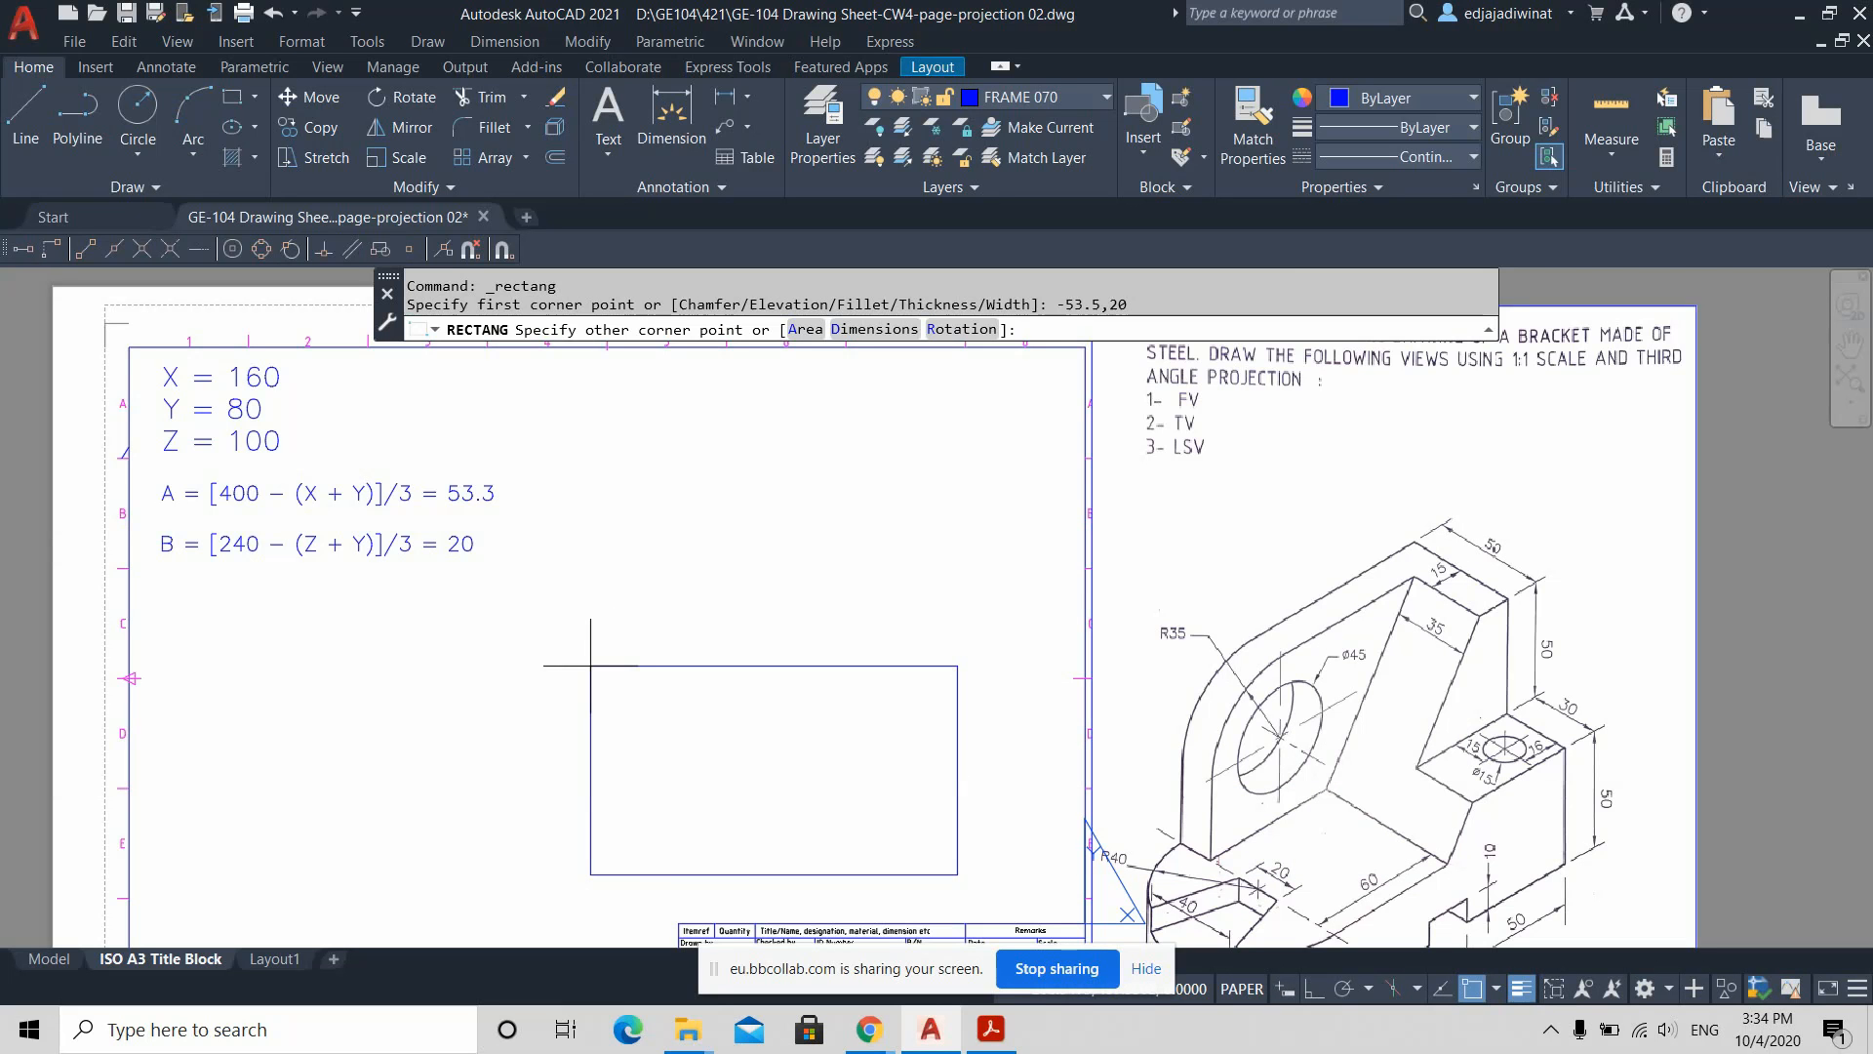
{"action": "type", "text": "@"}
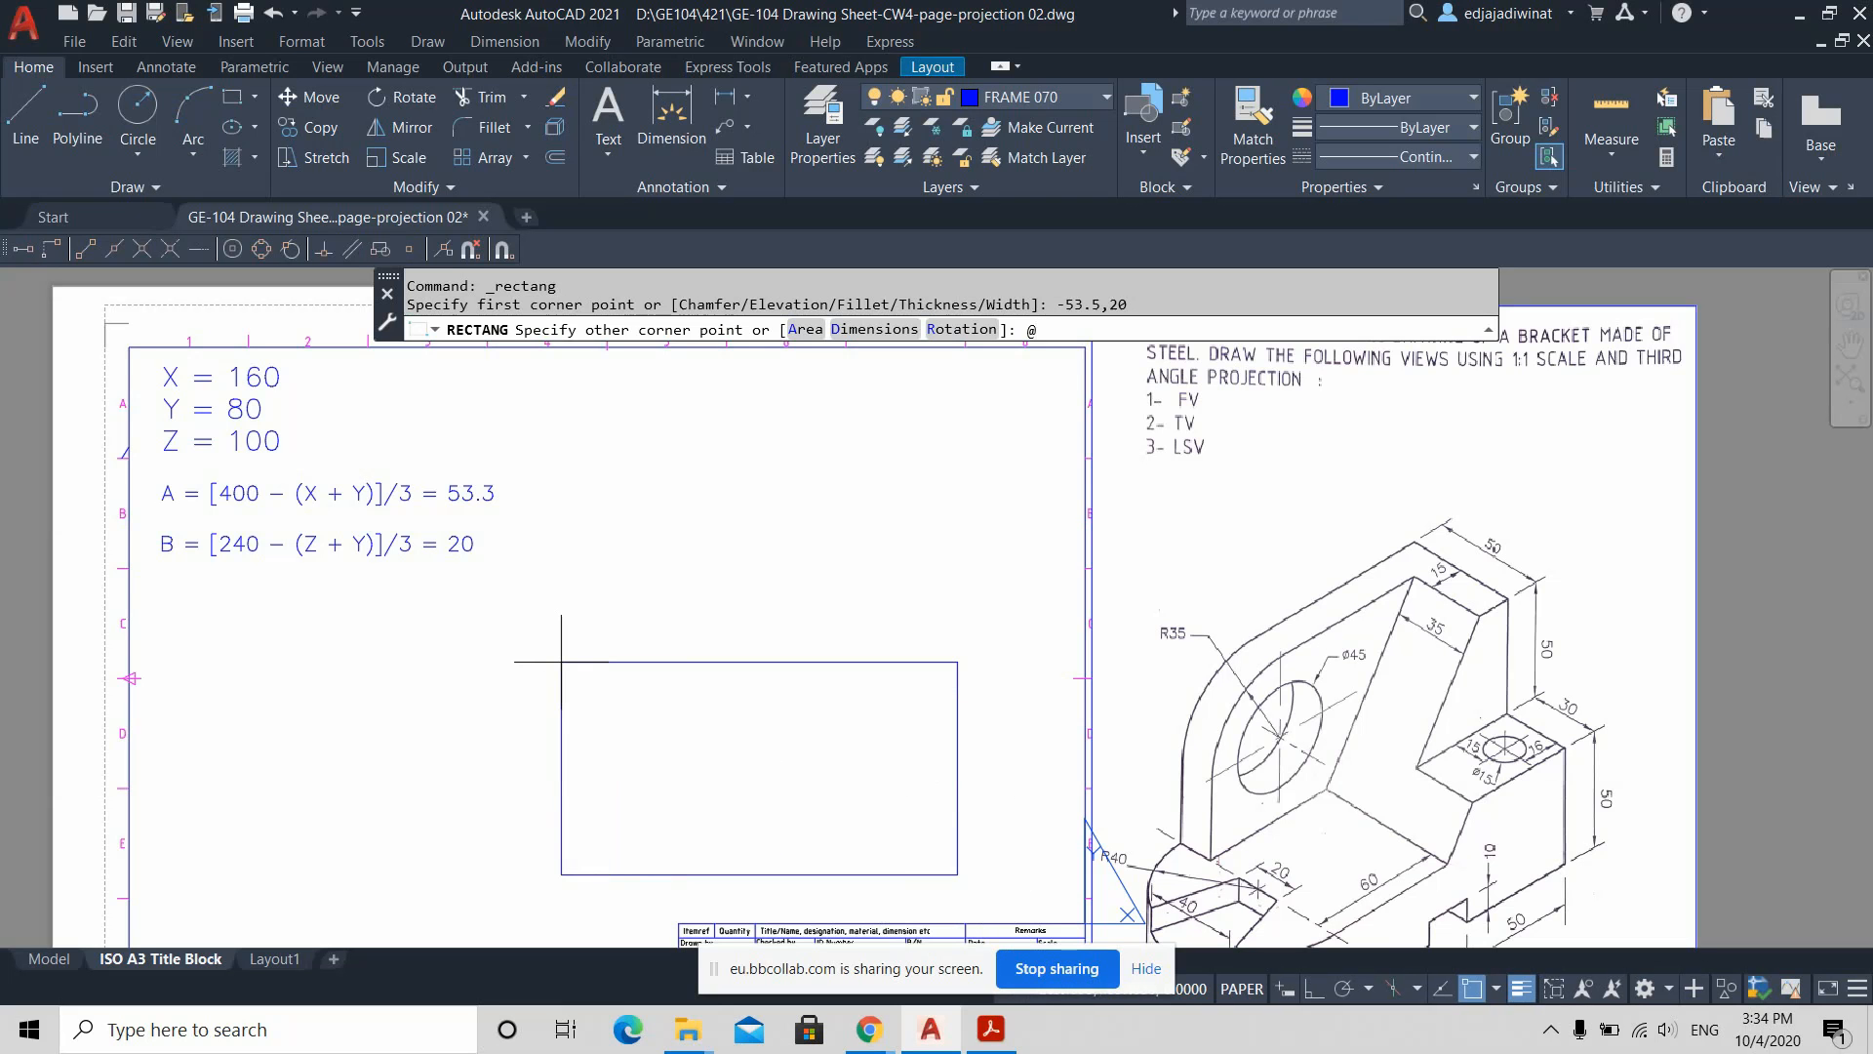
{"action": "type", "text": "-160,"}
{"action": "type", "text": "100"}
{"action": "key", "text": "Return"}
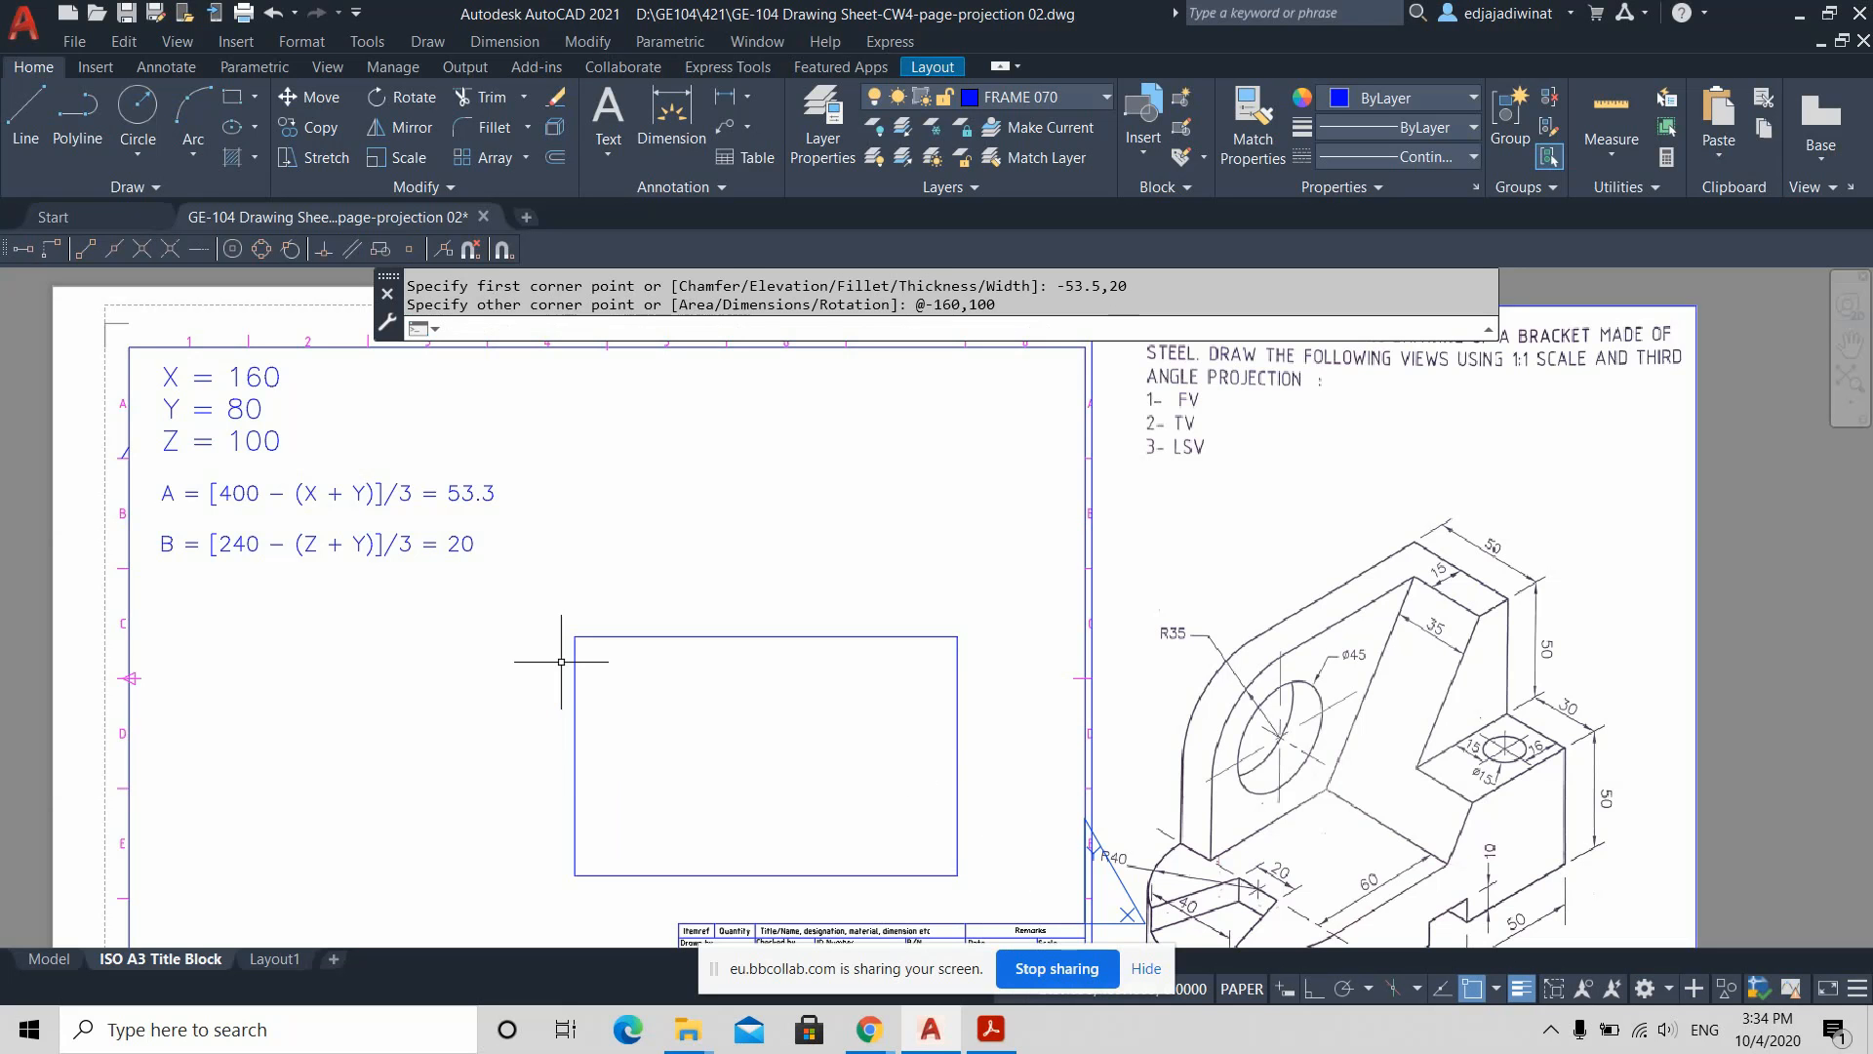
{"action": "scroll", "coordinate": [565, 649], "scroll_direction": "down", "scroll_amount": 2}
{"action": "middle_click_drag", "start_coordinate": [678, 704], "coordinate": [825, 636]}
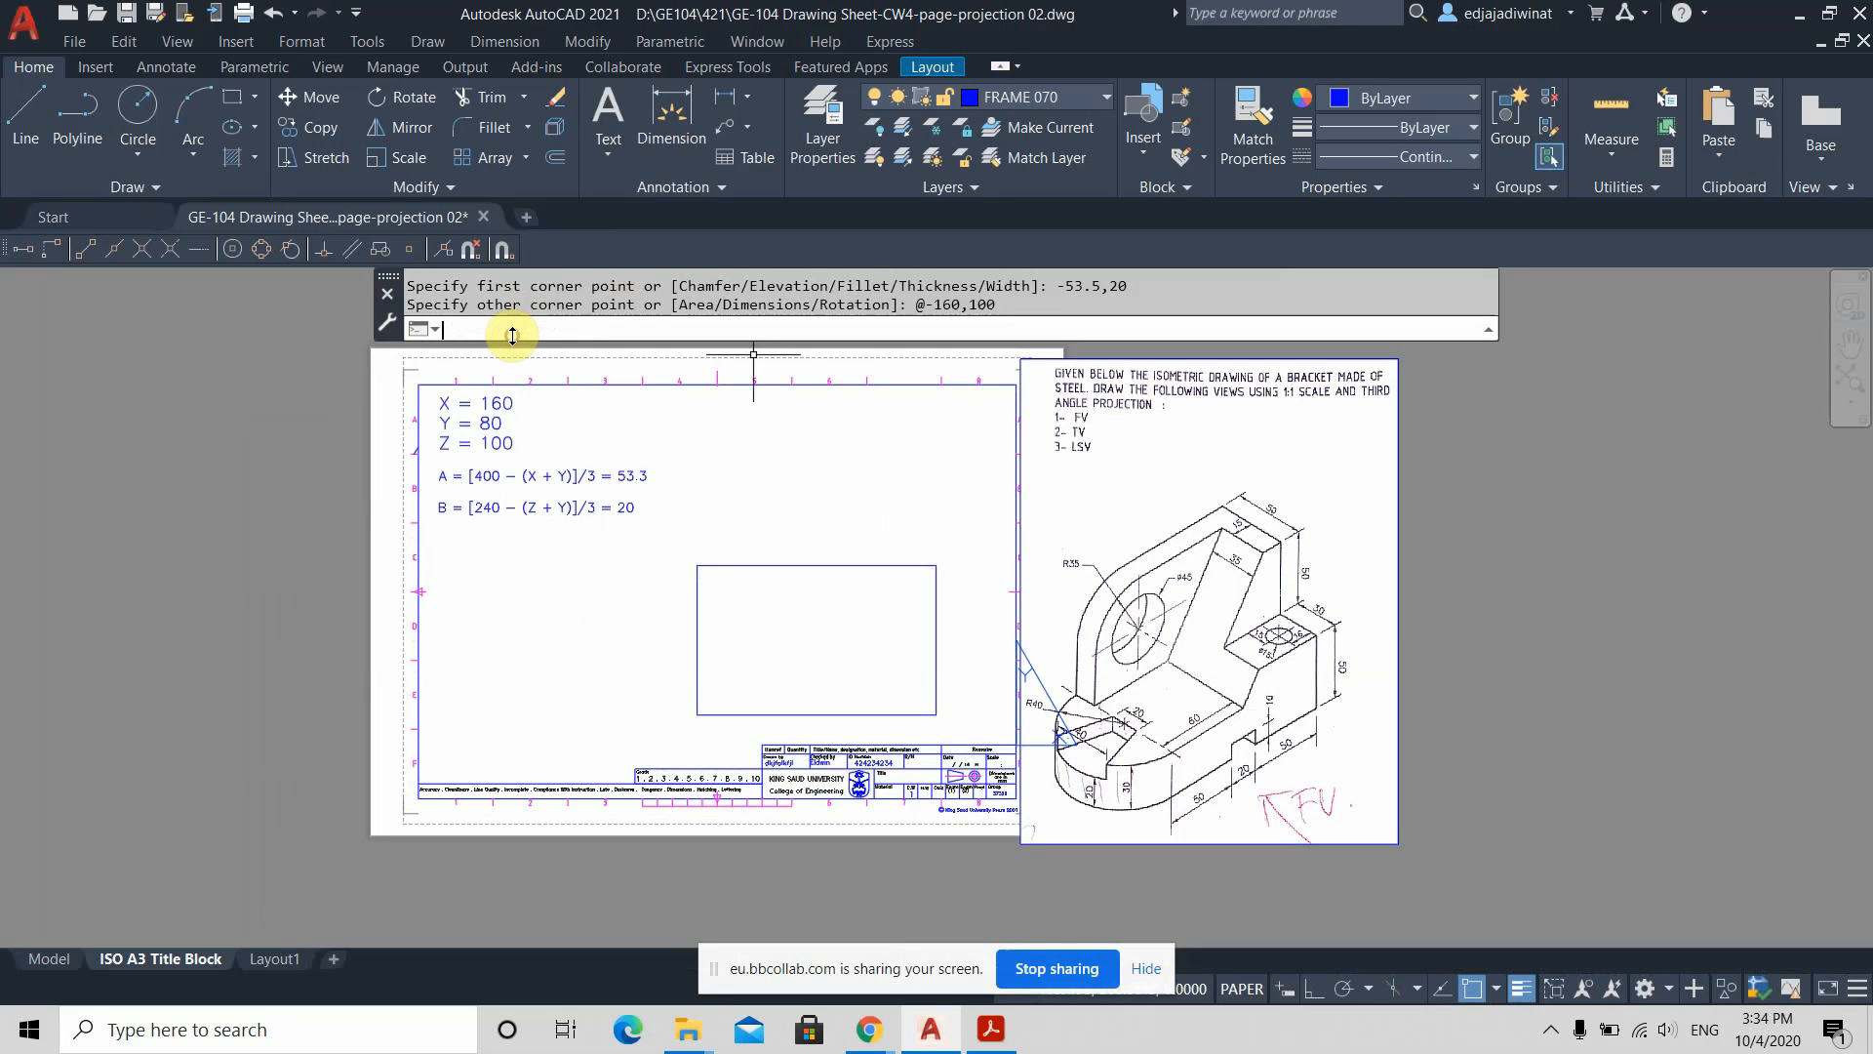
{"action": "type", "text": "UCS"}
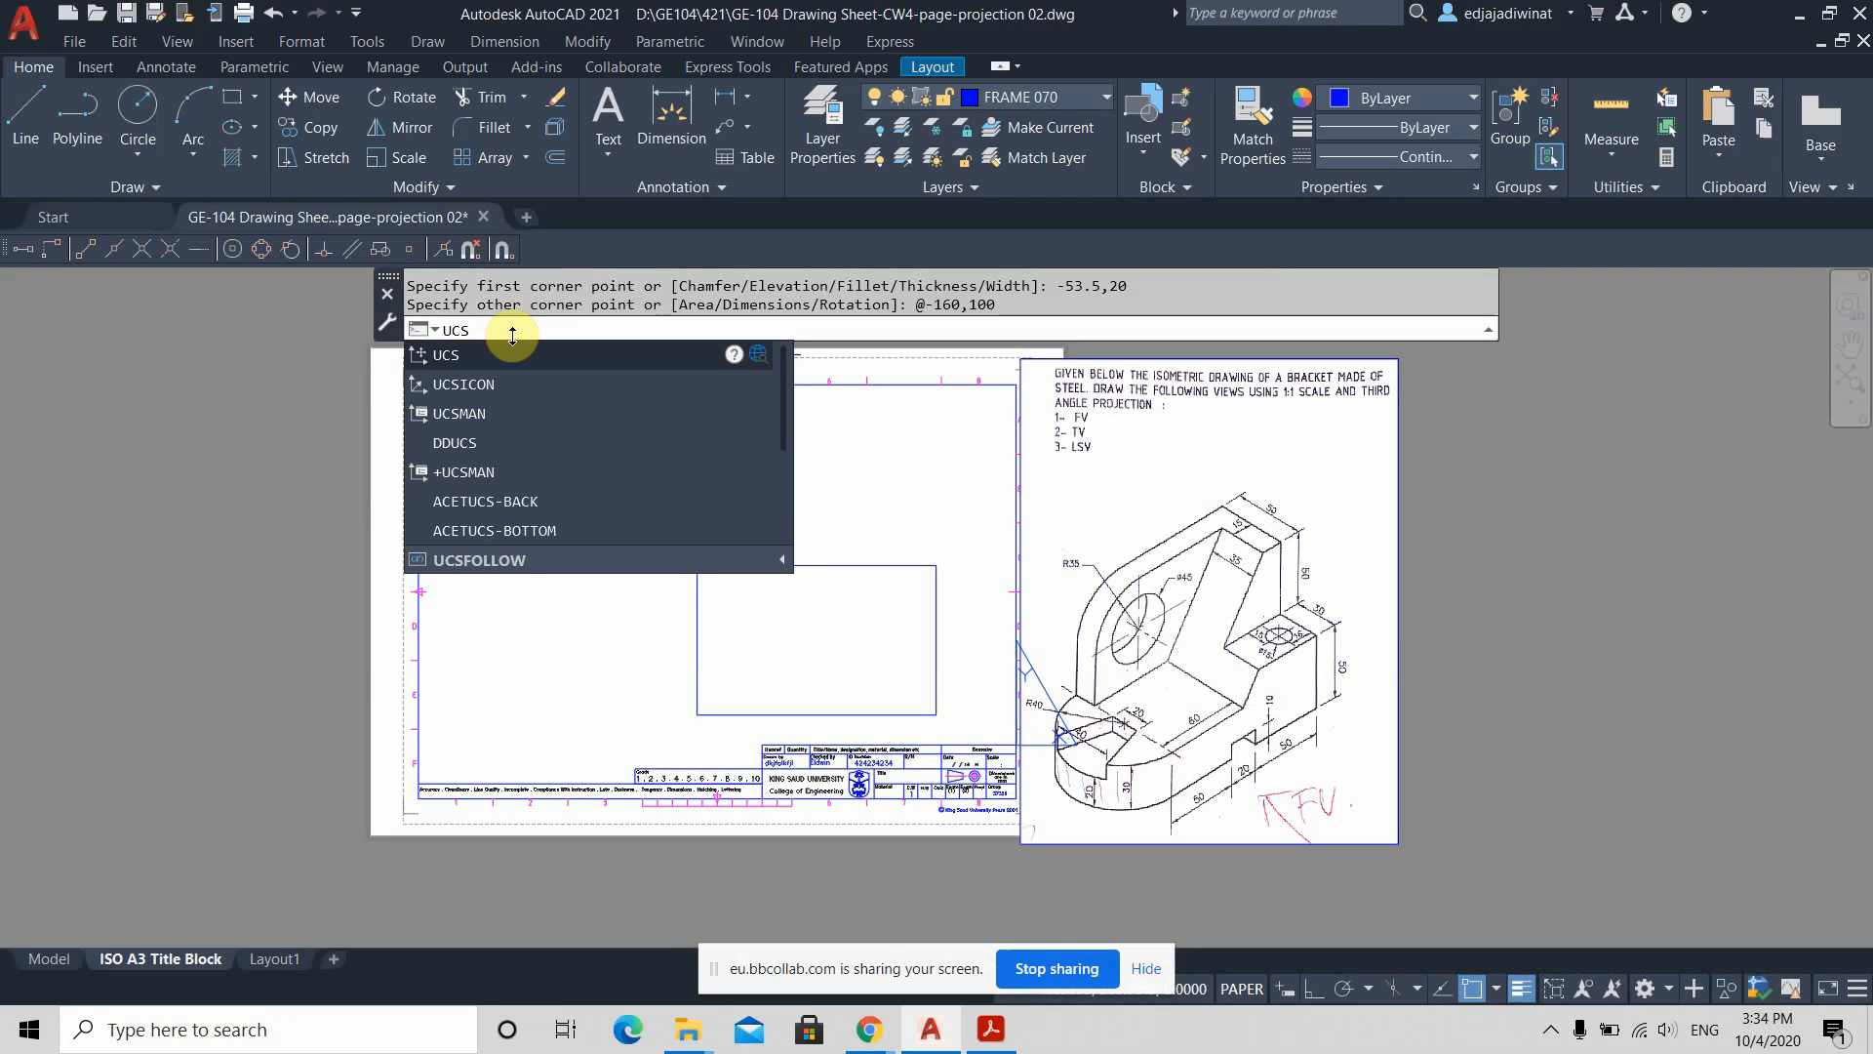
{"action": "key", "text": "Return"}
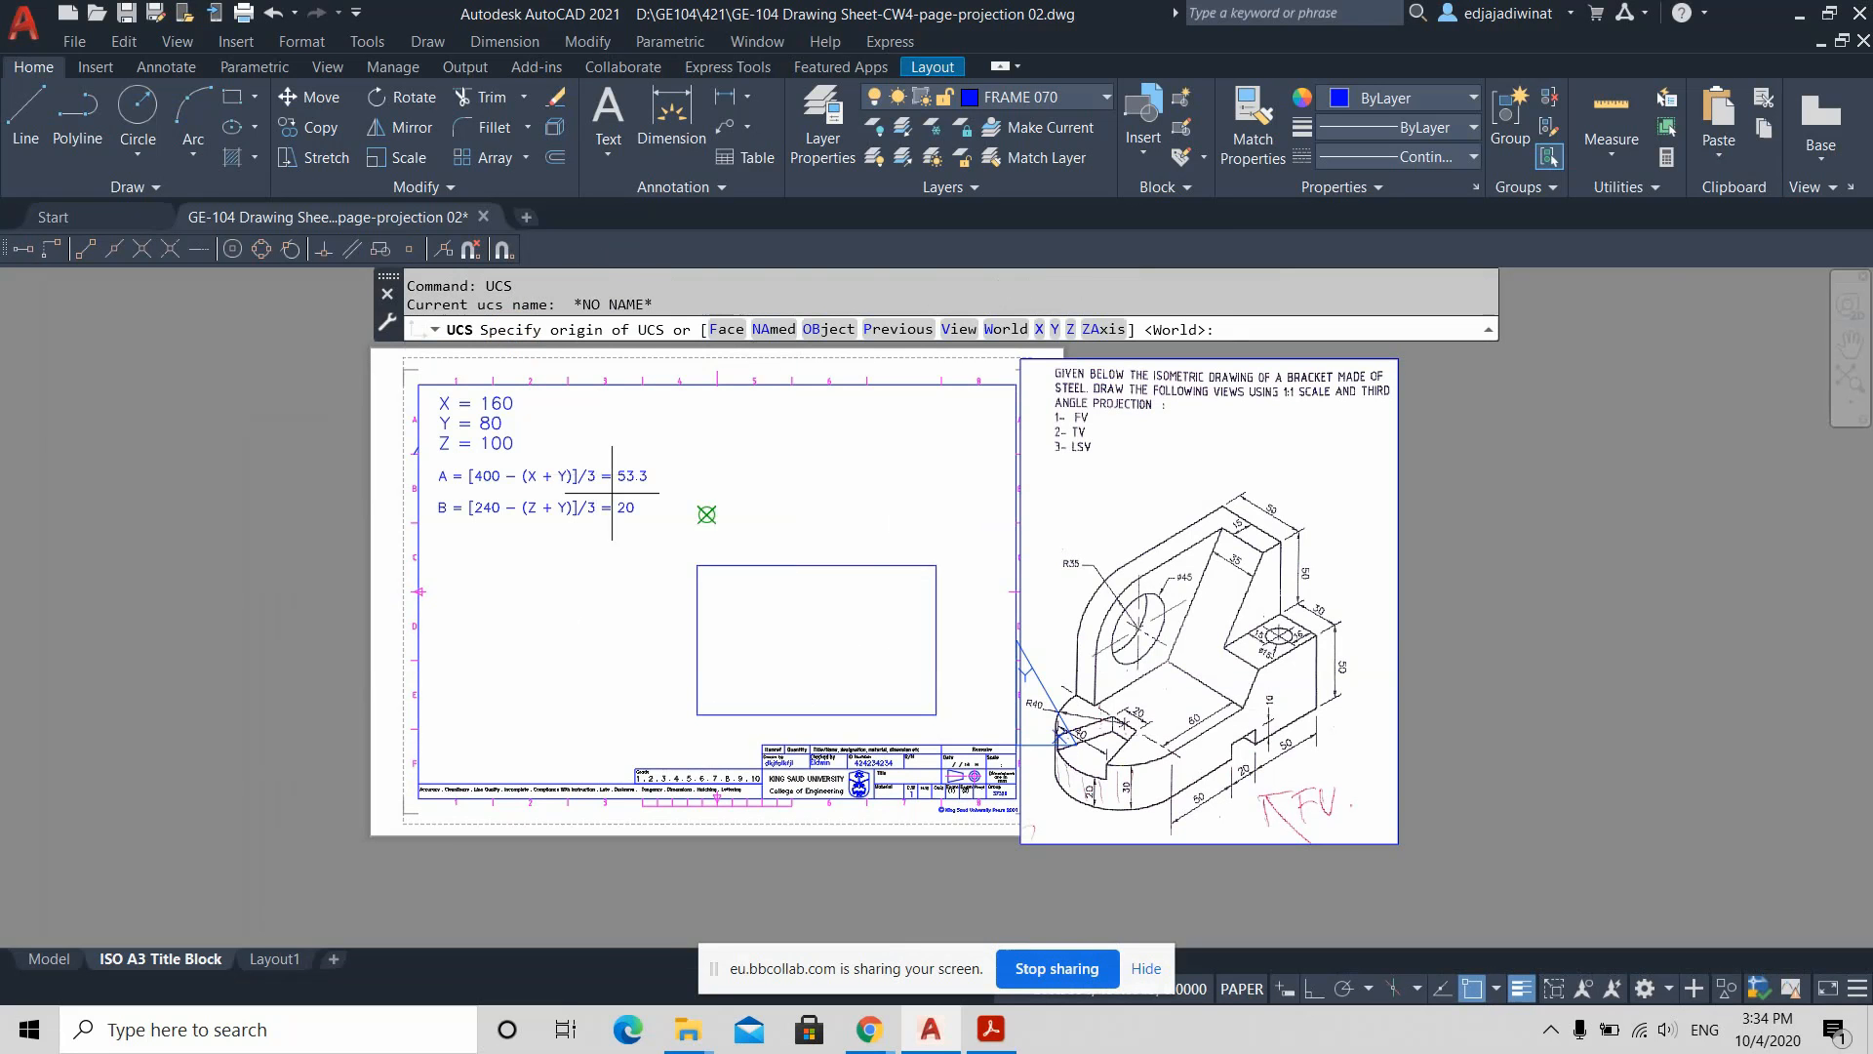
{"action": "scroll", "coordinate": [956, 693], "scroll_direction": "up", "scroll_amount": 2}
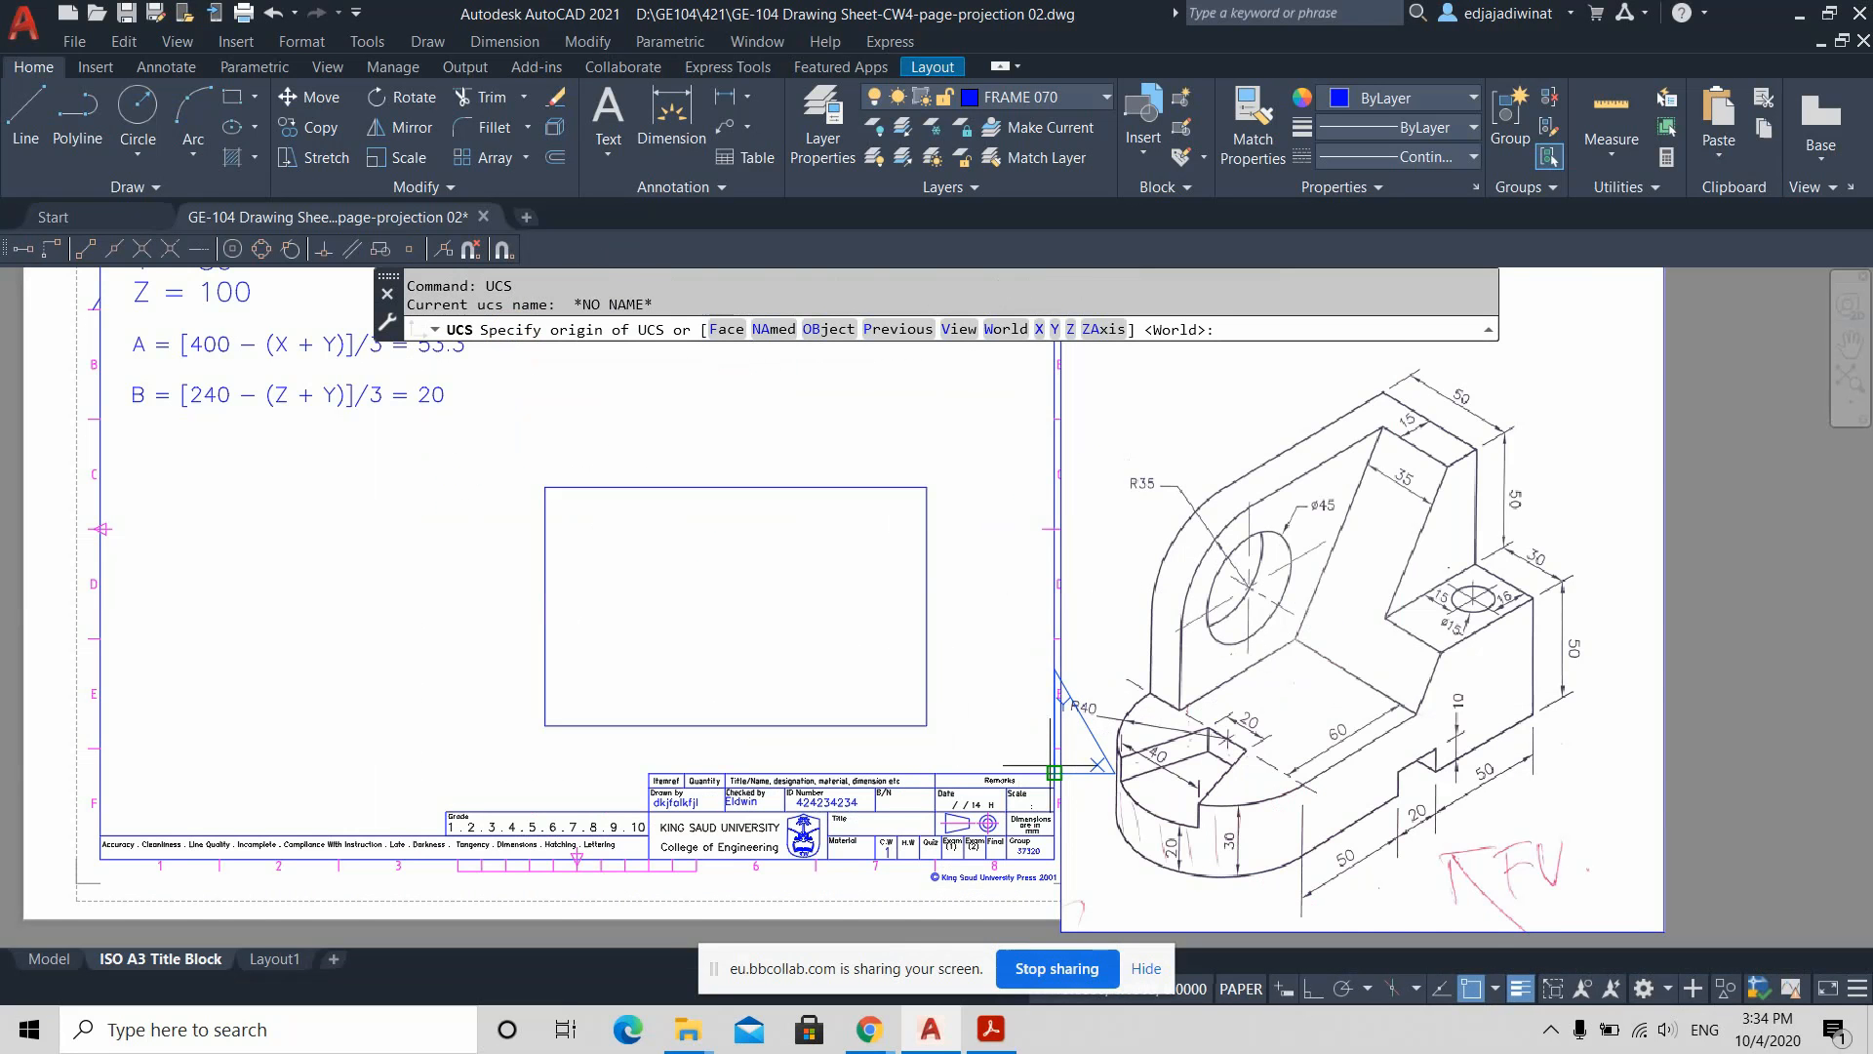
{"action": "scroll", "coordinate": [953, 713], "scroll_direction": "up", "scroll_amount": 2}
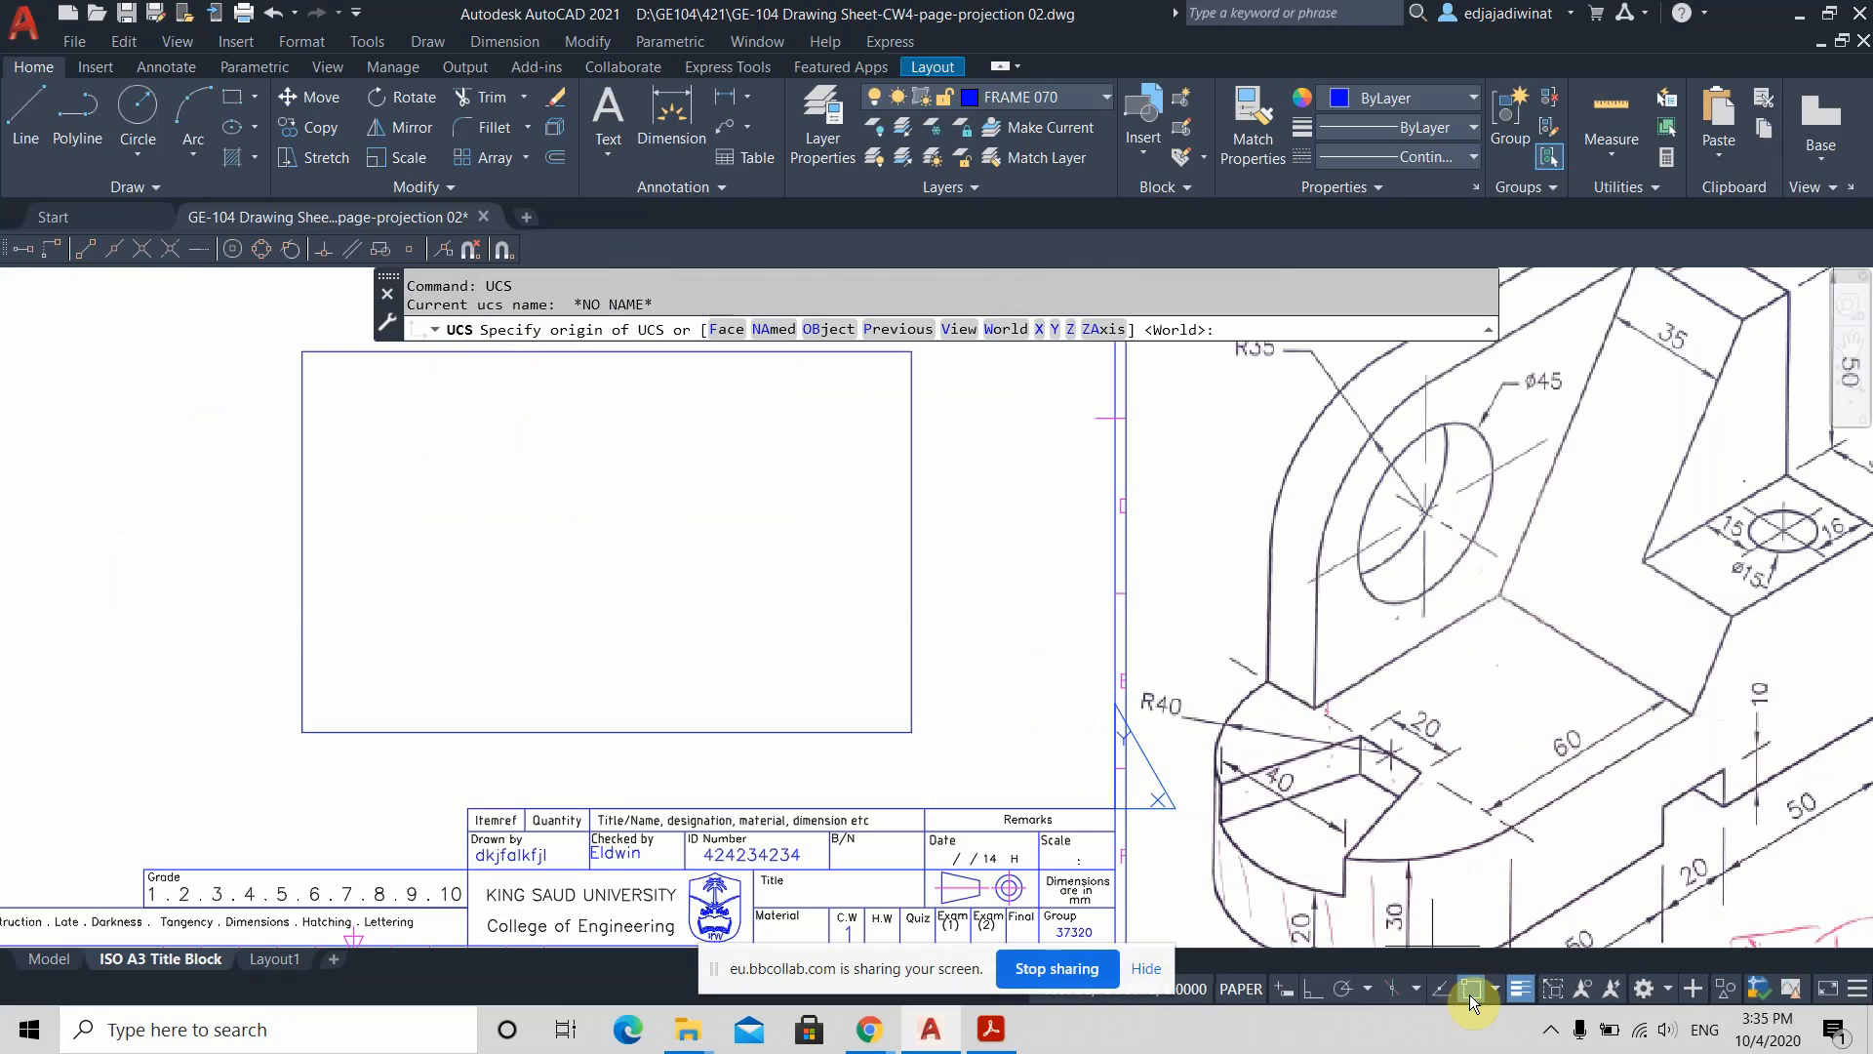
{"action": "scroll", "coordinate": [1109, 830], "scroll_direction": "up", "scroll_amount": 2}
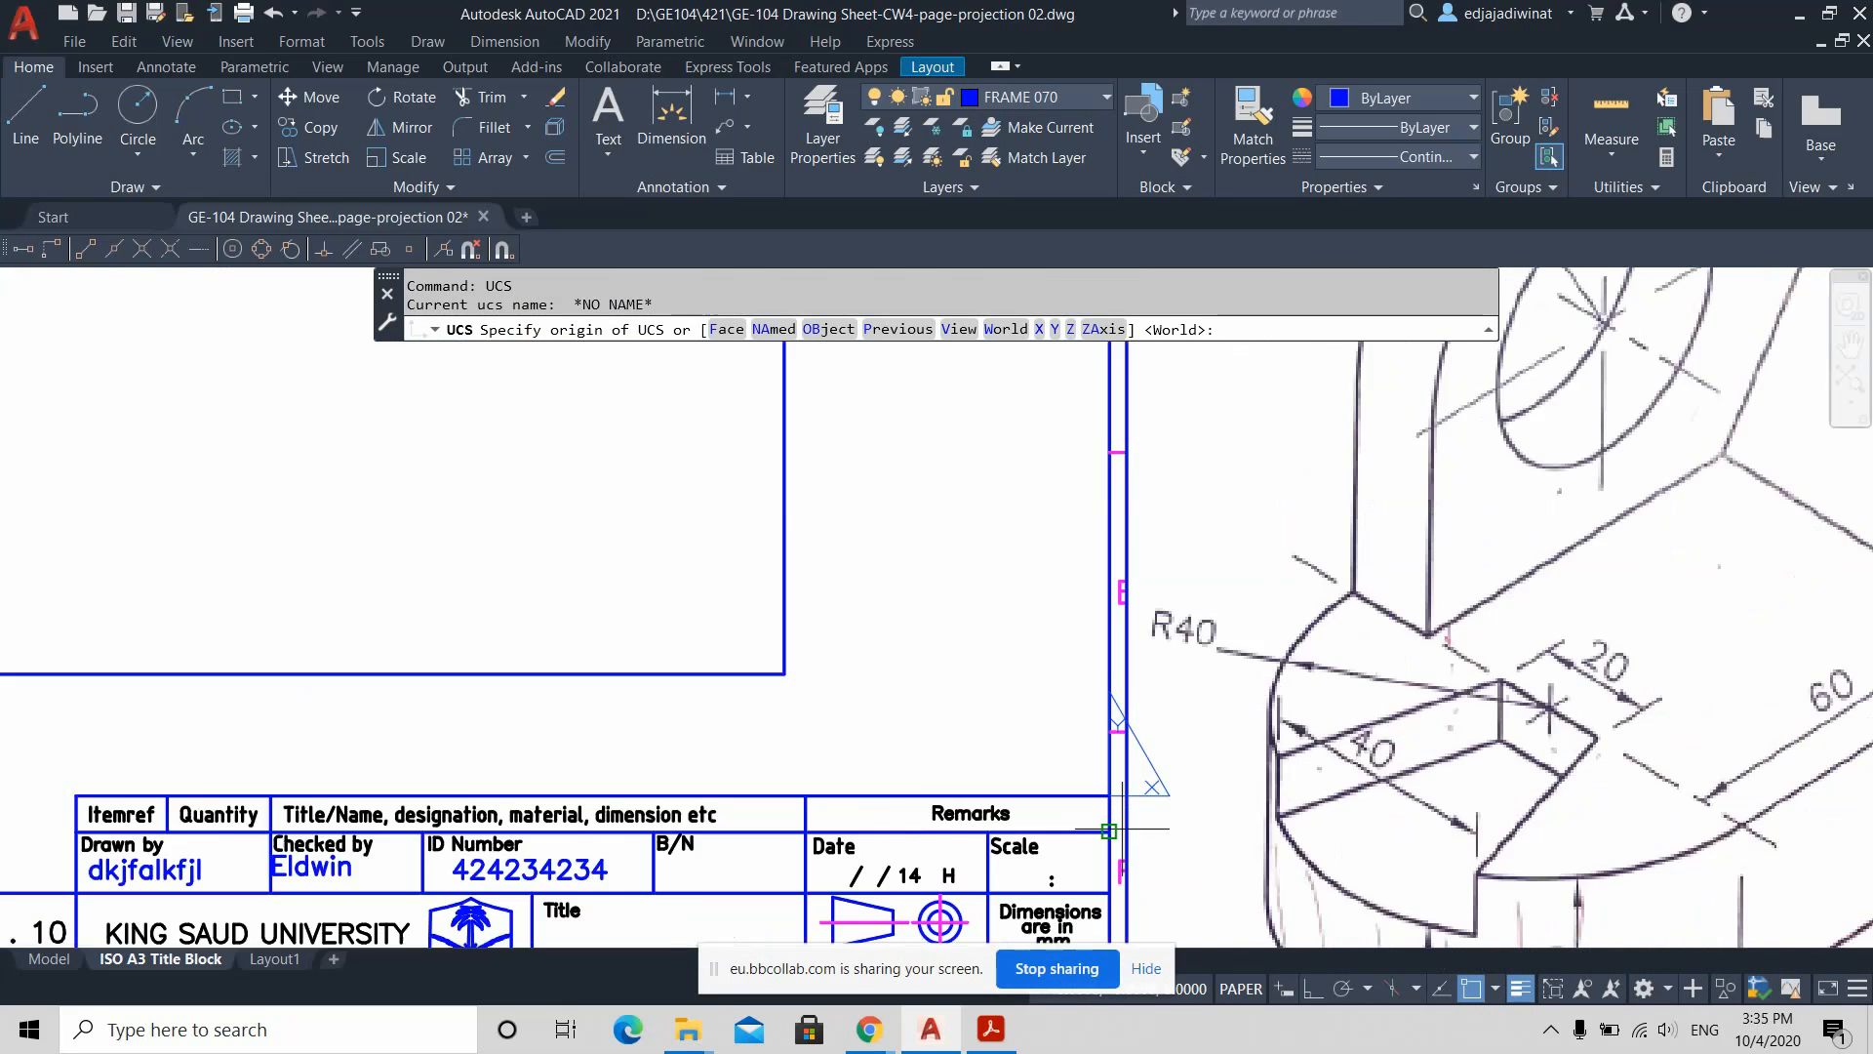
{"action": "scroll", "coordinate": [1109, 830], "scroll_direction": "up", "scroll_amount": 2}
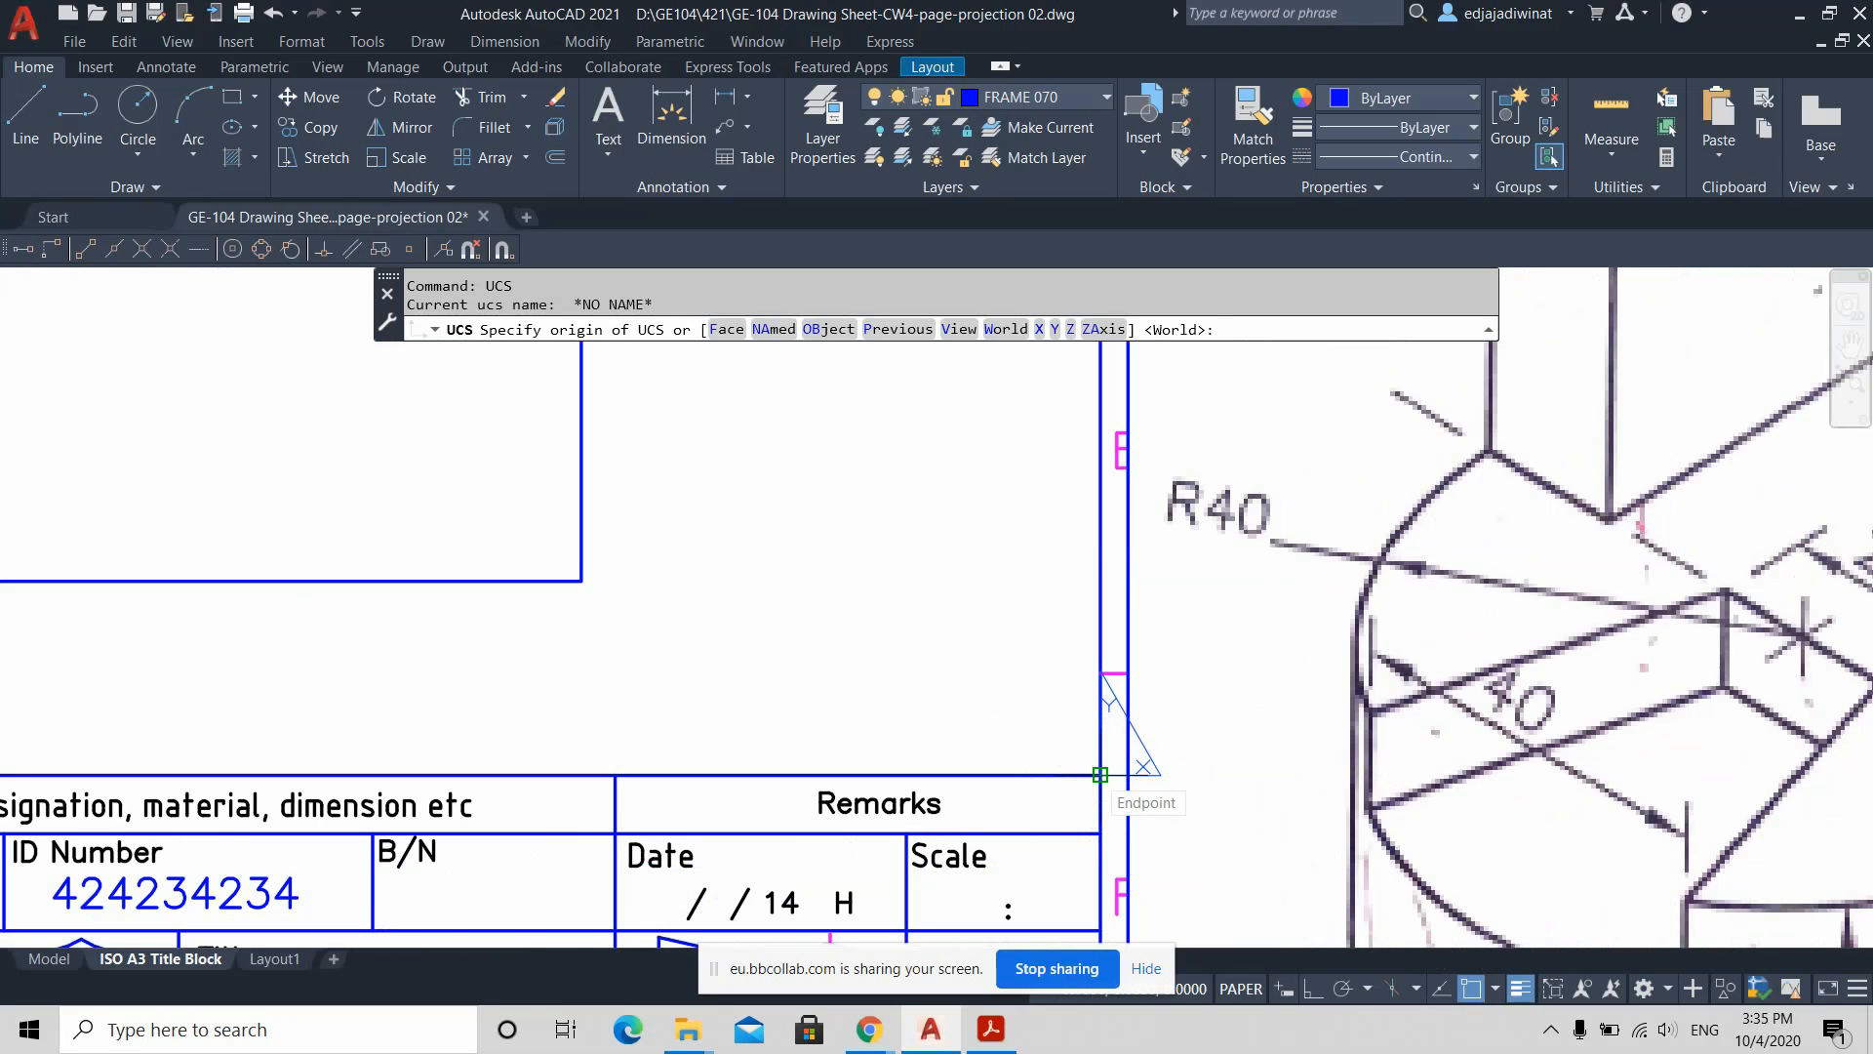
{"action": "scroll", "coordinate": [911, 615], "scroll_direction": "down", "scroll_amount": 1}
{"action": "scroll", "coordinate": [911, 617], "scroll_direction": "up", "scroll_amount": 1}
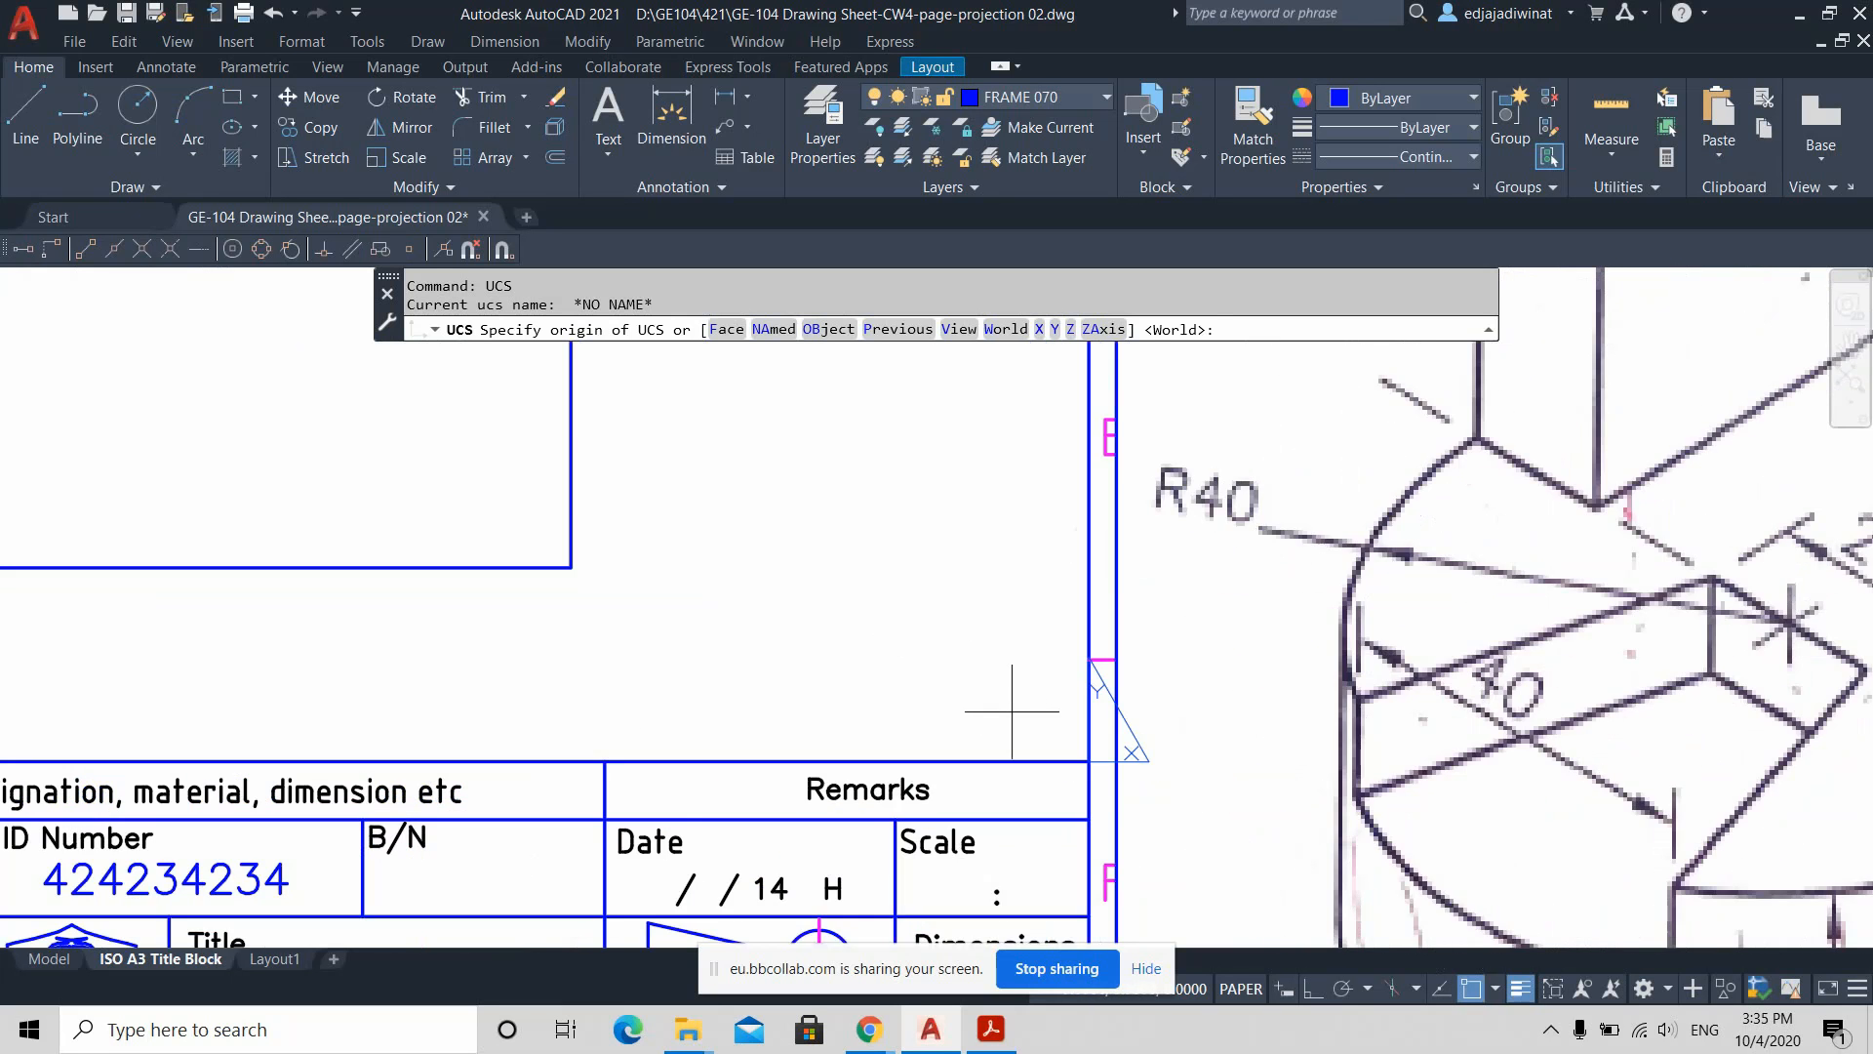
{"action": "key", "text": "Escape"}
Step: Place the UCS origin at the endpoint where the title block's top edge meets the frame's right edge, accepting the current axis directions
{"action": "left_click", "coordinate": [613, 335]}
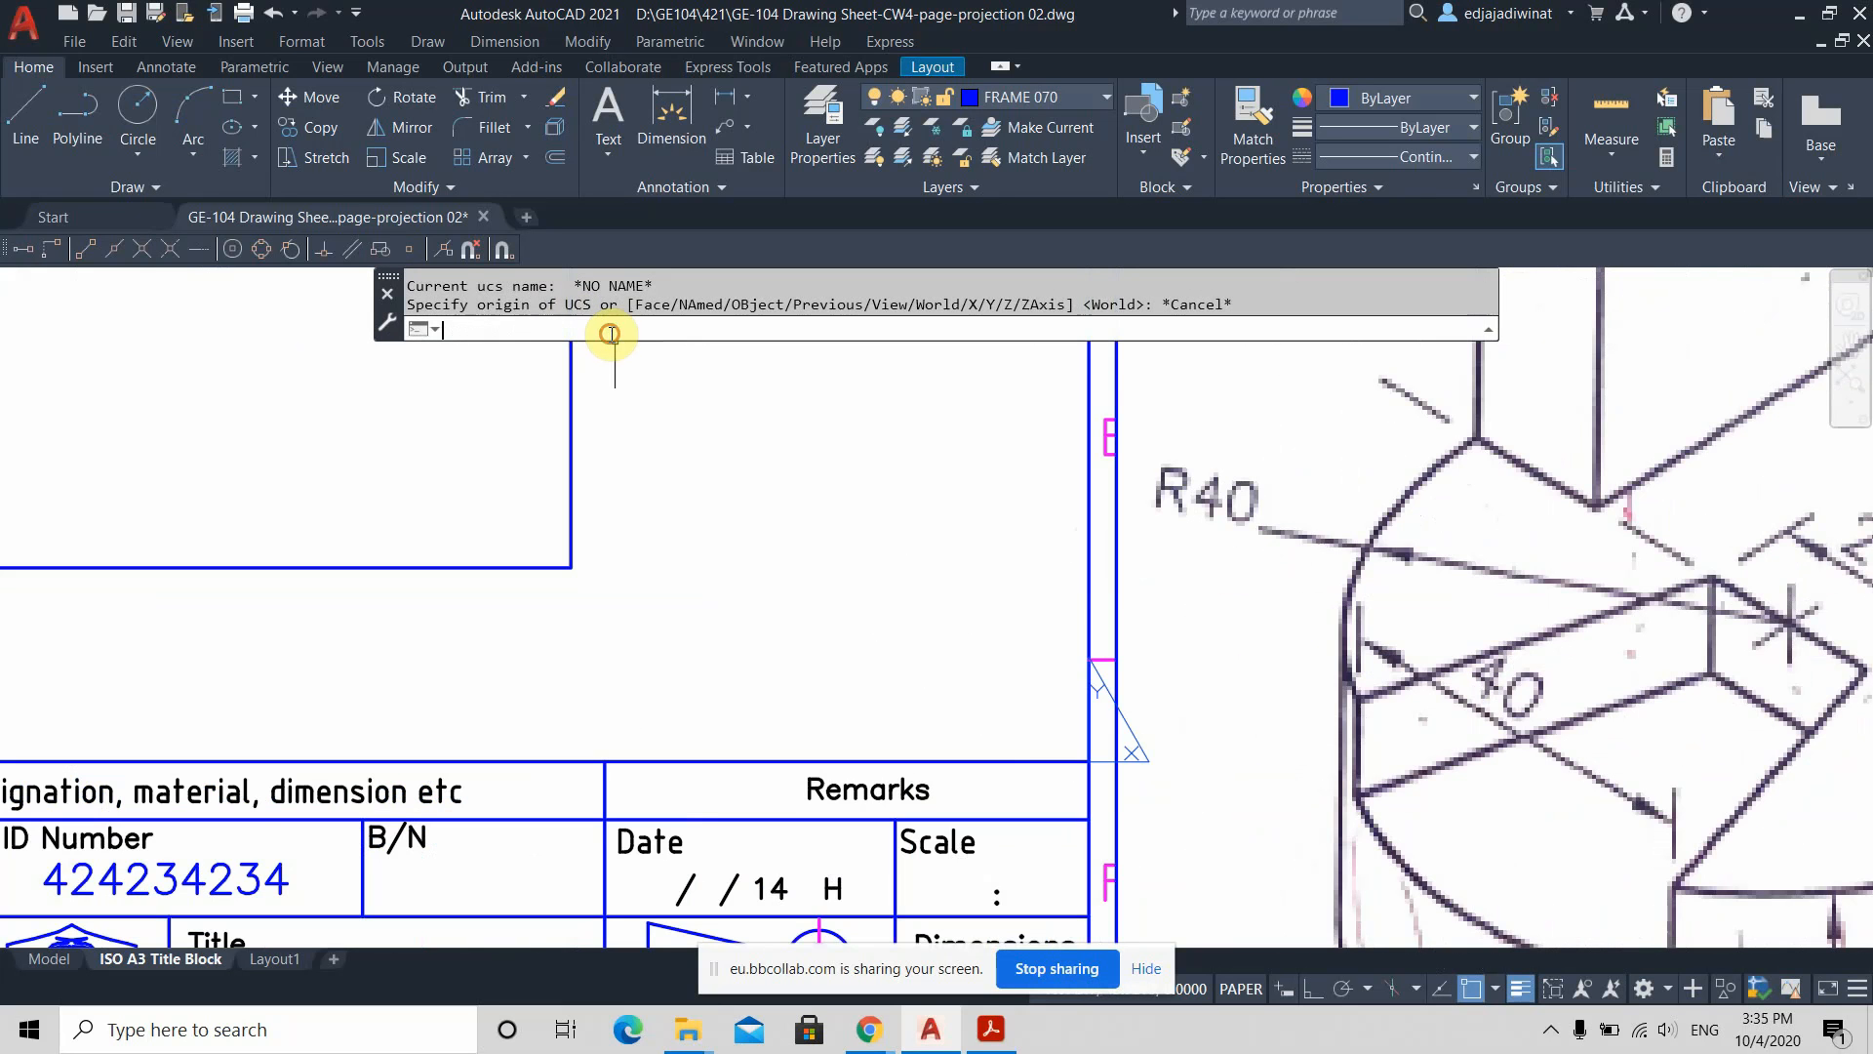
{"action": "type", "text": "ucs"}
{"action": "key", "text": "Return"}
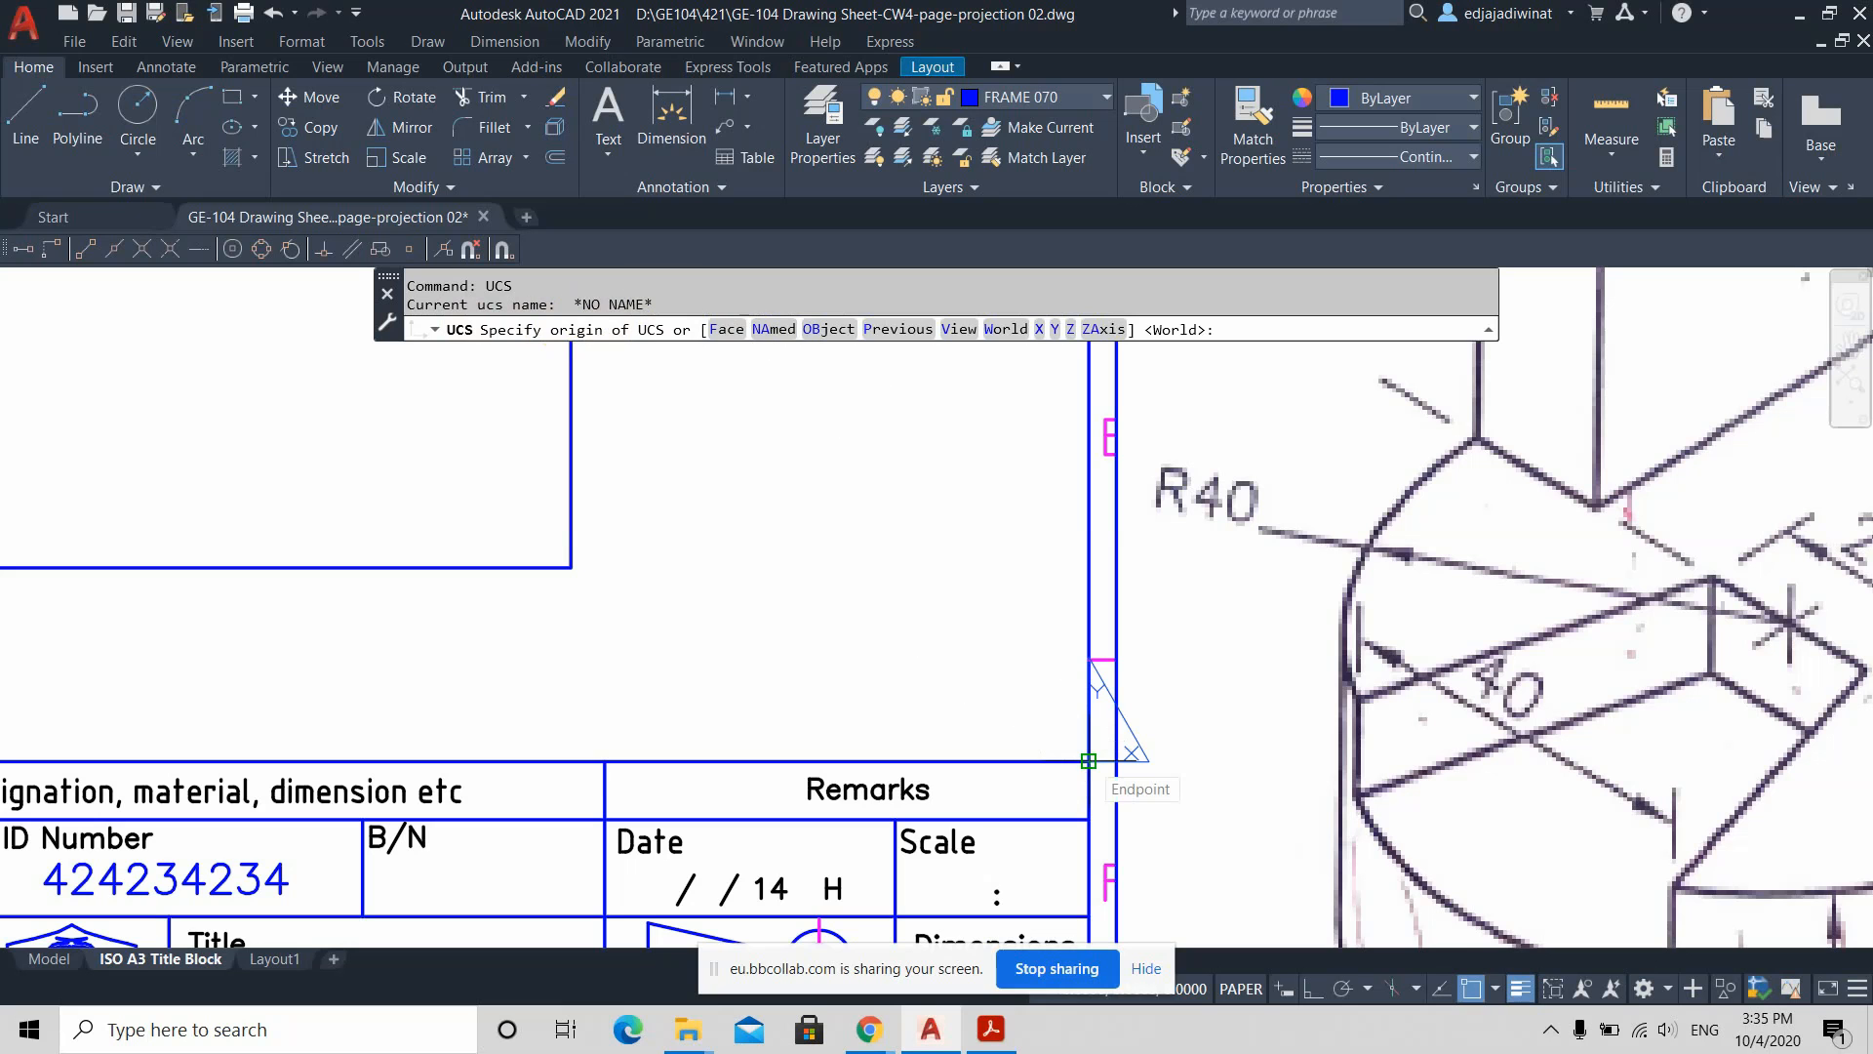
{"action": "left_click", "coordinate": [1089, 760]}
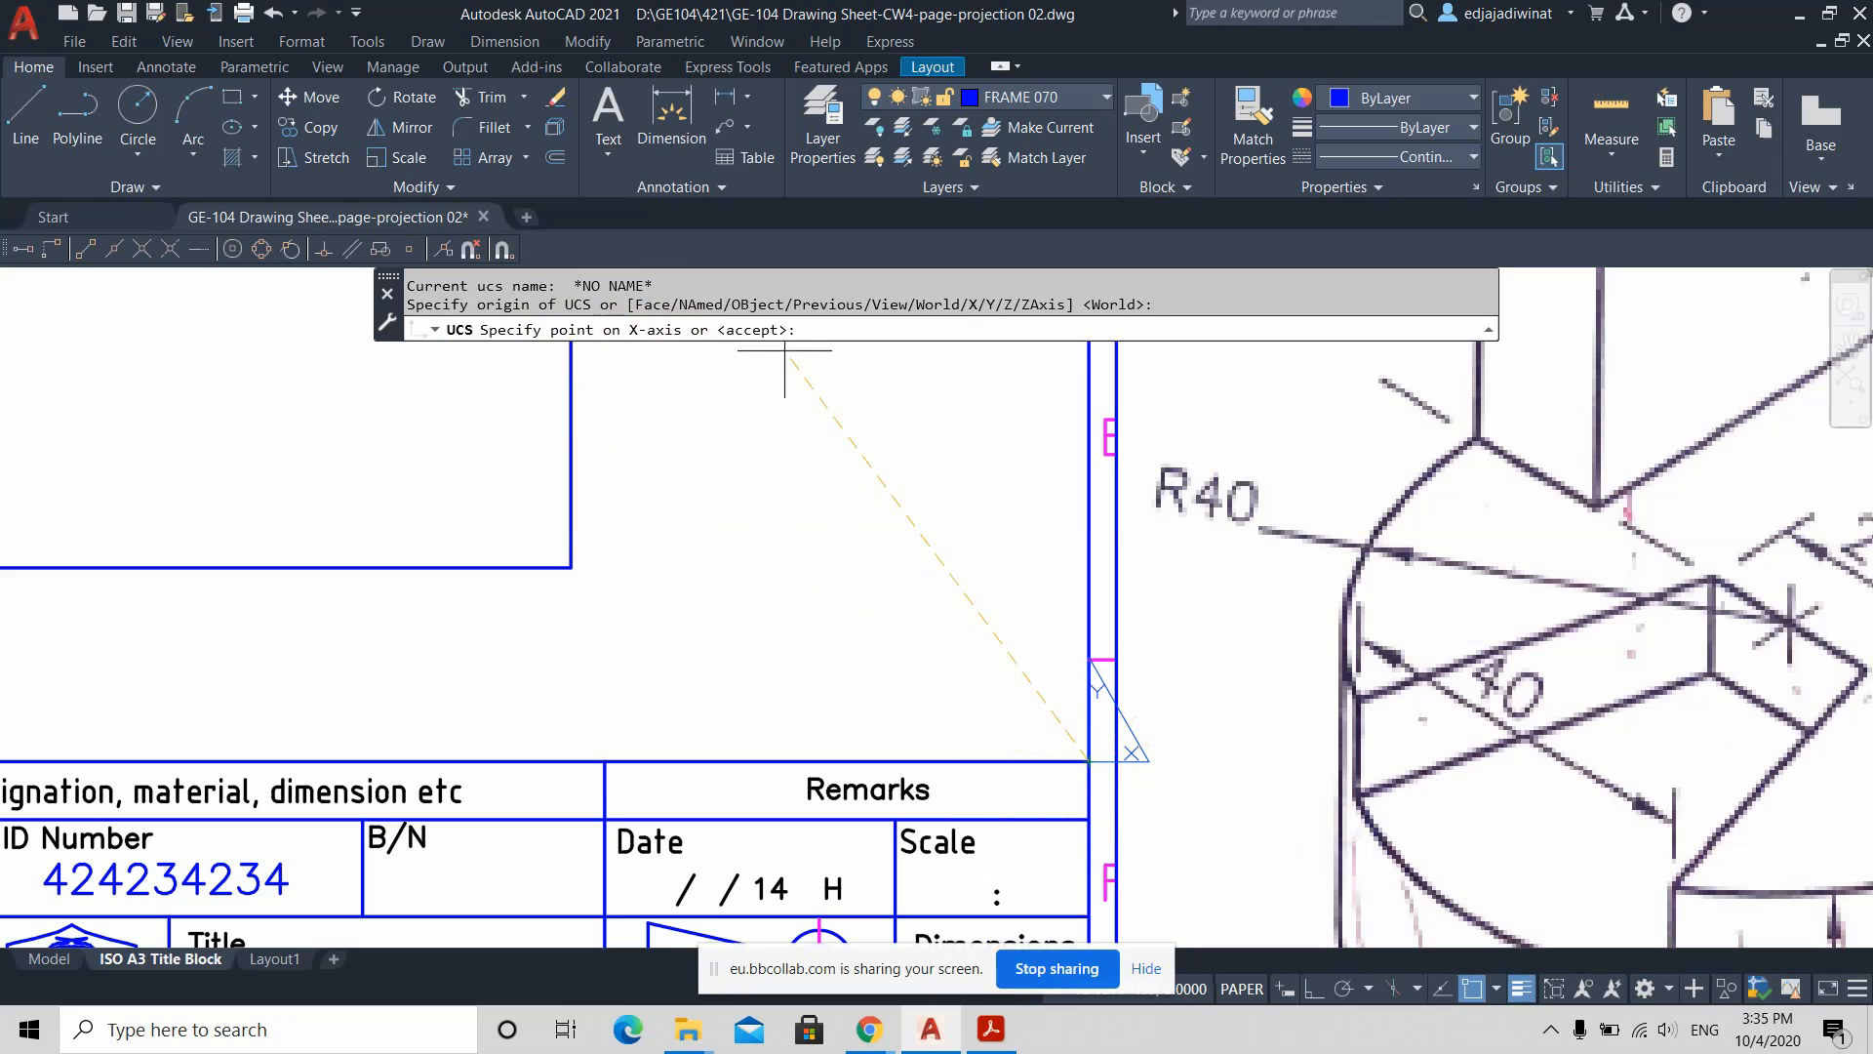
{"action": "key", "text": "Return"}
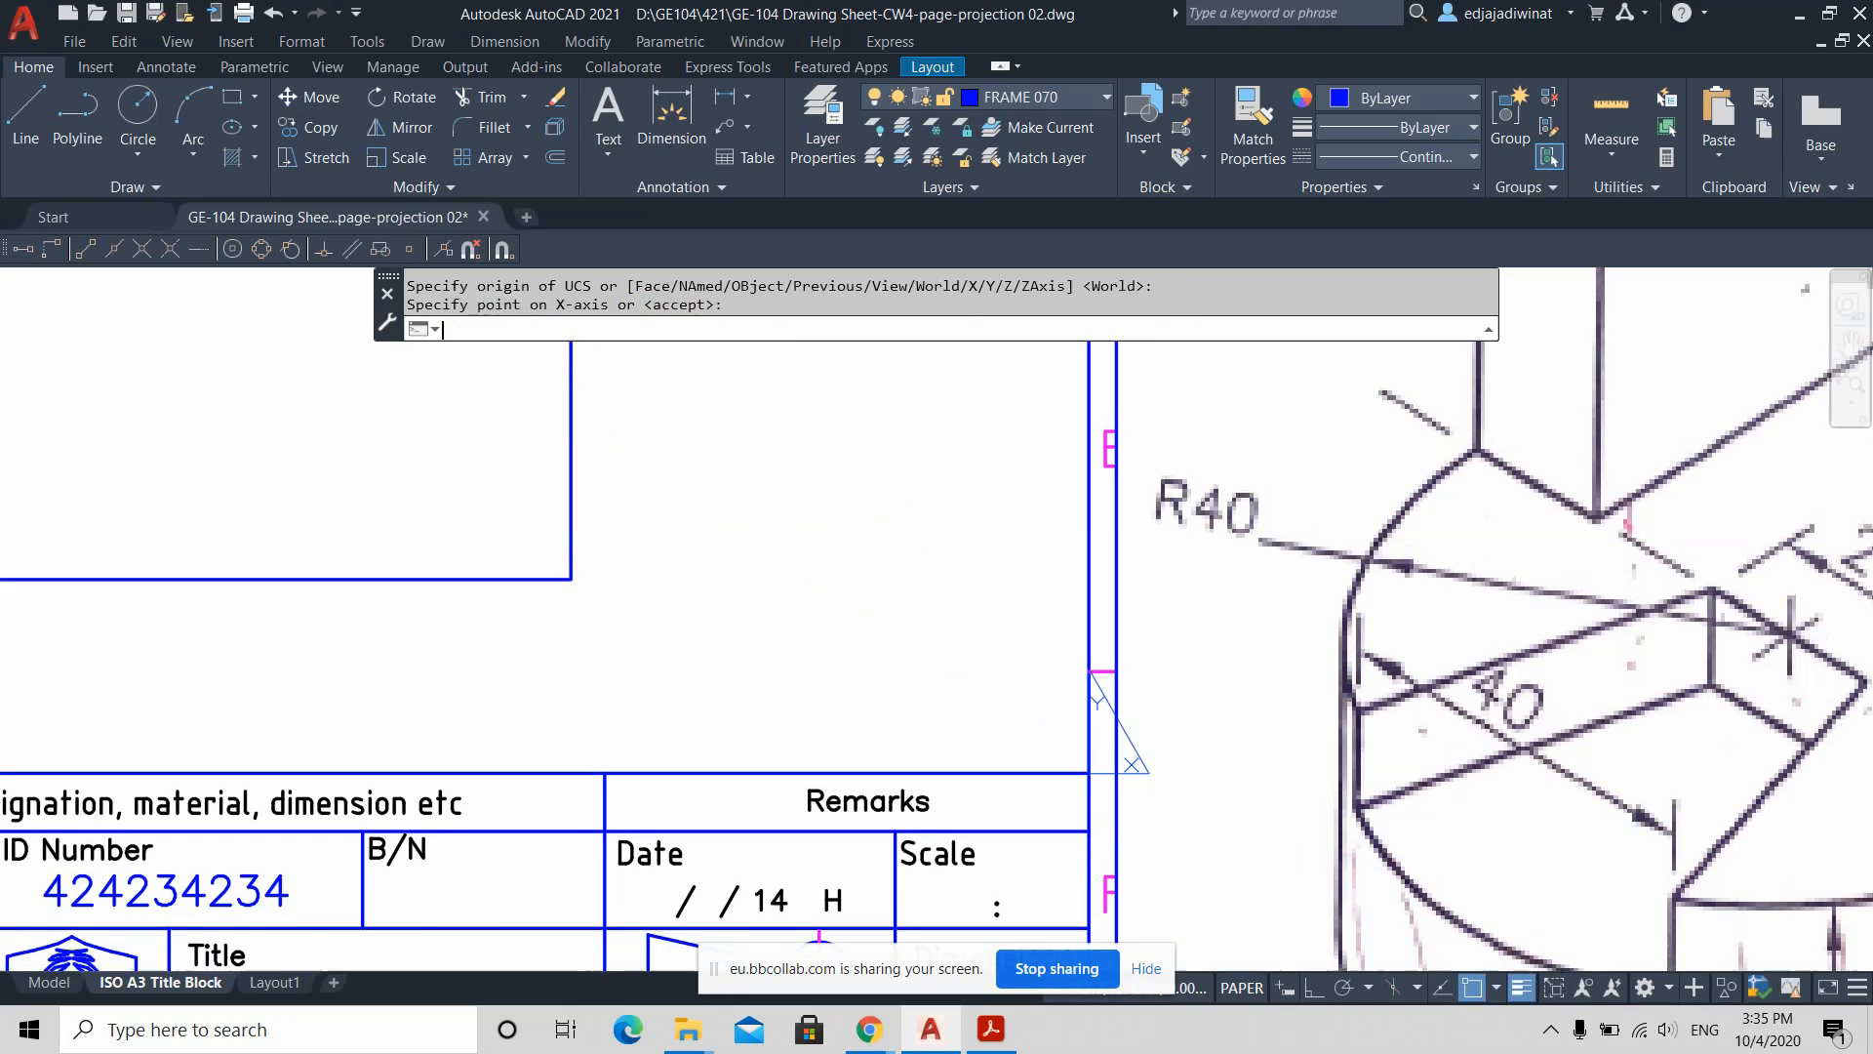
Step: Examine the front view rectangle's placement on the sheet against the frame, the title block, the spacing formulas A and B and the isometric drawing
{"action": "scroll", "coordinate": [735, 523], "scroll_direction": "down", "scroll_amount": 3}
{"action": "scroll", "coordinate": [736, 527], "scroll_direction": "up", "scroll_amount": 3}
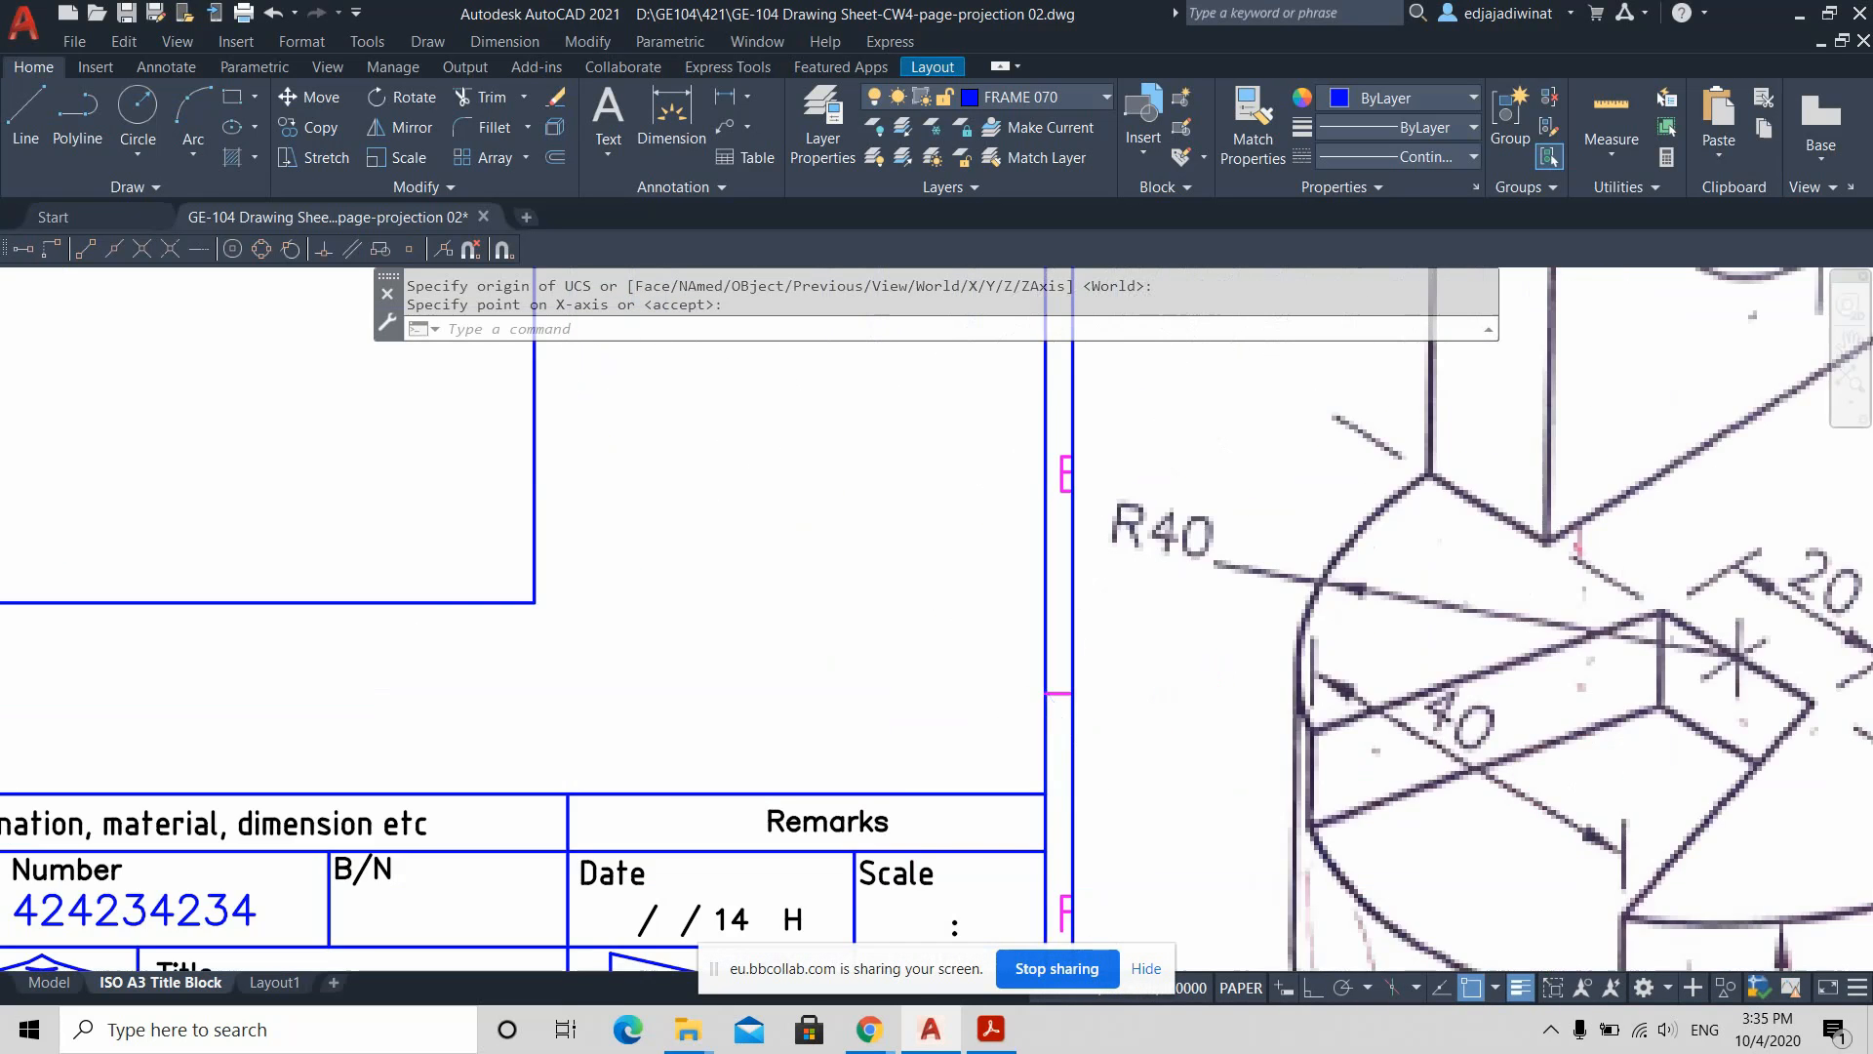
{"action": "scroll", "coordinate": [744, 502], "scroll_direction": "down", "scroll_amount": 3}
{"action": "scroll", "coordinate": [719, 451], "scroll_direction": "up", "scroll_amount": 3}
{"action": "middle_click_drag", "start_coordinate": [719, 468], "coordinate": [1097, 688]}
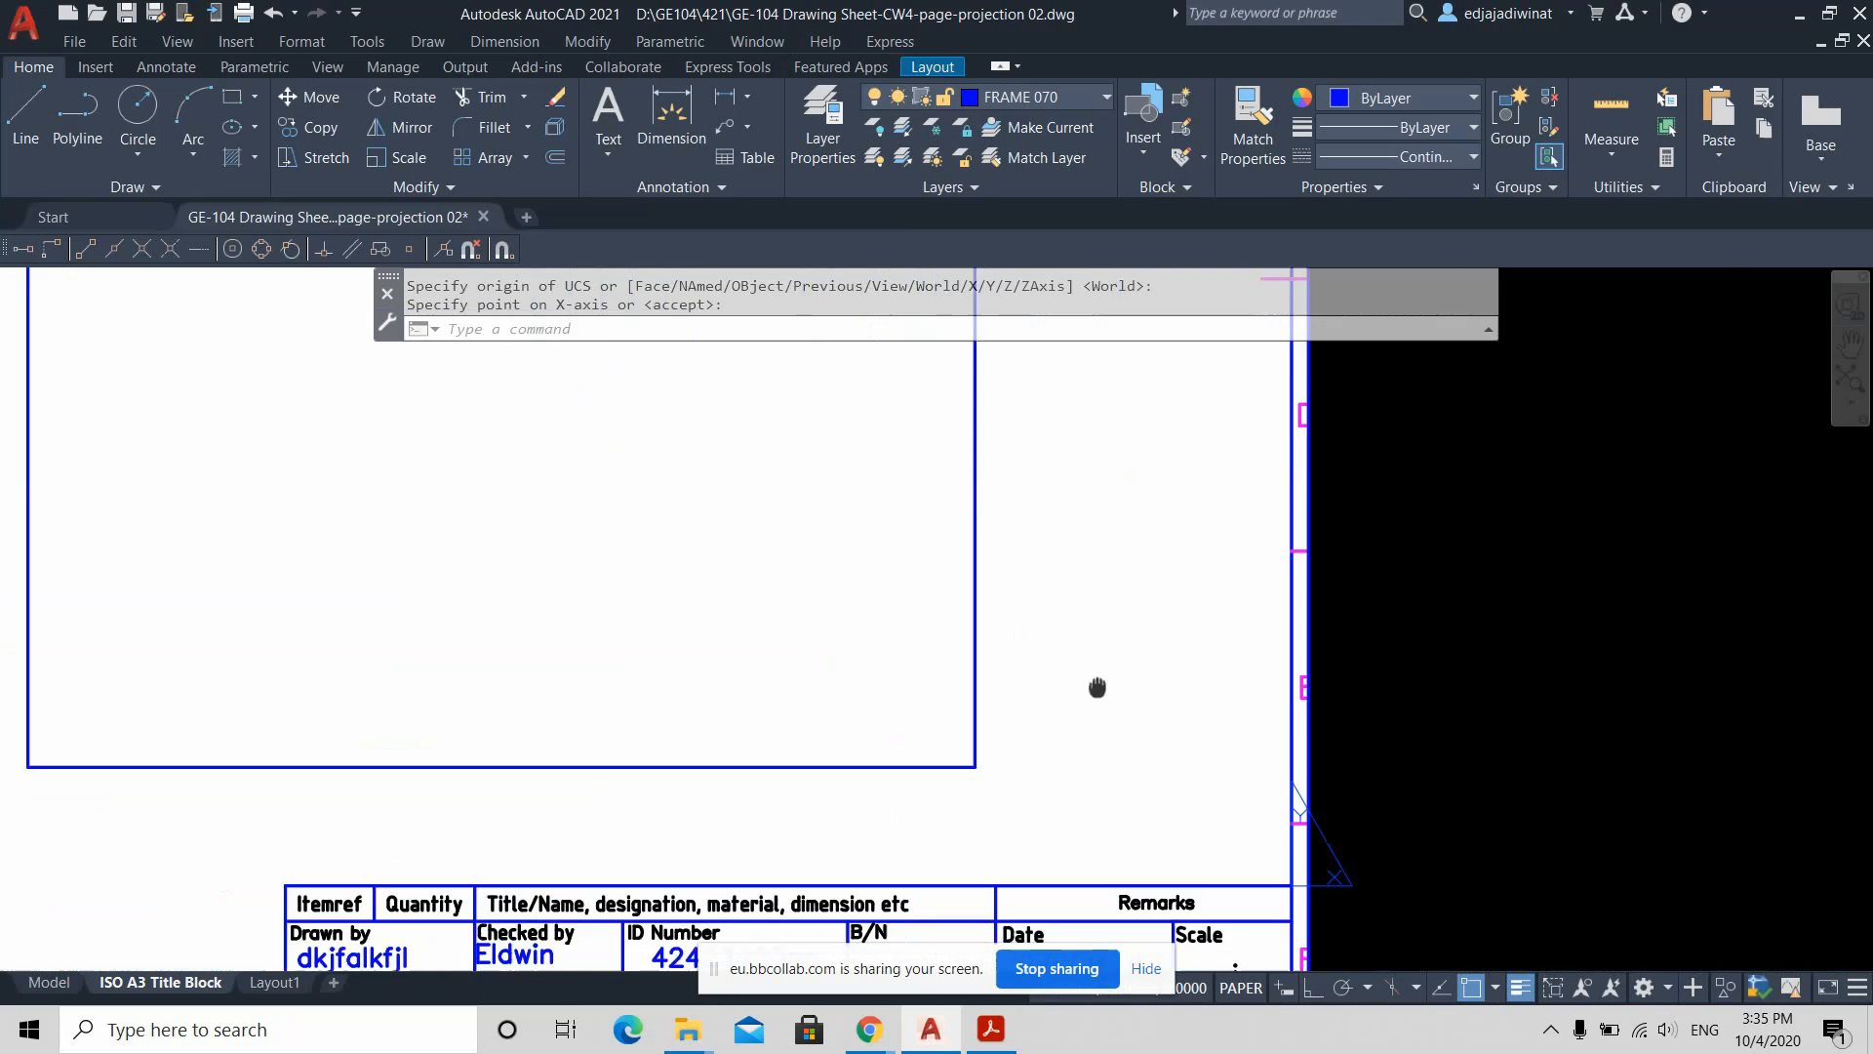
{"action": "scroll", "coordinate": [857, 585], "scroll_direction": "down", "scroll_amount": 3}
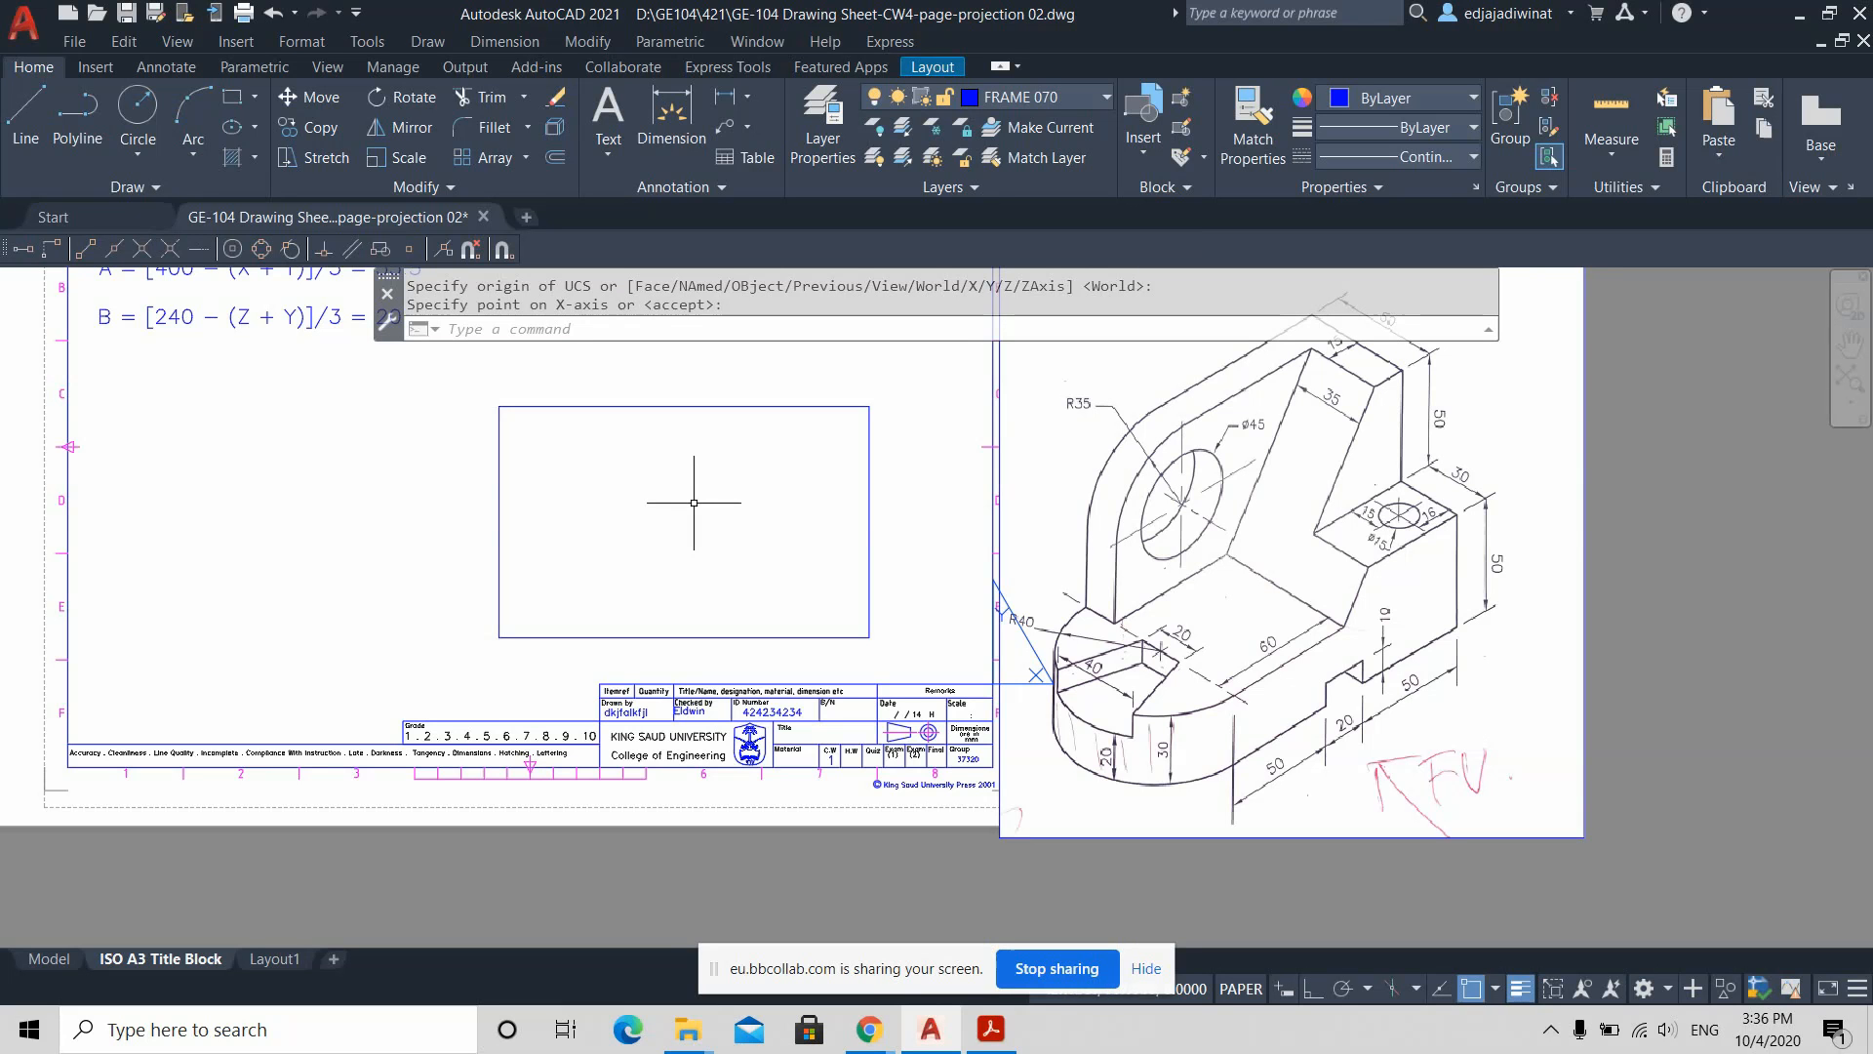
{"action": "scroll", "coordinate": [687, 497], "scroll_direction": "up", "scroll_amount": 1}
{"action": "scroll", "coordinate": [697, 488], "scroll_direction": "down", "scroll_amount": 1}
{"action": "middle_click_drag", "start_coordinate": [697, 488], "coordinate": [1034, 563]}
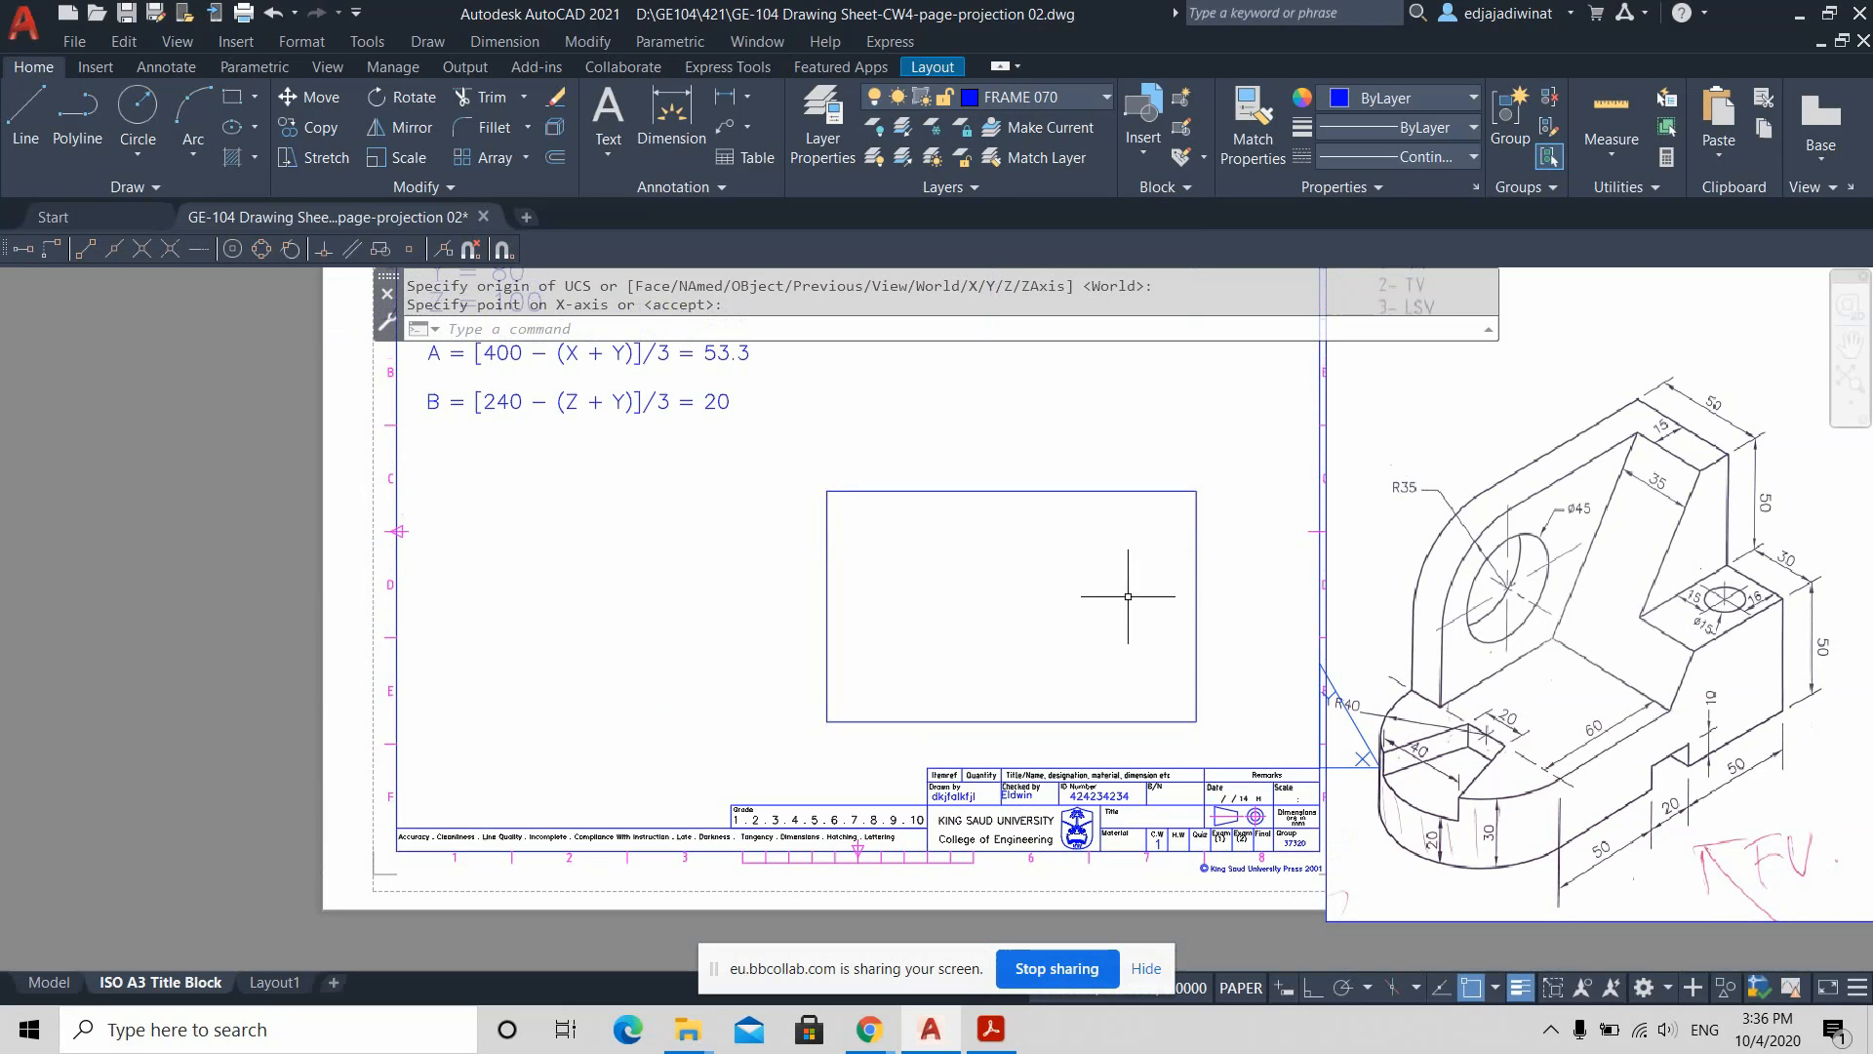
{"action": "mouse_move", "coordinate": [1129, 593]}
{"action": "middle_mouse_down"}
{"action": "mouse_move", "coordinate": [956, 596]}
{"action": "mouse_move", "coordinate": [946, 653]}
{"action": "mouse_move", "coordinate": [1014, 688]}
{"action": "middle_mouse_up"}
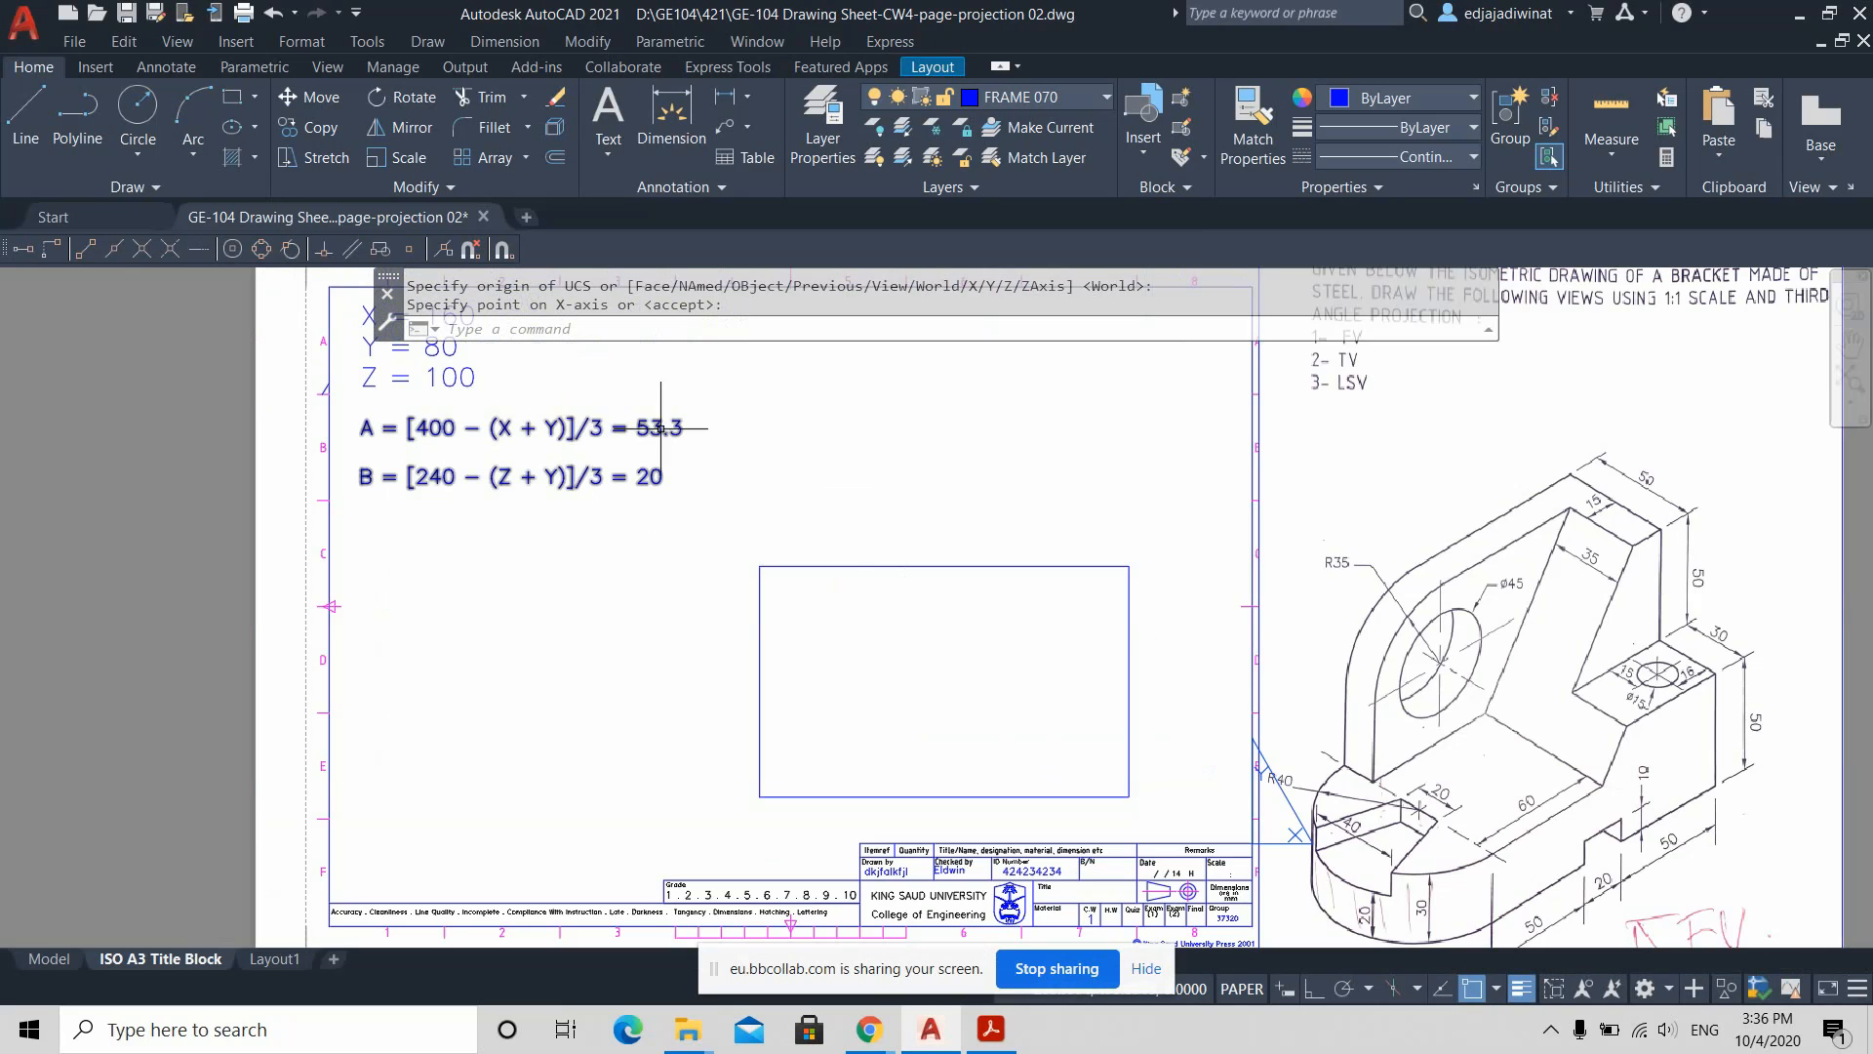
{"action": "scroll", "coordinate": [660, 428], "scroll_direction": "up", "scroll_amount": 4}
{"action": "scroll", "coordinate": [660, 427], "scroll_direction": "down", "scroll_amount": 2}
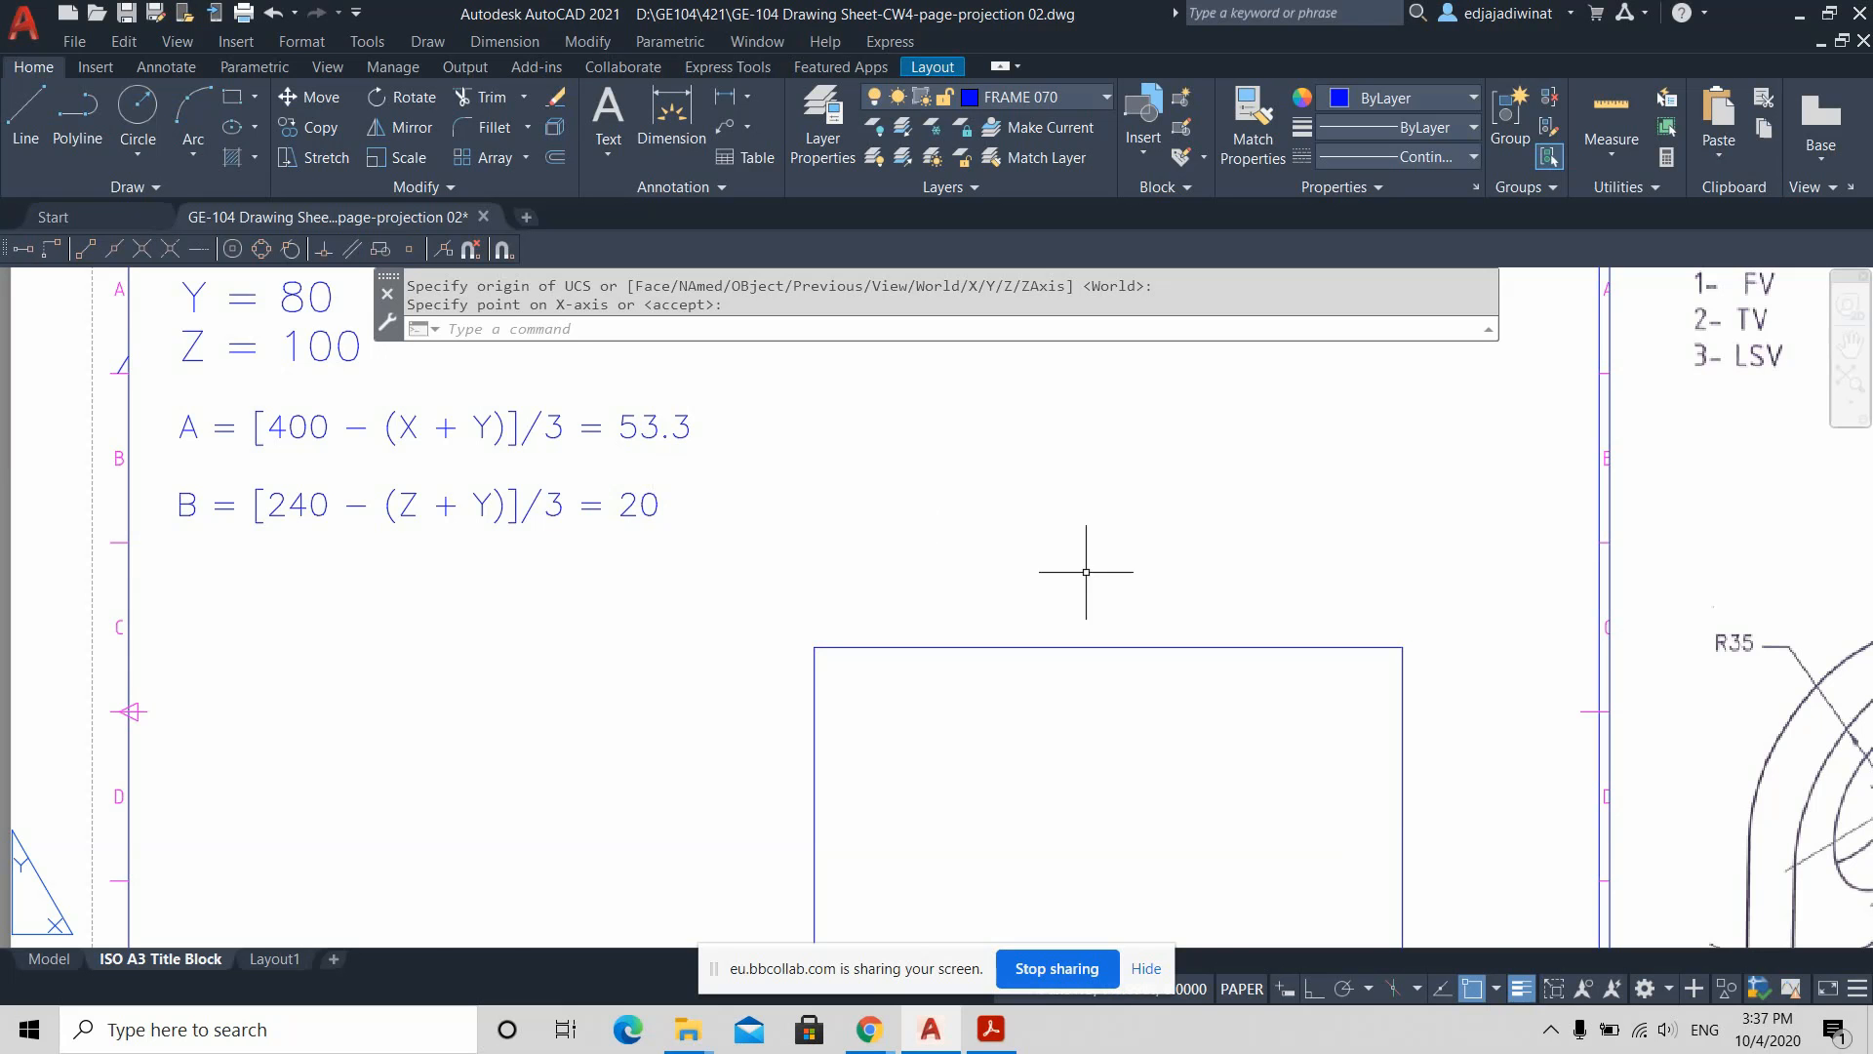
{"action": "scroll", "coordinate": [1156, 564], "scroll_direction": "down", "scroll_amount": 4}
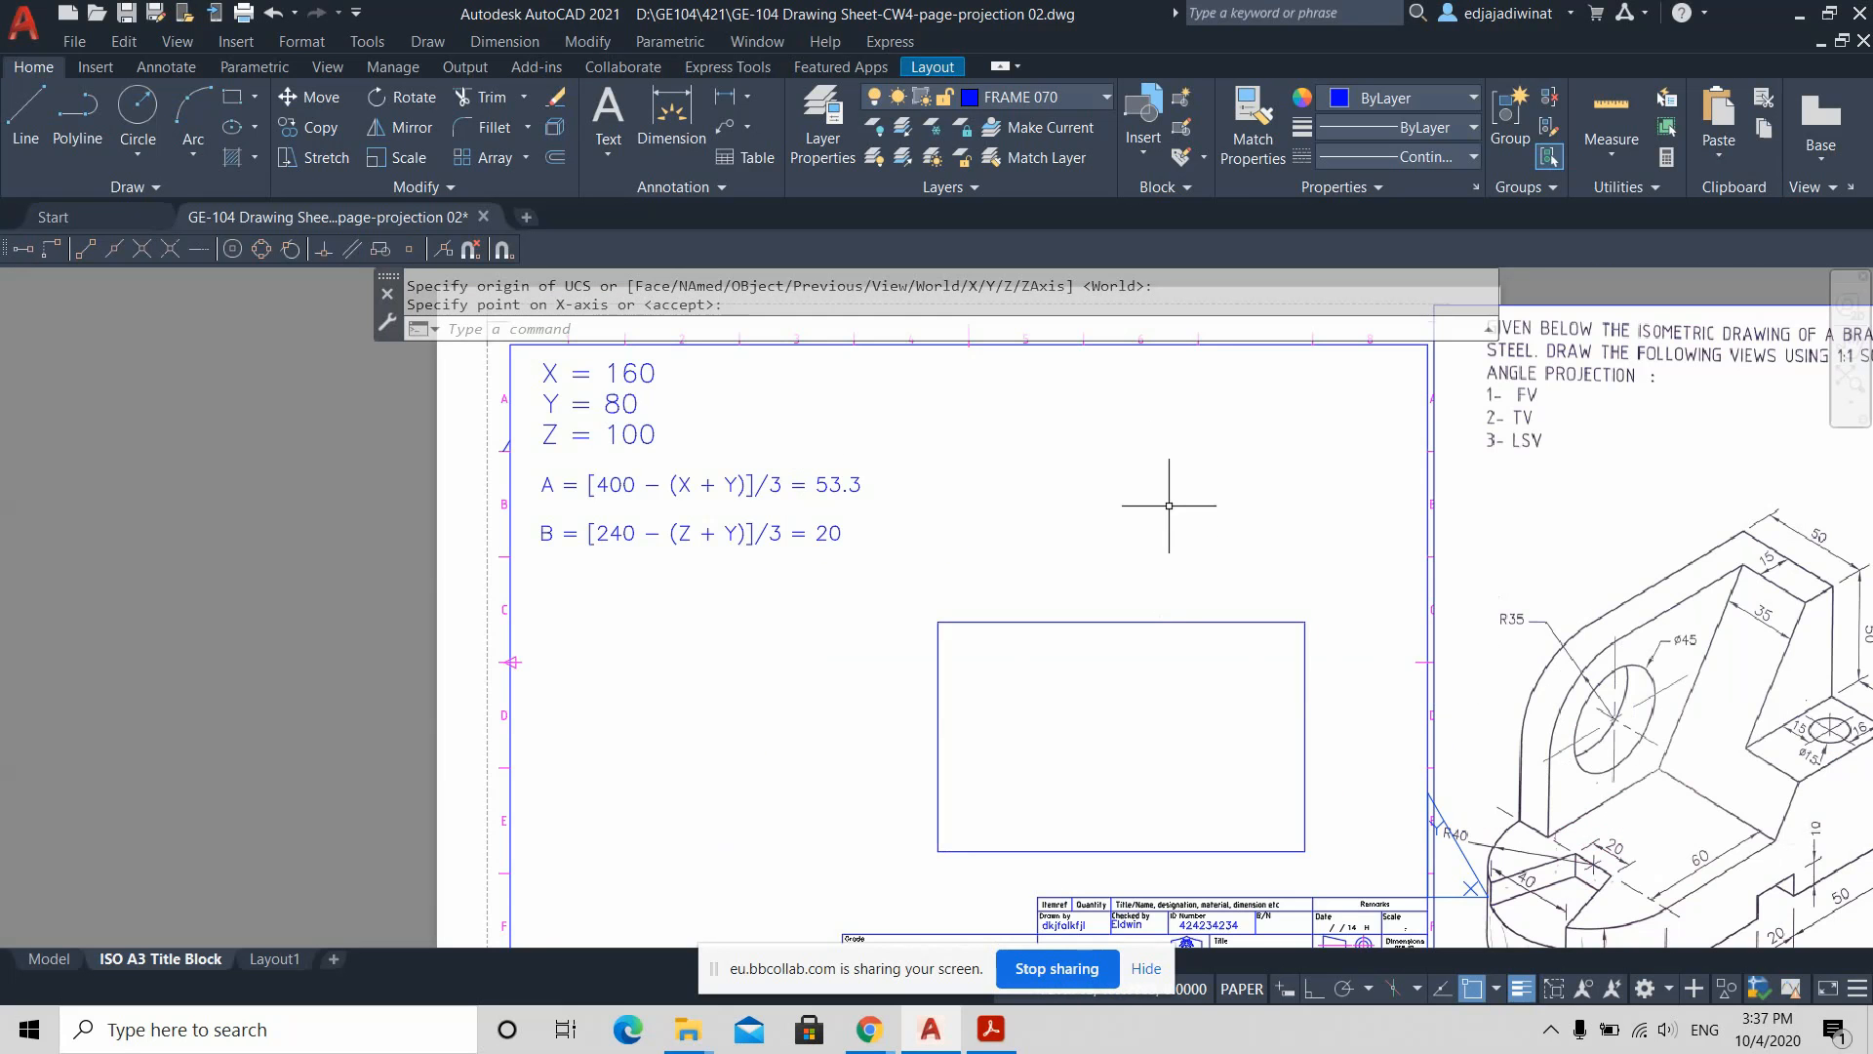
{"action": "scroll", "coordinate": [1166, 503], "scroll_direction": "up", "scroll_amount": 3}
{"action": "mouse_move", "coordinate": [1128, 548]}
{"action": "middle_mouse_down"}
{"action": "mouse_move", "coordinate": [1100, 531]}
{"action": "mouse_move", "coordinate": [1103, 550]}
{"action": "middle_mouse_up"}
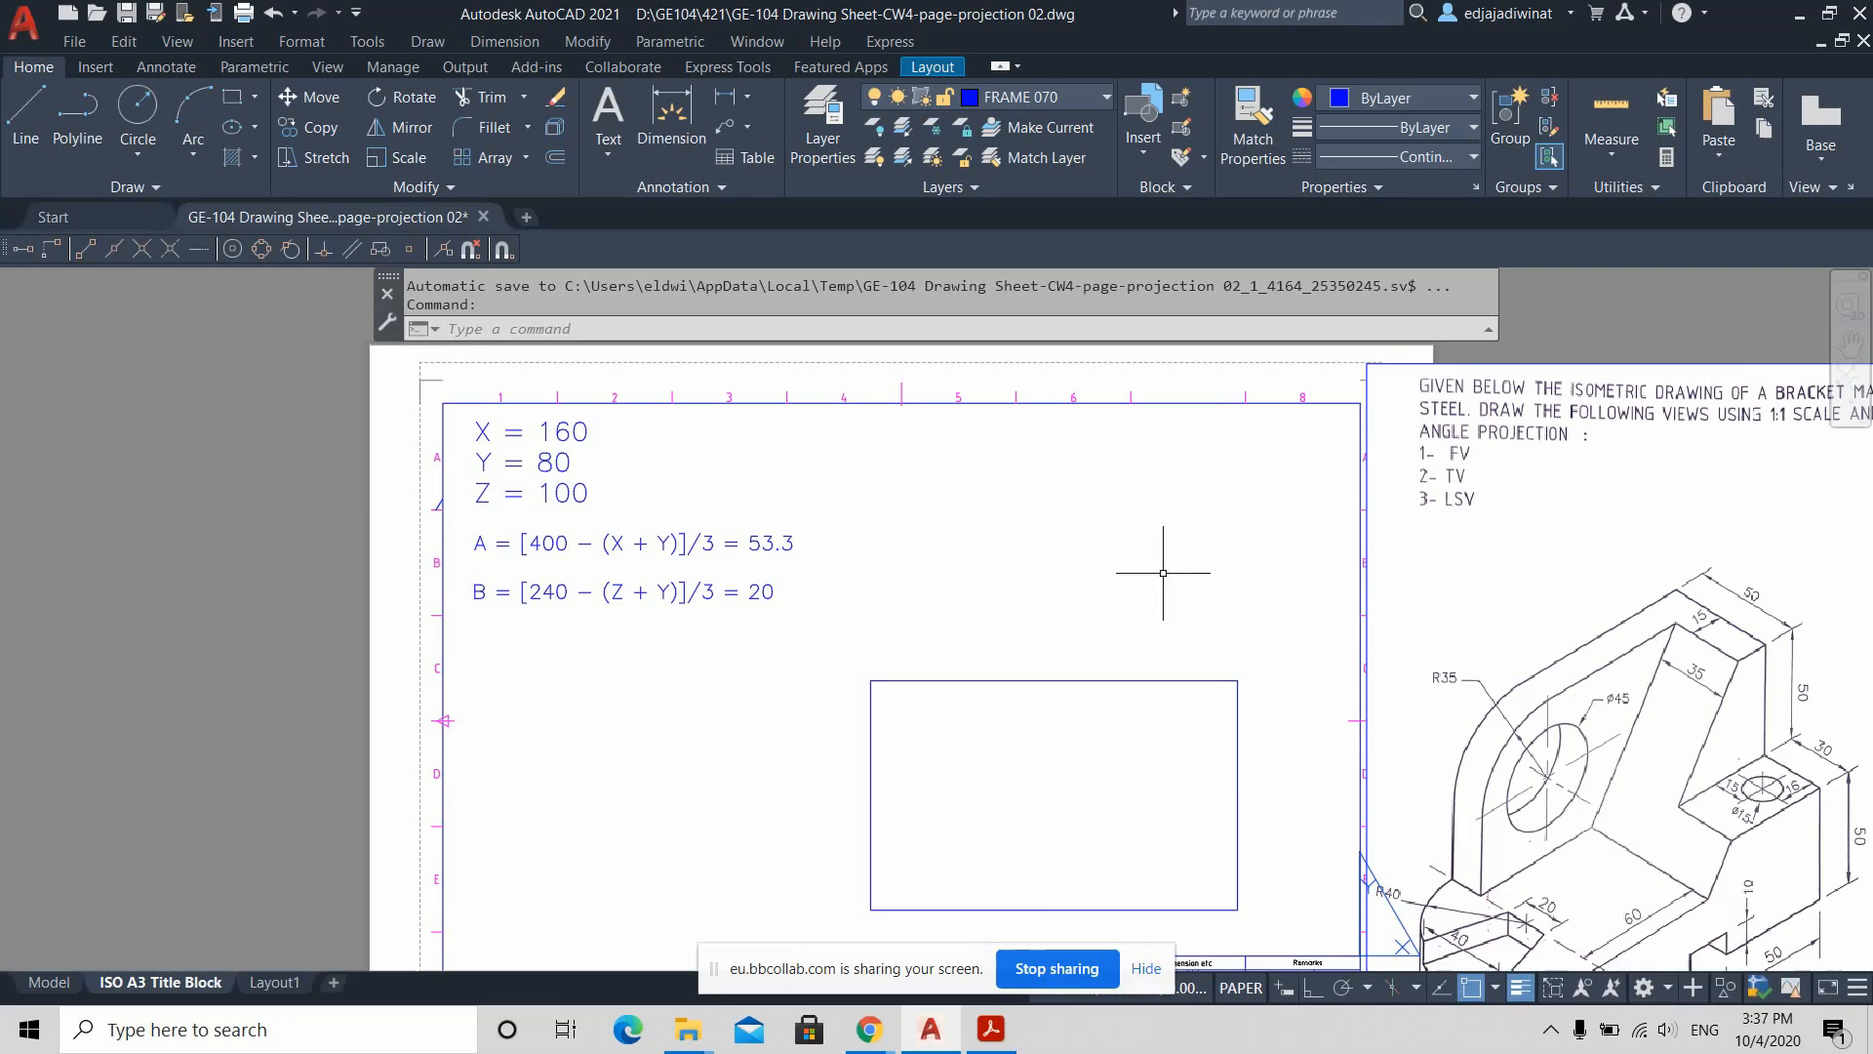
{"action": "middle_click_drag", "start_coordinate": [1108, 586], "coordinate": [1068, 580]}
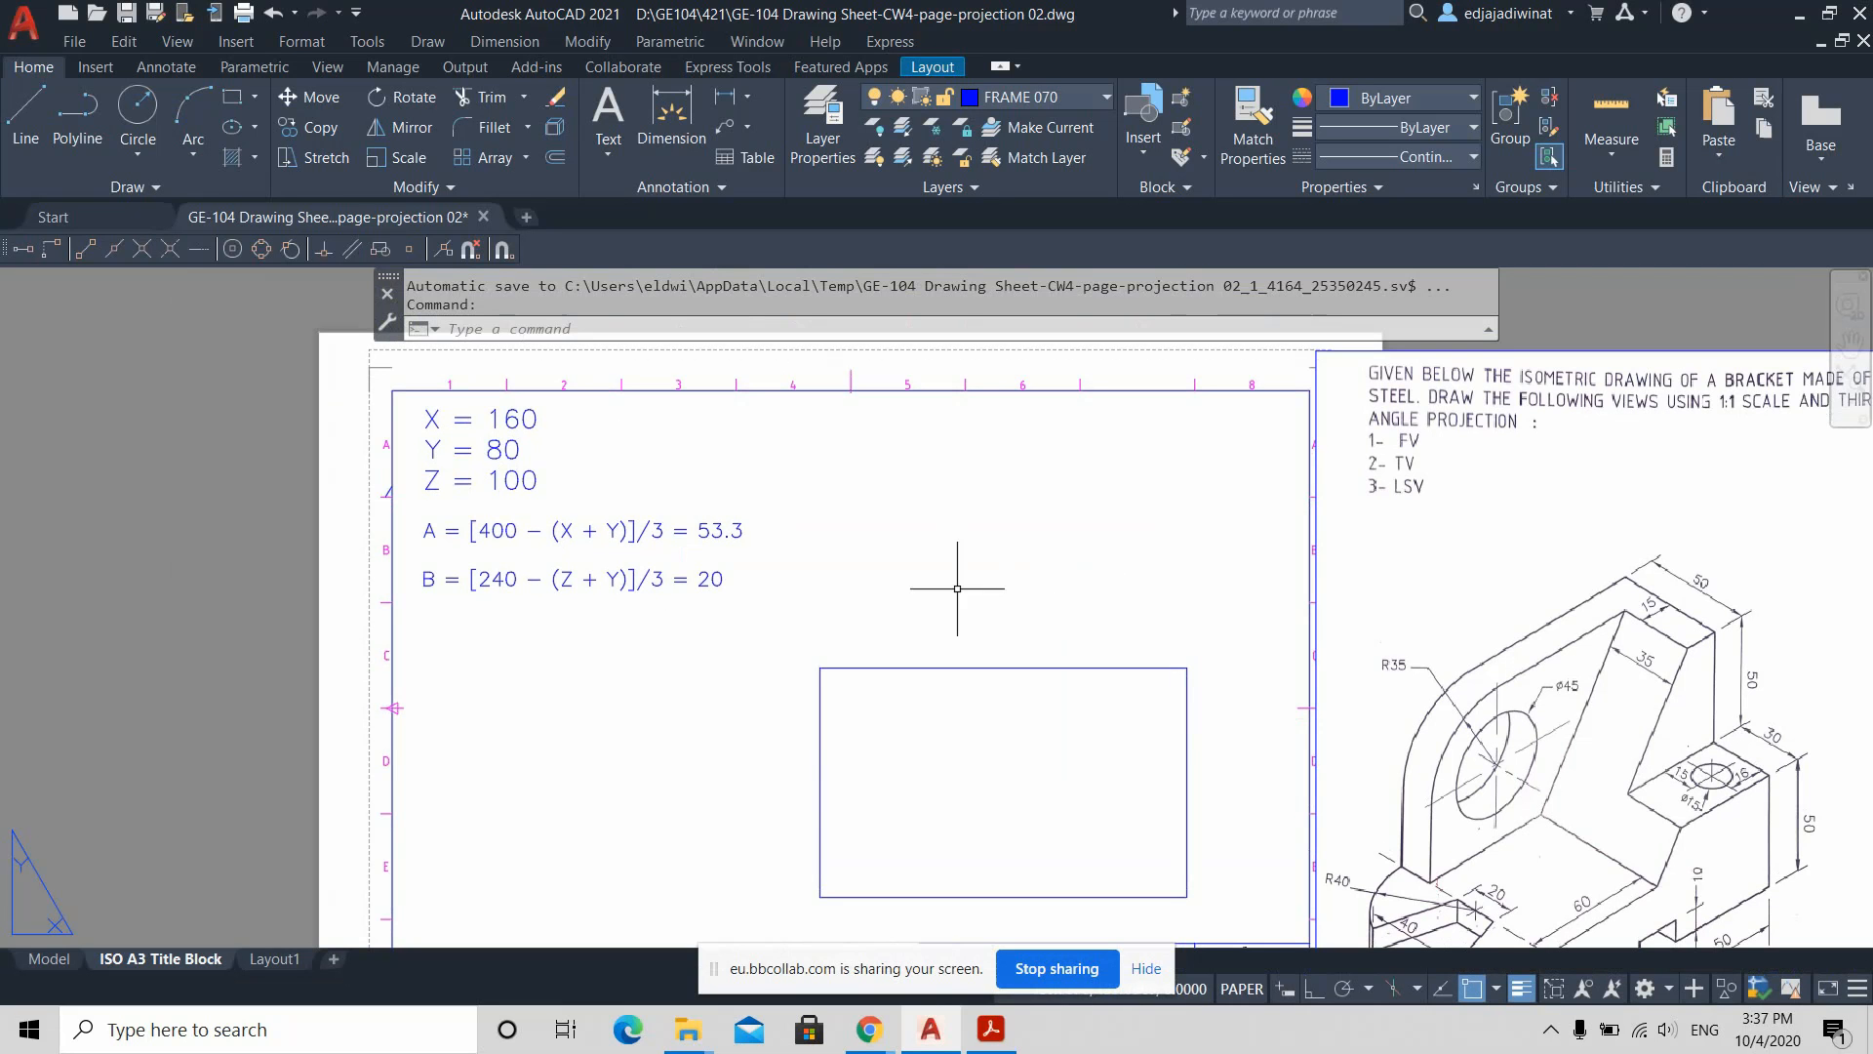
{"action": "middle_click_drag", "start_coordinate": [950, 544], "coordinate": [1085, 504]}
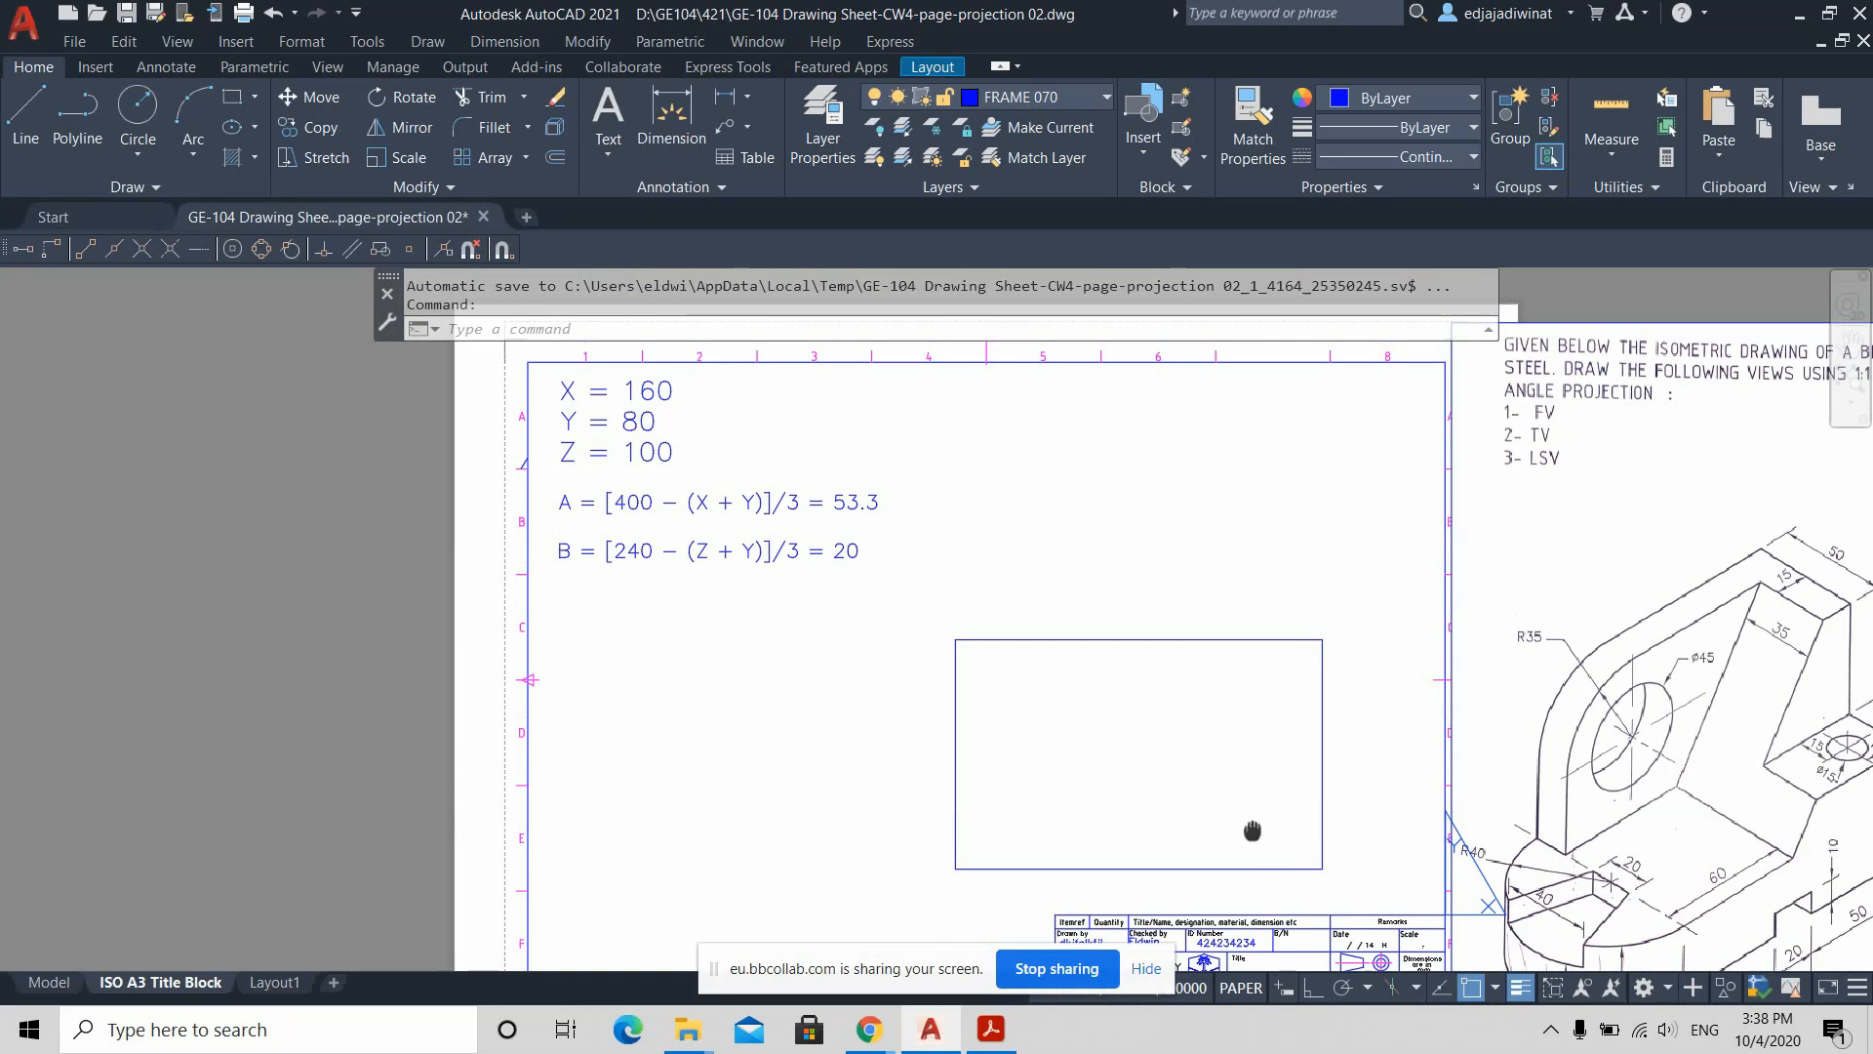
{"action": "middle_click_drag", "start_coordinate": [1263, 854], "coordinate": [1097, 722]}
{"action": "scroll", "coordinate": [1187, 750], "scroll_direction": "up", "scroll_amount": 2}
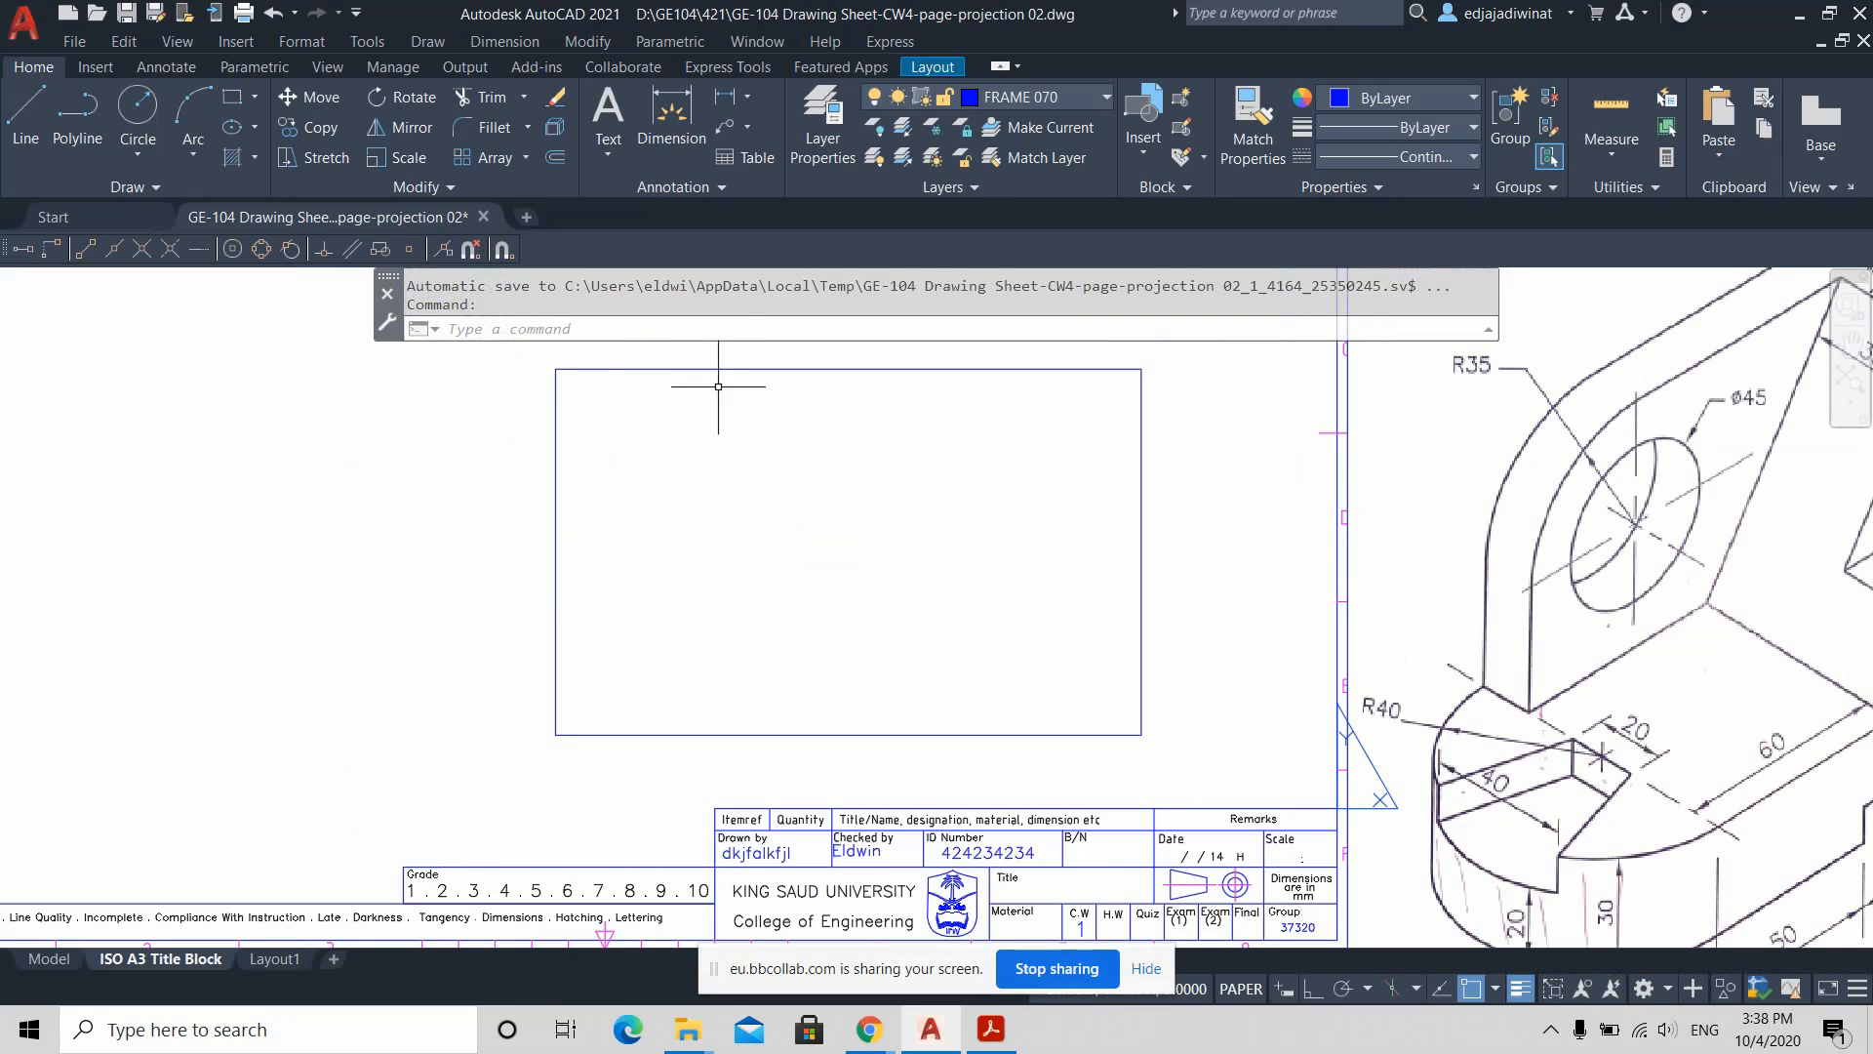
{"action": "left_click", "coordinate": [622, 325]}
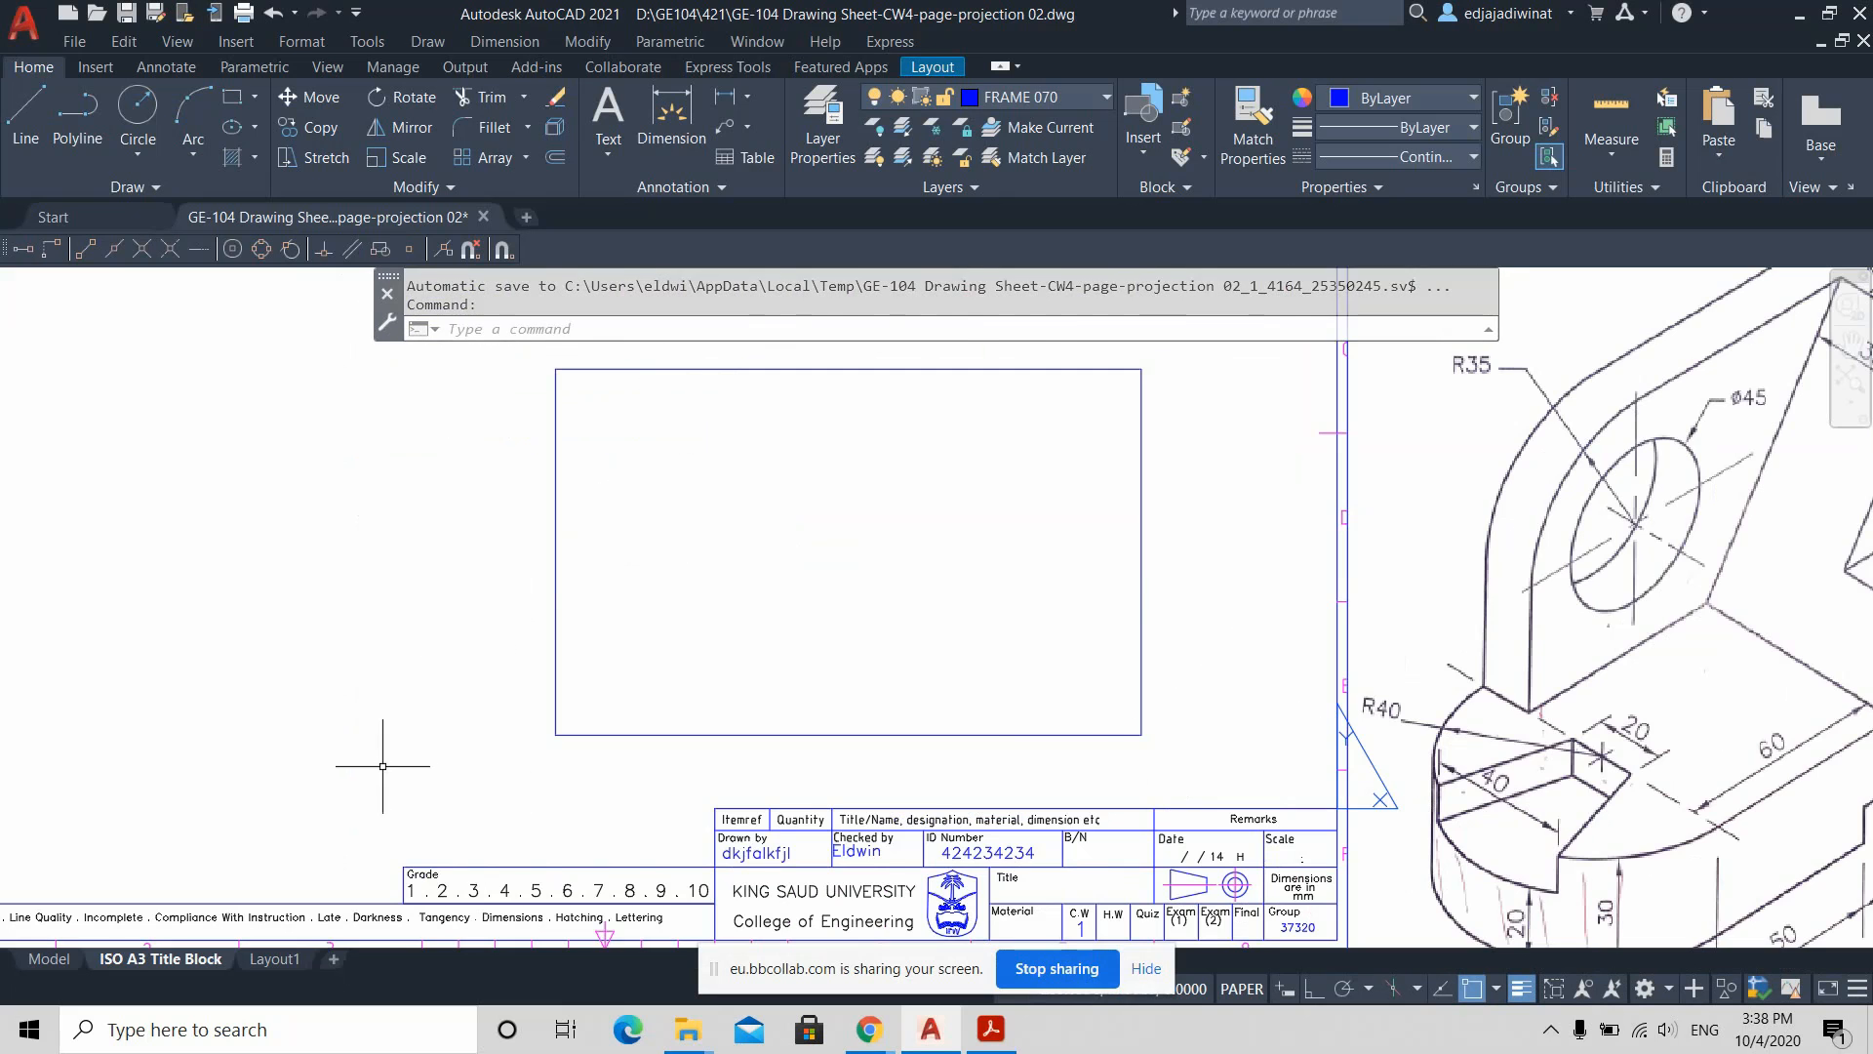
{"action": "scroll", "coordinate": [389, 754], "scroll_direction": "down", "scroll_amount": 3}
{"action": "middle_click_drag", "start_coordinate": [389, 754], "coordinate": [849, 704]}
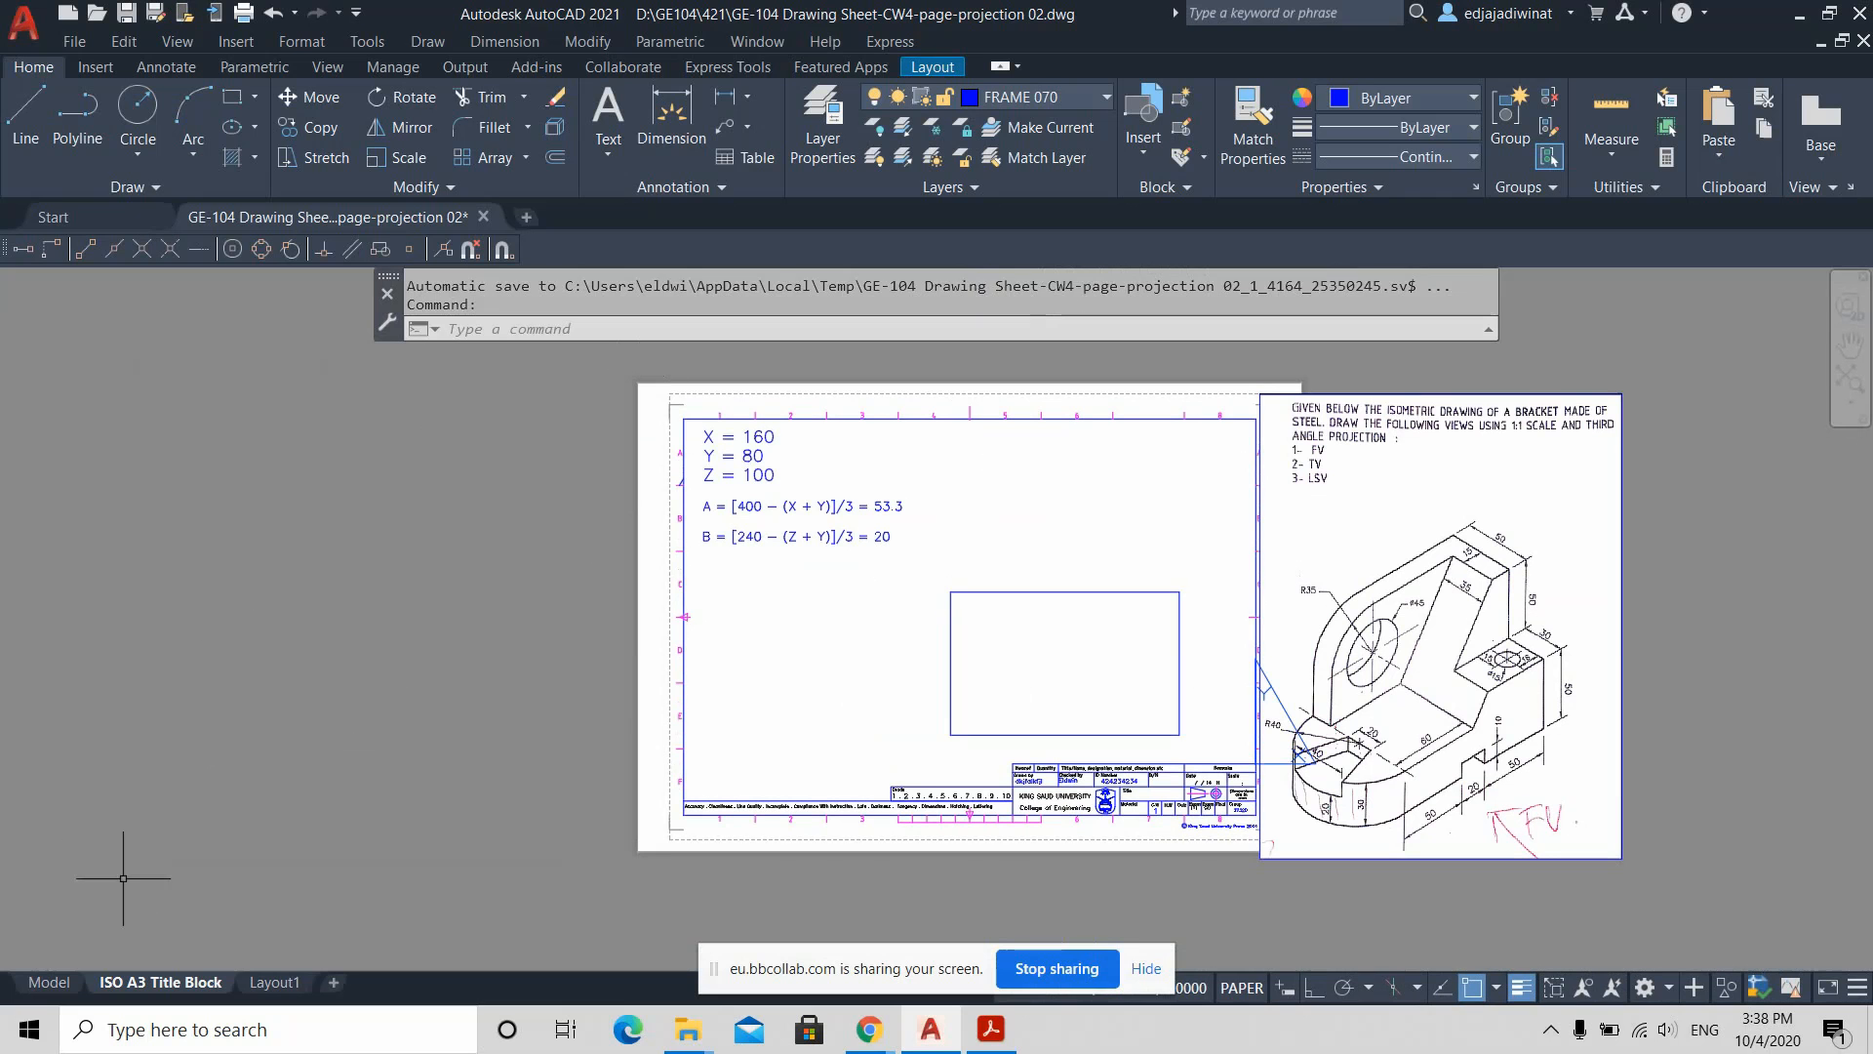
Step: Reset the UCS to the World coordinate system
{"action": "left_click", "coordinate": [607, 331]}
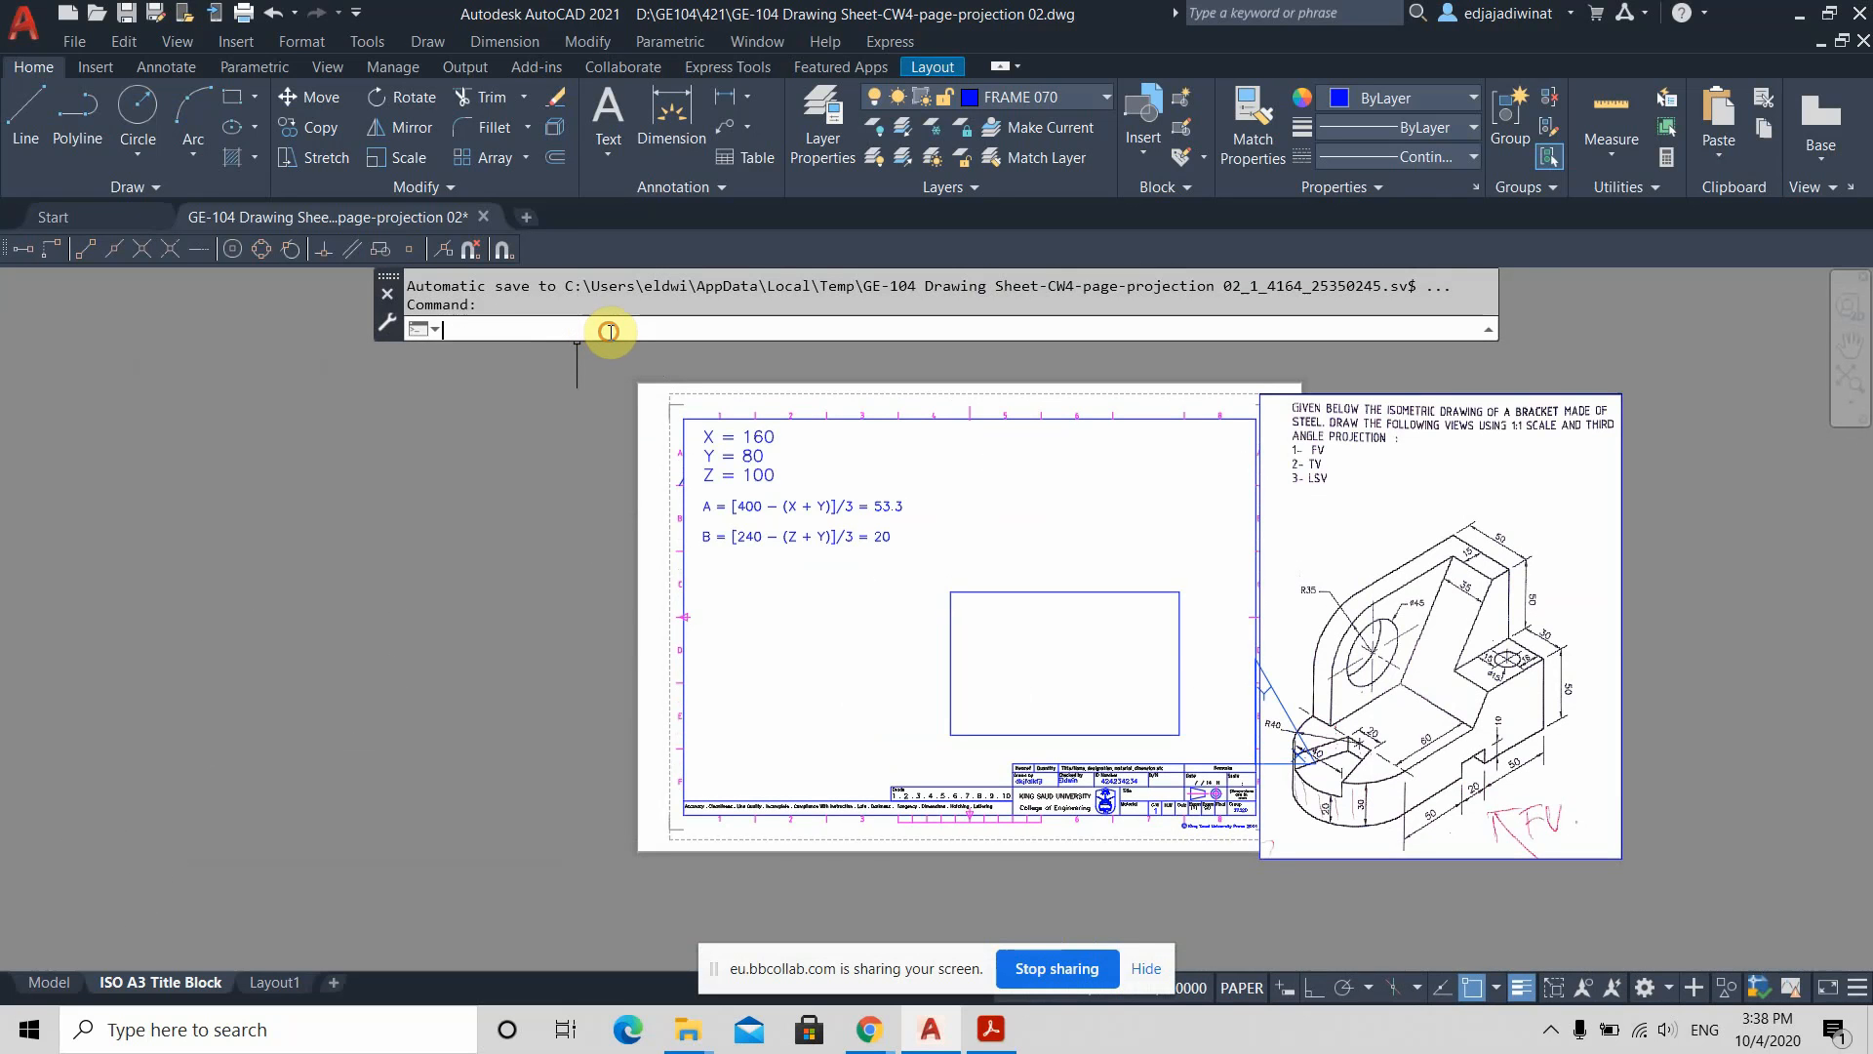
{"action": "type", "text": "UCS"}
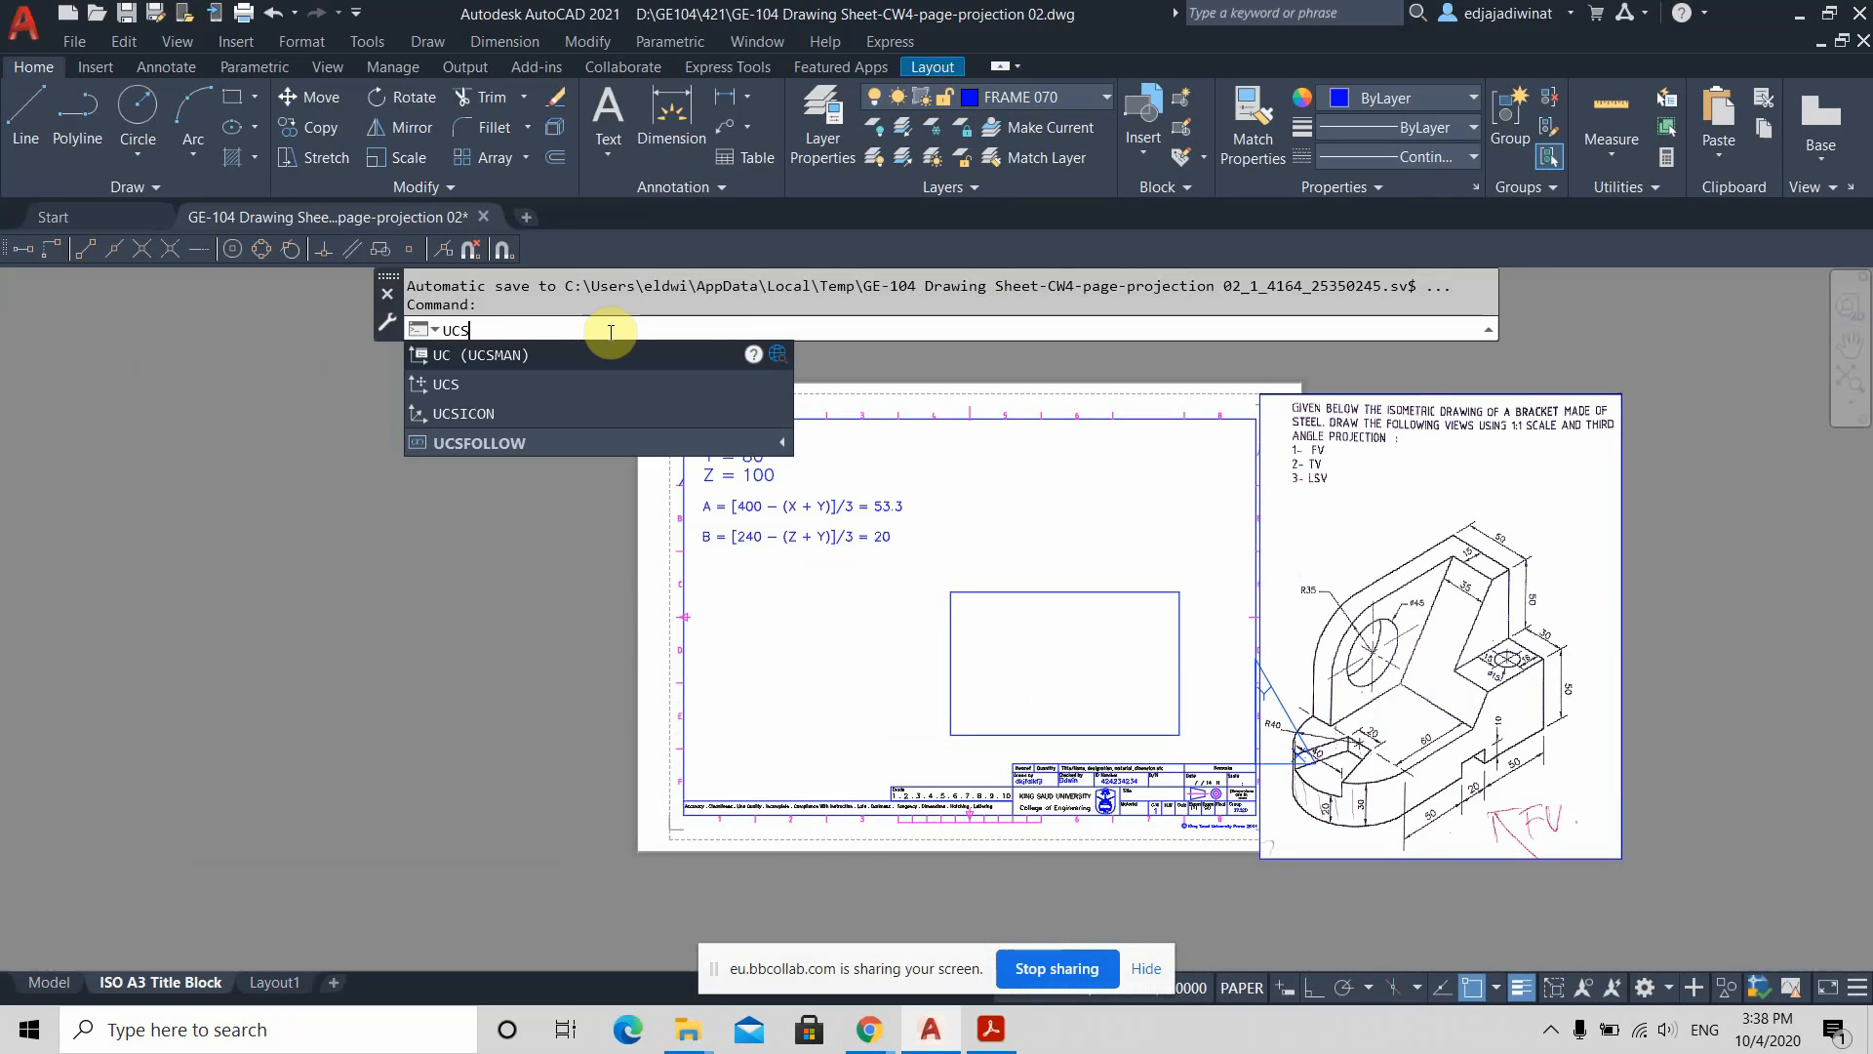
{"action": "key", "text": "Return"}
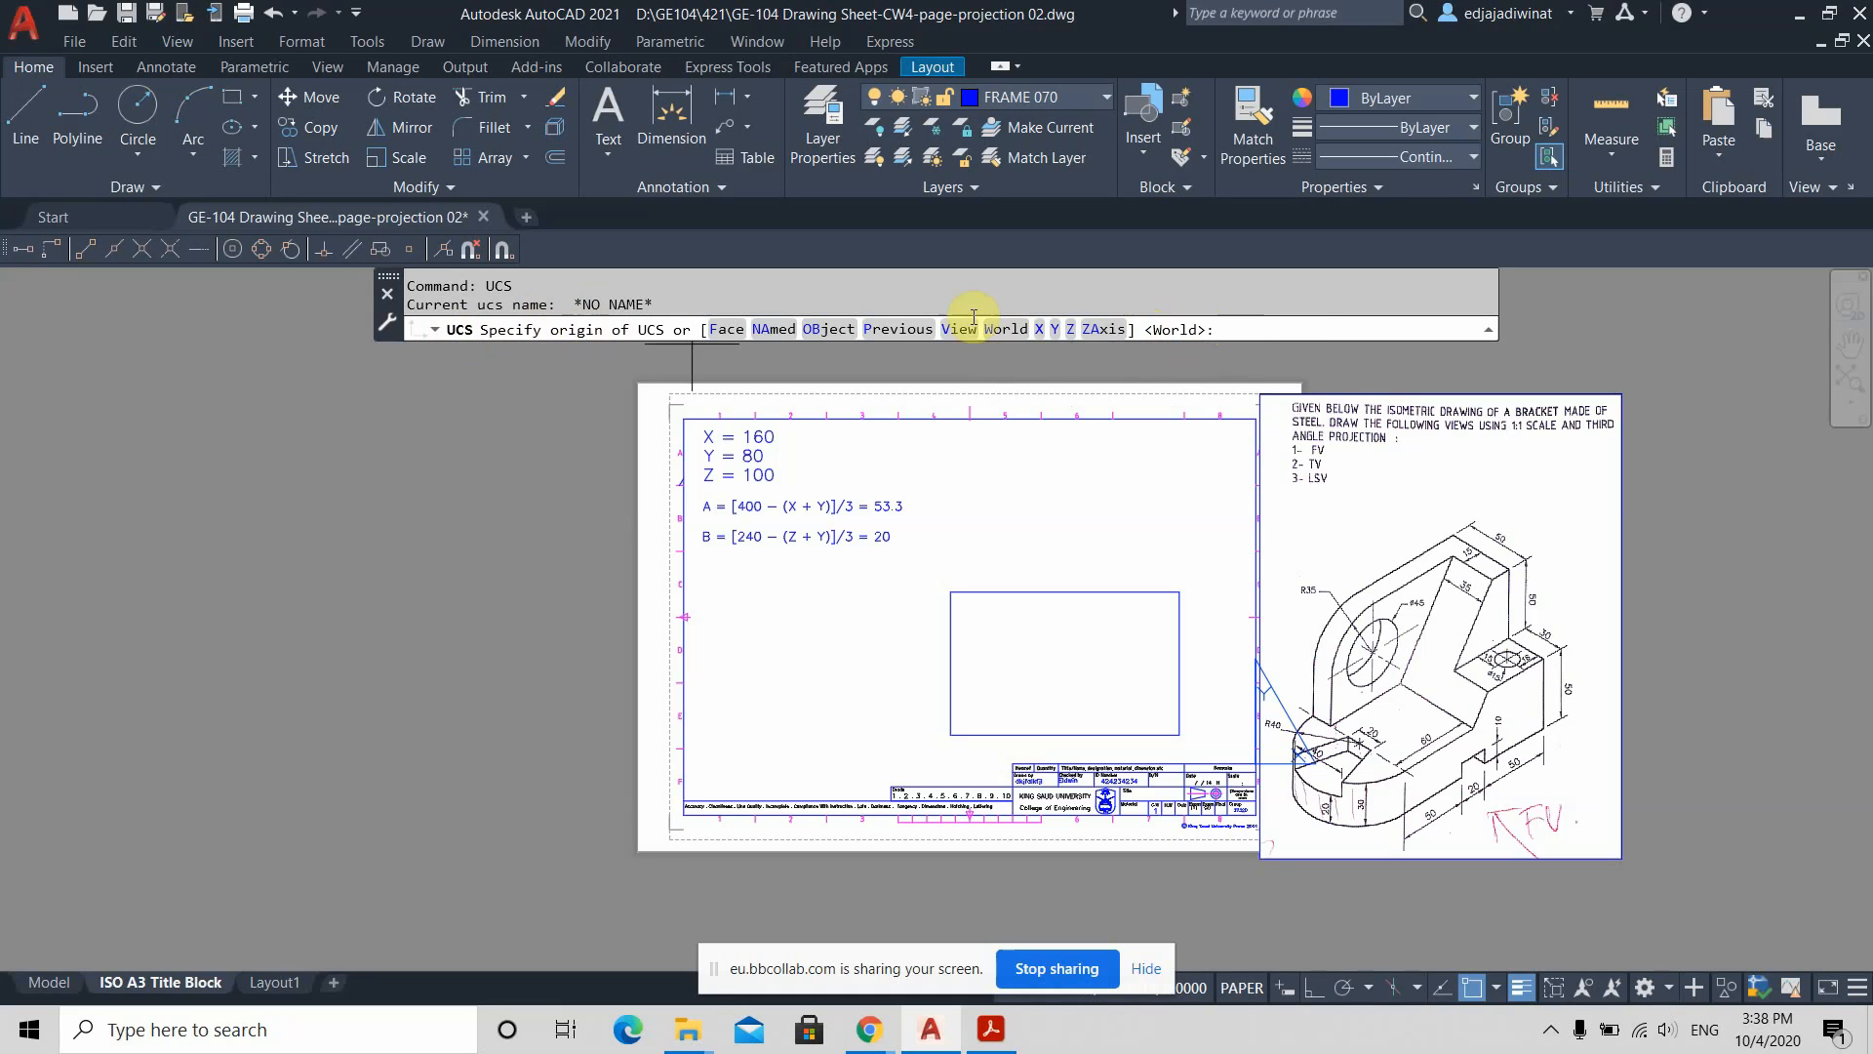
{"action": "key", "text": "Return"}
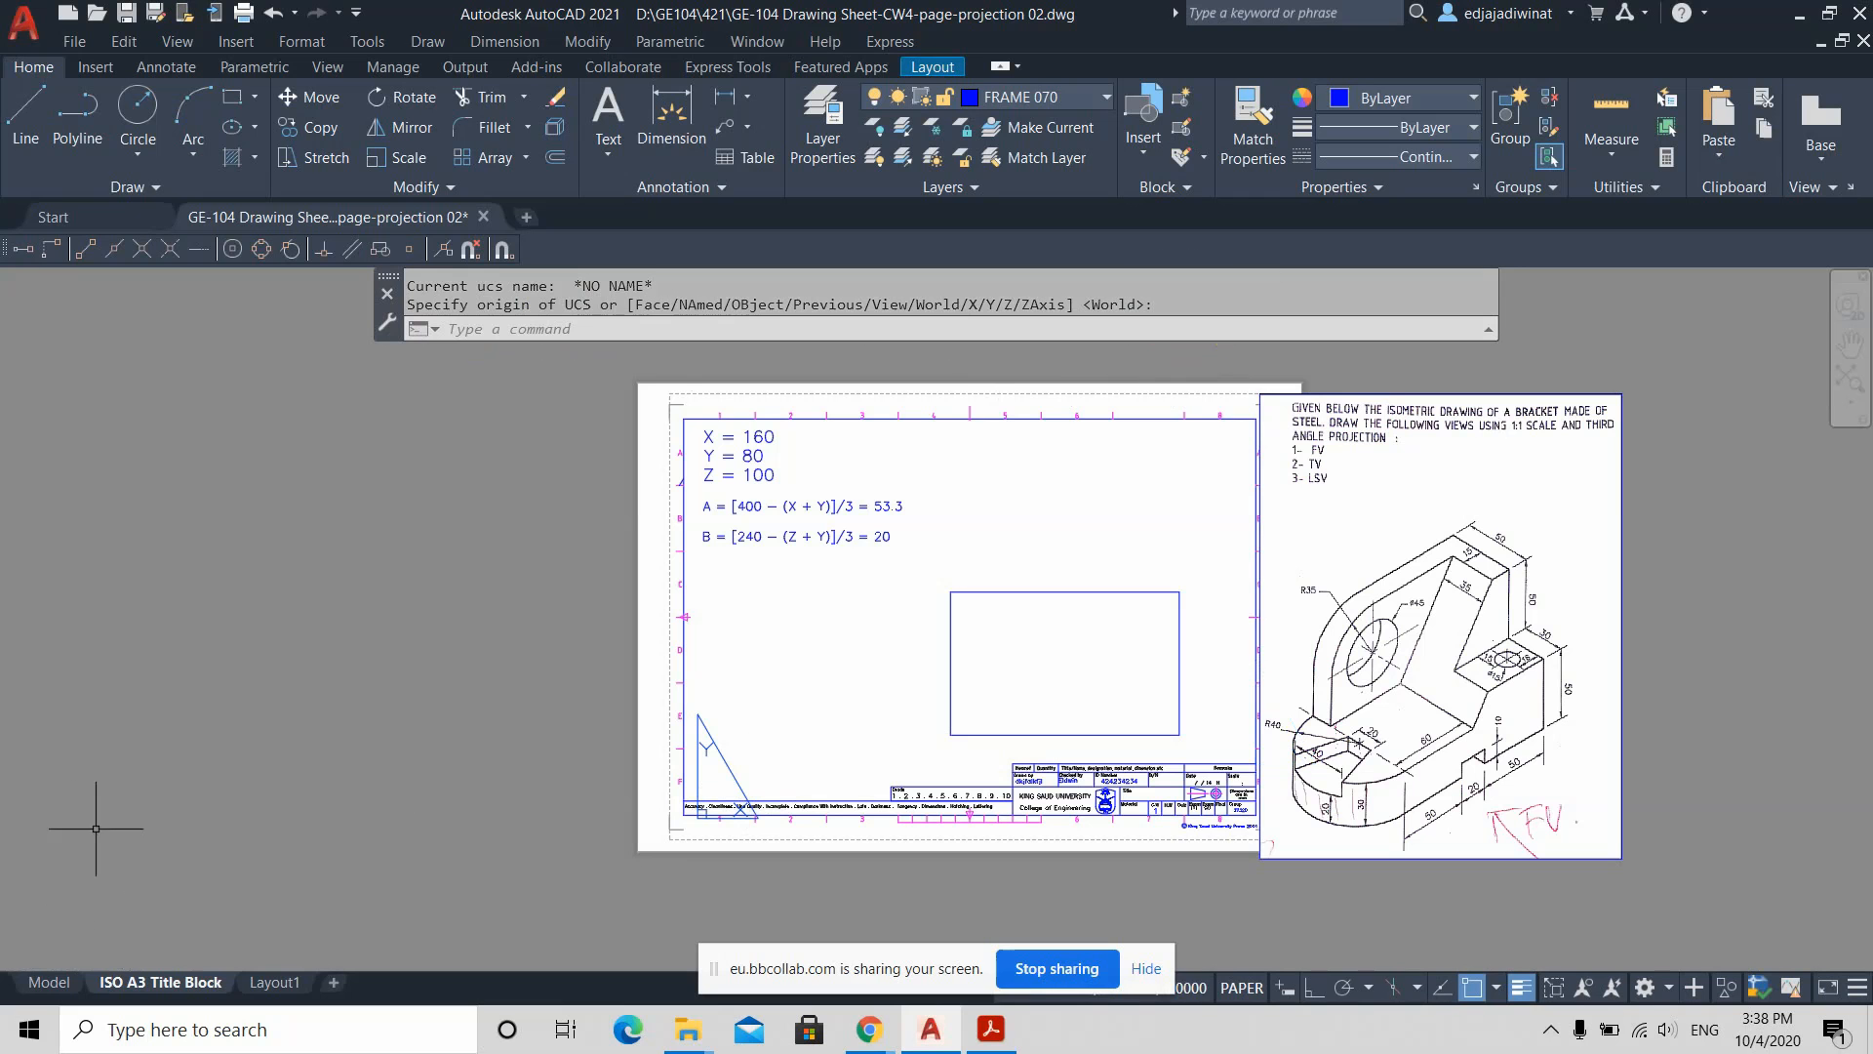
{"action": "left_click", "coordinate": [61, 897]}
{"action": "key", "text": "ctrl"}
{"action": "key", "text": "ctrl"}
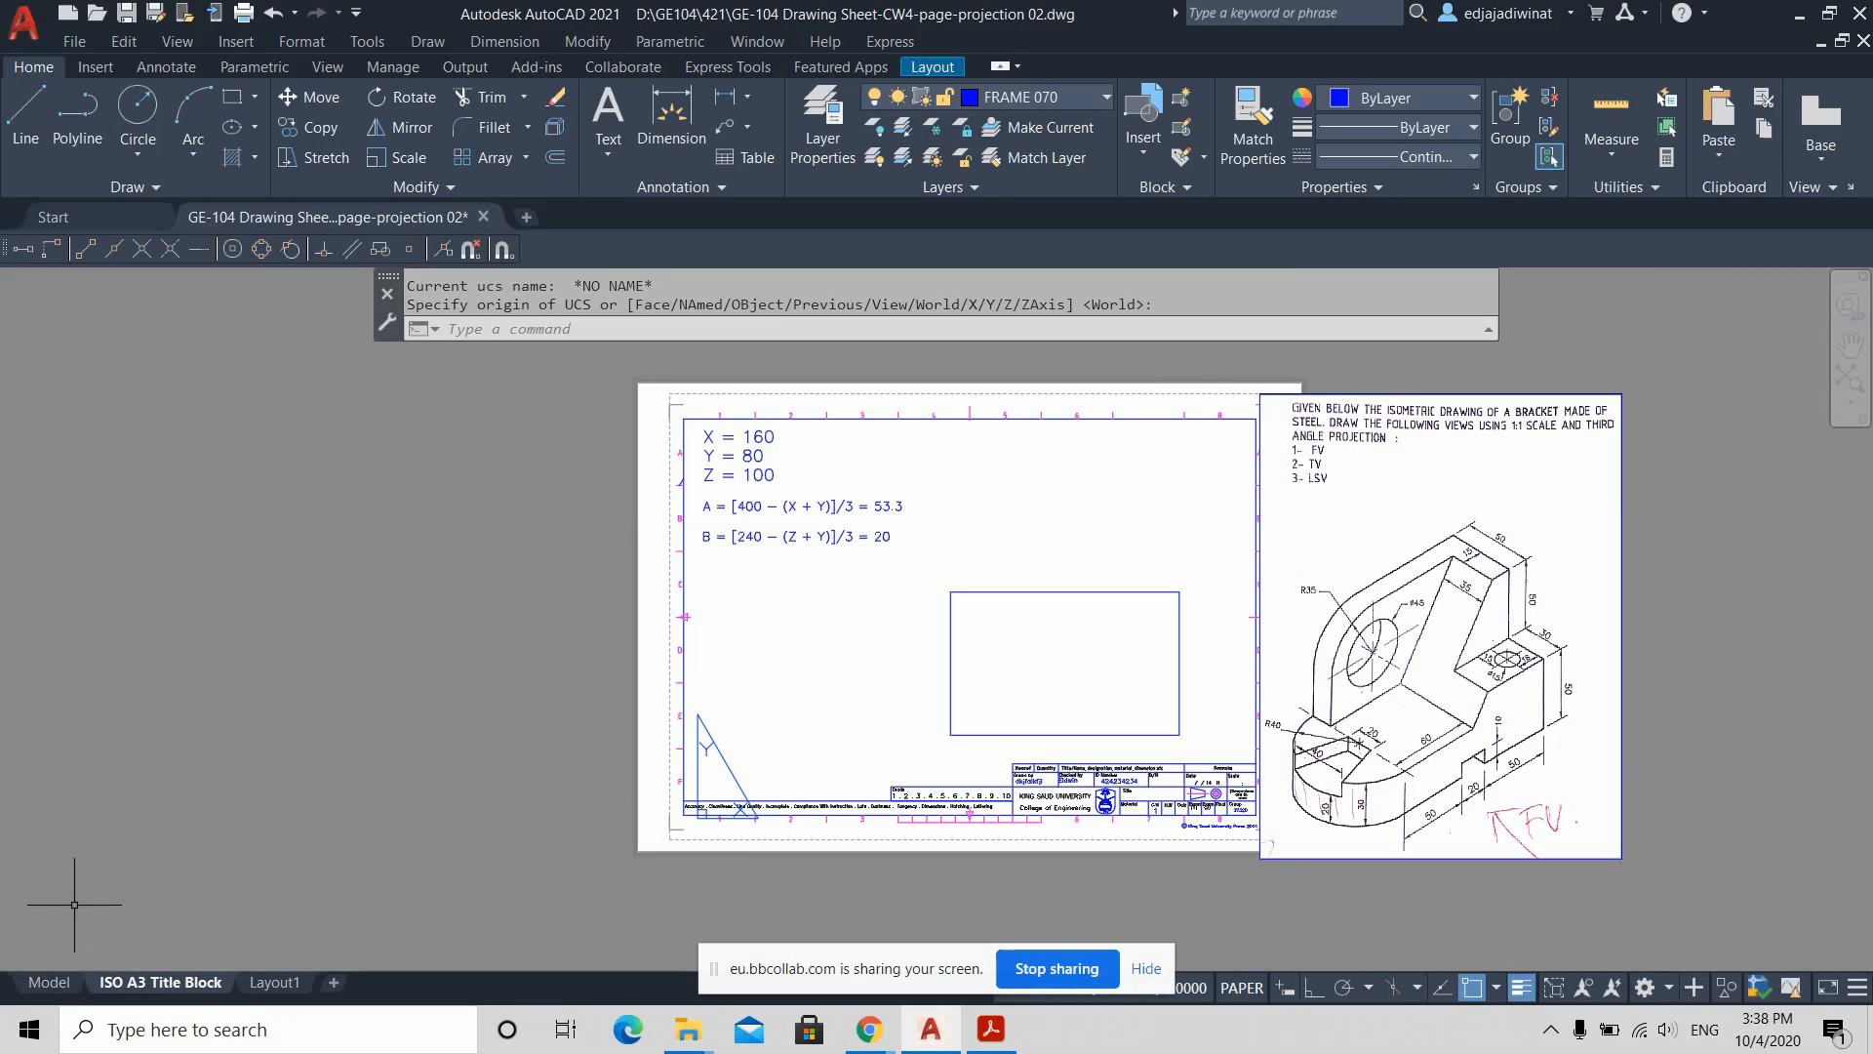
Step: Set the UCS icon to display at the coordinate system's origin using the UCSICON ORigin option
{"action": "left_click", "coordinate": [595, 330]}
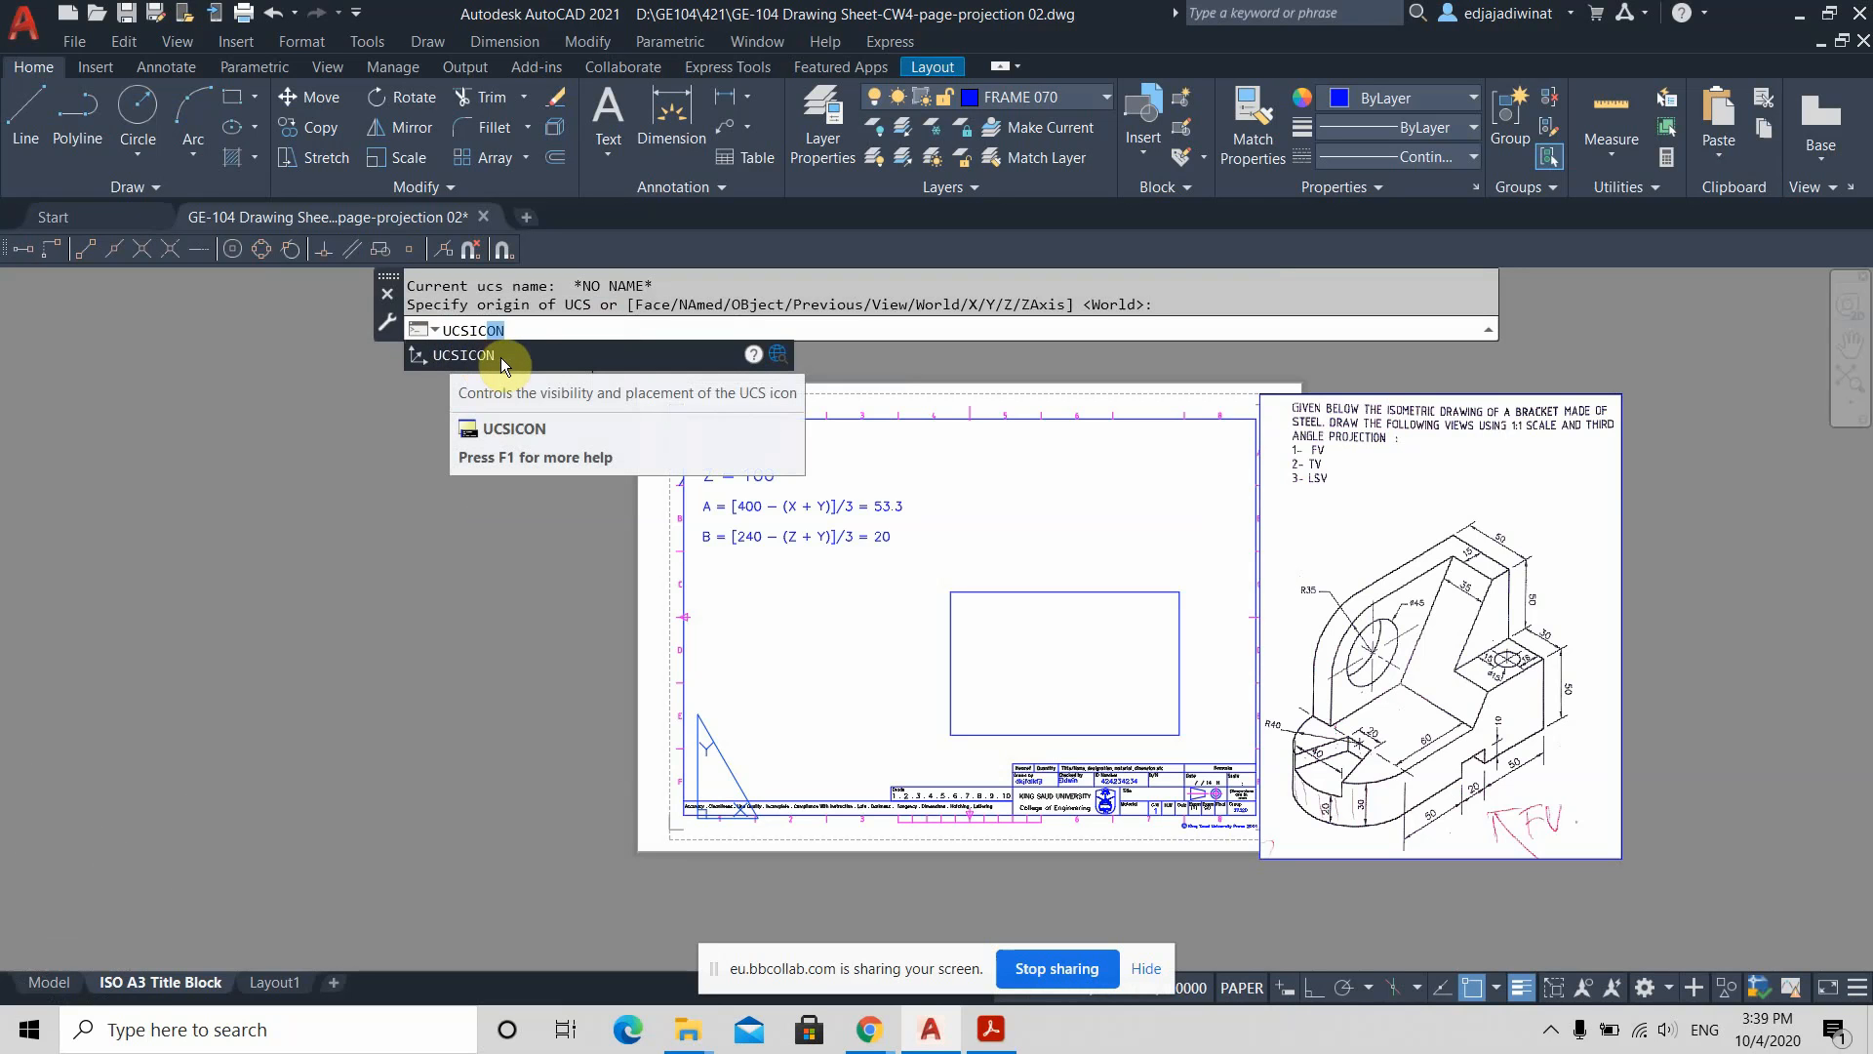
{"action": "left_click", "coordinate": [474, 355]}
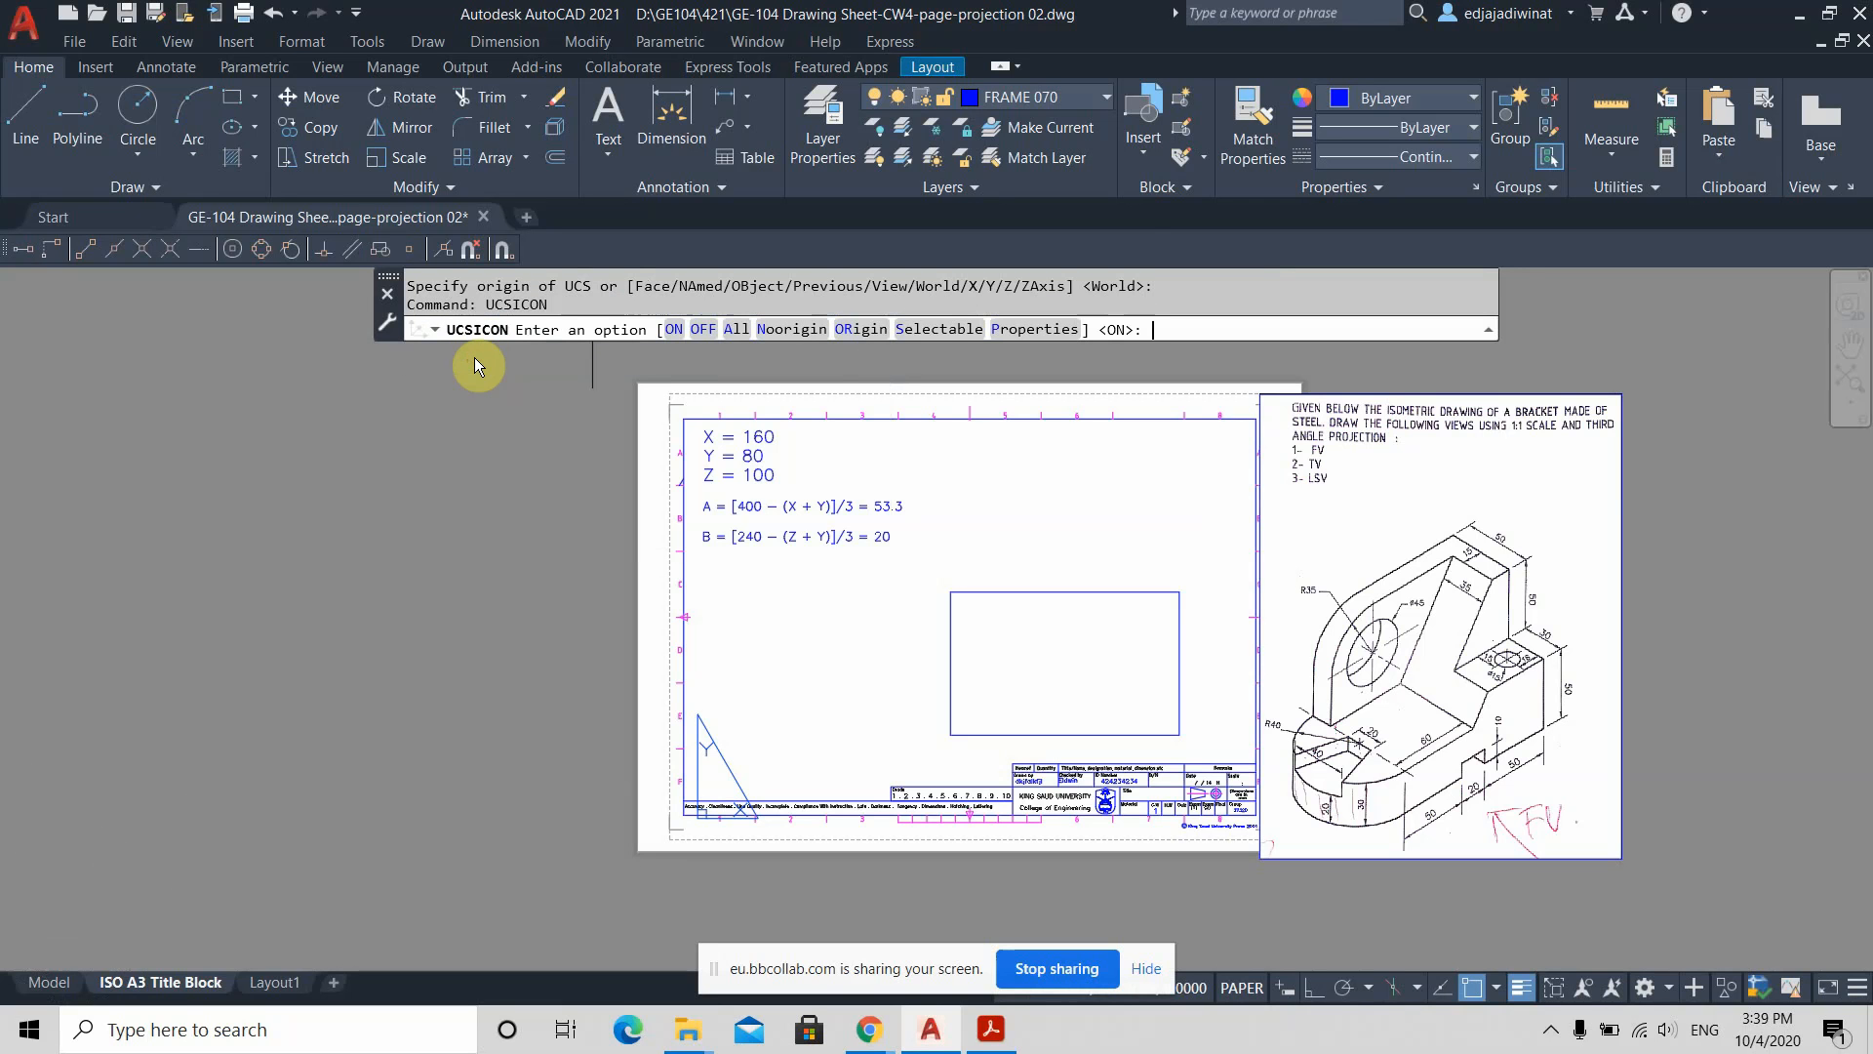
{"action": "left_click", "coordinate": [862, 330]}
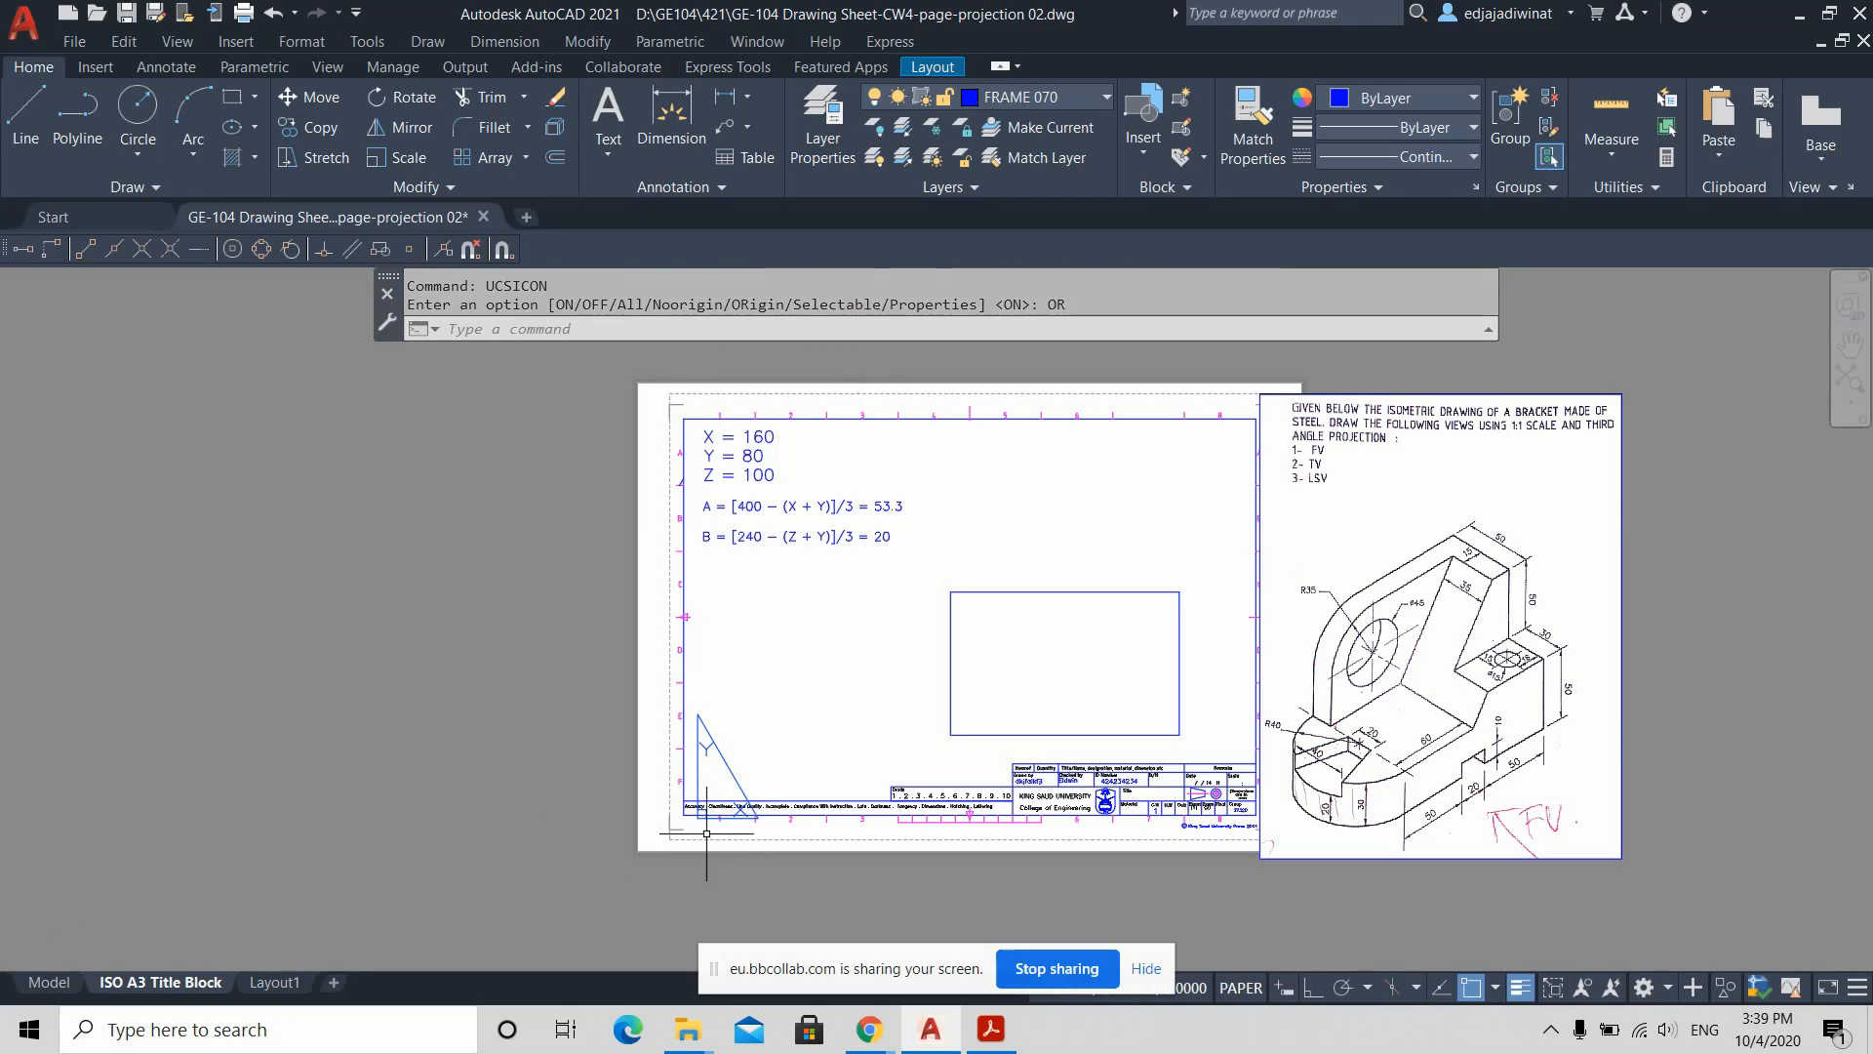
{"action": "scroll", "coordinate": [713, 823], "scroll_direction": "up", "scroll_amount": 2}
{"action": "scroll", "coordinate": [712, 822], "scroll_direction": "down", "scroll_amount": 2}
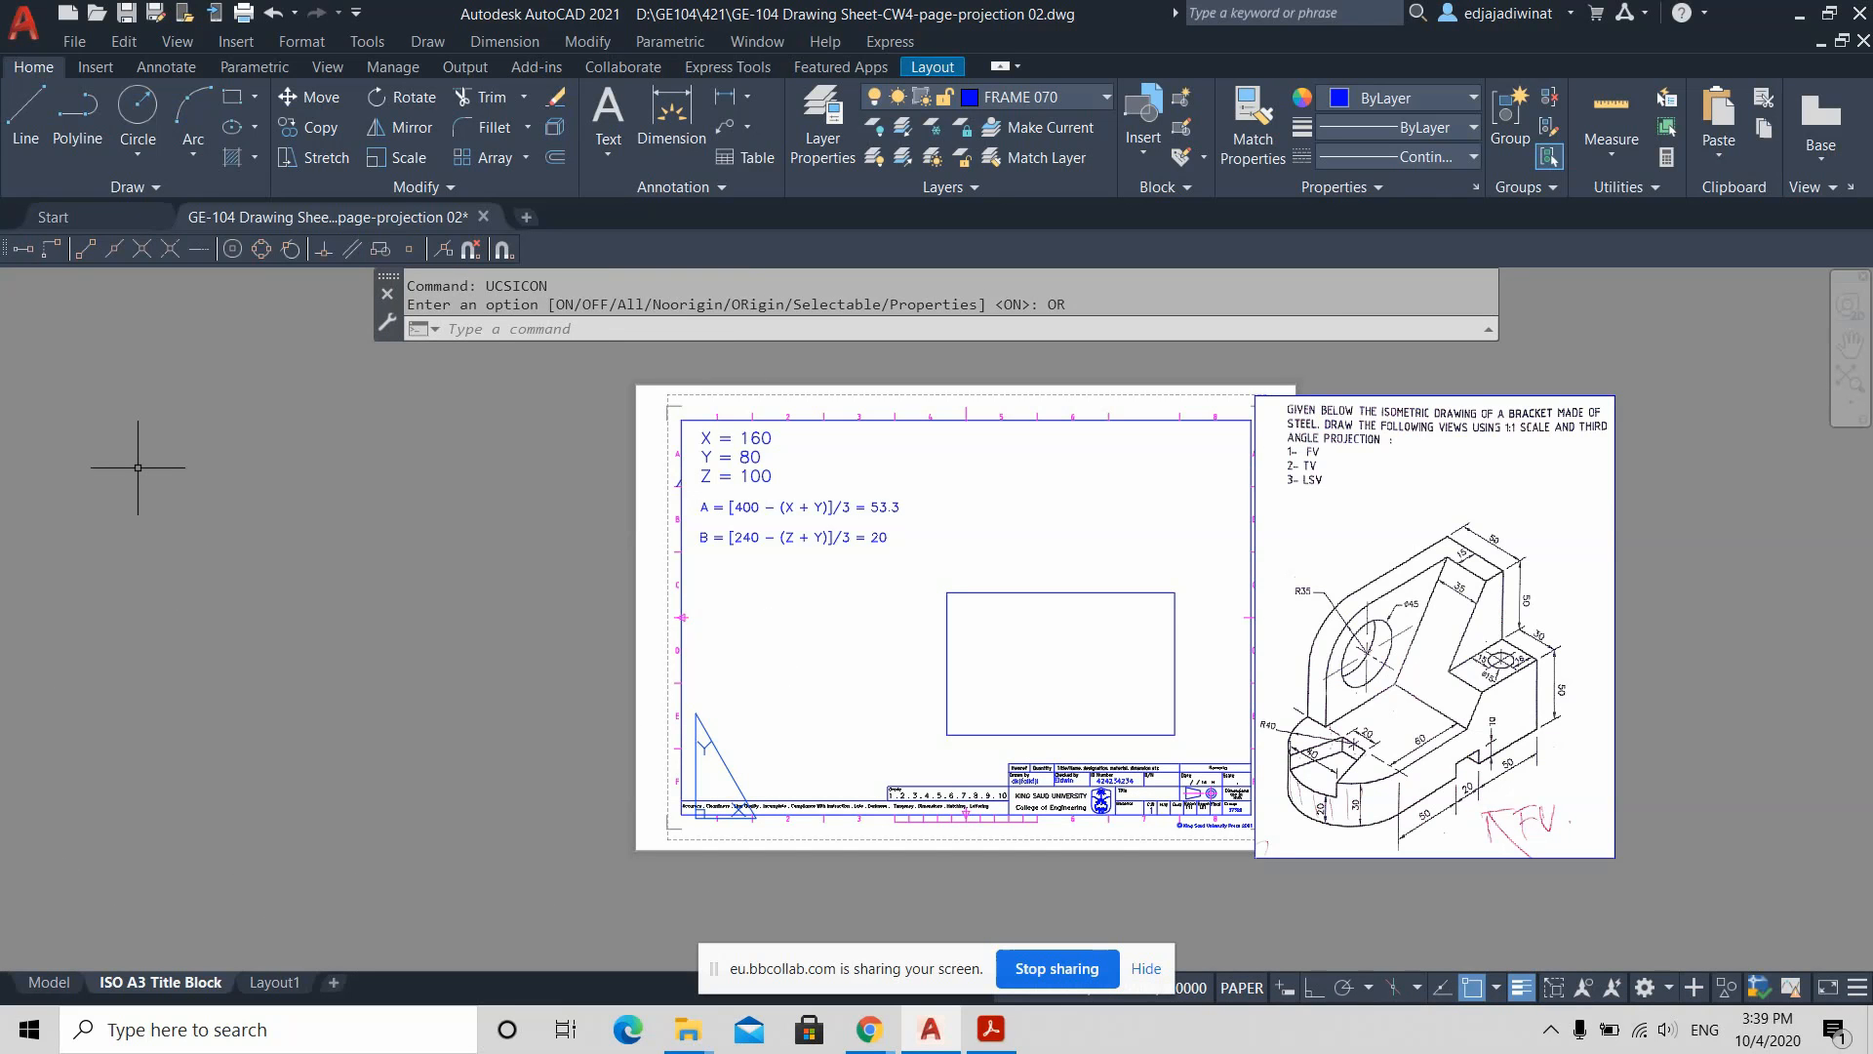
Step: Place the UCS origin where the title block's top edge meets the frame's right edge, accepting the current axis directions
{"action": "left_click", "coordinate": [604, 326]}
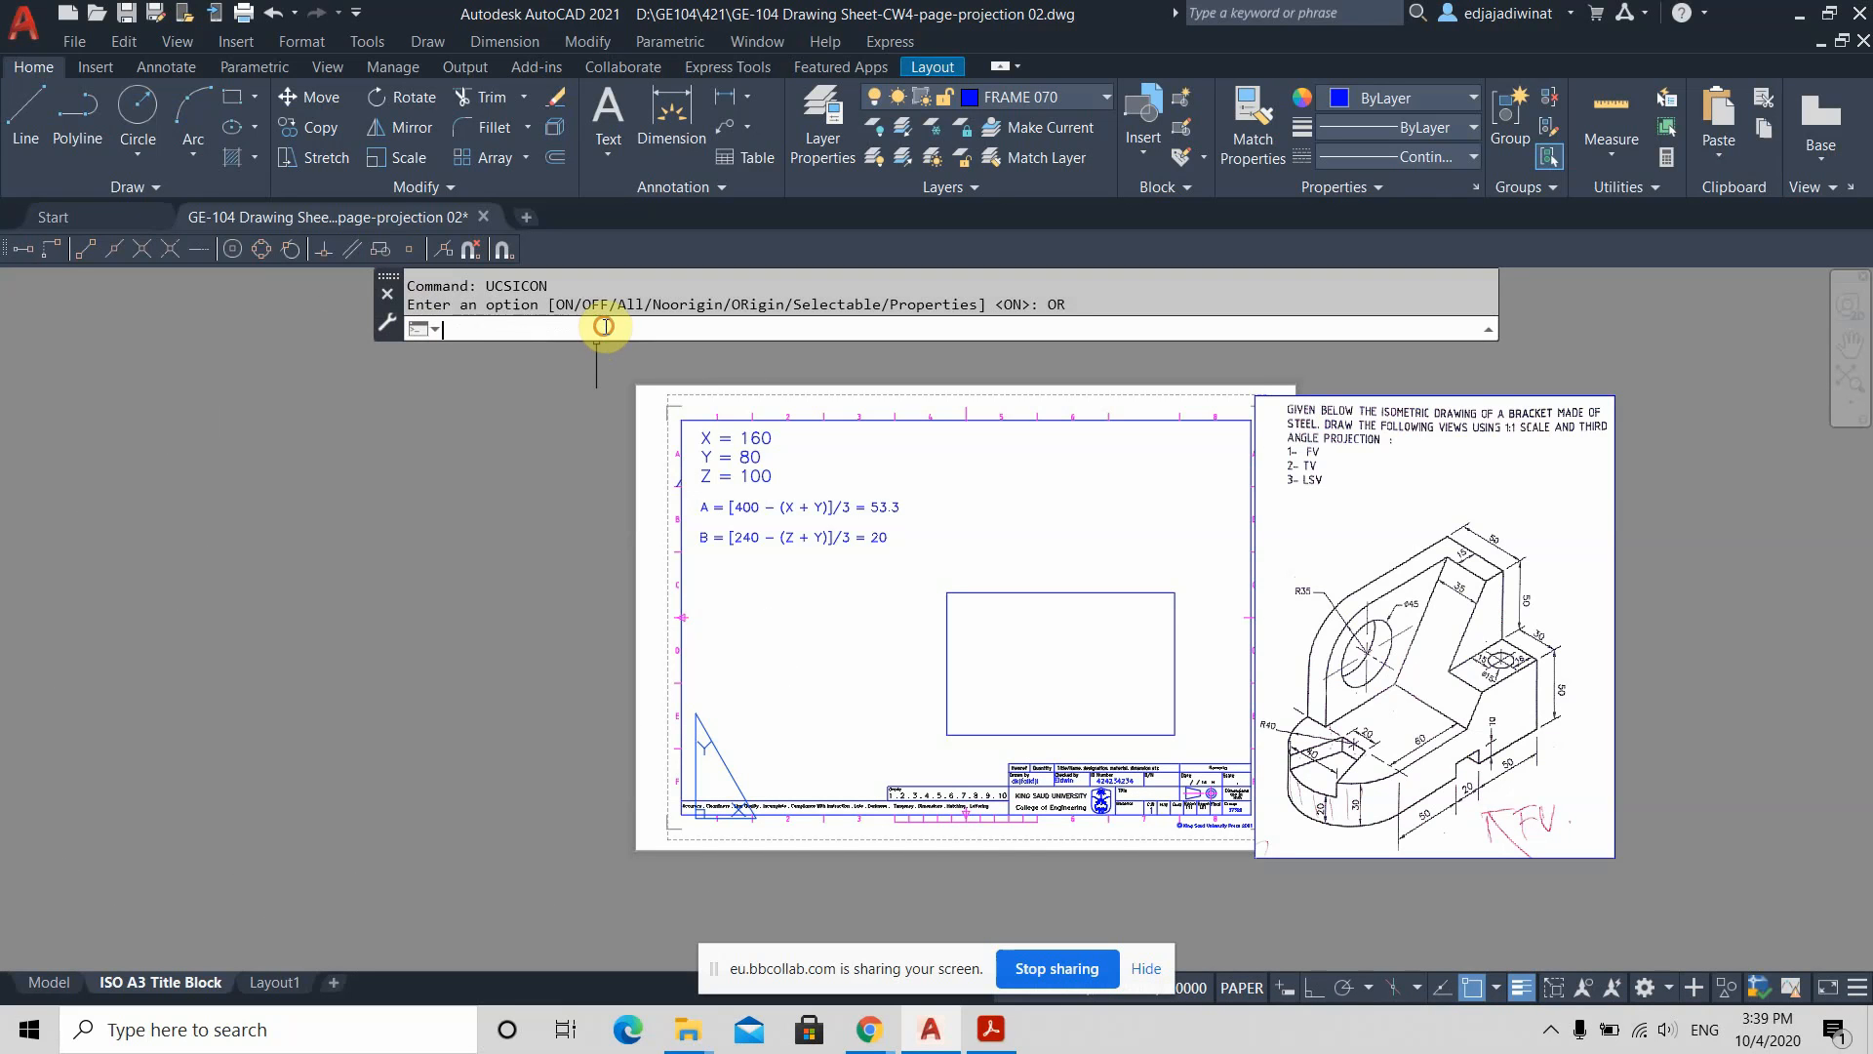
{"action": "key", "text": "Return"}
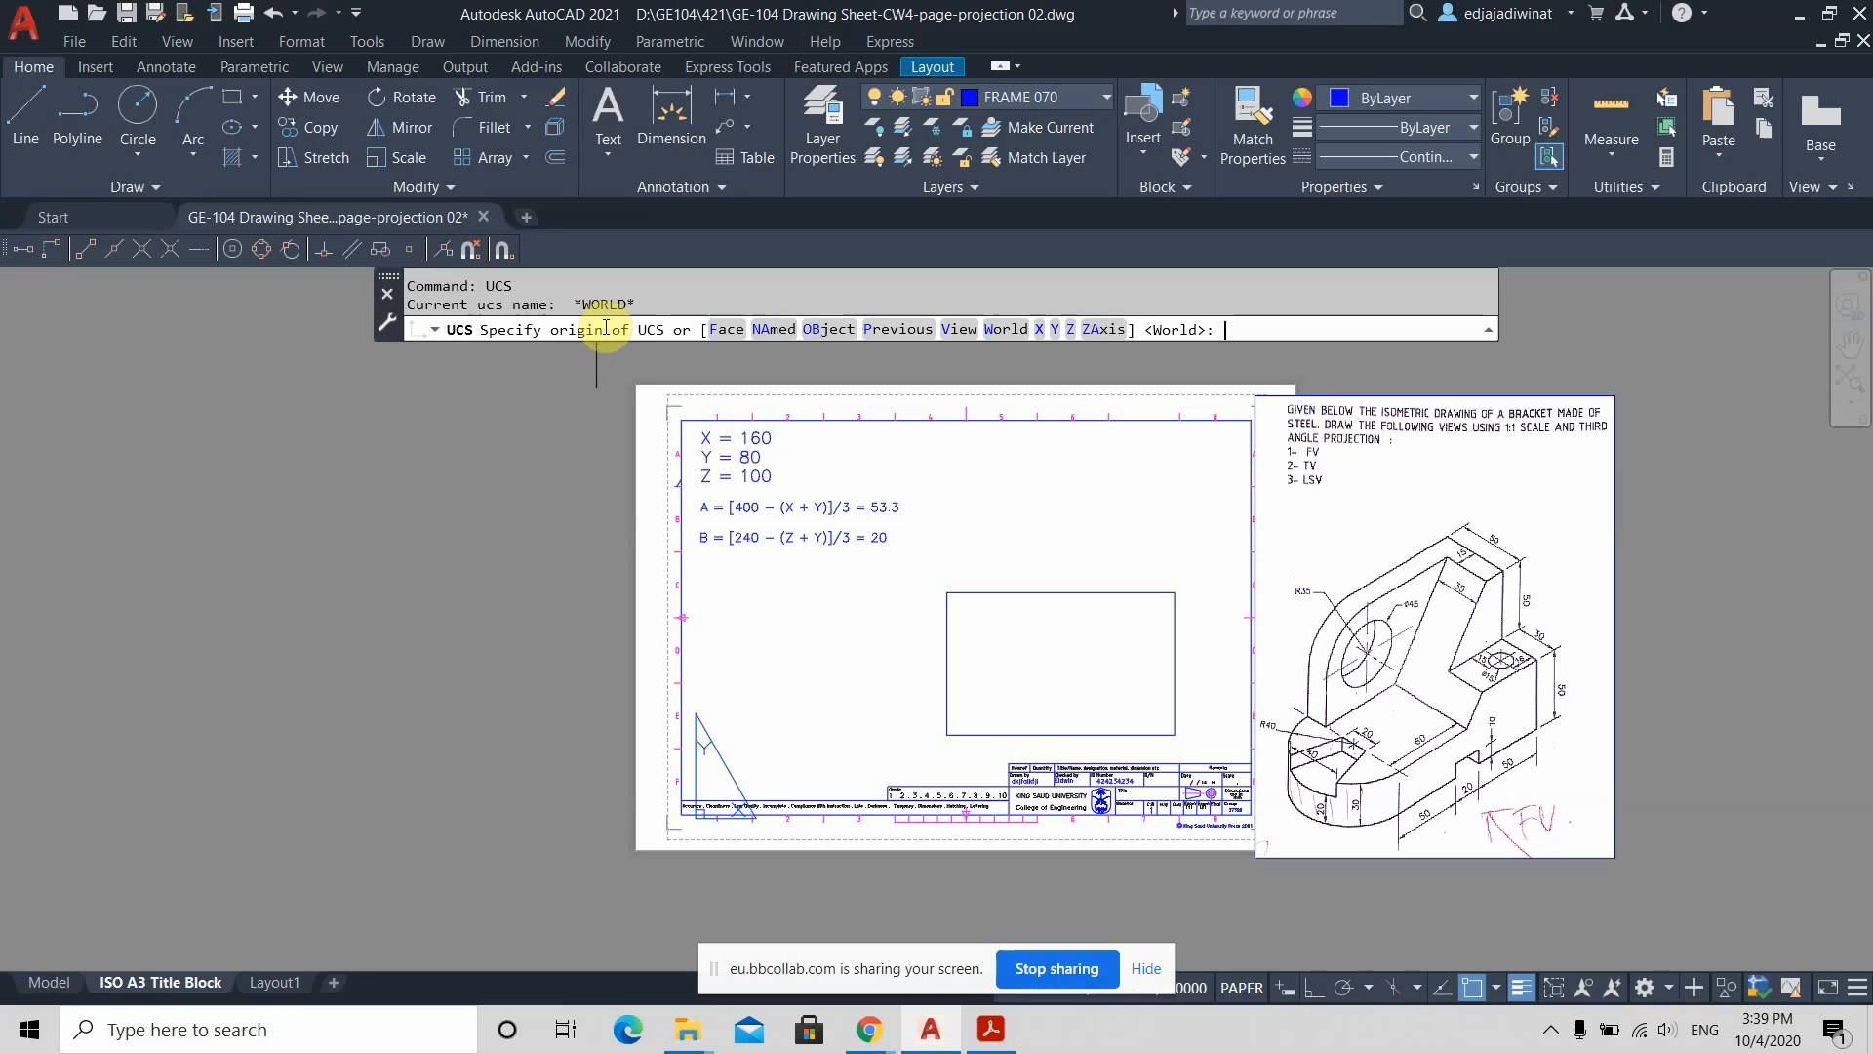
{"action": "scroll", "coordinate": [1254, 749], "scroll_direction": "up", "scroll_amount": 2}
{"action": "scroll", "coordinate": [1254, 749], "scroll_direction": "up", "scroll_amount": 2}
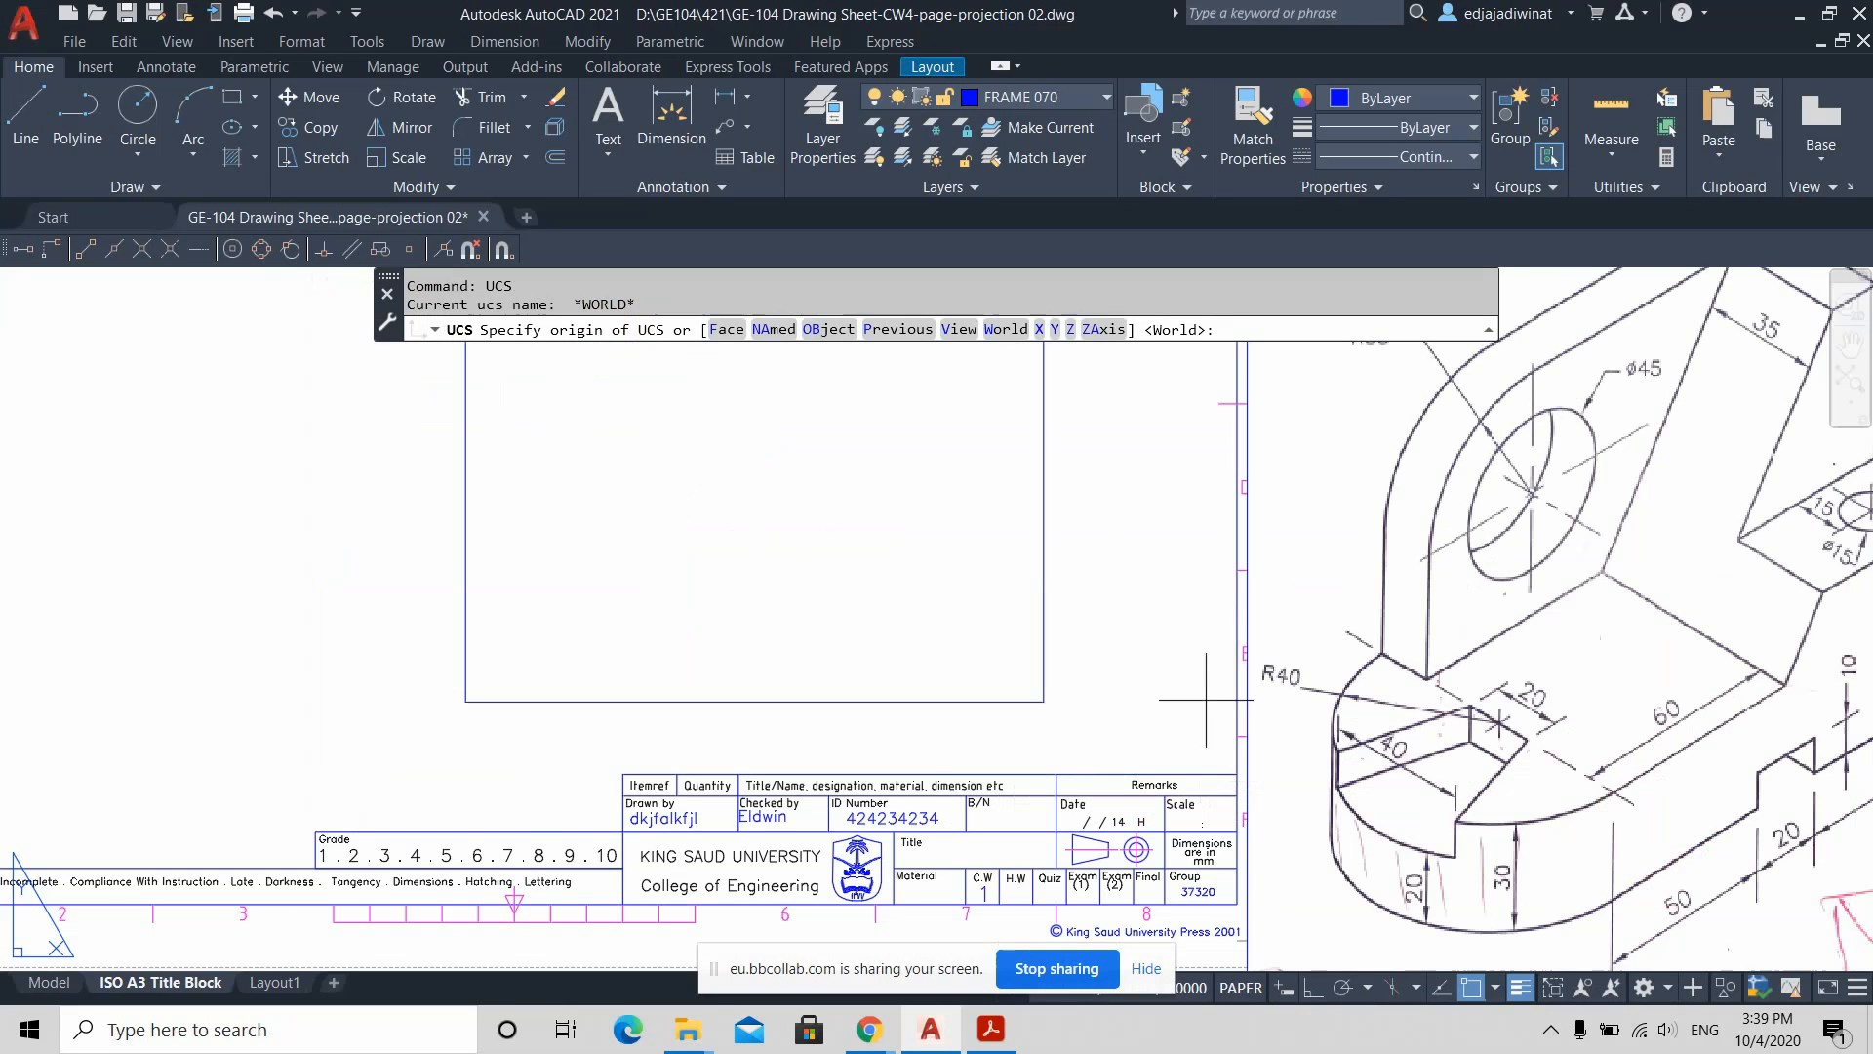
{"action": "scroll", "coordinate": [1235, 774], "scroll_direction": "up", "scroll_amount": 2}
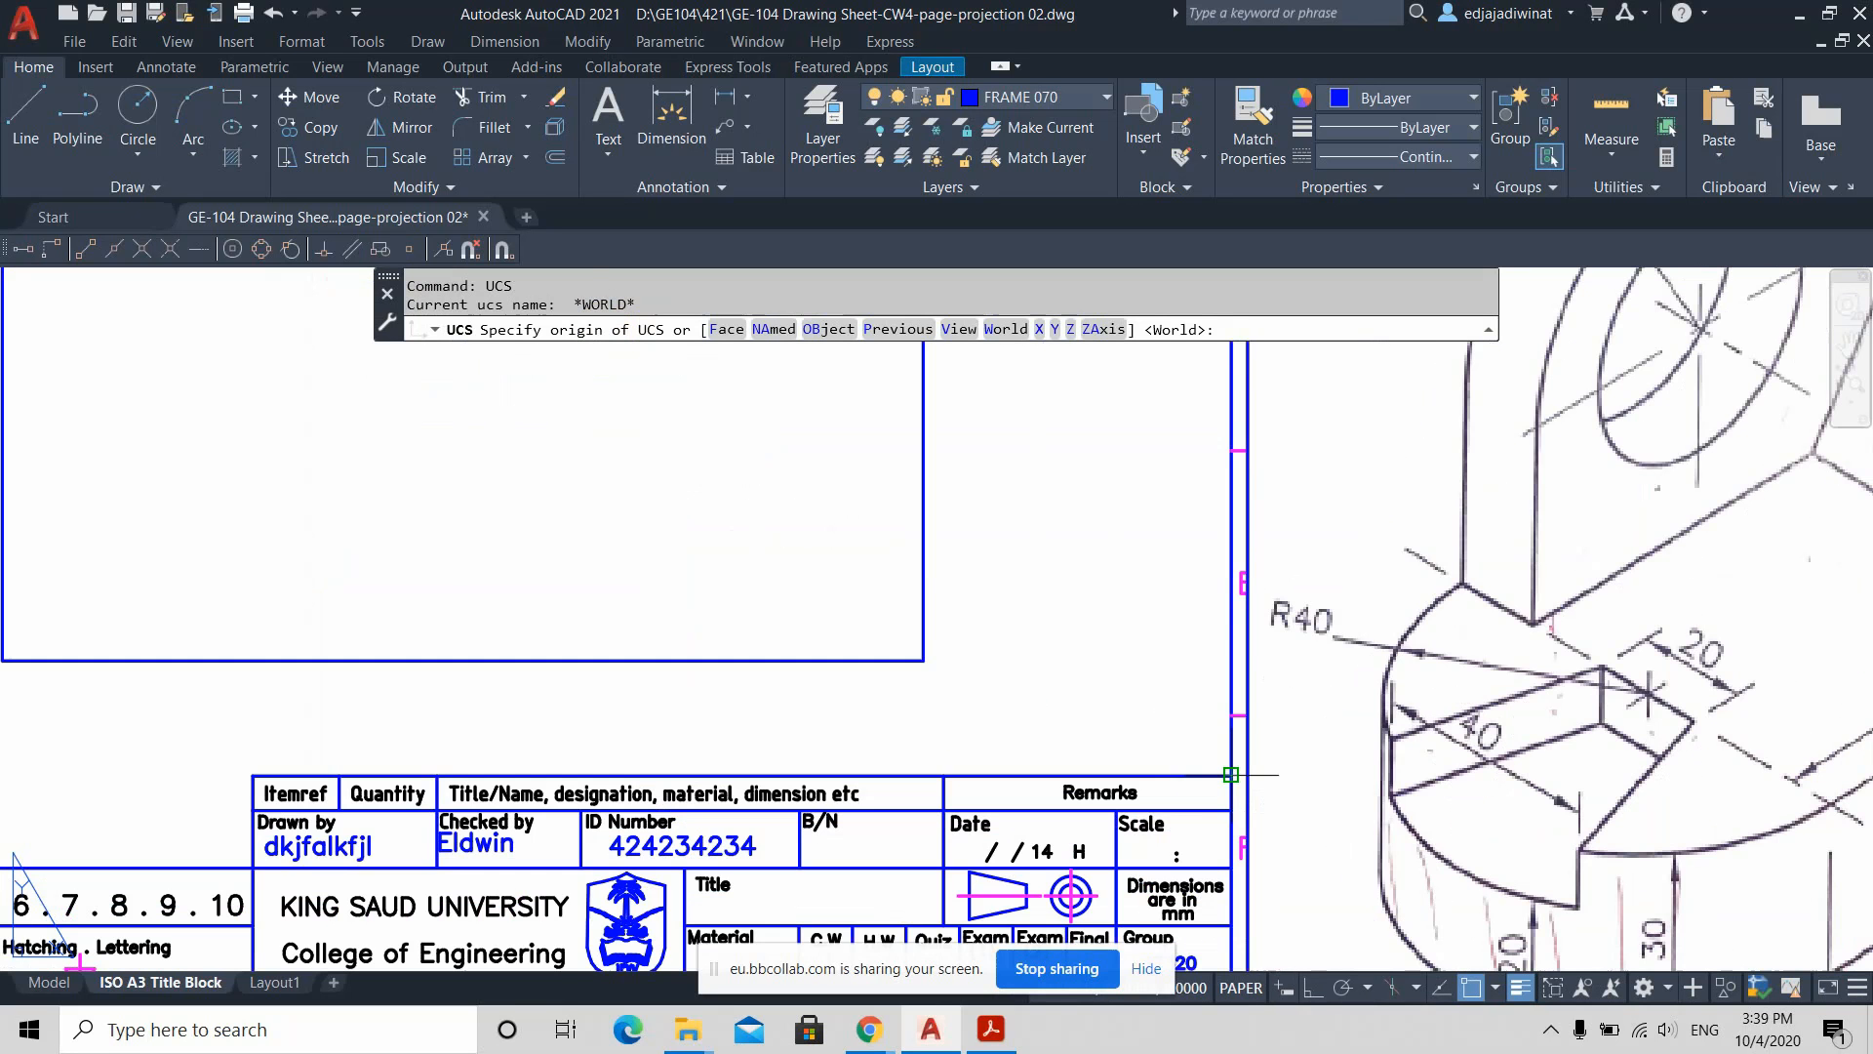
{"action": "left_click", "coordinate": [1231, 774]}
{"action": "scroll", "coordinate": [1020, 613], "scroll_direction": "down", "scroll_amount": 6}
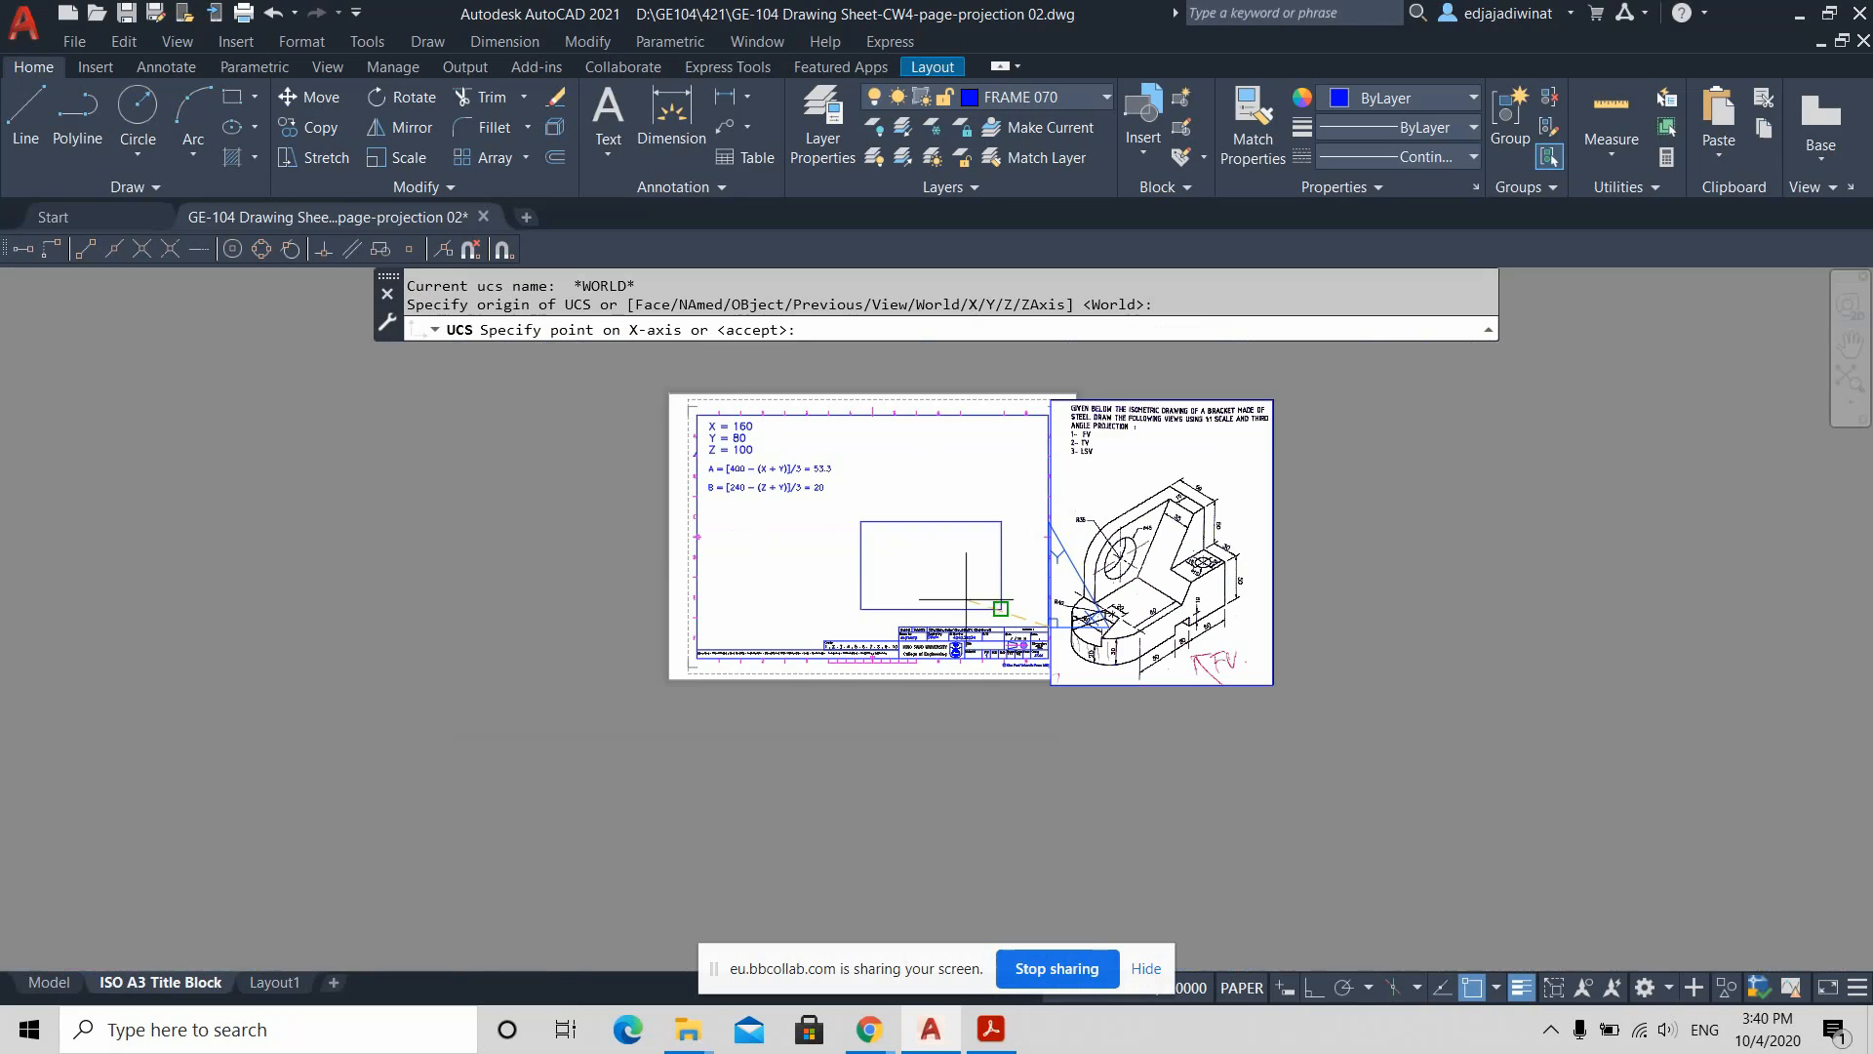
{"action": "scroll", "coordinate": [912, 536], "scroll_direction": "down", "scroll_amount": 2}
{"action": "scroll", "coordinate": [911, 536], "scroll_direction": "up", "scroll_amount": 4}
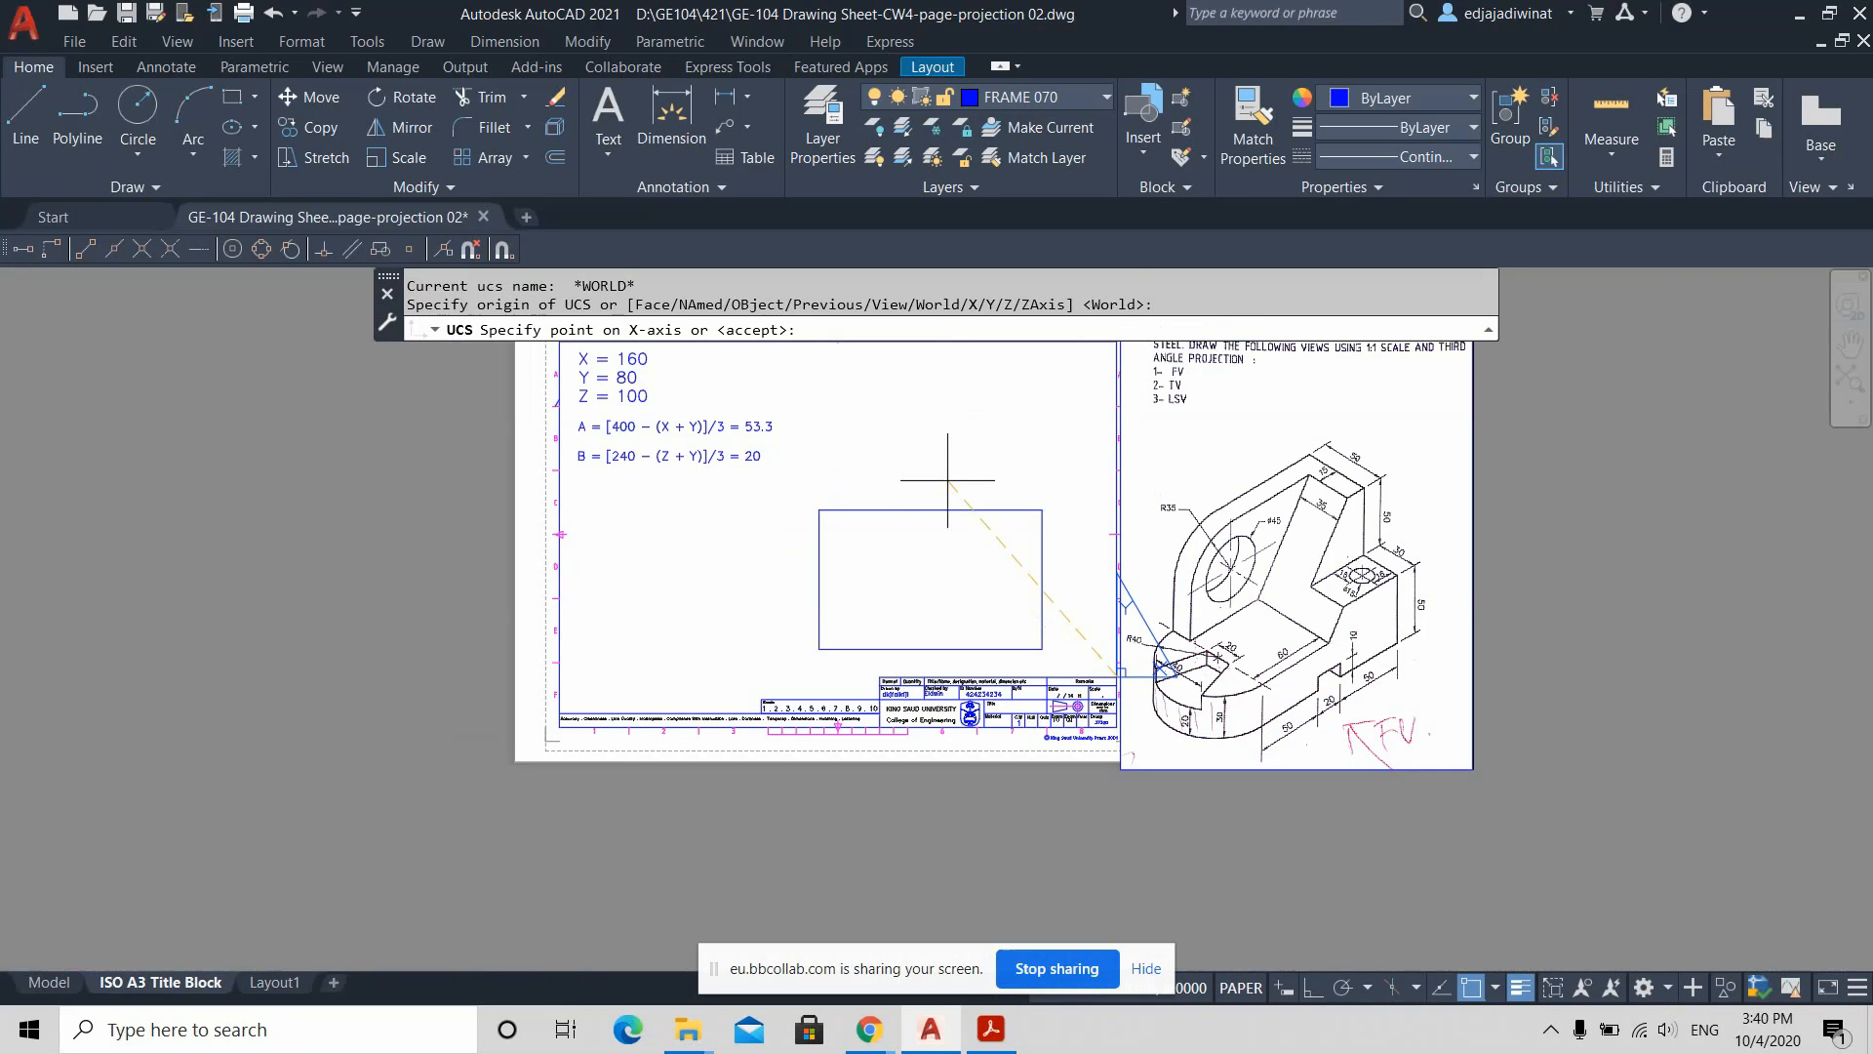
{"action": "key", "text": "Return"}
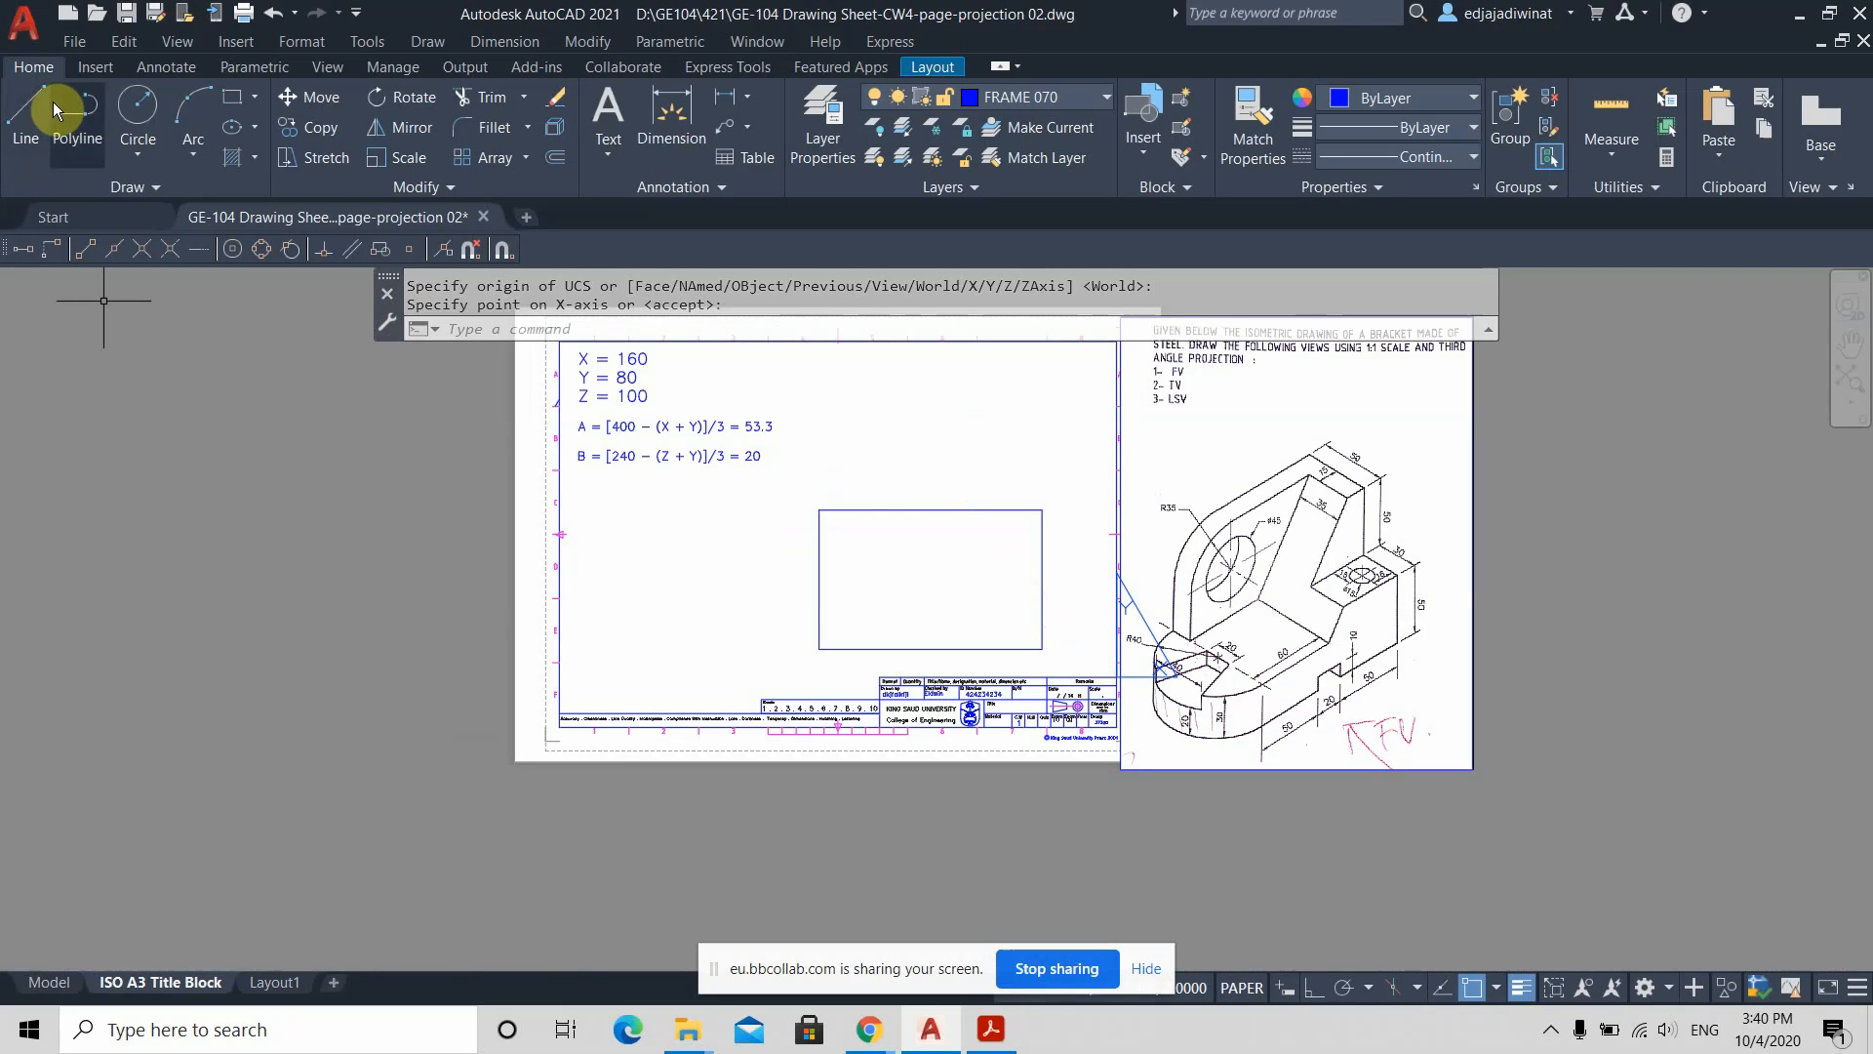
Step: Measure the front view rectangle's width and height with the quick measure tool
{"action": "scroll", "coordinate": [908, 521], "scroll_direction": "down", "scroll_amount": 2}
{"action": "scroll", "coordinate": [915, 525], "scroll_direction": "up", "scroll_amount": 2}
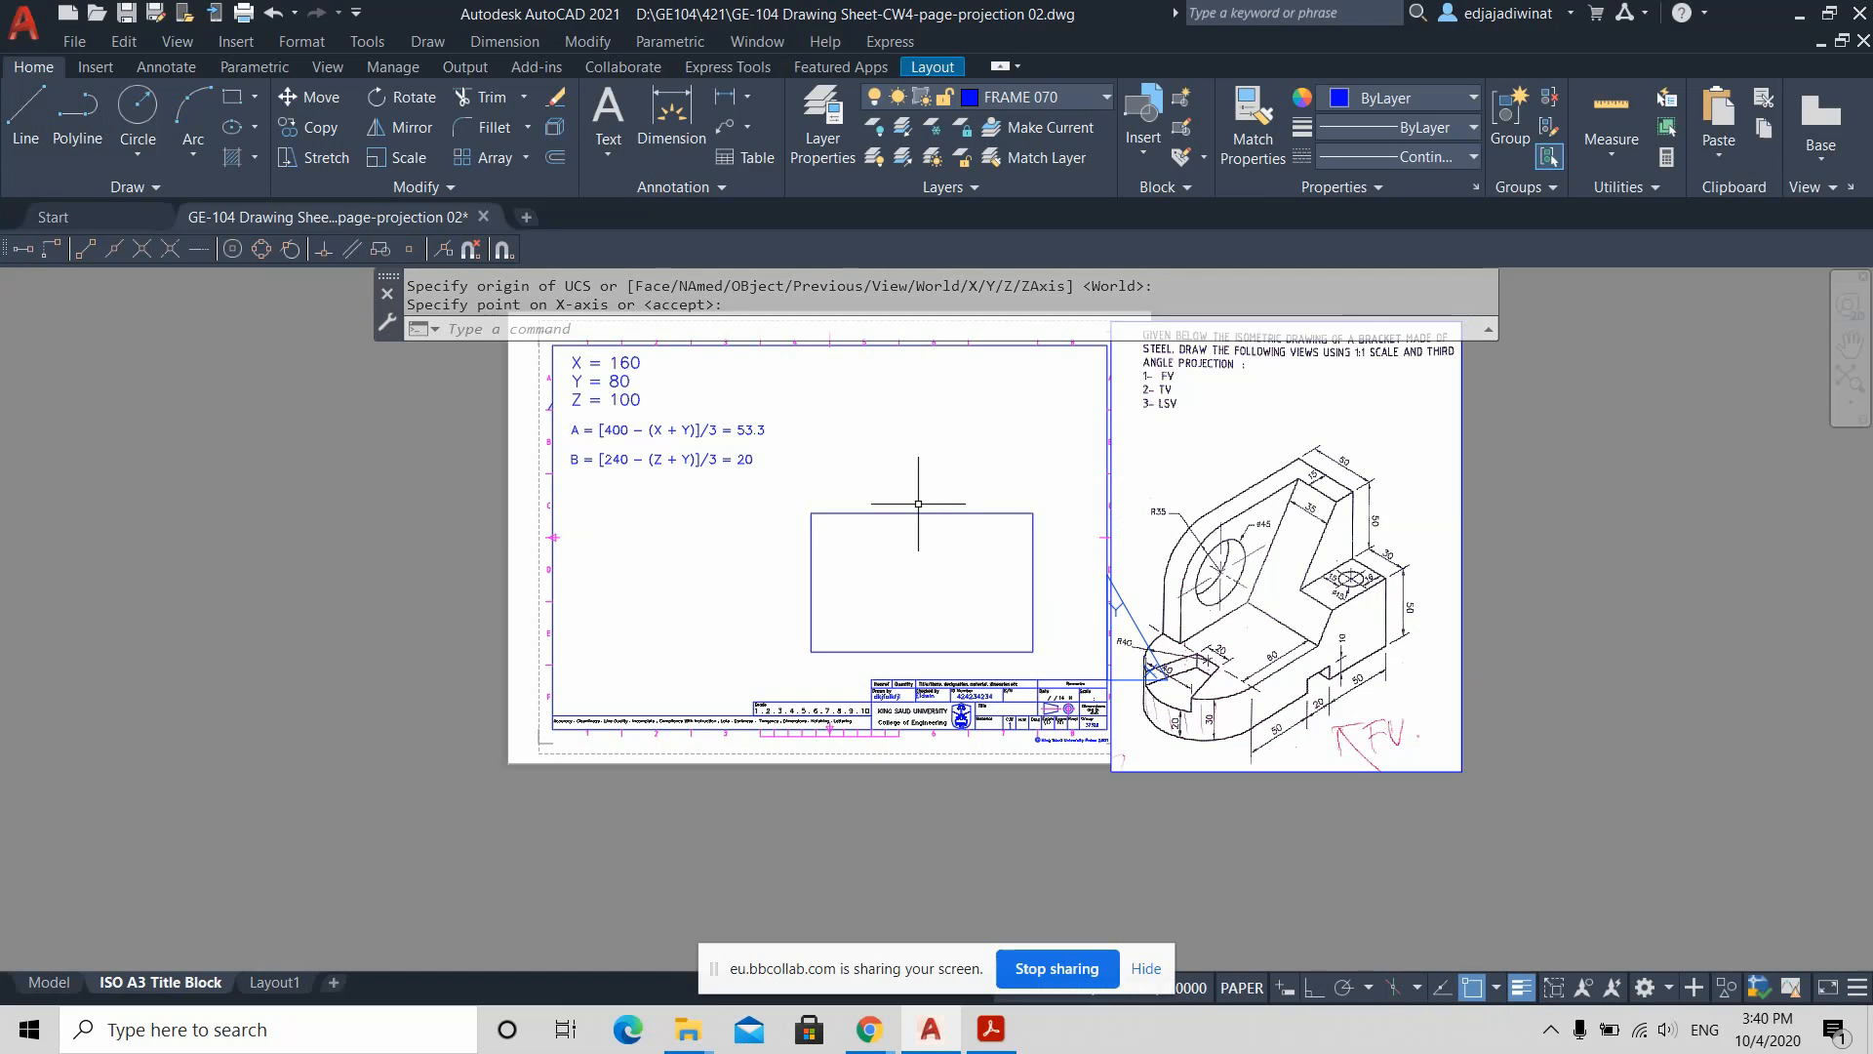
{"action": "middle_click_drag", "start_coordinate": [938, 521], "coordinate": [1020, 600]}
{"action": "scroll", "coordinate": [1023, 563], "scroll_direction": "up", "scroll_amount": 2}
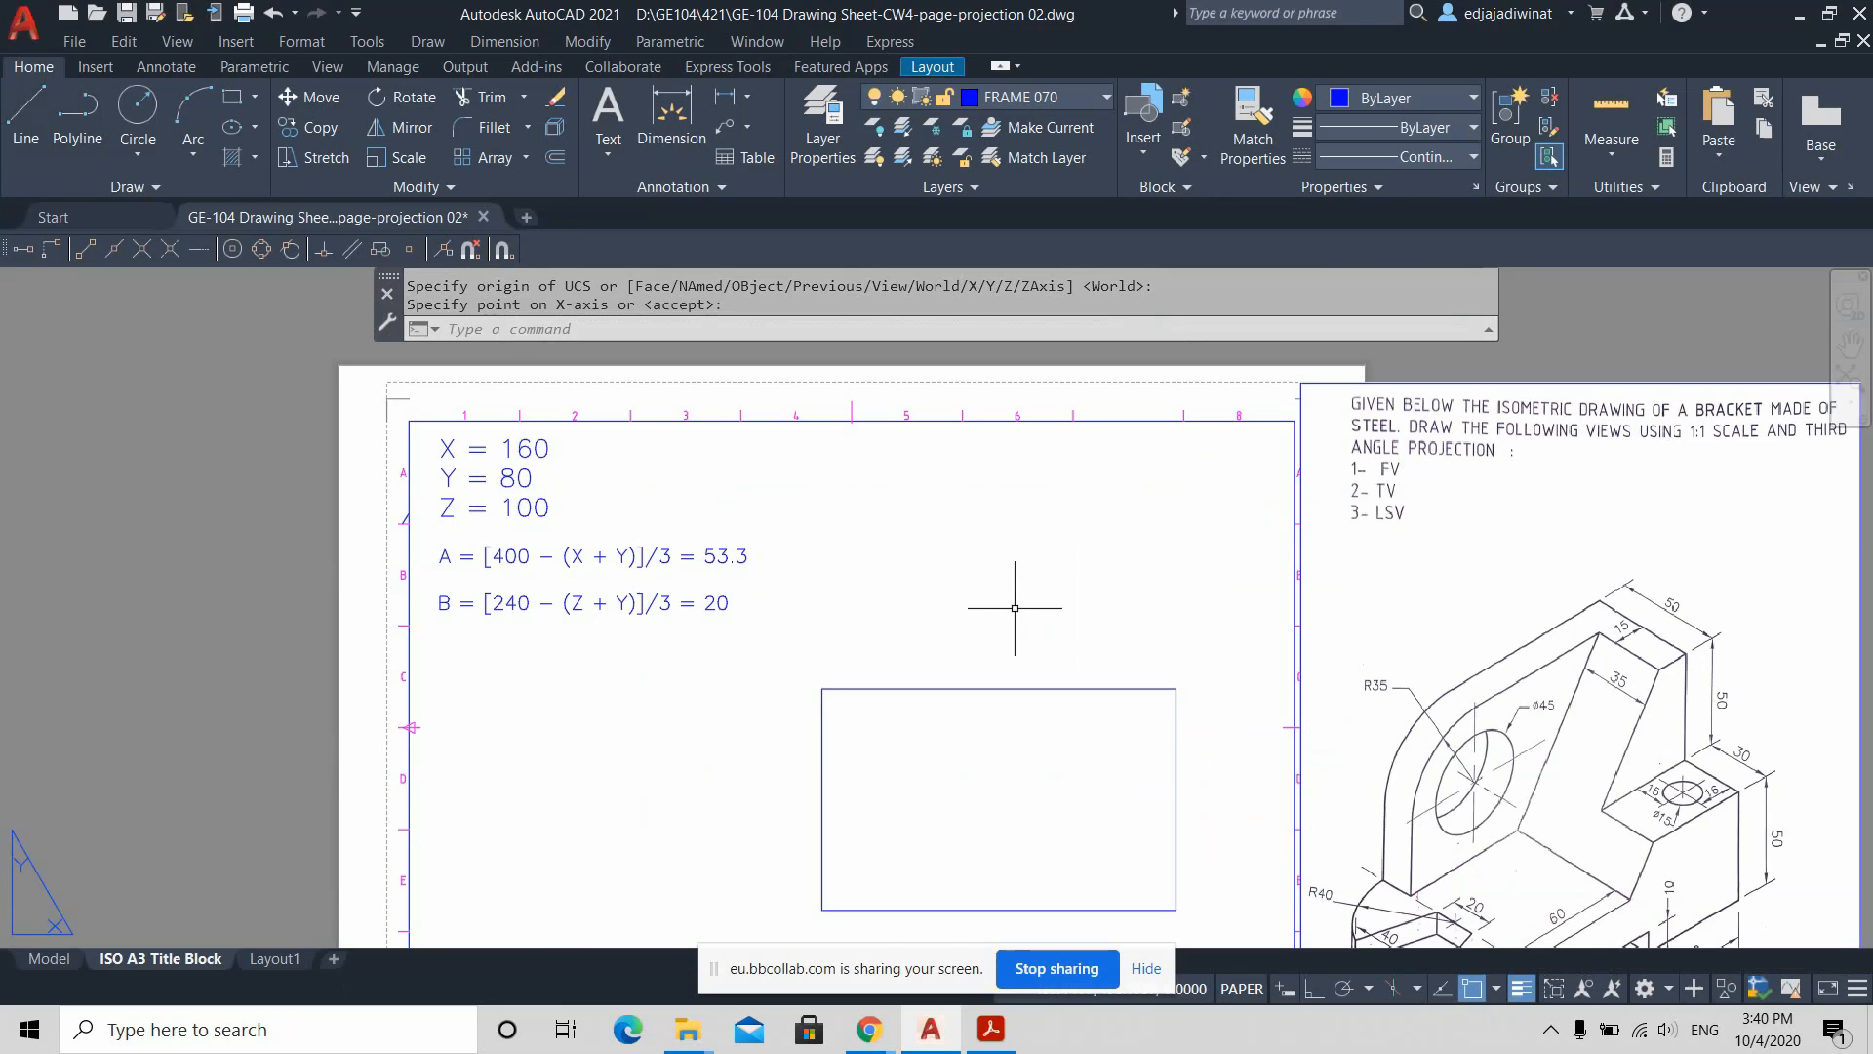
{"action": "mouse_move", "coordinate": [1016, 598]}
{"action": "middle_mouse_down"}
{"action": "mouse_move", "coordinate": [1020, 473]}
{"action": "mouse_move", "coordinate": [1024, 513]}
{"action": "mouse_move", "coordinate": [1160, 594]}
{"action": "middle_mouse_up"}
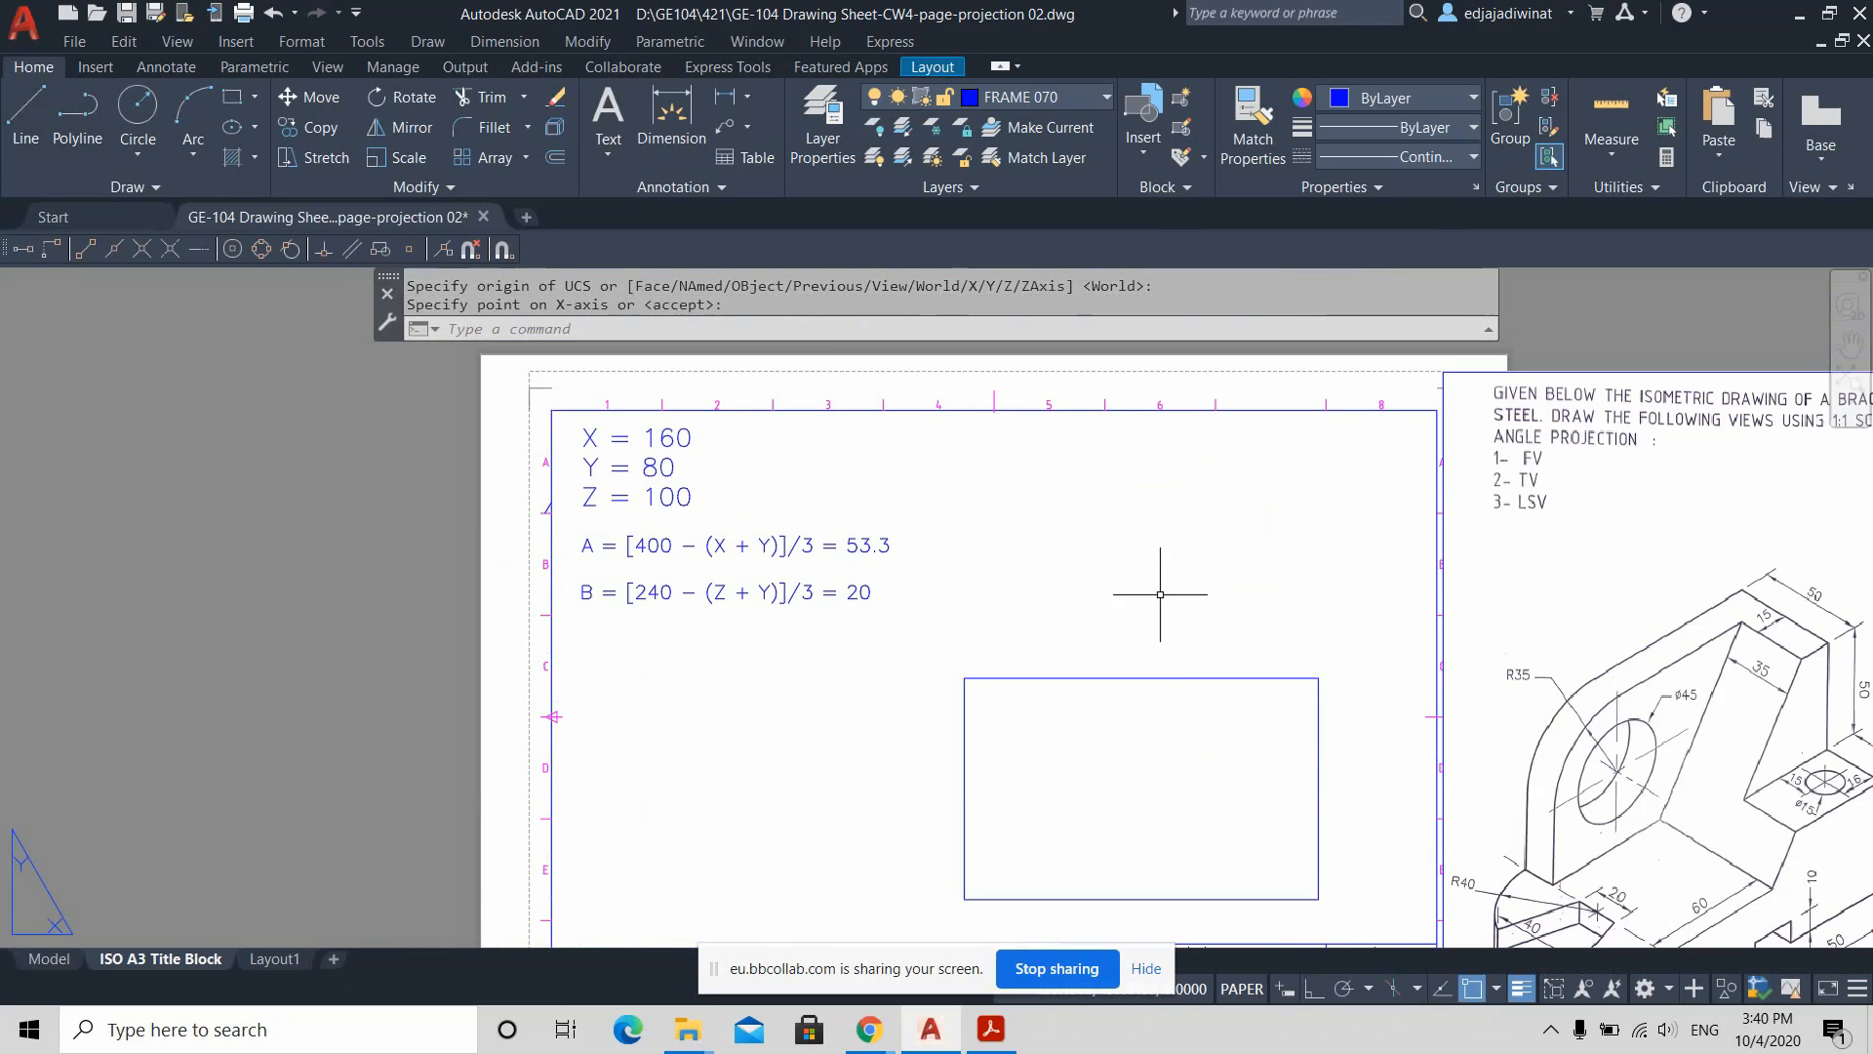
{"action": "scroll", "coordinate": [1215, 770], "scroll_direction": "down", "scroll_amount": 3}
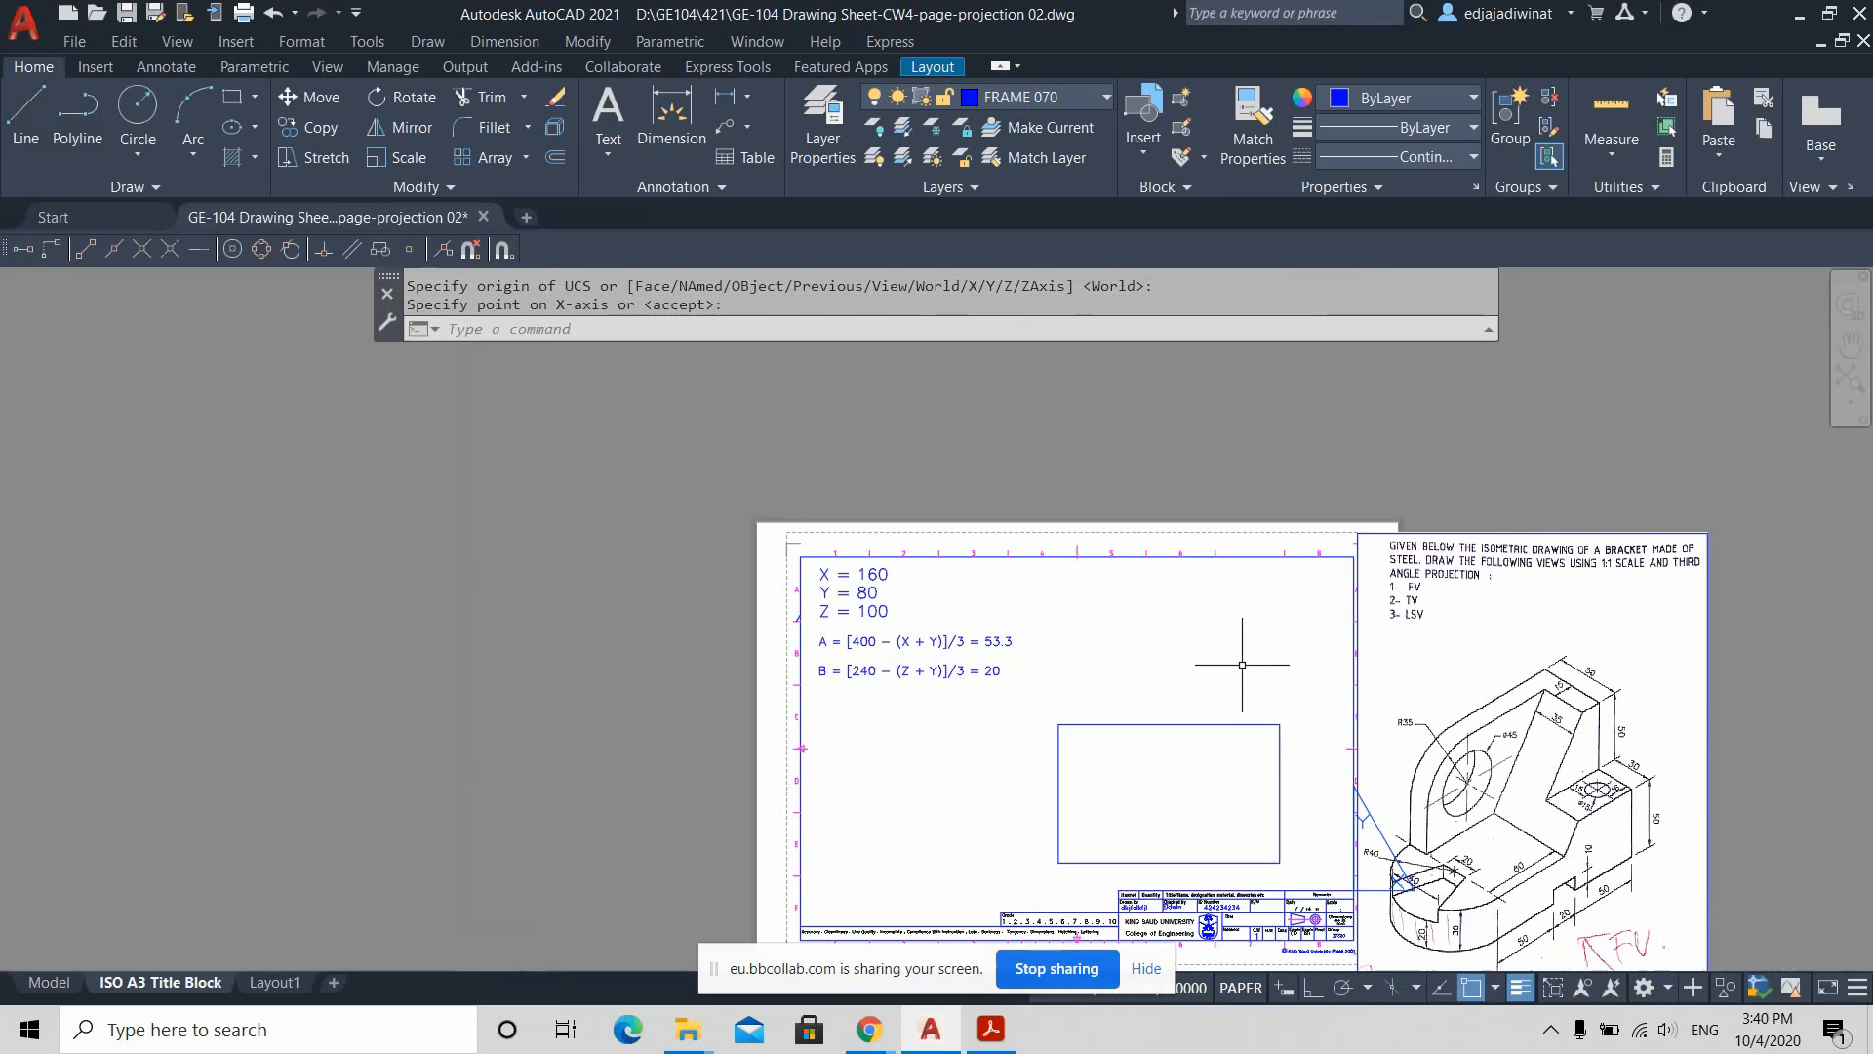
{"action": "scroll", "coordinate": [1245, 658], "scroll_direction": "up", "scroll_amount": 2}
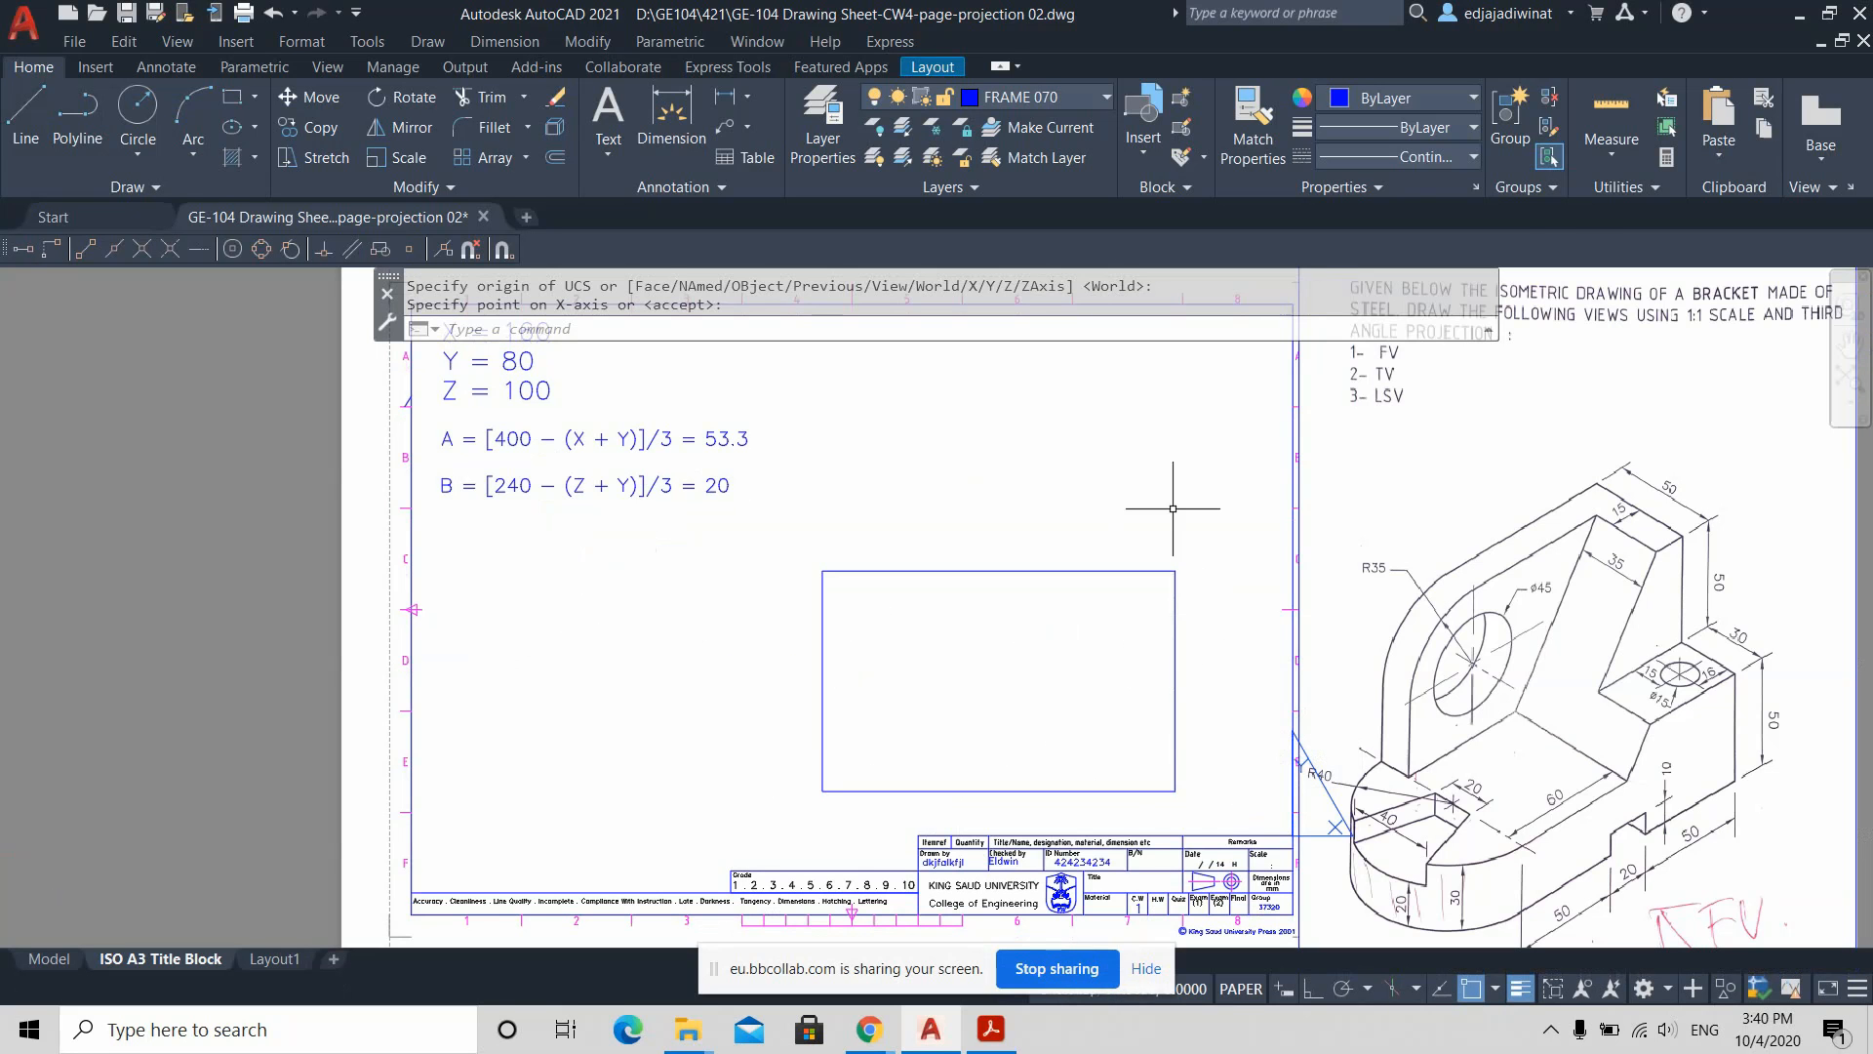
{"action": "left_click", "coordinate": [1611, 122]}
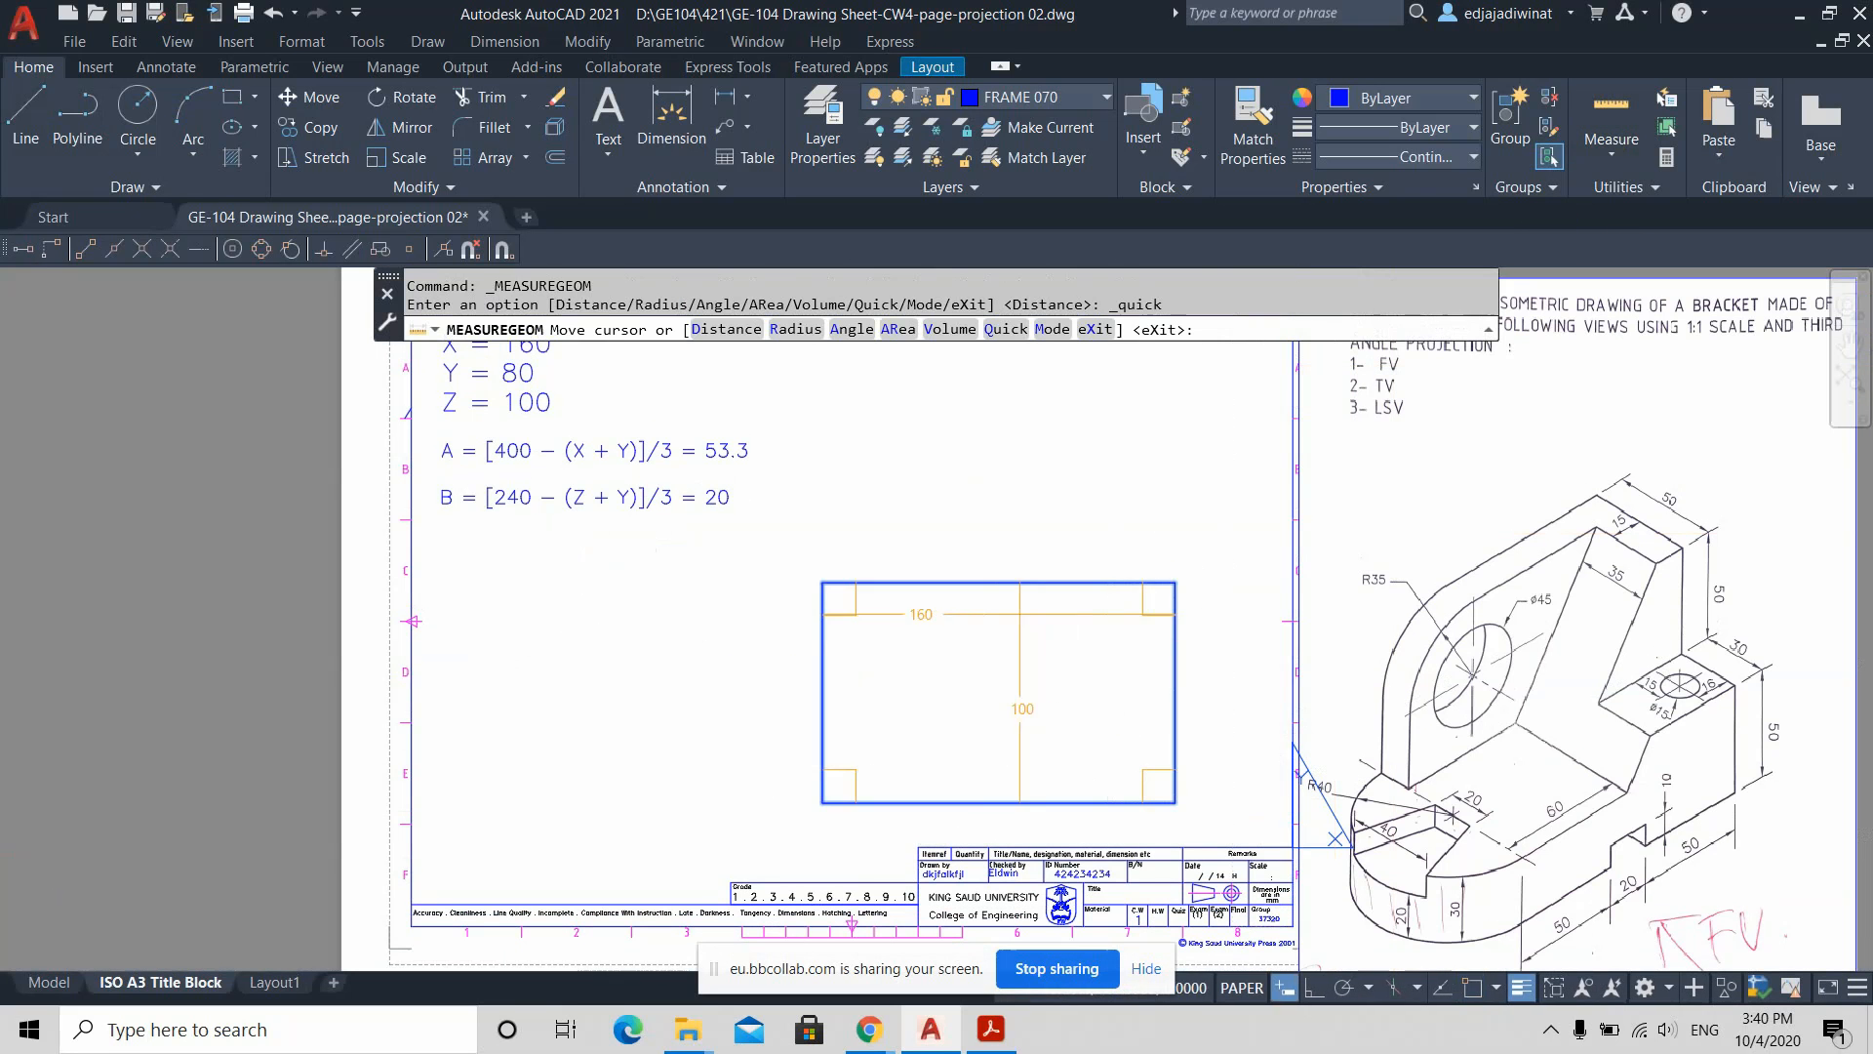
{"action": "key", "text": "Escape"}
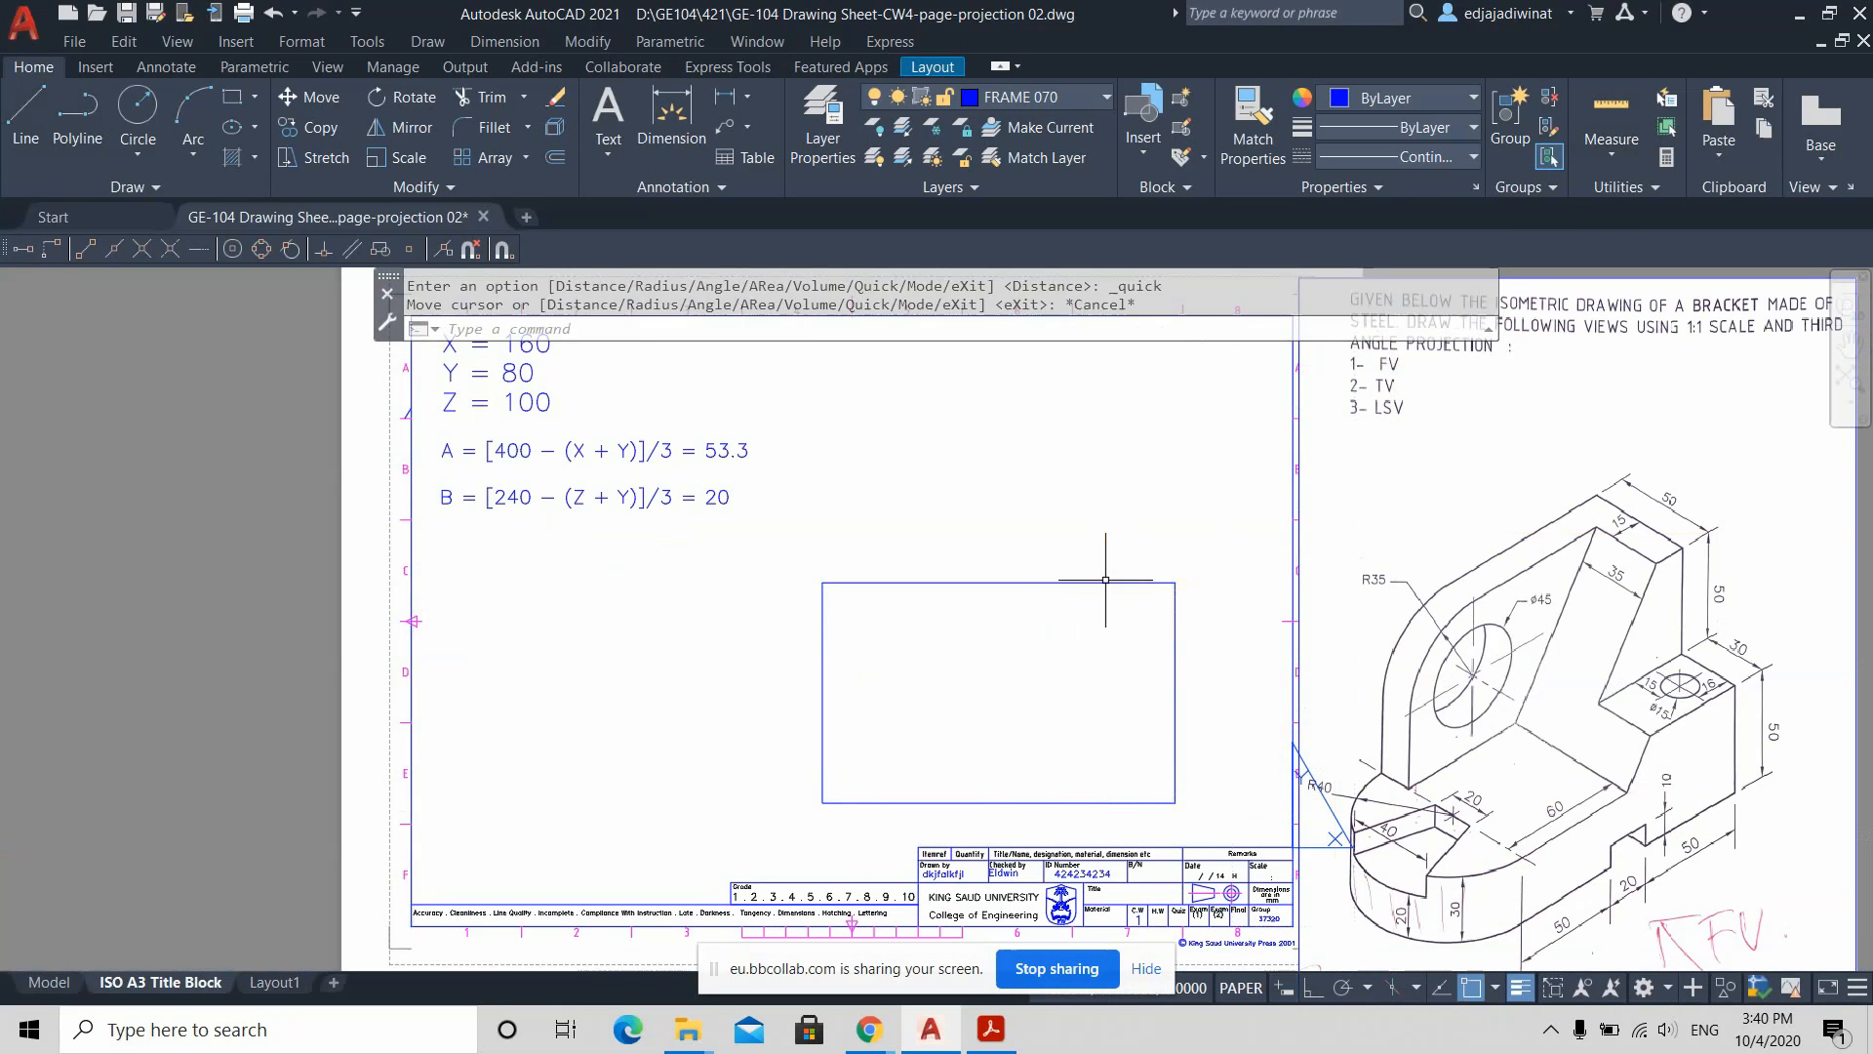
{"action": "left_click", "coordinate": [1610, 121]}
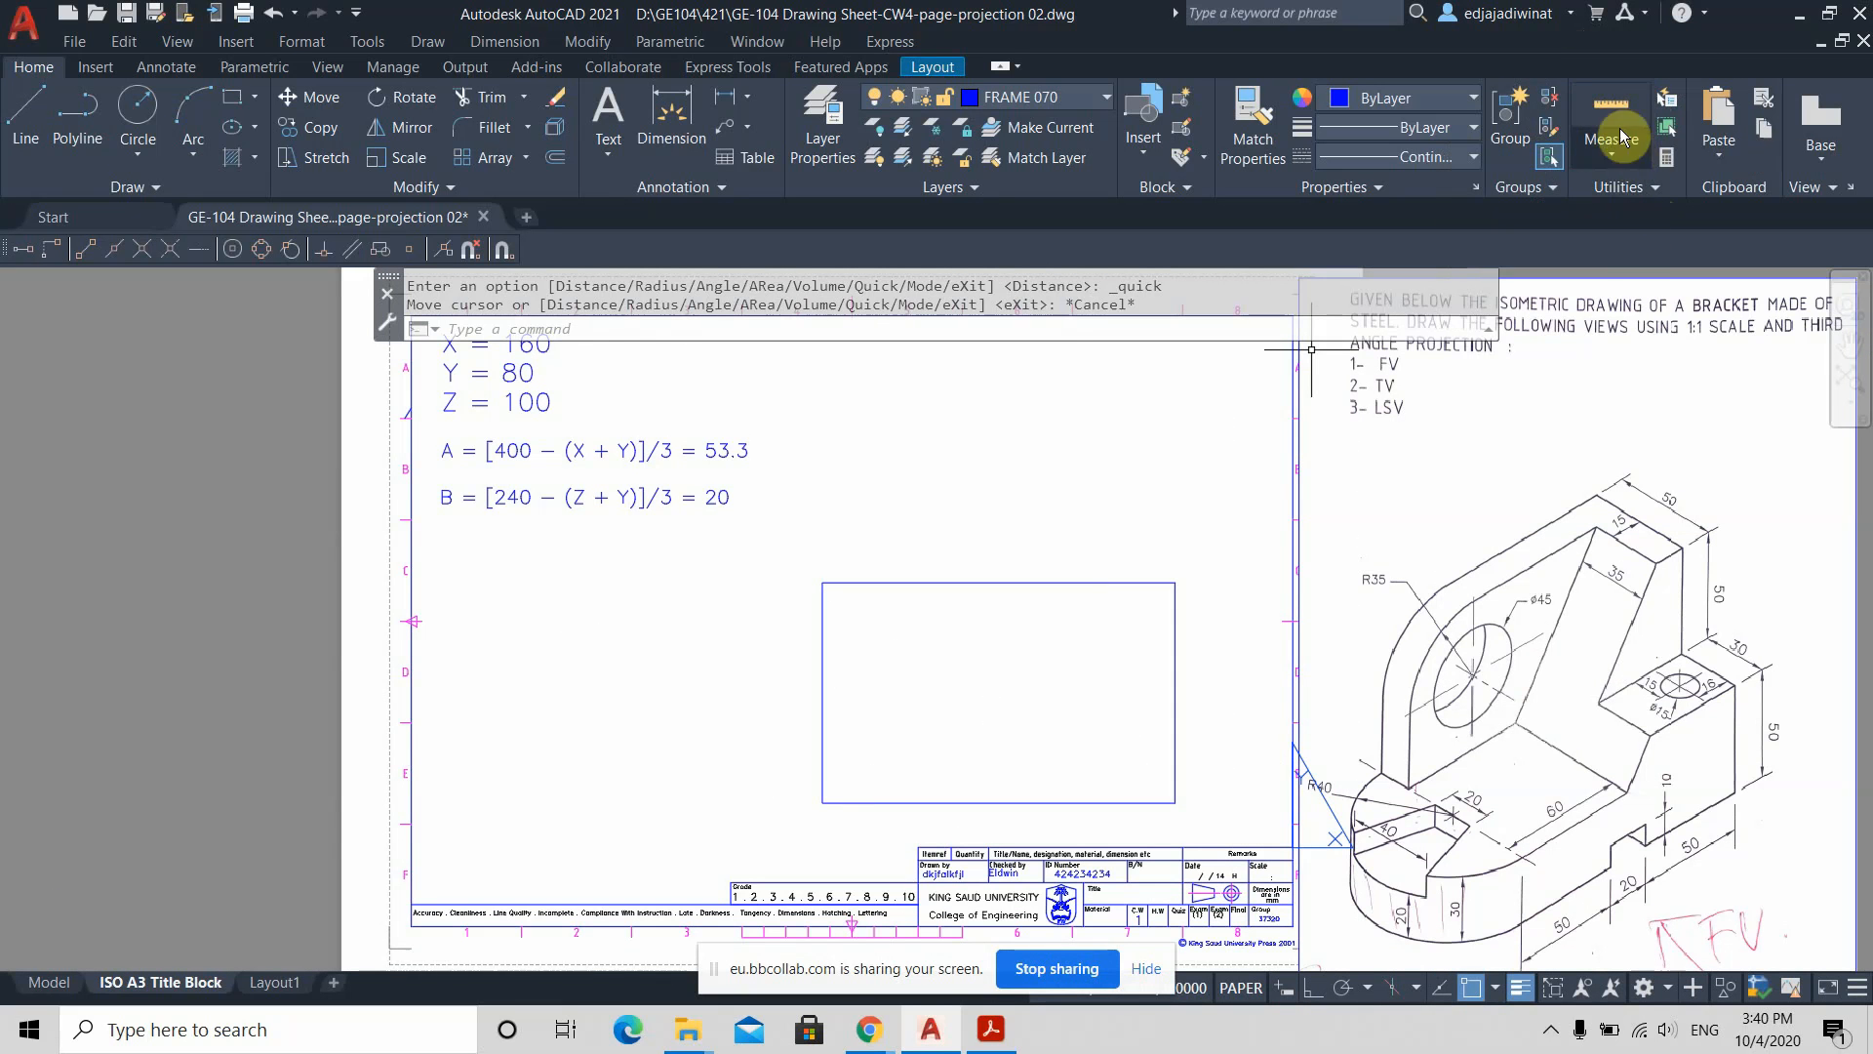
{"action": "mouse_move", "coordinate": [1042, 642]}
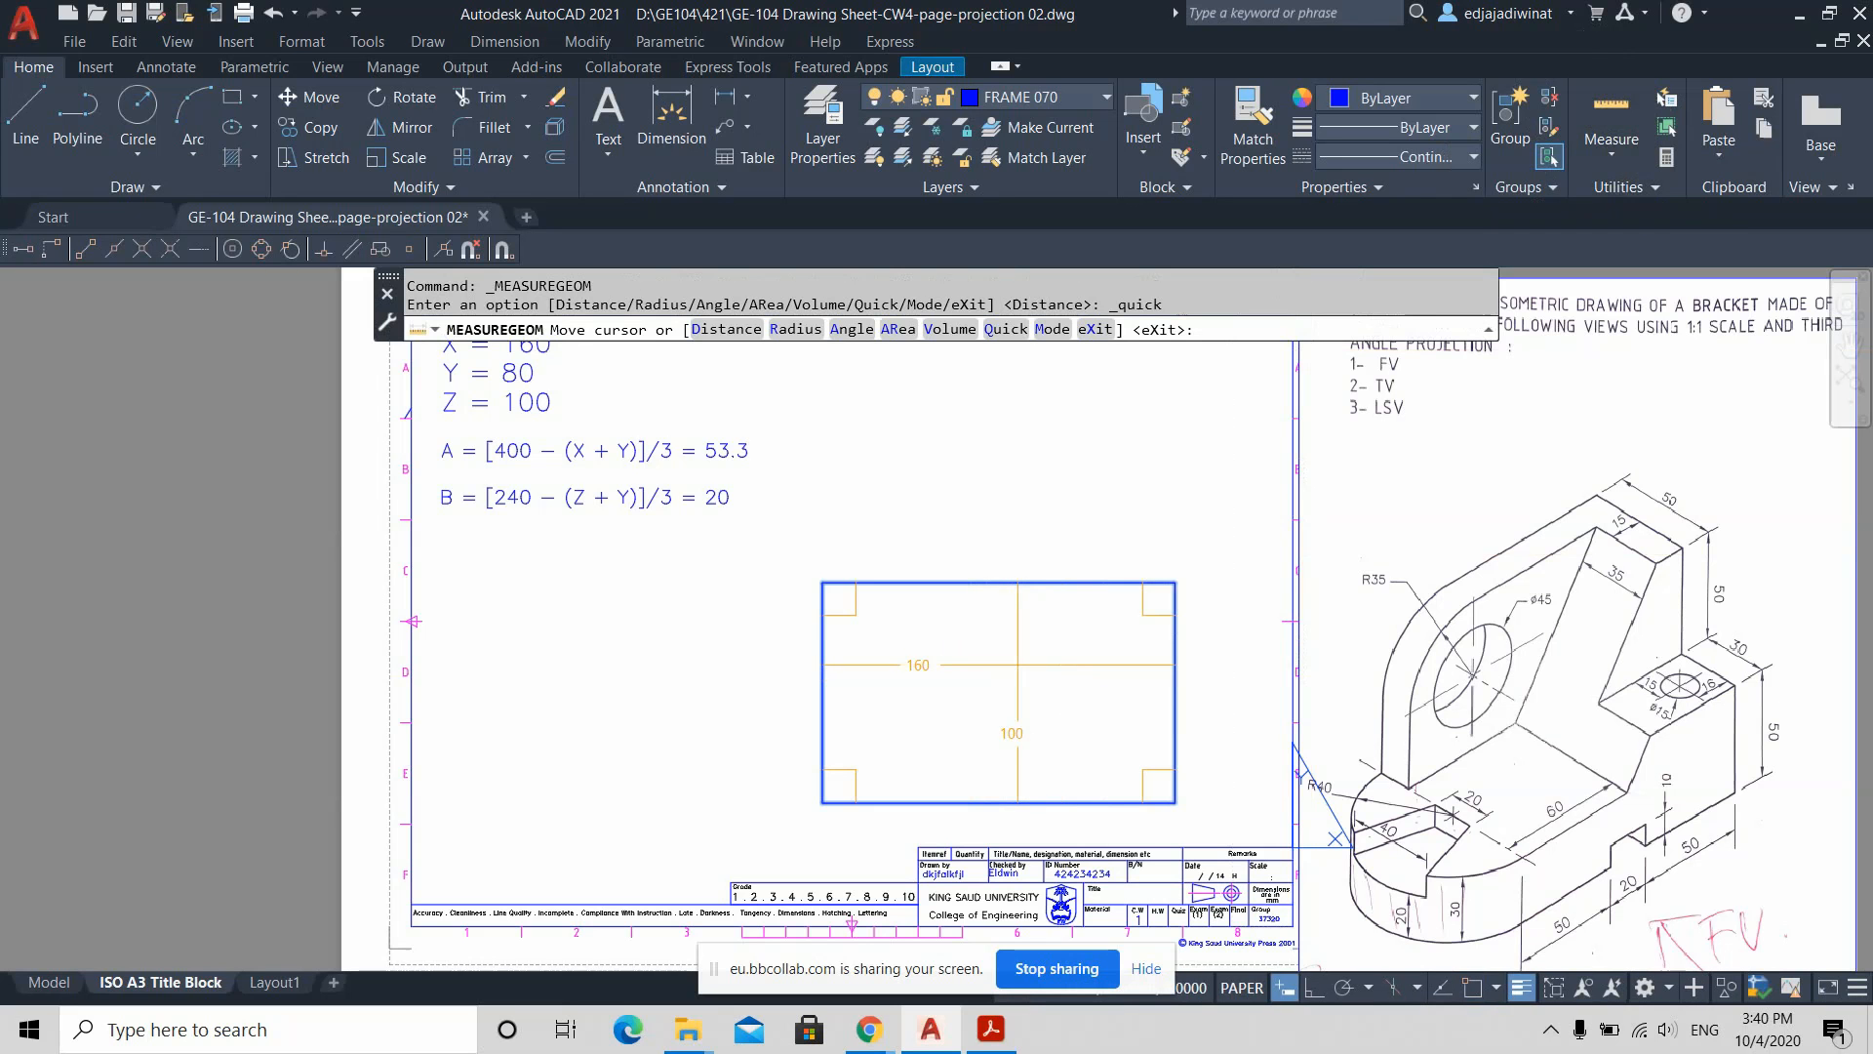
{"action": "key", "text": "Escape"}
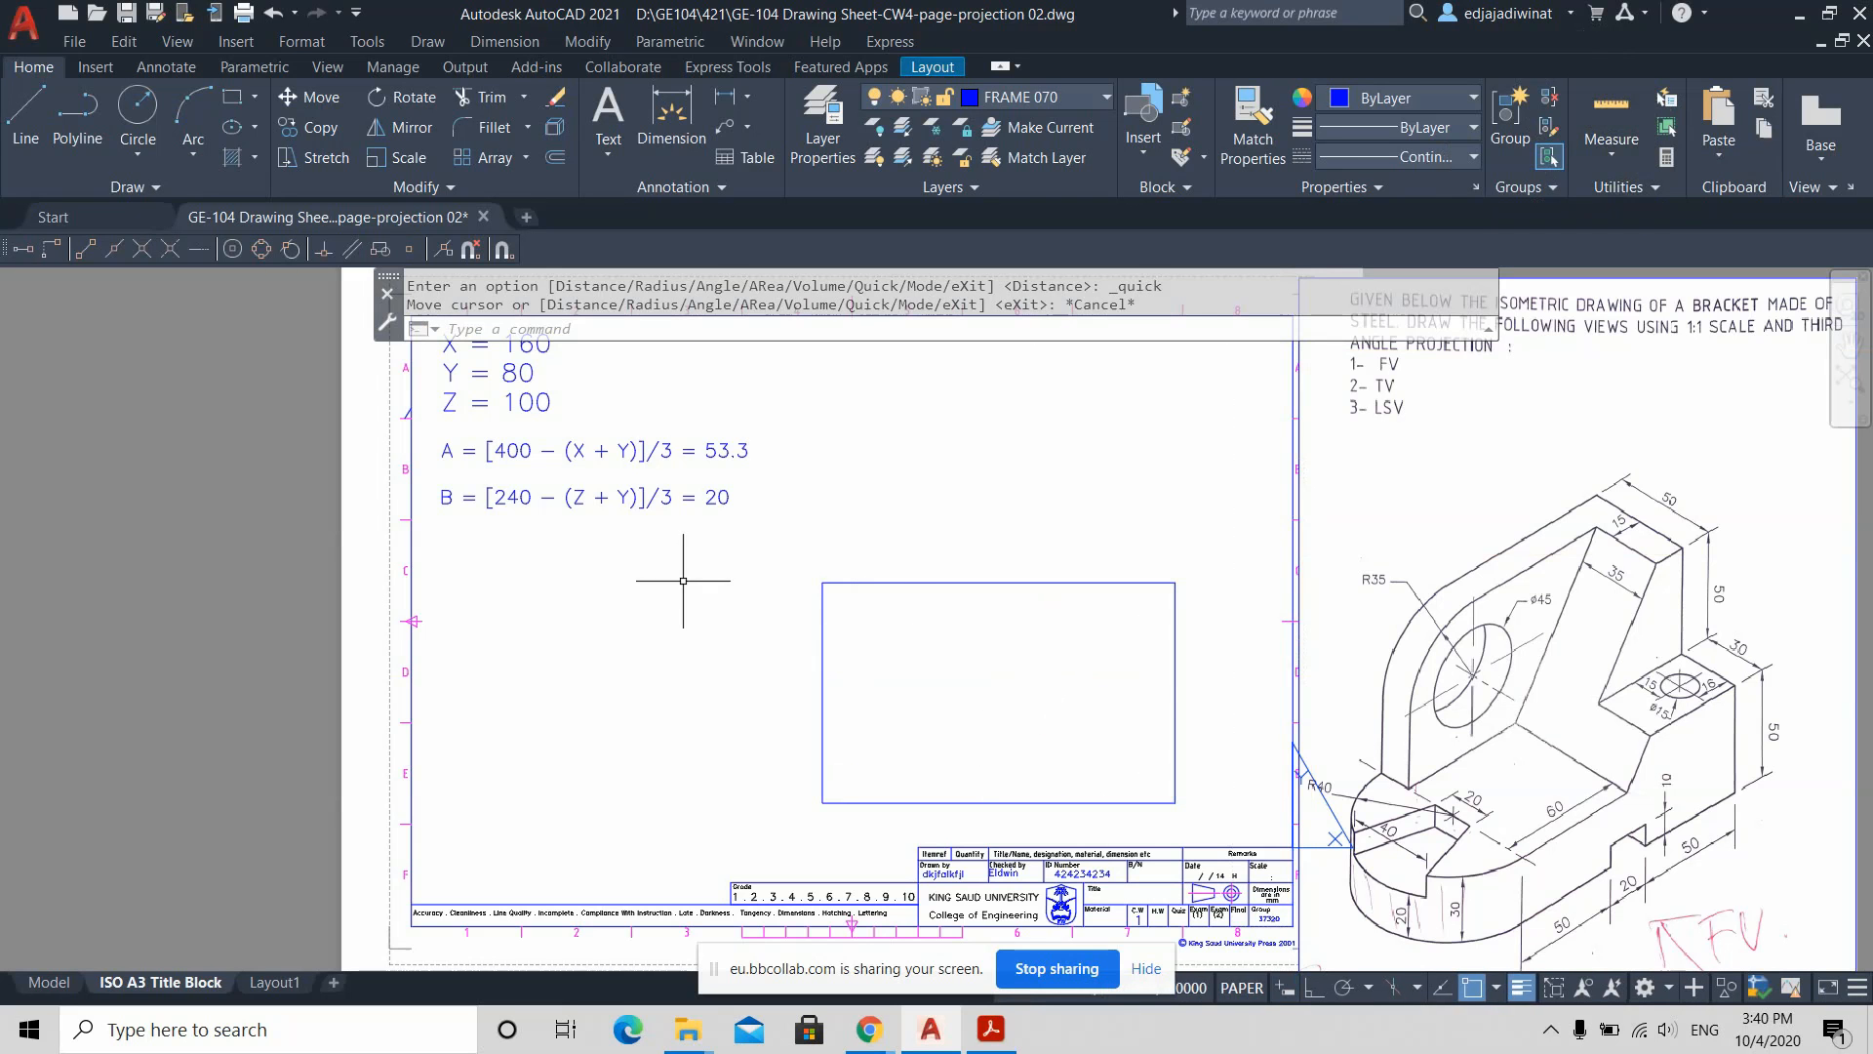
Step: Check whether the Extension object snap is enabled for locating the side view rectangle's first corner
{"action": "left_click", "coordinate": [233, 99]}
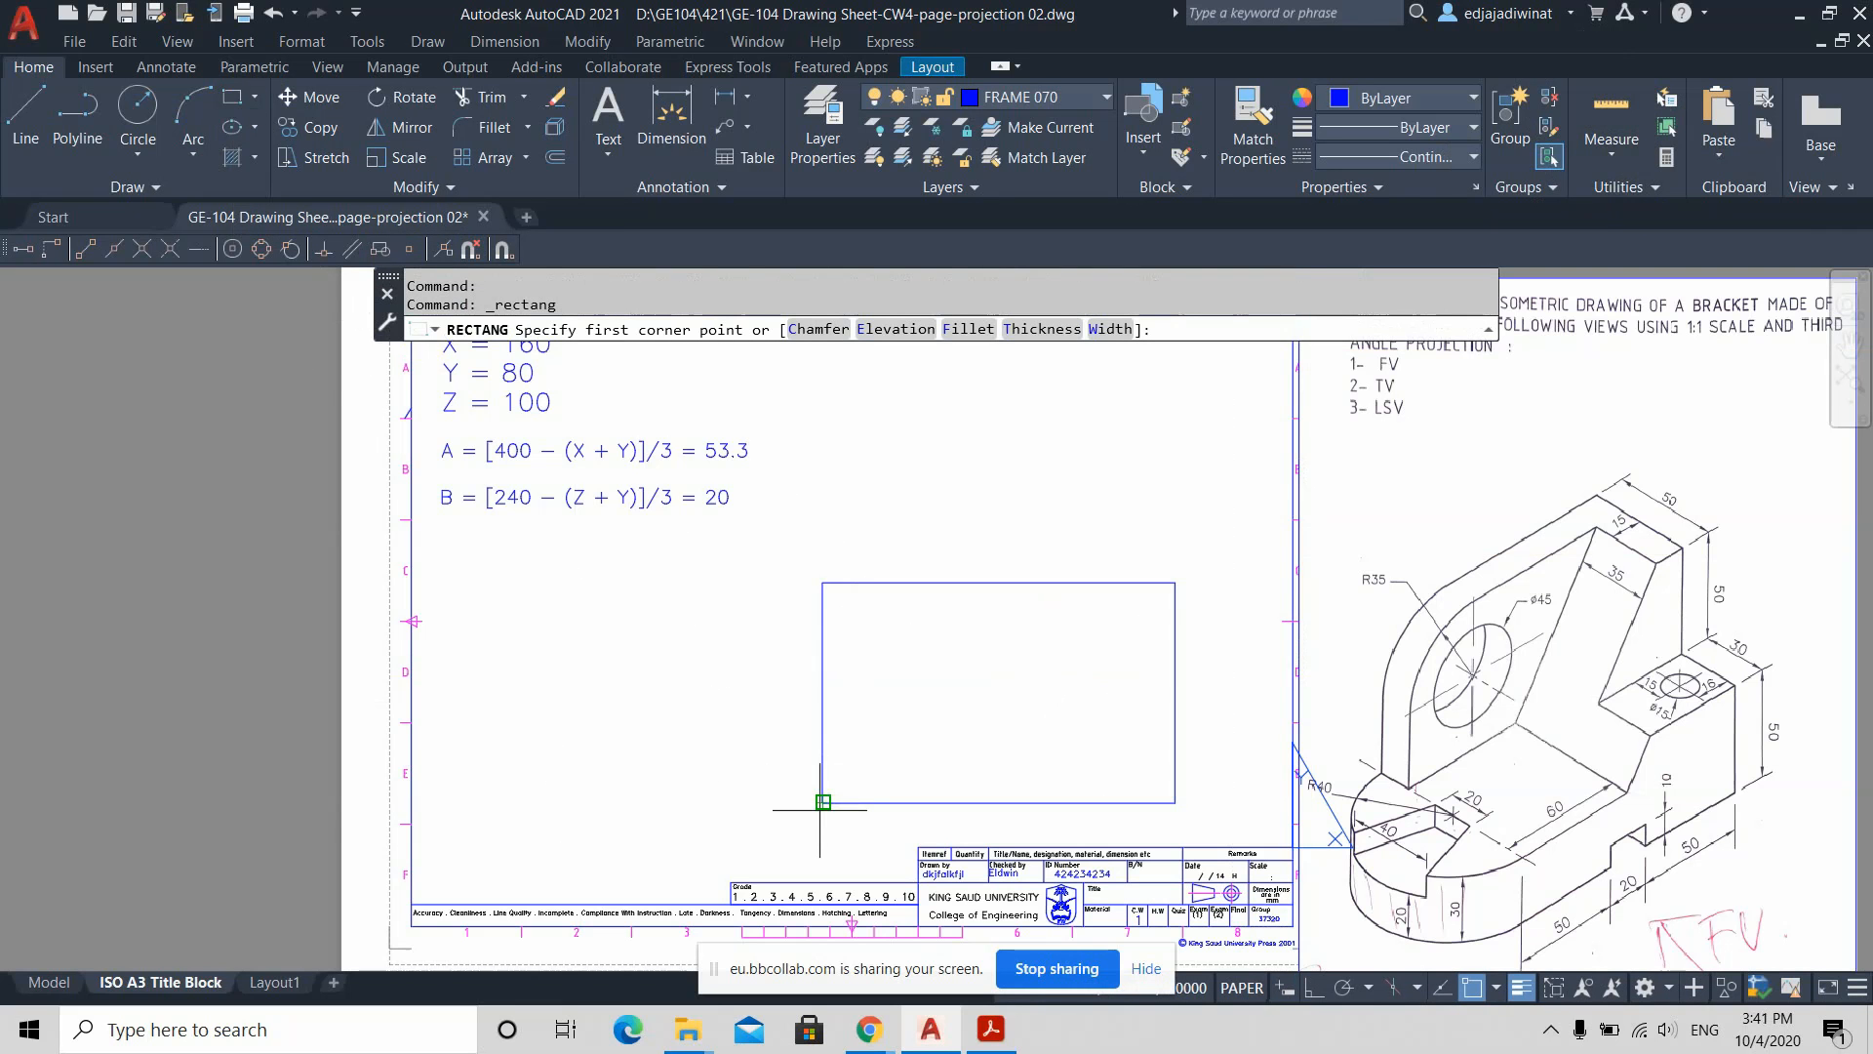
{"action": "scroll", "coordinate": [820, 798], "scroll_direction": "up", "scroll_amount": 3}
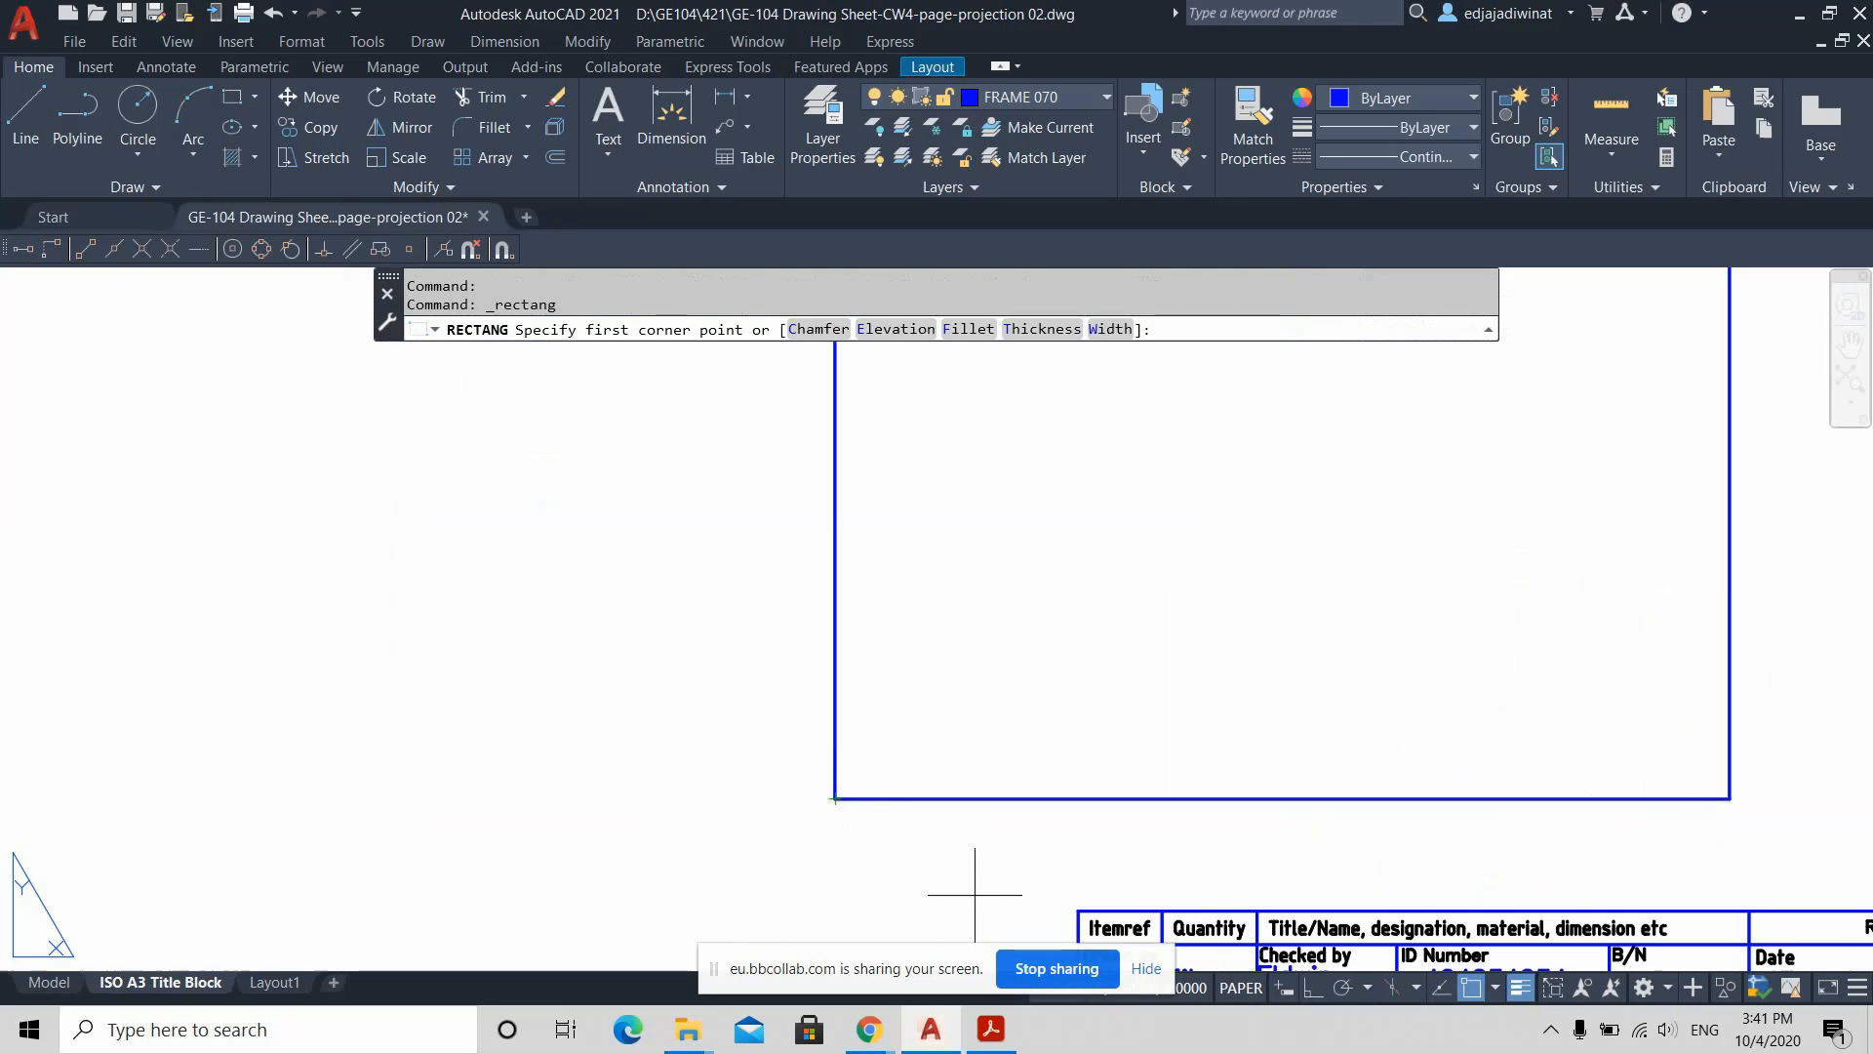
{"action": "scroll", "coordinate": [974, 894], "scroll_direction": "down", "scroll_amount": 3}
{"action": "scroll", "coordinate": [993, 886], "scroll_direction": "up", "scroll_amount": 2}
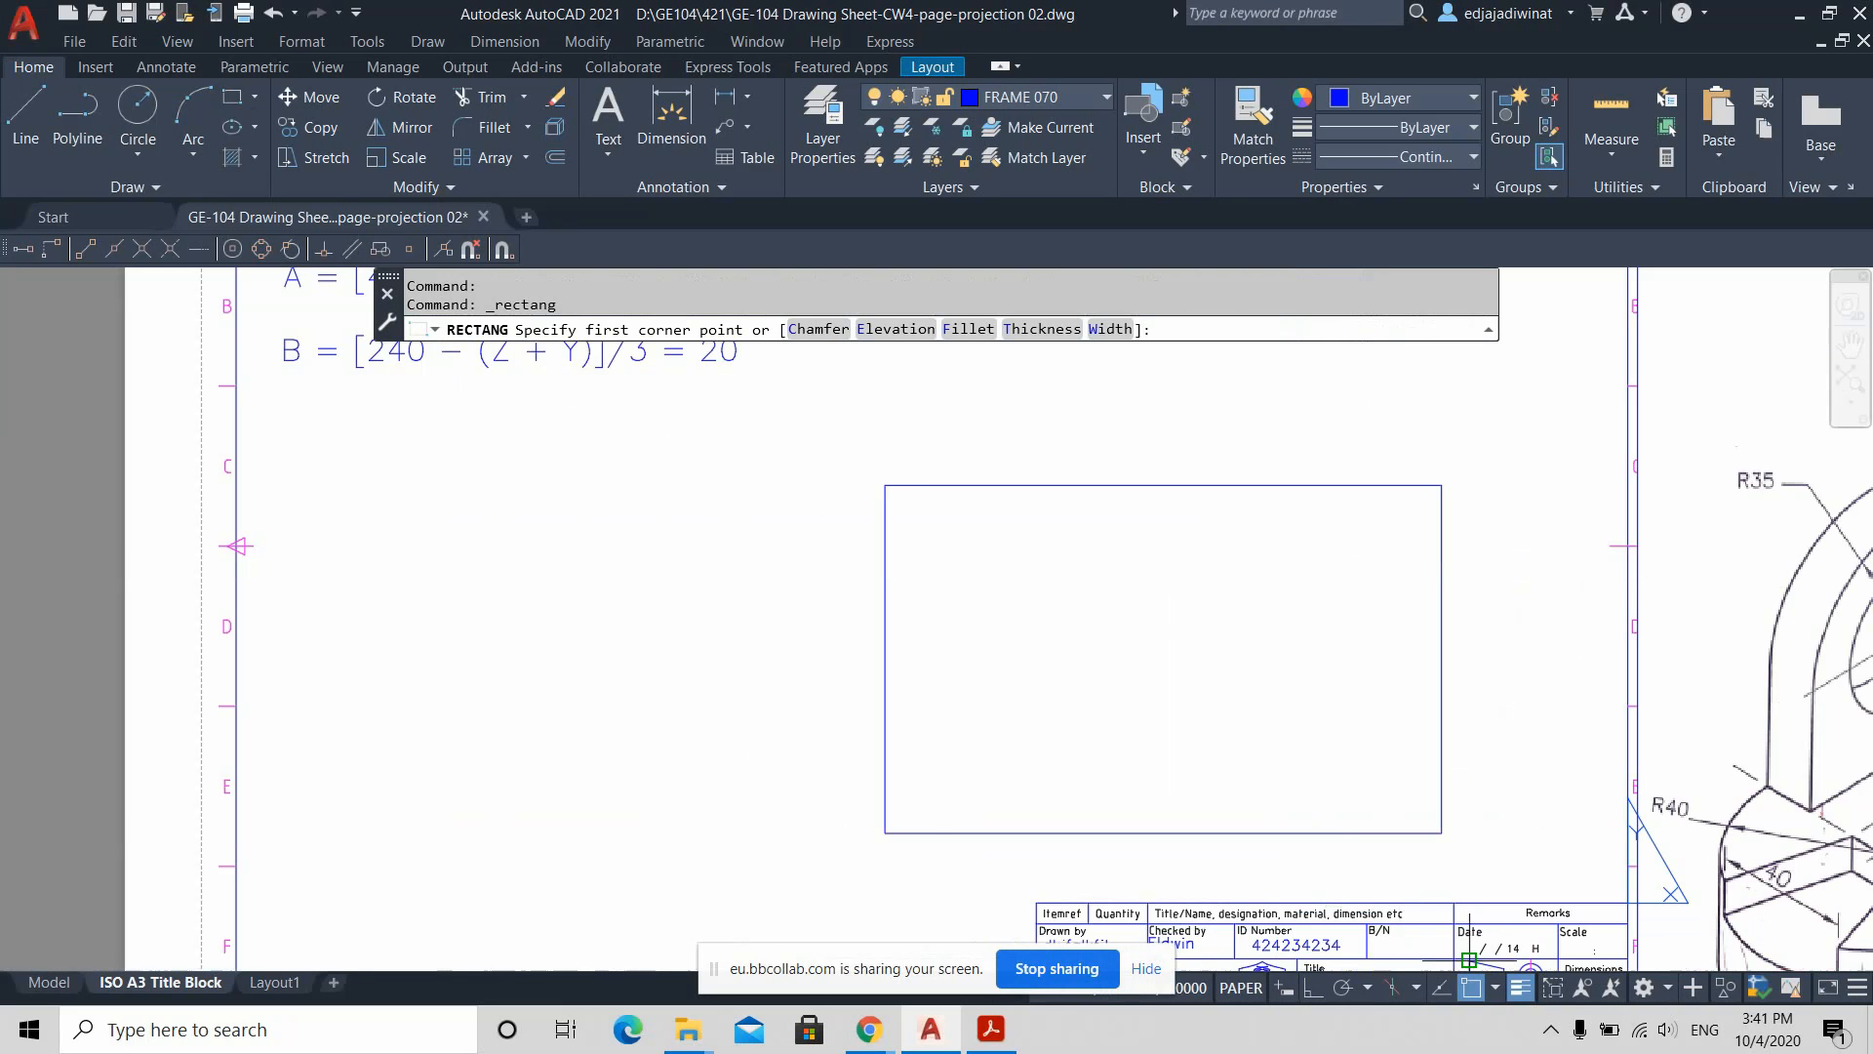
{"action": "left_click", "coordinate": [1494, 987]}
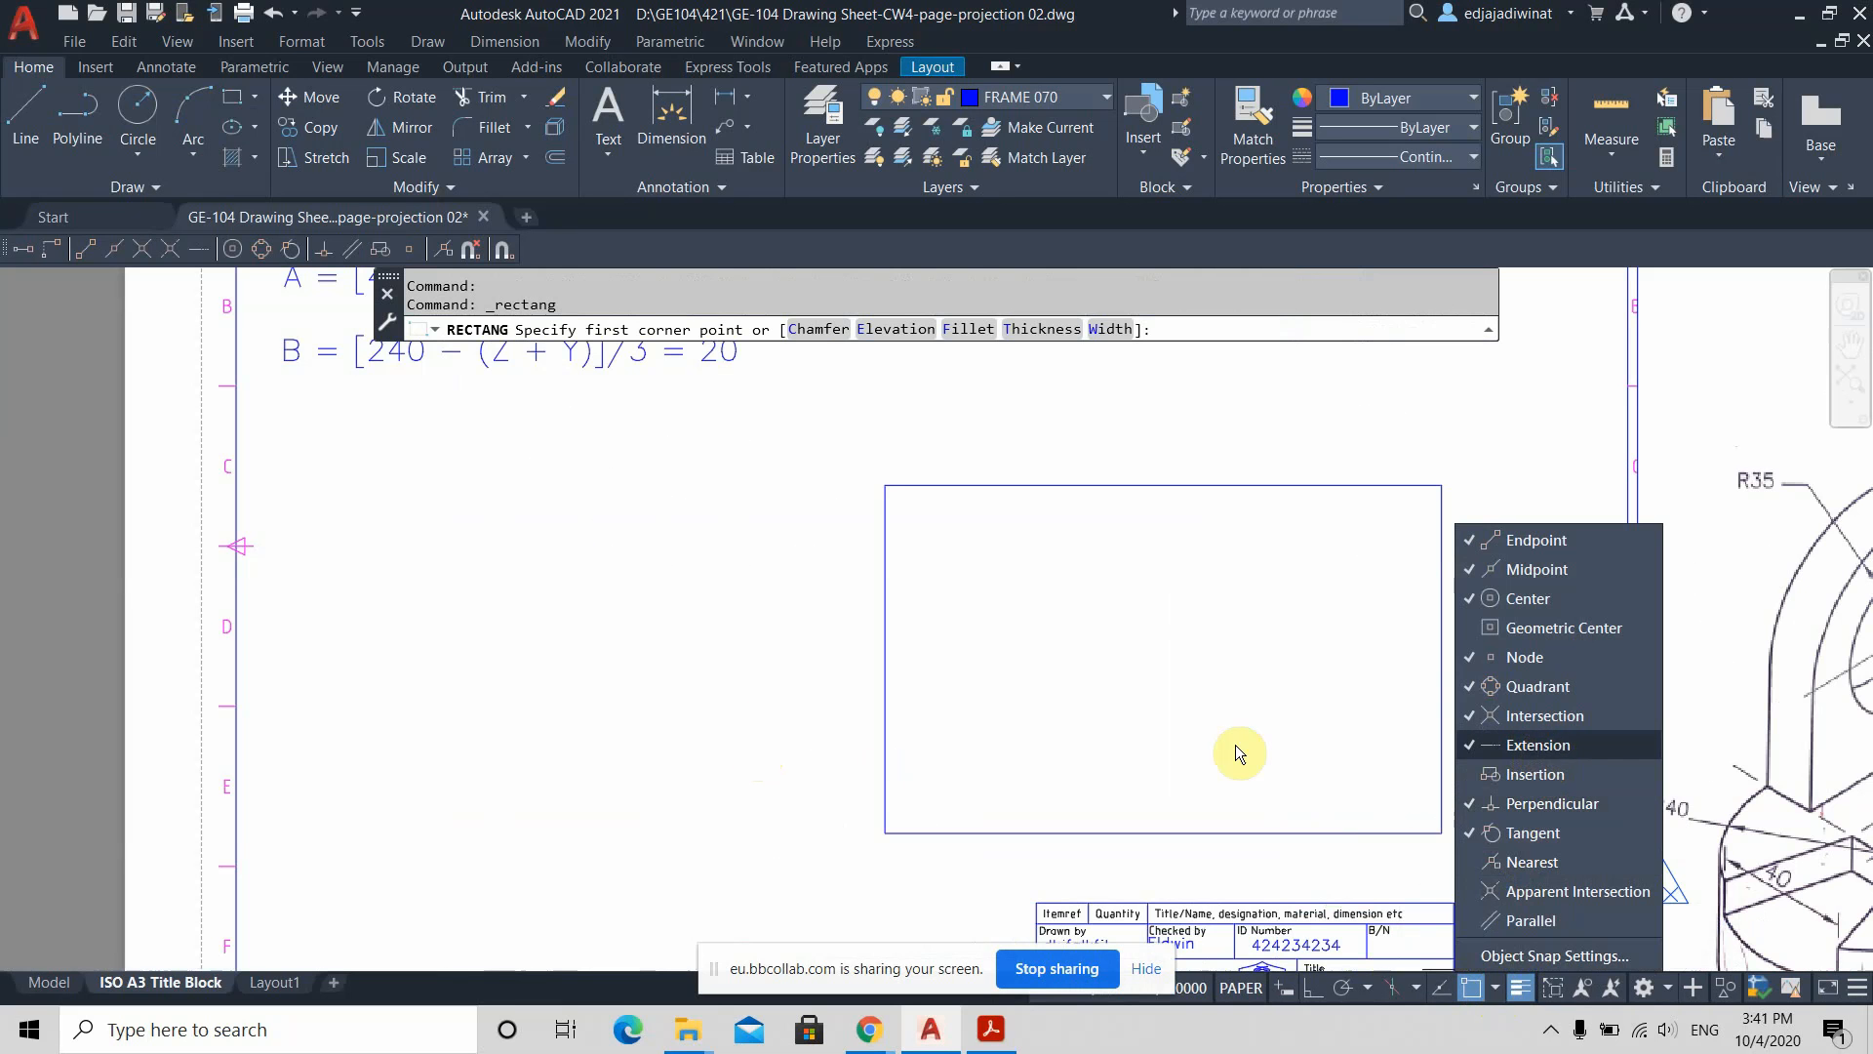
{"action": "key", "text": "Escape"}
{"action": "left_click", "coordinate": [741, 661]}
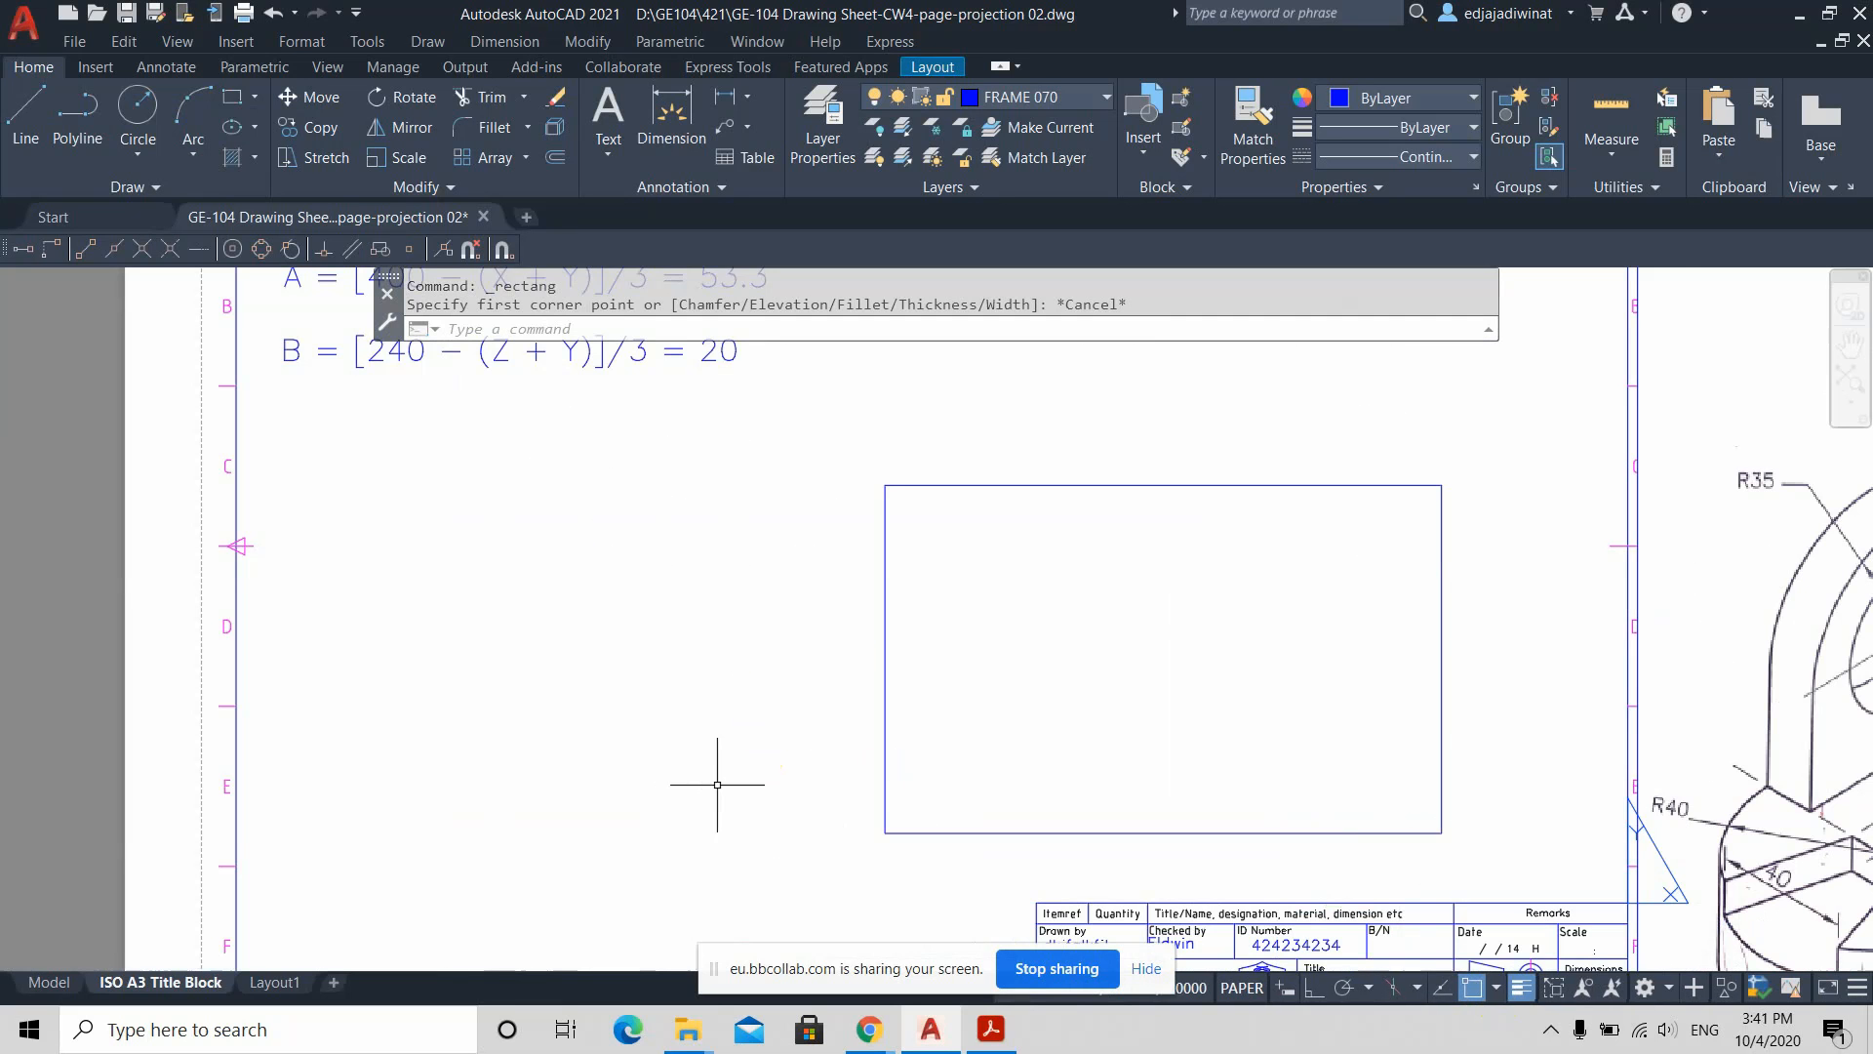
{"action": "left_click", "coordinate": [234, 110]}
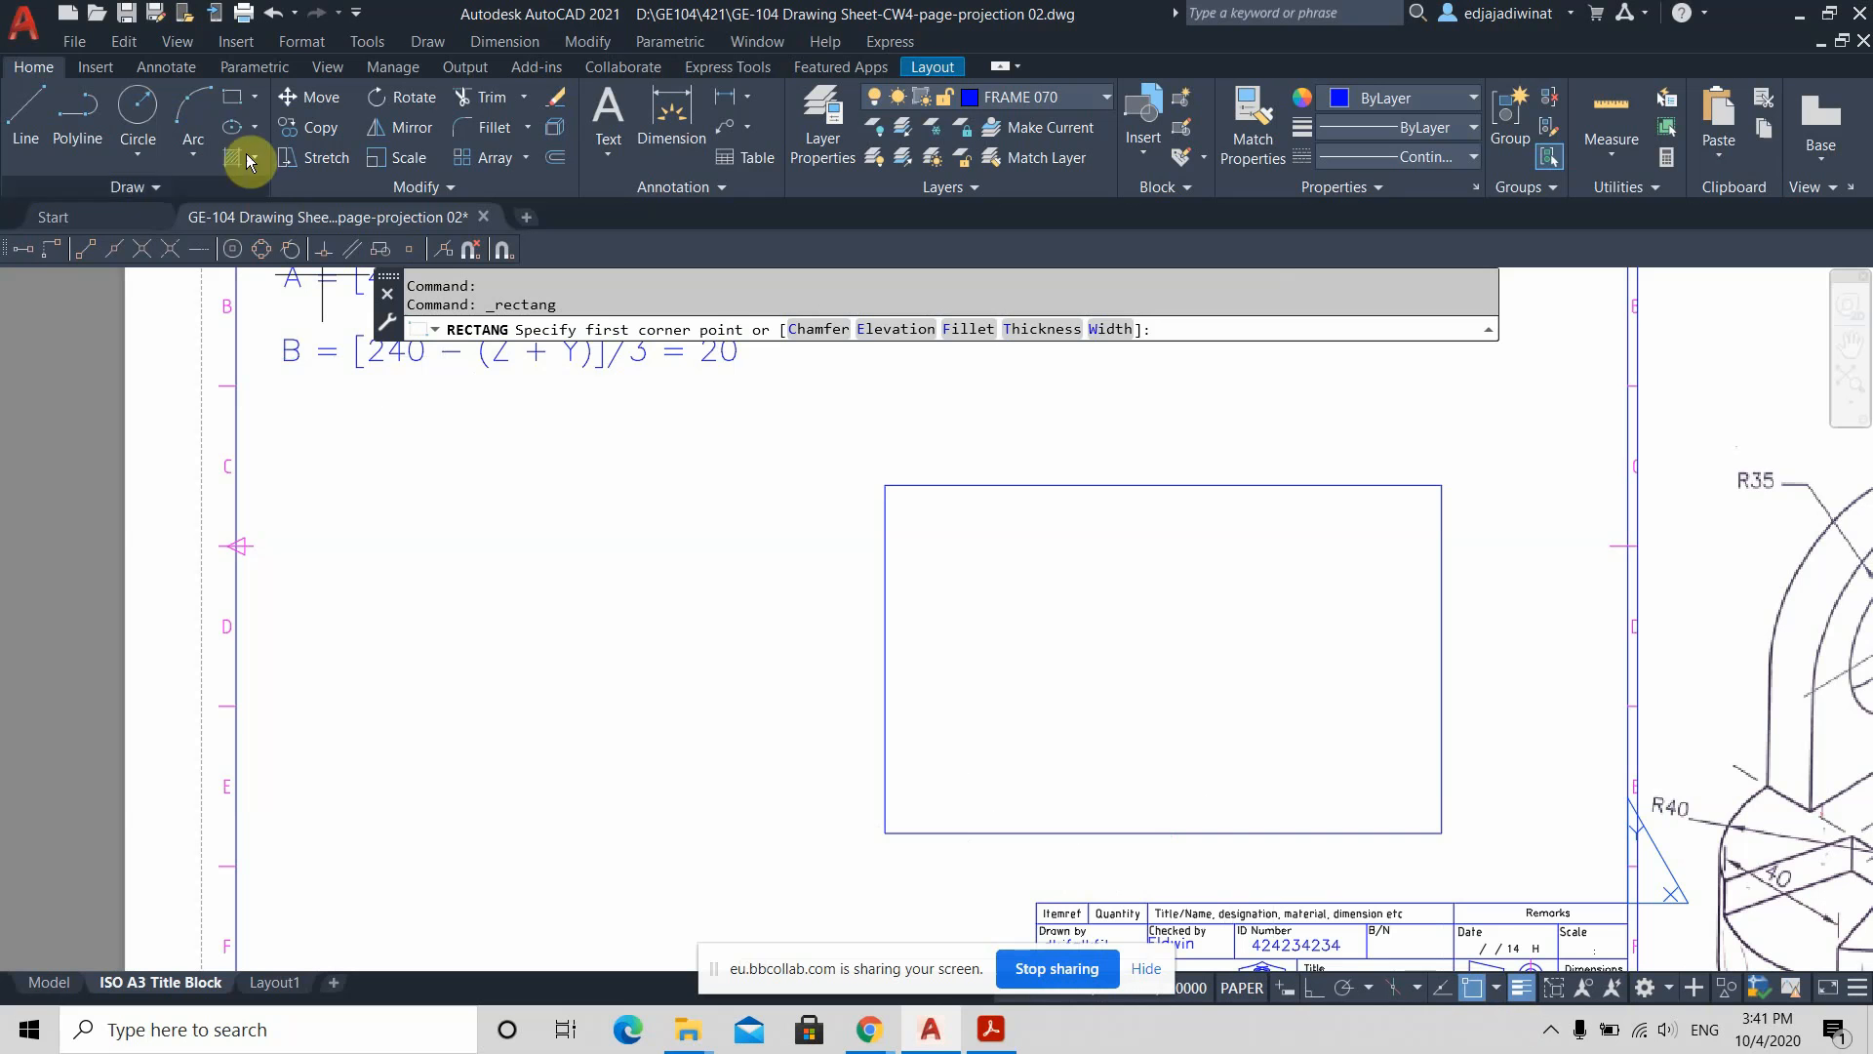
{"action": "key", "text": "Escape"}
{"action": "key", "text": "Escape"}
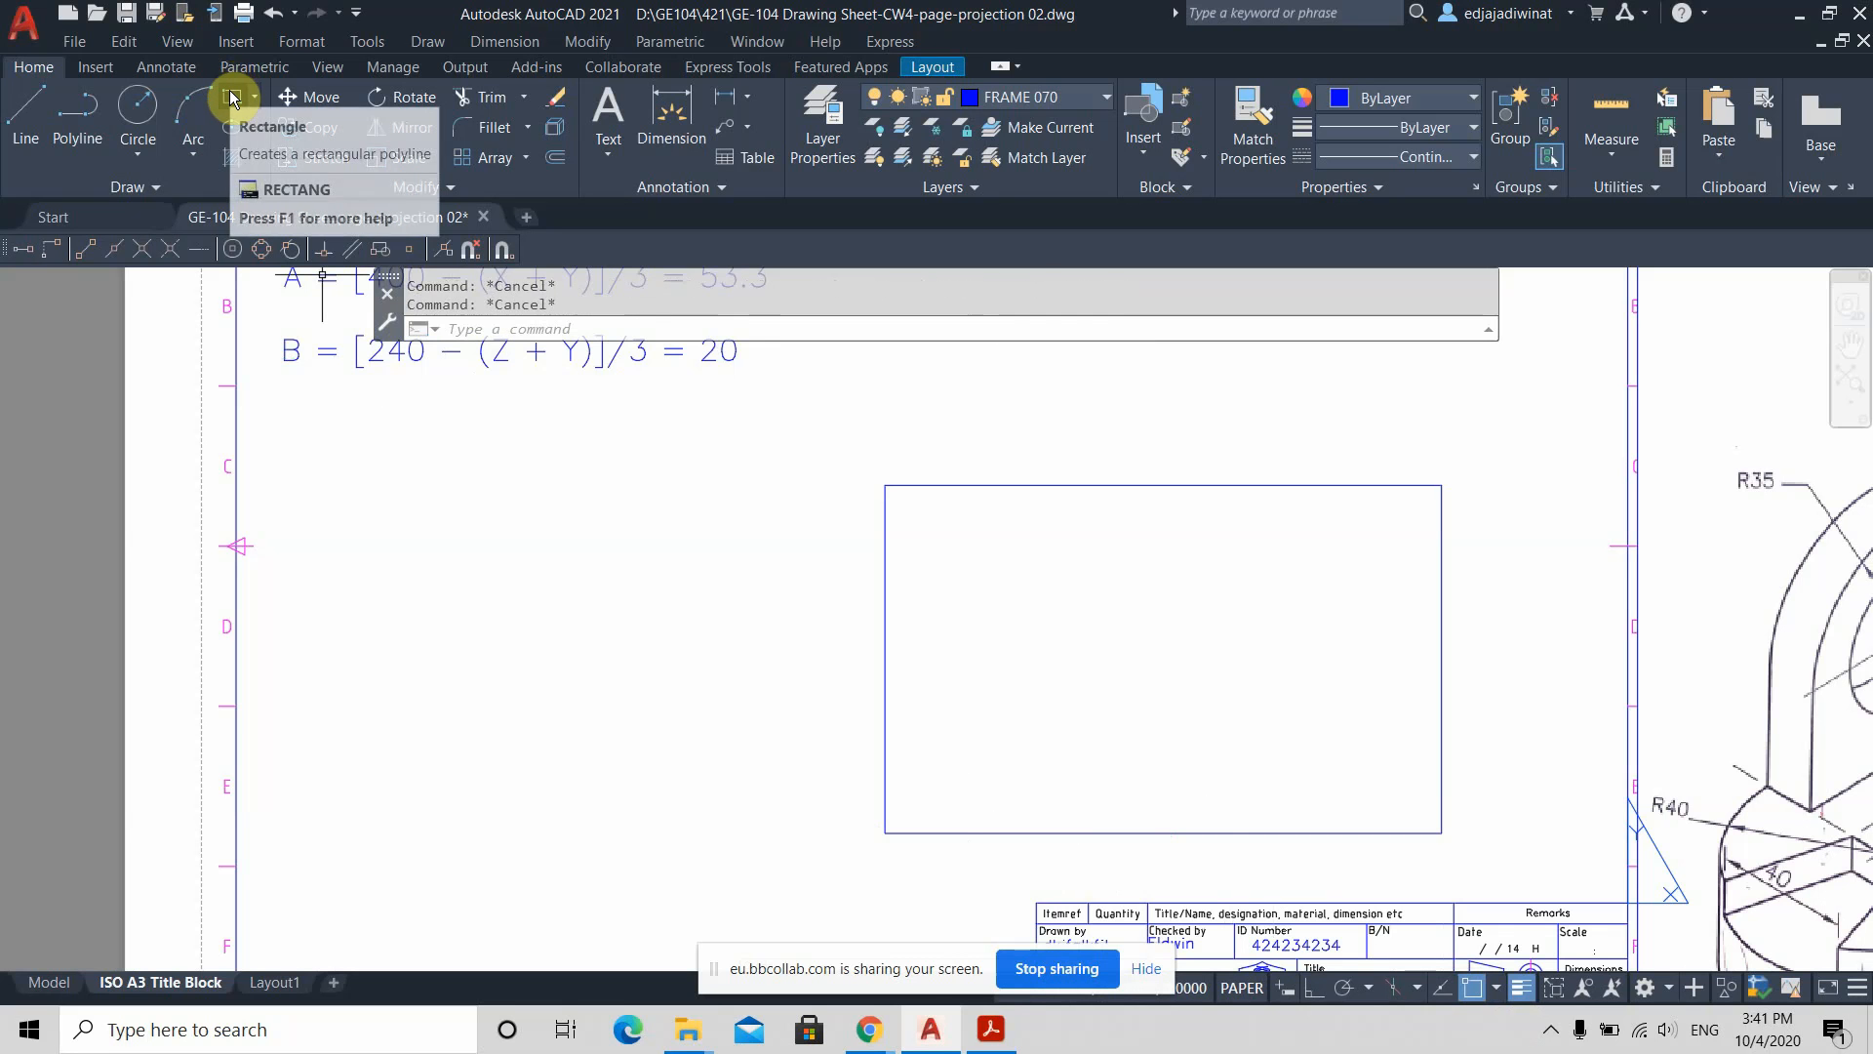
Step: Draw the left side view rectangle, starting 53.3 left of the front view's lower-left corner, with its opposite corner at @-80,100
{"action": "left_click", "coordinate": [230, 94]}
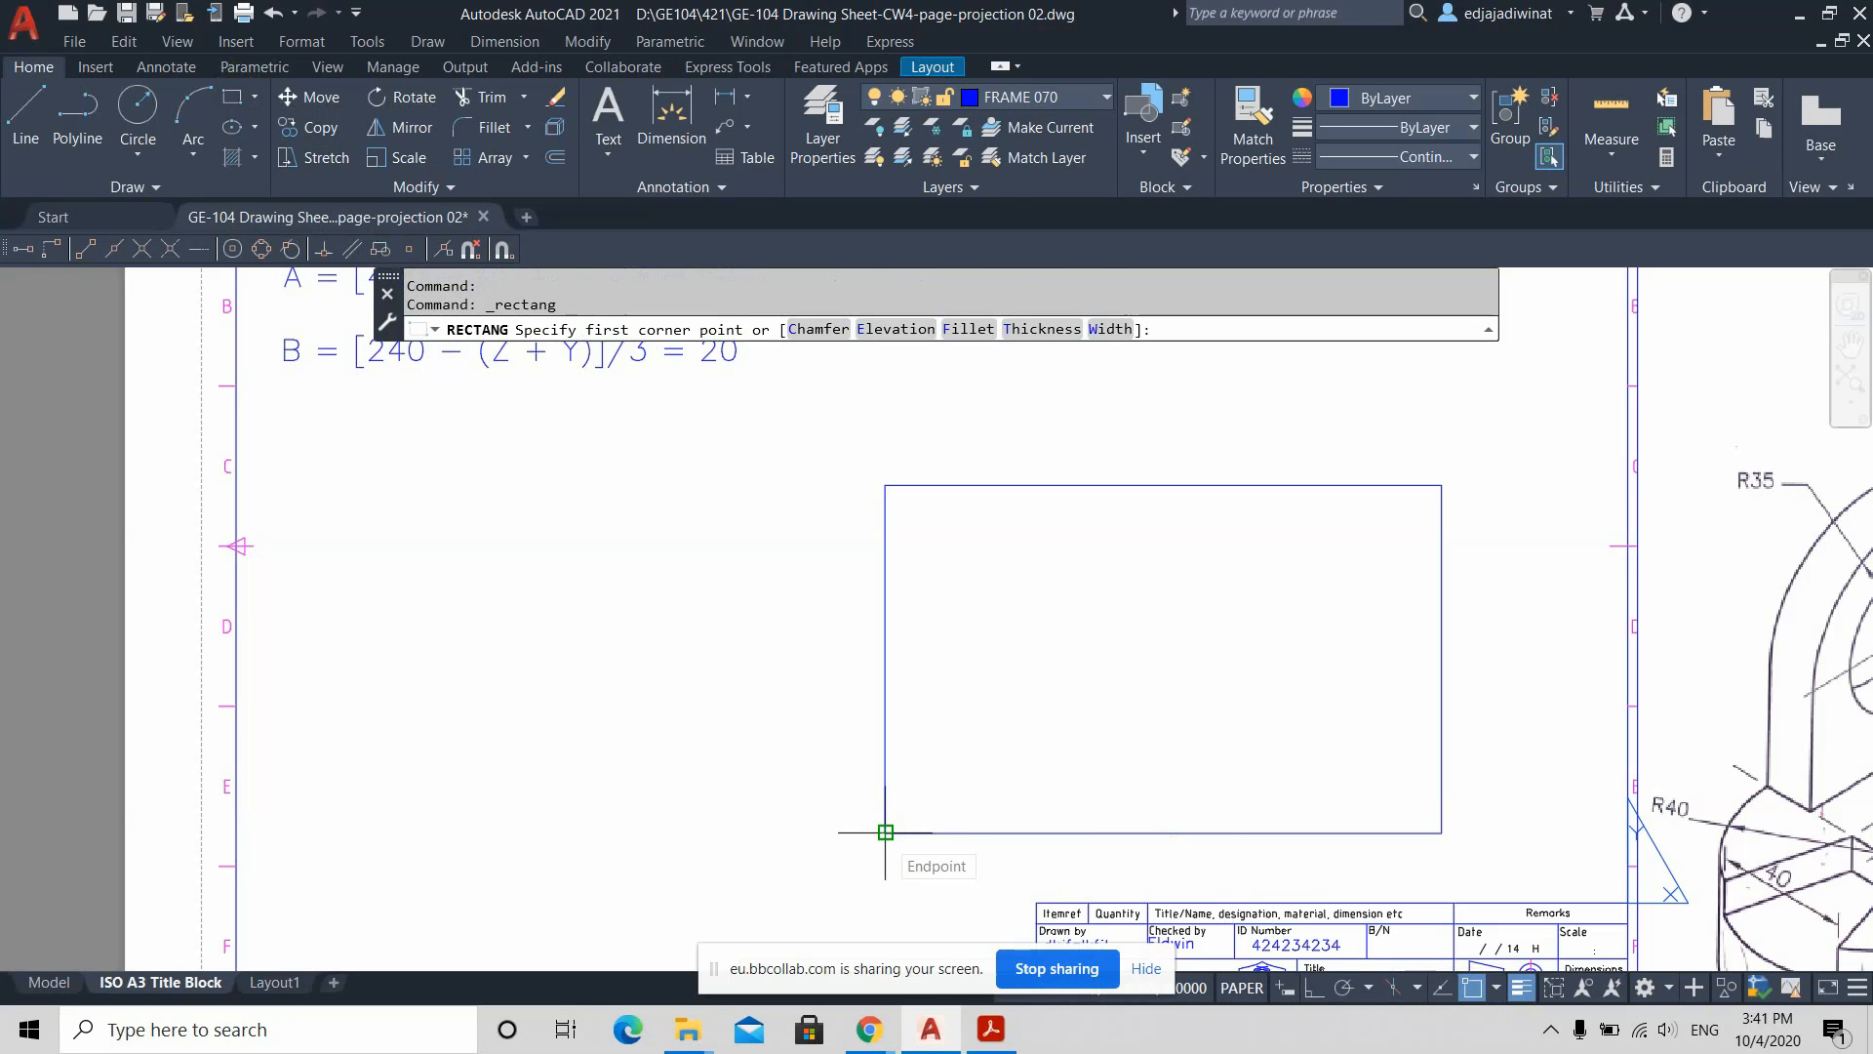
{"action": "scroll", "coordinate": [885, 832], "scroll_direction": "up", "scroll_amount": 5}
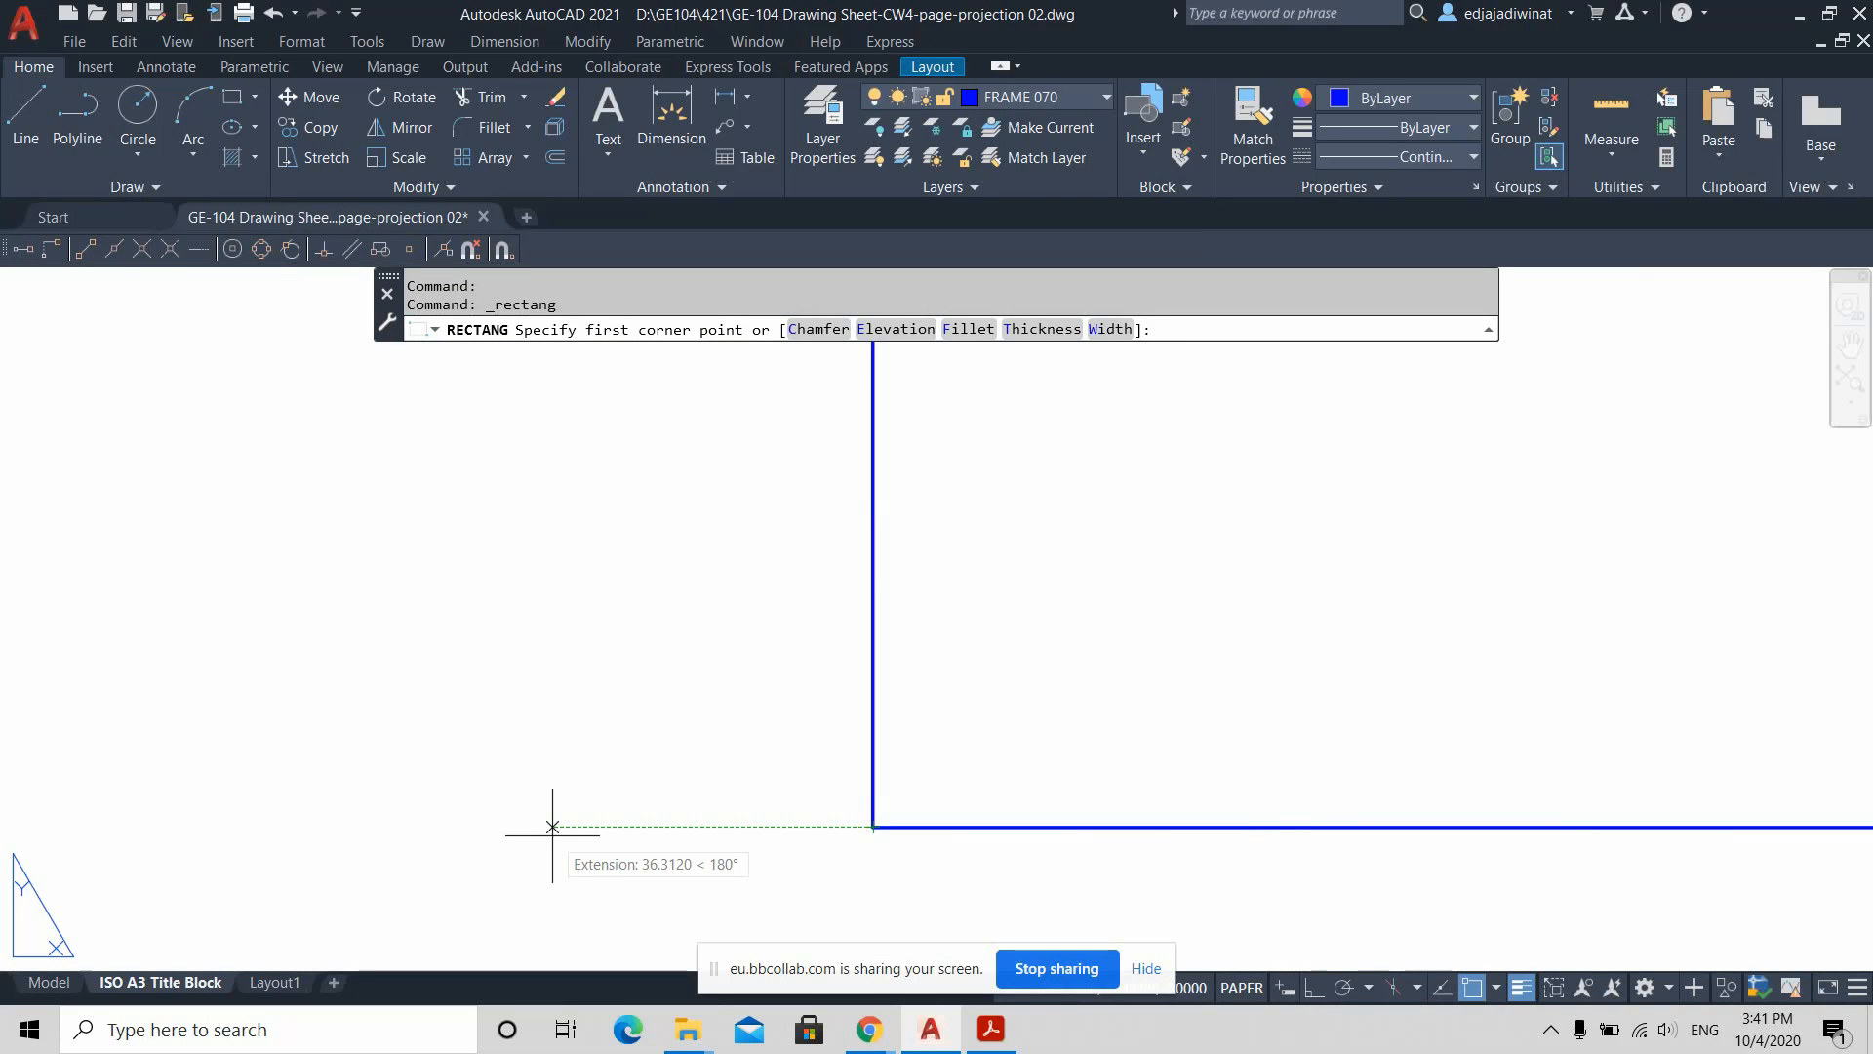
{"action": "type", "text": "53.3"}
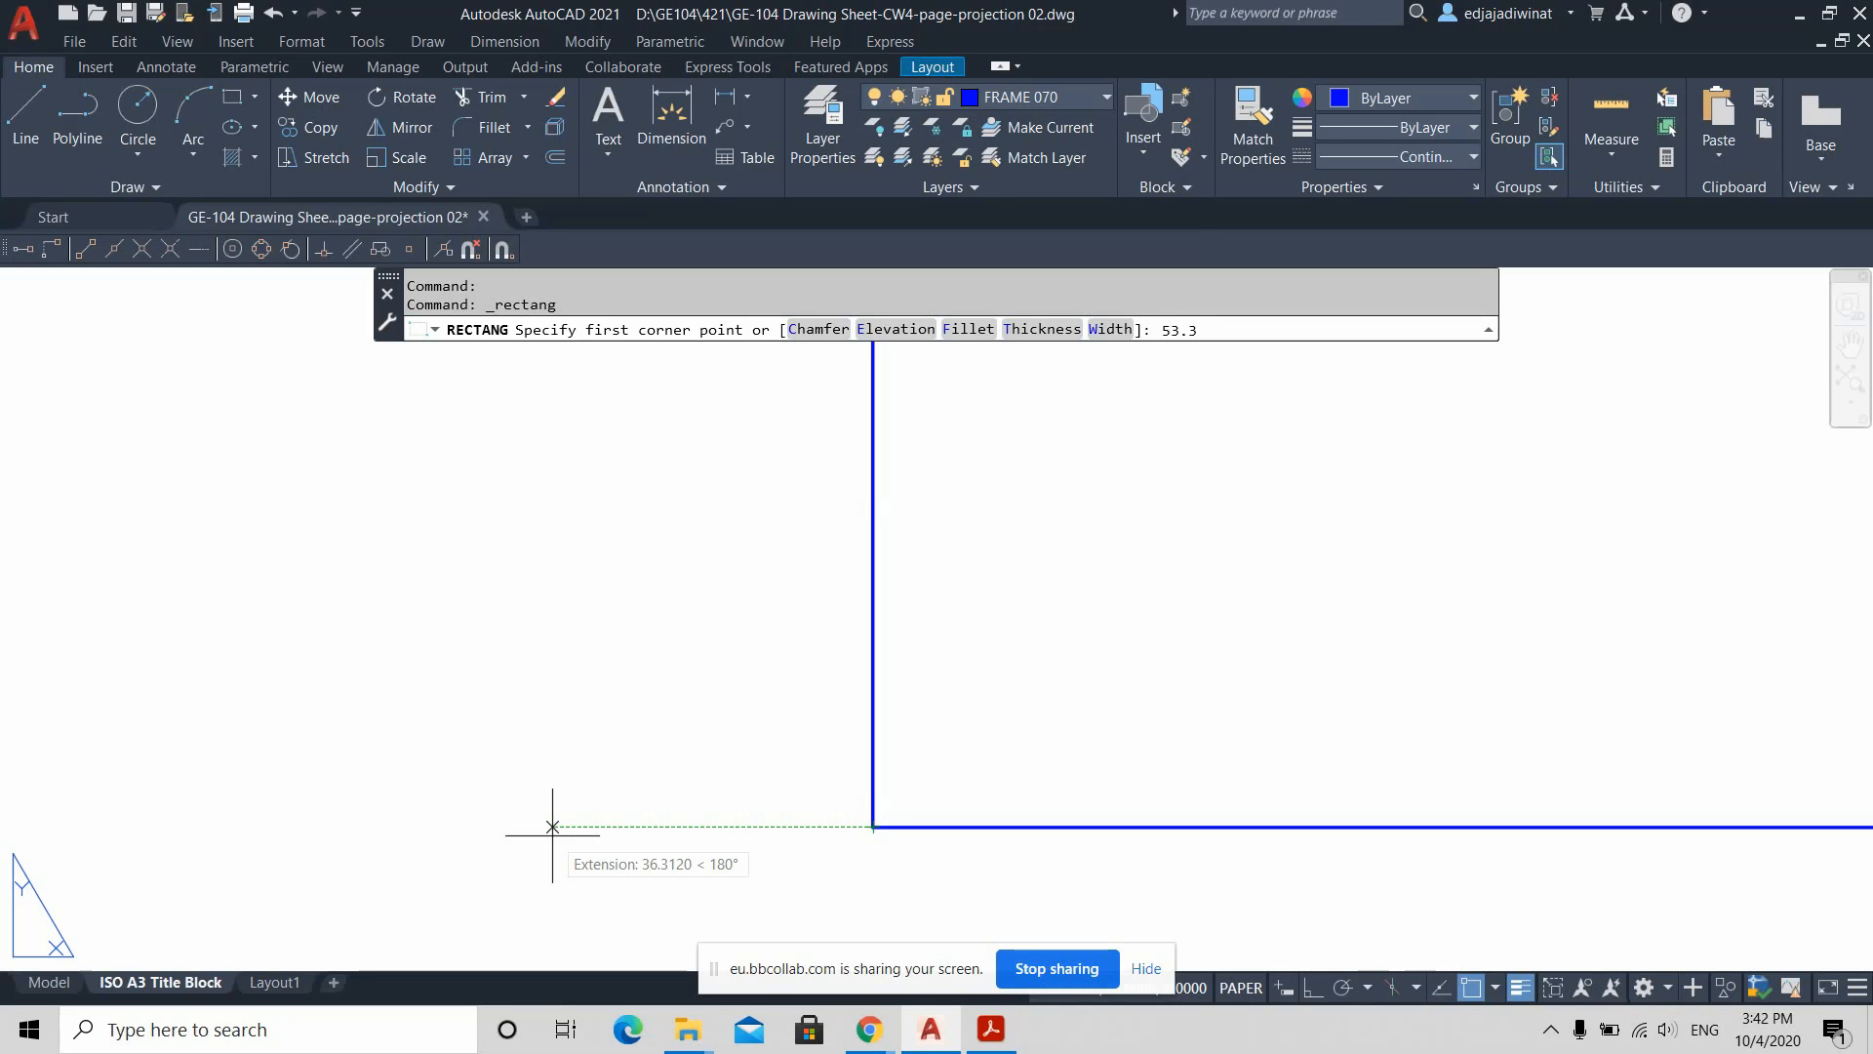
{"action": "key", "text": "Return"}
{"action": "scroll", "coordinate": [565, 816], "scroll_direction": "down", "scroll_amount": 3}
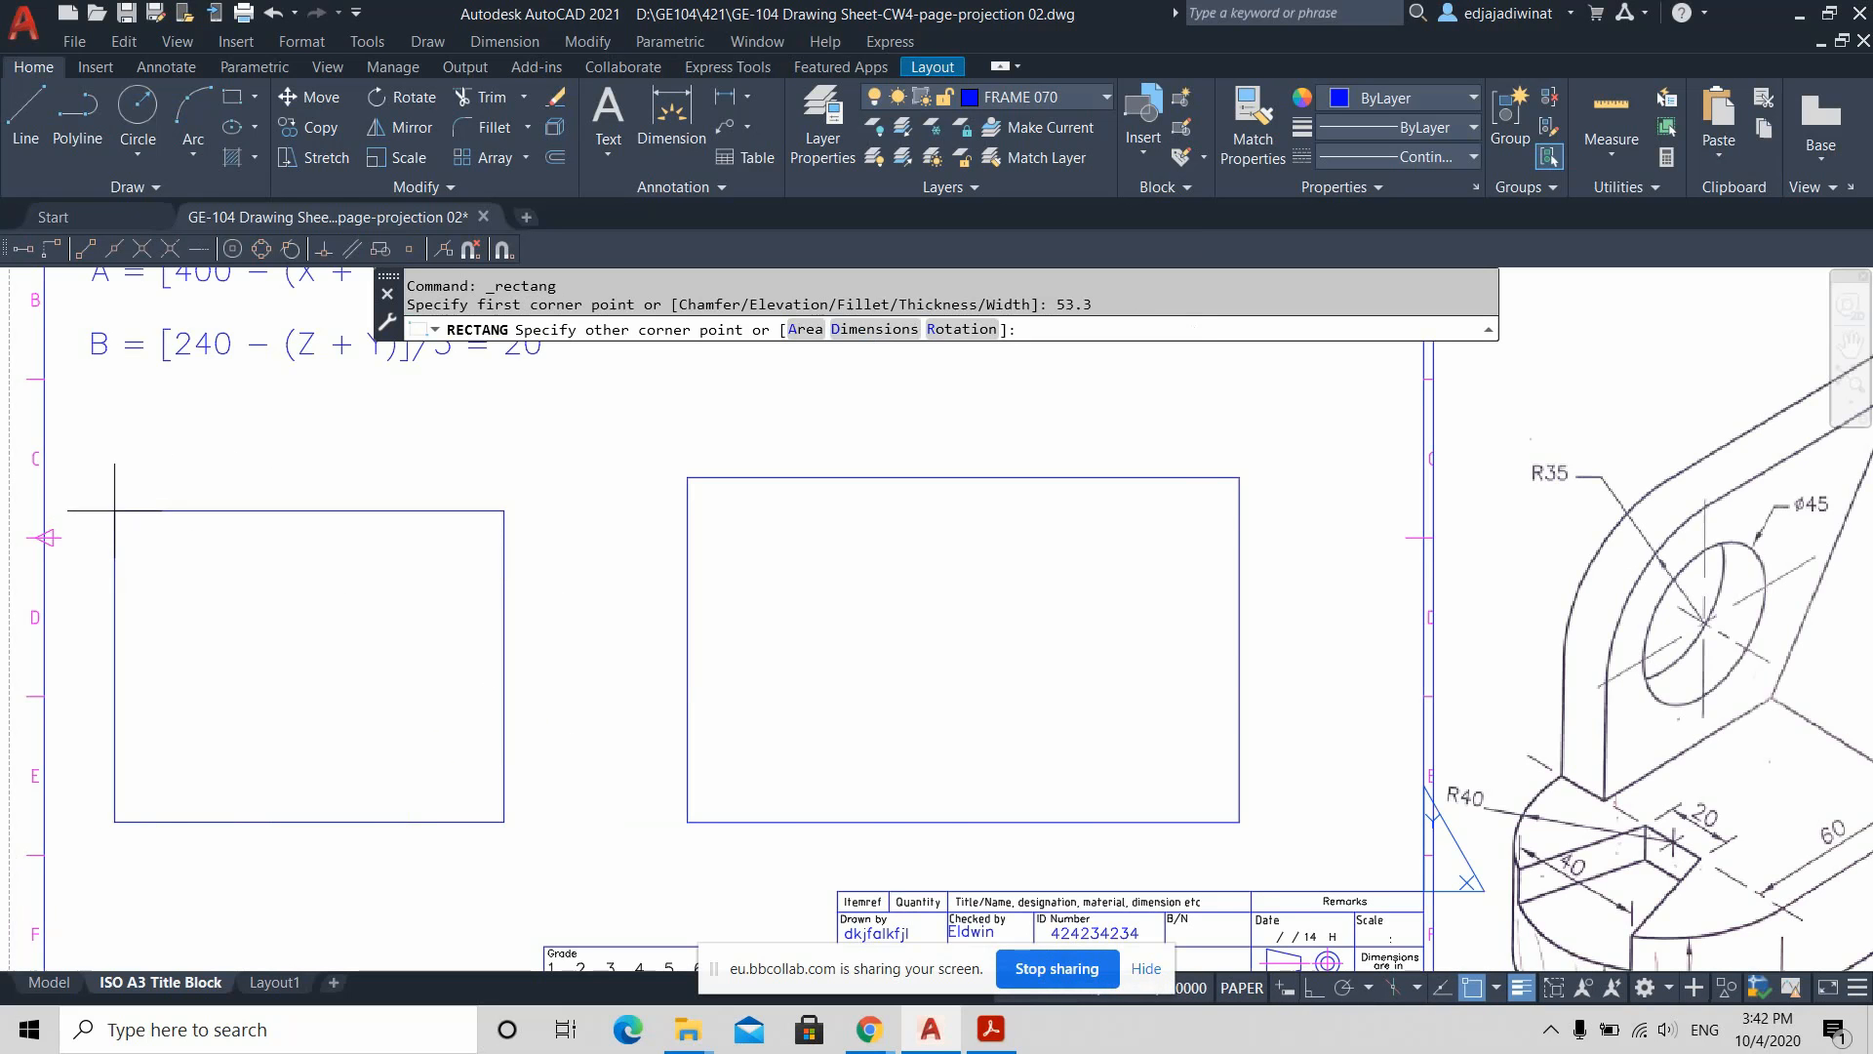
{"action": "scroll", "coordinate": [214, 571], "scroll_direction": "down", "scroll_amount": 2}
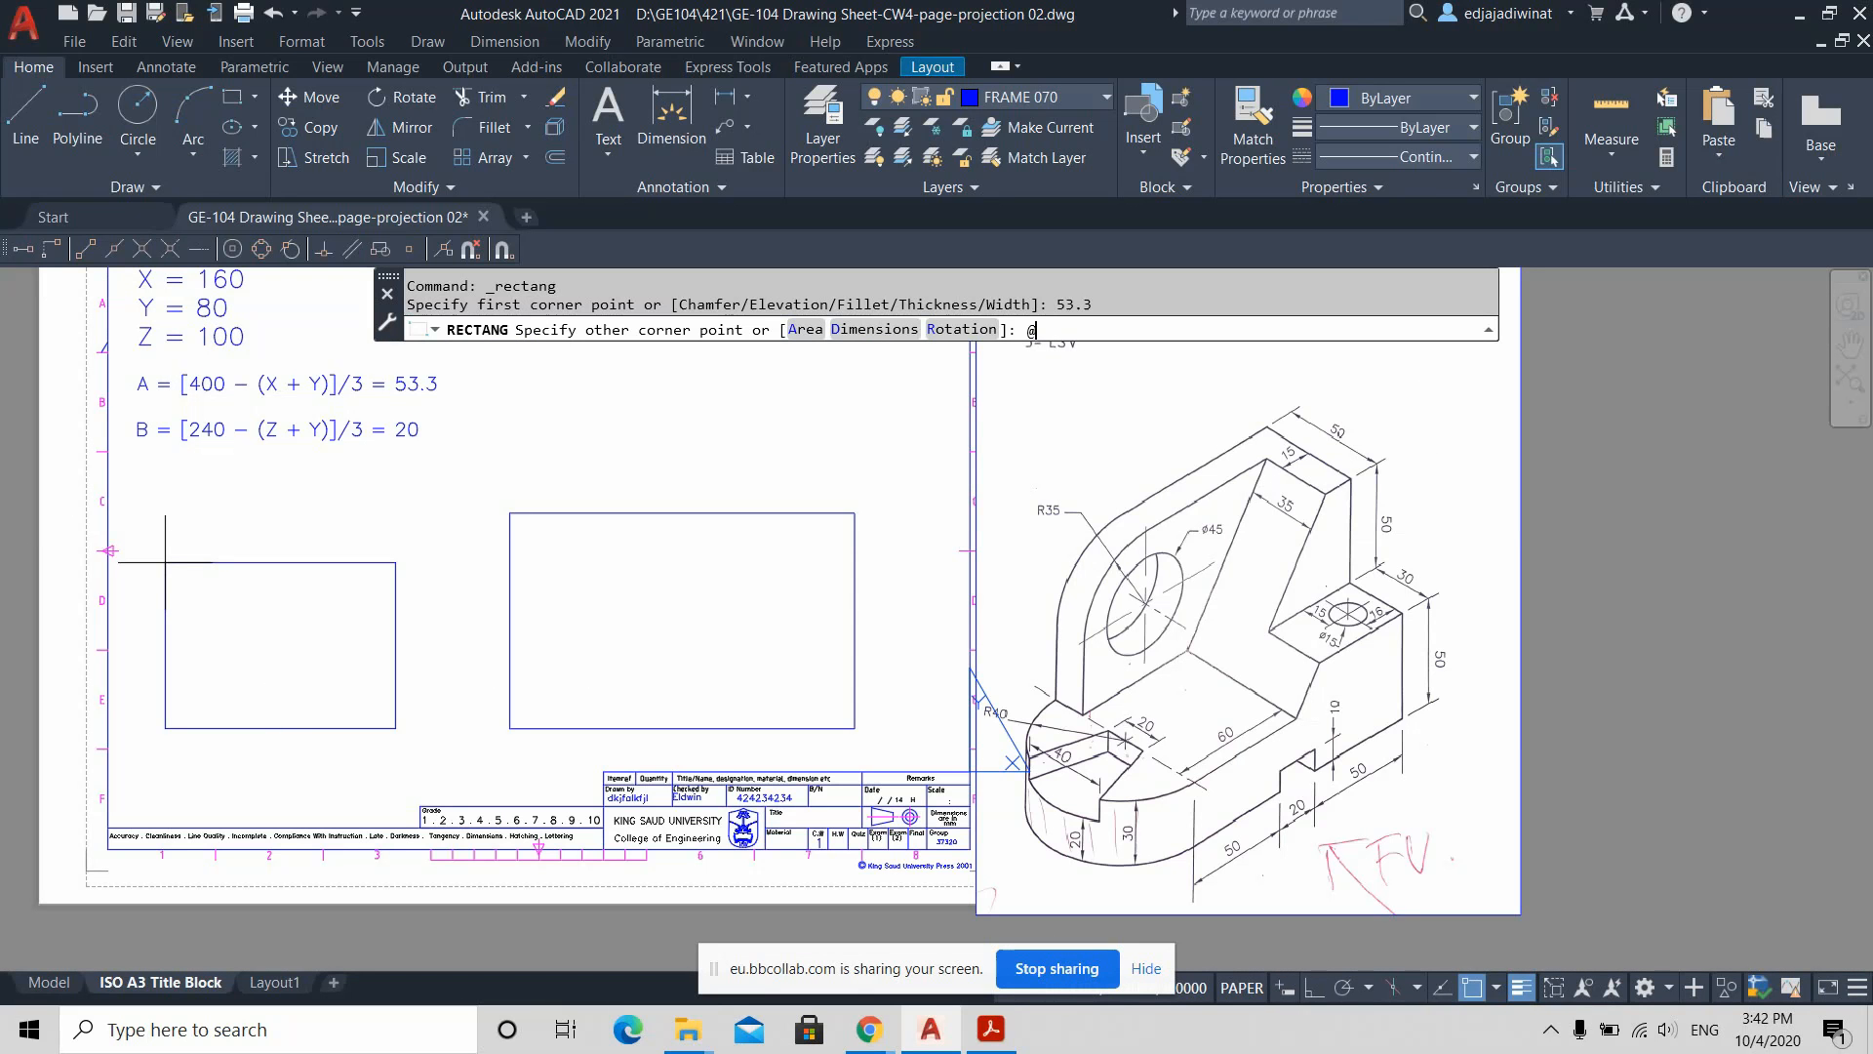
{"action": "type", "text": "-80,100"}
{"action": "key", "text": "Return"}
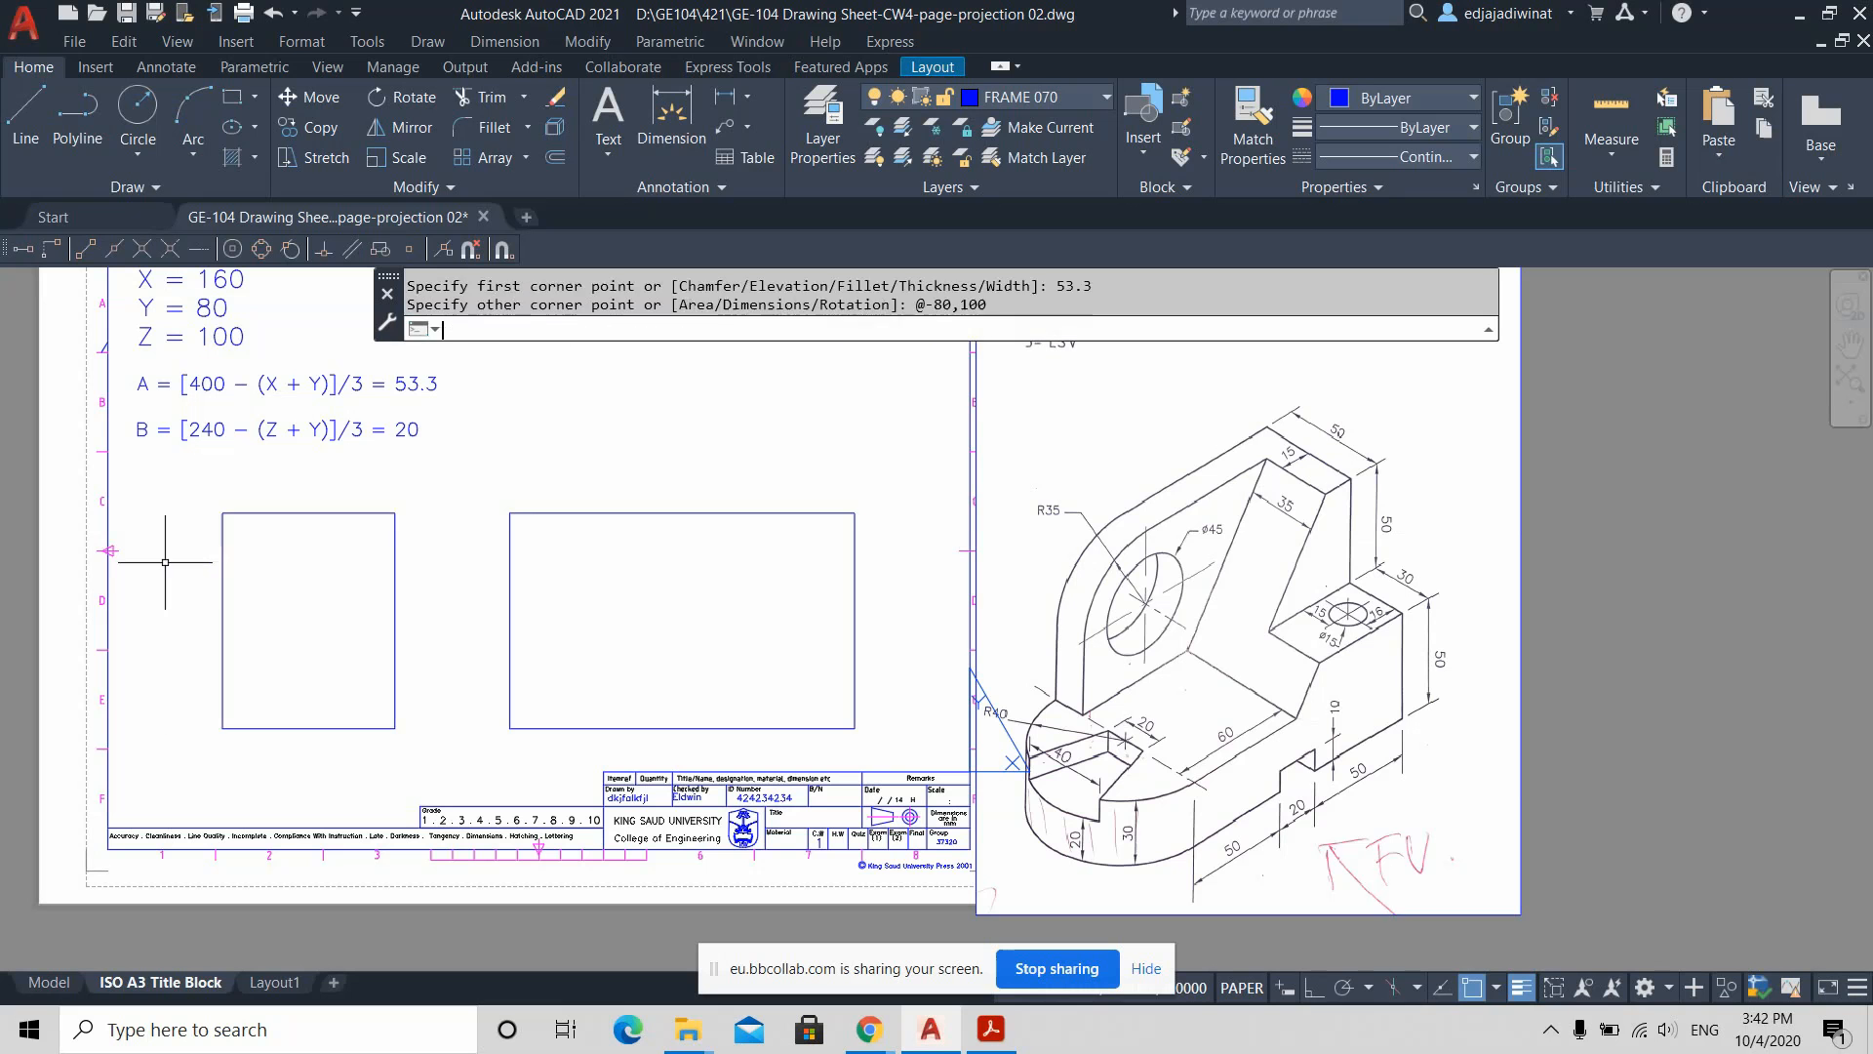
Step: Measure the left side view rectangle's width and height with the quick measure tool
{"action": "left_click", "coordinate": [1614, 103]}
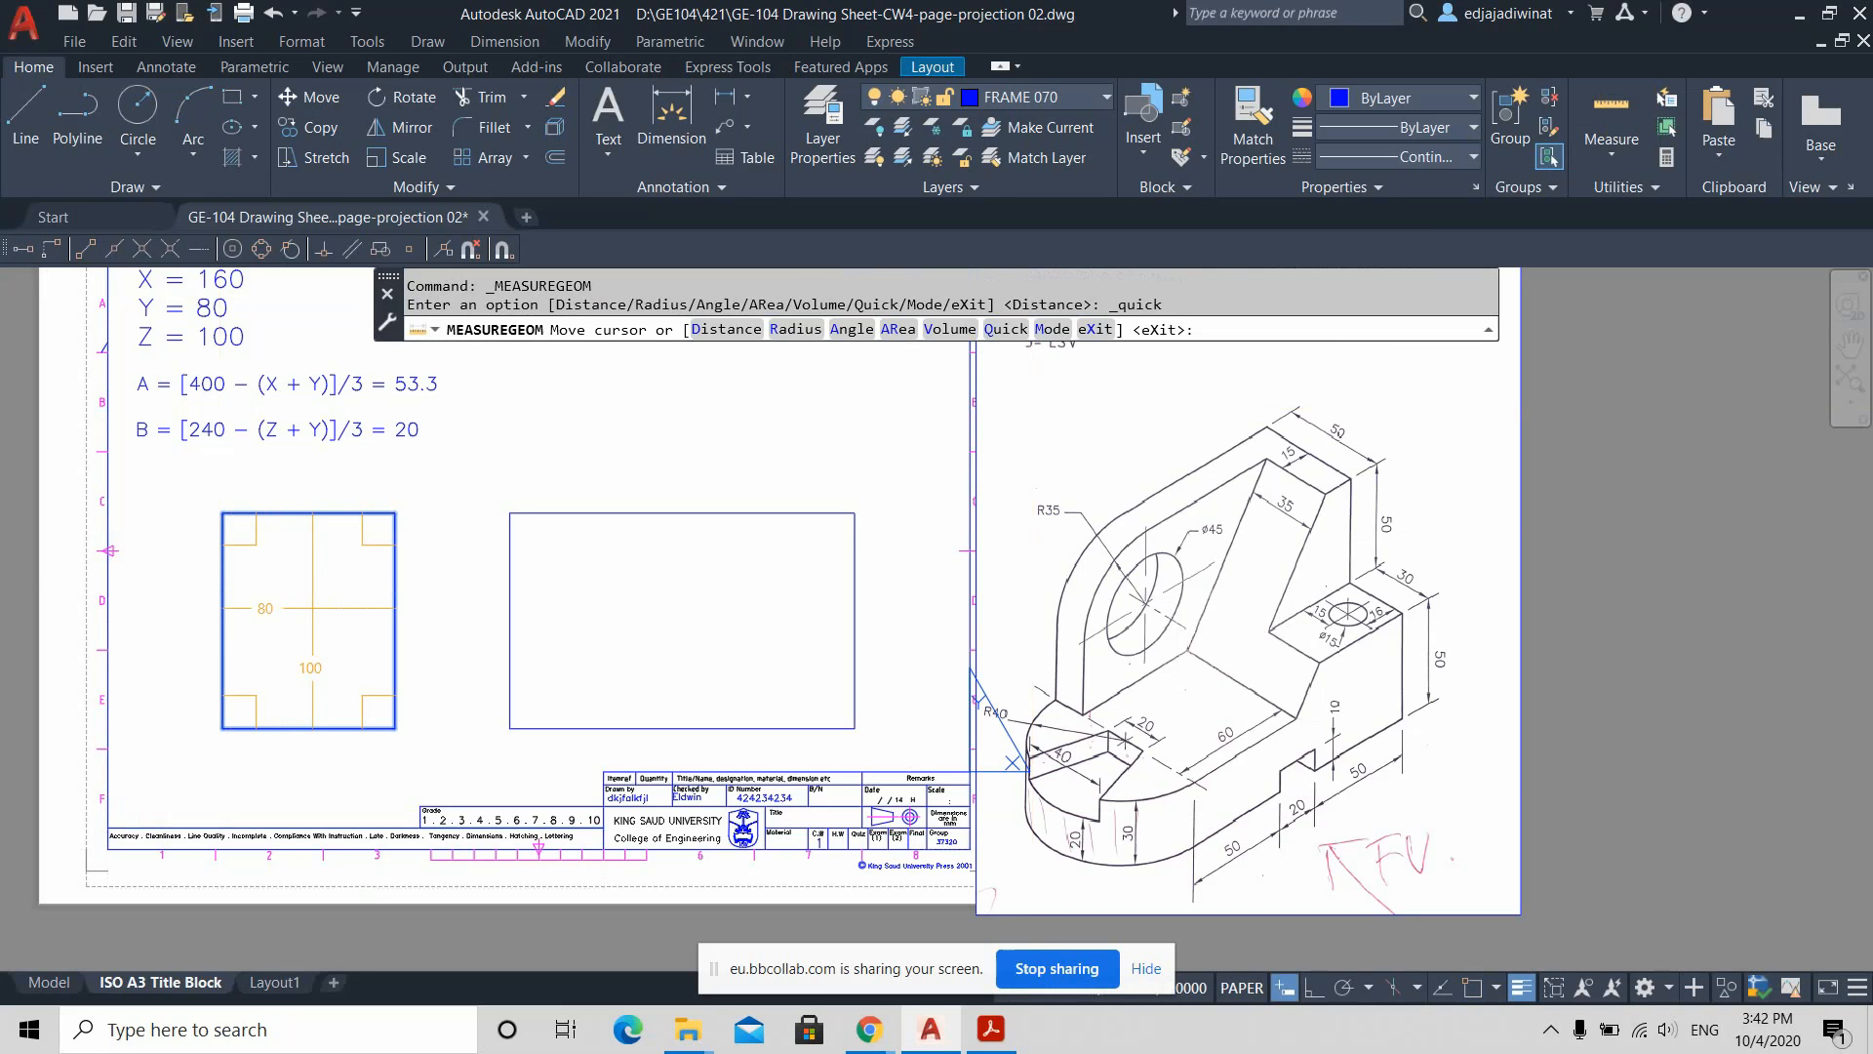
{"action": "key", "text": "Escape"}
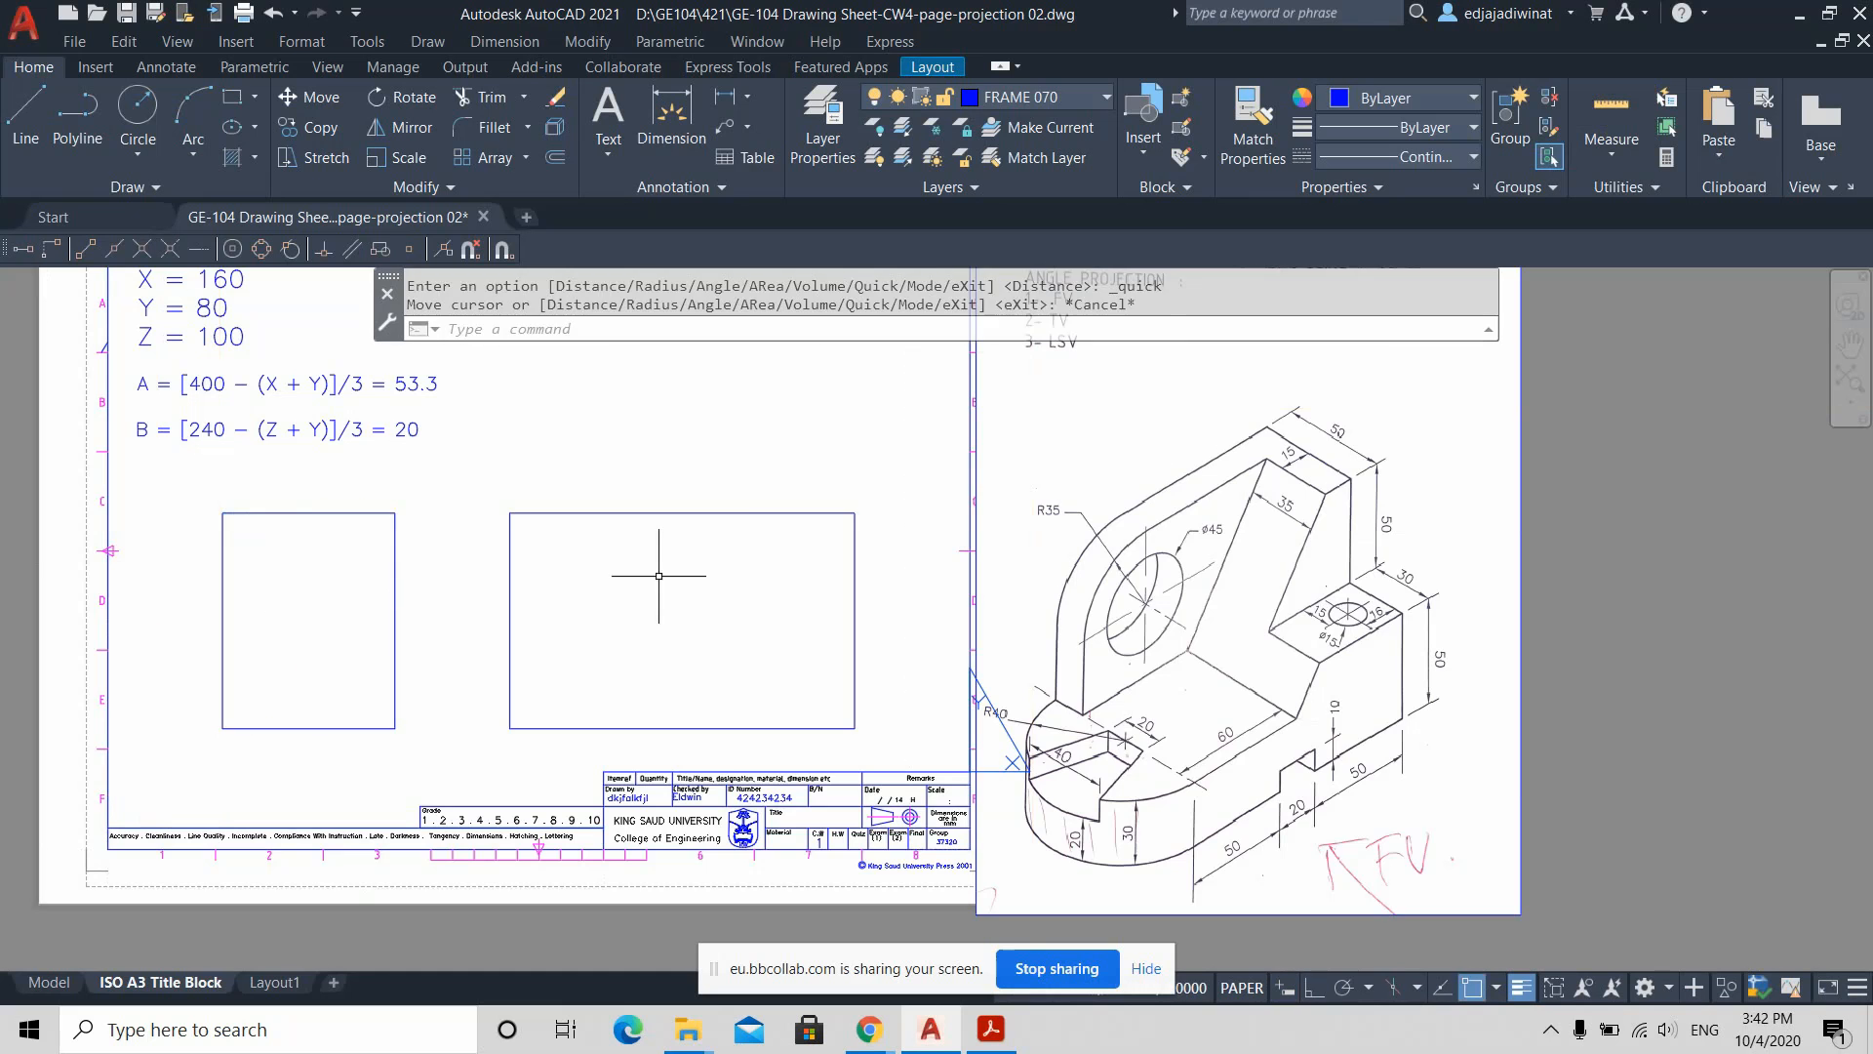
{"action": "scroll", "coordinate": [739, 541], "scroll_direction": "down", "scroll_amount": 4}
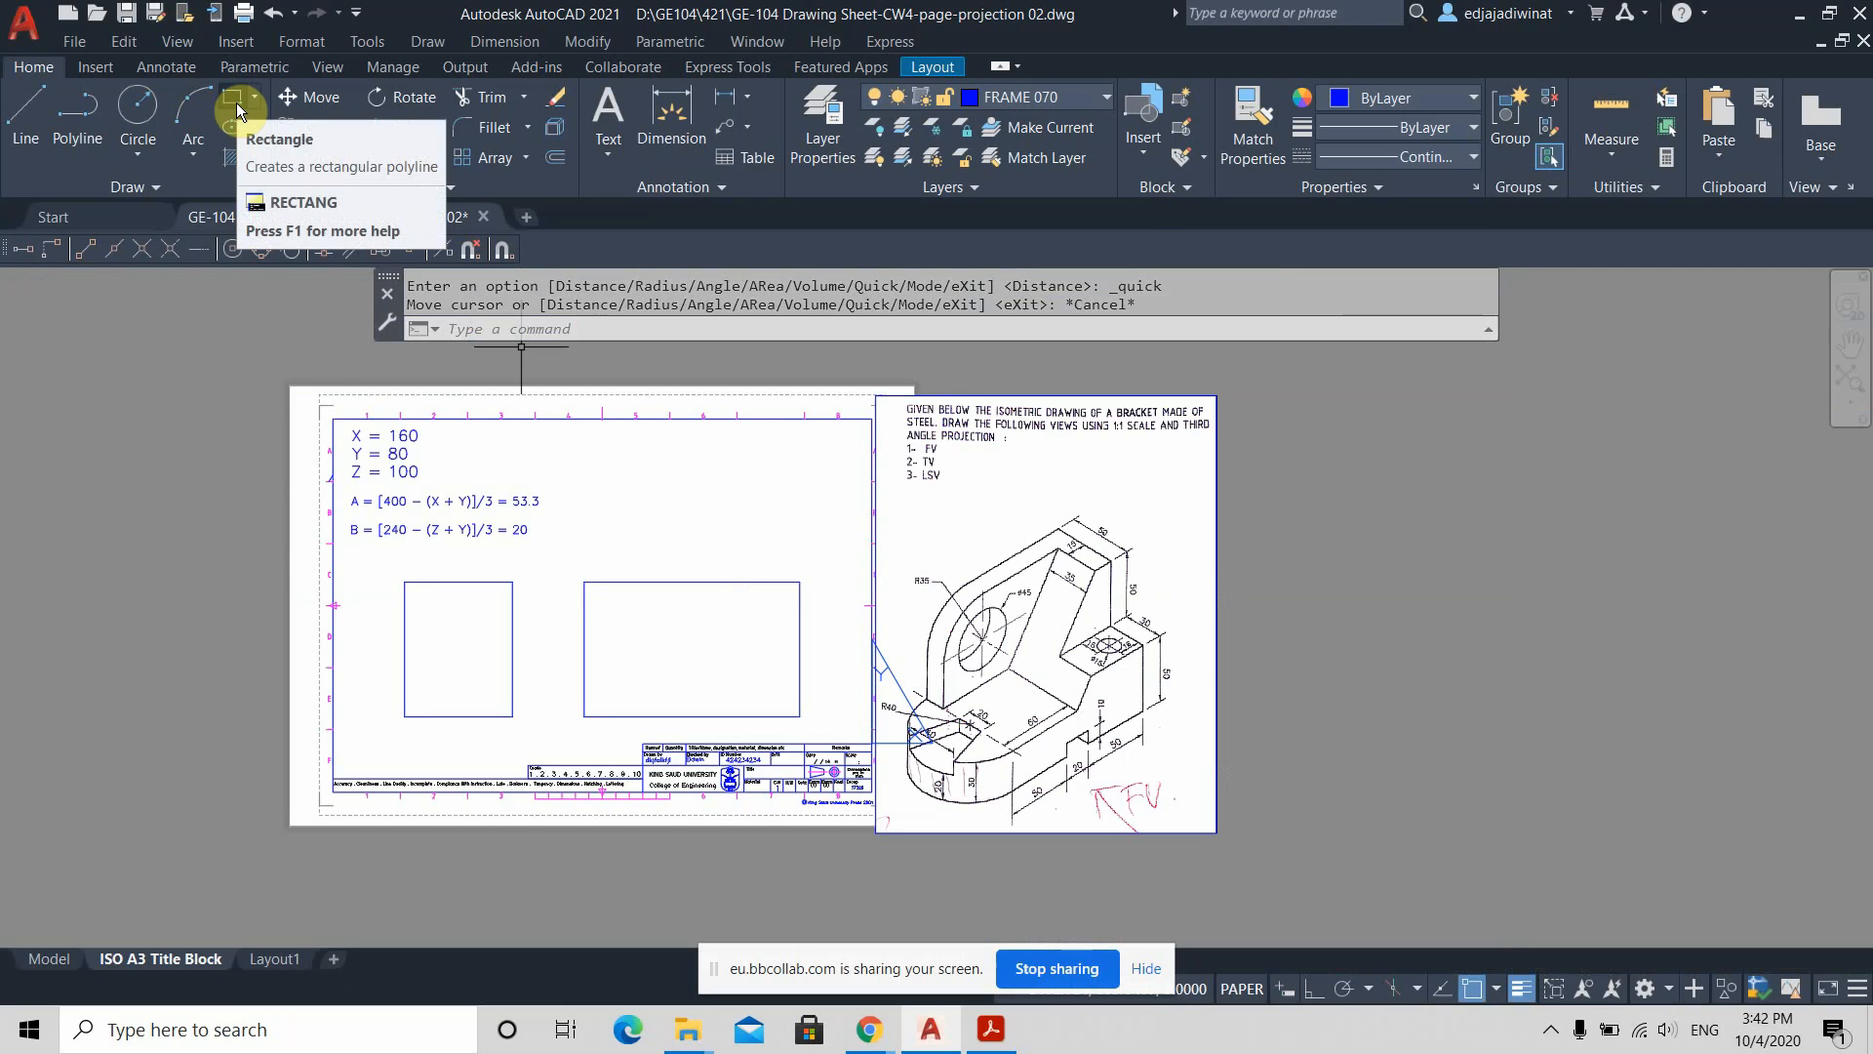
Step: Draw the top view rectangle, starting 20 above the front view's upper-right corner, with its opposite corner at @-160,80
{"action": "scroll", "coordinate": [848, 569], "scroll_direction": "up", "scroll_amount": 2}
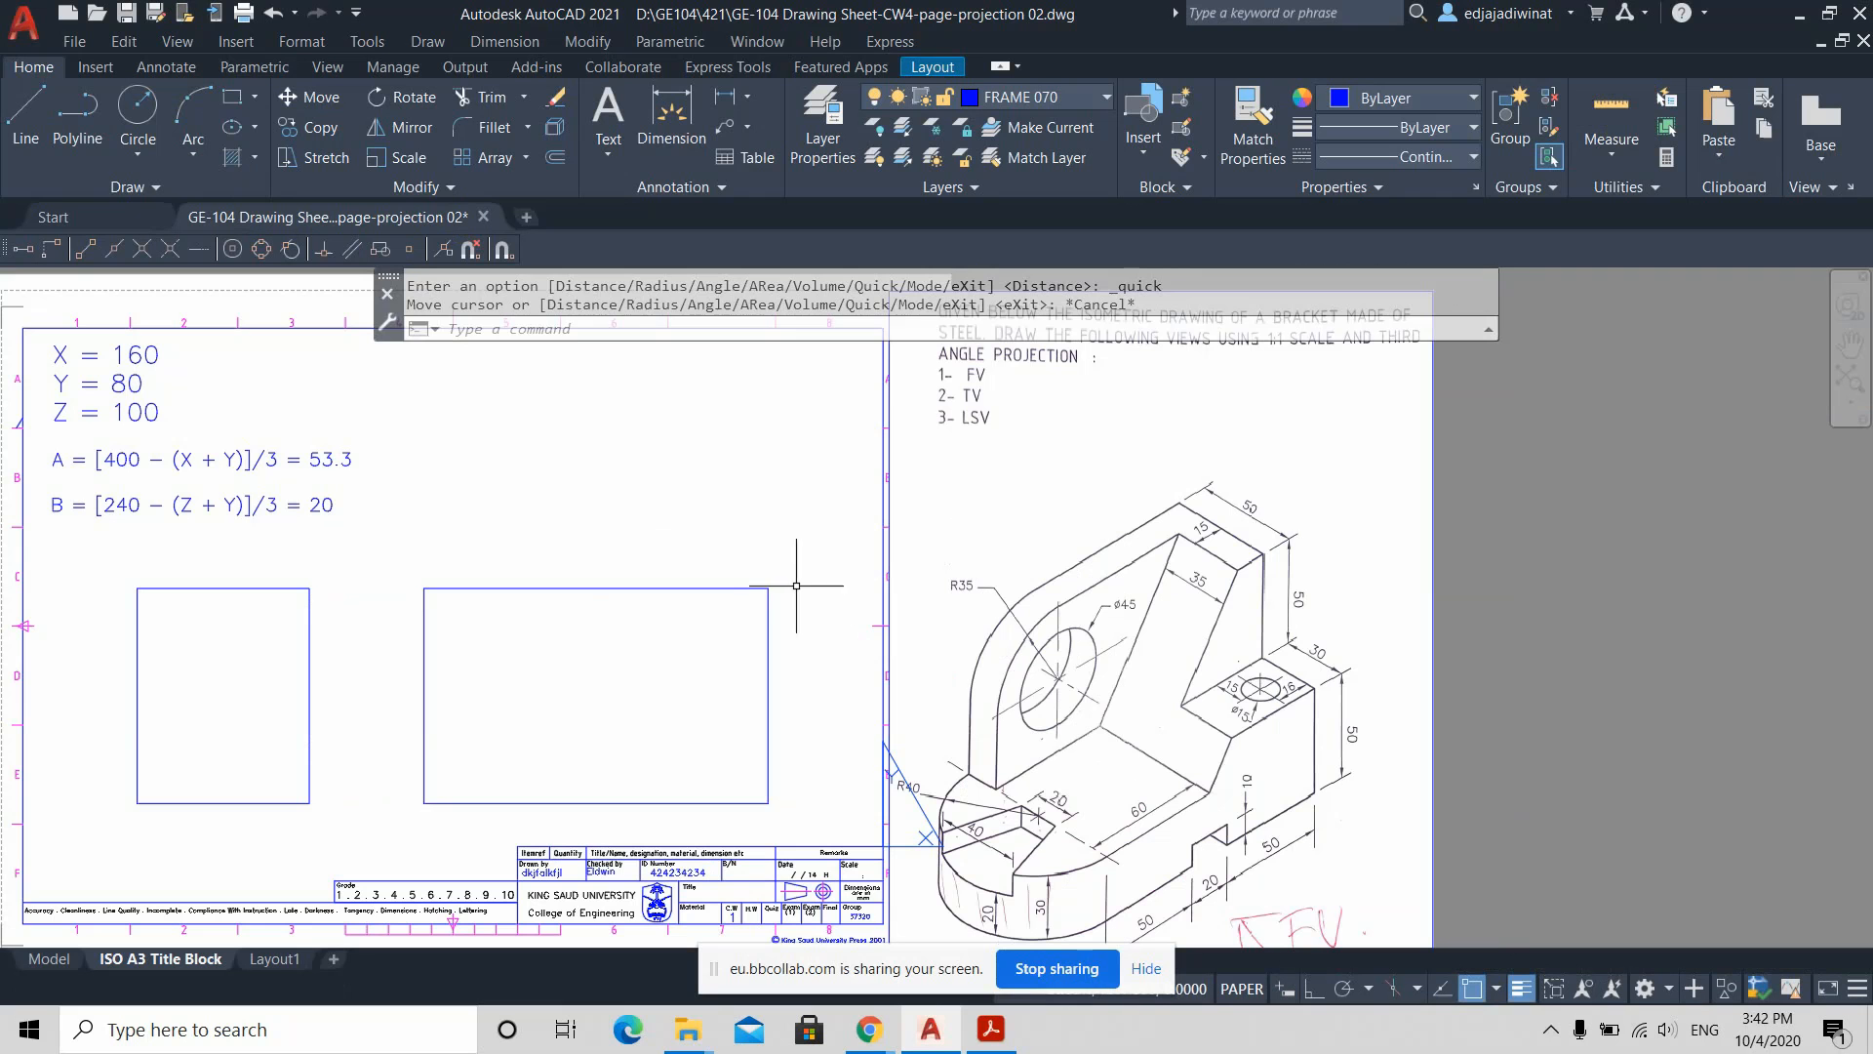
{"action": "left_click", "coordinate": [235, 110]}
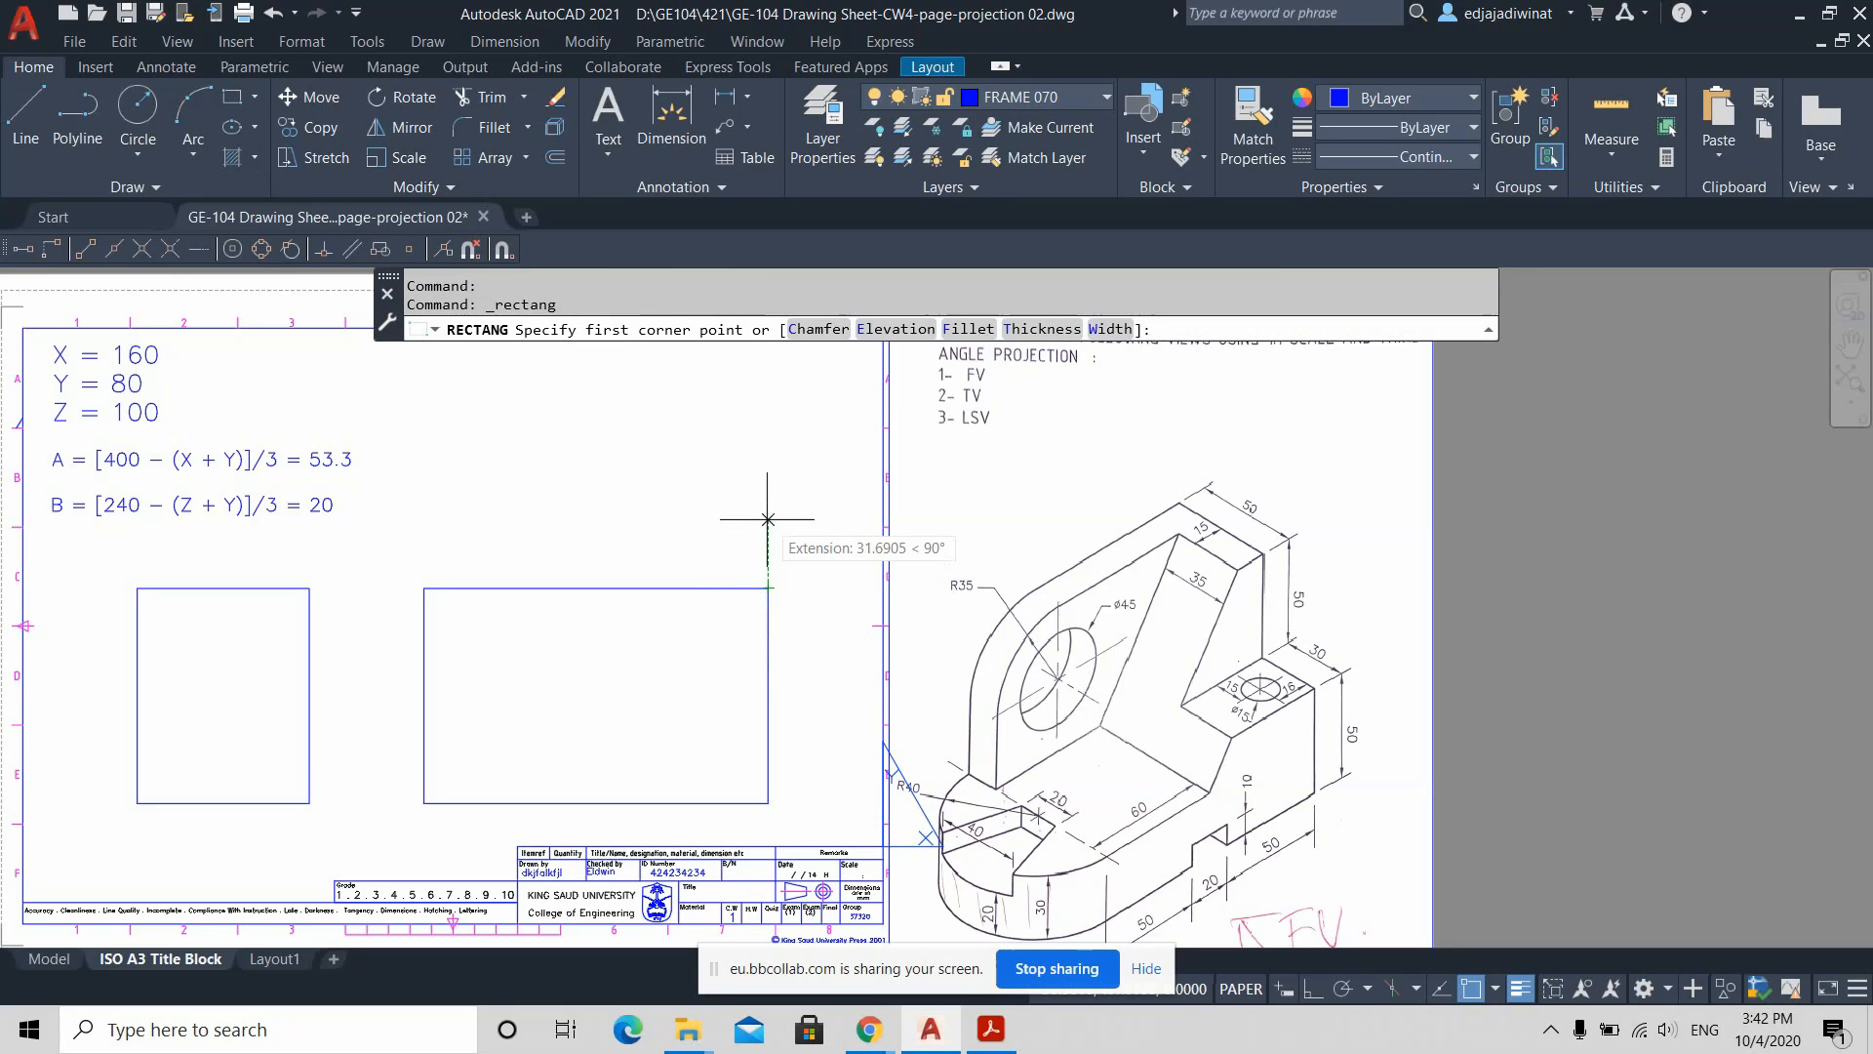
{"action": "type", "text": "20"}
{"action": "key", "text": "Return"}
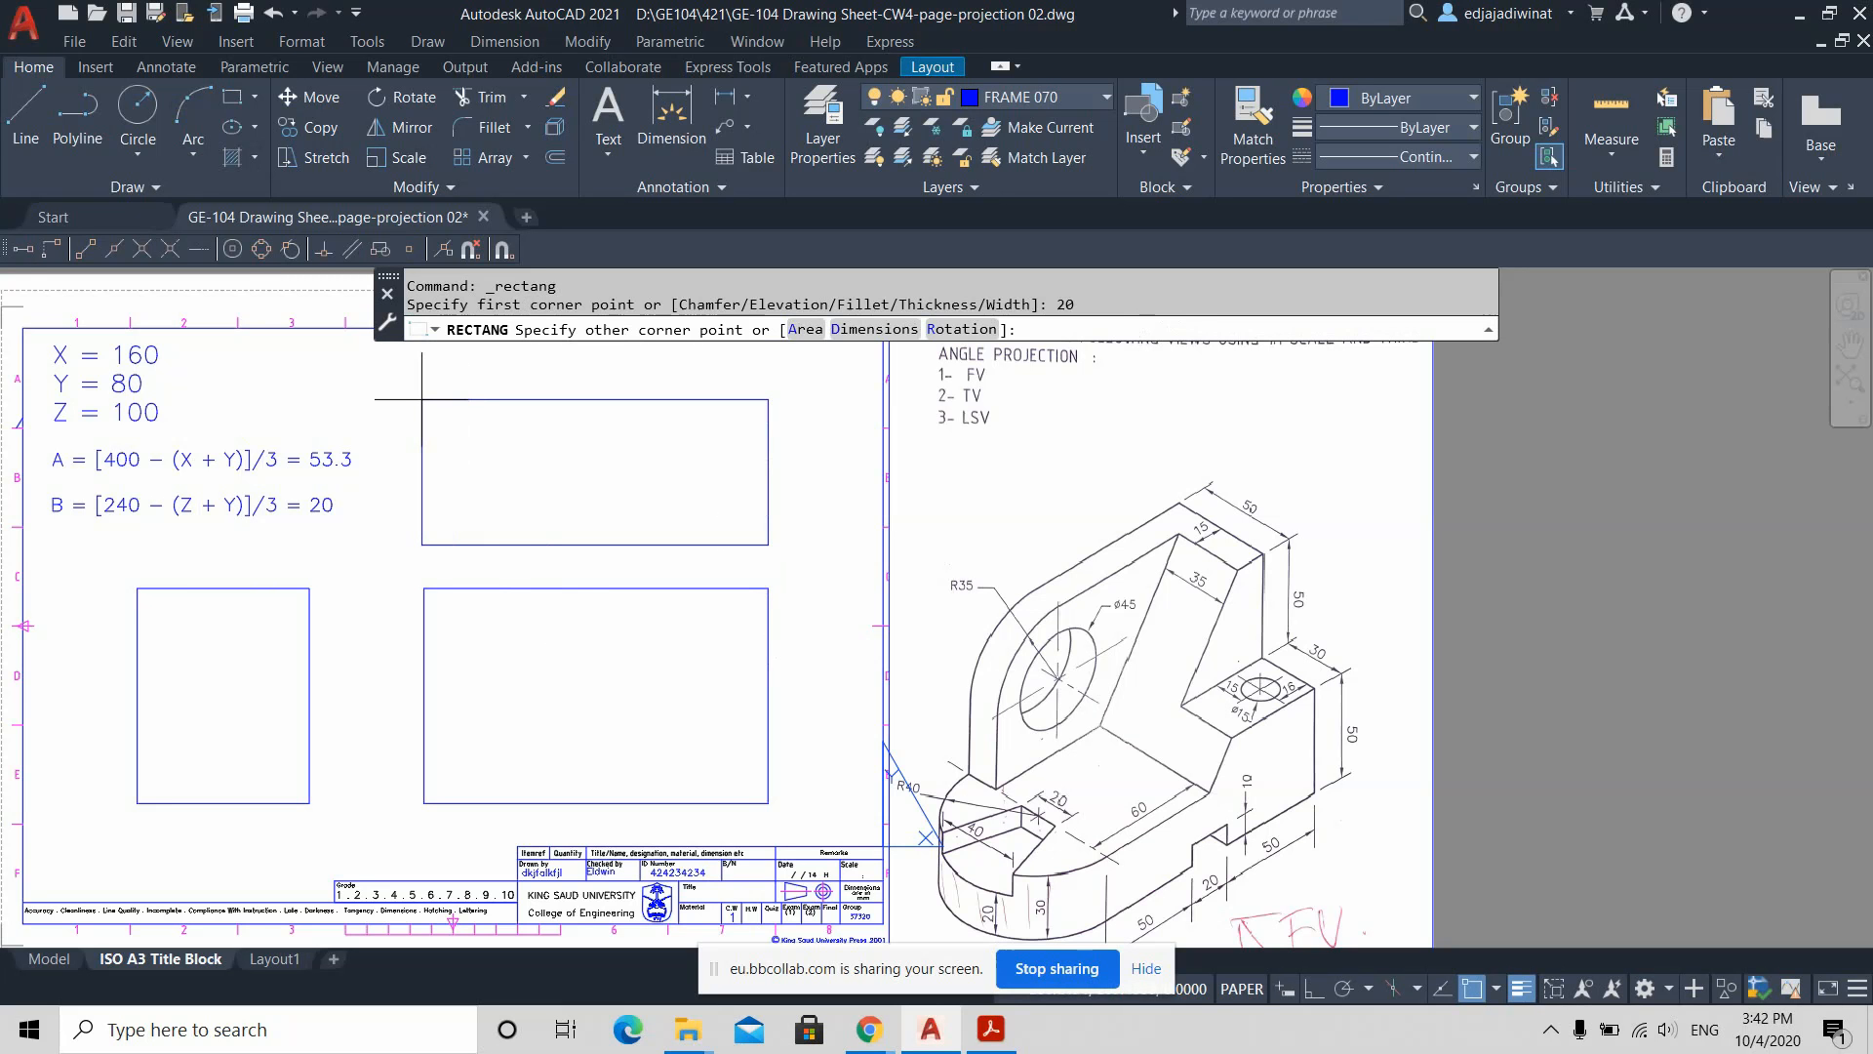
{"action": "type", "text": "@-160,"}
{"action": "type", "text": "80"}
{"action": "key", "text": "Return"}
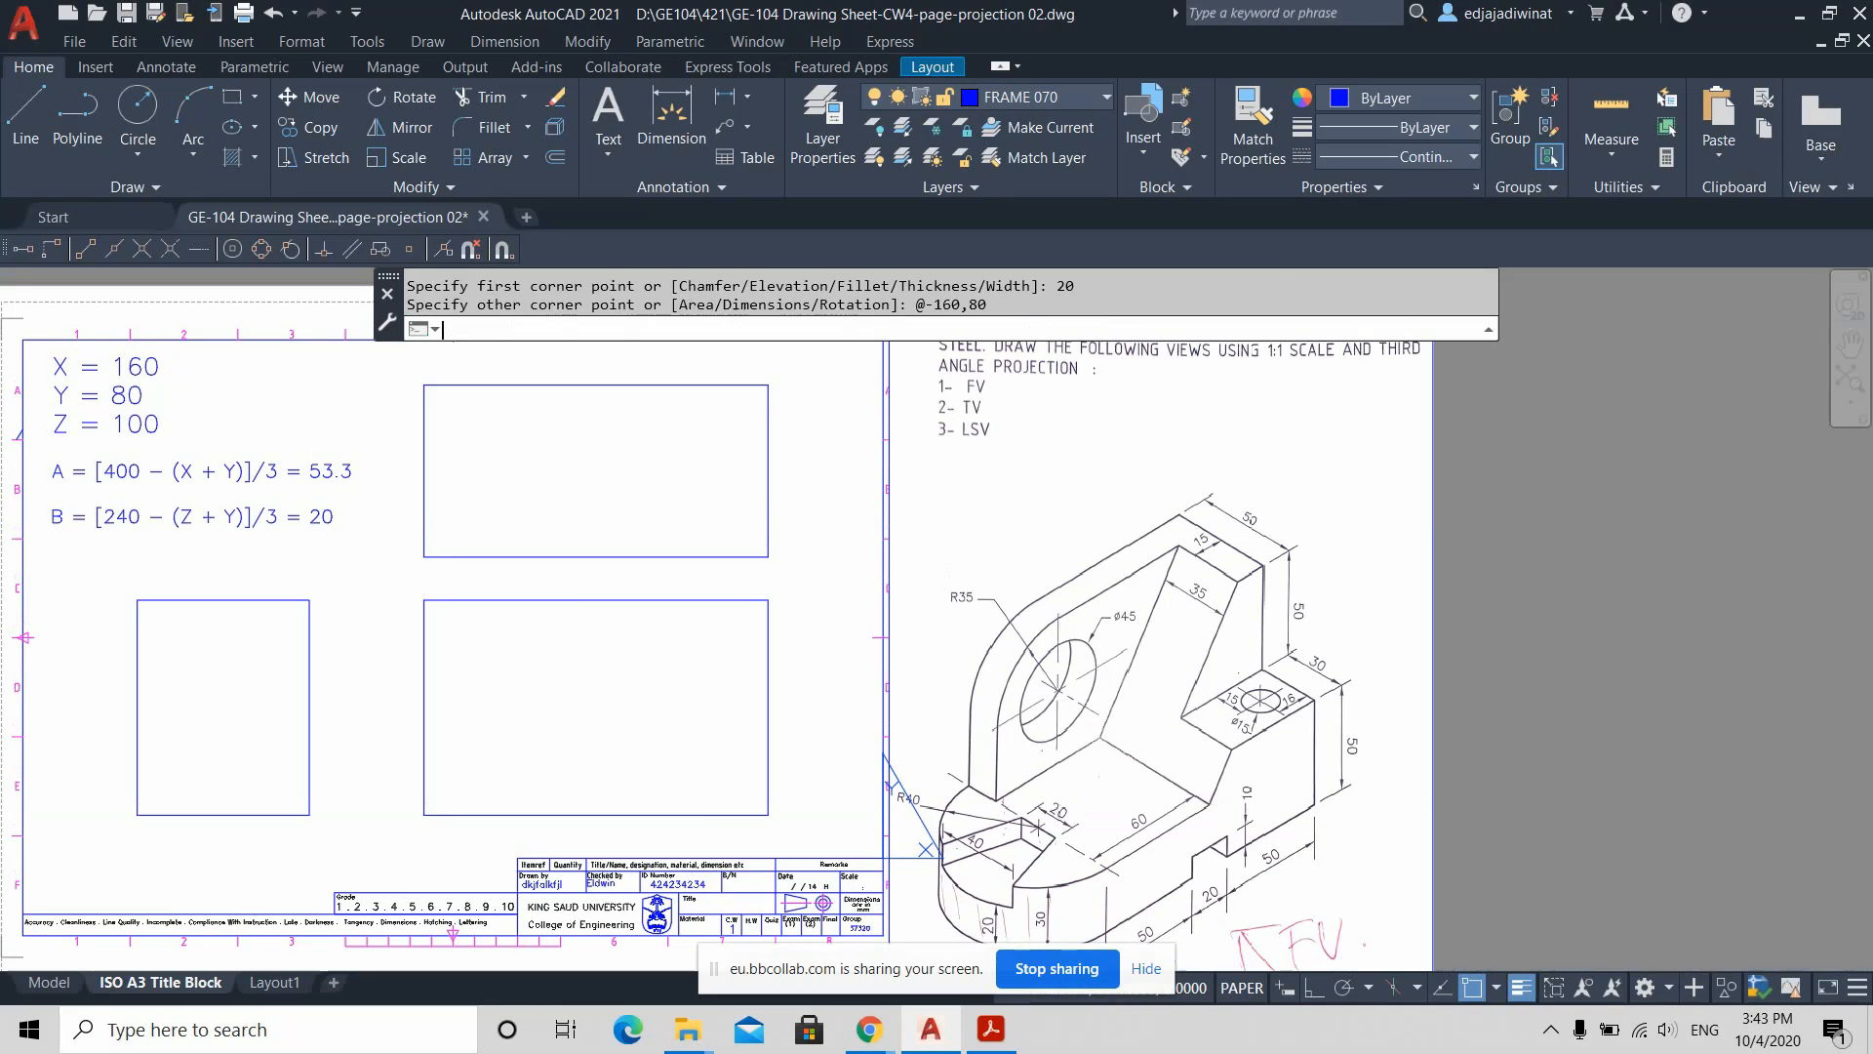
Step: Measure the top view rectangle's width and height with the quick measure tool
{"action": "scroll", "coordinate": [542, 542], "scroll_direction": "down", "scroll_amount": 2}
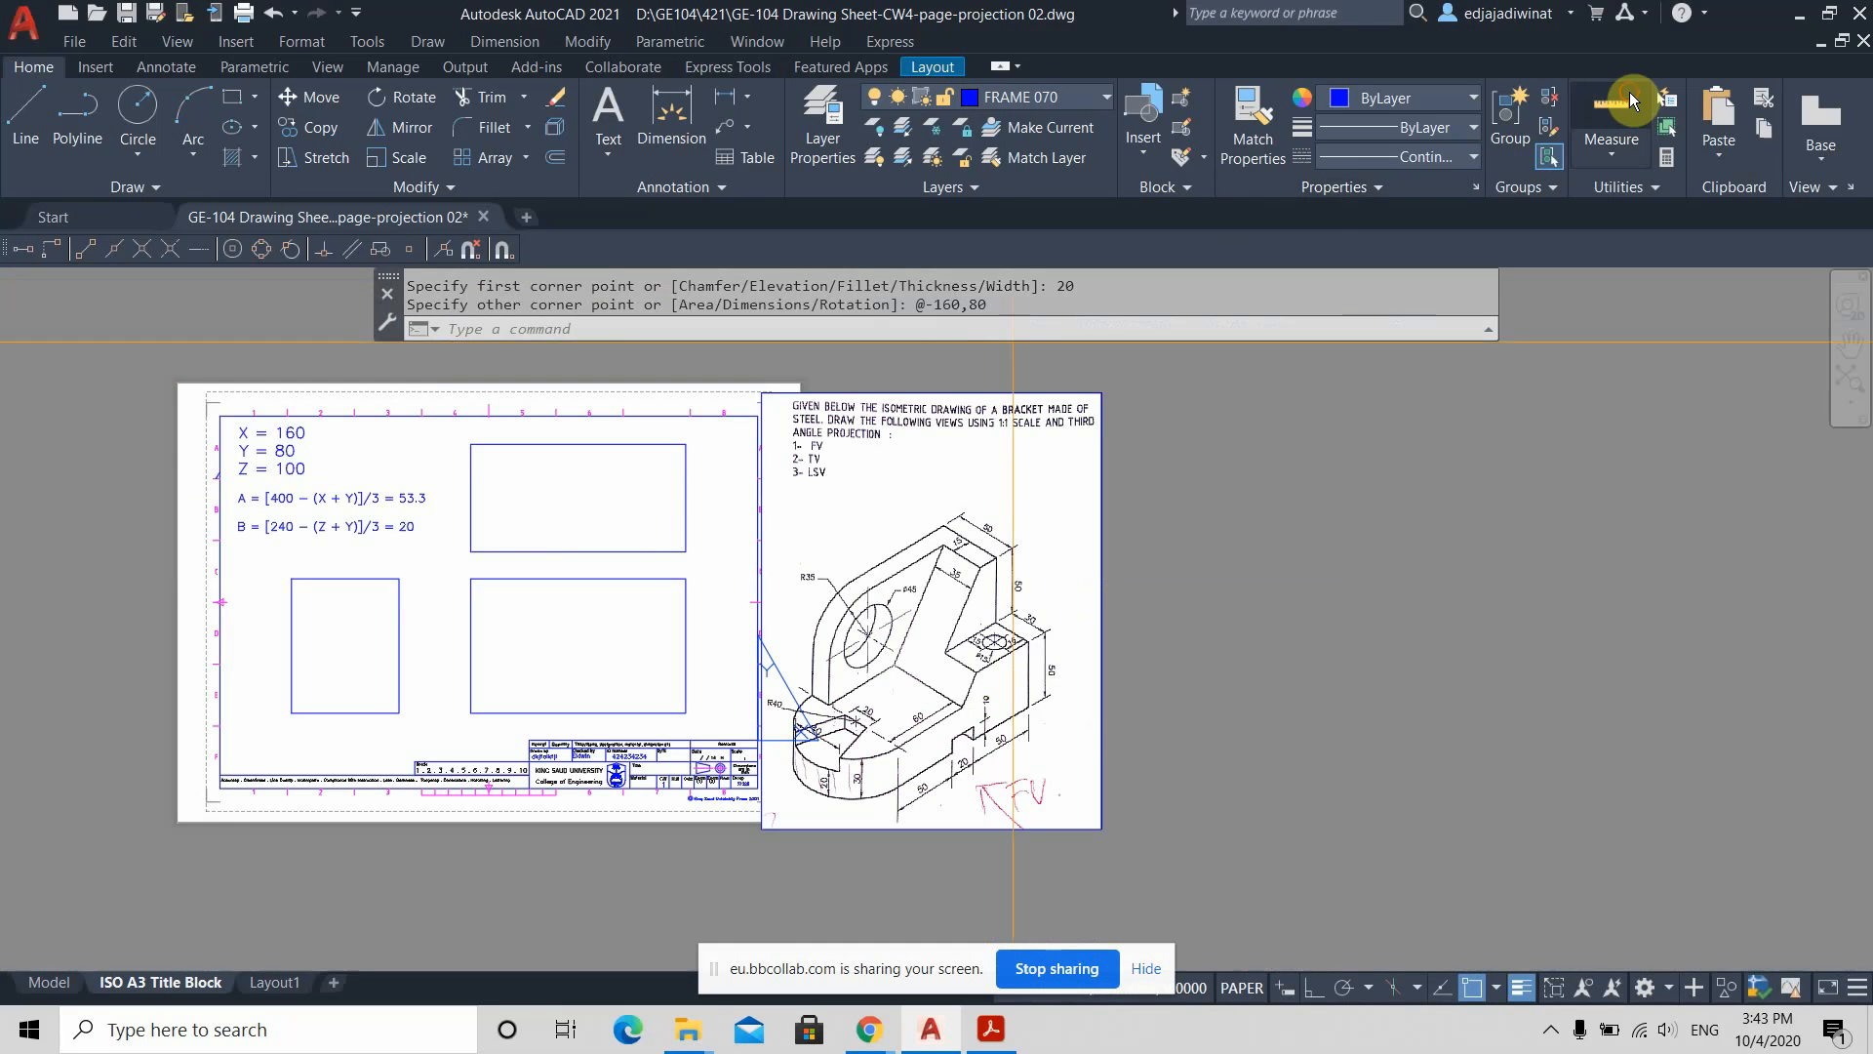
{"action": "left_click", "coordinate": [1631, 98]}
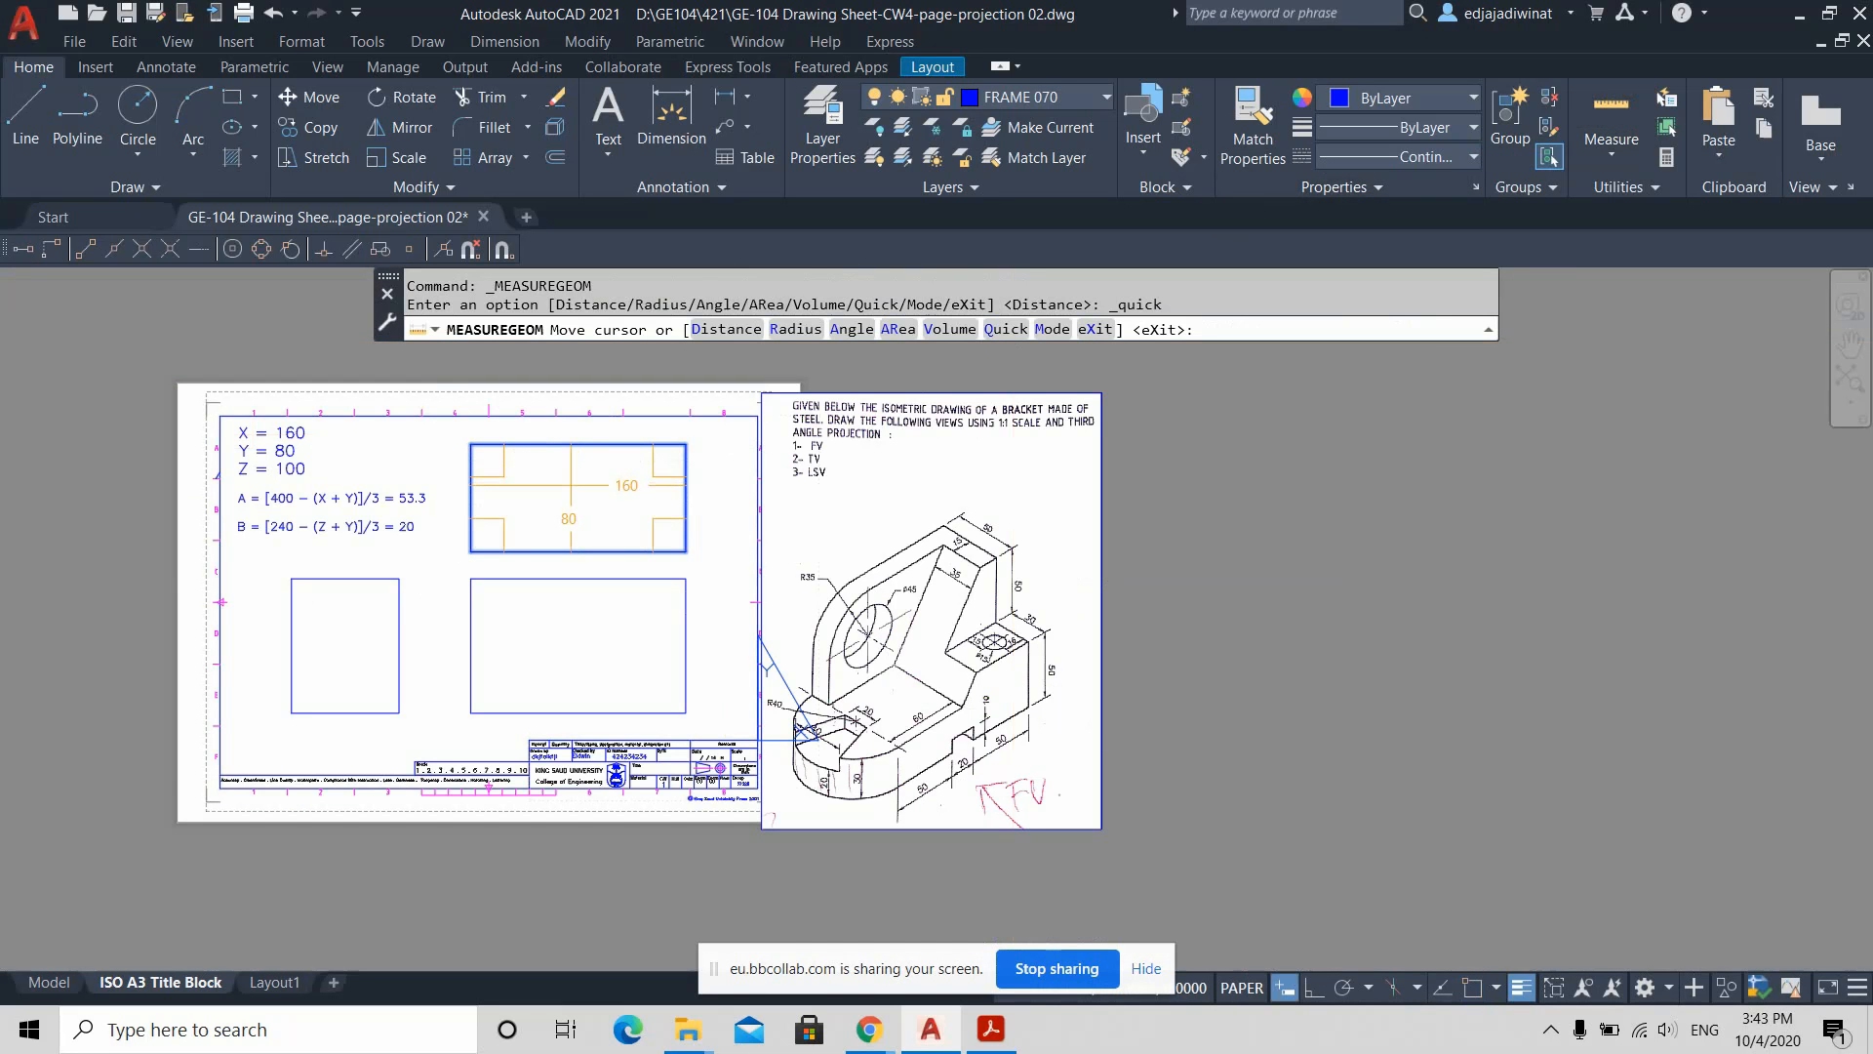
{"action": "key", "text": "Escape"}
{"action": "scroll", "coordinate": [550, 563], "scroll_direction": "down", "scroll_amount": 4}
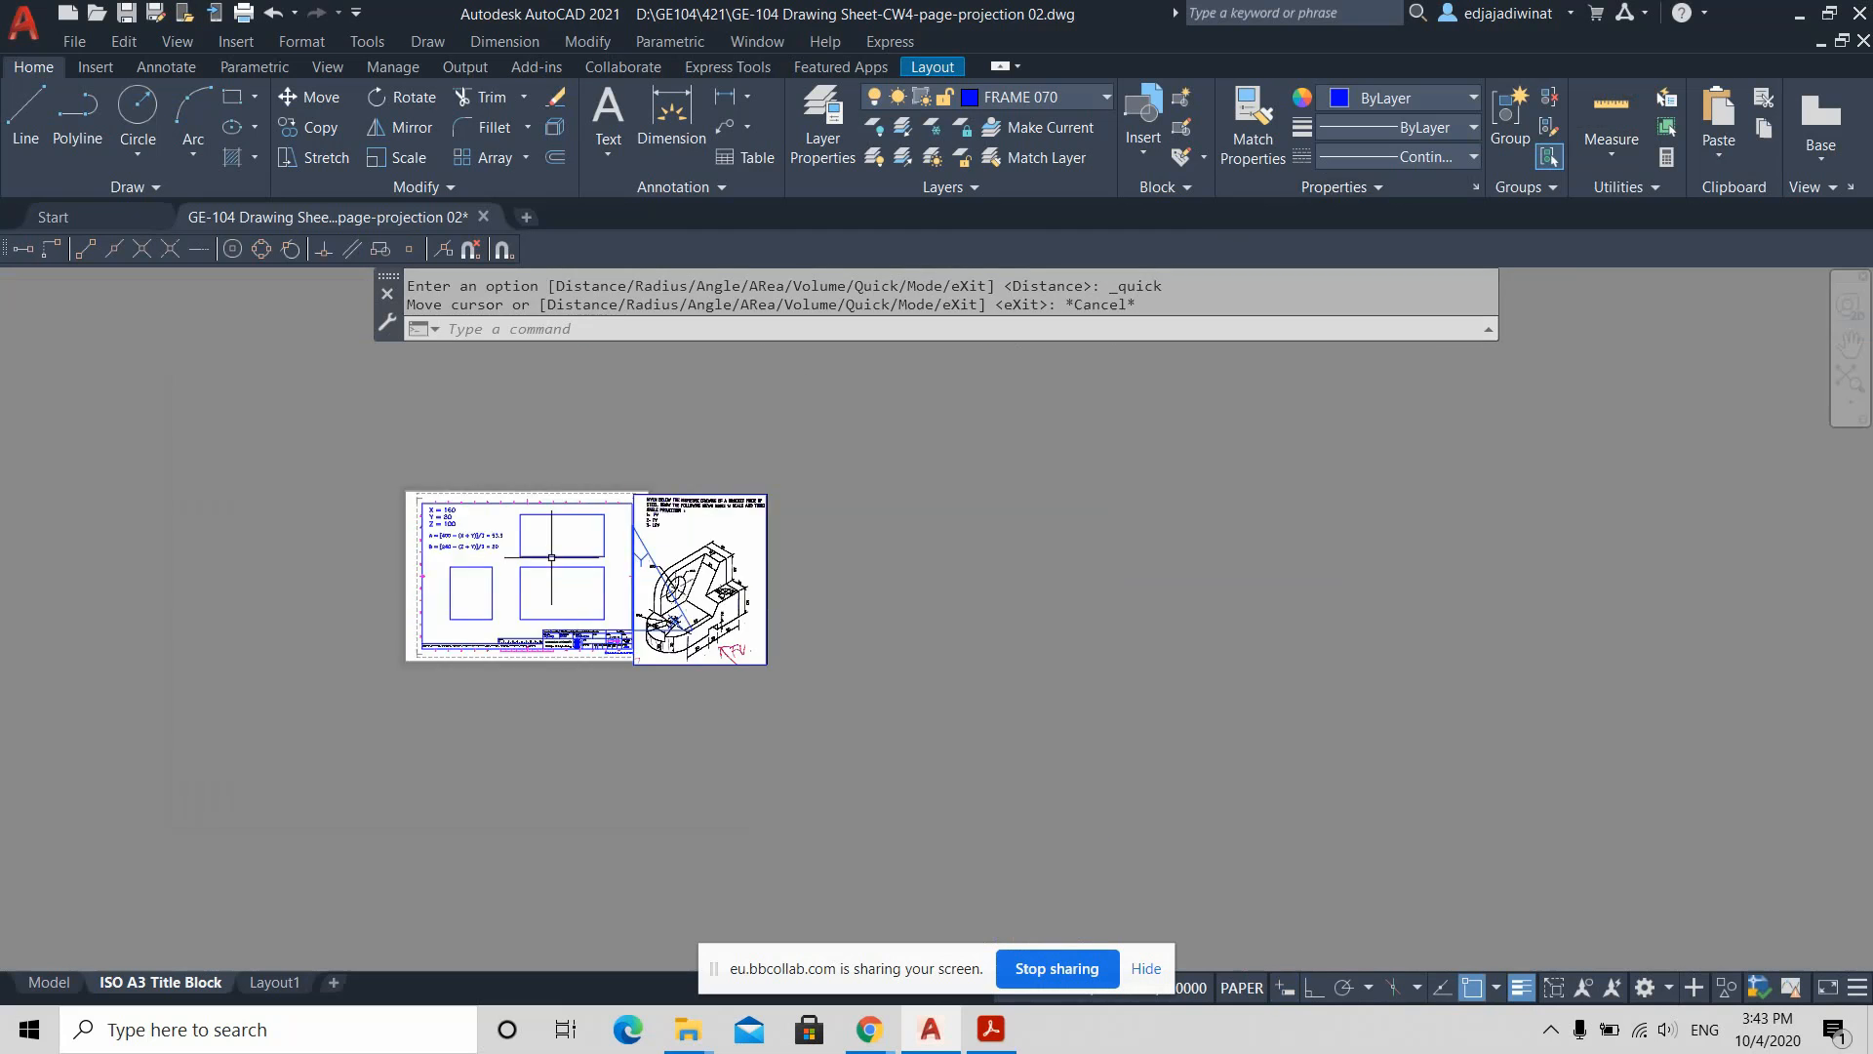
{"action": "scroll", "coordinate": [585, 576], "scroll_direction": "up", "scroll_amount": 4}
{"action": "middle_click_drag", "start_coordinate": [592, 570], "coordinate": [866, 545]}
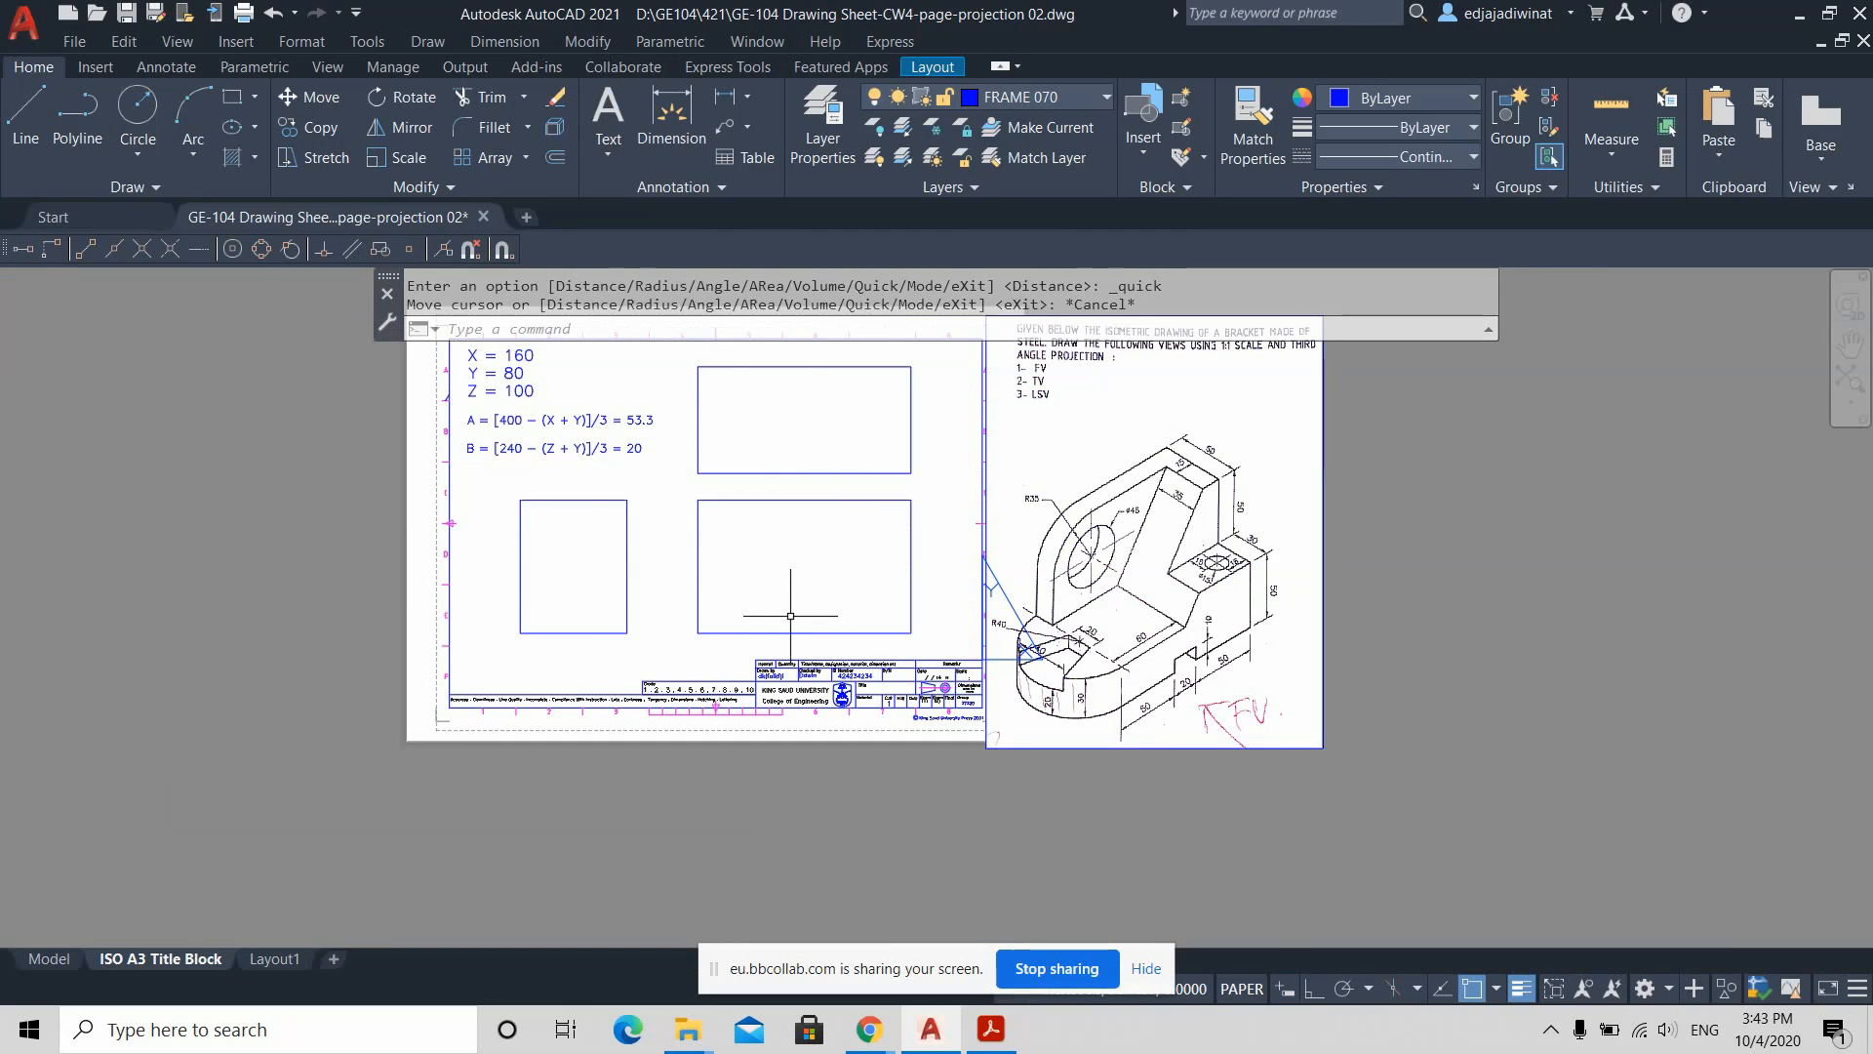
{"action": "scroll", "coordinate": [792, 615], "scroll_direction": "up", "scroll_amount": 2}
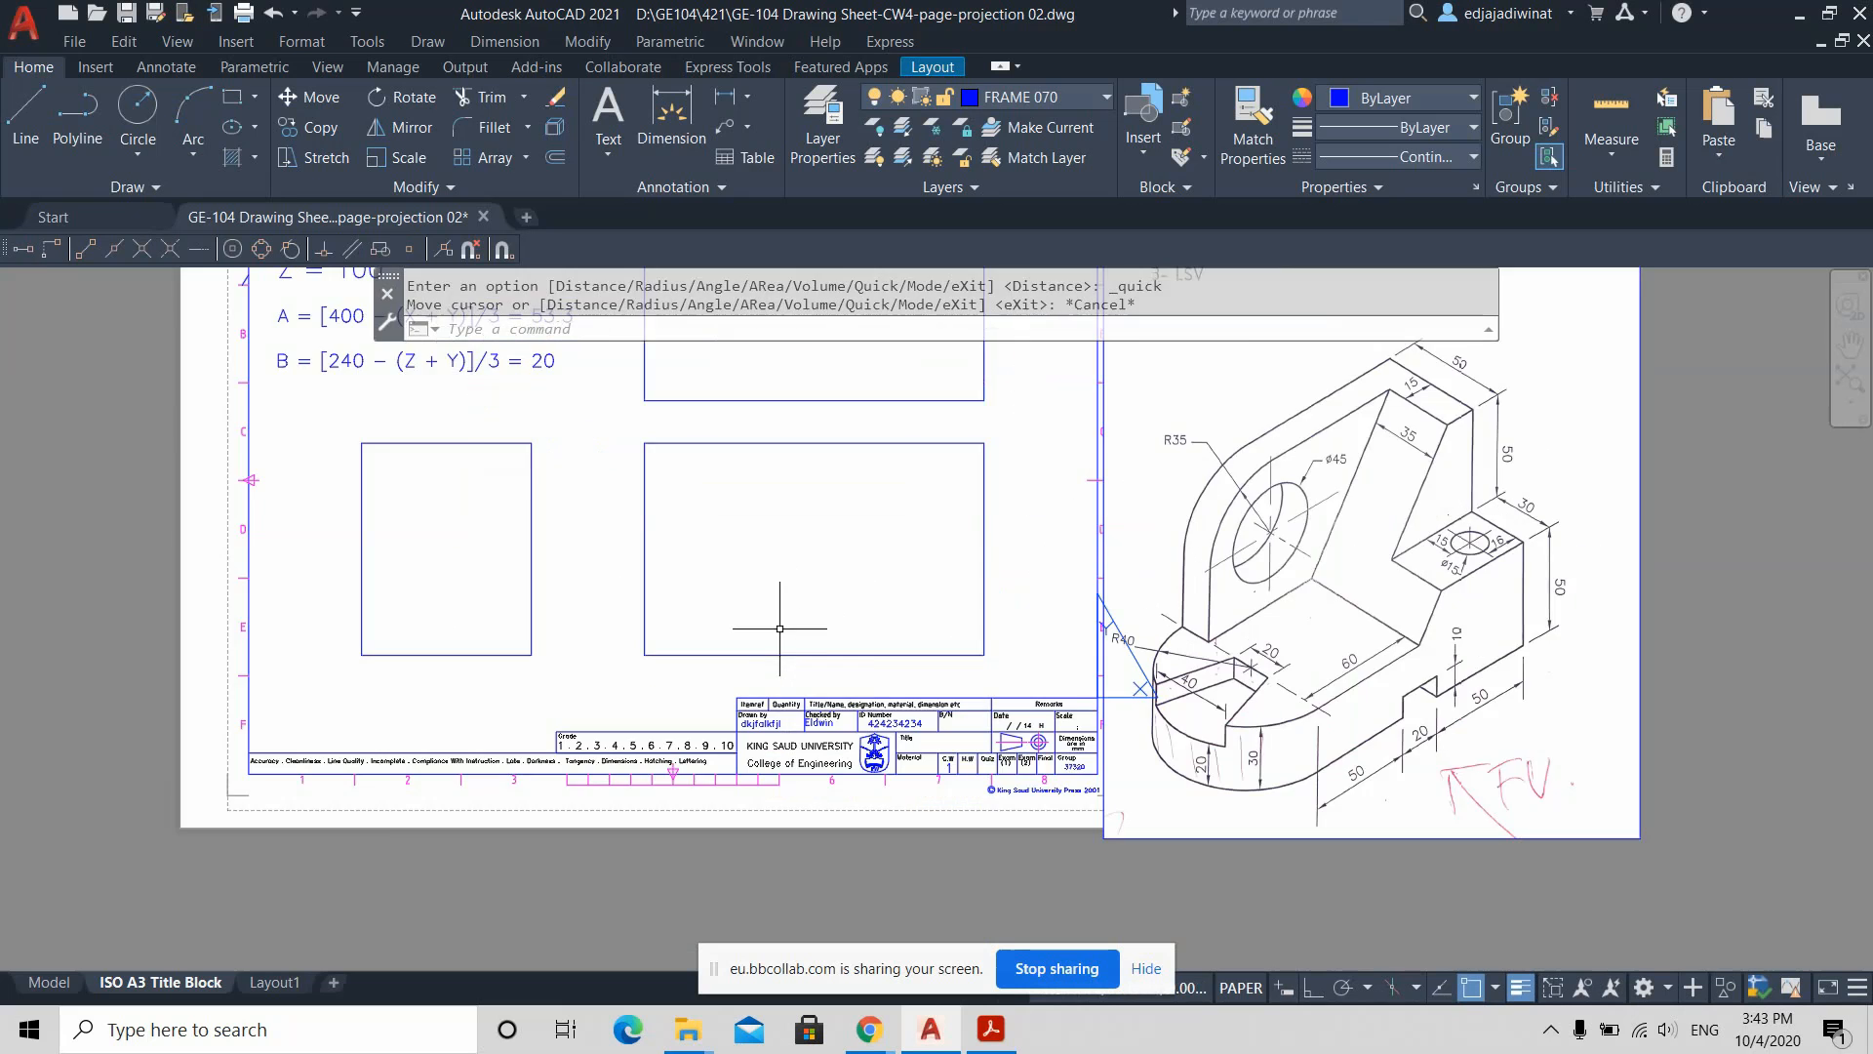
{"action": "scroll", "coordinate": [752, 573], "scroll_direction": "down", "scroll_amount": 2}
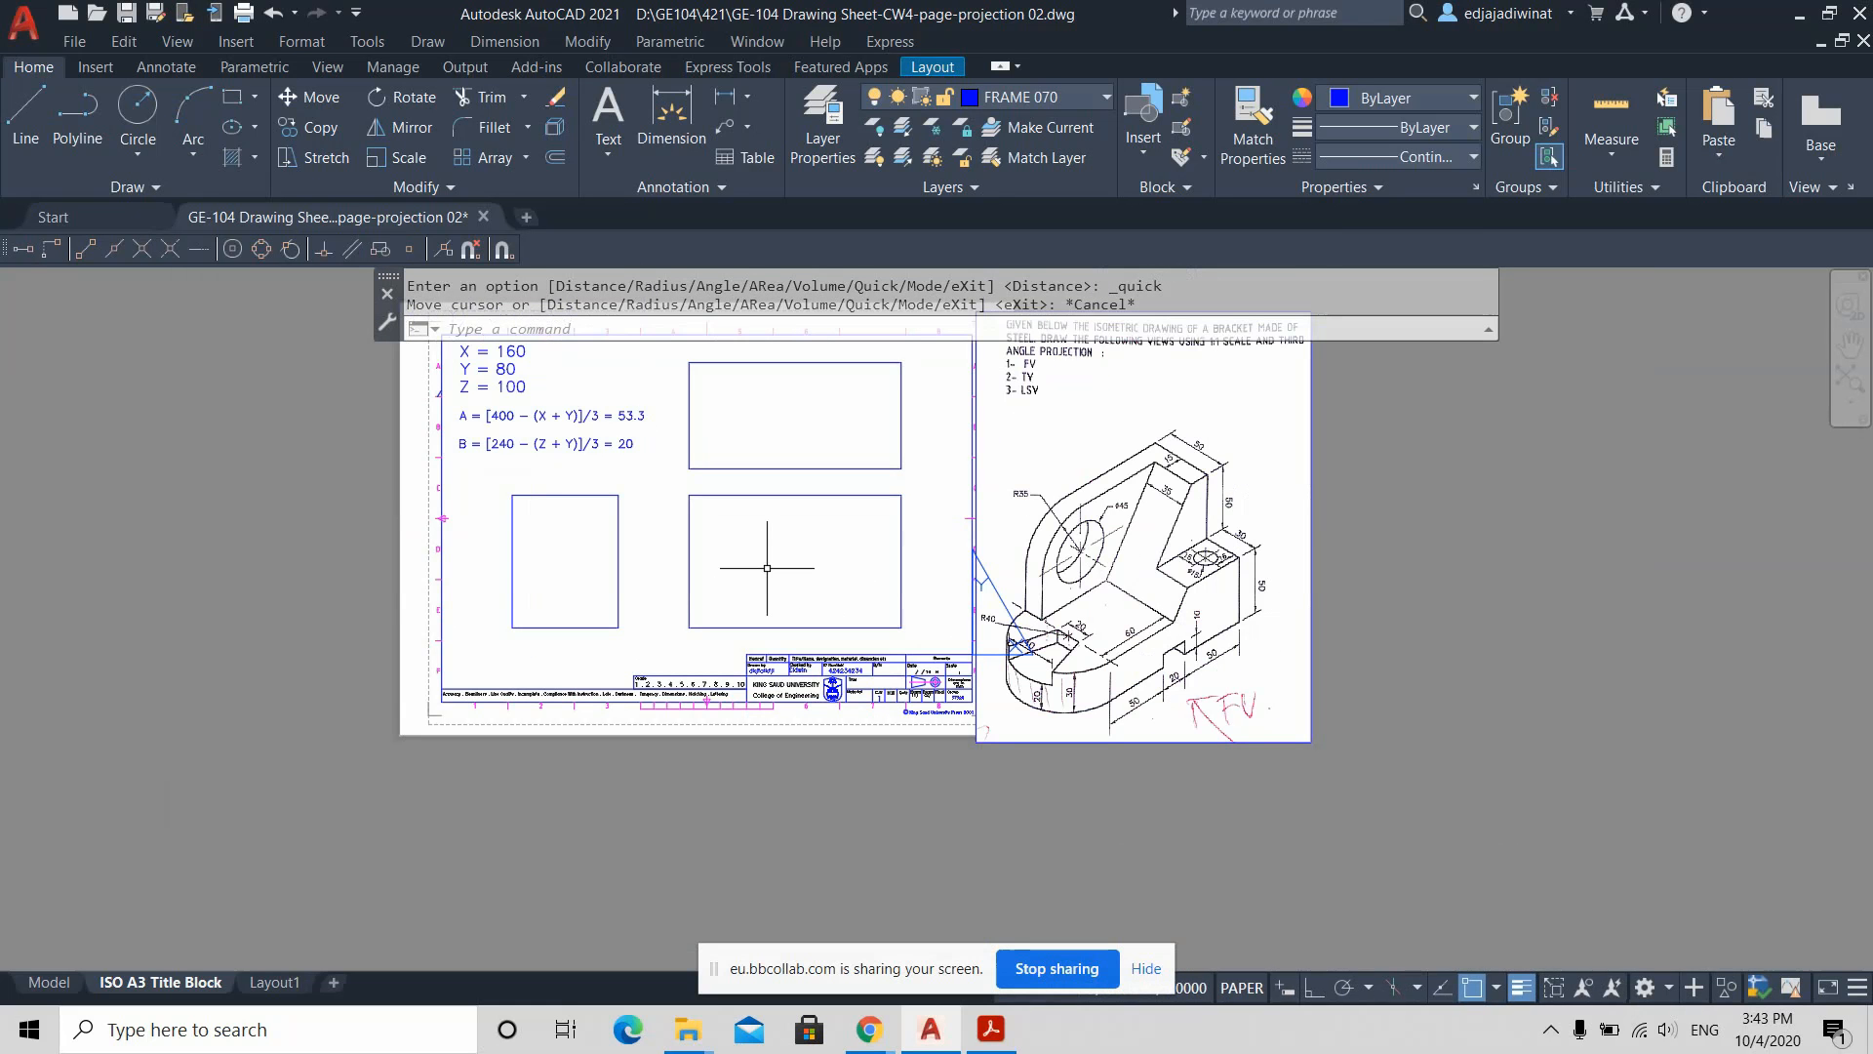
{"action": "middle_click_drag", "start_coordinate": [768, 561], "coordinate": [836, 579]}
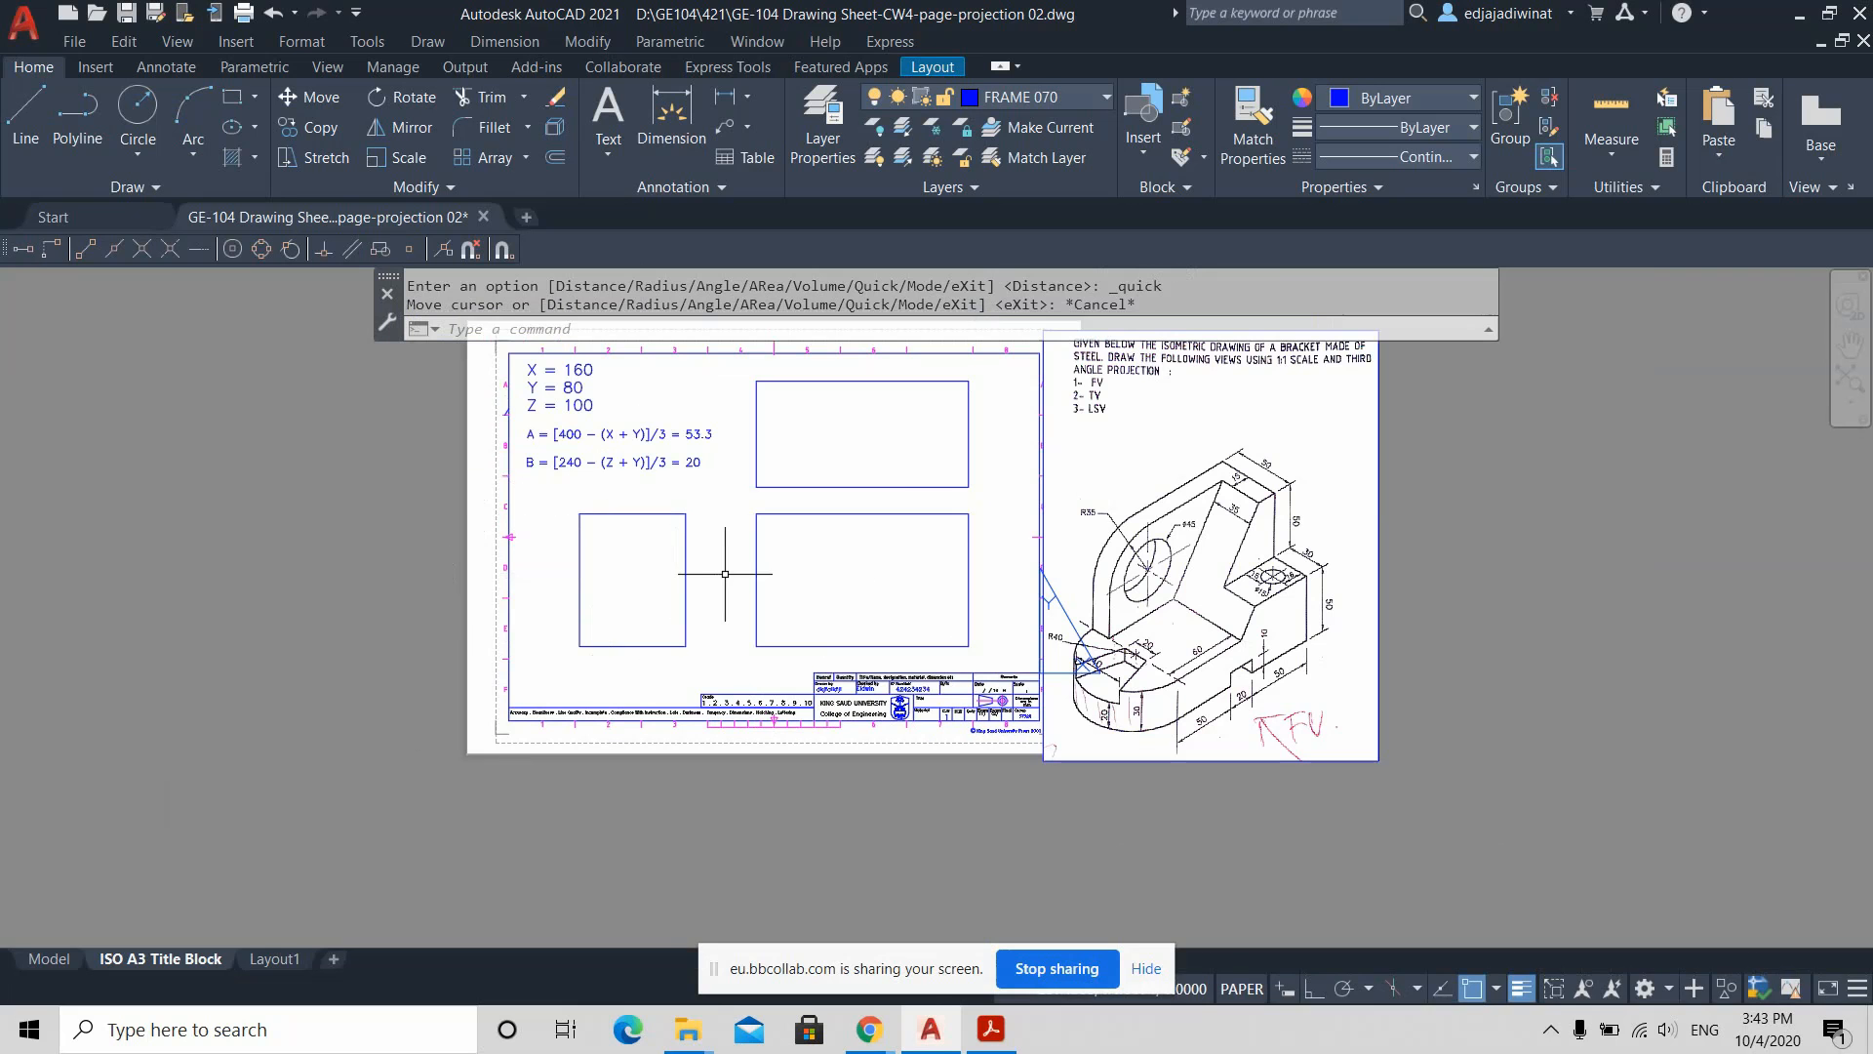
{"action": "key", "text": "ctrl"}
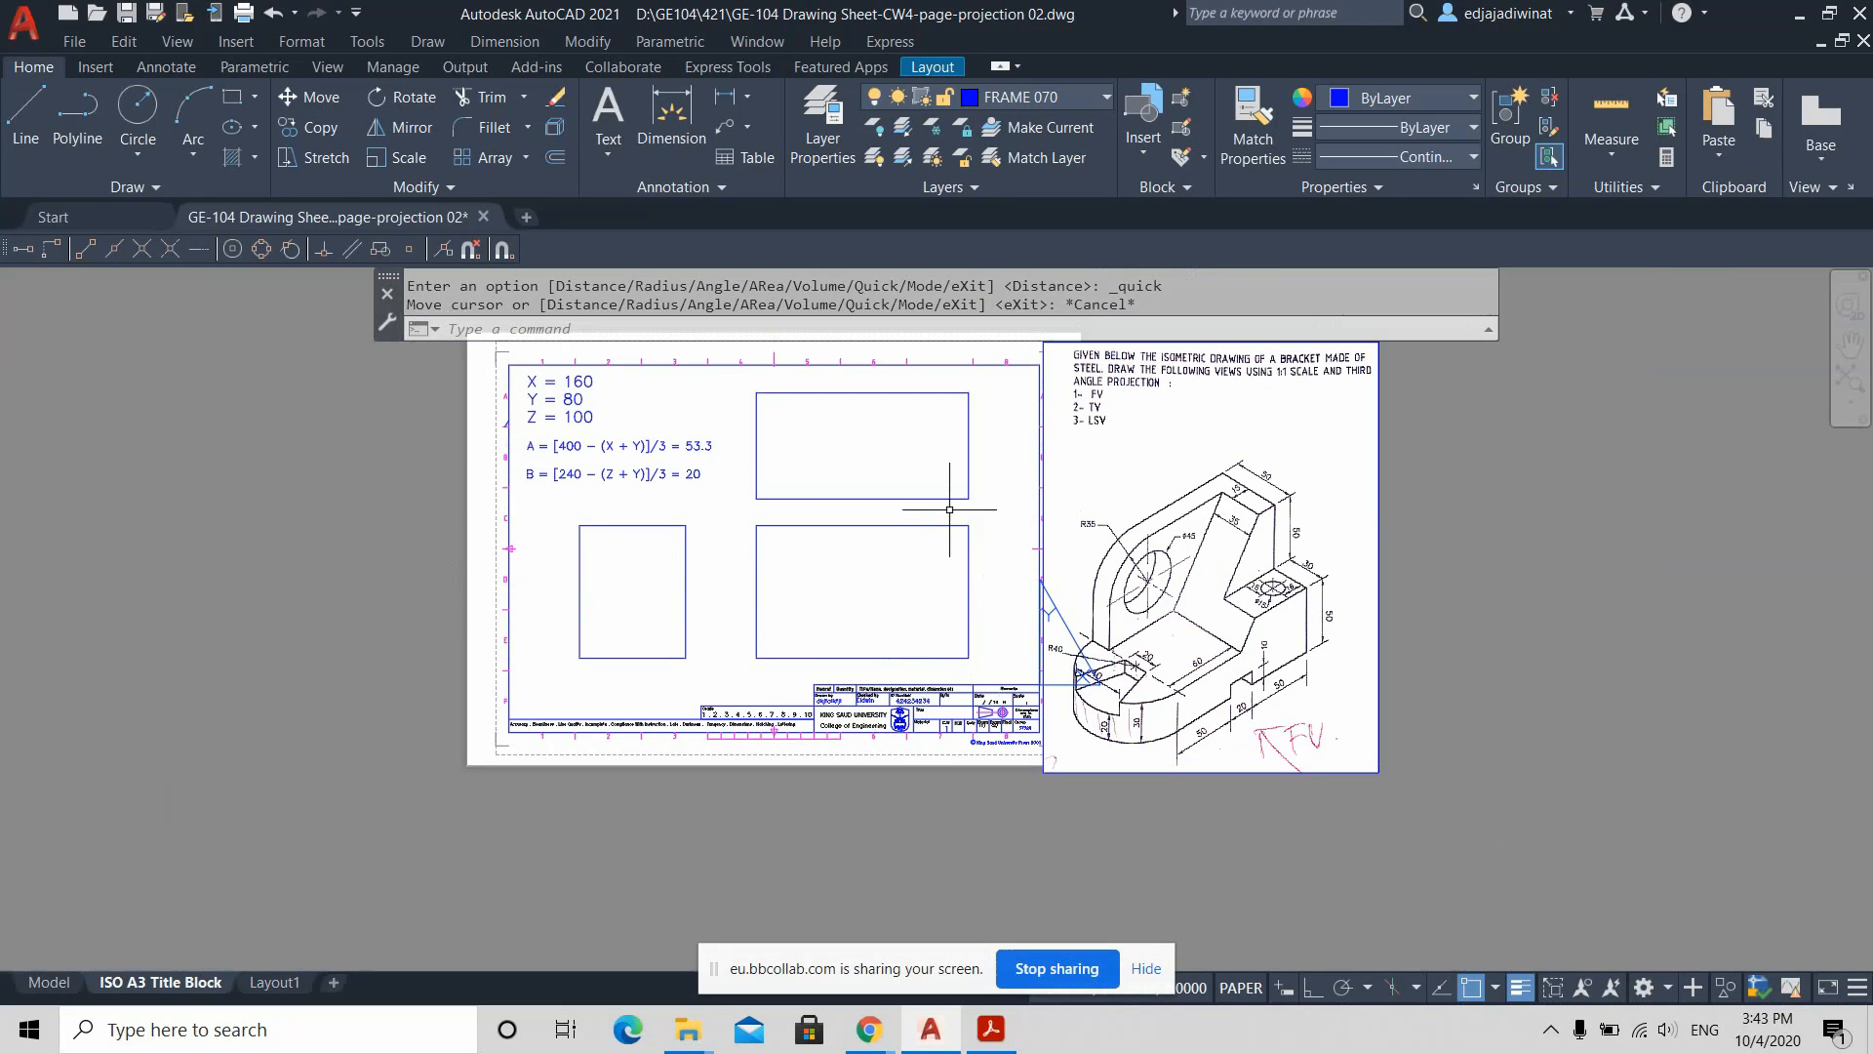
{"action": "key", "text": "ctrl"}
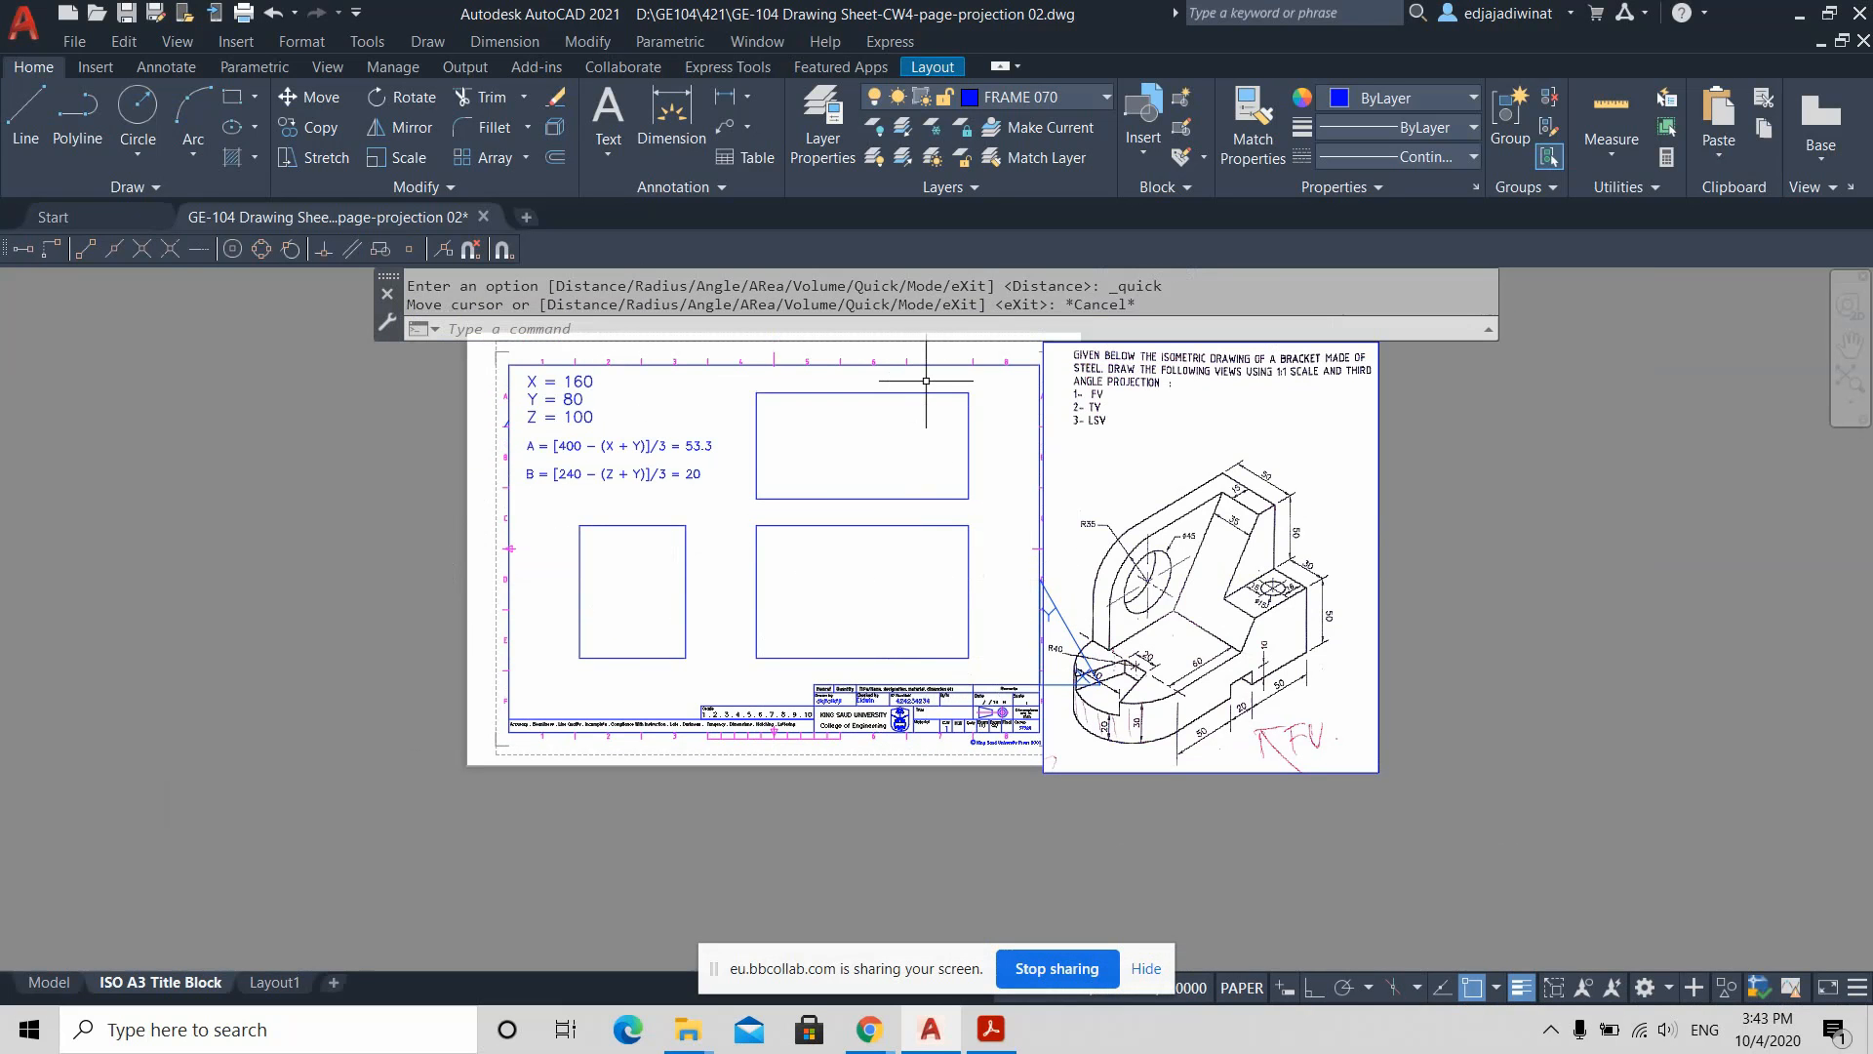
Step: Measure the gap between the top view rectangle and the frame's upper edge, and the frame's overall size
{"action": "scroll", "coordinate": [926, 381], "scroll_direction": "up", "scroll_amount": 2}
{"action": "middle_click_drag", "start_coordinate": [926, 383], "coordinate": [839, 604]}
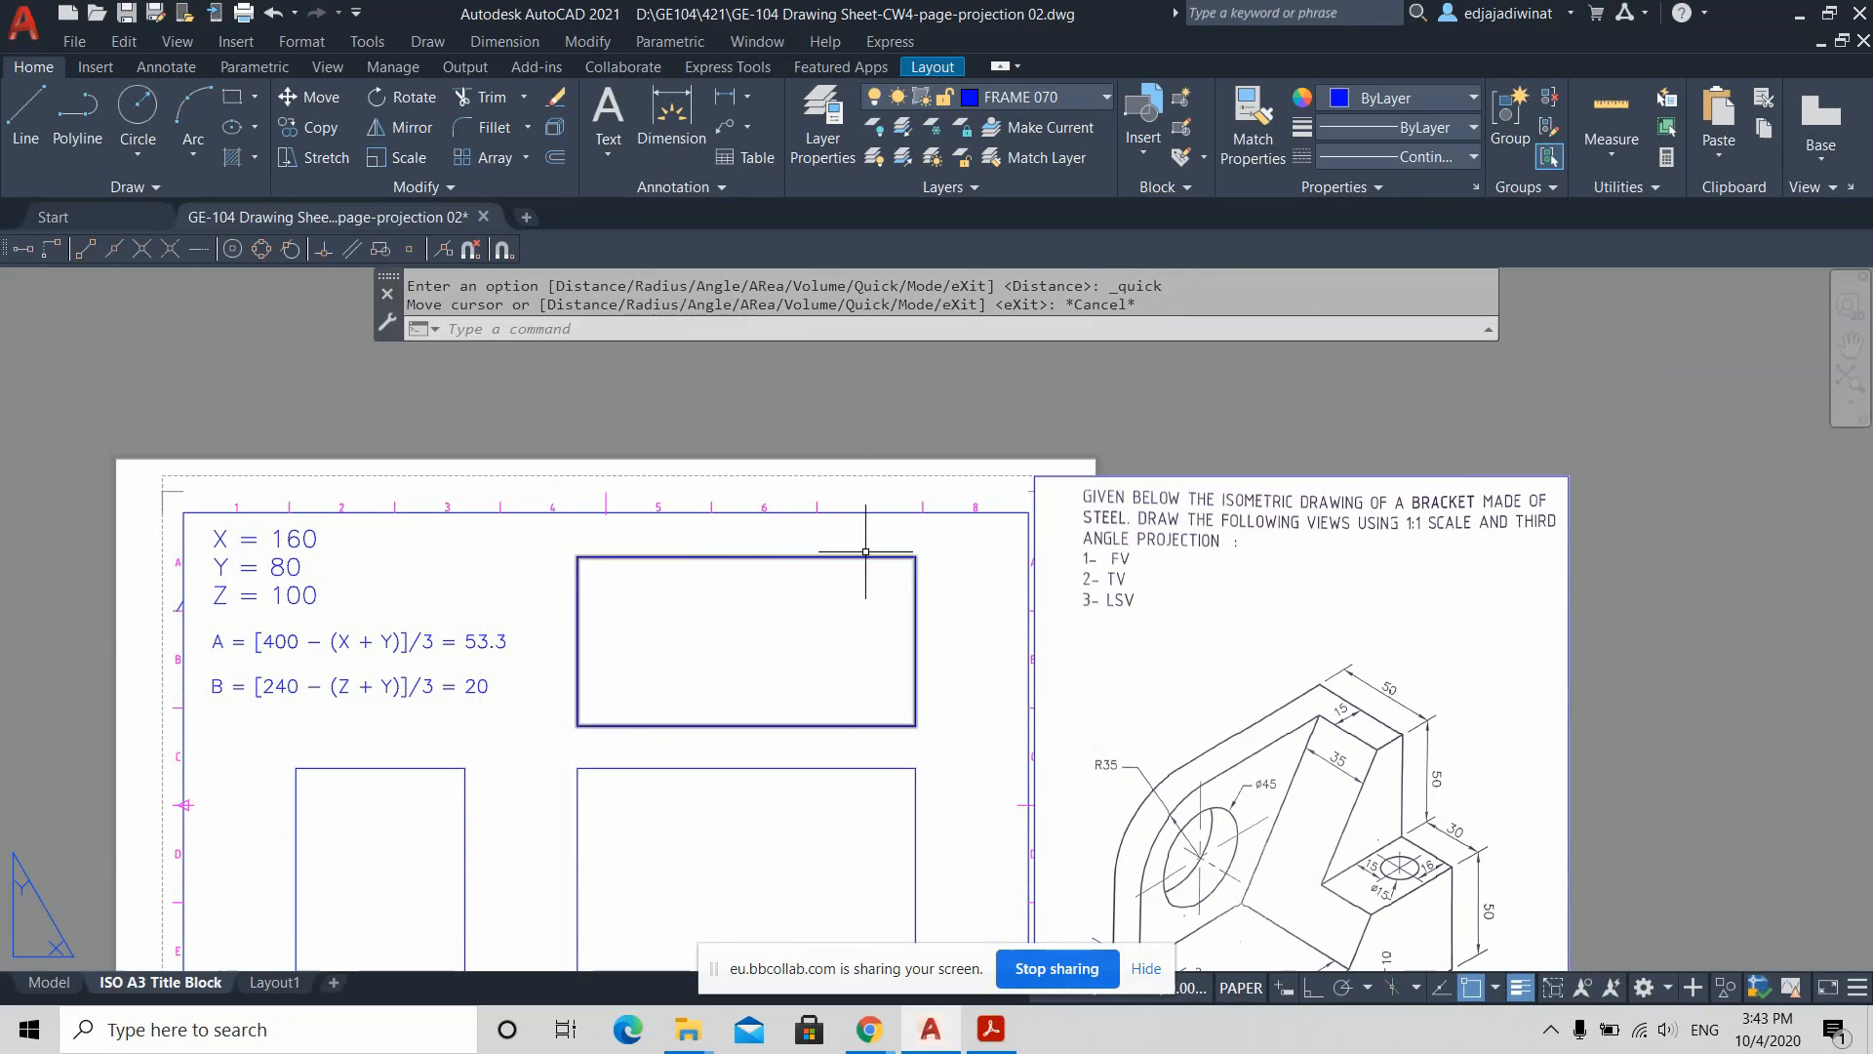
{"action": "left_click", "coordinate": [1618, 117]}
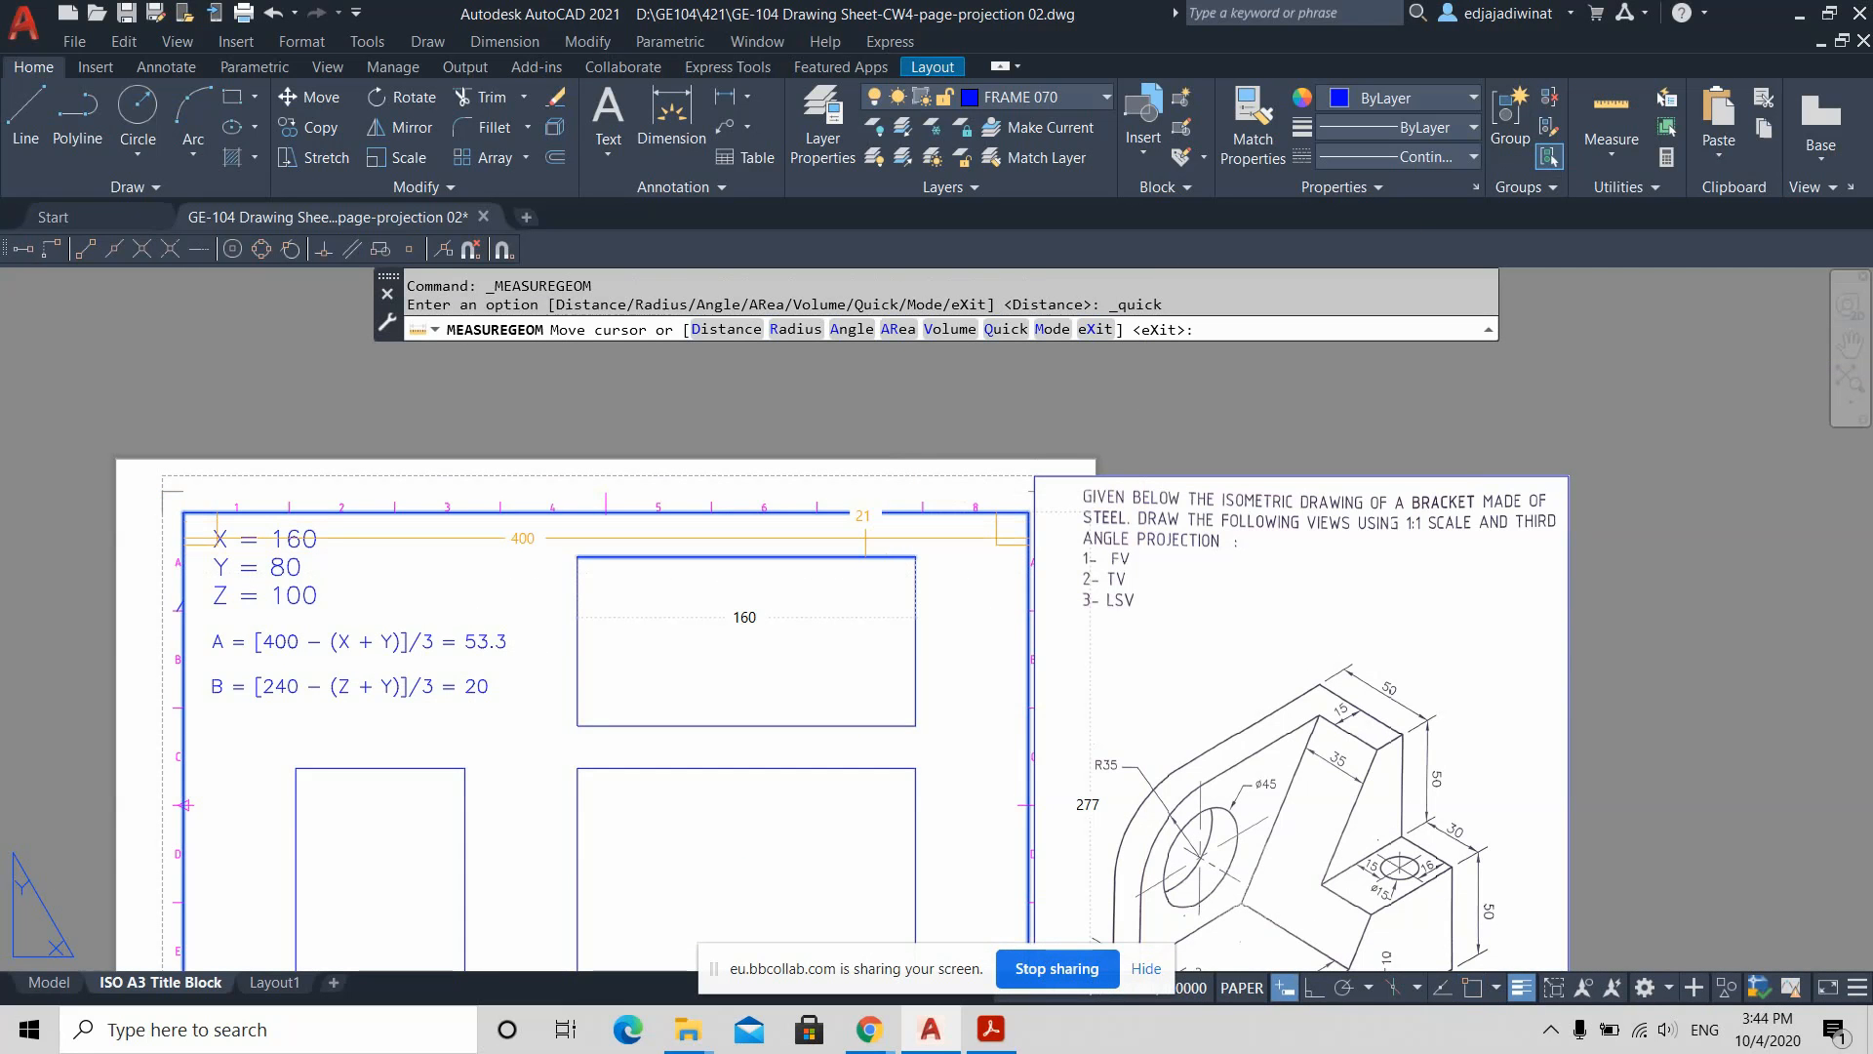
{"action": "scroll", "coordinate": [857, 540], "scroll_direction": "down", "scroll_amount": 2}
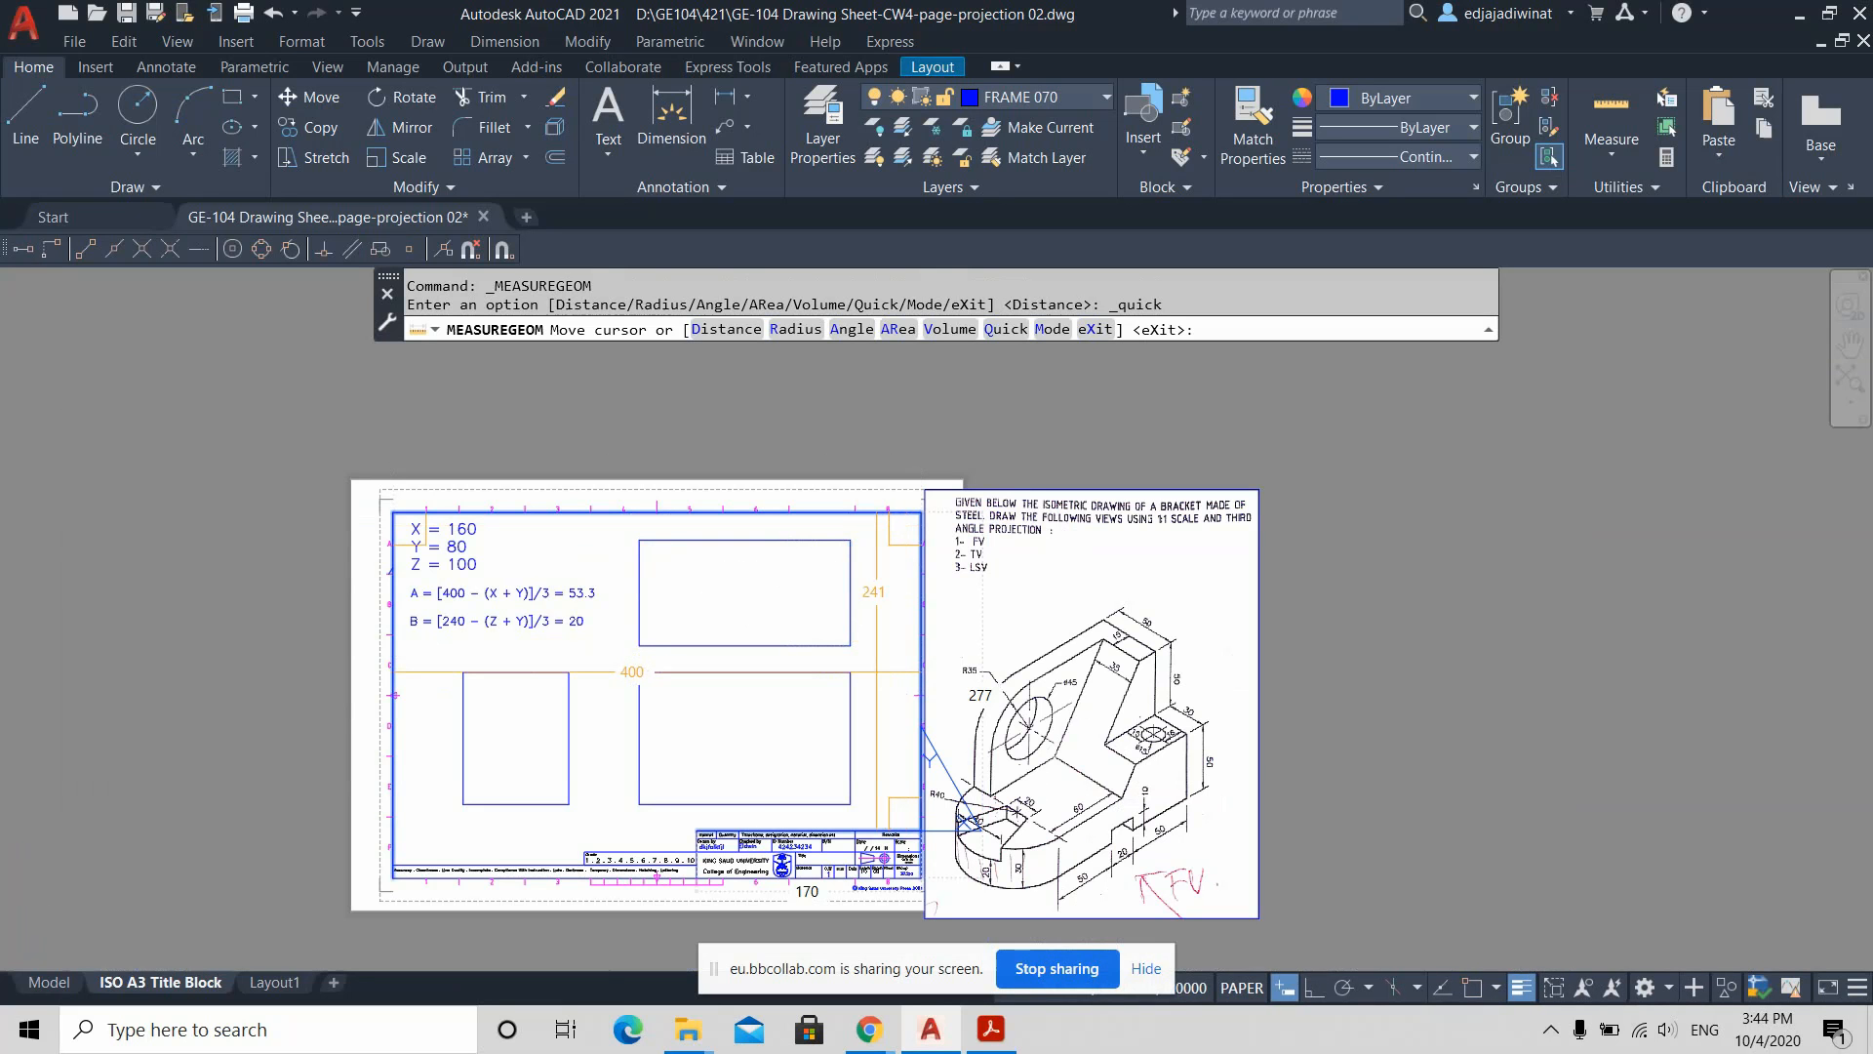
{"action": "key", "text": "Escape"}
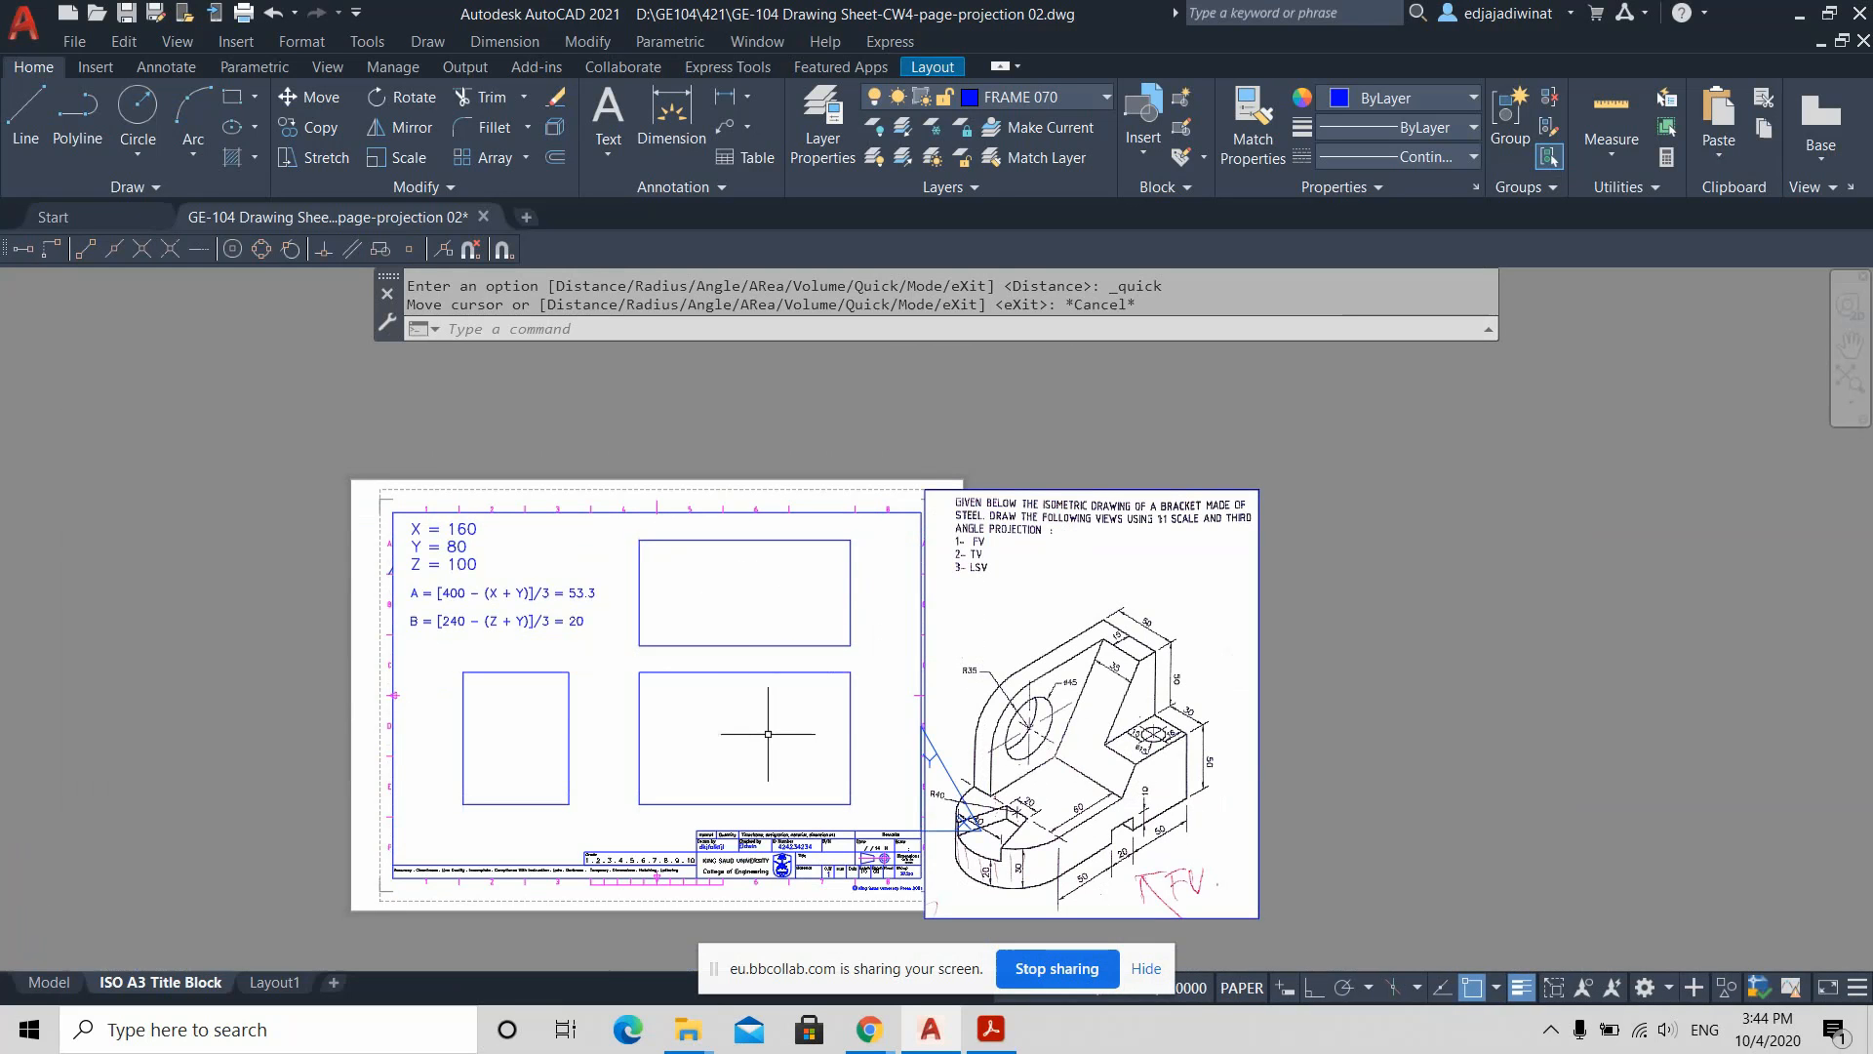
Step: Recheck the dimensions of the left side view rectangle using the quick measure tool
{"action": "scroll", "coordinate": [792, 743], "scroll_direction": "up", "scroll_amount": 2}
{"action": "scroll", "coordinate": [792, 743], "scroll_direction": "down", "scroll_amount": 2}
{"action": "middle_click_drag", "start_coordinate": [785, 743], "coordinate": [1025, 684]}
{"action": "scroll", "coordinate": [1009, 703], "scroll_direction": "up", "scroll_amount": 2}
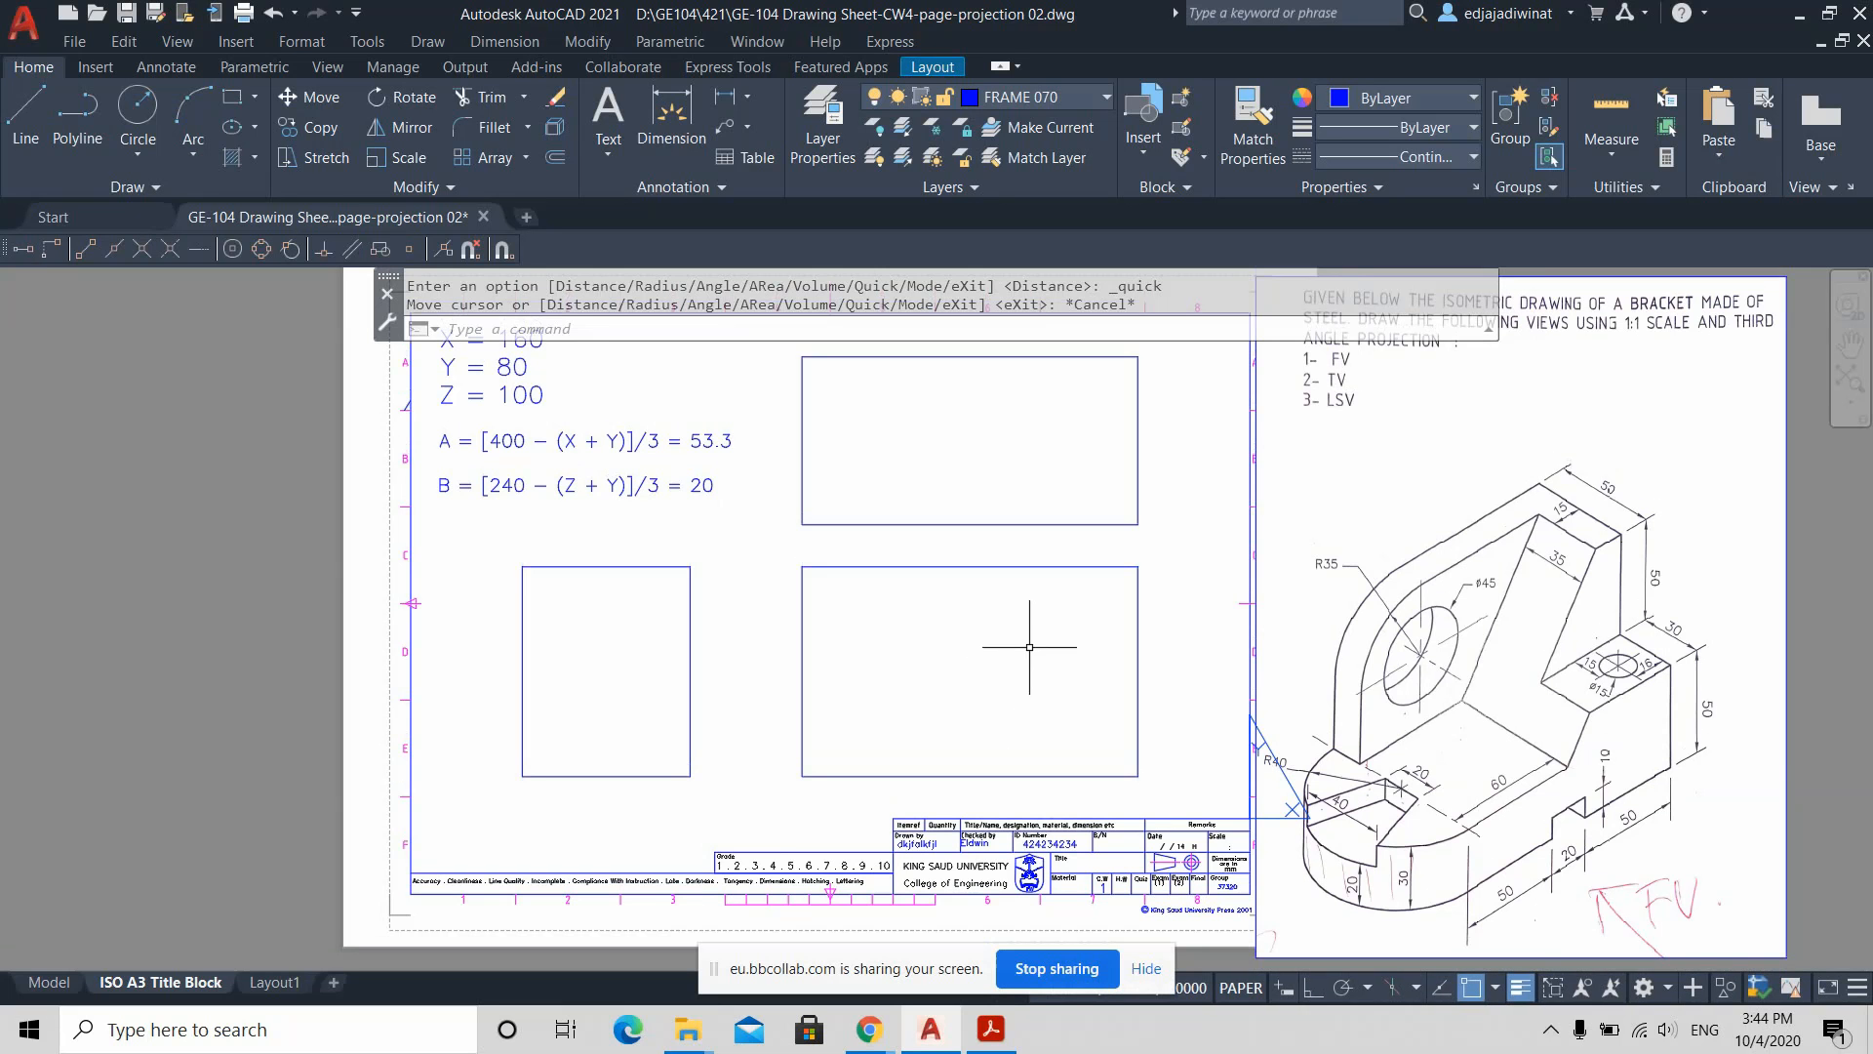
{"action": "middle_click_drag", "start_coordinate": [1029, 651], "coordinate": [1018, 675]}
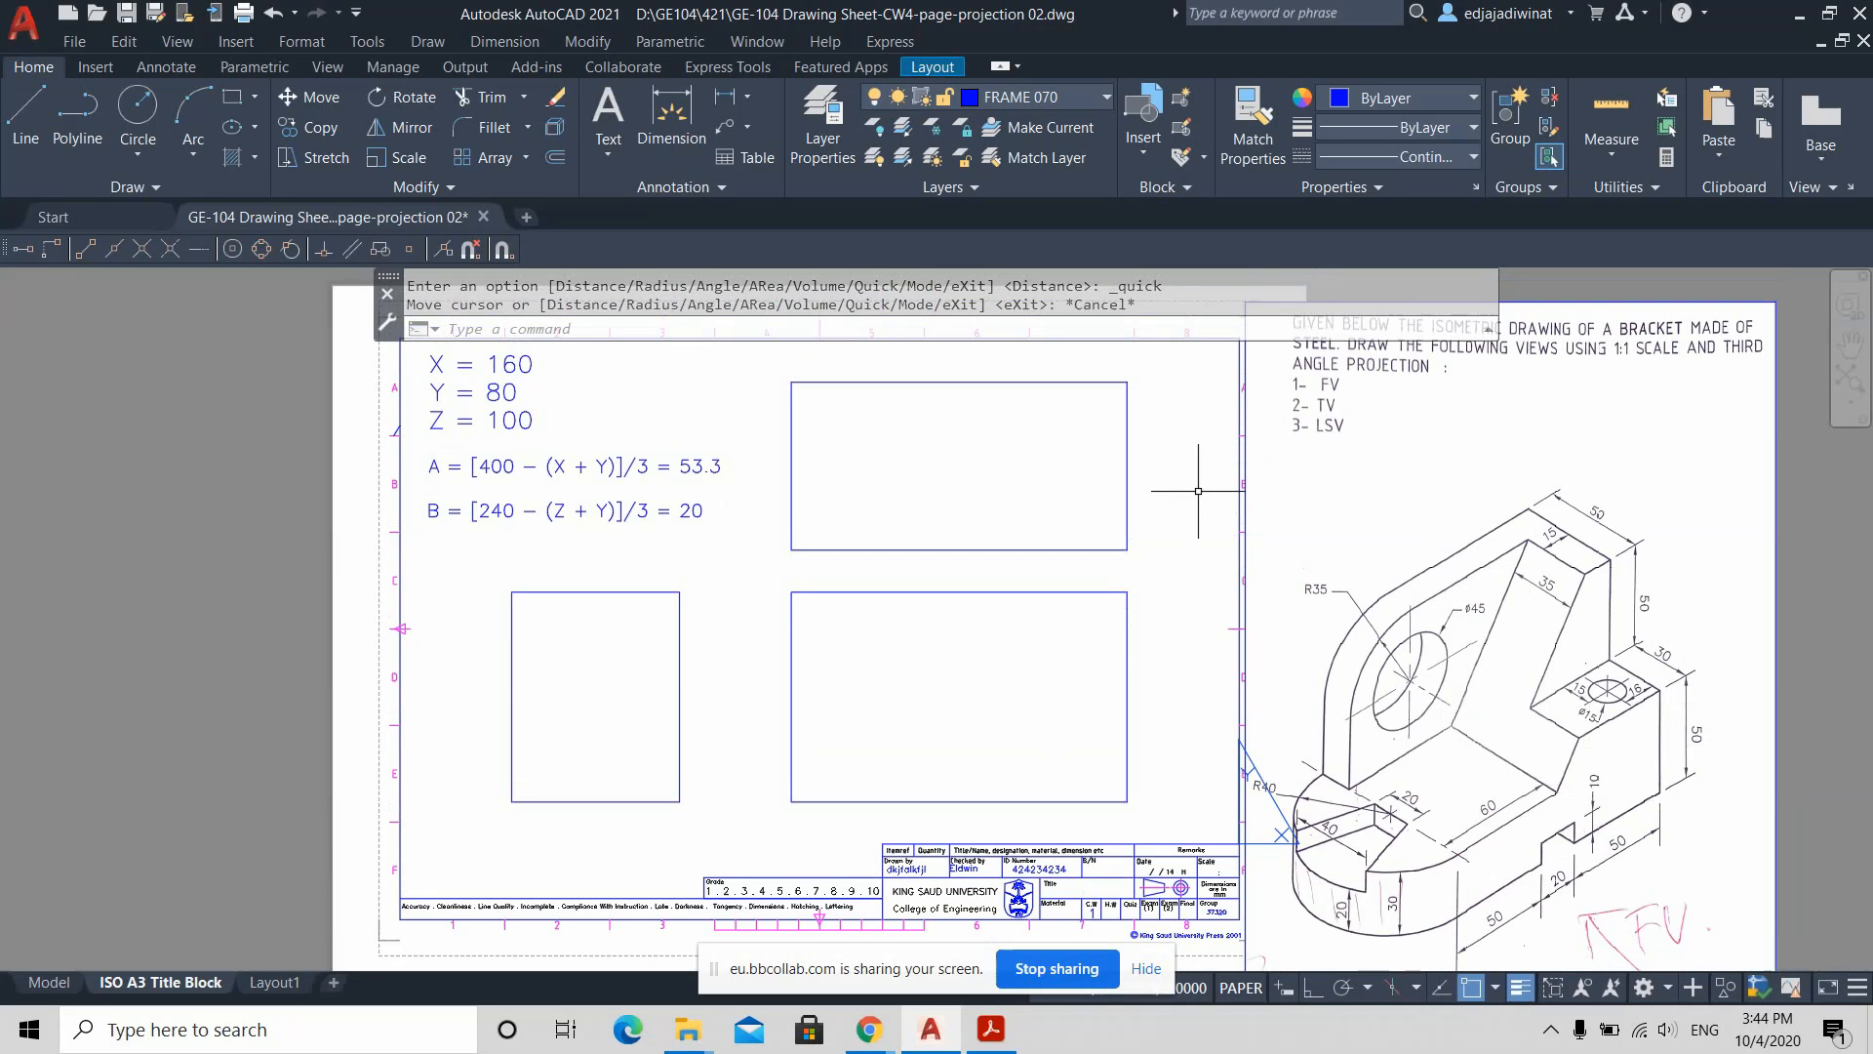
{"action": "left_click", "coordinate": [1614, 103]}
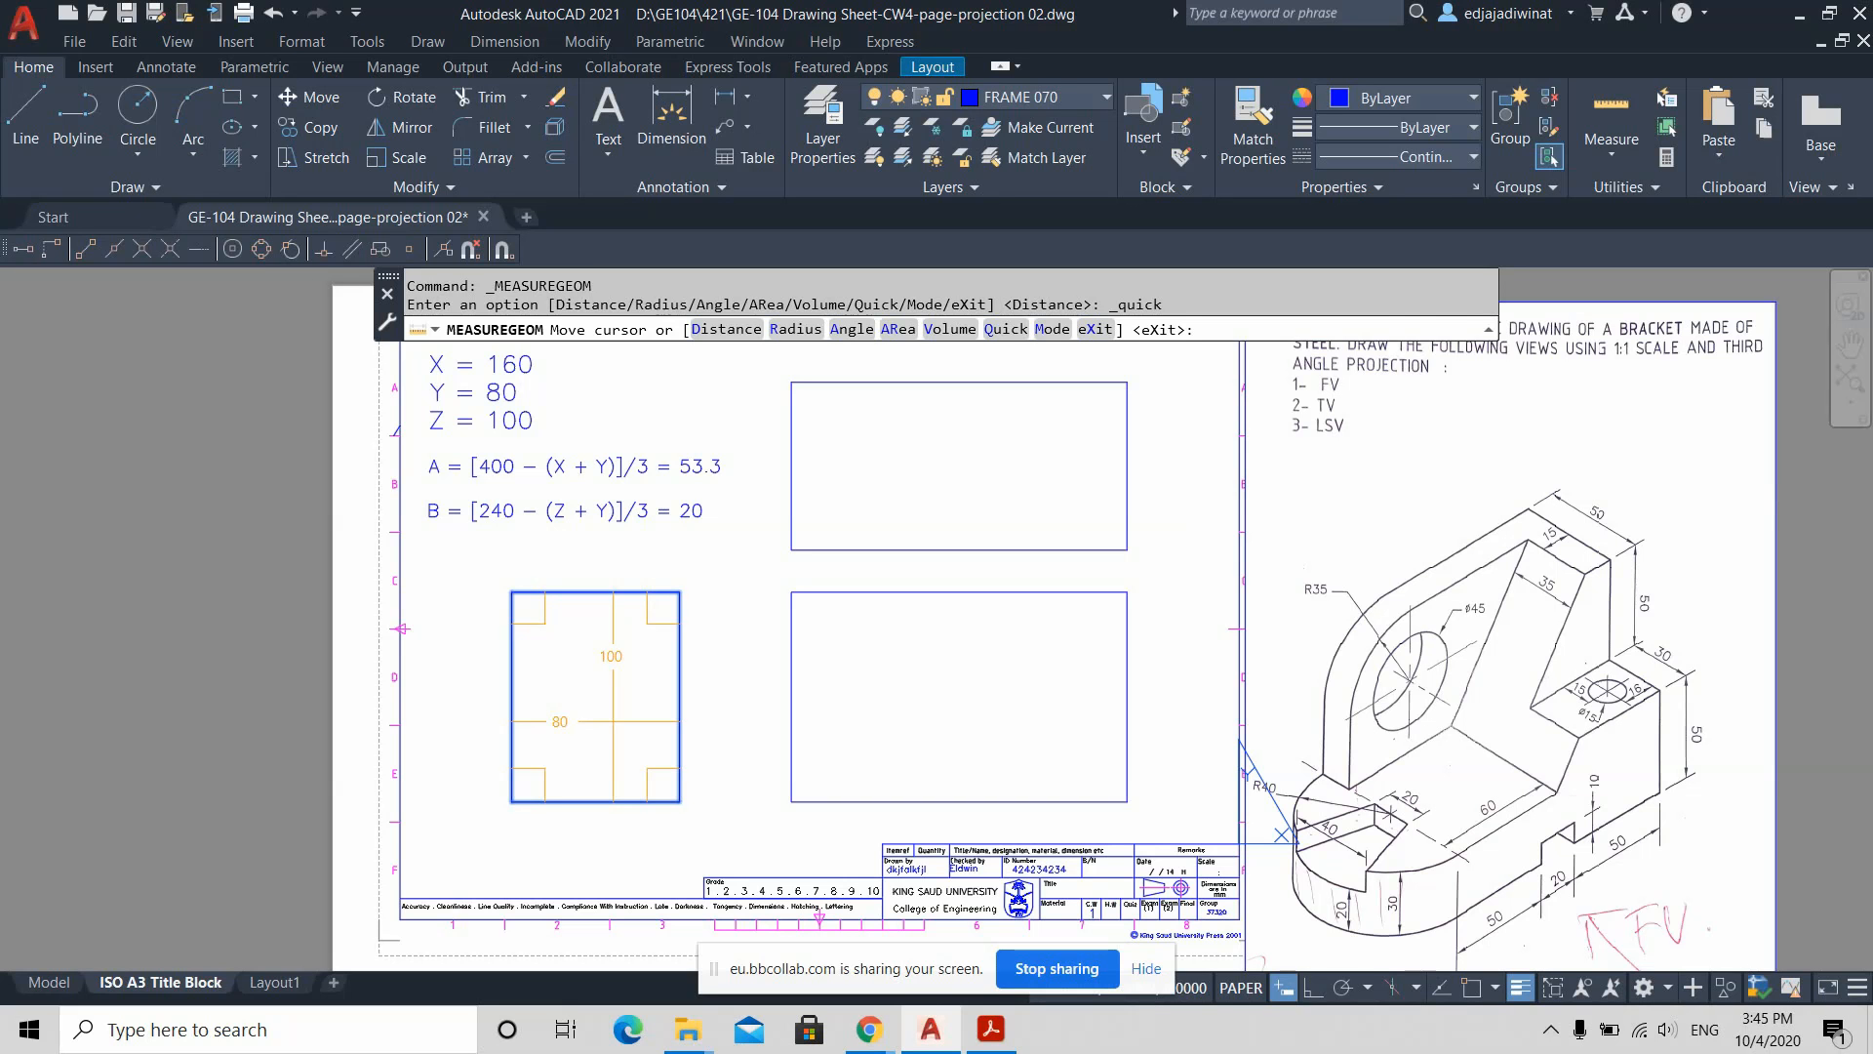
{"action": "key", "text": "Escape"}
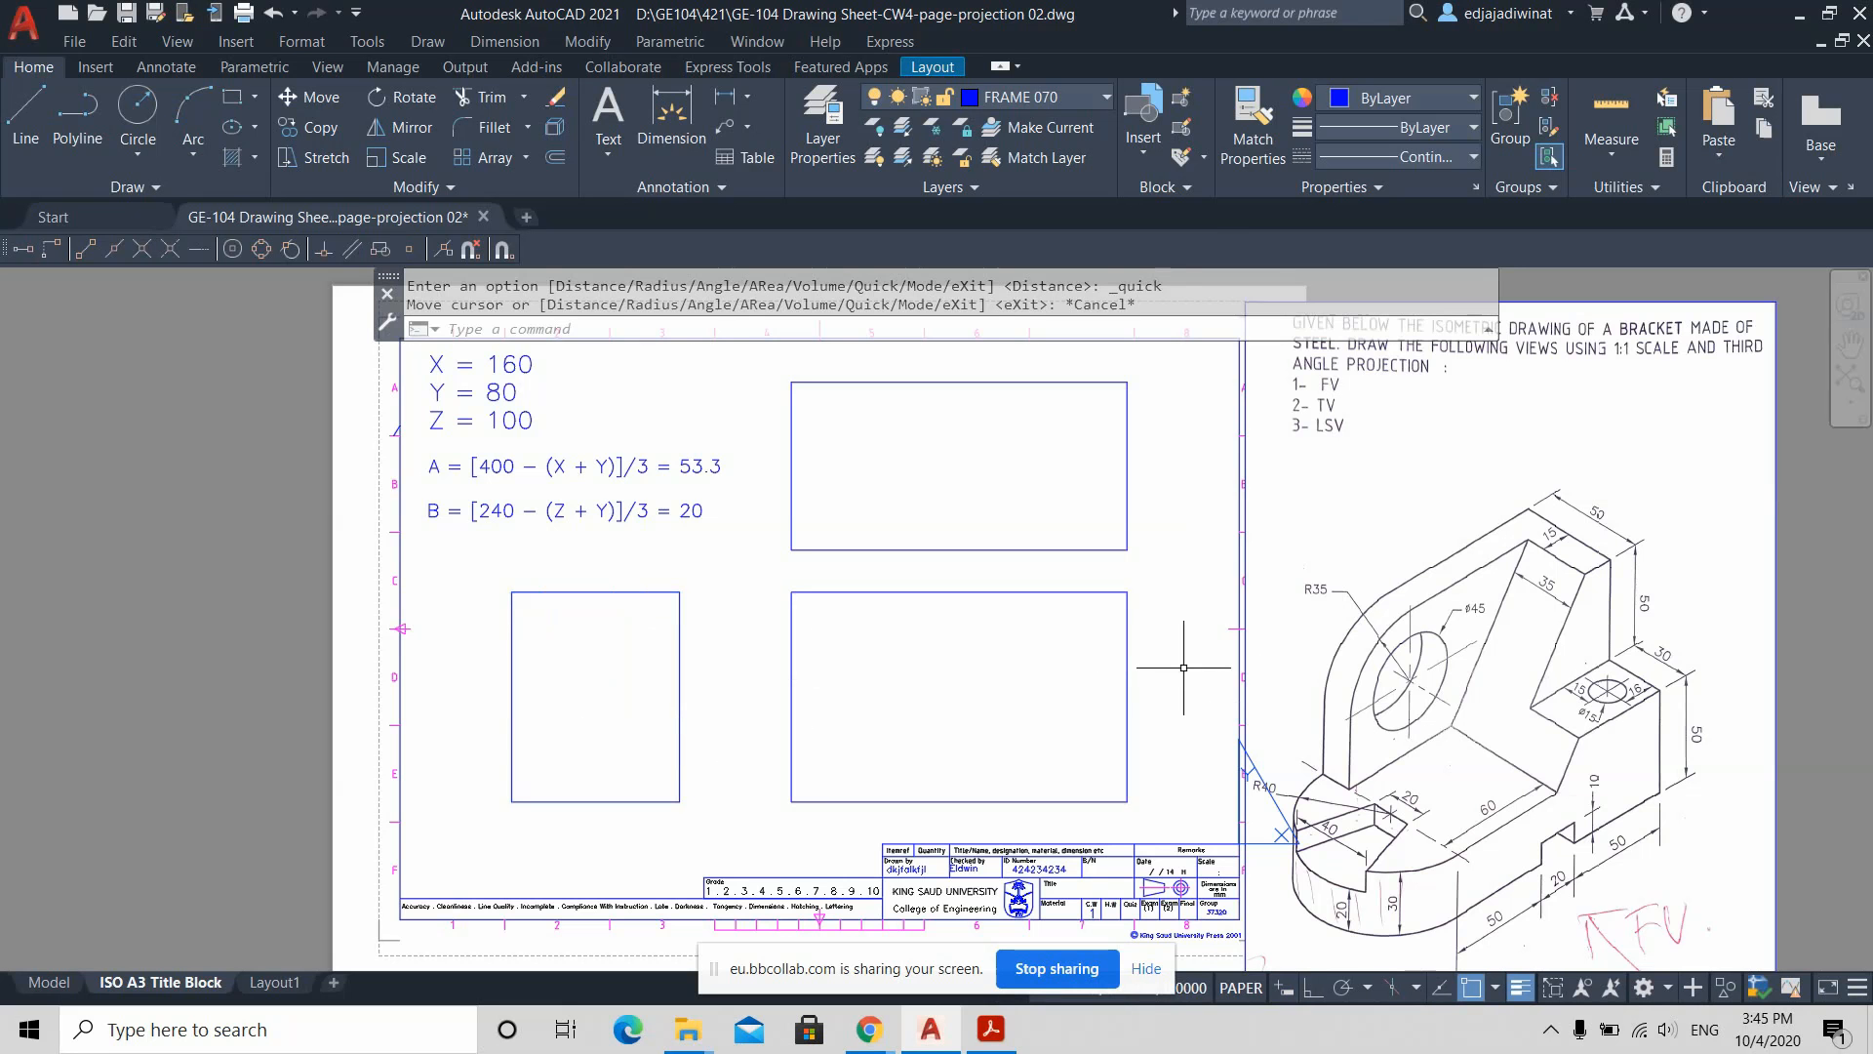
Step: Examine the lower part of the isometric bracket from the FV direction, including the bottom-edge lengths and base height dimensions
{"action": "scroll", "coordinate": [1184, 663], "scroll_direction": "up", "scroll_amount": 1}
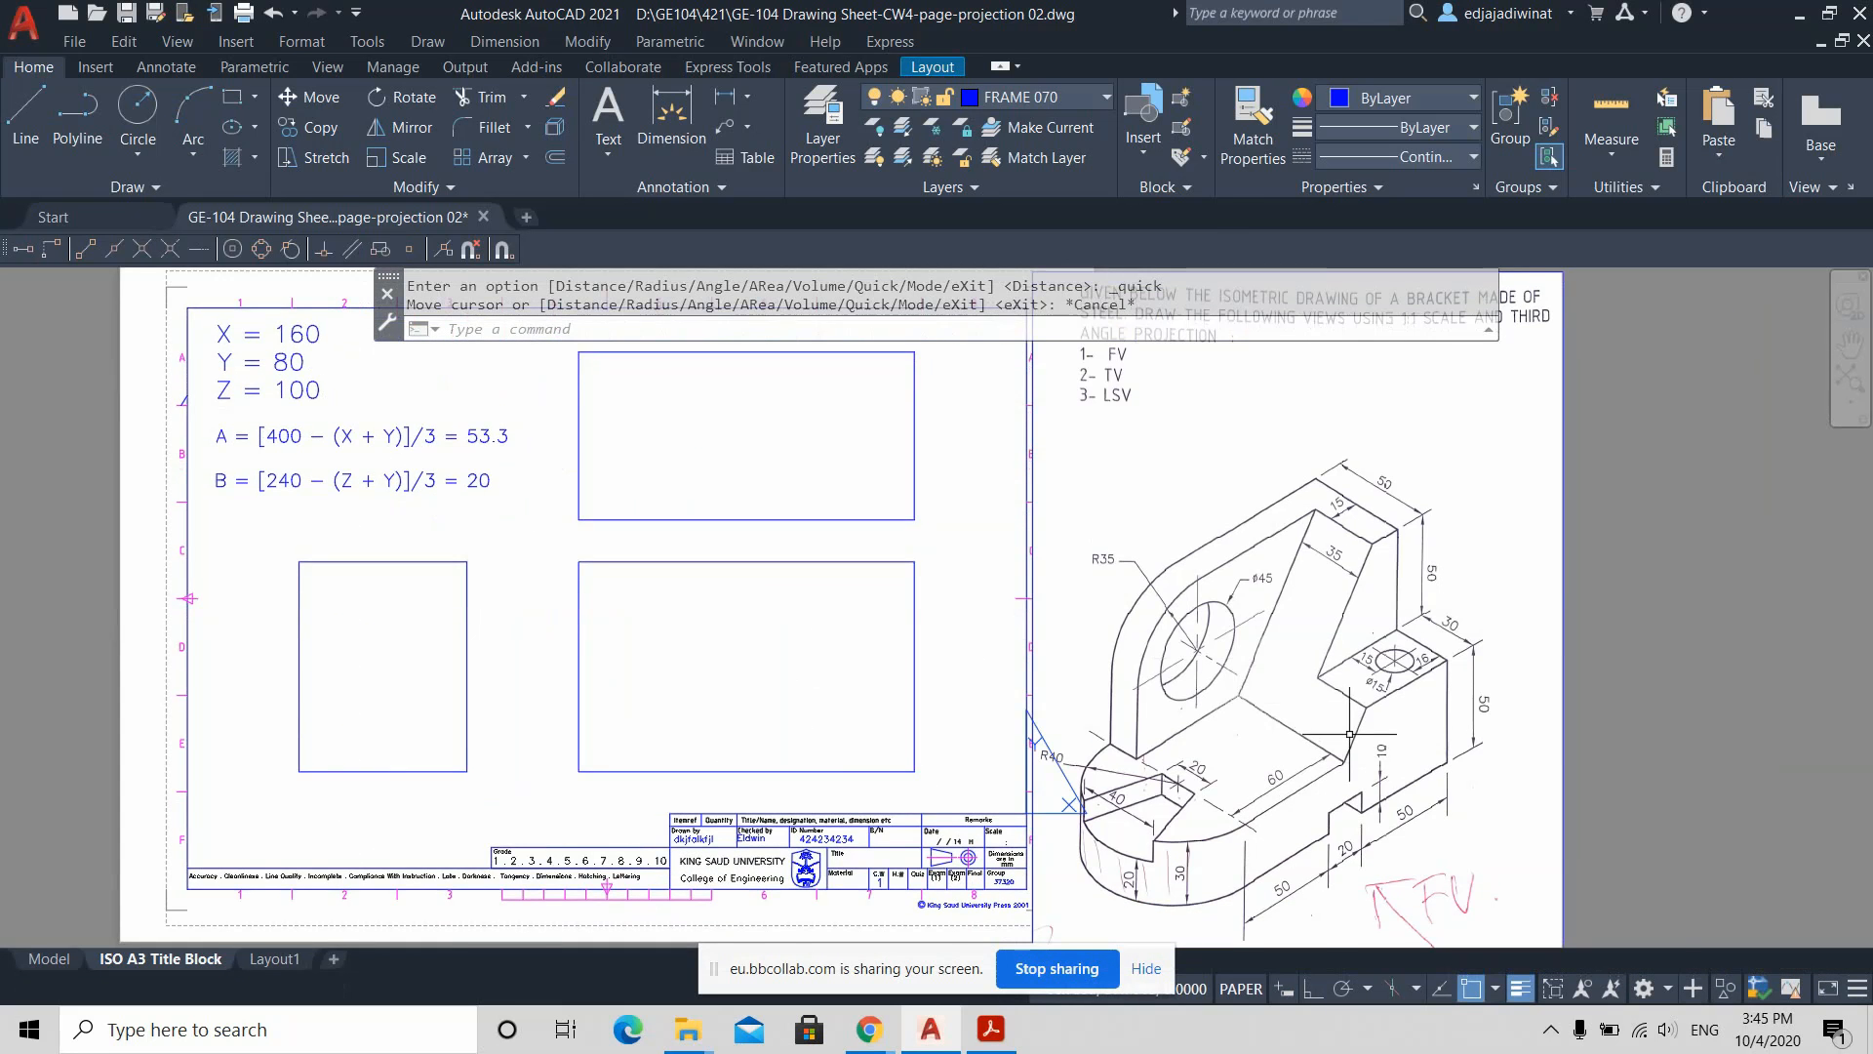
{"action": "scroll", "coordinate": [1350, 734], "scroll_direction": "up", "scroll_amount": 1}
{"action": "scroll", "coordinate": [1348, 751], "scroll_direction": "down", "scroll_amount": 3}
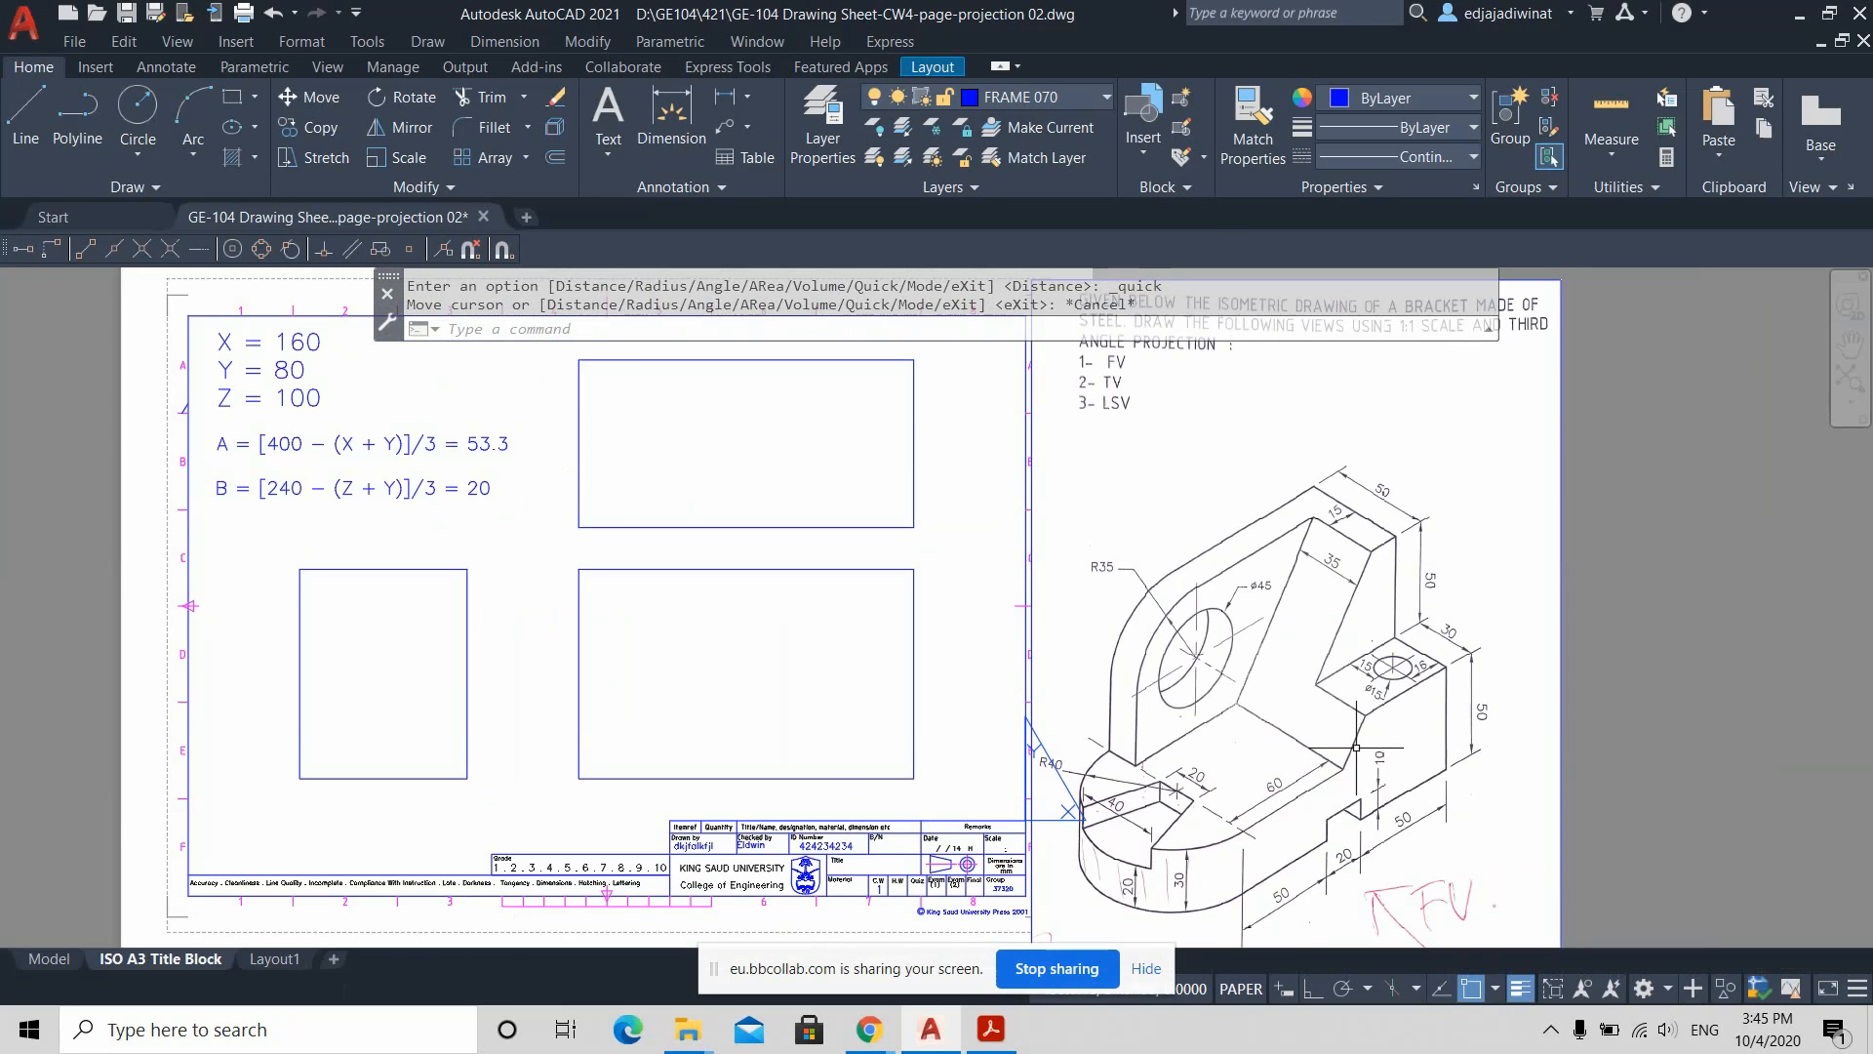
{"action": "middle_click_drag", "start_coordinate": [1366, 766], "coordinate": [1241, 634]}
{"action": "scroll", "coordinate": [1239, 632], "scroll_direction": "up", "scroll_amount": 2}
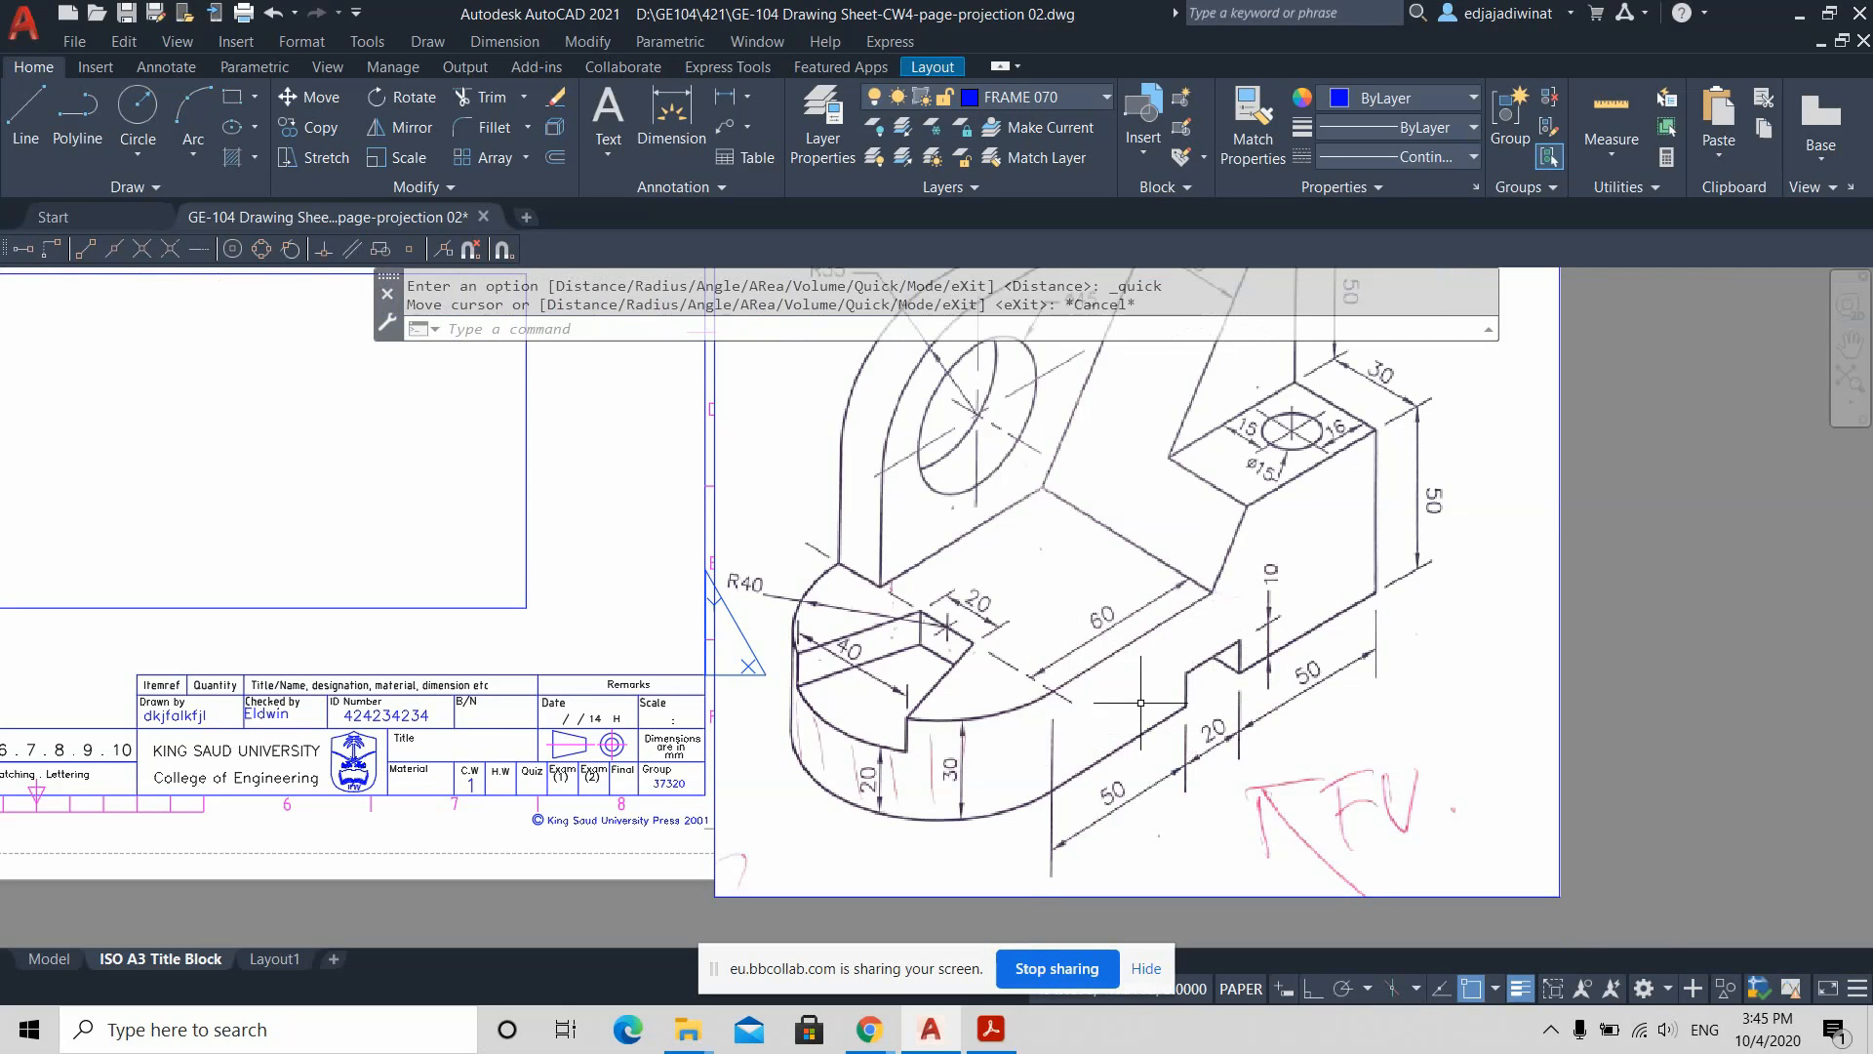
{"action": "middle_click_drag", "start_coordinate": [1160, 676], "coordinate": [1277, 700]}
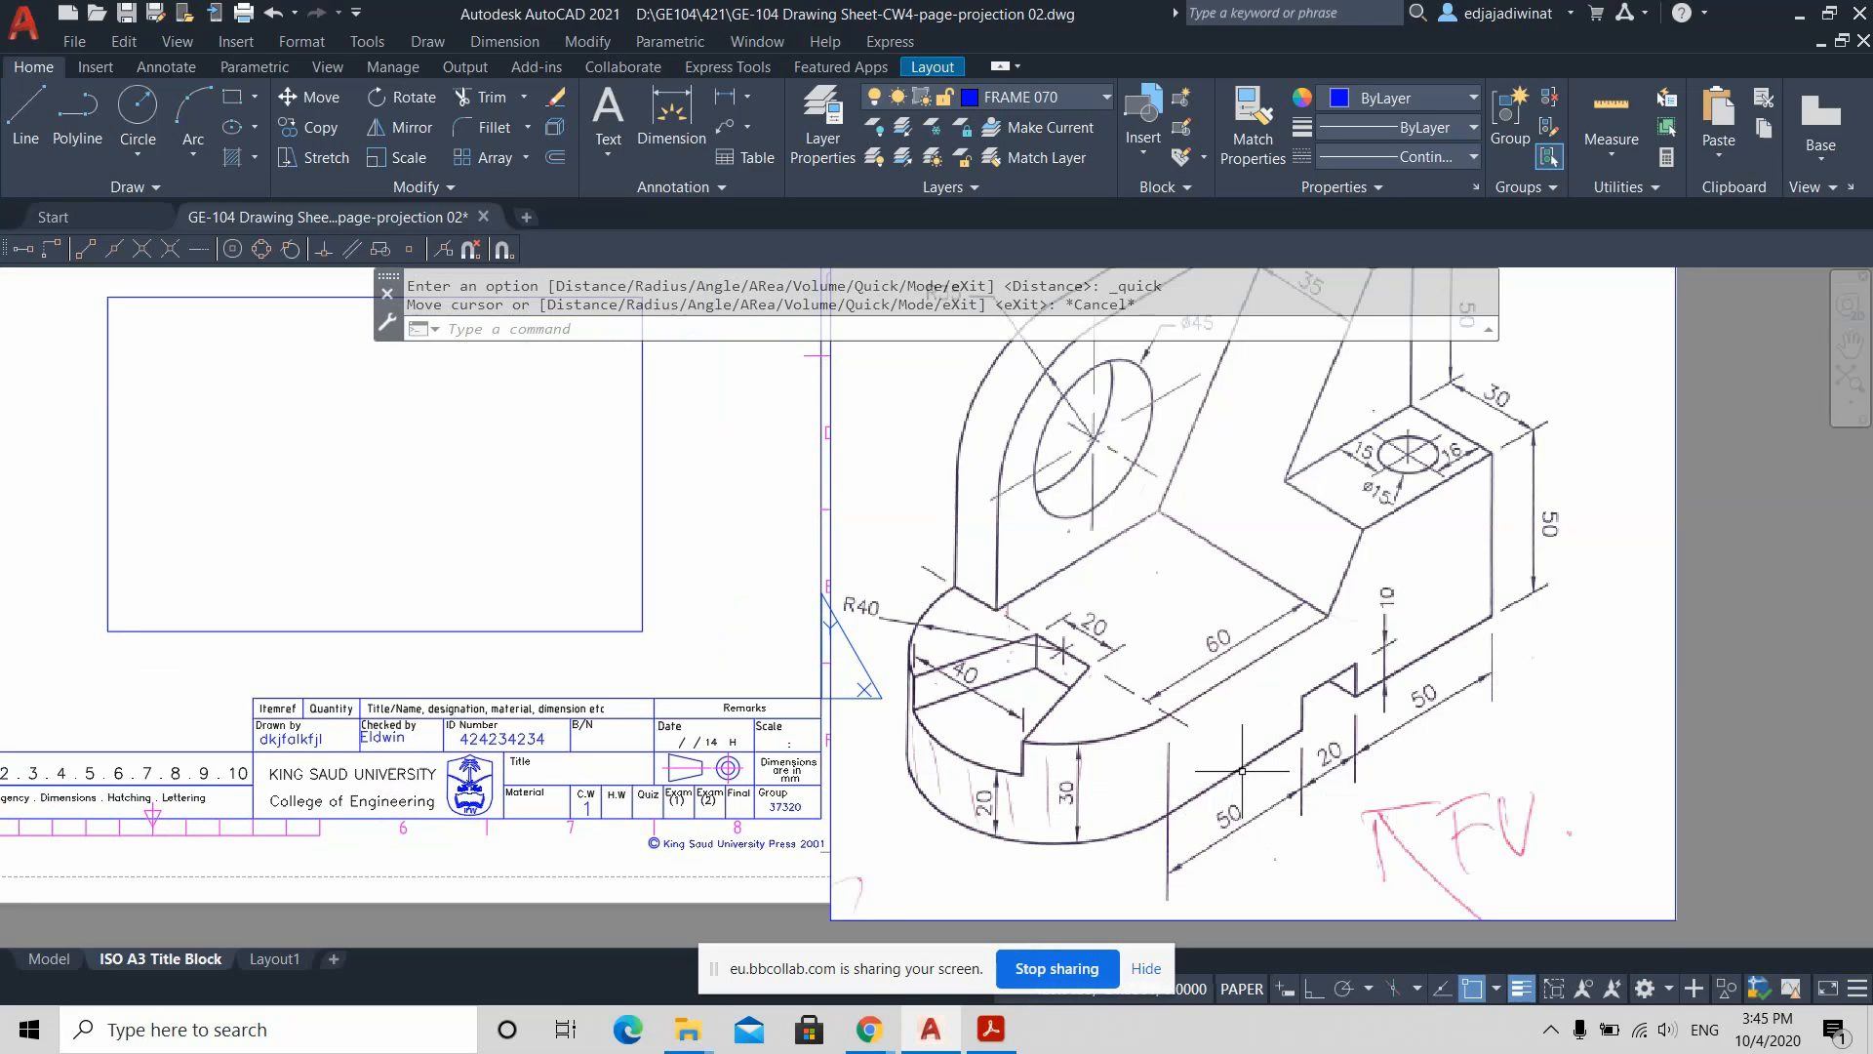
{"action": "key", "text": "ctrl"}
{"action": "key", "text": "ctrl"}
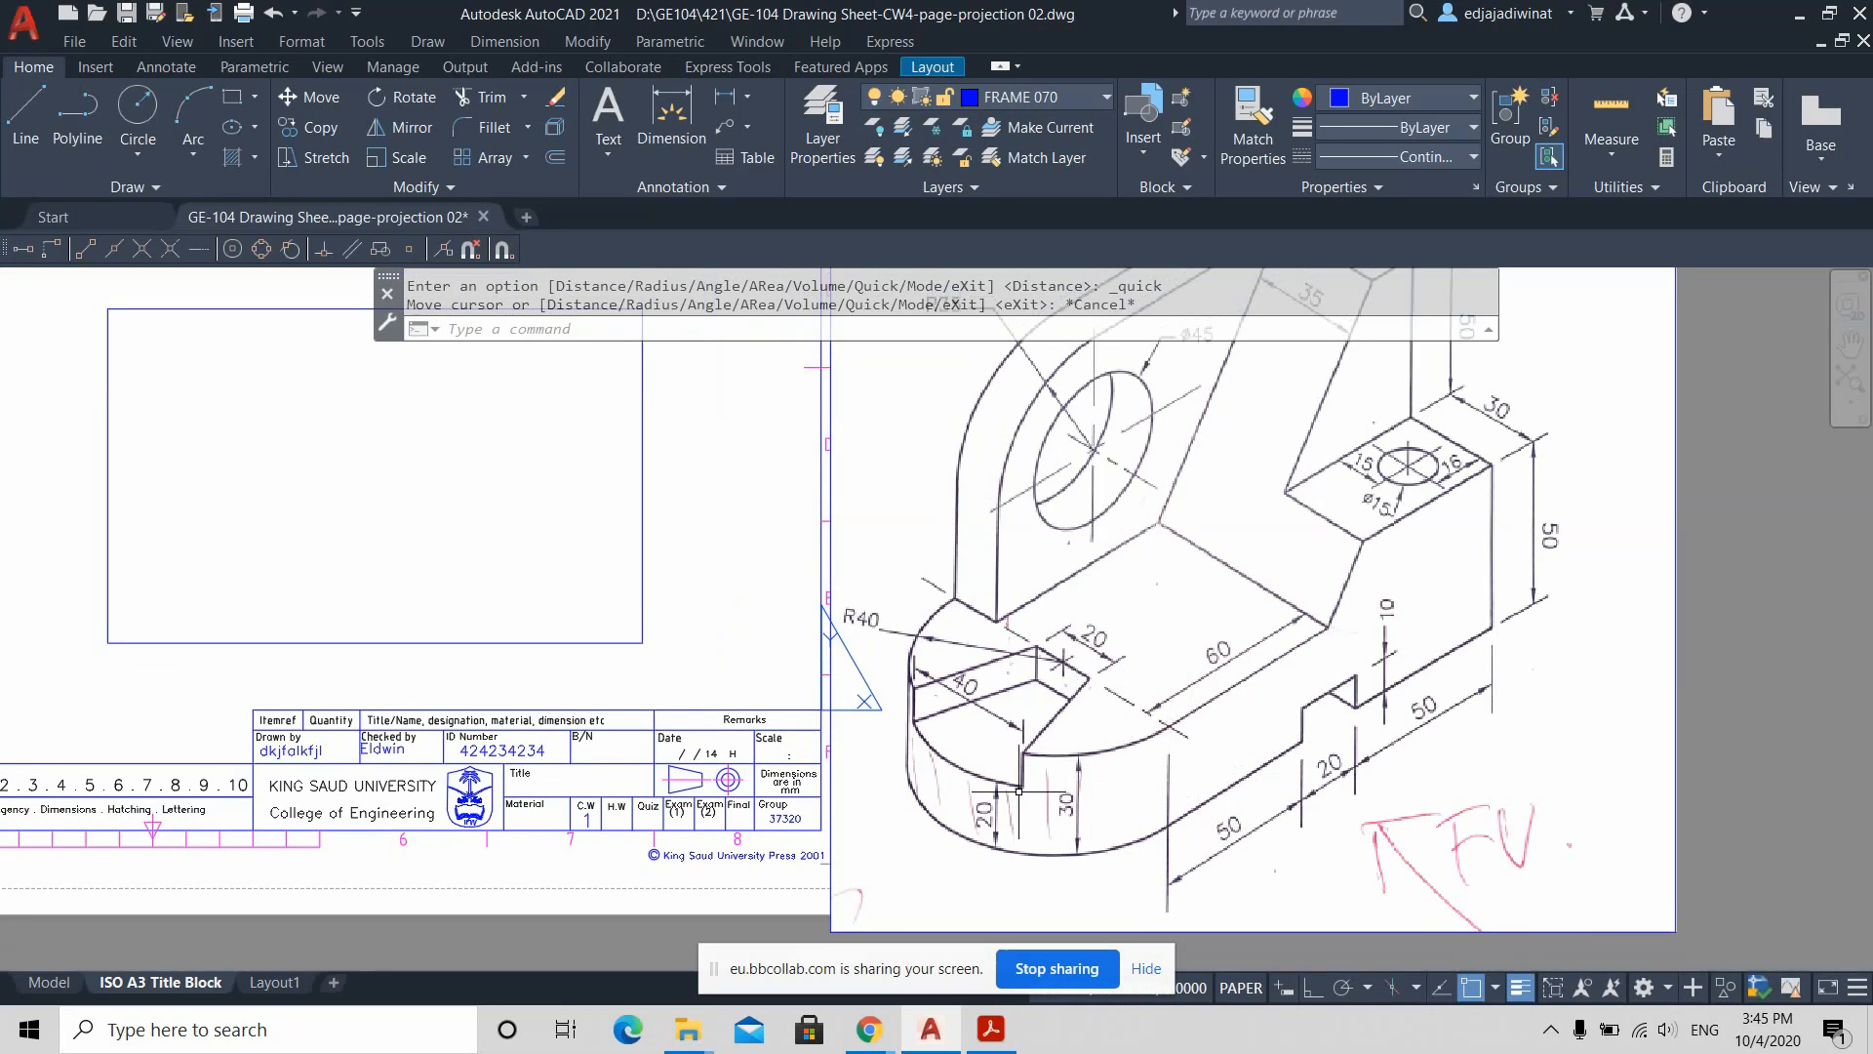
Step: Check whether the front view box is a single object by selecting it, and clear the selection
{"action": "middle_click_drag", "start_coordinate": [537, 586], "coordinate": [1022, 597]}
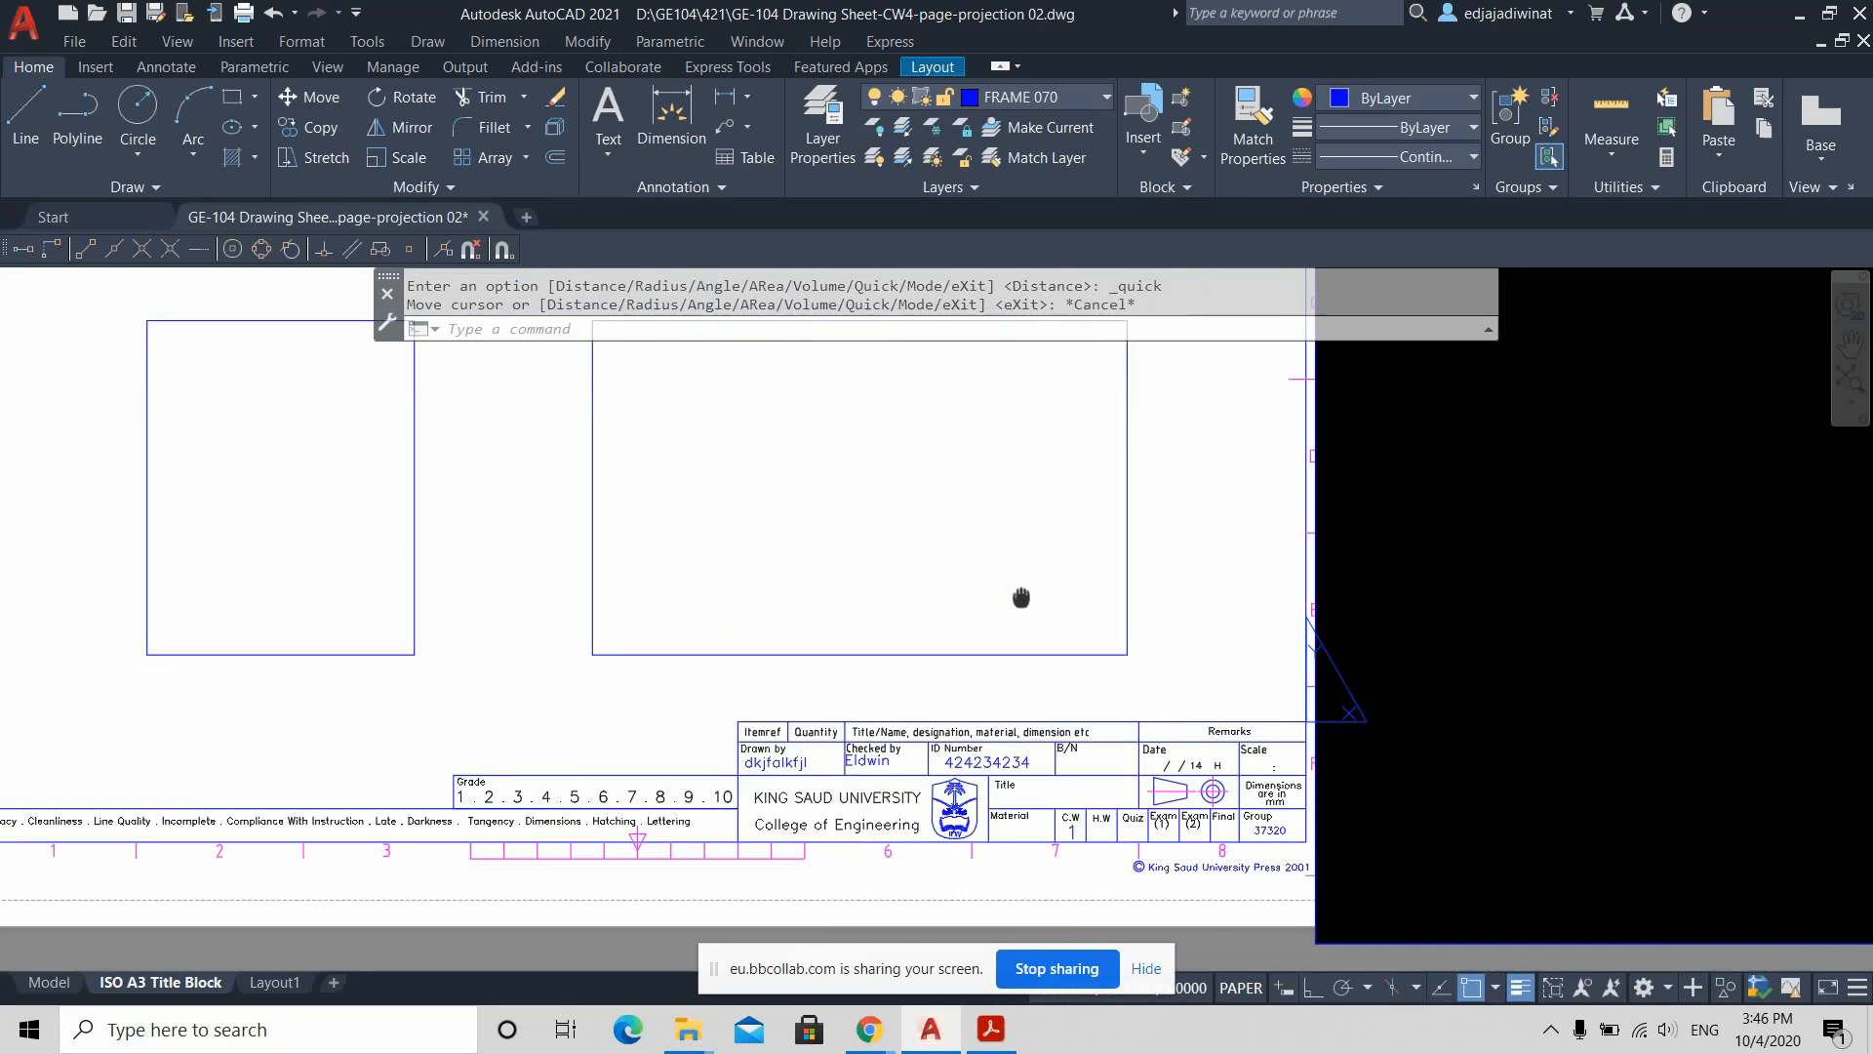
{"action": "scroll", "coordinate": [1022, 597], "scroll_direction": "down", "scroll_amount": 2}
{"action": "left_click", "coordinate": [1096, 628]}
{"action": "left_click", "coordinate": [980, 554]}
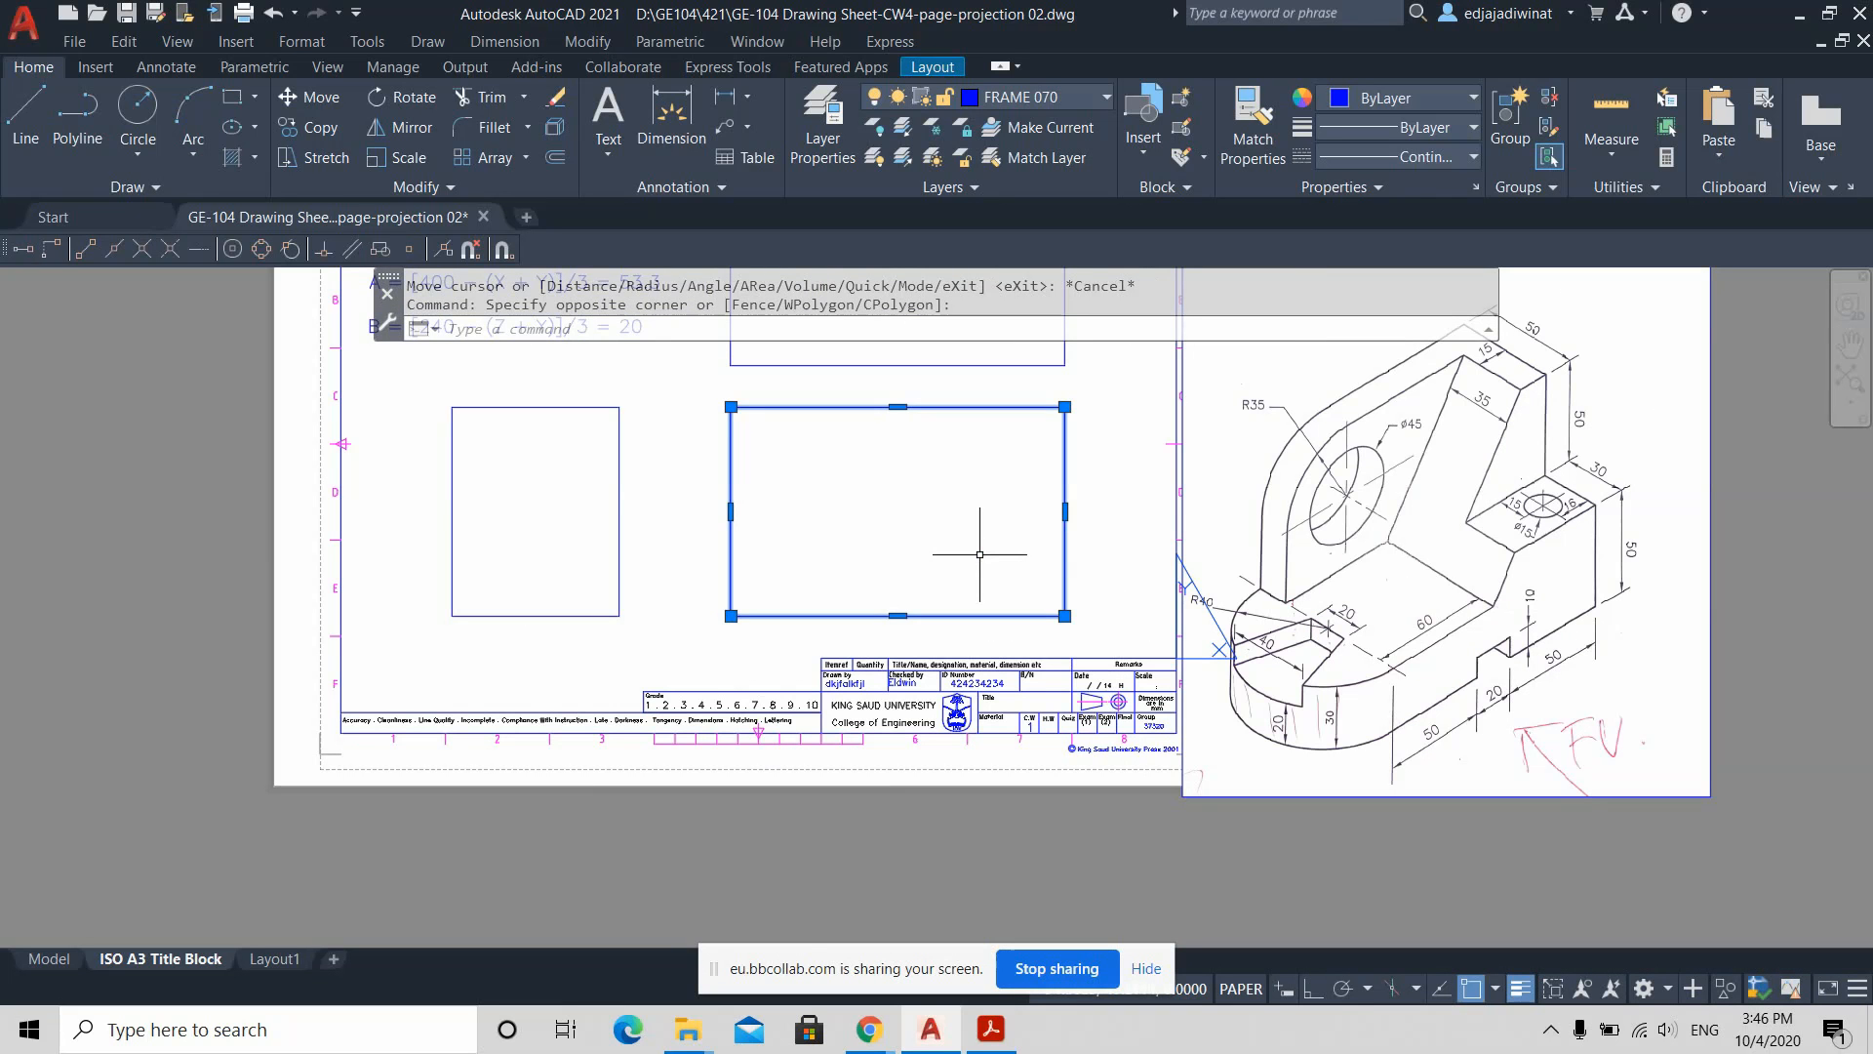
{"action": "key", "text": "Escape"}
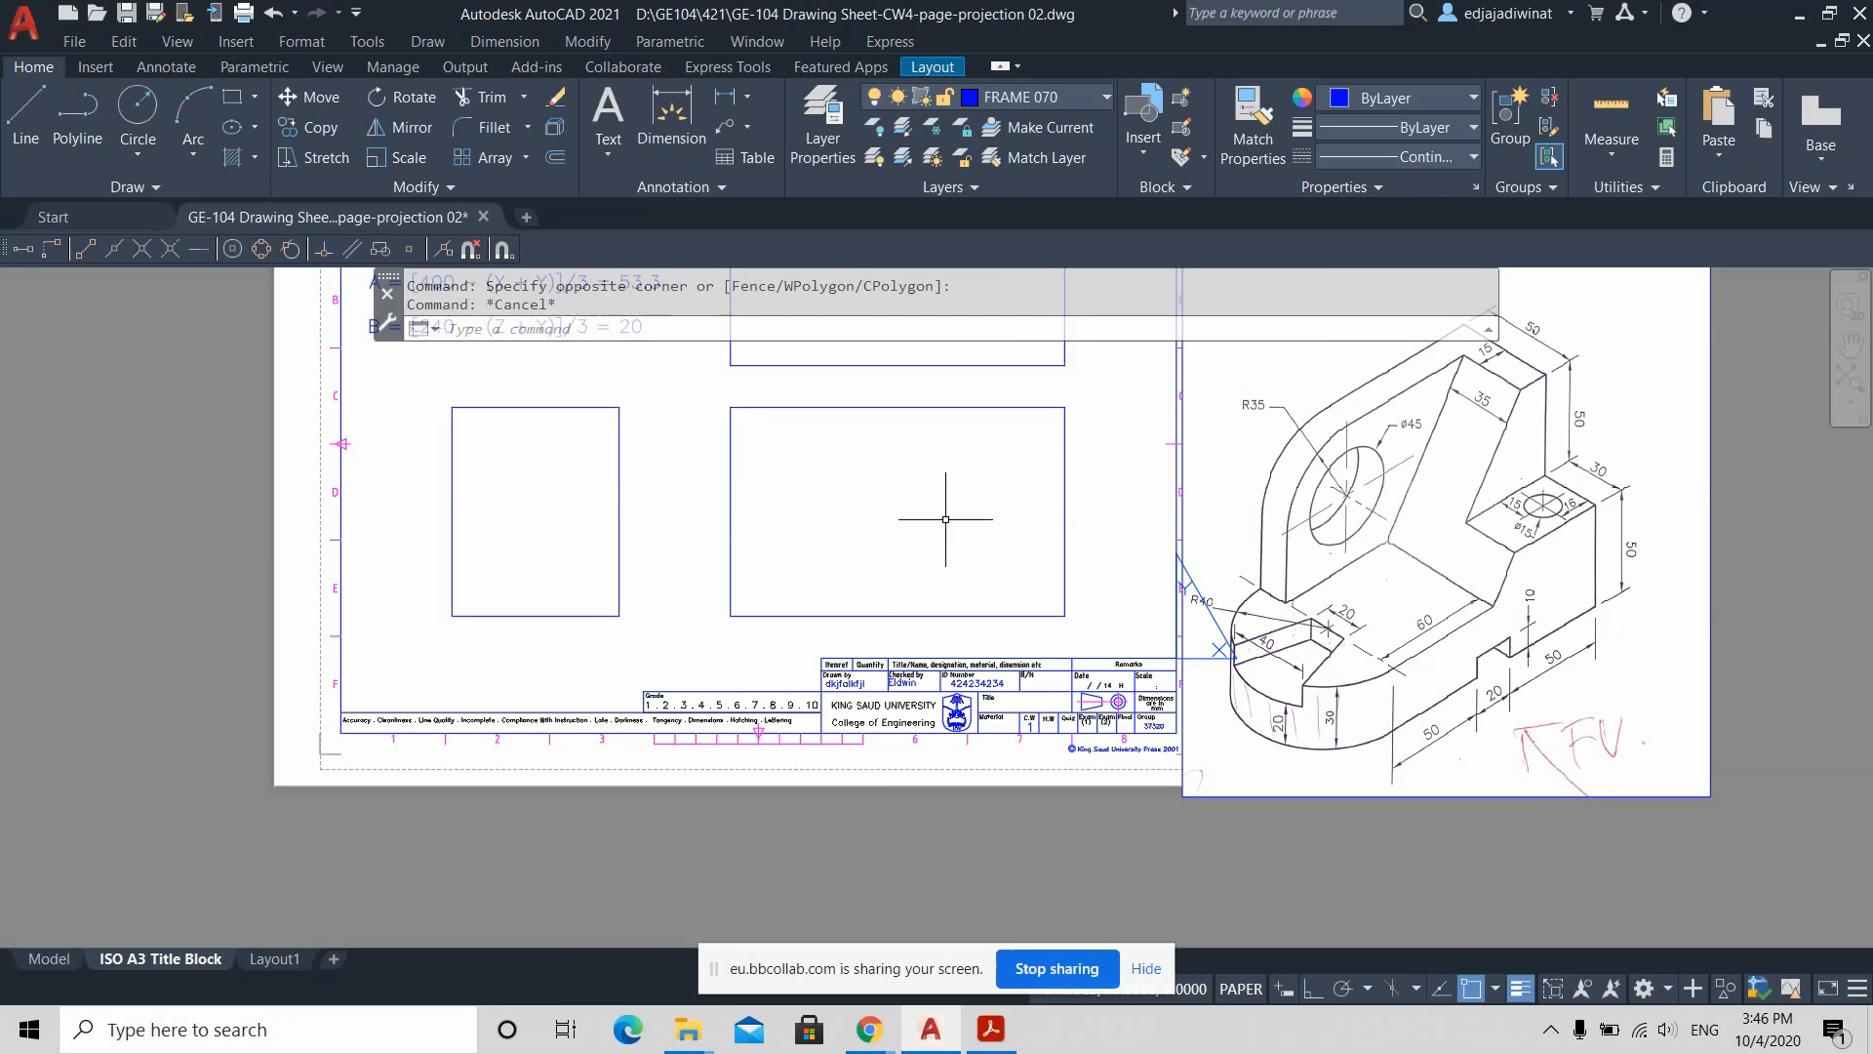
Step: Explode the front, top and left side view boxes into separate lines
{"action": "middle_click_drag", "start_coordinate": [945, 515], "coordinate": [1068, 664]}
{"action": "scroll", "coordinate": [1069, 663], "scroll_direction": "up", "scroll_amount": 2}
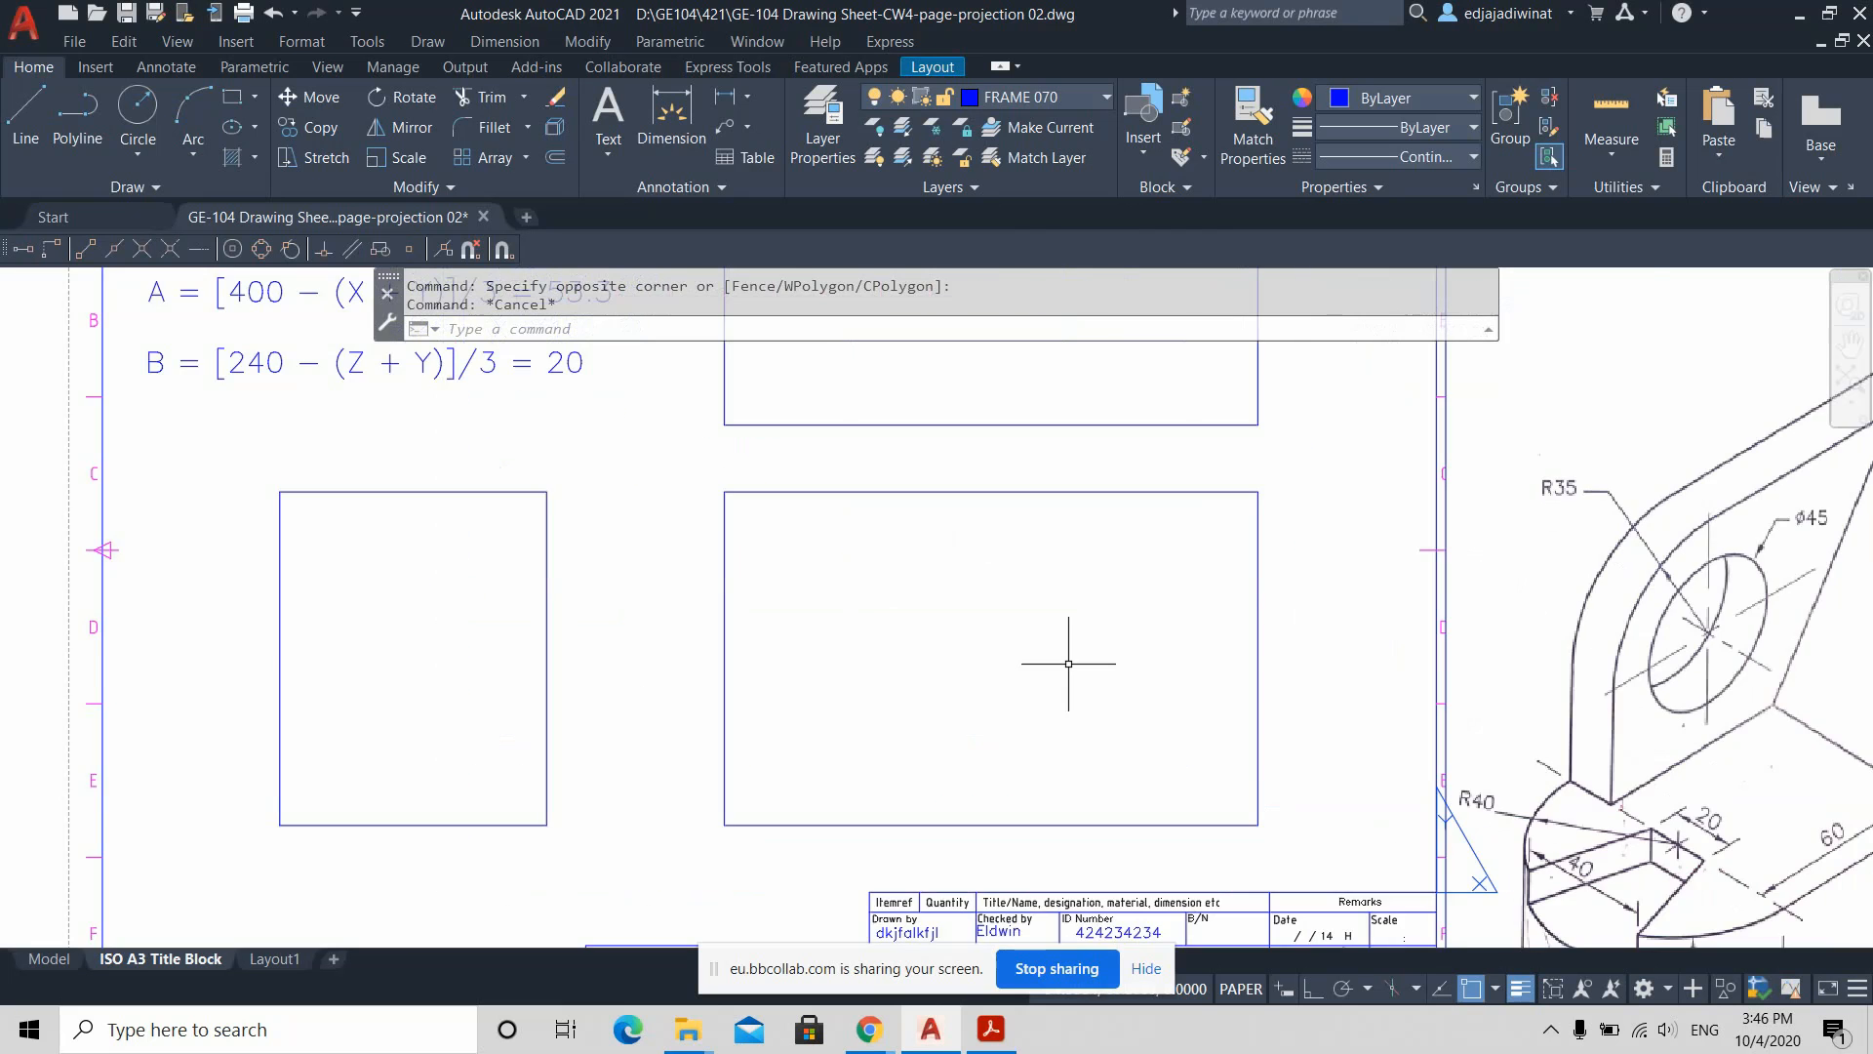
{"action": "scroll", "coordinate": [1068, 664], "scroll_direction": "up", "scroll_amount": 2}
{"action": "scroll", "coordinate": [1069, 663], "scroll_direction": "down", "scroll_amount": 4}
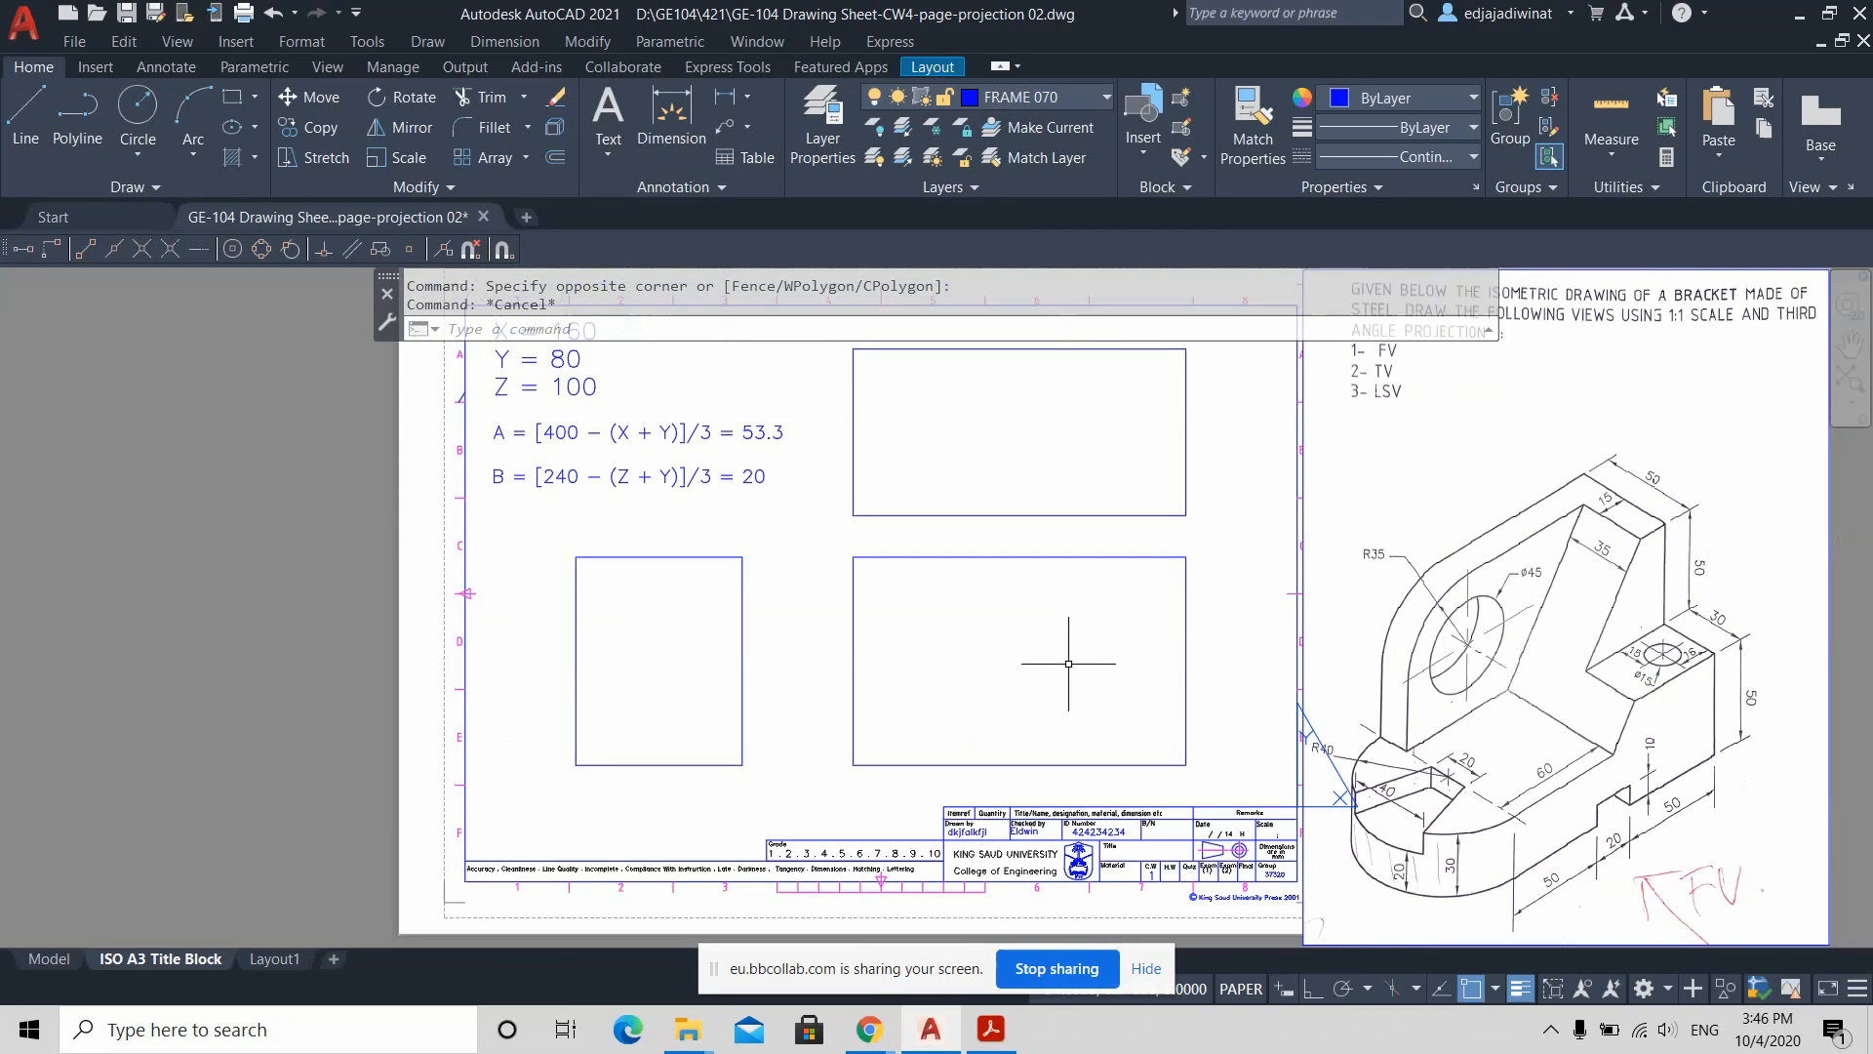
{"action": "left_click", "coordinate": [557, 127]}
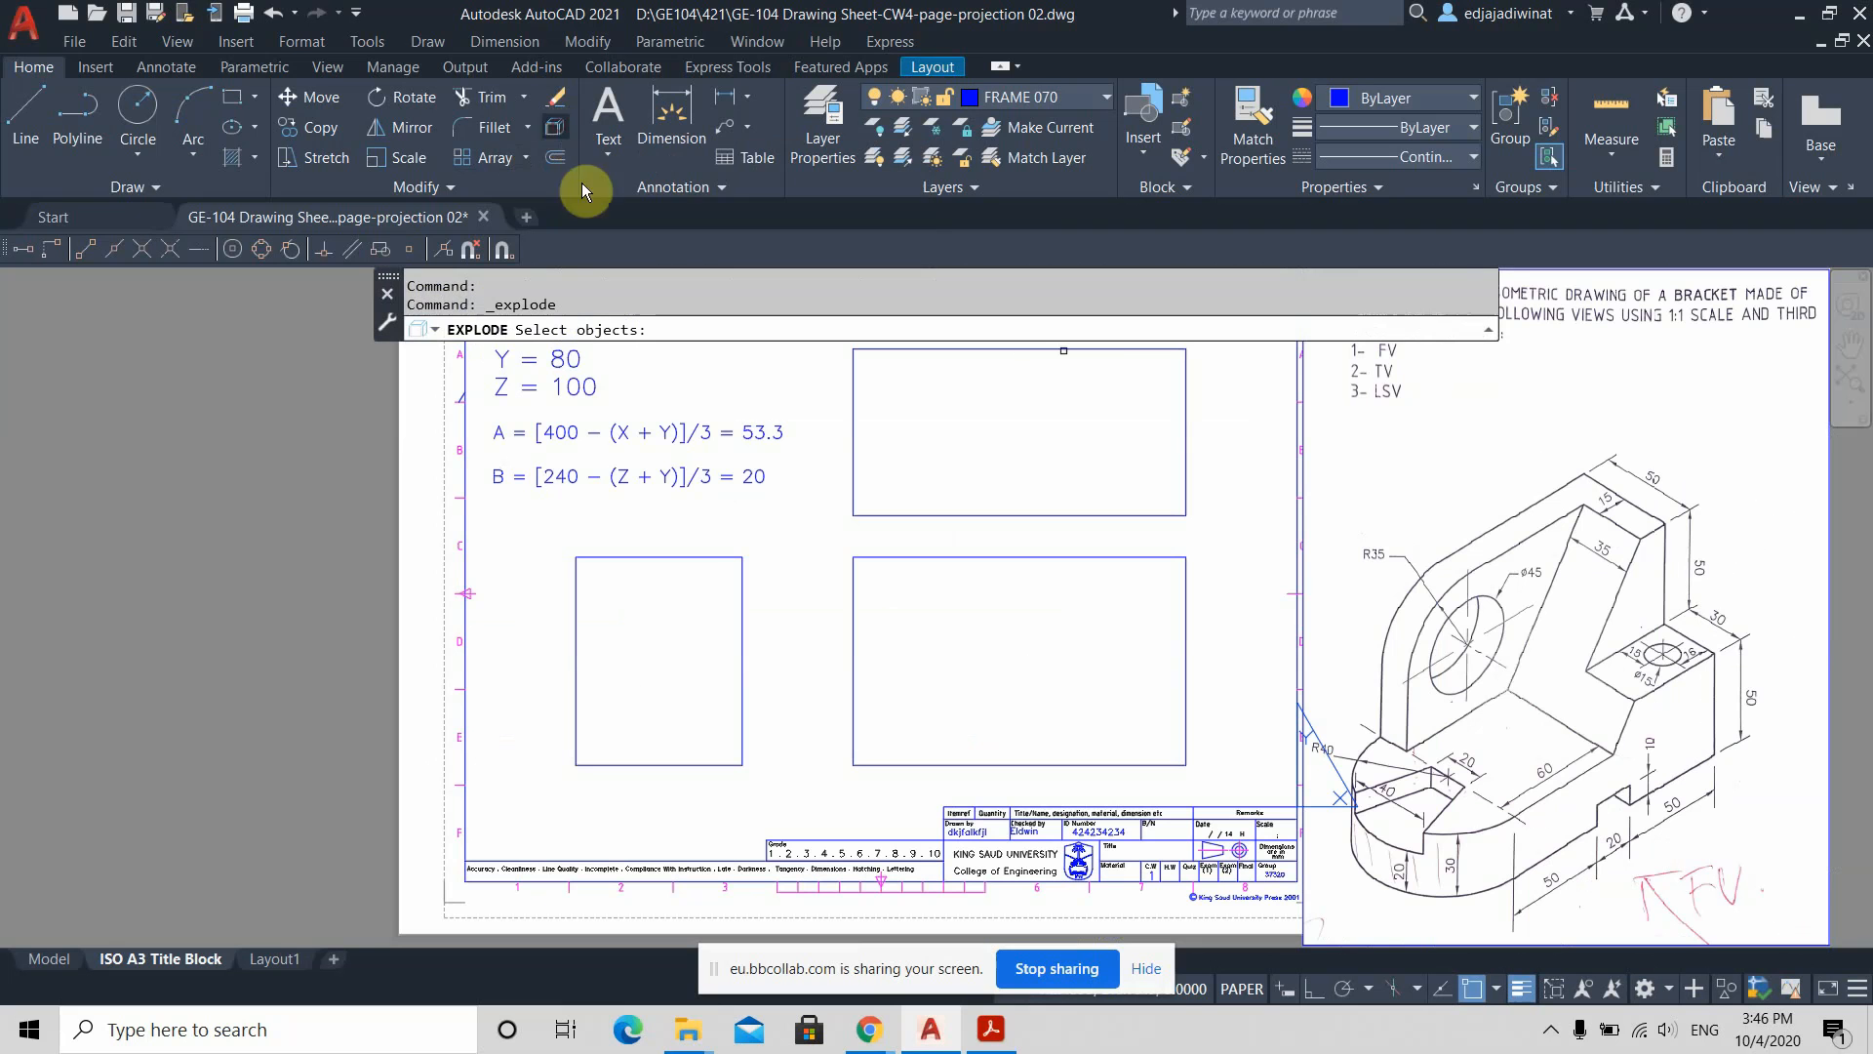
{"action": "left_click", "coordinate": [1080, 696]}
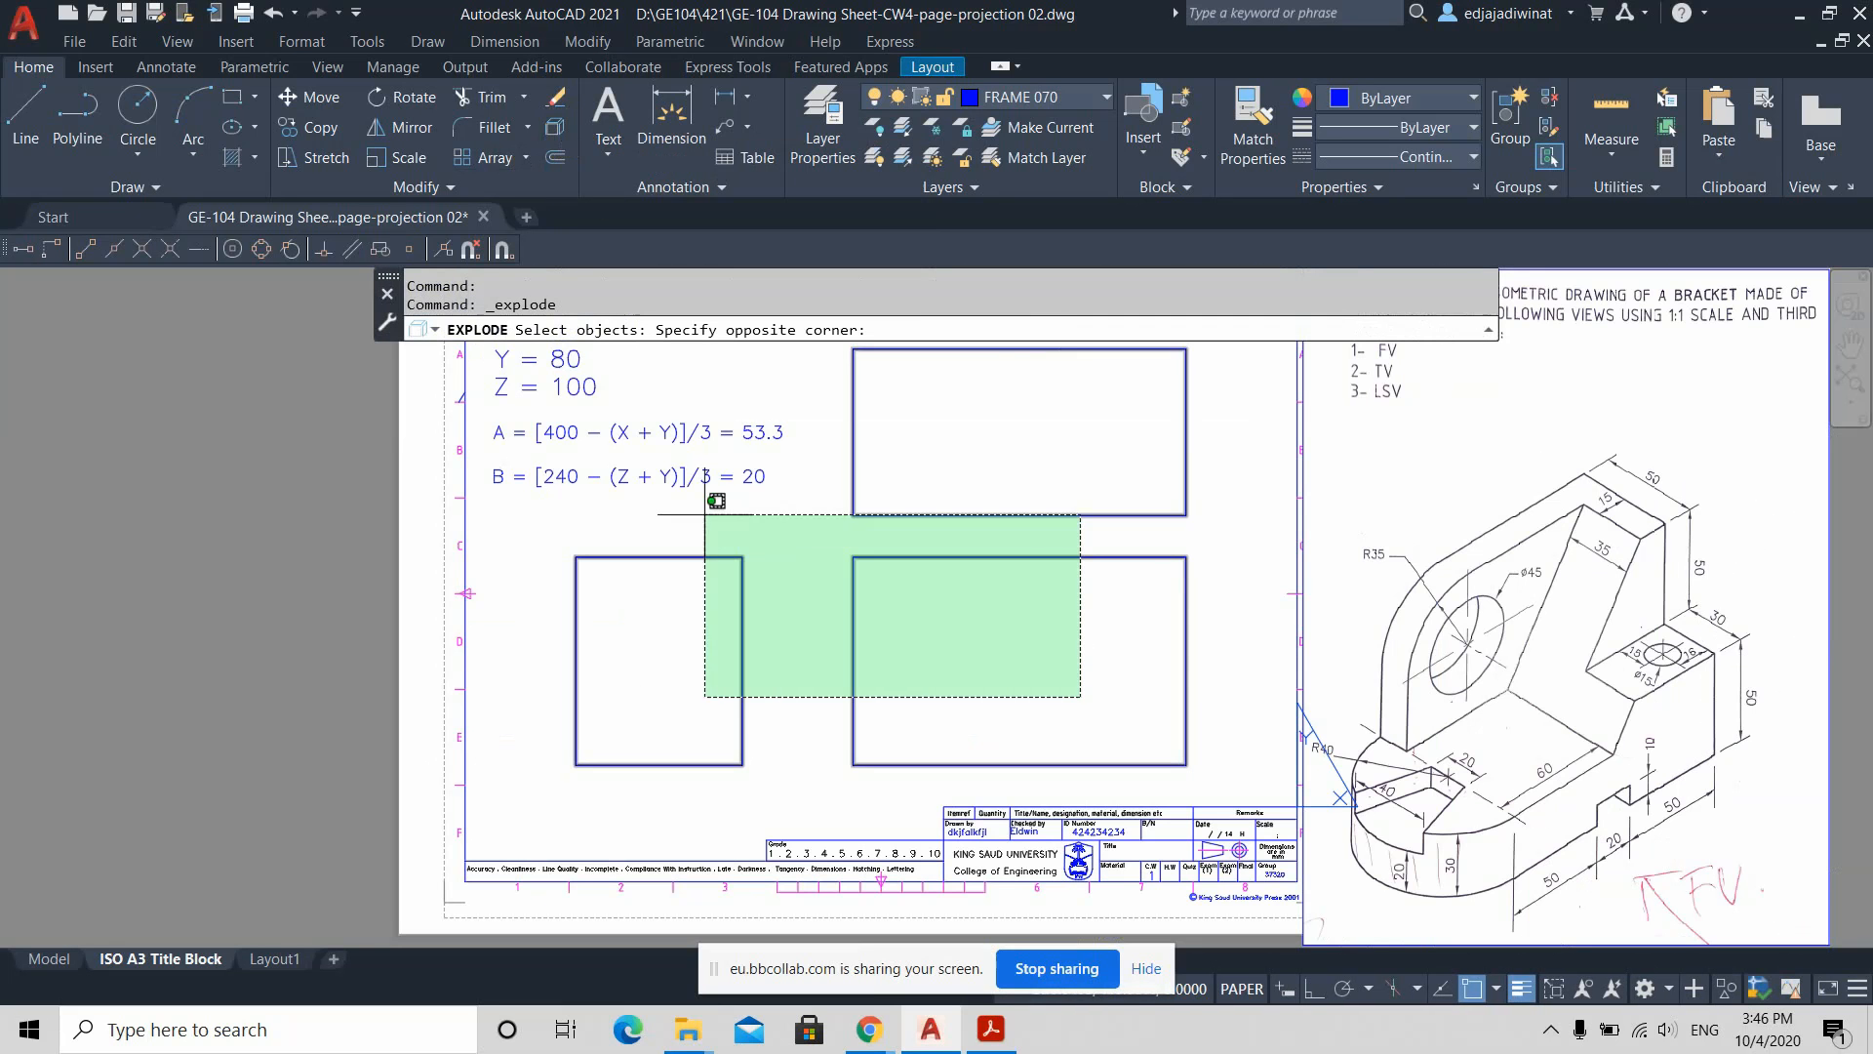
{"action": "left_click", "coordinate": [708, 481]}
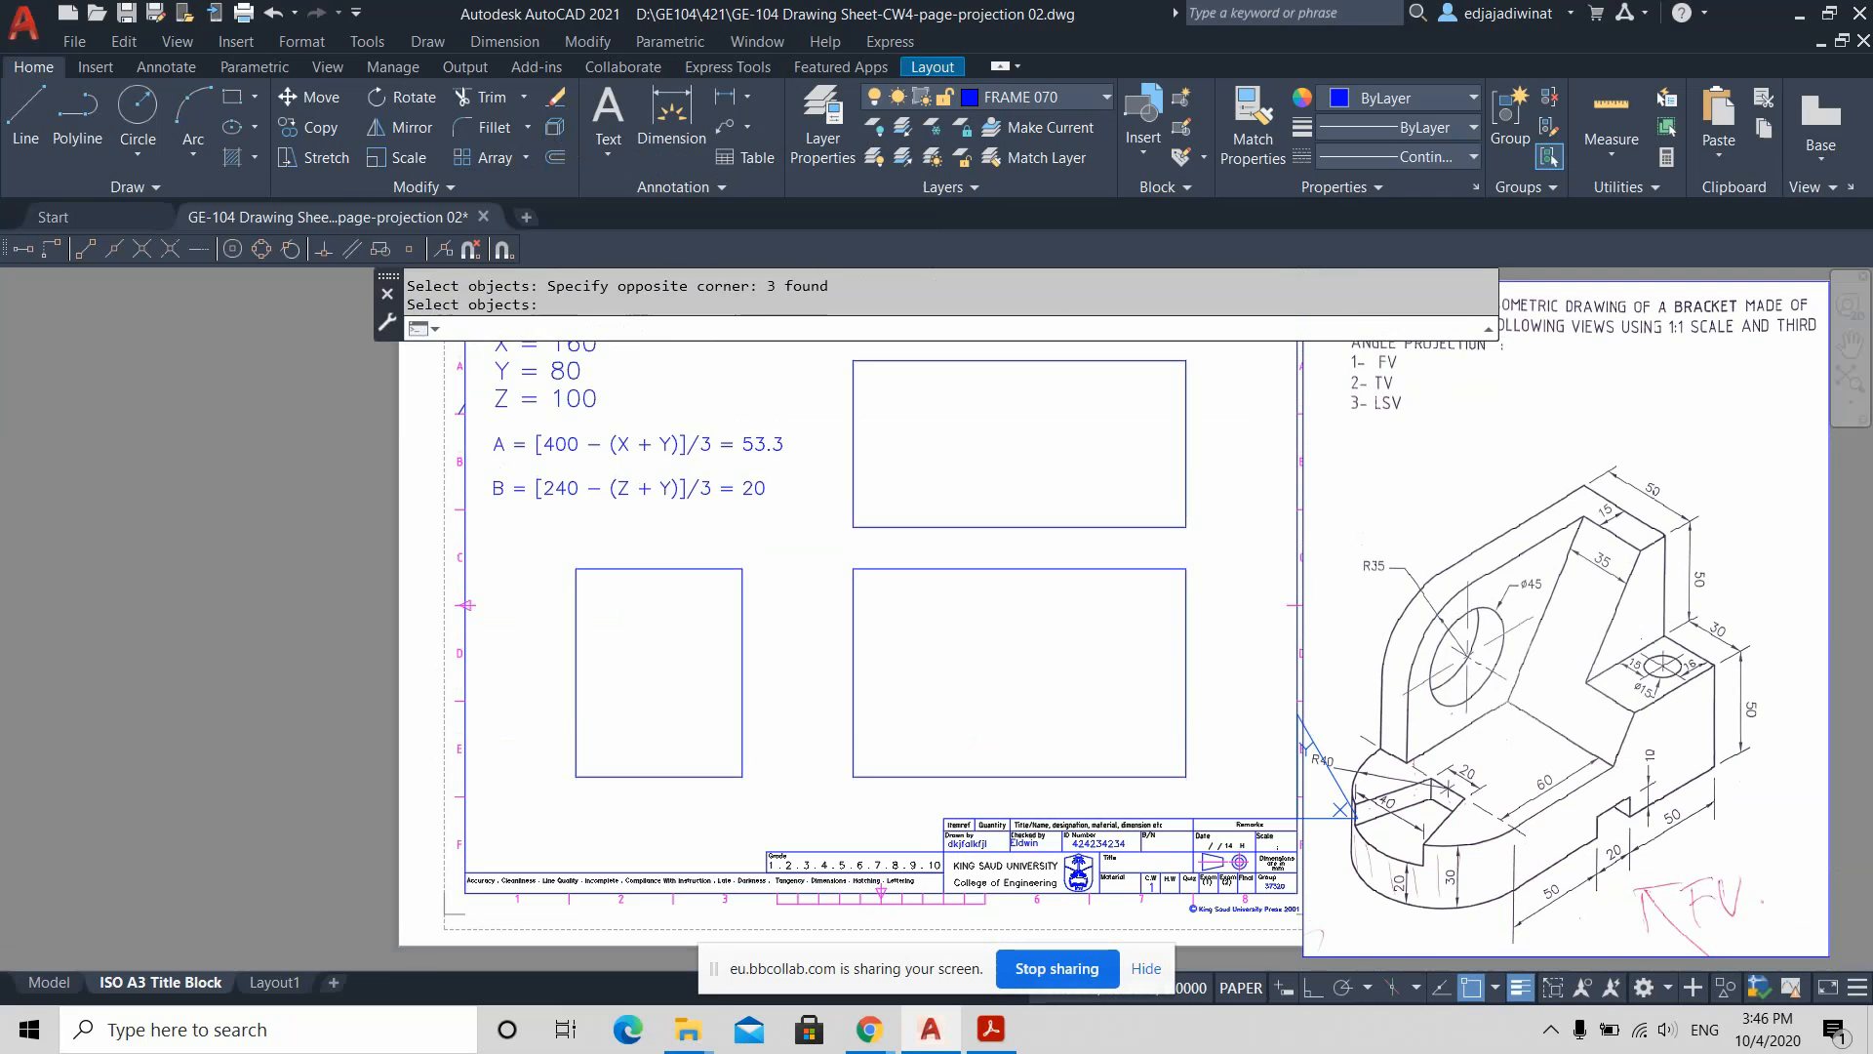
{"action": "key", "text": "Escape"}
Step: Check that the front view box's edges are individually selectable by picking its upper edge, and clear the selection
{"action": "left_click", "coordinate": [1209, 646]}
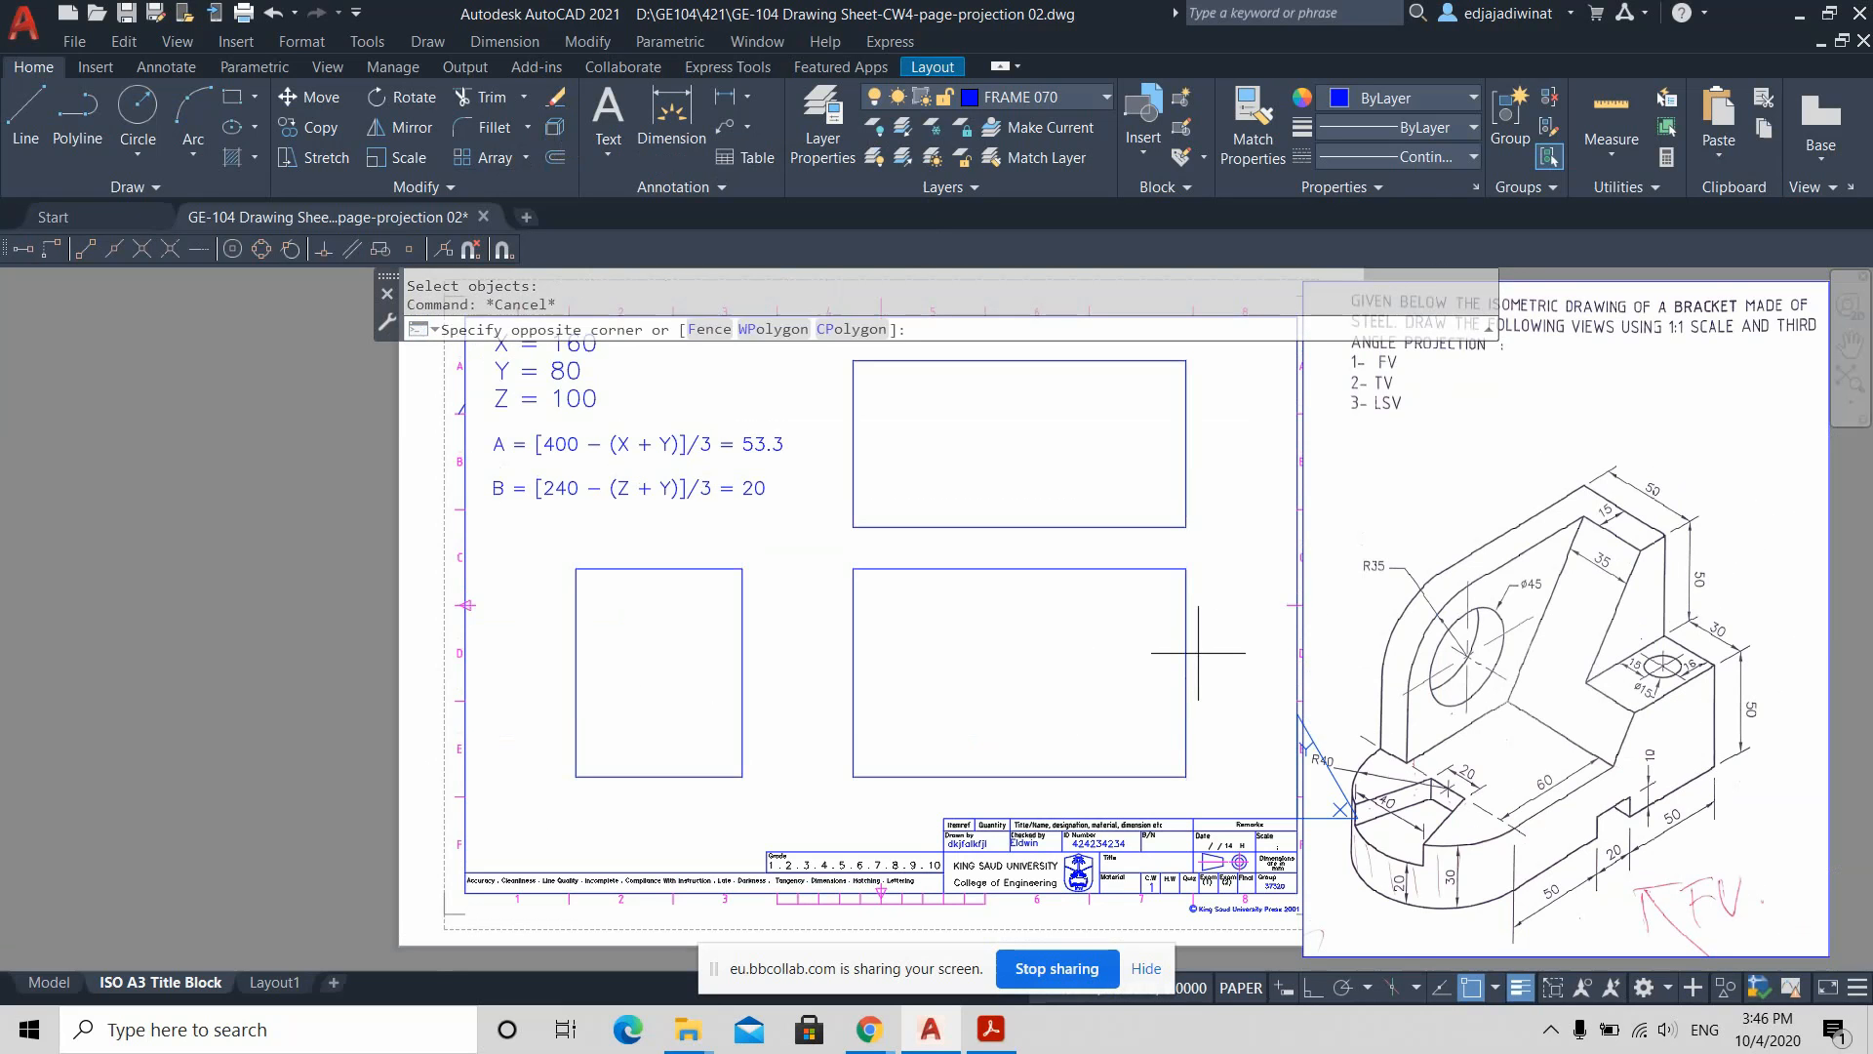
{"action": "left_click", "coordinate": [1045, 598]}
{"action": "key", "text": "Escape"}
{"action": "left_click", "coordinate": [1019, 590]}
{"action": "left_click", "coordinate": [992, 569]}
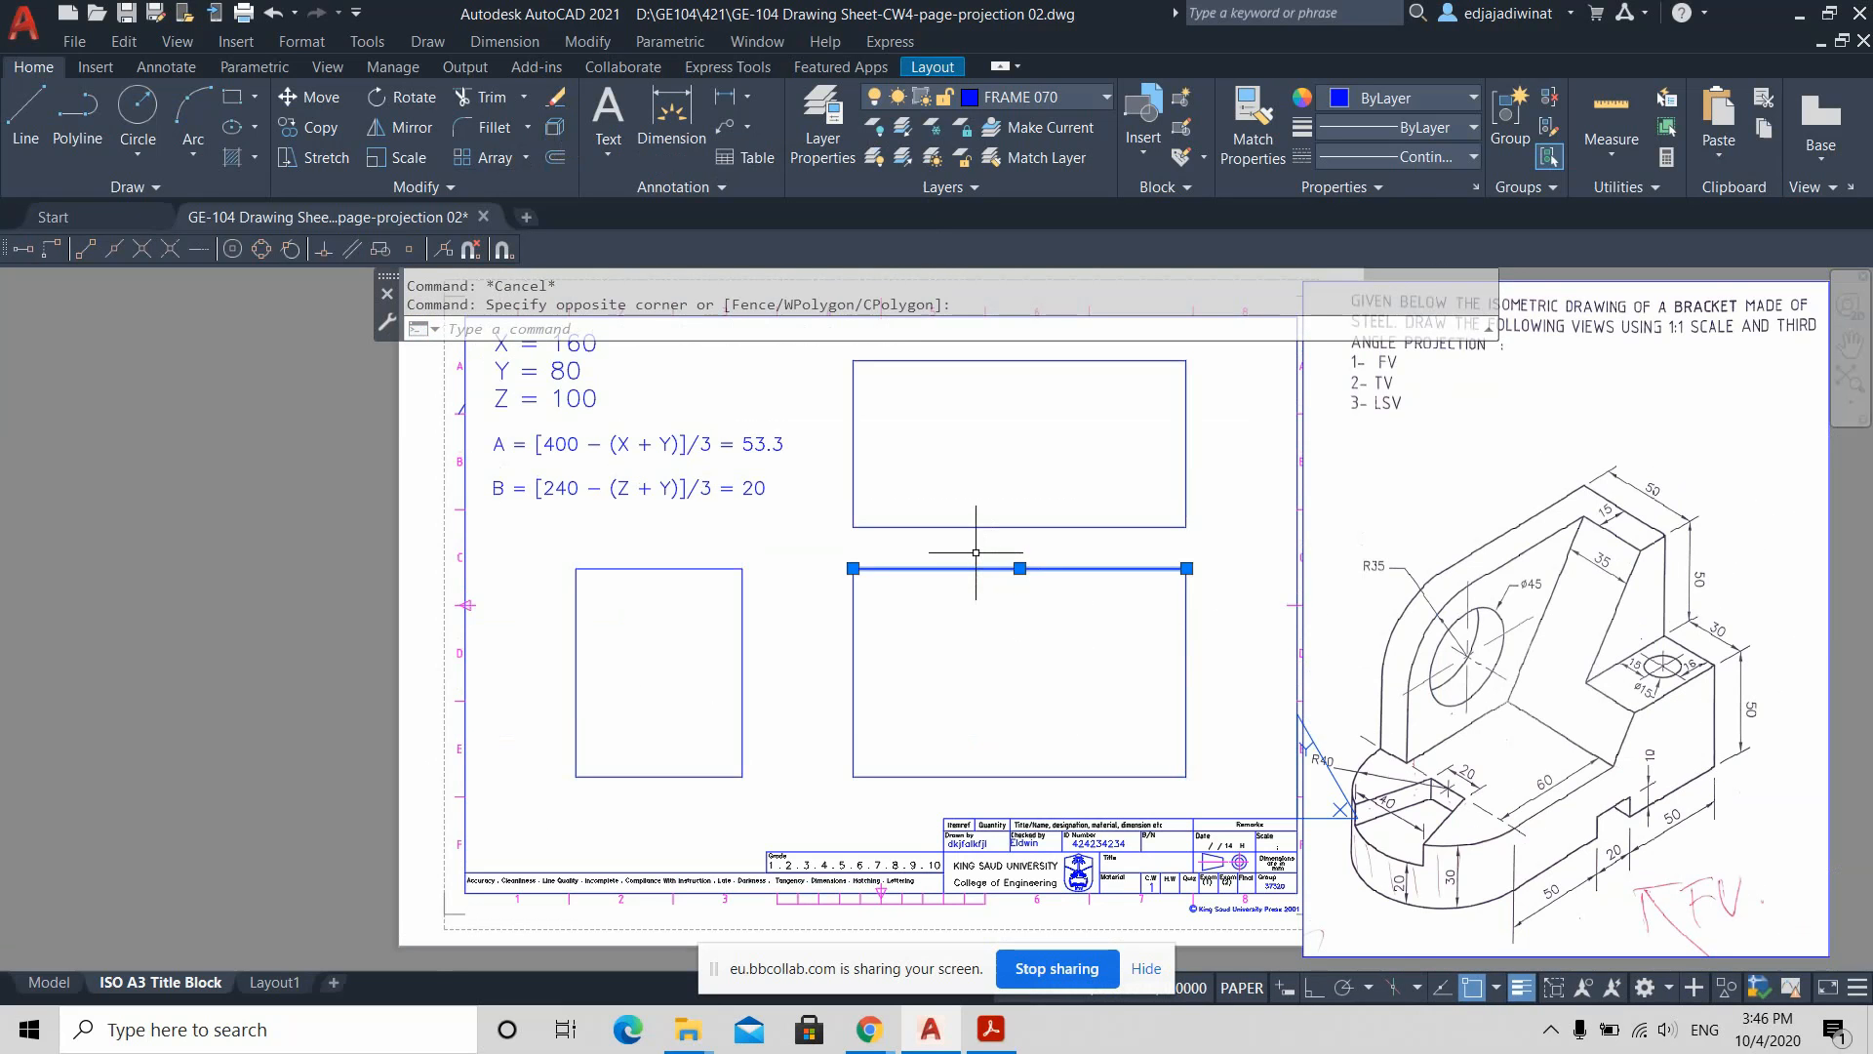
{"action": "key", "text": "Escape"}
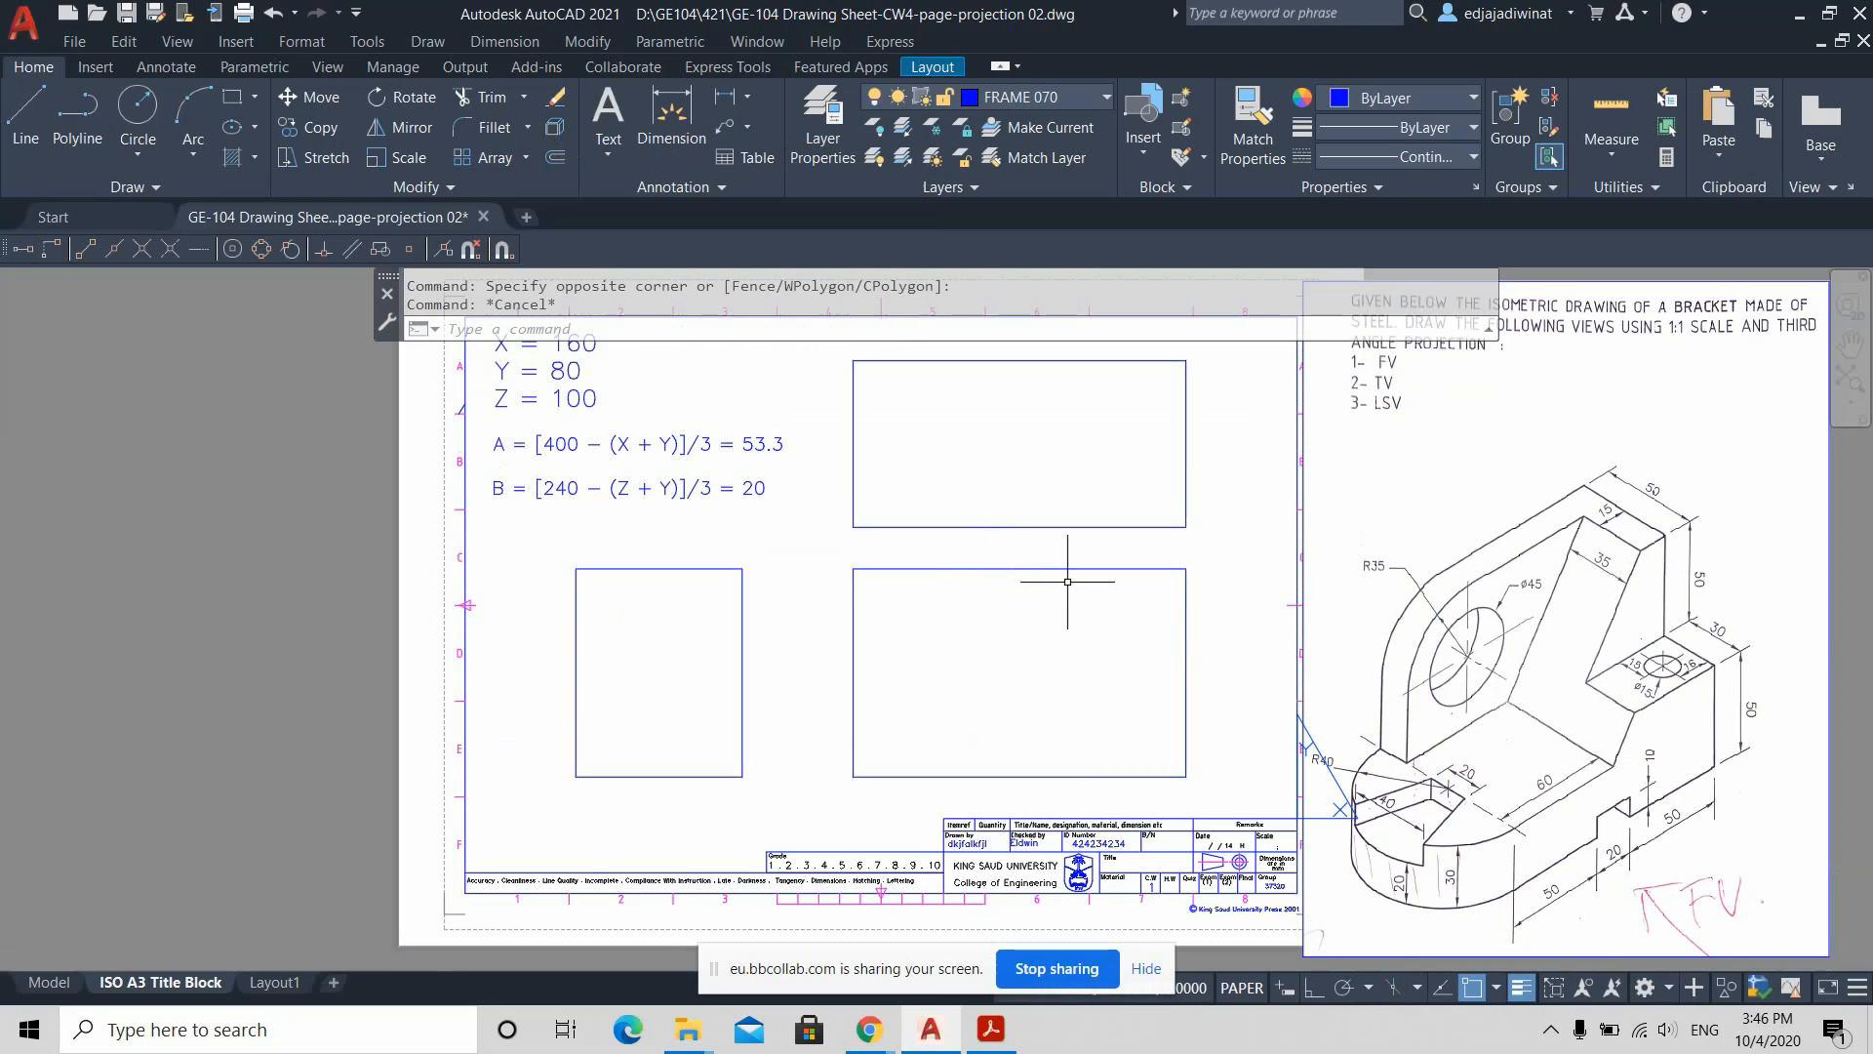
Step: Offset the bottom edge of the front view box 30 mm upward, inside the box
{"action": "middle_click_drag", "start_coordinate": [1137, 669], "coordinate": [992, 618]}
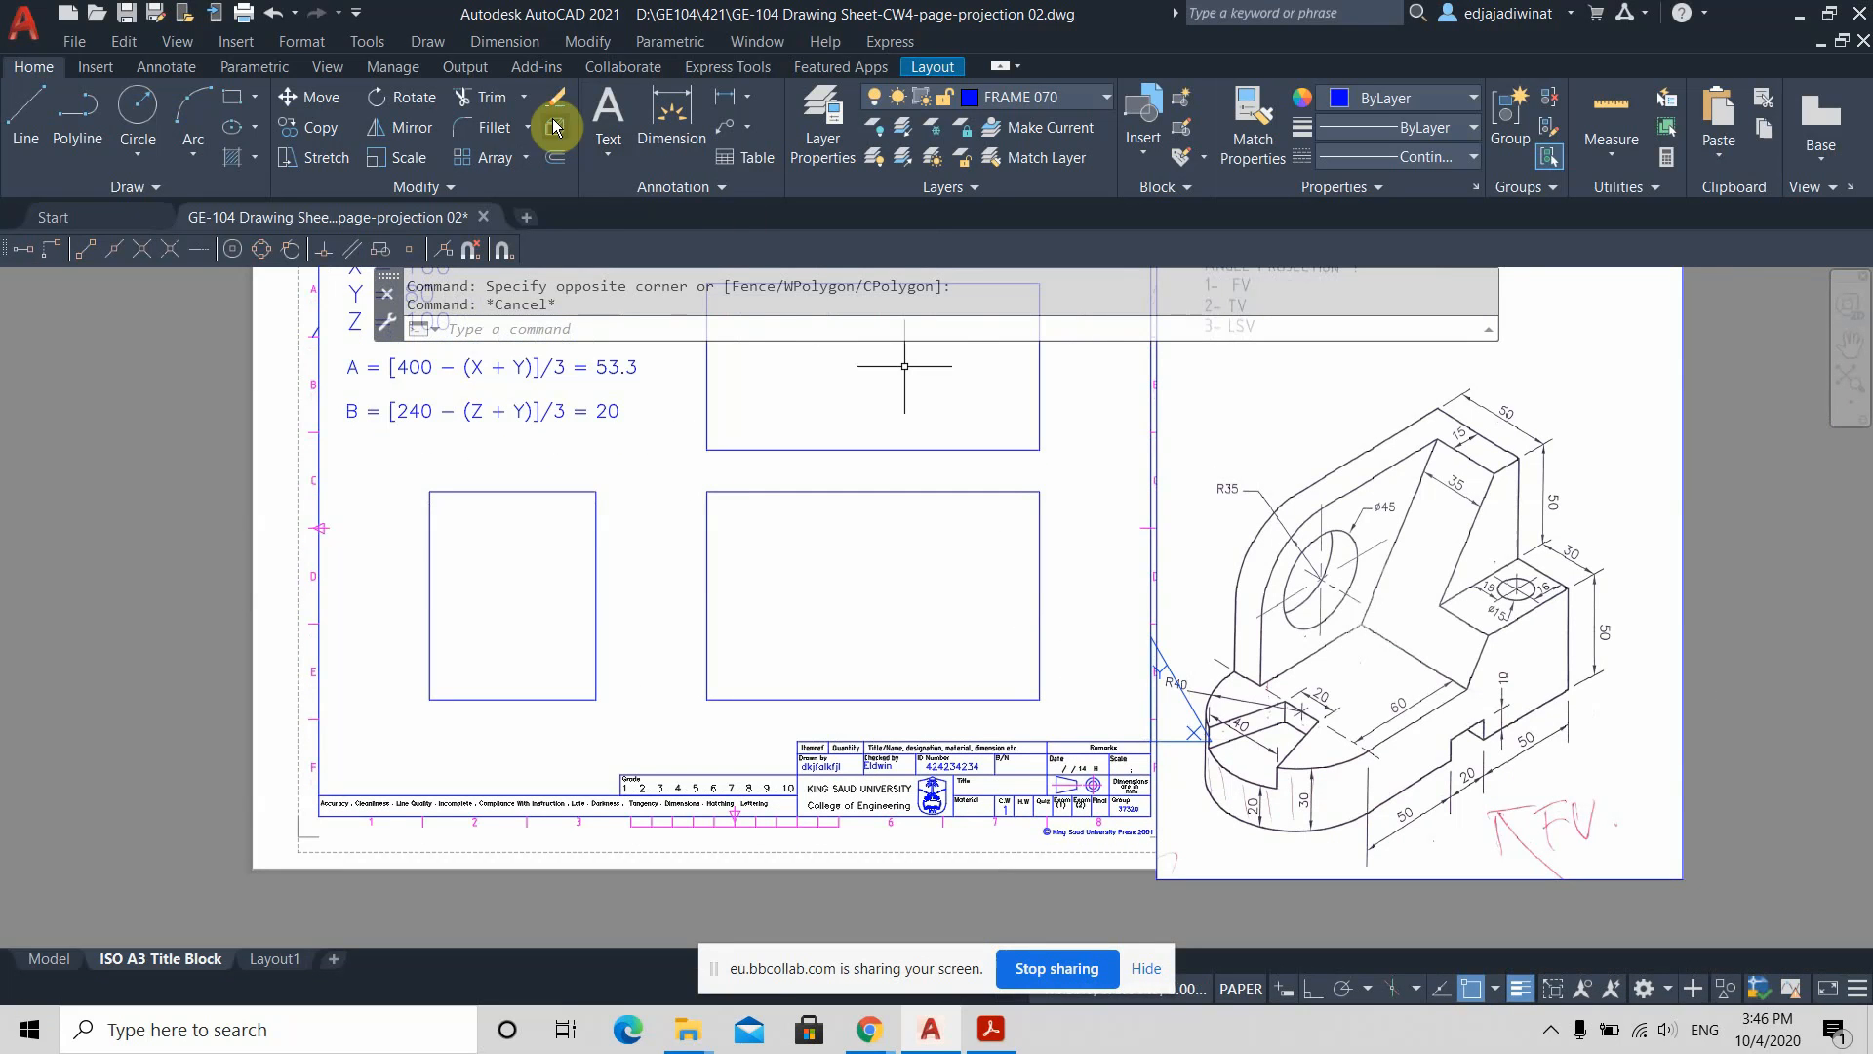
{"action": "left_click", "coordinate": [558, 160]}
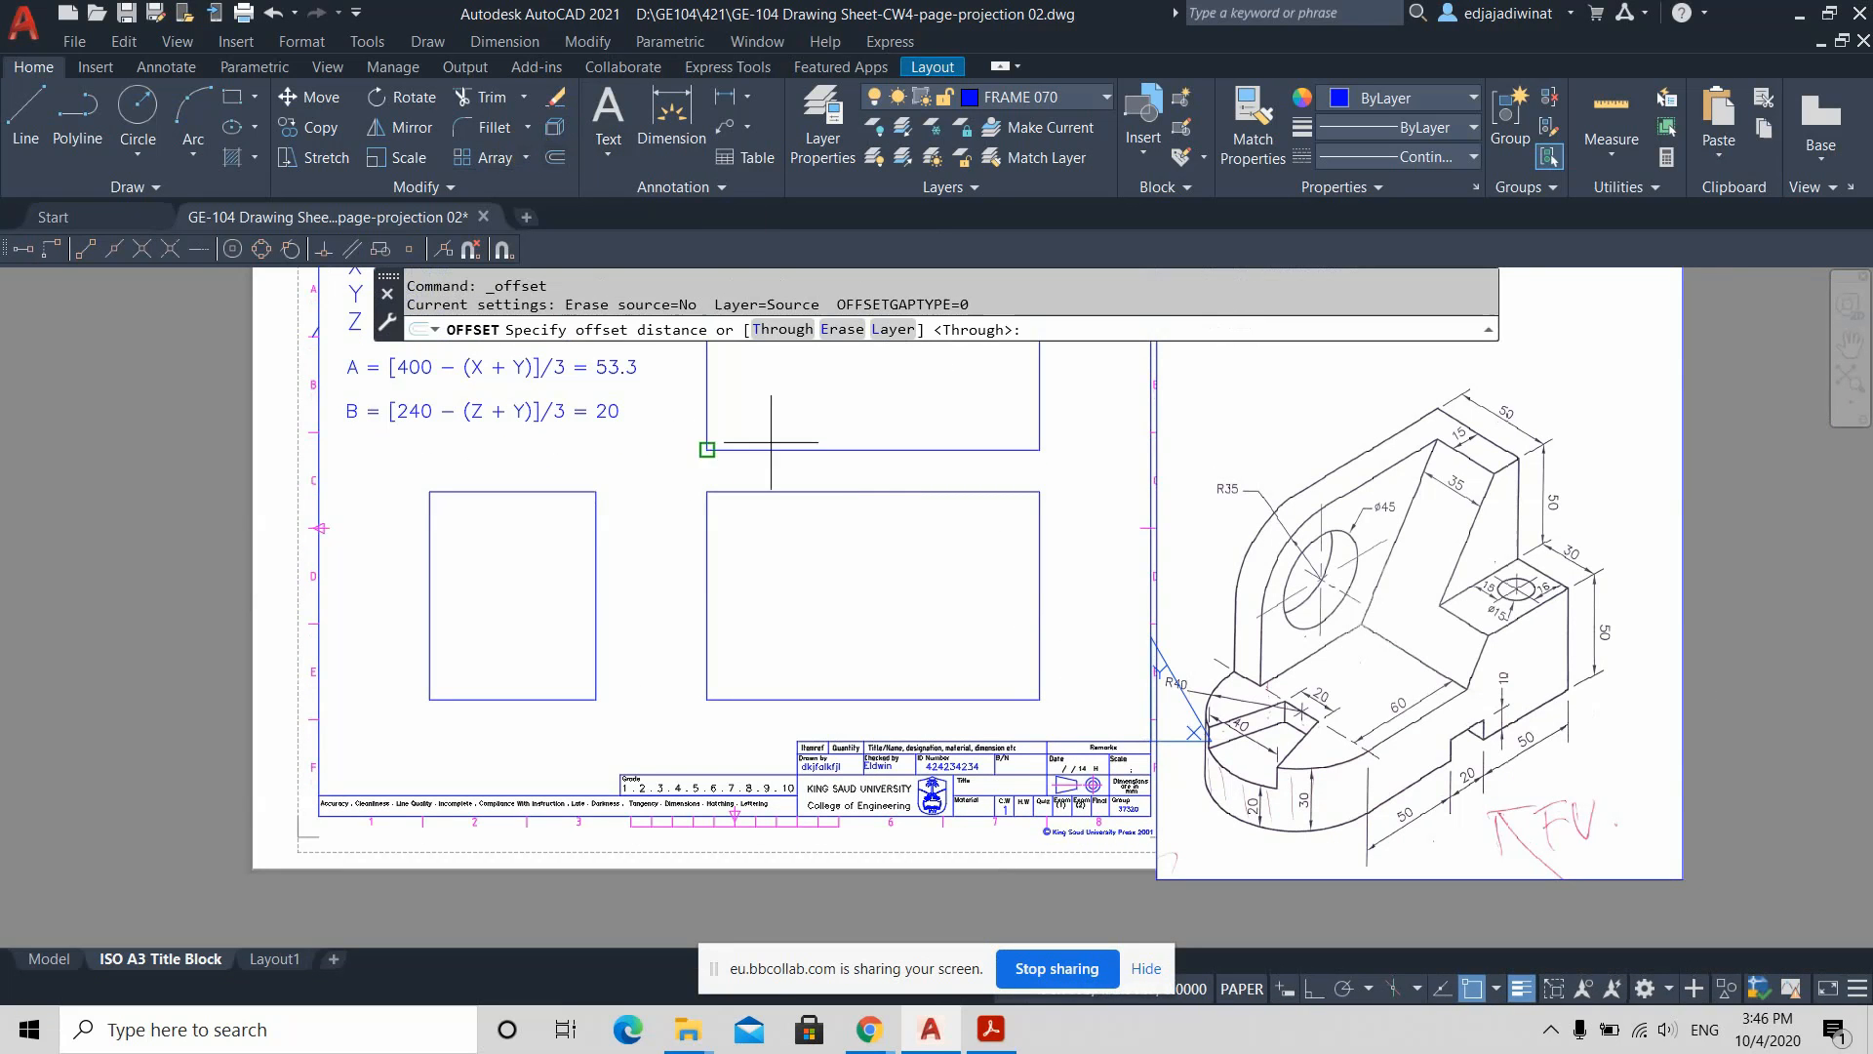
{"action": "scroll", "coordinate": [1488, 774], "scroll_direction": "up", "scroll_amount": 2}
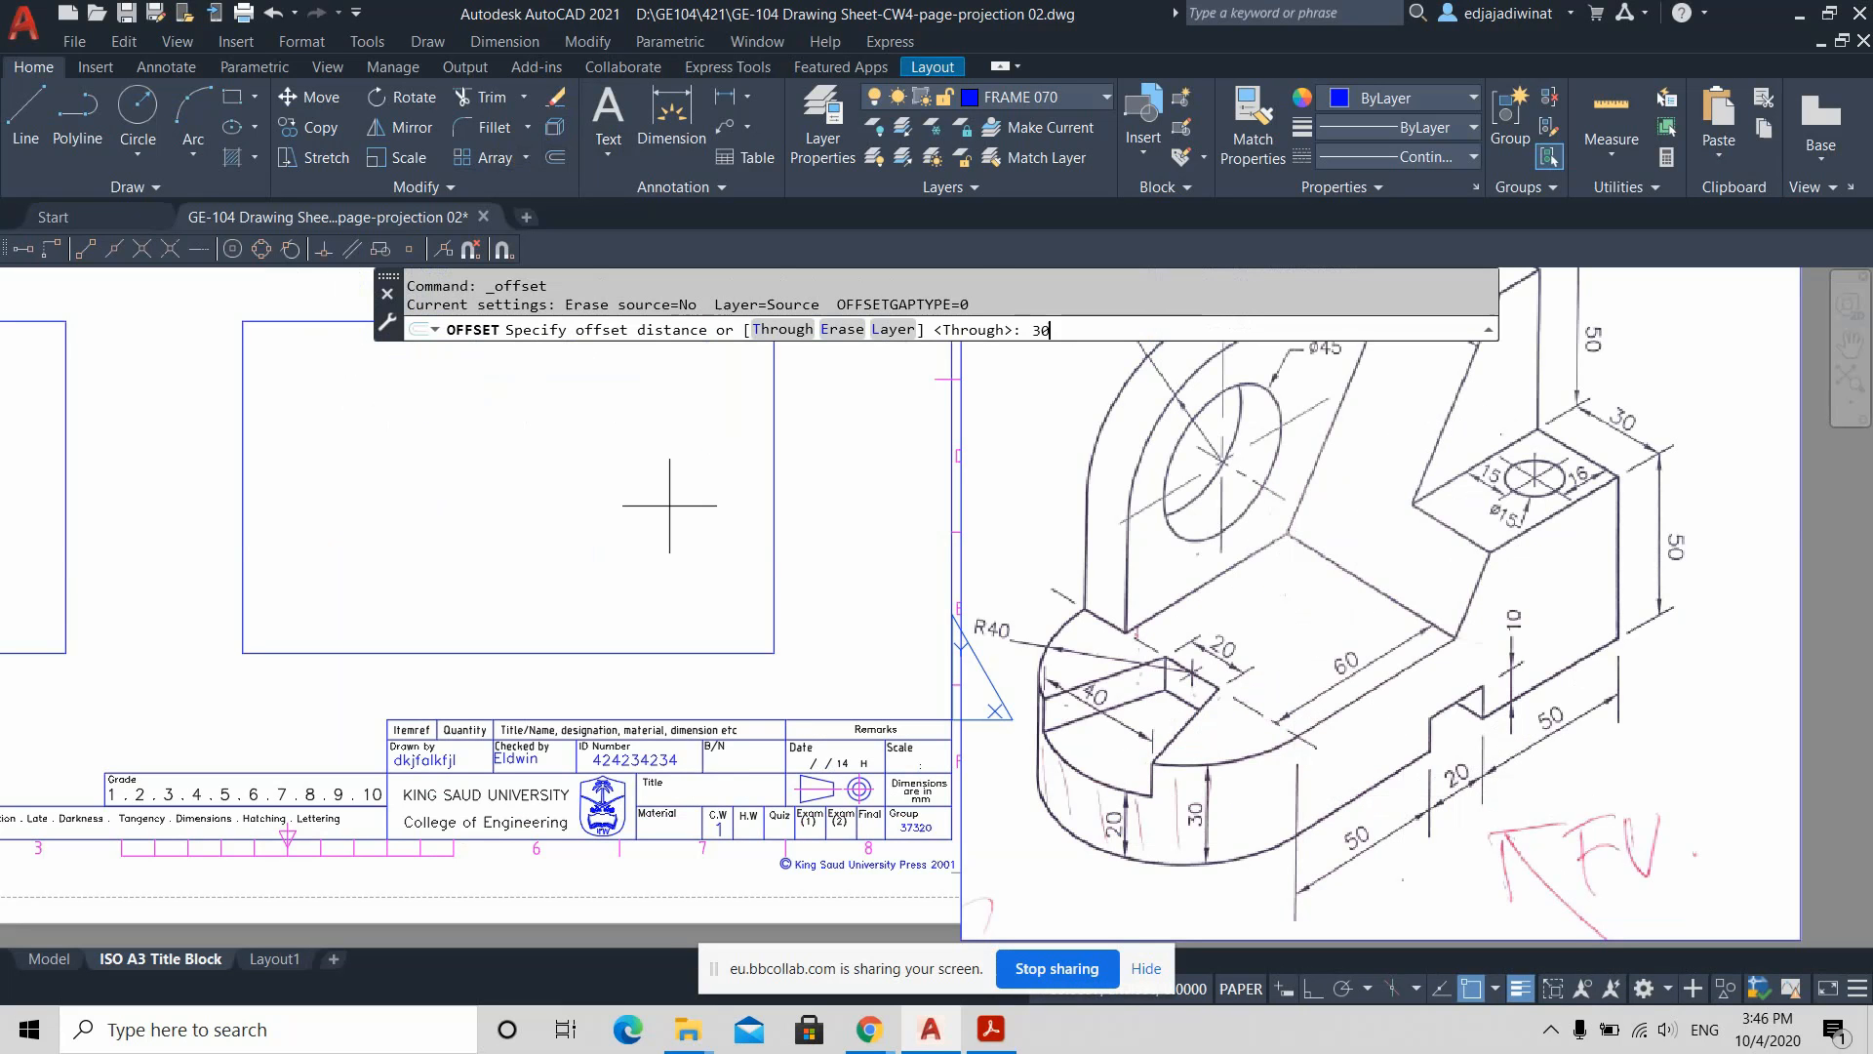
{"action": "key", "text": "Return"}
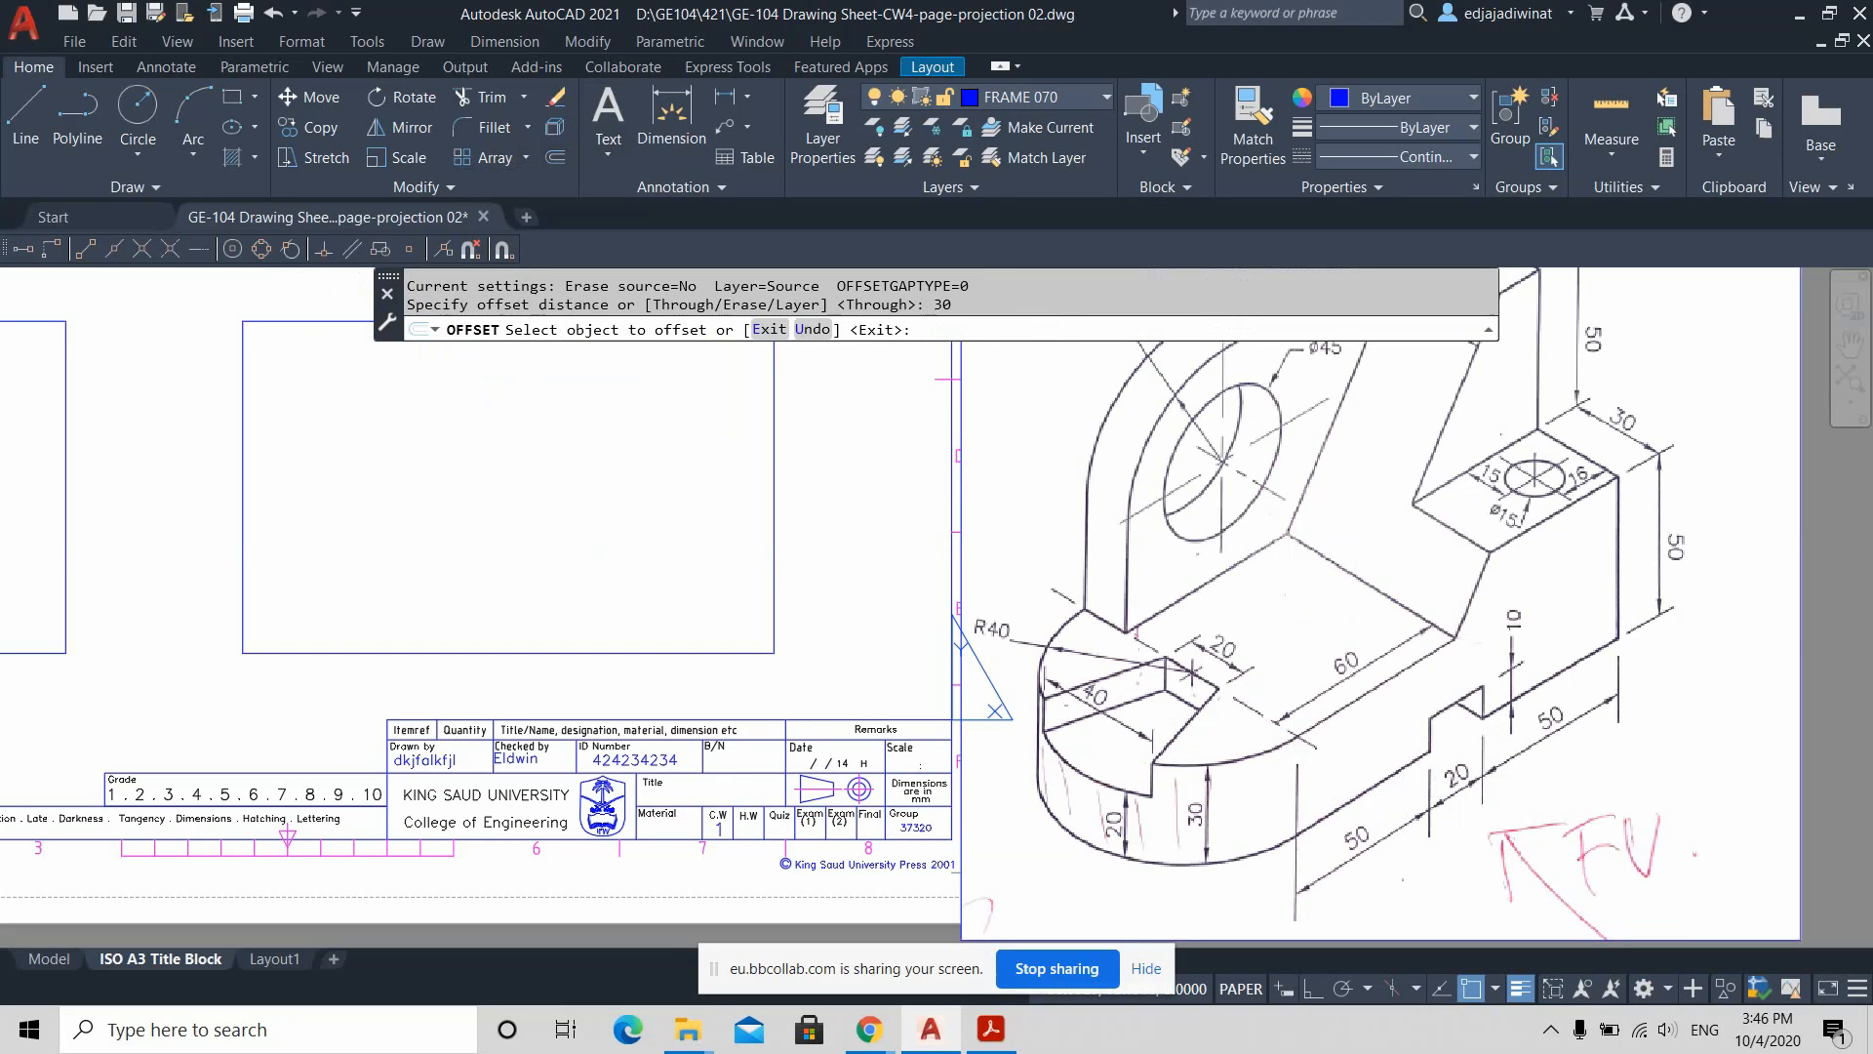
{"action": "left_click", "coordinate": [664, 652]}
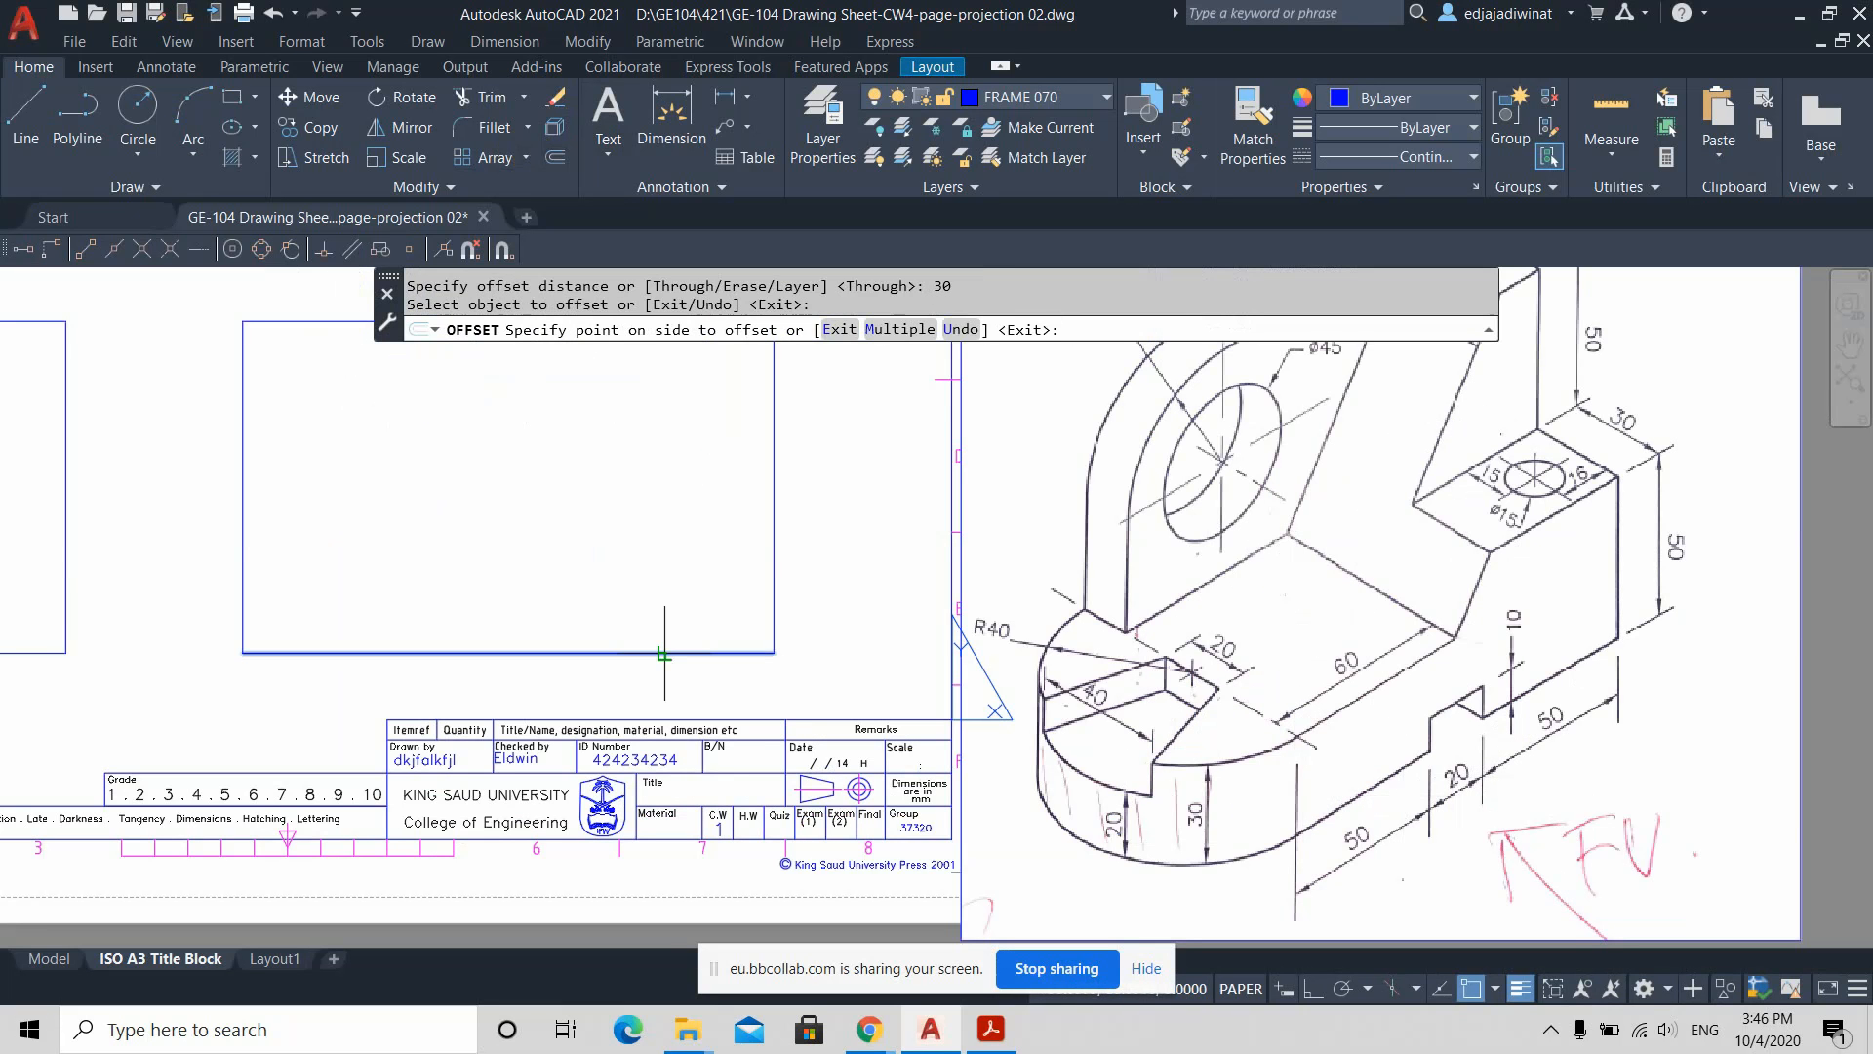
{"action": "left_click", "coordinate": [588, 654]}
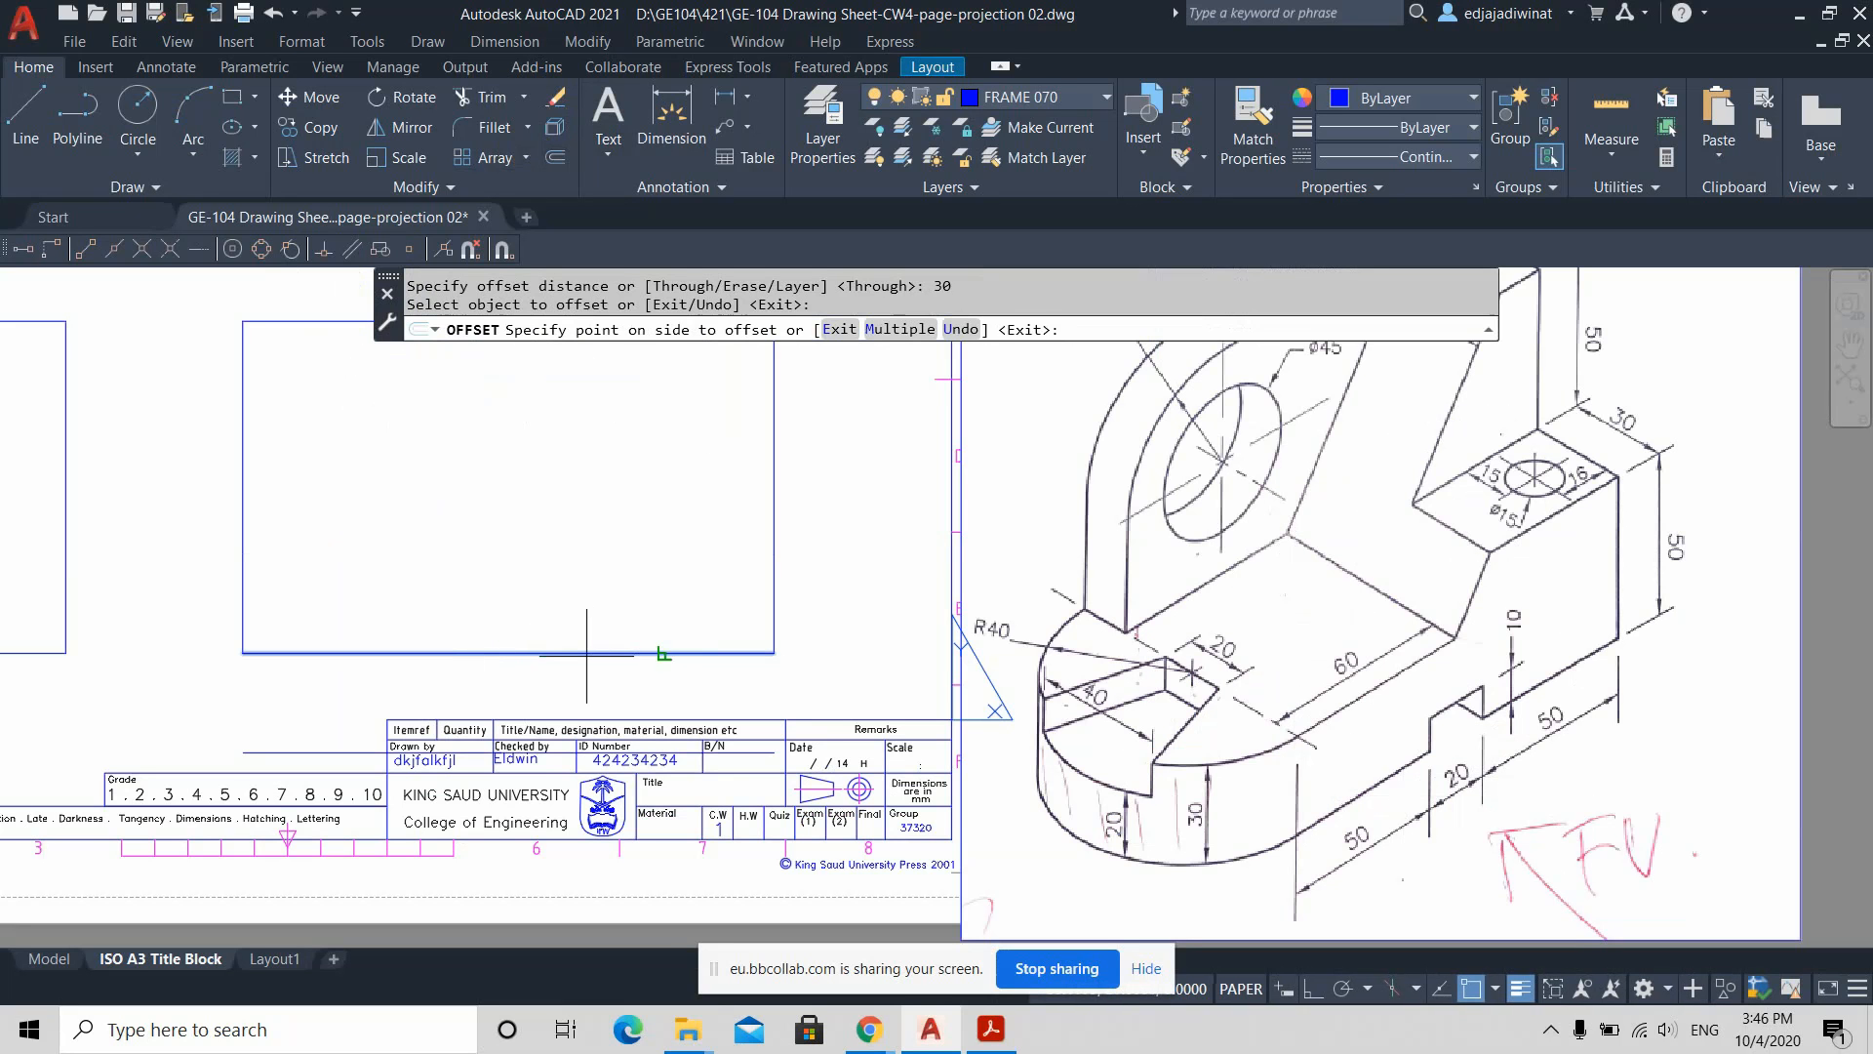
{"action": "left_click", "coordinate": [572, 538]}
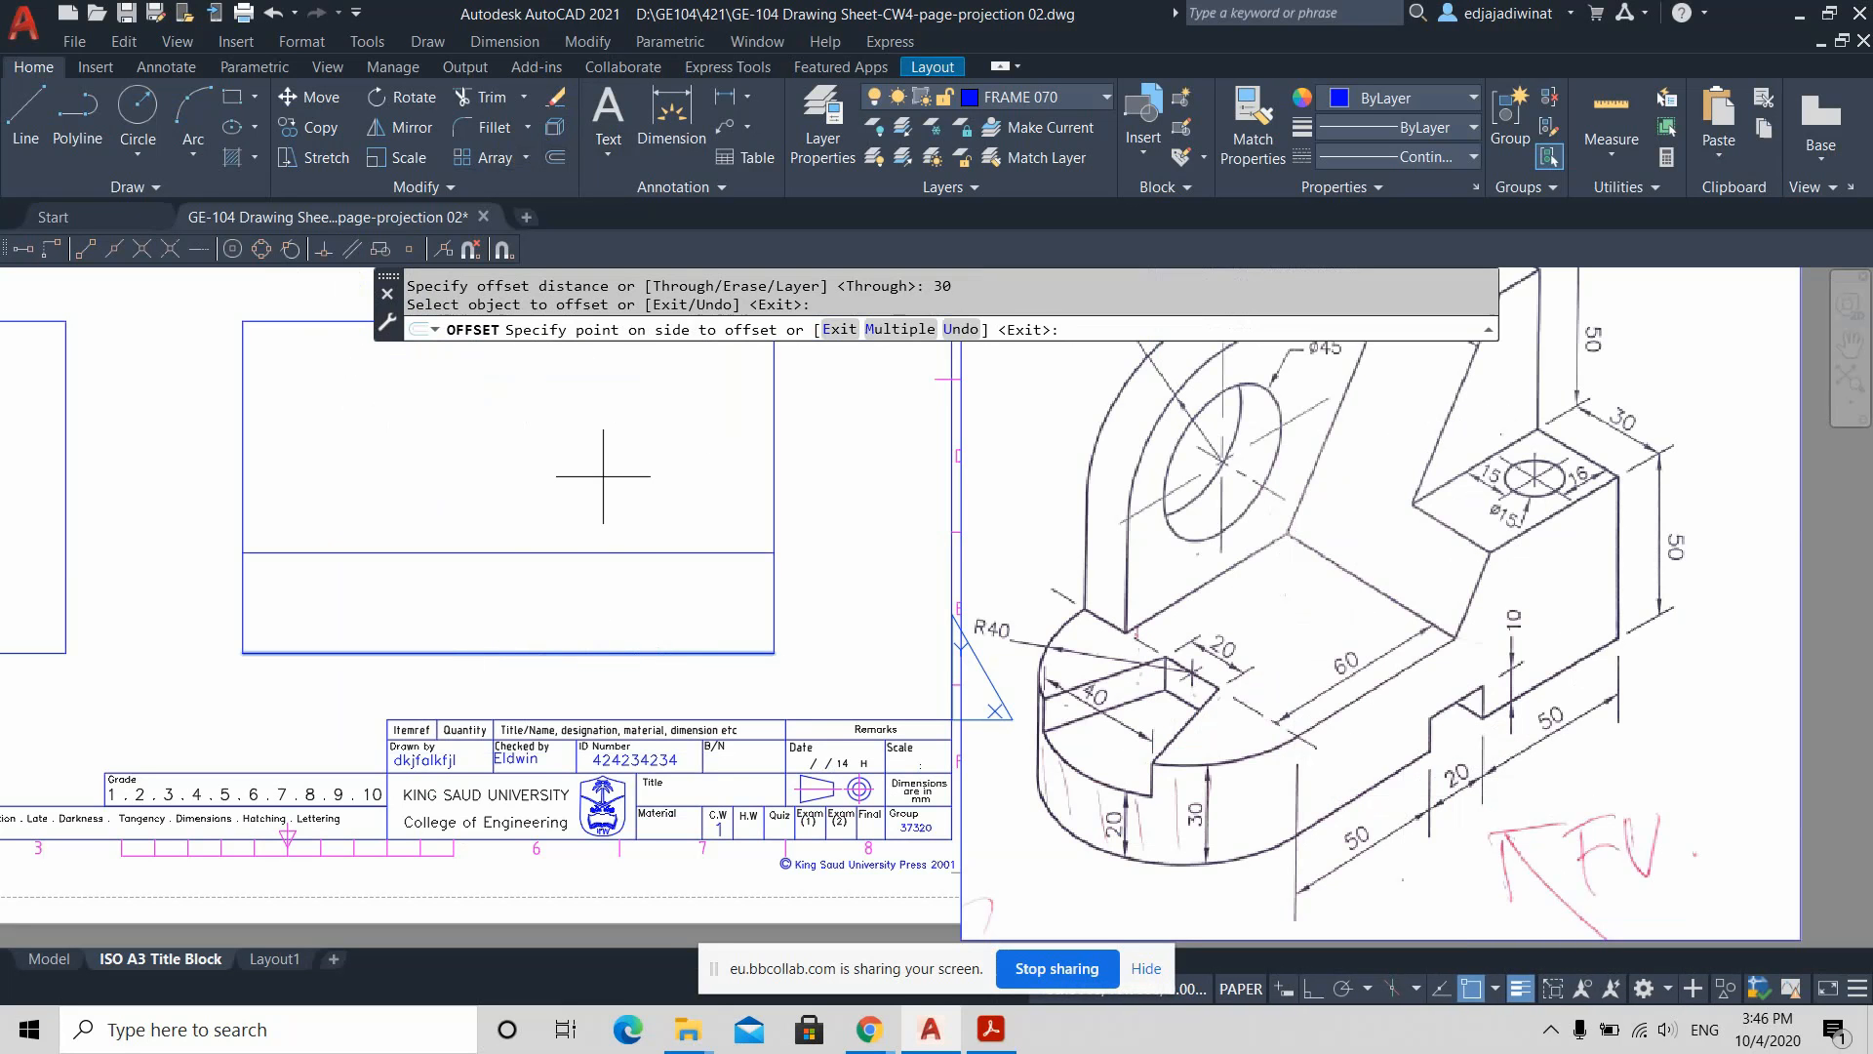
{"action": "left_click", "coordinate": [591, 479]}
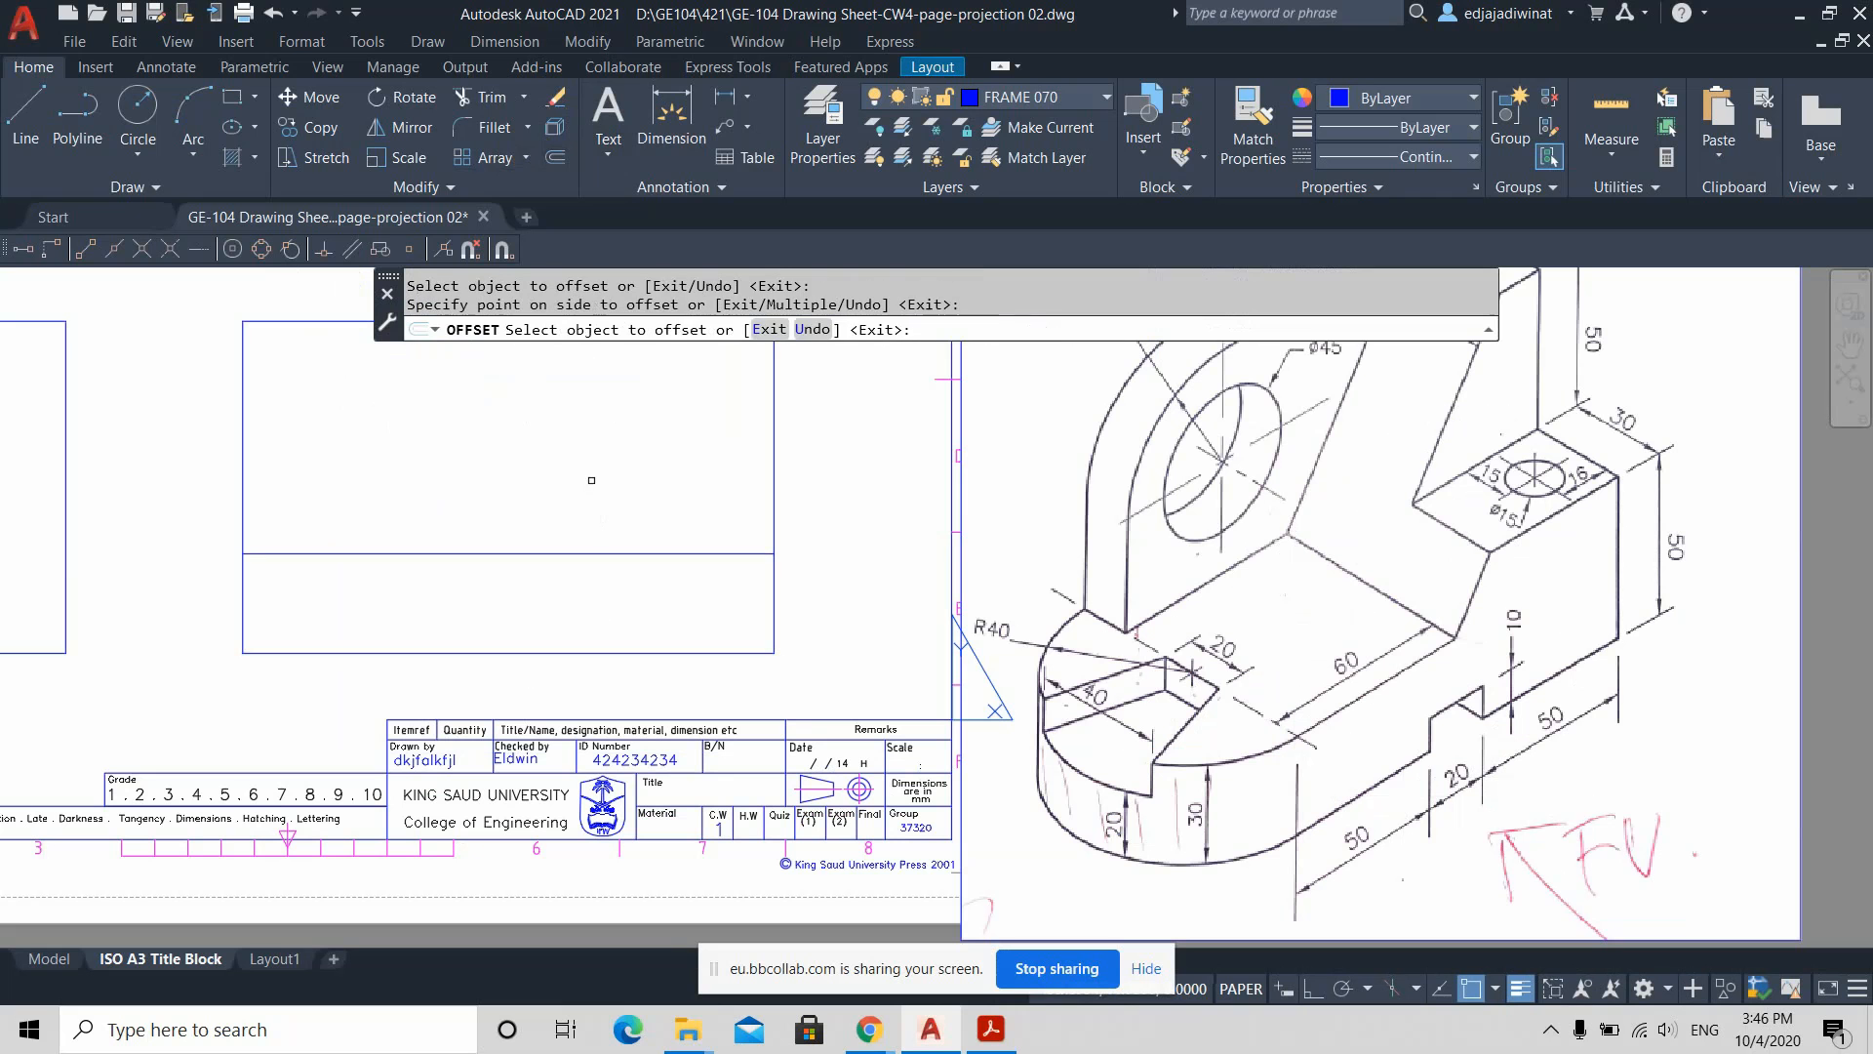
{"action": "key", "text": "Return"}
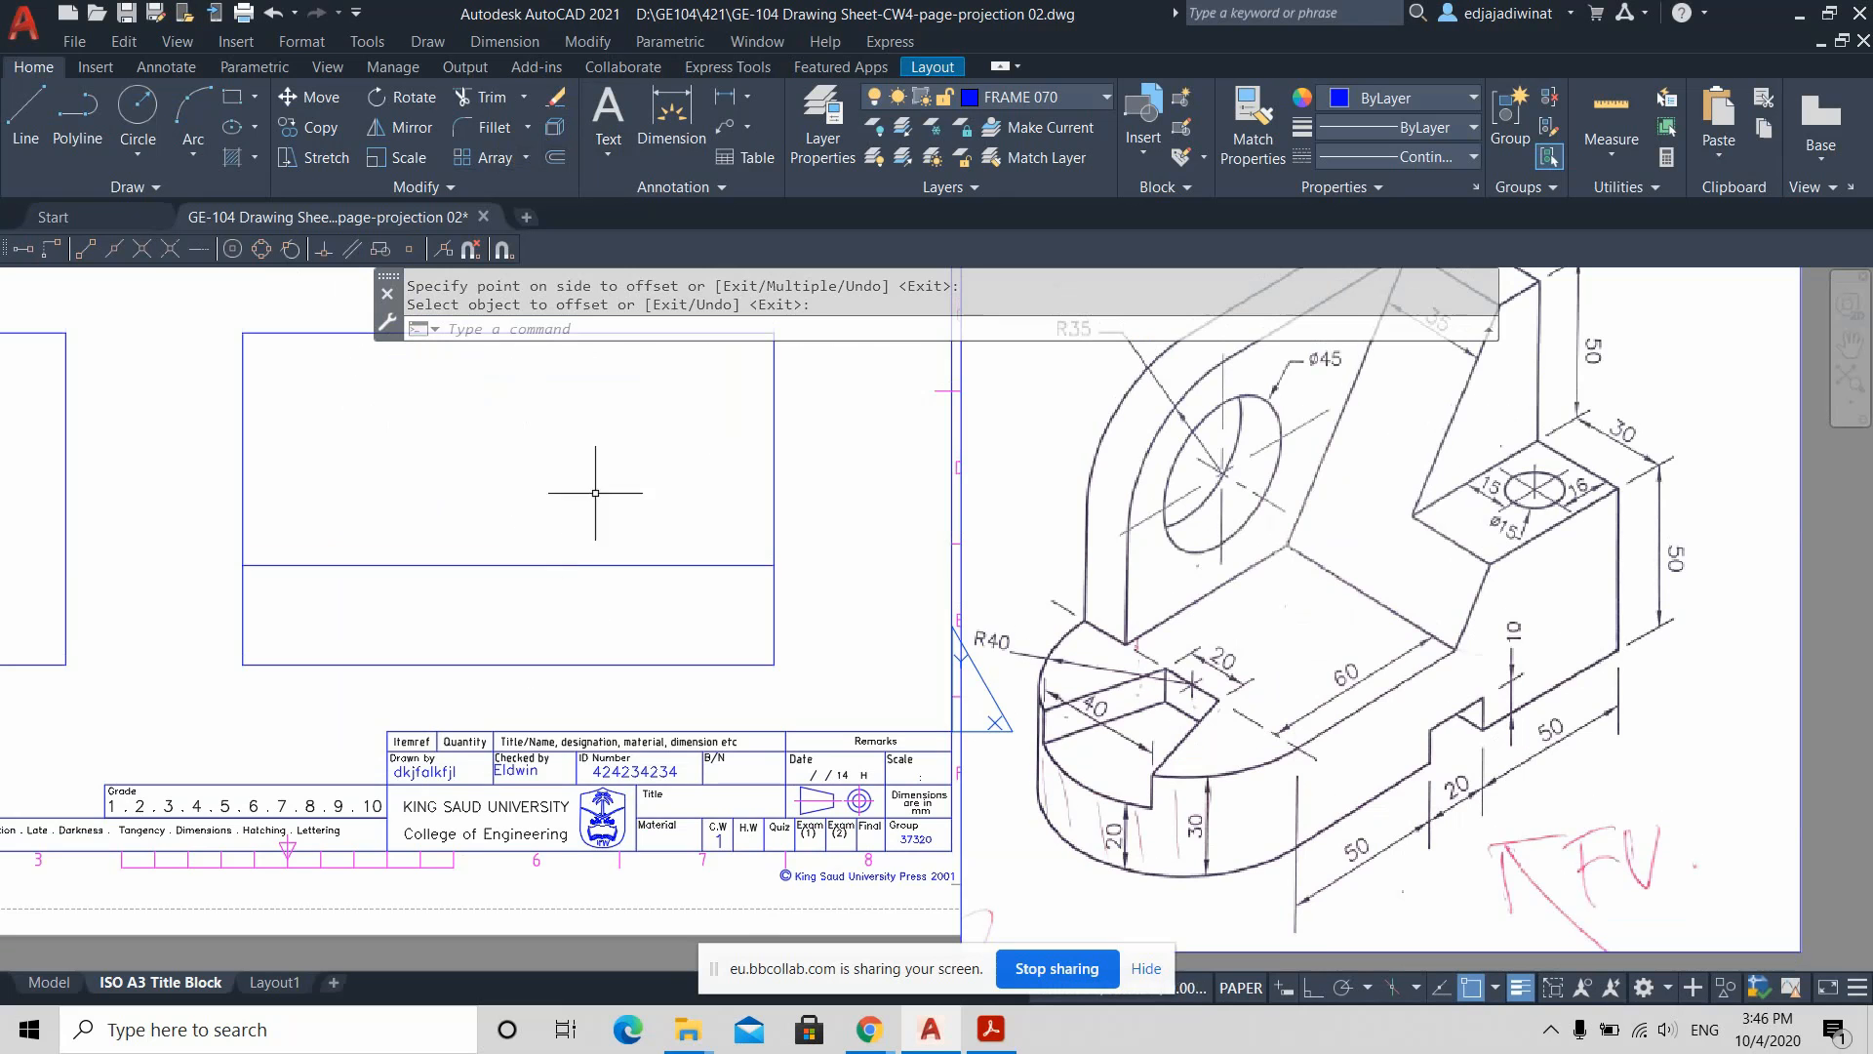
Step: Examine the small notch in the isometric bracket's lower edge, including its width, height and distance from the bracket's end
{"action": "scroll", "coordinate": [859, 597], "scroll_direction": "down", "scroll_amount": 2}
{"action": "scroll", "coordinate": [858, 607], "scroll_direction": "up", "scroll_amount": 2}
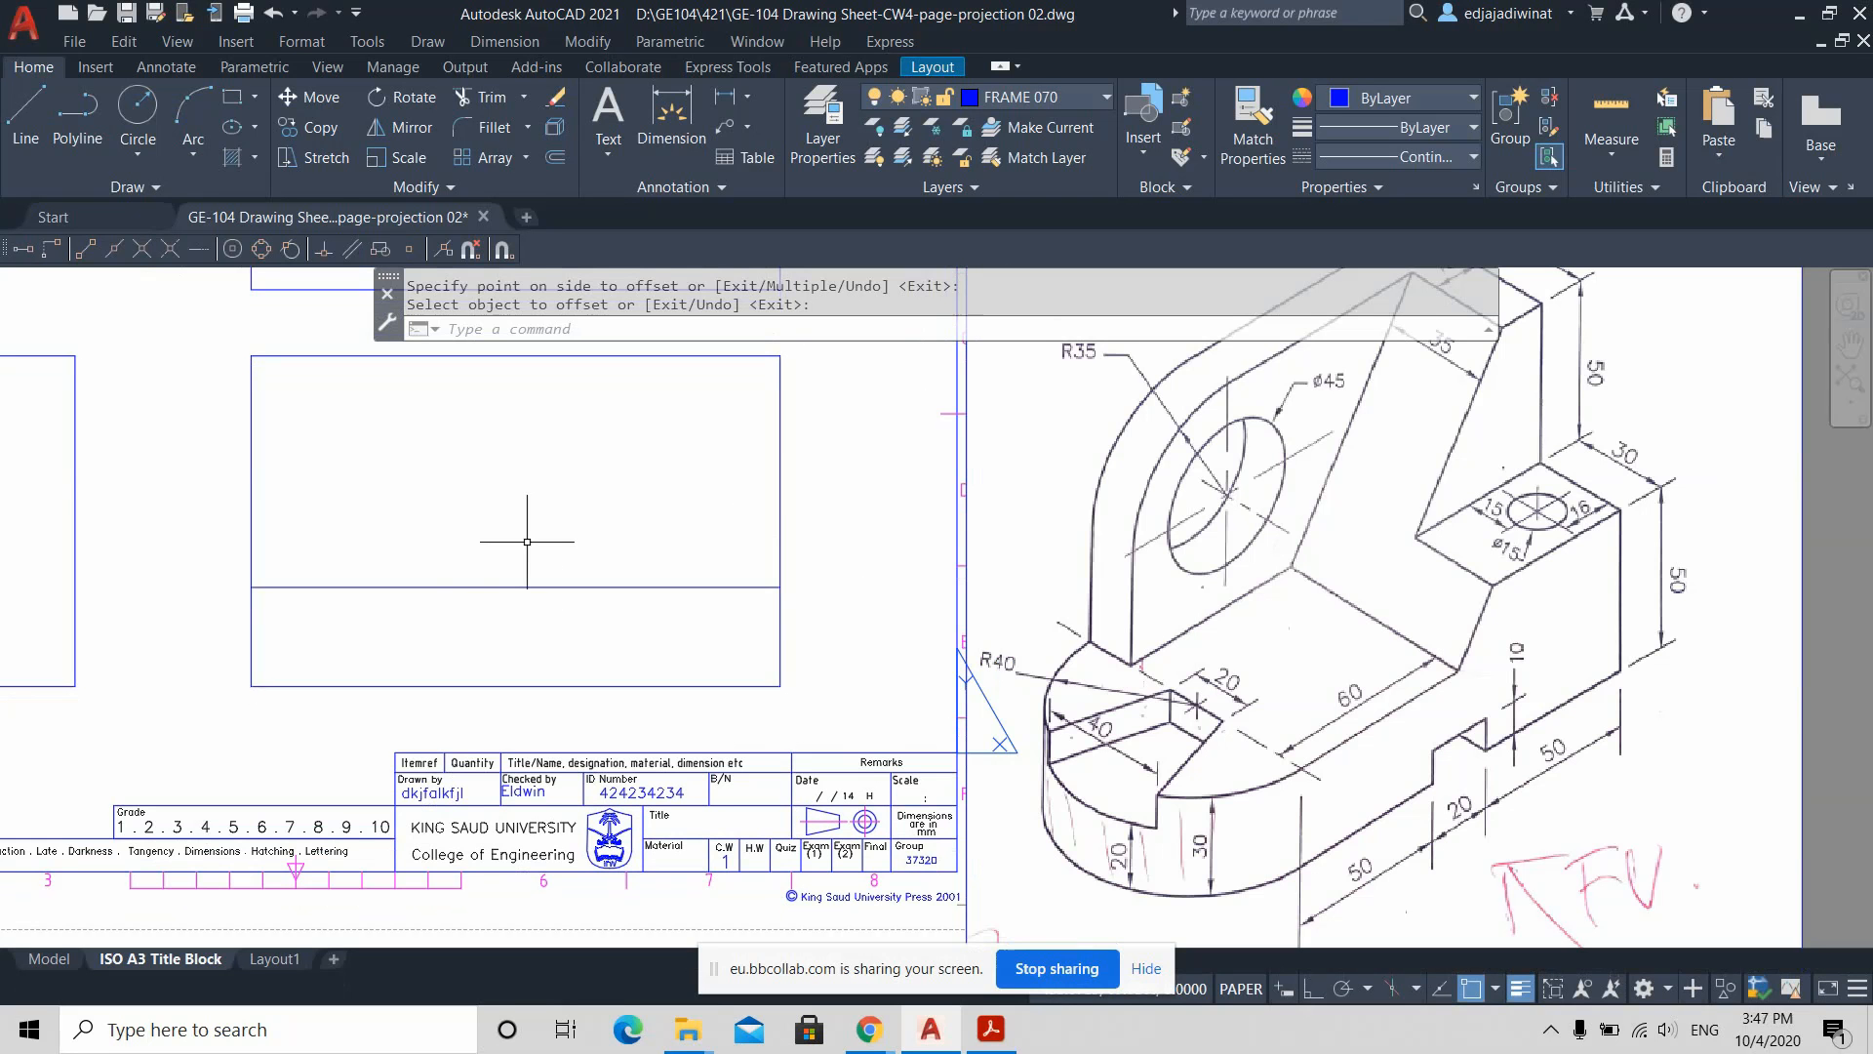
{"action": "middle_click_drag", "start_coordinate": [704, 543], "coordinate": [671, 579]}
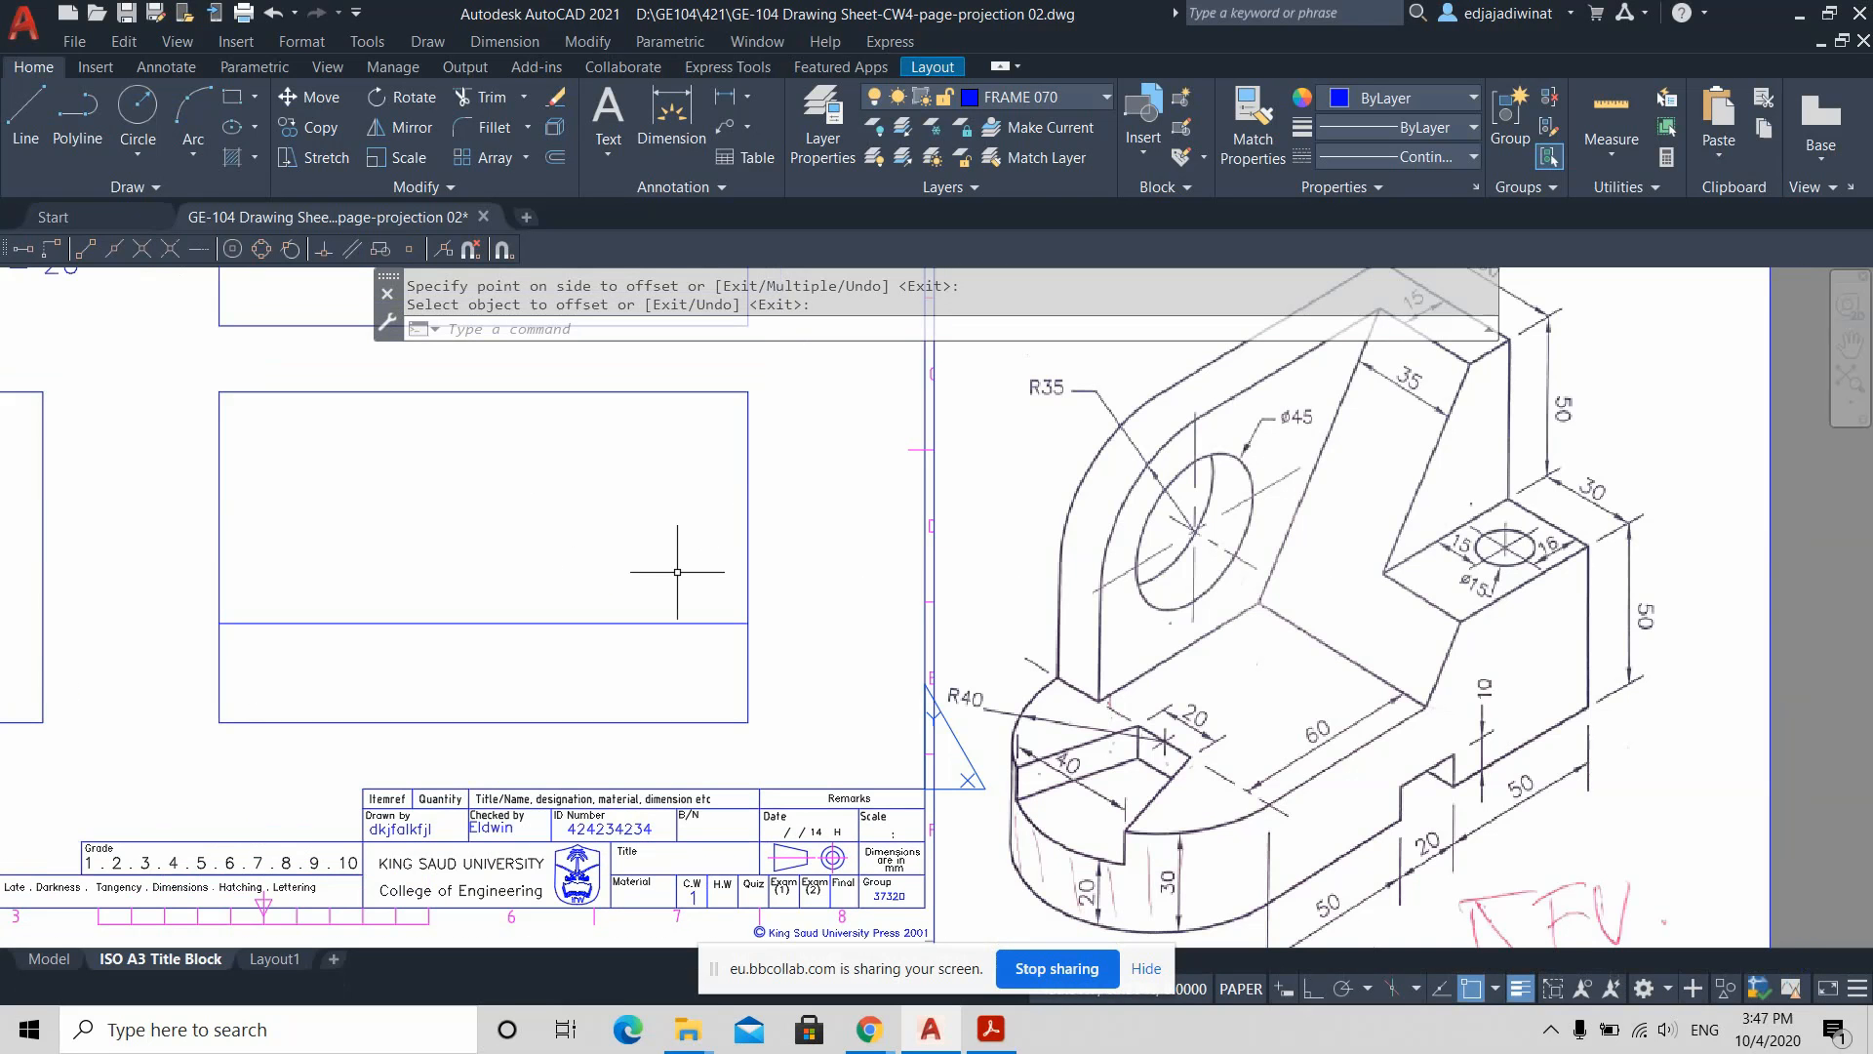
{"action": "middle_click_drag", "start_coordinate": [1590, 644], "coordinate": [1515, 635]}
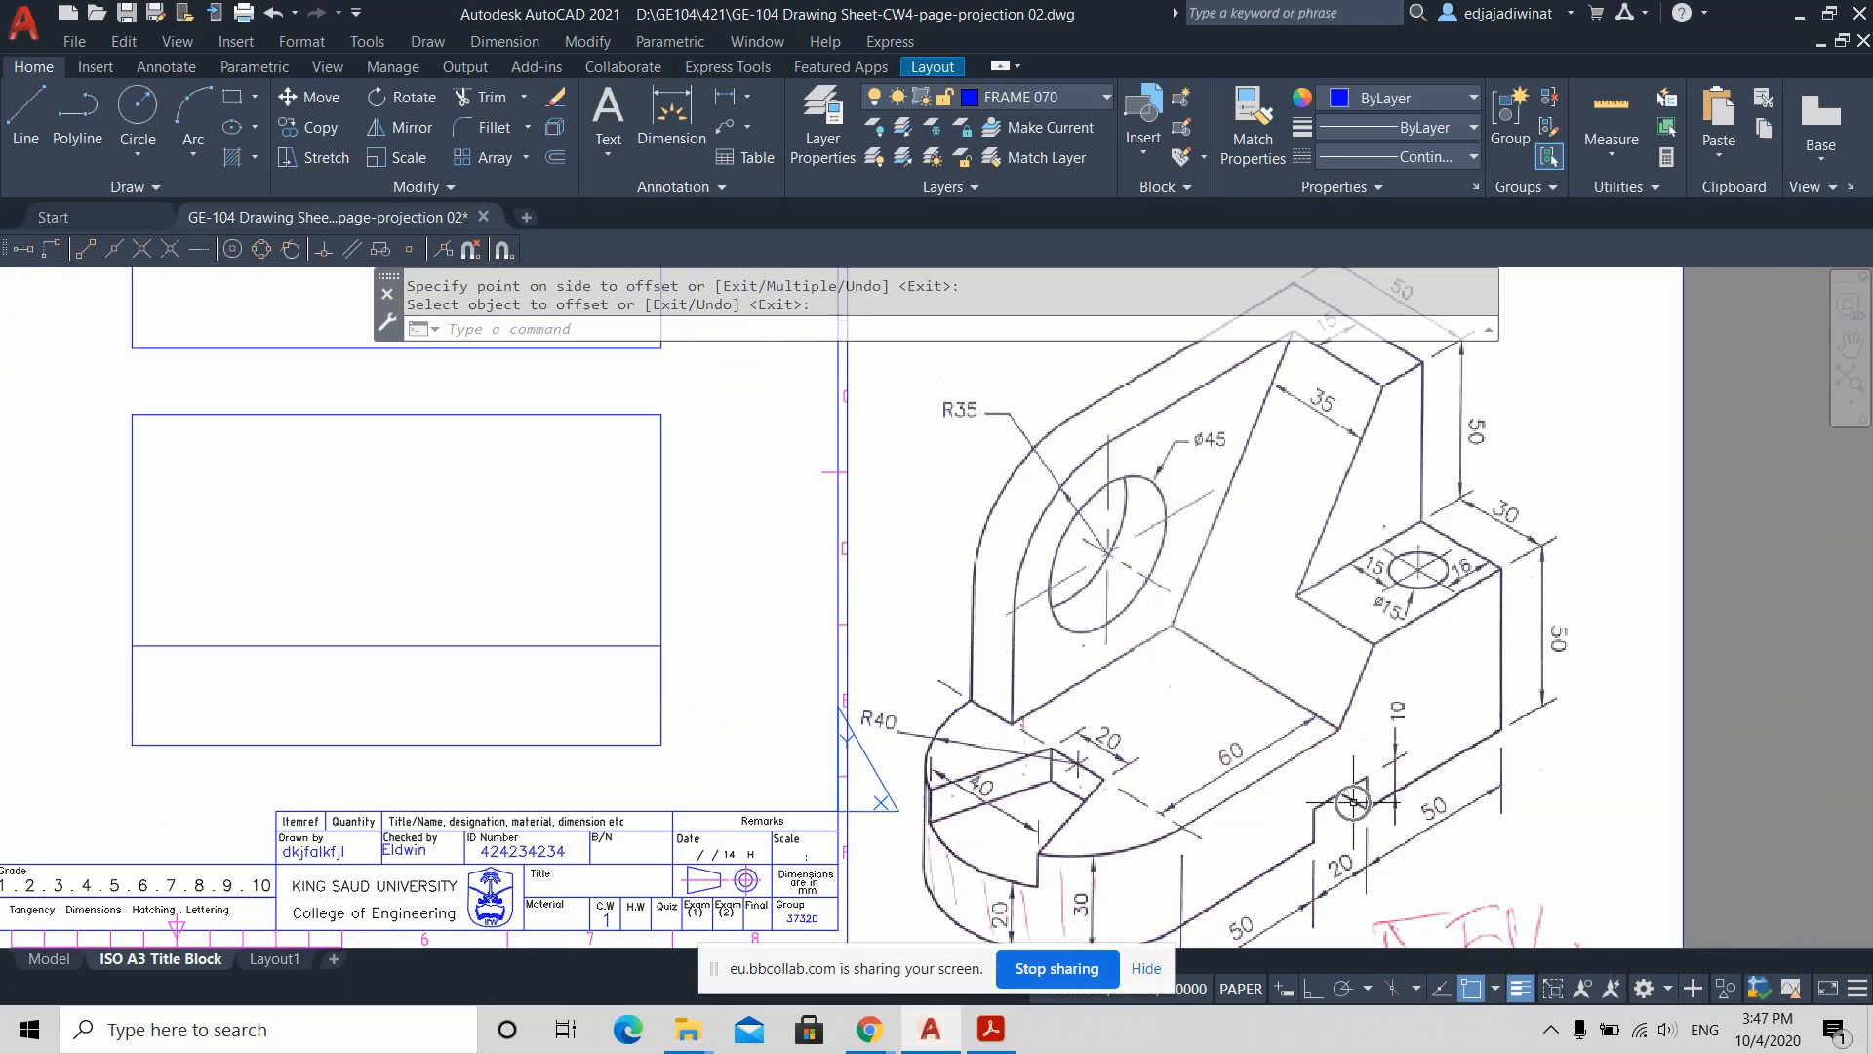
{"action": "scroll", "coordinate": [1364, 742], "scroll_direction": "up", "scroll_amount": 2}
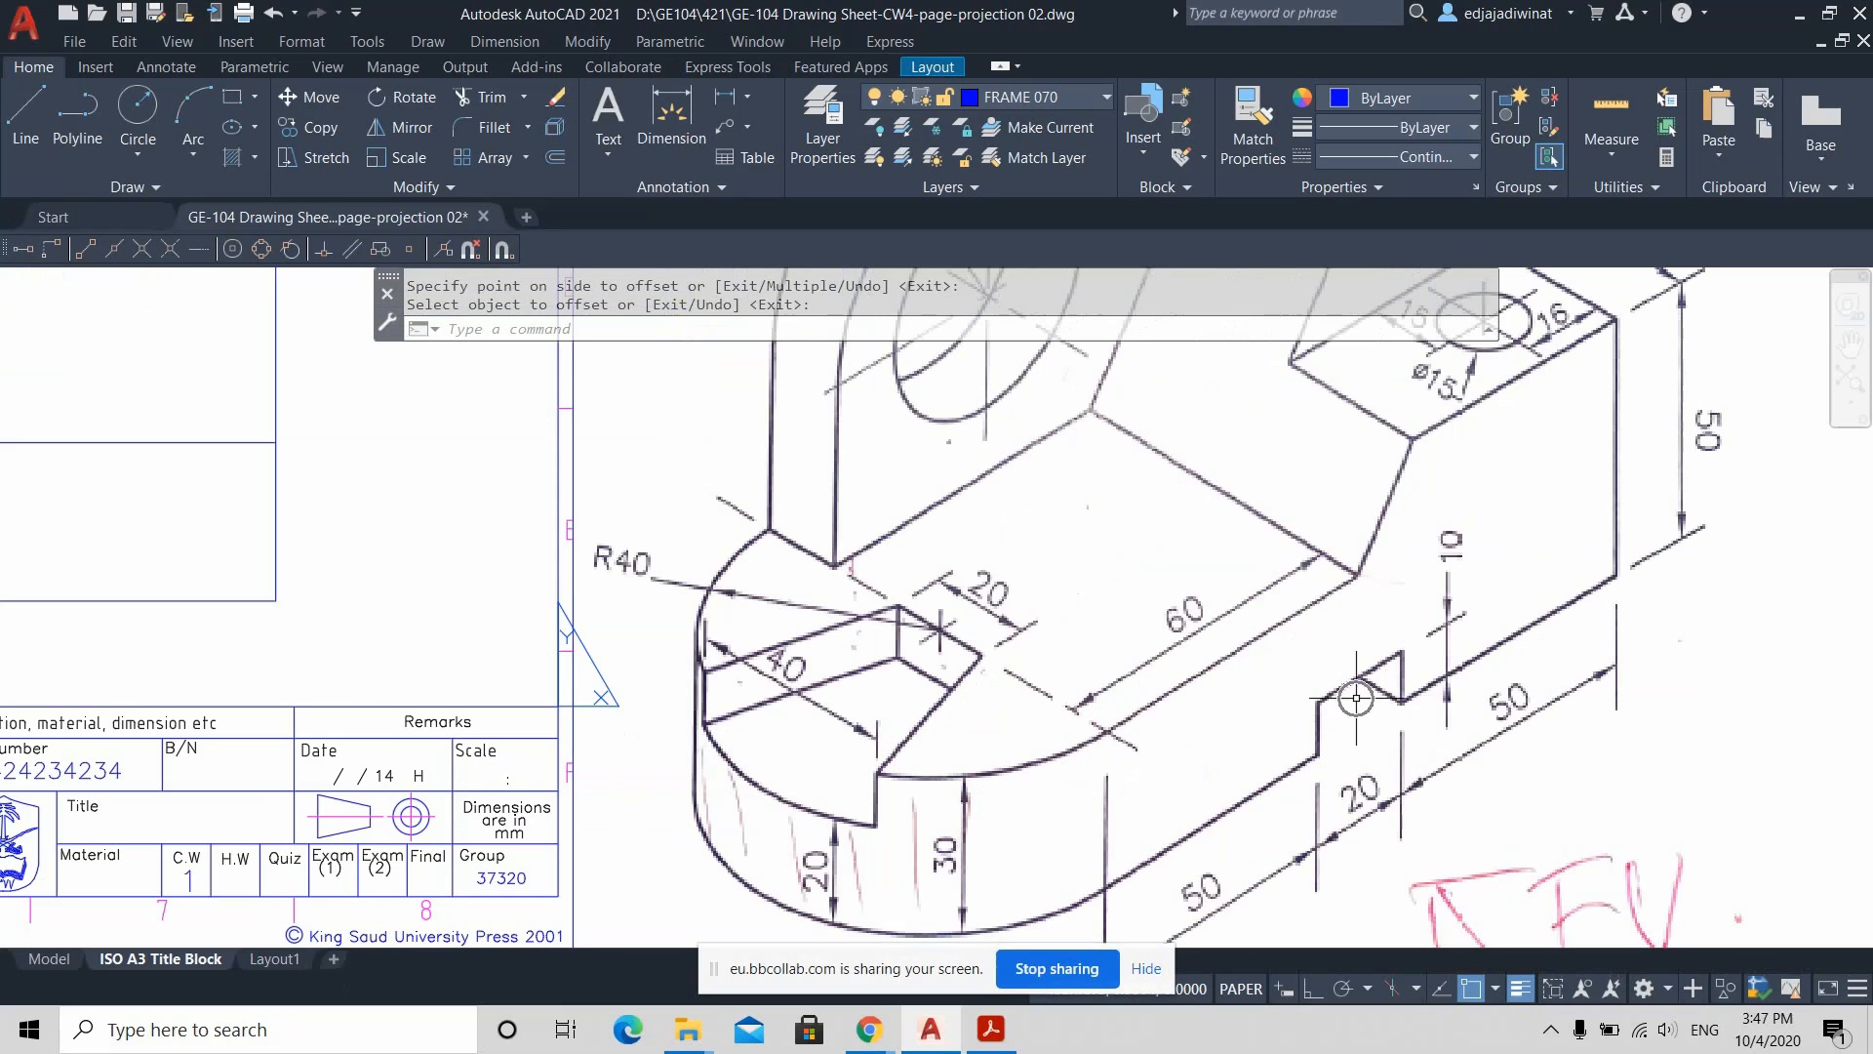
{"action": "middle_click_drag", "start_coordinate": [367, 578], "coordinate": [578, 574]}
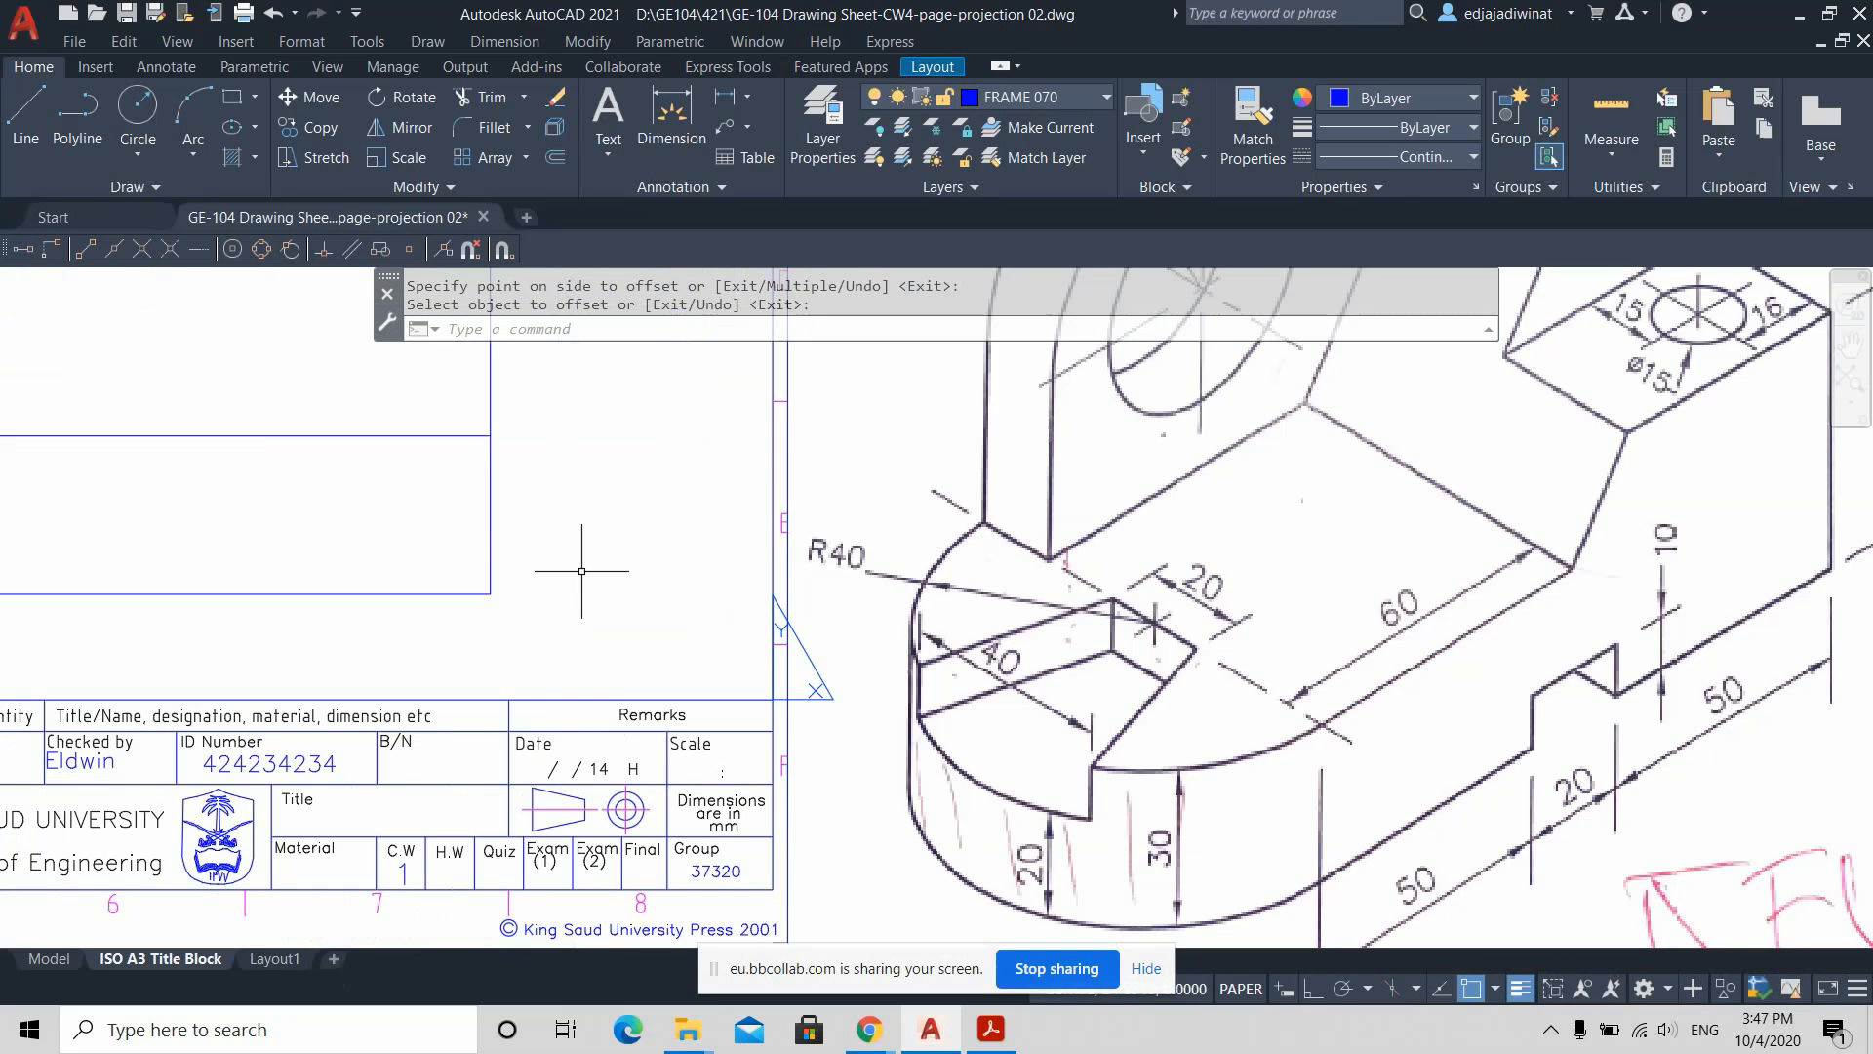
{"action": "scroll", "coordinate": [533, 575], "scroll_direction": "down", "scroll_amount": 2}
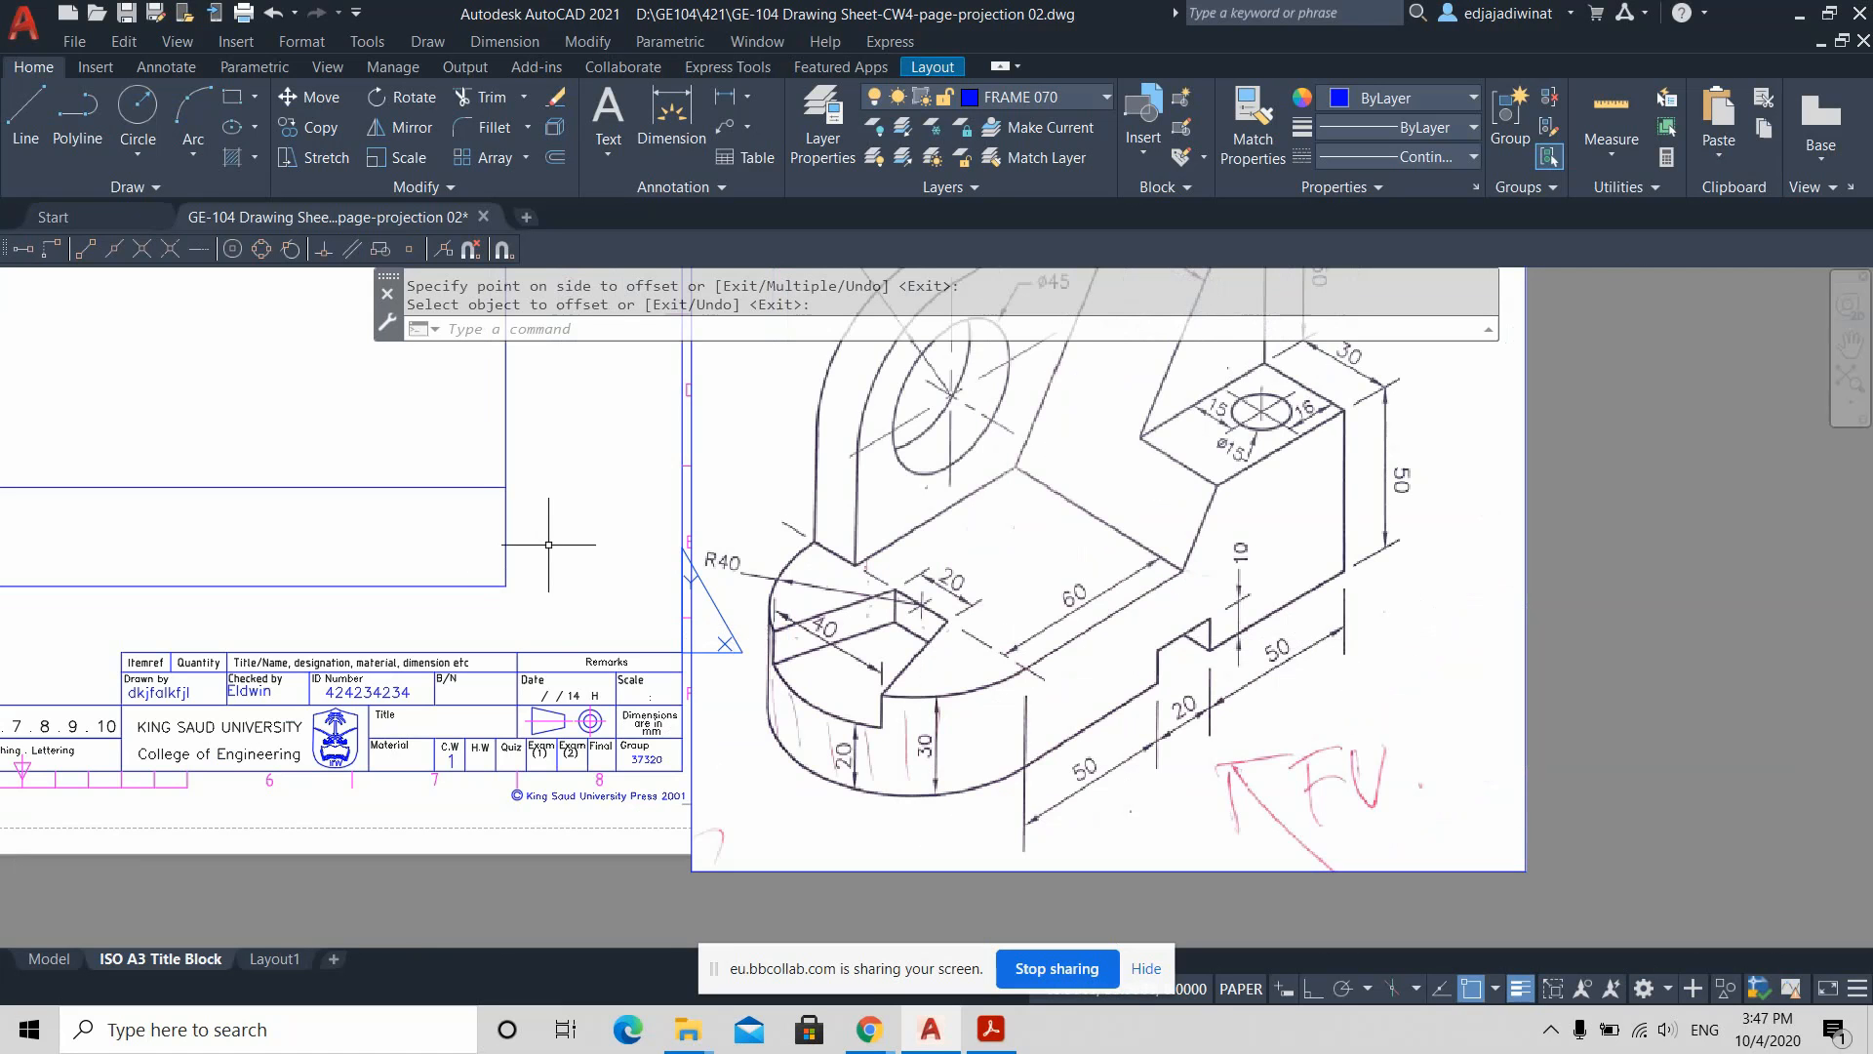
{"action": "middle_click_drag", "start_coordinate": [548, 545], "coordinate": [683, 551]}
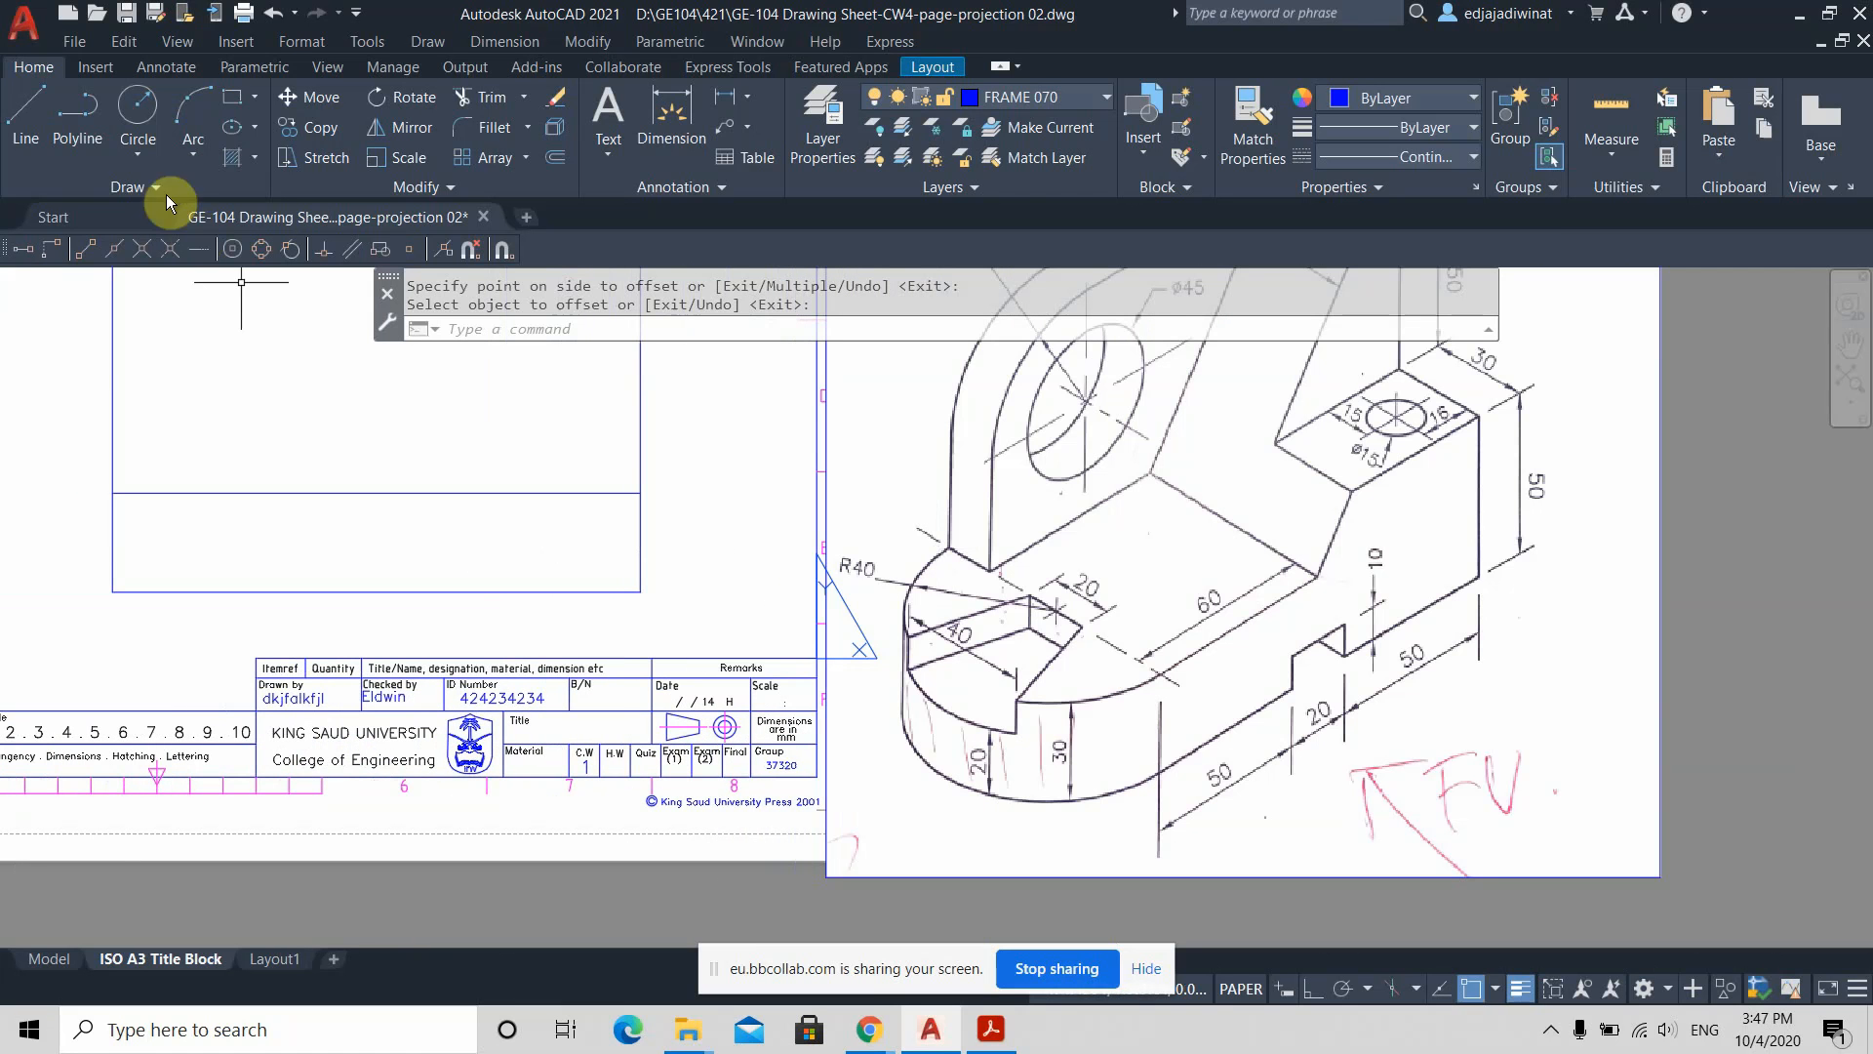
{"action": "left_click", "coordinate": [32, 103]}
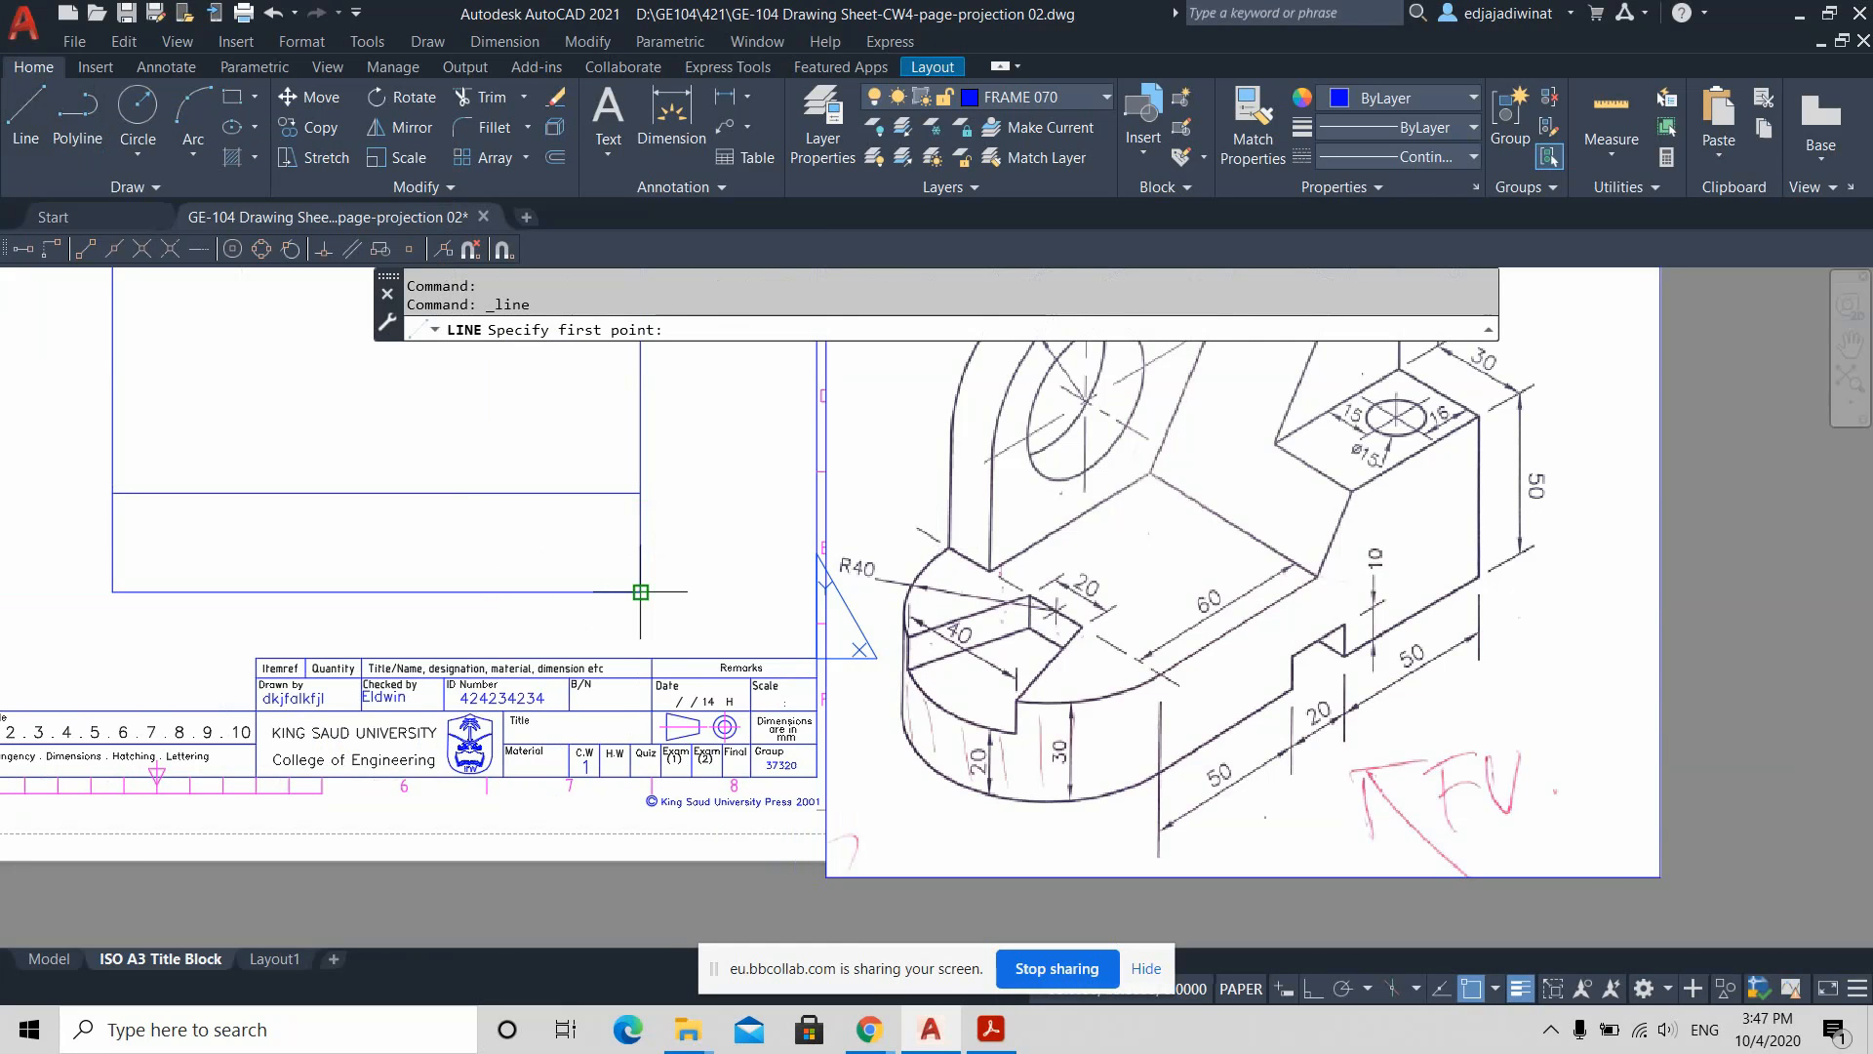
{"action": "scroll", "coordinate": [640, 591], "scroll_direction": "up", "scroll_amount": 2}
{"action": "scroll", "coordinate": [640, 588], "scroll_direction": "down", "scroll_amount": 2}
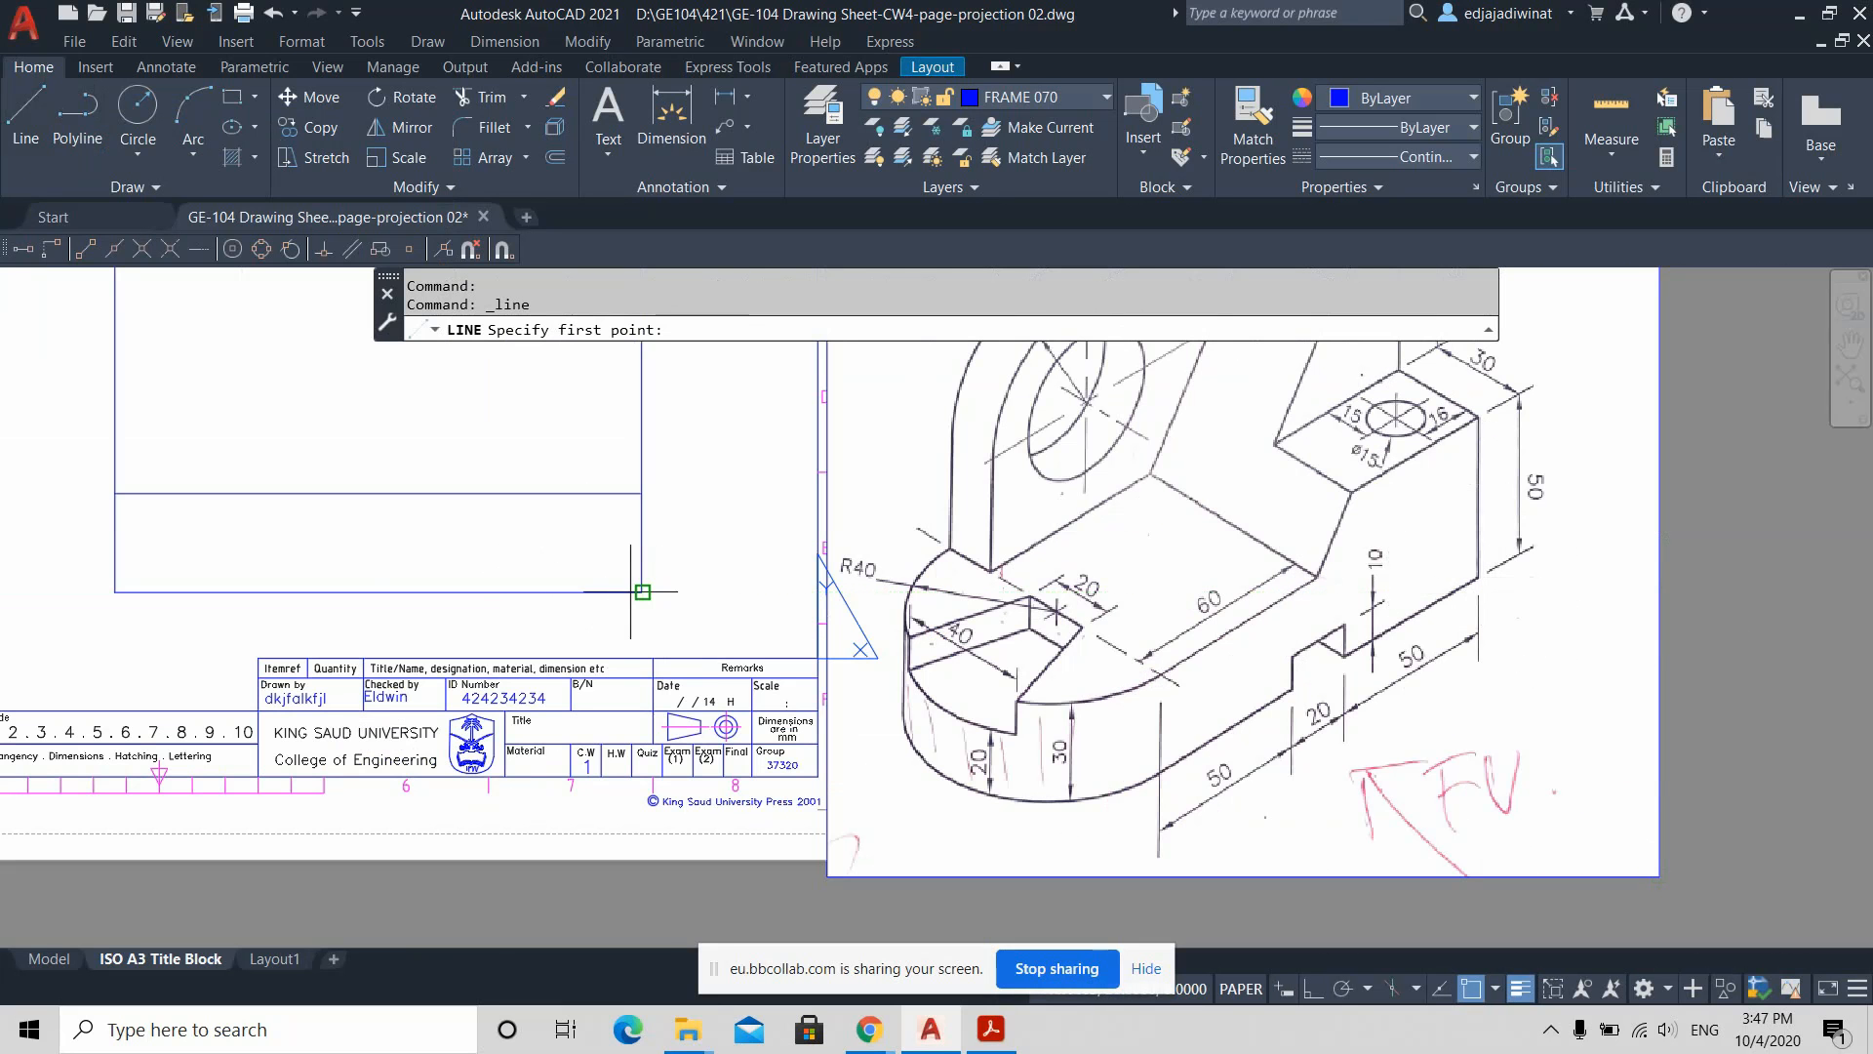
{"action": "scroll", "coordinate": [499, 580], "scroll_direction": "up", "scroll_amount": 5}
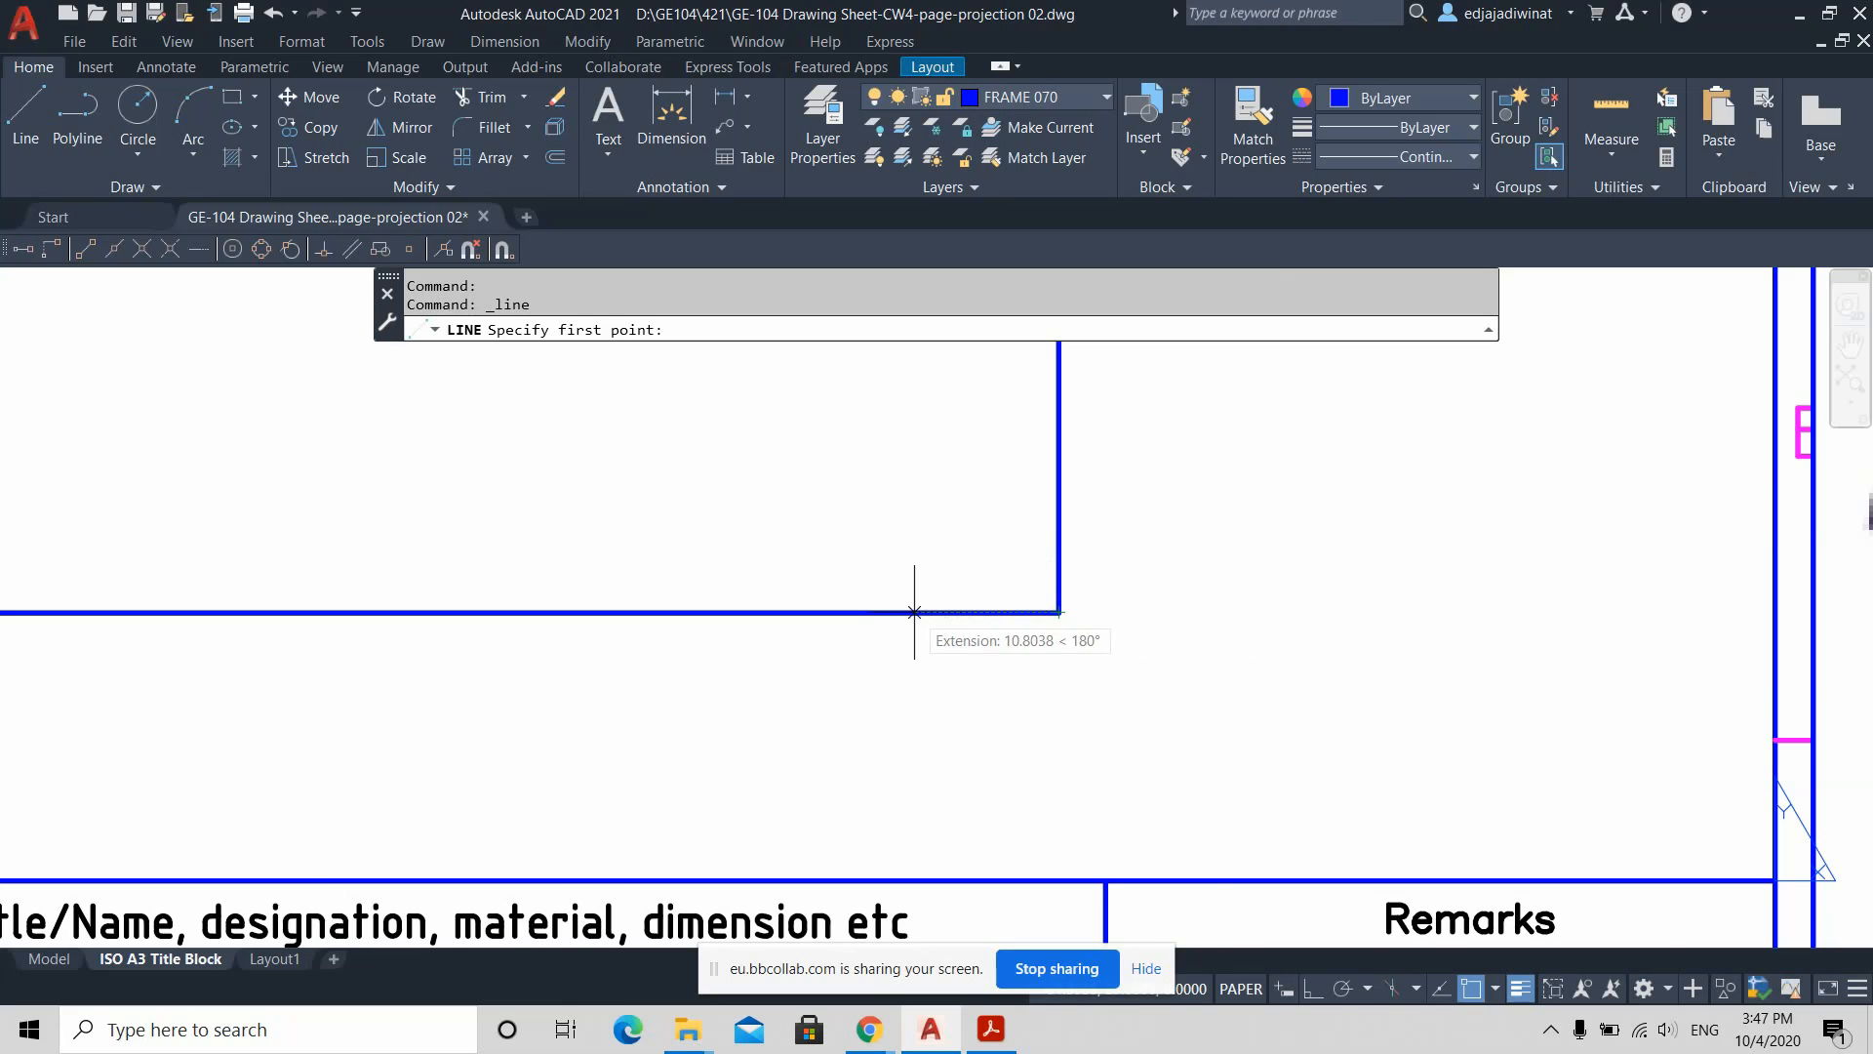
{"action": "scroll", "coordinate": [914, 611], "scroll_direction": "down", "scroll_amount": 2}
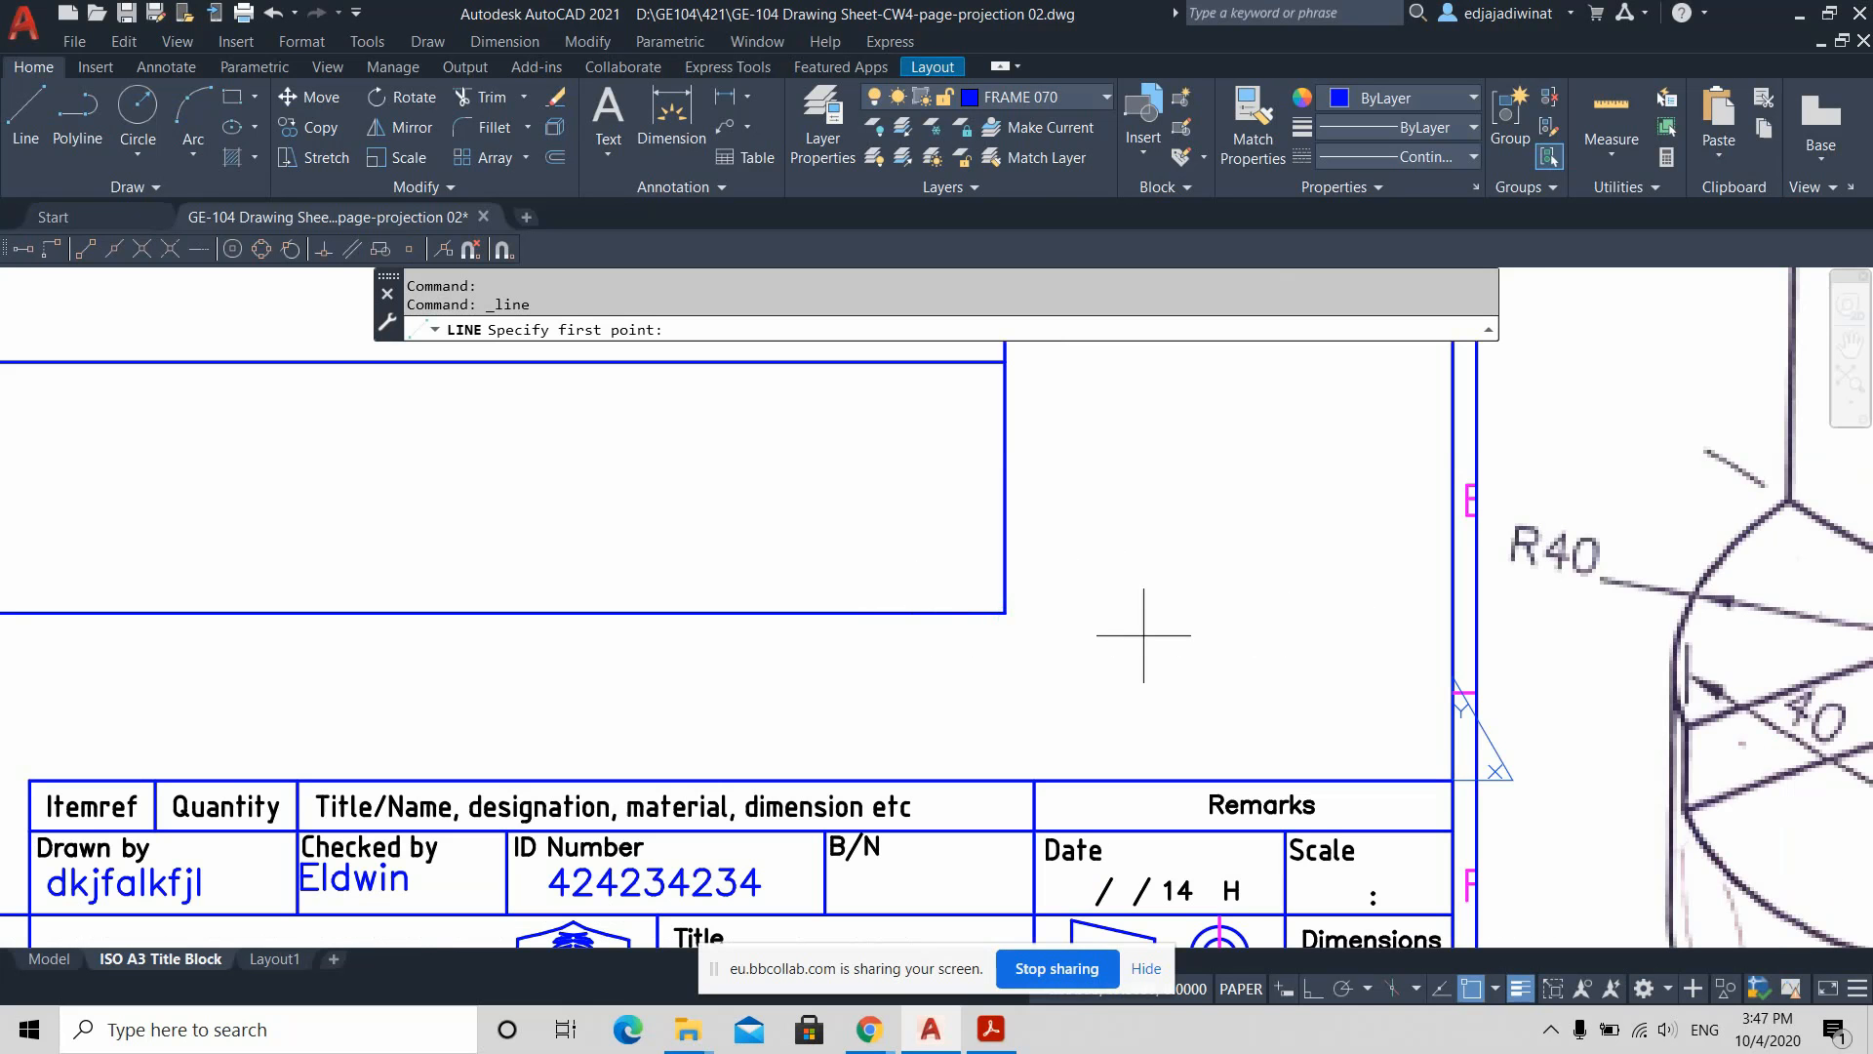
{"action": "key", "text": "Escape"}
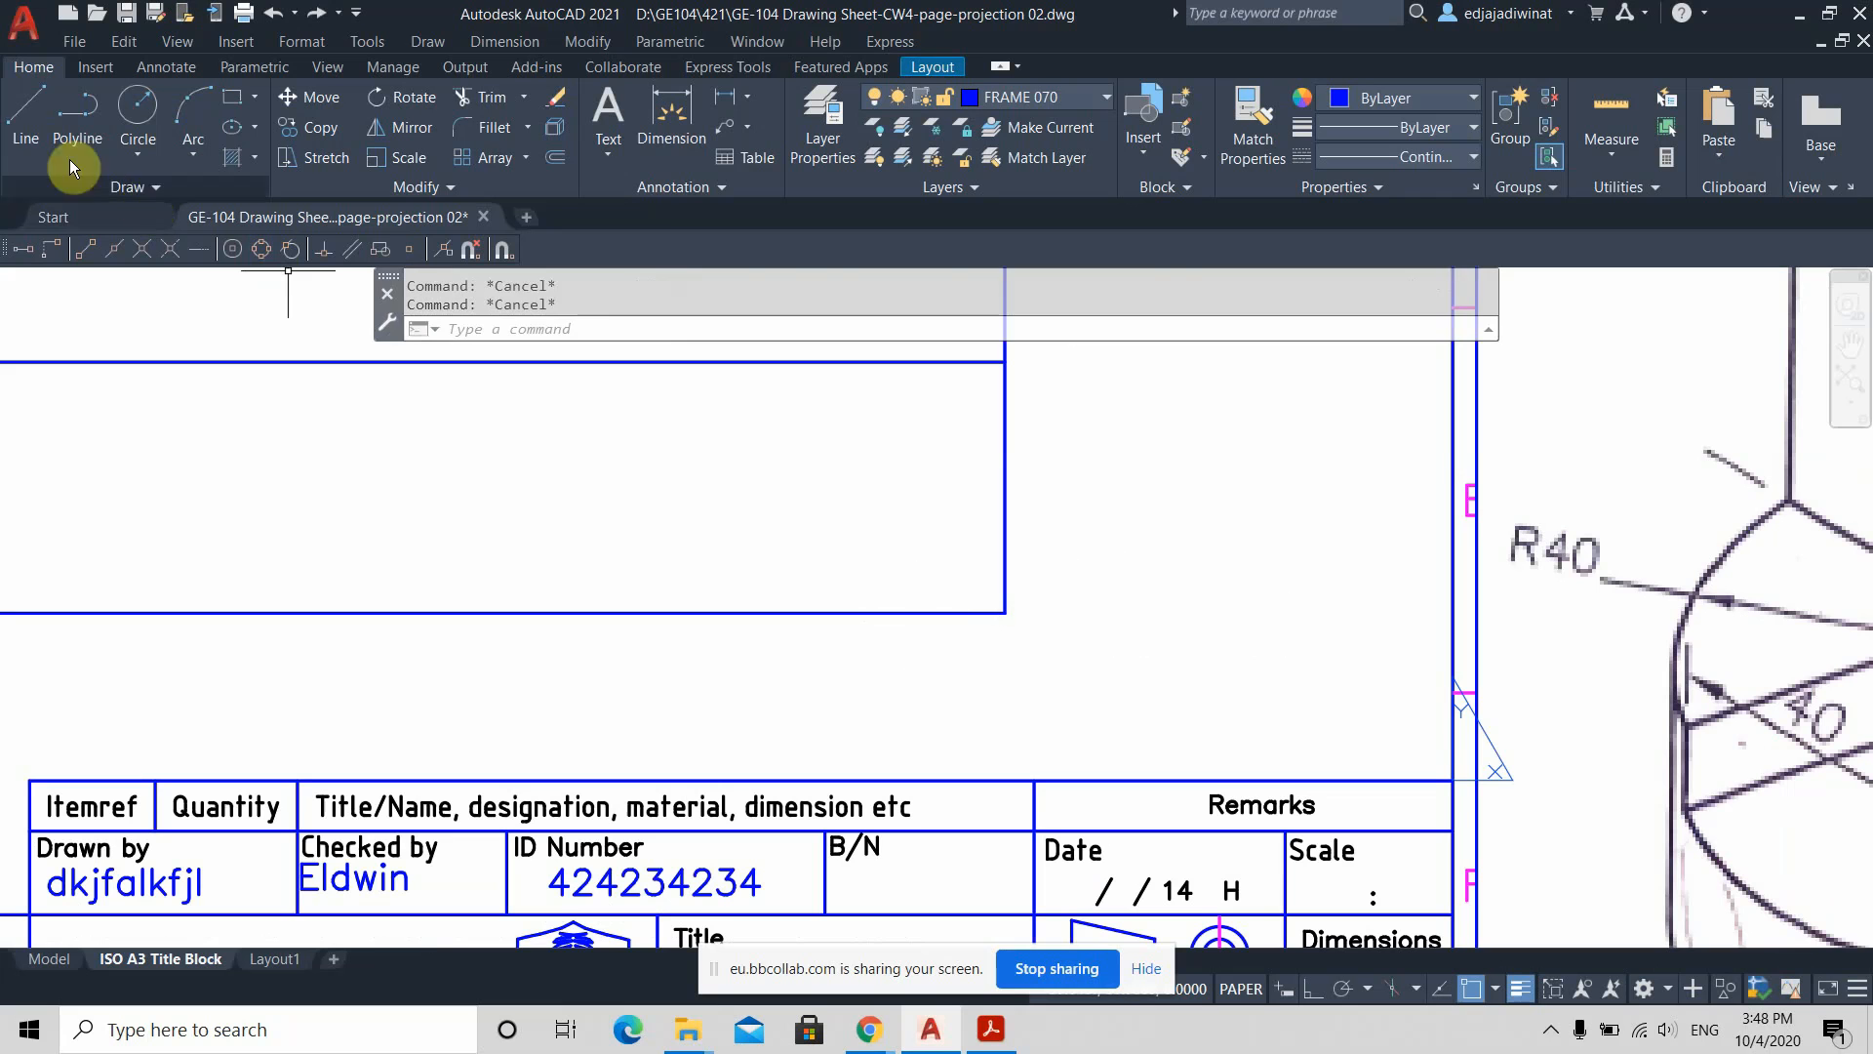
{"action": "left_click", "coordinate": [33, 109]}
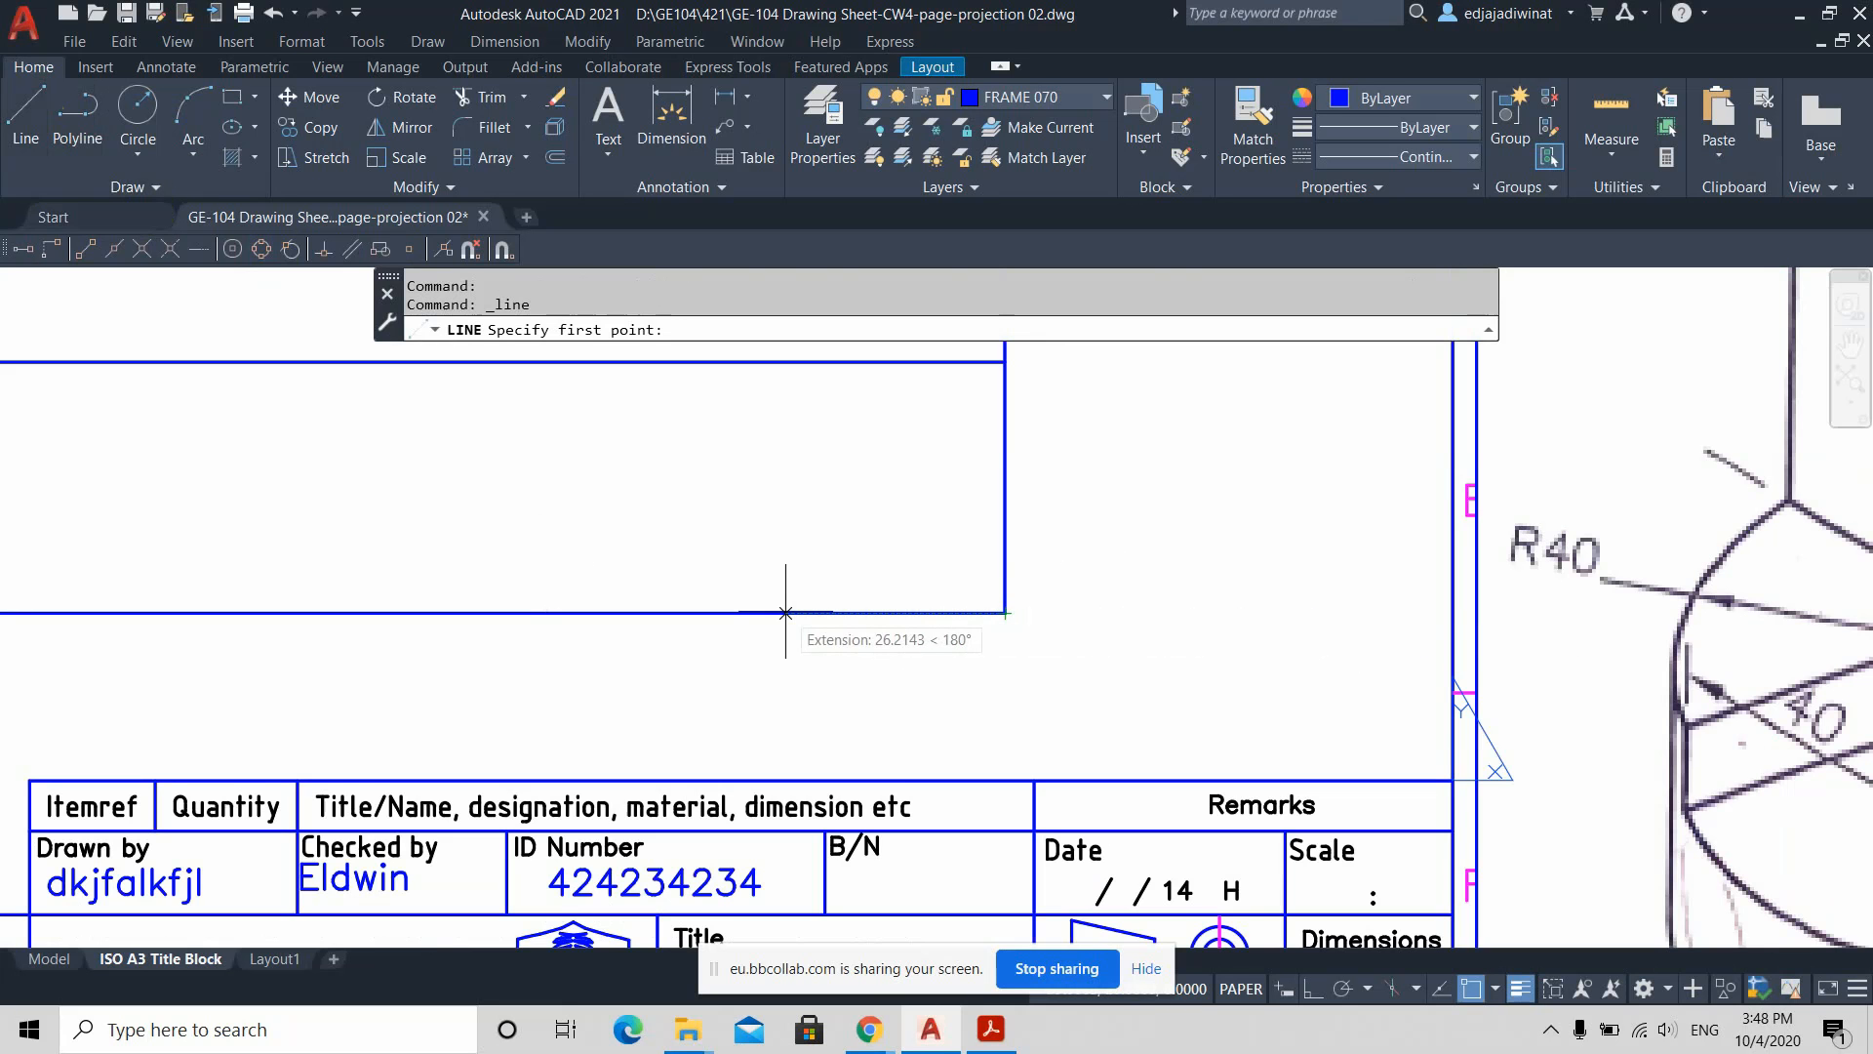
{"action": "scroll", "coordinate": [786, 613], "scroll_direction": "down", "scroll_amount": 3}
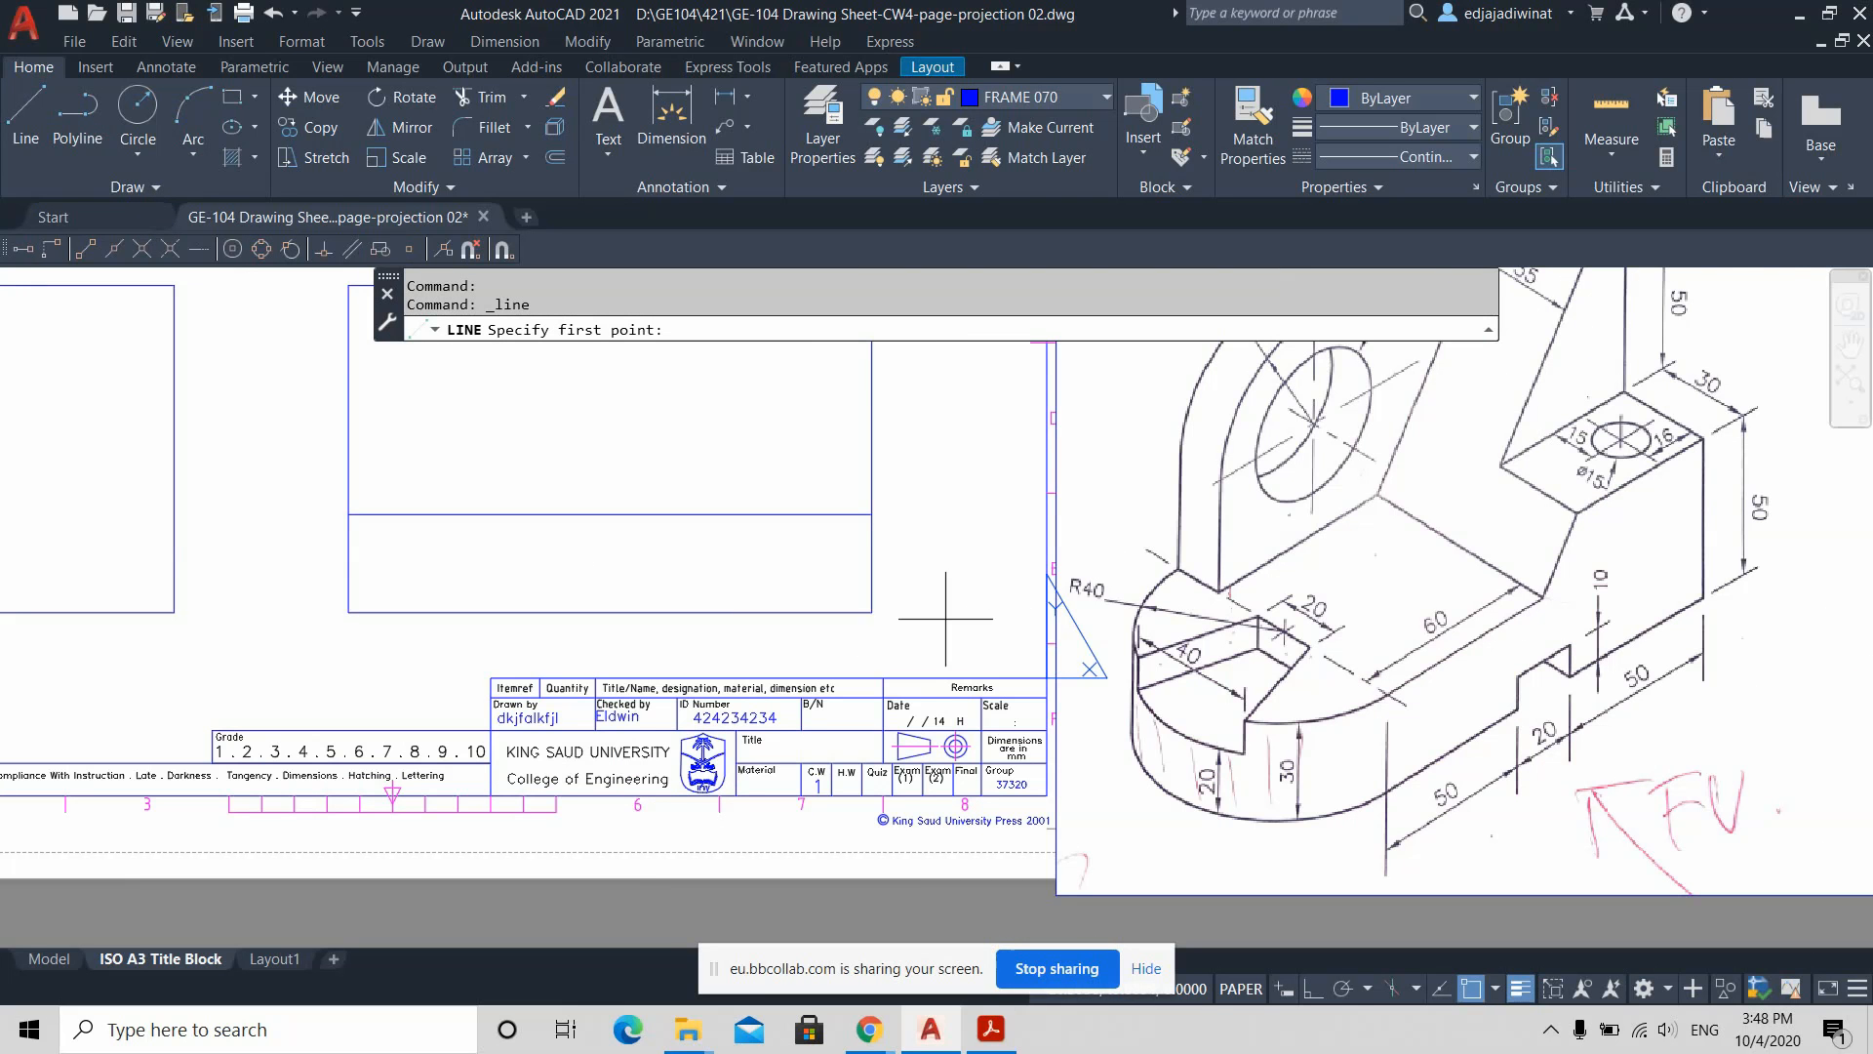
{"action": "left_click", "coordinate": [24, 128]}
{"action": "scroll", "coordinate": [797, 571], "scroll_direction": "up", "scroll_amount": 2}
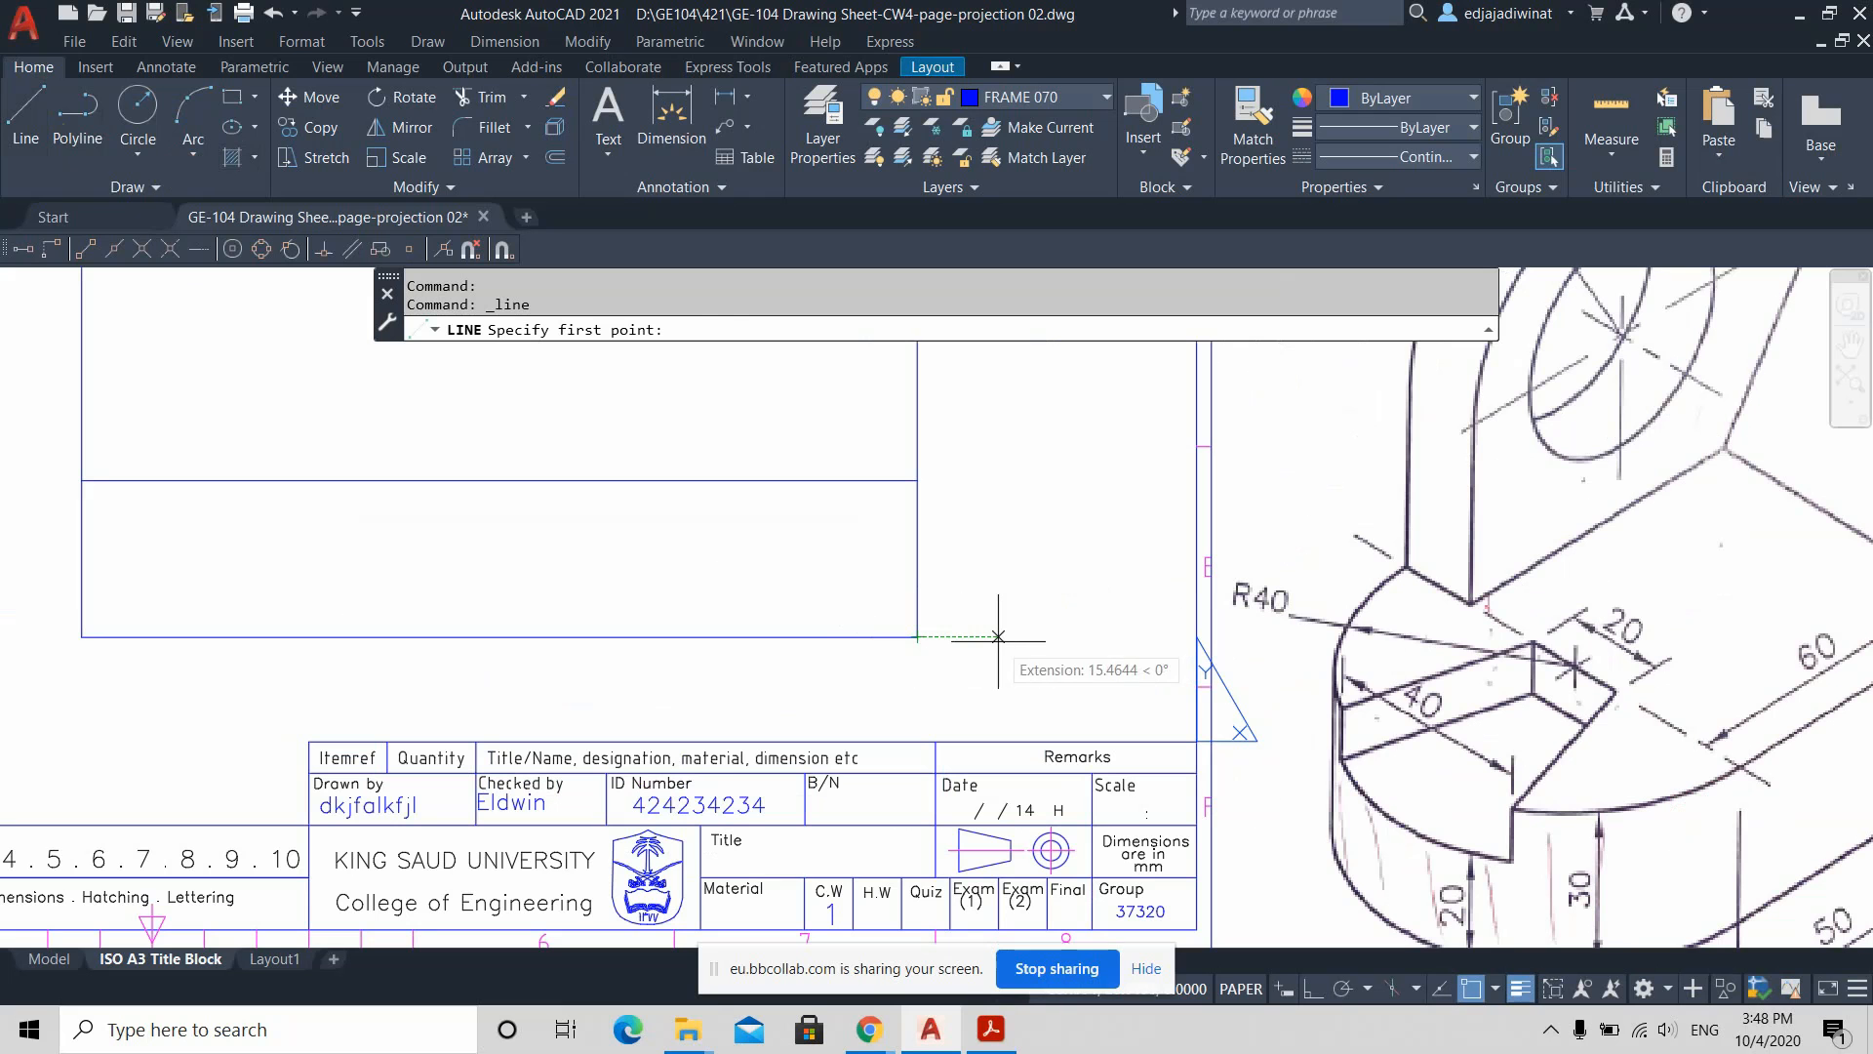
{"action": "key", "text": "Return"}
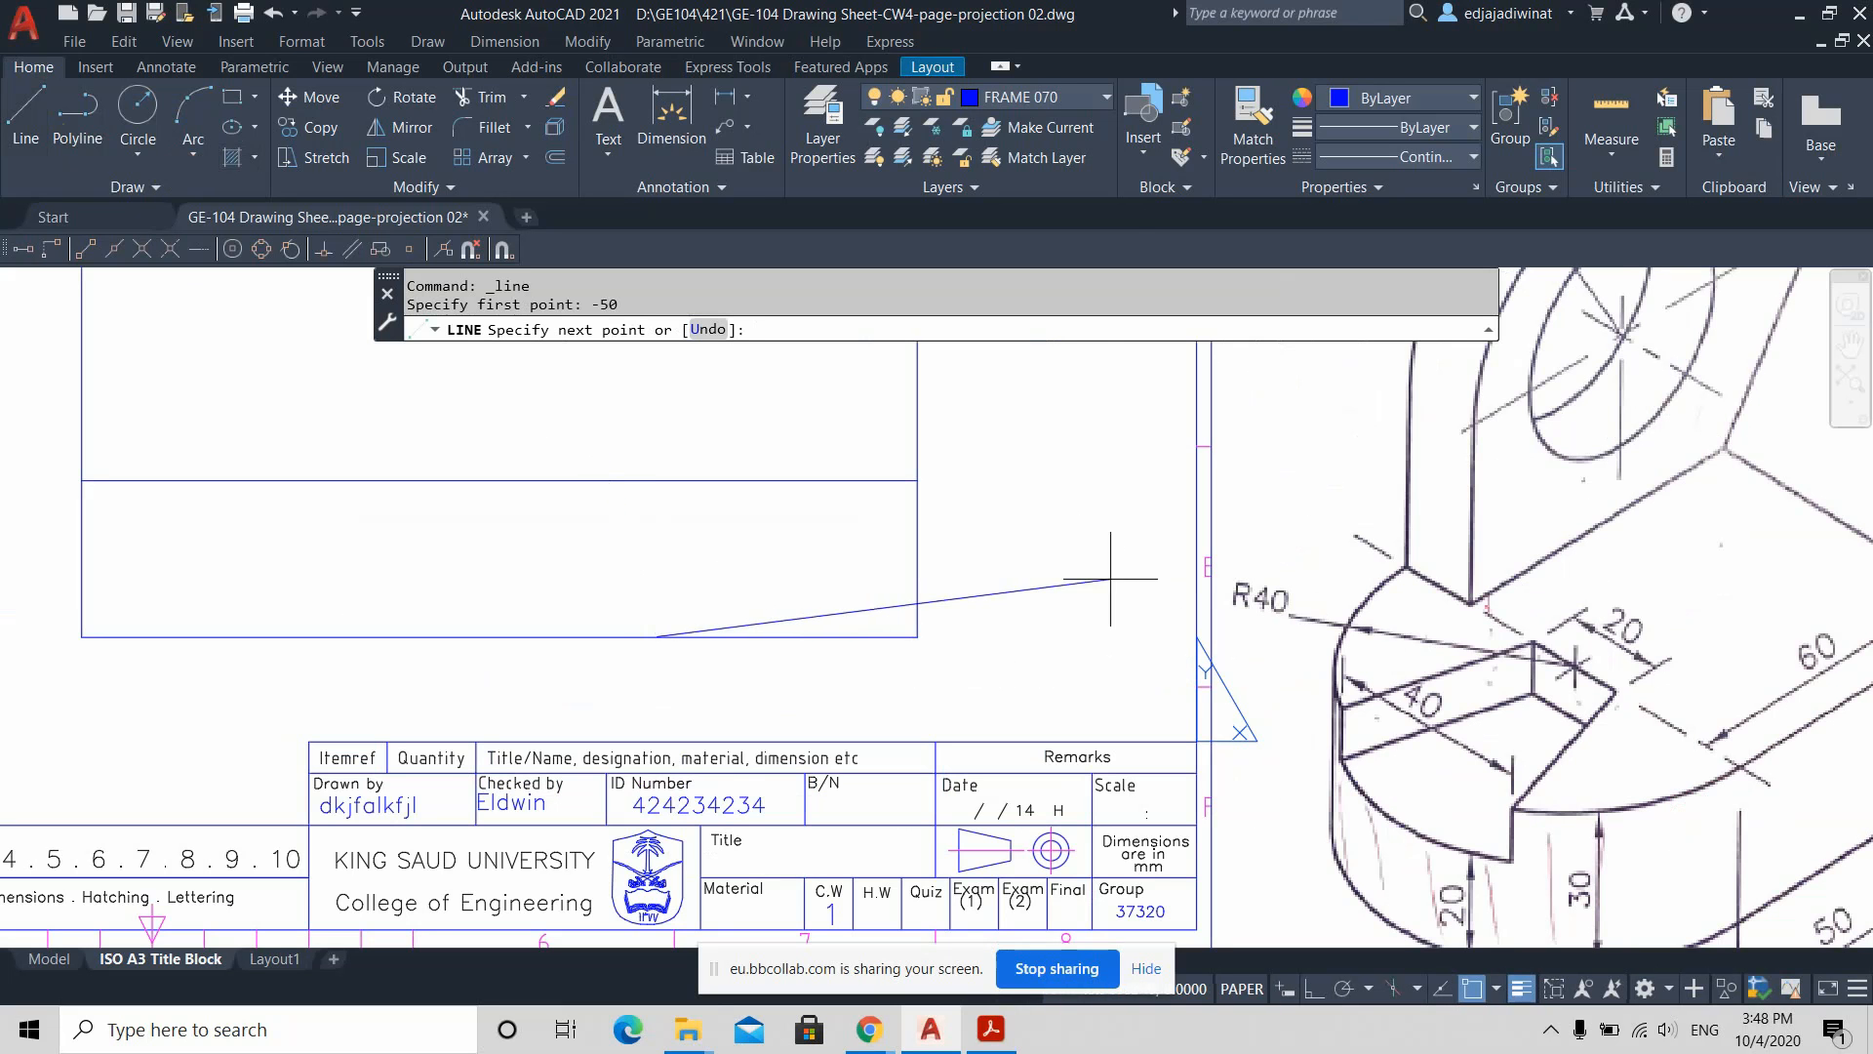
{"action": "key", "text": "Escape"}
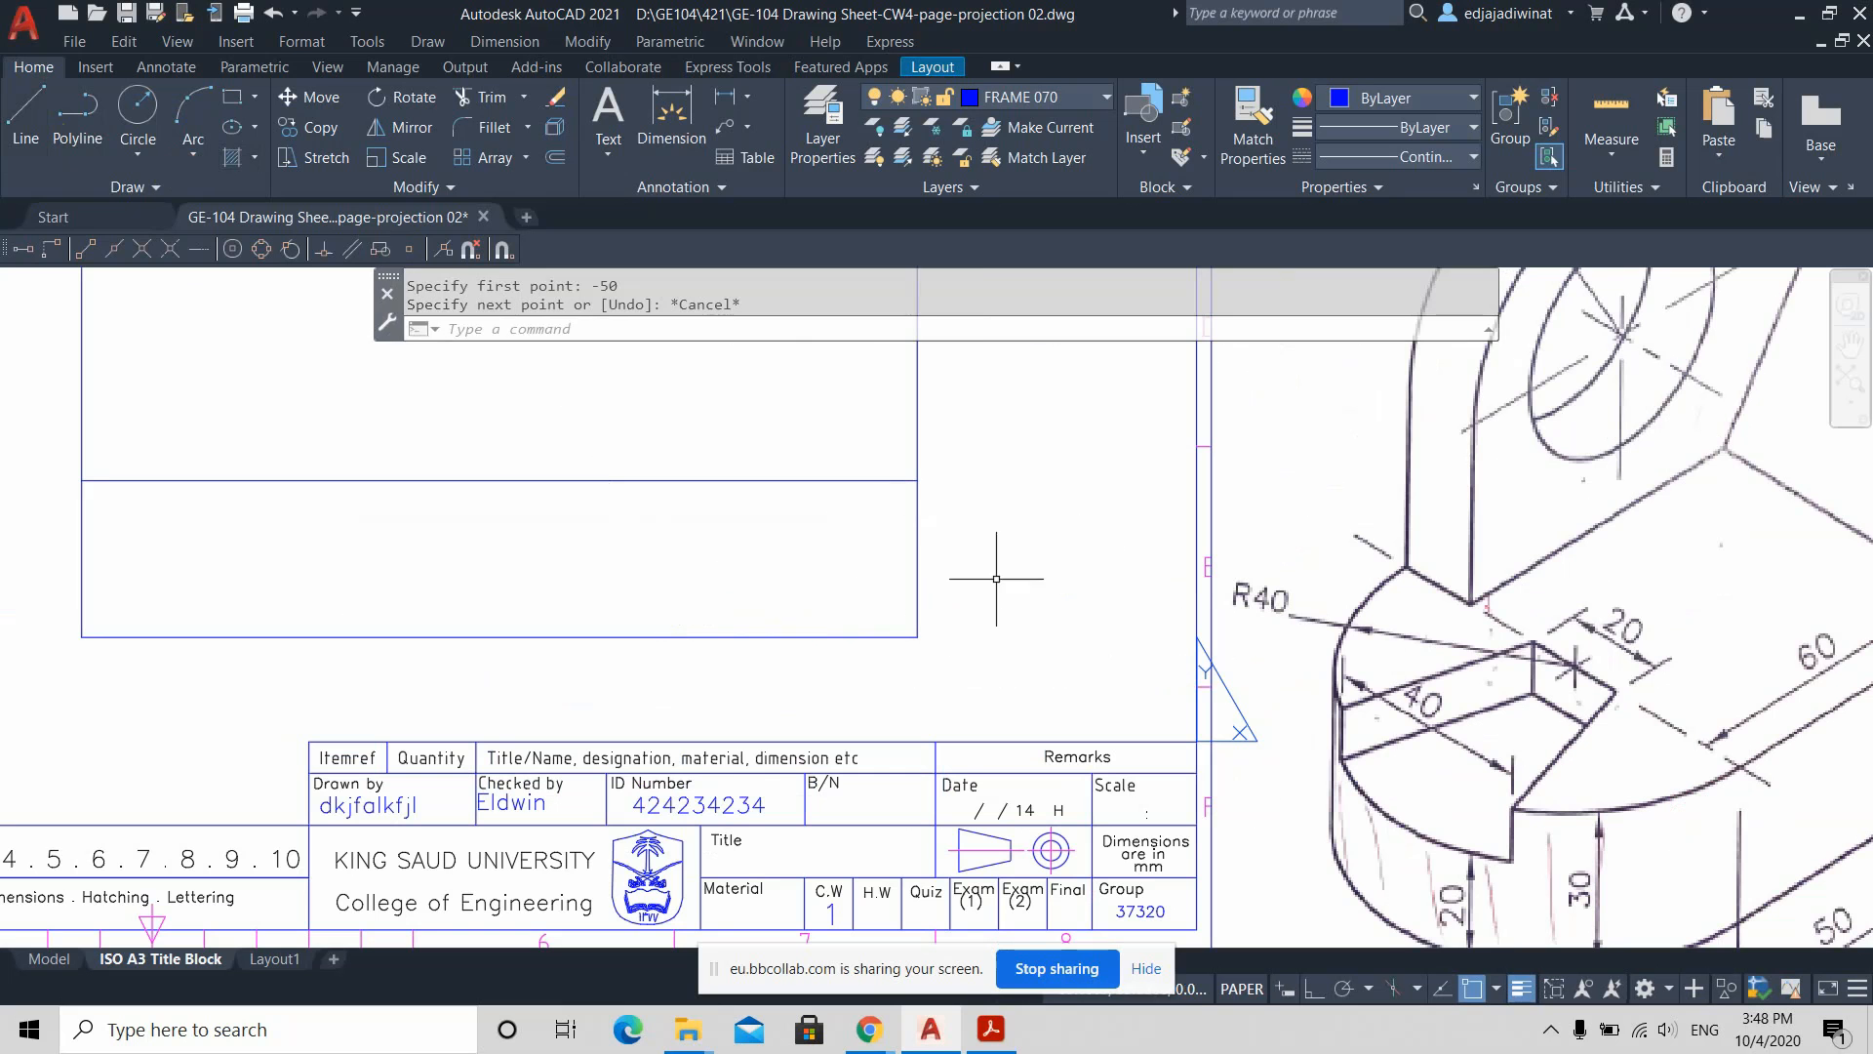
Step: Draw a notch outline 20 mm wide and 10 mm high on the front view box's bottom edge, starting 50 mm from its right corner
{"action": "left_click", "coordinate": [26, 117]}
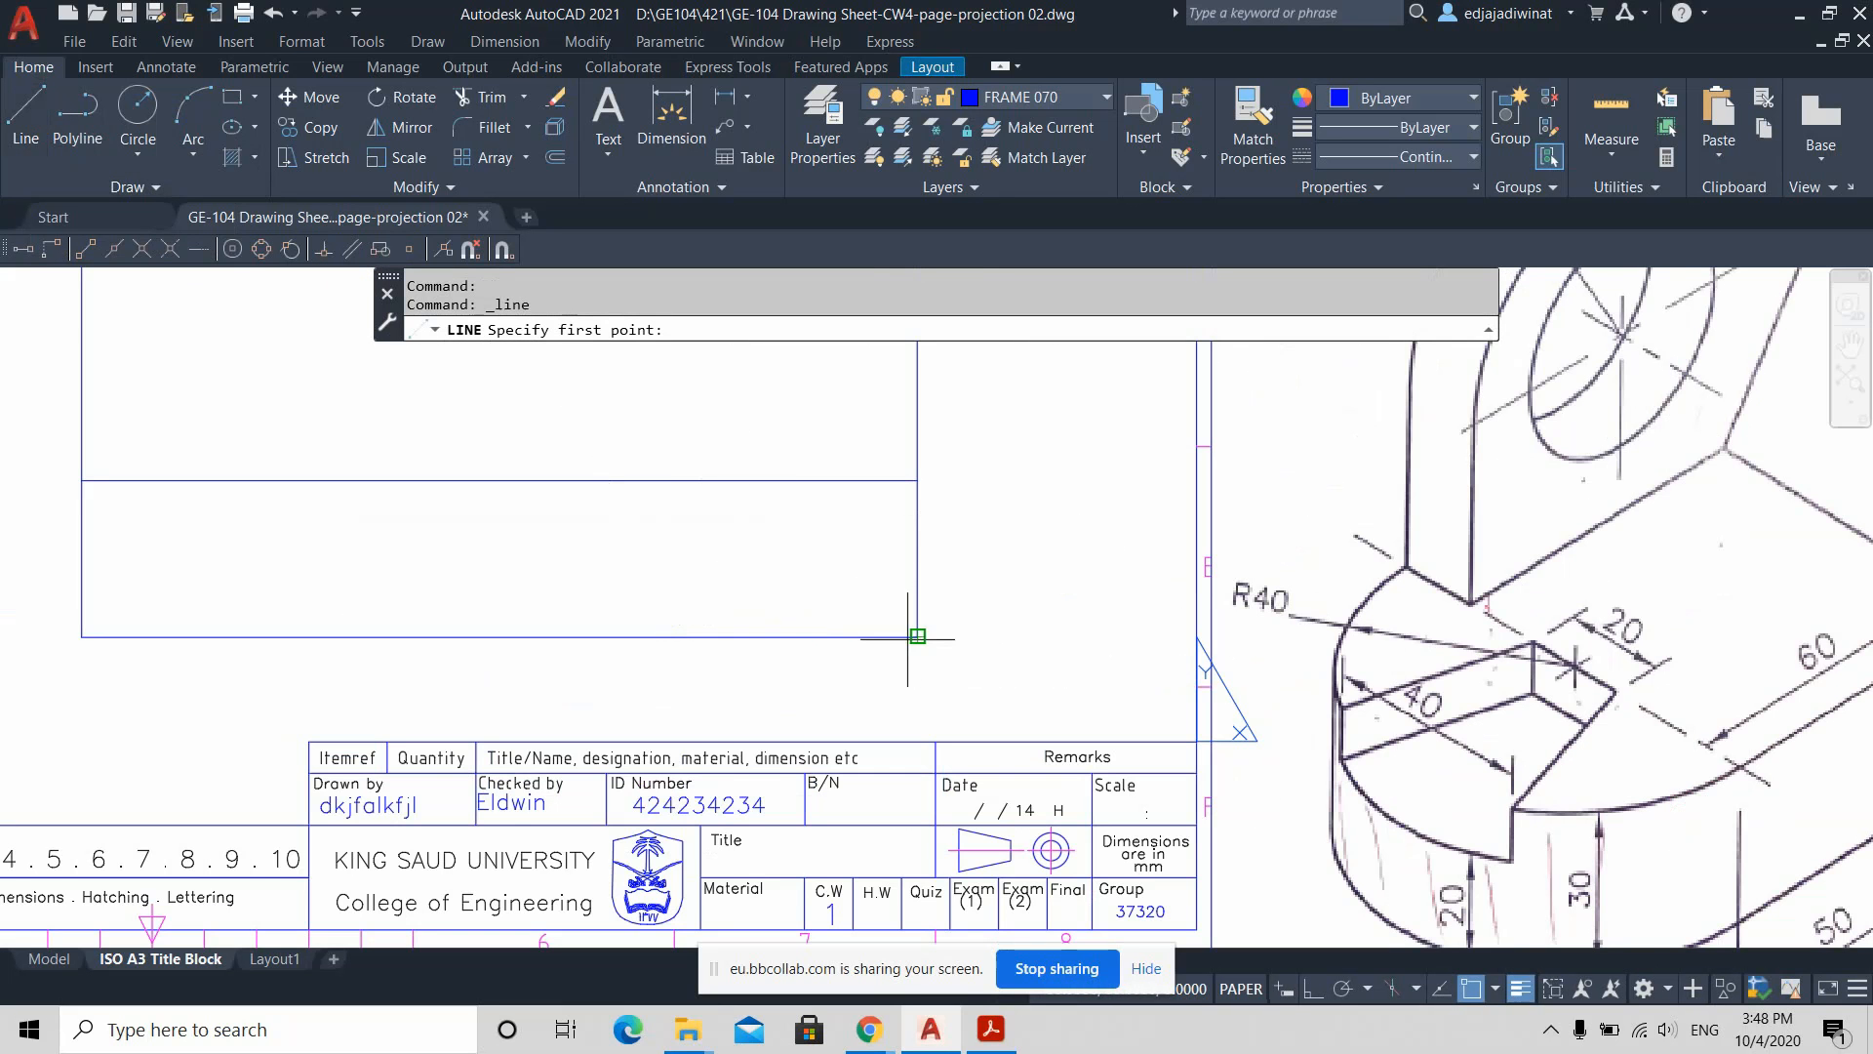
{"action": "scroll", "coordinate": [917, 636], "scroll_direction": "up", "scroll_amount": 4}
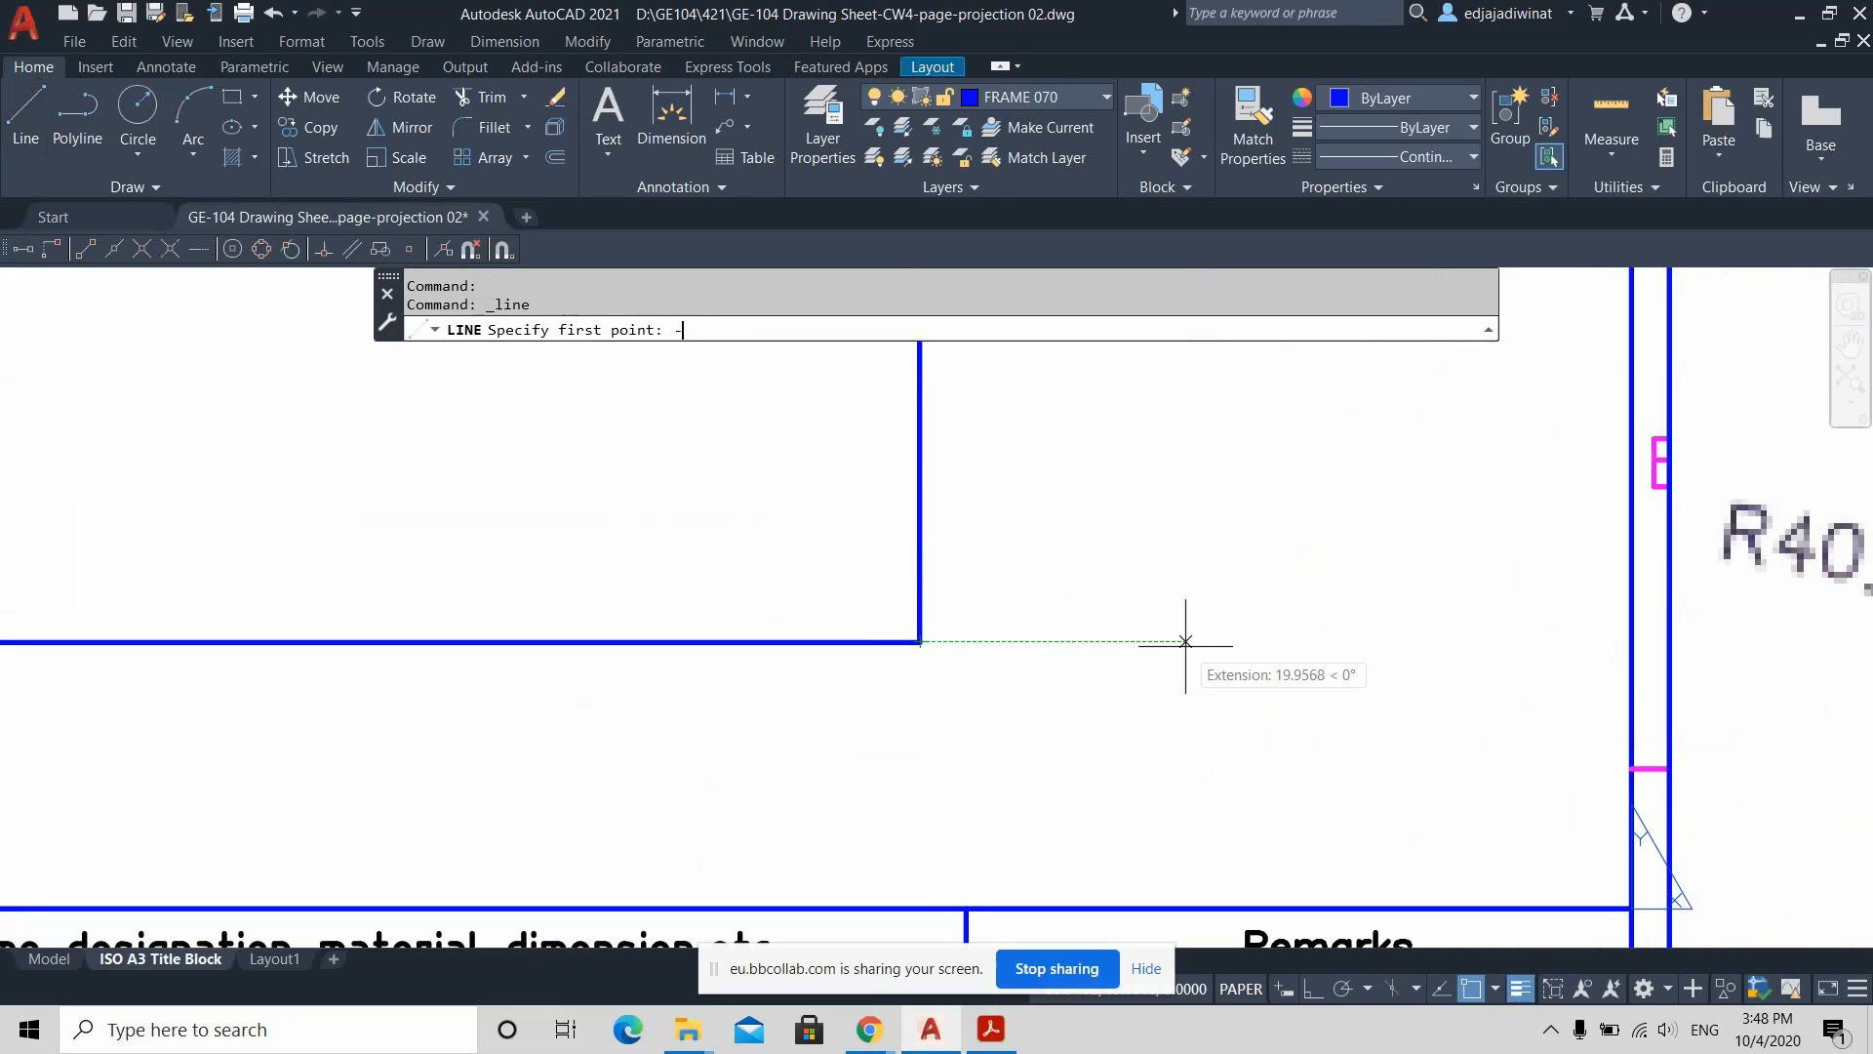
{"action": "key", "text": "Return"}
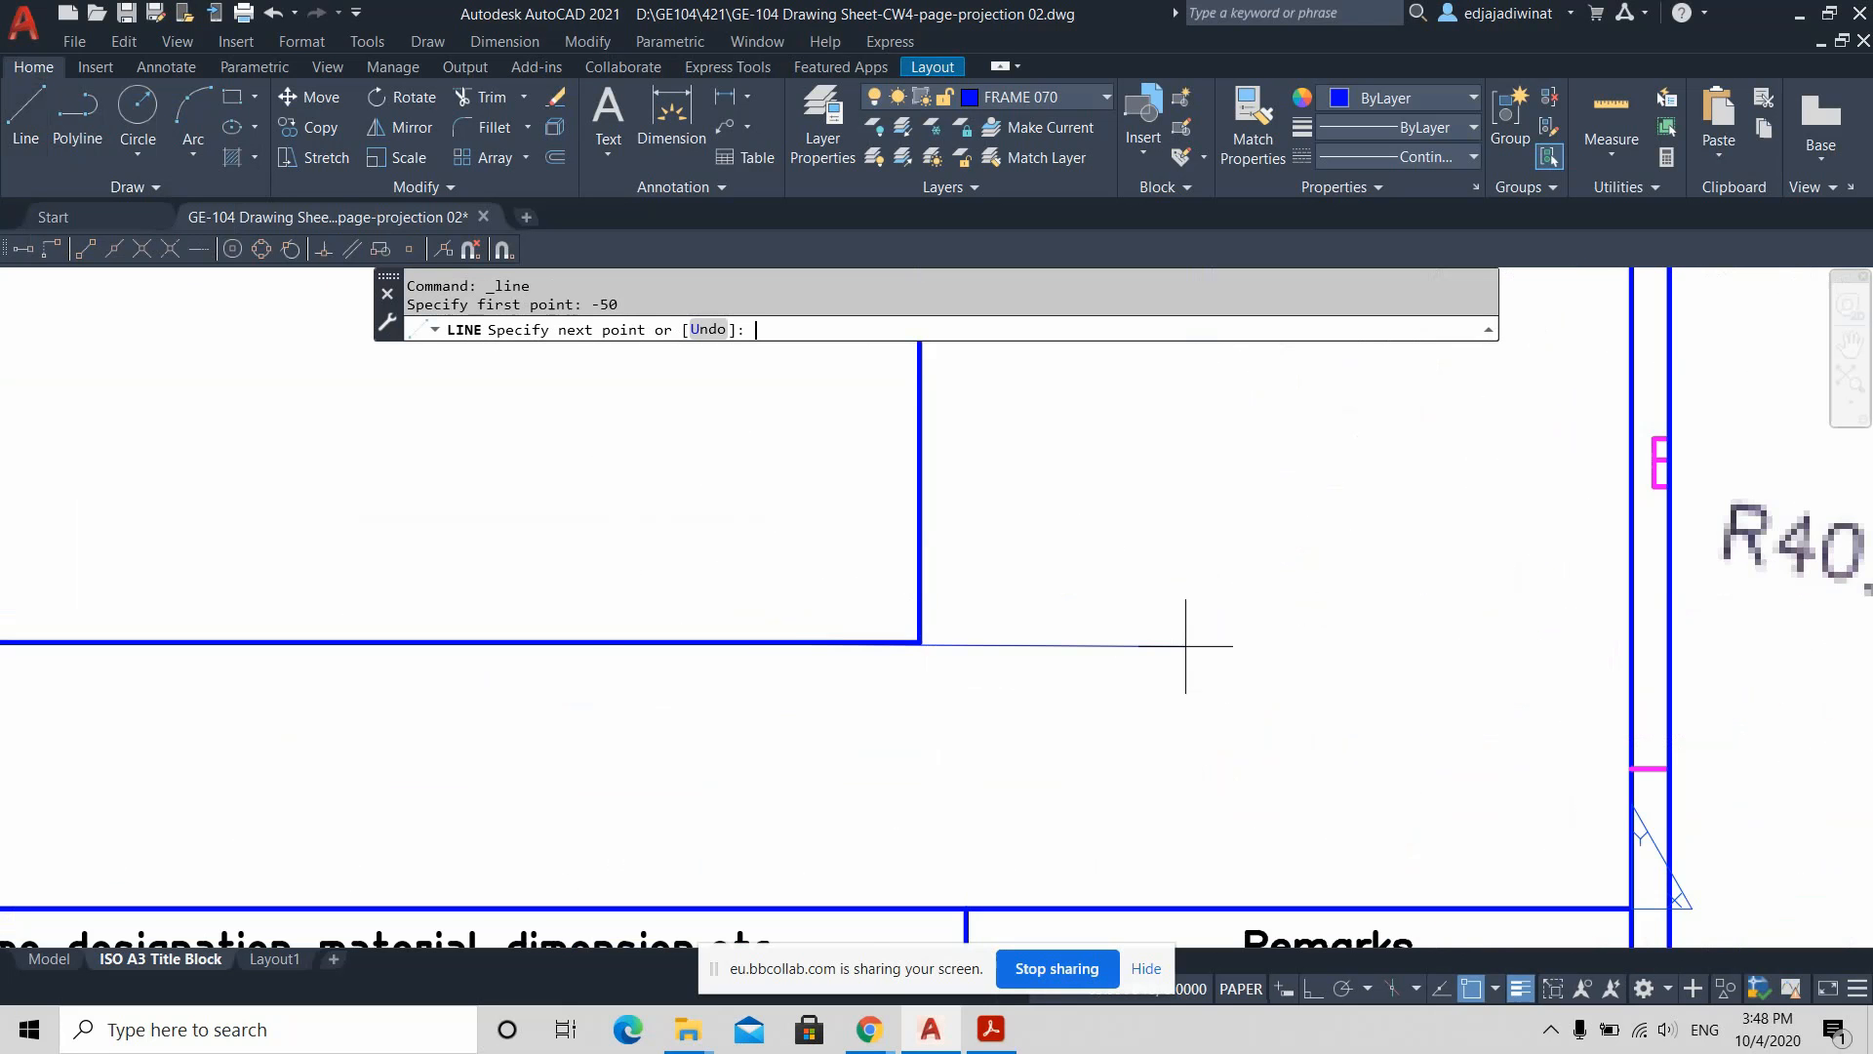
{"action": "scroll", "coordinate": [368, 481], "scroll_direction": "down", "scroll_amount": 4}
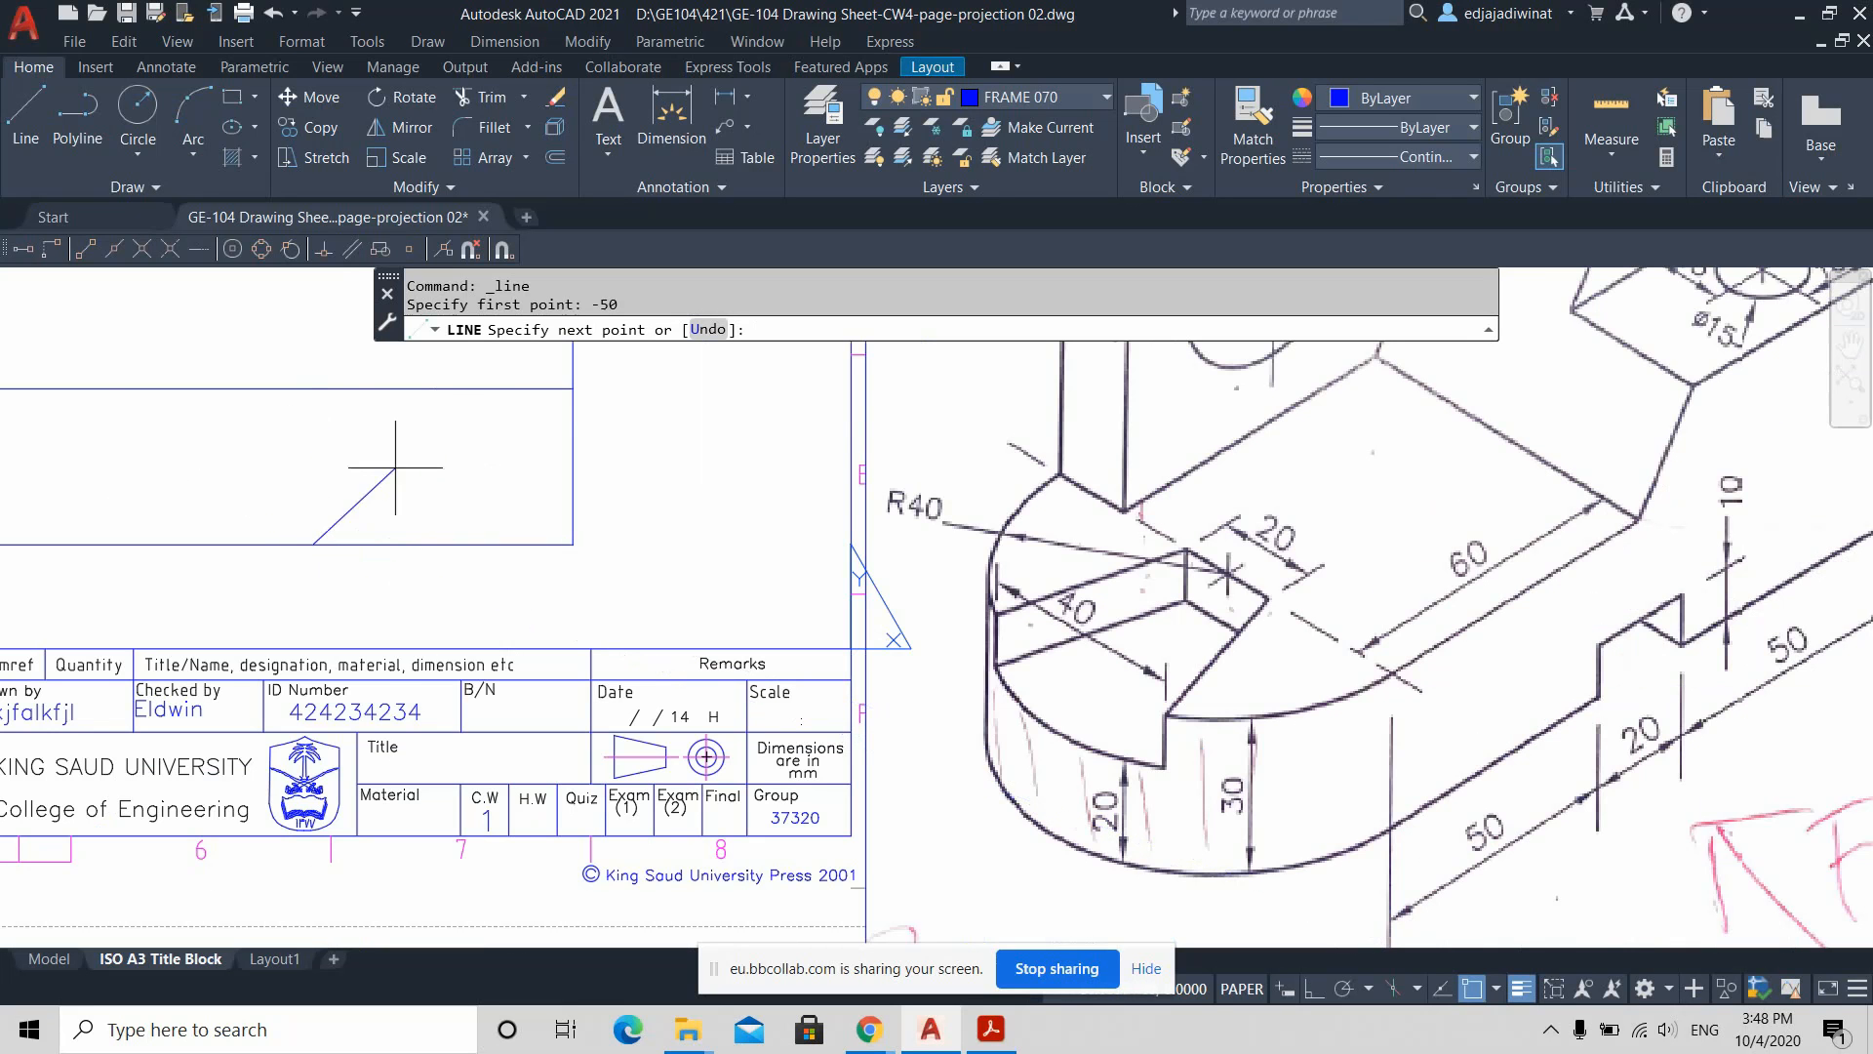
{"action": "left_click", "coordinate": [1308, 992]}
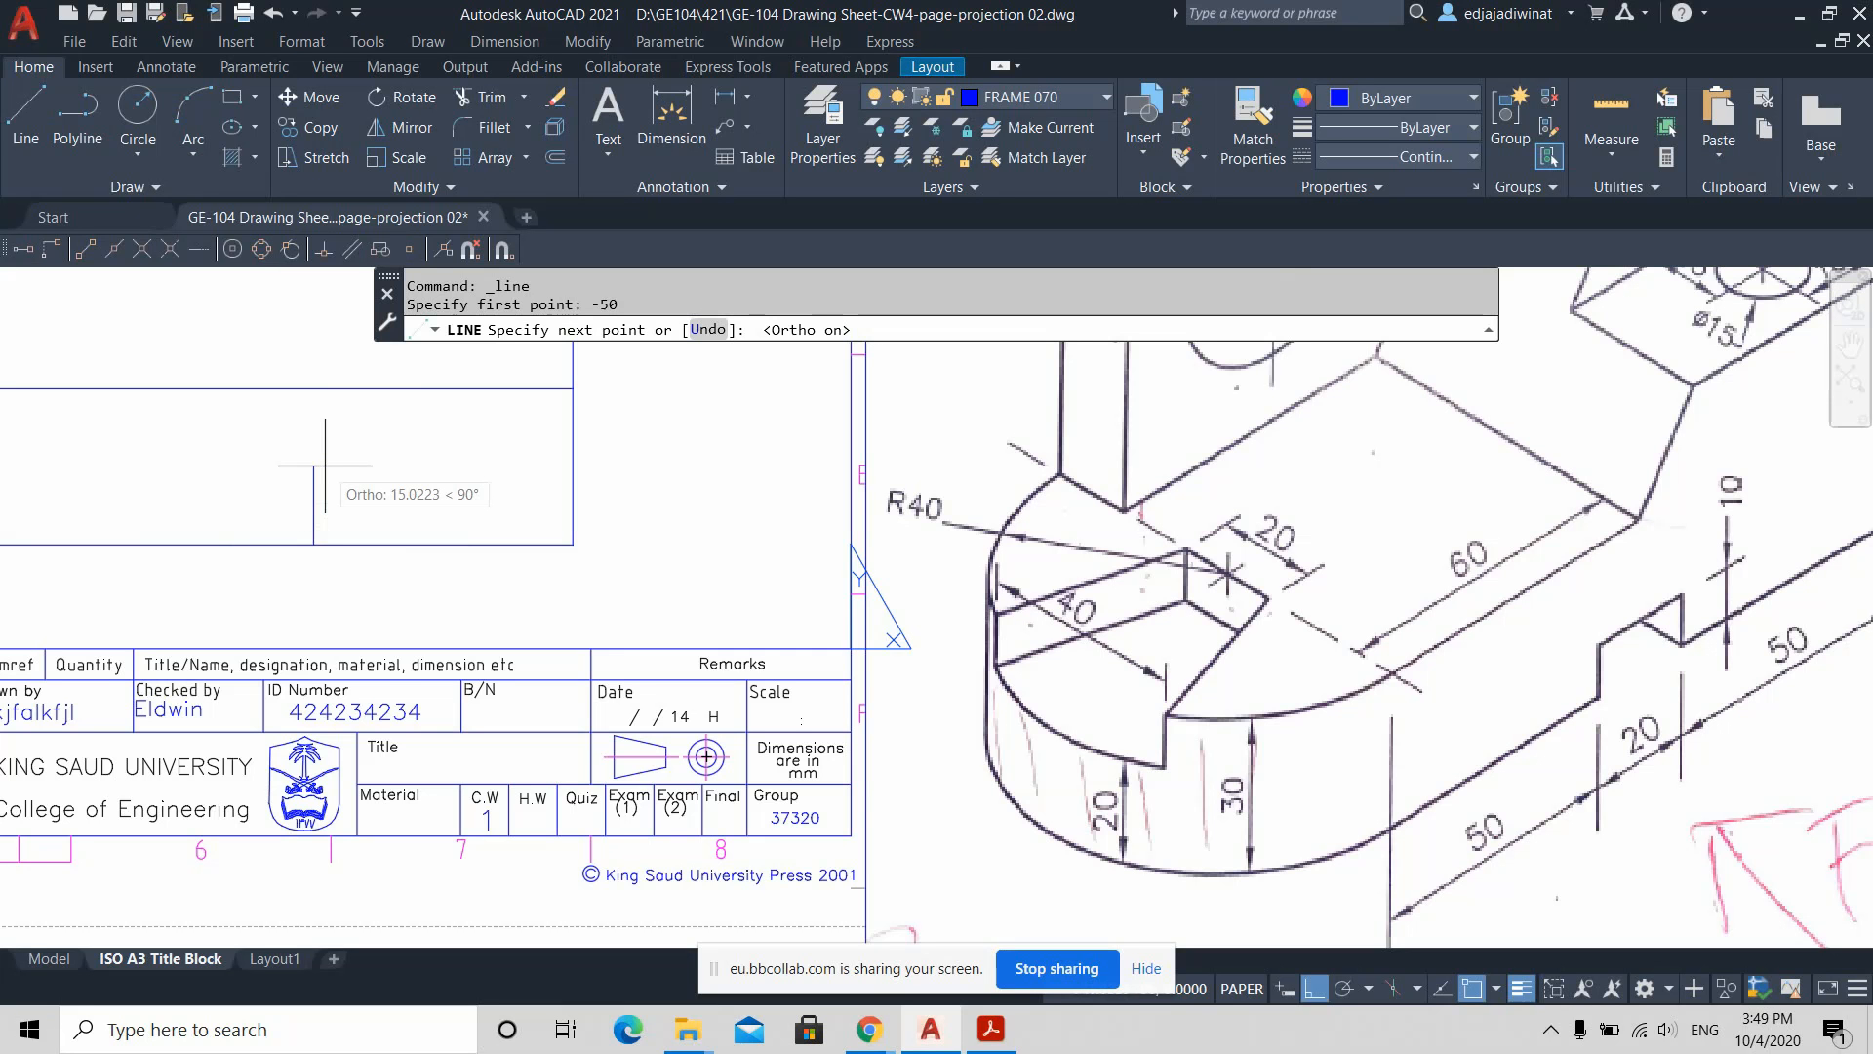
{"action": "type", "text": "10"}
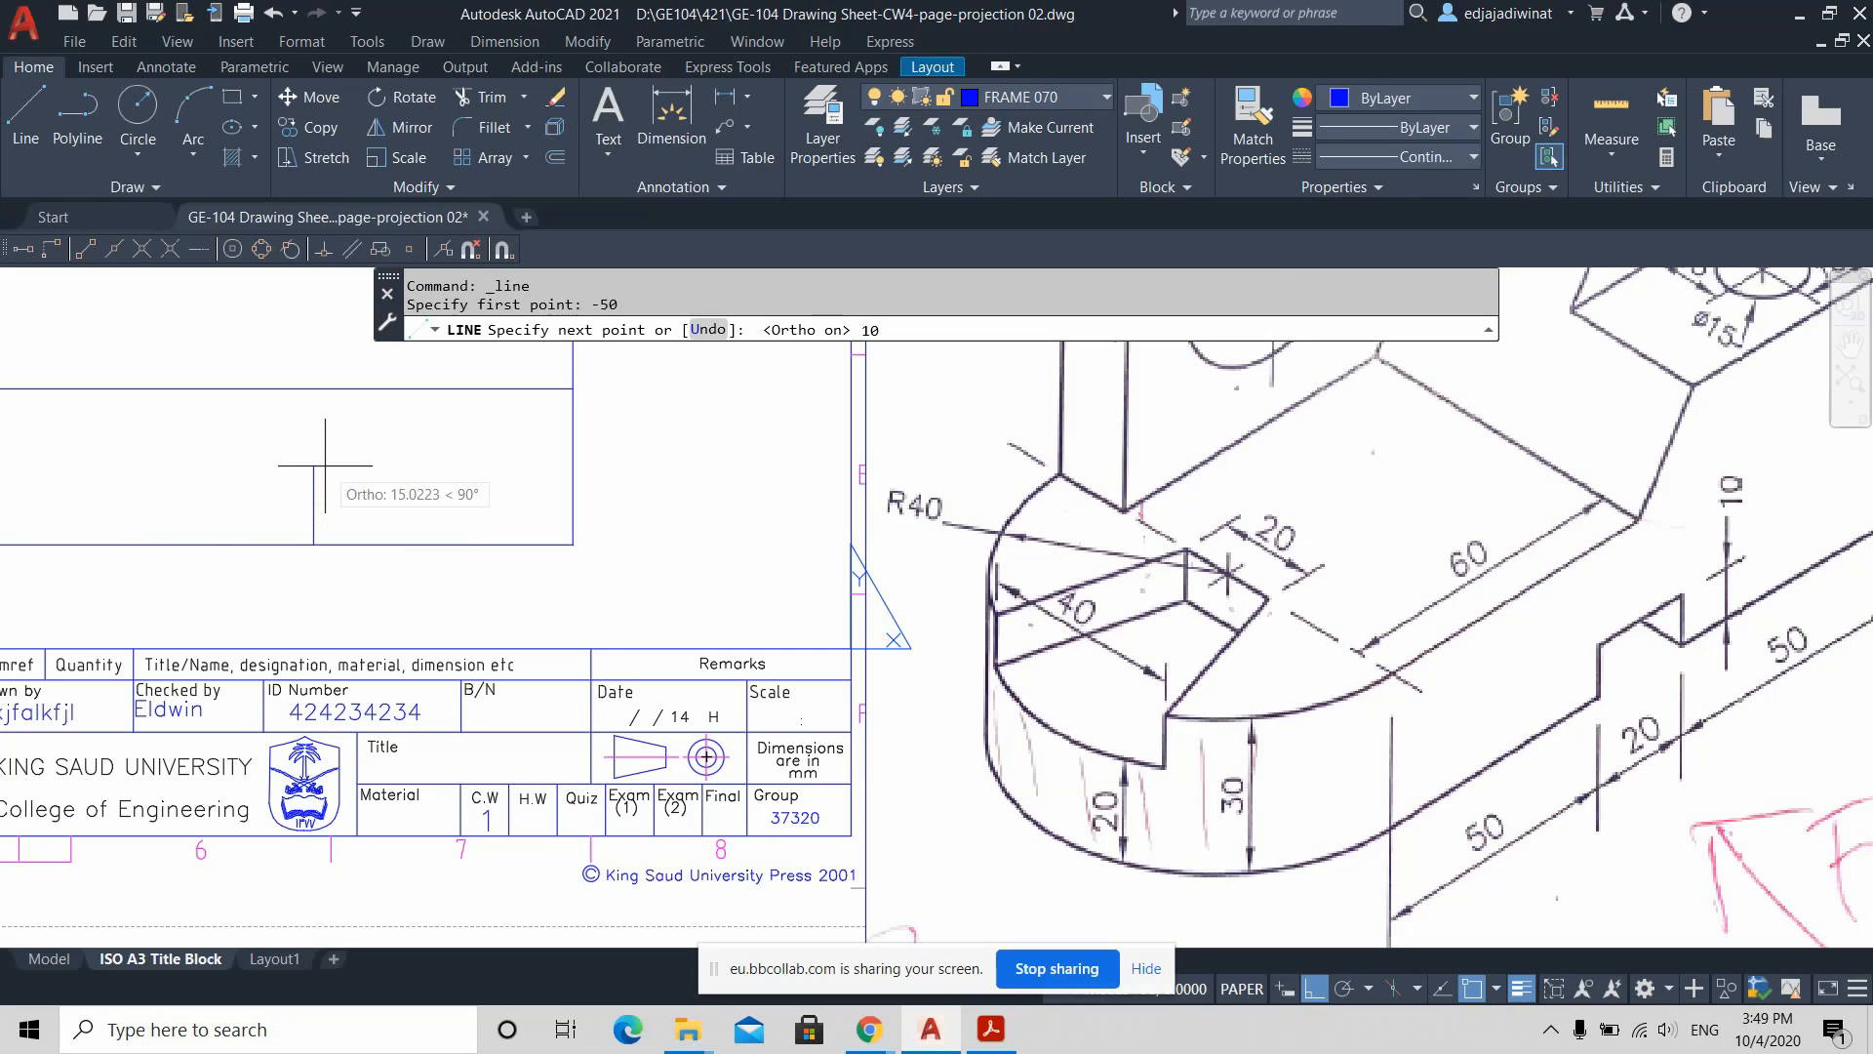
{"action": "key", "text": "Return"}
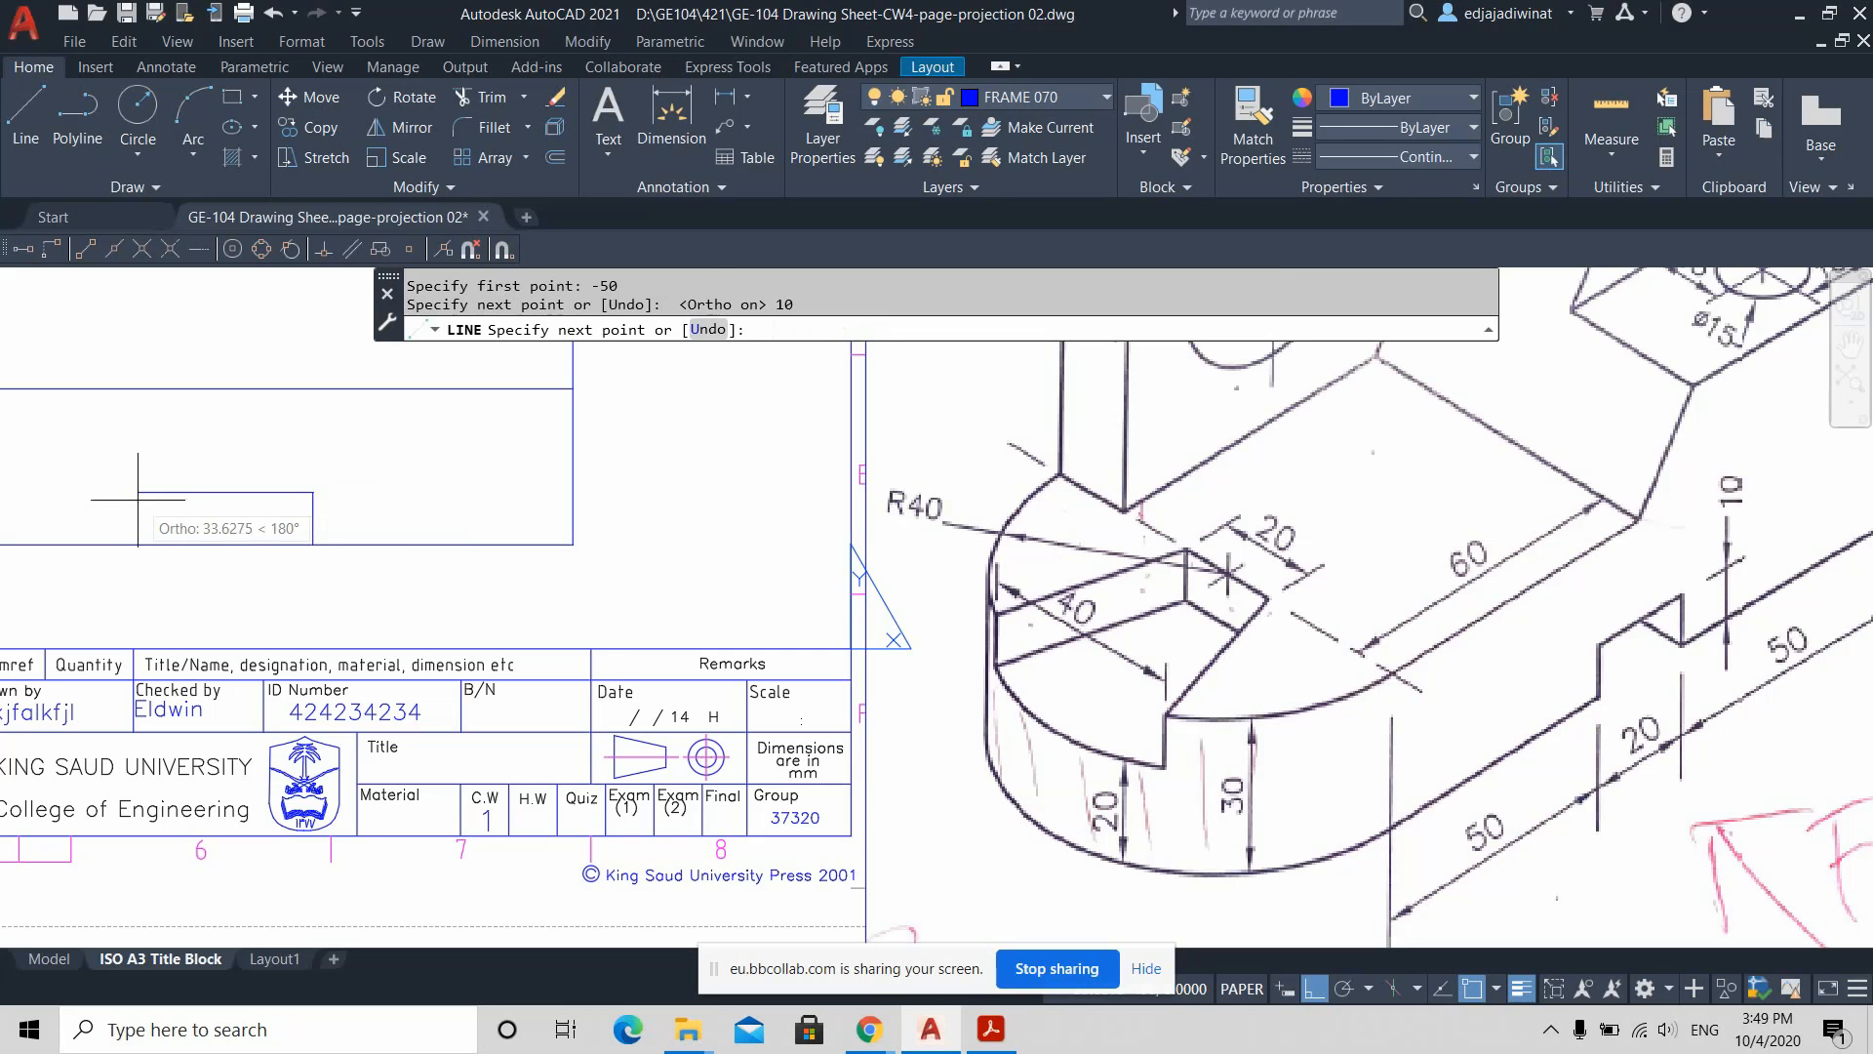
{"action": "type", "text": "20"}
{"action": "key", "text": "Return"}
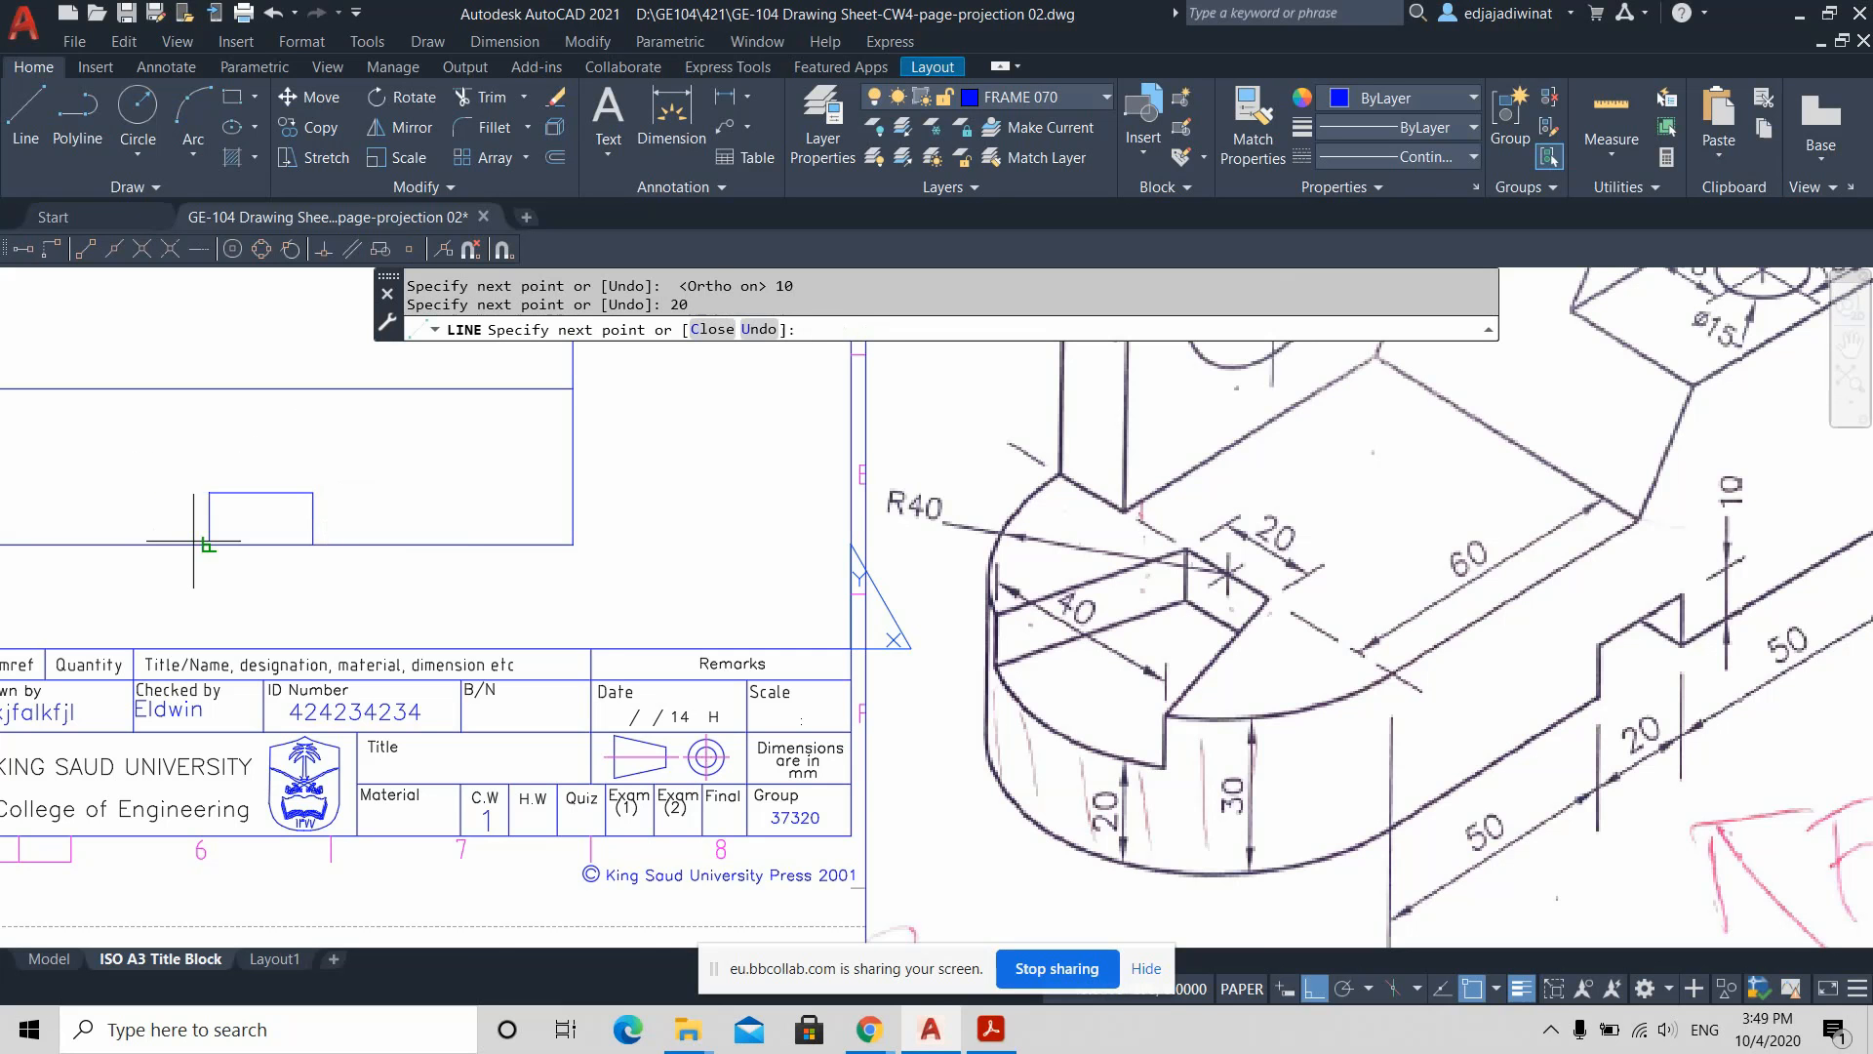
{"action": "scroll", "coordinate": [193, 542], "scroll_direction": "up", "scroll_amount": 2}
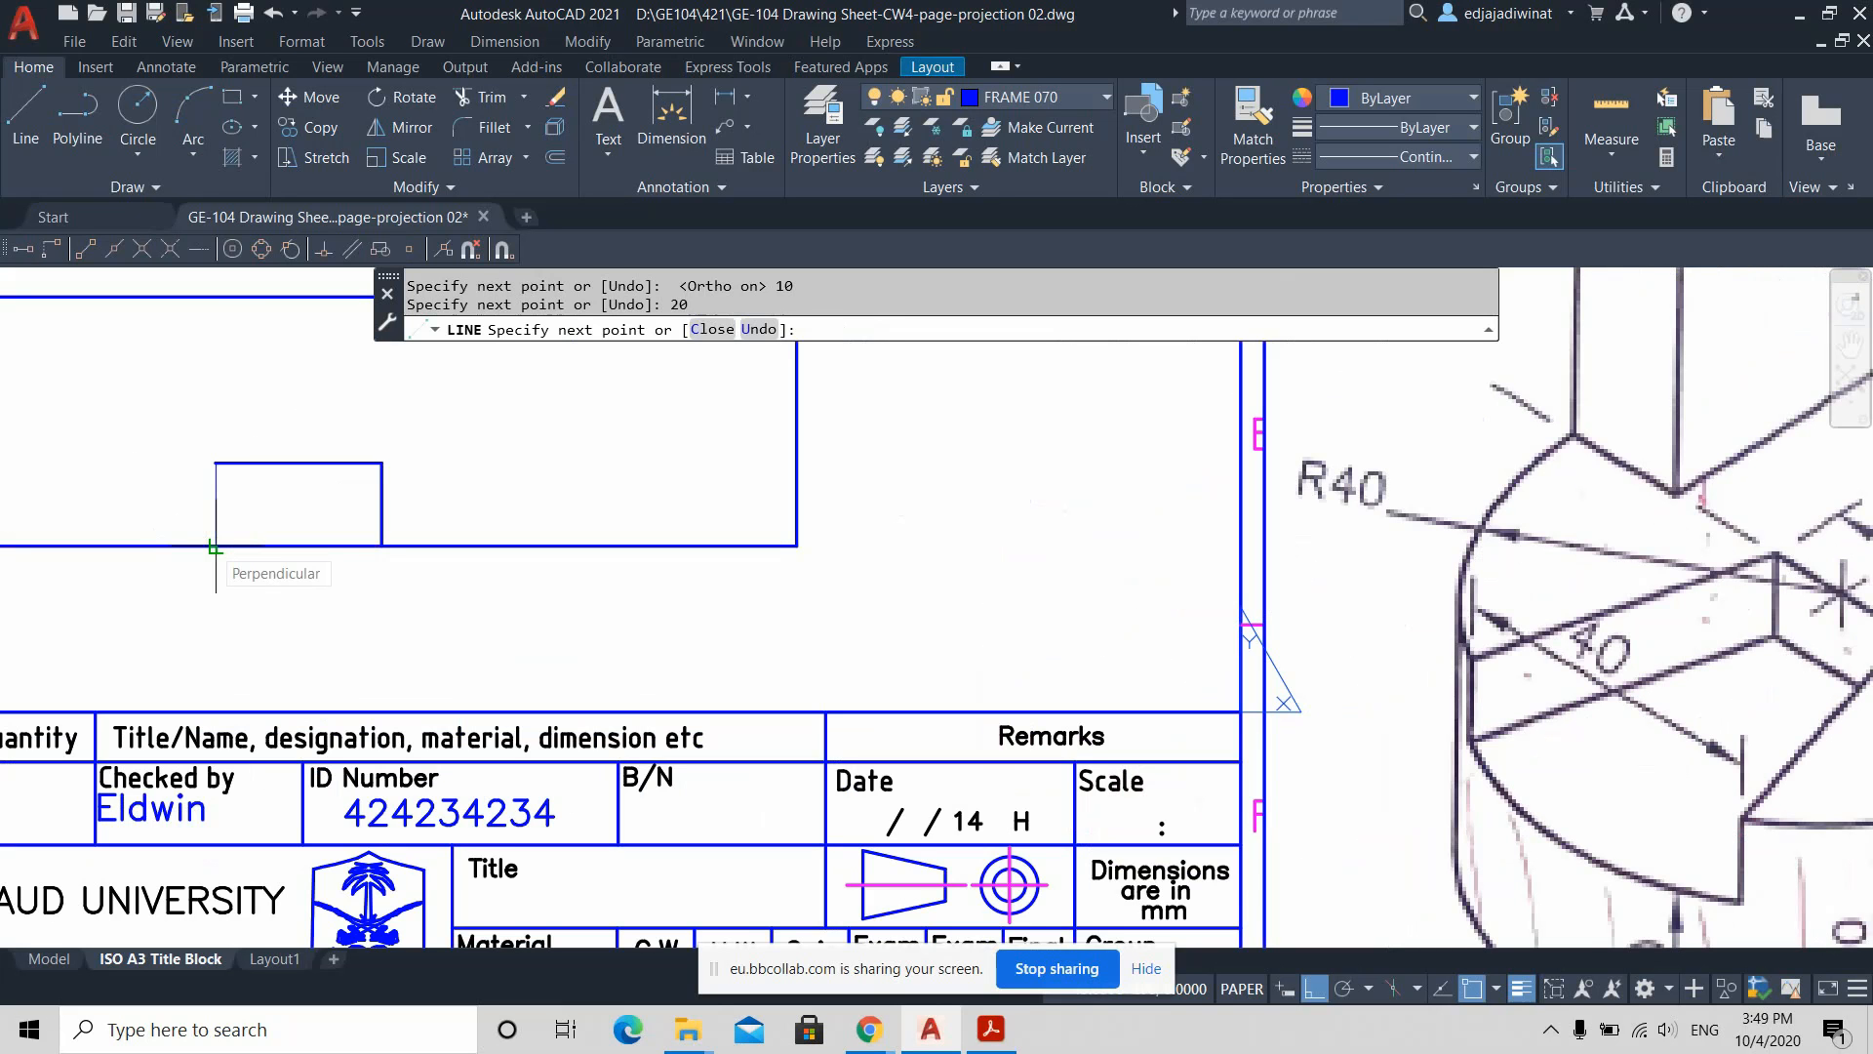
{"action": "left_click", "coordinate": [214, 546]}
{"action": "key", "text": "Return"}
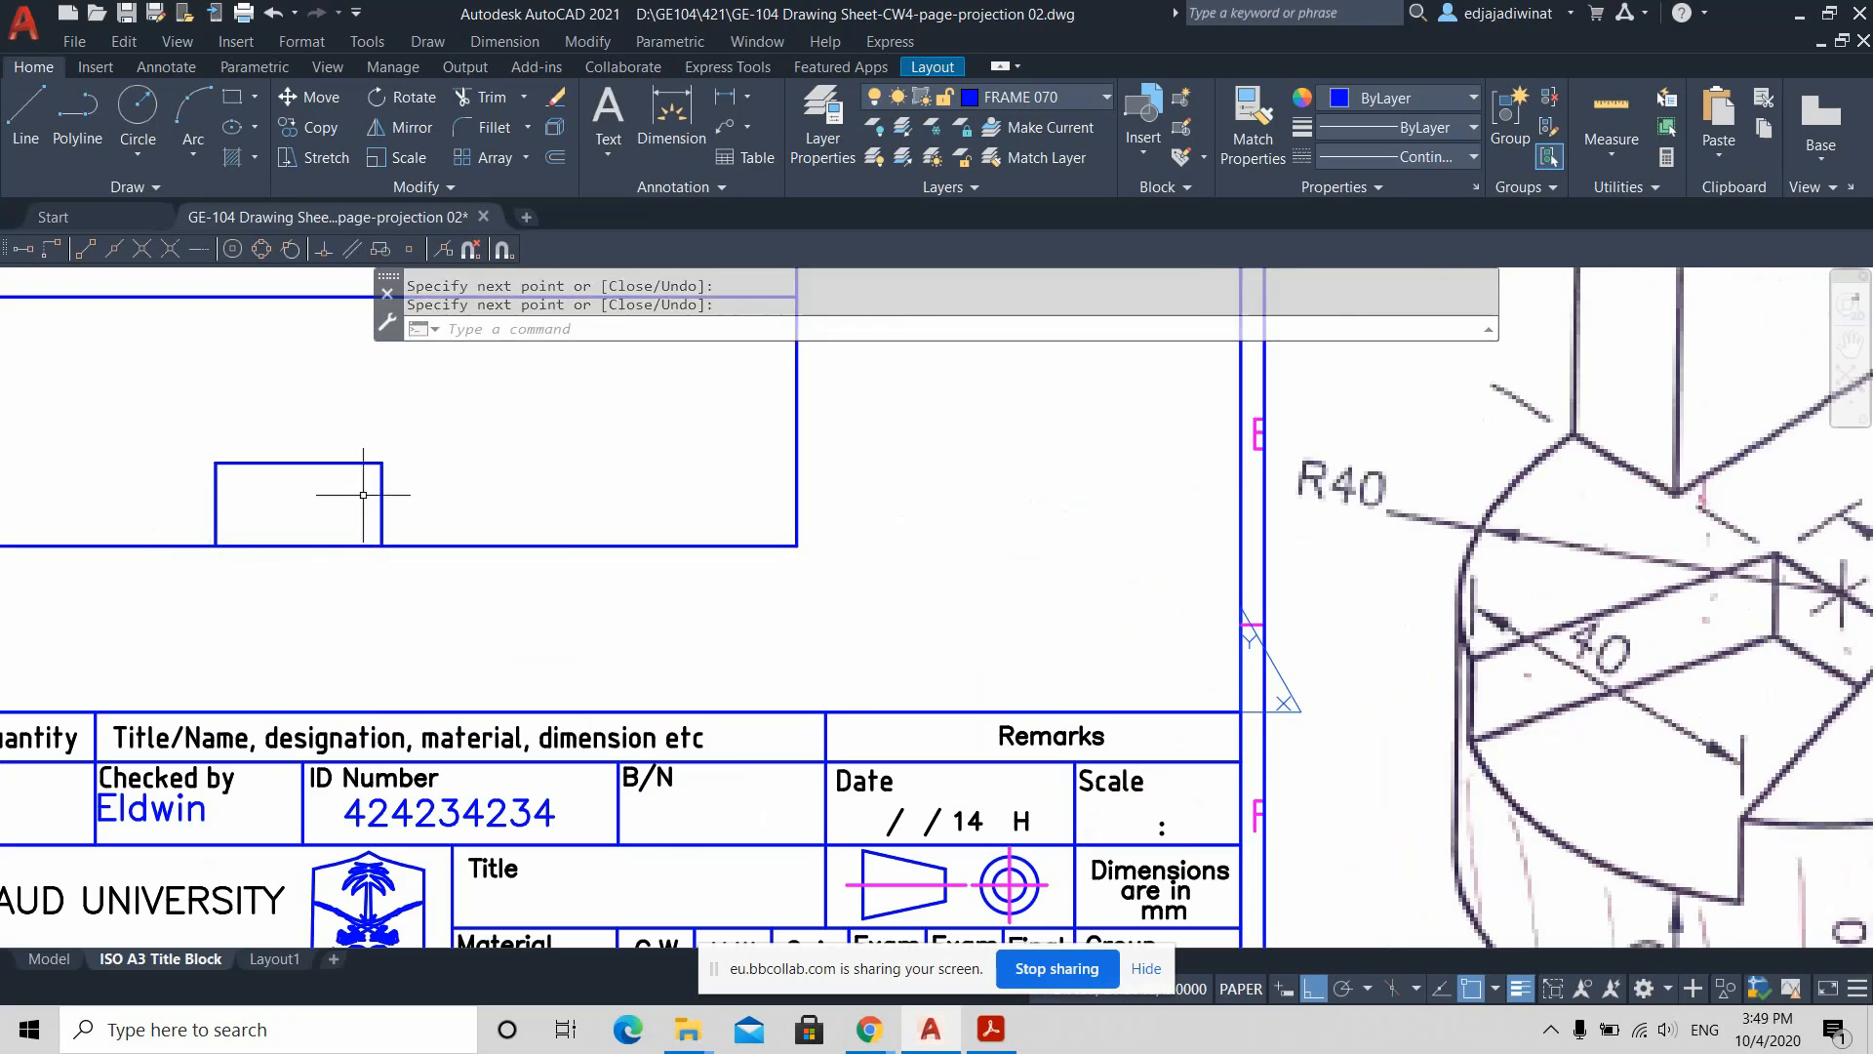
Step: Measure the width and height of the notch in the front view with the quick measuring tool
{"action": "scroll", "coordinate": [375, 496], "scroll_direction": "down", "scroll_amount": 2}
{"action": "middle_click_drag", "start_coordinate": [445, 458], "coordinate": [713, 534]}
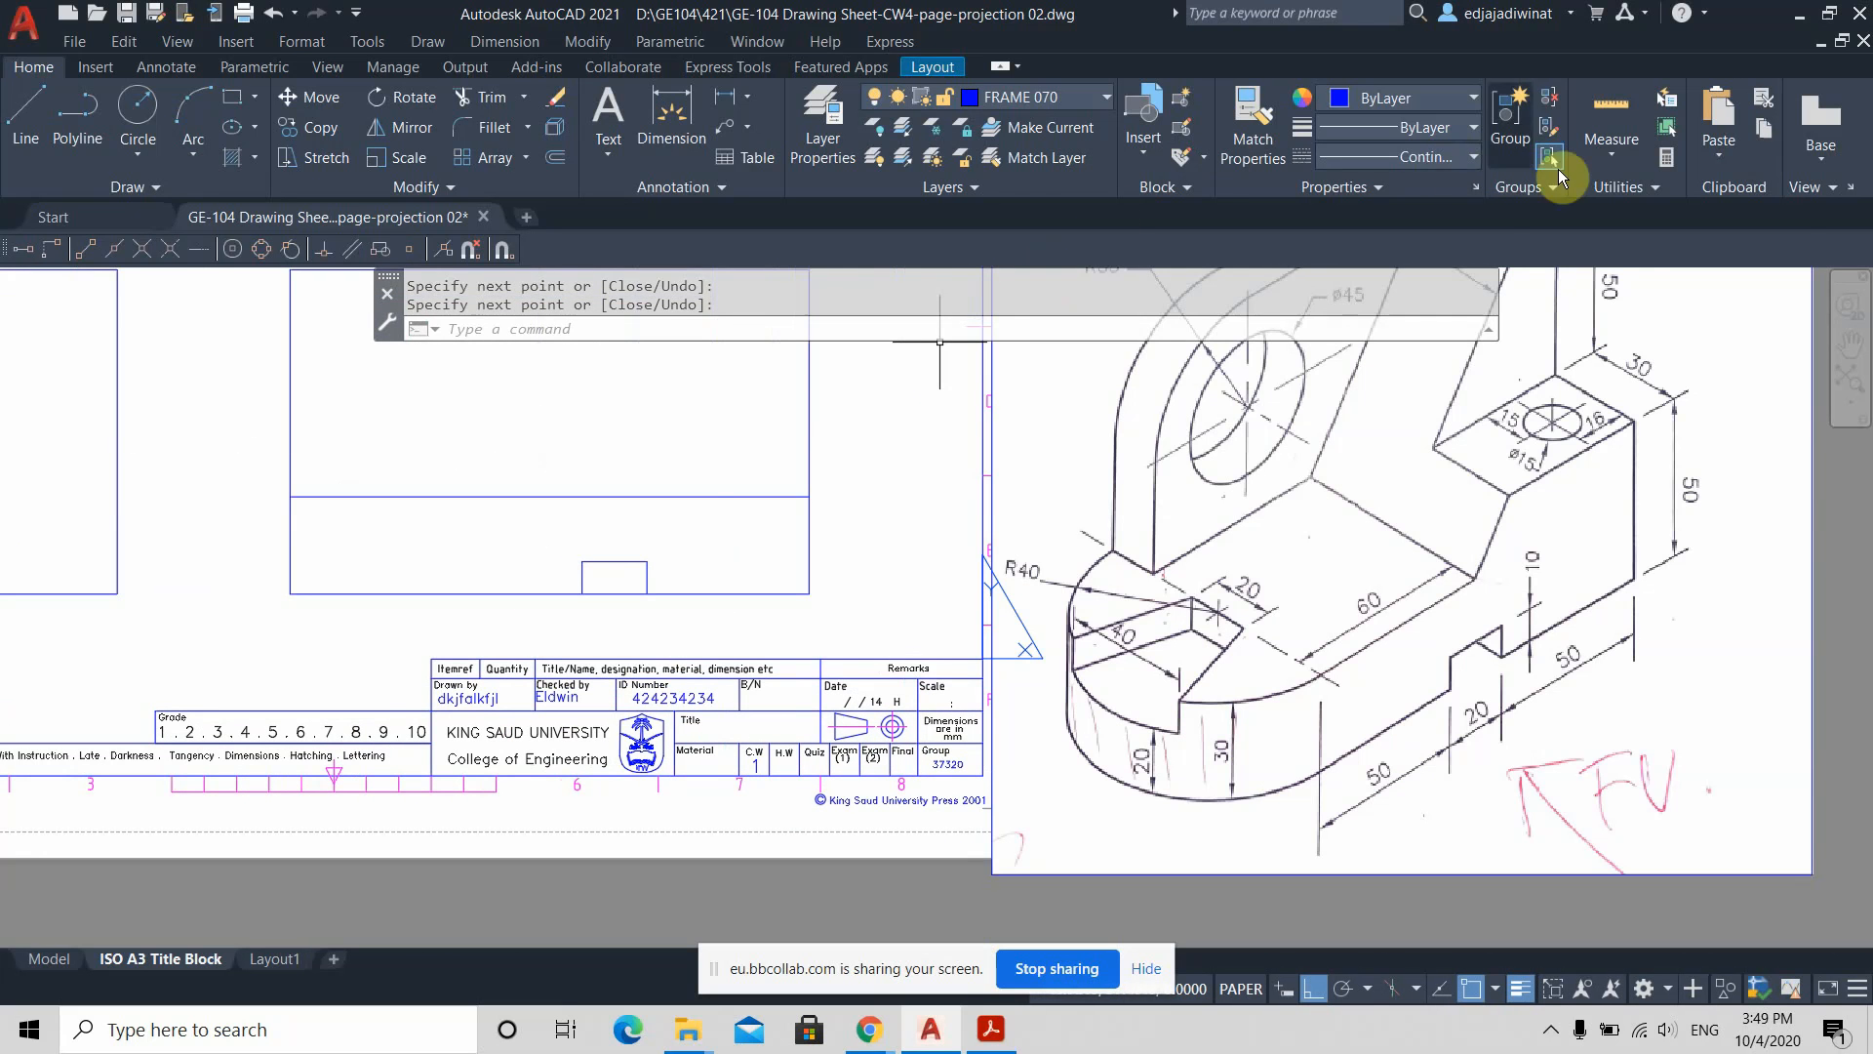
{"action": "left_click", "coordinate": [1616, 109]}
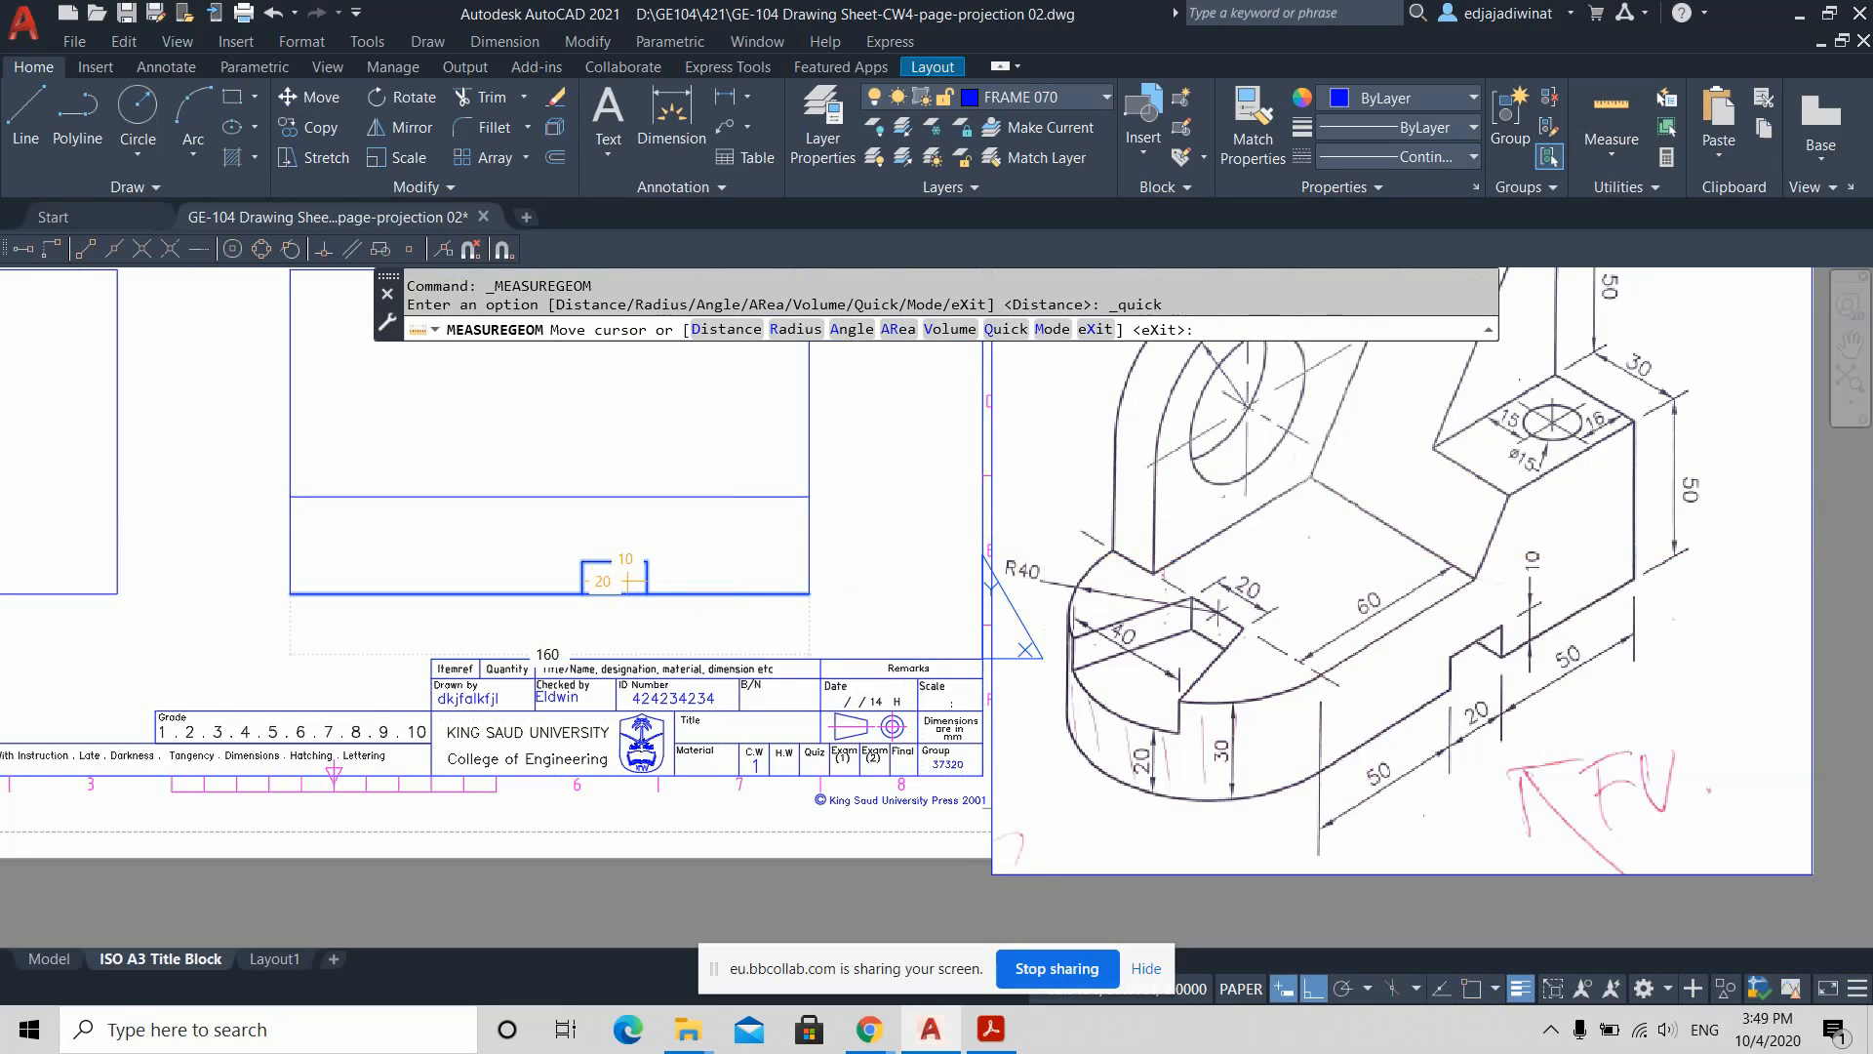
{"action": "key", "text": "Escape"}
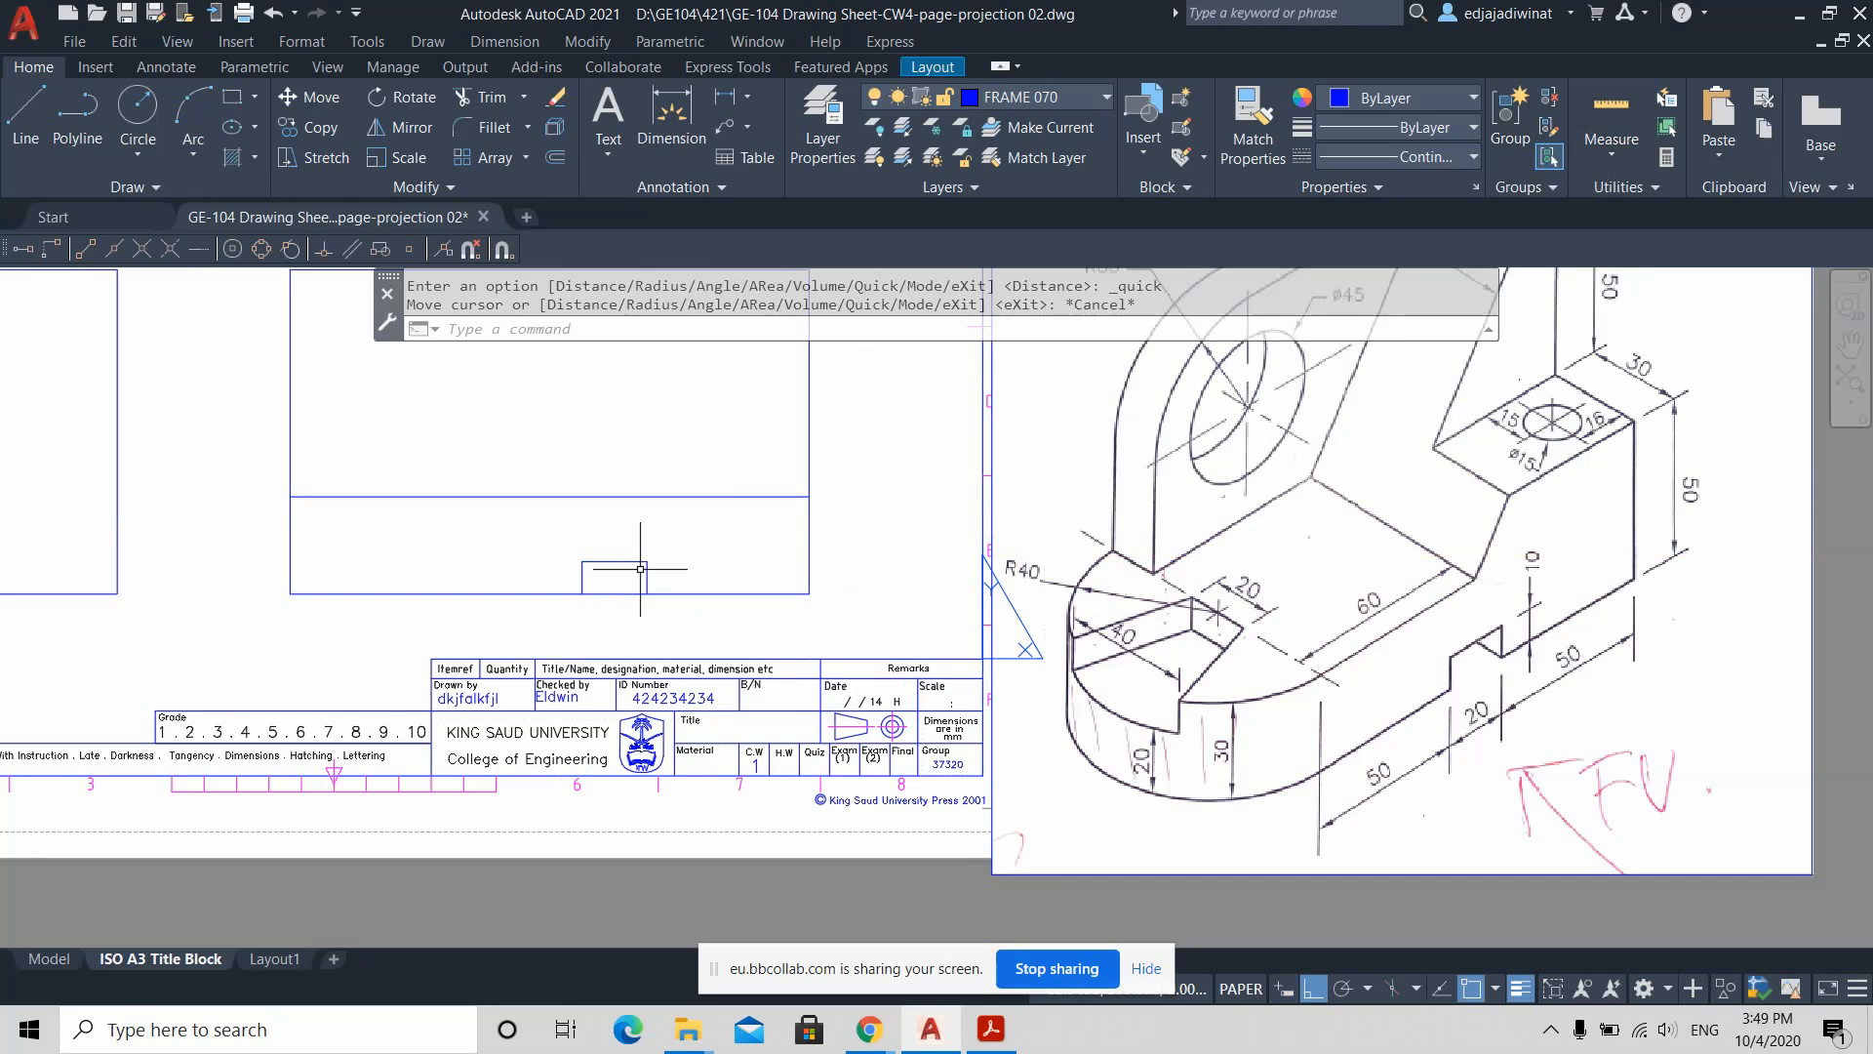
Step: Trim away the piece of the front view's bottom edge that crosses the notch opening
{"action": "scroll", "coordinate": [678, 625], "scroll_direction": "down", "scroll_amount": 2}
{"action": "scroll", "coordinate": [693, 615], "scroll_direction": "up", "scroll_amount": 2}
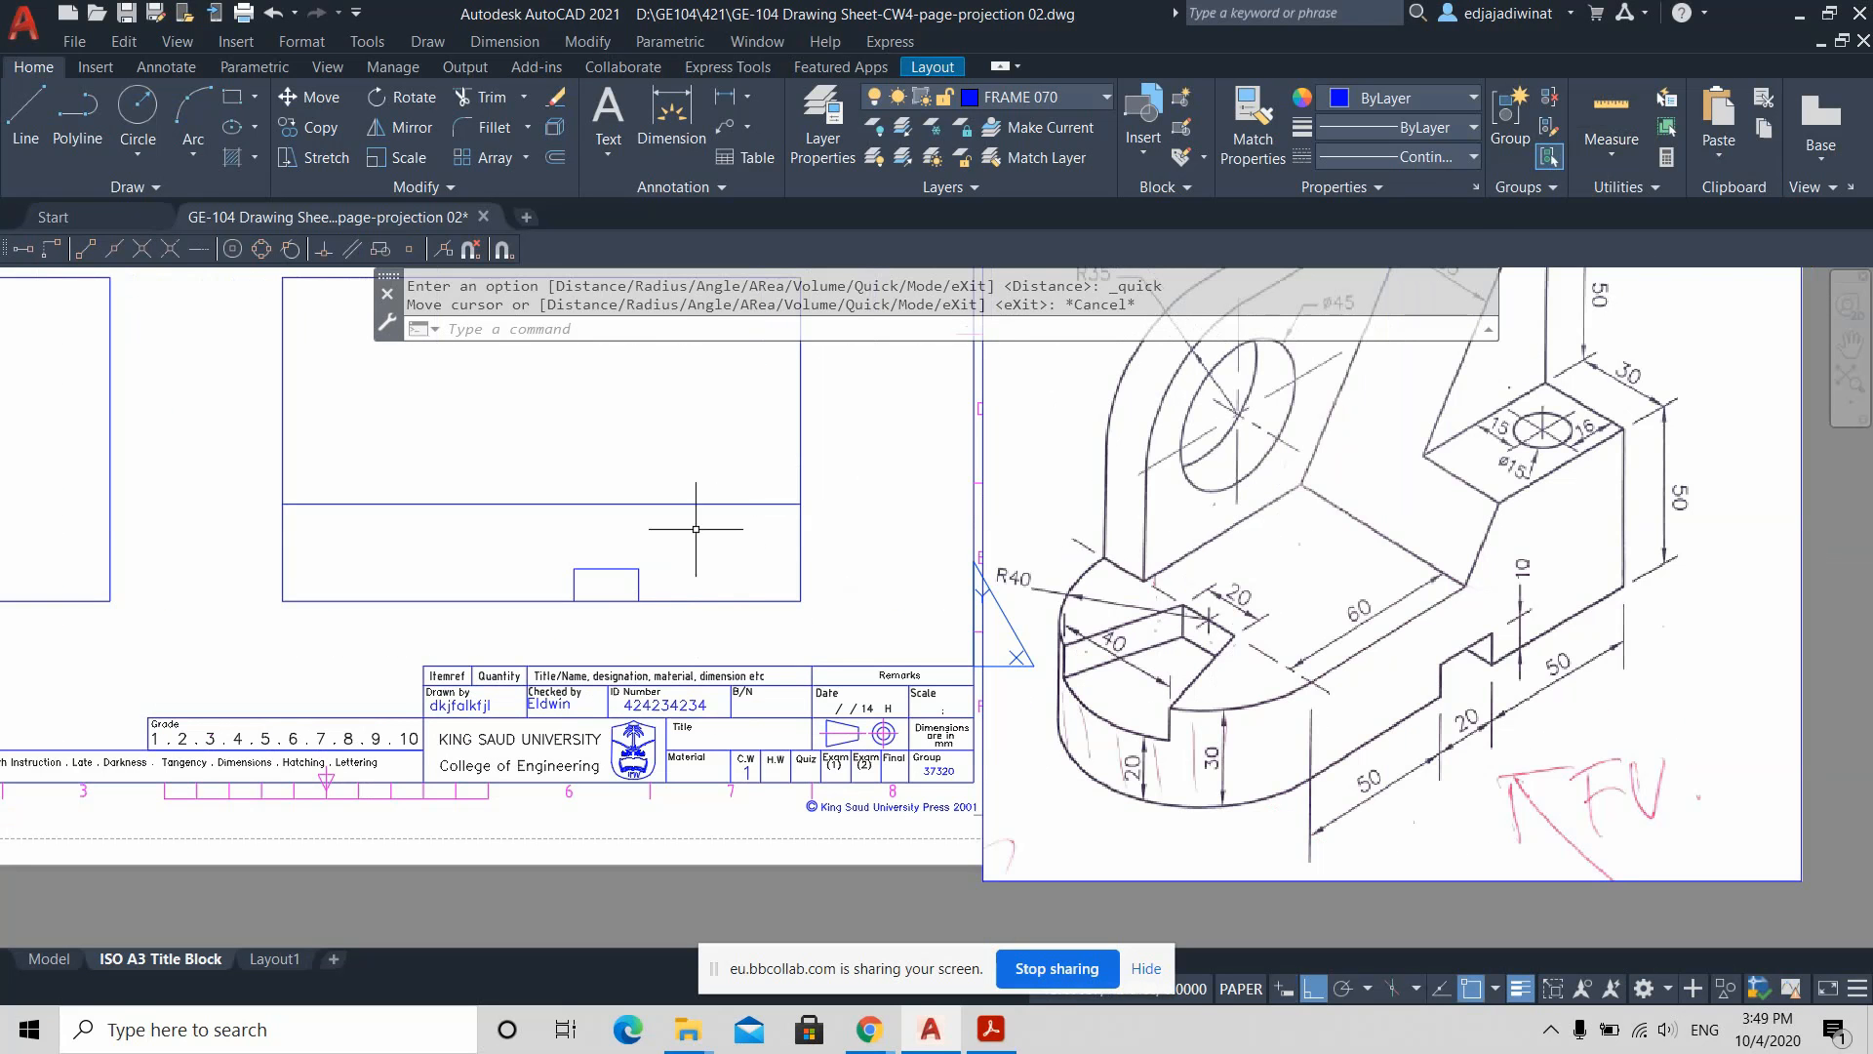
{"action": "middle_click_drag", "start_coordinate": [693, 533], "coordinate": [737, 518]}
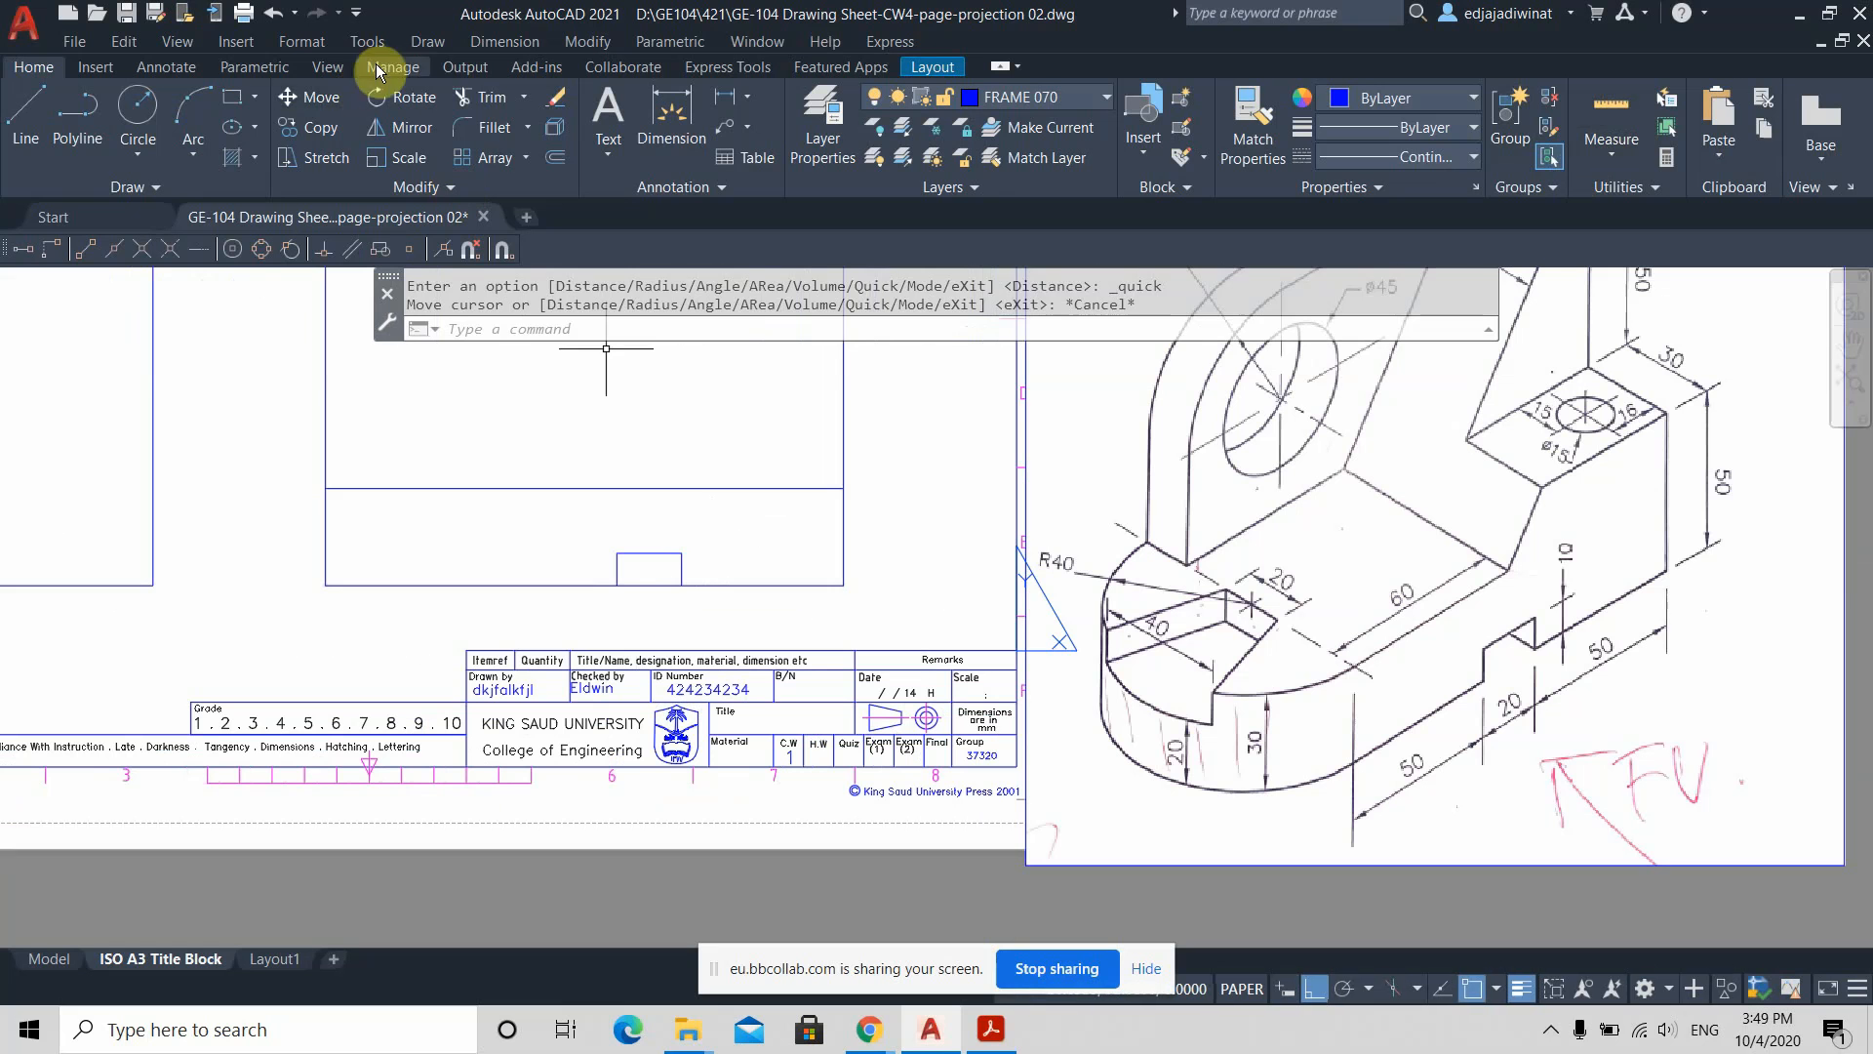
{"action": "left_click", "coordinate": [485, 97]}
{"action": "left_click", "coordinate": [669, 639]}
{"action": "left_click_drag", "start_coordinate": [663, 620], "coordinate": [648, 578]}
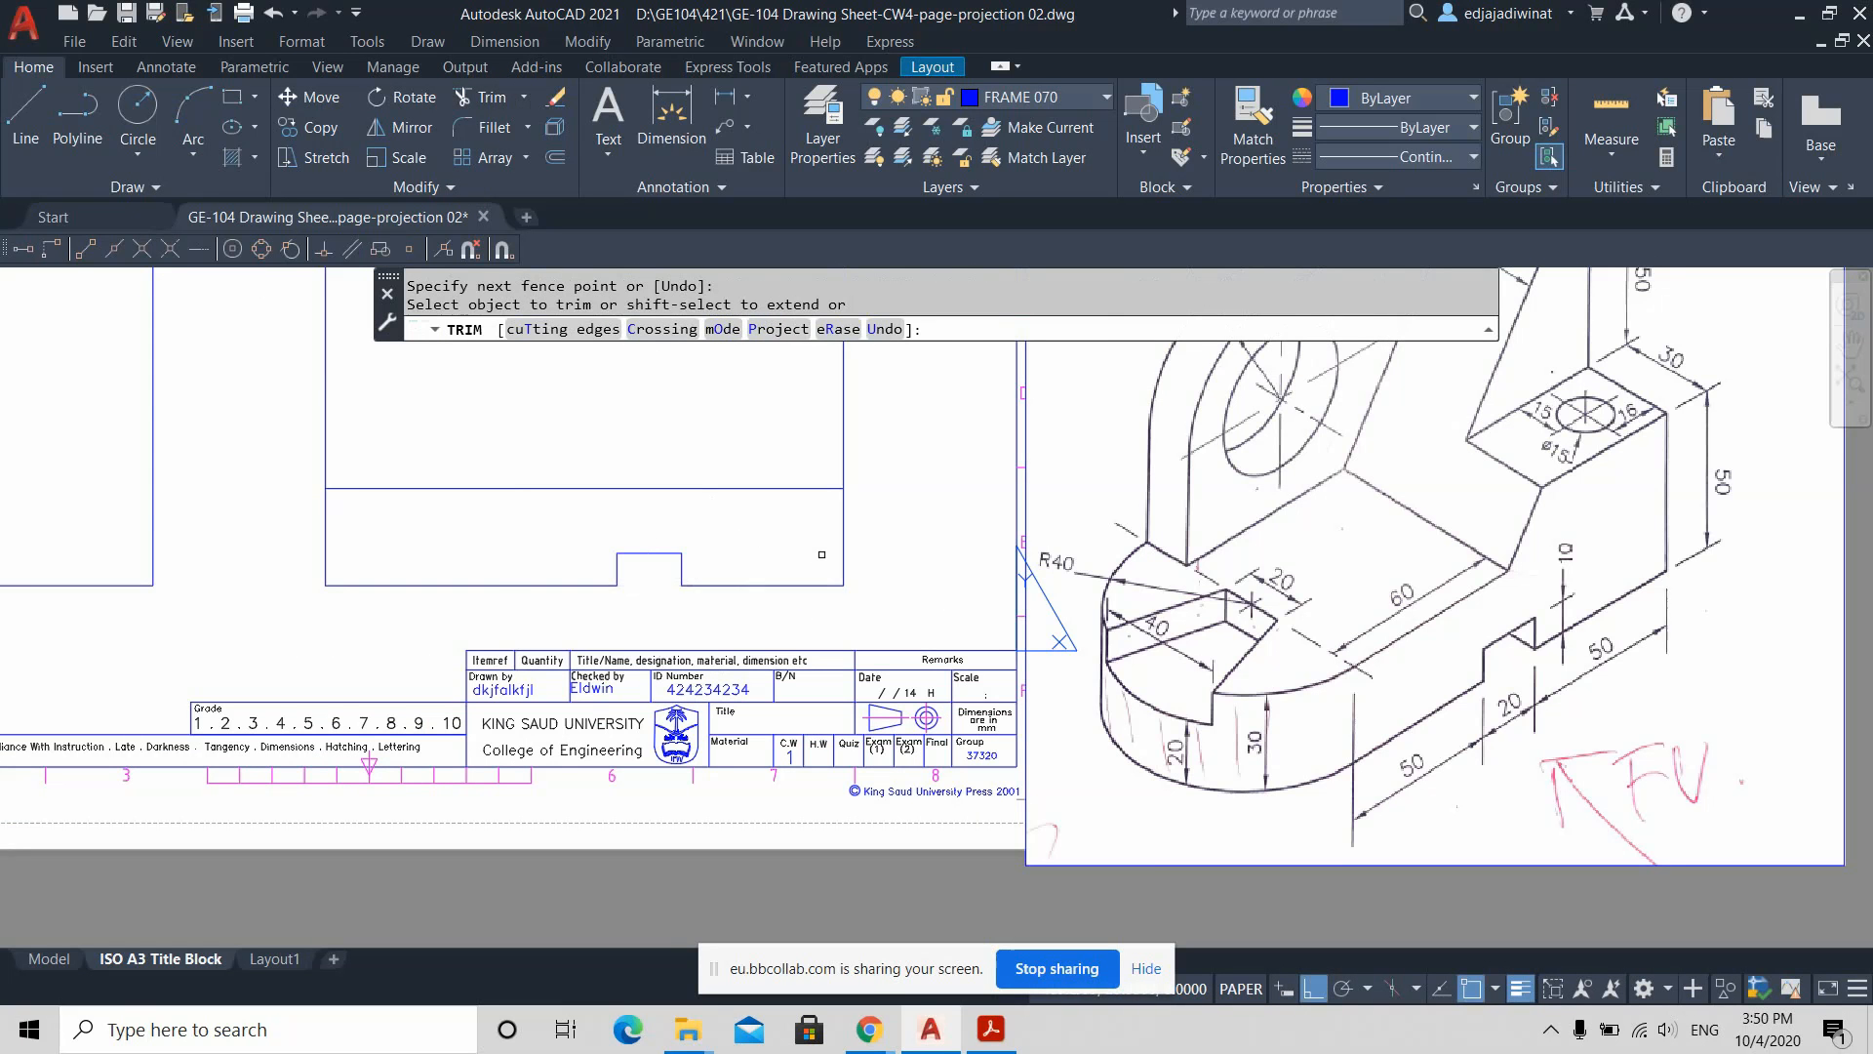
{"action": "scroll", "coordinate": [825, 552], "scroll_direction": "down", "scroll_amount": 2}
{"action": "key", "text": "Escape"}
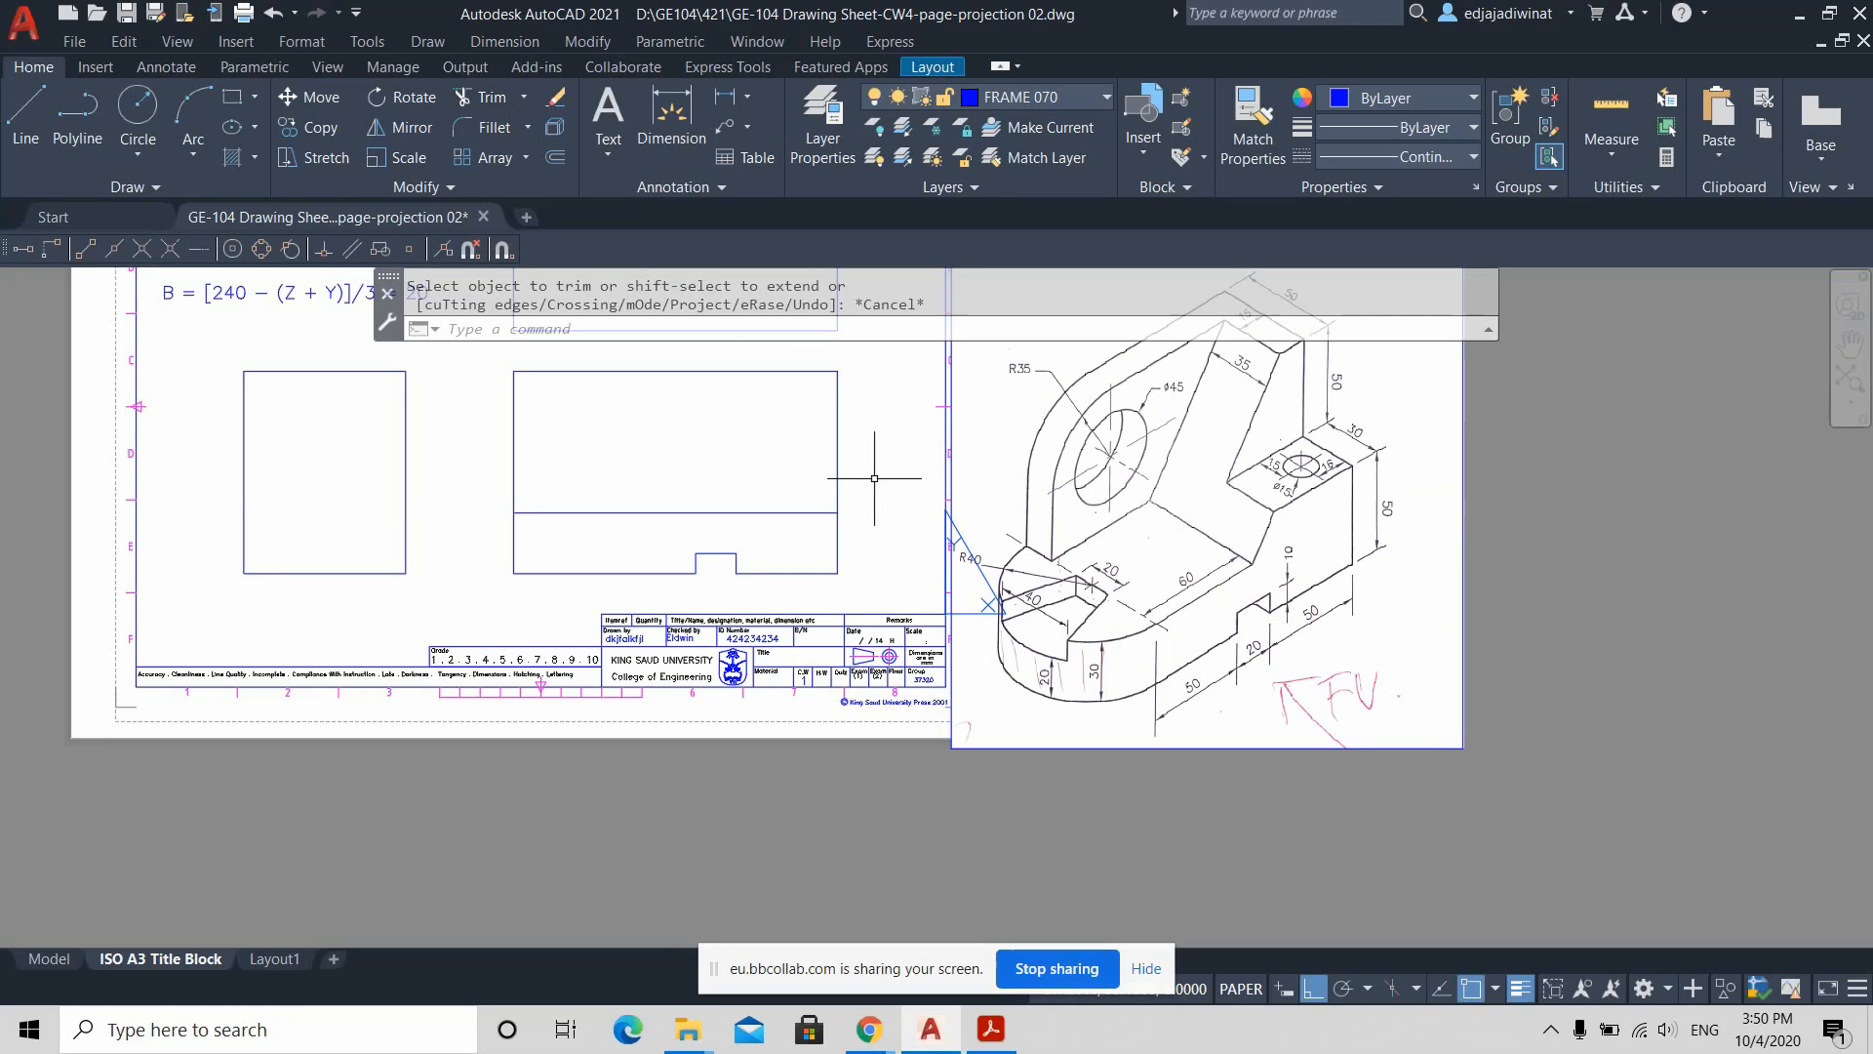
{"action": "scroll", "coordinate": [852, 481], "scroll_direction": "up", "scroll_amount": 3}
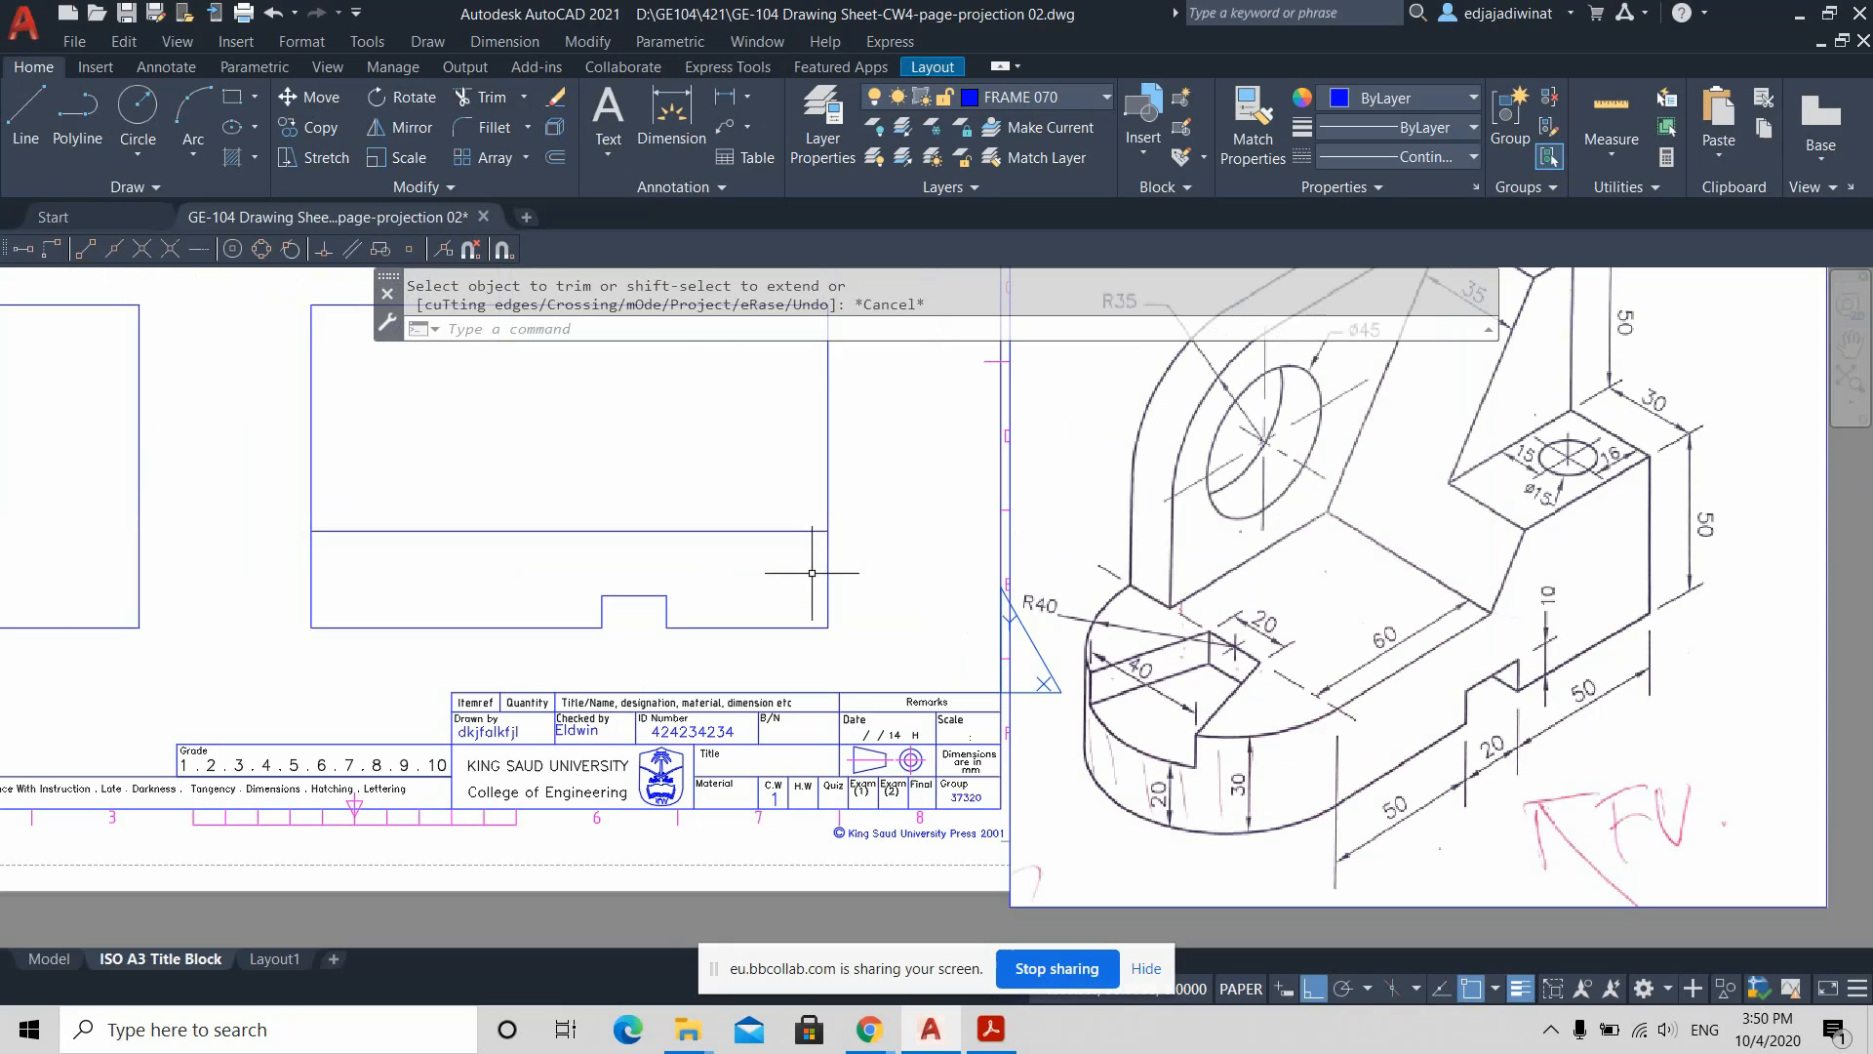
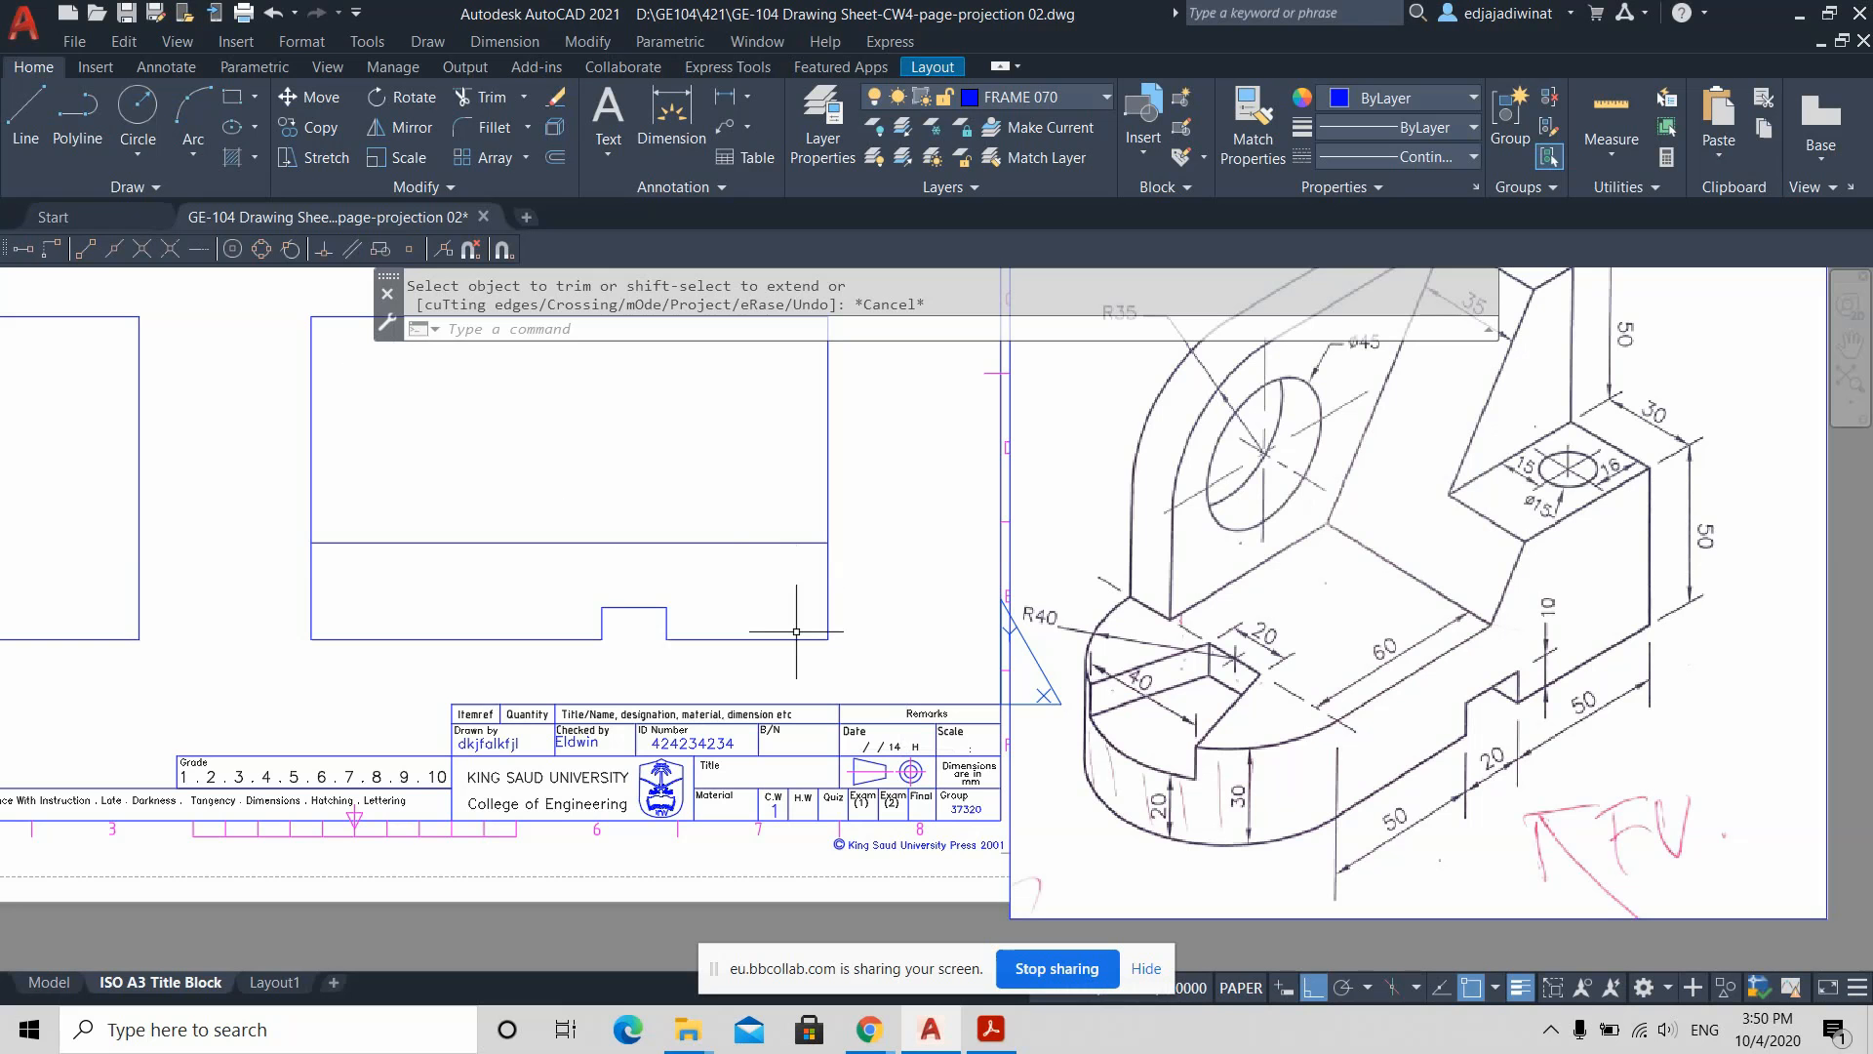
Step: Undo the trim of the front view's bottom edge and erase the three lines of the notch outline
{"action": "key", "text": "ctrl+z"}
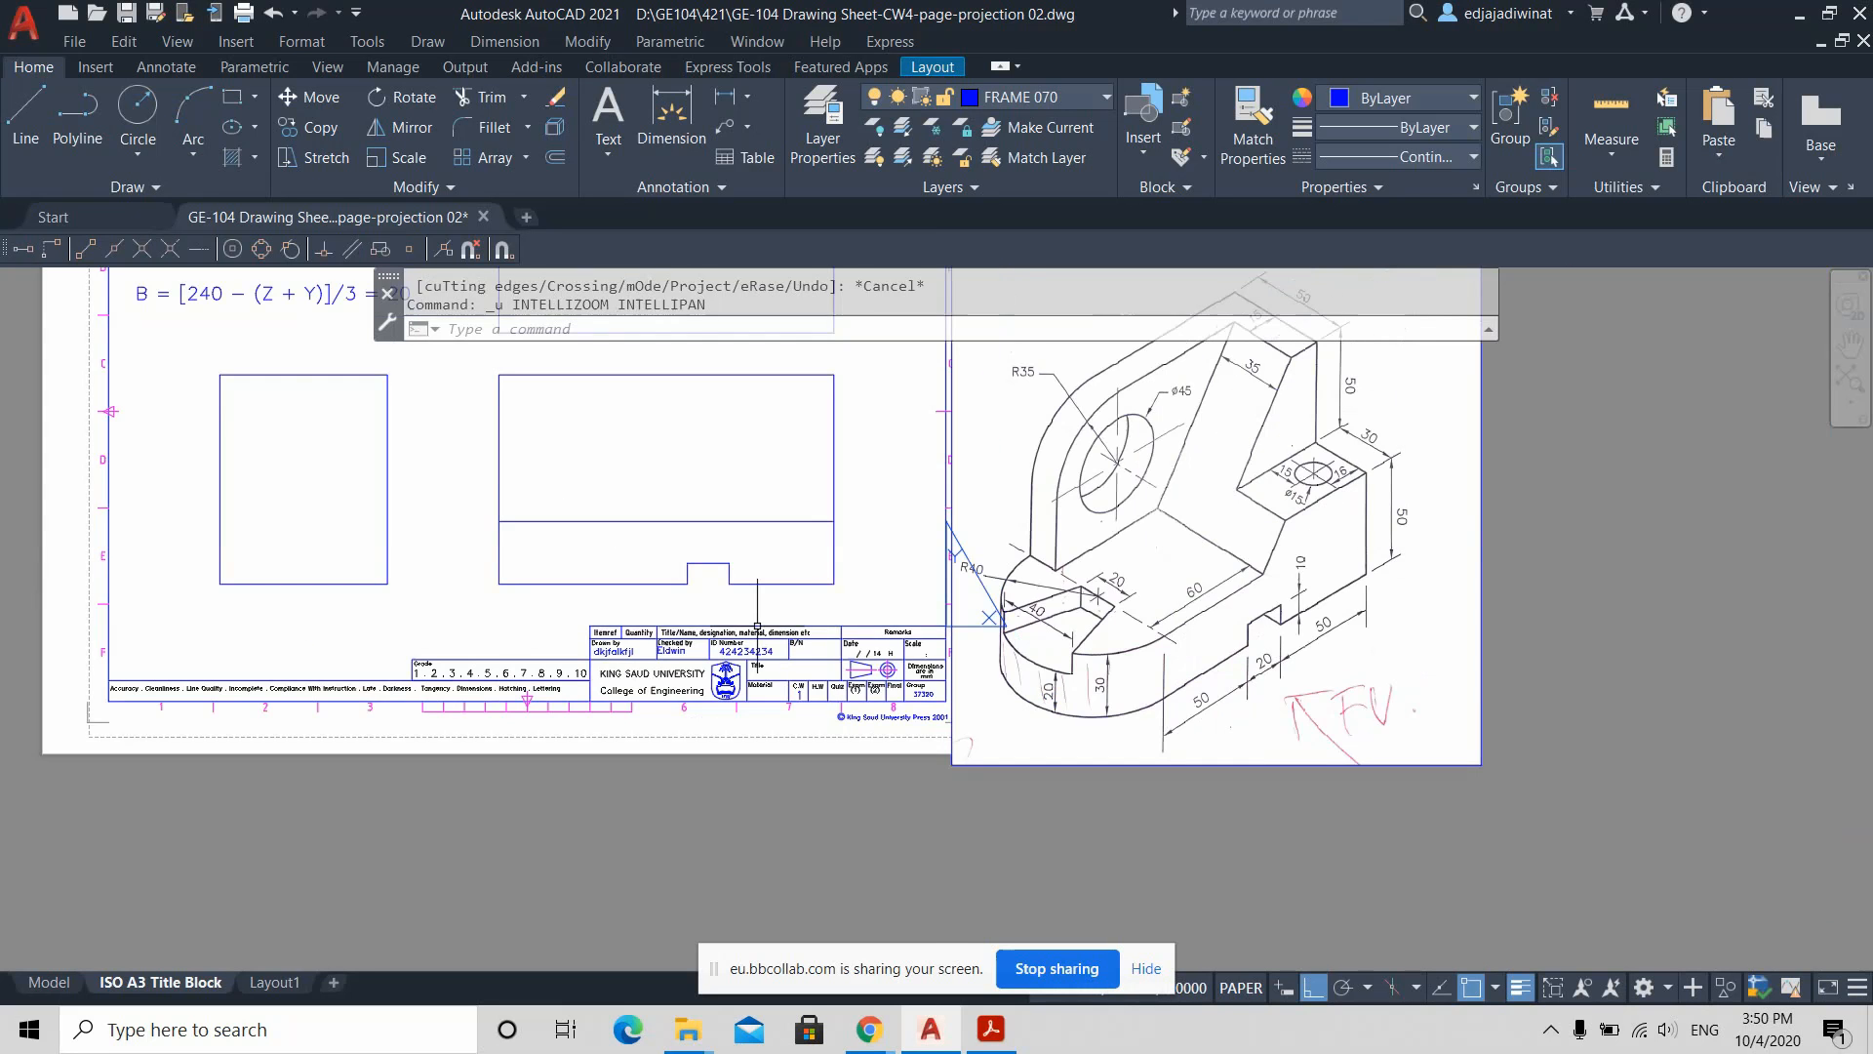
{"action": "key", "text": "ctrl+z"}
{"action": "scroll", "coordinate": [774, 576], "scroll_direction": "up", "scroll_amount": 3}
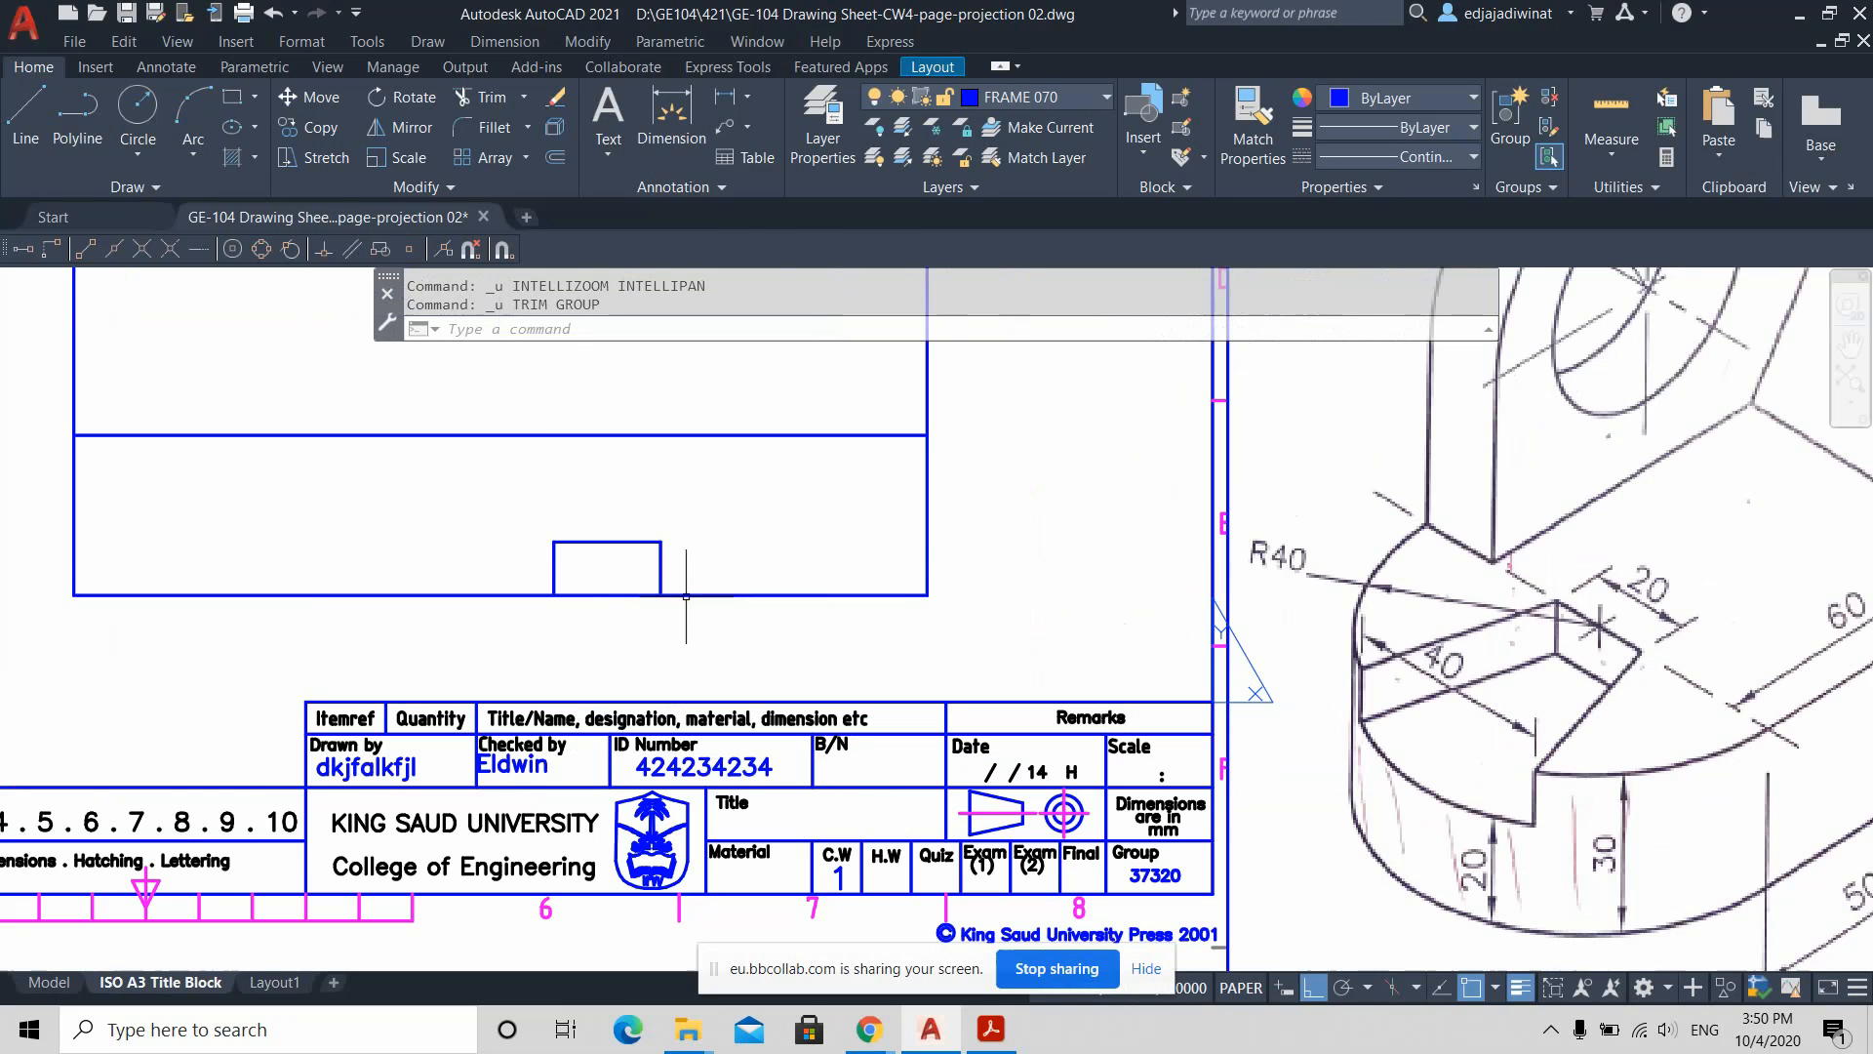
{"action": "left_click", "coordinate": [697, 570]}
{"action": "left_click", "coordinate": [521, 526]}
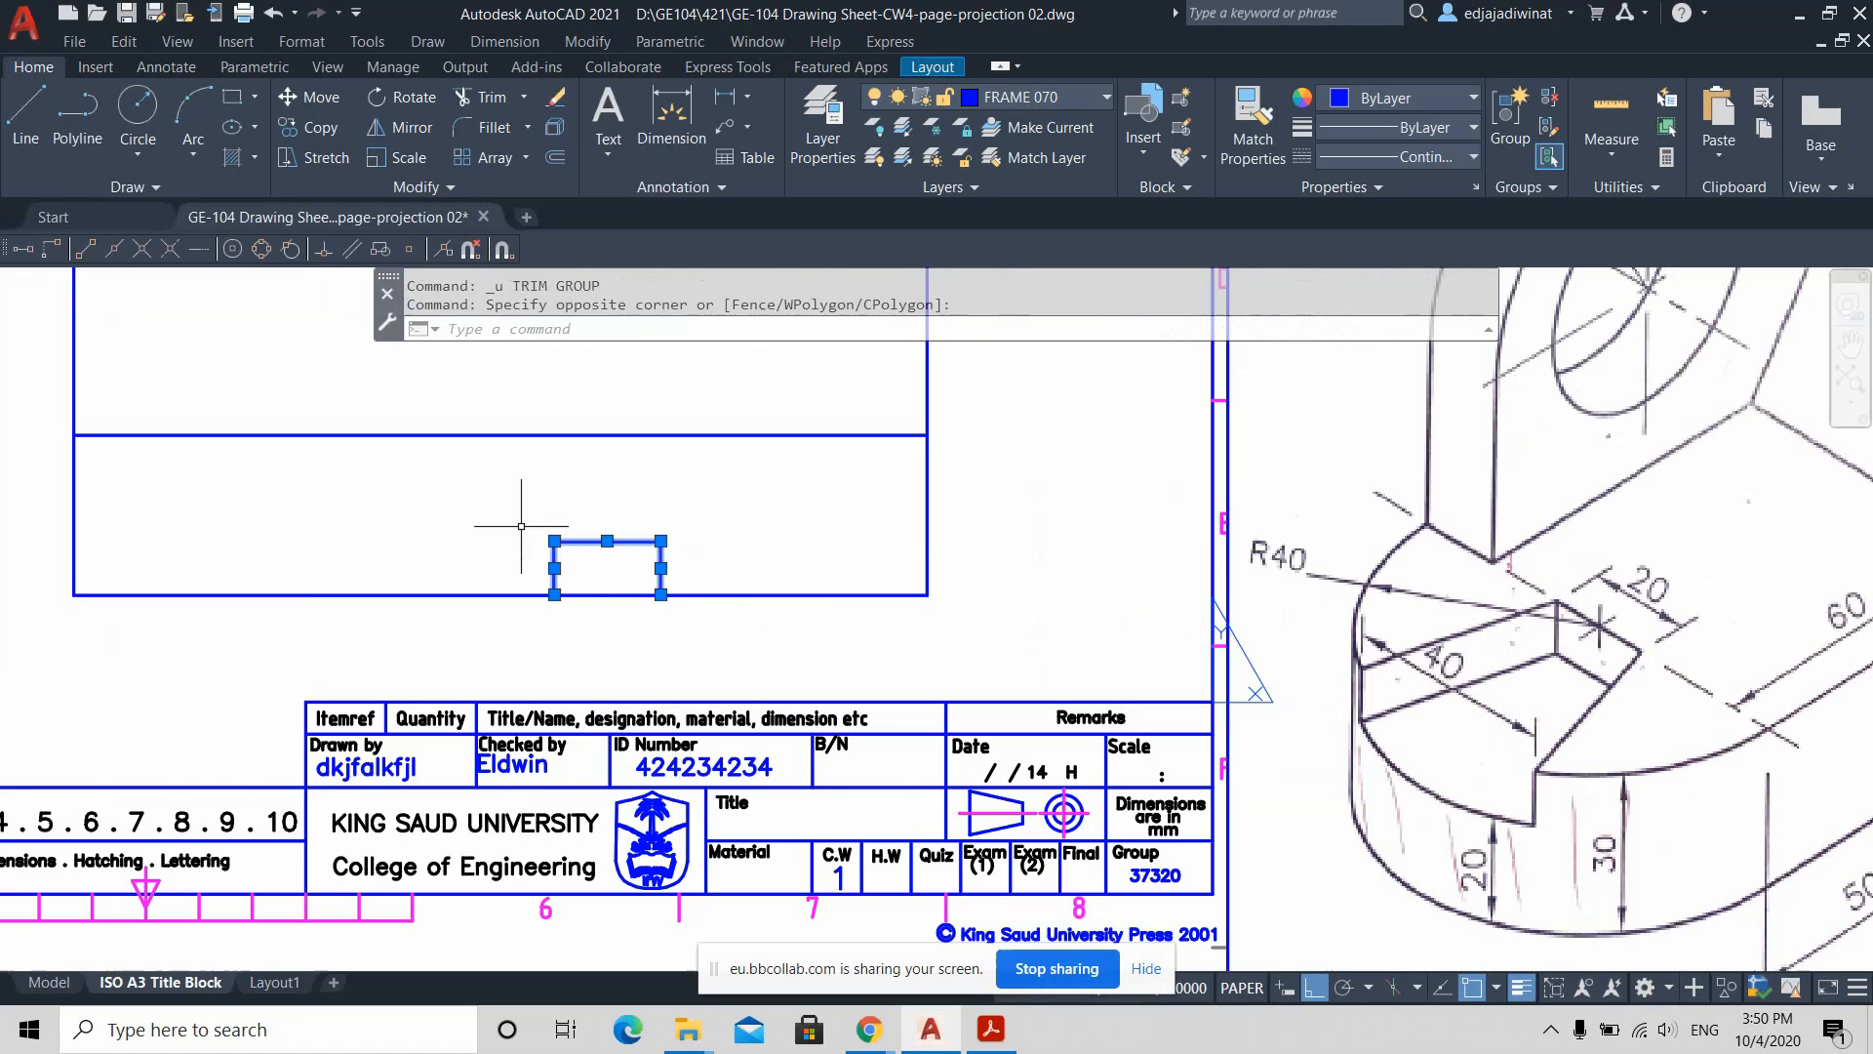
{"action": "key", "text": "Delete"}
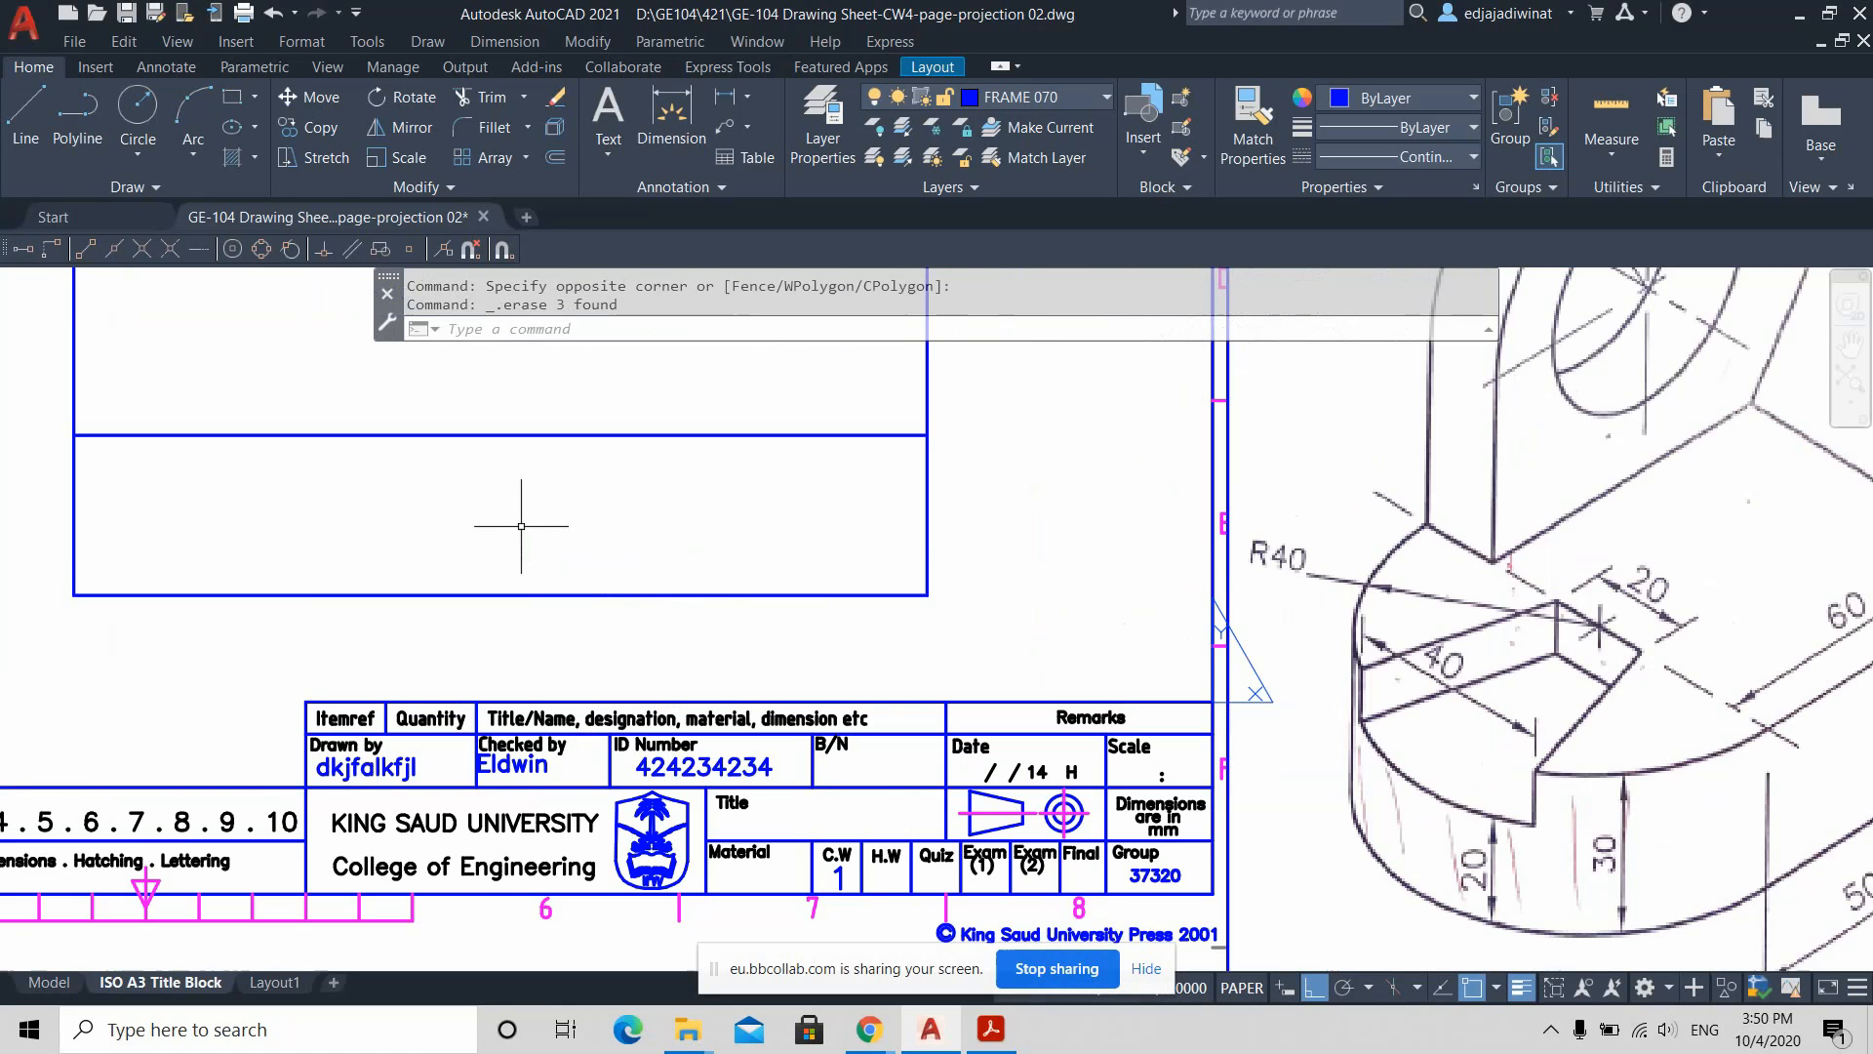
Step: Offset the right edge of the front view box 50 mm to the left, inside the box
{"action": "scroll", "coordinate": [744, 489], "scroll_direction": "down", "scroll_amount": 4}
{"action": "scroll", "coordinate": [727, 490], "scroll_direction": "up", "scroll_amount": 2}
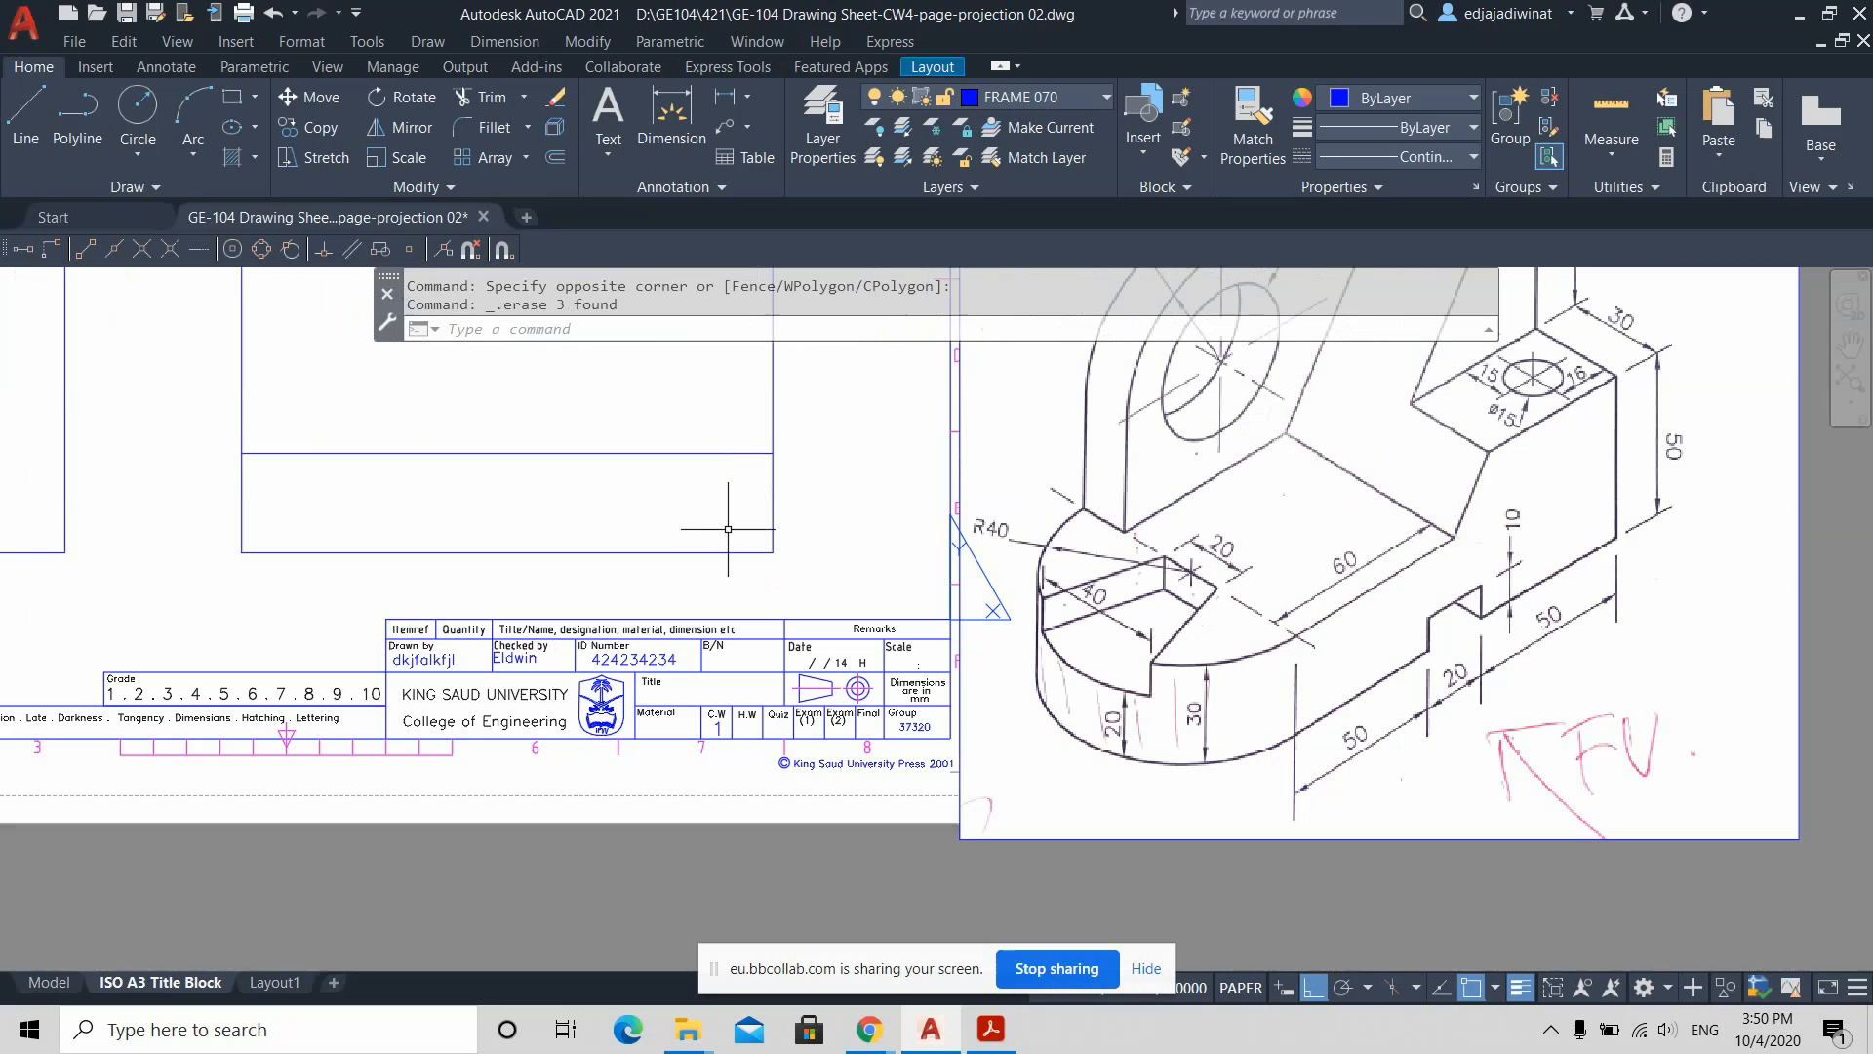
{"action": "middle_click_drag", "start_coordinate": [724, 518], "coordinate": [905, 658]}
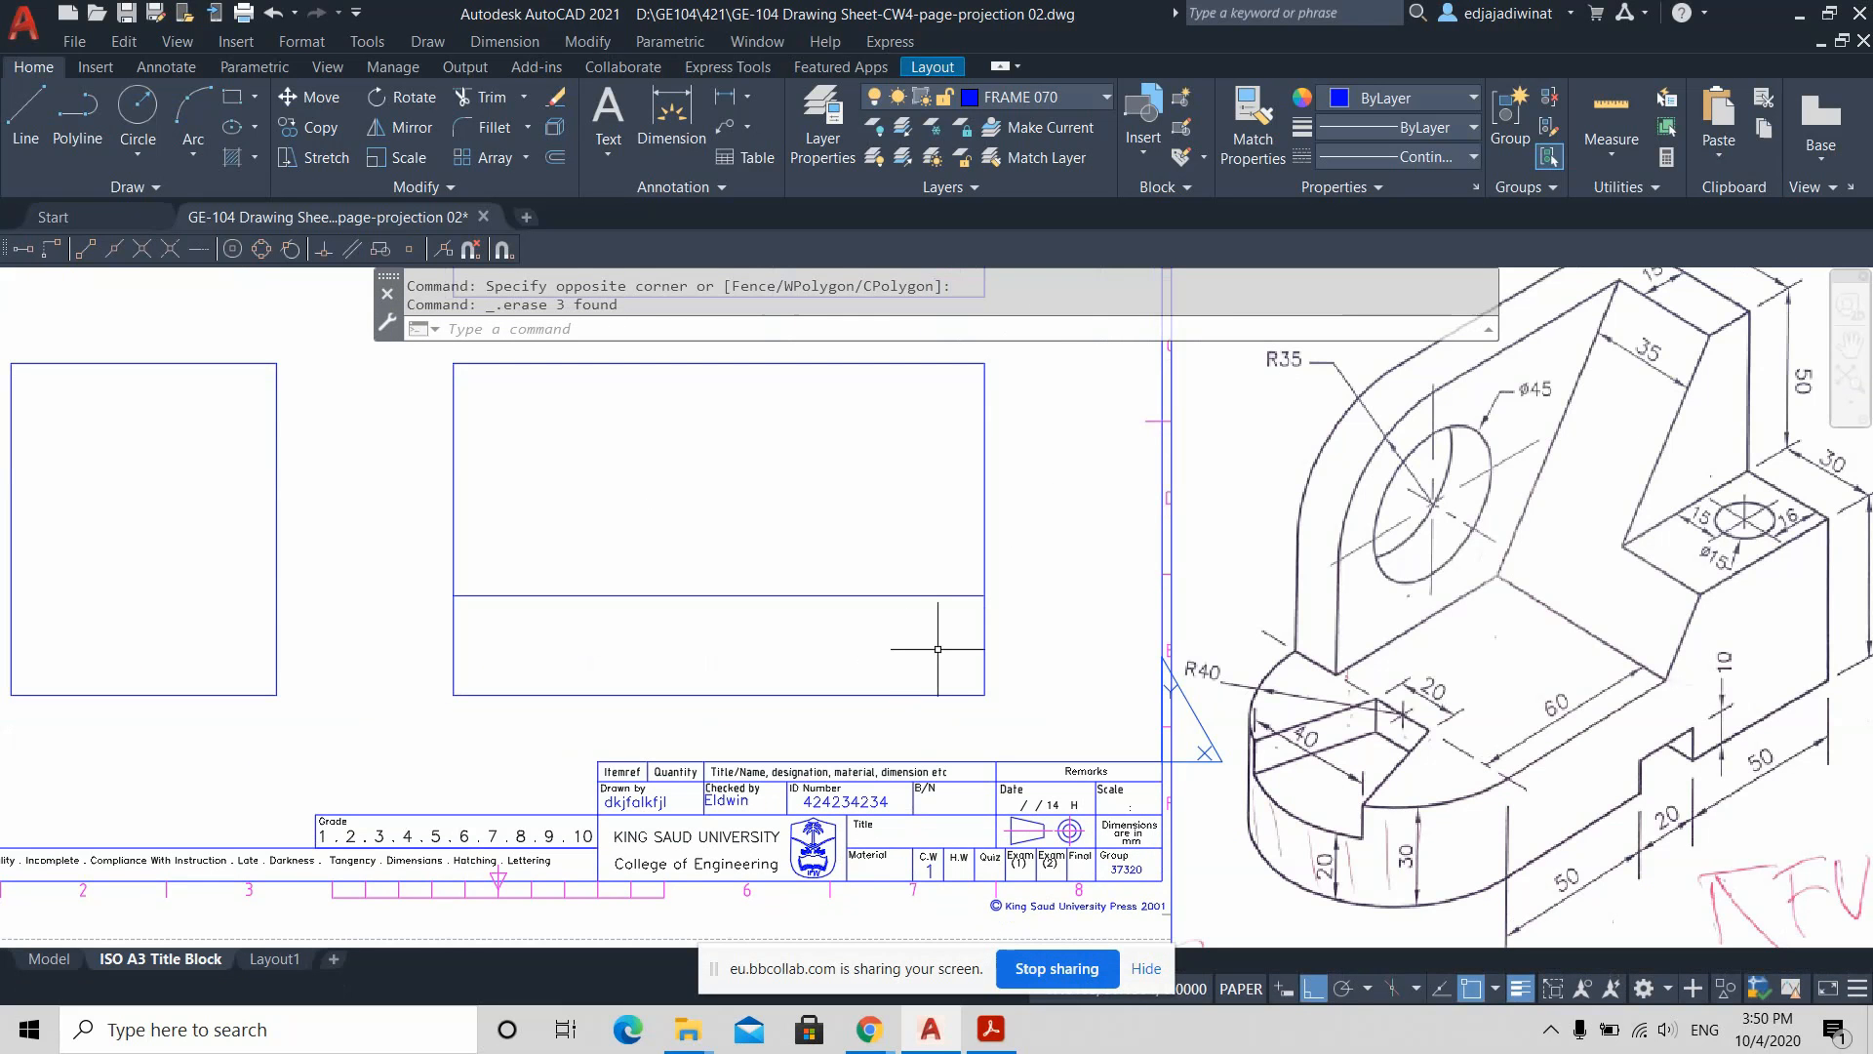
{"action": "middle_click_drag", "start_coordinate": [939, 648], "coordinate": [896, 668]}
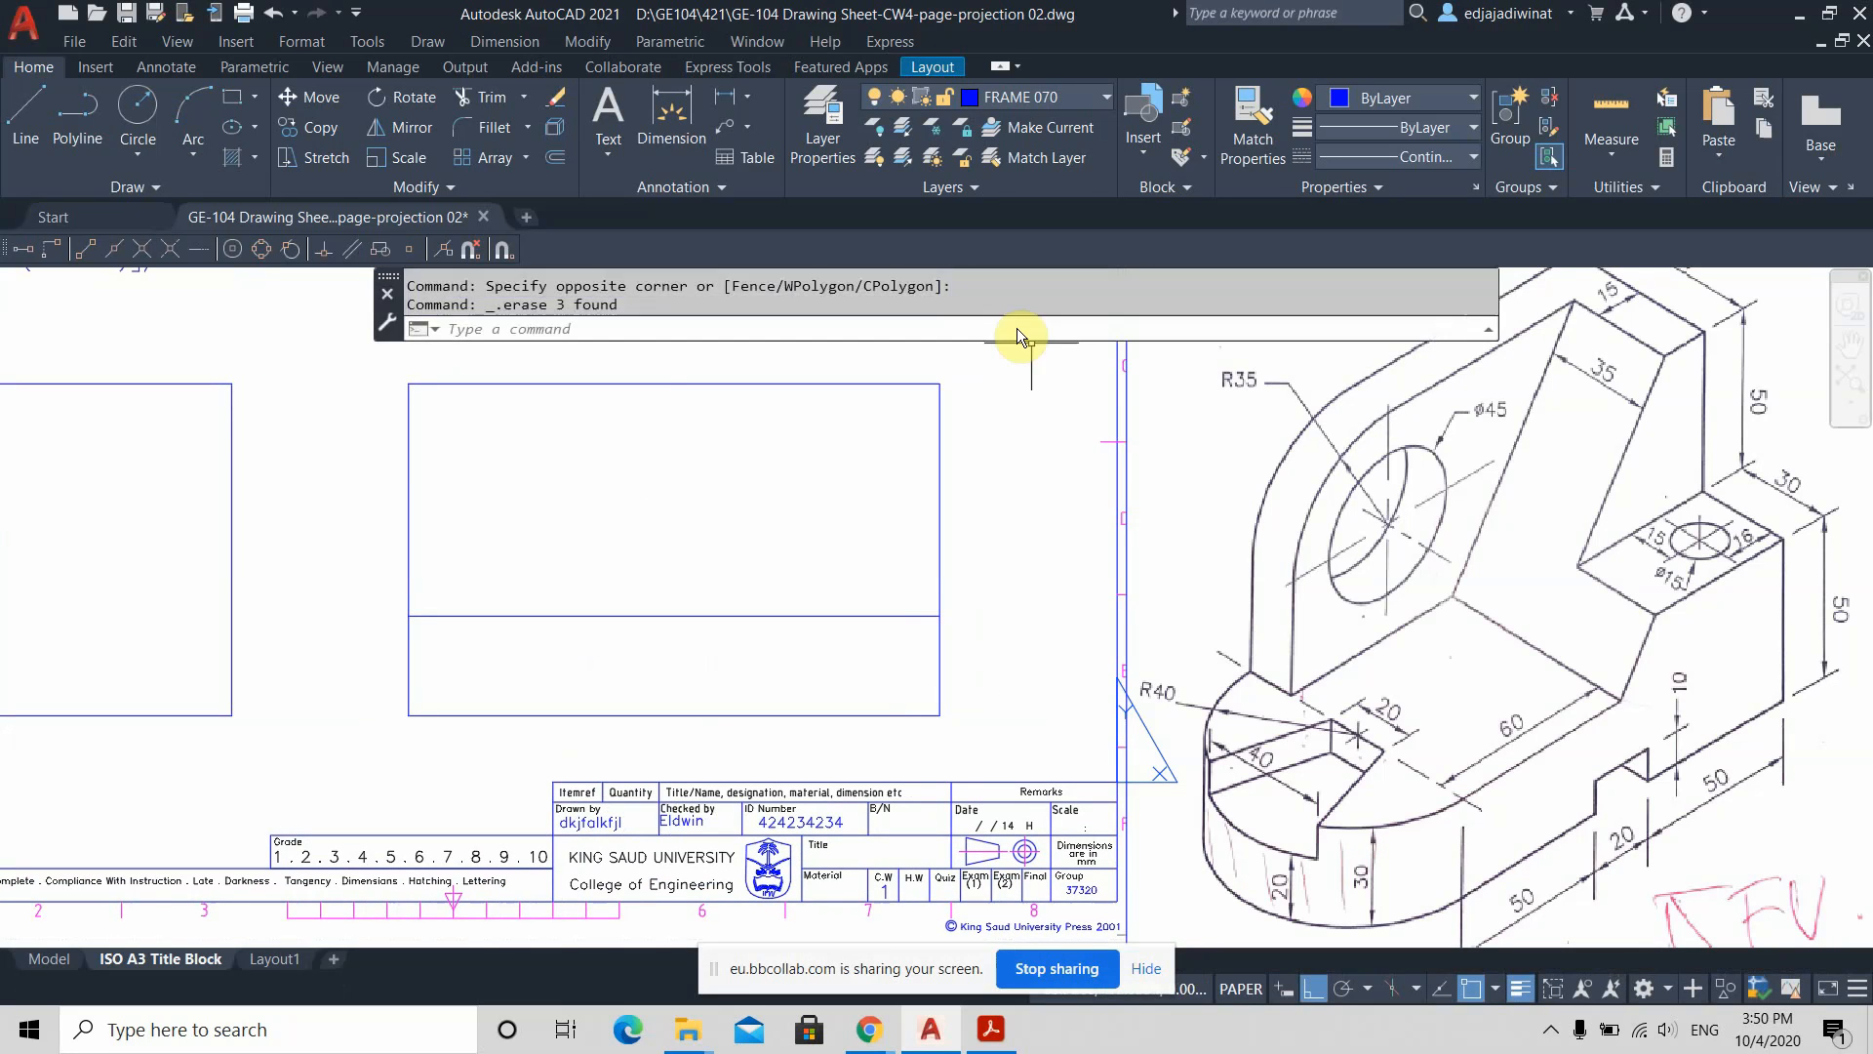
{"action": "left_click", "coordinate": [559, 162]}
{"action": "middle_click_drag", "start_coordinate": [999, 609], "coordinate": [882, 652]}
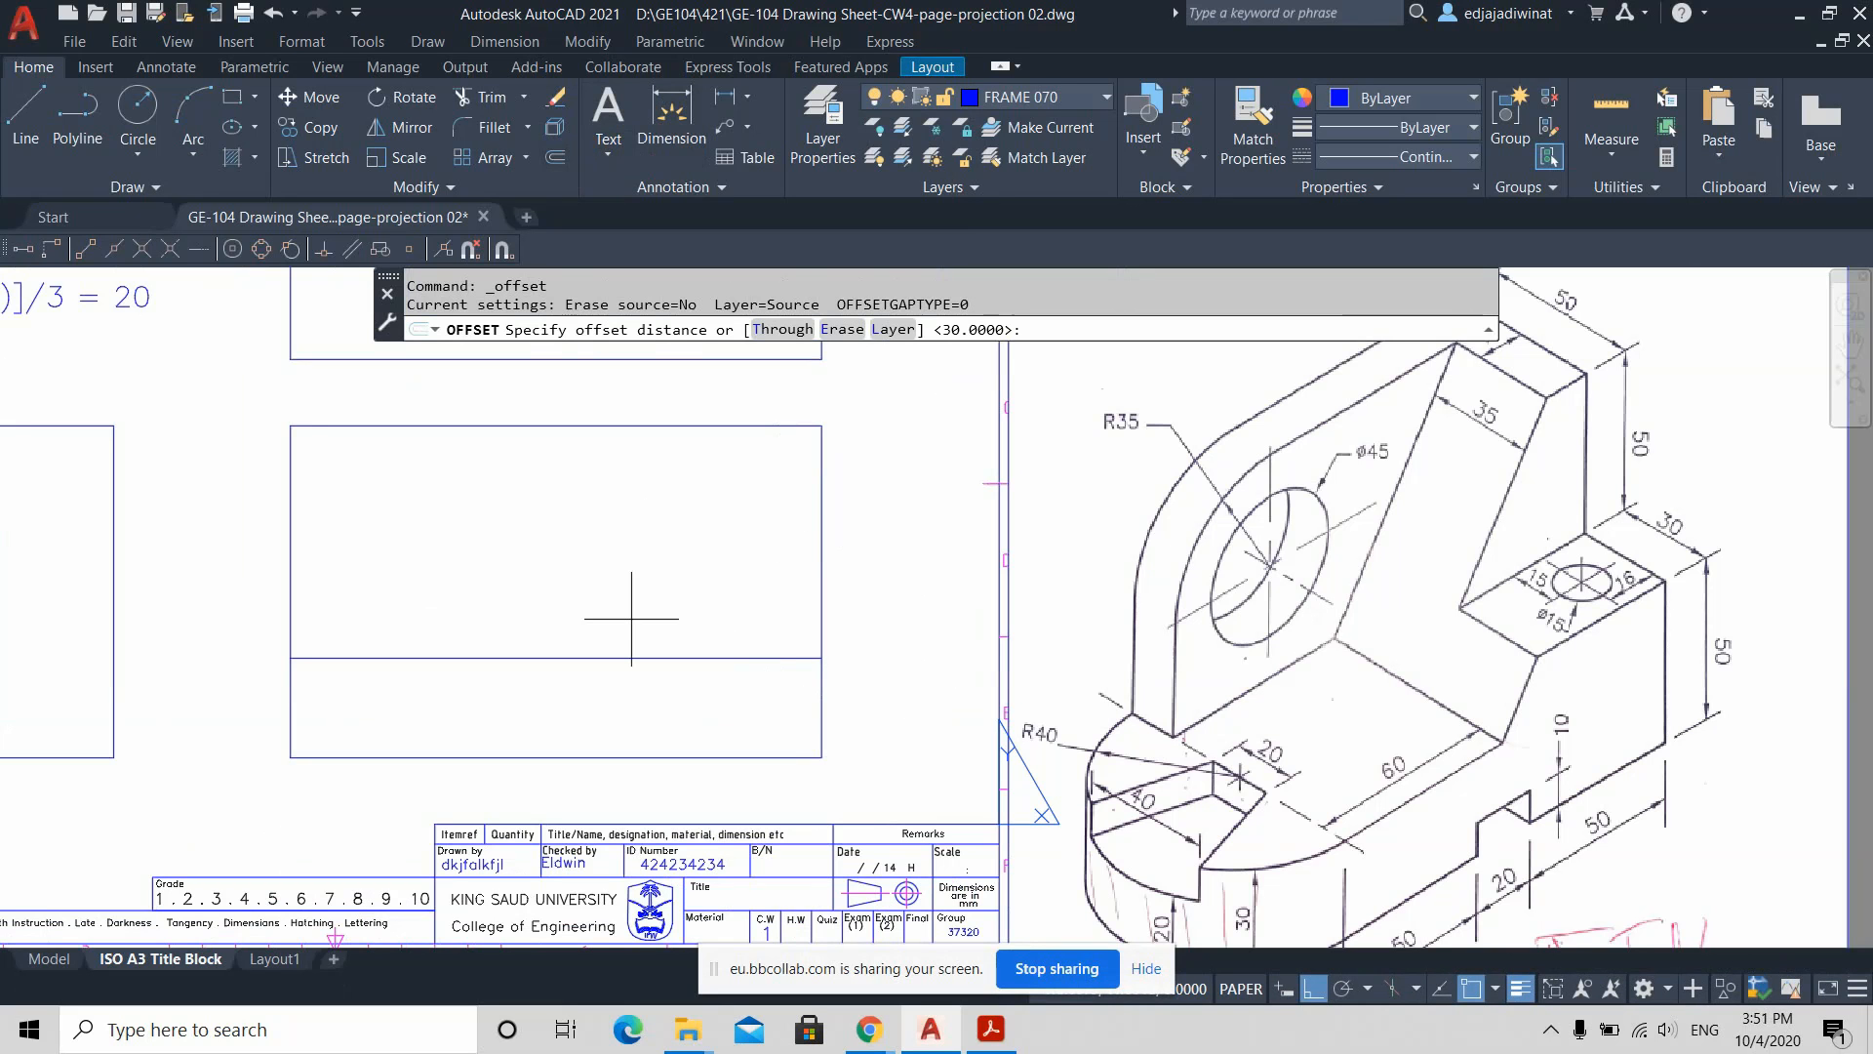
{"action": "type", "text": "50"}
{"action": "key", "text": "Return"}
{"action": "left_click", "coordinate": [822, 544]}
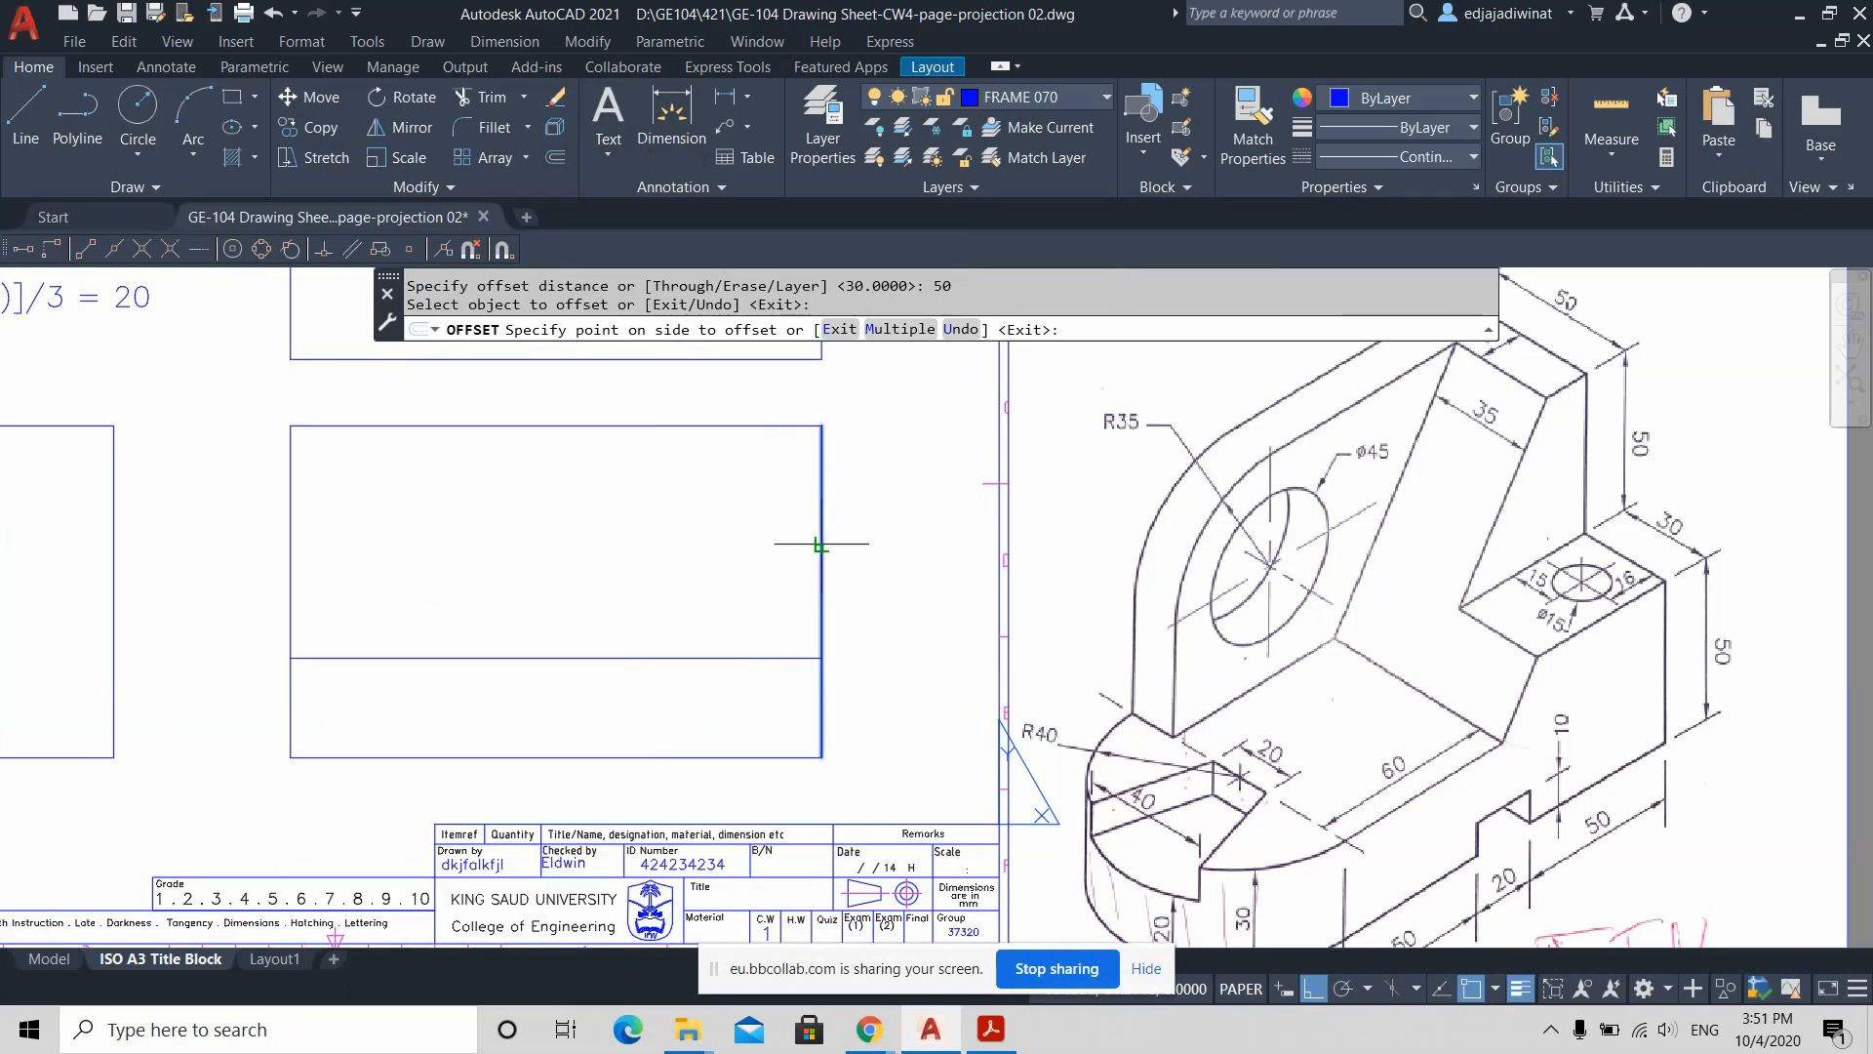
{"action": "left_click", "coordinate": [674, 625]}
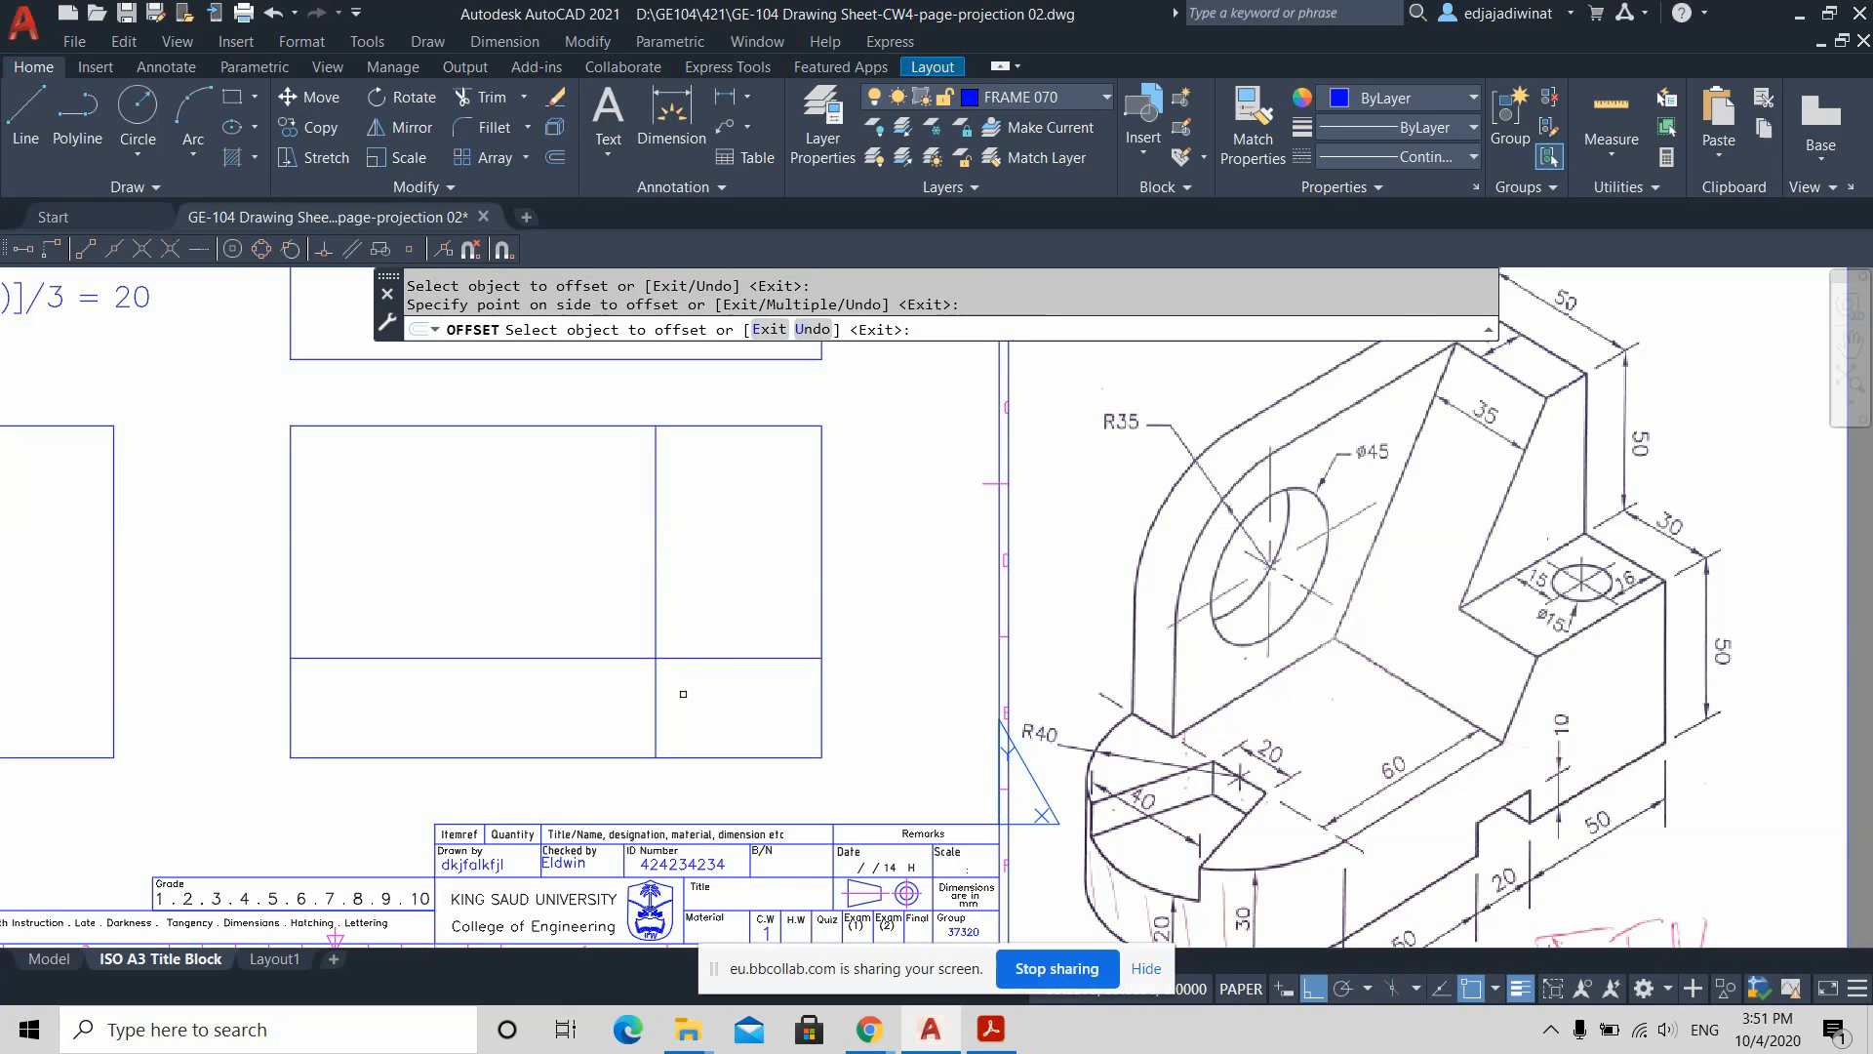
{"action": "key", "text": "Escape"}
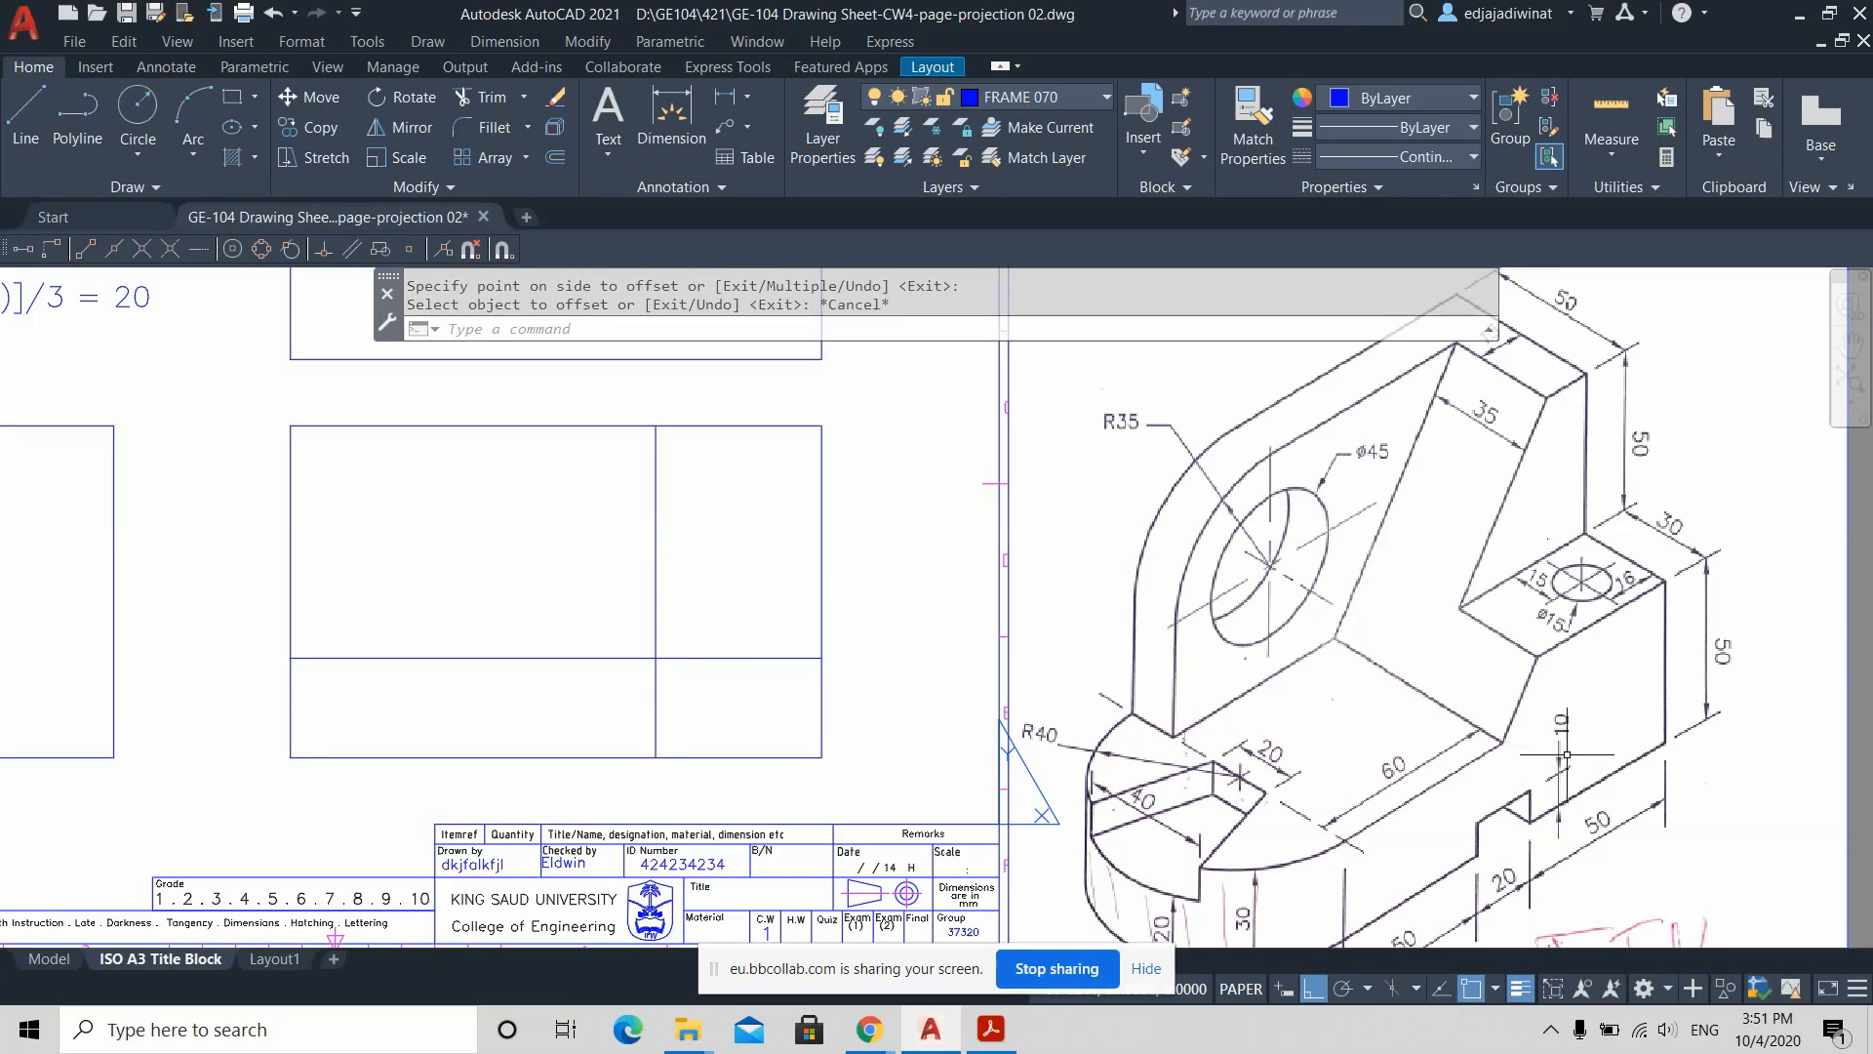
Step: Offset the vertical line inside the front view box 20 mm to the left to mark the notch's other side
{"action": "scroll", "coordinate": [1499, 831], "scroll_direction": "up", "scroll_amount": 2}
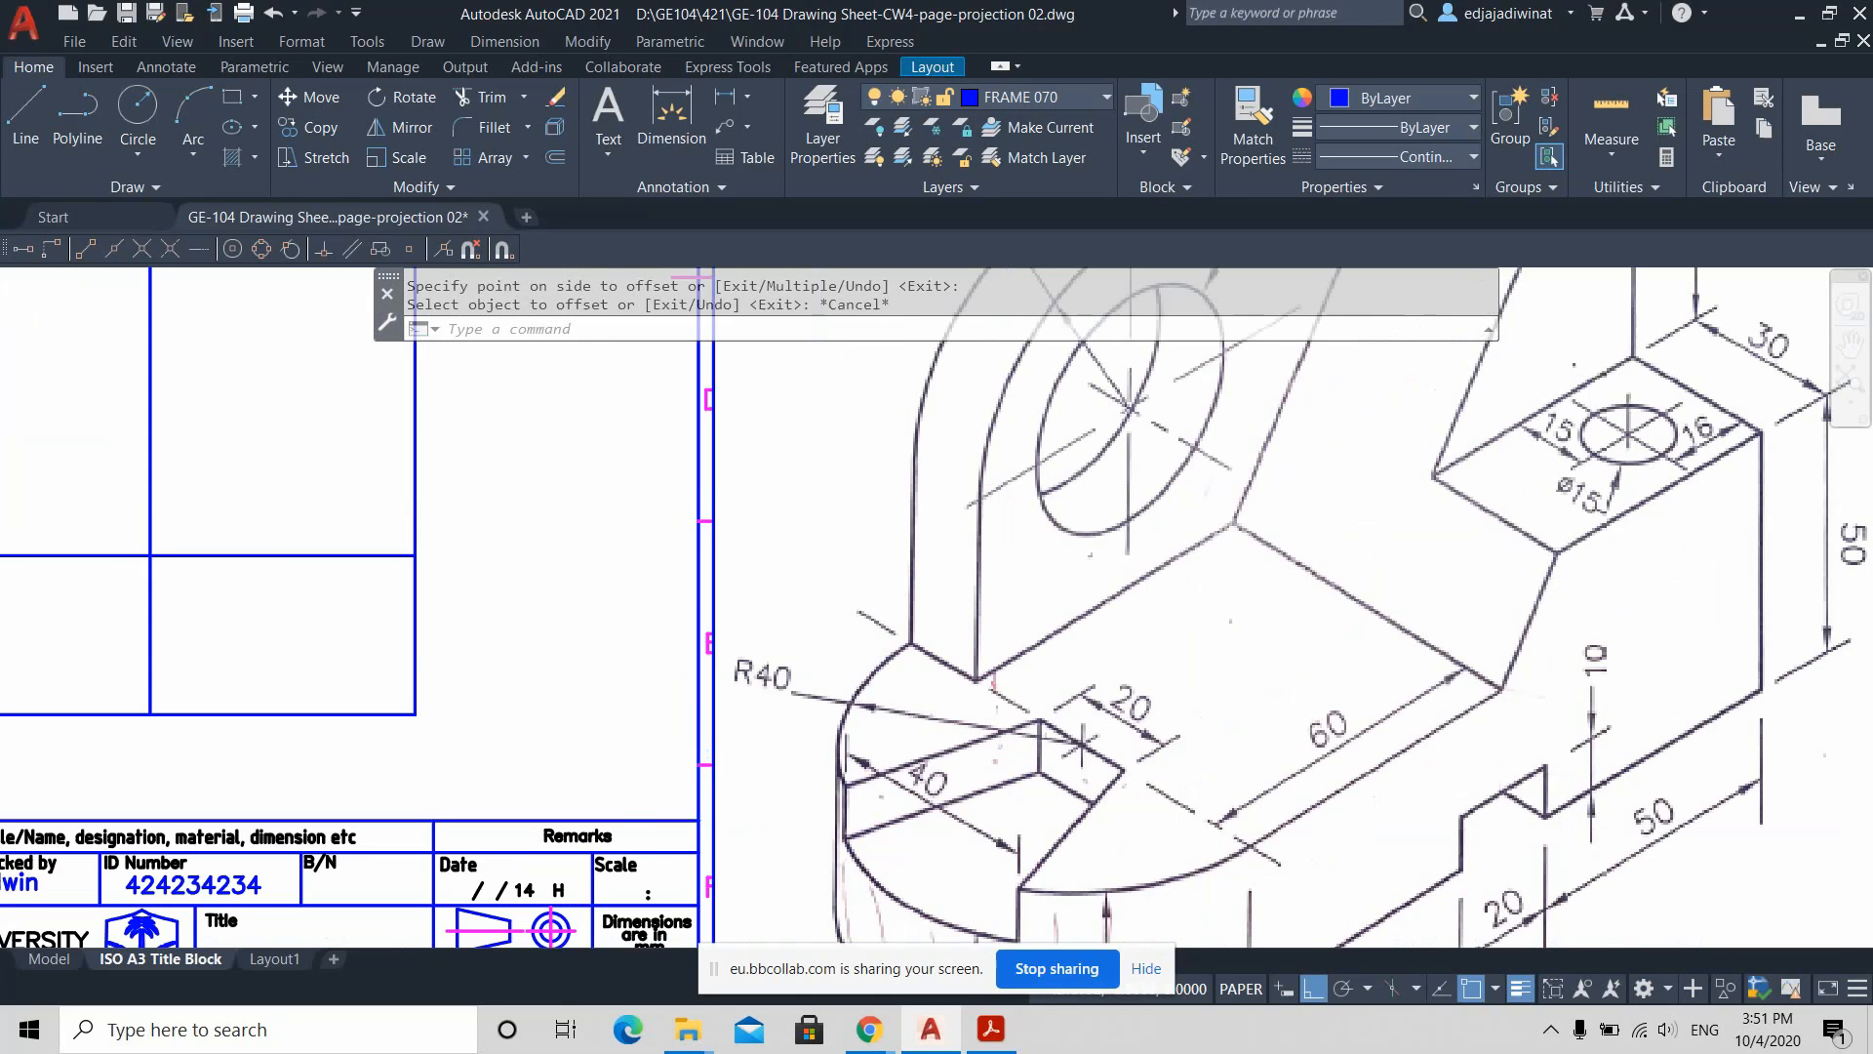
{"action": "scroll", "coordinate": [1500, 830], "scroll_direction": "down", "scroll_amount": 2}
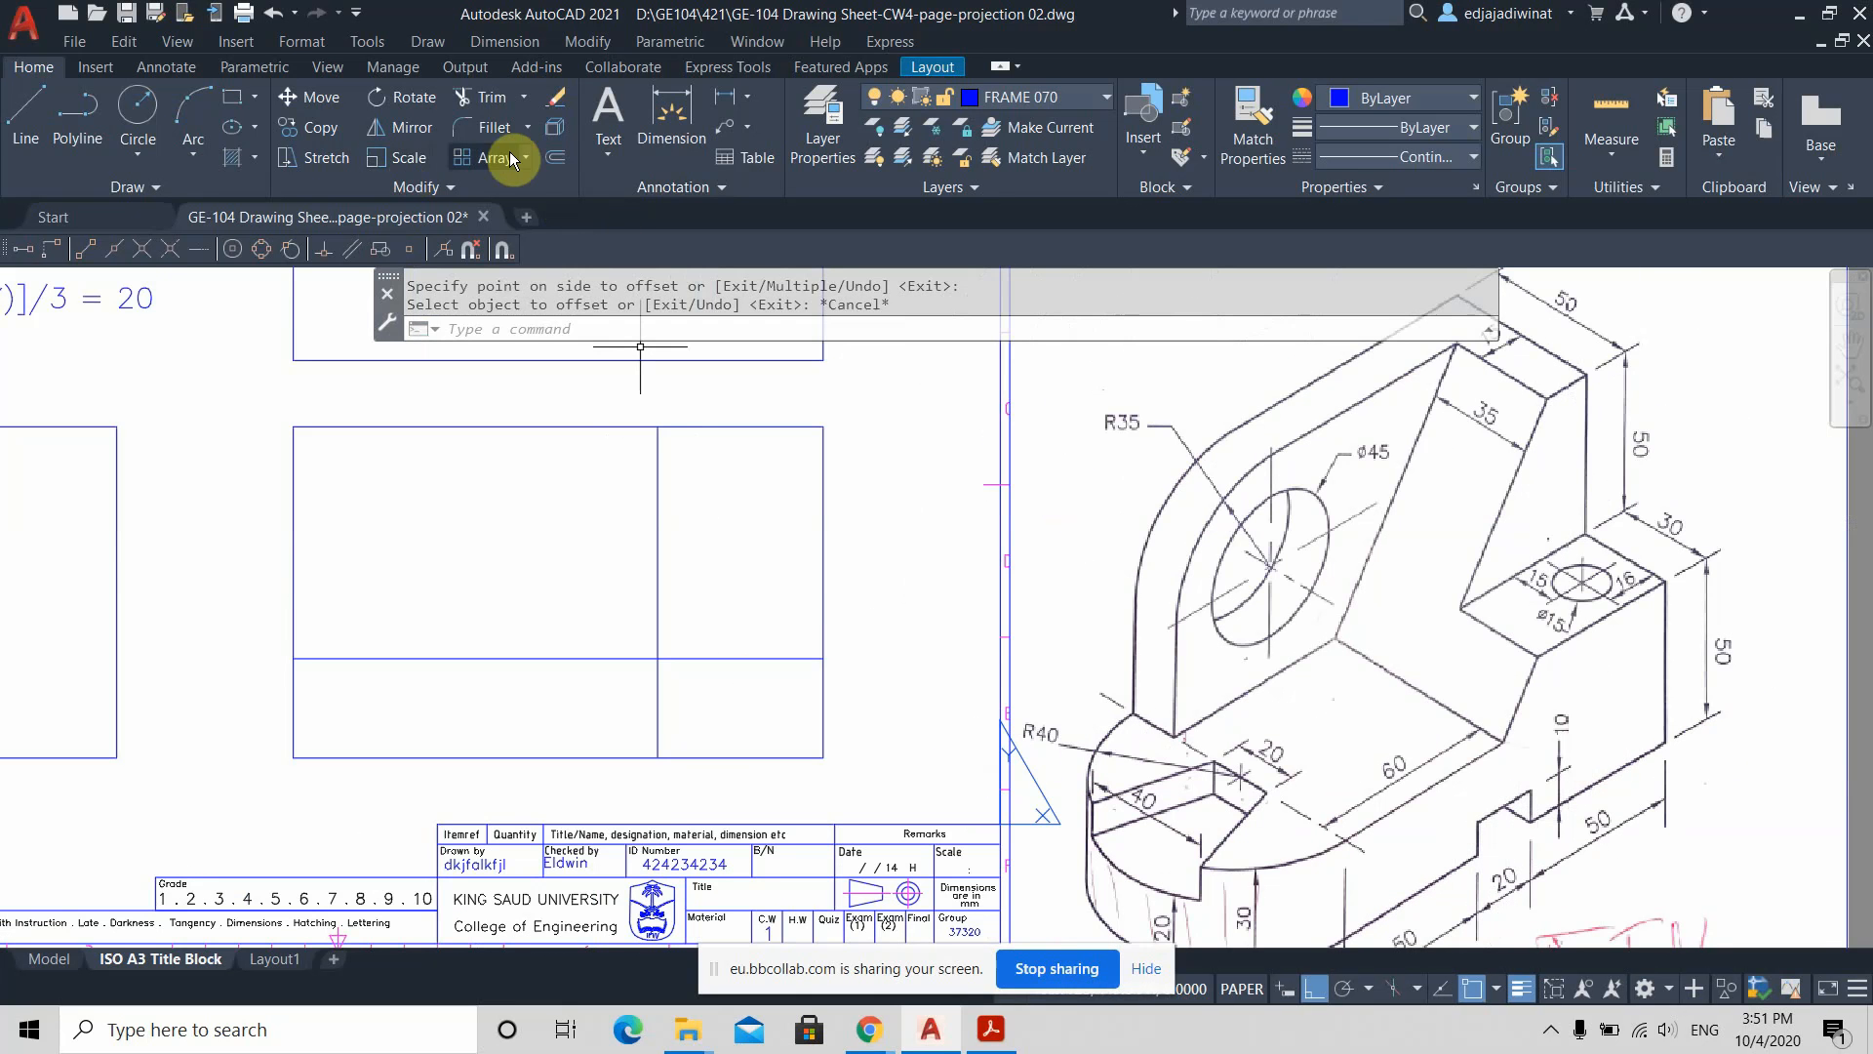
{"action": "left_click", "coordinate": [555, 157]}
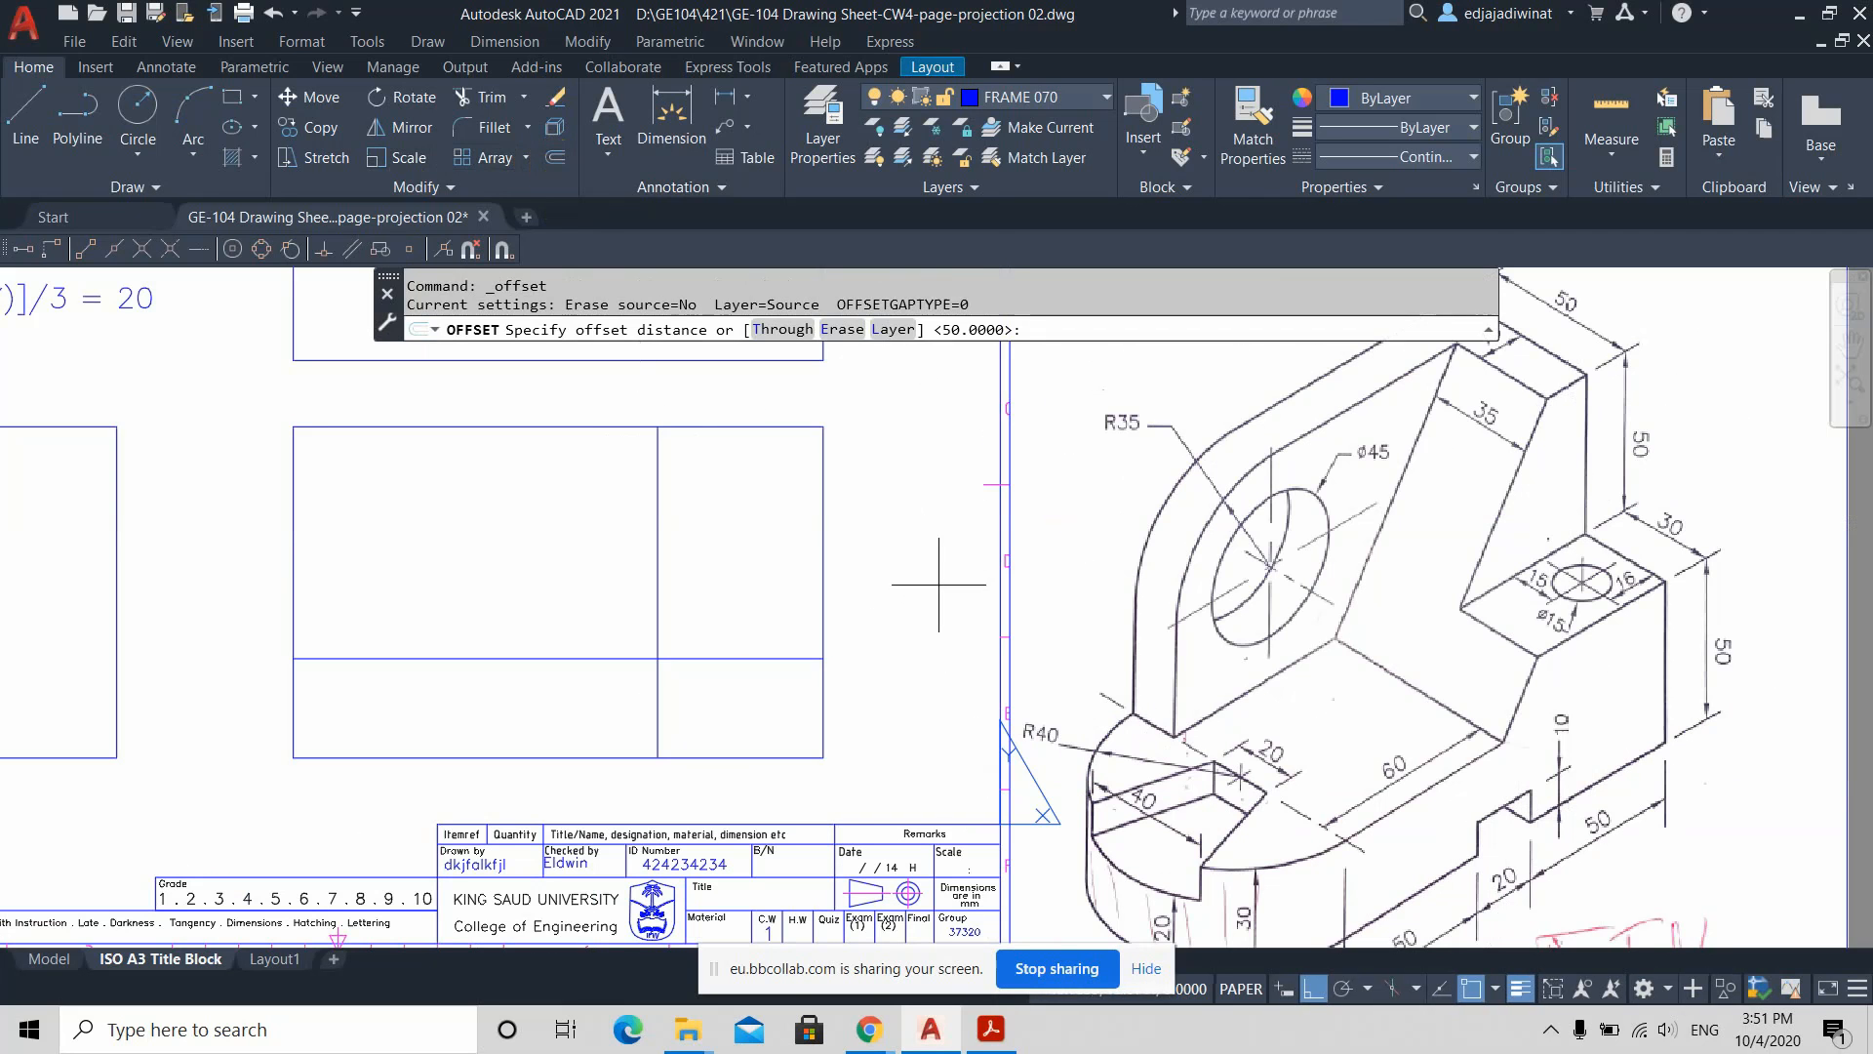
{"action": "type", "text": "20"}
{"action": "key", "text": "Return"}
{"action": "left_click", "coordinate": [662, 541]}
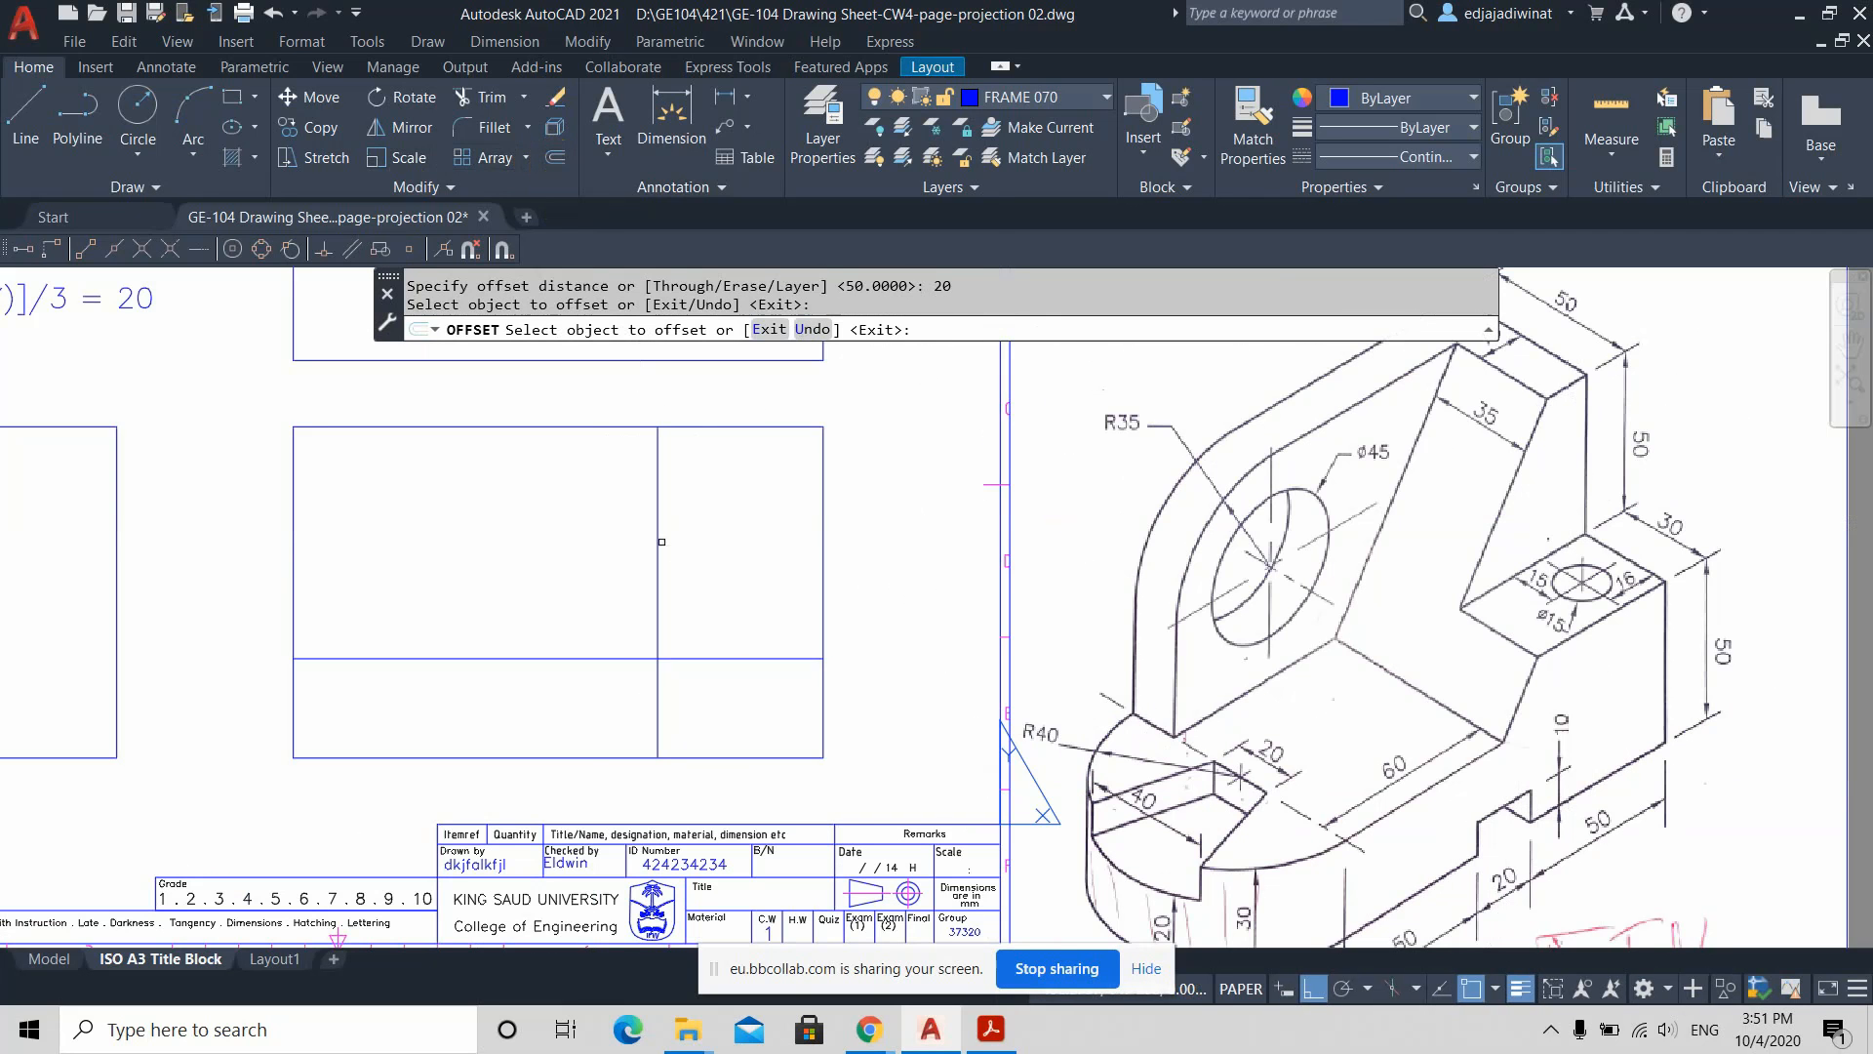
{"action": "left_click", "coordinate": [661, 542]}
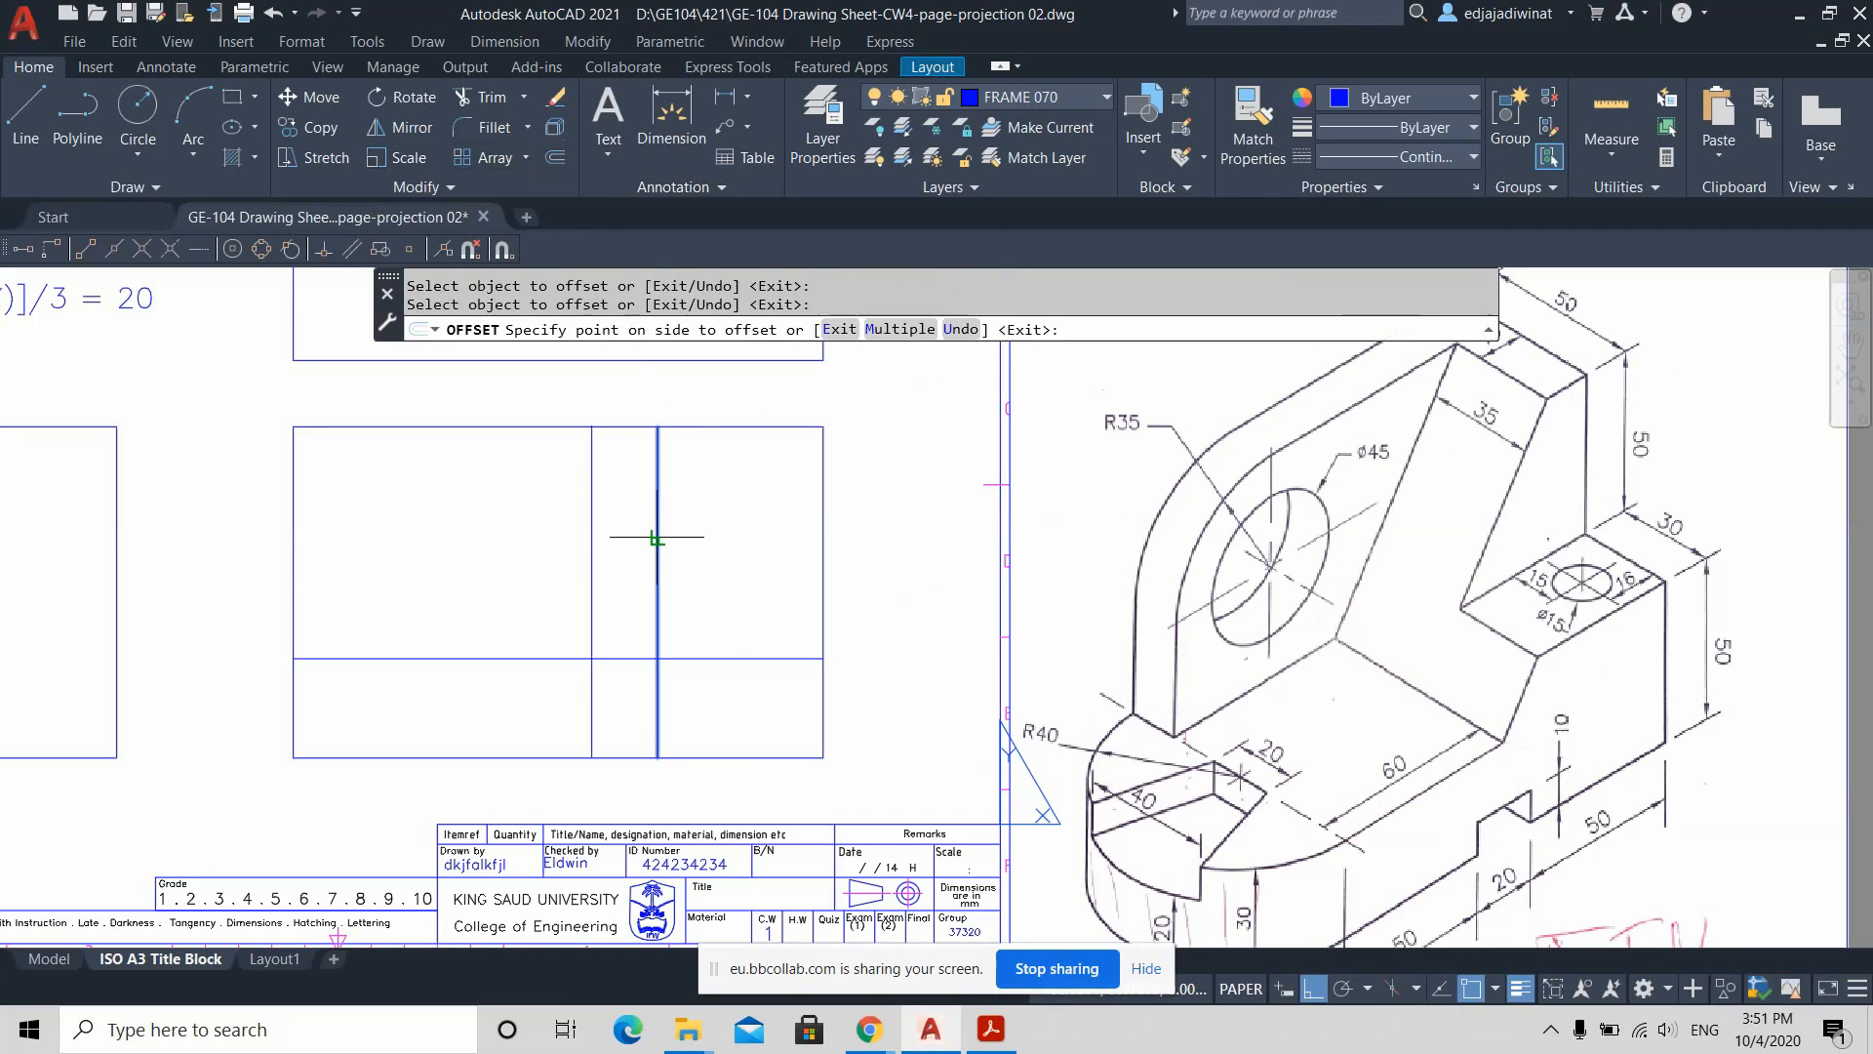
{"action": "left_click", "coordinate": [584, 573]}
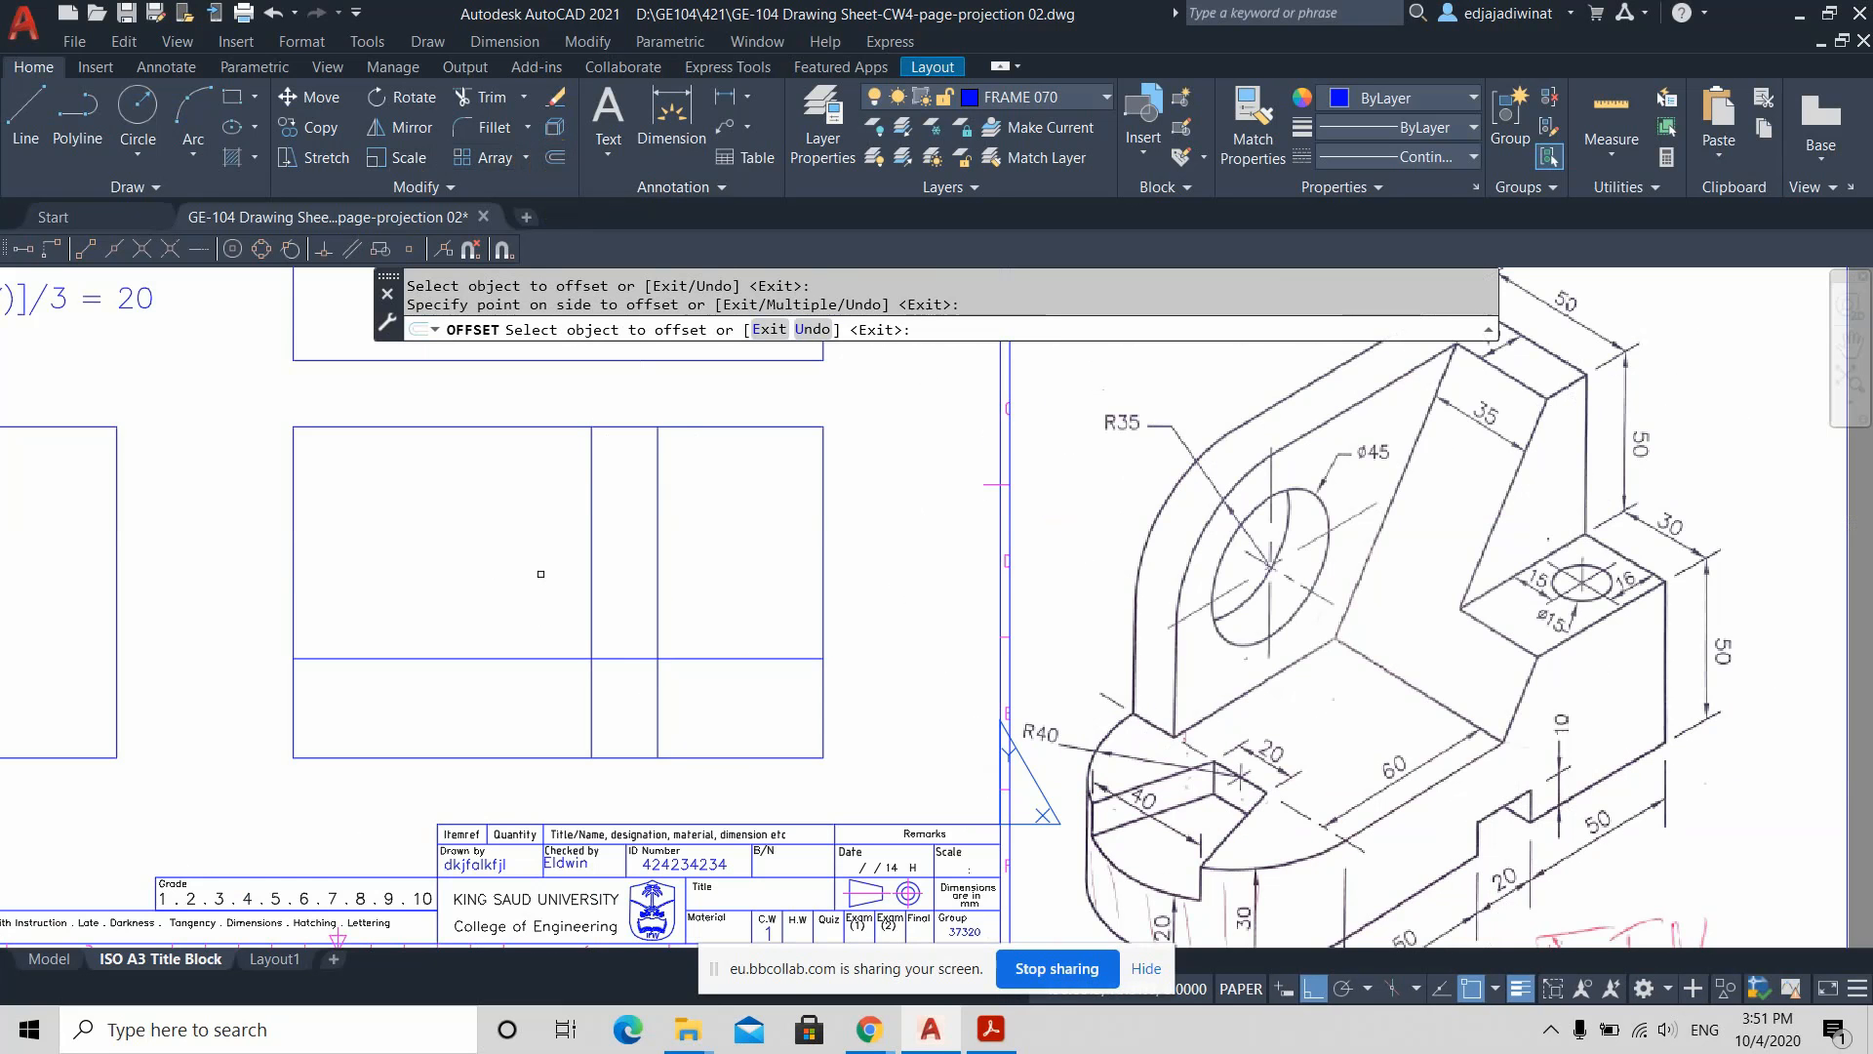
{"action": "key", "text": "Return"}
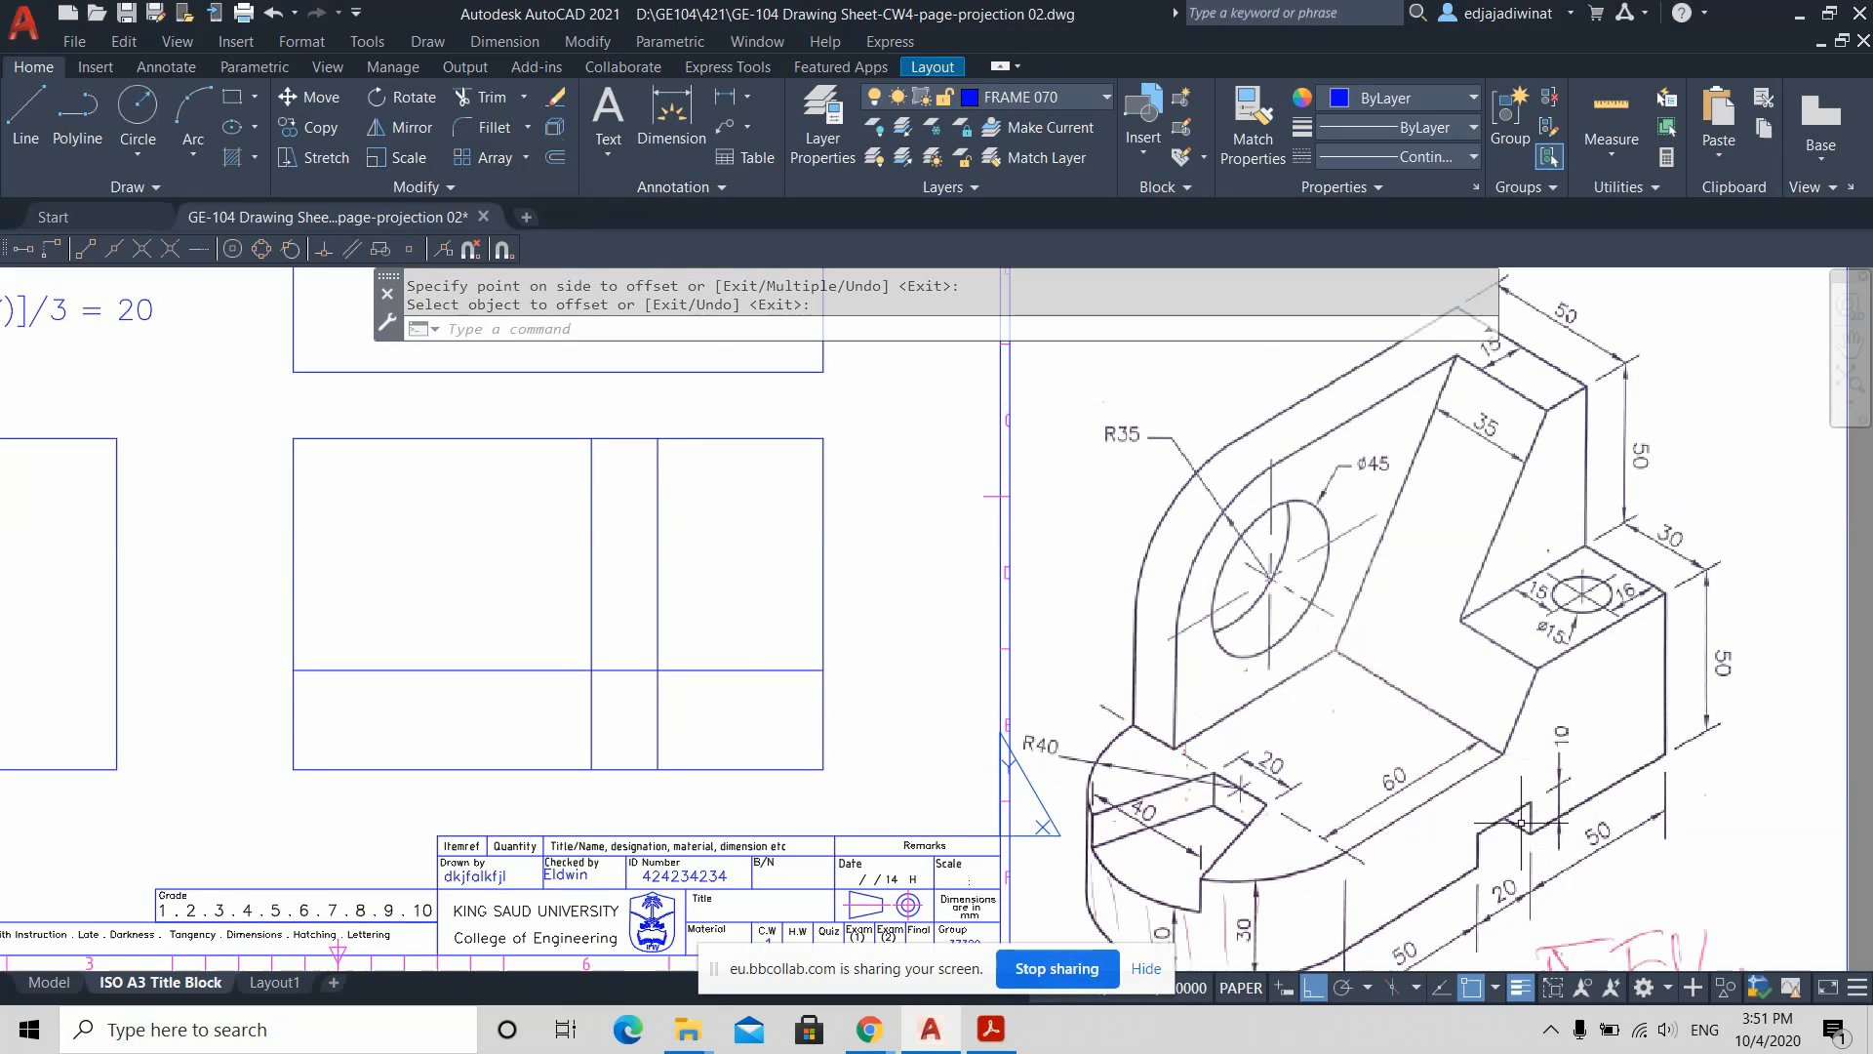
Step: Offset the bottom edge of the front view box 10 mm upward to mark the notch height
{"action": "left_click", "coordinate": [555, 156]}
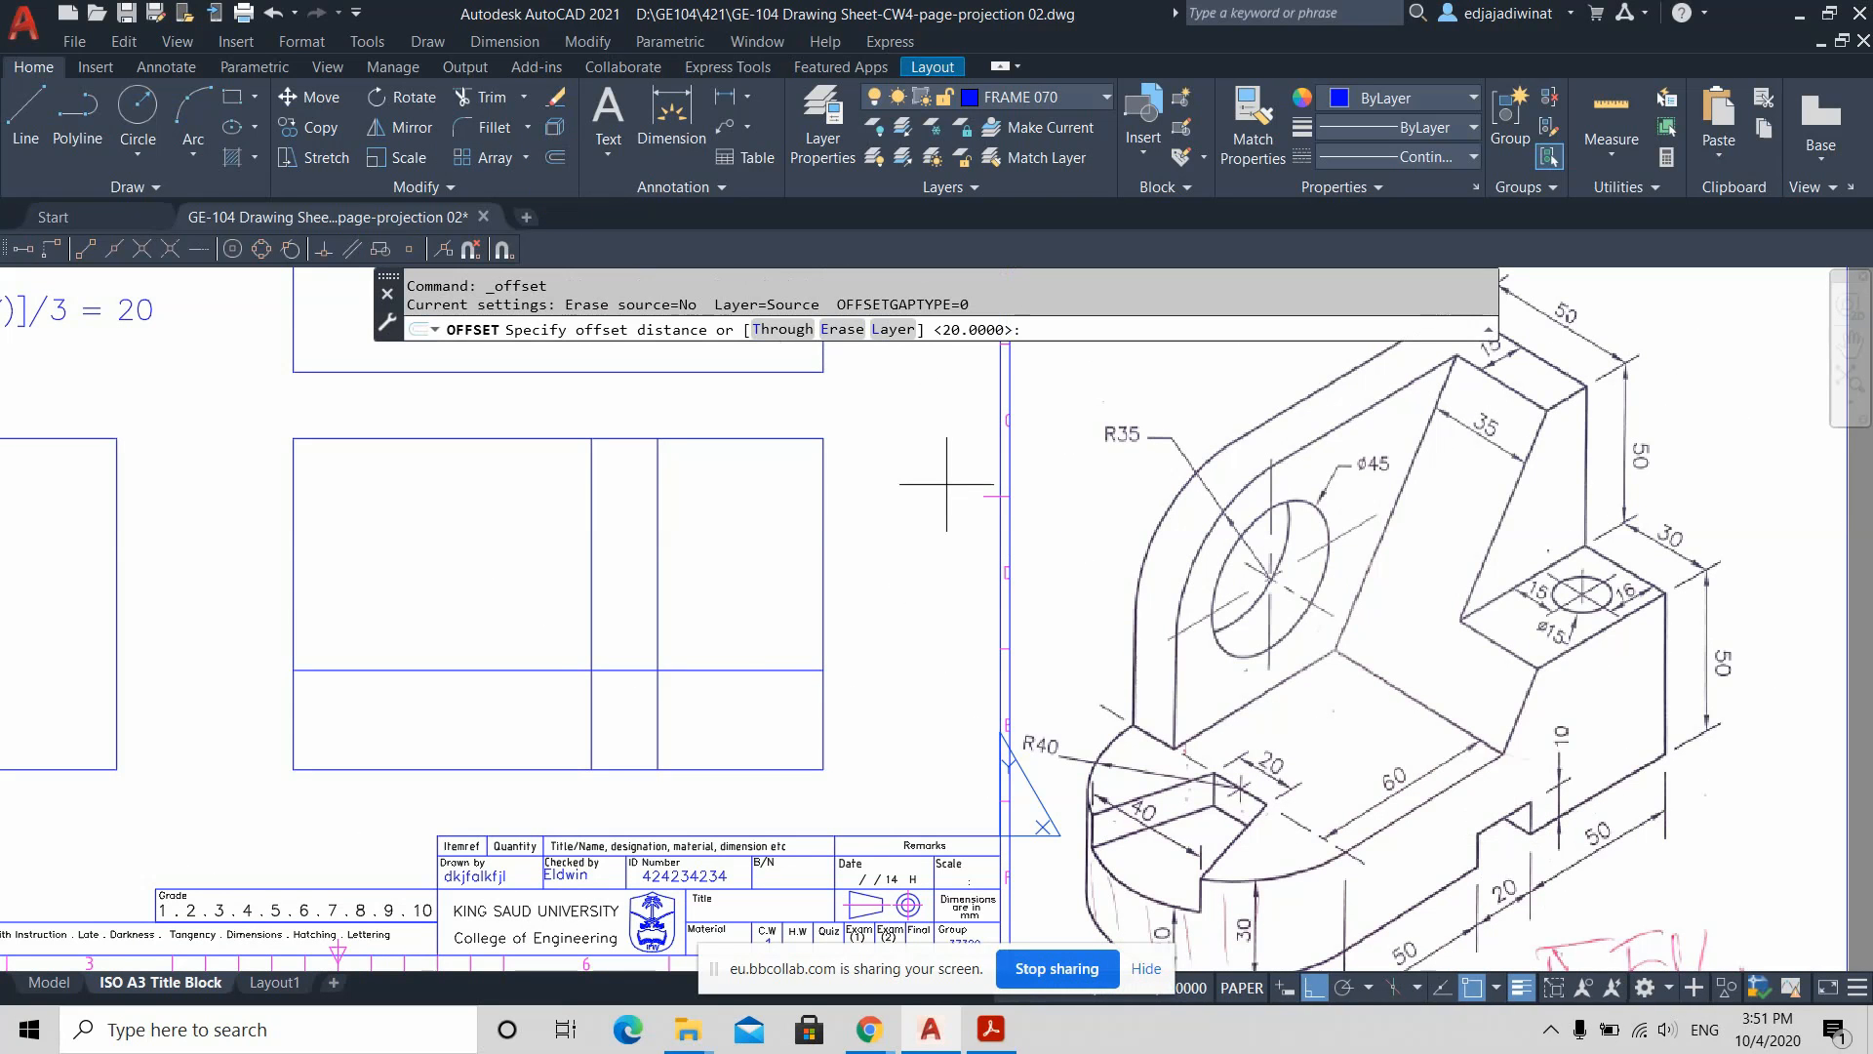
{"action": "type", "text": "10"}
{"action": "key", "text": "Return"}
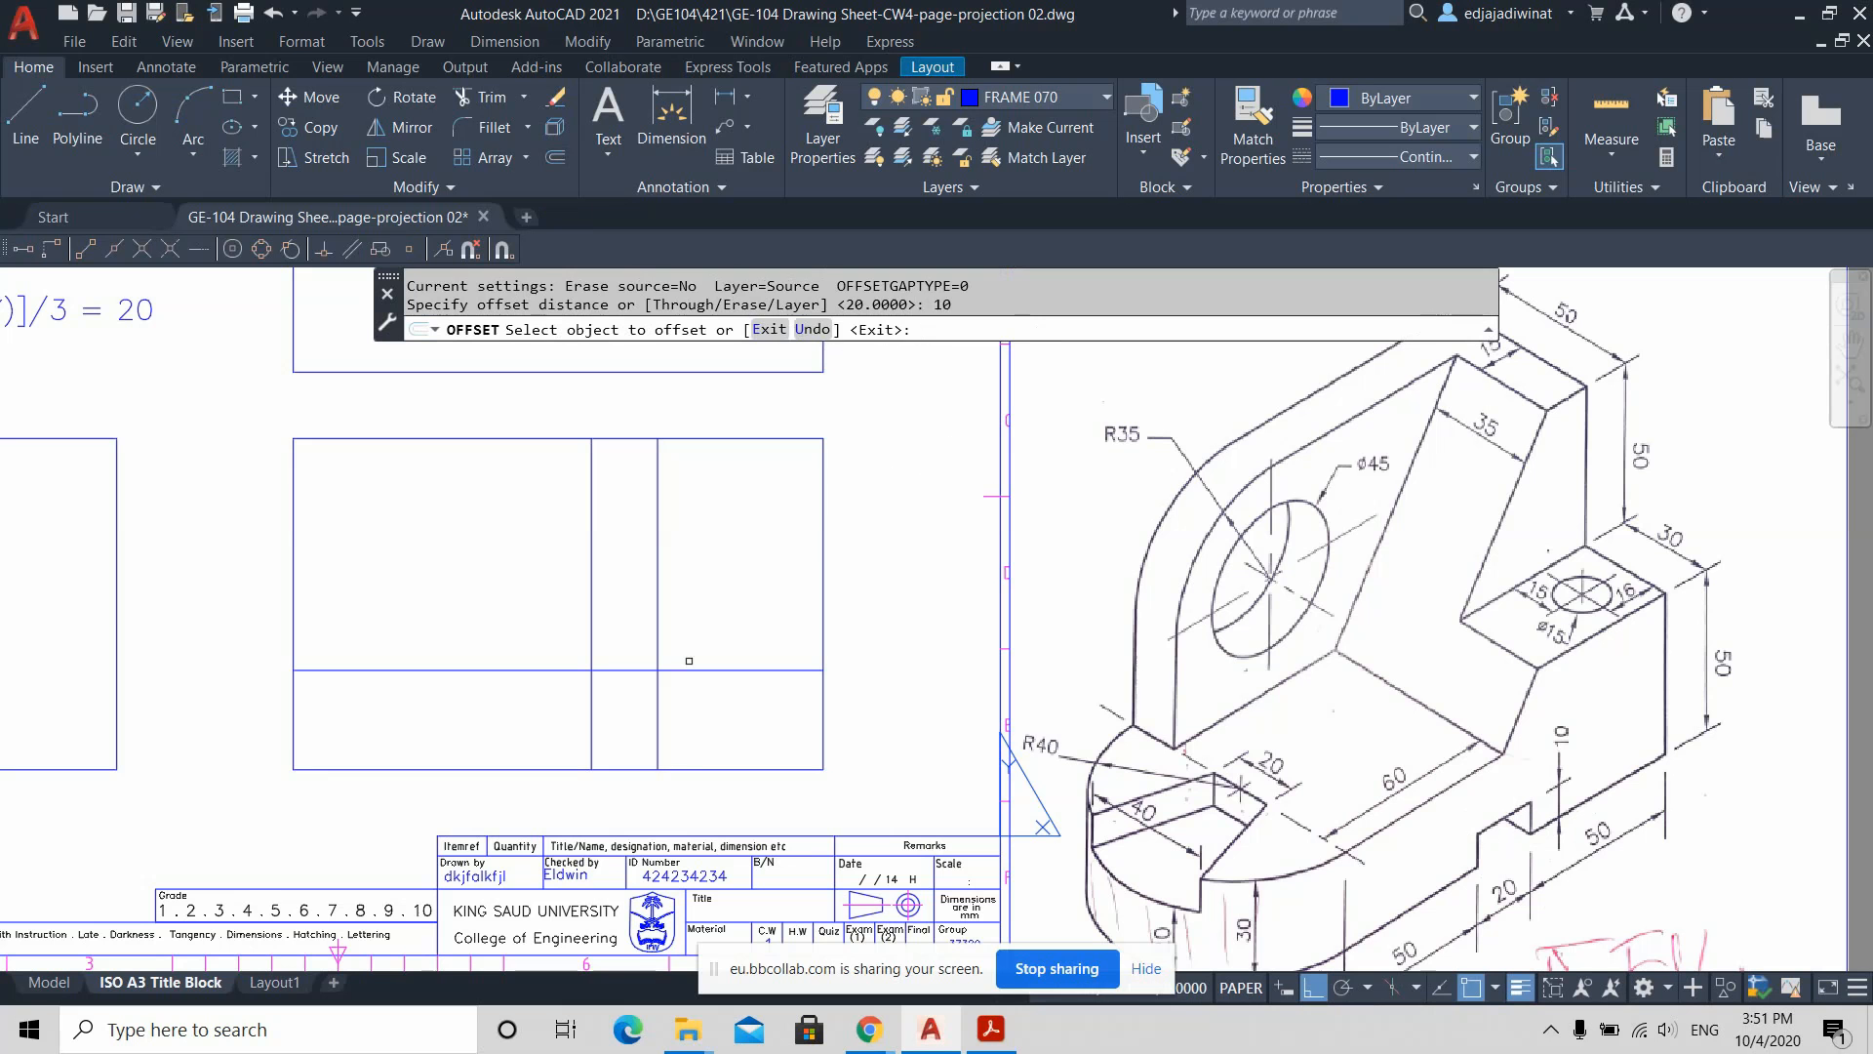
{"action": "left_click", "coordinate": [697, 766]}
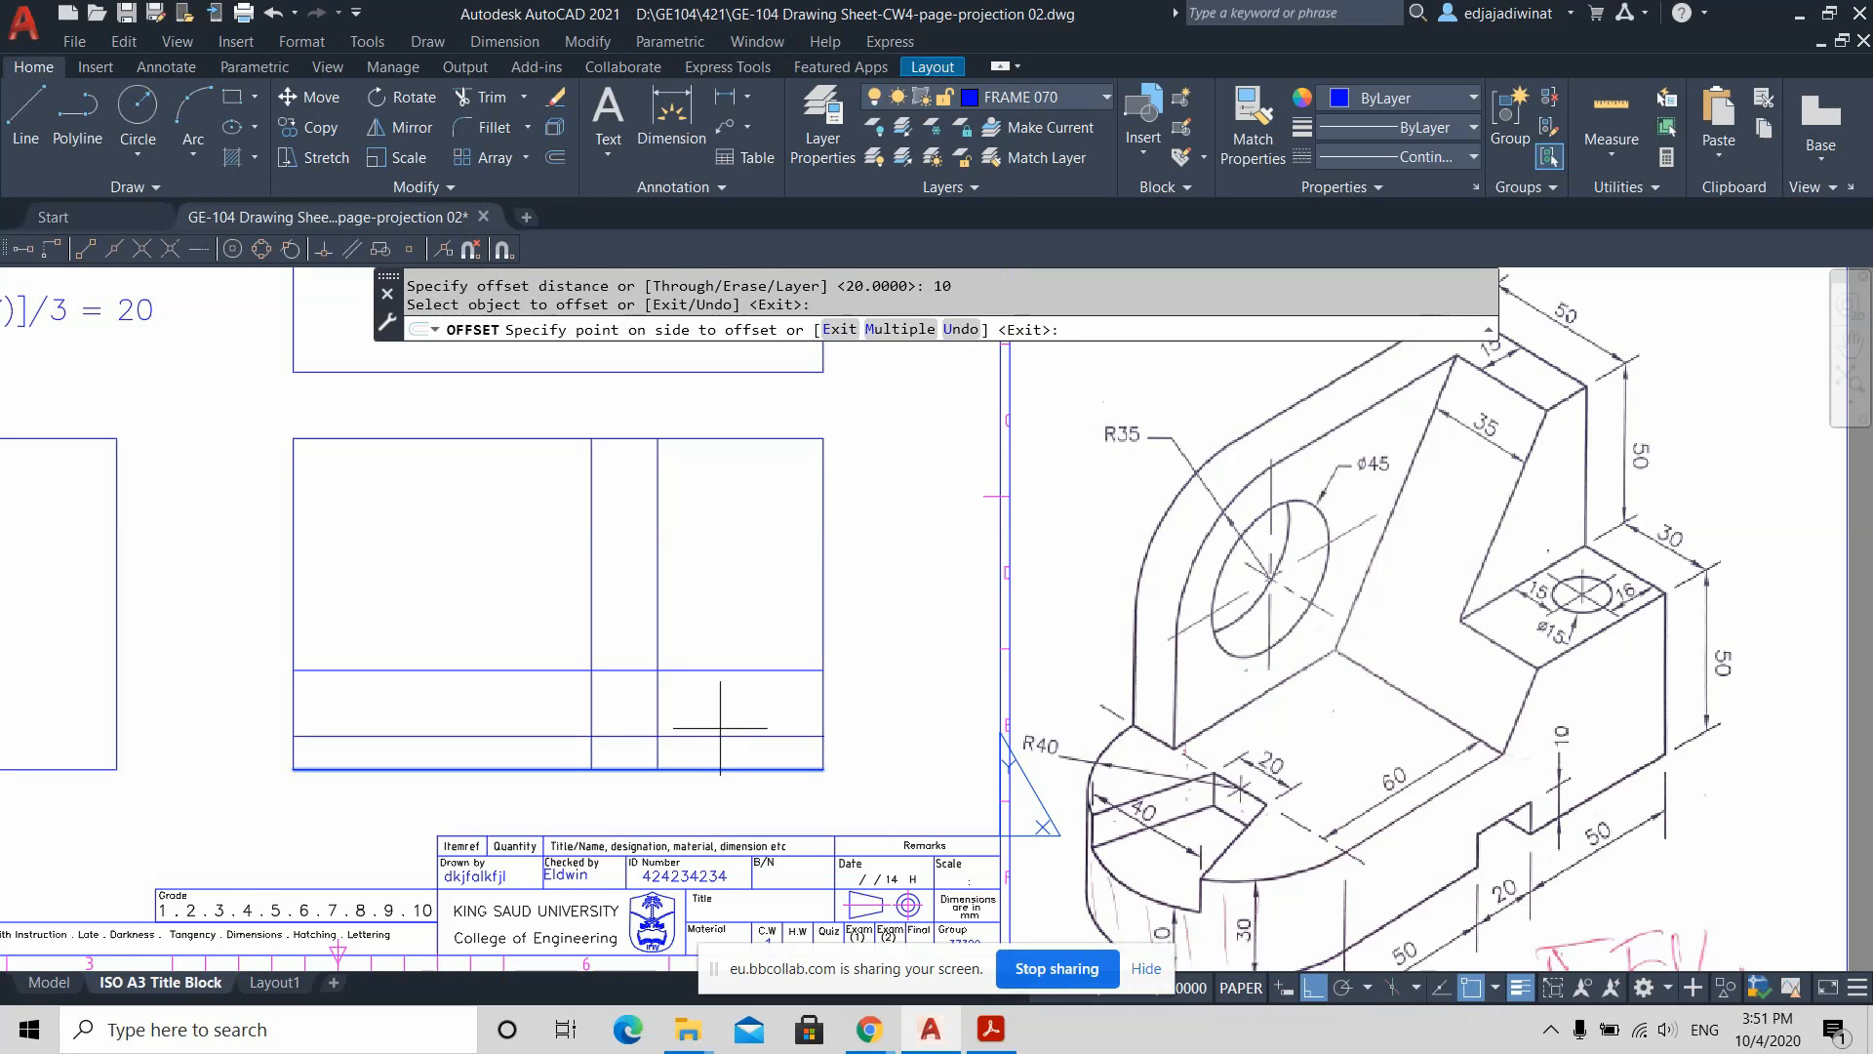
{"action": "left_click", "coordinate": [695, 741]}
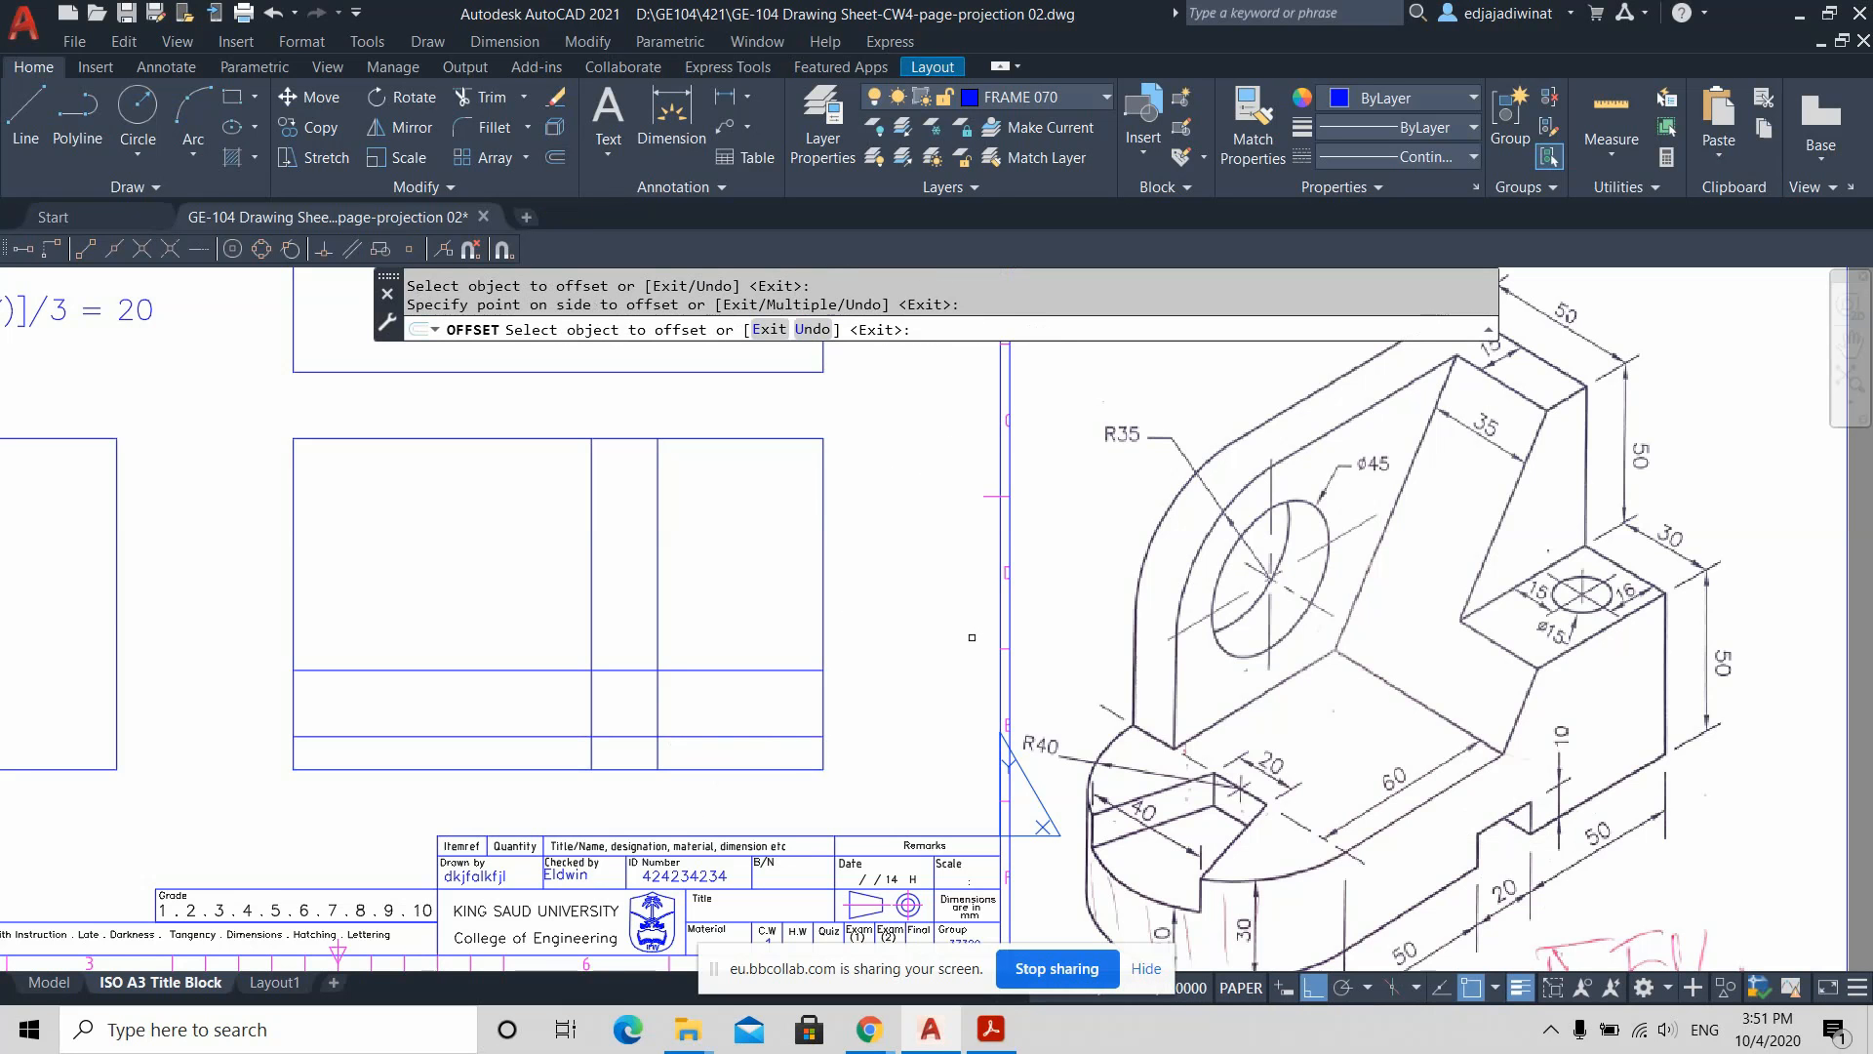
{"action": "key", "text": "Escape"}
Step: Trim the two vertical notch lines above the notch height and the bottom edge piece across the notch opening
{"action": "scroll", "coordinate": [722, 824], "scroll_direction": "up", "scroll_amount": 2}
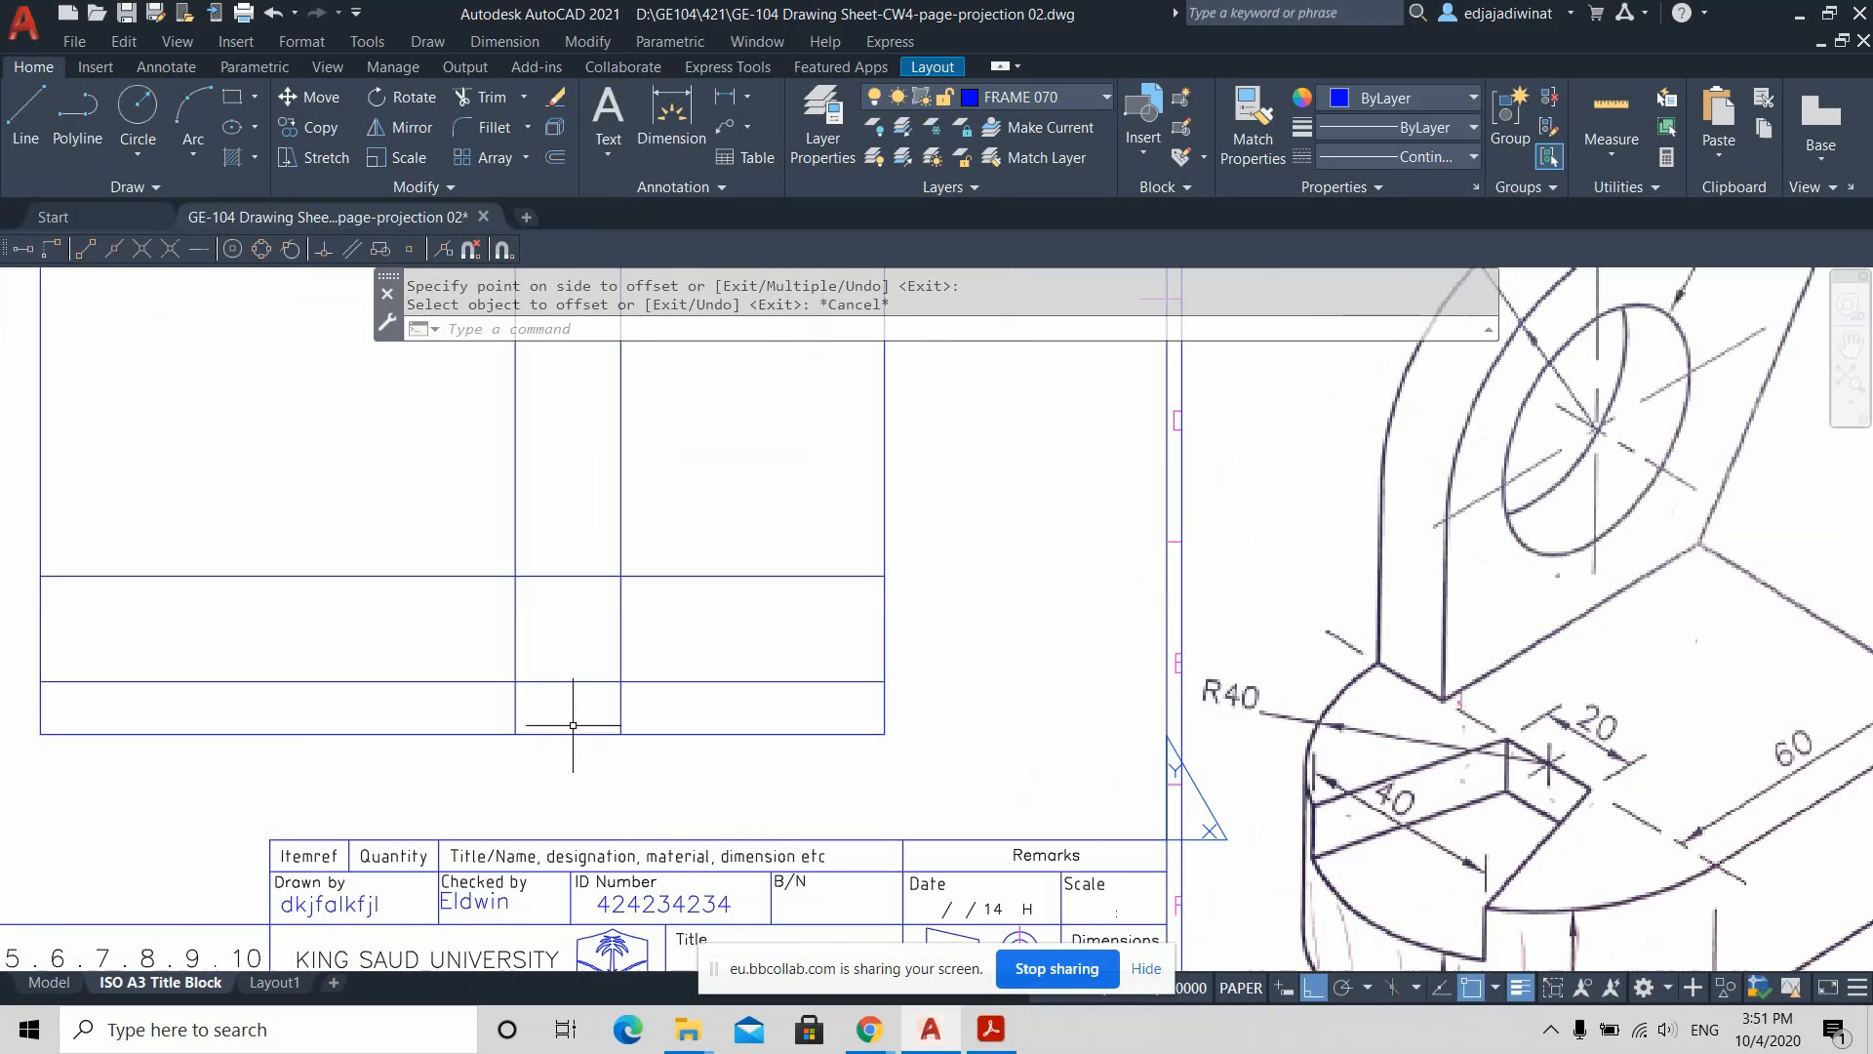
{"action": "scroll", "coordinate": [574, 725], "scroll_direction": "down", "scroll_amount": 2}
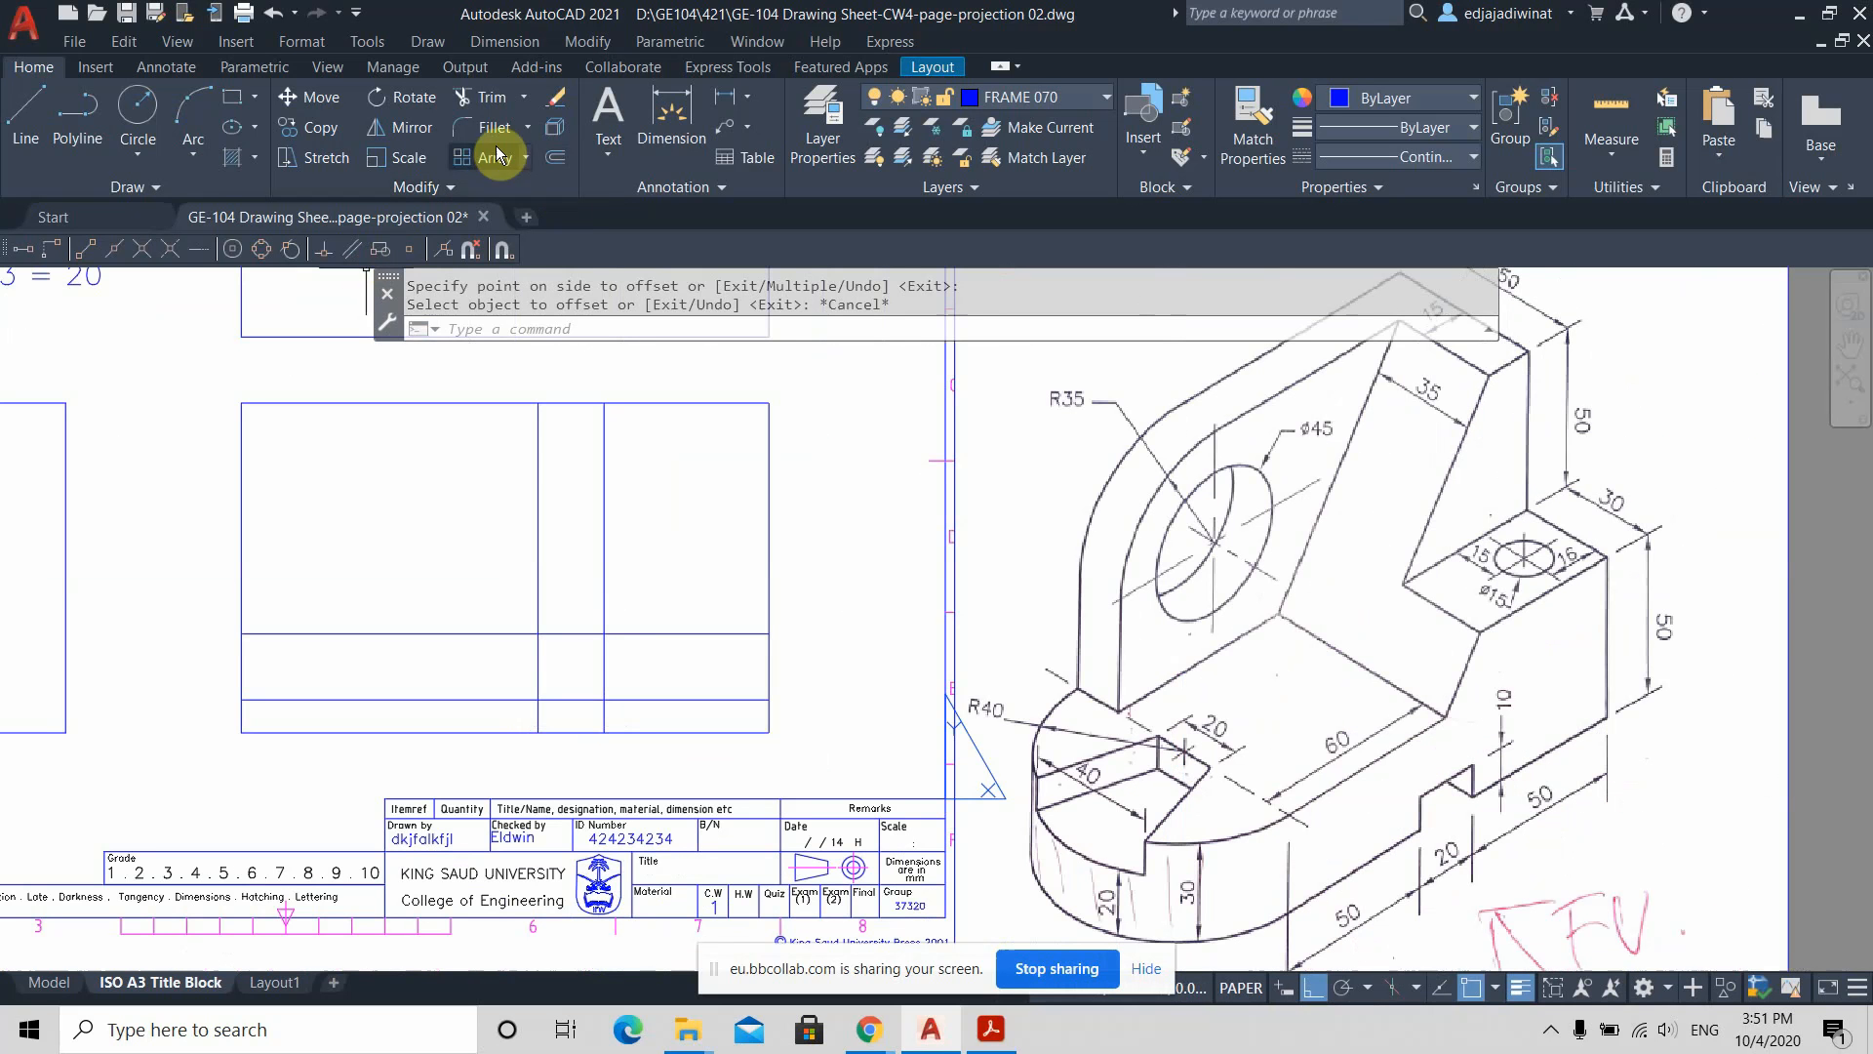
{"action": "left_click", "coordinate": [502, 96]}
{"action": "left_click_drag", "start_coordinate": [659, 580], "coordinate": [527, 485]}
{"action": "mouse_move", "coordinate": [658, 698]}
{"action": "left_mouse_down"}
{"action": "mouse_move", "coordinate": [549, 649]}
{"action": "mouse_move", "coordinate": [540, 673]}
{"action": "left_mouse_up"}
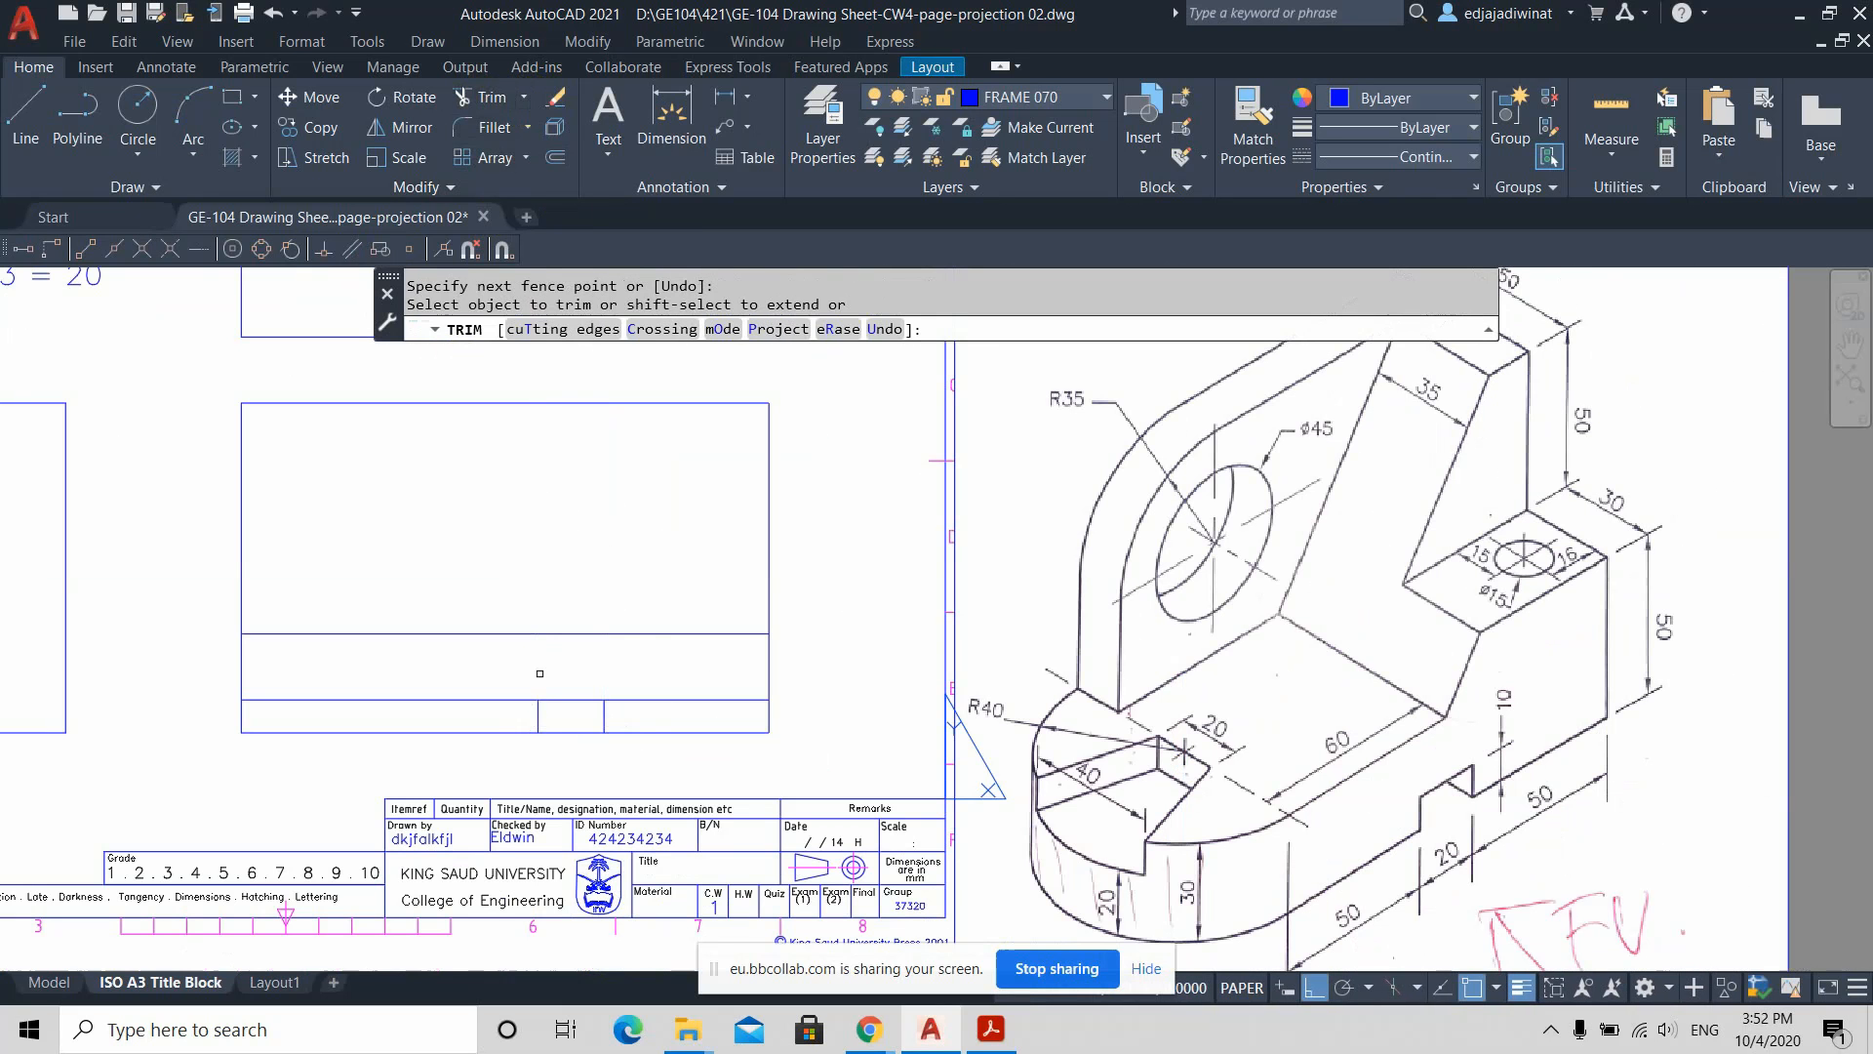
{"action": "mouse_move", "coordinate": [553, 742]}
{"action": "left_mouse_down"}
{"action": "mouse_move", "coordinate": [562, 723]}
{"action": "mouse_move", "coordinate": [564, 744]}
{"action": "left_mouse_up"}
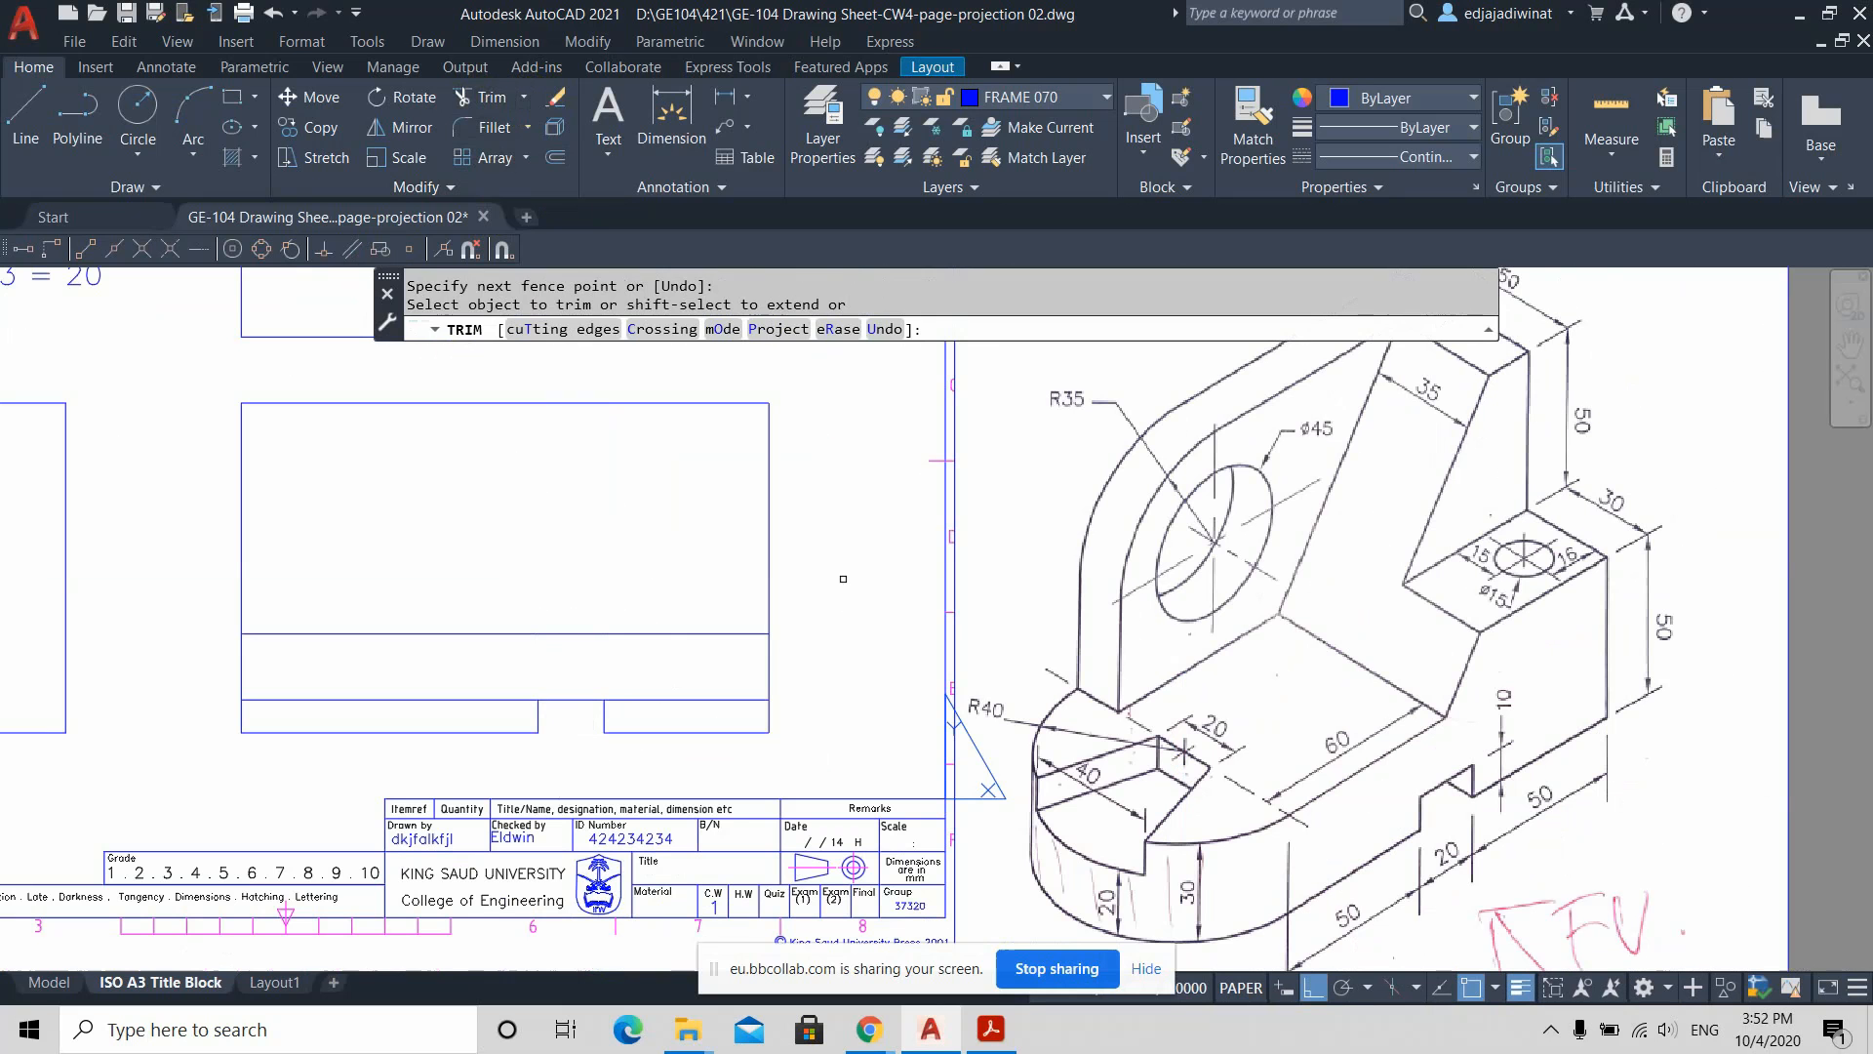
{"action": "key", "text": "Return"}
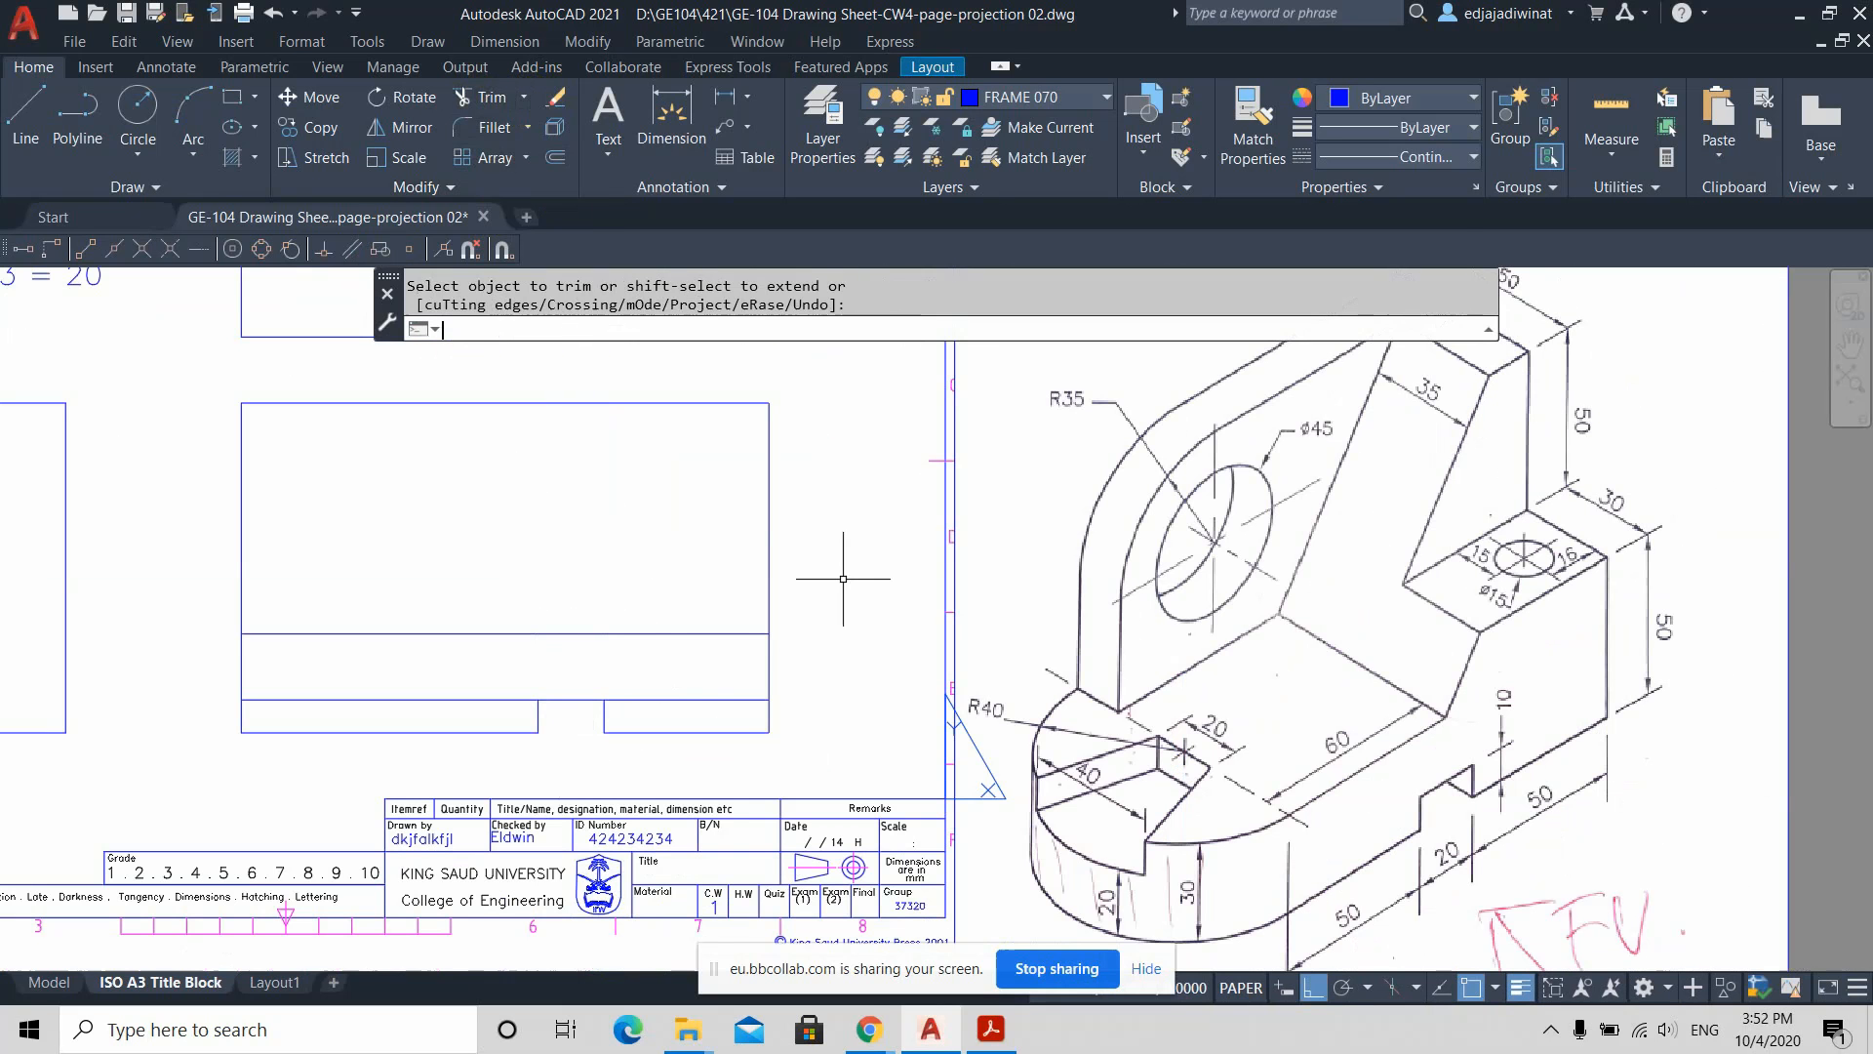
Step: Trim the notch's horizontal top line on both sides so it only spans between the two notch sides
{"action": "left_click", "coordinate": [665, 700]}
{"action": "key", "text": "Escape"}
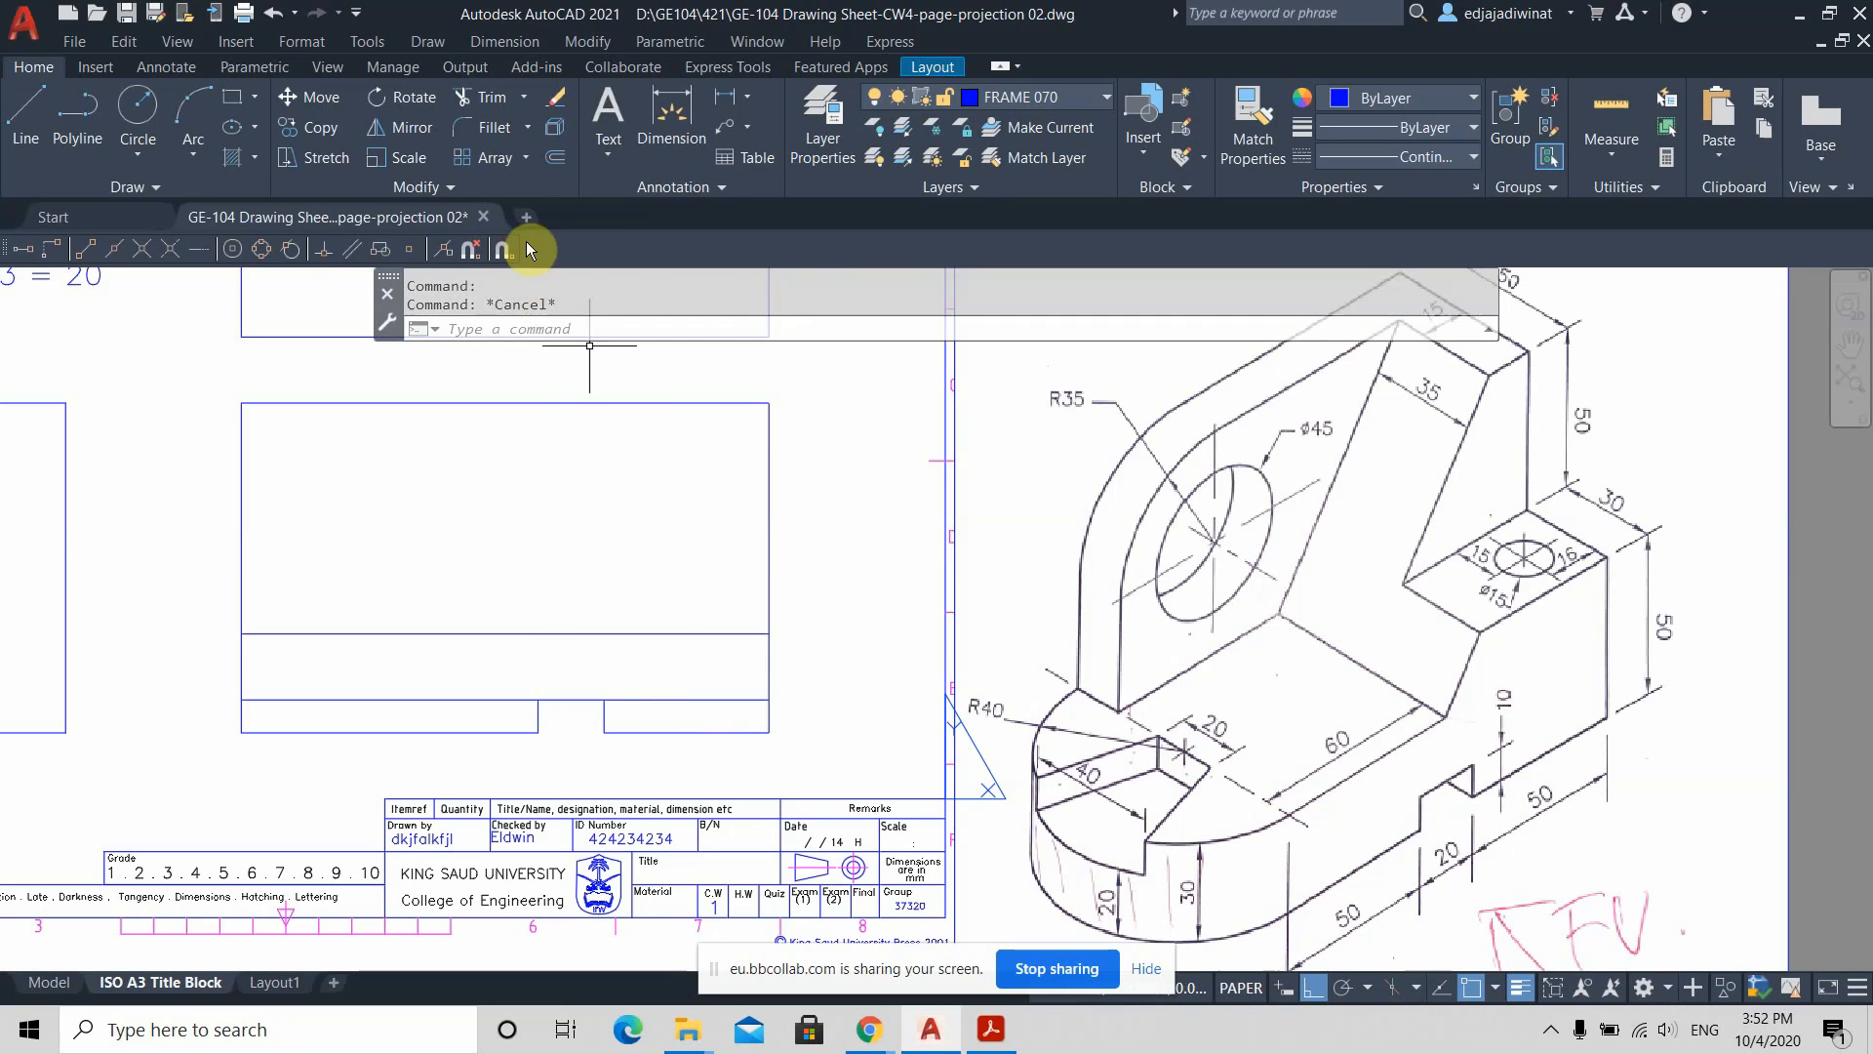
{"action": "left_click", "coordinate": [478, 97]}
{"action": "left_click_drag", "start_coordinate": [705, 677], "coordinate": [679, 716]}
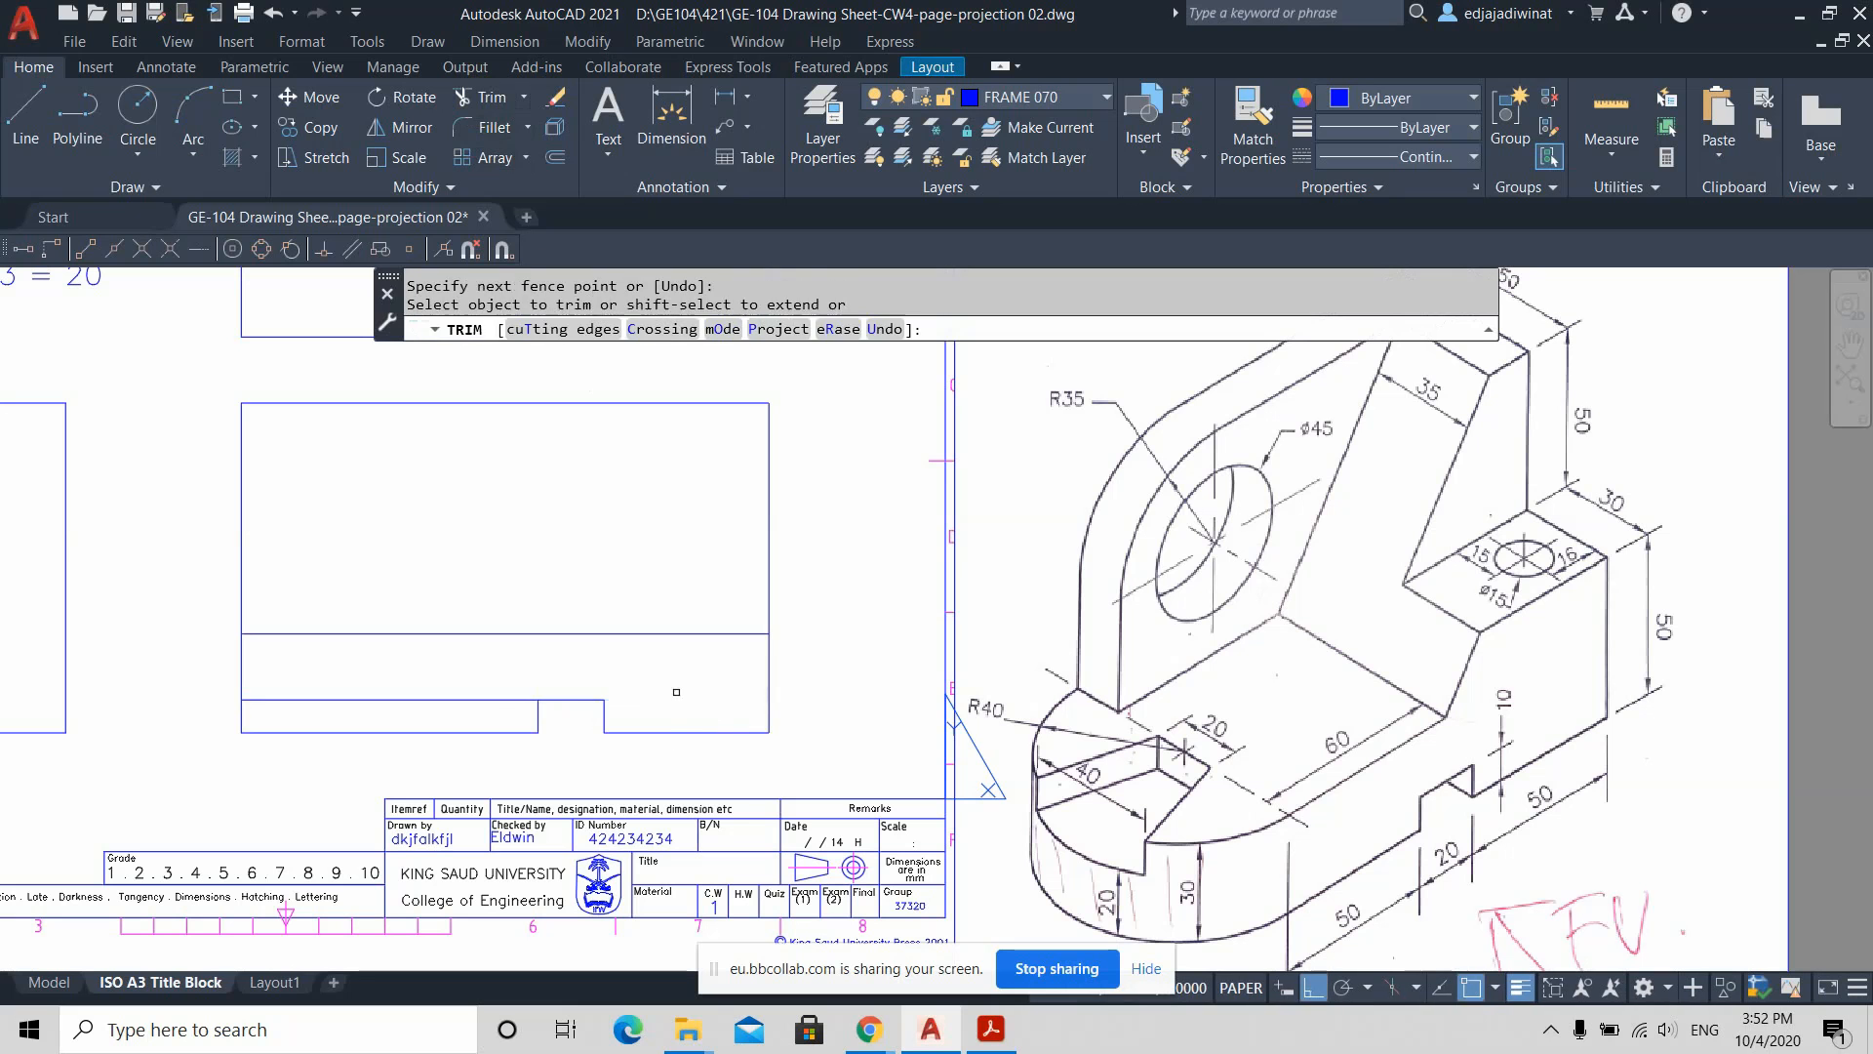
{"action": "left_click_drag", "start_coordinate": [518, 674], "coordinate": [451, 706]}
{"action": "key", "text": "Escape"}
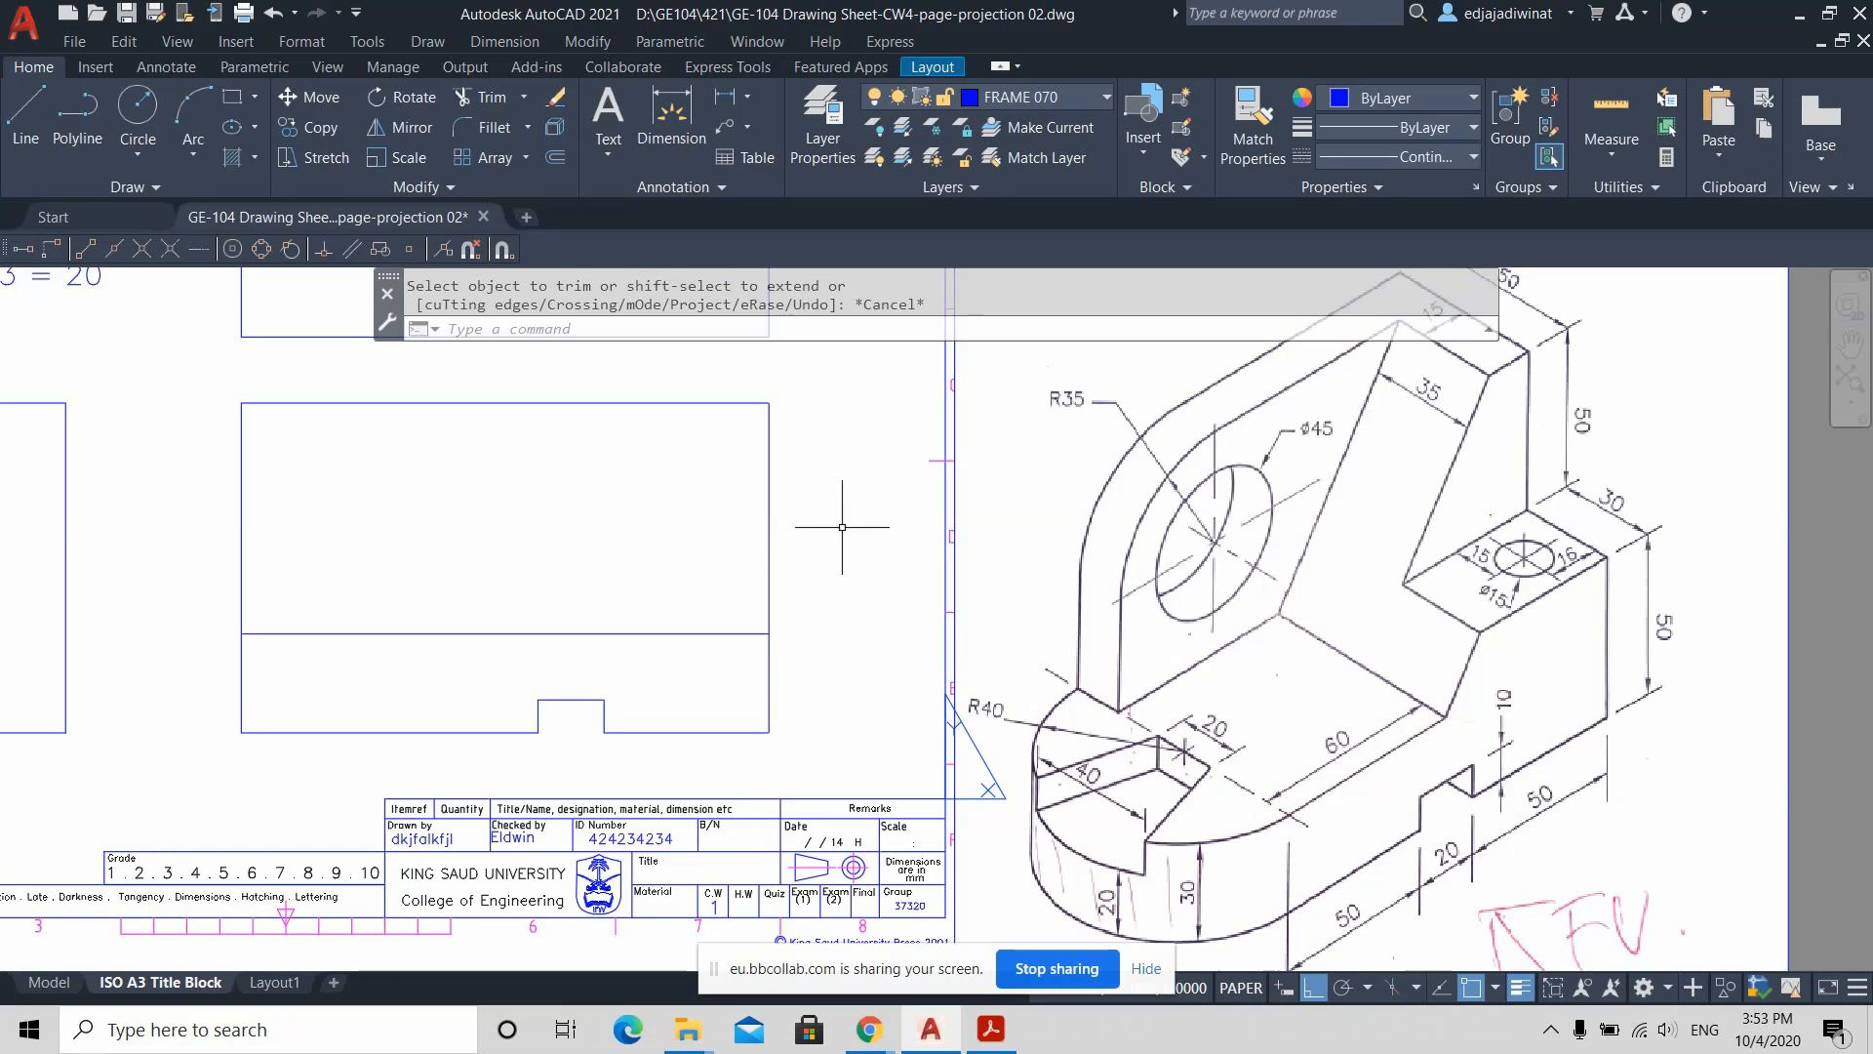
Step: Examine the bracket's isometric drawing and its dimensions alongside the front view
{"action": "middle_click_drag", "start_coordinate": [670, 502], "coordinate": [674, 594]}
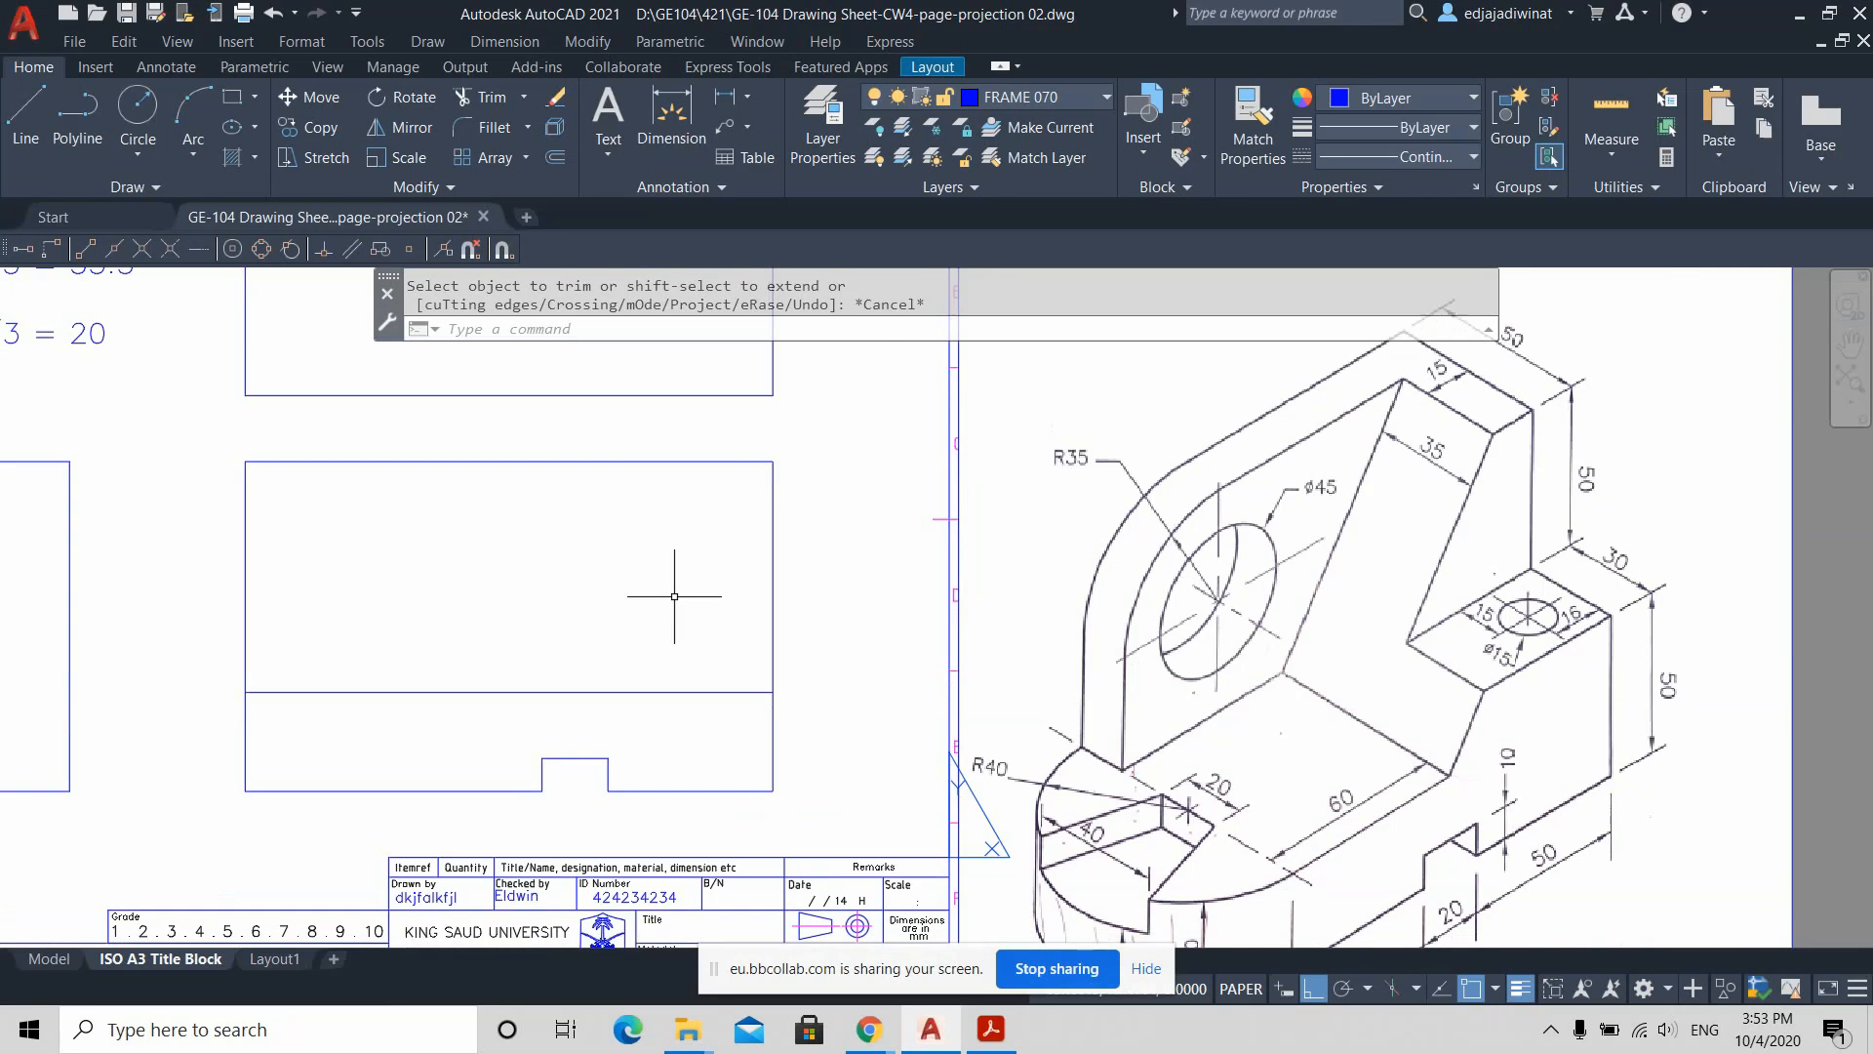
{"action": "scroll", "coordinate": [674, 594], "scroll_direction": "up", "scroll_amount": 2}
{"action": "scroll", "coordinate": [651, 604], "scroll_direction": "down", "scroll_amount": 2}
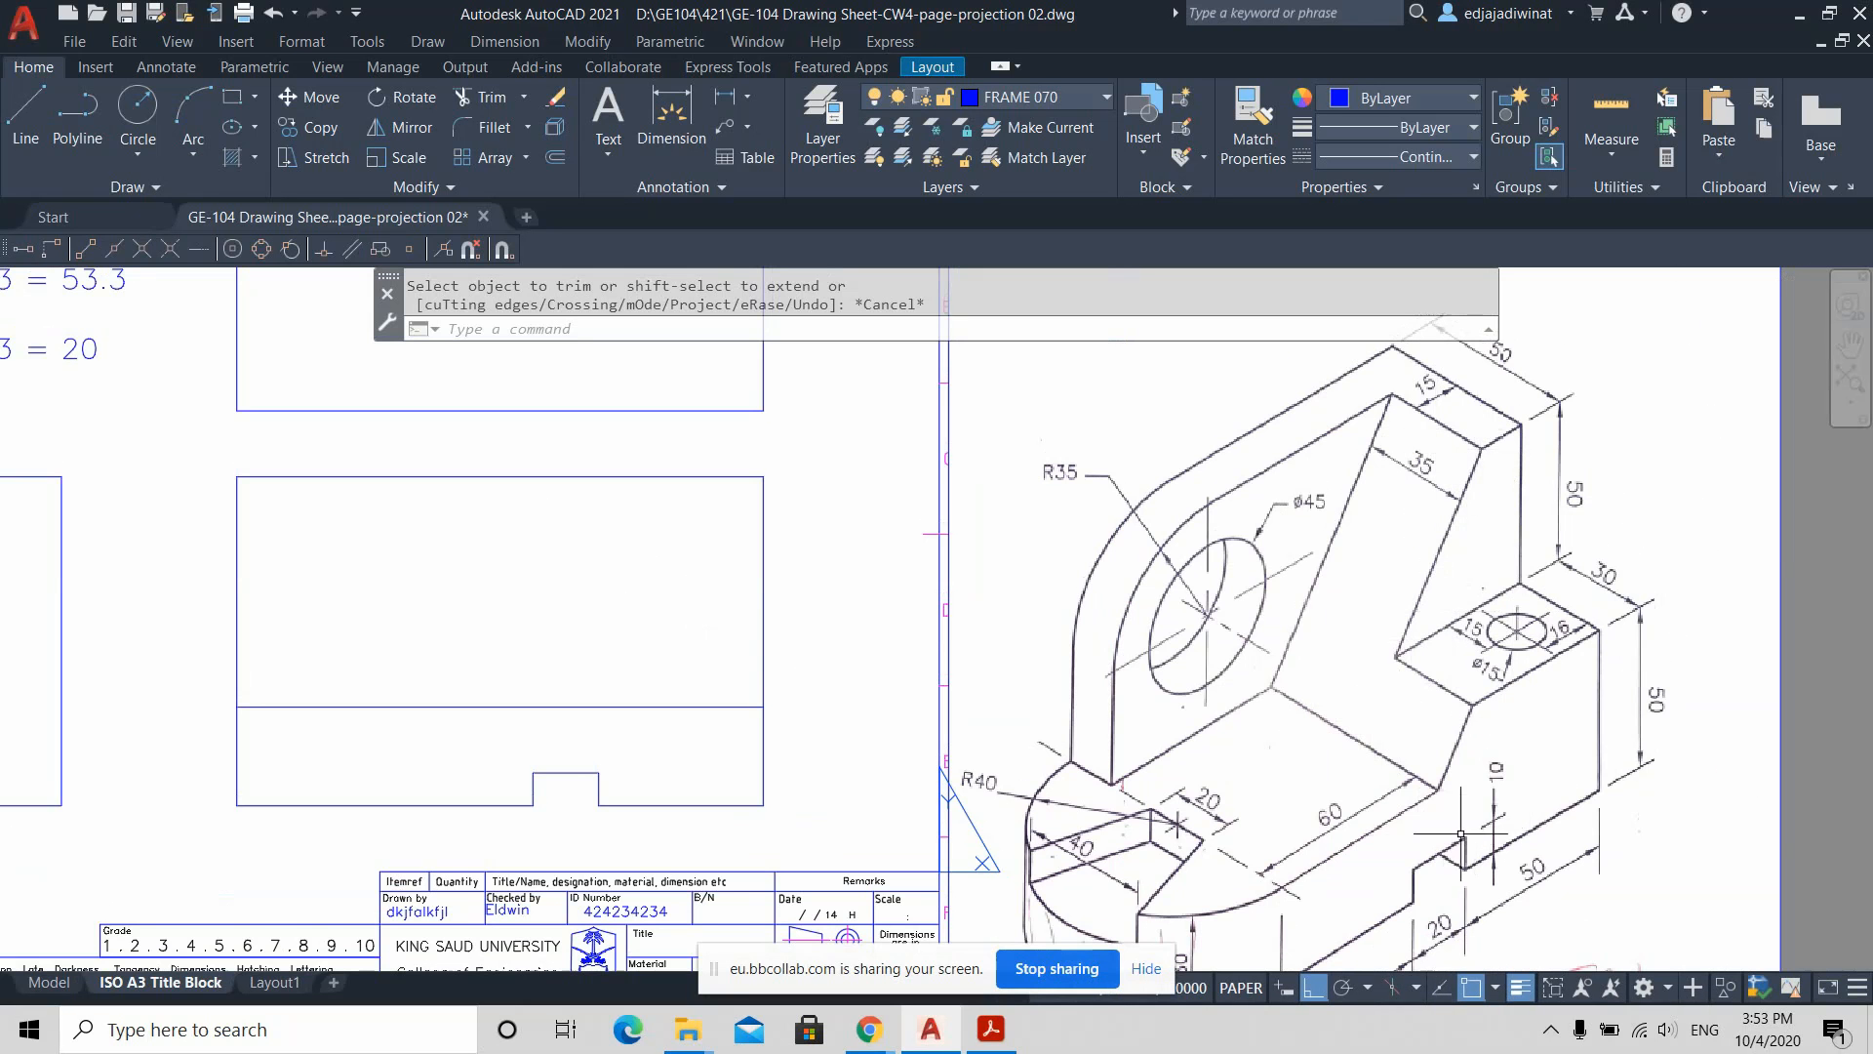
{"action": "middle_click_drag", "start_coordinate": [1418, 834], "coordinate": [1370, 754]}
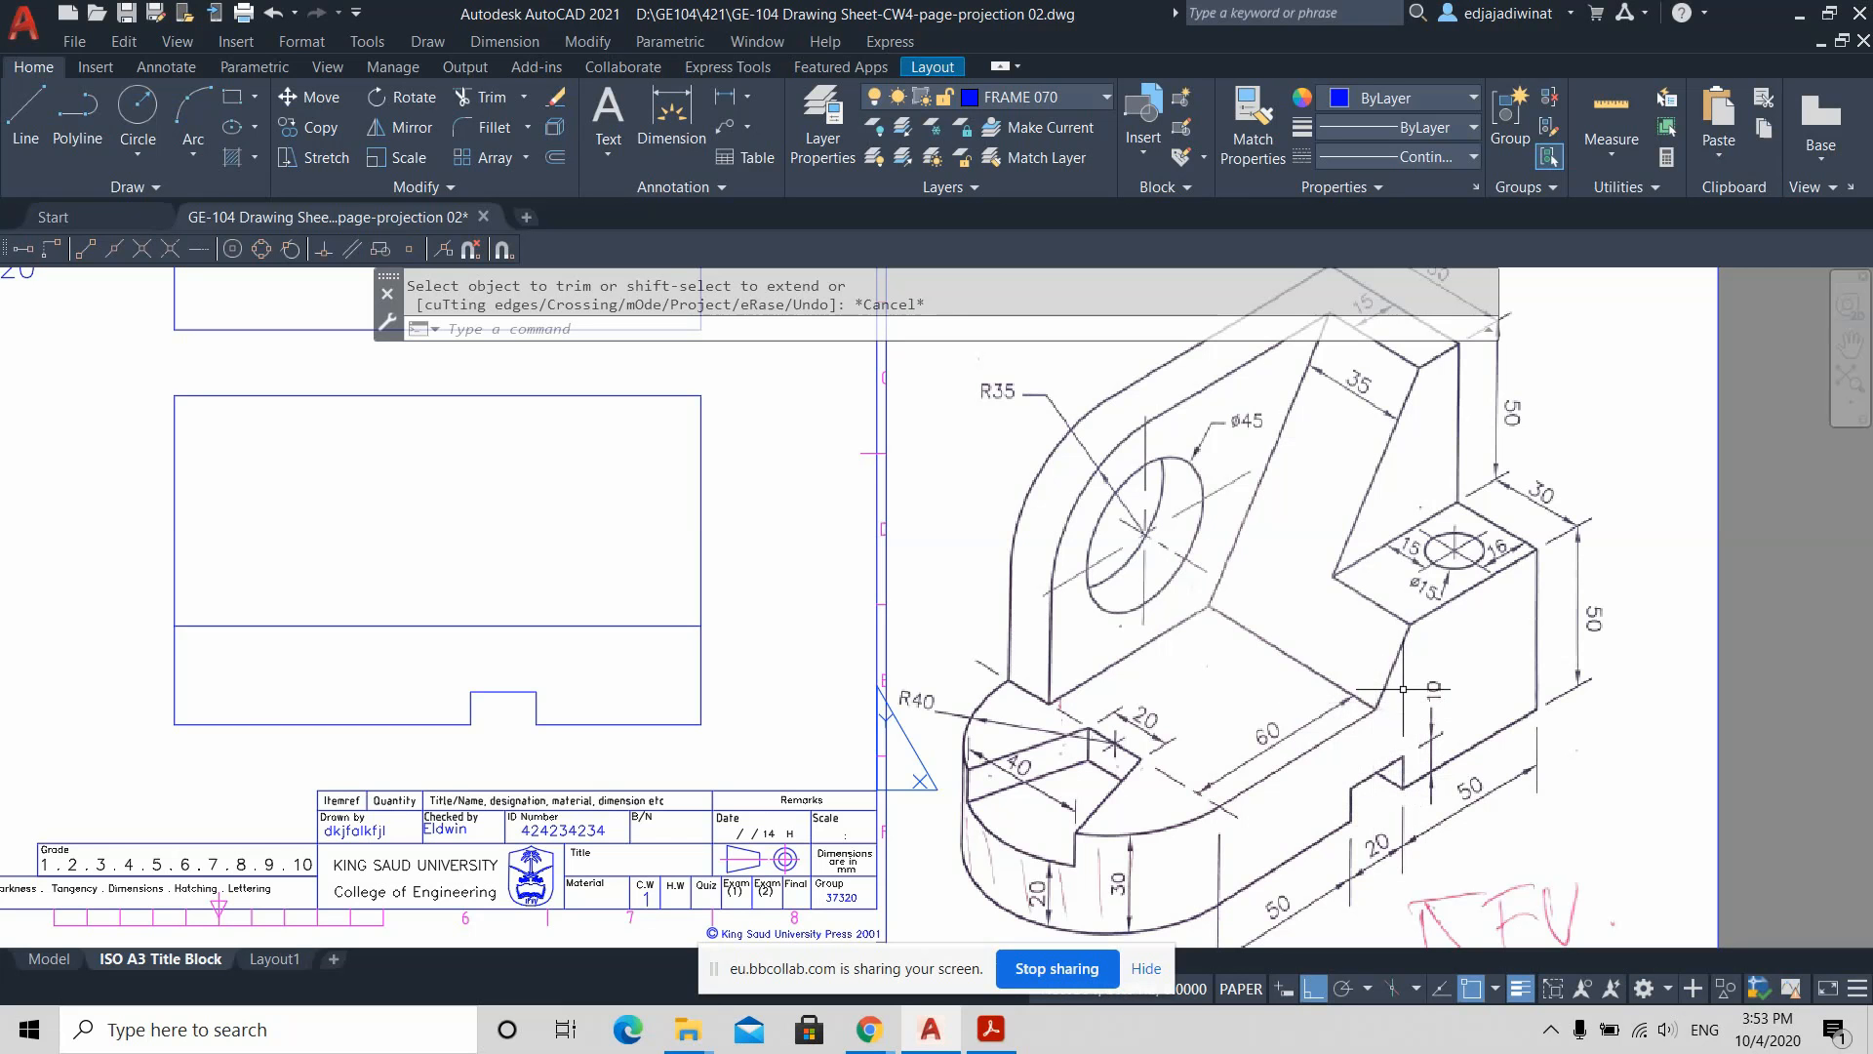
{"action": "middle_click_drag", "start_coordinate": [1383, 774], "coordinate": [1351, 713]}
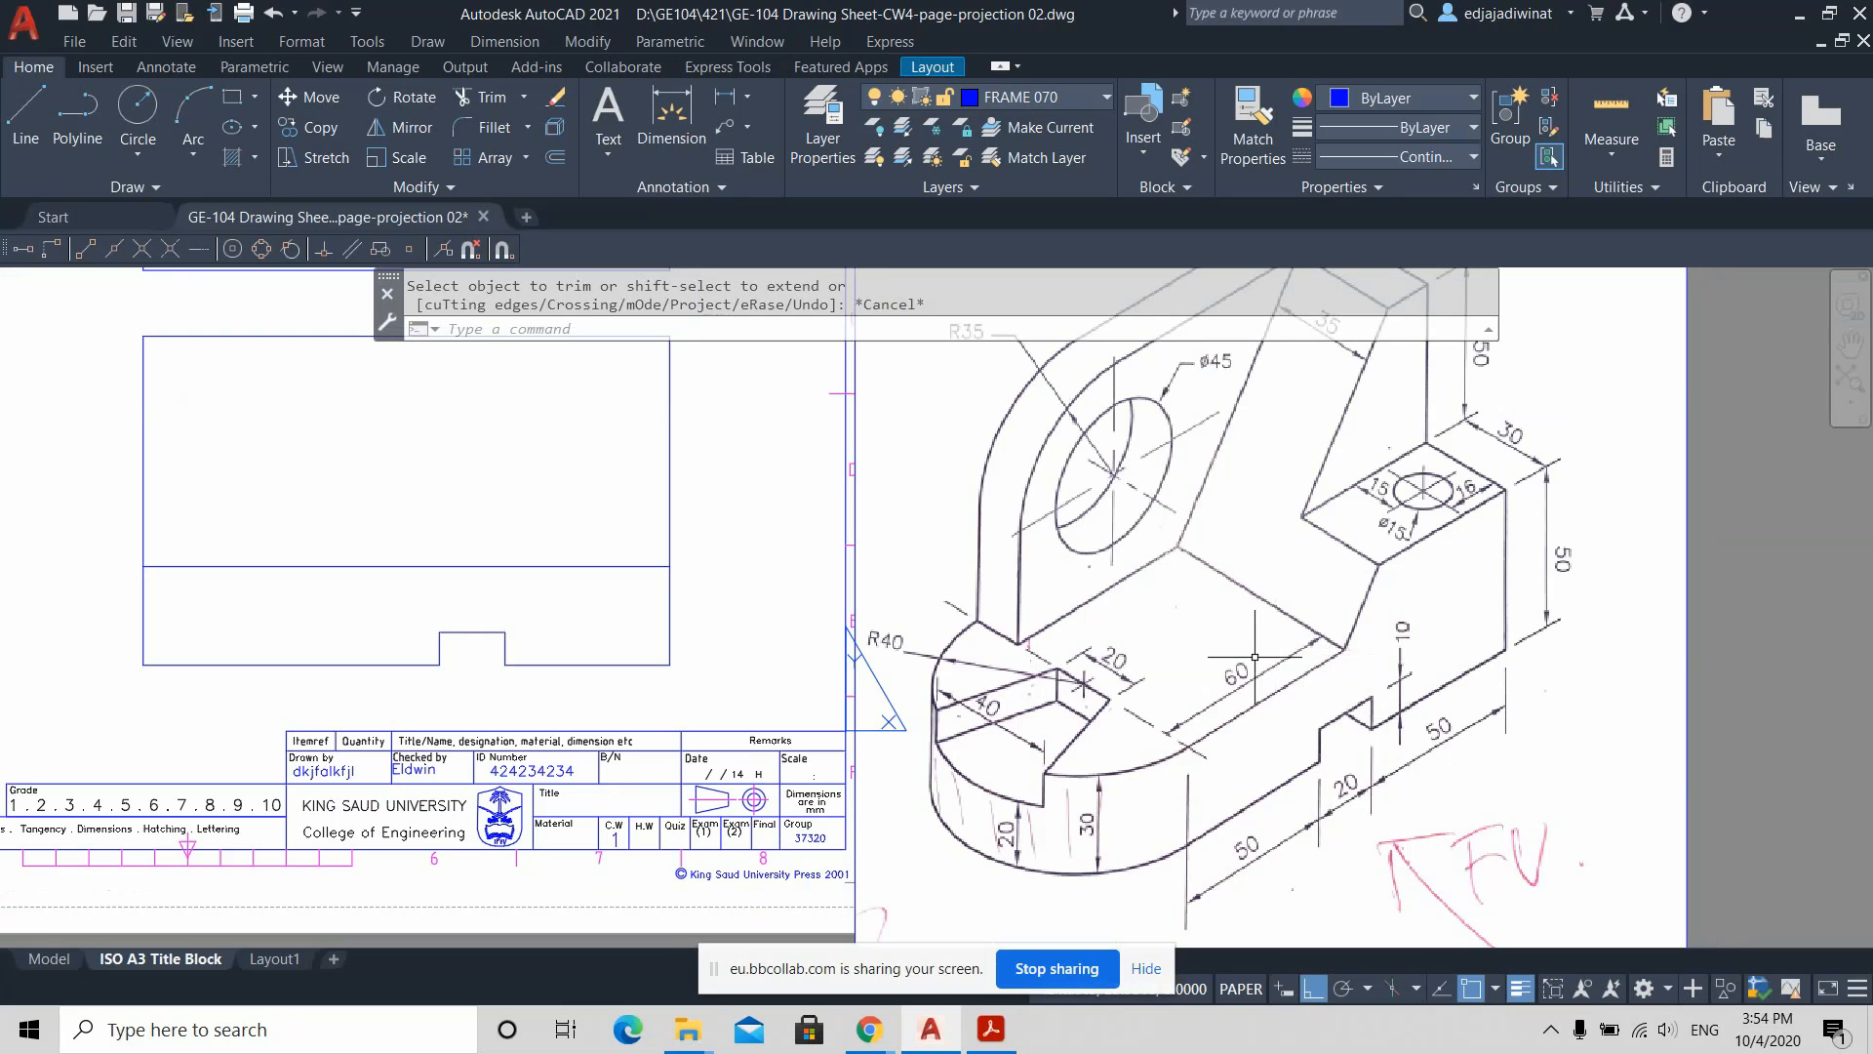
{"action": "middle_click_drag", "start_coordinate": [1246, 635], "coordinate": [1251, 680]}
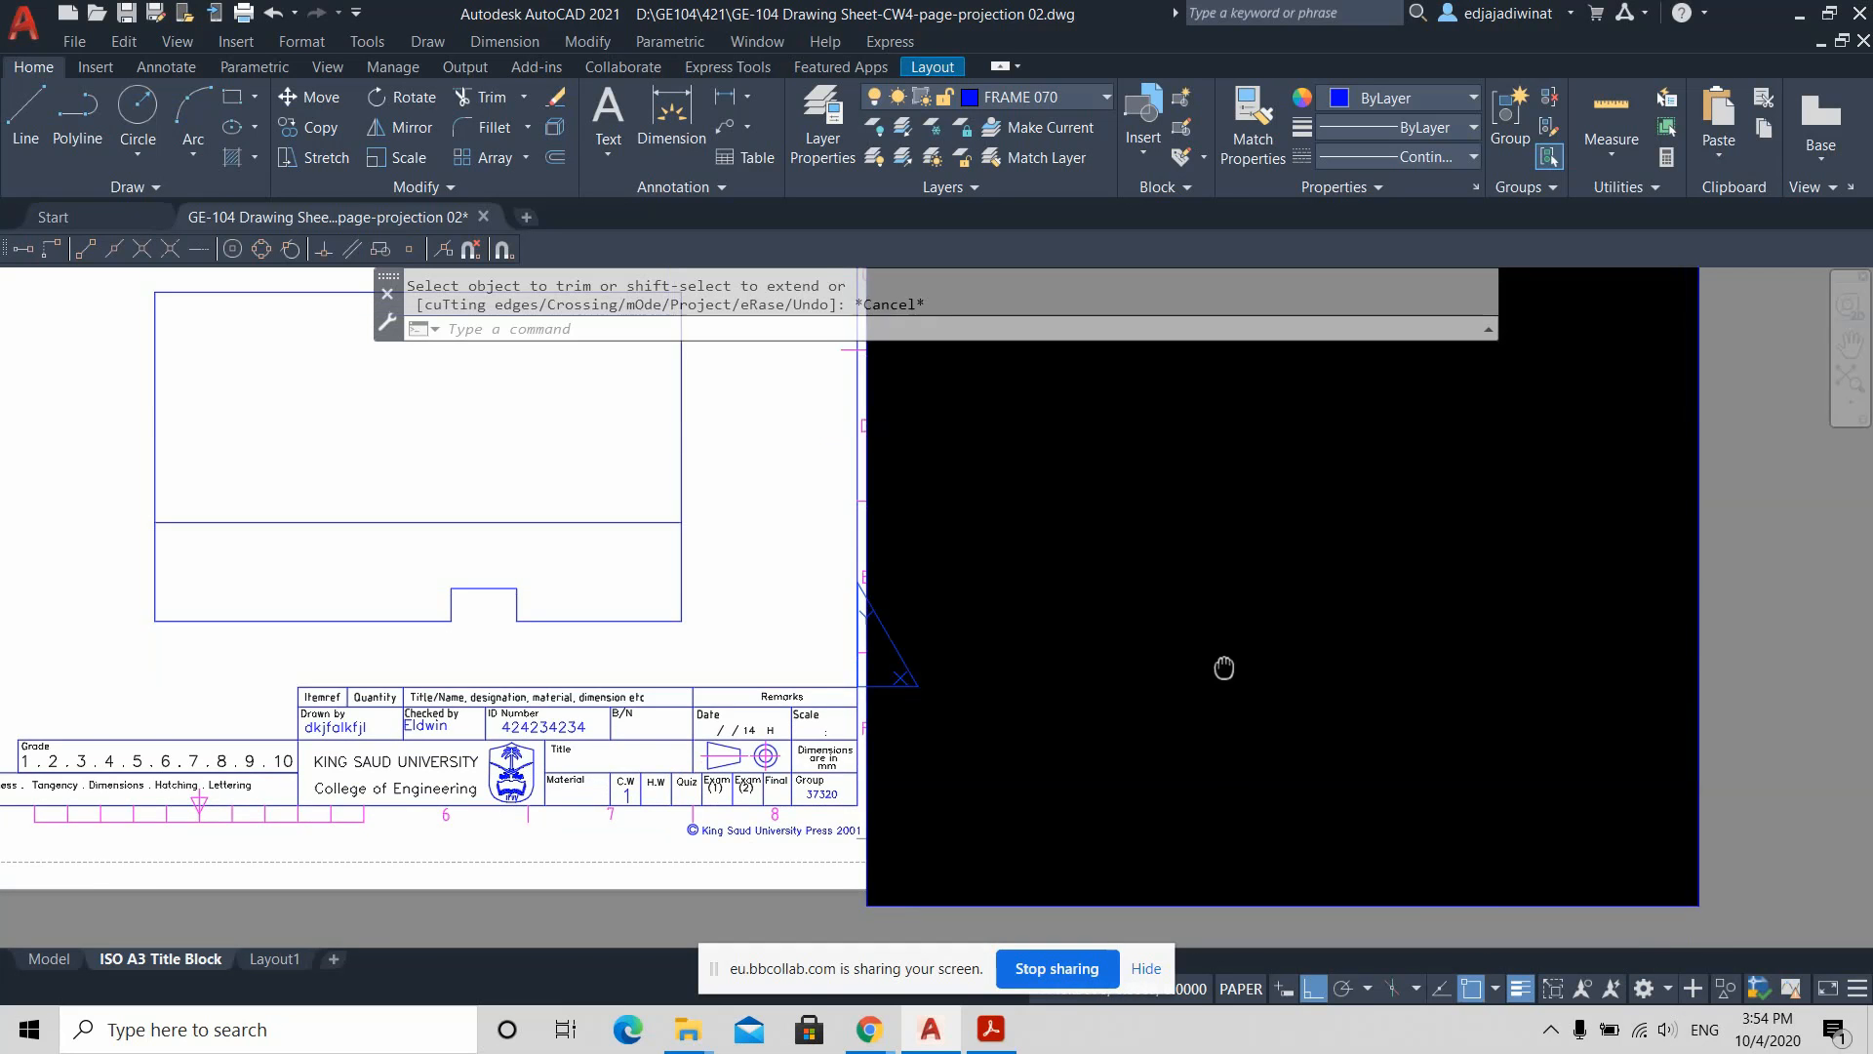
{"action": "middle_click_drag", "start_coordinate": [1213, 761], "coordinate": [1220, 671]}
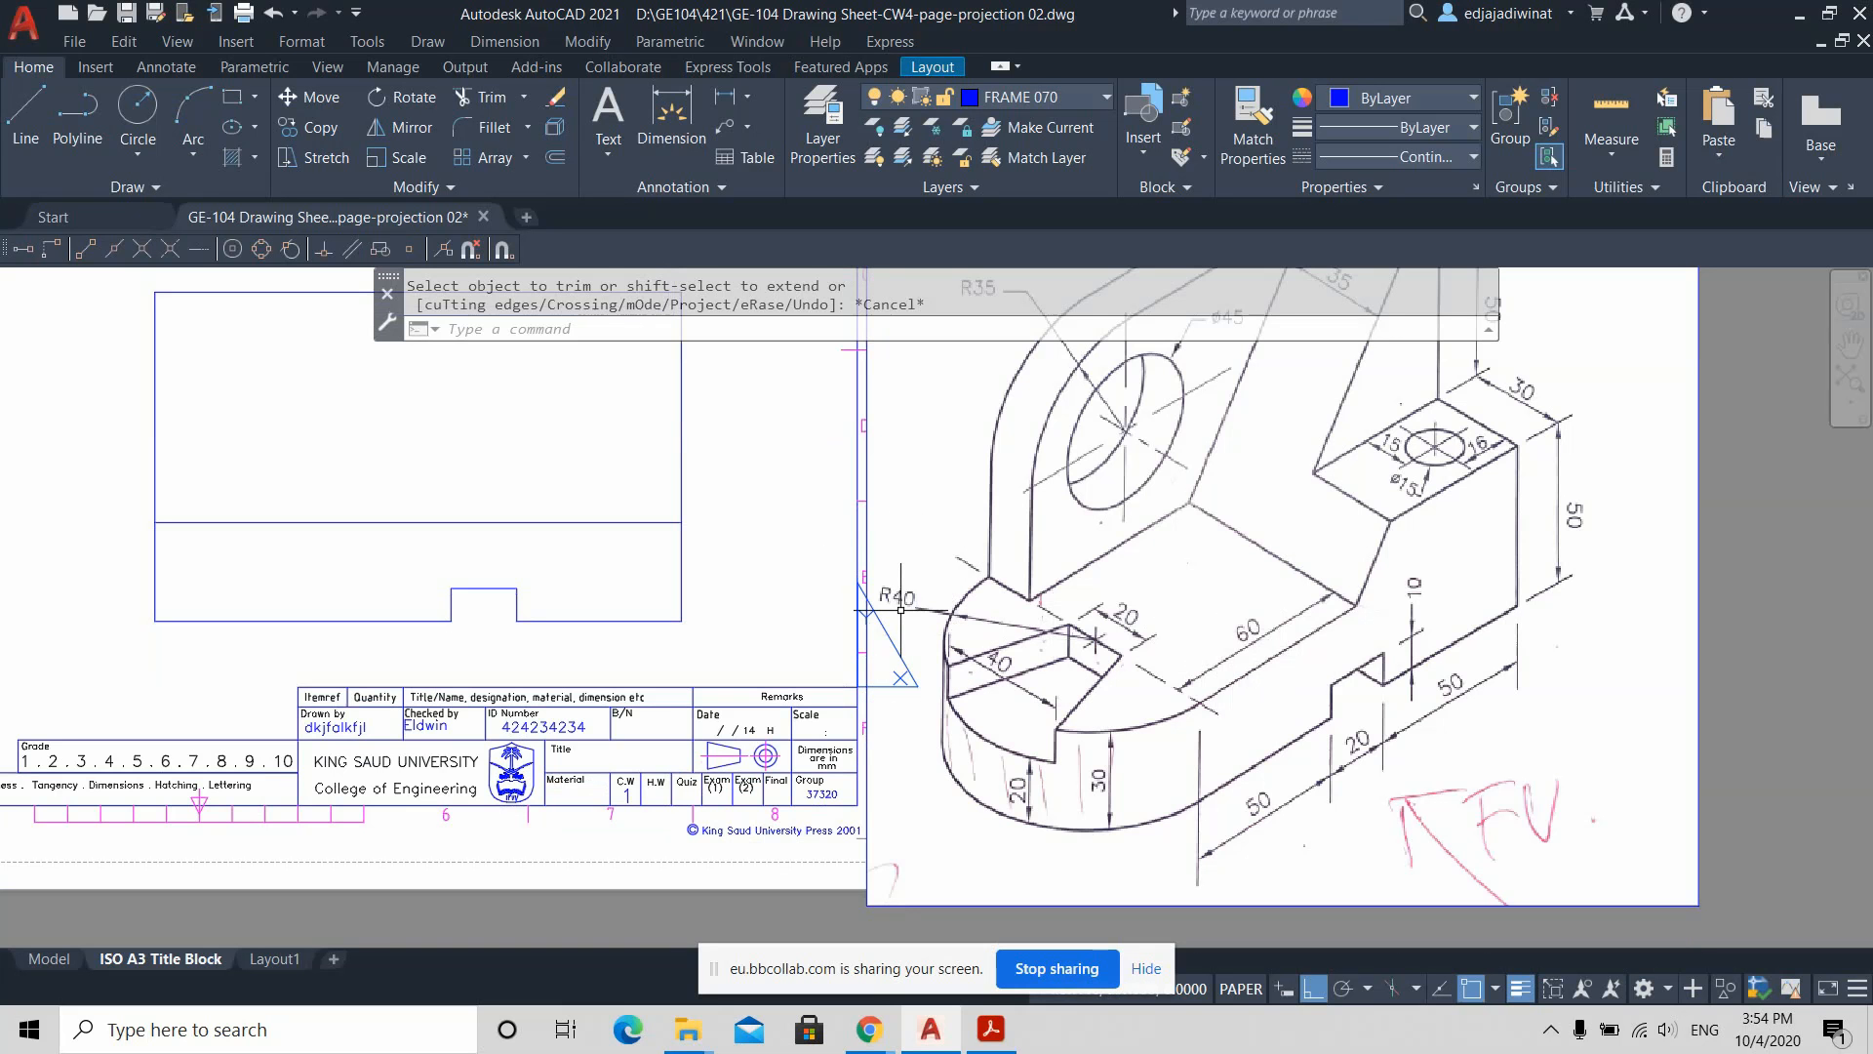
{"action": "scroll", "coordinate": [1285, 623], "scroll_direction": "down", "scroll_amount": 2}
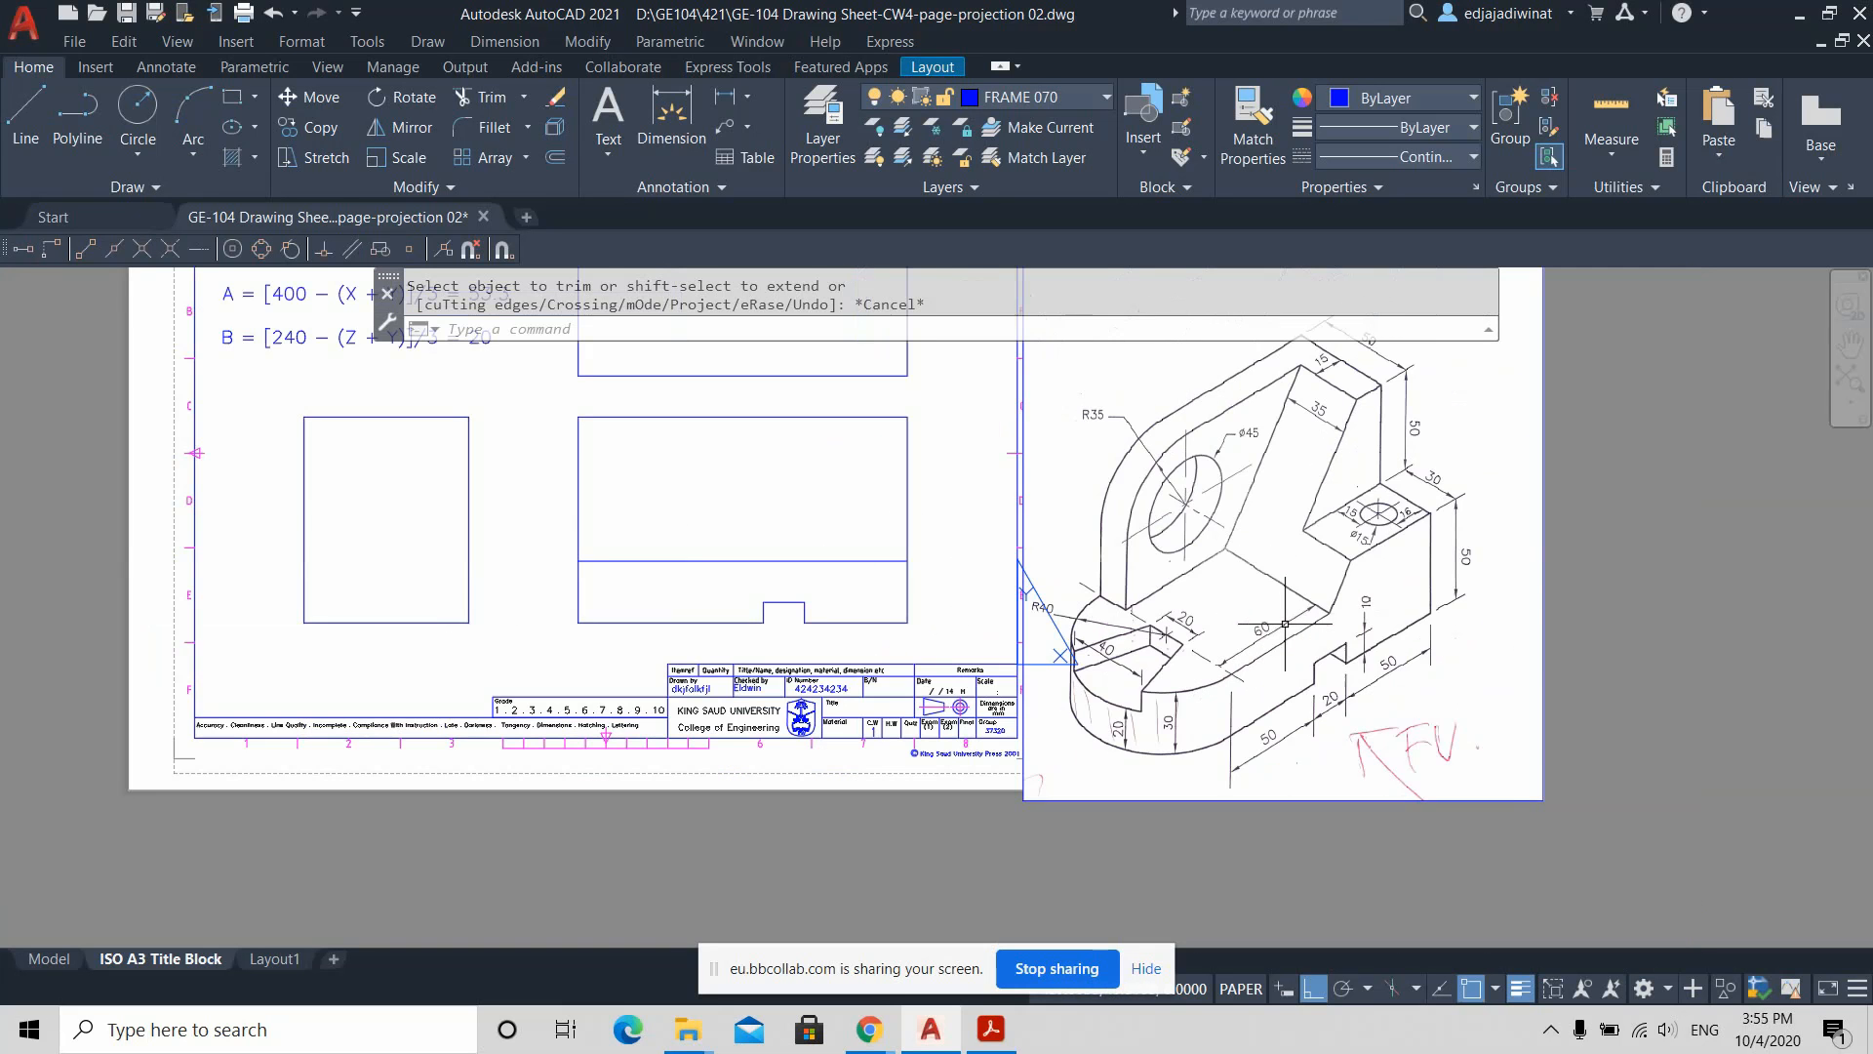
{"action": "middle_click_drag", "start_coordinate": [1285, 623], "coordinate": [1283, 673]}
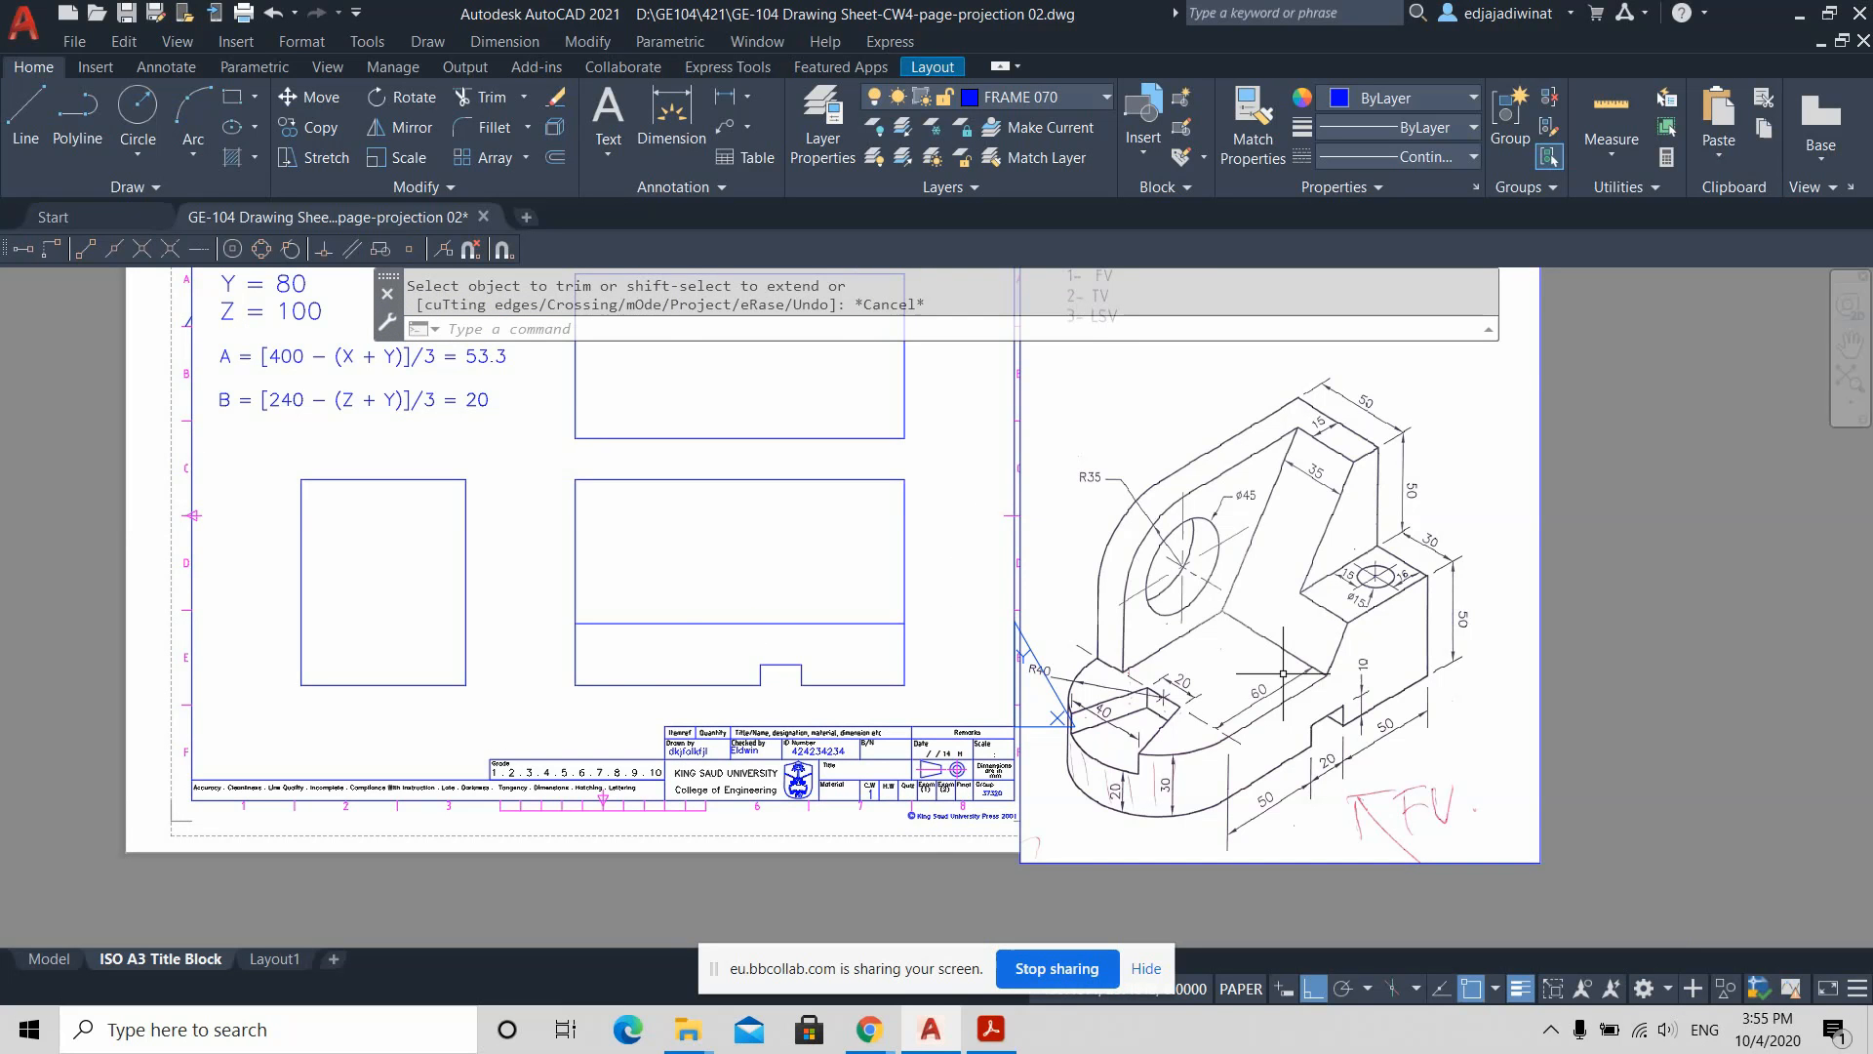
Step: Offset the left edge of the front view box 100 mm to the right, inside the box
{"action": "left_click", "coordinate": [576, 649]}
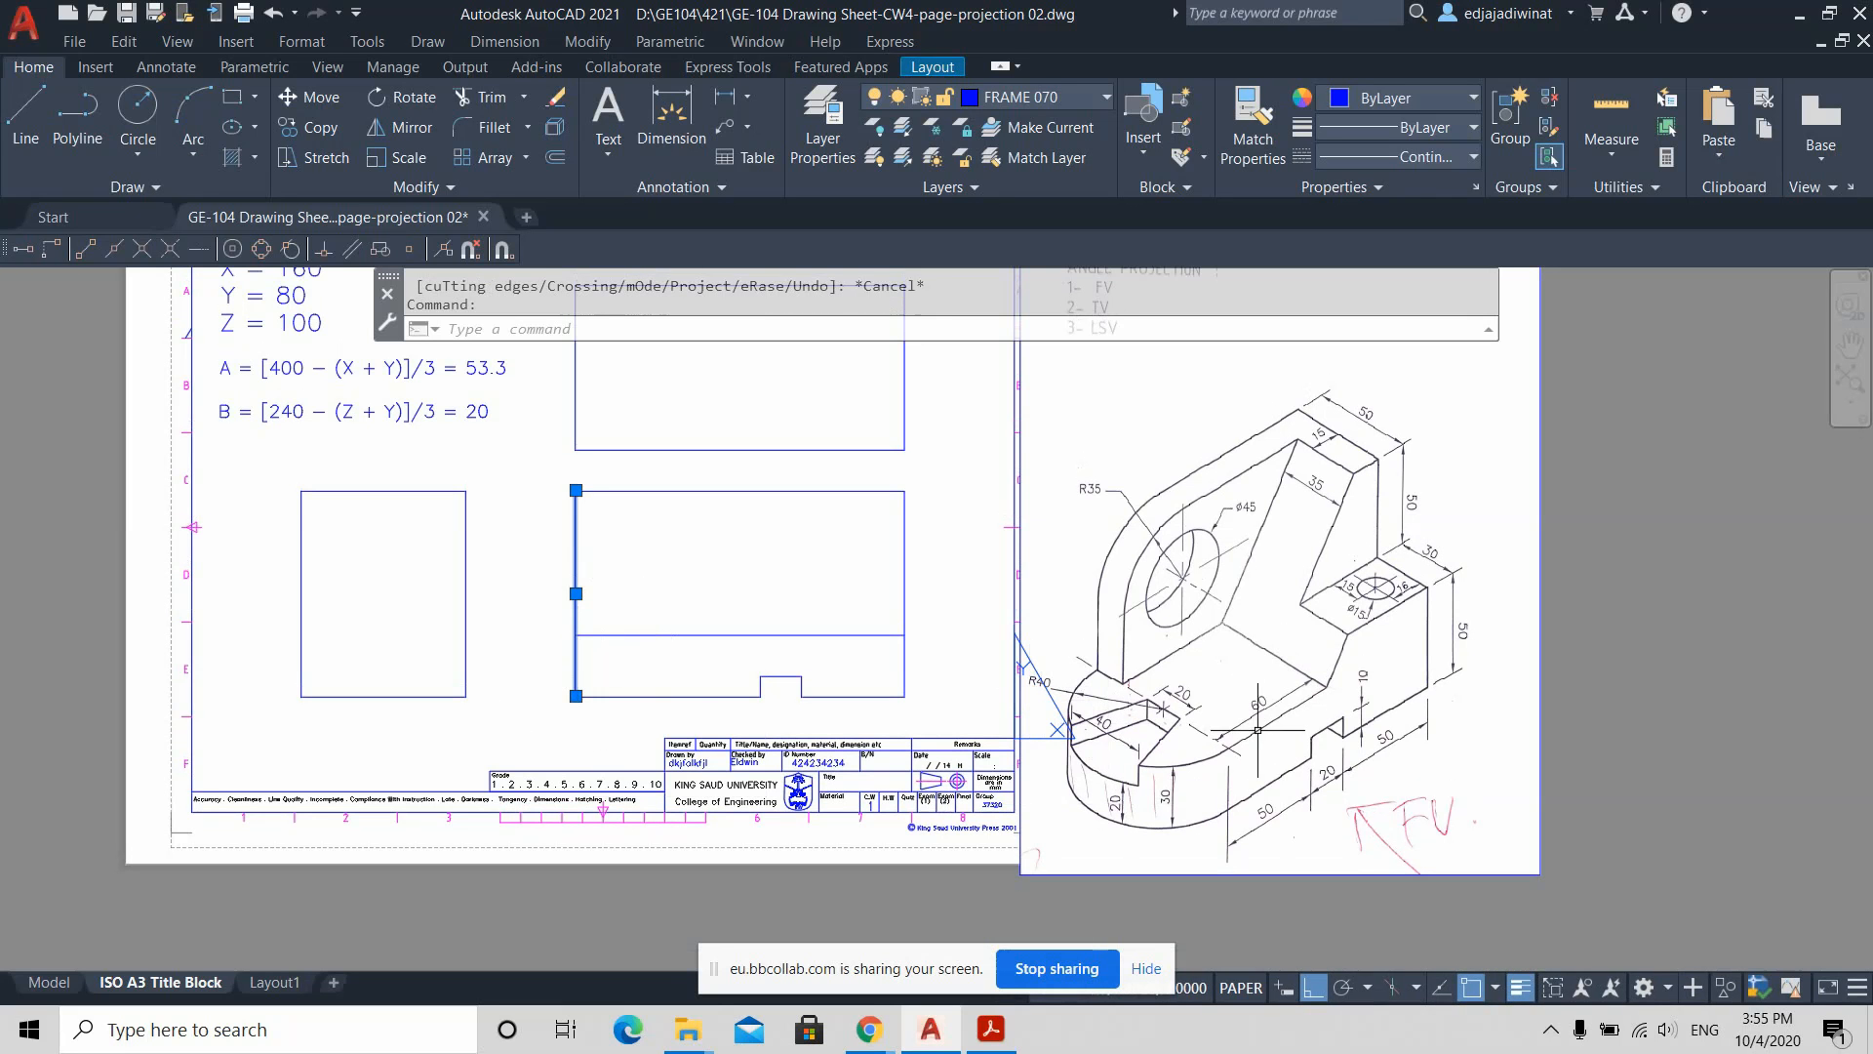
{"action": "key", "text": "Escape"}
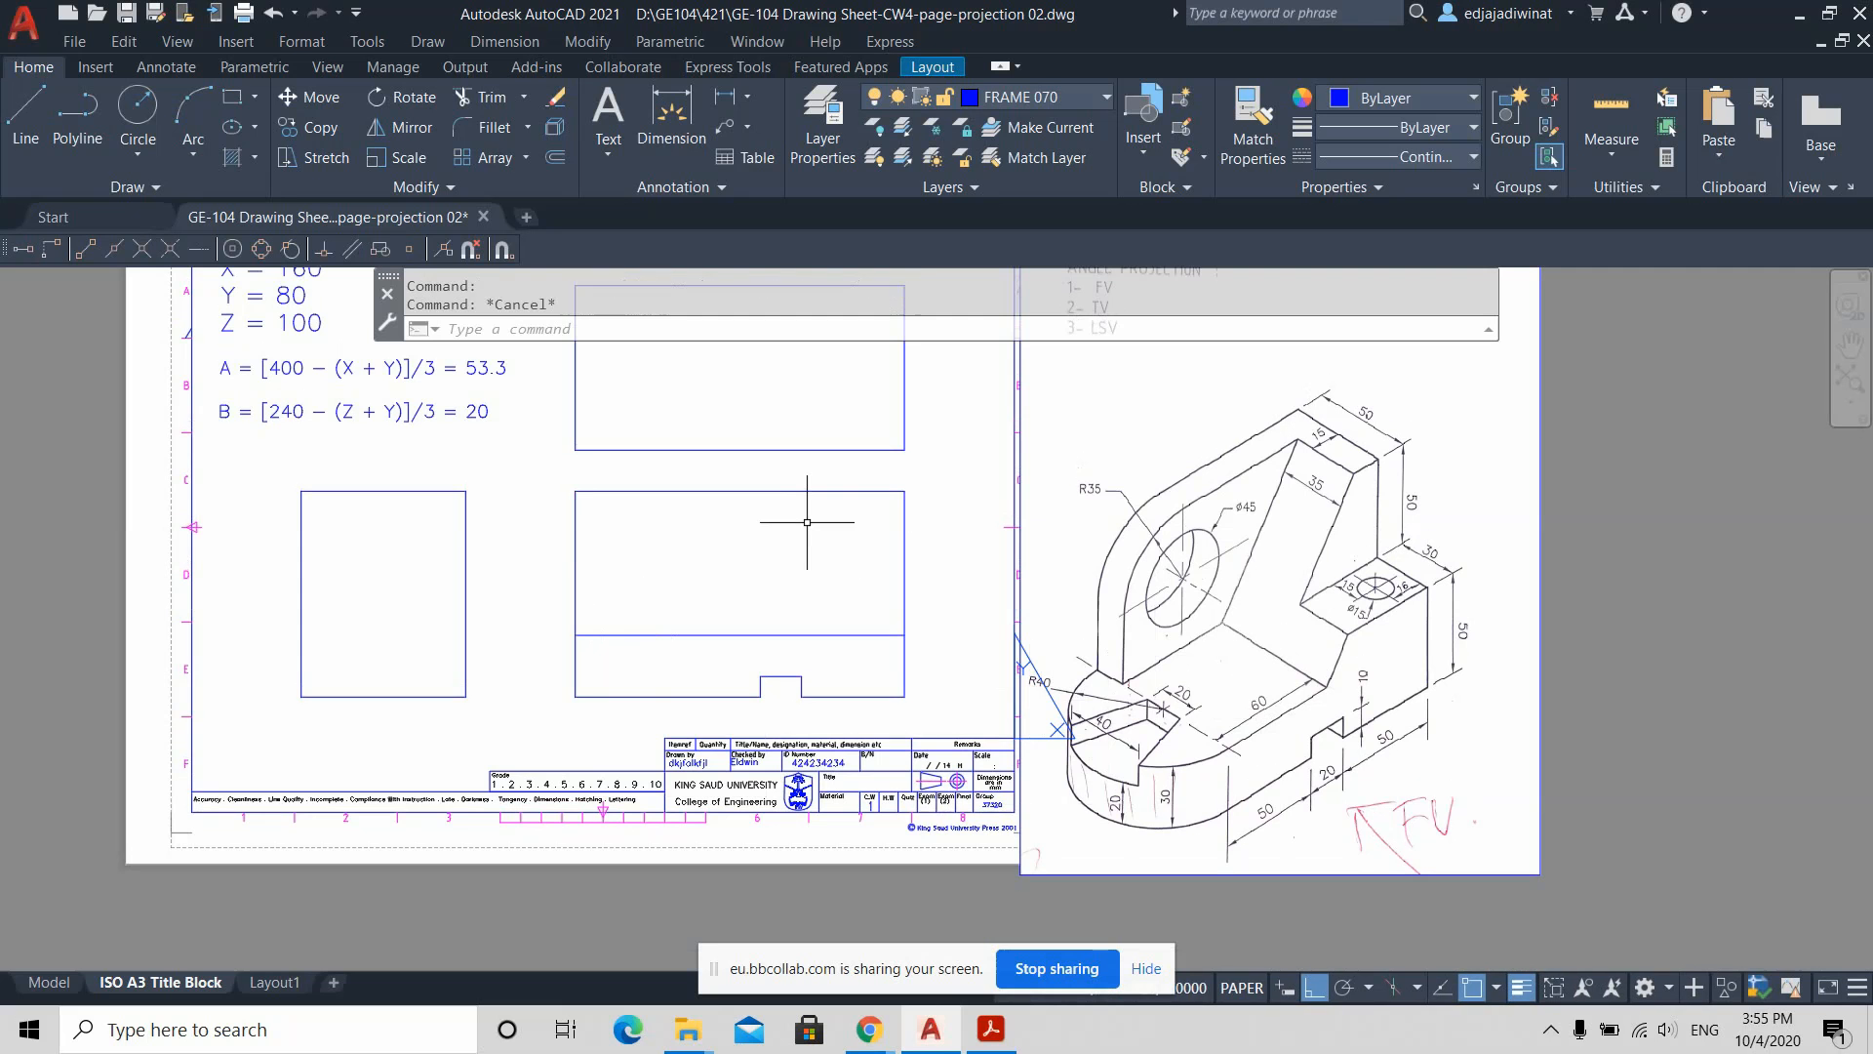
{"action": "scroll", "coordinate": [813, 716], "scroll_direction": "up", "scroll_amount": 2}
{"action": "scroll", "coordinate": [693, 621], "scroll_direction": "down", "scroll_amount": 2}
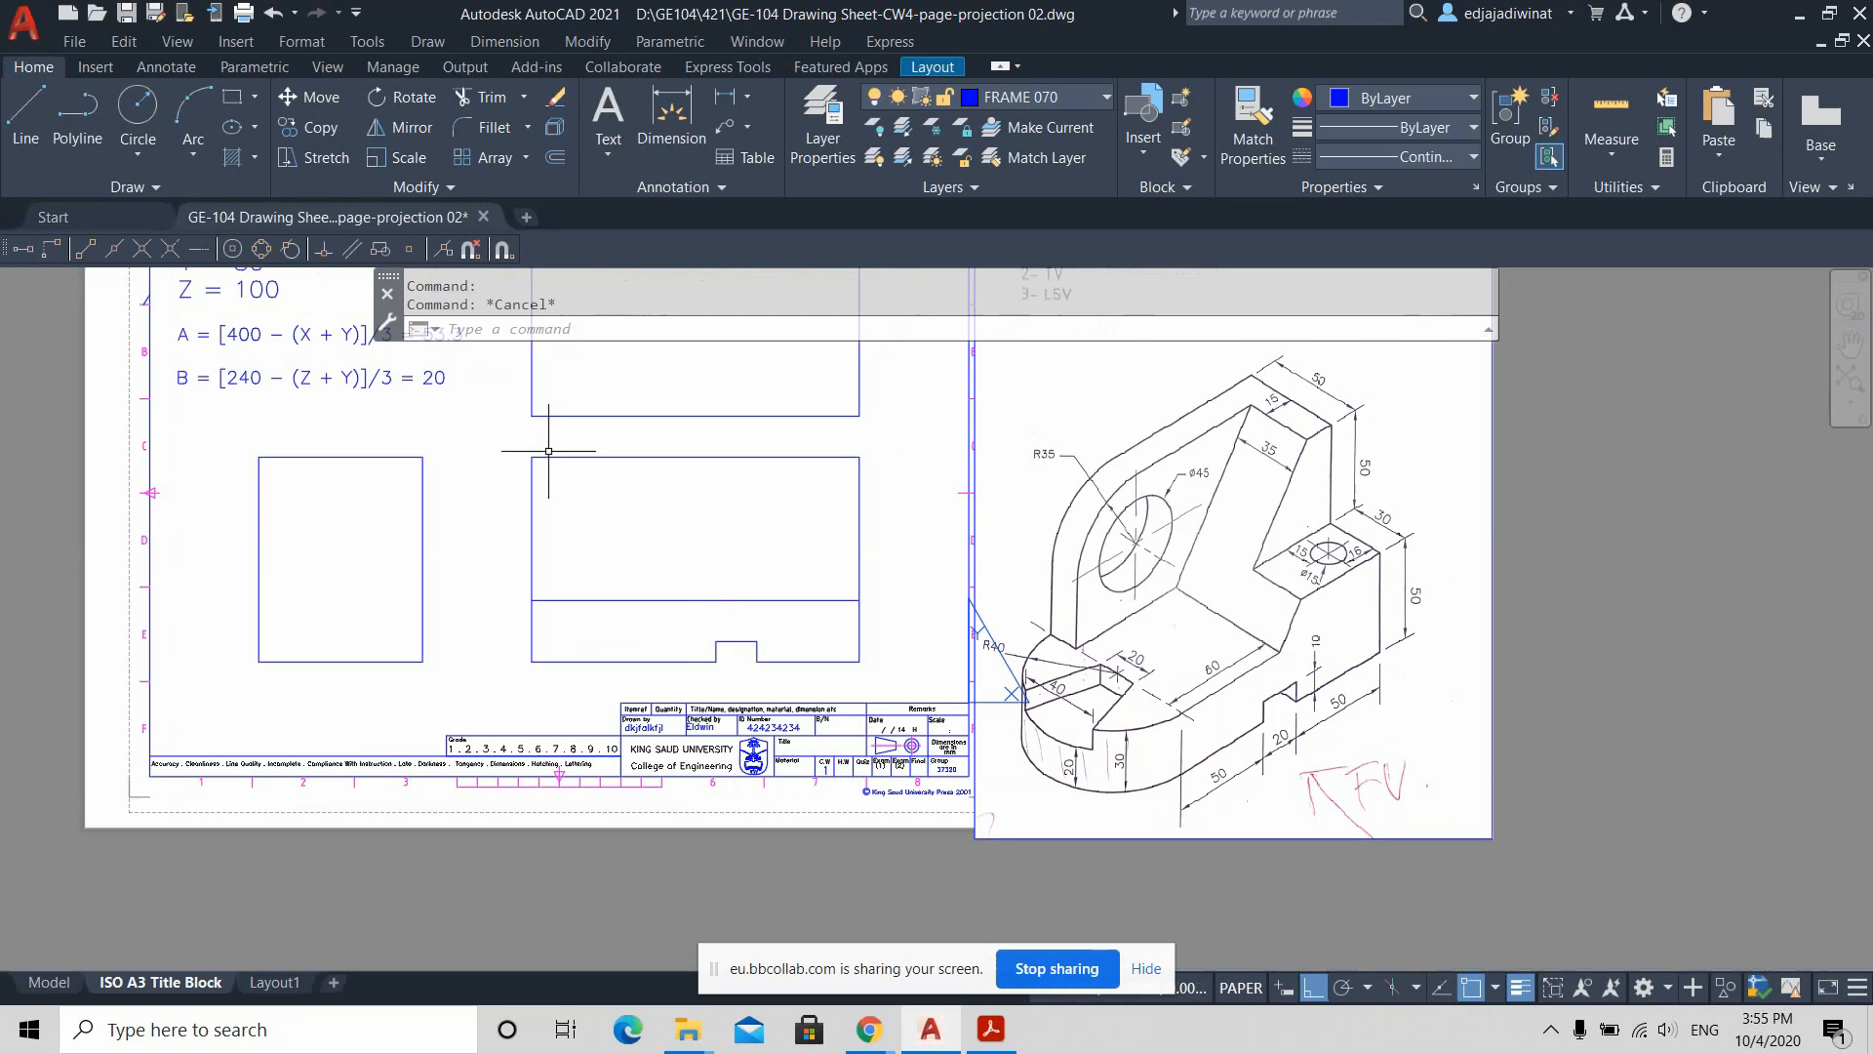
{"action": "left_click", "coordinate": [558, 160]}
{"action": "type", "text": "100"}
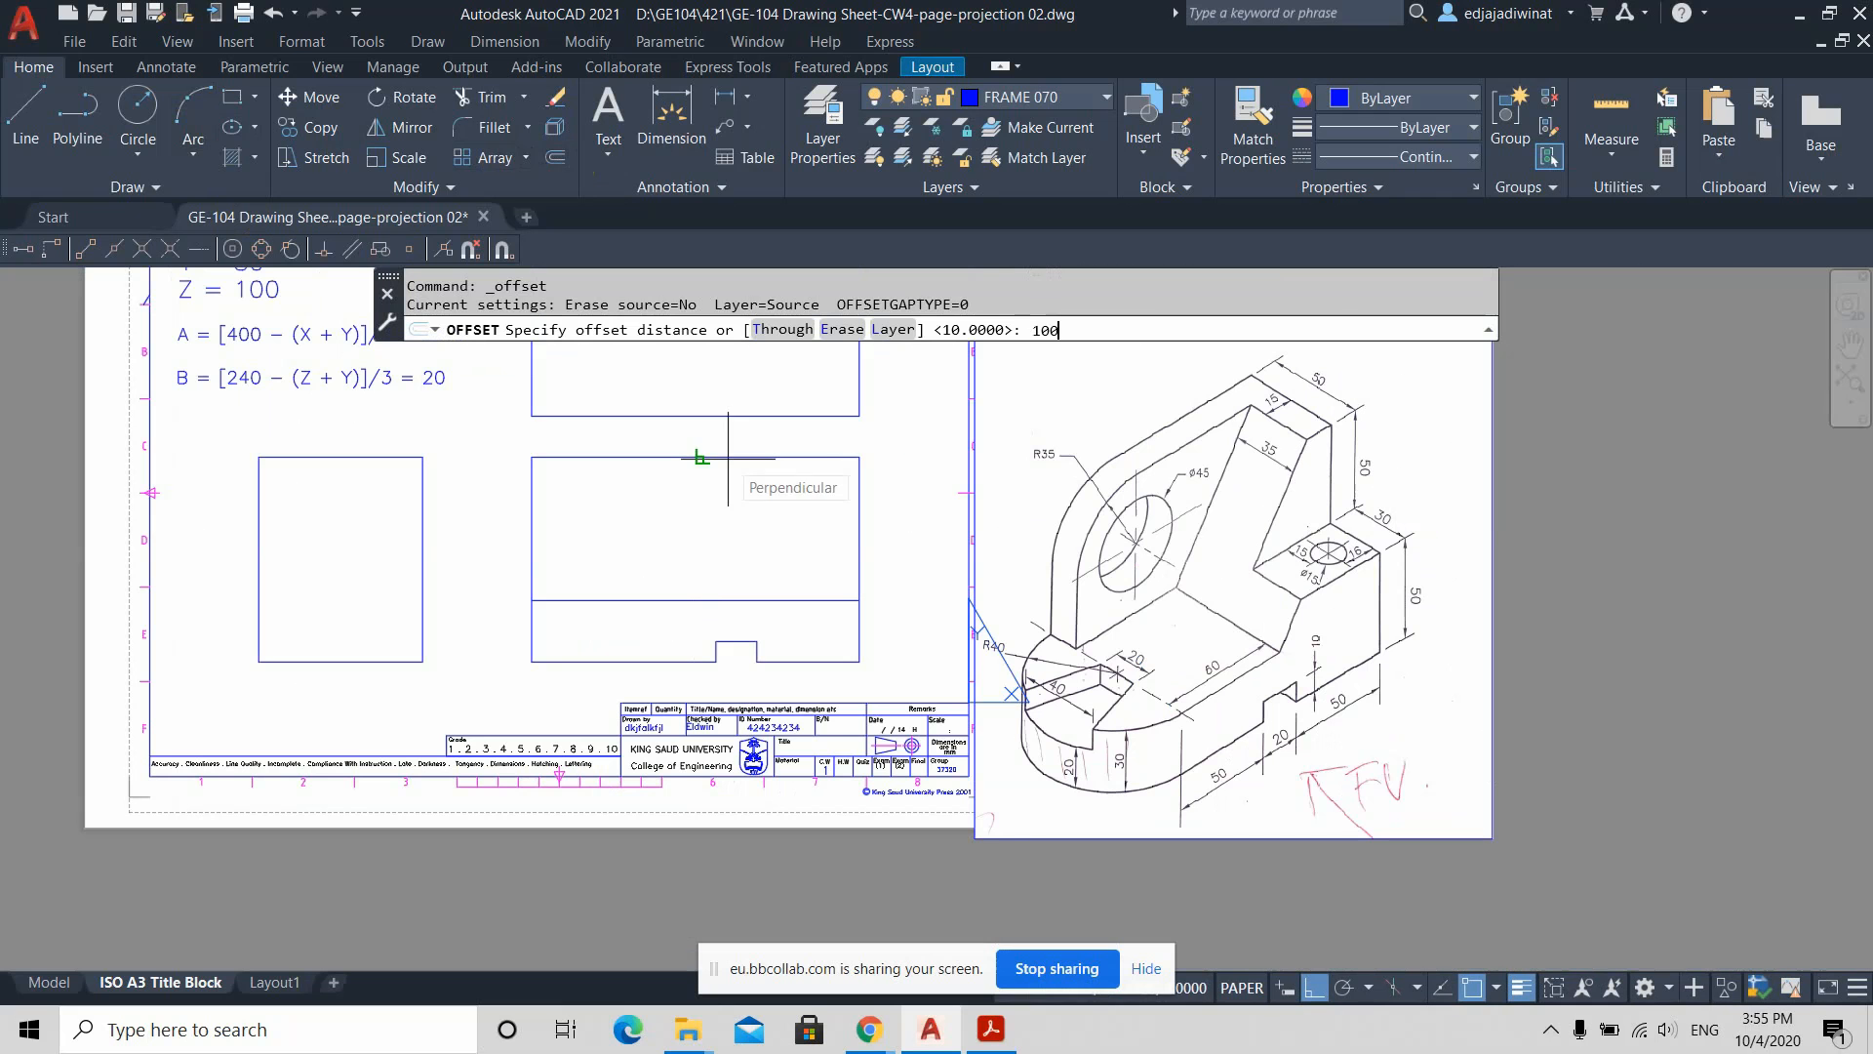
{"action": "key", "text": "Return"}
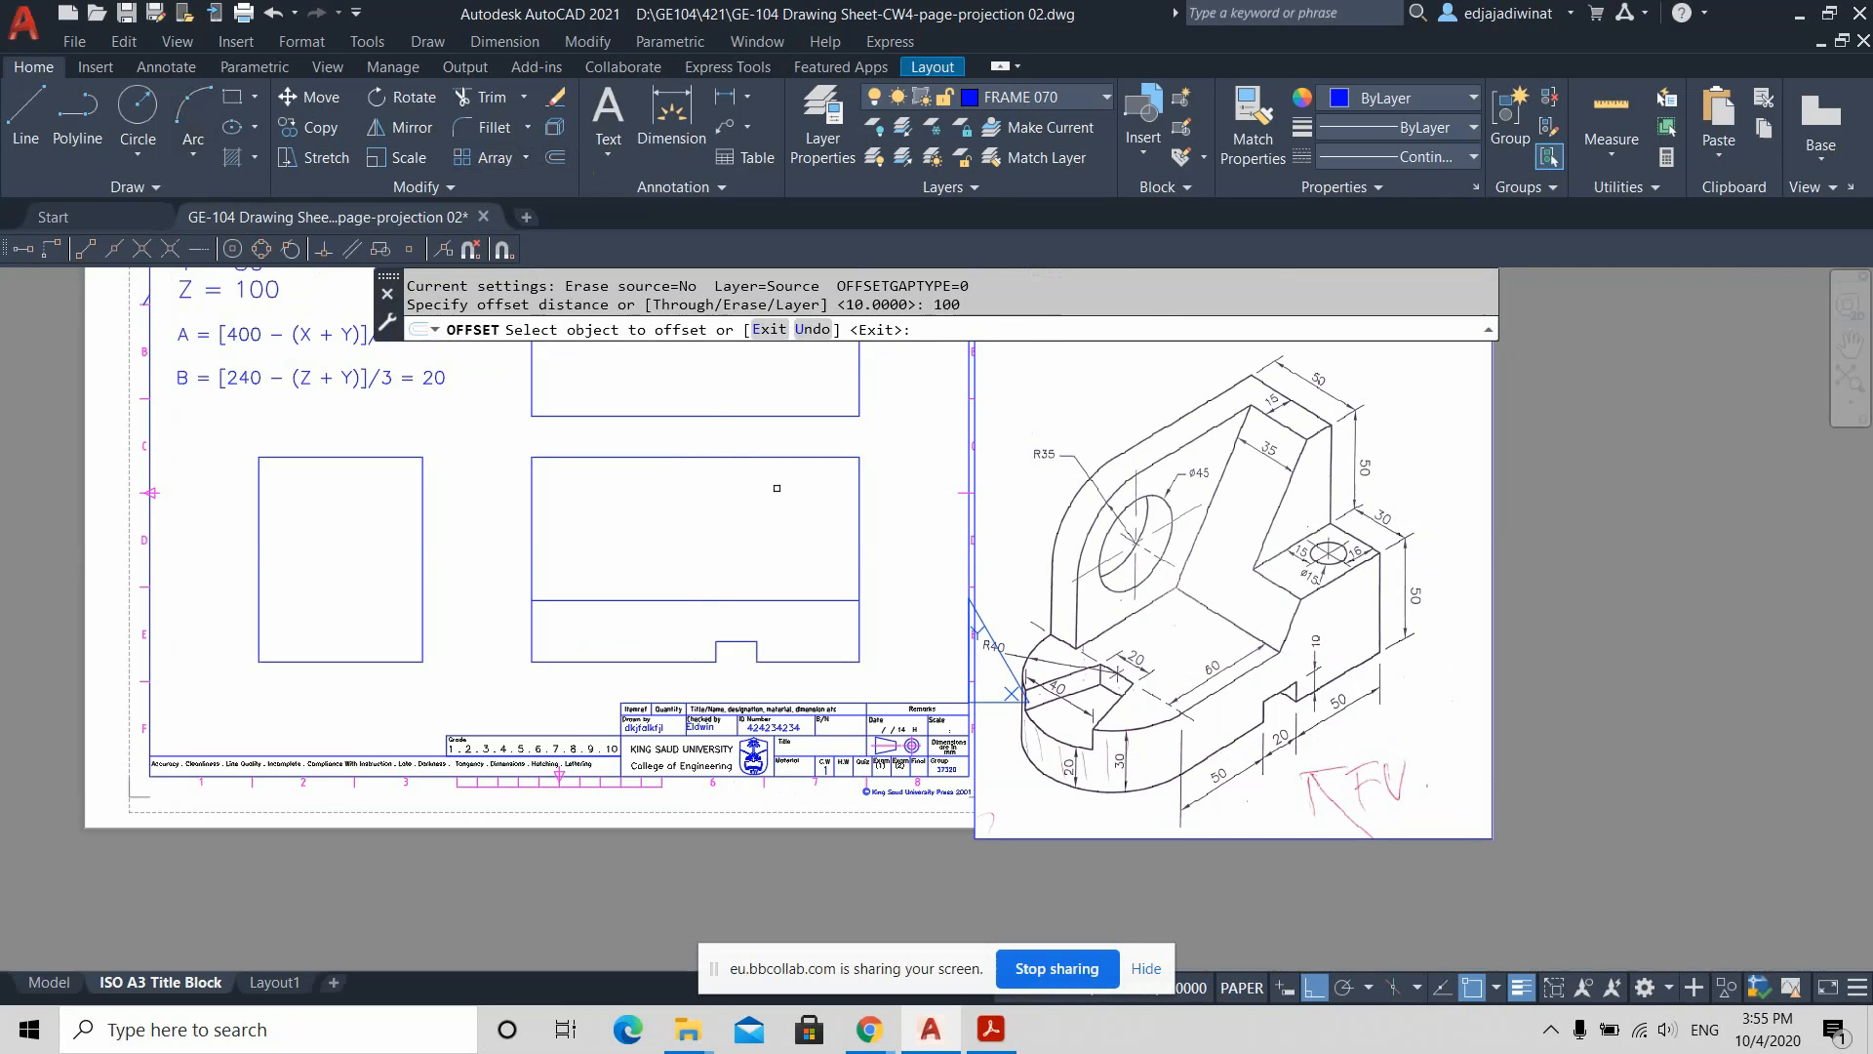
{"action": "left_click", "coordinate": [532, 532]}
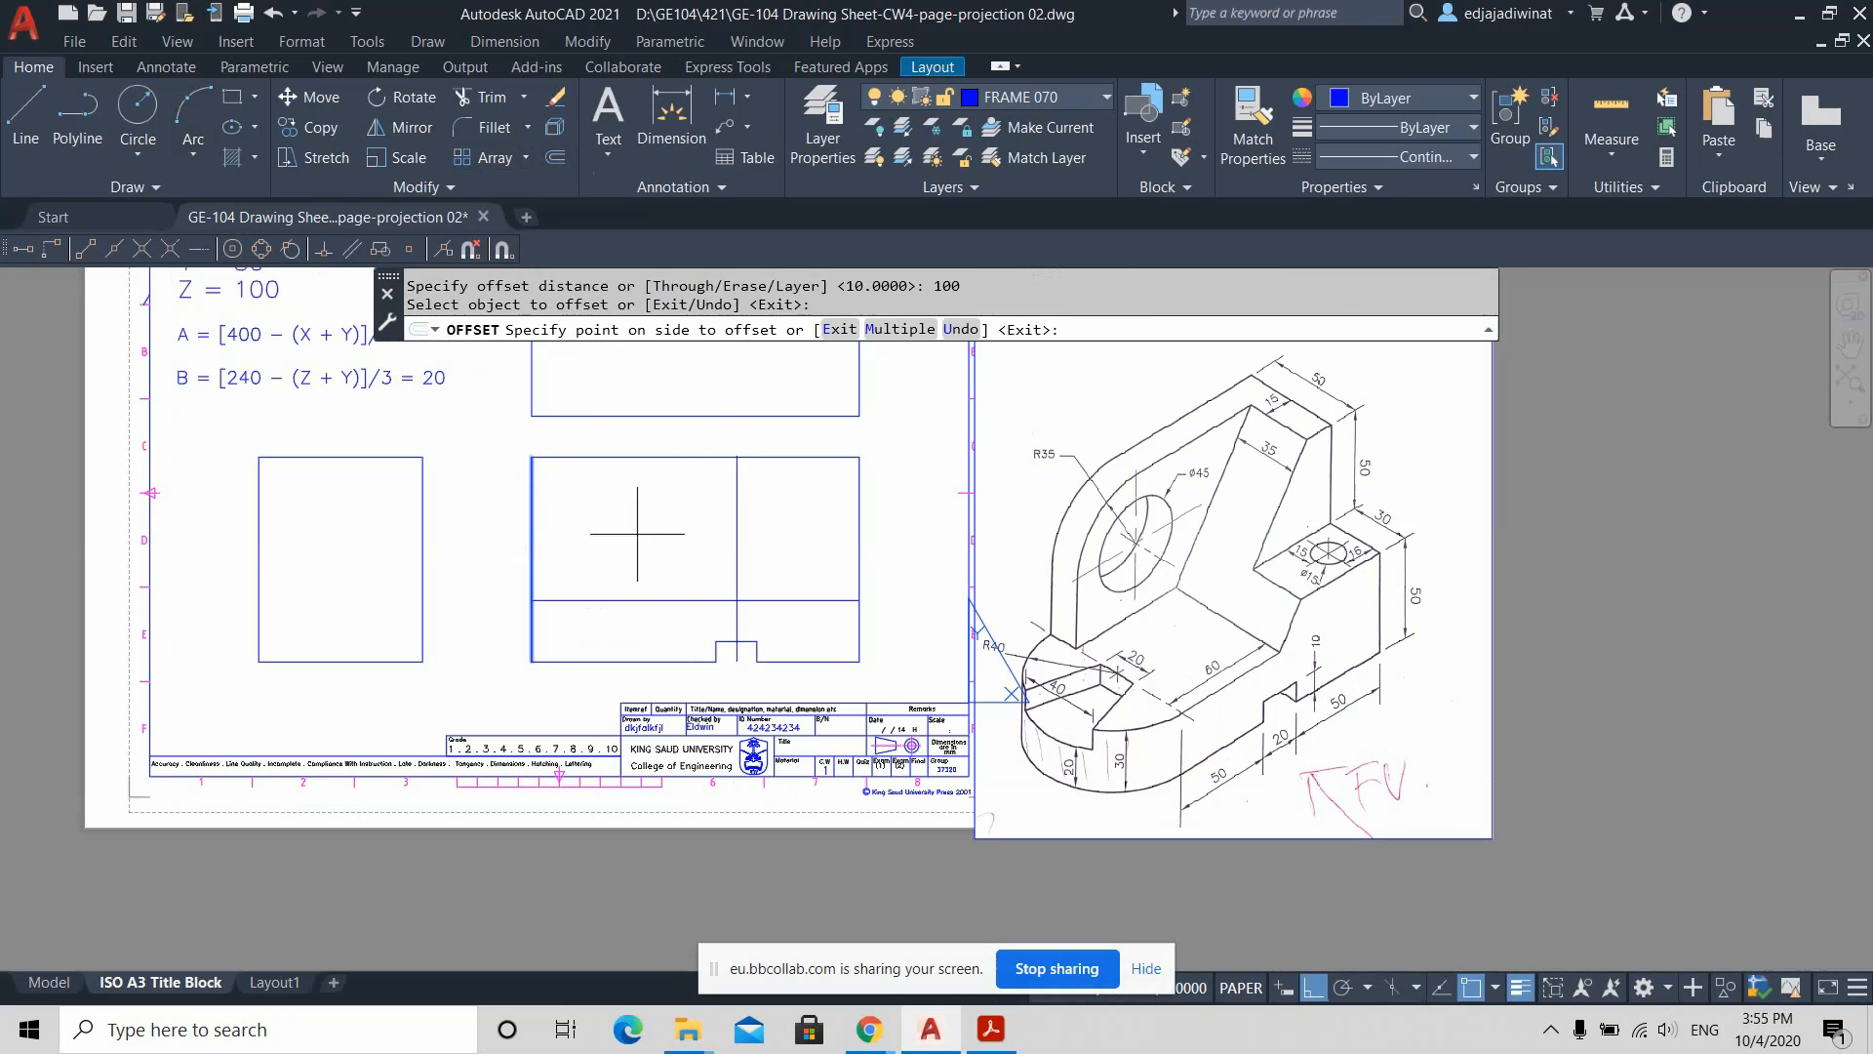
{"action": "left_click", "coordinate": [674, 542]}
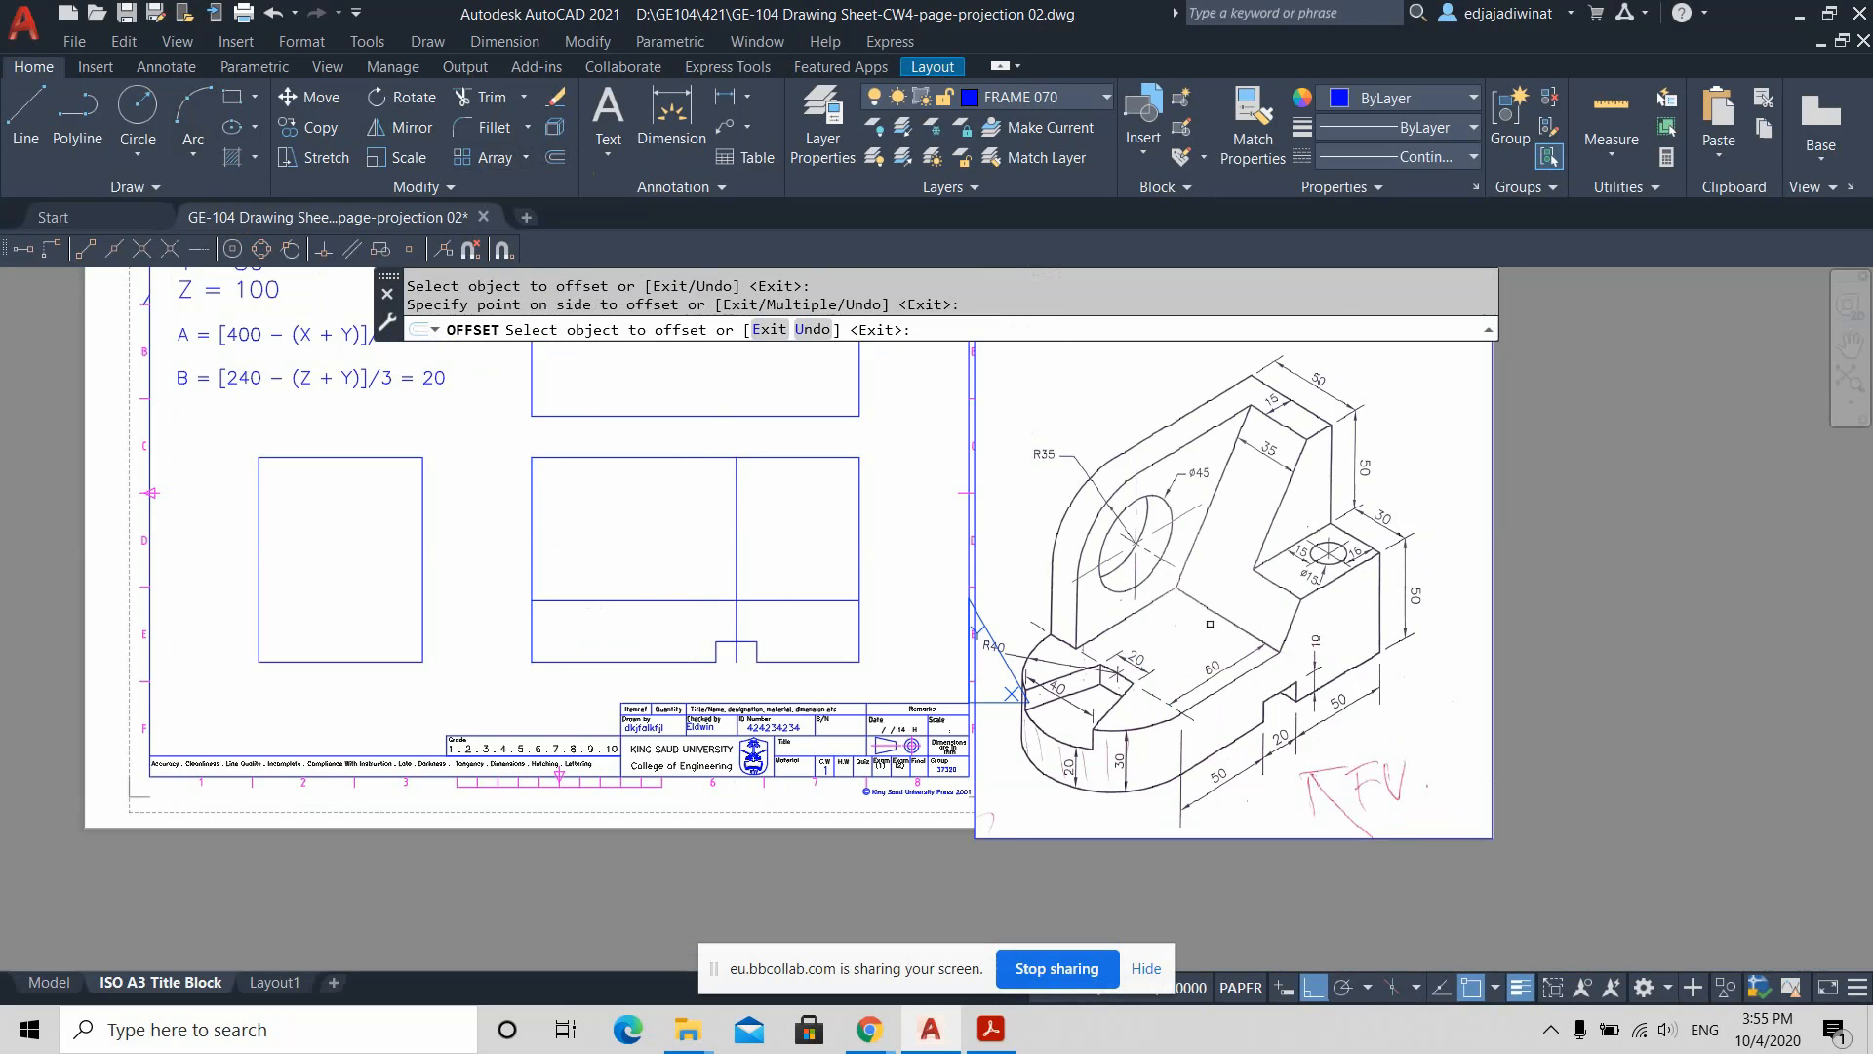
{"action": "key", "text": "Escape"}
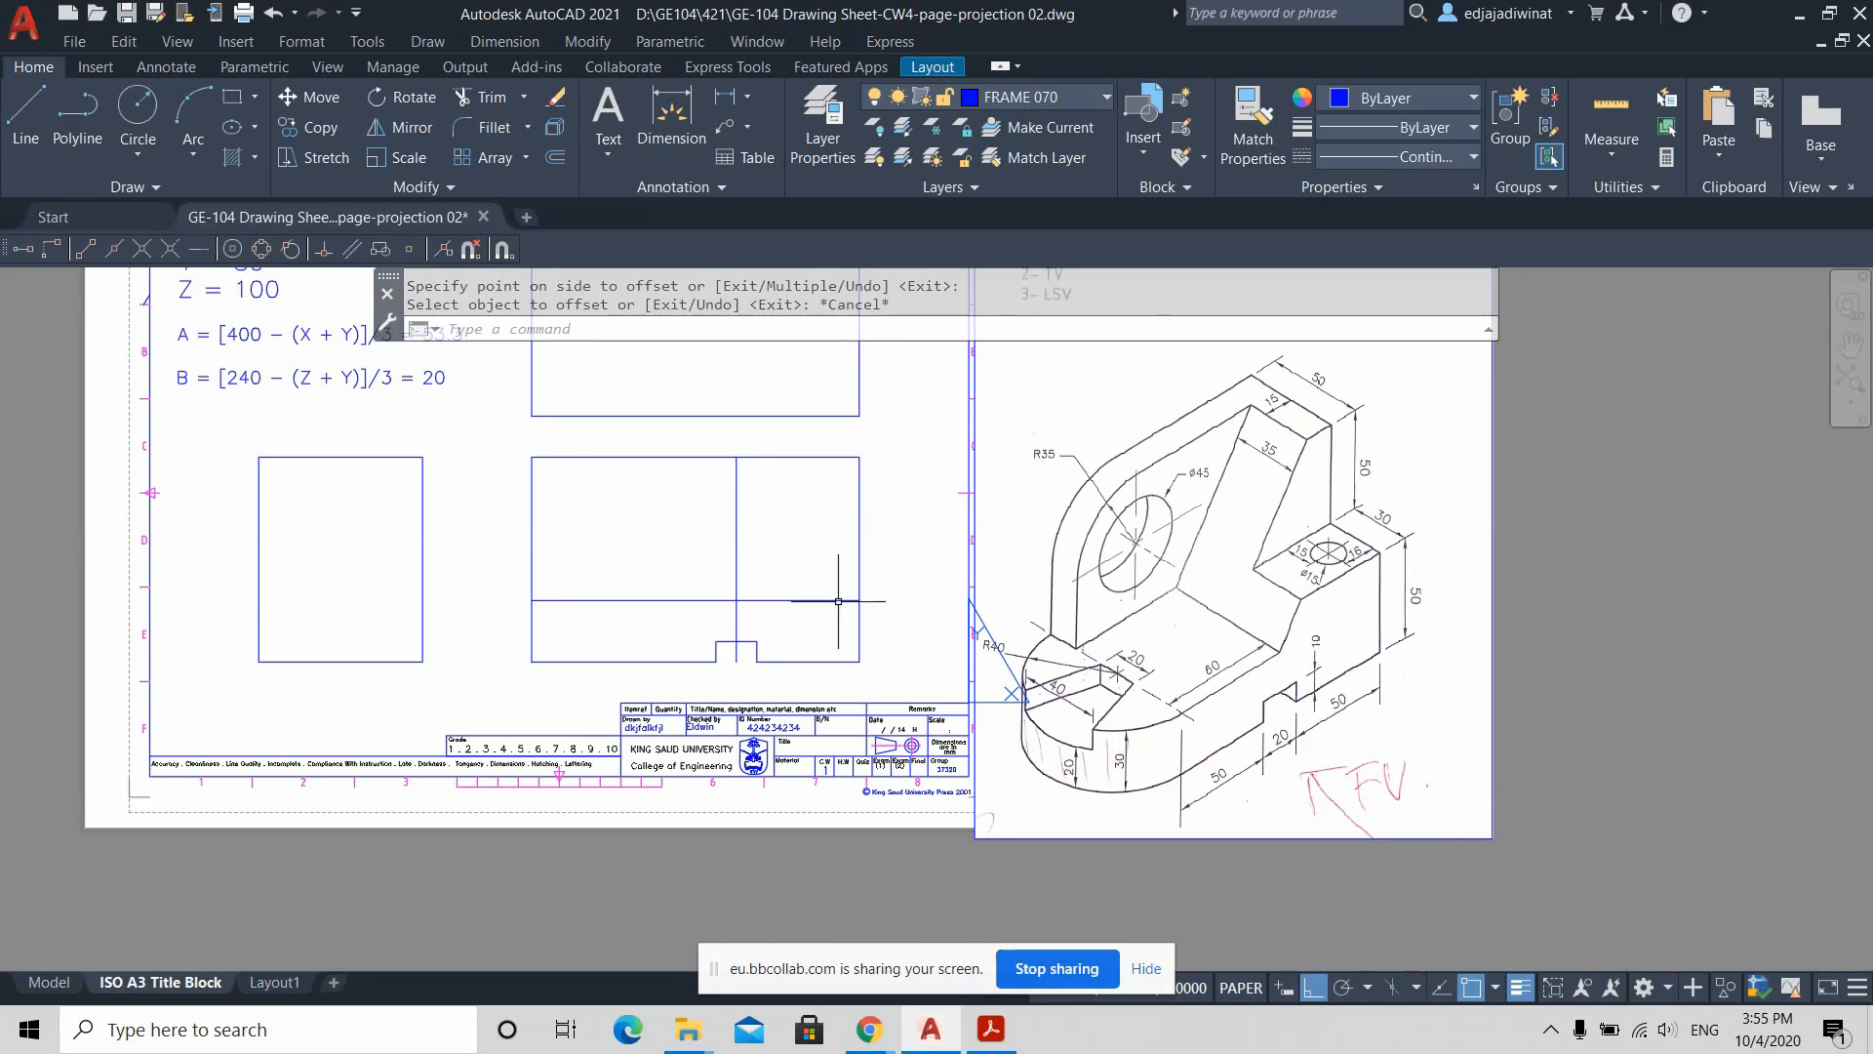
Step: Check the front view's distances with a quick measurement and compare them with the dimensions on the isometric drawing
{"action": "scroll", "coordinate": [838, 601], "scroll_direction": "up", "scroll_amount": 2}
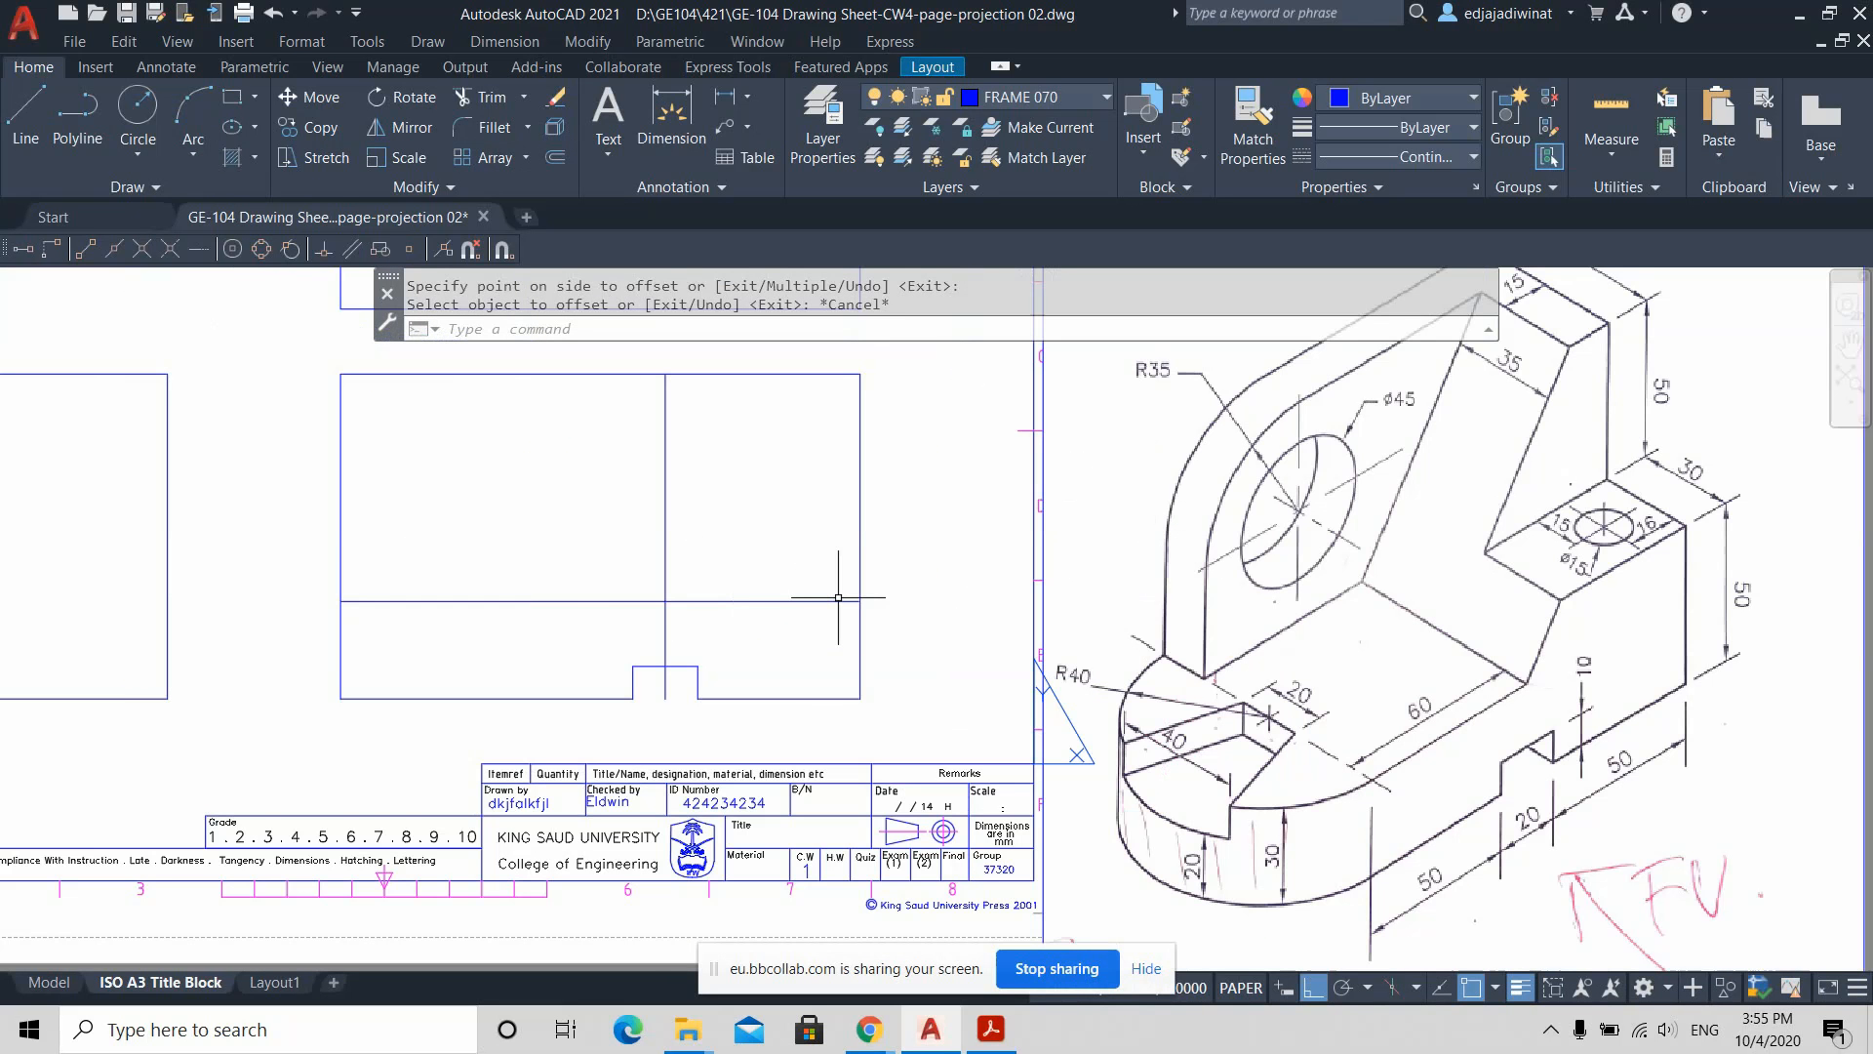
{"action": "scroll", "coordinate": [687, 687], "scroll_direction": "up", "scroll_amount": 2}
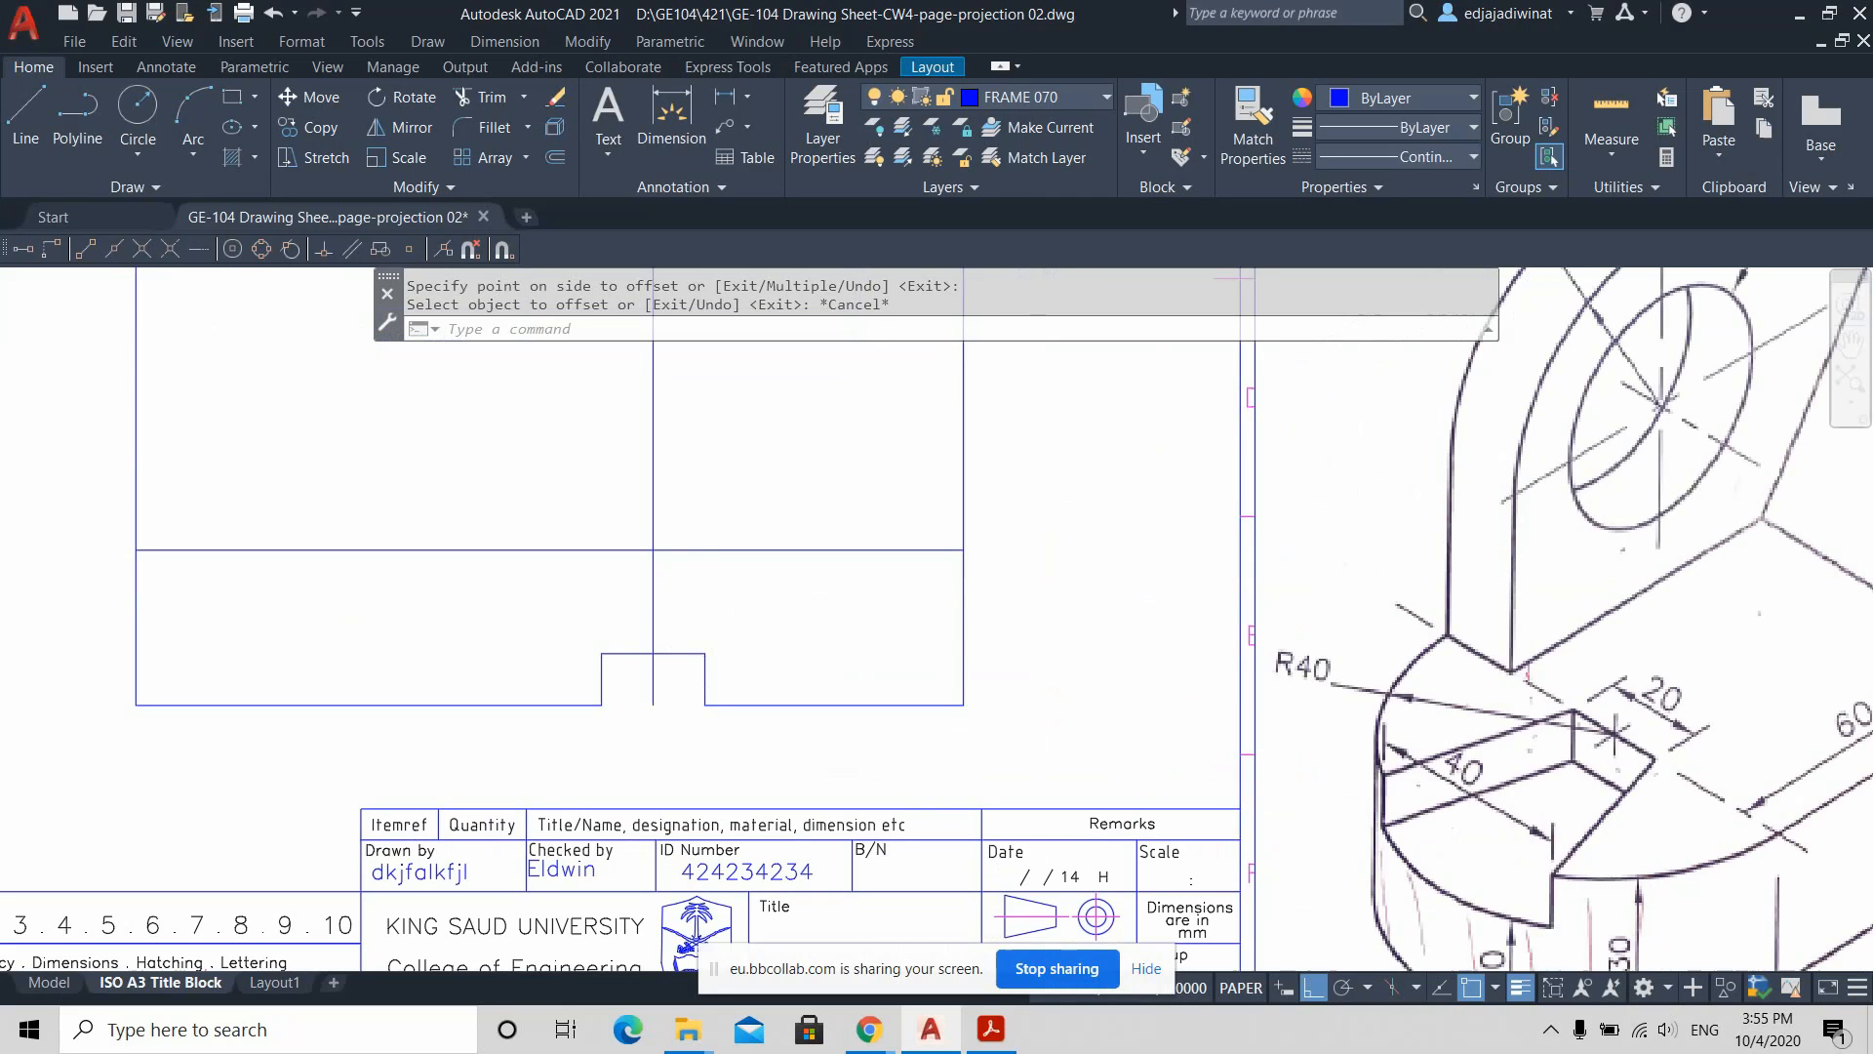
{"action": "scroll", "coordinate": [819, 652], "scroll_direction": "down", "scroll_amount": 4}
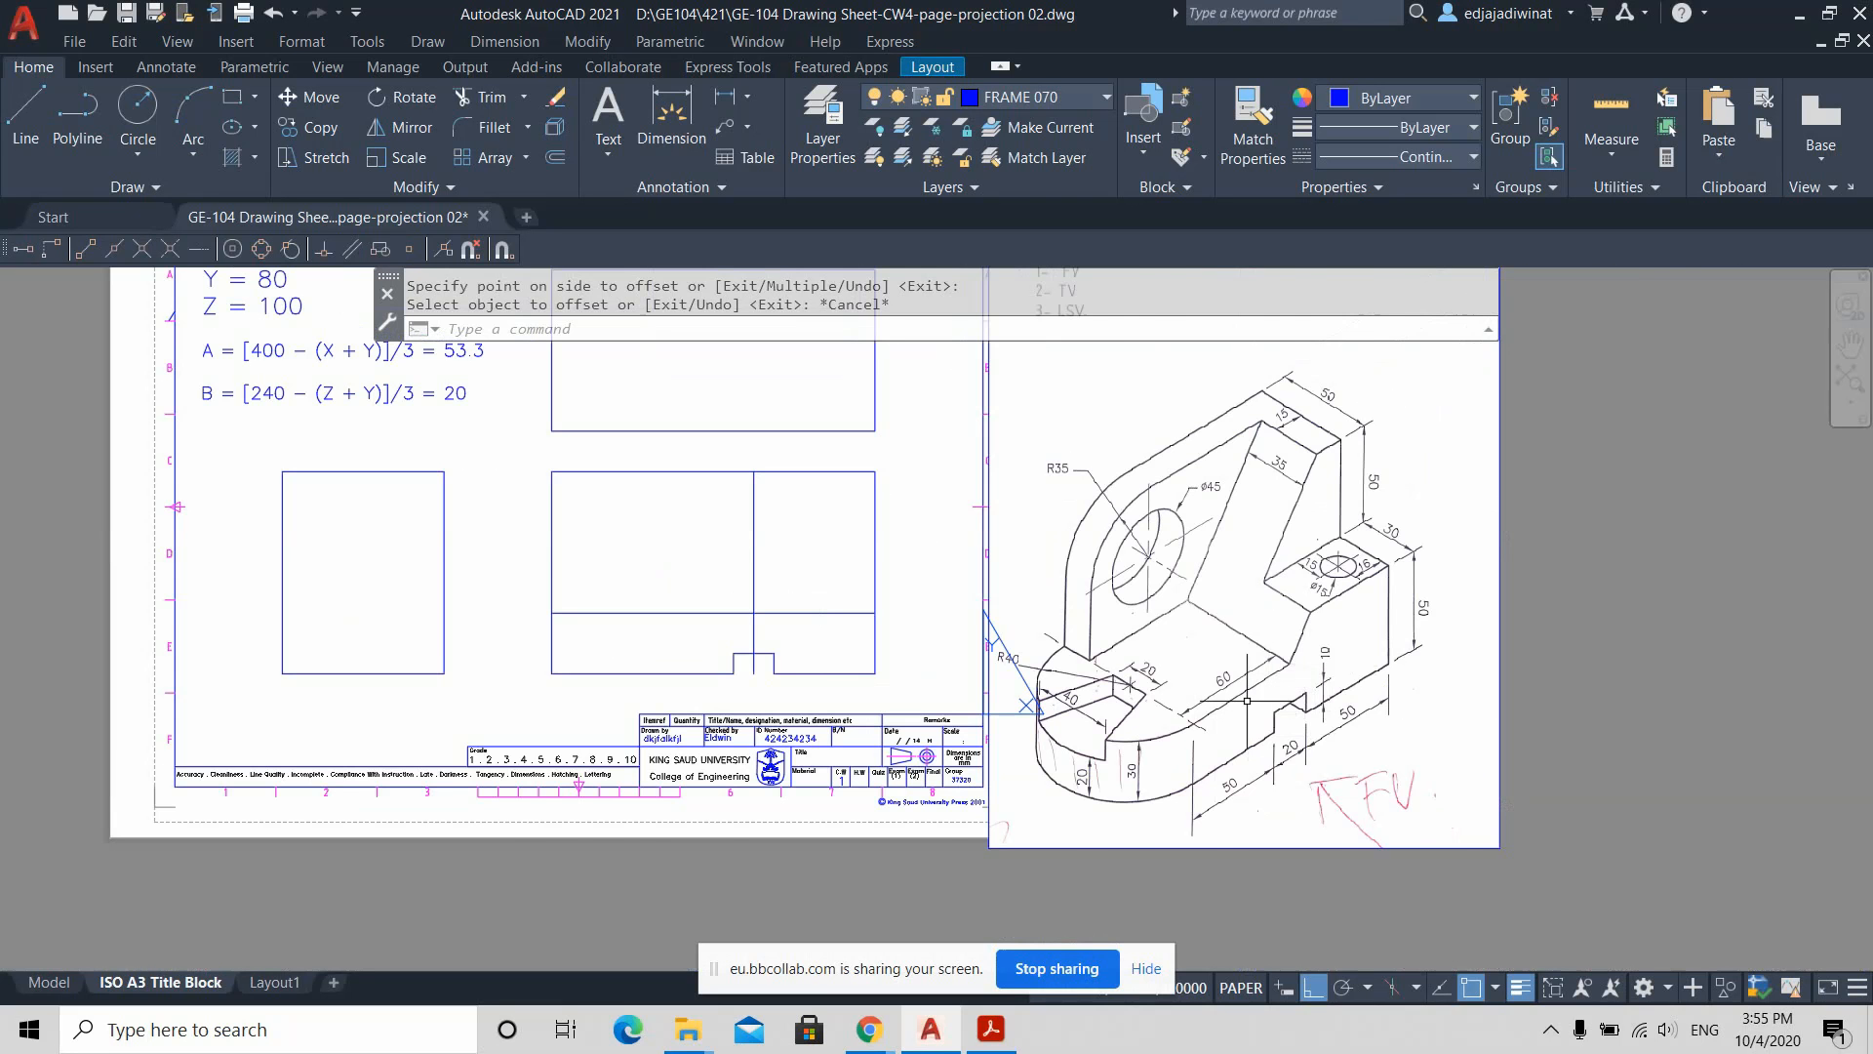
{"action": "scroll", "coordinate": [1258, 701], "scroll_direction": "up", "scroll_amount": 2}
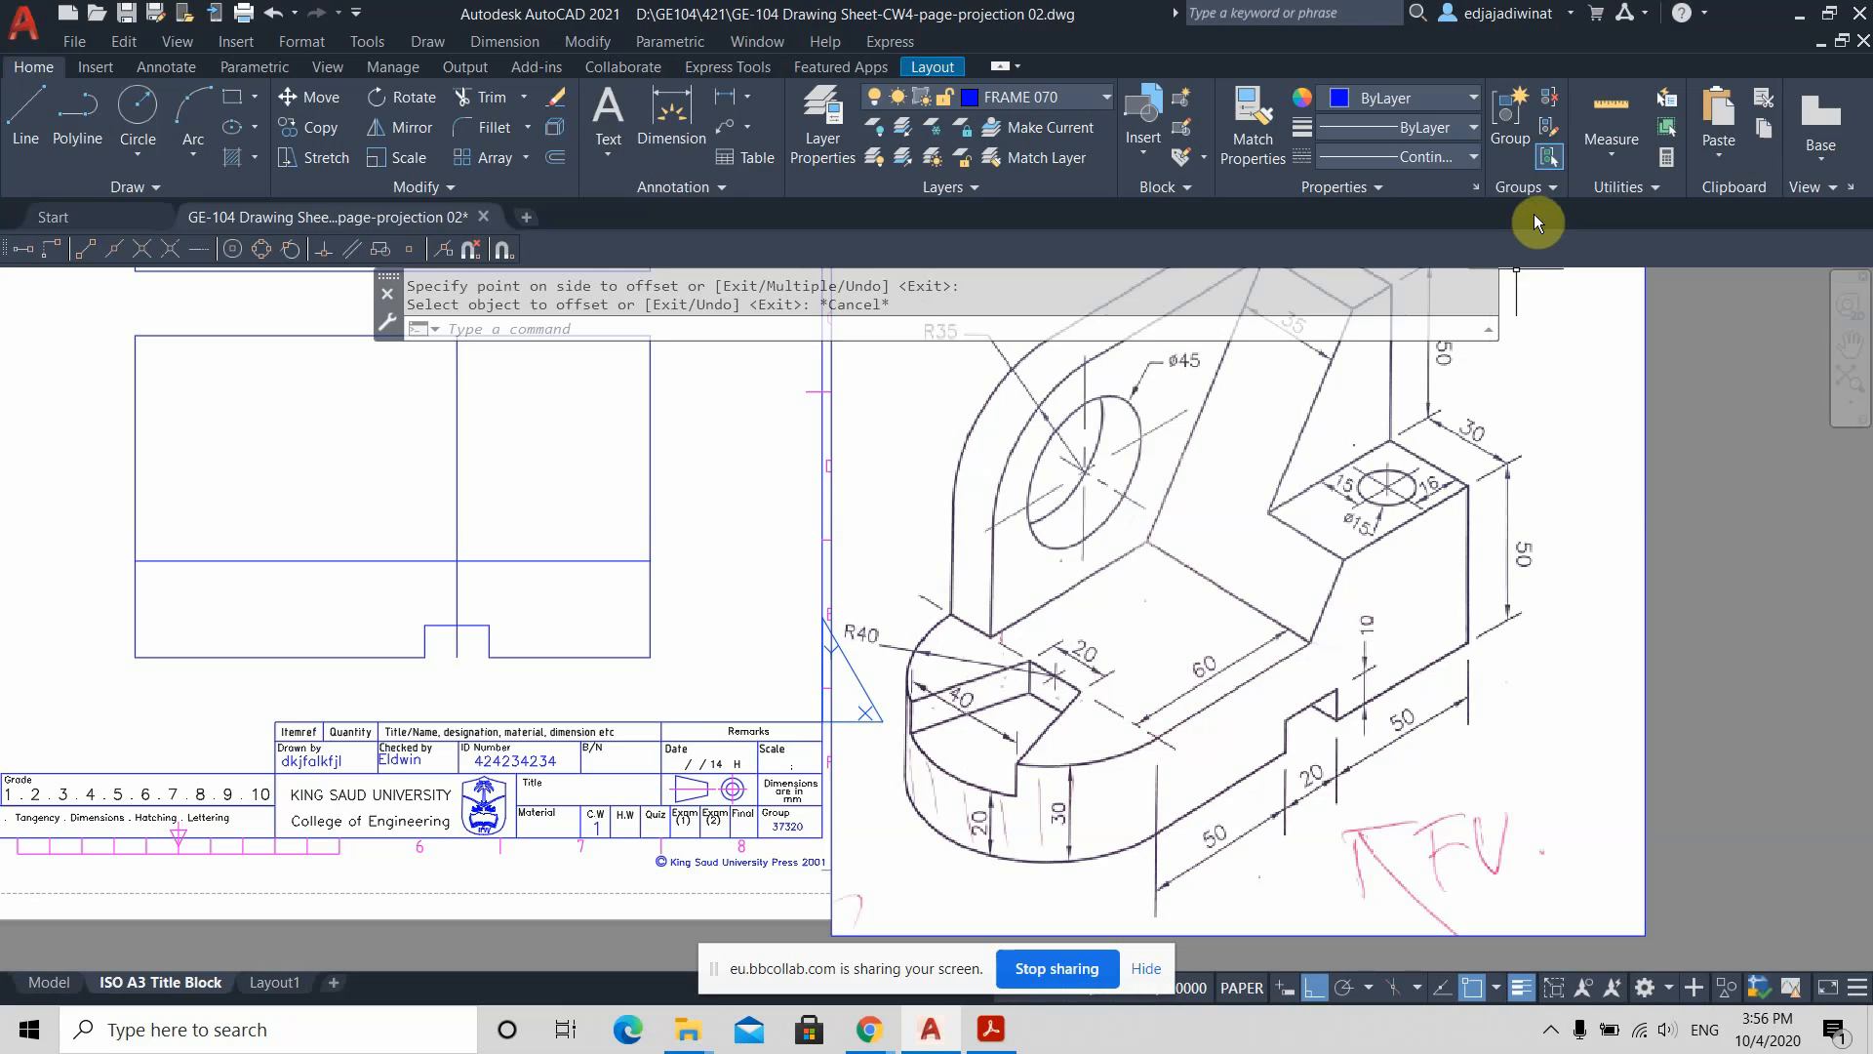
{"action": "left_click", "coordinate": [1608, 100]}
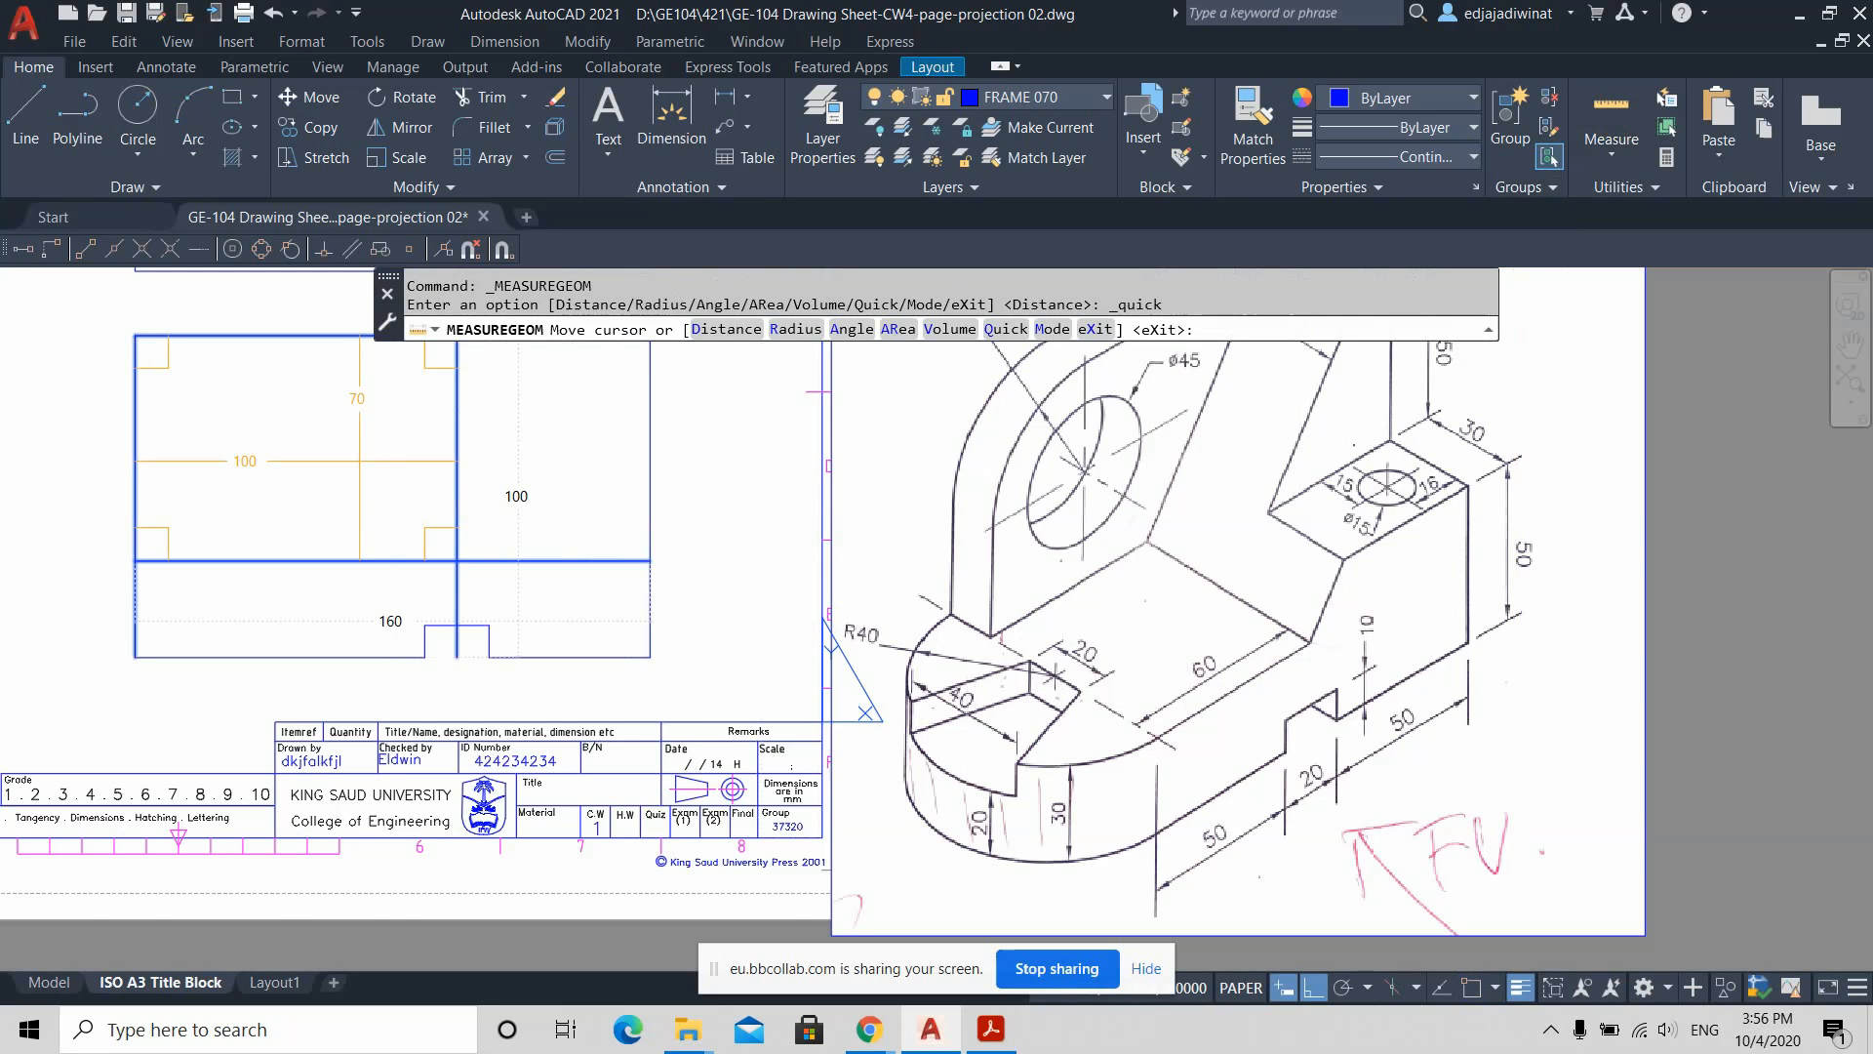
{"action": "key", "text": "Escape"}
{"action": "scroll", "coordinate": [646, 590], "scroll_direction": "up", "scroll_amount": 3}
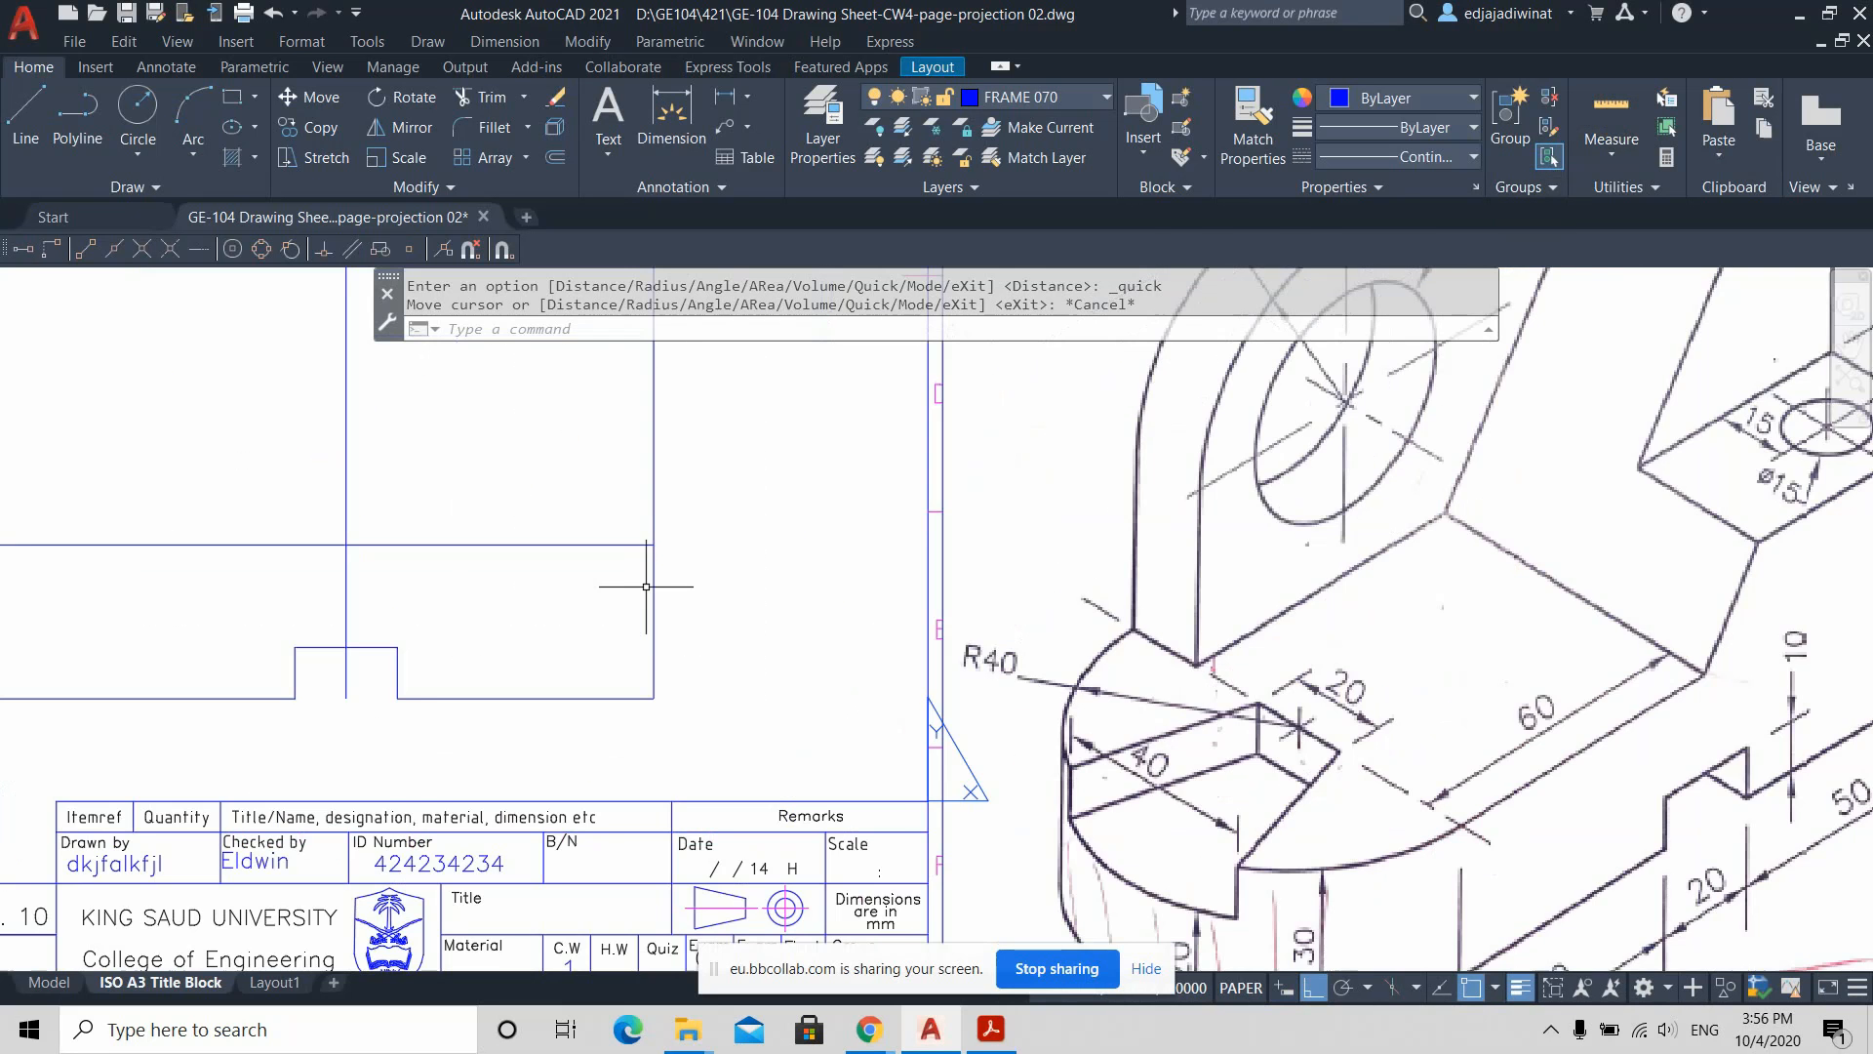
{"action": "scroll", "coordinate": [646, 587], "scroll_direction": "down", "scroll_amount": 2}
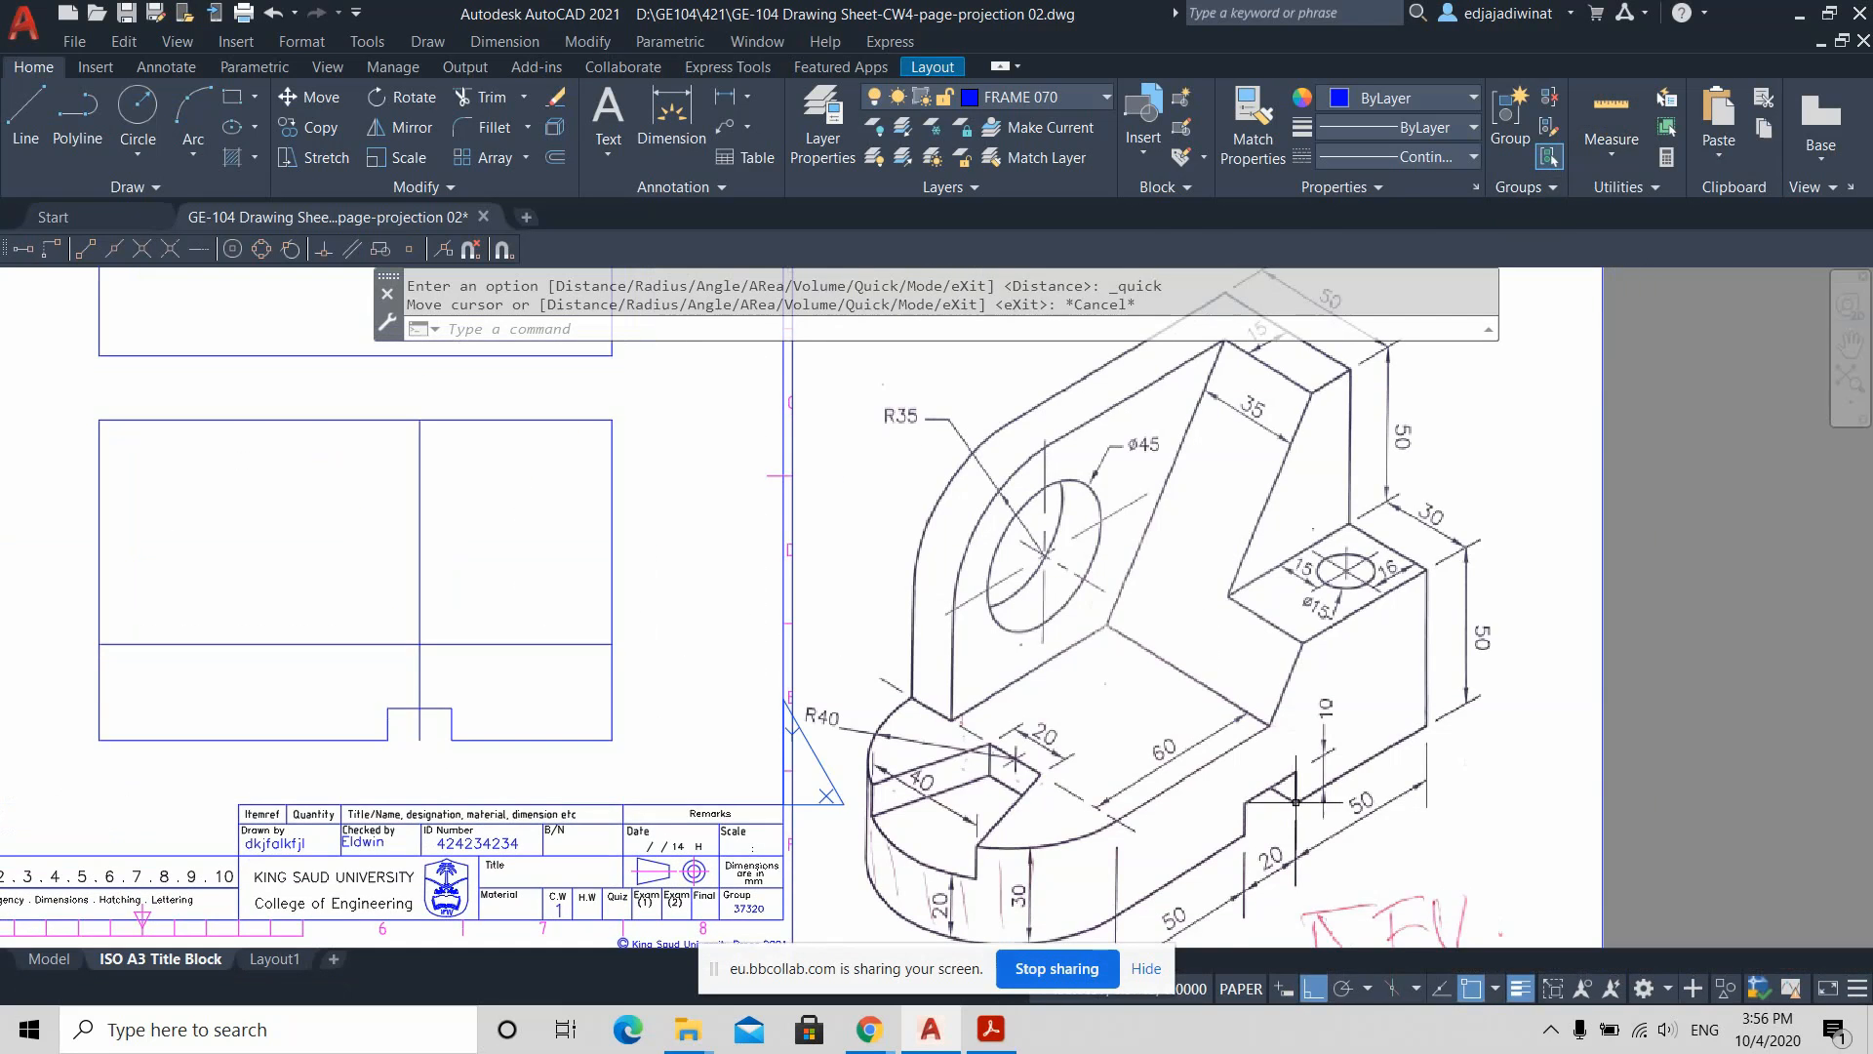
{"action": "key", "text": "ctrl"}
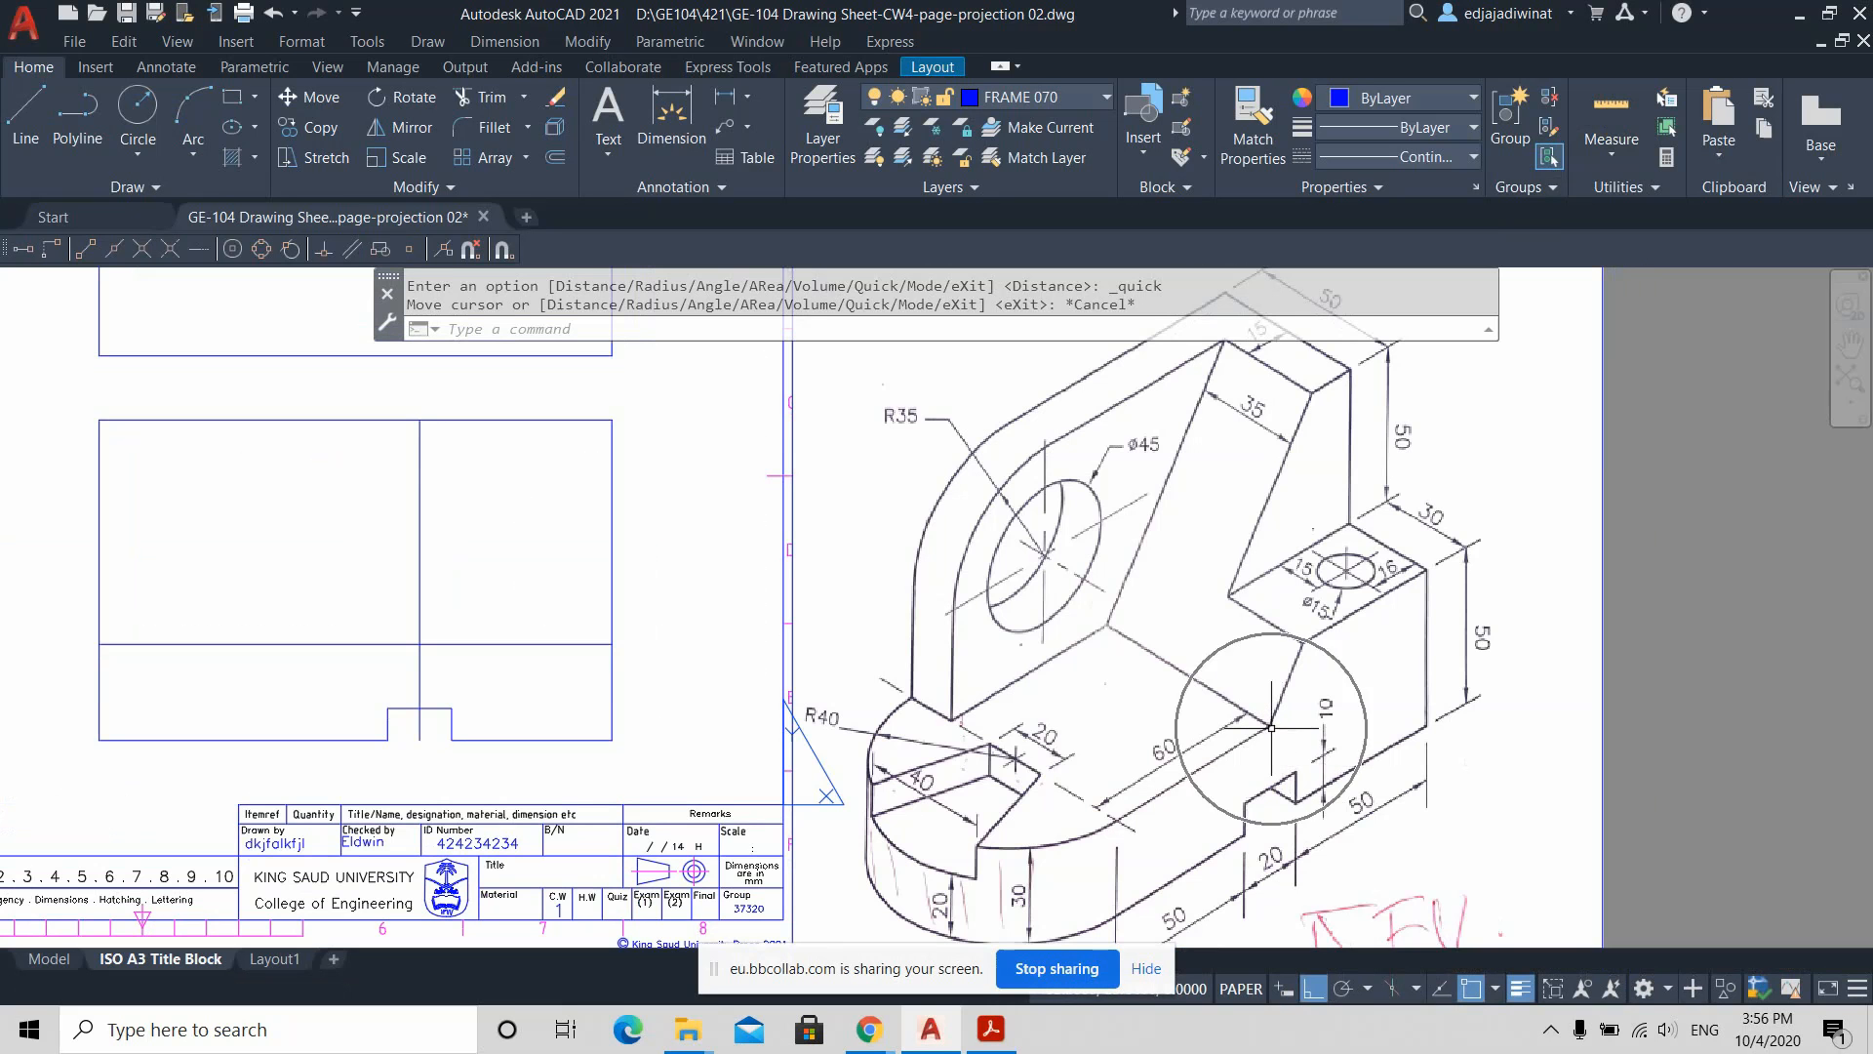
{"action": "middle_click_drag", "start_coordinate": [1321, 437], "coordinate": [1304, 531]}
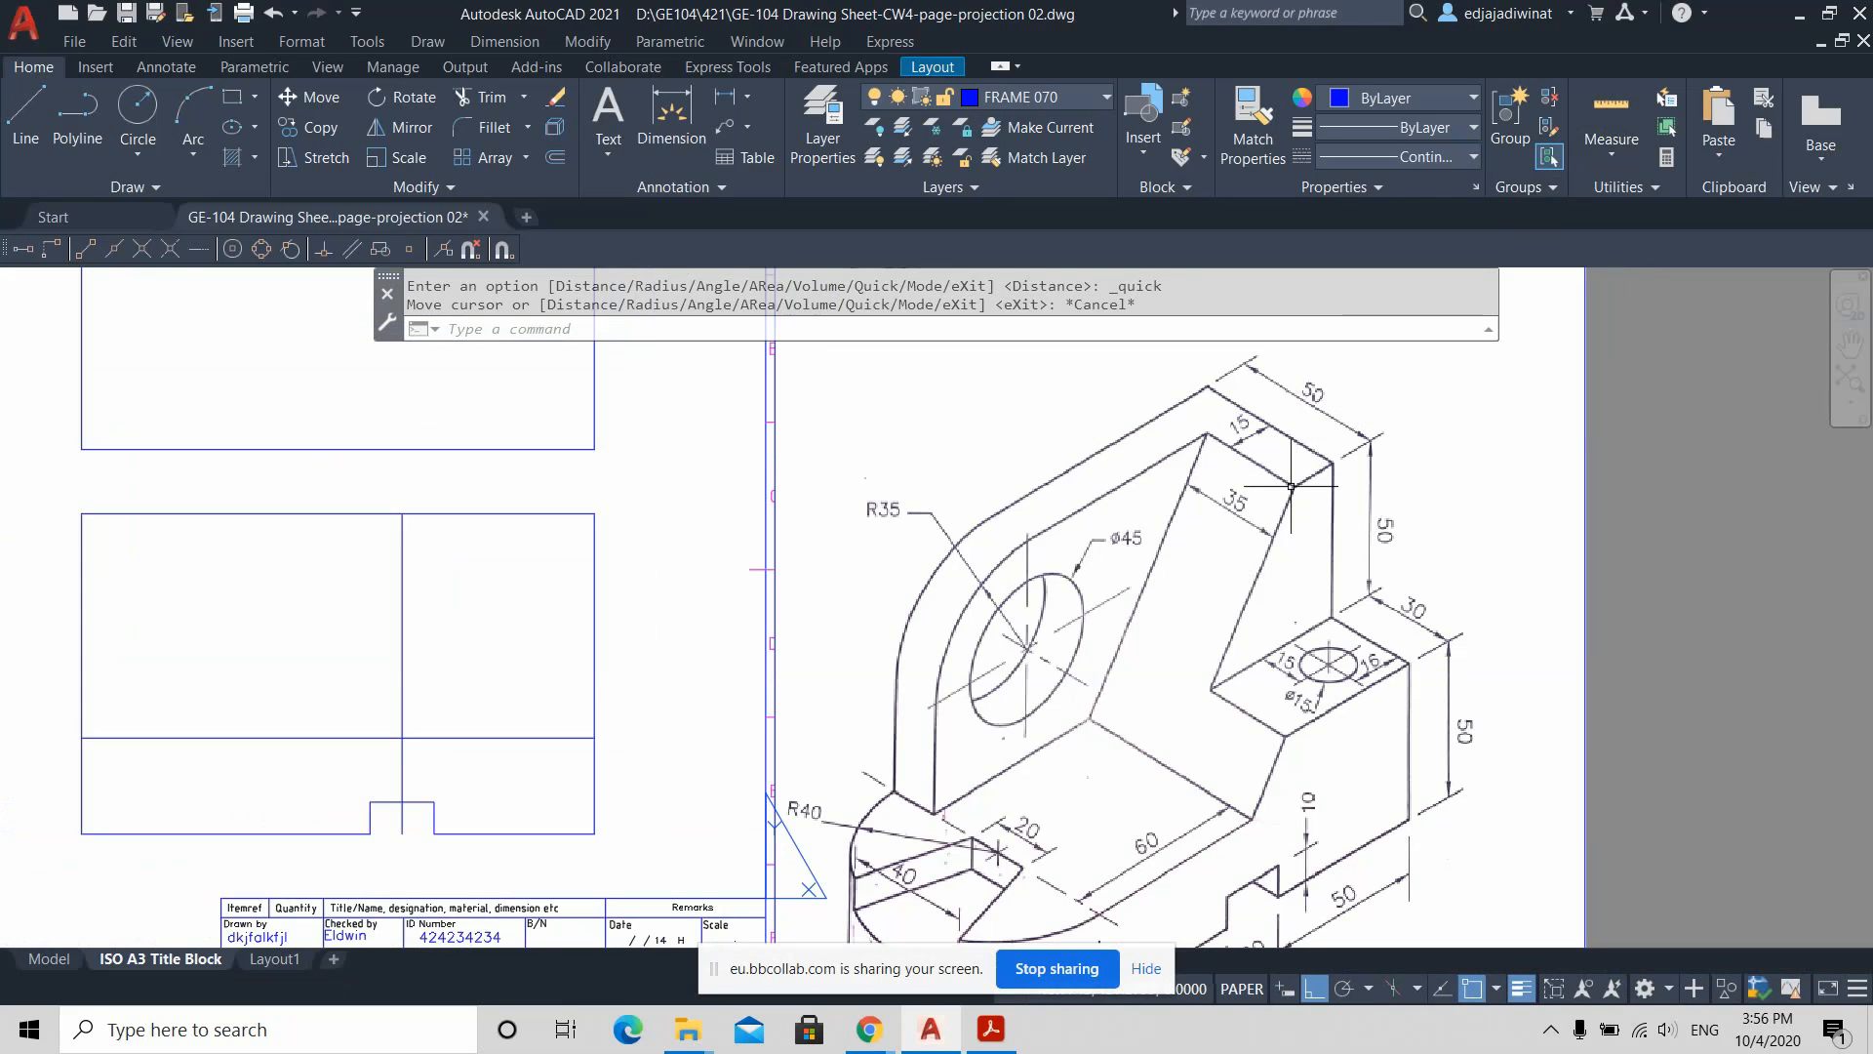
Step: Offset the right edge of the front view box 15 mm to the left, inside the box
{"action": "left_click", "coordinate": [556, 157]}
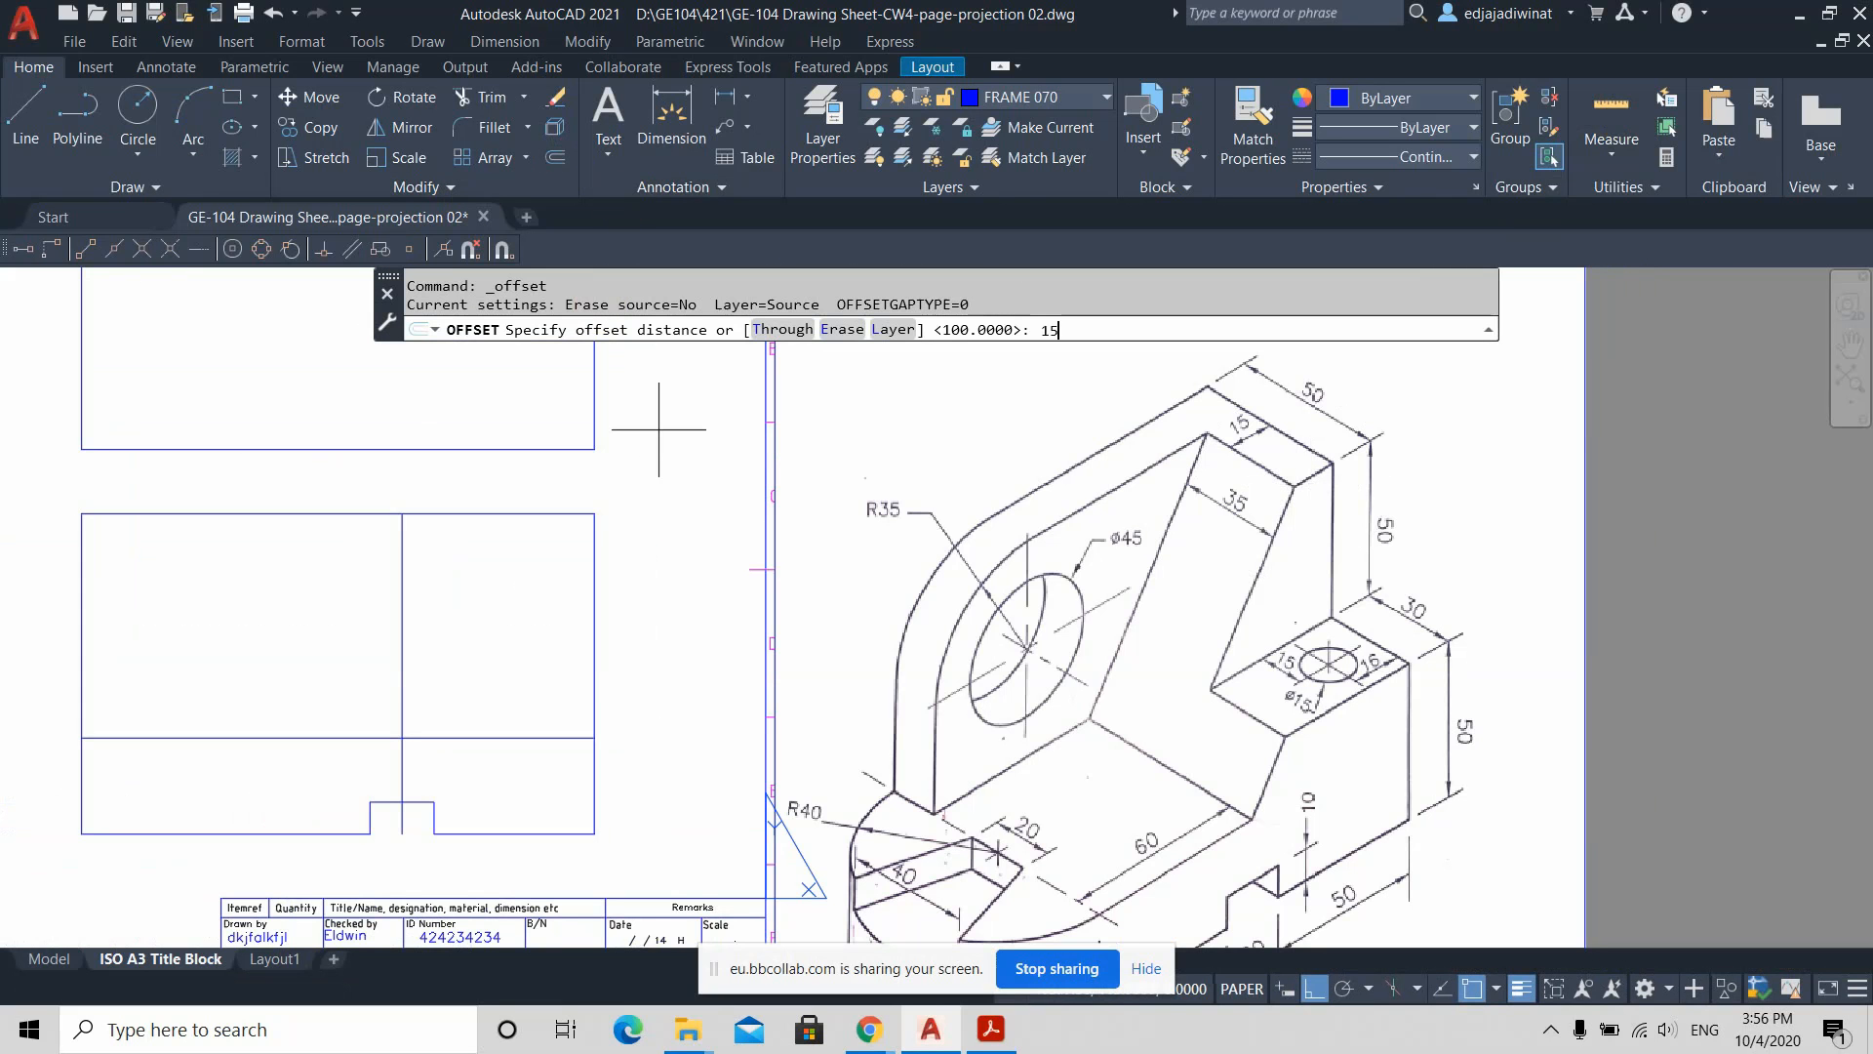
{"action": "key", "text": "Return"}
{"action": "left_click", "coordinate": [786, 652]}
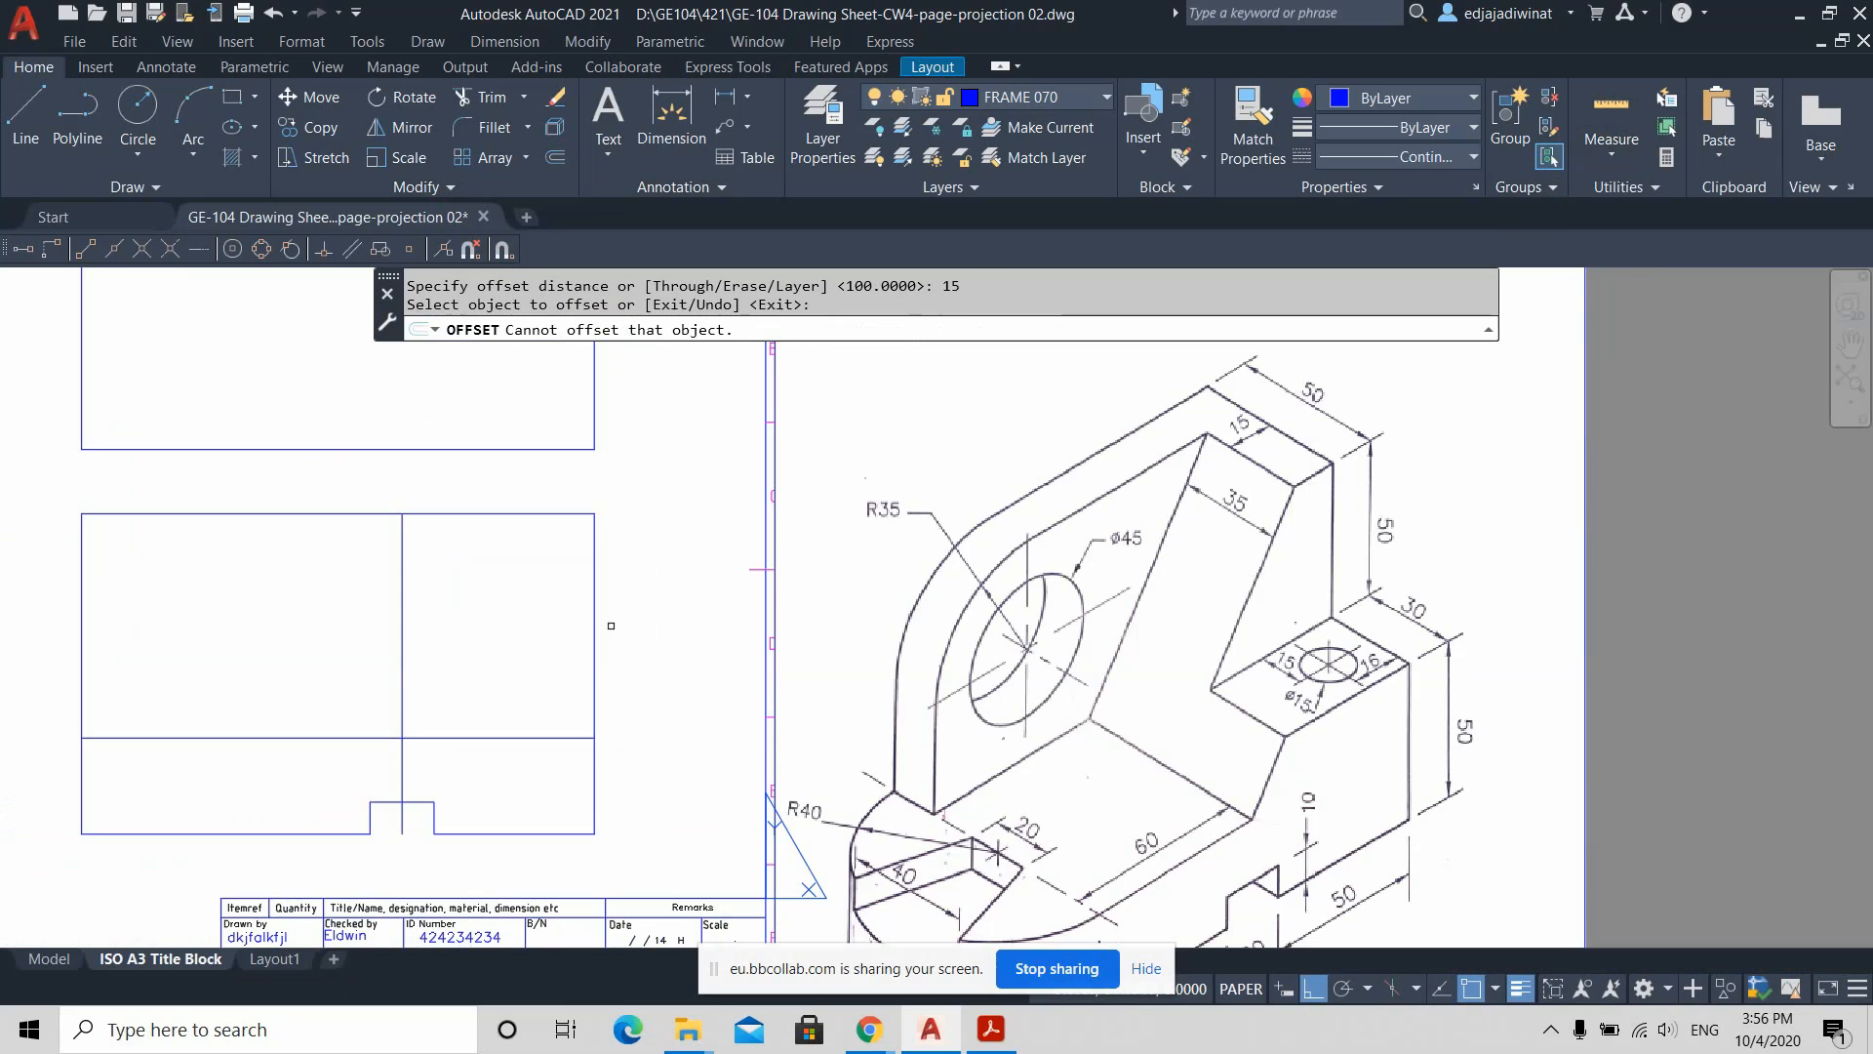
{"action": "left_click", "coordinate": [595, 613]}
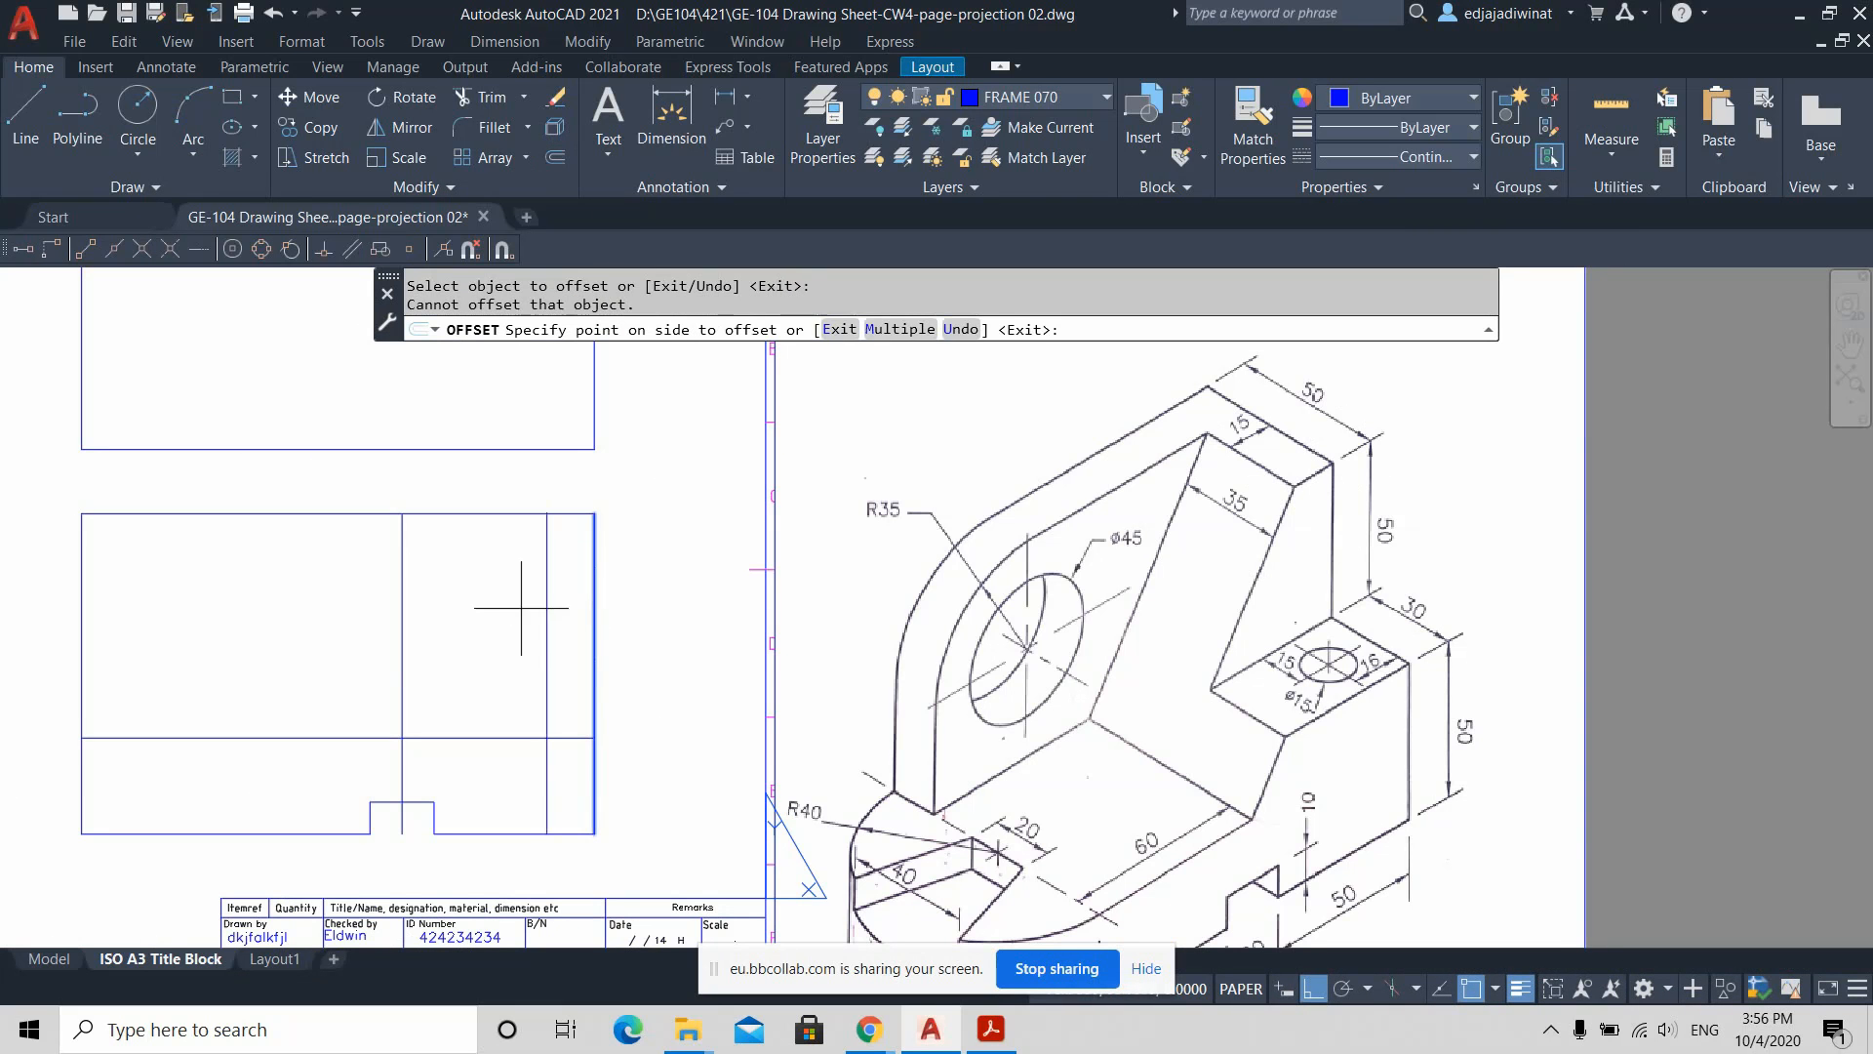
{"action": "left_click", "coordinate": [521, 608]}
{"action": "key", "text": "Return"}
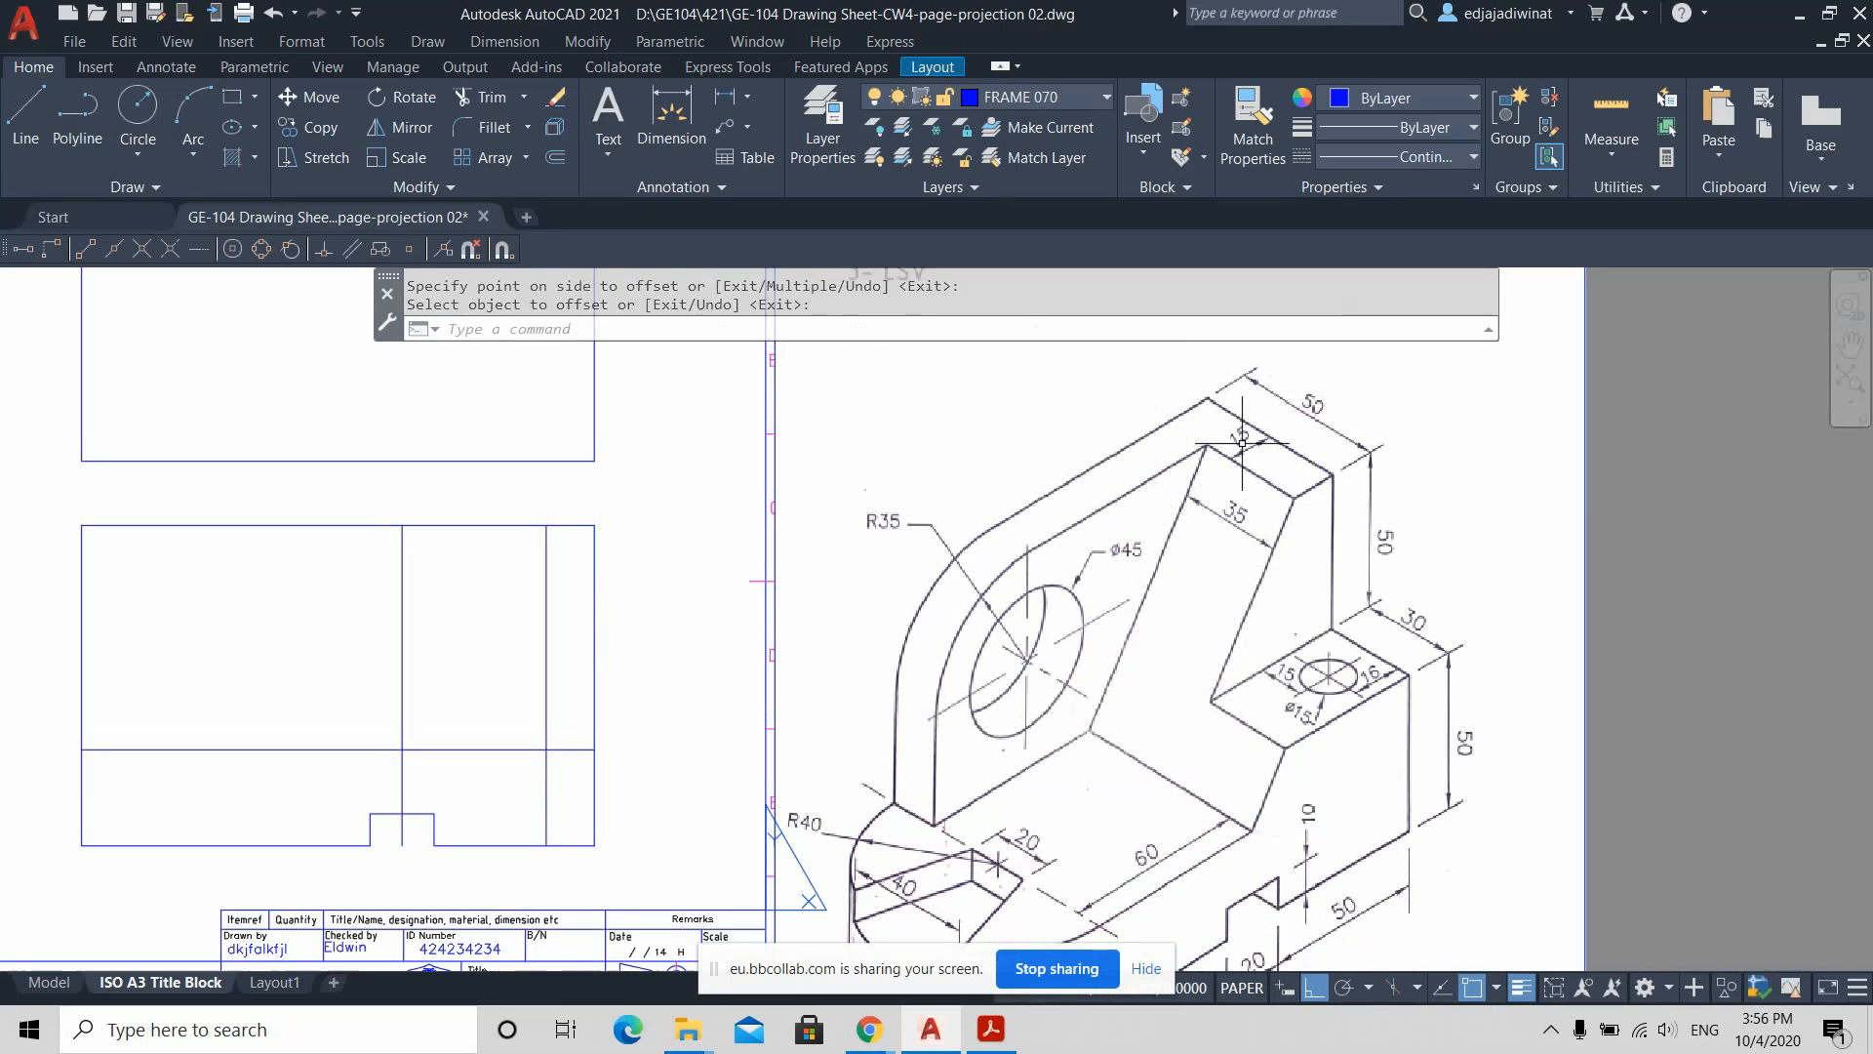
Step: Draw a sloped line from the inner vertical line's crossing with the base's horizontal line up to the 15 mm offset line's top end
{"action": "left_click", "coordinate": [23, 121]}
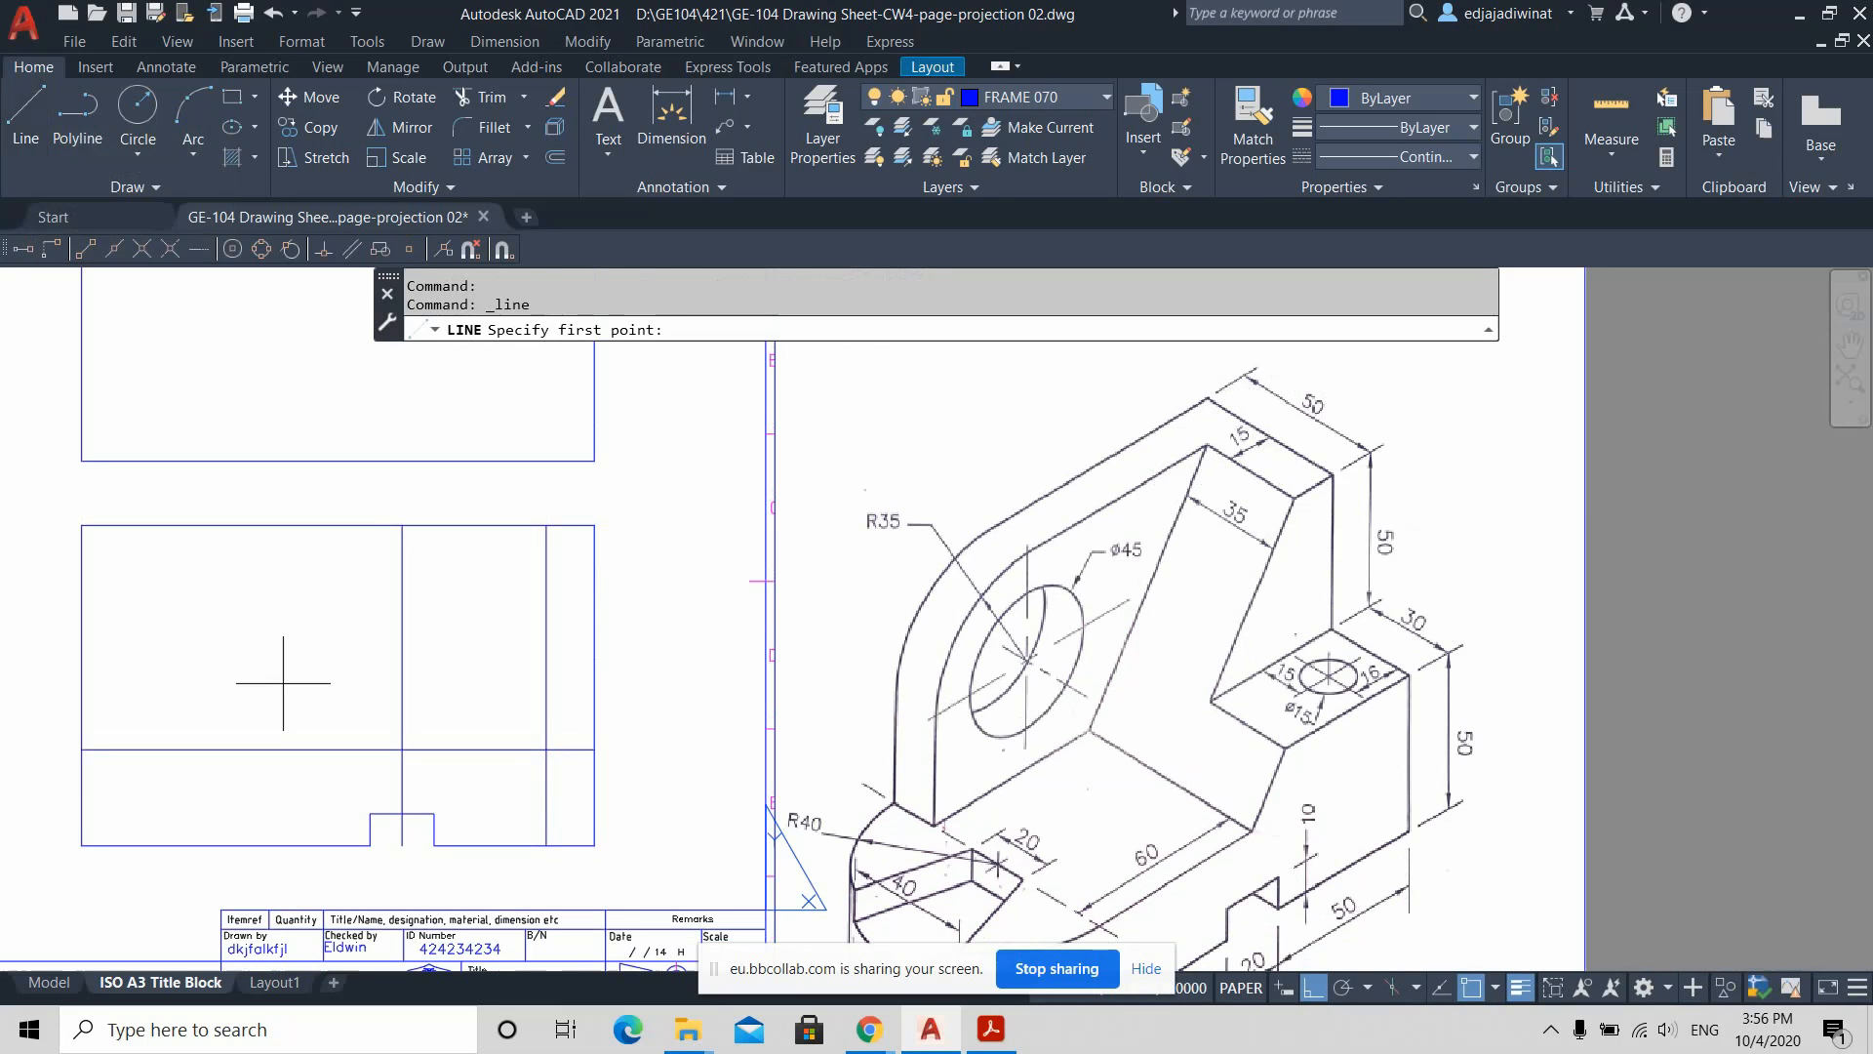
{"action": "left_click", "coordinate": [402, 748]}
{"action": "left_click", "coordinate": [547, 524]}
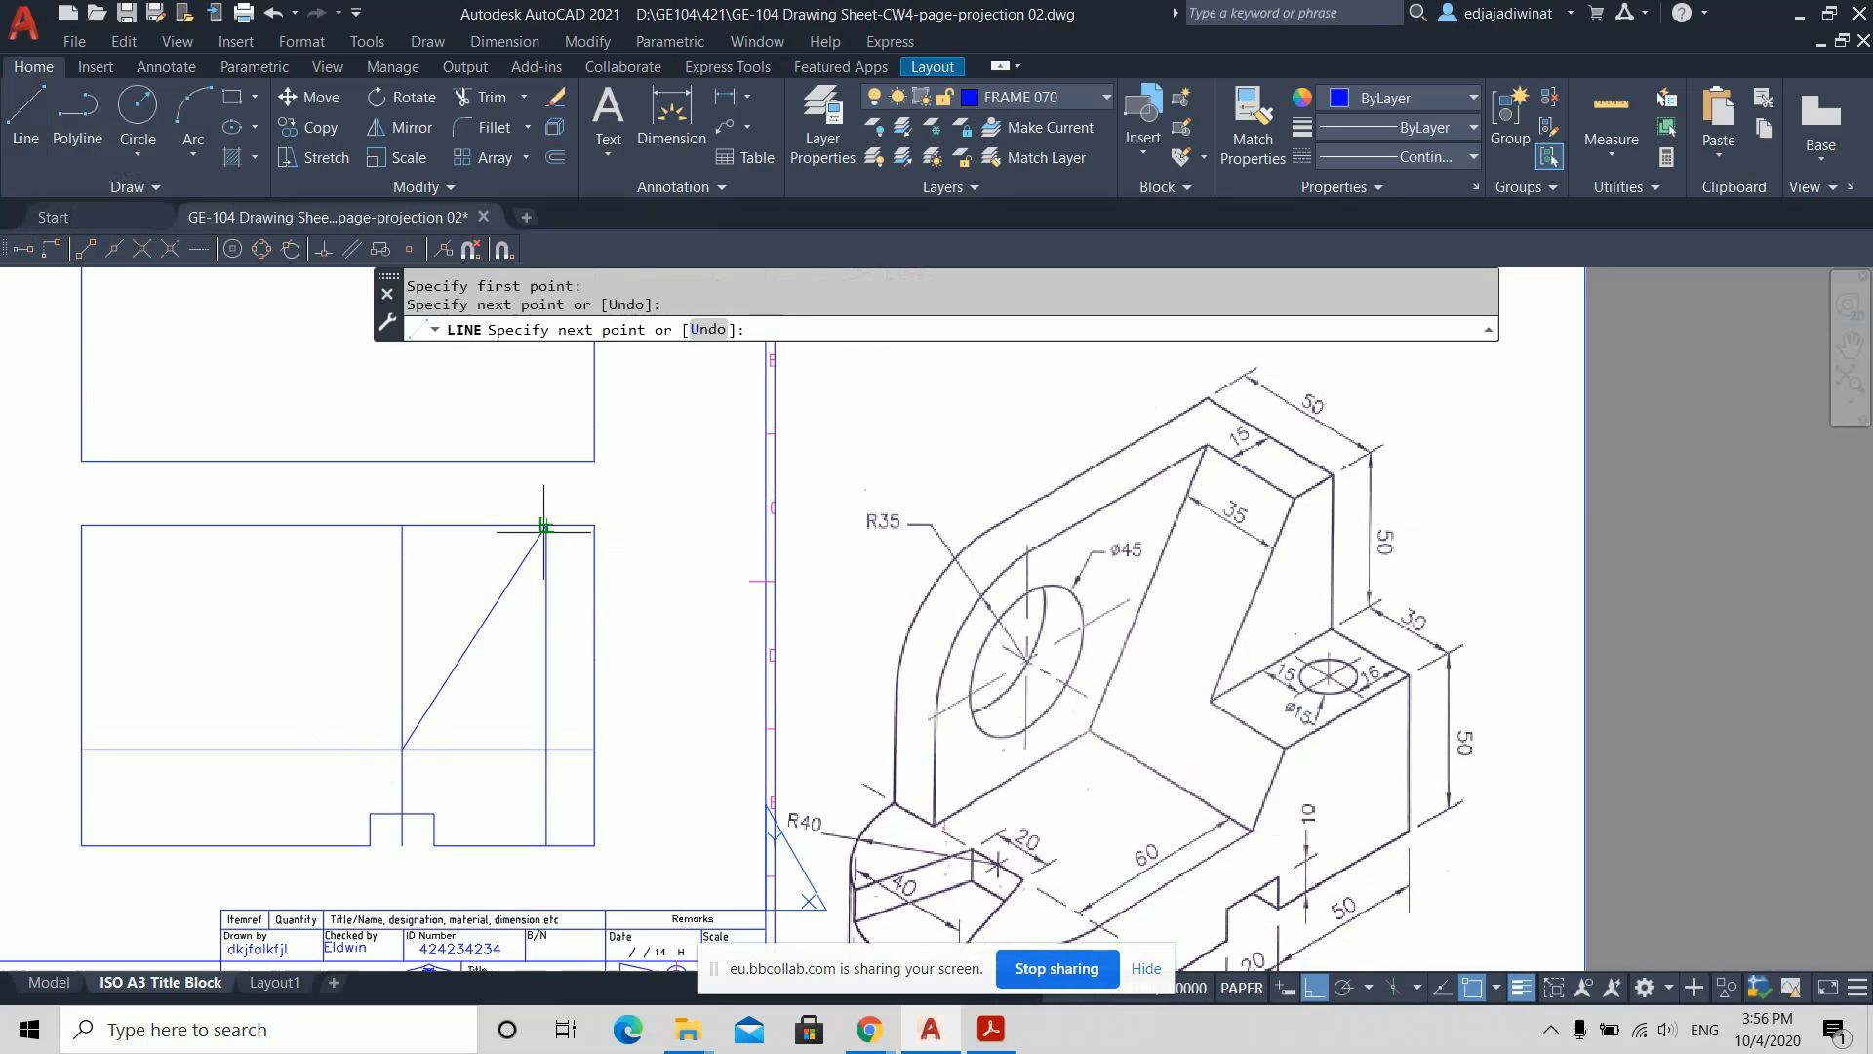
{"action": "key", "text": "Return"}
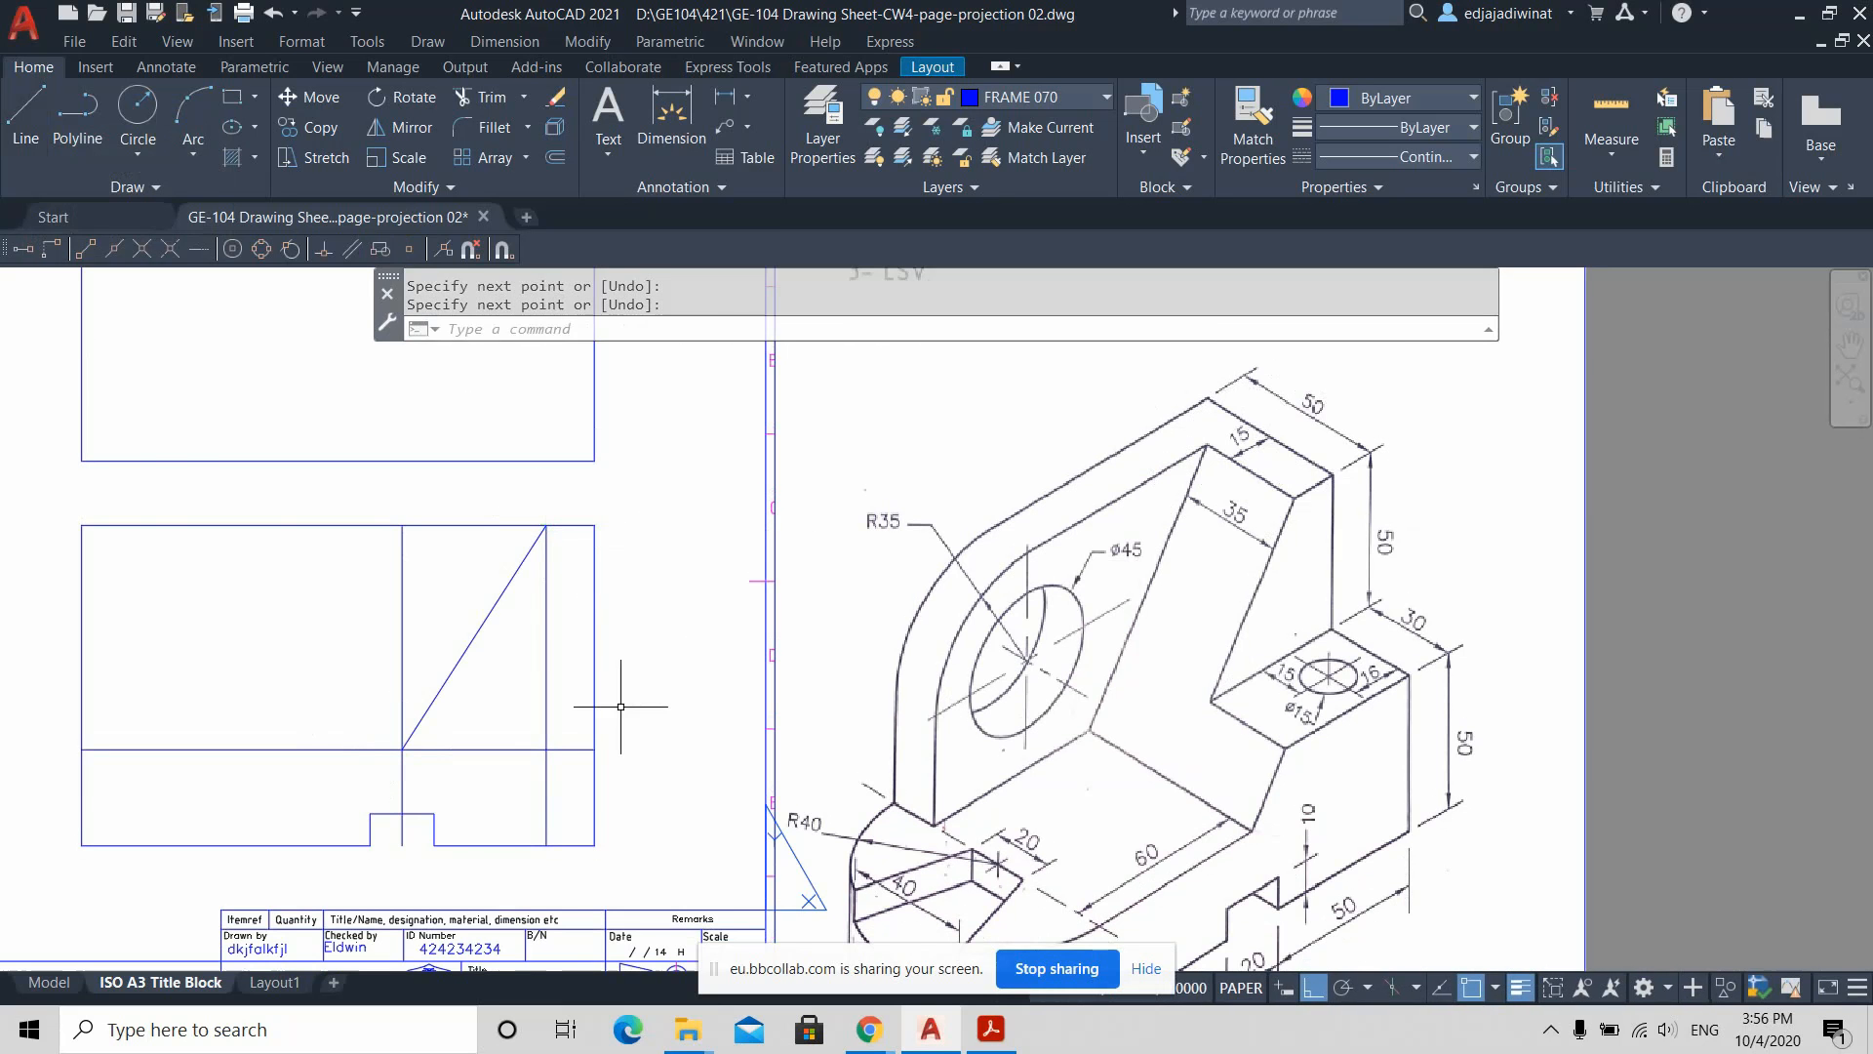
Step: Delete the two vertical construction lines at the ends of the sloped line in the front view
{"action": "middle_click_drag", "start_coordinate": [625, 673], "coordinate": [686, 631]}
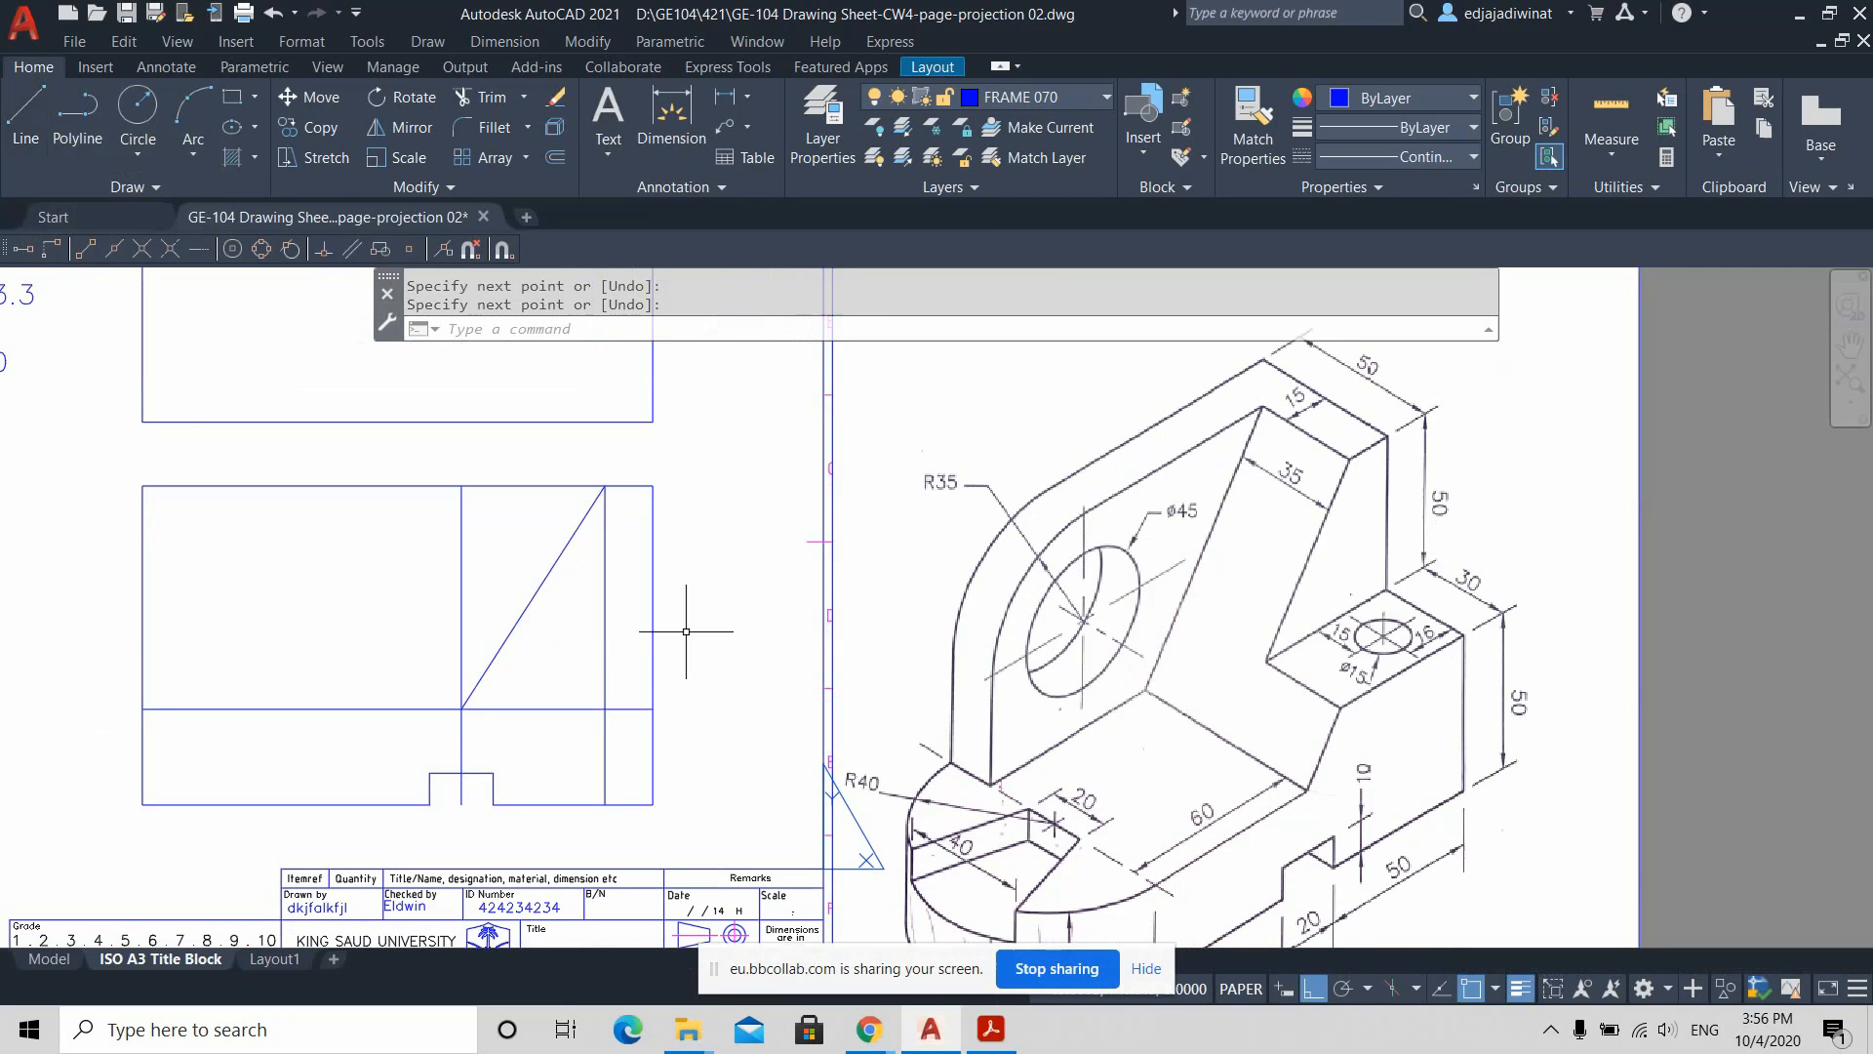
{"action": "left_click", "coordinate": [629, 671]}
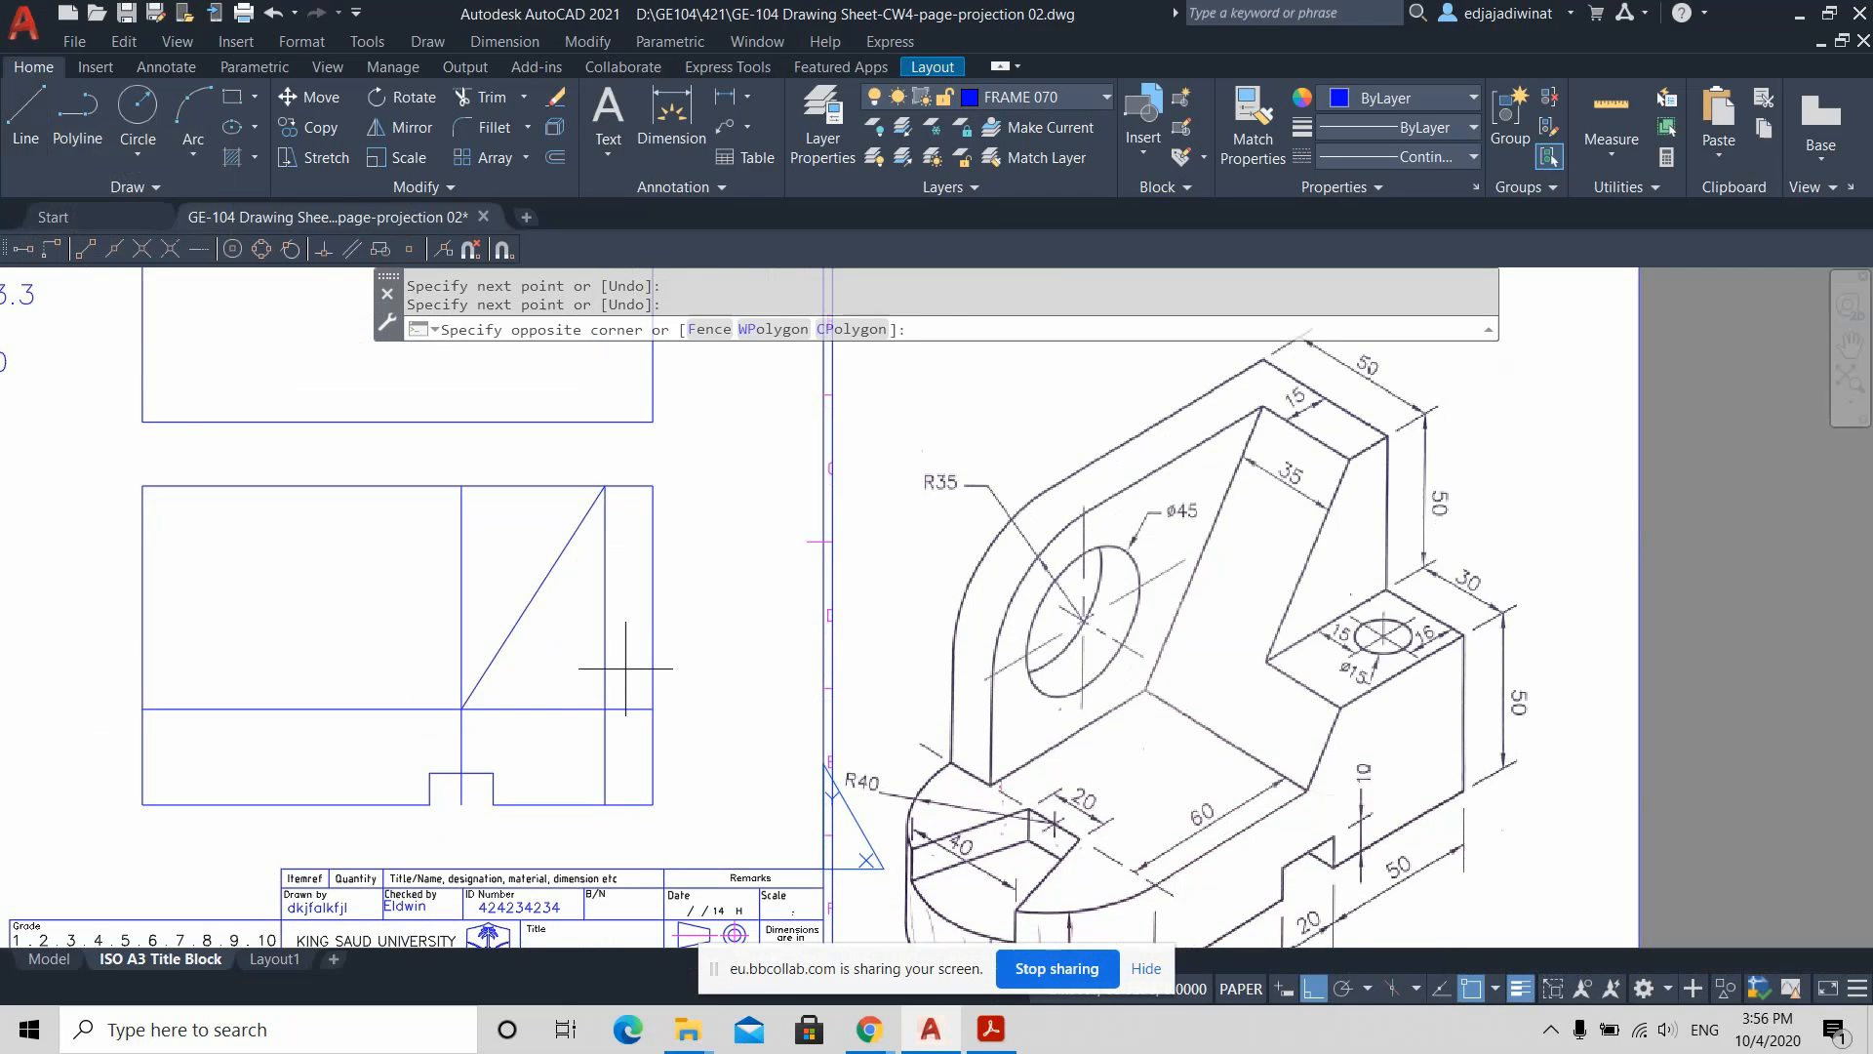
{"action": "left_click", "coordinate": [598, 641]}
{"action": "left_click", "coordinate": [492, 573]}
{"action": "left_click", "coordinate": [434, 531]}
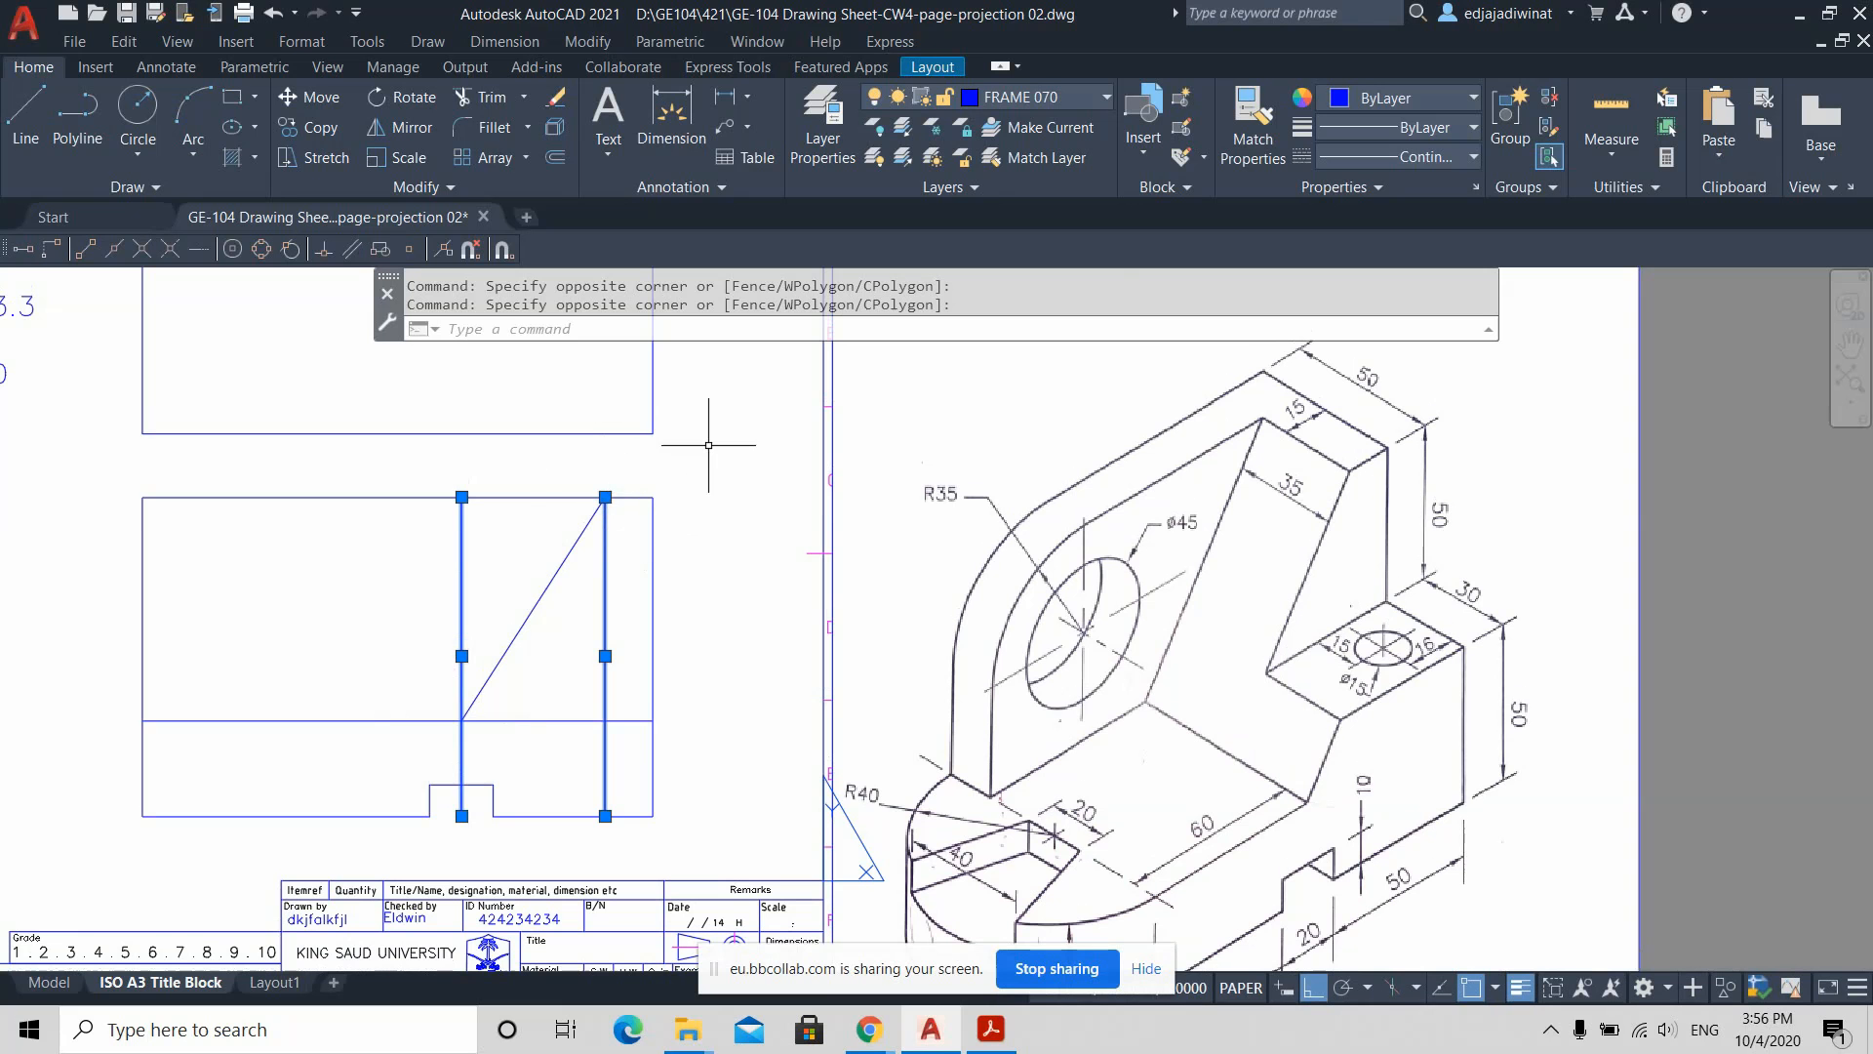
{"action": "key", "text": "Delete"}
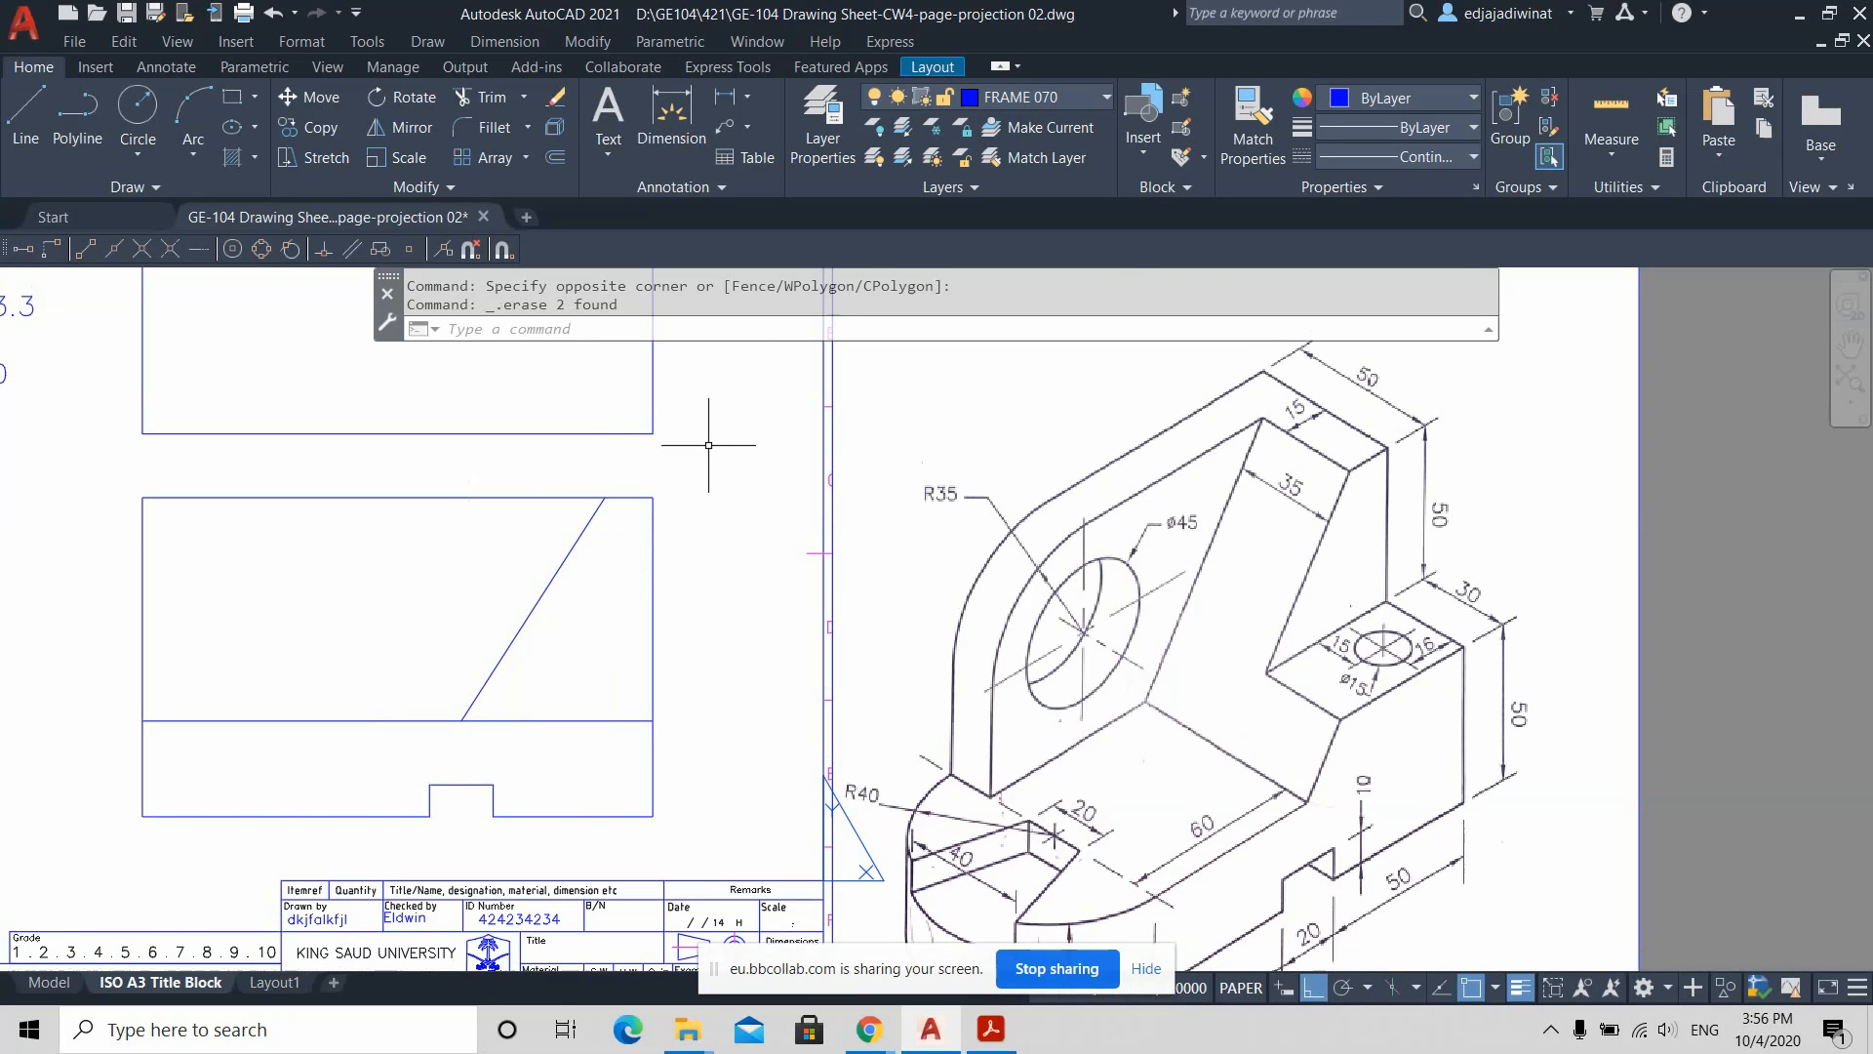
Step: Examine the raised block with the hole on the isometric drawing and its height dimensions alongside the front view
{"action": "scroll", "coordinate": [653, 557], "scroll_direction": "down", "scroll_amount": 2}
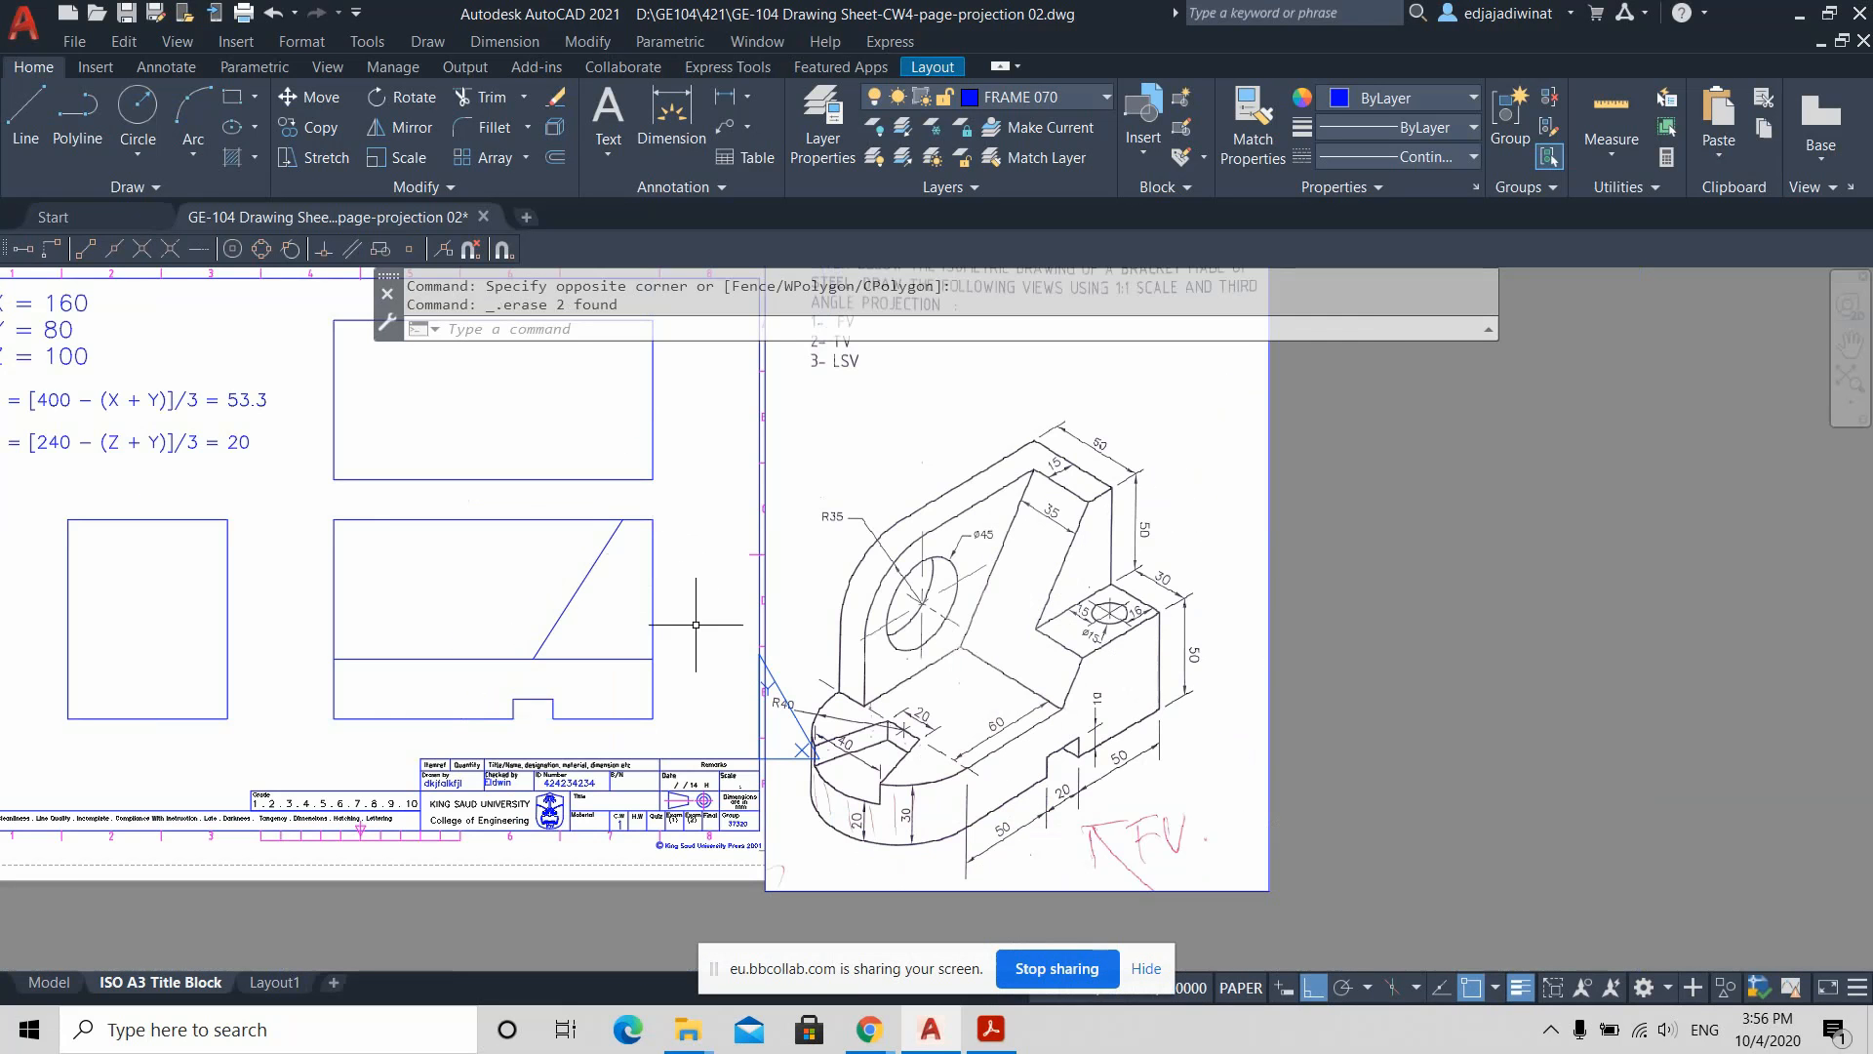
{"action": "middle_click_drag", "start_coordinate": [669, 589], "coordinate": [800, 575]}
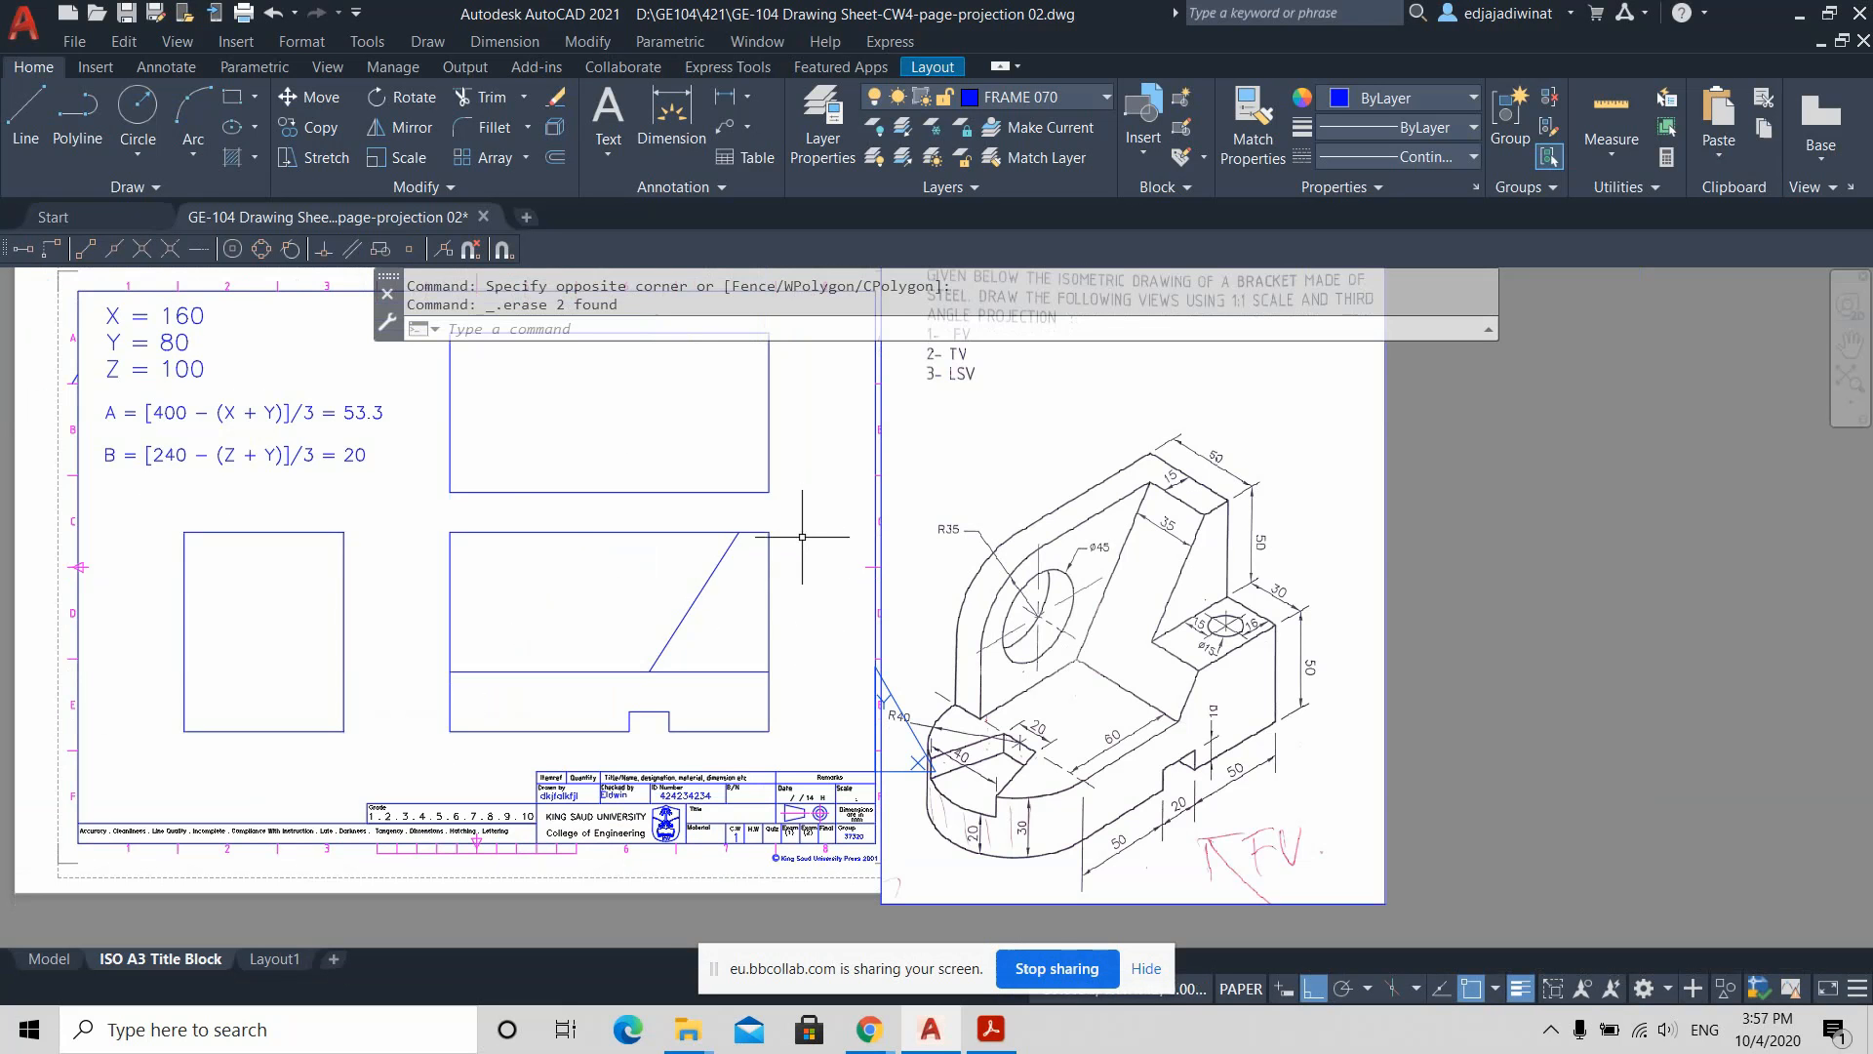
{"action": "scroll", "coordinate": [800, 537], "scroll_direction": "down", "scroll_amount": 2}
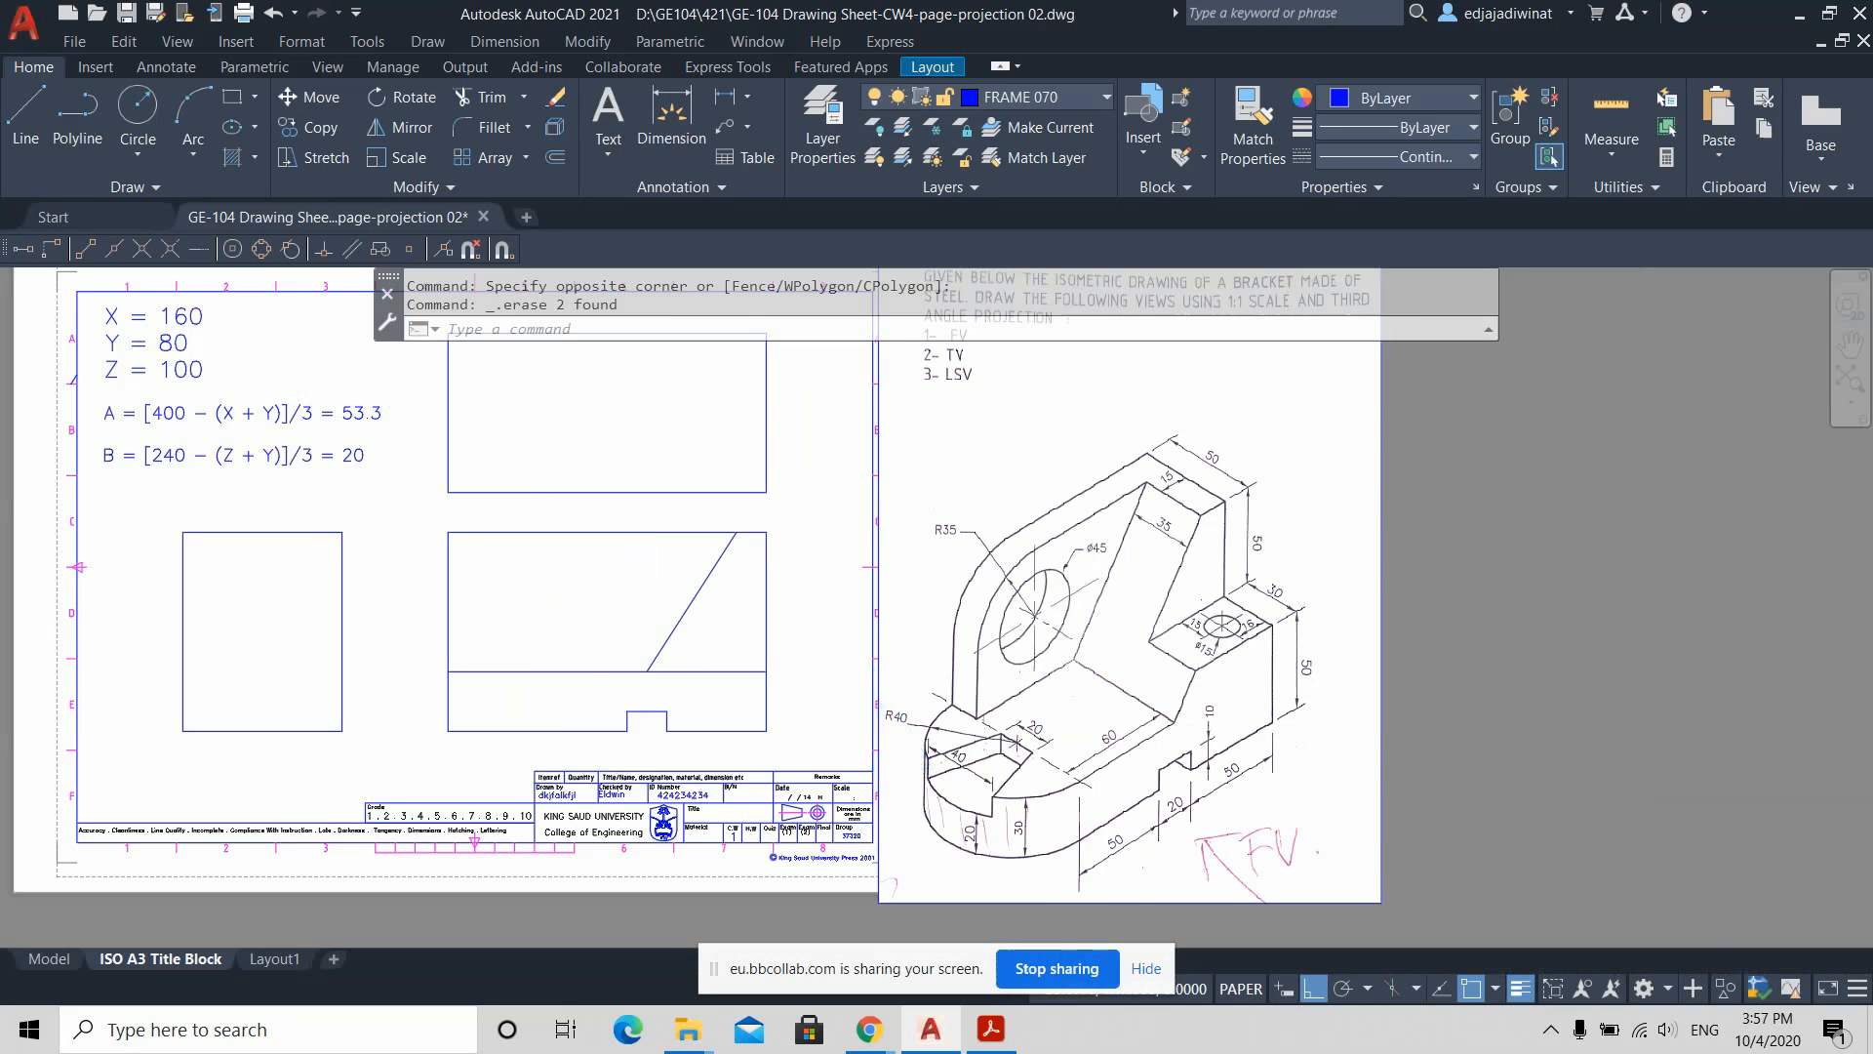
{"action": "scroll", "coordinate": [804, 547], "scroll_direction": "up", "scroll_amount": 4}
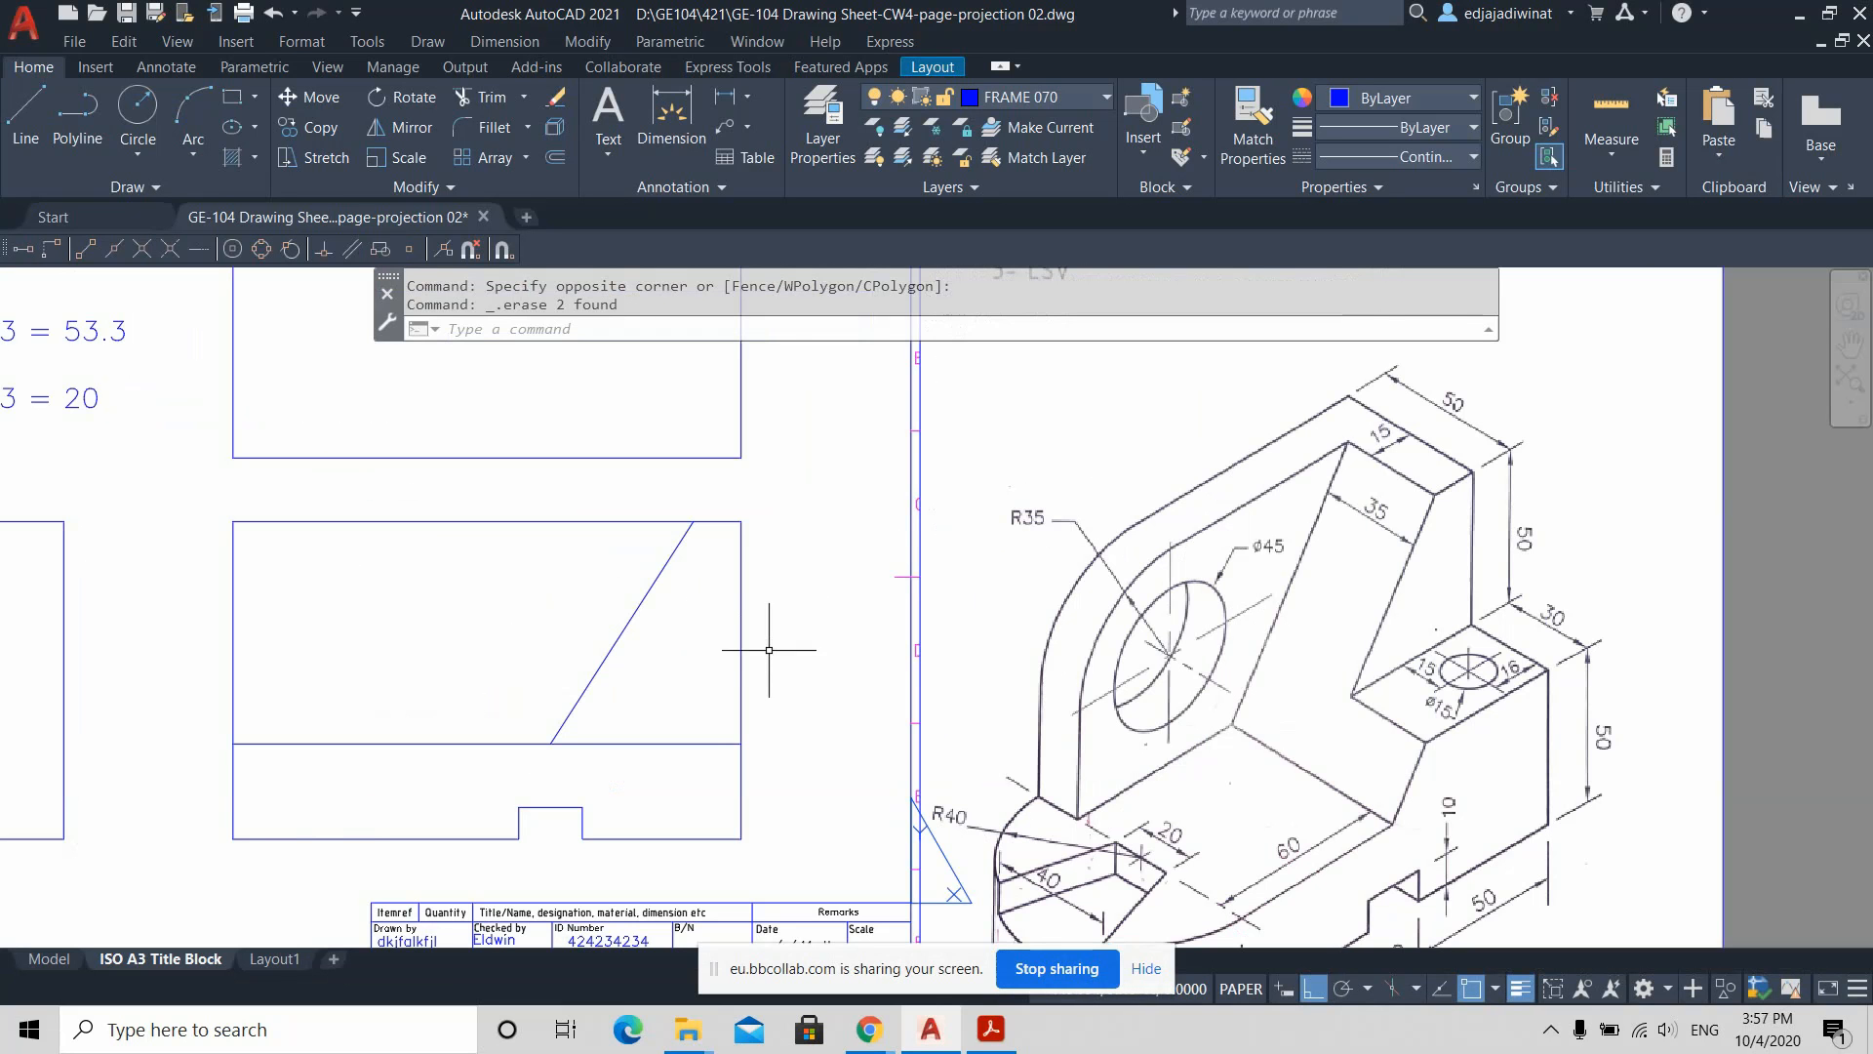
{"action": "middle_click_drag", "start_coordinate": [767, 635], "coordinate": [803, 650]}
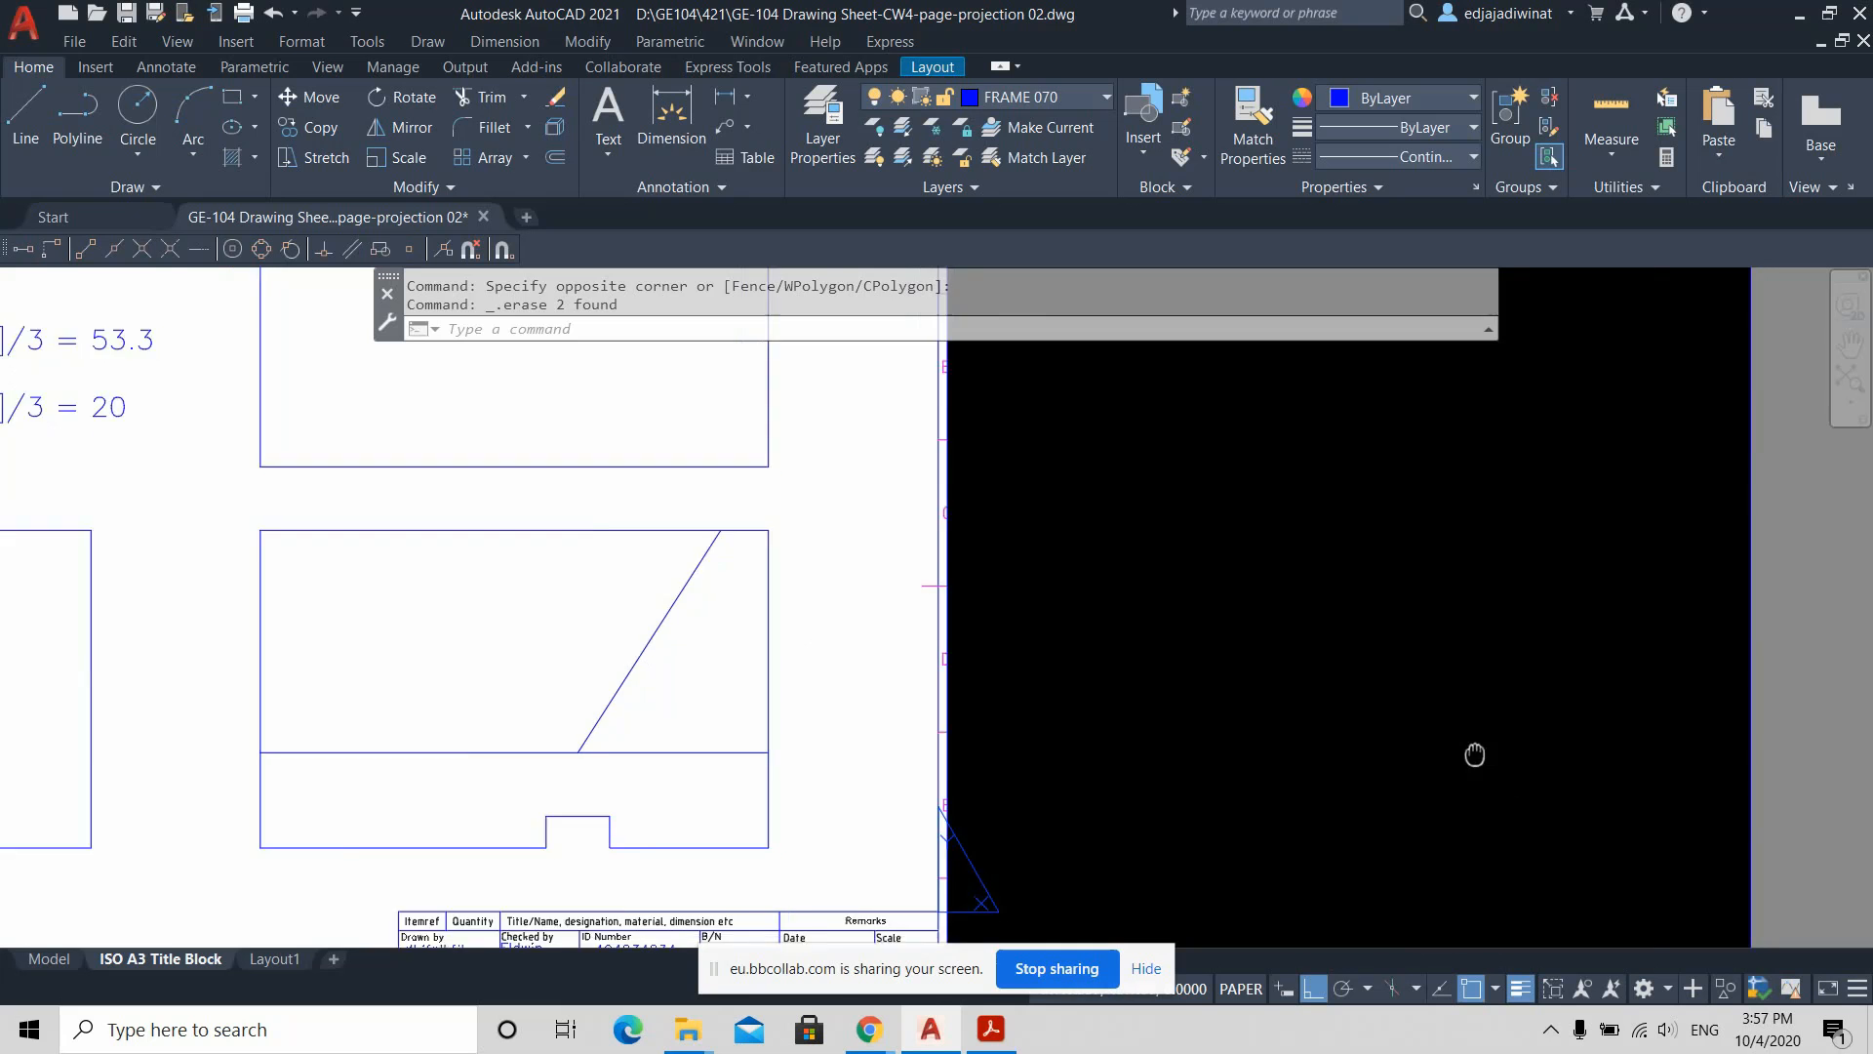
{"action": "middle_click_drag", "start_coordinate": [1471, 757], "coordinate": [1371, 669]}
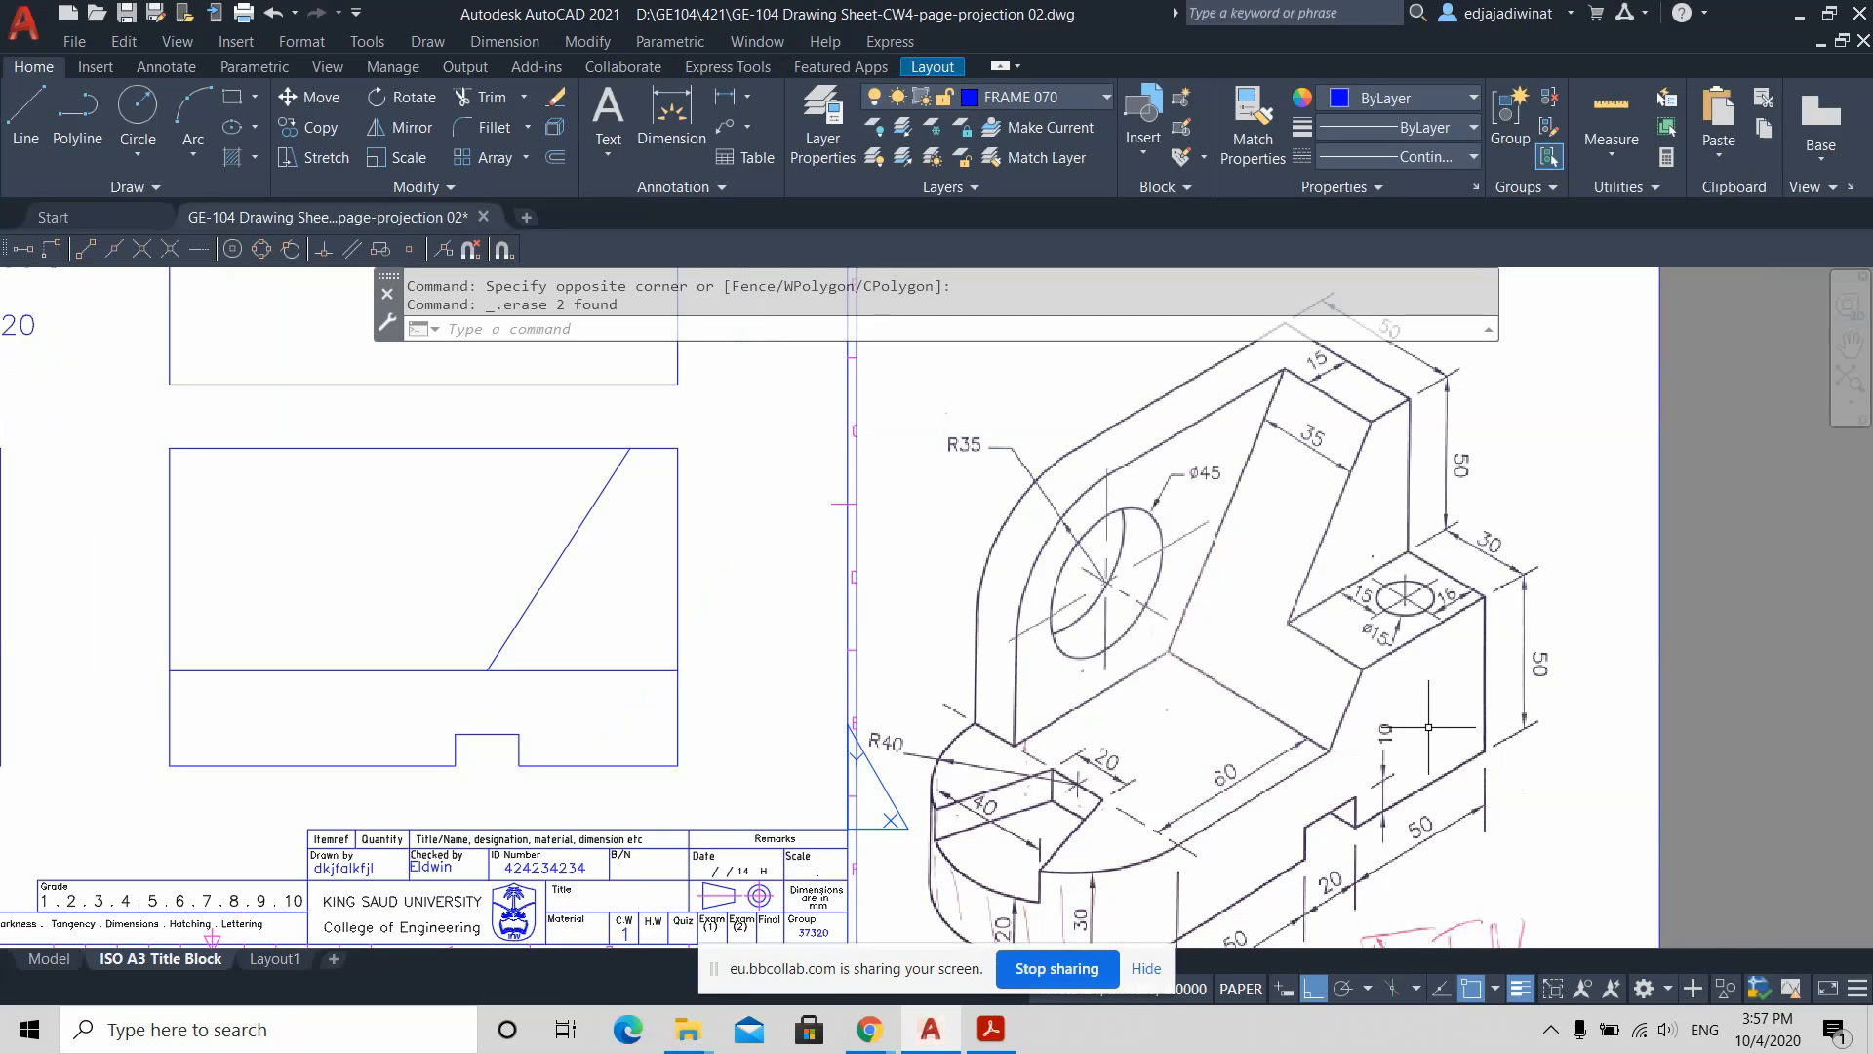
{"action": "middle_click_drag", "start_coordinate": [1442, 782], "coordinate": [1275, 653]}
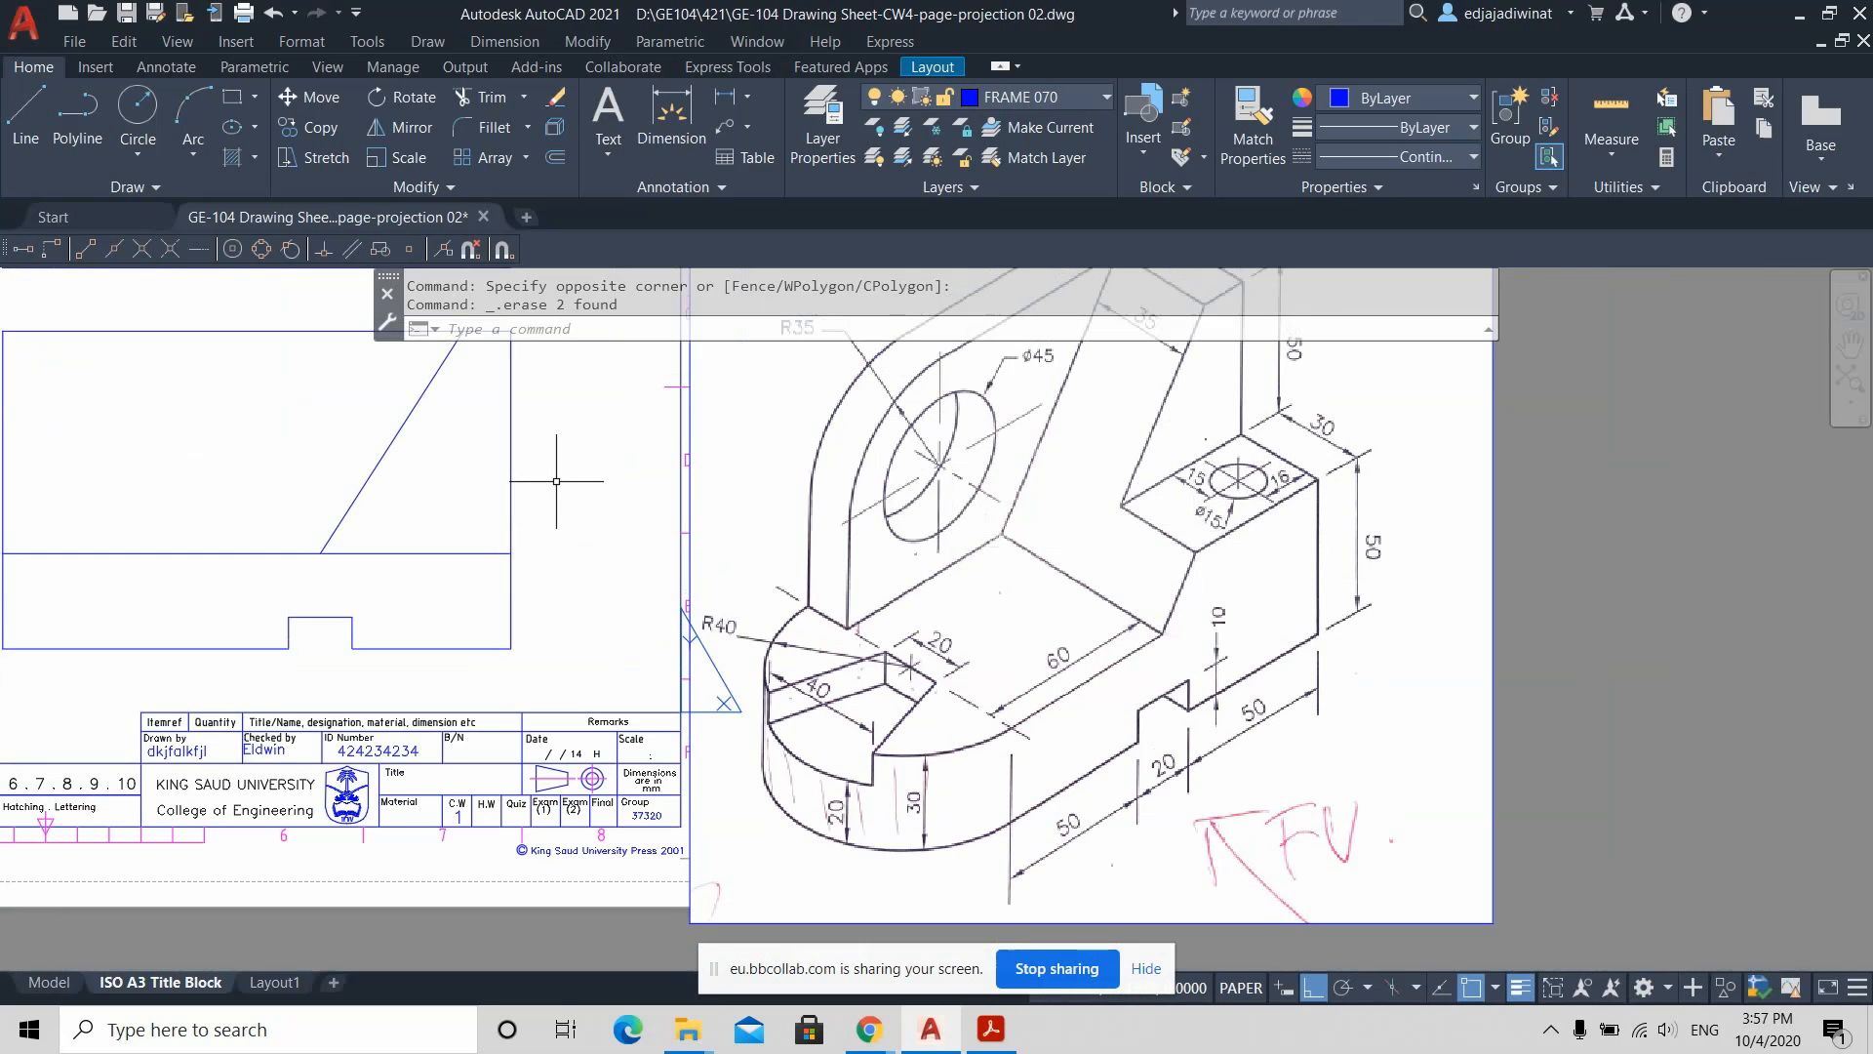
{"action": "mouse_move", "coordinate": [558, 490]}
{"action": "middle_mouse_down"}
{"action": "mouse_move", "coordinate": [669, 535]}
{"action": "mouse_move", "coordinate": [705, 524]}
{"action": "middle_mouse_up"}
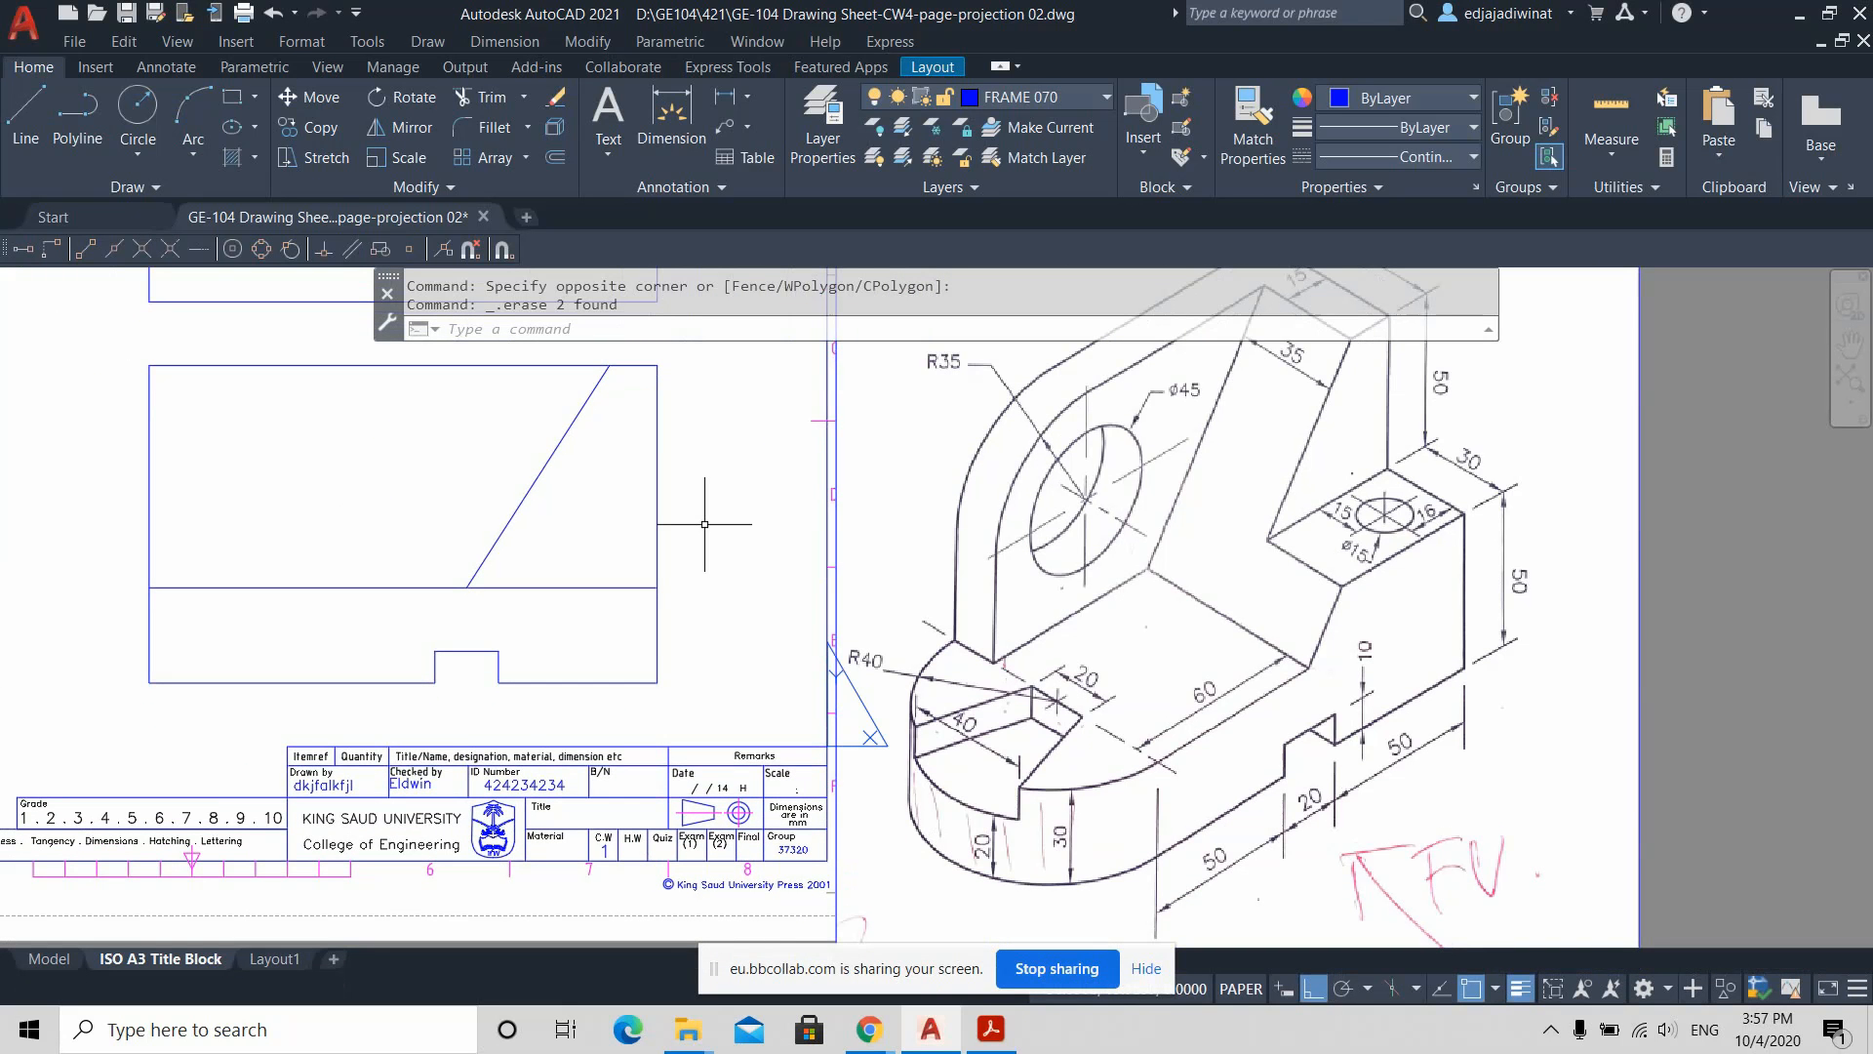
Step: Offset the front view's bottom edge to the right of the notch 50 mm upward
{"action": "left_click", "coordinate": [24, 111]}
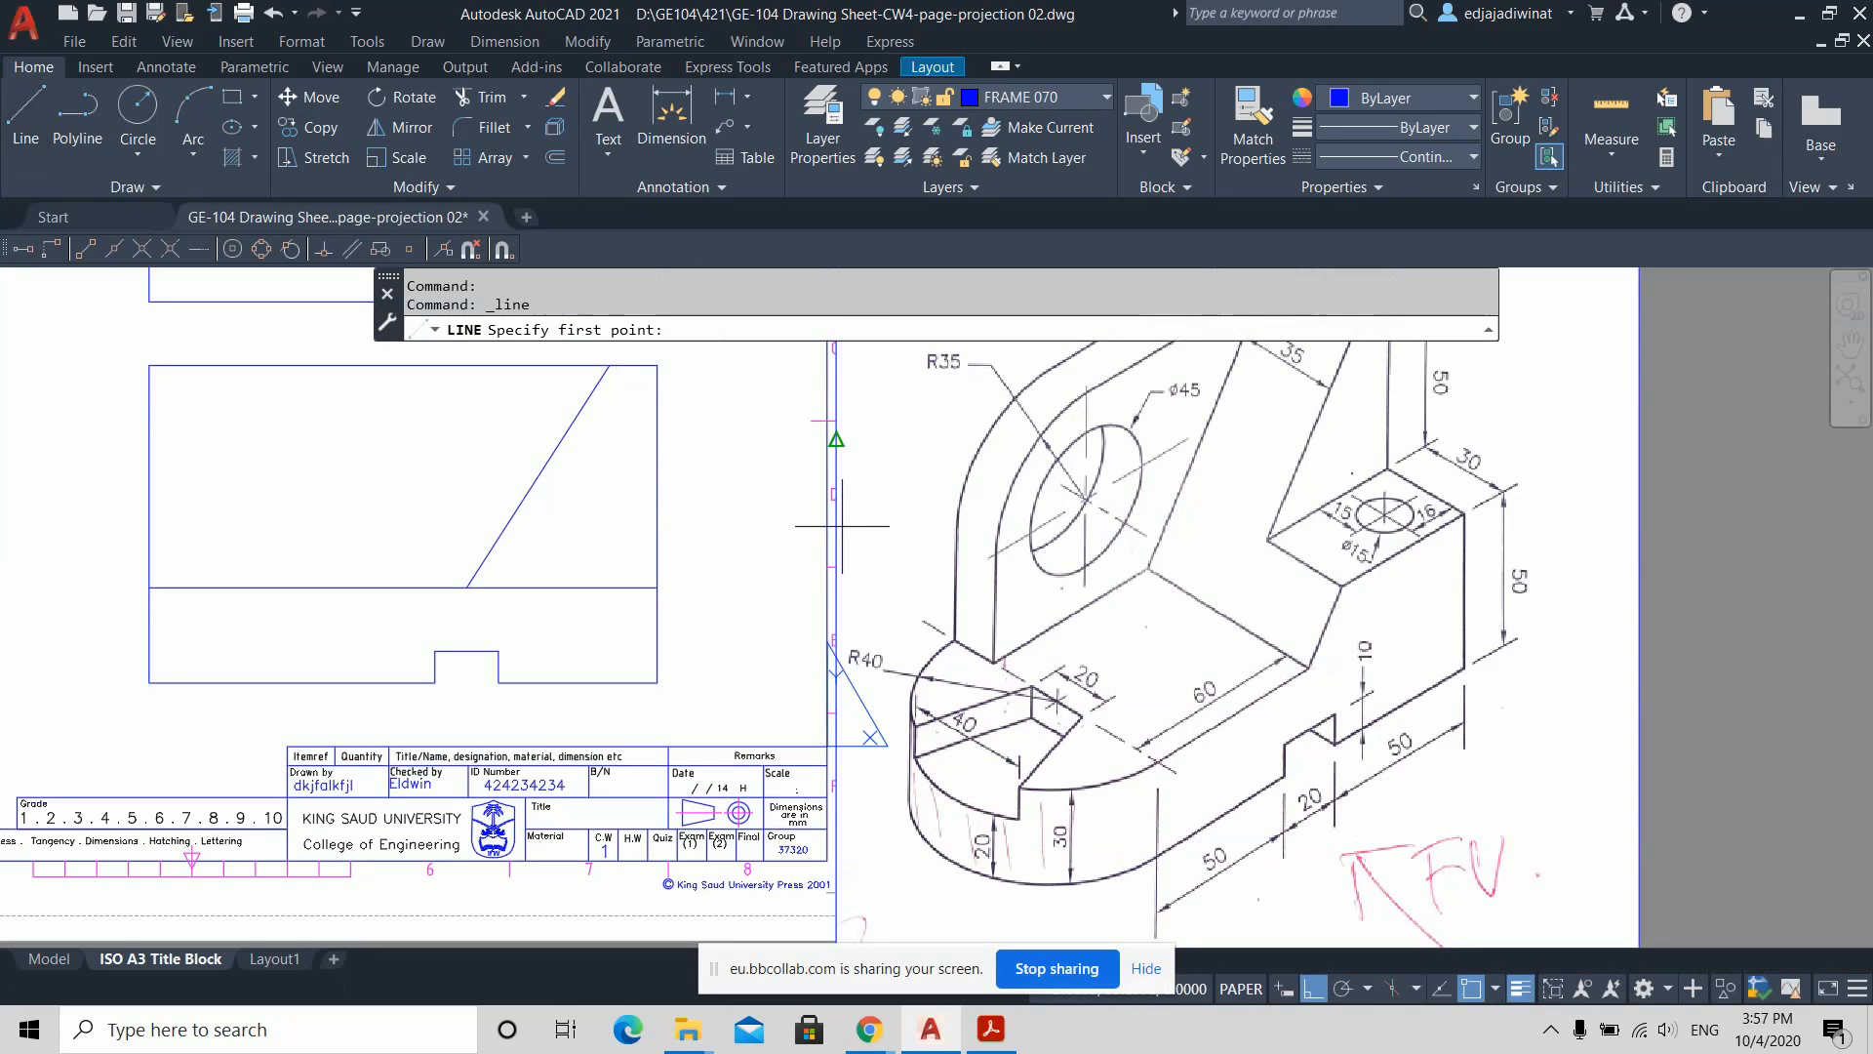
{"action": "key", "text": "Escape"}
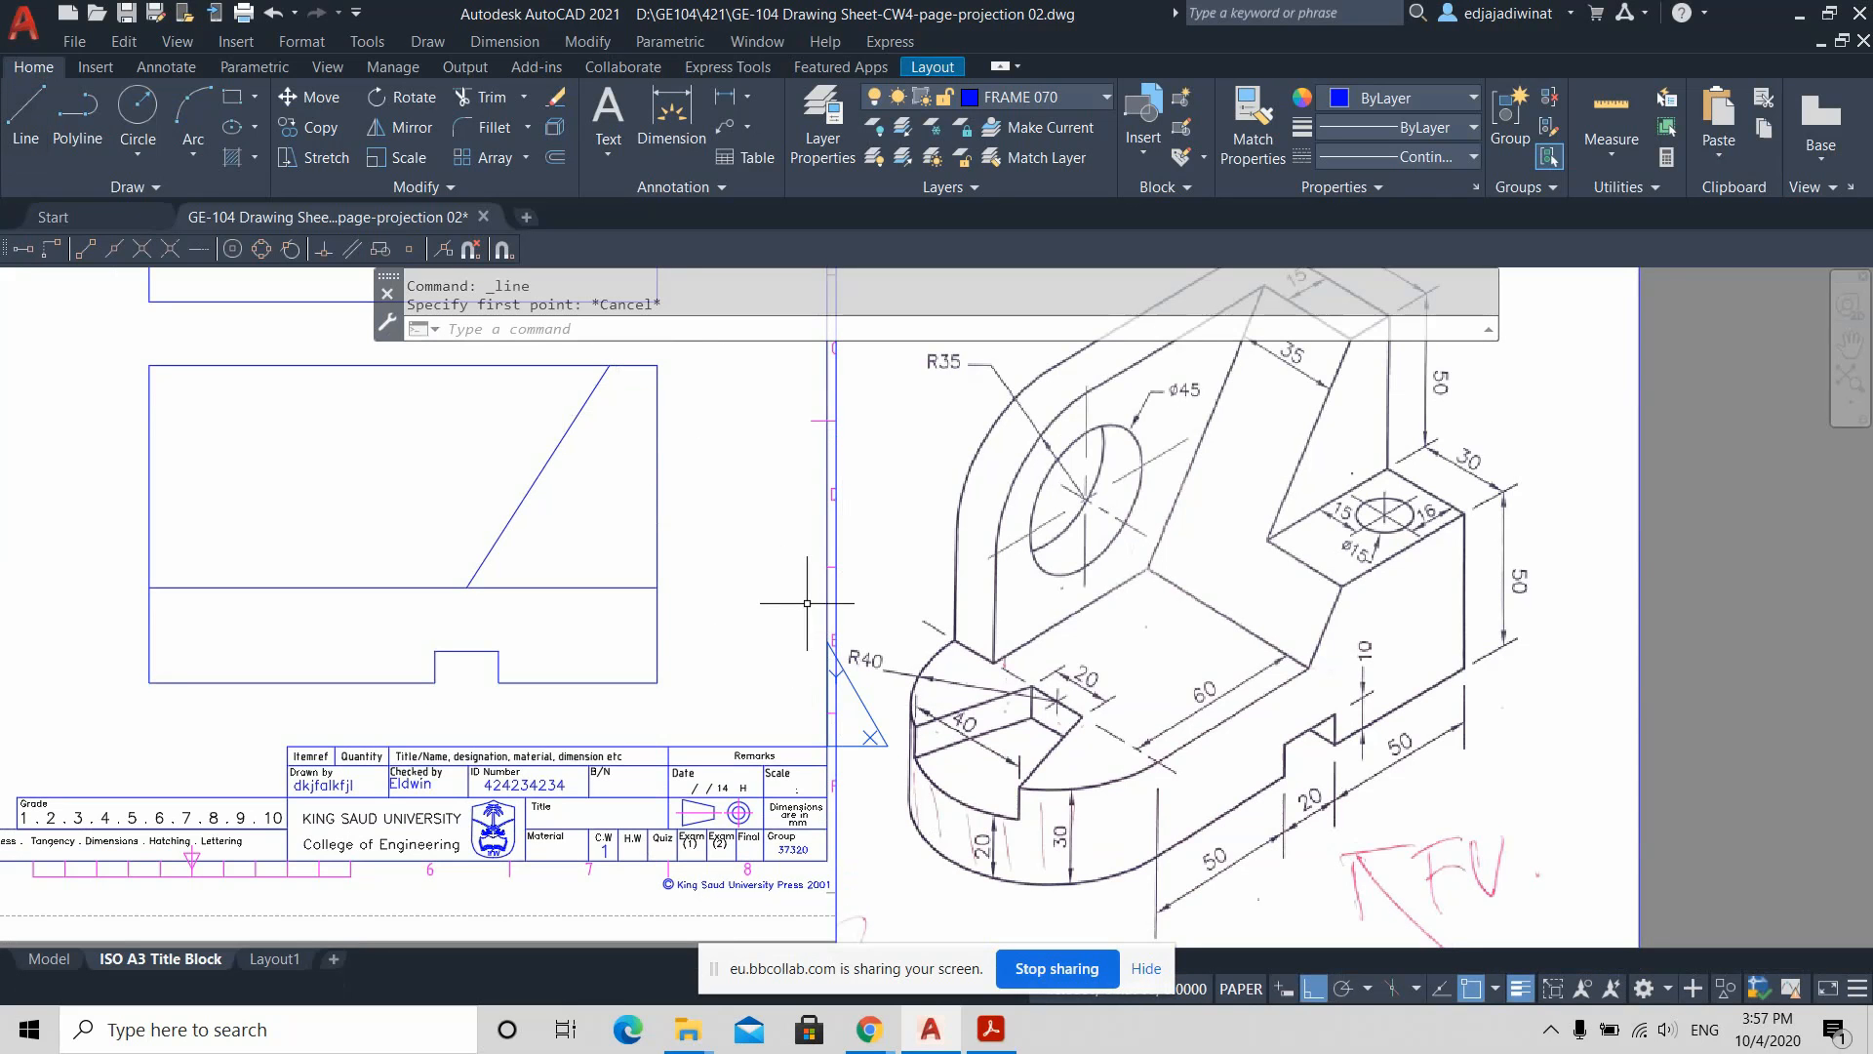
{"action": "left_click", "coordinate": [556, 157]}
{"action": "type", "text": "50"}
{"action": "key", "text": "Return"}
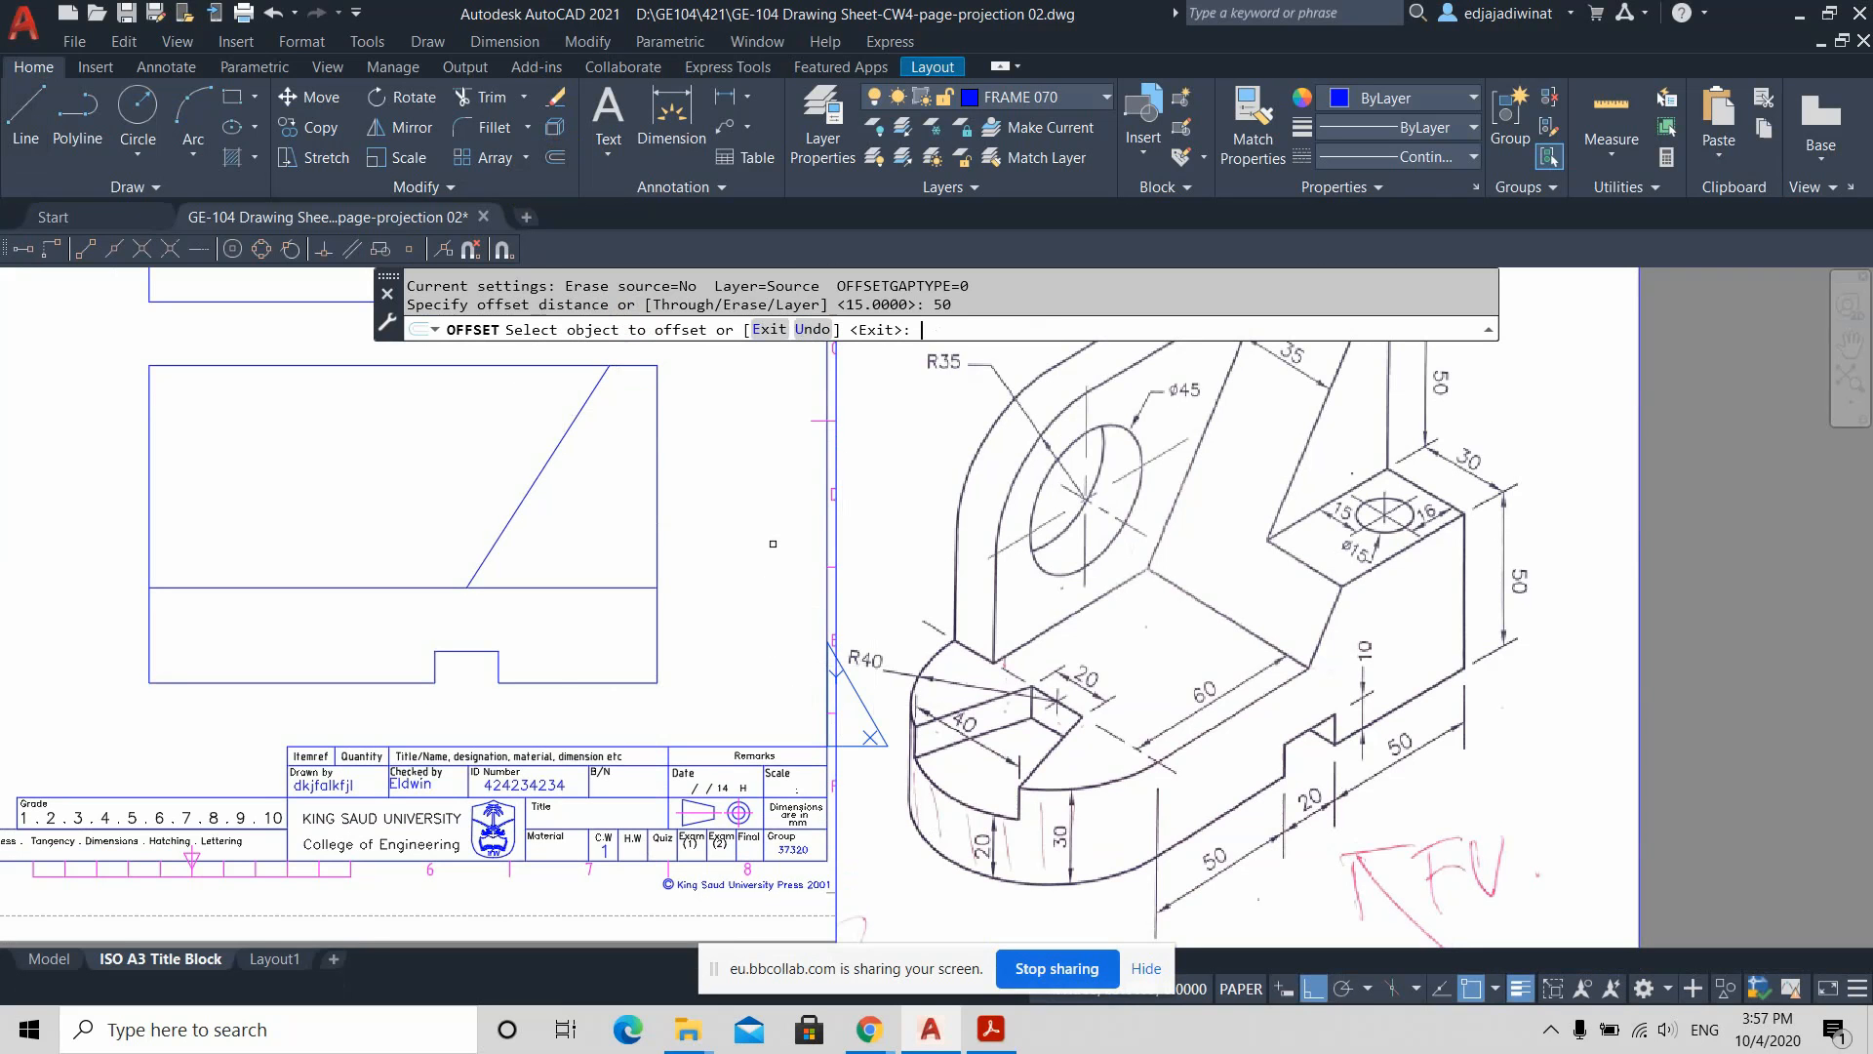
{"action": "left_click", "coordinate": [551, 682]}
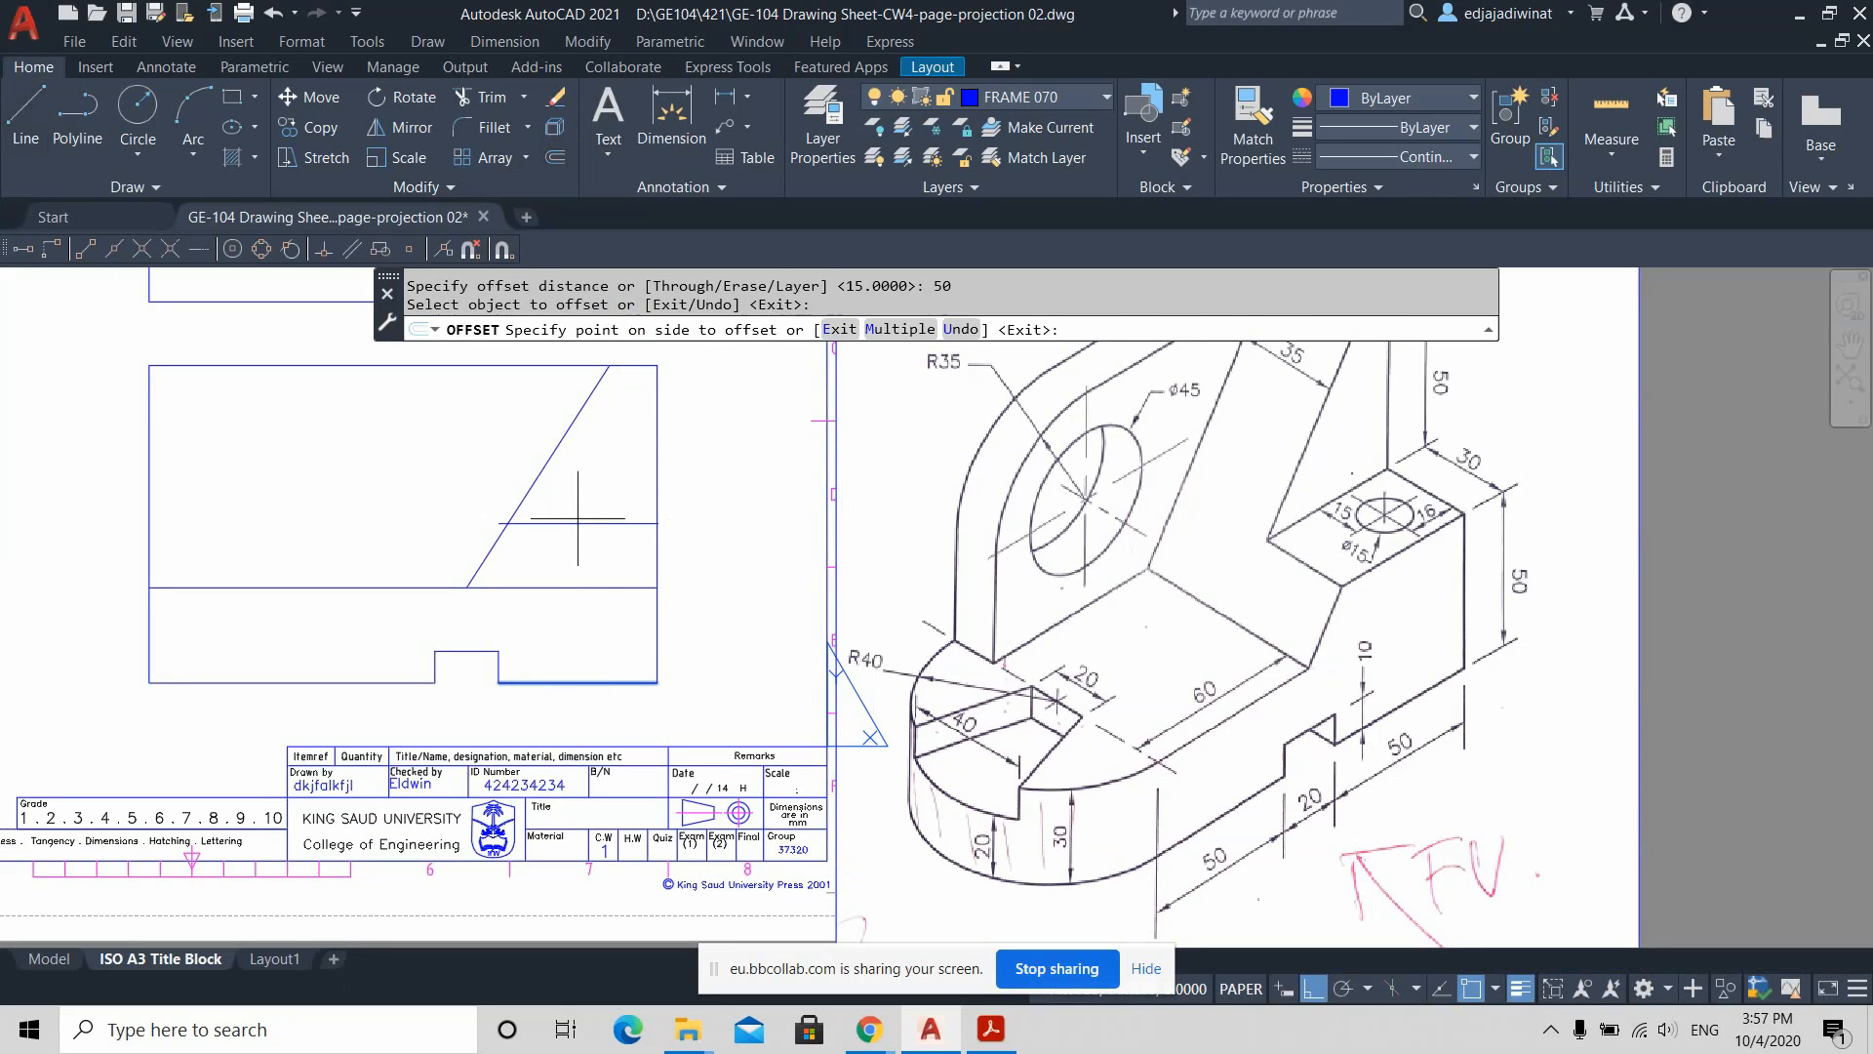
{"action": "left_click", "coordinate": [611, 472]}
{"action": "key", "text": "Escape"}
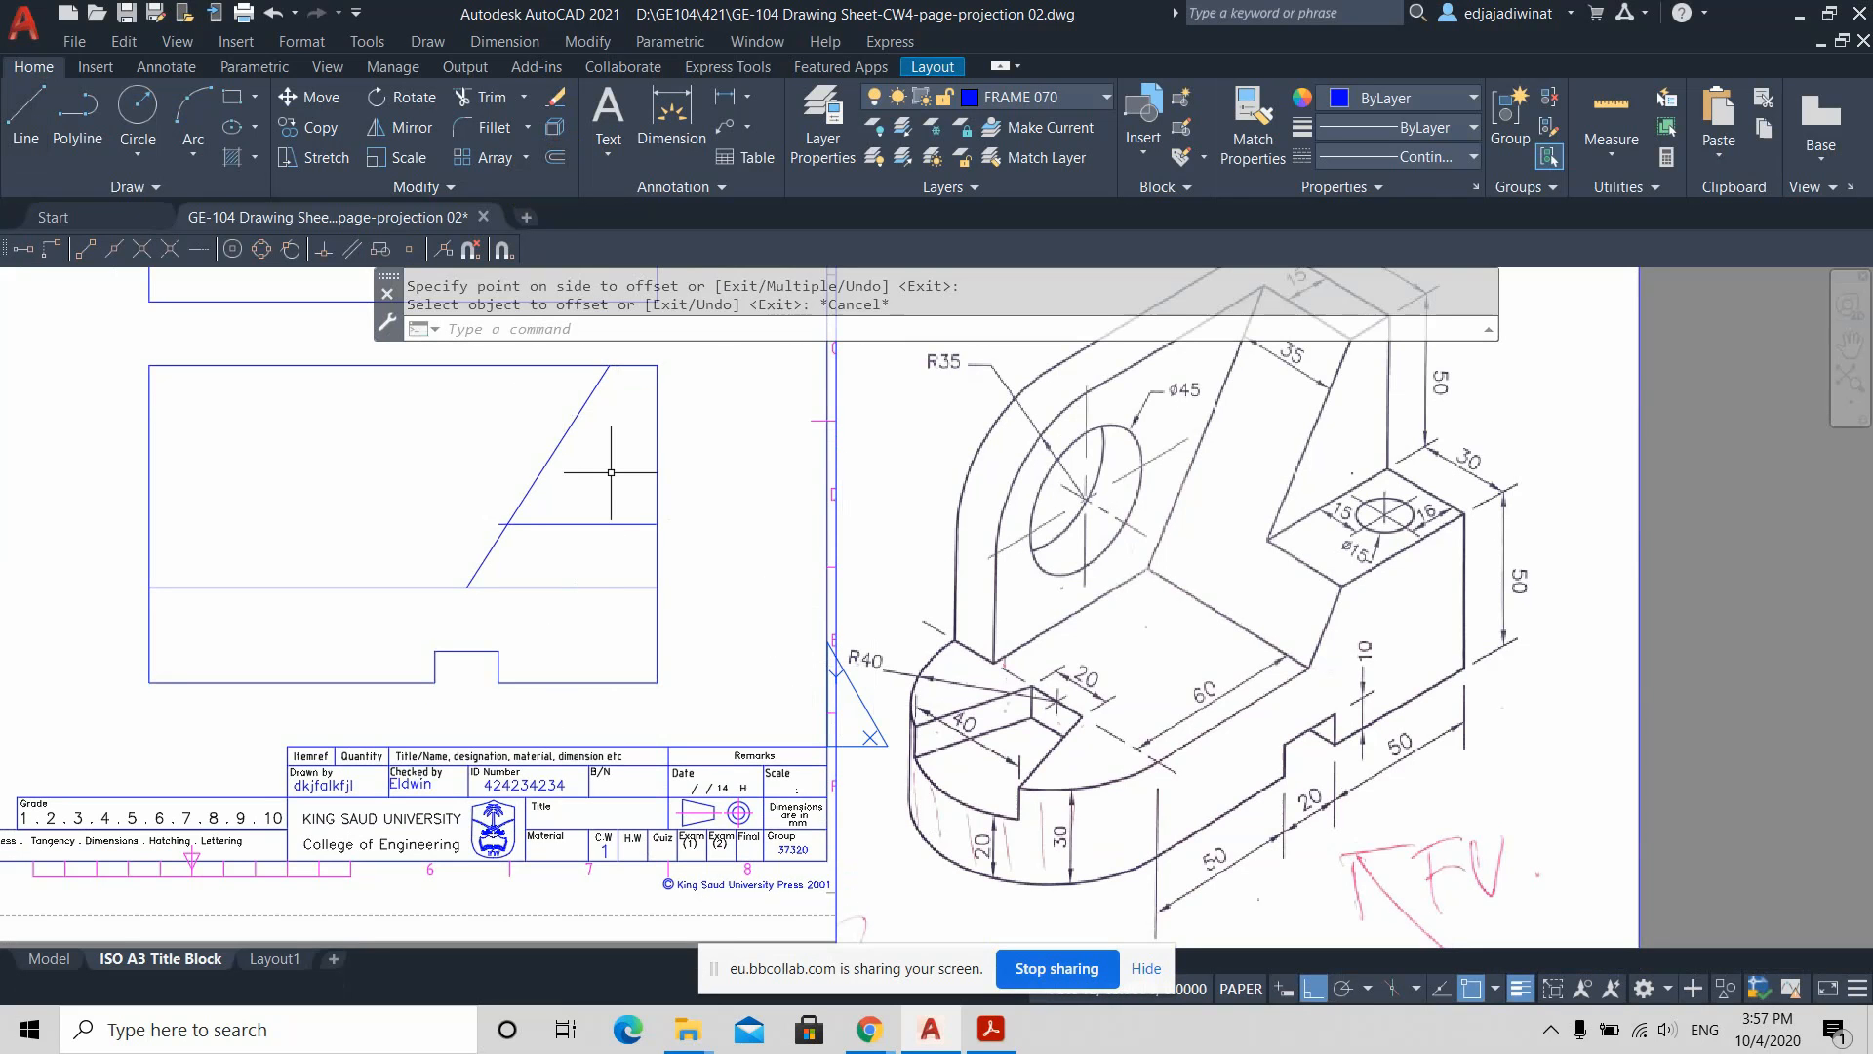
Step: Trim the short end of the 50 mm high horizontal line that sticks out past the sloped line
{"action": "type", "text": "TRIM"}
{"action": "key", "text": "Return"}
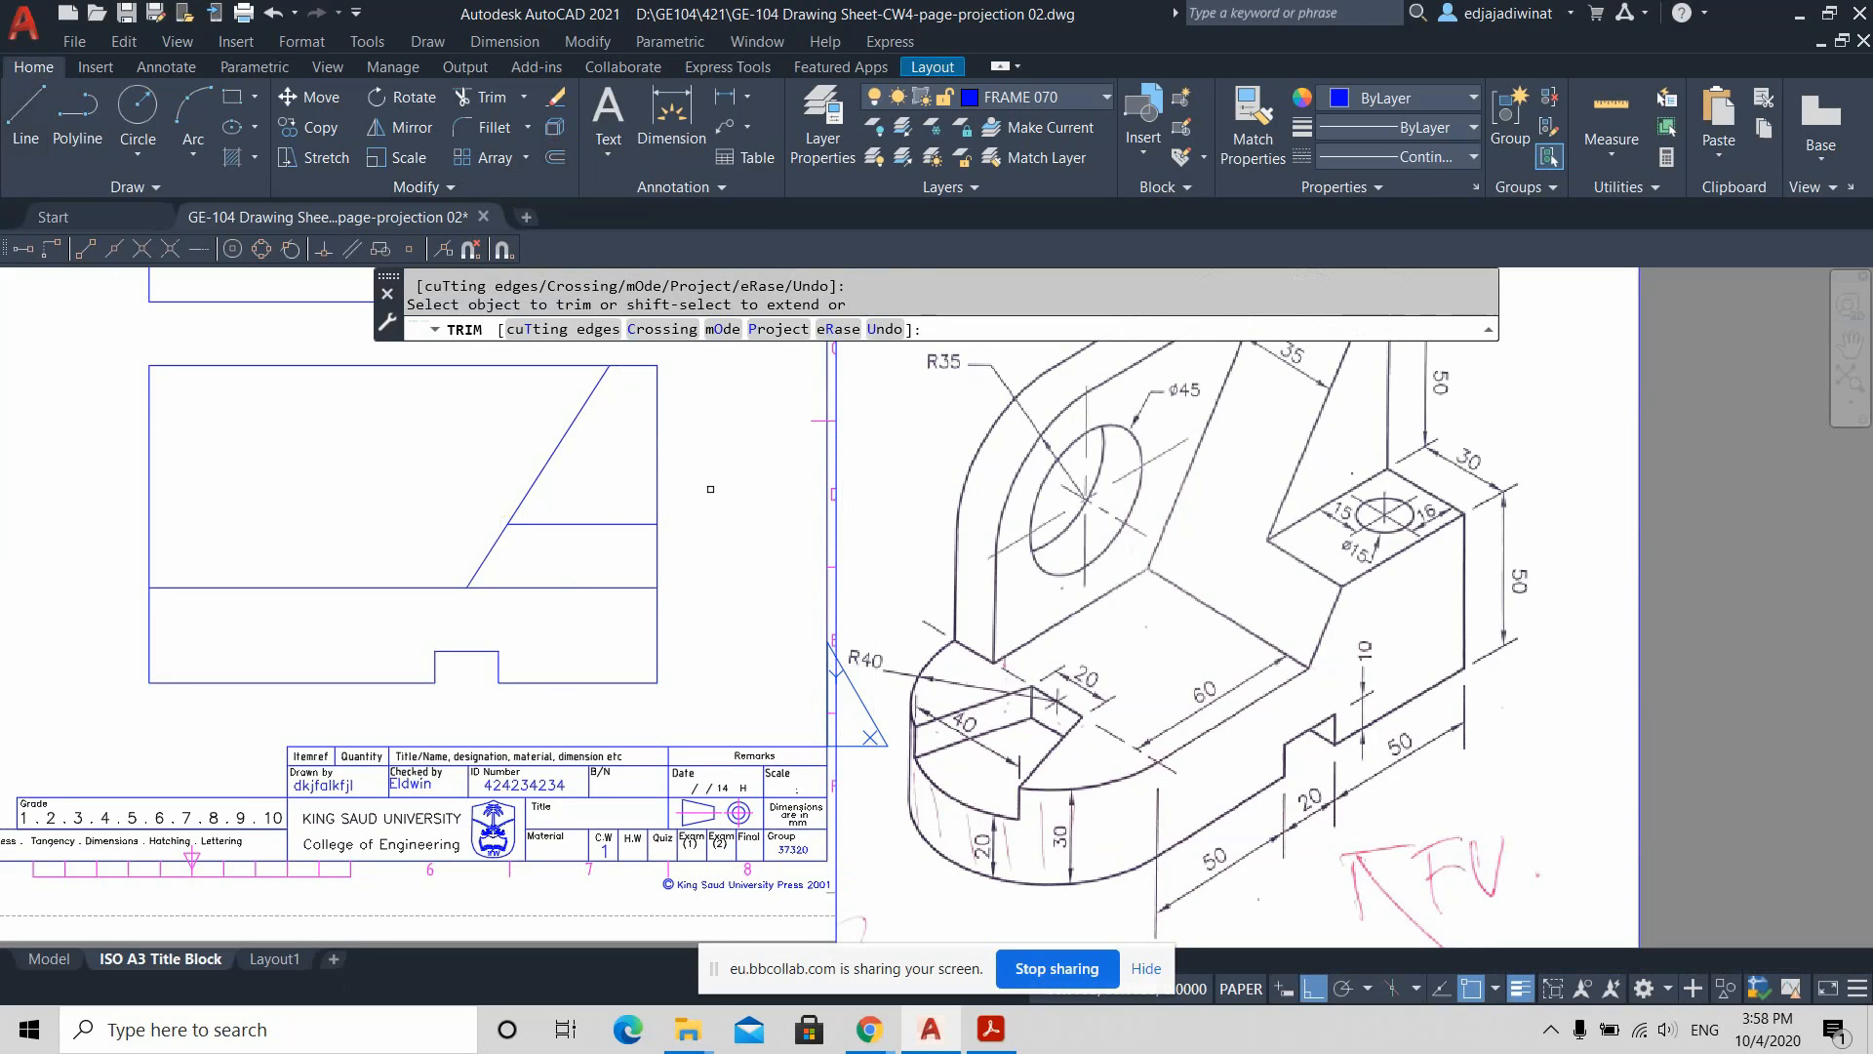
{"action": "key", "text": "Escape"}
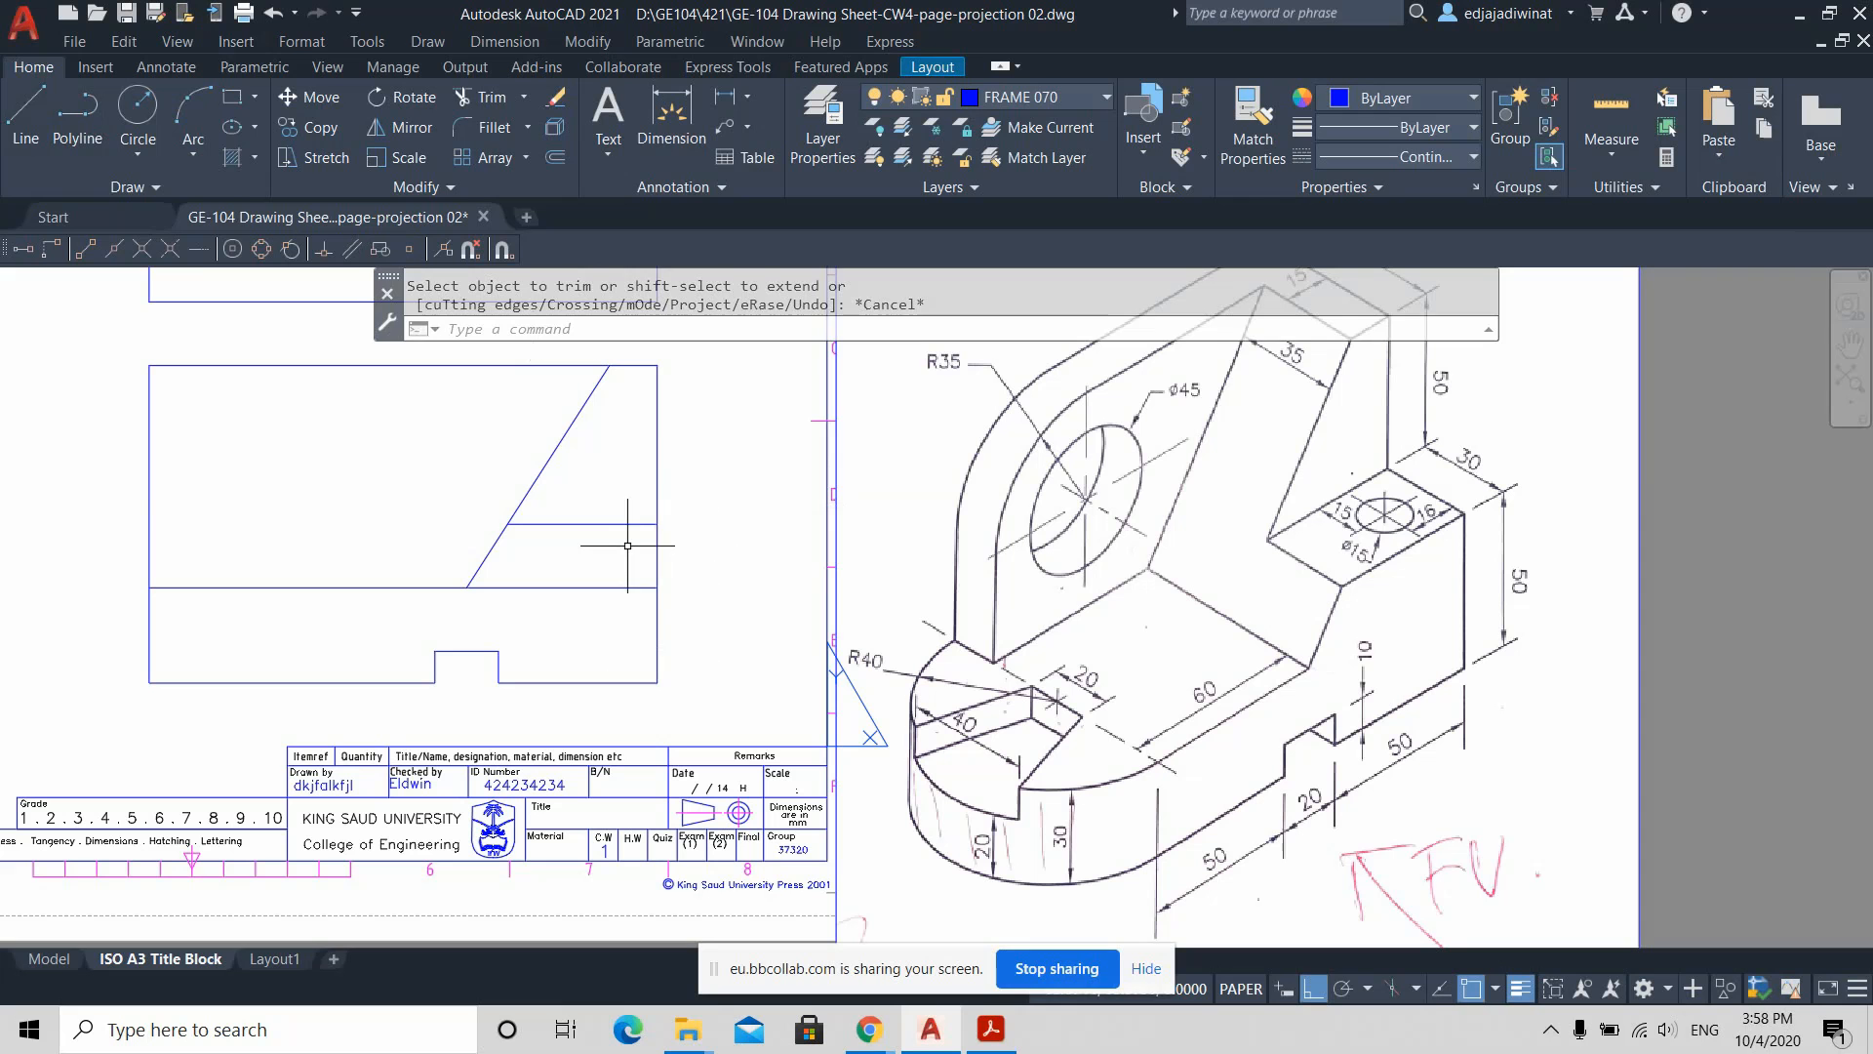
{"action": "left_click", "coordinate": [26, 119]}
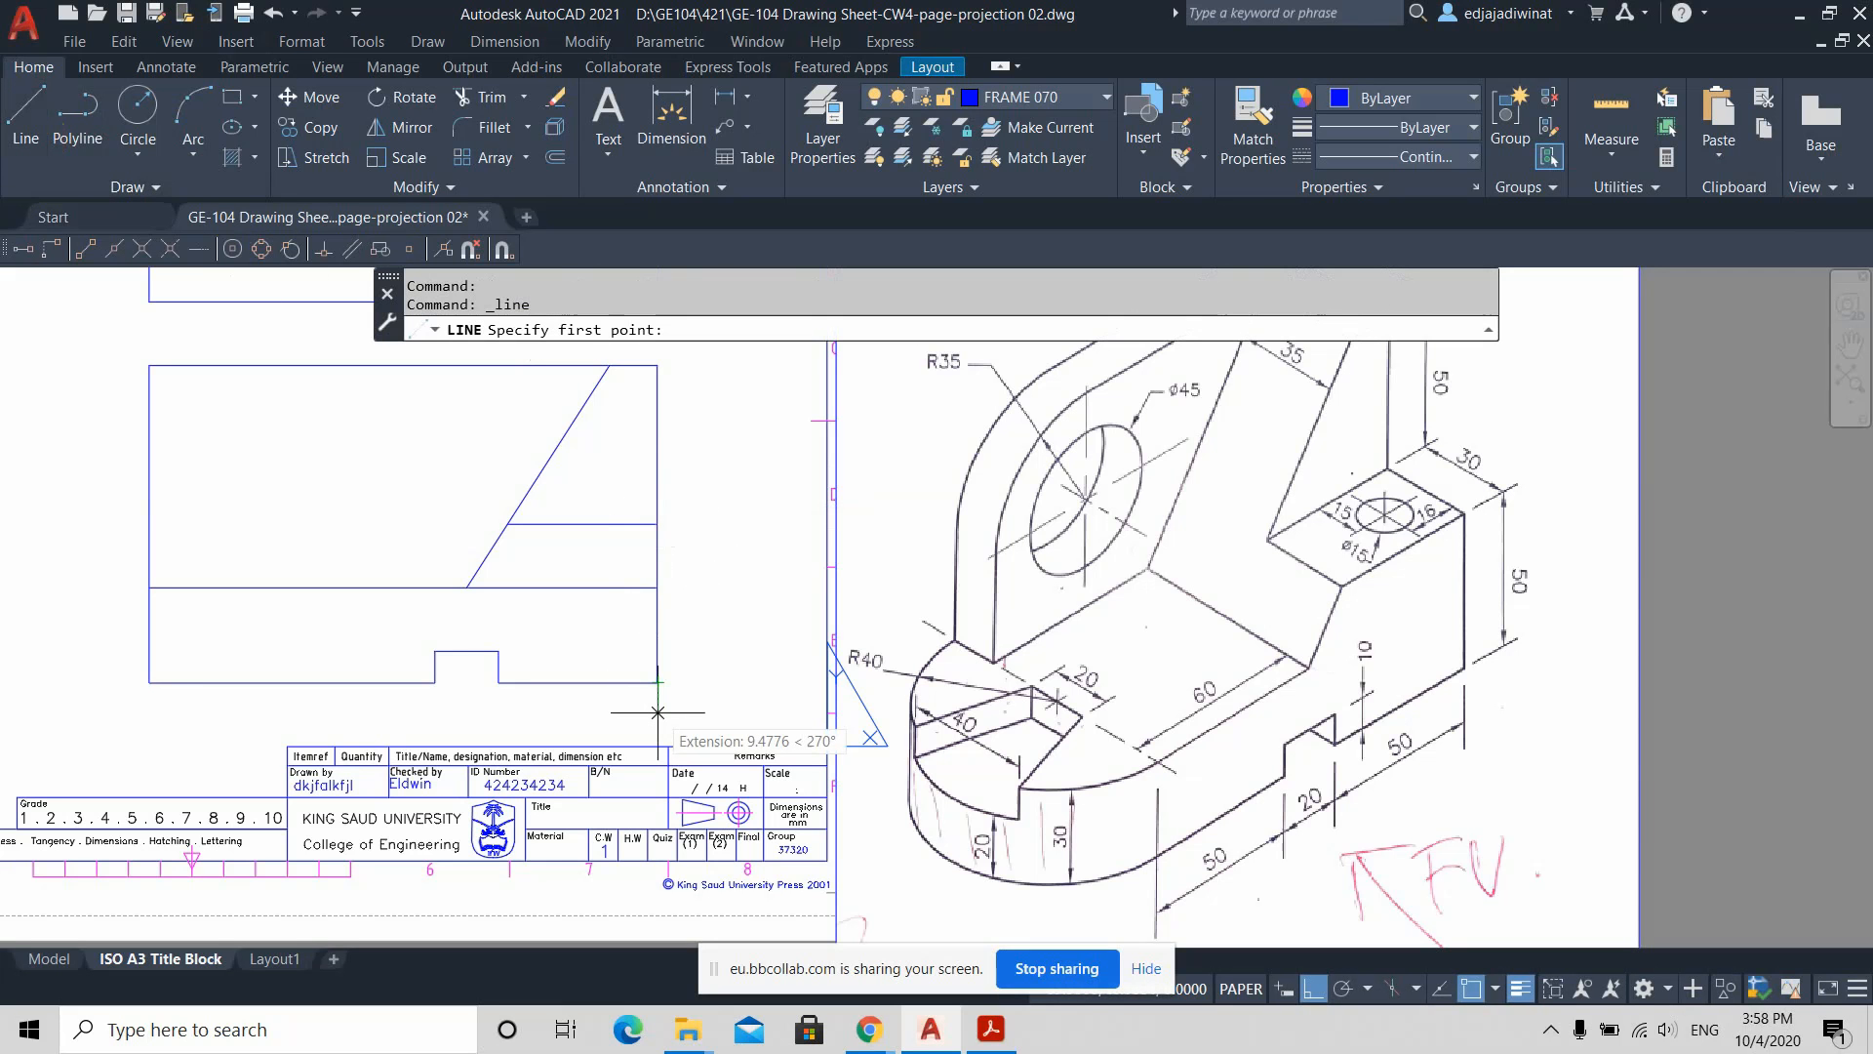
{"action": "type", "text": "-50"}
{"action": "key", "text": "Return"}
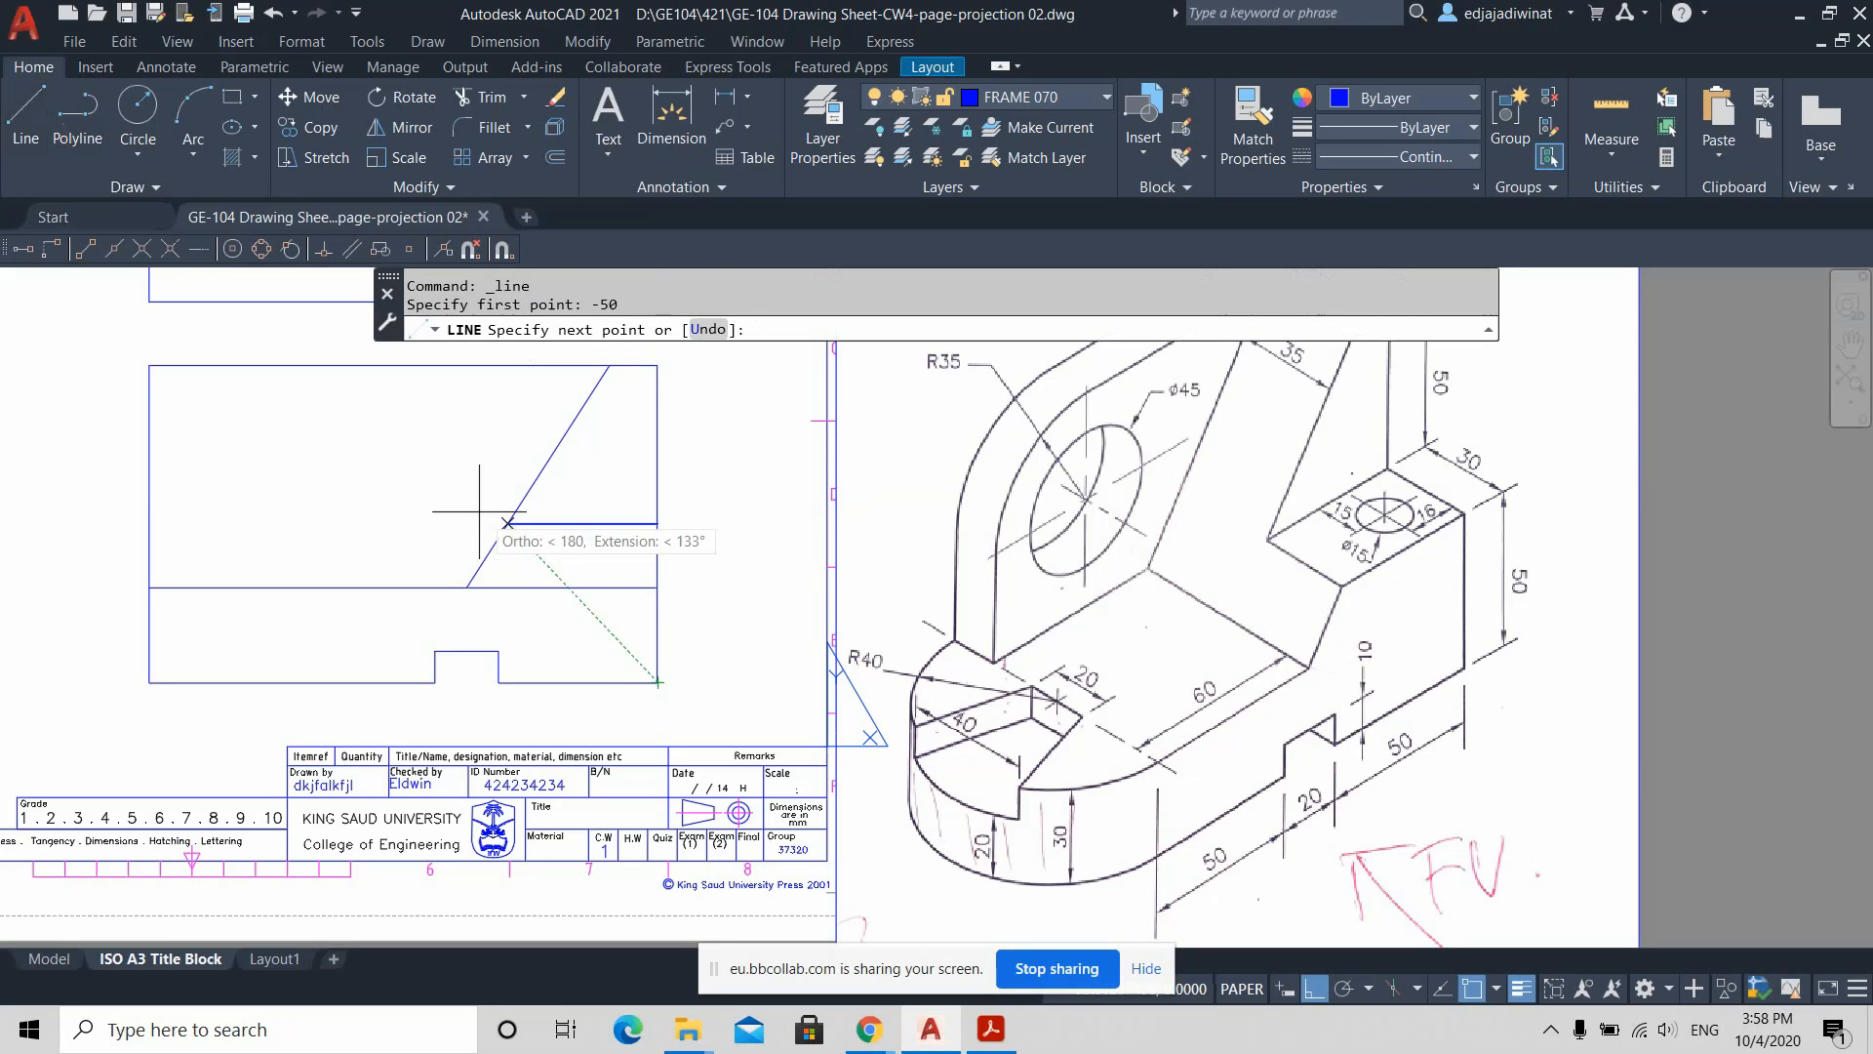
{"action": "key", "text": "Escape"}
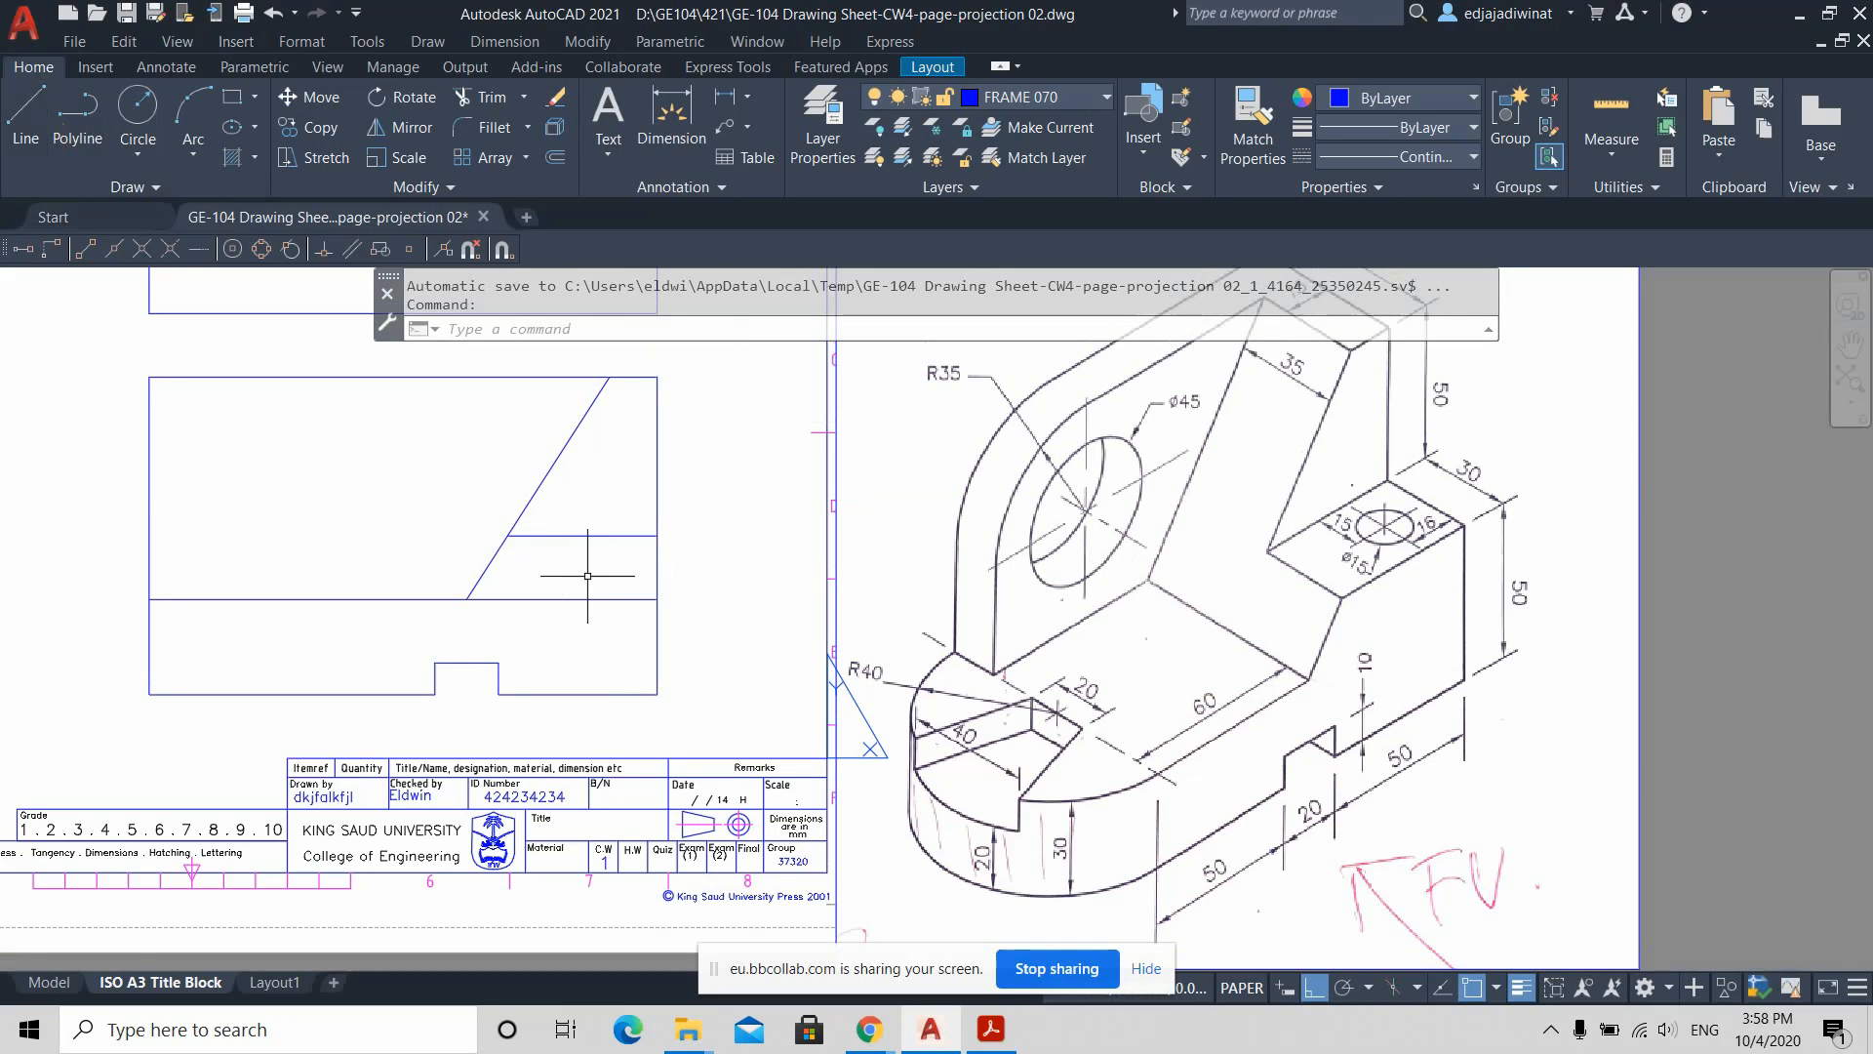
Step: Trim the portion of the front view's lower horizontal line between the foot of the sloped line and the right edge
{"action": "scroll", "coordinate": [672, 593], "scroll_direction": "down", "scroll_amount": 1}
{"action": "scroll", "coordinate": [671, 592], "scroll_direction": "up", "scroll_amount": 1}
{"action": "middle_click_drag", "start_coordinate": [724, 535], "coordinate": [756, 558]}
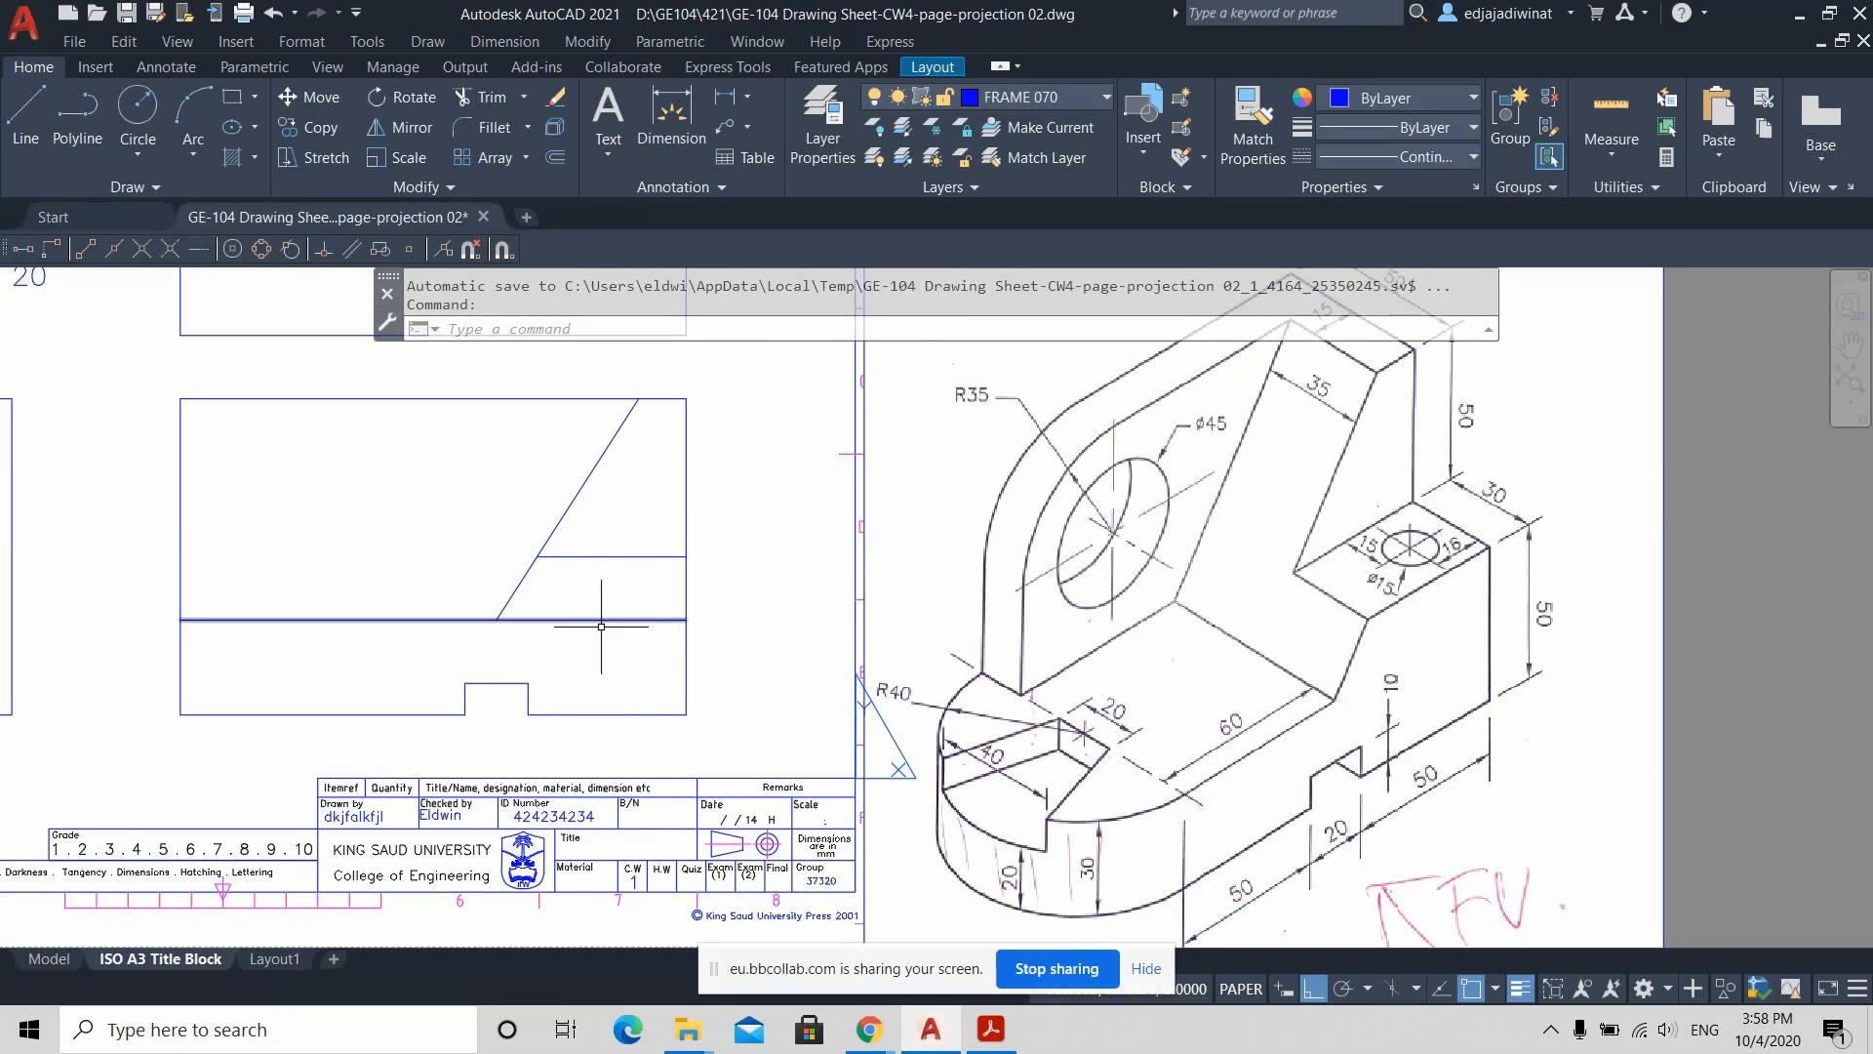
{"action": "left_click", "coordinate": [487, 100]}
{"action": "left_click_drag", "start_coordinate": [619, 654], "coordinate": [587, 600]}
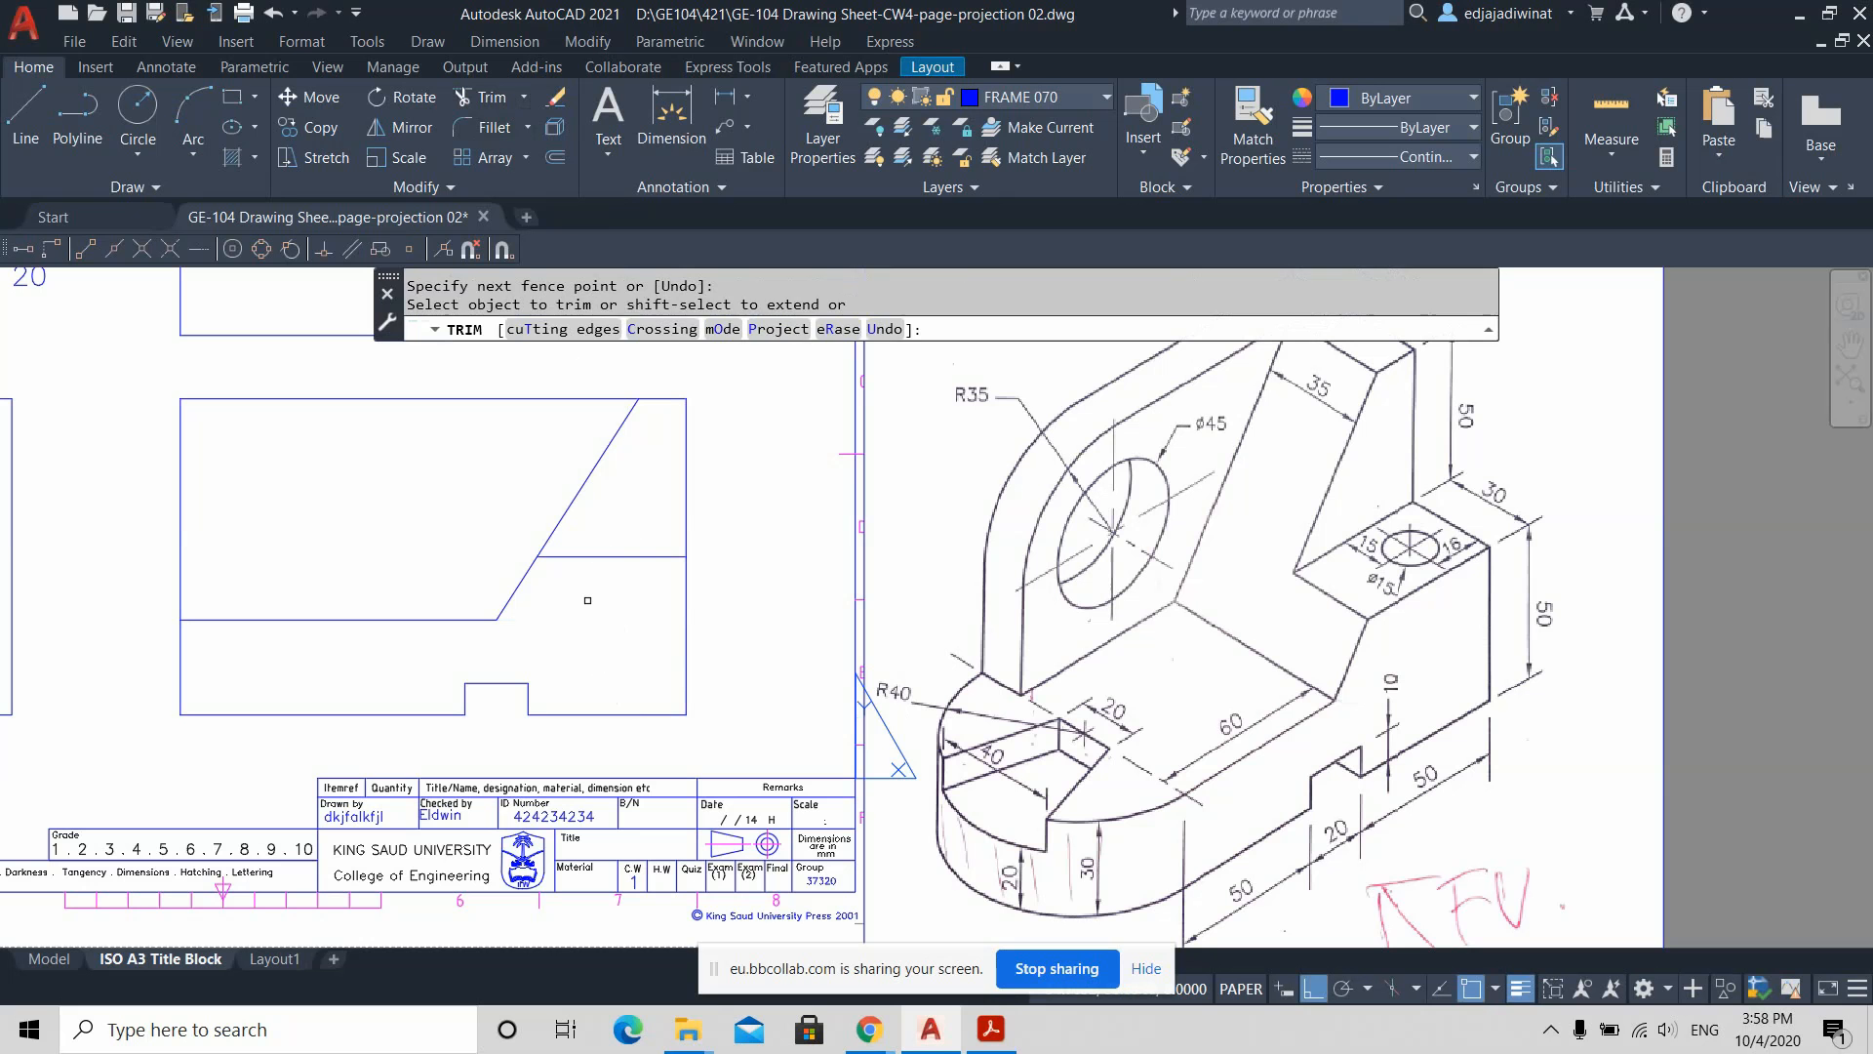
{"action": "key", "text": "Return"}
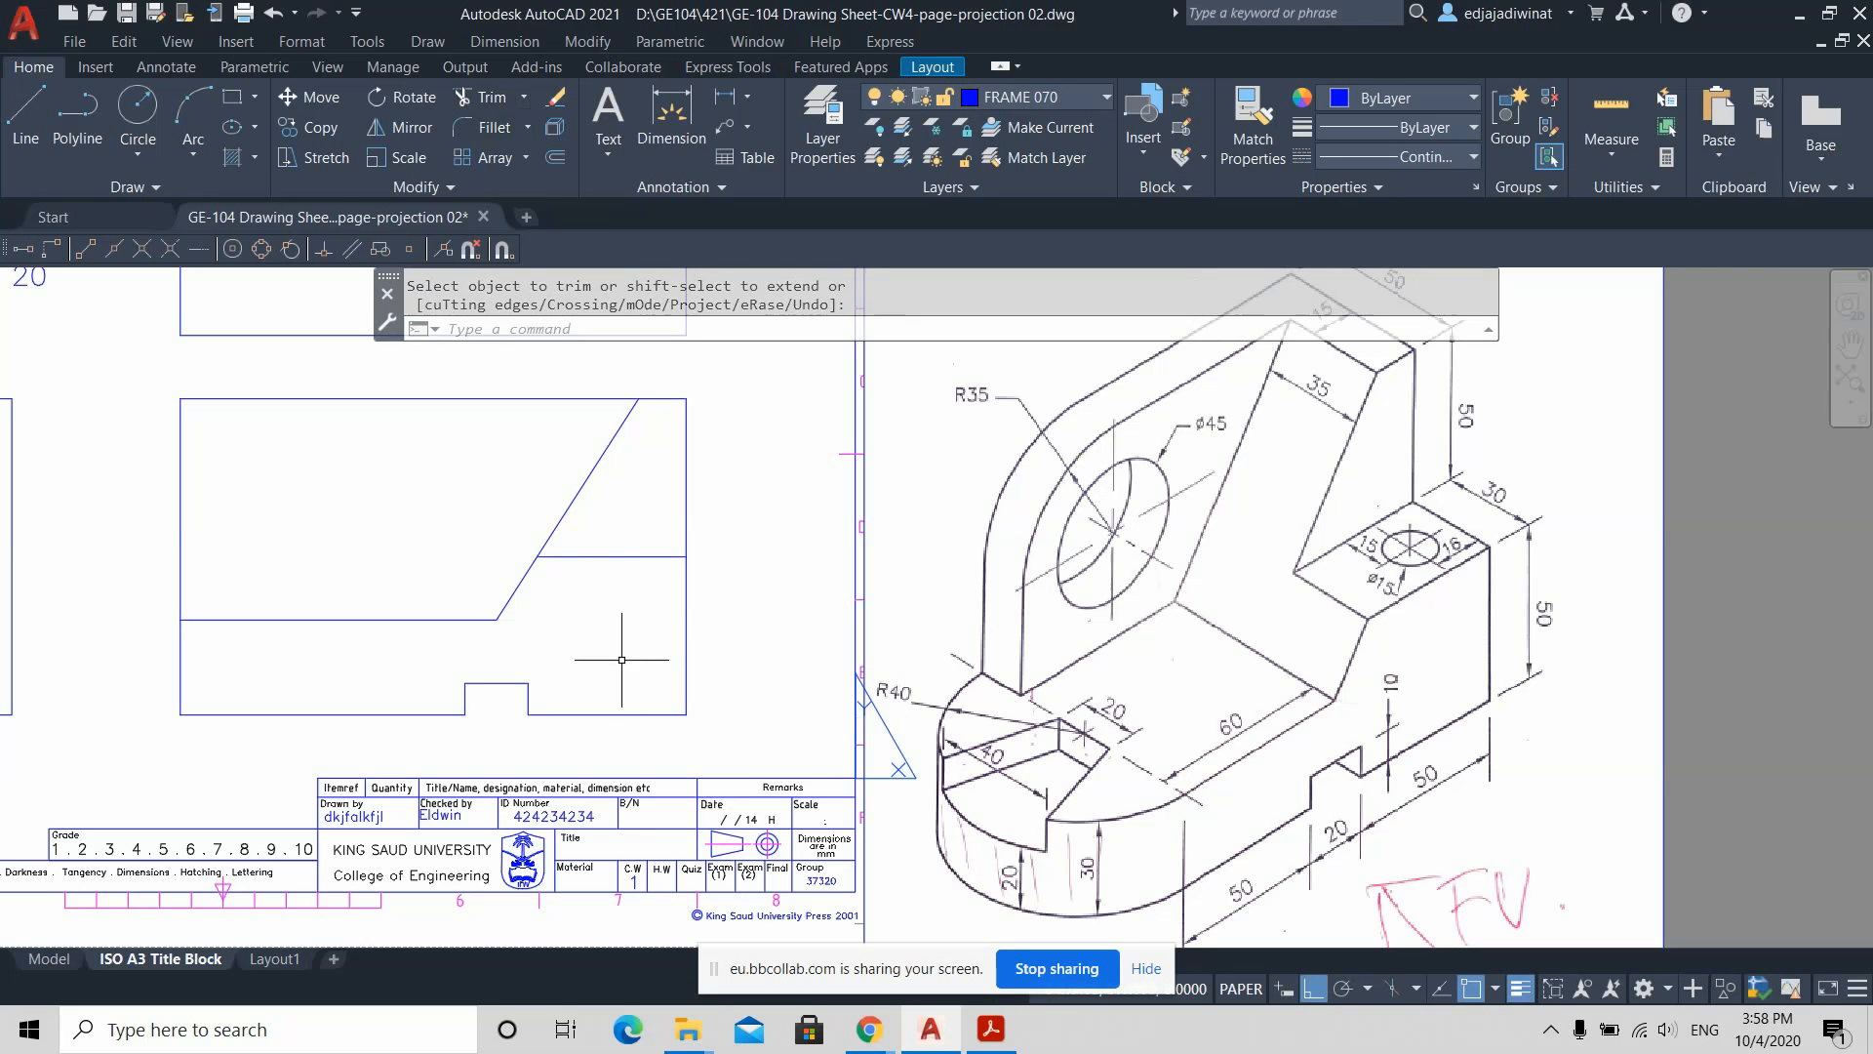
Step: Examine the front view's left end against the rounded base and upright plate on the isometric drawing
{"action": "mouse_move", "coordinate": [618, 646]}
{"action": "middle_mouse_down"}
{"action": "mouse_move", "coordinate": [766, 762]}
{"action": "mouse_move", "coordinate": [800, 675]}
{"action": "mouse_move", "coordinate": [803, 713]}
{"action": "middle_mouse_up"}
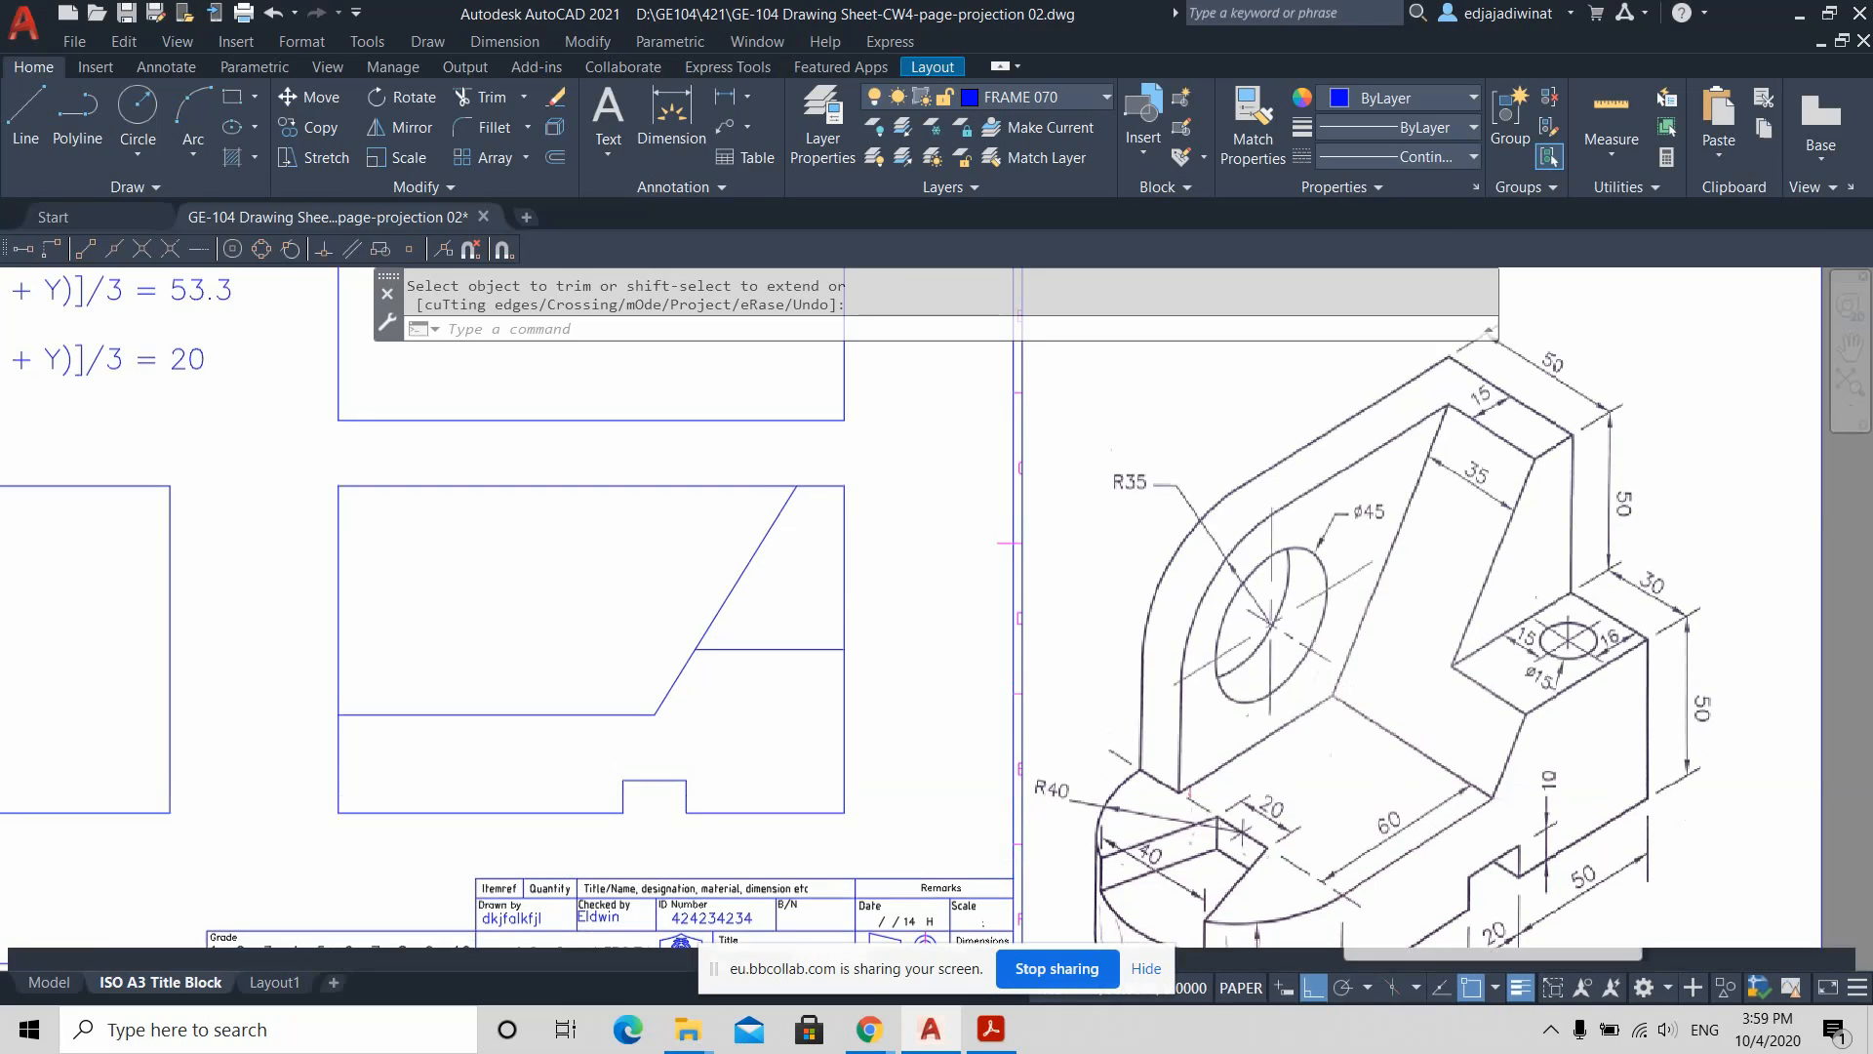
{"action": "scroll", "coordinate": [739, 642], "scroll_direction": "down", "scroll_amount": 4}
{"action": "scroll", "coordinate": [624, 624], "scroll_direction": "up", "scroll_amount": 3}
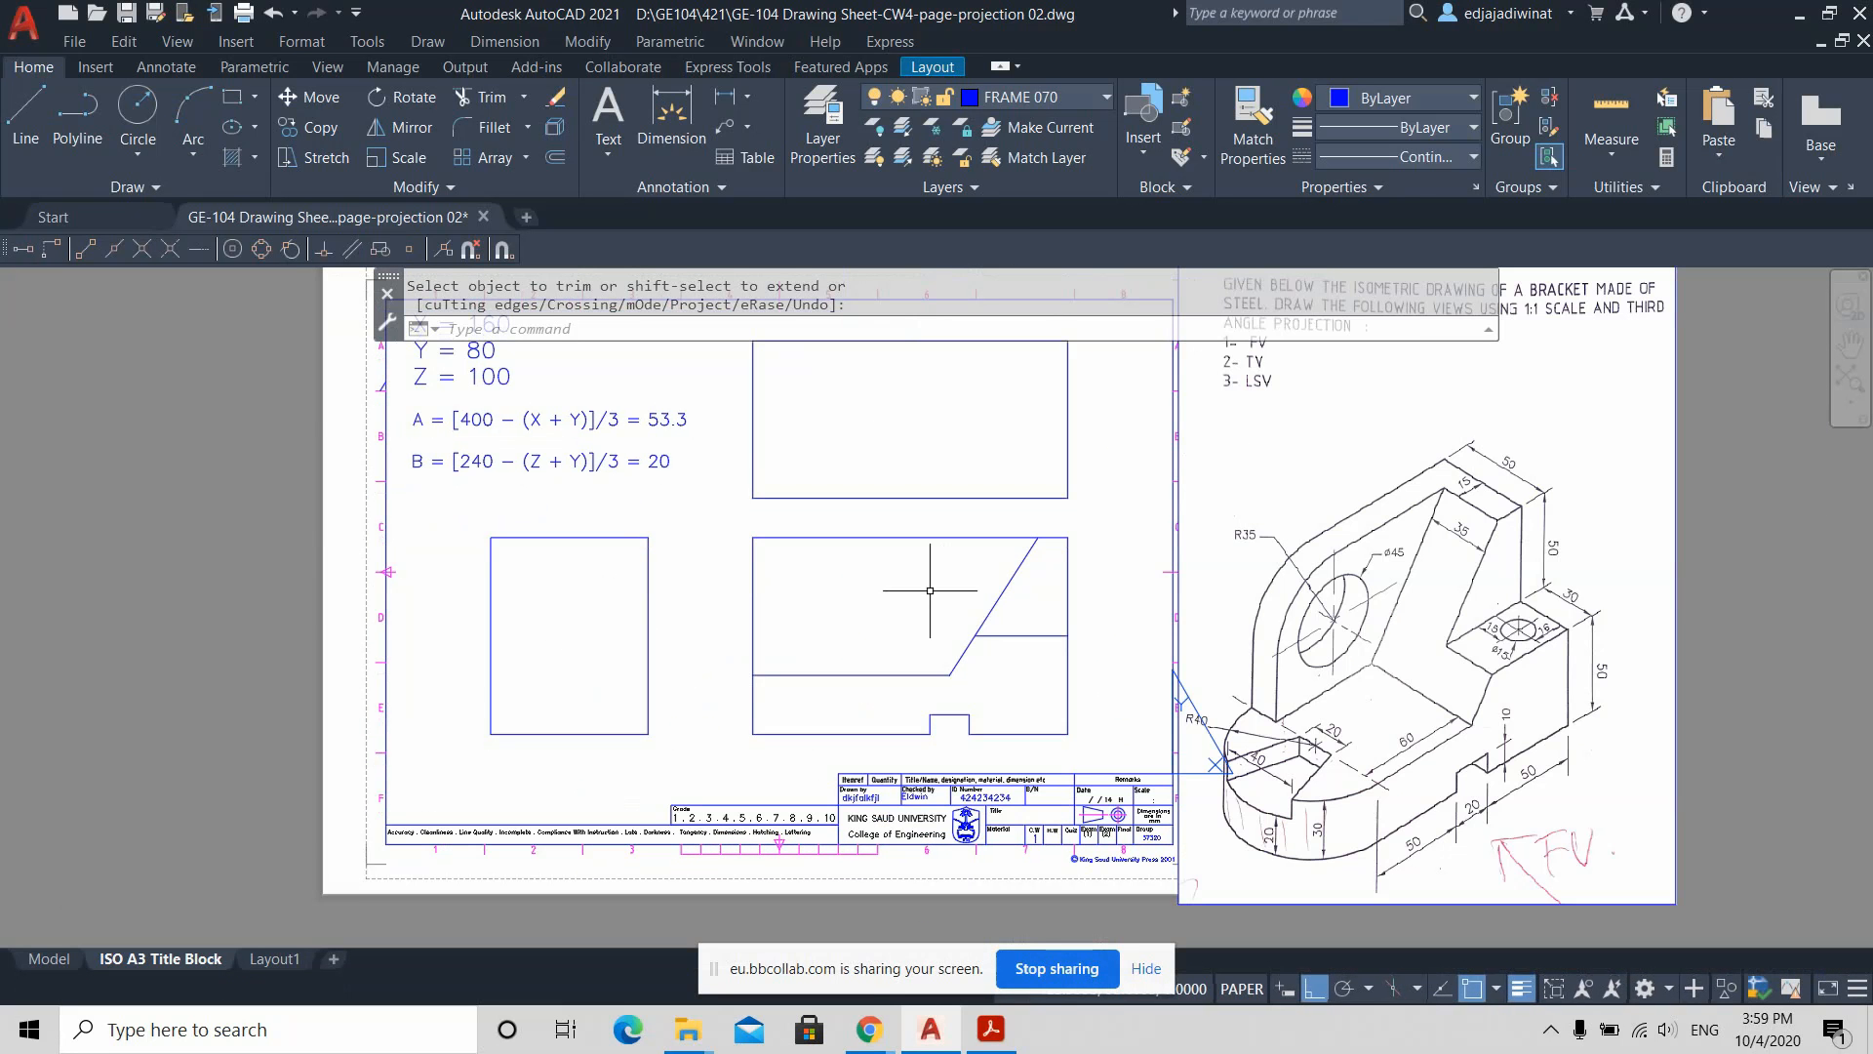
{"action": "scroll", "coordinate": [930, 591], "scroll_direction": "up", "scroll_amount": 2}
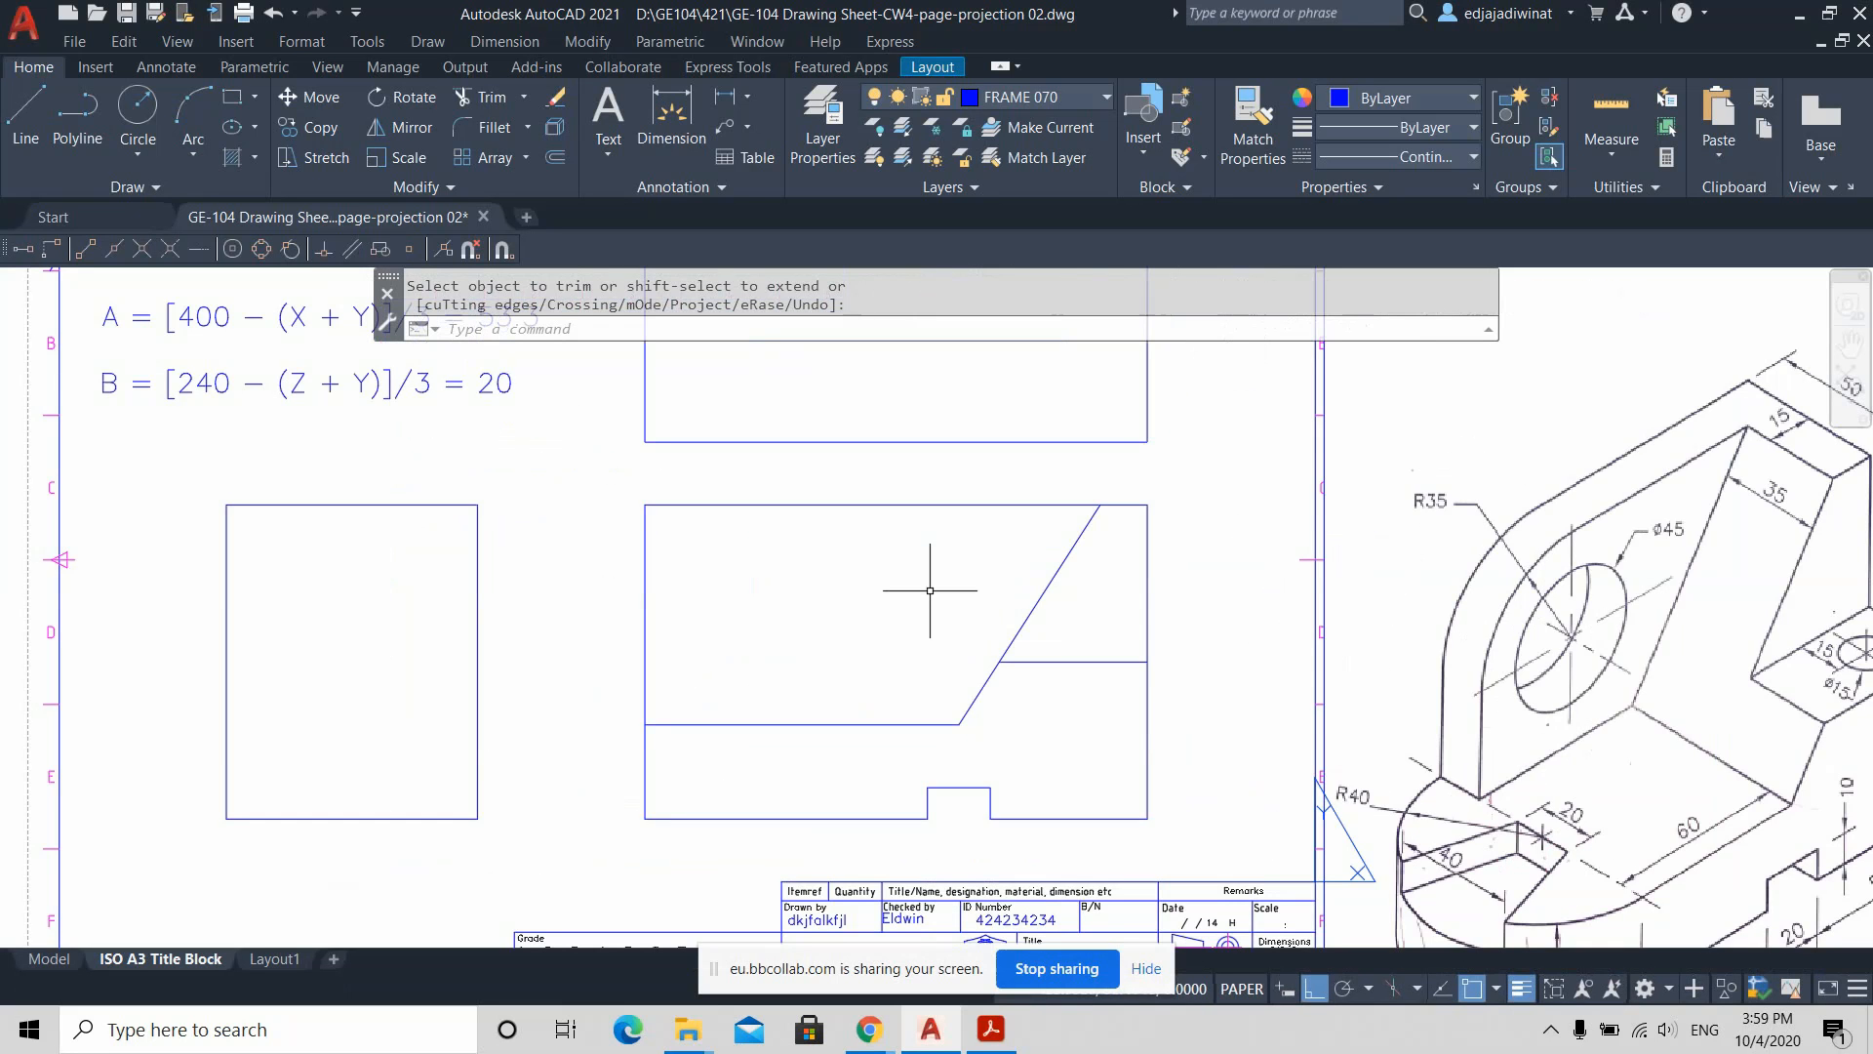
{"action": "middle_click_drag", "start_coordinate": [930, 591], "coordinate": [786, 555]}
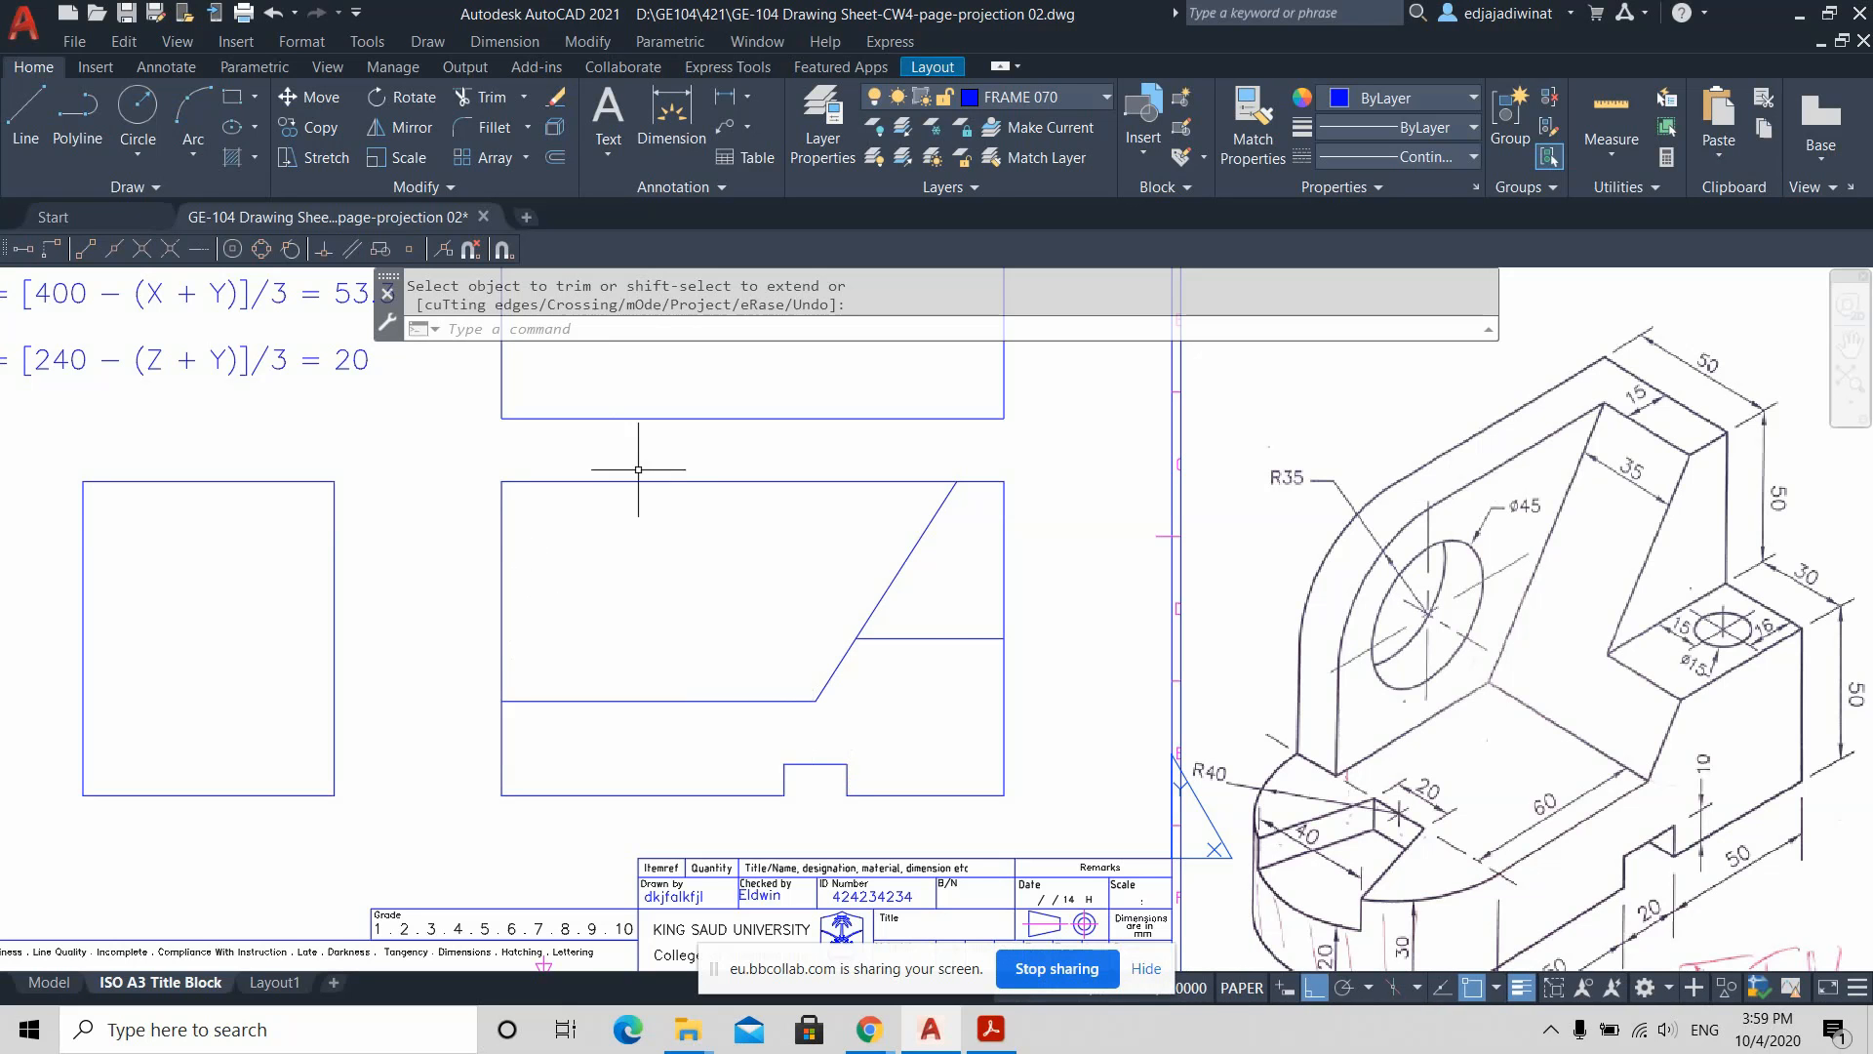
{"action": "middle_click_drag", "start_coordinate": [656, 654], "coordinate": [639, 583]}
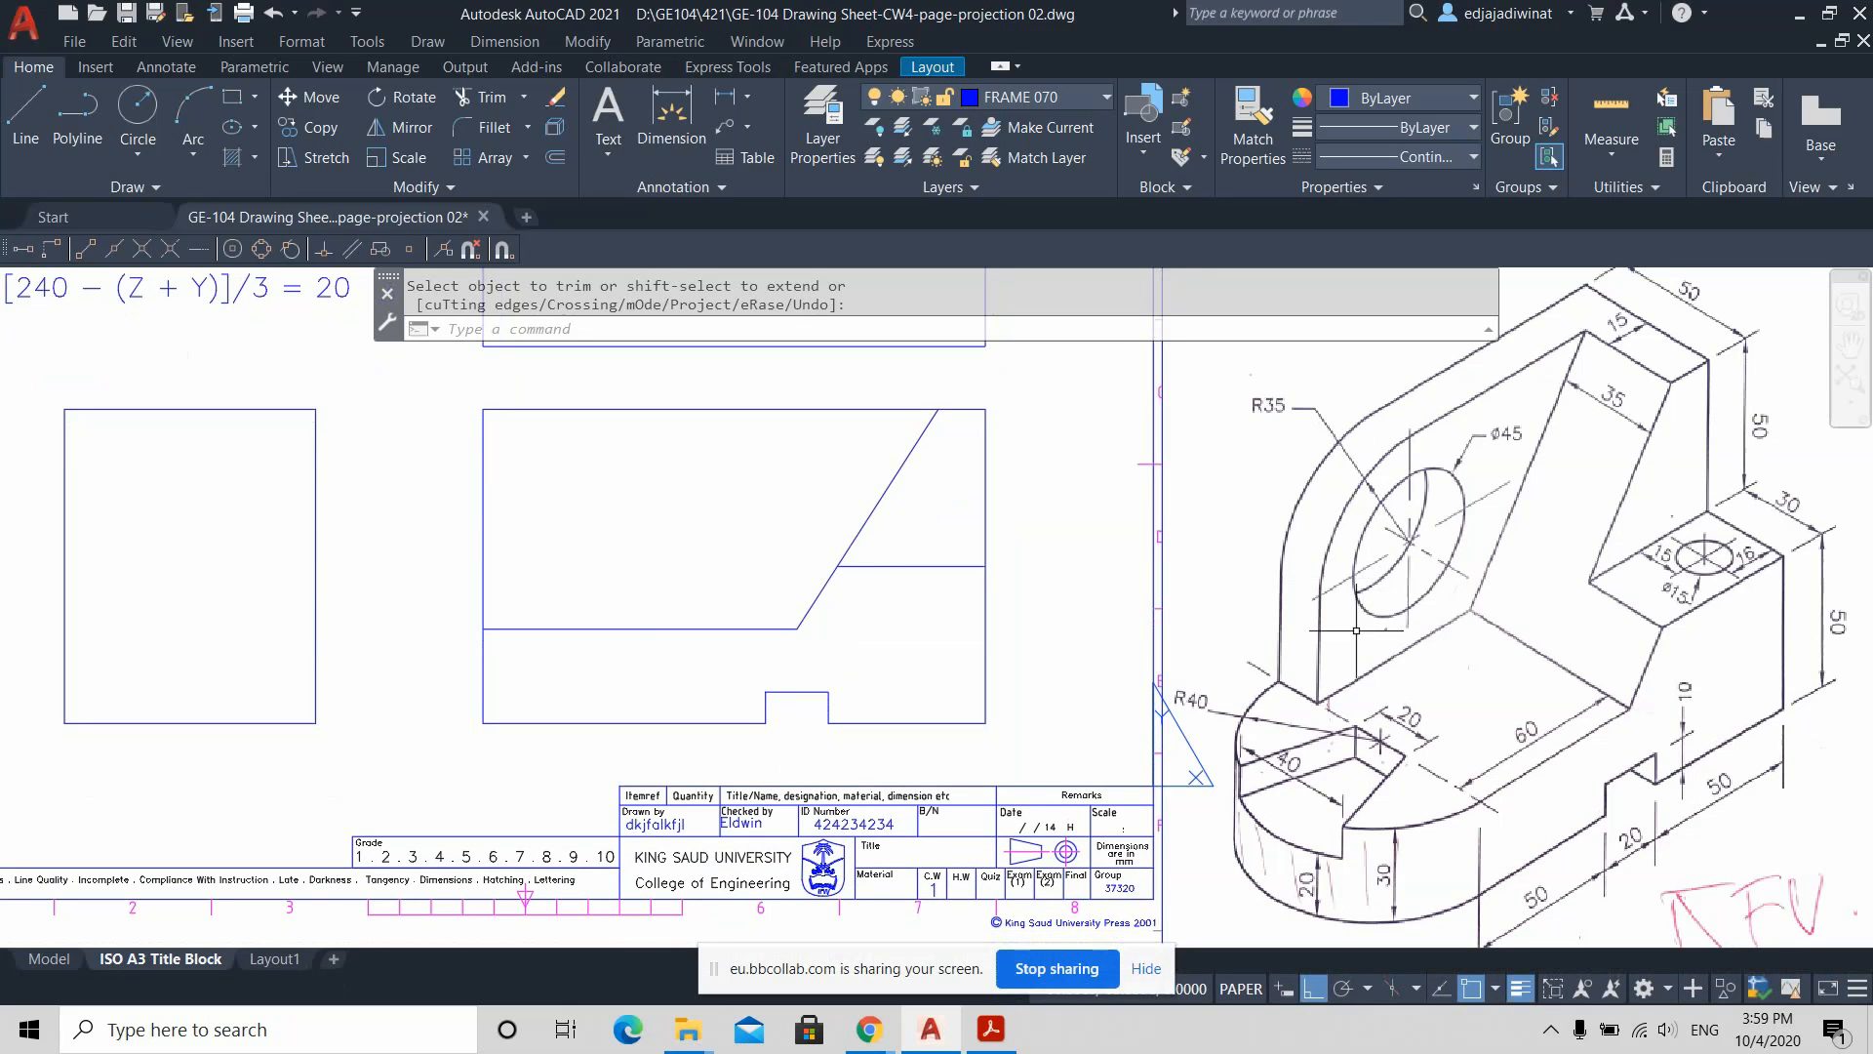
{"action": "left_click", "coordinate": [484, 486]}
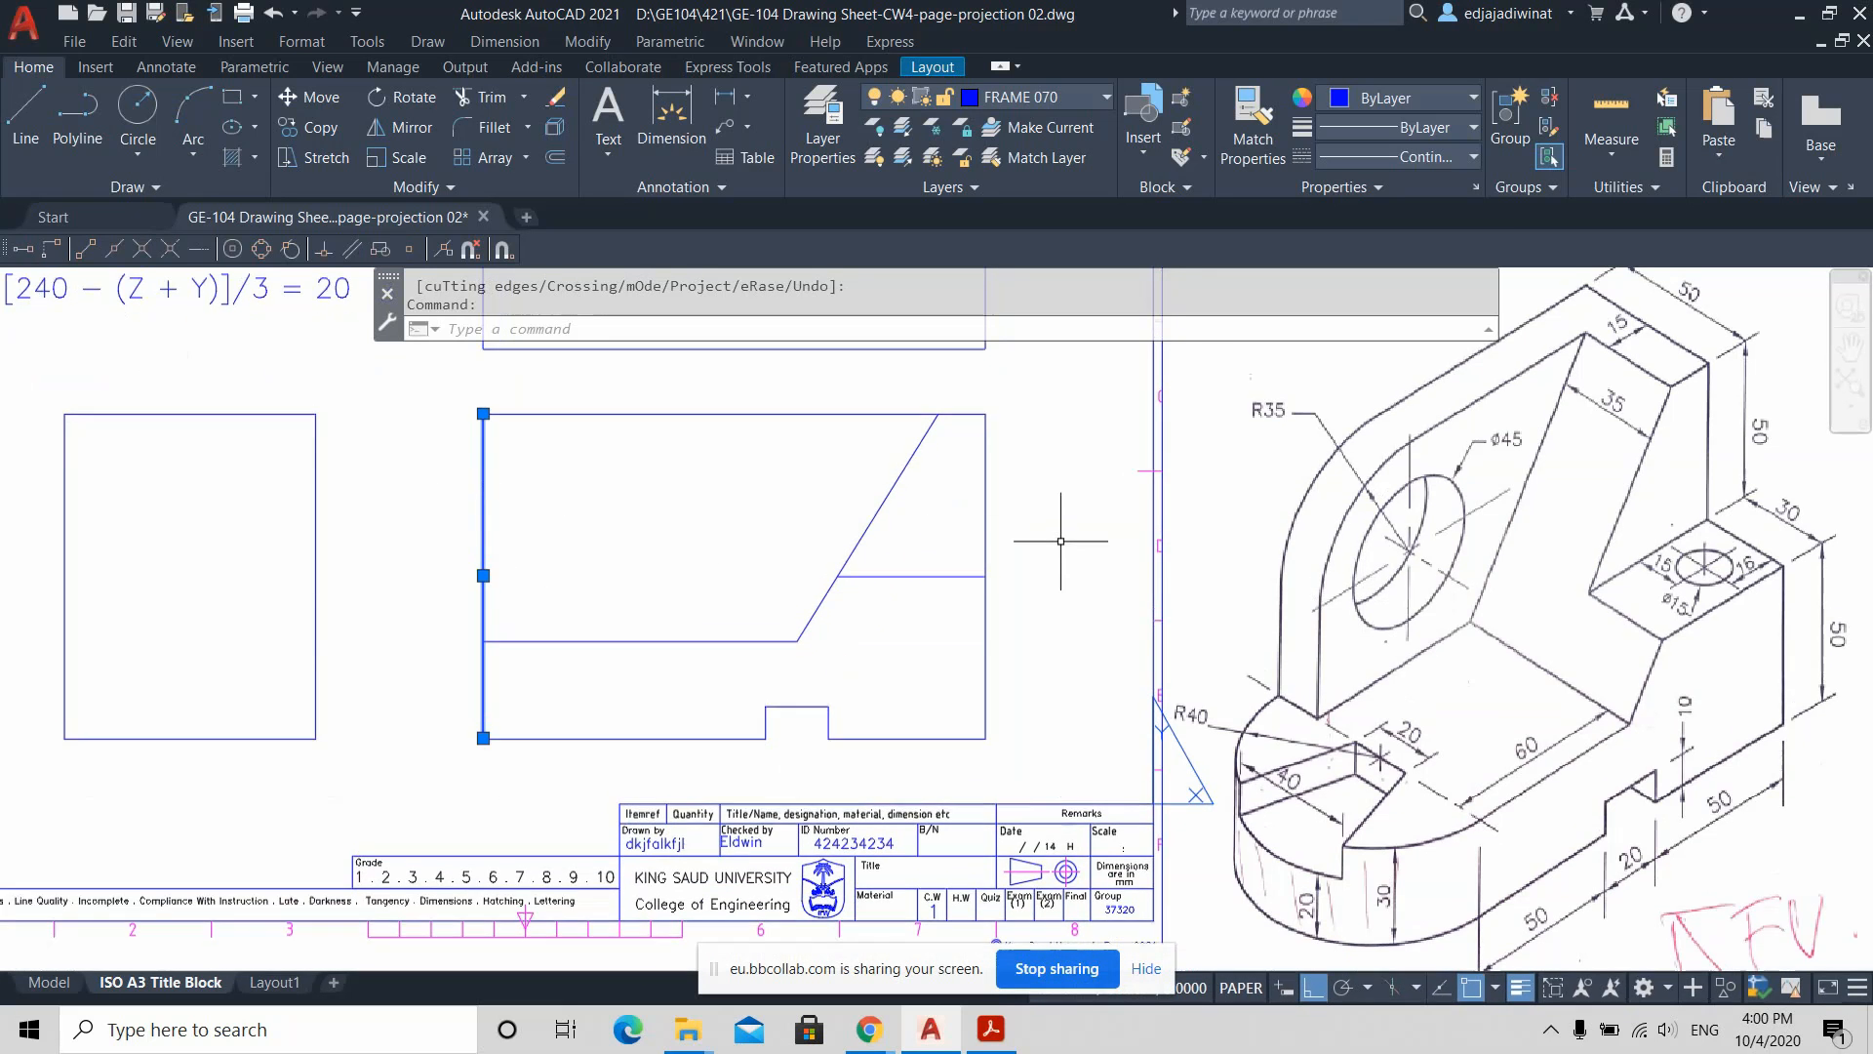
{"action": "key", "text": "Escape"}
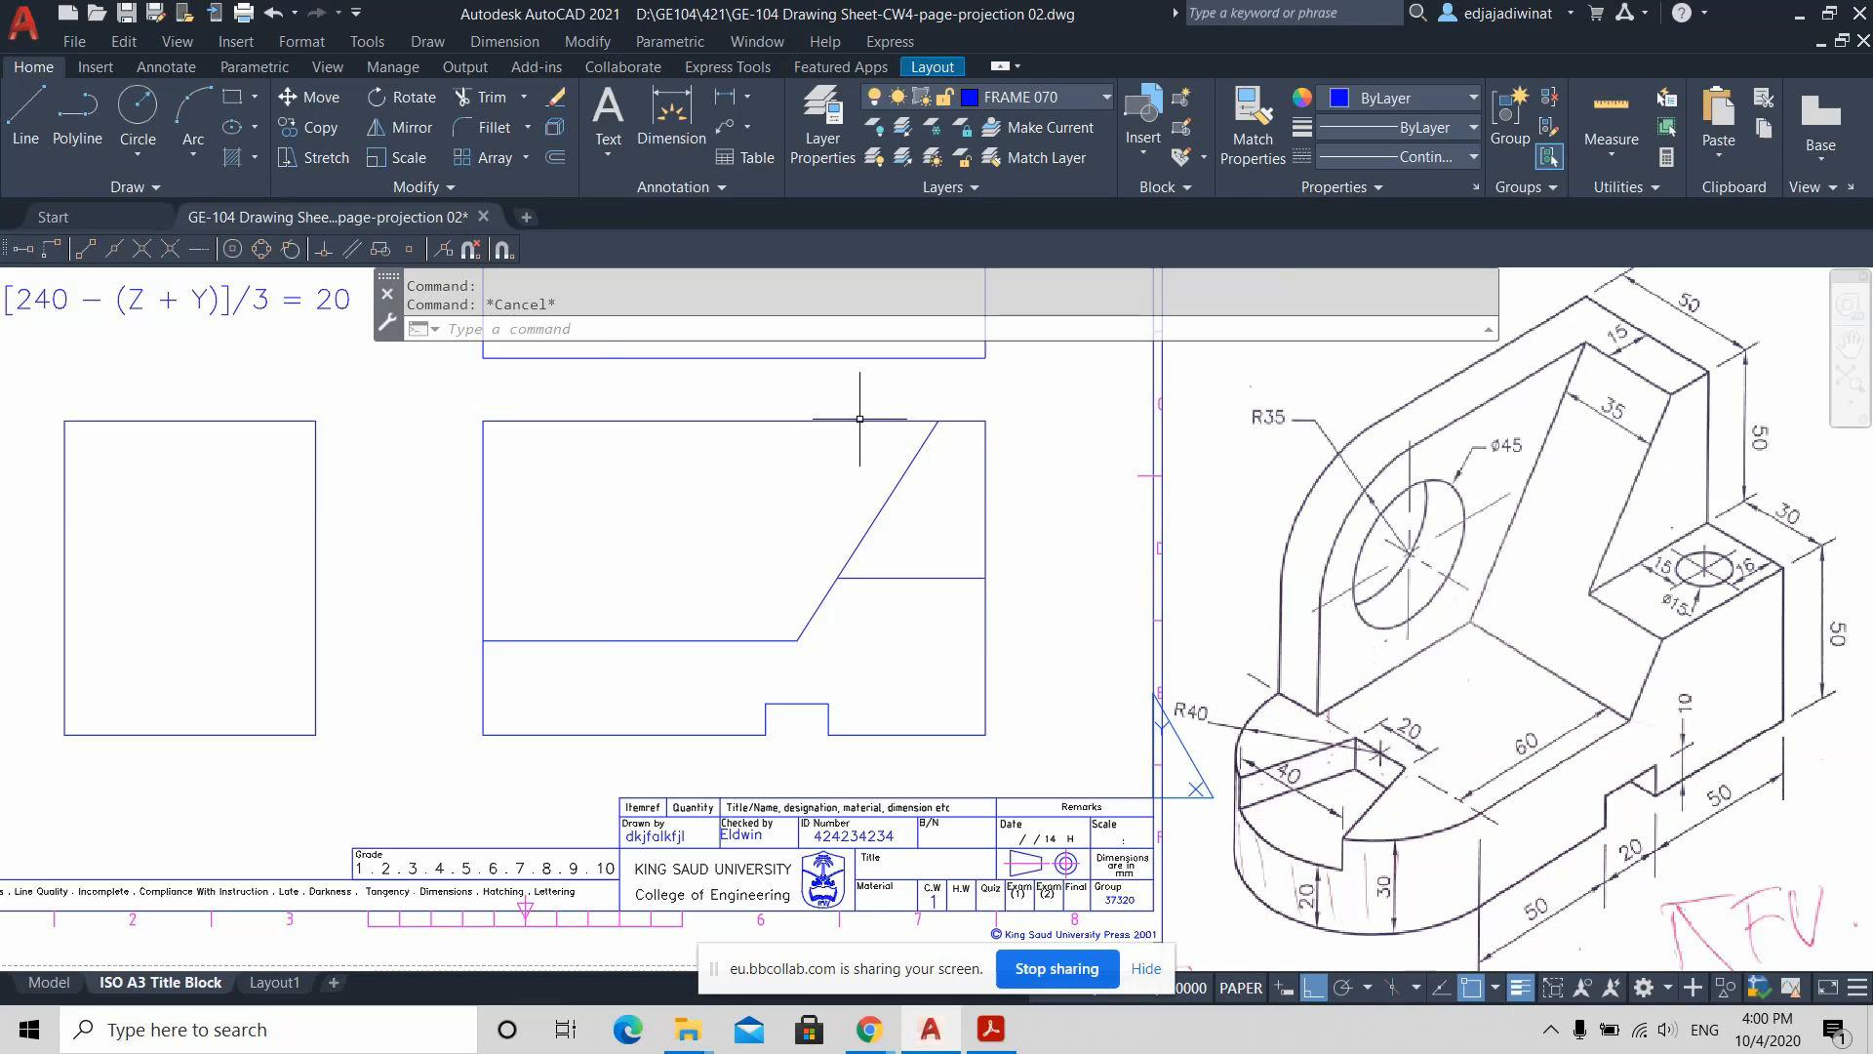
Step: Offset the front view's left edge 40 mm inward
{"action": "left_click", "coordinate": [555, 157]}
{"action": "type", "text": "40"}
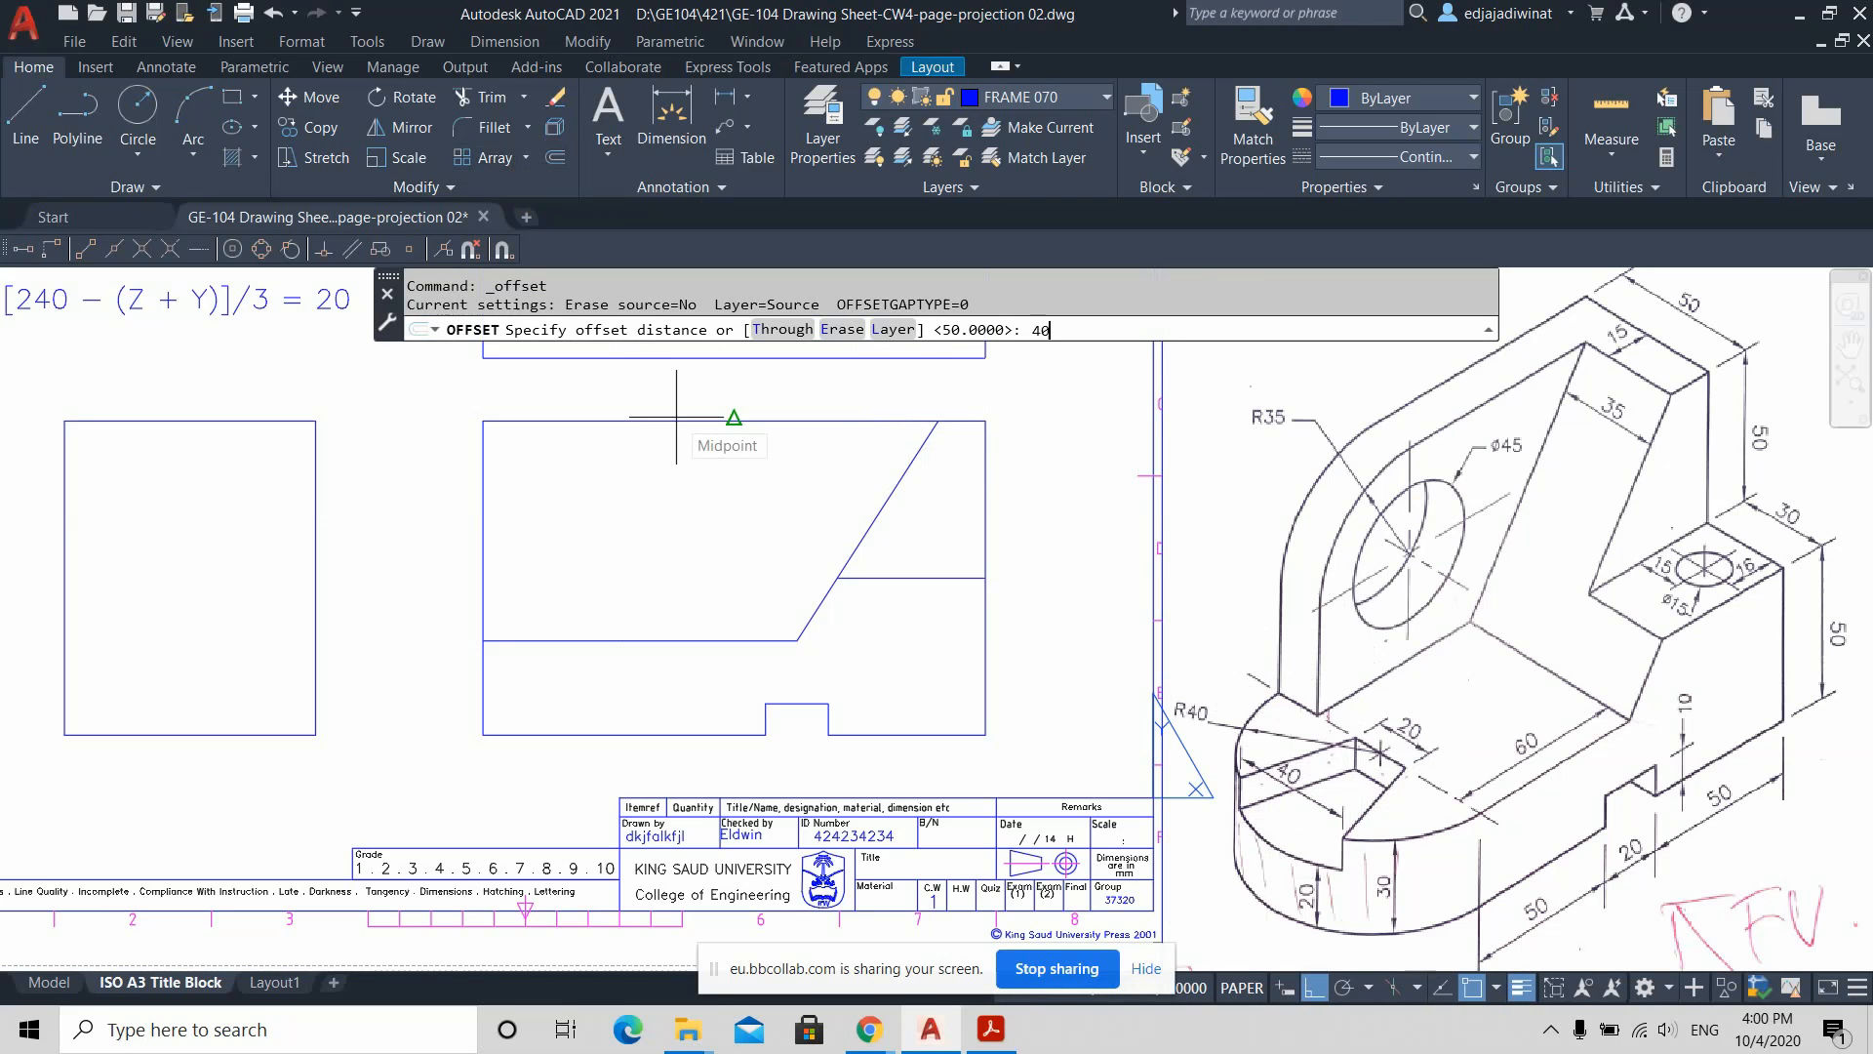
{"action": "key", "text": "Return"}
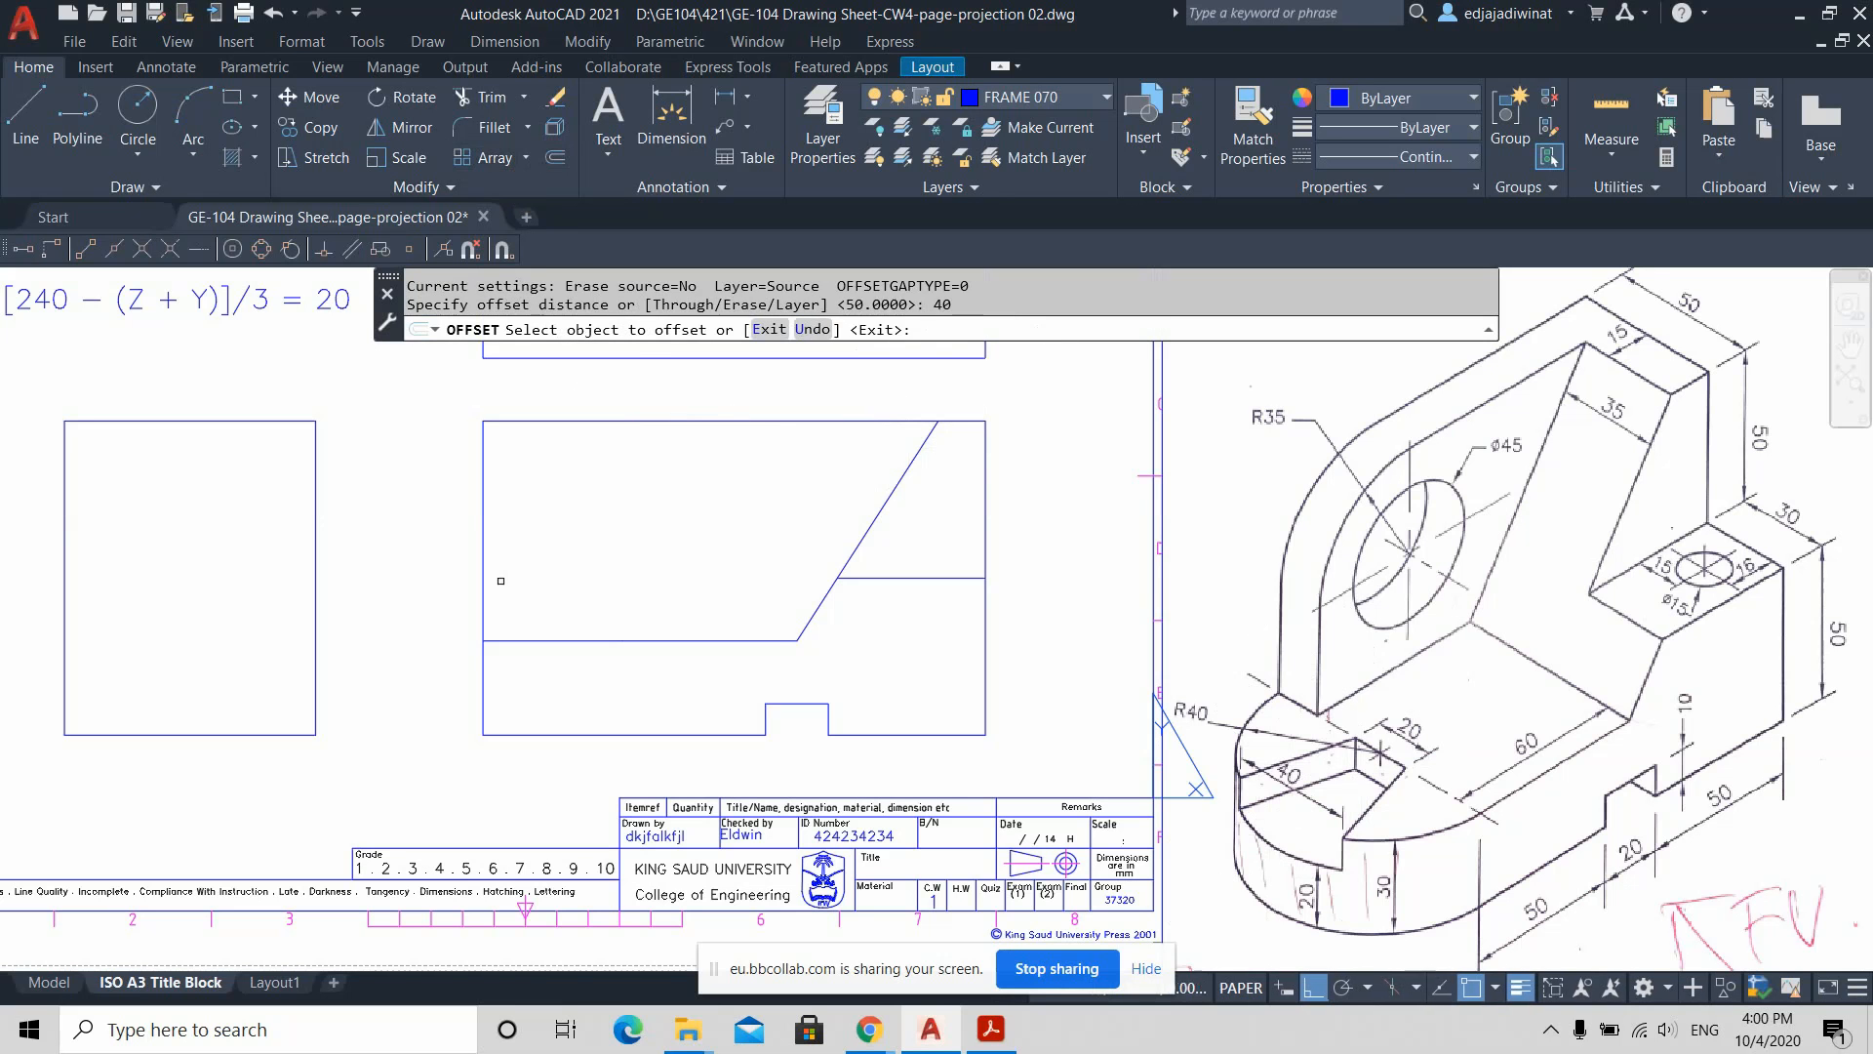
{"action": "left_click", "coordinate": [484, 586]}
{"action": "left_click", "coordinate": [556, 566]}
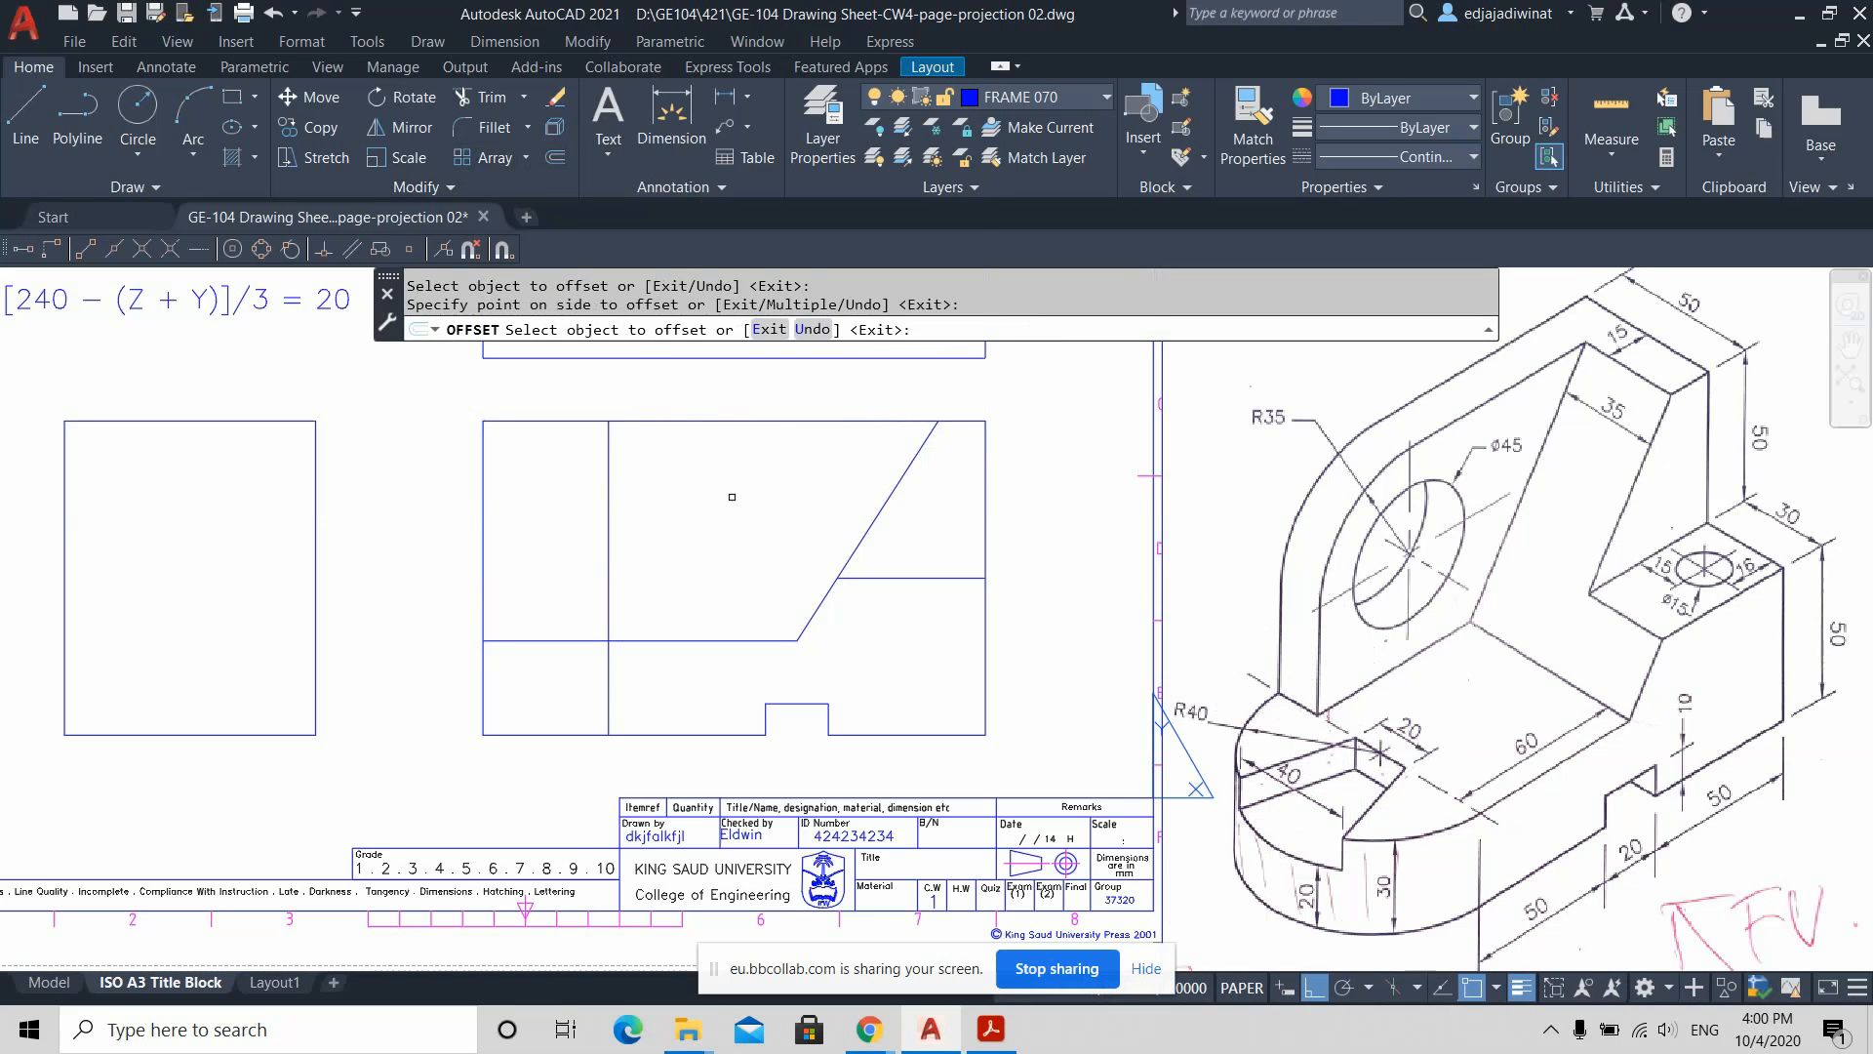
{"action": "key", "text": "Escape"}
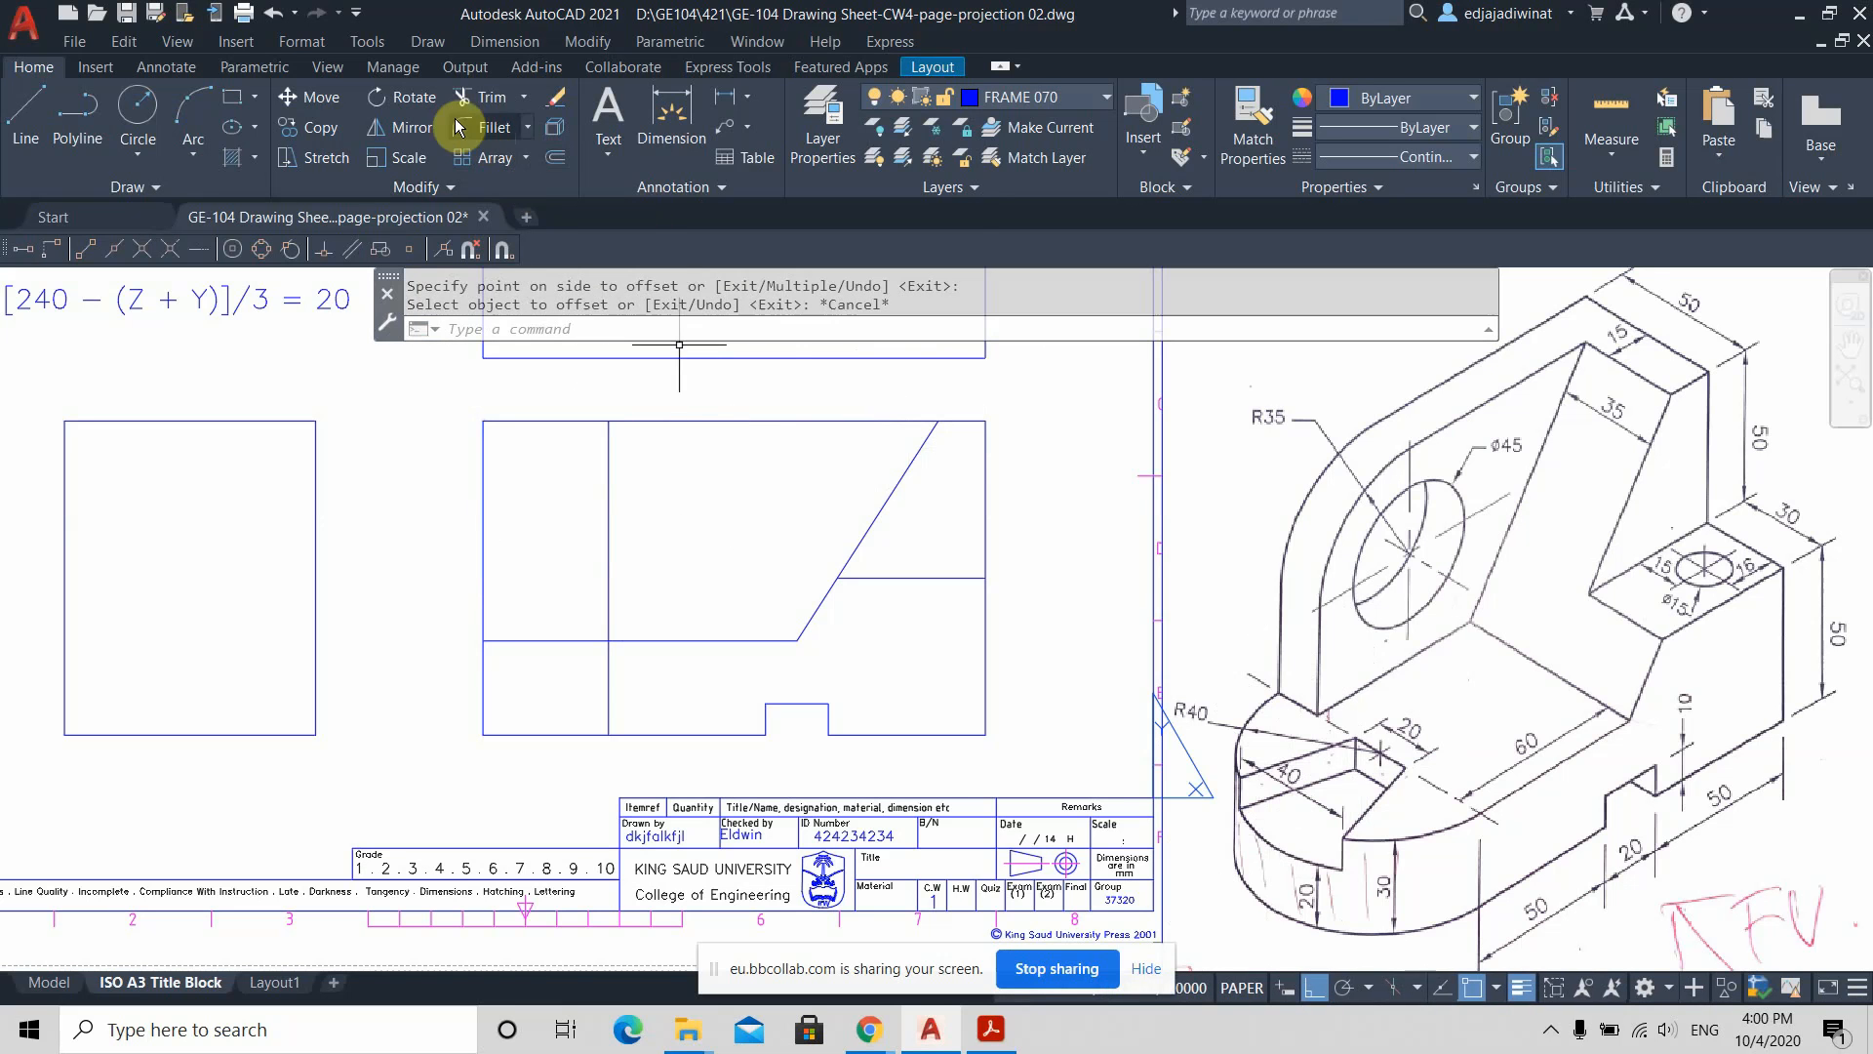
Step: Trim the front view's top and left edges at the upper-left corner, back to the 40 mm vertical line and the base's top line
{"action": "left_click", "coordinate": [490, 97]}
{"action": "left_click_drag", "start_coordinate": [532, 406], "coordinate": [459, 520]}
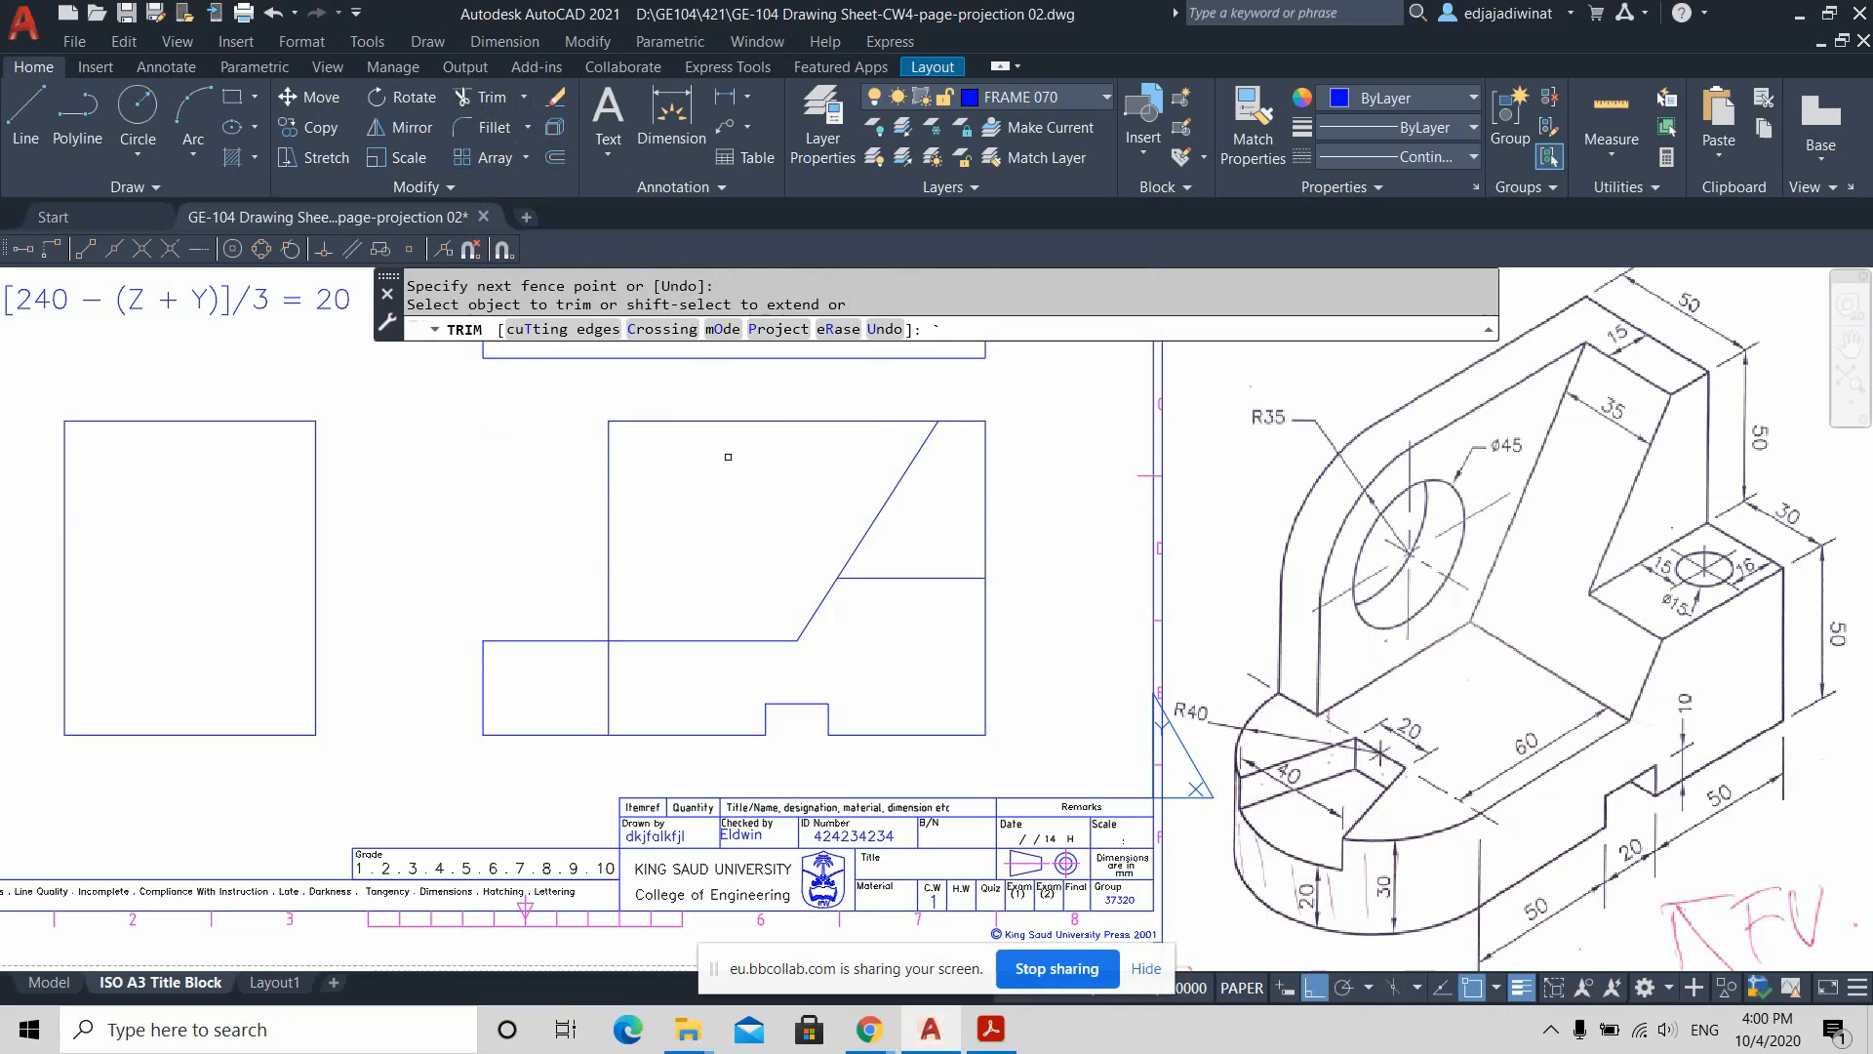
{"action": "key", "text": "Escape"}
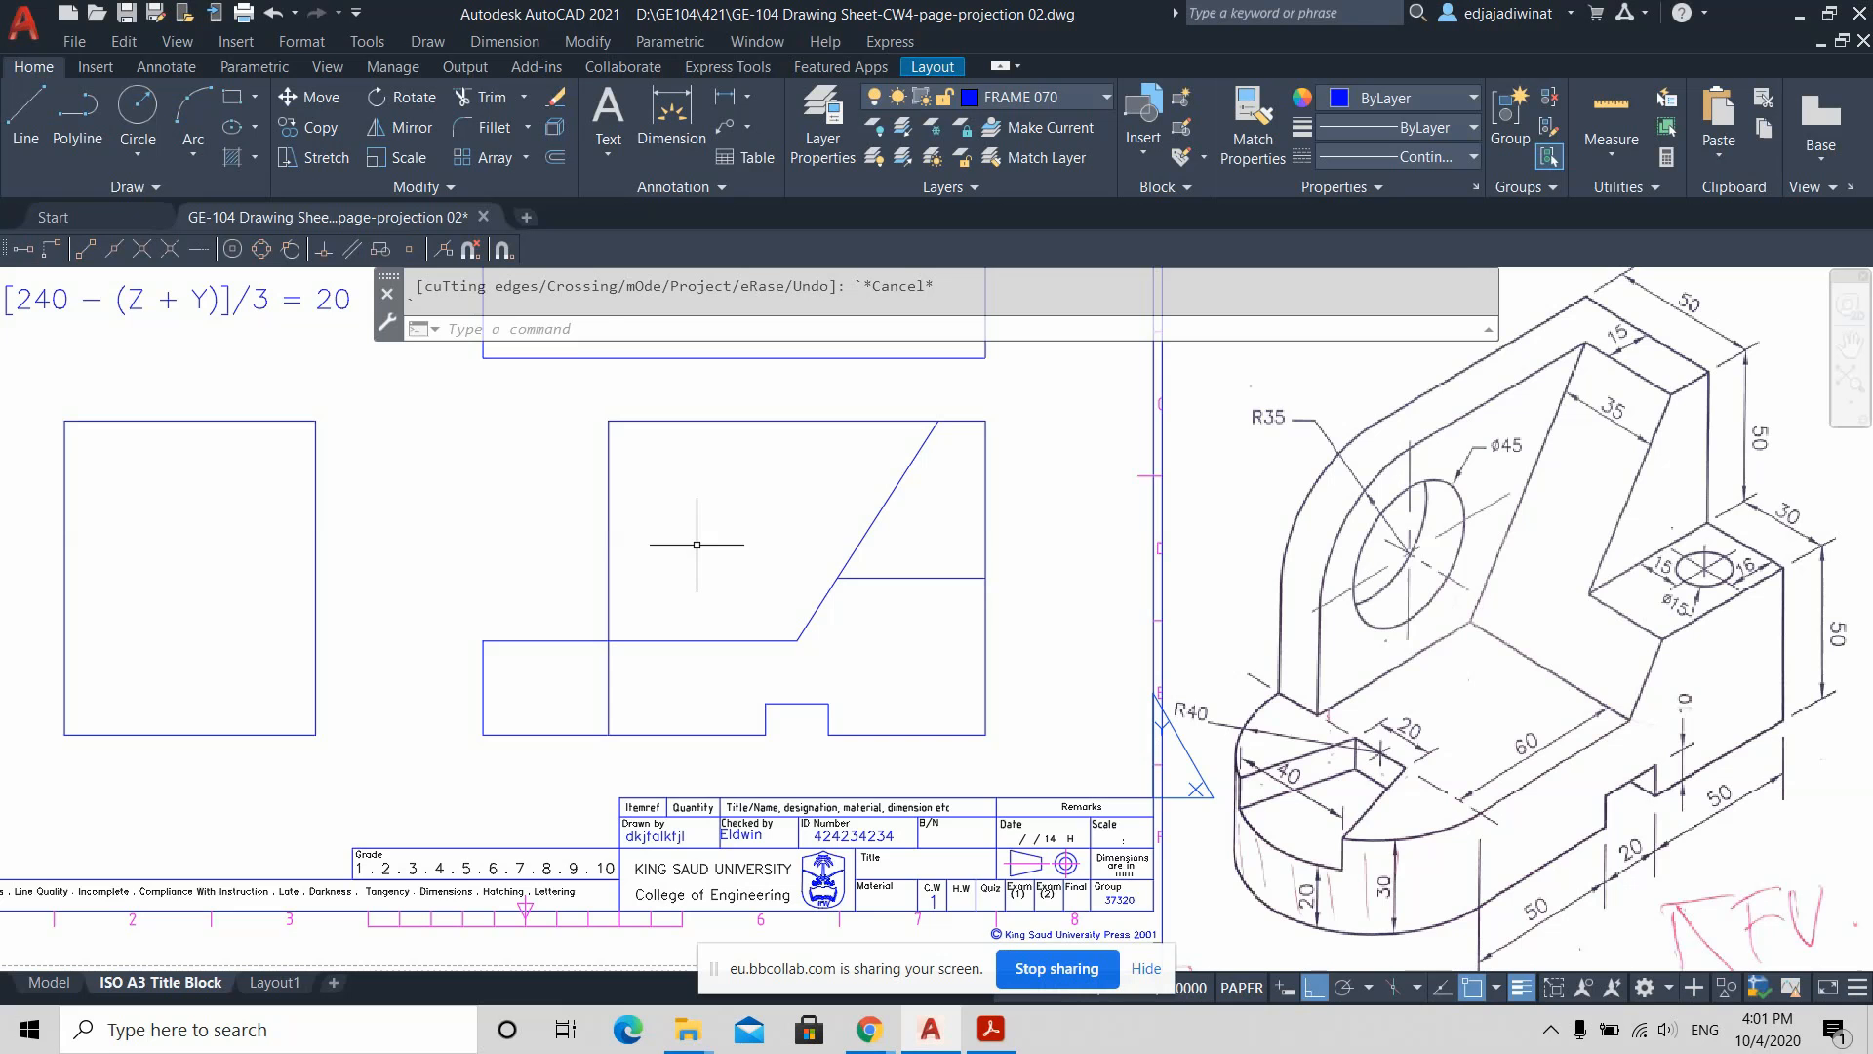
Step: Switch to the Blackboard Collaborate session in Chrome
{"action": "scroll", "coordinate": [817, 575], "scroll_direction": "down", "scroll_amount": 2}
{"action": "scroll", "coordinate": [817, 576], "scroll_direction": "up", "scroll_amount": 2}
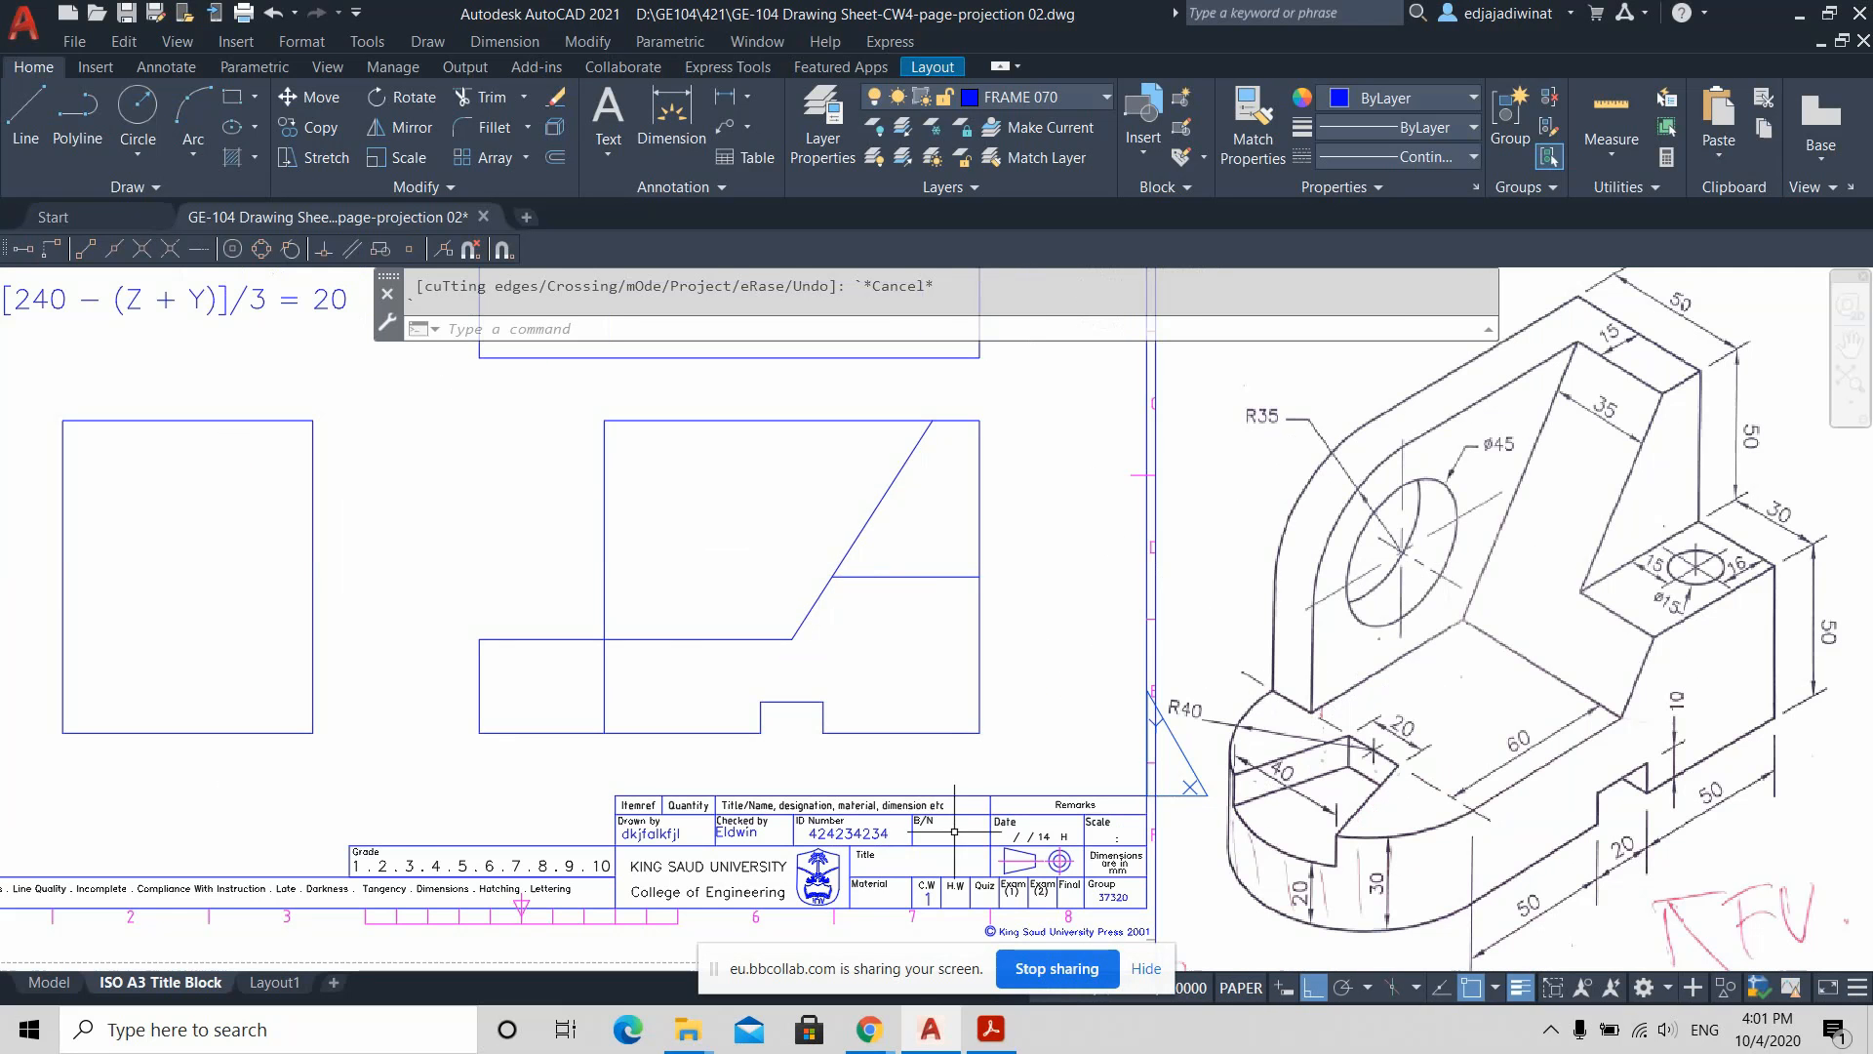
{"action": "mouse_move", "coordinate": [869, 1029]}
{"action": "left_click", "coordinate": [776, 927]}
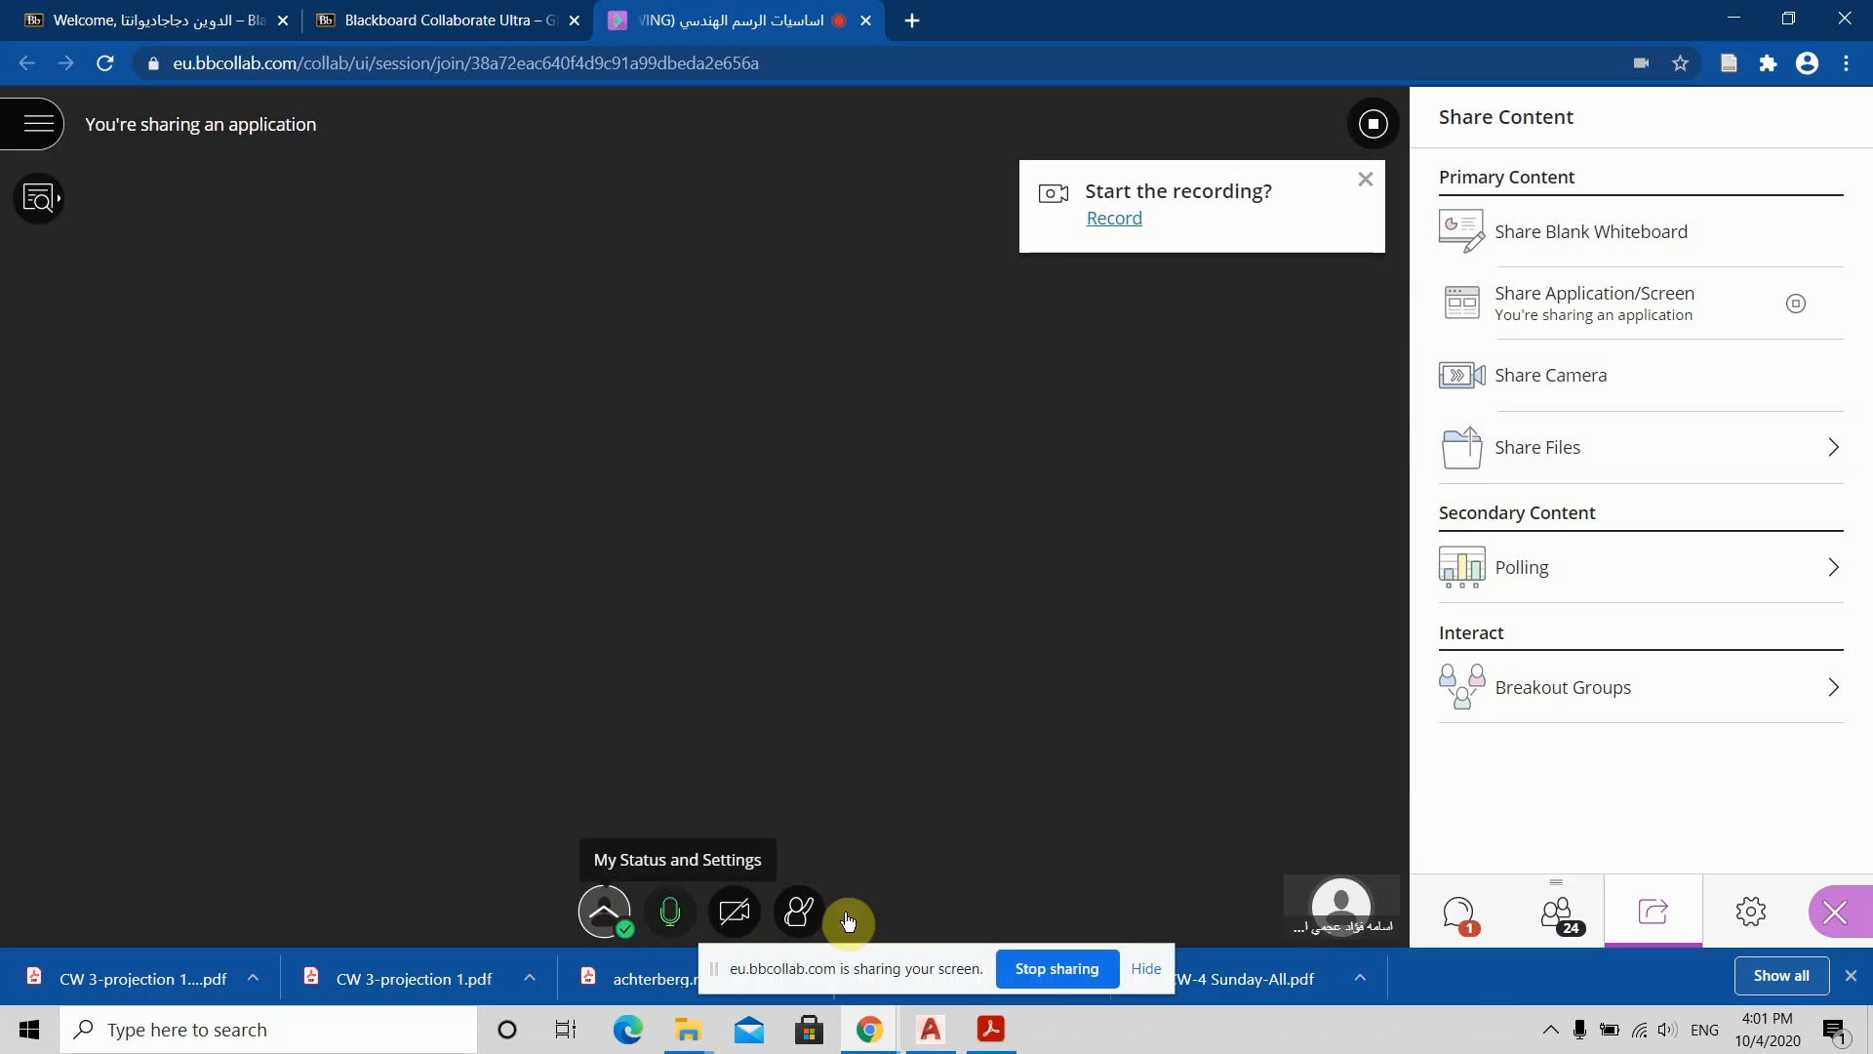
Step: Check the session's chat messages to everyone and switch back to the AutoCAD drawing
{"action": "left_click", "coordinate": [1465, 915]}
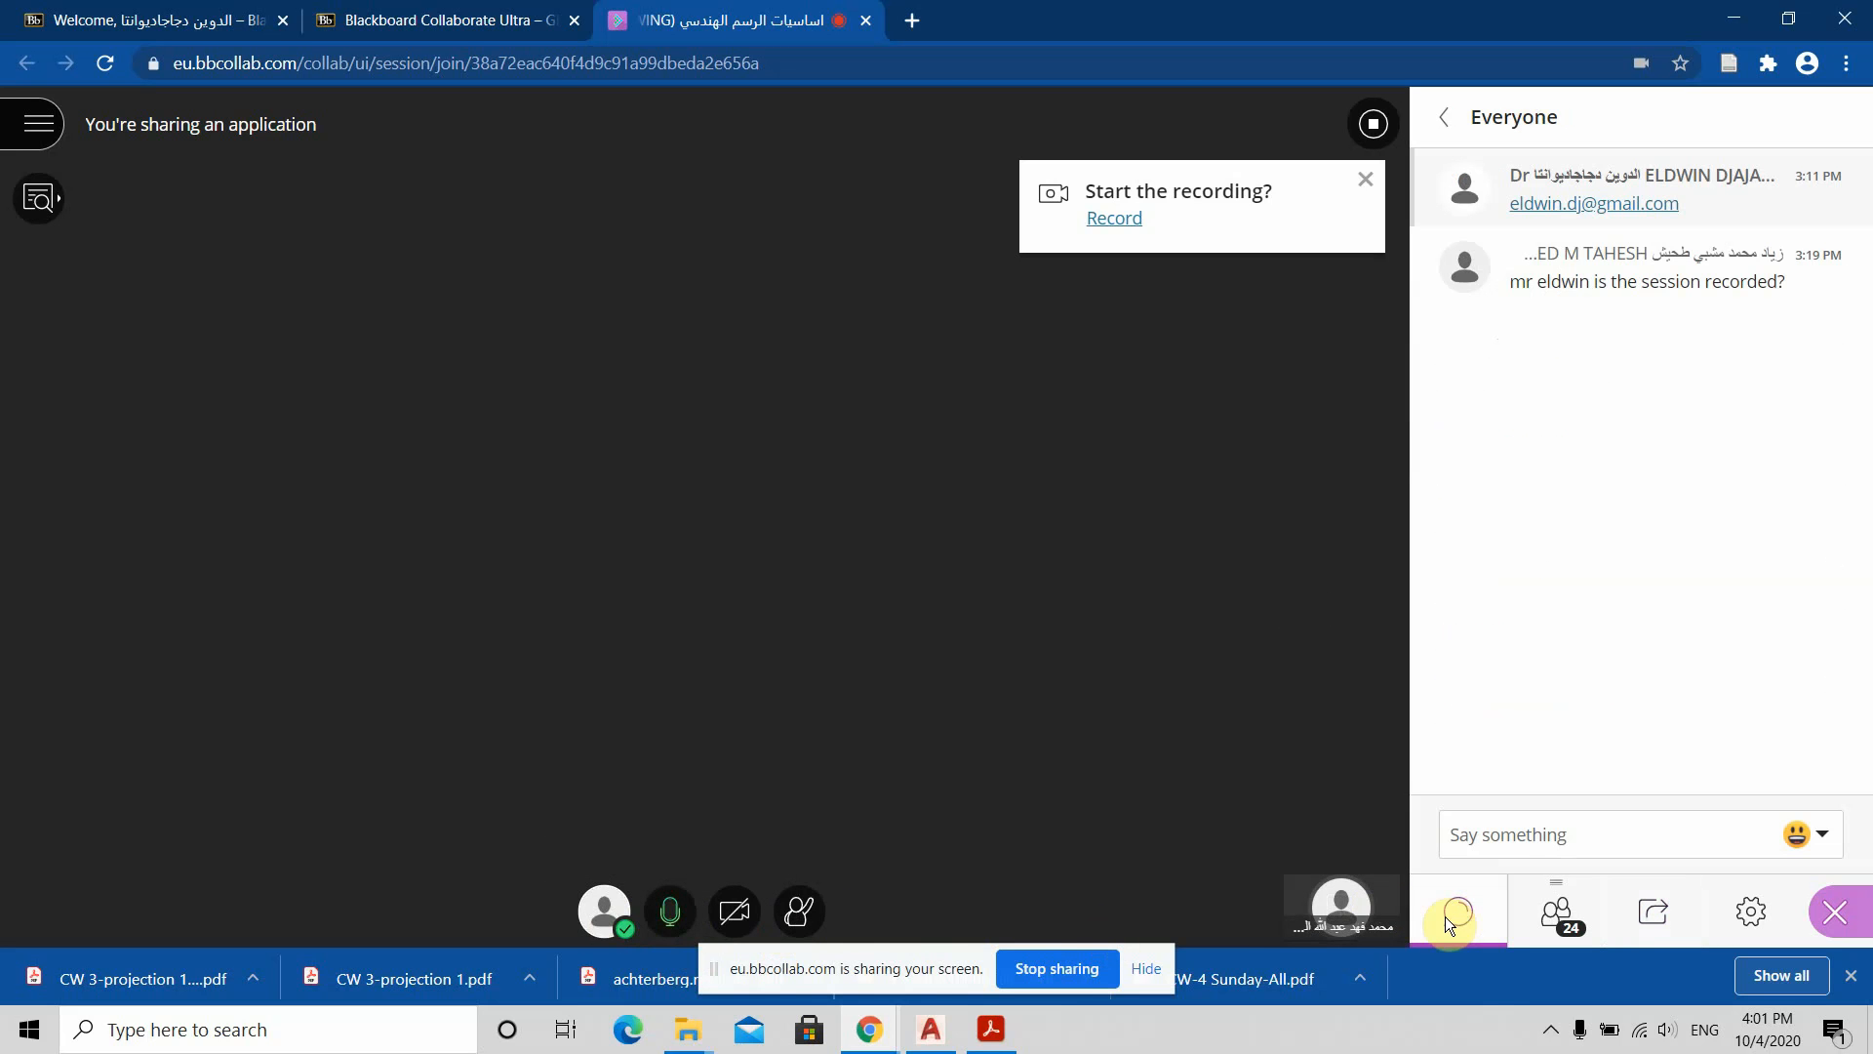
{"action": "left_click", "coordinate": [931, 1029]}
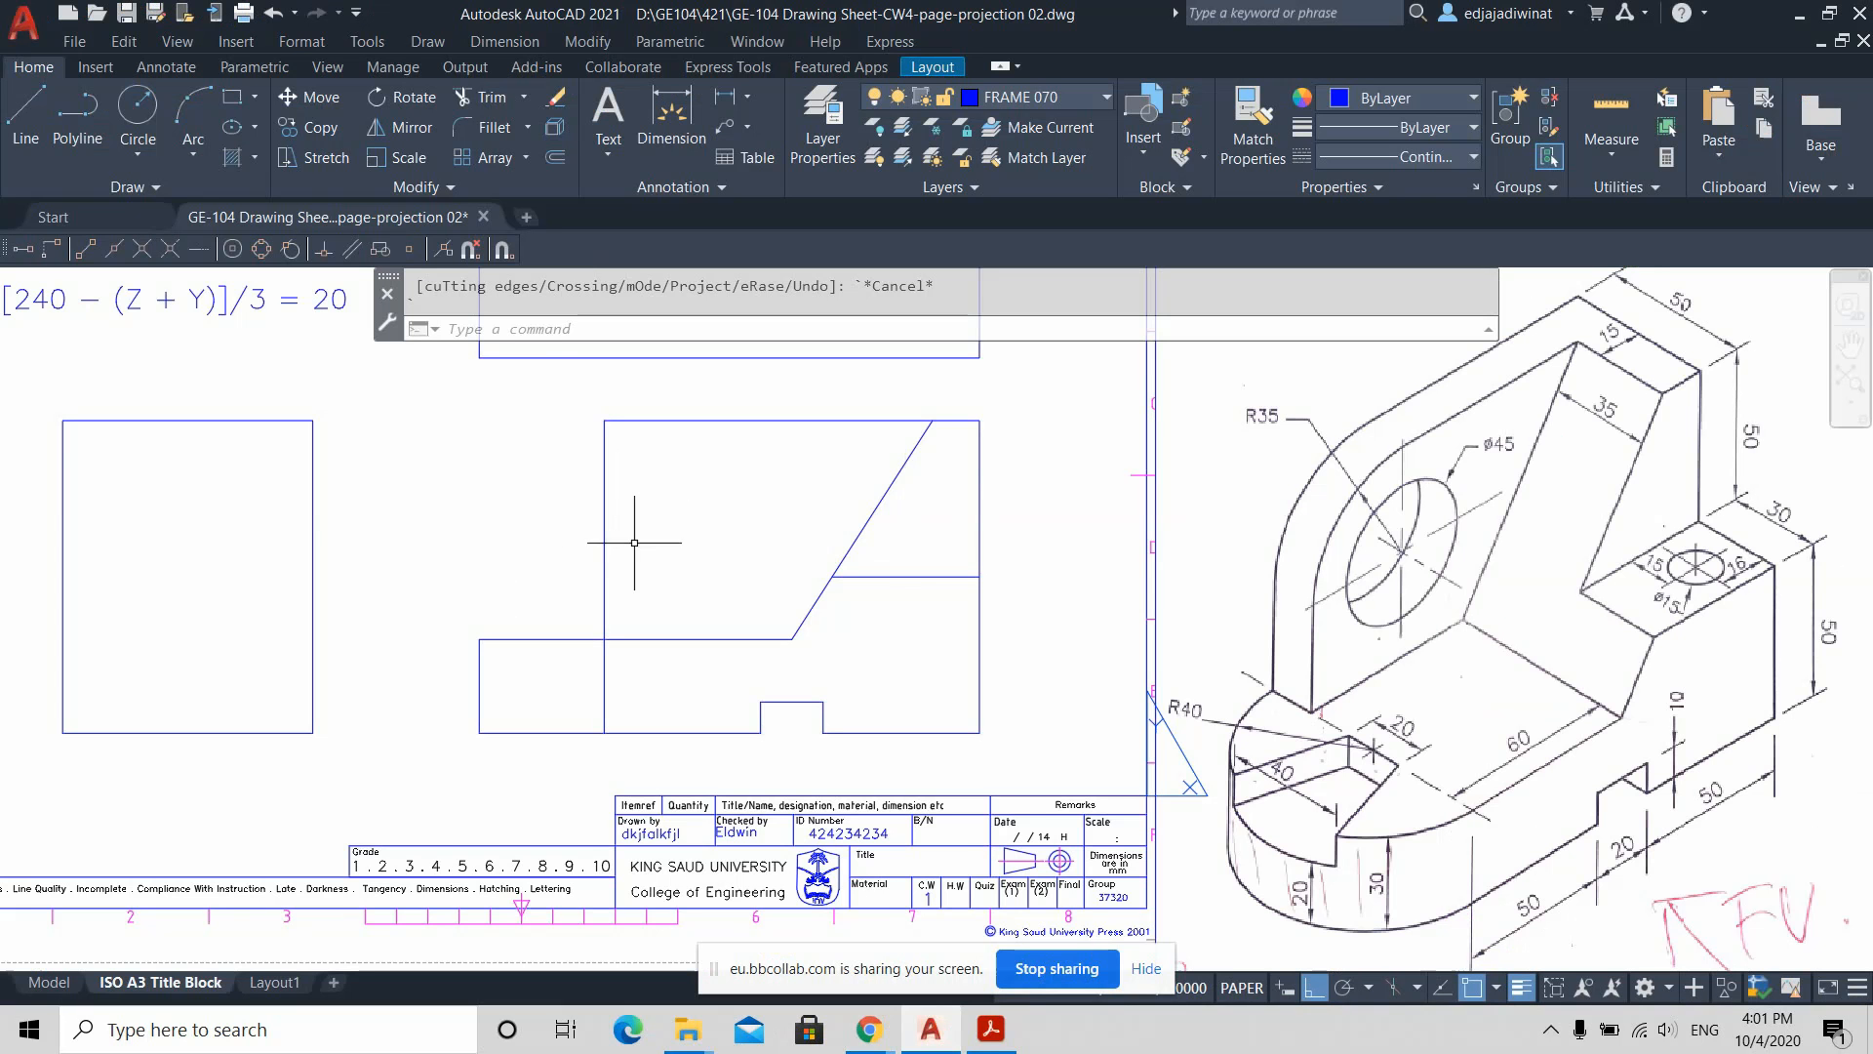
Step: Undo the last trim and the vertical line offset in the front view
{"action": "left_click", "coordinate": [605, 522]}
{"action": "key", "text": "Escape"}
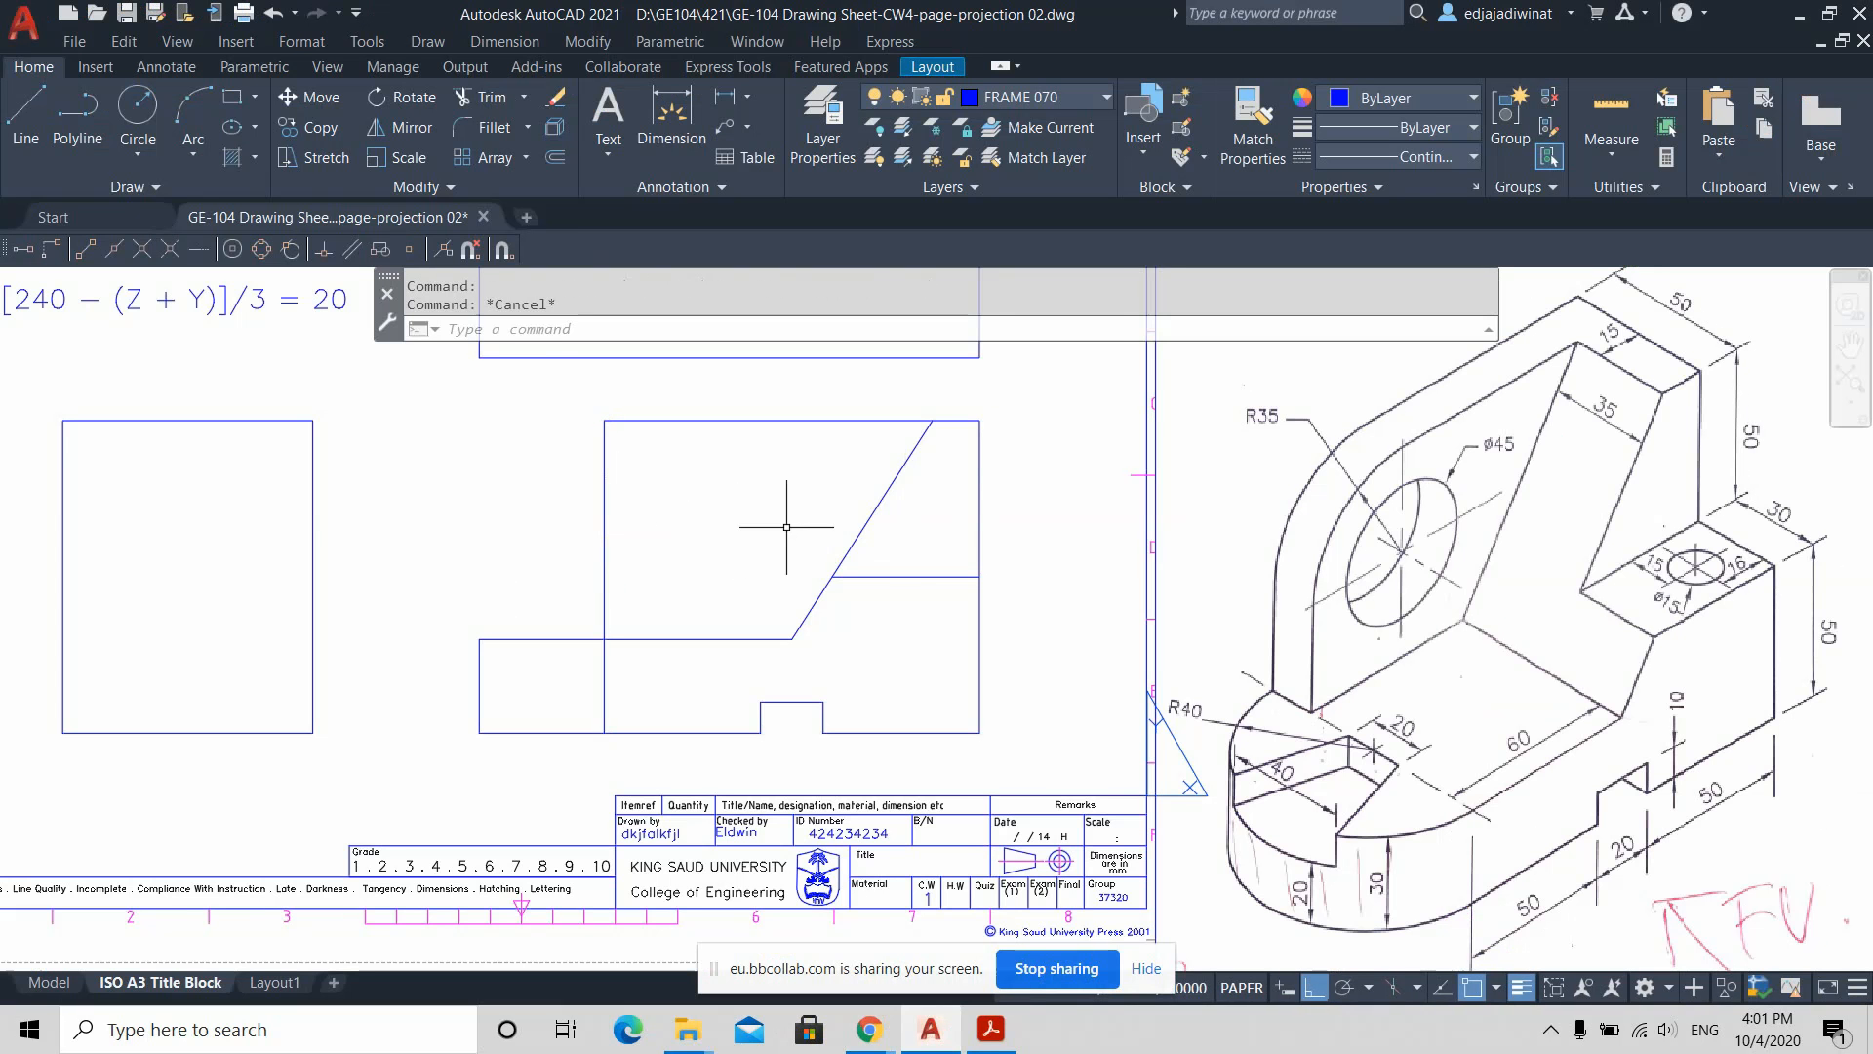
{"action": "key", "text": "ctrl+z"}
{"action": "key", "text": "ctrl+z"}
{"action": "key", "text": "ctrl+z"}
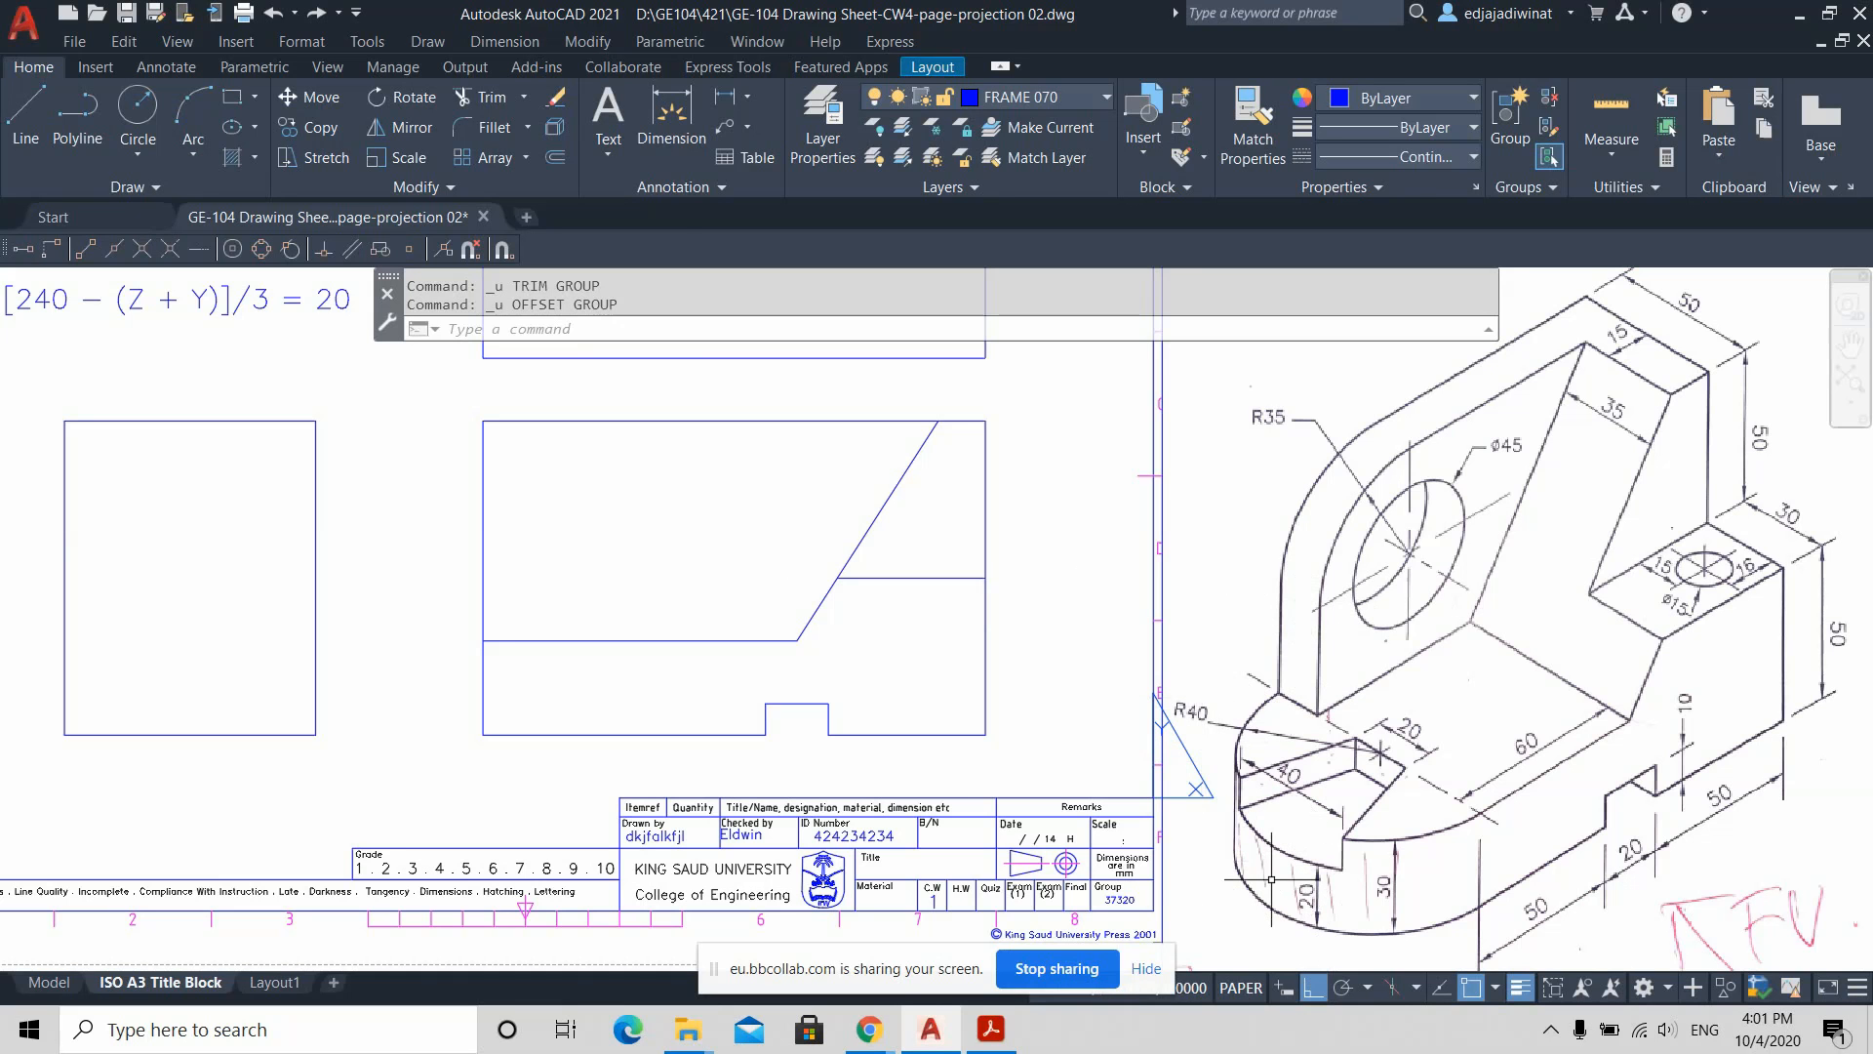
Step: Offset the front view's left edge 40 mm inward
{"action": "left_click", "coordinate": [552, 157]}
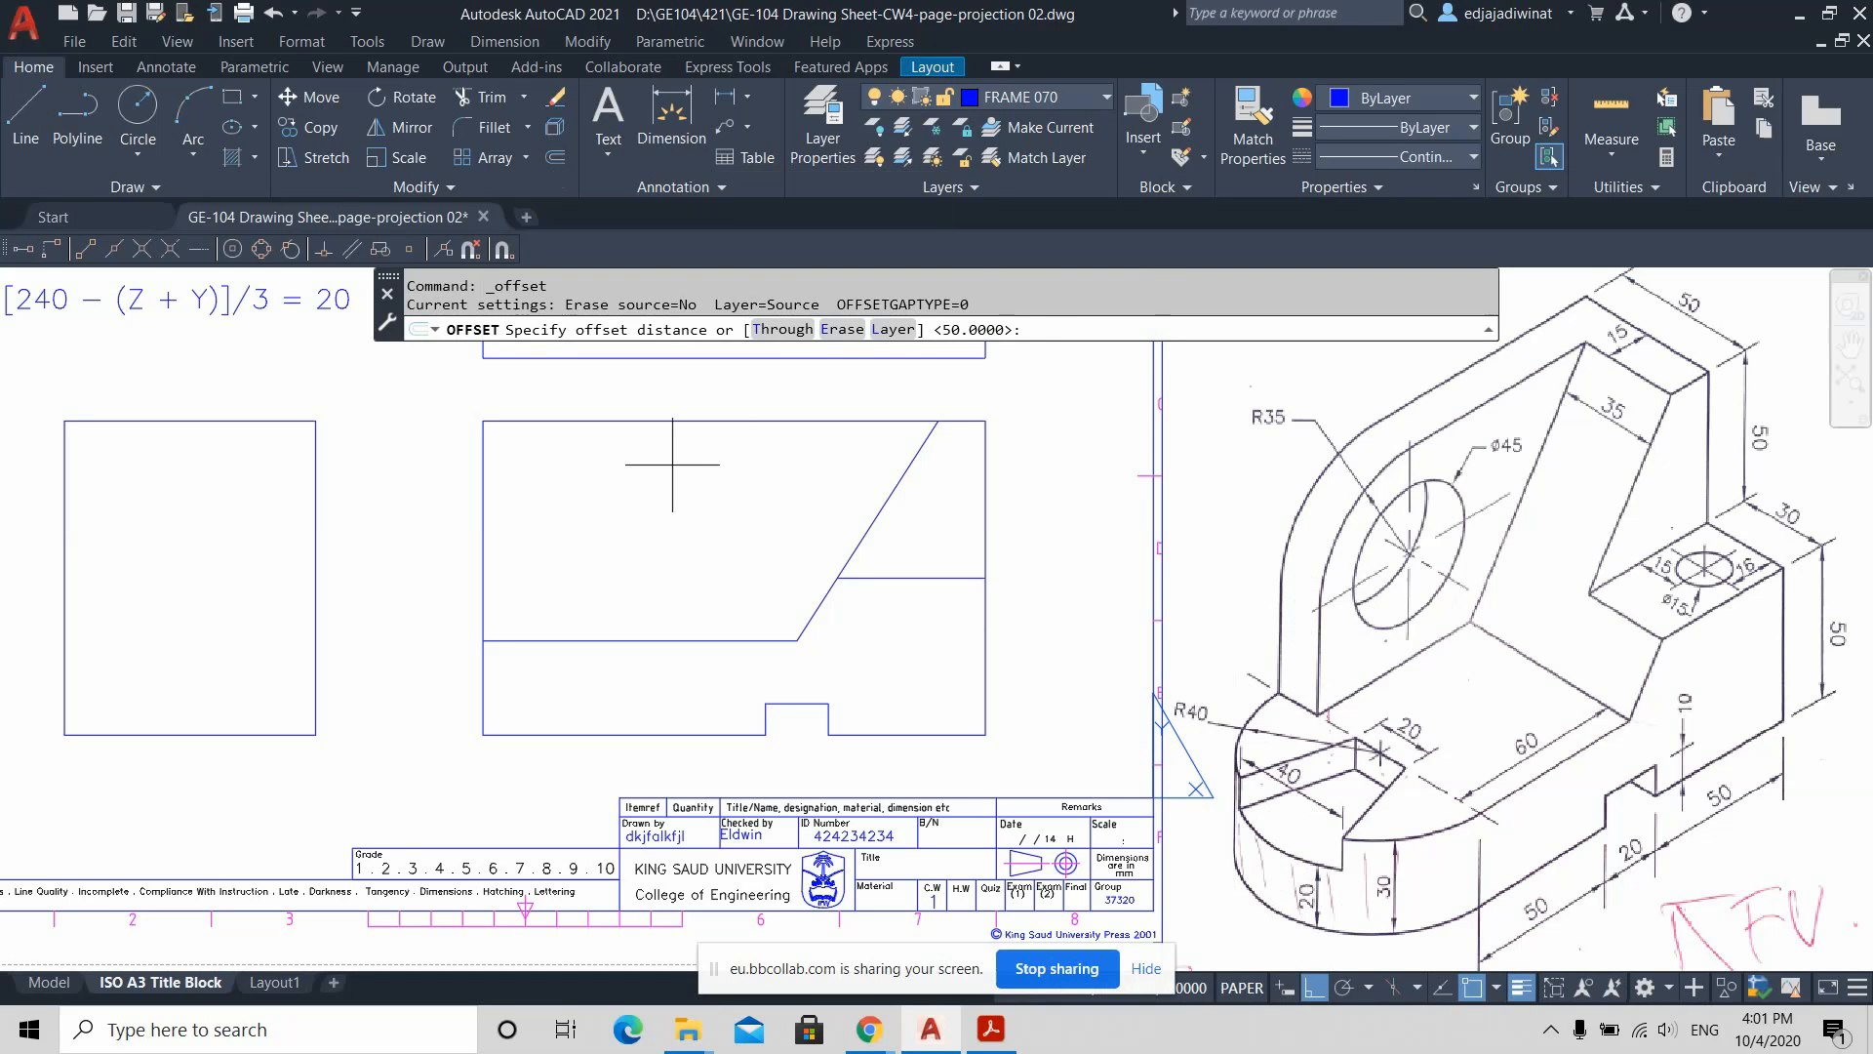
{"action": "type", "text": "40"}
{"action": "key", "text": "Return"}
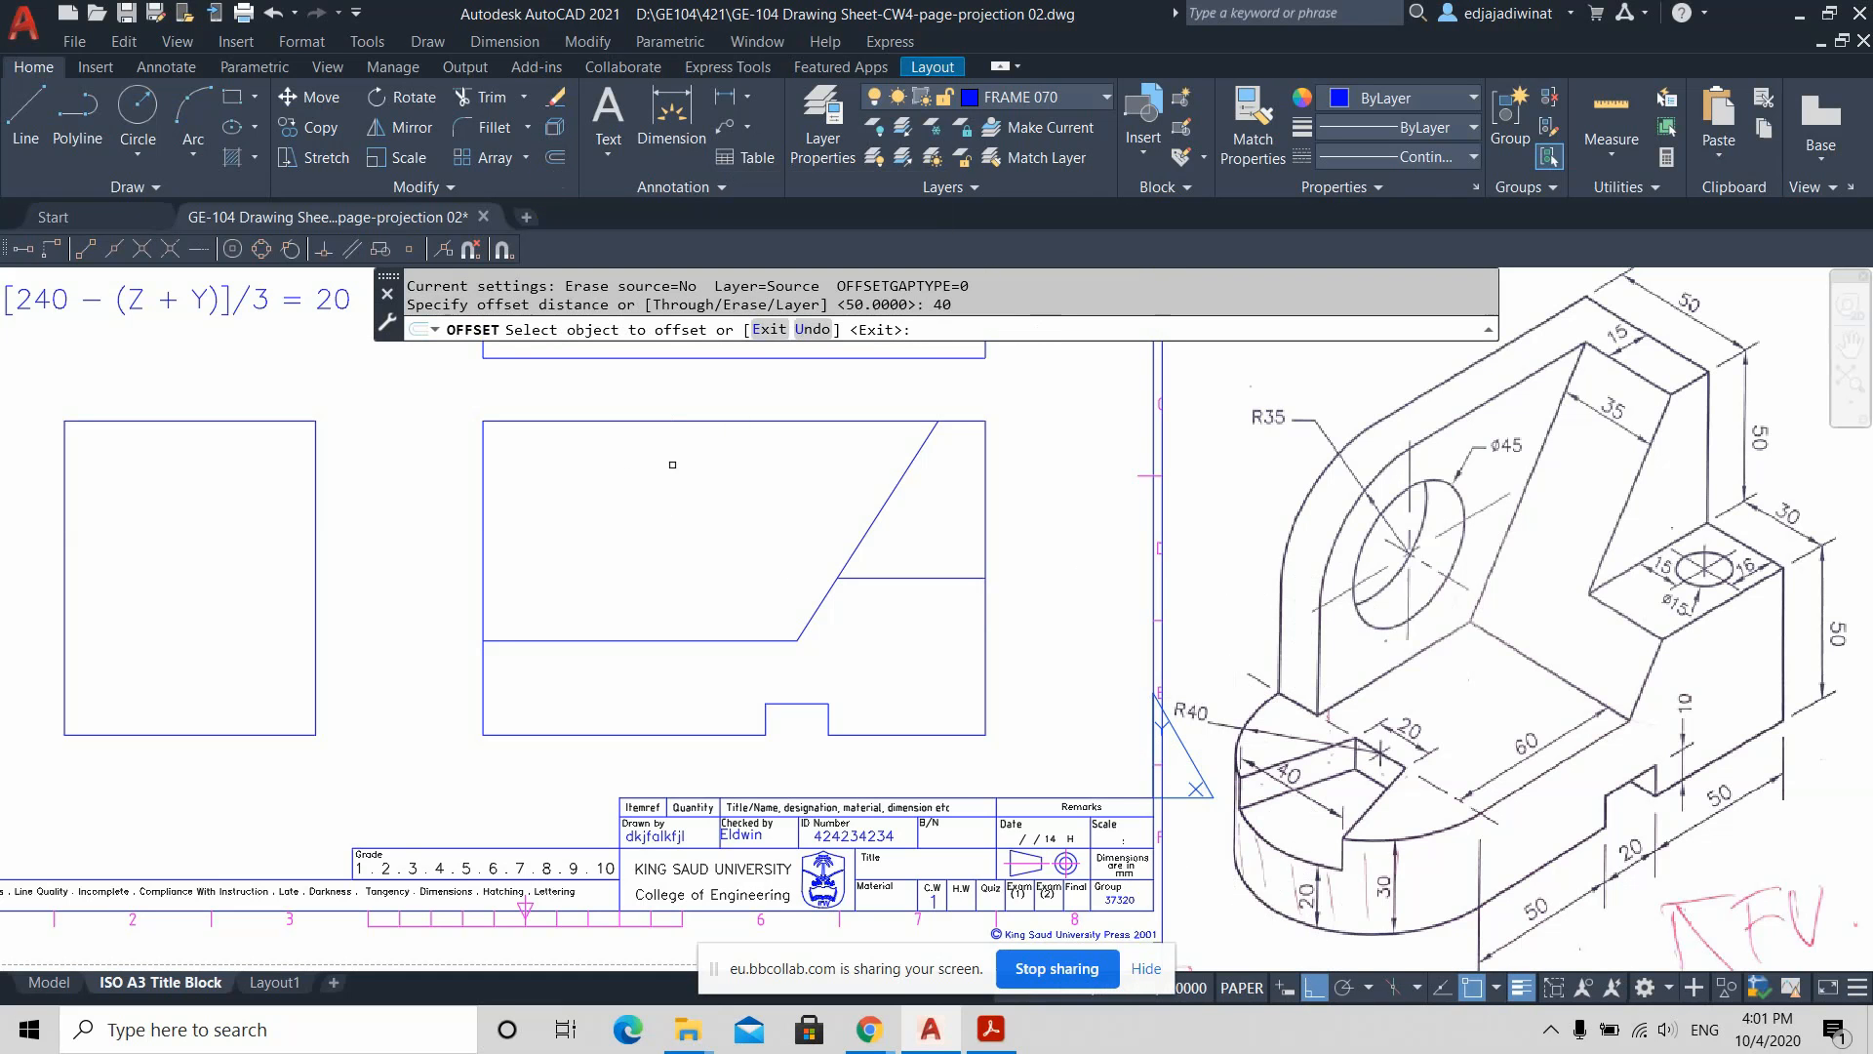
{"action": "left_click", "coordinate": [491, 552]}
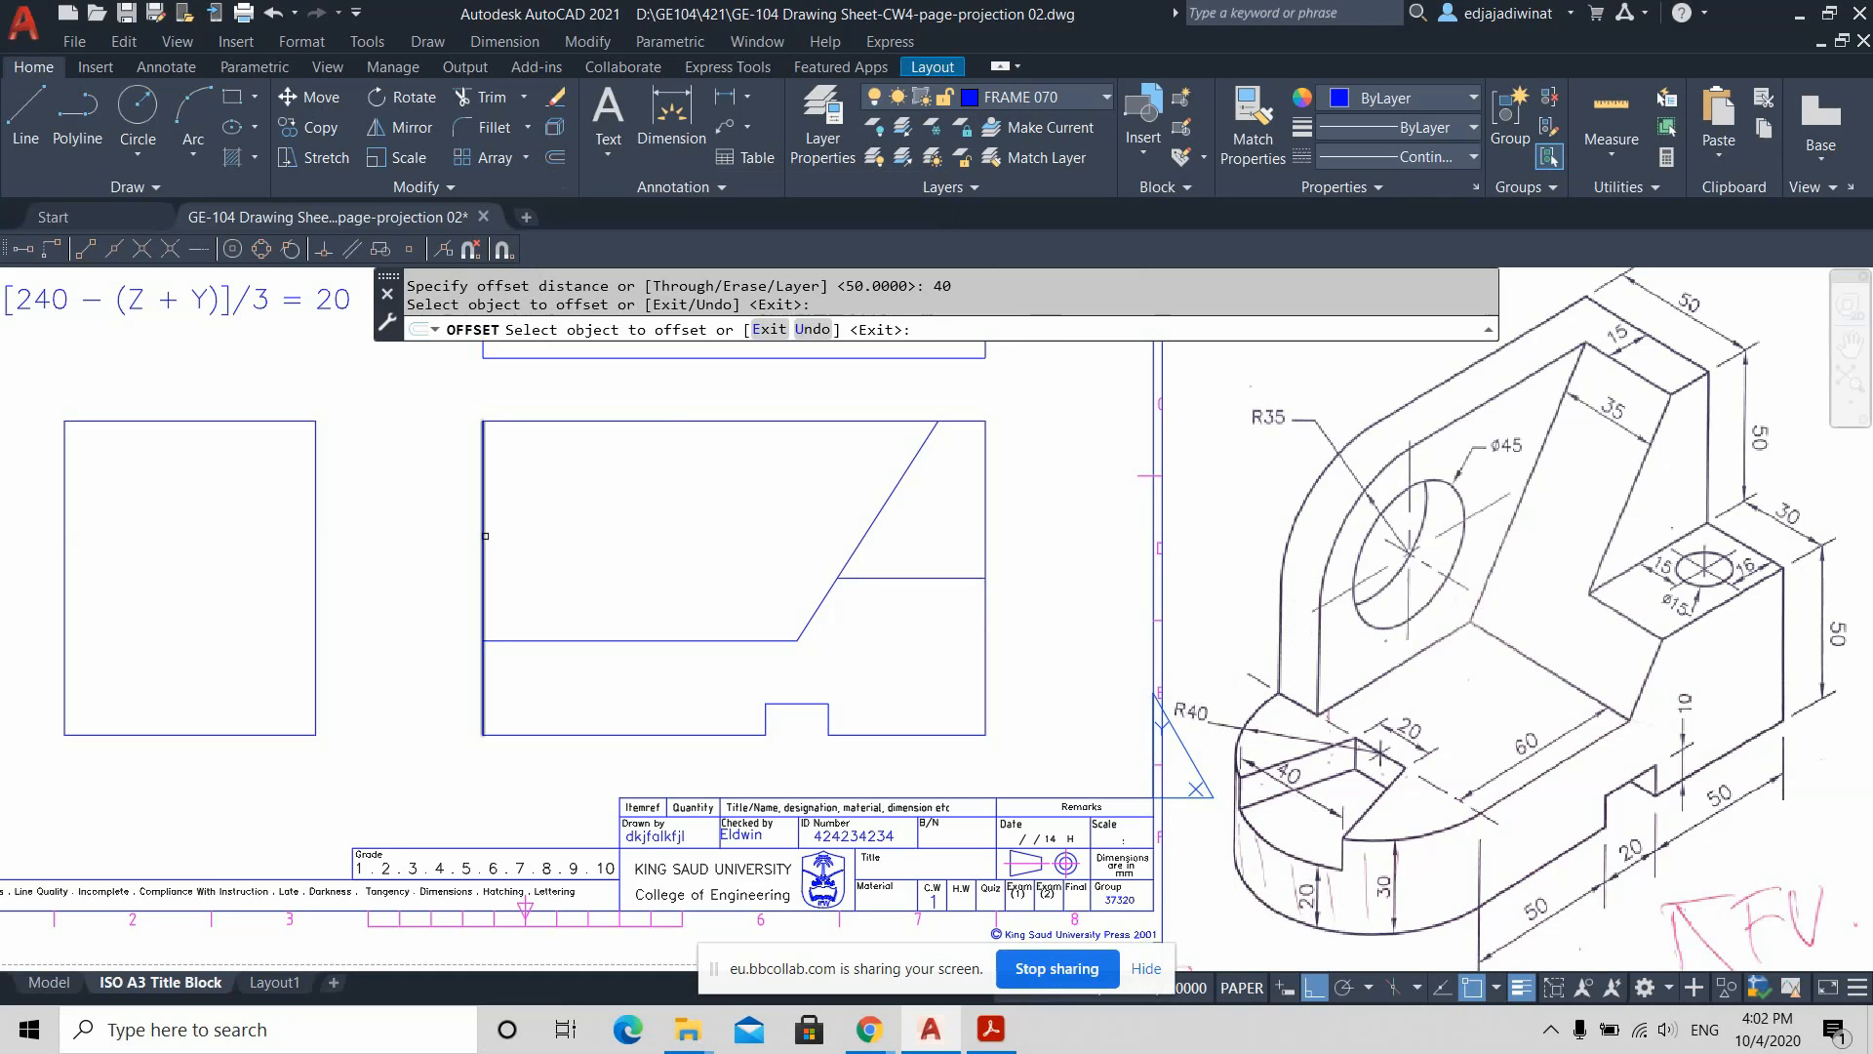
{"action": "left_click", "coordinate": [485, 535]}
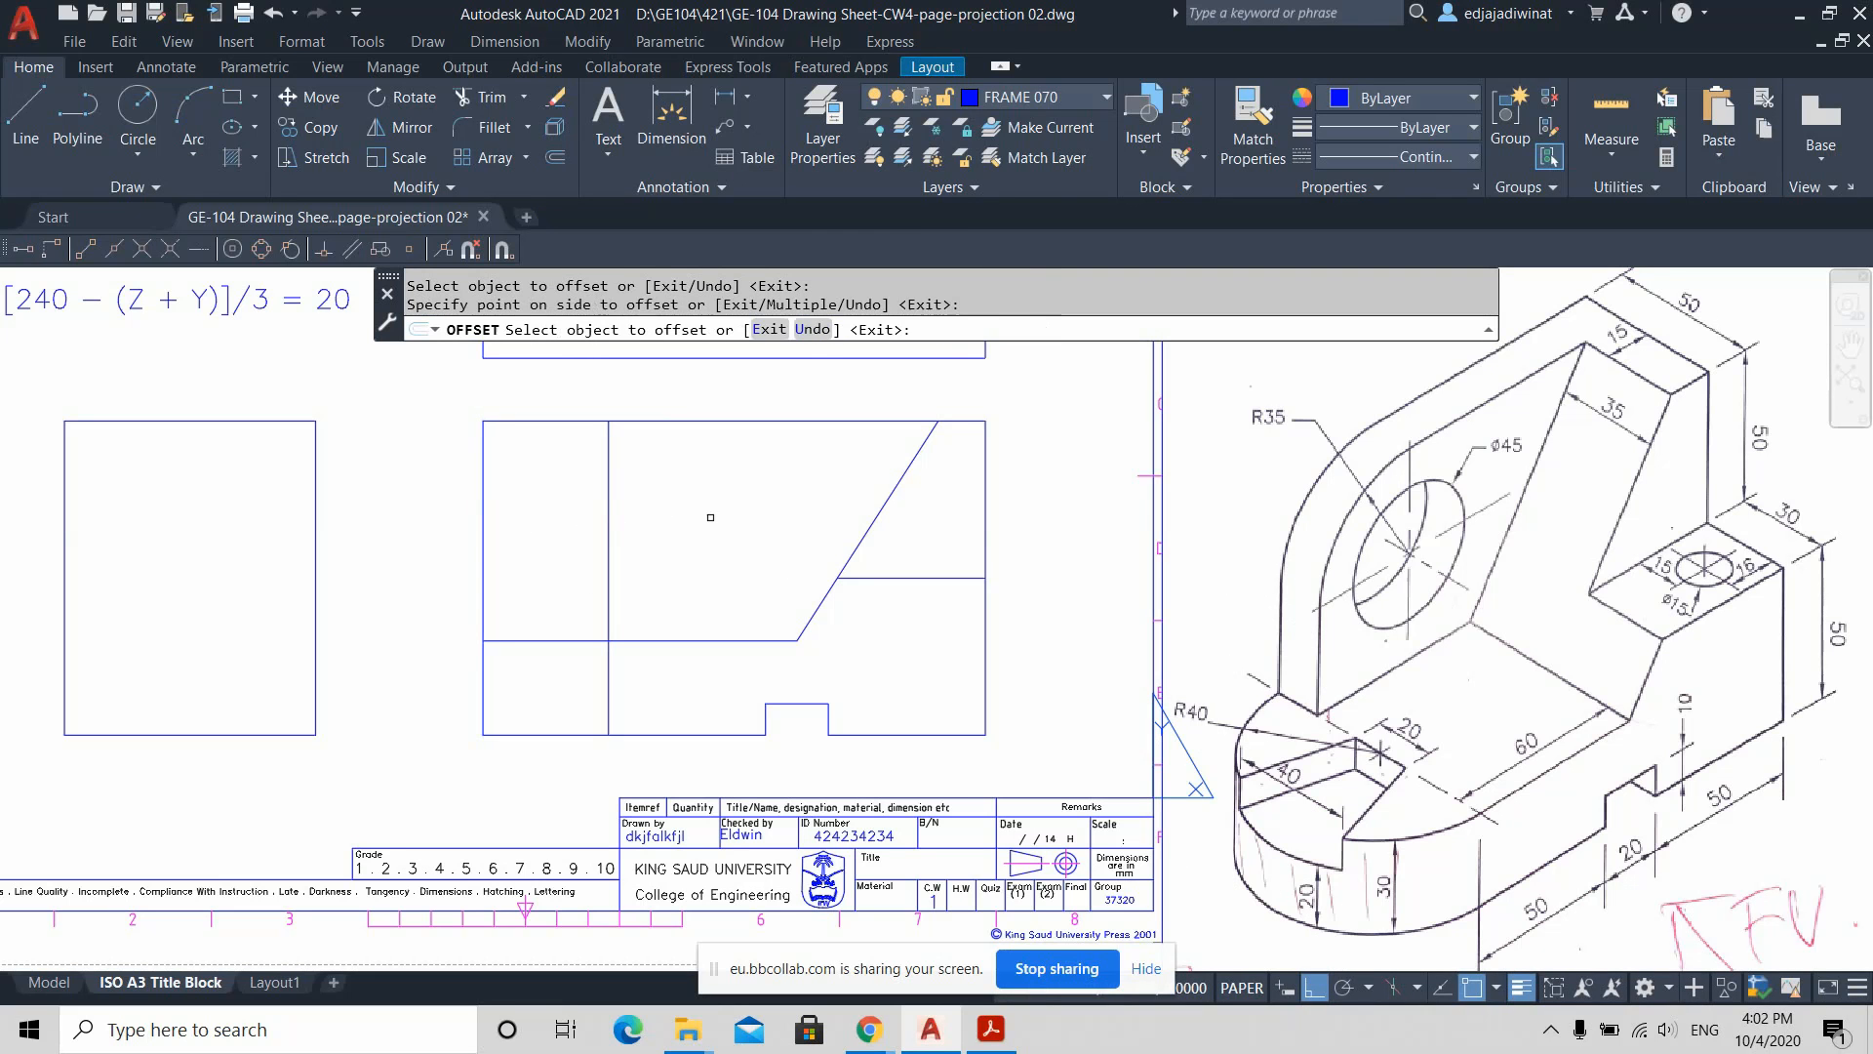
{"action": "left_click", "coordinate": [711, 517]}
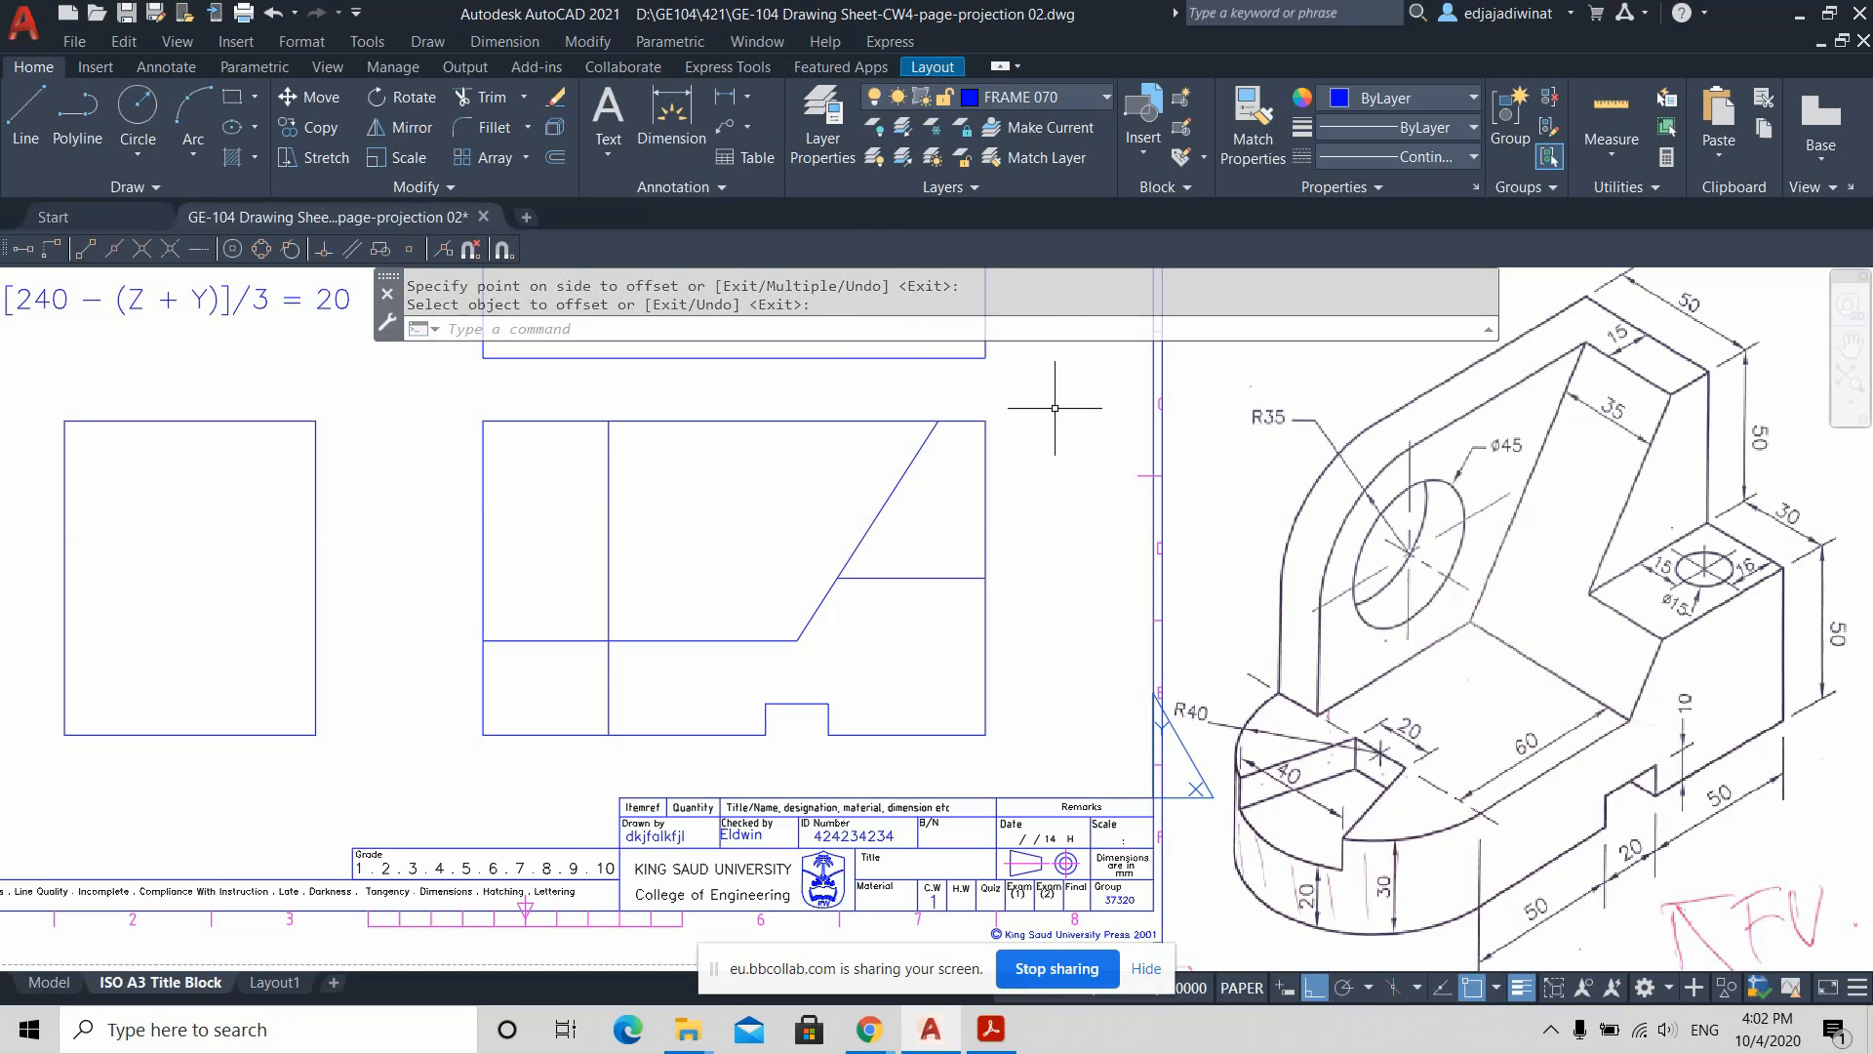
Step: Trim the front view's upper-left corner beyond the offset line and the part of that line inside the base
{"action": "left_click", "coordinate": [485, 97]}
{"action": "left_click_drag", "start_coordinate": [561, 391], "coordinate": [485, 481]}
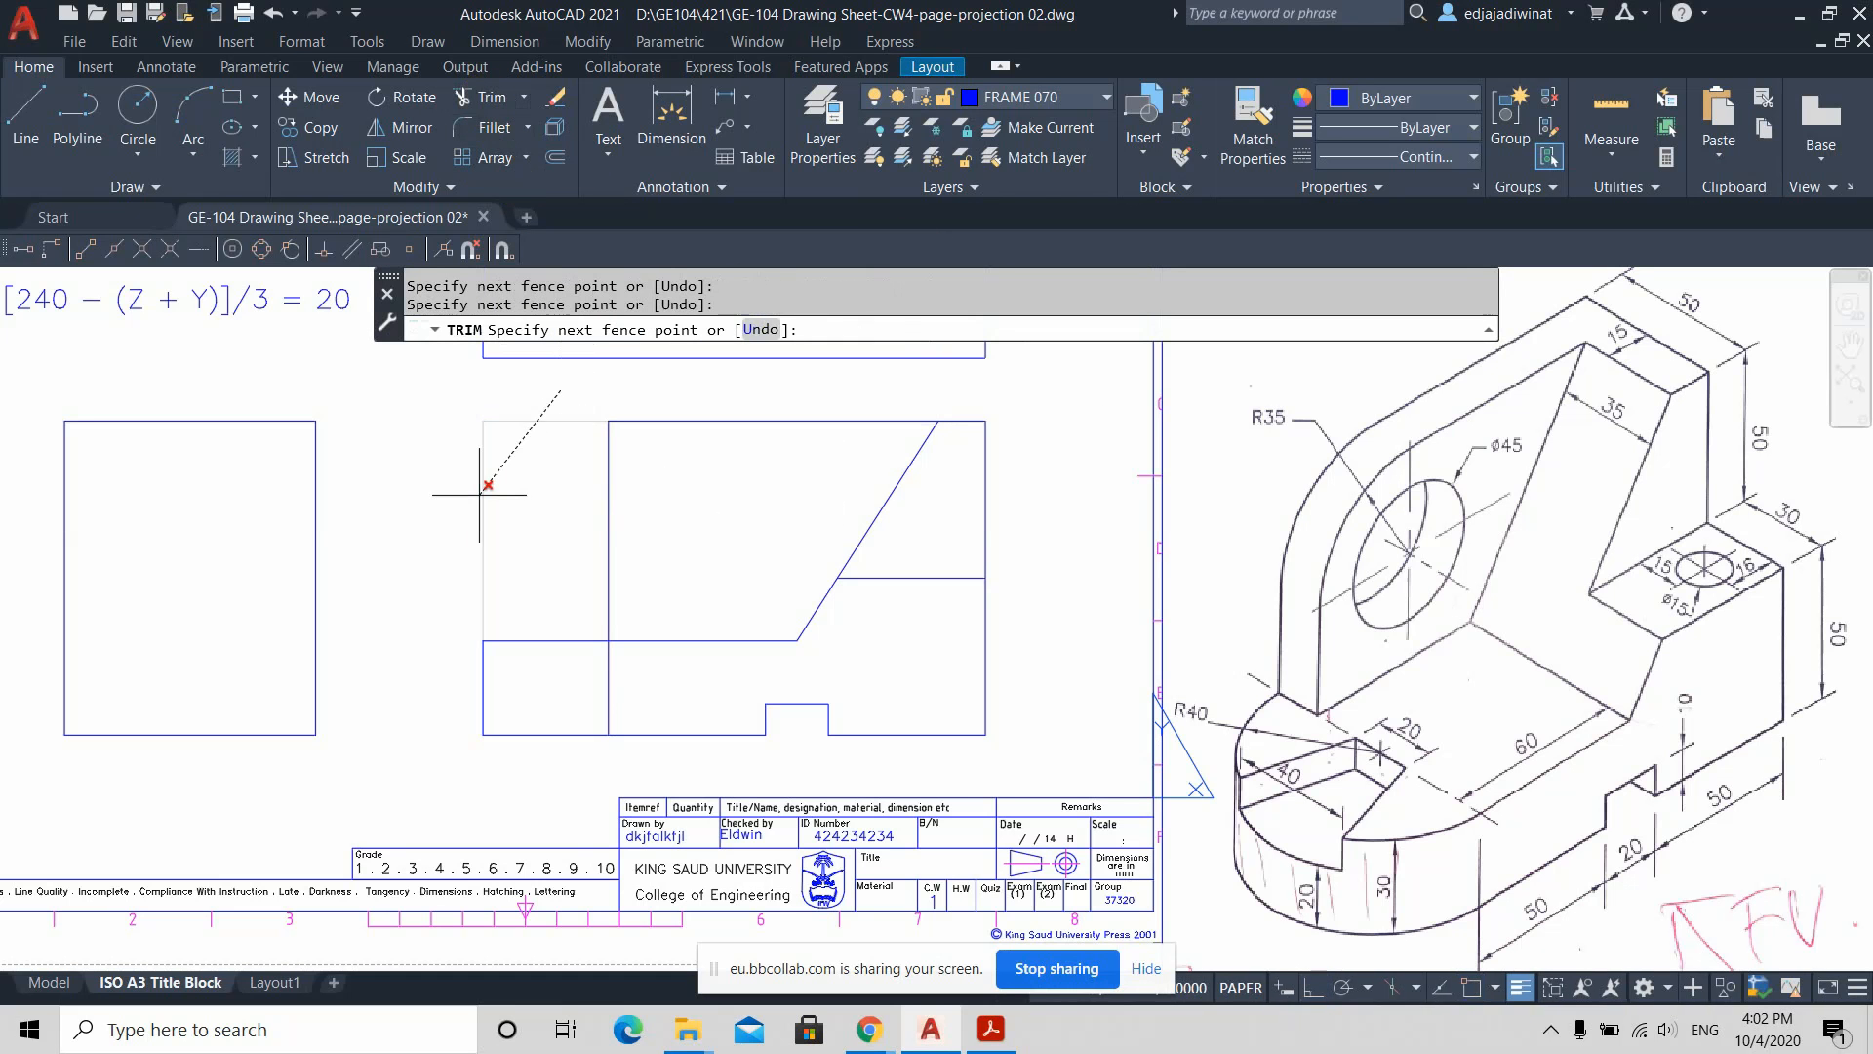
{"action": "left_click_drag", "start_coordinate": [655, 706], "coordinate": [599, 691]}
{"action": "key", "text": "Escape"}
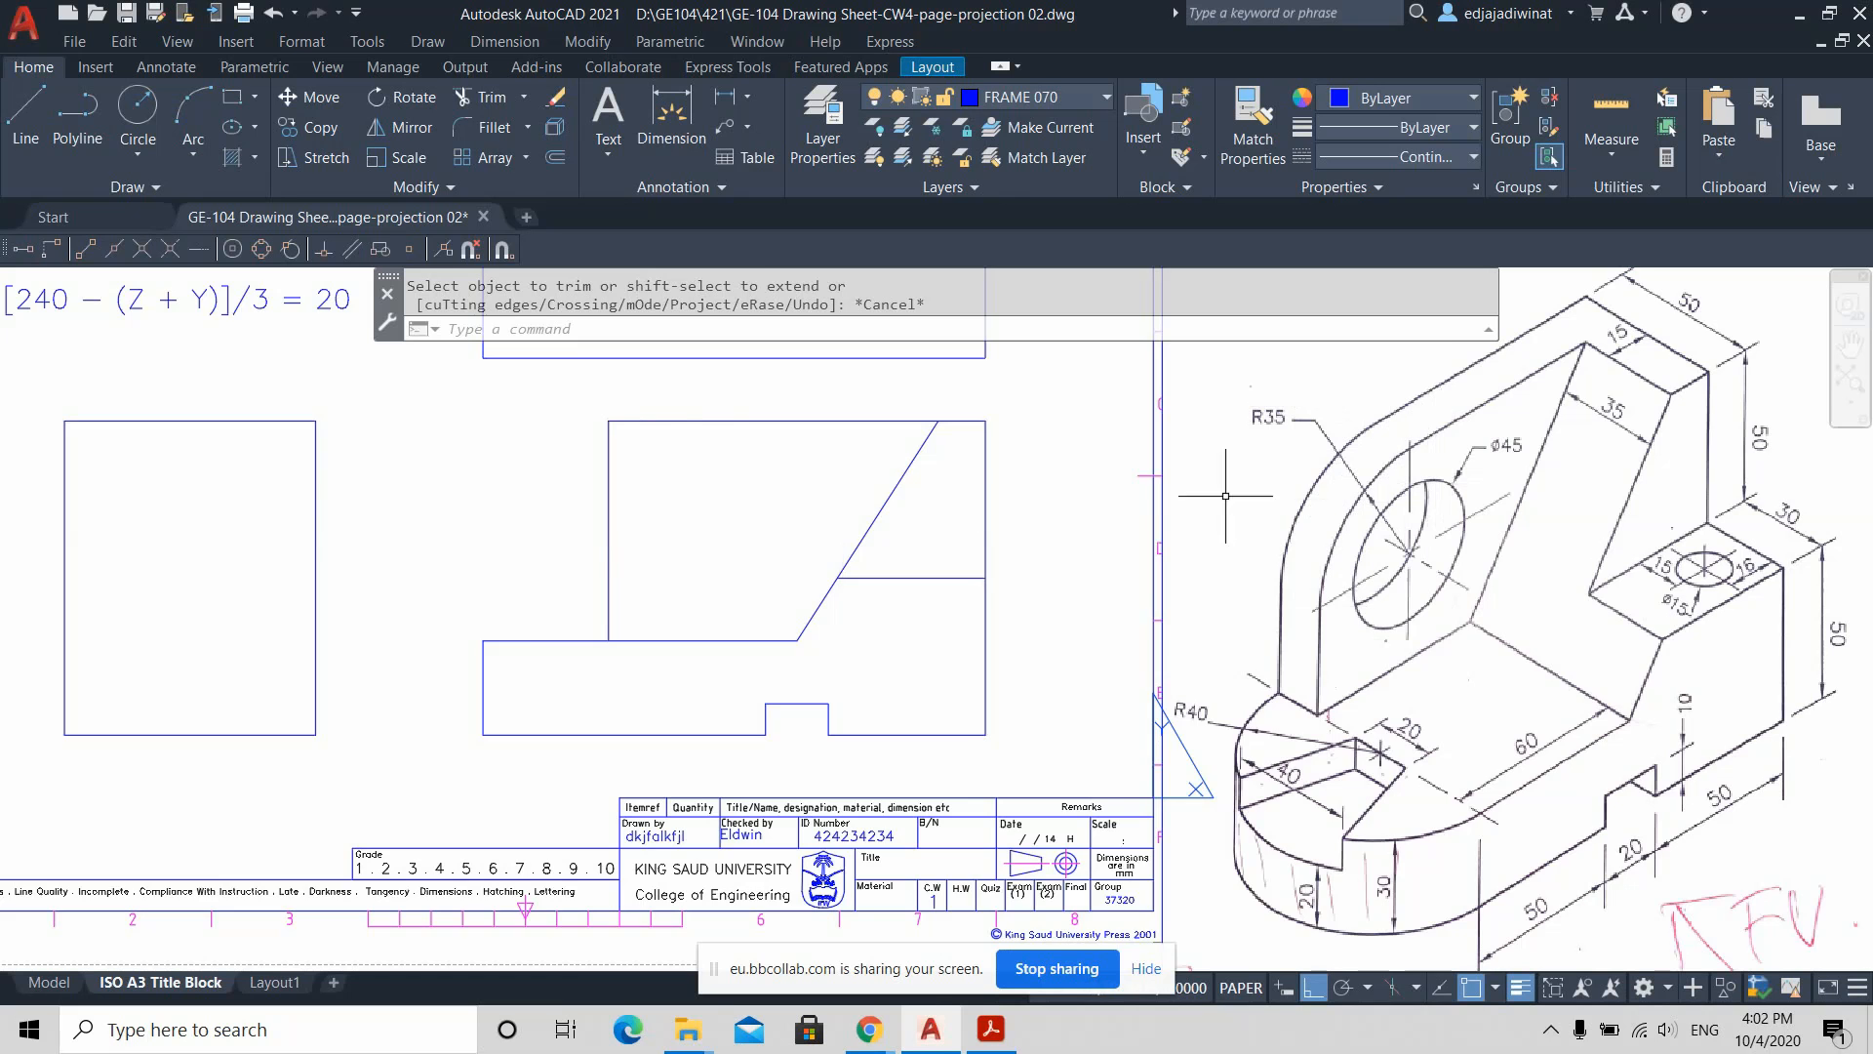
Step: Draw a circle of radius 35 tangent to the top and left edges of the front view's upright part
{"action": "scroll", "coordinate": [1341, 500], "scroll_direction": "up", "scroll_amount": 2}
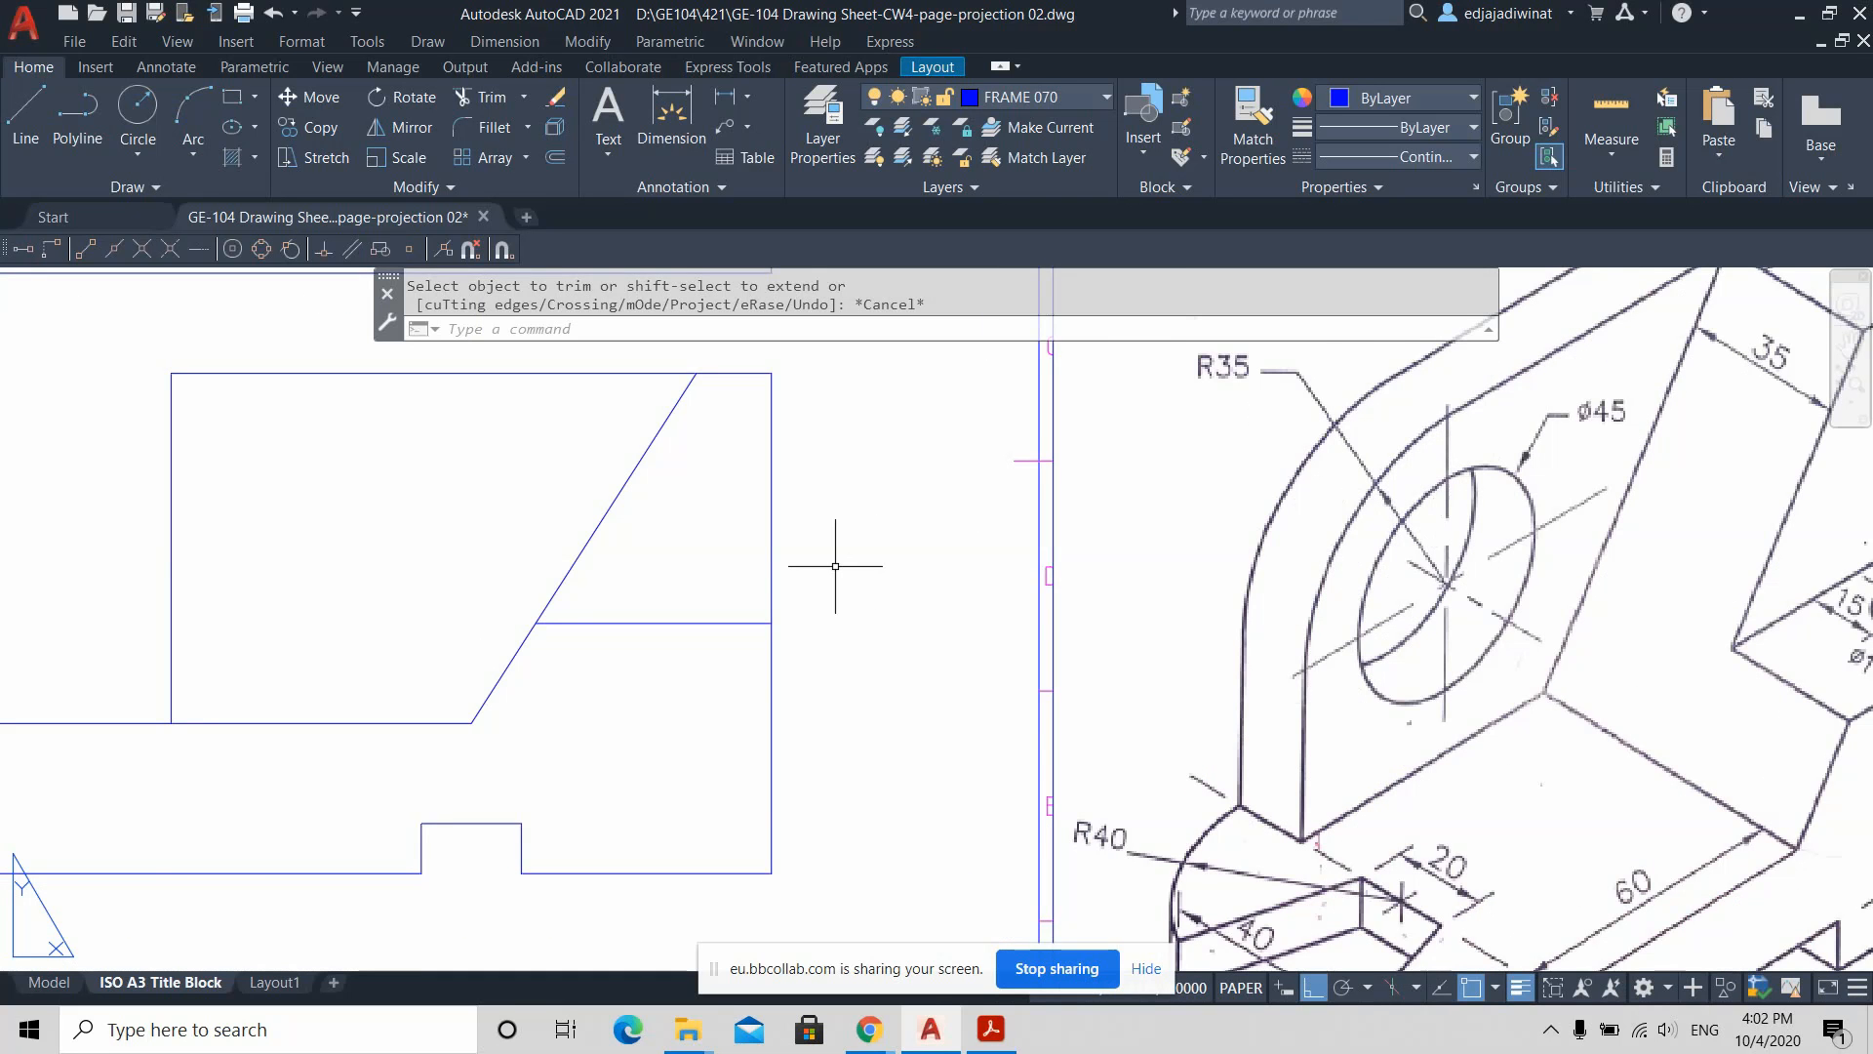
{"action": "scroll", "coordinate": [806, 566], "scroll_direction": "down", "scroll_amount": 2}
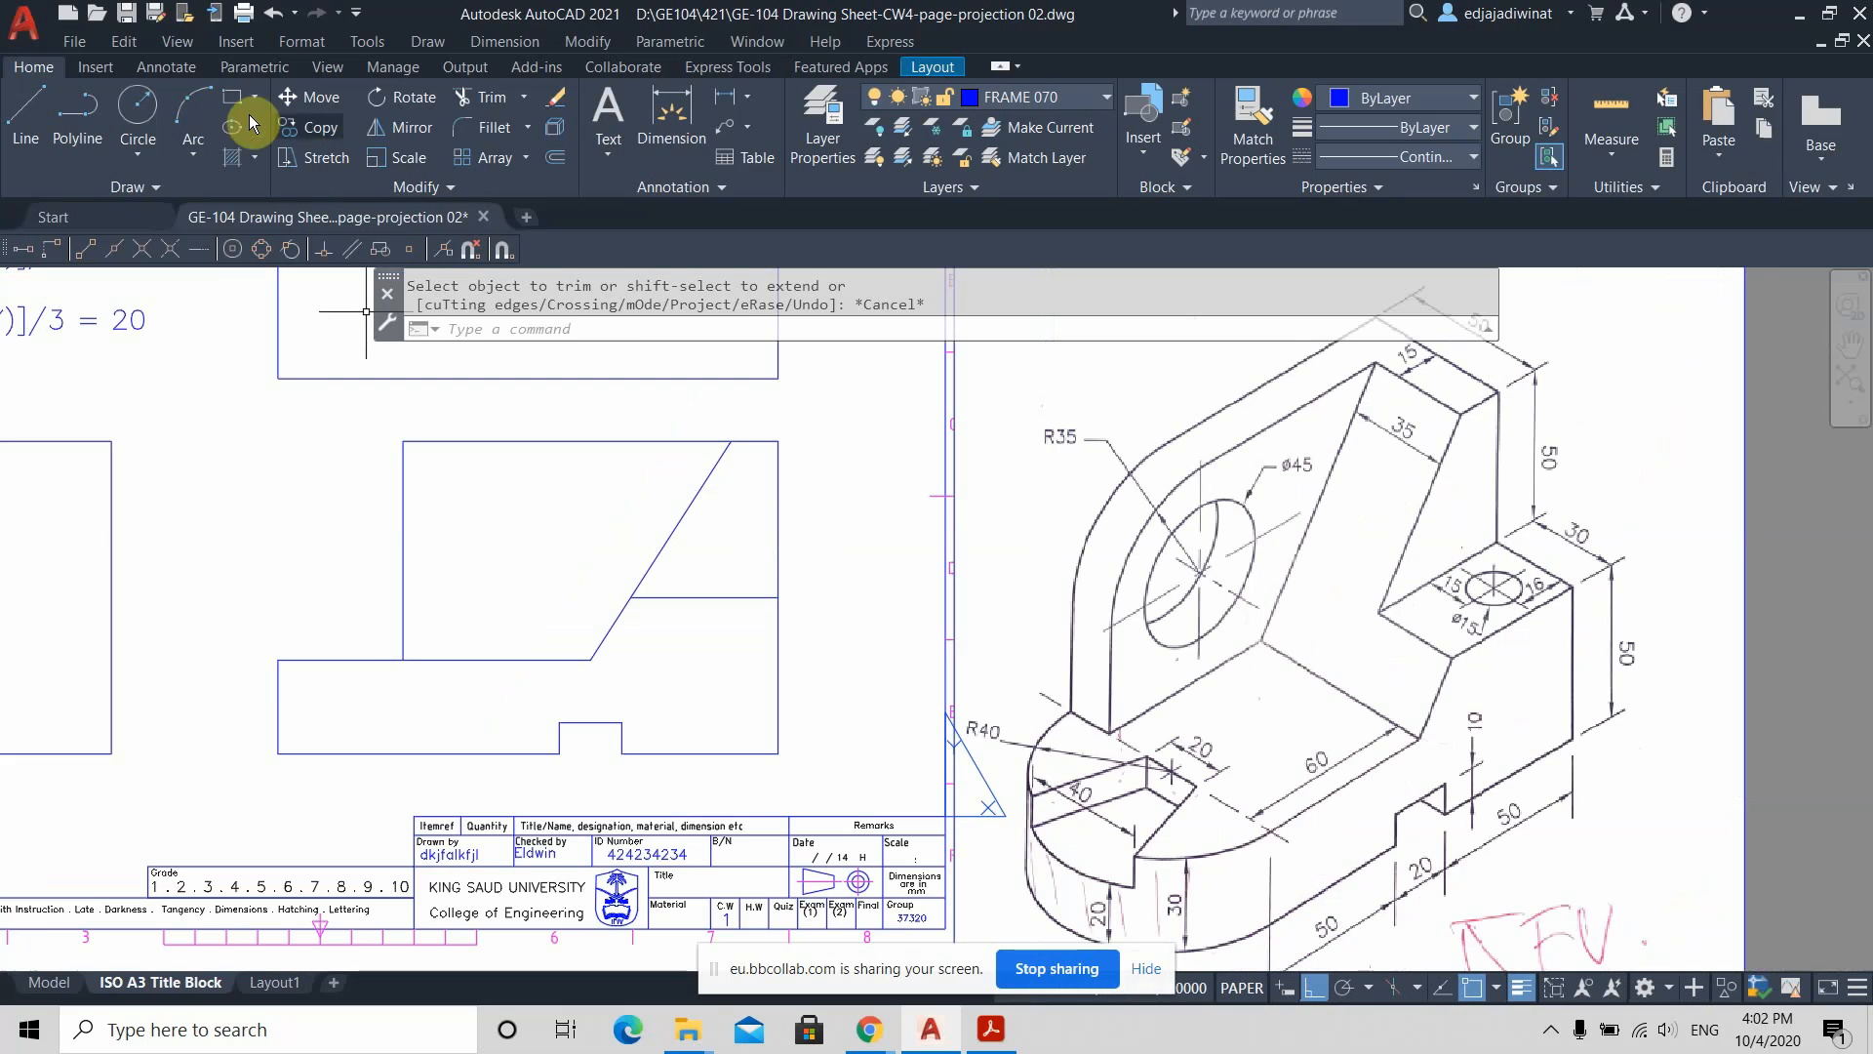
{"action": "left_click", "coordinate": [137, 112]}
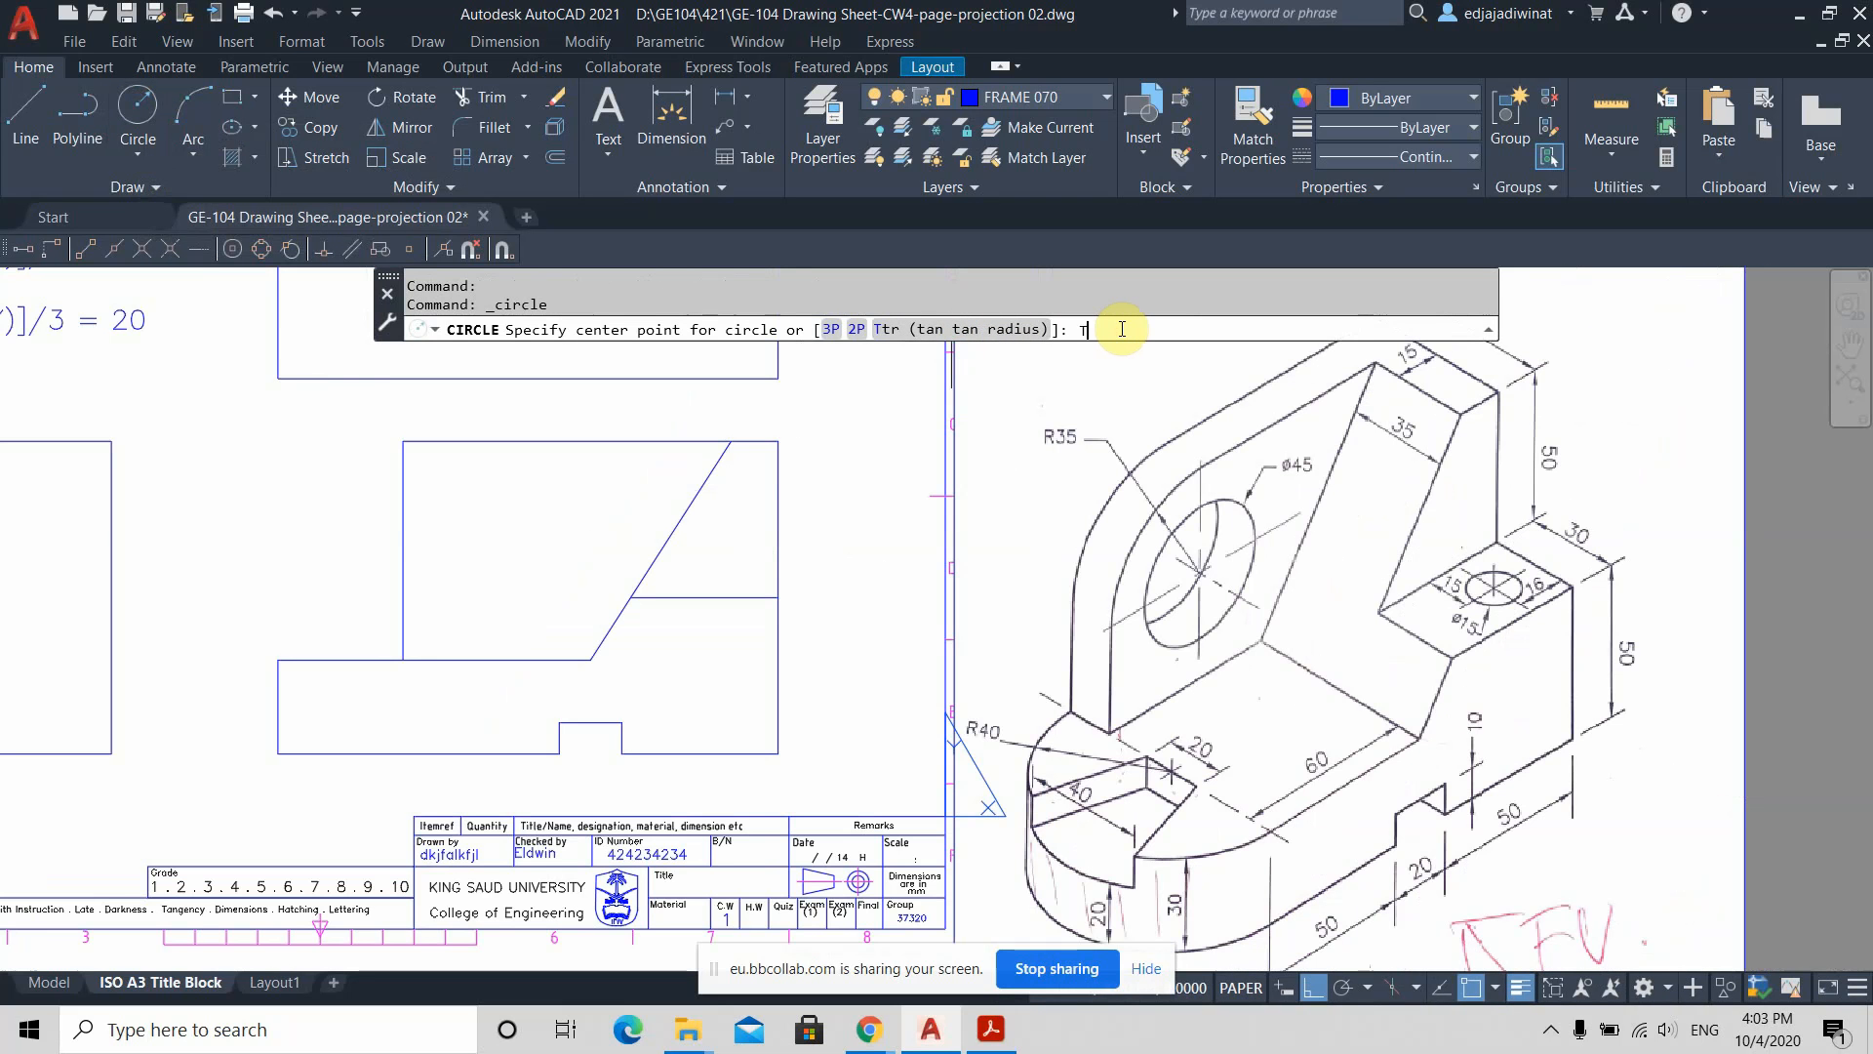
{"action": "type", "text": "TTR"}
{"action": "key", "text": "Return"}
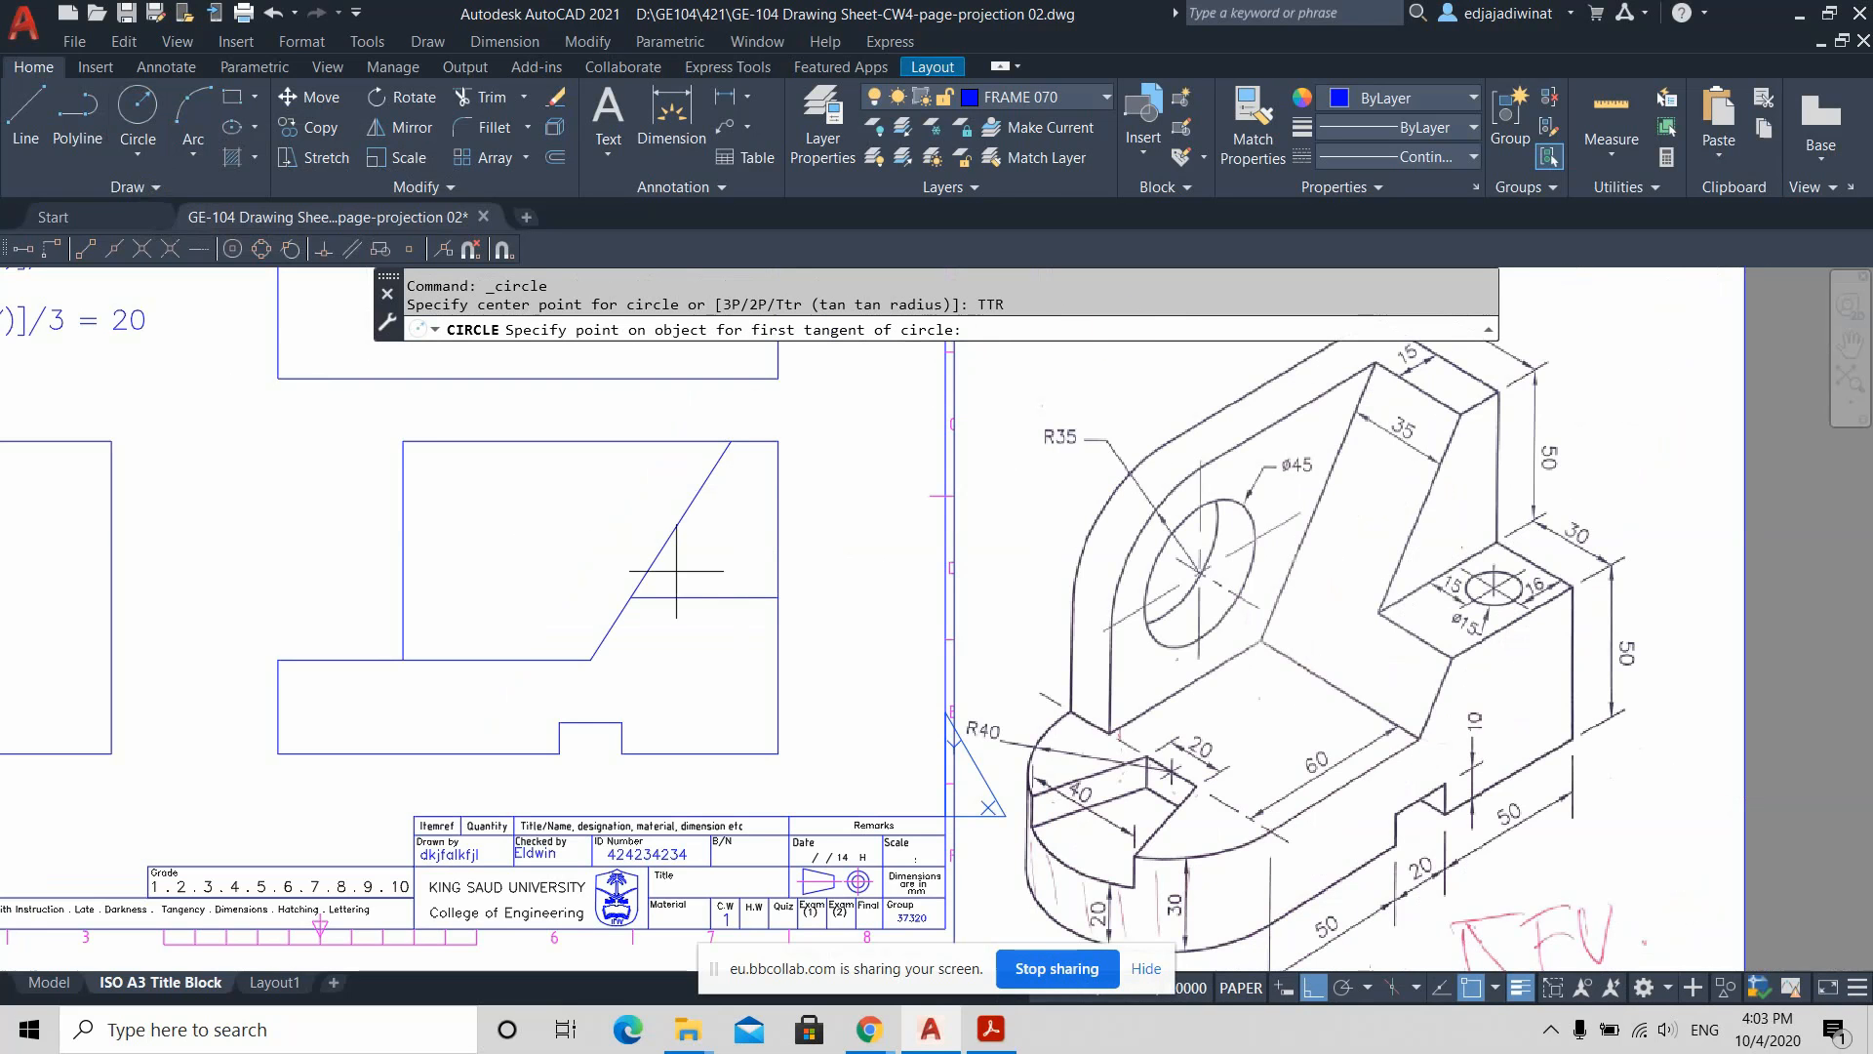
{"action": "left_click", "coordinate": [471, 440]}
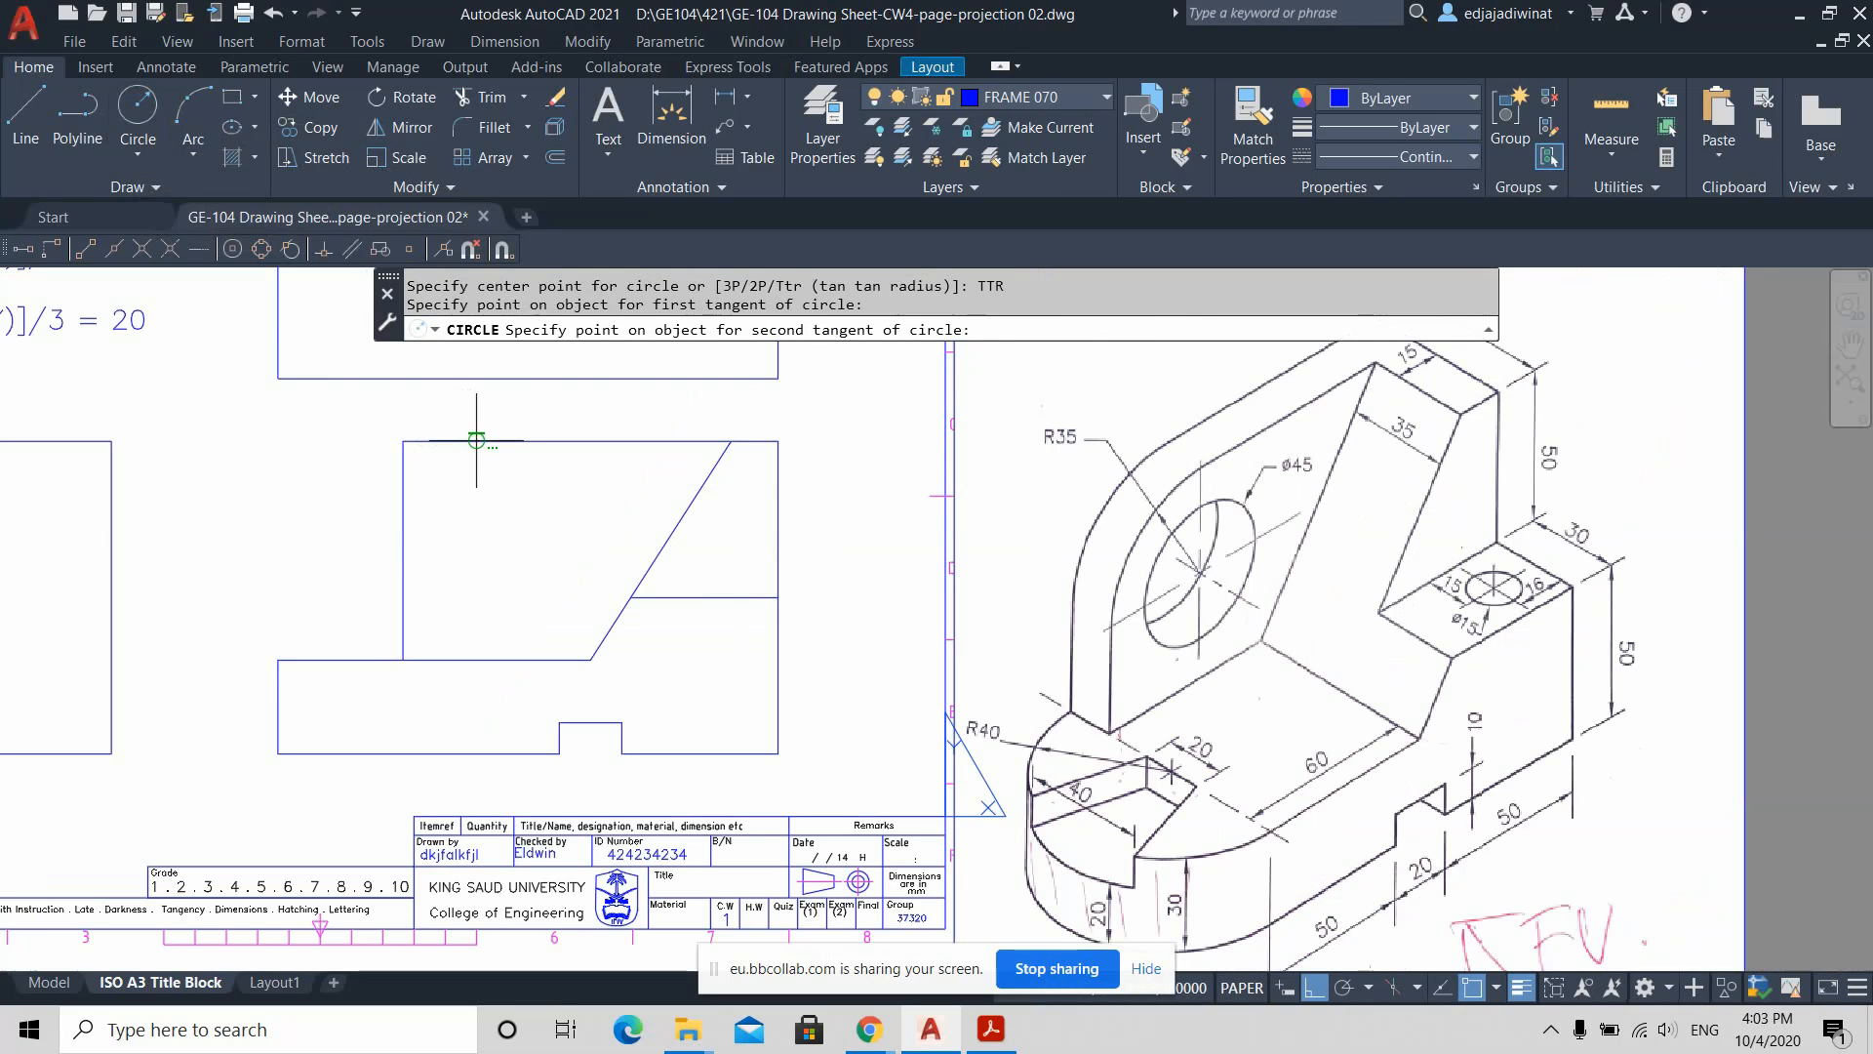
{"action": "left_click", "coordinate": [404, 502]}
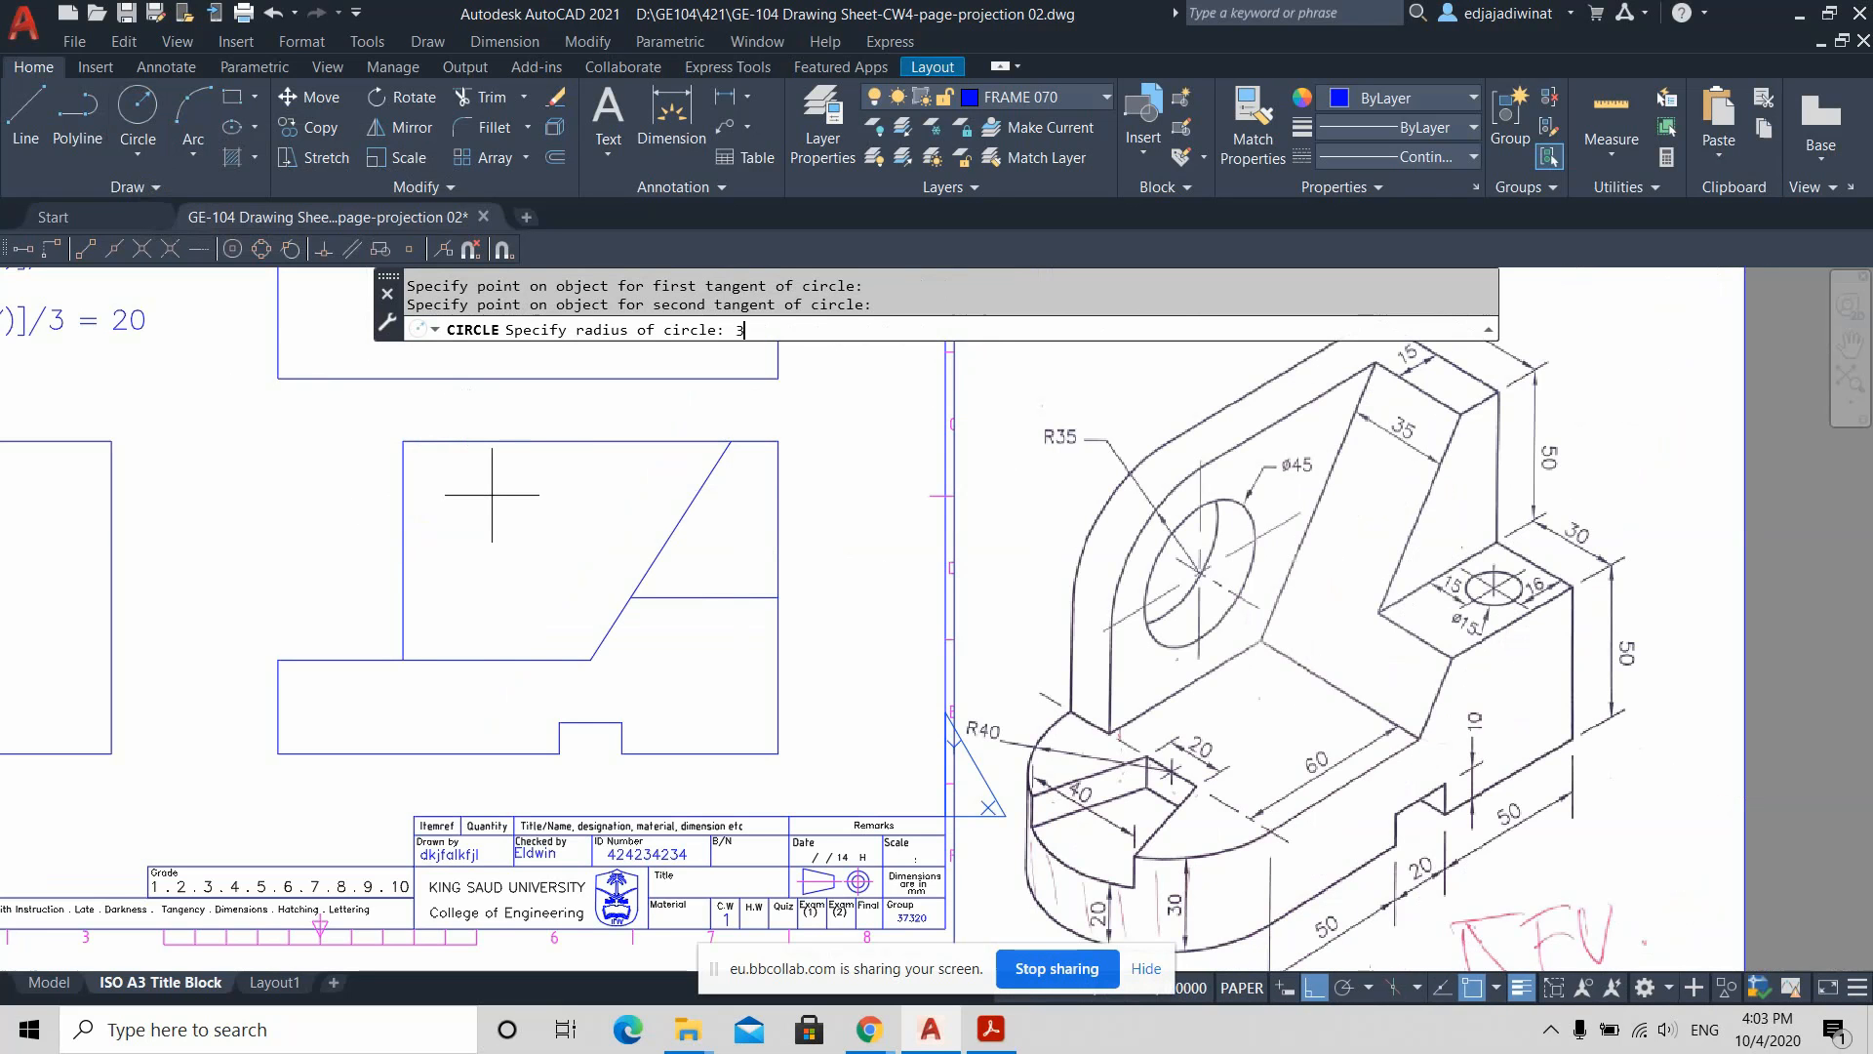
{"action": "key", "text": "Return"}
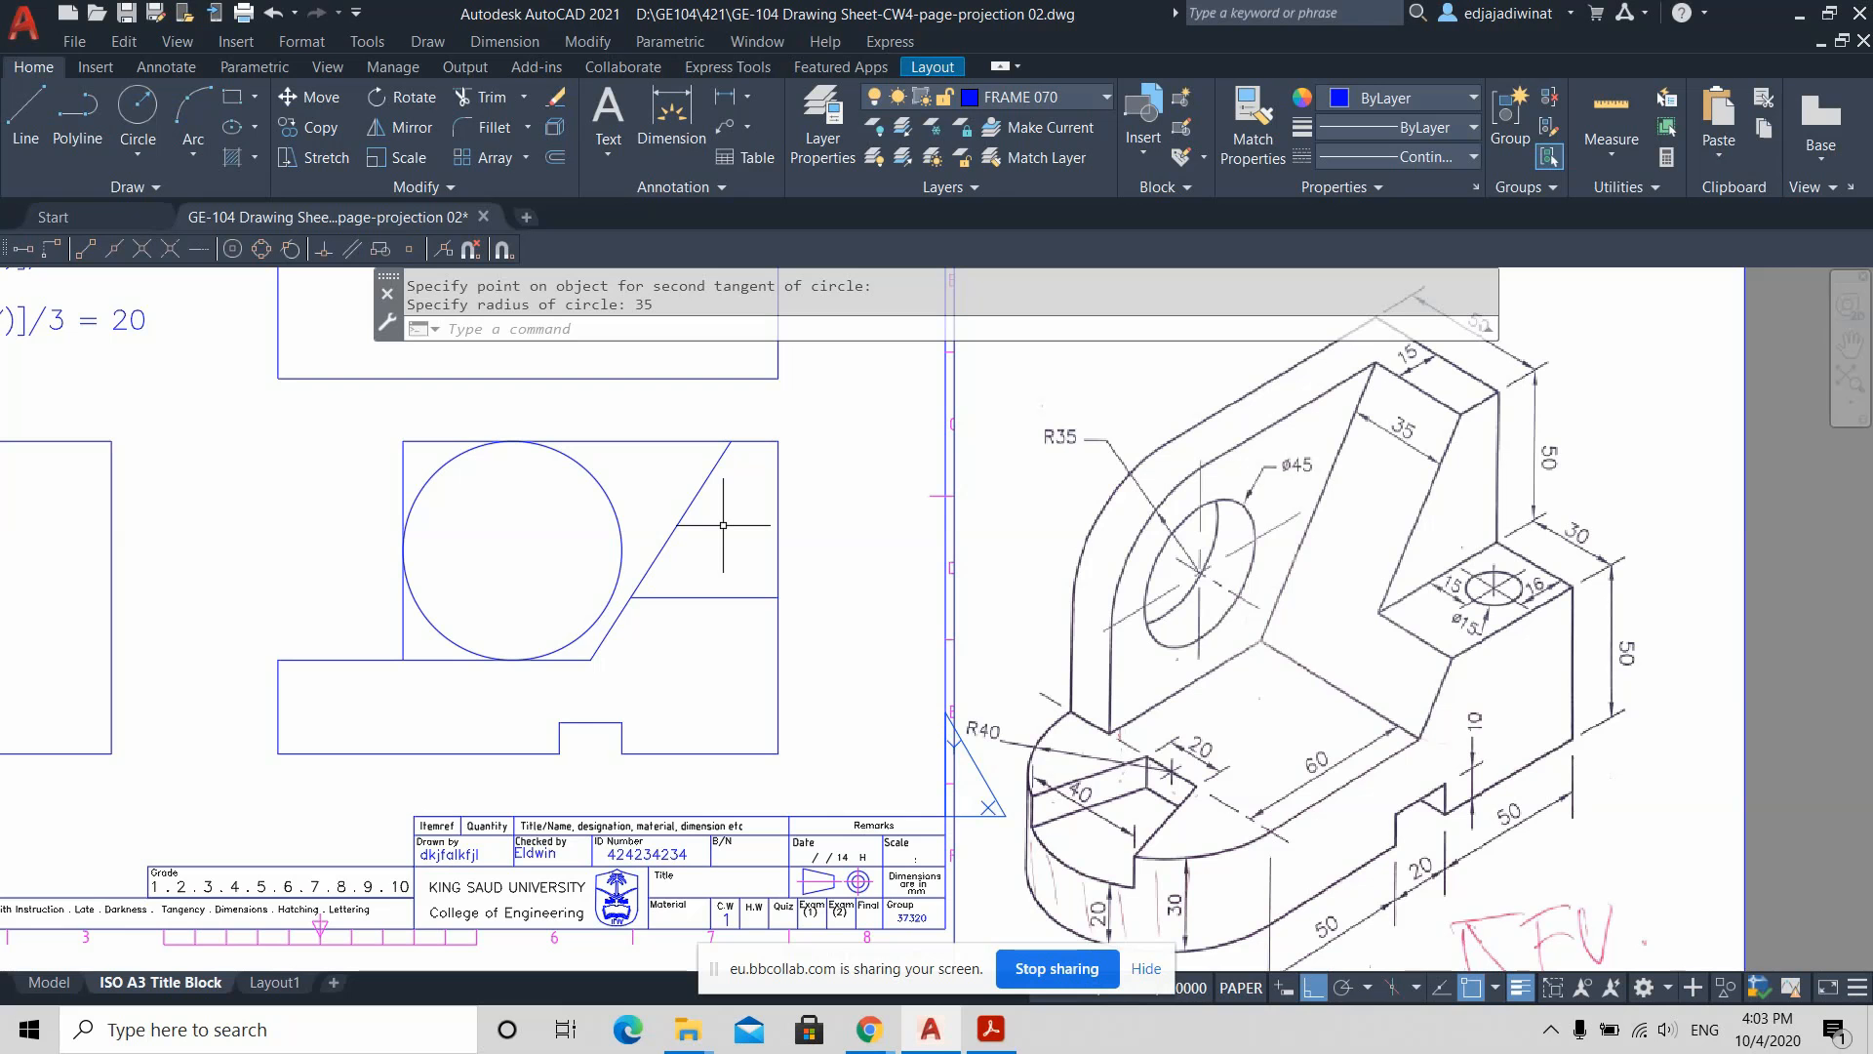
Step: Trim the circle to its upper-left arc and remove the square corner outside that arc
{"action": "scroll", "coordinate": [648, 493], "scroll_direction": "down", "scroll_amount": 3}
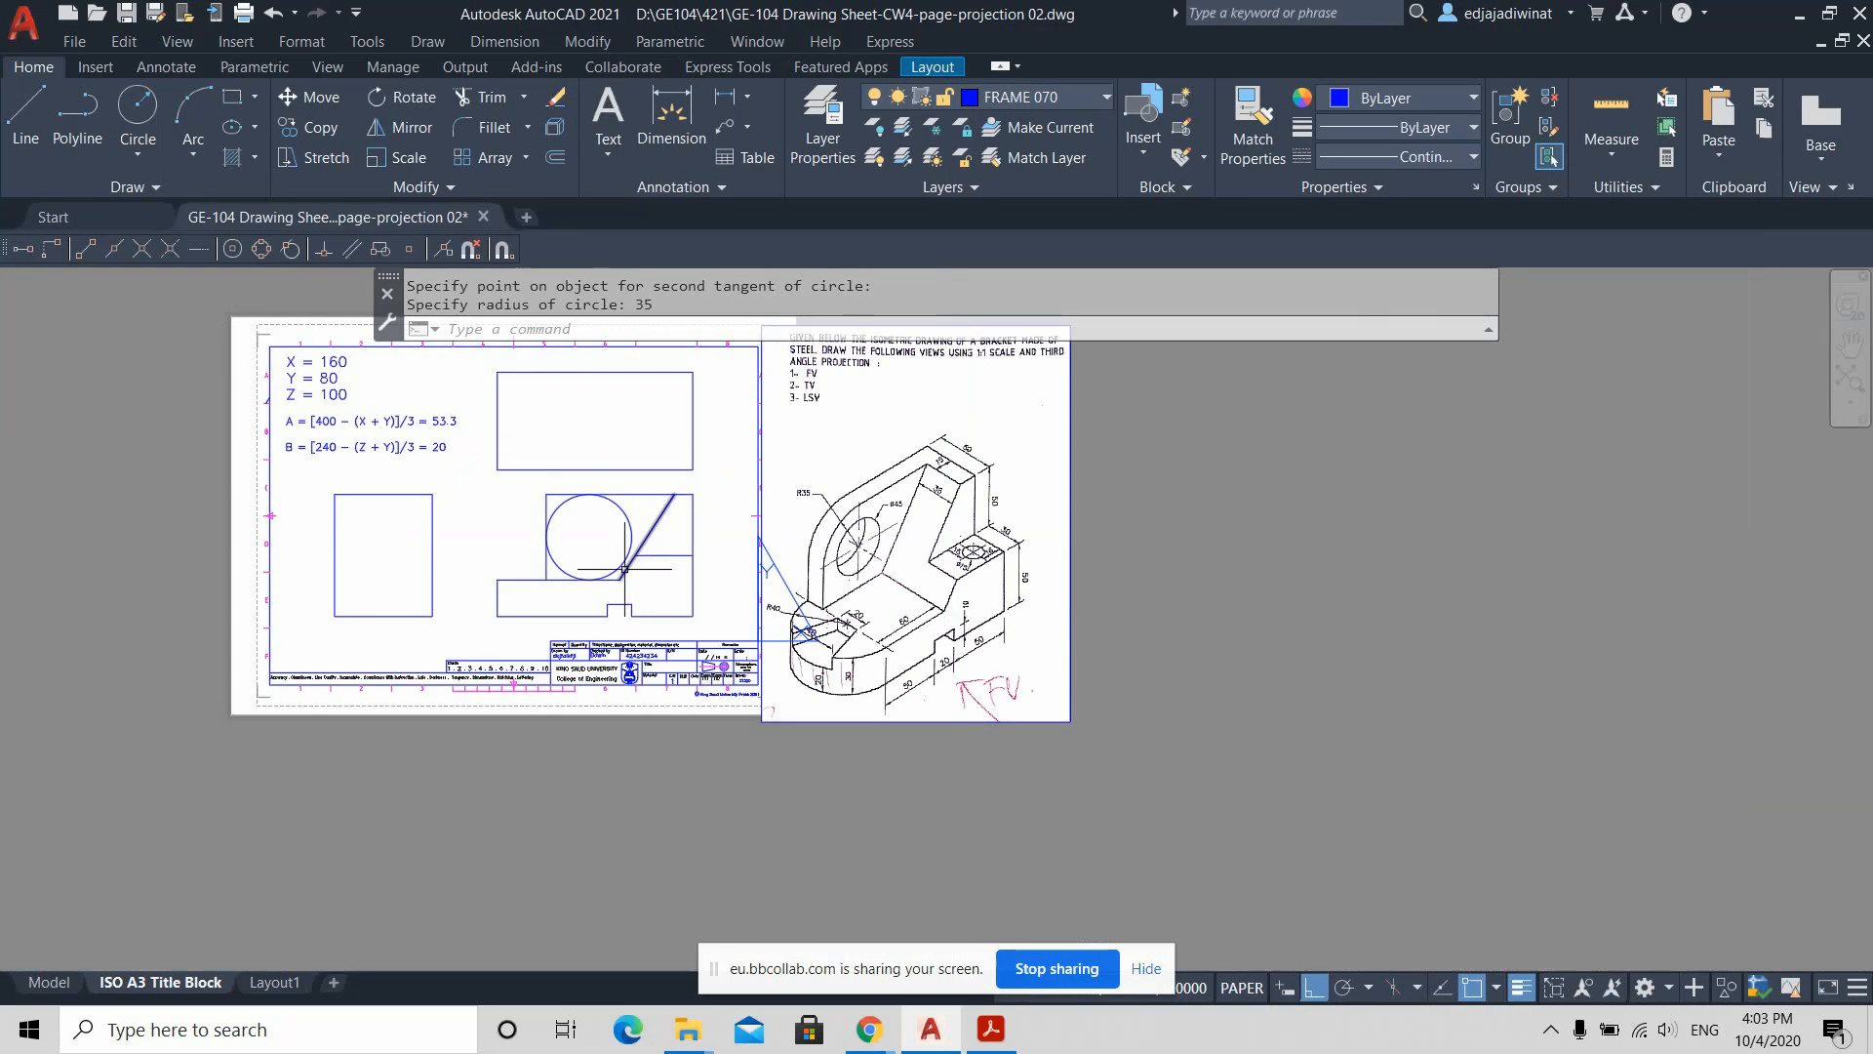
{"action": "scroll", "coordinate": [625, 569], "scroll_direction": "up", "scroll_amount": 3}
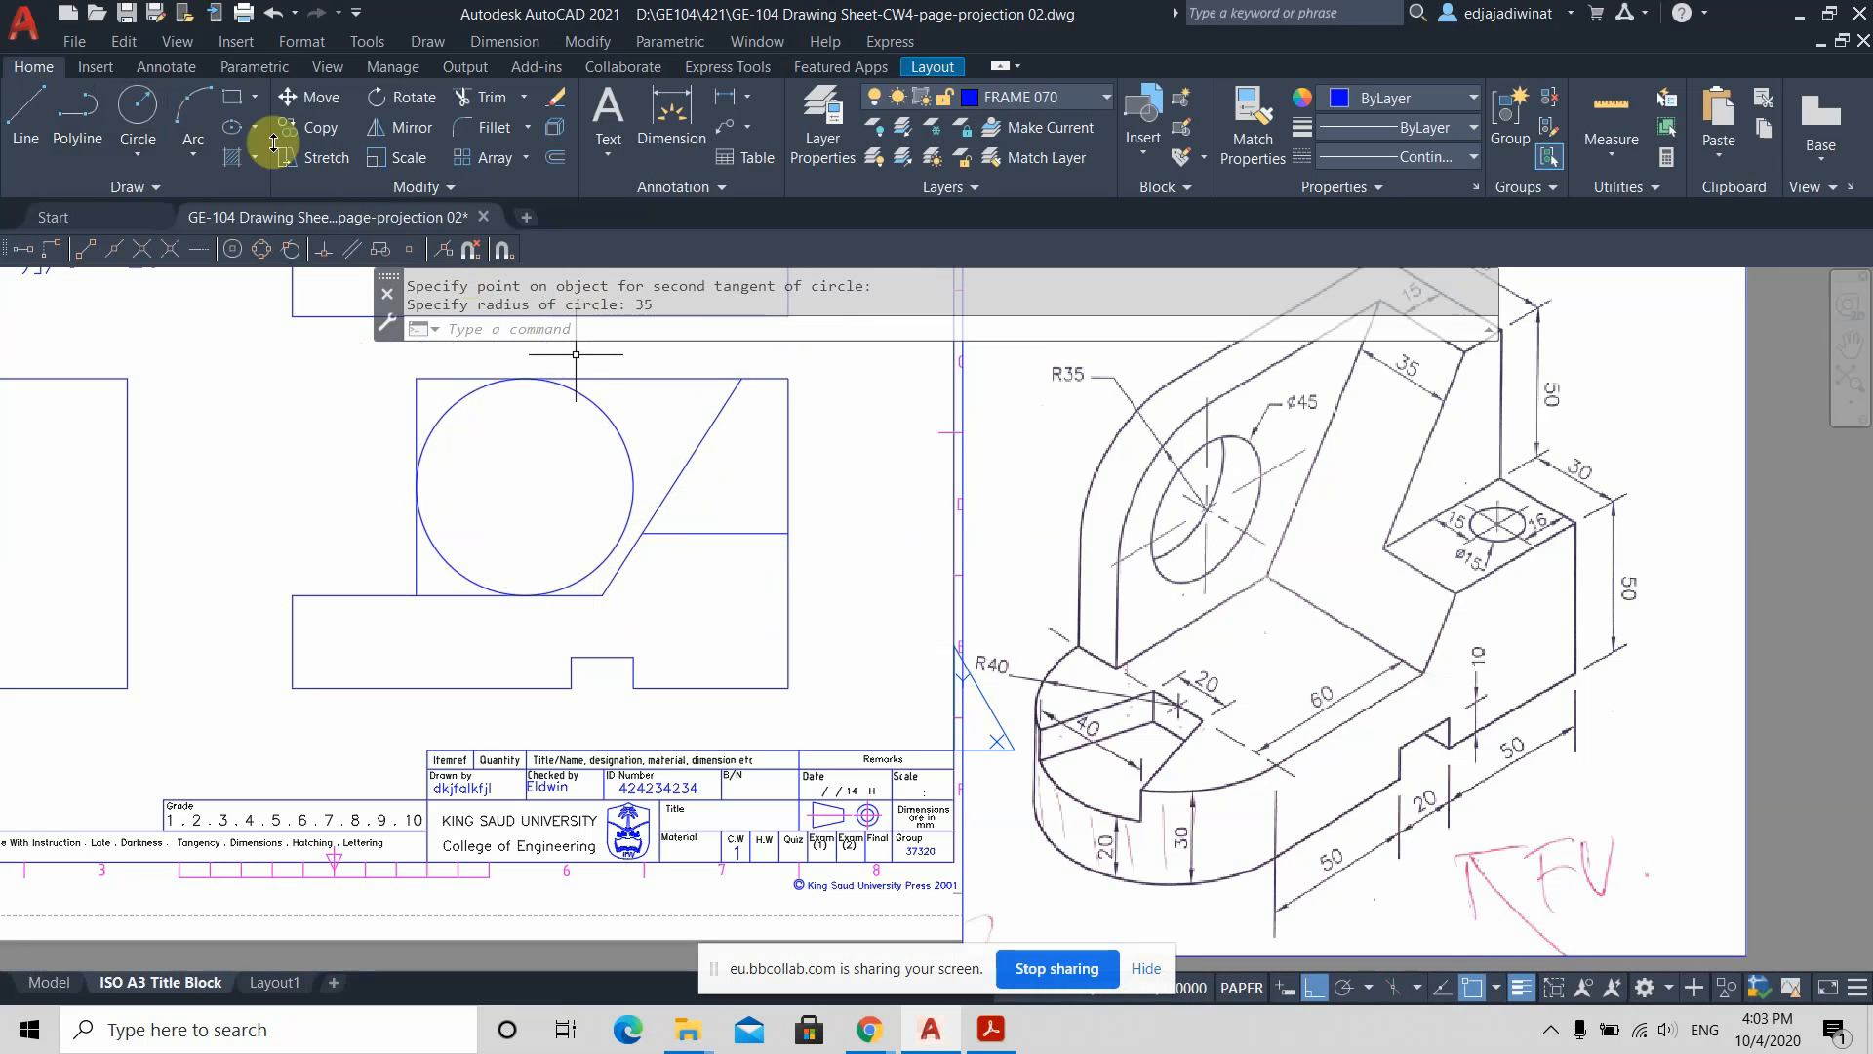
{"action": "left_click", "coordinate": [484, 98]}
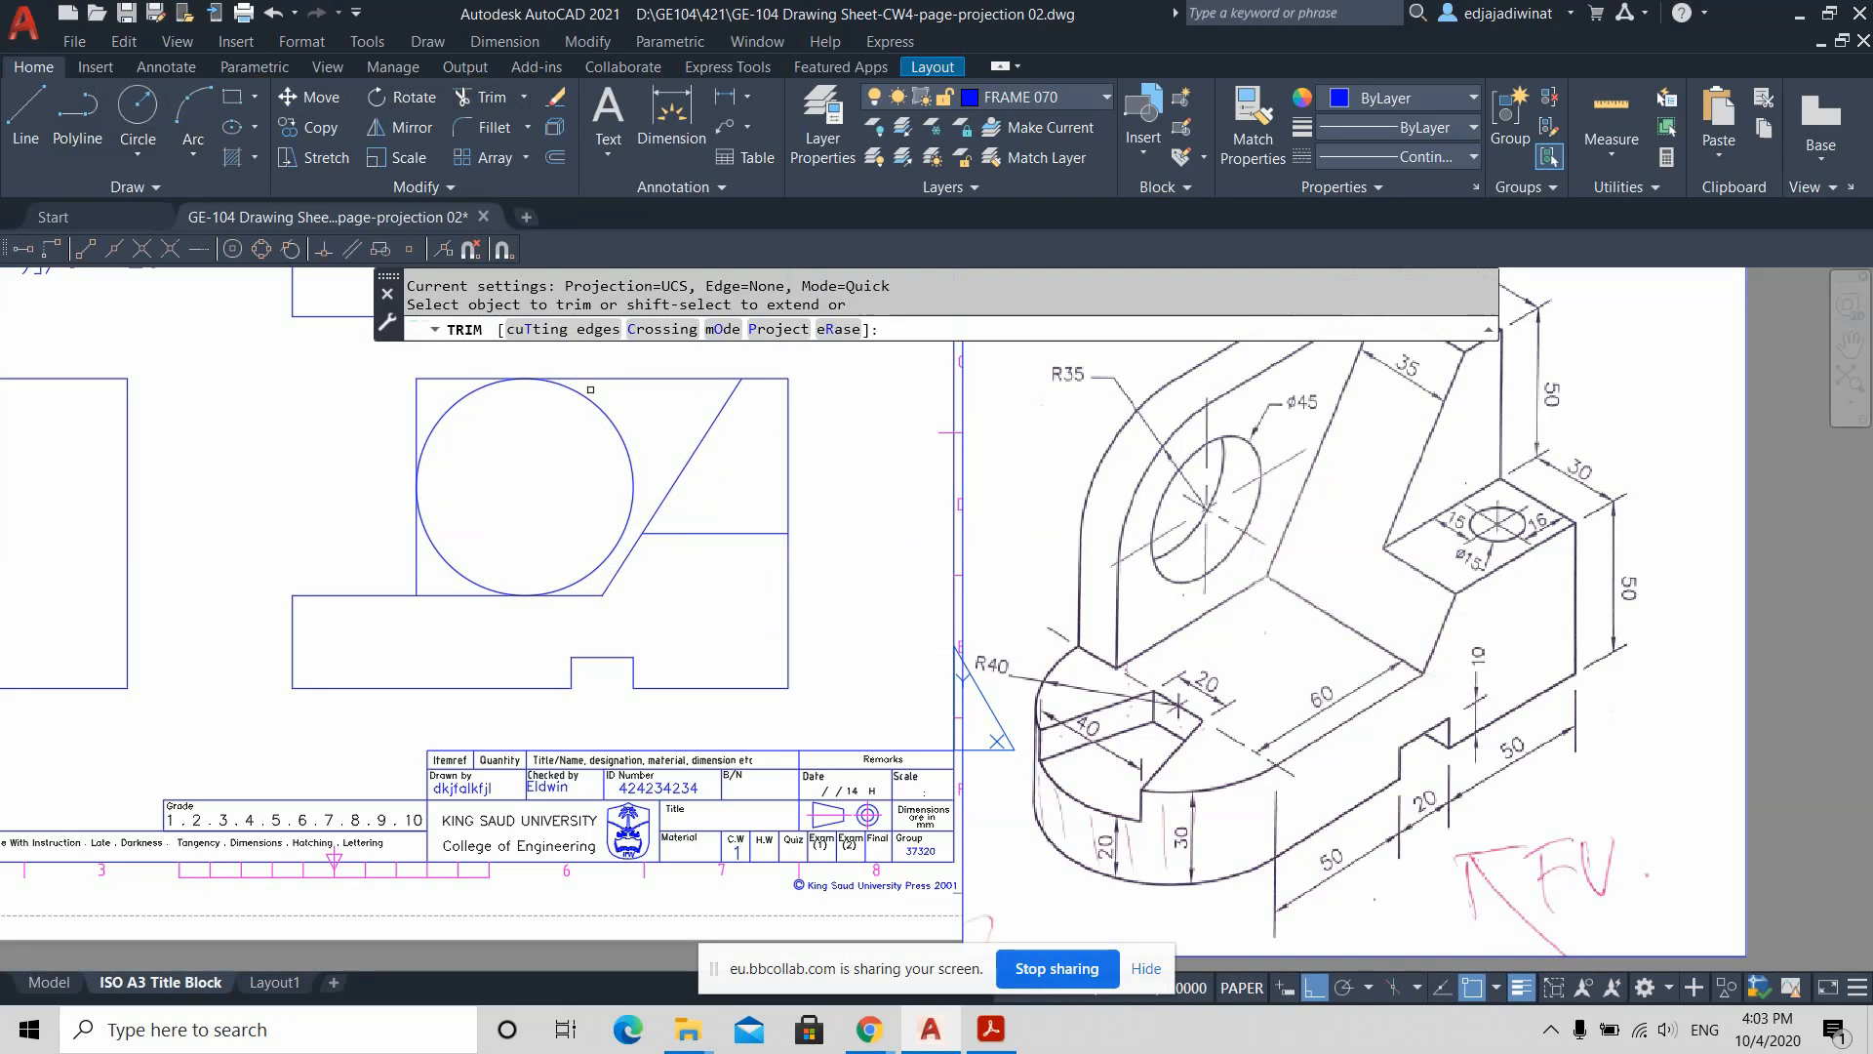
{"action": "left_click", "coordinate": [593, 404]}
{"action": "left_click", "coordinate": [449, 561]}
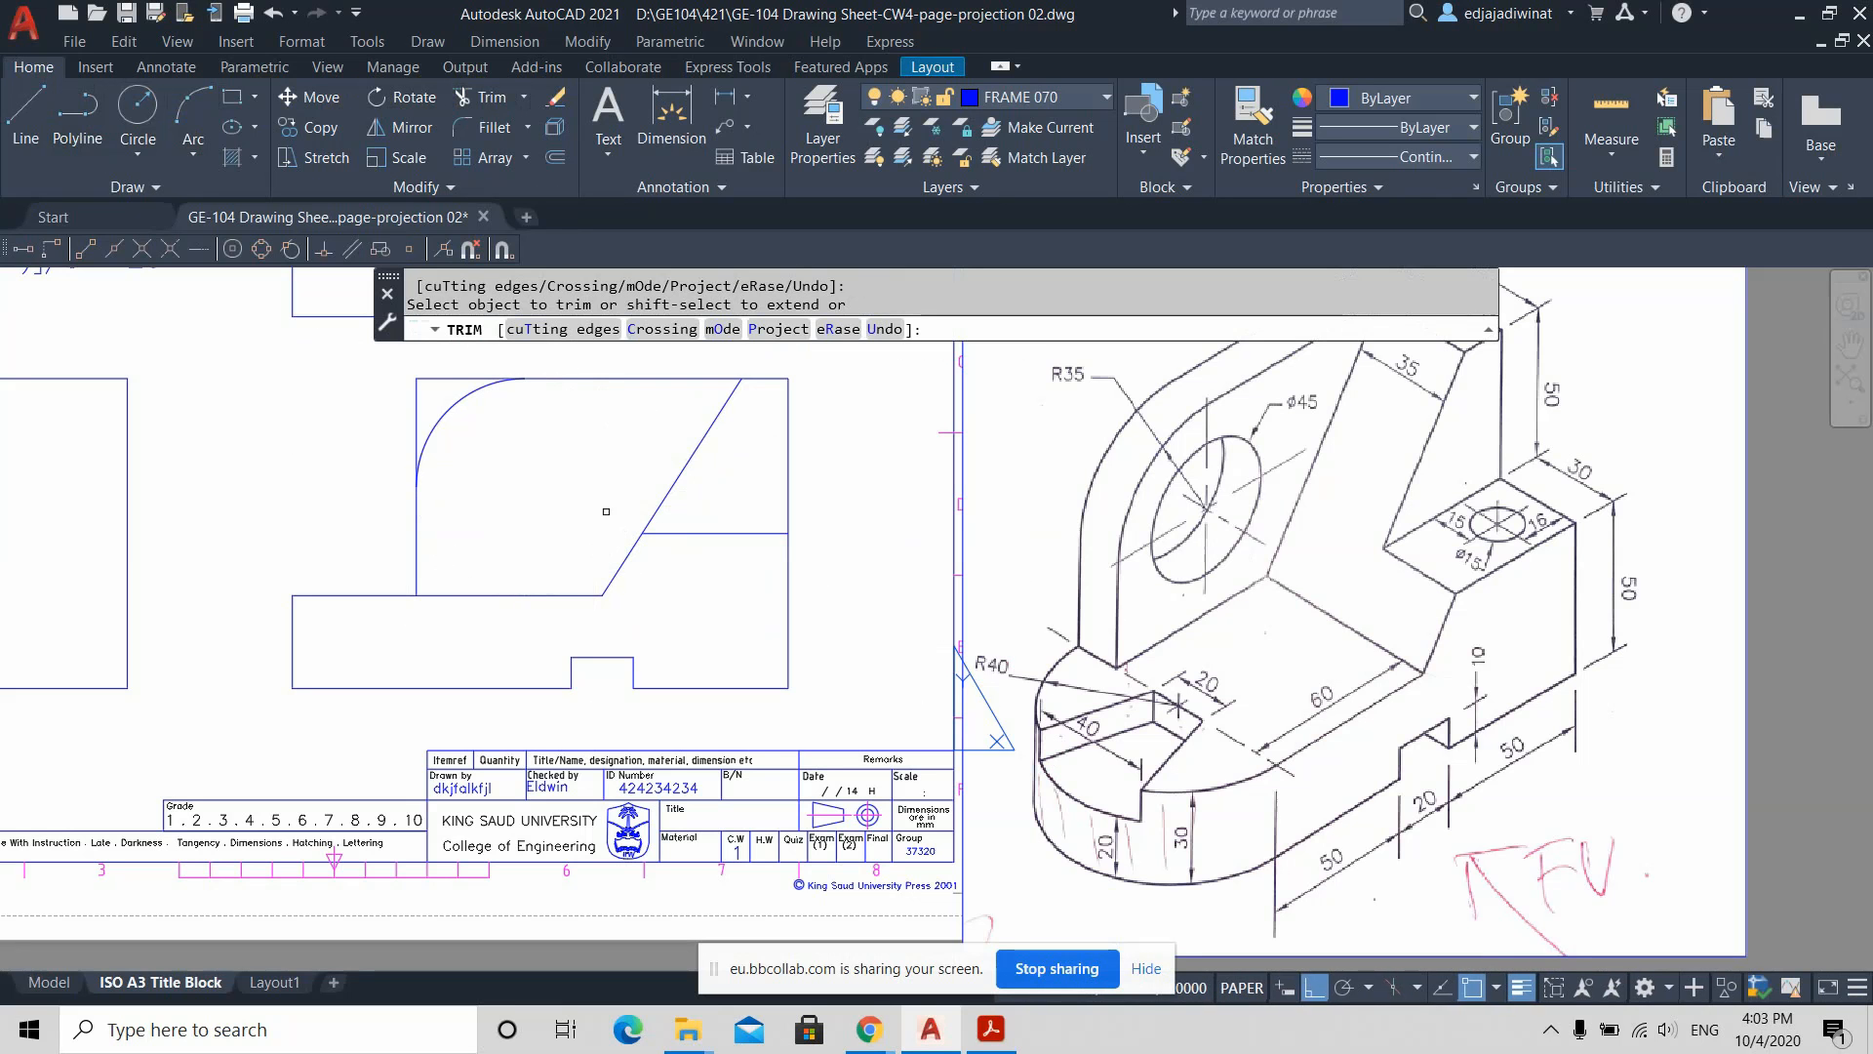
{"action": "left_click_drag", "start_coordinate": [450, 372], "coordinate": [151, 534]}
{"action": "key", "text": "Escape"}
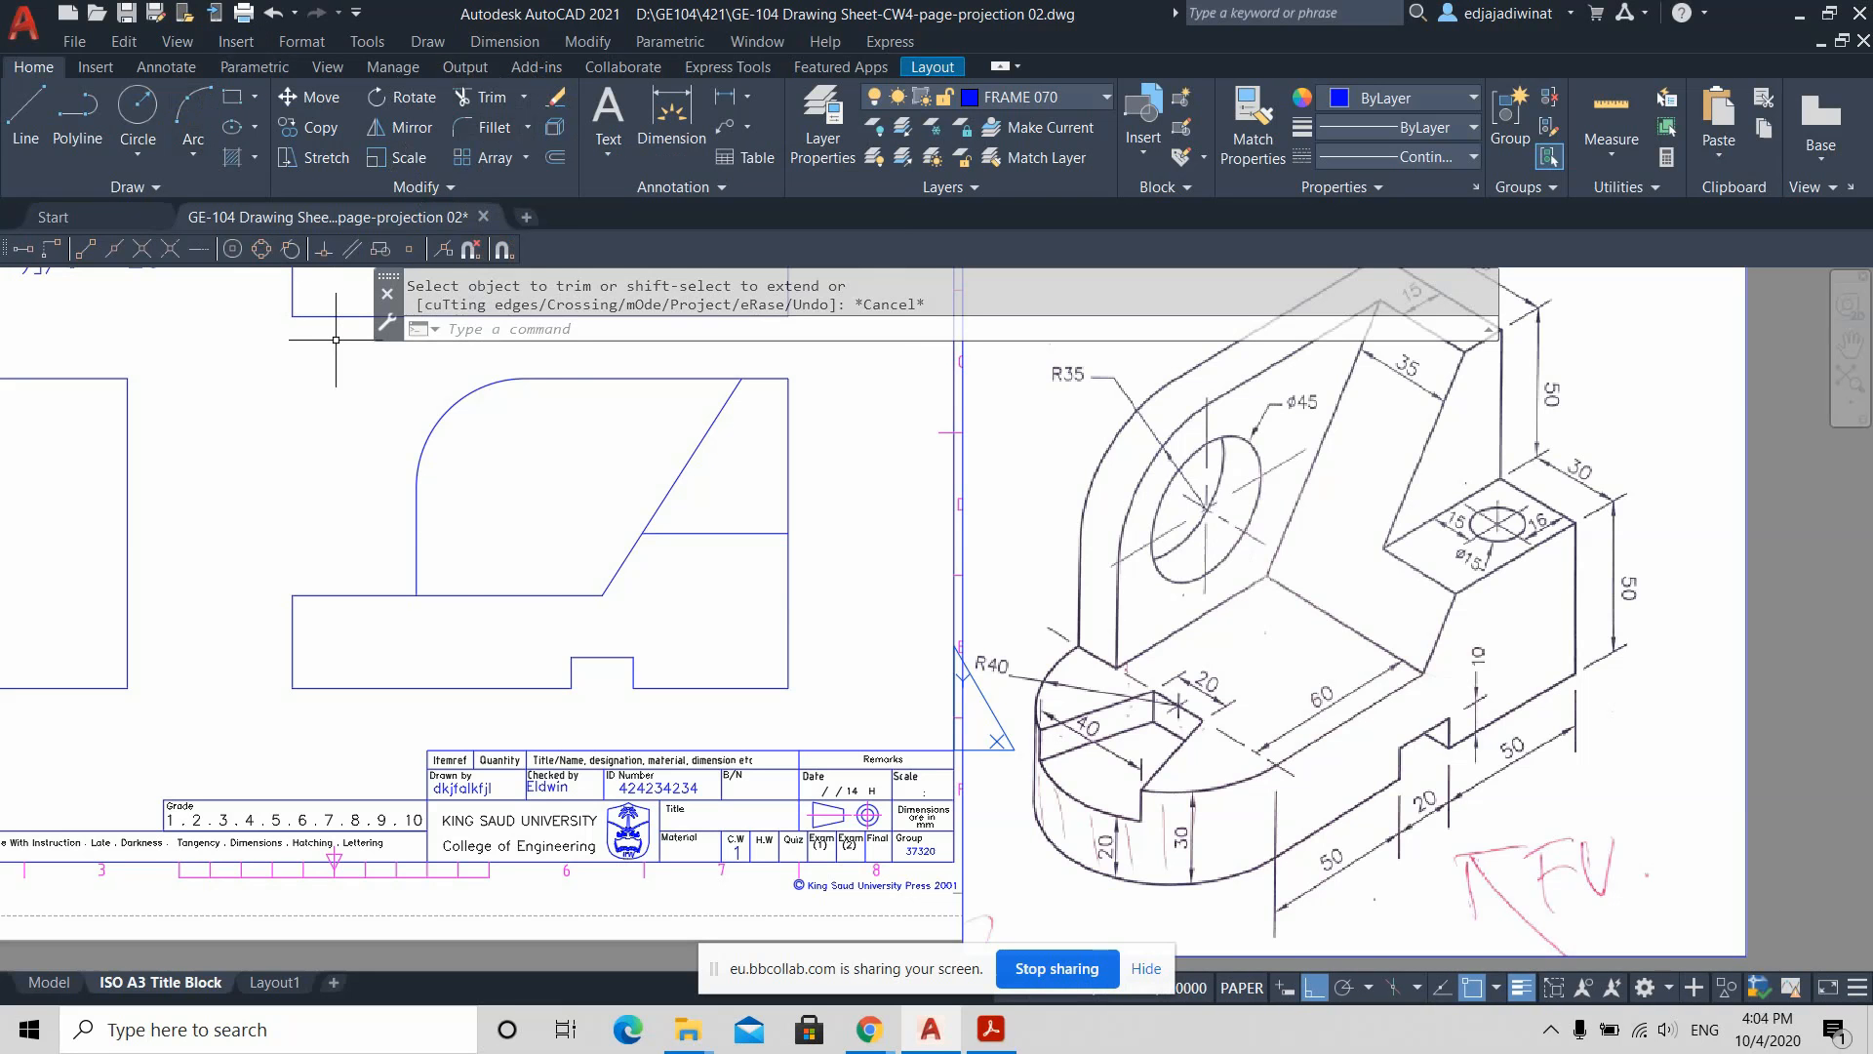
Step: Undo the corner trimming and the tangent circle in the front view
{"action": "key", "text": "ctrl+z"}
{"action": "key", "text": "ctrl+z"}
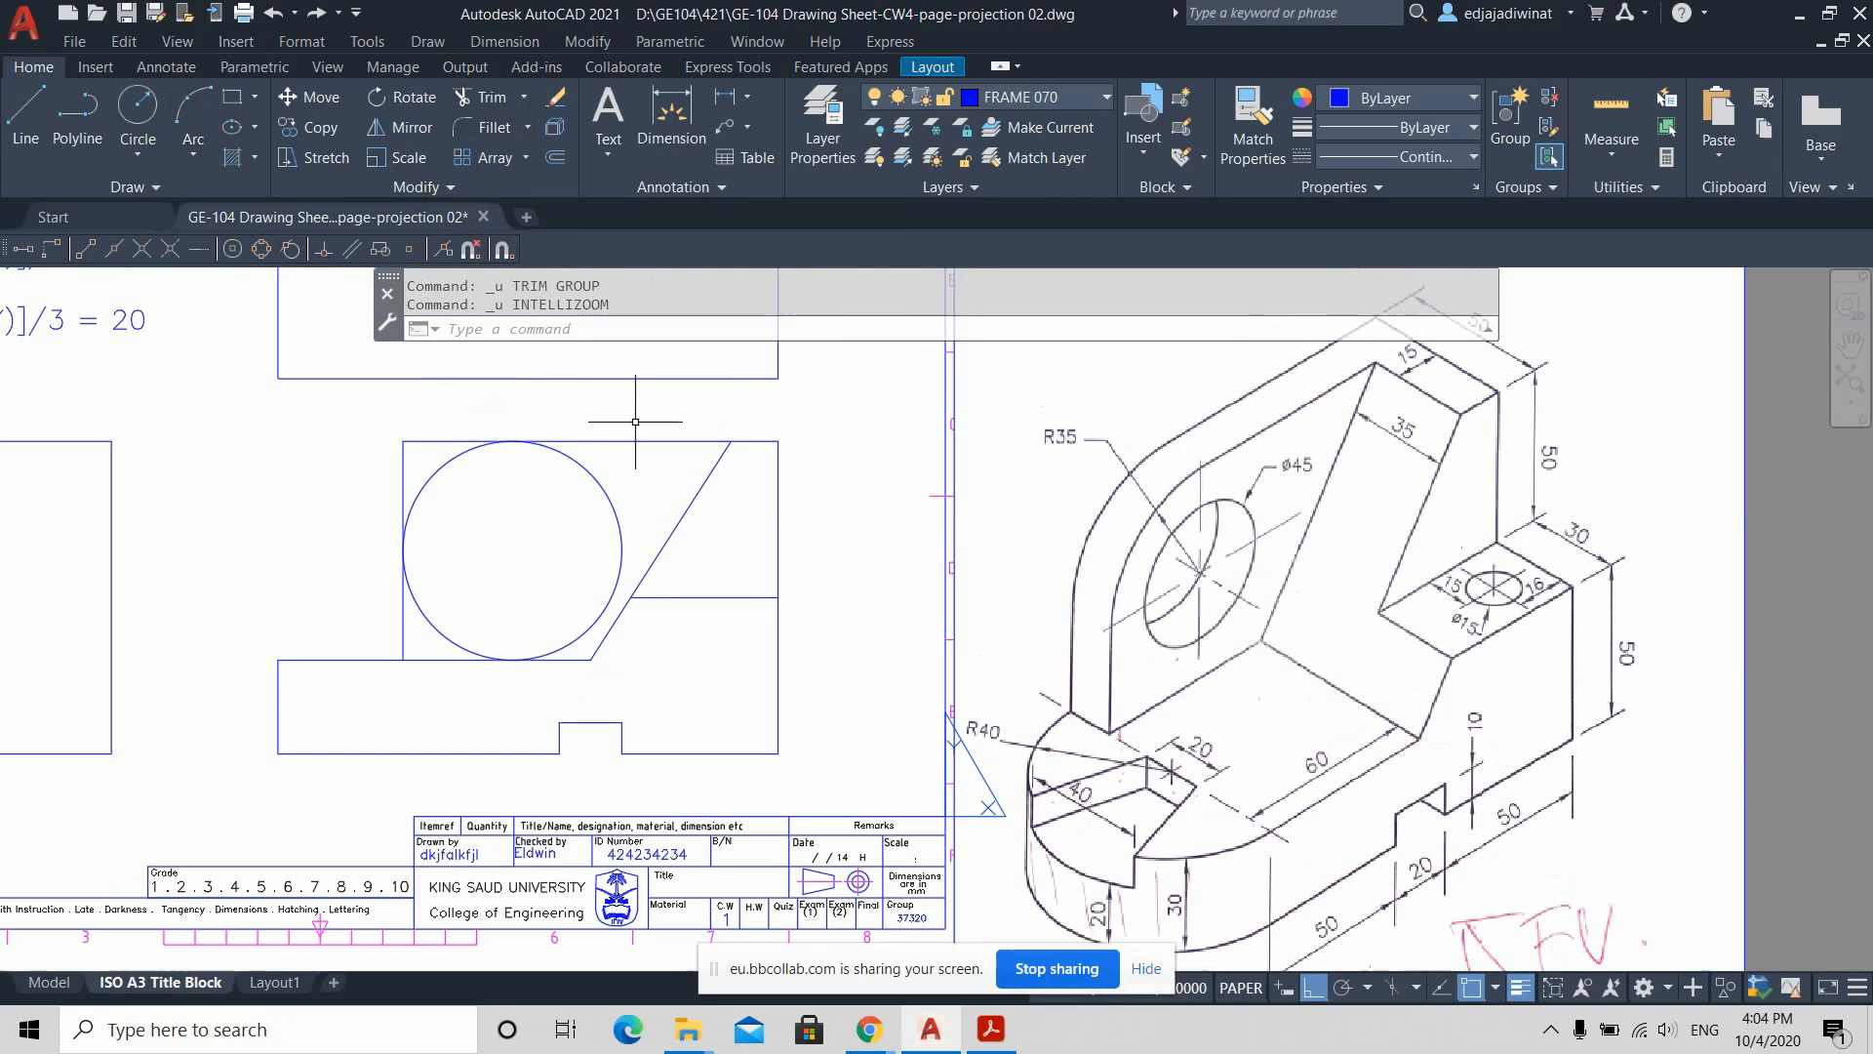
{"action": "key", "text": "ctrl+z"}
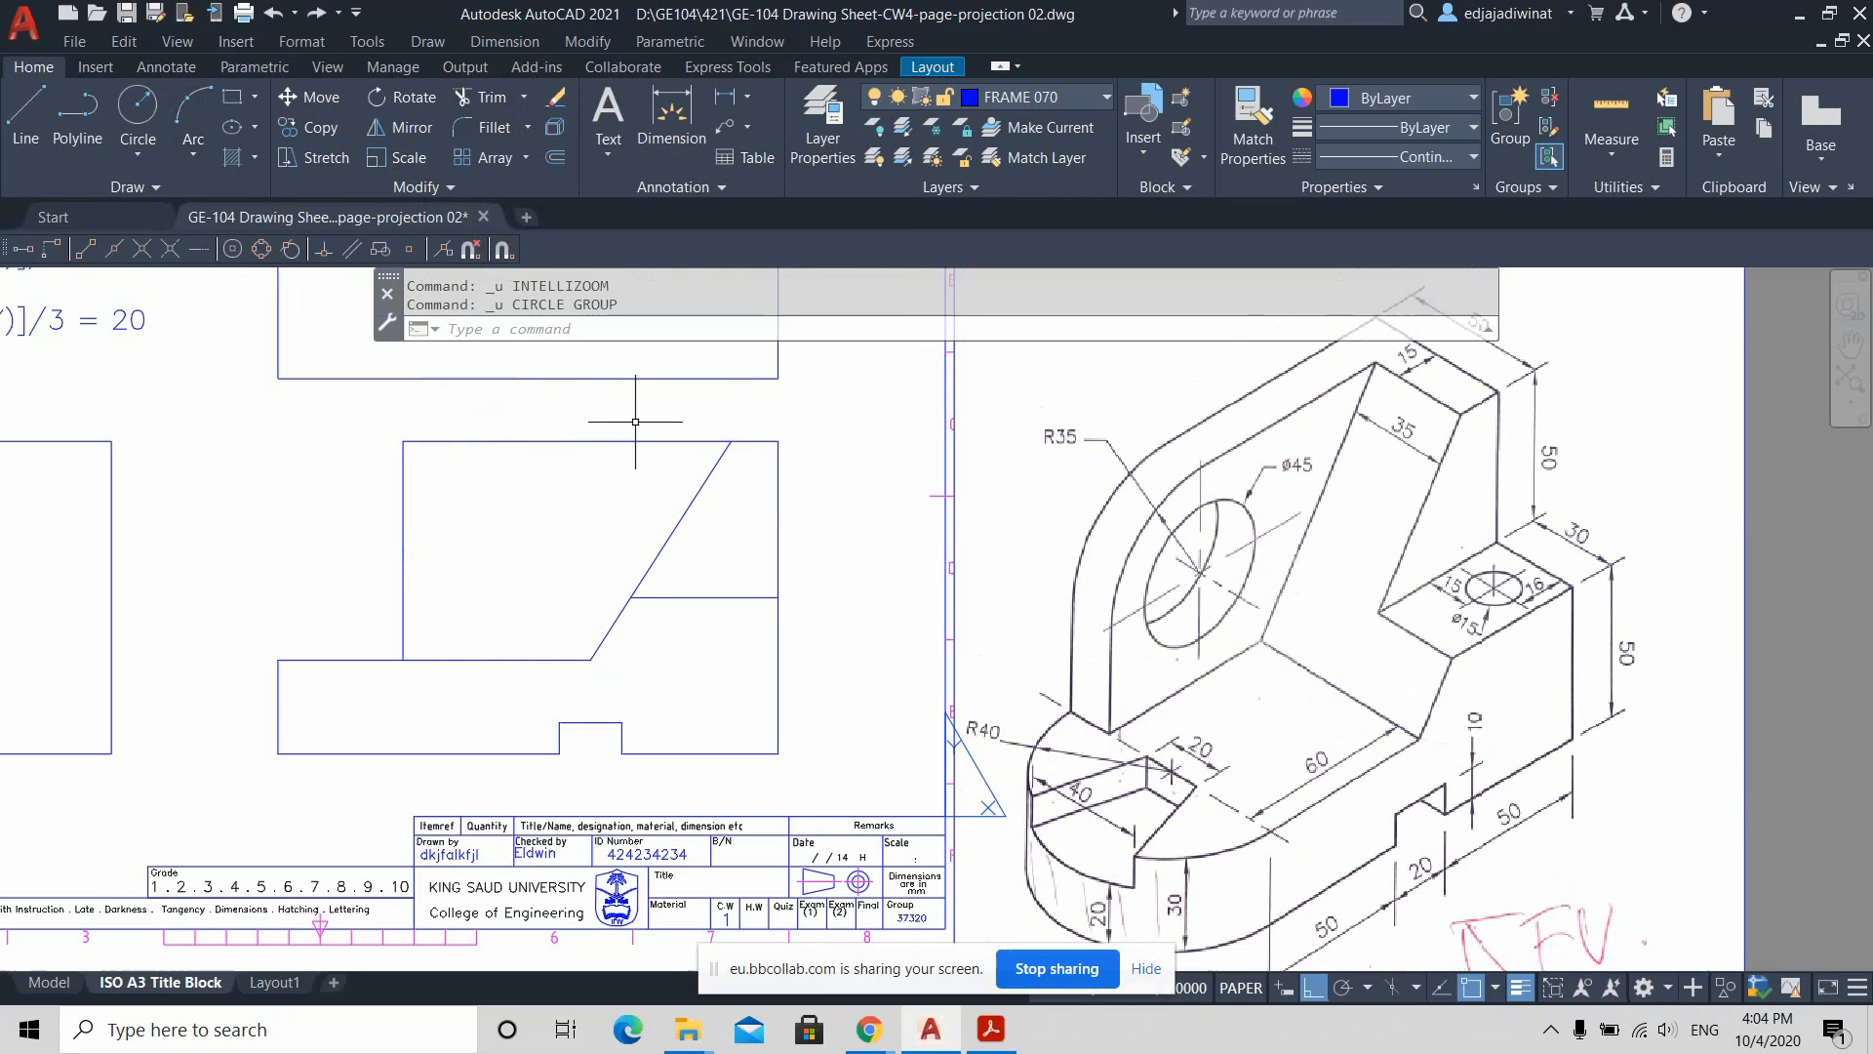
Step: Draw a tan-tan-radius circle of radius 35 touching the top and left edges of the front view's upright part
{"action": "left_click", "coordinate": [138, 116]}
{"action": "left_click", "coordinate": [951, 329]}
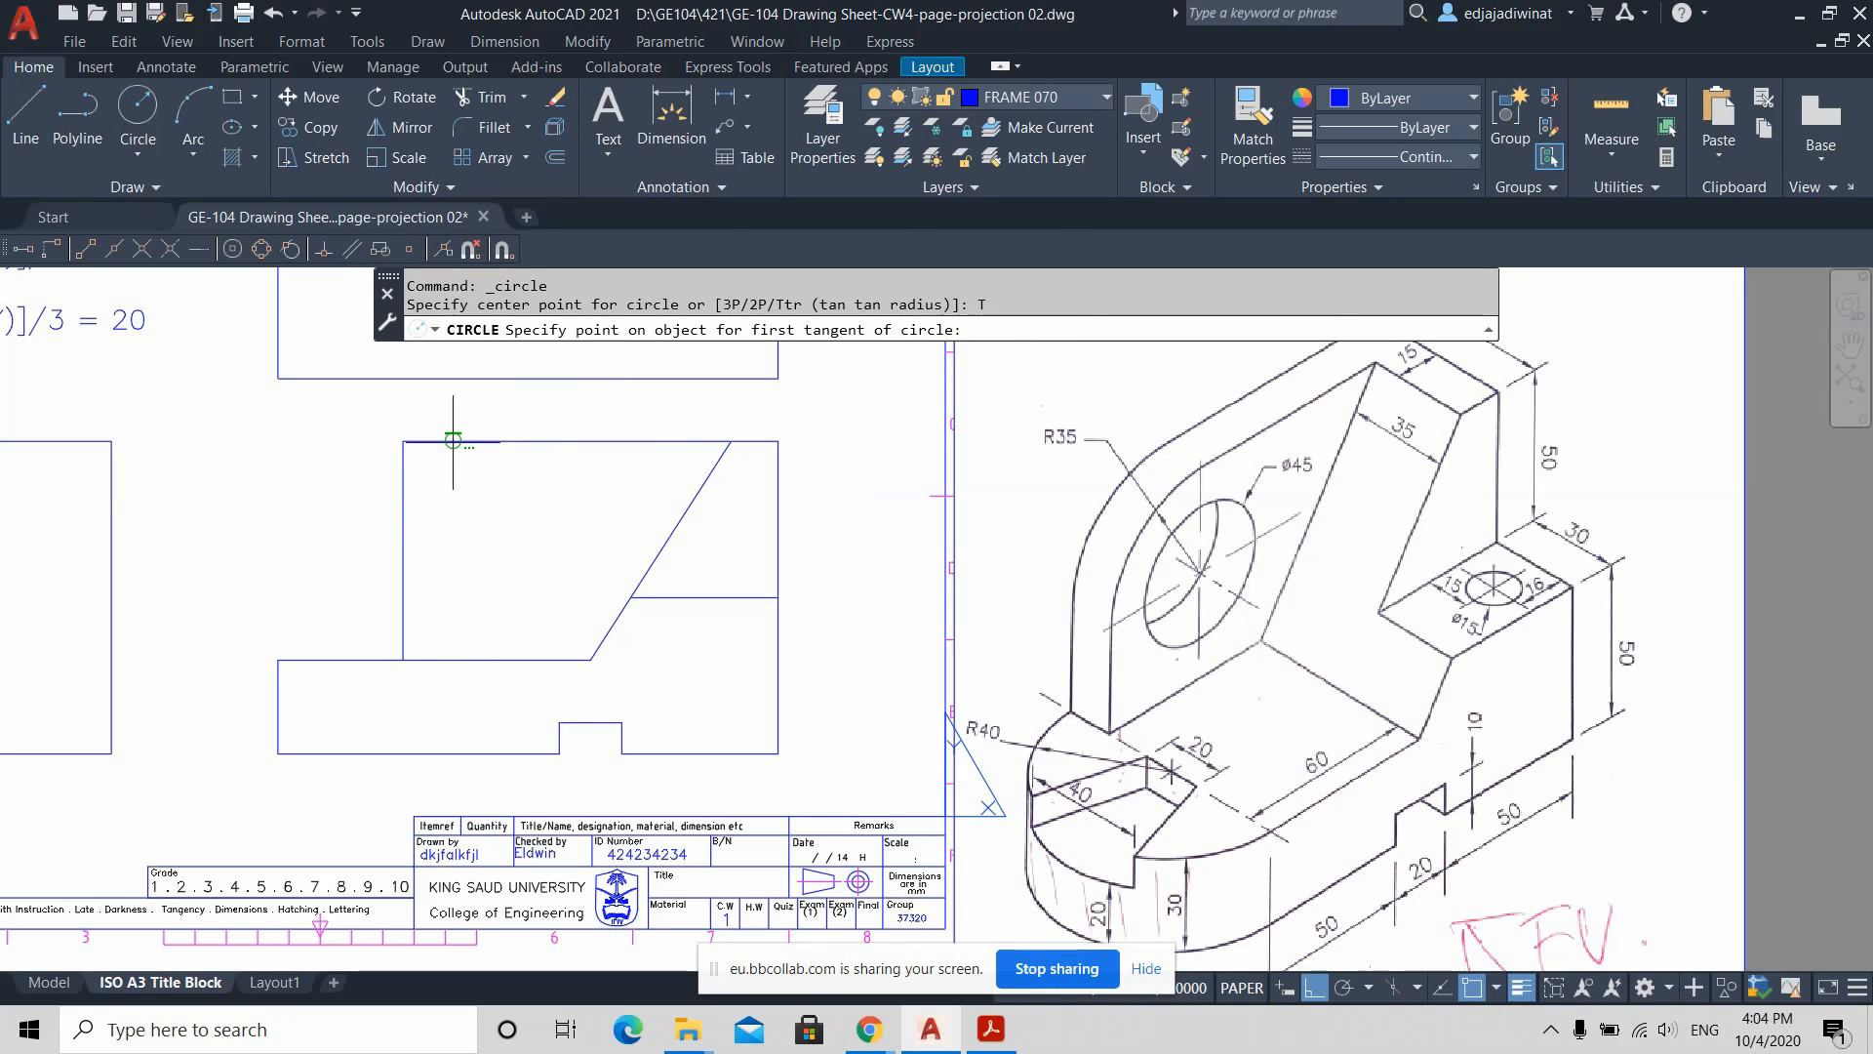
{"action": "scroll", "coordinate": [478, 440], "scroll_direction": "up", "scroll_amount": 4}
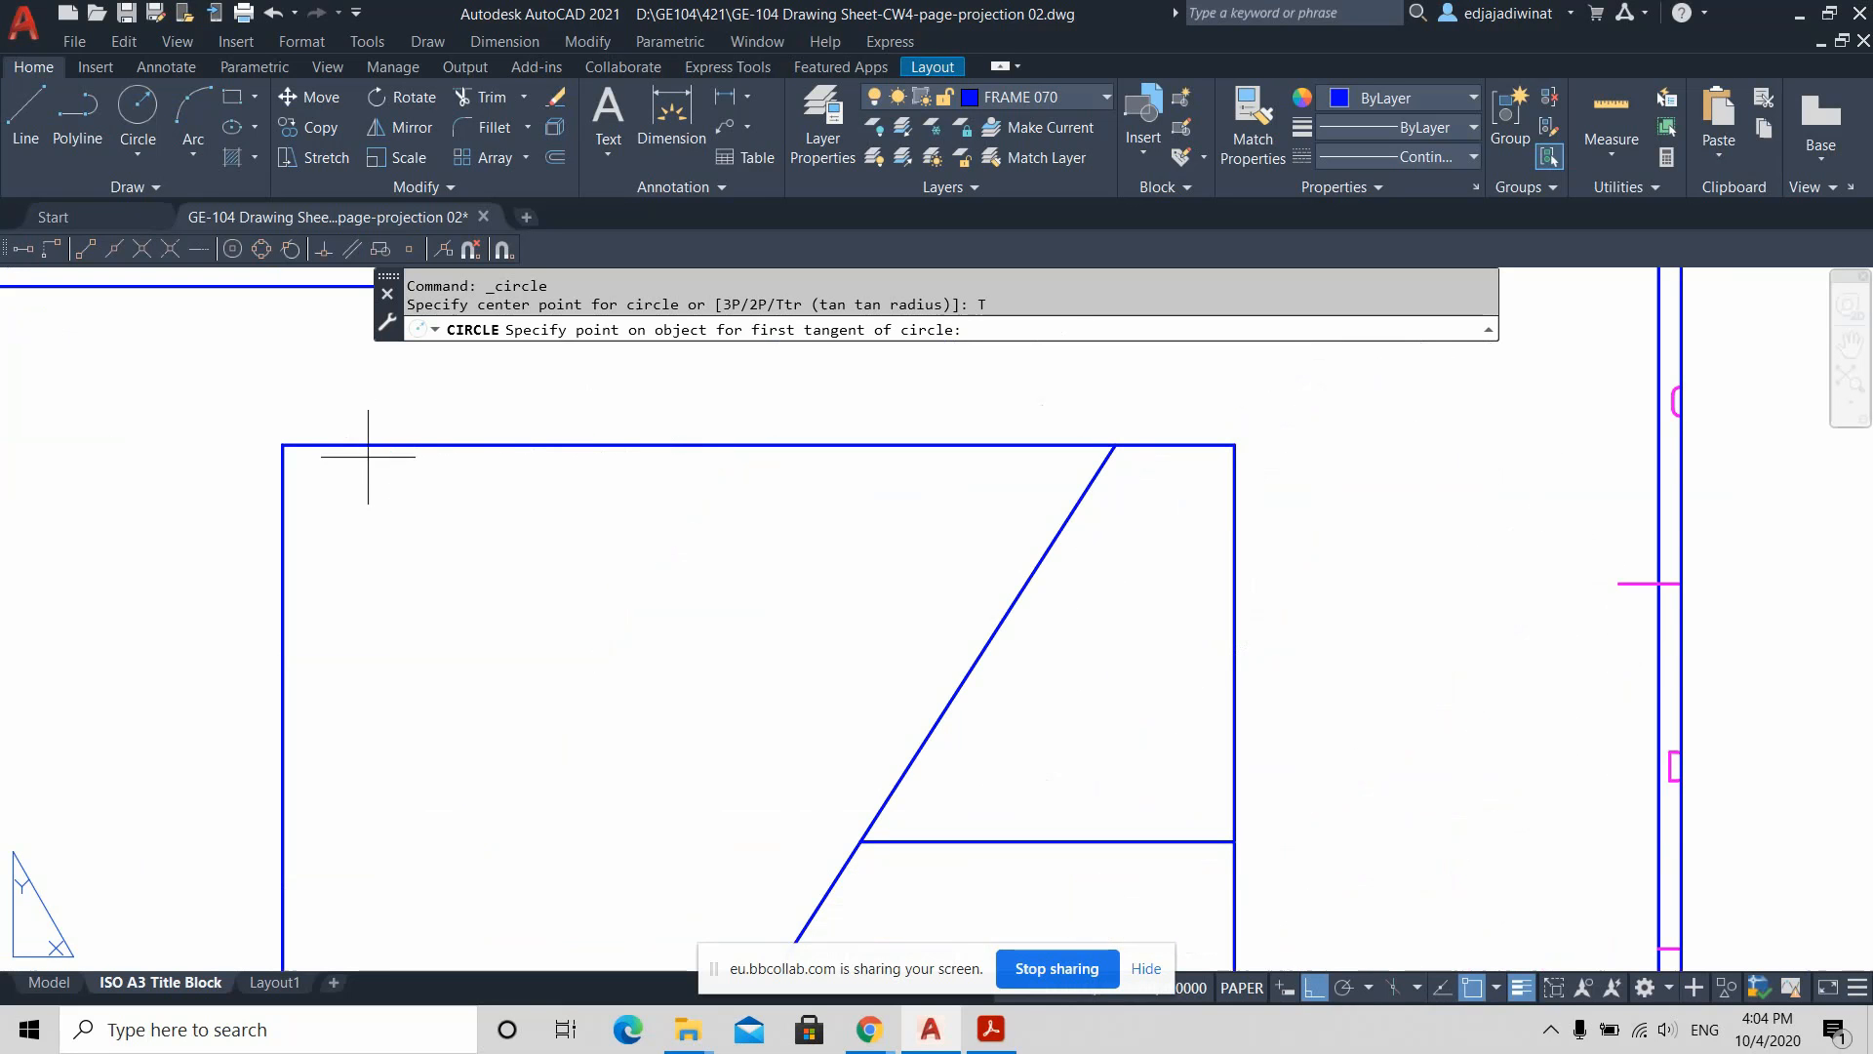
{"action": "scroll", "coordinate": [400, 444], "scroll_direction": "down", "scroll_amount": 4}
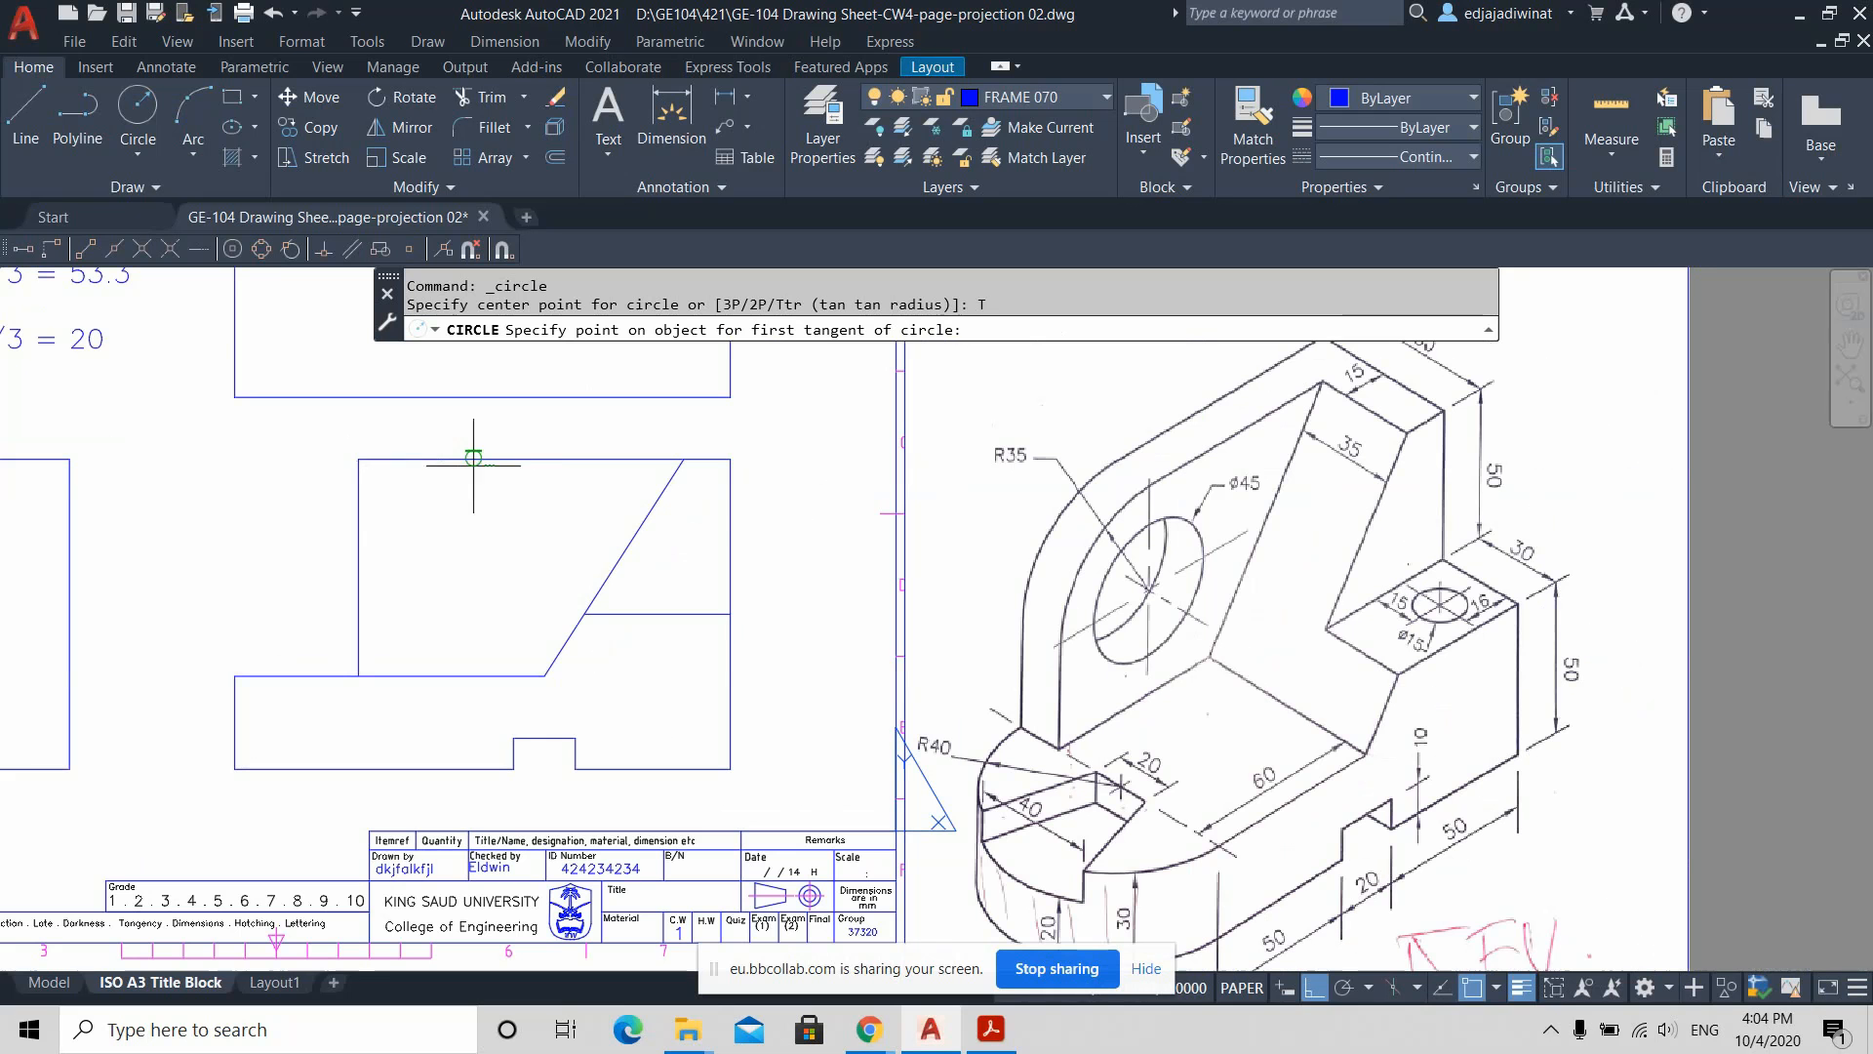
{"action": "left_click", "coordinate": [417, 458]}
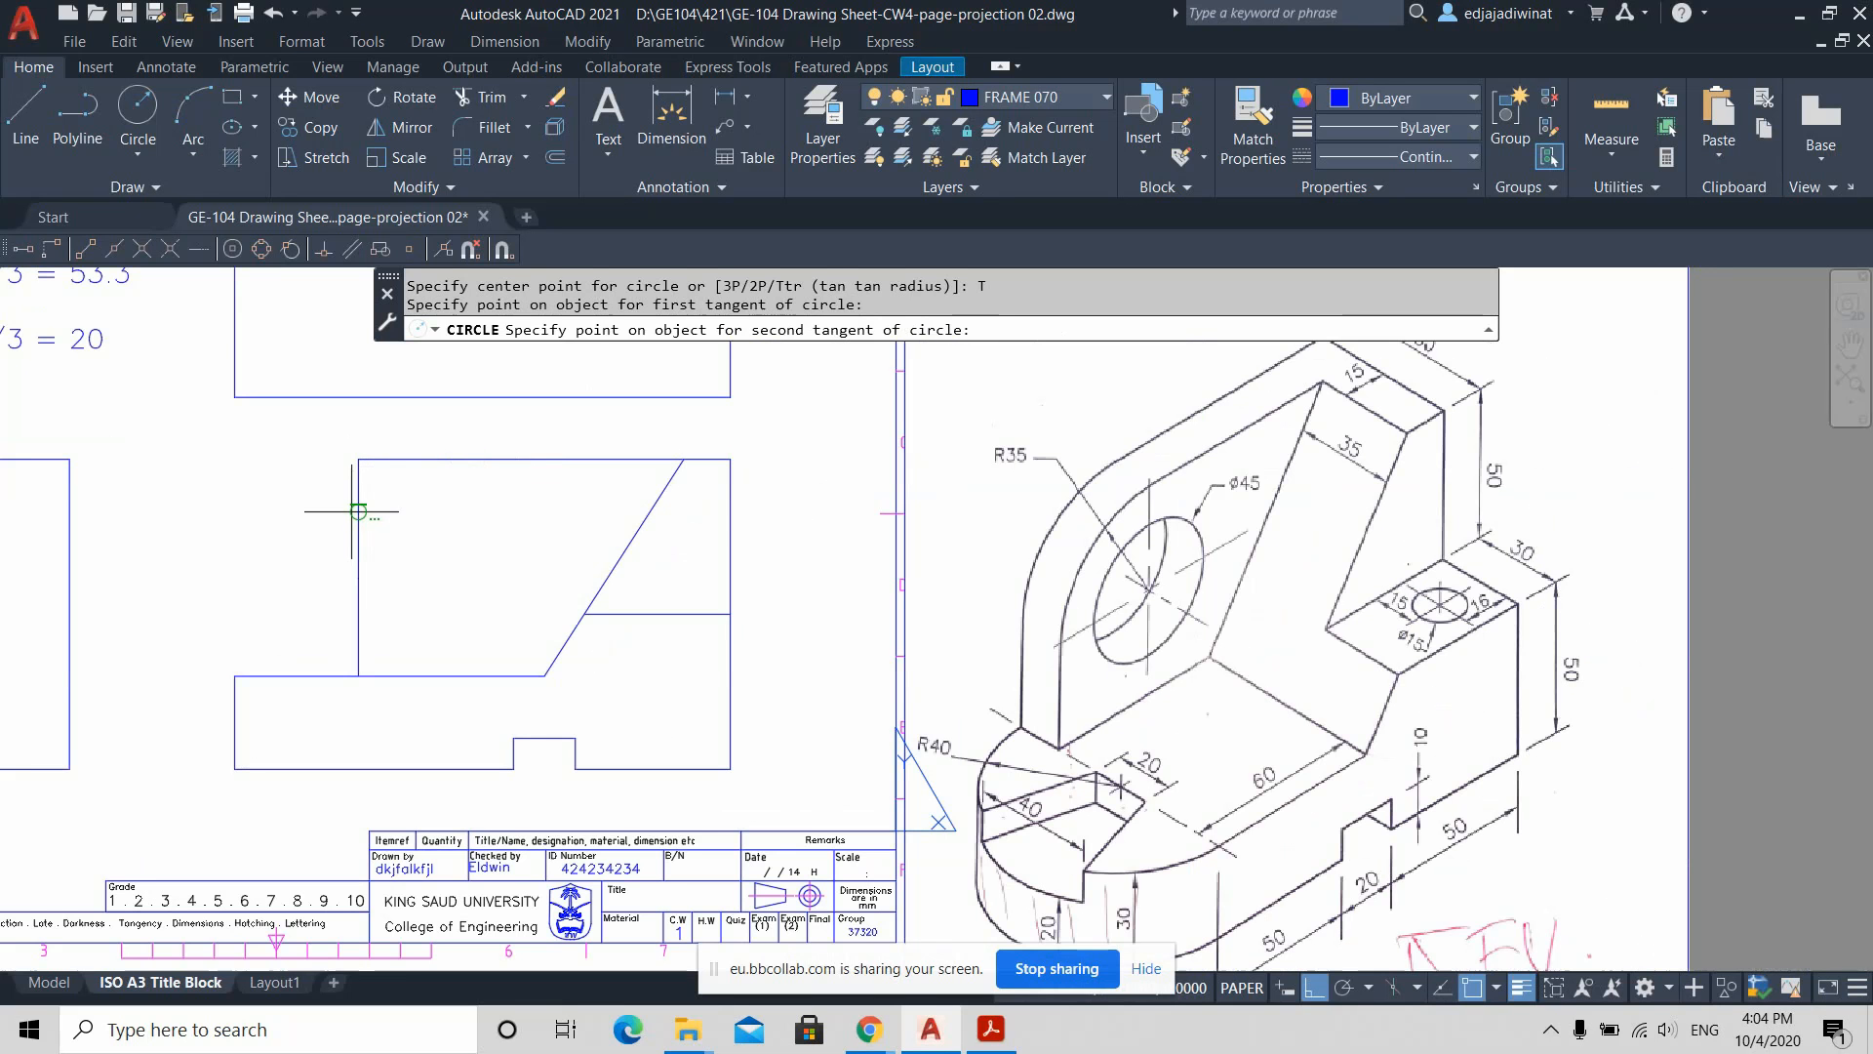
{"action": "left_click", "coordinate": [380, 523]}
{"action": "type", "text": "3"}
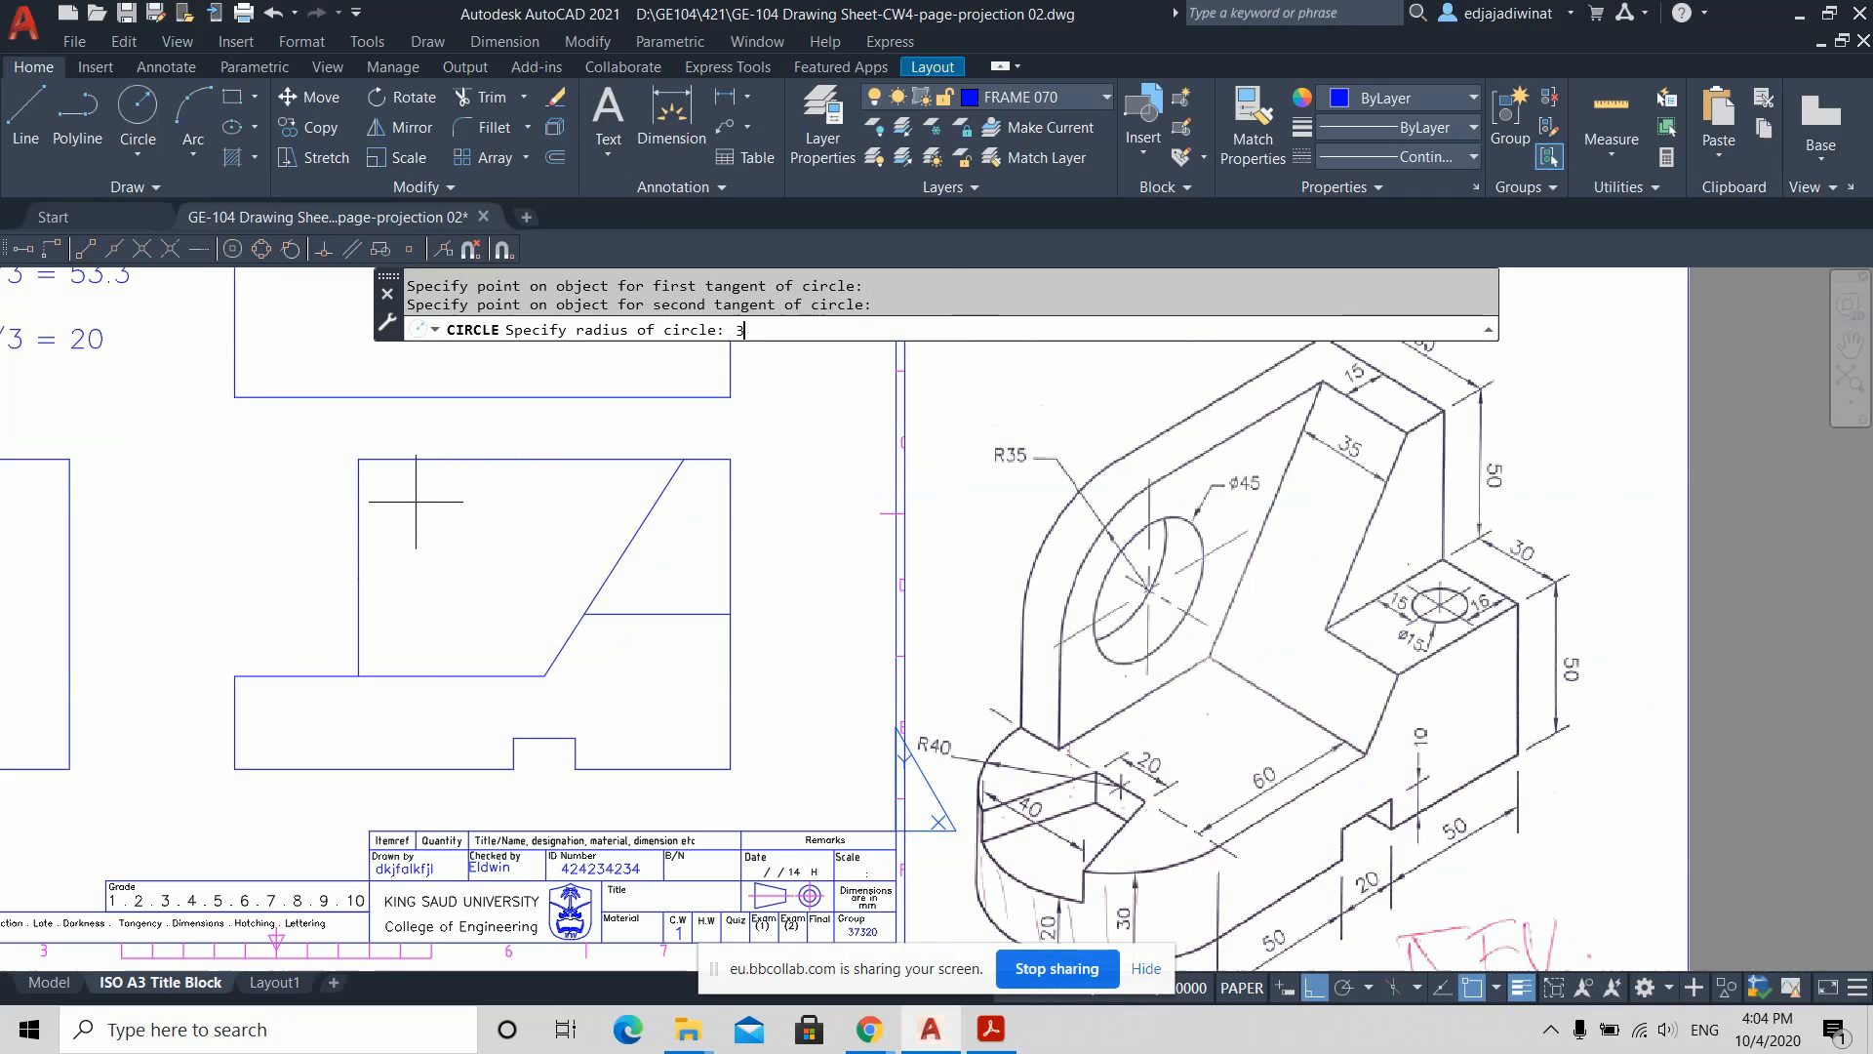
{"action": "type", "text": "5"}
{"action": "key", "text": "Return"}
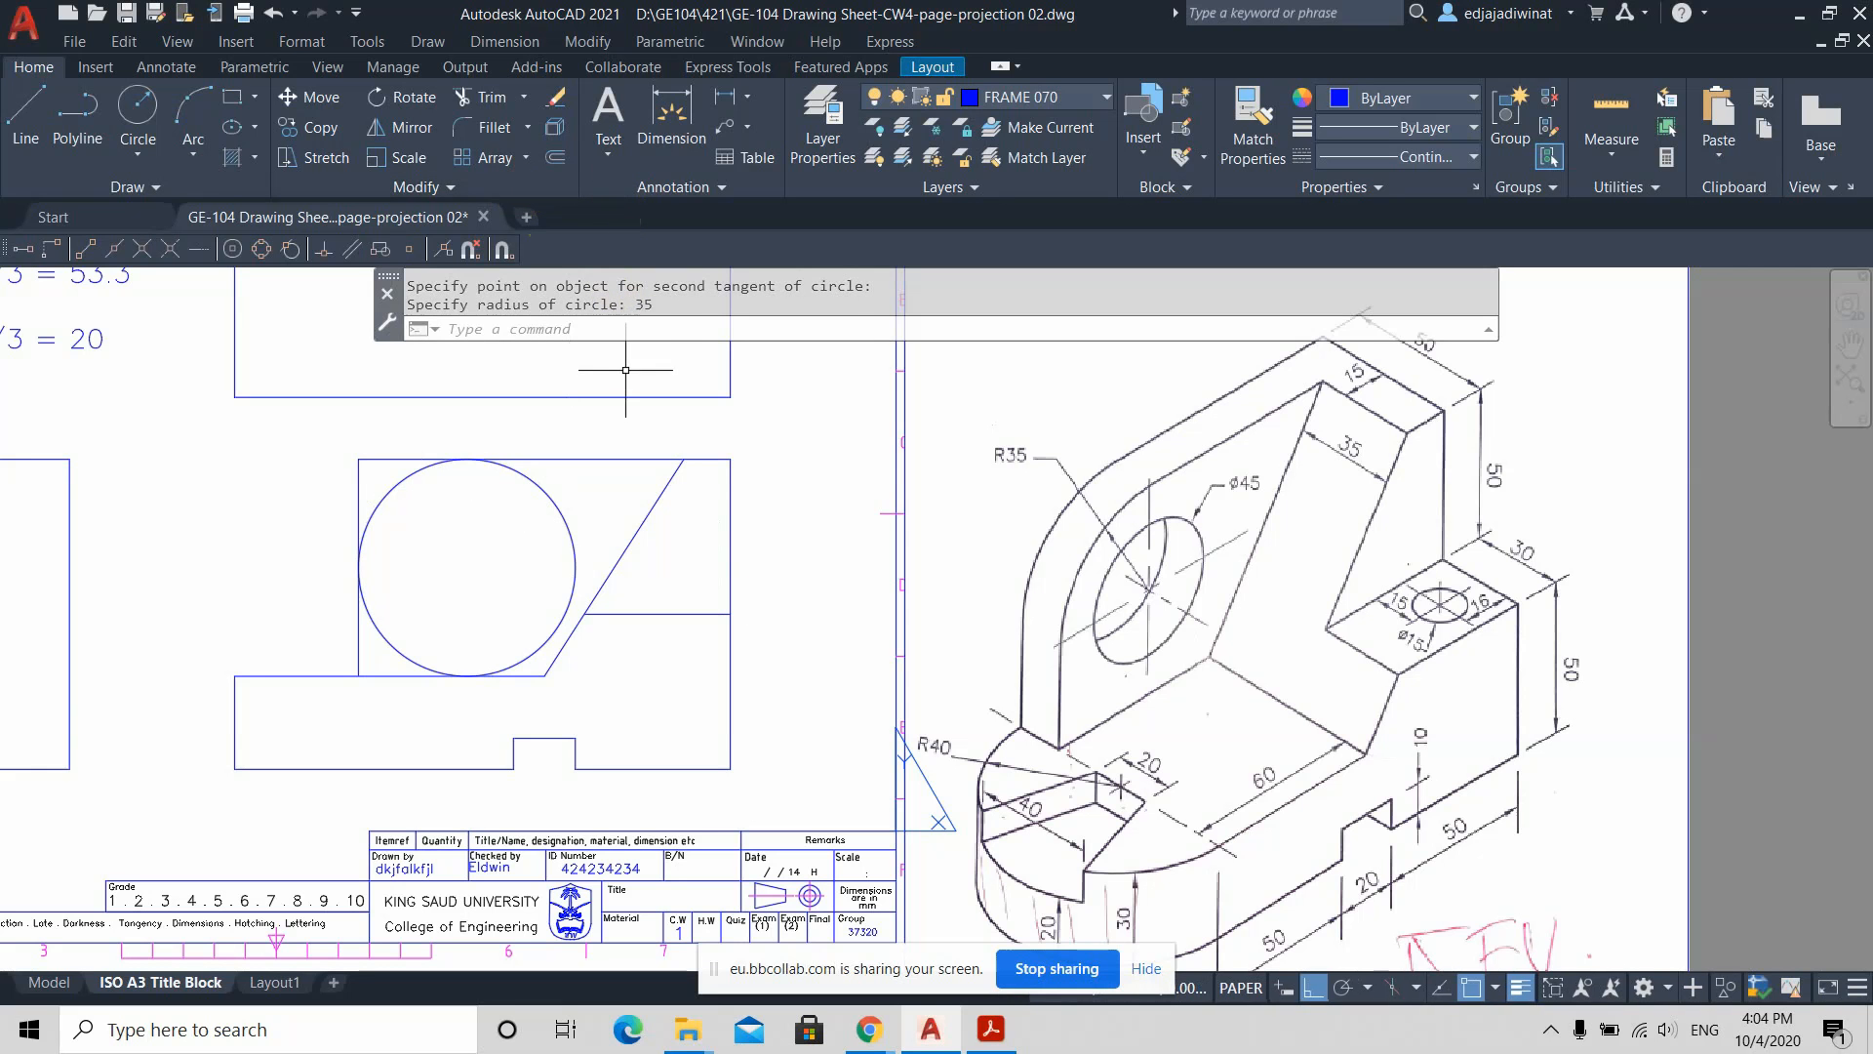
Step: Trim away the circle except its upper-left arc and the square corner outside it, leaving a rounded R35 corner
{"action": "left_click", "coordinate": [486, 98]}
{"action": "left_click", "coordinate": [583, 486]}
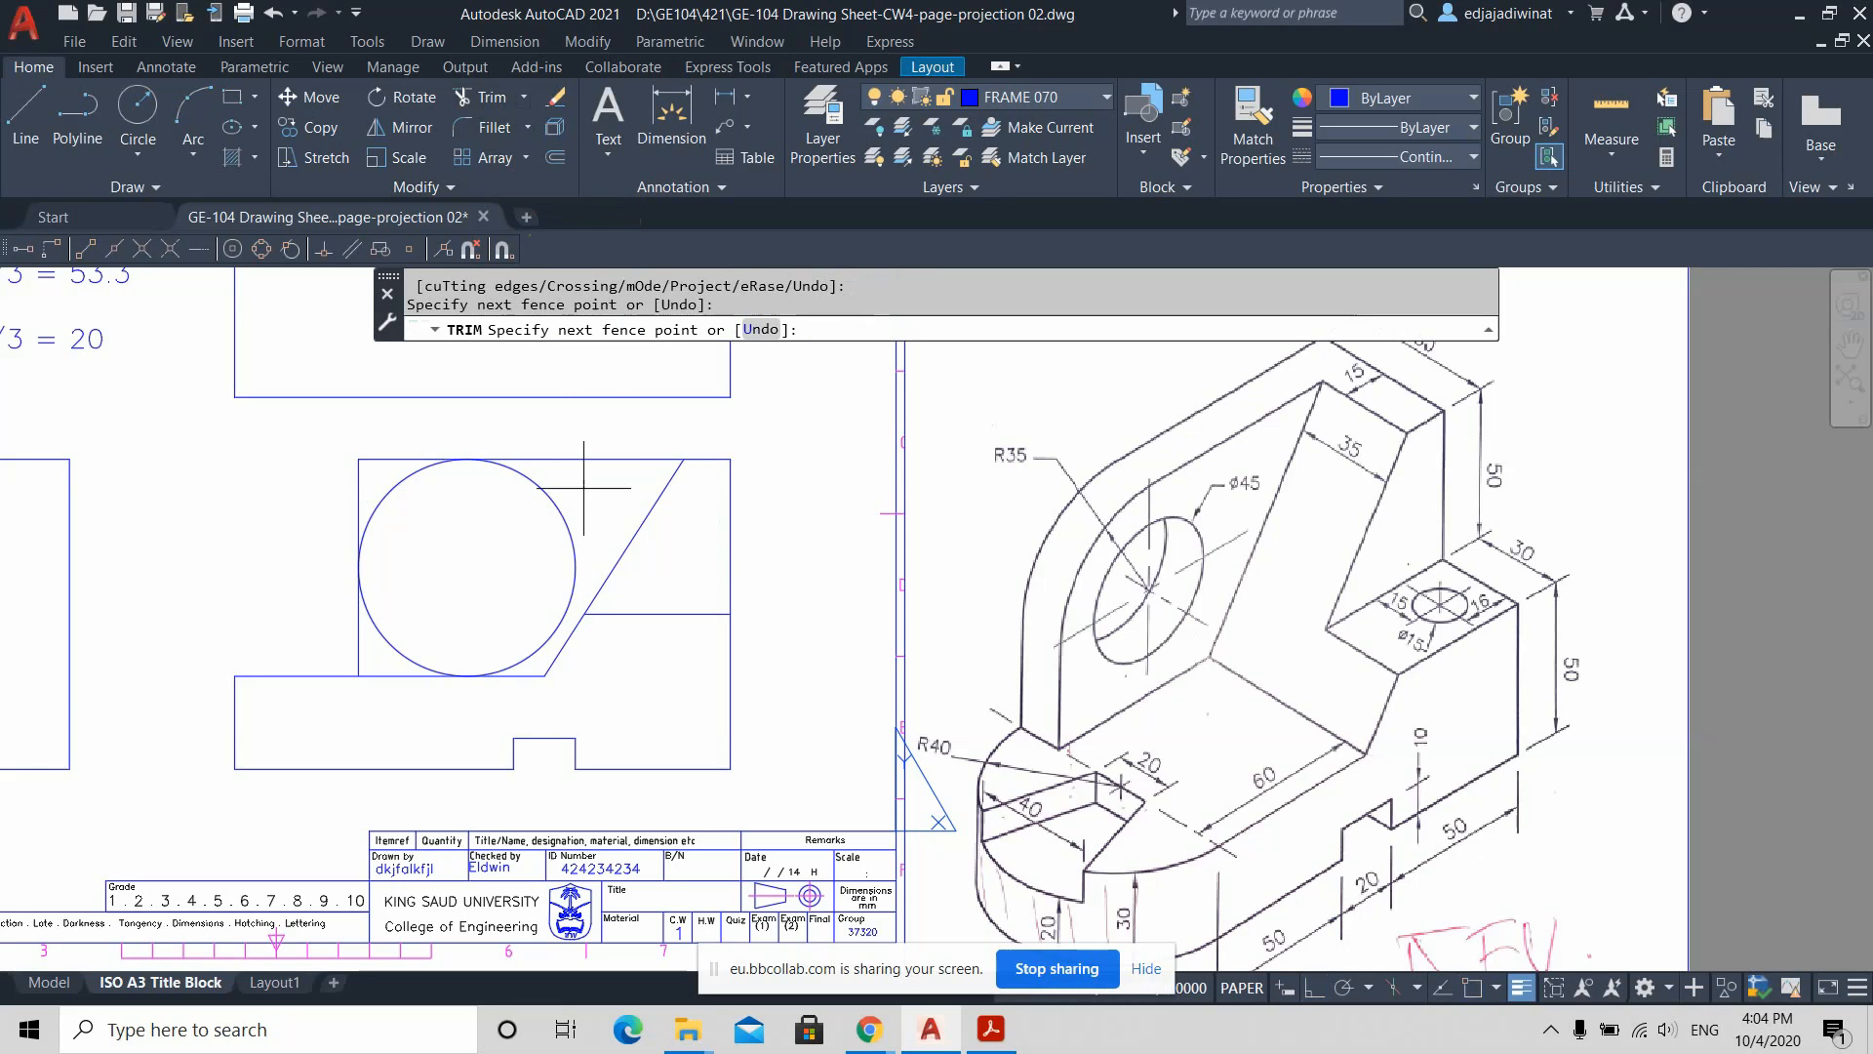
{"action": "left_click", "coordinate": [531, 576]}
{"action": "left_click", "coordinate": [452, 627]}
{"action": "left_click", "coordinate": [393, 648]}
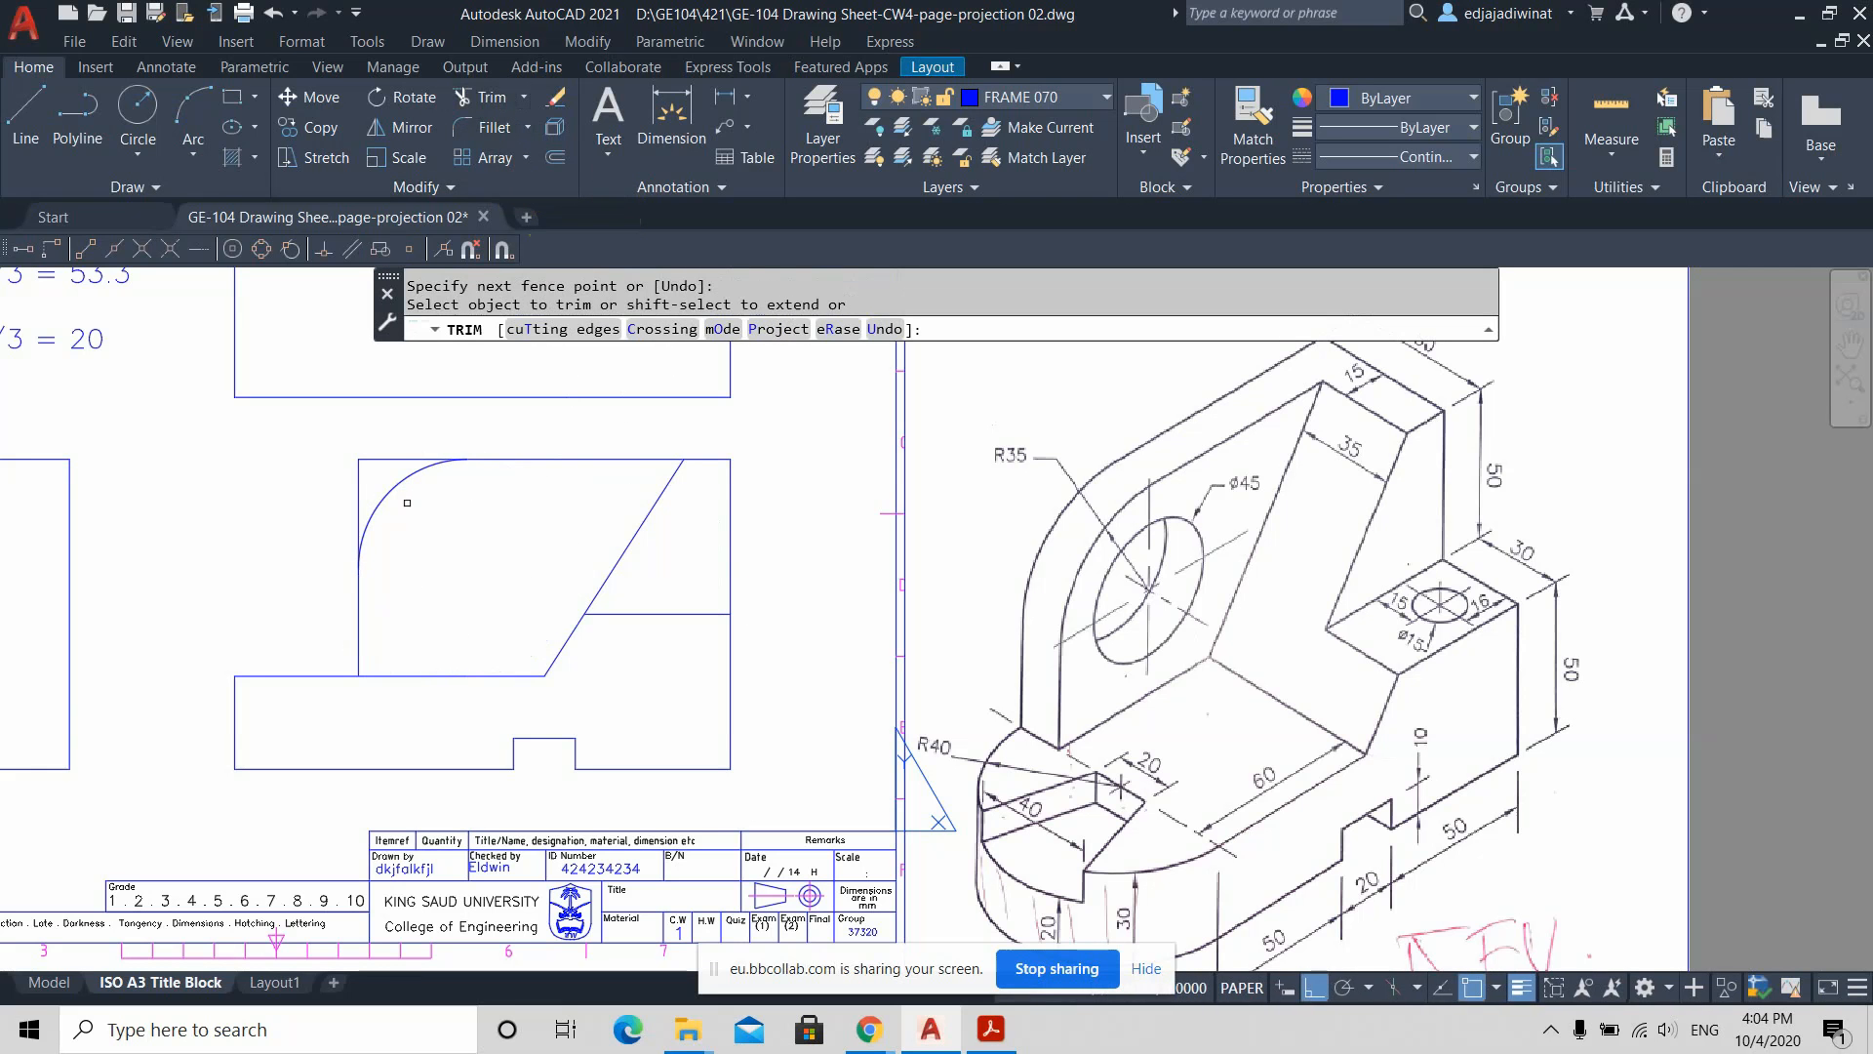
{"action": "left_click", "coordinate": [417, 397]}
{"action": "left_click", "coordinate": [337, 484]}
{"action": "key", "text": "Escape"}
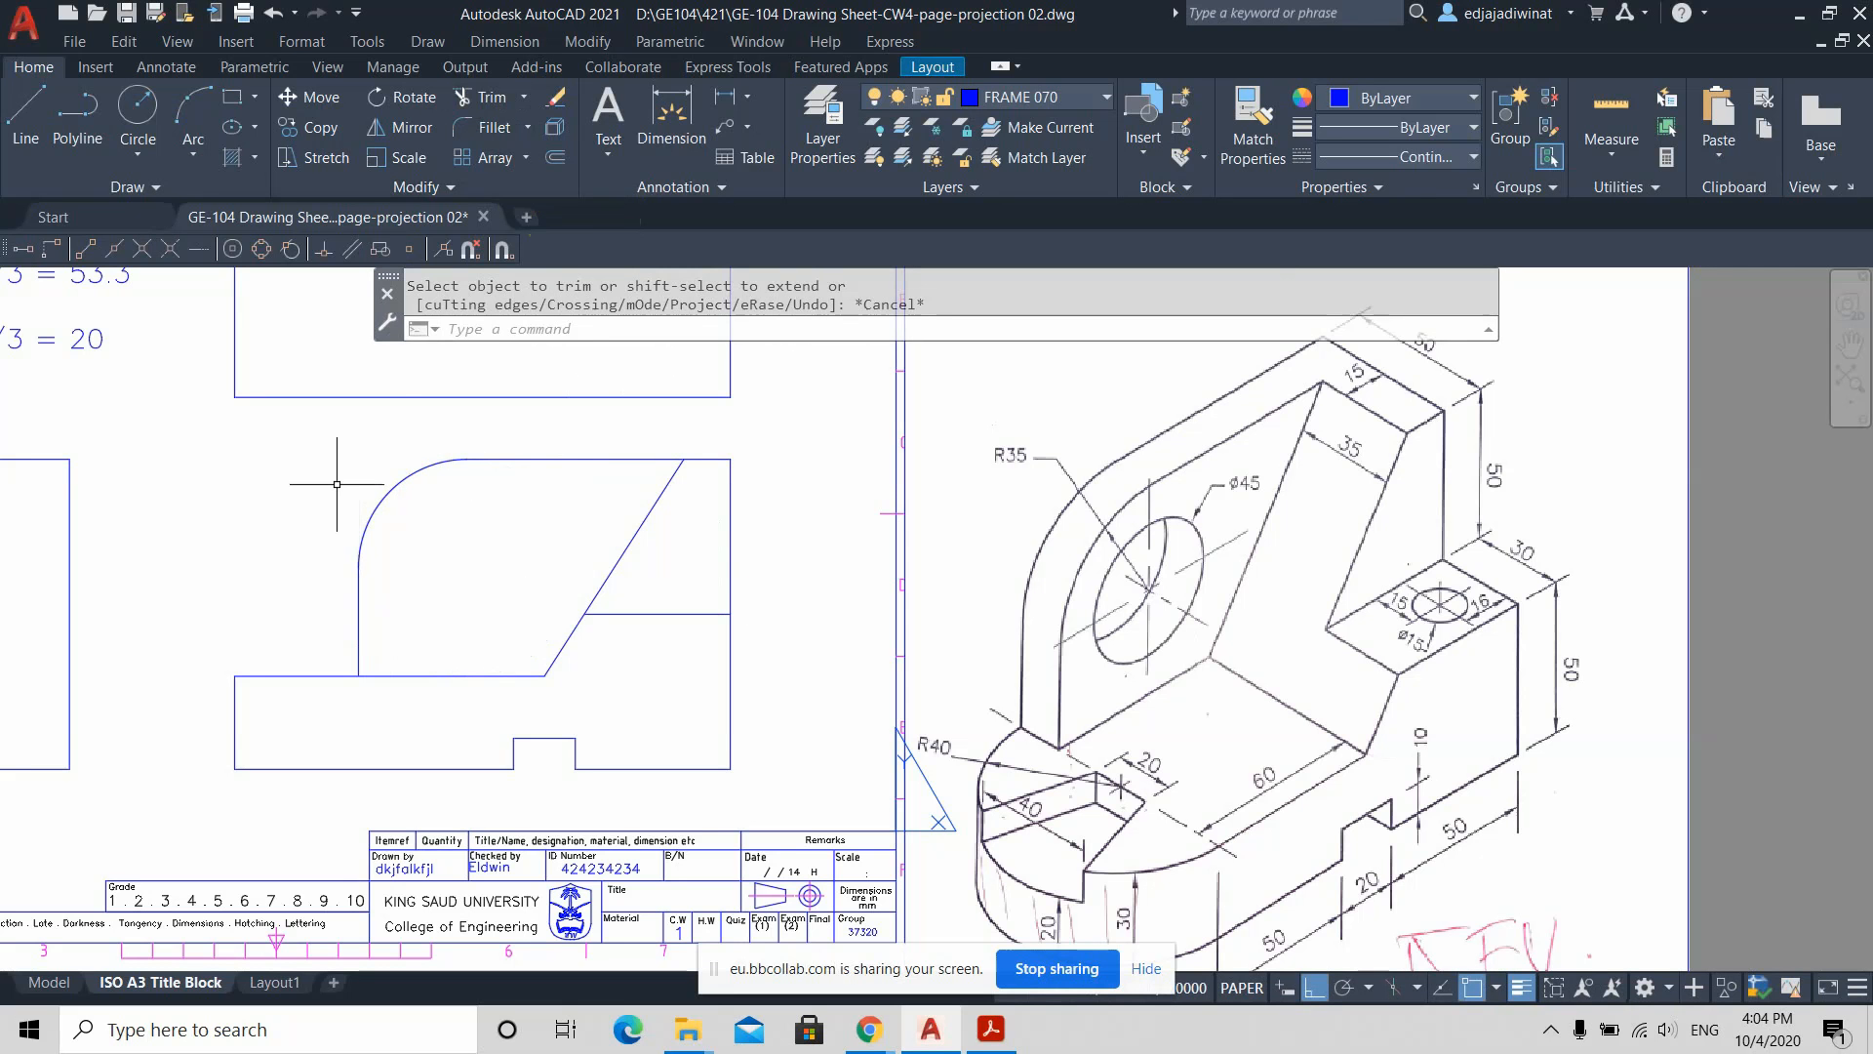
{"action": "left_click", "coordinate": [485, 130]}
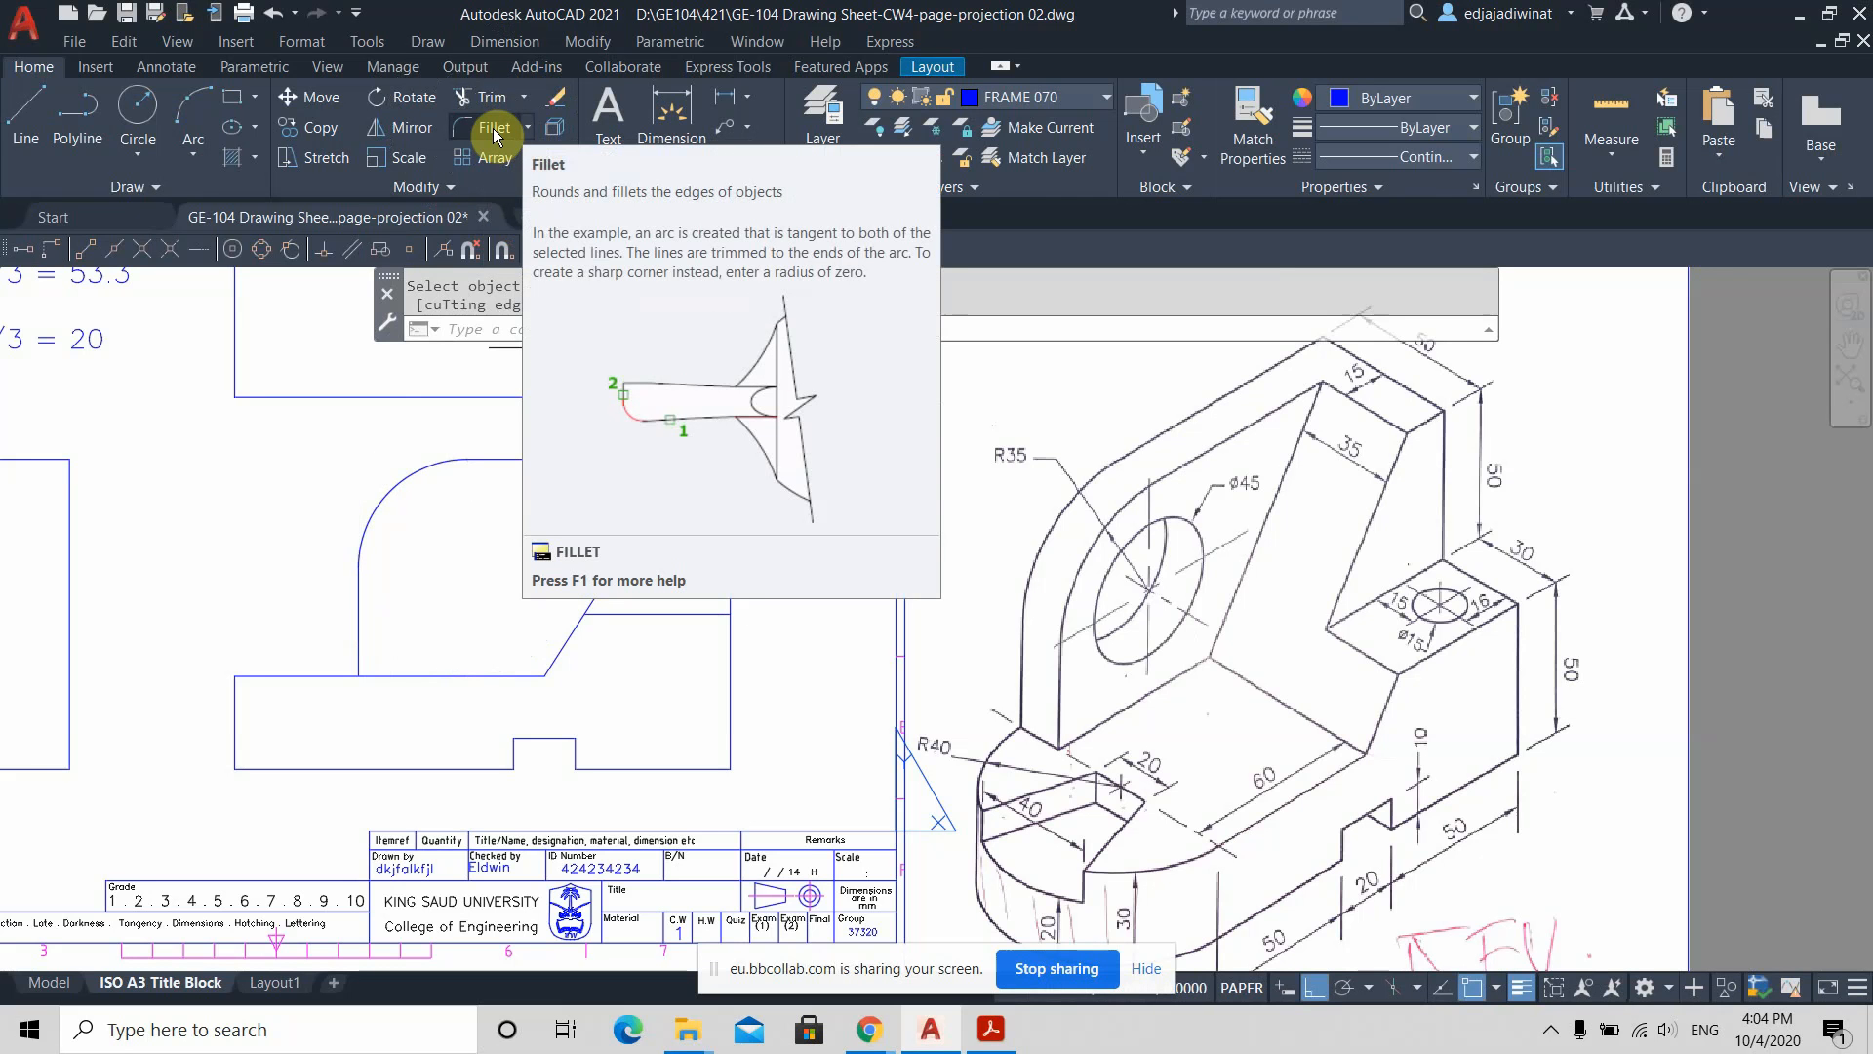
{"action": "key", "text": "Escape"}
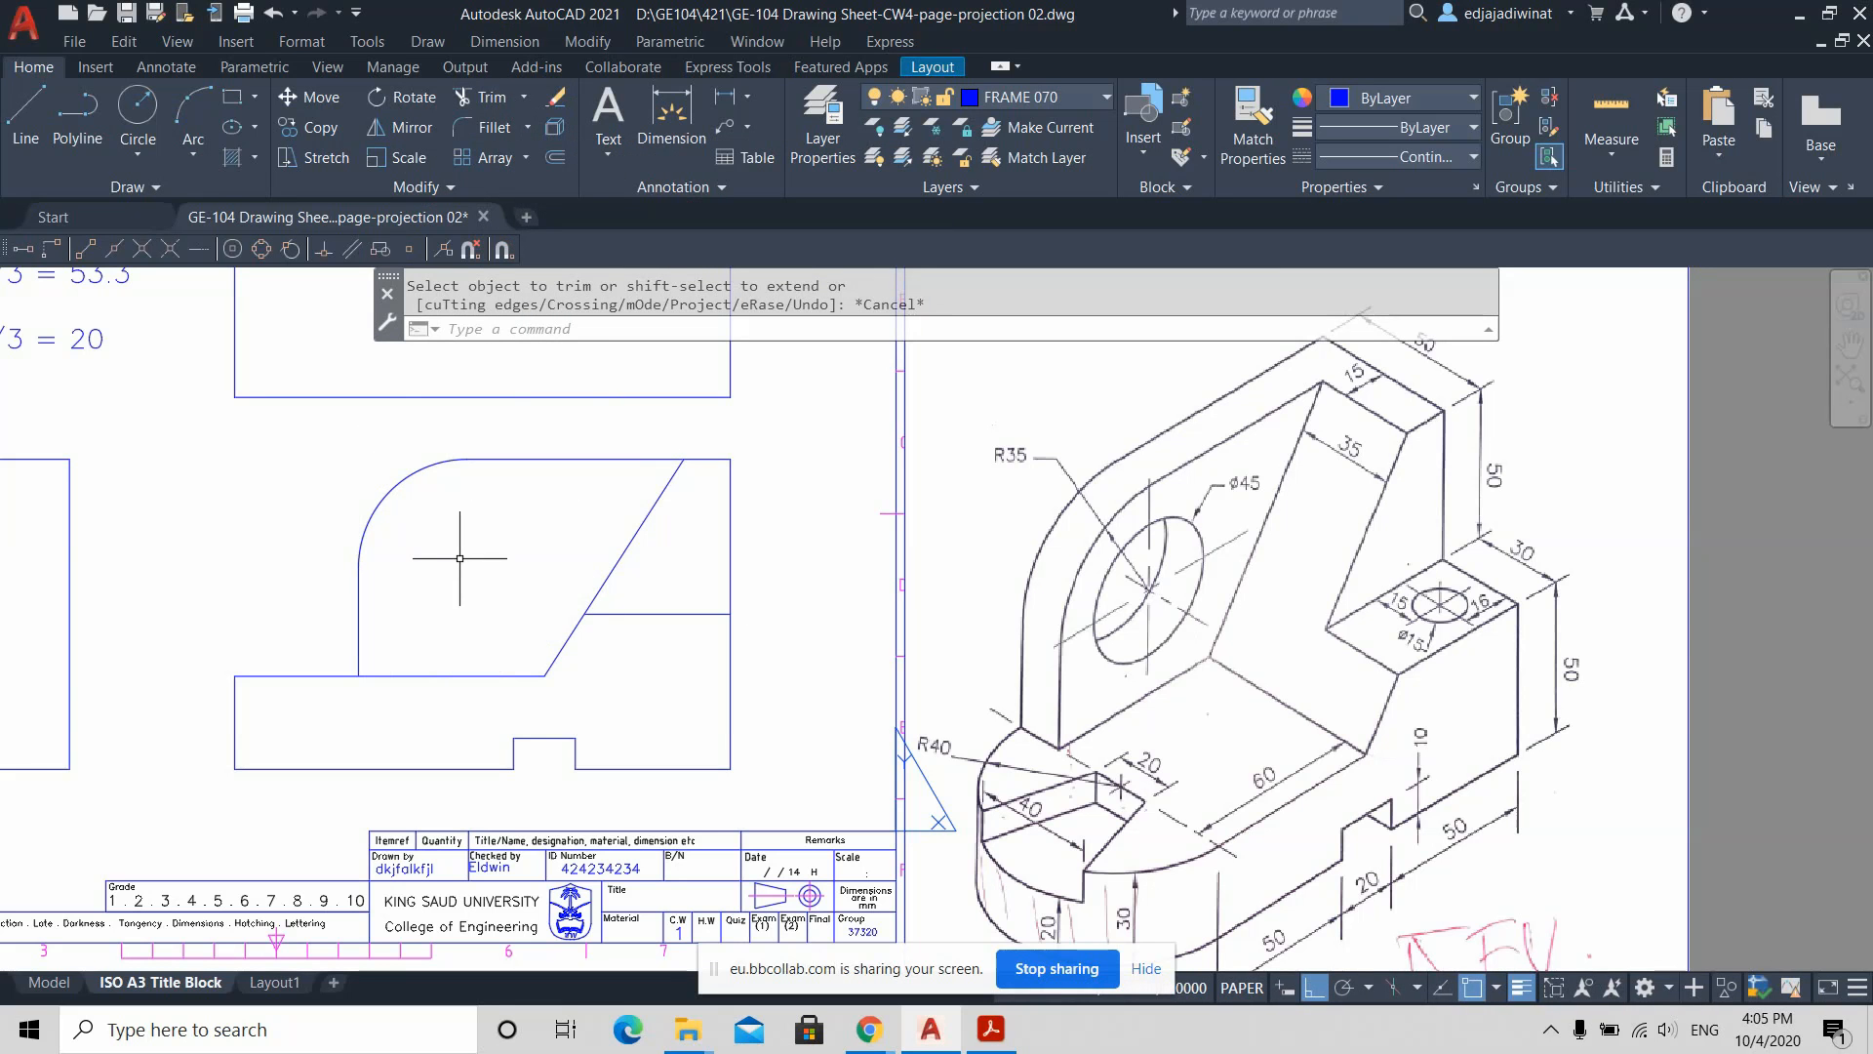
{"action": "scroll", "coordinate": [461, 580], "scroll_direction": "up", "scroll_amount": 2}
{"action": "middle_click_drag", "start_coordinate": [515, 516], "coordinate": [525, 547]}
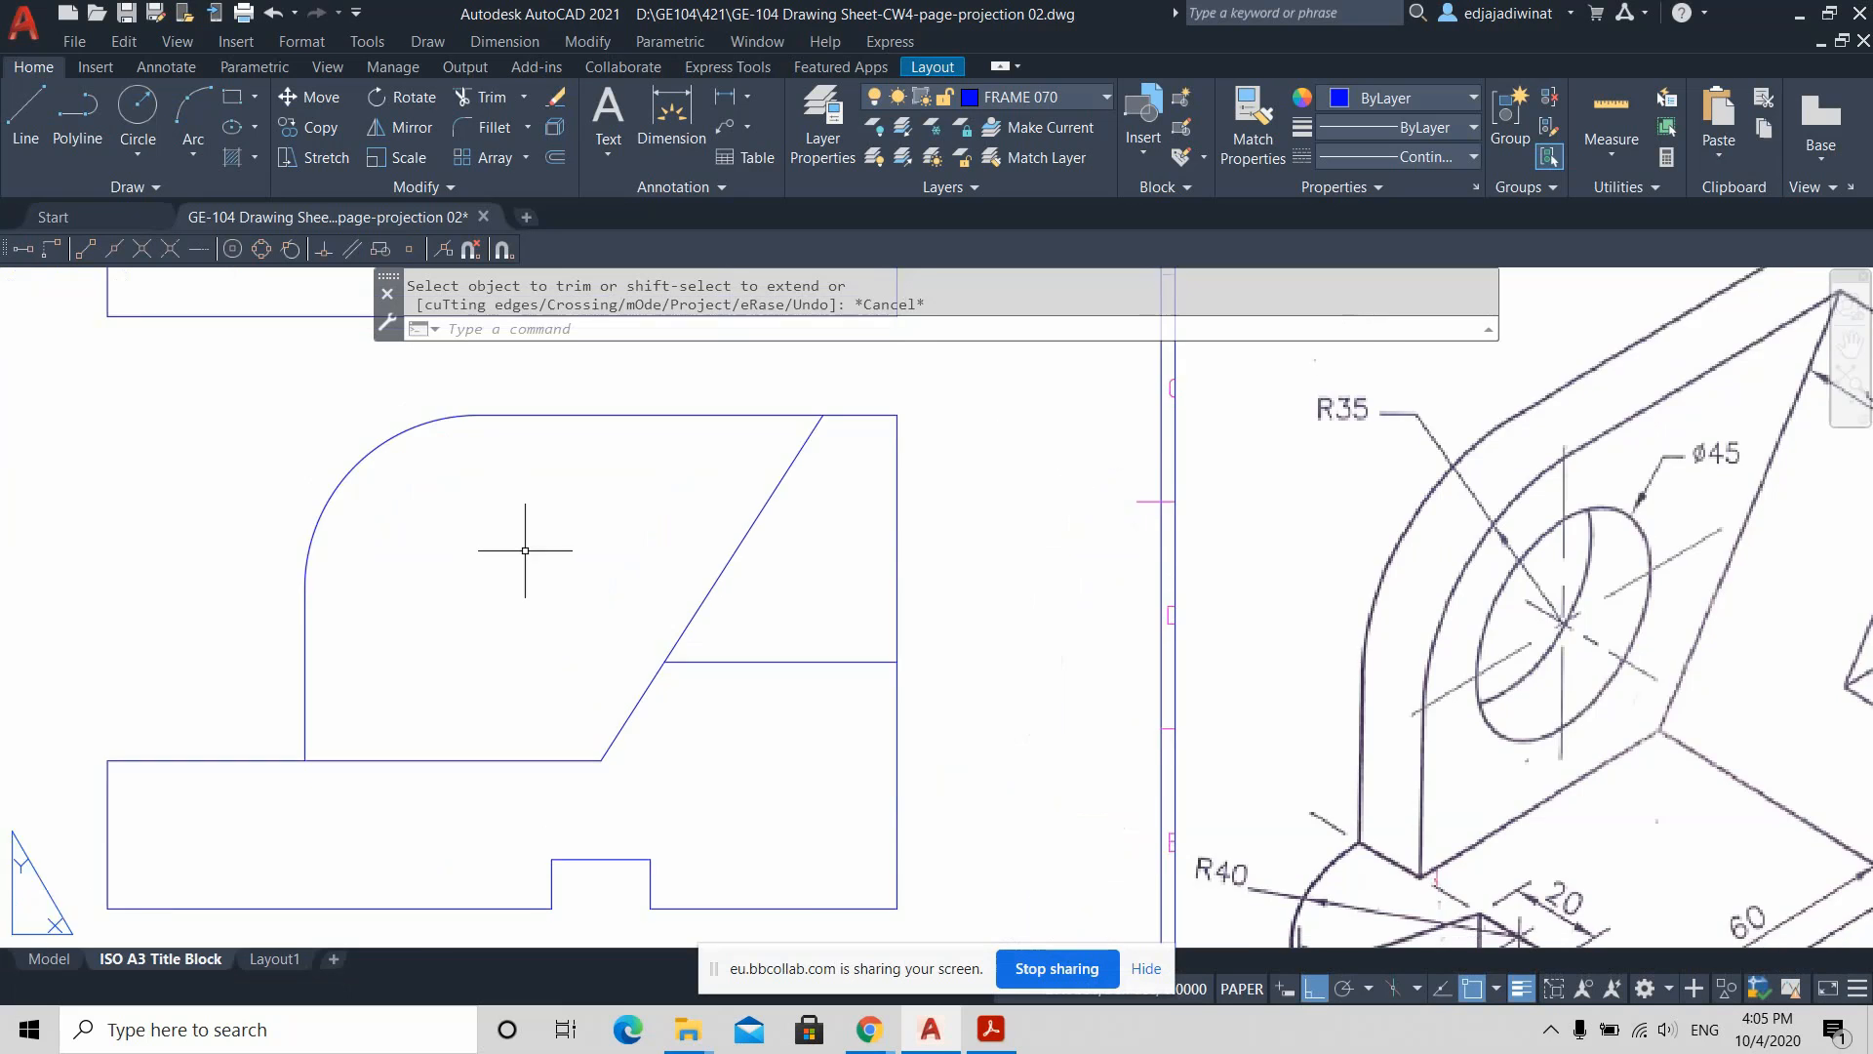
{"action": "scroll", "coordinate": [526, 550], "scroll_direction": "down", "scroll_amount": 2}
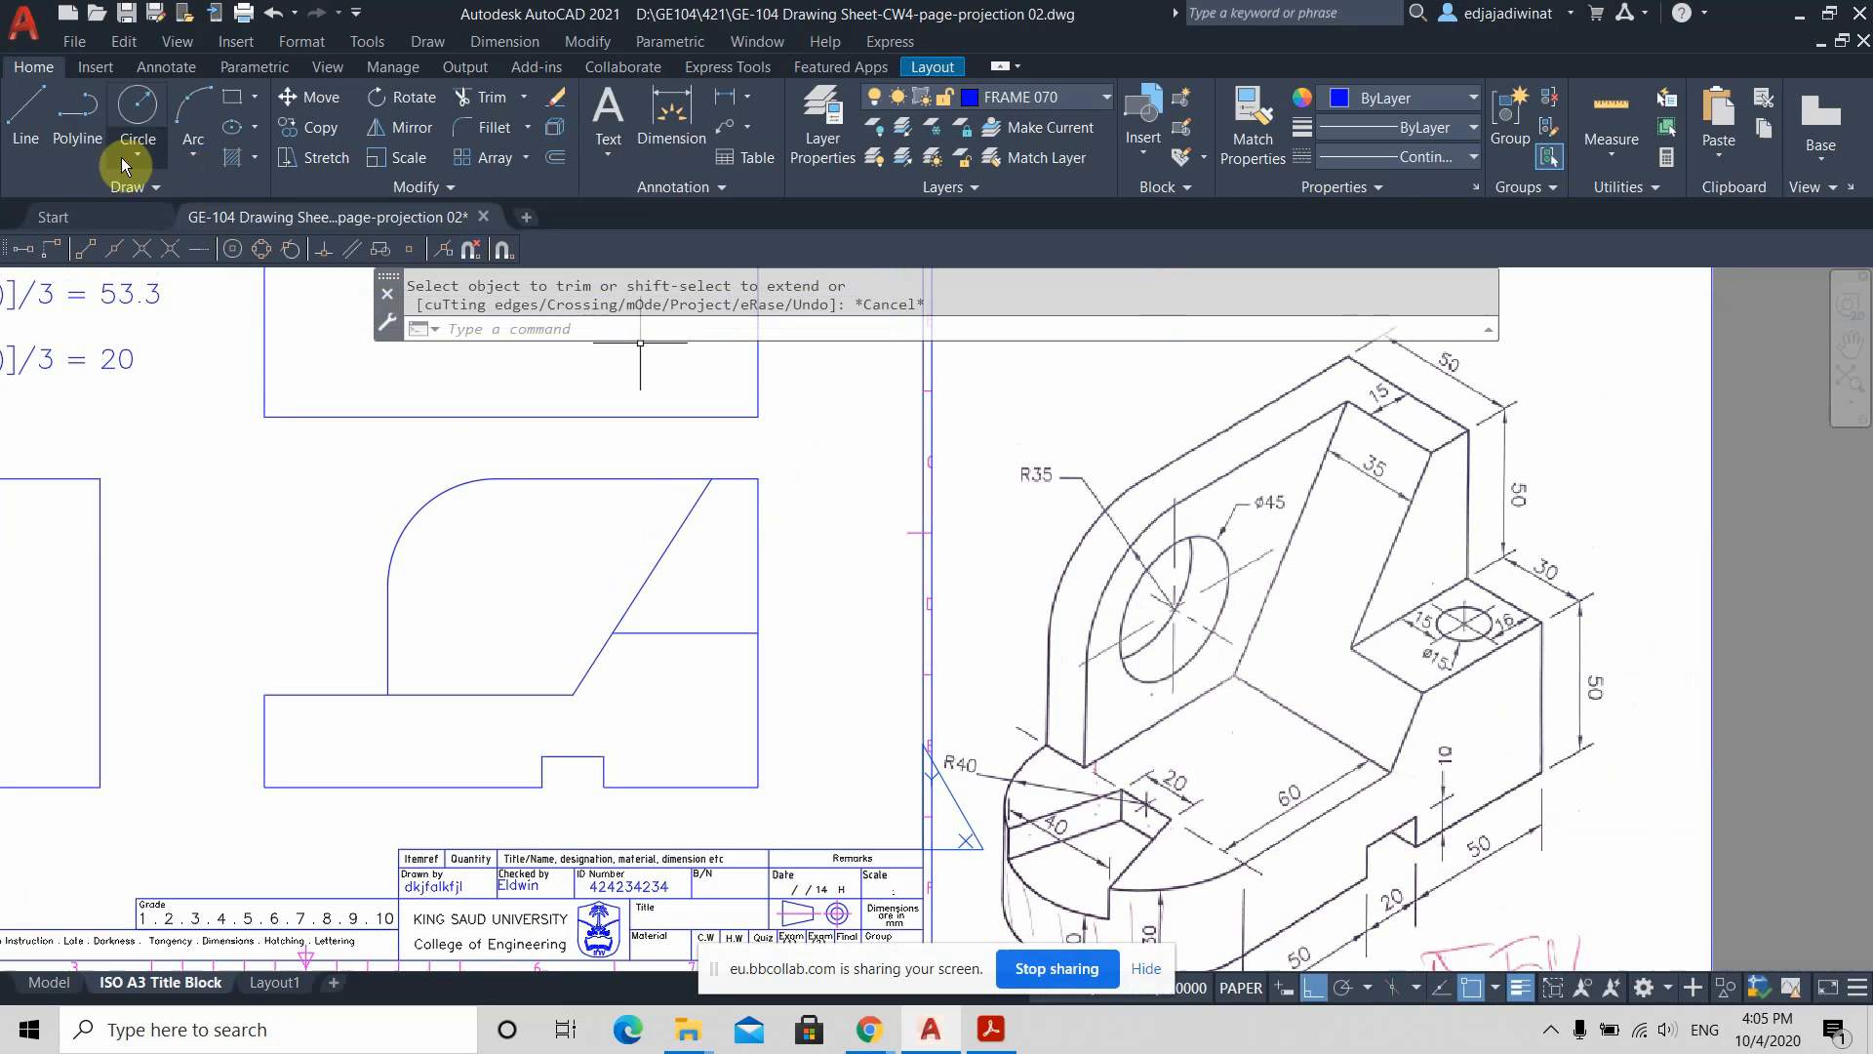
Step: Draw a circle of diameter 45 centred on the R35 corner arc in the front view
{"action": "left_click", "coordinate": [139, 107]}
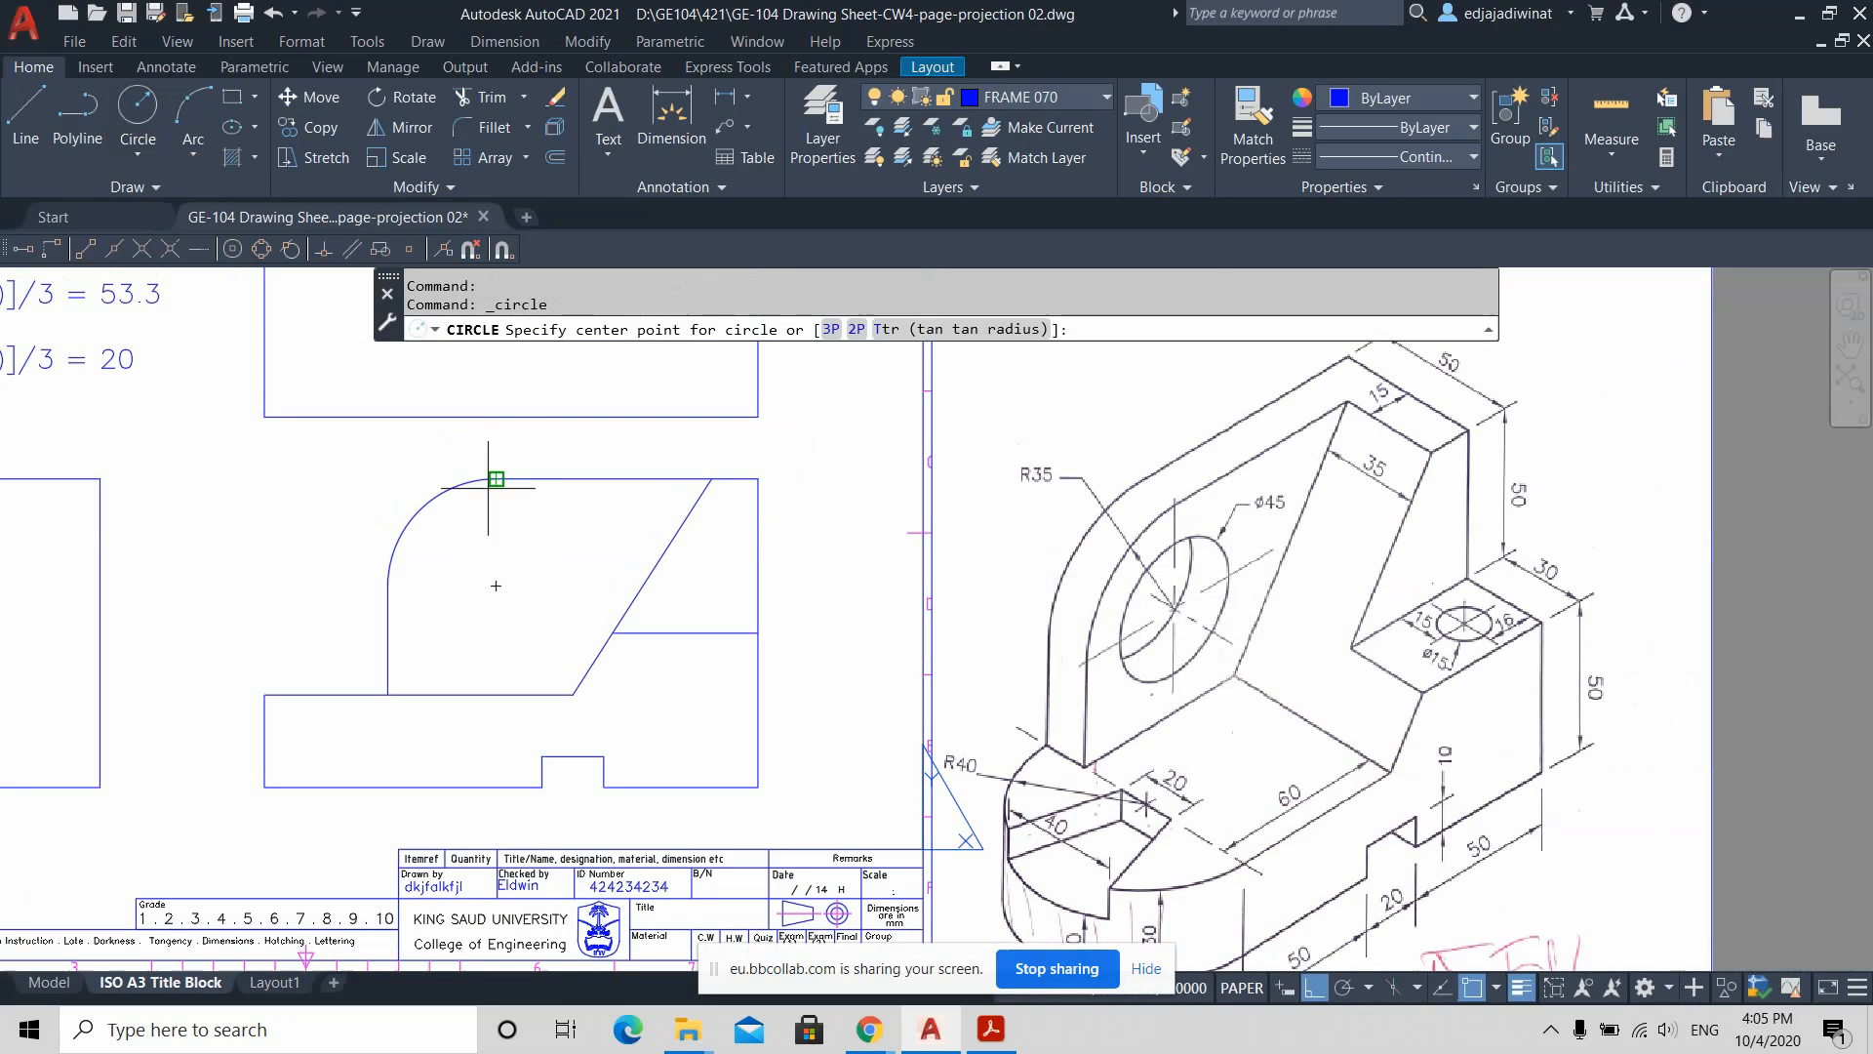
{"action": "left_click", "coordinate": [495, 586]}
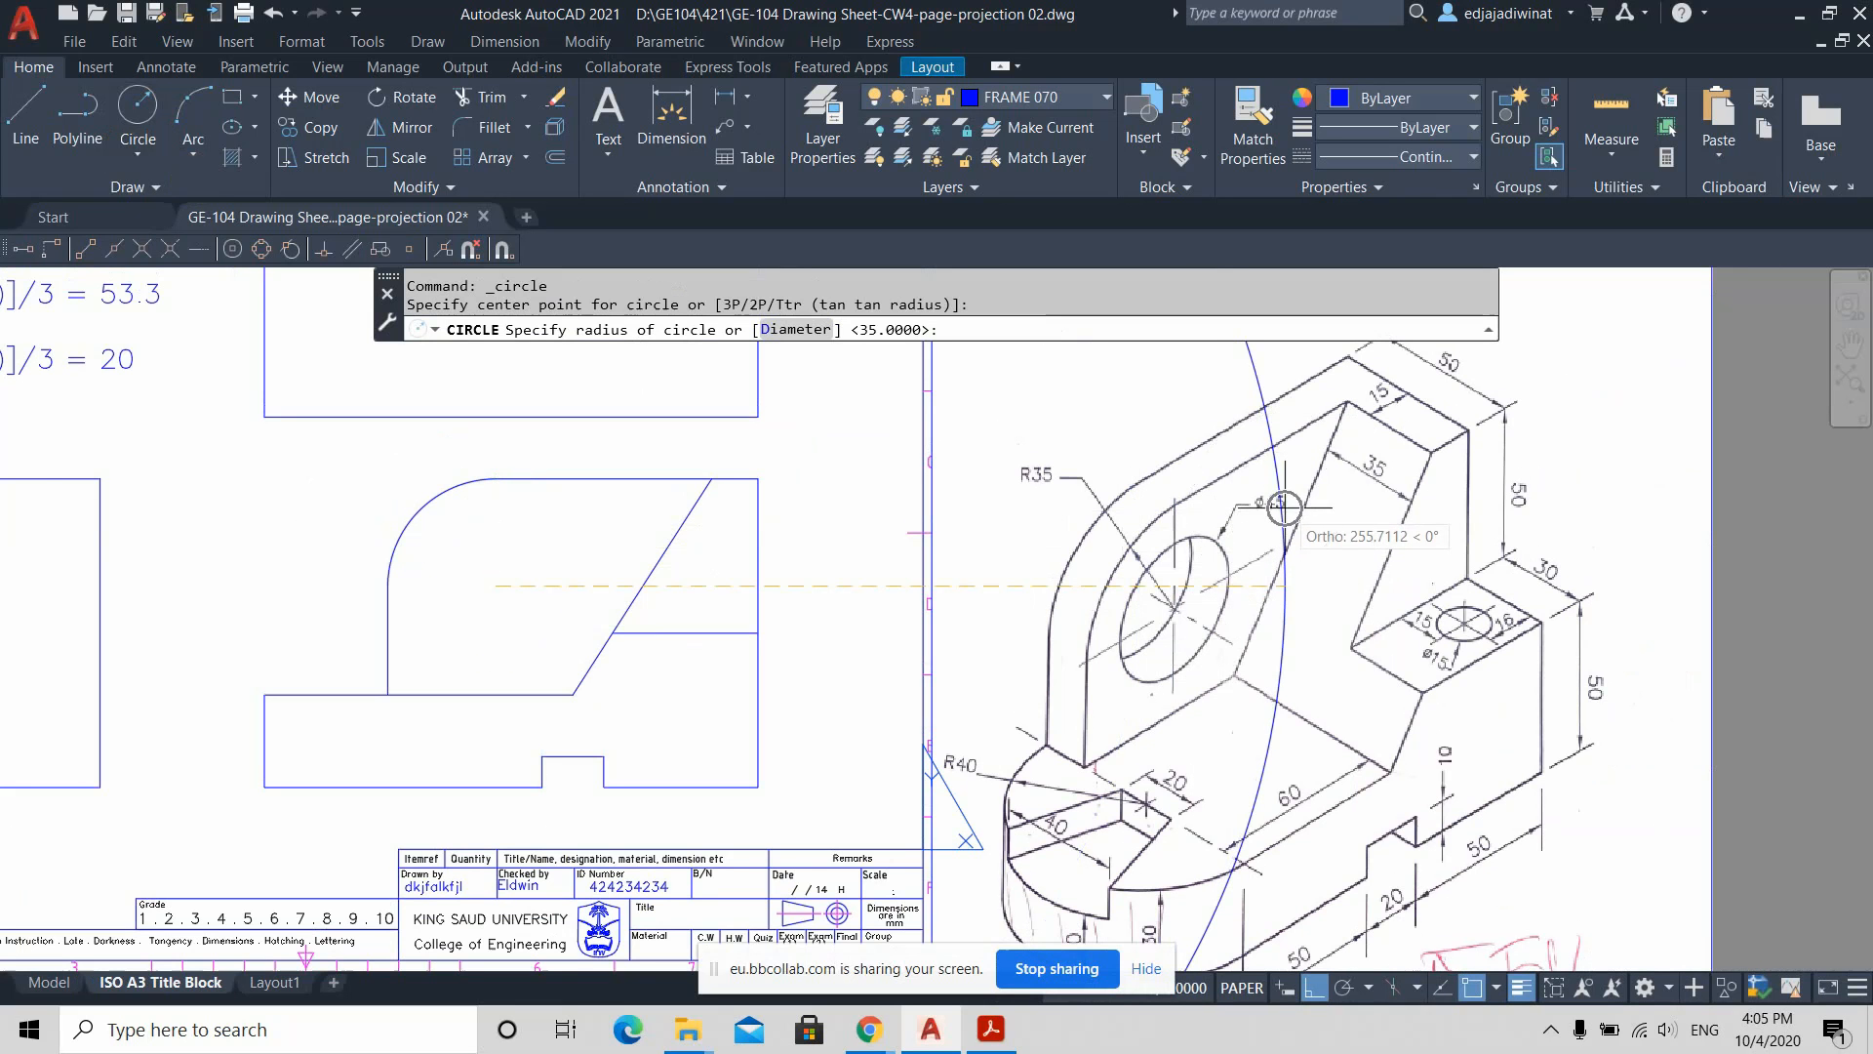
{"action": "scroll", "coordinate": [1284, 506], "scroll_direction": "up", "scroll_amount": 4}
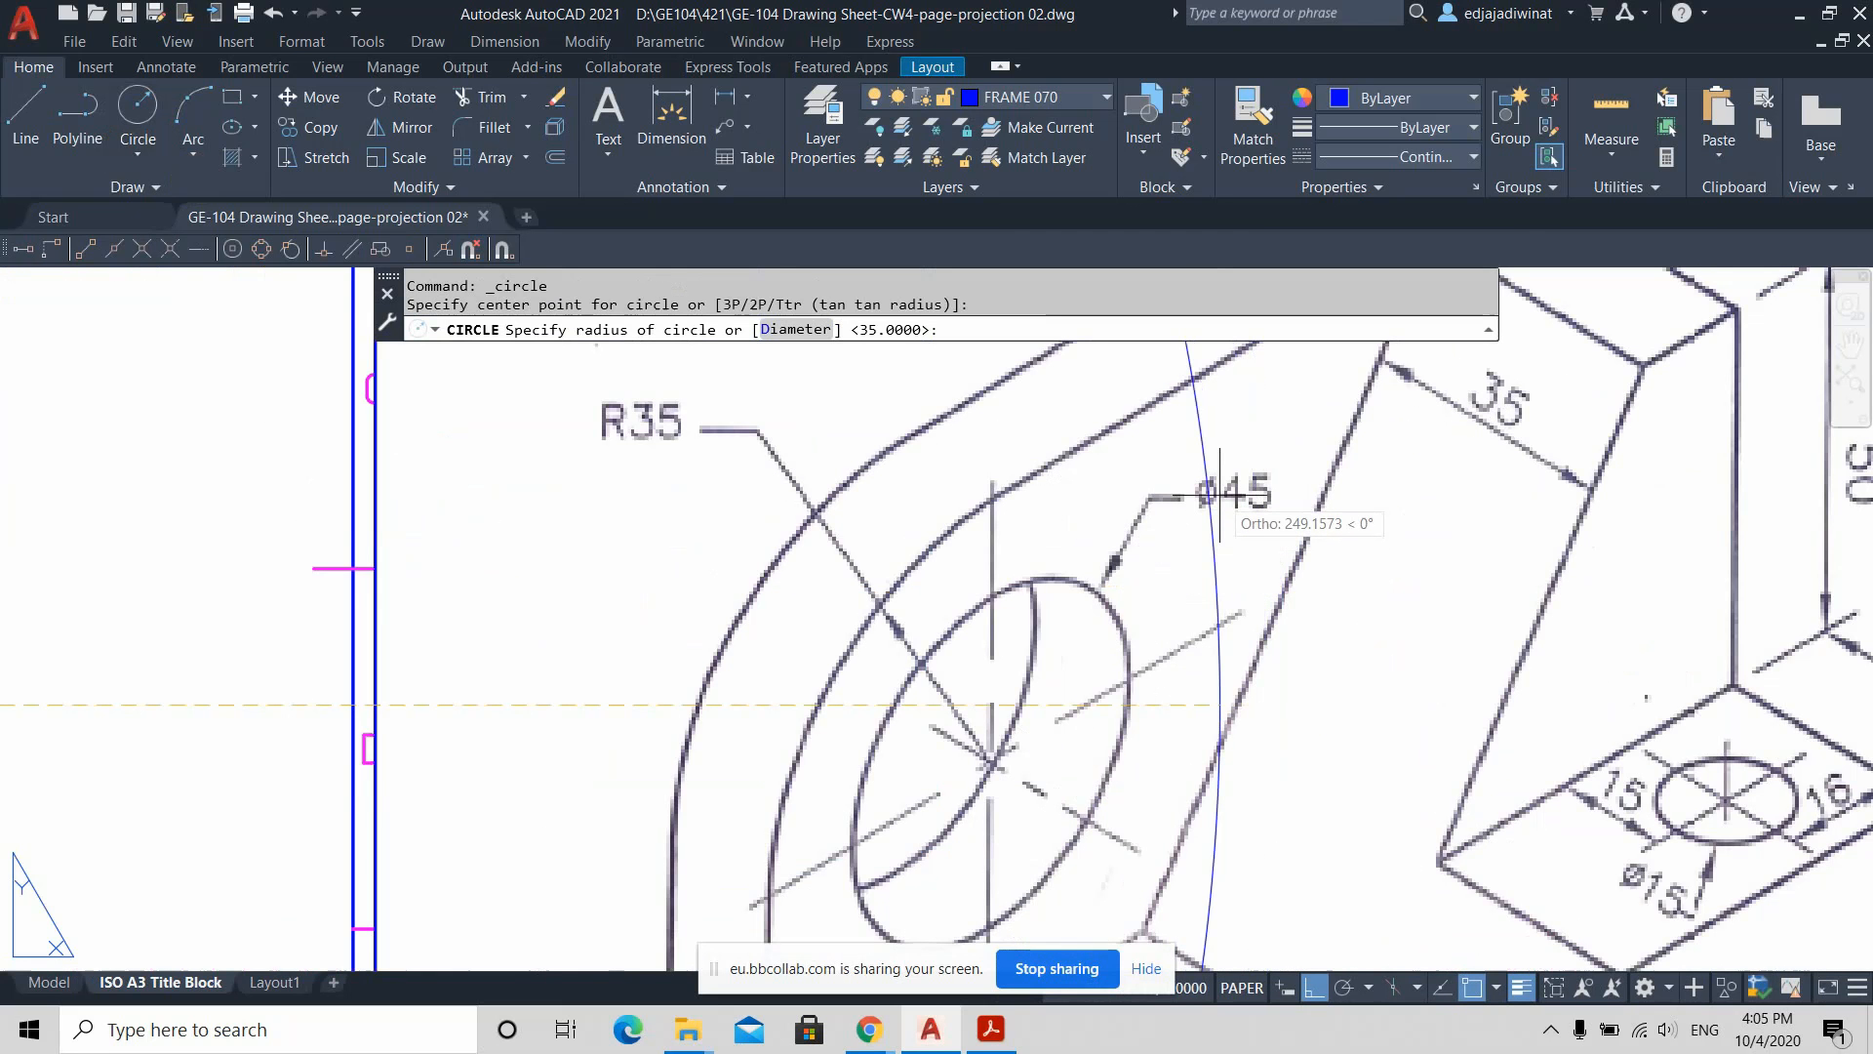
{"action": "scroll", "coordinate": [522, 588], "scroll_direction": "down", "scroll_amount": 10}
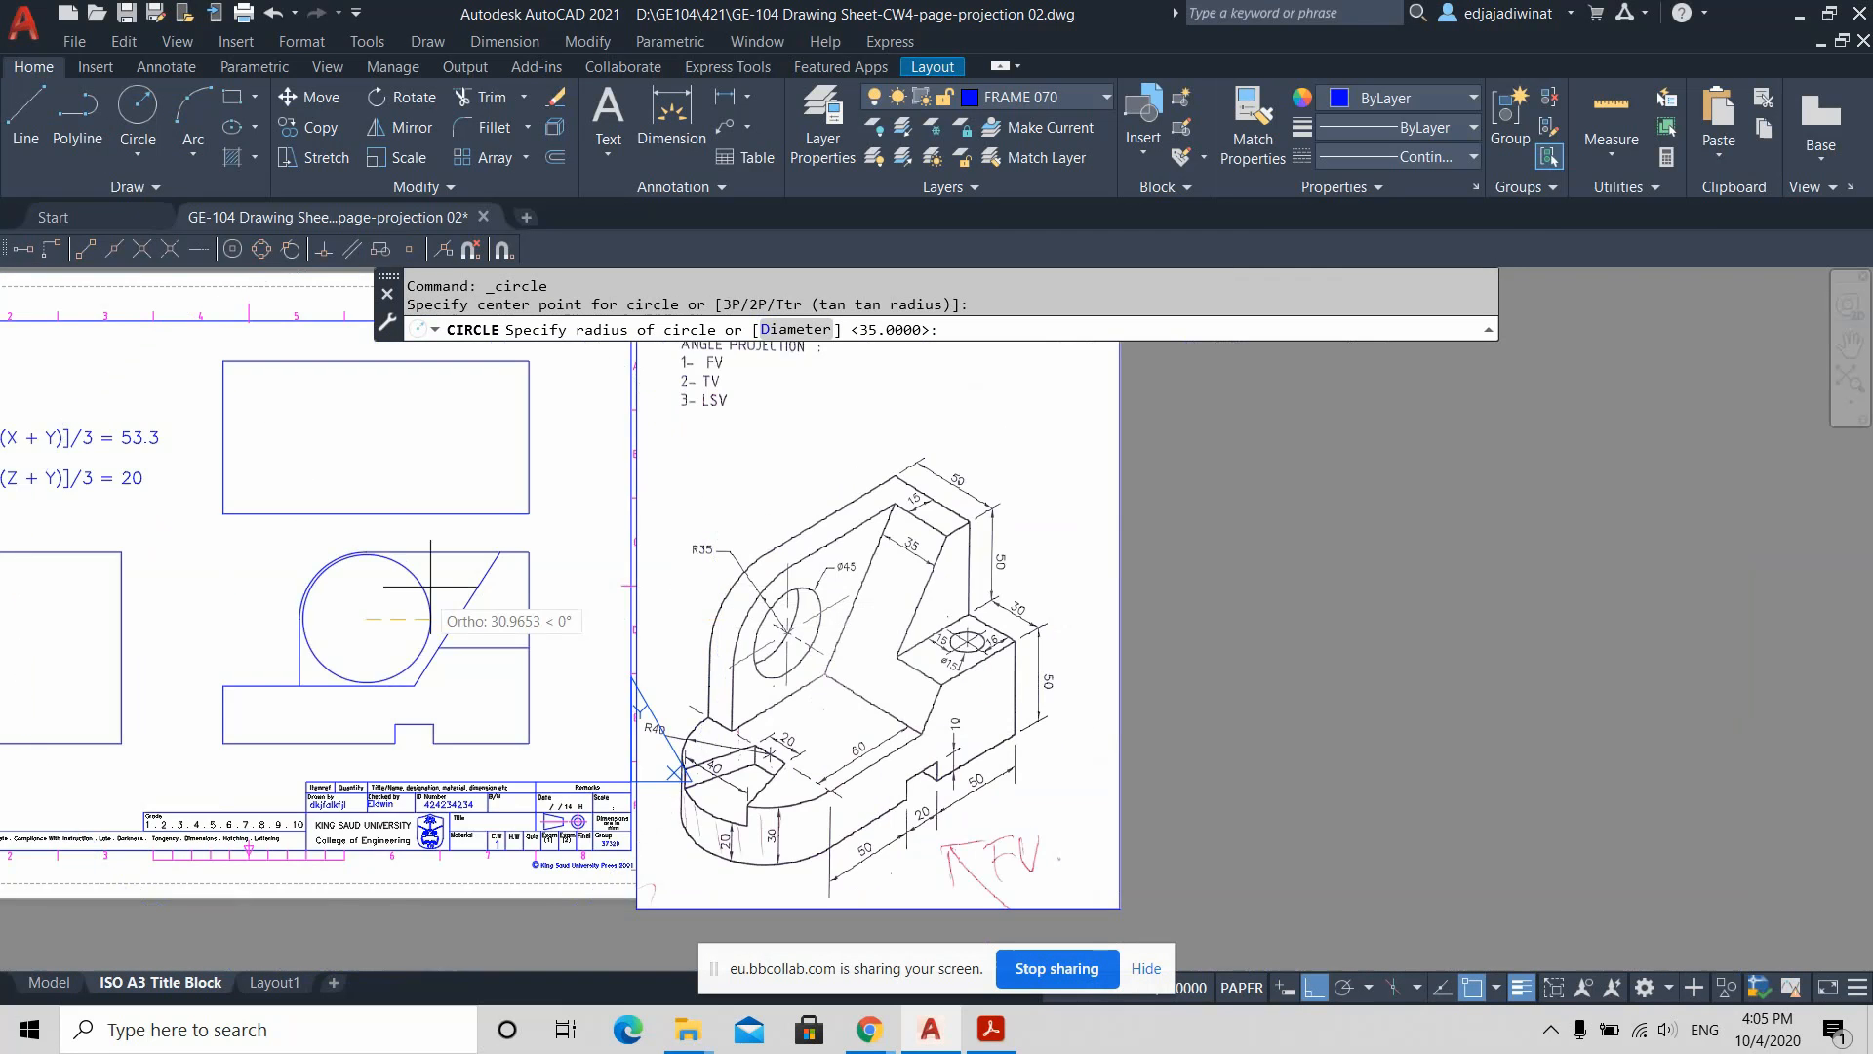
{"action": "scroll", "coordinate": [534, 583], "scroll_direction": "up", "scroll_amount": 10}
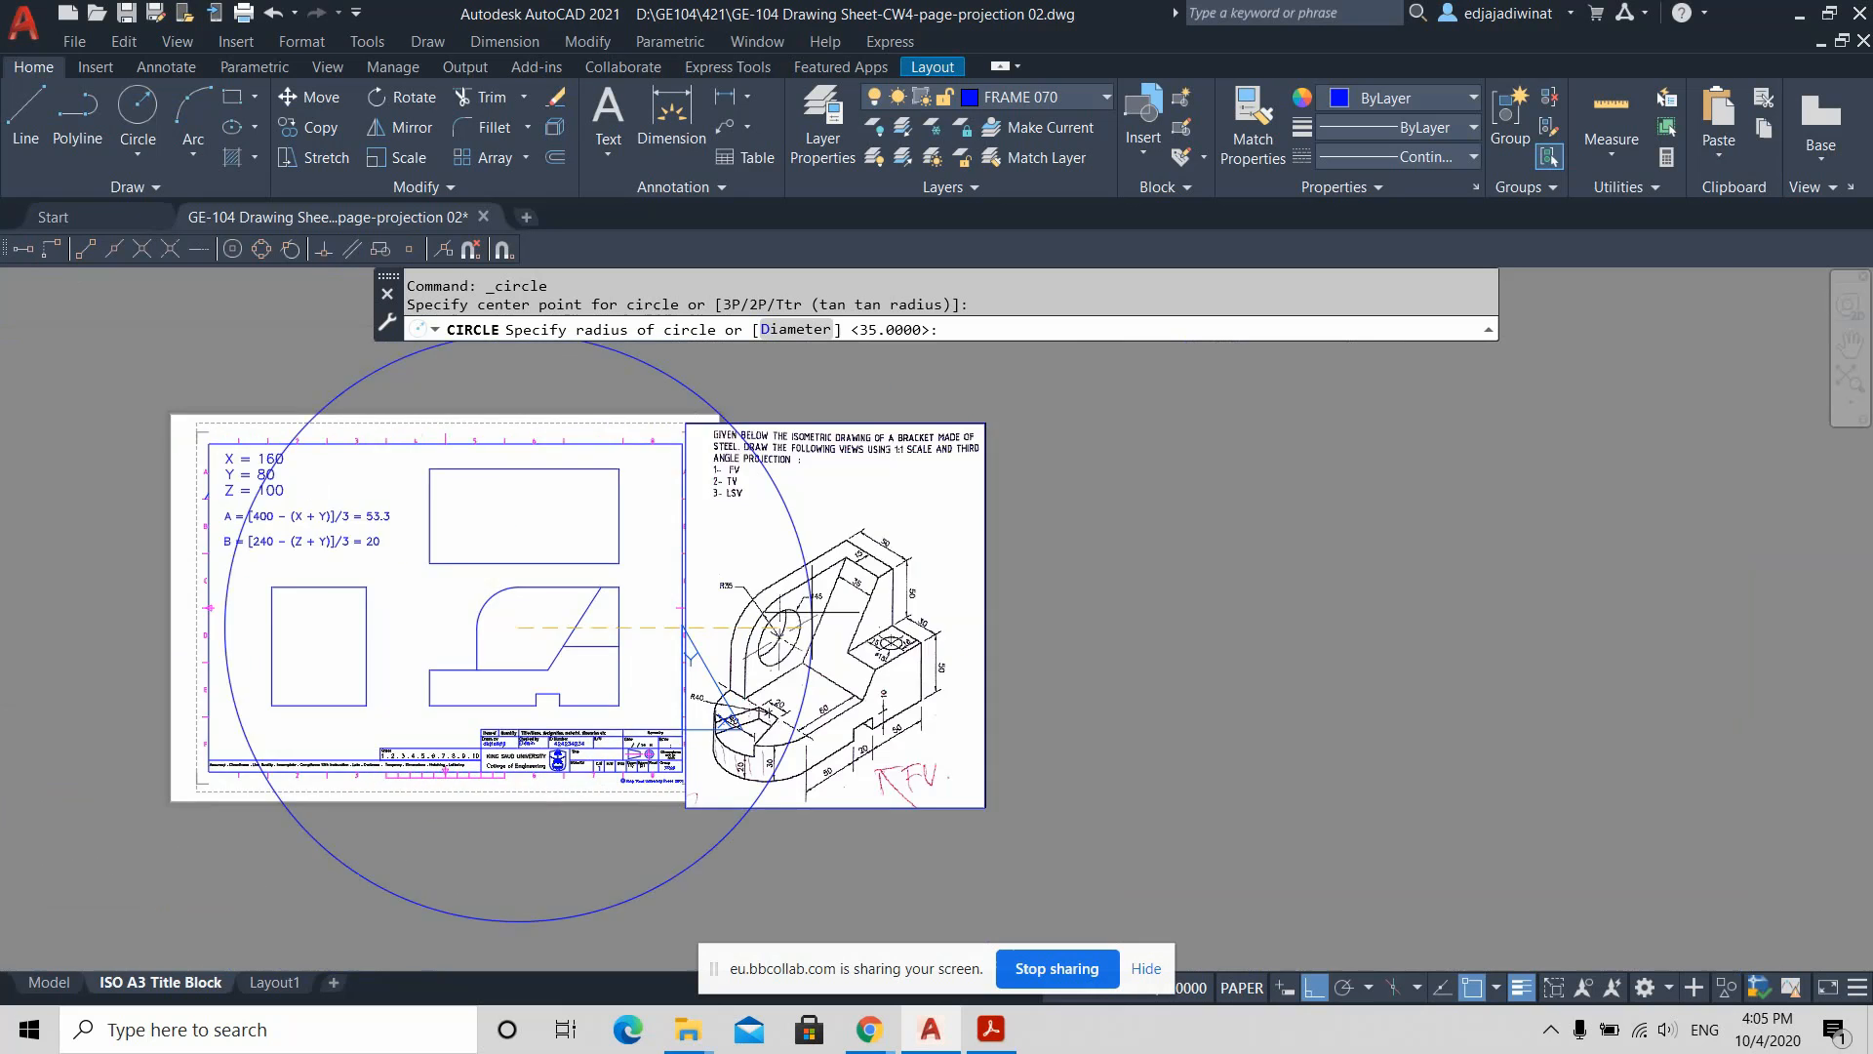
{"action": "scroll", "coordinate": [810, 605], "scroll_direction": "down", "scroll_amount": 4}
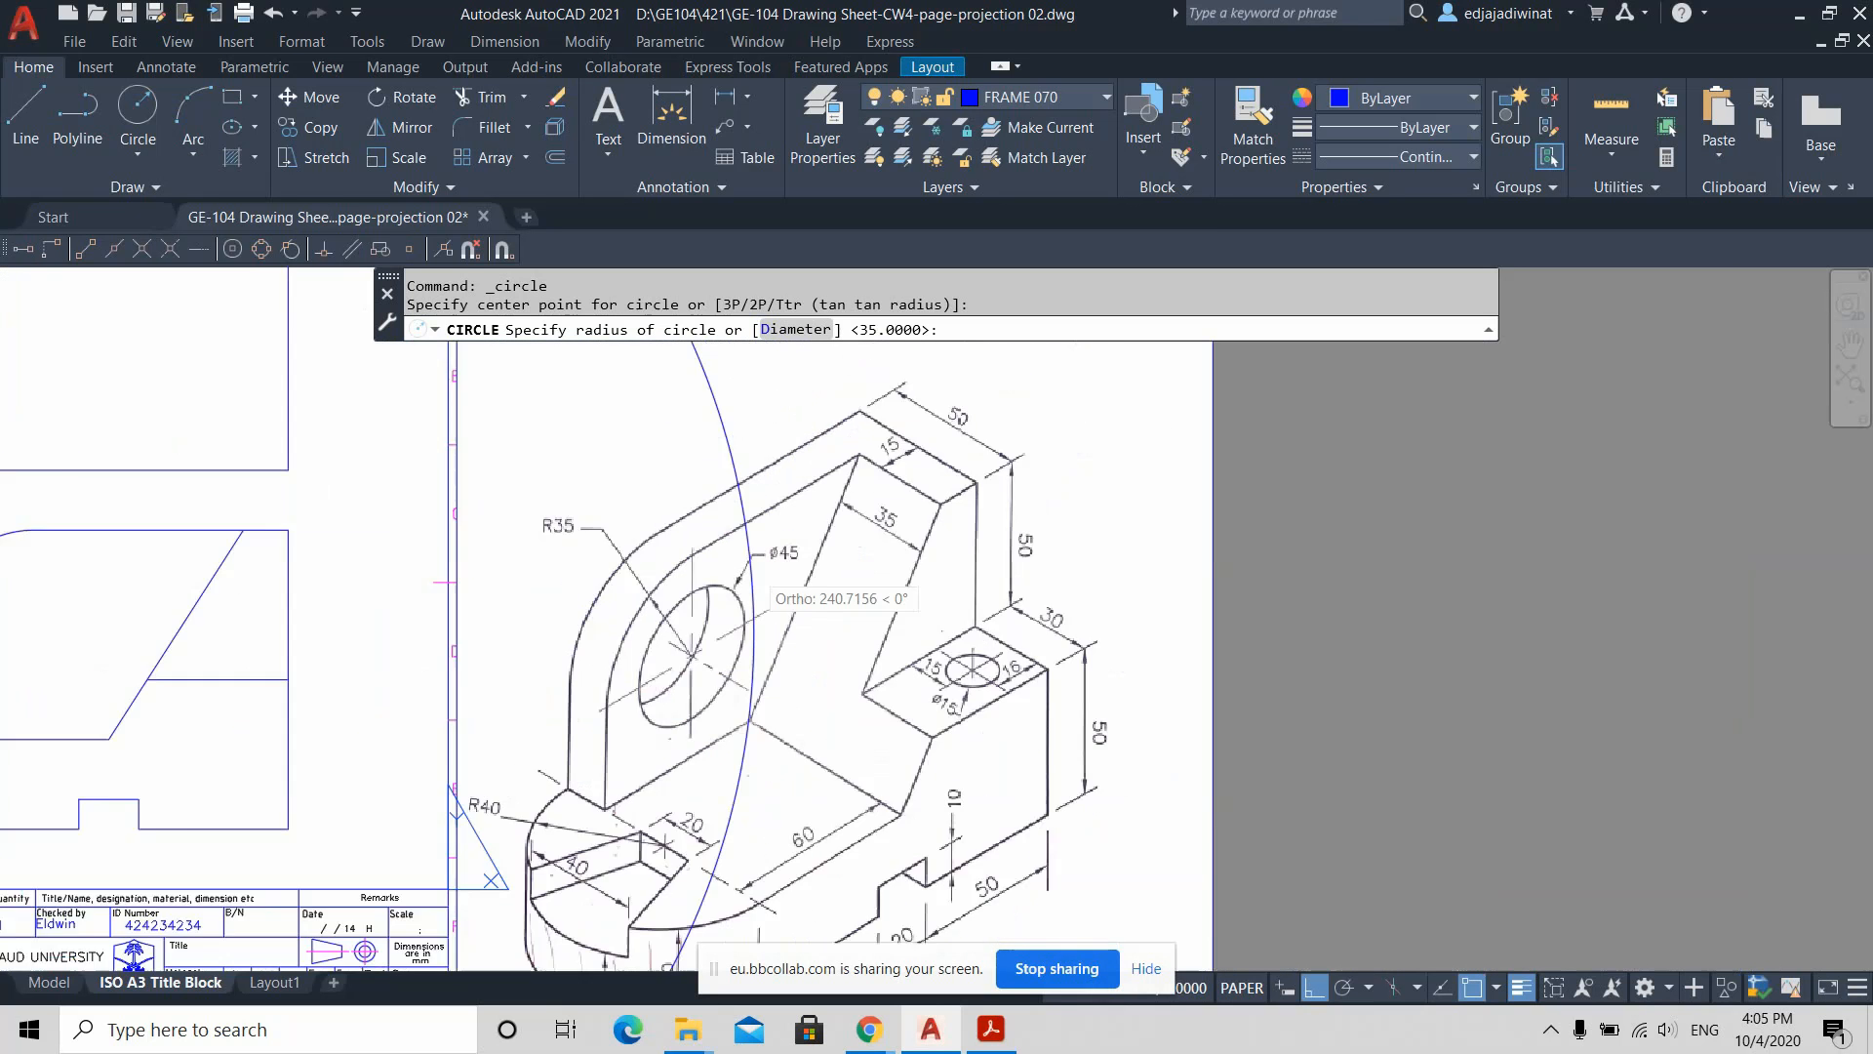
{"action": "scroll", "coordinate": [636, 528], "scroll_direction": "down", "scroll_amount": 3}
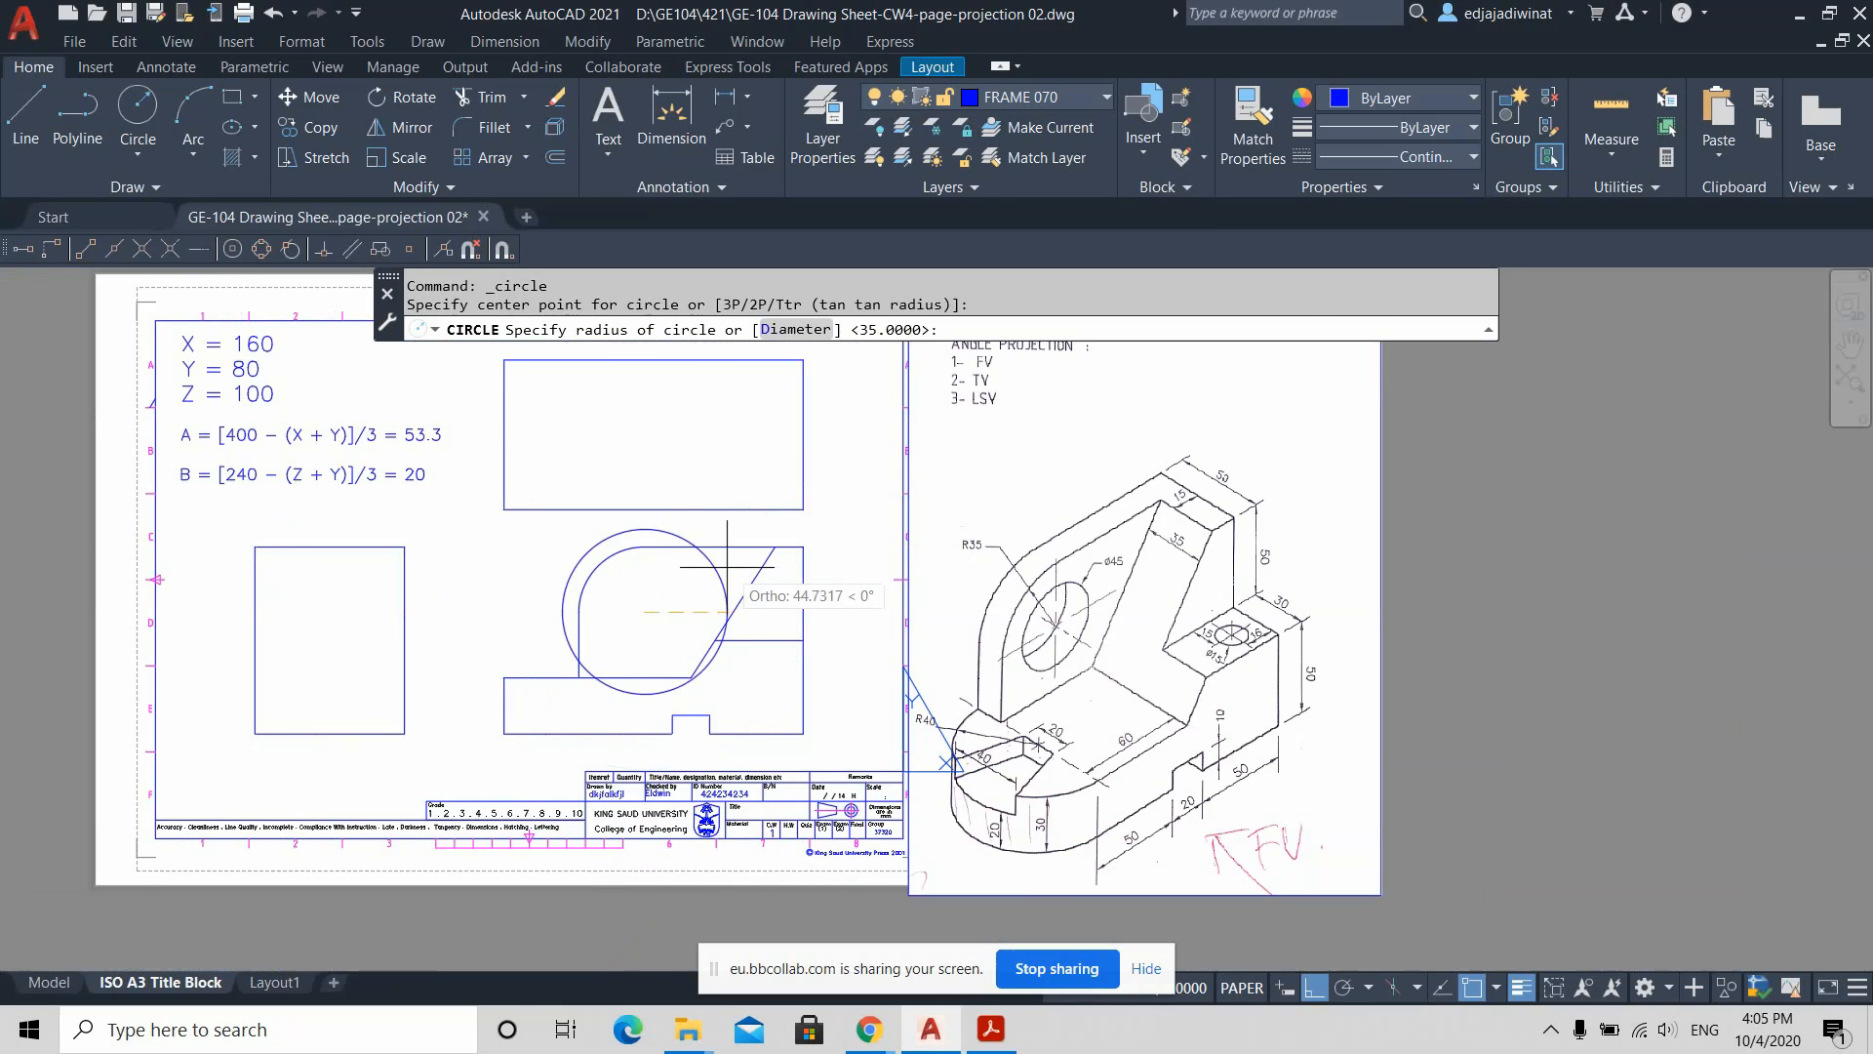
{"action": "scroll", "coordinate": [726, 564], "scroll_direction": "up", "scroll_amount": 6}
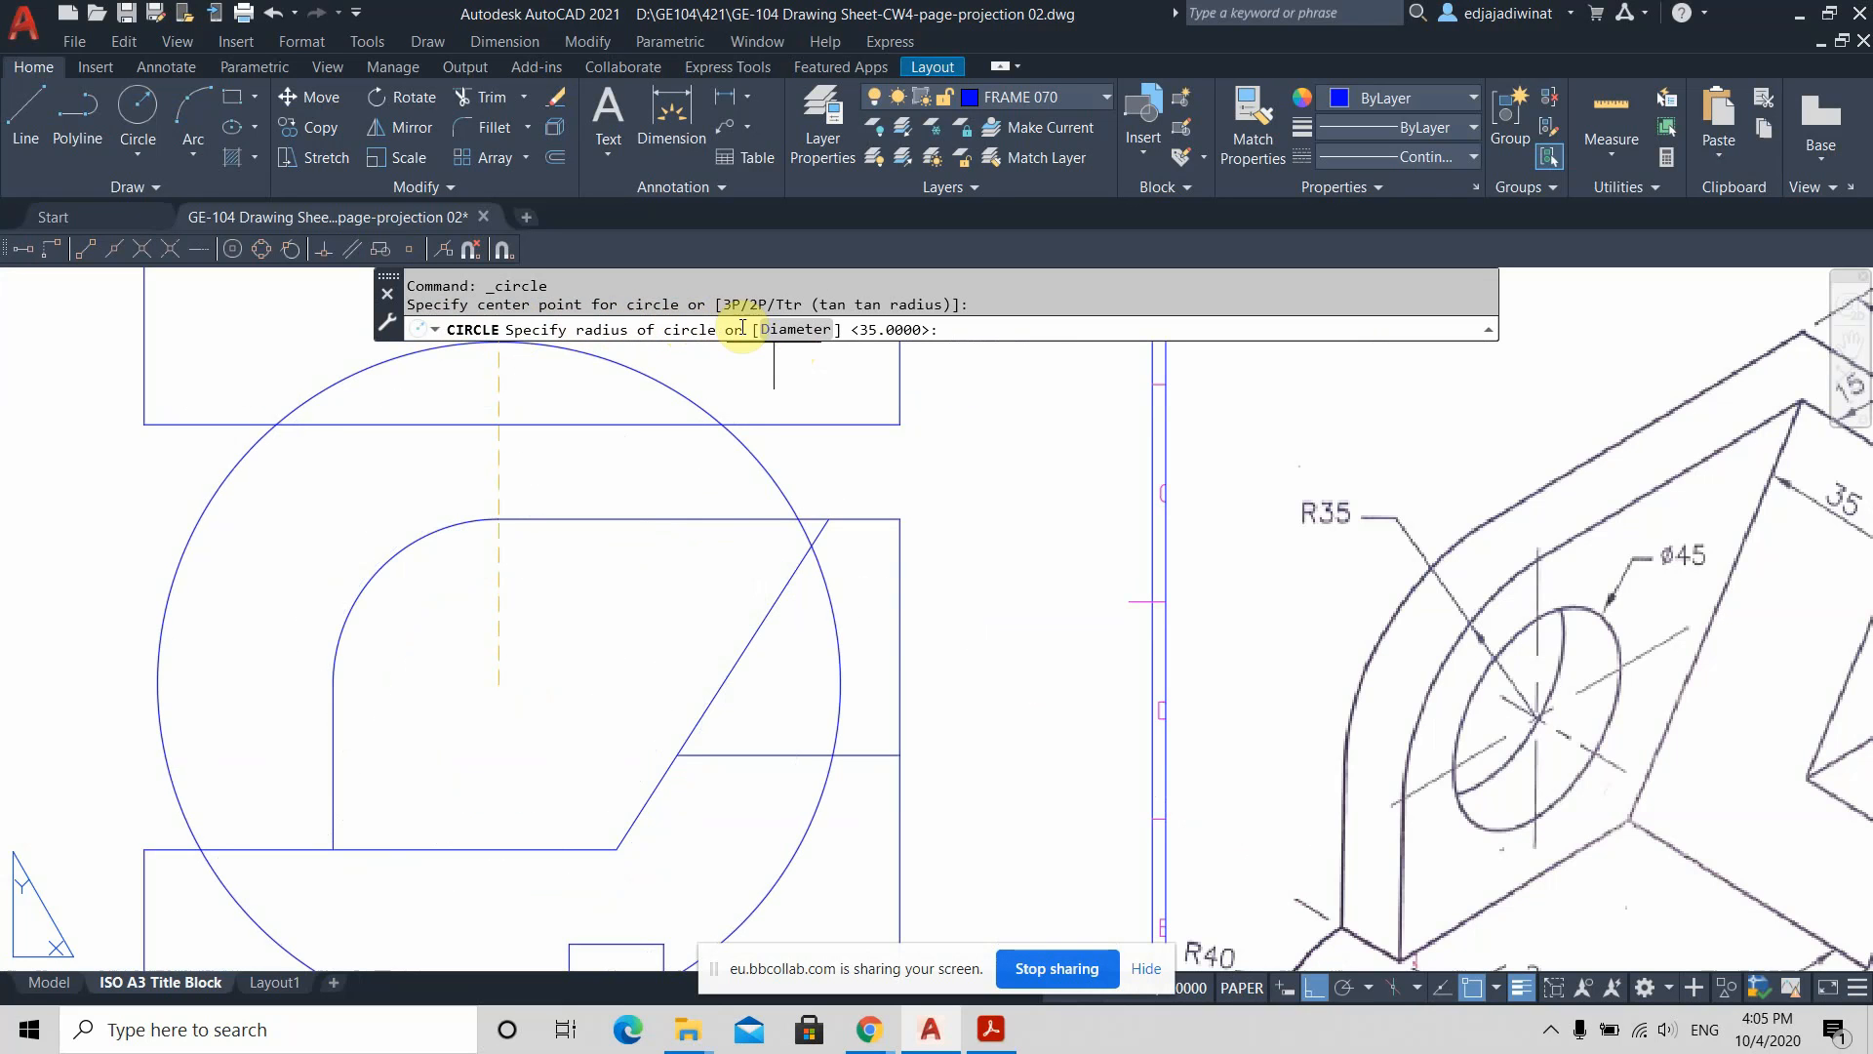
{"action": "left_click", "coordinate": [811, 330]}
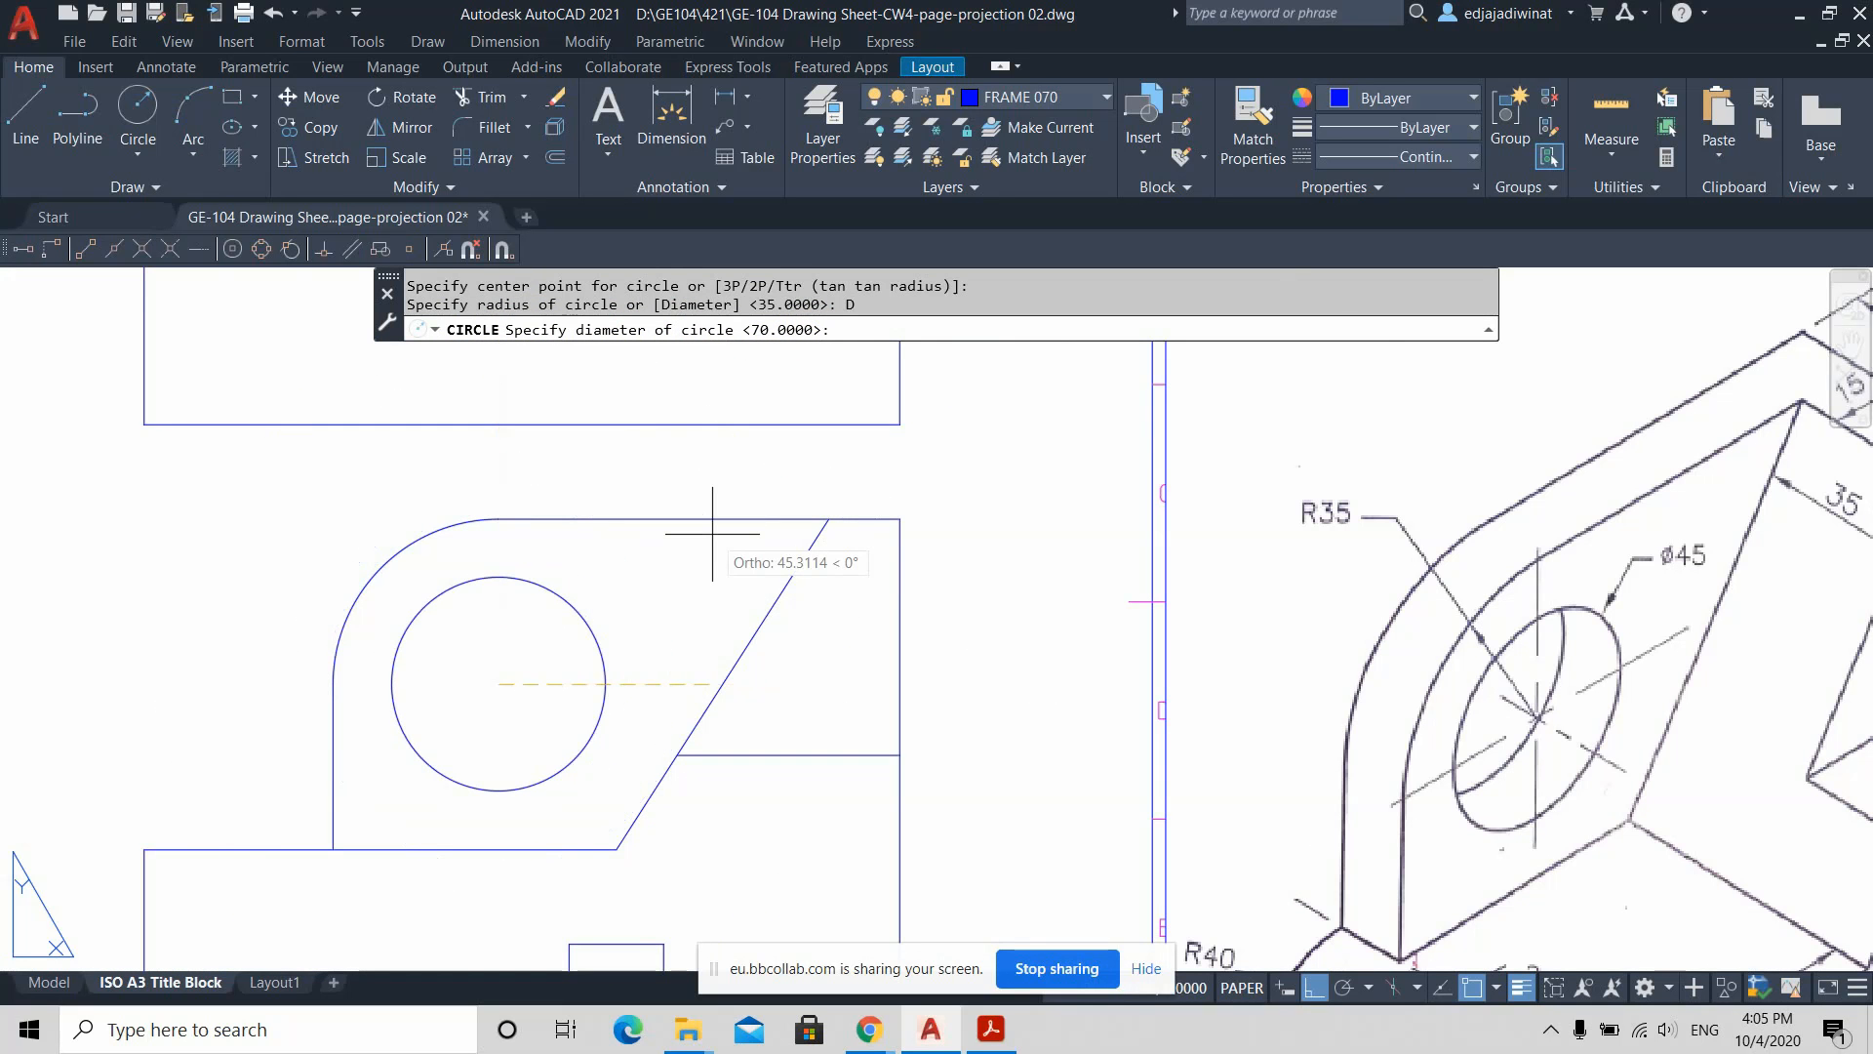
{"action": "type", "text": "45"}
{"action": "key", "text": "Return"}
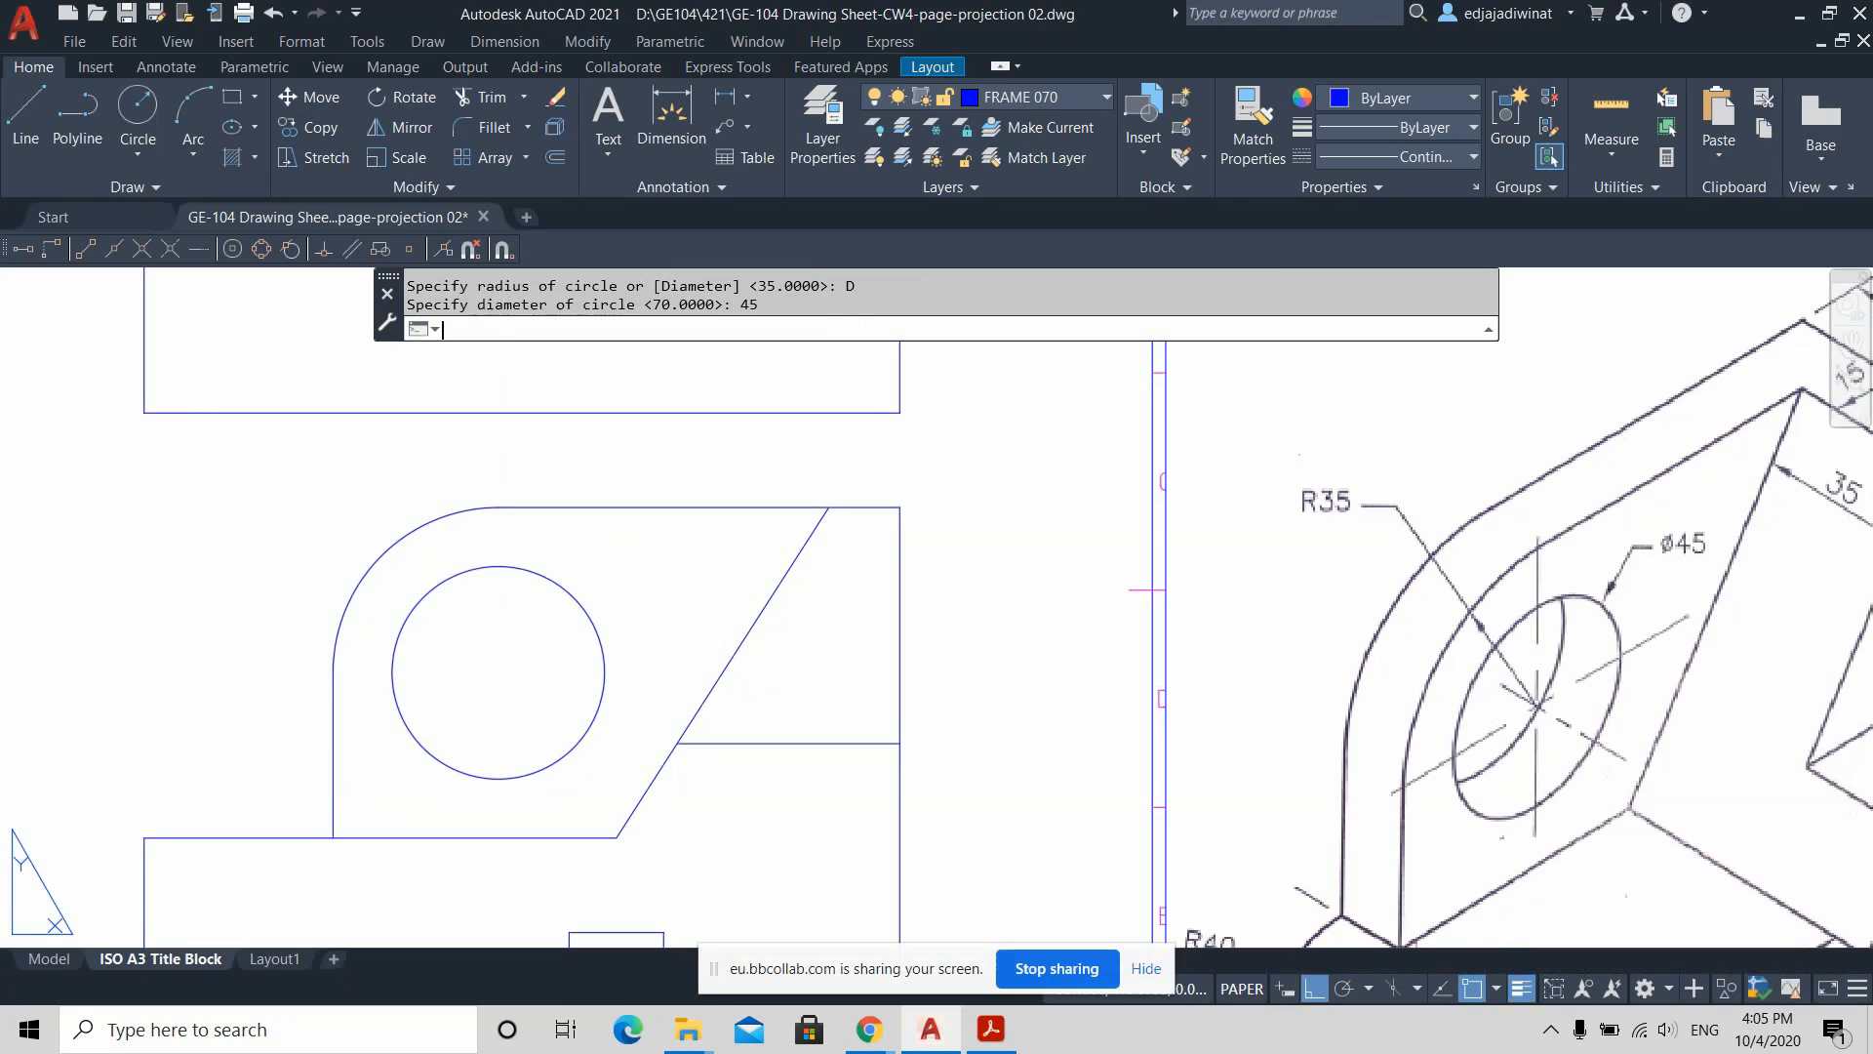
Step: Check the active object snap modes and delete the 45 mm circle from the front view
{"action": "scroll", "coordinate": [939, 700], "scroll_direction": "down", "scroll_amount": 8}
{"action": "scroll", "coordinate": [938, 700], "scroll_direction": "up", "scroll_amount": 8}
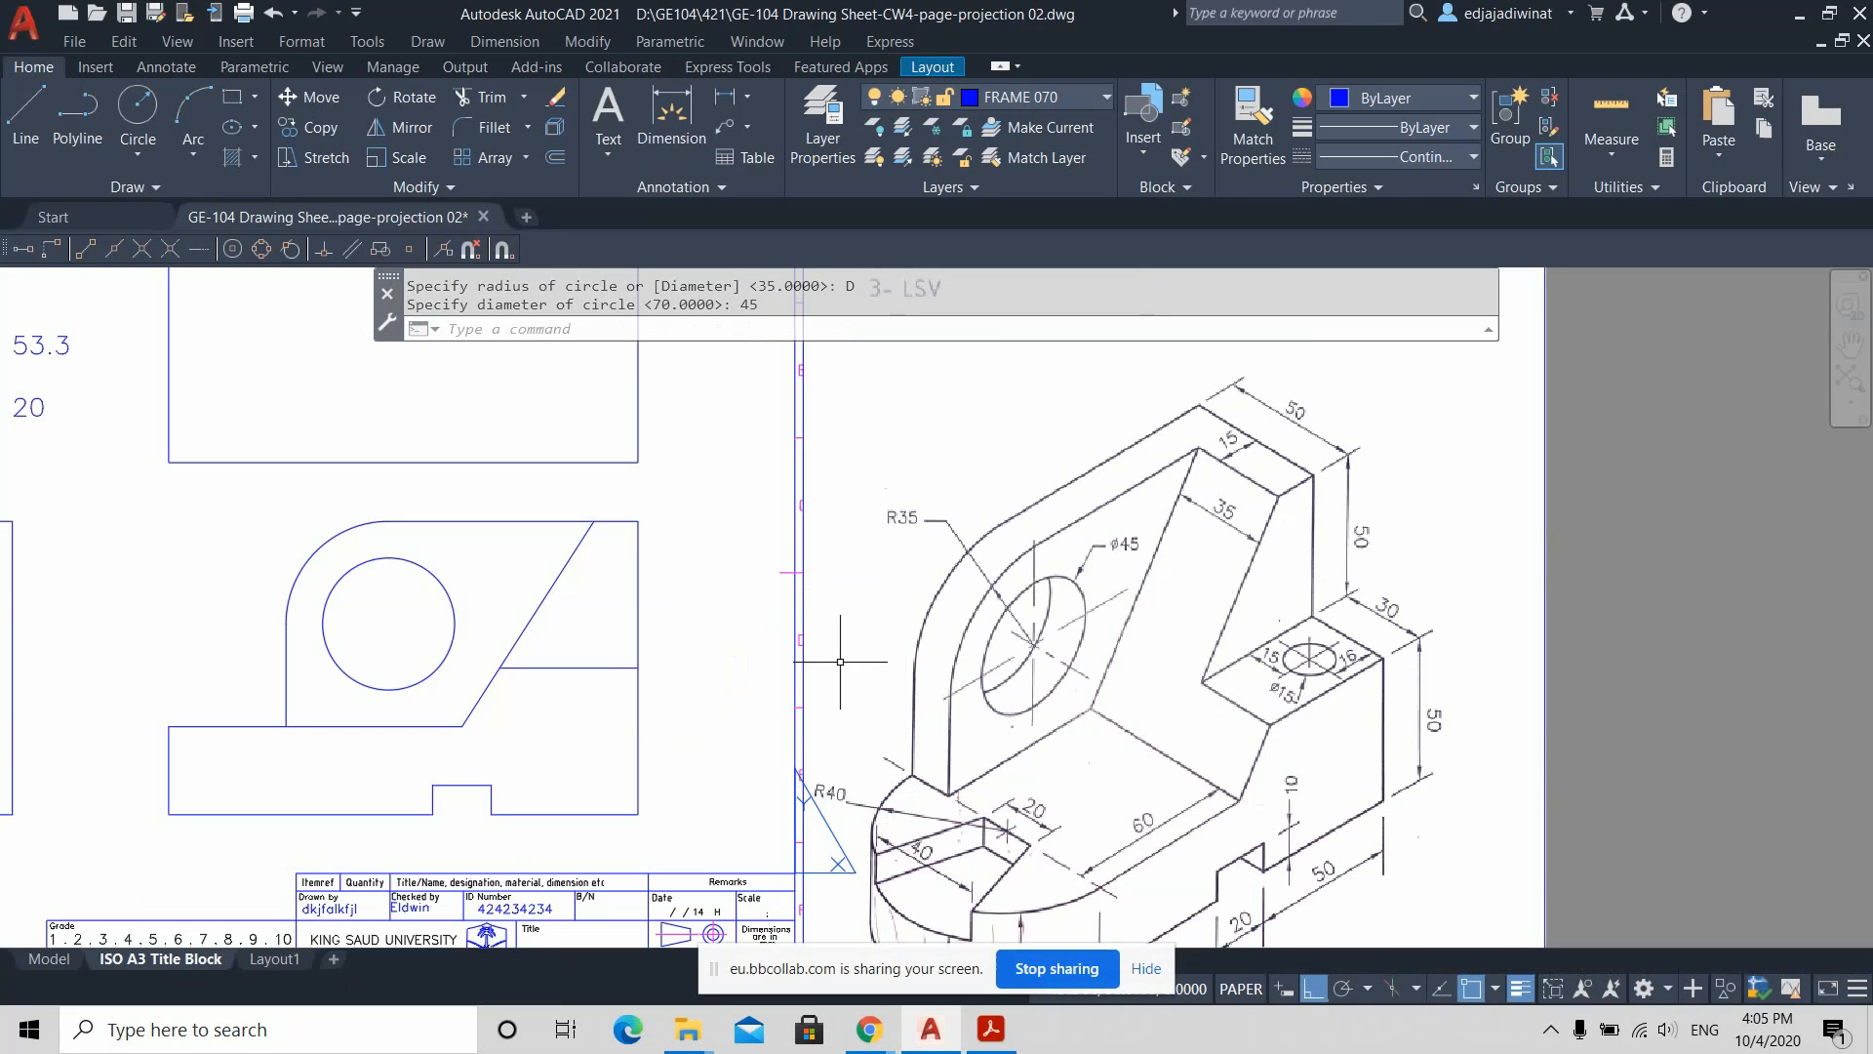
{"action": "middle_click_drag", "start_coordinate": [723, 589], "coordinate": [723, 554]}
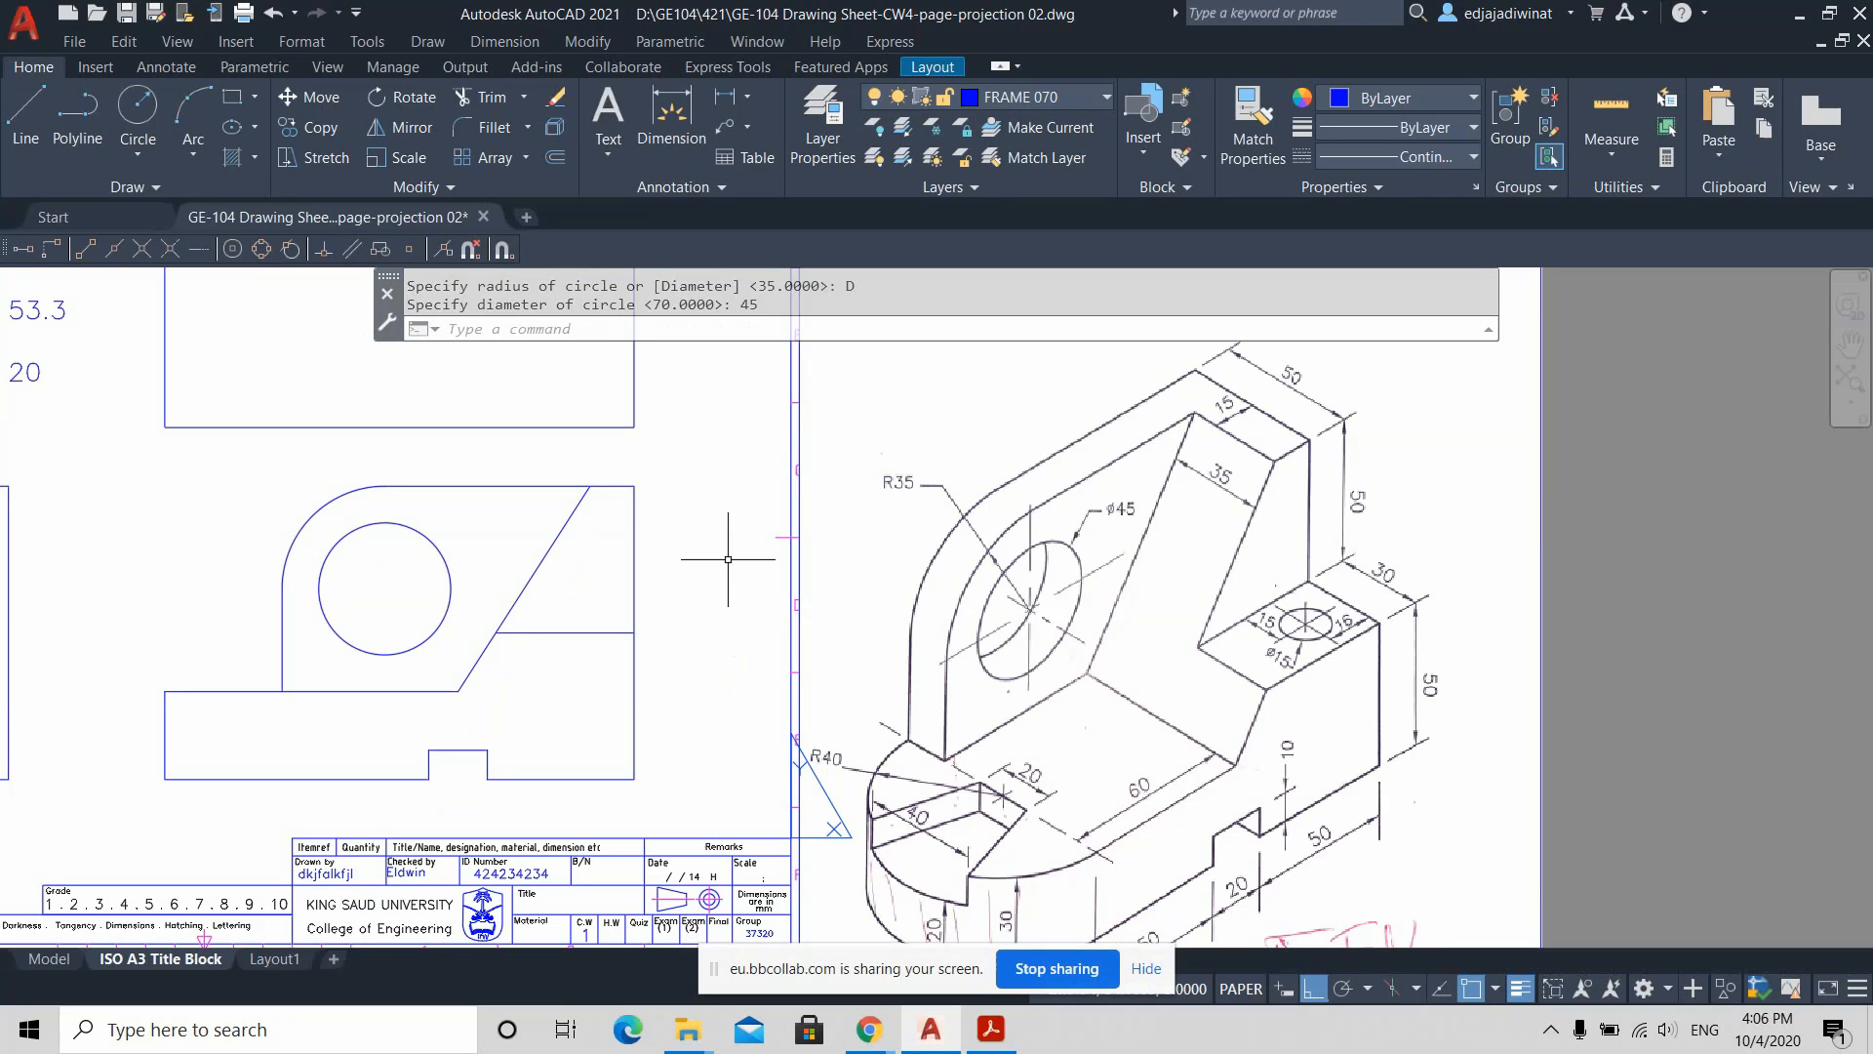
{"action": "right_click", "coordinate": [1478, 983]}
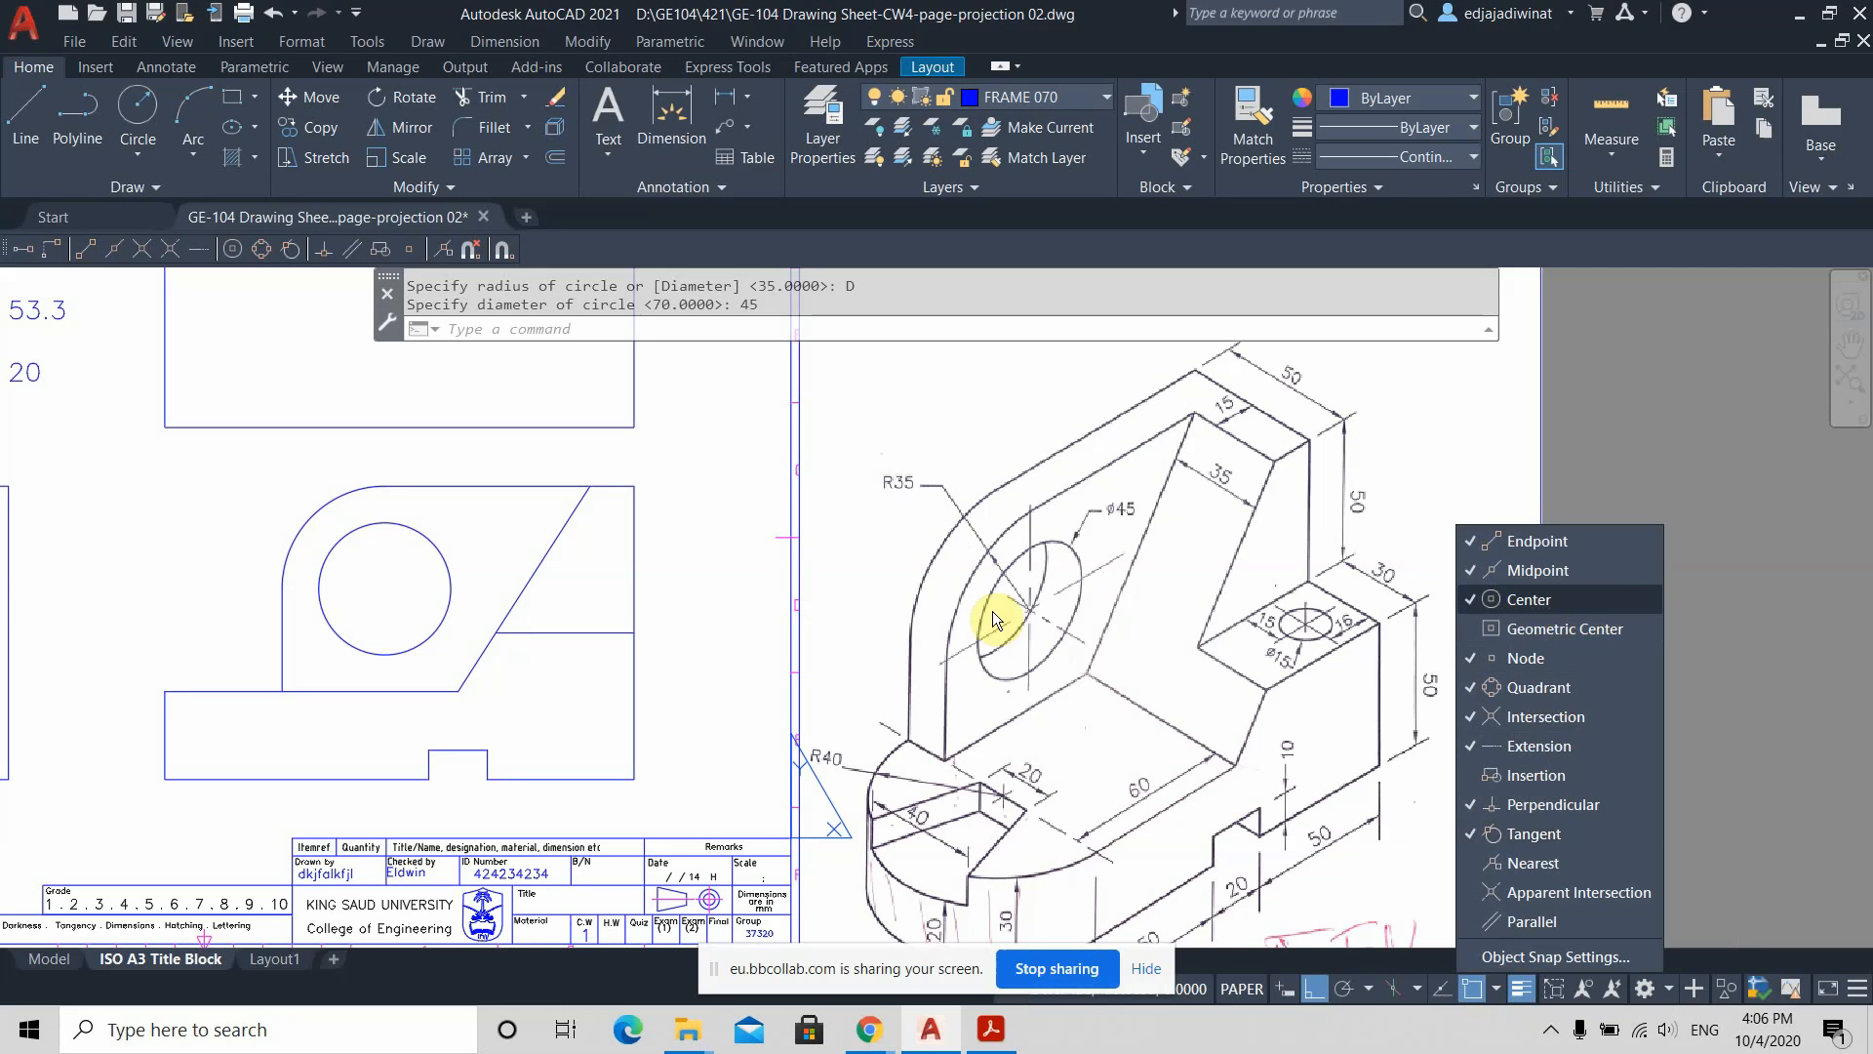
{"action": "left_click", "coordinate": [484, 542]}
{"action": "left_click", "coordinate": [430, 551]}
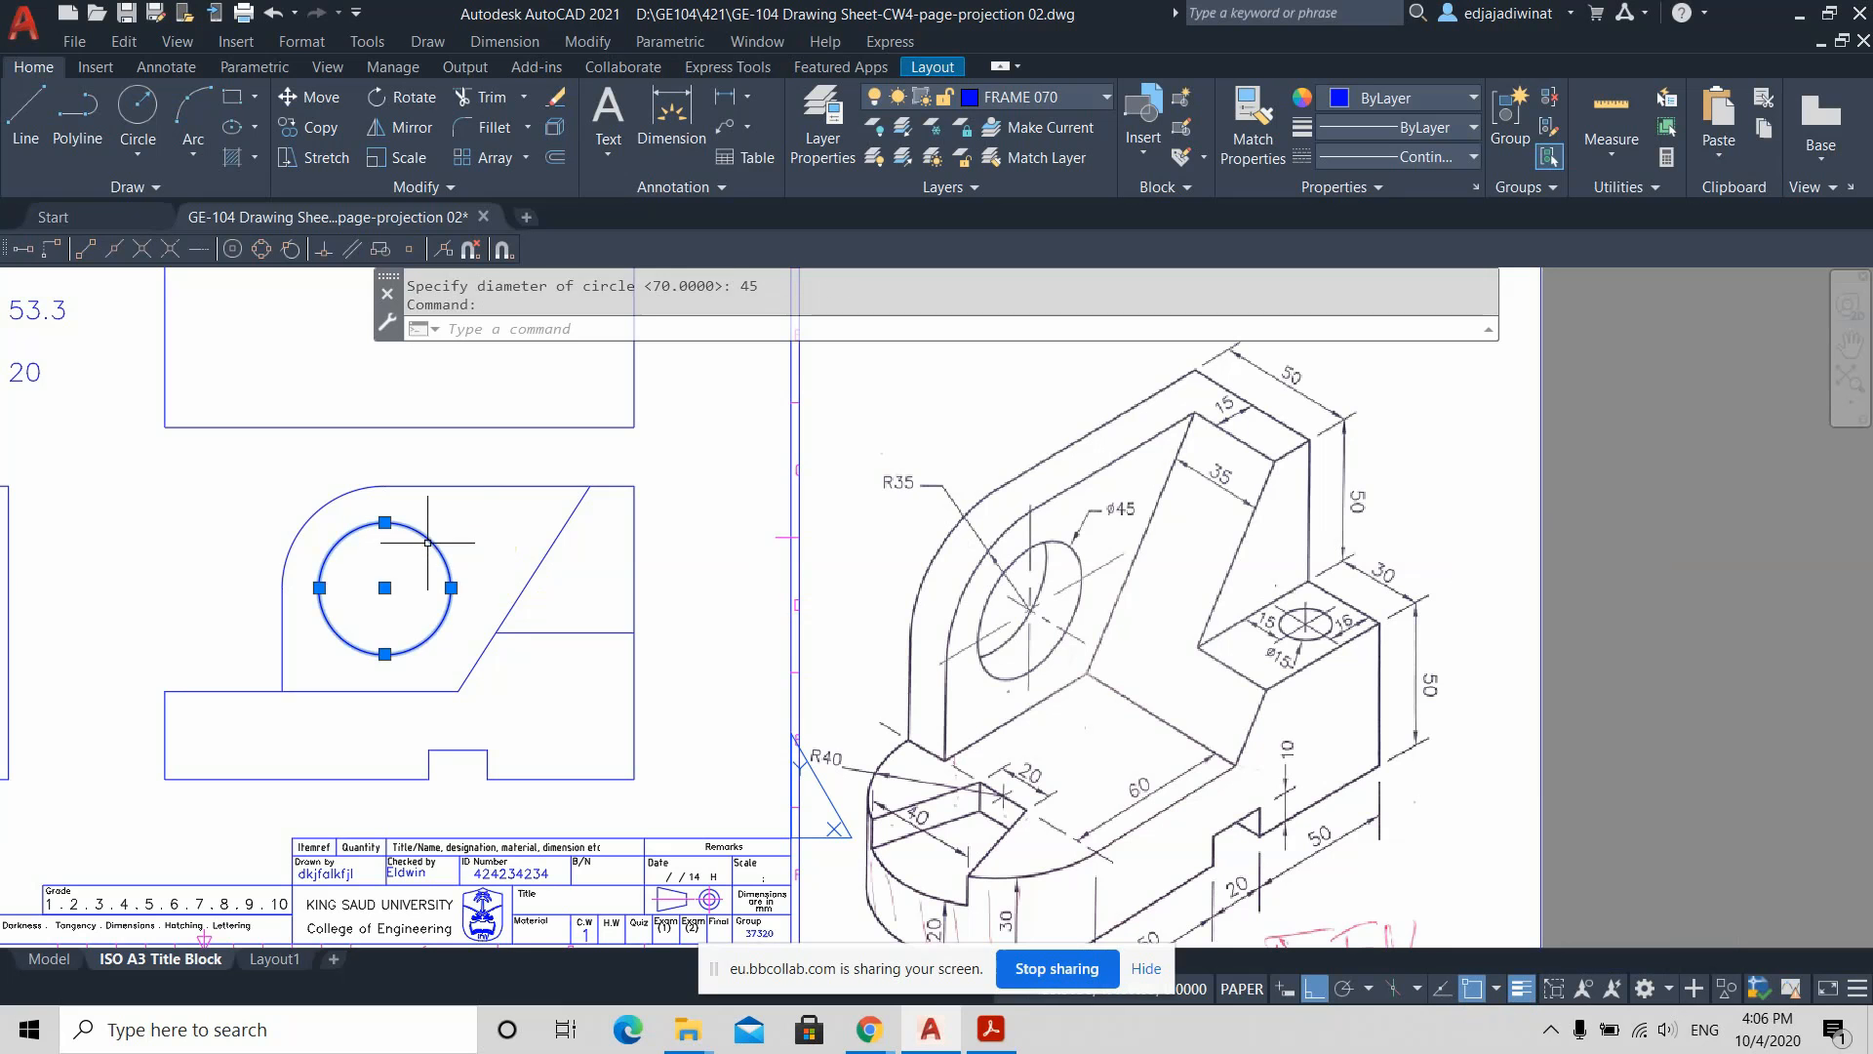
{"action": "key", "text": "Delete"}
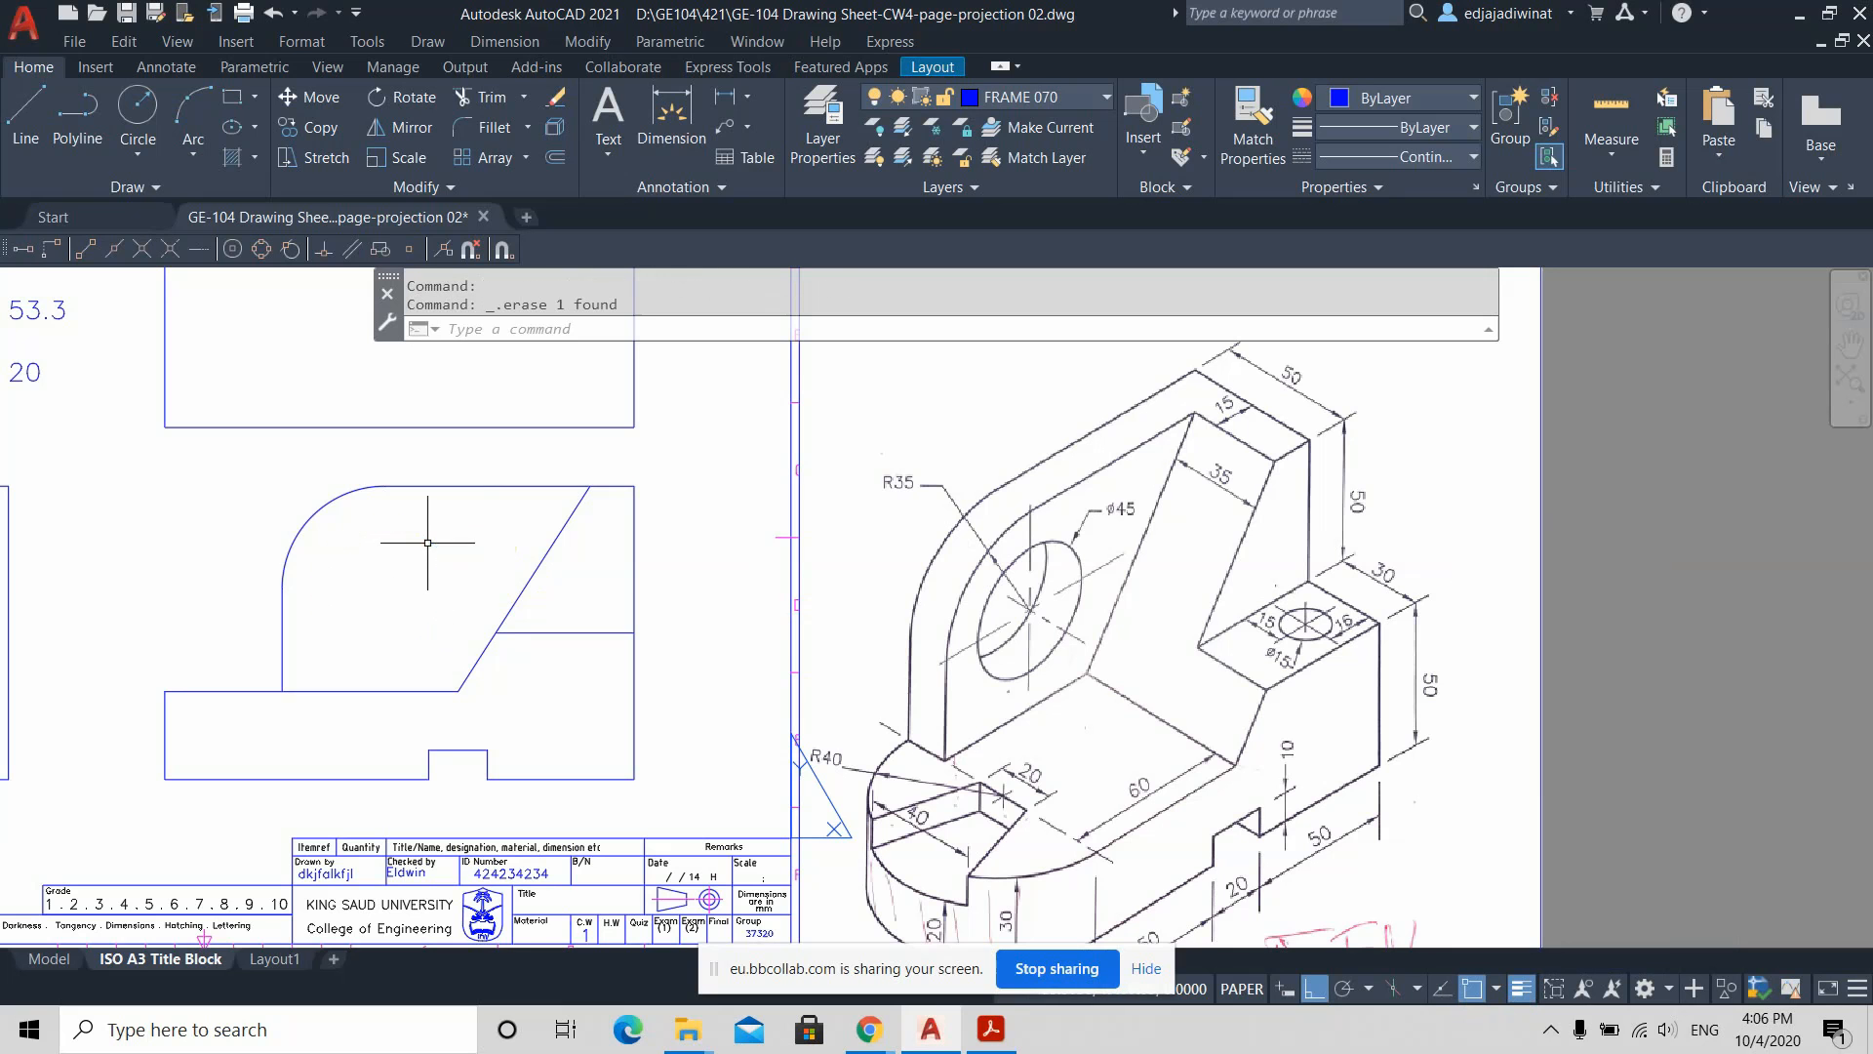
Step: Draw the hole again as a circle of radius 22.5 concentric with the front view's R35 corner arc
{"action": "left_click", "coordinate": [135, 107]}
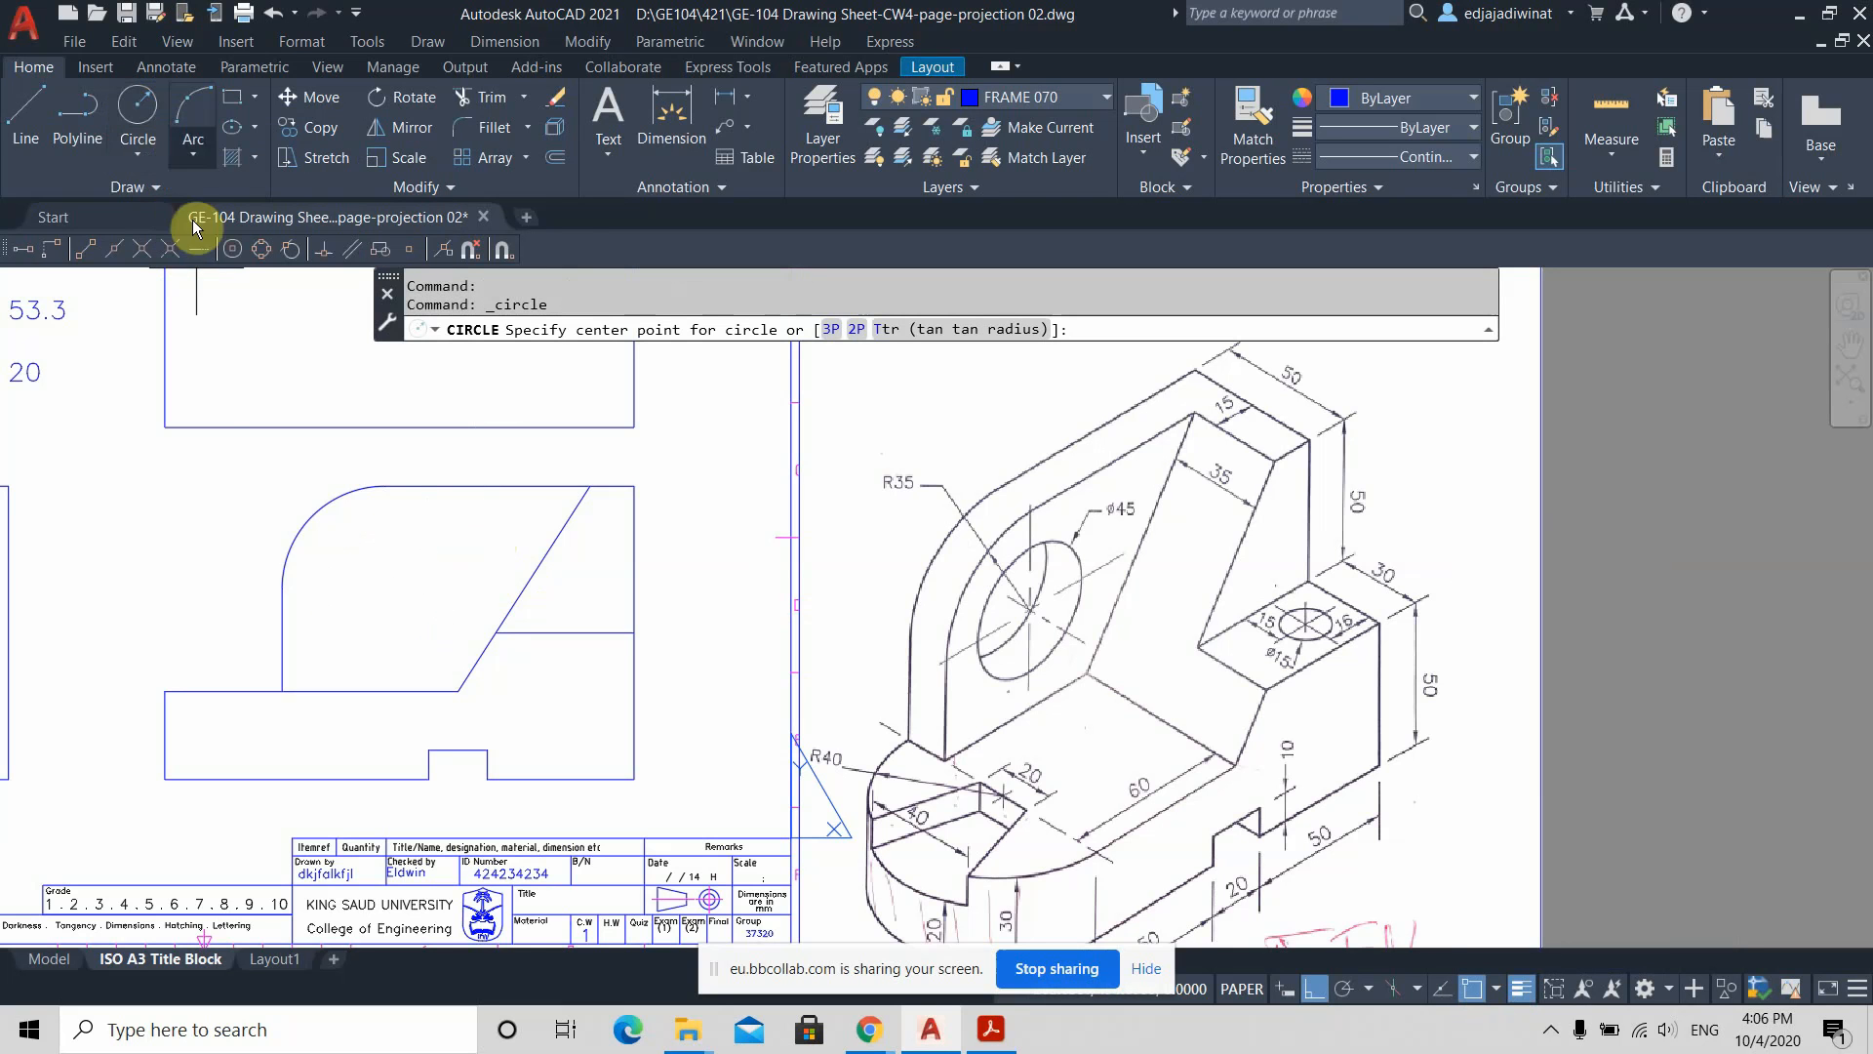
{"action": "scroll", "coordinate": [231, 481], "scroll_direction": "down", "scroll_amount": 1}
{"action": "scroll", "coordinate": [231, 481], "scroll_direction": "up", "scroll_amount": 1}
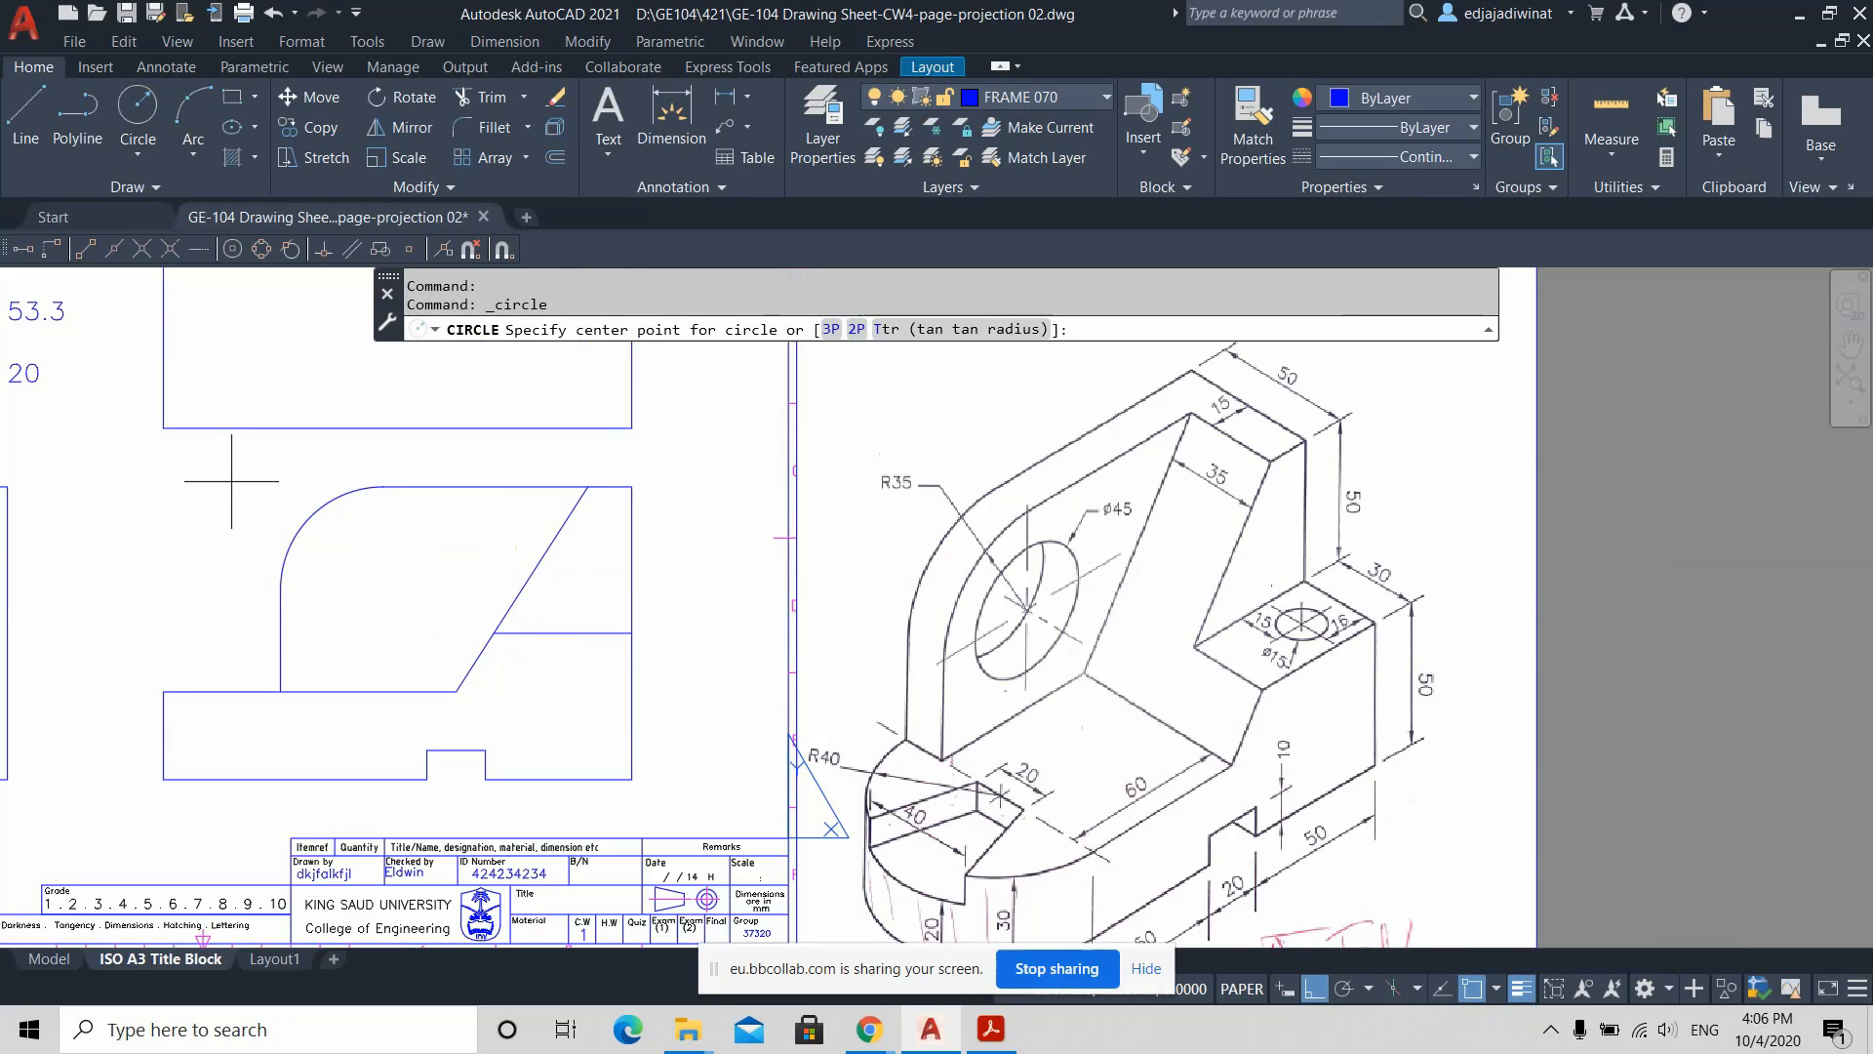
{"action": "scroll", "coordinate": [231, 481], "scroll_direction": "up", "scroll_amount": 1}
{"action": "scroll", "coordinate": [260, 490], "scroll_direction": "down", "scroll_amount": 2}
{"action": "scroll", "coordinate": [293, 488], "scroll_direction": "up", "scroll_amount": 2}
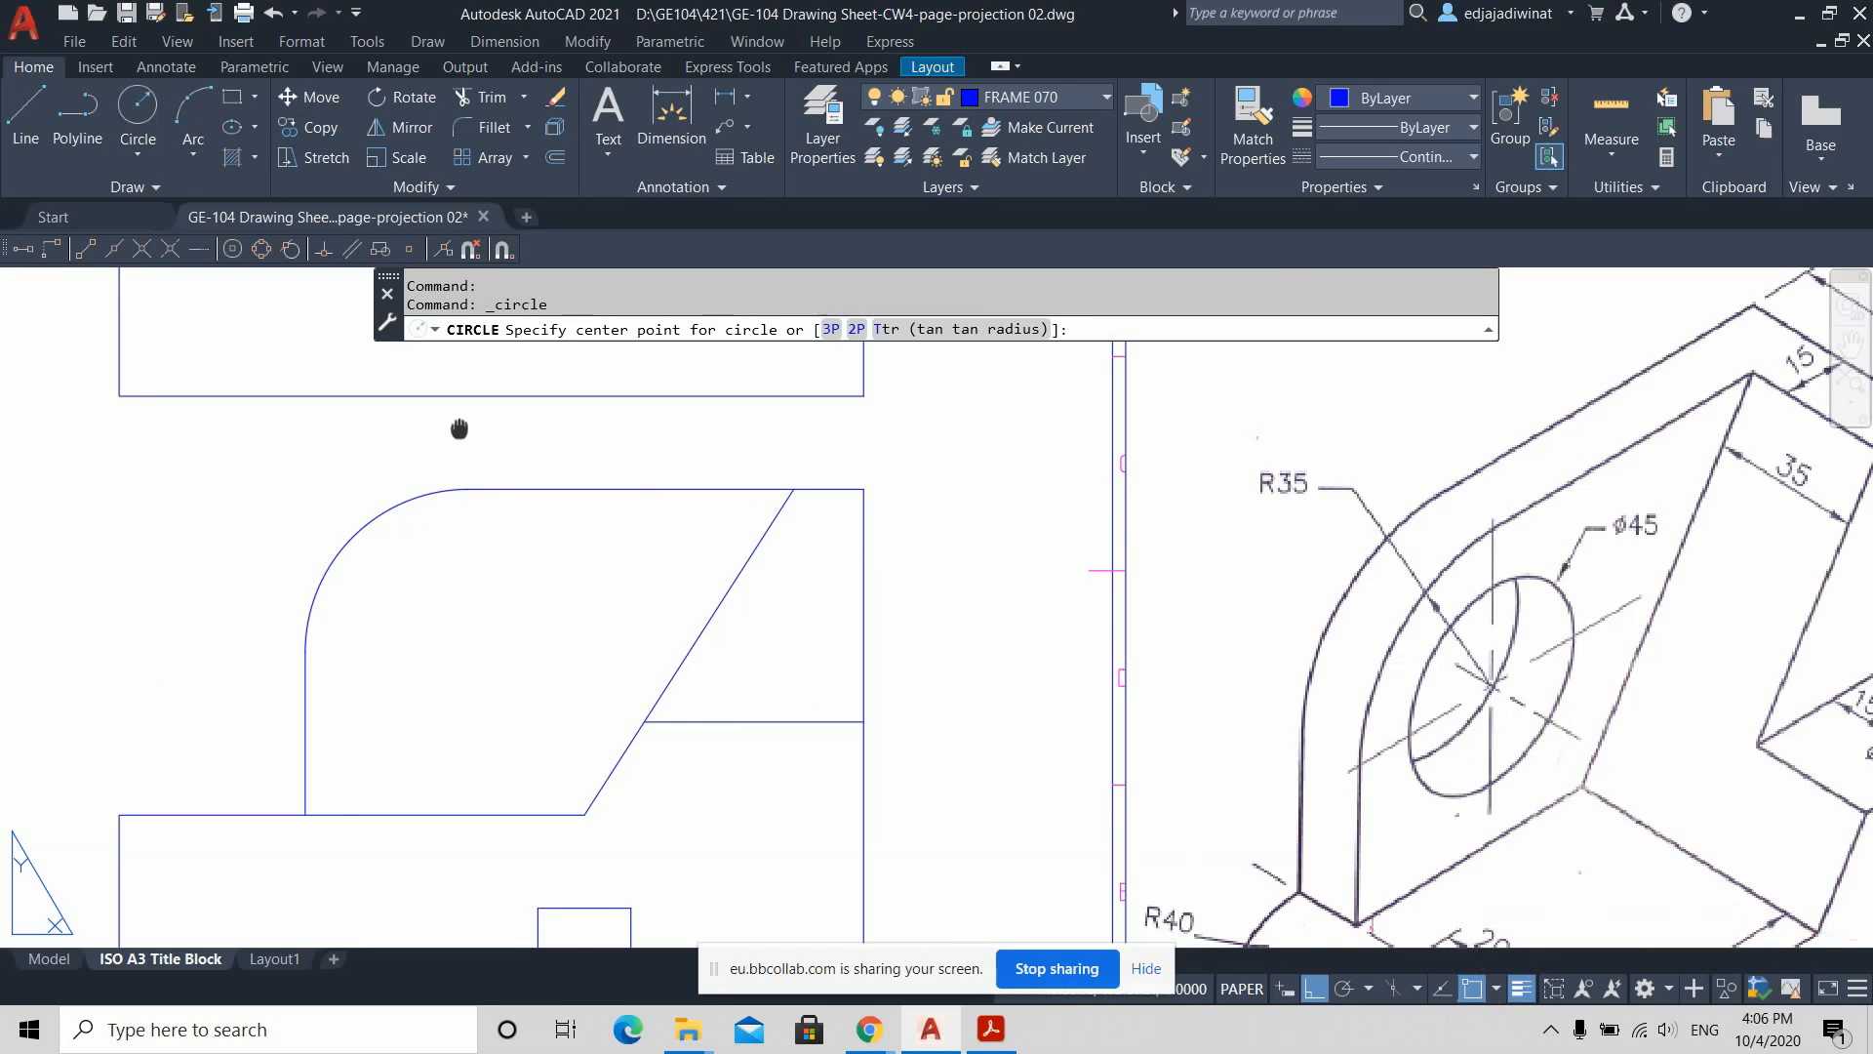
{"action": "middle_click_drag", "start_coordinate": [467, 441], "coordinate": [641, 454]}
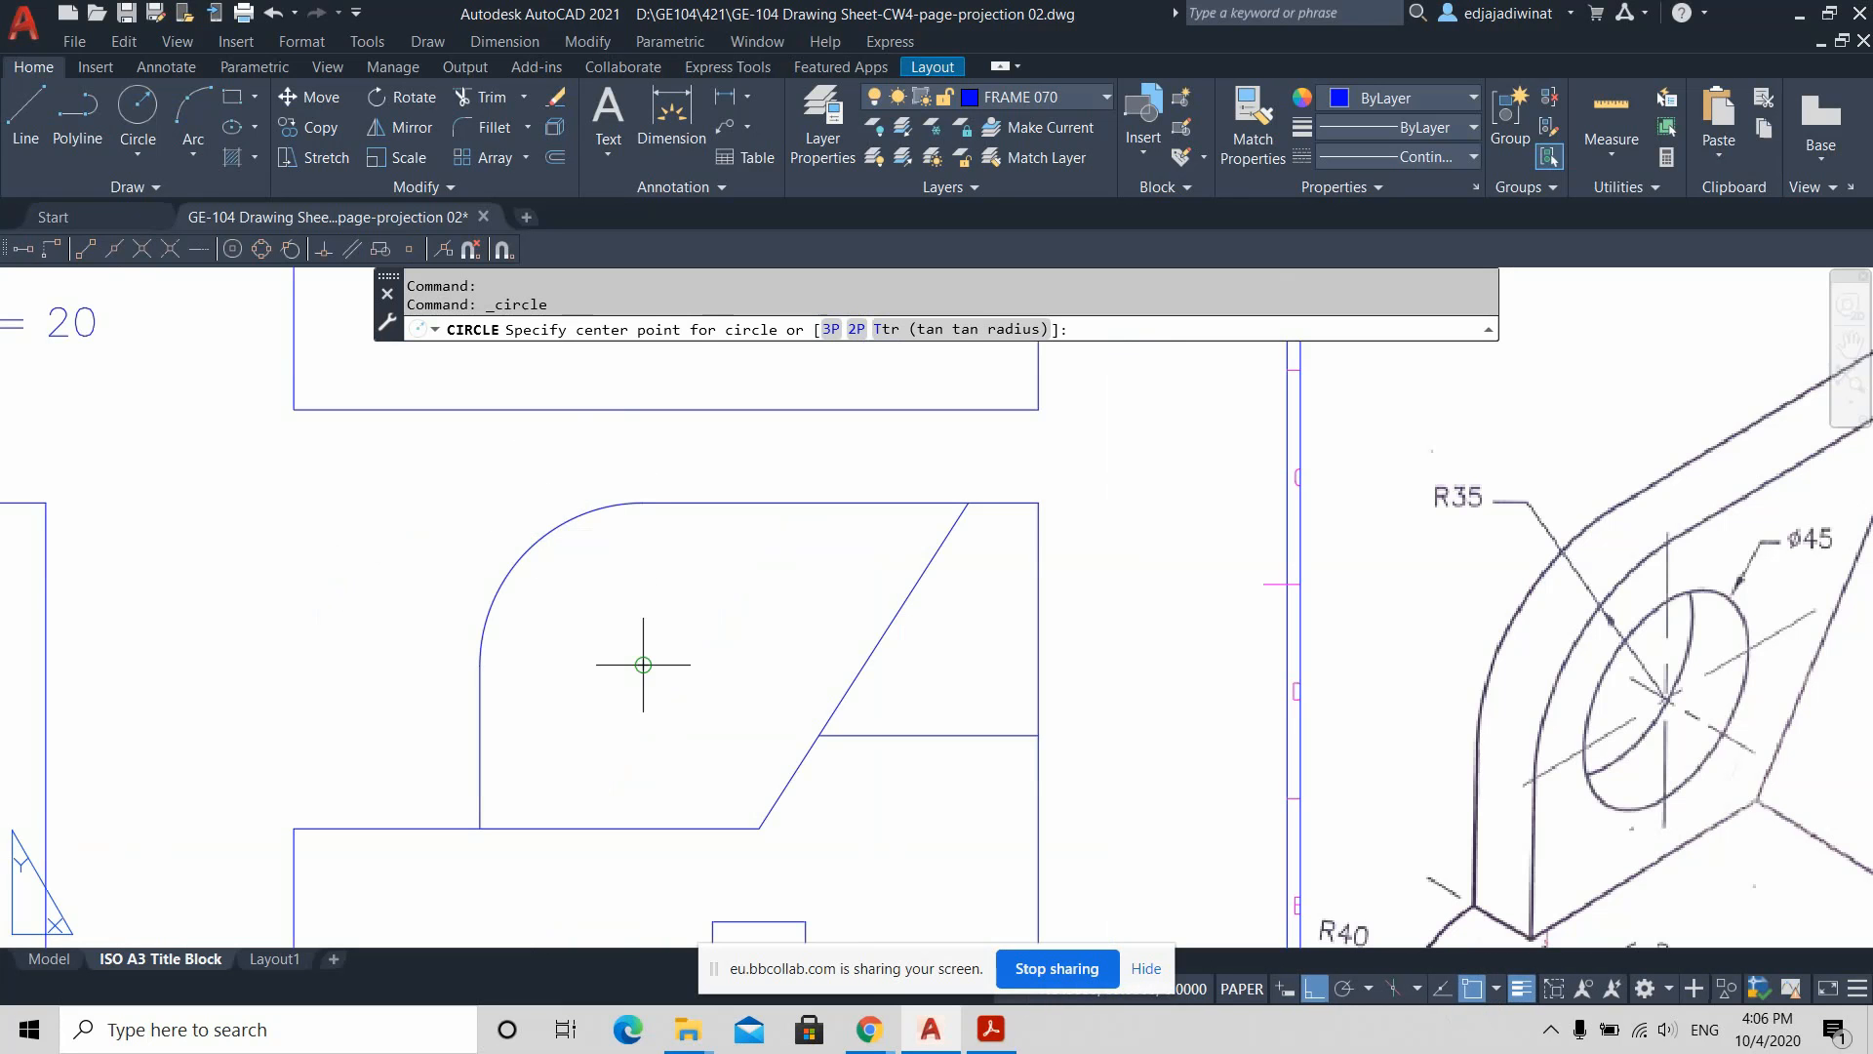
{"action": "scroll", "coordinate": [636, 662], "scroll_direction": "up", "scroll_amount": 5}
{"action": "scroll", "coordinate": [625, 688], "scroll_direction": "down", "scroll_amount": 5}
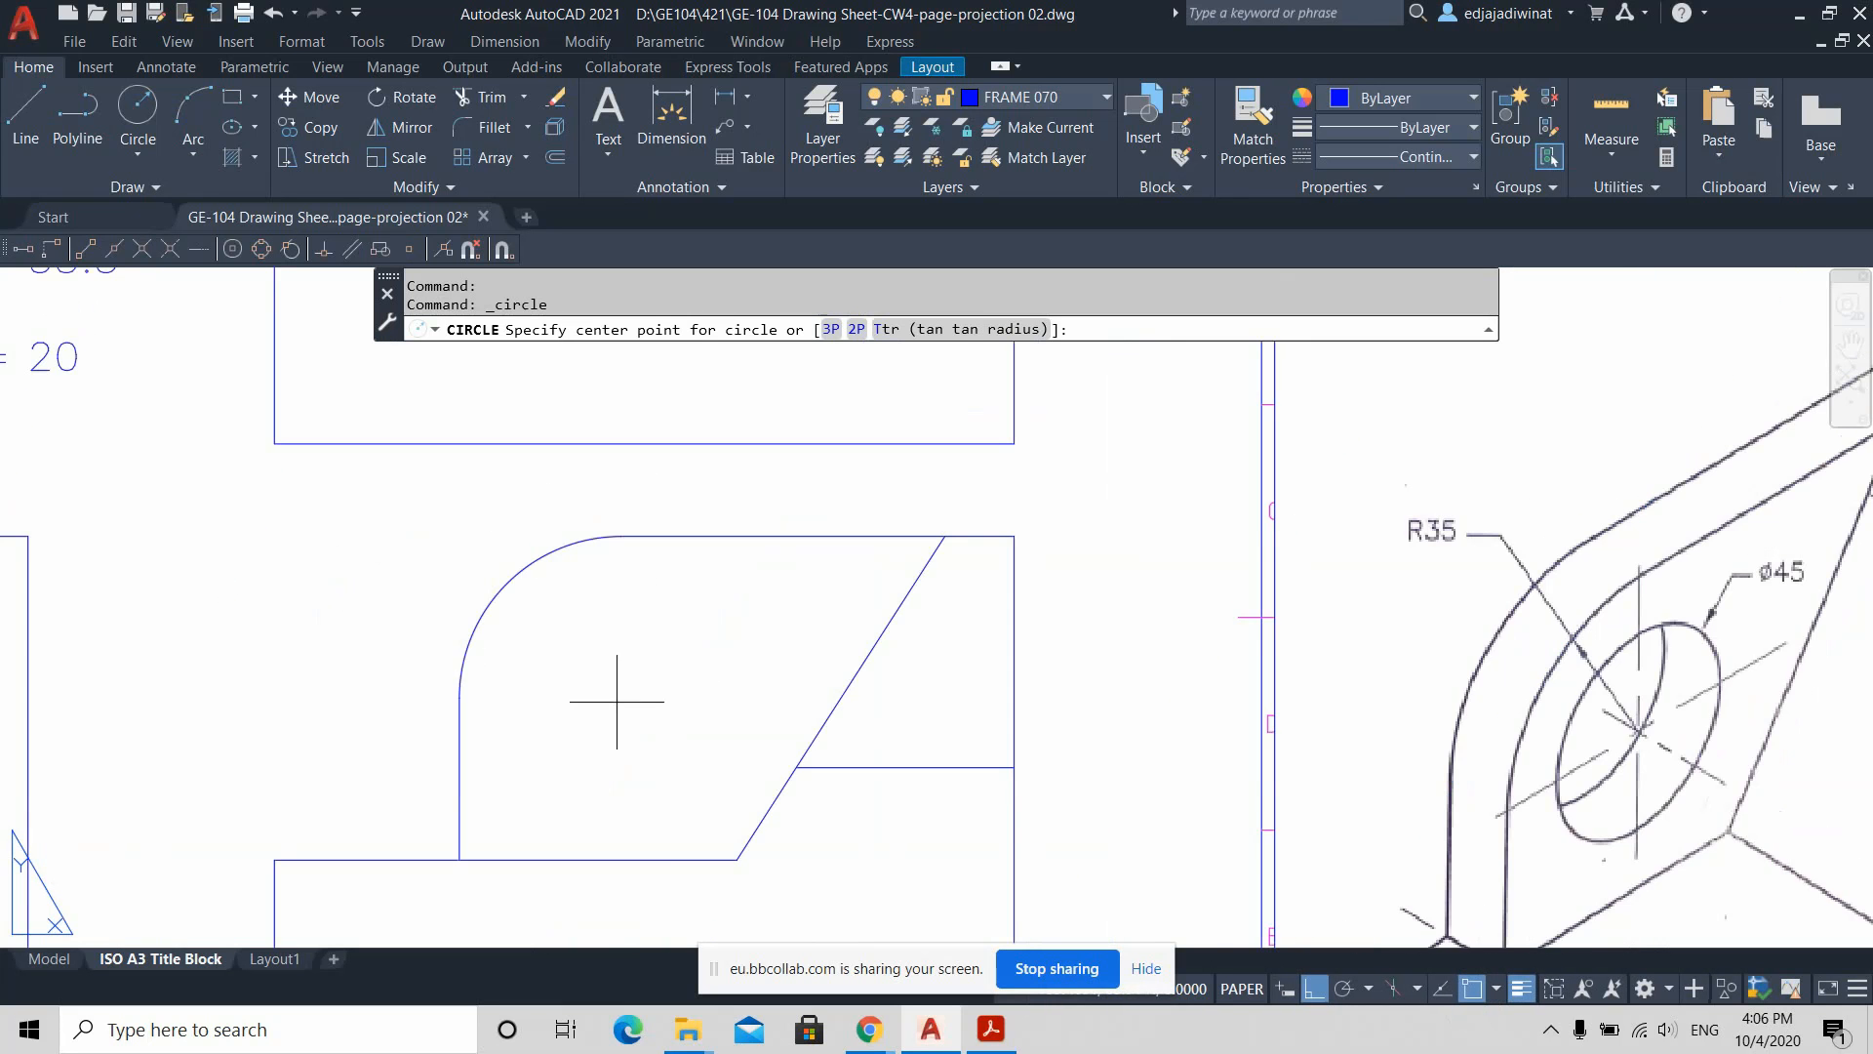
{"action": "scroll", "coordinate": [617, 701], "scroll_direction": "down", "scroll_amount": 2}
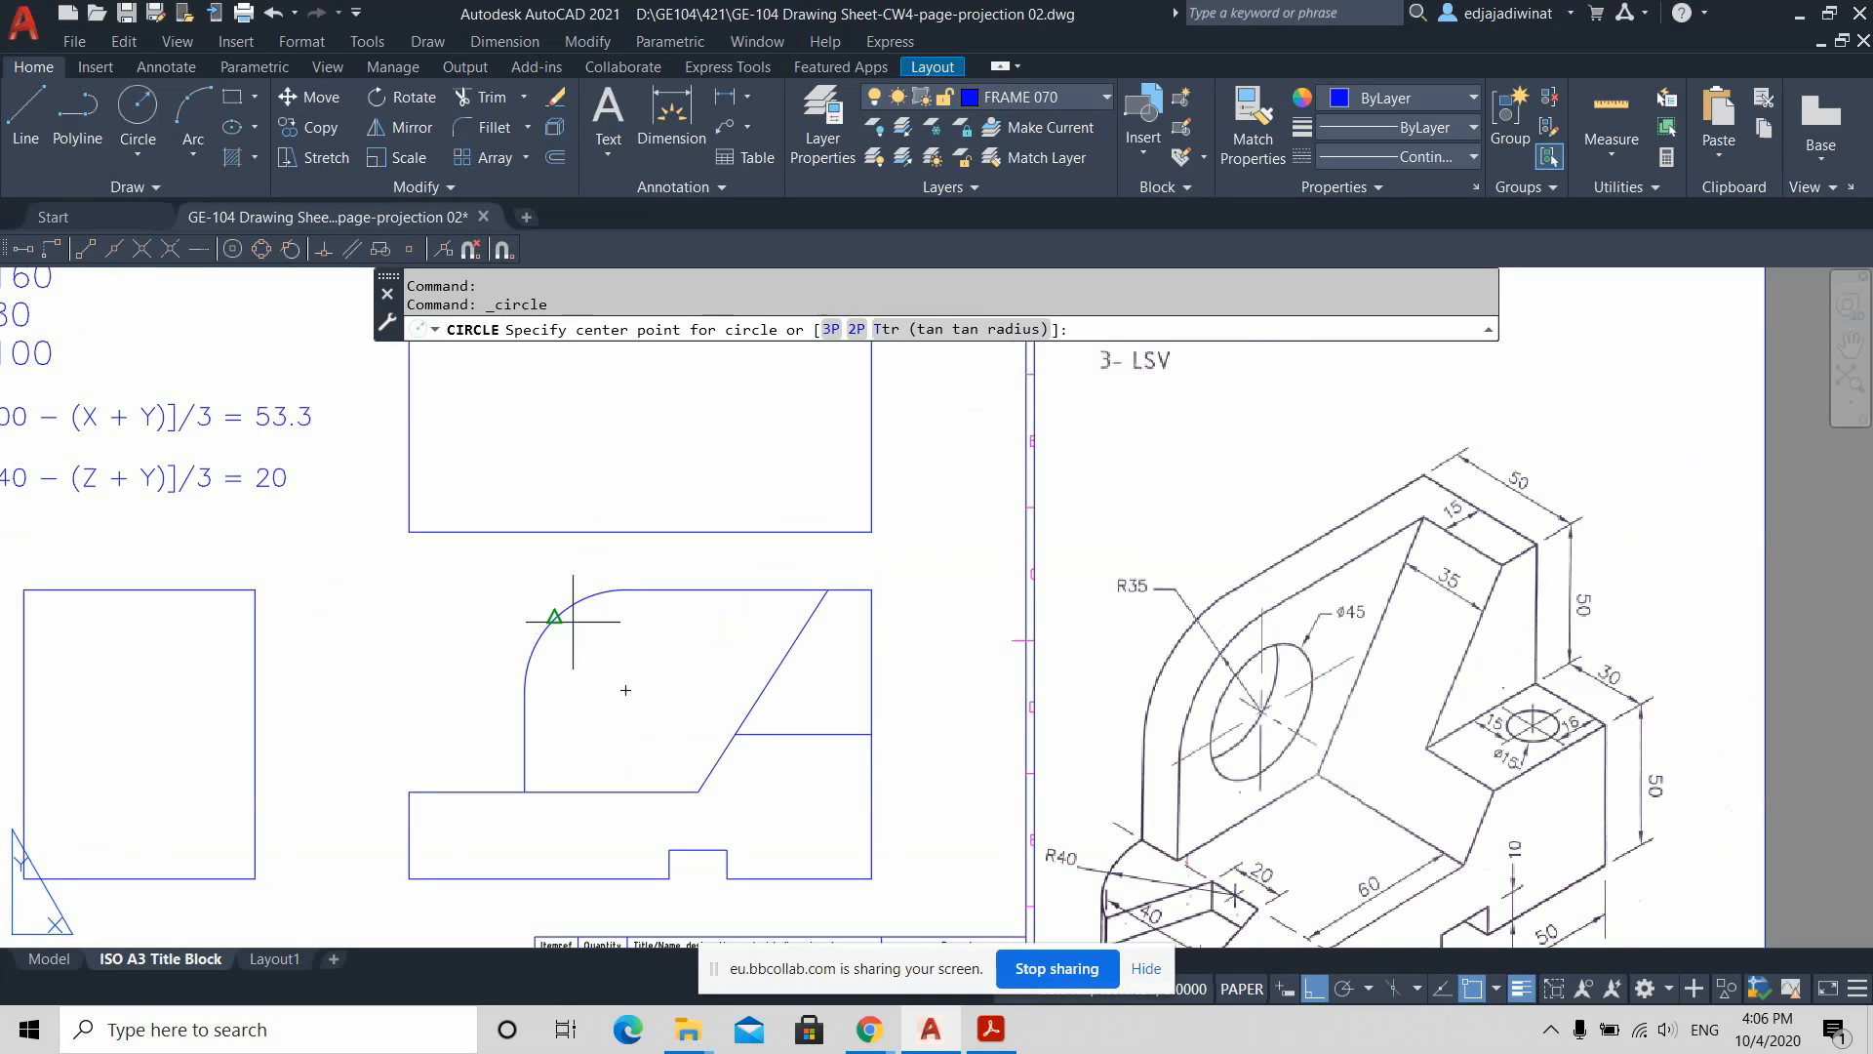
{"action": "left_click", "coordinate": [620, 678]}
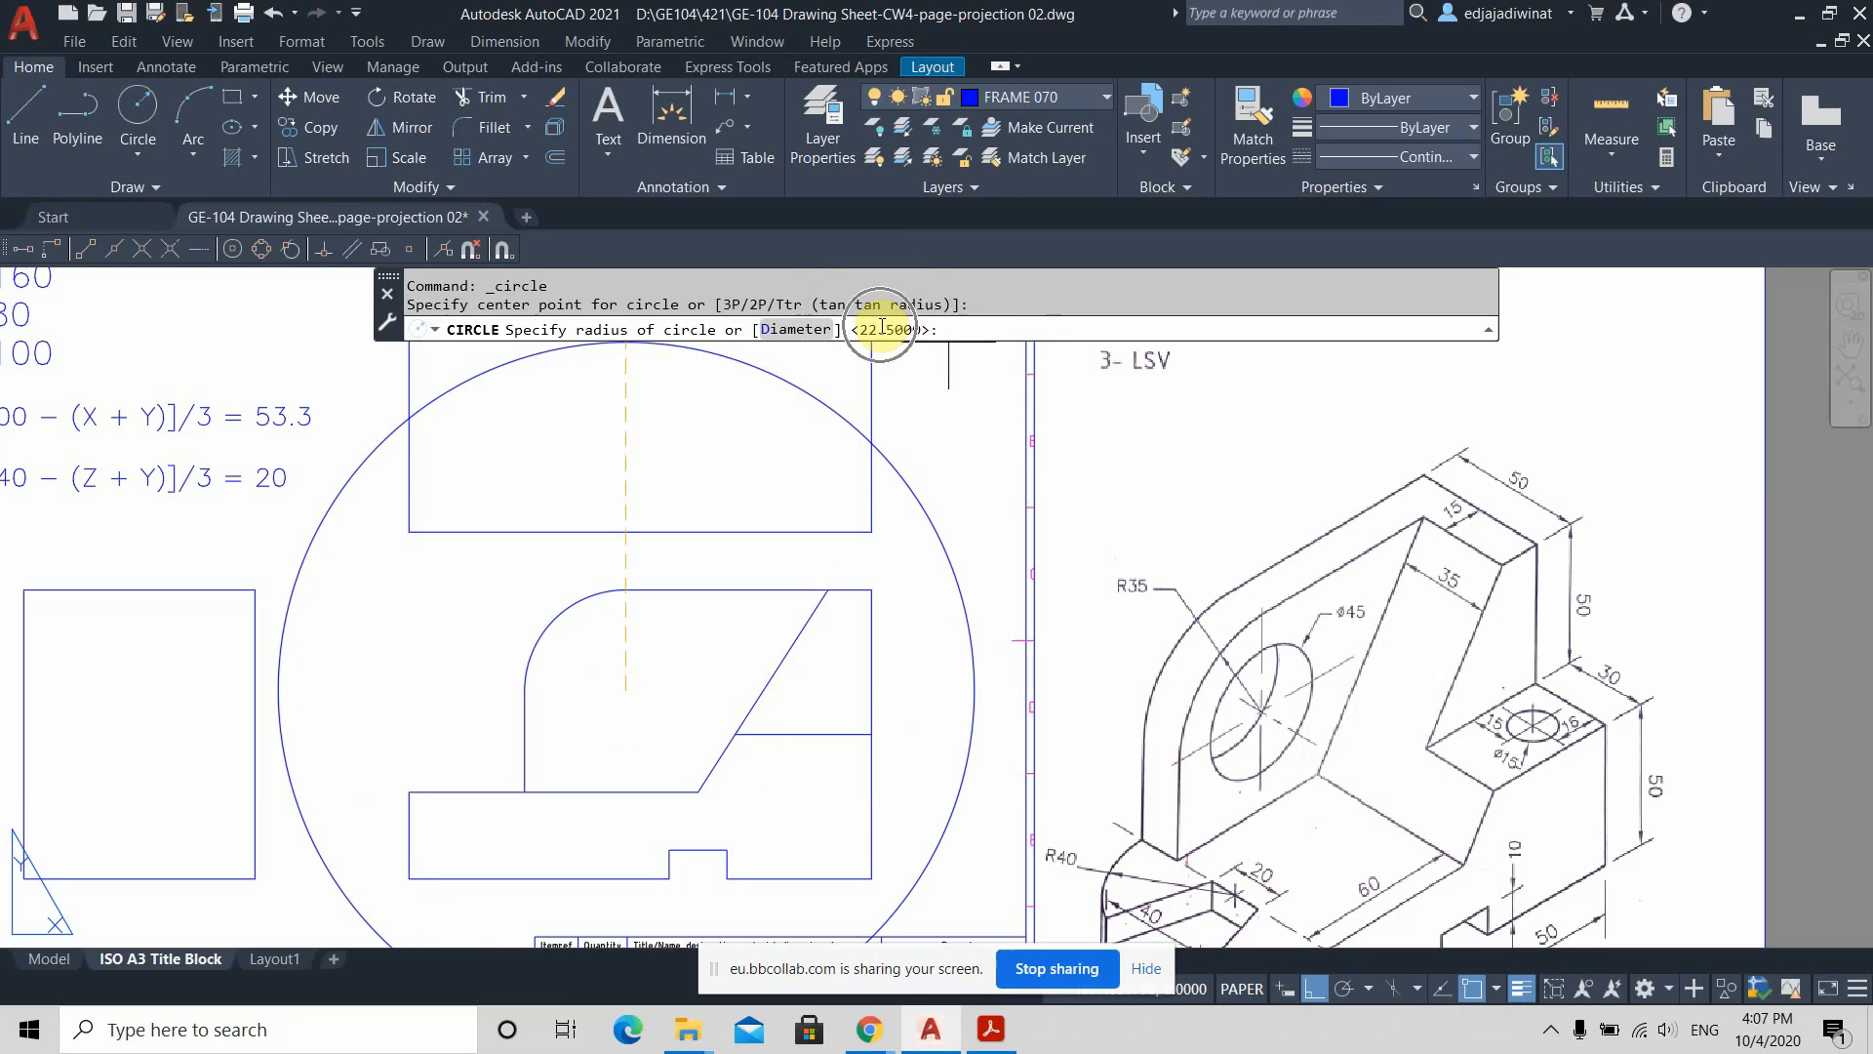
{"action": "scroll", "coordinate": [772, 664], "scroll_direction": "down", "scroll_amount": 8}
{"action": "key", "text": "Return"}
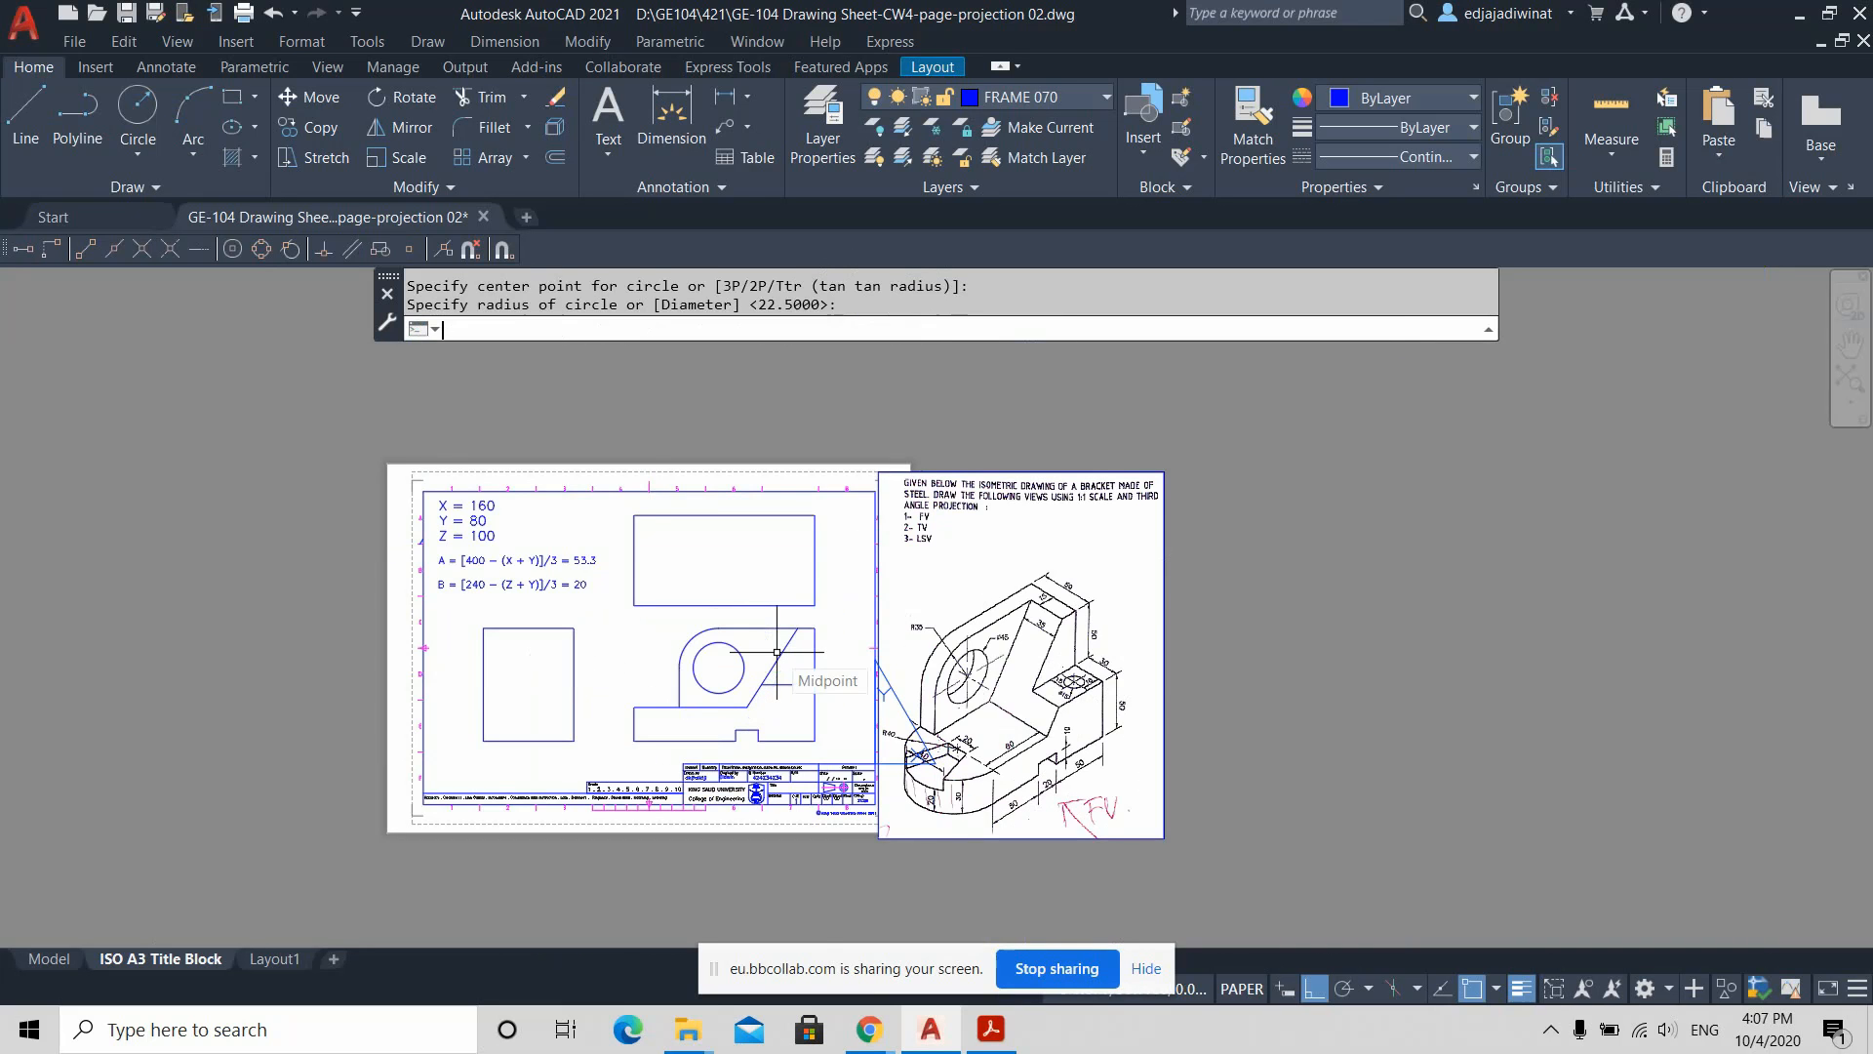
{"action": "scroll", "coordinate": [766, 648], "scroll_direction": "up", "scroll_amount": 5}
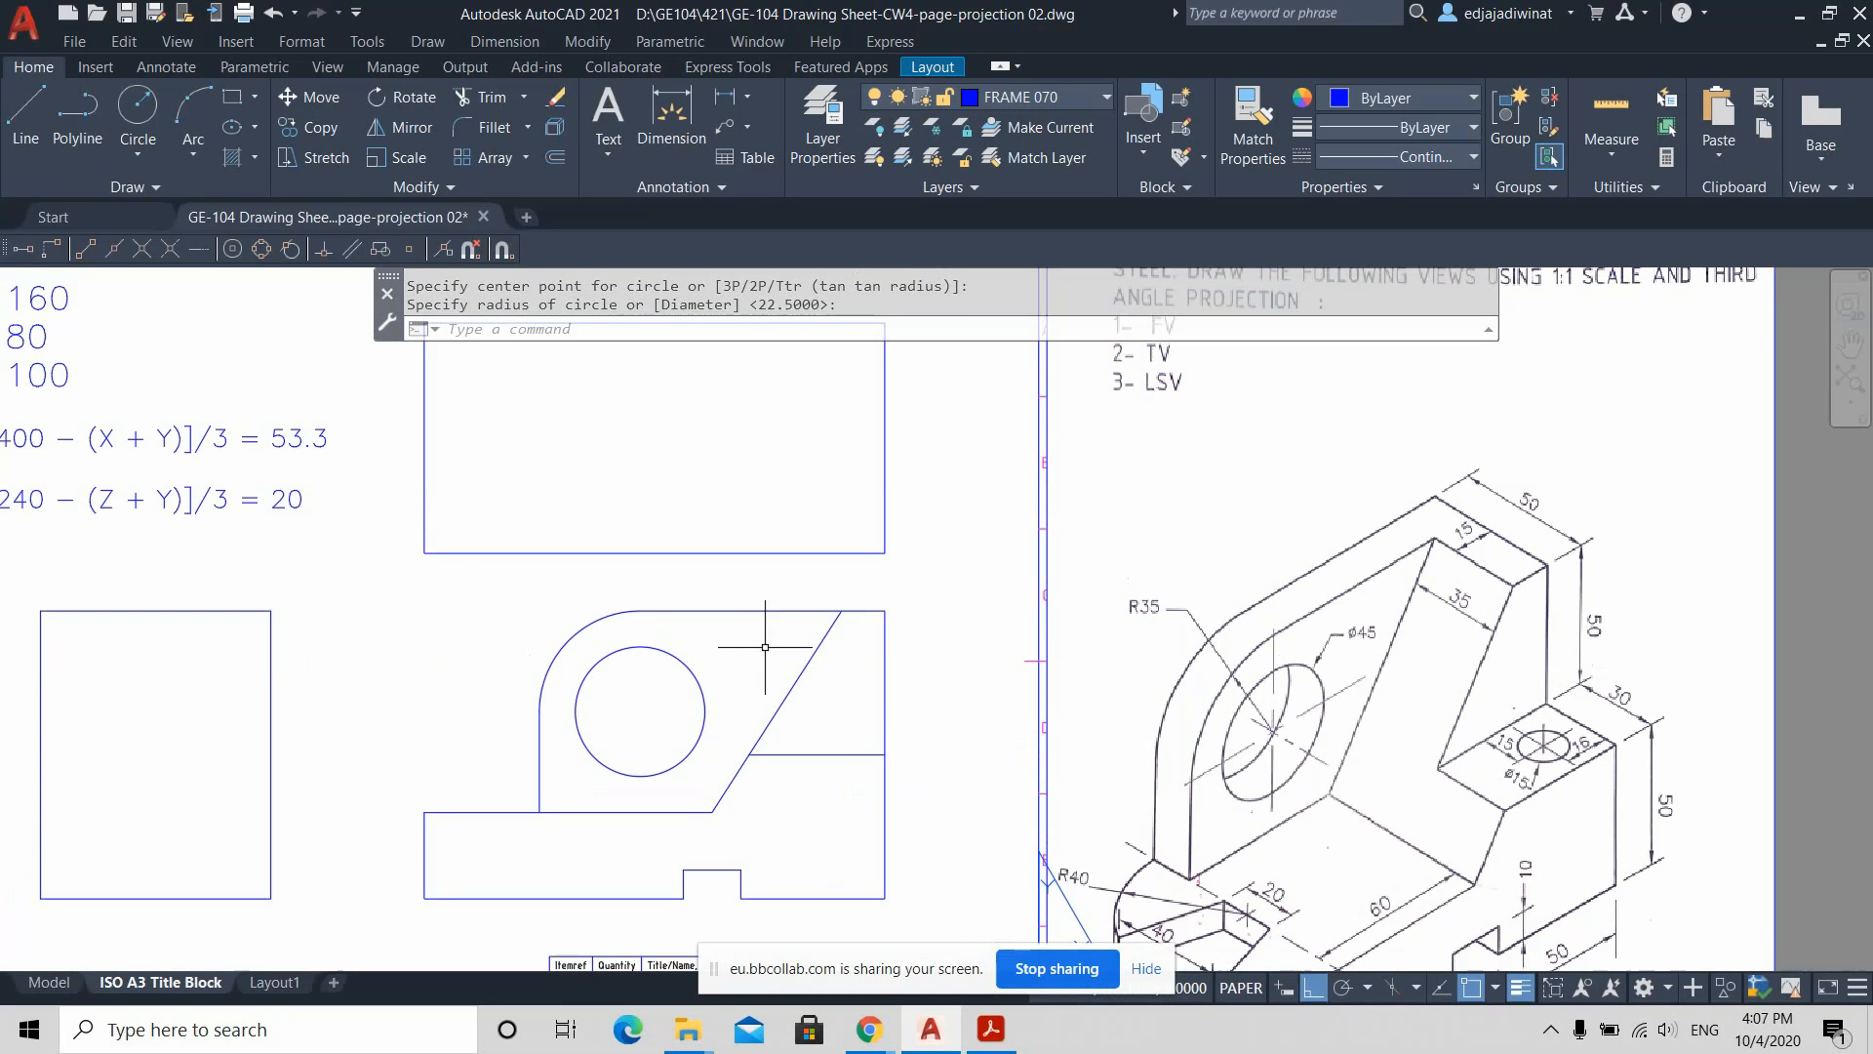
{"action": "middle_click_drag", "start_coordinate": [896, 816], "coordinate": [859, 656]}
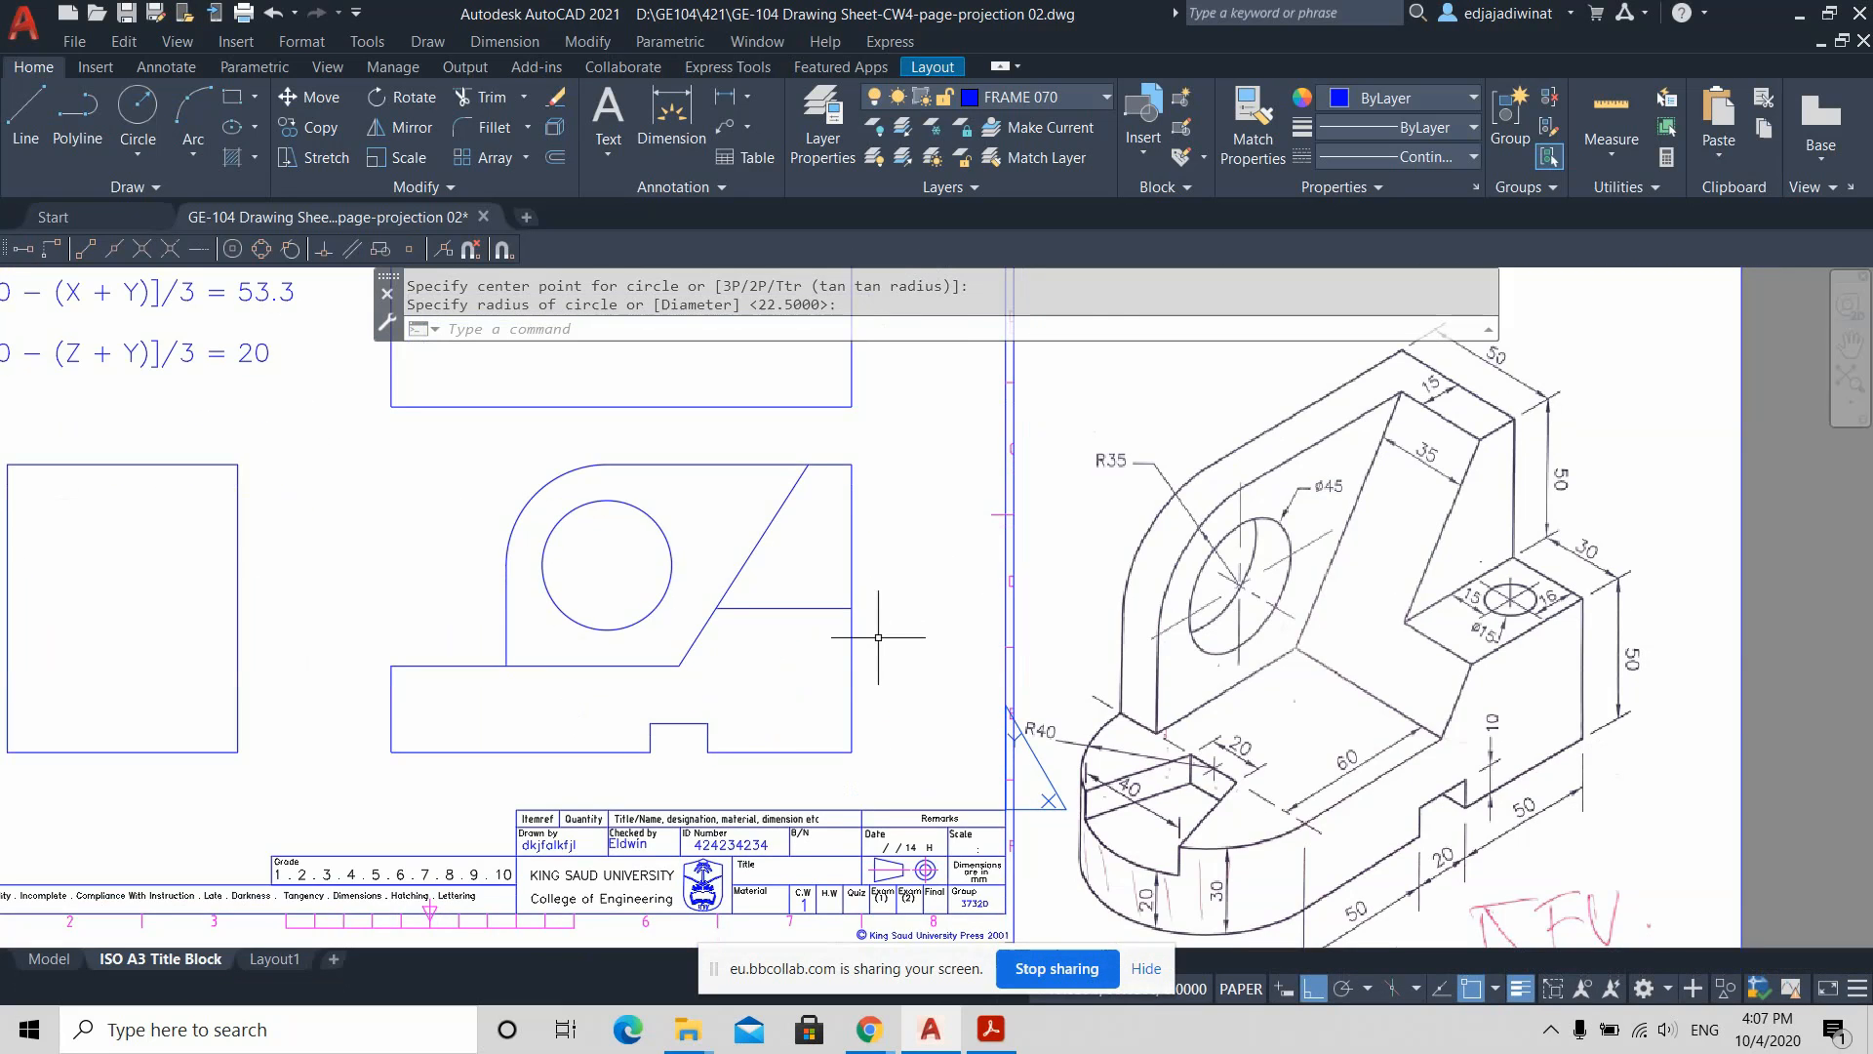
Step: Draw a vertical centre line for the Ø15 hole, 16 mm in from the front view's right edge, down to the base line
{"action": "scroll", "coordinate": [878, 637], "scroll_direction": "down", "scroll_amount": 2}
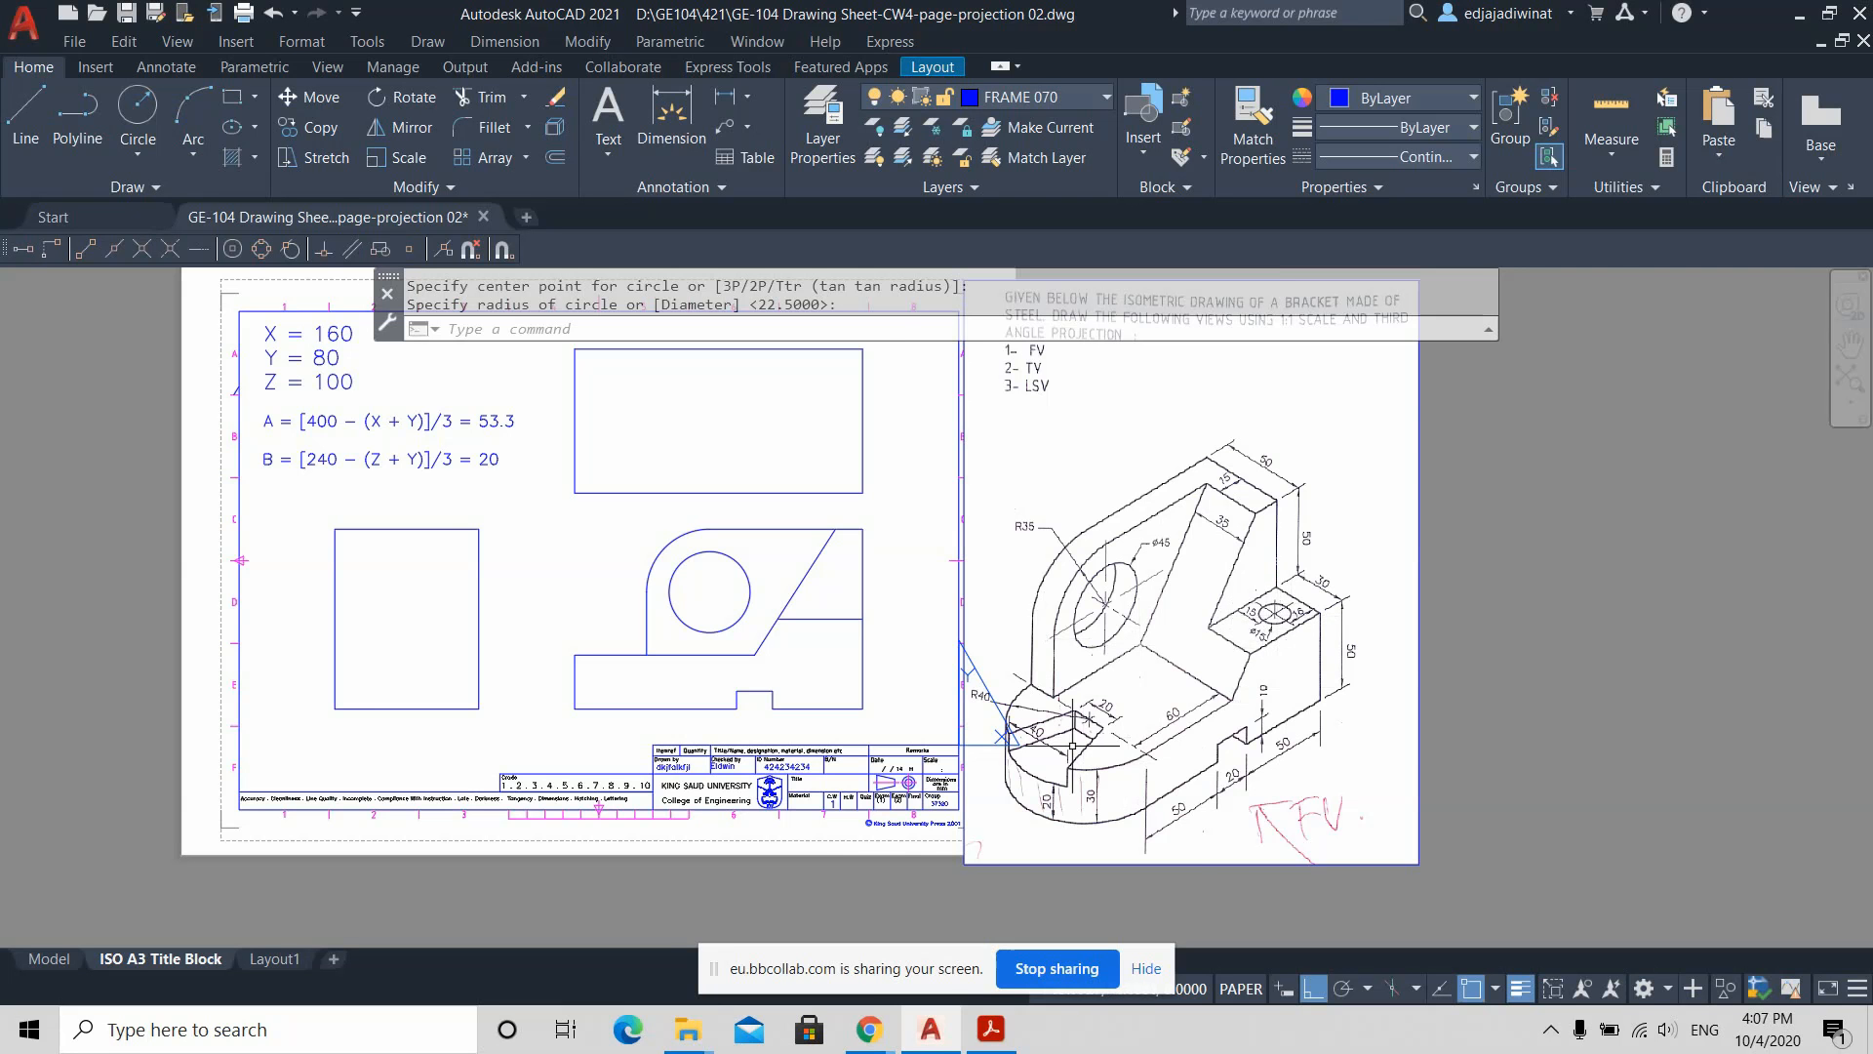
{"action": "scroll", "coordinate": [1072, 746], "scroll_direction": "up", "scroll_amount": 2}
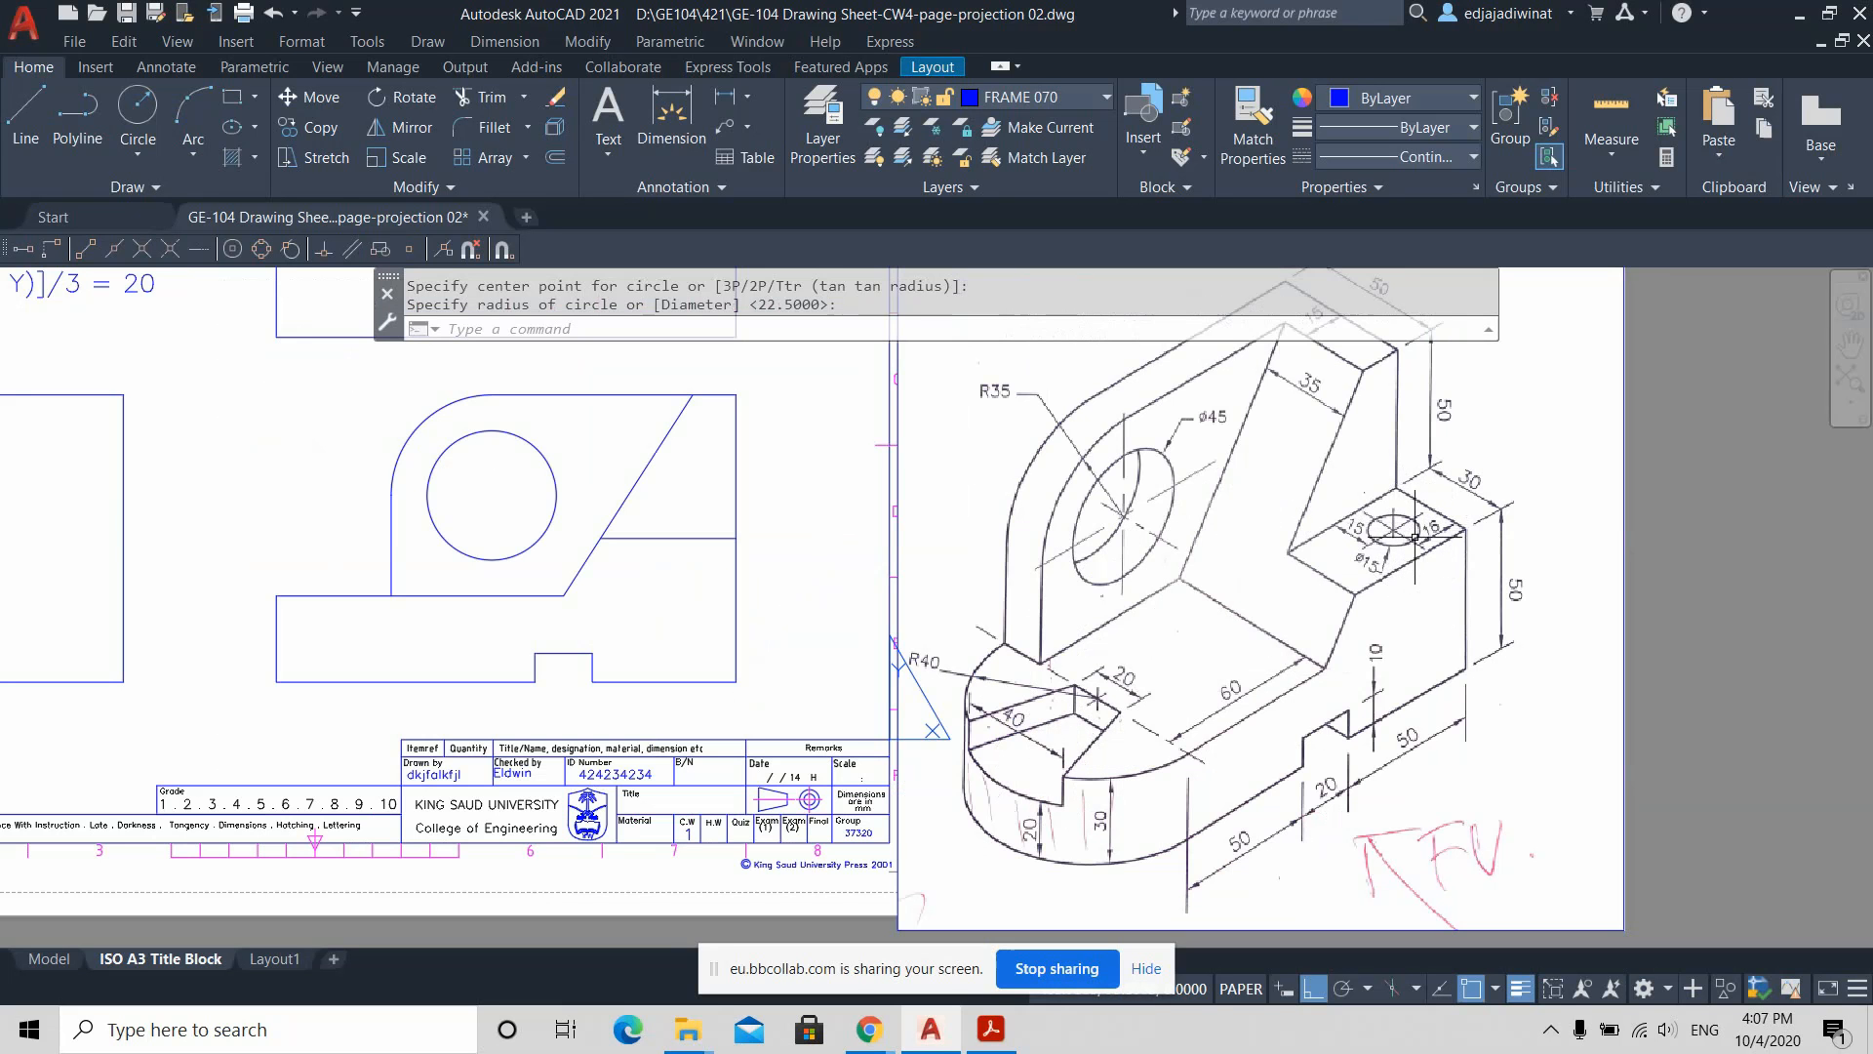
{"action": "scroll", "coordinate": [1454, 546], "scroll_direction": "up", "scroll_amount": 4}
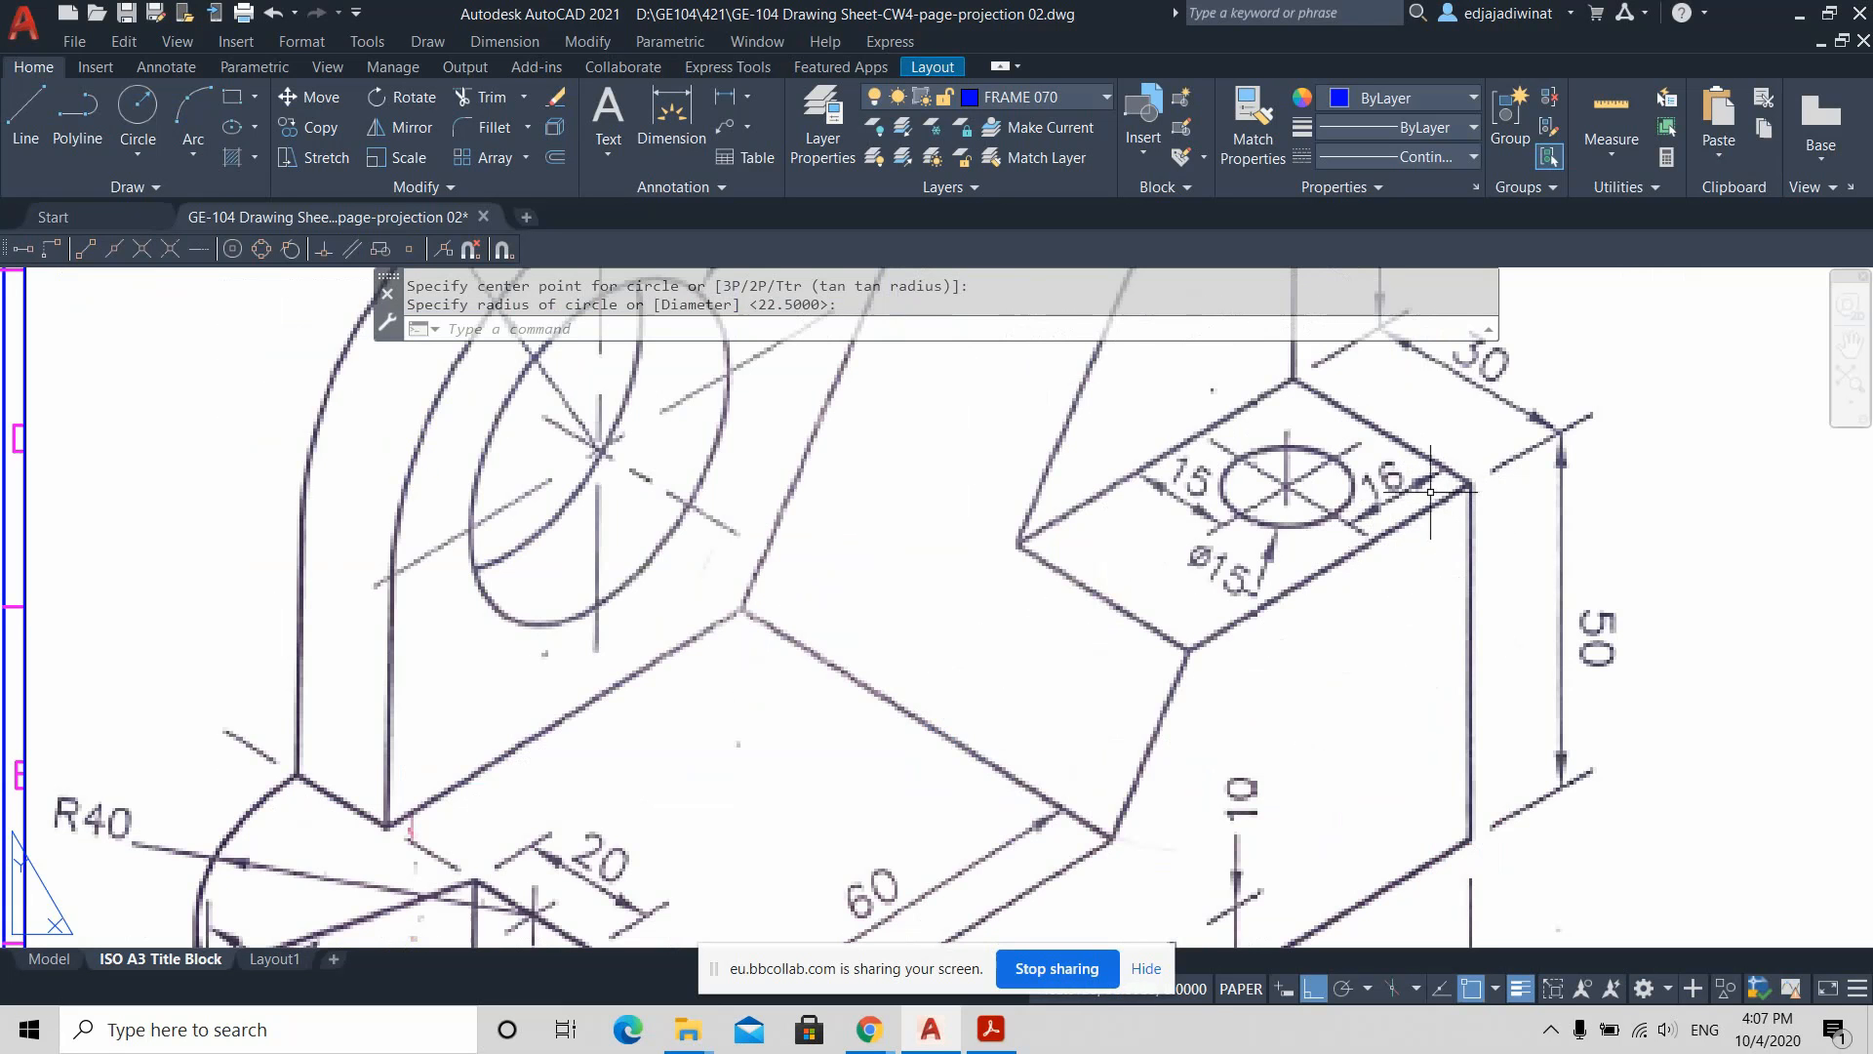
{"action": "scroll", "coordinate": [1420, 517], "scroll_direction": "down", "scroll_amount": 2}
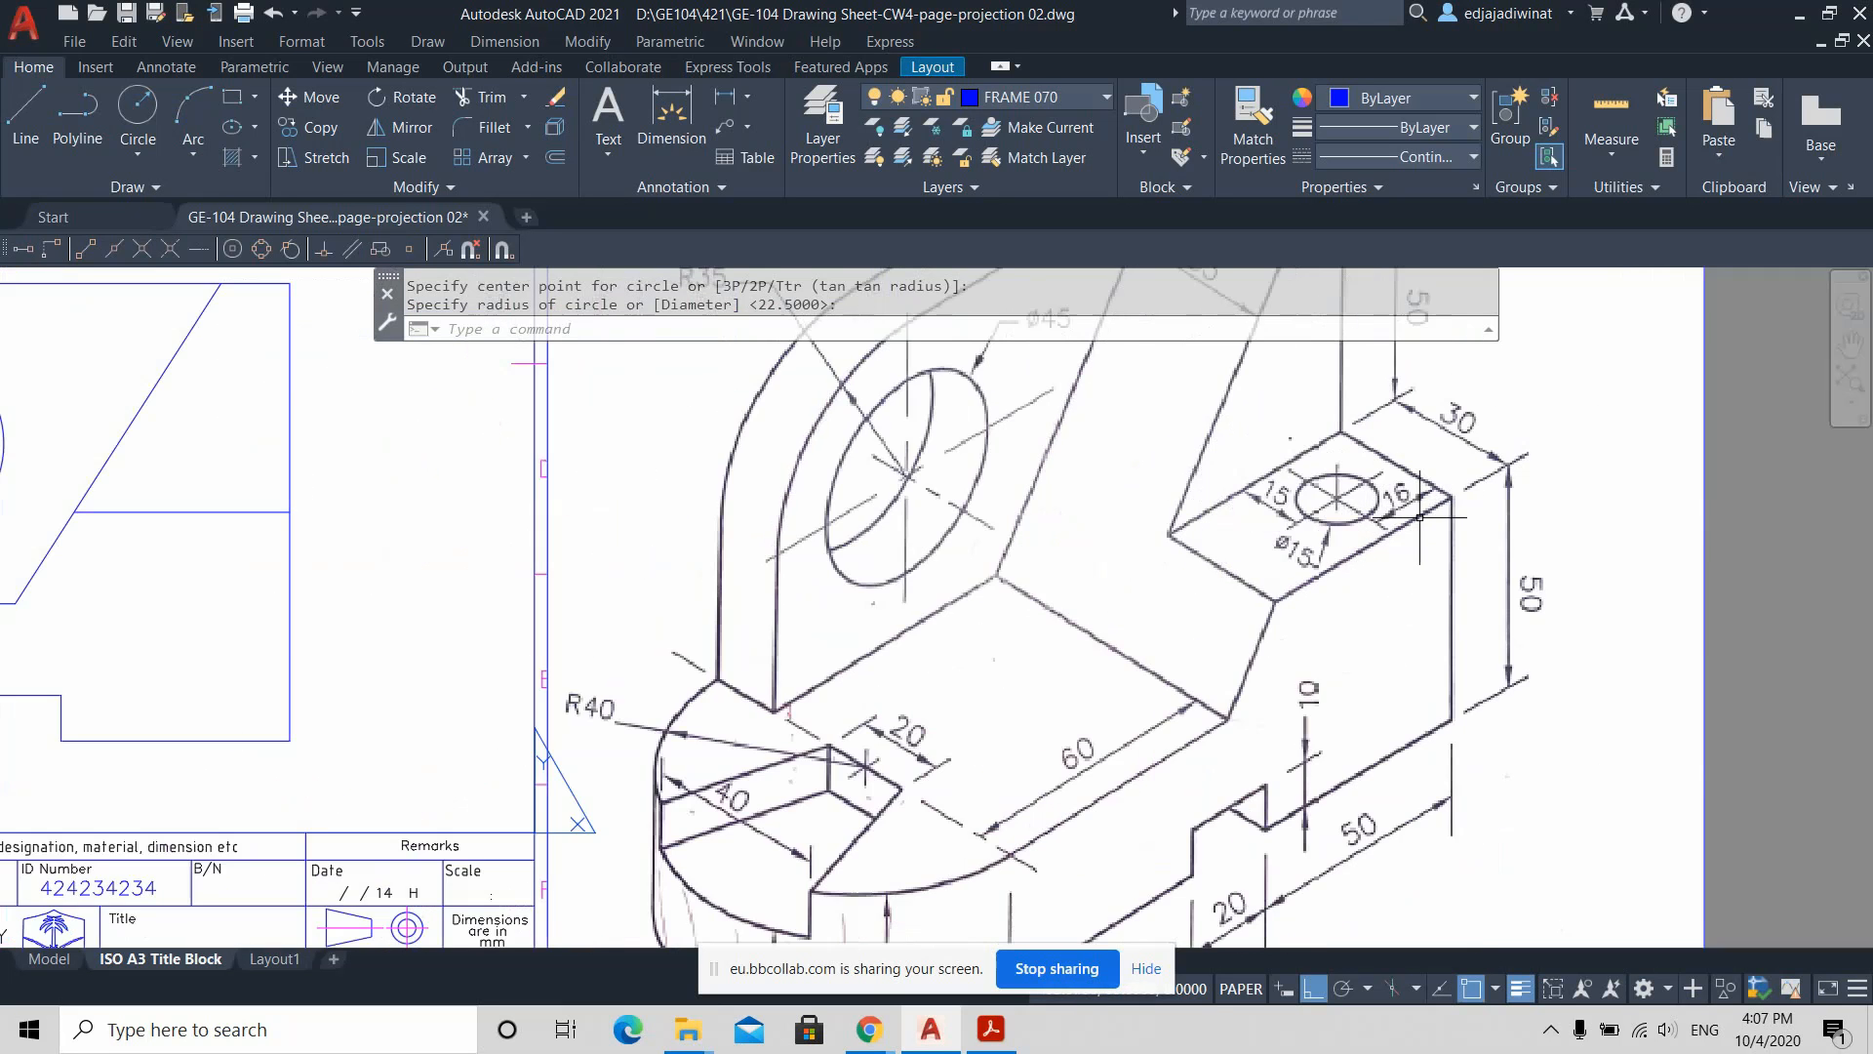
{"action": "scroll", "coordinate": [1420, 517], "scroll_direction": "down", "scroll_amount": 3}
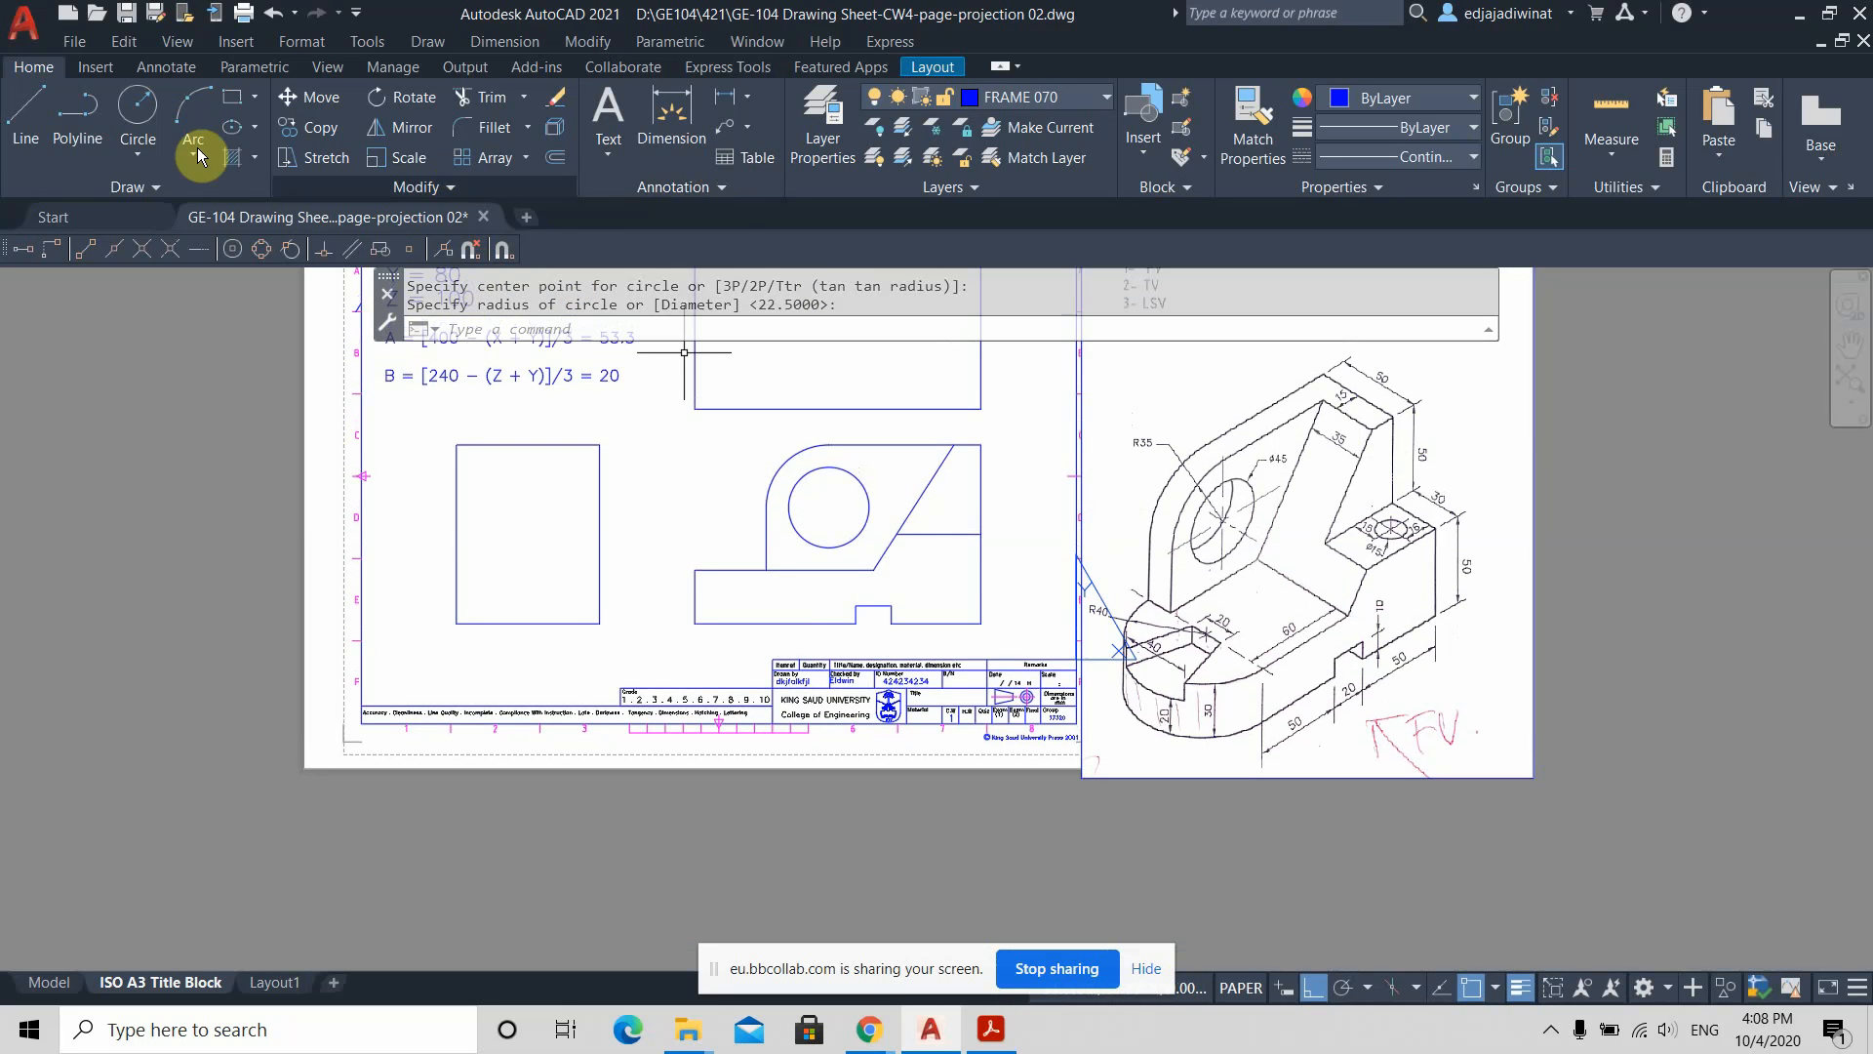
{"action": "left_click", "coordinate": [30, 116]}
{"action": "scroll", "coordinate": [1056, 556], "scroll_direction": "up", "scroll_amount": 2}
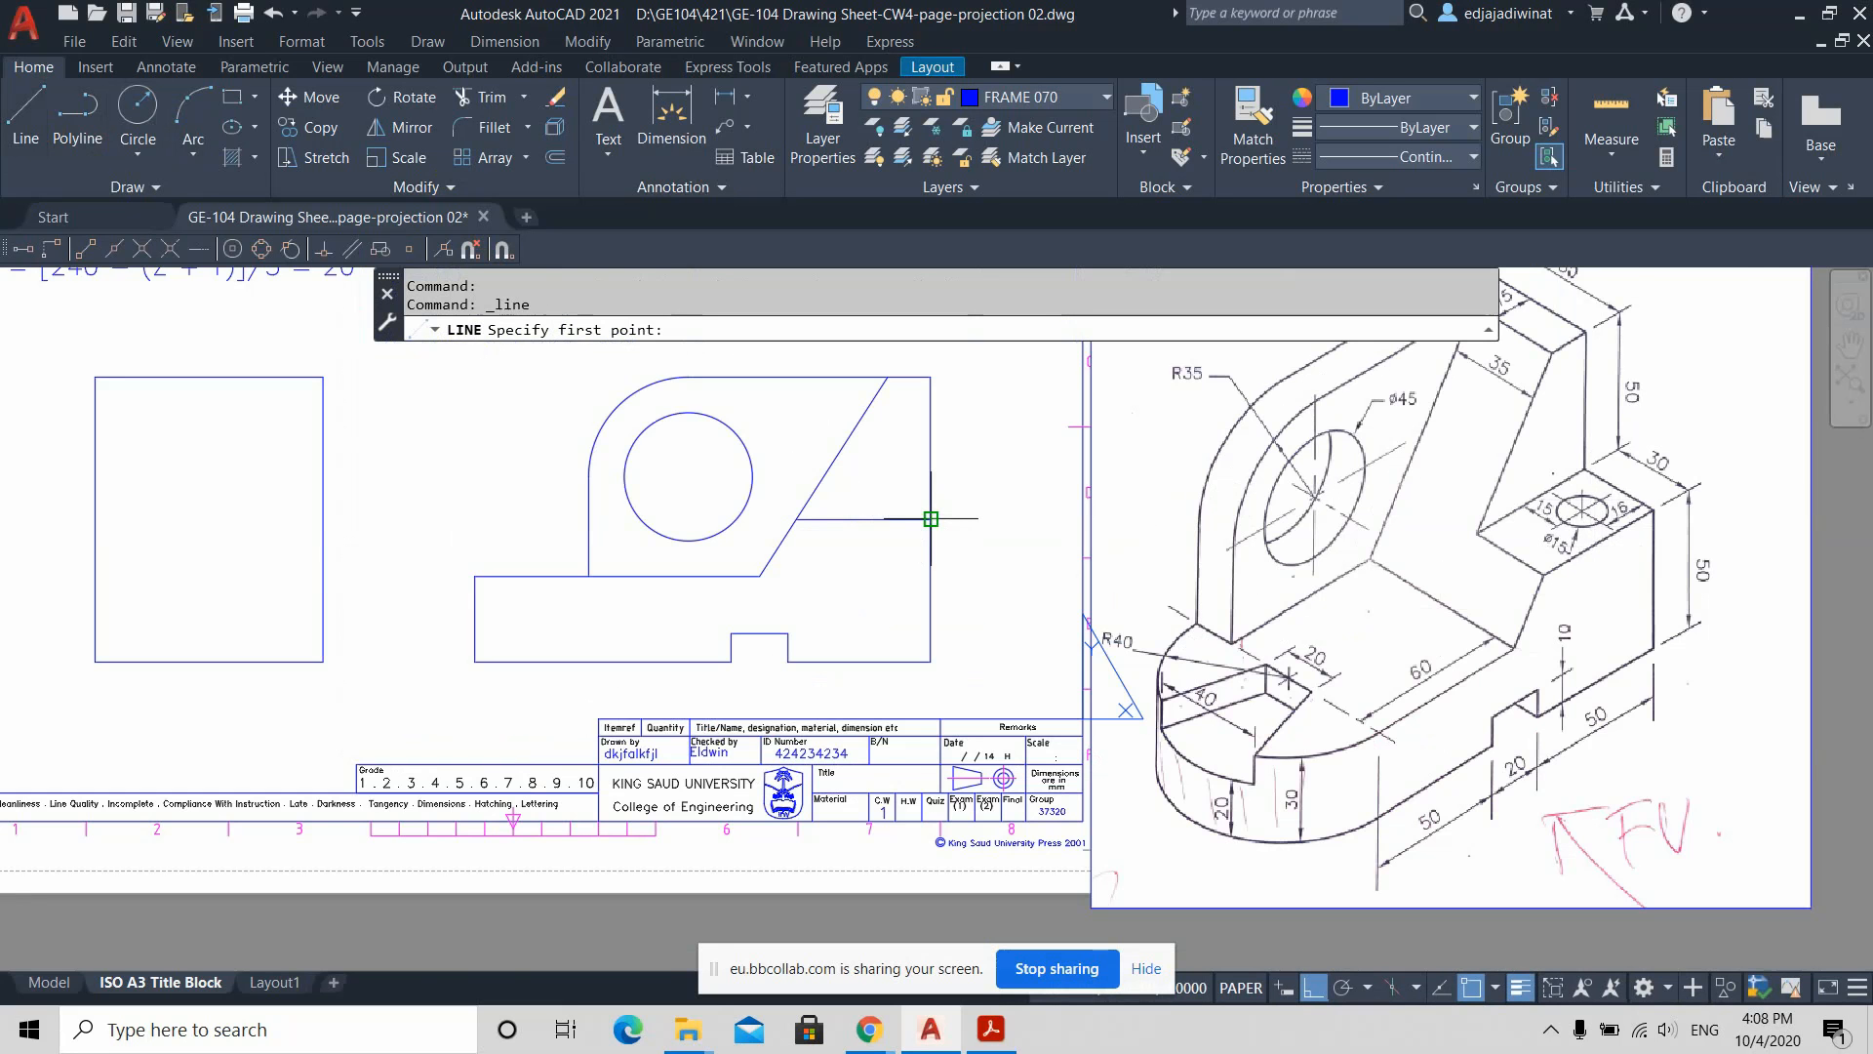
{"action": "scroll", "coordinate": [938, 522], "scroll_direction": "up", "scroll_amount": 3}
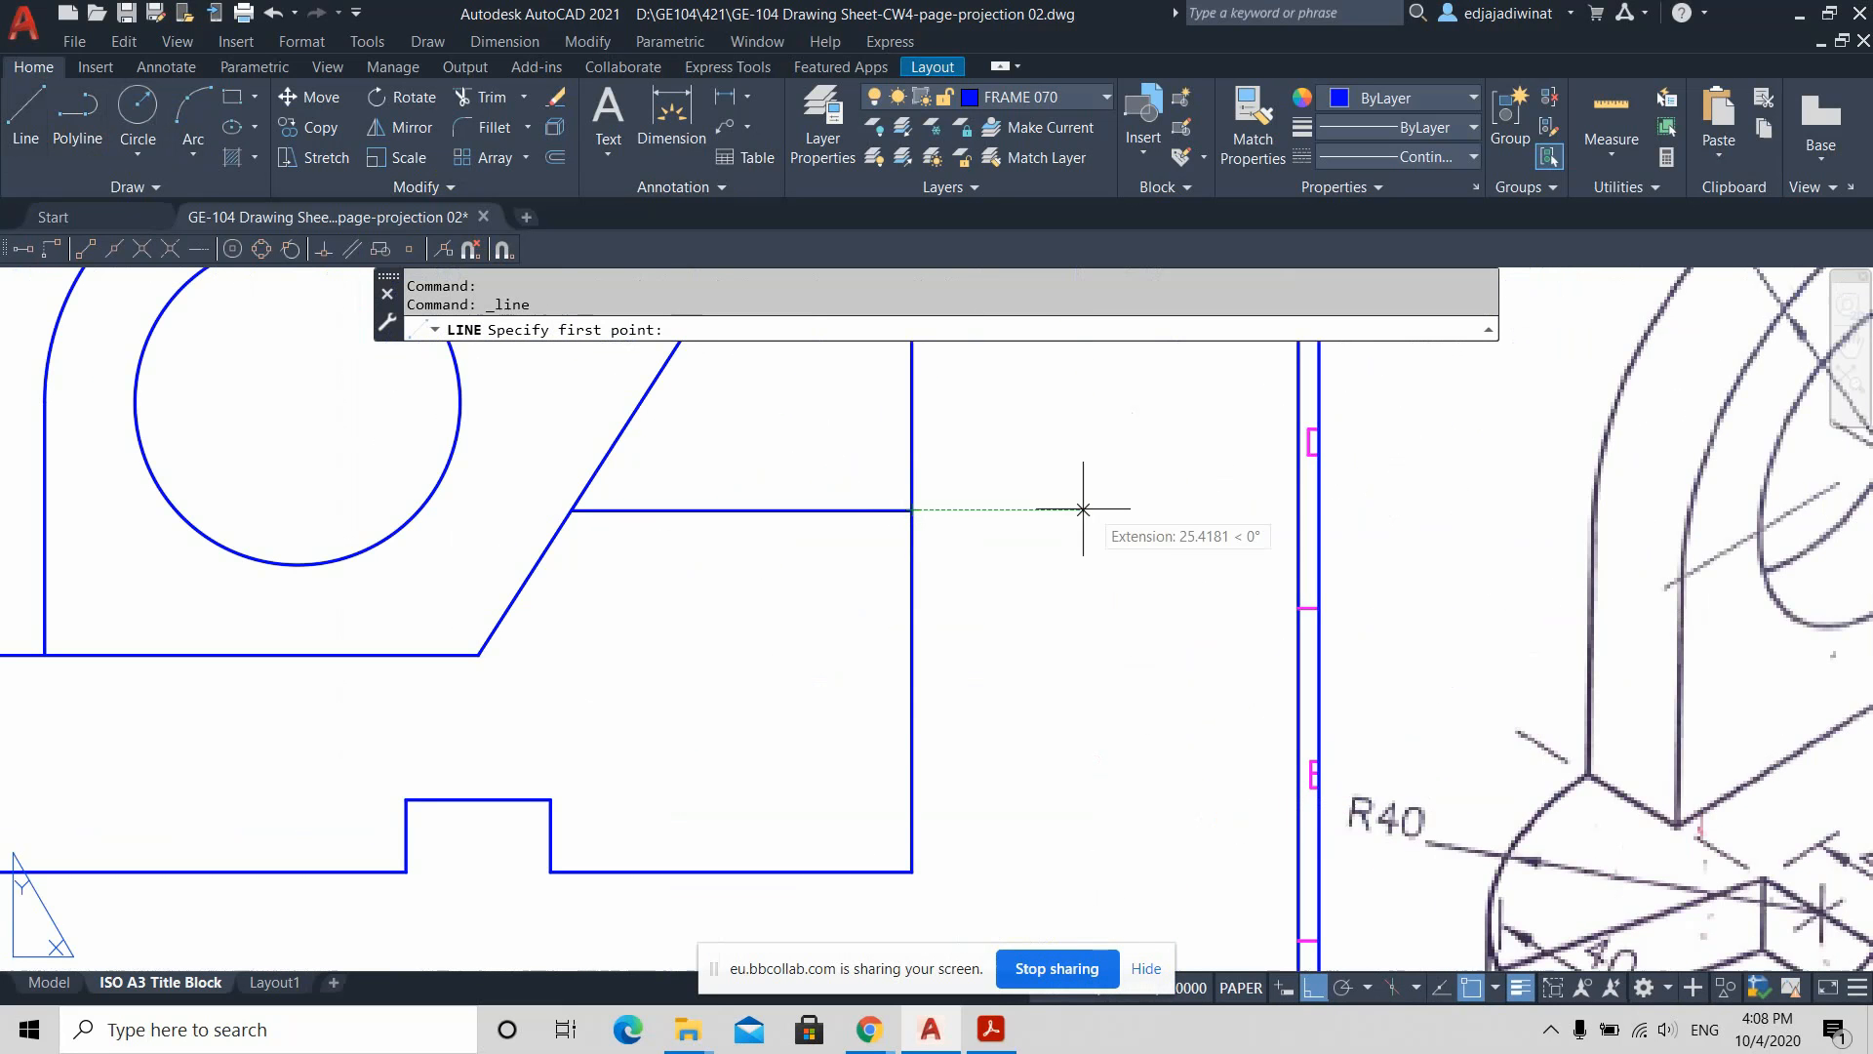
{"action": "scroll", "coordinate": [1094, 510], "scroll_direction": "down", "scroll_amount": 2}
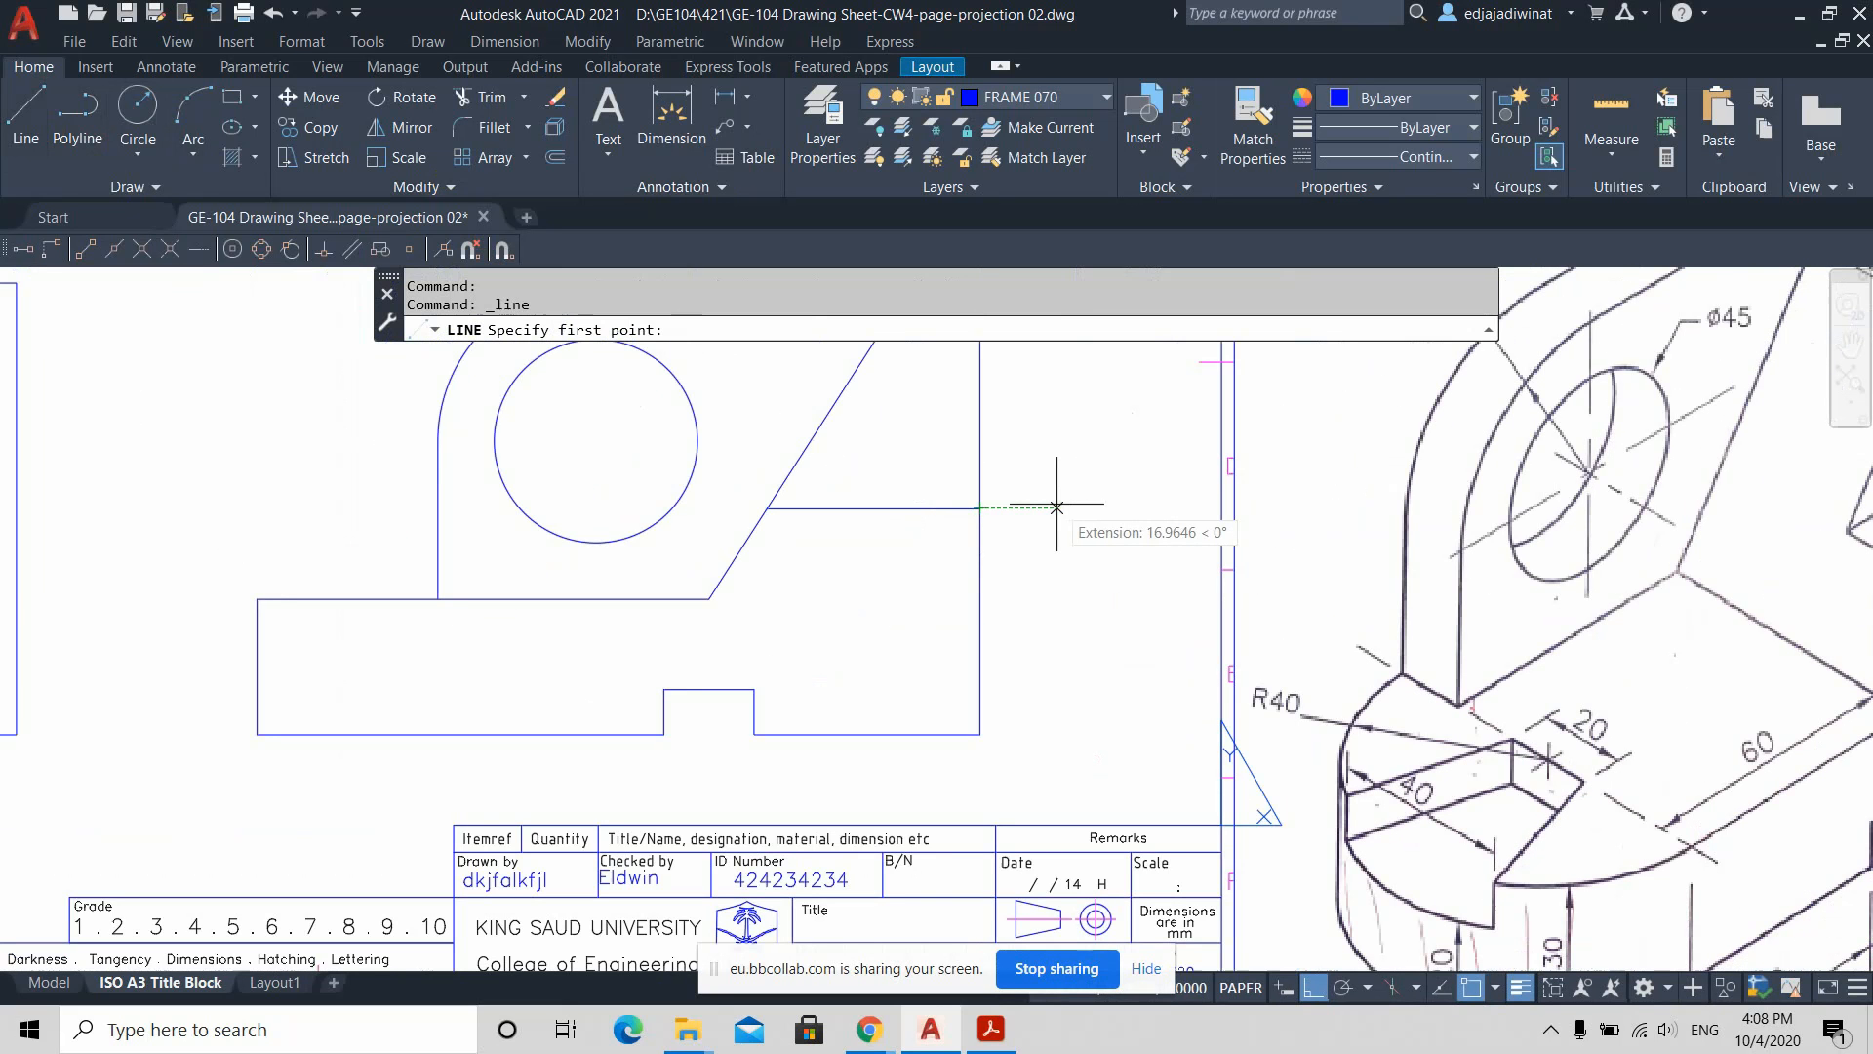
{"action": "type", "text": "116"}
{"action": "key", "text": "BackSpace"}
{"action": "key", "text": "BackSpace"}
{"action": "type", "text": "6"}
{"action": "key", "text": "Return"}
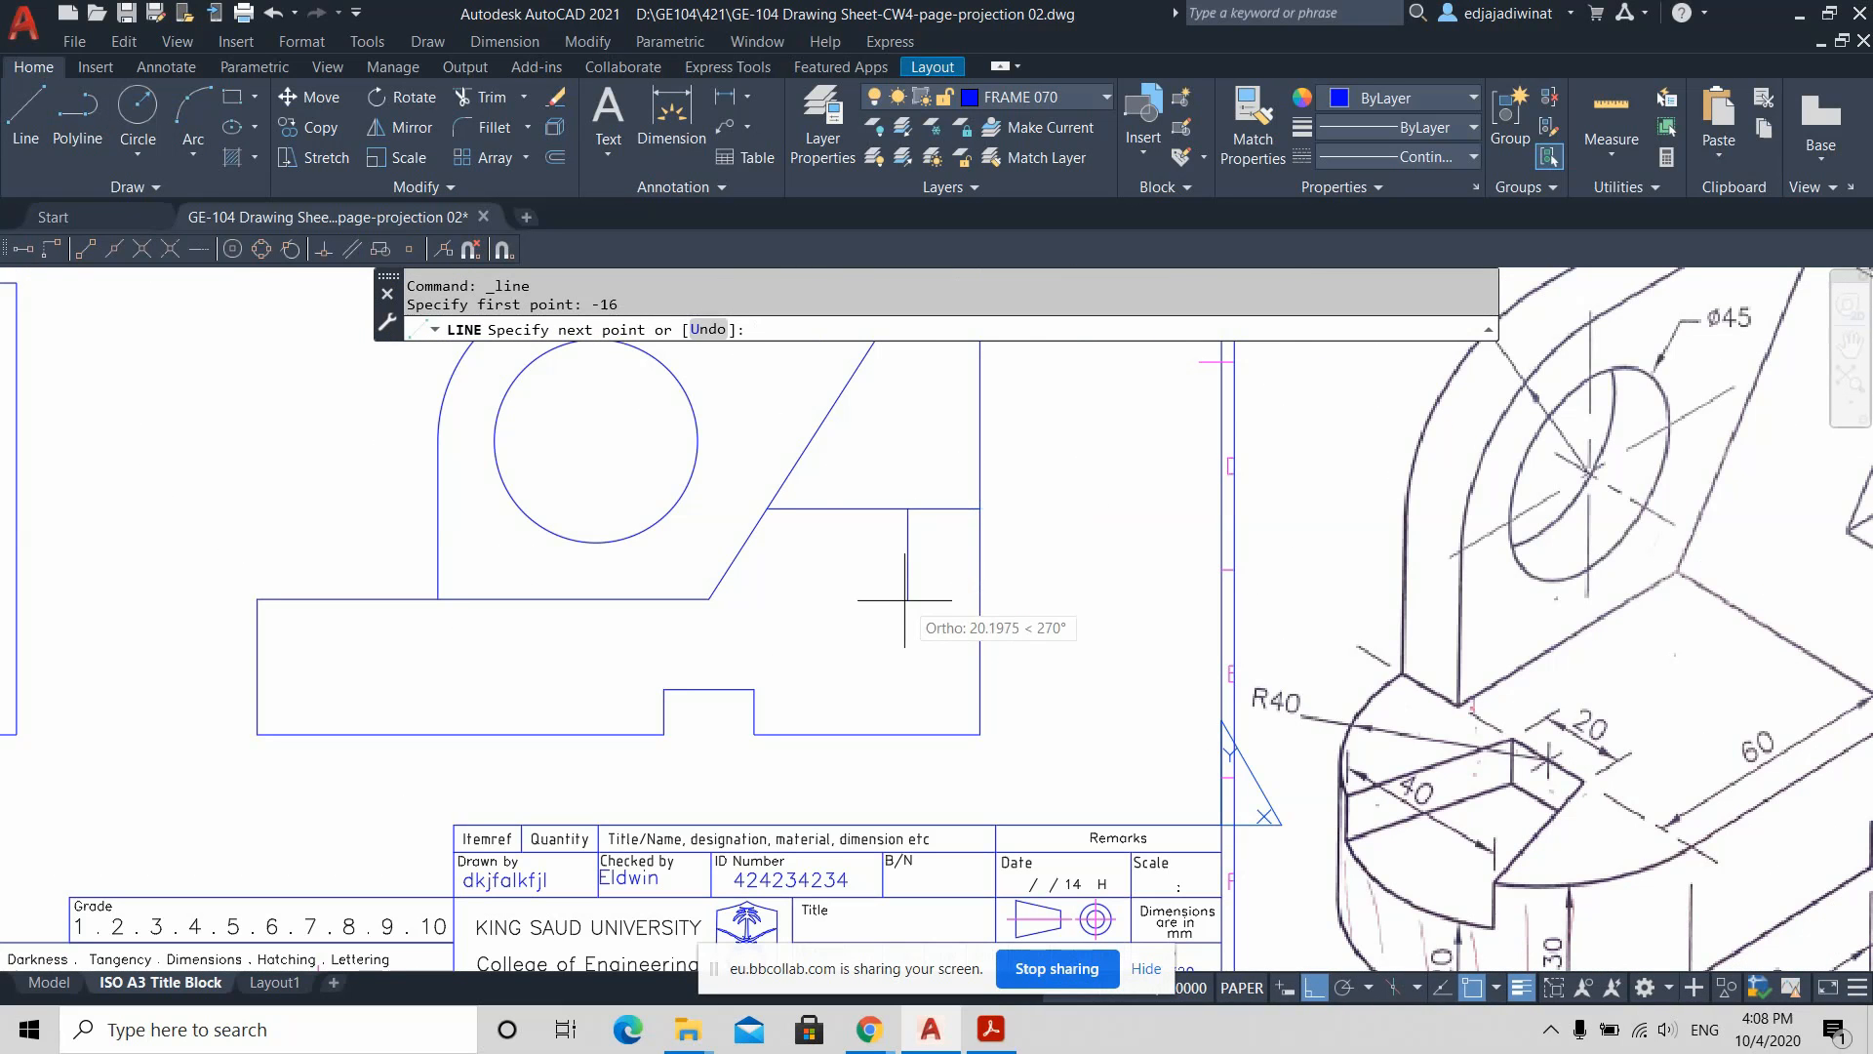
{"action": "scroll", "coordinate": [904, 600], "scroll_direction": "down", "scroll_amount": 4}
{"action": "scroll", "coordinate": [910, 604], "scroll_direction": "up", "scroll_amount": 2}
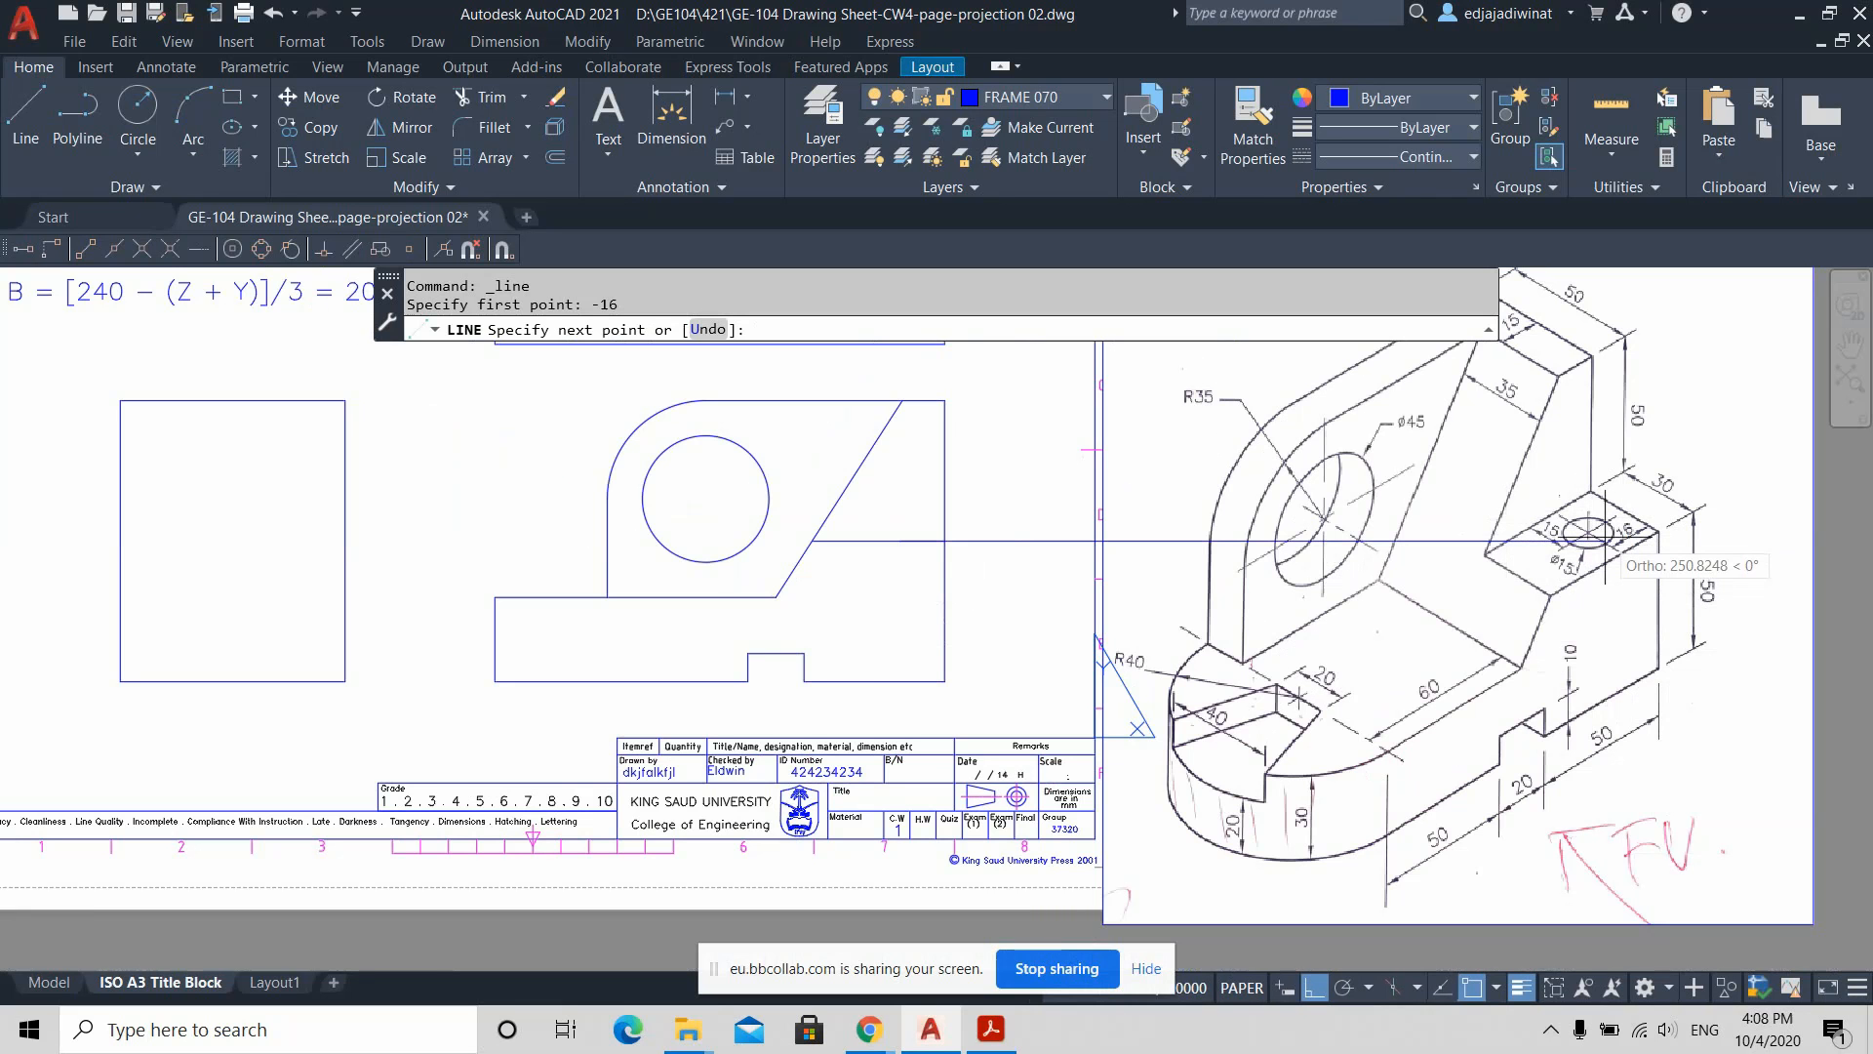
{"action": "left_click", "coordinate": [900, 681]}
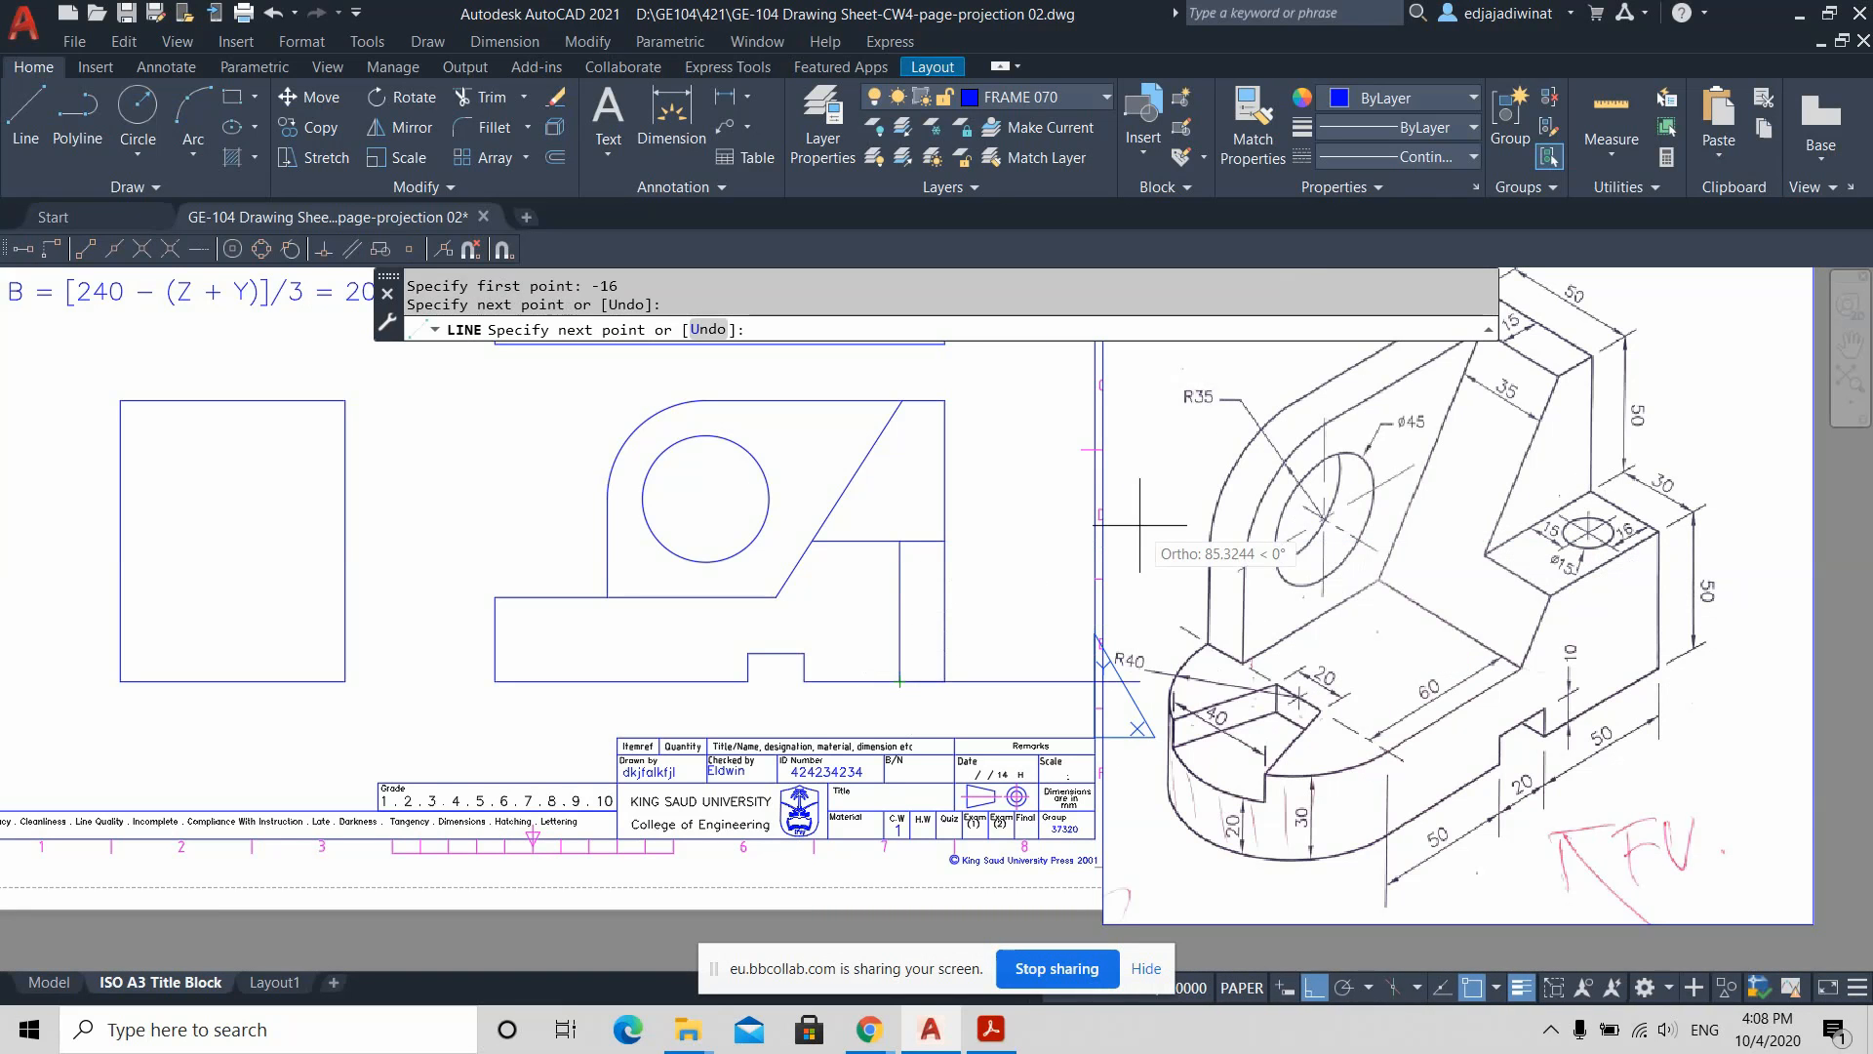
{"action": "key", "text": "Escape"}
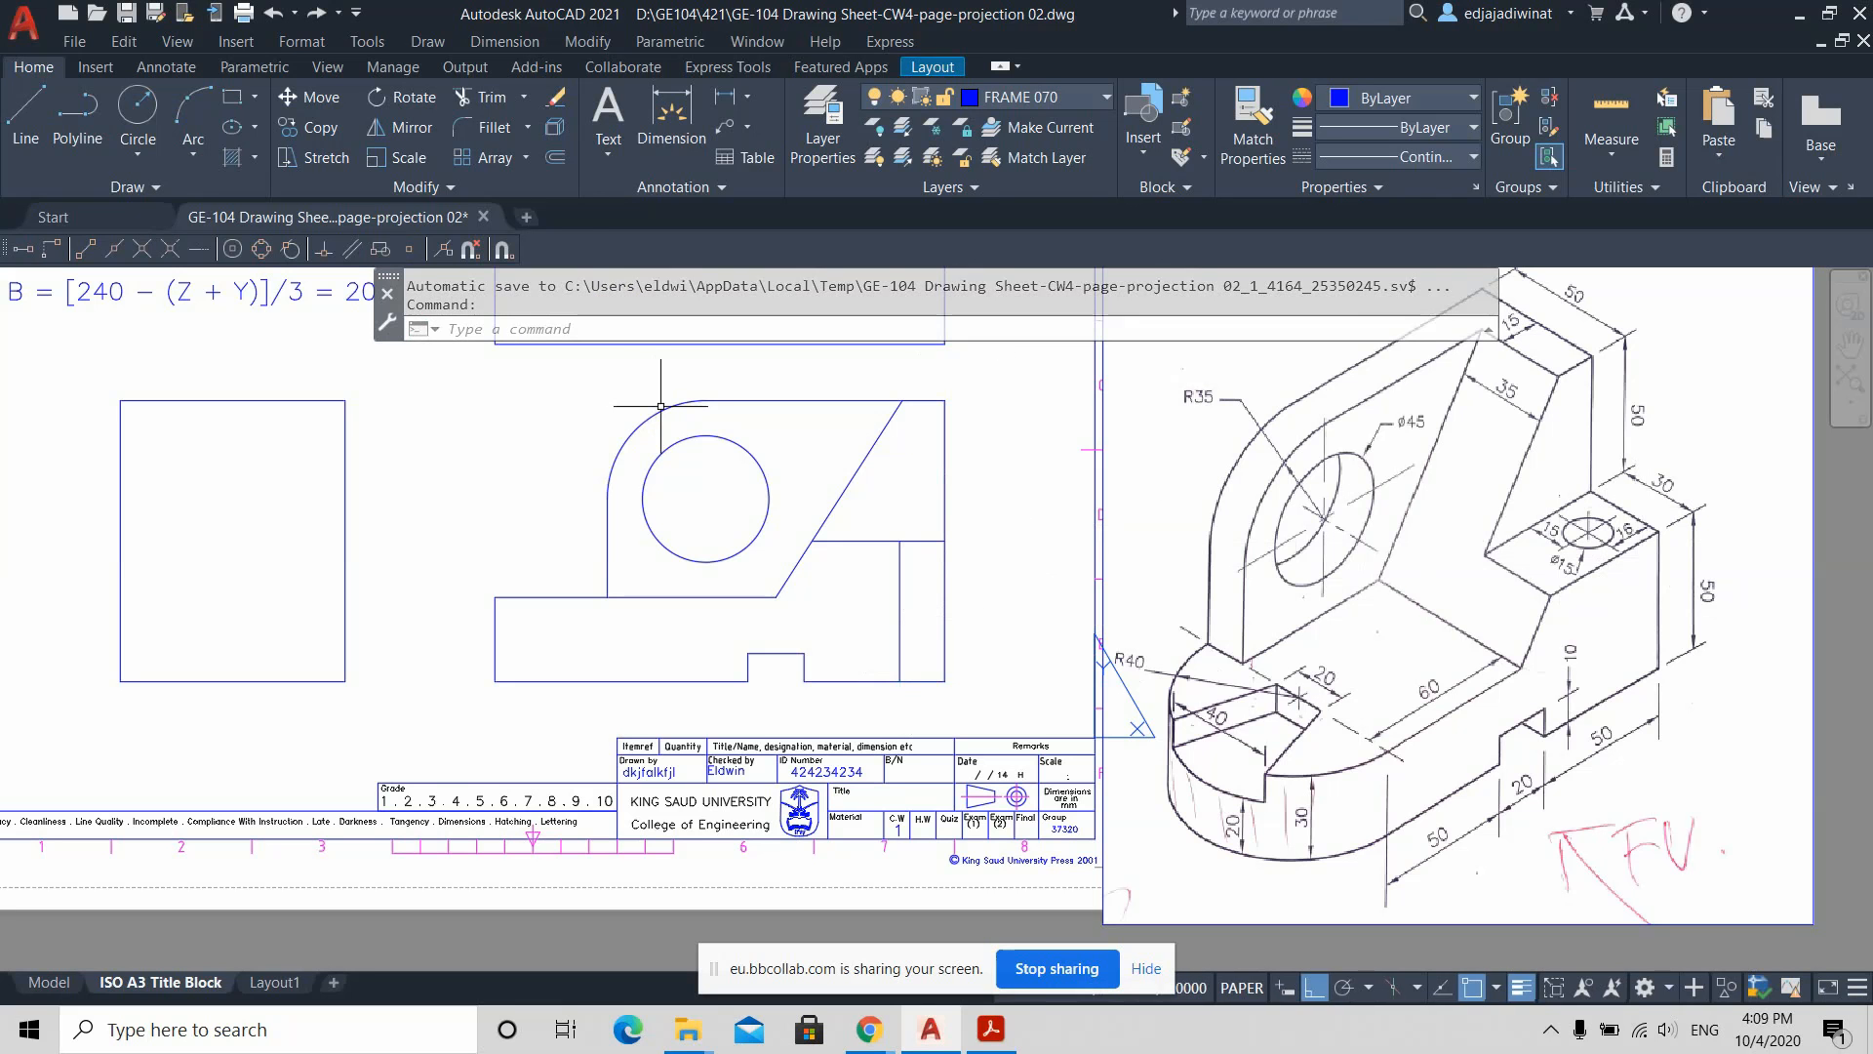
{"action": "key", "text": "Escape"}
{"action": "key", "text": "Escape"}
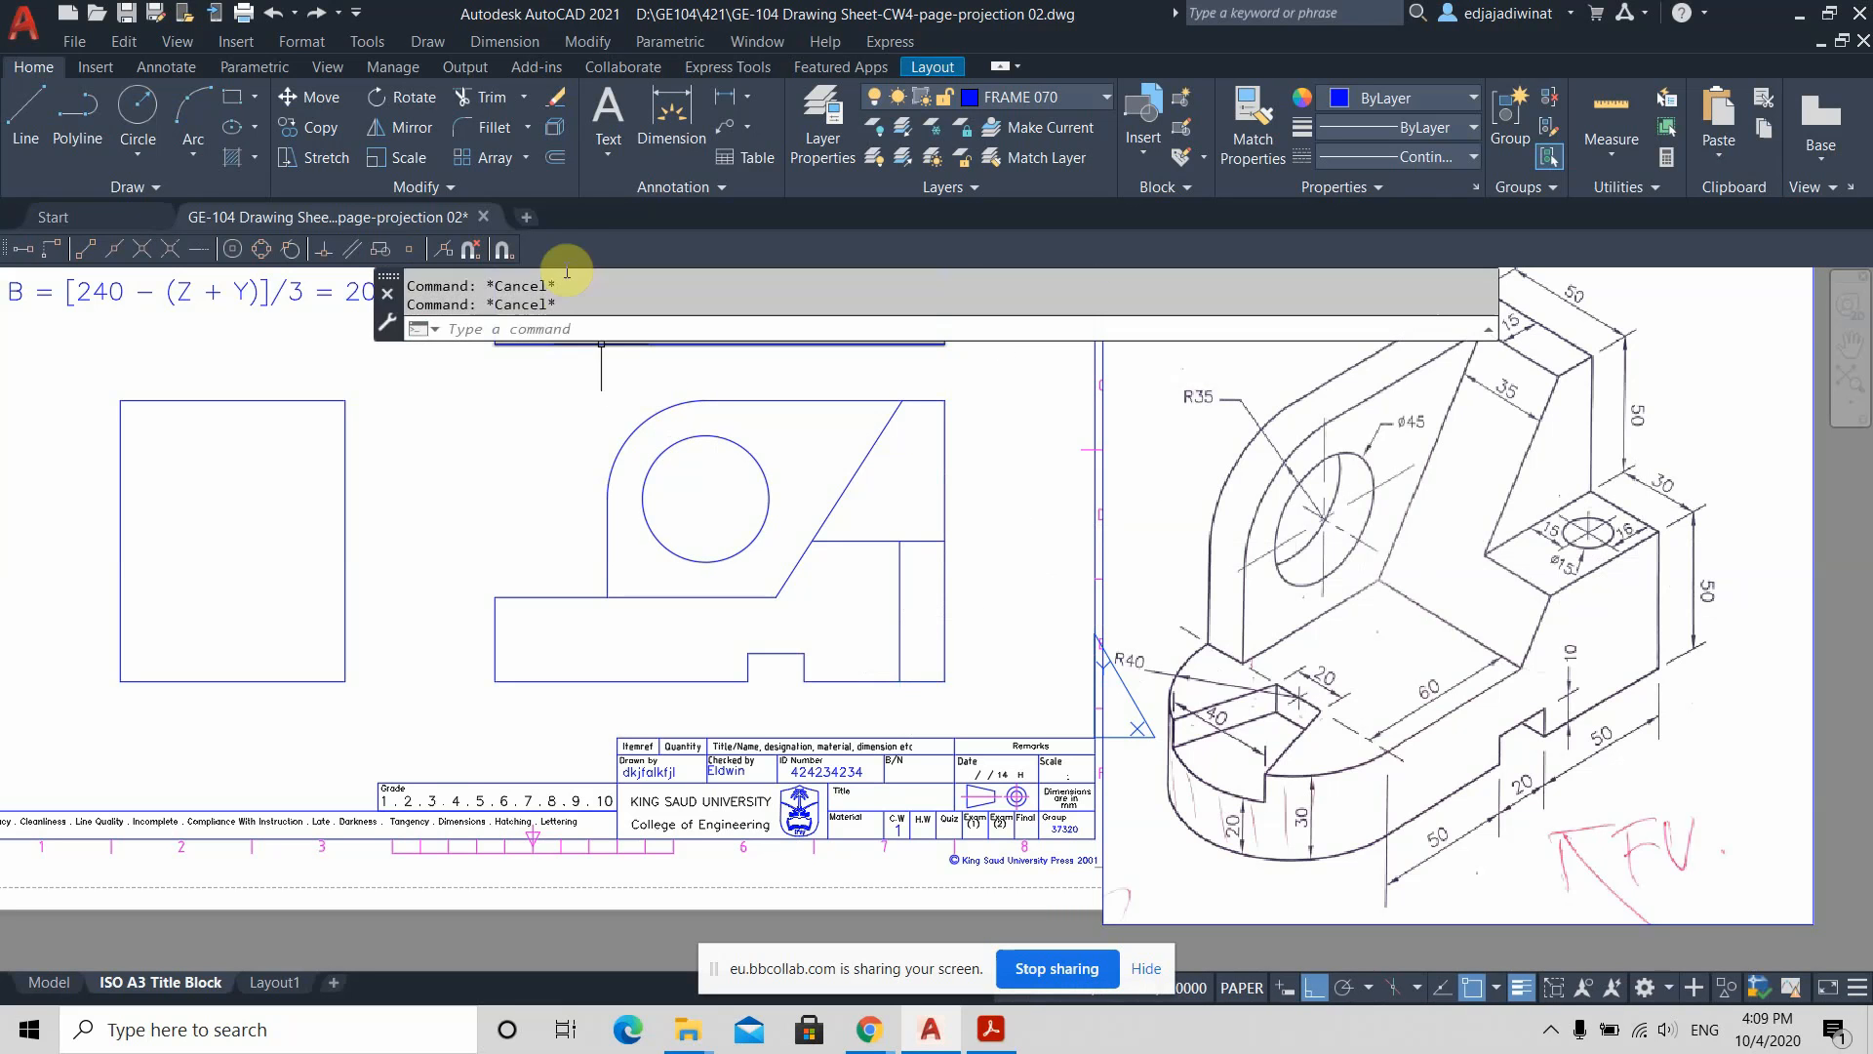
Step: Try offsetting the front view's right vertical edge 16 mm inward
{"action": "left_click", "coordinate": [556, 160]}
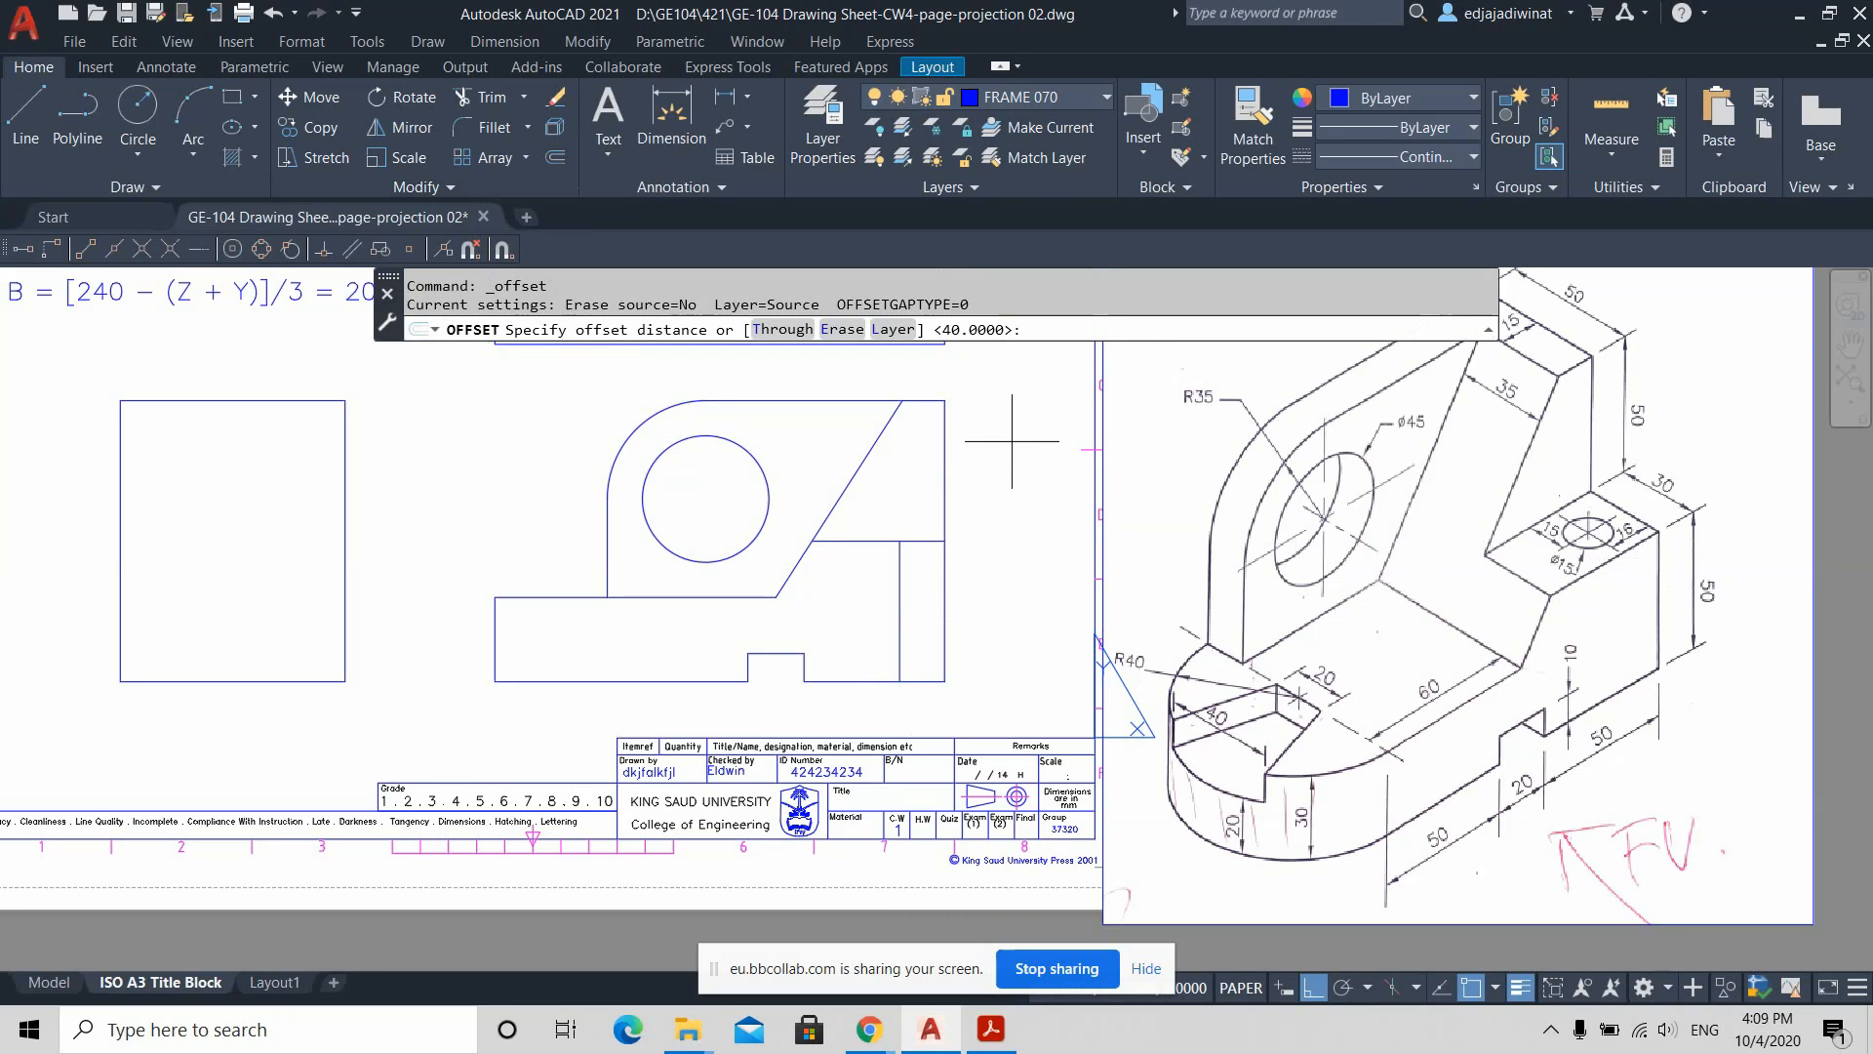
{"action": "type", "text": "16"}
{"action": "key", "text": "Return"}
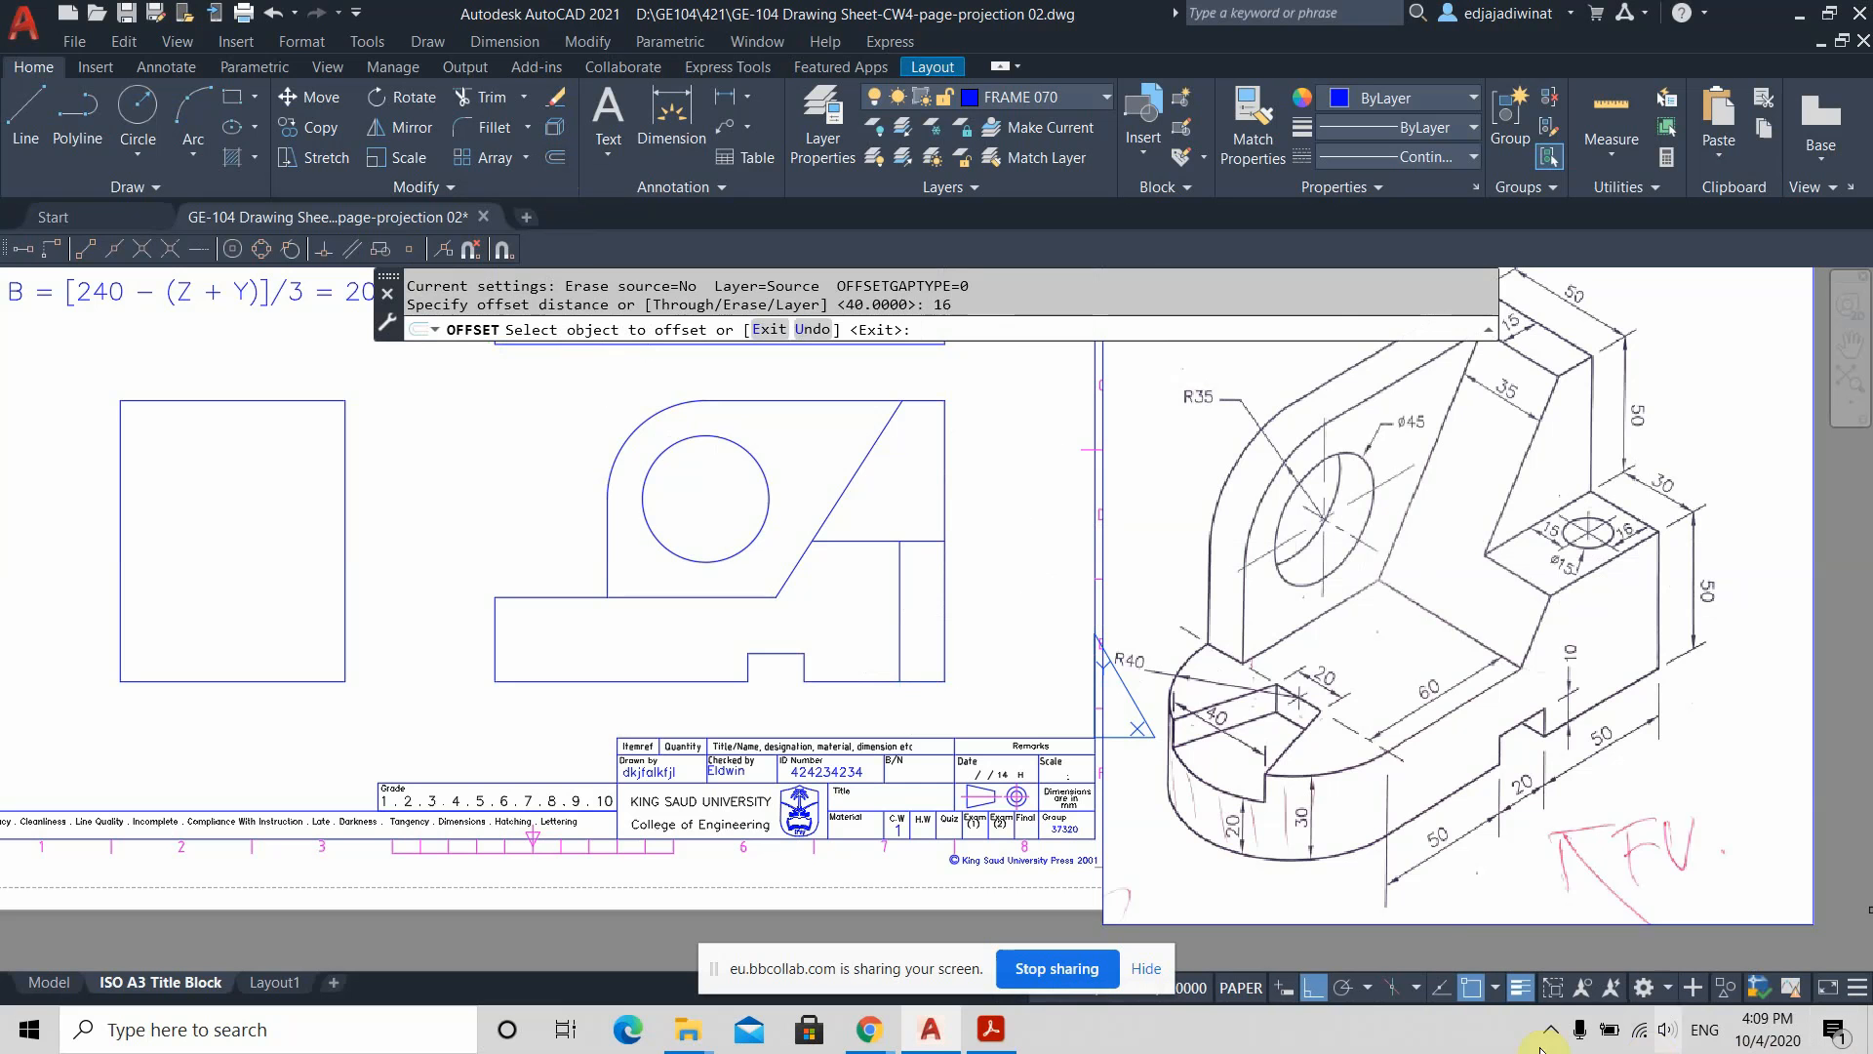
{"action": "left_click", "coordinate": [943, 568]}
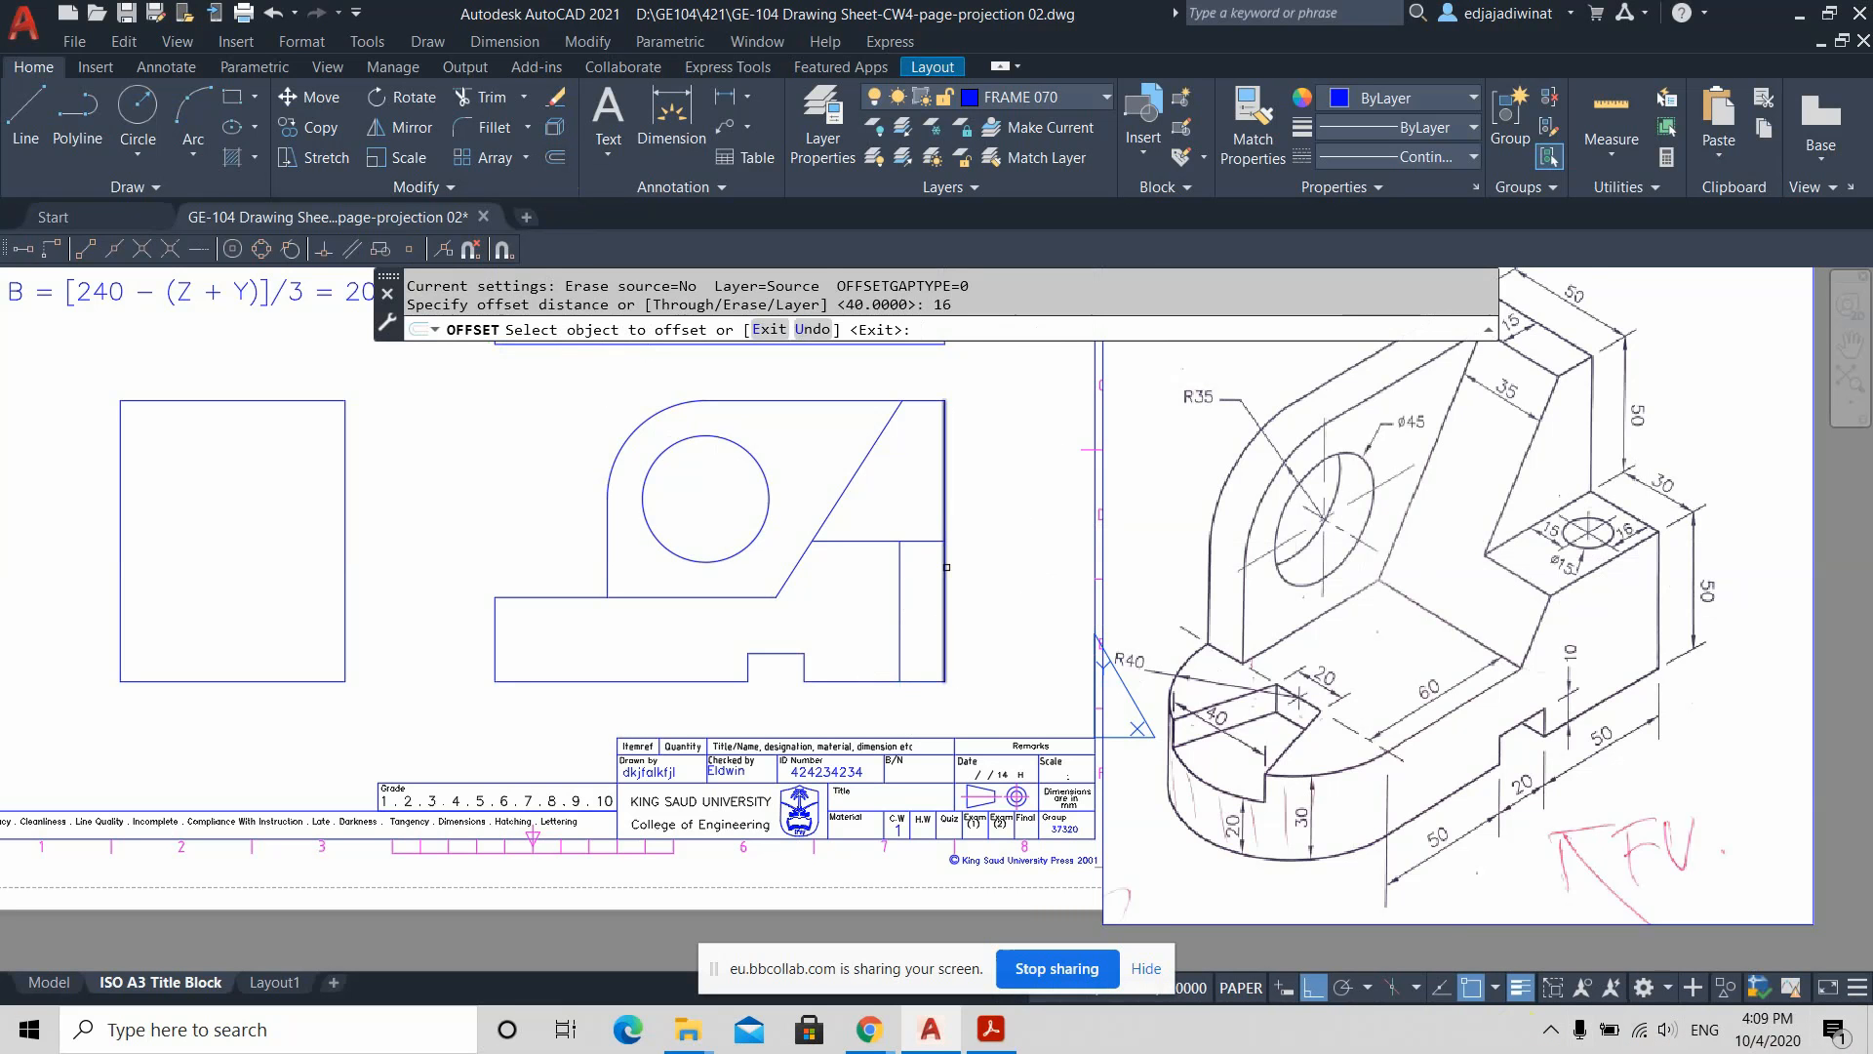
{"action": "left_click", "coordinate": [886, 570]}
{"action": "key", "text": "Escape"}
{"action": "scroll", "coordinate": [936, 487], "scroll_direction": "up", "scroll_amount": 6}
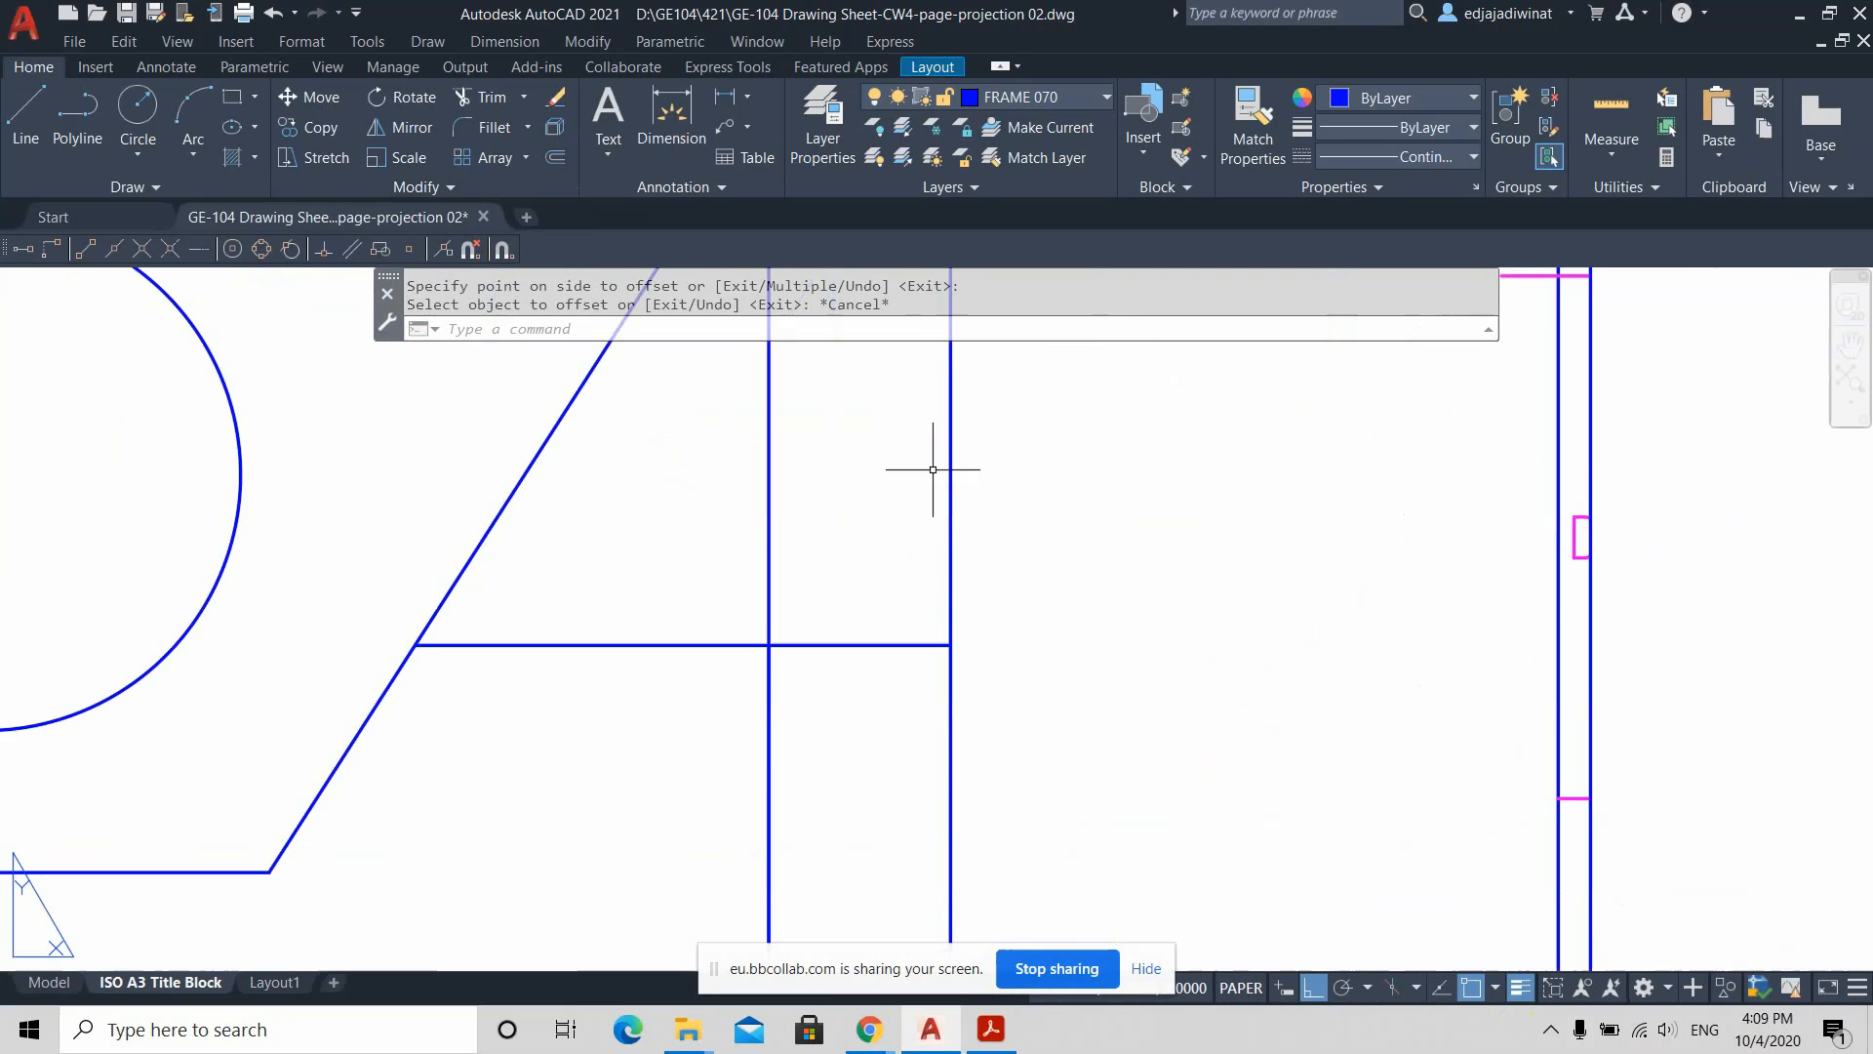
Step: Check the offset copy of the right edge and undo the 16 mm offset
{"action": "left_click", "coordinate": [768, 473]}
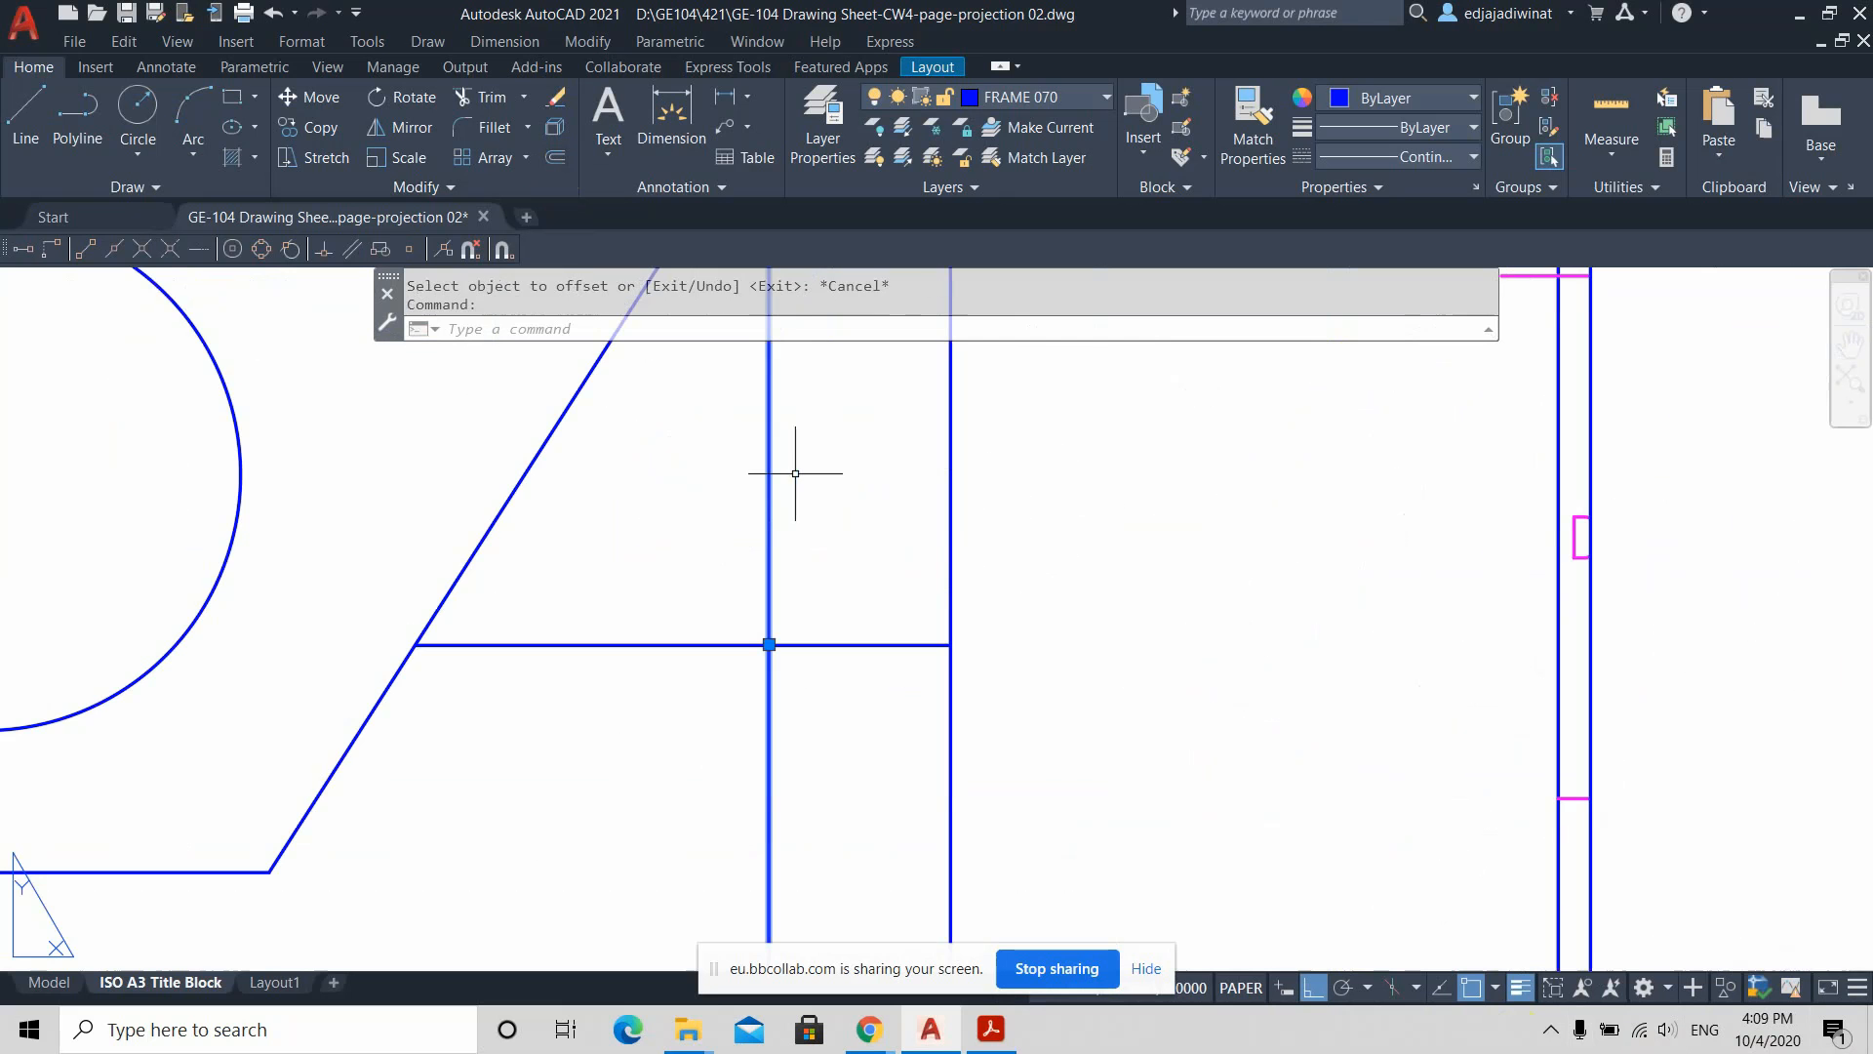
{"action": "key", "text": "Escape"}
{"action": "scroll", "coordinate": [781, 464], "scroll_direction": "down", "scroll_amount": 6}
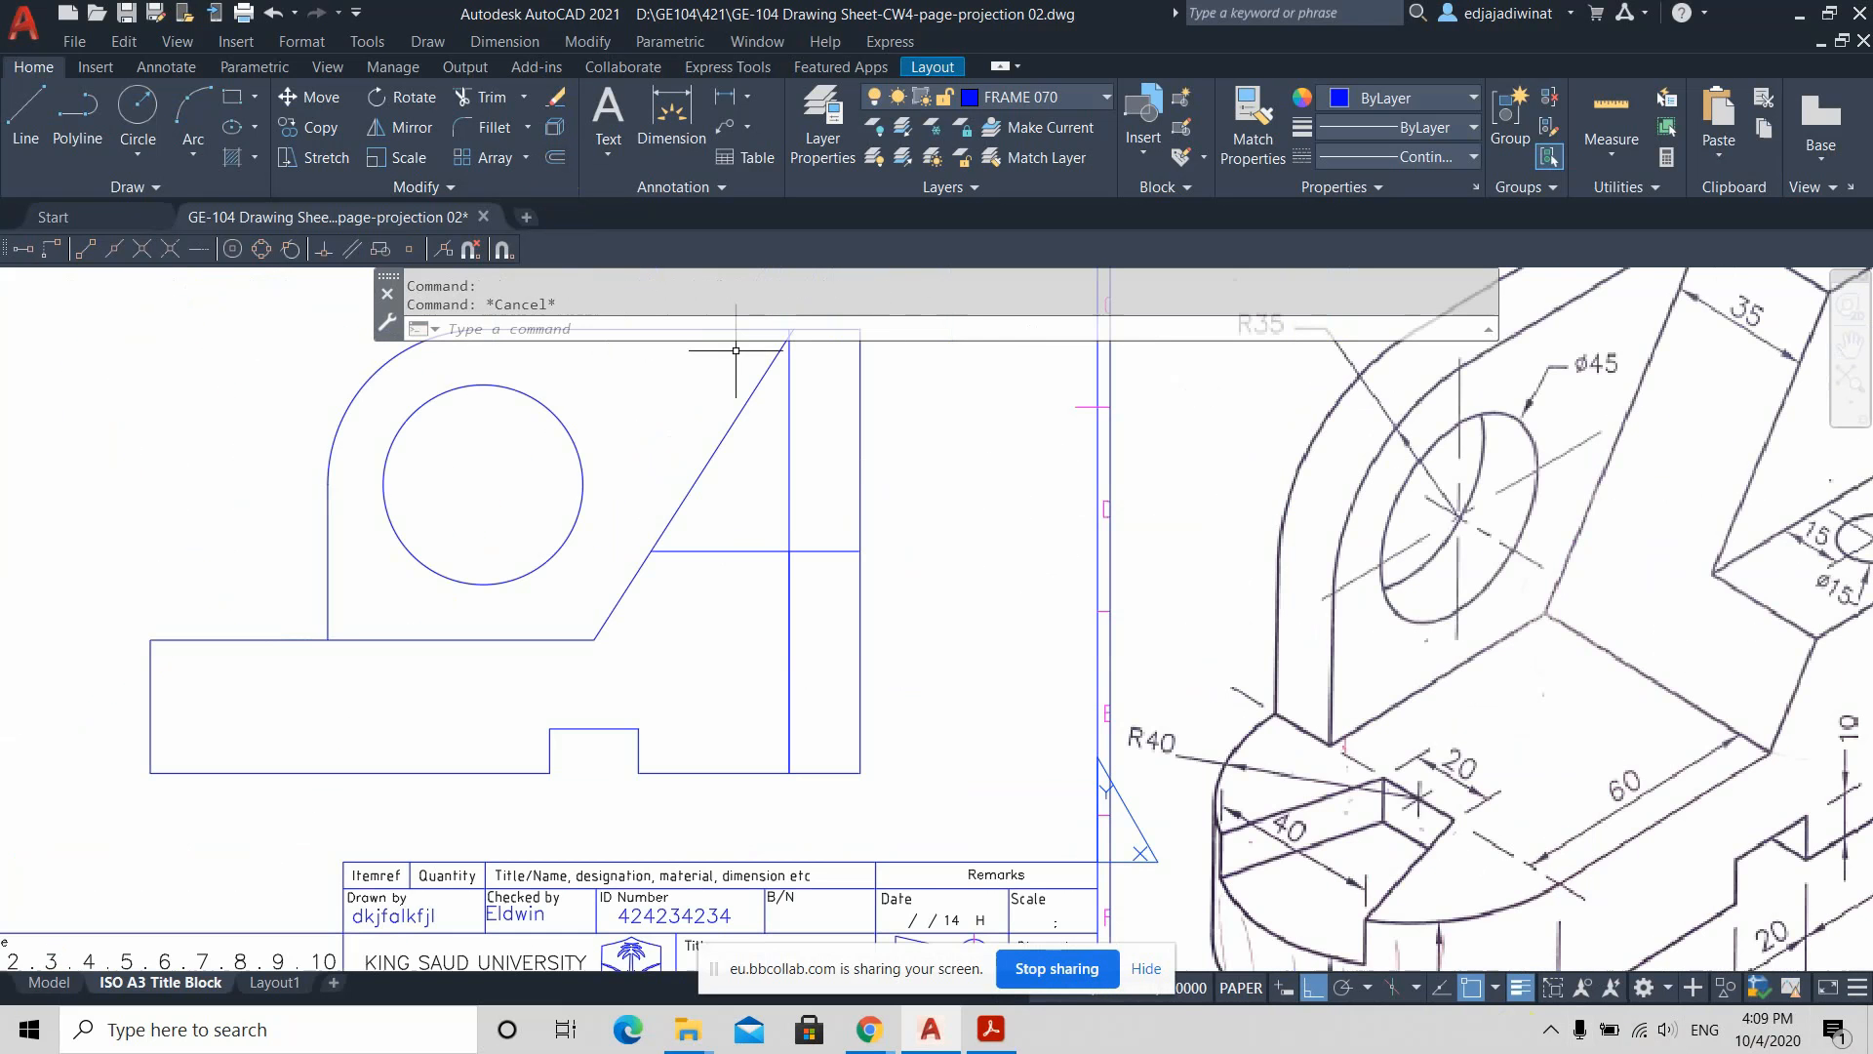
{"action": "left_click", "coordinate": [272, 15]}
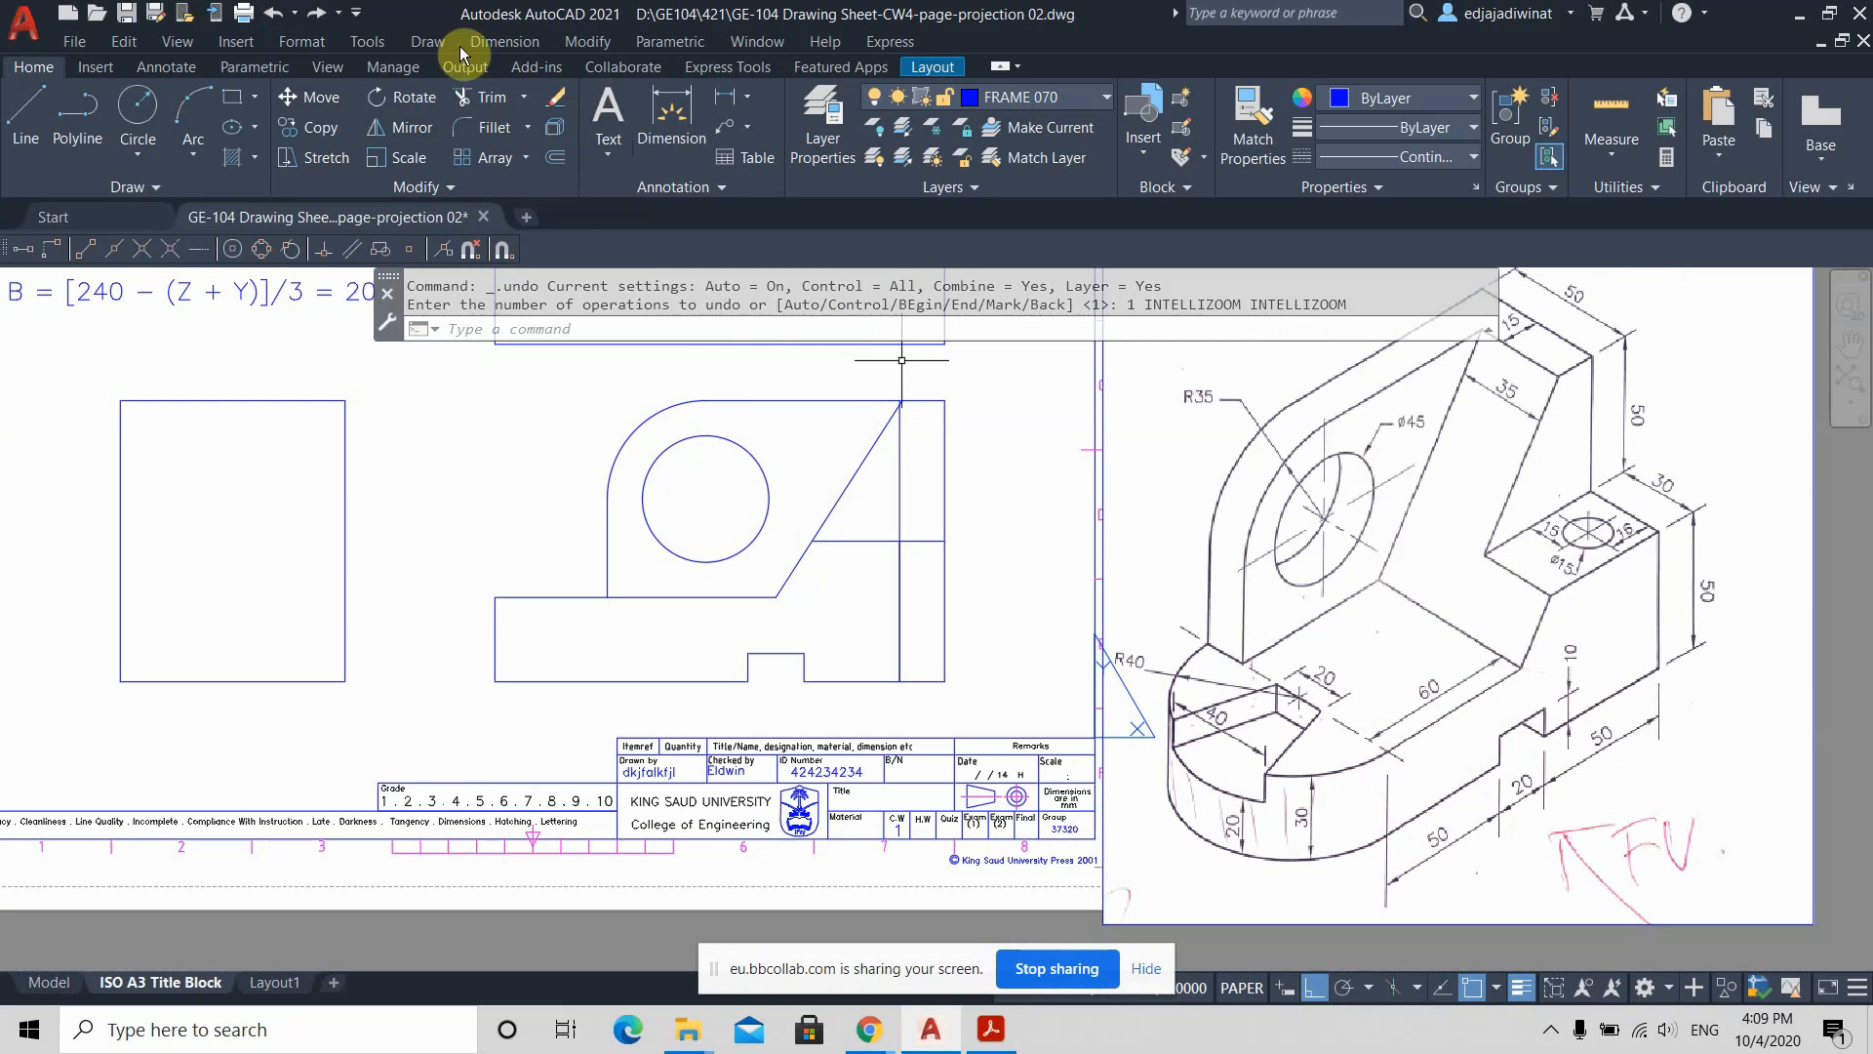
{"action": "left_click", "coordinate": [273, 14]}
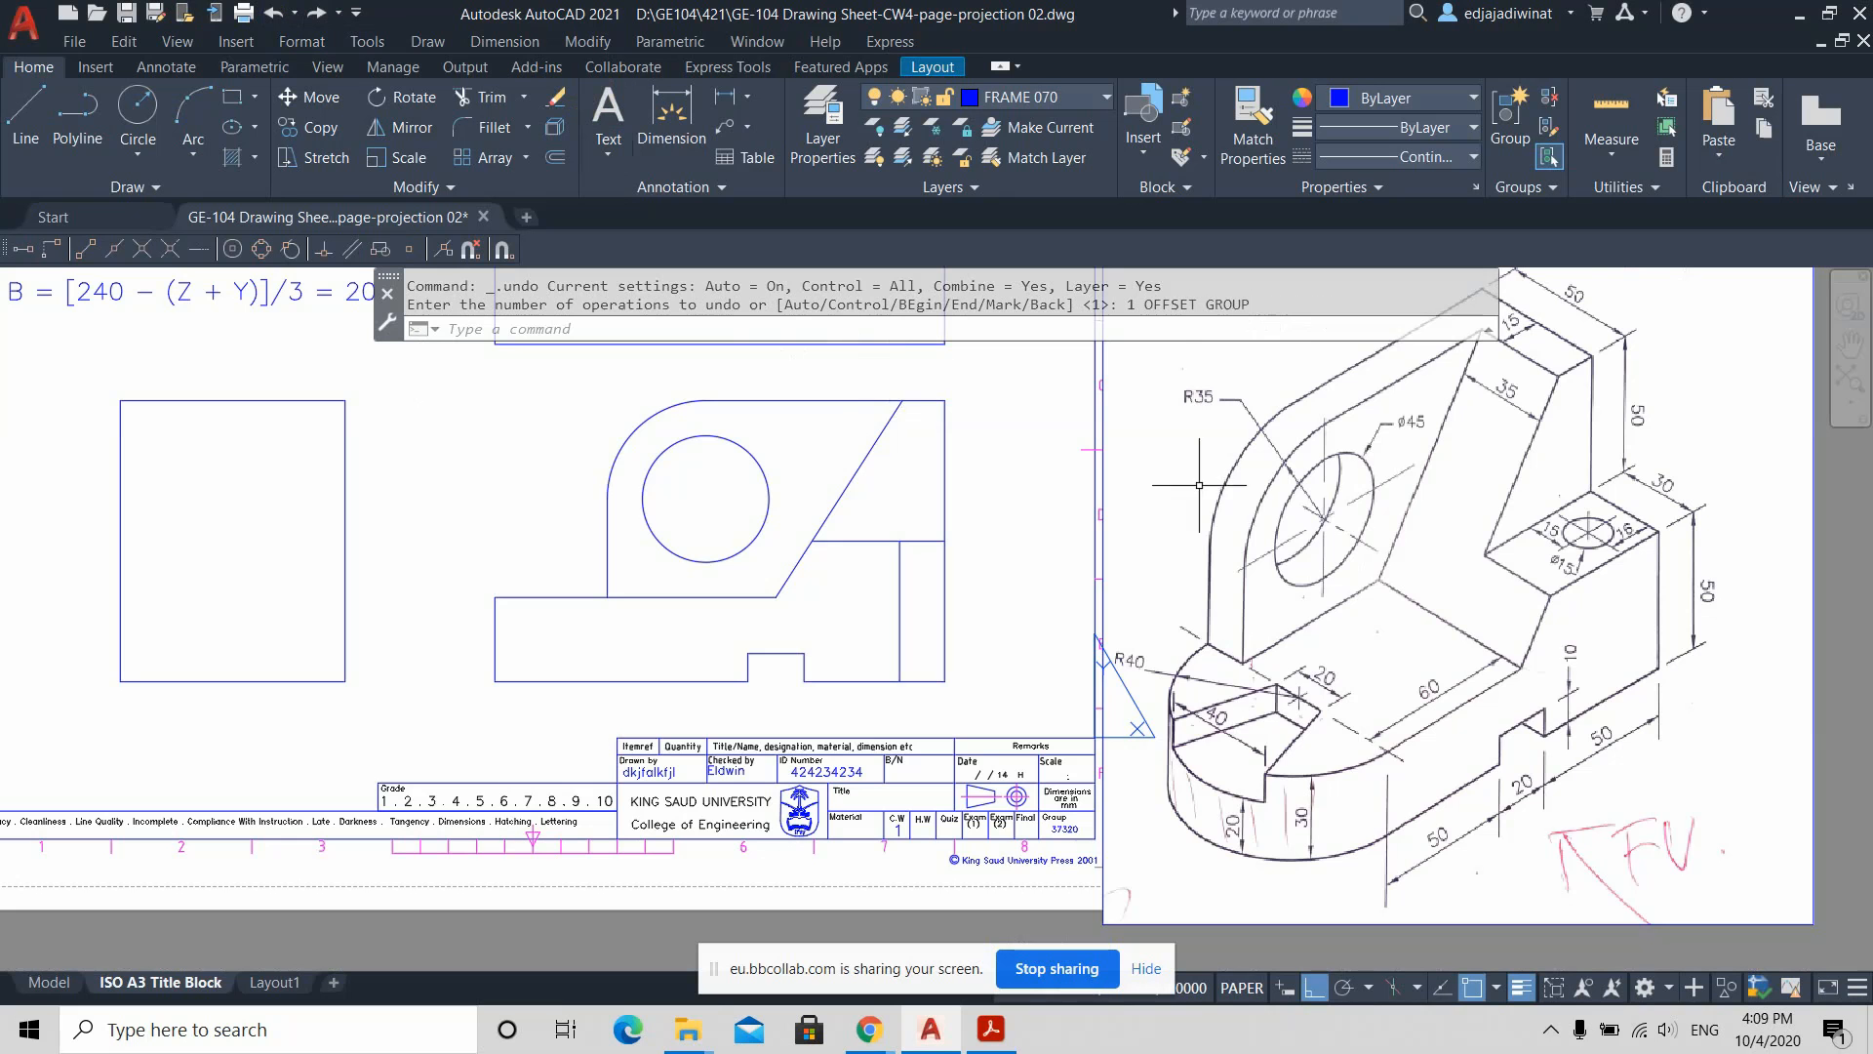
Step: Offset the Ø15 hole's vertical centre line 7.5 mm to both sides to form the hole's edges in the front view
{"action": "scroll", "coordinate": [1591, 535], "scroll_direction": "up", "scroll_amount": 2}
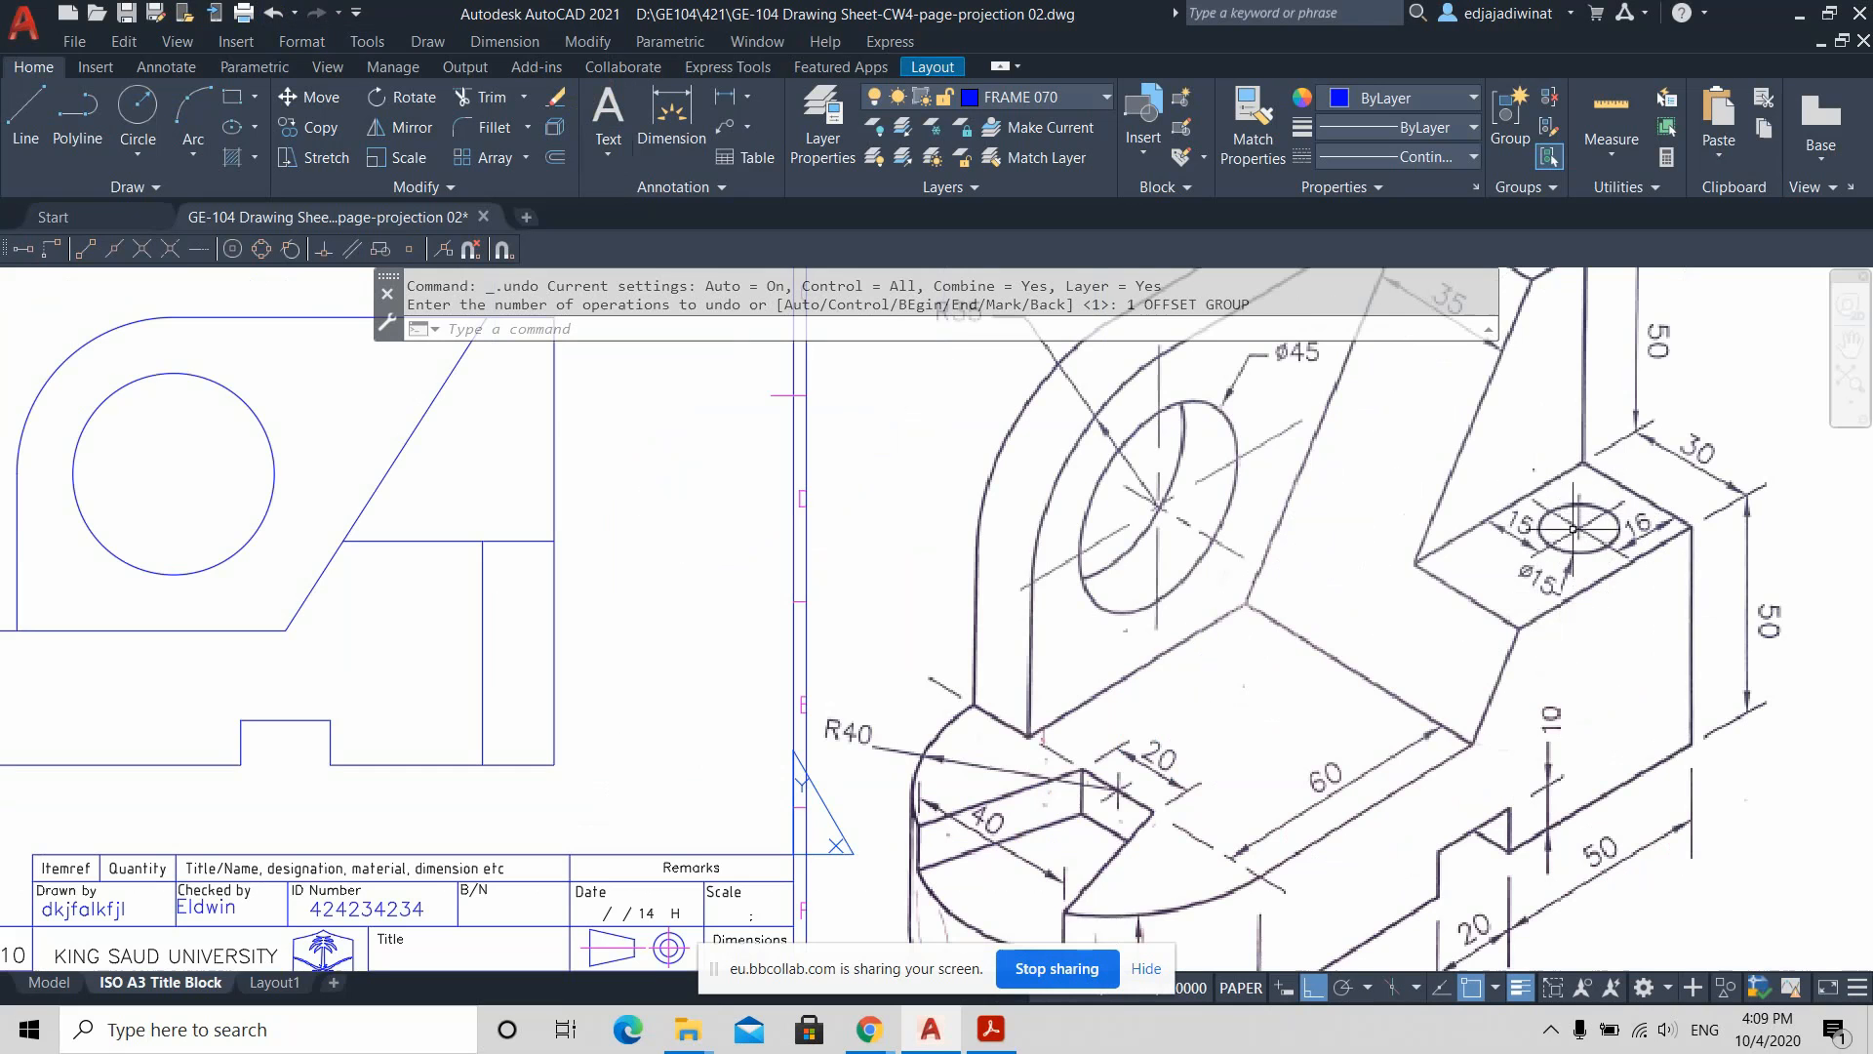
{"action": "scroll", "coordinate": [657, 576], "scroll_direction": "down", "scroll_amount": 2}
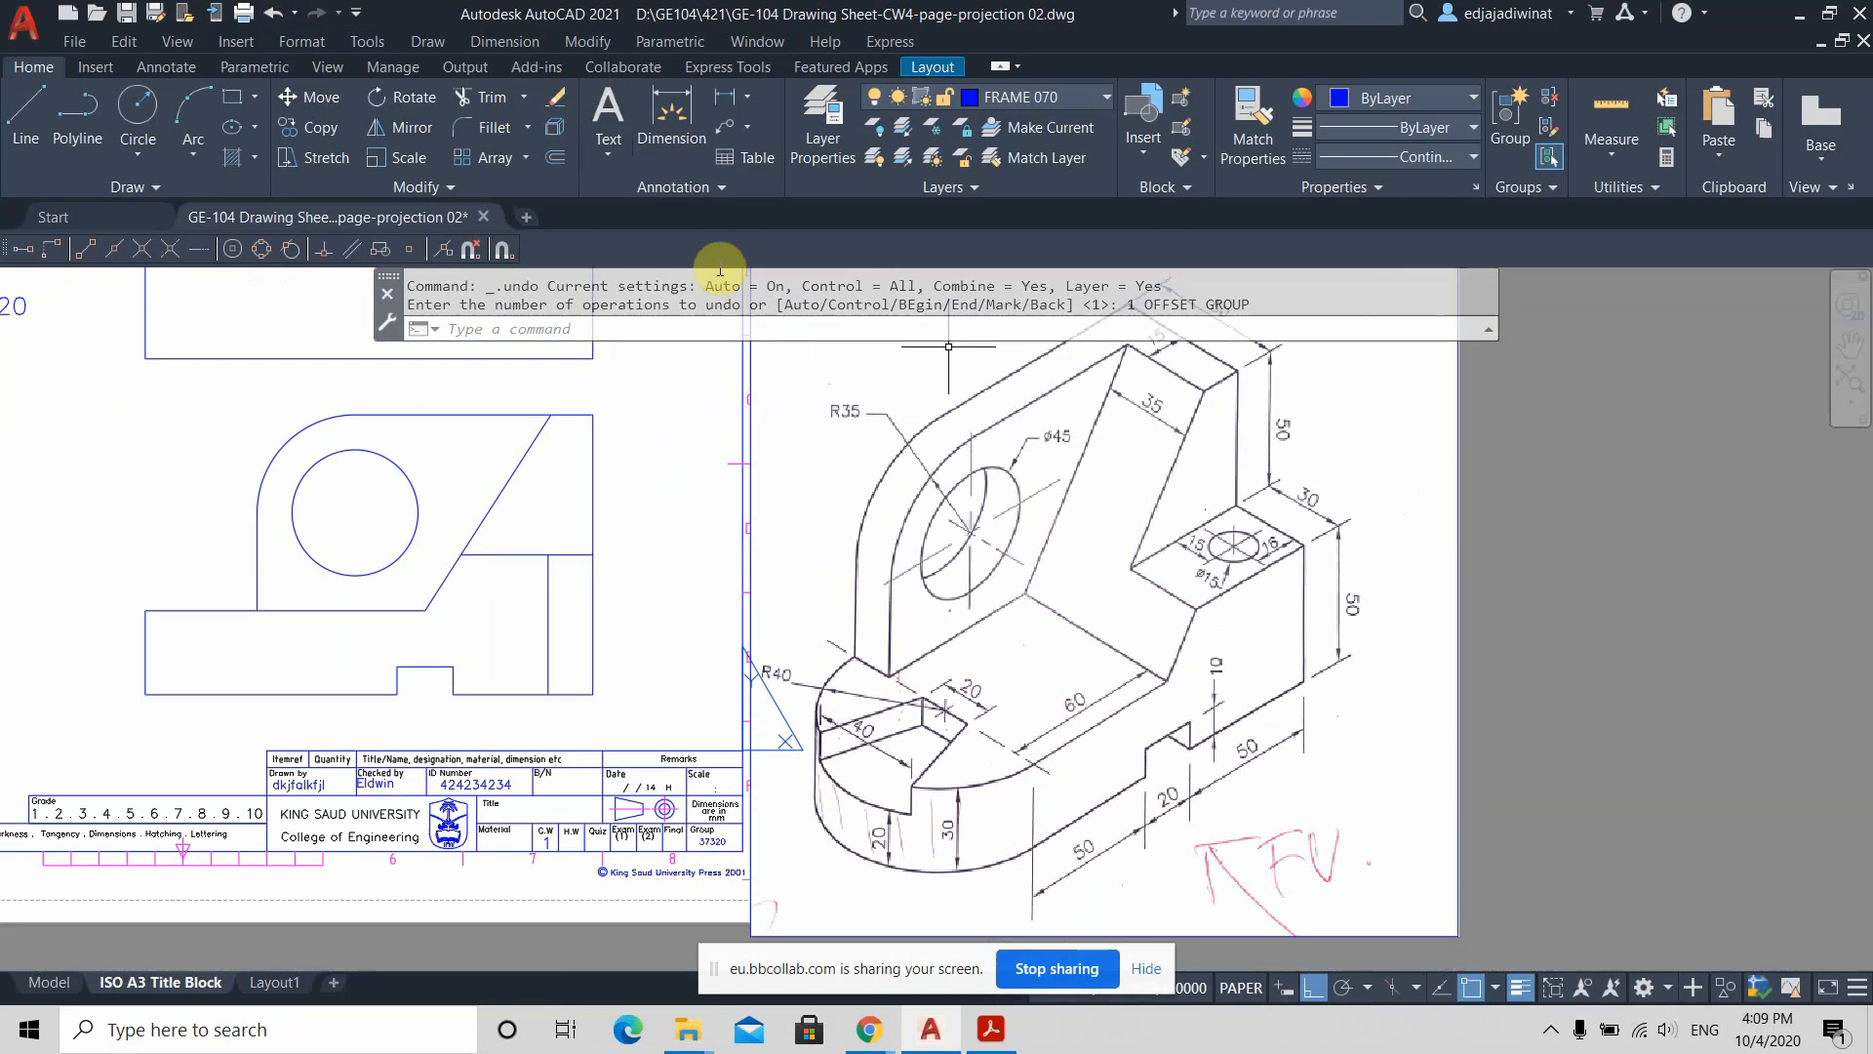
{"action": "left_click", "coordinate": [555, 157]}
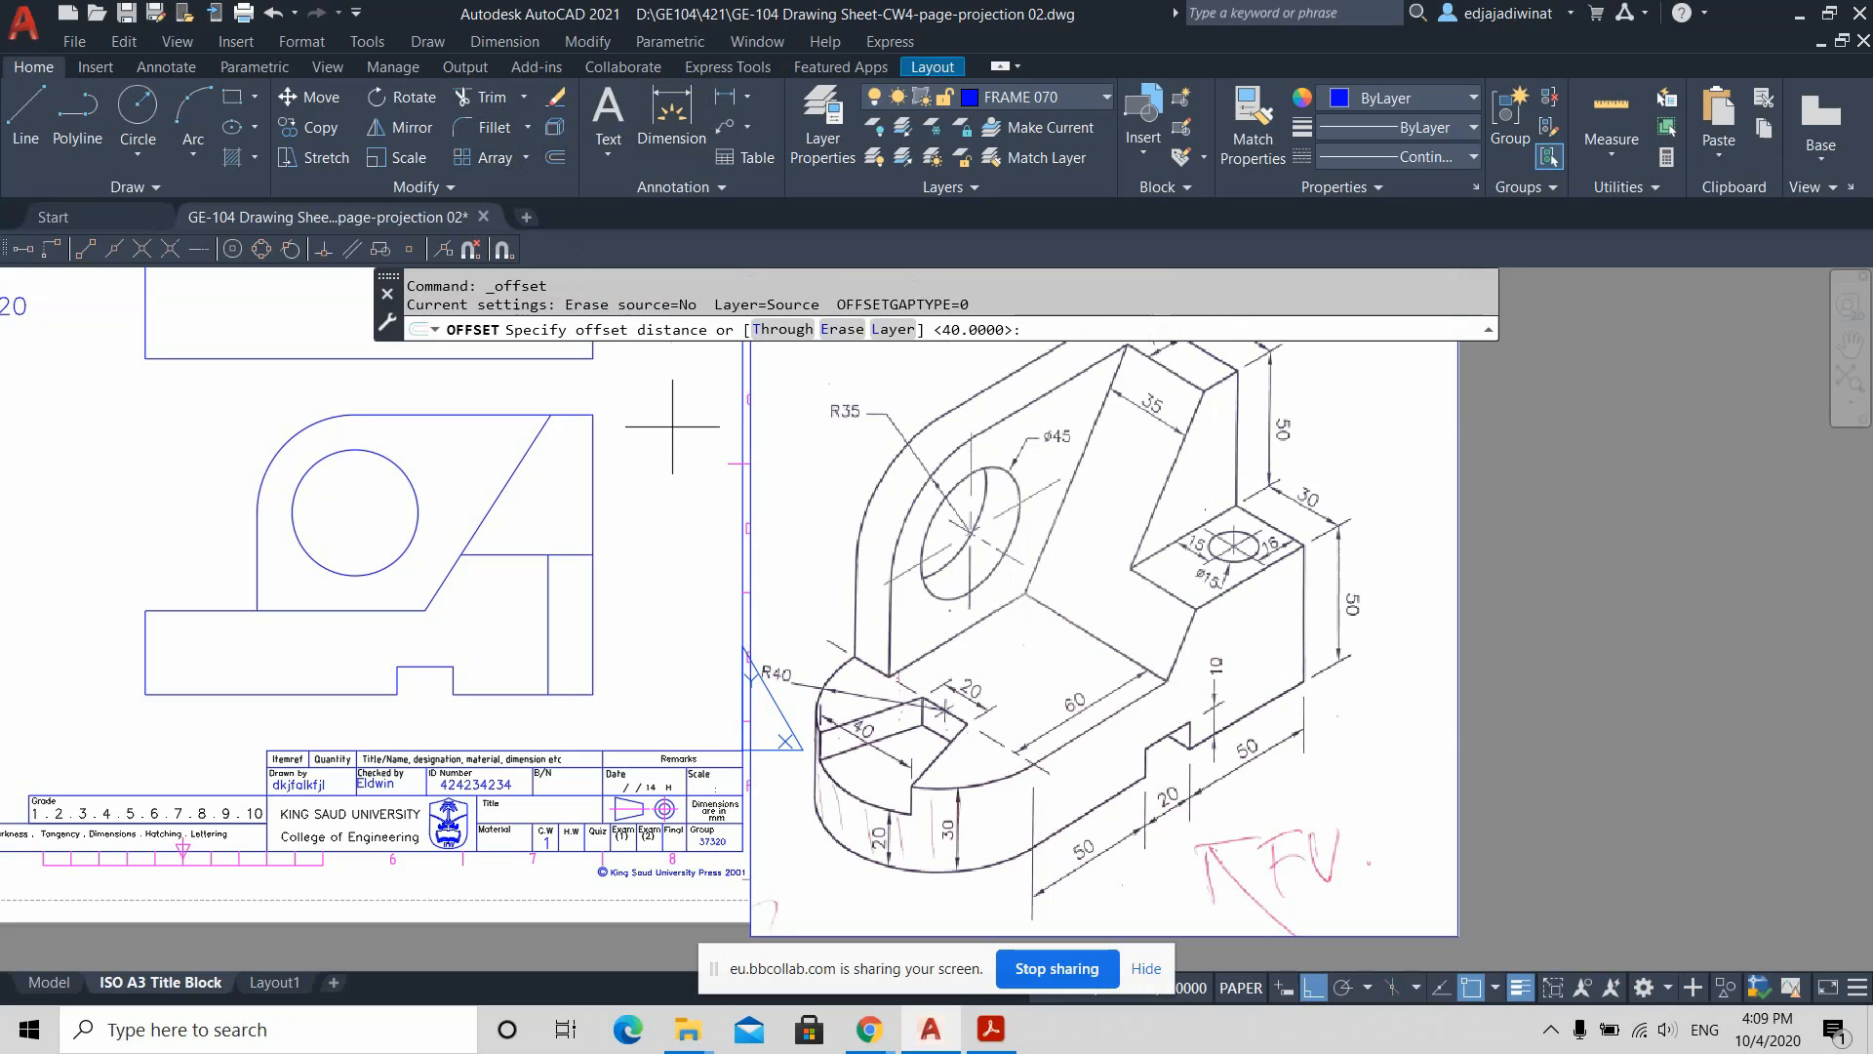
{"action": "type", "text": "7.5"}
{"action": "key", "text": "Return"}
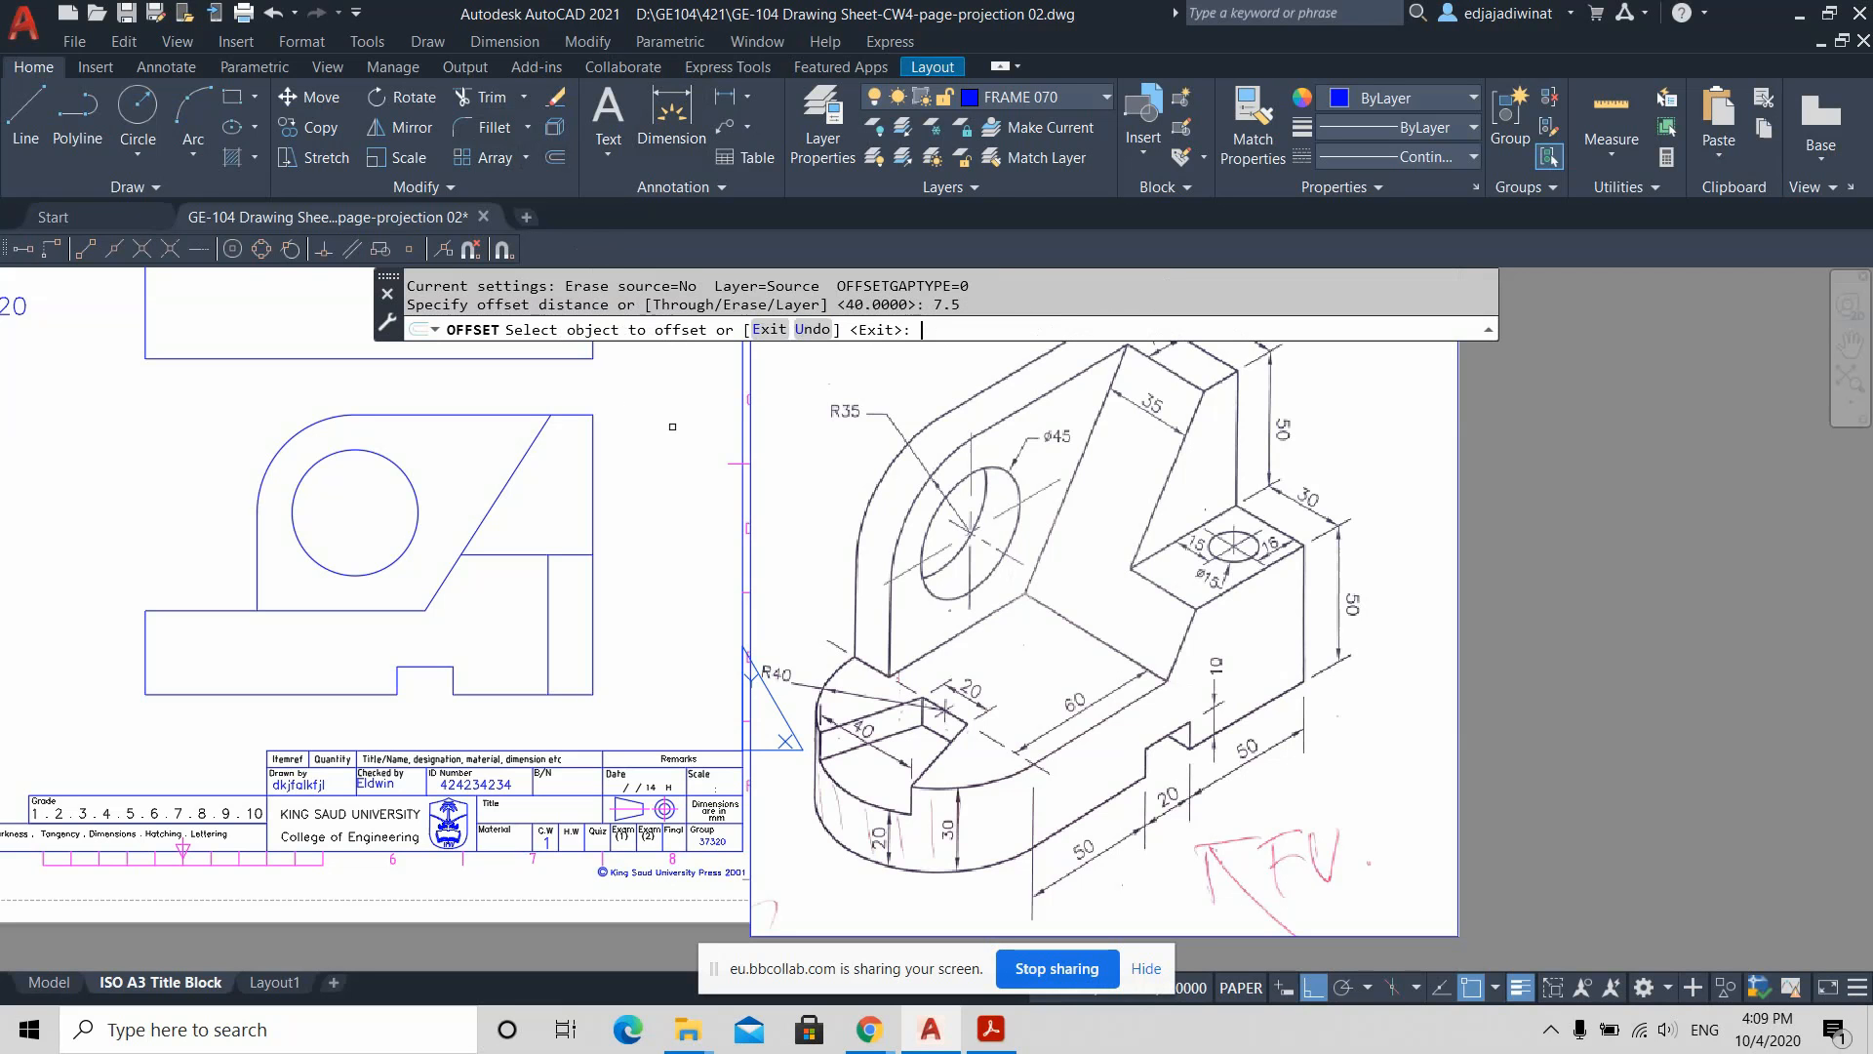
{"action": "left_click", "coordinate": [553, 634]}
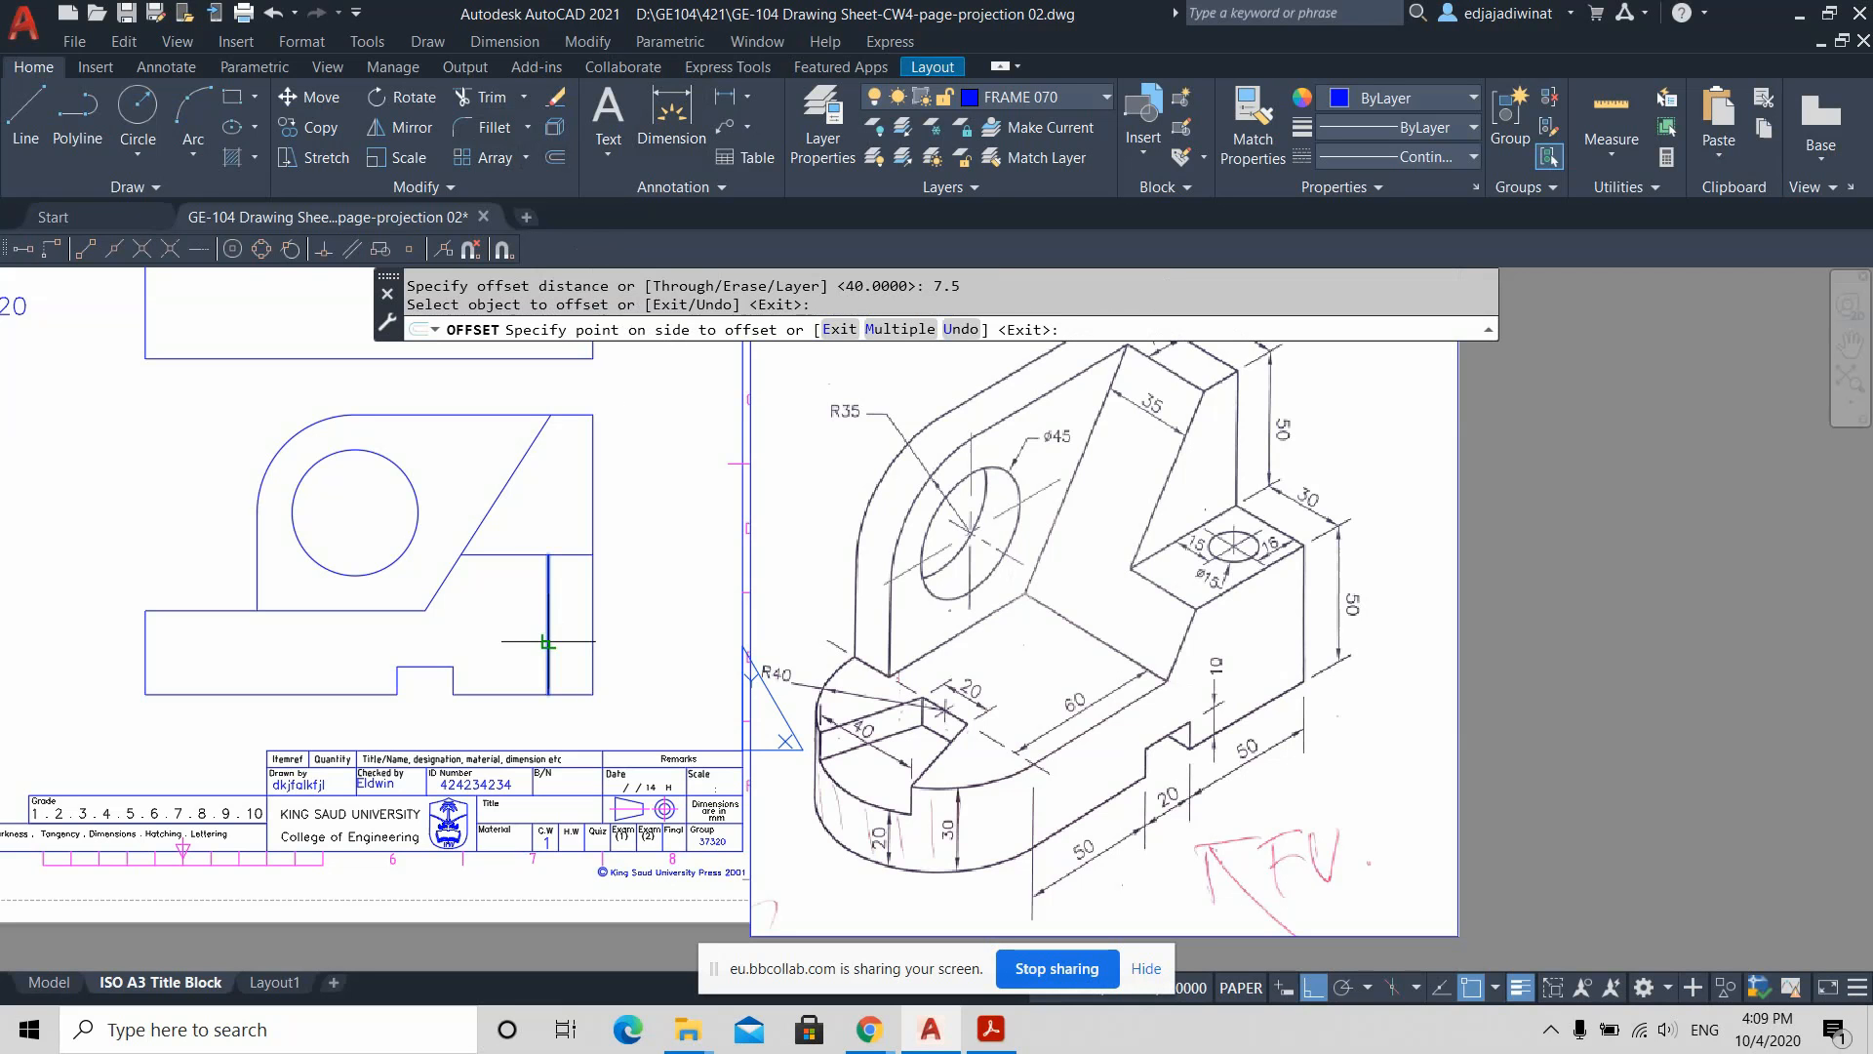
{"action": "left_click", "coordinate": [572, 606]}
{"action": "left_click", "coordinate": [553, 612]}
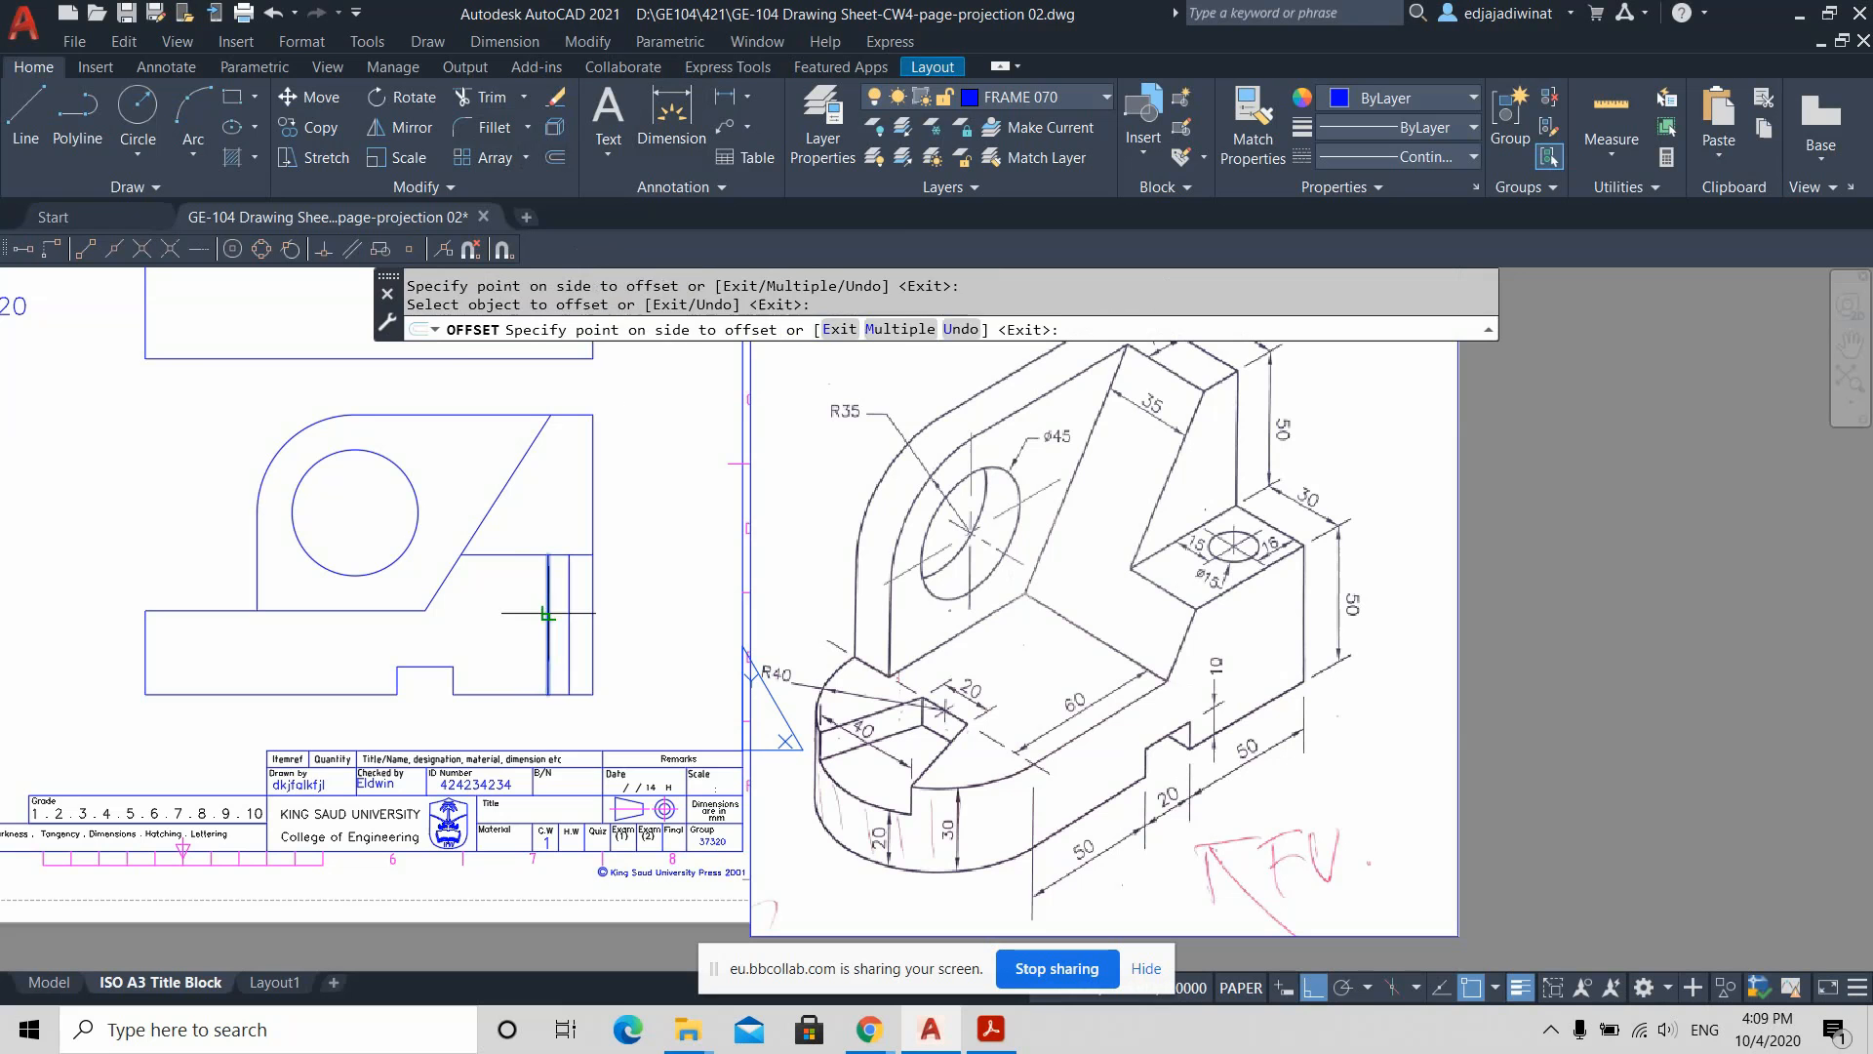
{"action": "left_click", "coordinate": [513, 624]}
{"action": "key", "text": "Escape"}
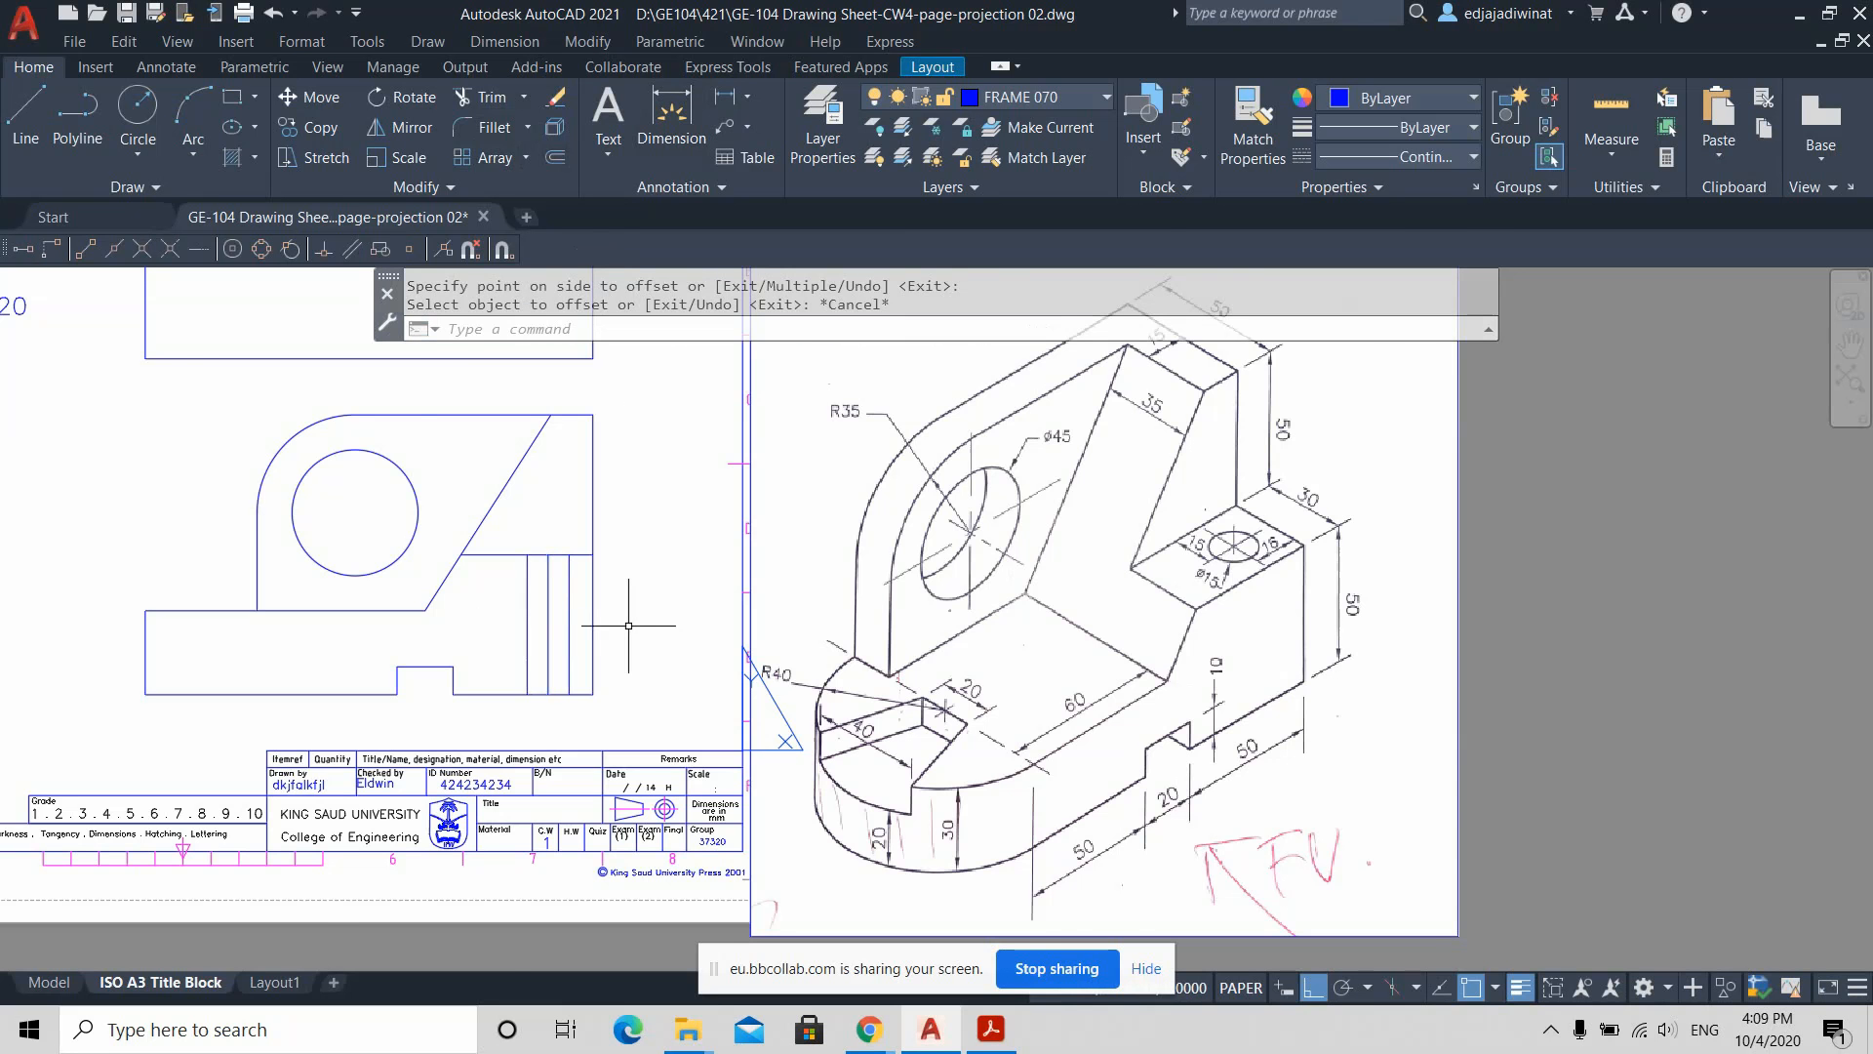
Step: Measure the spacing between the Ø15 hole's vertical lines in the front view
{"action": "scroll", "coordinate": [628, 626], "scroll_direction": "up", "scroll_amount": 2}
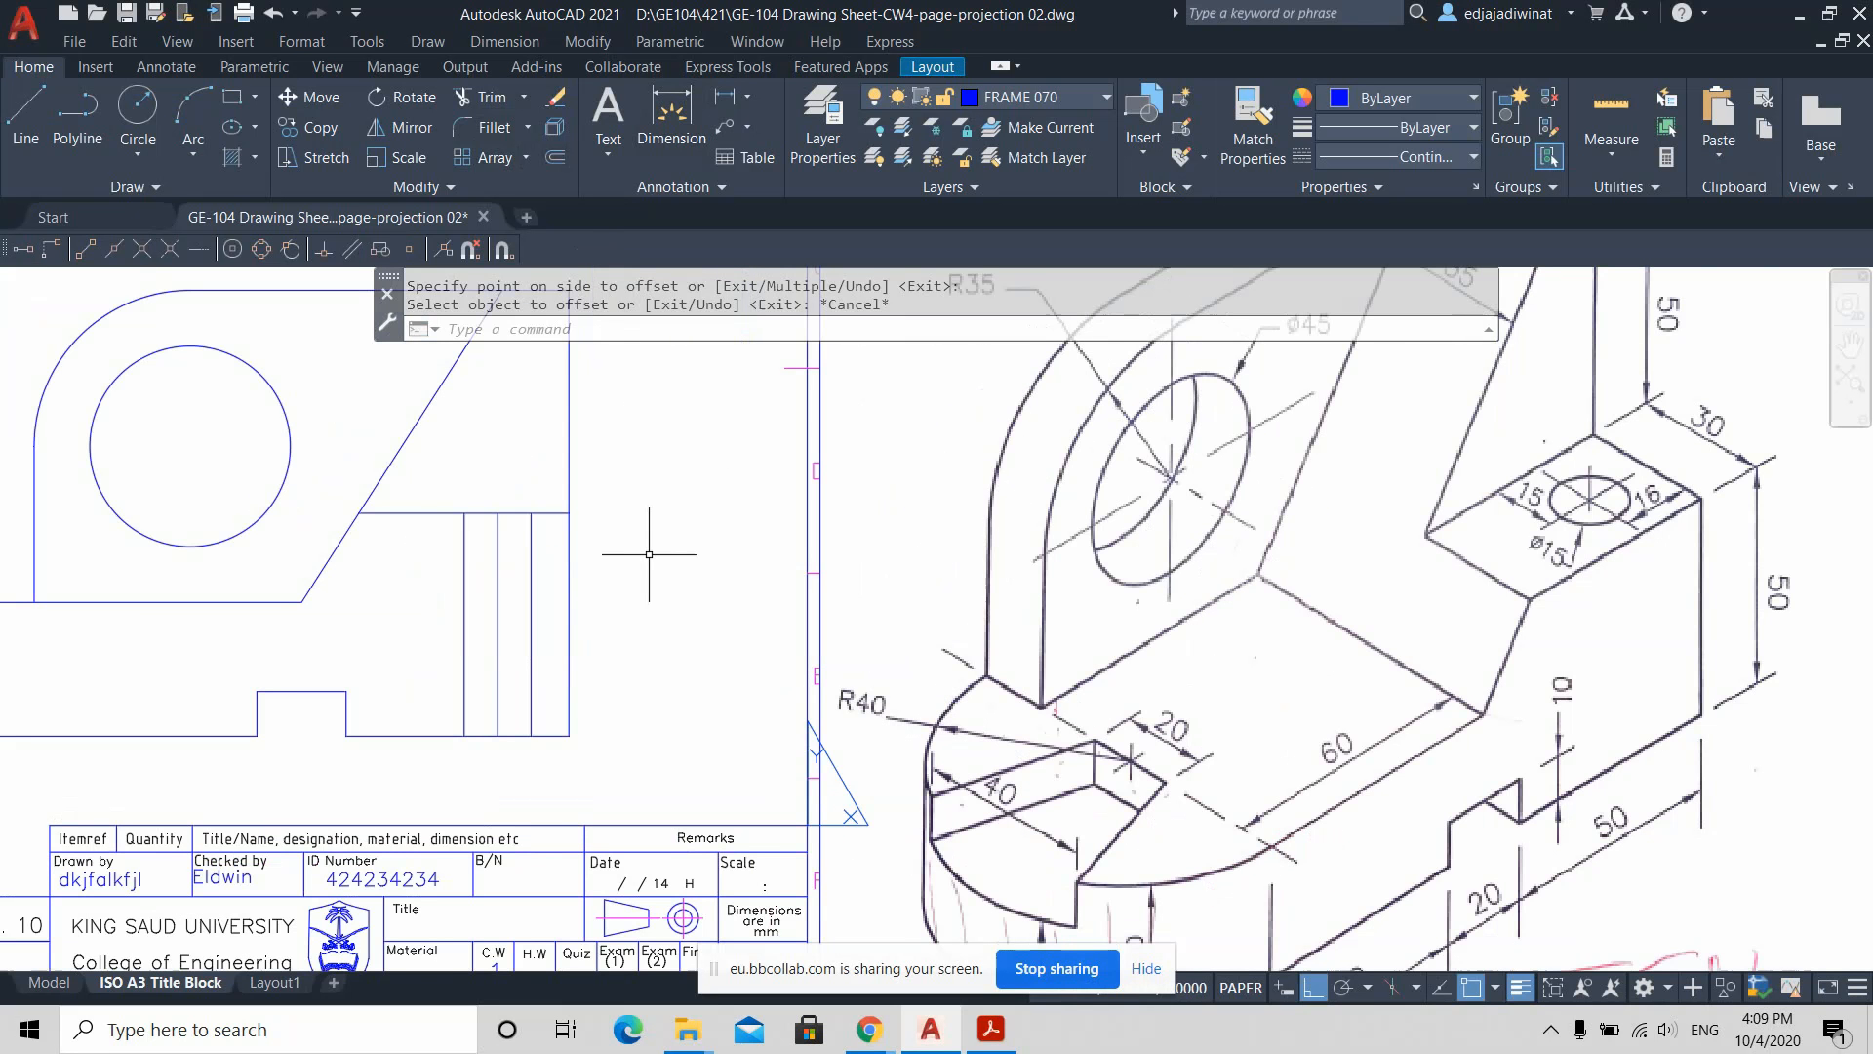
{"action": "middle_click_drag", "start_coordinate": [649, 555], "coordinate": [730, 556]}
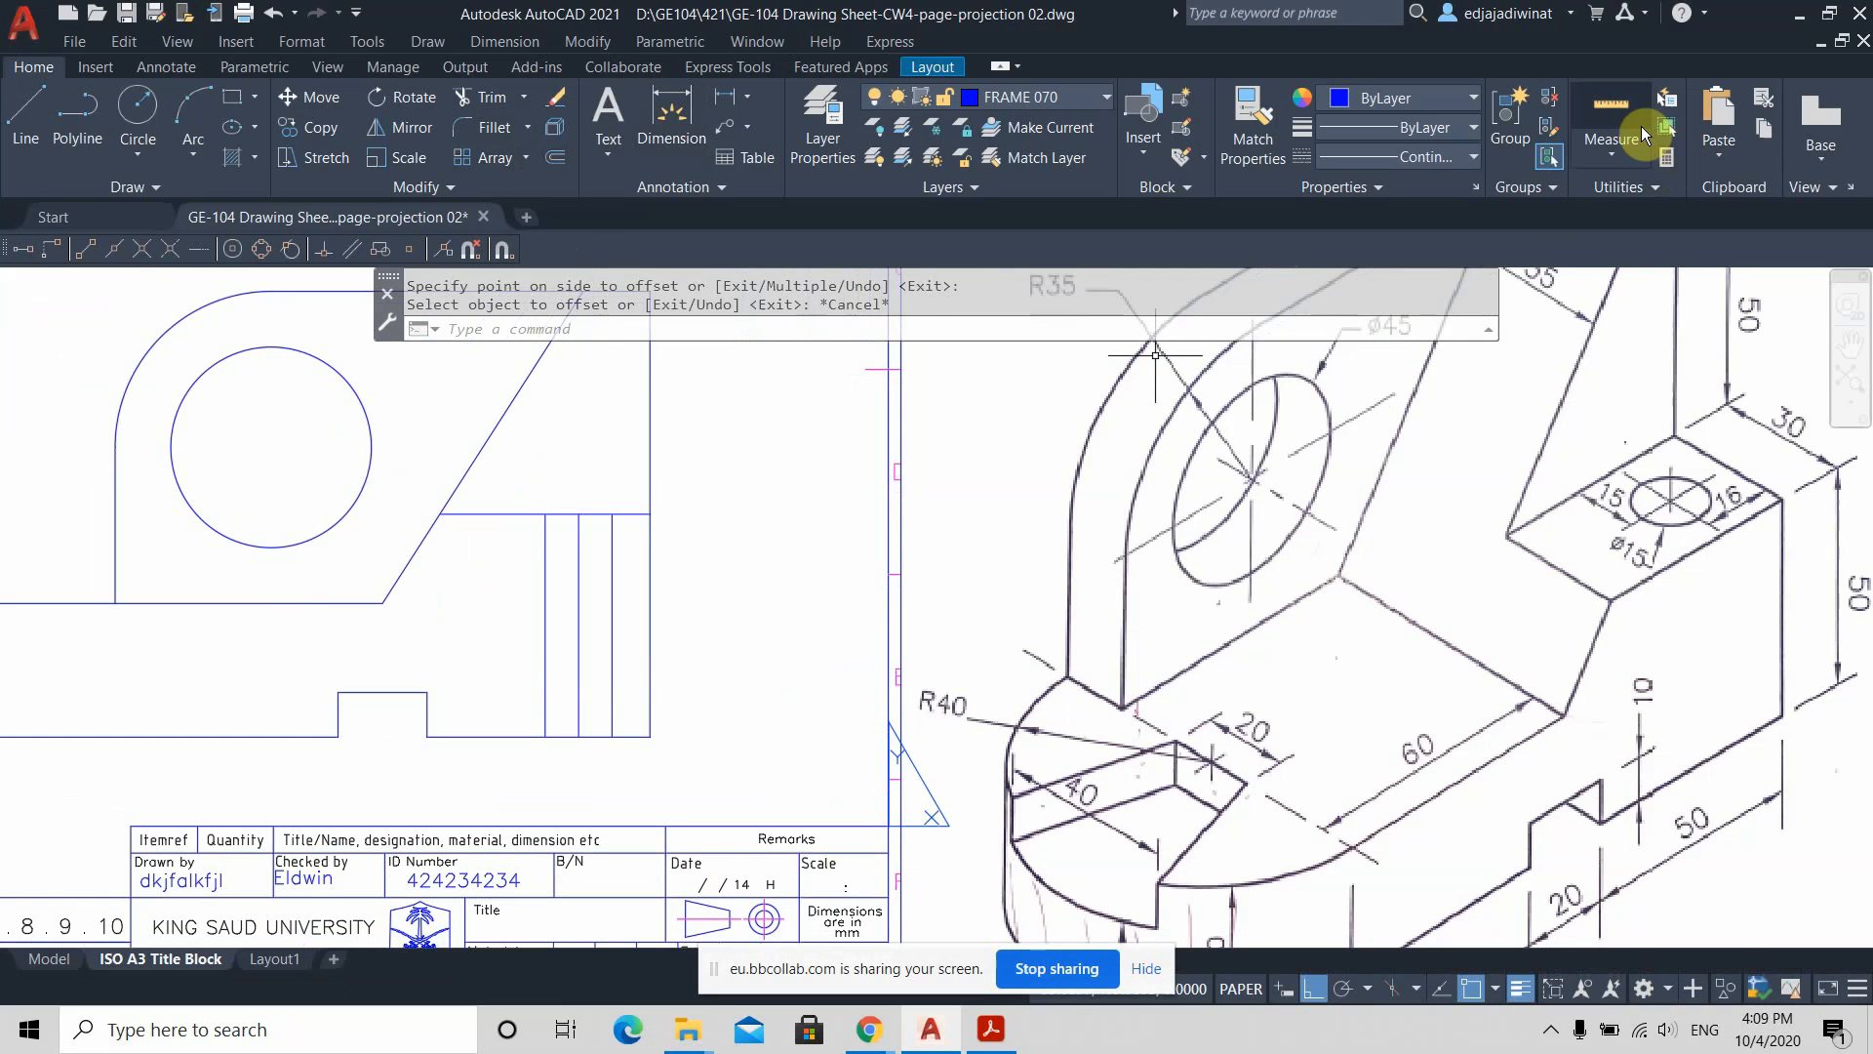
{"action": "left_click", "coordinate": [1600, 114]}
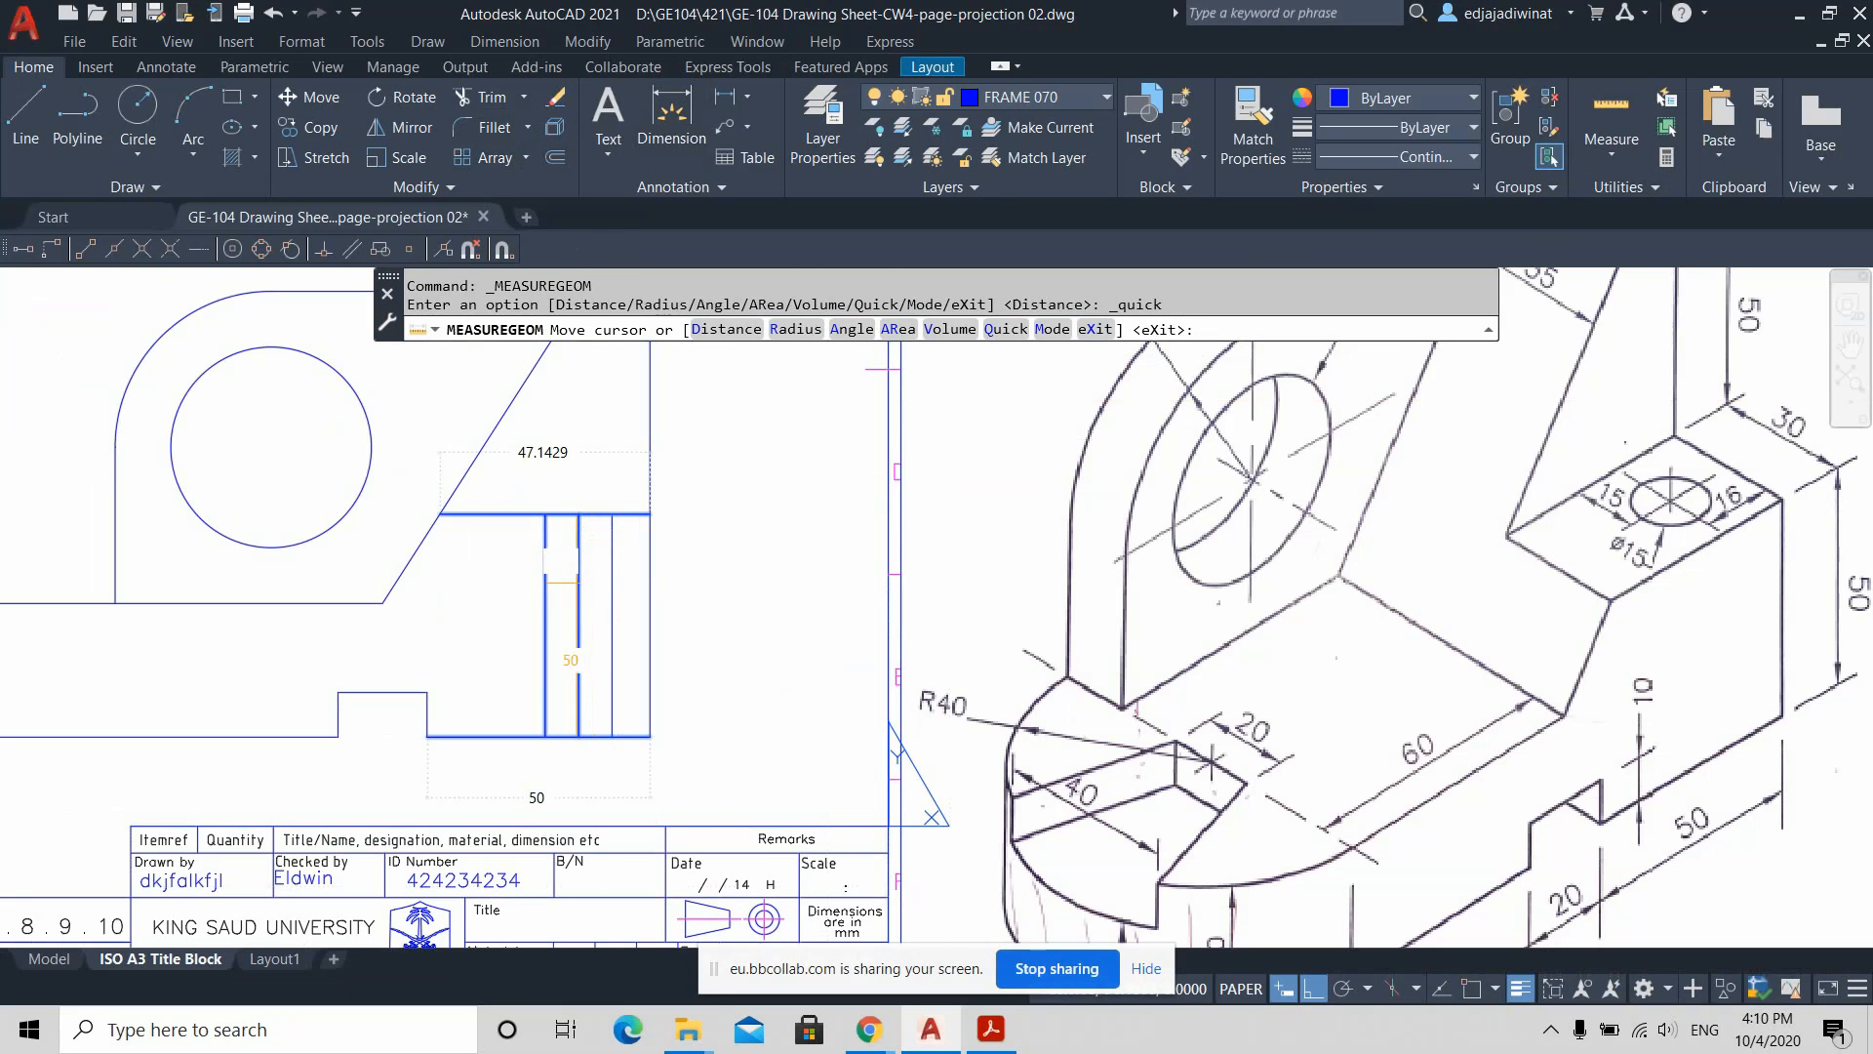
{"action": "key", "text": "Escape"}
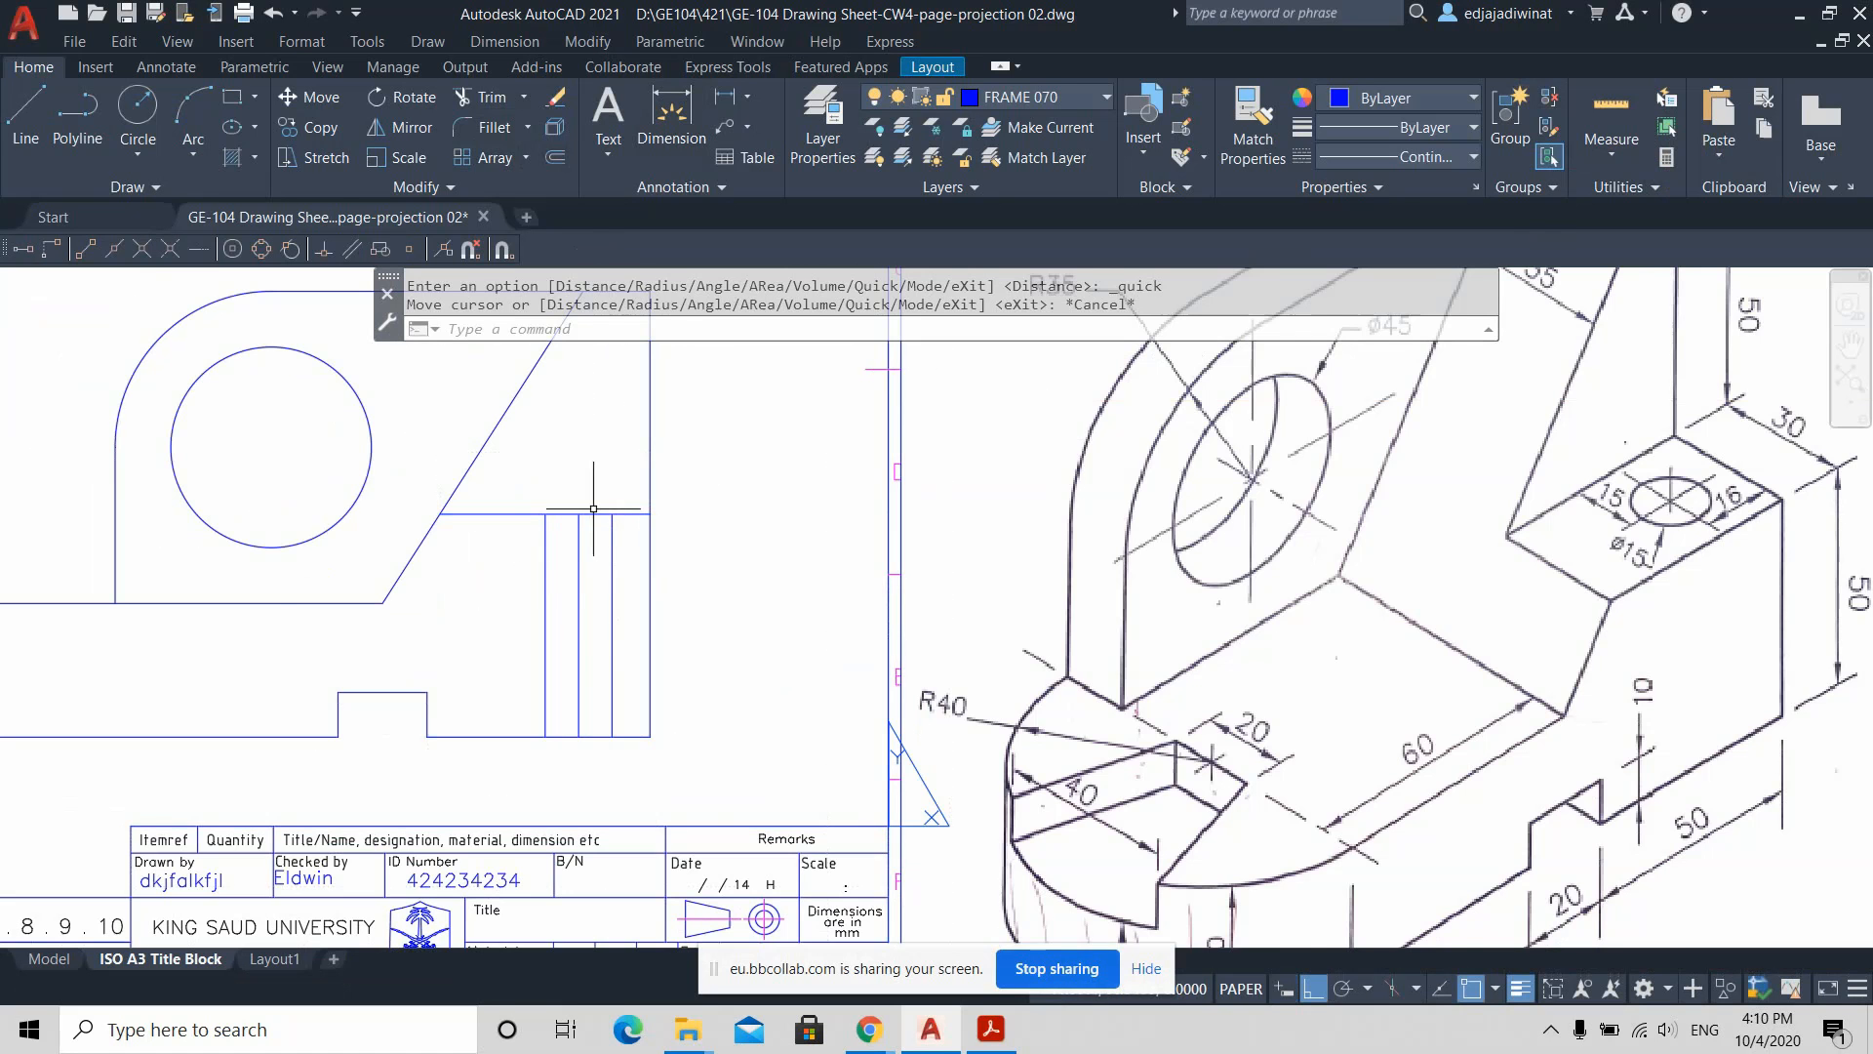
Step: Lengthen the Ø15 hole's vertical centre line in the front view by 5 mm at both its upper and lower ends
{"action": "scroll", "coordinate": [586, 553], "scroll_direction": "up", "scroll_amount": 2}
{"action": "left_click", "coordinate": [573, 553]}
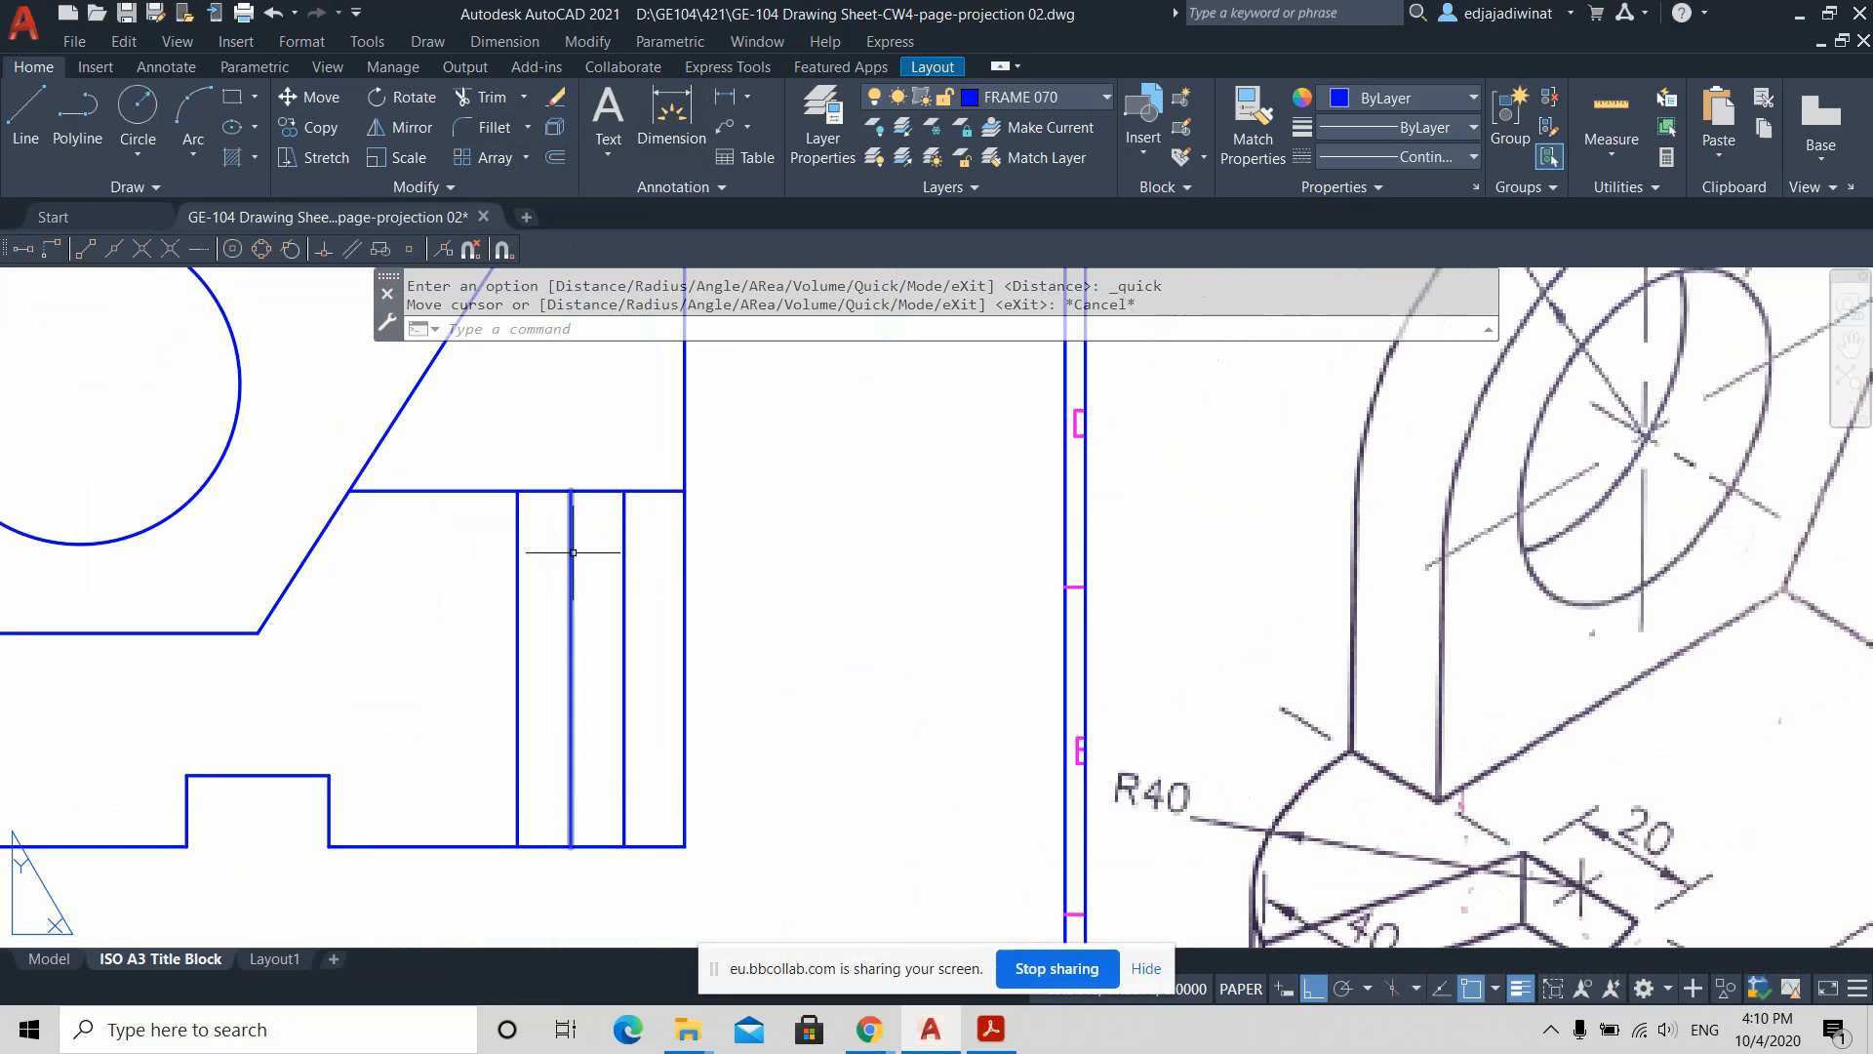
{"action": "left_click", "coordinate": [572, 490]}
{"action": "type", "text": "5"}
{"action": "key", "text": "Return"}
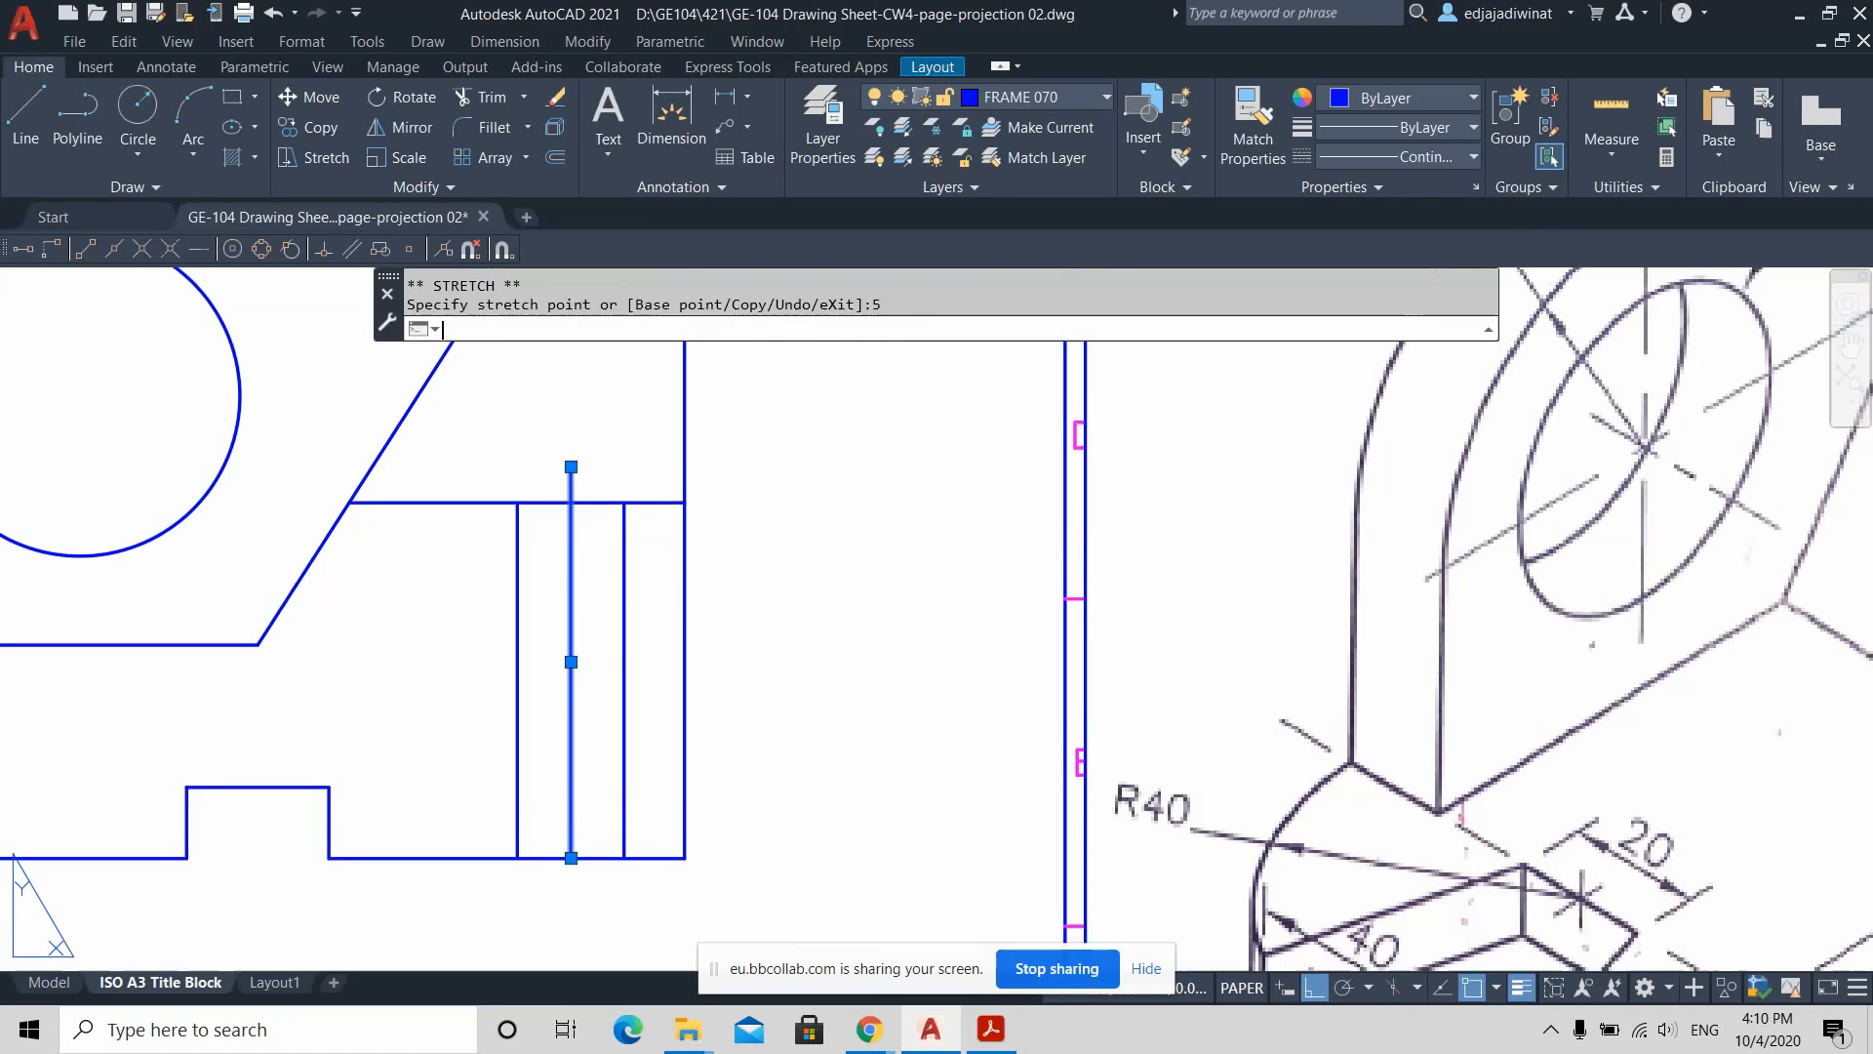
{"action": "left_click", "coordinate": [572, 858]}
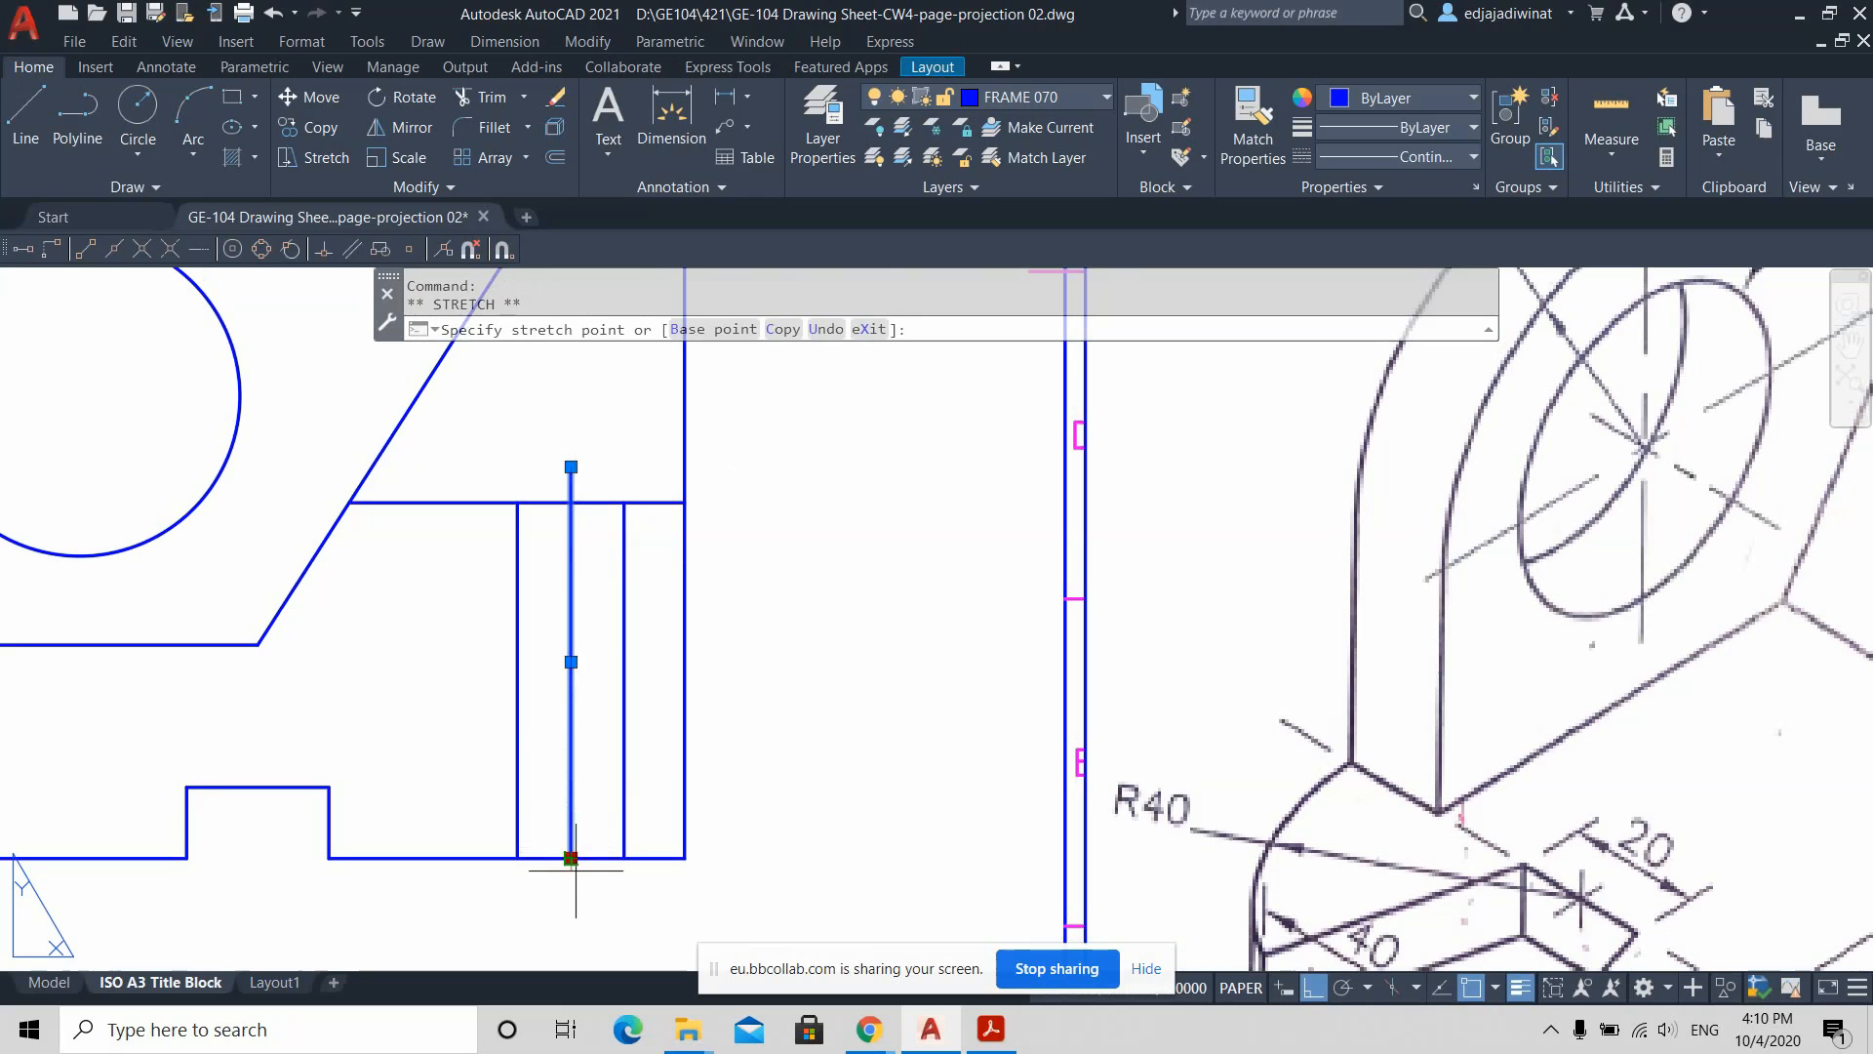
{"action": "type", "text": "5"}
{"action": "key", "text": "Return"}
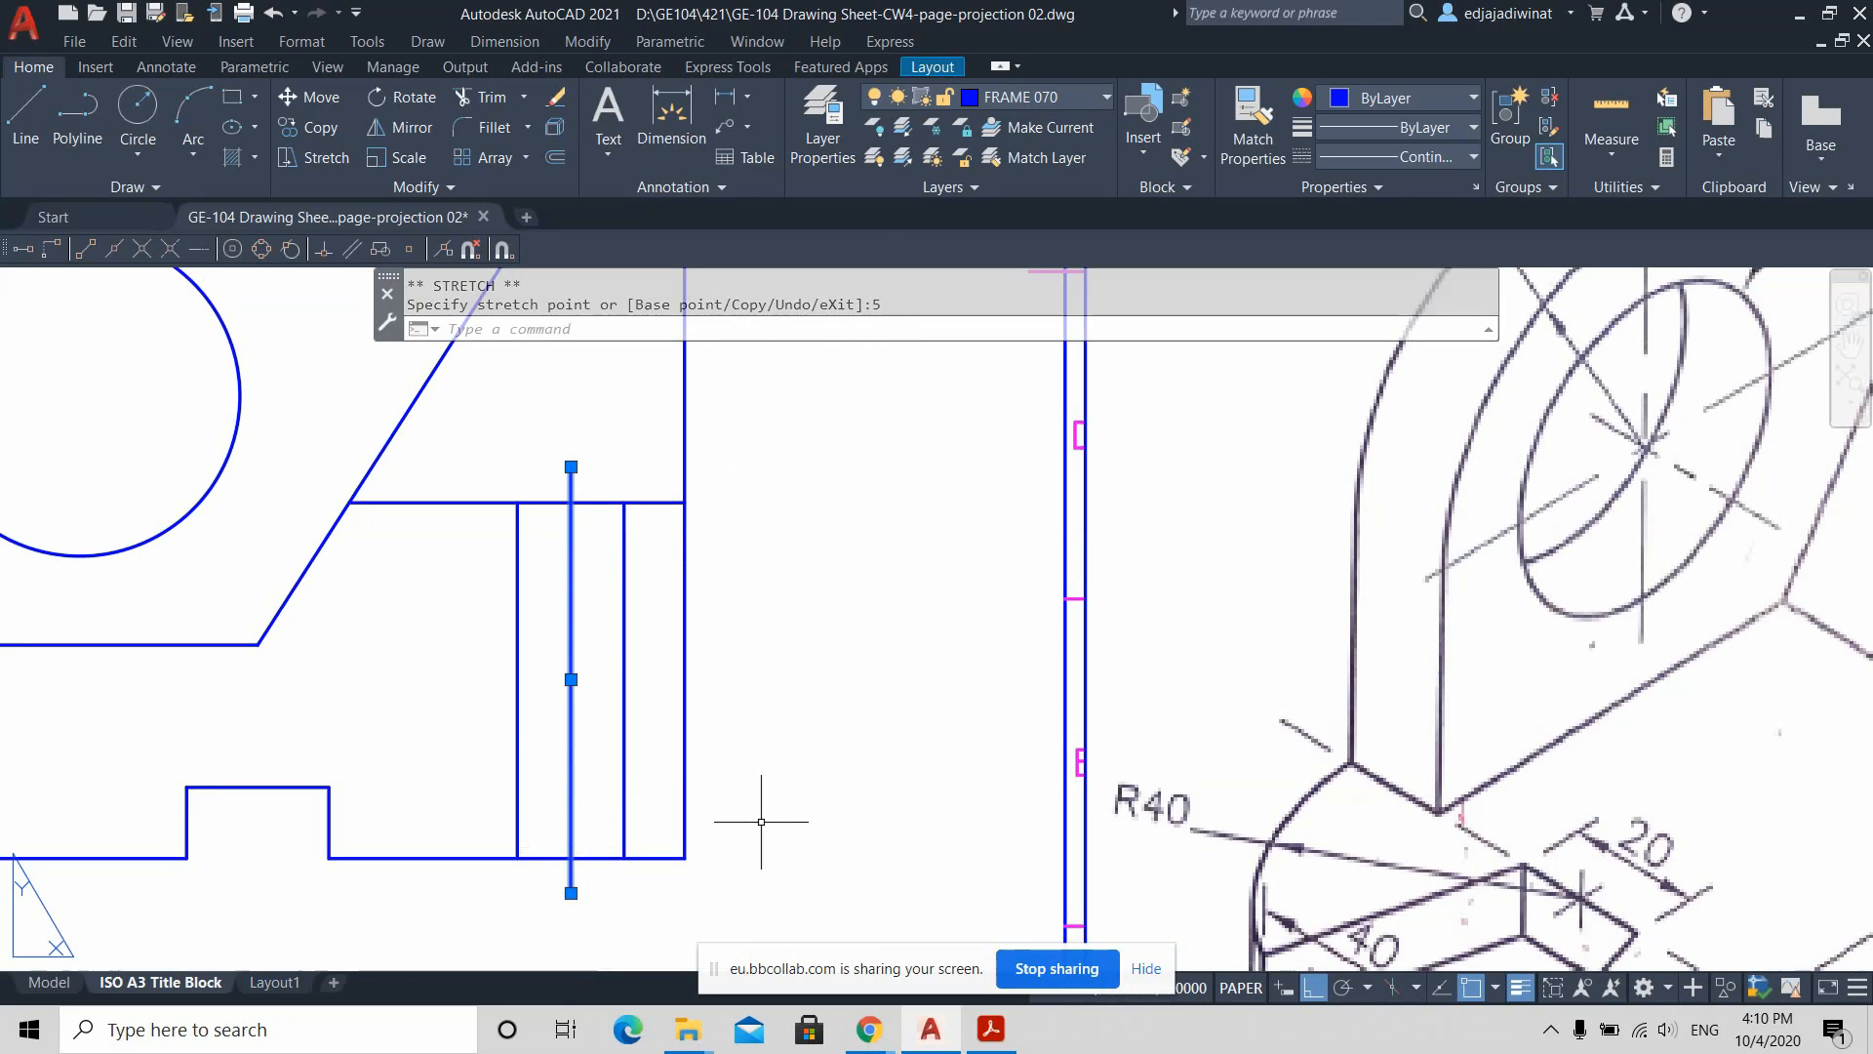
{"action": "key", "text": "Escape"}
{"action": "scroll", "coordinate": [767, 796], "scroll_direction": "down", "scroll_amount": 4}
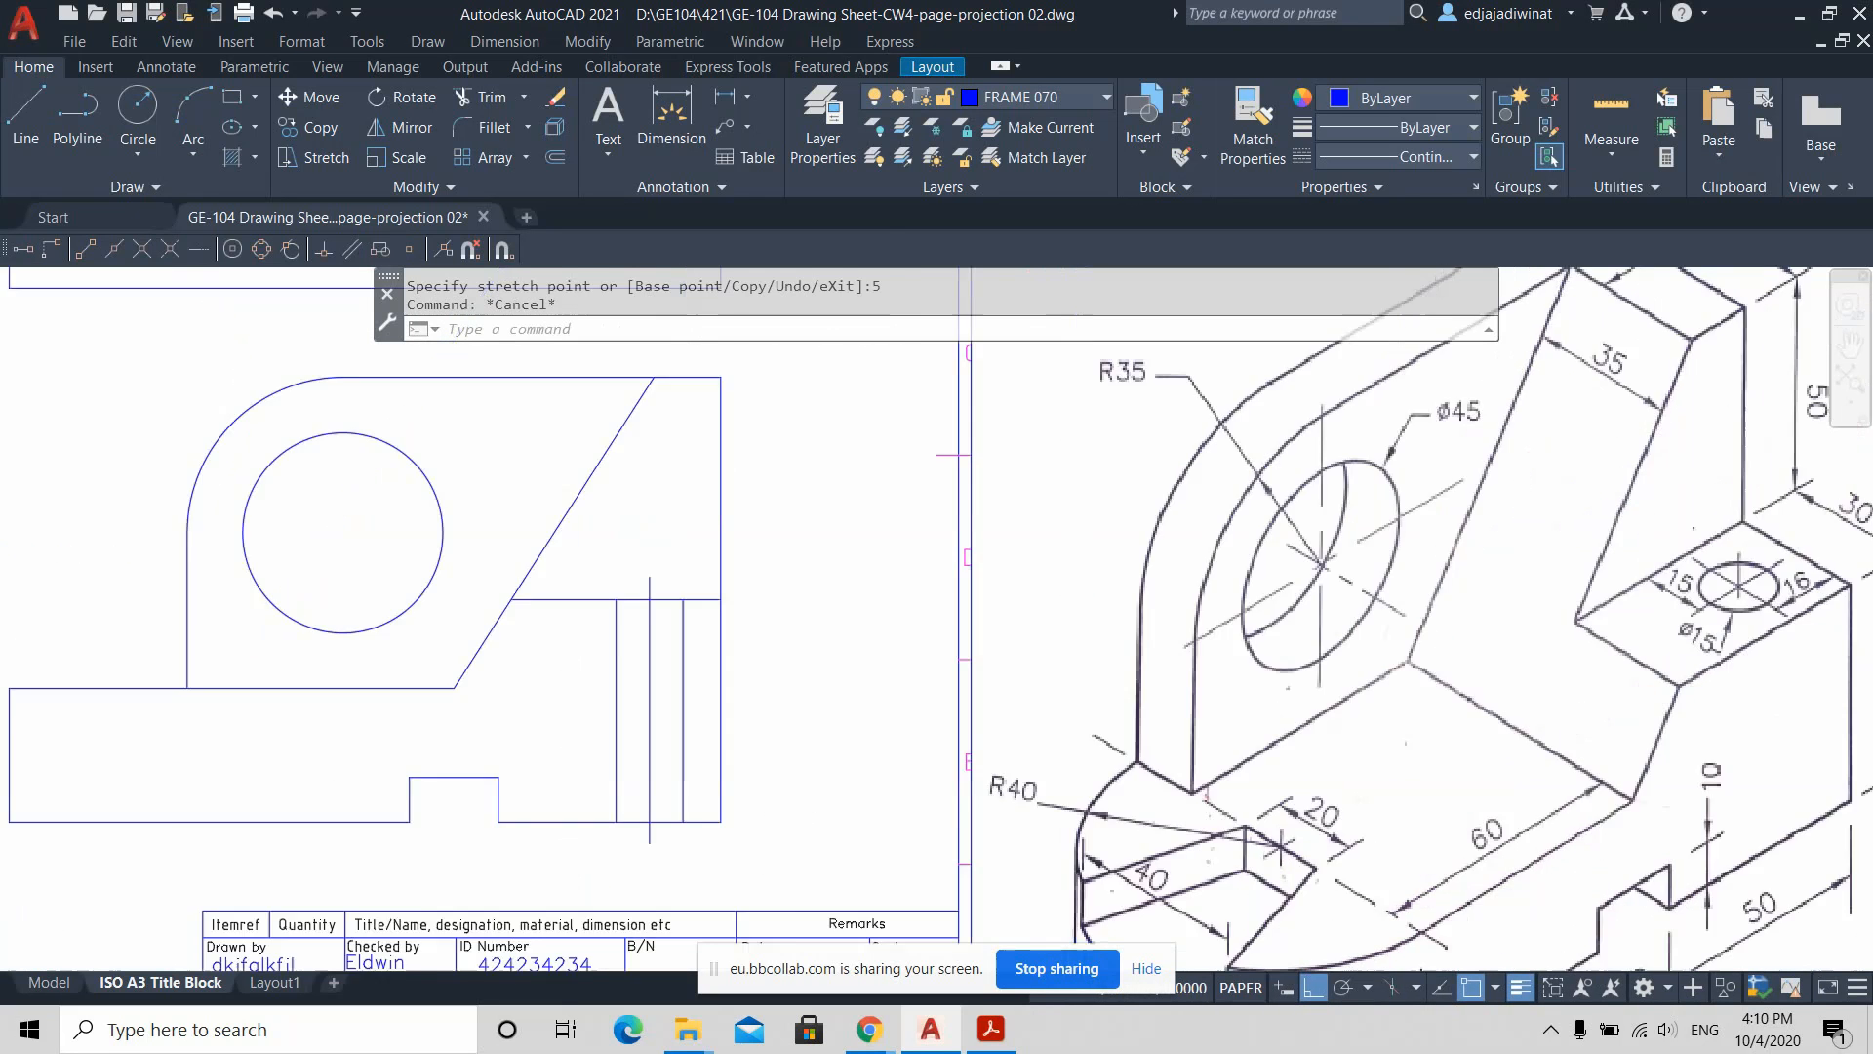
Step: Change the linetype of the Ø15 hole's centre line in the front view to CENTER2
{"action": "scroll", "coordinate": [780, 684], "scroll_direction": "up", "scroll_amount": 2}
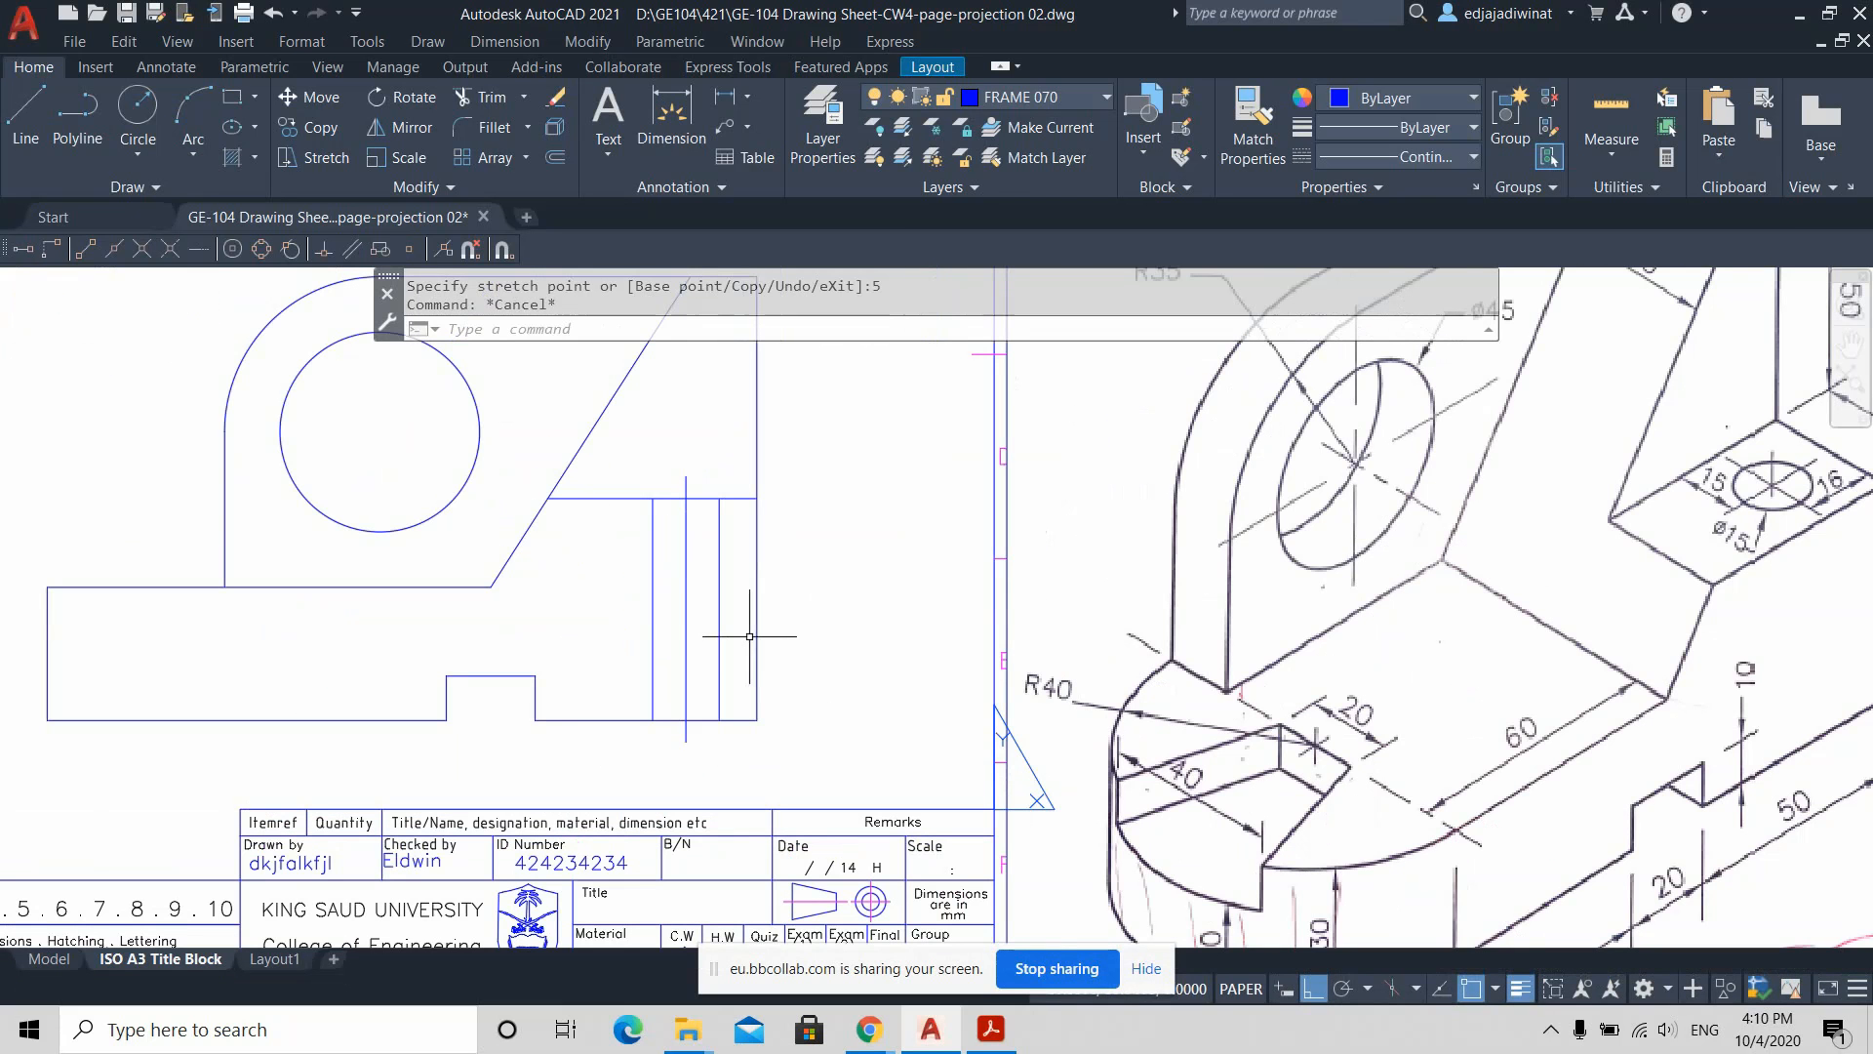
{"action": "left_click", "coordinate": [697, 615]}
{"action": "left_click", "coordinate": [682, 597]}
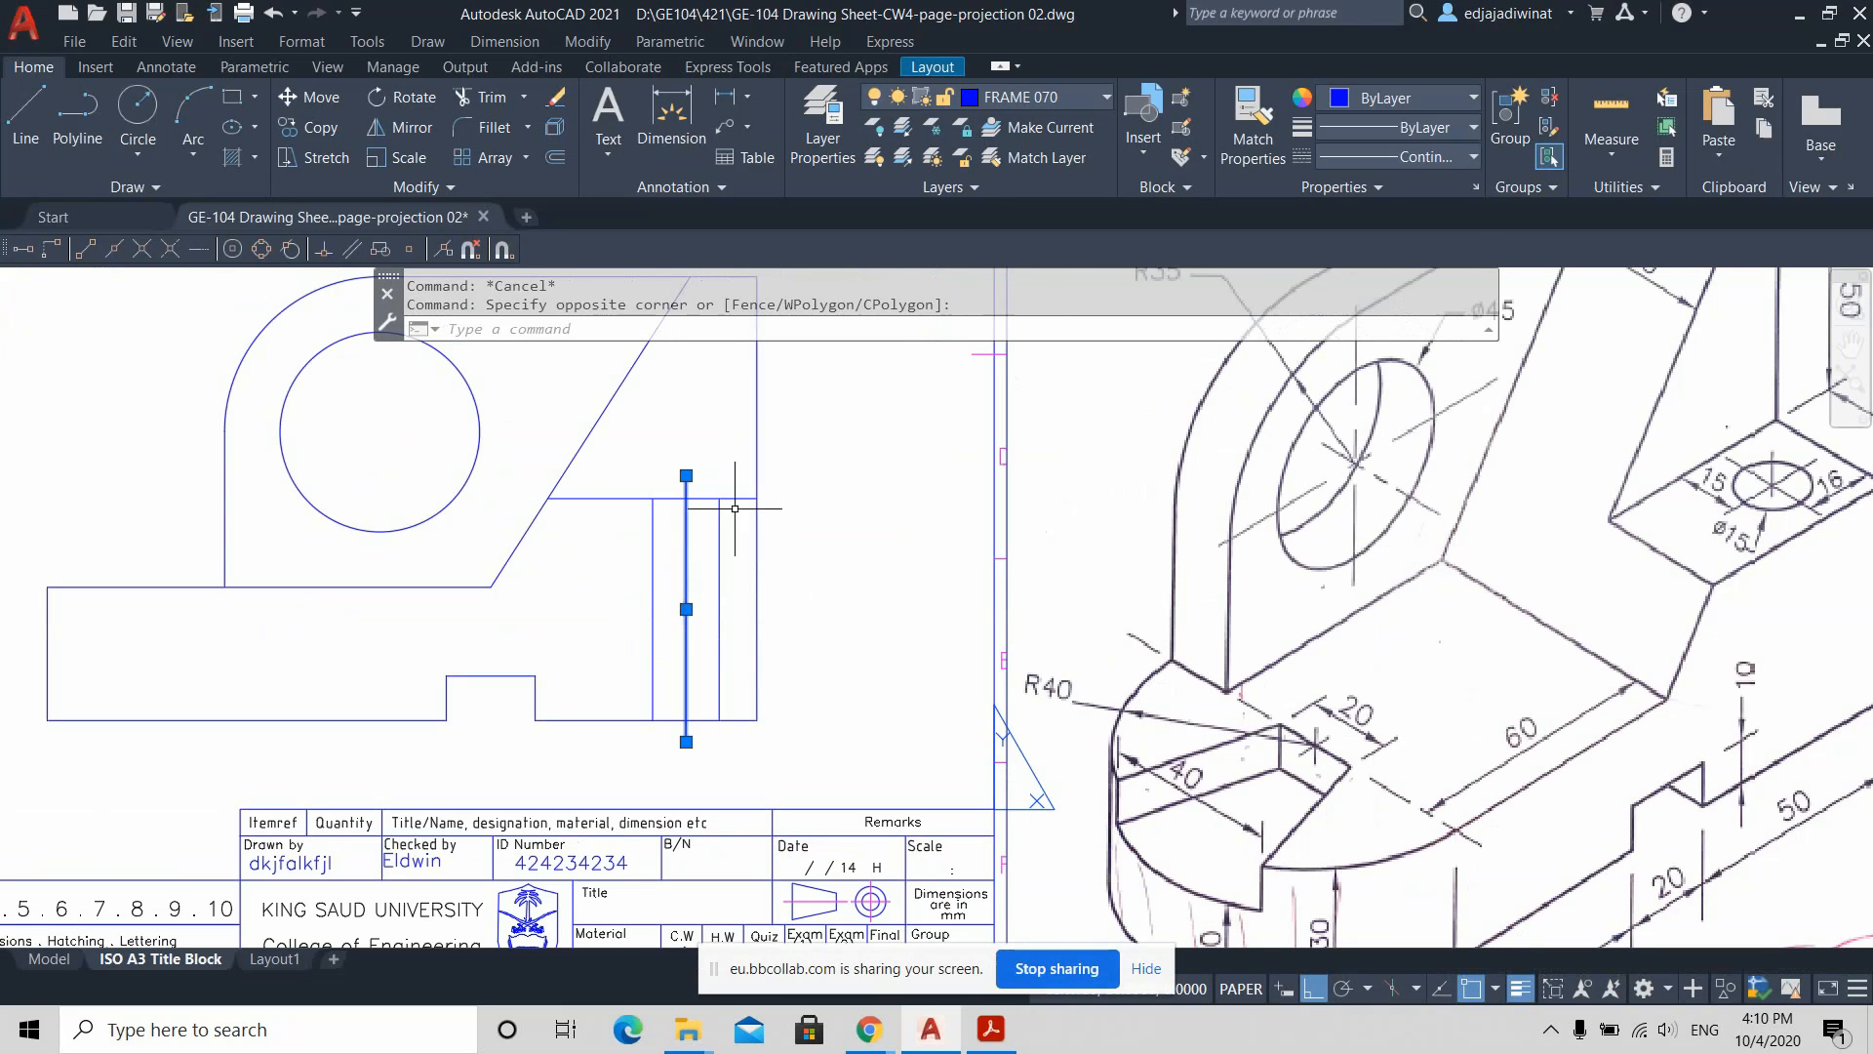
{"action": "left_click", "coordinate": [1471, 157]}
{"action": "left_click", "coordinate": [1434, 273]}
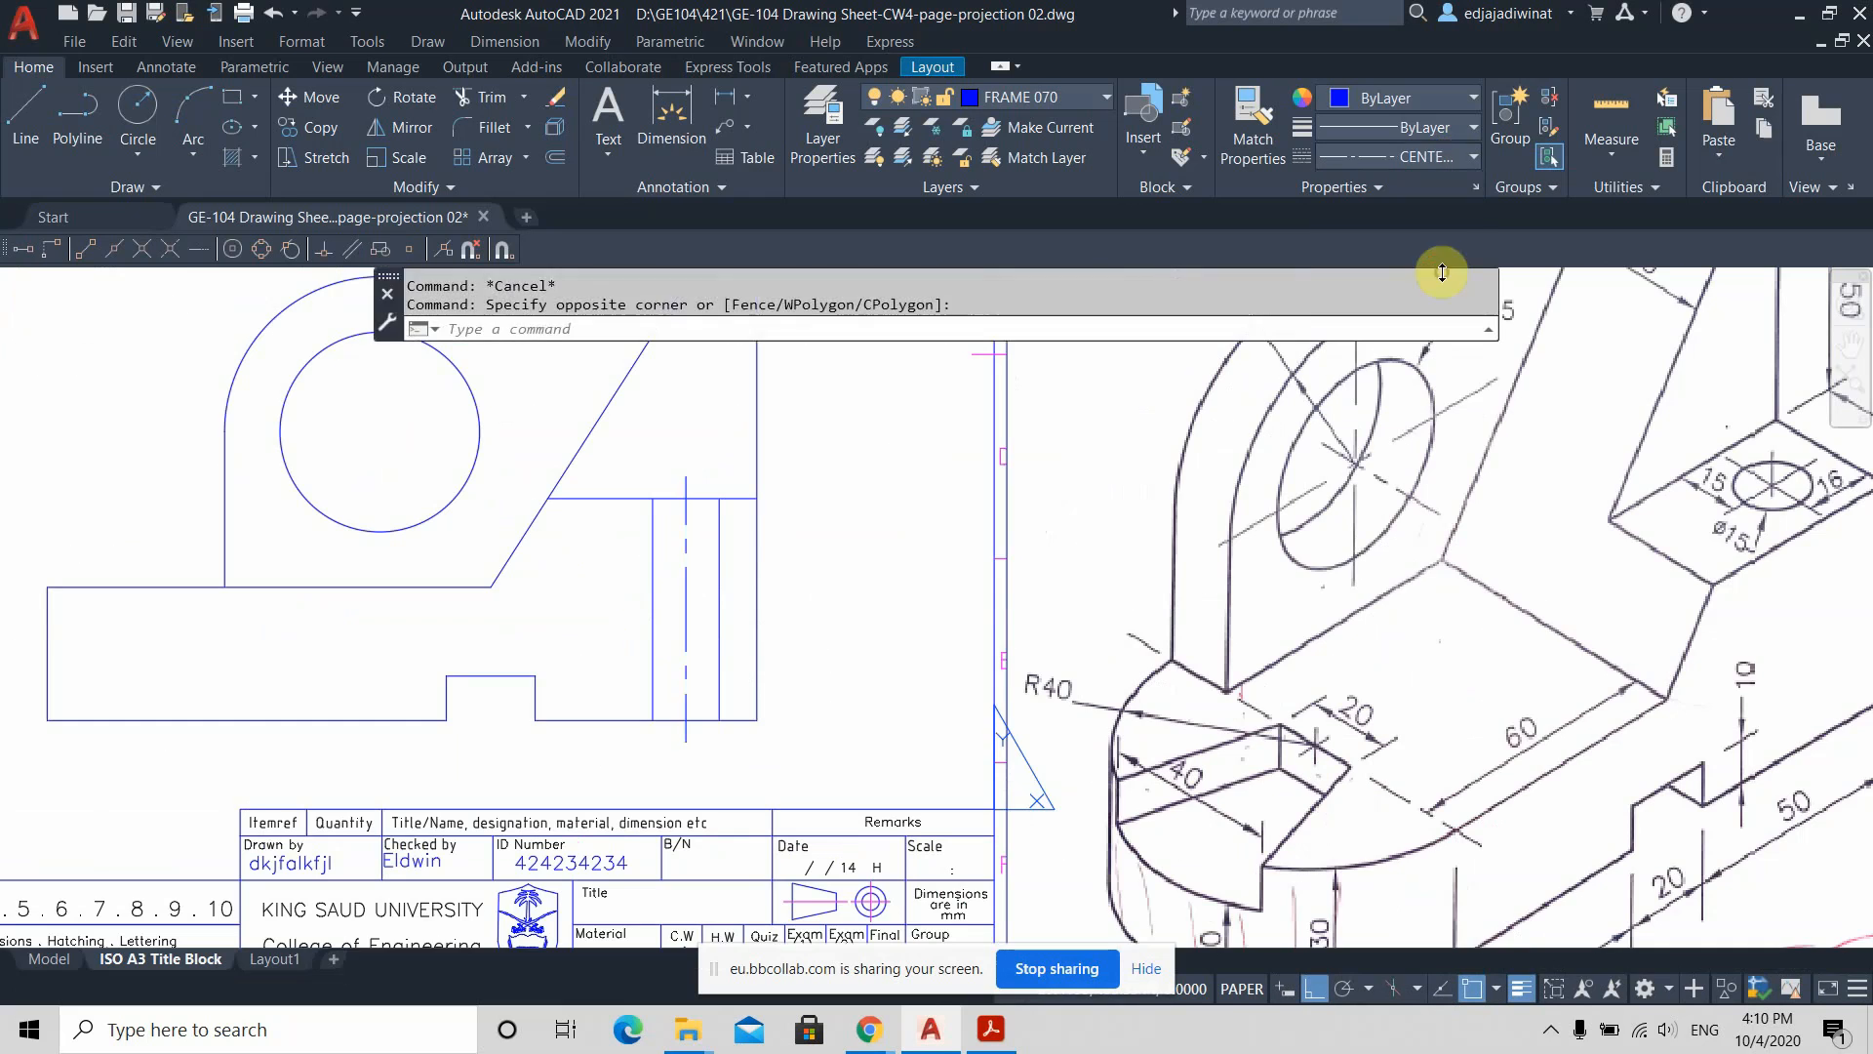
{"action": "key", "text": "Escape"}
{"action": "scroll", "coordinate": [846, 602], "scroll_direction": "down", "scroll_amount": 2}
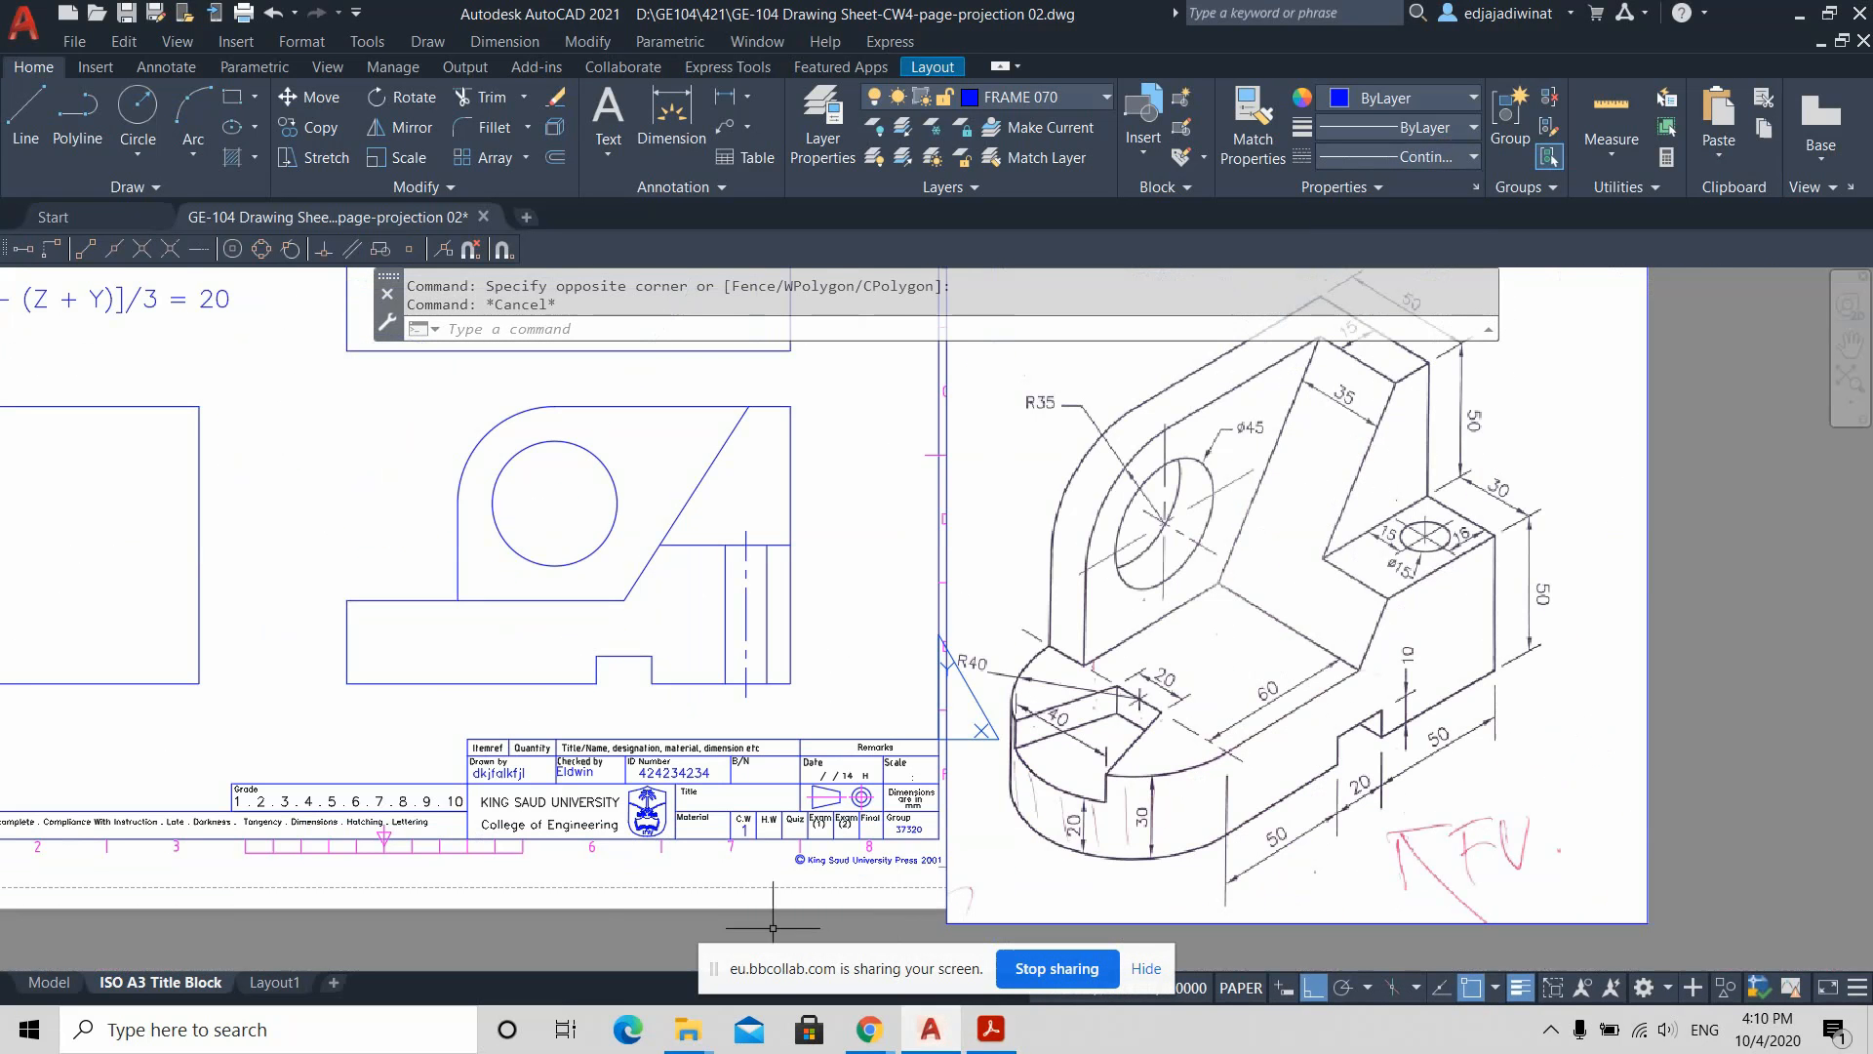
Step: Change the linetype of the Ø15 hole's two vertical edges in the front view to HIDDEN2
{"action": "scroll", "coordinate": [834, 496], "scroll_direction": "up", "scroll_amount": 4}
{"action": "left_click", "coordinate": [681, 720]}
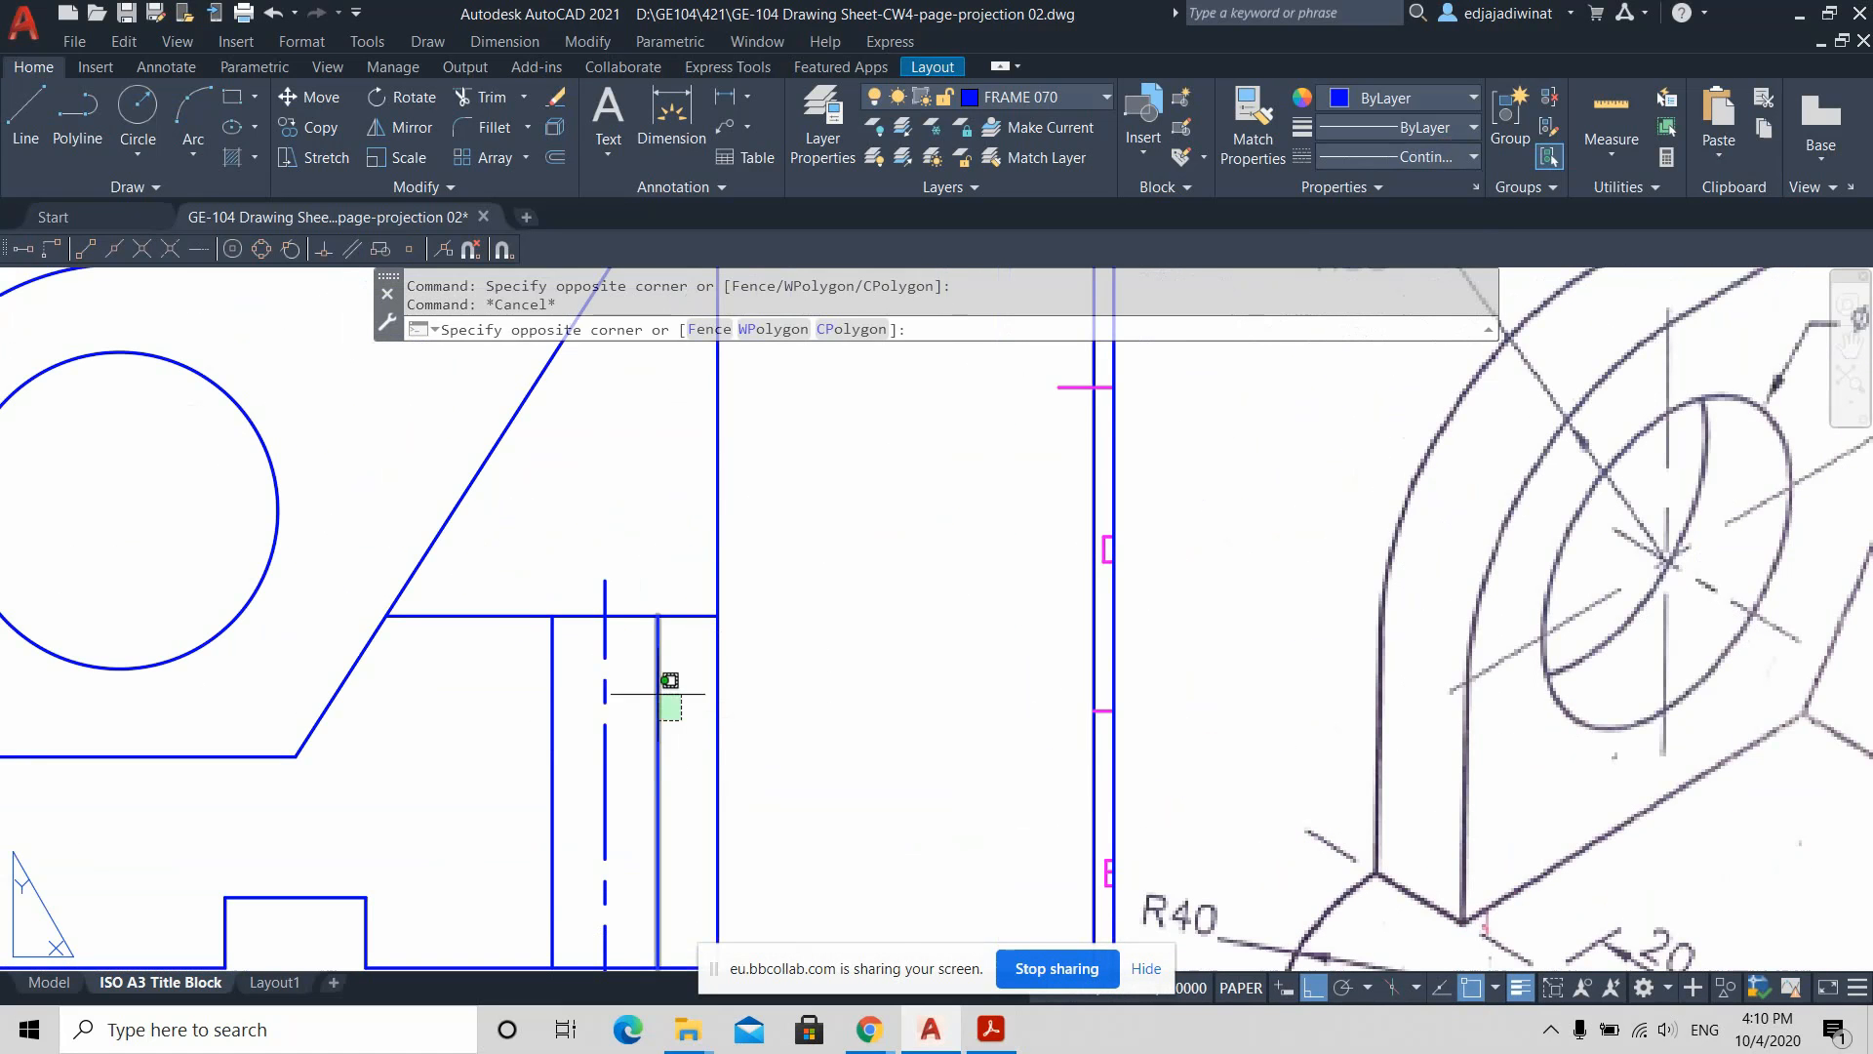
{"action": "left_click", "coordinate": [657, 689]}
{"action": "left_click", "coordinate": [588, 697]}
{"action": "left_click", "coordinate": [525, 681]}
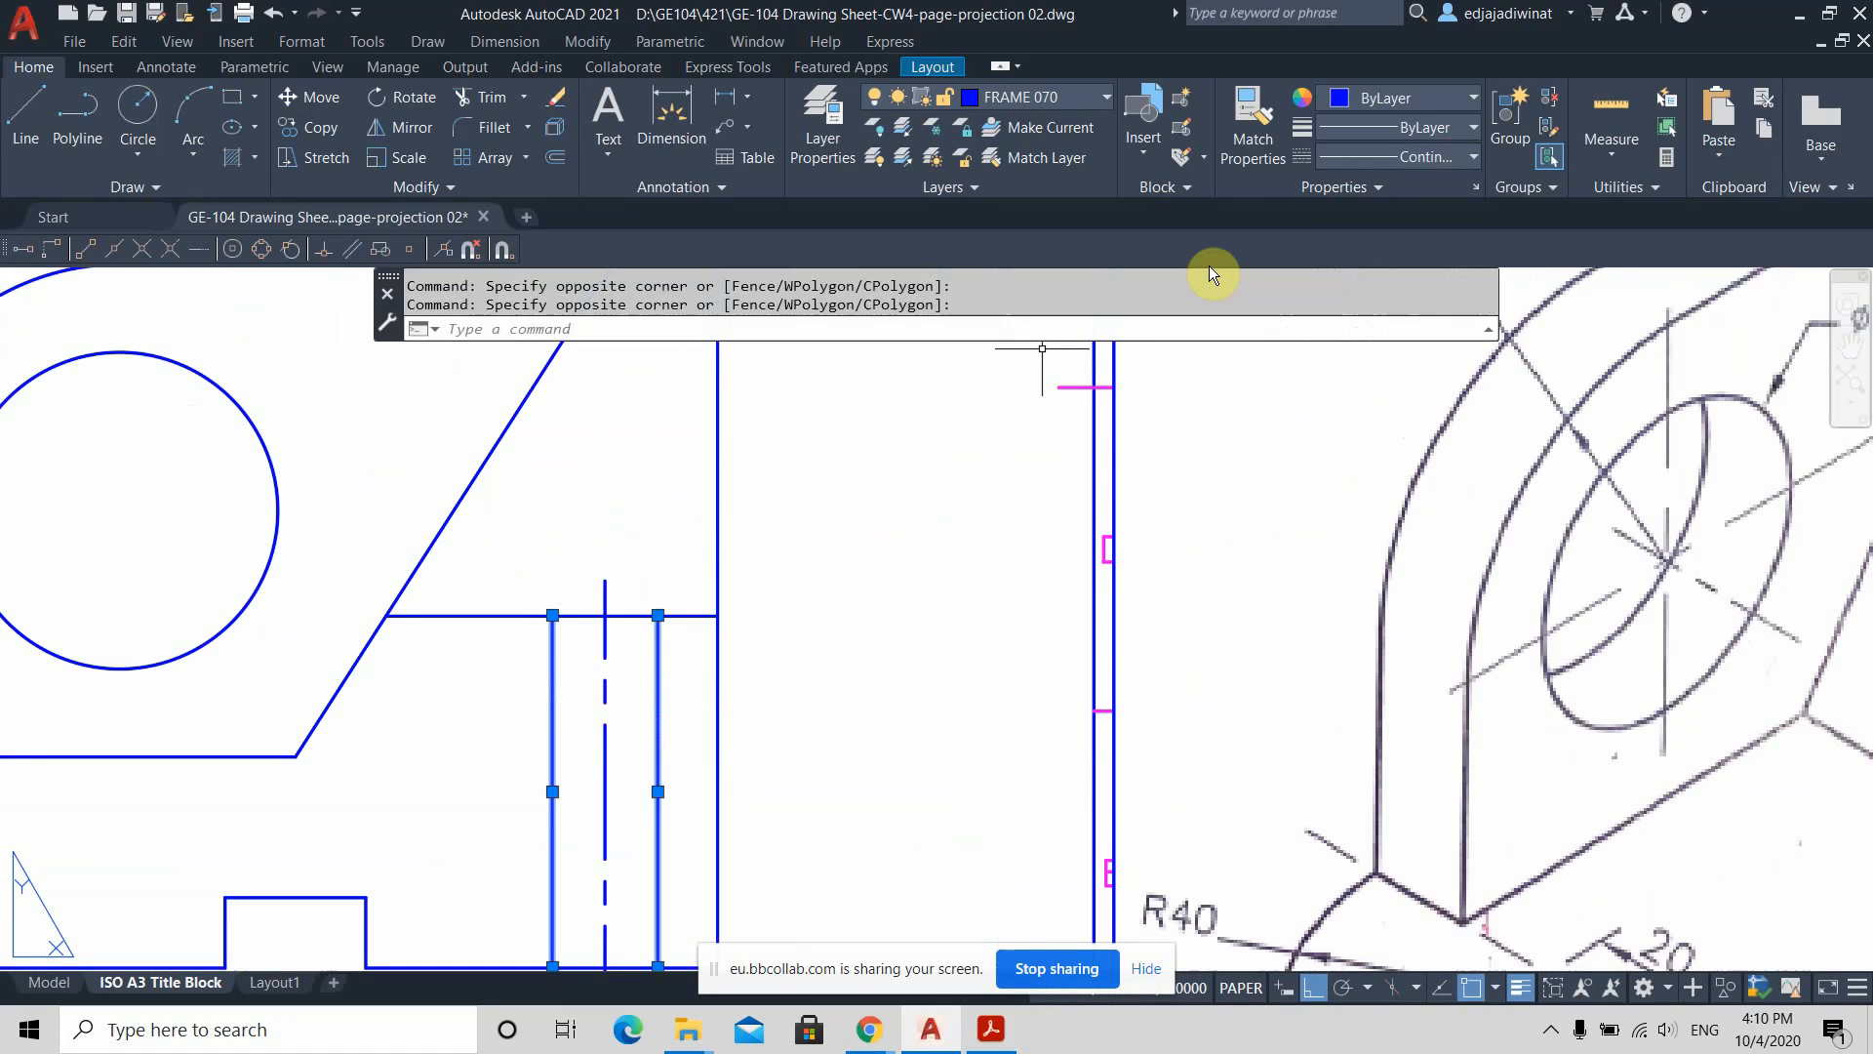
{"action": "left_click", "coordinate": [1464, 128]}
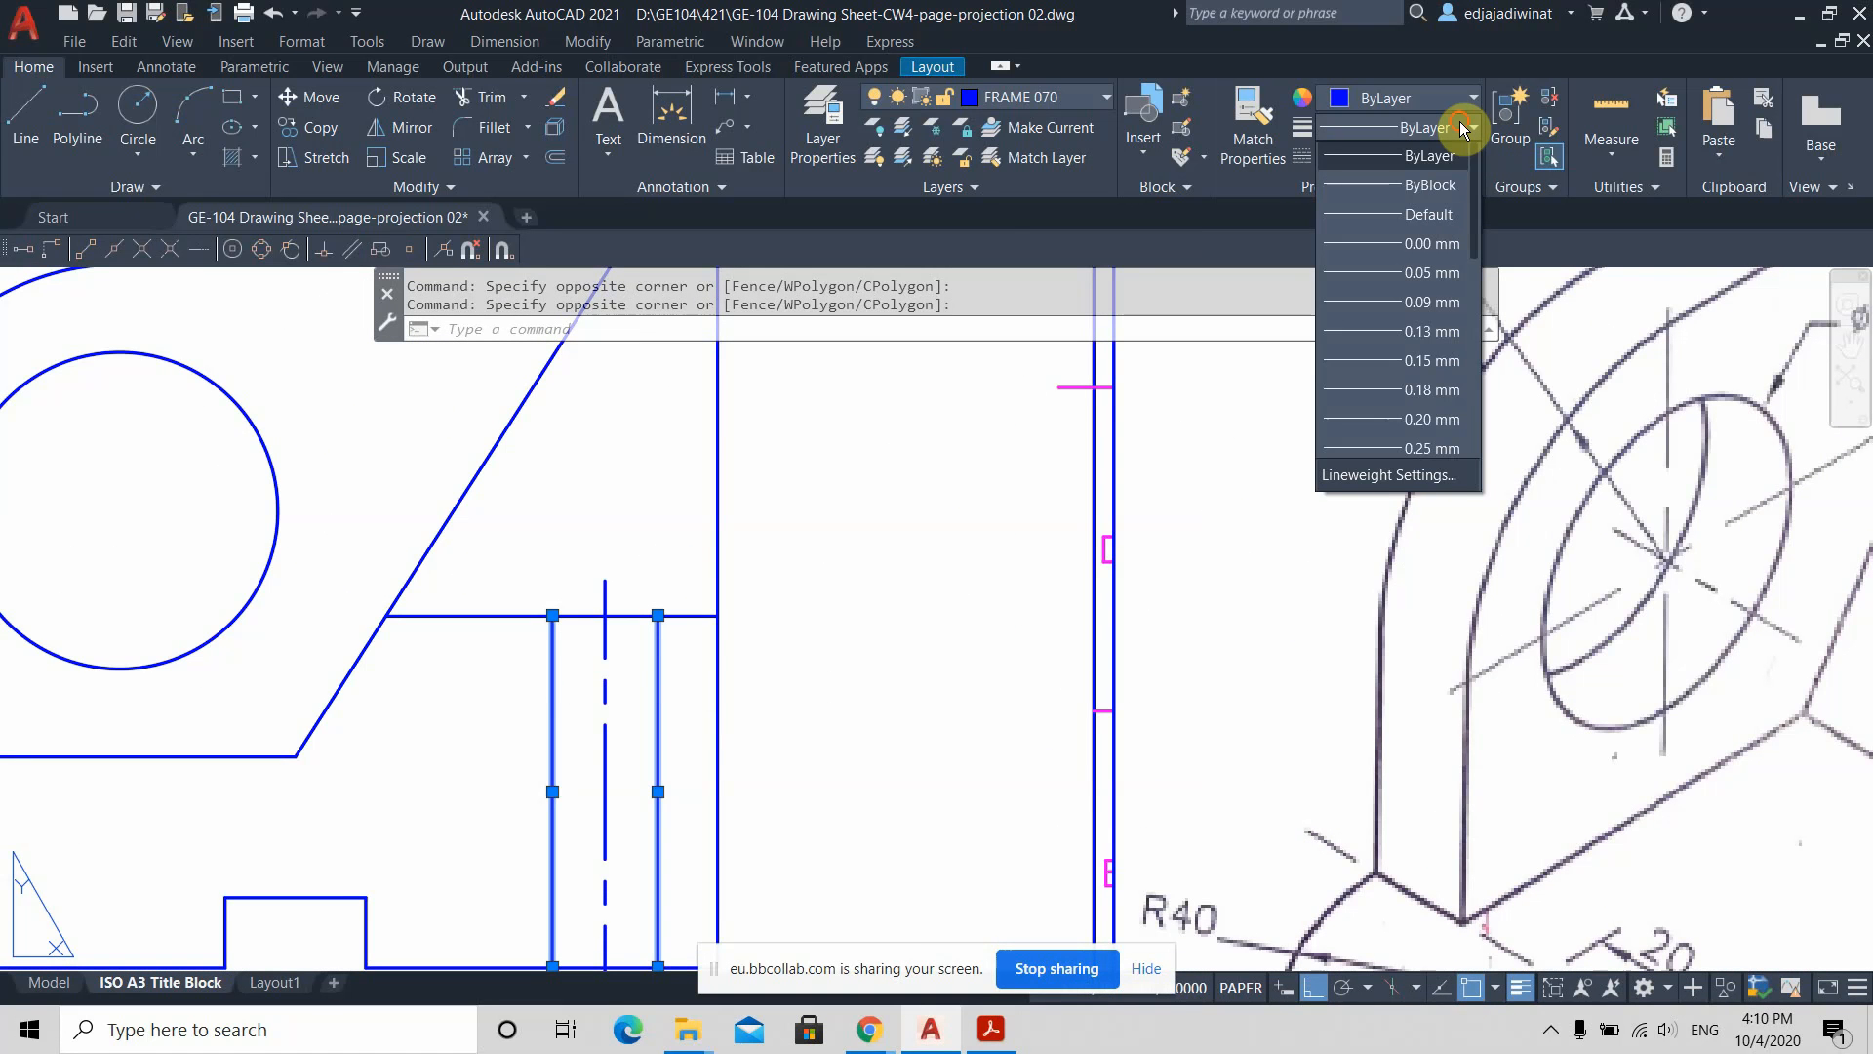
{"action": "left_click", "coordinate": [1464, 127]}
{"action": "left_click", "coordinate": [1471, 157]}
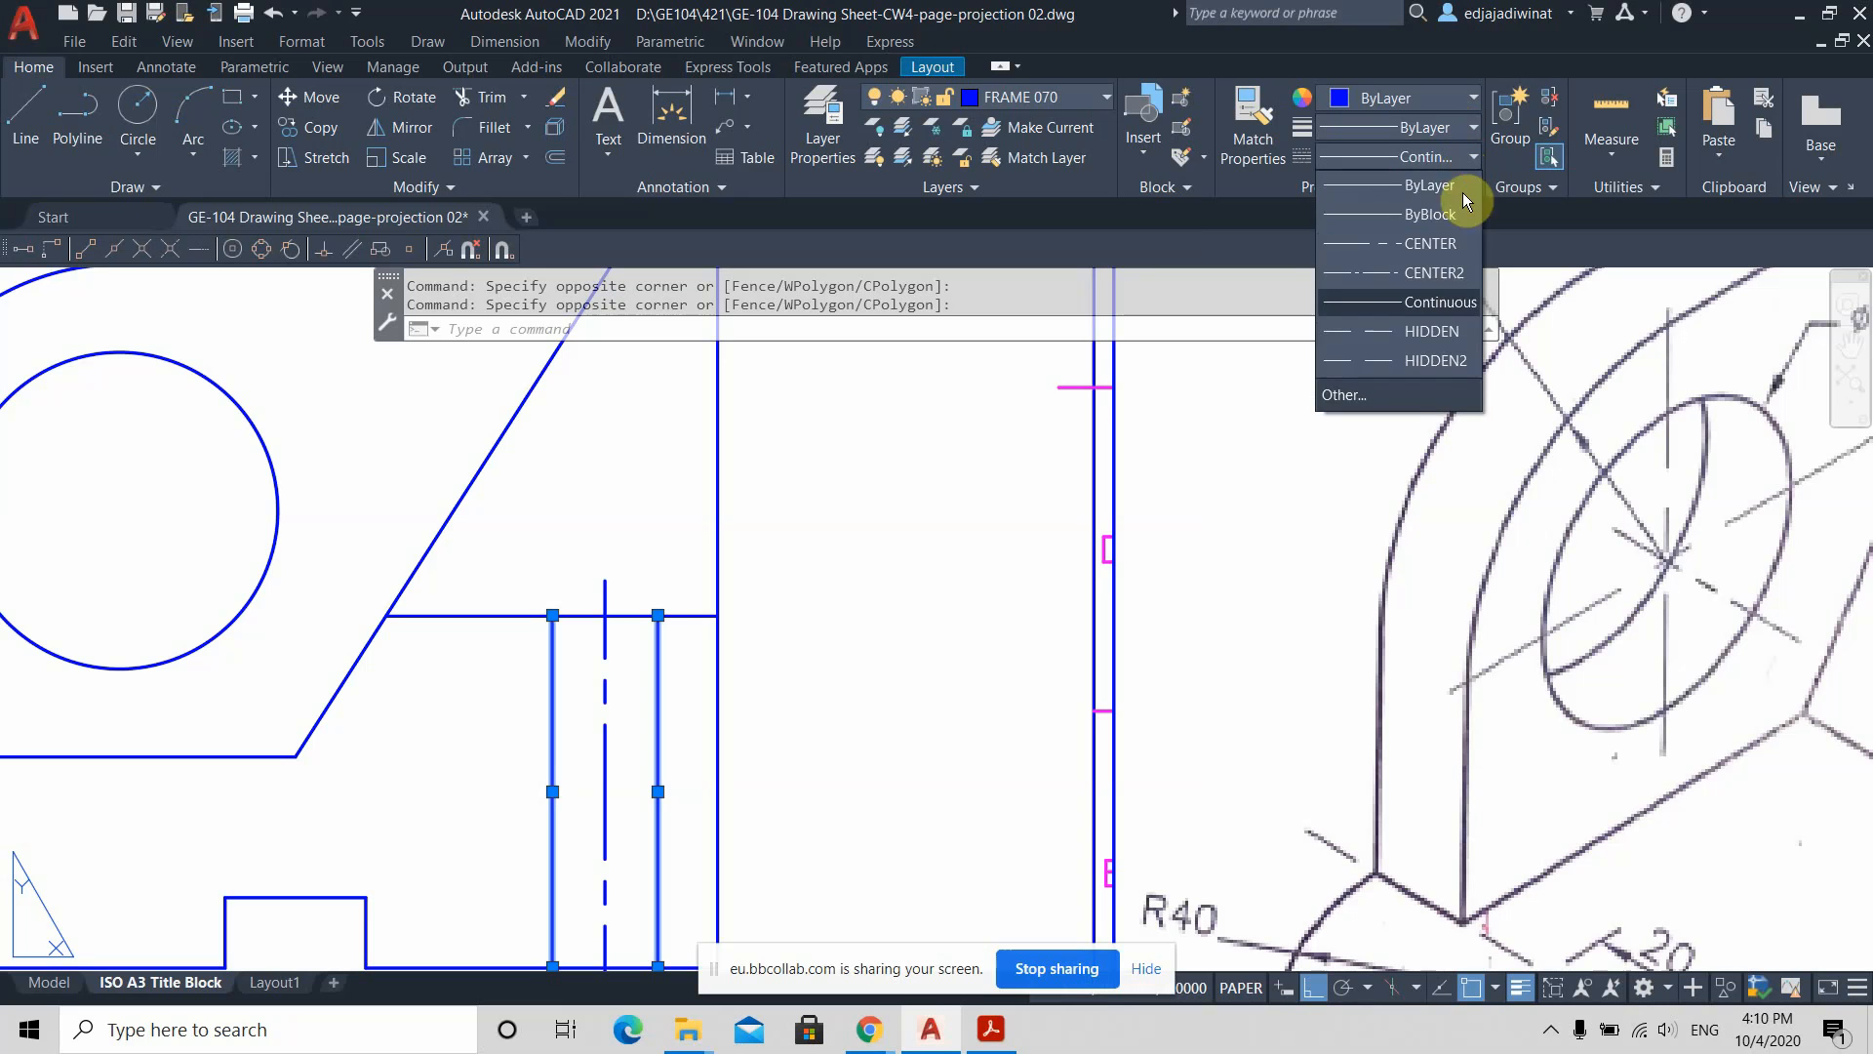
{"action": "left_click", "coordinate": [1438, 361]}
{"action": "key", "text": "Escape"}
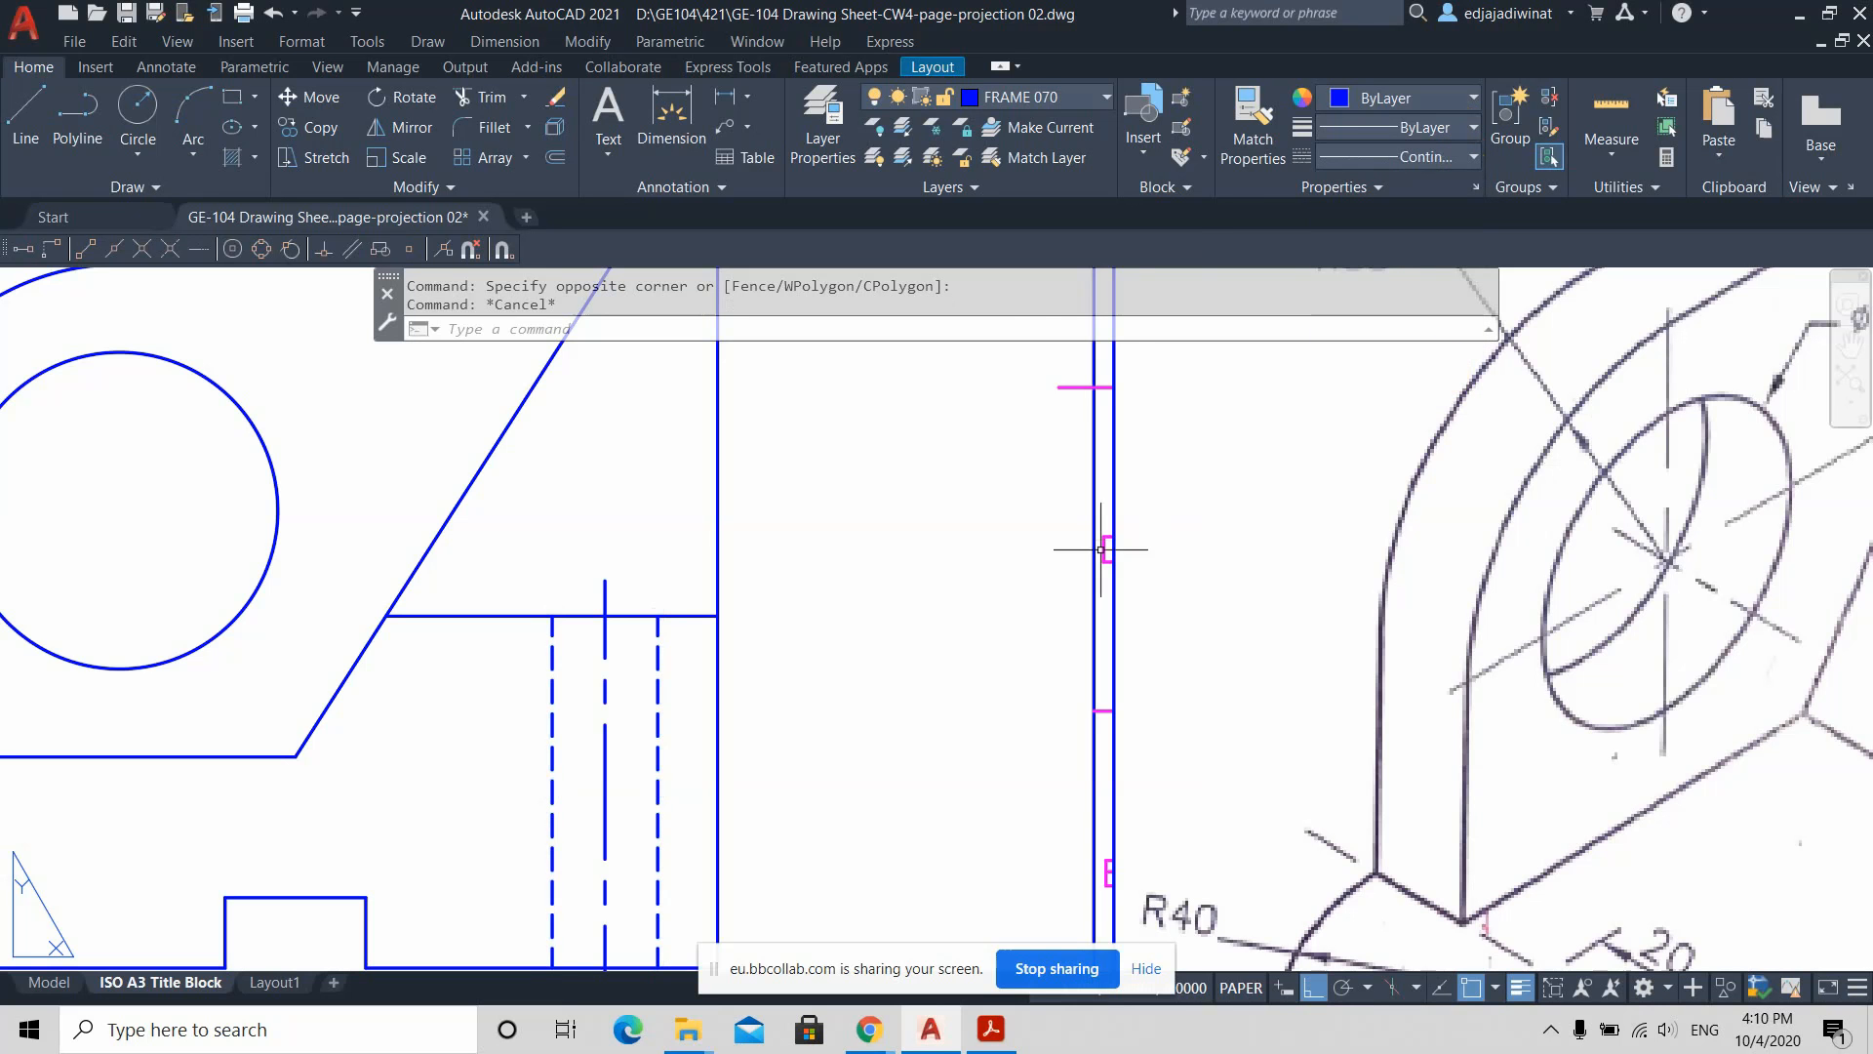
{"action": "scroll", "coordinate": [858, 683], "scroll_direction": "up", "scroll_amount": 4}
{"action": "scroll", "coordinate": [859, 683], "scroll_direction": "down", "scroll_amount": 6}
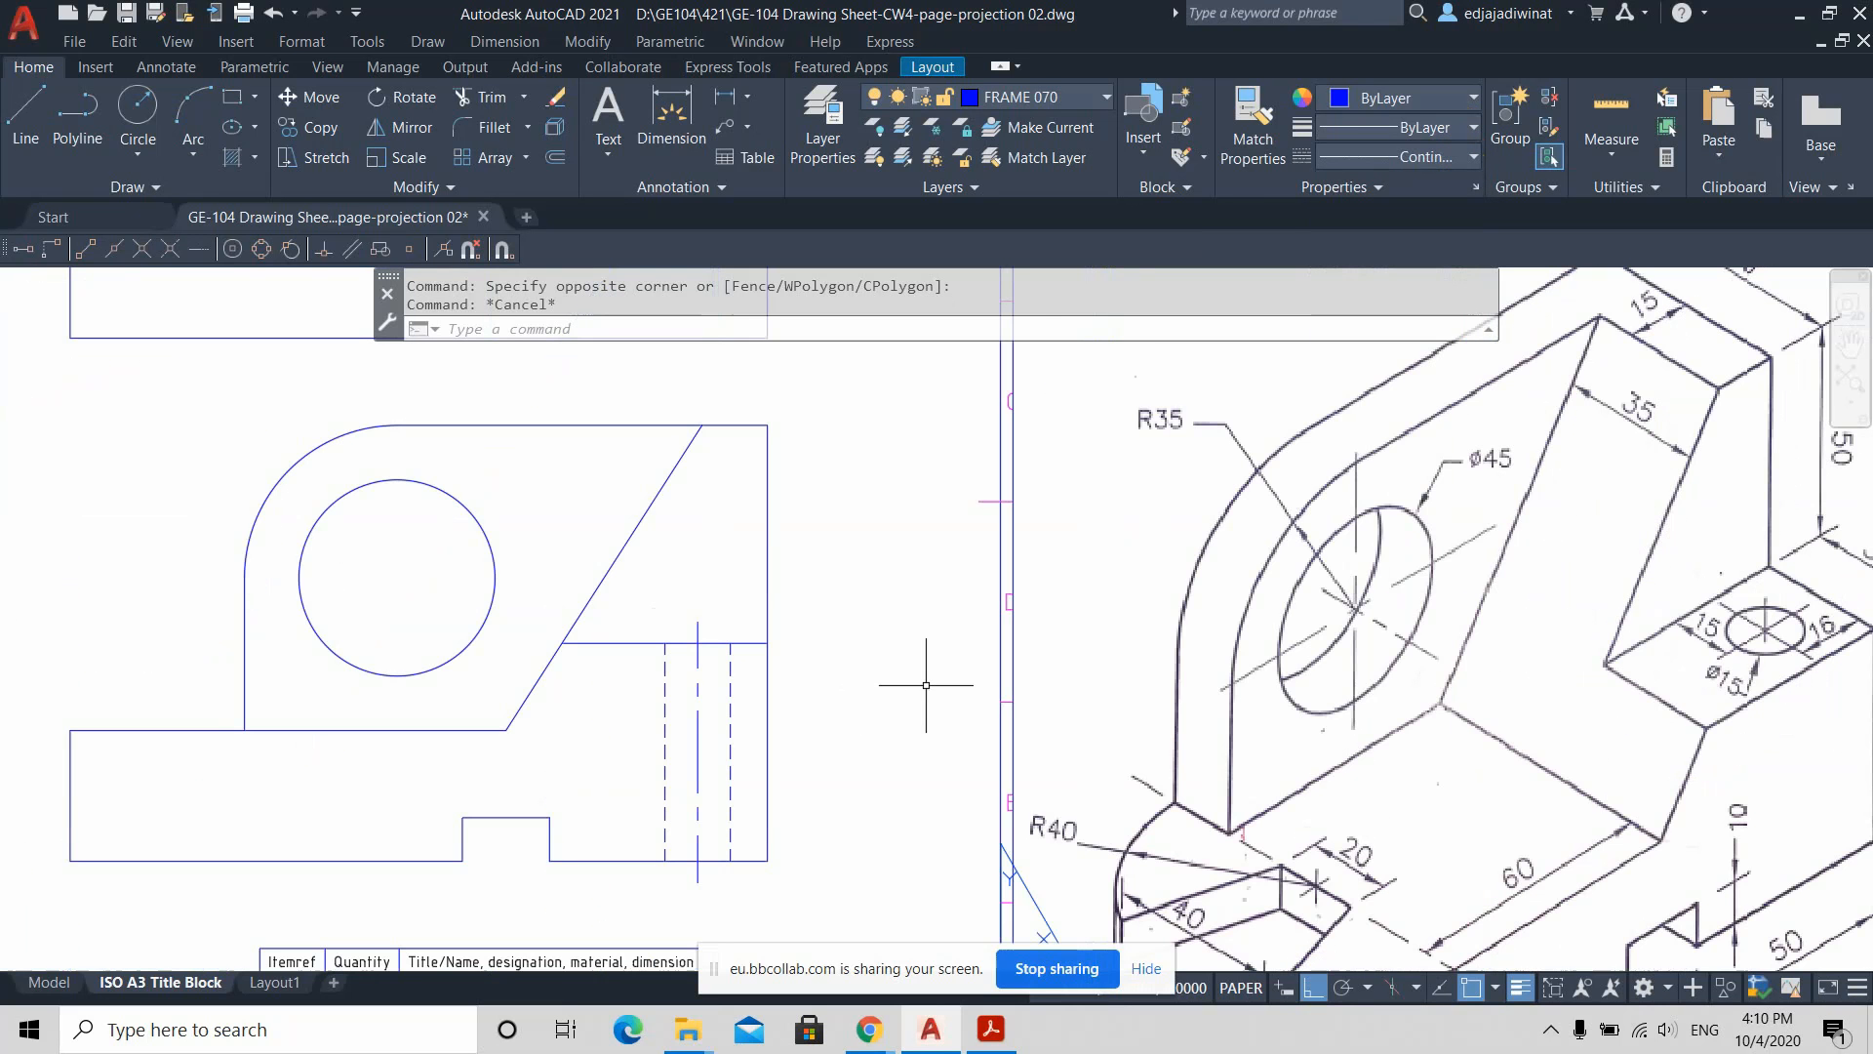
Step: Examine the isometric drawing against the front view, especially the slot in the R40 rounded end and its 20, 30 and 40 mm dimensions
{"action": "middle_click_drag", "start_coordinate": [926, 685], "coordinate": [786, 597]}
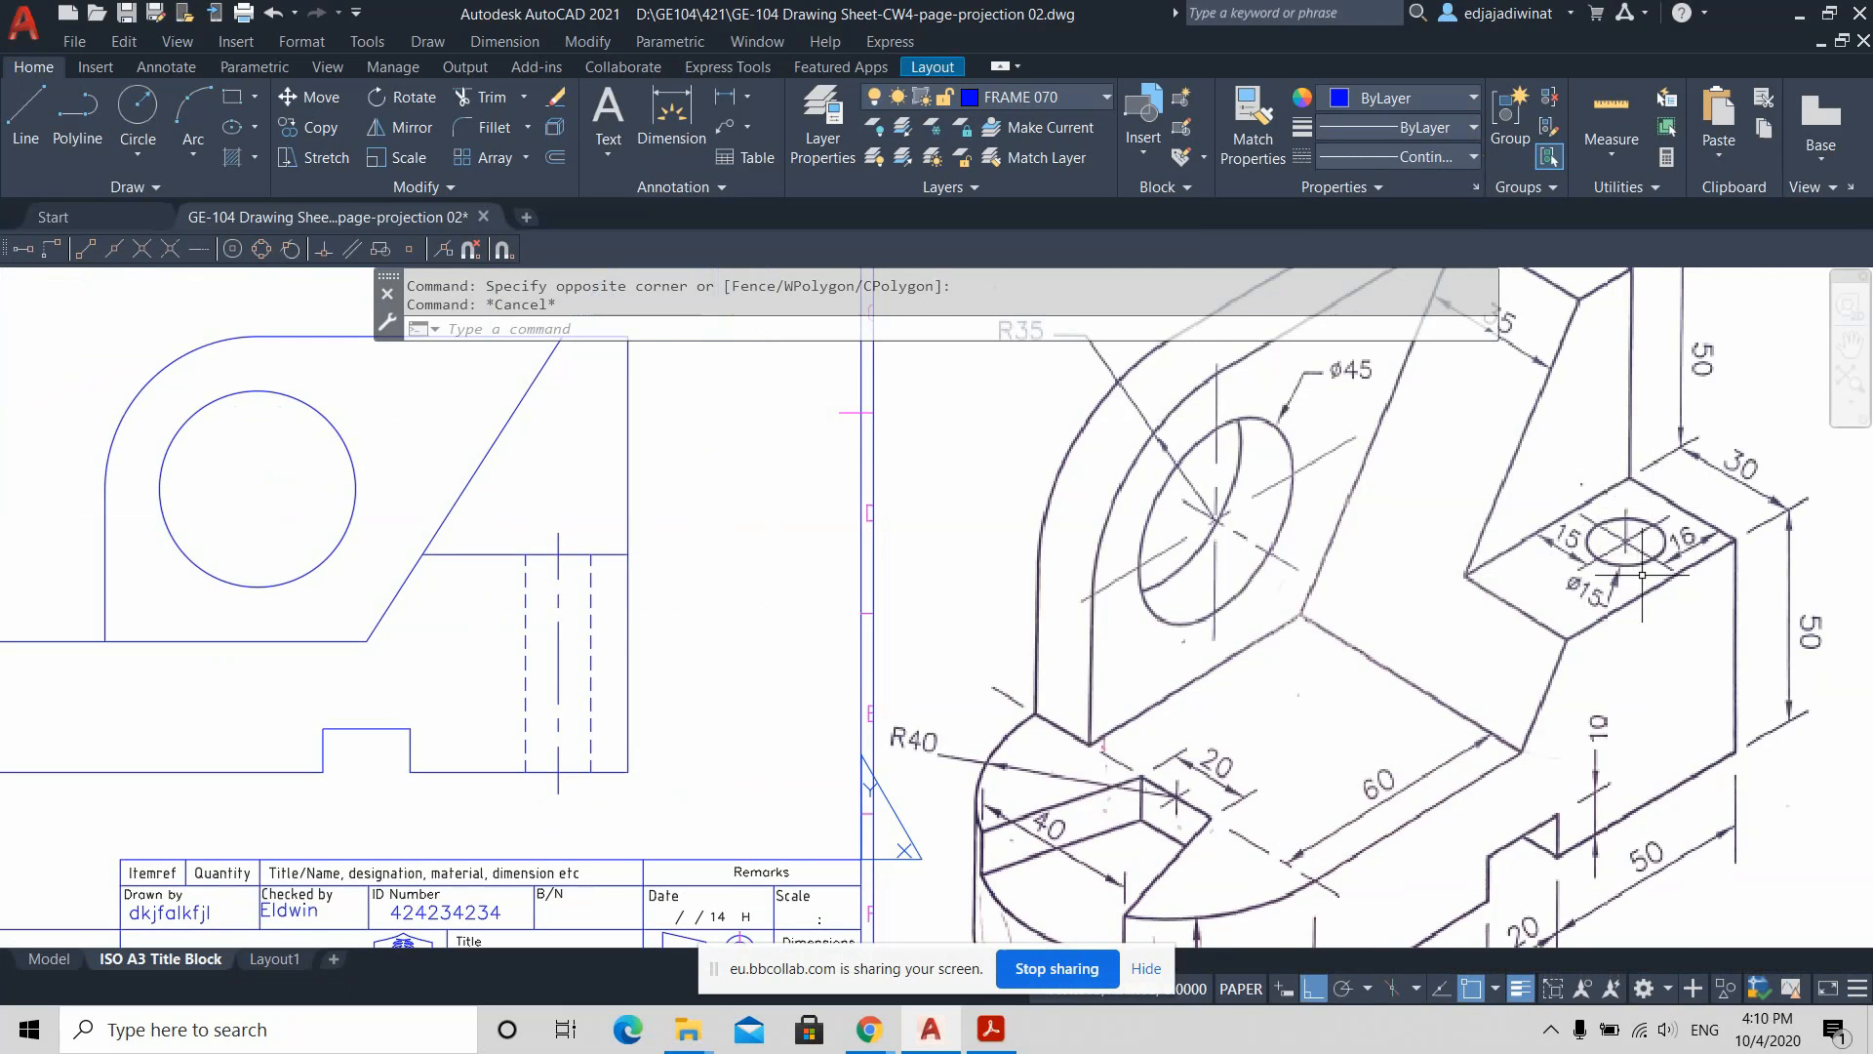
{"action": "scroll", "coordinate": [1620, 548], "scroll_direction": "up", "scroll_amount": 2}
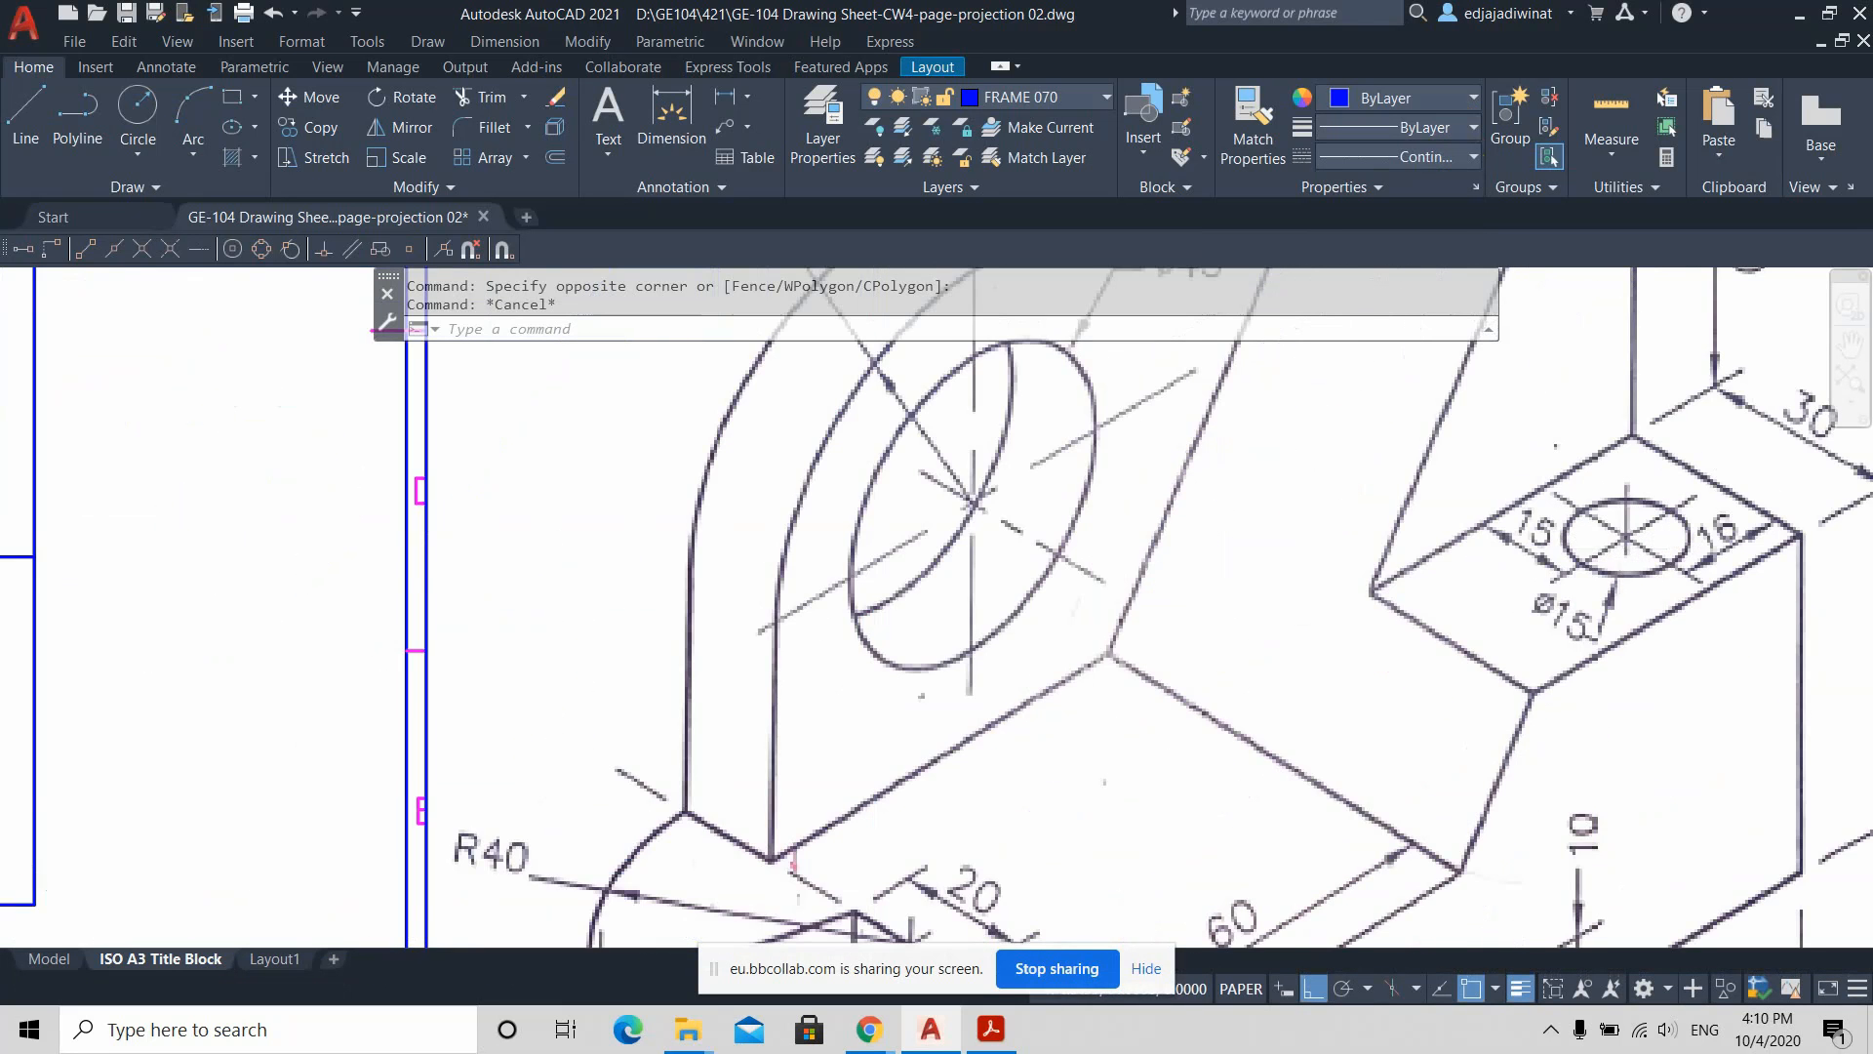
{"action": "scroll", "coordinate": [1619, 548], "scroll_direction": "down", "scroll_amount": 2}
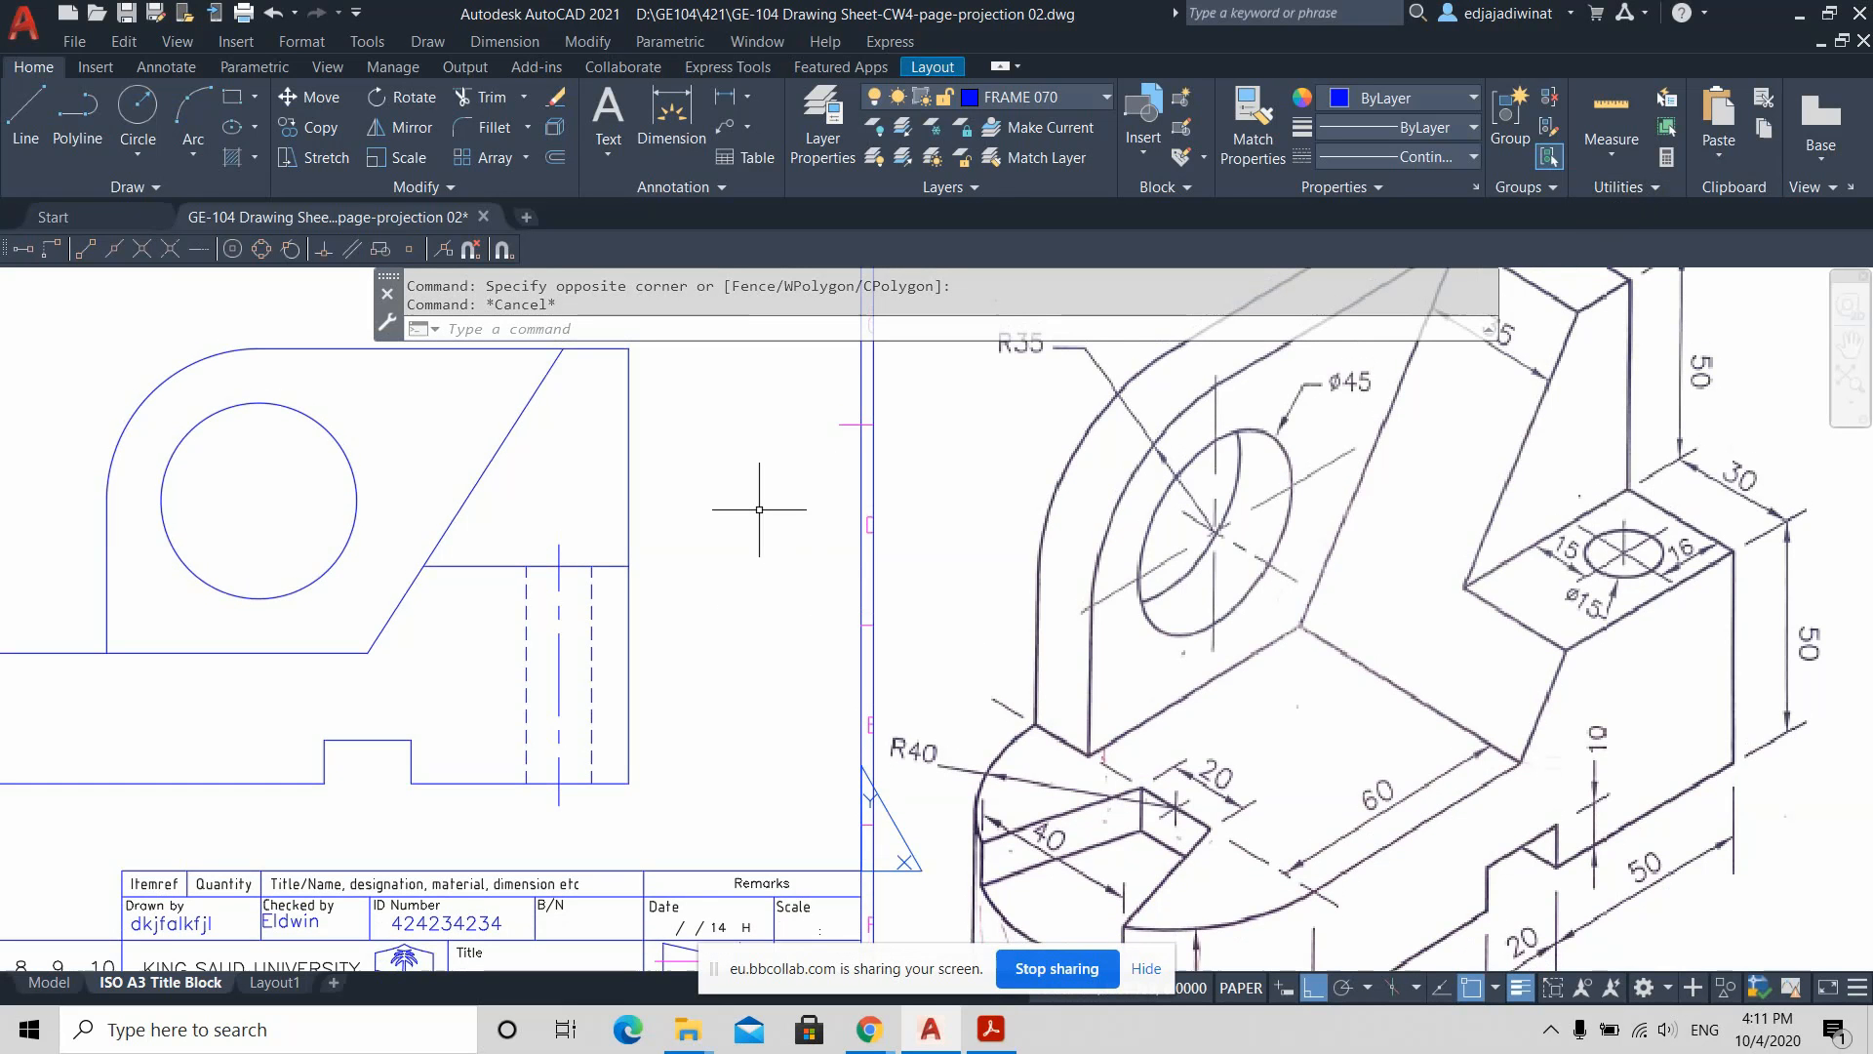
{"action": "scroll", "coordinate": [769, 498], "scroll_direction": "down", "scroll_amount": 2}
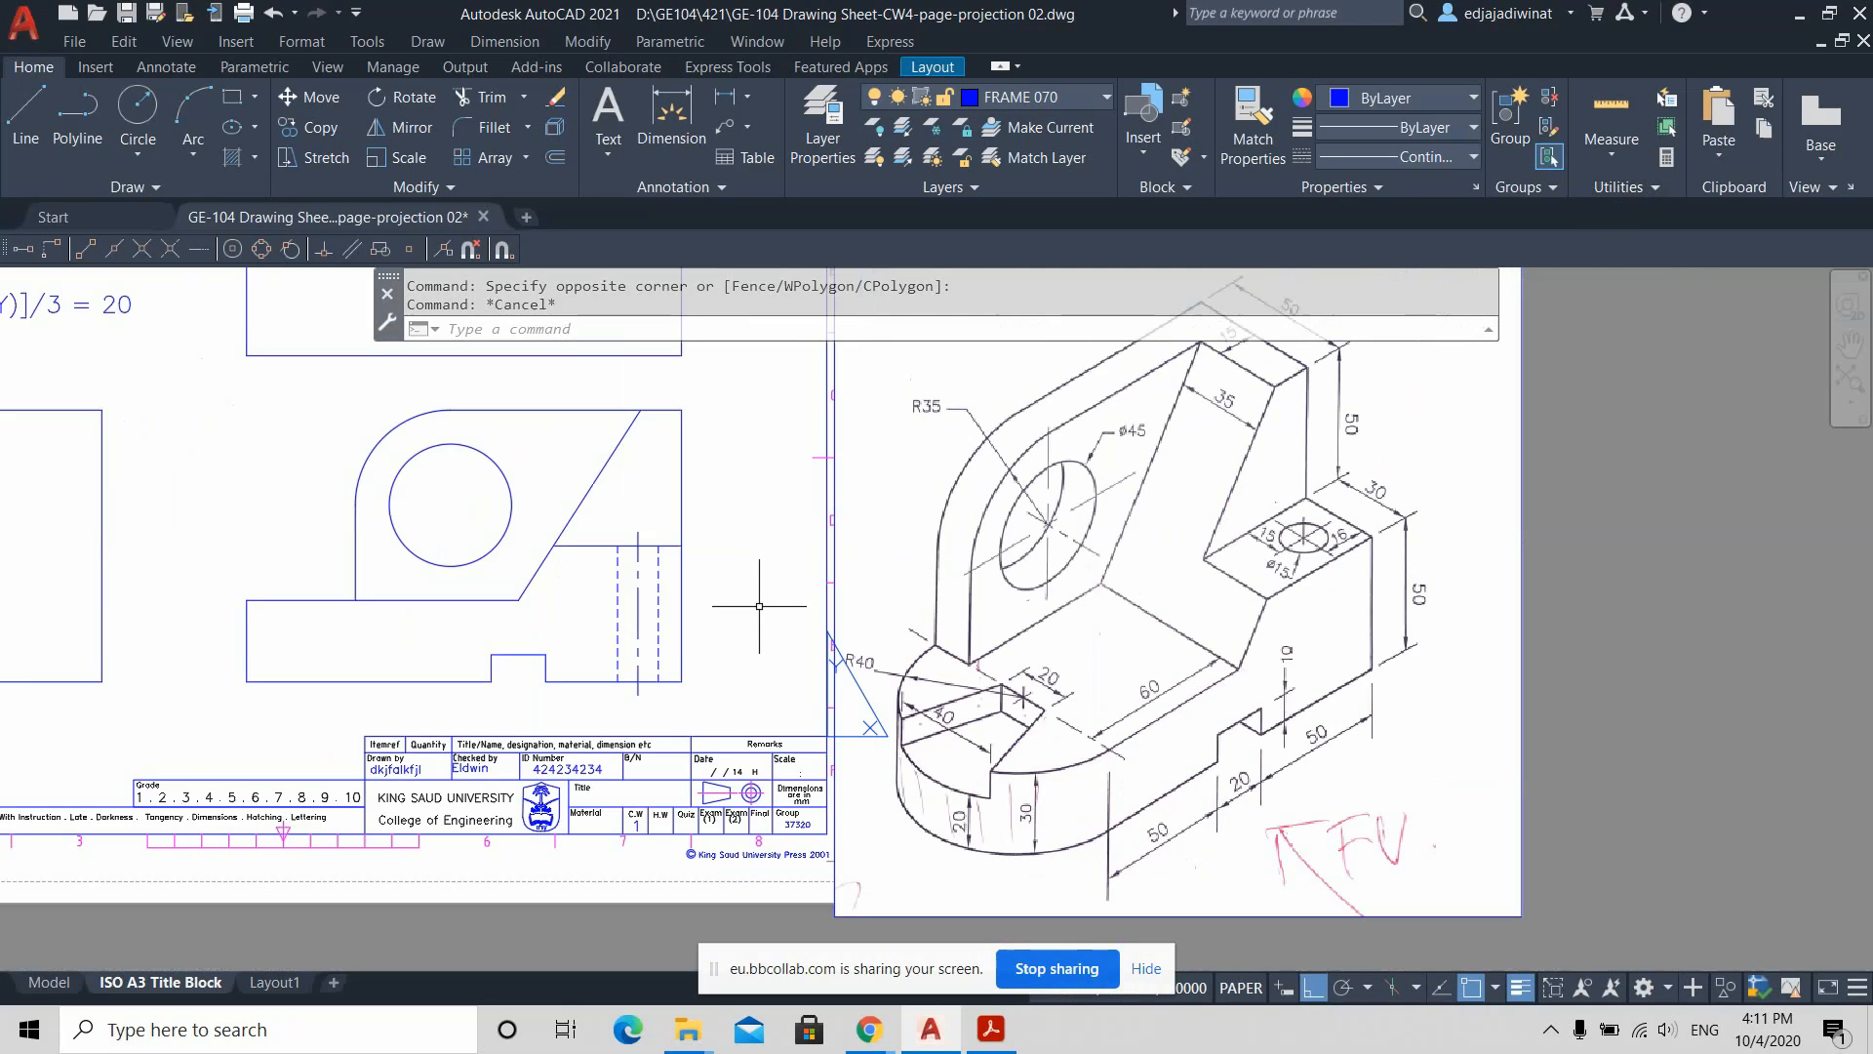
{"action": "middle_click_drag", "start_coordinate": [766, 615], "coordinate": [932, 675]}
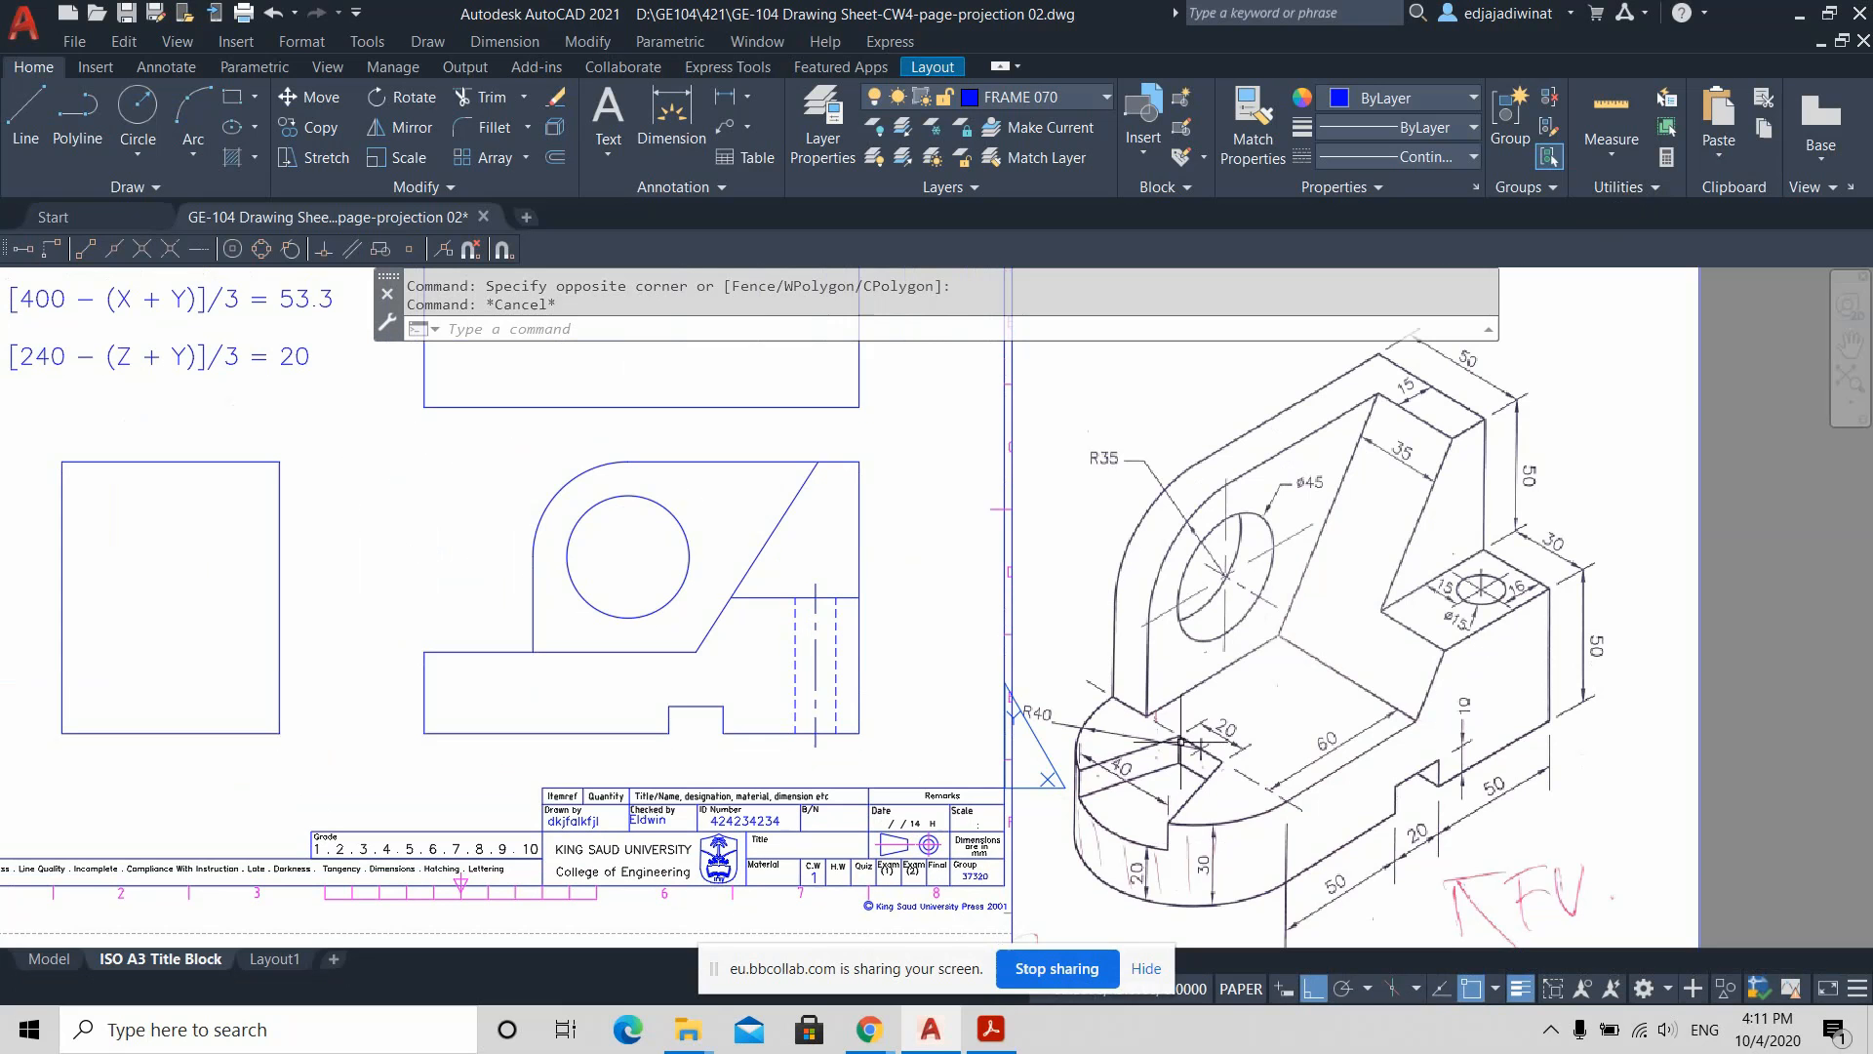
{"action": "middle_click_drag", "start_coordinate": [1261, 624], "coordinate": [1267, 589]}
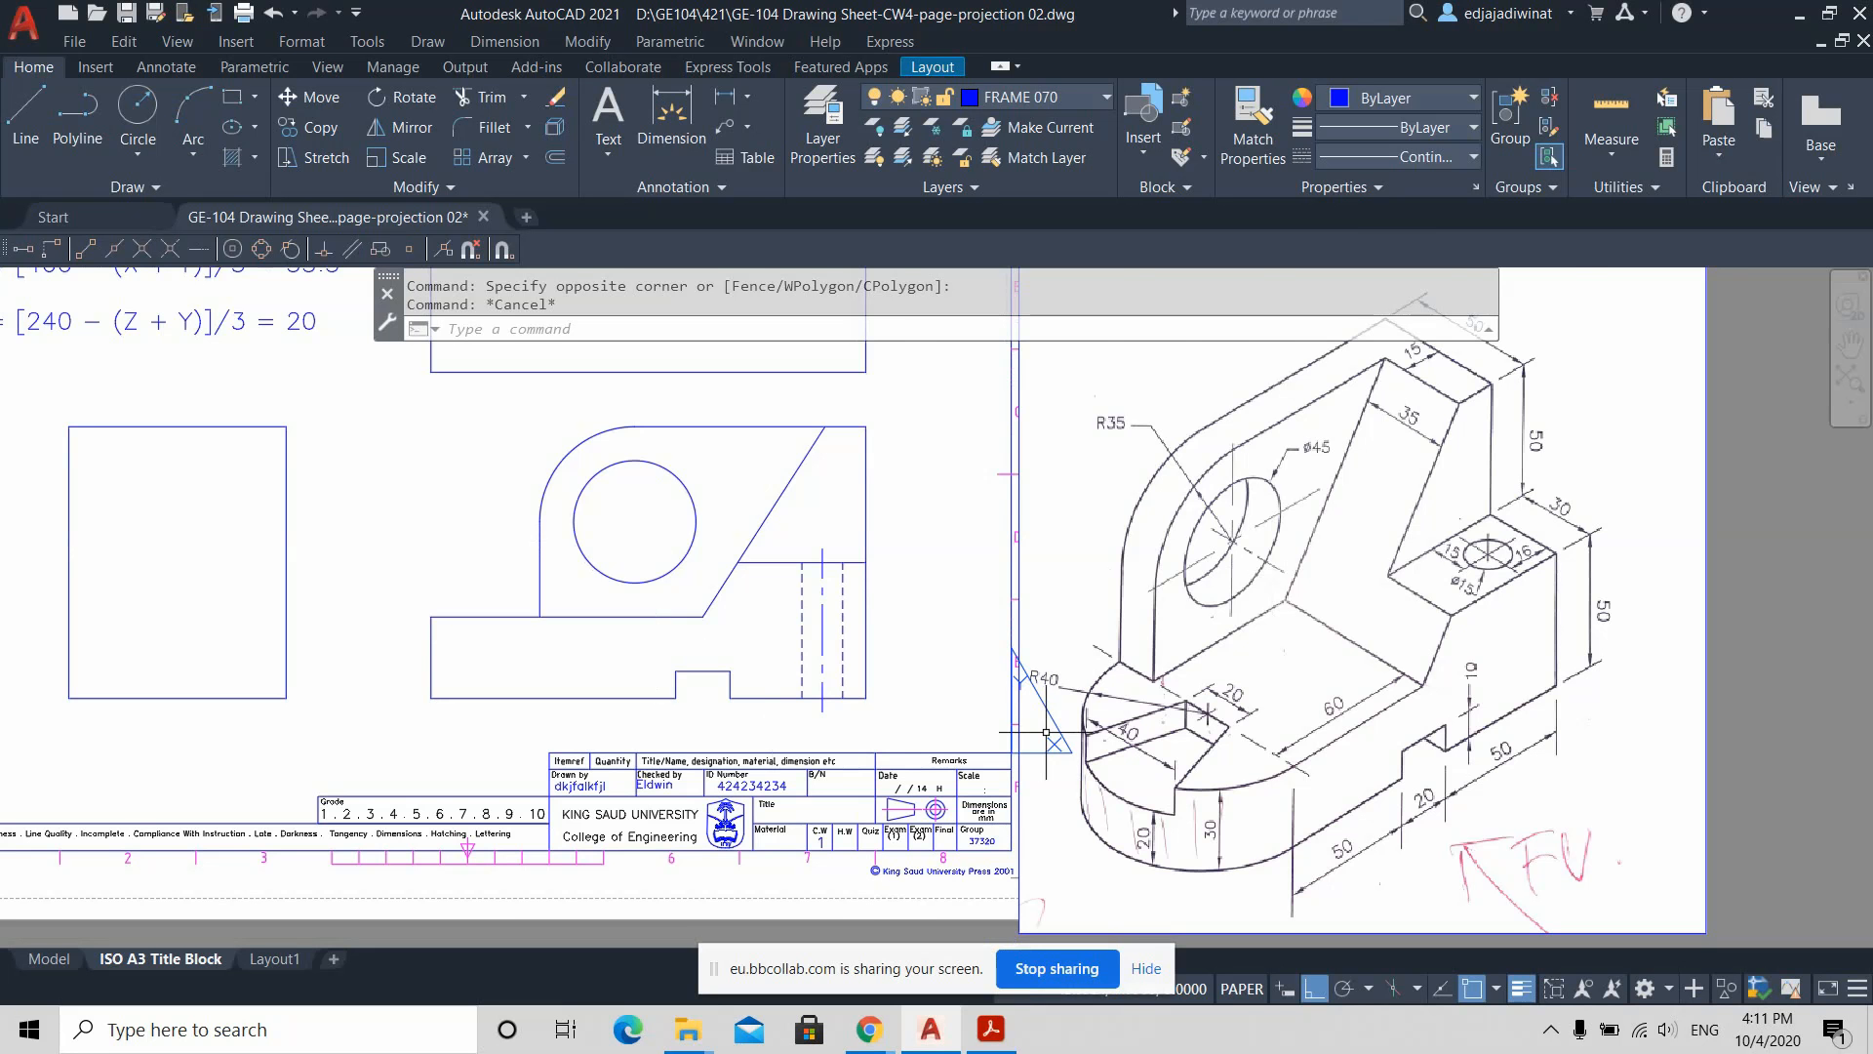
{"action": "scroll", "coordinate": [1205, 734], "scroll_direction": "up", "scroll_amount": 2}
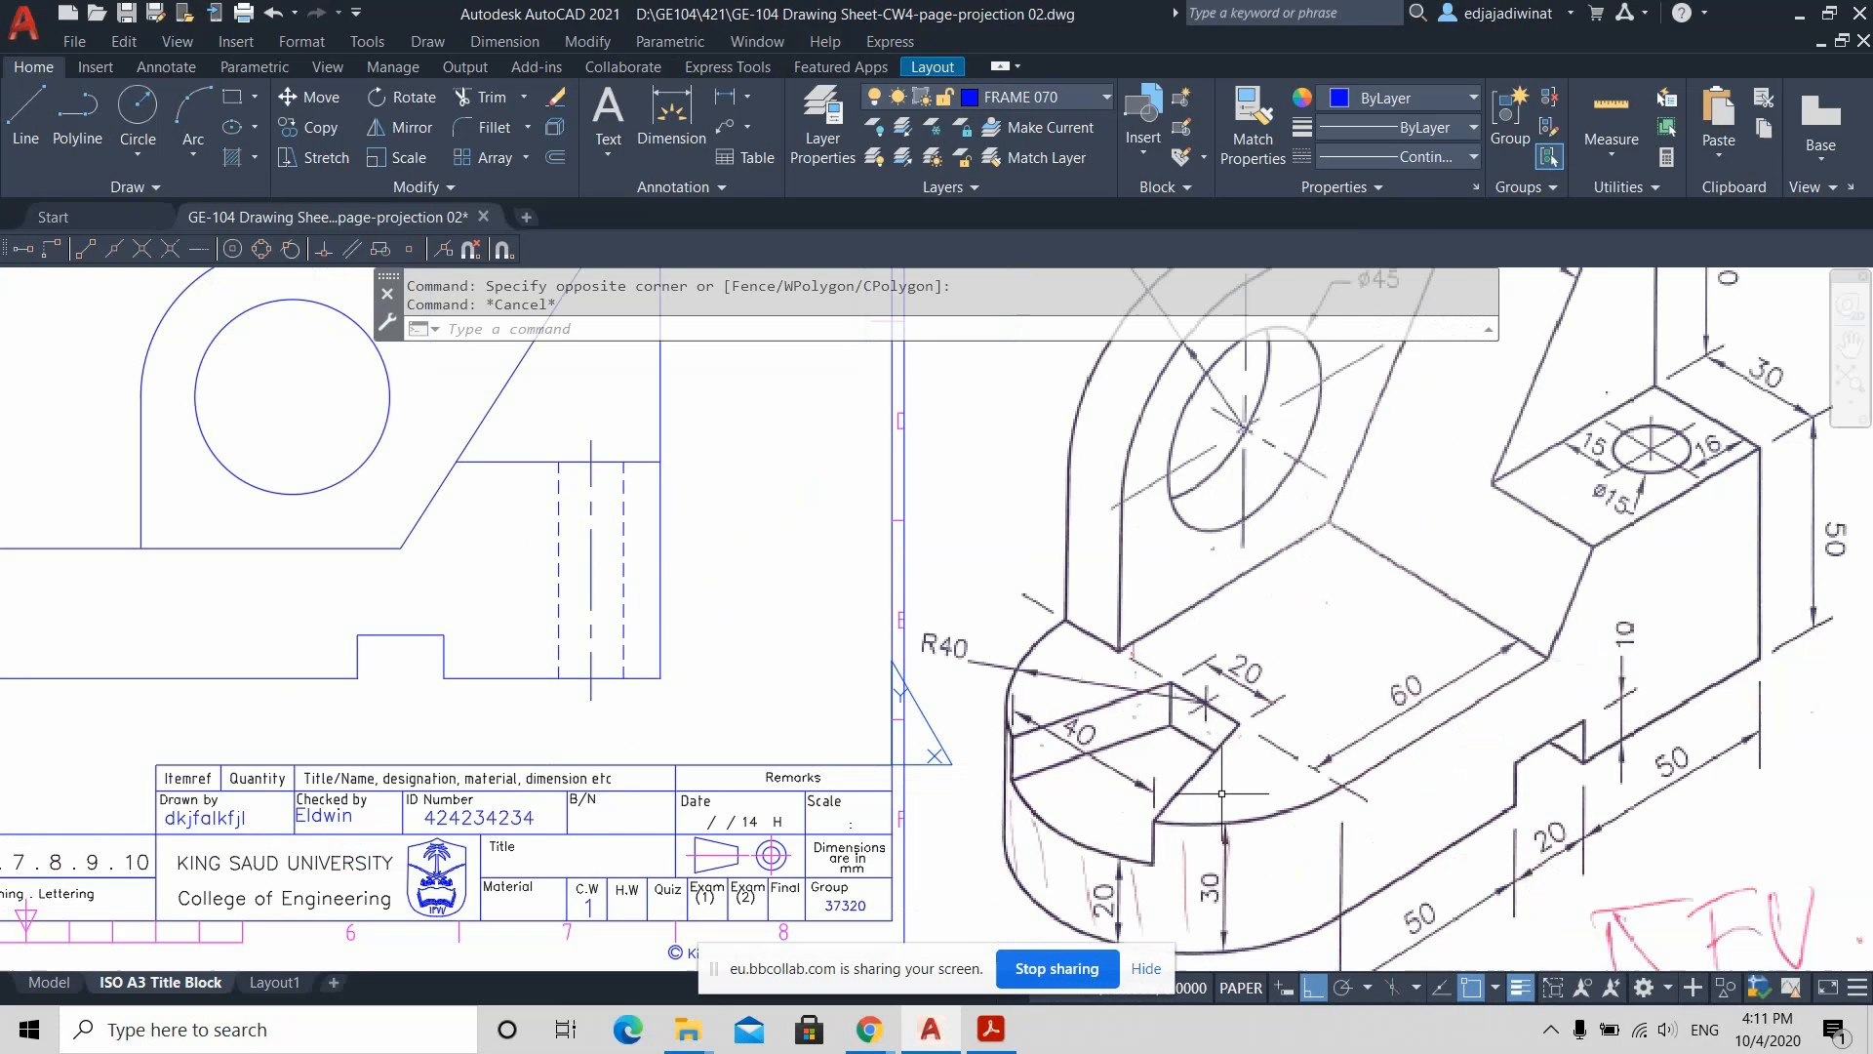
{"action": "scroll", "coordinate": [1205, 735], "scroll_direction": "down", "scroll_amount": 5}
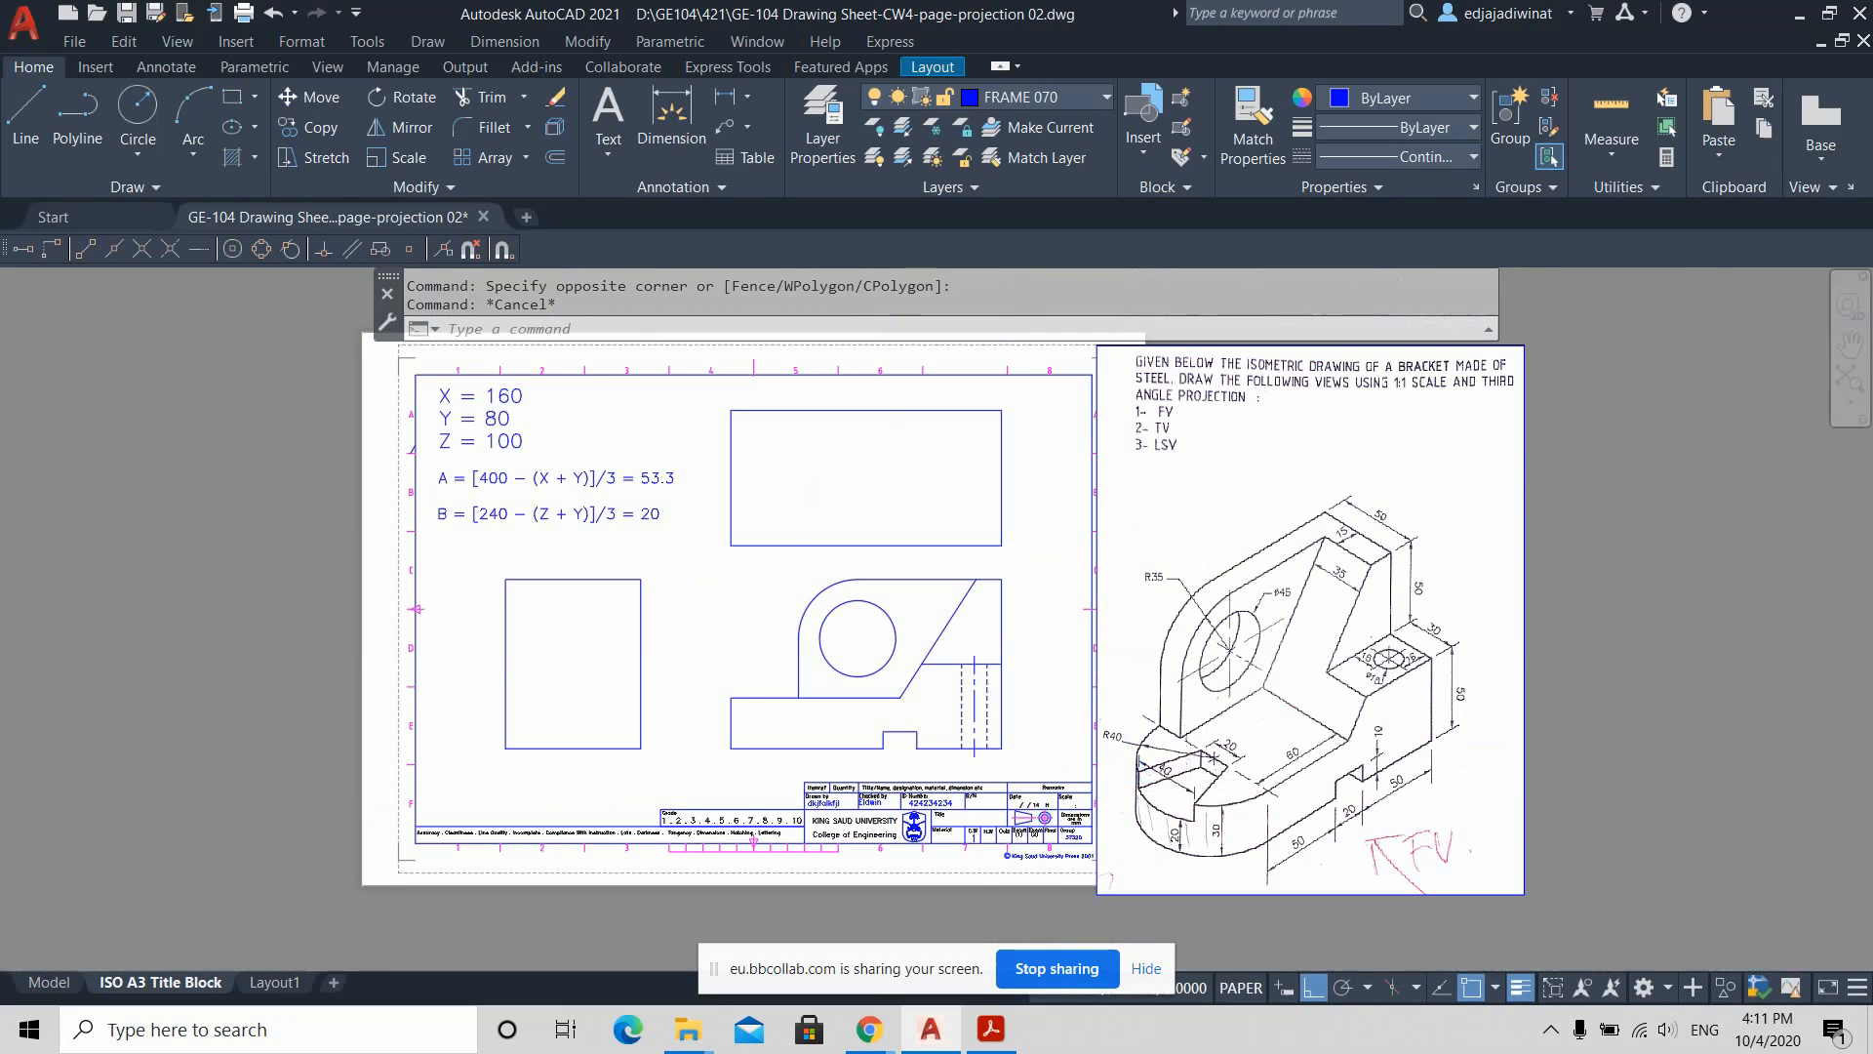
{"action": "scroll", "coordinate": [1188, 779], "scroll_direction": "up", "scroll_amount": 2}
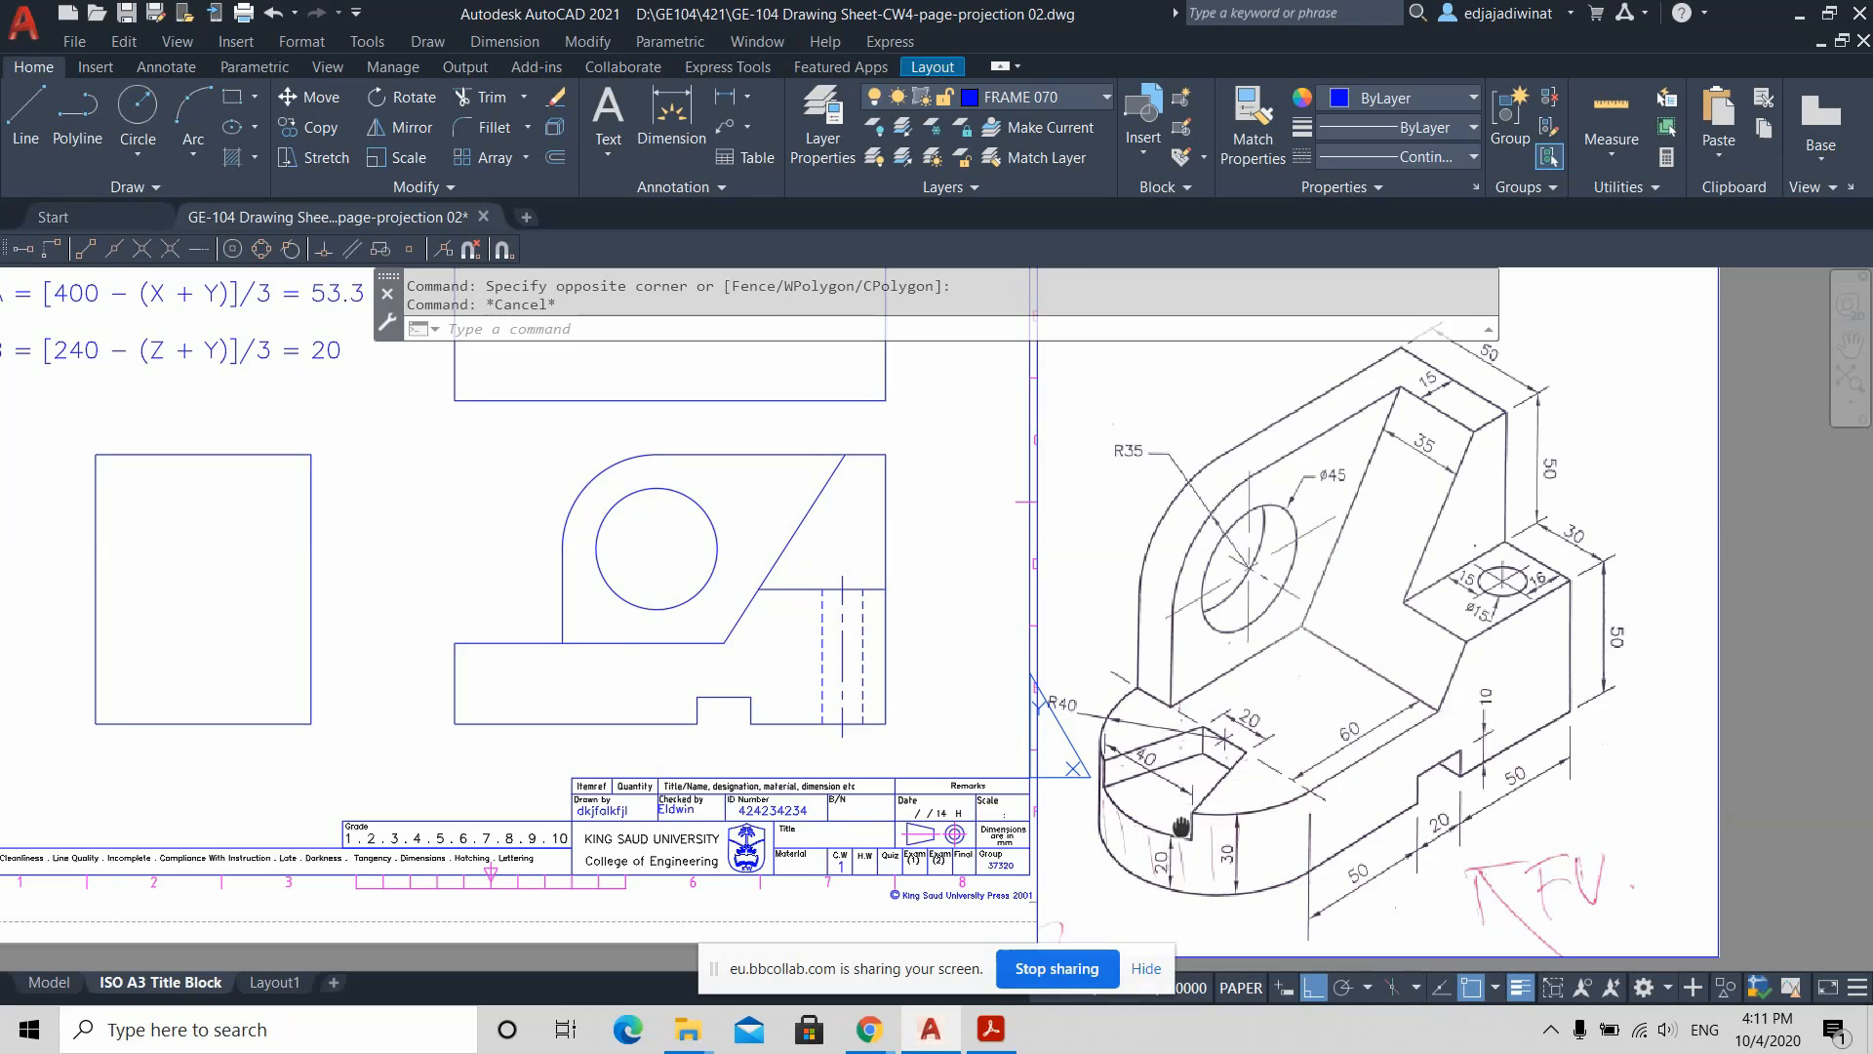
{"action": "scroll", "coordinate": [1181, 826], "scroll_direction": "up", "scroll_amount": 2}
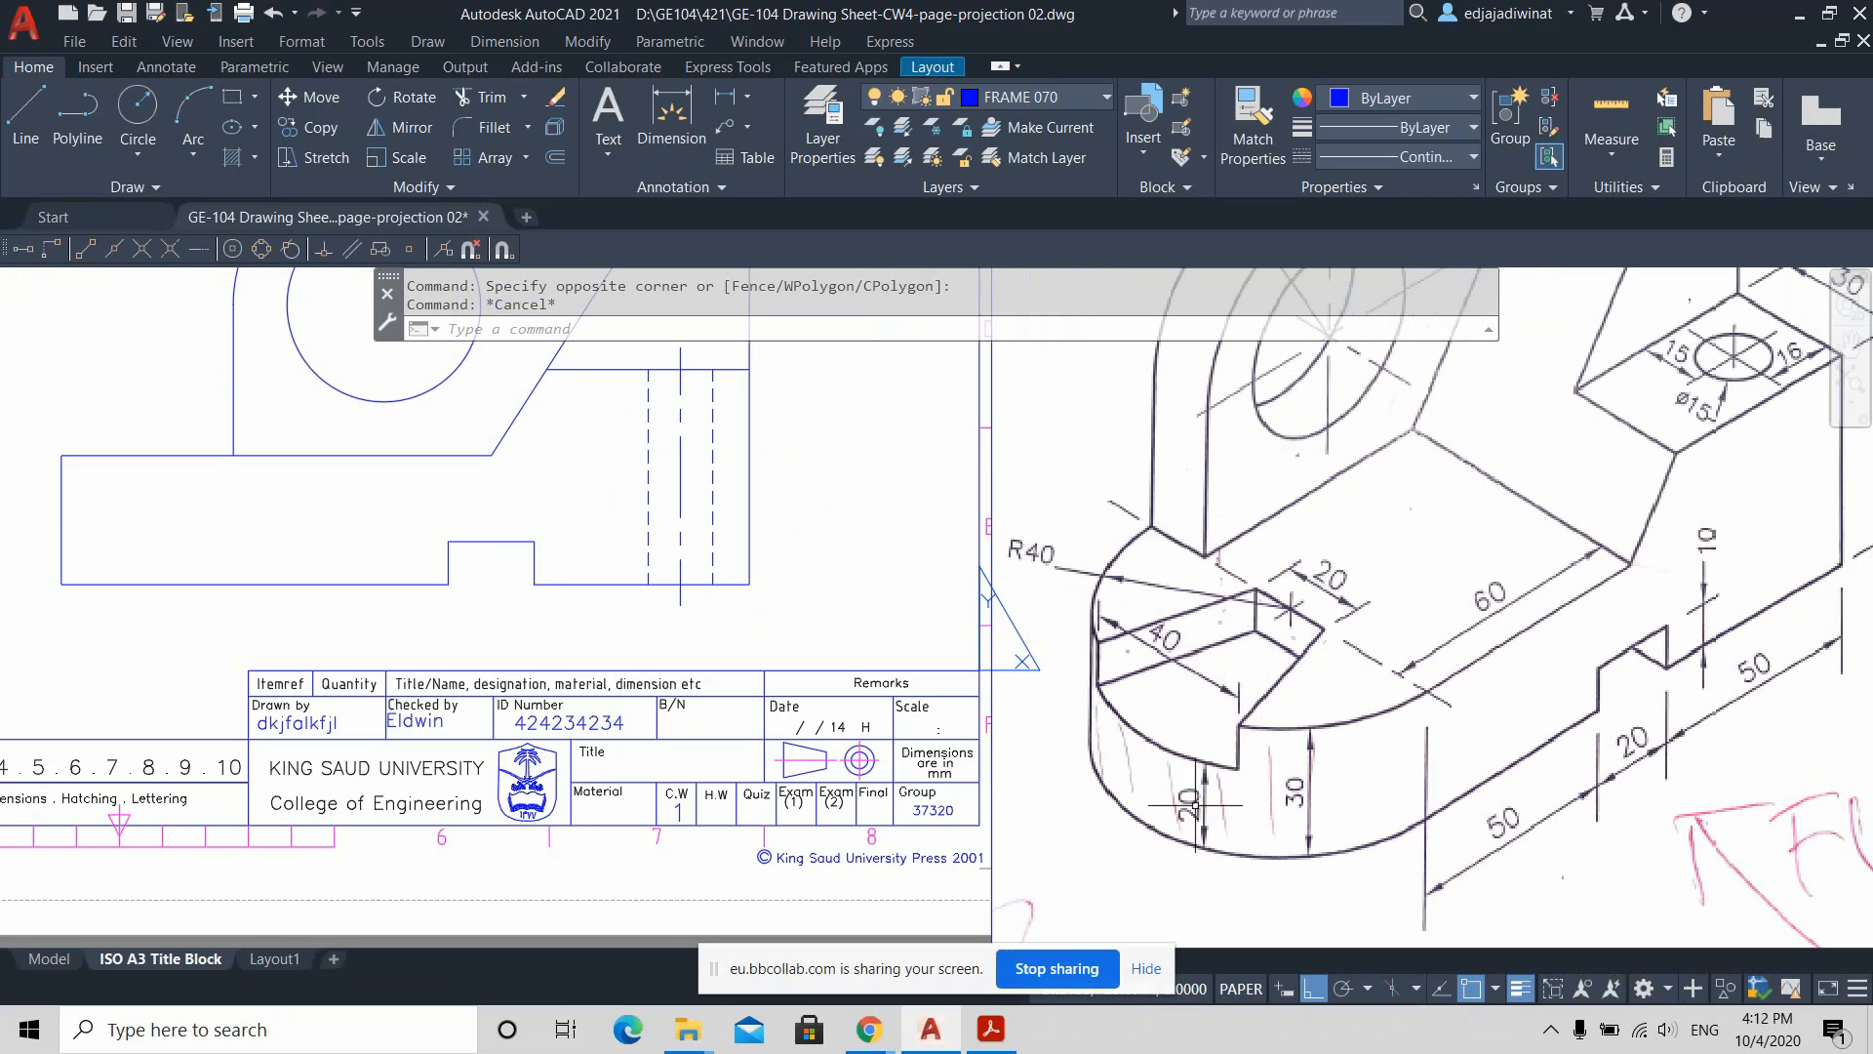
{"action": "key", "text": "ctrl"}
{"action": "key", "text": "ctrl"}
{"action": "middle_click_drag", "start_coordinate": [711, 459], "coordinate": [778, 469]}
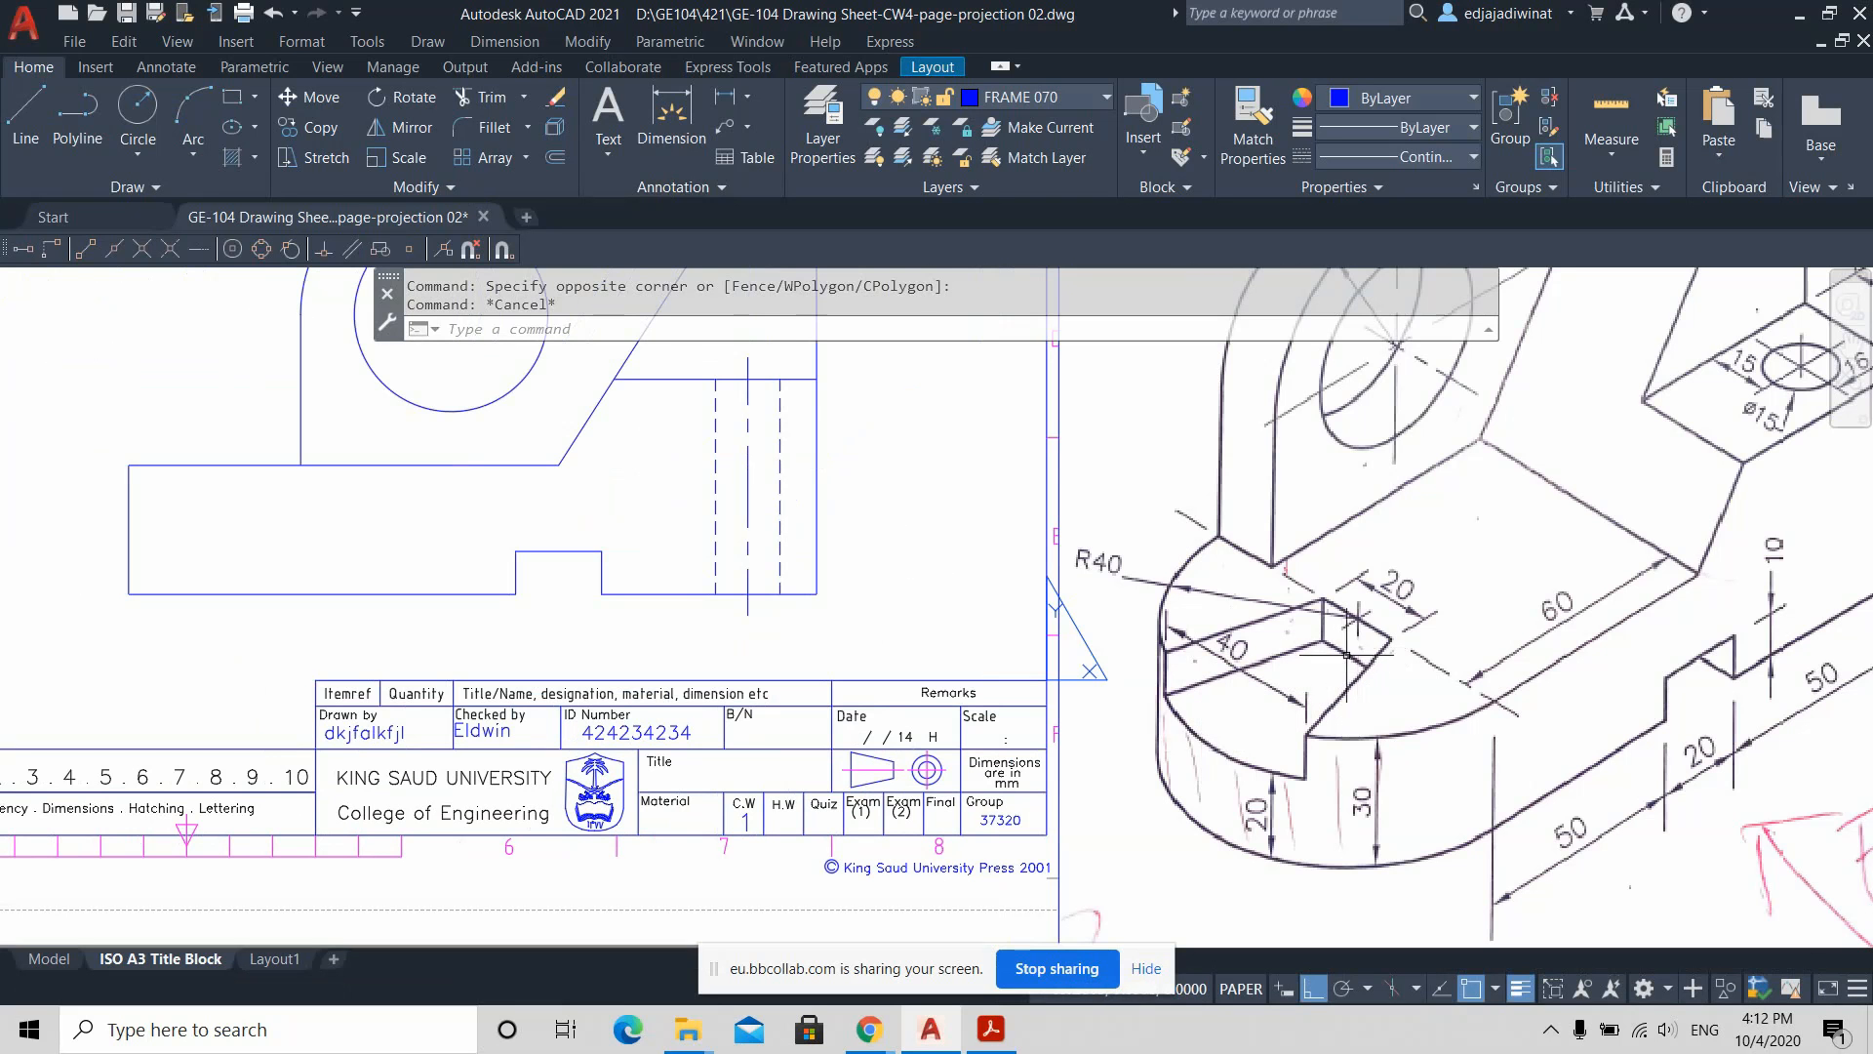
{"action": "scroll", "coordinate": [1325, 664], "scroll_direction": "down", "scroll_amount": 2}
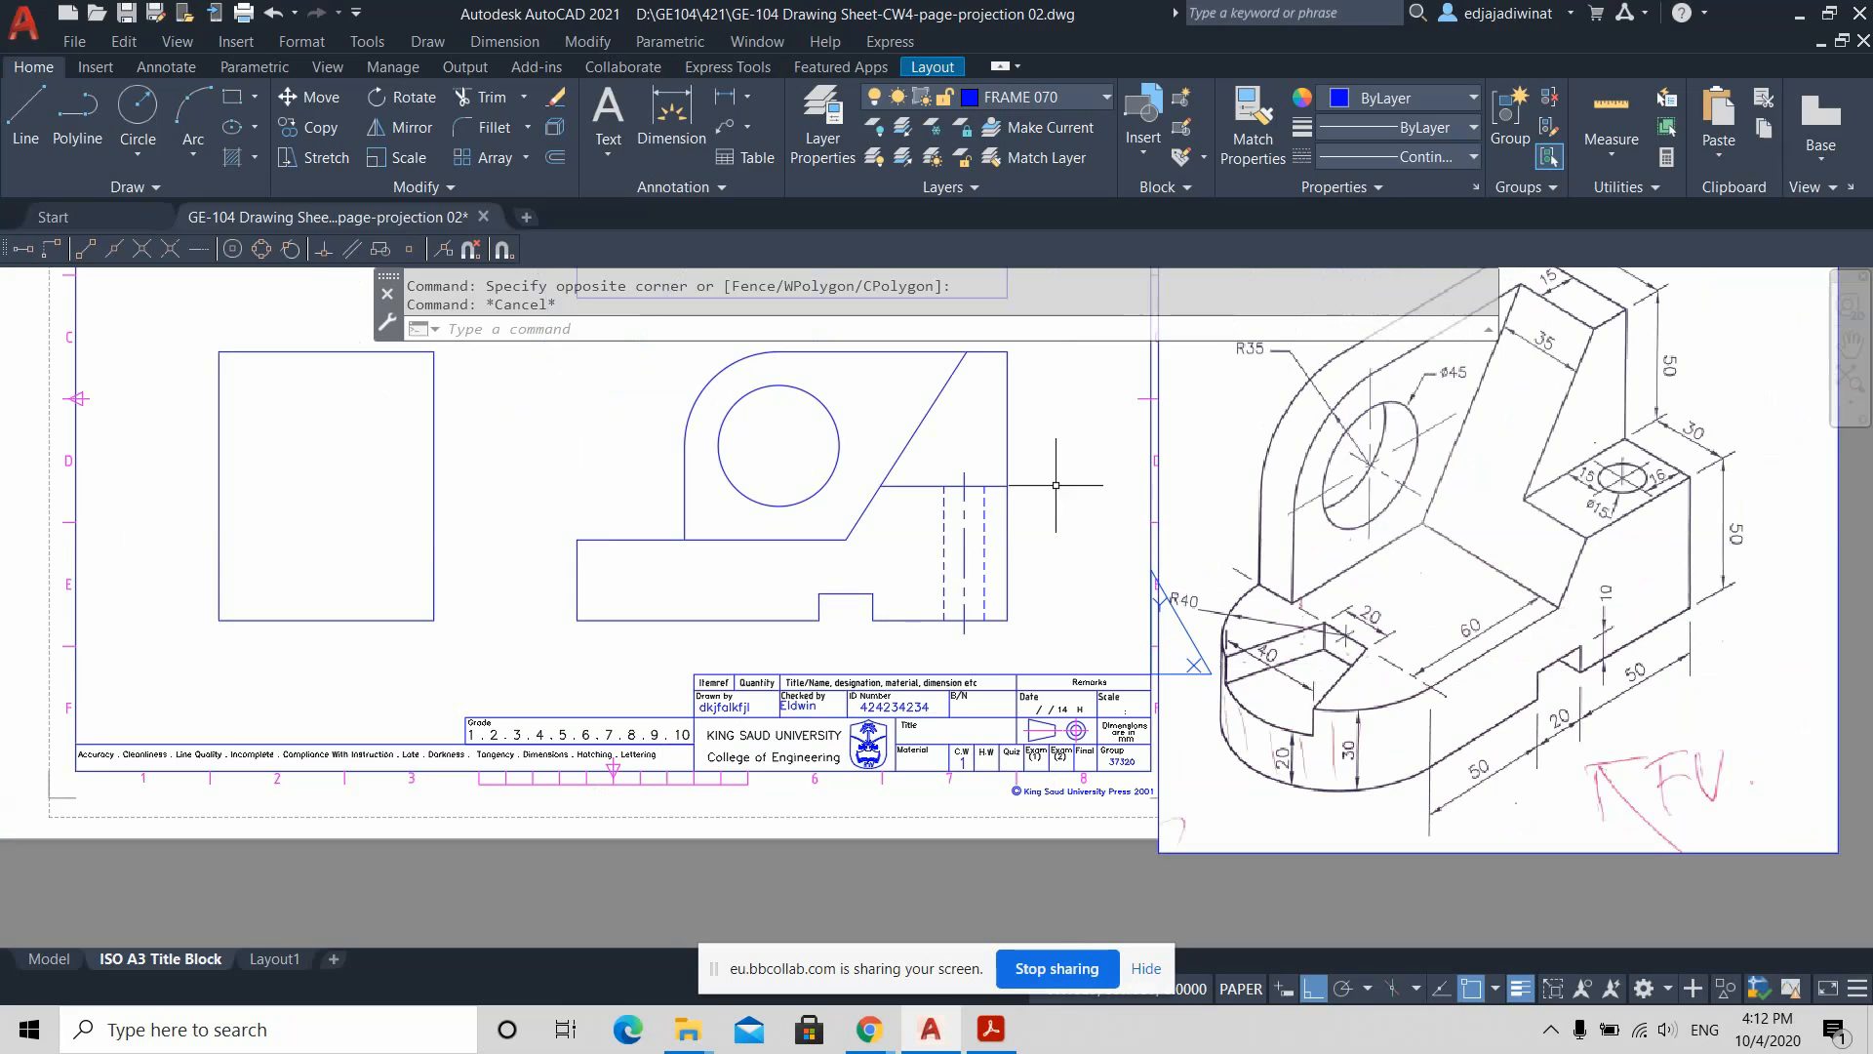
Step: Draw the R40 end's slot in the front view: a 40 mm horizontal line from 20 mm above the base's lower-left corner, closed up to the base's top edge
{"action": "left_click", "coordinate": [31, 112]}
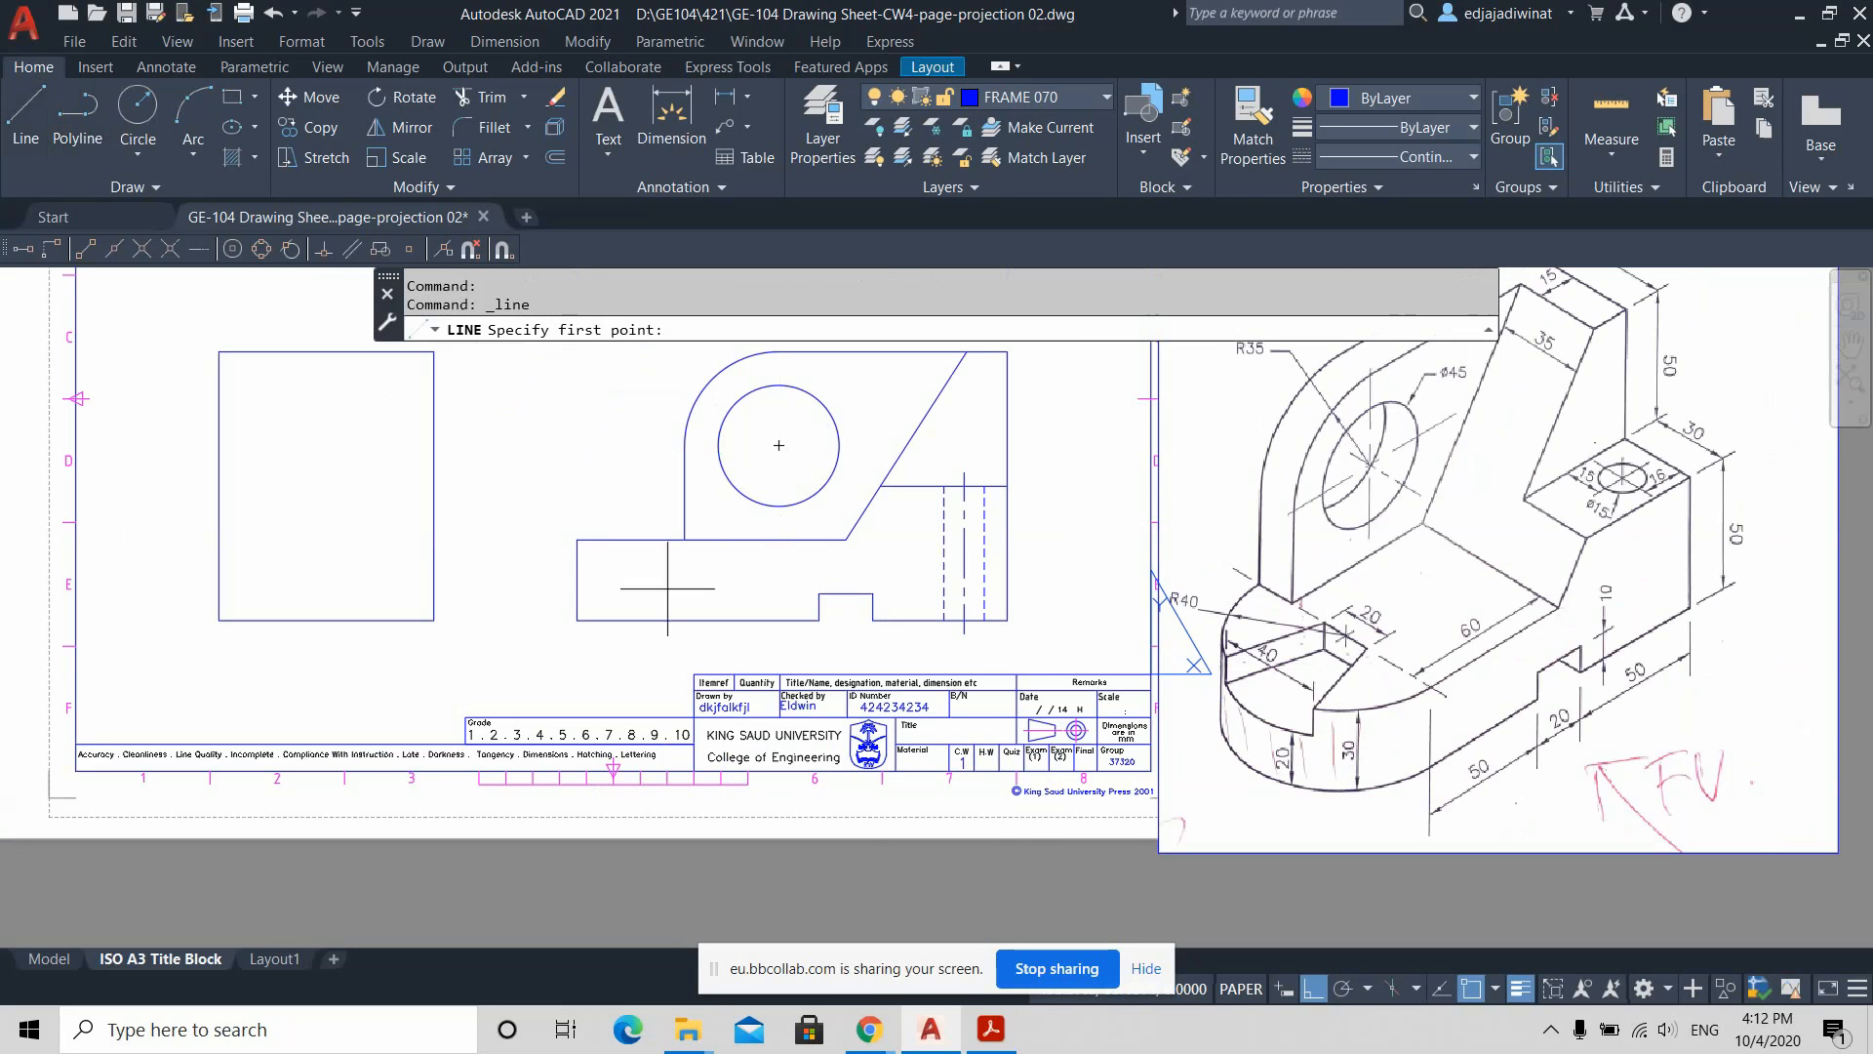
{"action": "scroll", "coordinate": [615, 621], "scroll_direction": "up", "scroll_amount": 2}
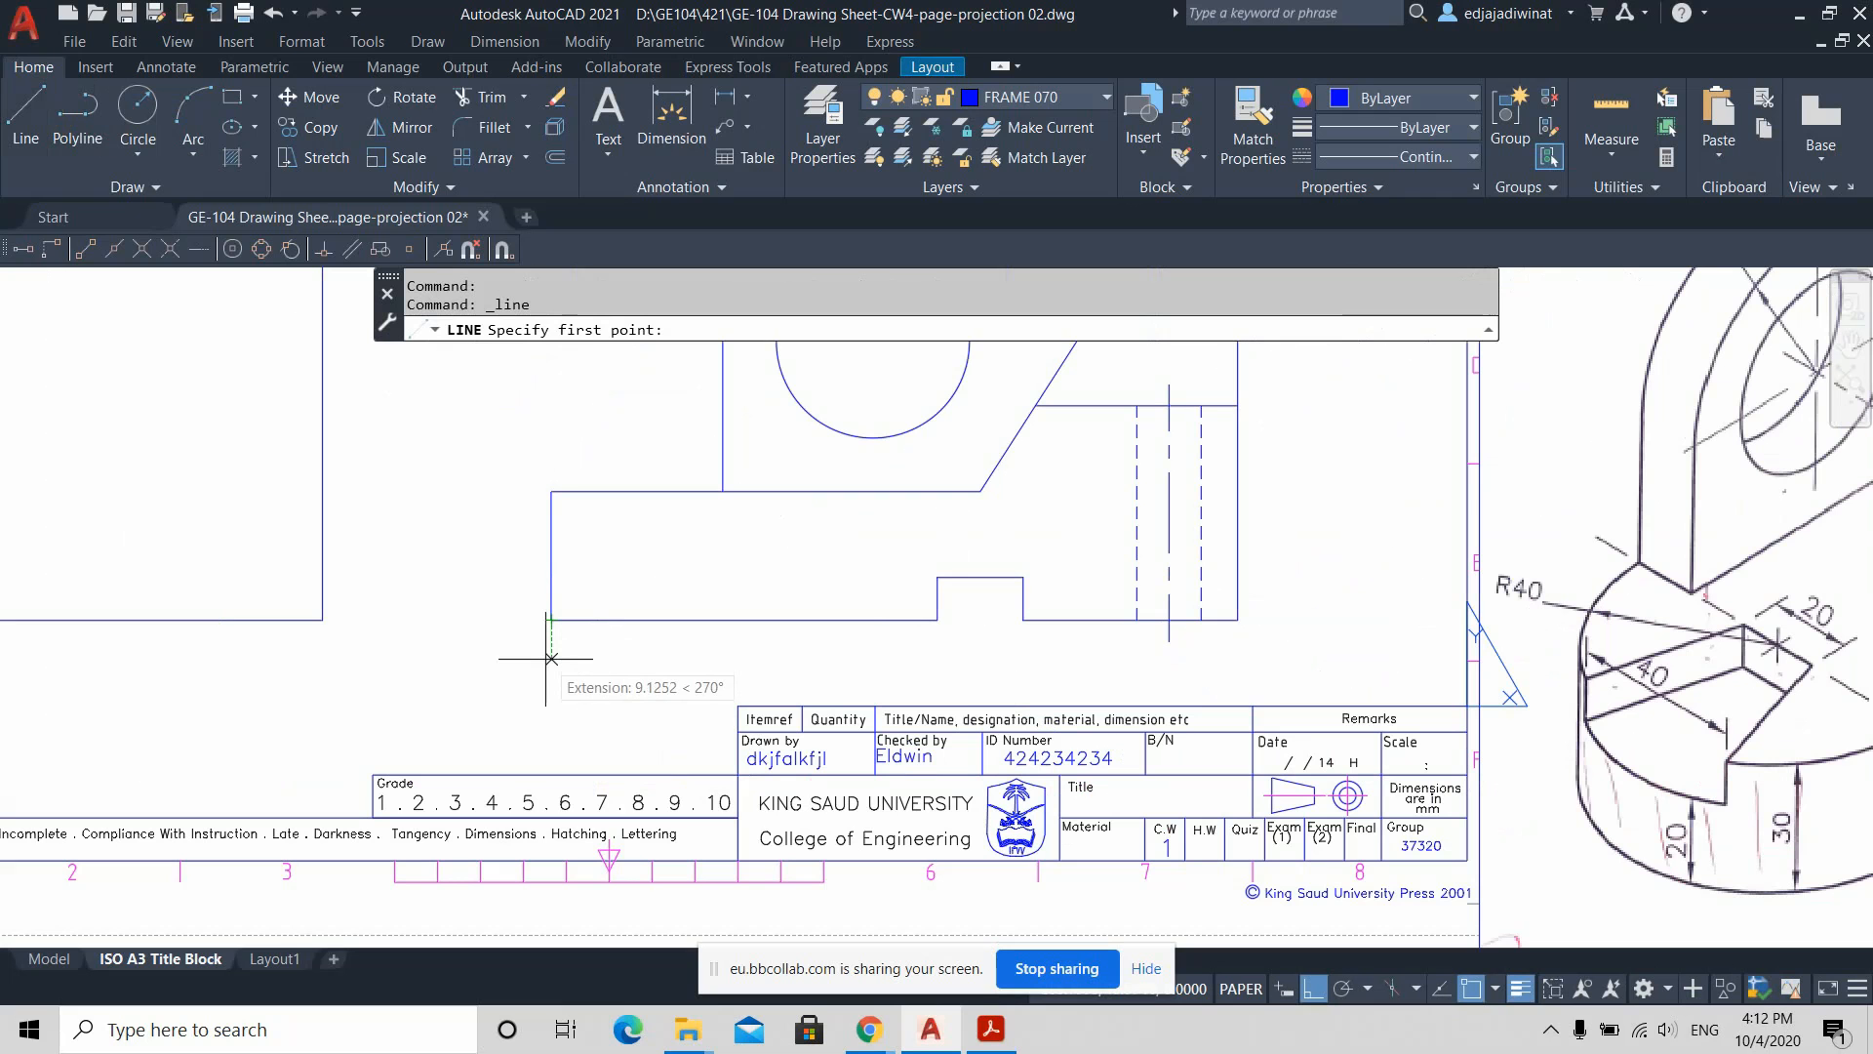
{"action": "type", "text": "-20"}
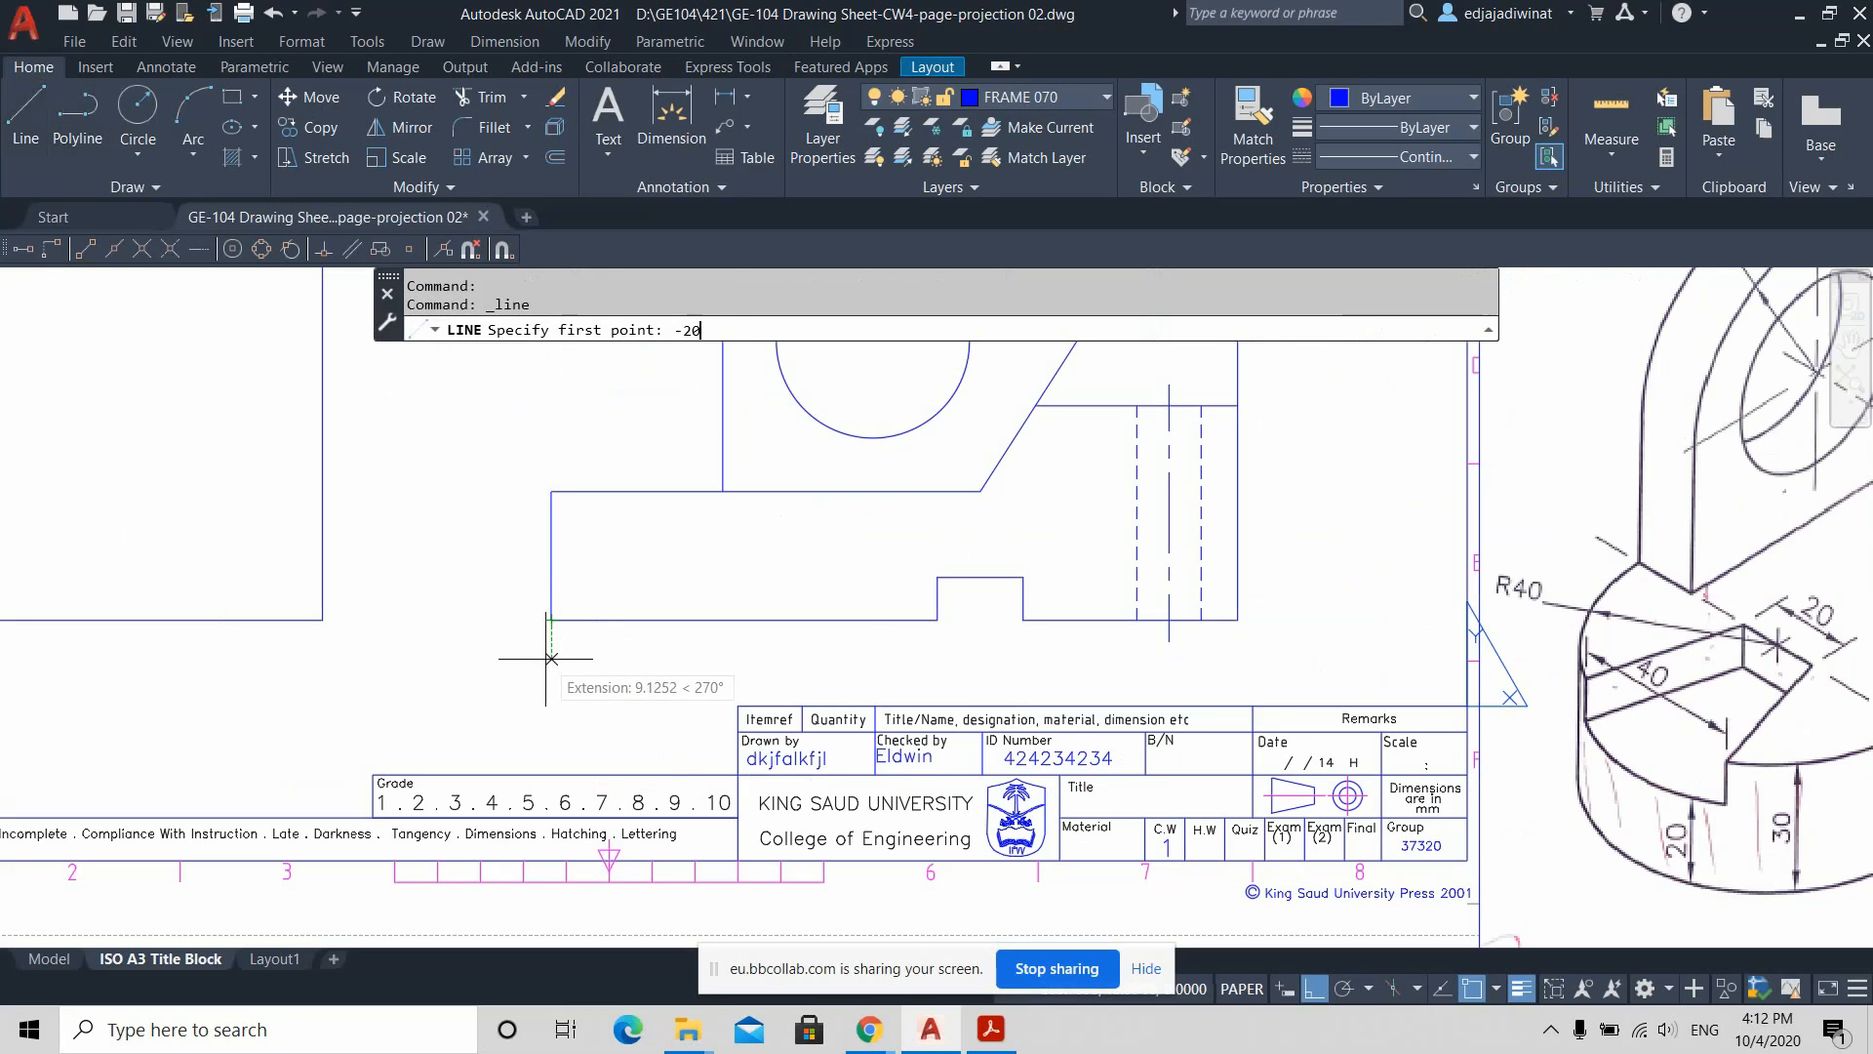
{"action": "key", "text": "Return"}
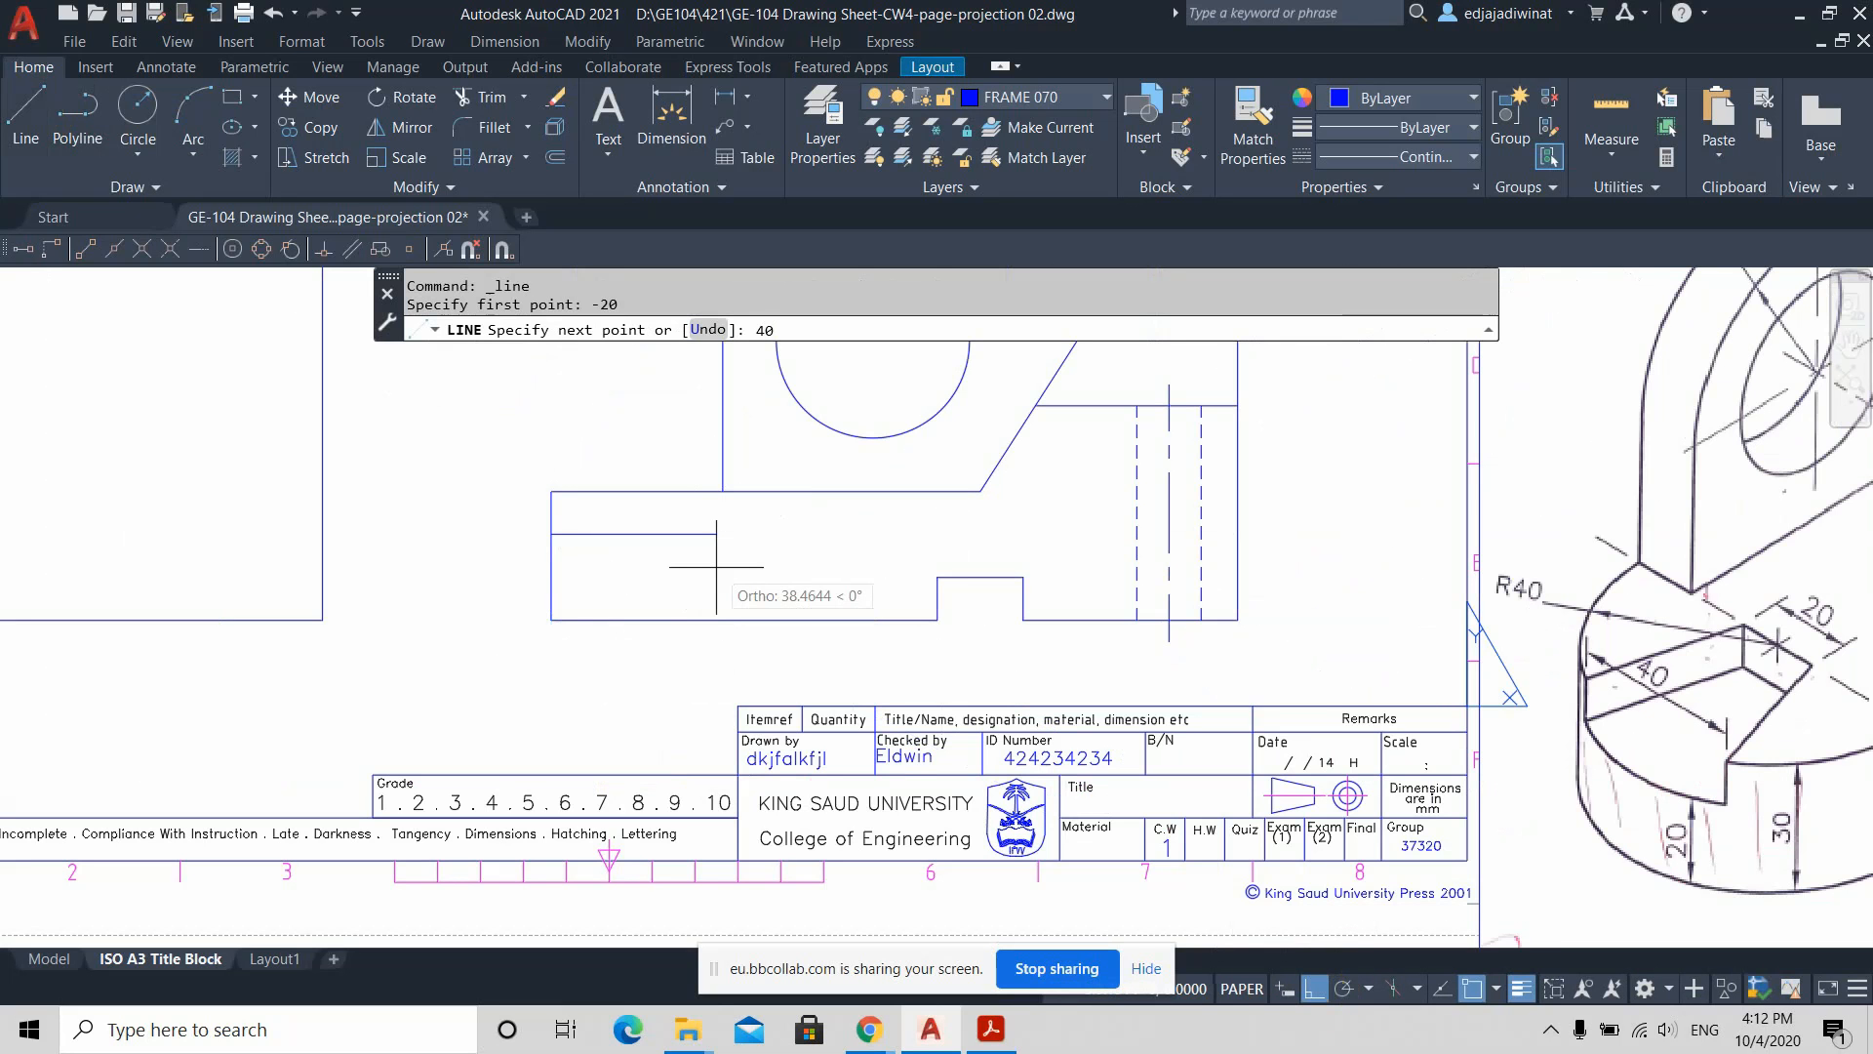
{"action": "key", "text": "Return"}
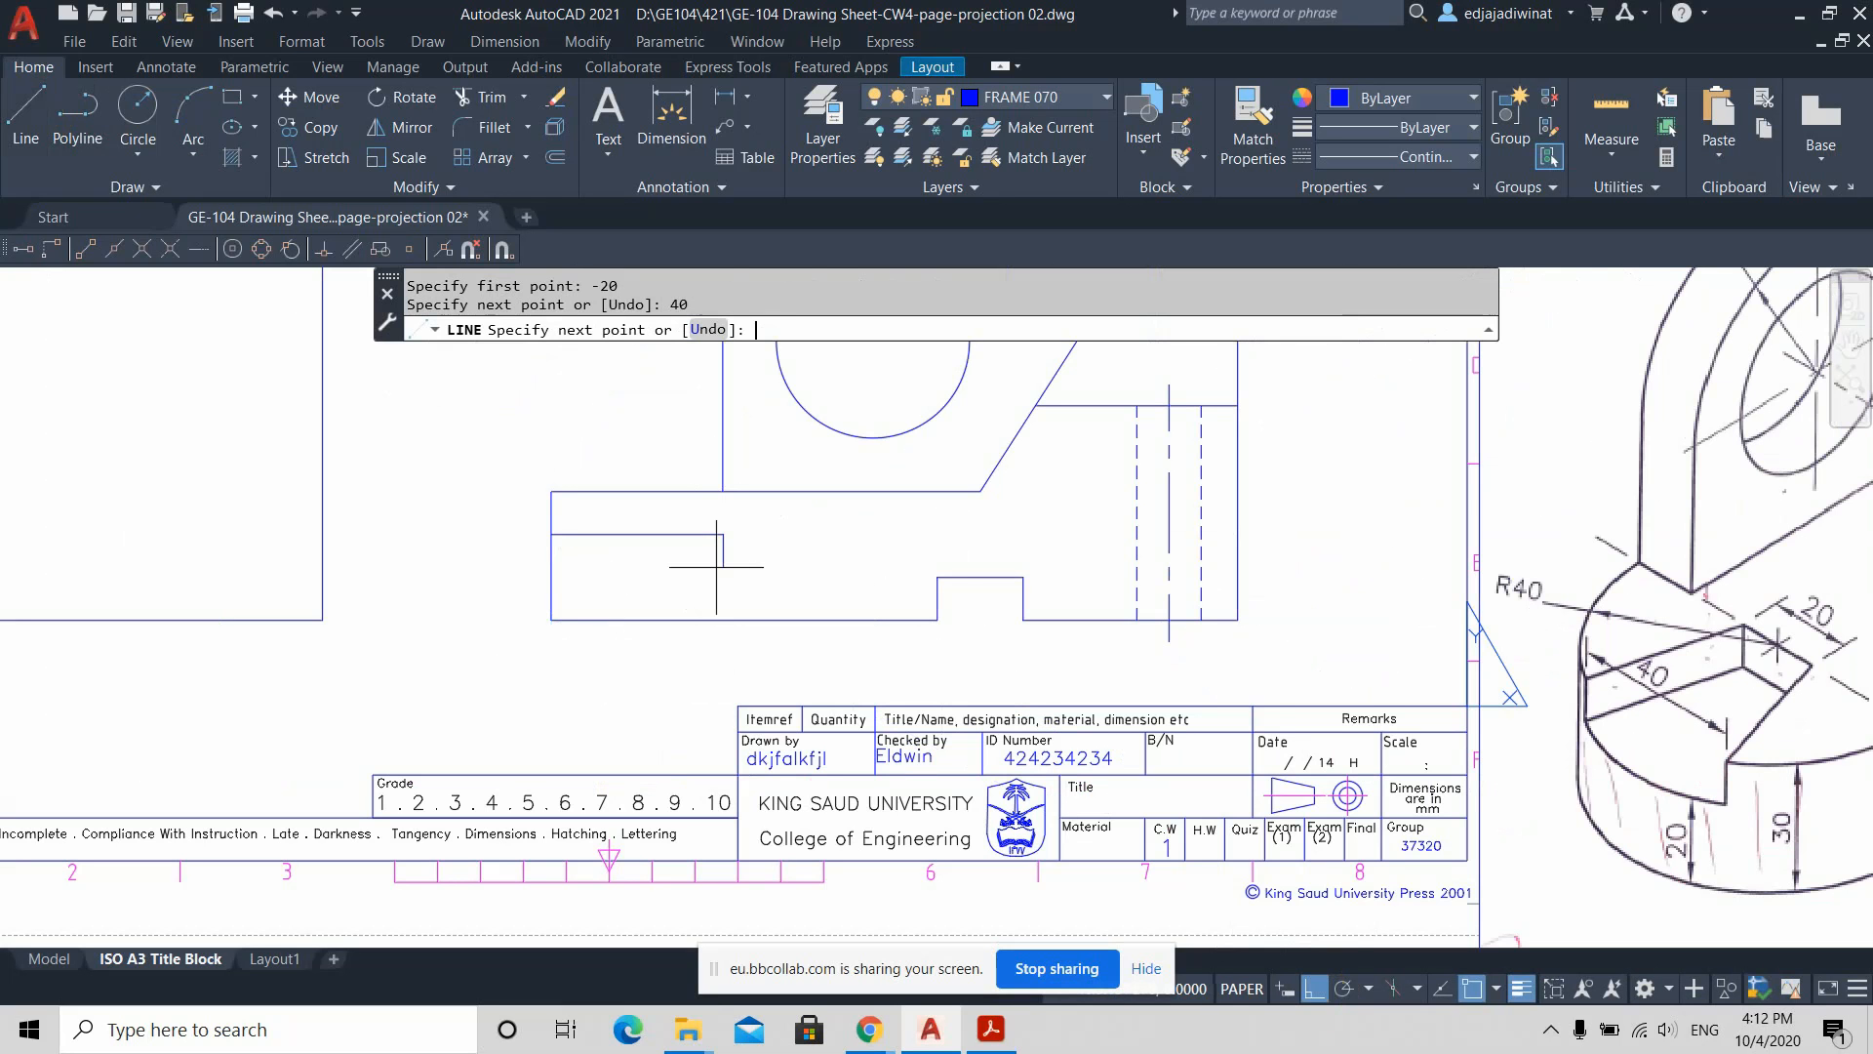
{"action": "left_click", "coordinate": [723, 491]}
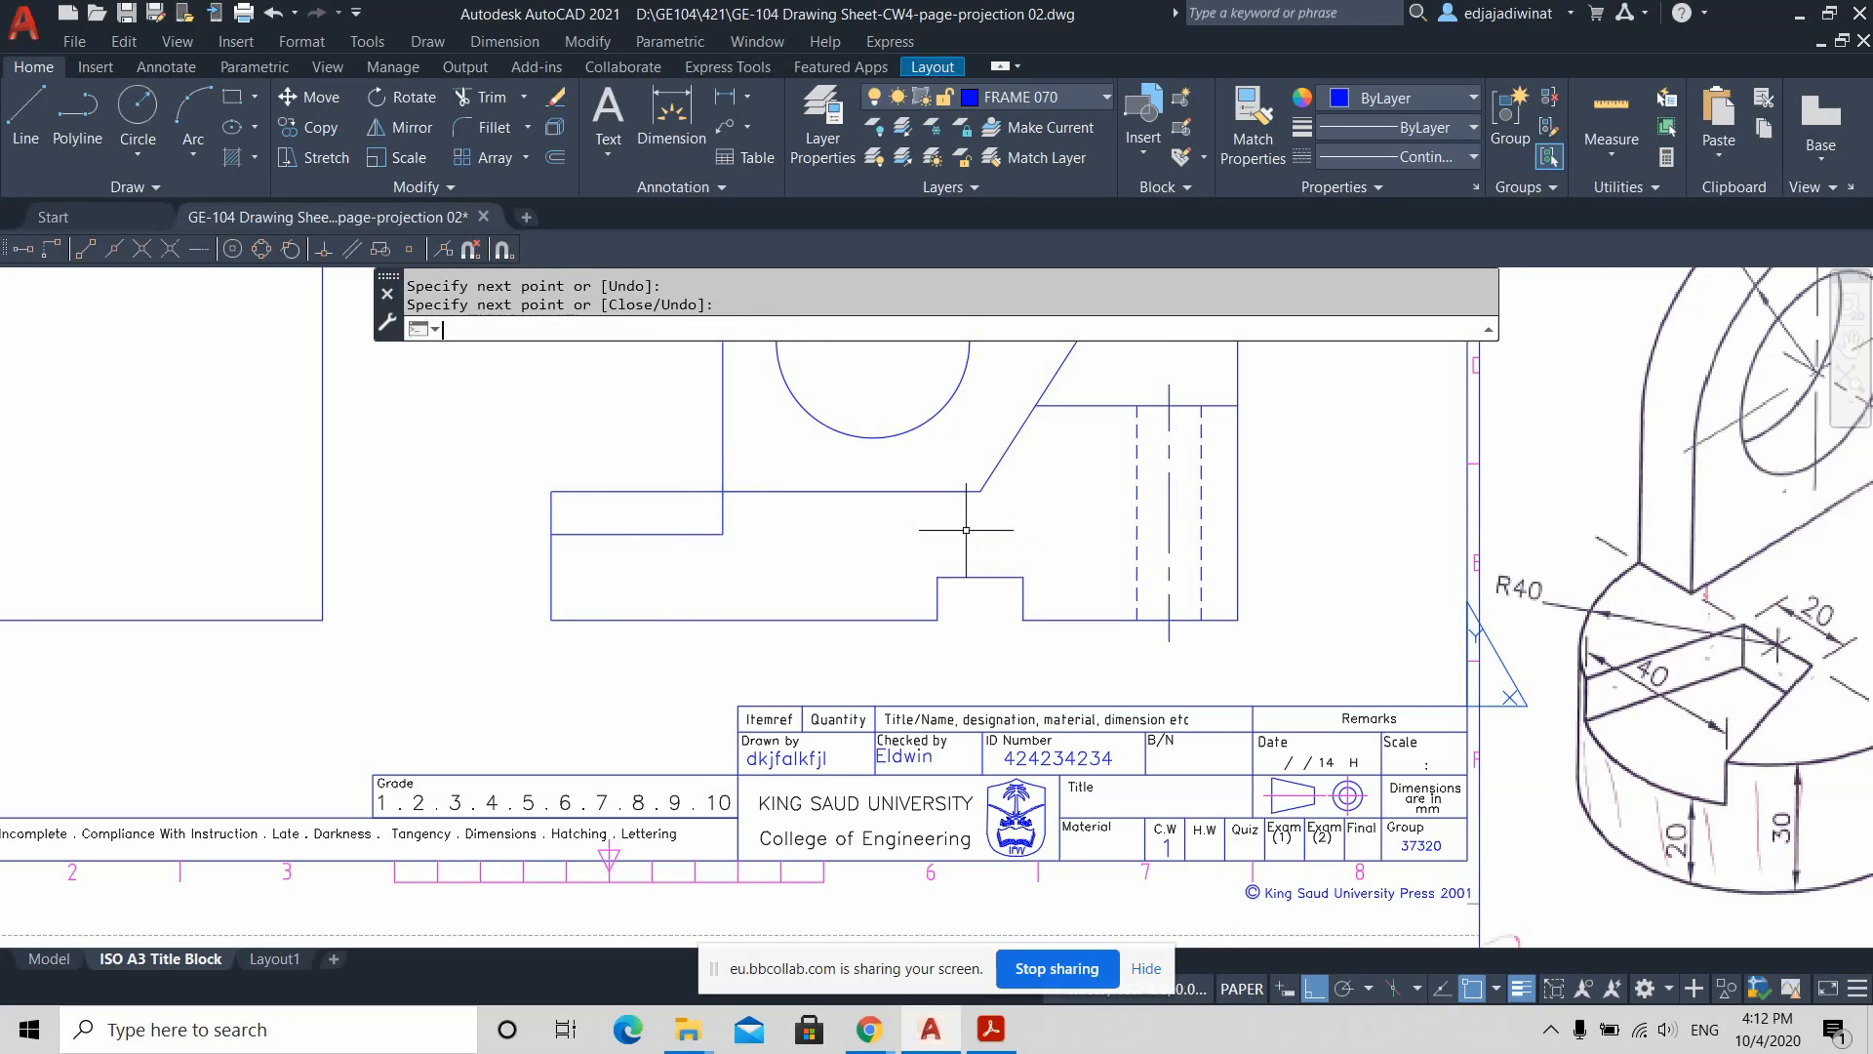
{"action": "key", "text": "Return"}
{"action": "scroll", "coordinate": [1140, 595], "scroll_direction": "down", "scroll_amount": 4}
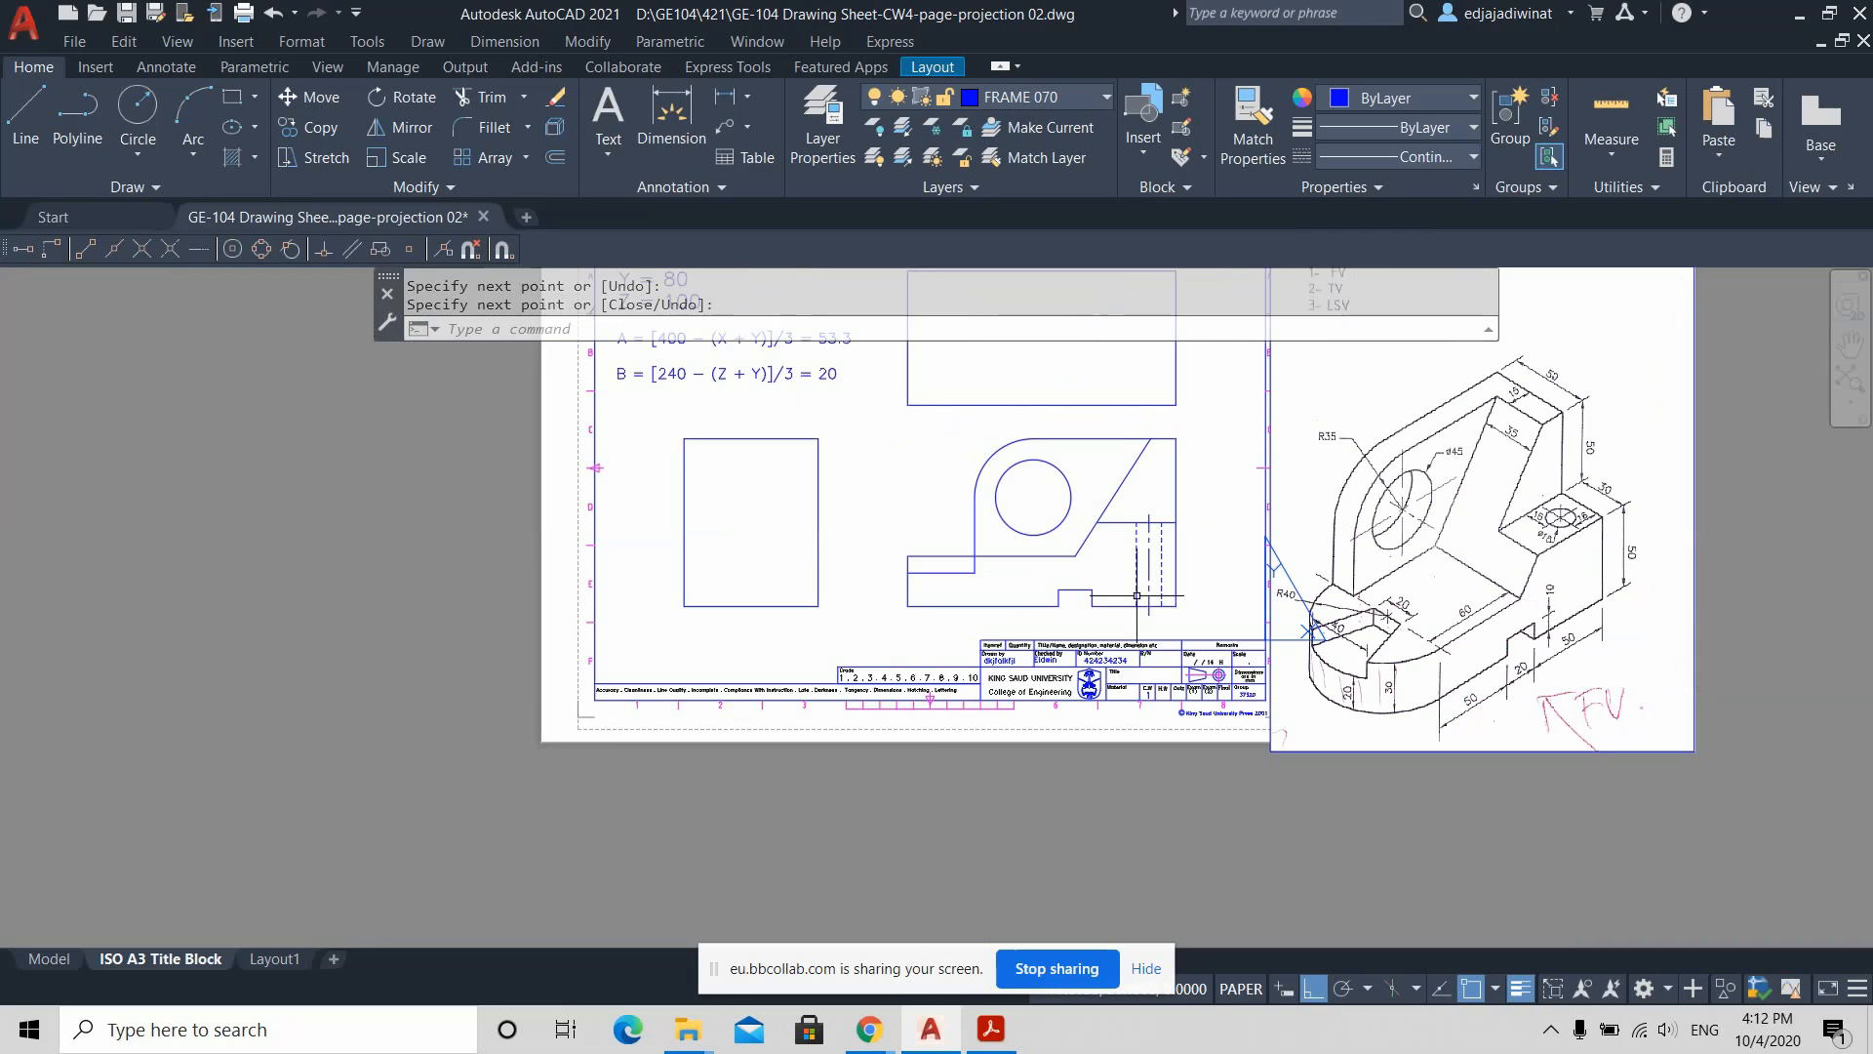
{"action": "scroll", "coordinate": [1089, 589], "scroll_direction": "up", "scroll_amount": 2}
{"action": "middle_click_drag", "start_coordinate": [1023, 558], "coordinate": [919, 556]}
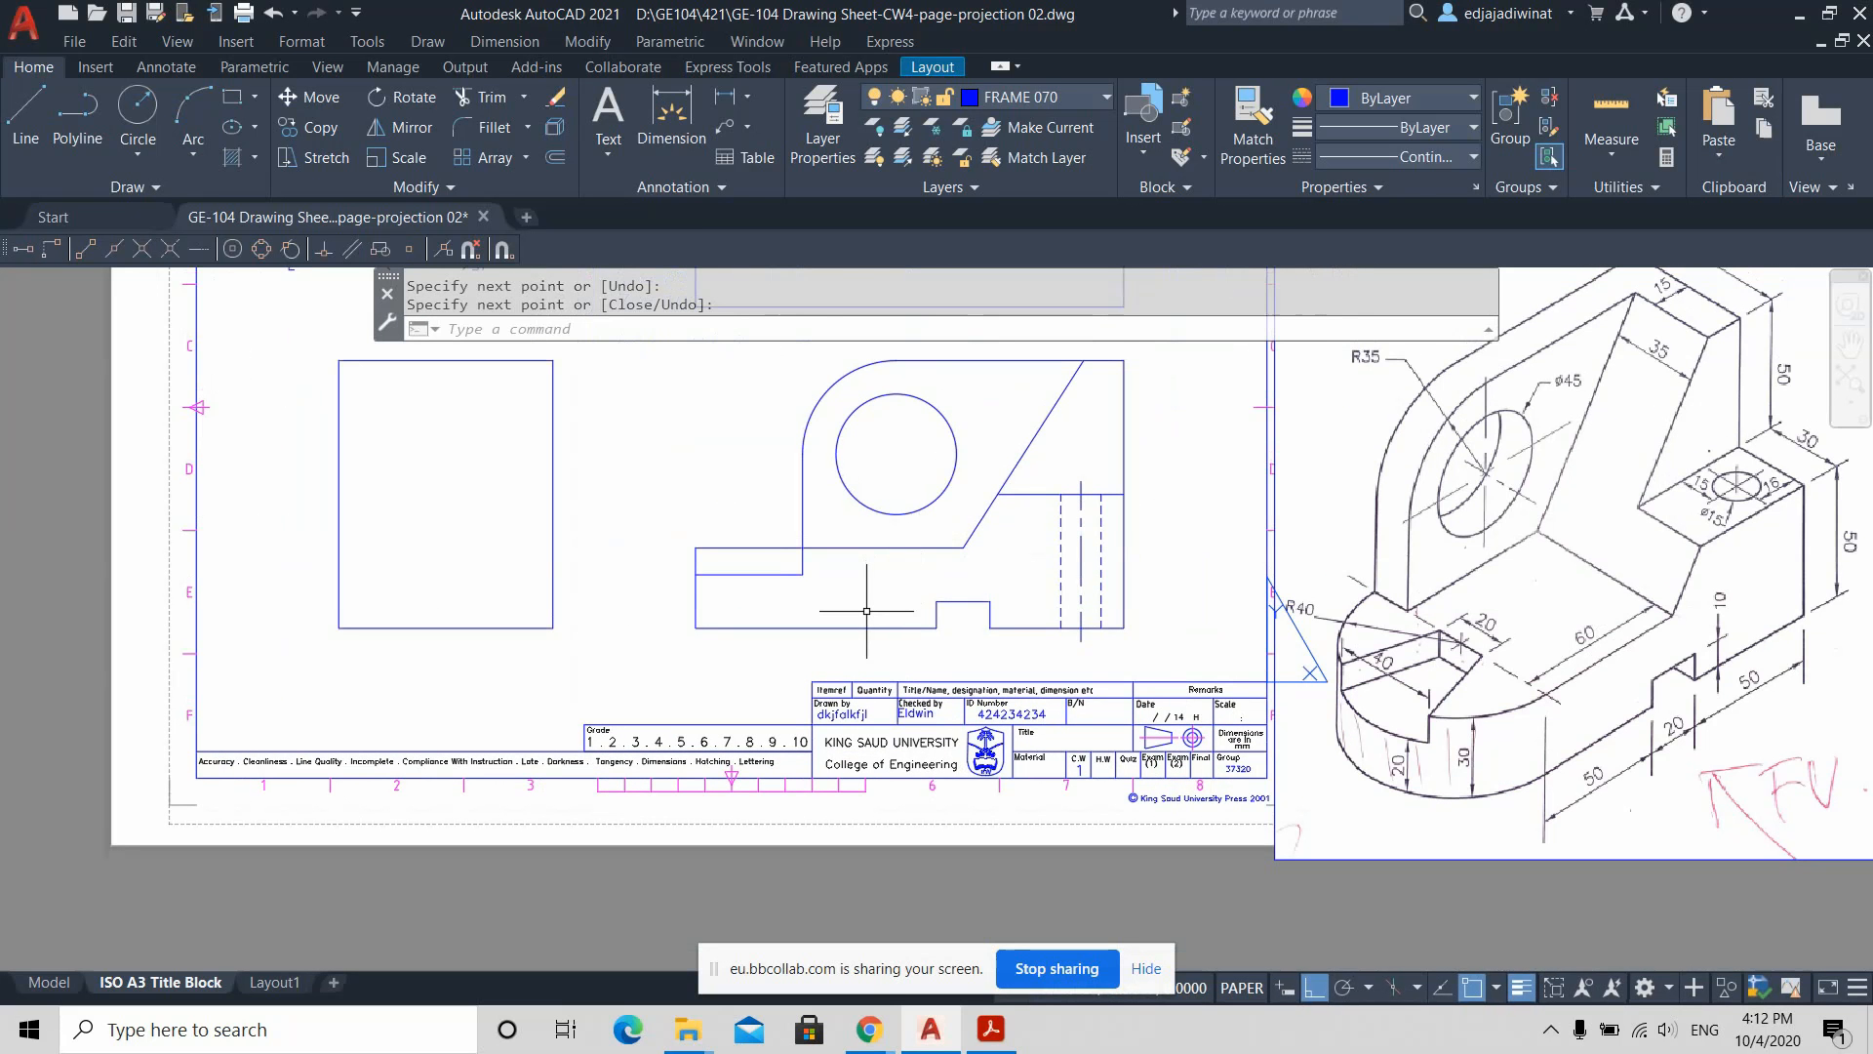
Step: Change the linetype of the slot's horizontal and vertical lines in the front view's base to HIDDEN2
{"action": "scroll", "coordinate": [866, 611], "scroll_direction": "up", "scroll_amount": 2}
{"action": "scroll", "coordinate": [867, 611], "scroll_direction": "down", "scroll_amount": 2}
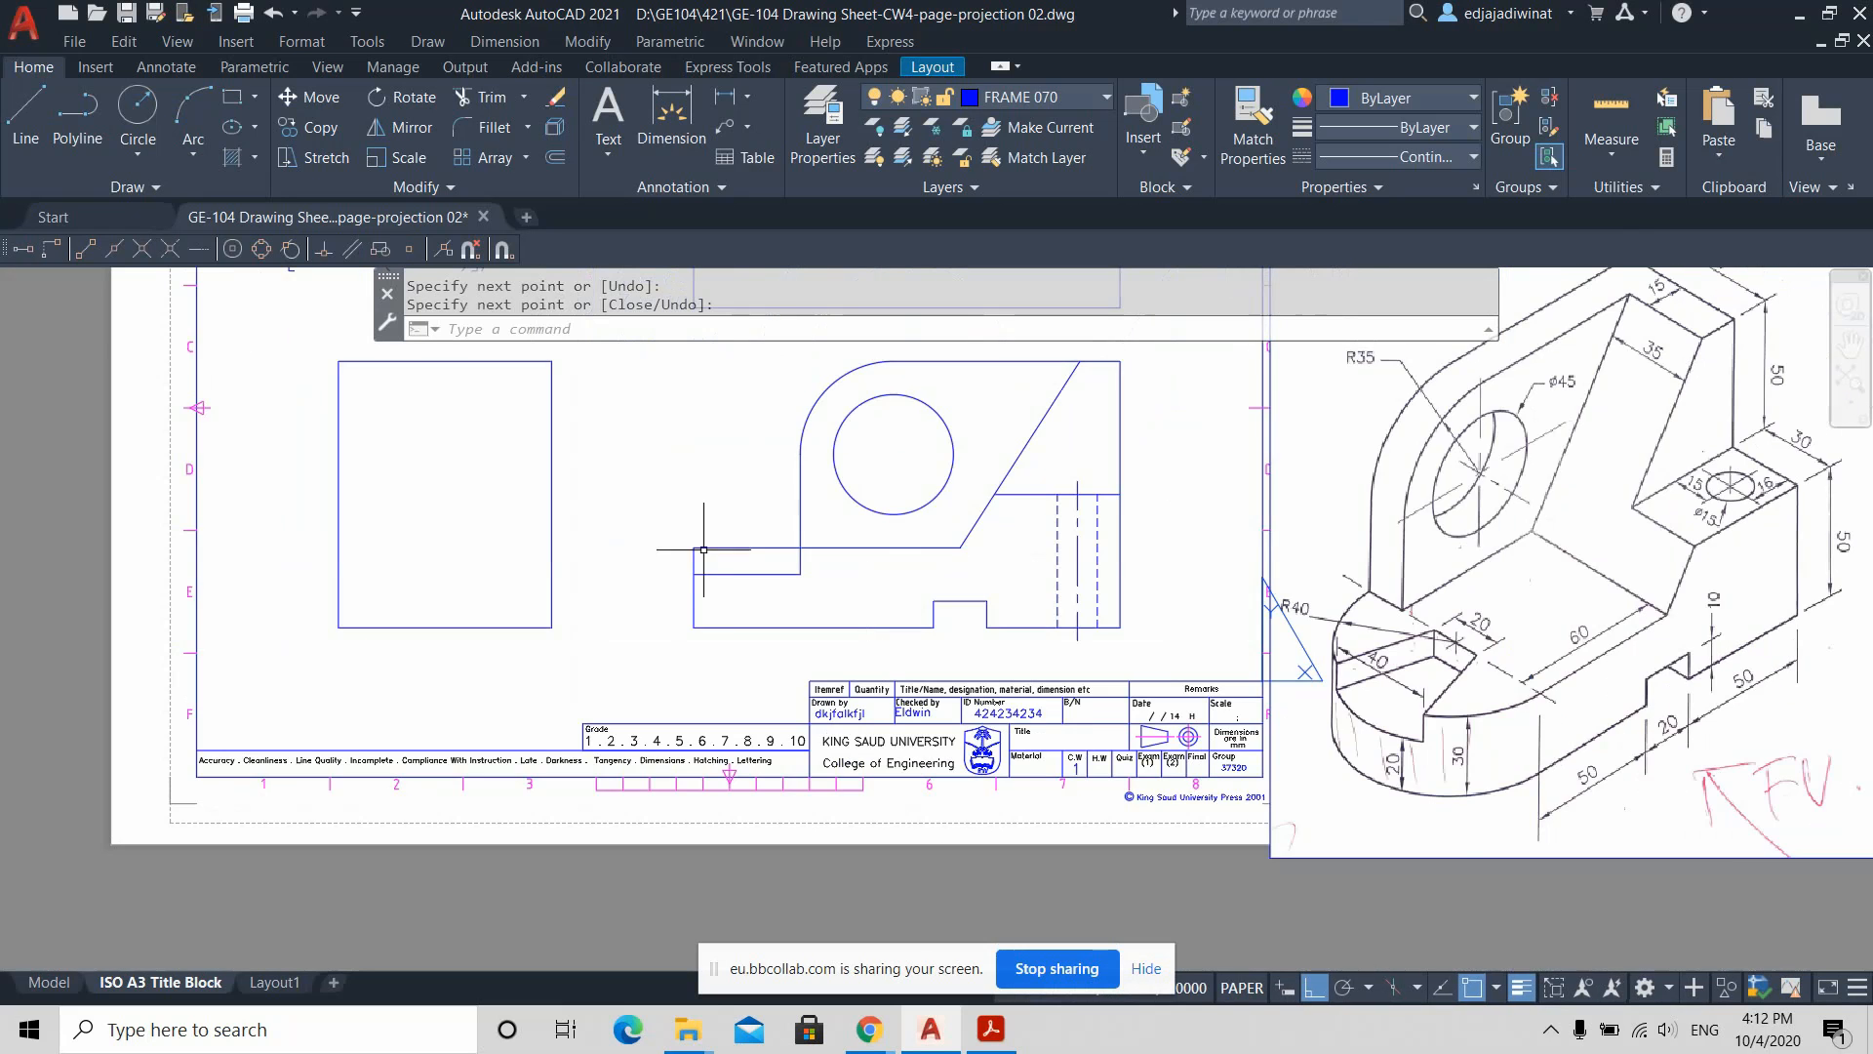
{"action": "scroll", "coordinate": [746, 573], "scroll_direction": "up", "scroll_amount": 4}
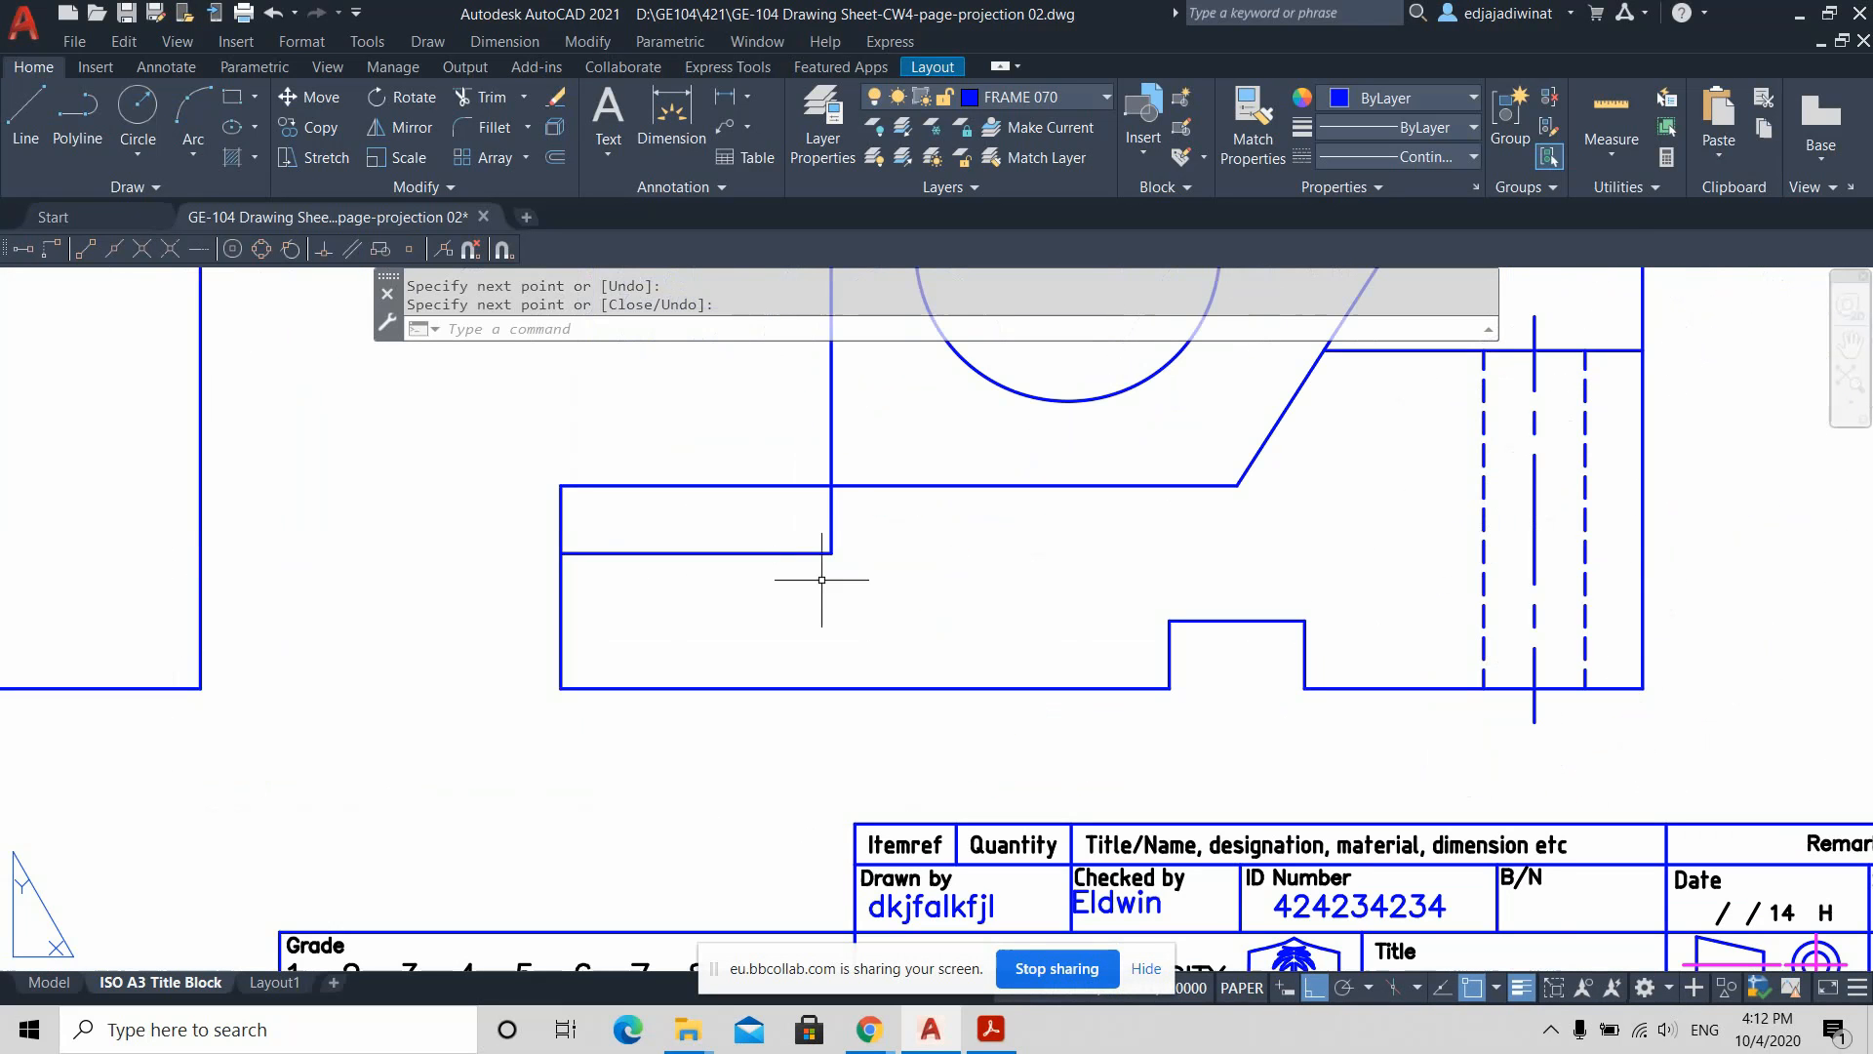
{"action": "left_click", "coordinate": [807, 564]}
{"action": "left_click", "coordinate": [797, 567]}
{"action": "scroll", "coordinate": [982, 599], "scroll_direction": "down", "scroll_amount": 4}
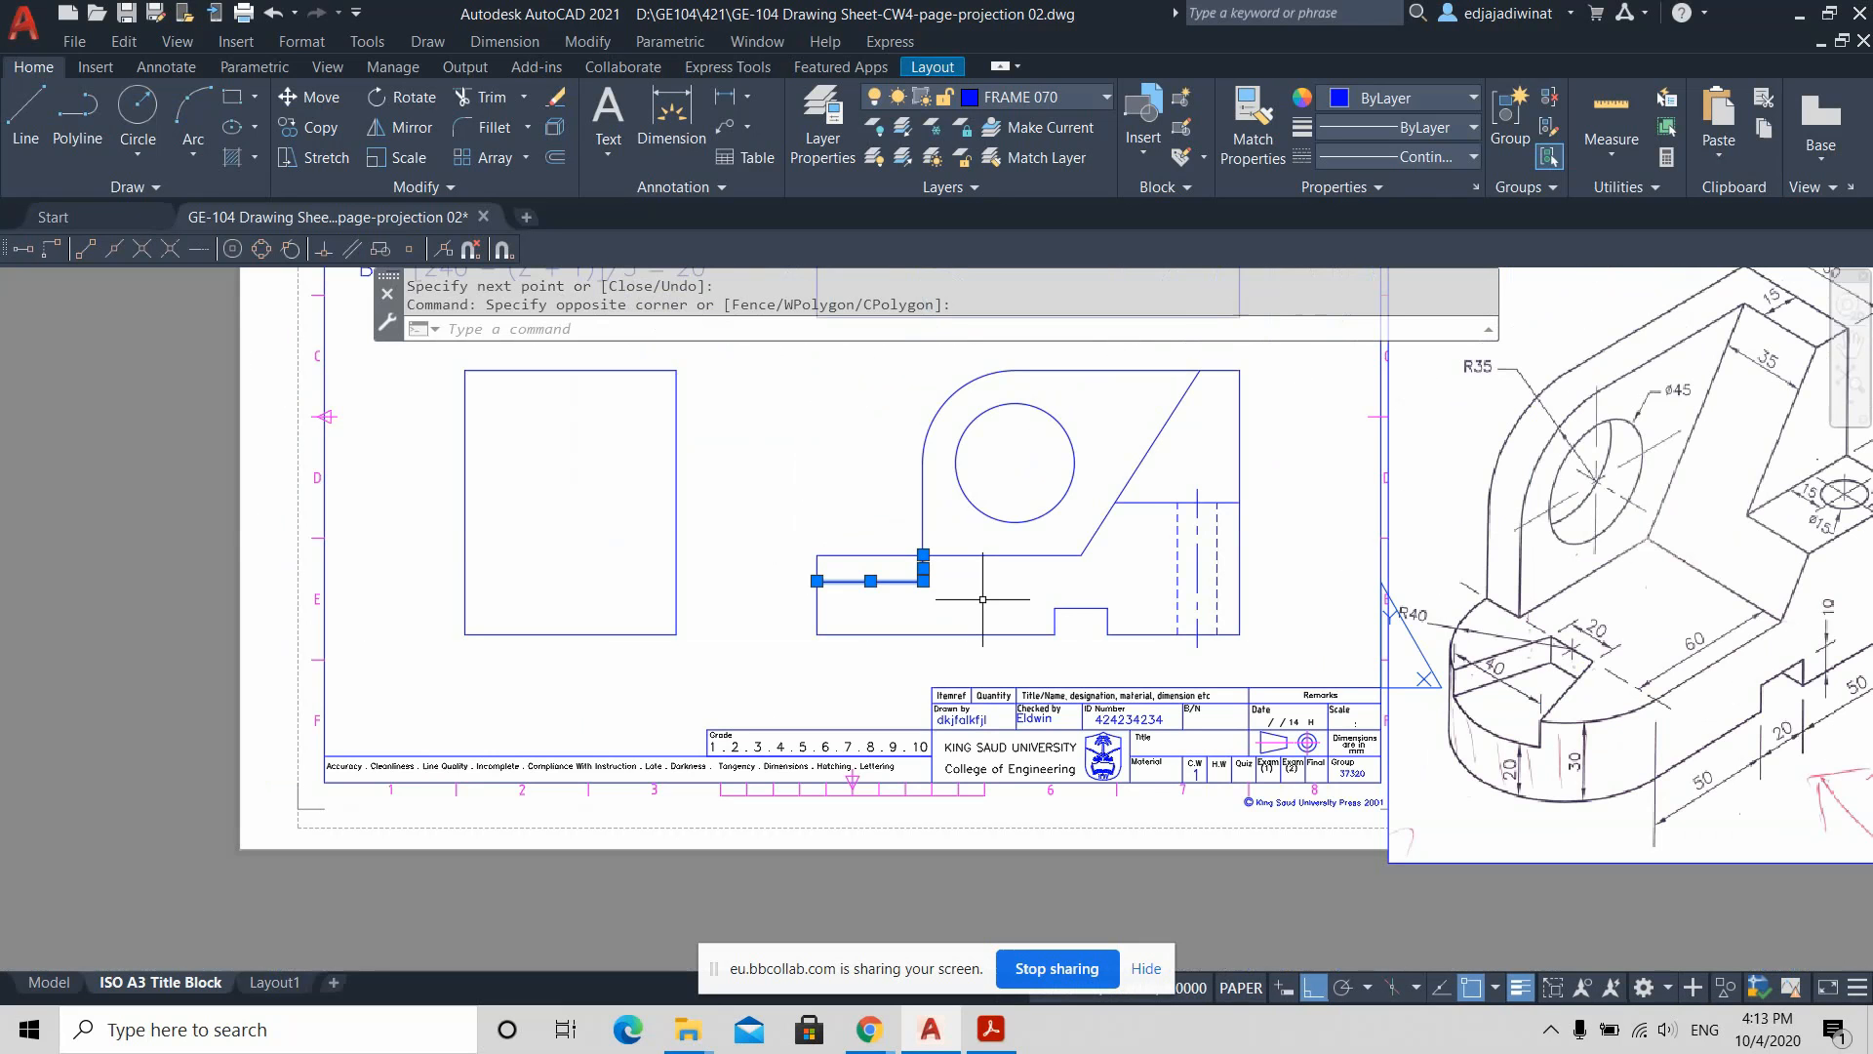
{"action": "left_click", "coordinate": [1469, 127]}
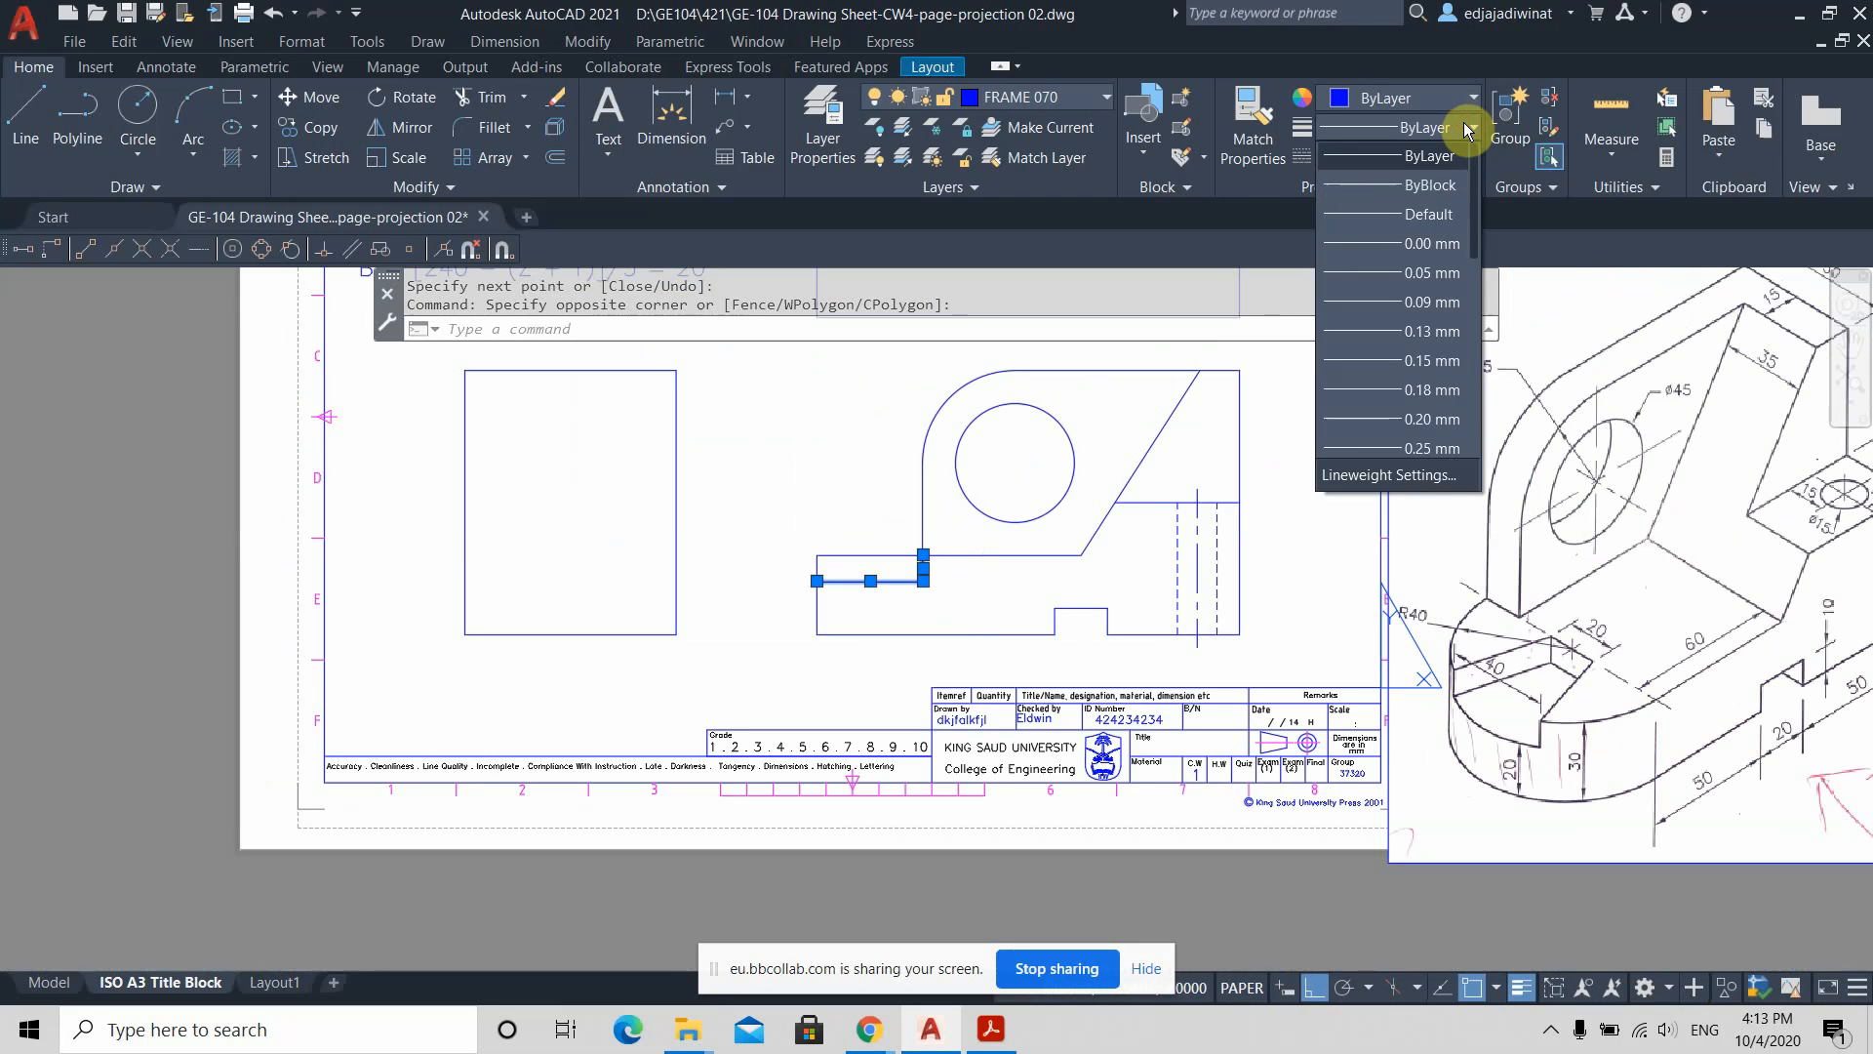
{"action": "left_click", "coordinate": [1466, 123]}
{"action": "left_click", "coordinate": [1468, 160]}
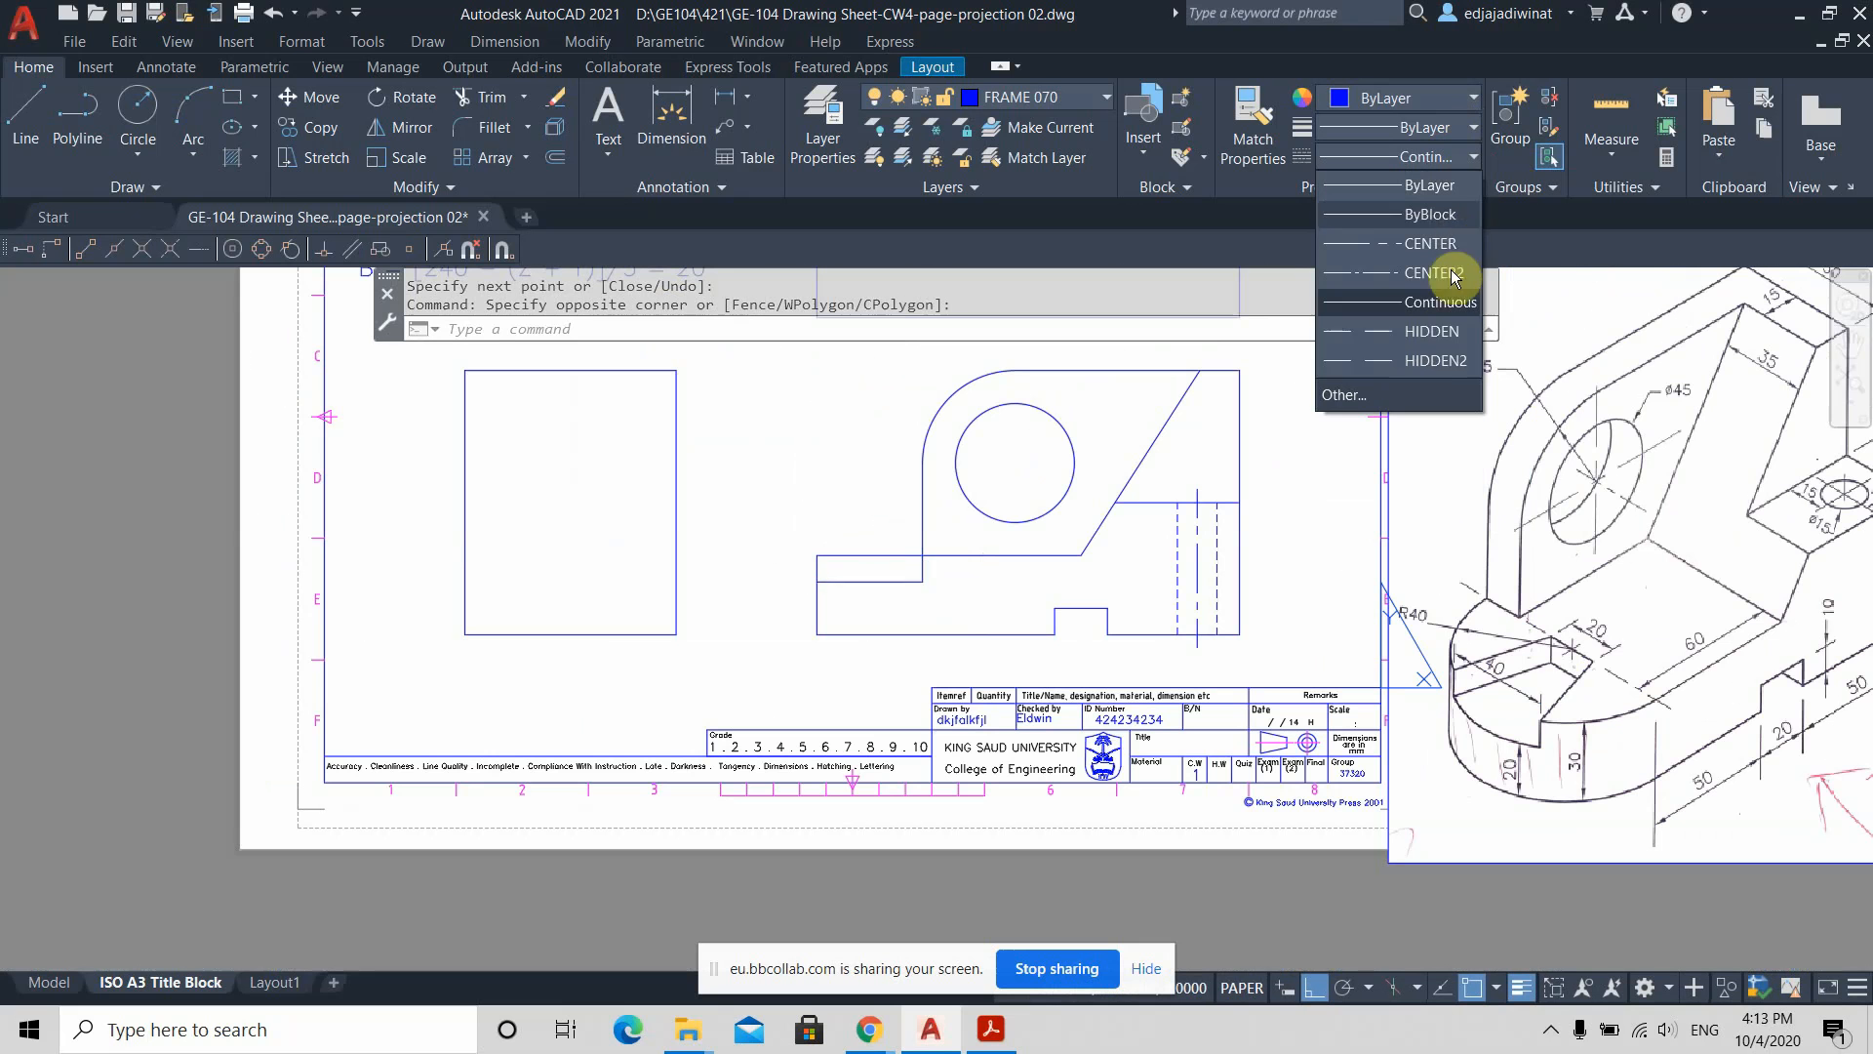
{"action": "left_click", "coordinate": [1420, 363]}
{"action": "scroll", "coordinate": [929, 624], "scroll_direction": "down", "scroll_amount": 2}
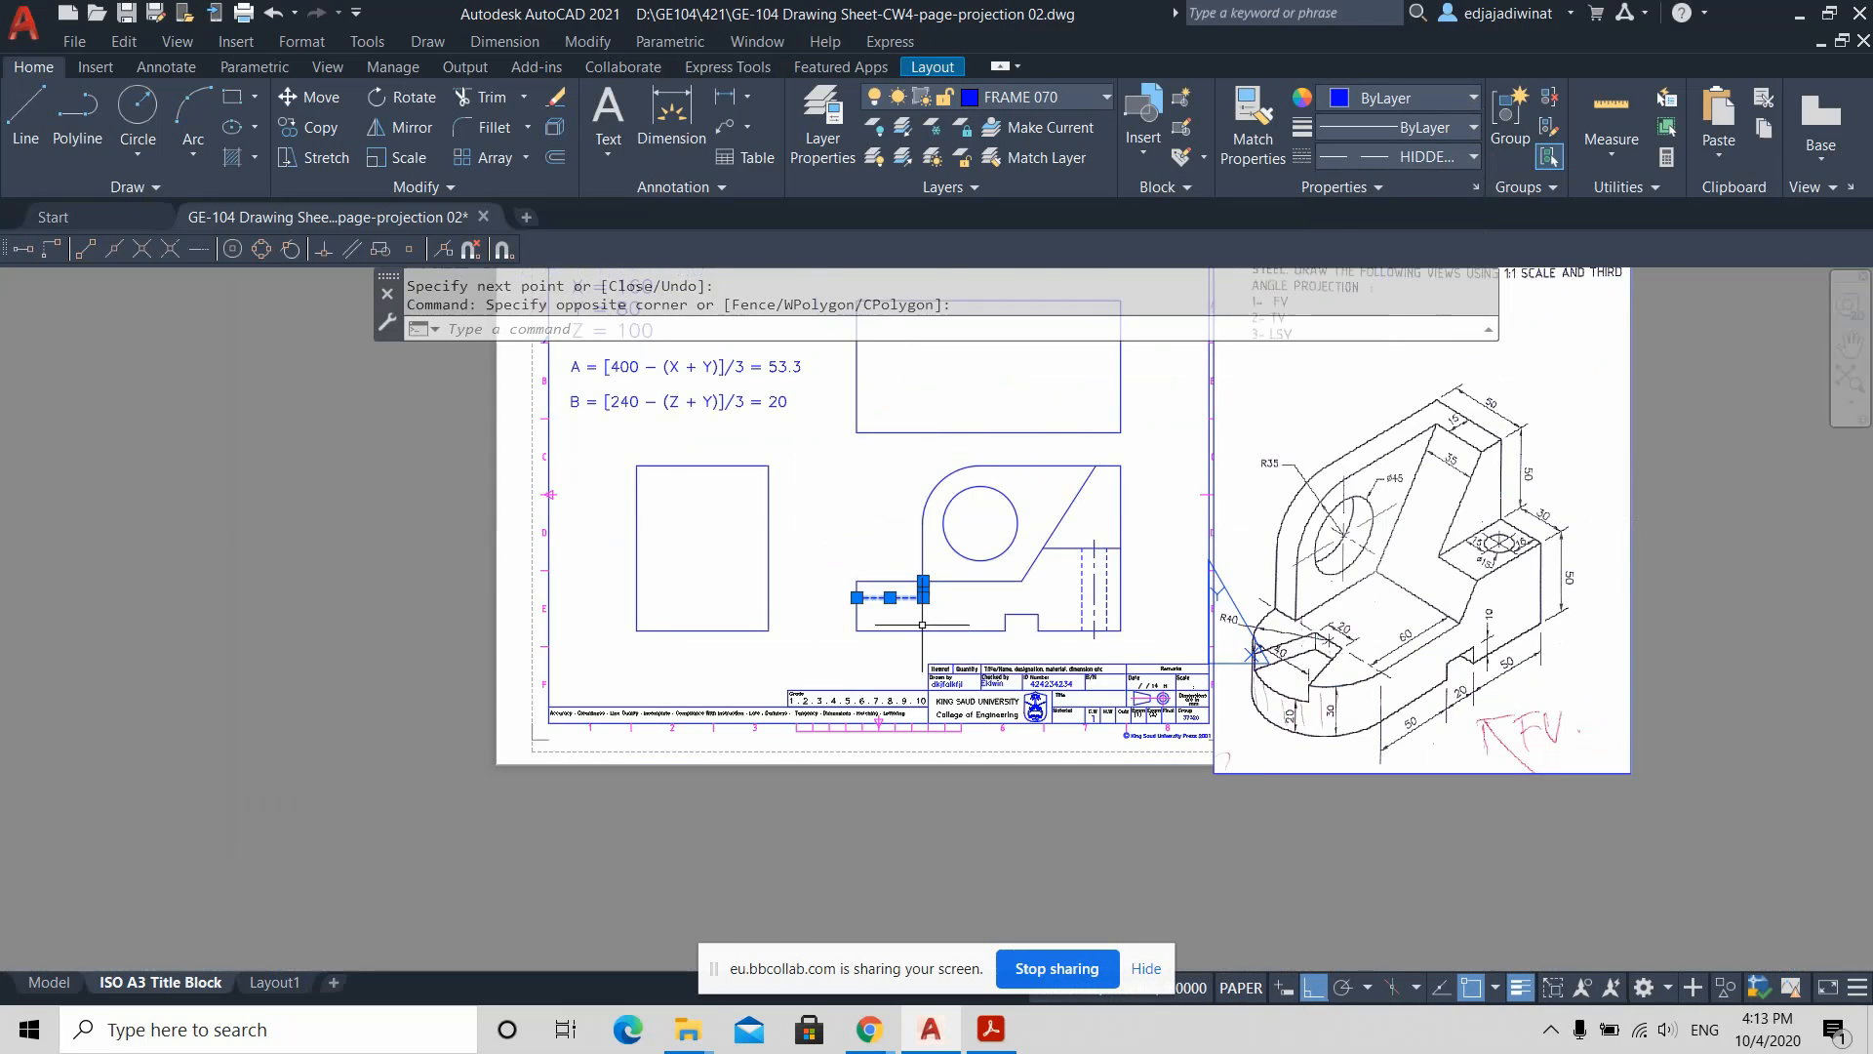
{"action": "scroll", "coordinate": [929, 624], "scroll_direction": "up", "scroll_amount": 4}
{"action": "key", "text": "Escape"}
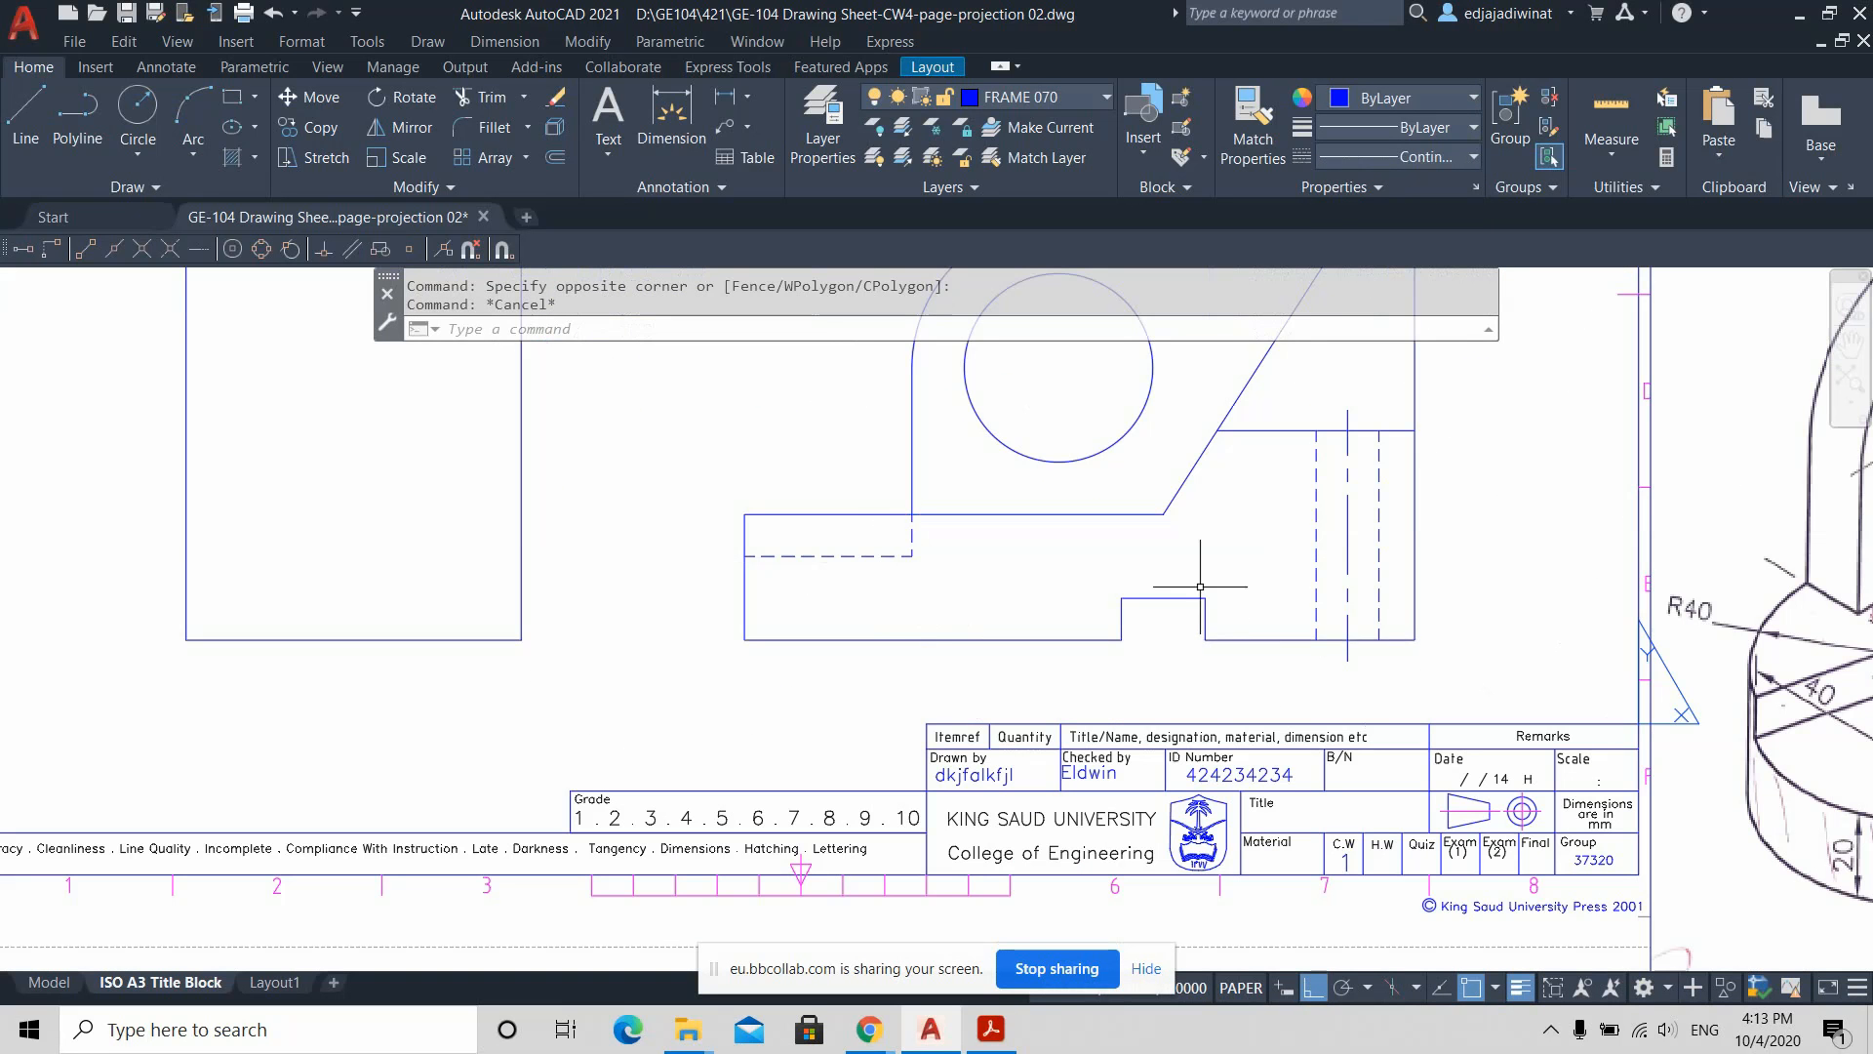
Step: Examine the front view against the isometric drawing, comparing the slot in the R40 end, the base notch and the Ø45 hole
{"action": "scroll", "coordinate": [1196, 584], "scroll_direction": "down", "scroll_amount": 2}
{"action": "middle_click_drag", "start_coordinate": [1210, 572], "coordinate": [1076, 536]}
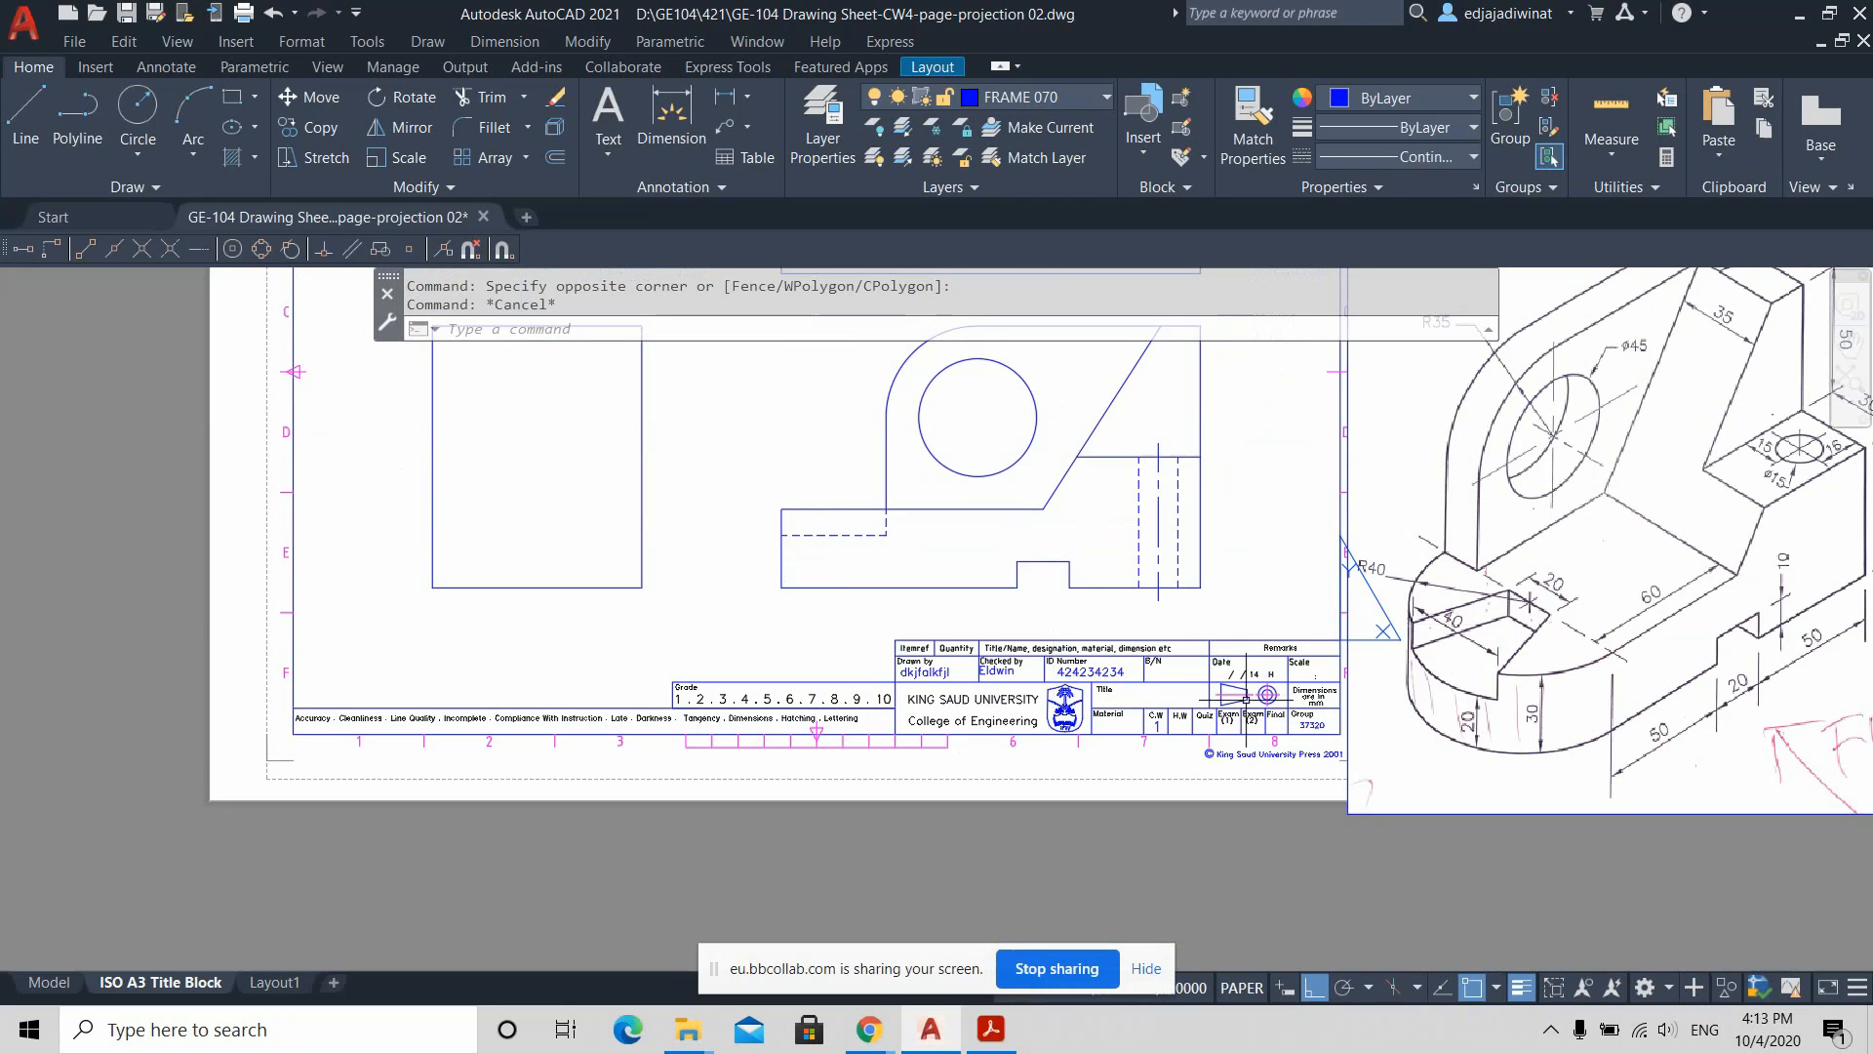
{"action": "scroll", "coordinate": [1578, 659], "scroll_direction": "up", "scroll_amount": 2}
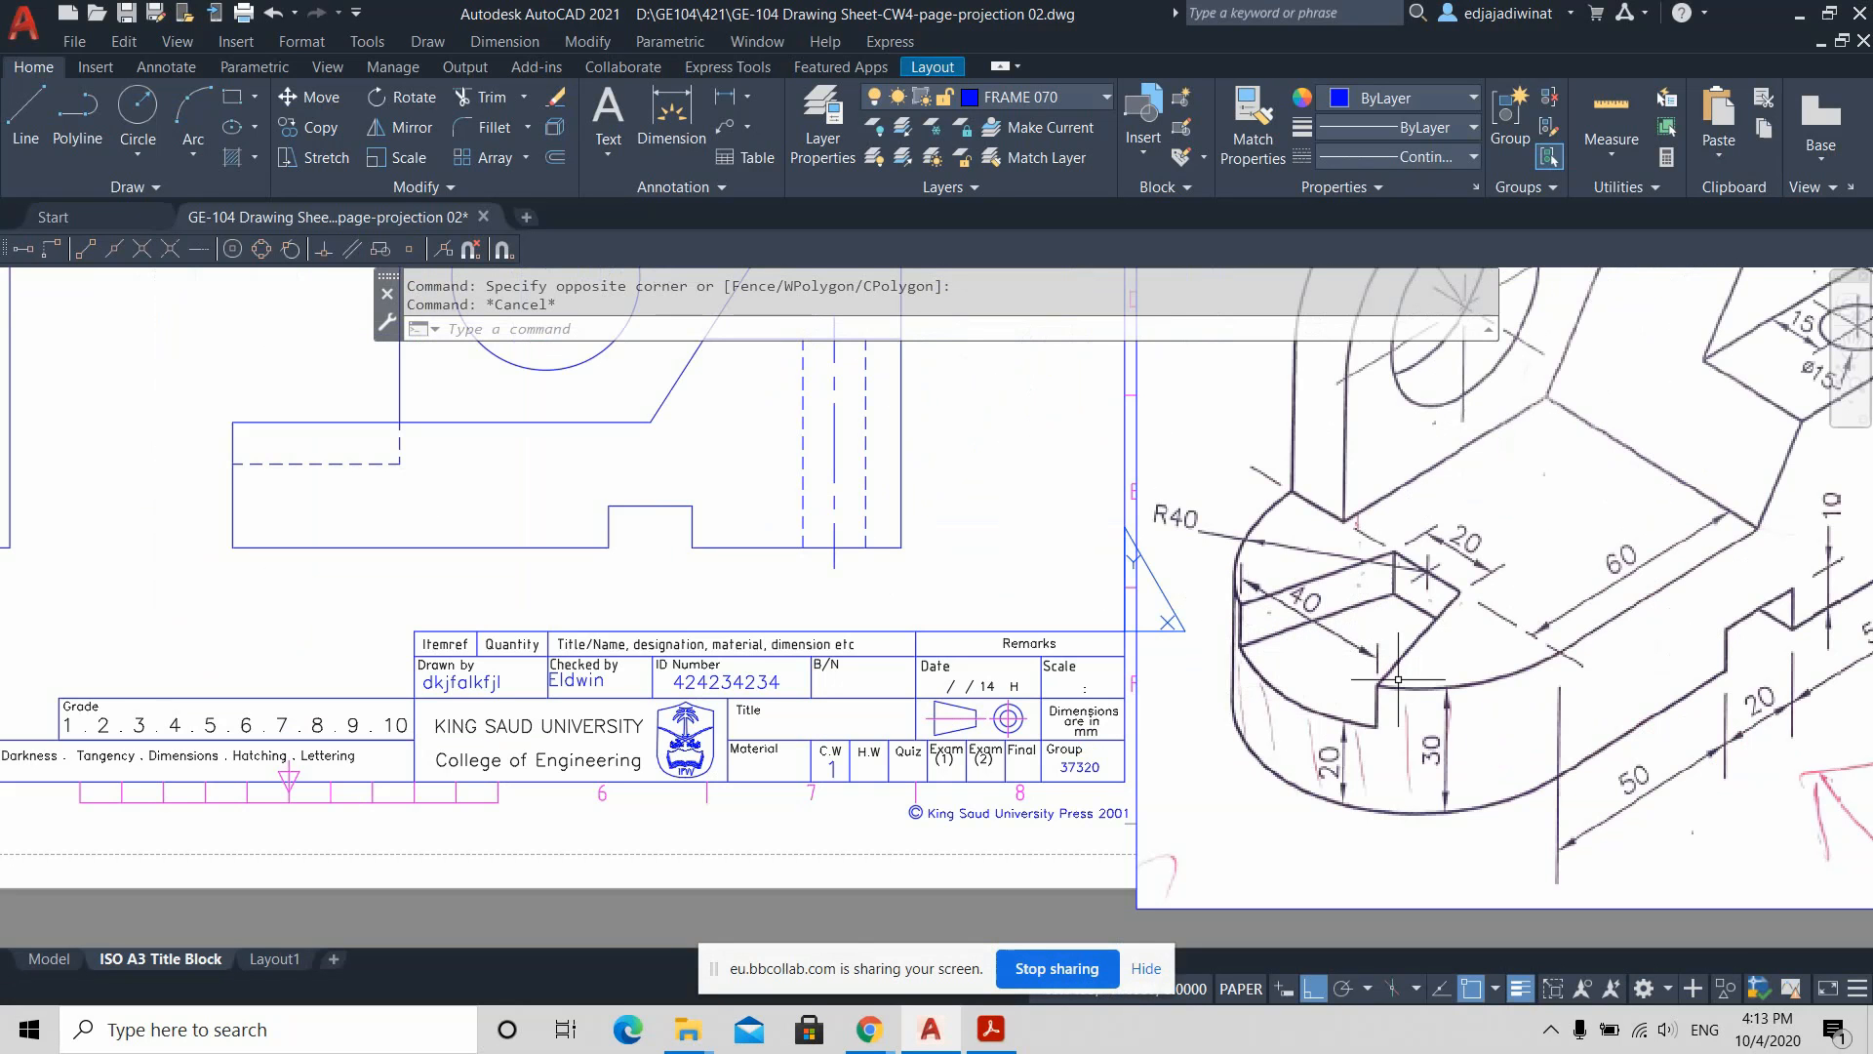
{"action": "scroll", "coordinate": [618, 473], "scroll_direction": "down", "scroll_amount": 2}
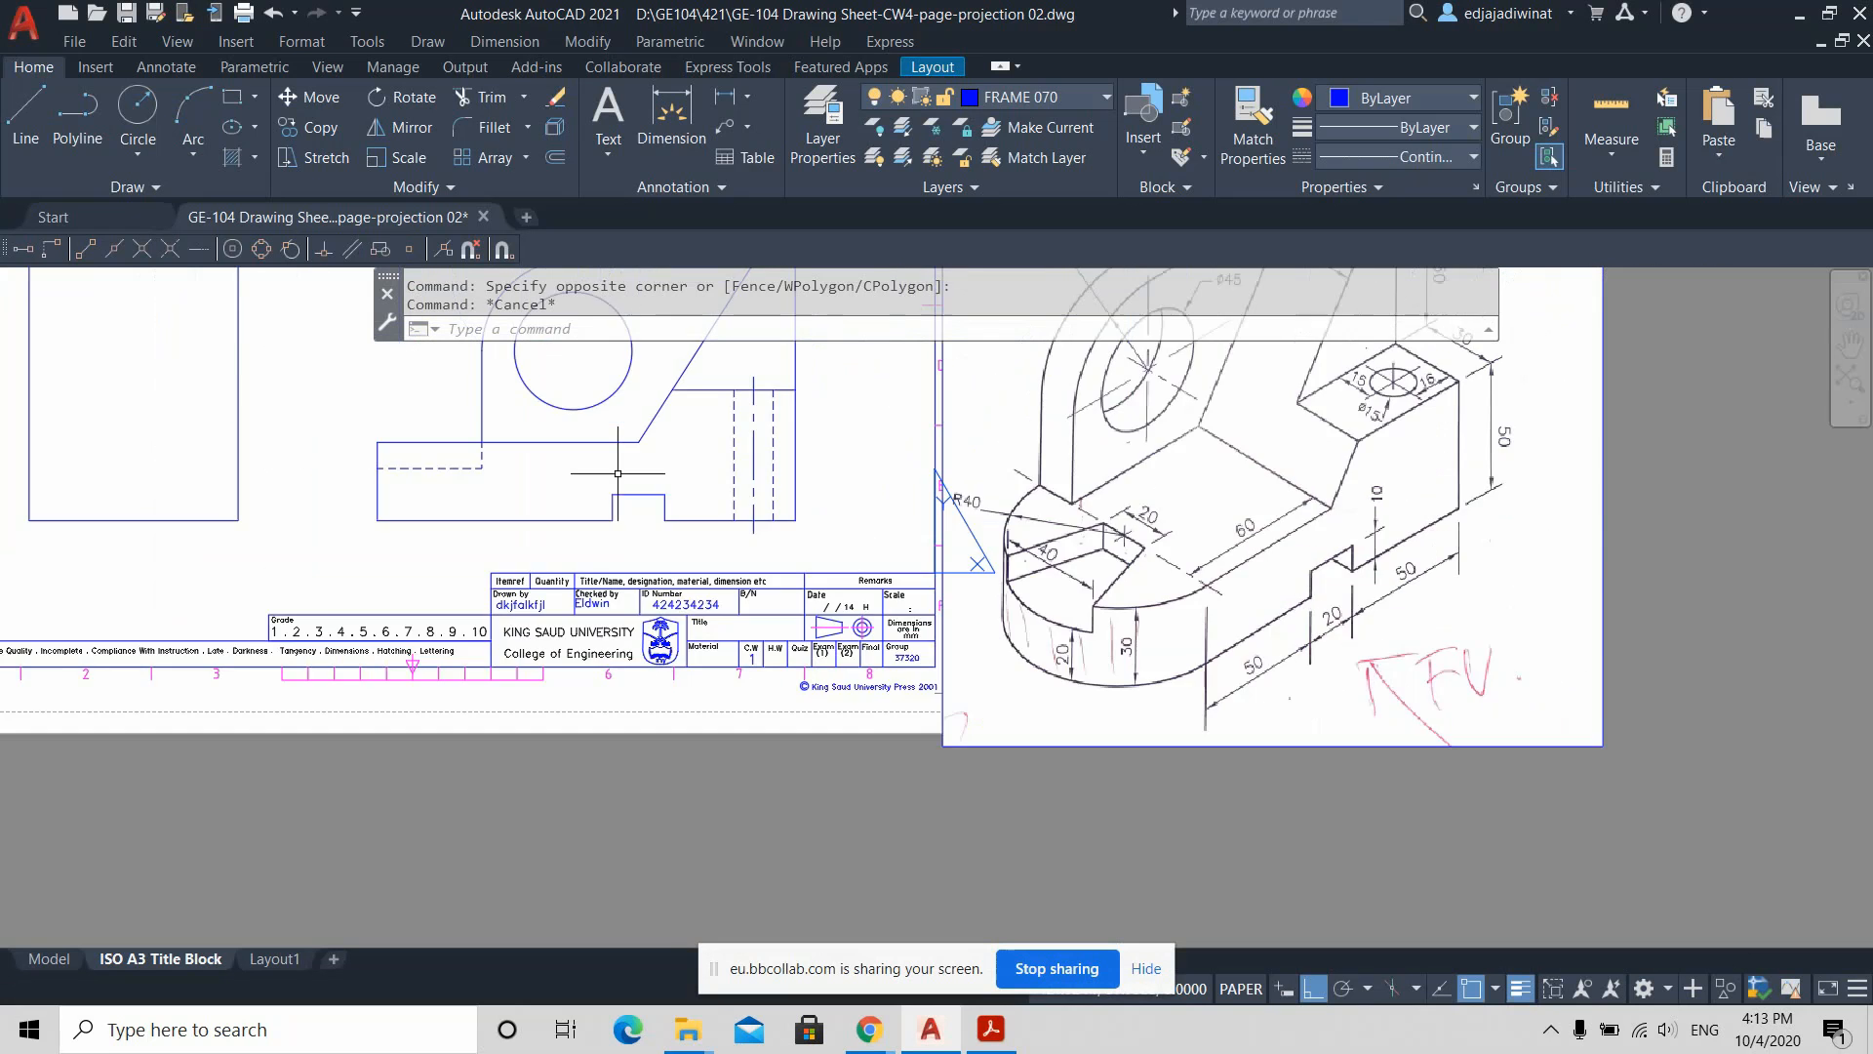
{"action": "scroll", "coordinate": [618, 473], "scroll_direction": "down", "scroll_amount": 2}
{"action": "middle_click_drag", "start_coordinate": [593, 480], "coordinate": [744, 644]}
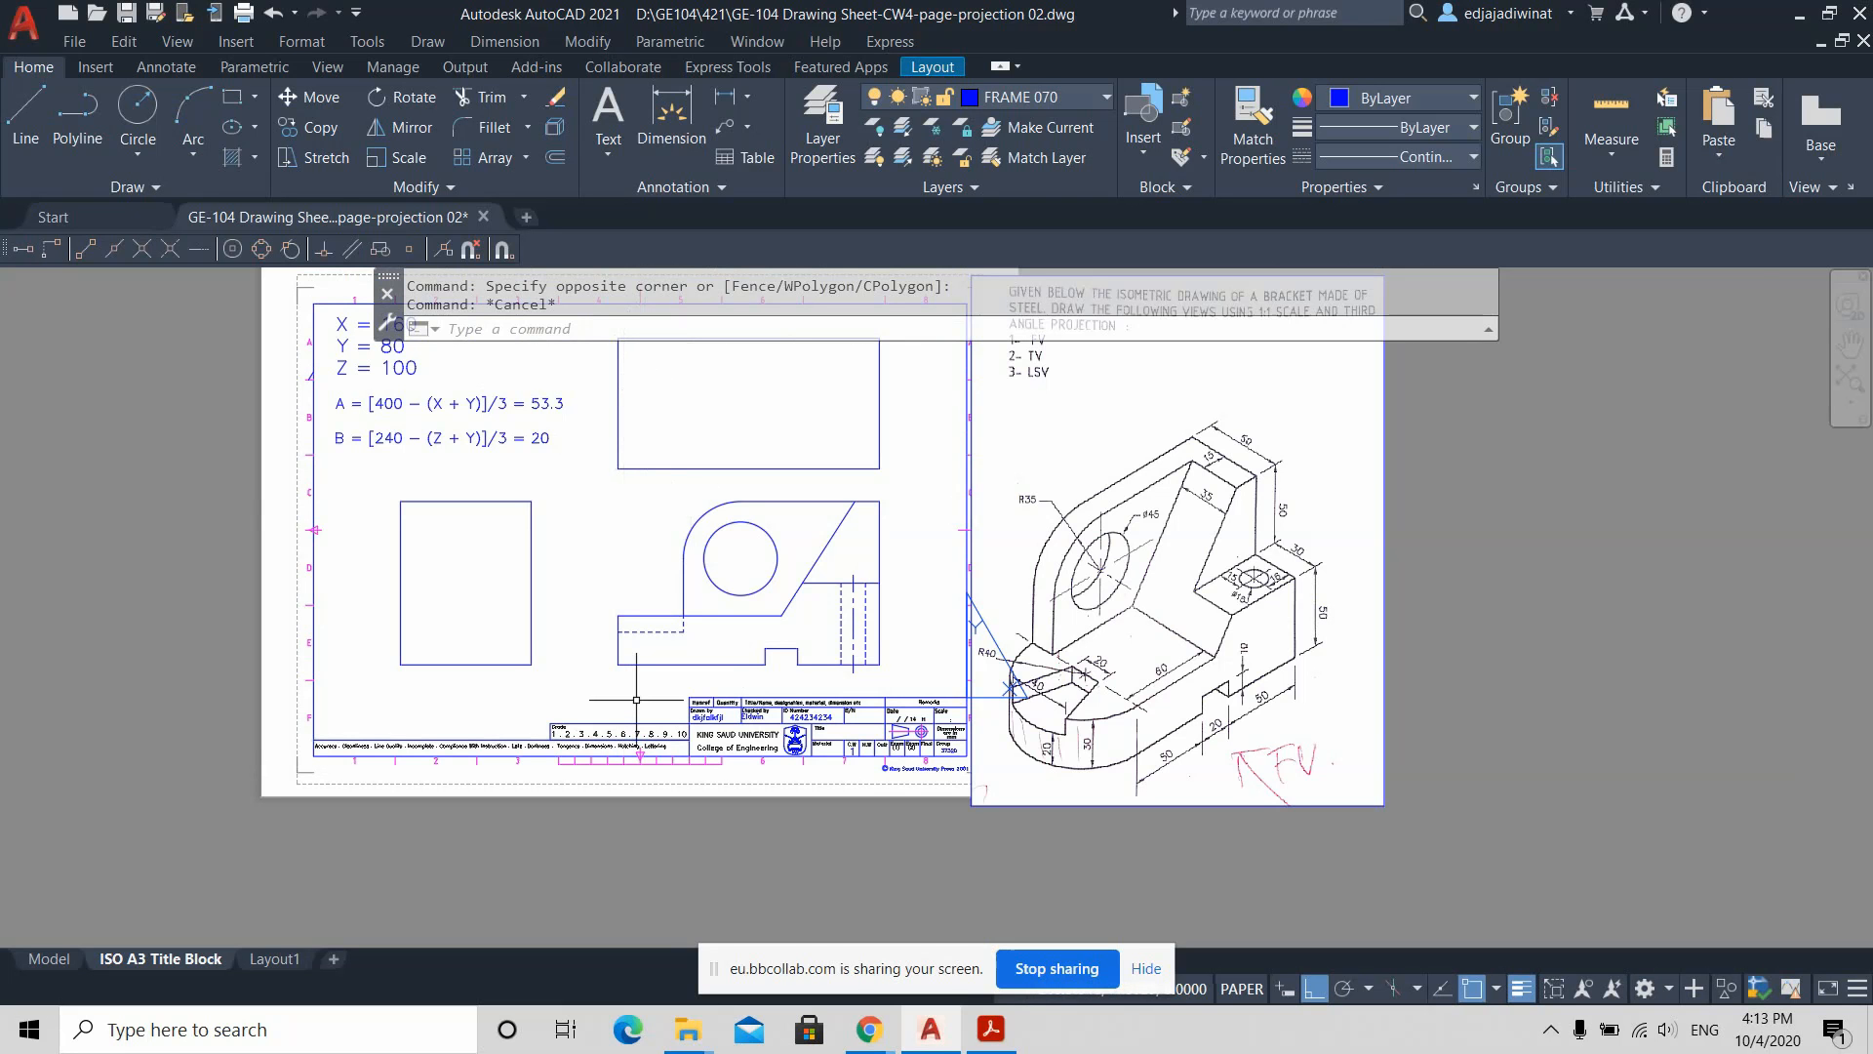
{"action": "scroll", "coordinate": [712, 511], "scroll_direction": "up", "scroll_amount": 2}
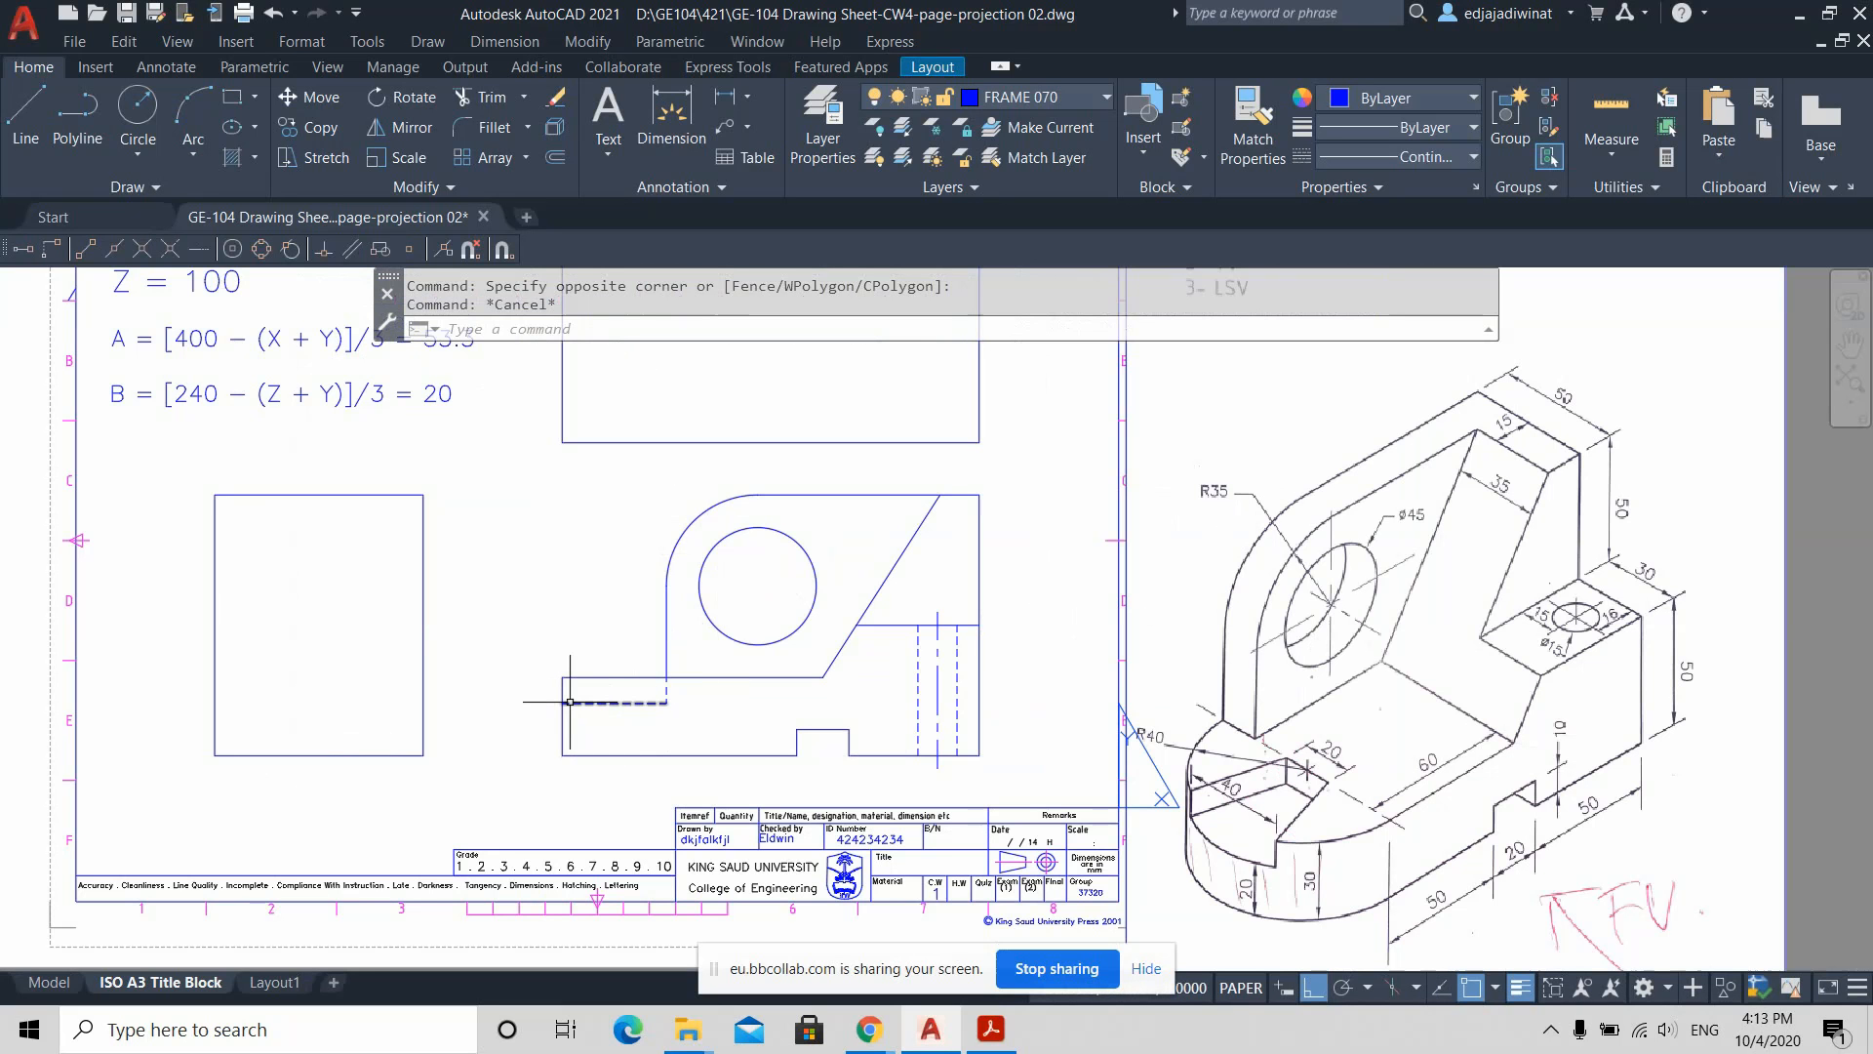
{"action": "mouse_move", "coordinate": [569, 701]}
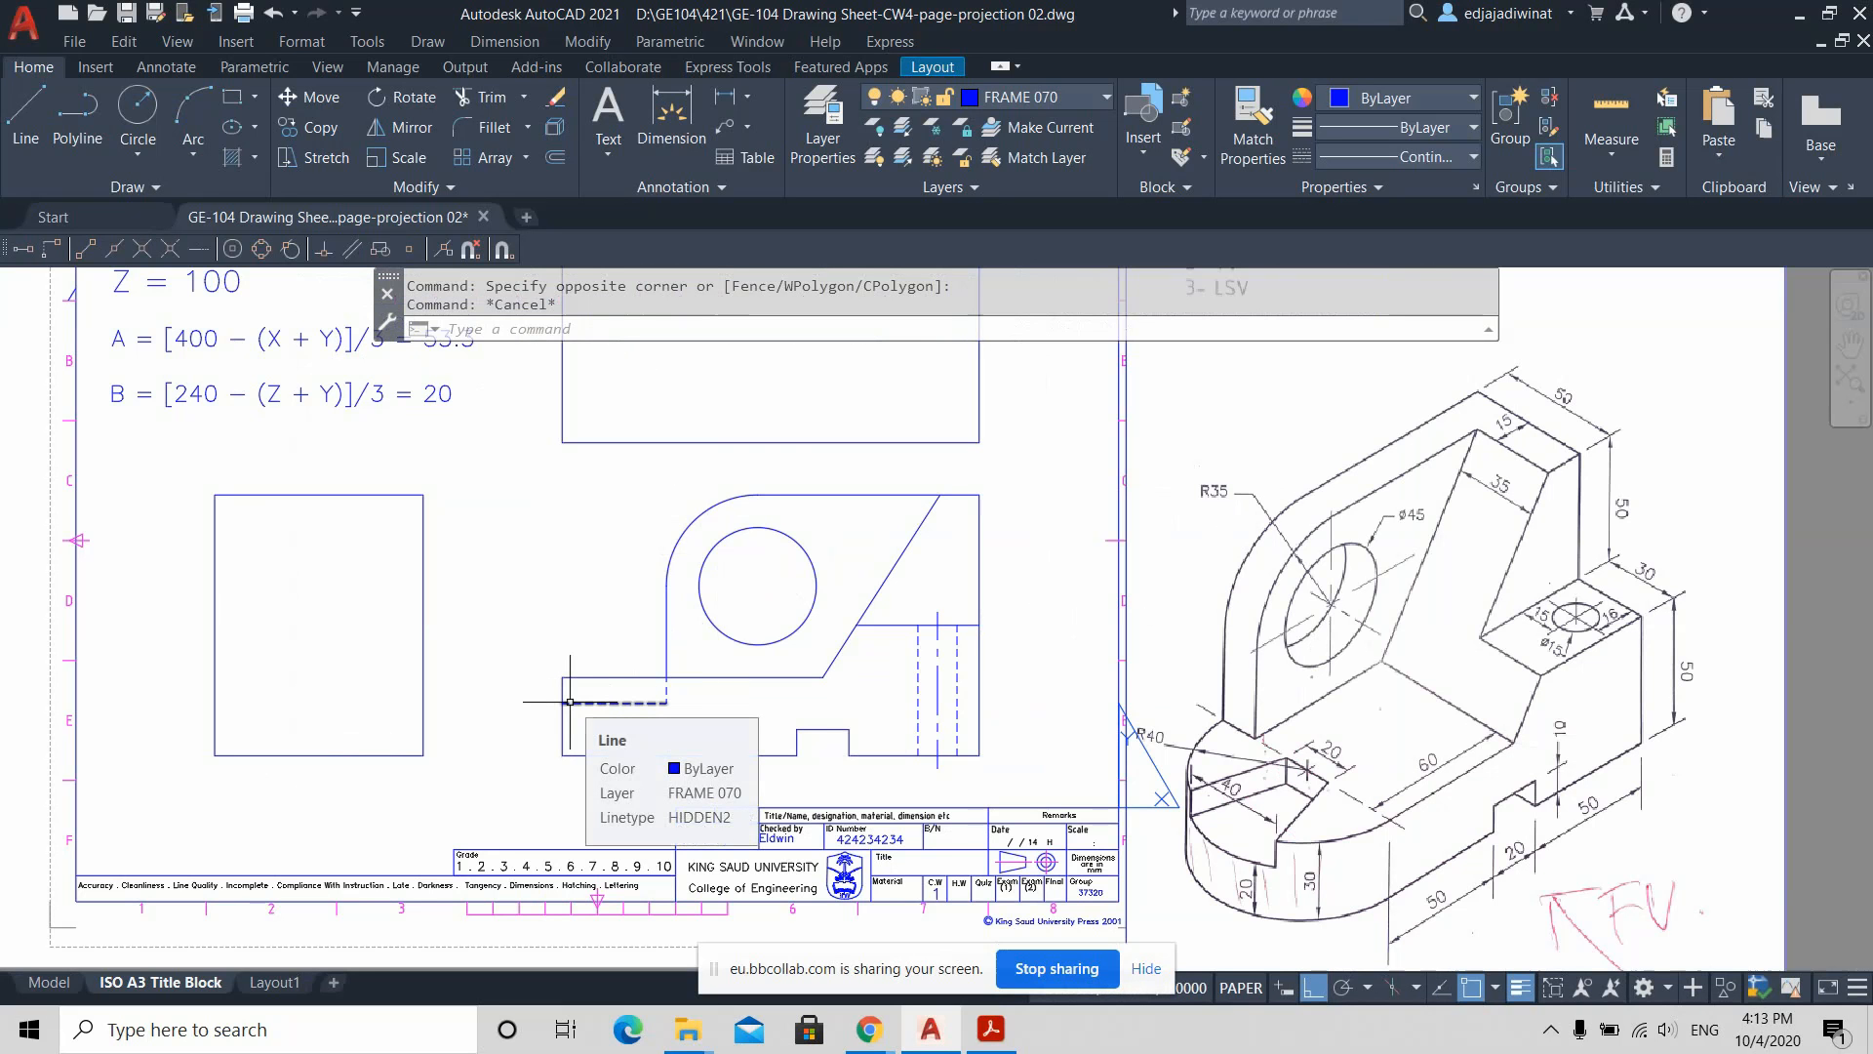
{"action": "scroll", "coordinate": [571, 702], "scroll_direction": "up", "scroll_amount": 2}
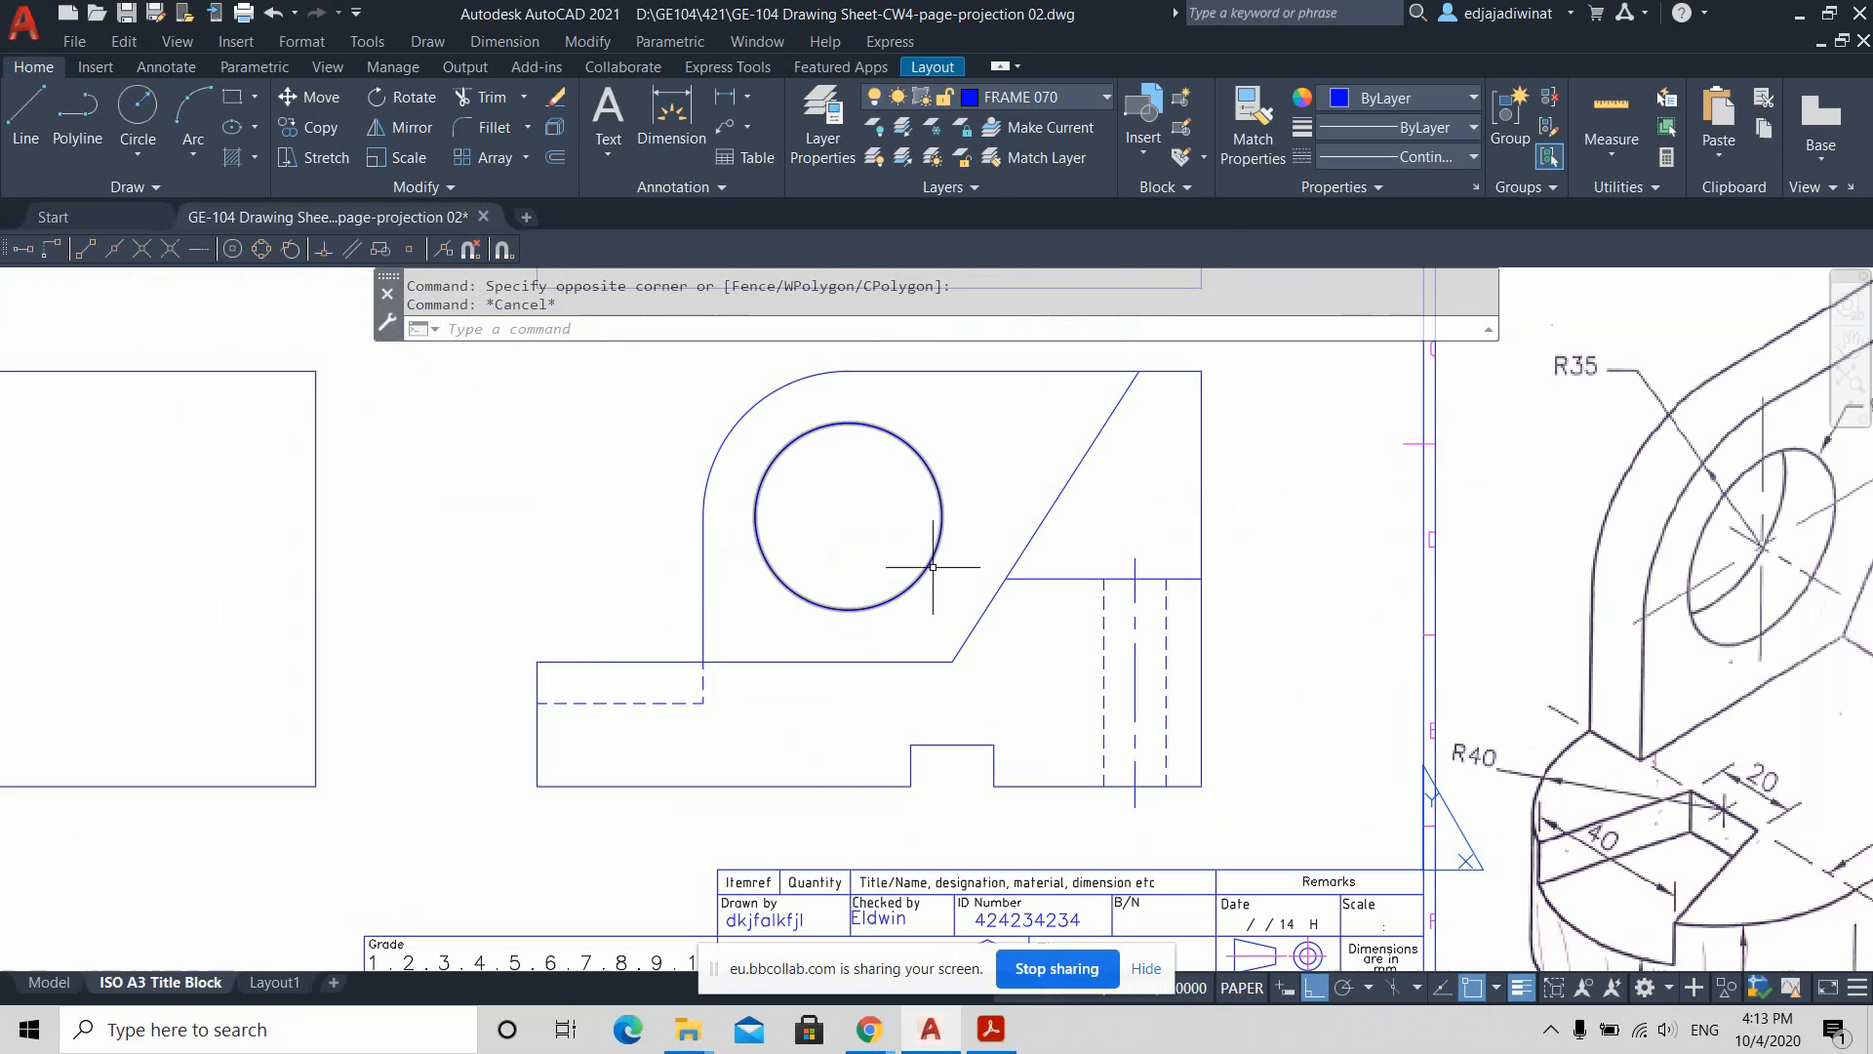
{"action": "scroll", "coordinate": [837, 656], "scroll_direction": "down", "scroll_amount": 2}
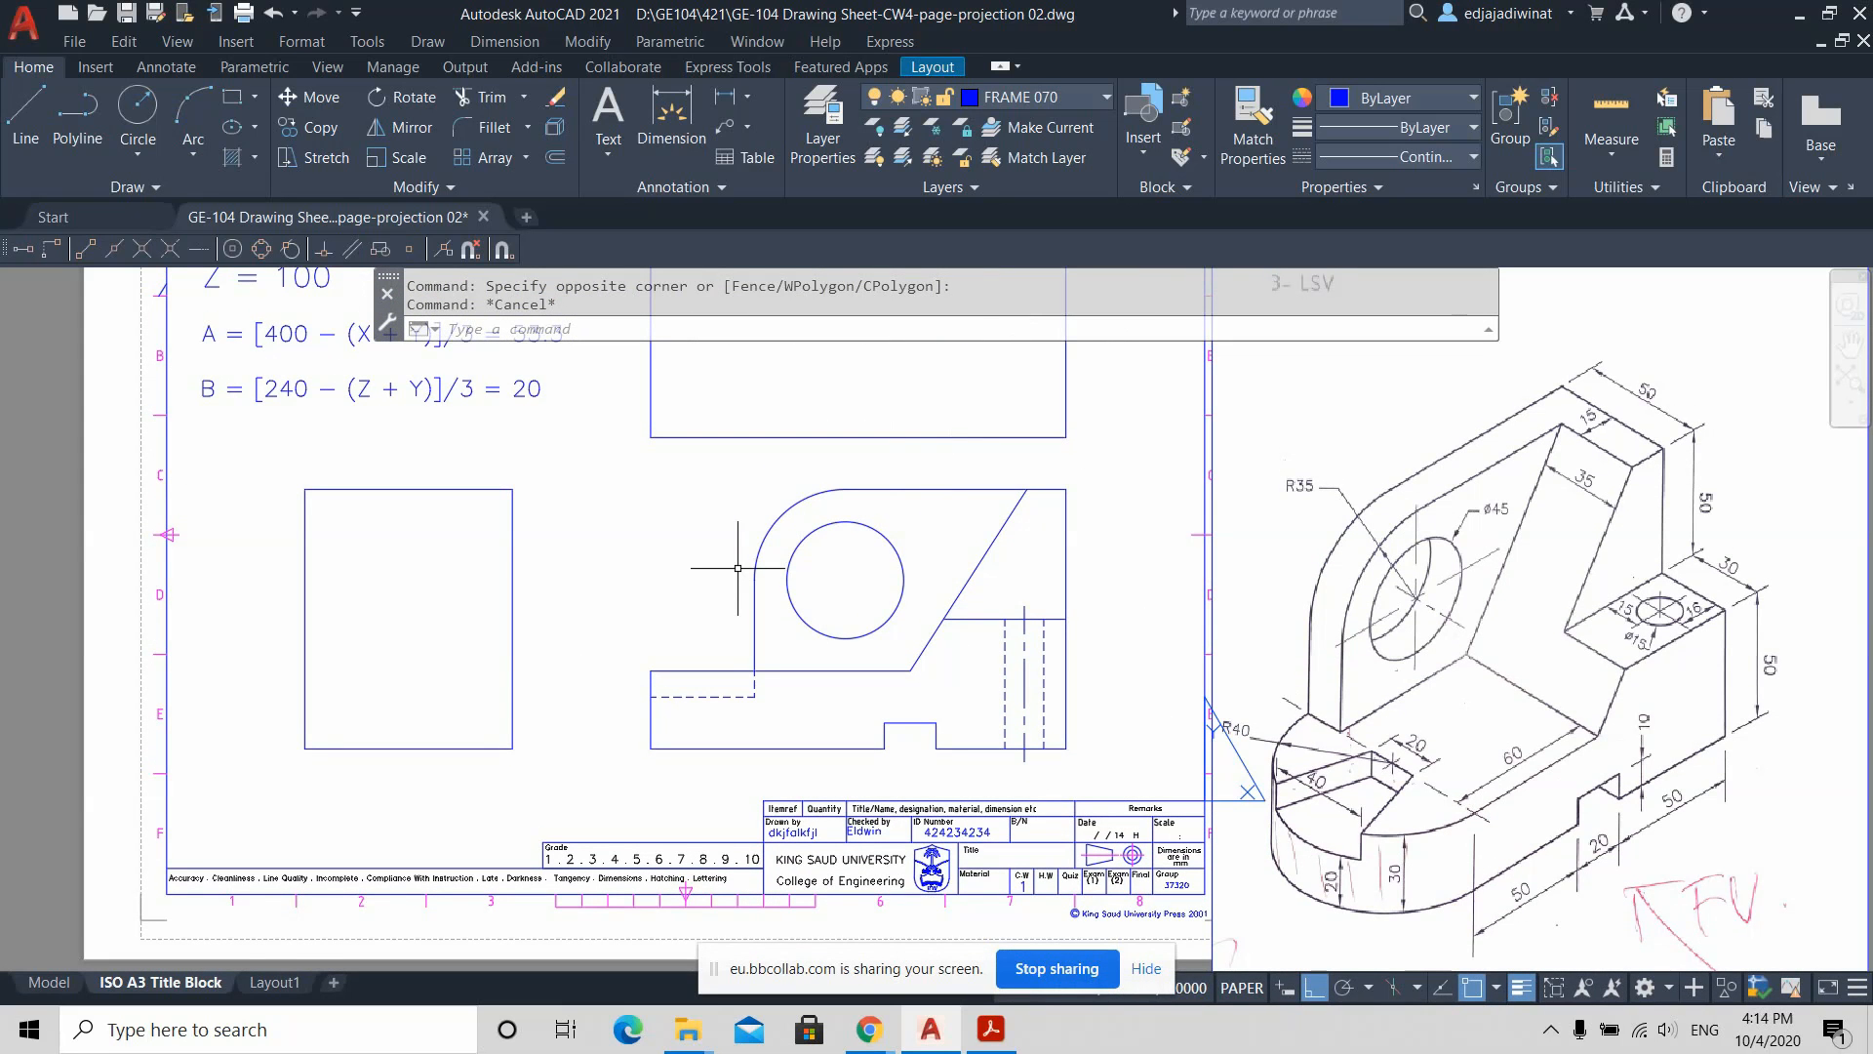
Step: Draw a horizontal line through the Ø45 hole's centre, from the R35 arc's left end to the circle's right quadrant
{"action": "left_click", "coordinate": [24, 117]}
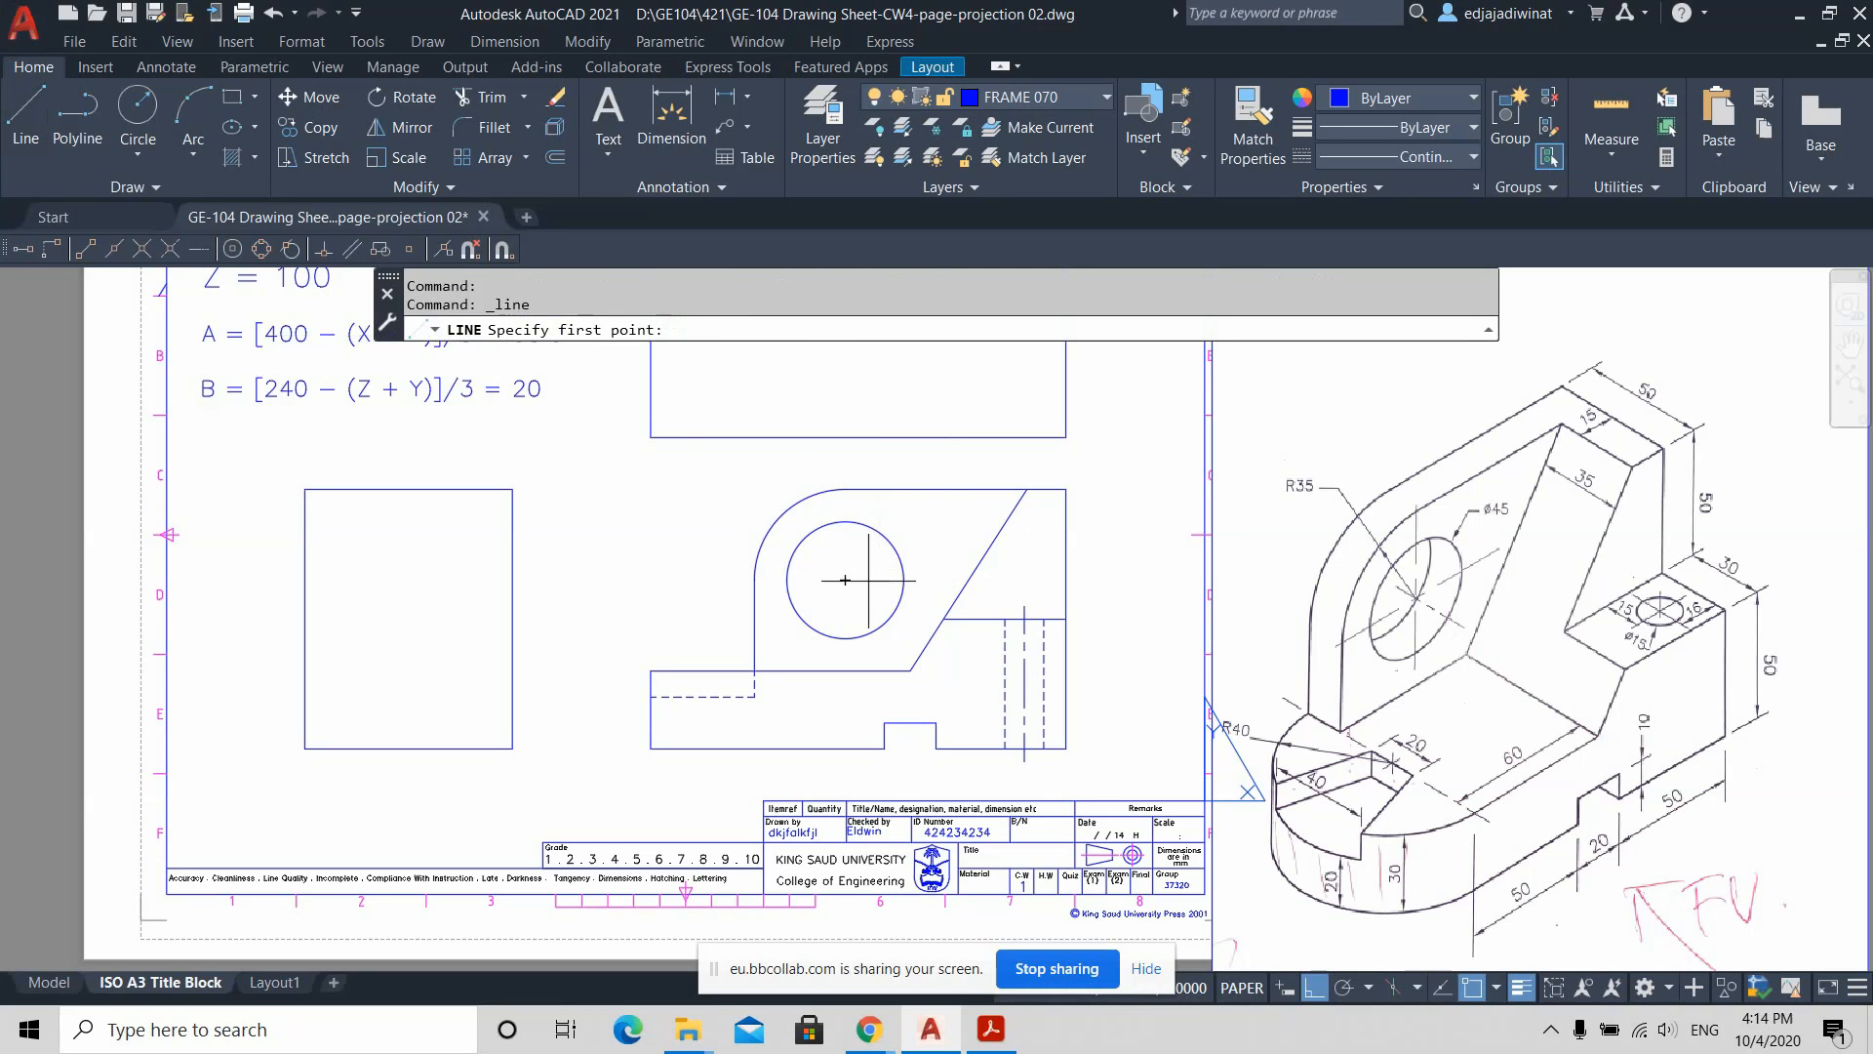
{"action": "left_click", "coordinate": [754, 580]}
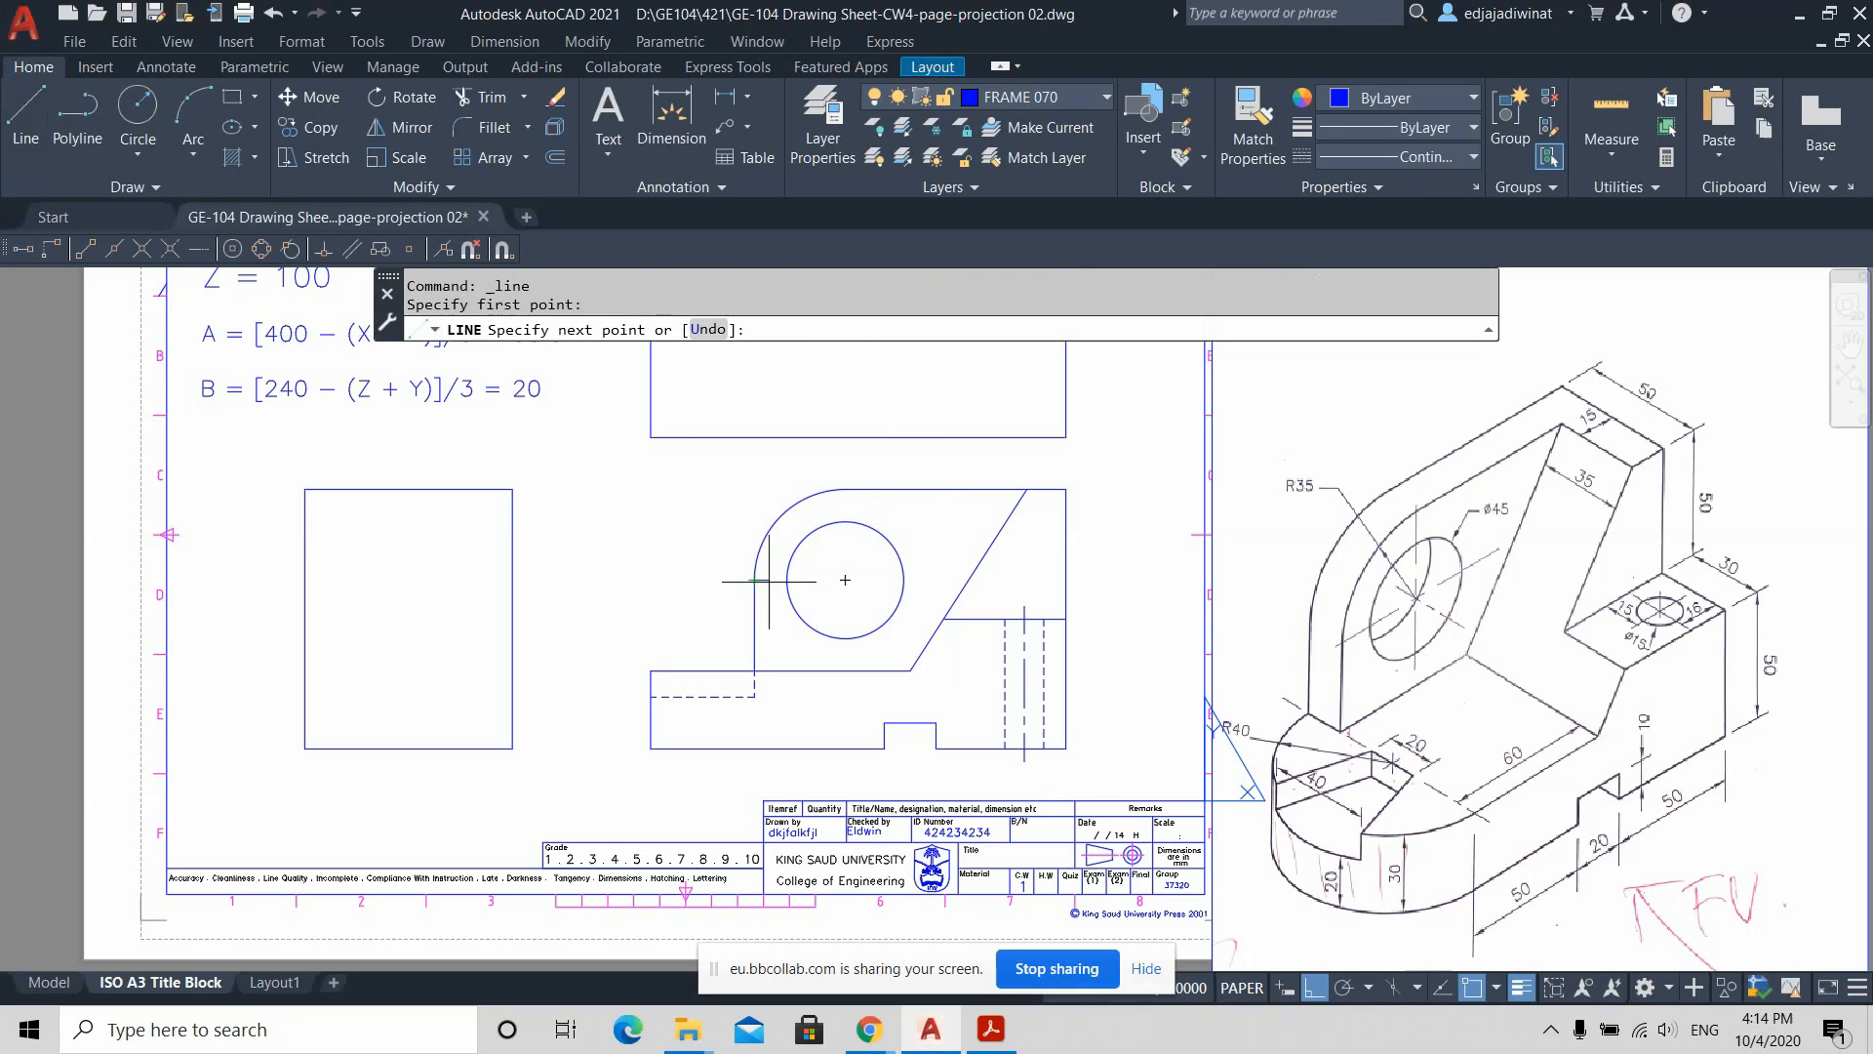
{"action": "left_click", "coordinate": [903, 580]}
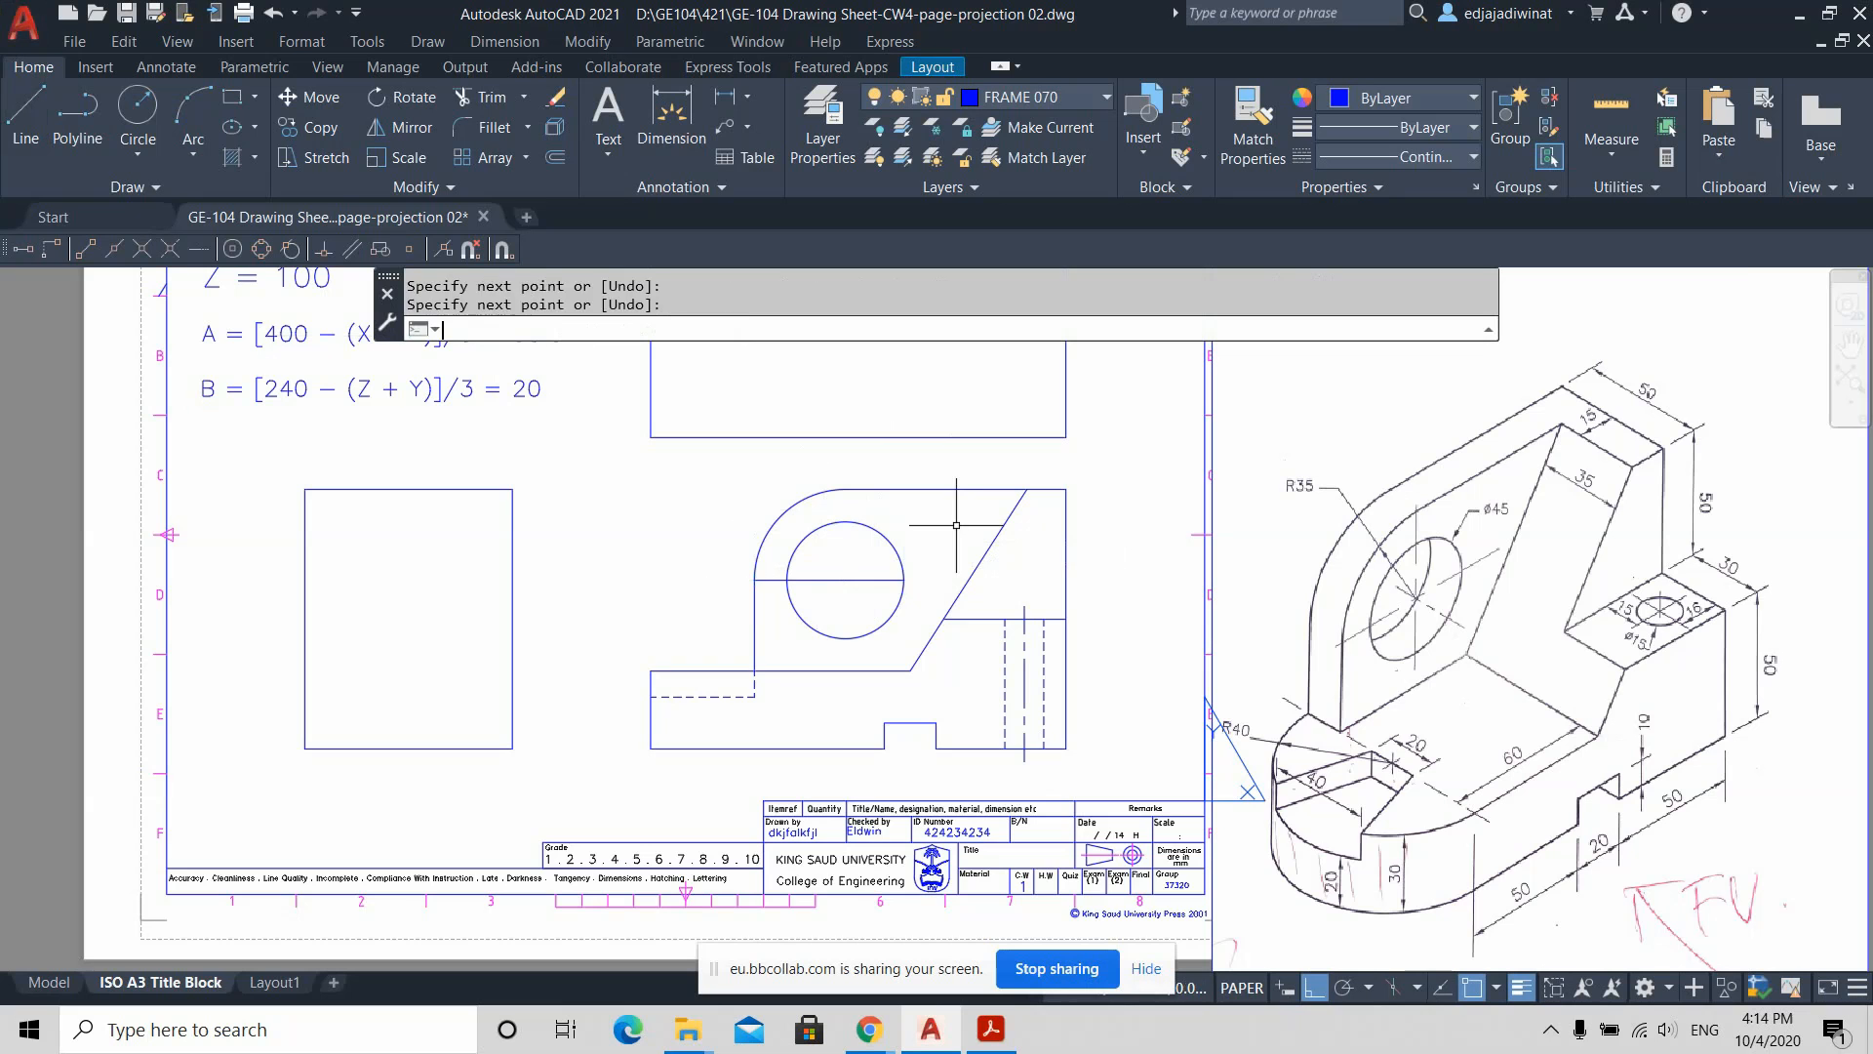
{"action": "key", "text": "Return"}
Step: Draw a vertical line through the Ø45 hole's centre, from the R35 arc's upper end to the circle's lower quadrant
{"action": "key", "text": "Return"}
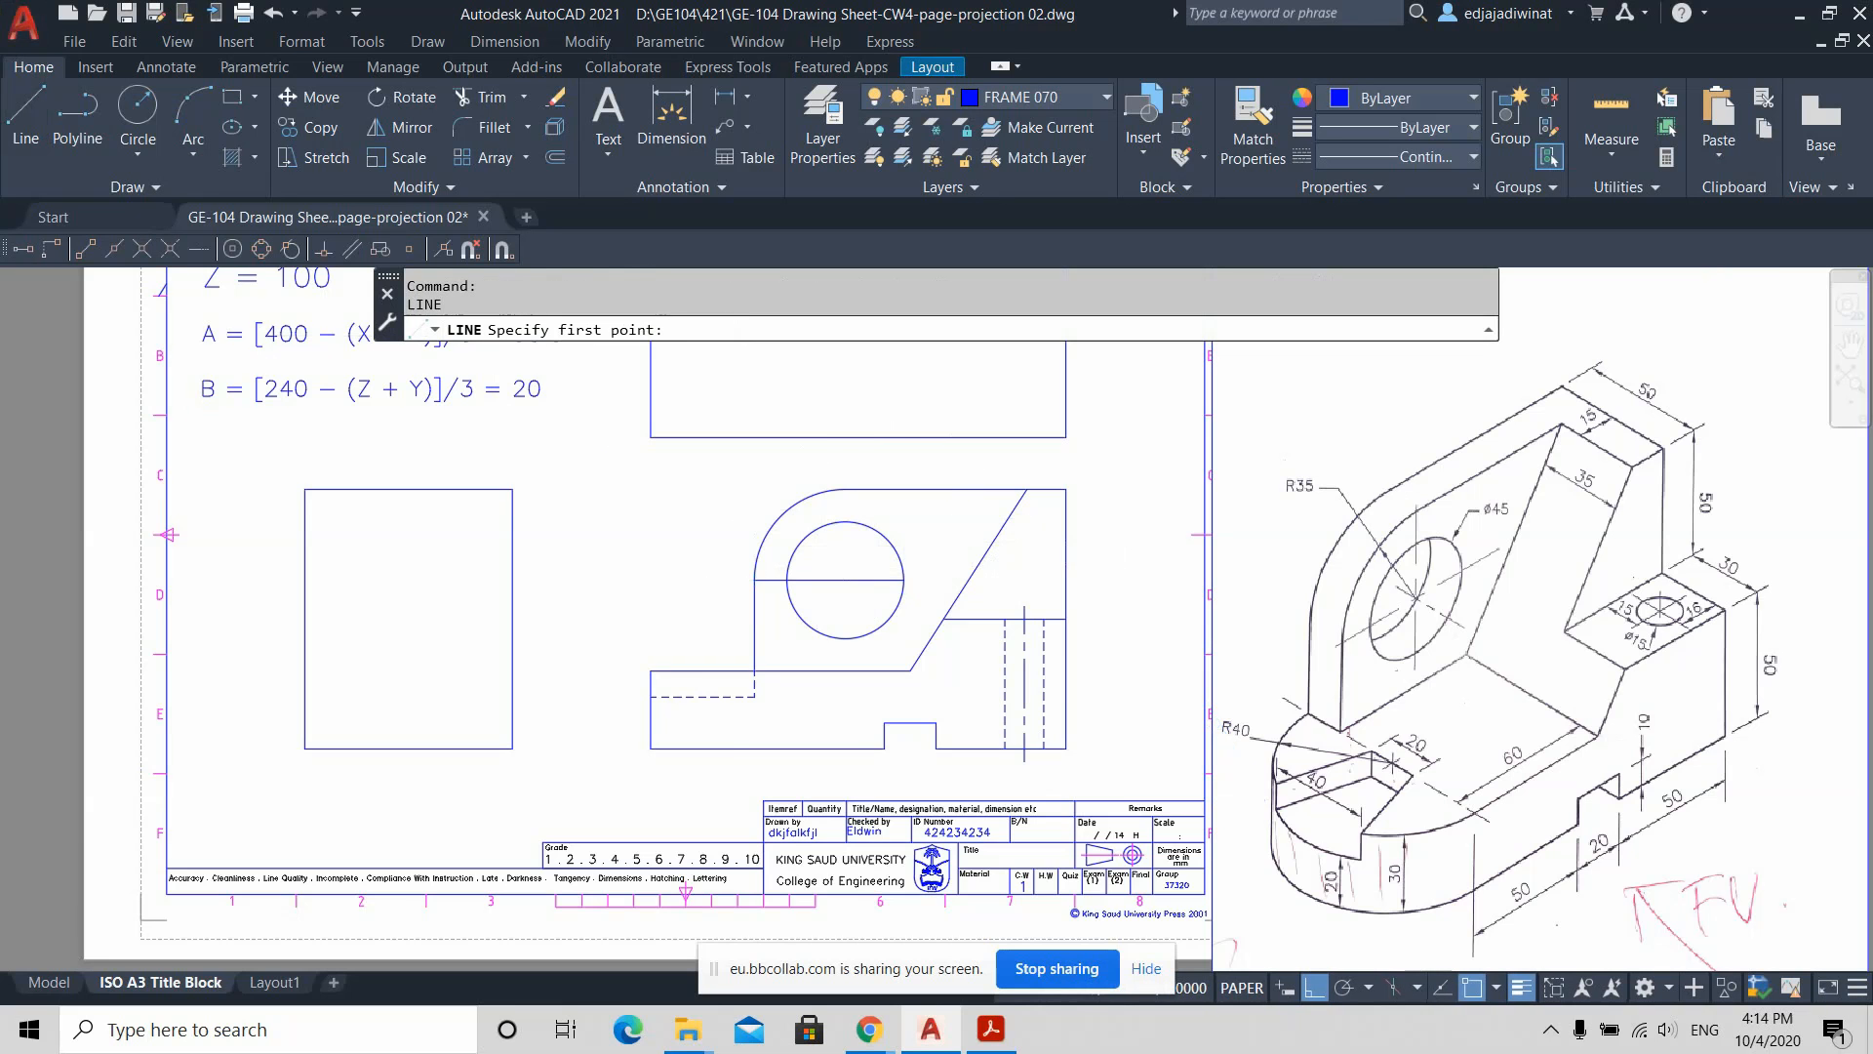
{"action": "scroll", "coordinate": [874, 575], "scroll_direction": "up", "scroll_amount": 4}
{"action": "left_click", "coordinate": [806, 355]}
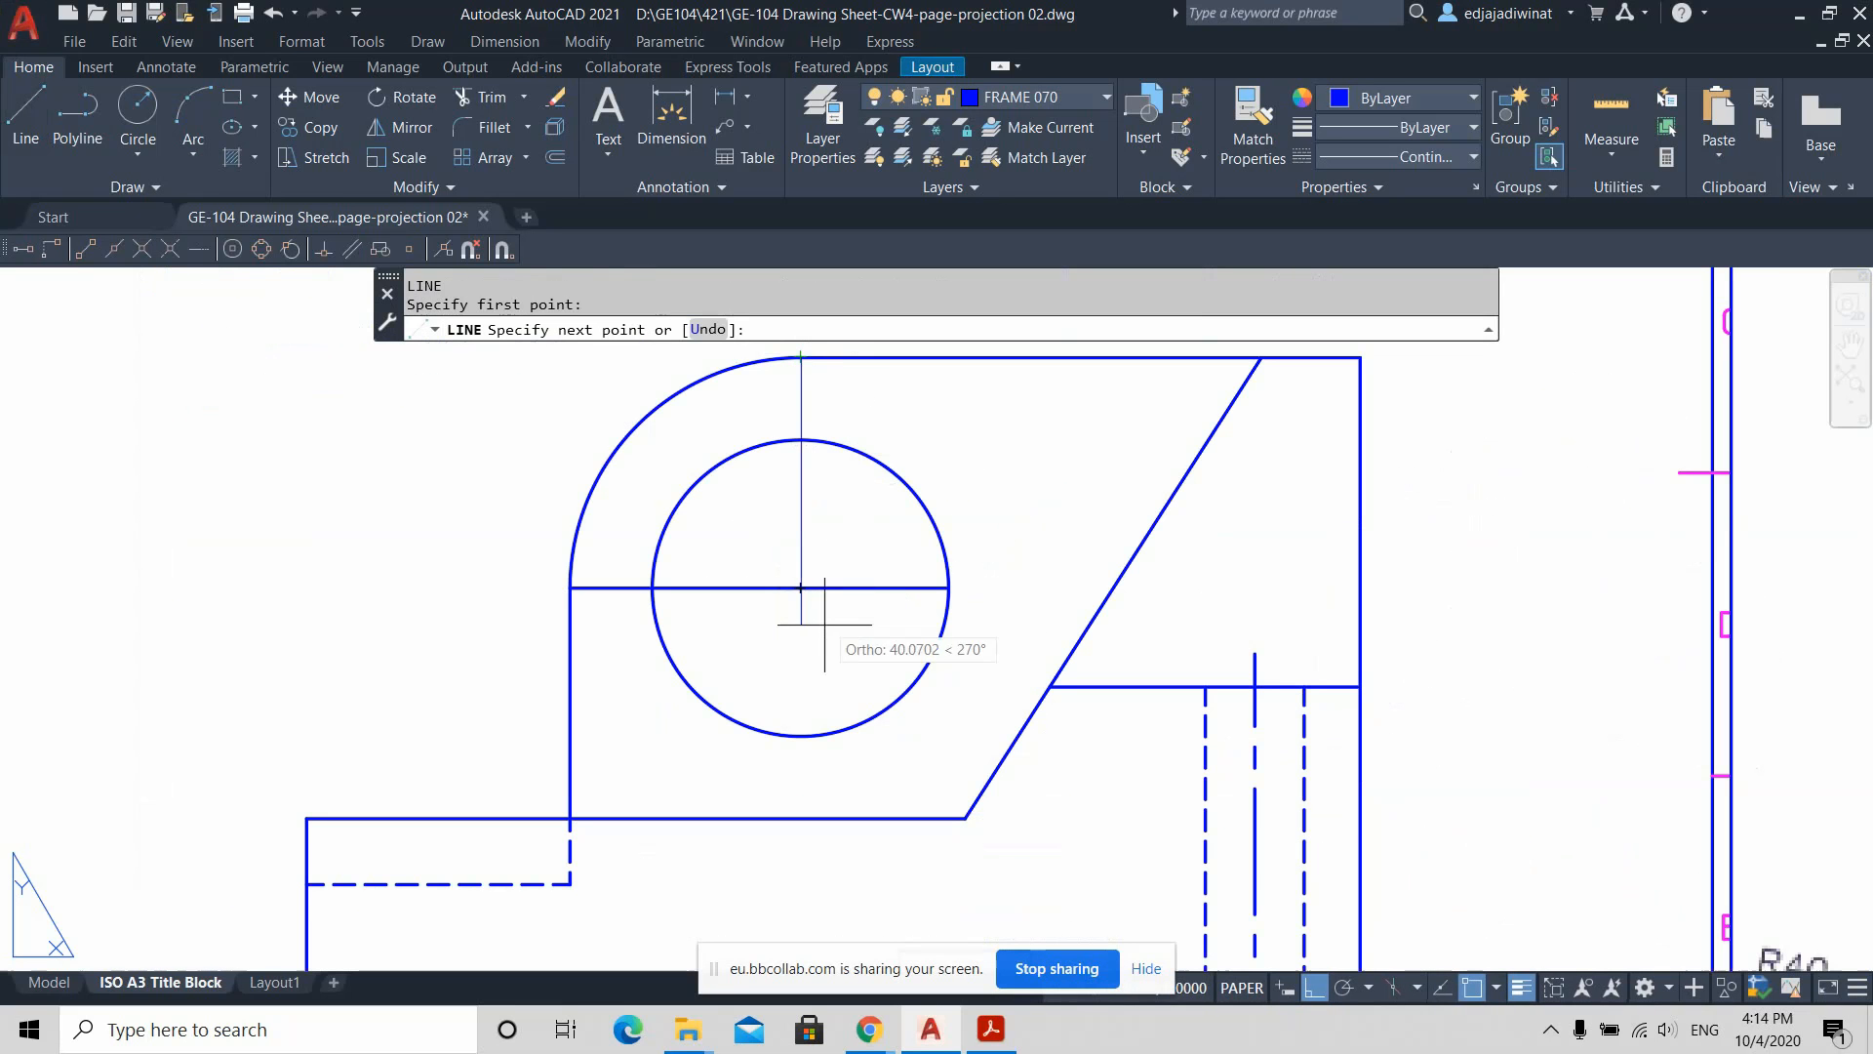
{"action": "key", "text": "Escape"}
{"action": "key", "text": "Return"}
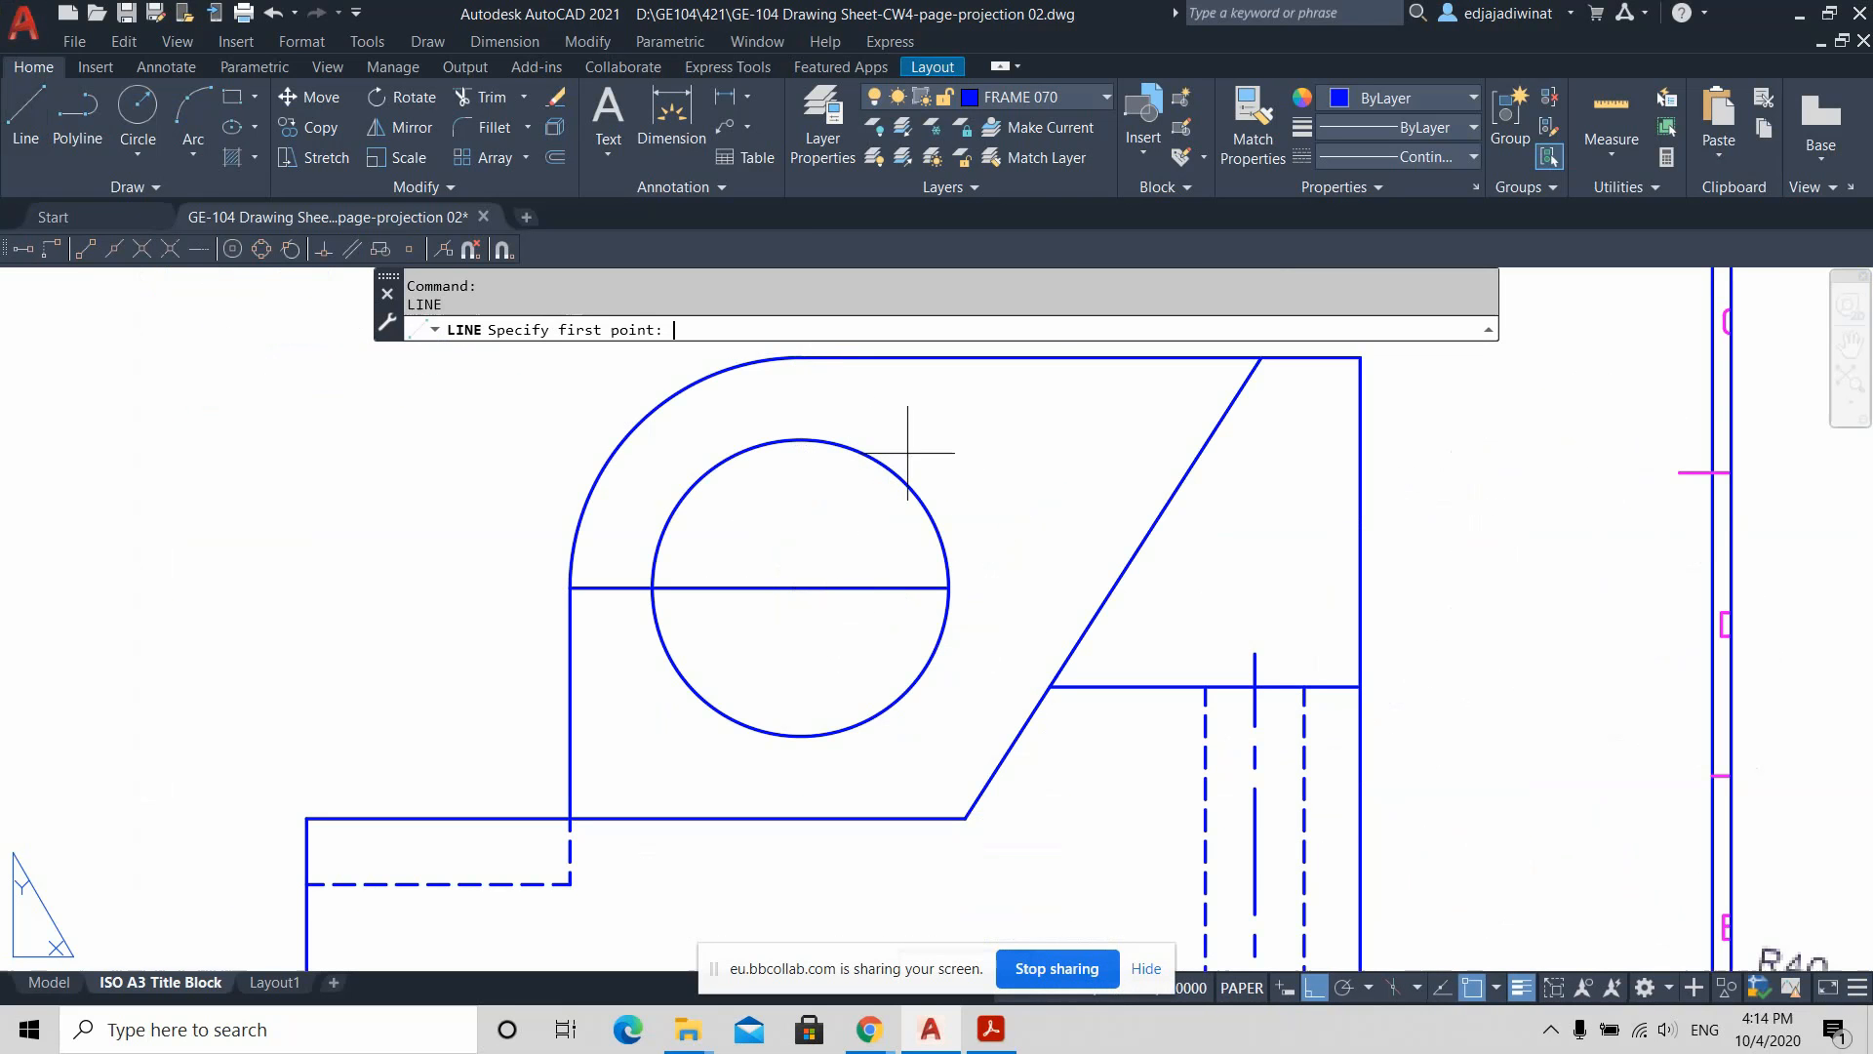
{"action": "left_click", "coordinate": [801, 357]}
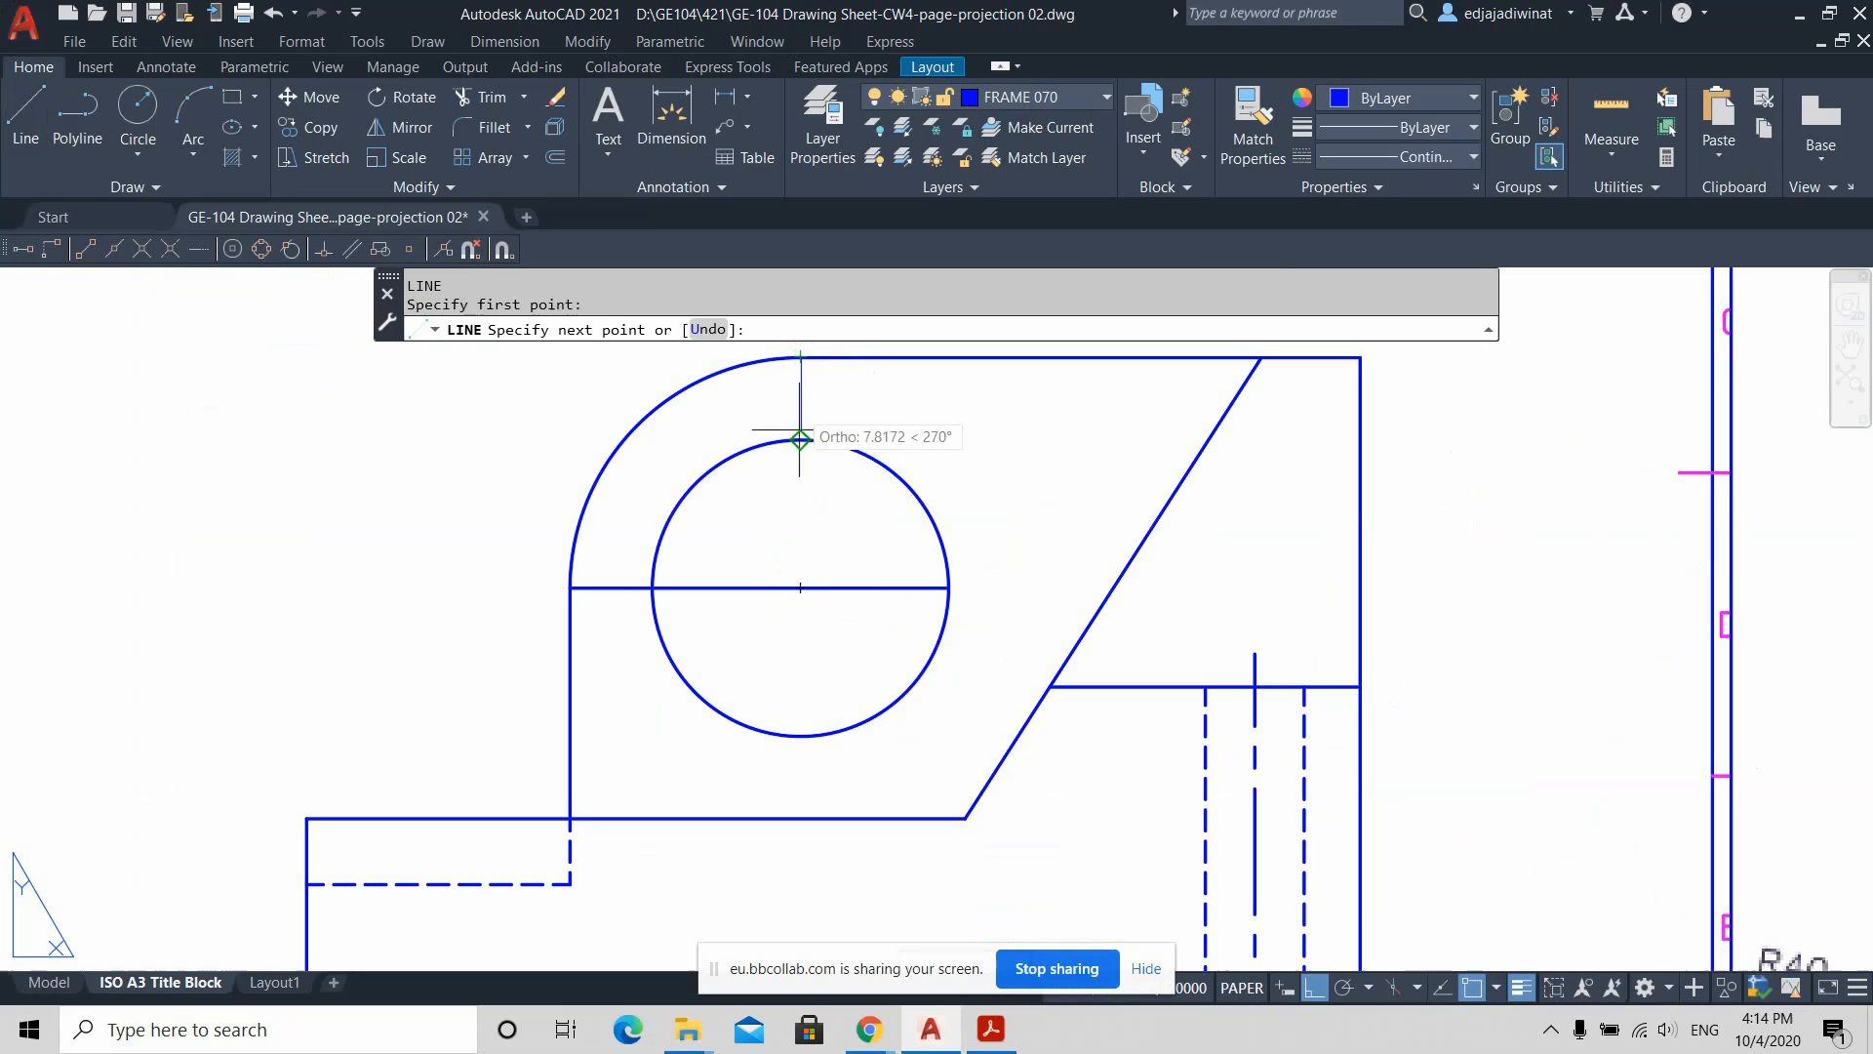
{"action": "left_click", "coordinate": [800, 736]}
{"action": "key", "text": "Return"}
{"action": "key", "text": "Return"}
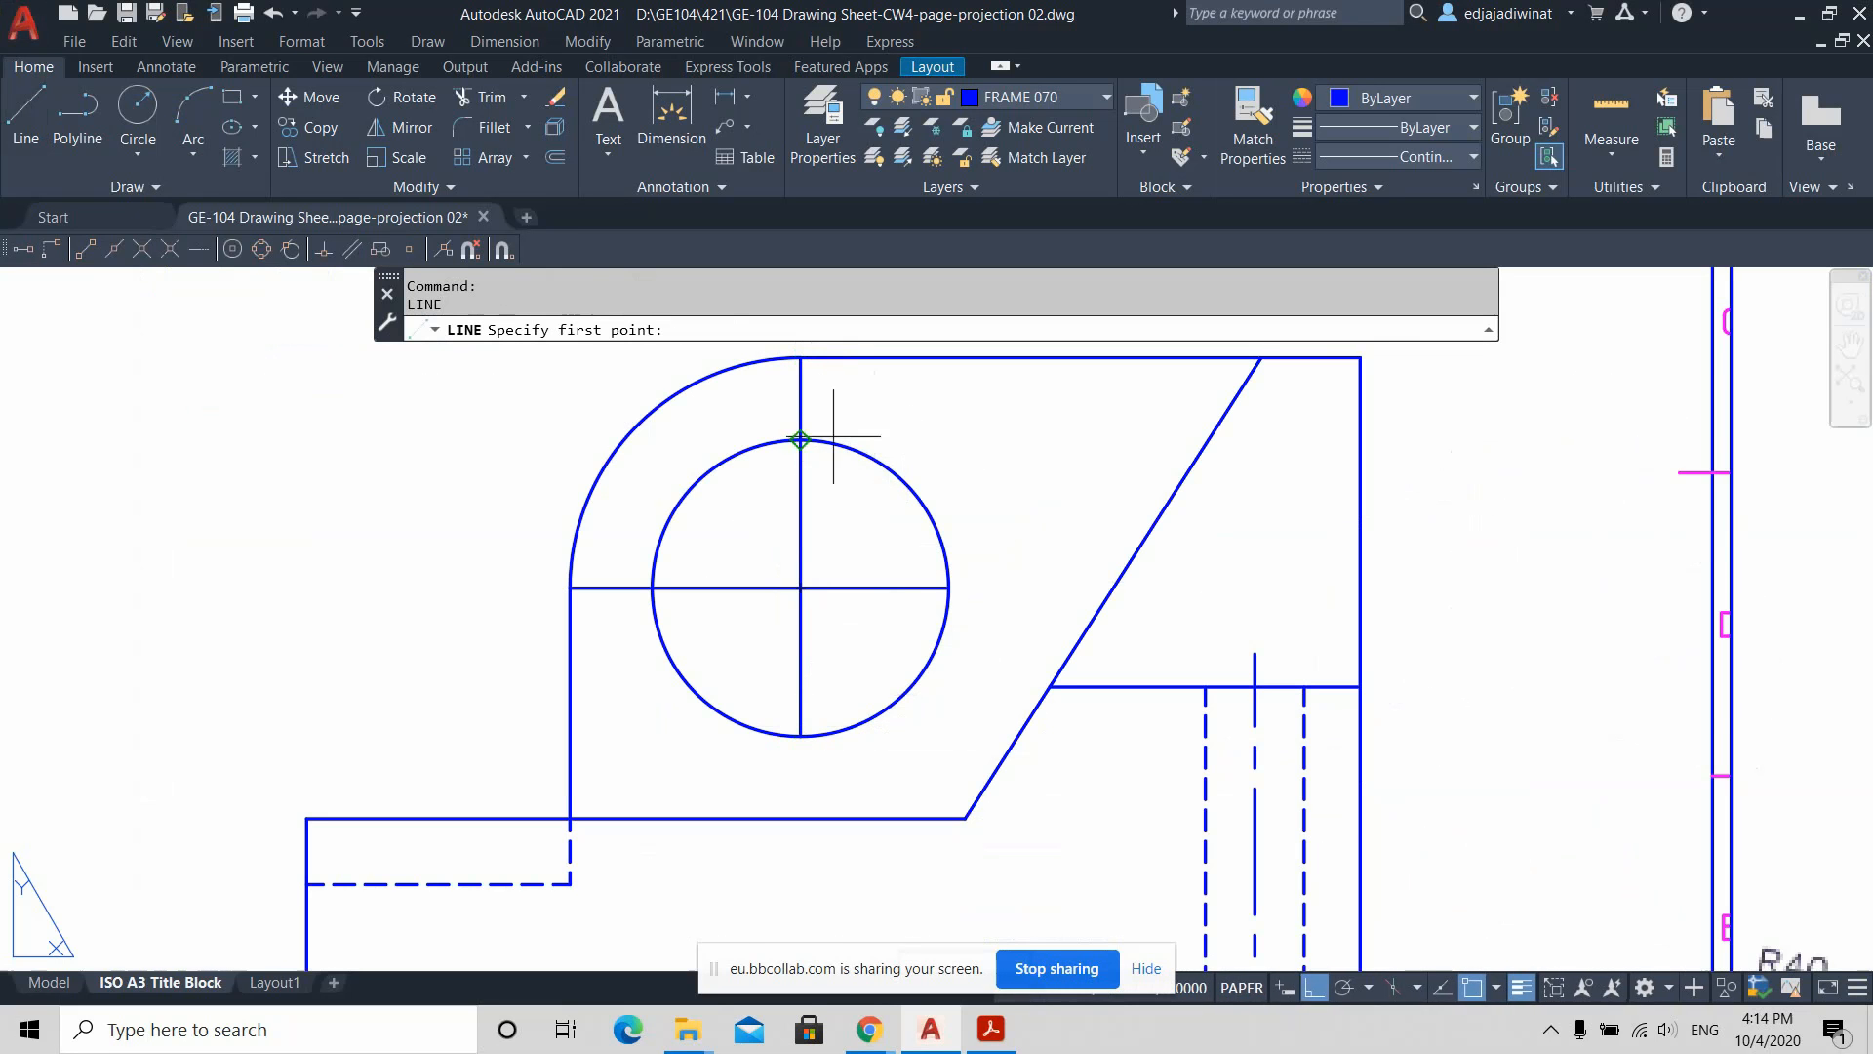
{"action": "scroll", "coordinate": [847, 481], "scroll_direction": "down", "scroll_amount": 2}
{"action": "left_click", "coordinate": [865, 538]}
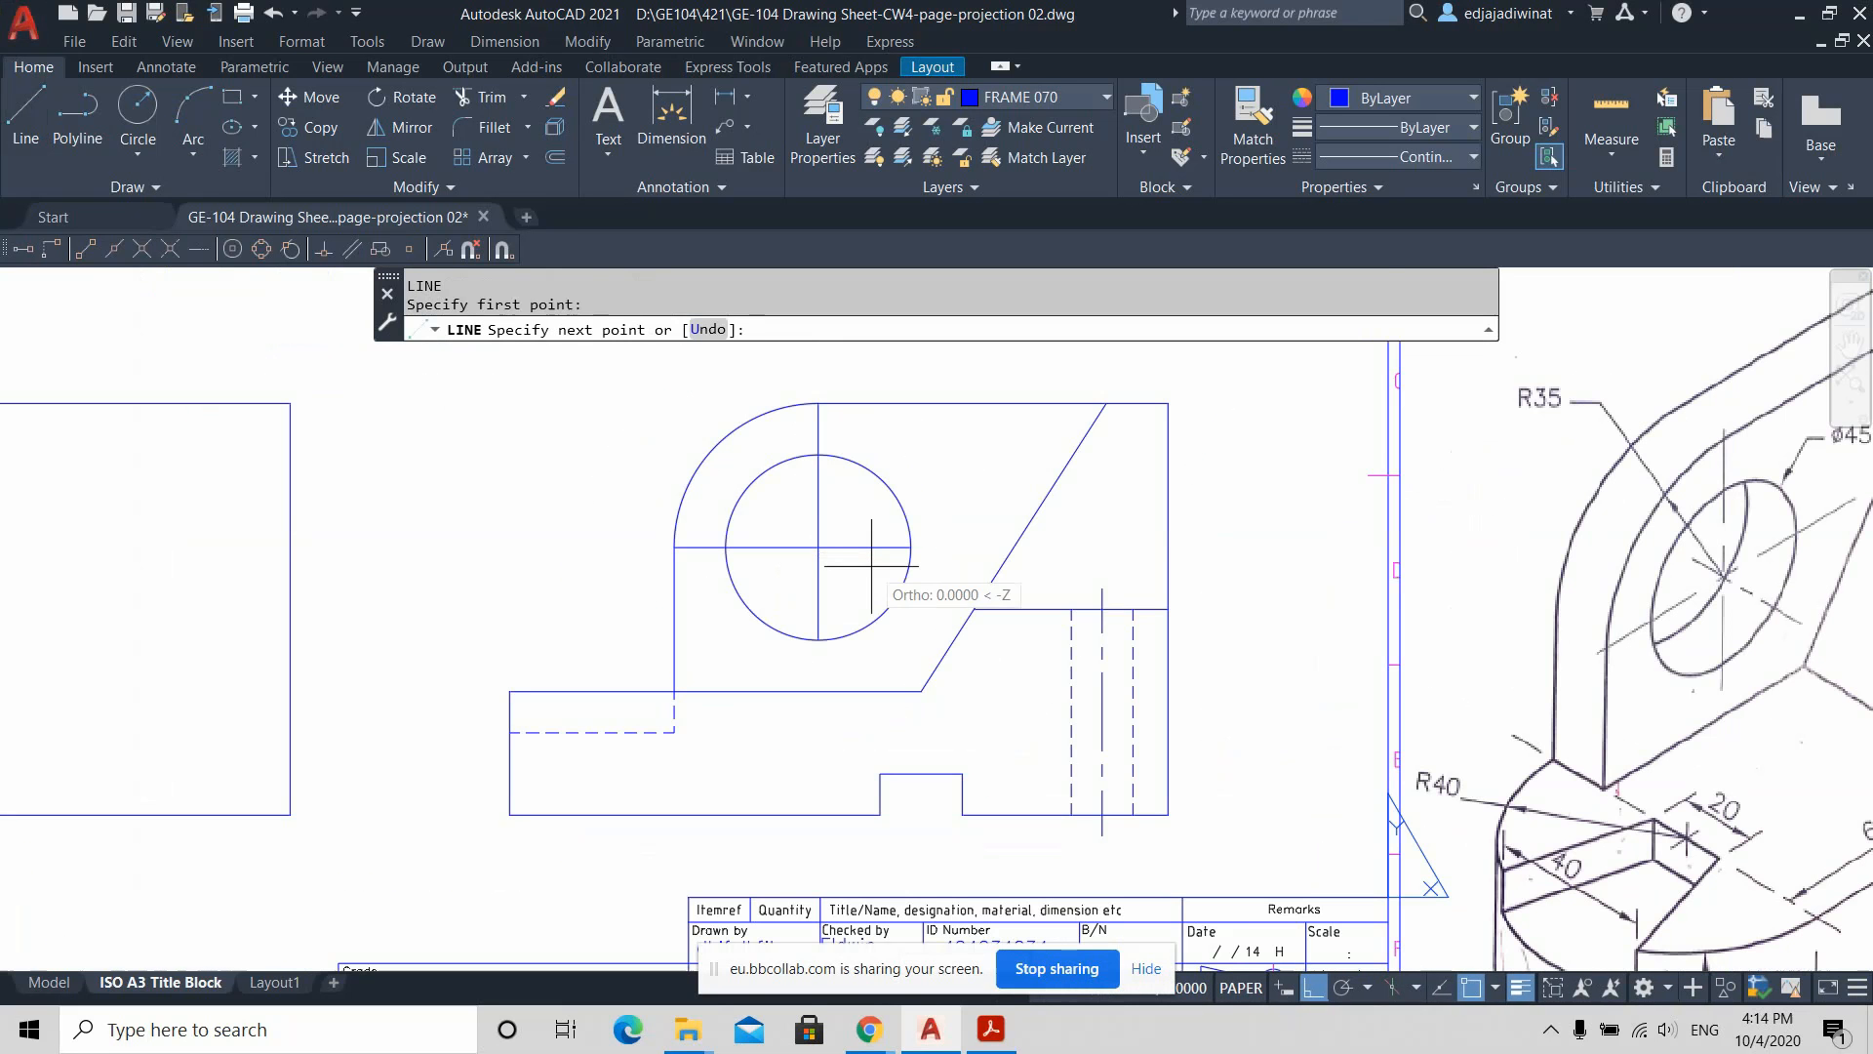
{"action": "key", "text": "Escape"}
Step: Stretch the Ø45 hole's horizontal centre line outward by 5 mm at both ends
{"action": "left_click", "coordinate": [866, 574]}
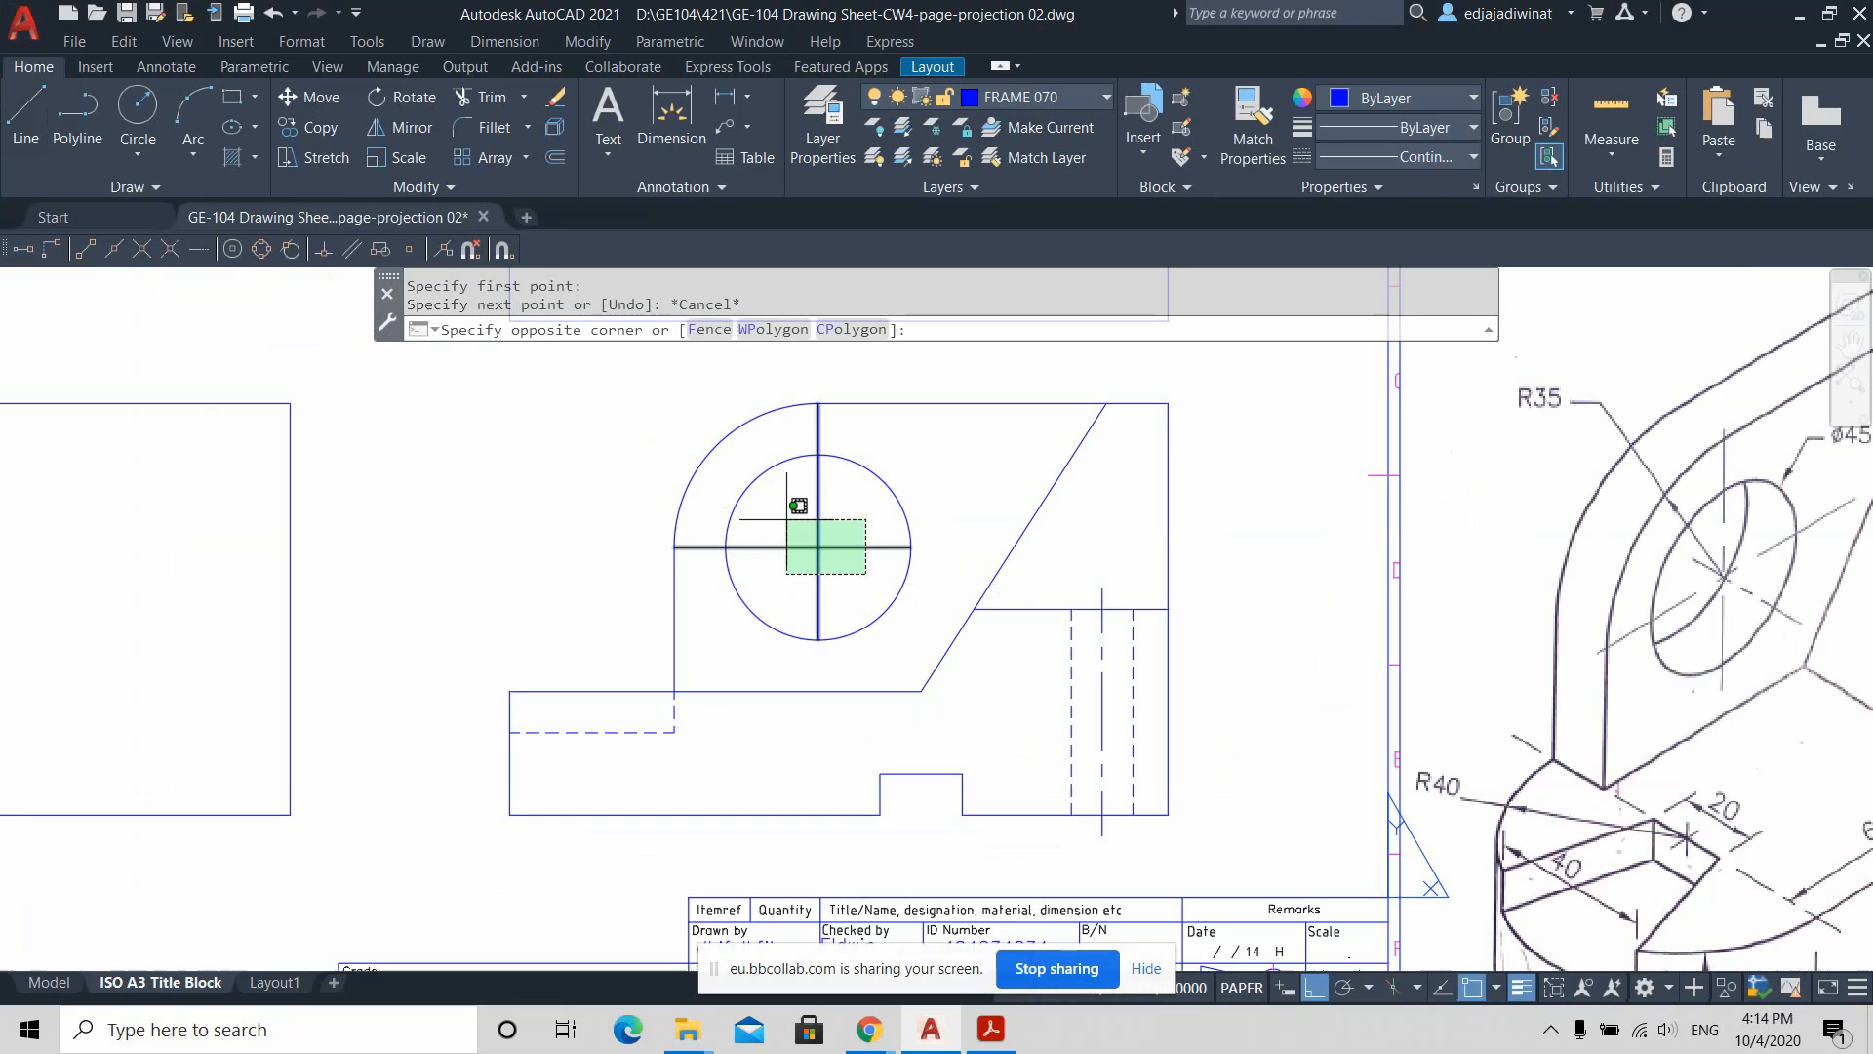
{"action": "left_click", "coordinate": [787, 519]}
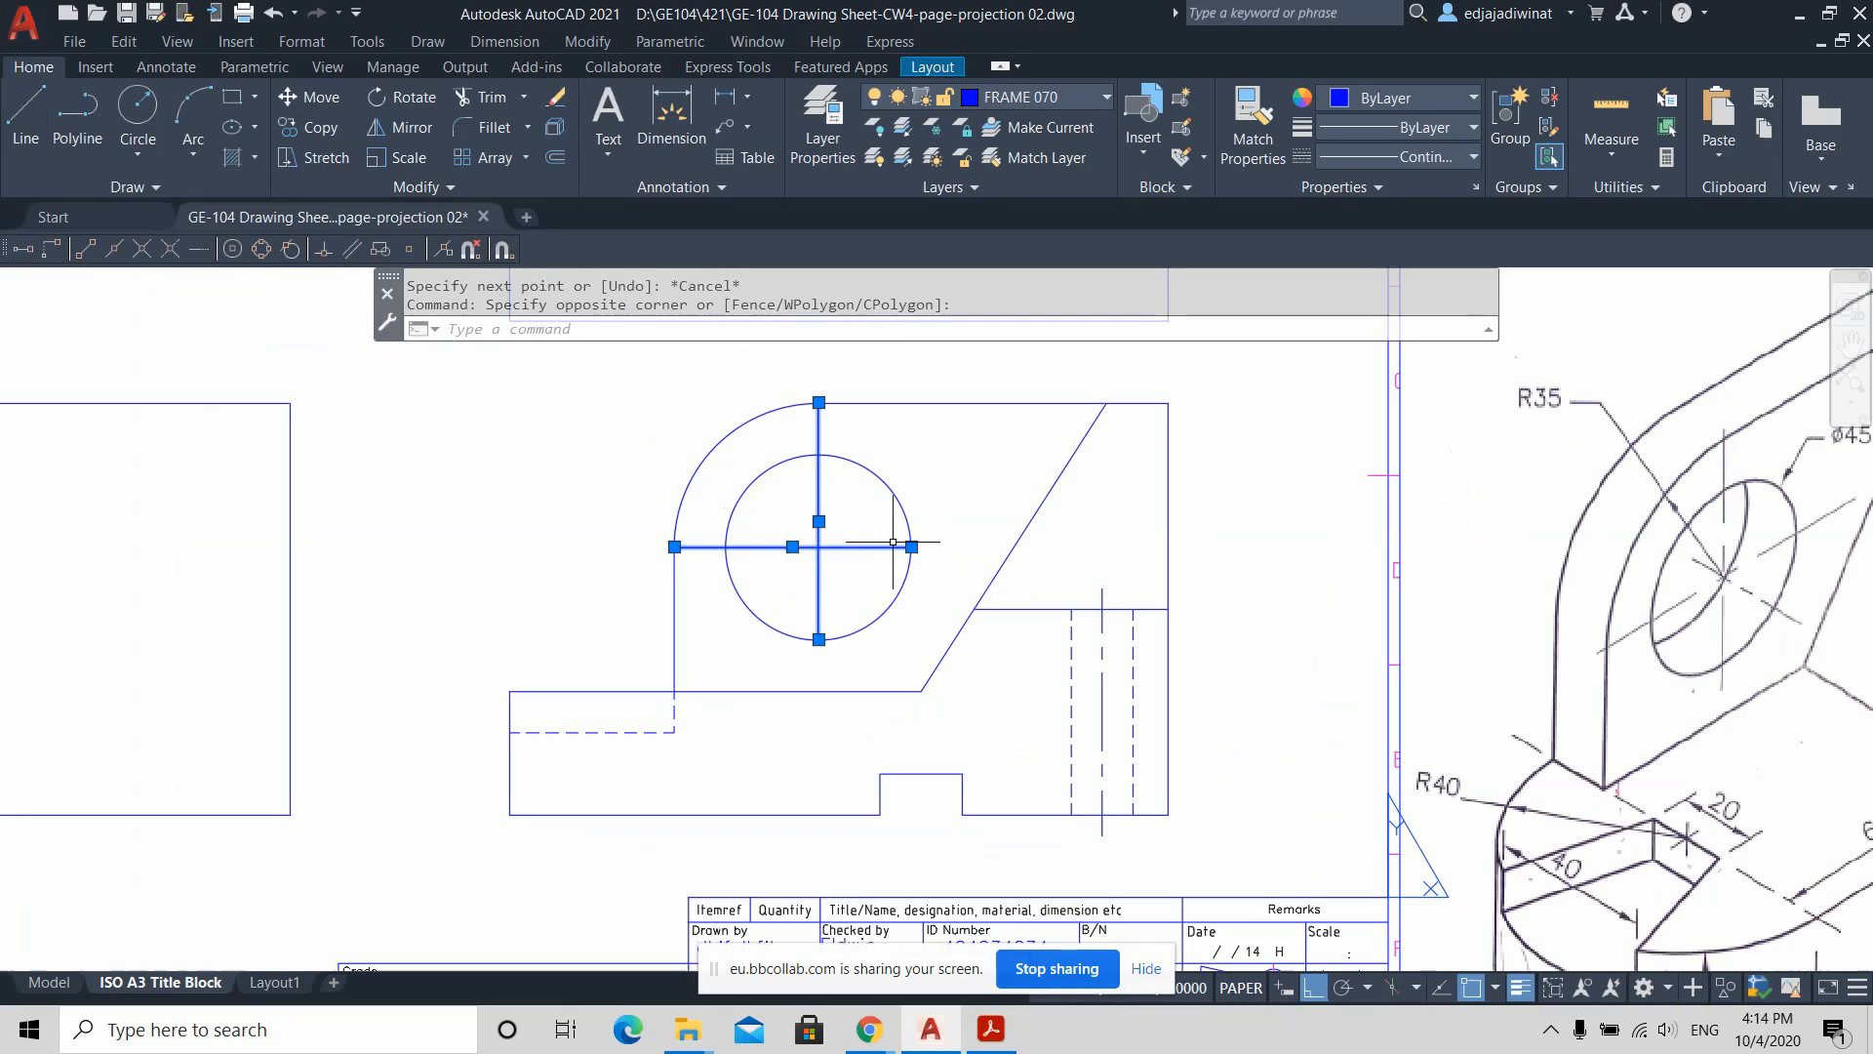
{"action": "mouse_move", "coordinate": [912, 547]}
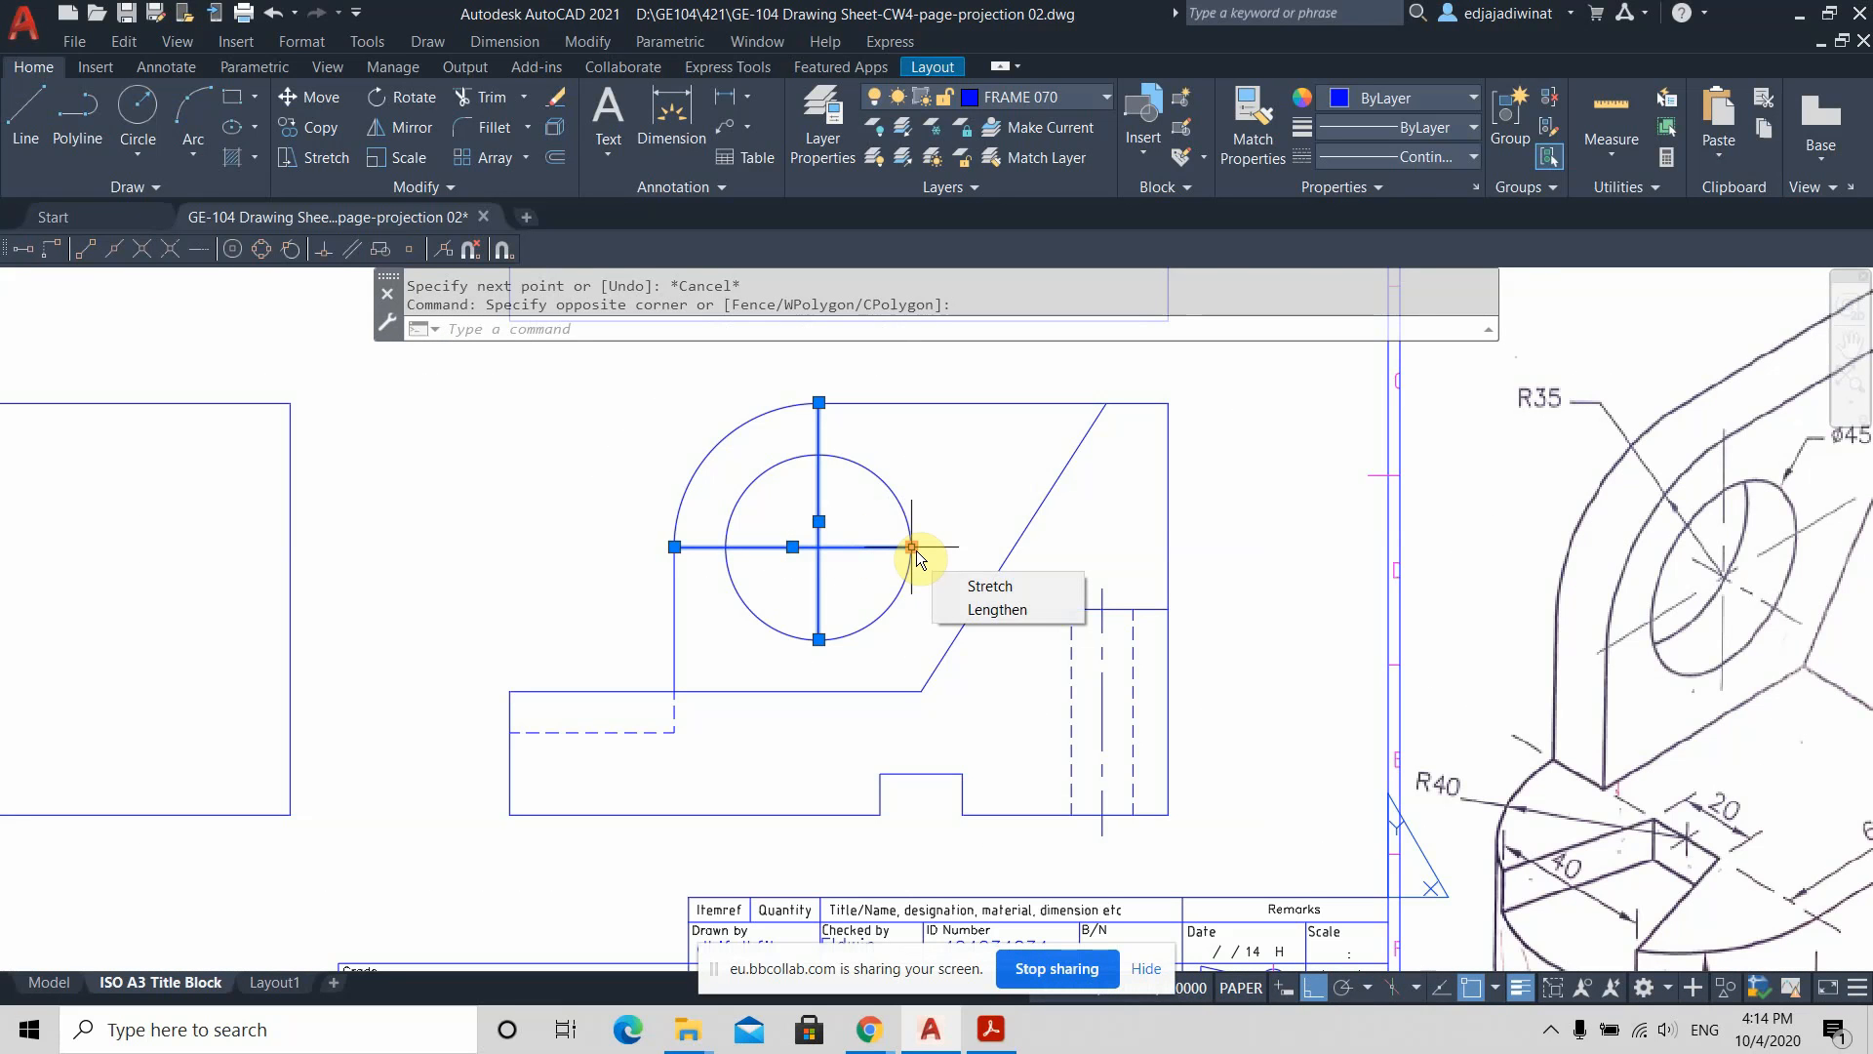
{"action": "left_click", "coordinate": [913, 548]}
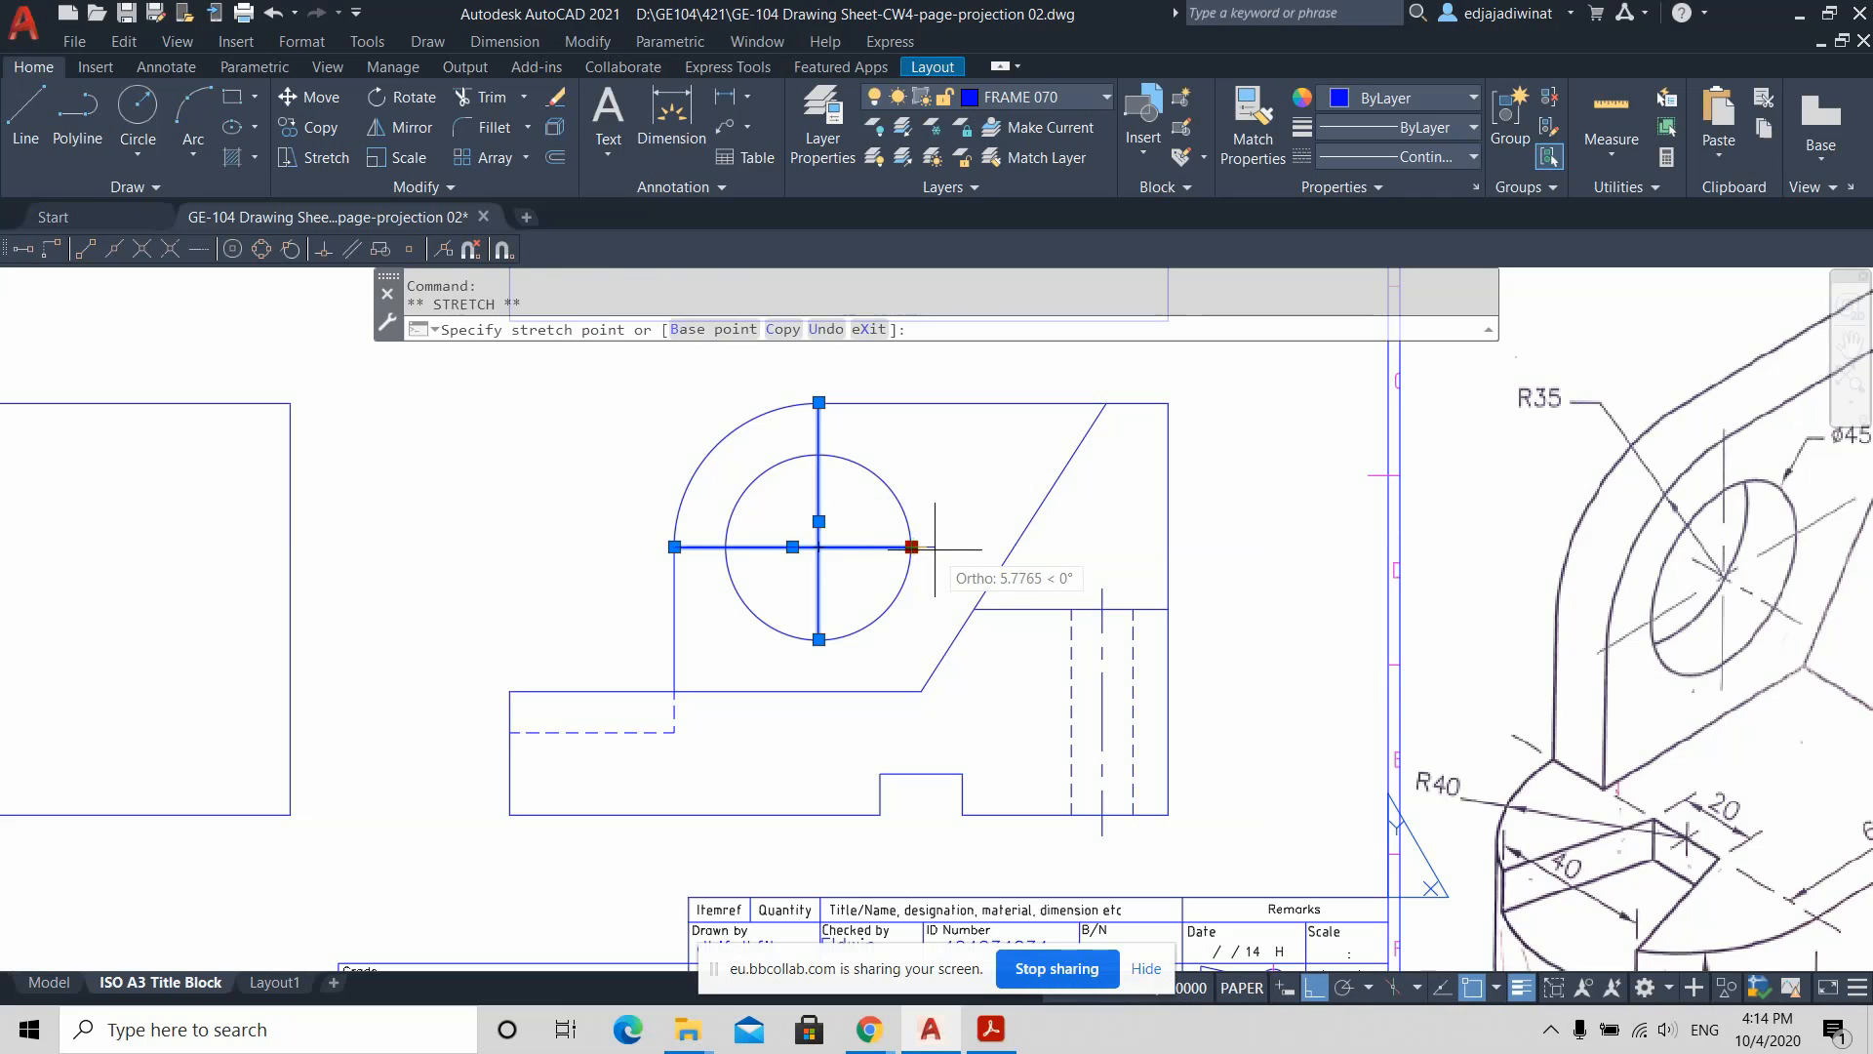
{"action": "type", "text": "5"}
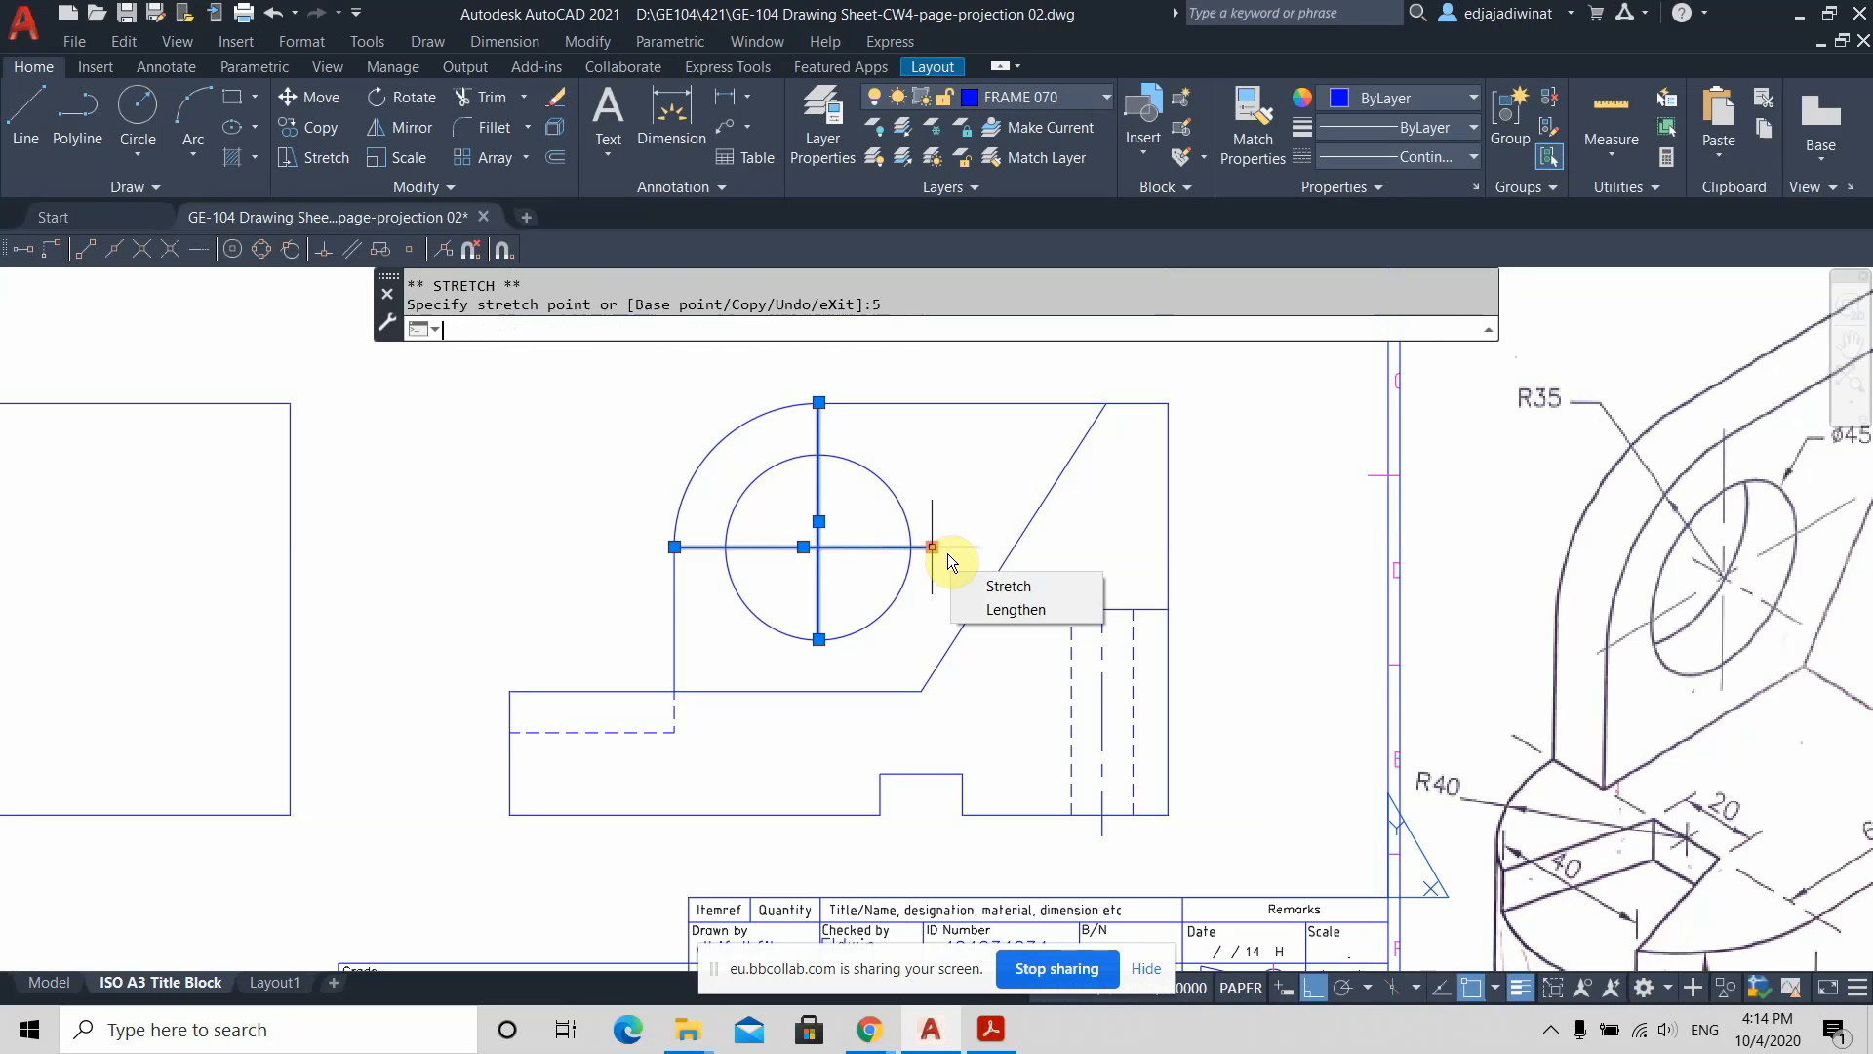
{"action": "left_click", "coordinate": [674, 547]}
{"action": "type", "text": "5"}
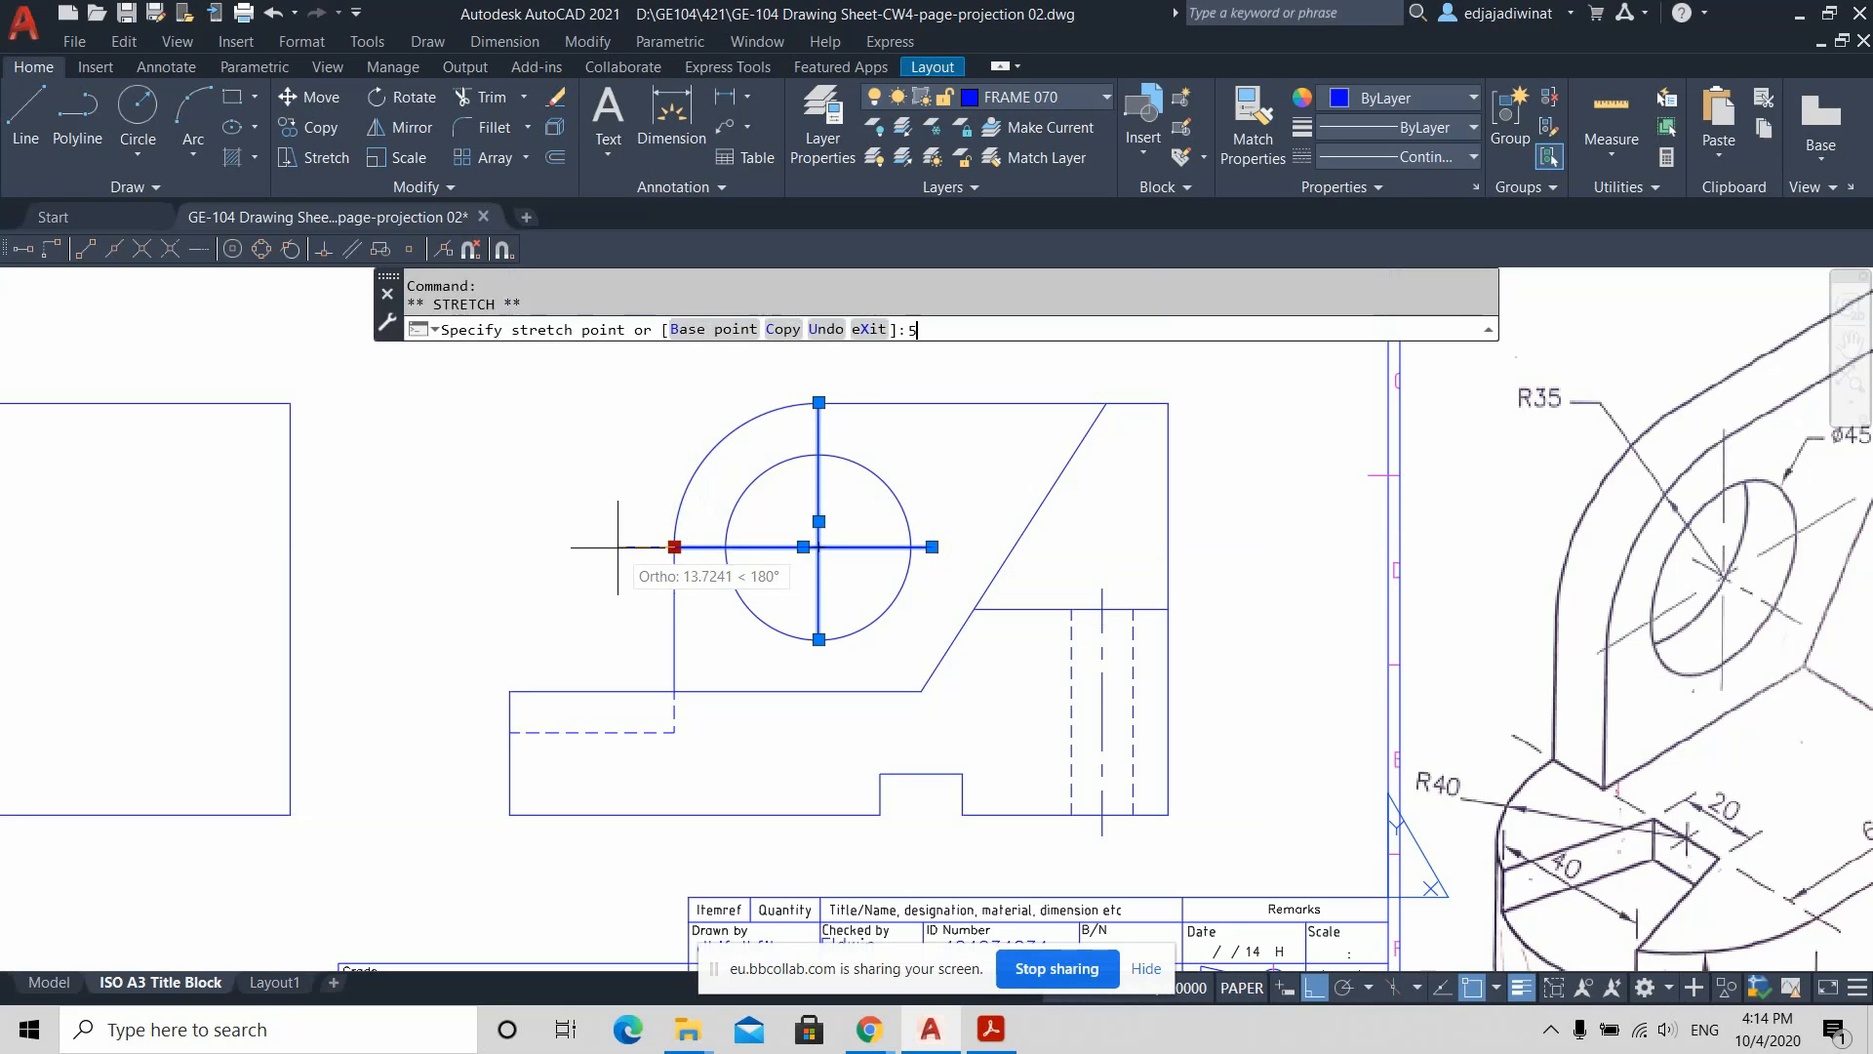
{"action": "key", "text": "Return"}
Step: Stretch the Ø45 hole's vertical centre line outward by 5 mm at both its upper and lower ends
{"action": "left_click", "coordinate": [830, 400]}
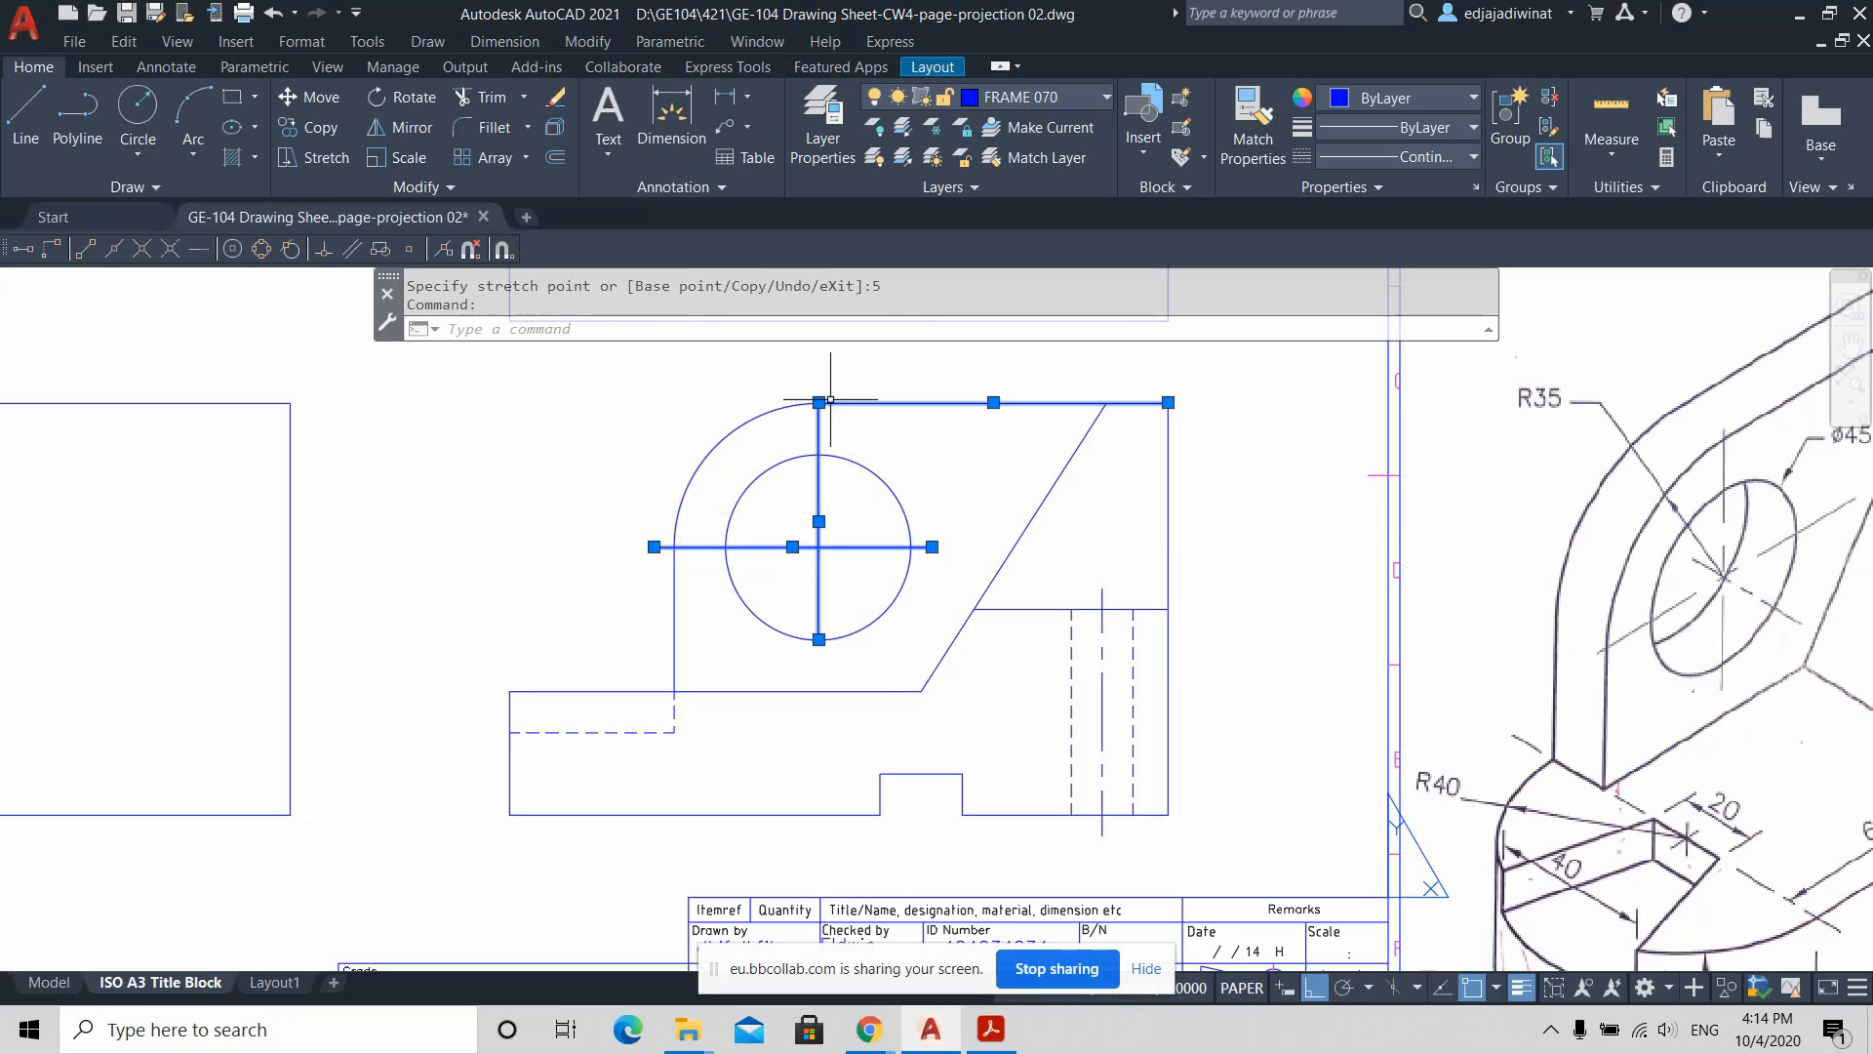
{"action": "key", "text": "Escape"}
{"action": "left_click", "coordinate": [827, 433]}
{"action": "left_click", "coordinate": [779, 420]}
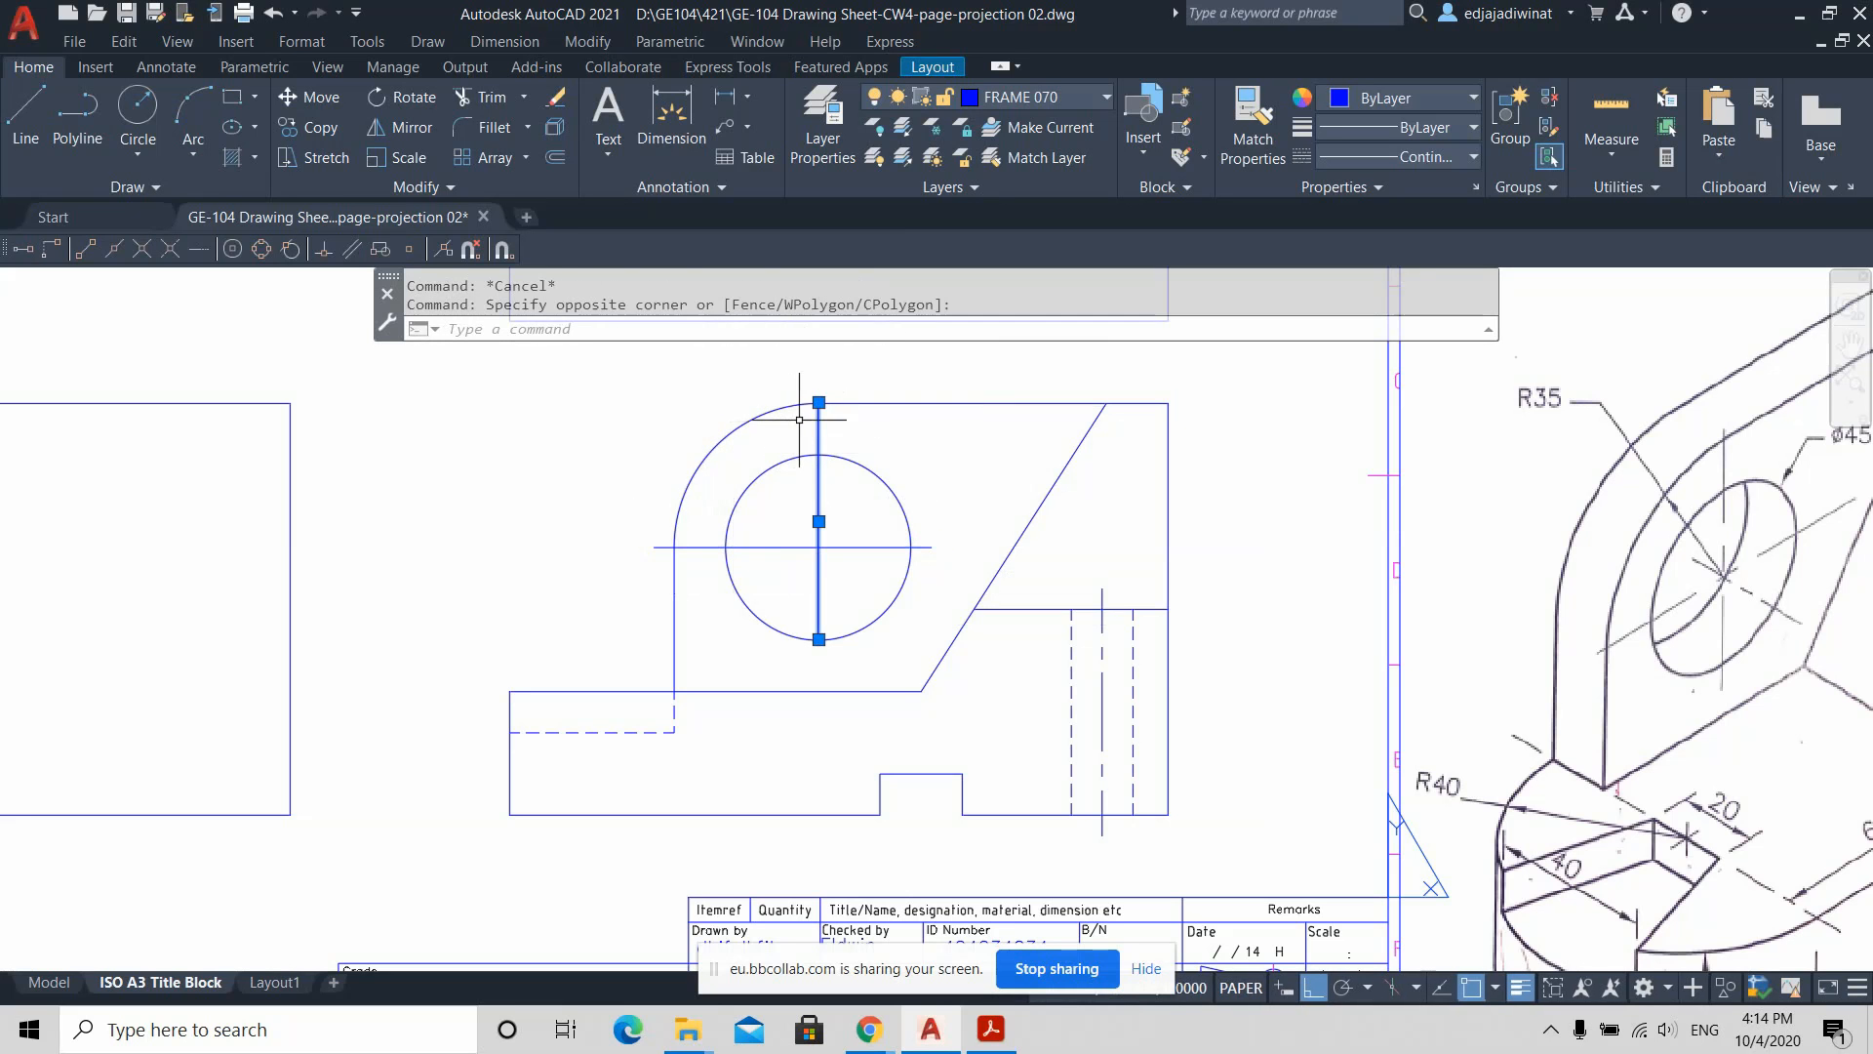
{"action": "left_click", "coordinate": [819, 402]}
{"action": "type", "text": "5"}
{"action": "key", "text": "Return"}
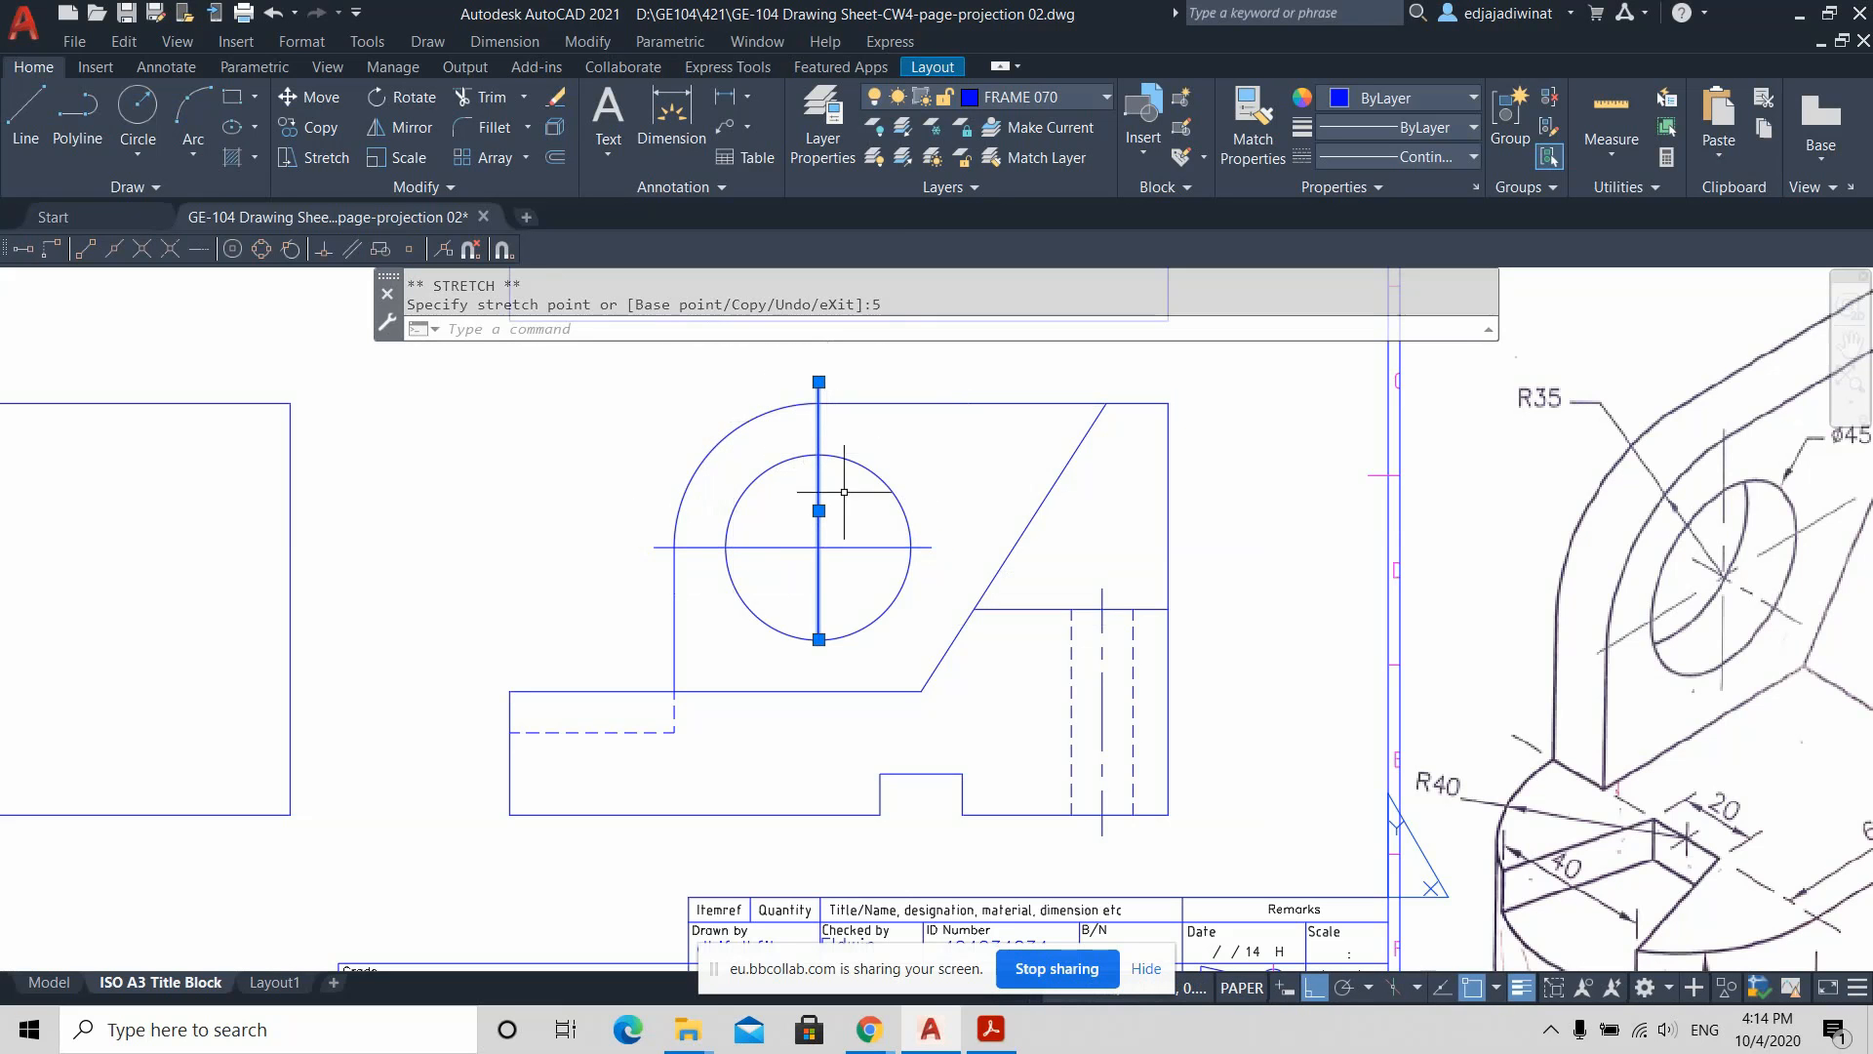
{"action": "left_click", "coordinate": [820, 638]}
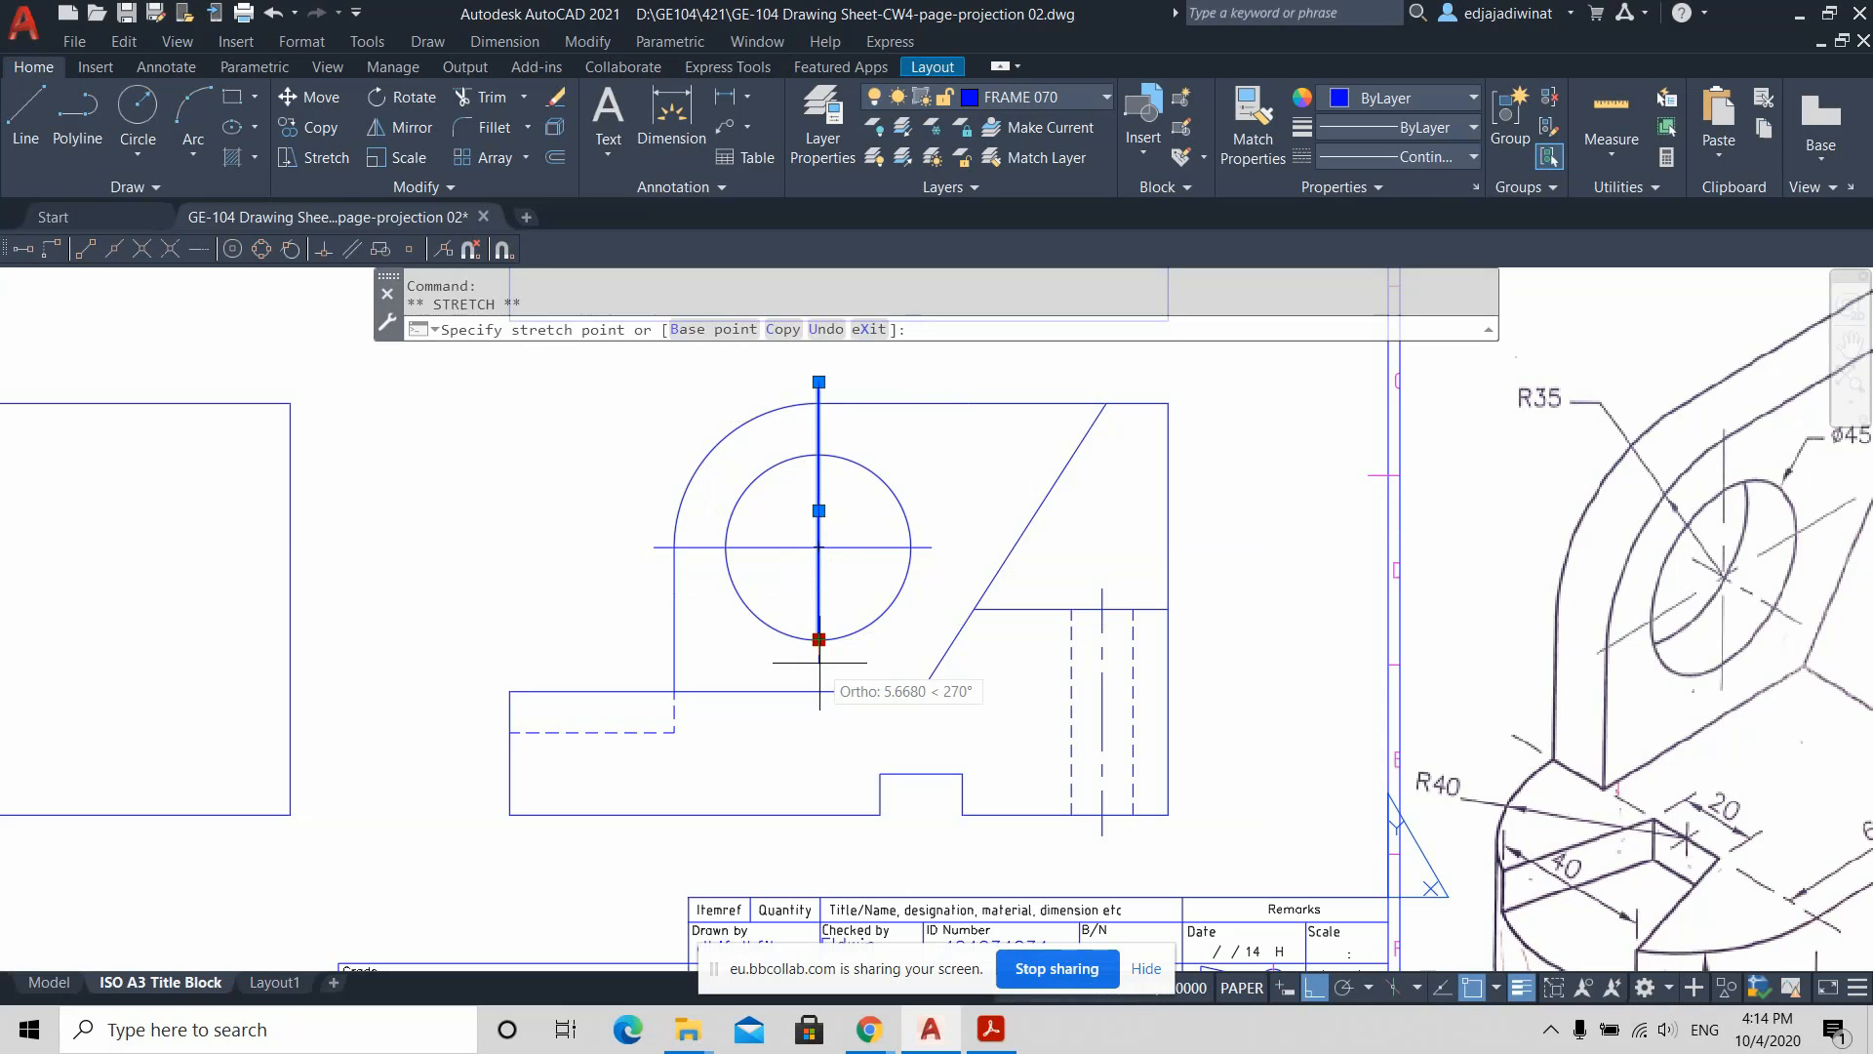
{"action": "type", "text": "5"}
{"action": "key", "text": "Return"}
{"action": "key", "text": "Escape"}
Step: Change the linetype of the Ø45 hole's horizontal and vertical centre lines to CENTER2
{"action": "left_click", "coordinate": [871, 592]}
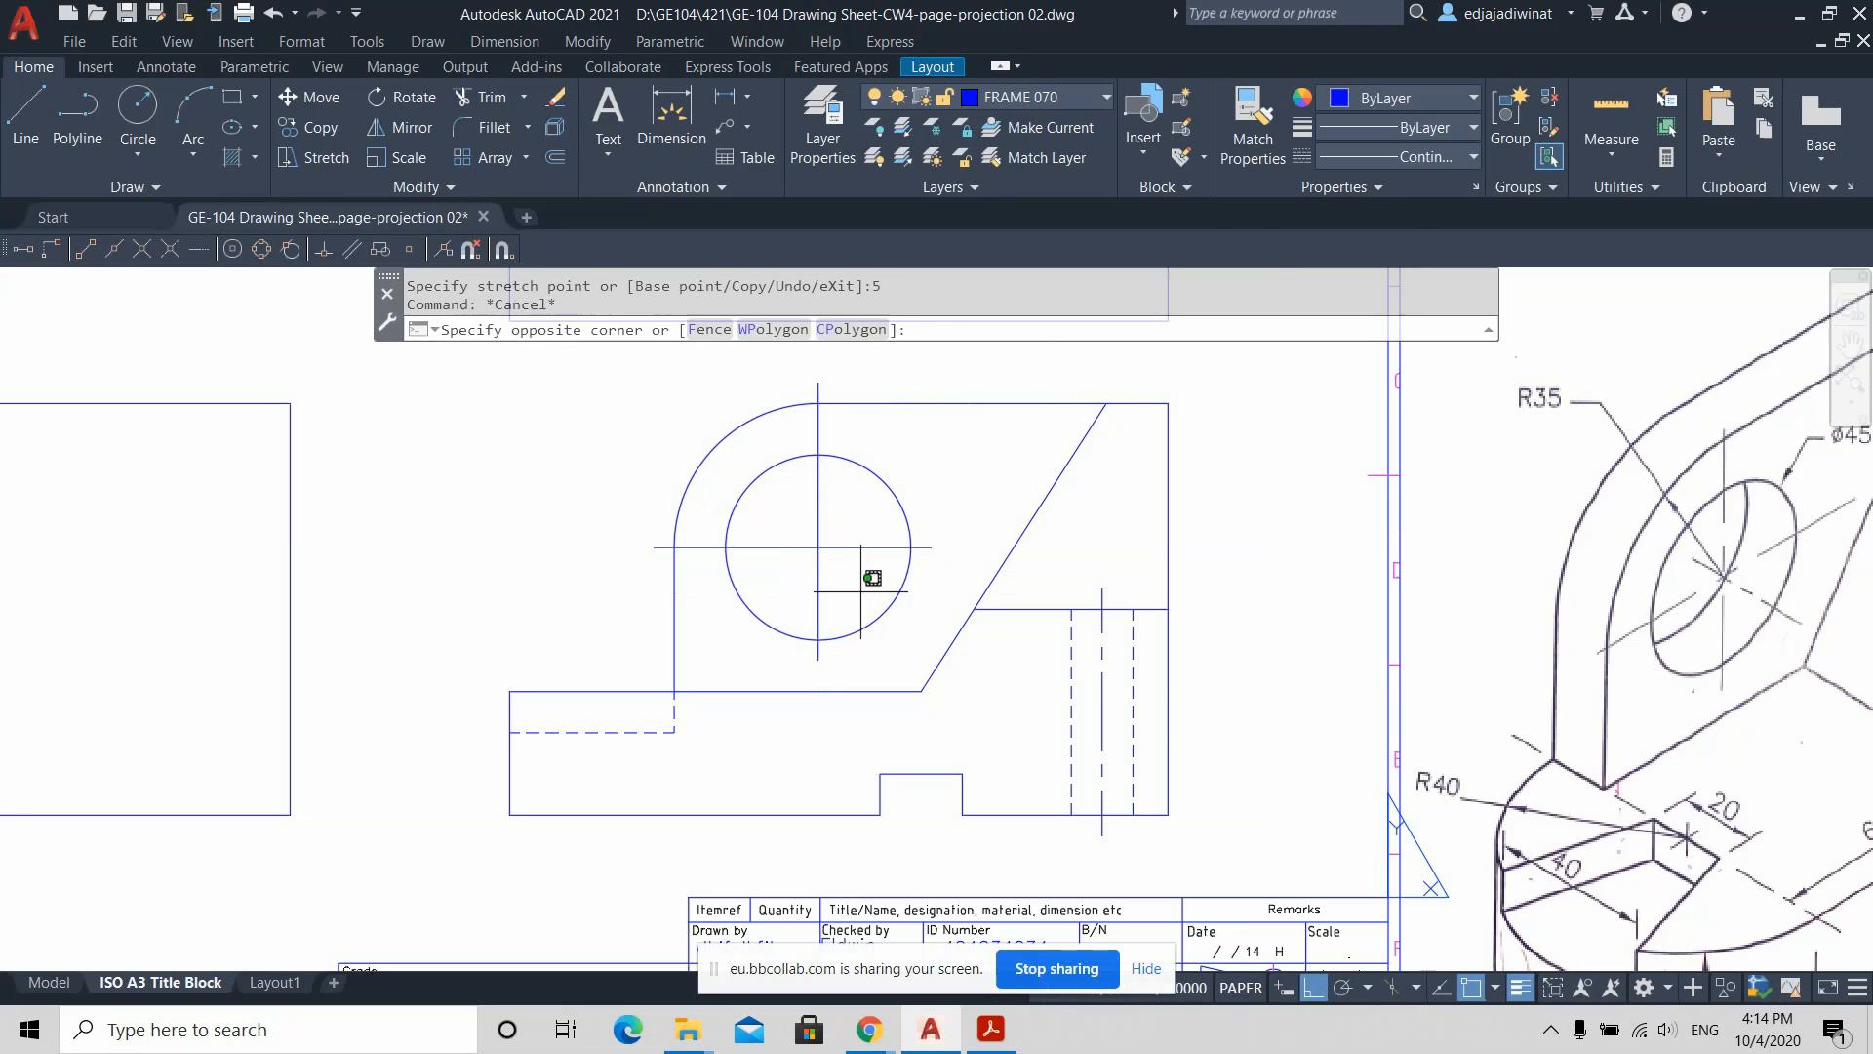
{"action": "left_click", "coordinate": [792, 539]}
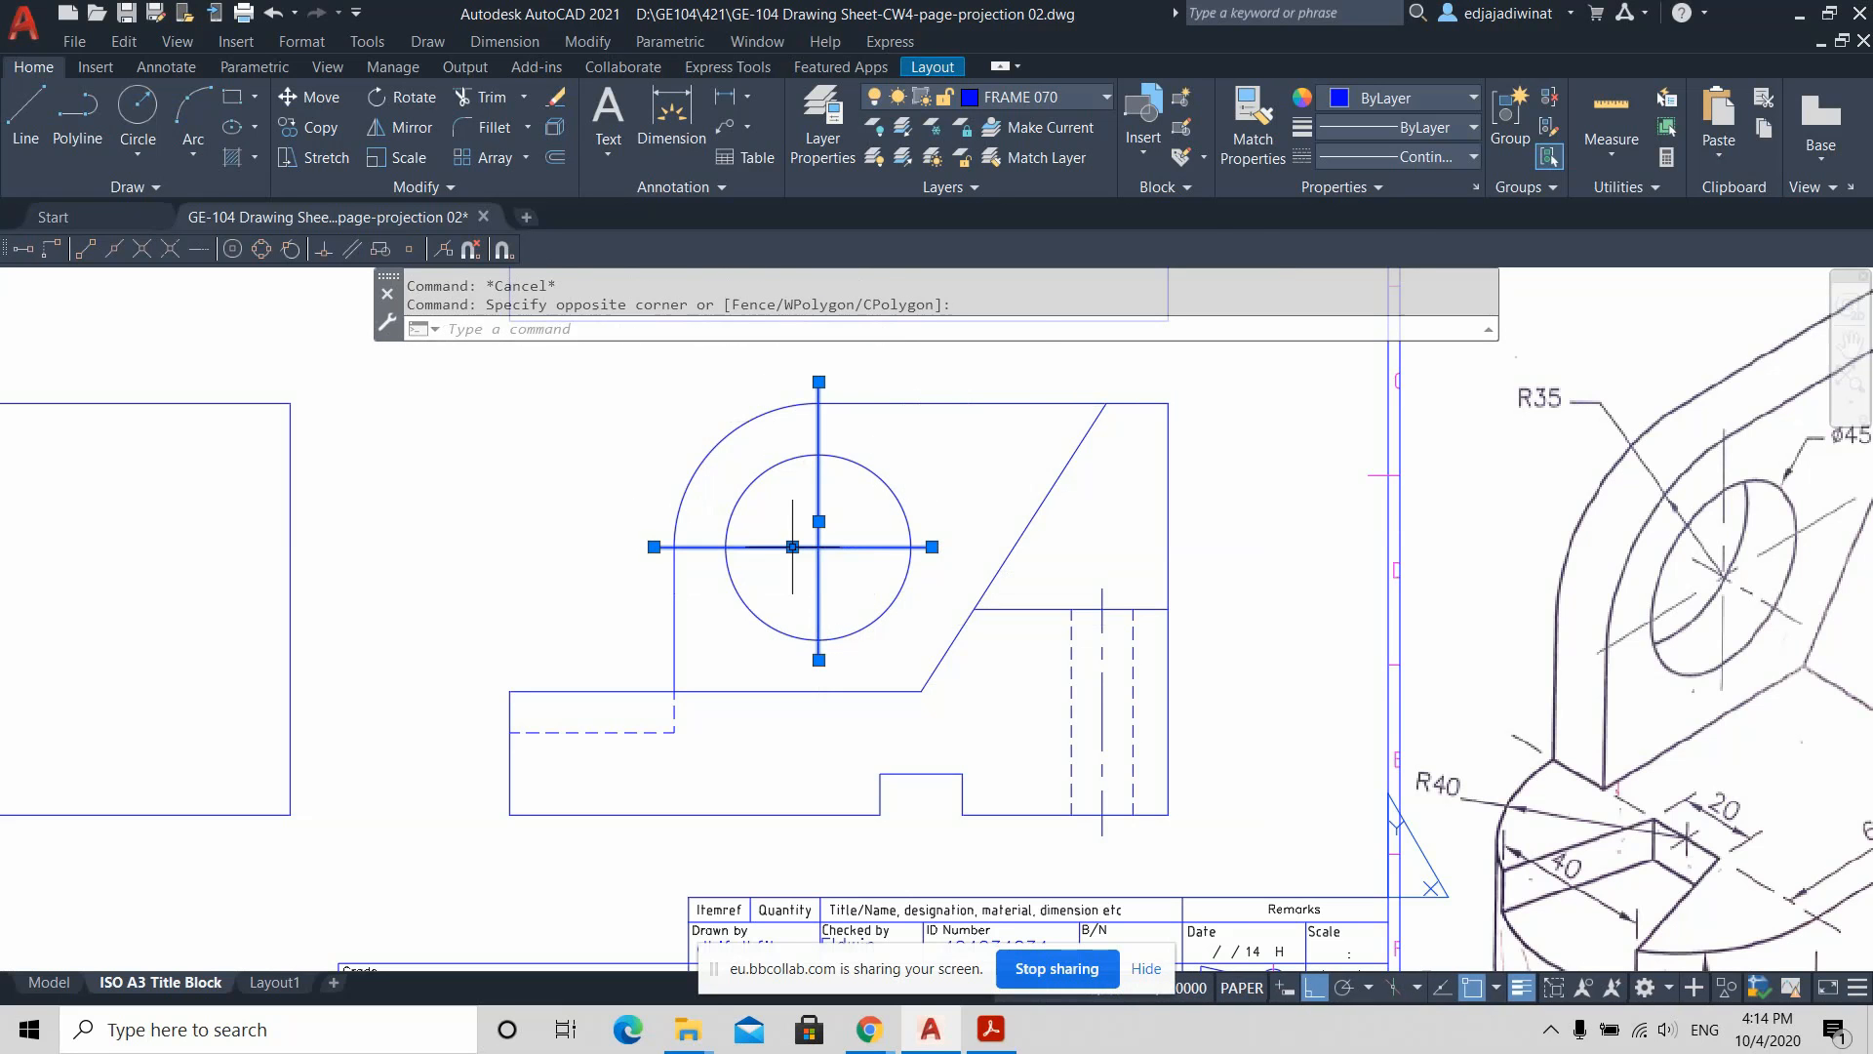
{"action": "left_click", "coordinate": [1471, 153]}
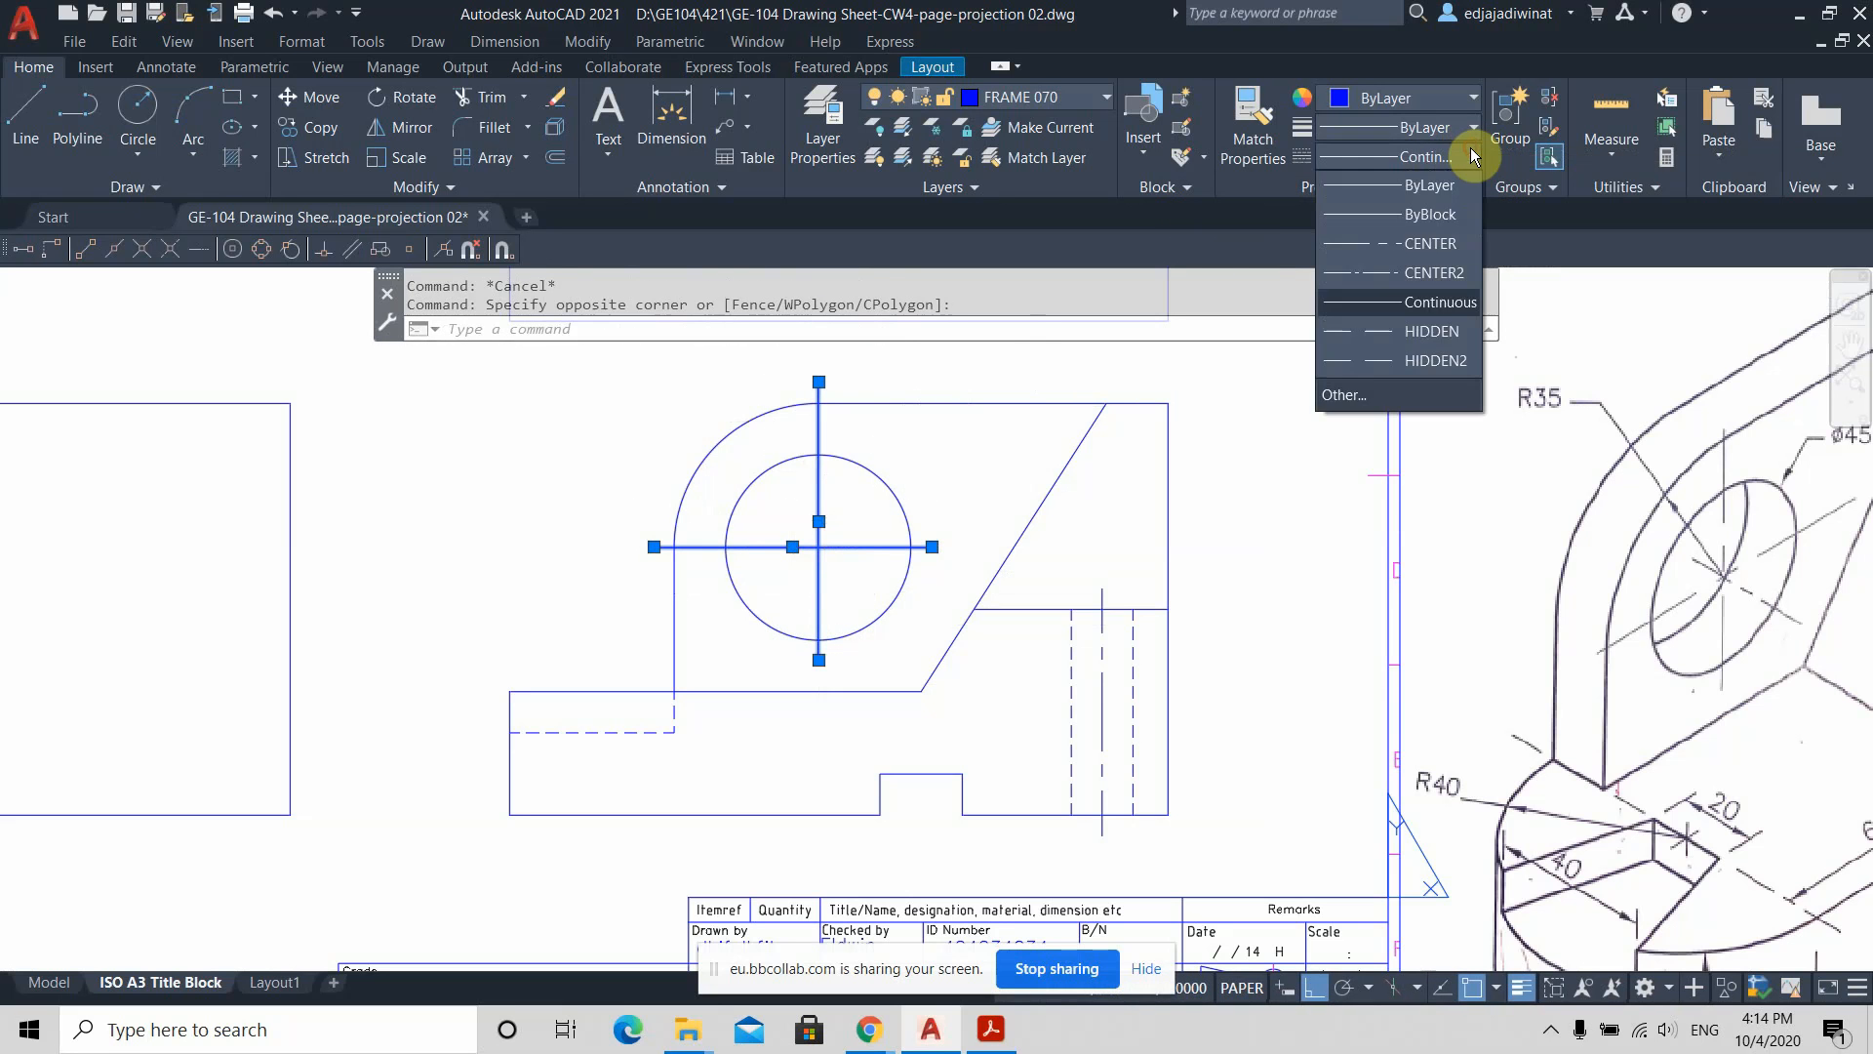
{"action": "left_click", "coordinate": [1434, 273]}
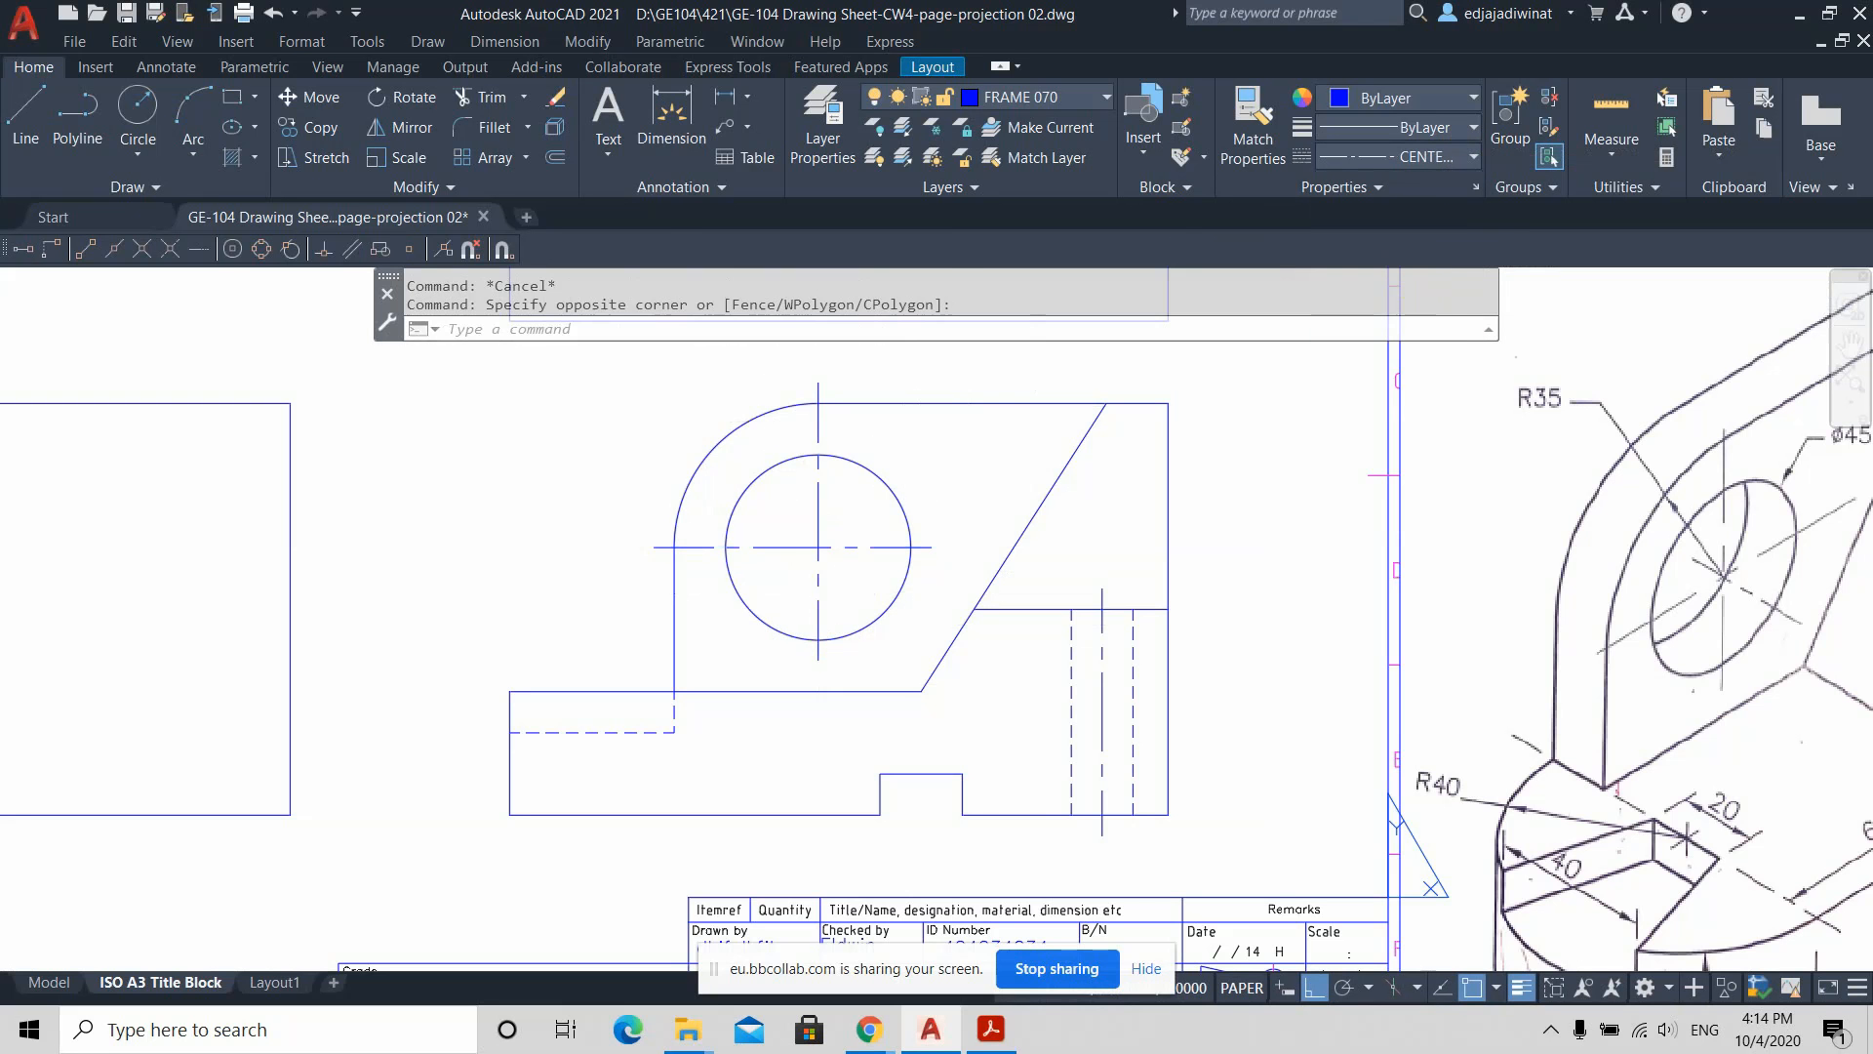
{"action": "key", "text": "Escape"}
Step: Examine the front view, the blank top-view outline and the dimensions on the isometric drawing
{"action": "scroll", "coordinate": [1239, 602], "scroll_direction": "down", "scroll_amount": 2}
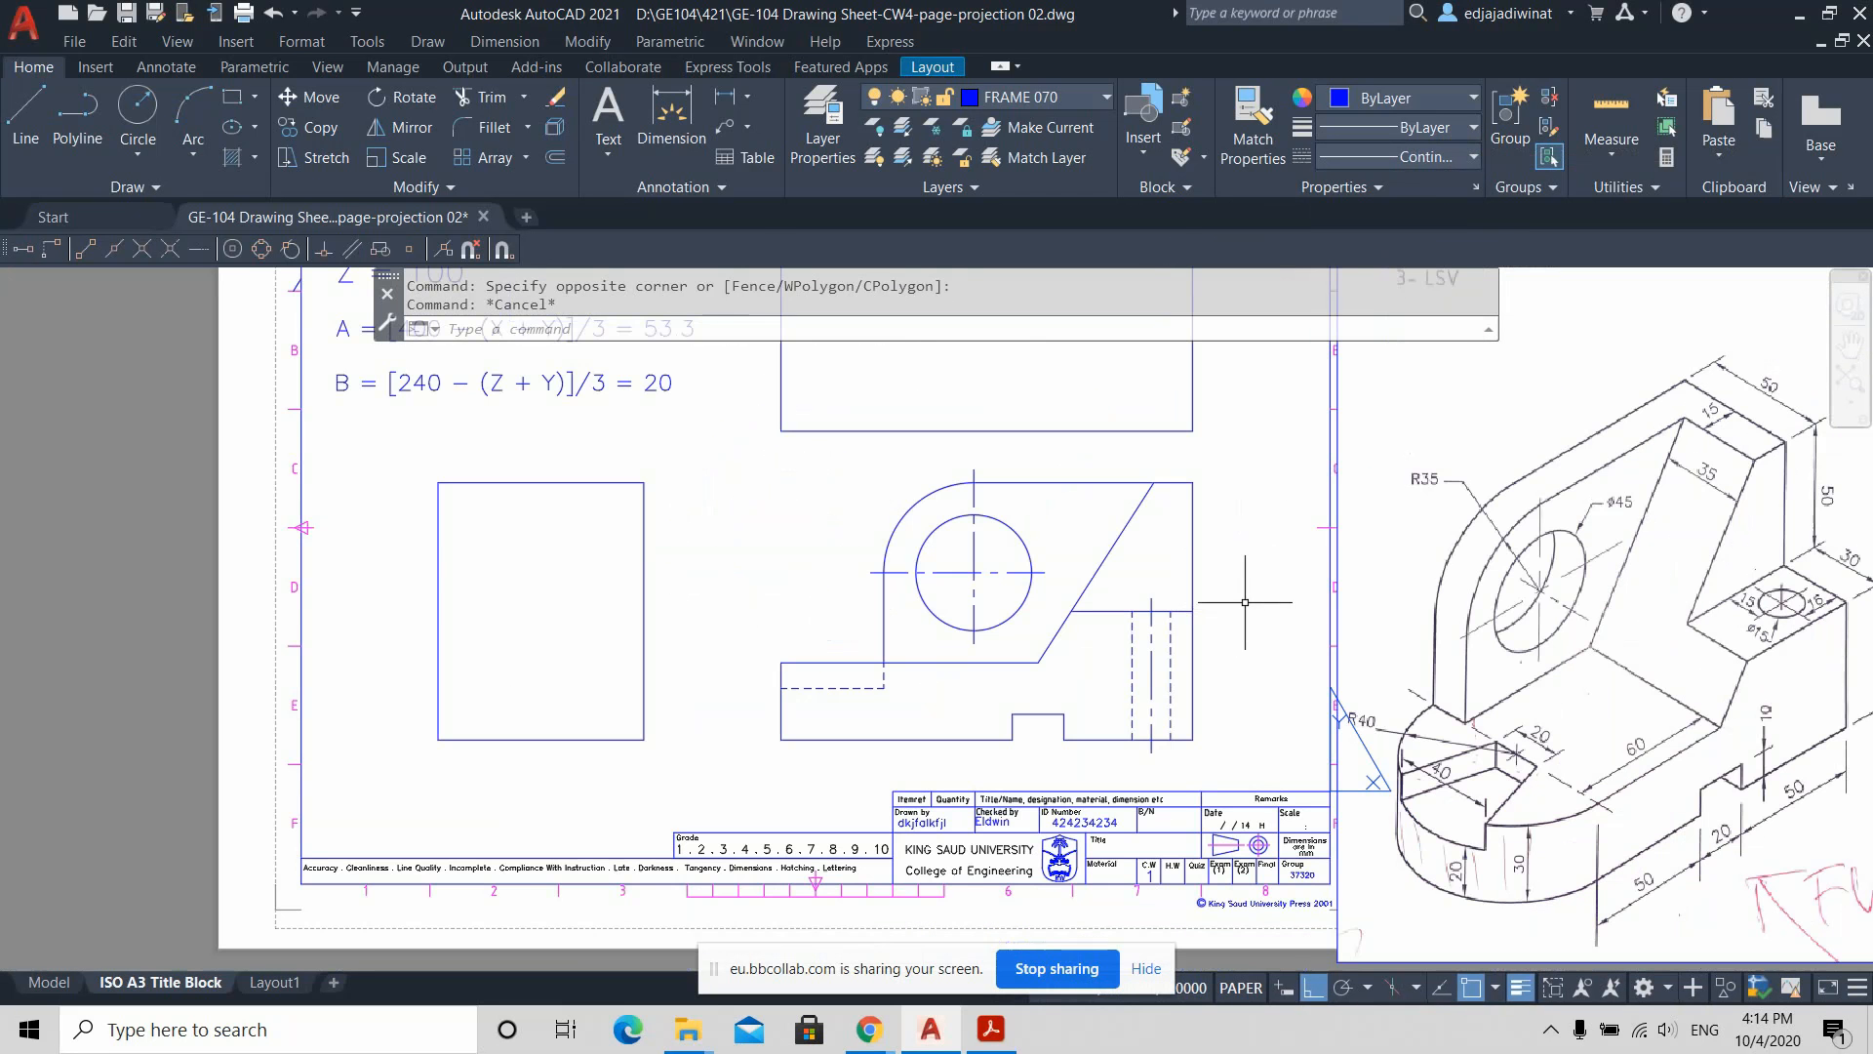
{"action": "middle_click_drag", "start_coordinate": [1257, 559], "coordinate": [1138, 583]}
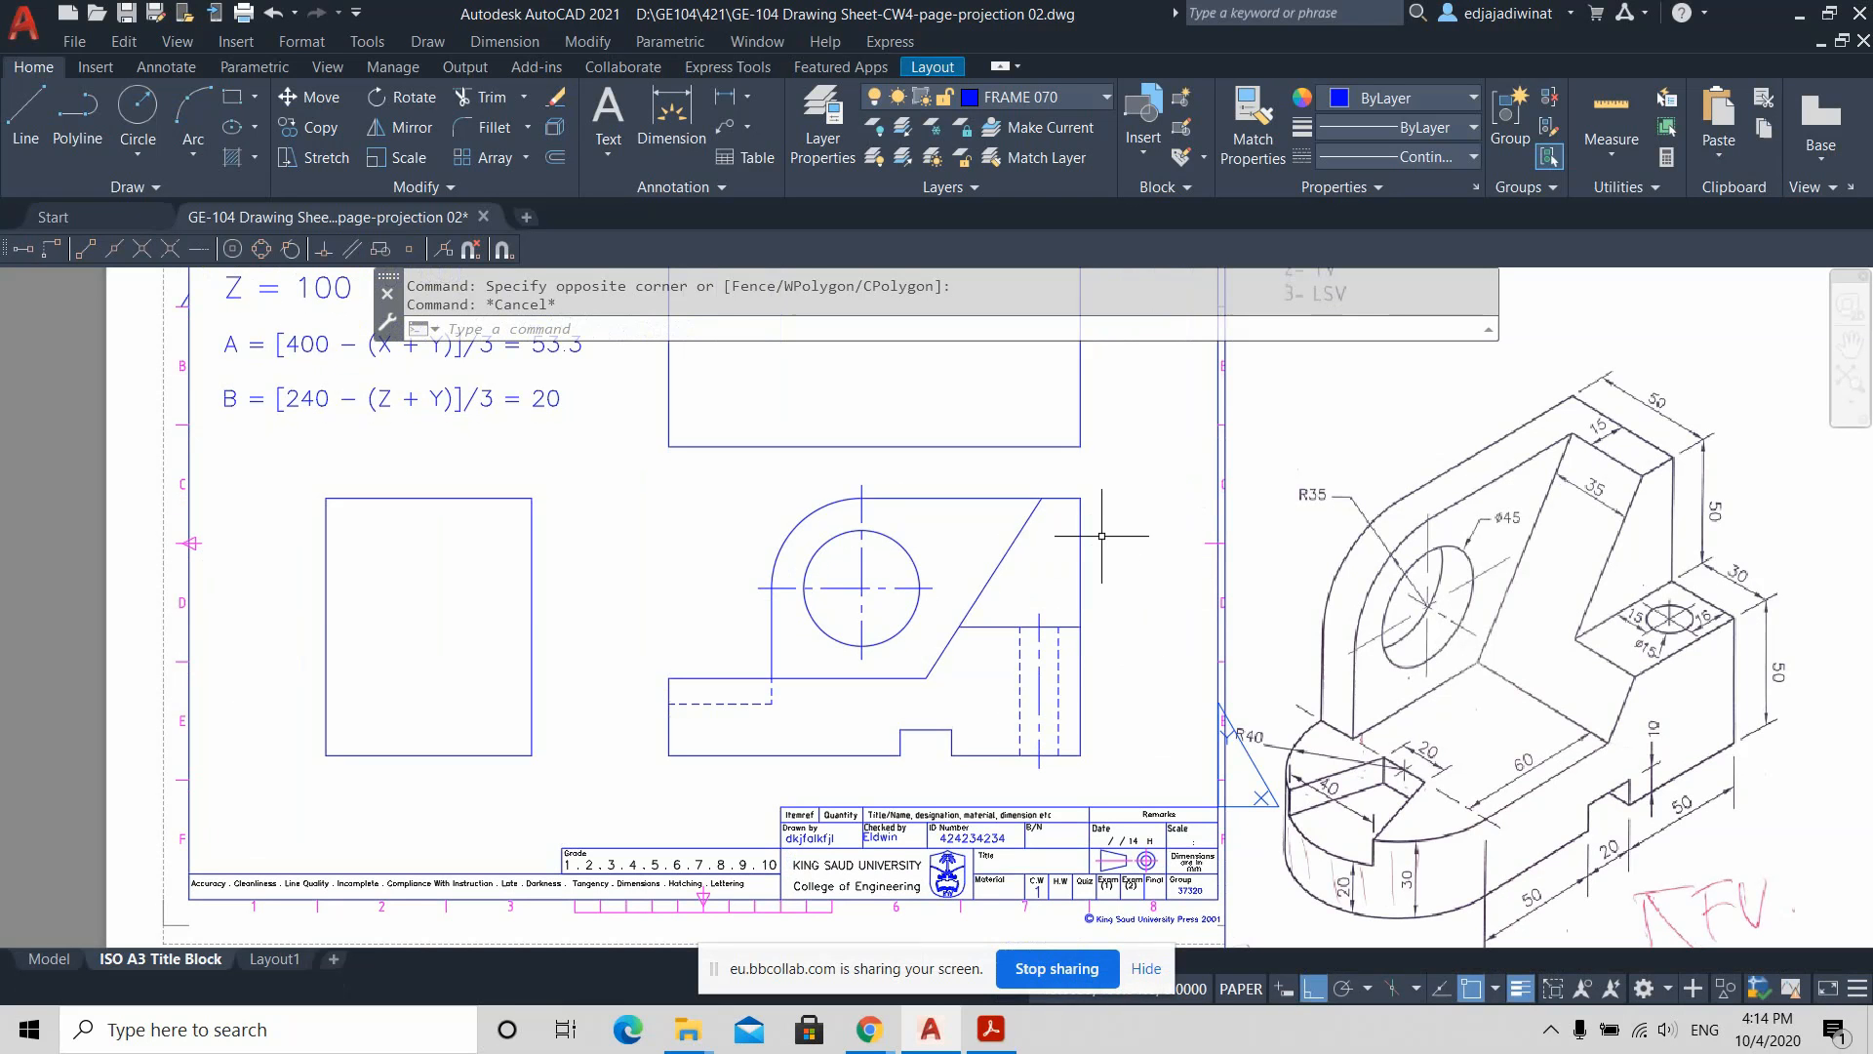
{"action": "middle_click_drag", "start_coordinate": [1101, 545], "coordinate": [1098, 664]}
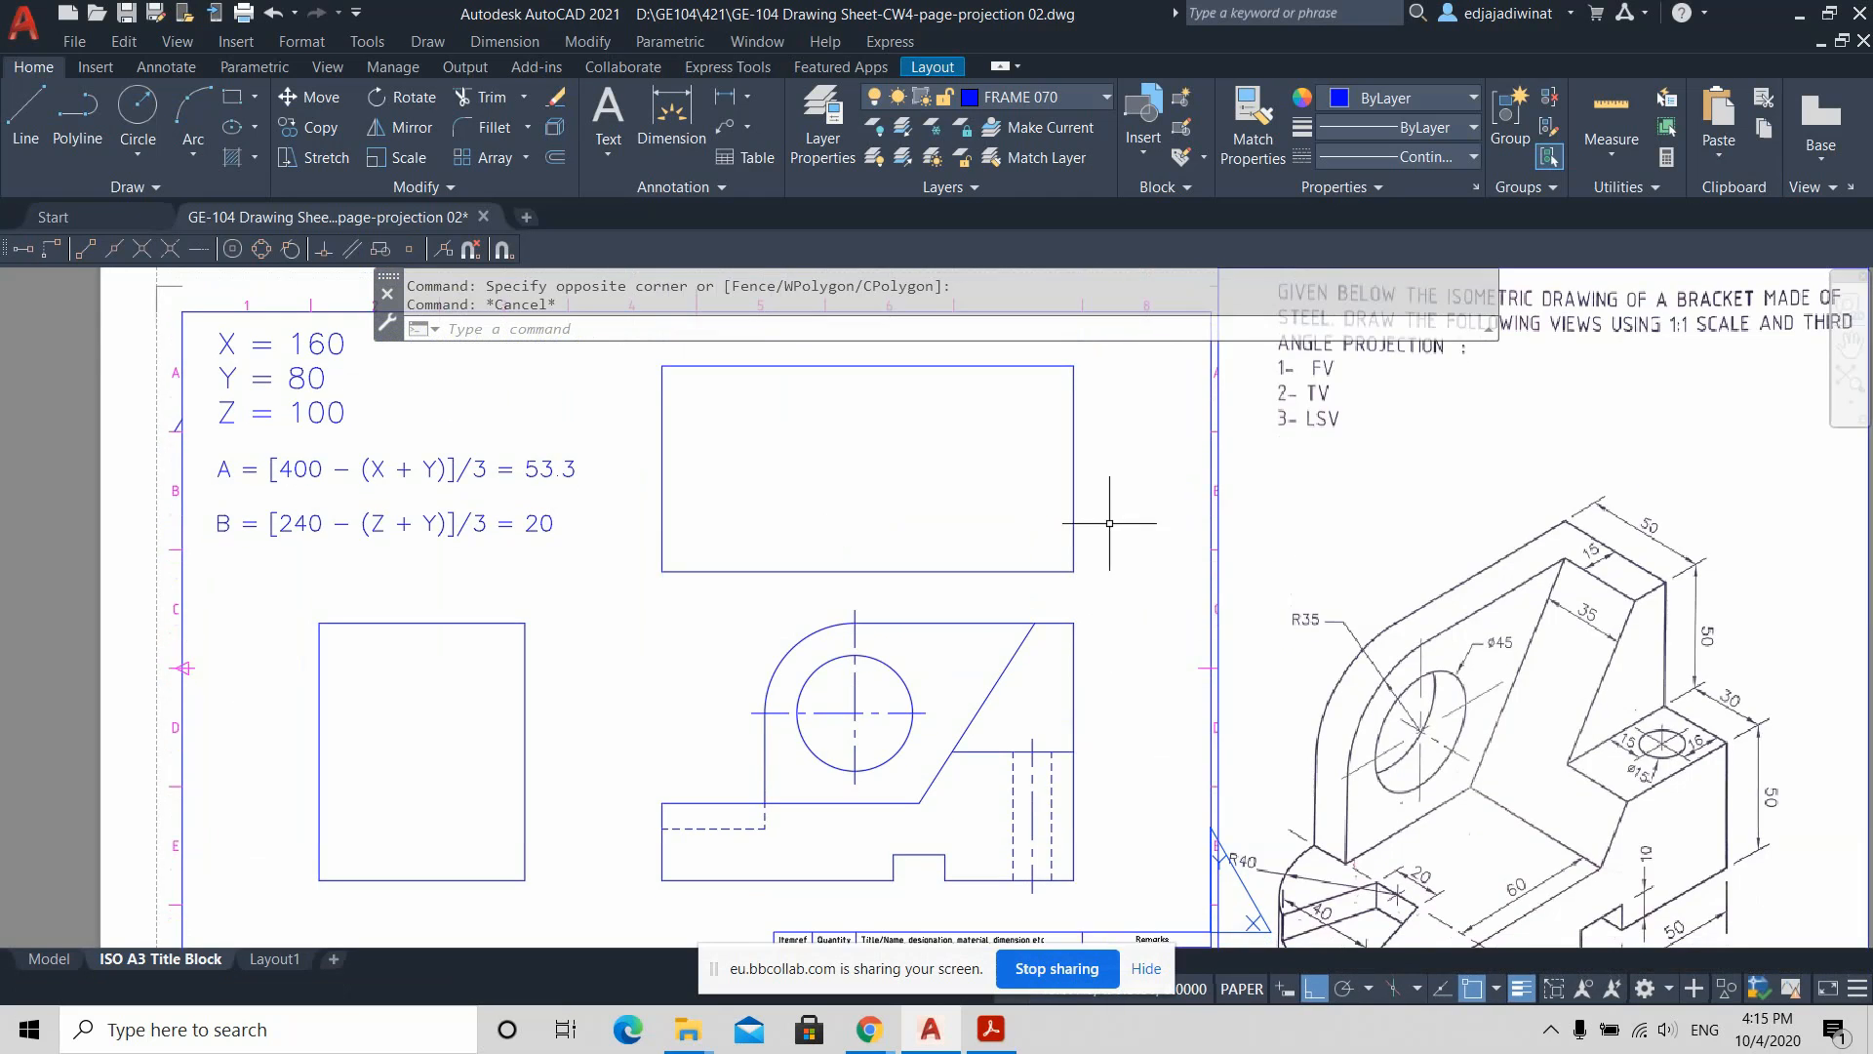
{"action": "middle_click_drag", "start_coordinate": [1109, 523], "coordinate": [1071, 525]}
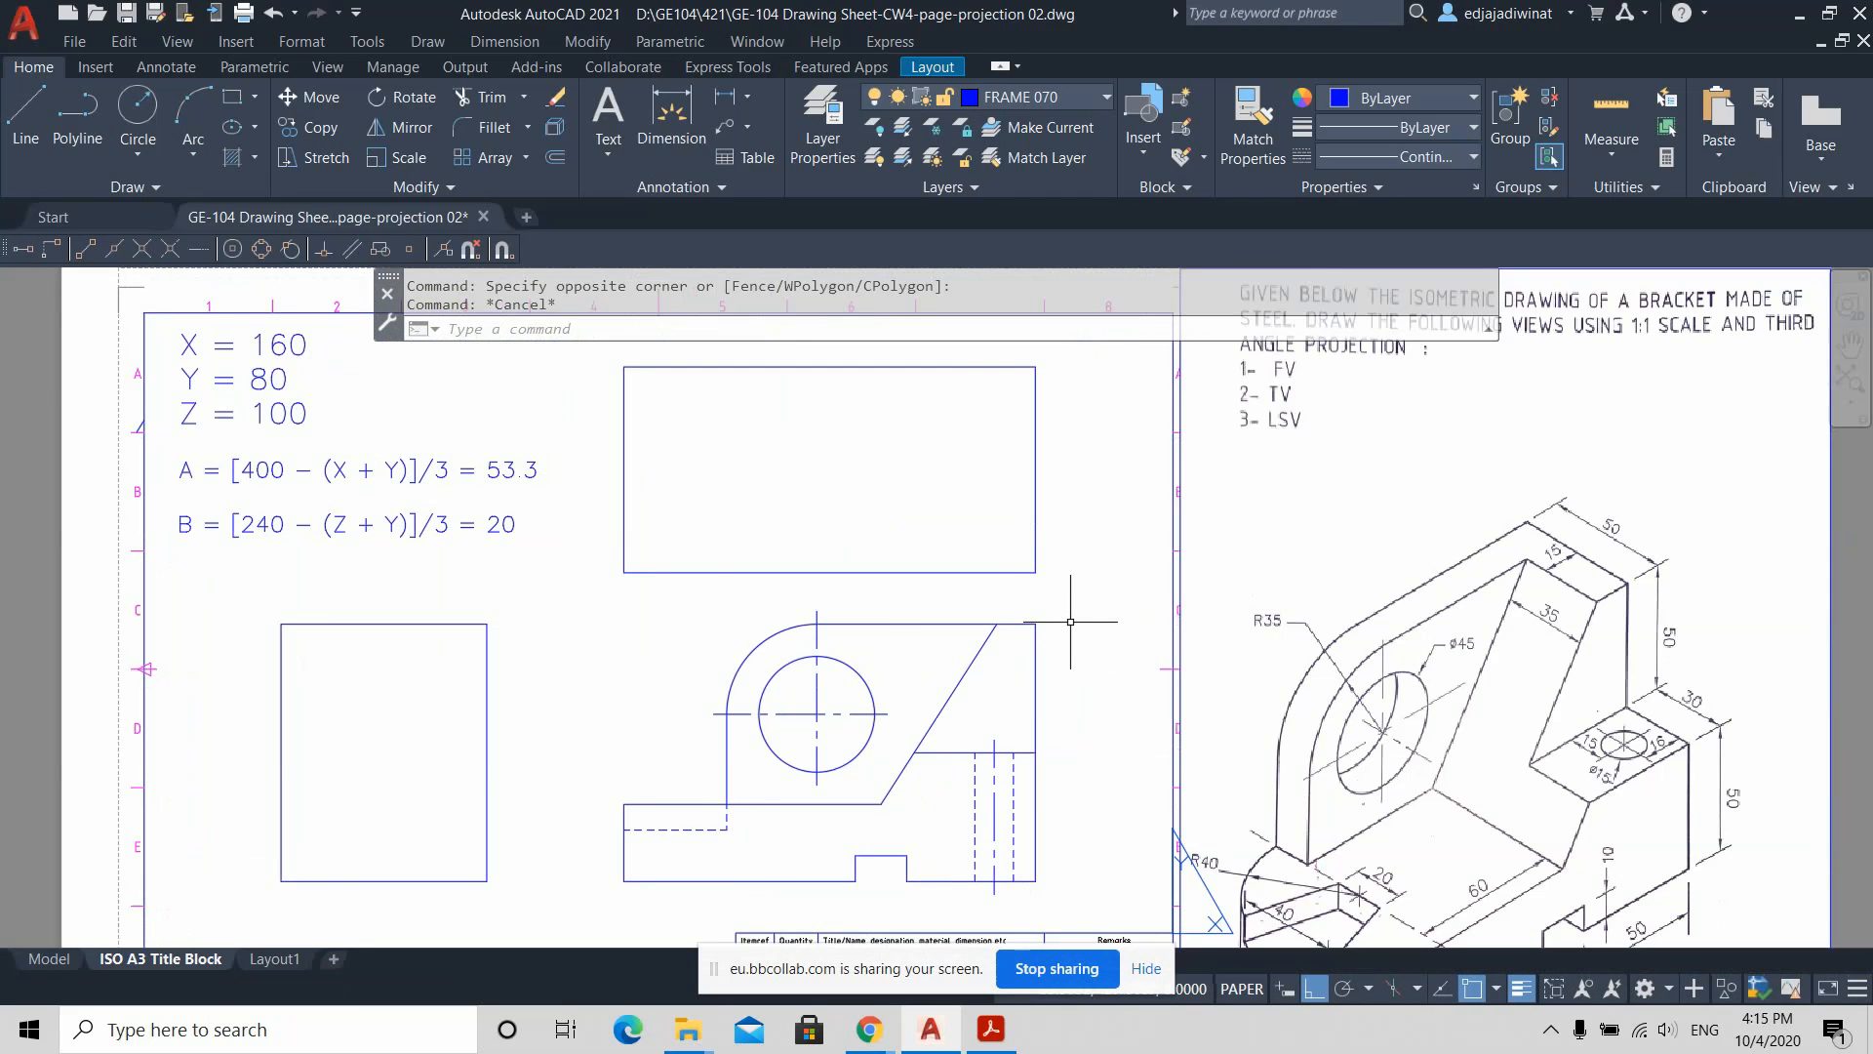
{"action": "scroll", "coordinate": [1070, 625], "scroll_direction": "down", "scroll_amount": 2}
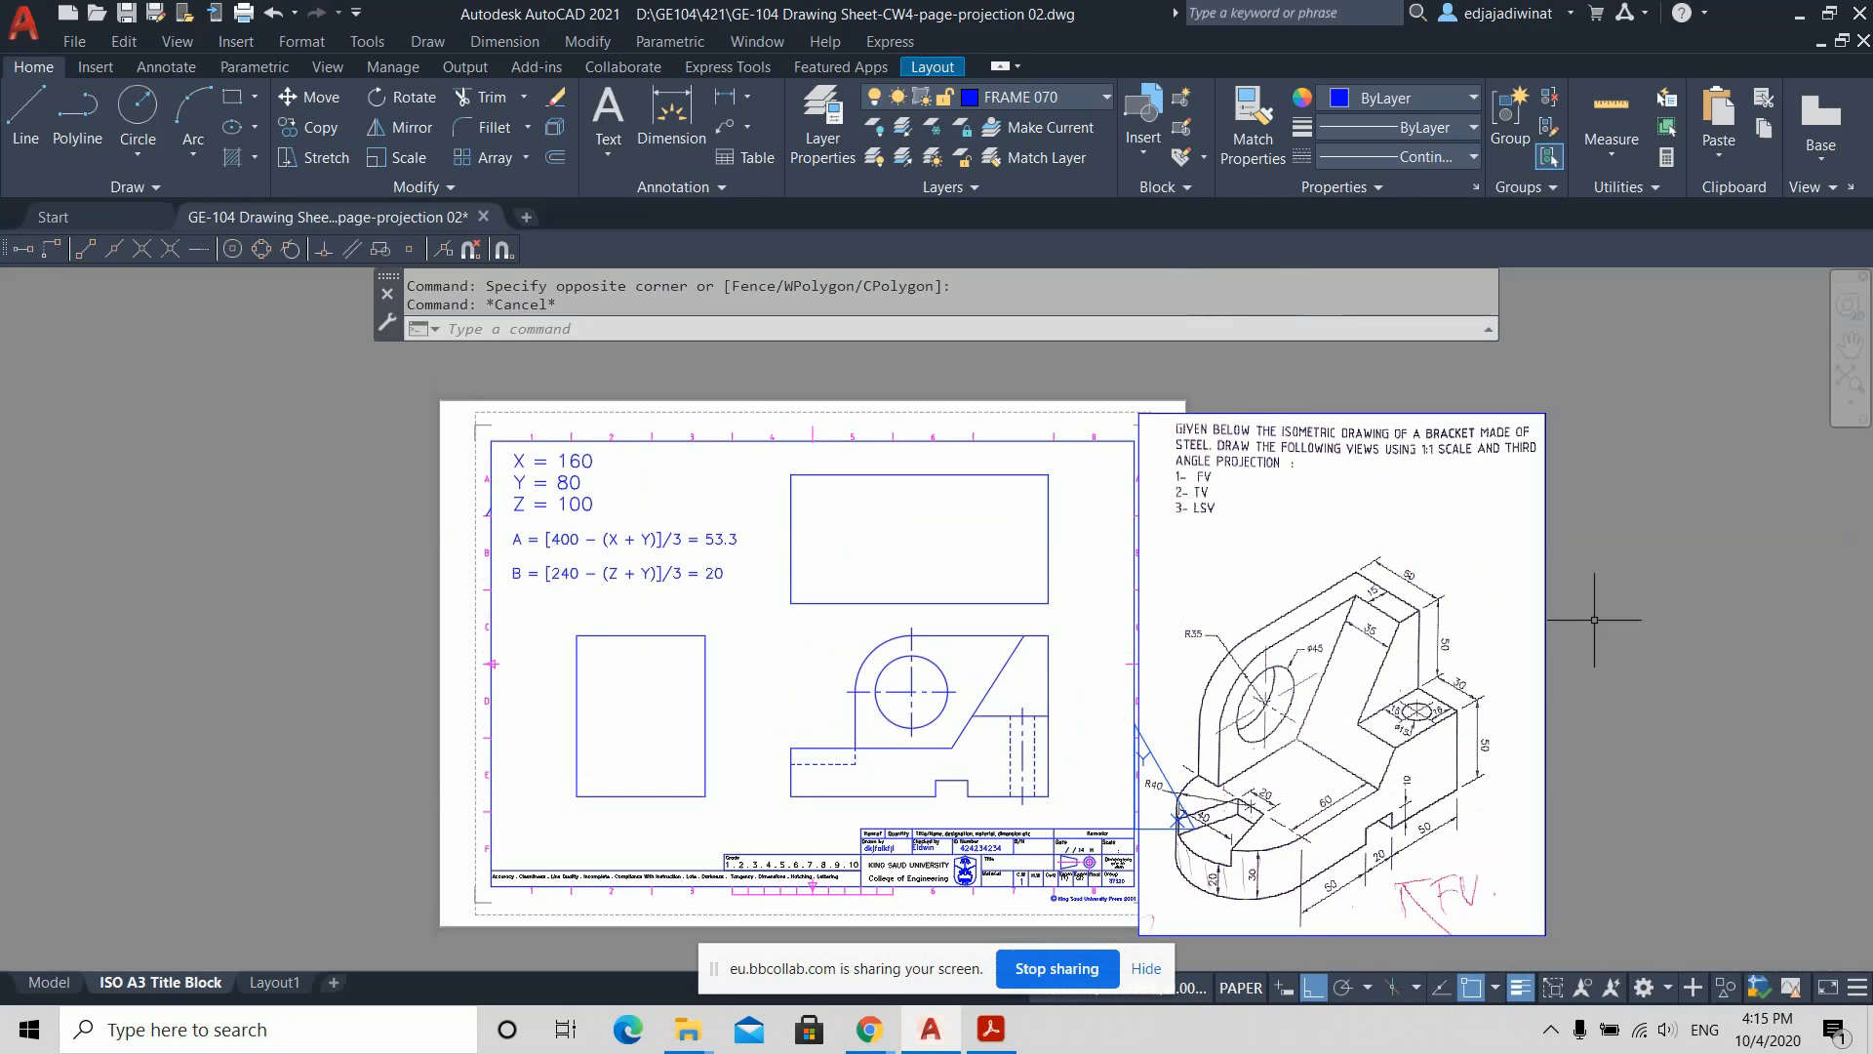
{"action": "scroll", "coordinate": [1434, 797], "scroll_direction": "up", "scroll_amount": 2}
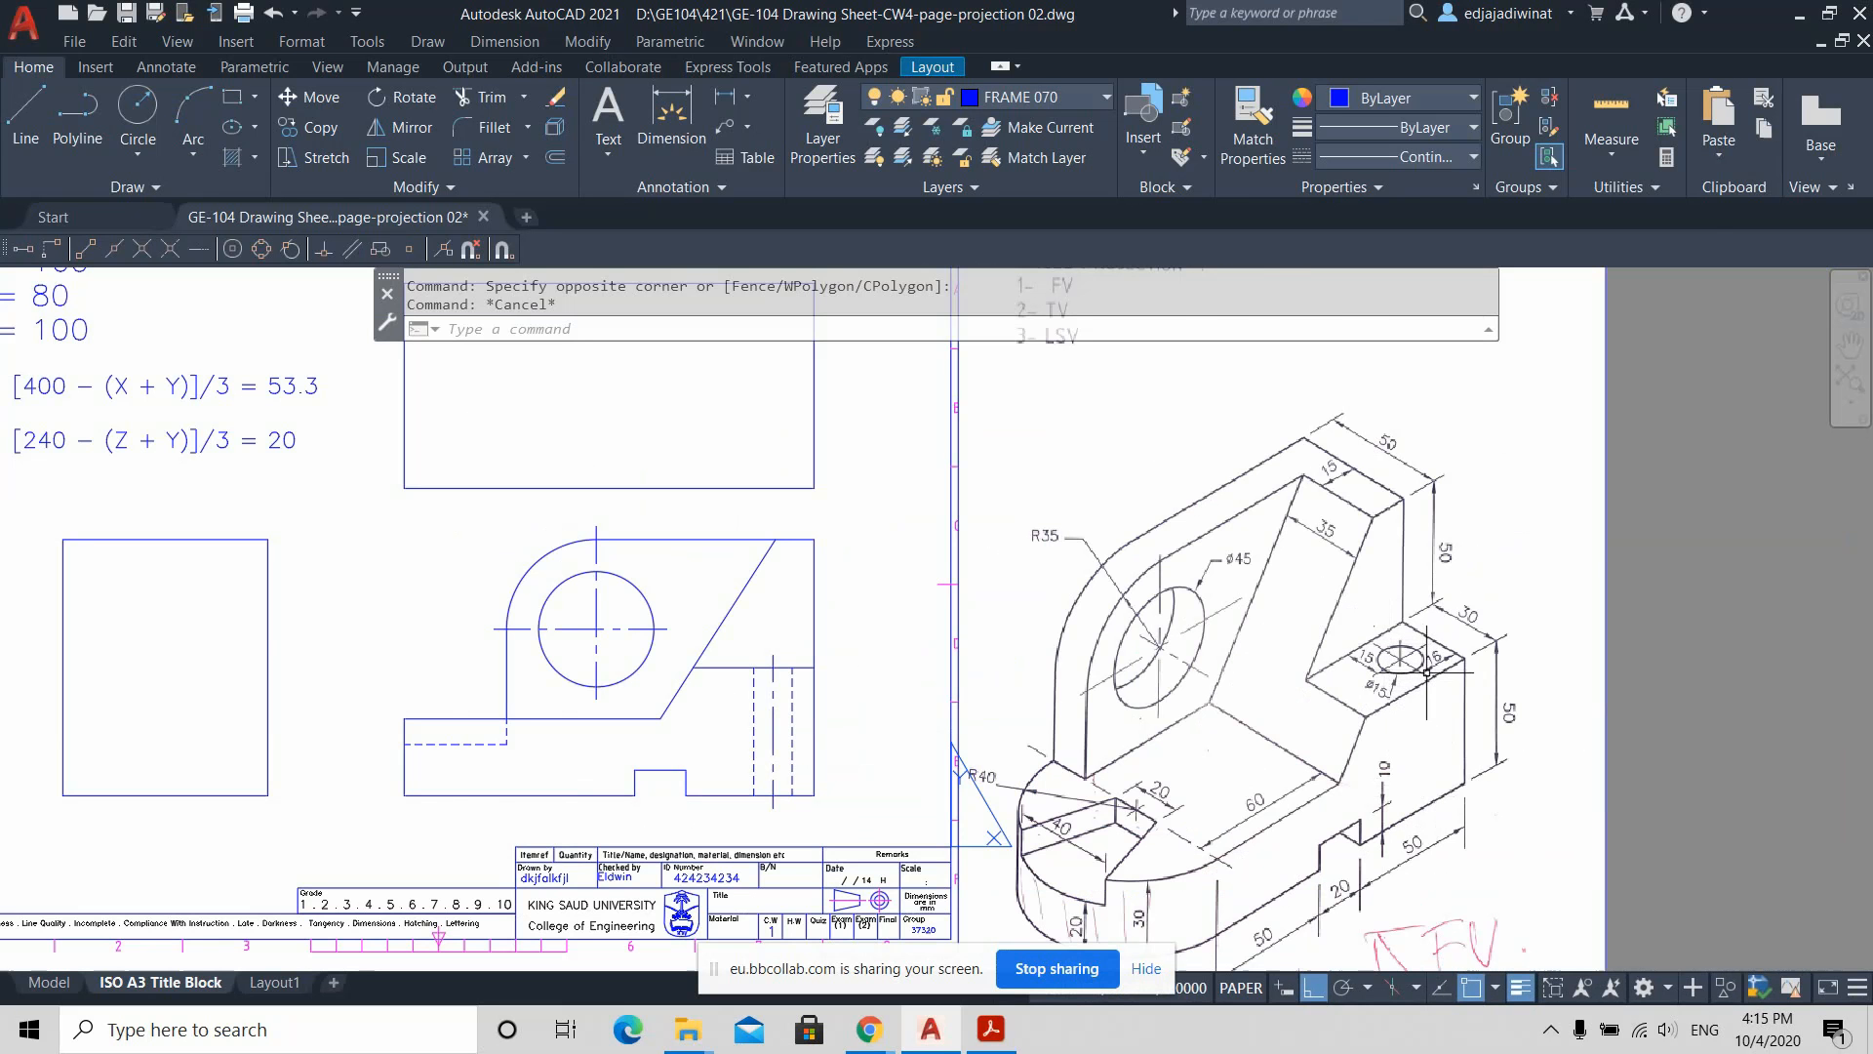
{"action": "scroll", "coordinate": [1426, 672], "scroll_direction": "up", "scroll_amount": 3}
{"action": "scroll", "coordinate": [1425, 683], "scroll_direction": "down", "scroll_amount": 6}
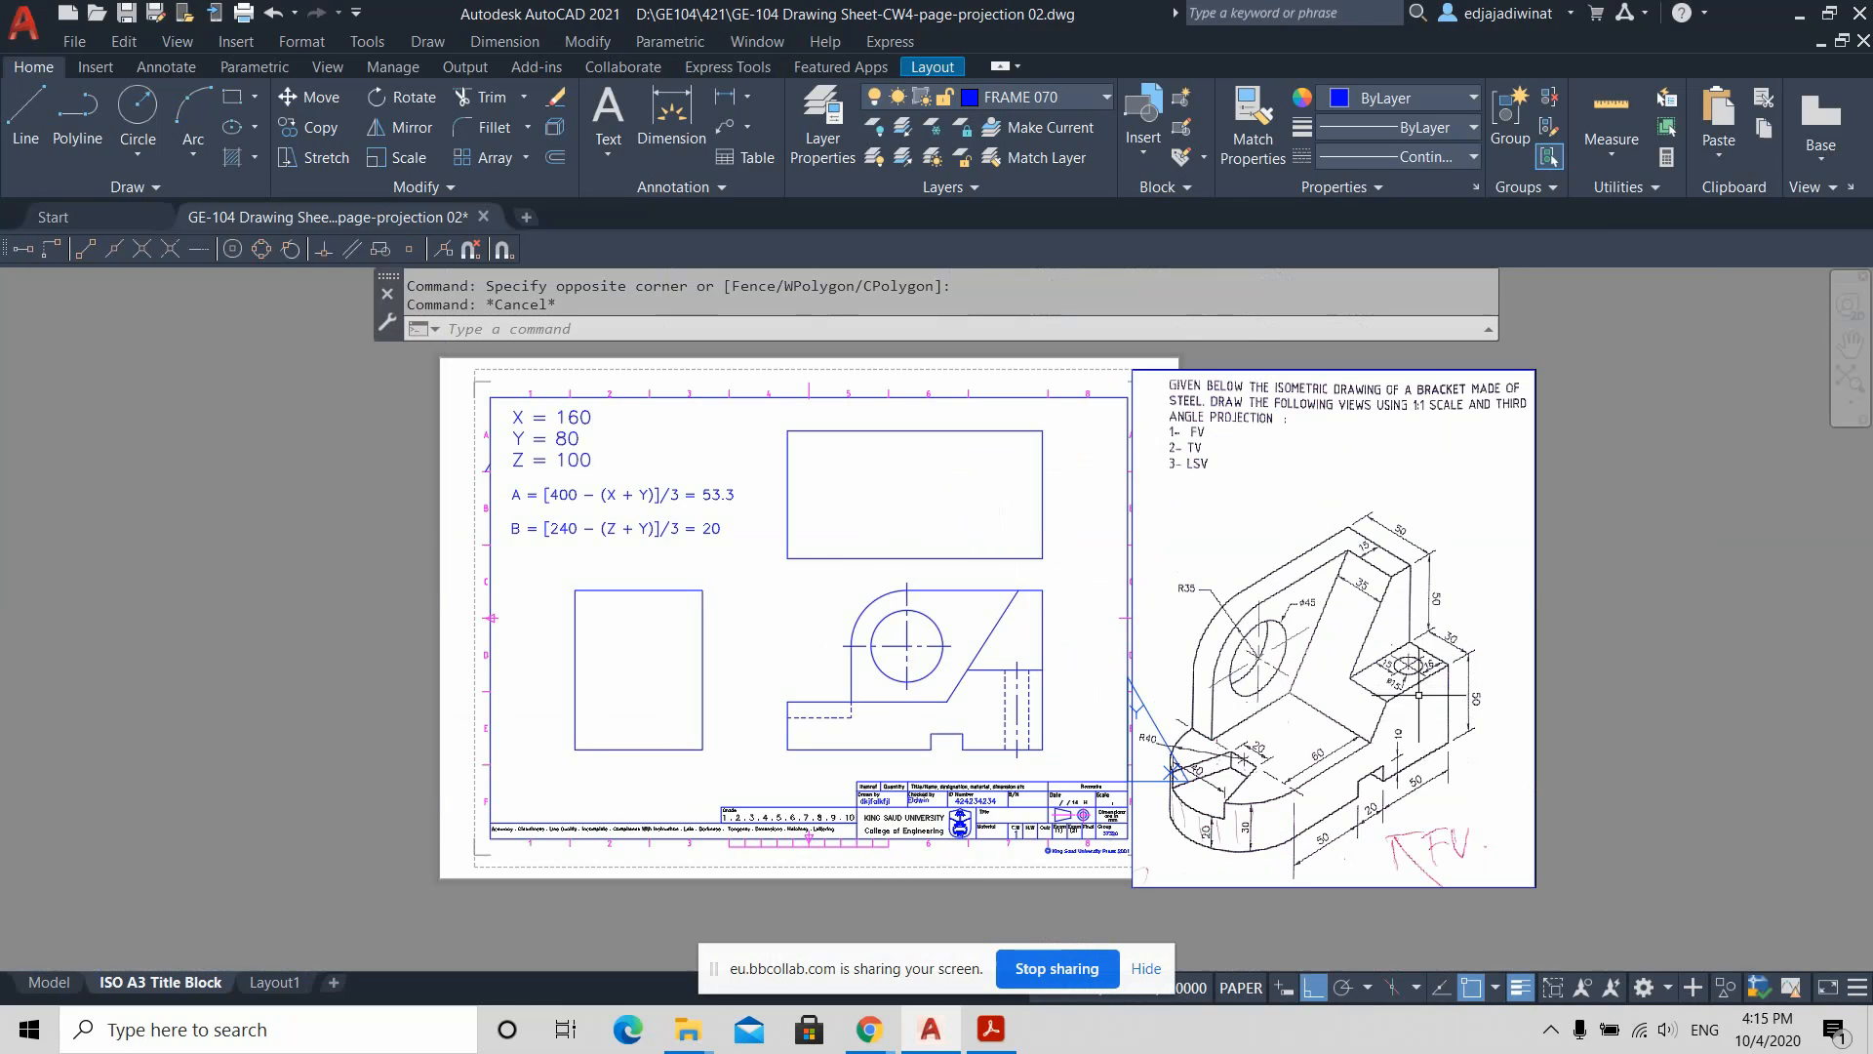
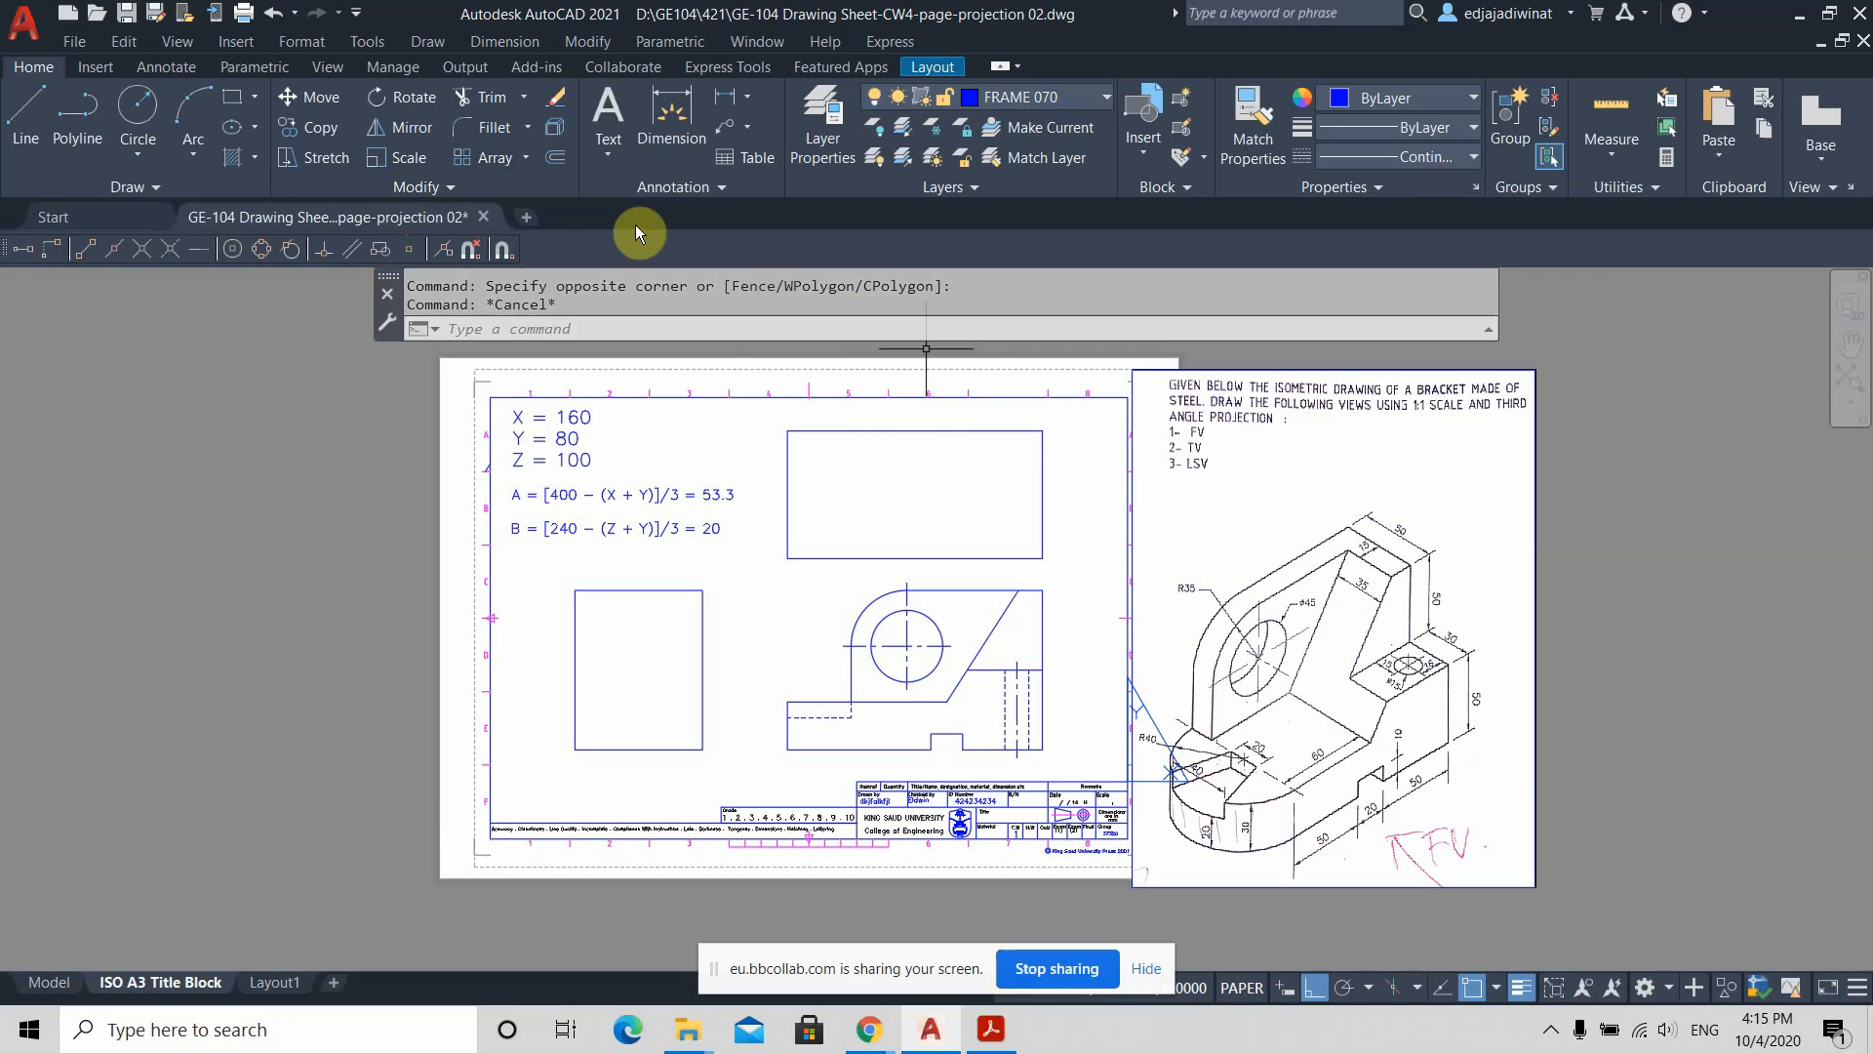
Step: Offset the top-view outline's upper edge 15 mm downward, inside the outline, for the thickness of the upright plate
{"action": "left_click", "coordinate": [548, 166]}
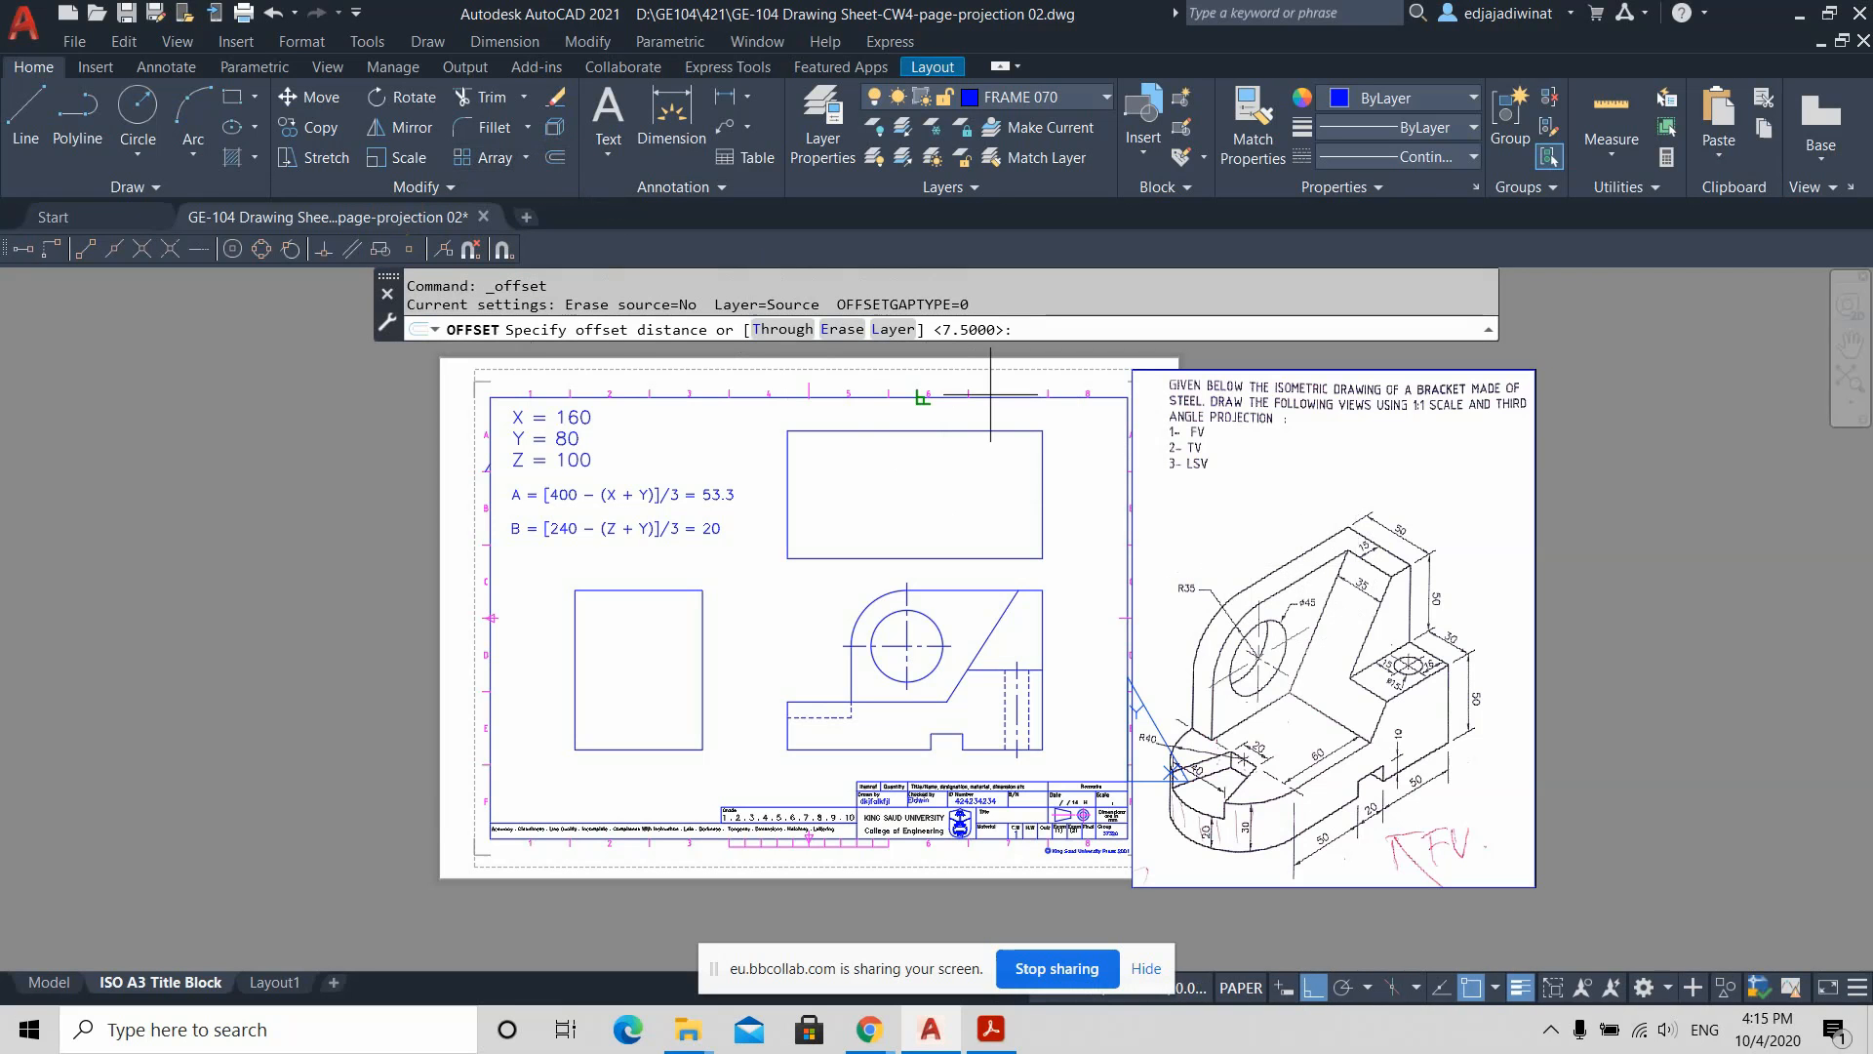
{"action": "scroll", "coordinate": [1076, 471], "scroll_direction": "up", "scroll_amount": 2}
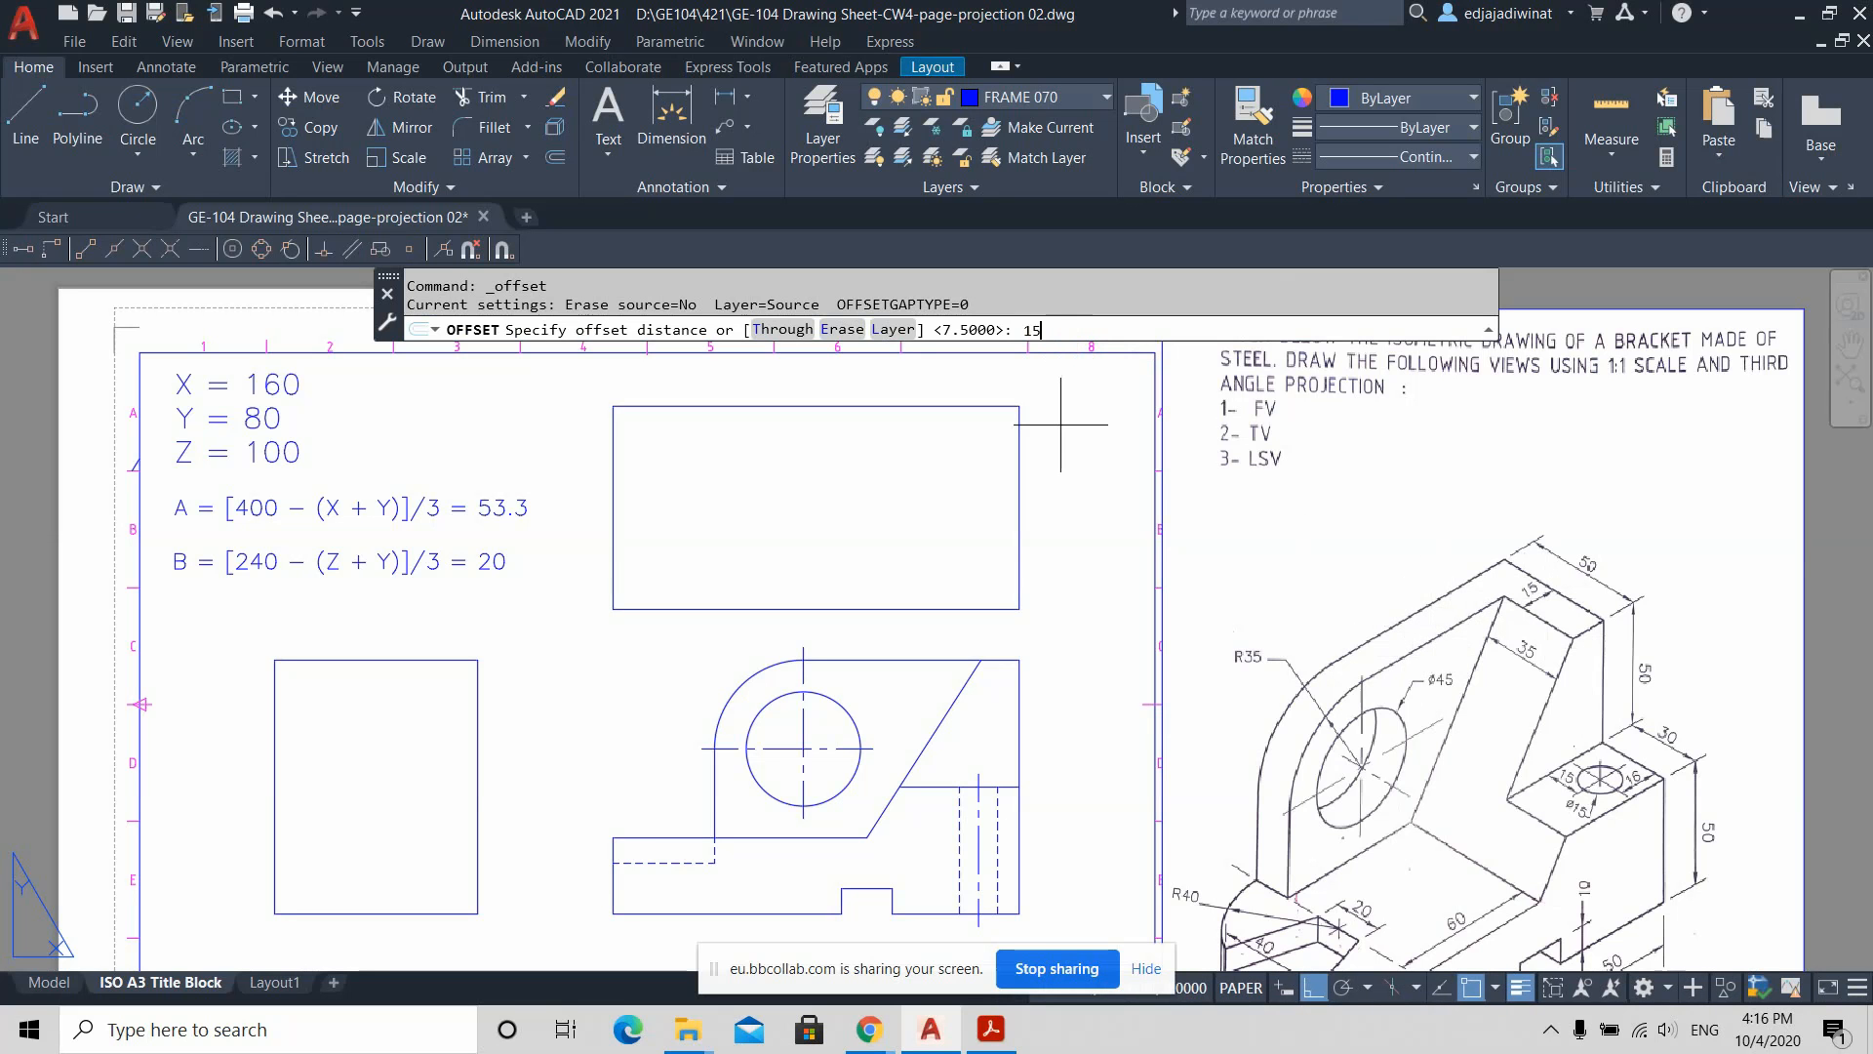
{"action": "key", "text": "Return"}
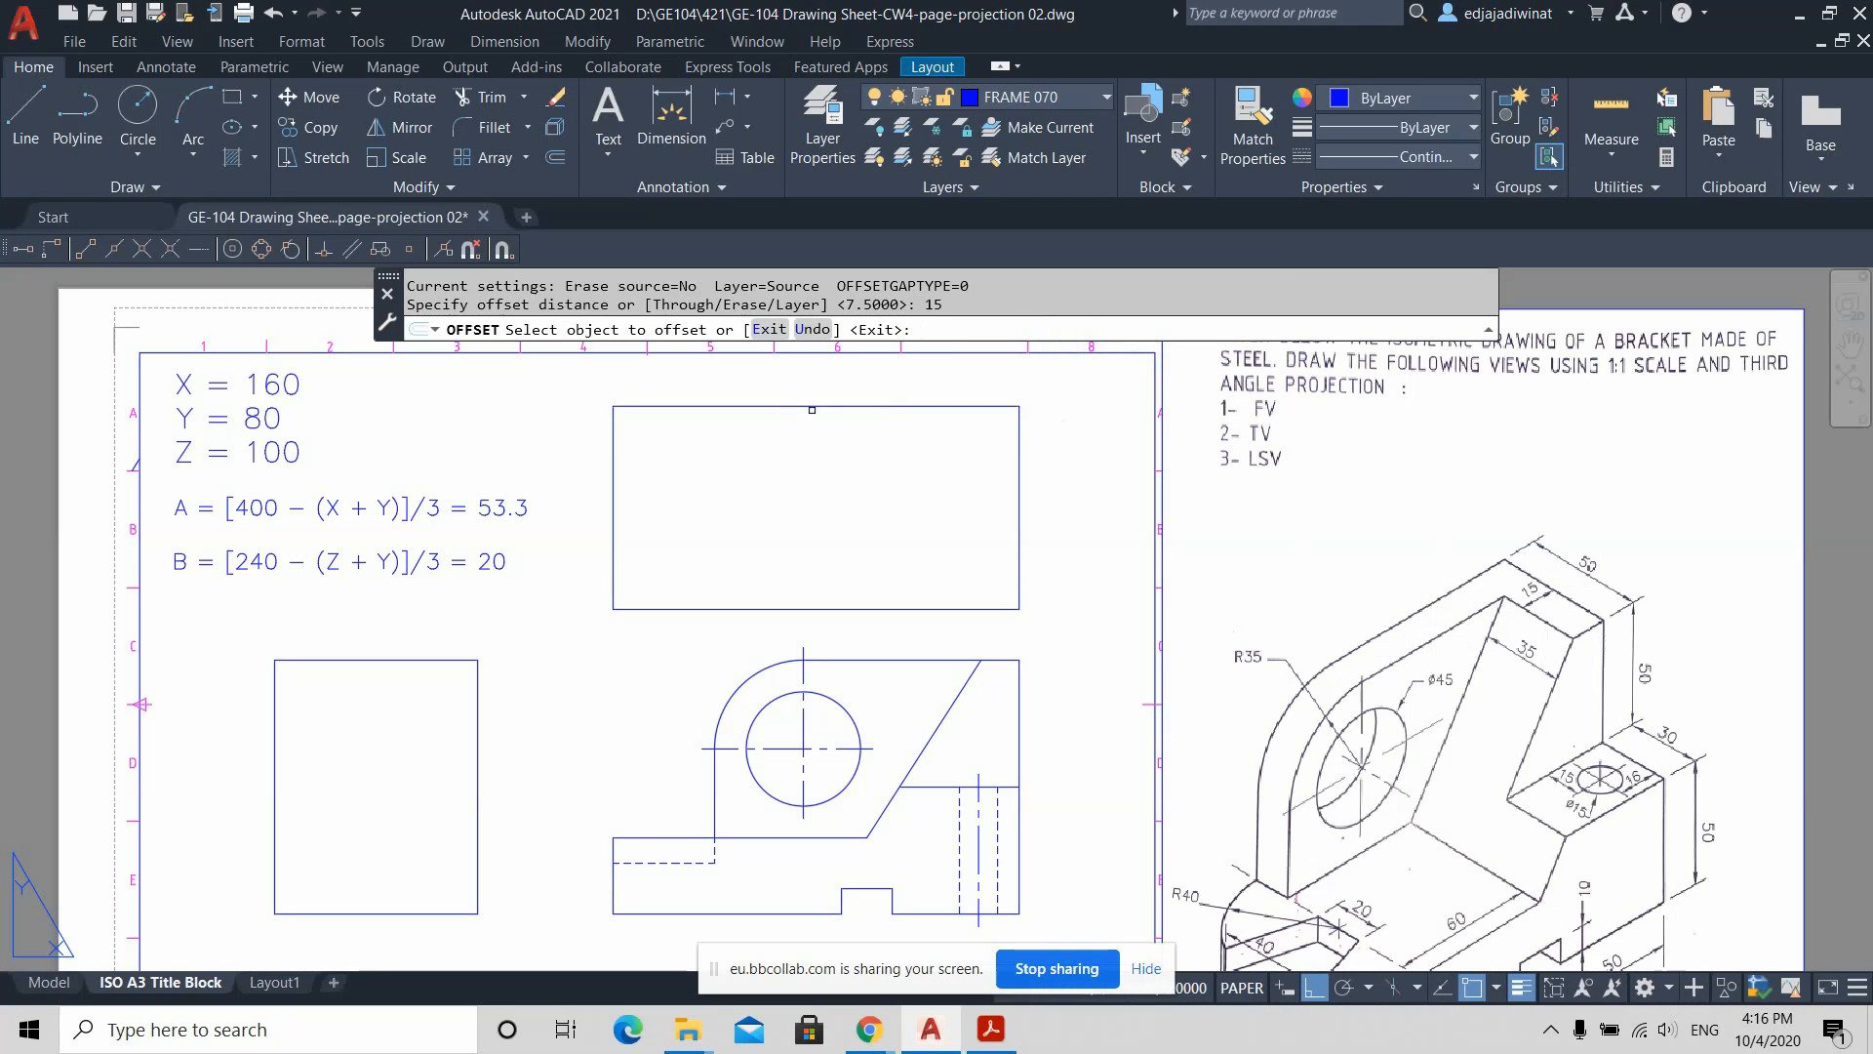
{"action": "left_click", "coordinate": [780, 407]}
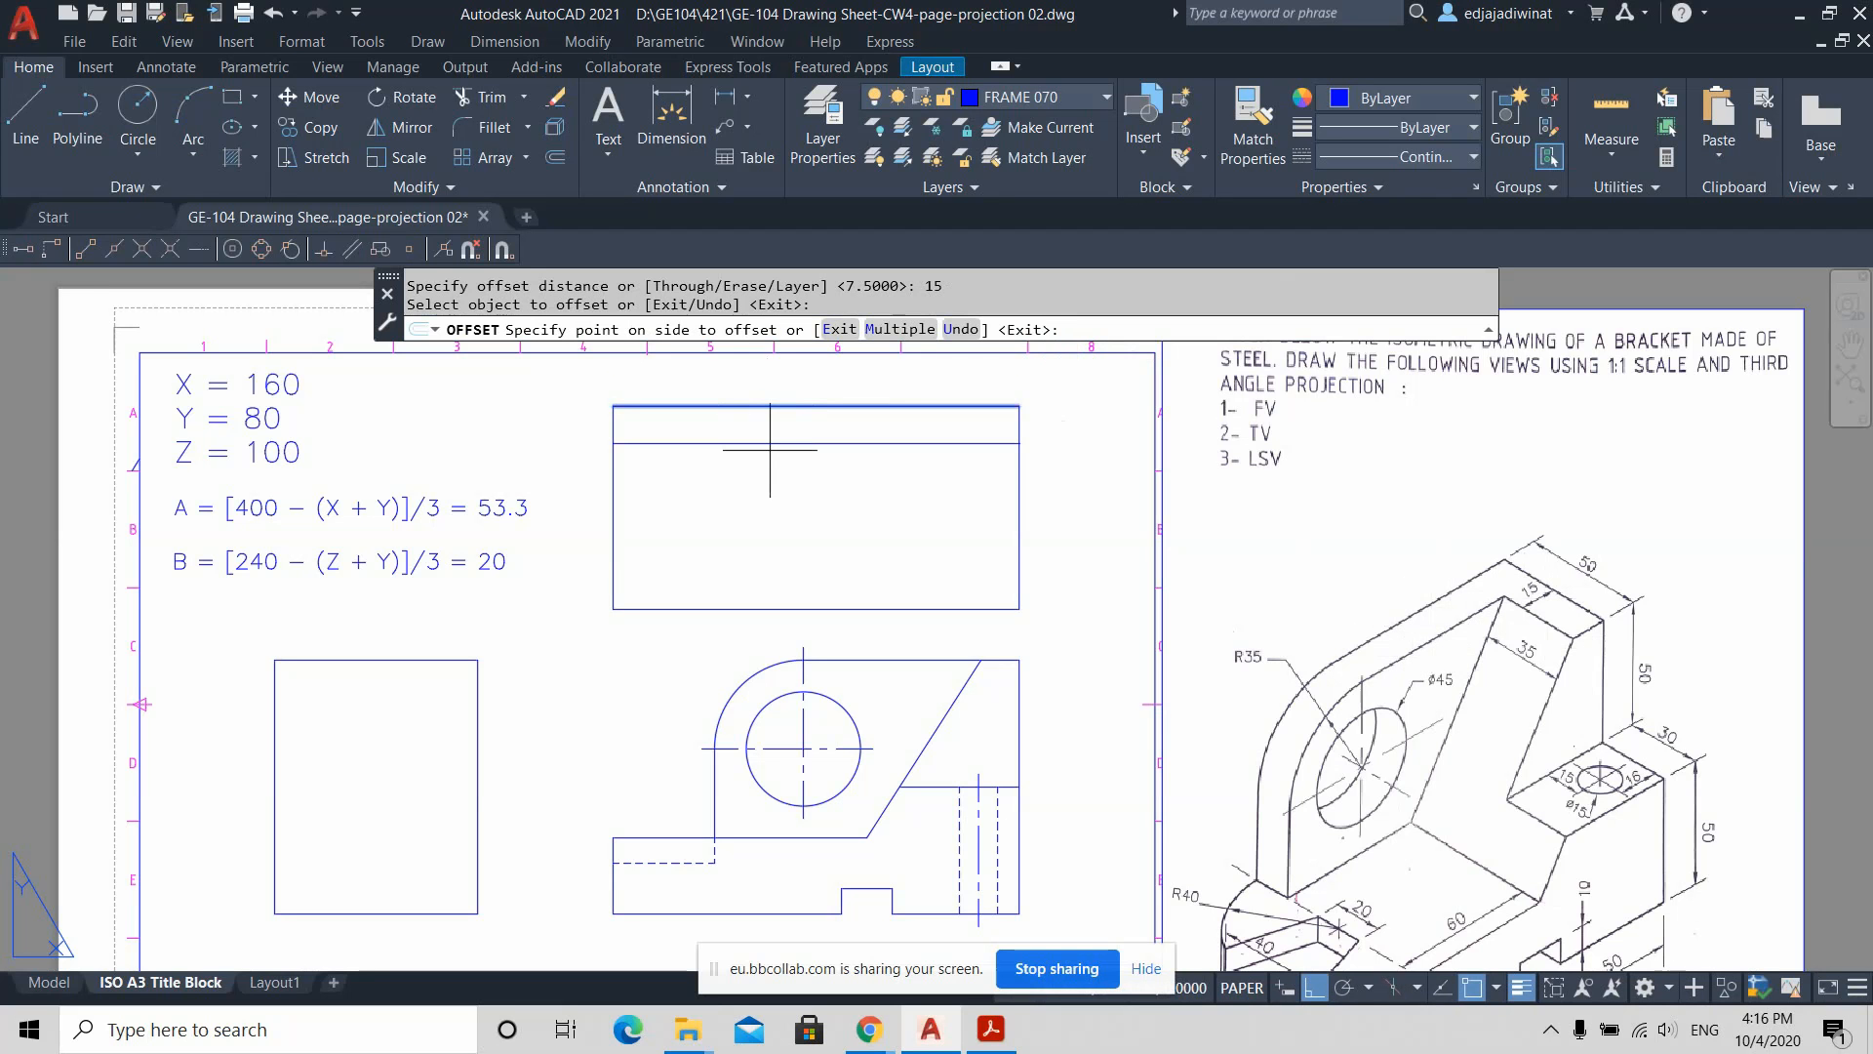
{"action": "left_click", "coordinate": [770, 450]}
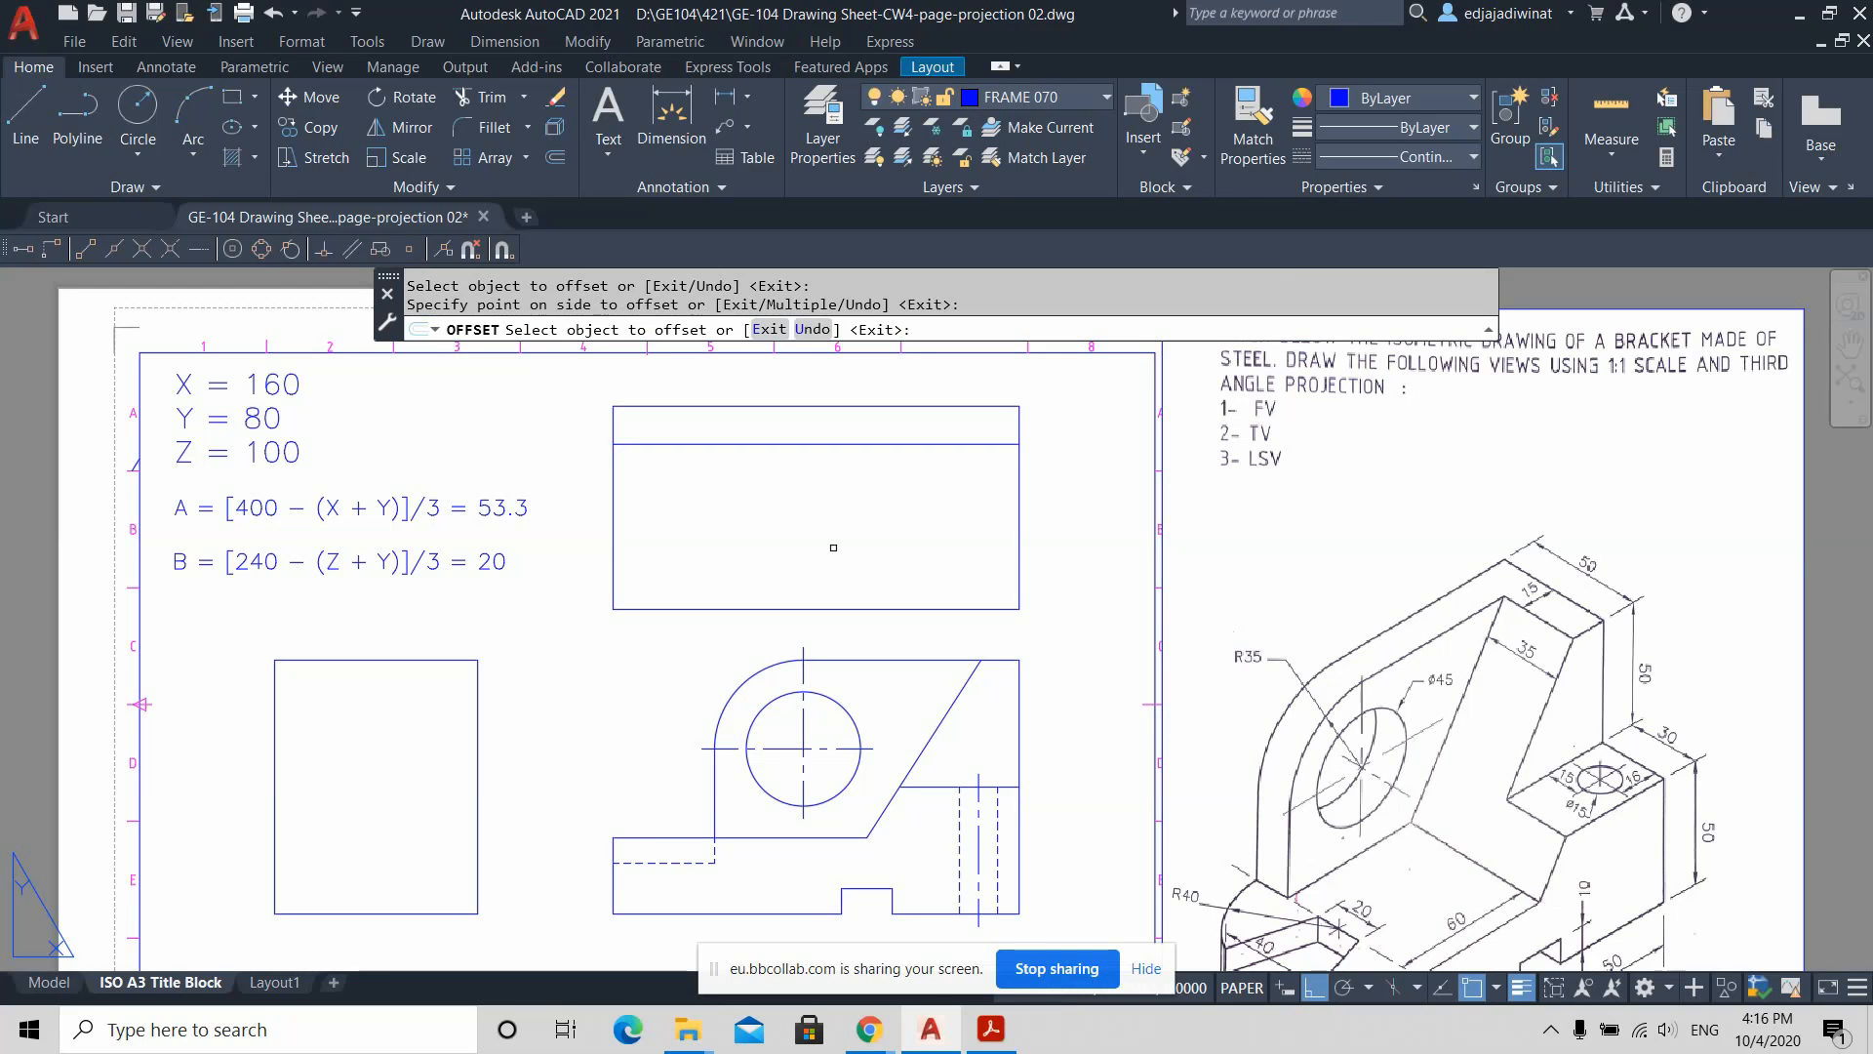
{"action": "key", "text": "Escape"}
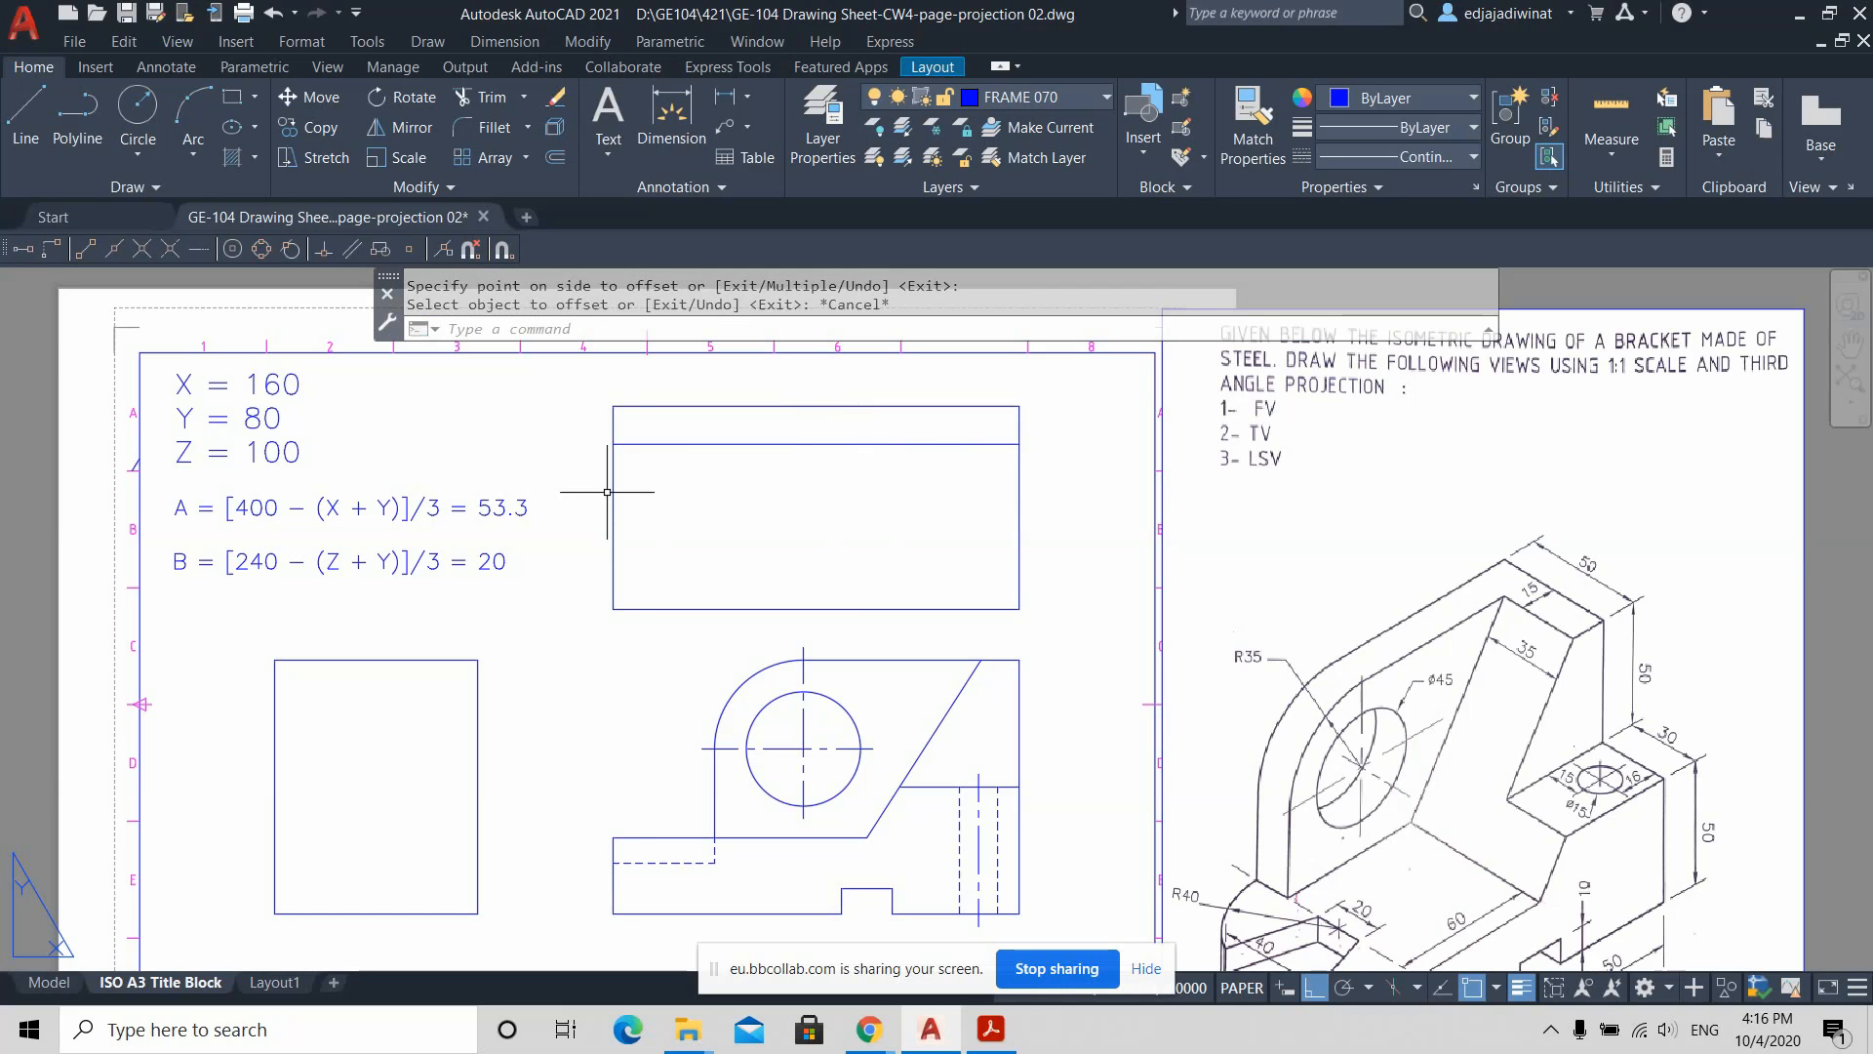
Step: Offset the top-view outline's left edge 40 mm to the right, inside the outline
{"action": "scroll", "coordinate": [667, 517], "scroll_direction": "down", "scroll_amount": 1}
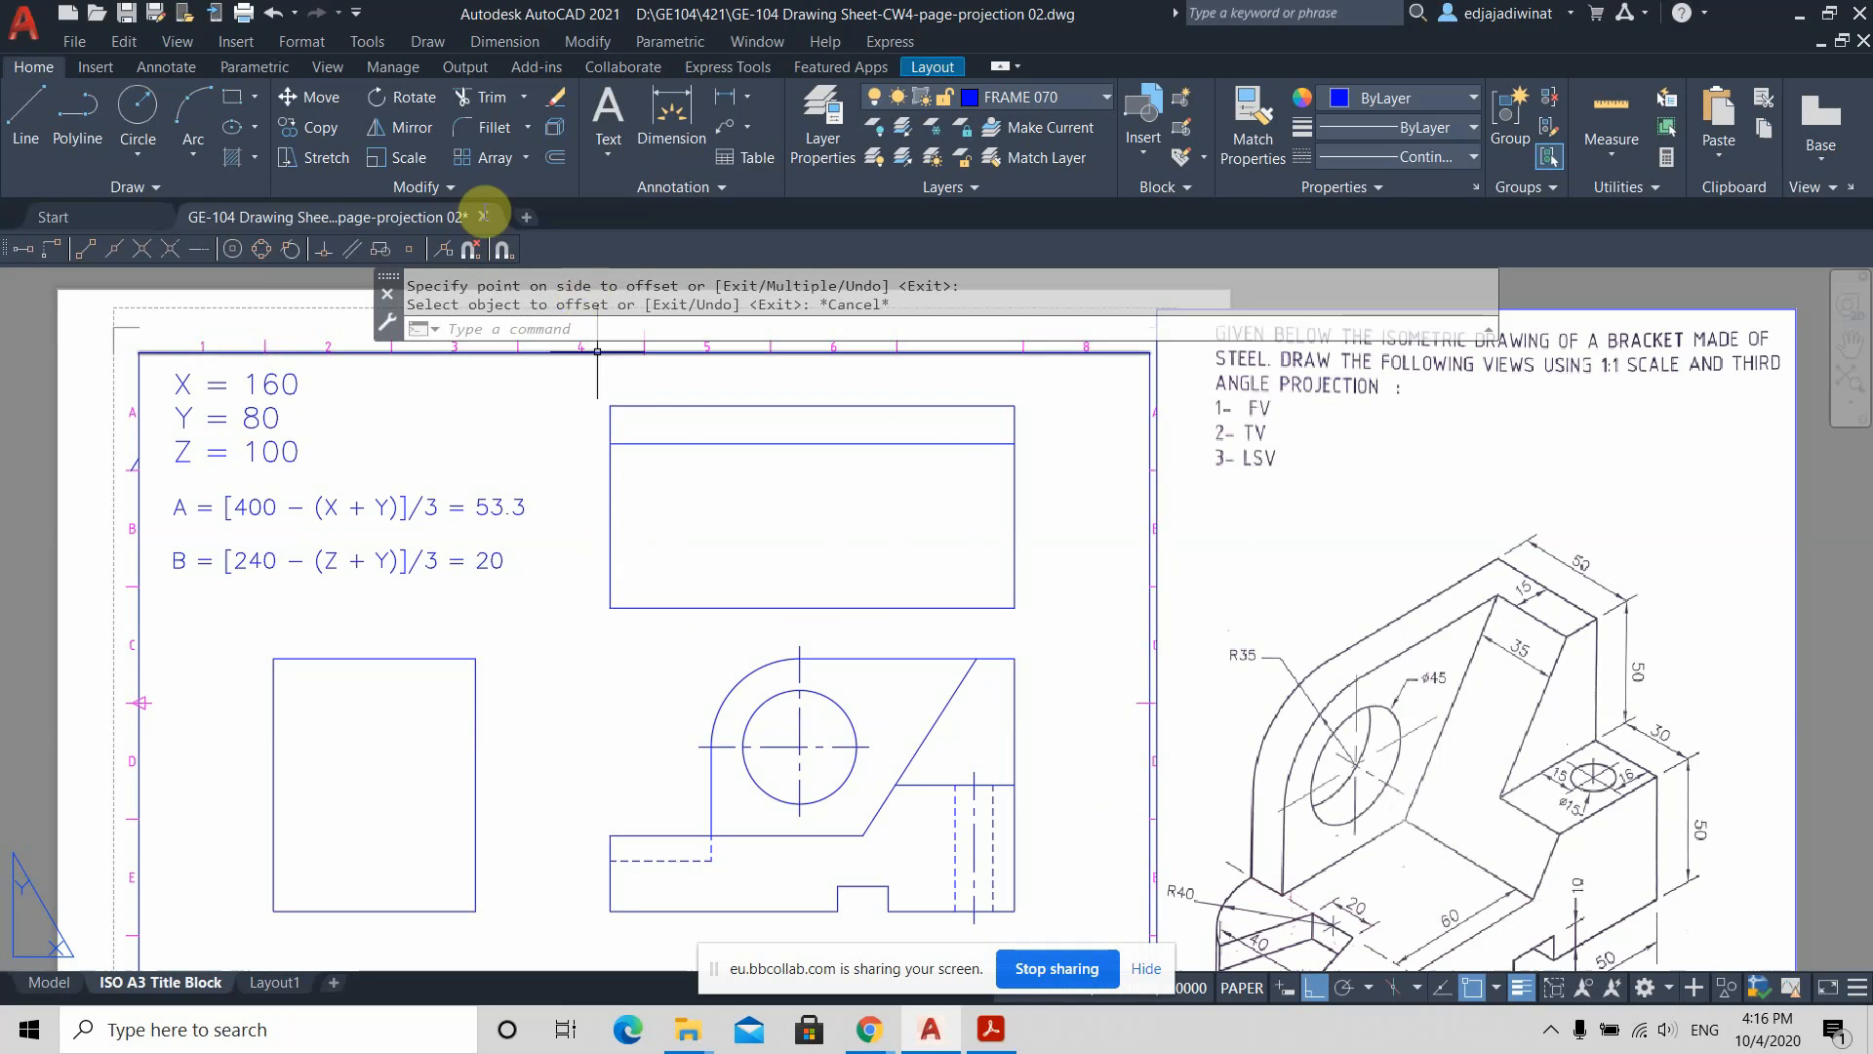
{"action": "left_click", "coordinate": [561, 169]}
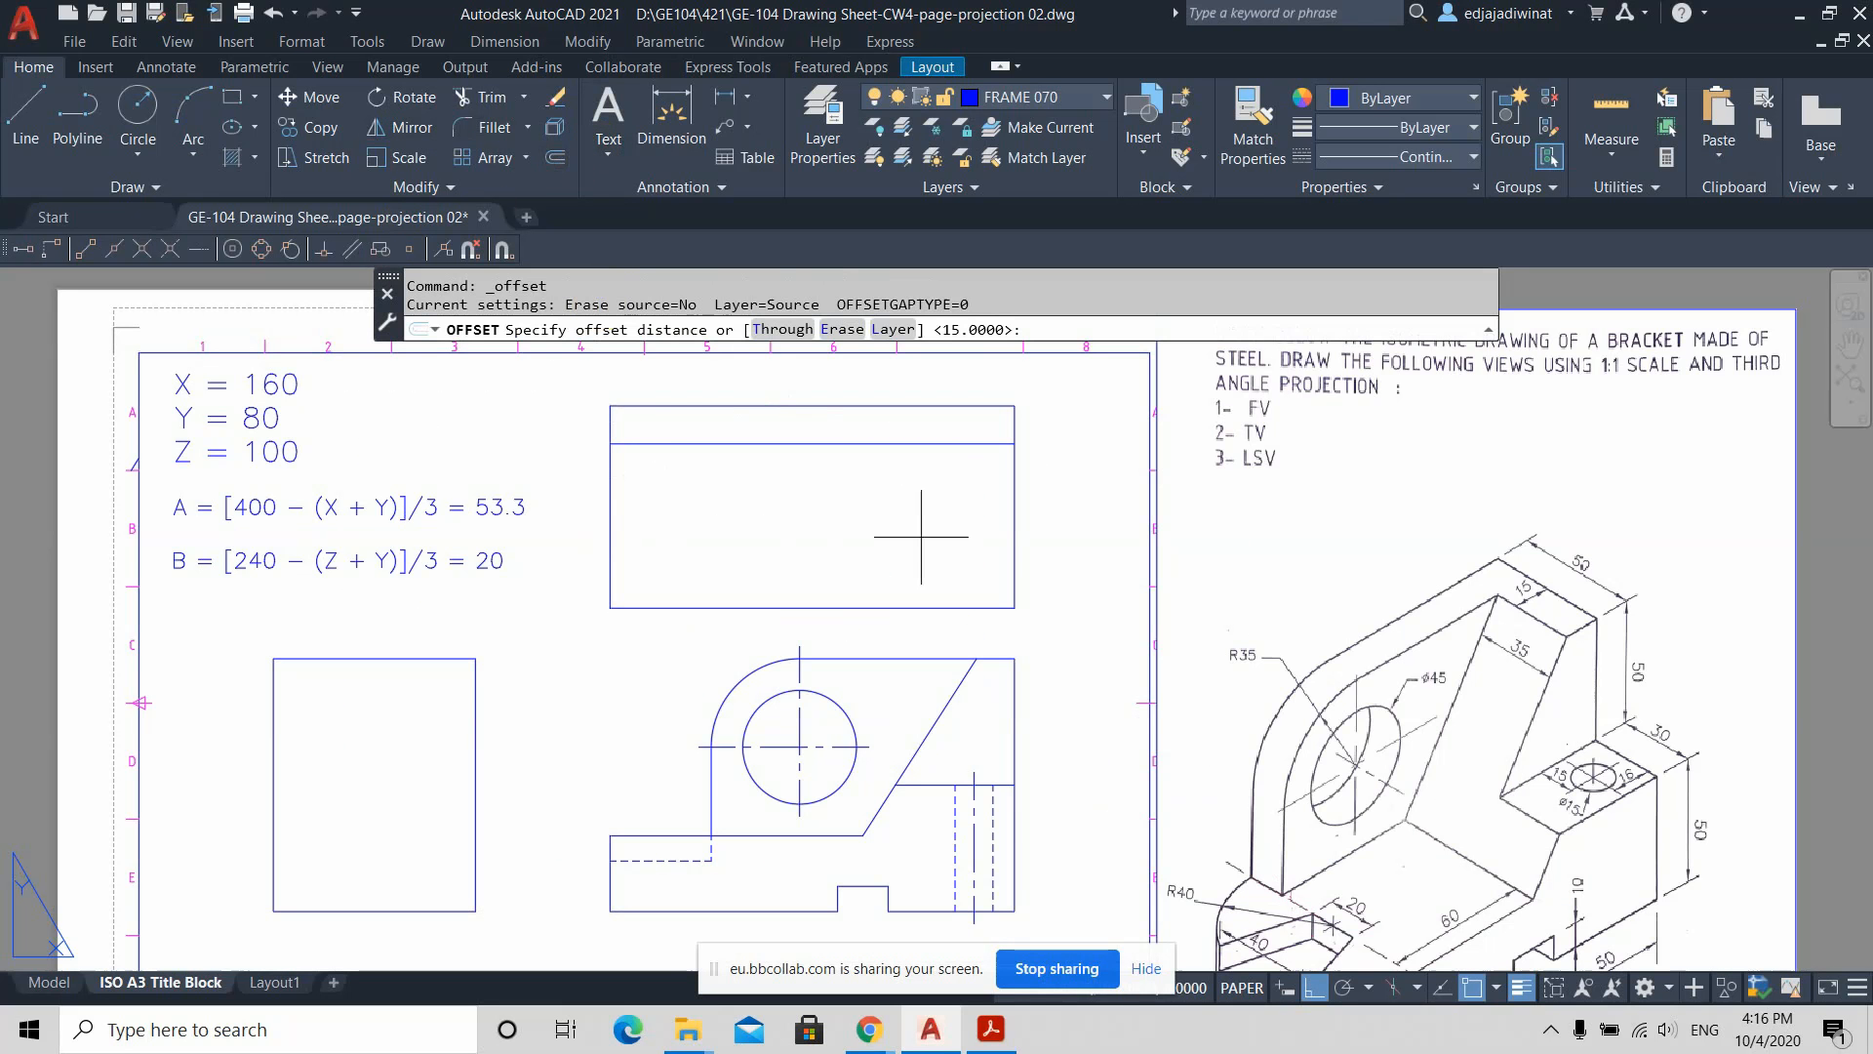
{"action": "scroll", "coordinate": [937, 542], "scroll_direction": "down", "scroll_amount": 2}
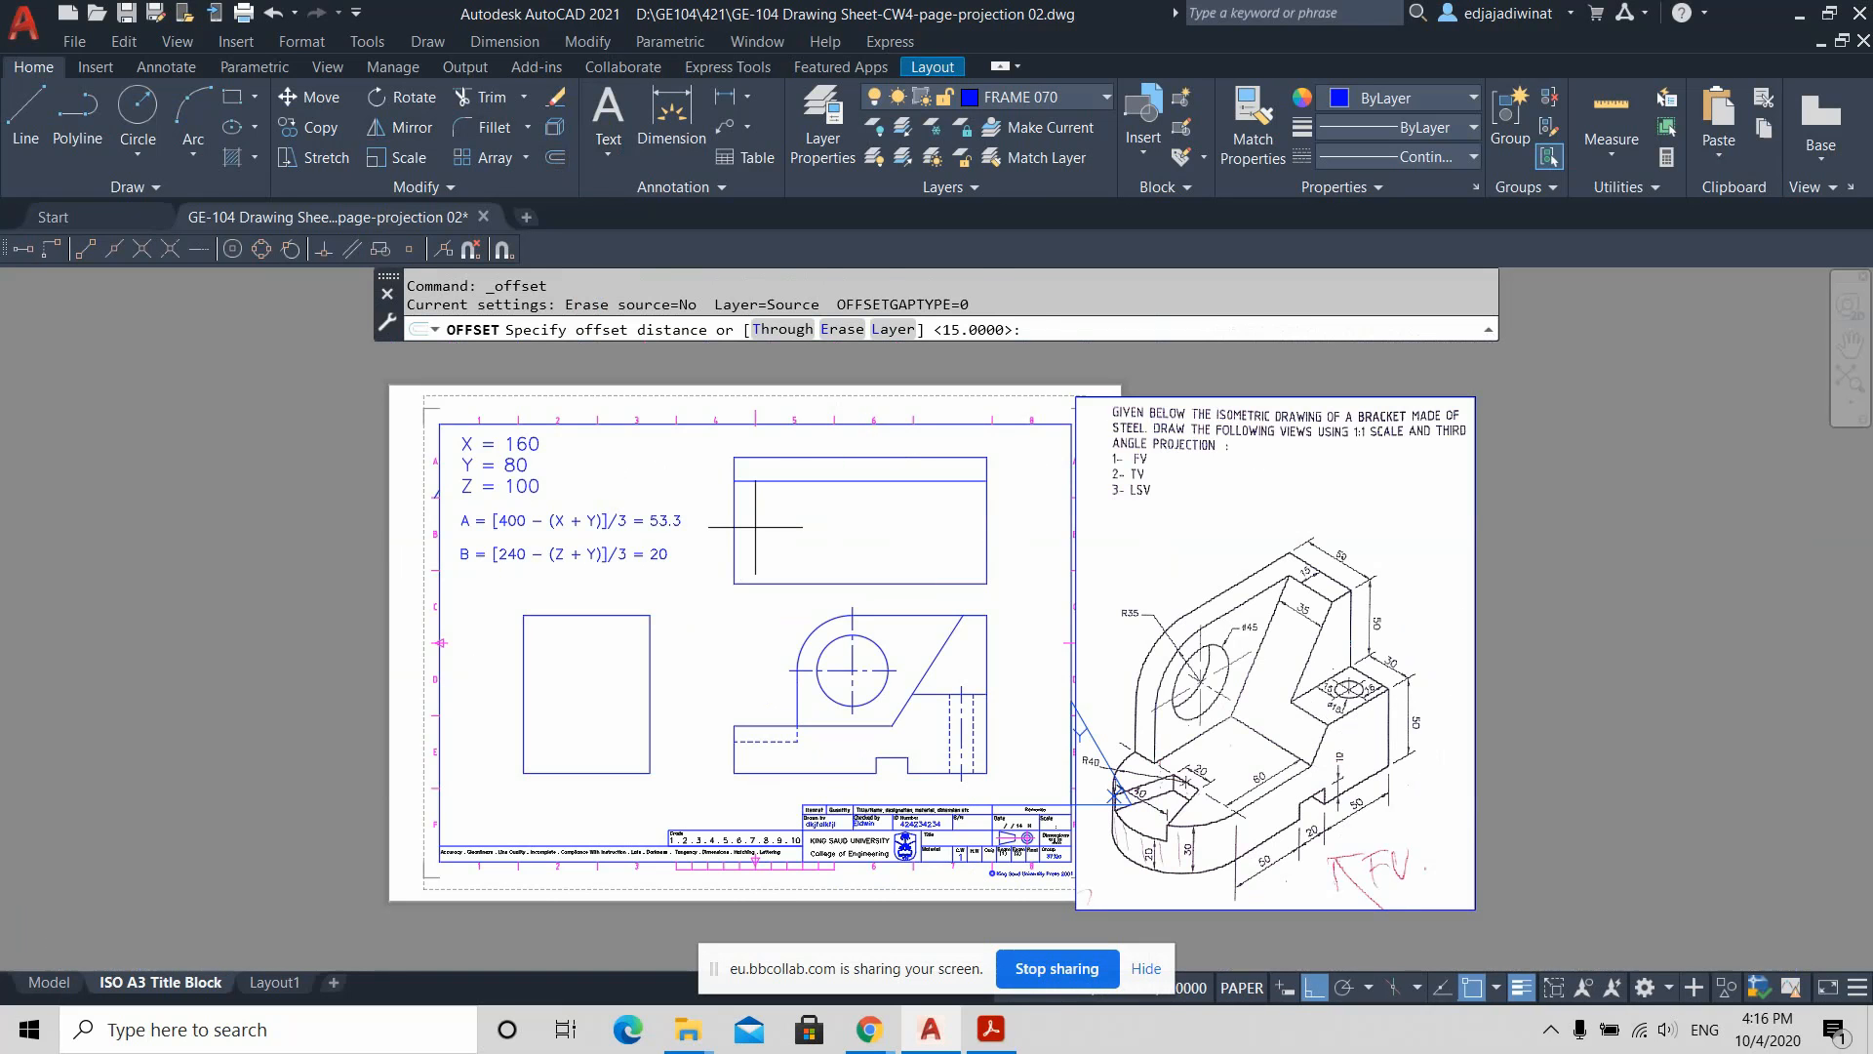
{"action": "type", "text": "40"}
{"action": "key", "text": "Return"}
{"action": "left_click", "coordinate": [737, 512]}
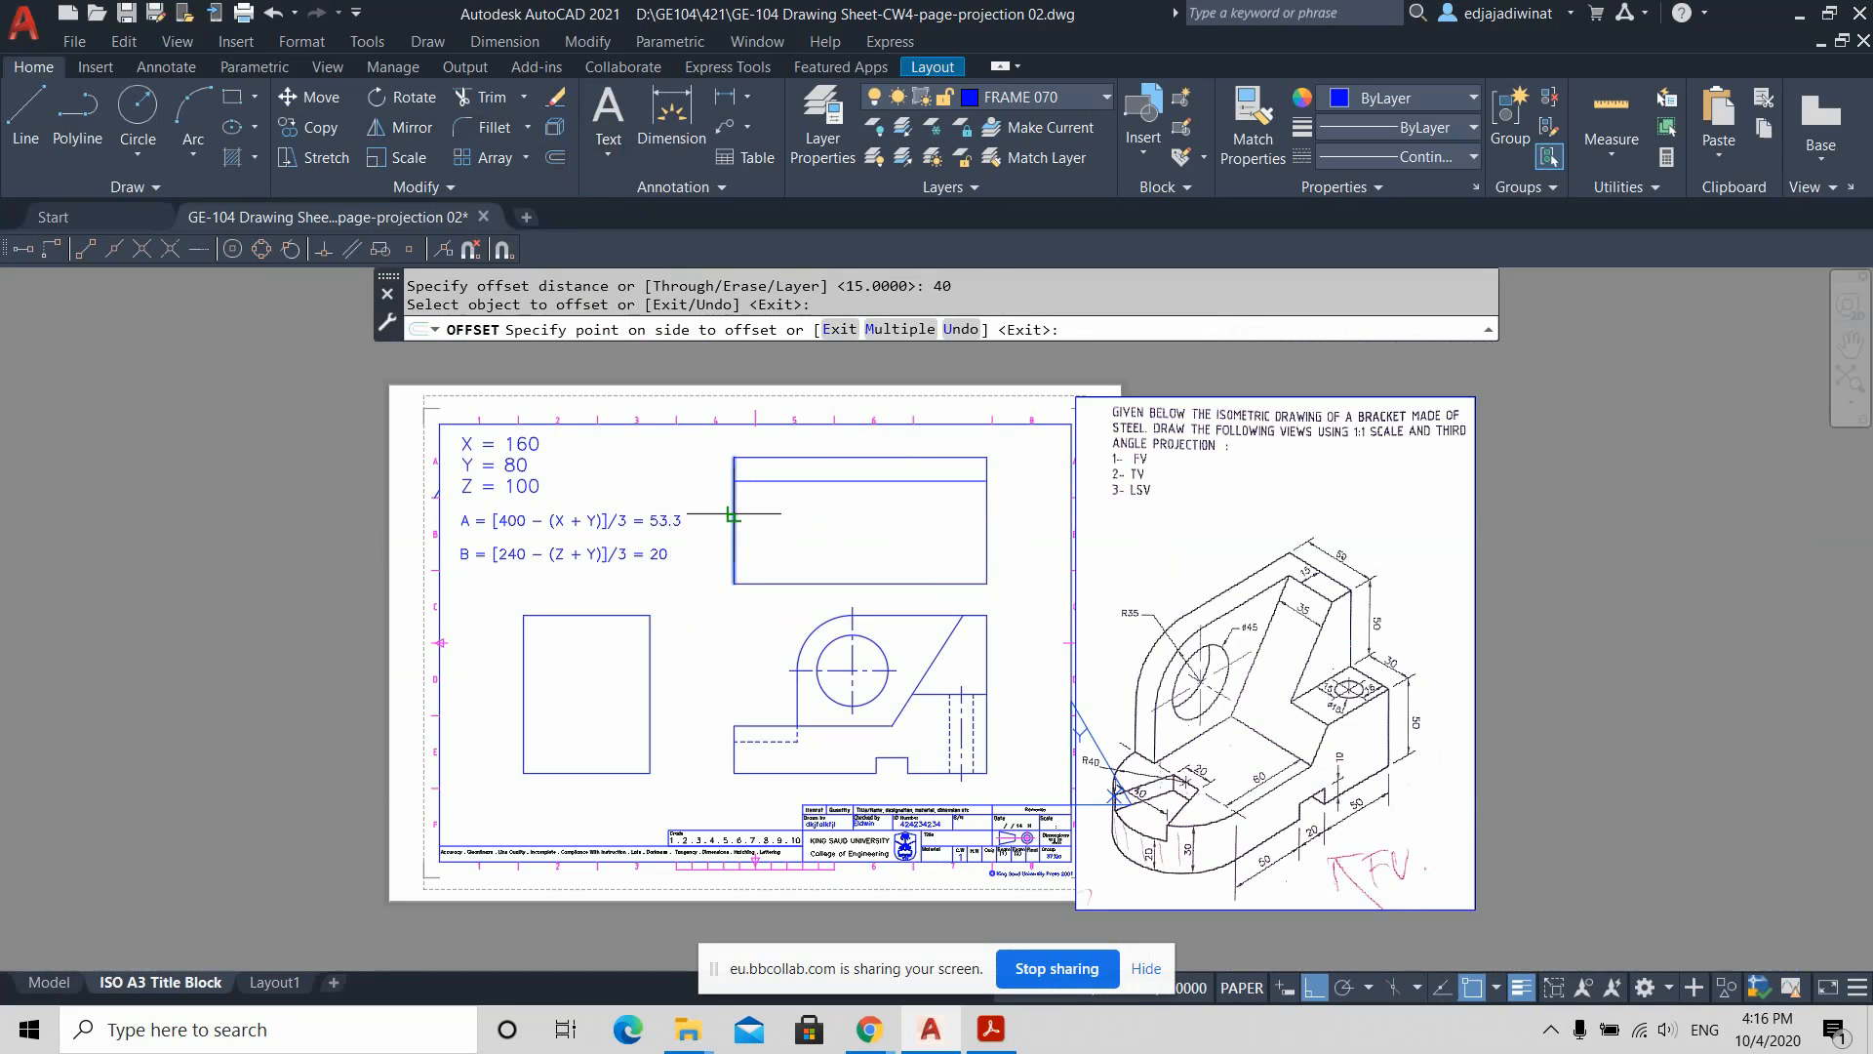
{"action": "left_click", "coordinate": [791, 512]}
{"action": "key", "text": "Escape"}
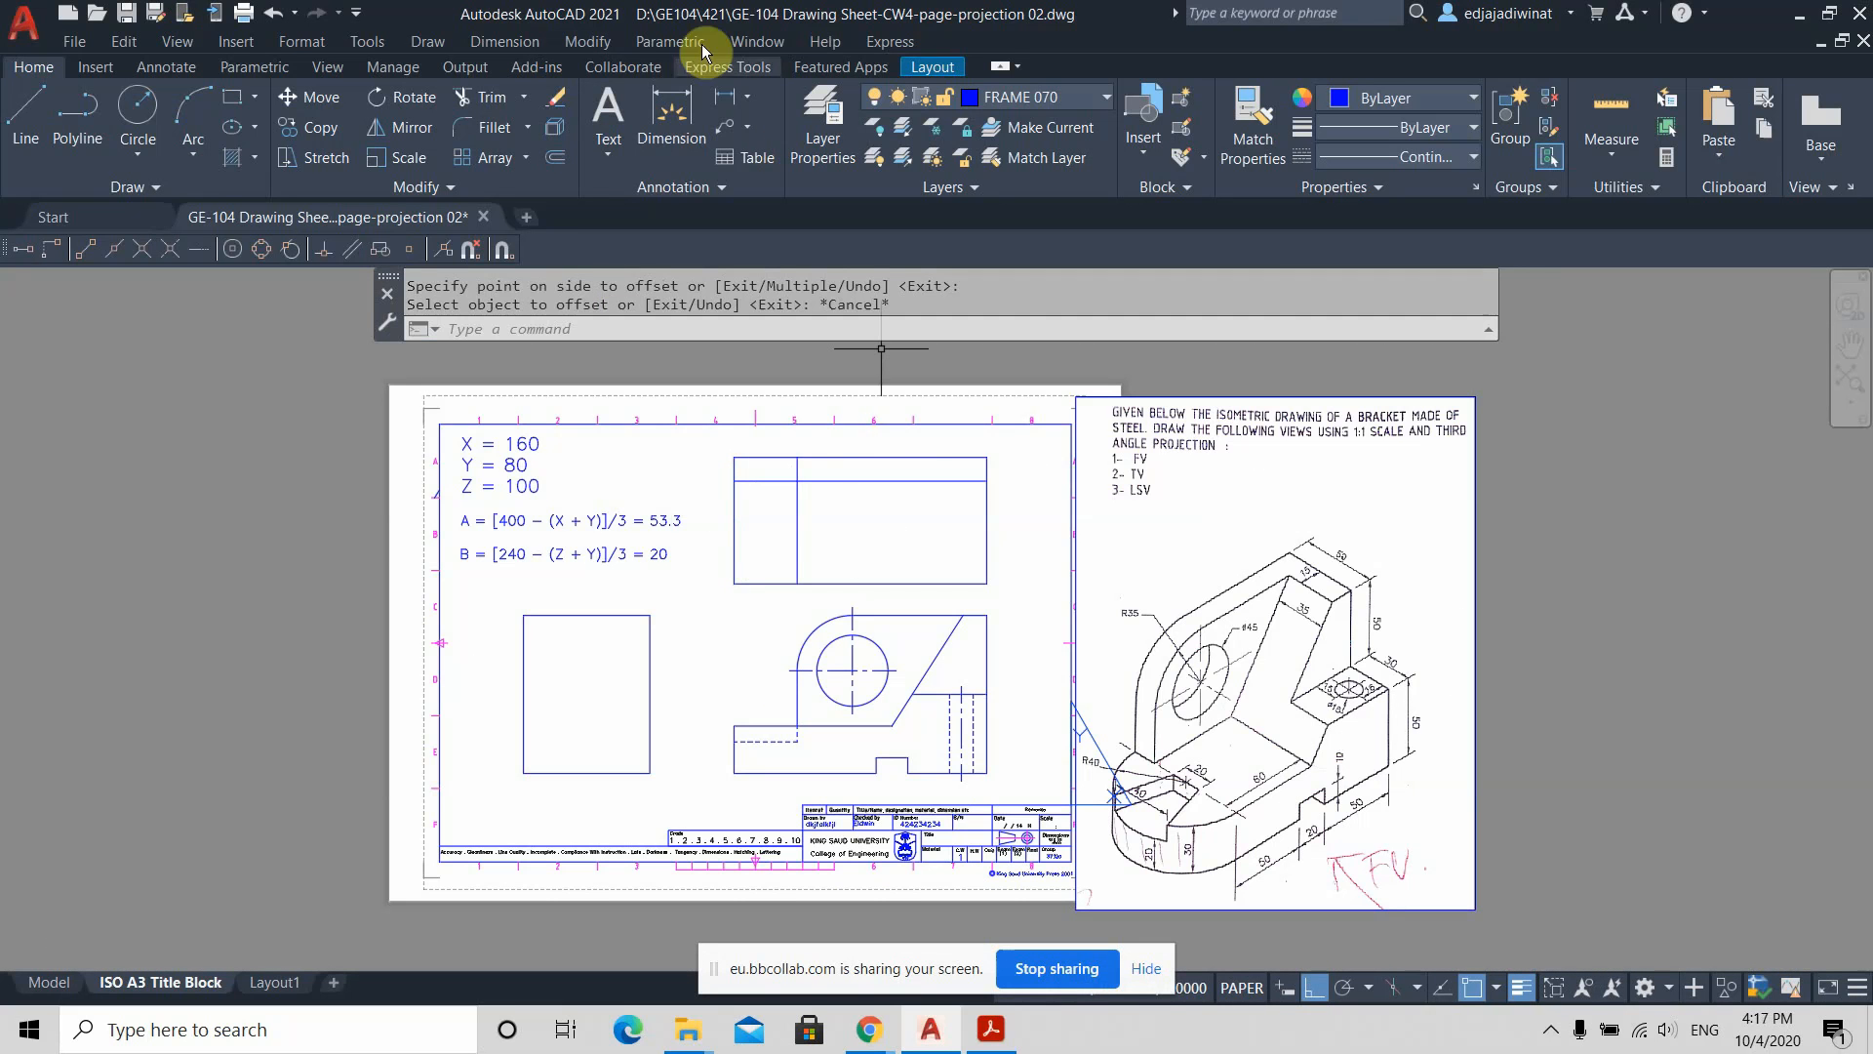
Step: Trim the 15 mm offset line left of the 40 mm offset line, and the 40 mm line below their intersection
{"action": "left_click", "coordinate": [485, 97]}
{"action": "mouse_move", "coordinate": [819, 545]}
{"action": "left_mouse_down"}
{"action": "mouse_move", "coordinate": [781, 536]}
{"action": "mouse_move", "coordinate": [758, 490]}
{"action": "mouse_move", "coordinate": [757, 509]}
{"action": "left_mouse_up"}
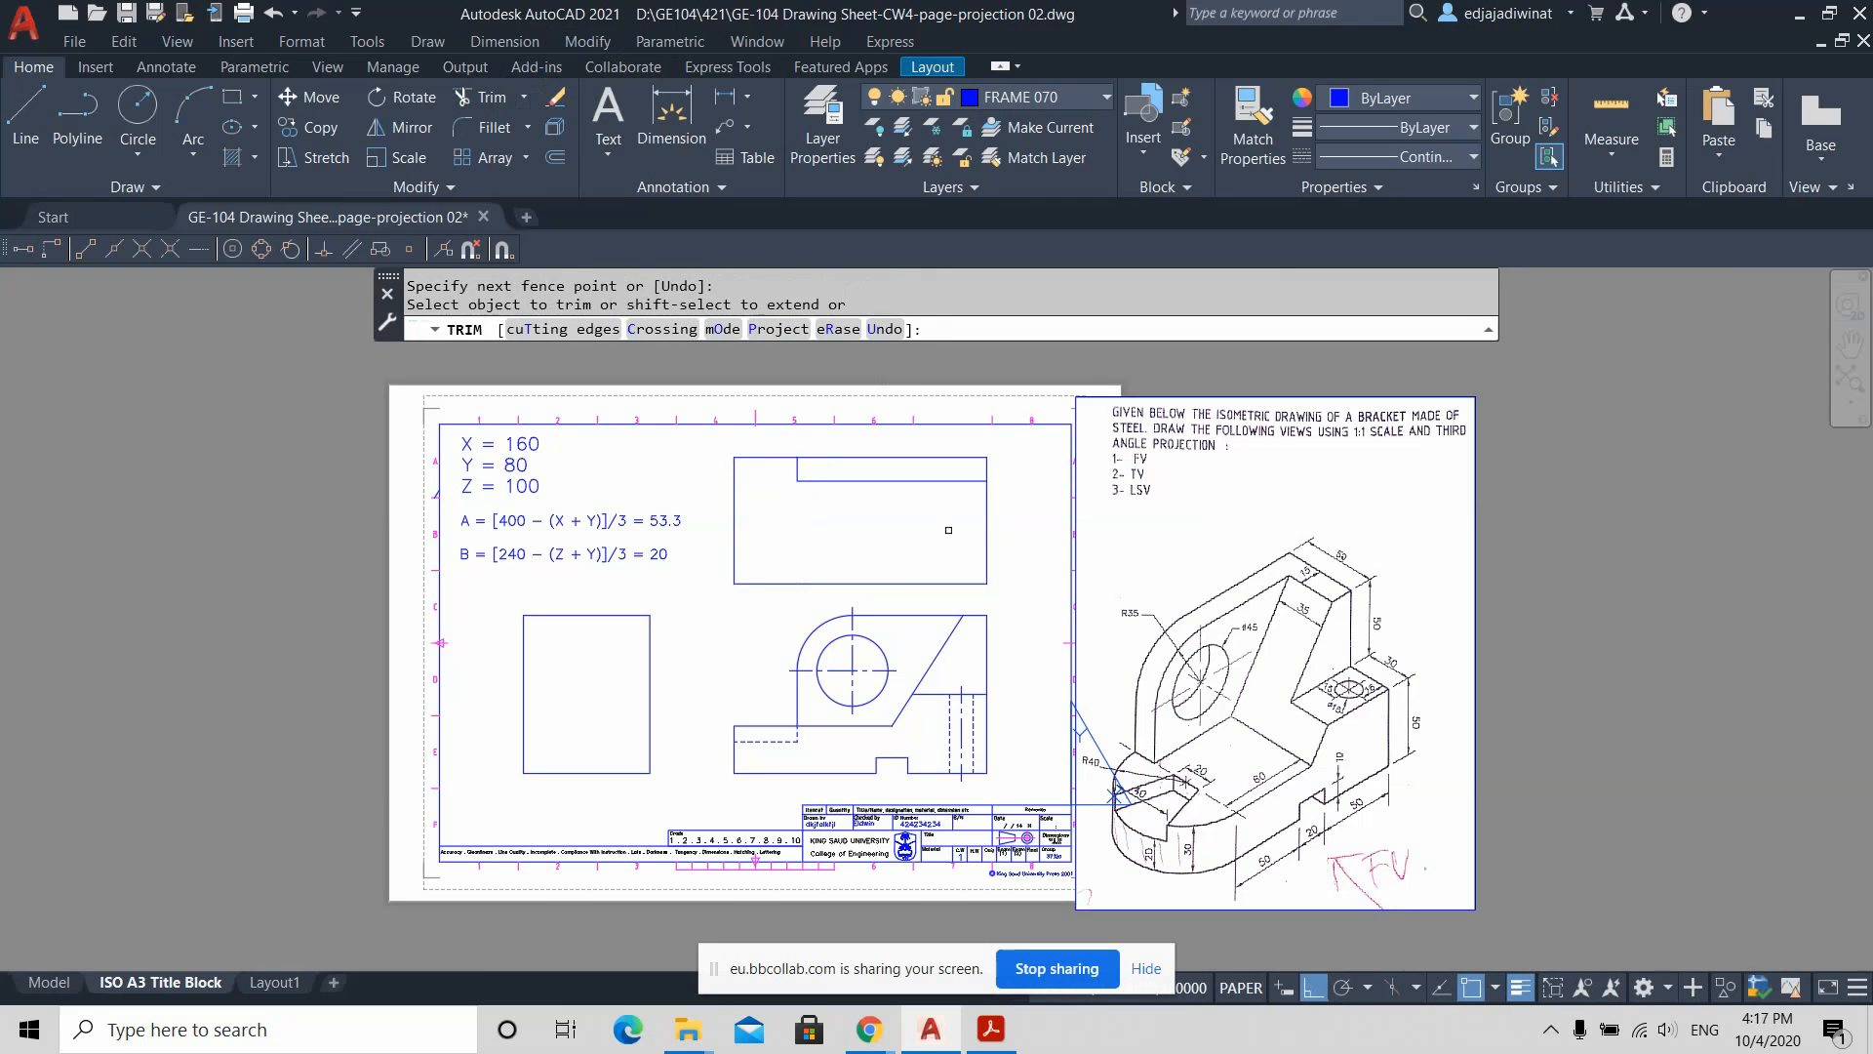
{"action": "key", "text": "Return"}
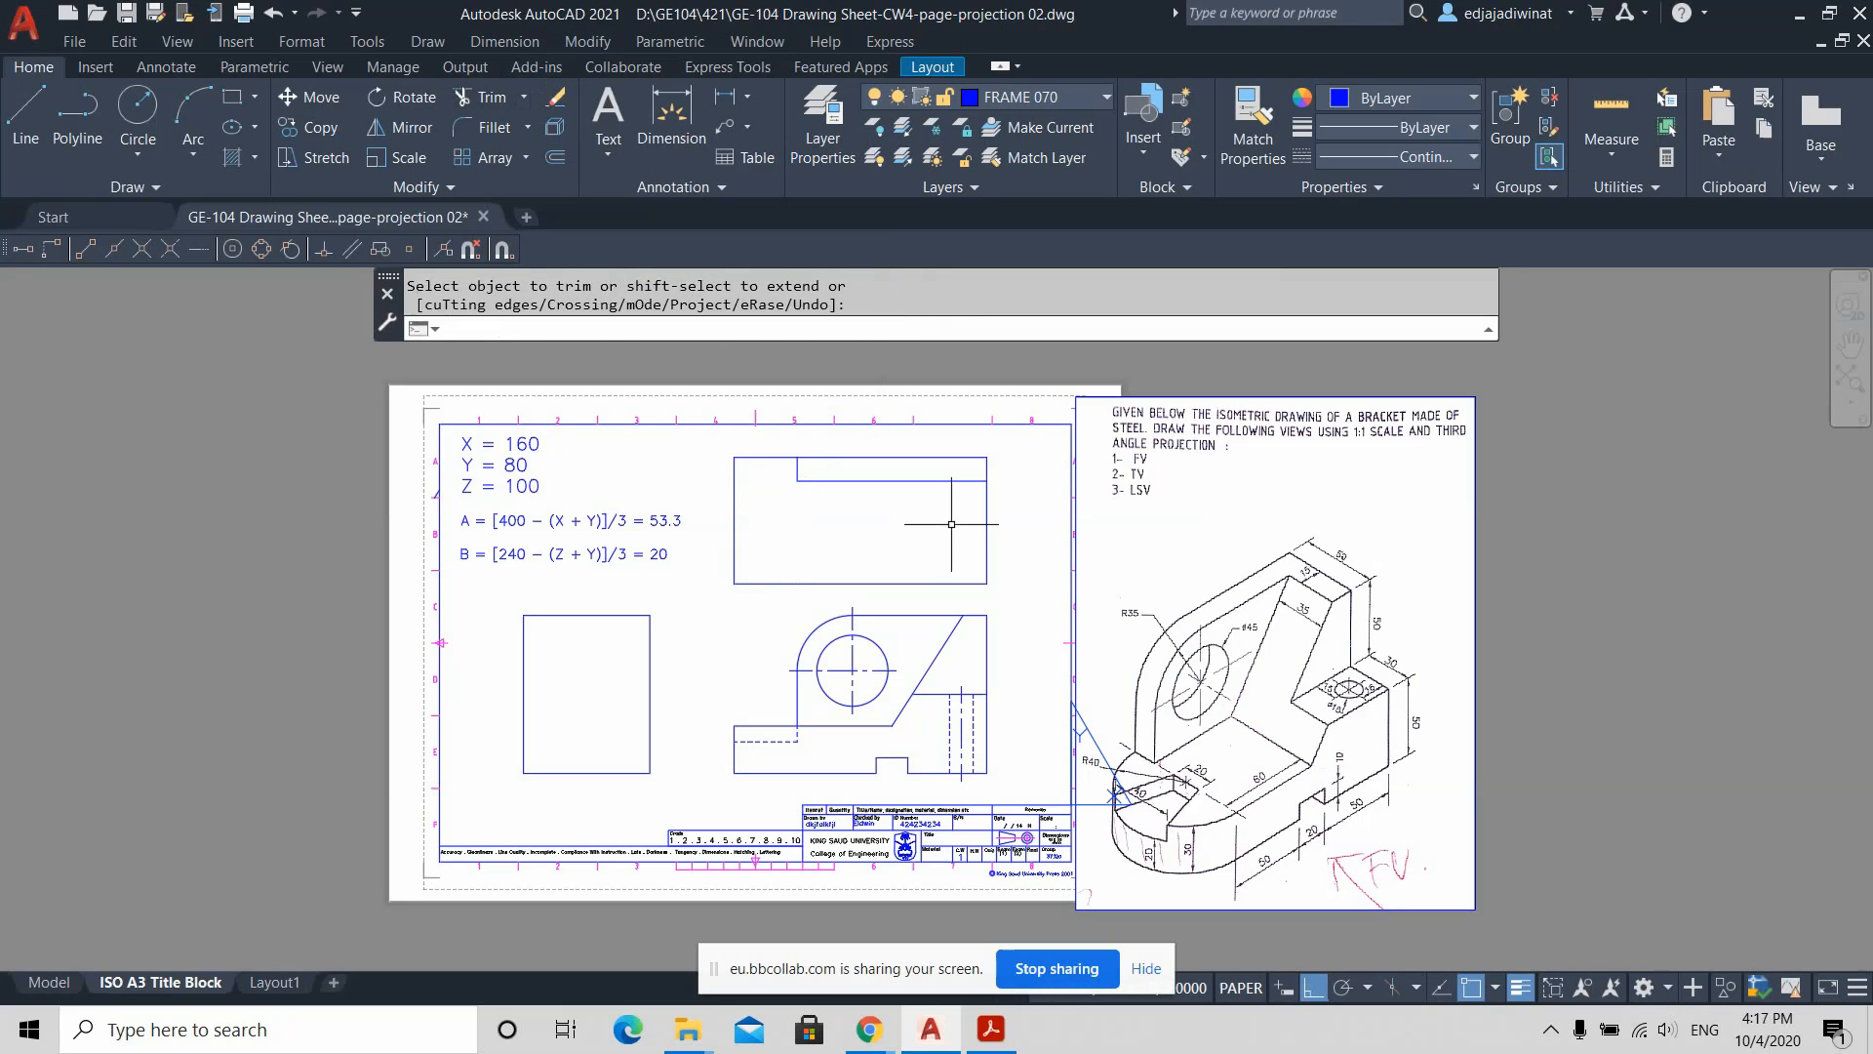
Step: Offset the top-view outline's right edge 15 mm to the left, inside the outline
{"action": "scroll", "coordinate": [1018, 509], "scroll_direction": "down", "scroll_amount": 2}
{"action": "scroll", "coordinate": [1017, 509], "scroll_direction": "up", "scroll_amount": 2}
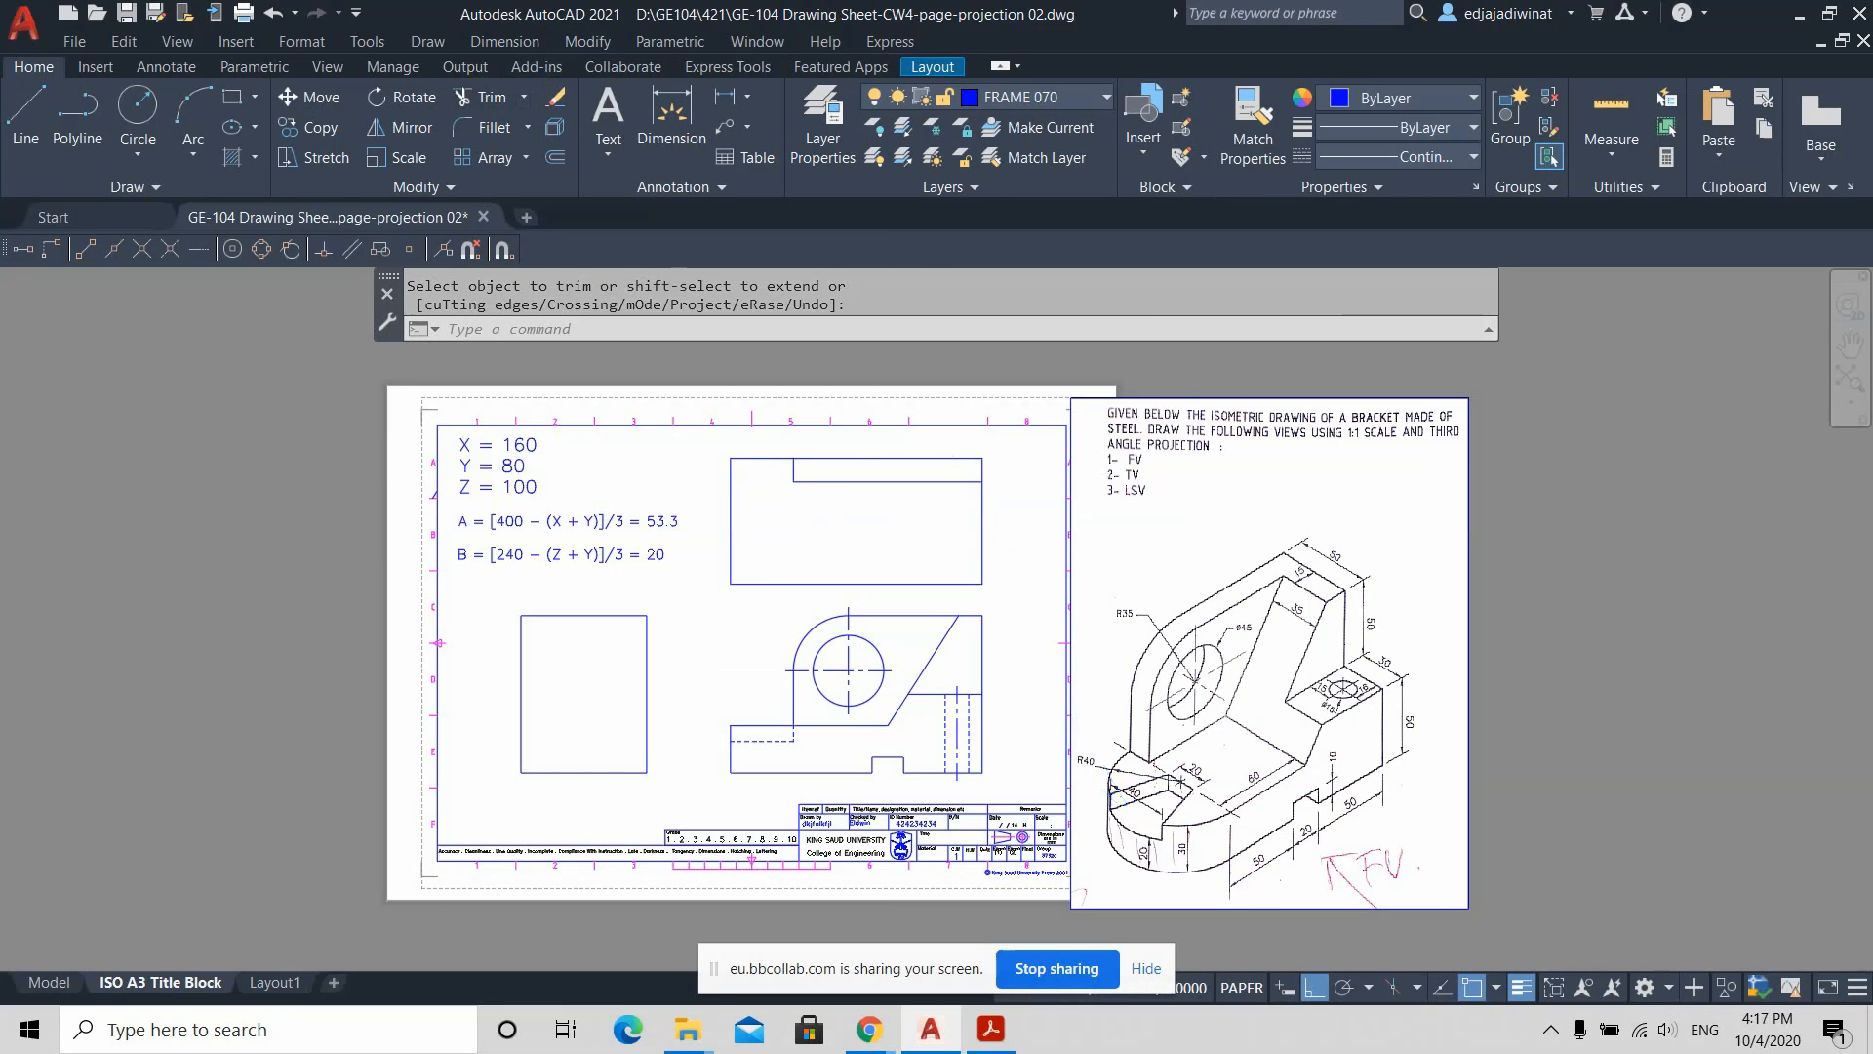
{"action": "scroll", "coordinate": [1028, 508], "scroll_direction": "up", "scroll_amount": 2}
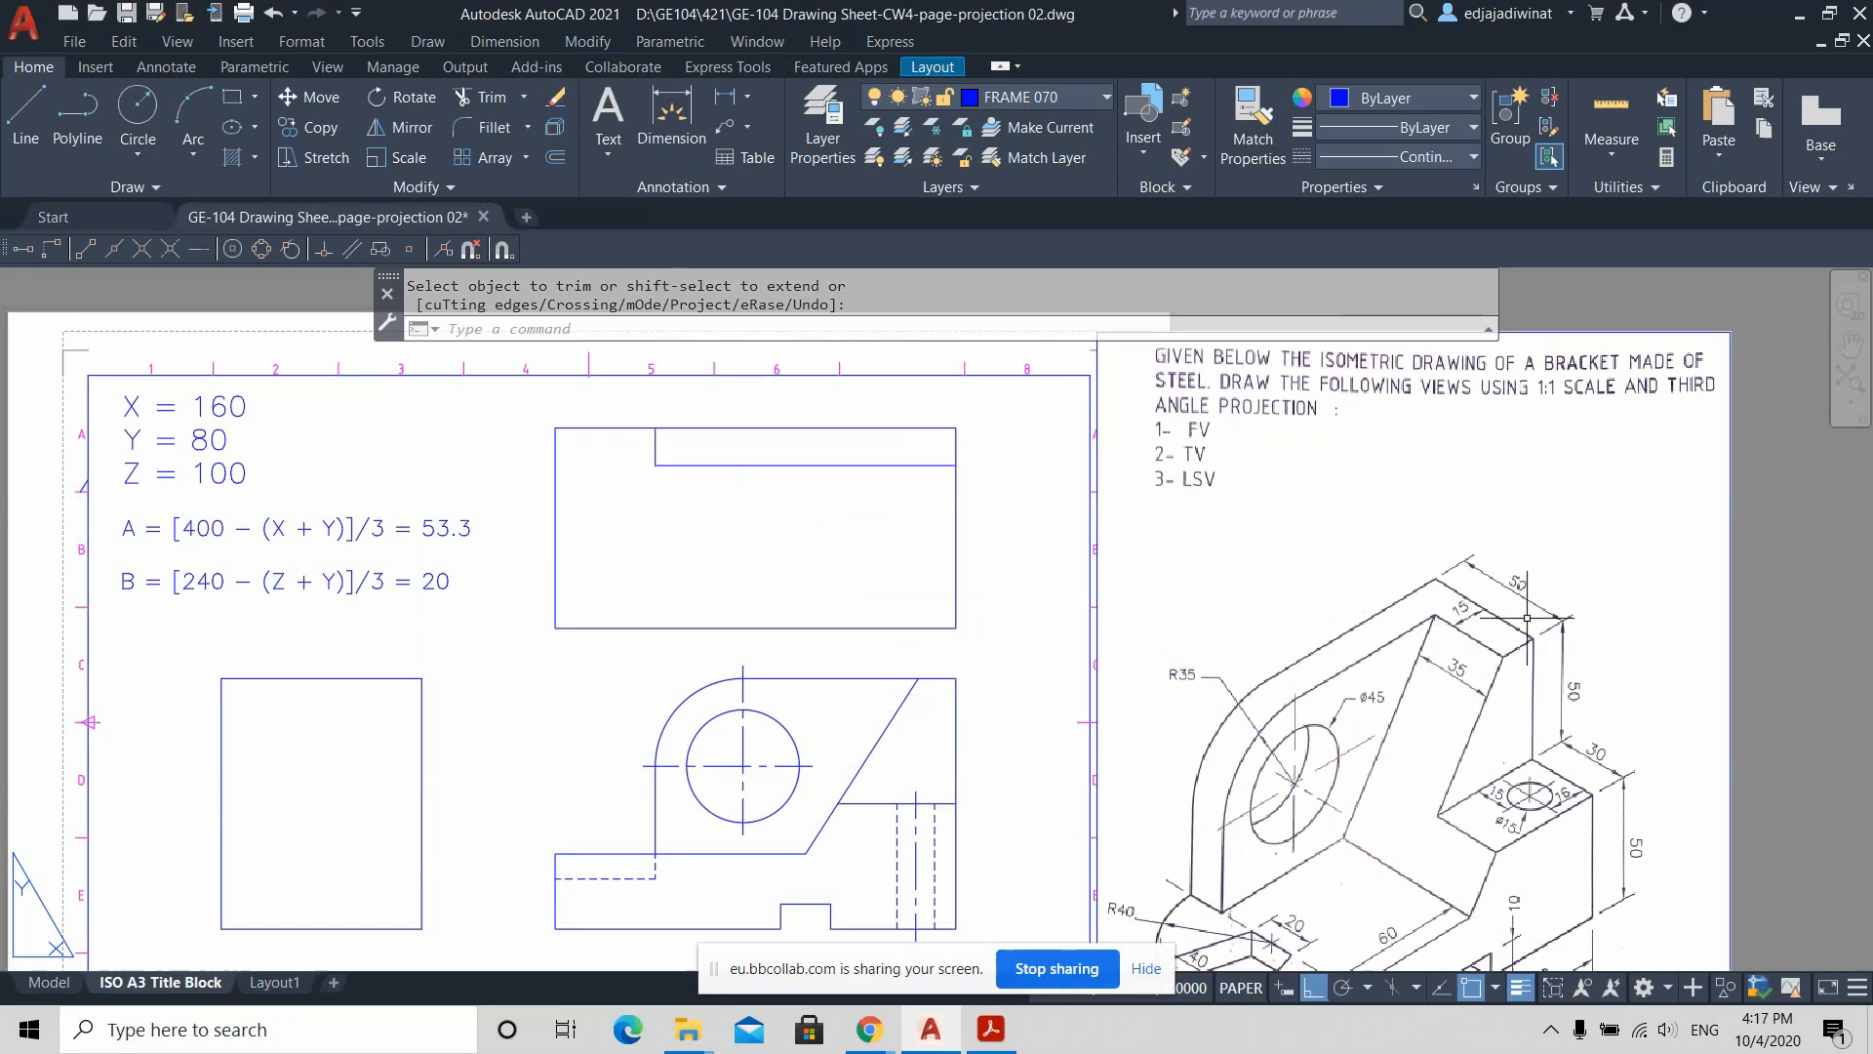
{"action": "left_click", "coordinate": [555, 156]}
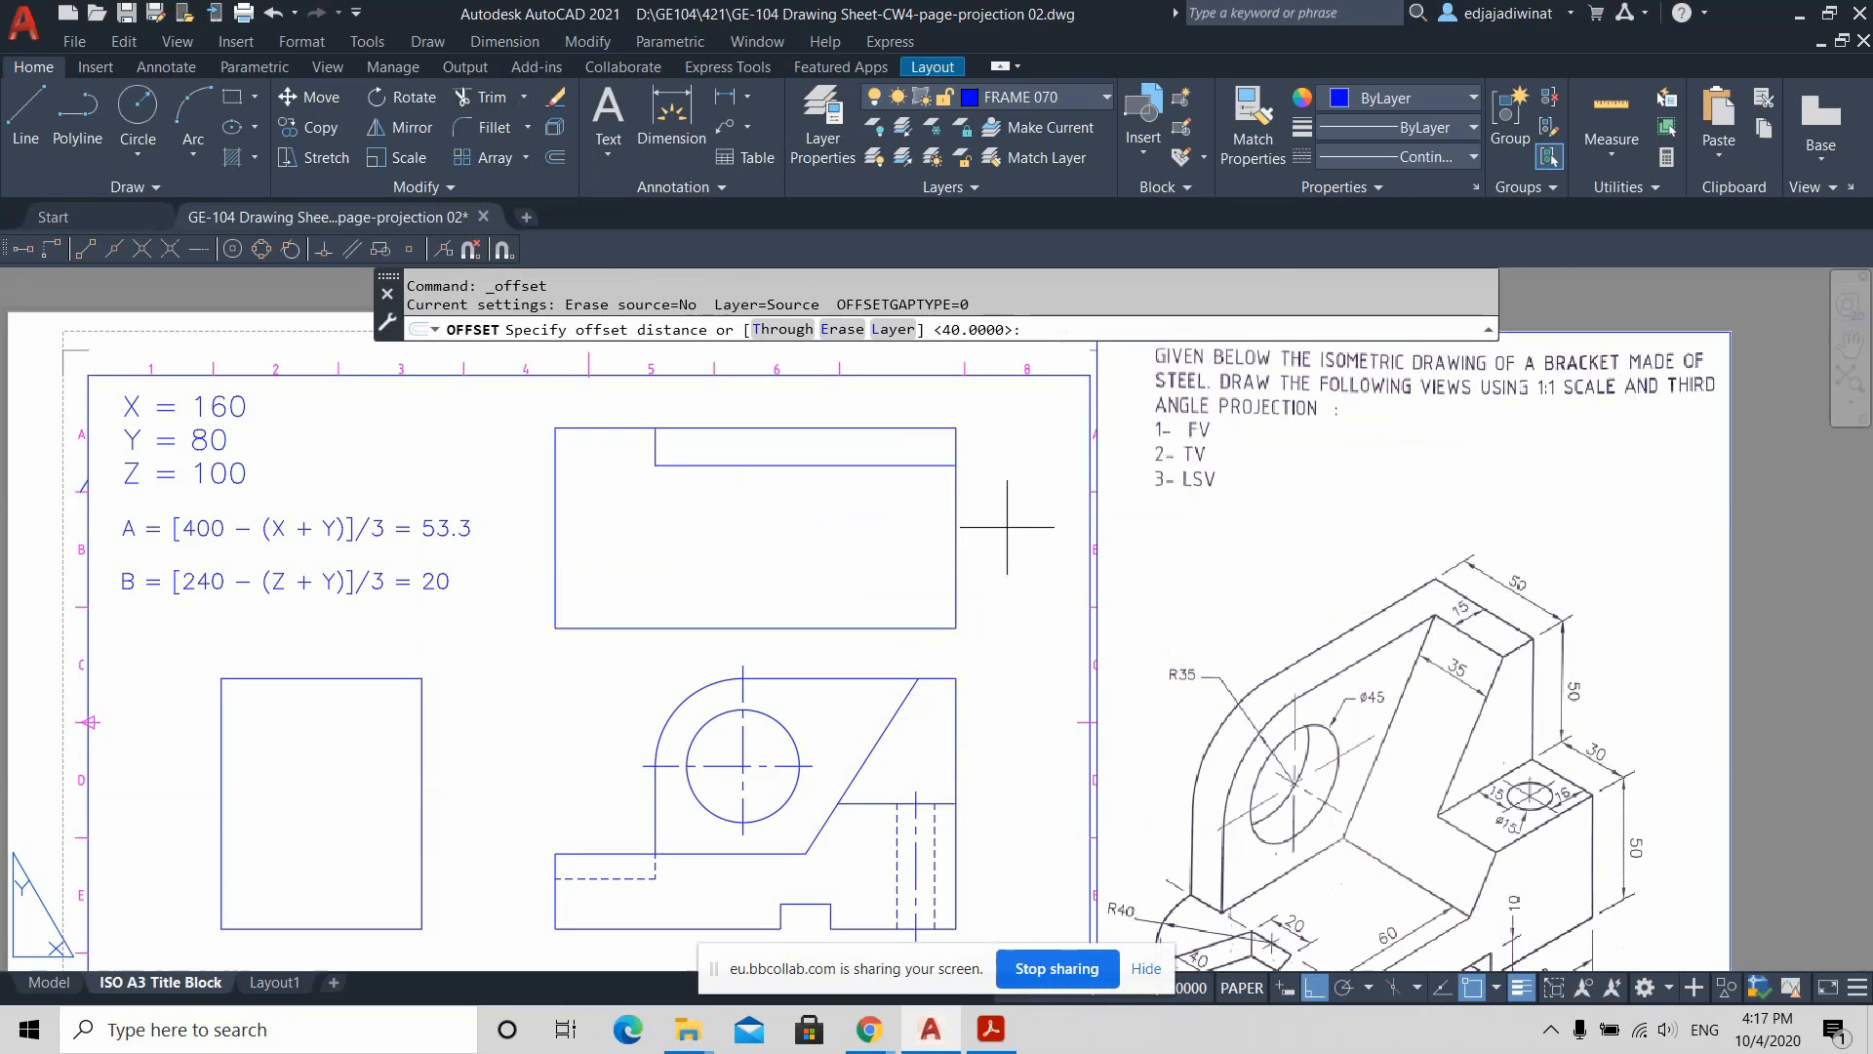
{"action": "type", "text": "15"}
{"action": "key", "text": "Return"}
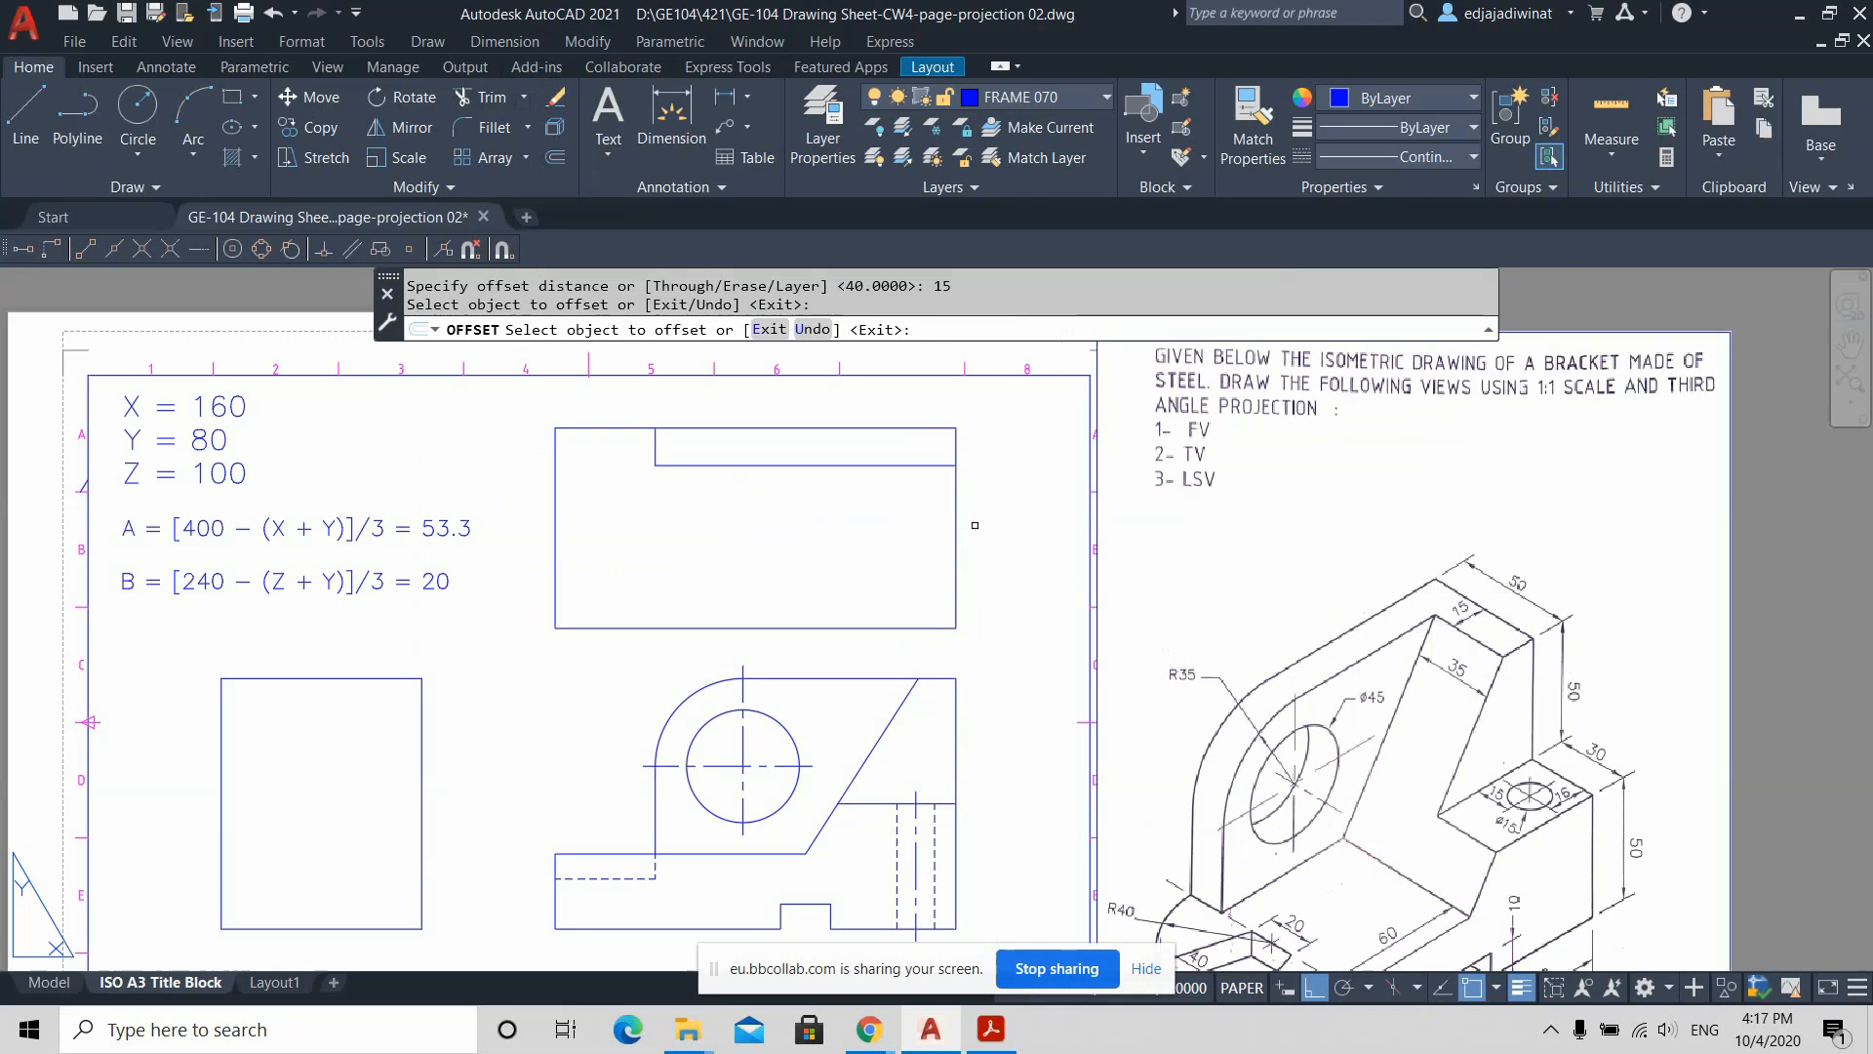
{"action": "left_click", "coordinate": [951, 519]}
{"action": "left_click", "coordinate": [897, 518]}
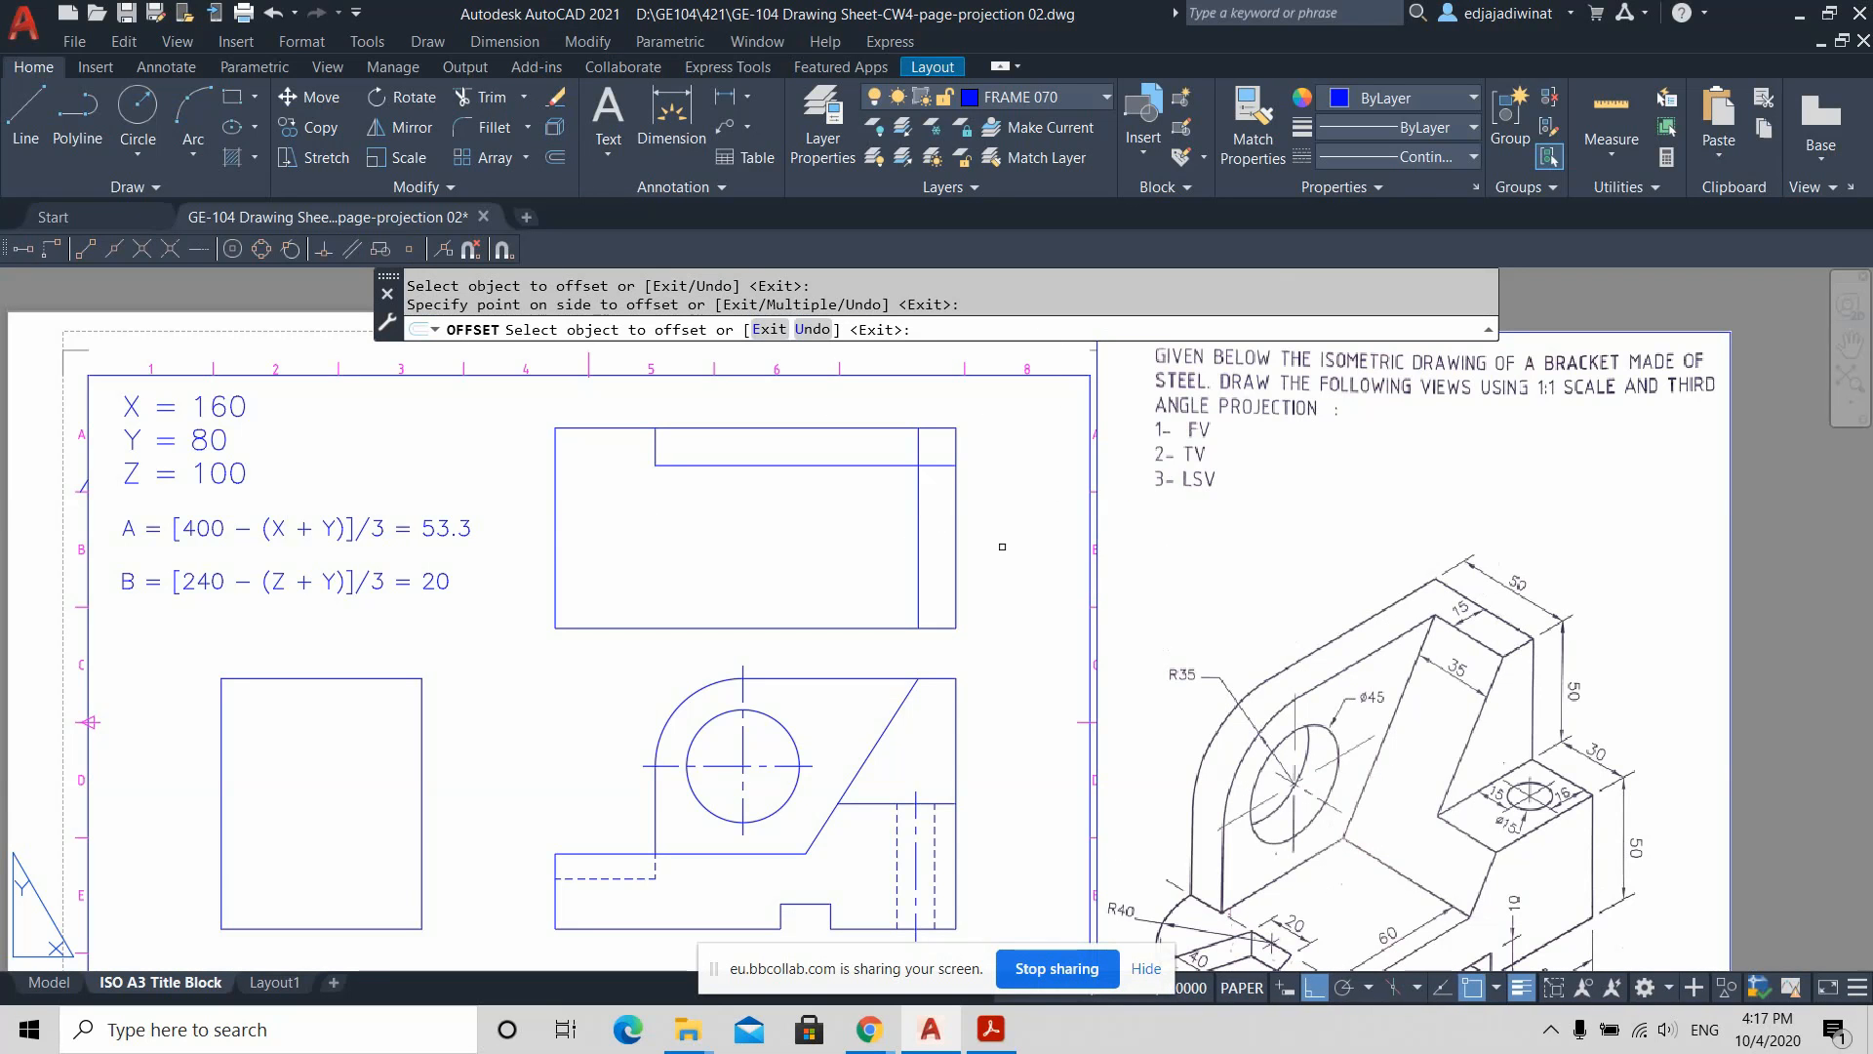
{"action": "key", "text": "Escape"}
{"action": "key", "text": "Escape"}
{"action": "key", "text": "Escape"}
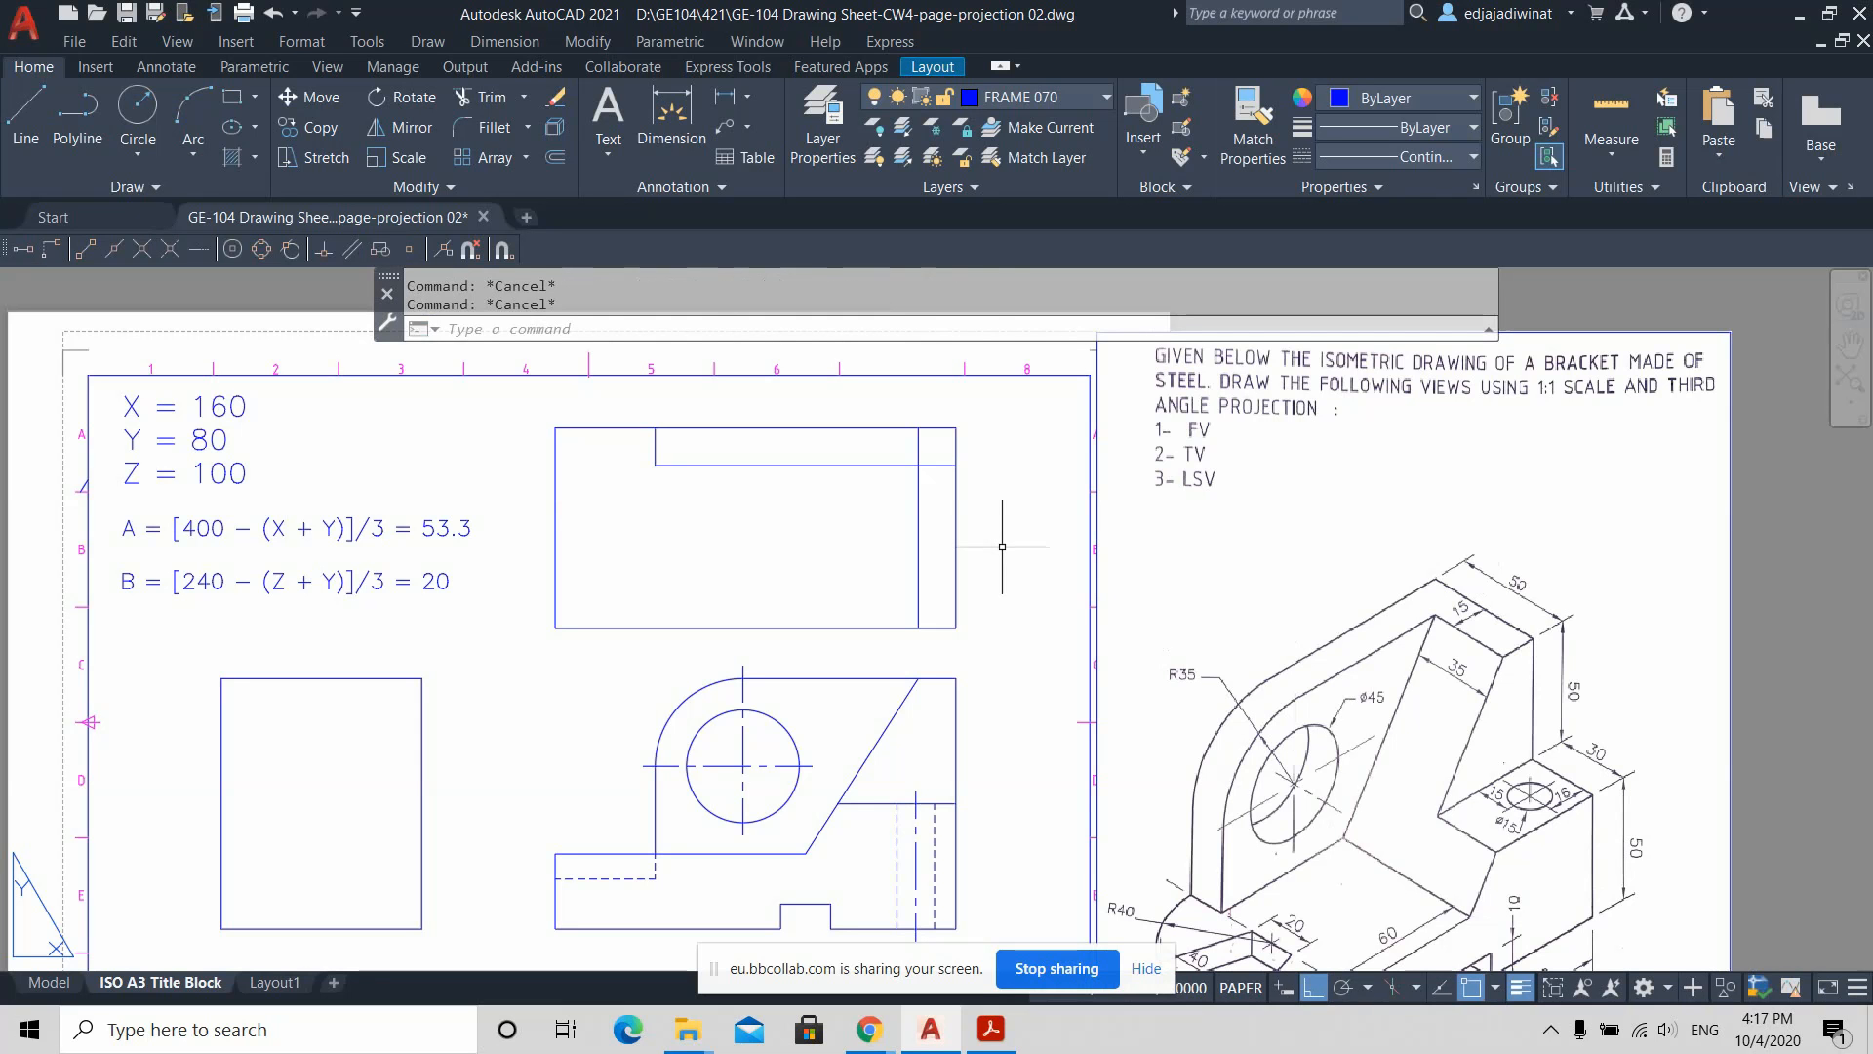
Step: Offset the top-view outline's upper edge 50 mm downward, inside the outline
{"action": "left_click", "coordinate": [562, 155]}
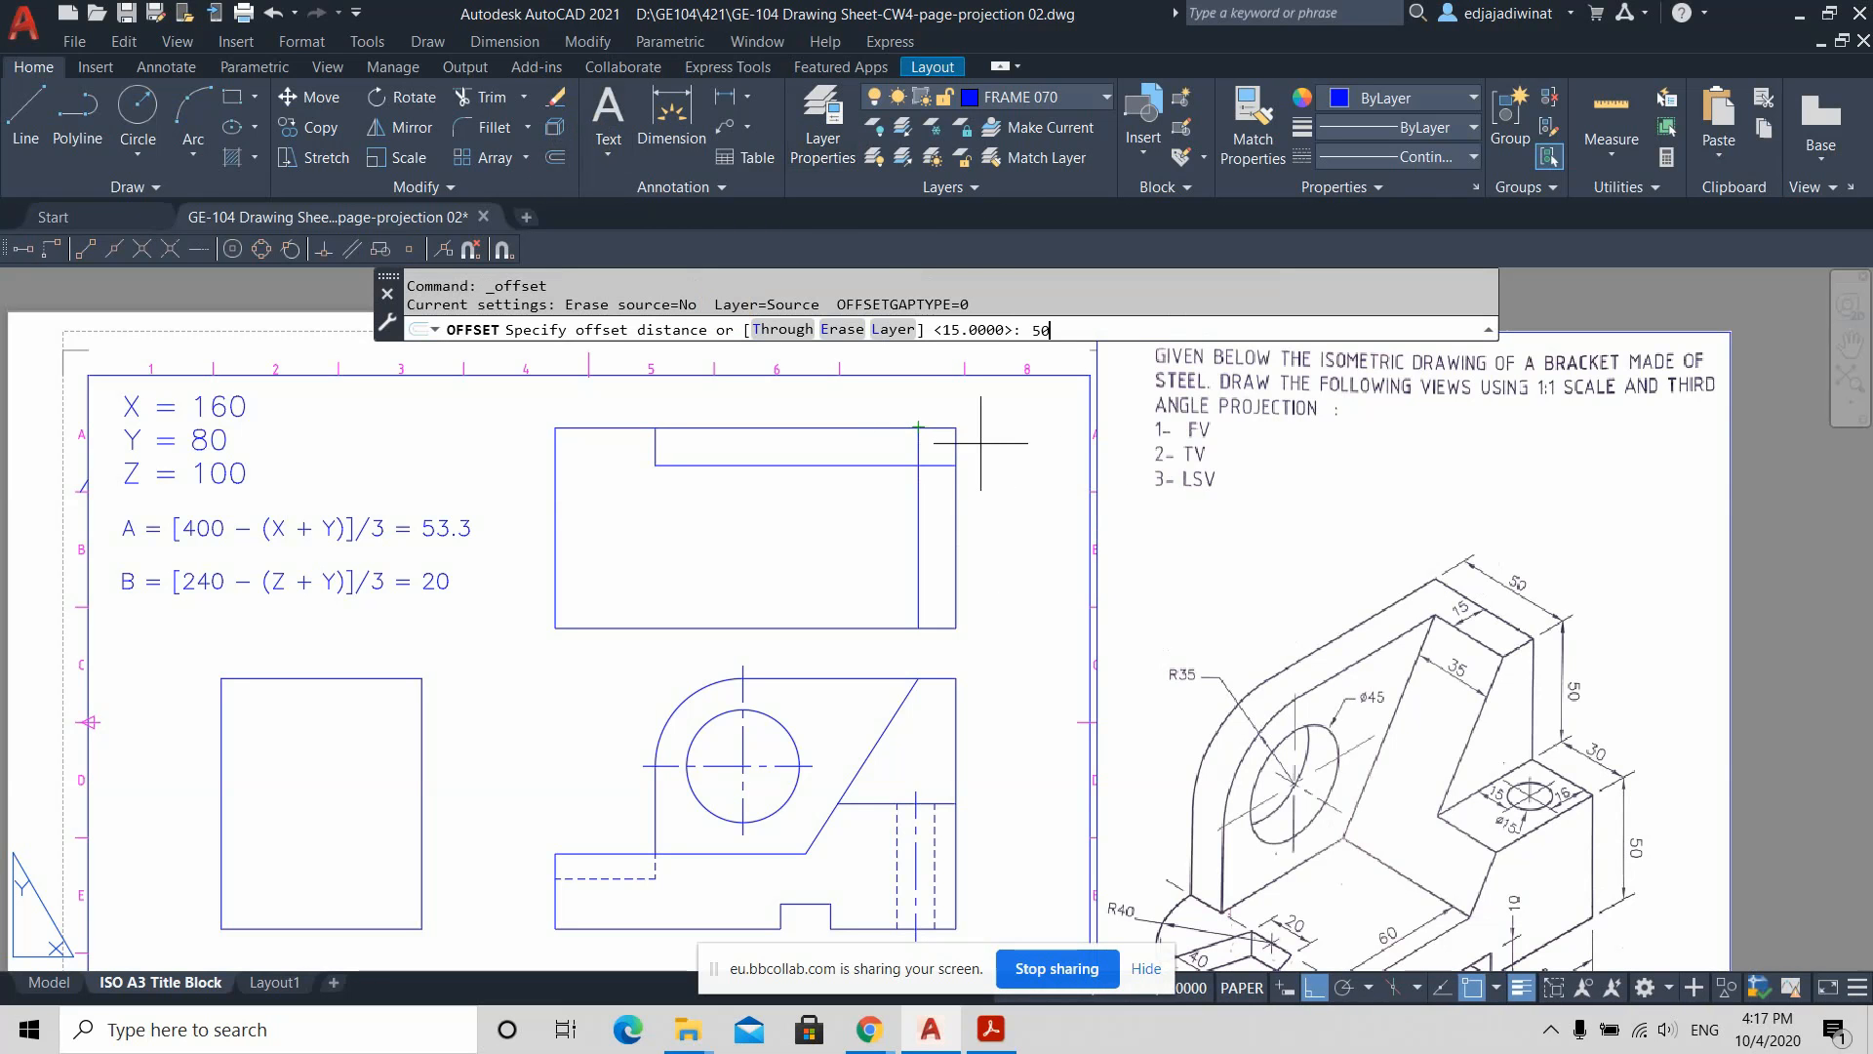
{"action": "key", "text": "Return"}
{"action": "left_click", "coordinate": [848, 437]}
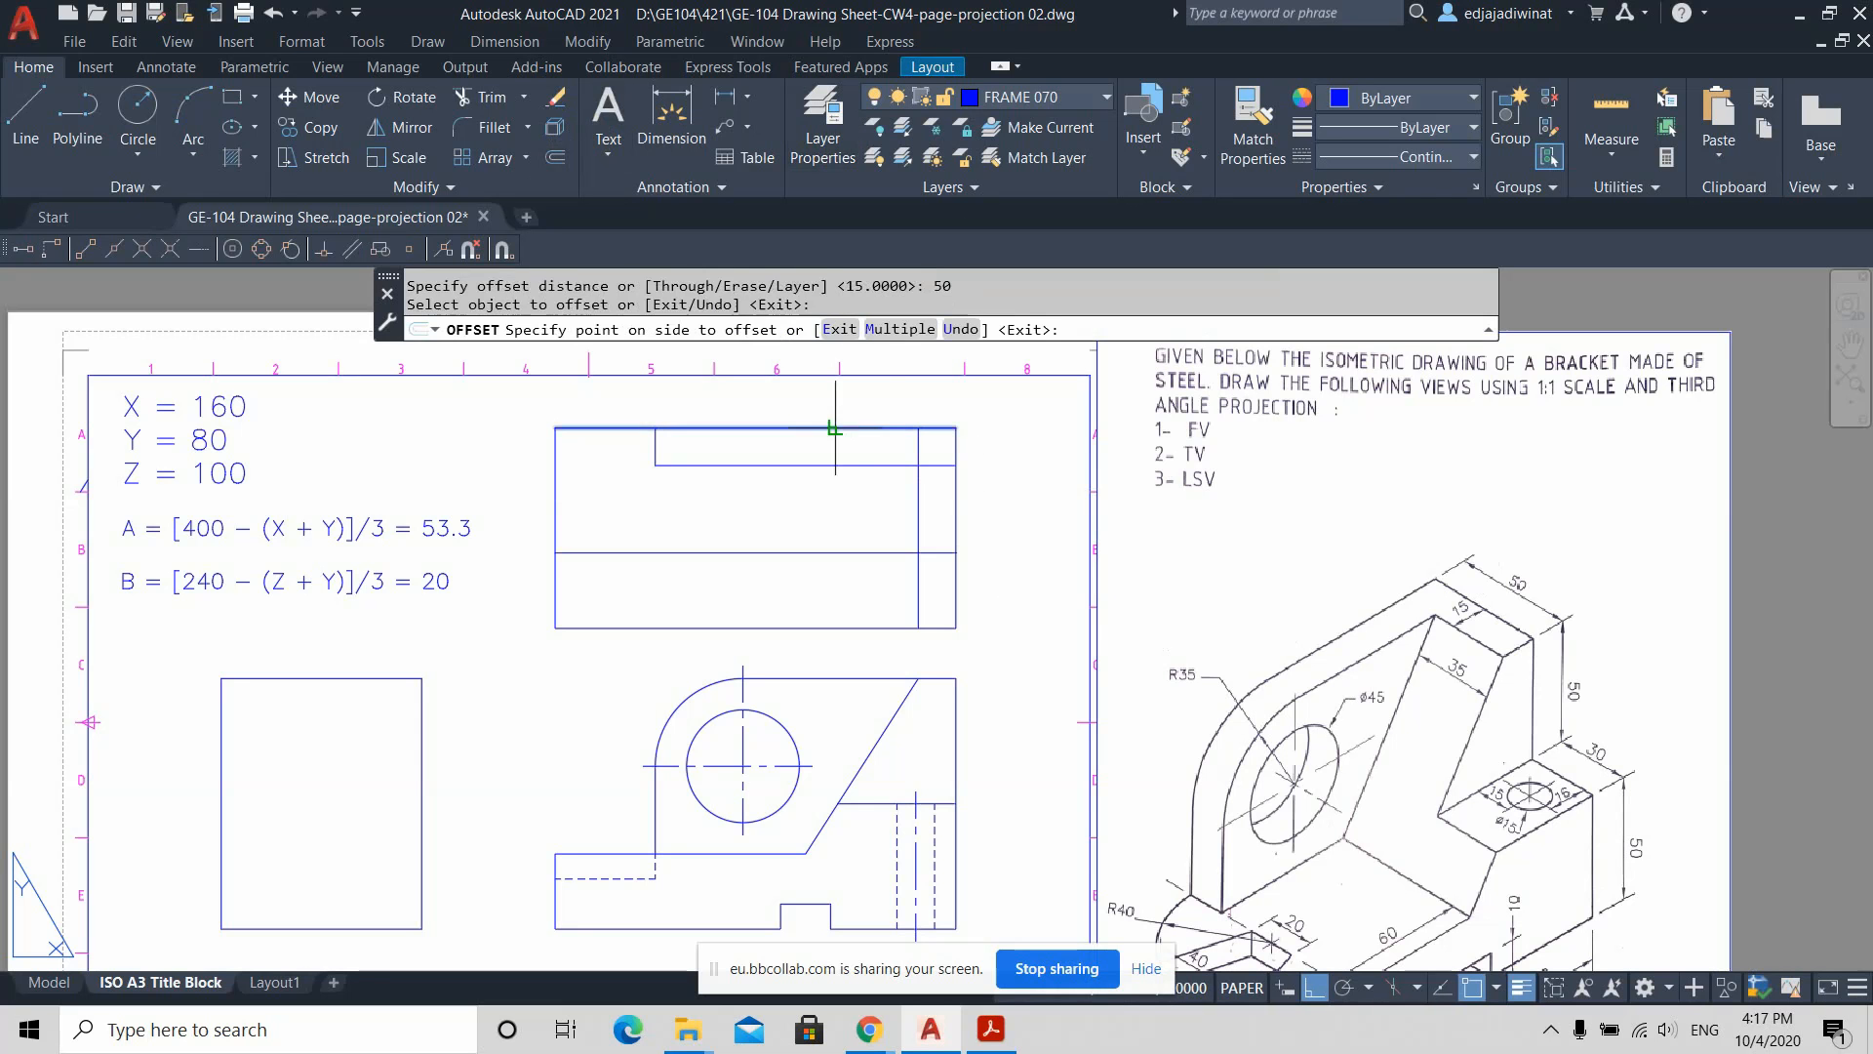
{"action": "left_click", "coordinate": [896, 551]}
{"action": "key", "text": "Escape"}
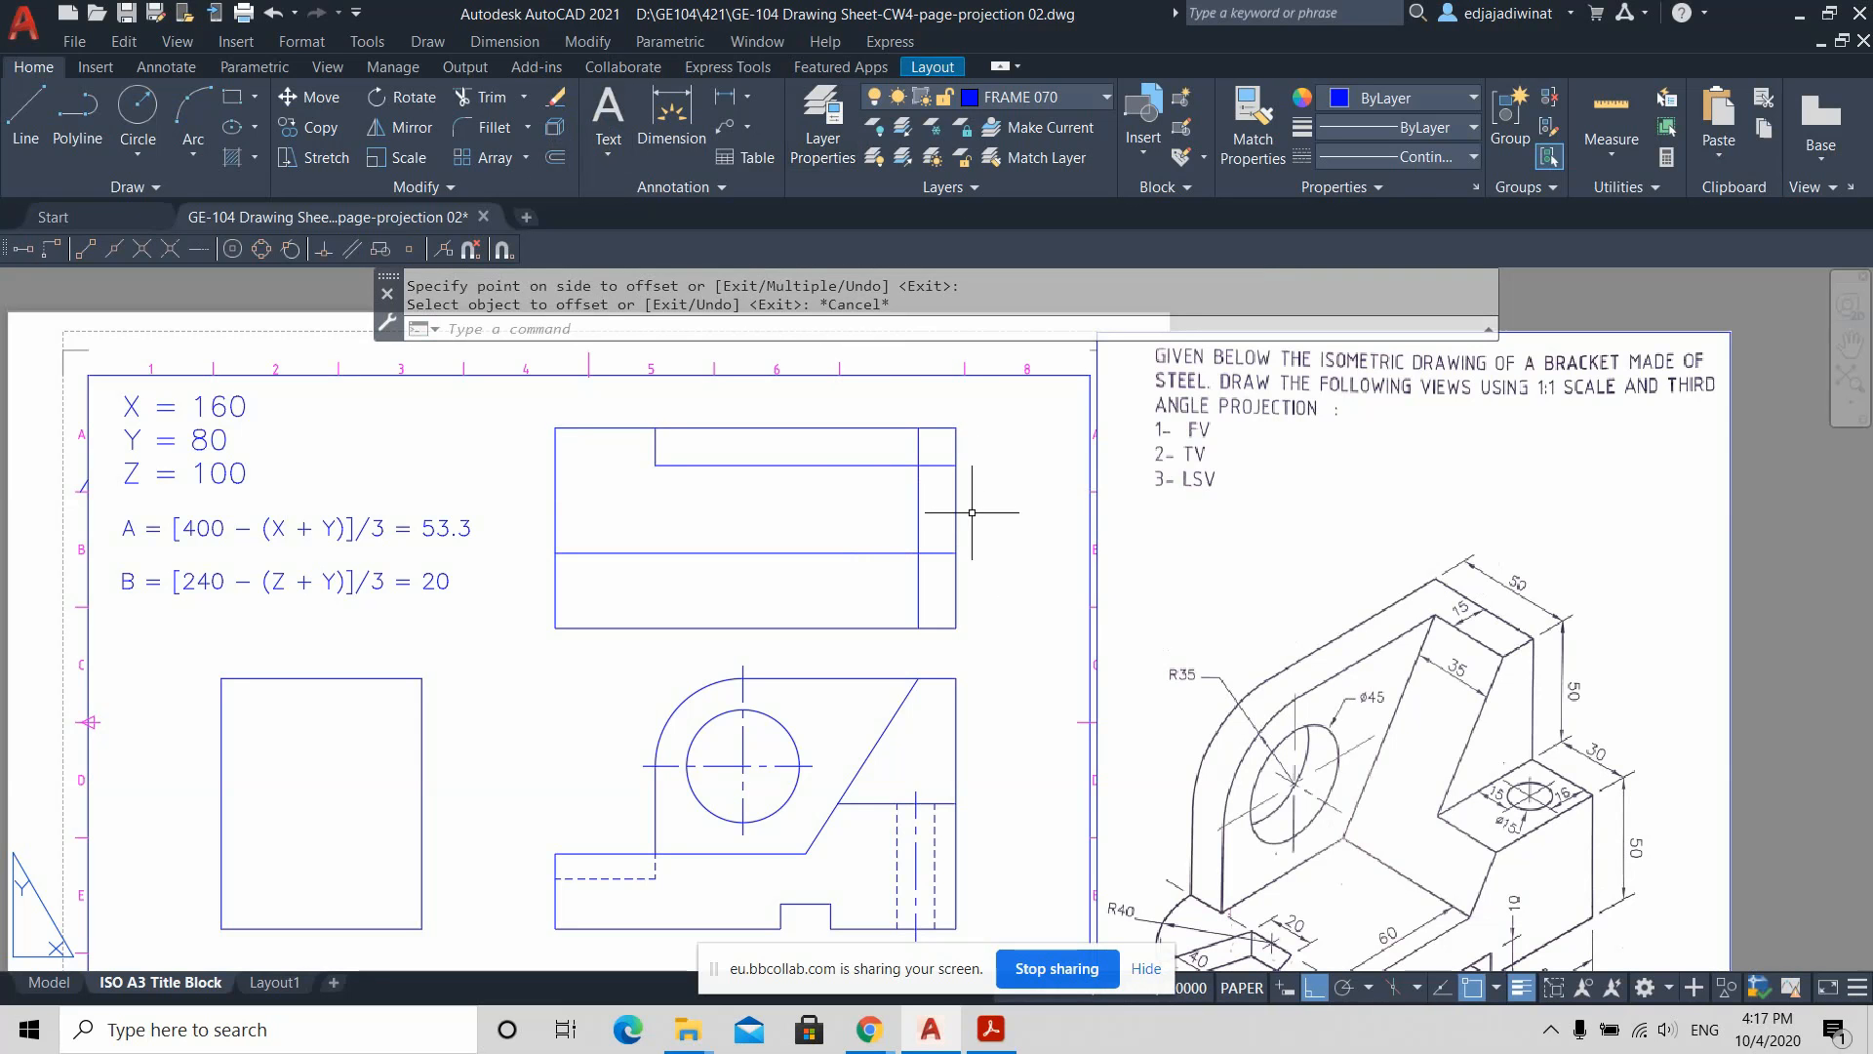
Step: Trim the top view's offset lines so the rear and right 15 mm walls form a stepped inner edge ending 50 mm from the upper edge
{"action": "type", "text": "TRIM"}
{"action": "key", "text": "Return"}
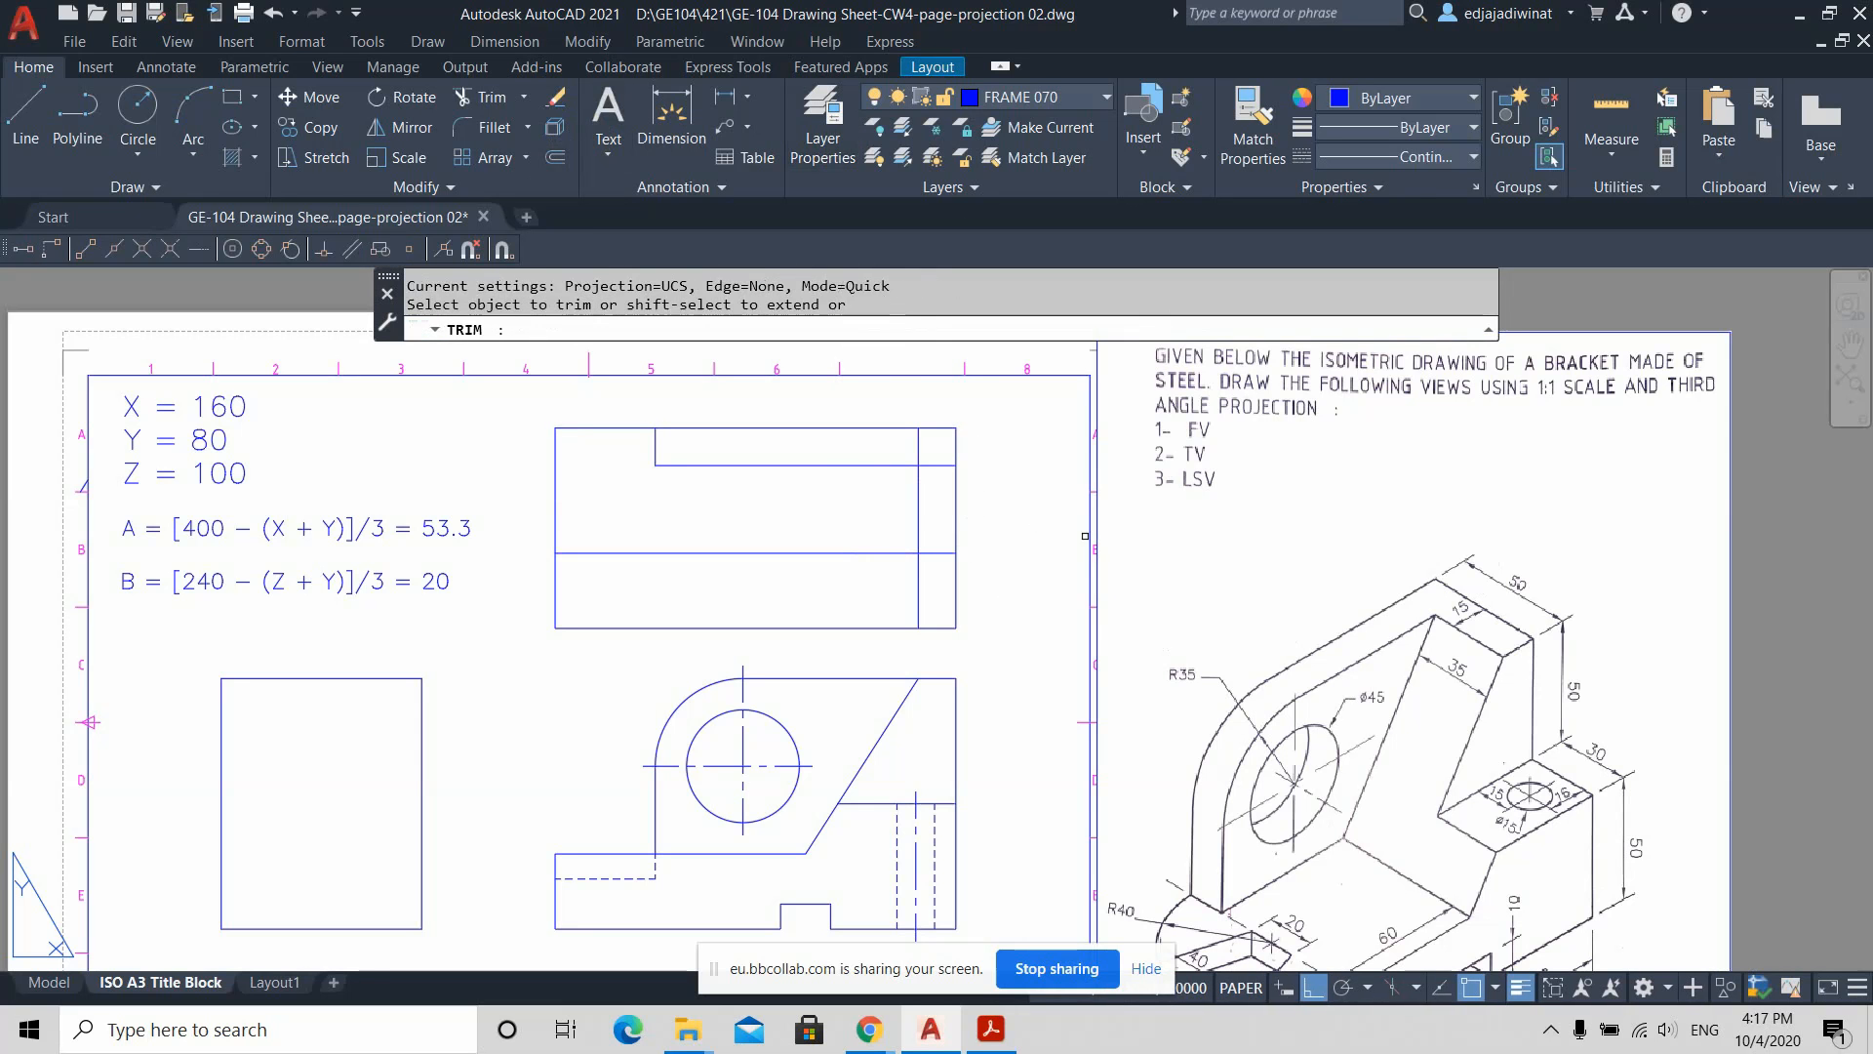
{"action": "left_click_drag", "start_coordinate": [937, 614], "coordinate": [894, 597]}
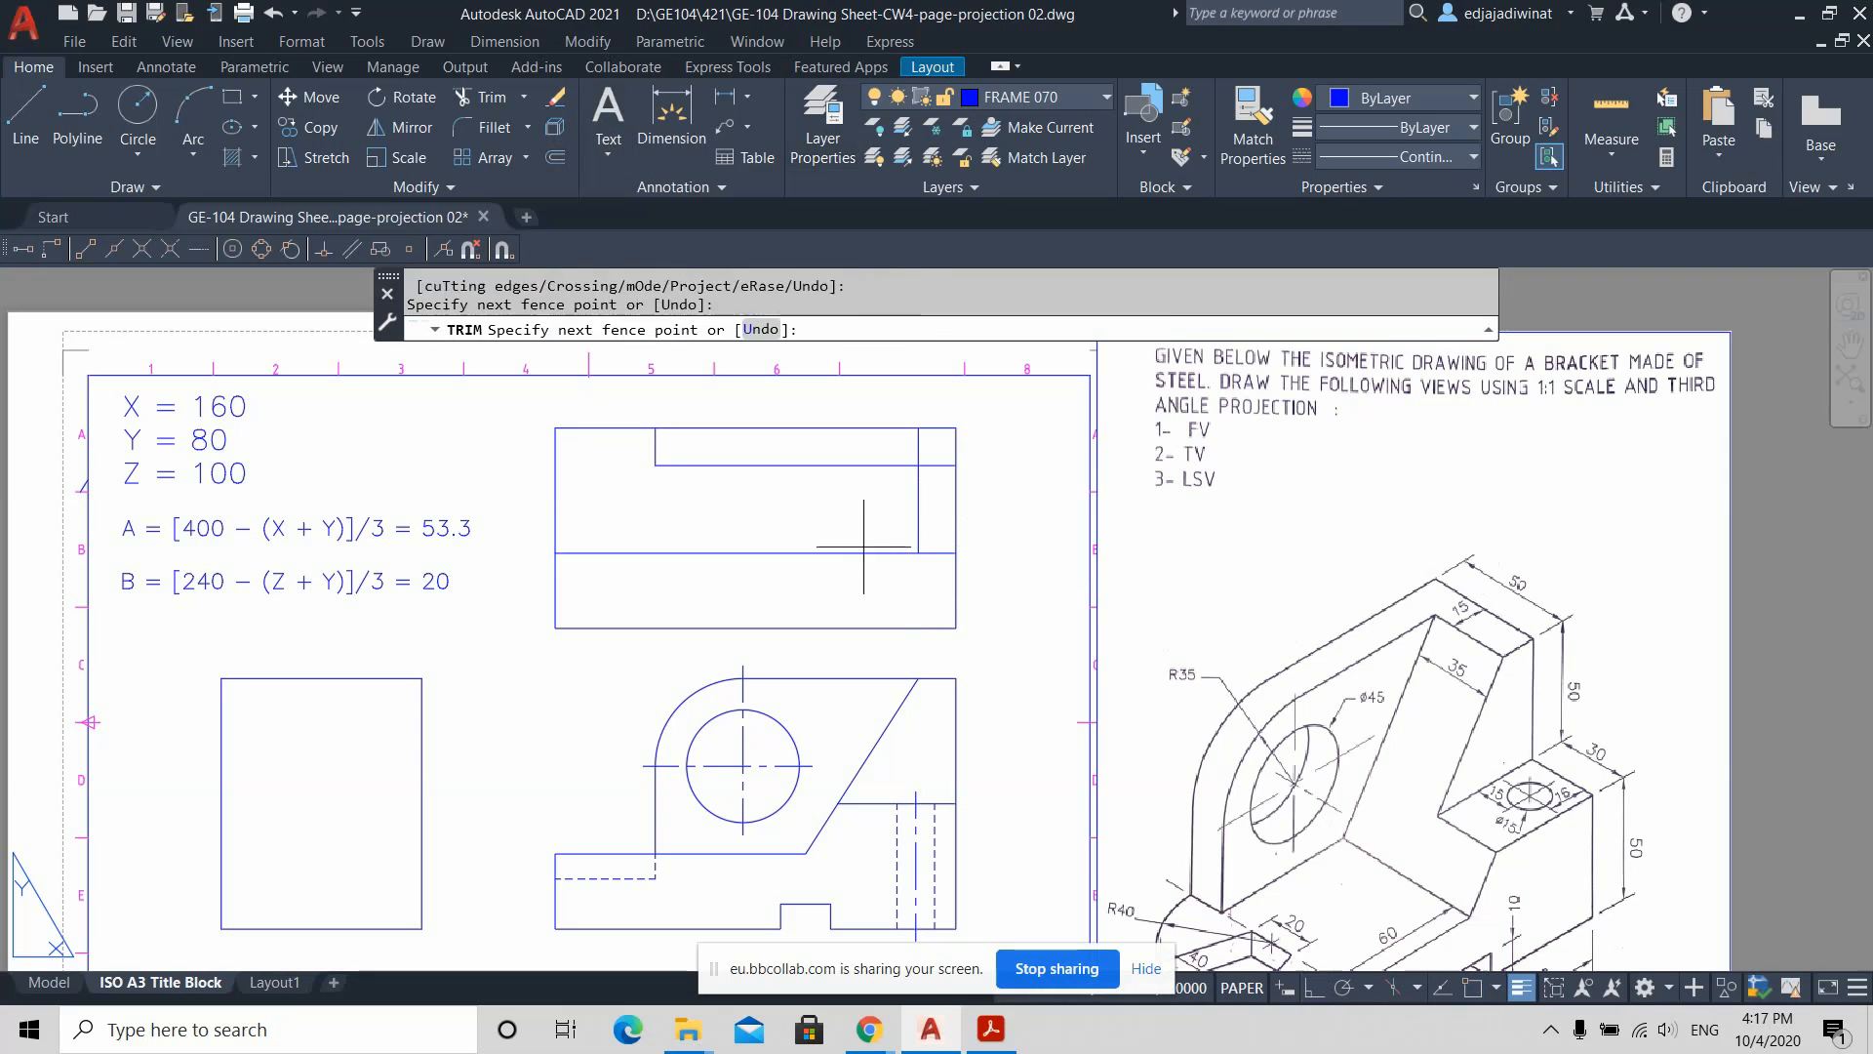
{"action": "key", "text": "Return"}
{"action": "left_click_drag", "start_coordinate": [933, 480], "coordinate": [936, 452]}
{"action": "left_click_drag", "start_coordinate": [941, 449], "coordinate": [907, 445]}
{"action": "key", "text": "Escape"}
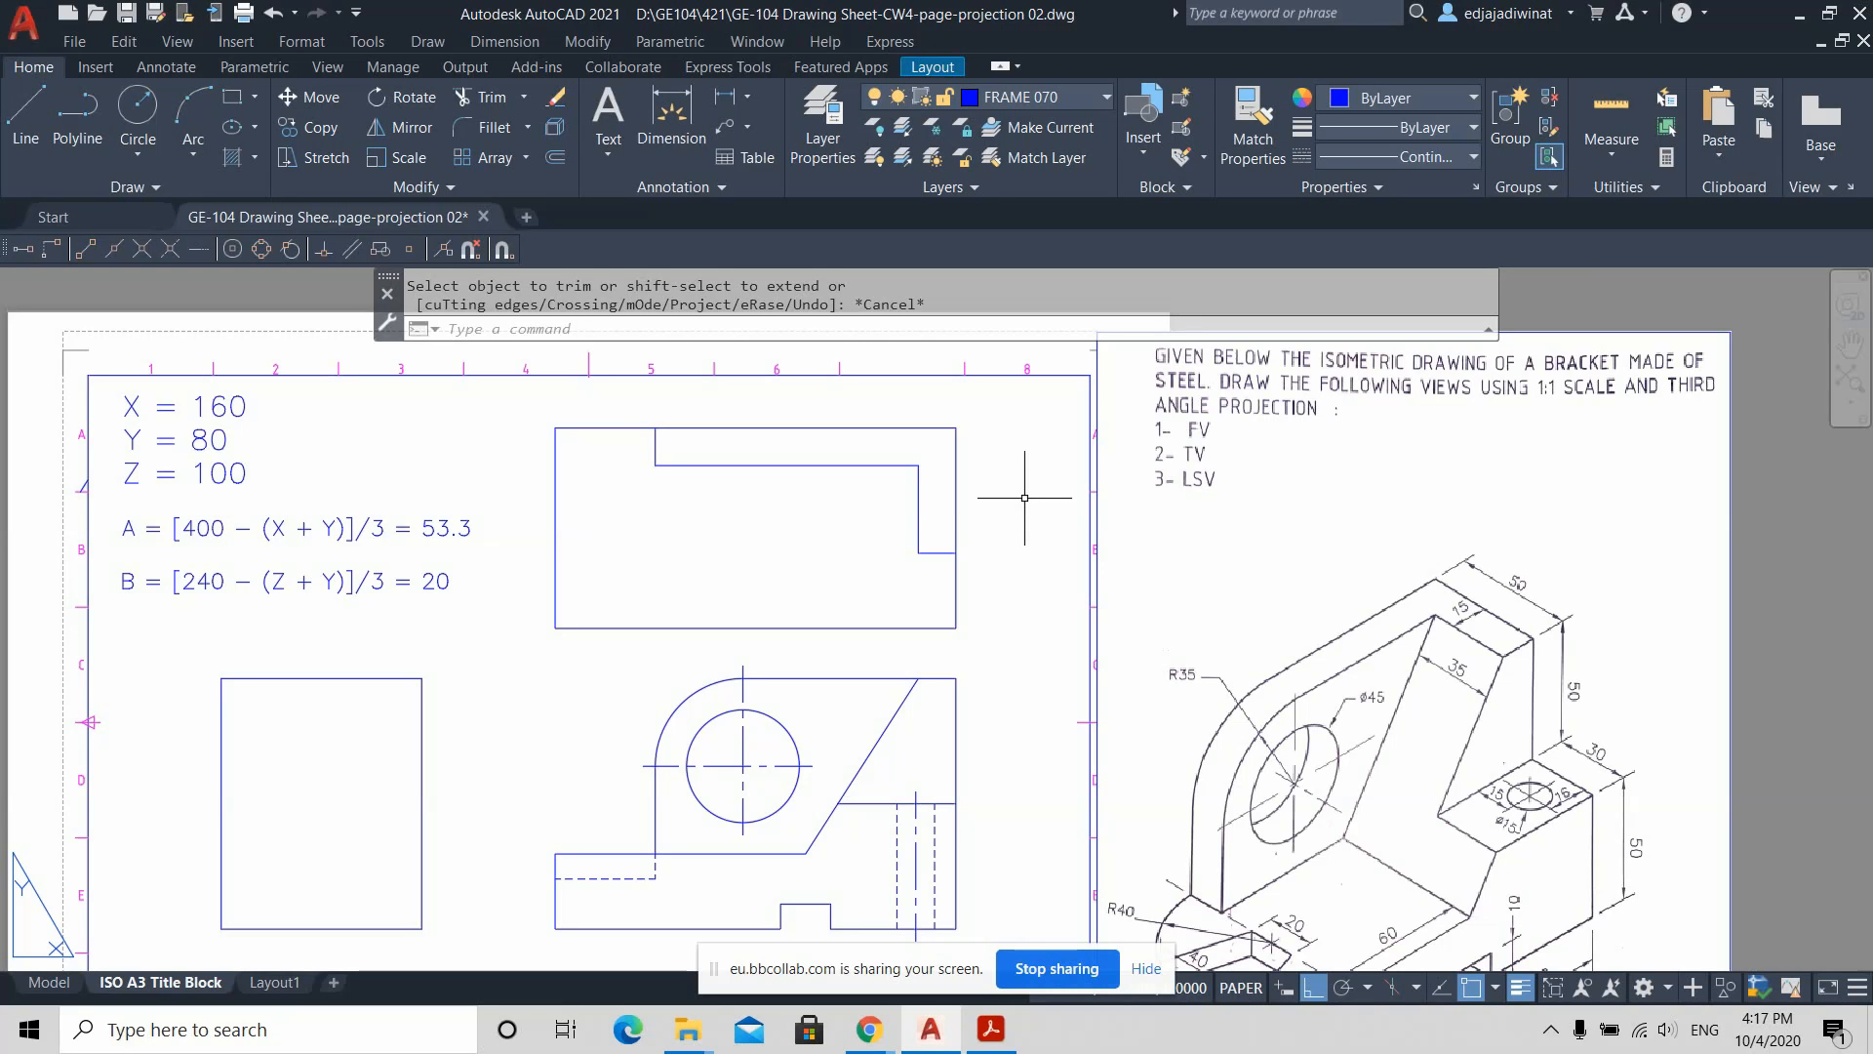
Step: Quick-measure the distances between the top view's outline and its inner edges
{"action": "scroll", "coordinate": [1019, 527], "scroll_direction": "down", "scroll_amount": 3}
{"action": "scroll", "coordinate": [1034, 576], "scroll_direction": "up", "scroll_amount": 3}
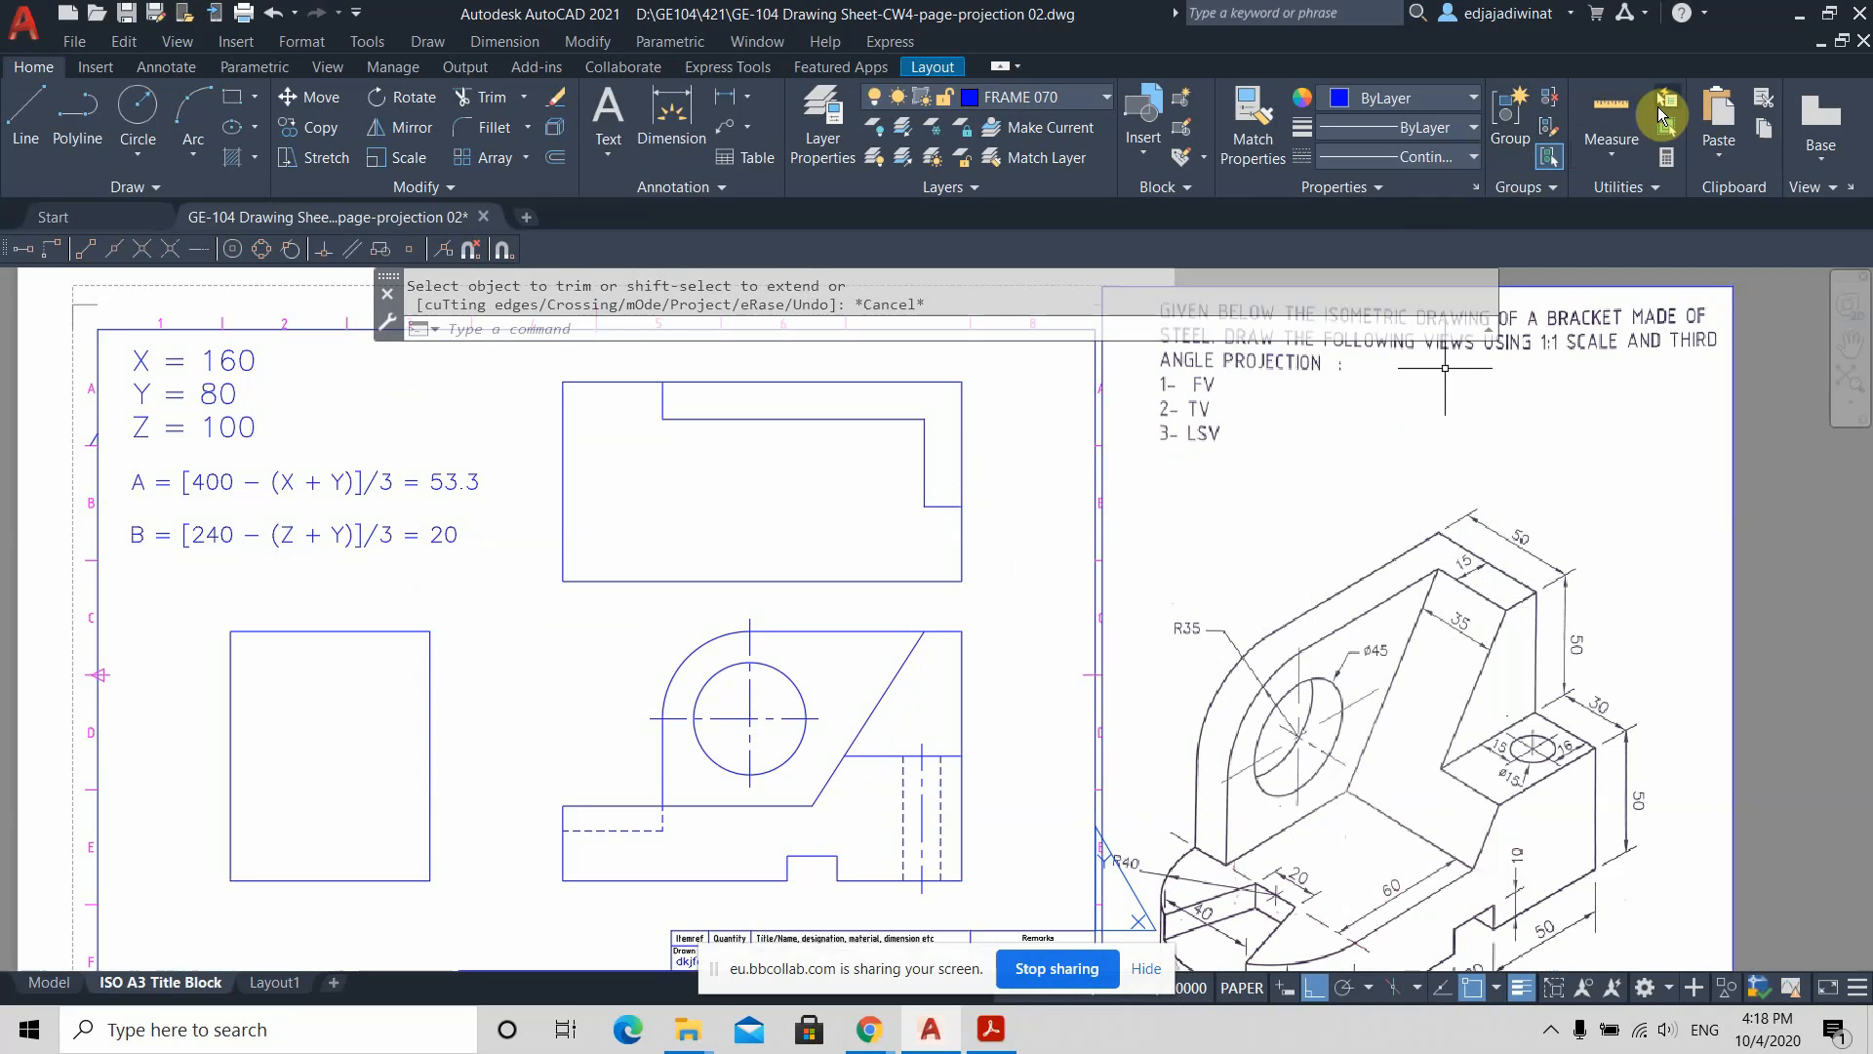
{"action": "left_click", "coordinate": [1615, 109]}
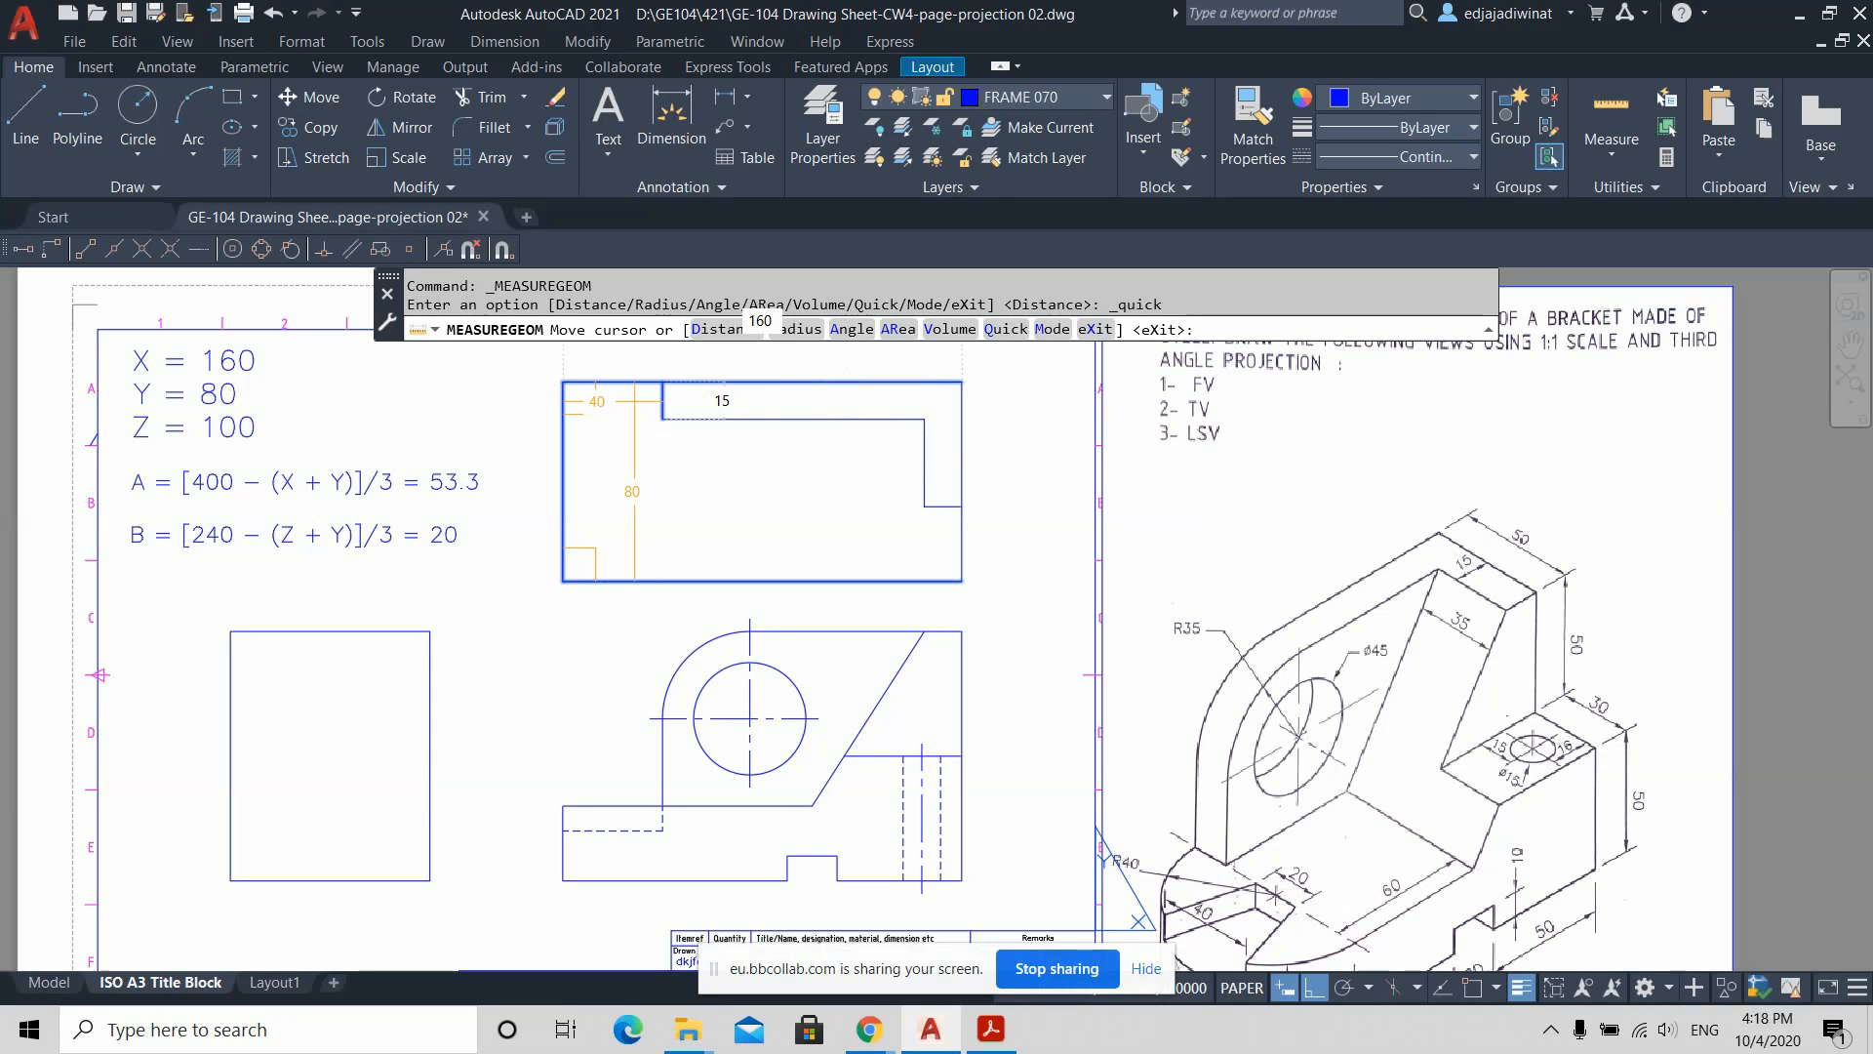
{"action": "key", "text": "Escape"}
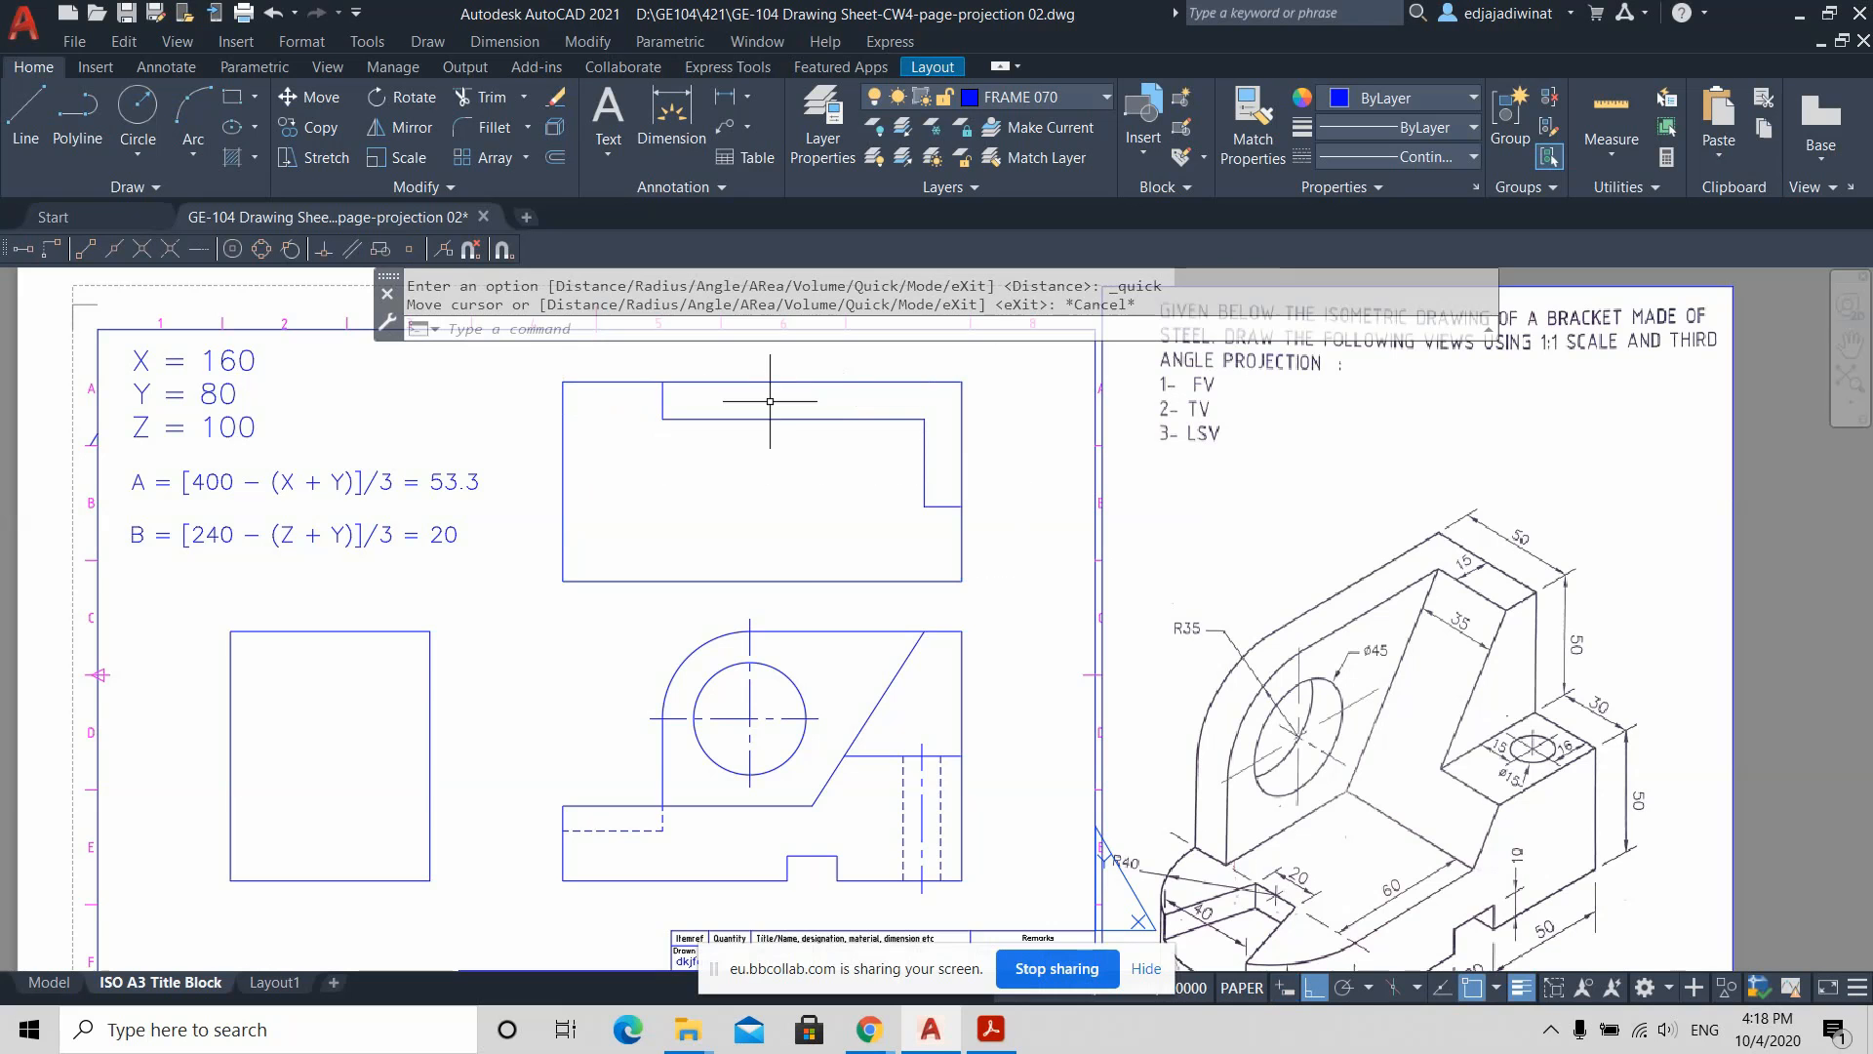
{"action": "middle_click_drag", "start_coordinate": [815, 566], "coordinate": [798, 522]}
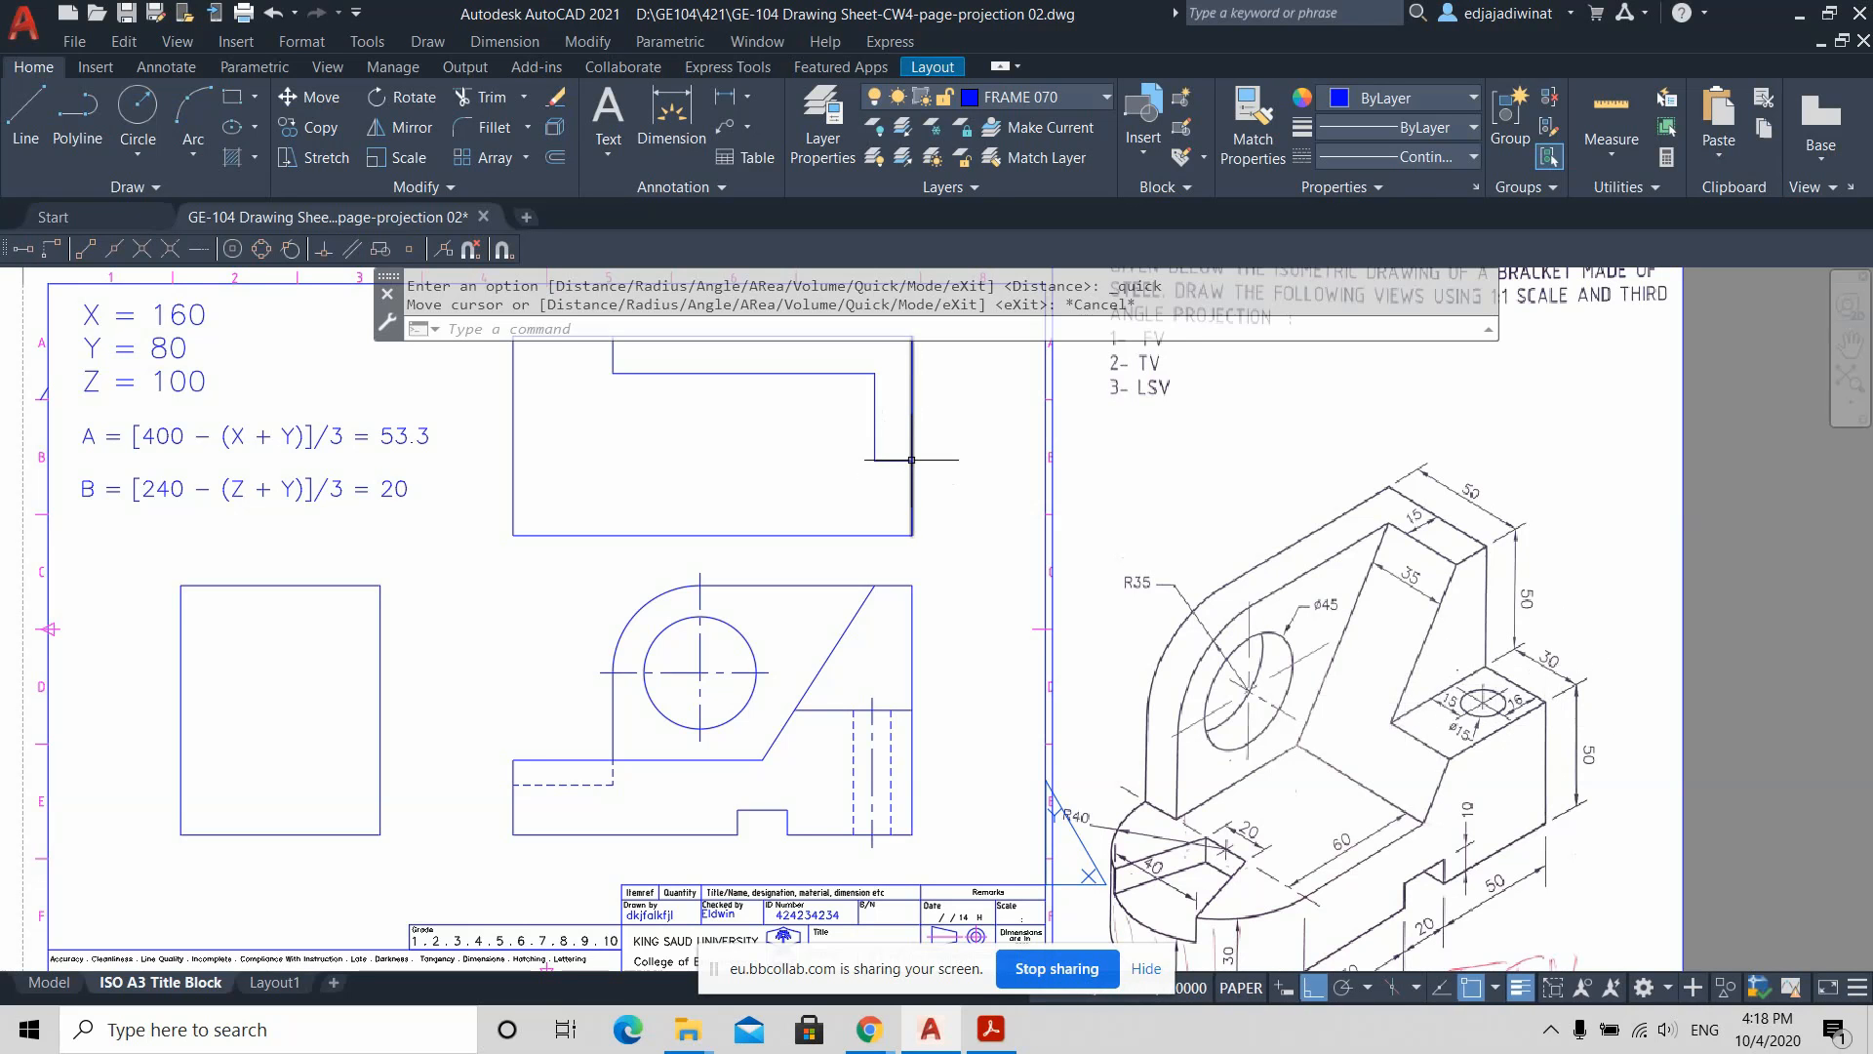
{"action": "left_click", "coordinate": [1602, 110]}
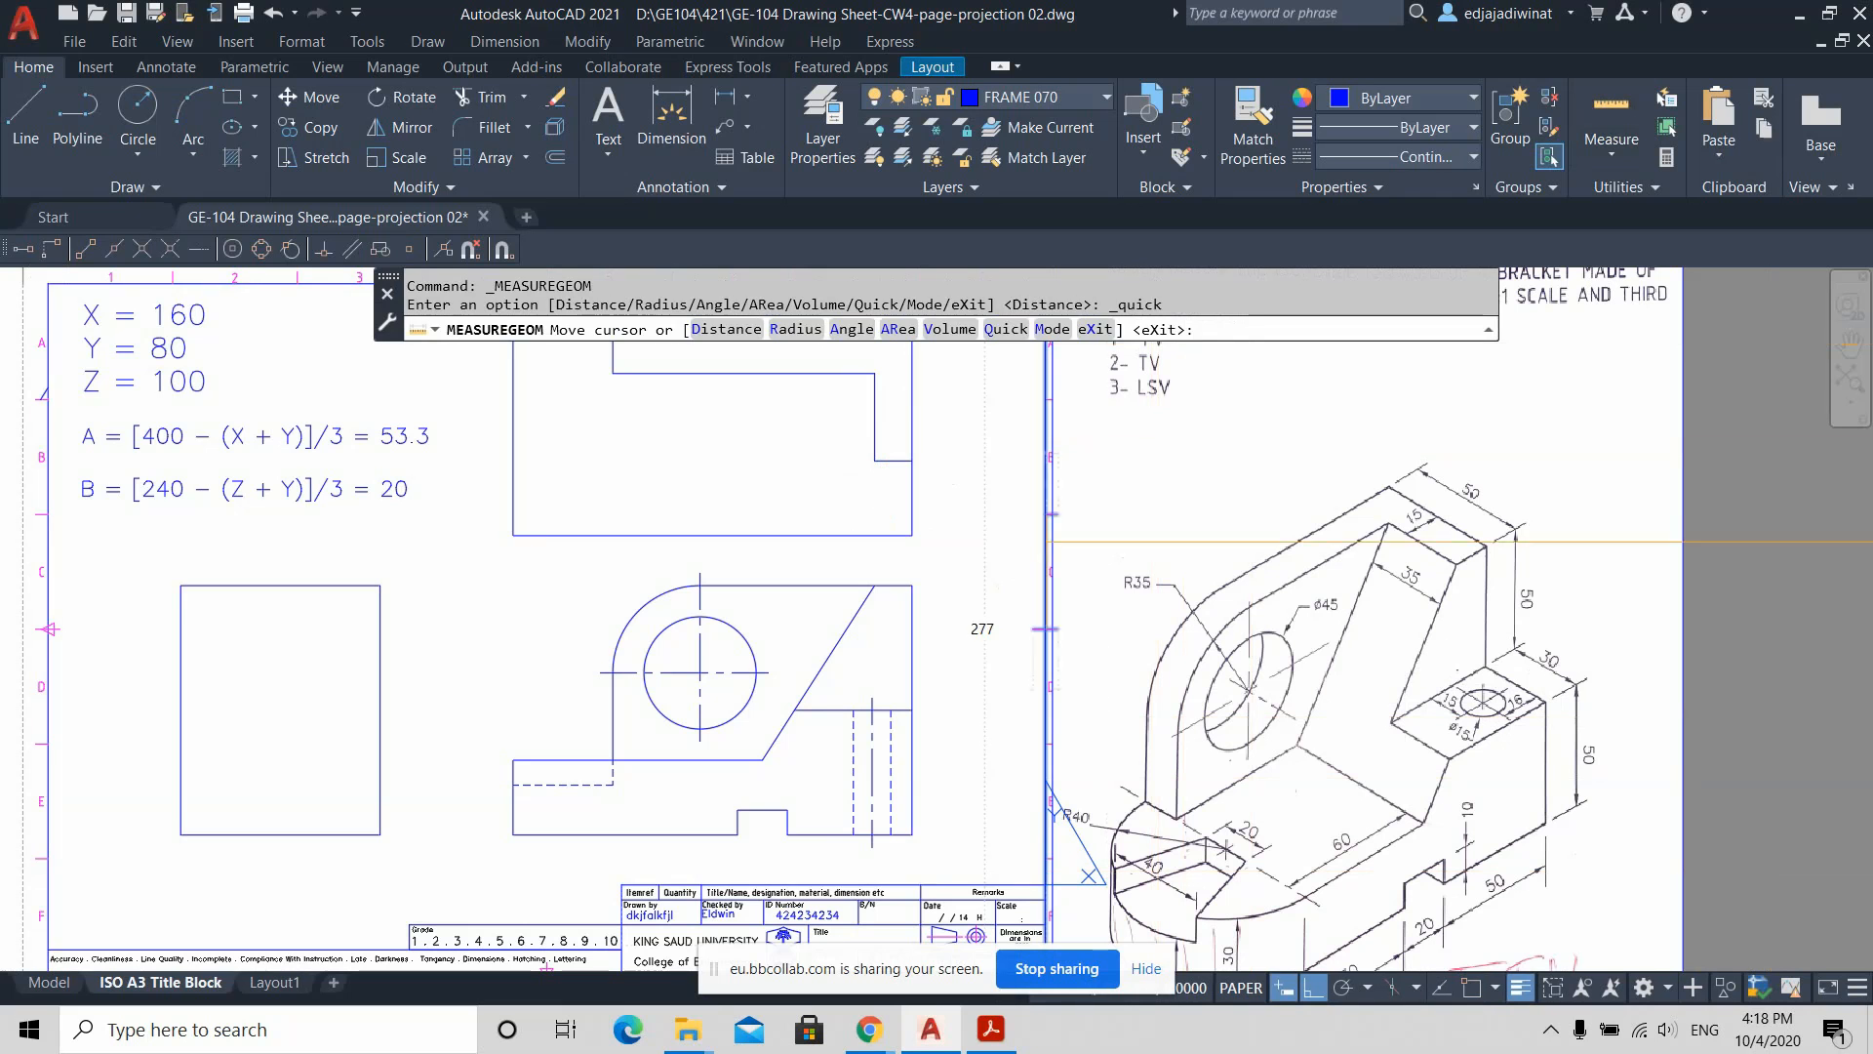
{"action": "key", "text": "Escape"}
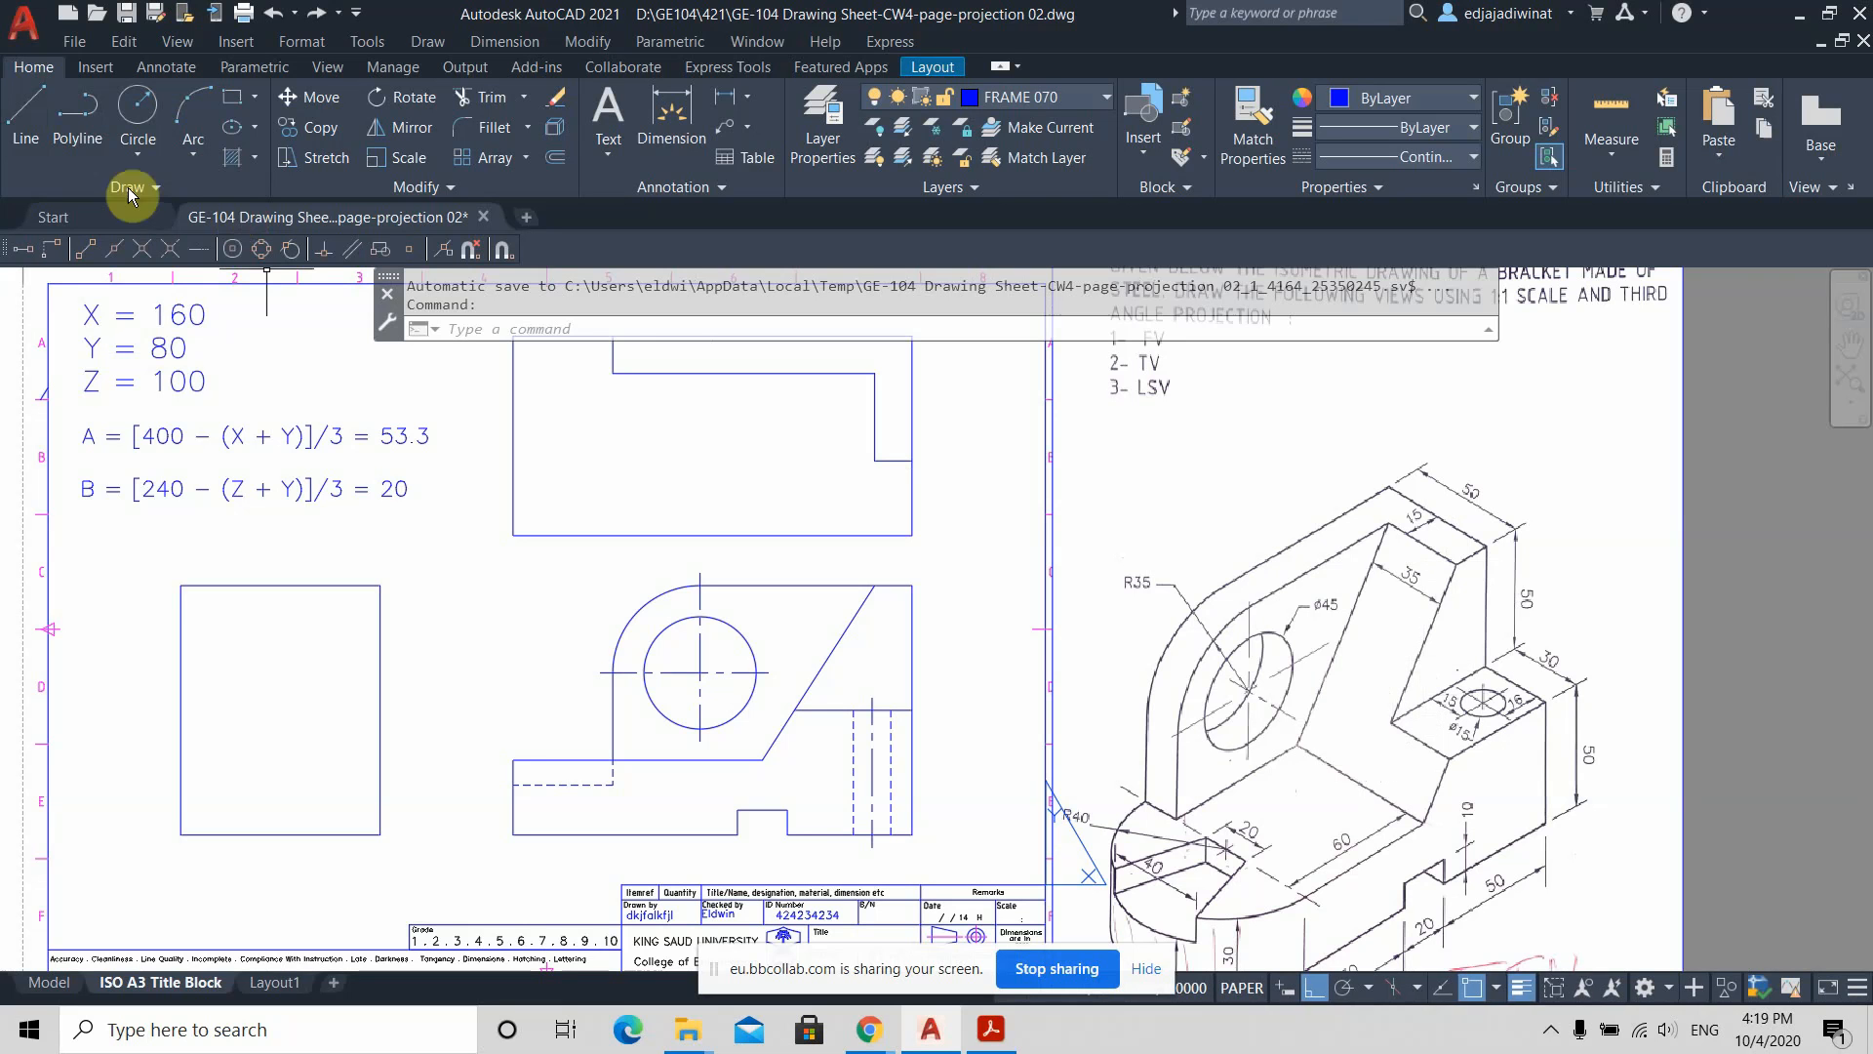
Step: Draw a horizontal line leftward from the lower end of the right wall's inner edge to about the middle of the top view
{"action": "left_click", "coordinate": [25, 110]}
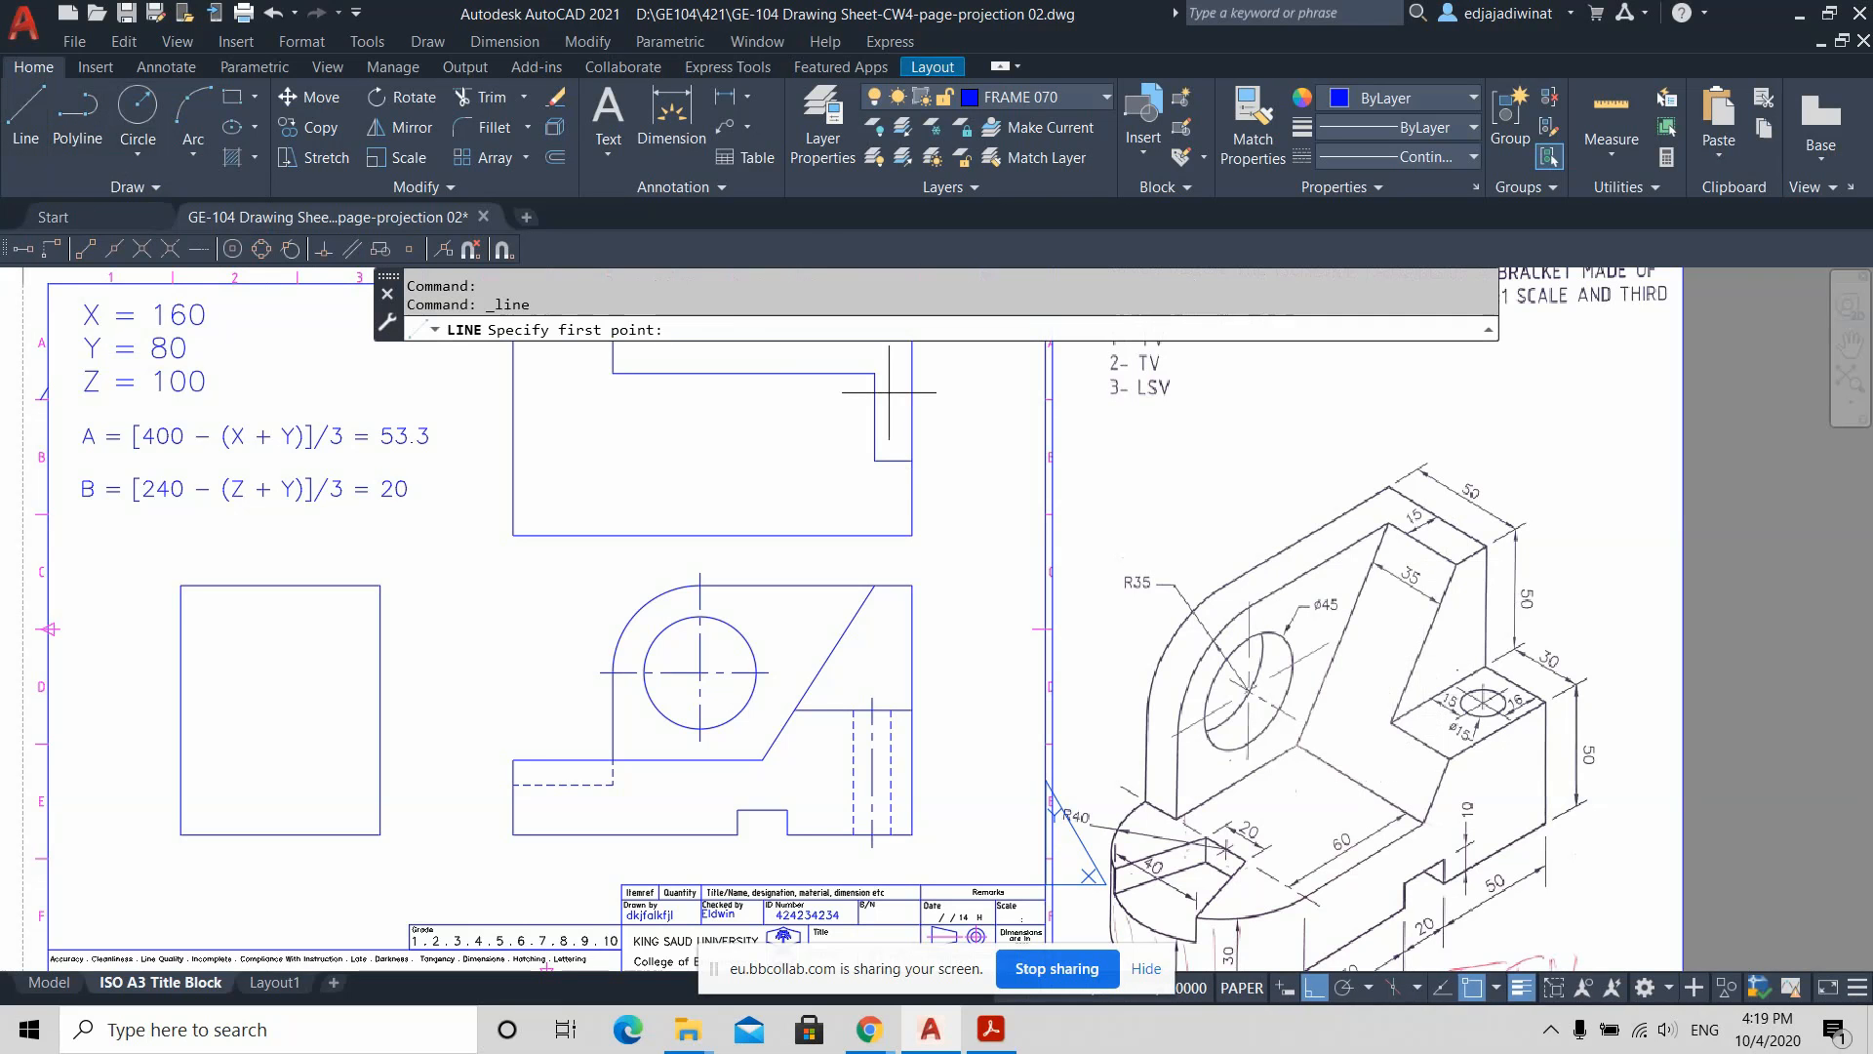
{"action": "left_click", "coordinate": [875, 460]}
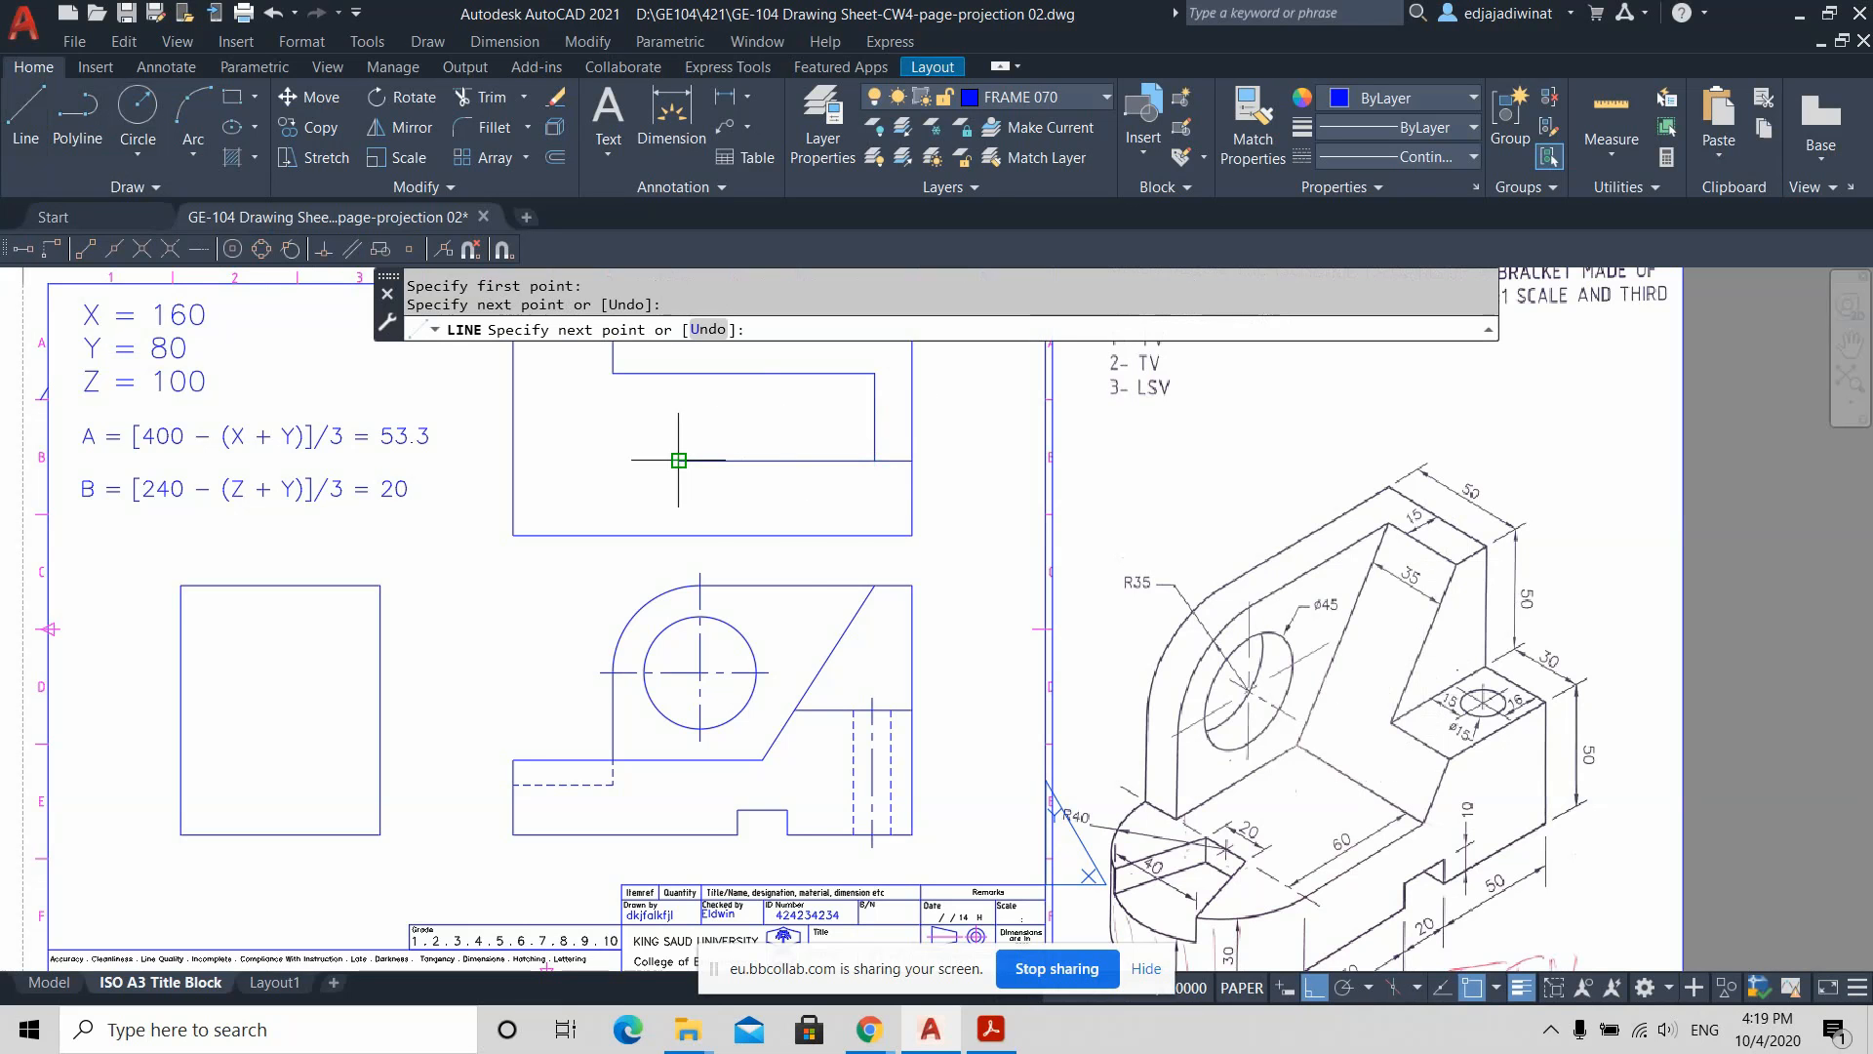
{"action": "left_click", "coordinate": [679, 459]}
{"action": "key", "text": "Return"}
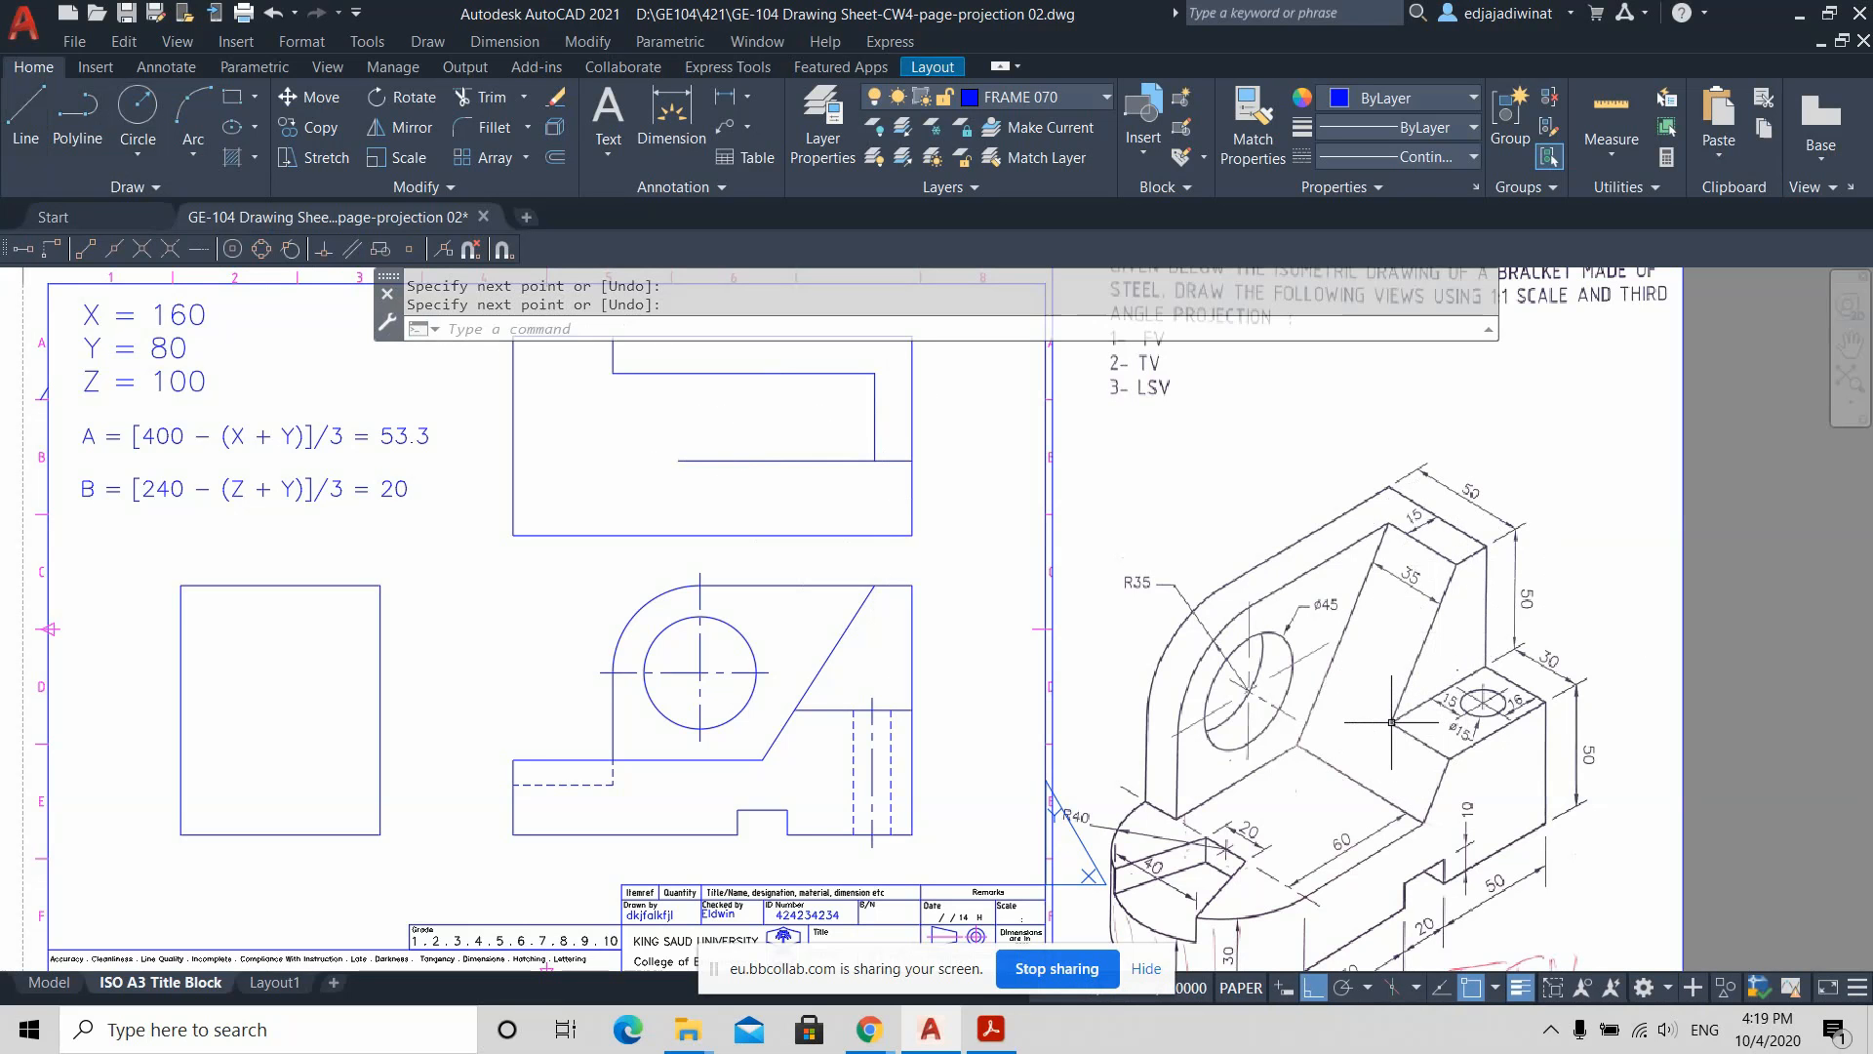
Step: Project a vertical line from the front view's intersection of the incline and the raised block's top up to the new horizontal line
{"action": "left_click", "coordinate": [29, 112]}
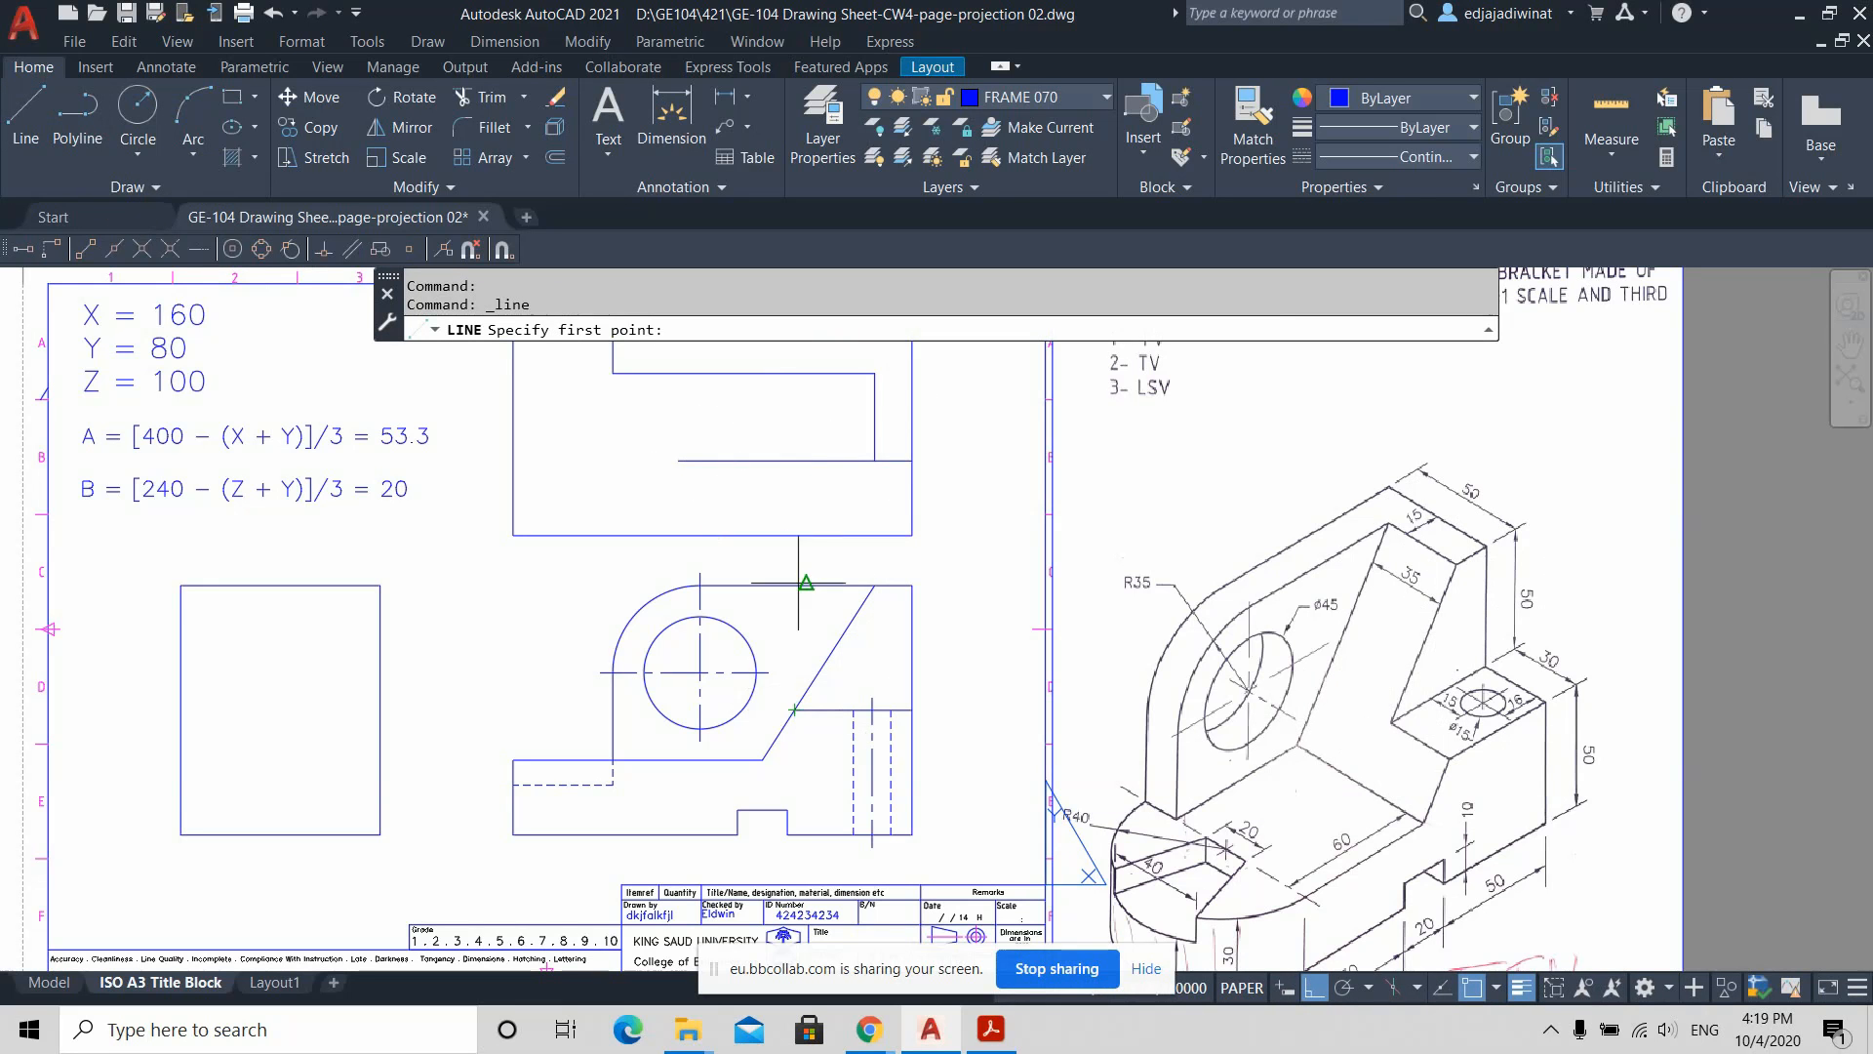
{"action": "scroll", "coordinate": [809, 674], "scroll_direction": "up", "scroll_amount": 6}
{"action": "scroll", "coordinate": [813, 669], "scroll_direction": "down", "scroll_amount": 7}
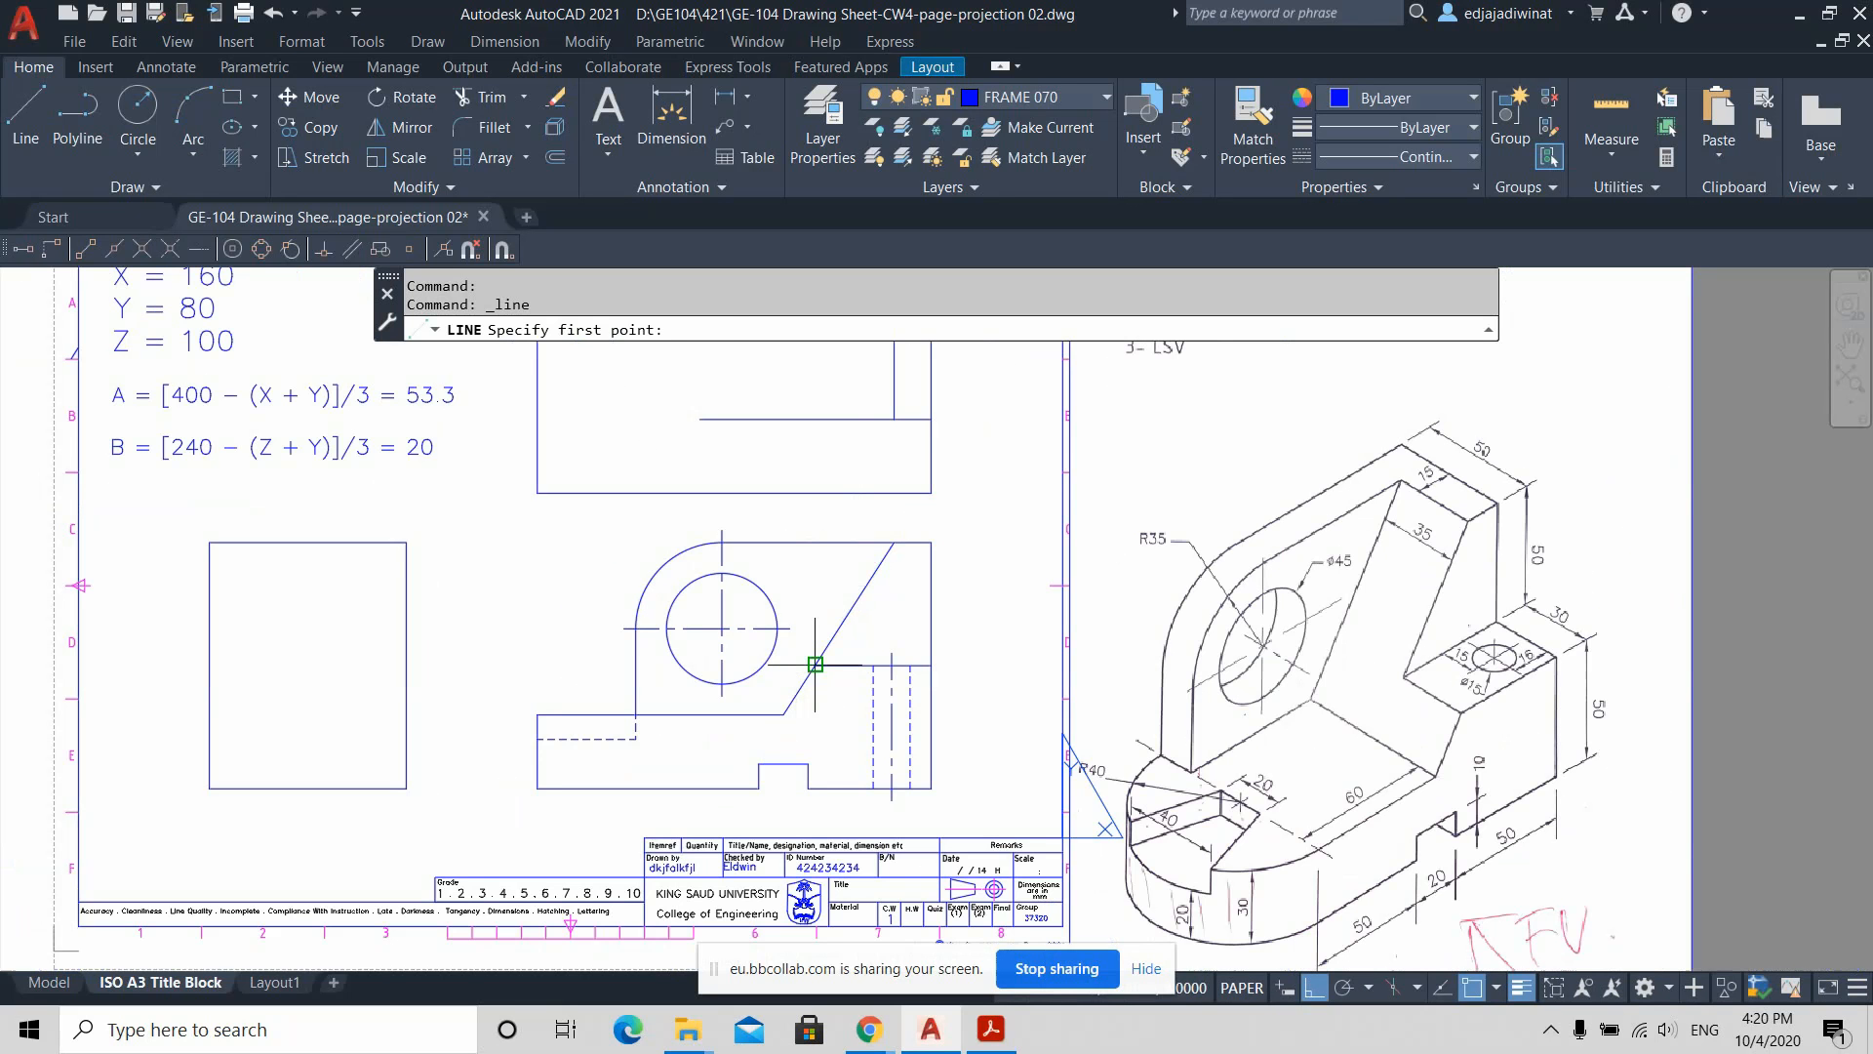
{"action": "left_click", "coordinate": [814, 664]}
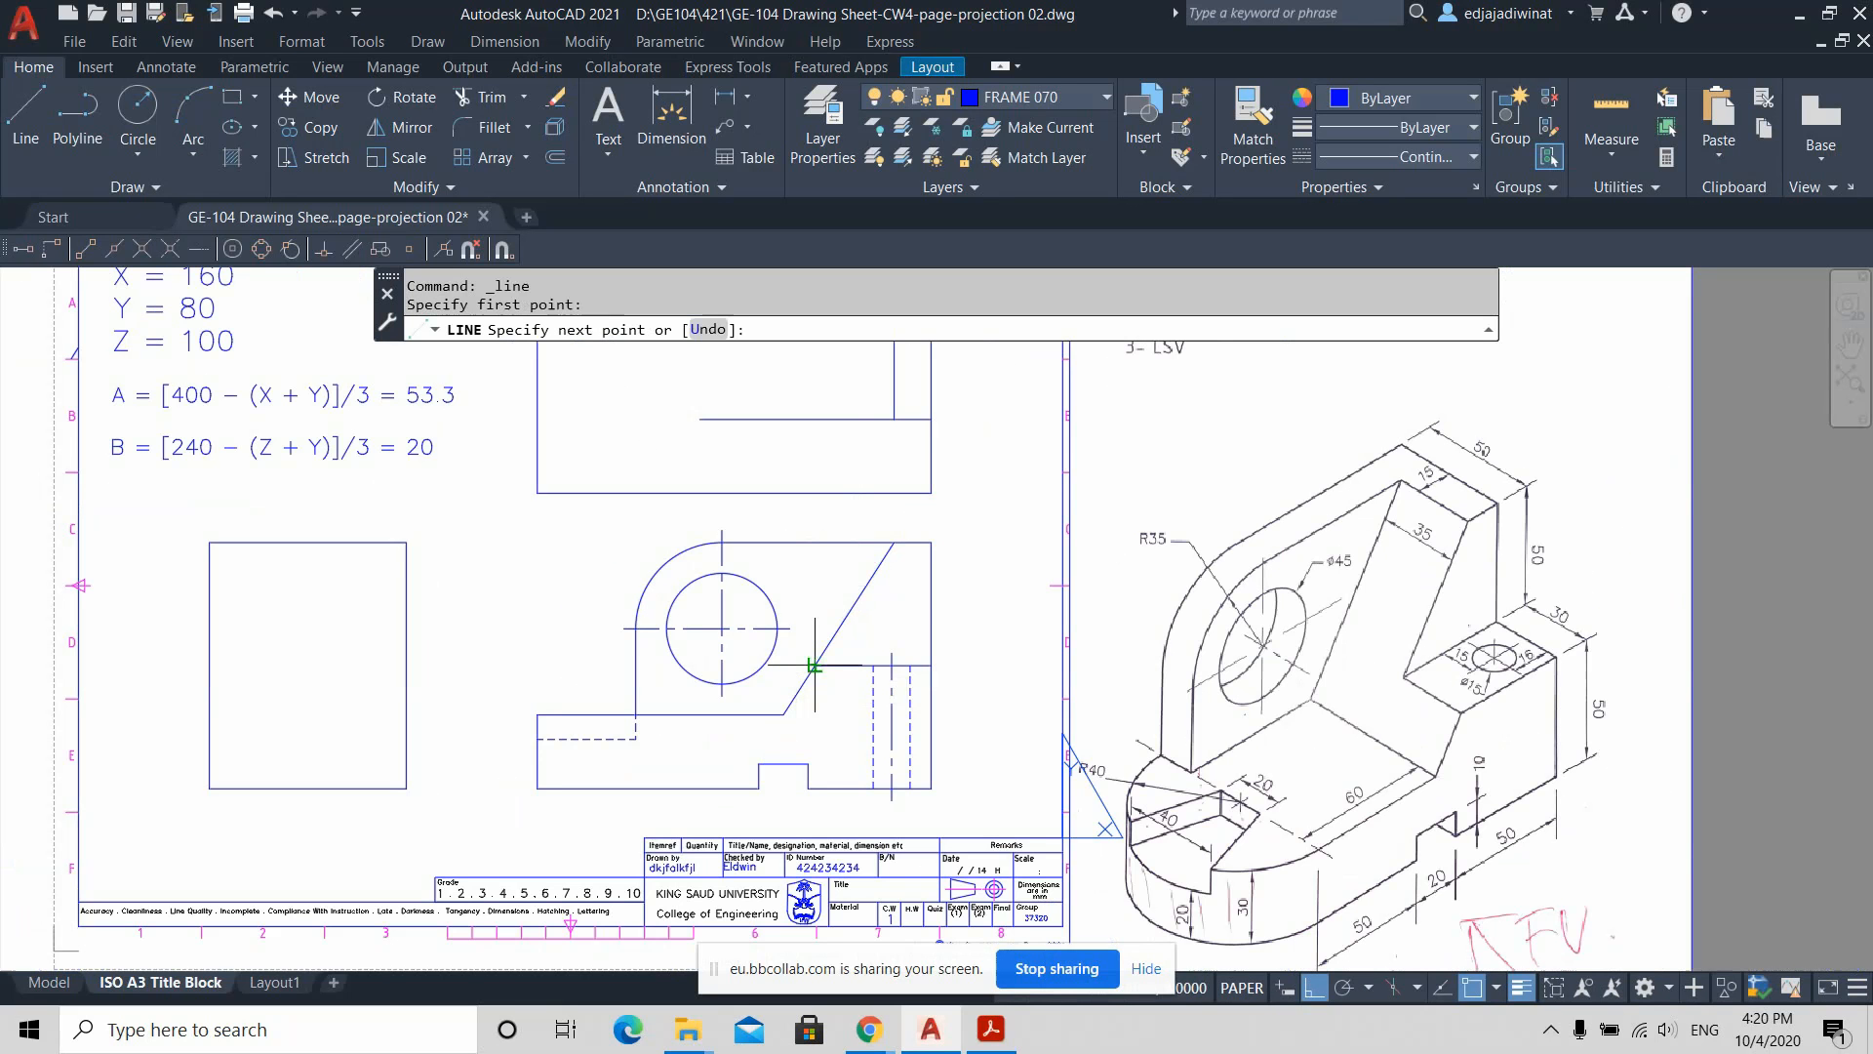
{"action": "left_click", "coordinate": [815, 420]}
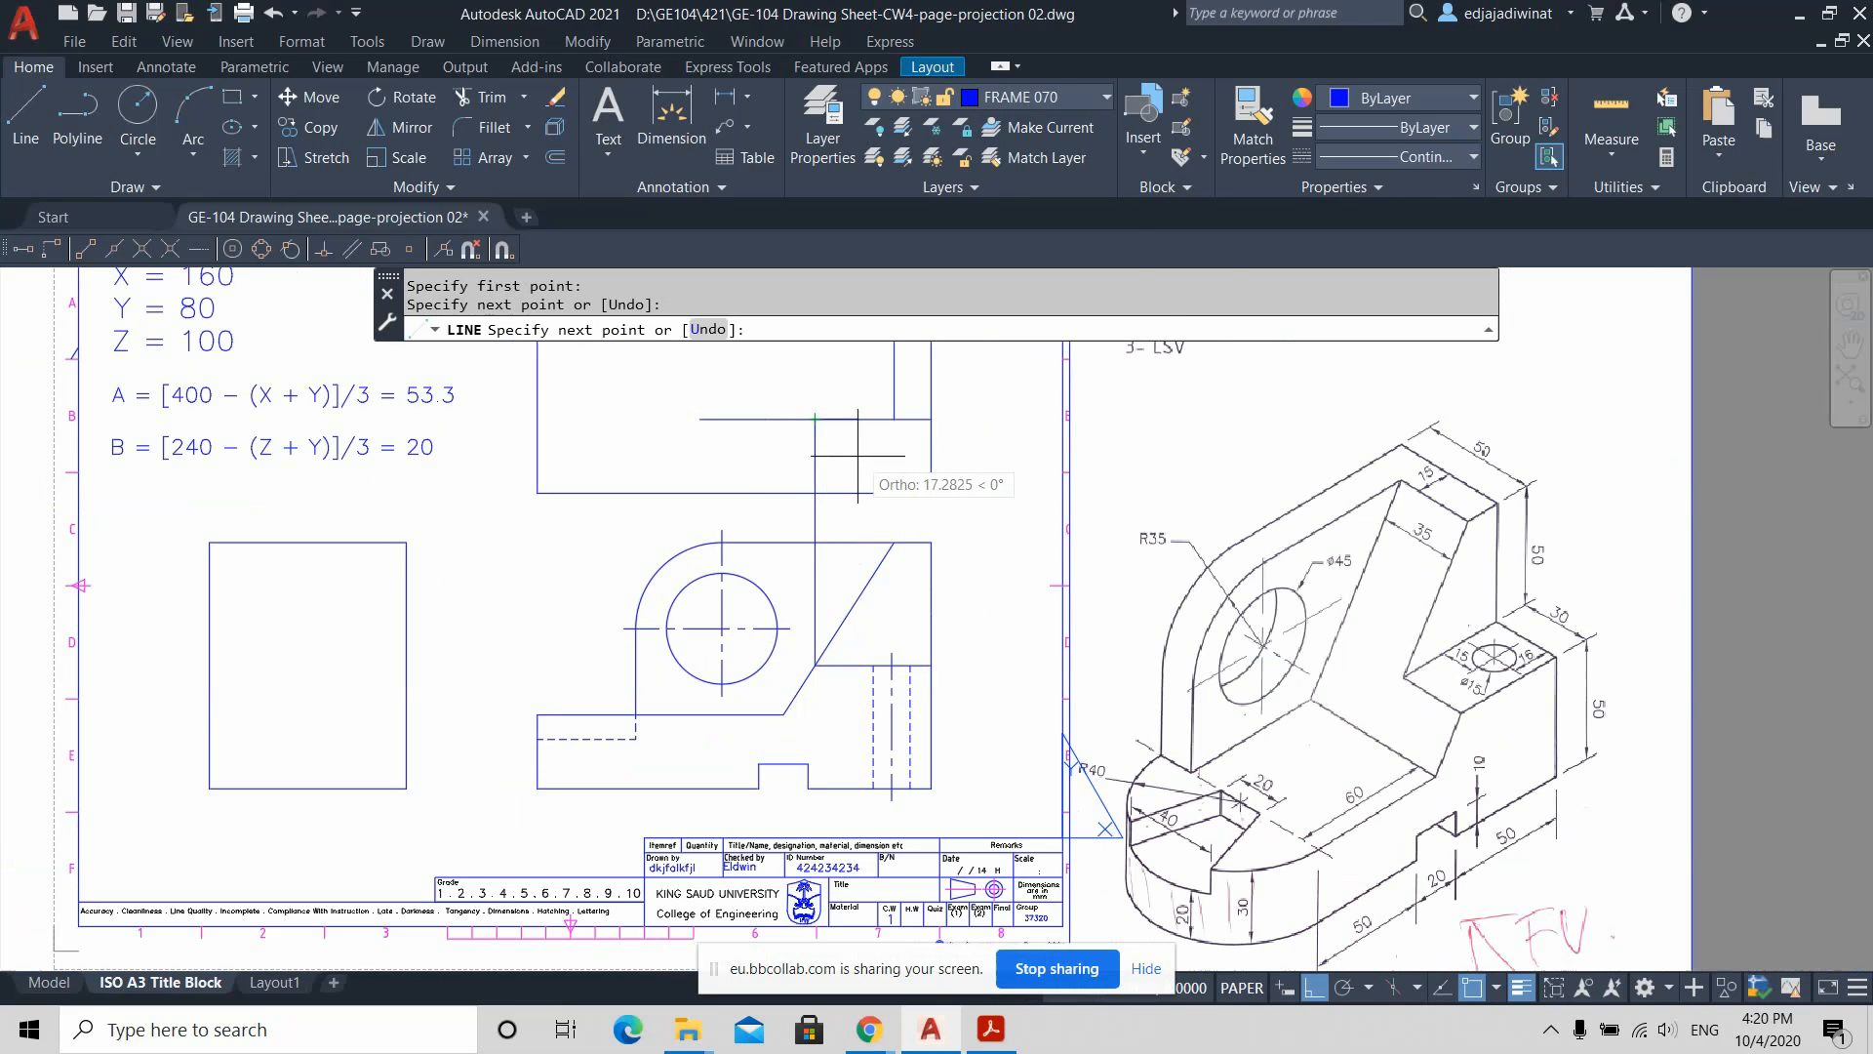
{"action": "key", "text": "Escape"}
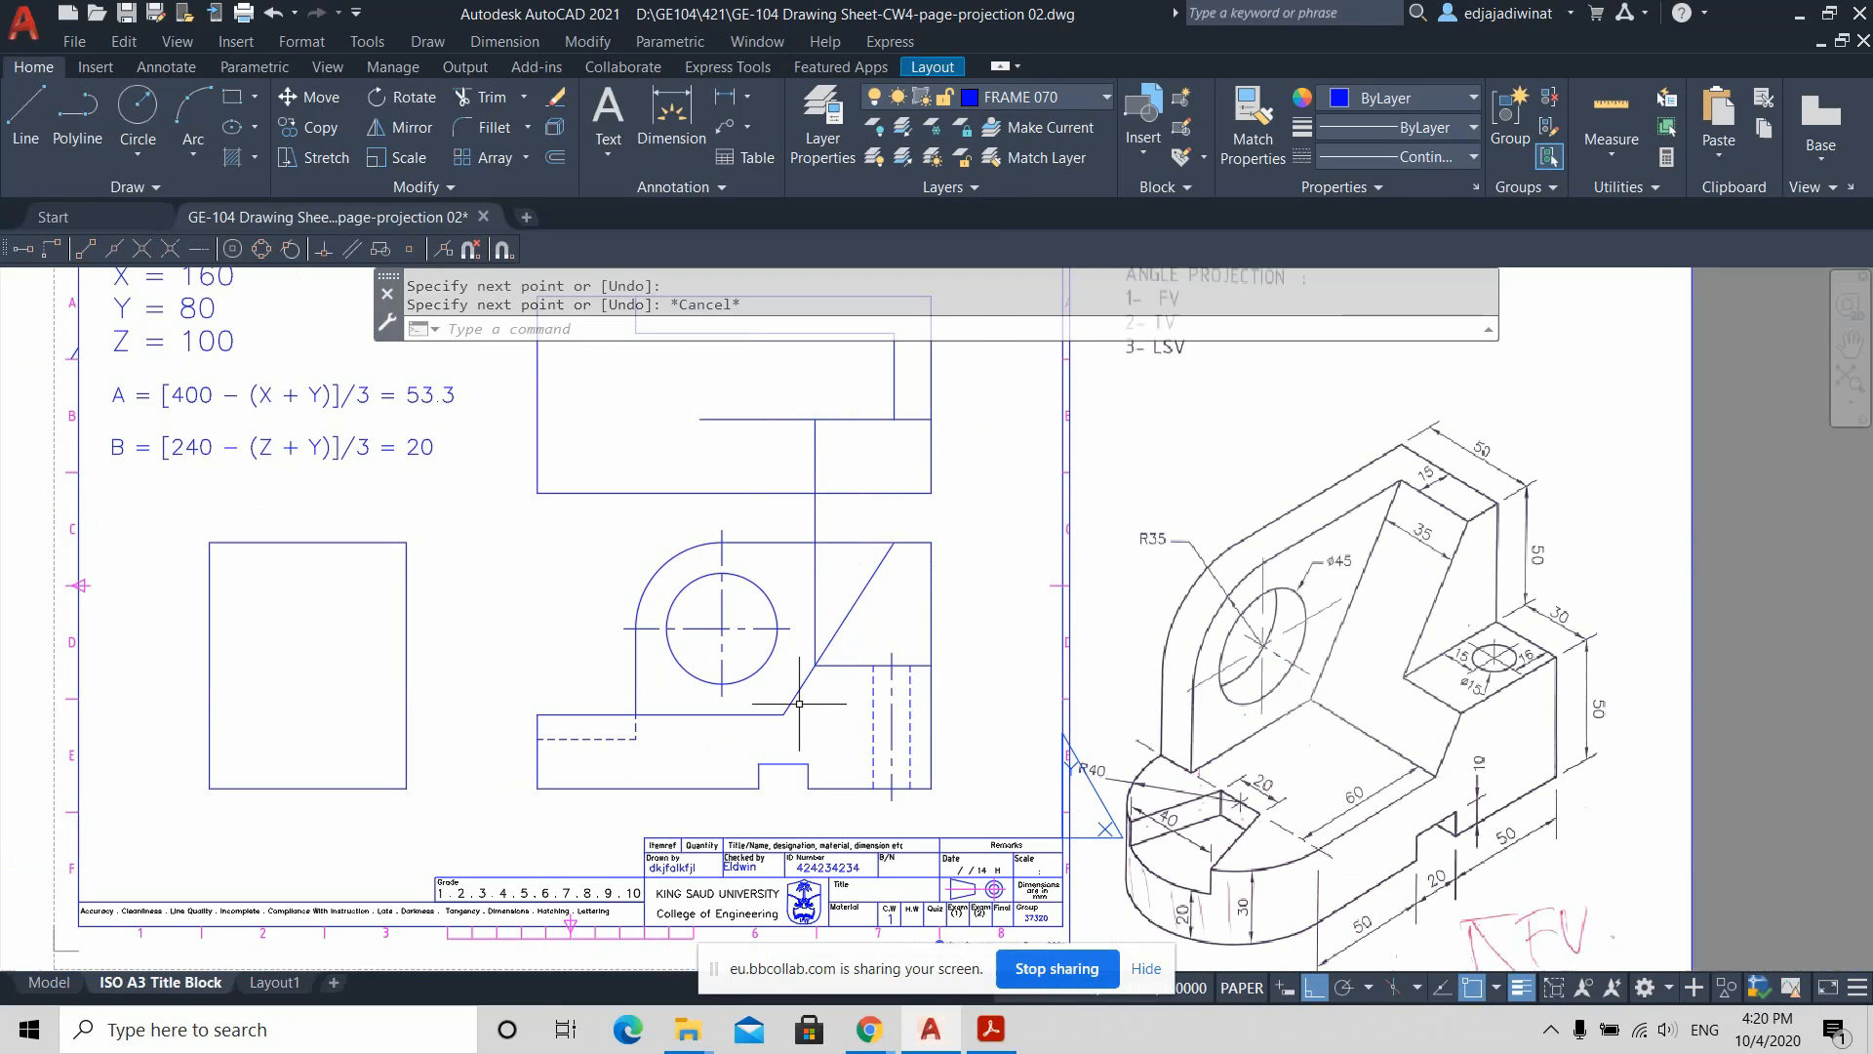
Step: Trim the projection line below the top view's outline and the horizontal line left of the projection, leaving the raised block's rectangle
{"action": "left_click", "coordinate": [465, 99]}
{"action": "mouse_move", "coordinate": [846, 564]}
{"action": "left_mouse_down"}
{"action": "mouse_move", "coordinate": [811, 589]}
{"action": "mouse_move", "coordinate": [800, 517]}
{"action": "left_mouse_up"}
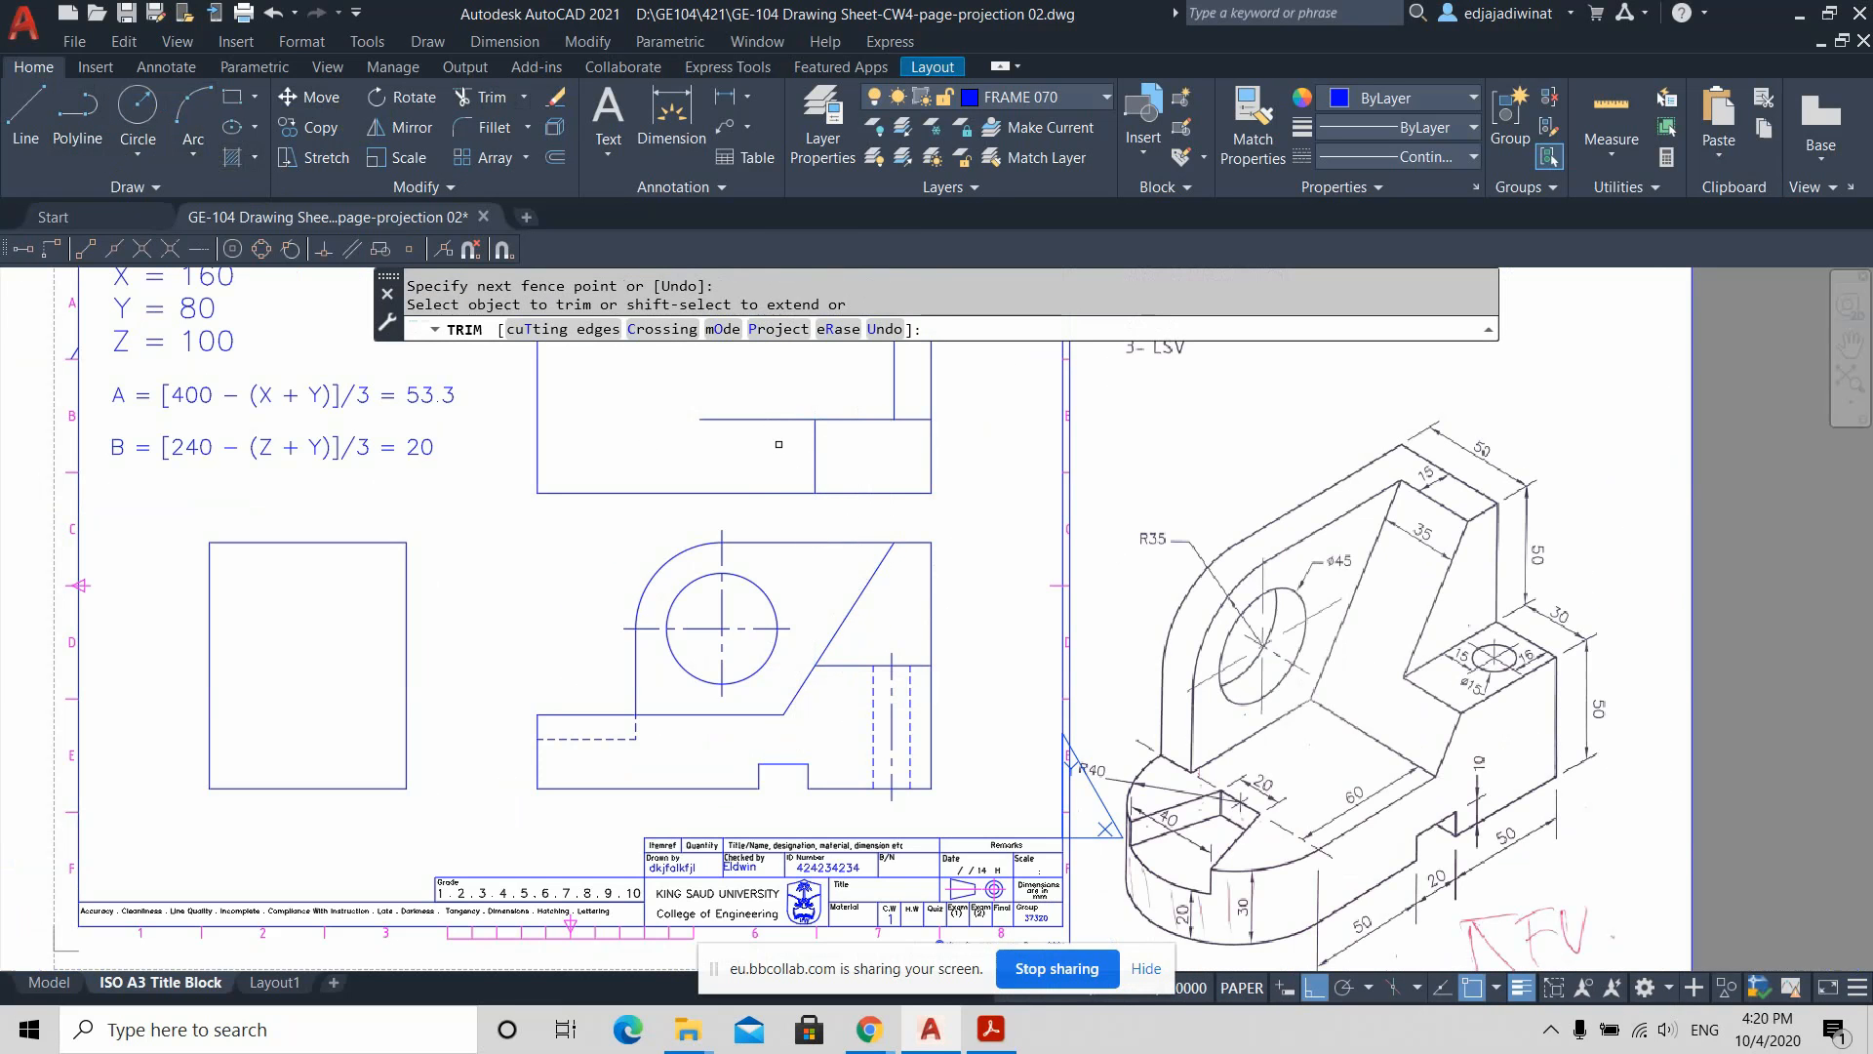
{"action": "left_click_drag", "start_coordinate": [779, 444], "coordinate": [757, 411]}
{"action": "key", "text": "Escape"}
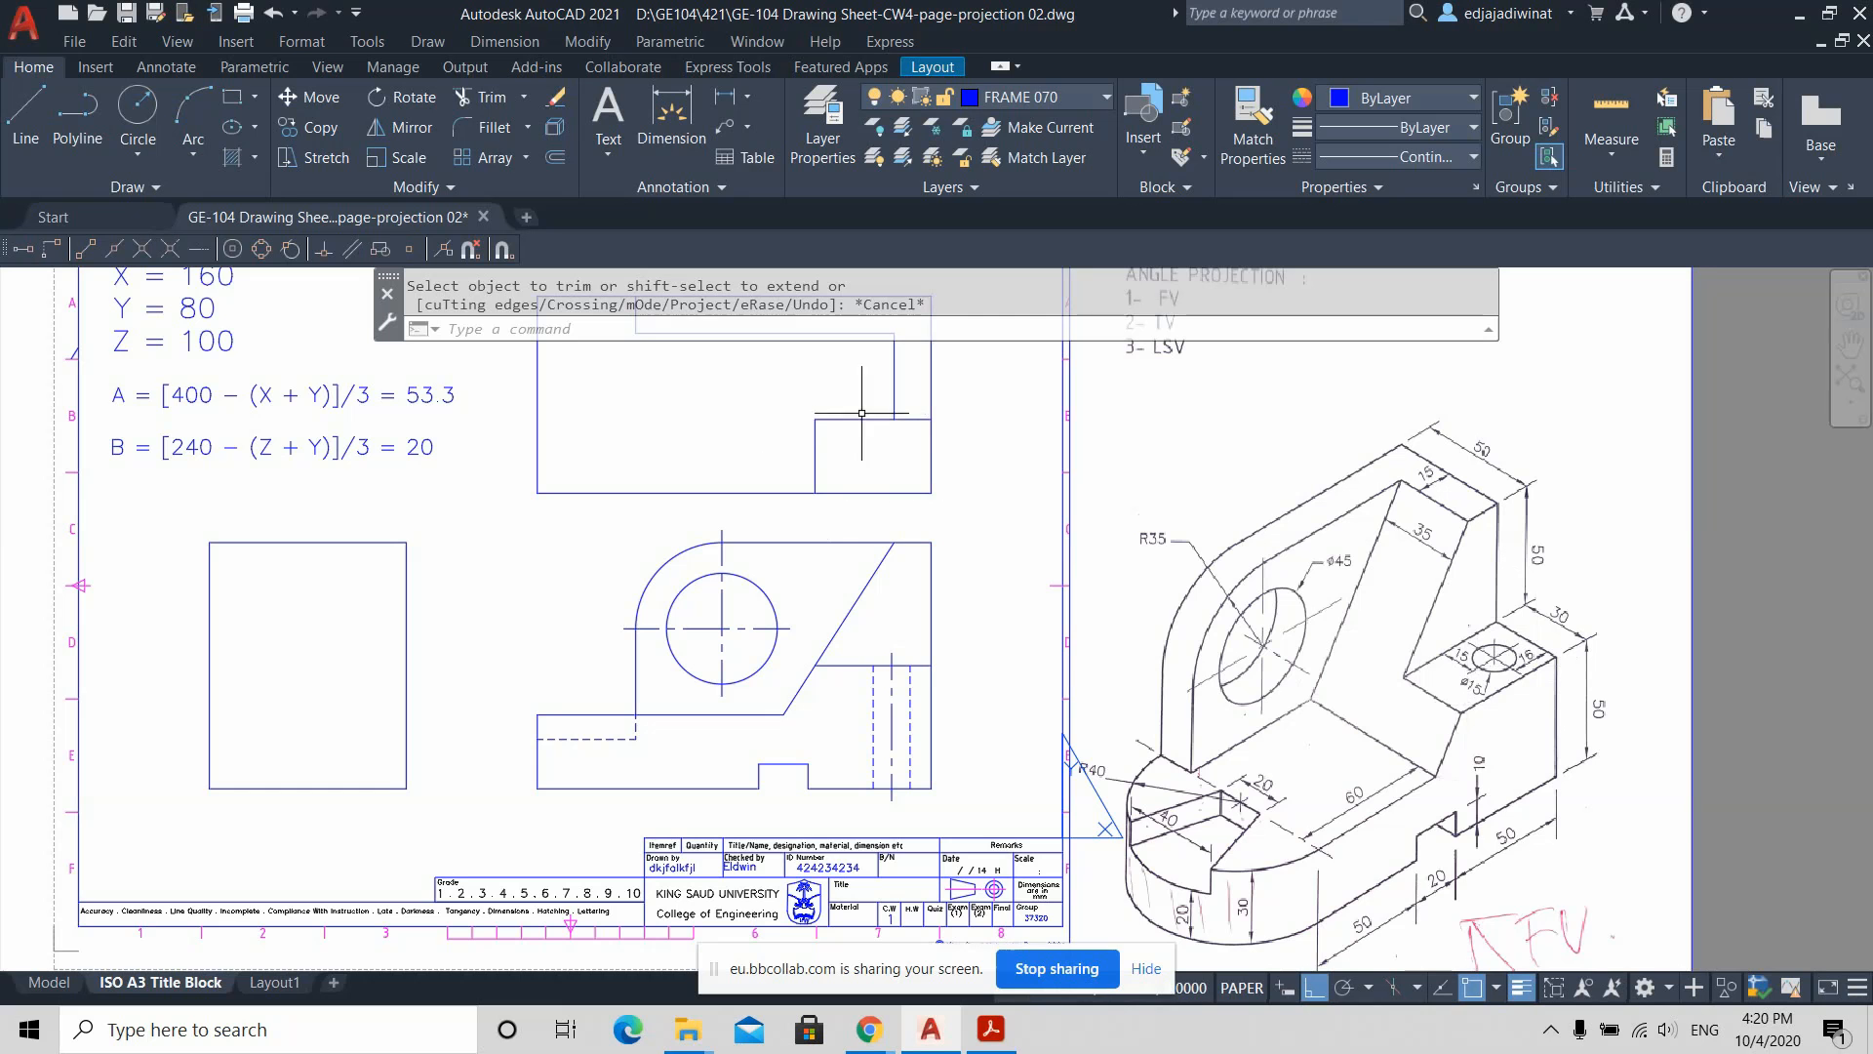
Step: Quick-measure the raised block's rectangle in the top view and its matching edges in the front view
{"action": "middle_click_drag", "start_coordinate": [955, 507], "coordinate": [977, 537]}
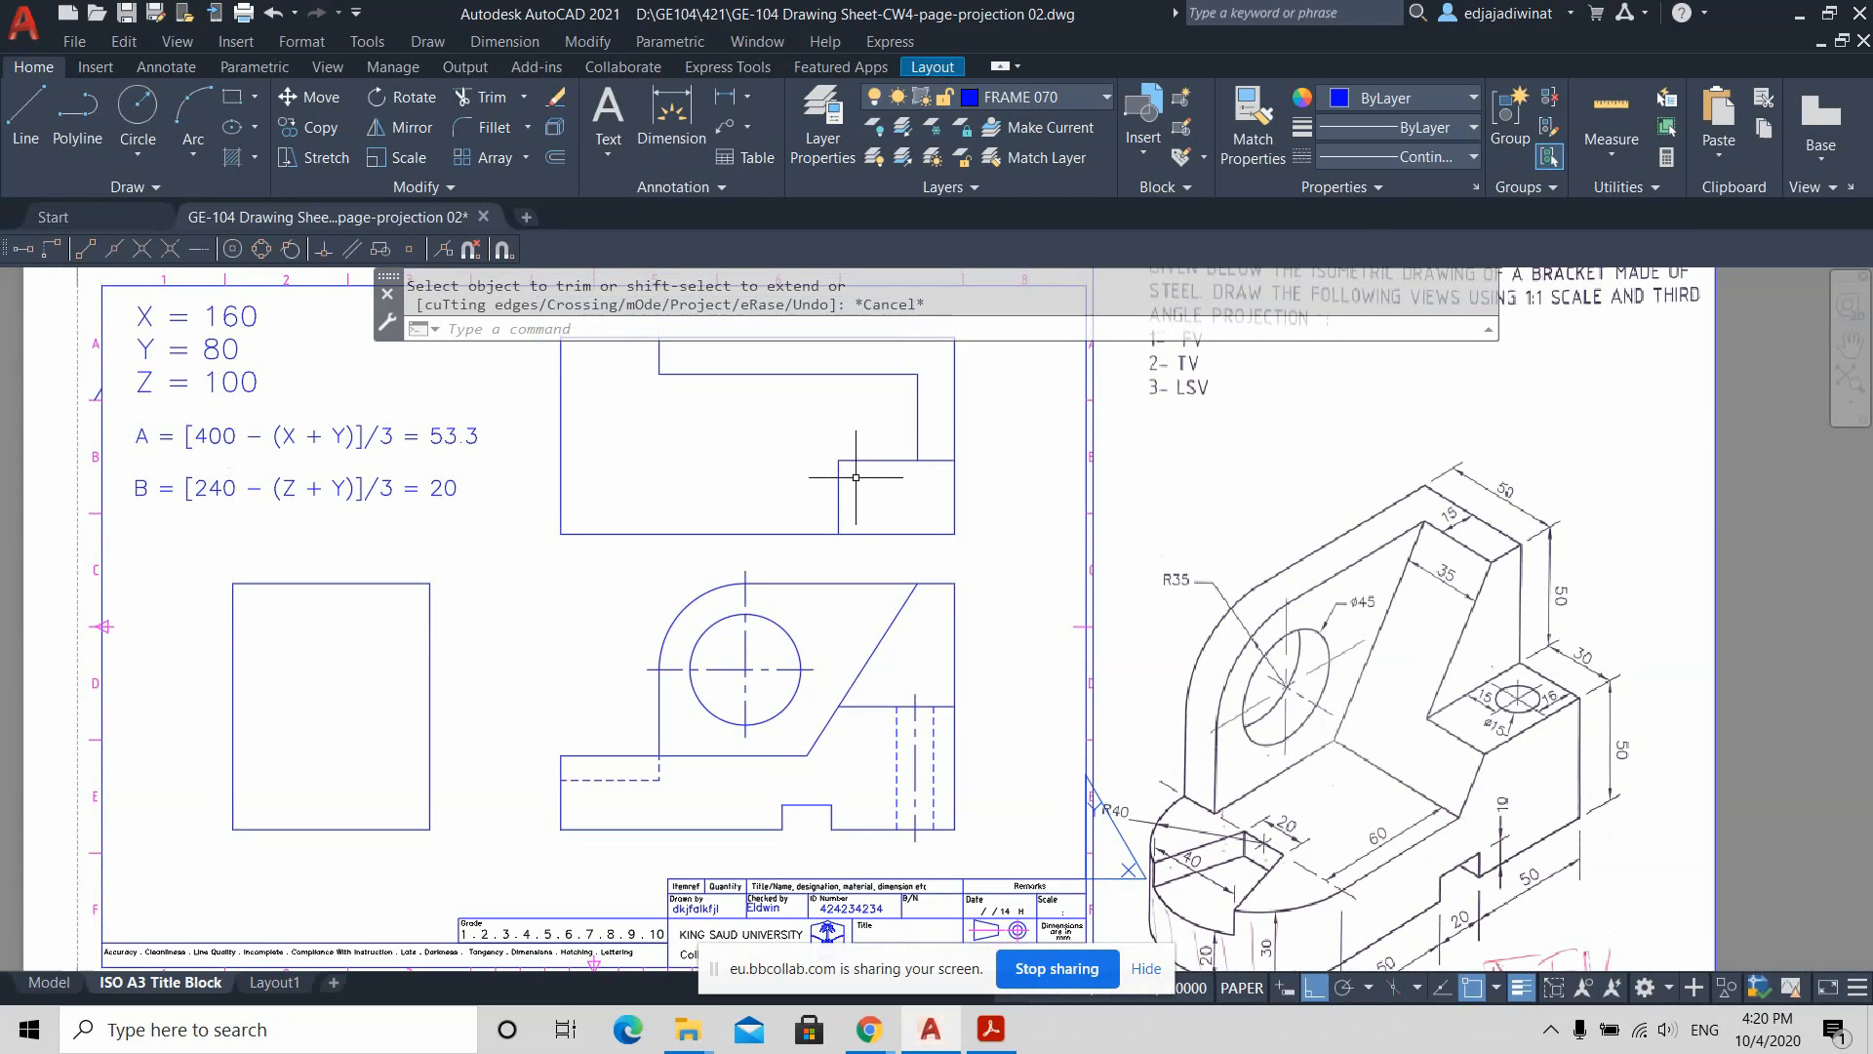
{"action": "left_click", "coordinate": [1578, 105]}
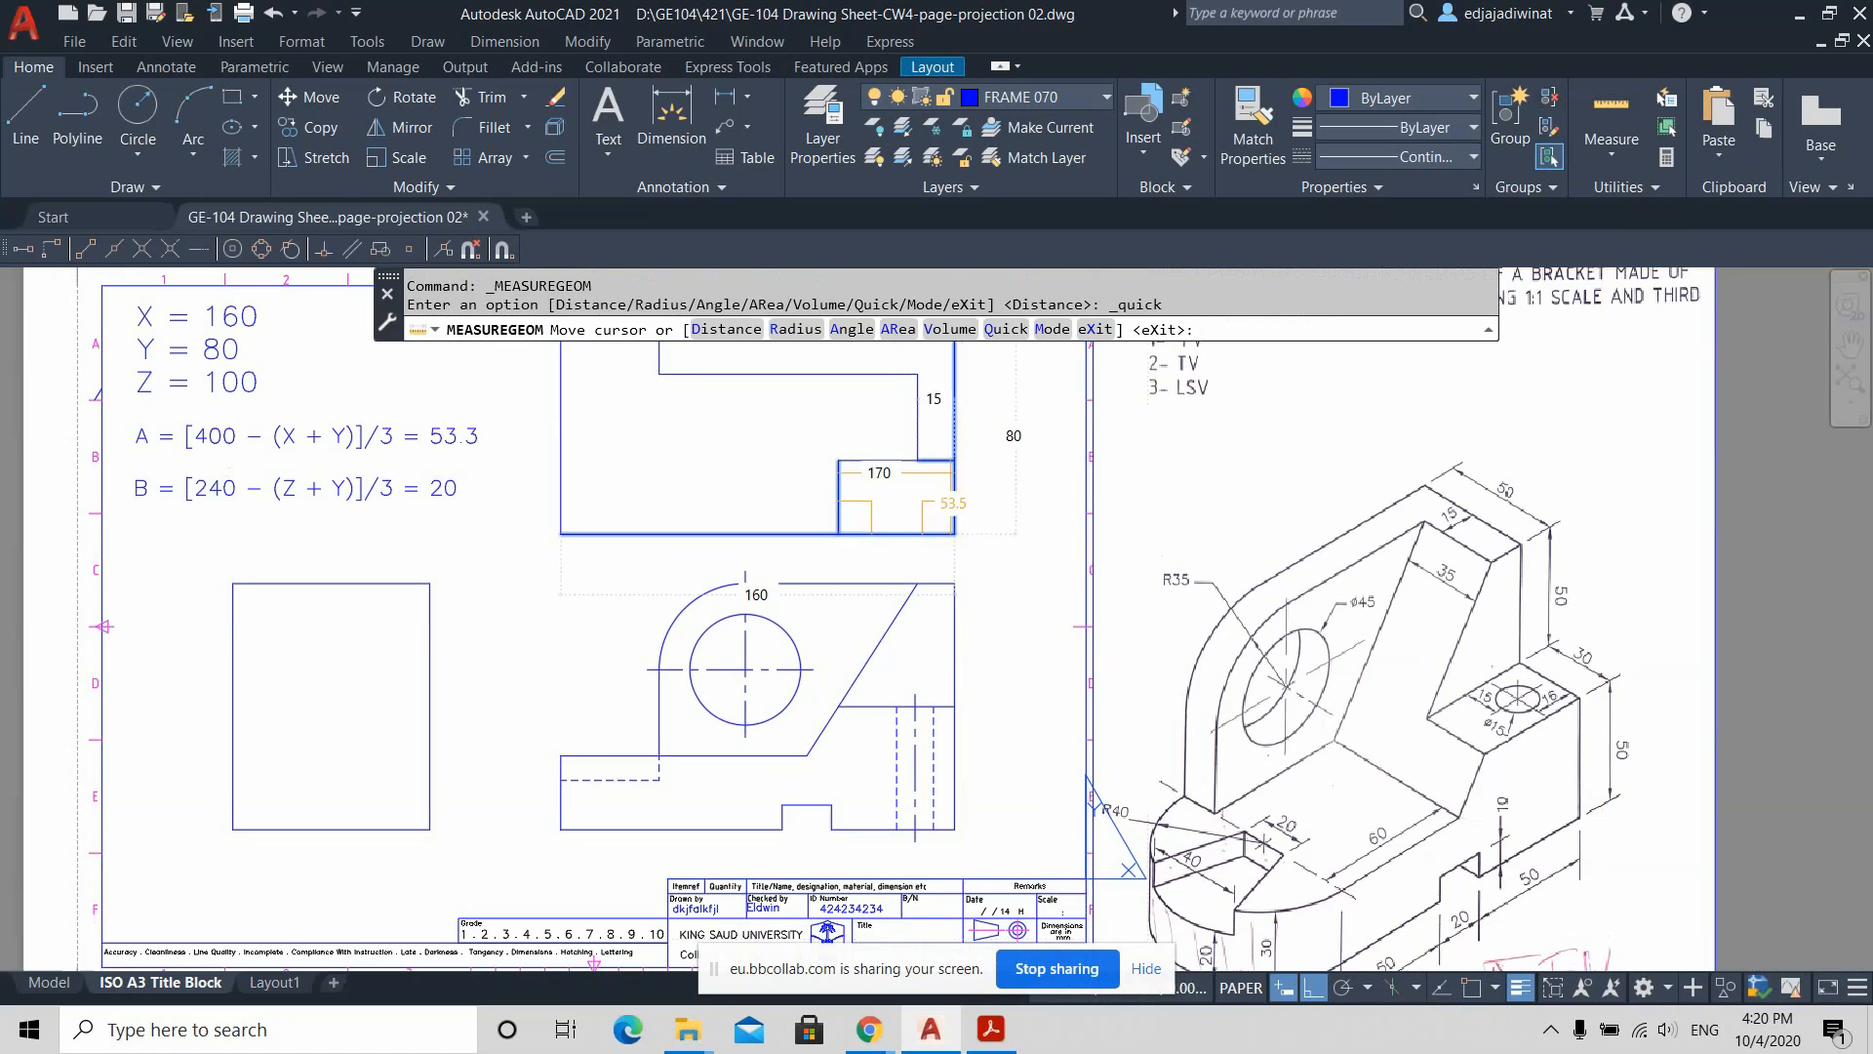
{"action": "scroll", "coordinate": [892, 495], "scroll_direction": "up", "scroll_amount": 4}
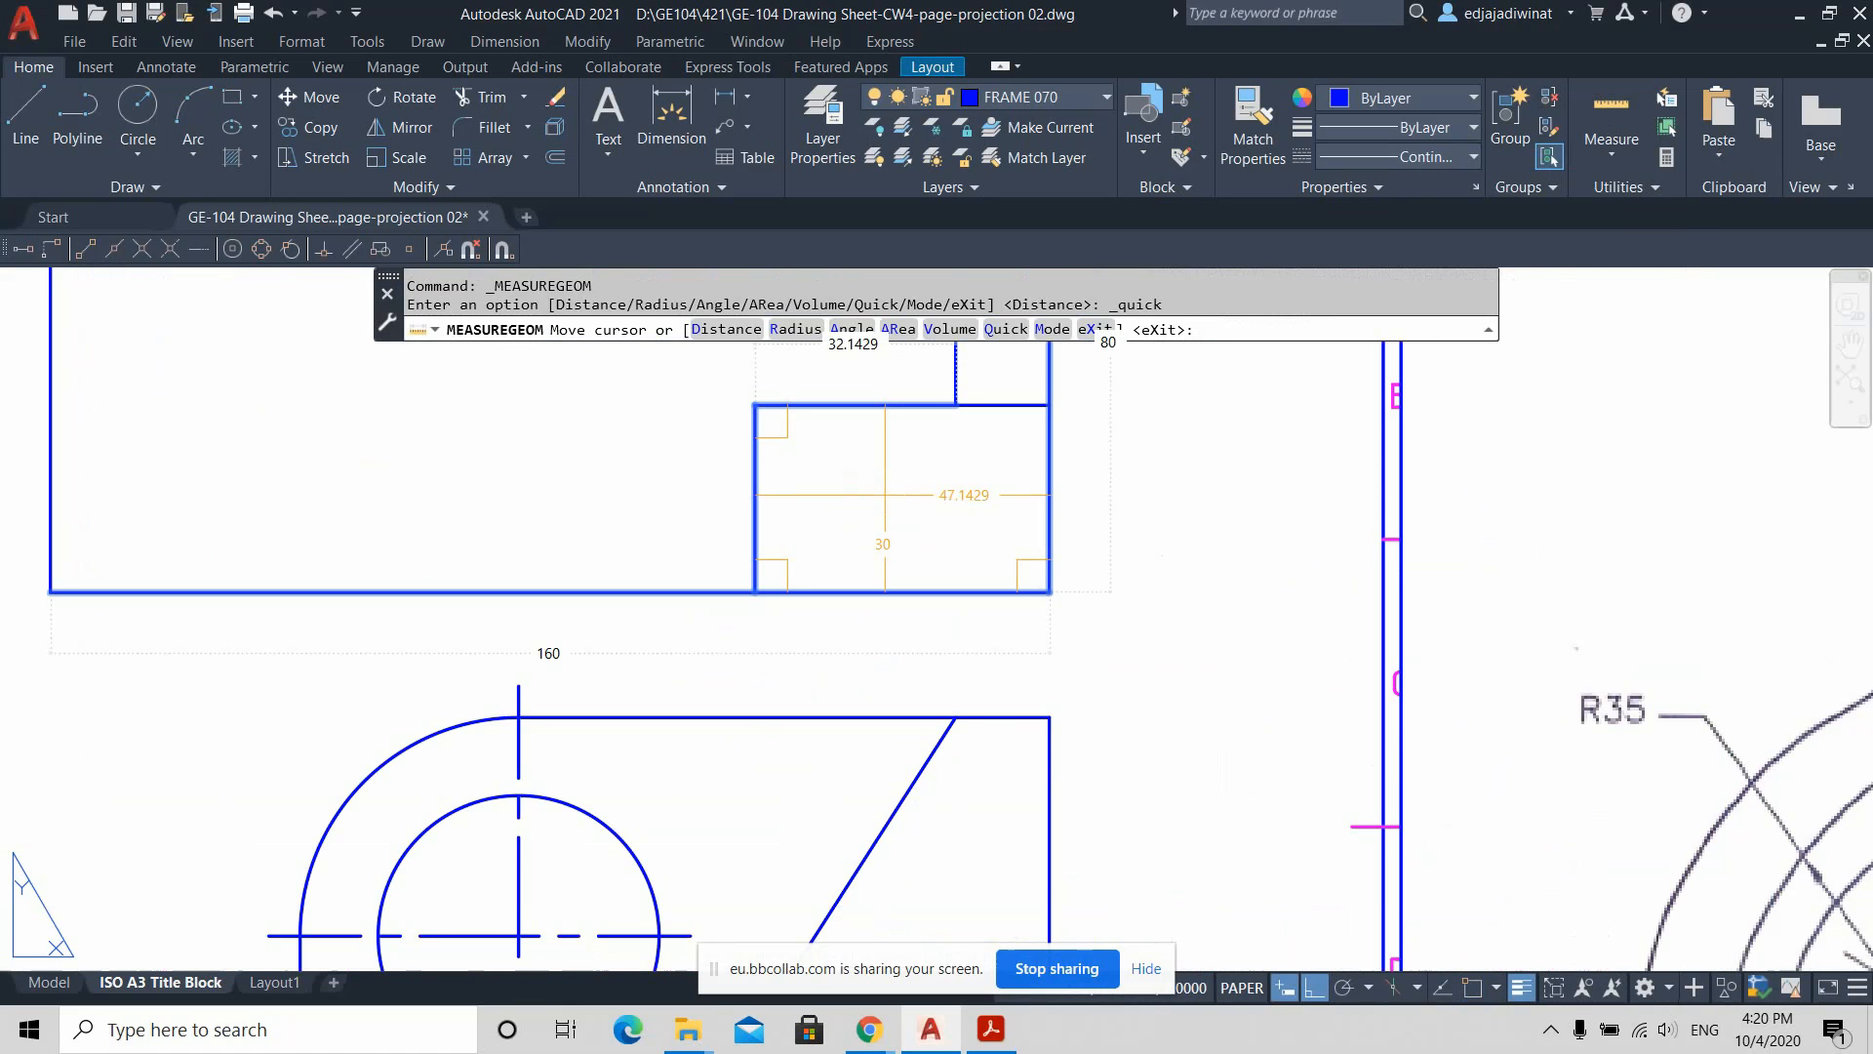
{"action": "scroll", "coordinate": [885, 494], "scroll_direction": "down", "scroll_amount": 4}
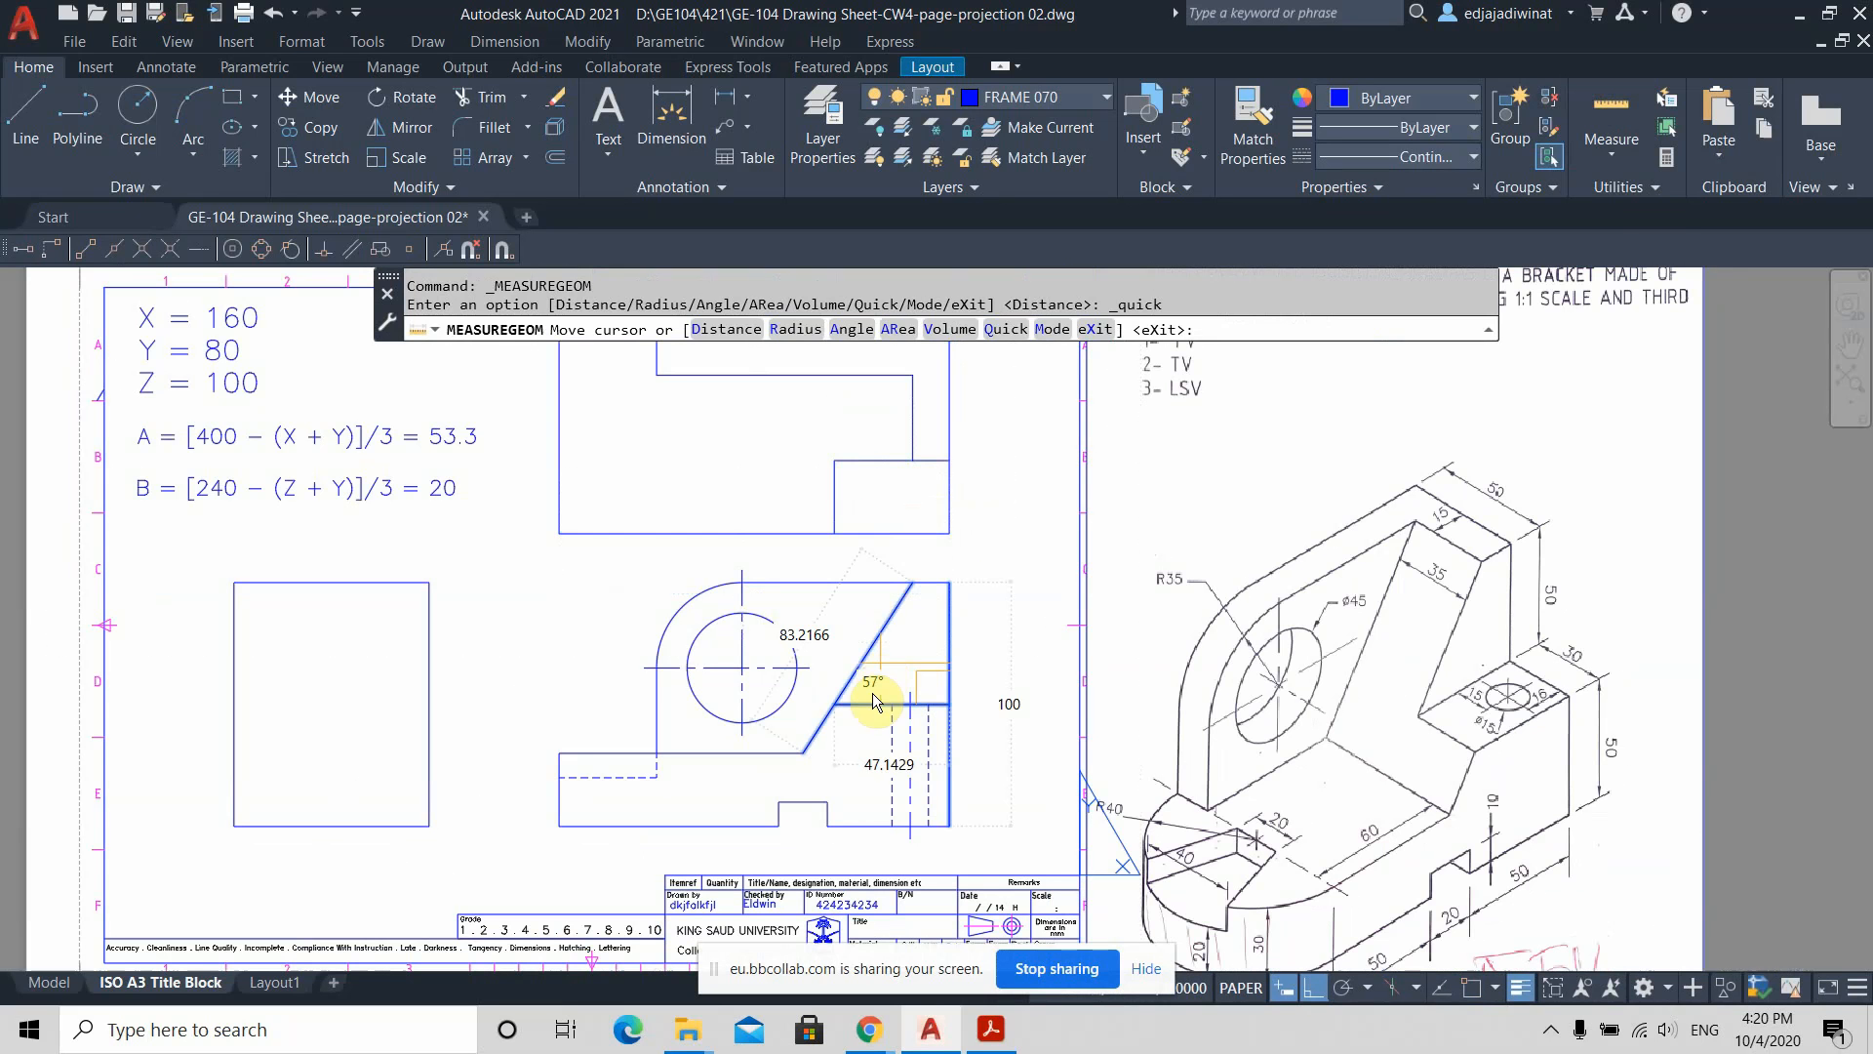
{"action": "key", "text": "Escape"}
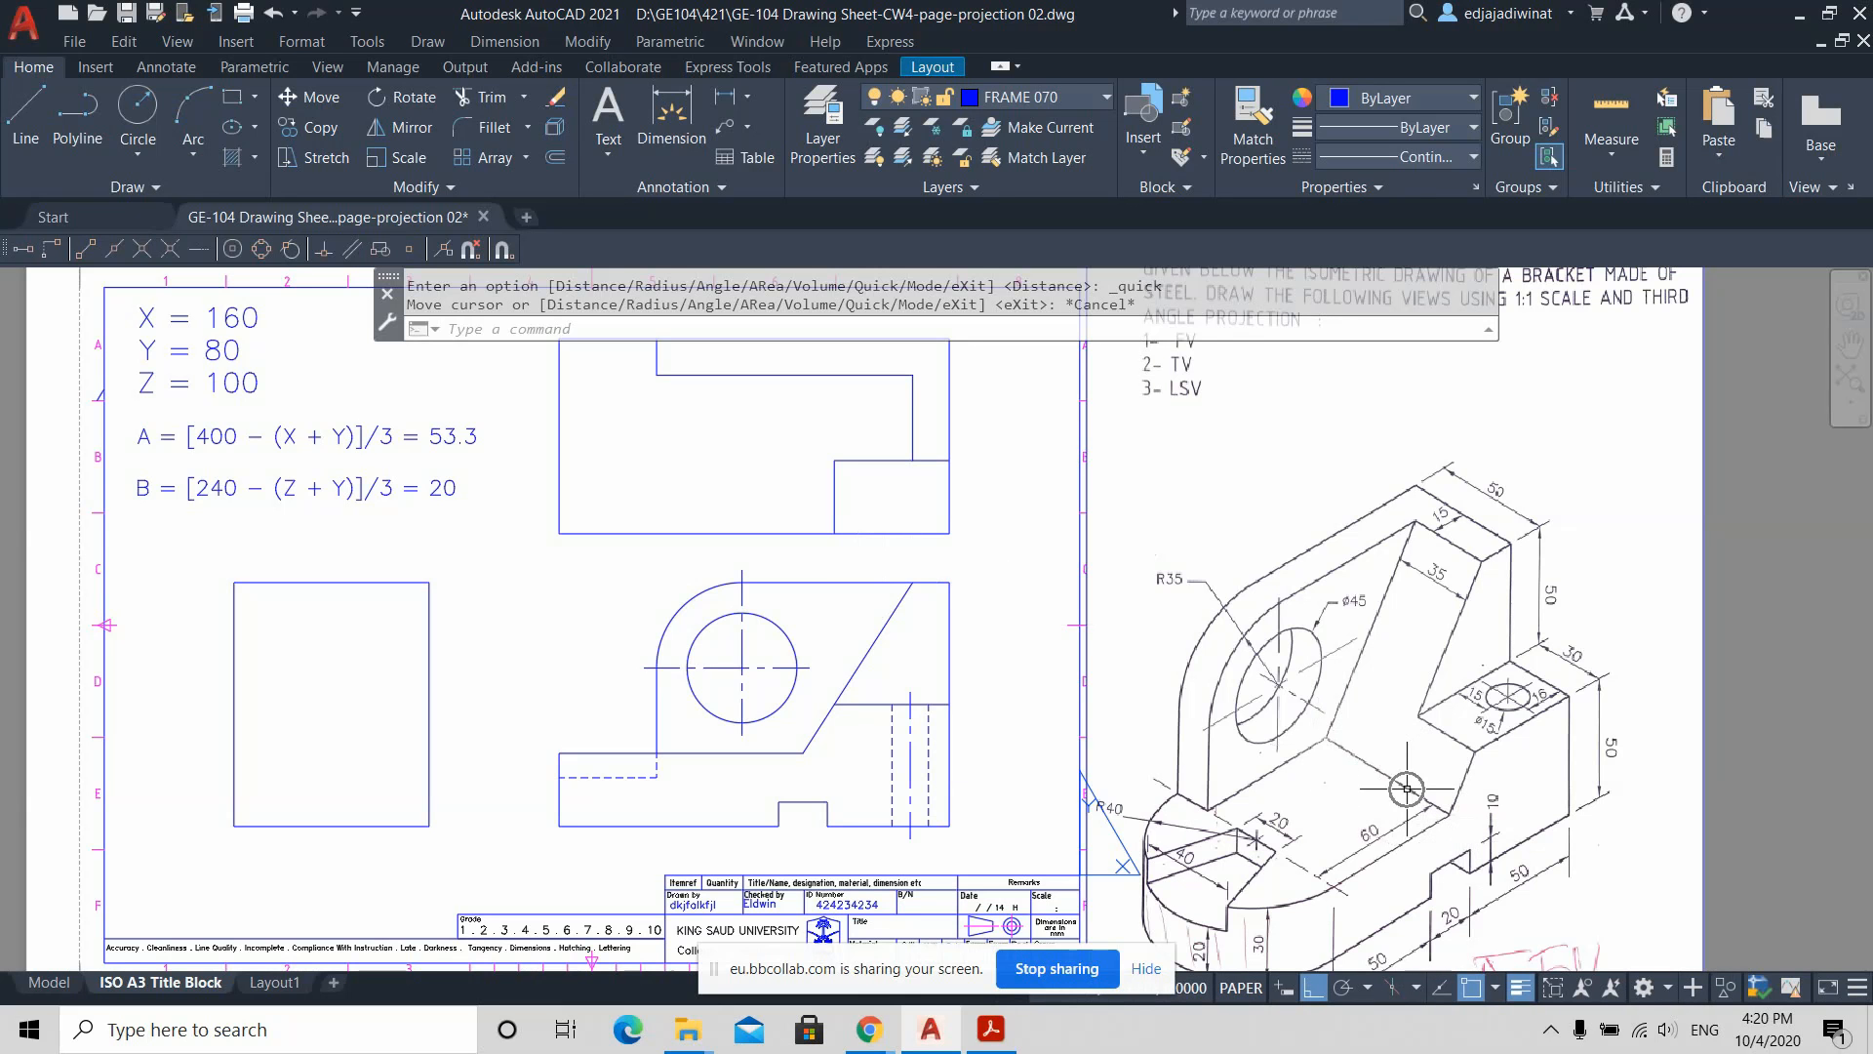
Step: Project a vertical line from the foot of the front view's incline up to the rear wall's inner edge in the top view
{"action": "middle_click_drag", "start_coordinate": [1408, 811], "coordinate": [1415, 771]}
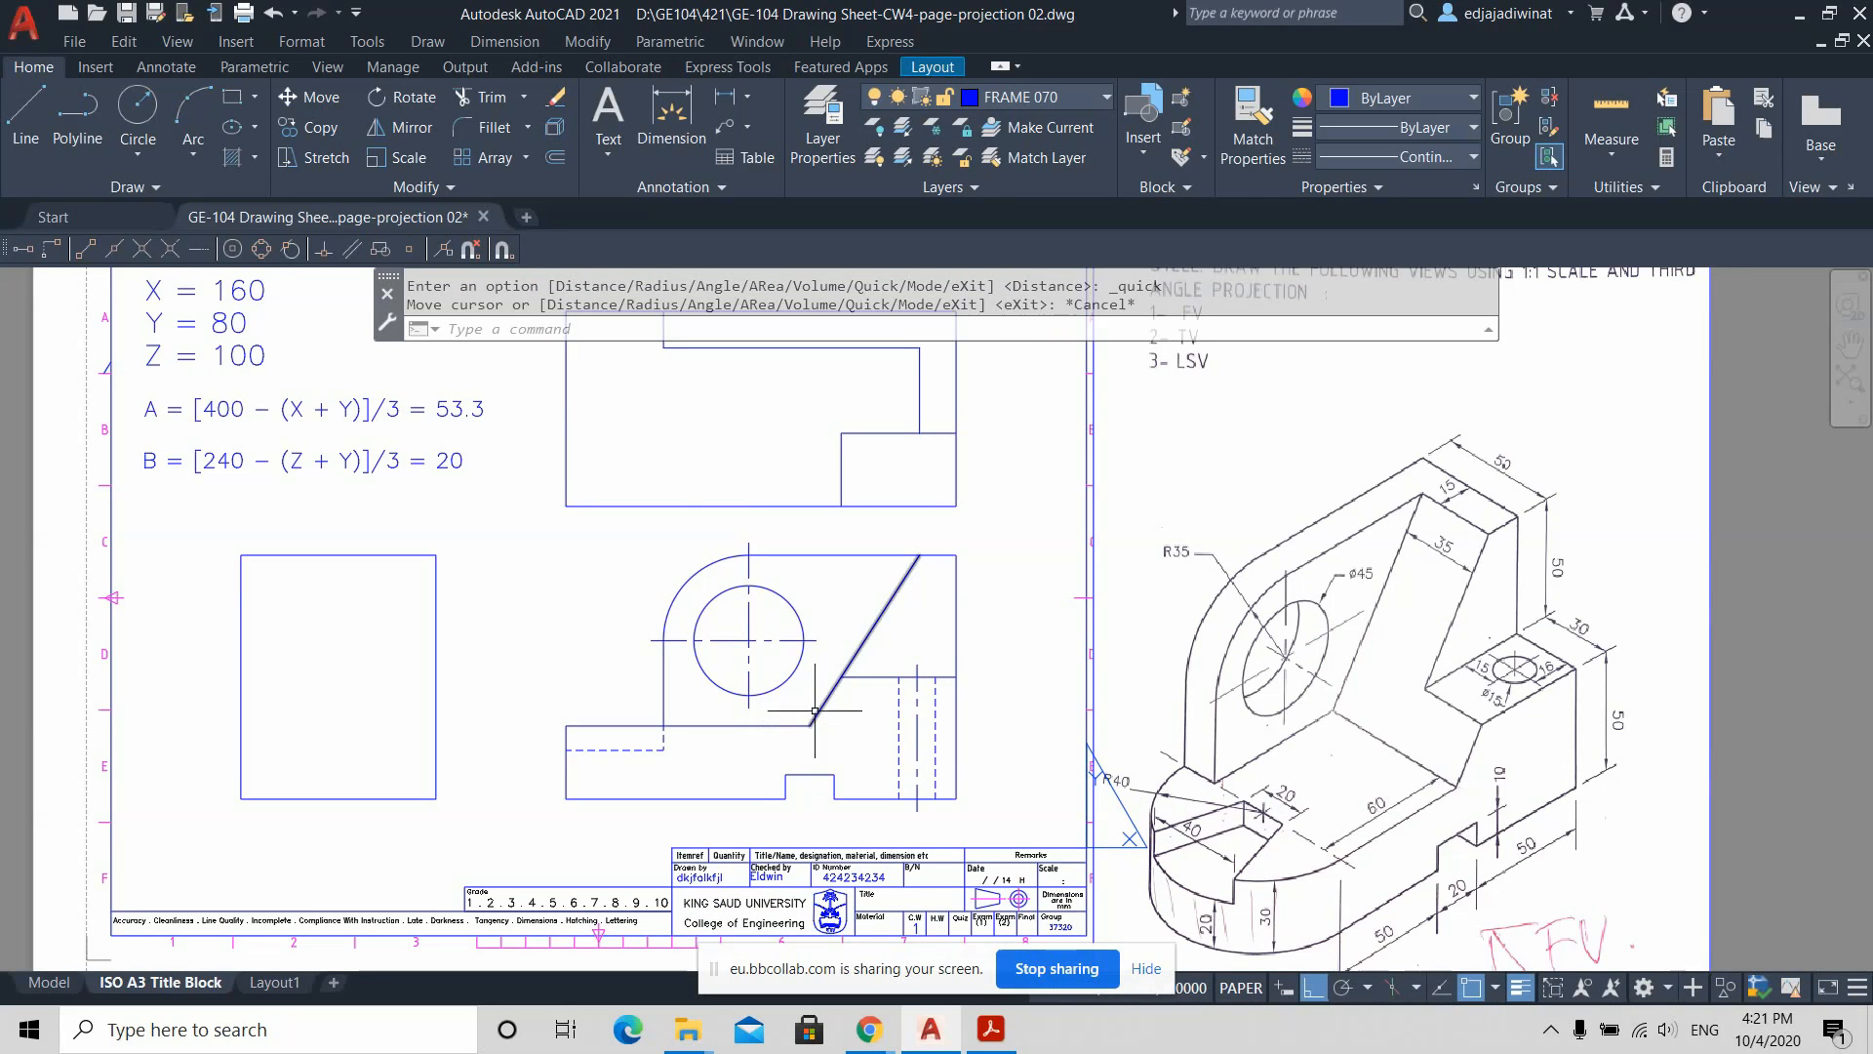
{"action": "middle_click_drag", "start_coordinate": [665, 456], "coordinate": [664, 479]}
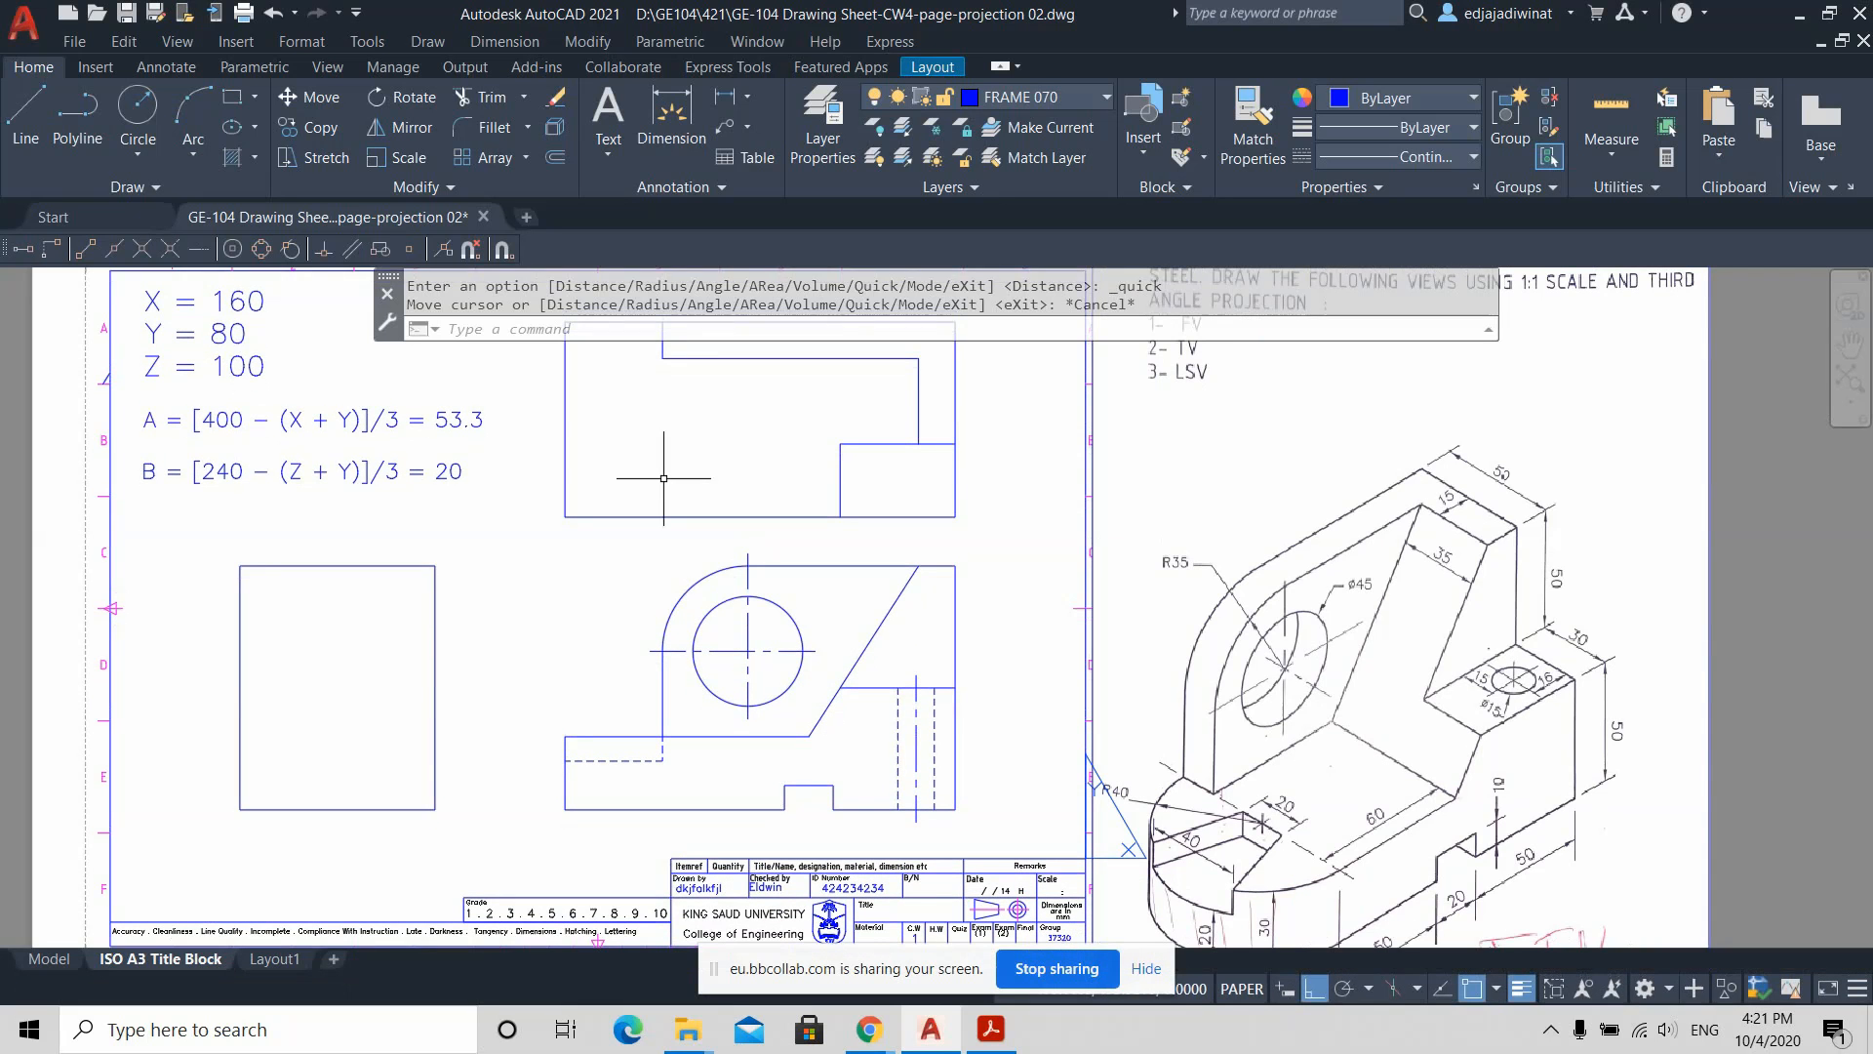
{"action": "left_click", "coordinate": [20, 113]}
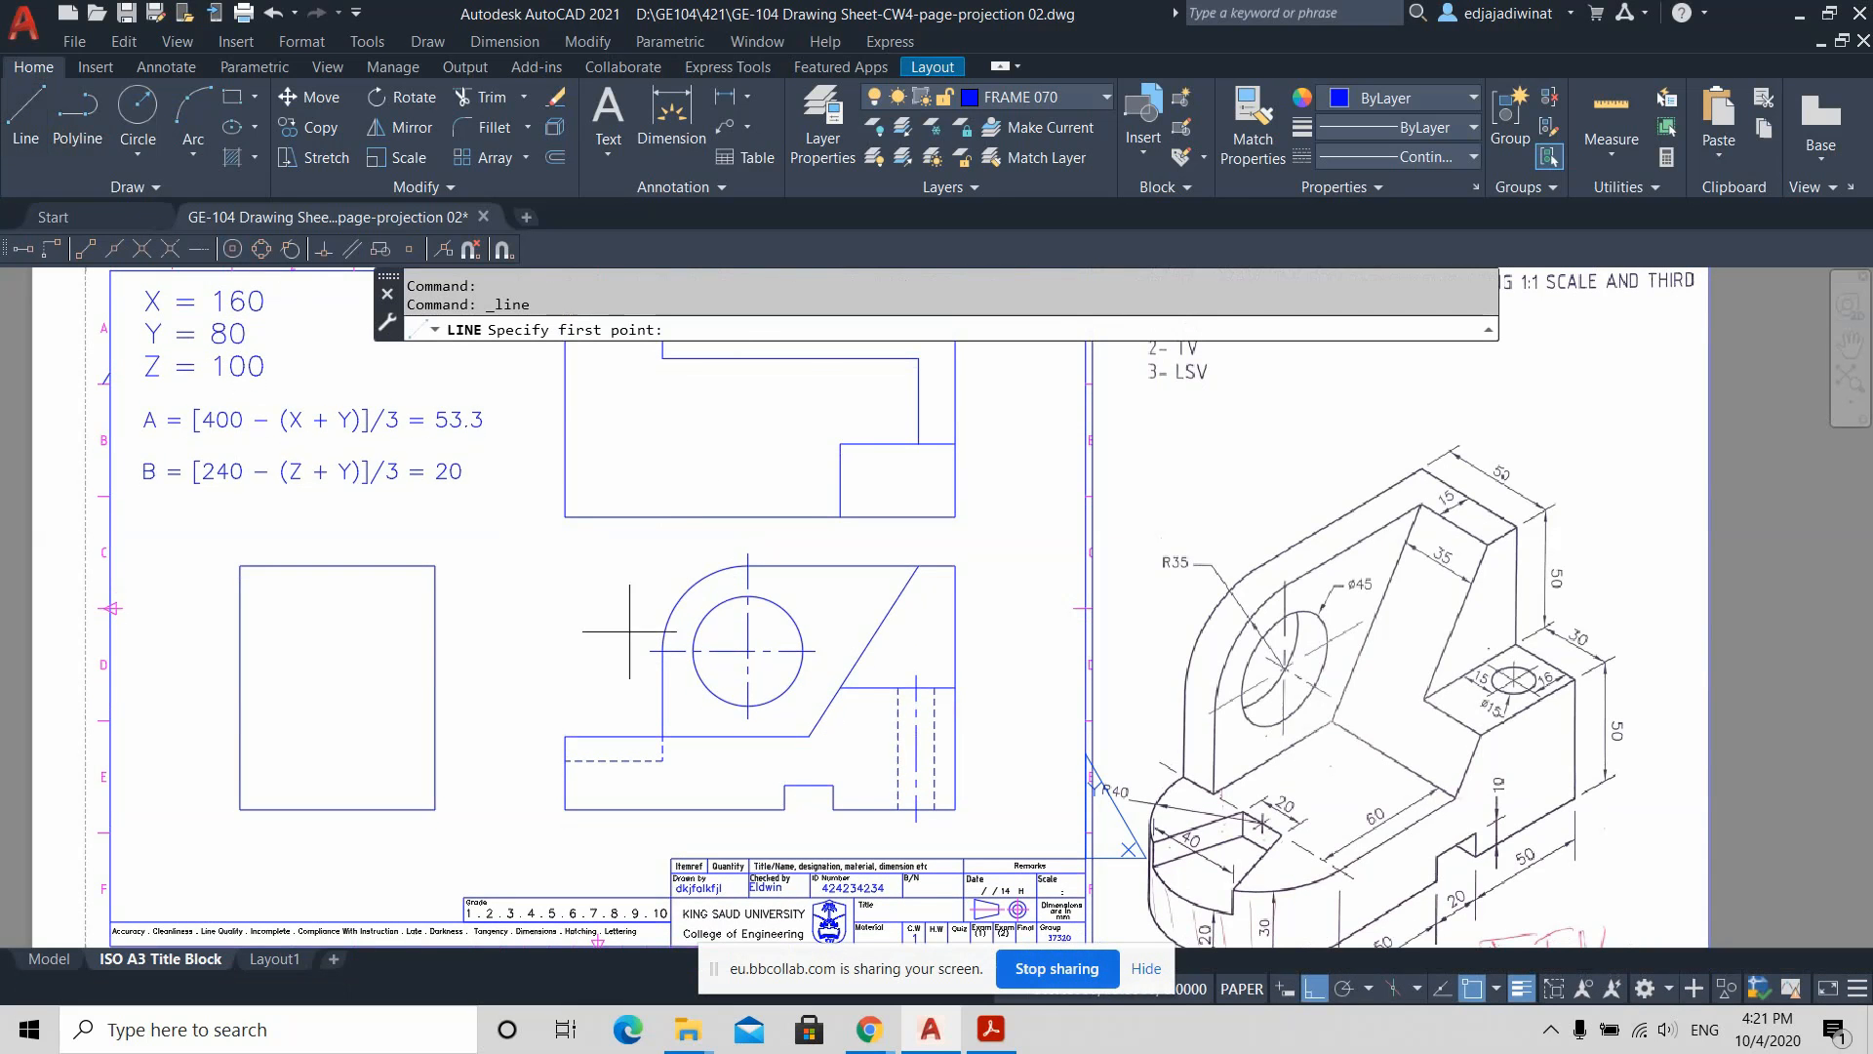
{"action": "left_click", "coordinate": [809, 736]}
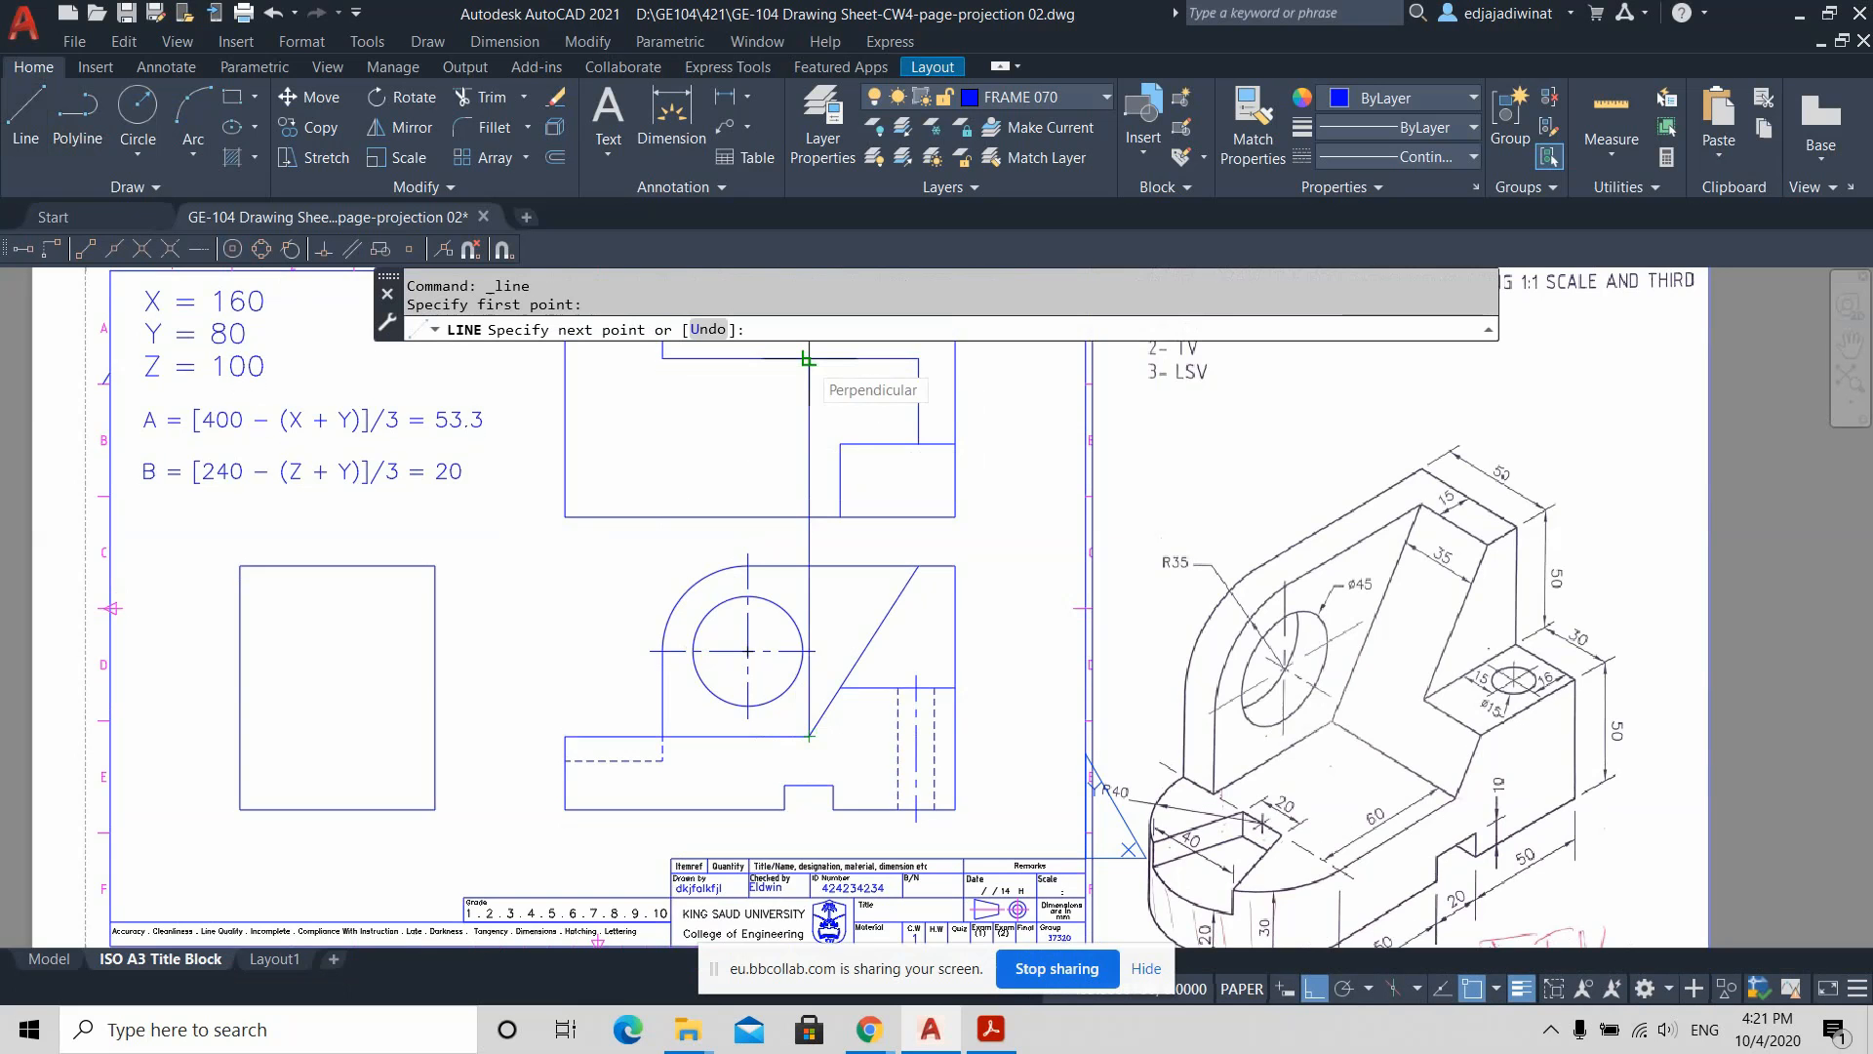
{"action": "middle_click_drag", "start_coordinate": [809, 360], "coordinate": [806, 412]}
{"action": "left_click", "coordinate": [806, 411]}
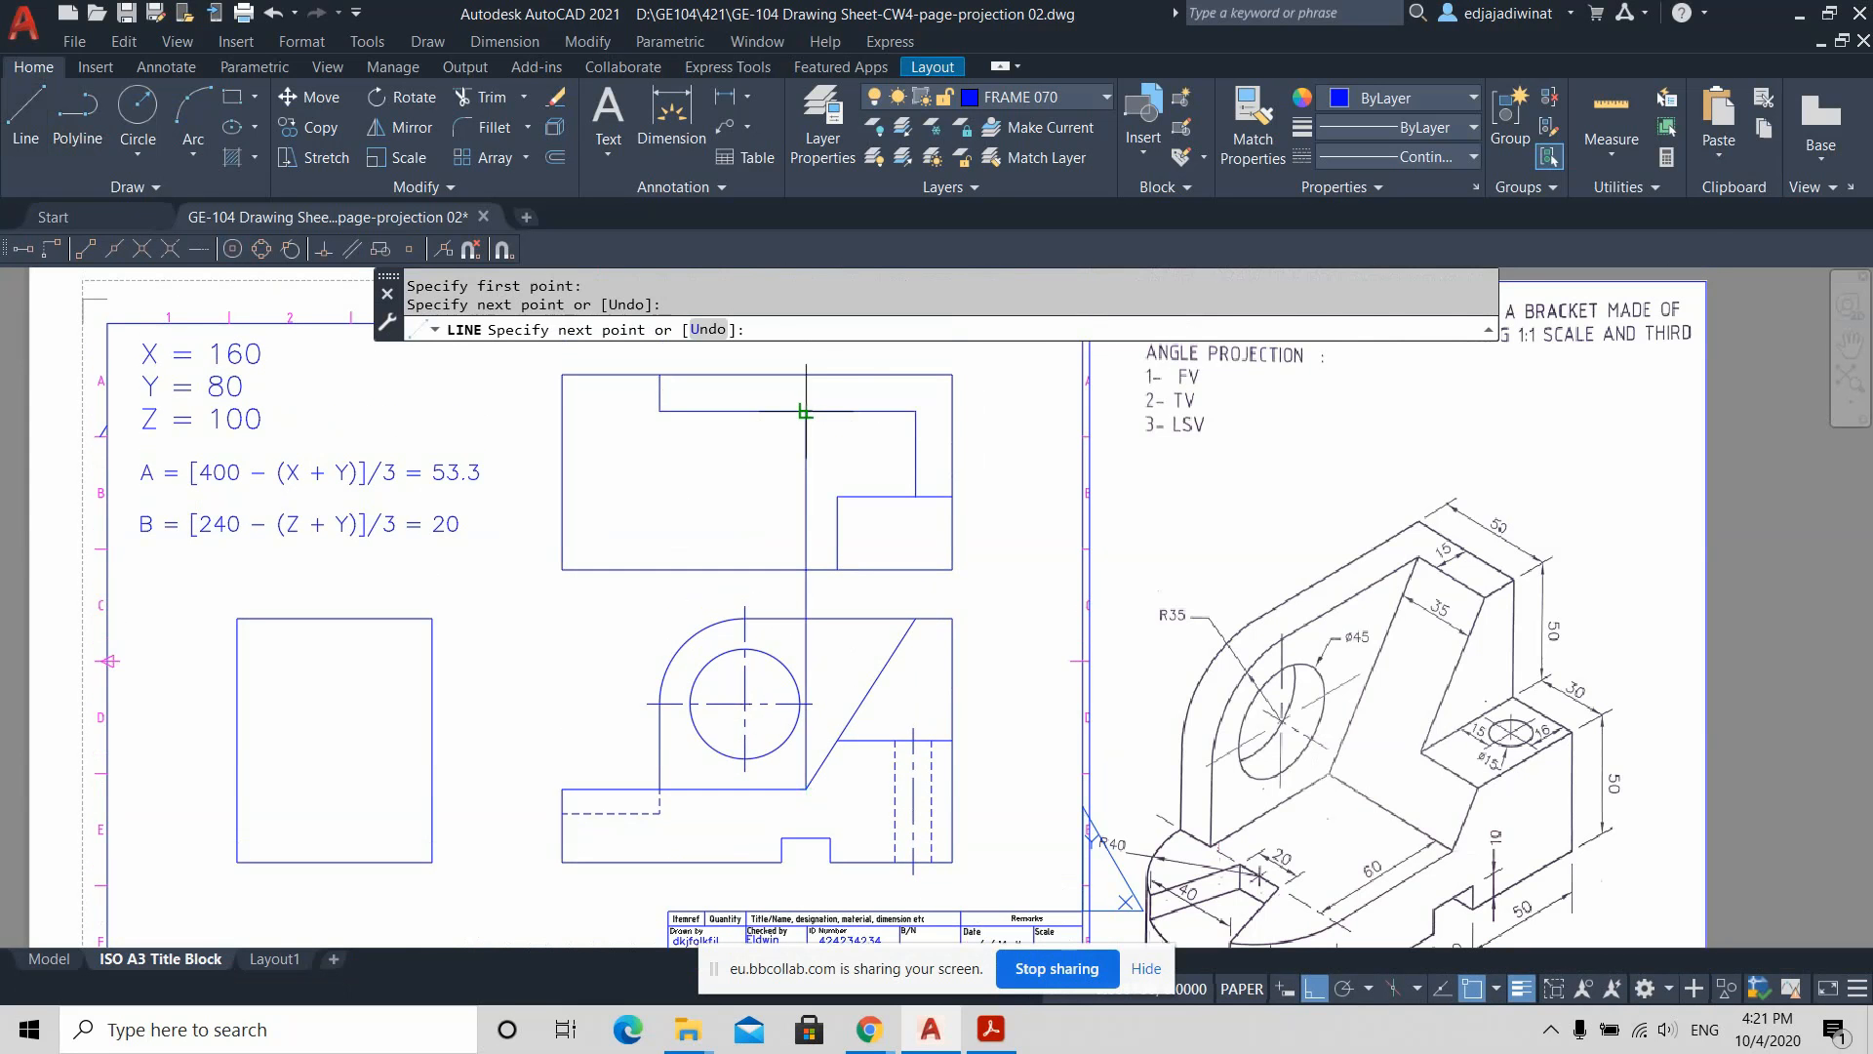
{"action": "key", "text": "Return"}
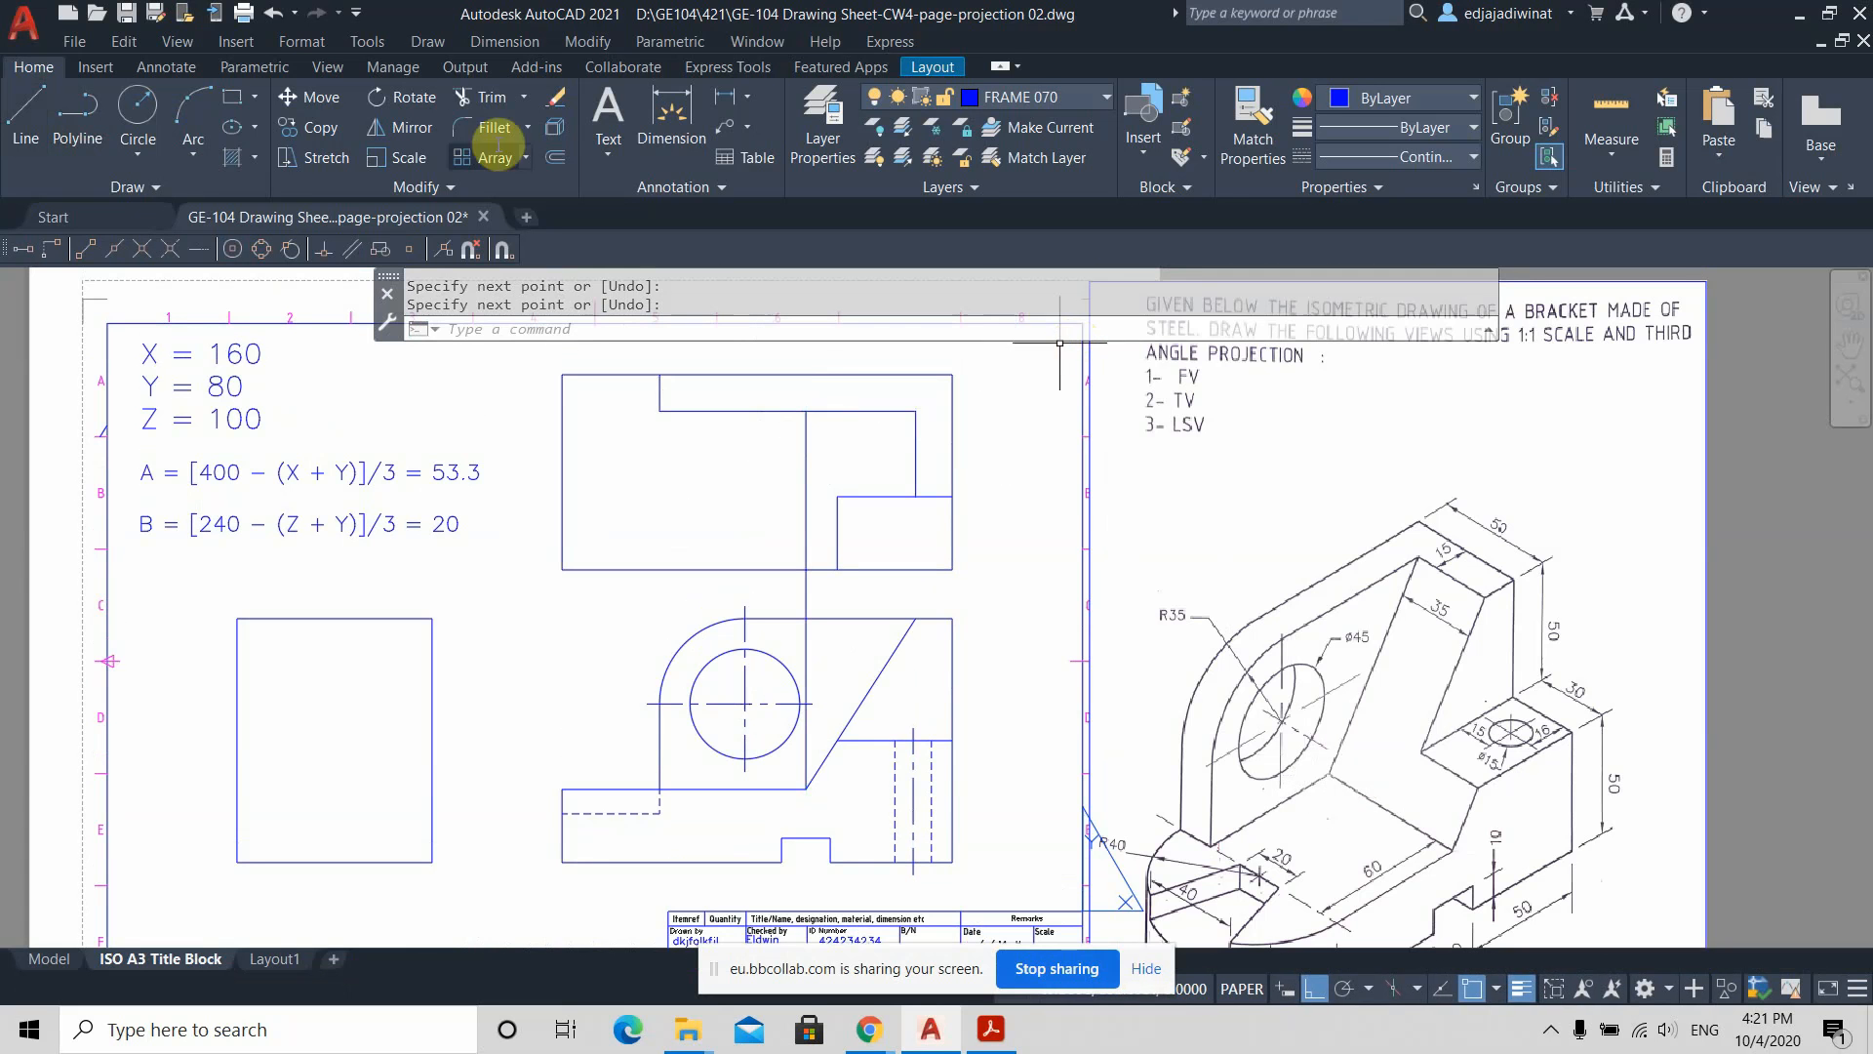
Step: Trim the incline-foot projection line below the top view's outline, leaving only the part inside the top view
{"action": "left_click", "coordinate": [486, 98]}
{"action": "left_click", "coordinate": [842, 670]}
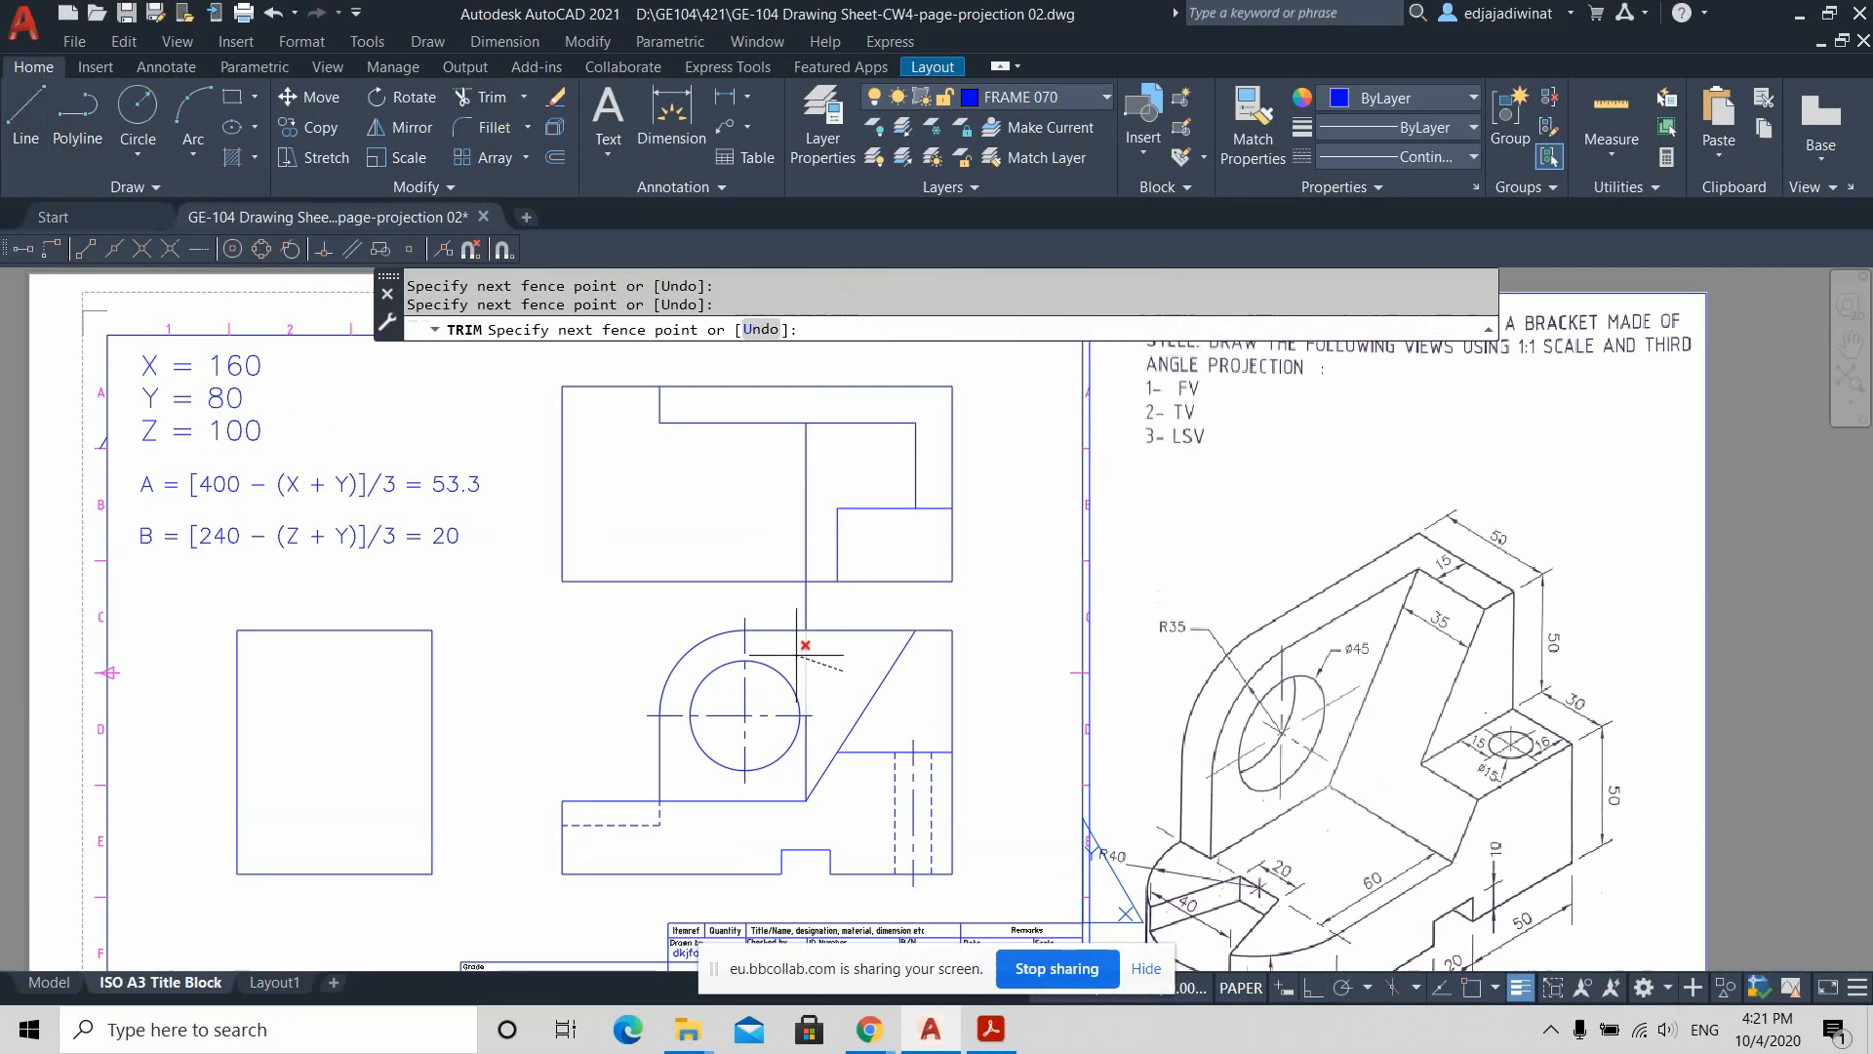
{"action": "left_click", "coordinate": [831, 673]}
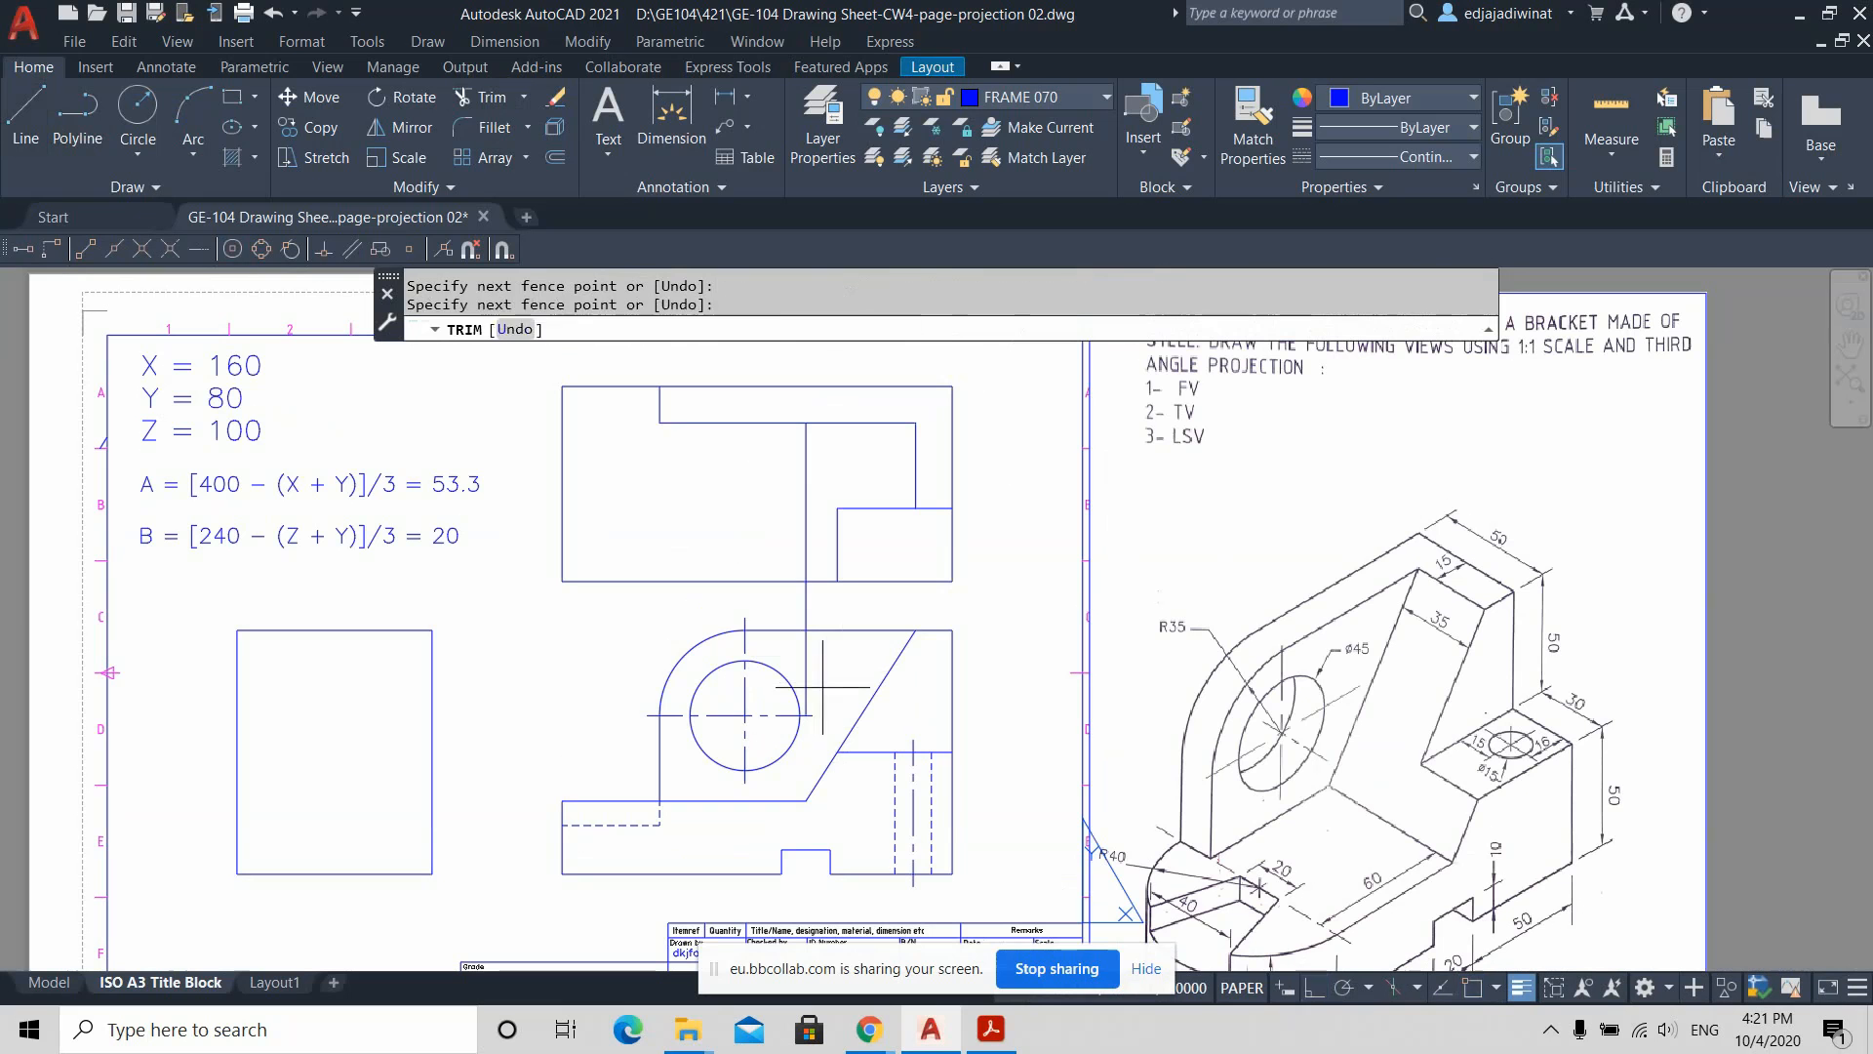
{"action": "left_click", "coordinate": [802, 672]}
{"action": "left_click", "coordinate": [830, 607]}
{"action": "left_click", "coordinate": [800, 606]}
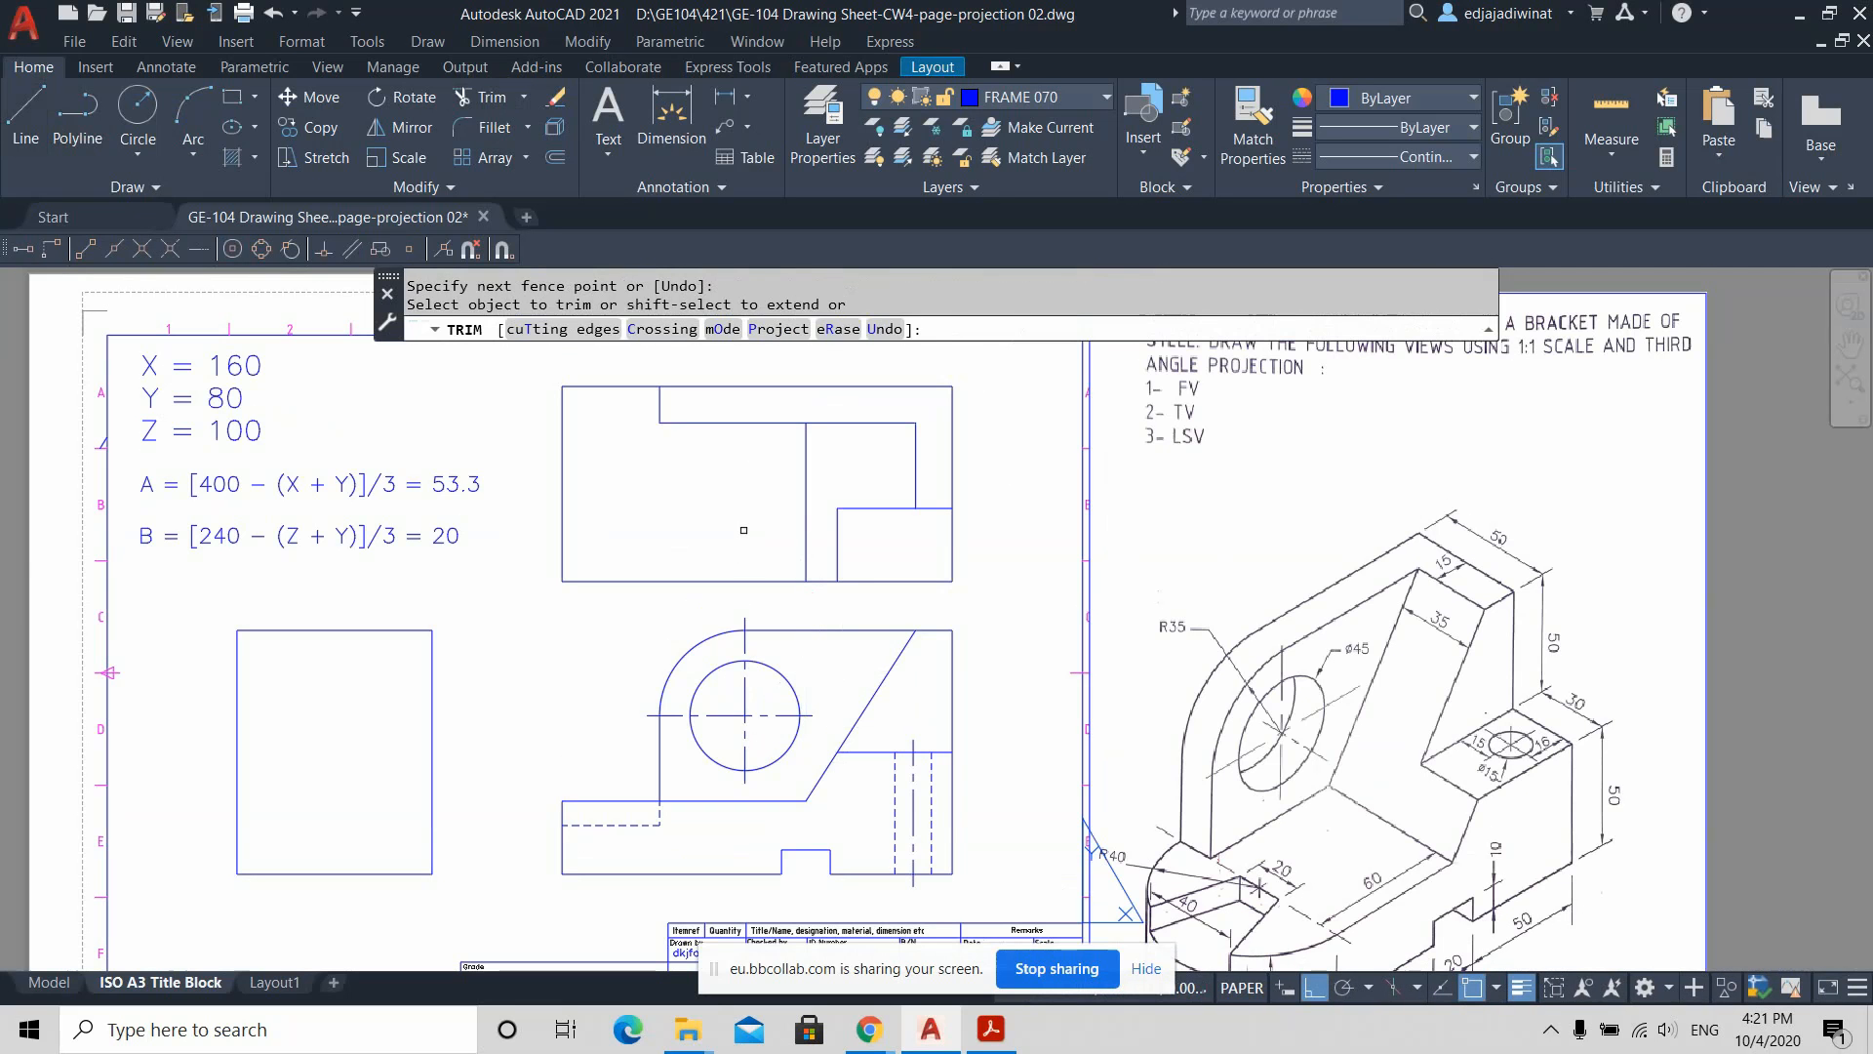
{"action": "key", "text": "Escape"}
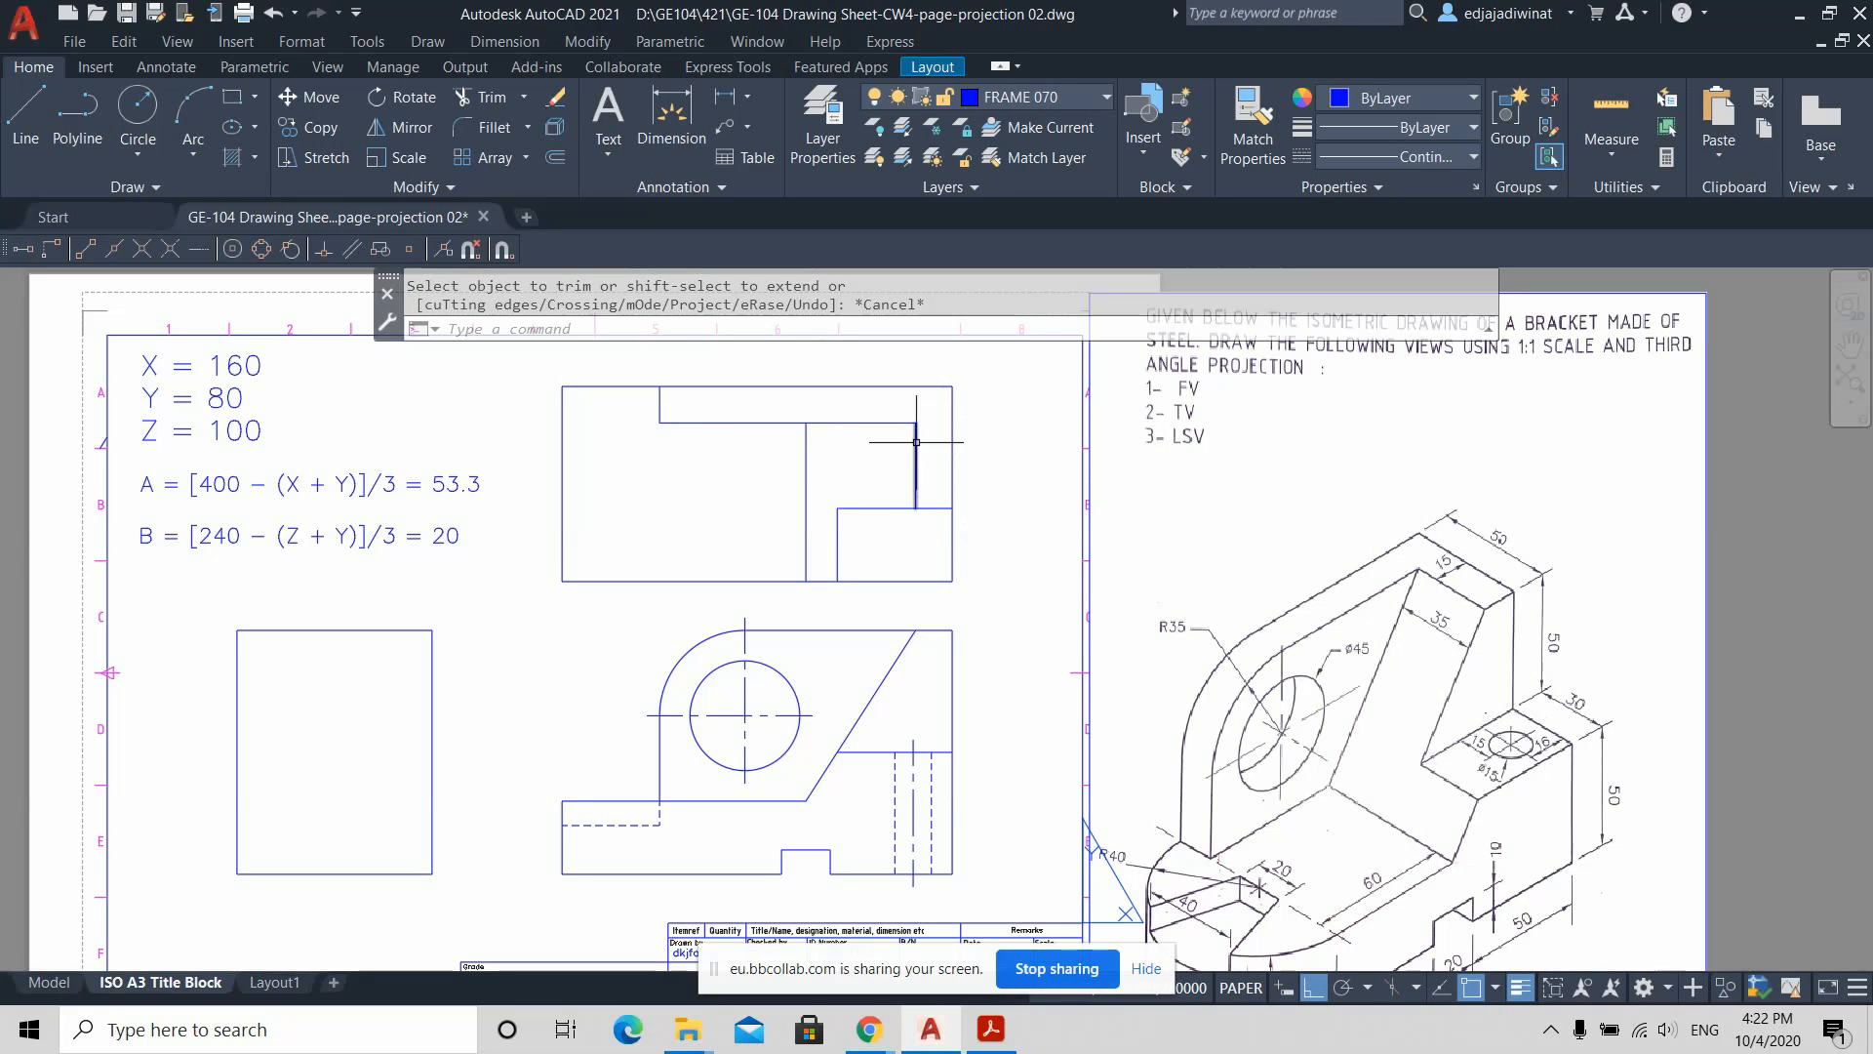
{"action": "scroll", "coordinate": [934, 553], "scroll_direction": "down", "scroll_amount": 2}
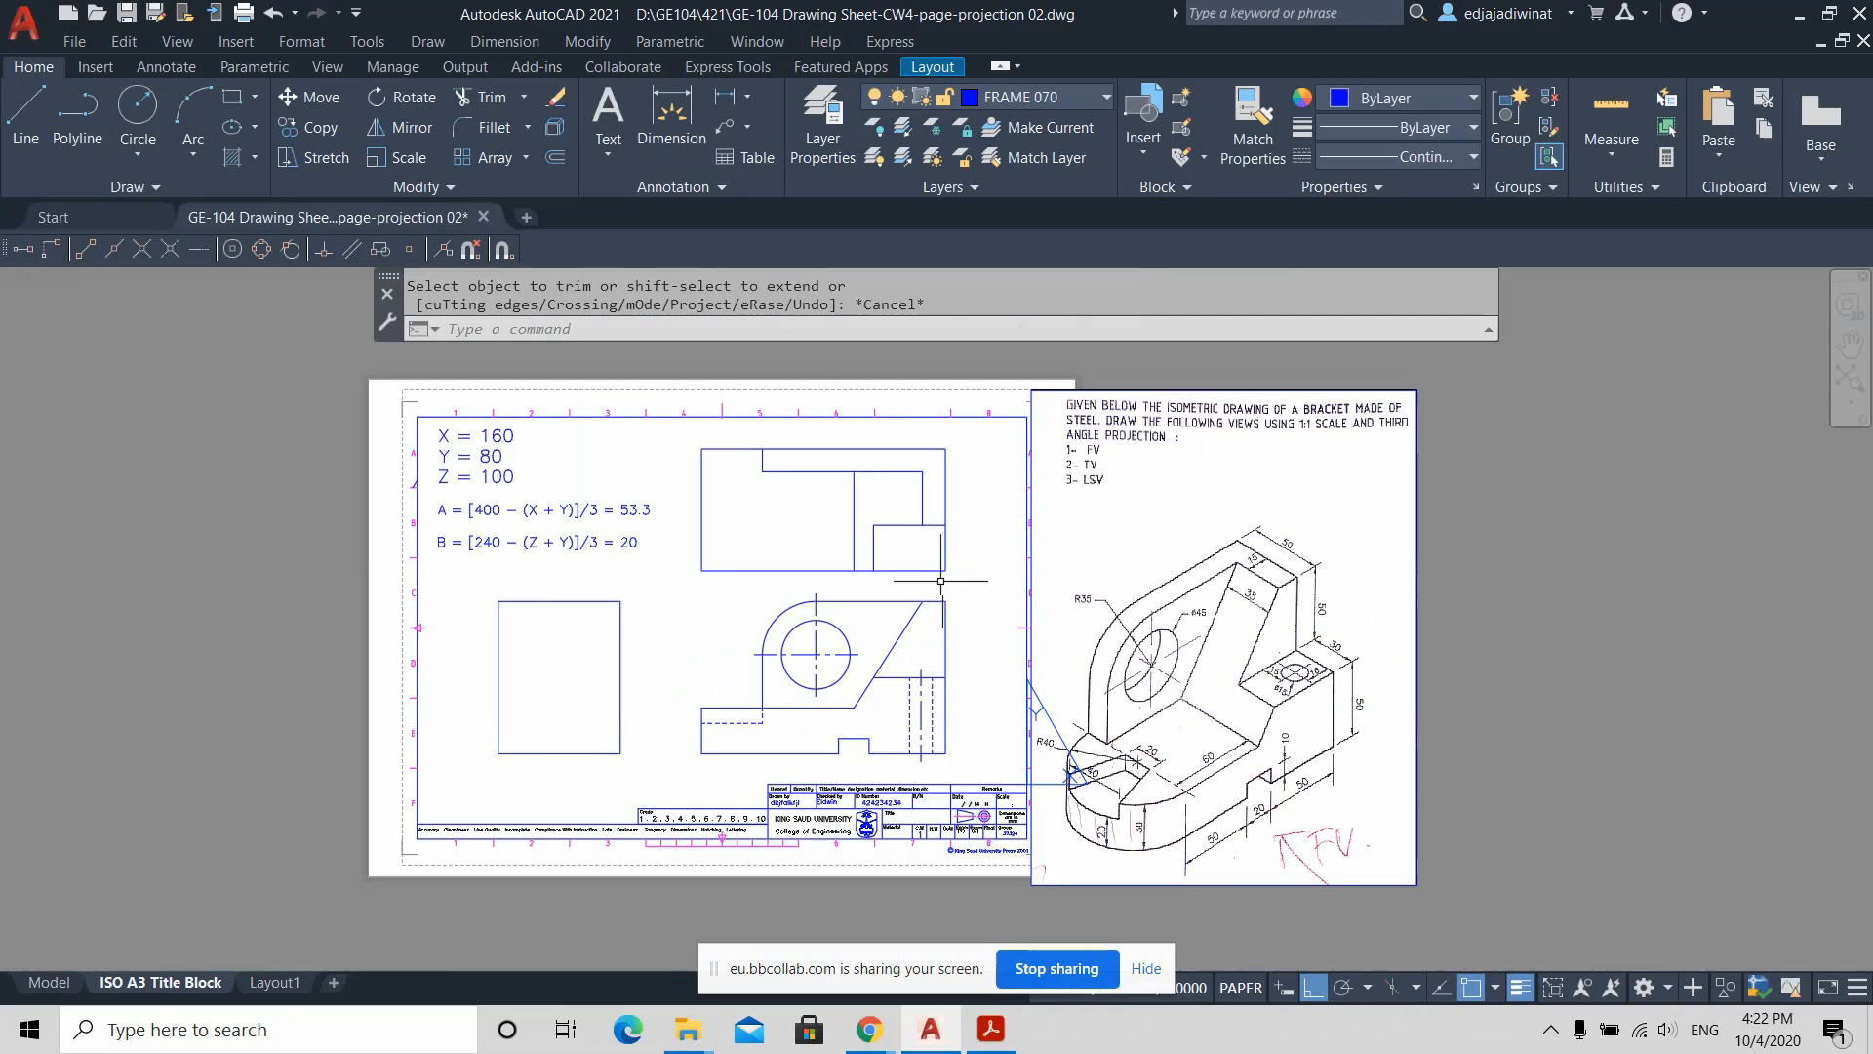
Step: Examine the R40 rounded end in the isometric drawing and compare it with the top view
{"action": "scroll", "coordinate": [975, 602], "scroll_direction": "up", "scroll_amount": 2}
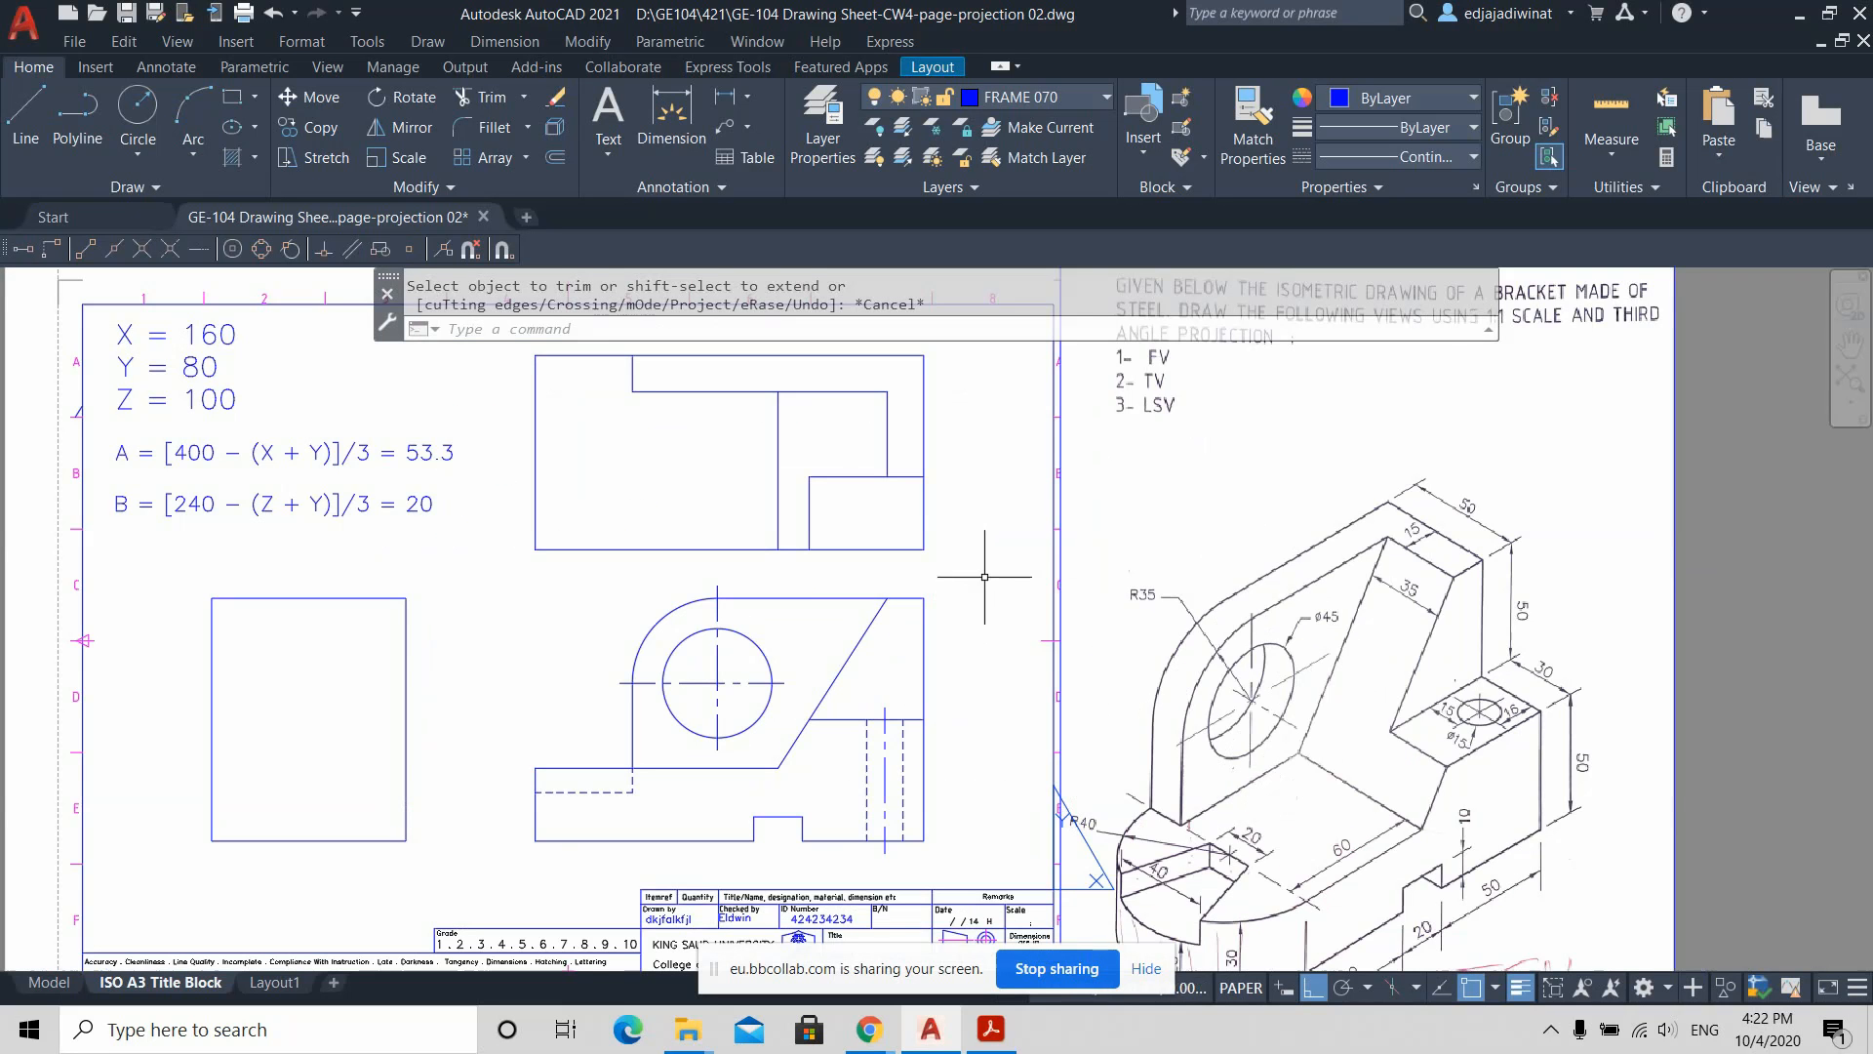
{"action": "middle_click_drag", "start_coordinate": [970, 564], "coordinate": [991, 550]}
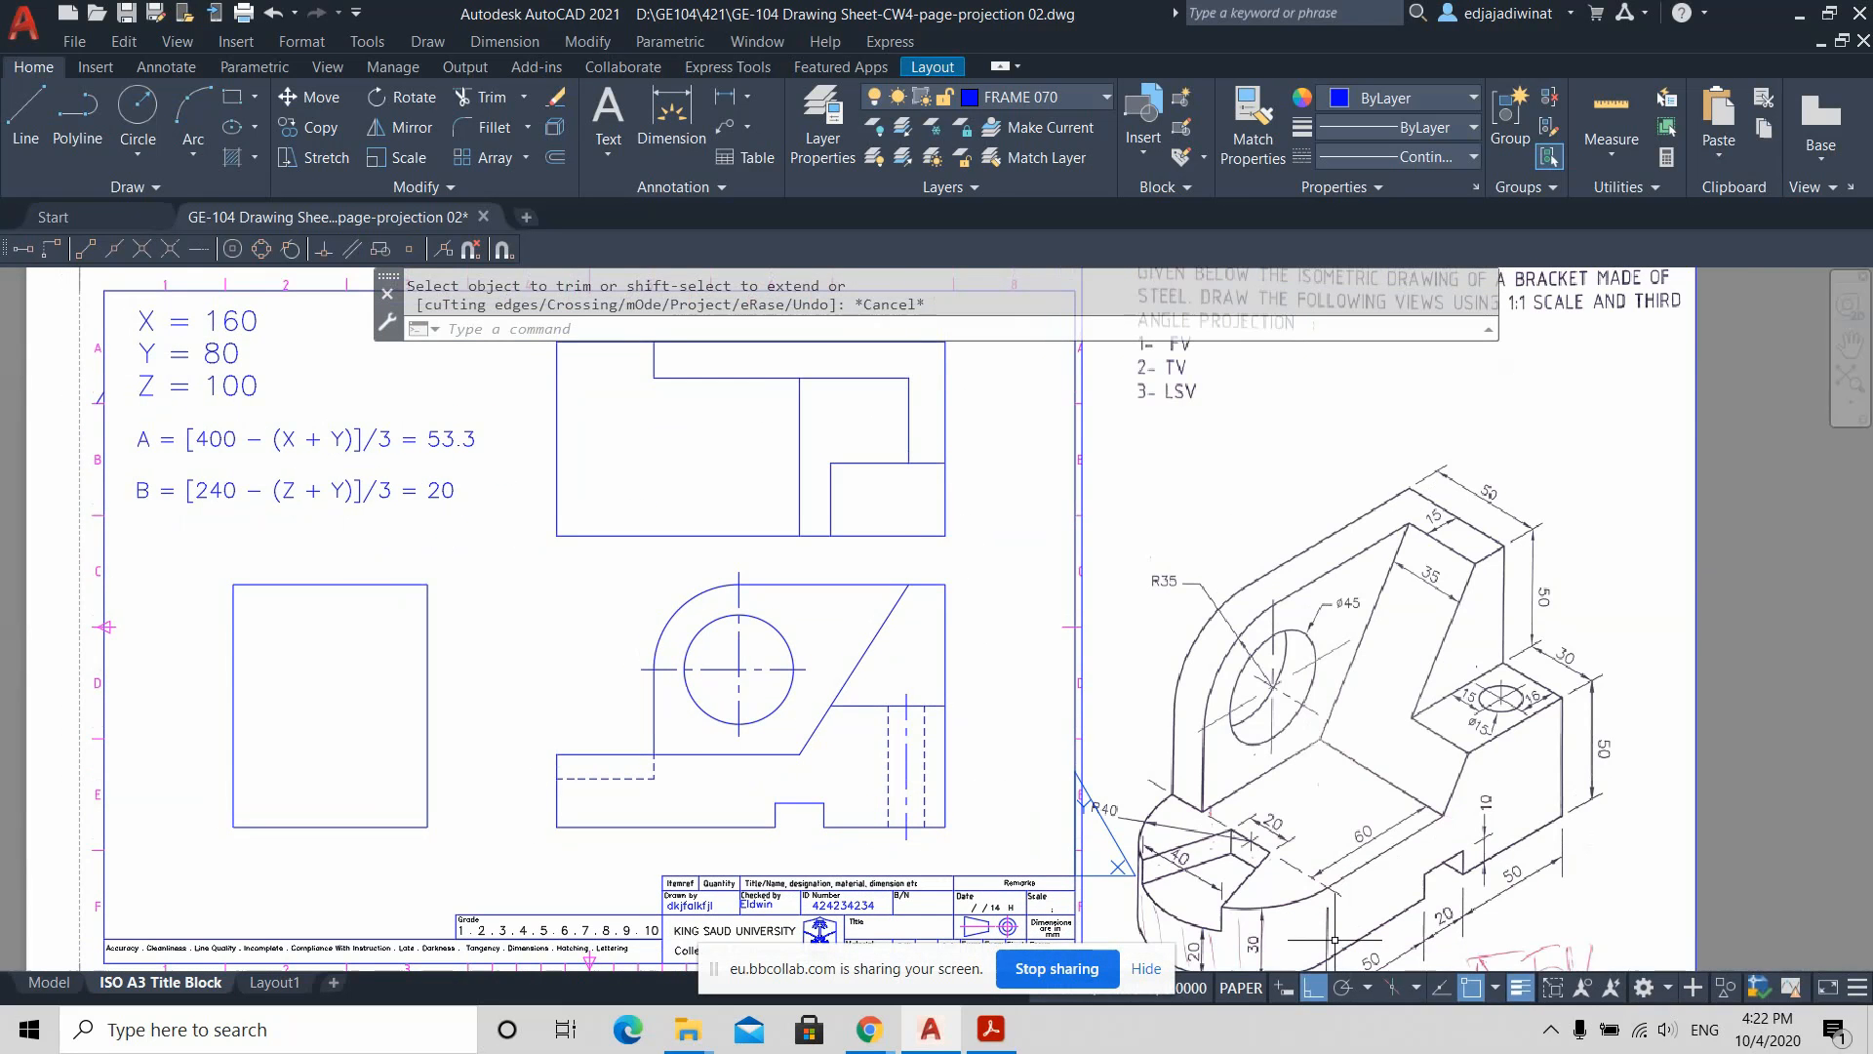
{"action": "scroll", "coordinate": [1298, 771], "scroll_direction": "down", "scroll_amount": 3}
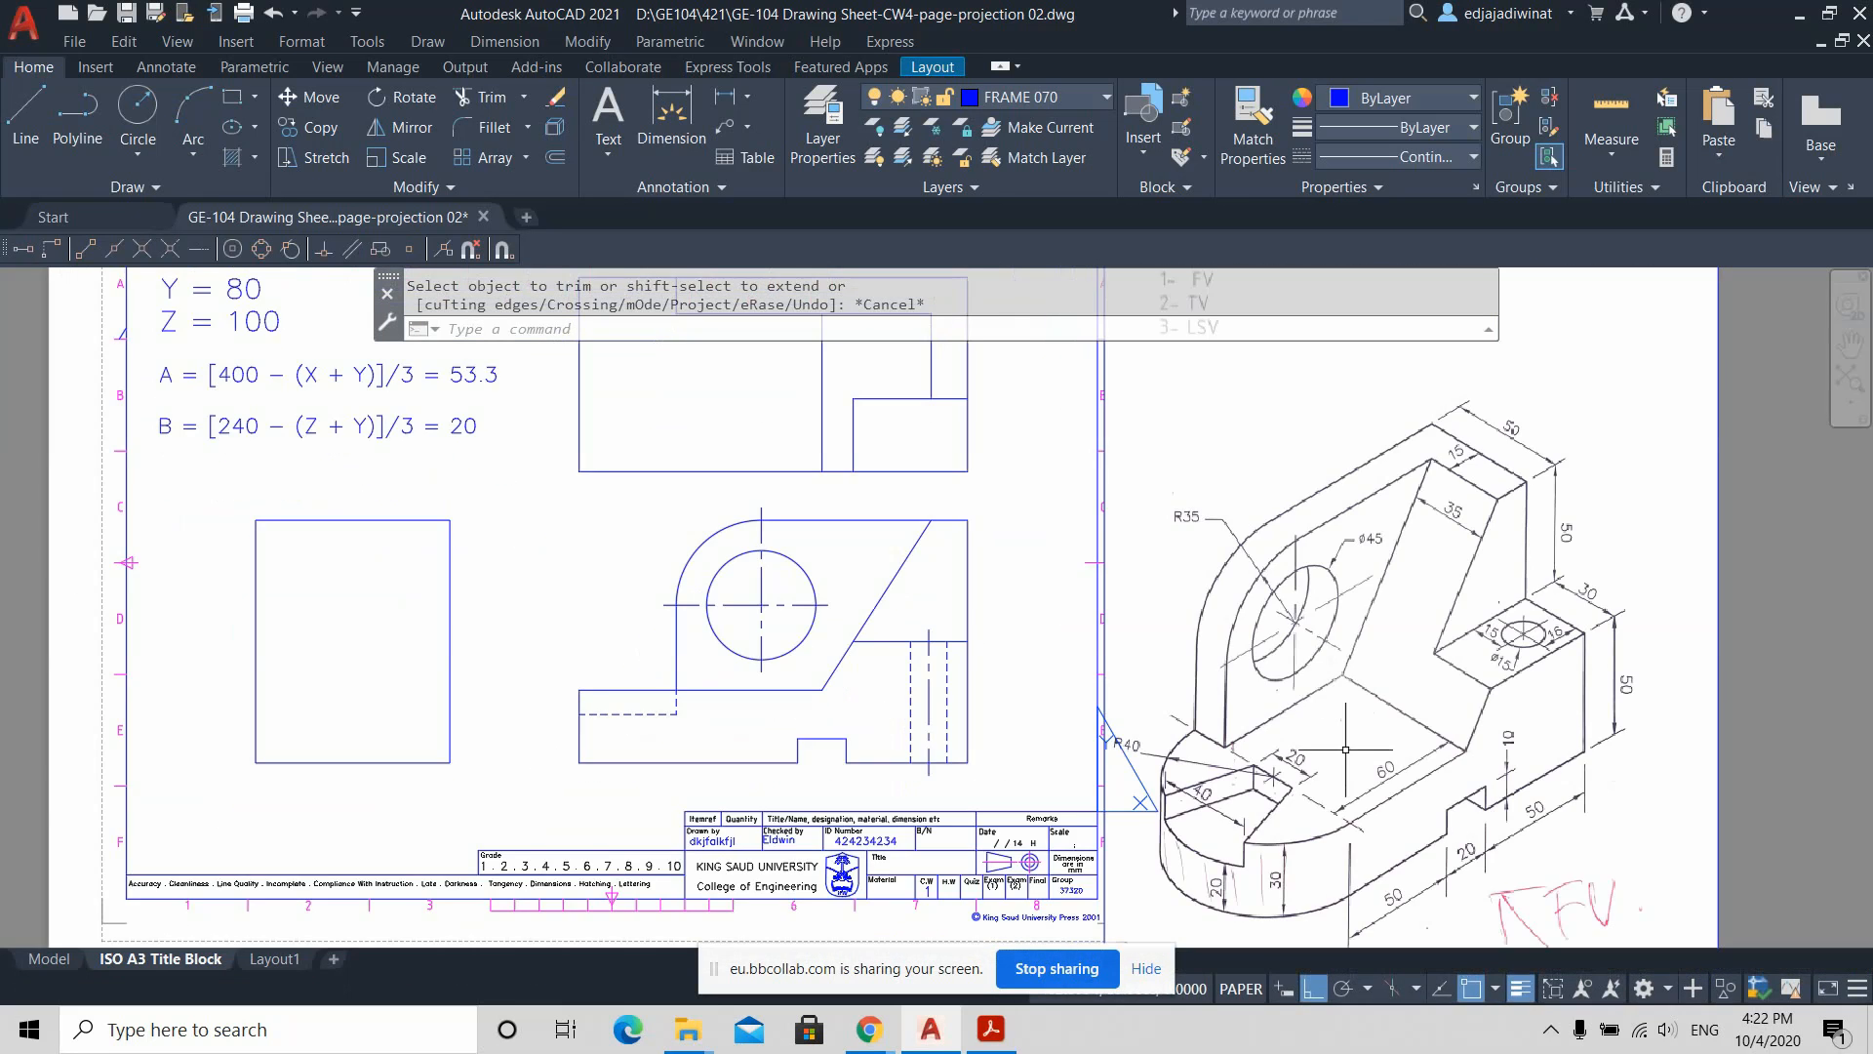
{"action": "scroll", "coordinate": [1253, 780], "scroll_direction": "up", "scroll_amount": 2}
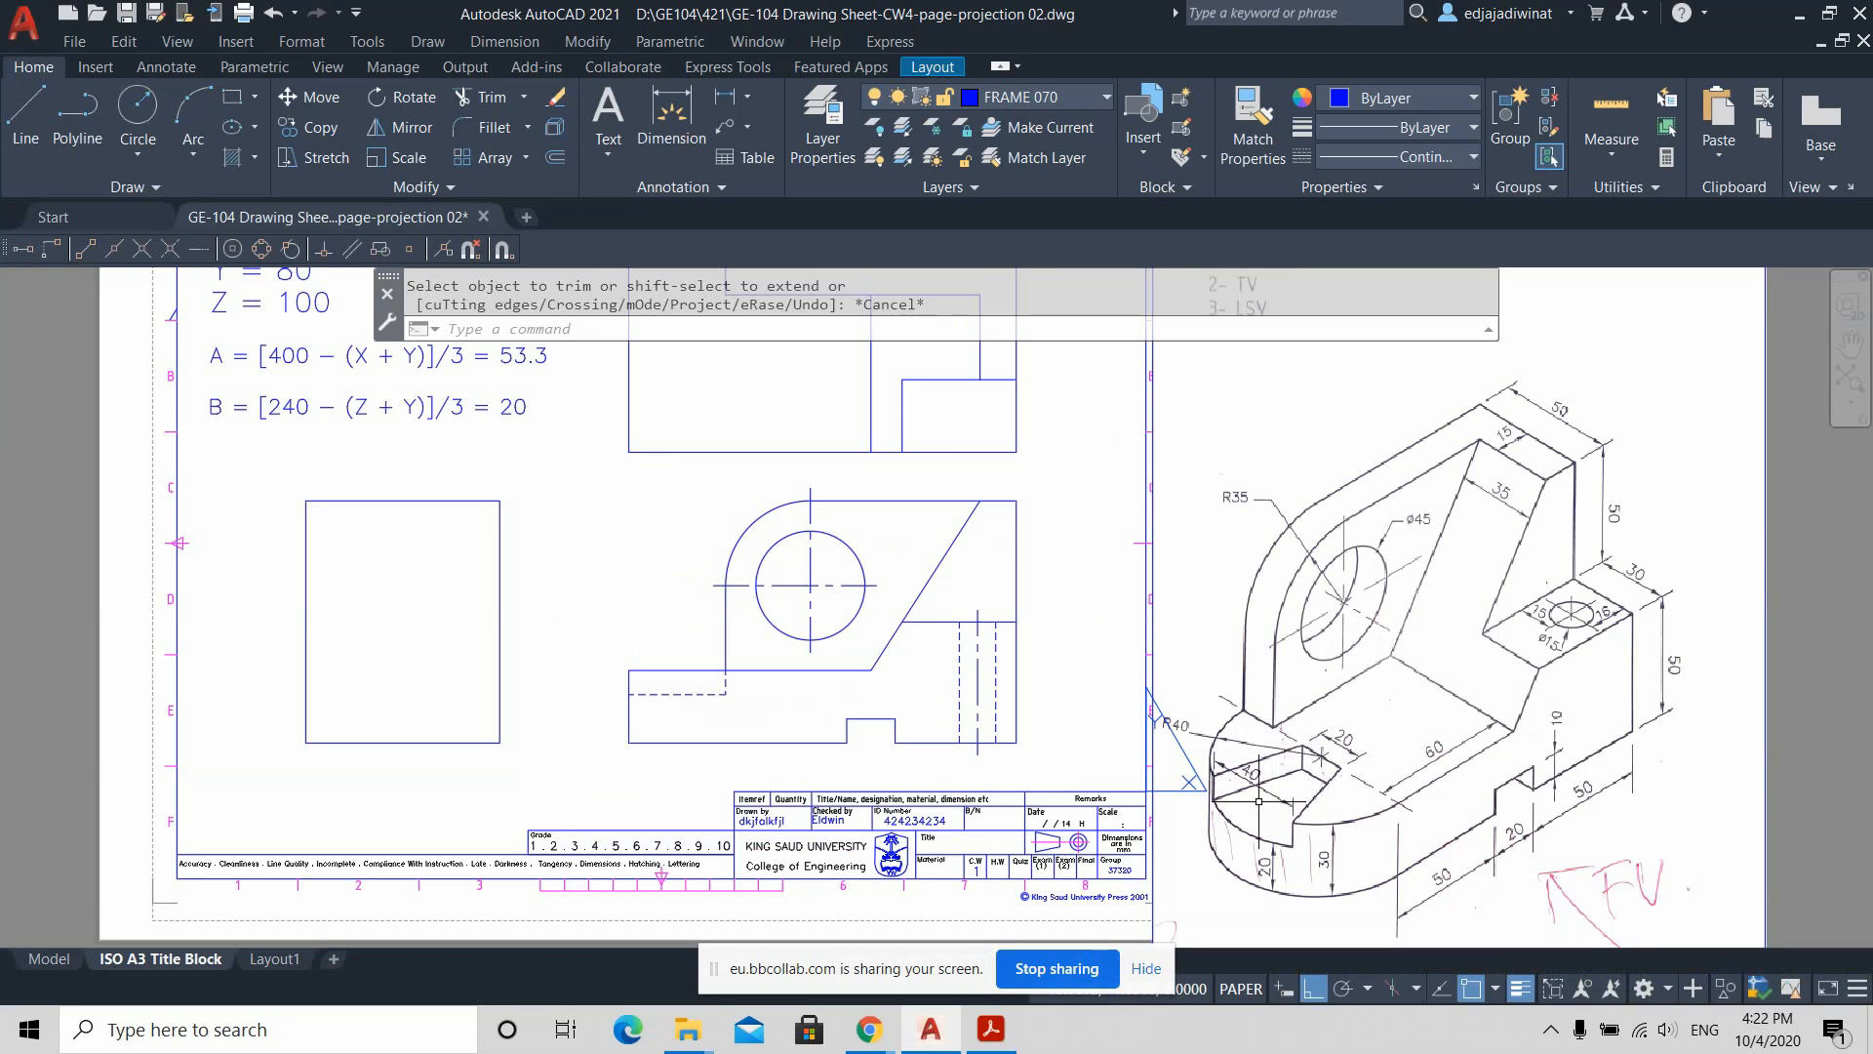
{"action": "middle_click_drag", "start_coordinate": [962, 468], "coordinate": [1000, 553]}
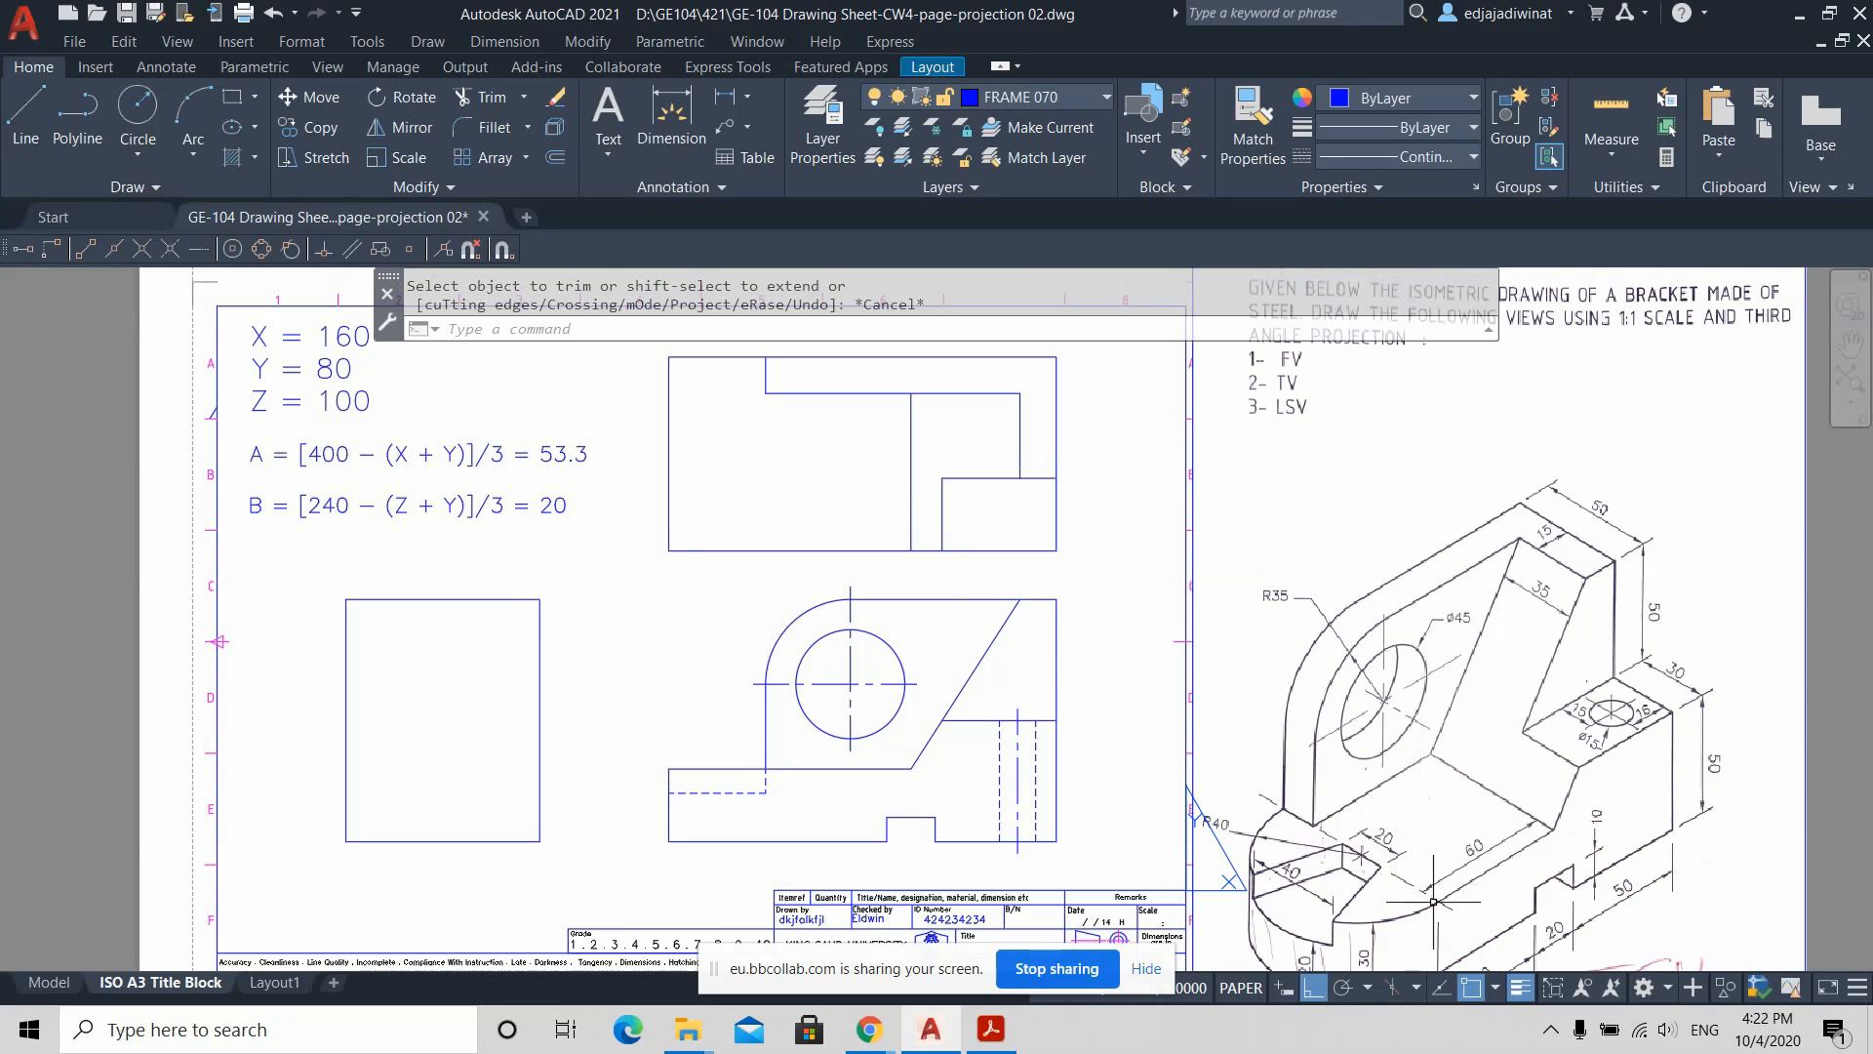
{"action": "scroll", "coordinate": [1434, 909], "scroll_direction": "up", "scroll_amount": 2}
{"action": "scroll", "coordinate": [1434, 909], "scroll_direction": "down", "scroll_amount": 2}
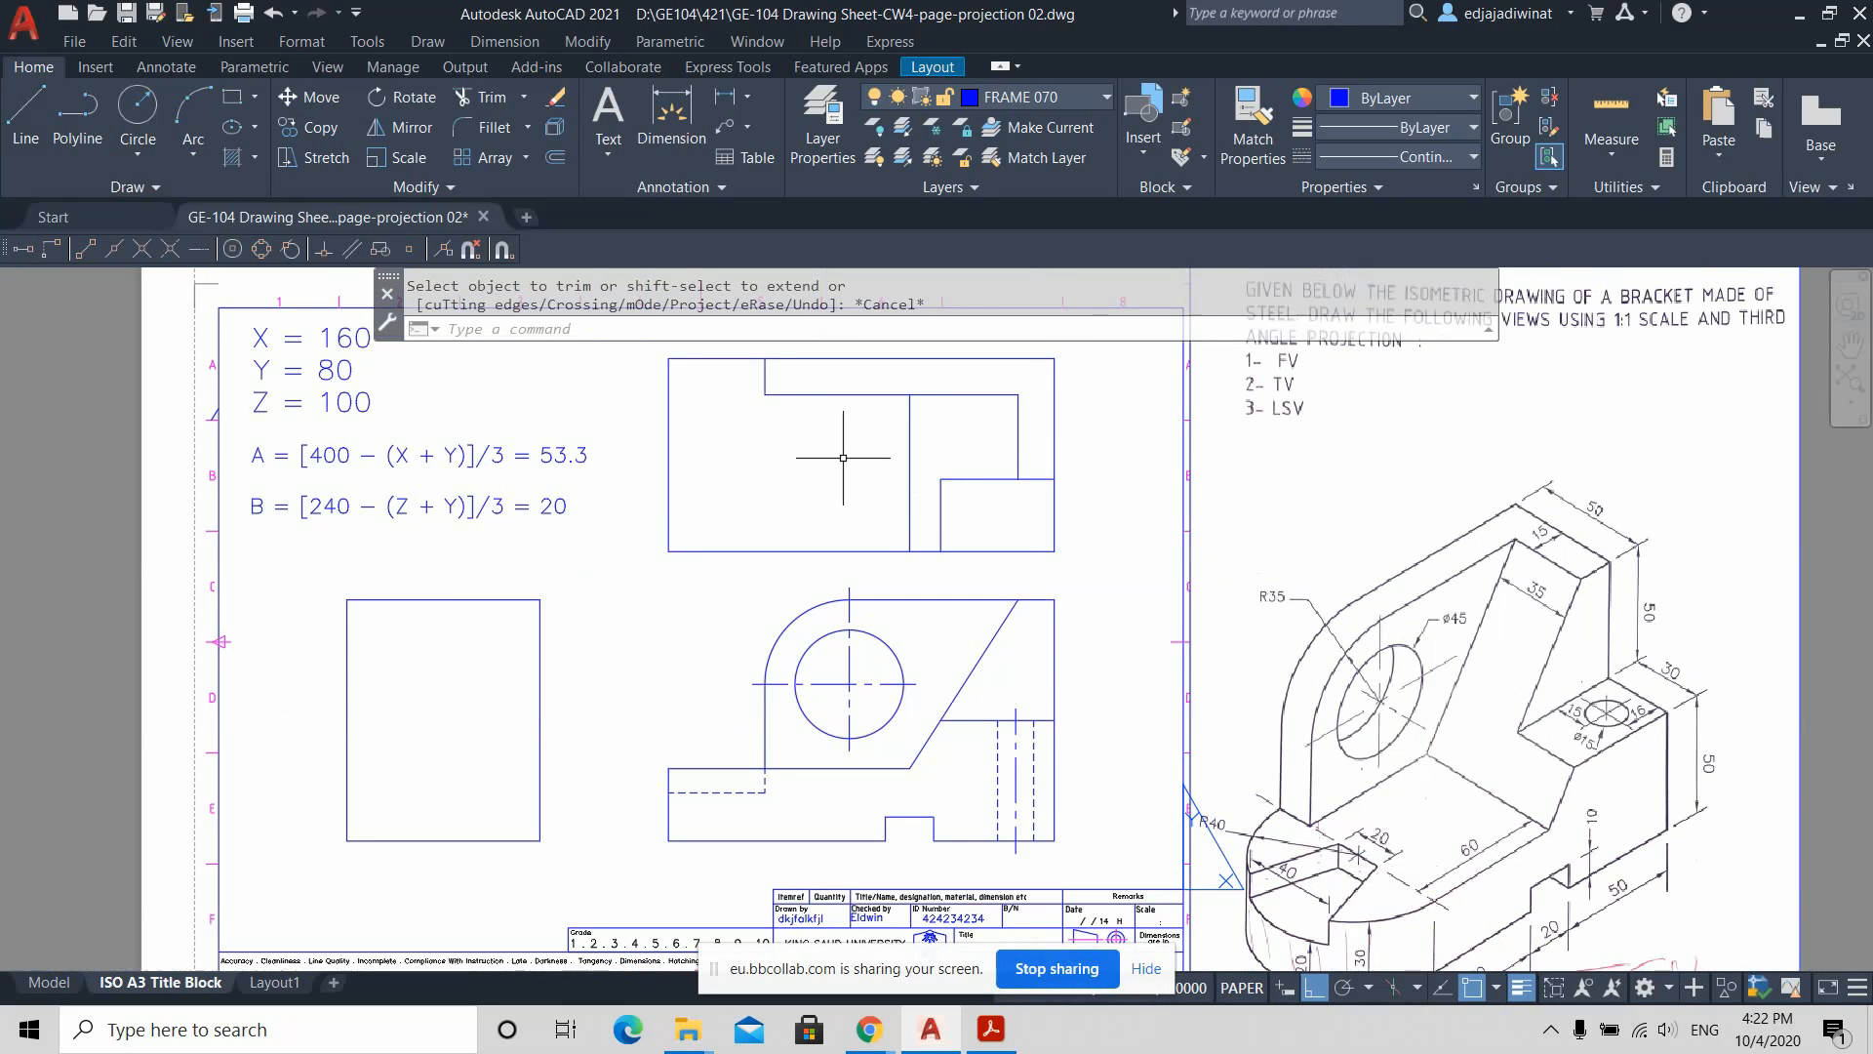
{"action": "left_click", "coordinate": [135, 114]}
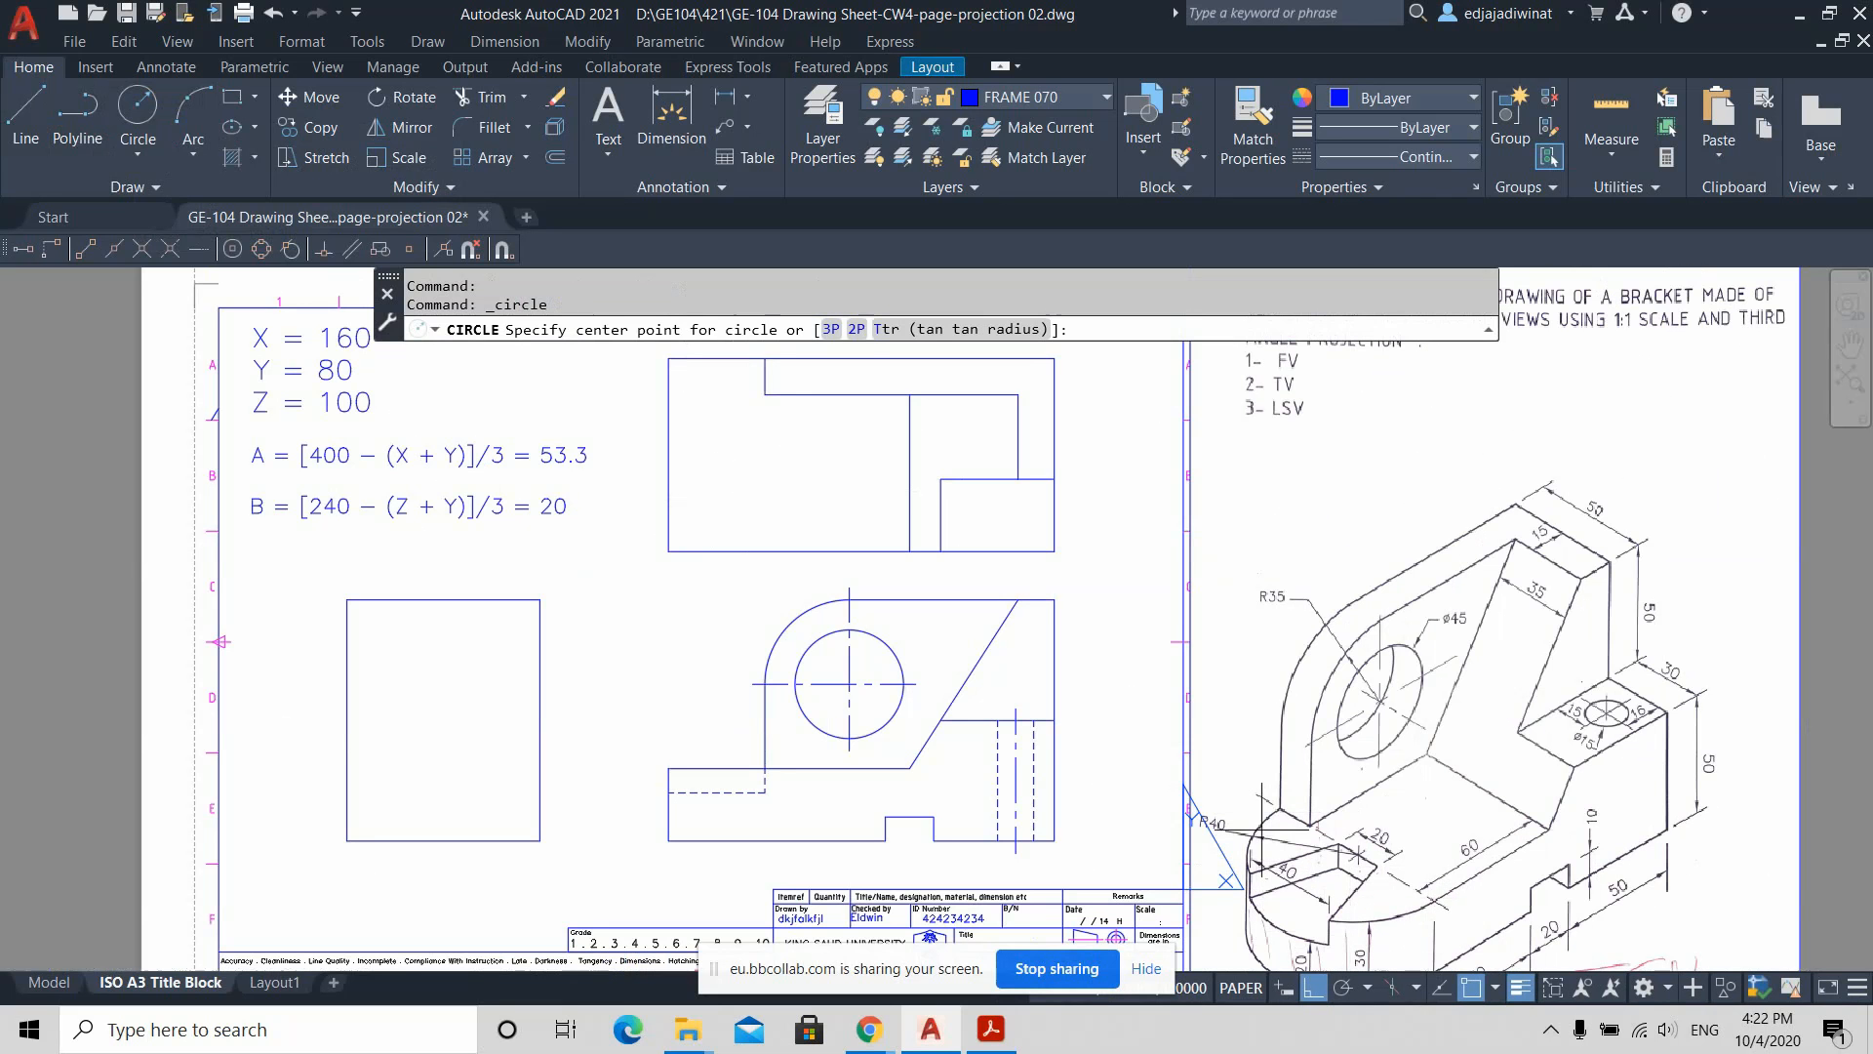
{"action": "left_click", "coordinate": [63, 43]}
{"action": "left_click", "coordinate": [67, 43]}
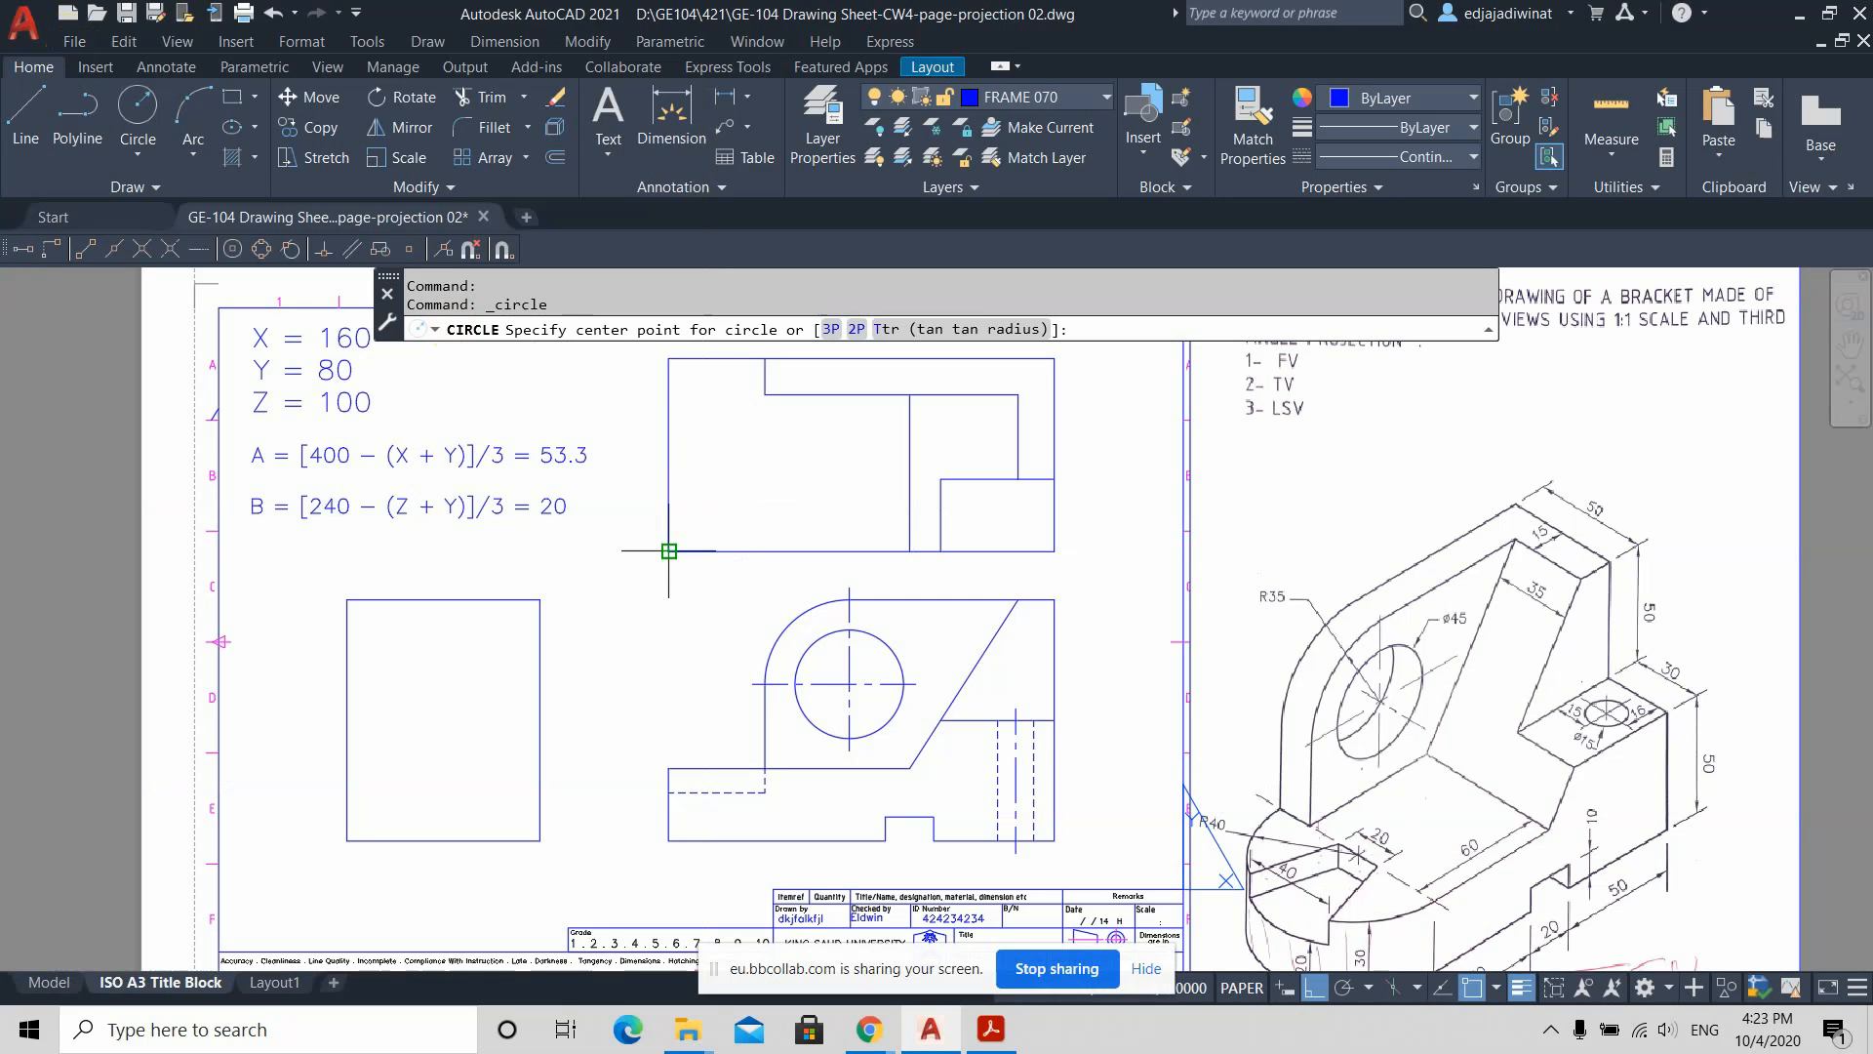
{"action": "key", "text": "Escape"}
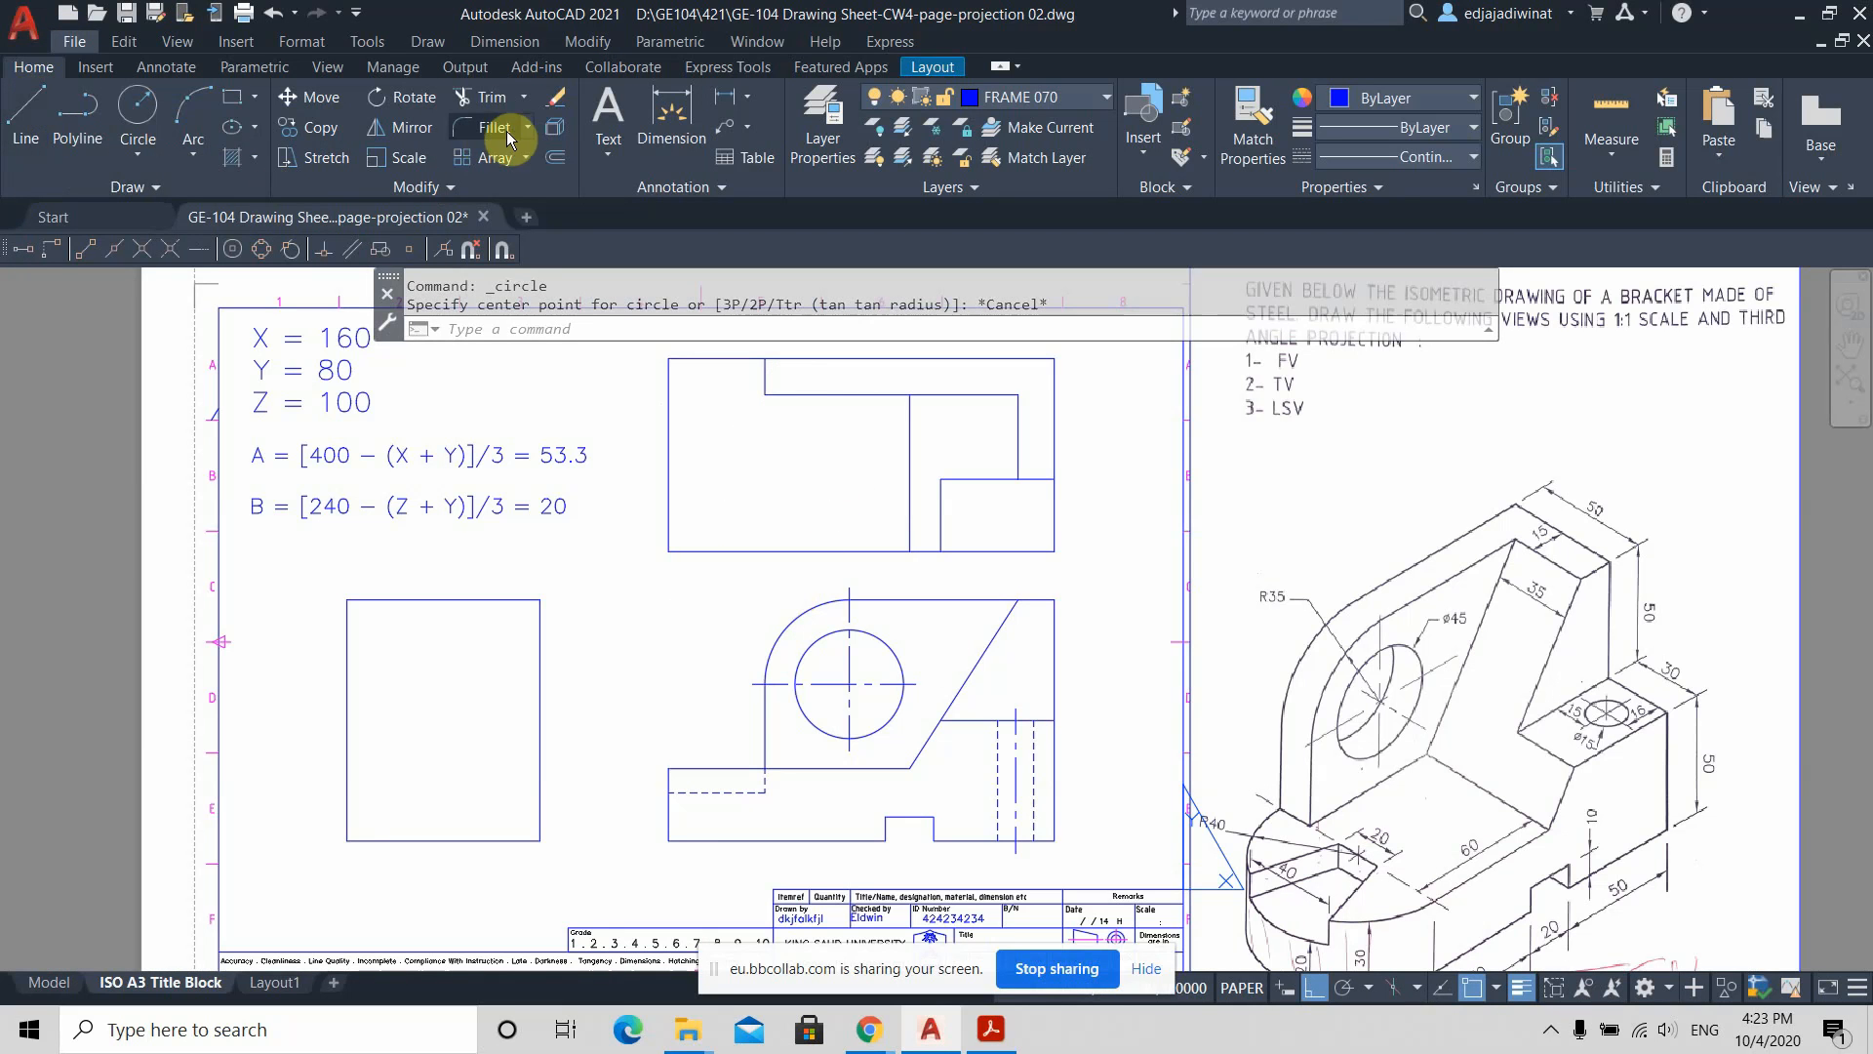
Step: Offset the top view's lower and left outline edges 40 mm inward to locate the rounded end's centre
{"action": "left_click", "coordinate": [564, 156]}
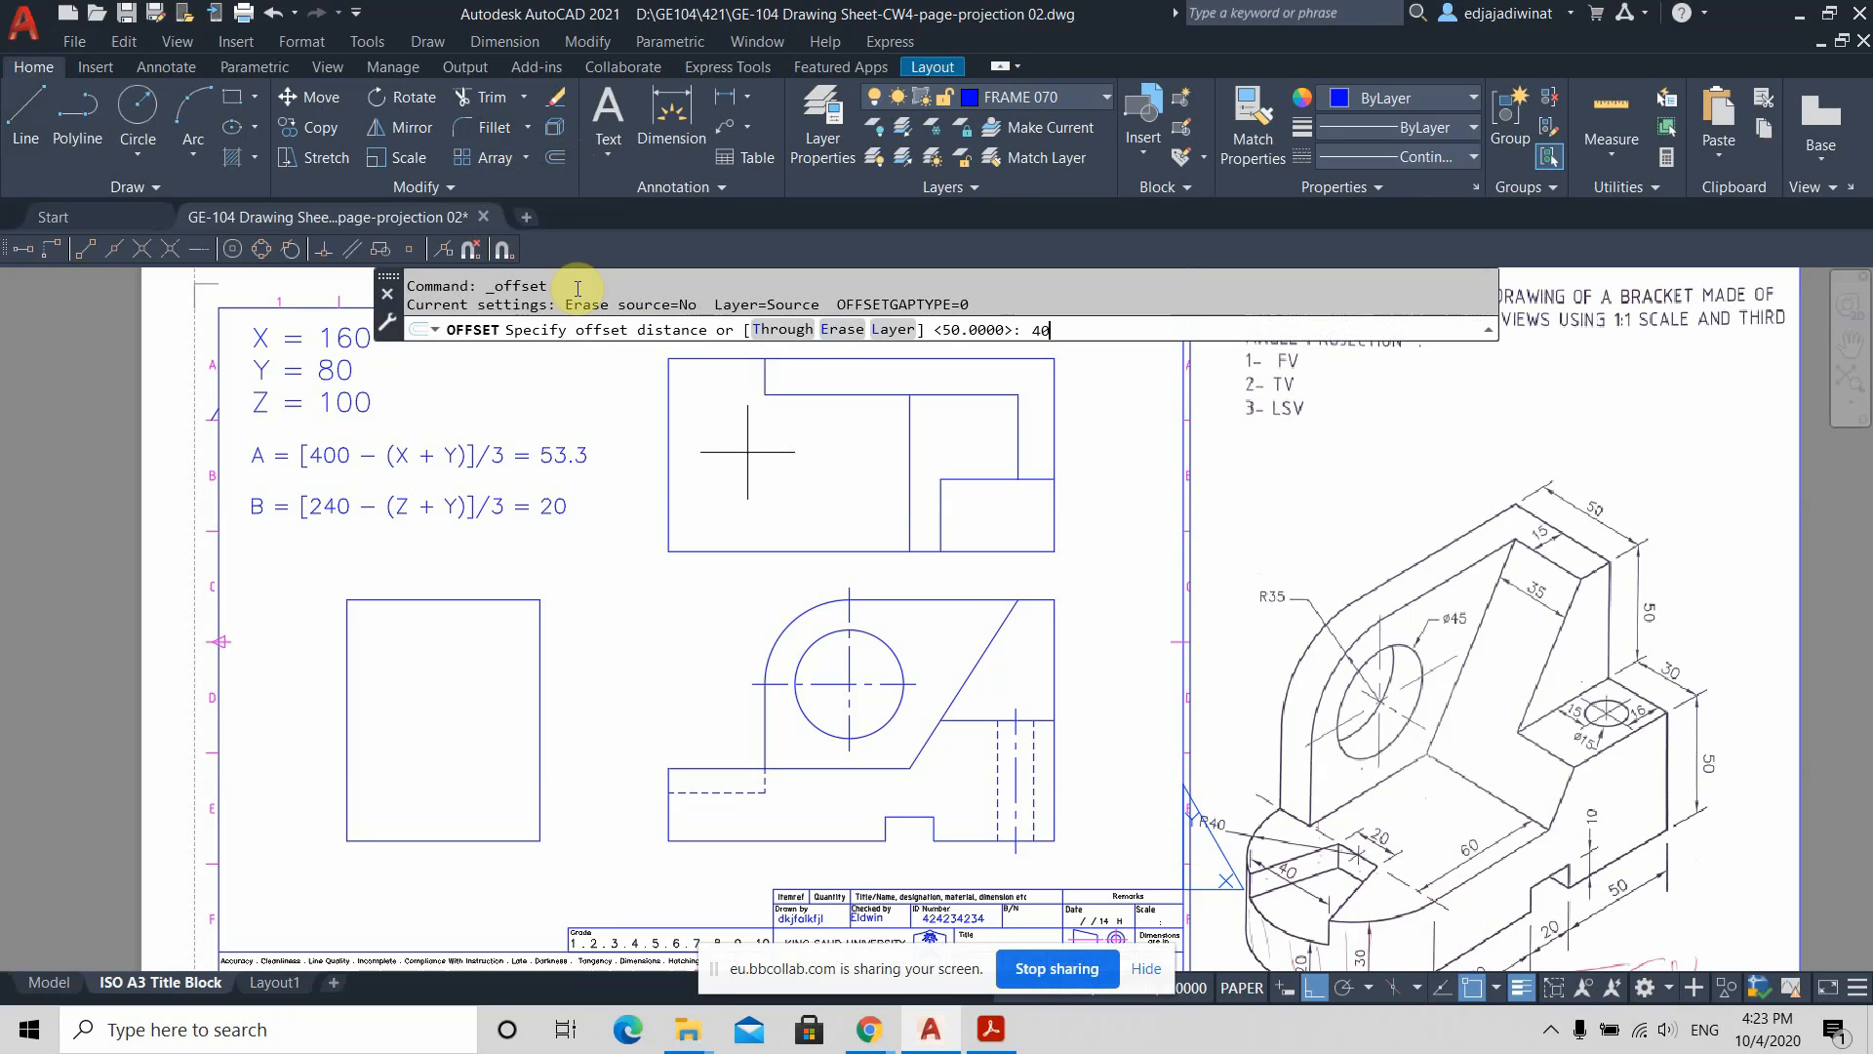
{"action": "key", "text": "Return"}
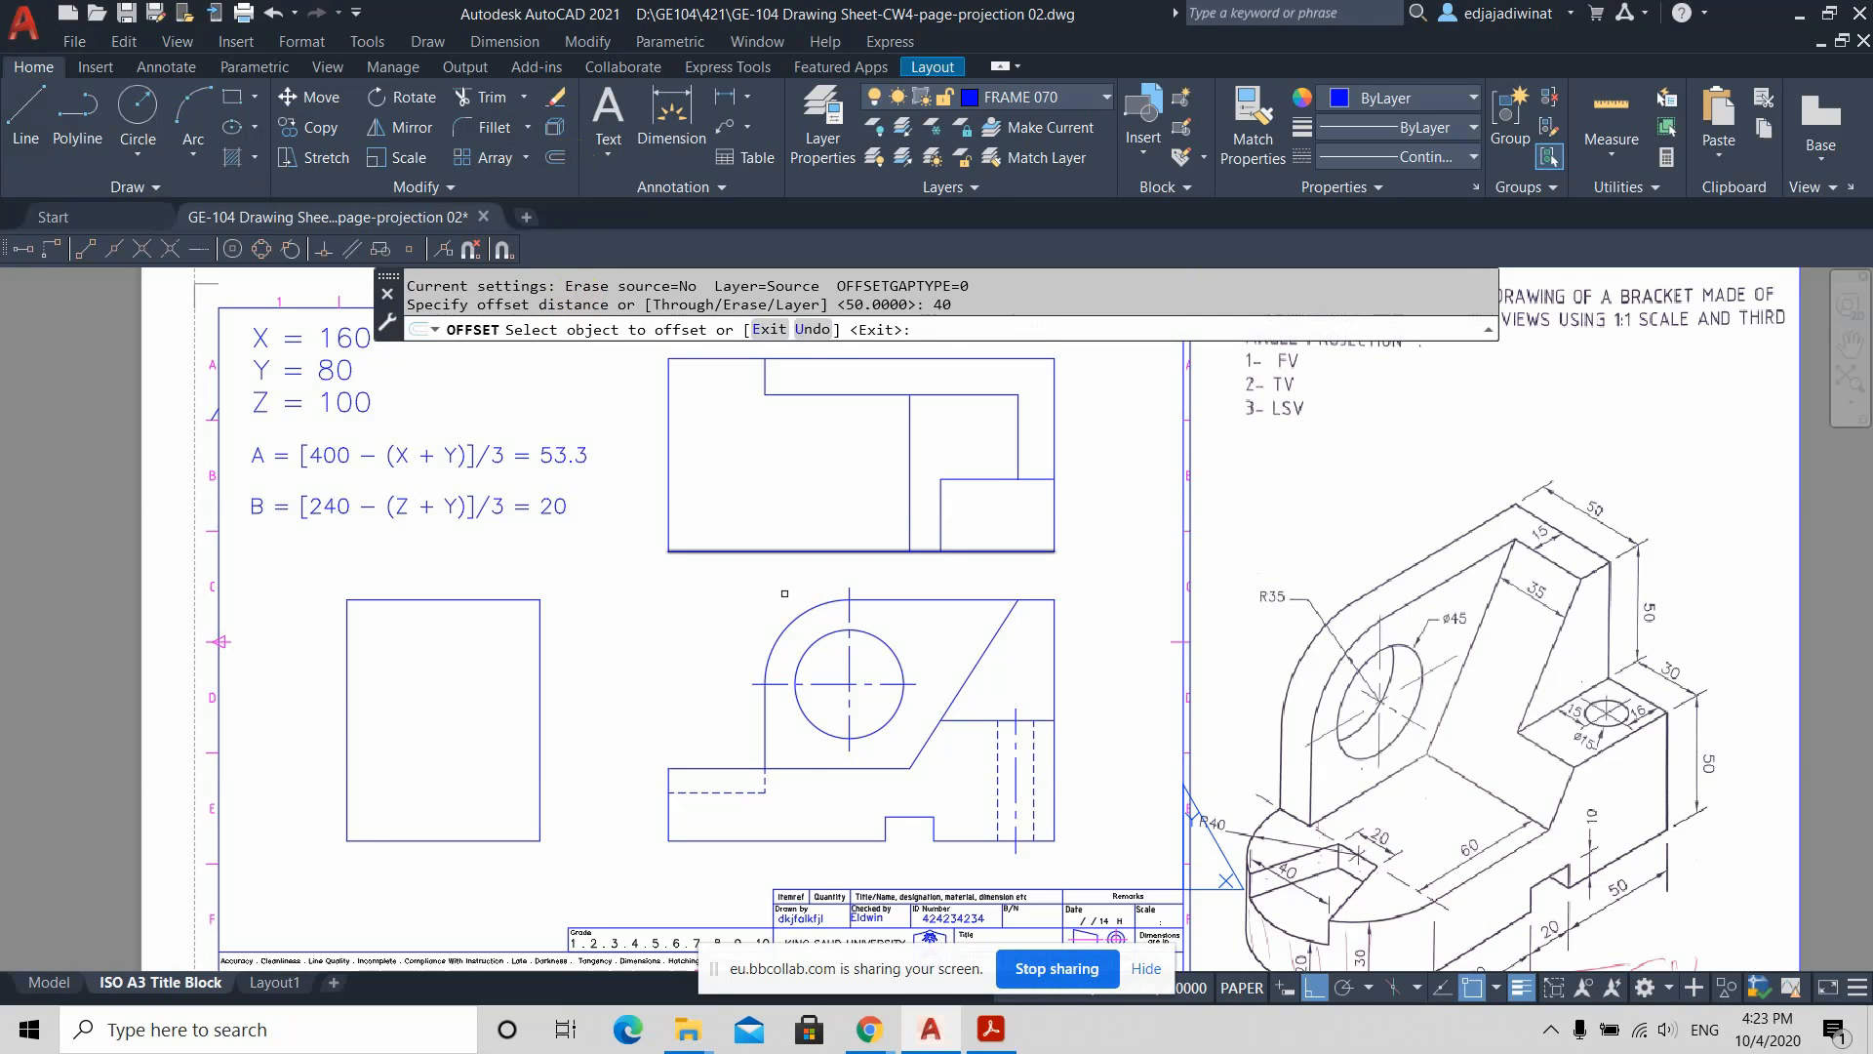
{"action": "left_click", "coordinate": [789, 556]}
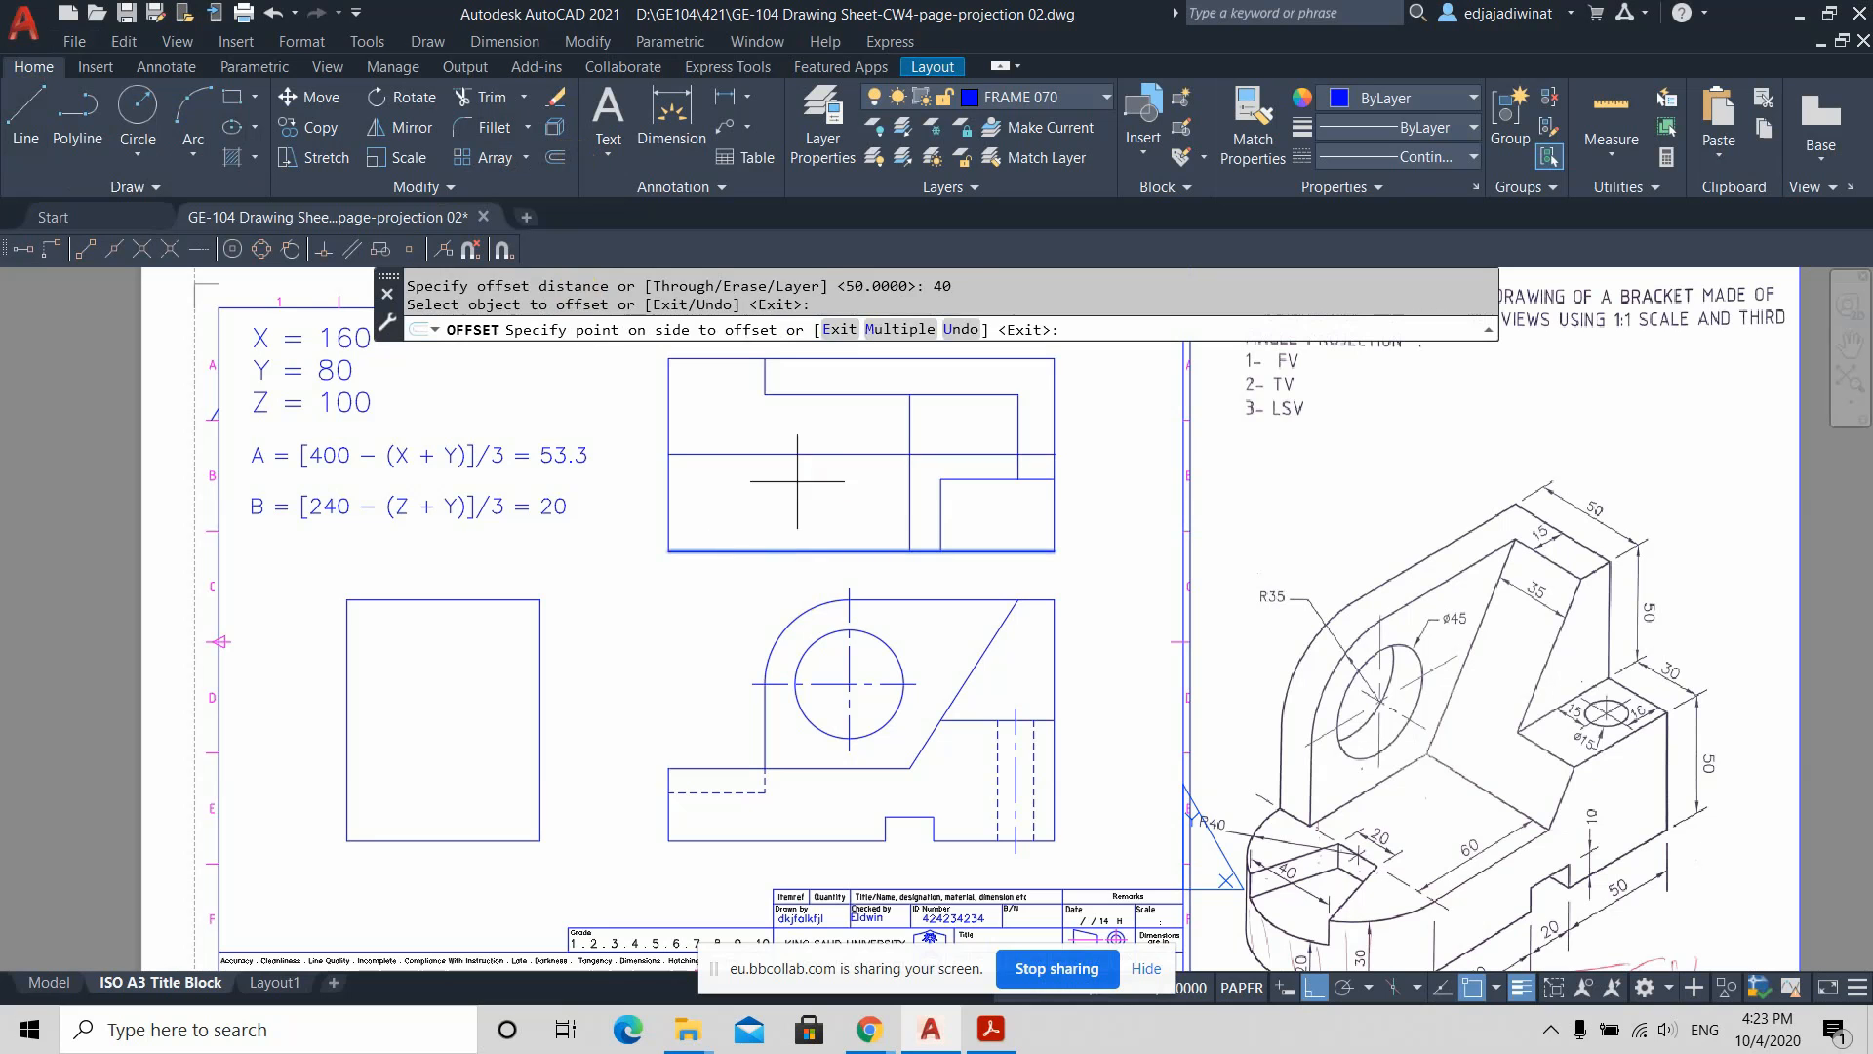
{"action": "left_click", "coordinate": [714, 498]}
{"action": "left_click", "coordinate": [667, 498]}
{"action": "left_click", "coordinate": [703, 497]}
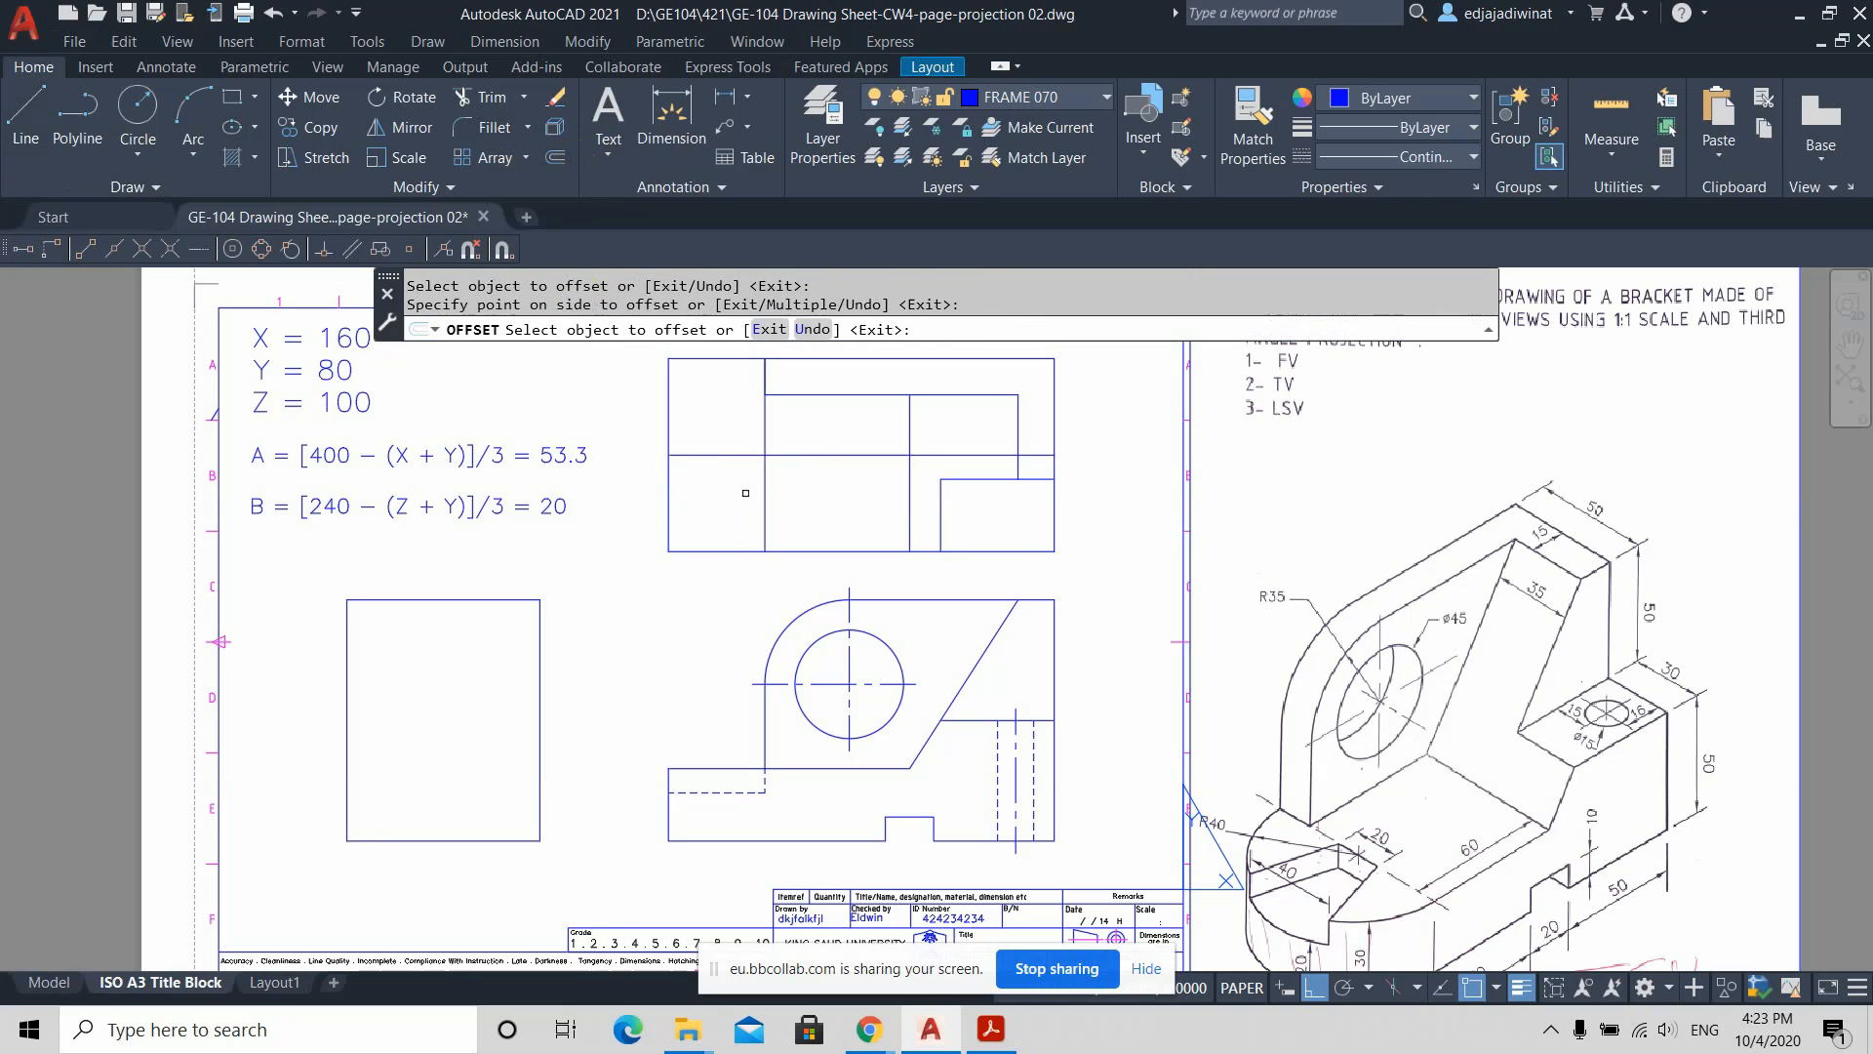
{"action": "key", "text": "Escape"}
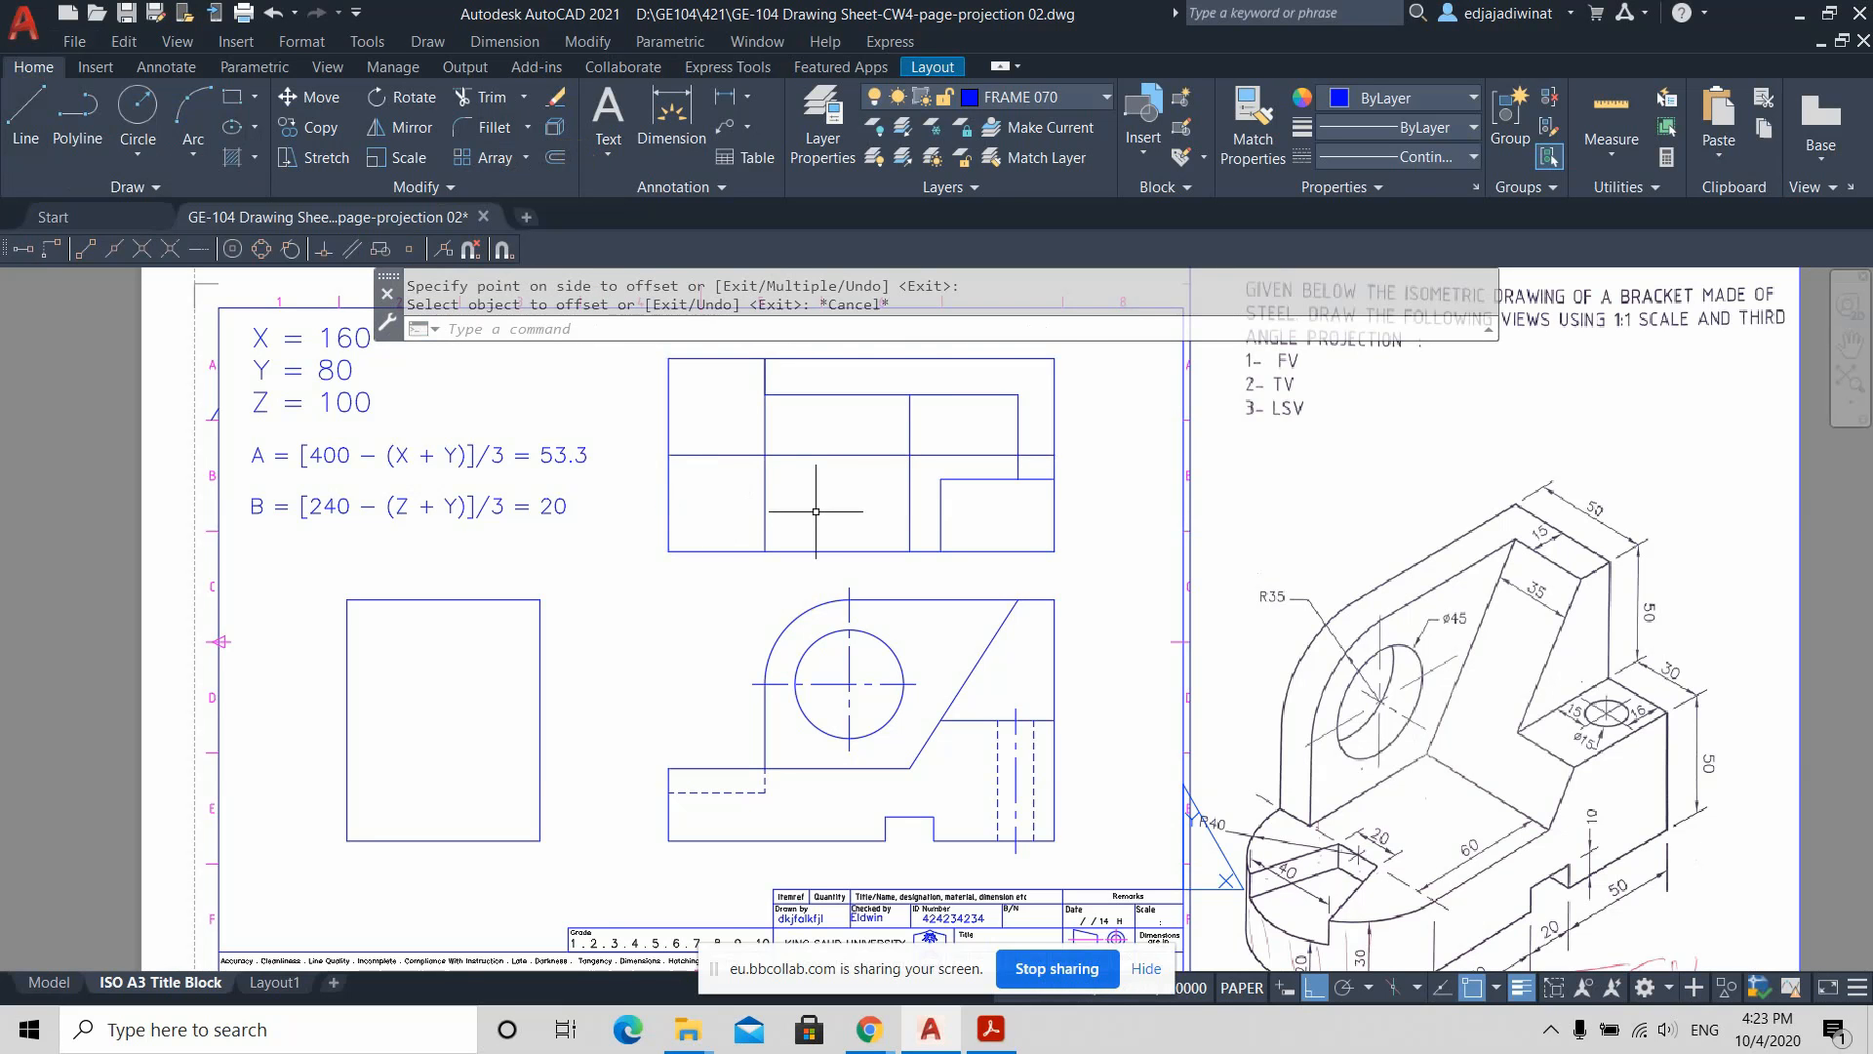
Step: Draw a circle of radius 40 centred on the intersection of the two offset lines in the top view
{"action": "scroll", "coordinate": [791, 460], "scroll_direction": "up", "scroll_amount": 4}
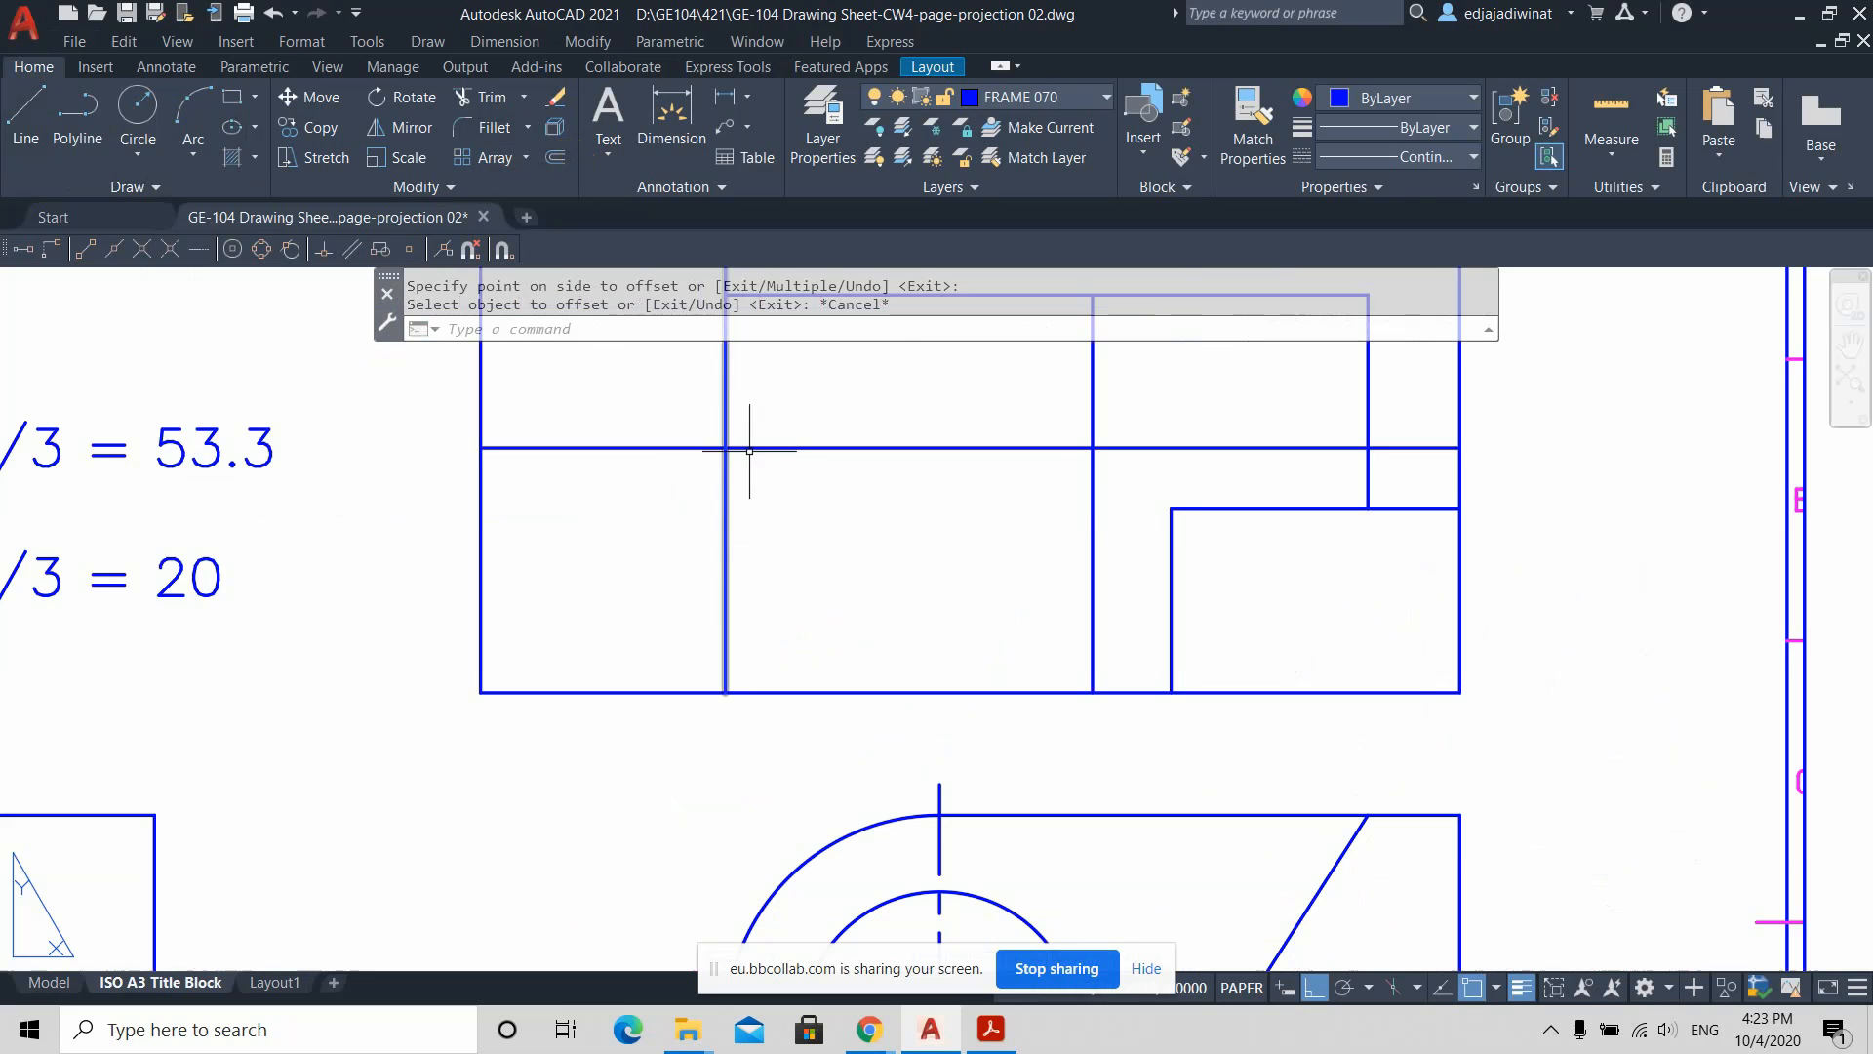
{"action": "scroll", "coordinate": [794, 417], "scroll_direction": "down", "scroll_amount": 4}
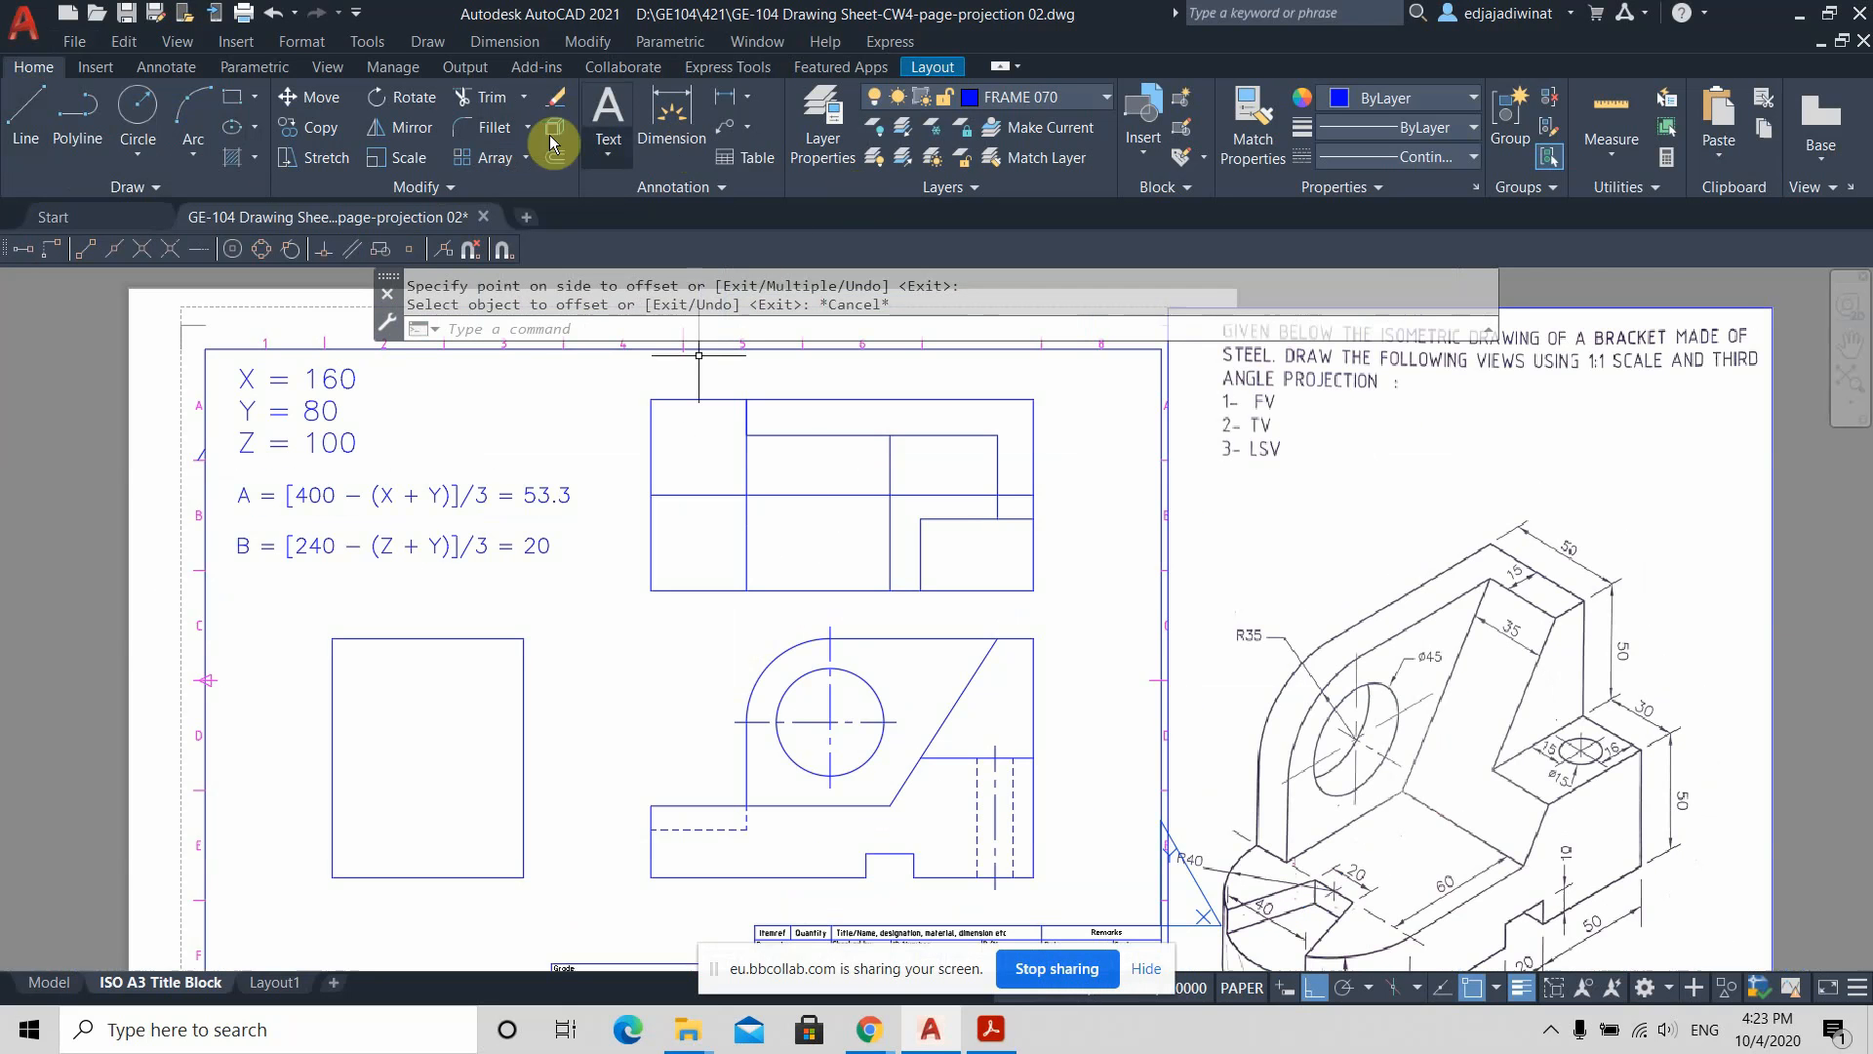
{"action": "left_click", "coordinate": [137, 108]}
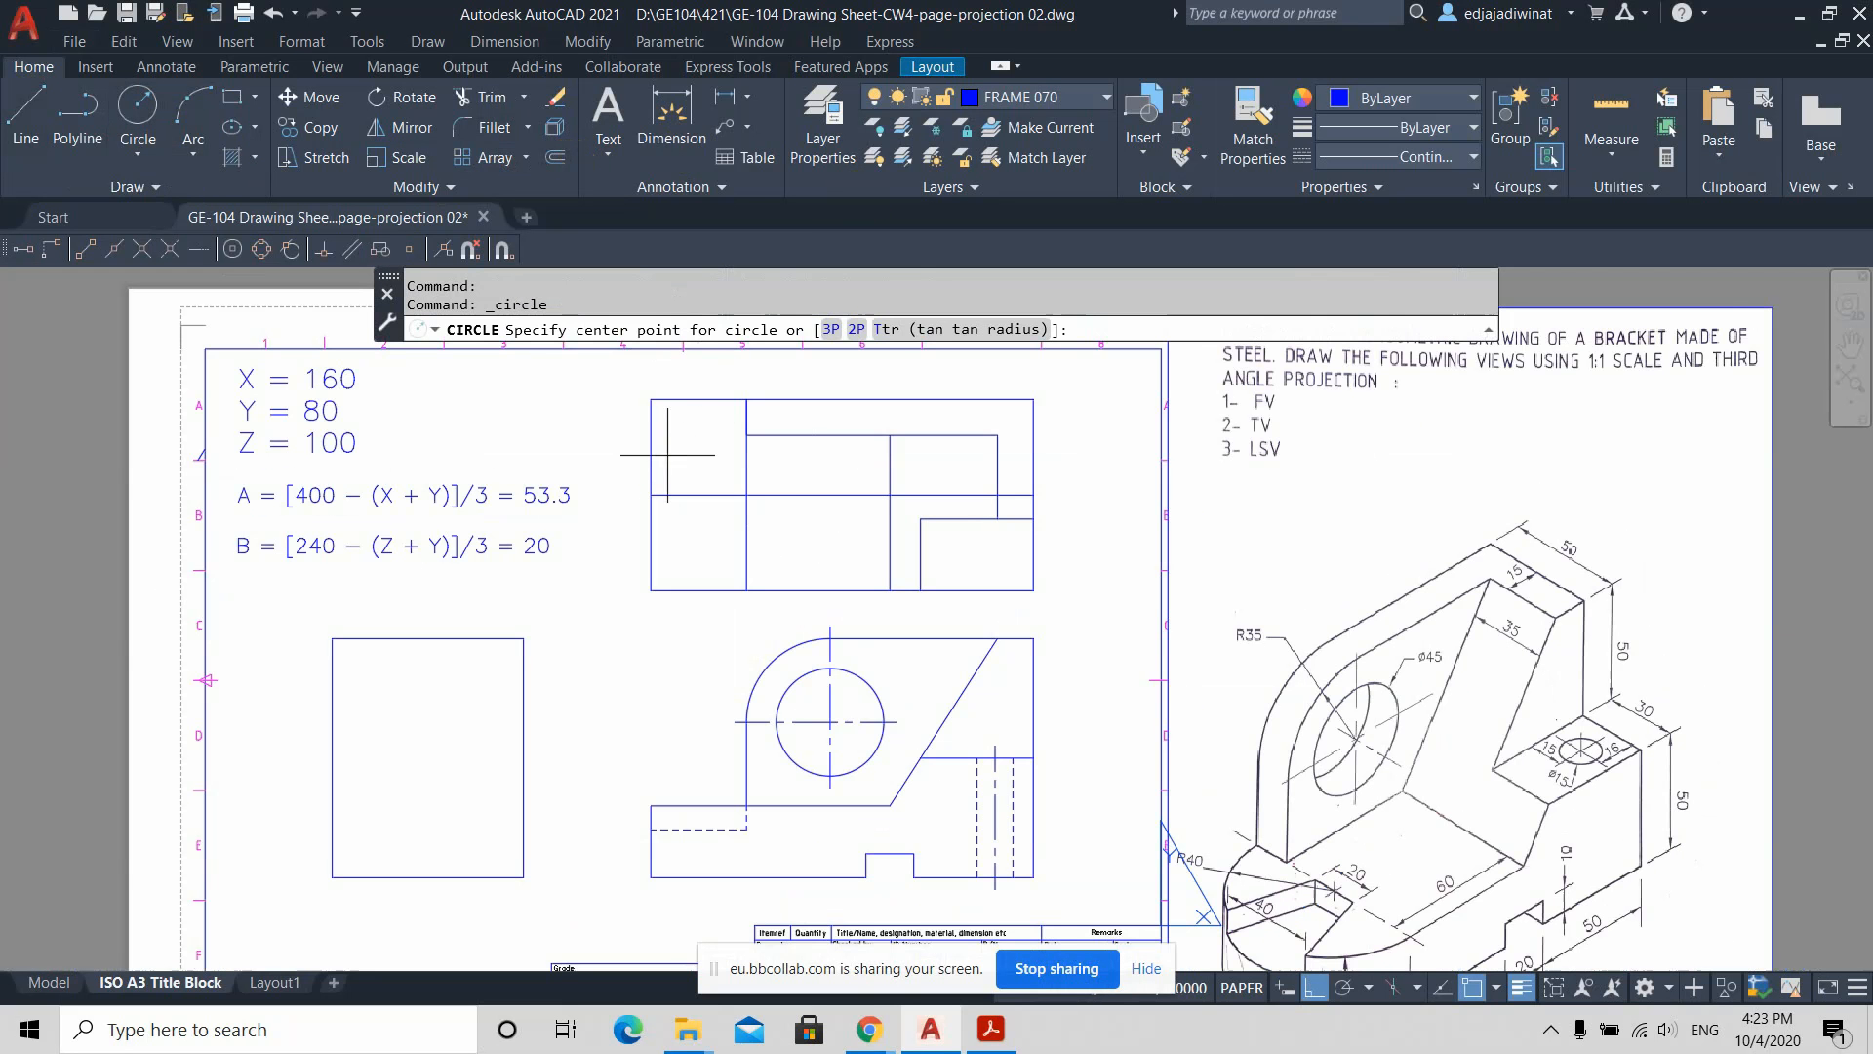
{"action": "left_click", "coordinate": [746, 493]}
{"action": "type", "text": "40"}
{"action": "key", "text": "Return"}
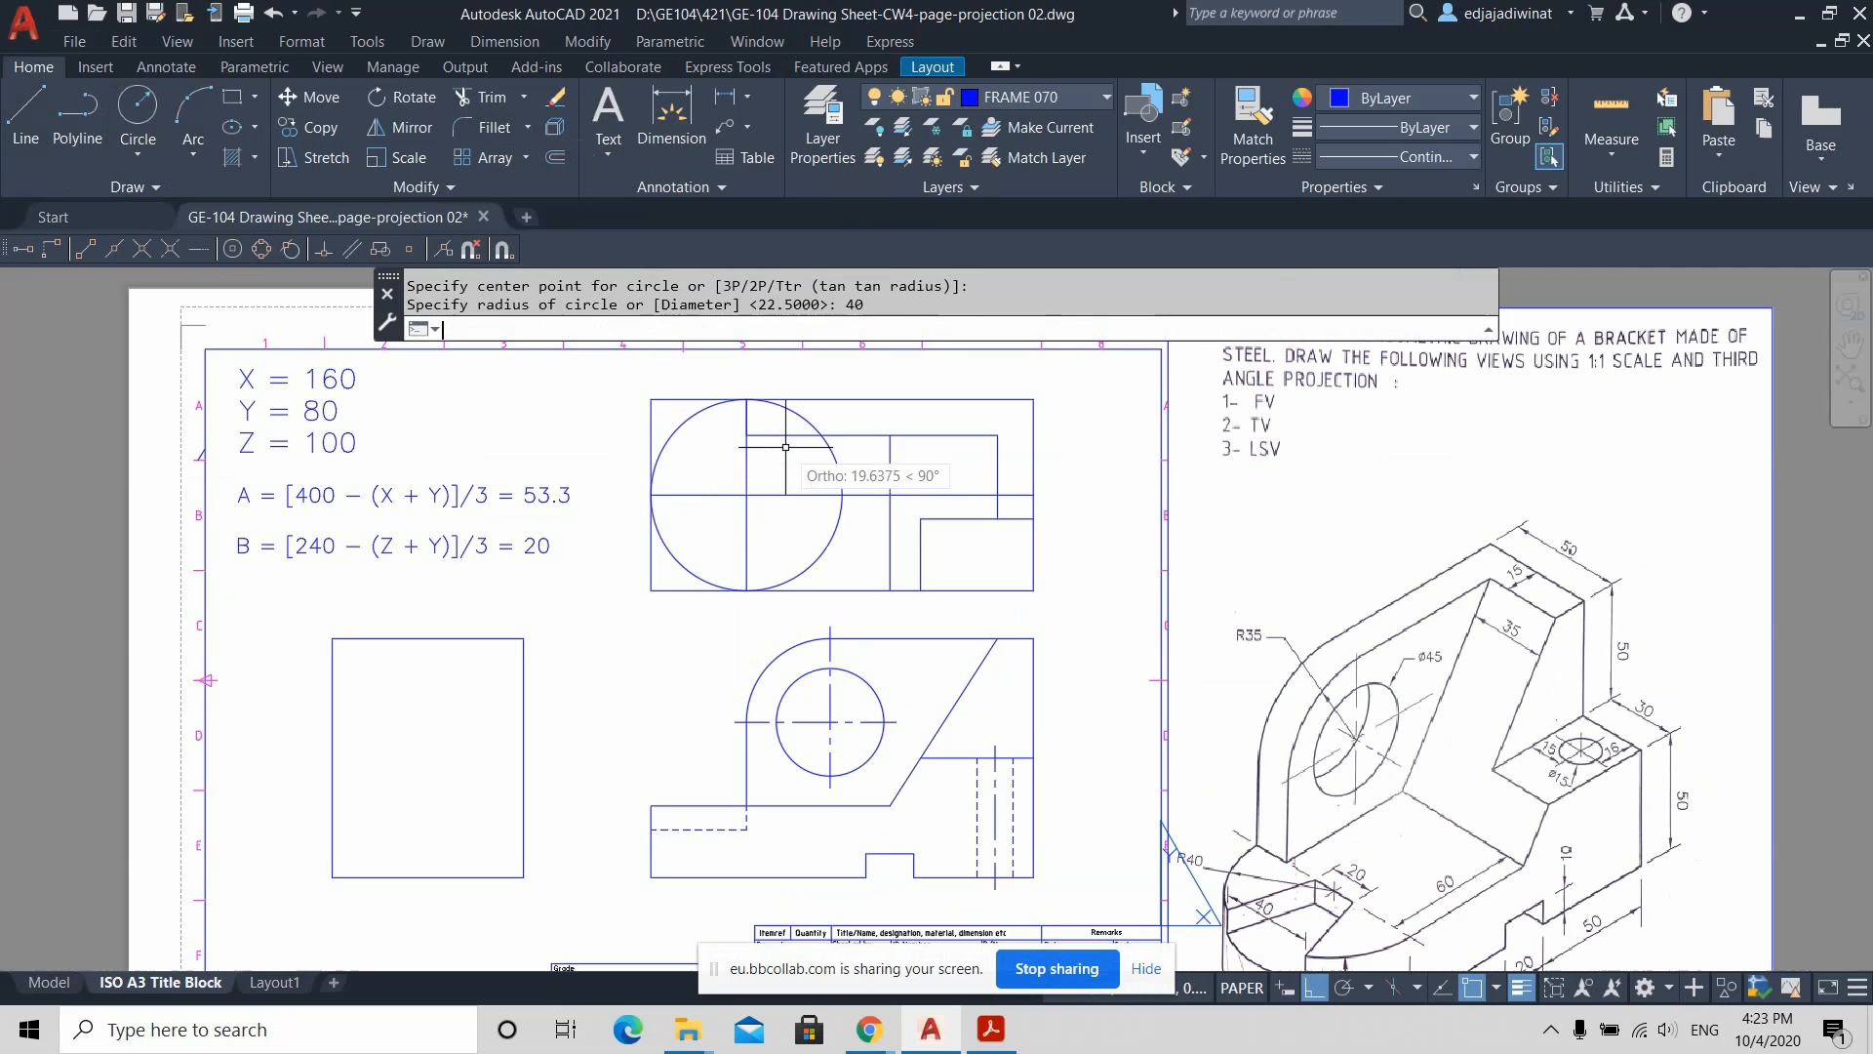
{"action": "key", "text": "Escape"}
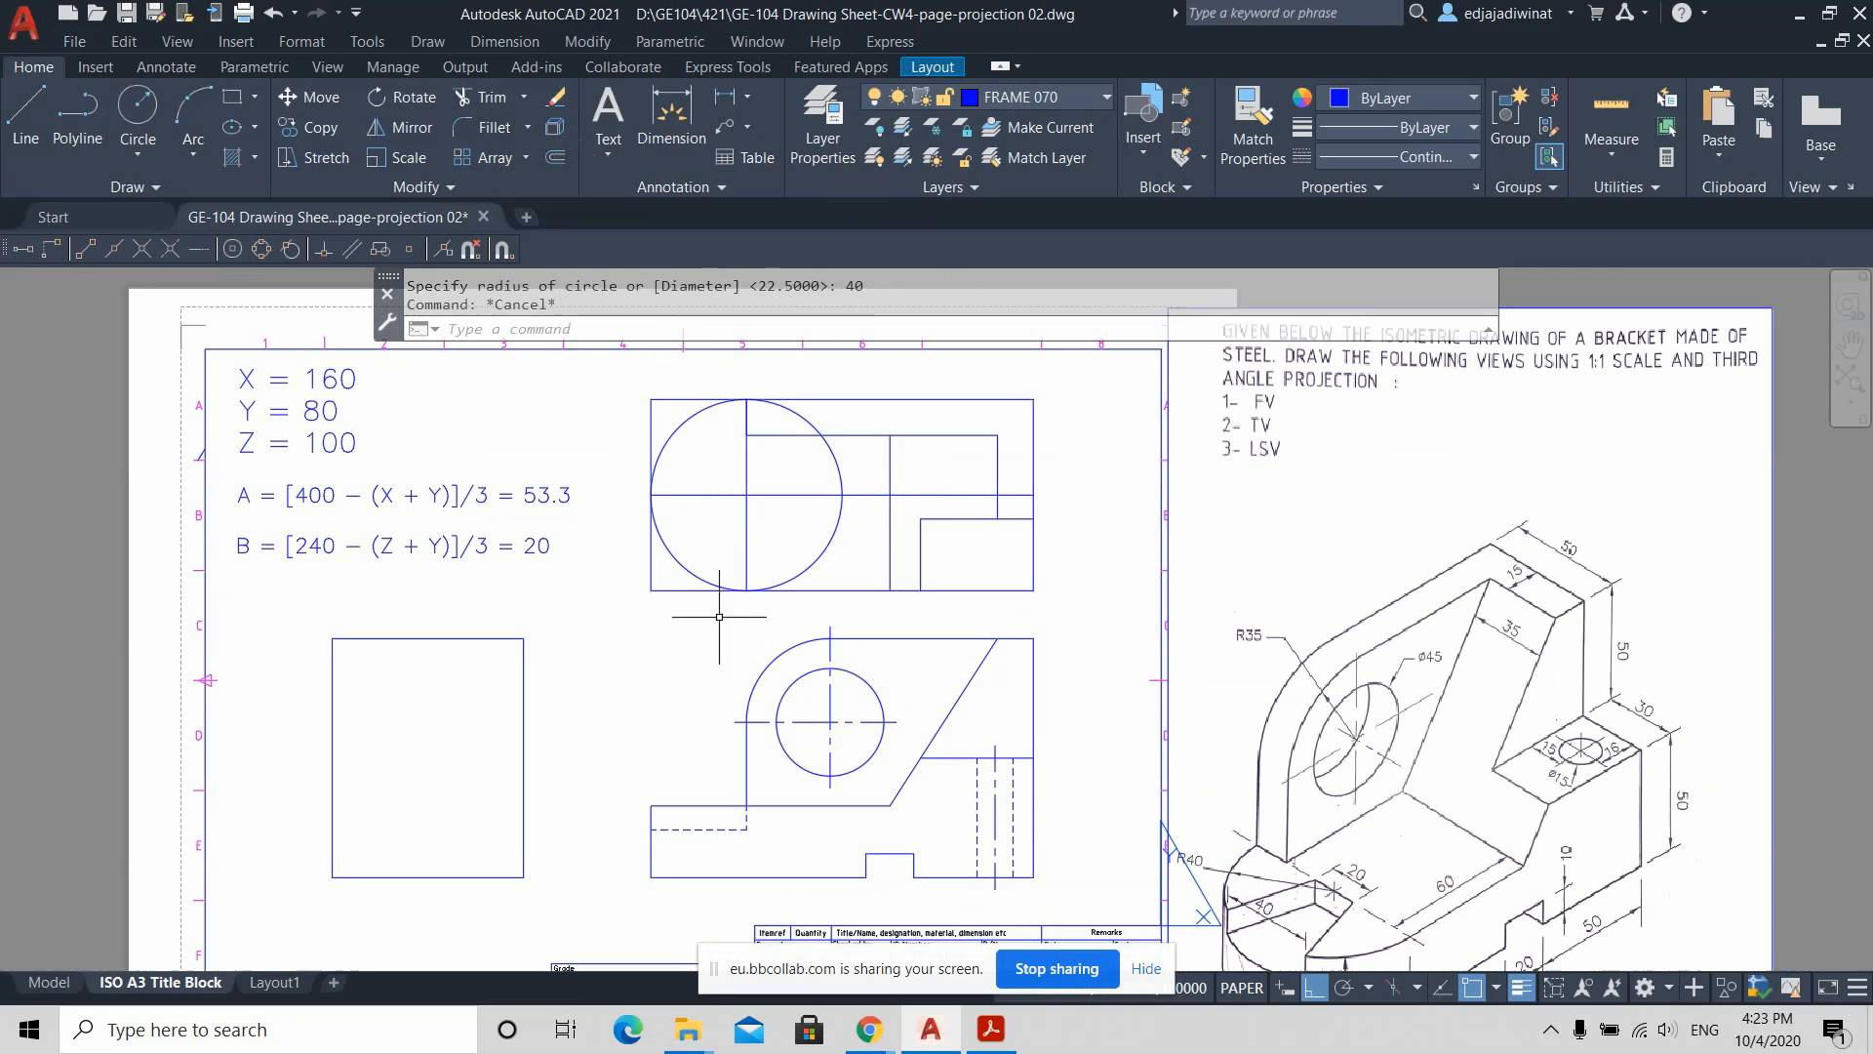
Step: Trim the circle's right half and the horizontal centre line's part between the vertical offset line and the circle
{"action": "scroll", "coordinate": [636, 592], "scroll_direction": "up", "scroll_amount": 2}
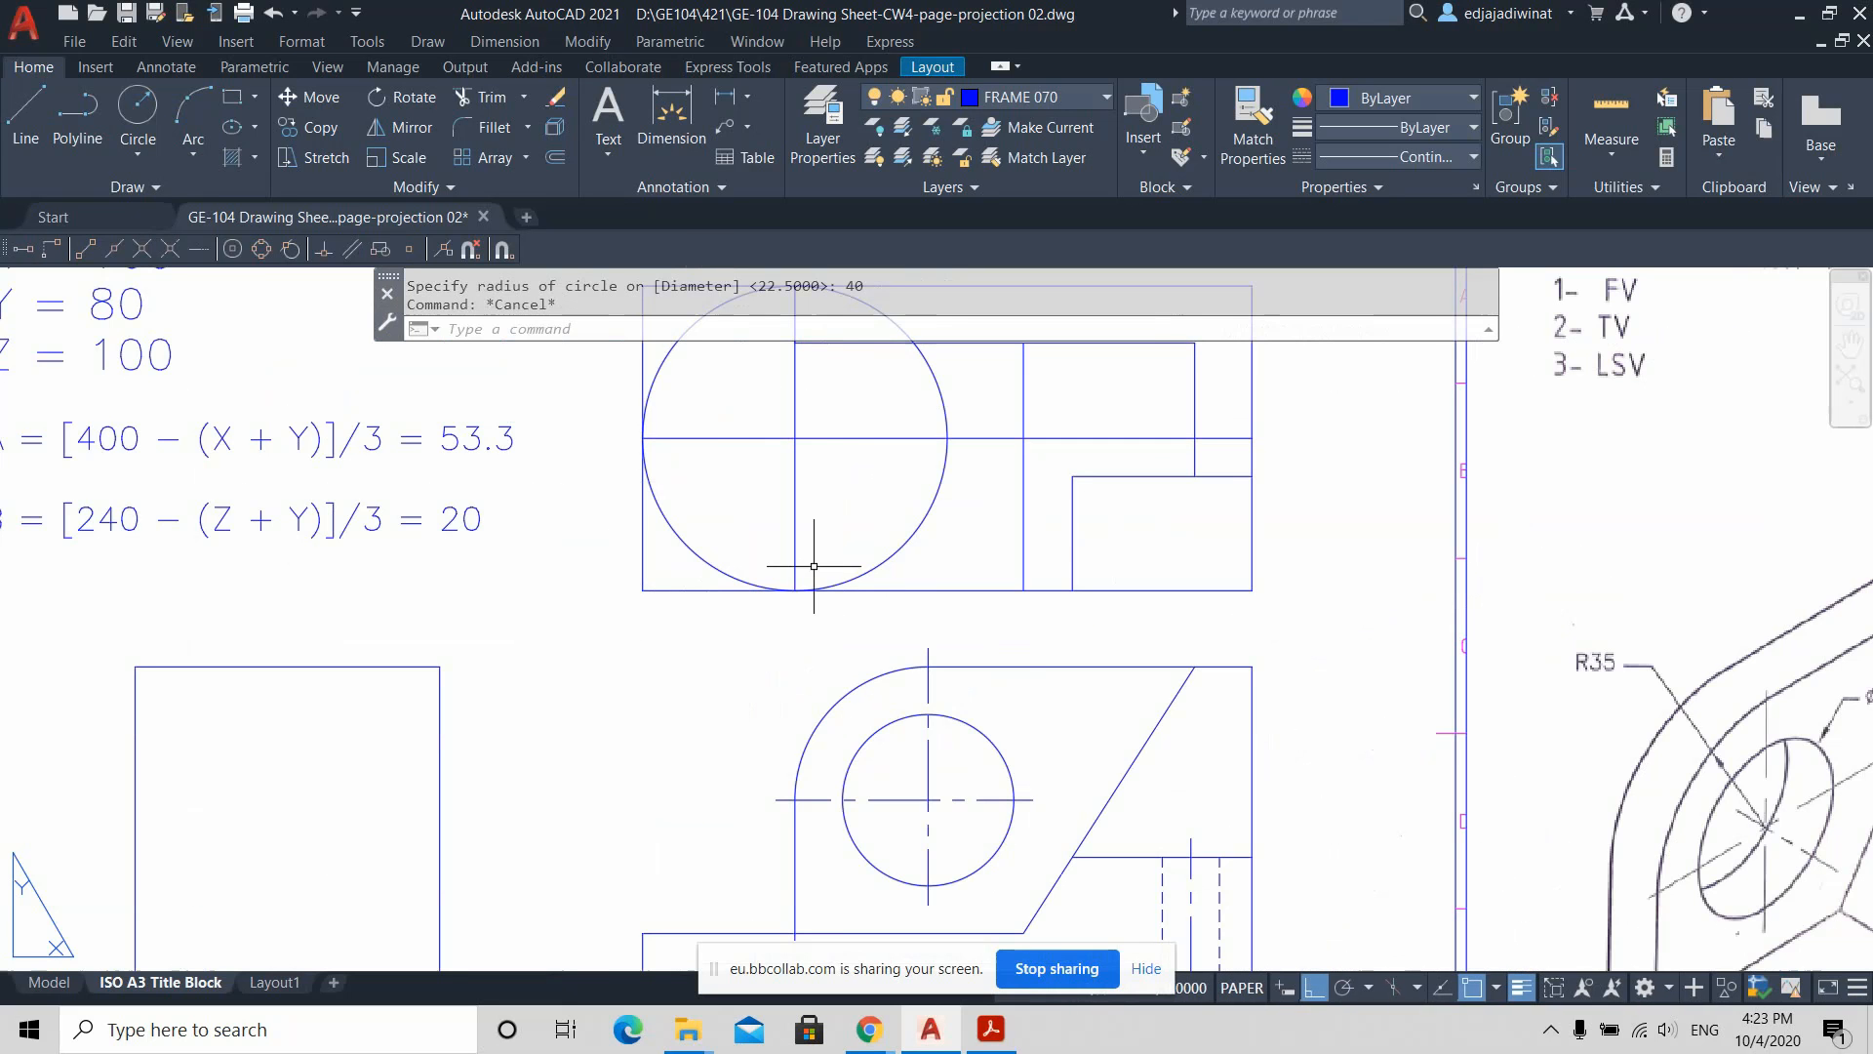
{"action": "scroll", "coordinate": [816, 564], "scroll_direction": "down", "scroll_amount": 2}
{"action": "scroll", "coordinate": [814, 566], "scroll_direction": "up", "scroll_amount": 2}
{"action": "scroll", "coordinate": [814, 566], "scroll_direction": "down", "scroll_amount": 2}
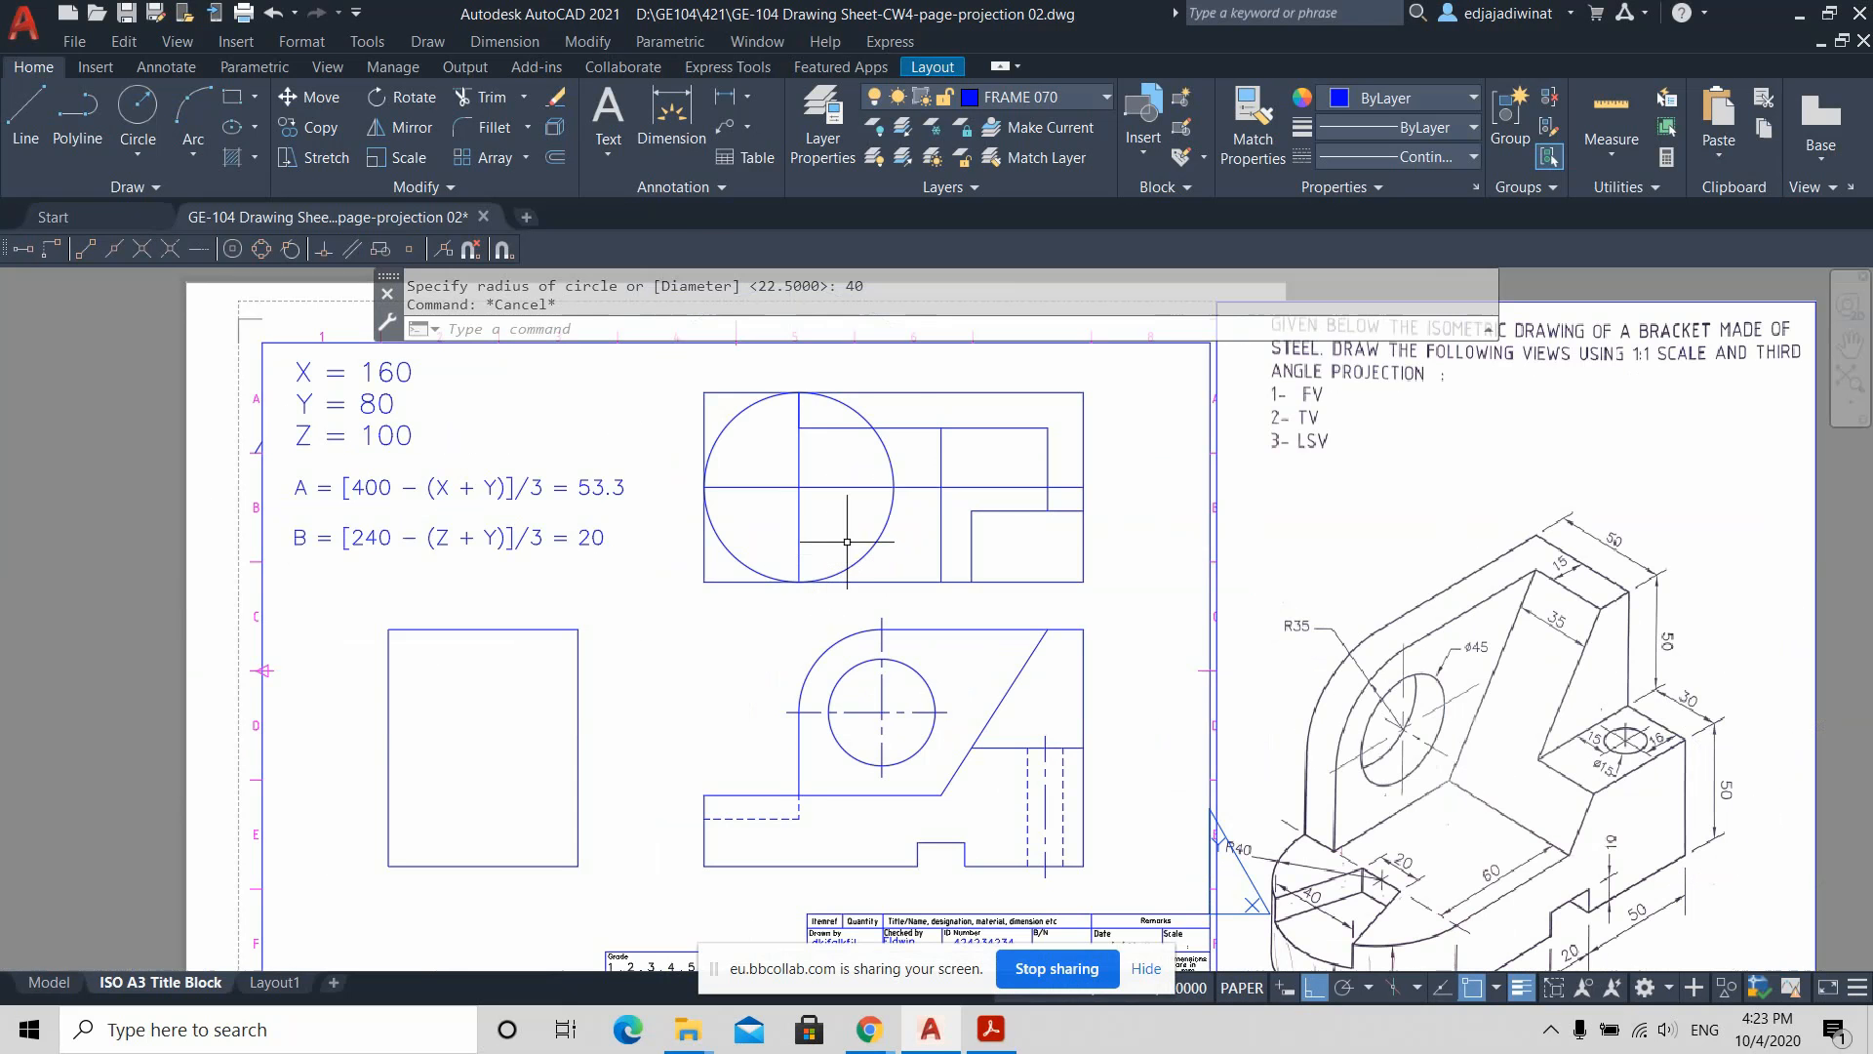
{"action": "scroll", "coordinate": [868, 471], "scroll_direction": "up", "scroll_amount": 6}
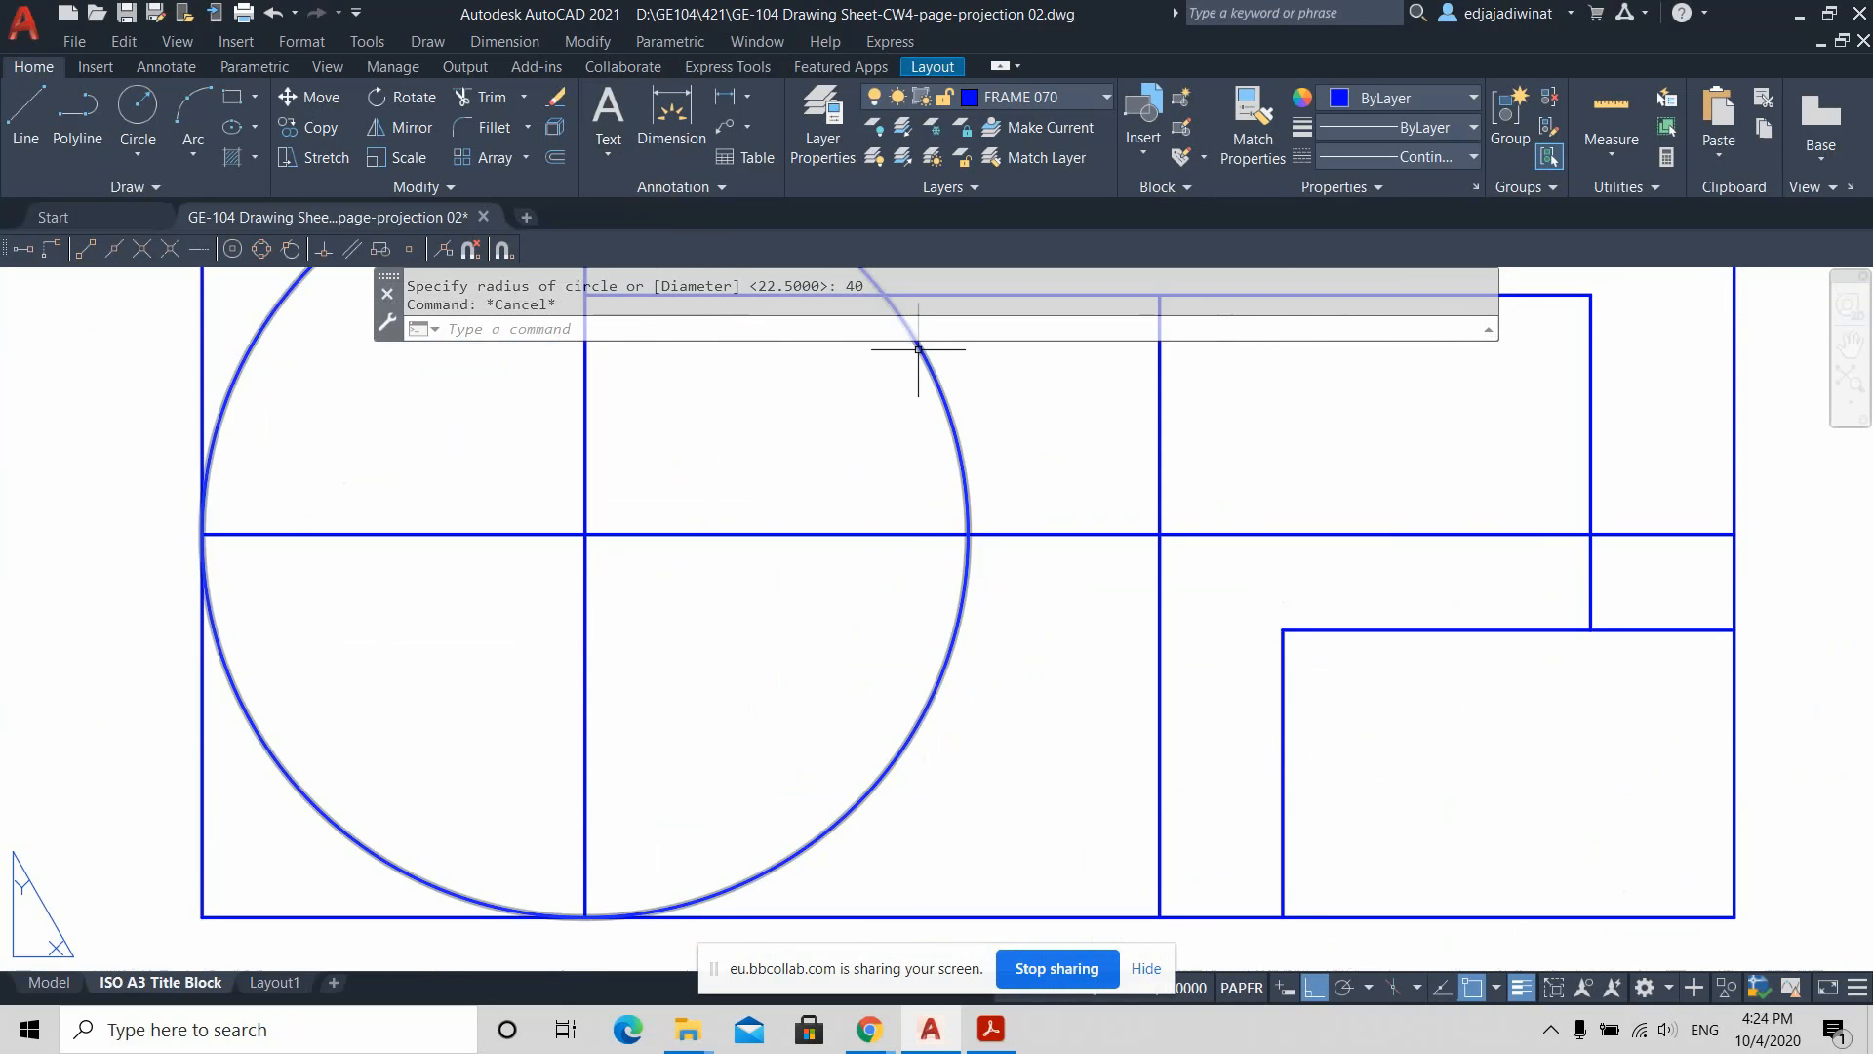
{"action": "scroll", "coordinate": [917, 526], "scroll_direction": "down", "scroll_amount": 4}
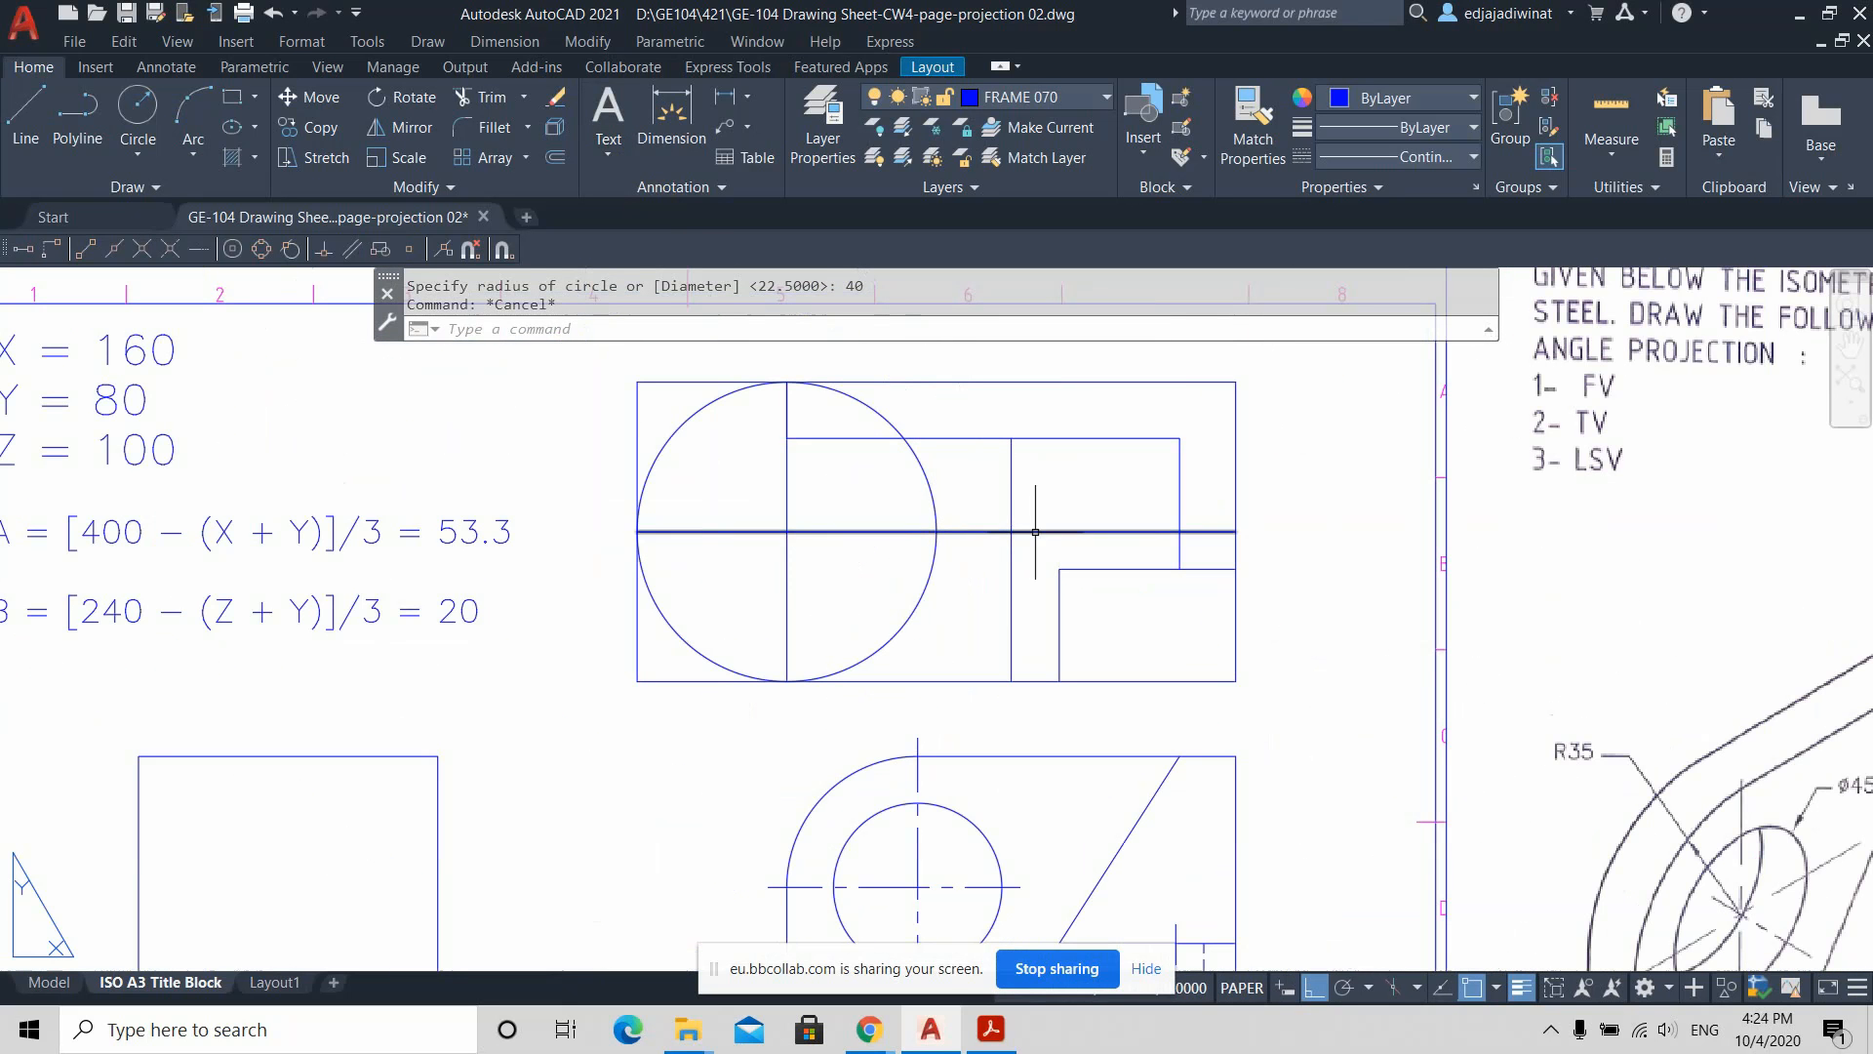
{"action": "left_click", "coordinate": [472, 100]}
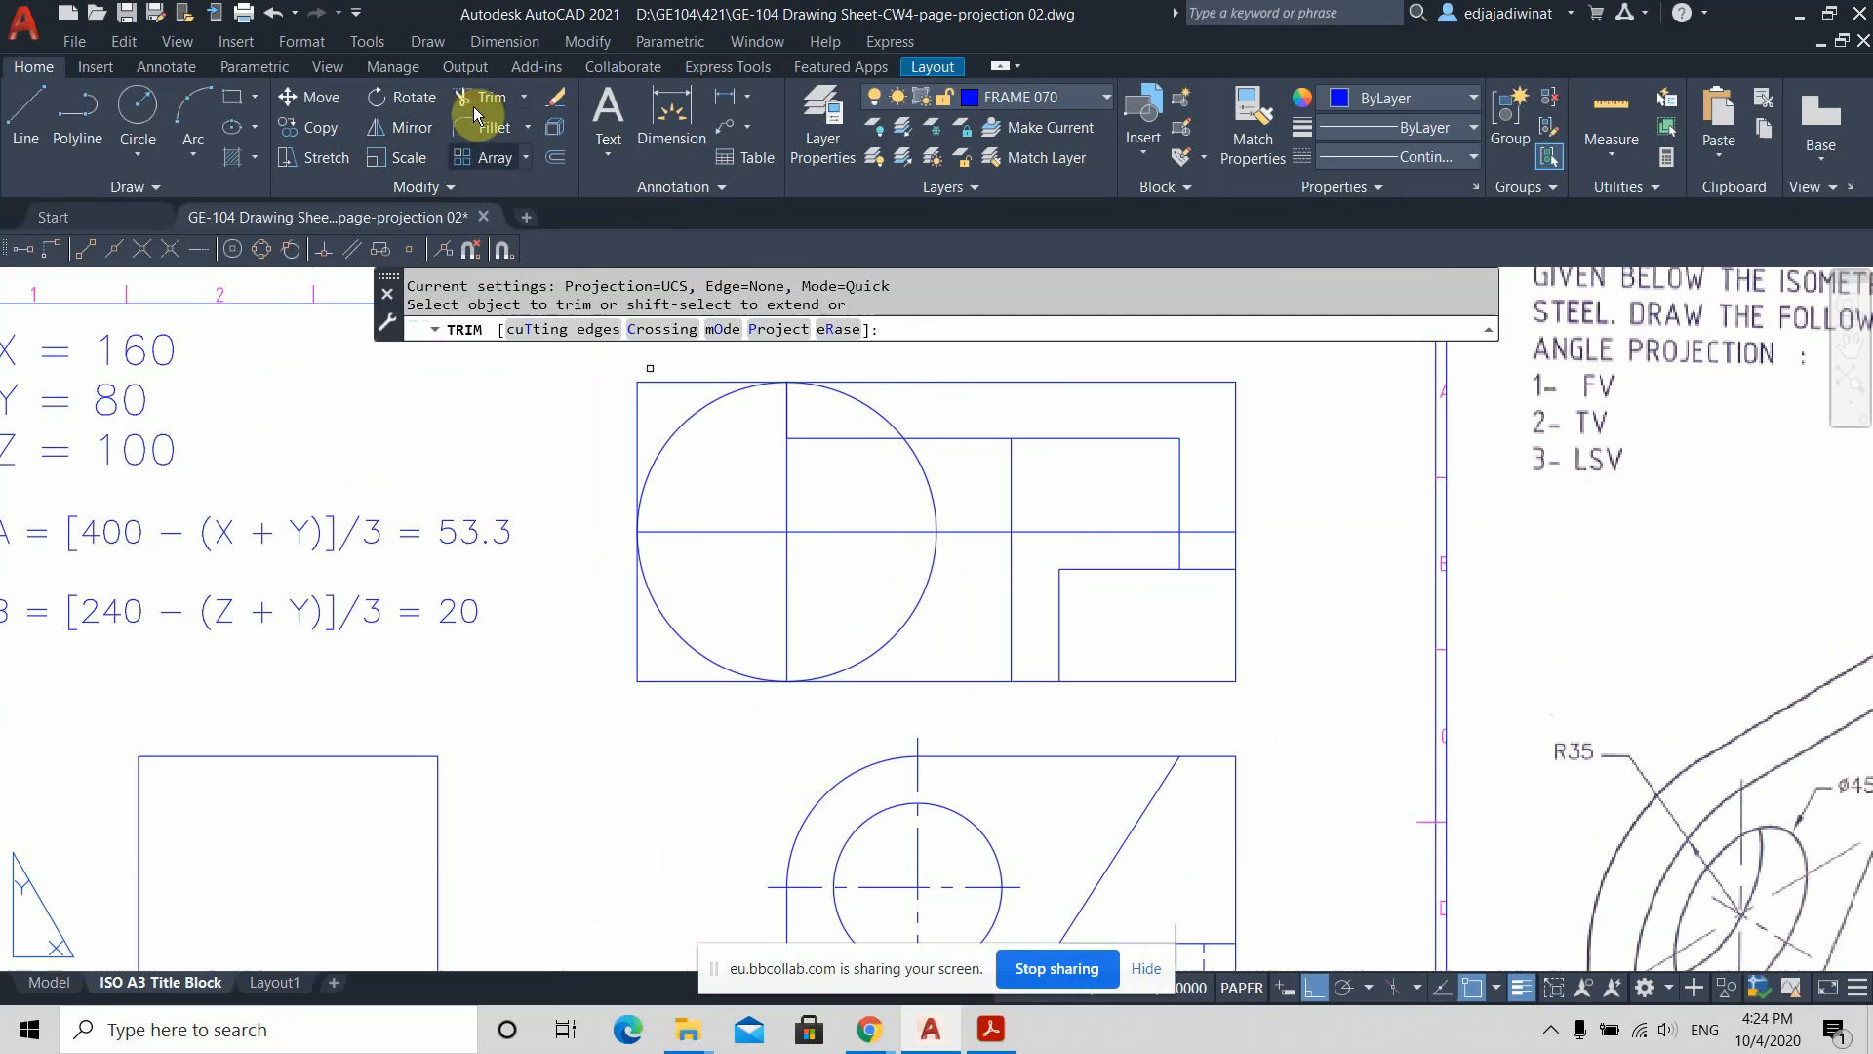
{"action": "mouse_move", "coordinate": [970, 598]}
{"action": "left_mouse_down"}
{"action": "mouse_move", "coordinate": [965, 616]}
{"action": "mouse_move", "coordinate": [953, 473]}
{"action": "mouse_move", "coordinate": [912, 452]}
{"action": "mouse_move", "coordinate": [906, 476]}
{"action": "mouse_move", "coordinate": [958, 480]}
{"action": "mouse_move", "coordinate": [918, 484]}
{"action": "left_mouse_up"}
{"action": "left_click_drag", "start_coordinate": [939, 409], "coordinate": [825, 414]}
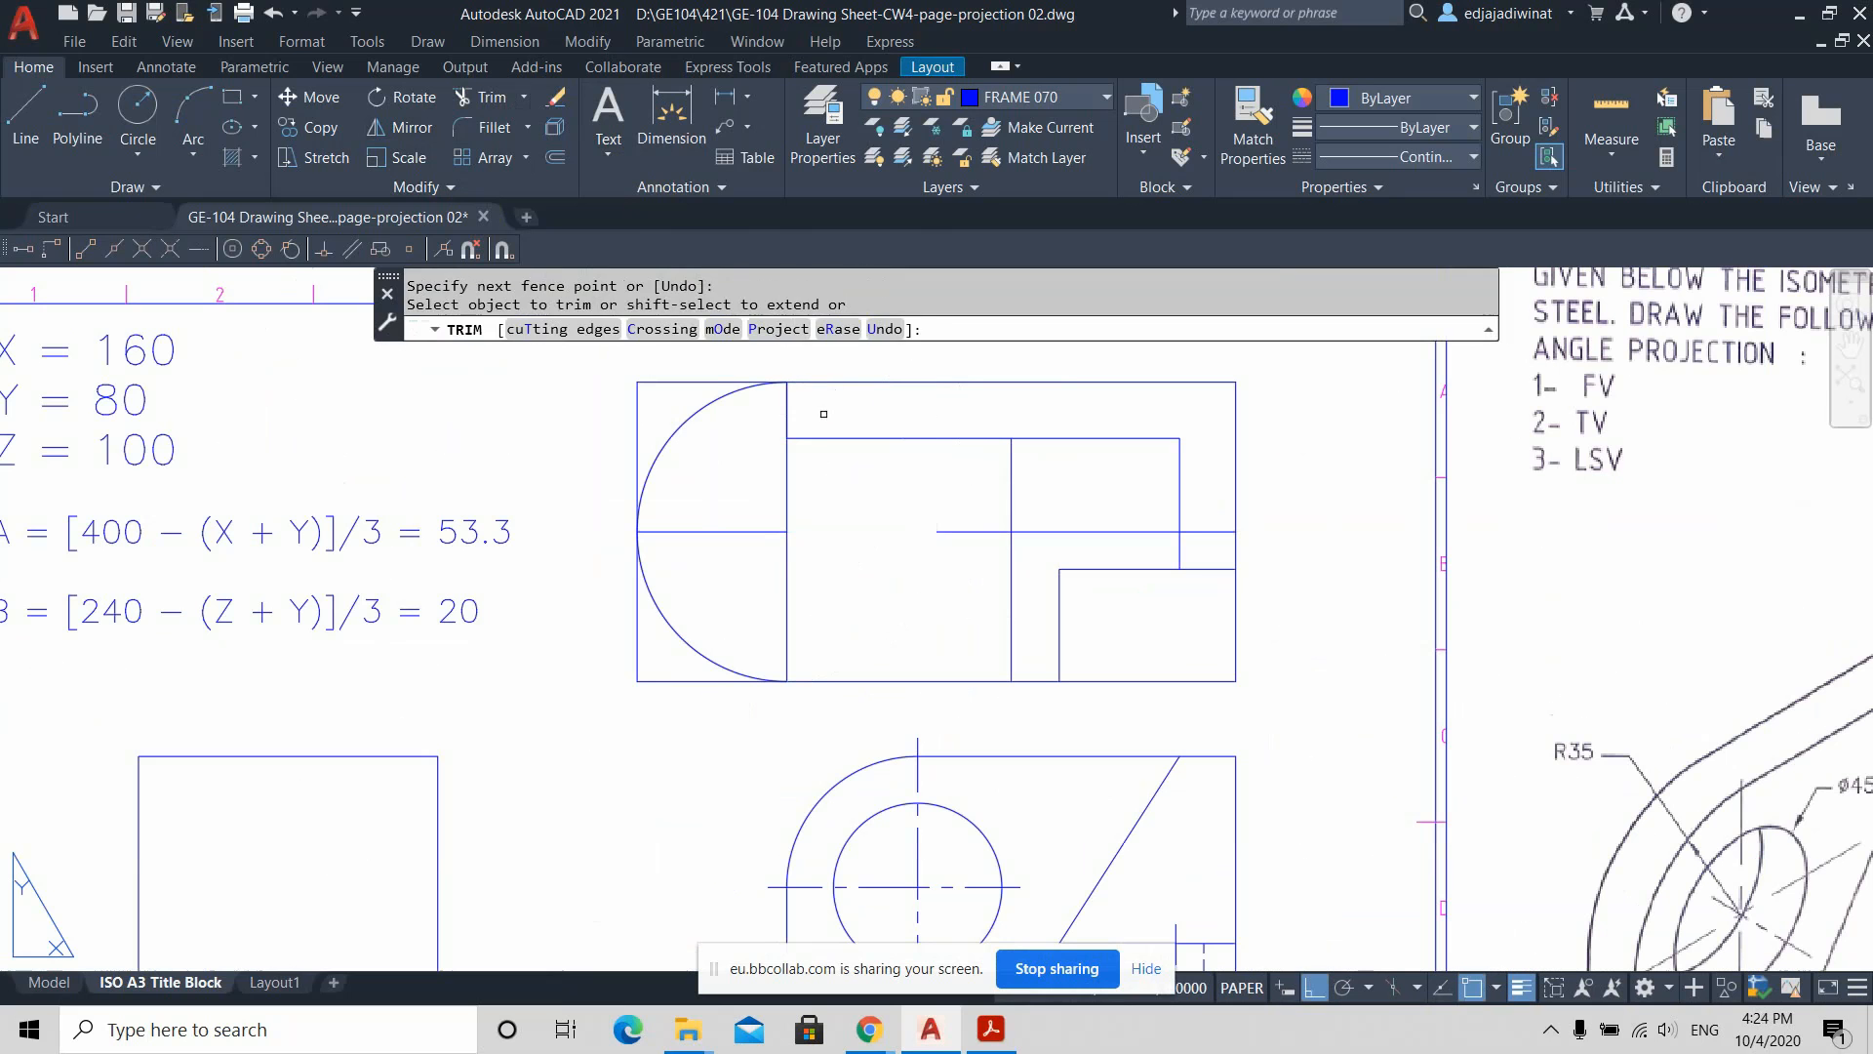
{"action": "key", "text": "Escape"}
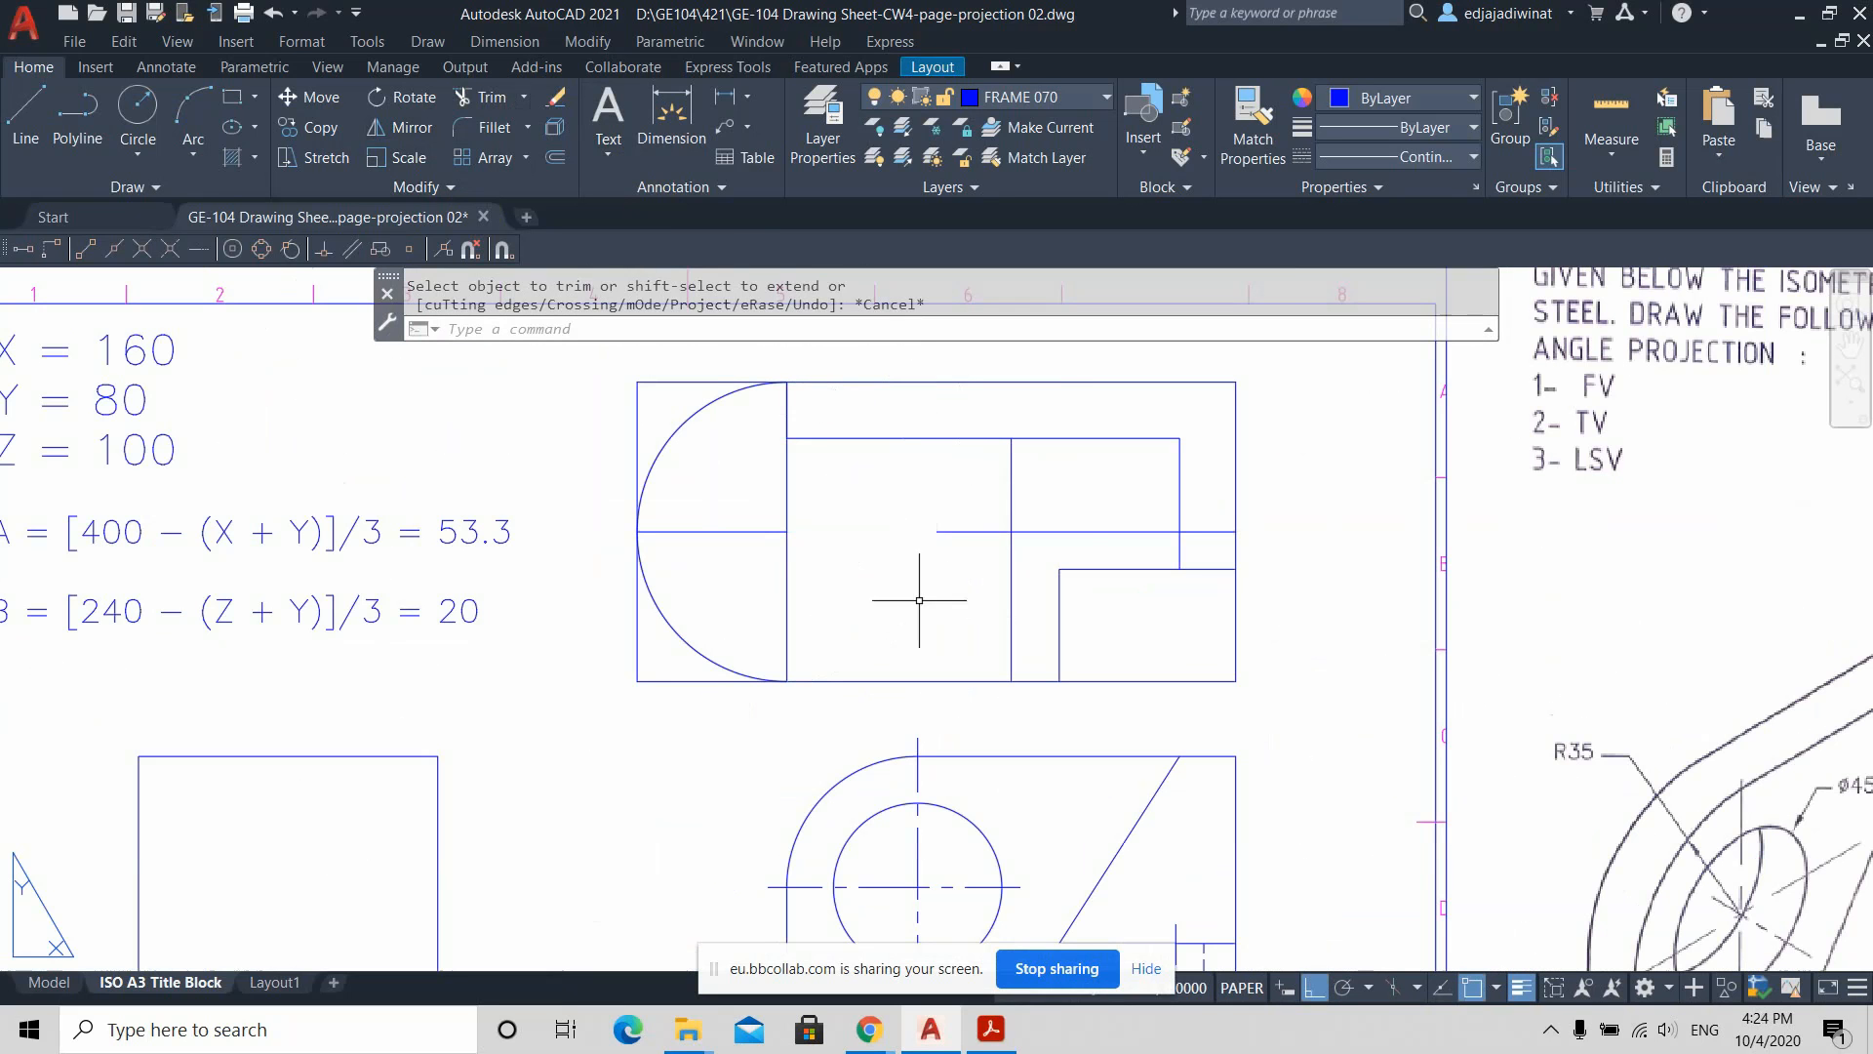
Step: Erase the leftover horizontal offset line in the right part of the top view
{"action": "left_click", "coordinate": [964, 533]}
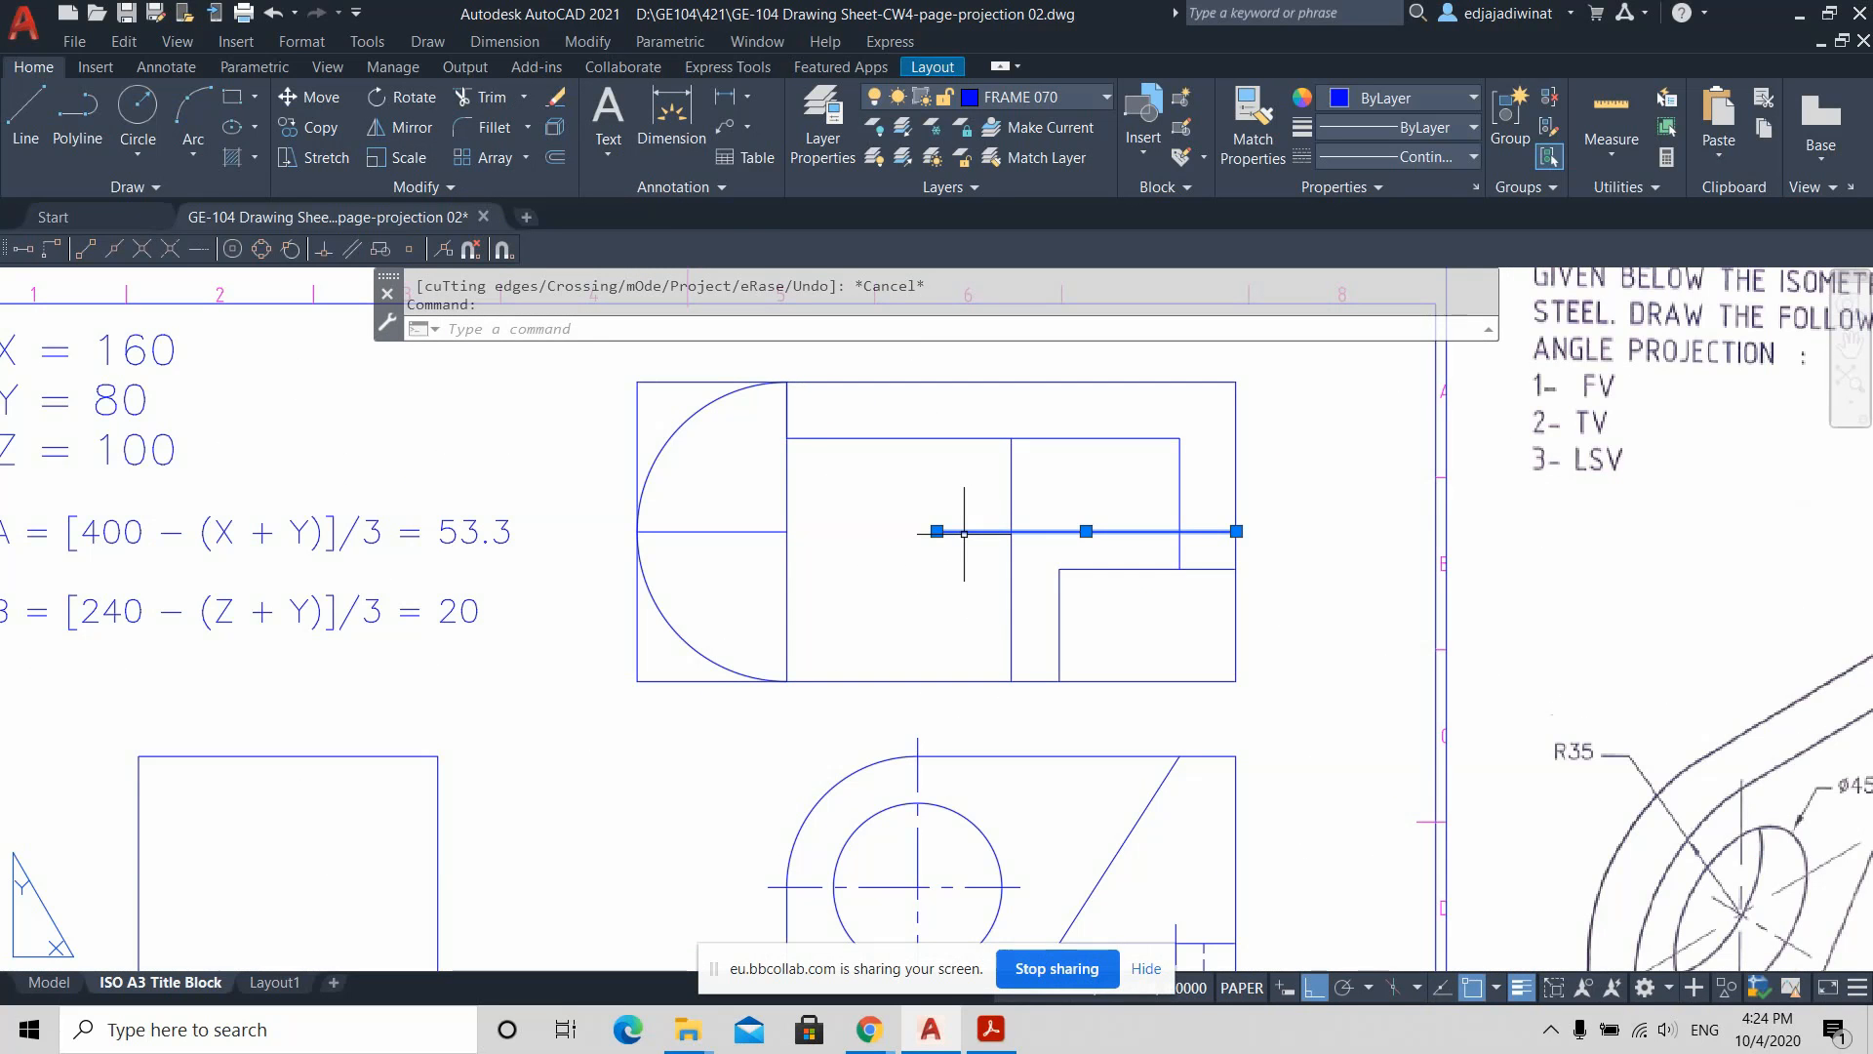
{"action": "key", "text": "Escape"}
{"action": "left_click", "coordinate": [950, 586]}
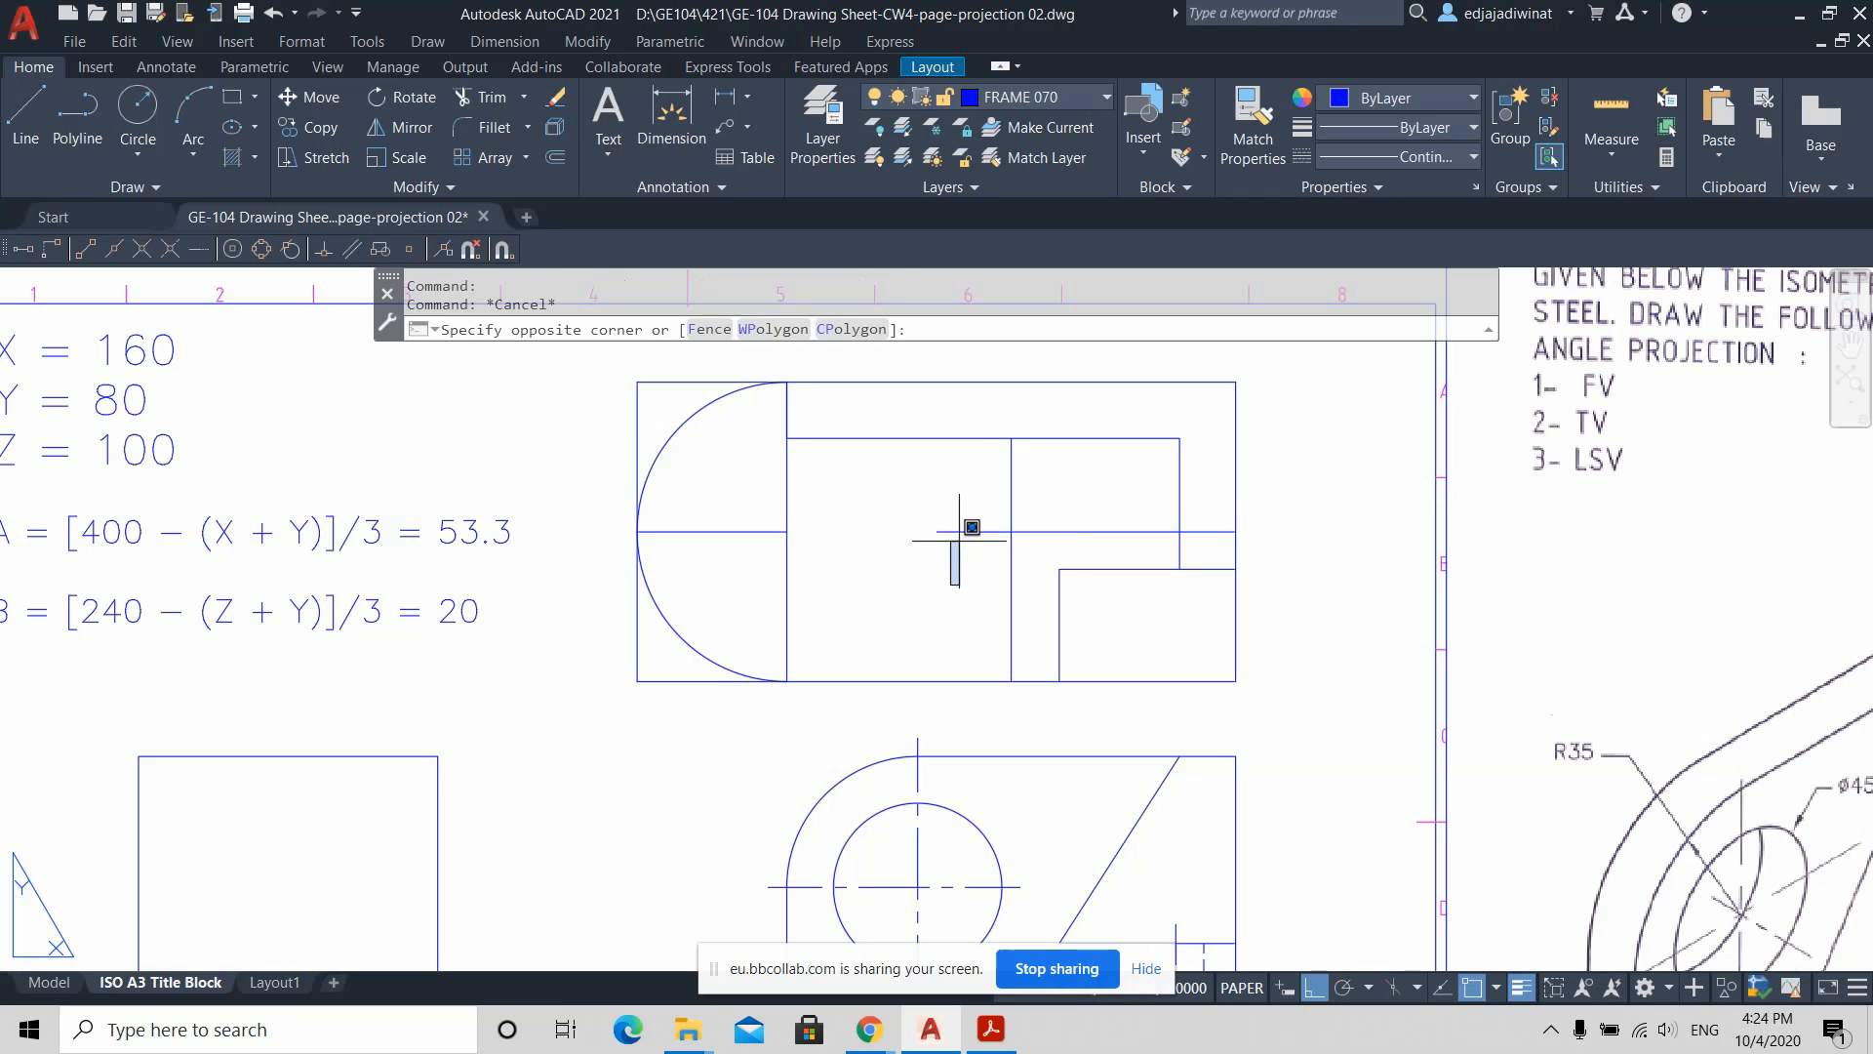
{"action": "left_click", "coordinate": [942, 513]}
{"action": "key", "text": "Delete"}
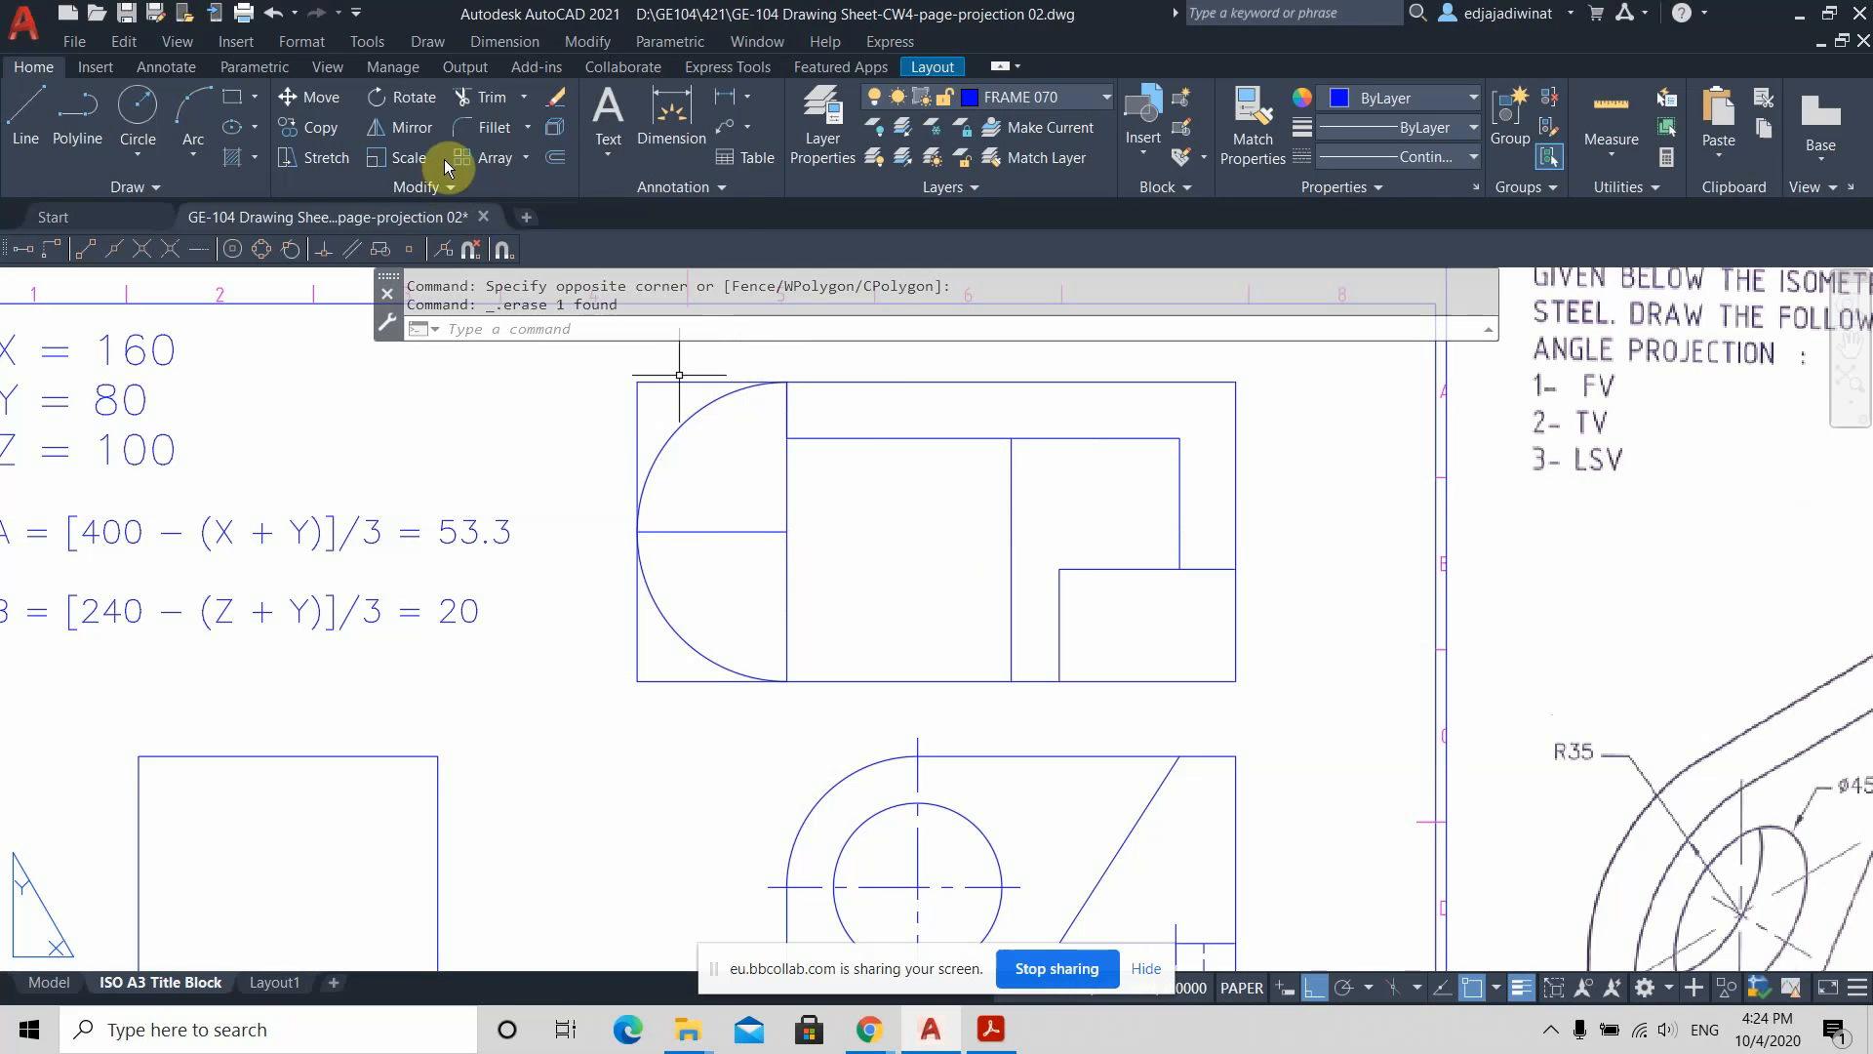
Step: Trim the square outline corners outside the semicircle at the top view's left end
{"action": "left_click", "coordinate": [493, 97]}
{"action": "left_click", "coordinate": [726, 391]}
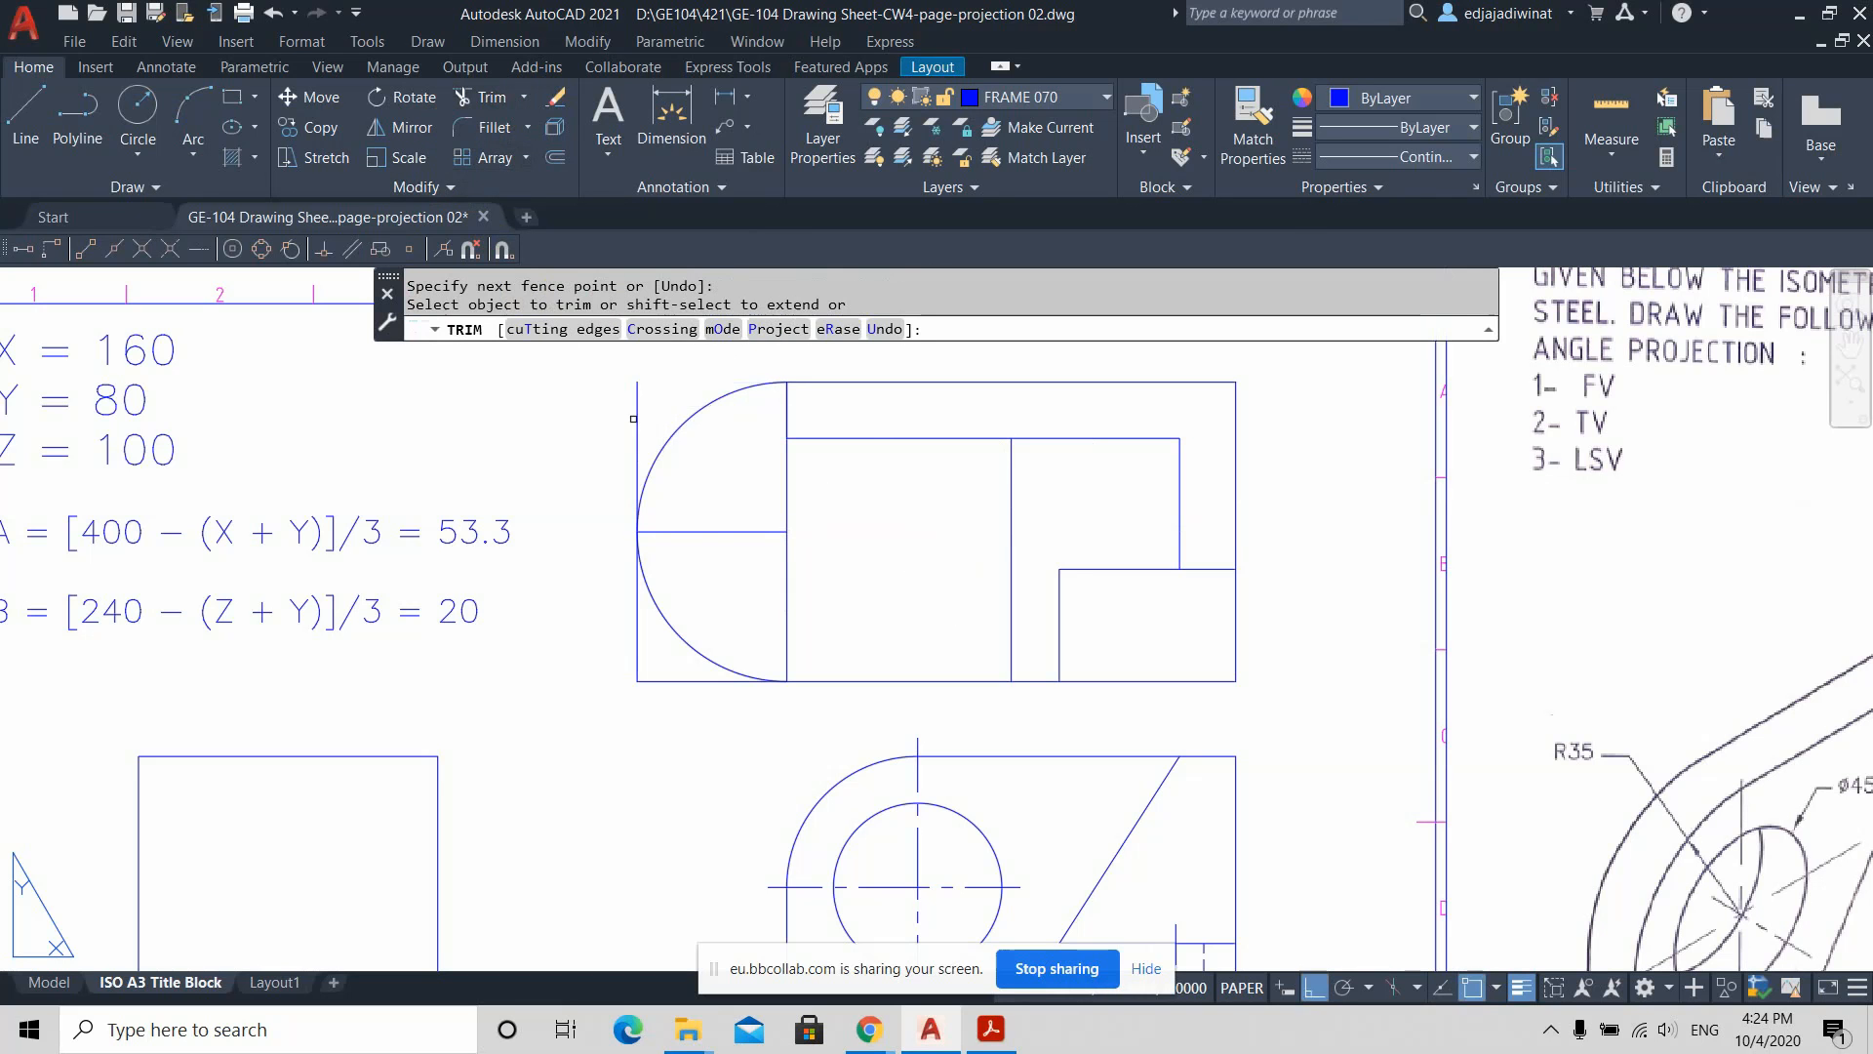
{"action": "left_click", "coordinate": [668, 730]}
{"action": "left_click", "coordinate": [602, 591]}
{"action": "left_click", "coordinate": [686, 709]}
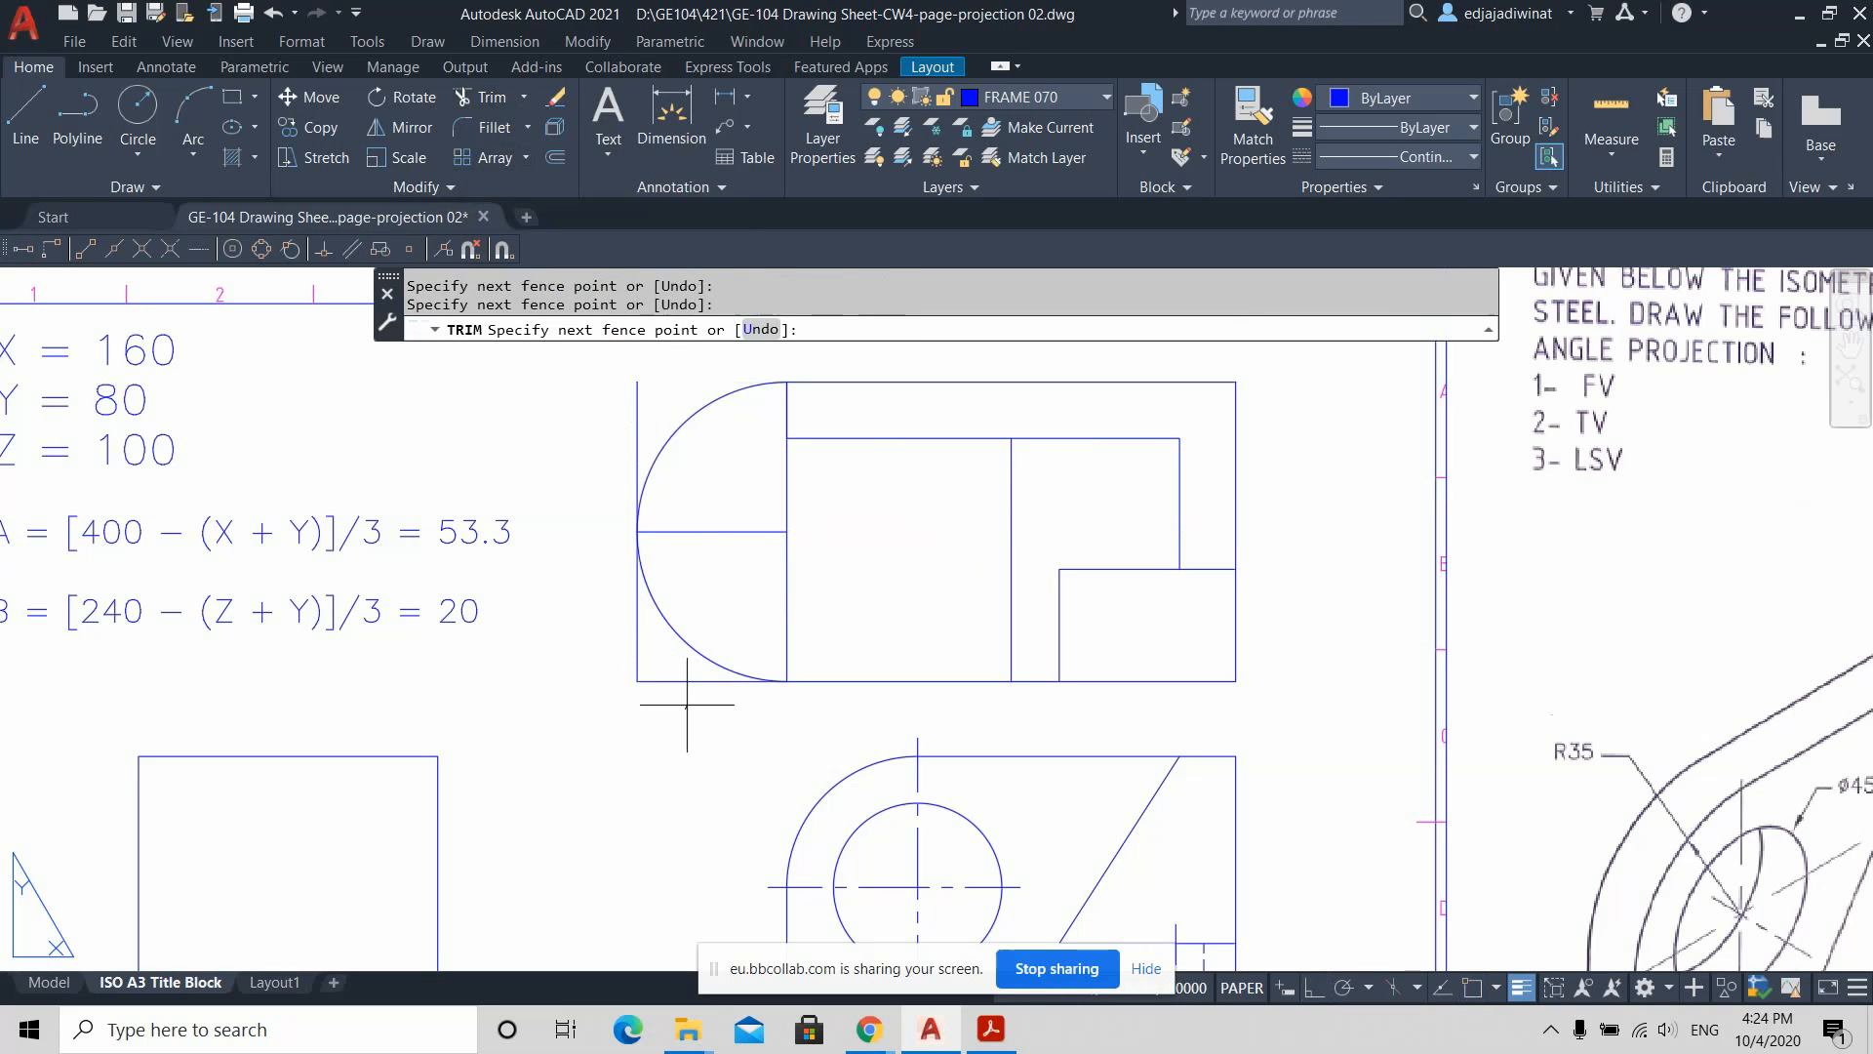
{"action": "key", "text": "Return"}
{"action": "key", "text": "Escape"}
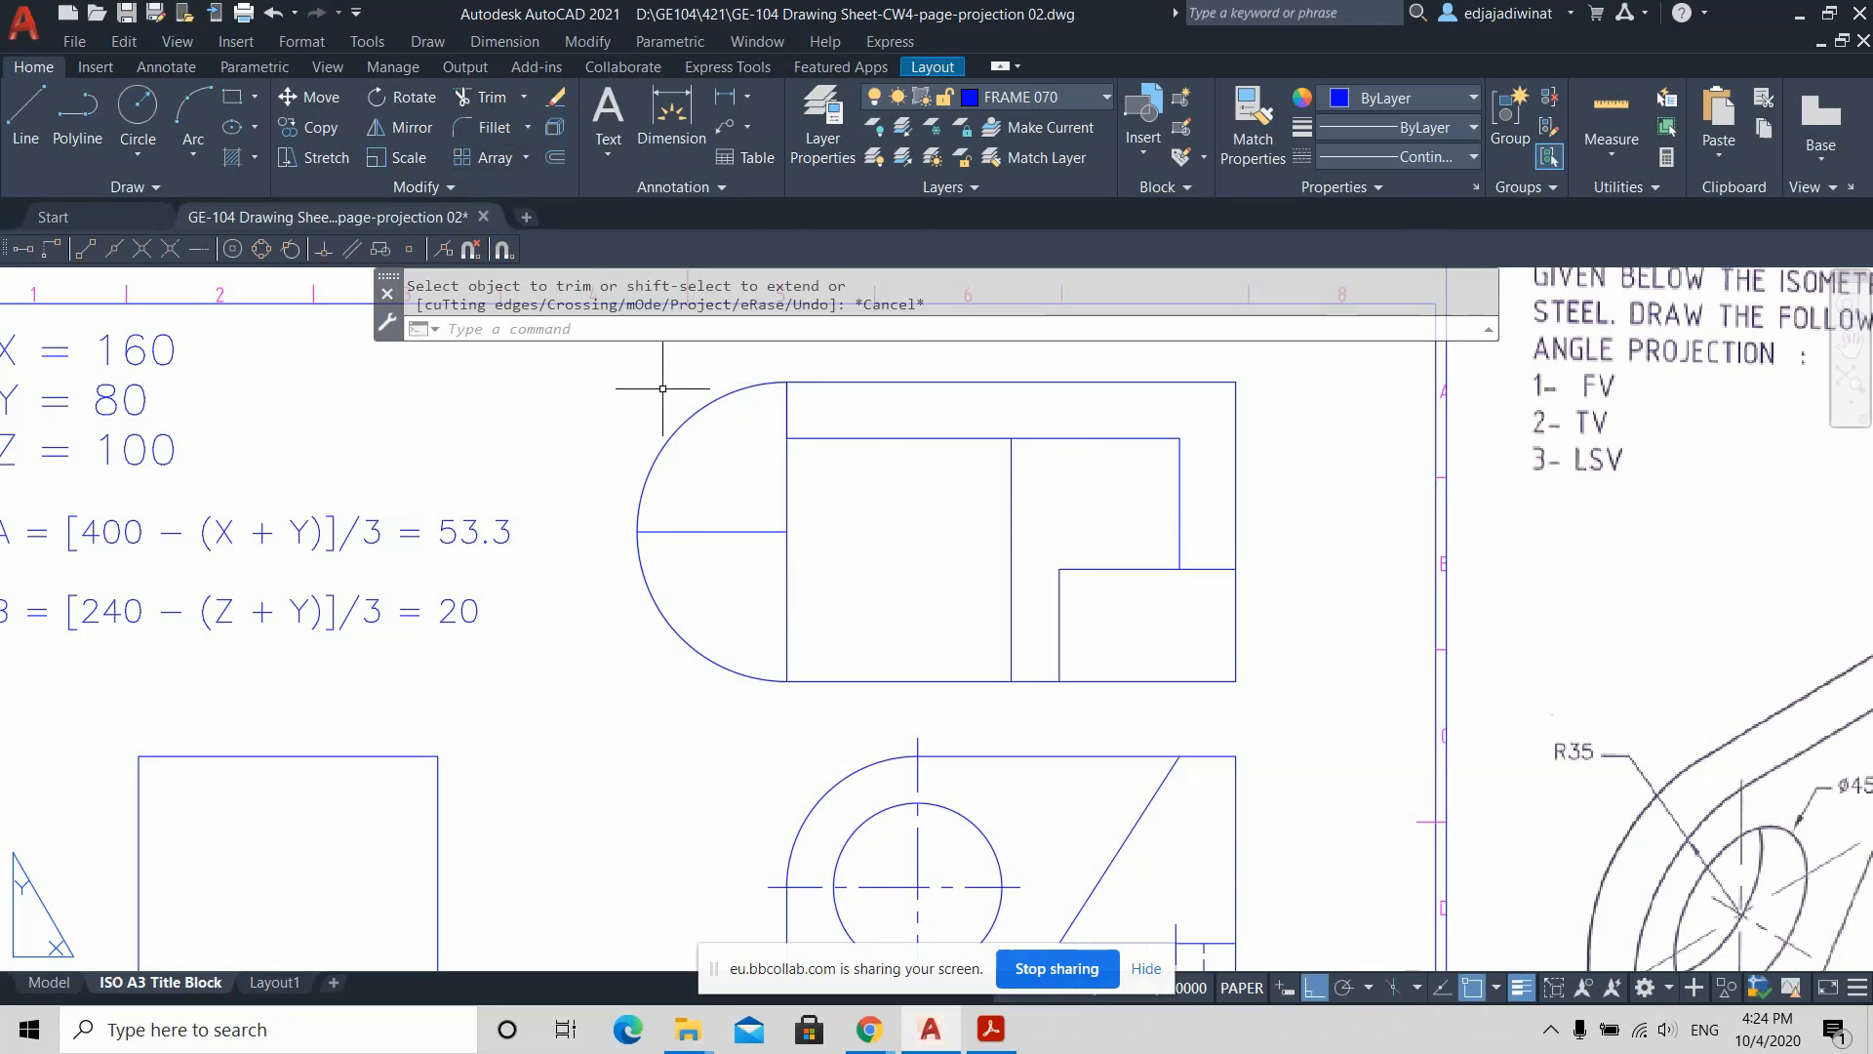
{"action": "scroll", "coordinate": [874, 592], "scroll_direction": "down", "scroll_amount": 3}
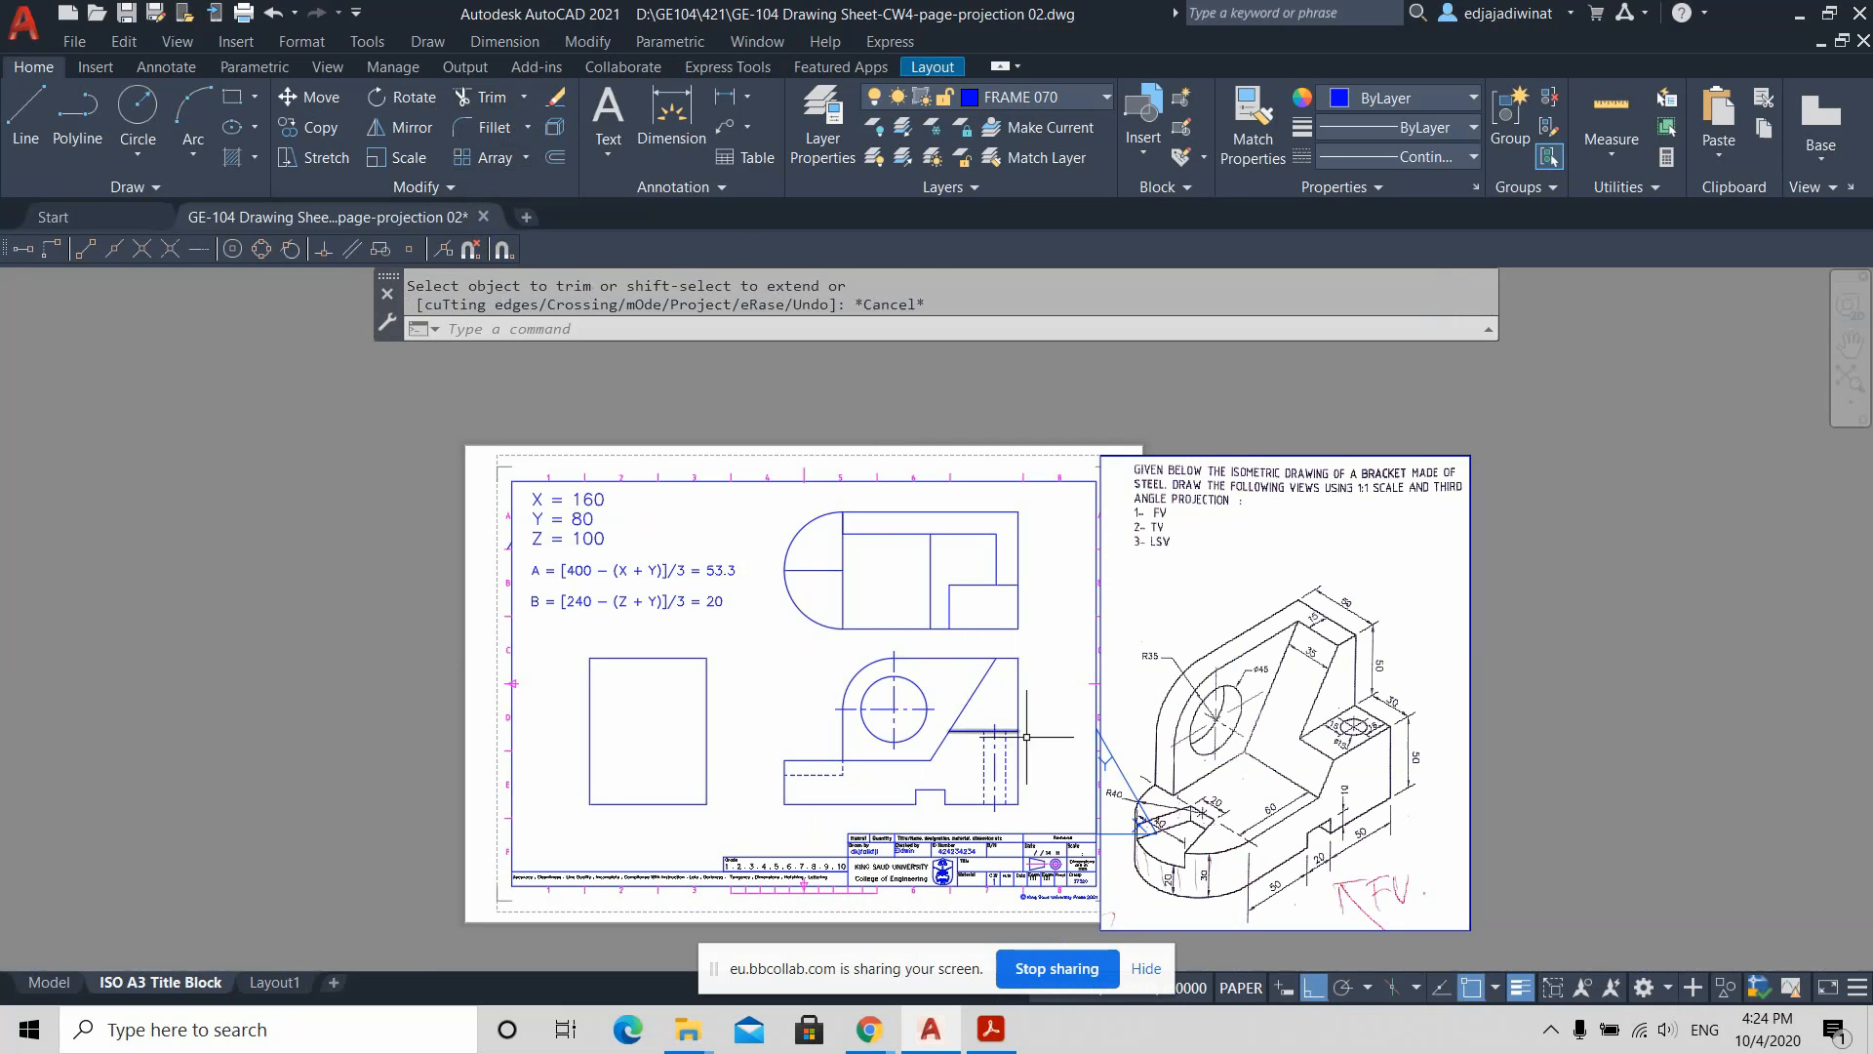
{"action": "scroll", "coordinate": [999, 733], "scroll_direction": "up", "scroll_amount": 2}
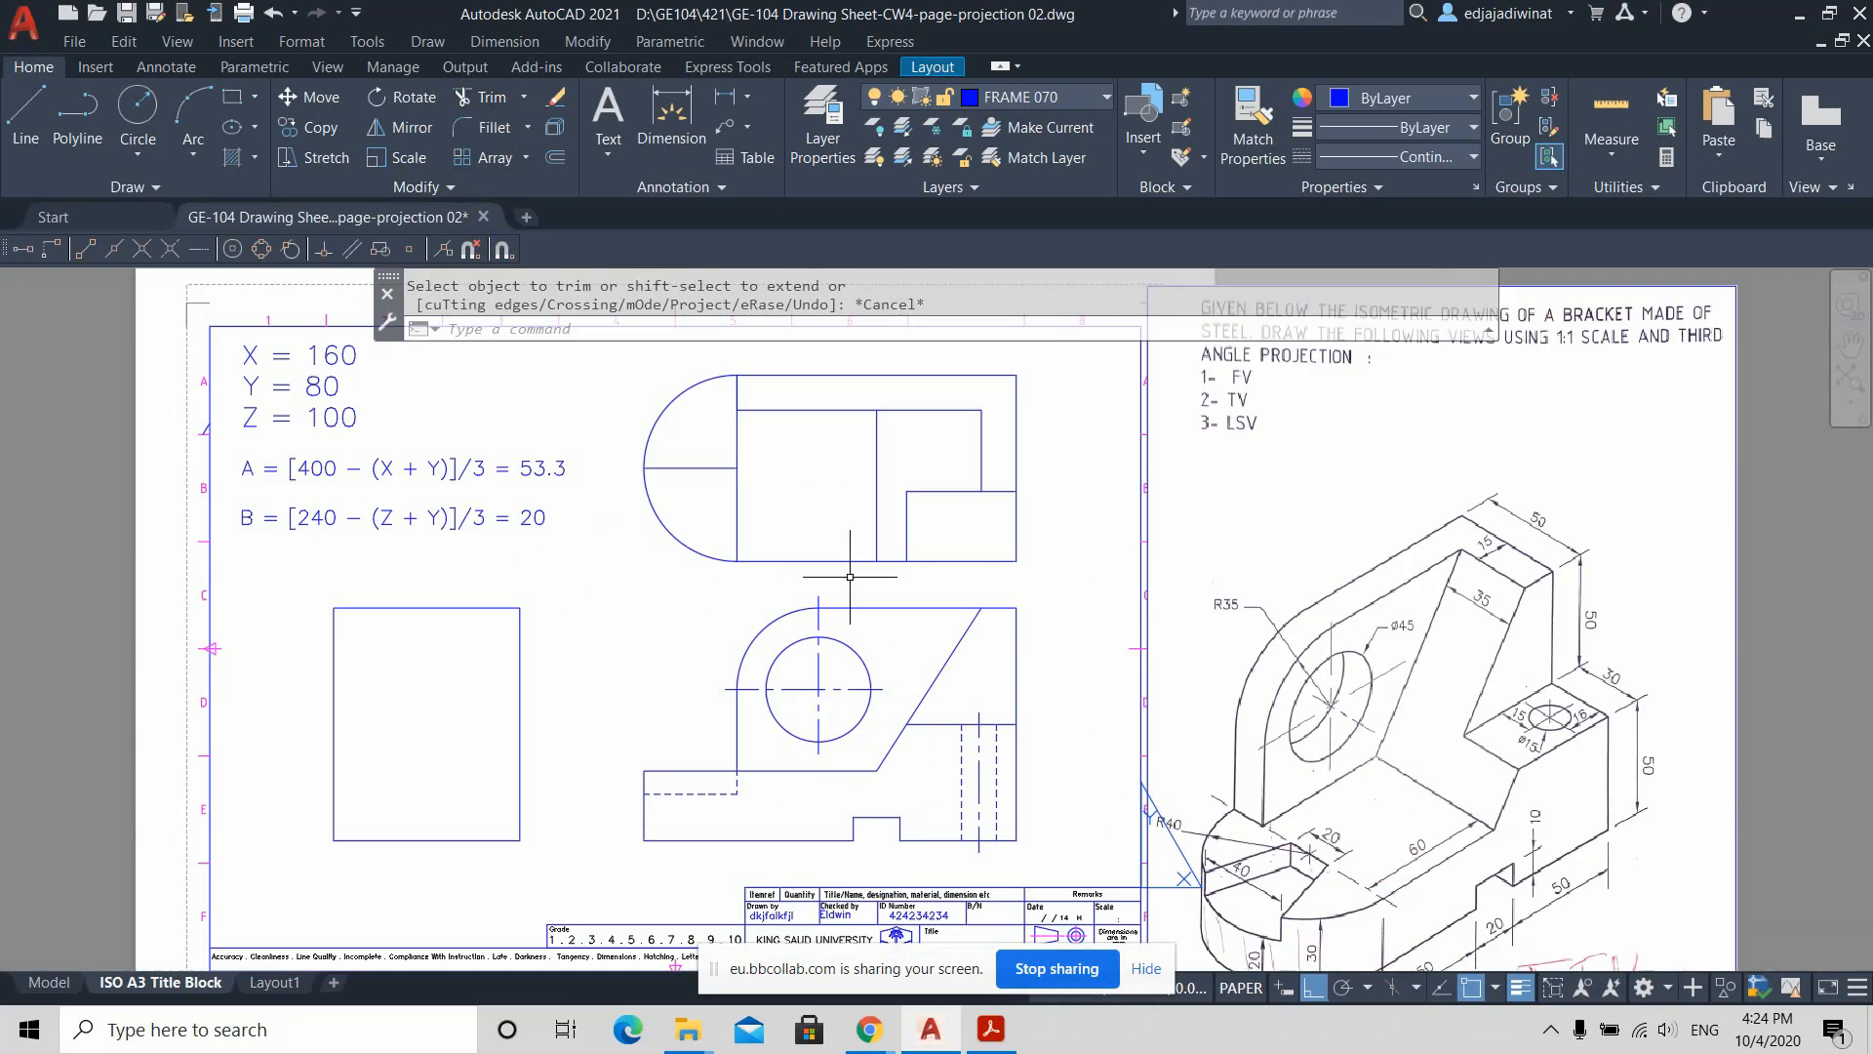
{"action": "scroll", "coordinate": [850, 578], "scroll_direction": "up", "scroll_amount": 2}
{"action": "middle_click_drag", "start_coordinate": [800, 461], "coordinate": [845, 606]}
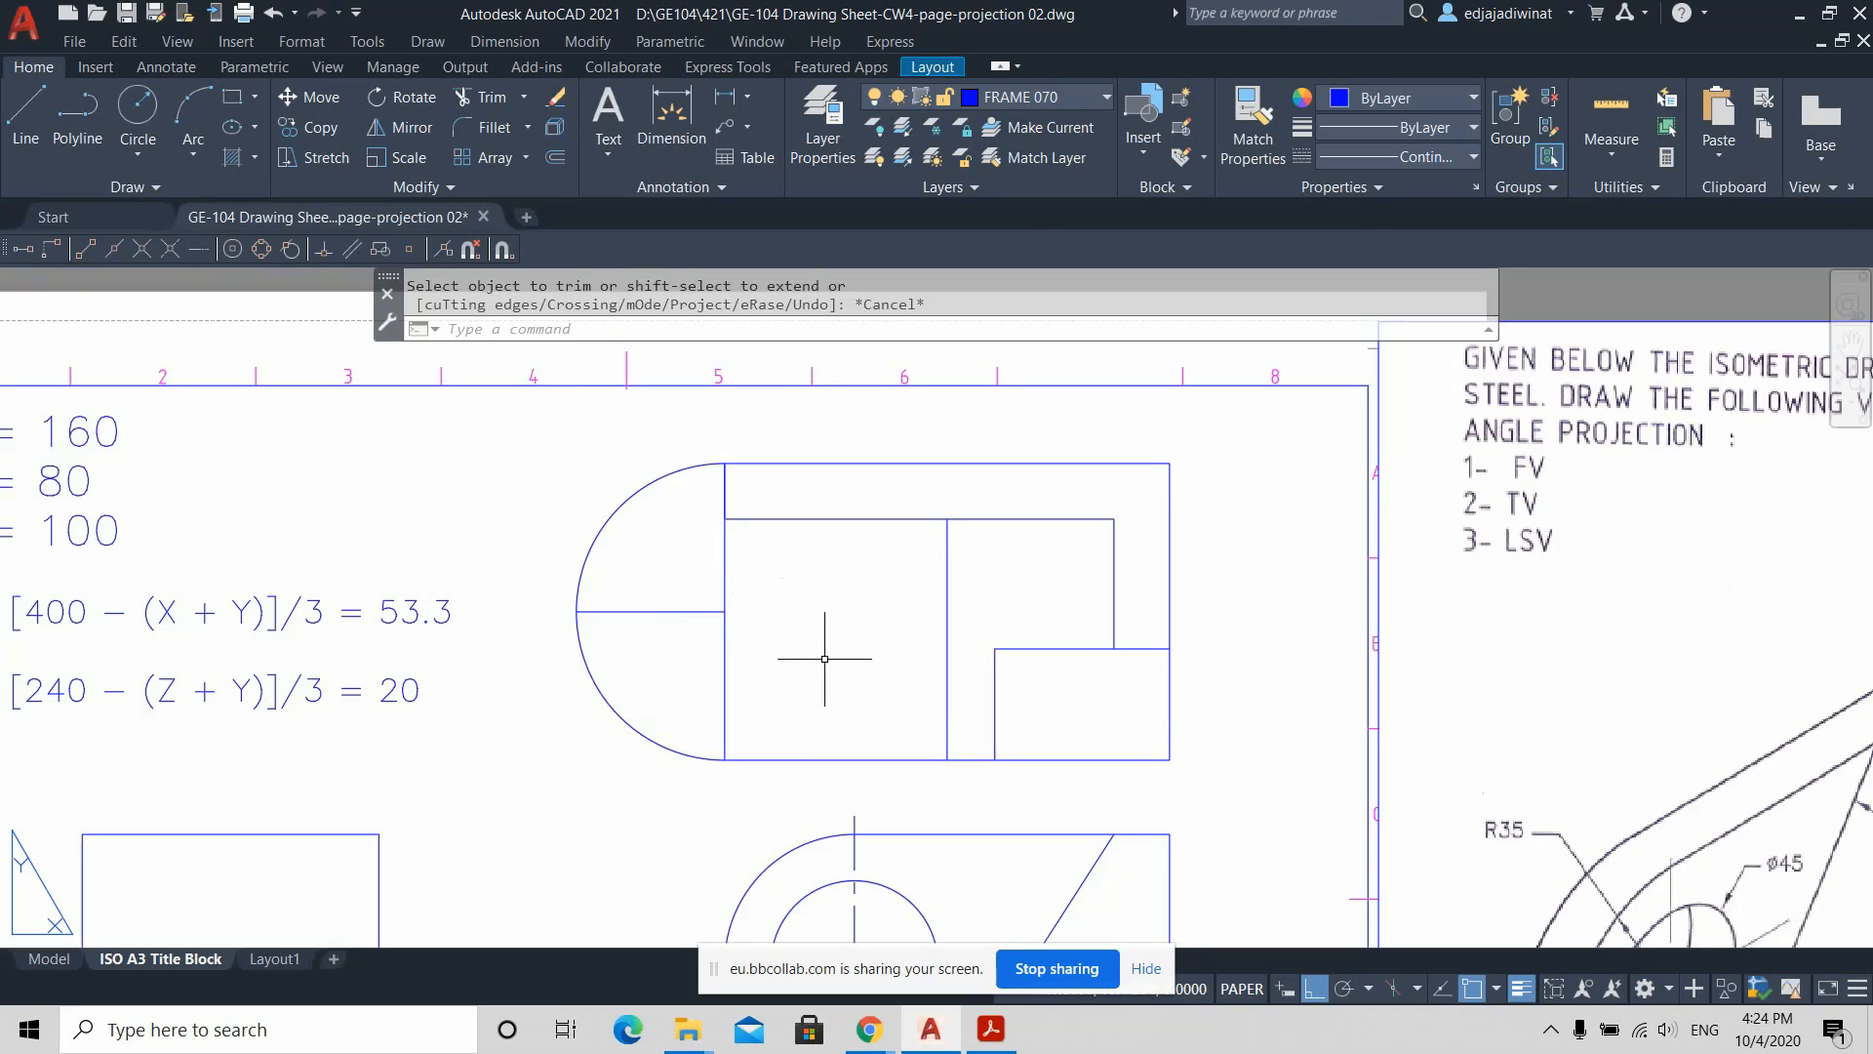
Step: Examine the slot in the R40 rounded end on the isometric drawing, including its 20 and 40 dimensions
{"action": "scroll", "coordinate": [828, 648], "scroll_direction": "up", "scroll_amount": 2}
{"action": "scroll", "coordinate": [1275, 753], "scroll_direction": "down", "scroll_amount": 2}
{"action": "scroll", "coordinate": [1232, 669], "scroll_direction": "down", "scroll_amount": 3}
{"action": "scroll", "coordinate": [1322, 722], "scroll_direction": "up", "scroll_amount": 3}
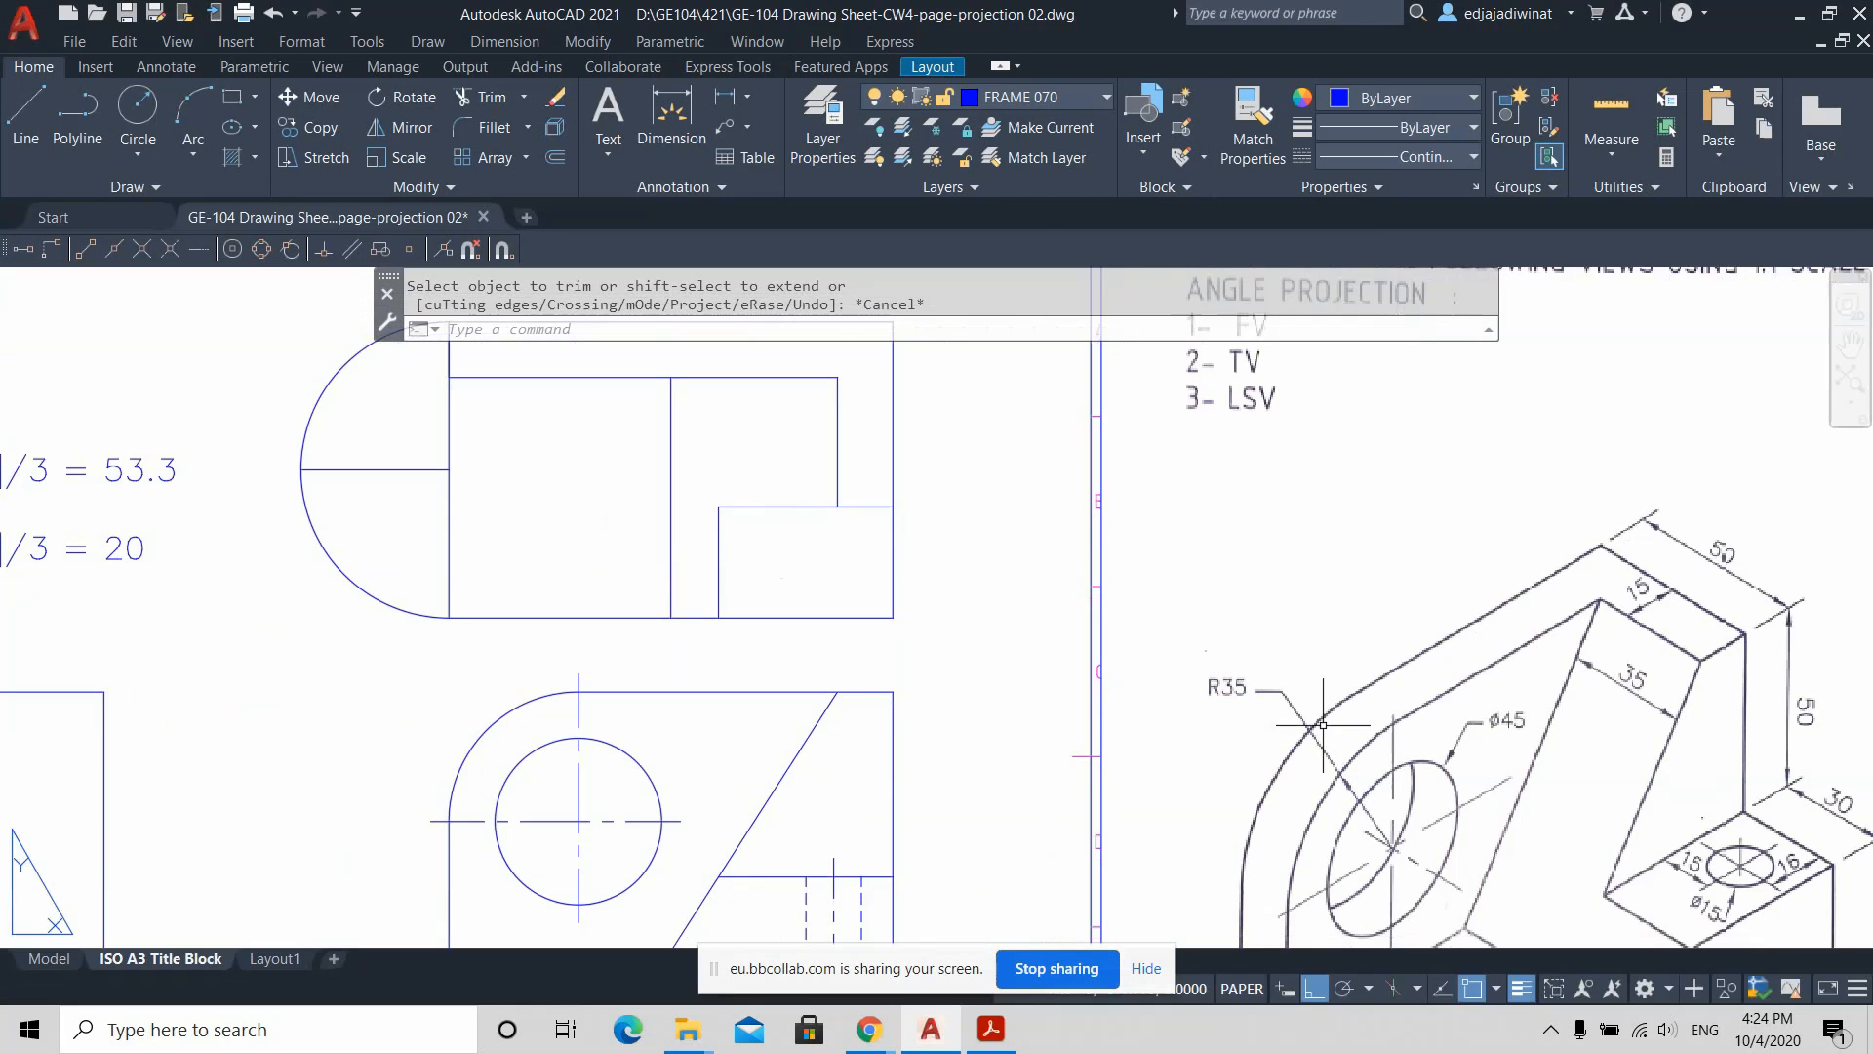
{"action": "scroll", "coordinate": [1440, 601], "scroll_direction": "down", "scroll_amount": 4}
{"action": "scroll", "coordinate": [1440, 679], "scroll_direction": "up", "scroll_amount": 3}
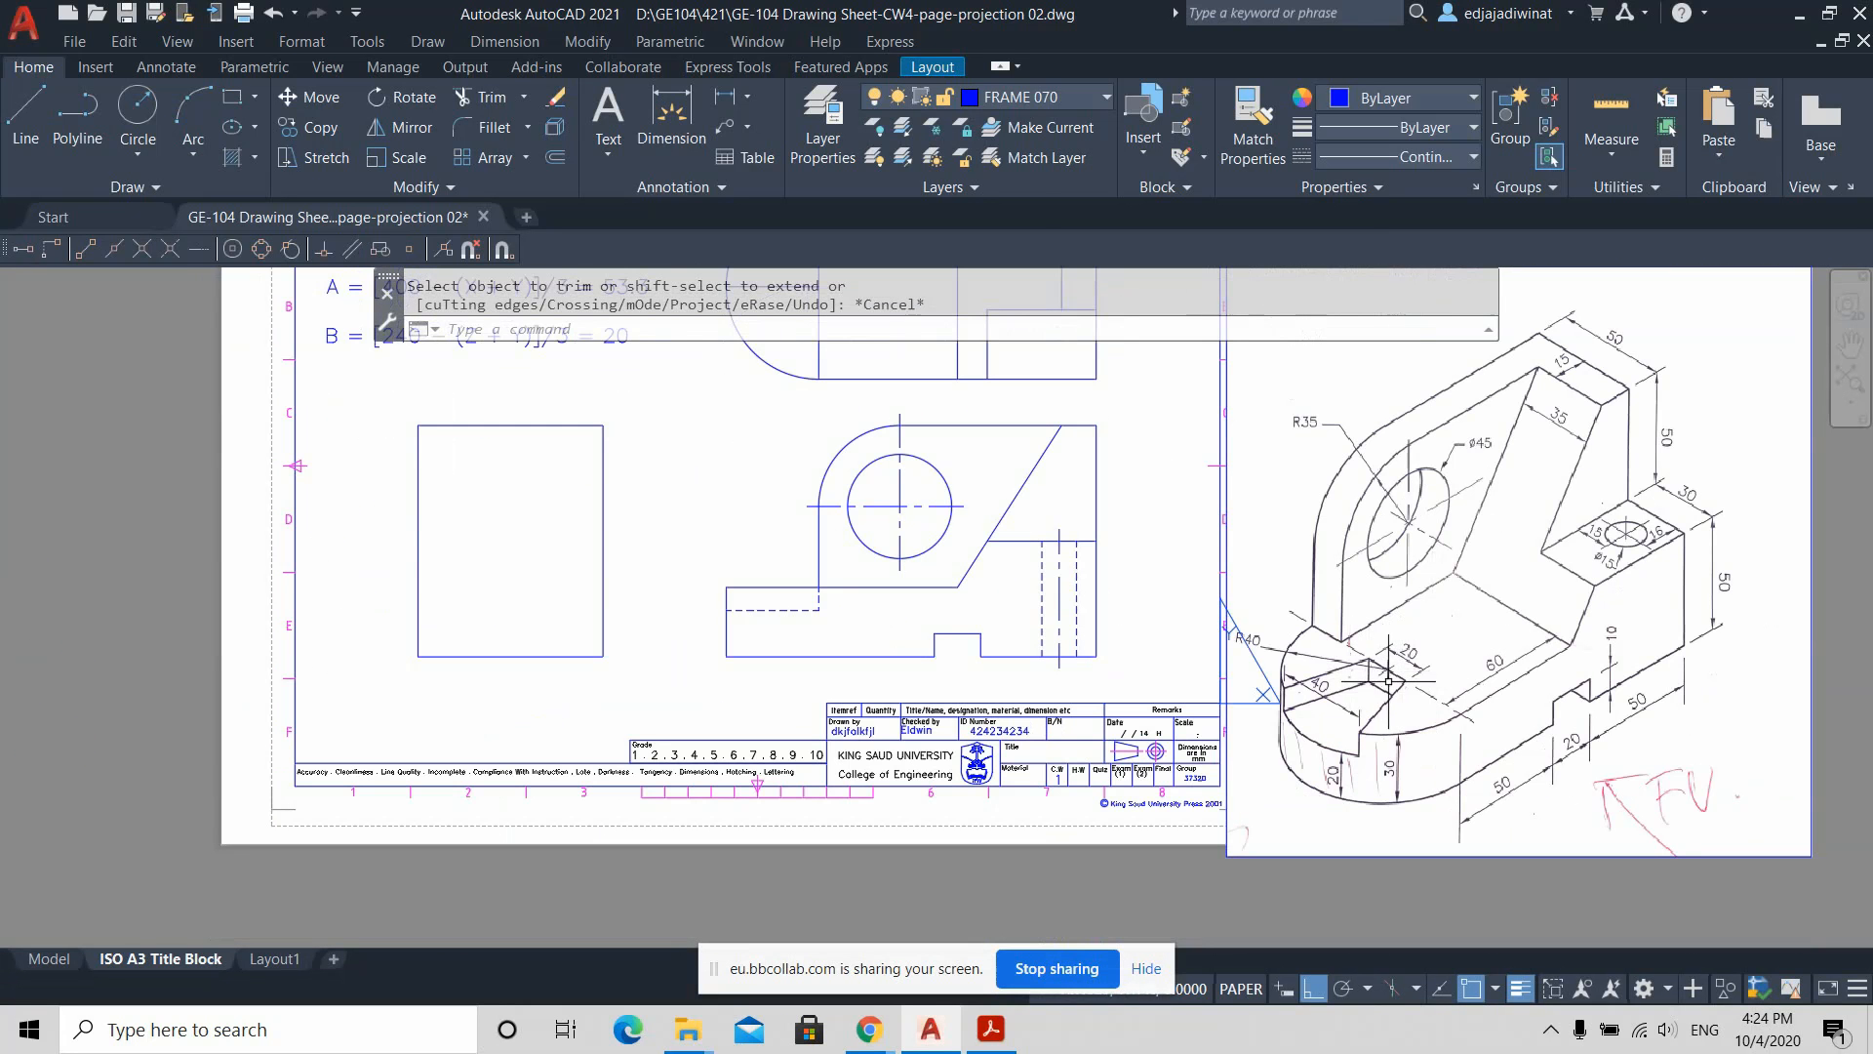
{"action": "scroll", "coordinate": [1388, 680], "scroll_direction": "up", "scroll_amount": 4}
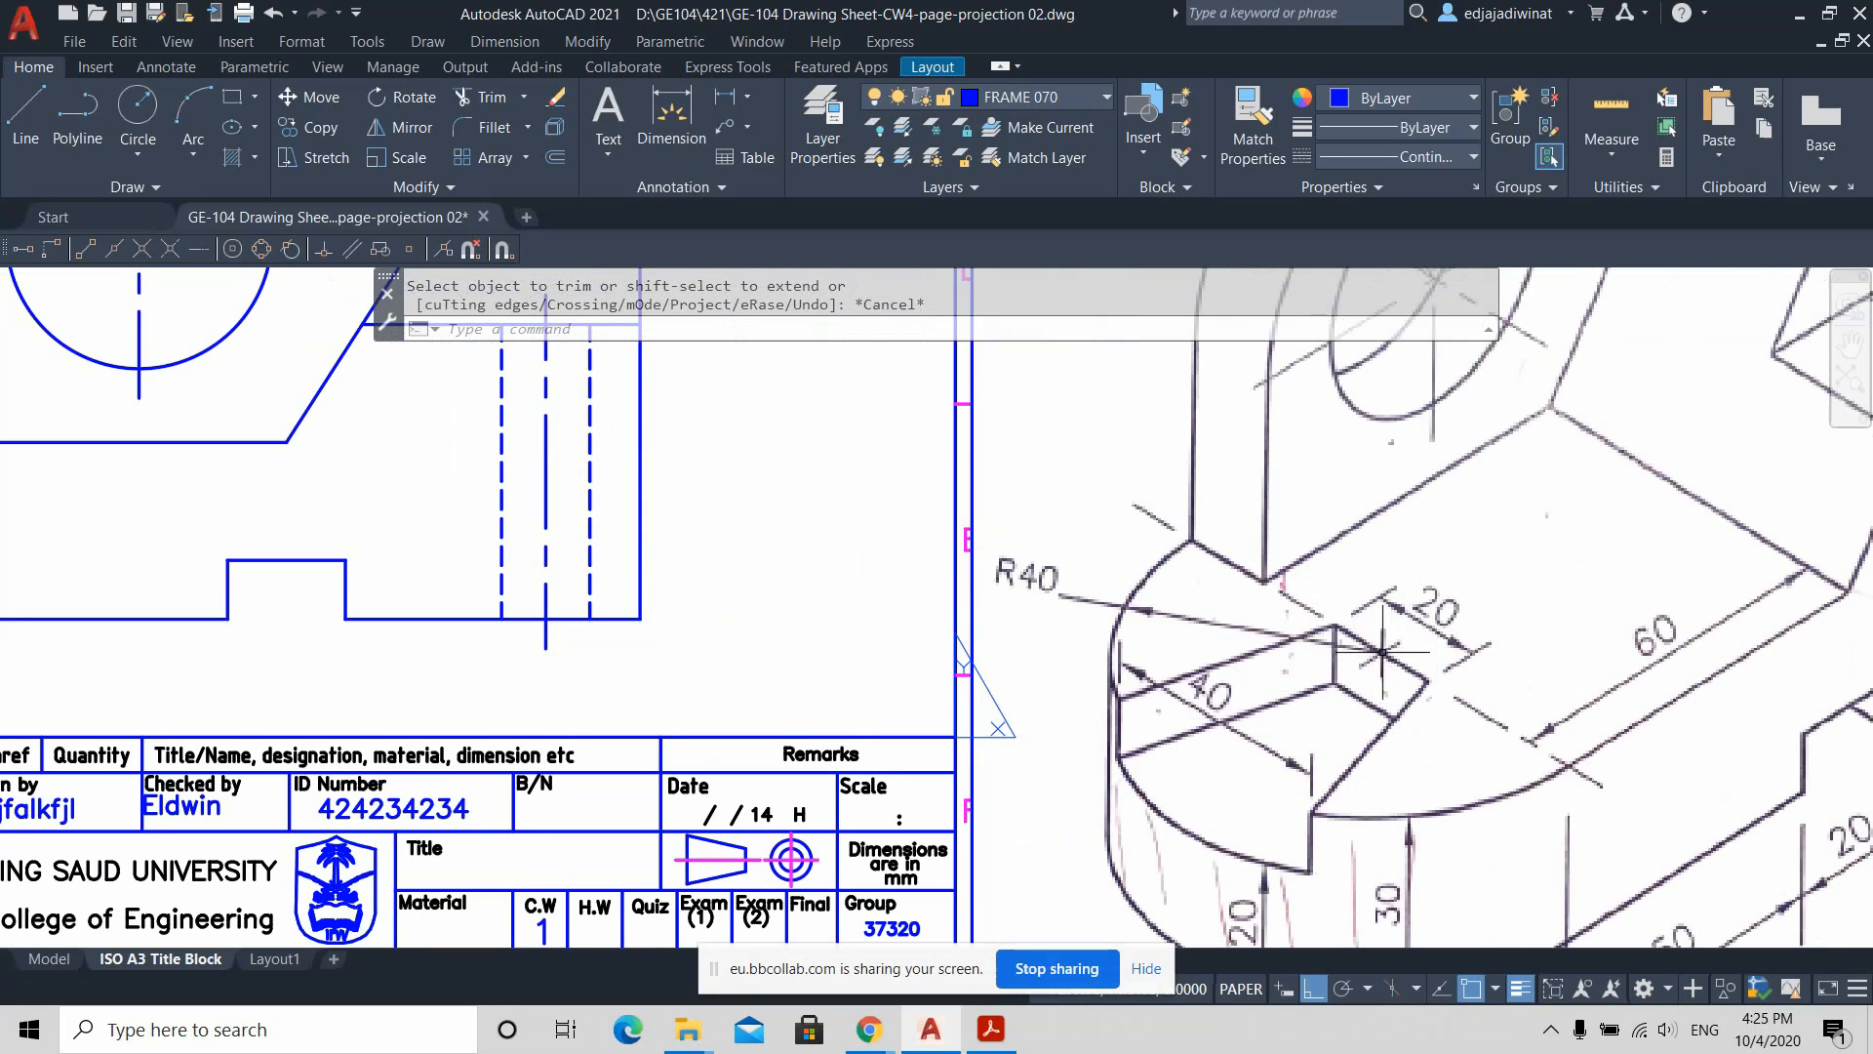
{"action": "scroll", "coordinate": [971, 507], "scroll_direction": "down", "scroll_amount": 2}
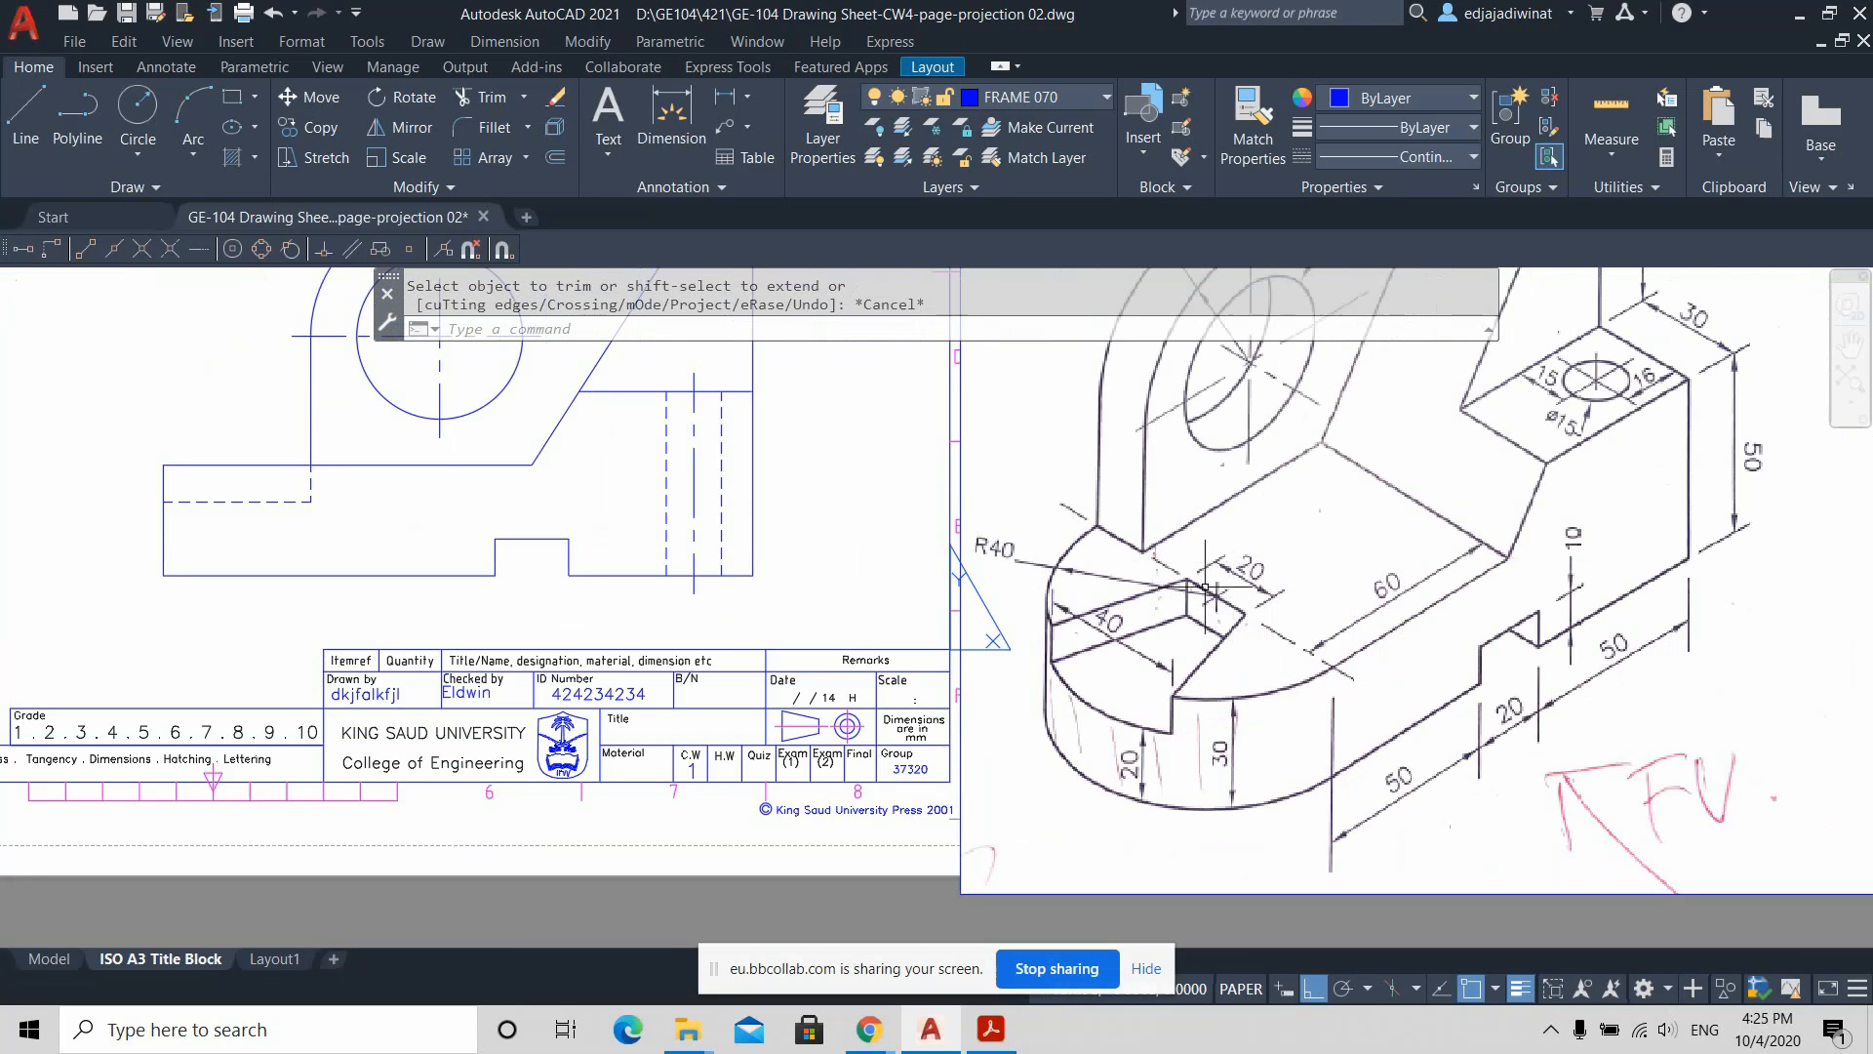
Step: Offset the horizontal centre line of the top view's rounded end by 10 mm above and below
{"action": "middle_click_drag", "start_coordinate": [792, 520], "coordinate": [1231, 777]}
{"action": "scroll", "coordinate": [1040, 534], "scroll_direction": "down", "scroll_amount": 2}
{"action": "middle_click_drag", "start_coordinate": [1009, 527], "coordinate": [1175, 815]}
{"action": "scroll", "coordinate": [1070, 759], "scroll_direction": "up", "scroll_amount": 4}
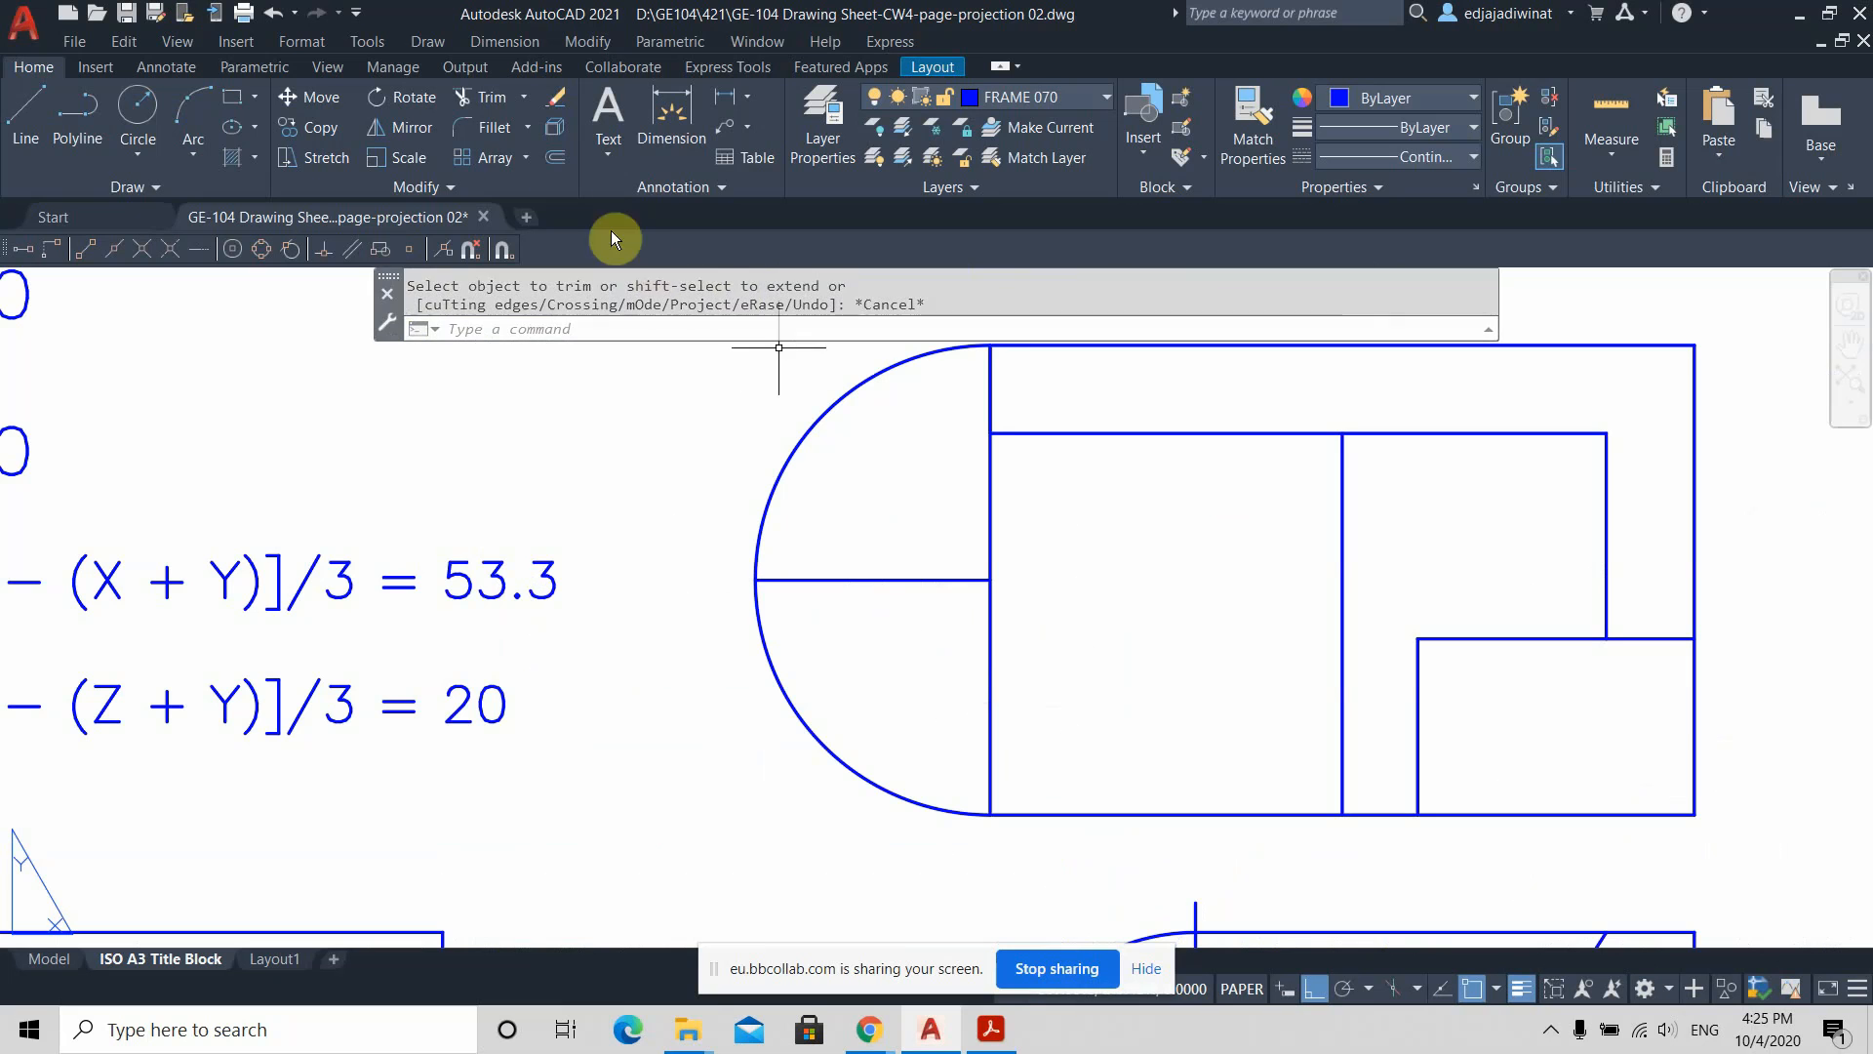
{"action": "left_click", "coordinate": [556, 156]}
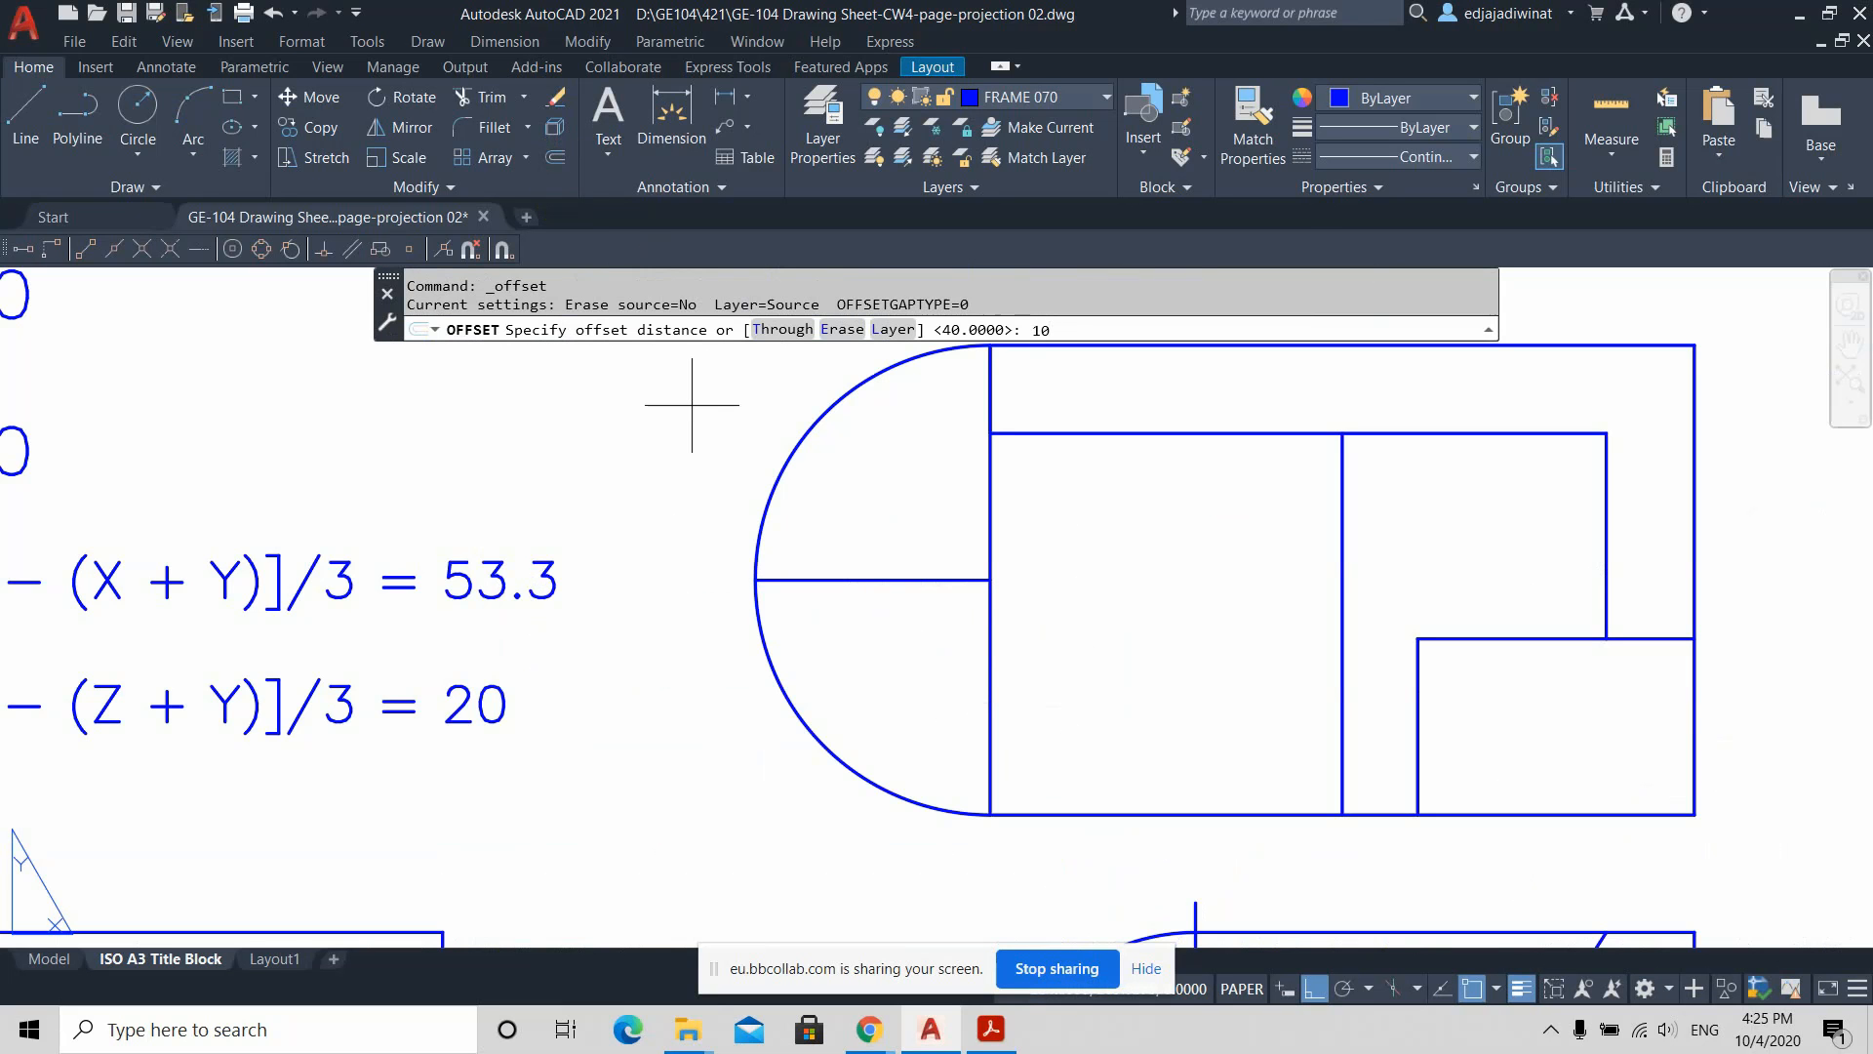
{"action": "key", "text": "Return"}
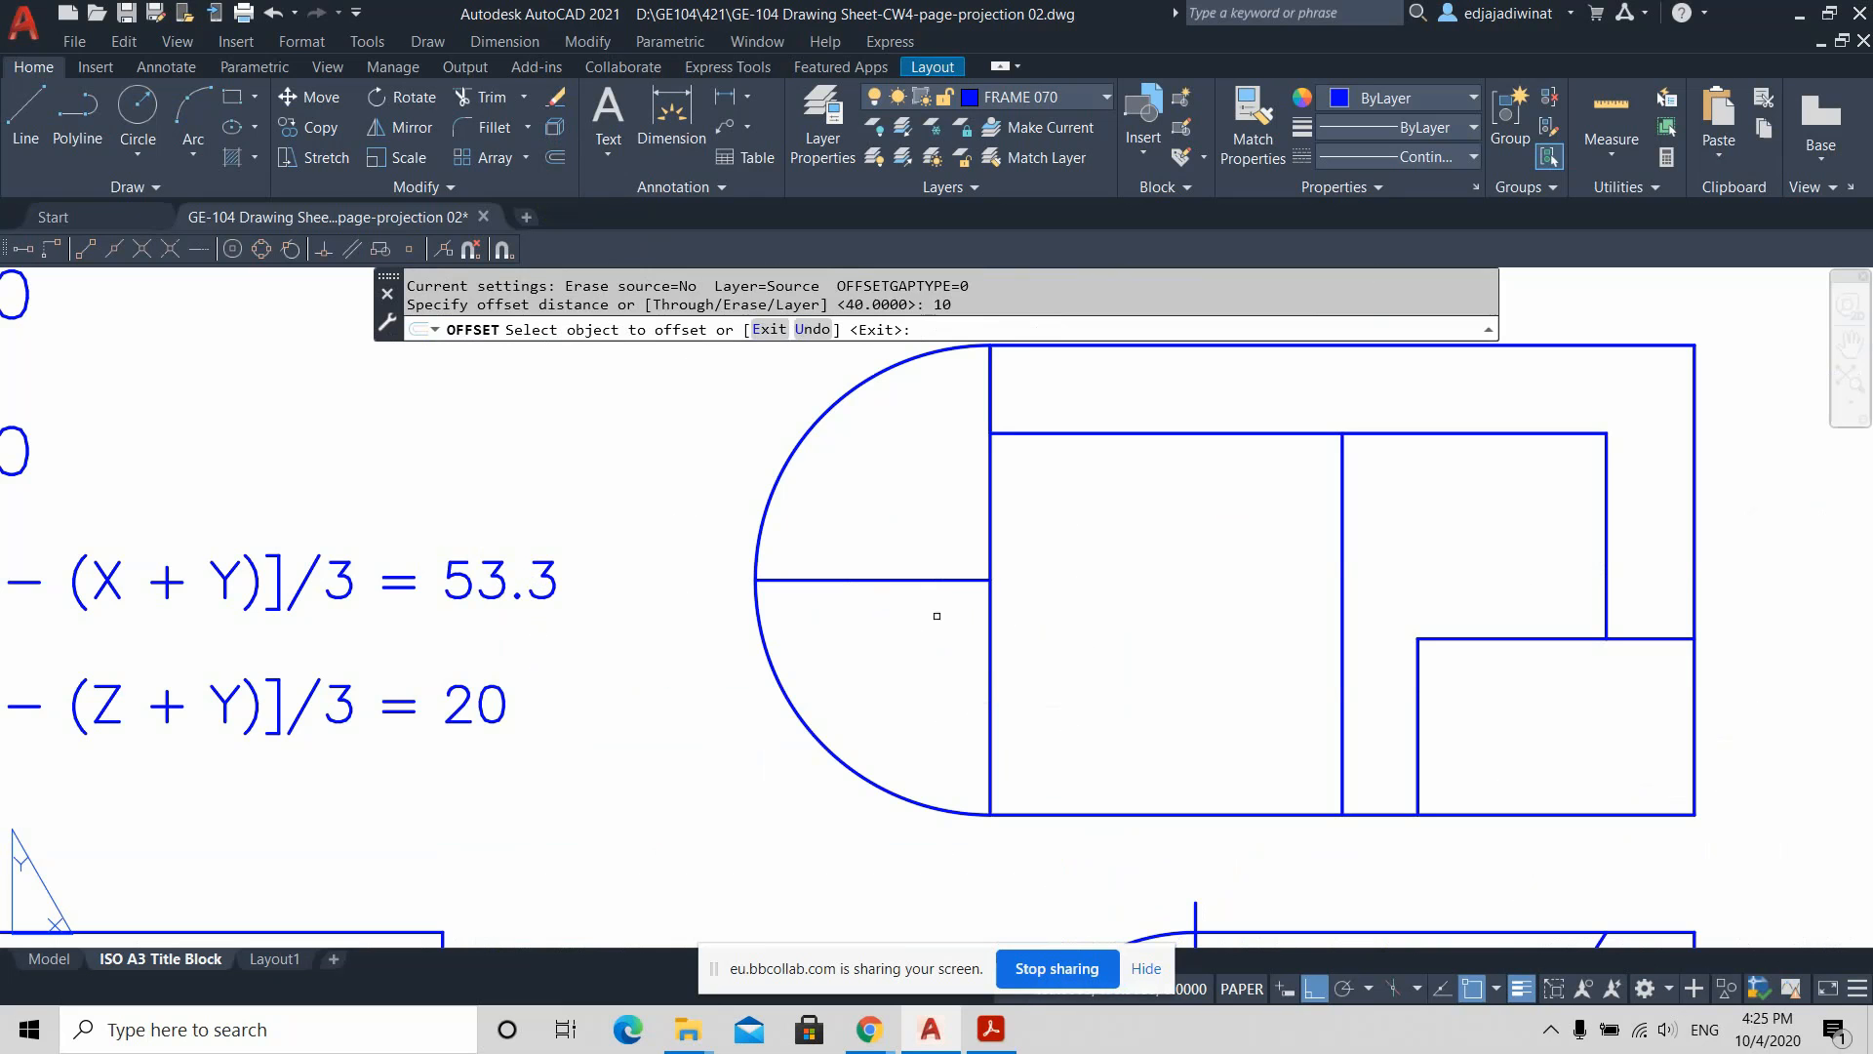
{"action": "left_click", "coordinate": [924, 600]}
{"action": "left_click", "coordinate": [902, 584]}
{"action": "left_click", "coordinate": [890, 581]}
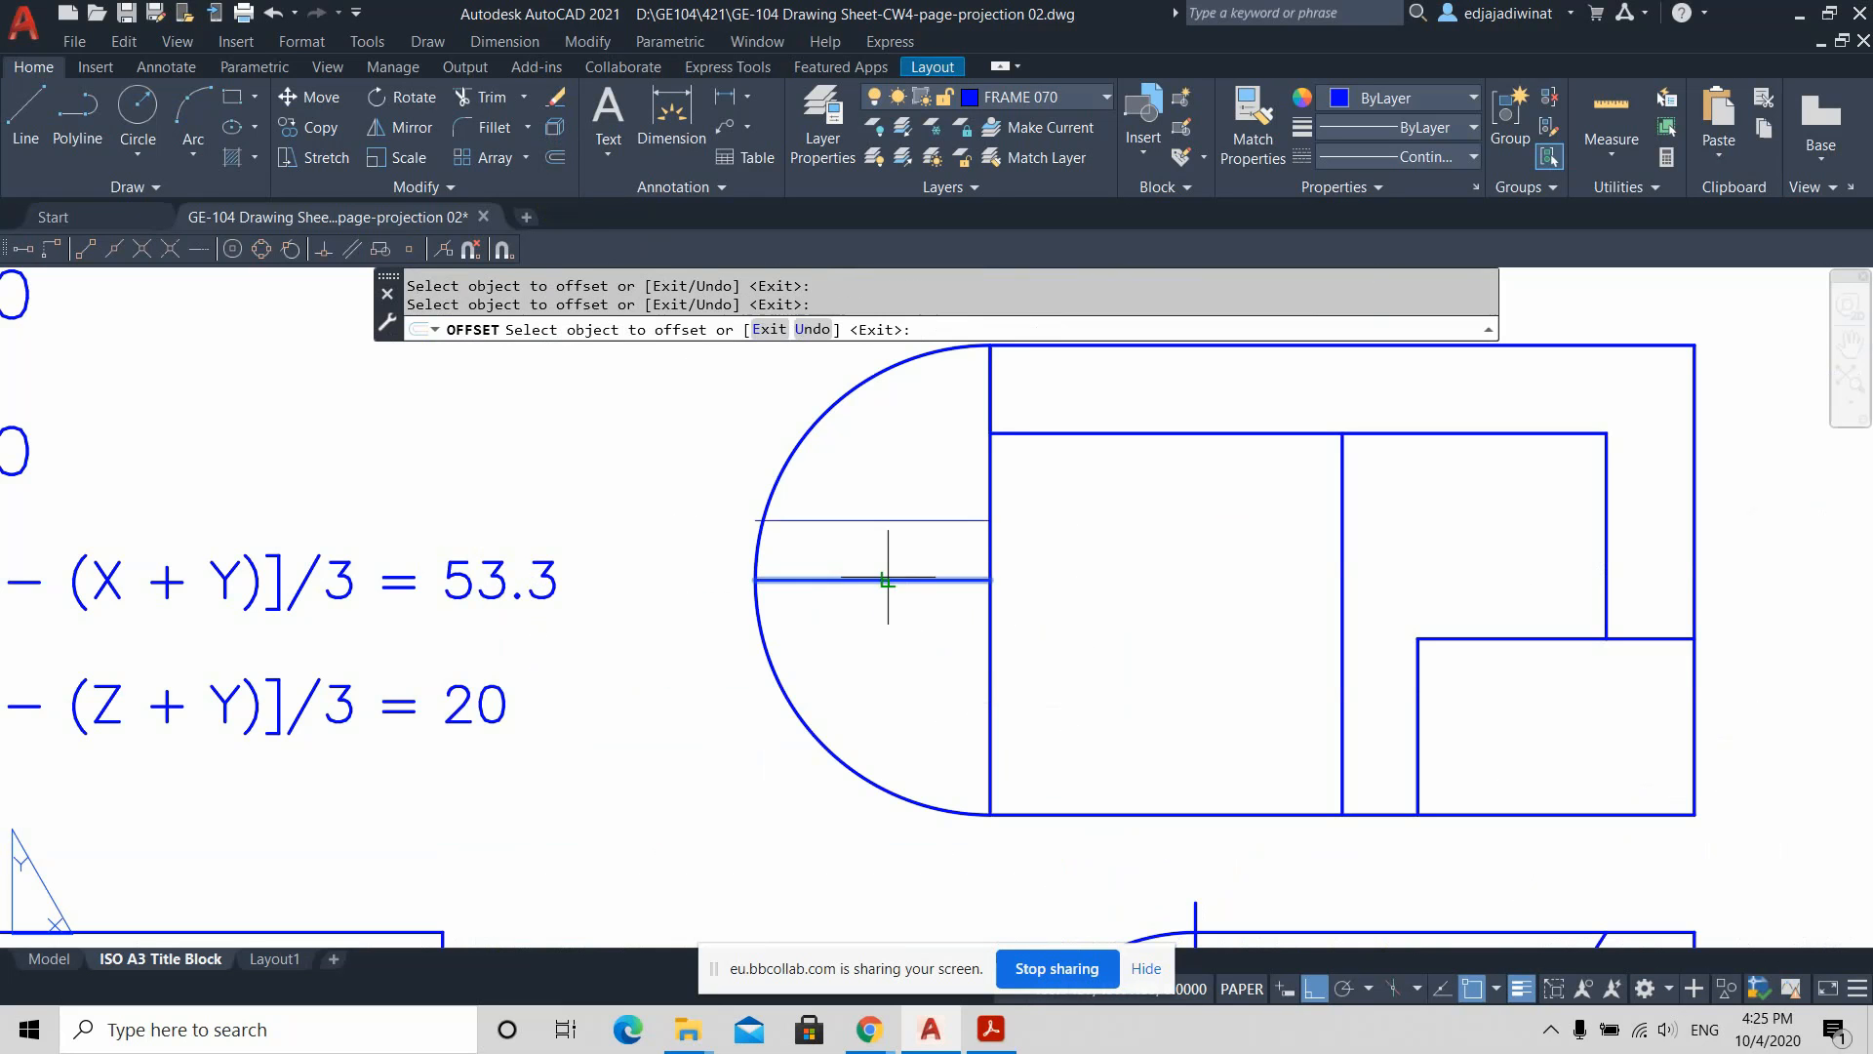
{"action": "left_click", "coordinate": [888, 580]}
{"action": "left_click", "coordinate": [891, 523]}
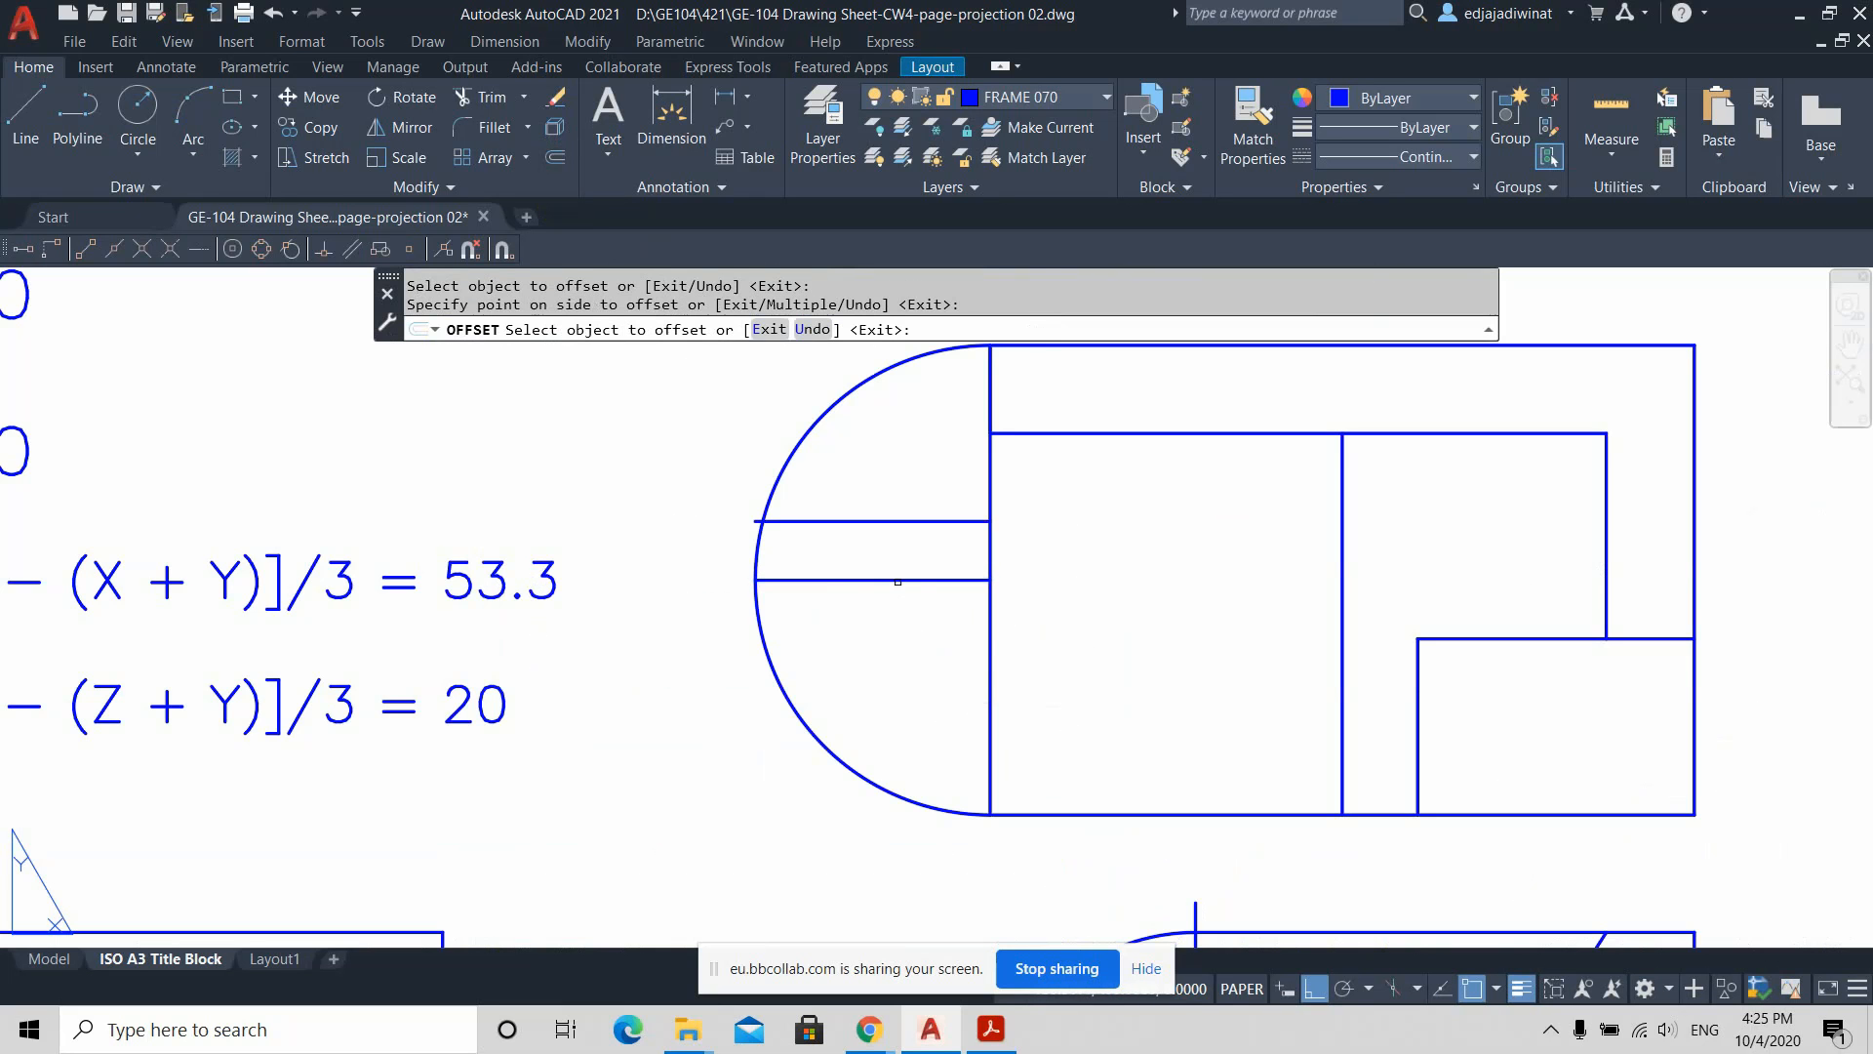
{"action": "left_click", "coordinate": [898, 582]}
{"action": "left_click", "coordinate": [896, 639]}
{"action": "key", "text": "Escape"}
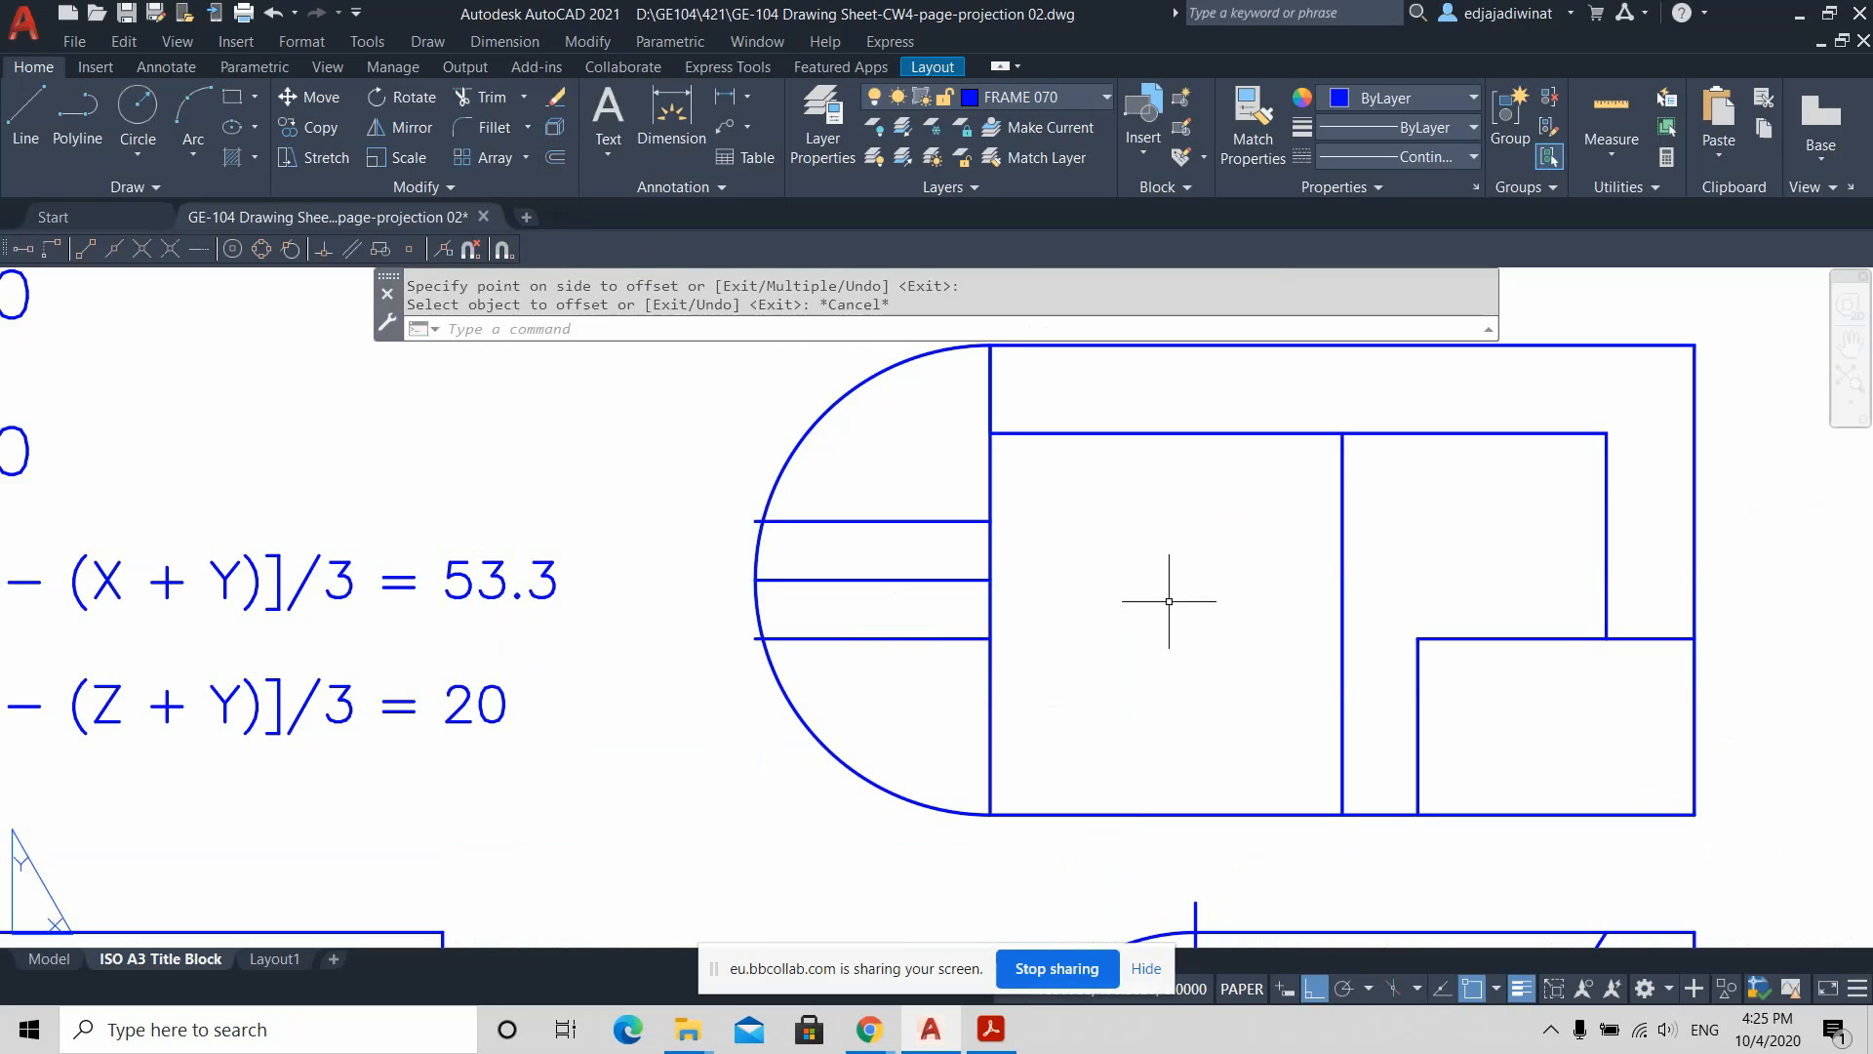
Step: Quick-measure the spacing between the centre line and the offset lines in the top view's rounded end
{"action": "scroll", "coordinate": [1201, 618], "scroll_direction": "down", "scroll_amount": 4}
{"action": "scroll", "coordinate": [1120, 570], "scroll_direction": "up", "scroll_amount": 6}
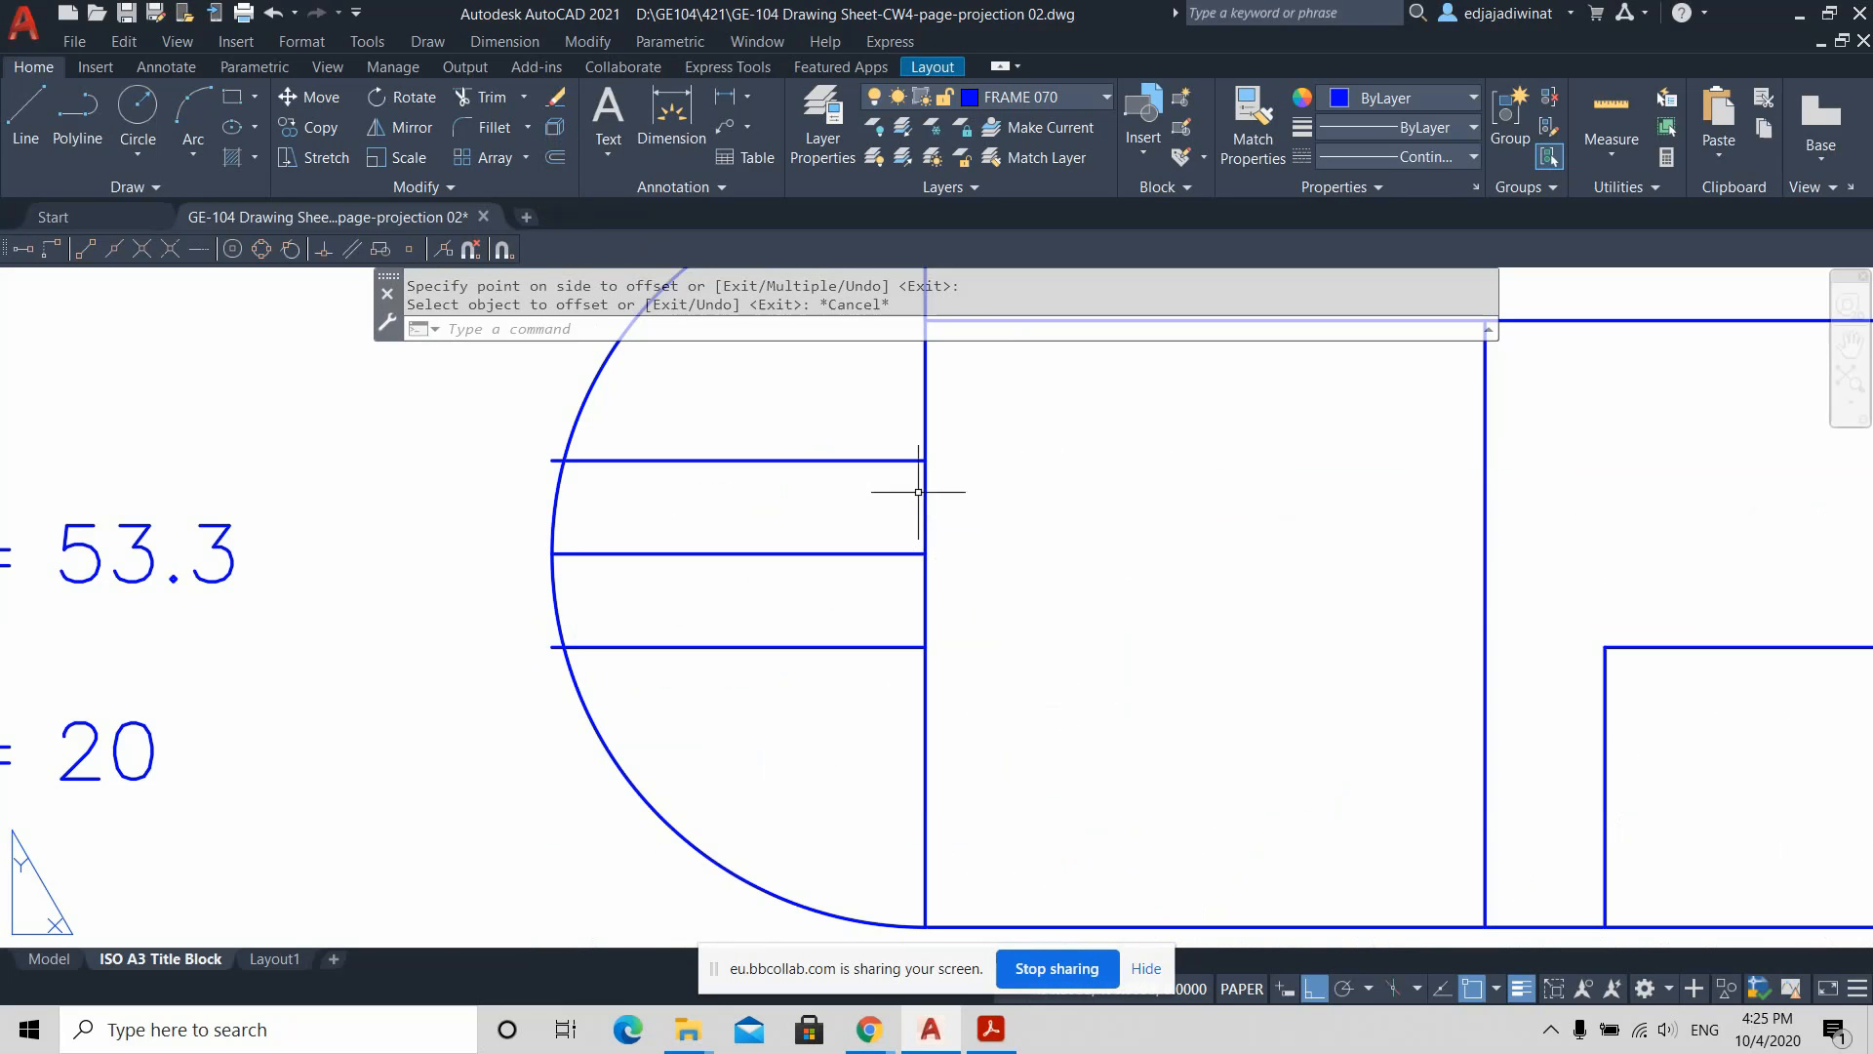
{"action": "left_click", "coordinate": [920, 462]}
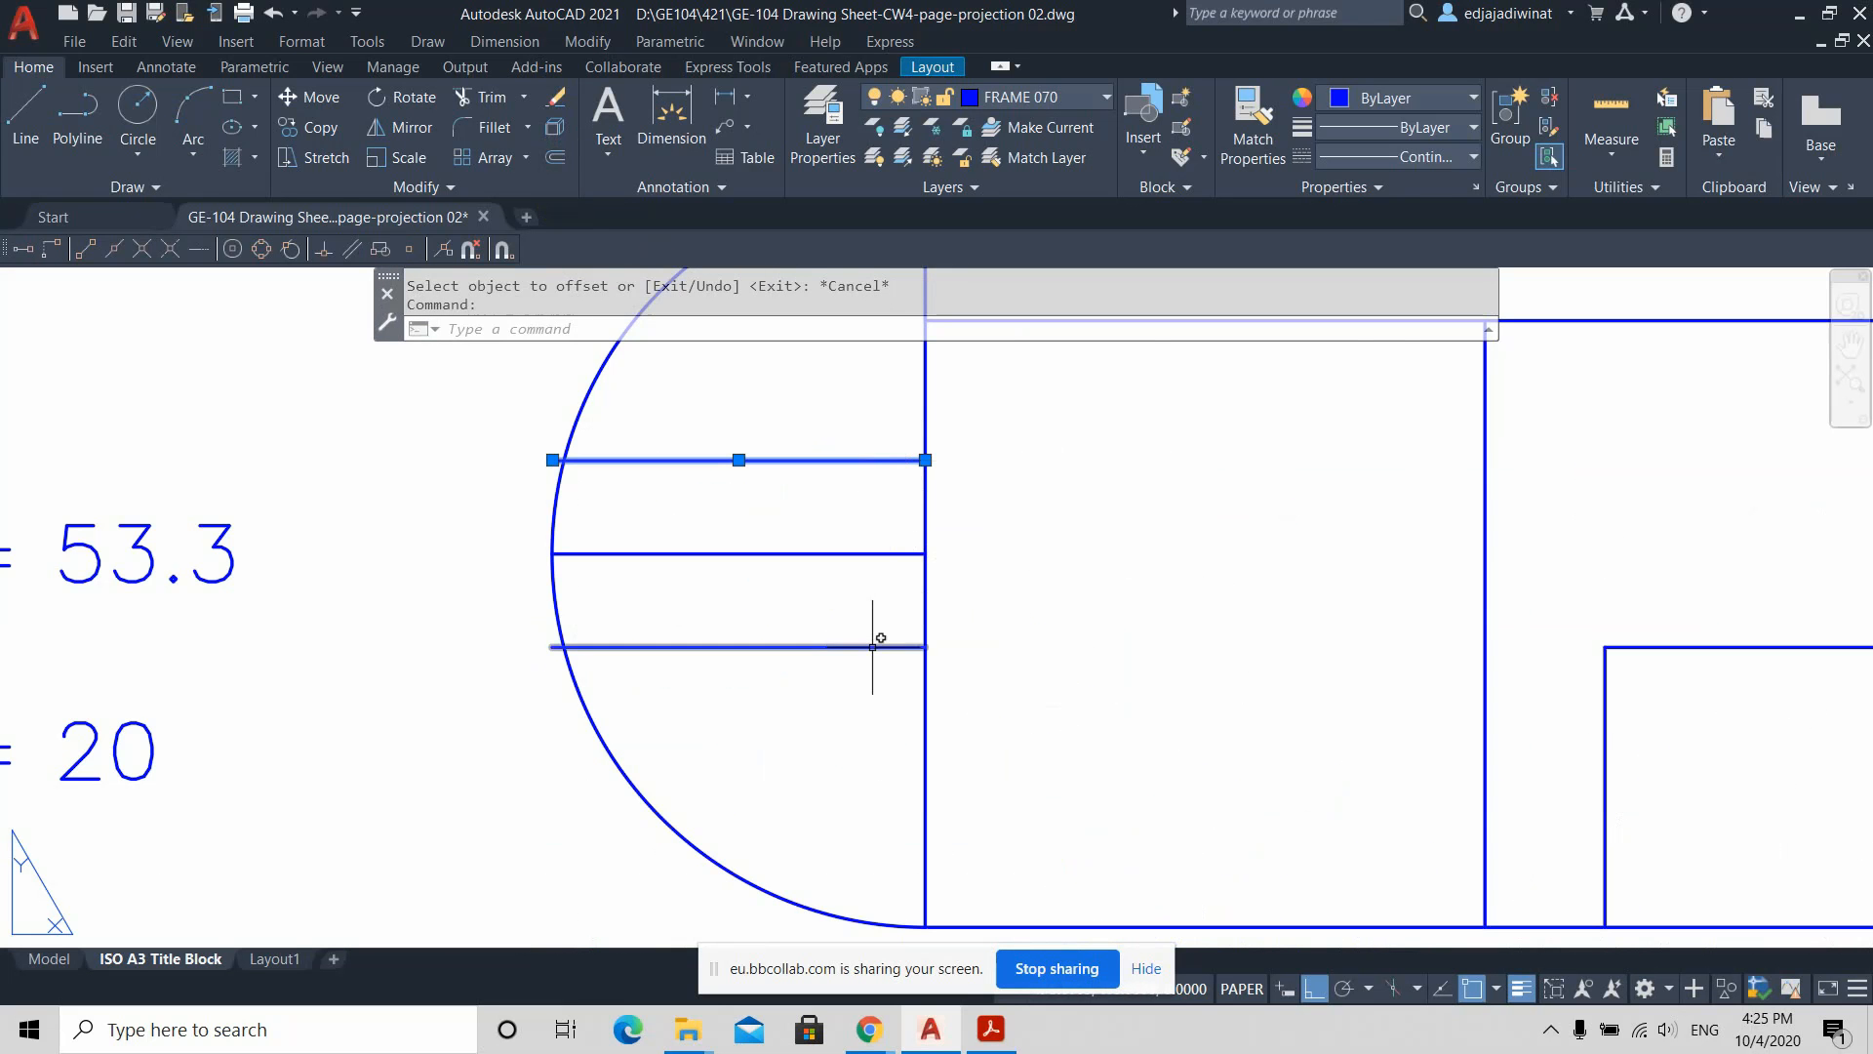
{"action": "key", "text": "Escape"}
{"action": "left_click", "coordinate": [1605, 107]}
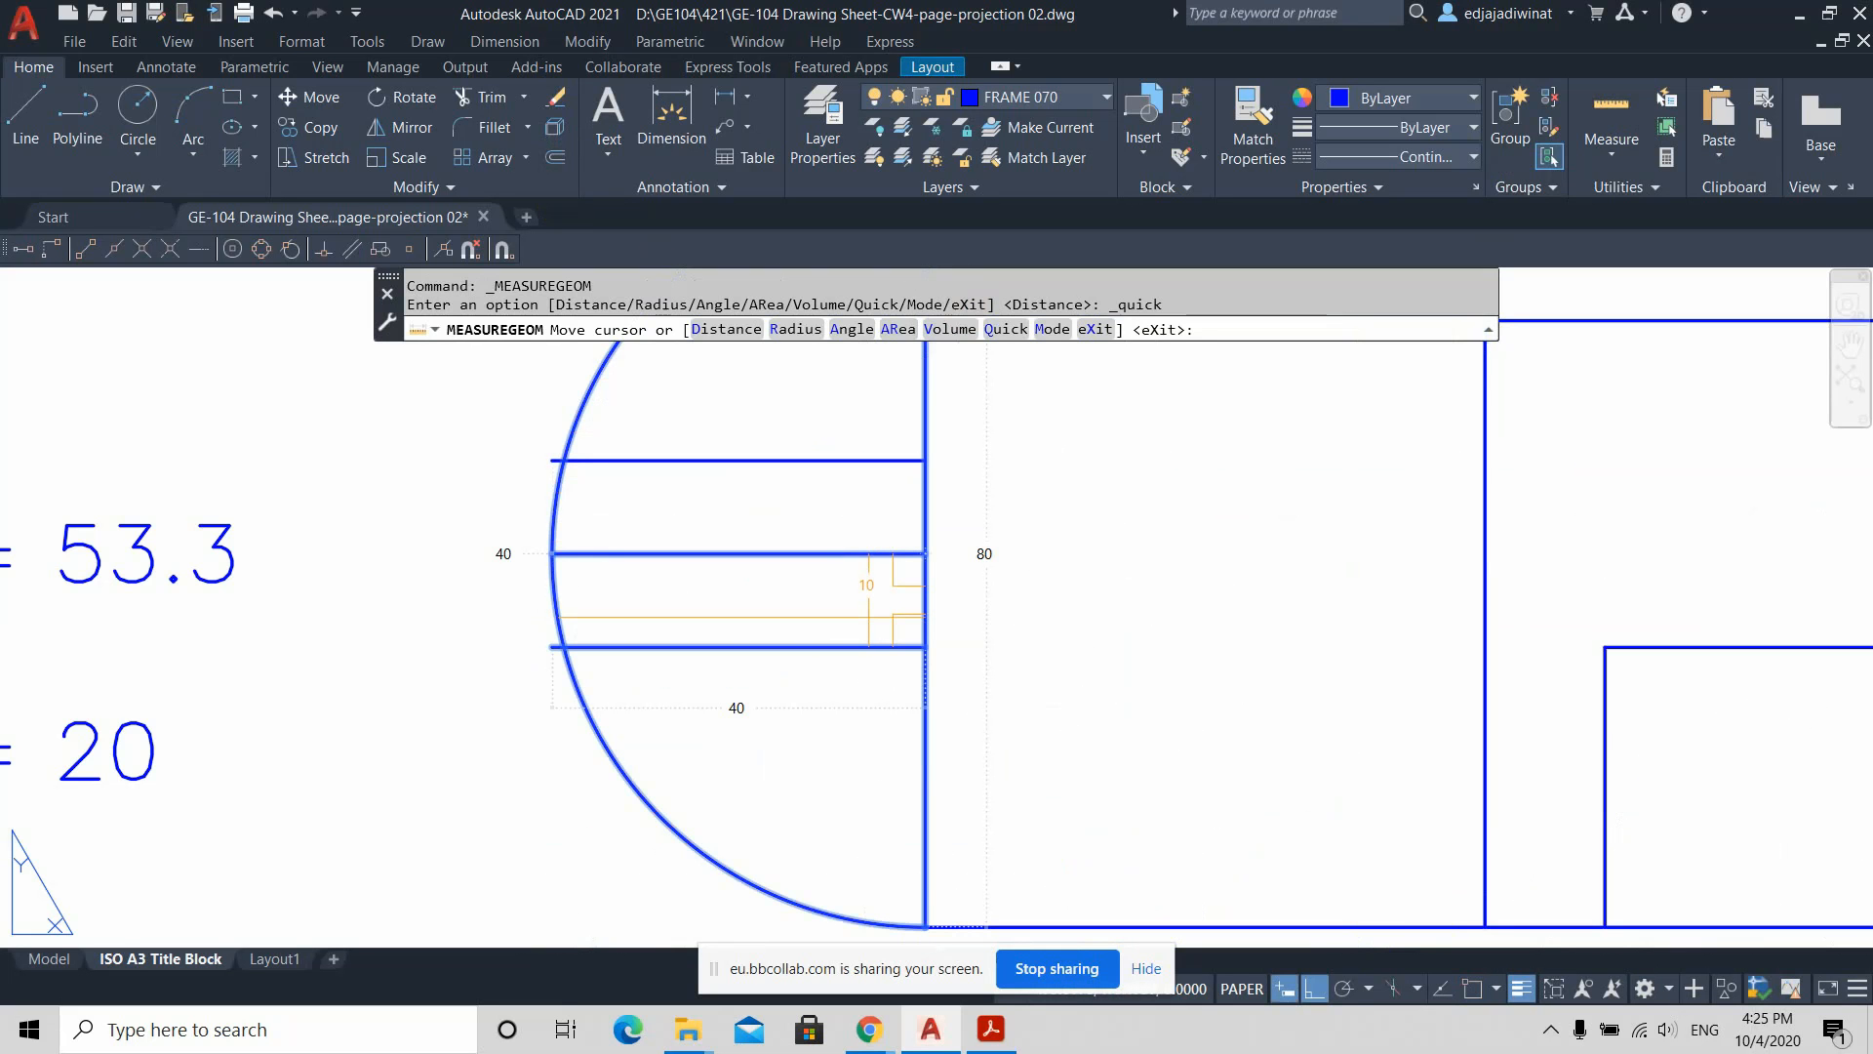
{"action": "key", "text": "Escape"}
Step: Compare the top view's rounded end with the slot's geometry and dimensions on the isometric drawing
{"action": "scroll", "coordinate": [866, 615], "scroll_direction": "down", "scroll_amount": 3}
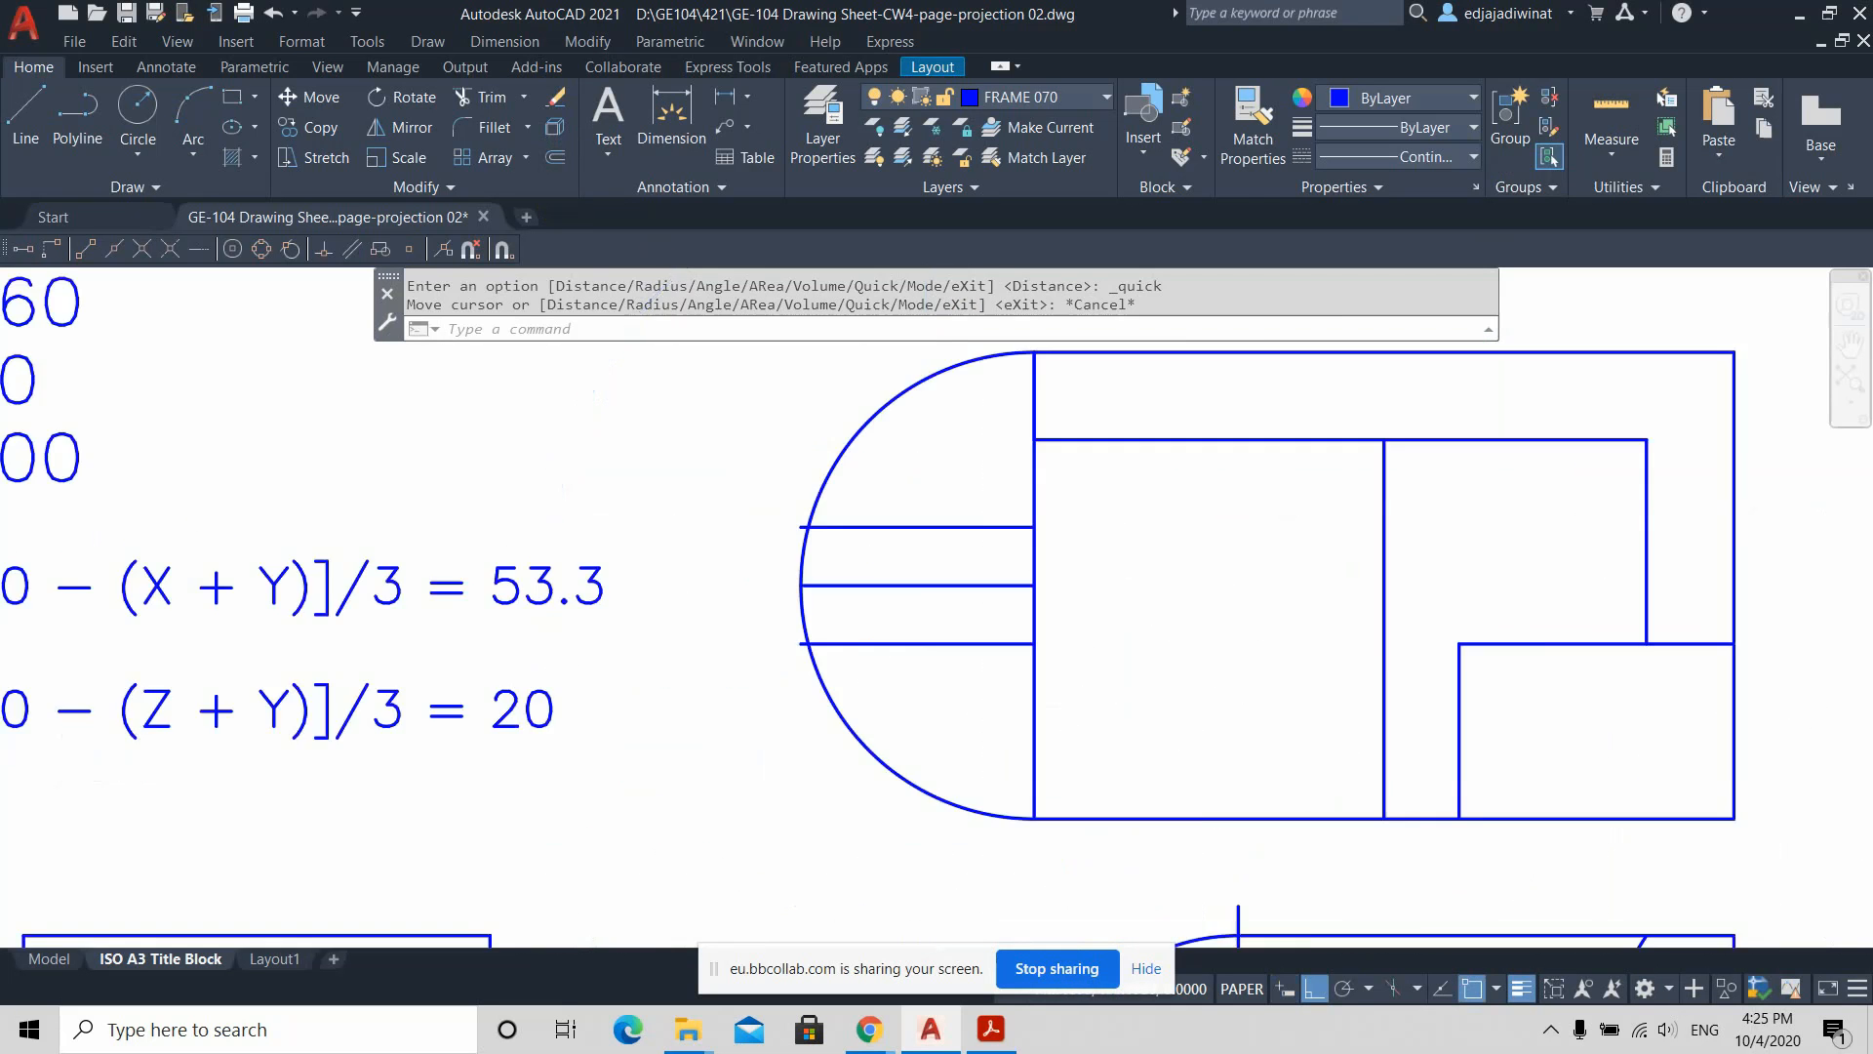
{"action": "scroll", "coordinate": [936, 536], "scroll_direction": "down", "scroll_amount": 3}
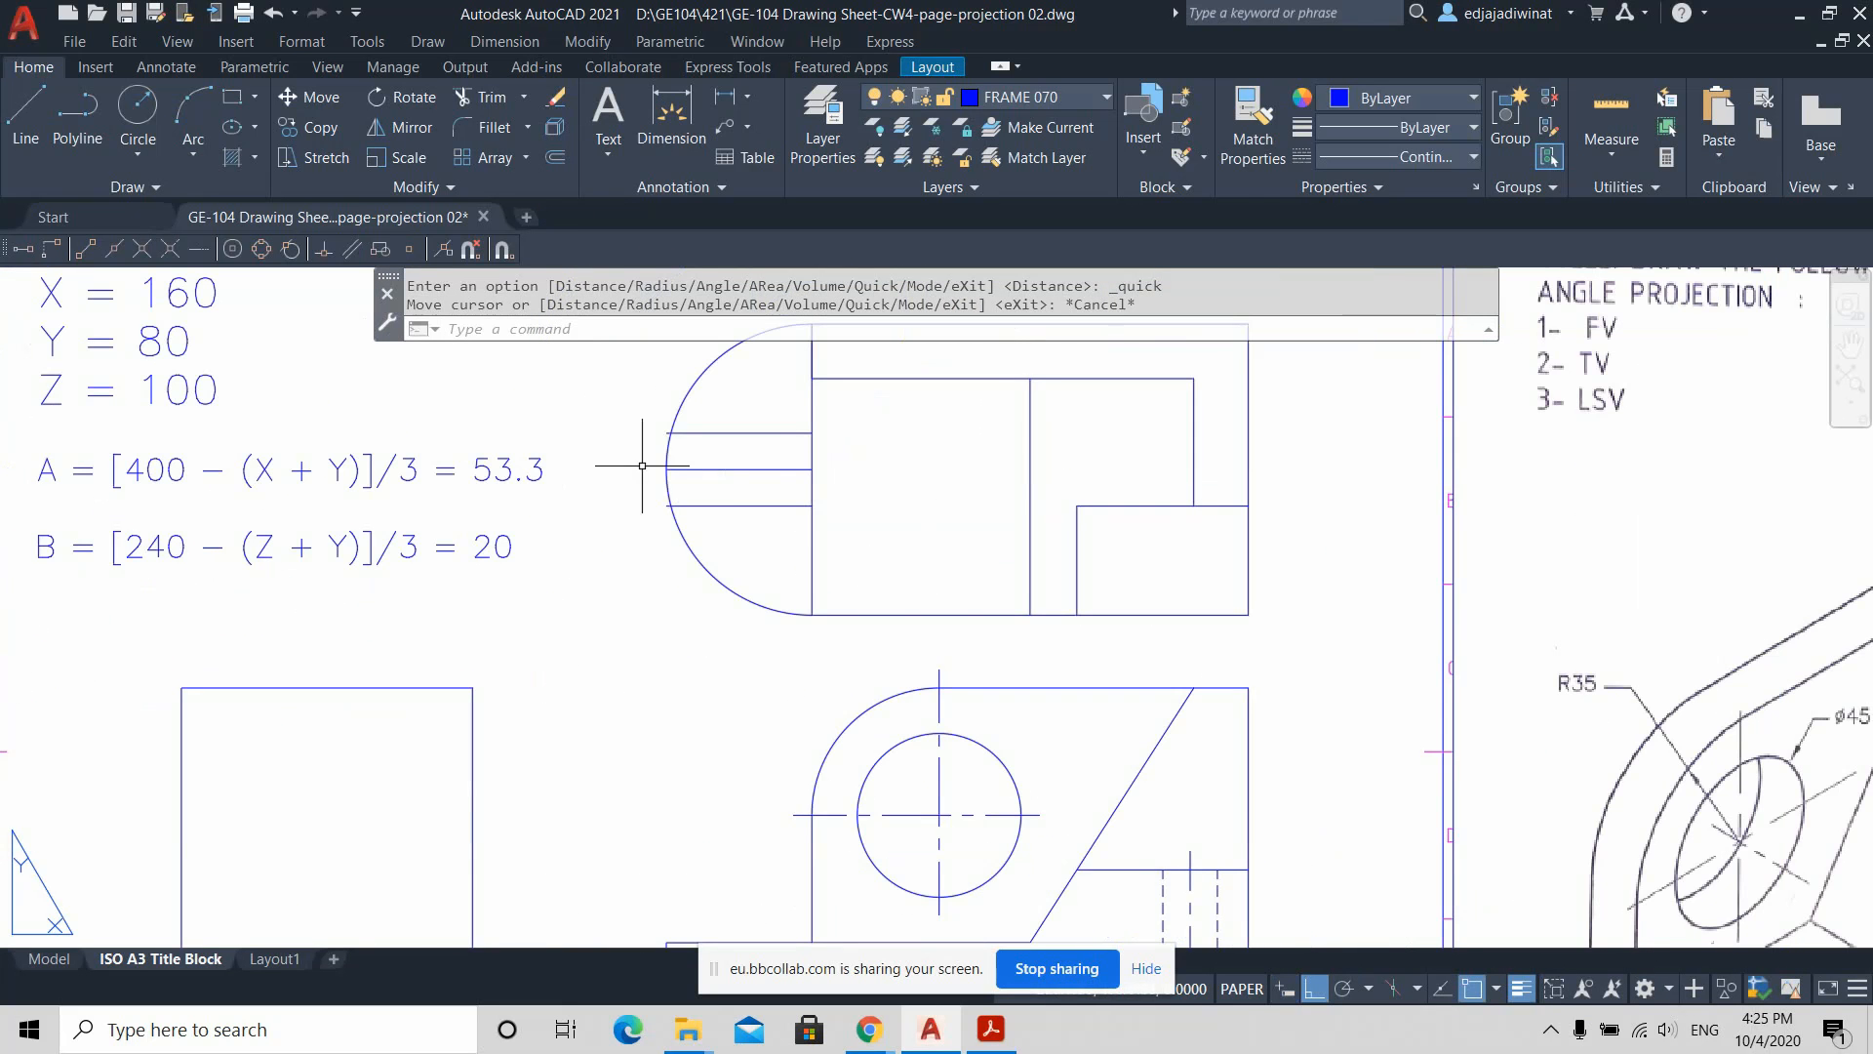
{"action": "scroll", "coordinate": [753, 430], "scroll_direction": "up", "scroll_amount": 2}
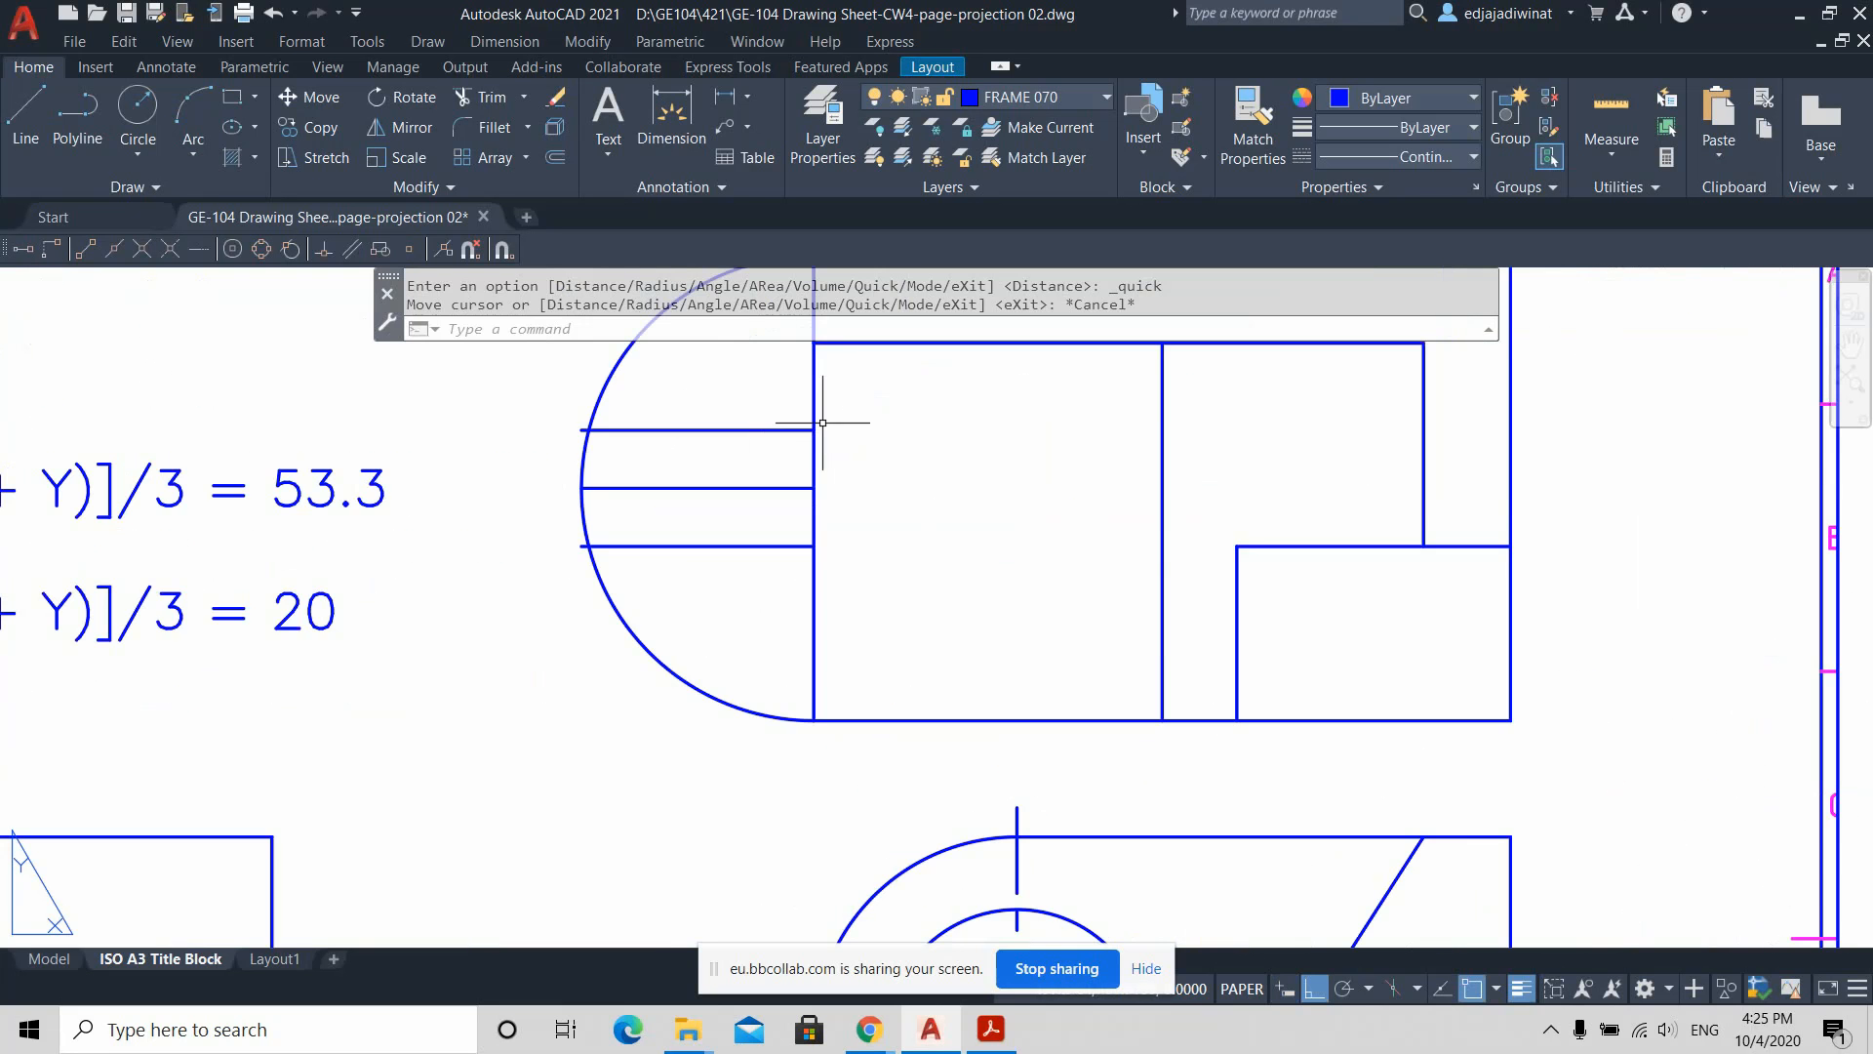
{"action": "scroll", "coordinate": [1123, 740], "scroll_direction": "down", "scroll_amount": 4}
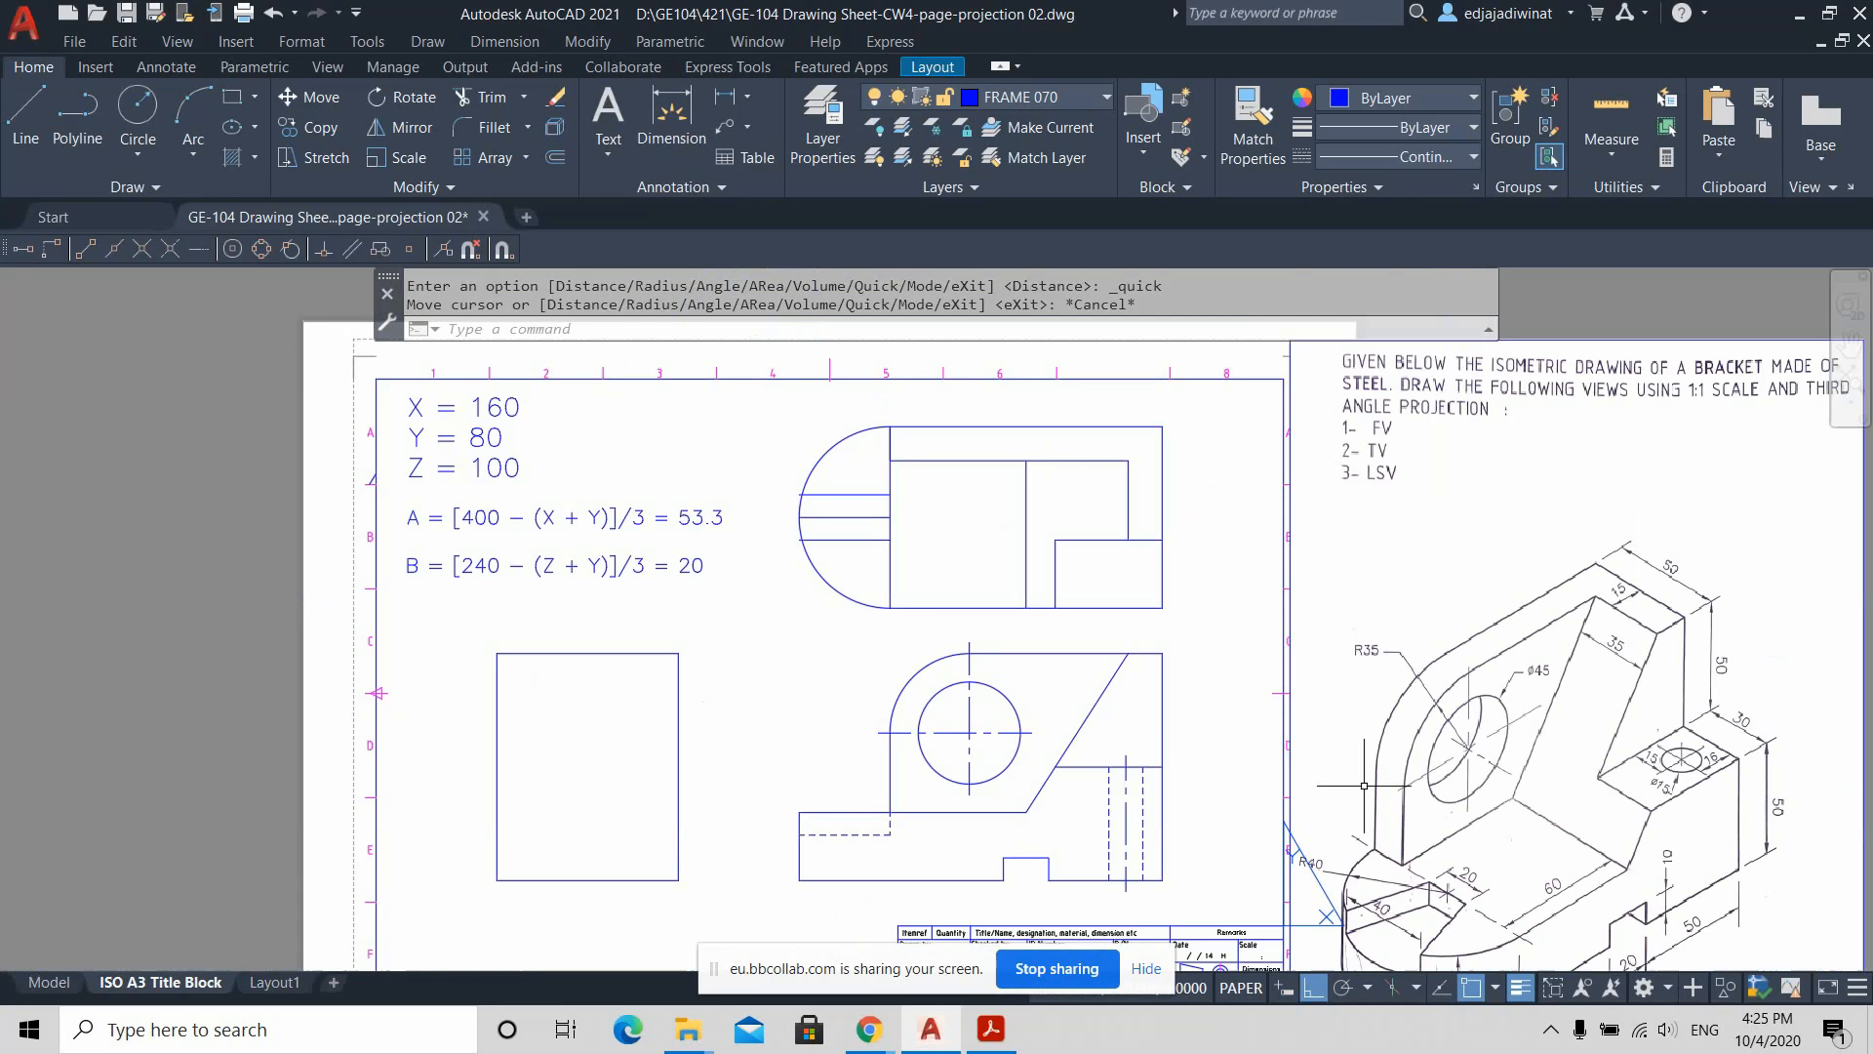
{"action": "middle_click_drag", "start_coordinate": [1366, 785], "coordinate": [1314, 677]}
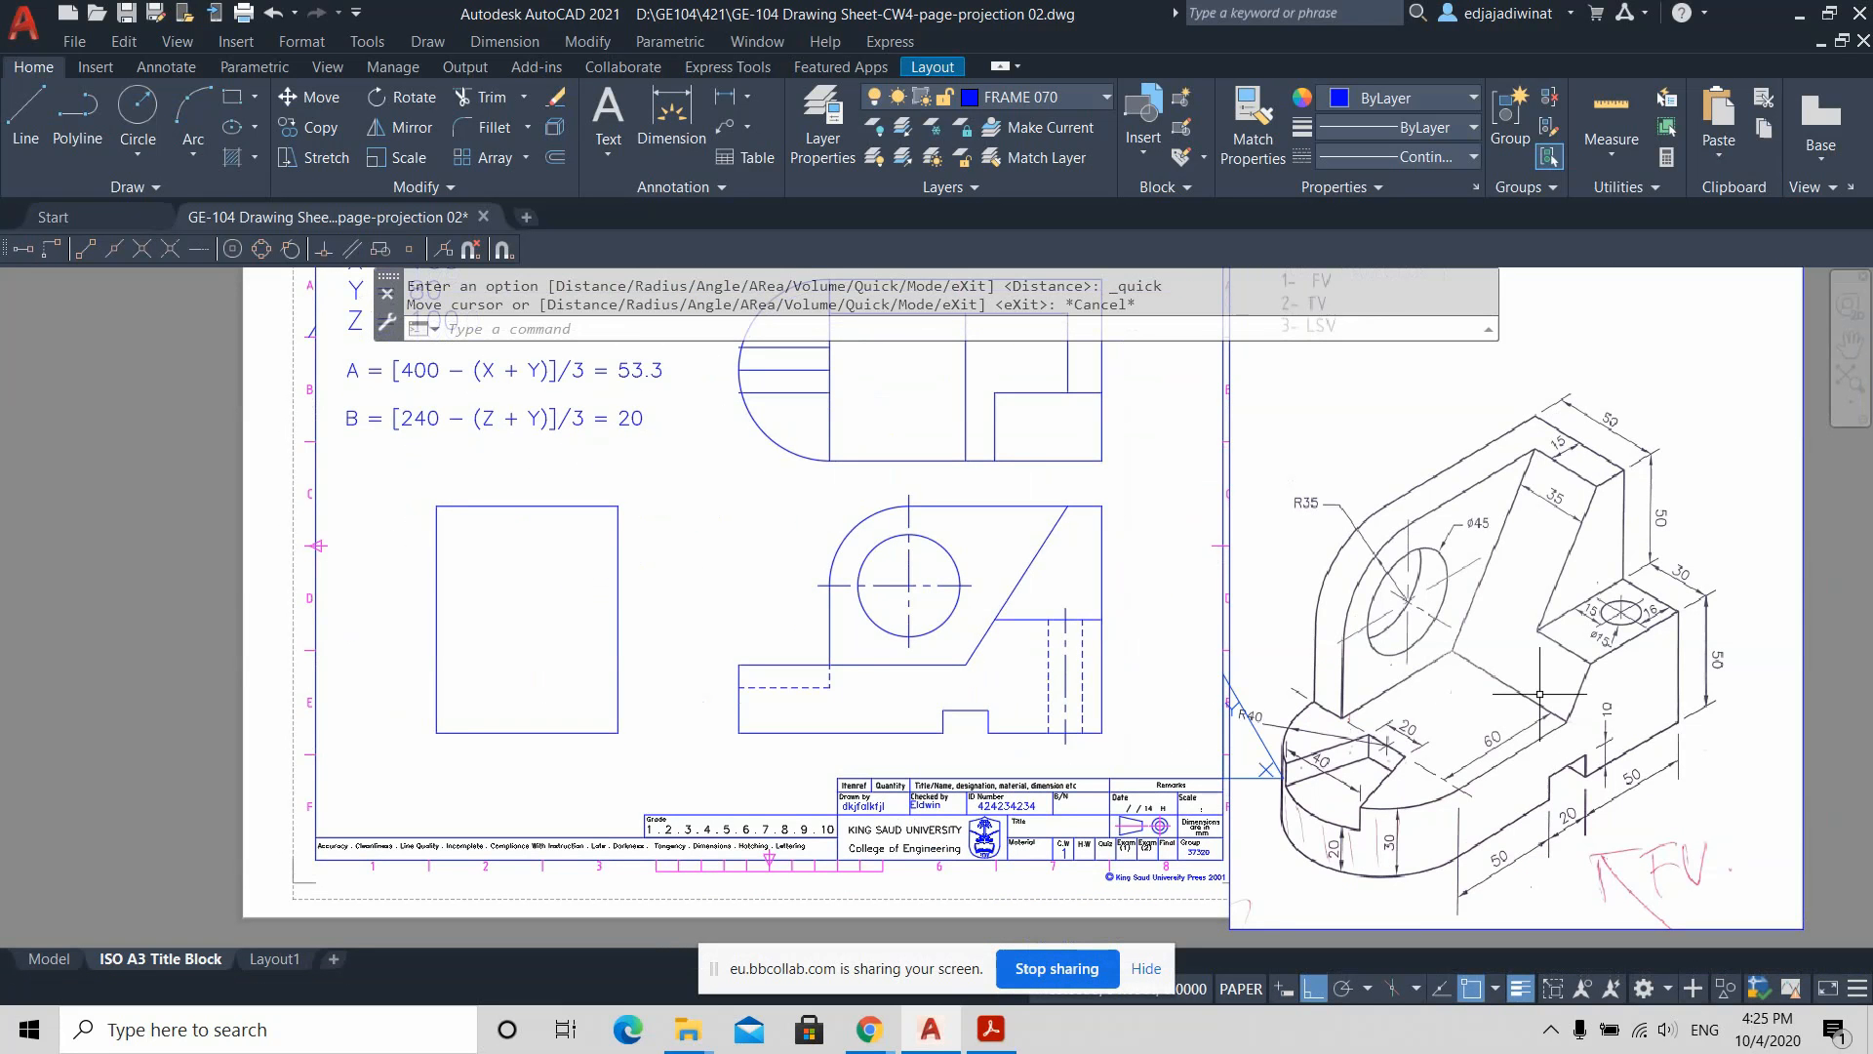
{"action": "scroll", "coordinate": [1494, 829], "scroll_direction": "up", "scroll_amount": 2}
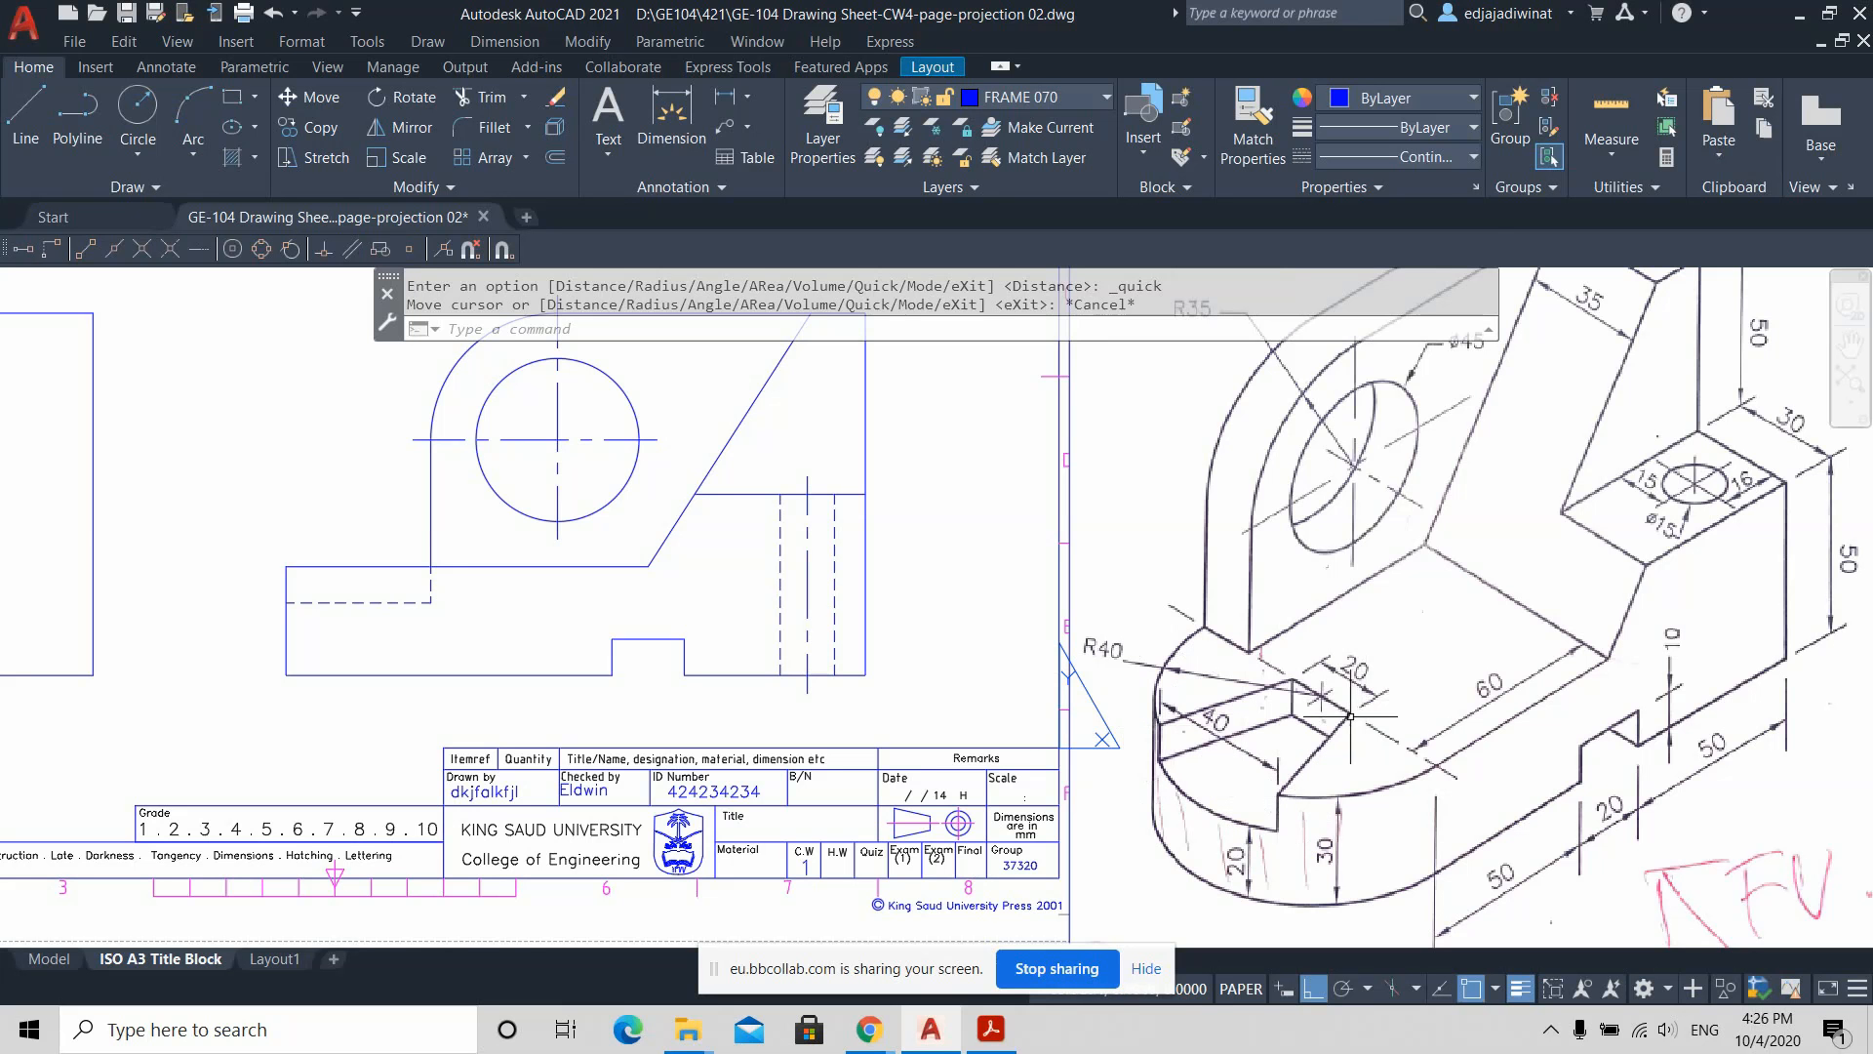
{"action": "middle_click_drag", "start_coordinate": [739, 499], "coordinate": [1048, 923]}
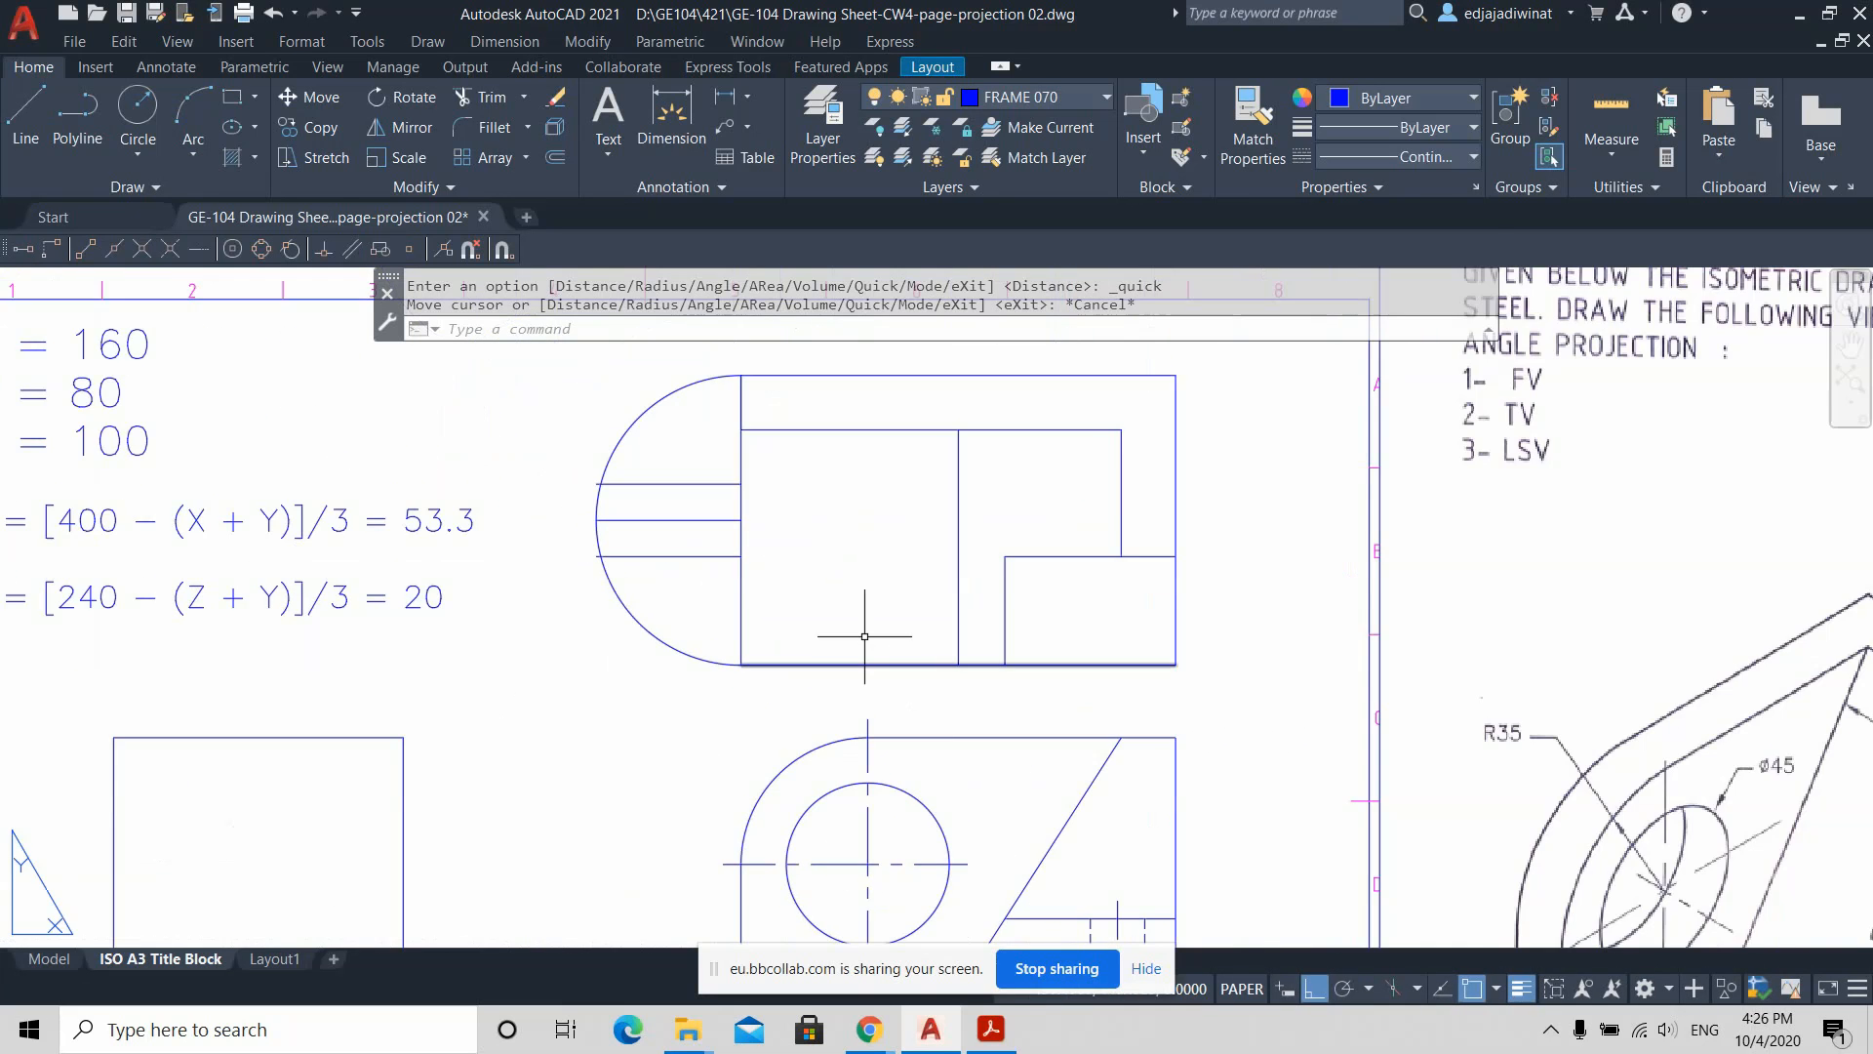
{"action": "left_click", "coordinate": [676, 519]}
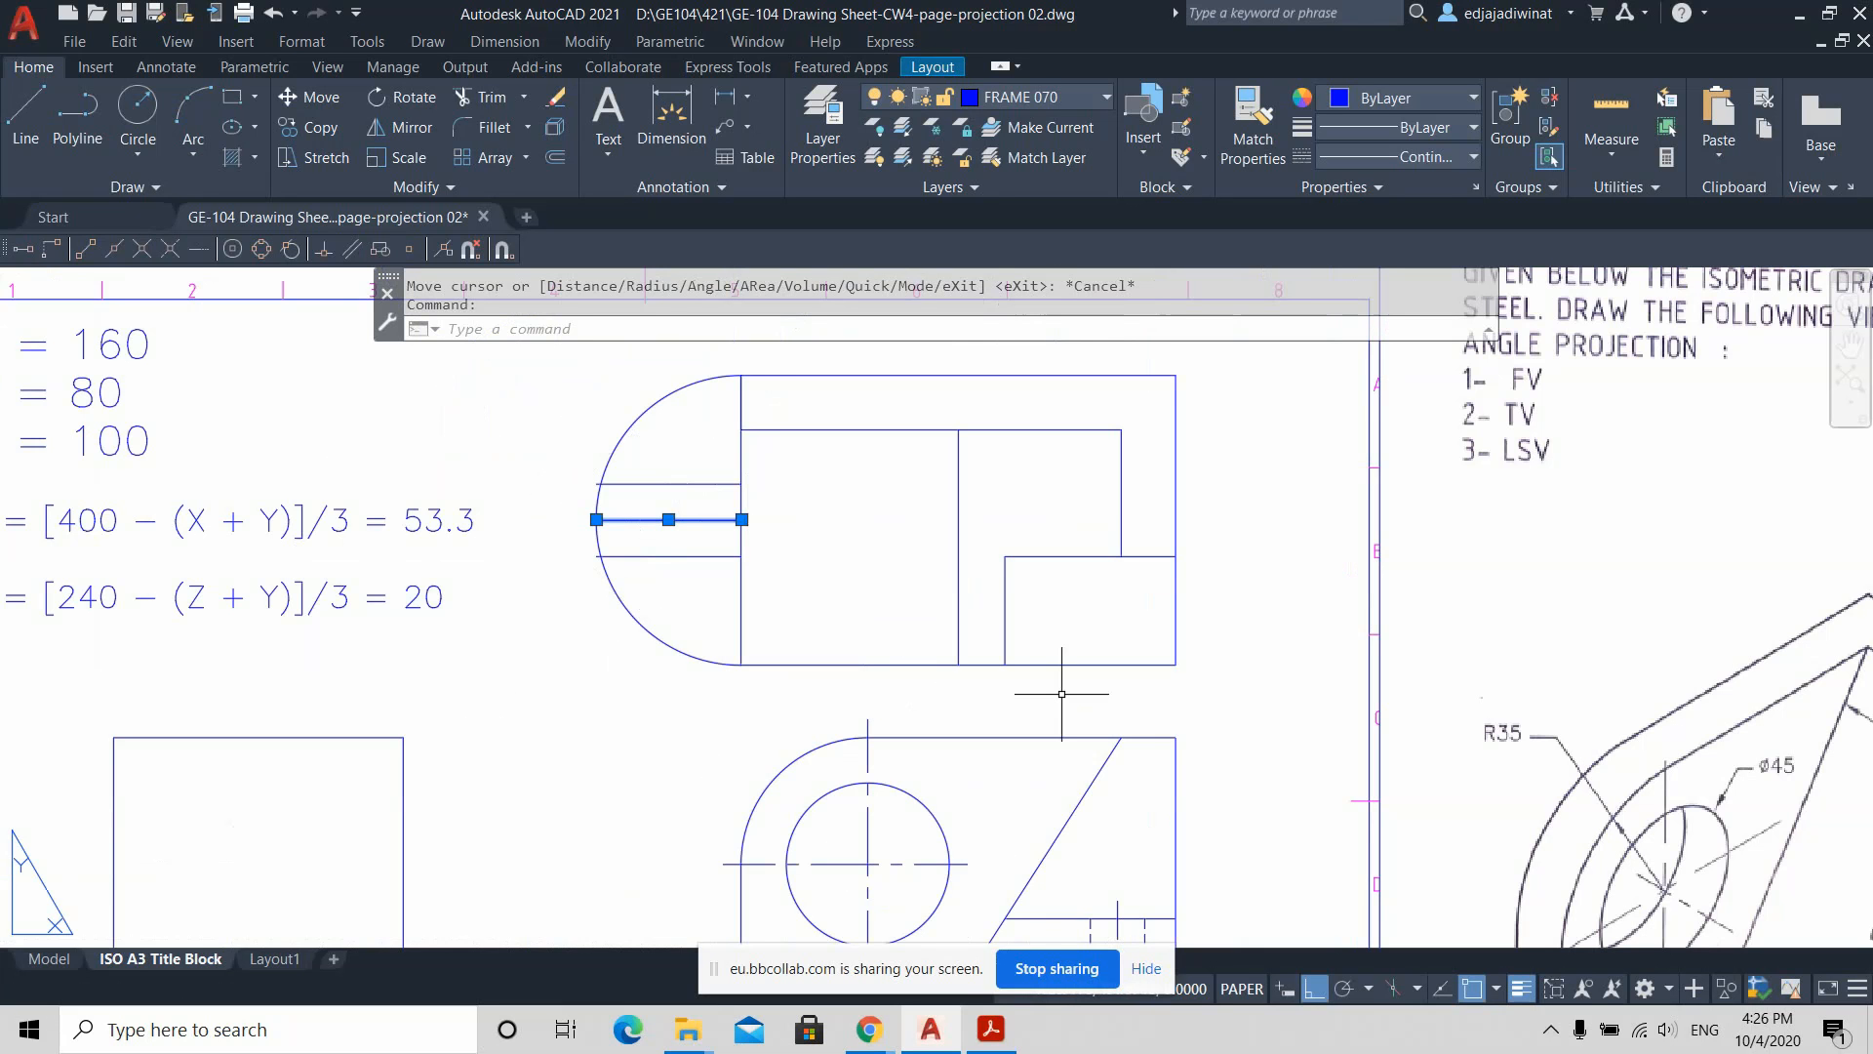
{"action": "scroll", "coordinate": [976, 613], "scroll_direction": "down", "scroll_amount": 2}
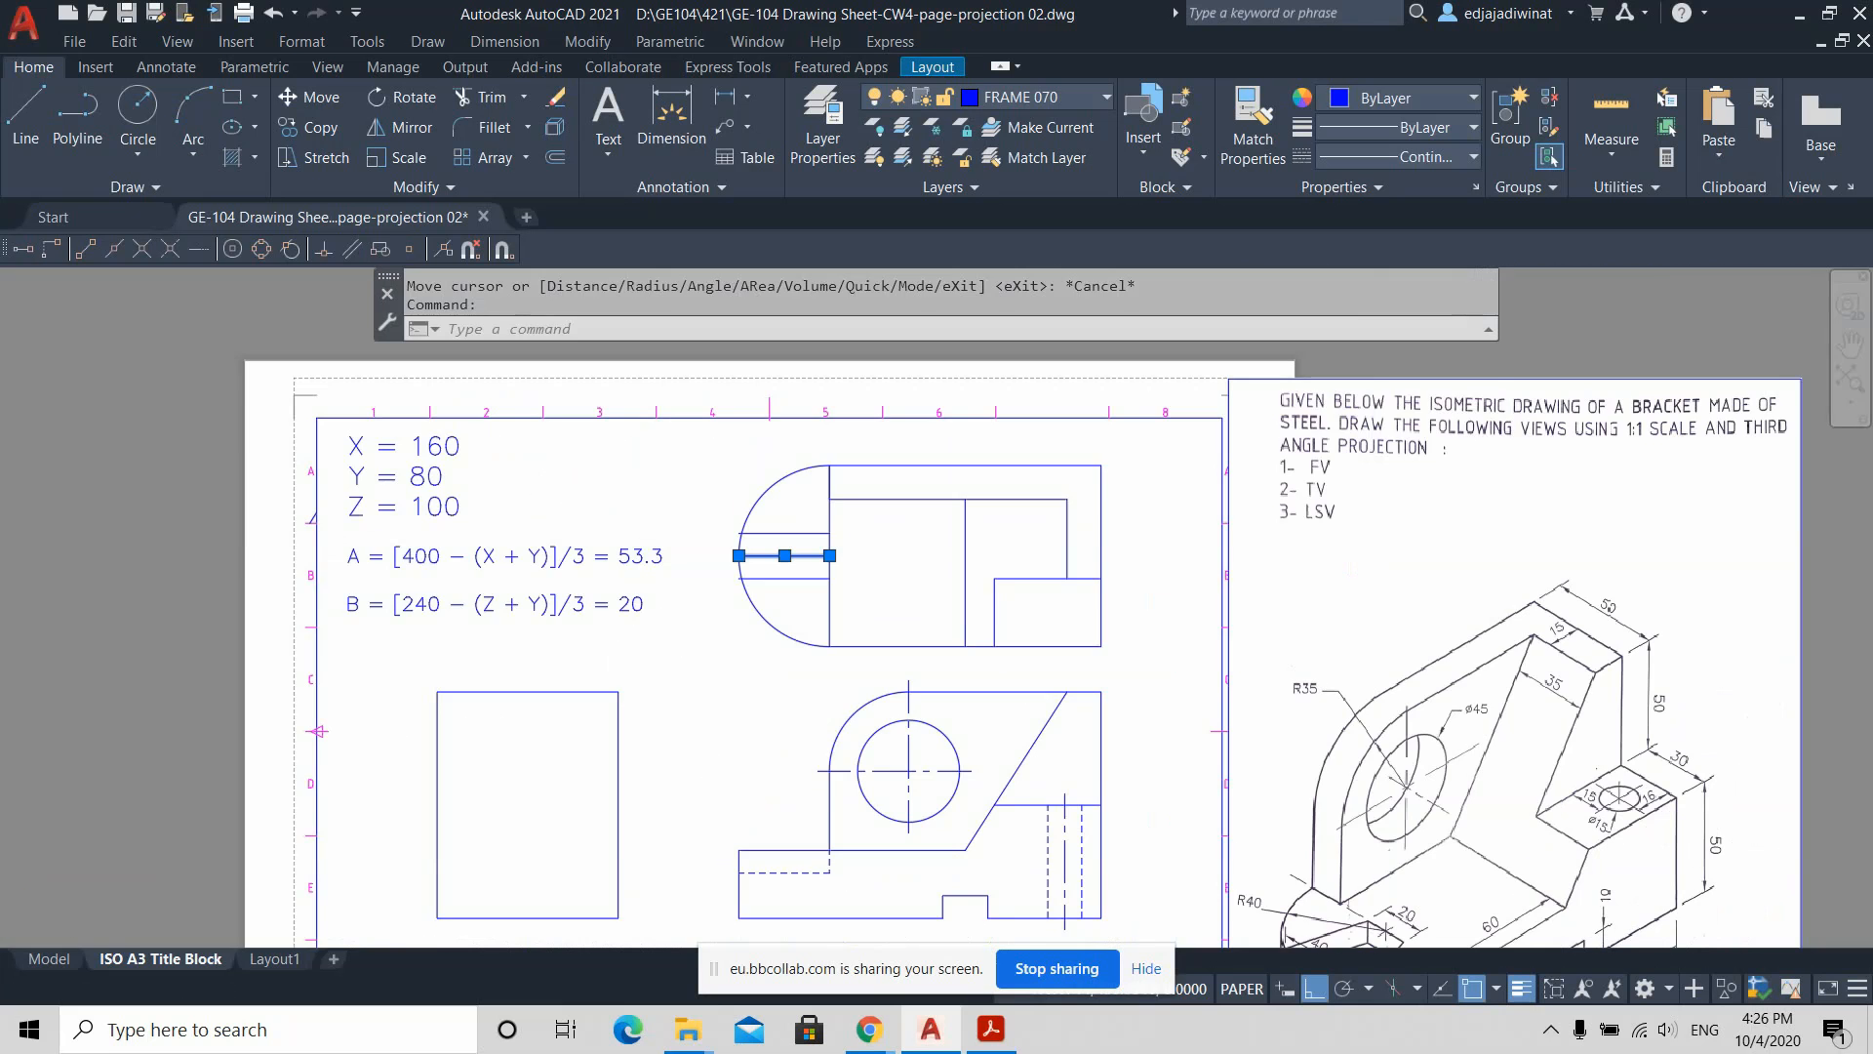
{"action": "scroll", "coordinate": [895, 593], "scroll_direction": "up", "scroll_amount": 2}
{"action": "middle_click_drag", "start_coordinate": [1171, 660], "coordinate": [1008, 506]}
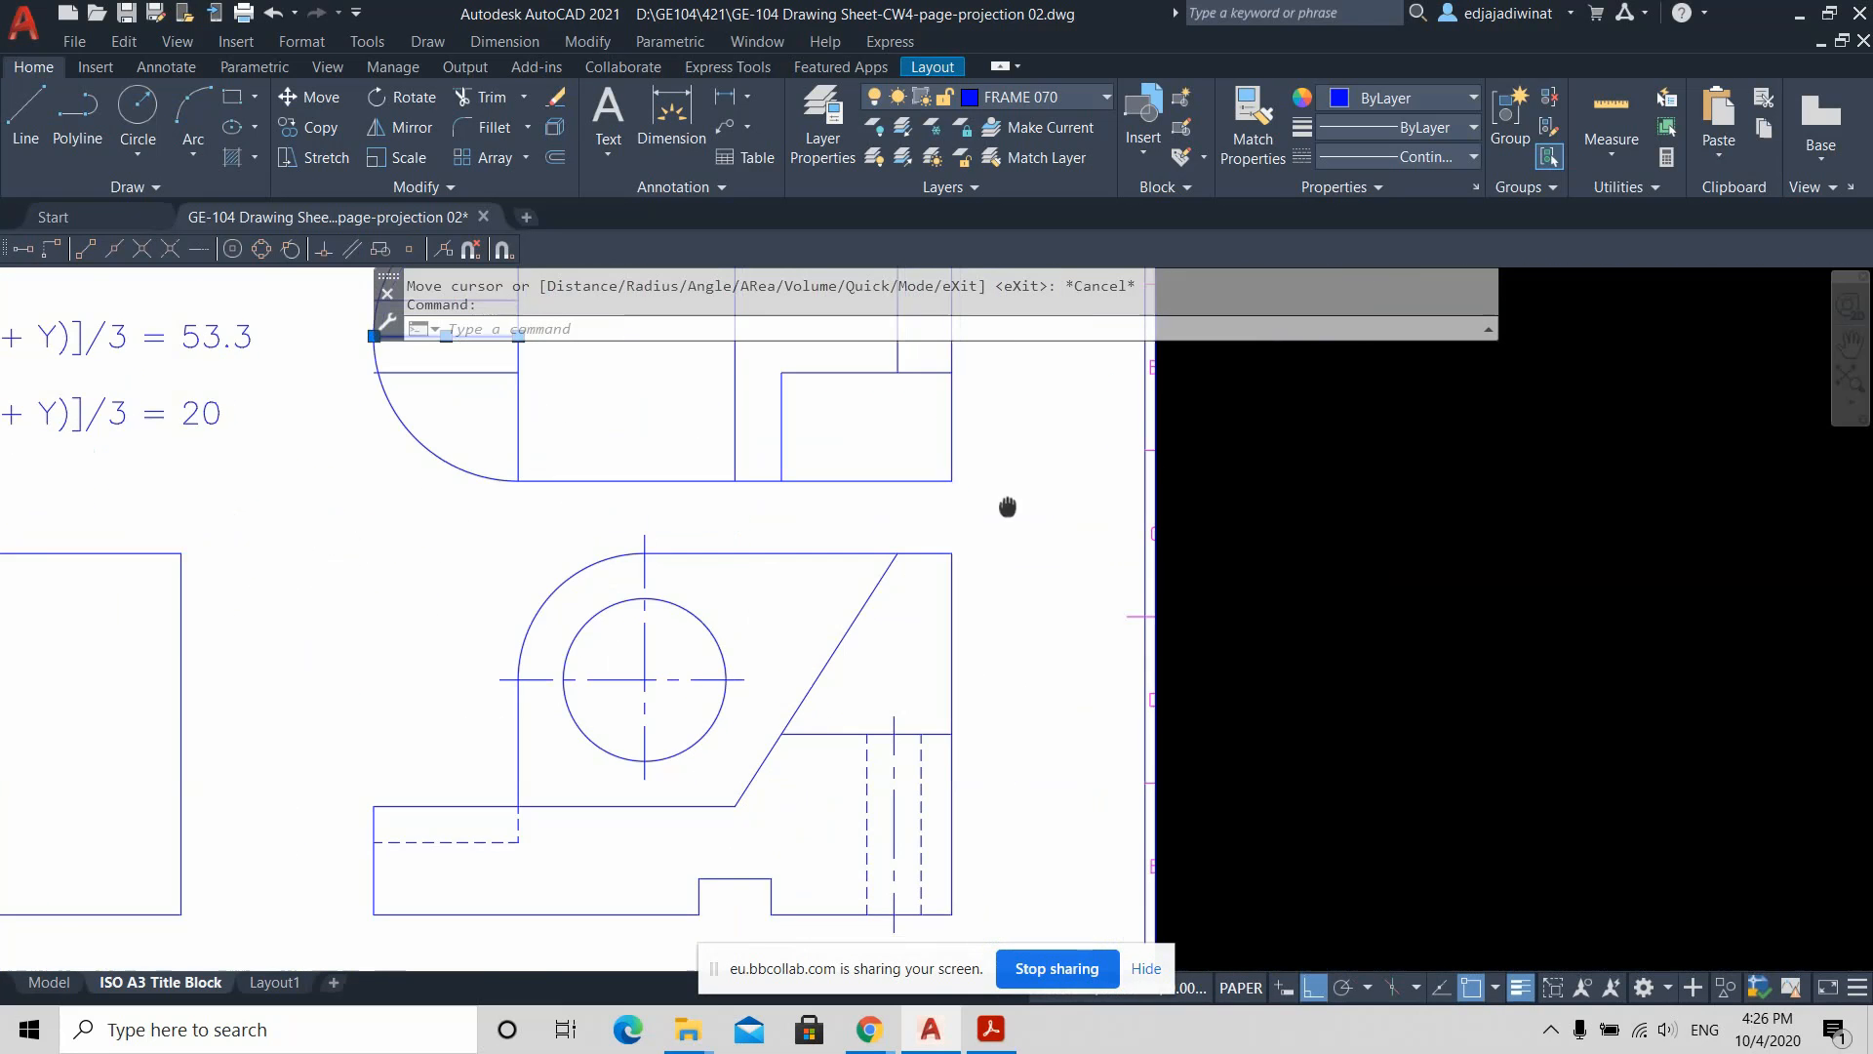
{"action": "middle_click_drag", "start_coordinate": [1107, 785], "coordinate": [988, 609]}
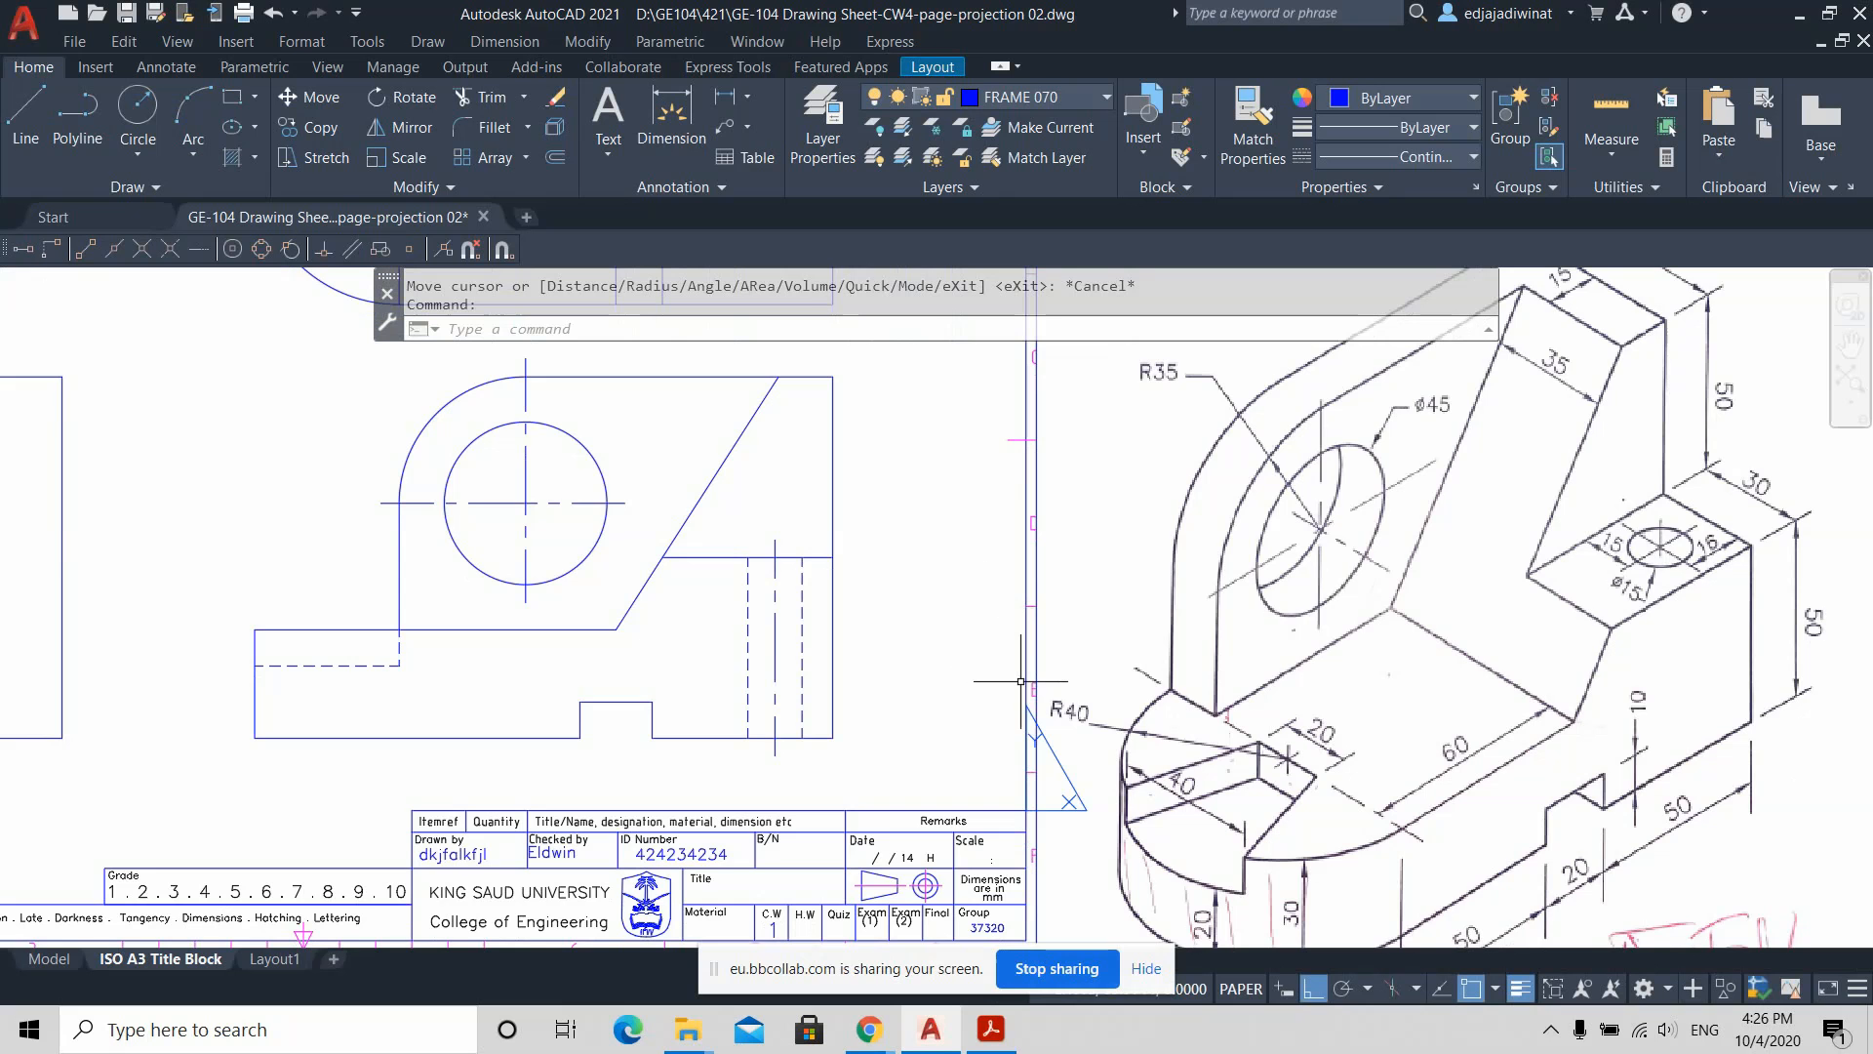
{"action": "mouse_move", "coordinate": [995, 629]}
{"action": "middle_mouse_down"}
{"action": "mouse_move", "coordinate": [1145, 866]}
{"action": "mouse_move", "coordinate": [1230, 927]}
{"action": "middle_mouse_up"}
{"action": "key", "text": "Escape"}
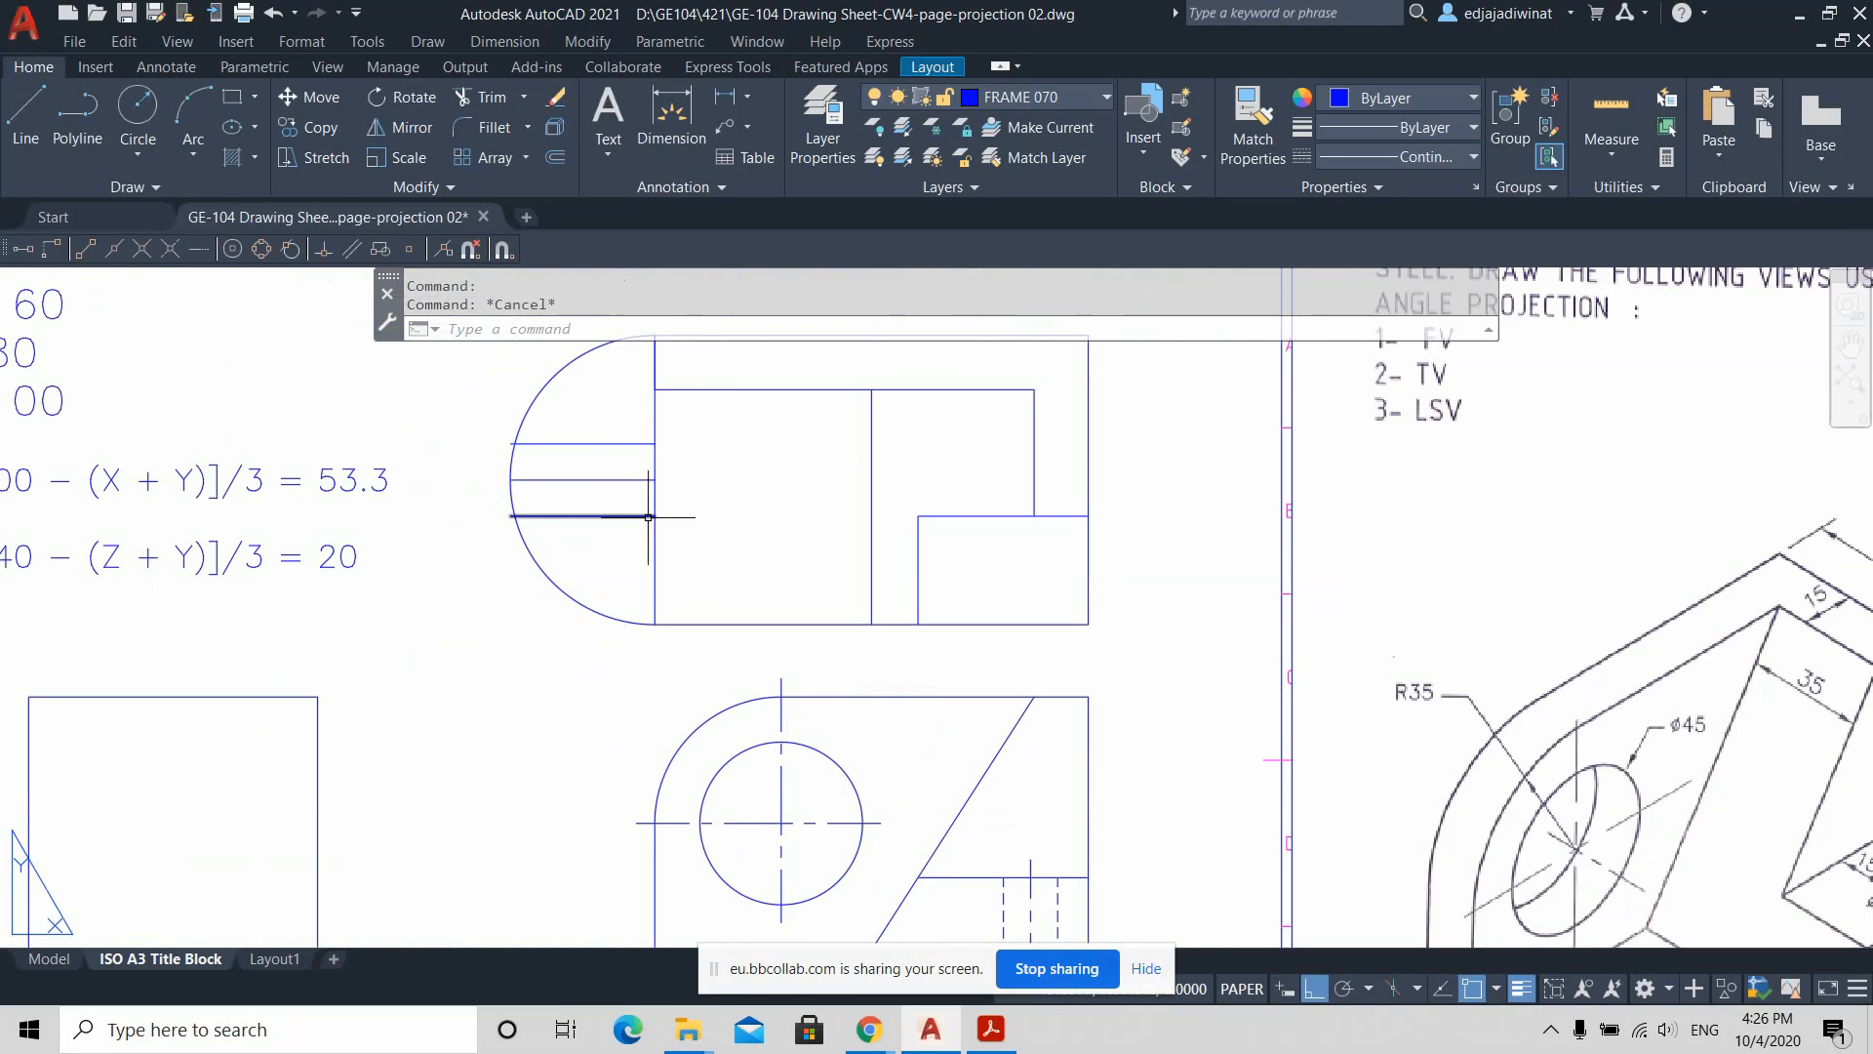
{"action": "scroll", "coordinate": [649, 471], "scroll_direction": "up", "scroll_amount": 2}
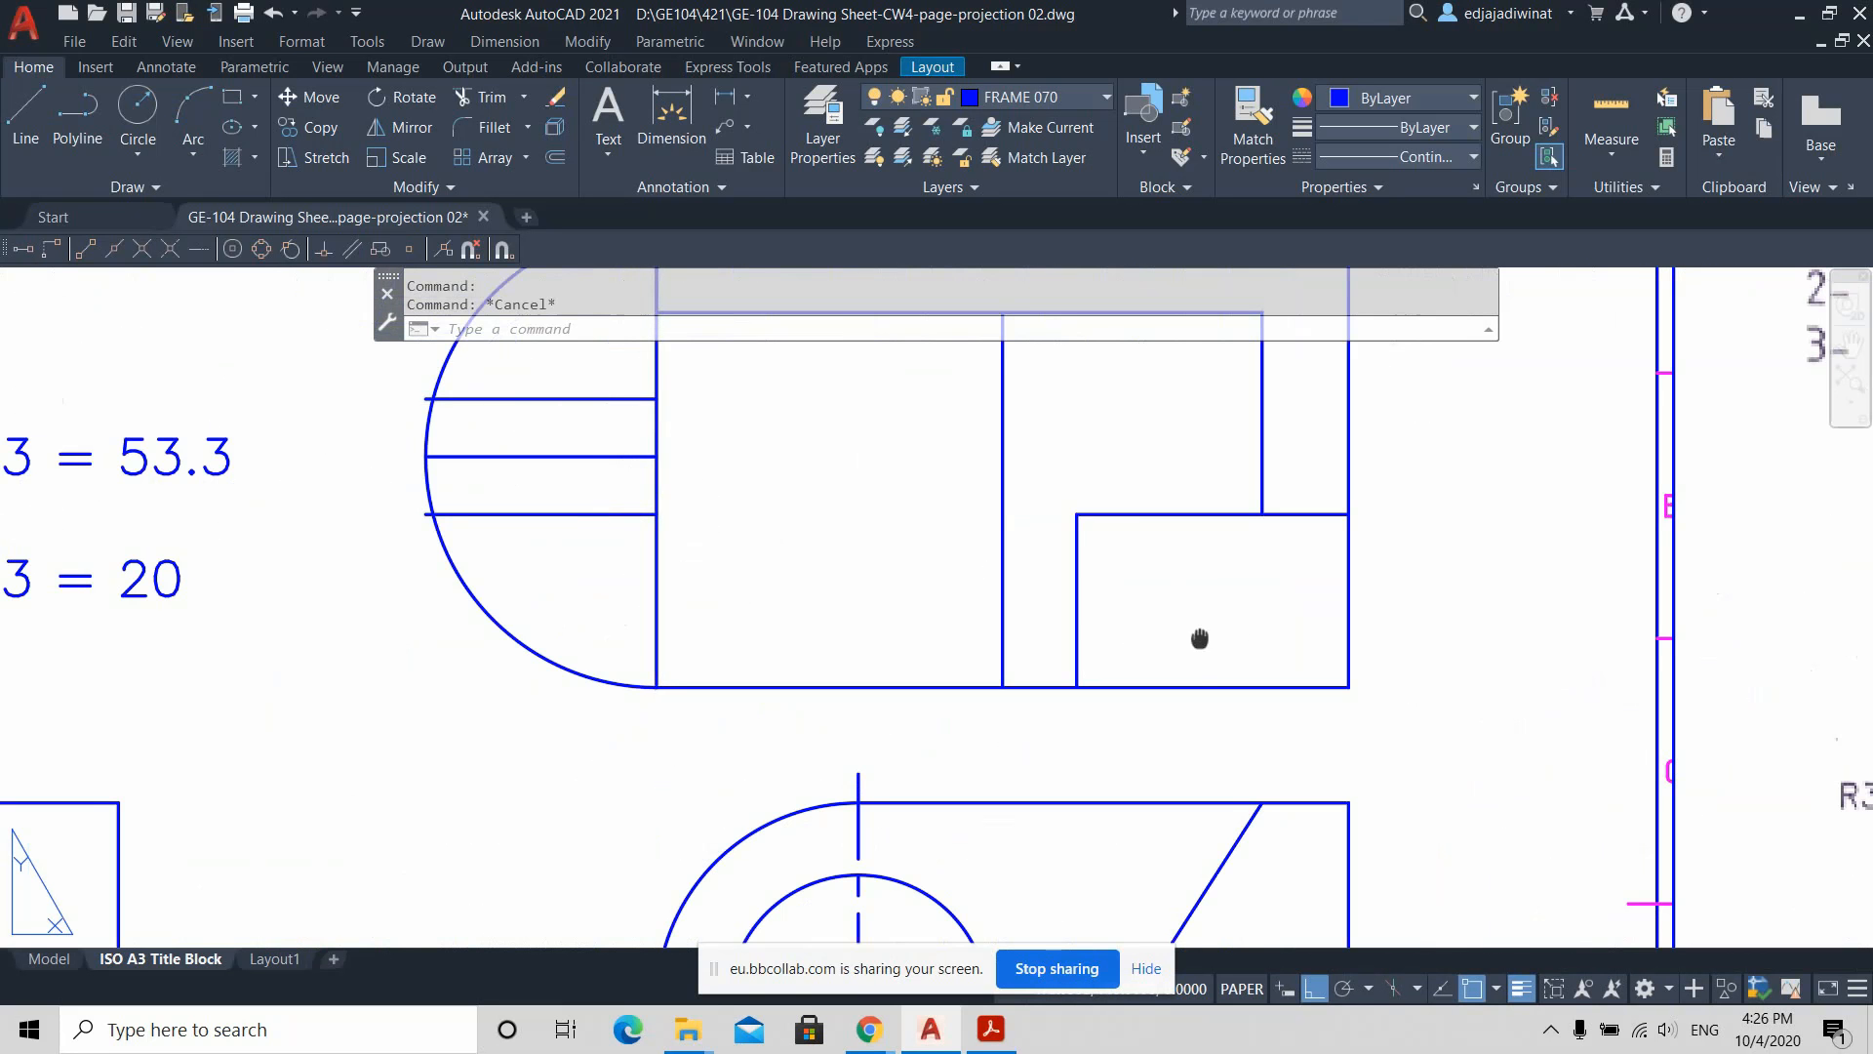
{"action": "middle_click_drag", "start_coordinate": [1200, 639], "coordinate": [790, 464]}
{"action": "middle_click_drag", "start_coordinate": [1342, 725], "coordinate": [1059, 552]}
{"action": "scroll", "coordinate": [1177, 618], "scroll_direction": "down", "scroll_amount": 2}
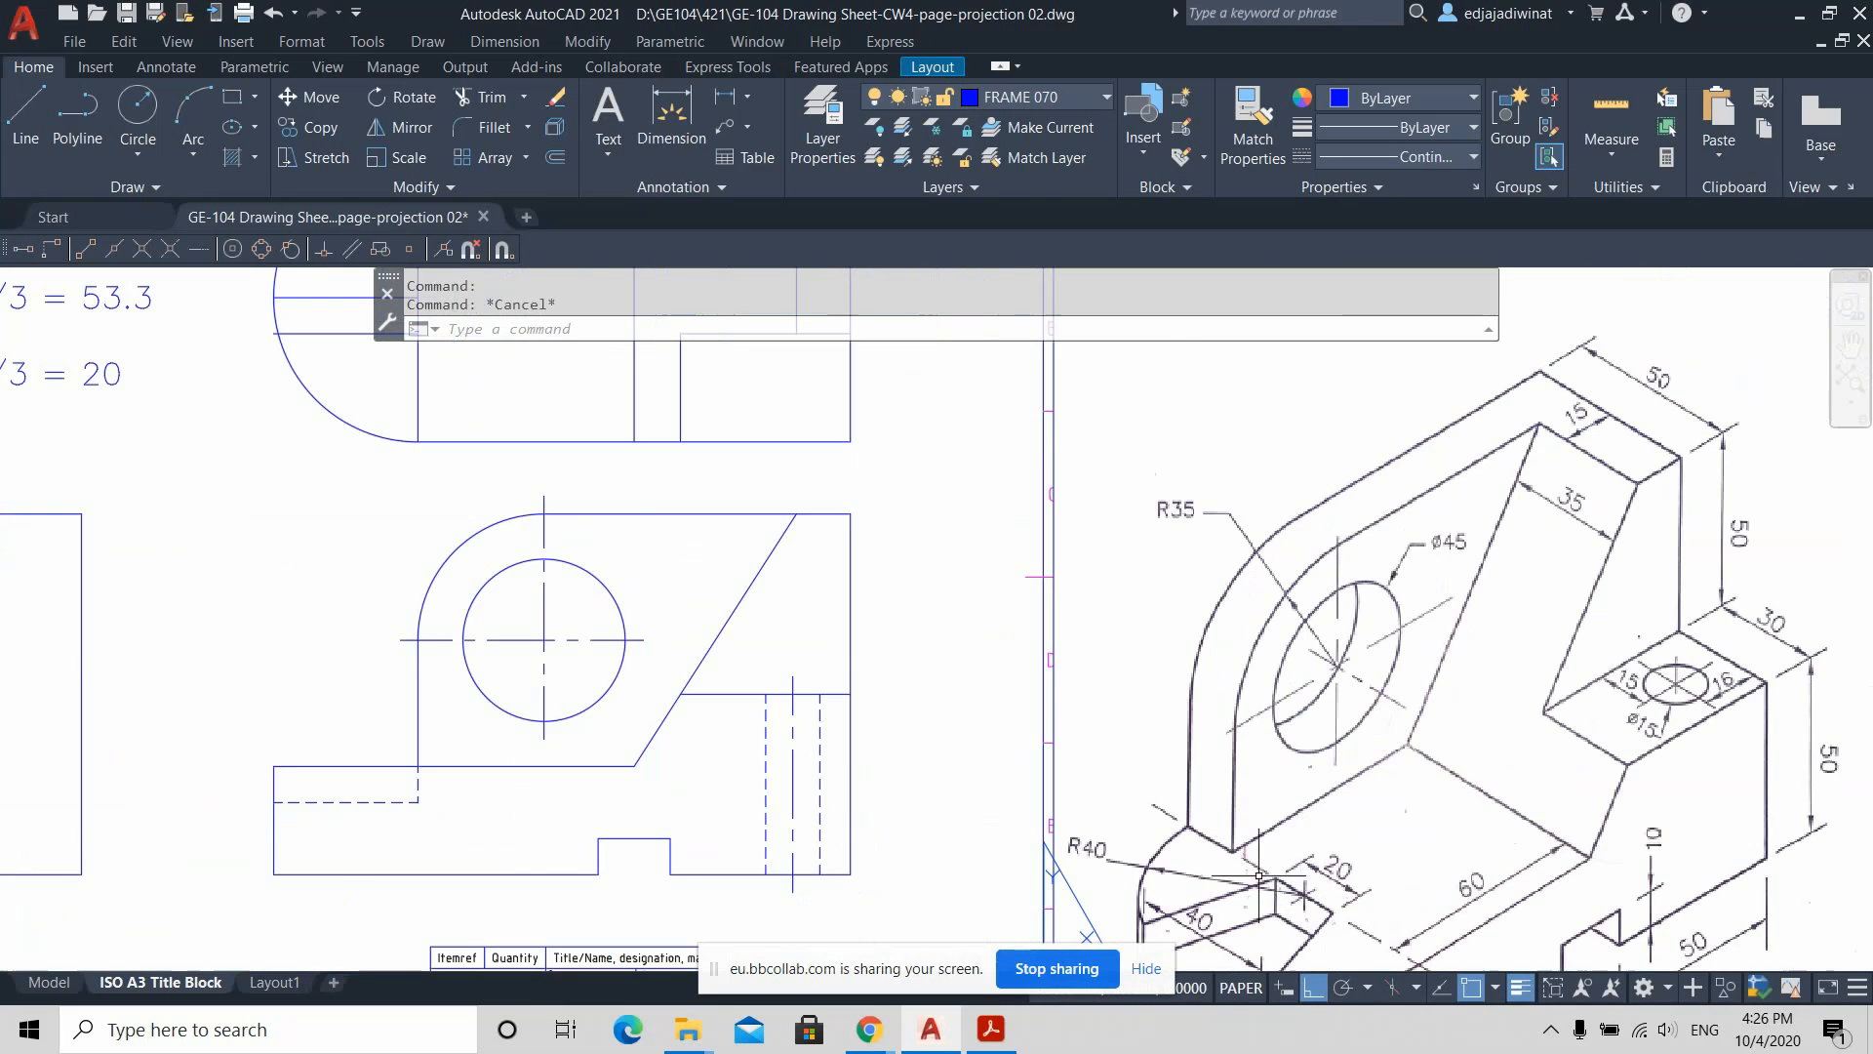
{"action": "scroll", "coordinate": [1258, 875], "scroll_direction": "down", "scroll_amount": 2}
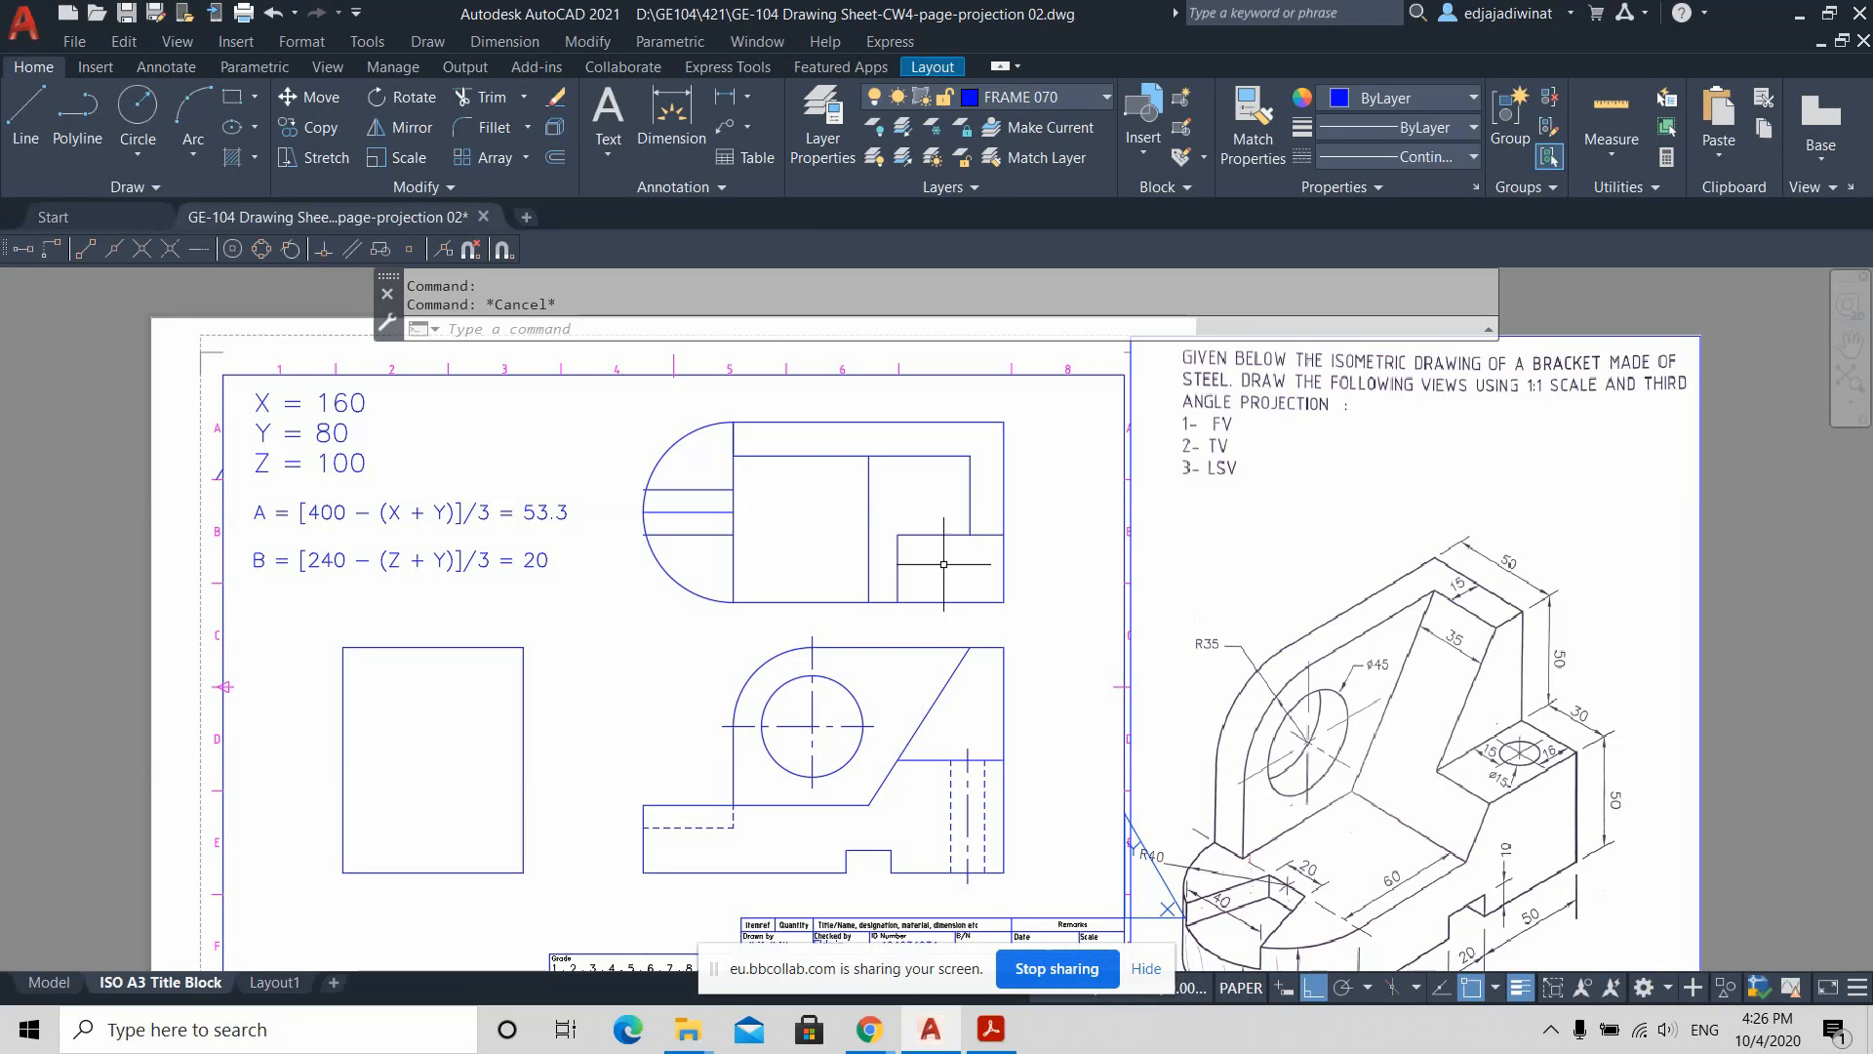
Step: Offset the horizontal centre line of the top view's rounded end 20 mm upward
{"action": "left_click", "coordinate": [606, 144]}
{"action": "left_click", "coordinate": [537, 162]}
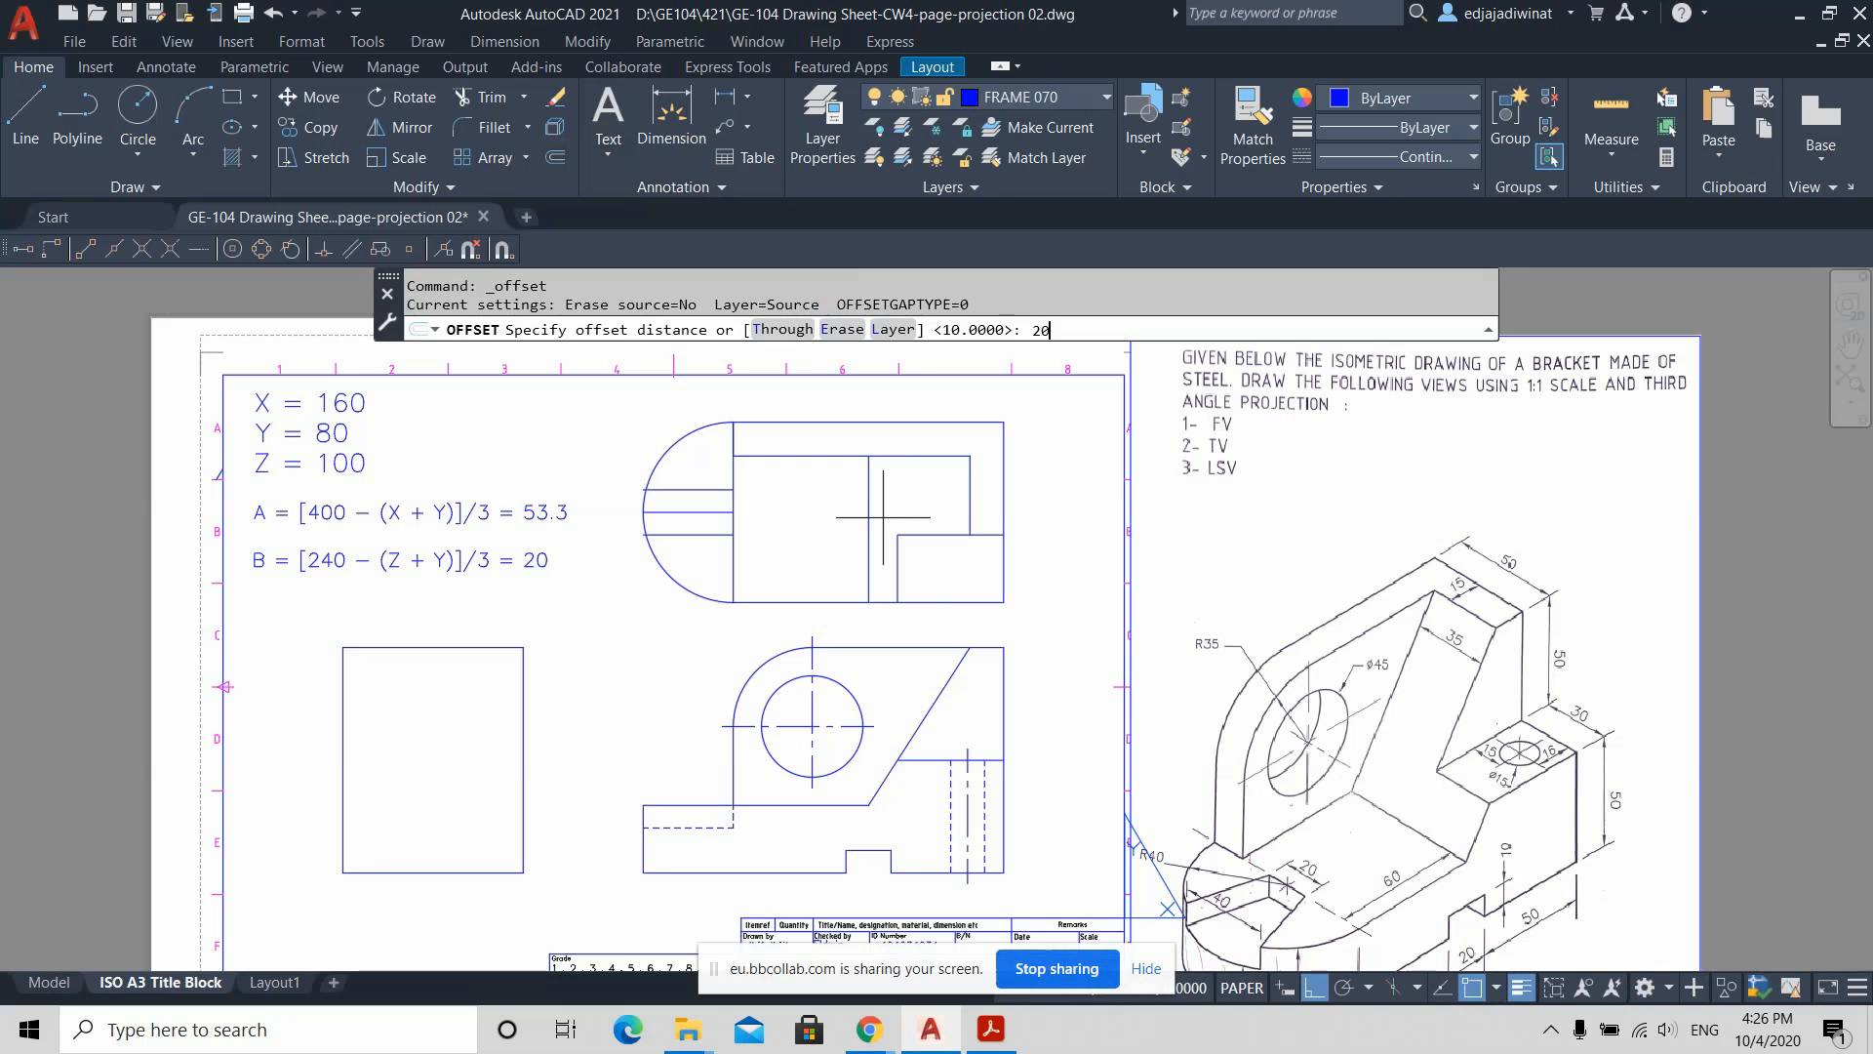
{"action": "key", "text": "Return"}
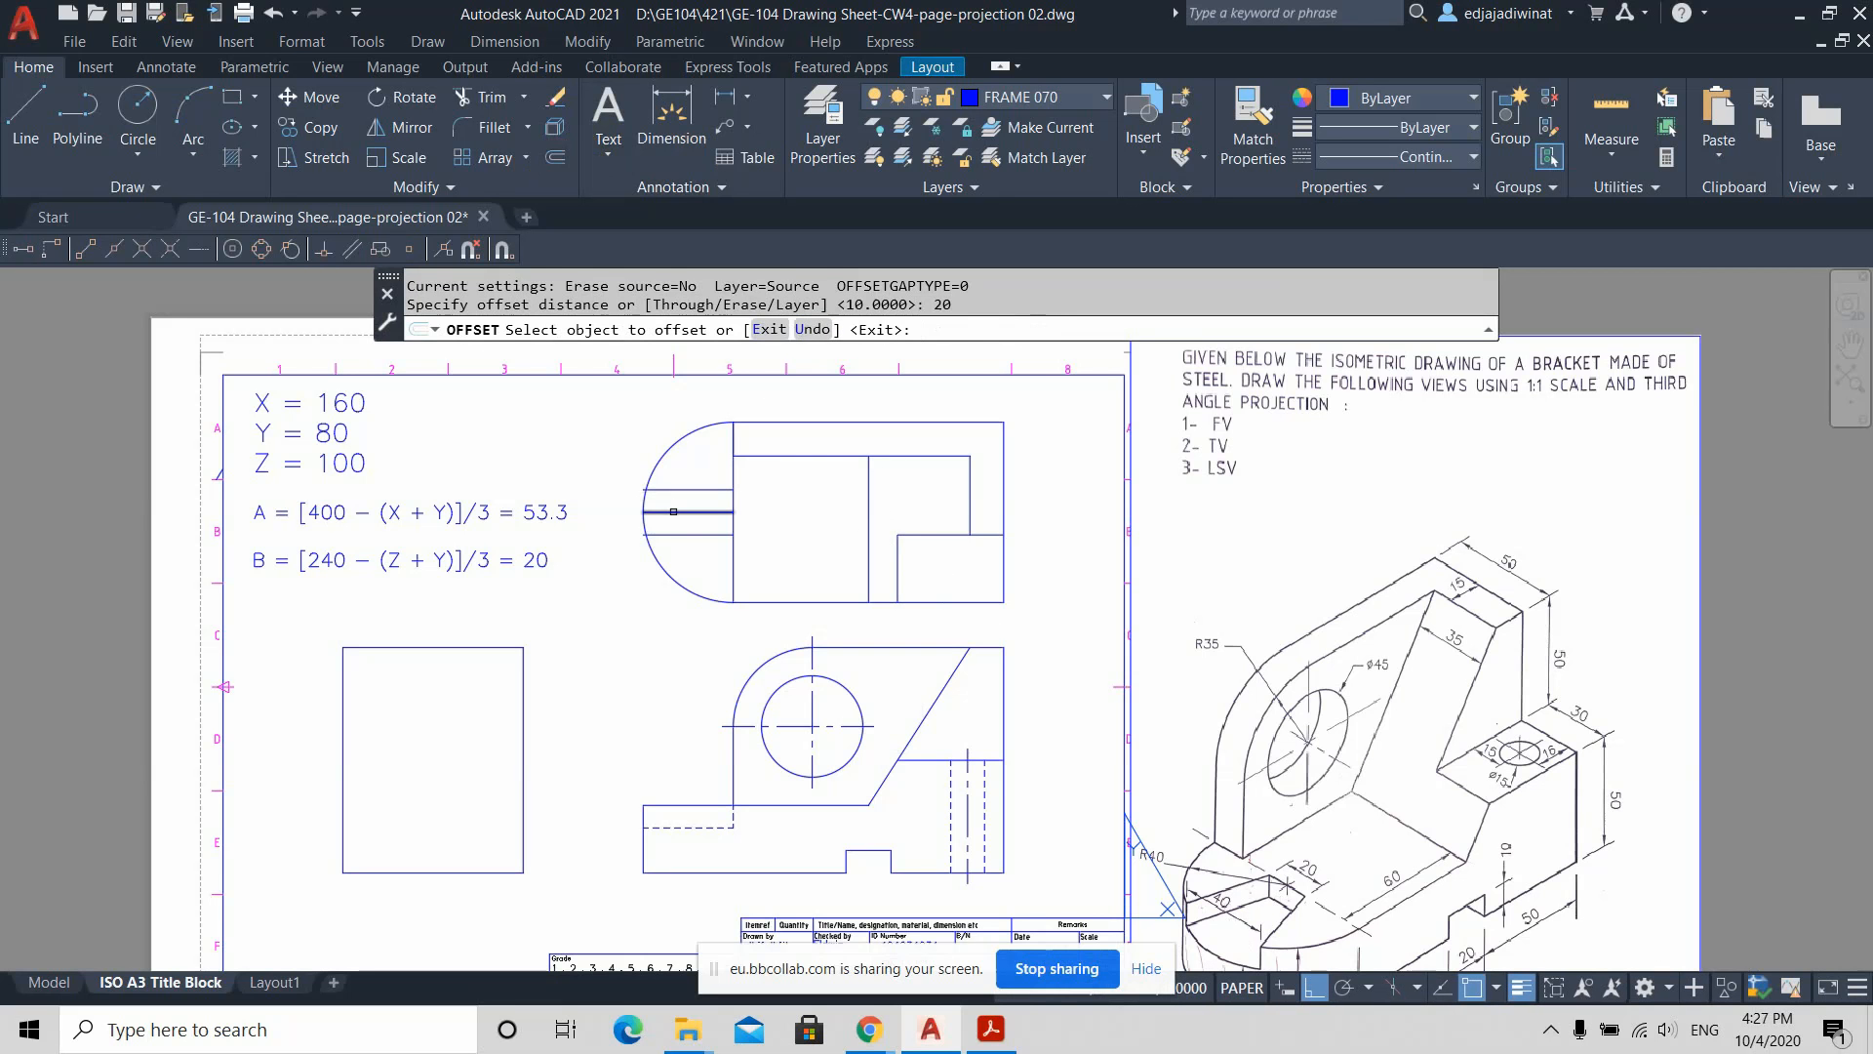
{"action": "left_click", "coordinate": [673, 512]}
{"action": "left_click", "coordinate": [672, 473]}
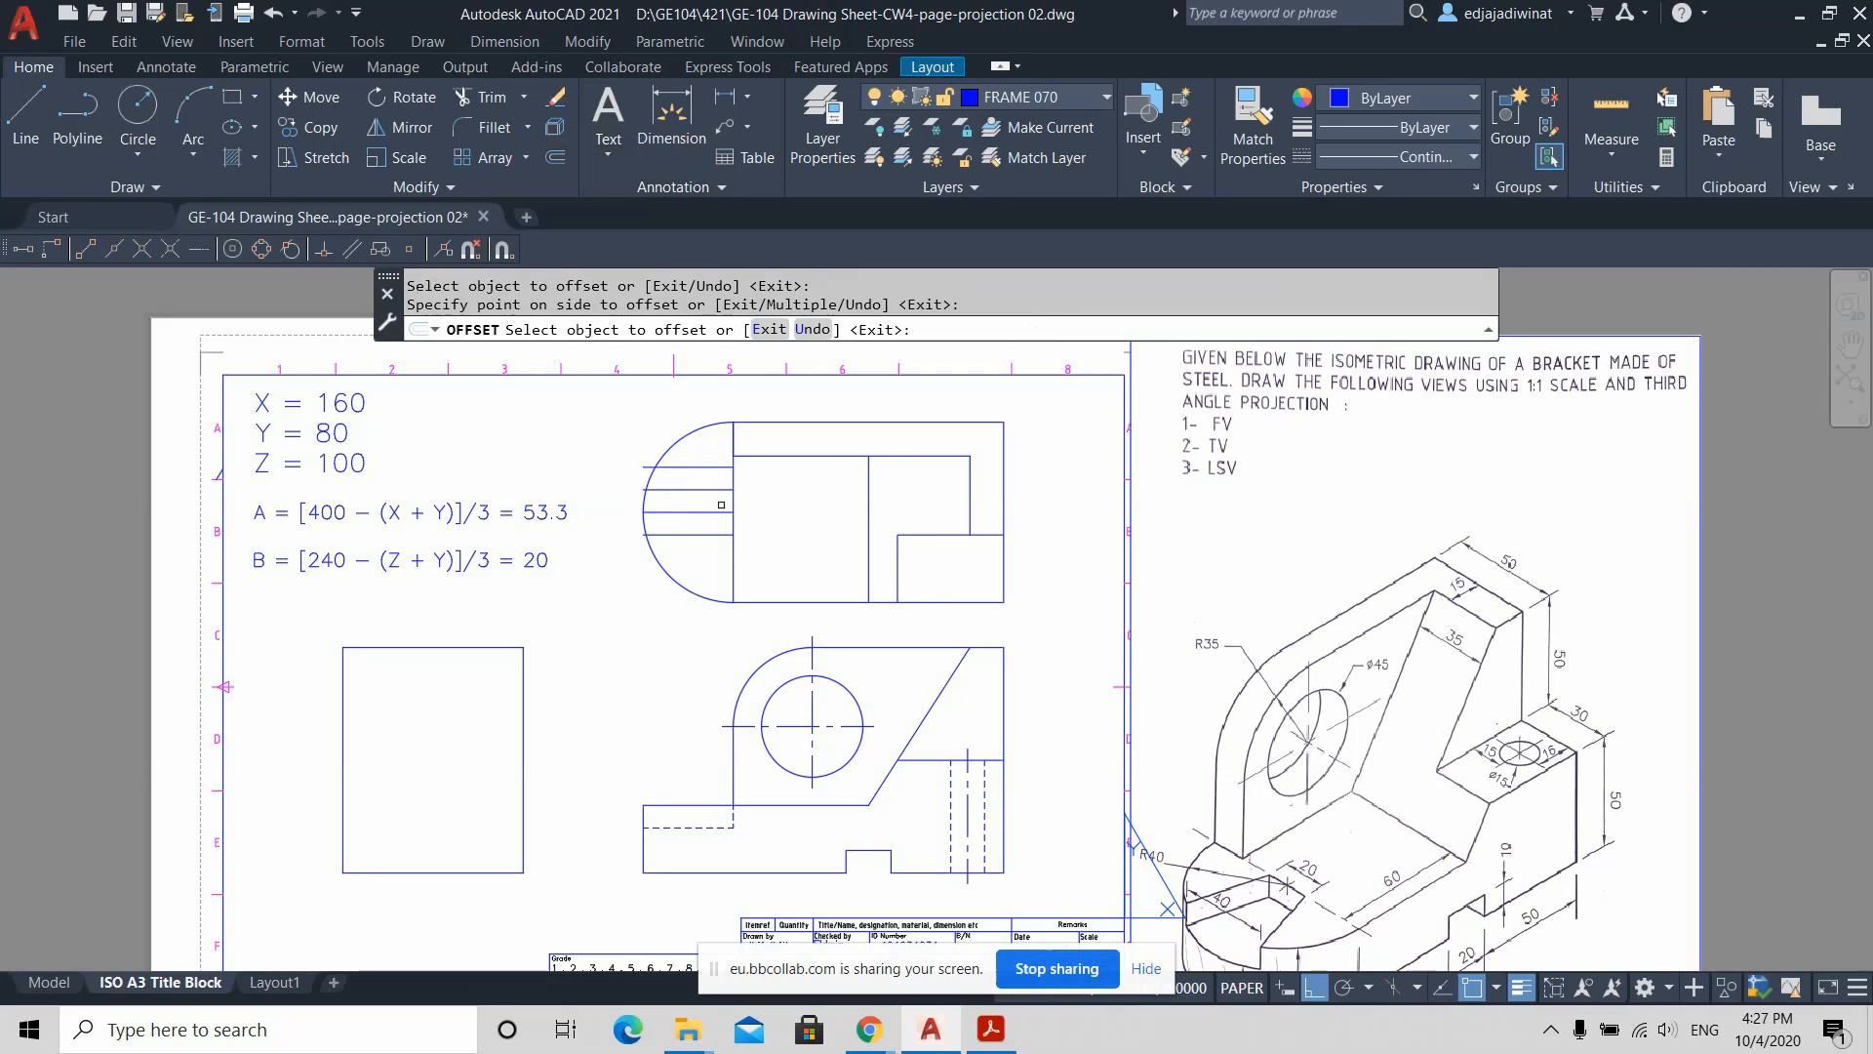
{"action": "left_click", "coordinate": [680, 534]}
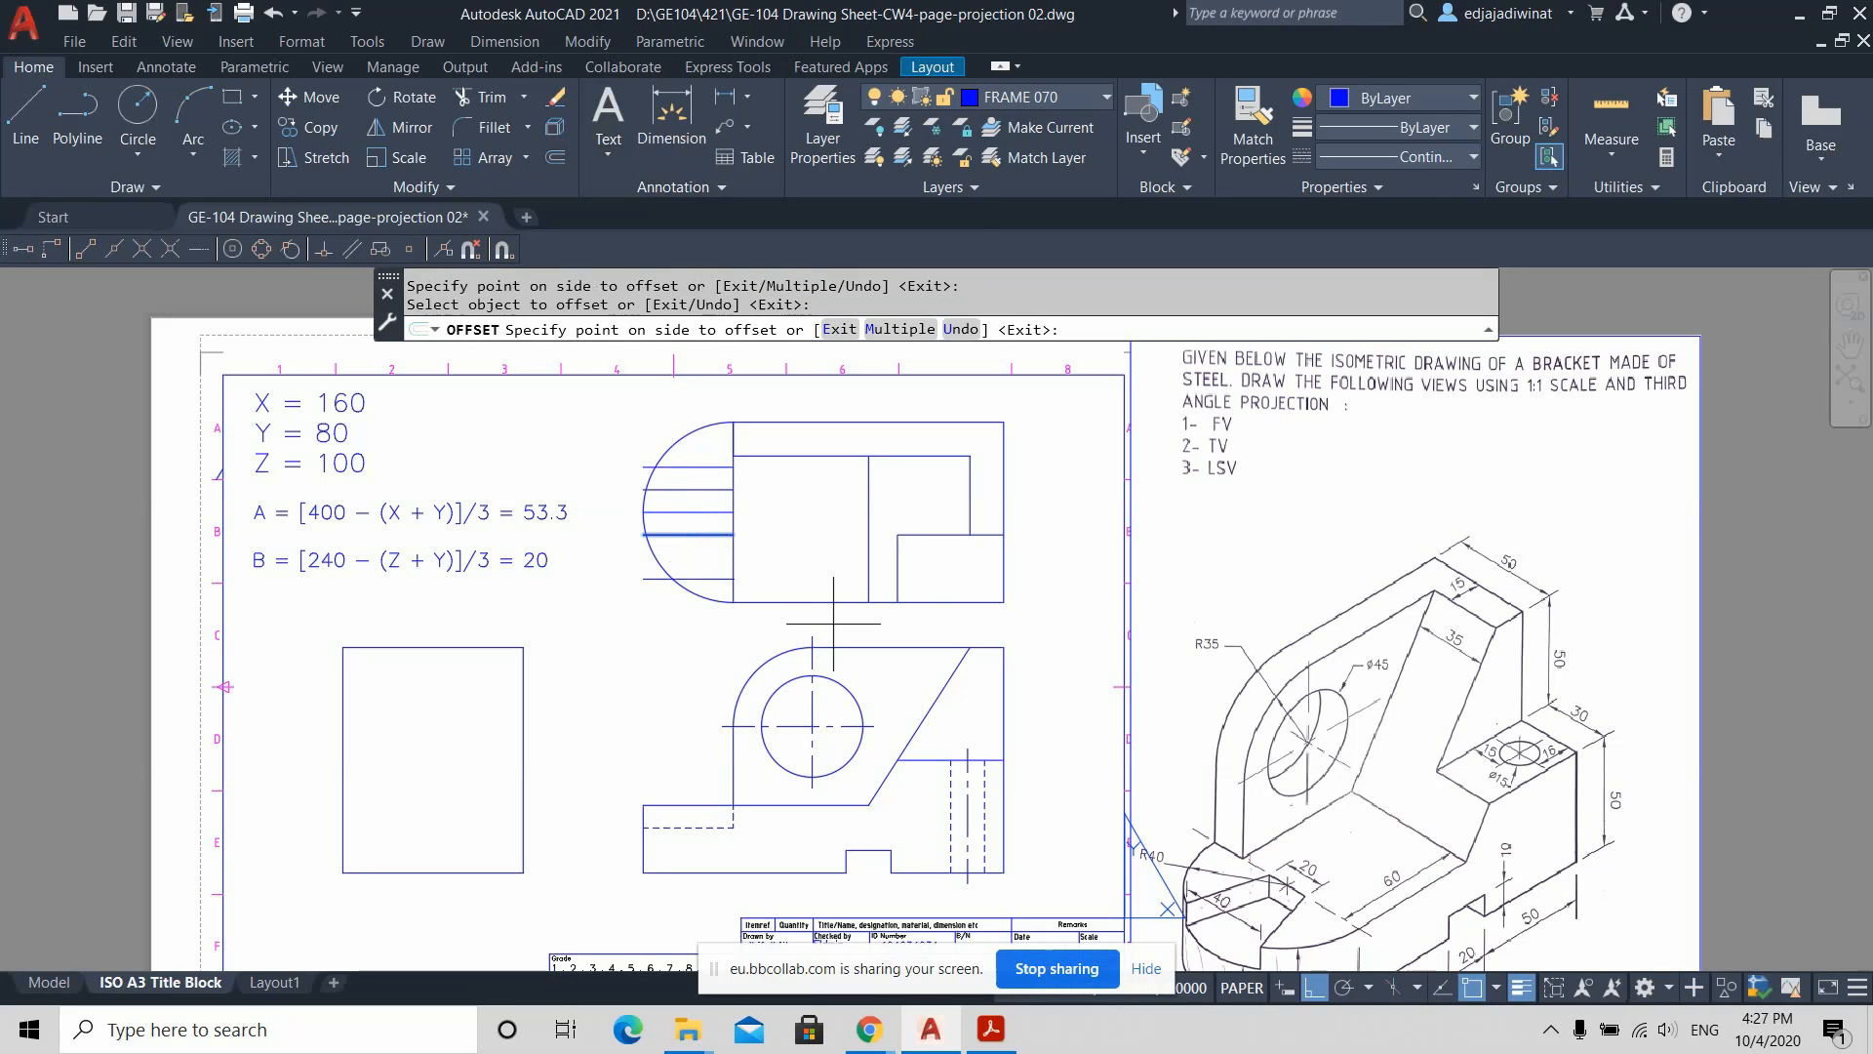
{"action": "key", "text": "Escape"}
Step: Offset the horizontal centre line of the top view's rounded end 20 mm downward
{"action": "key", "text": "Return"}
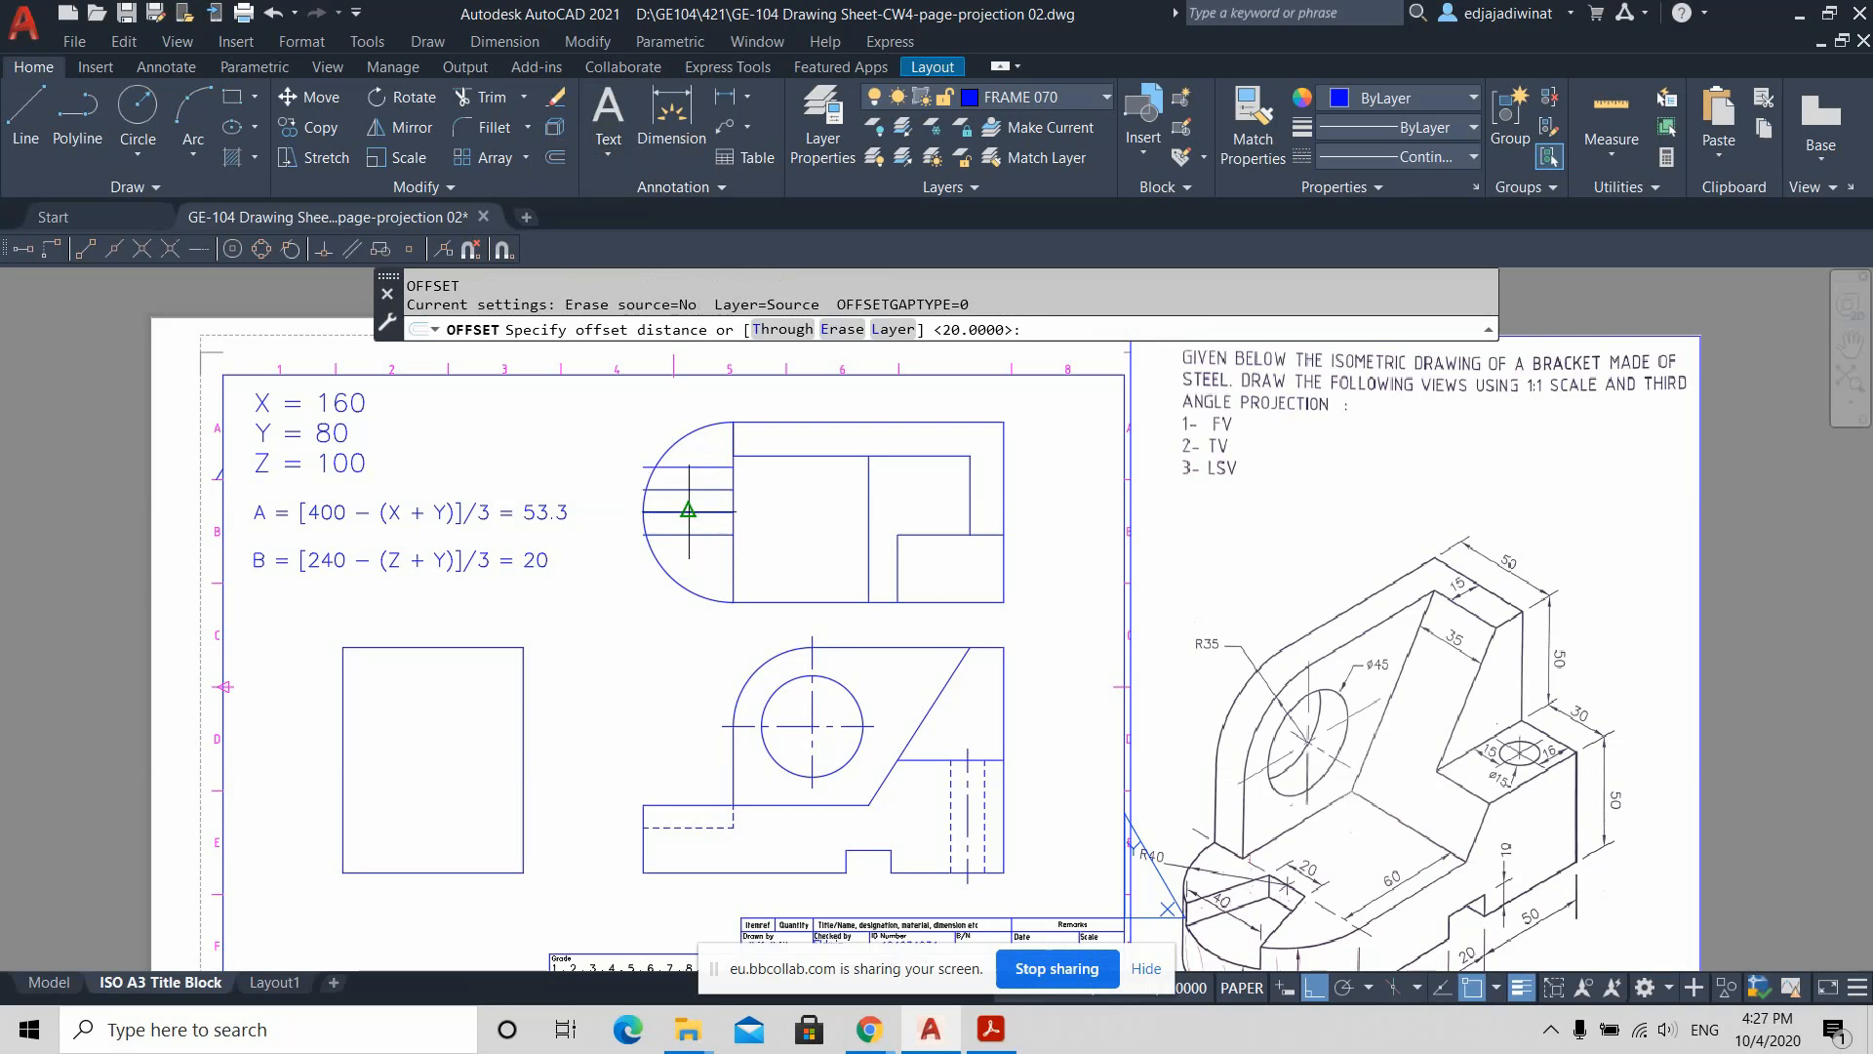
{"action": "scroll", "coordinate": [693, 511], "scroll_direction": "up", "scroll_amount": 4}
{"action": "key", "text": "Escape"}
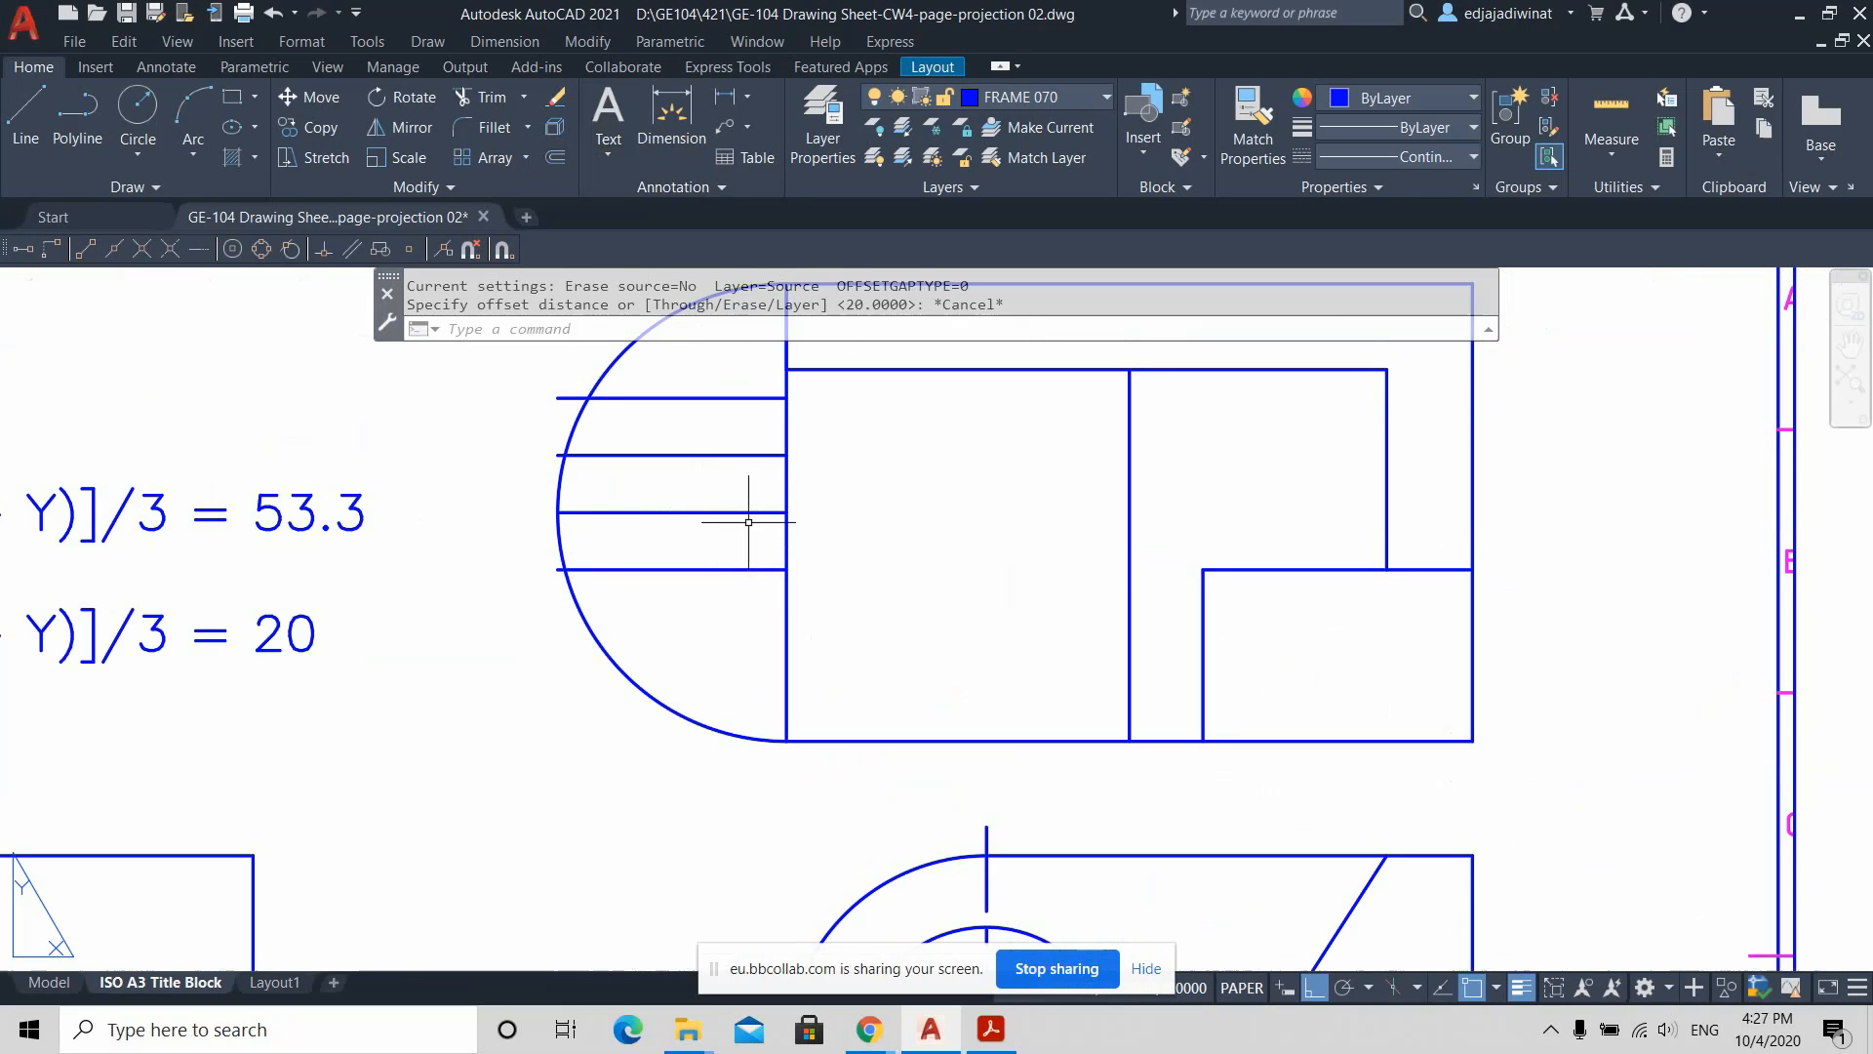
{"action": "left_click", "coordinate": [558, 152]}
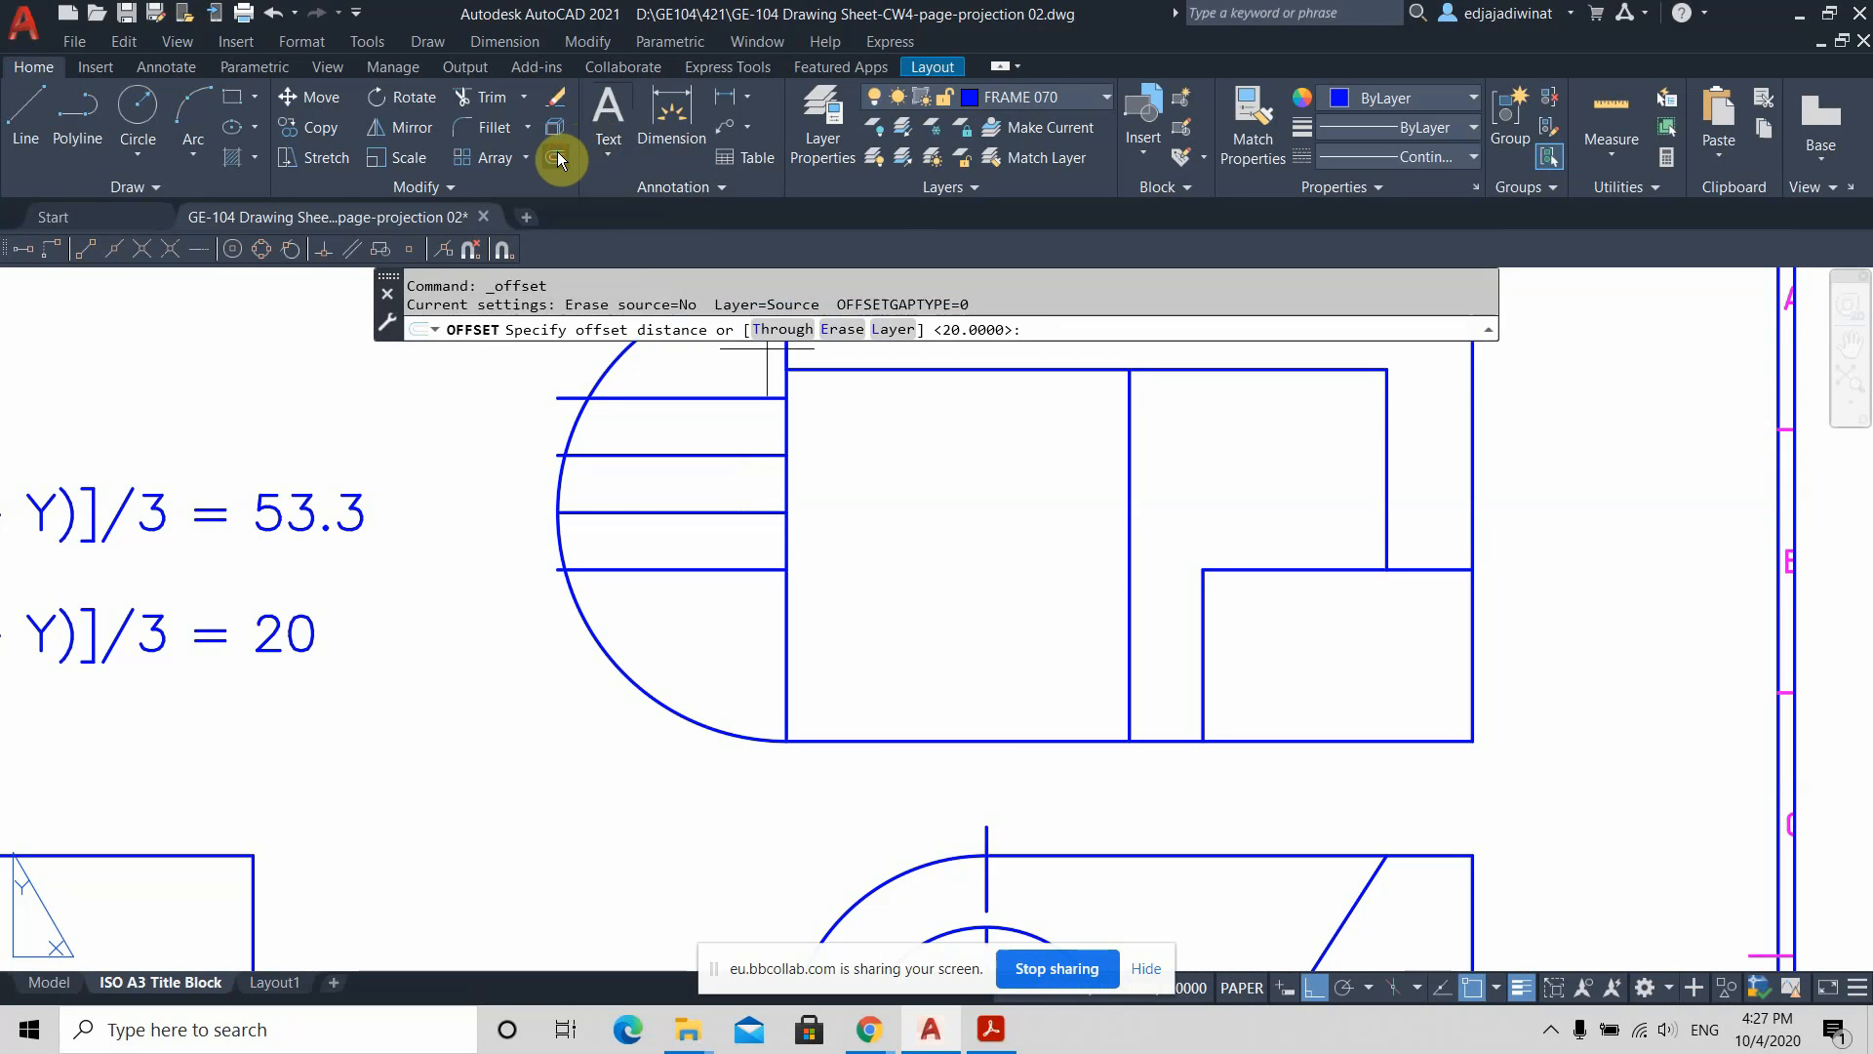
{"action": "key", "text": "Return"}
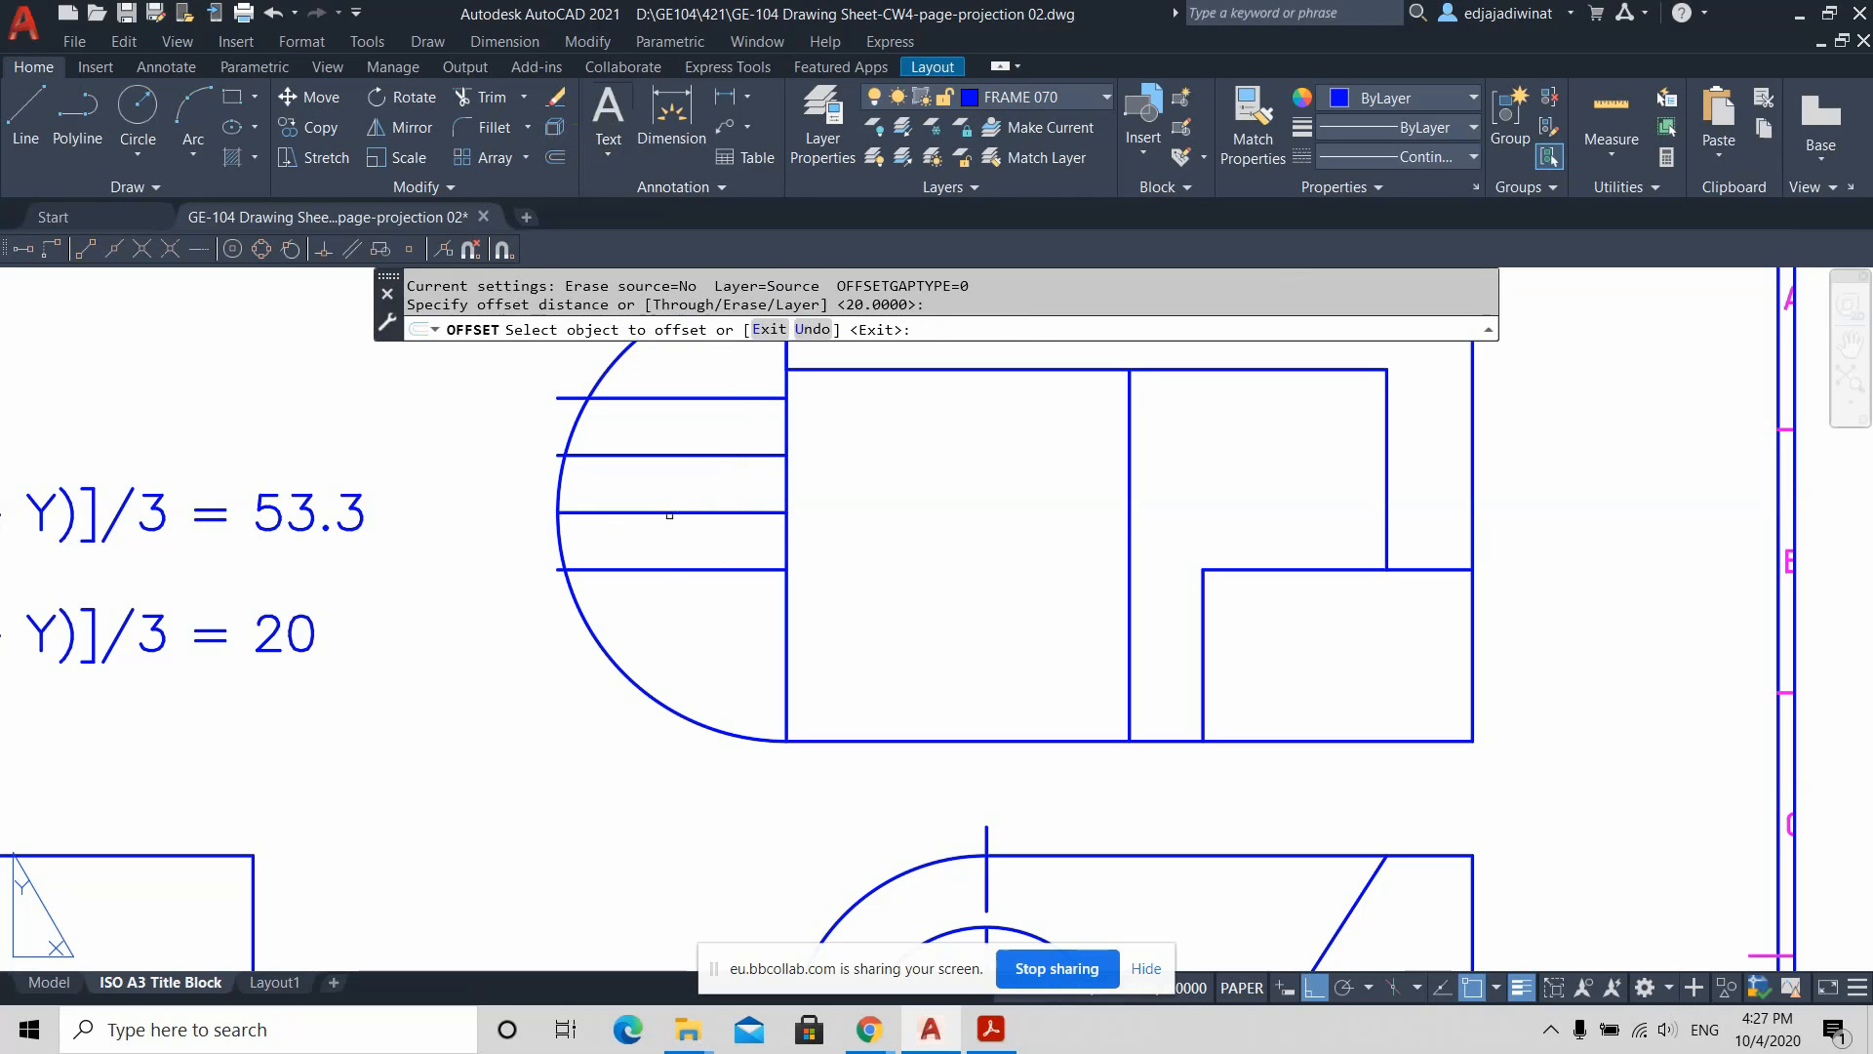
{"action": "left_click", "coordinate": [669, 512]}
{"action": "left_click", "coordinate": [665, 606]}
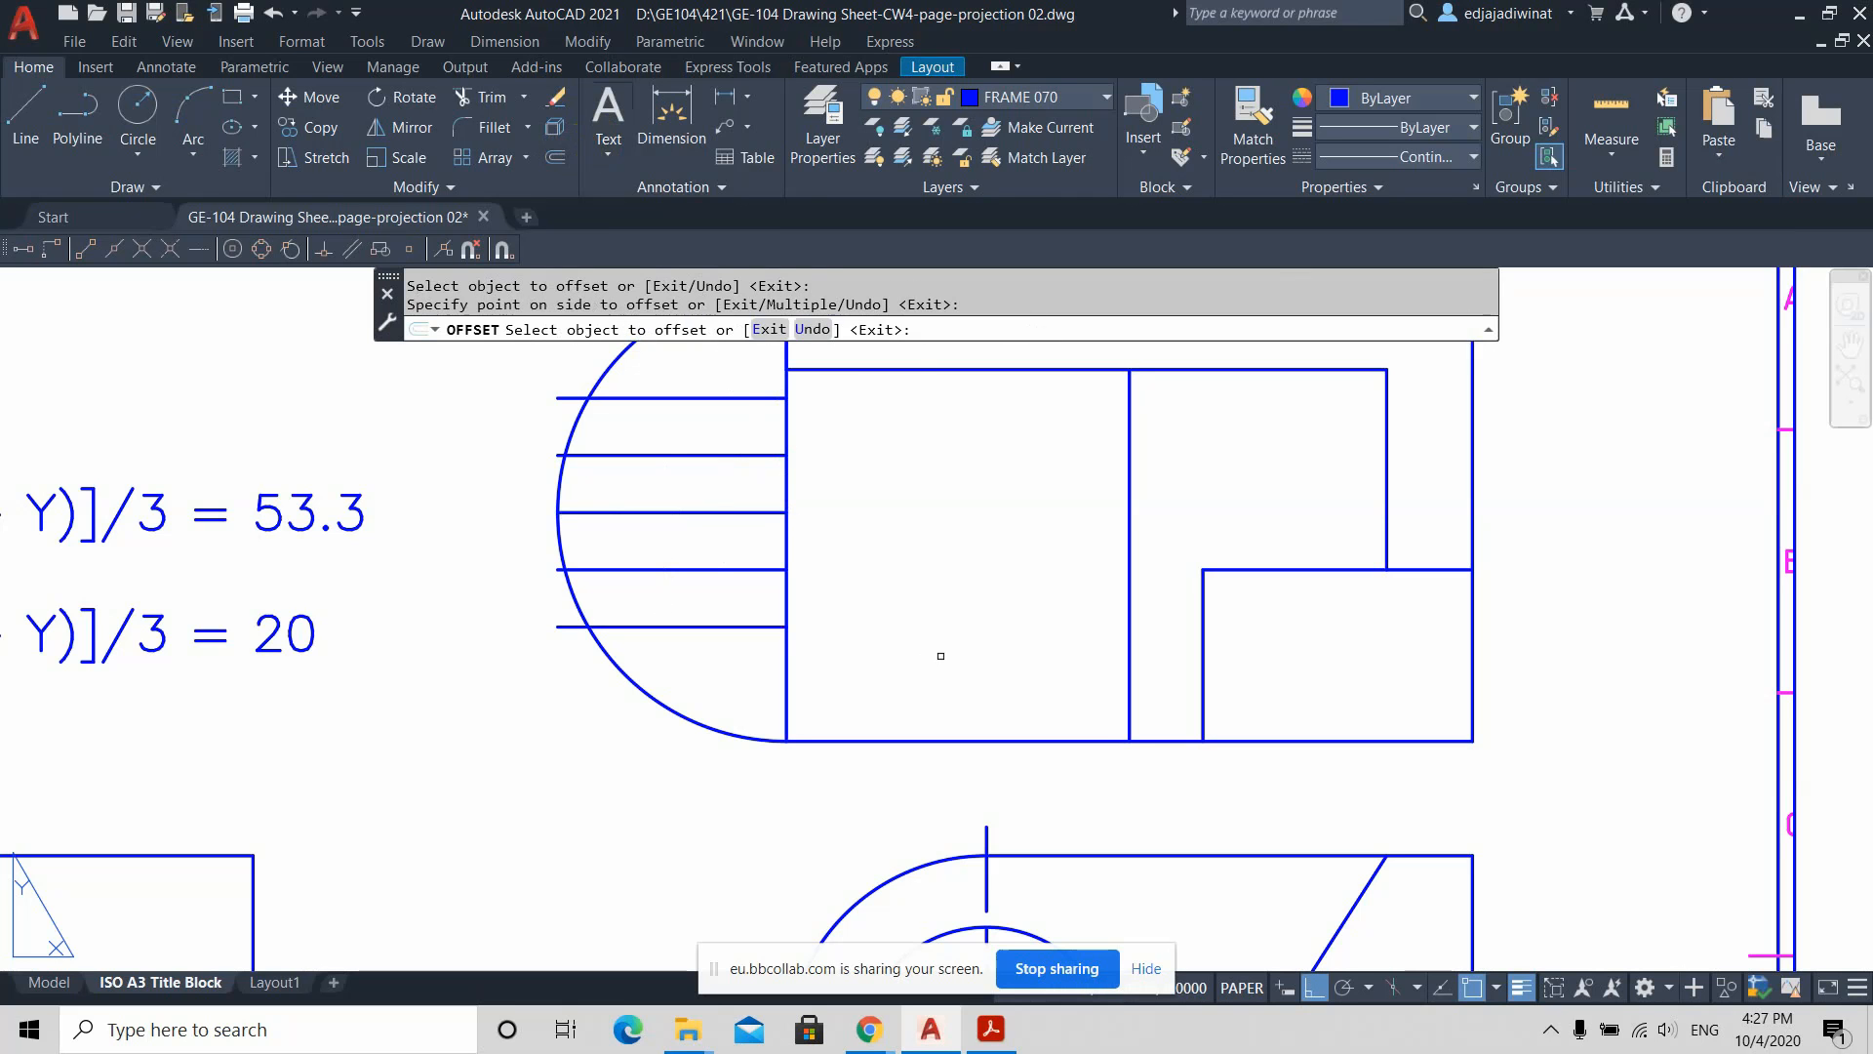
{"action": "key", "text": "Escape"}
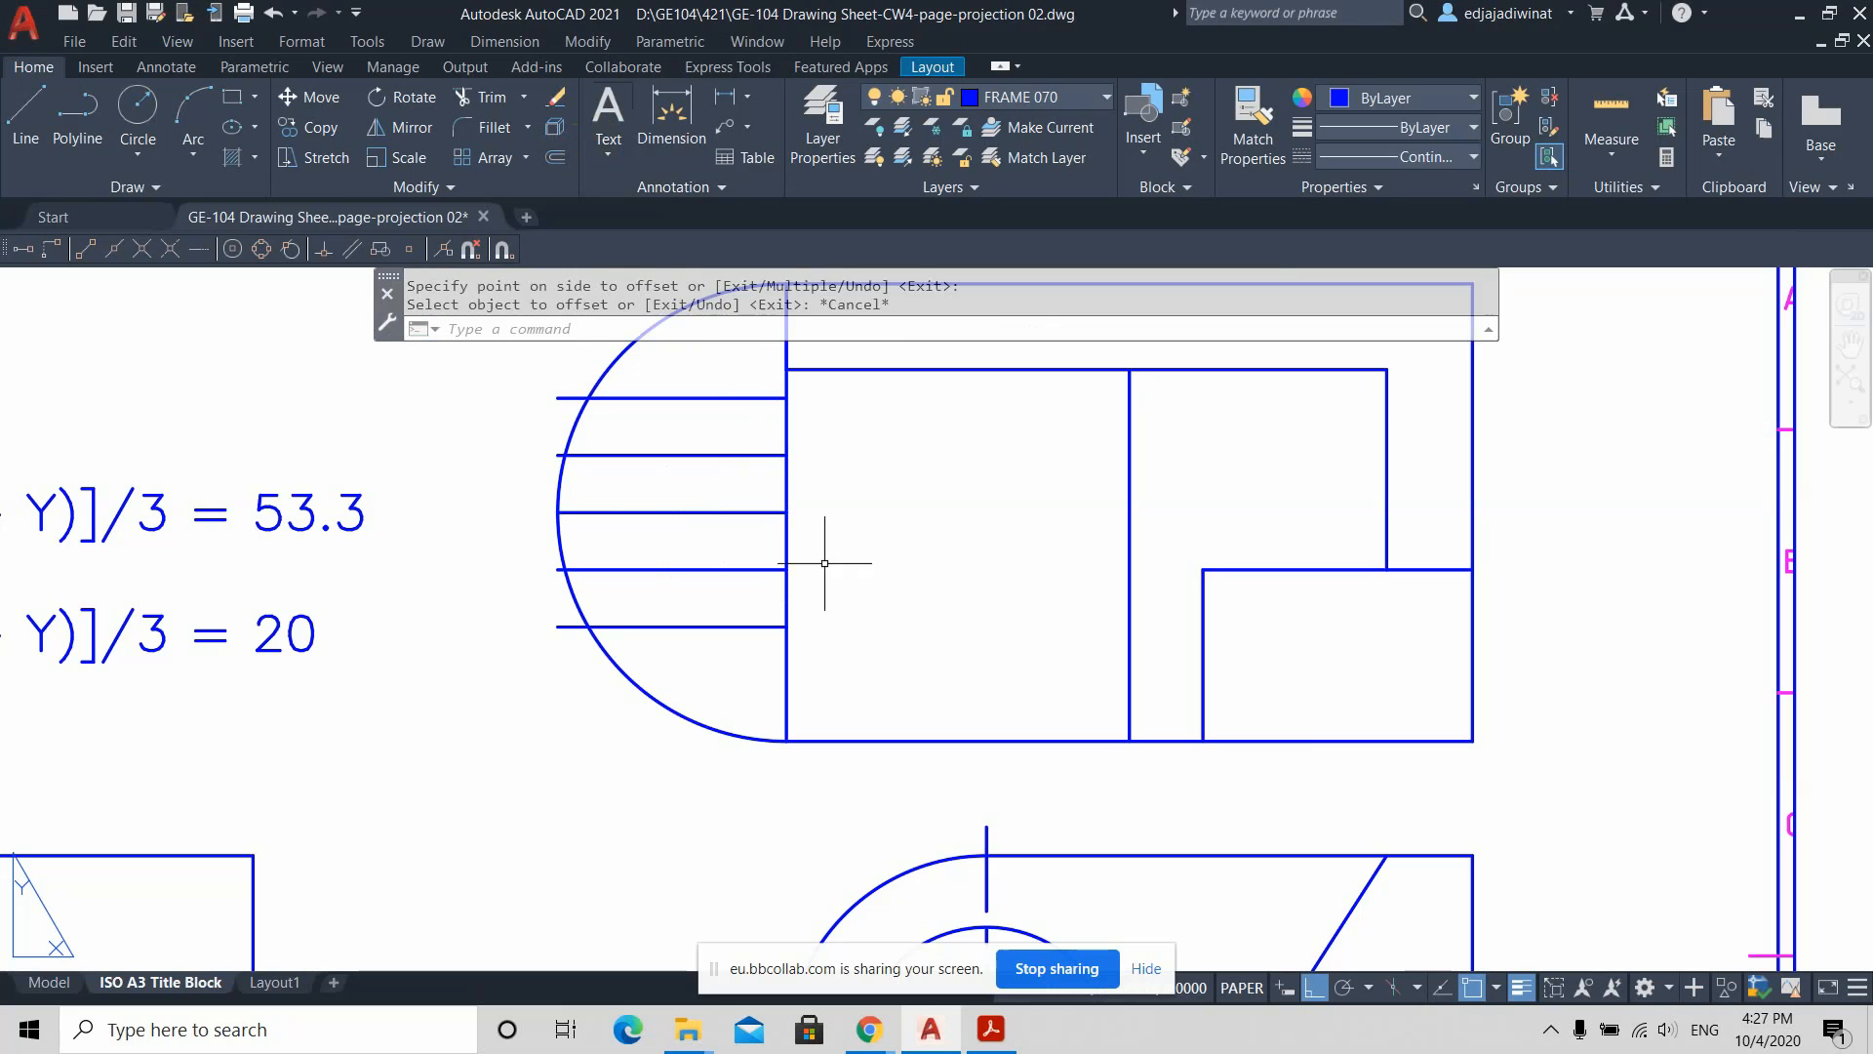
Step: Draw the slot's lower slanted side from the arc's intersection with the lower 20 mm offset line to the lower 10 mm line's inner end
{"action": "scroll", "coordinate": [781, 584], "scroll_direction": "down", "scroll_amount": 5}
{"action": "scroll", "coordinate": [792, 585], "scroll_direction": "up", "scroll_amount": 5}
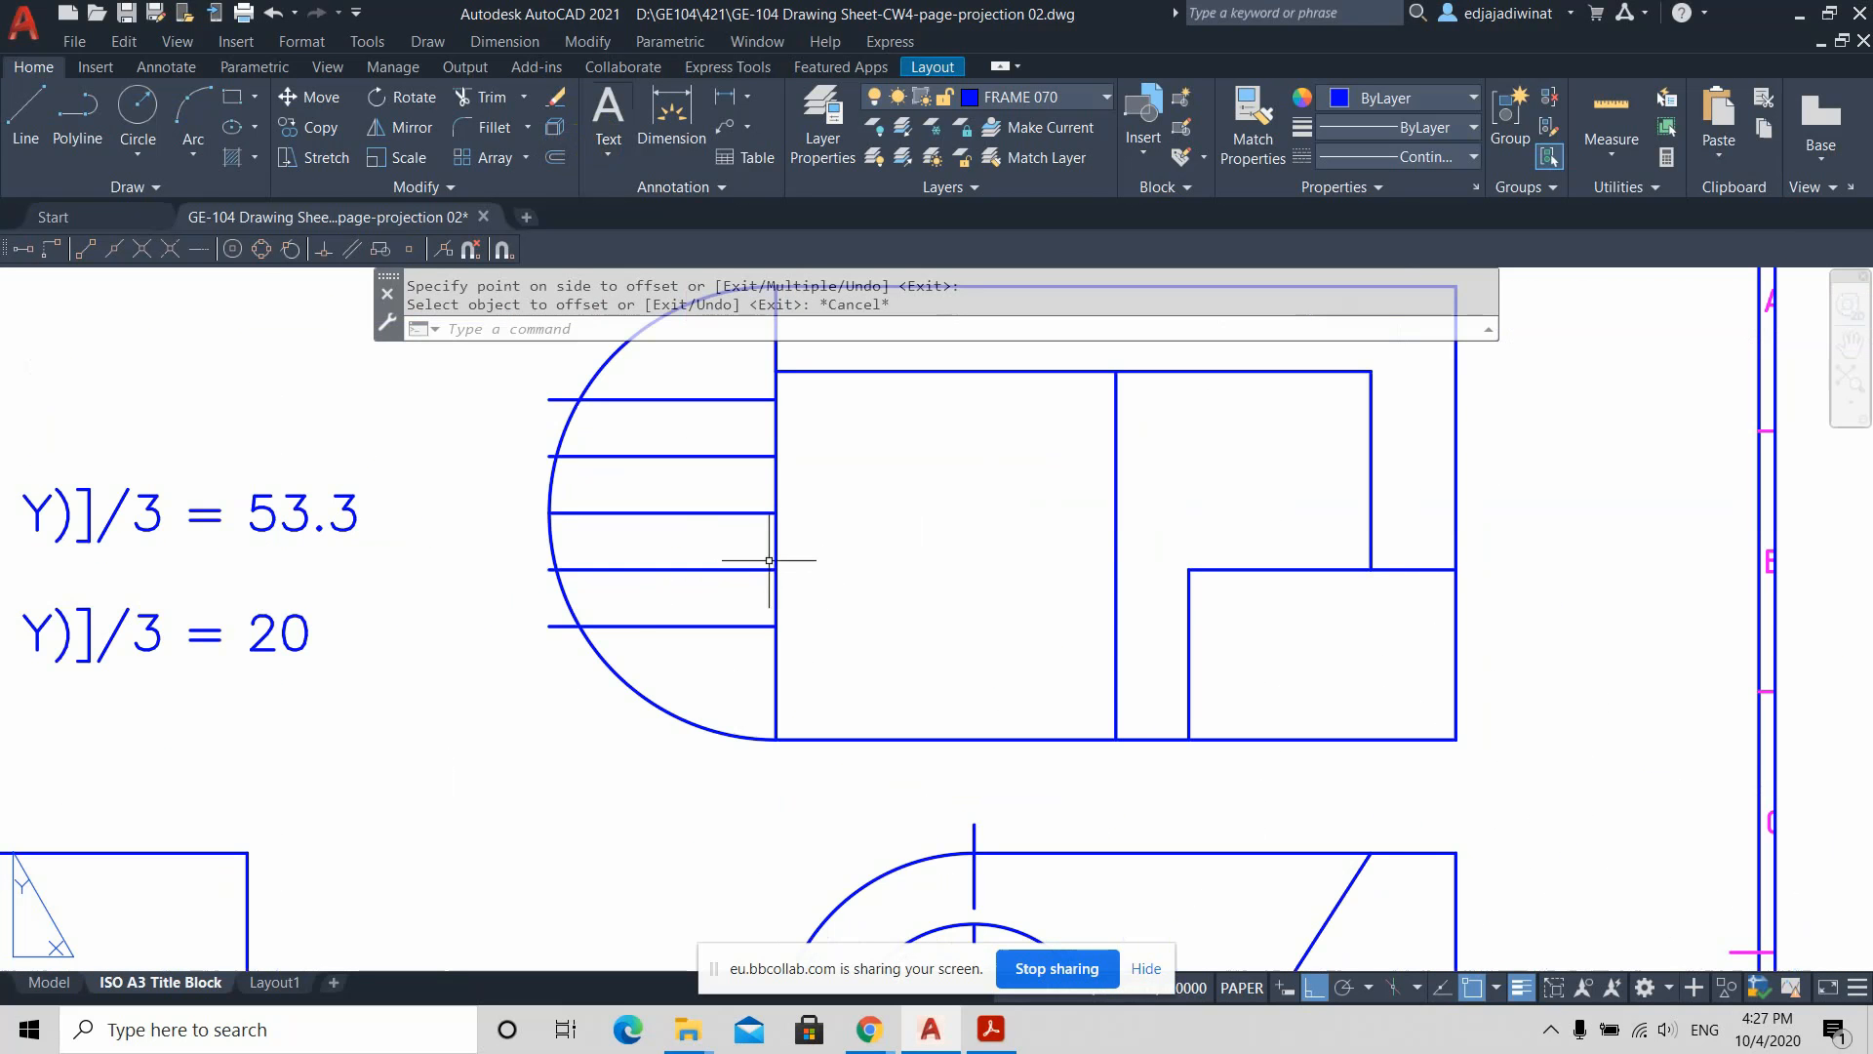
{"action": "left_click", "coordinate": [30, 115]}
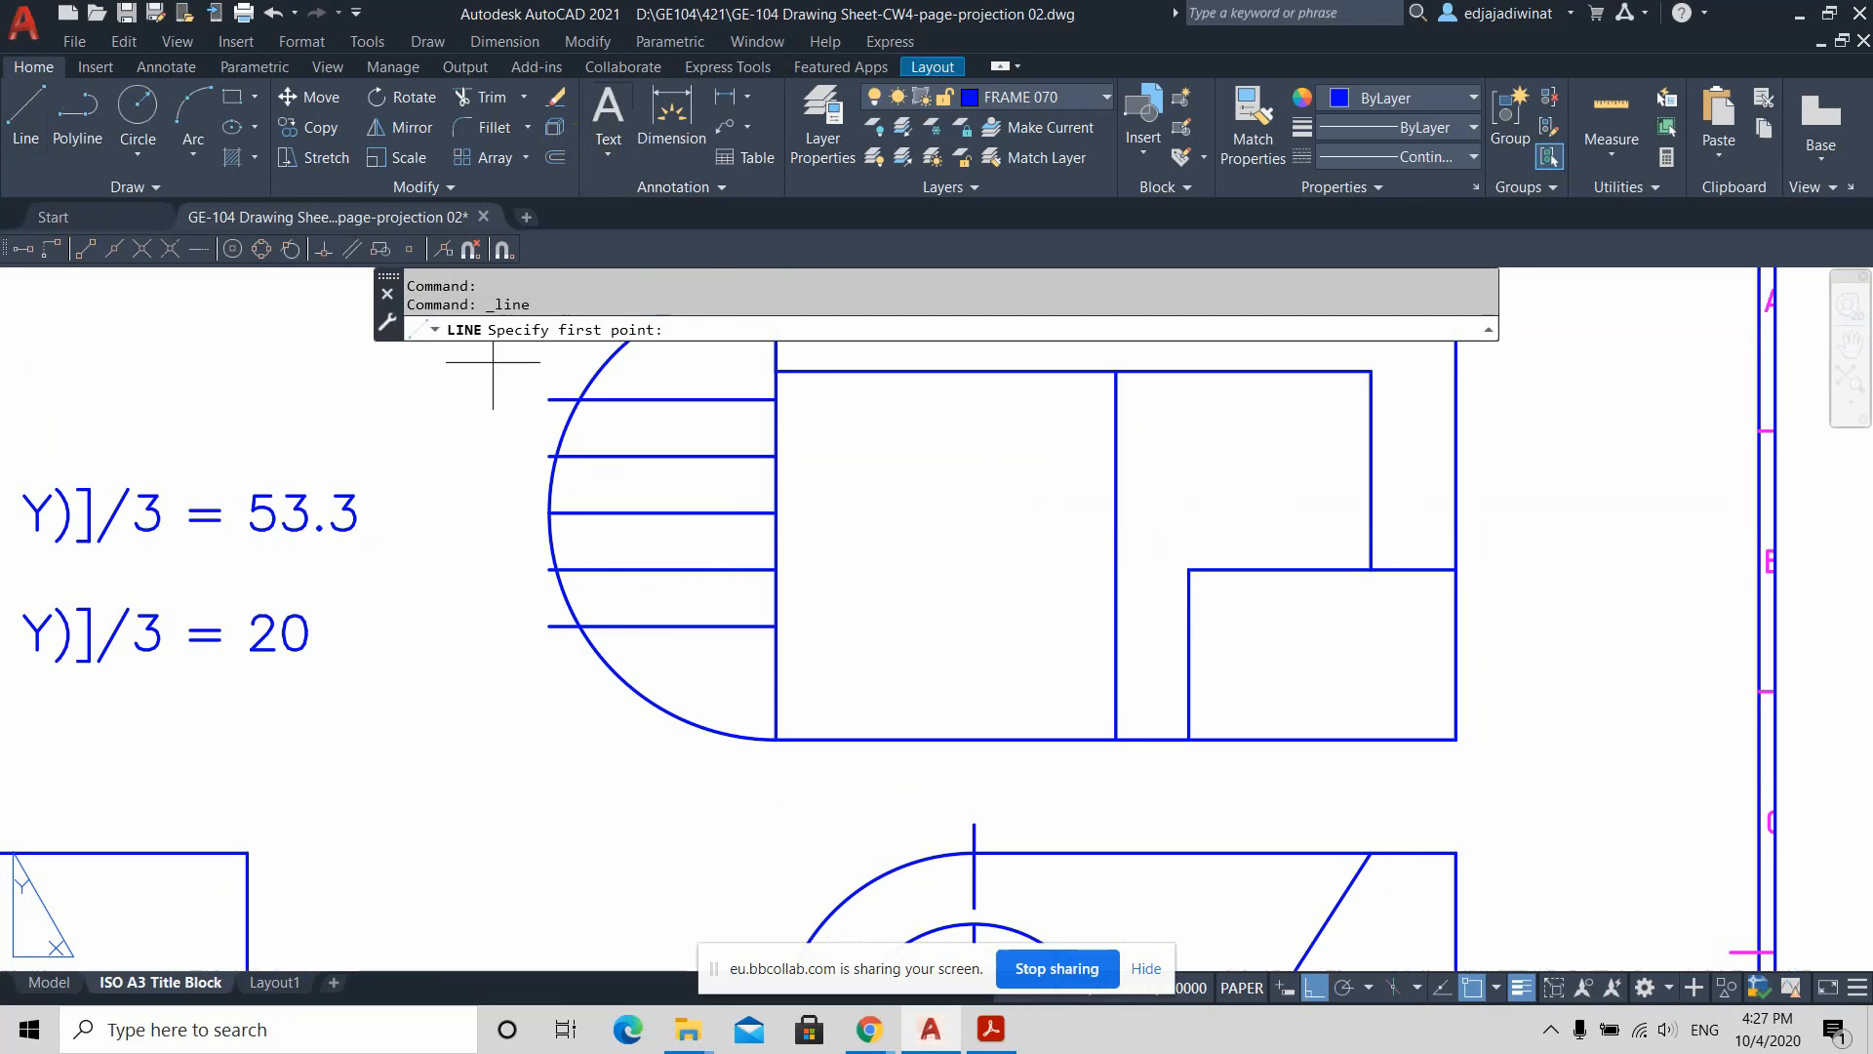
{"action": "left_click", "coordinate": [581, 626]}
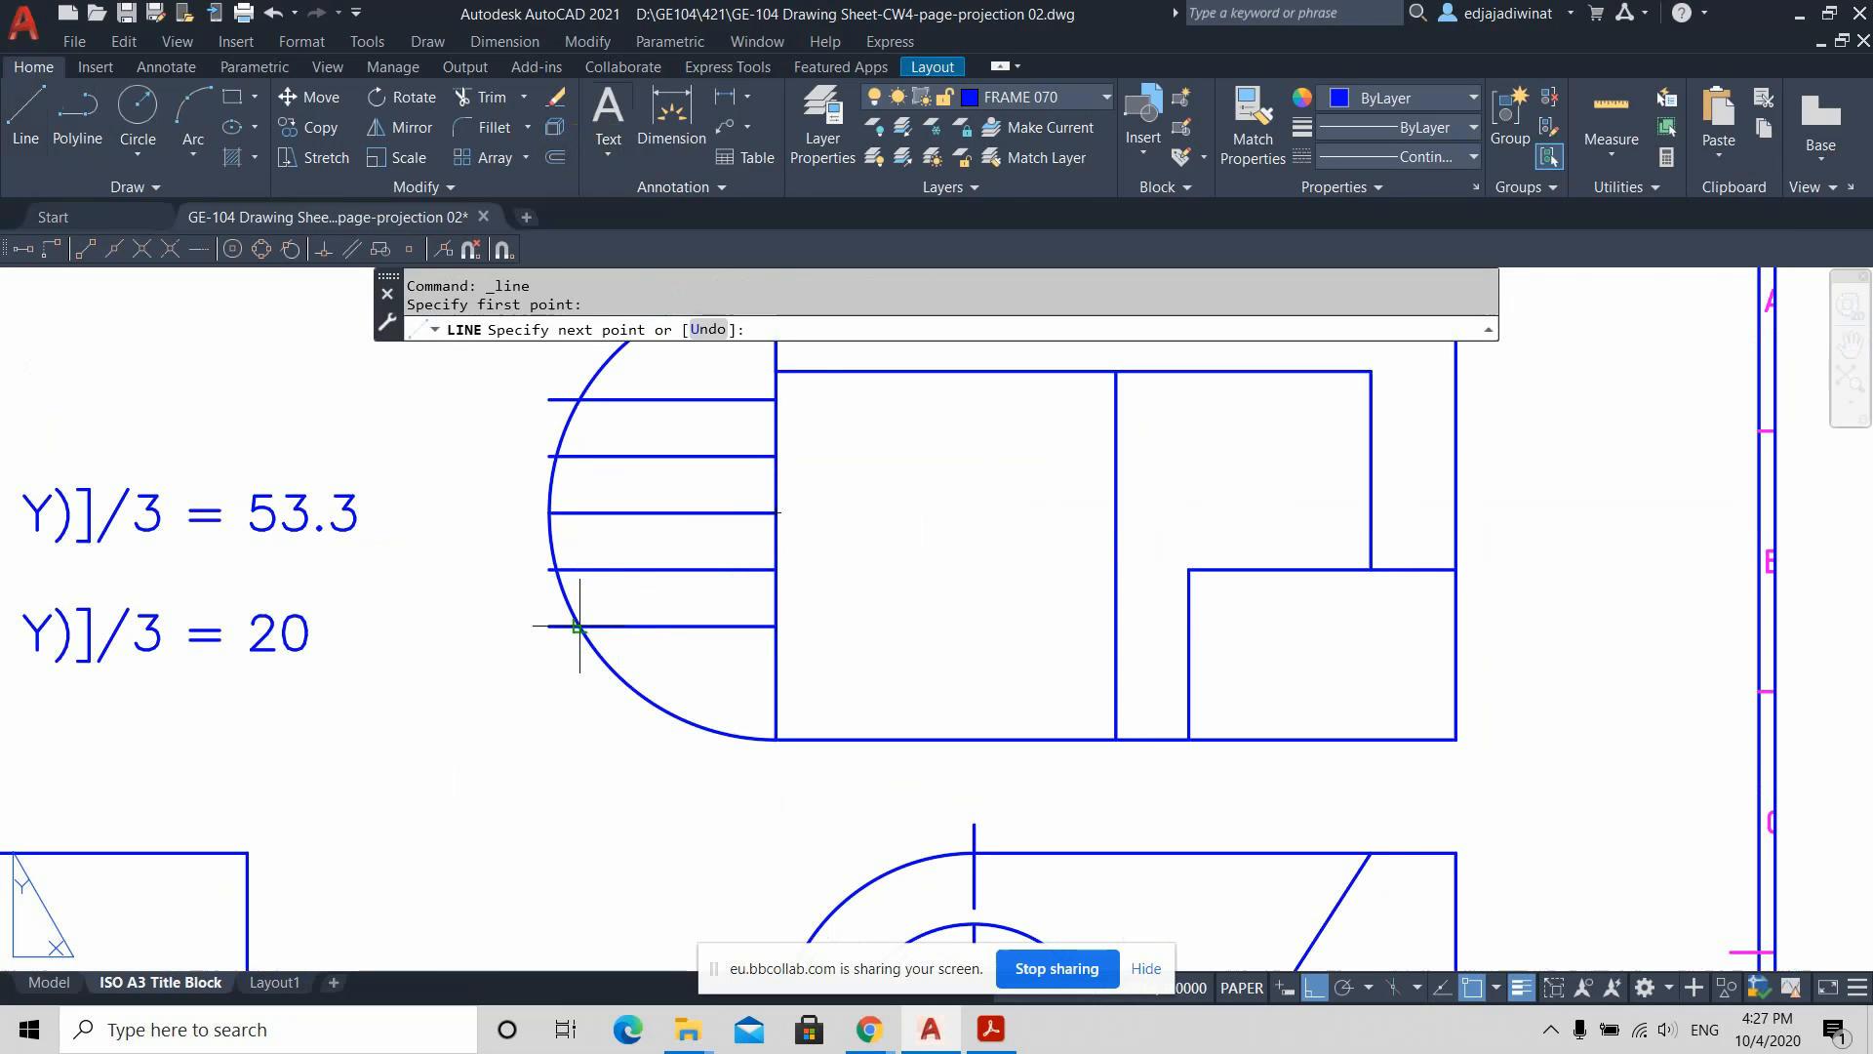
{"action": "left_click", "coordinate": [773, 573]}
{"action": "key", "text": "Return"}
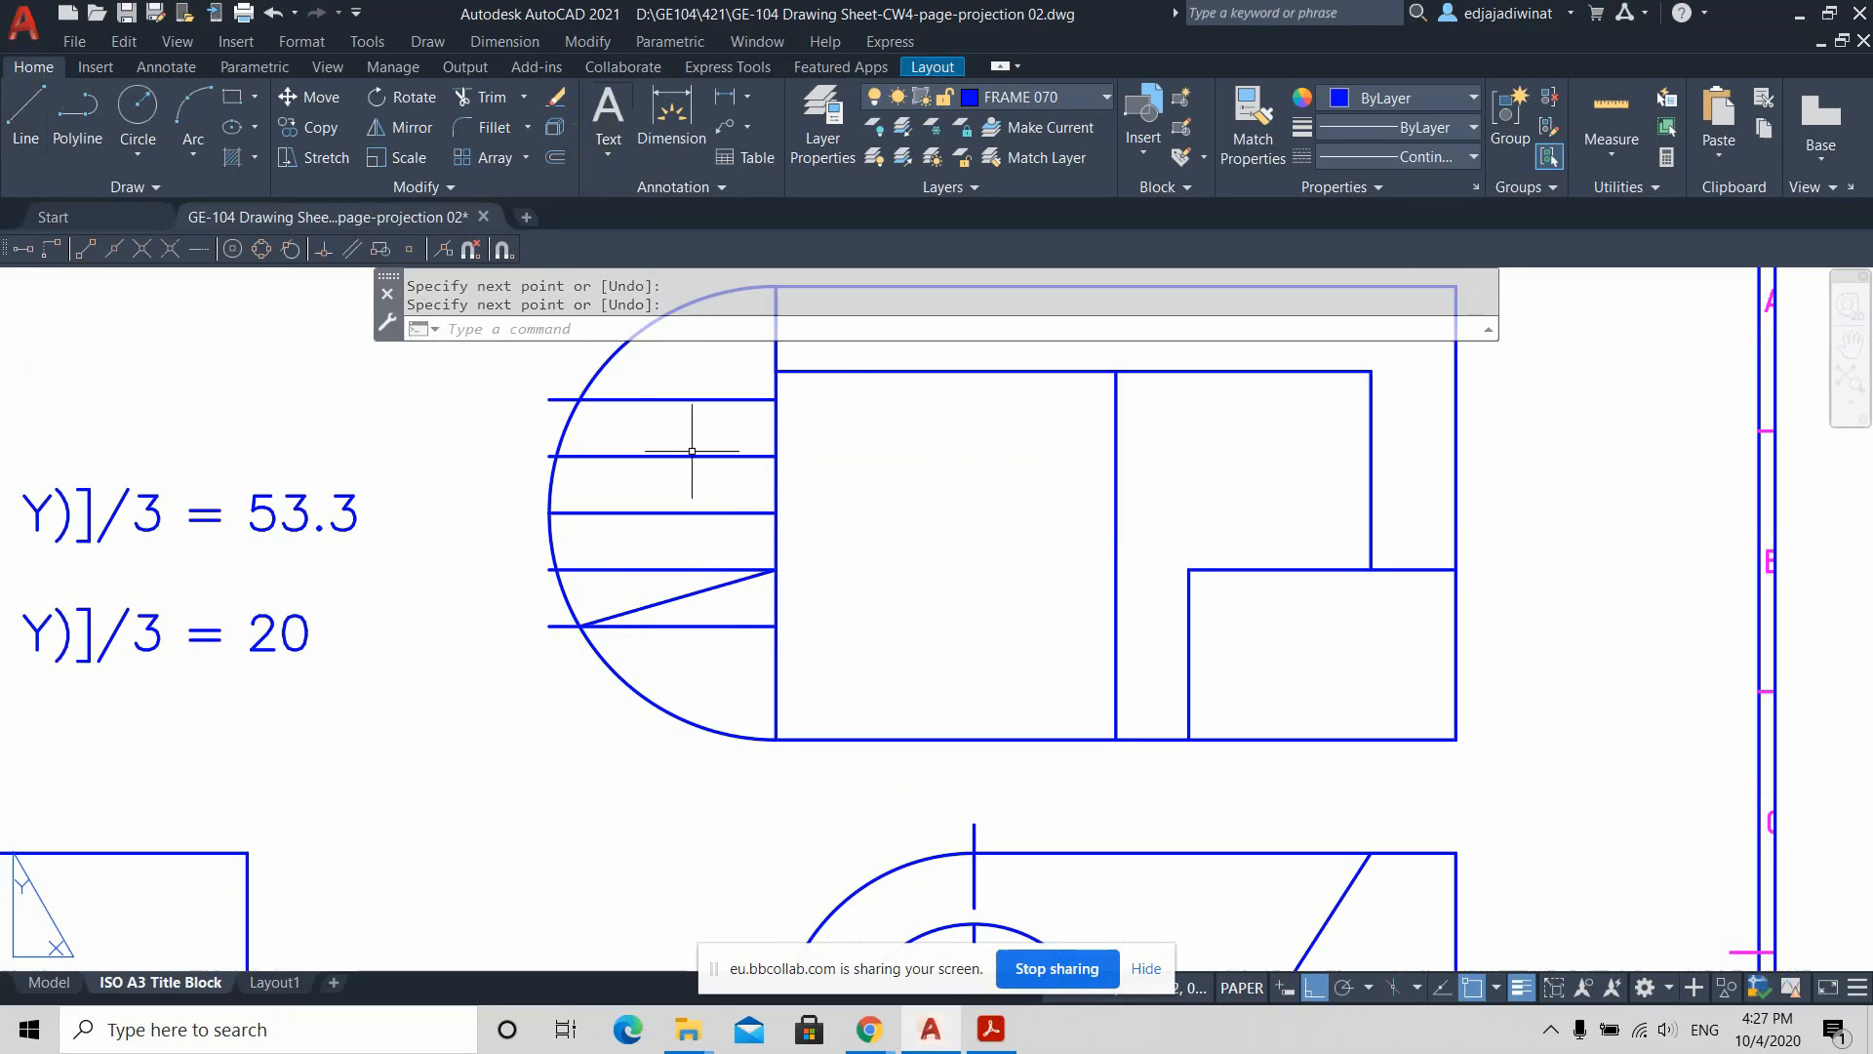
Step: Draw the slot's upper slanted side from the upper 10 mm offset line's inner end to the arc's intersection with the upper 20 mm line
{"action": "key", "text": "Return"}
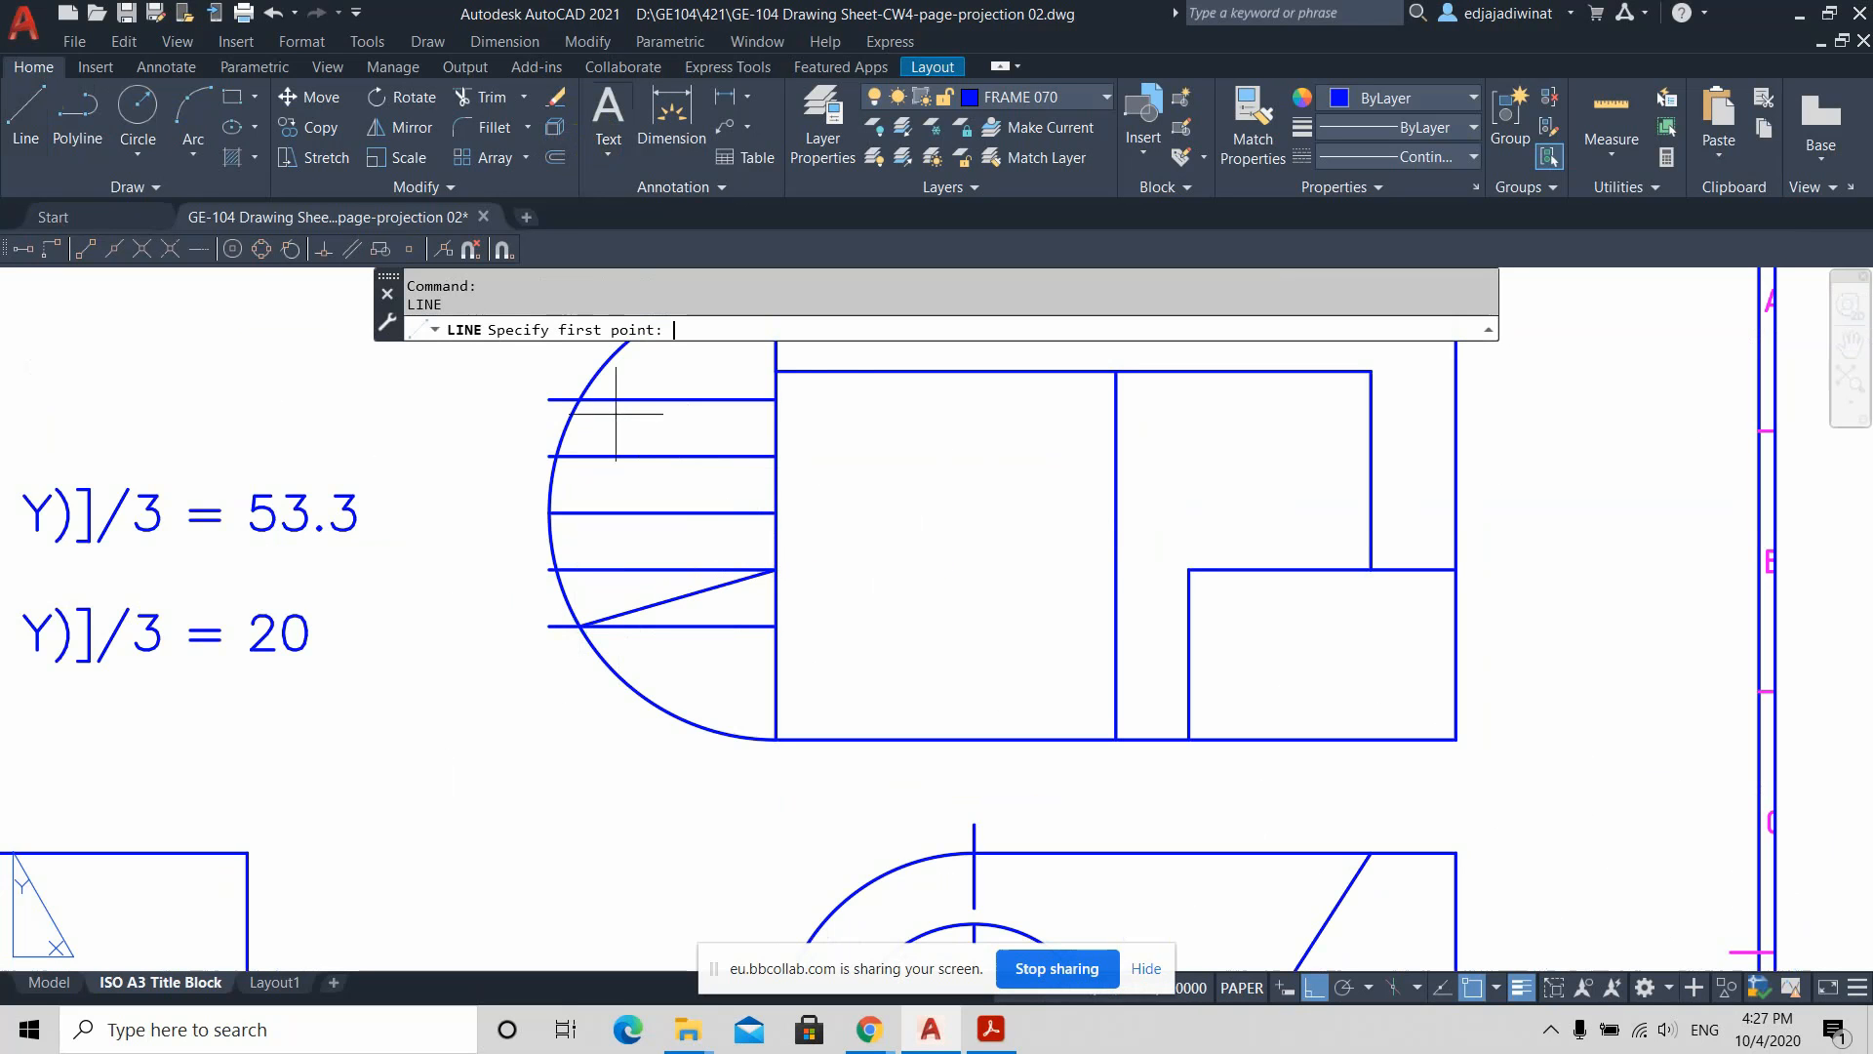
{"action": "left_click", "coordinate": [775, 456]}
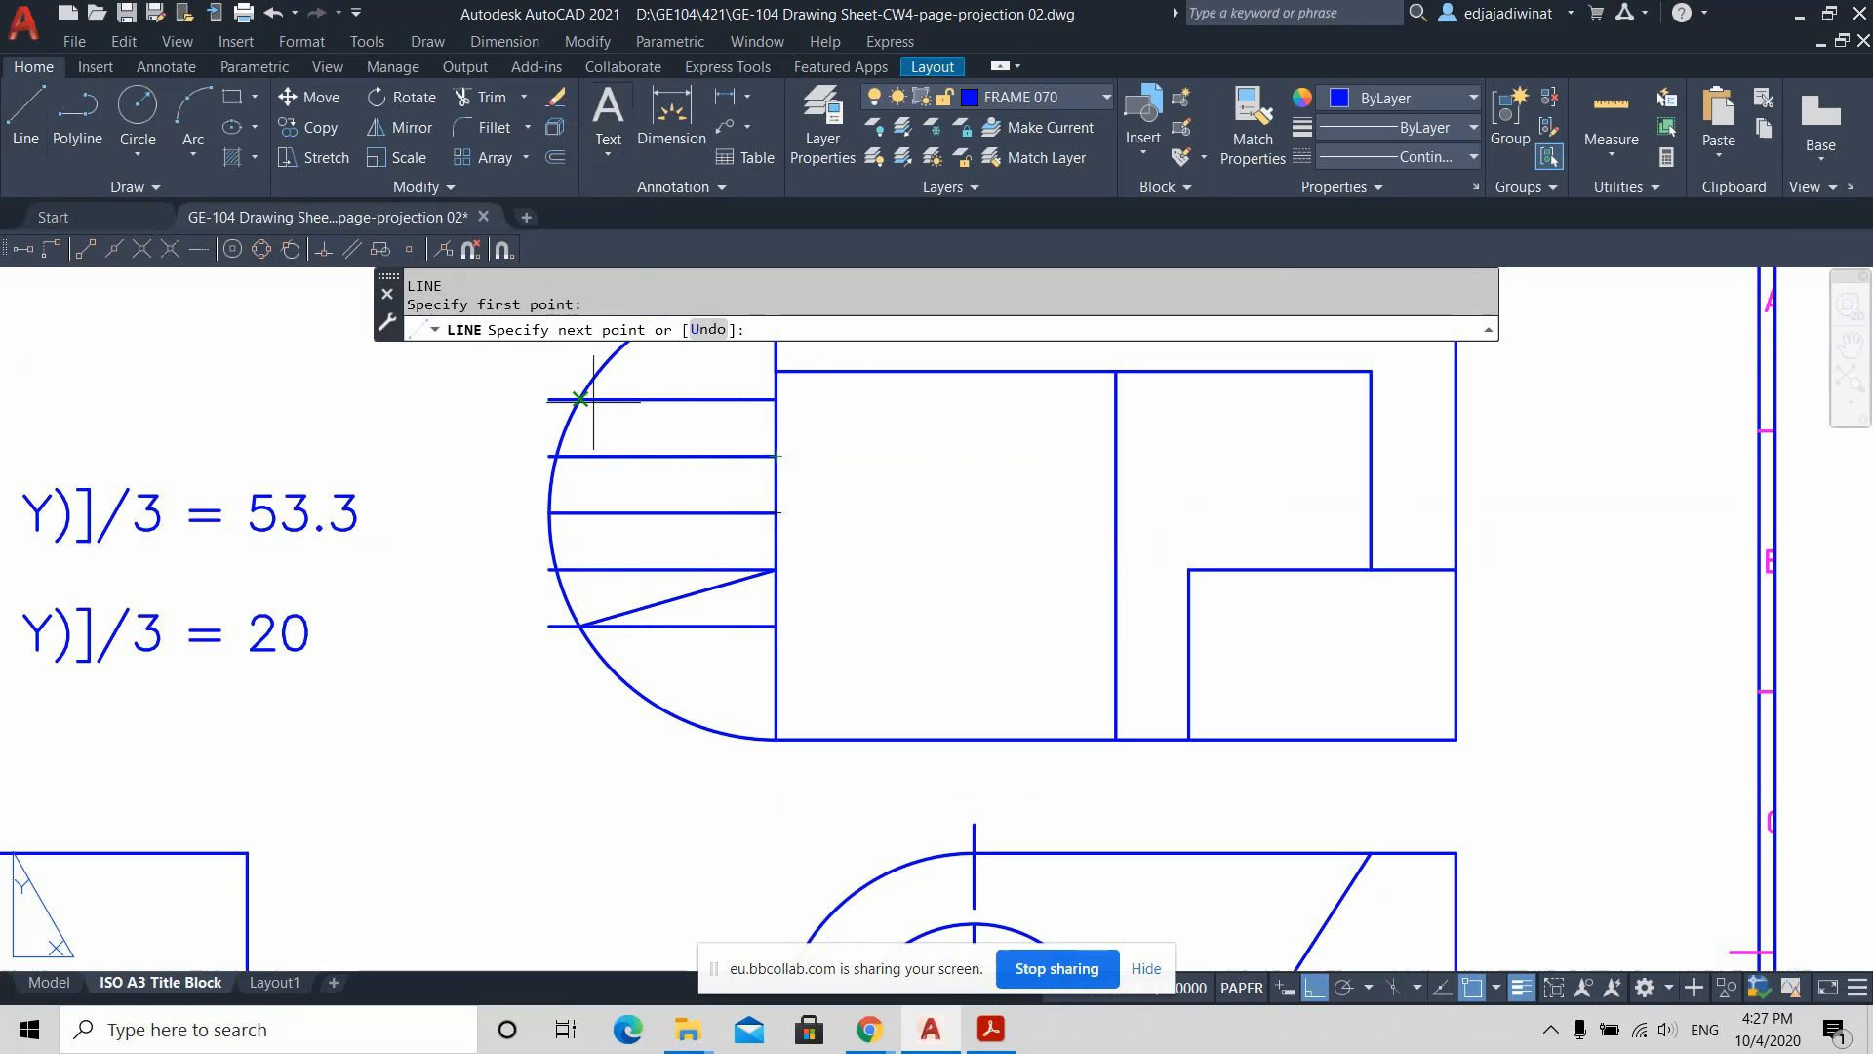
{"action": "left_click", "coordinate": [580, 399]}
{"action": "key", "text": "Return"}
Step: Erase the four horizontal offset lines in the top view's rounded end, keeping the centre line and slanted slot sides
{"action": "scroll", "coordinate": [962, 573], "scroll_direction": "down", "scroll_amount": 2}
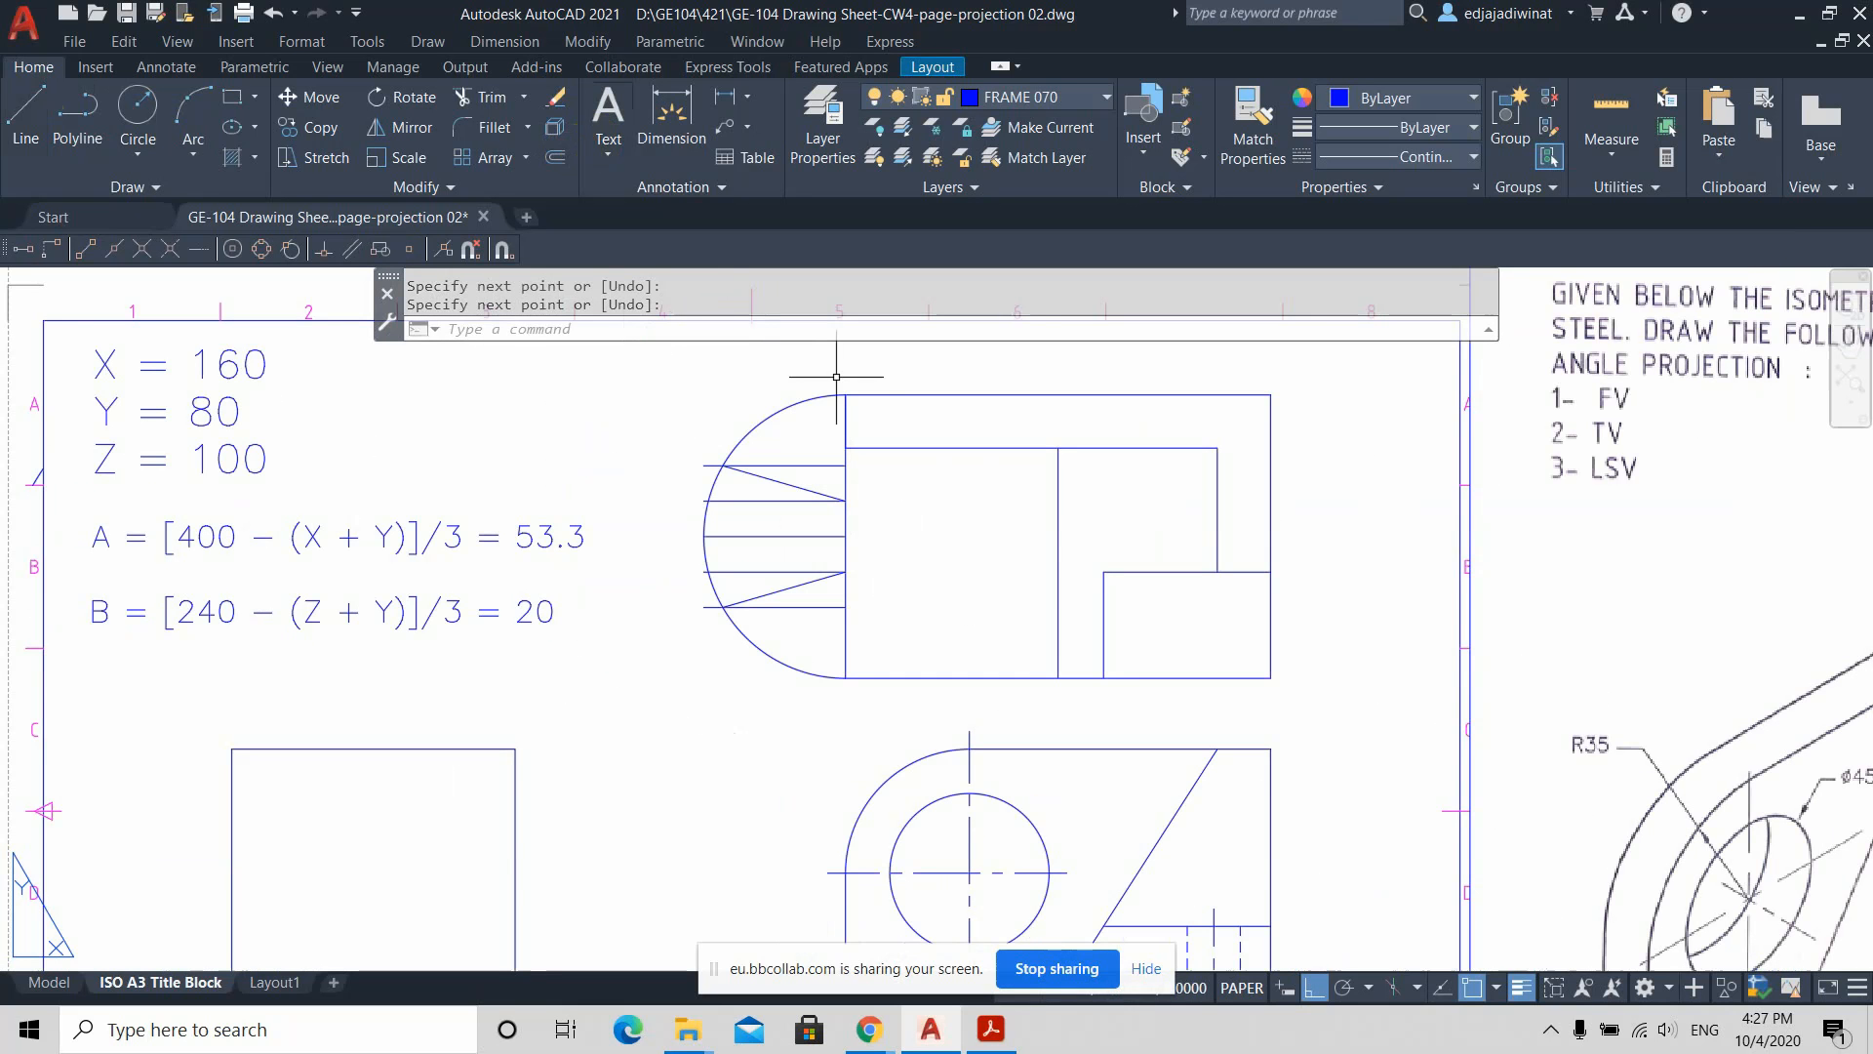
{"action": "left_click", "coordinate": [782, 501]}
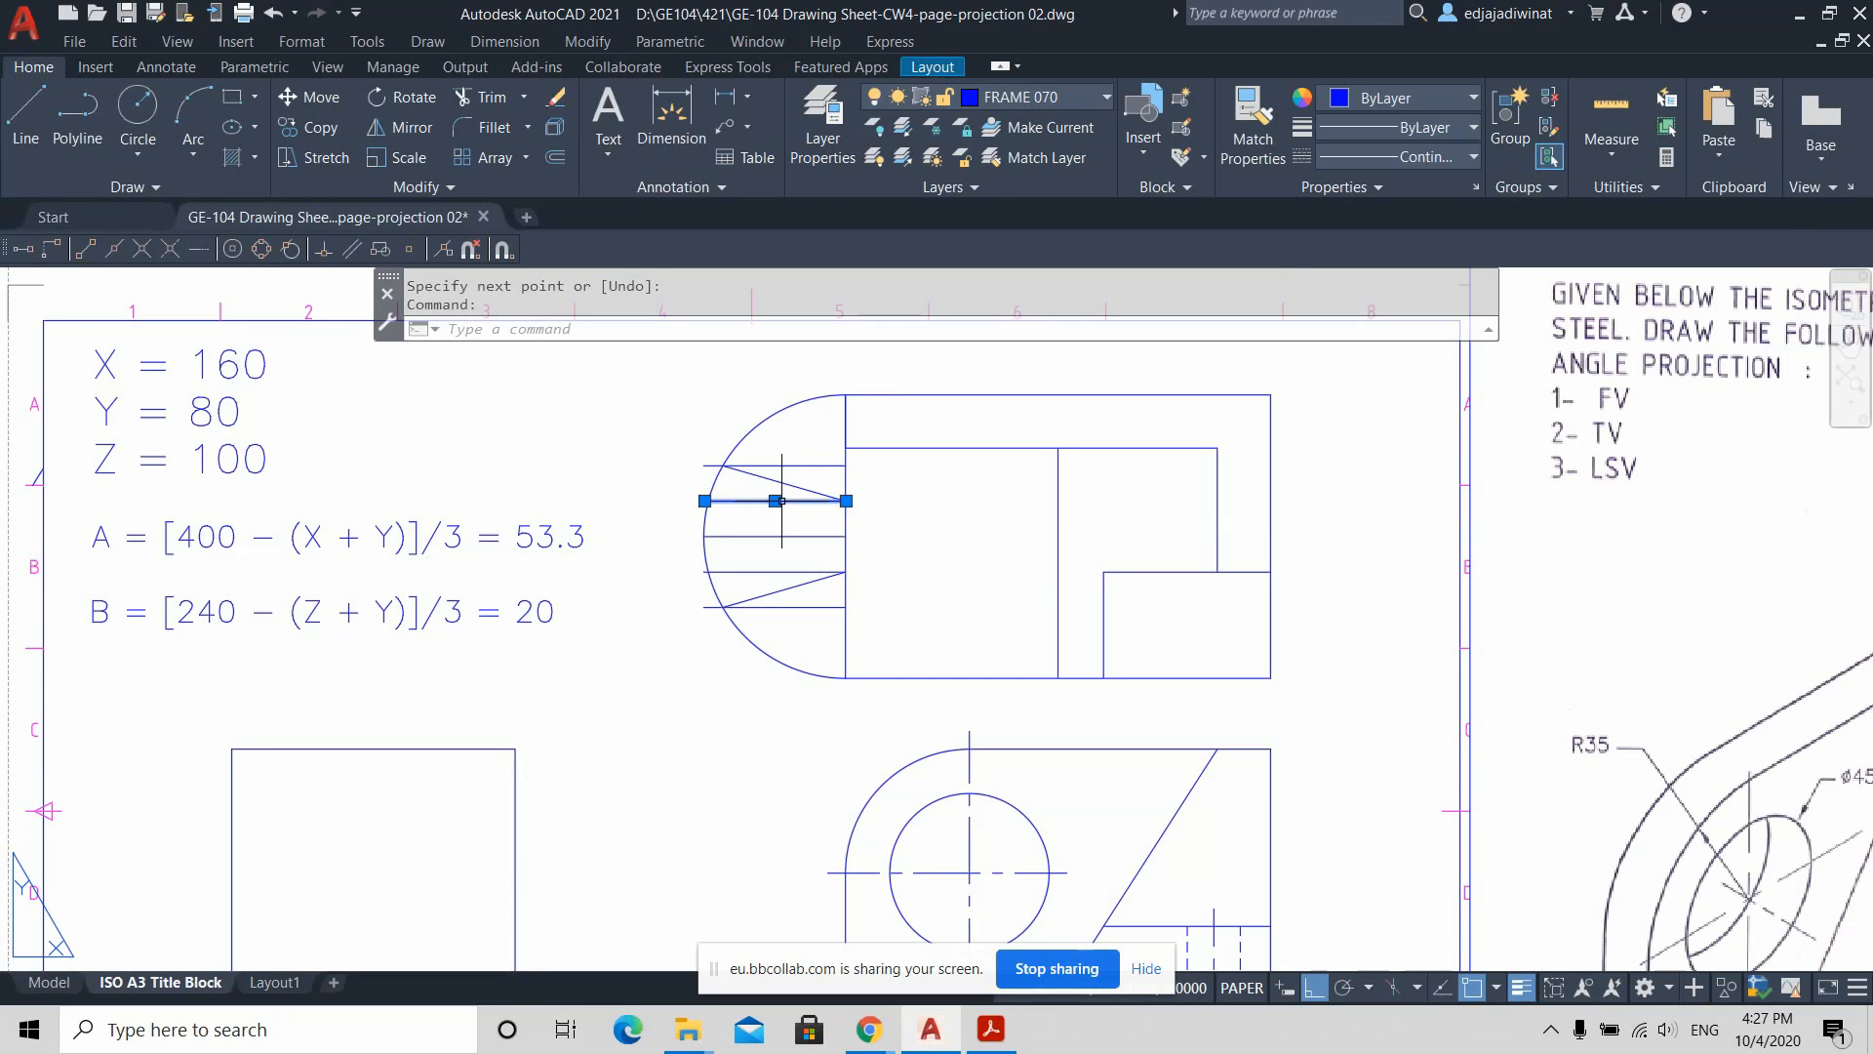
{"action": "key", "text": "Delete"}
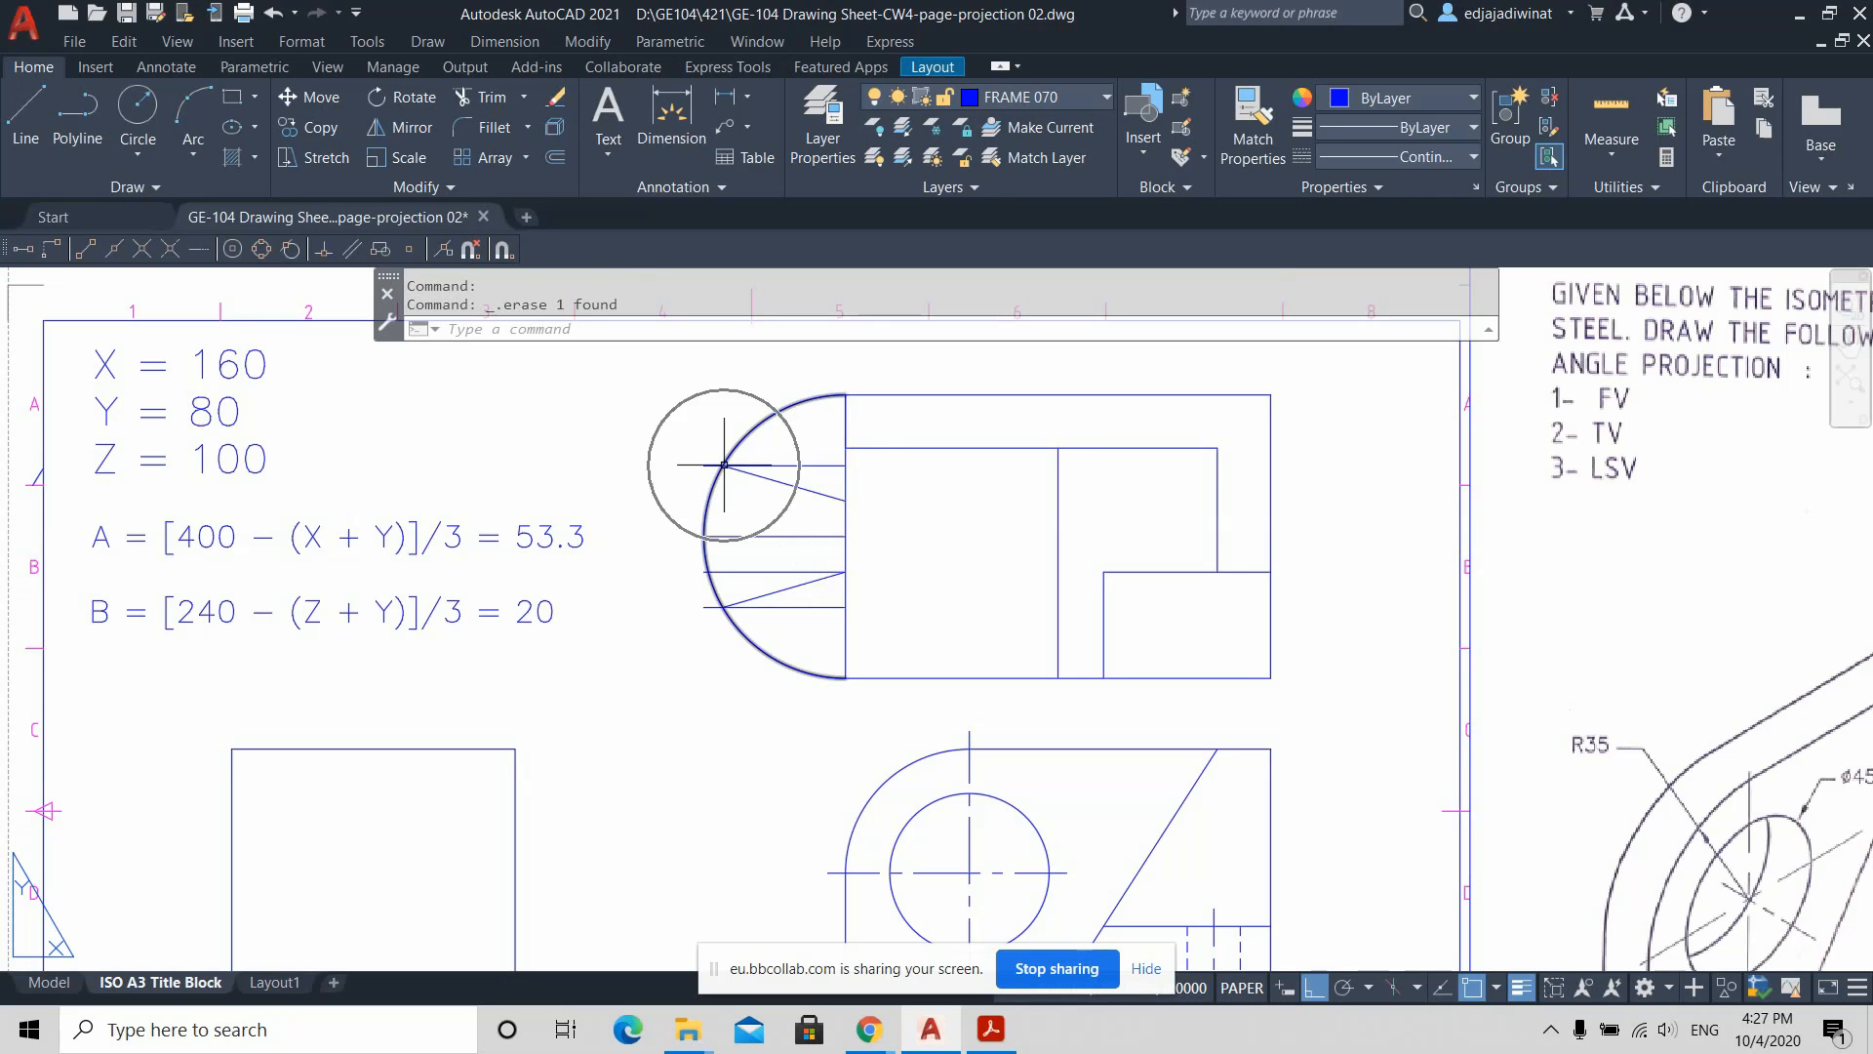
{"action": "left_click", "coordinate": [760, 466]}
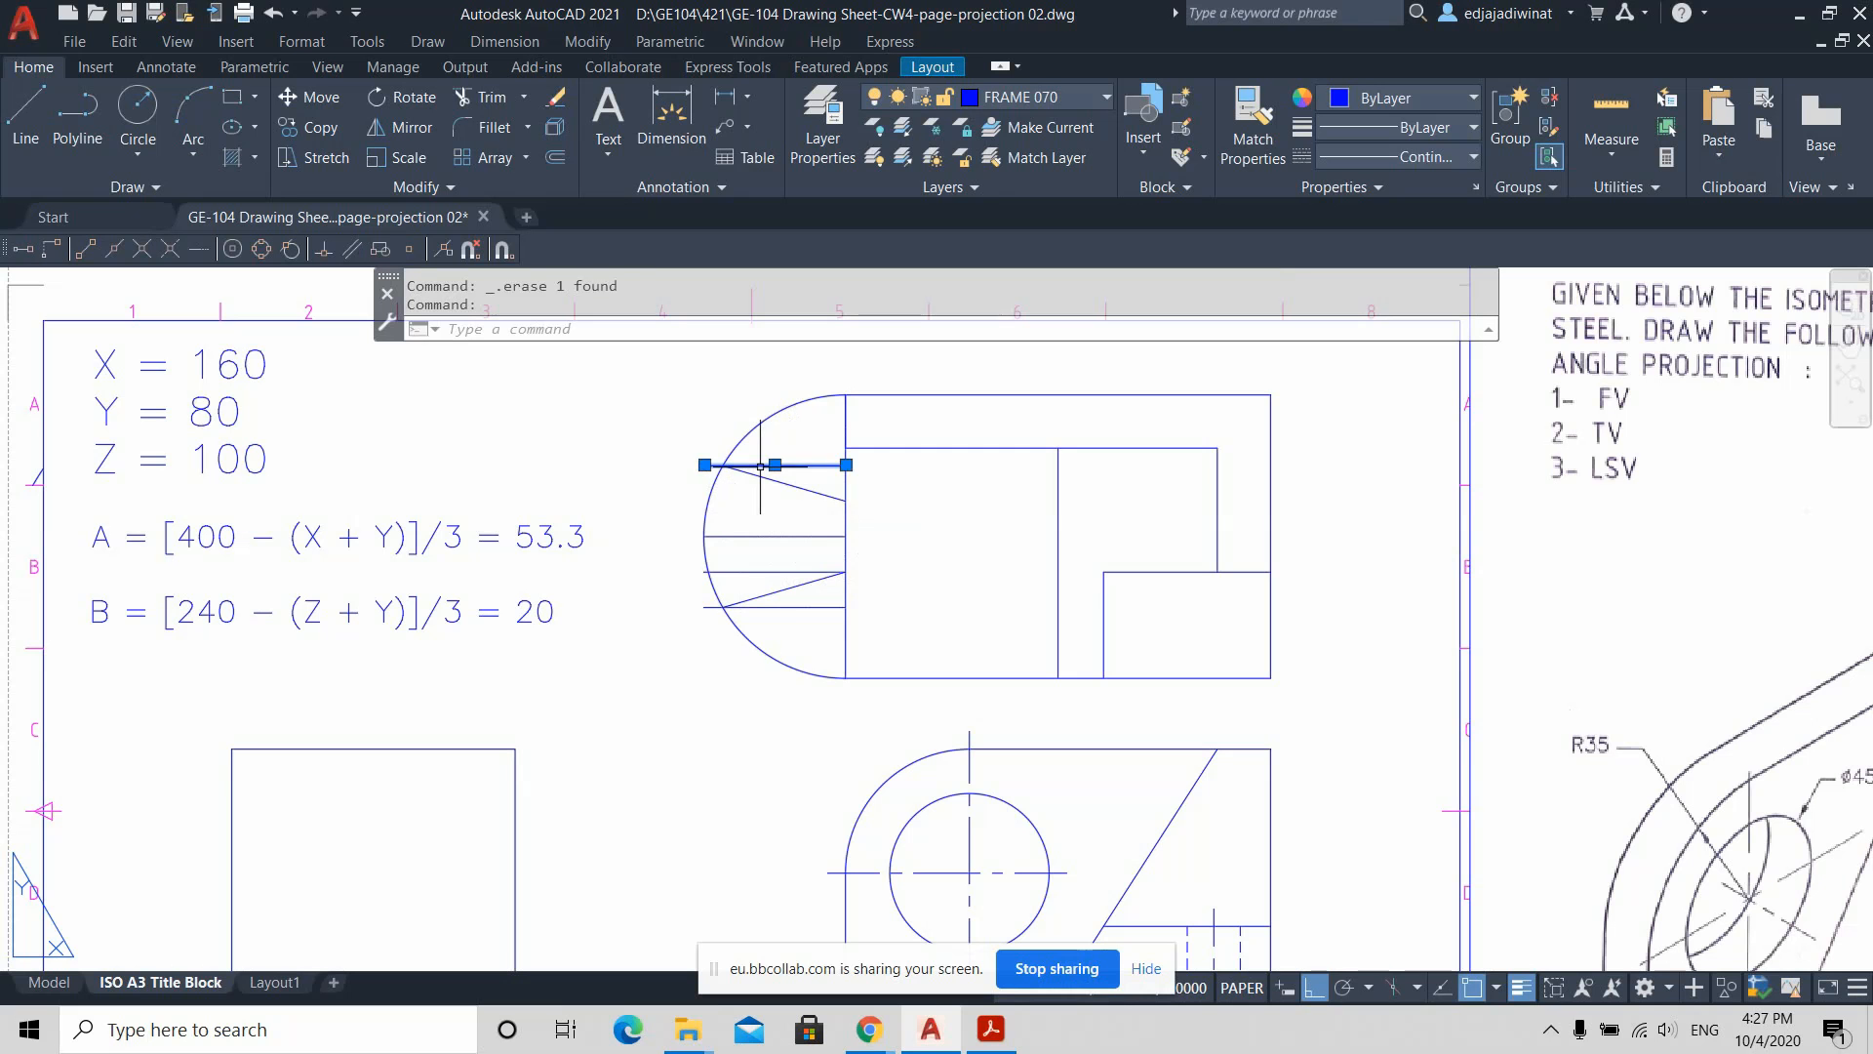
{"action": "left_click", "coordinate": [775, 465]}
{"action": "left_click", "coordinate": [774, 571]}
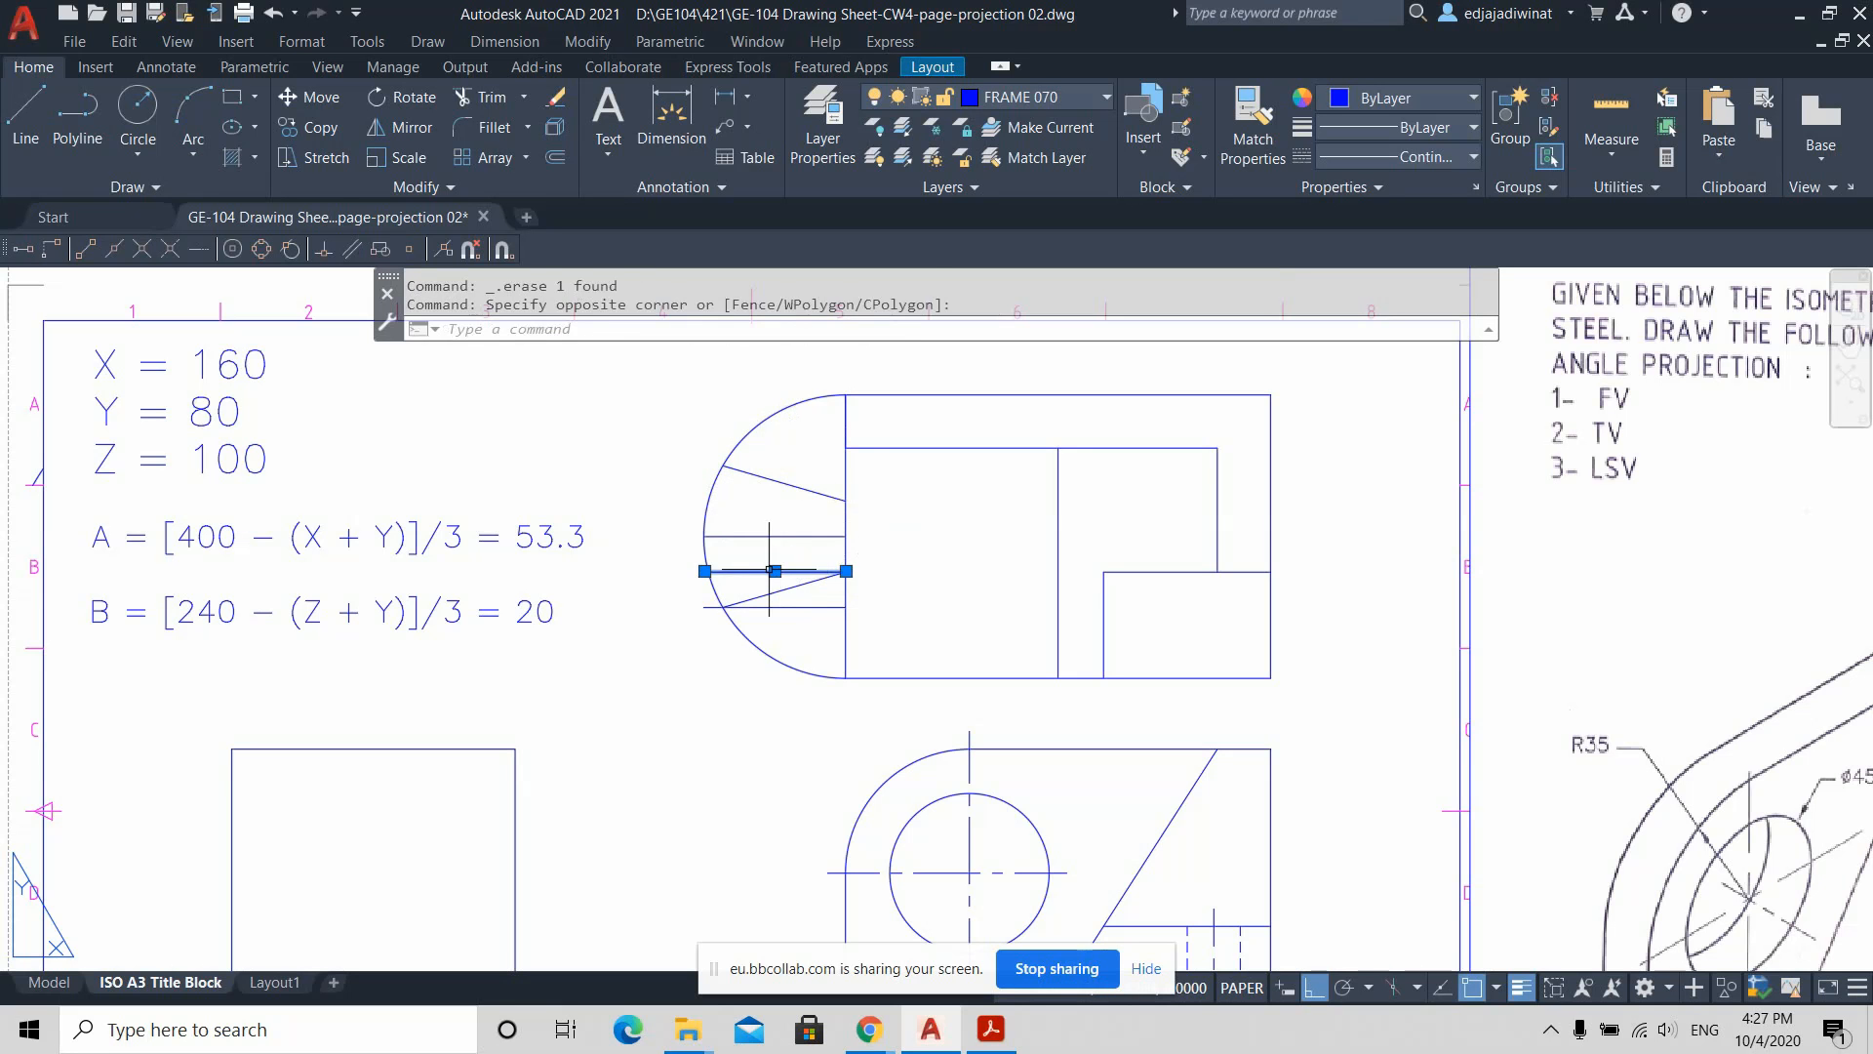
{"action": "key", "text": "Delete"}
{"action": "left_click", "coordinate": [827, 626]}
{"action": "left_click", "coordinate": [803, 600]}
{"action": "key", "text": "Delete"}
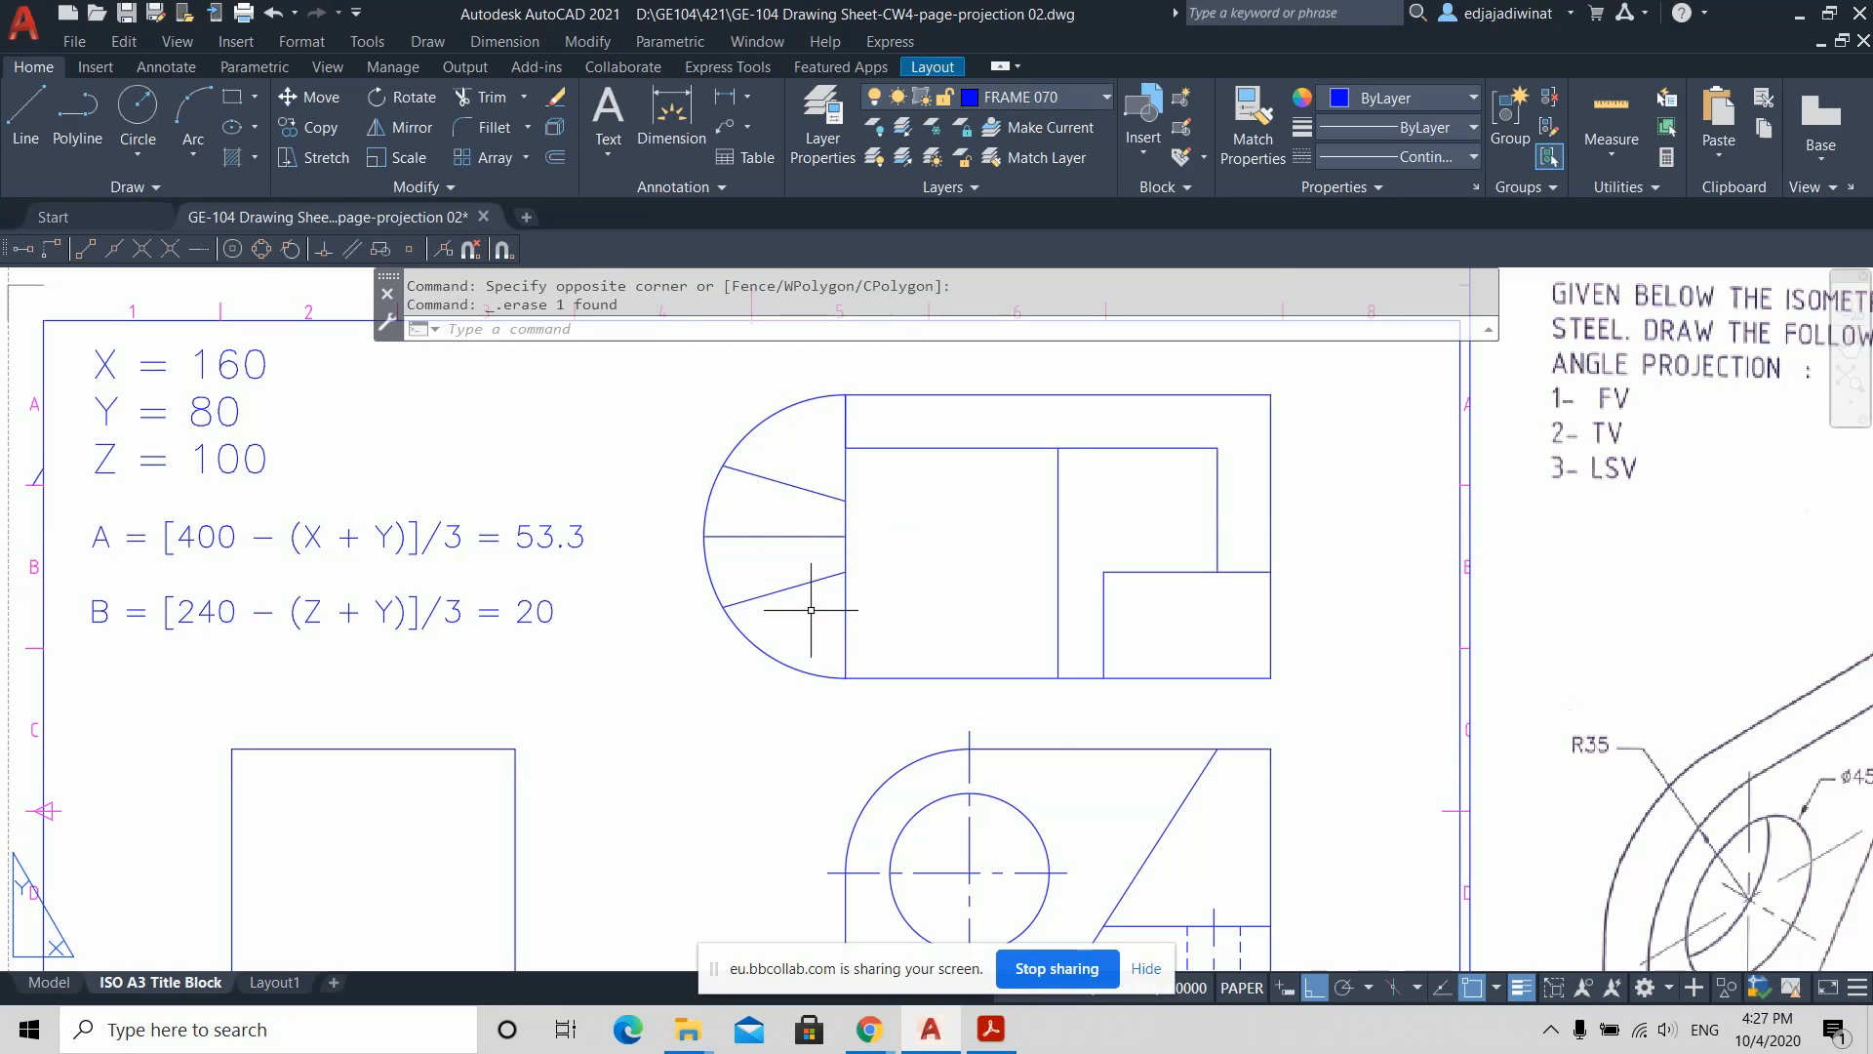
Step: Compare the slot in the top view's rounded end with the isometric drawing and the front view
{"action": "scroll", "coordinate": [838, 614], "scroll_direction": "down", "scroll_amount": 3}
{"action": "scroll", "coordinate": [838, 614], "scroll_direction": "up", "scroll_amount": 3}
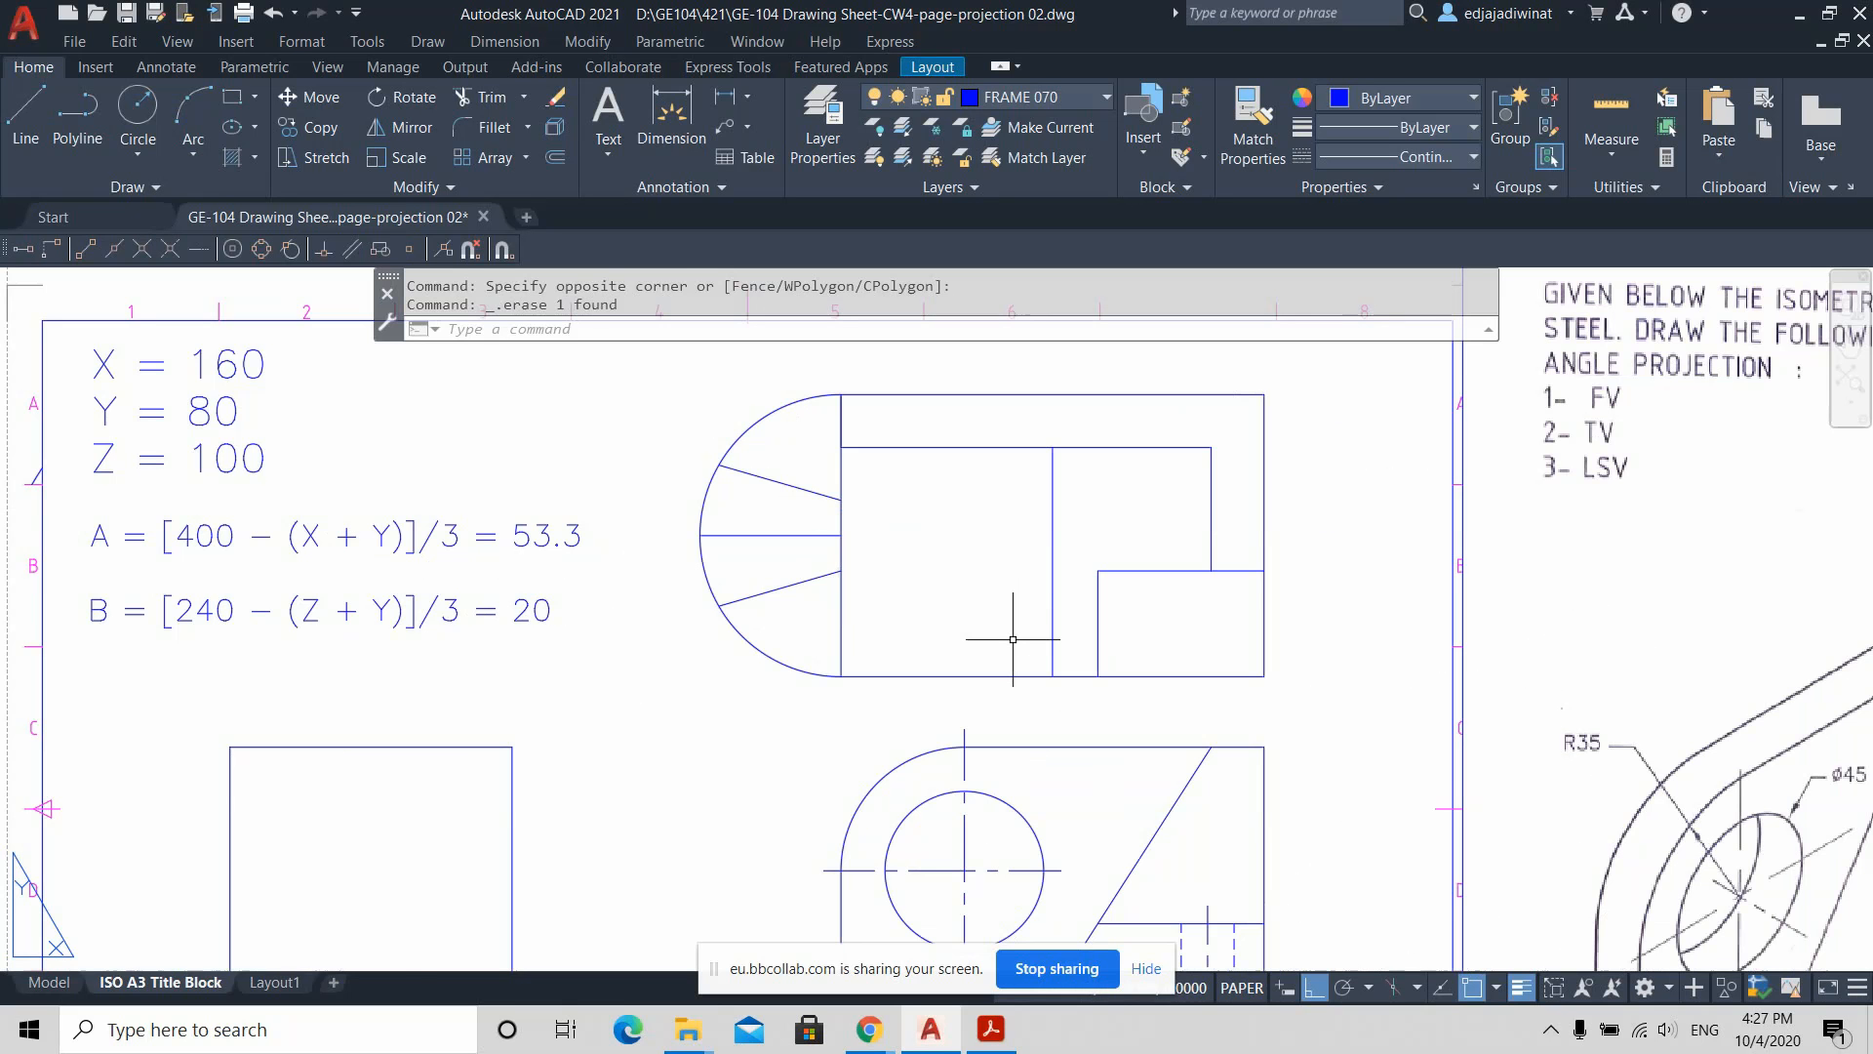
{"action": "scroll", "coordinate": [1013, 644], "scroll_direction": "down", "scroll_amount": 2}
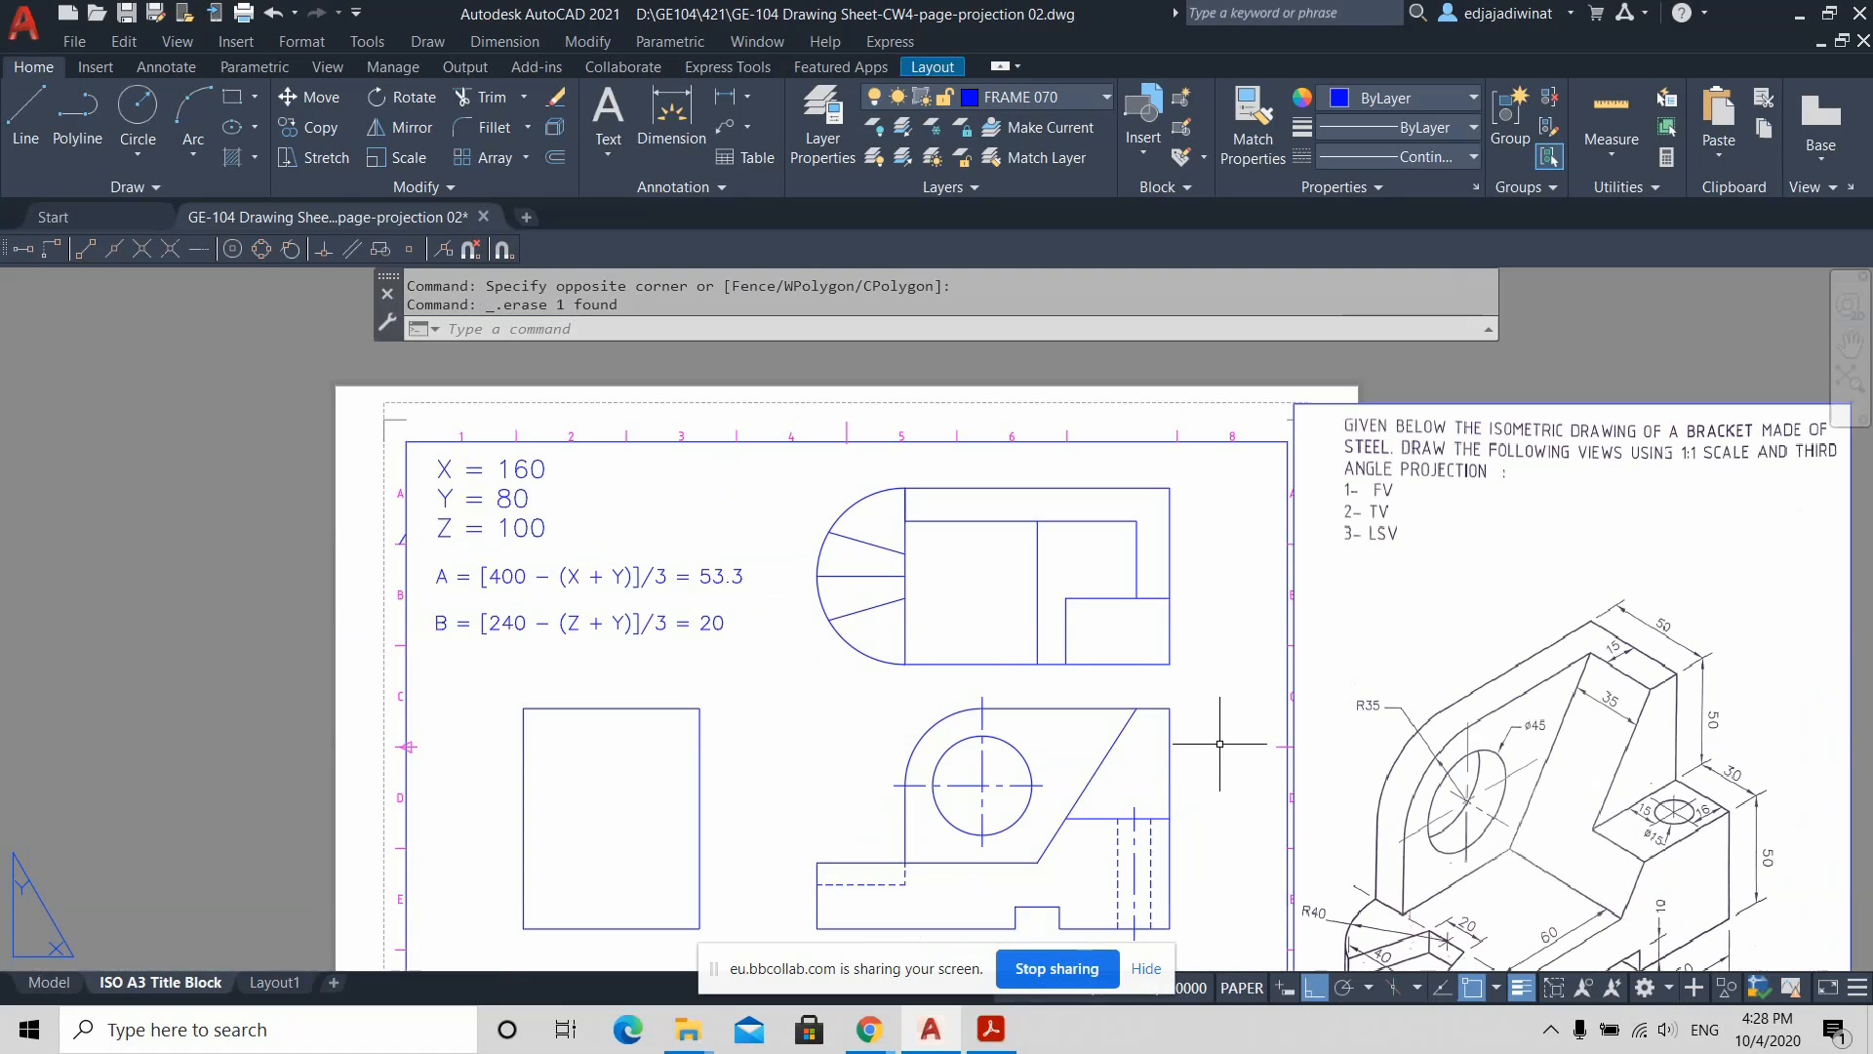
{"action": "middle_click_drag", "start_coordinate": [1202, 783], "coordinate": [1197, 711]}
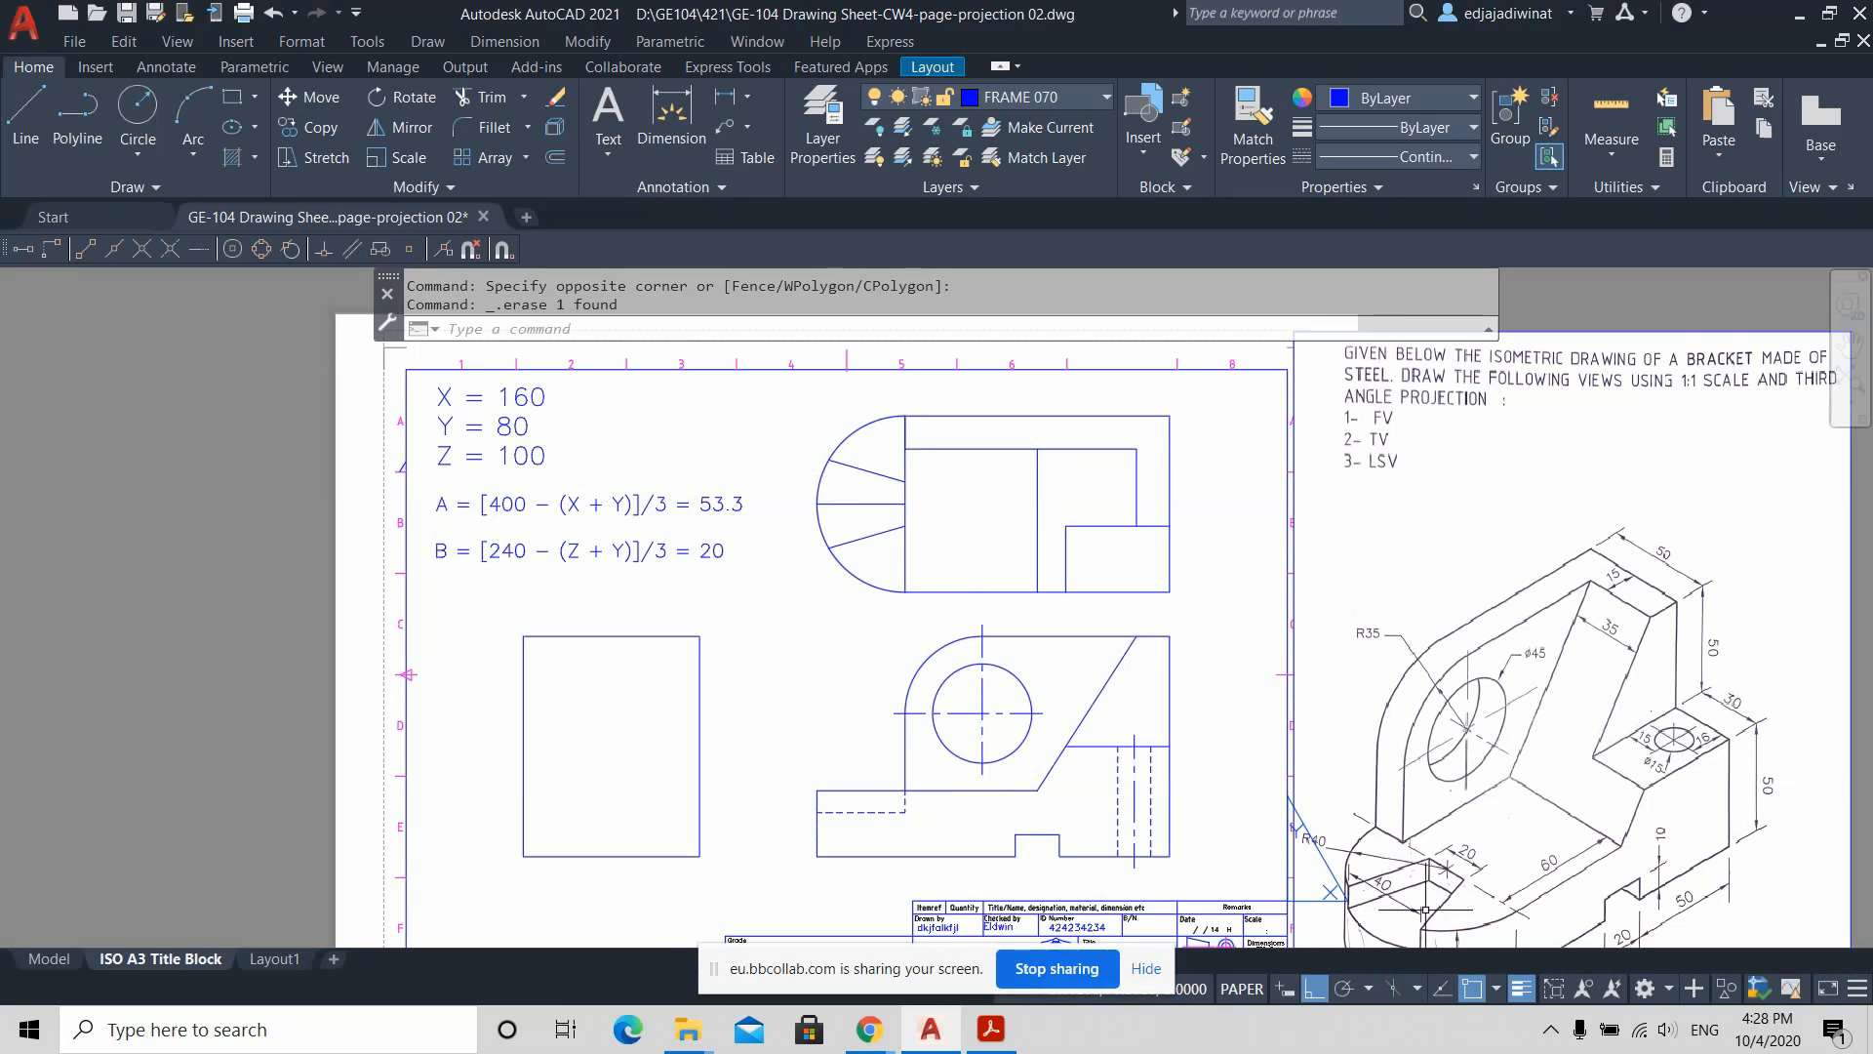
{"action": "middle_click_drag", "start_coordinate": [1464, 823], "coordinate": [1420, 689]}
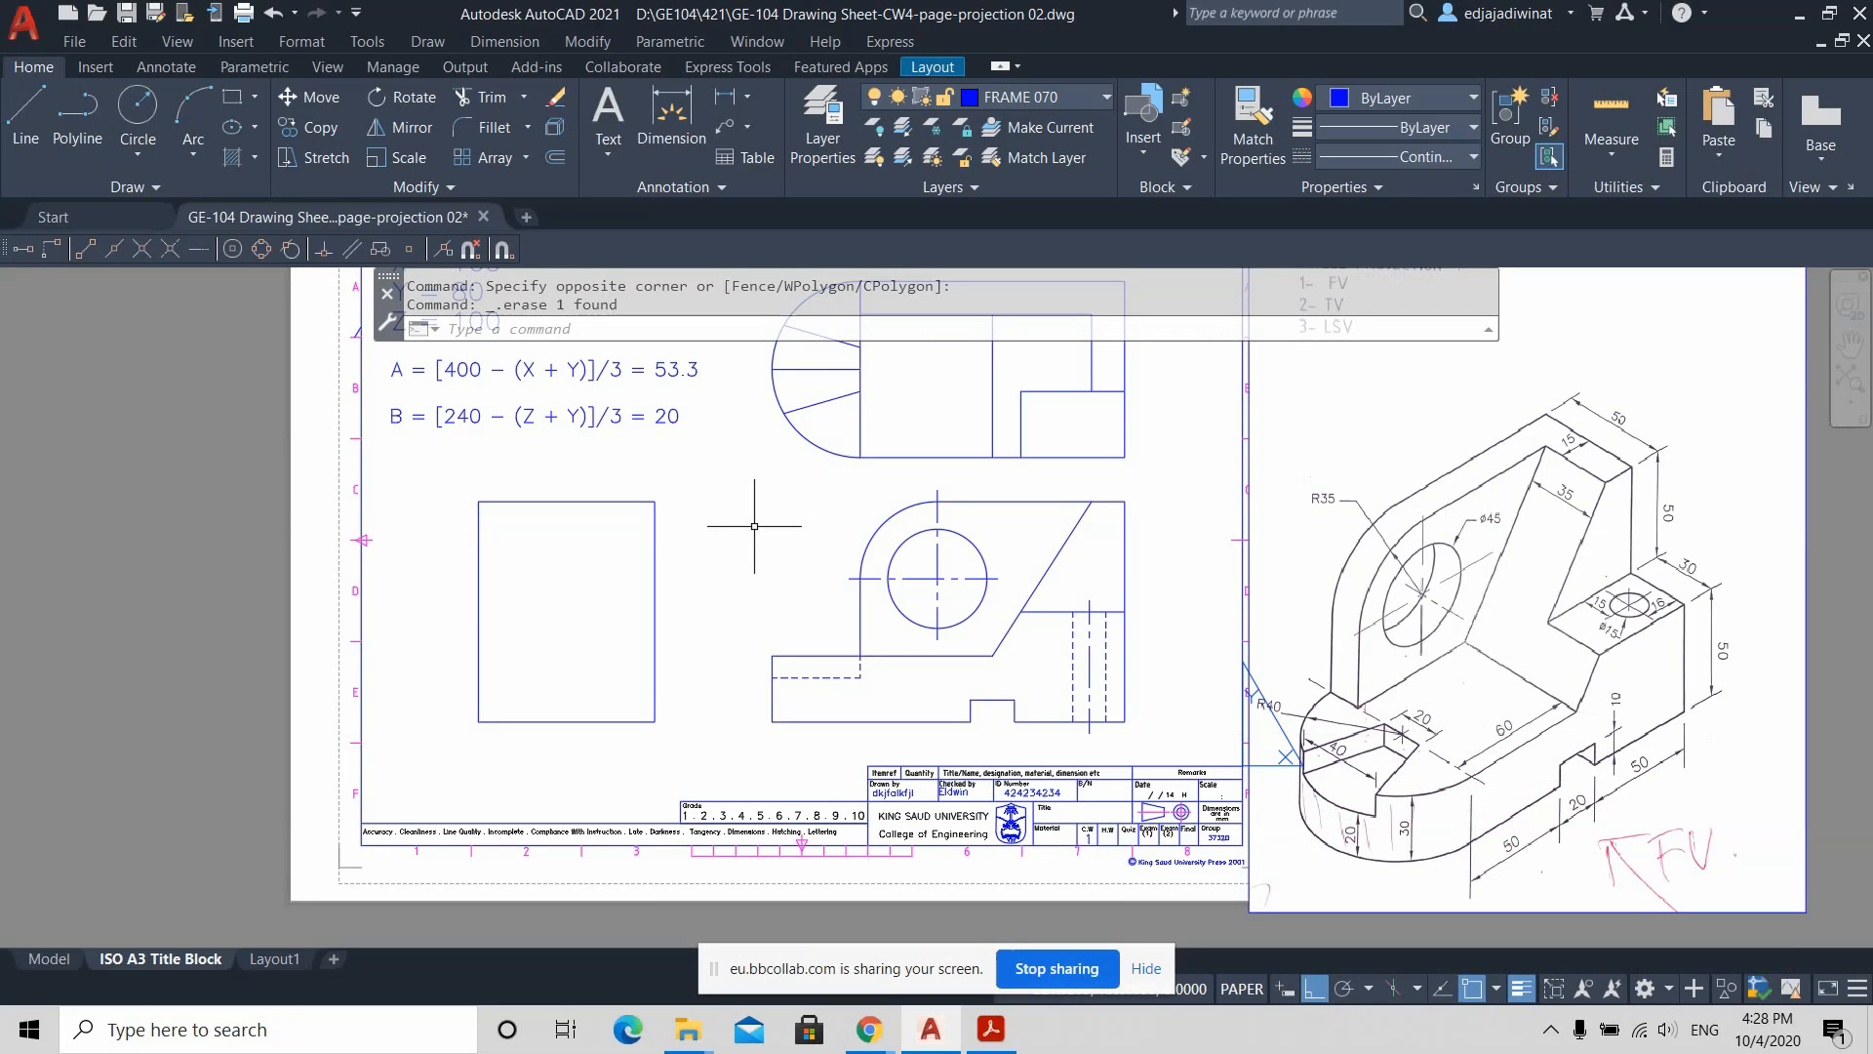
{"action": "middle_click_drag", "start_coordinate": [745, 523], "coordinate": [744, 582]}
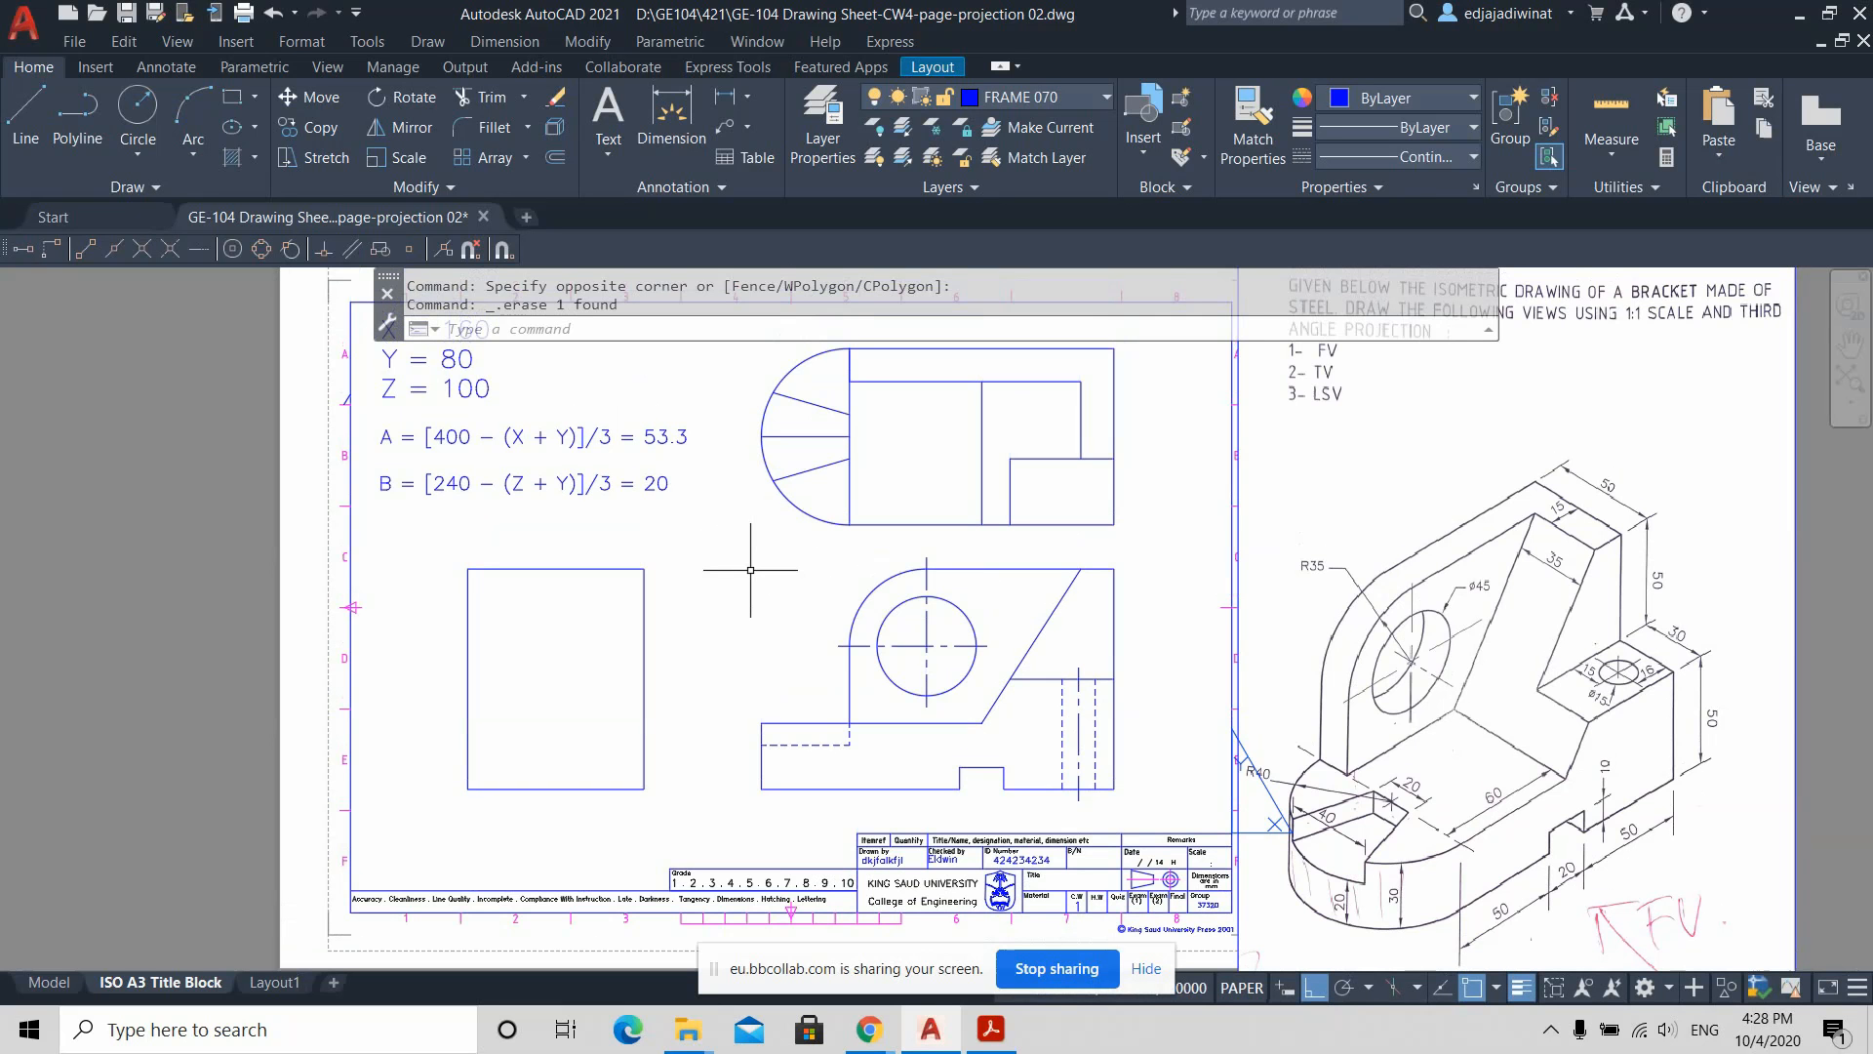
{"action": "scroll", "coordinate": [881, 414], "scroll_direction": "up", "scroll_amount": 2}
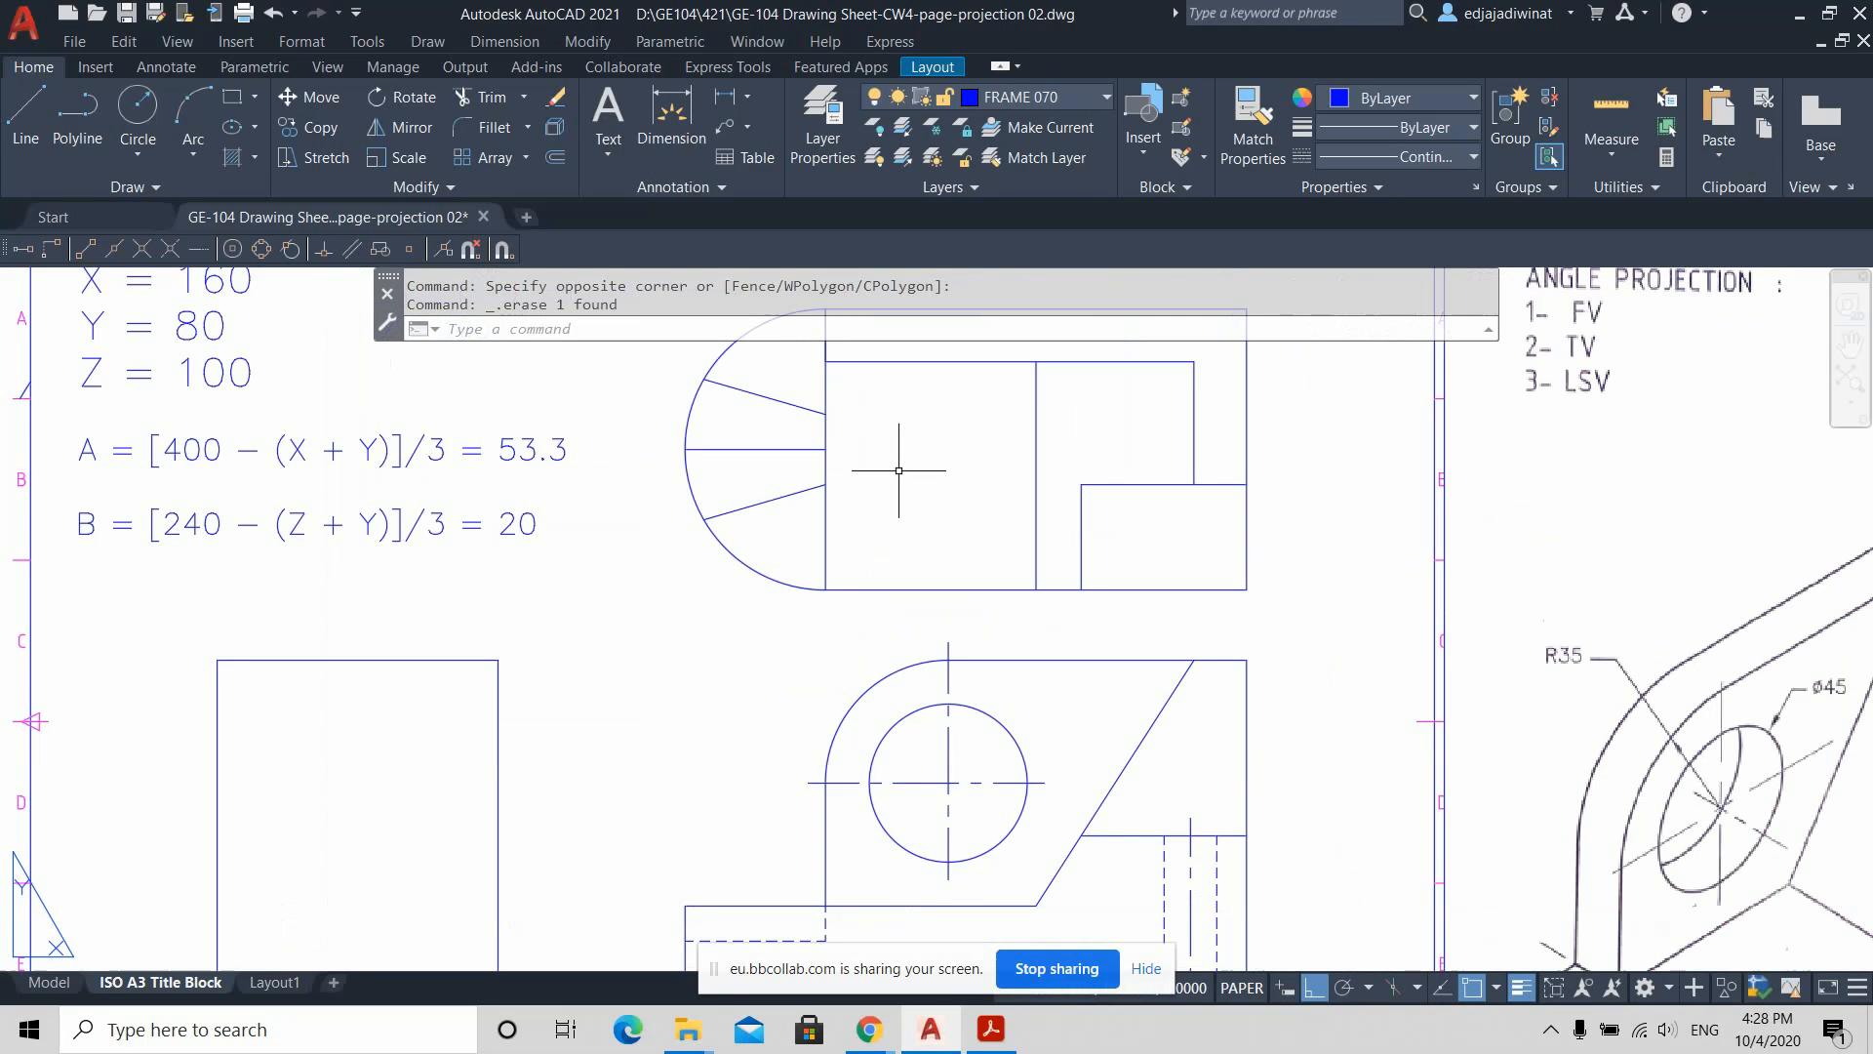
{"action": "scroll", "coordinate": [898, 471], "scroll_direction": "up", "scroll_amount": 2}
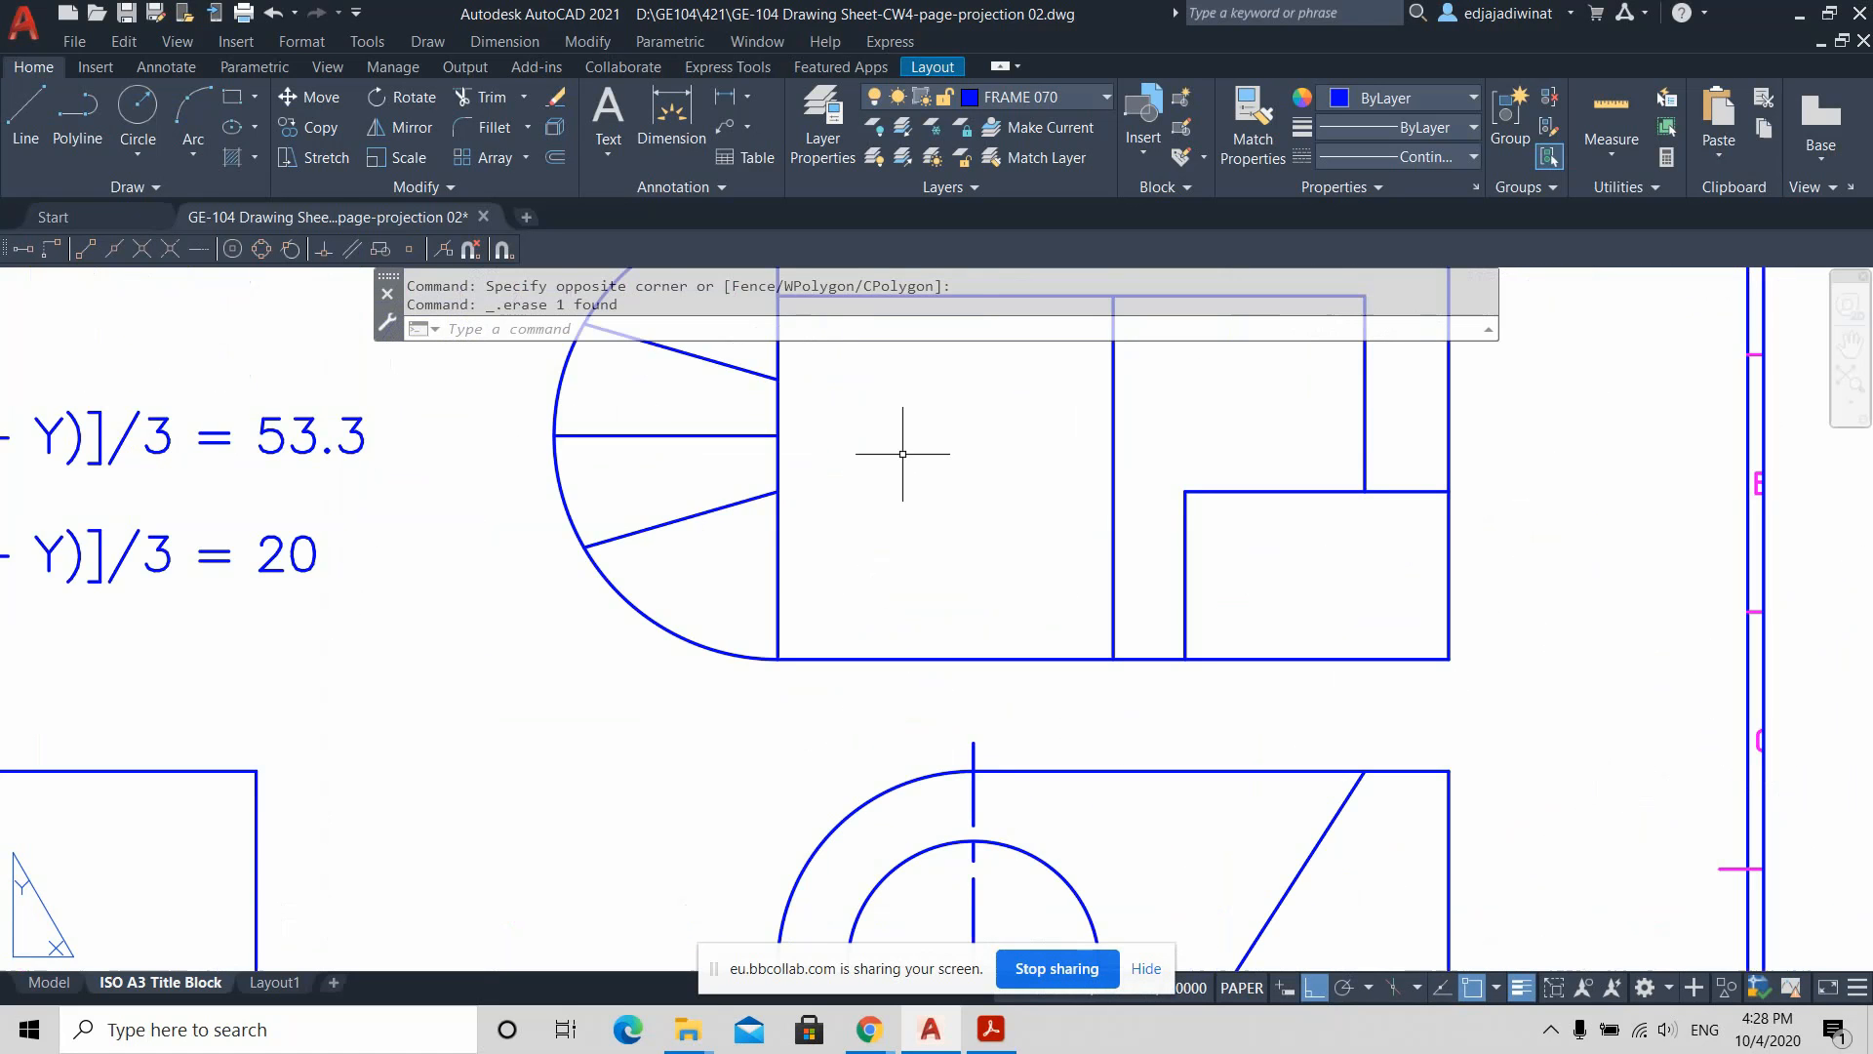
{"action": "middle_click_drag", "start_coordinate": [899, 434], "coordinate": [901, 493]}
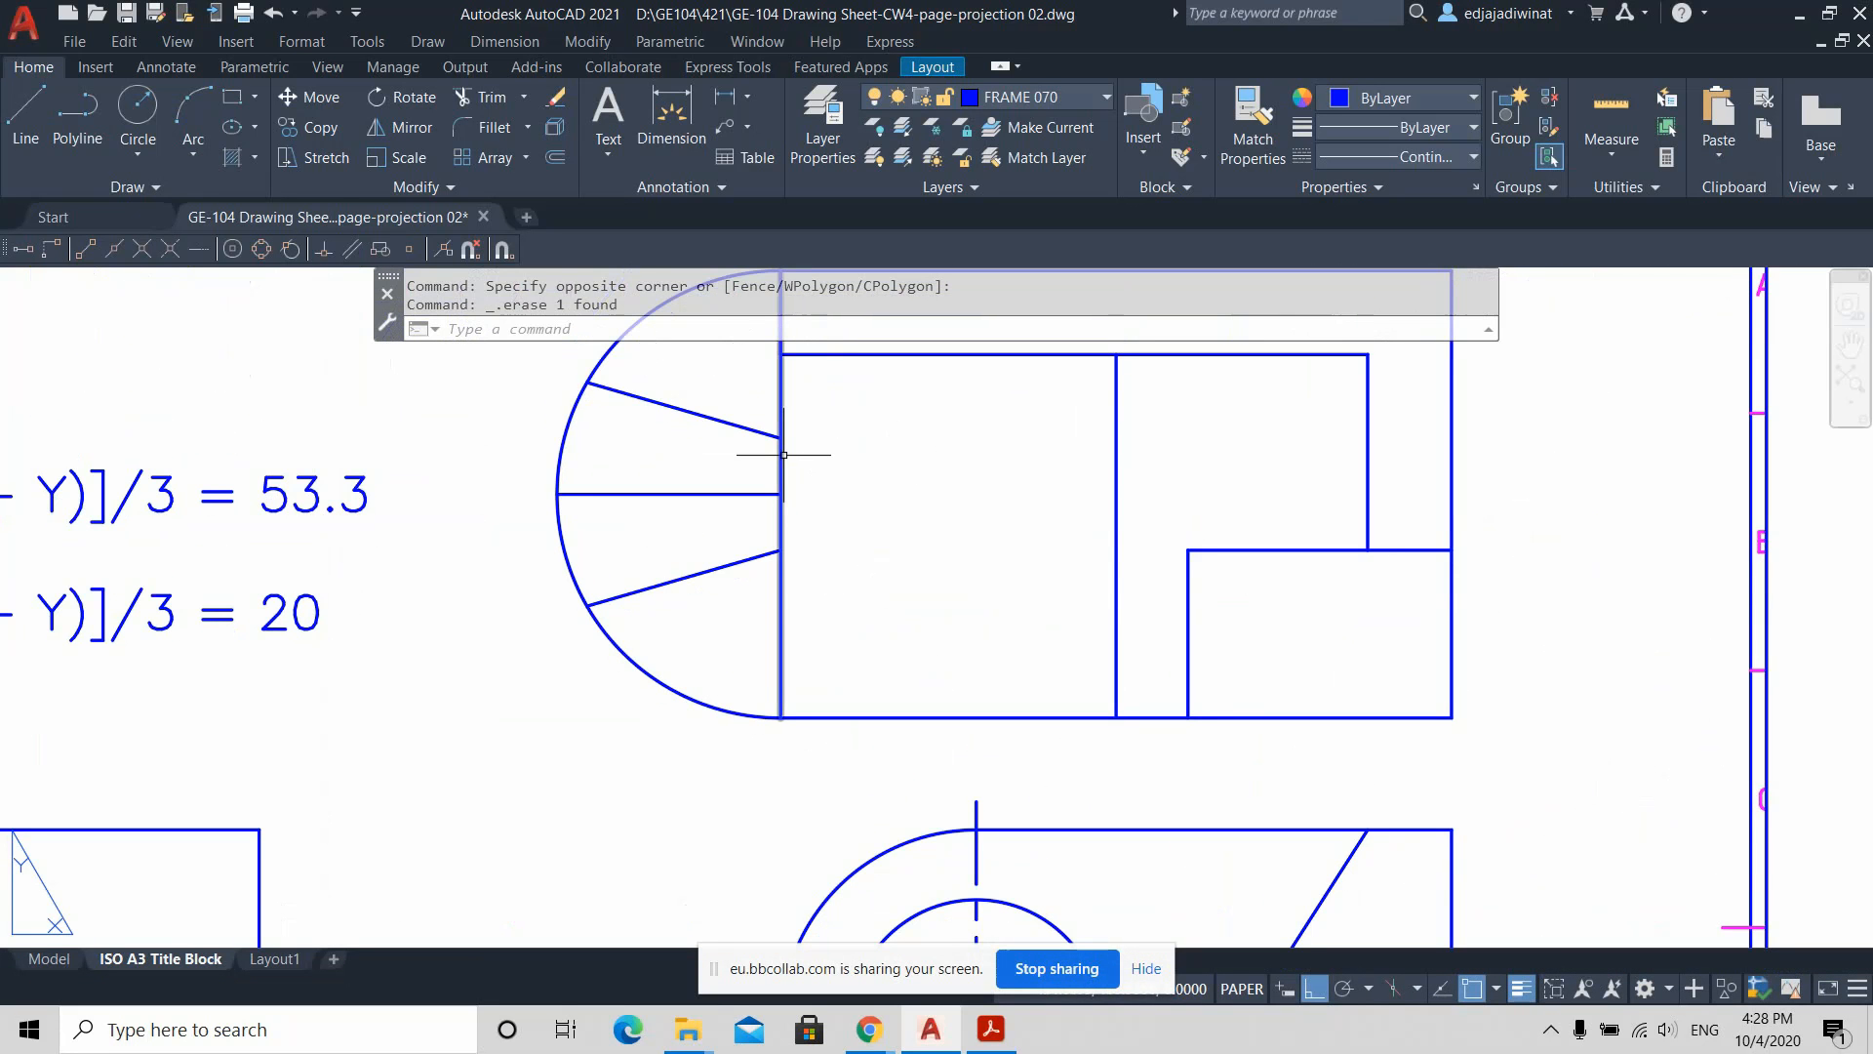
{"action": "mouse_move", "coordinate": [865, 418]}
{"action": "middle_mouse_down"}
{"action": "mouse_move", "coordinate": [928, 536]}
{"action": "mouse_move", "coordinate": [996, 559]}
{"action": "middle_mouse_up"}
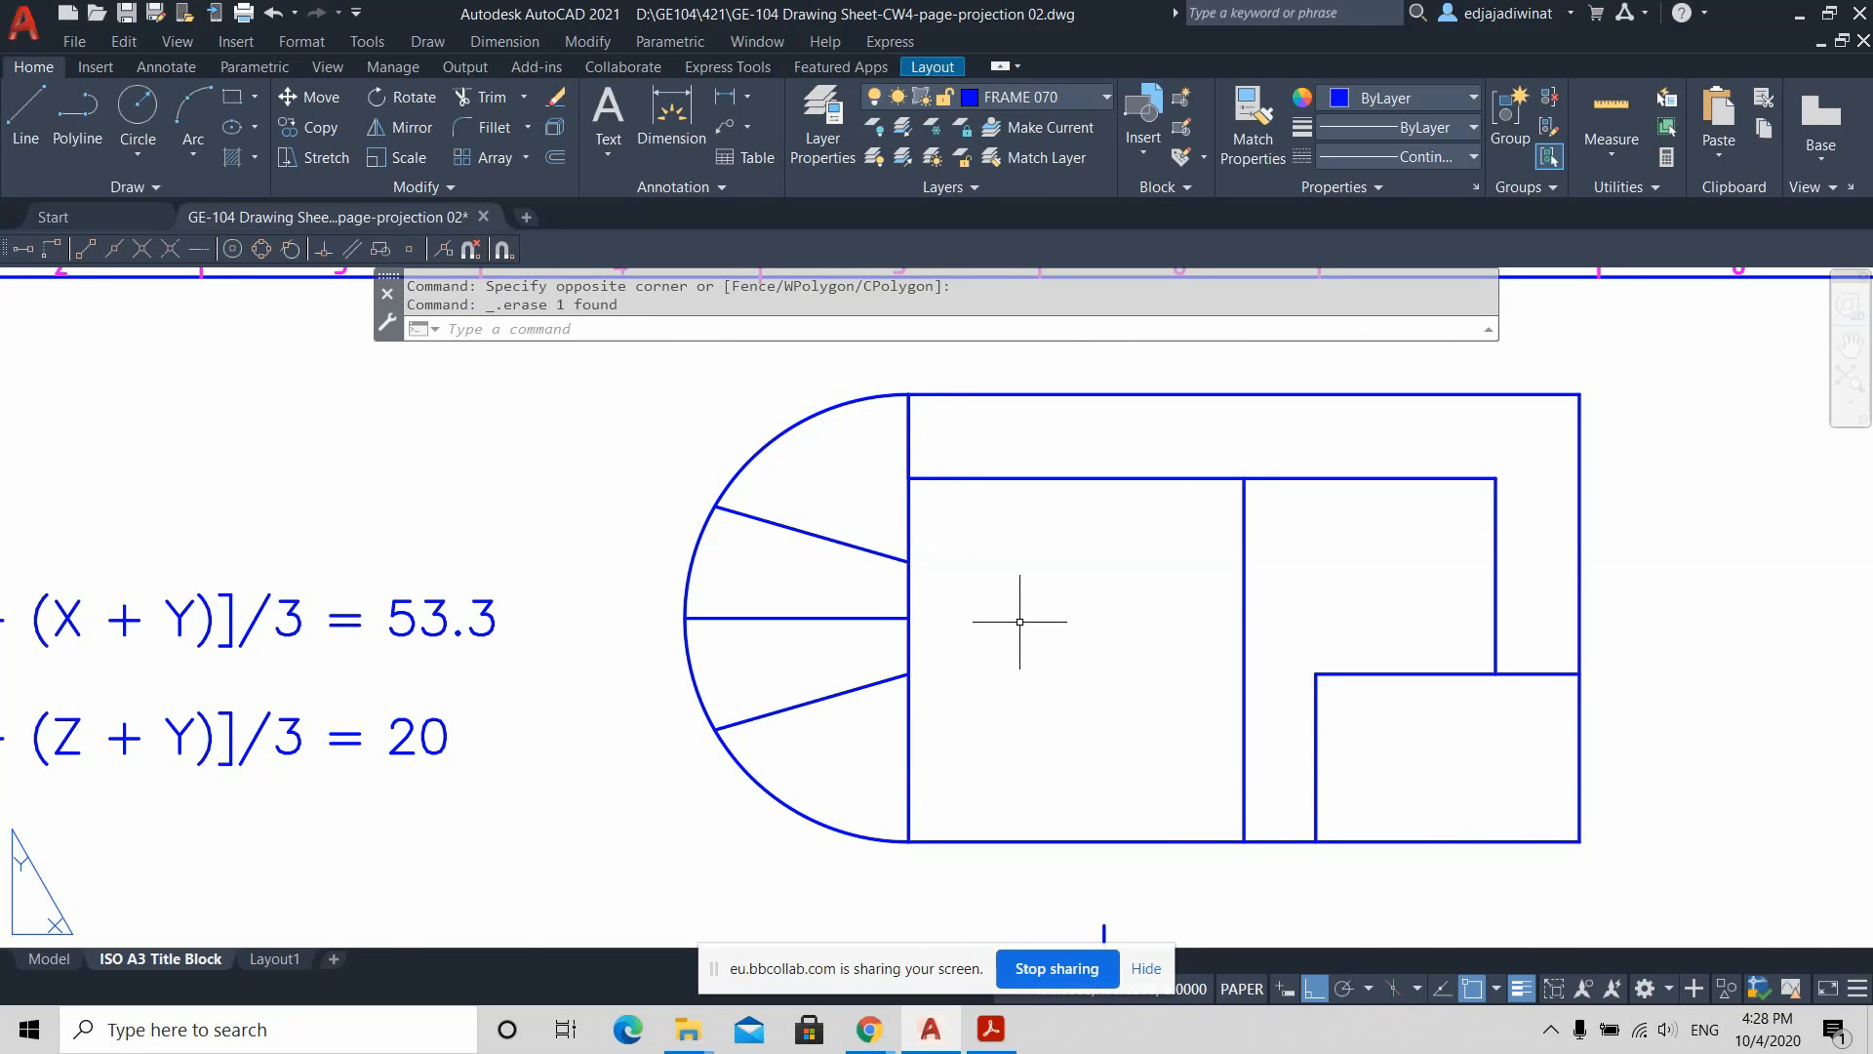
Step: Extend the horizontal centre line of the top view's rounded end 5 mm beyond both the arc and the vertical edge
{"action": "scroll", "coordinate": [905, 630], "scroll_direction": "down", "scroll_amount": 4}
{"action": "scroll", "coordinate": [907, 631], "scroll_direction": "up", "scroll_amount": 2}
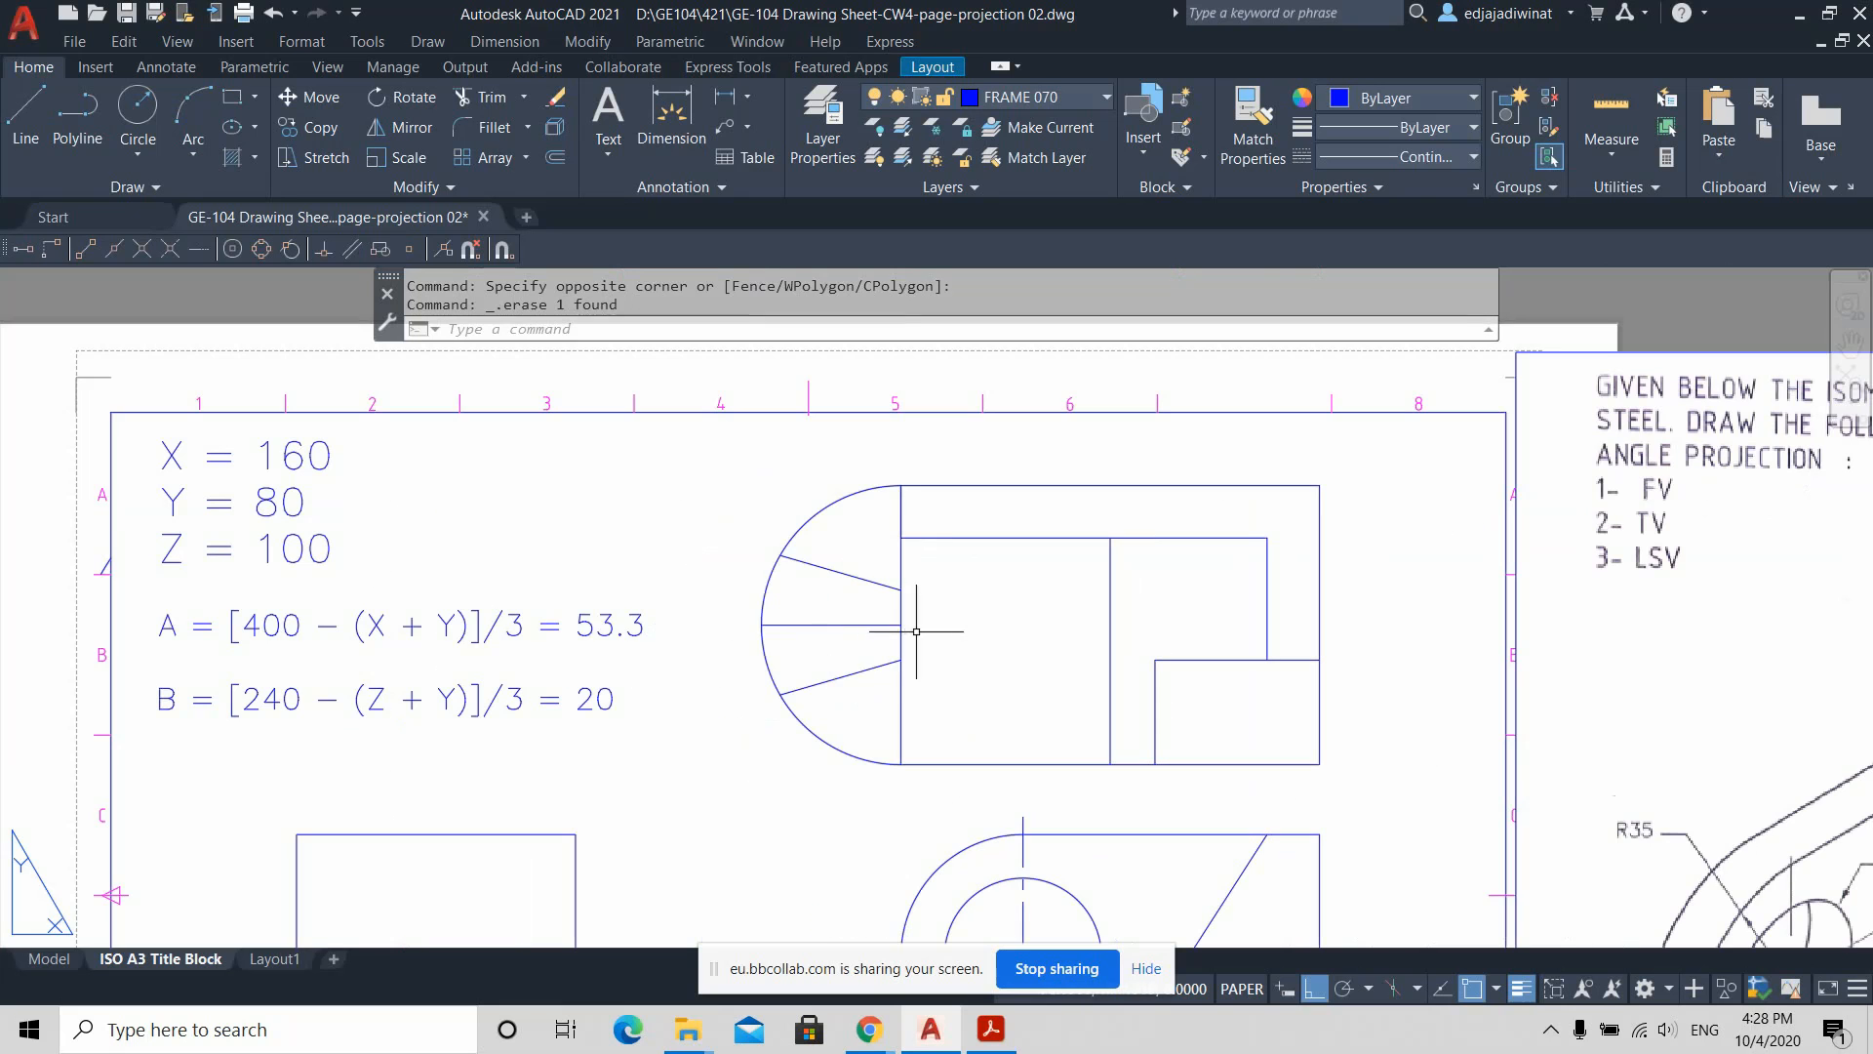
{"action": "left_click", "coordinate": [907, 626]}
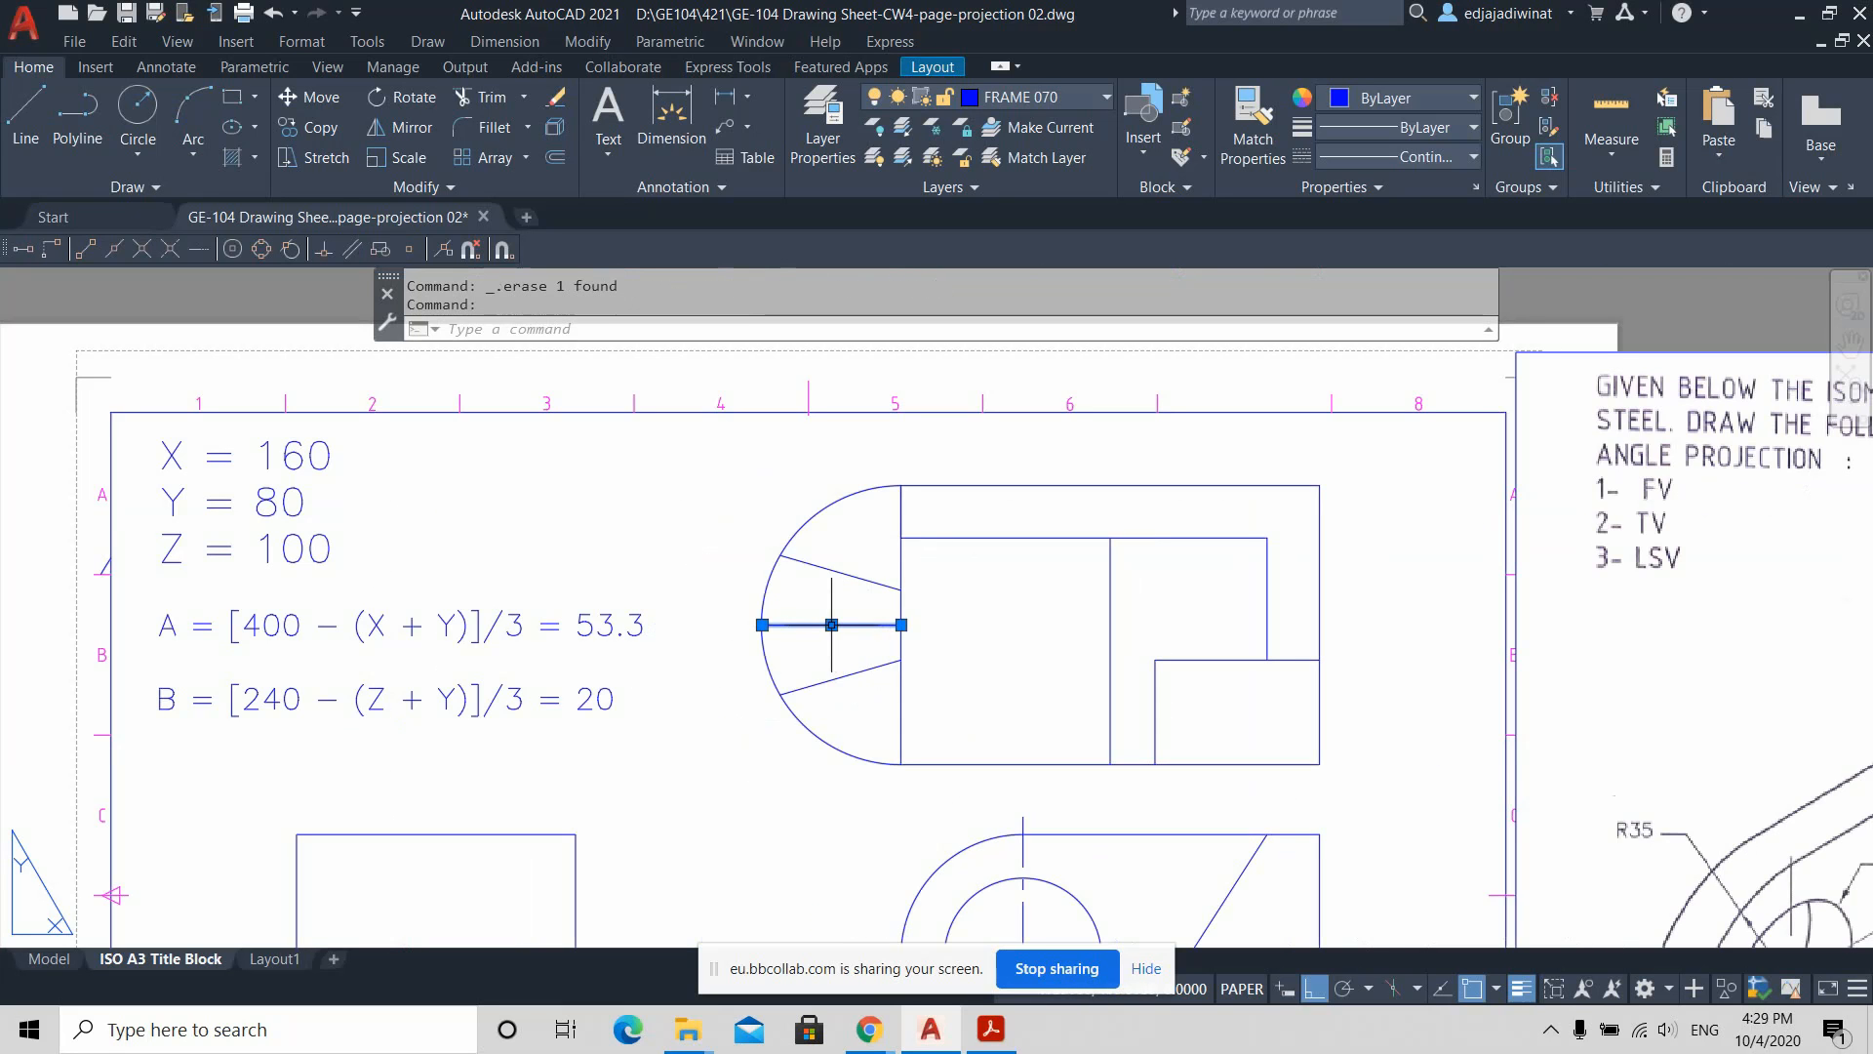
{"action": "left_click", "coordinate": [901, 625]}
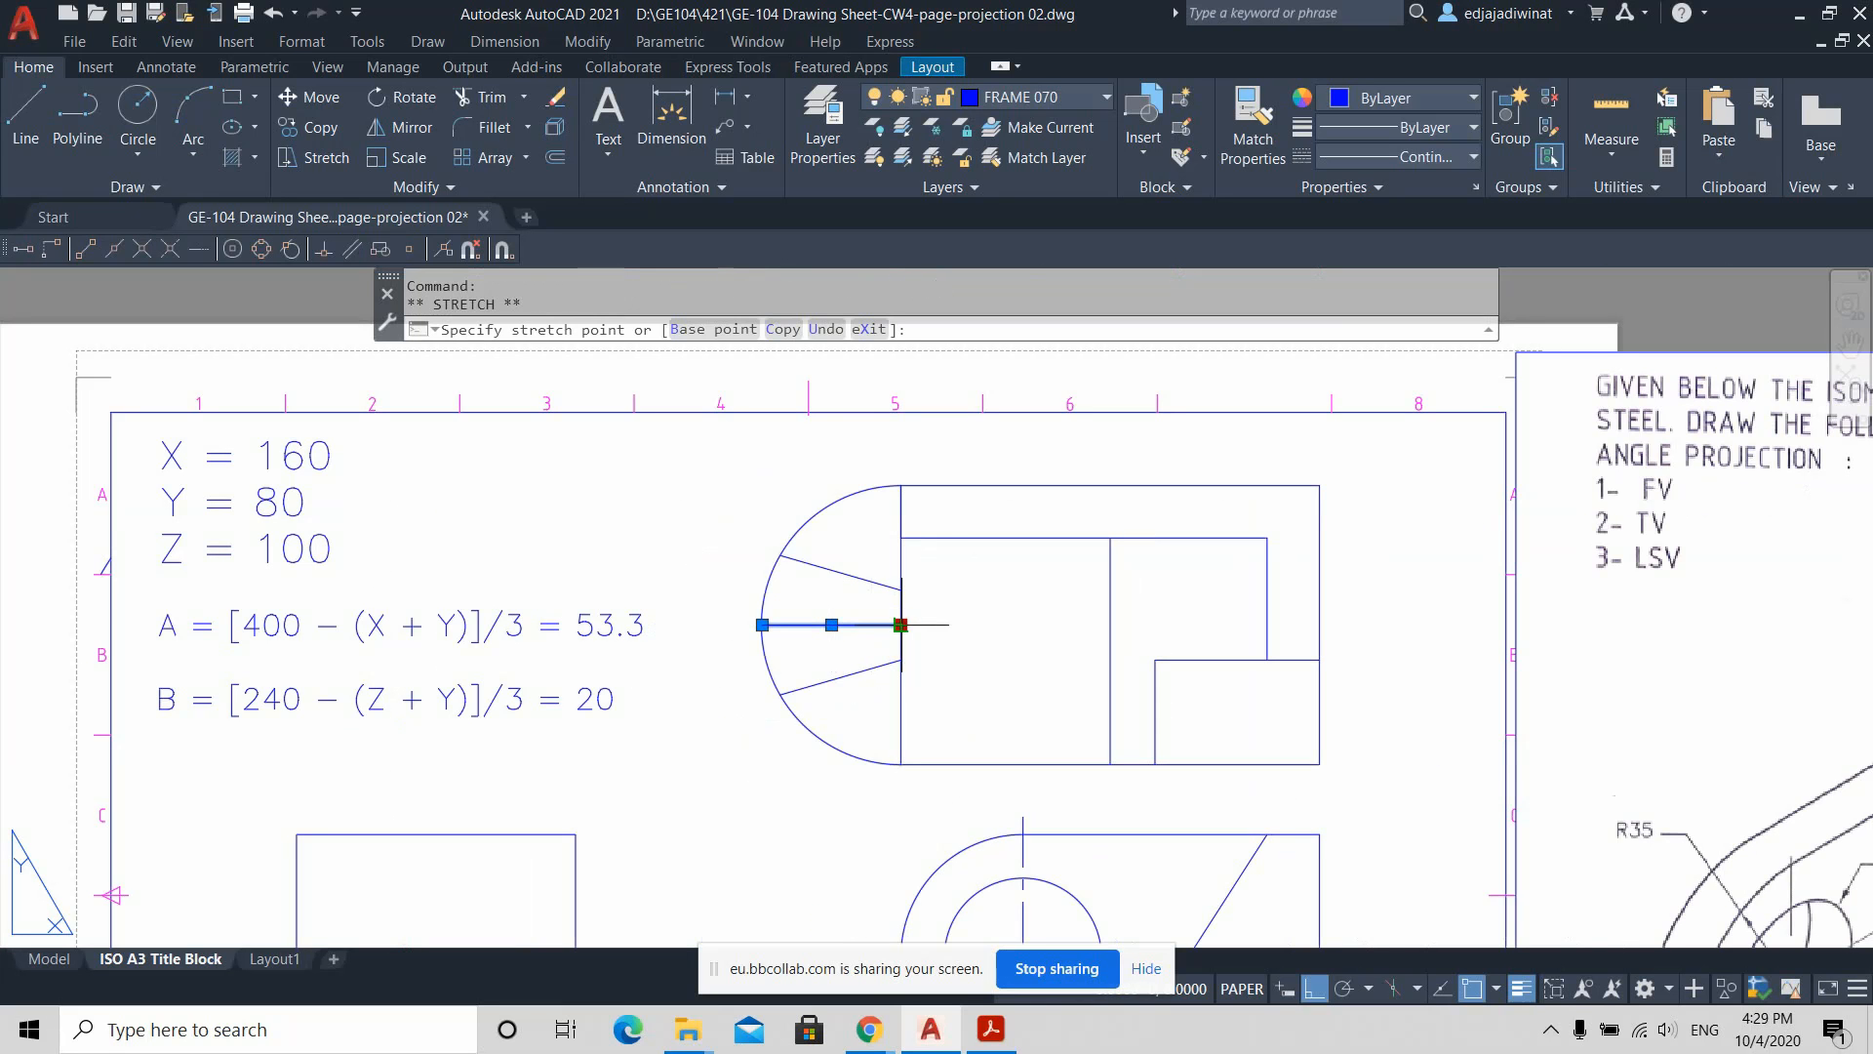
{"action": "scroll", "coordinate": [915, 624], "scroll_direction": "up", "scroll_amount": 2}
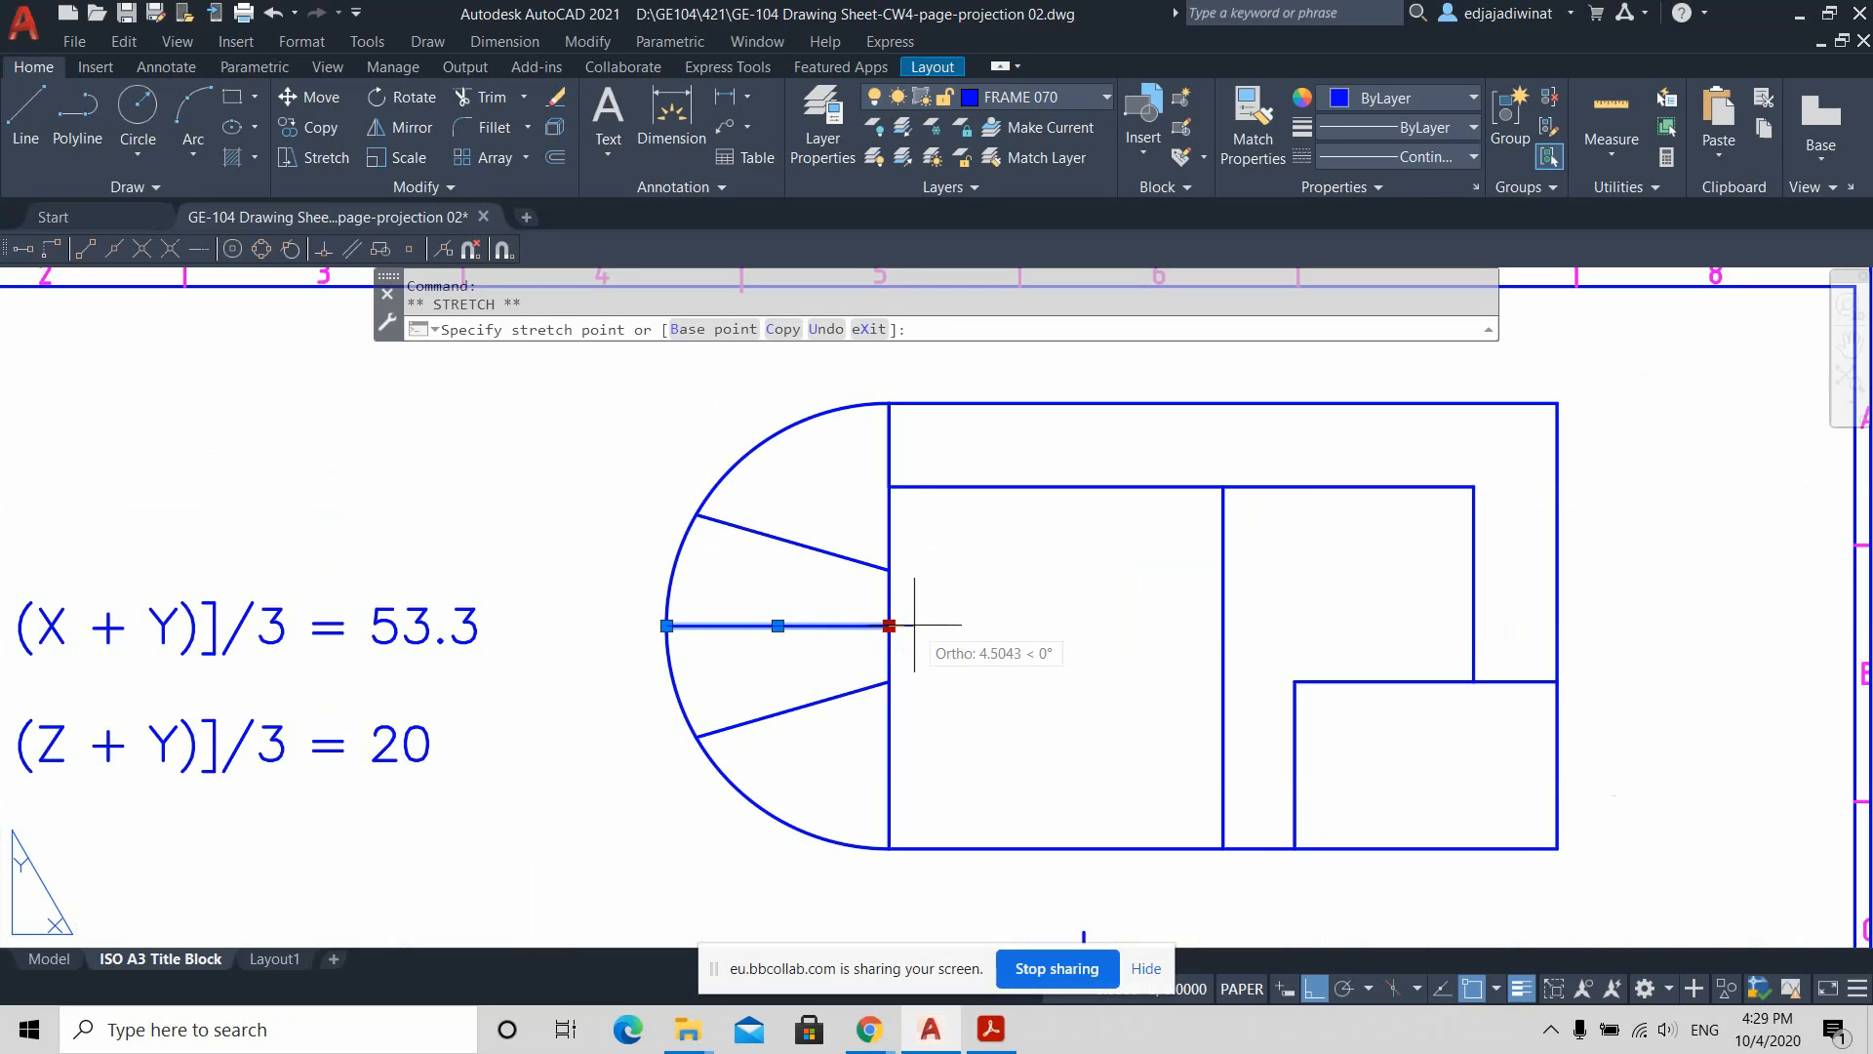
{"action": "type", "text": "5"}
{"action": "key", "text": "Return"}
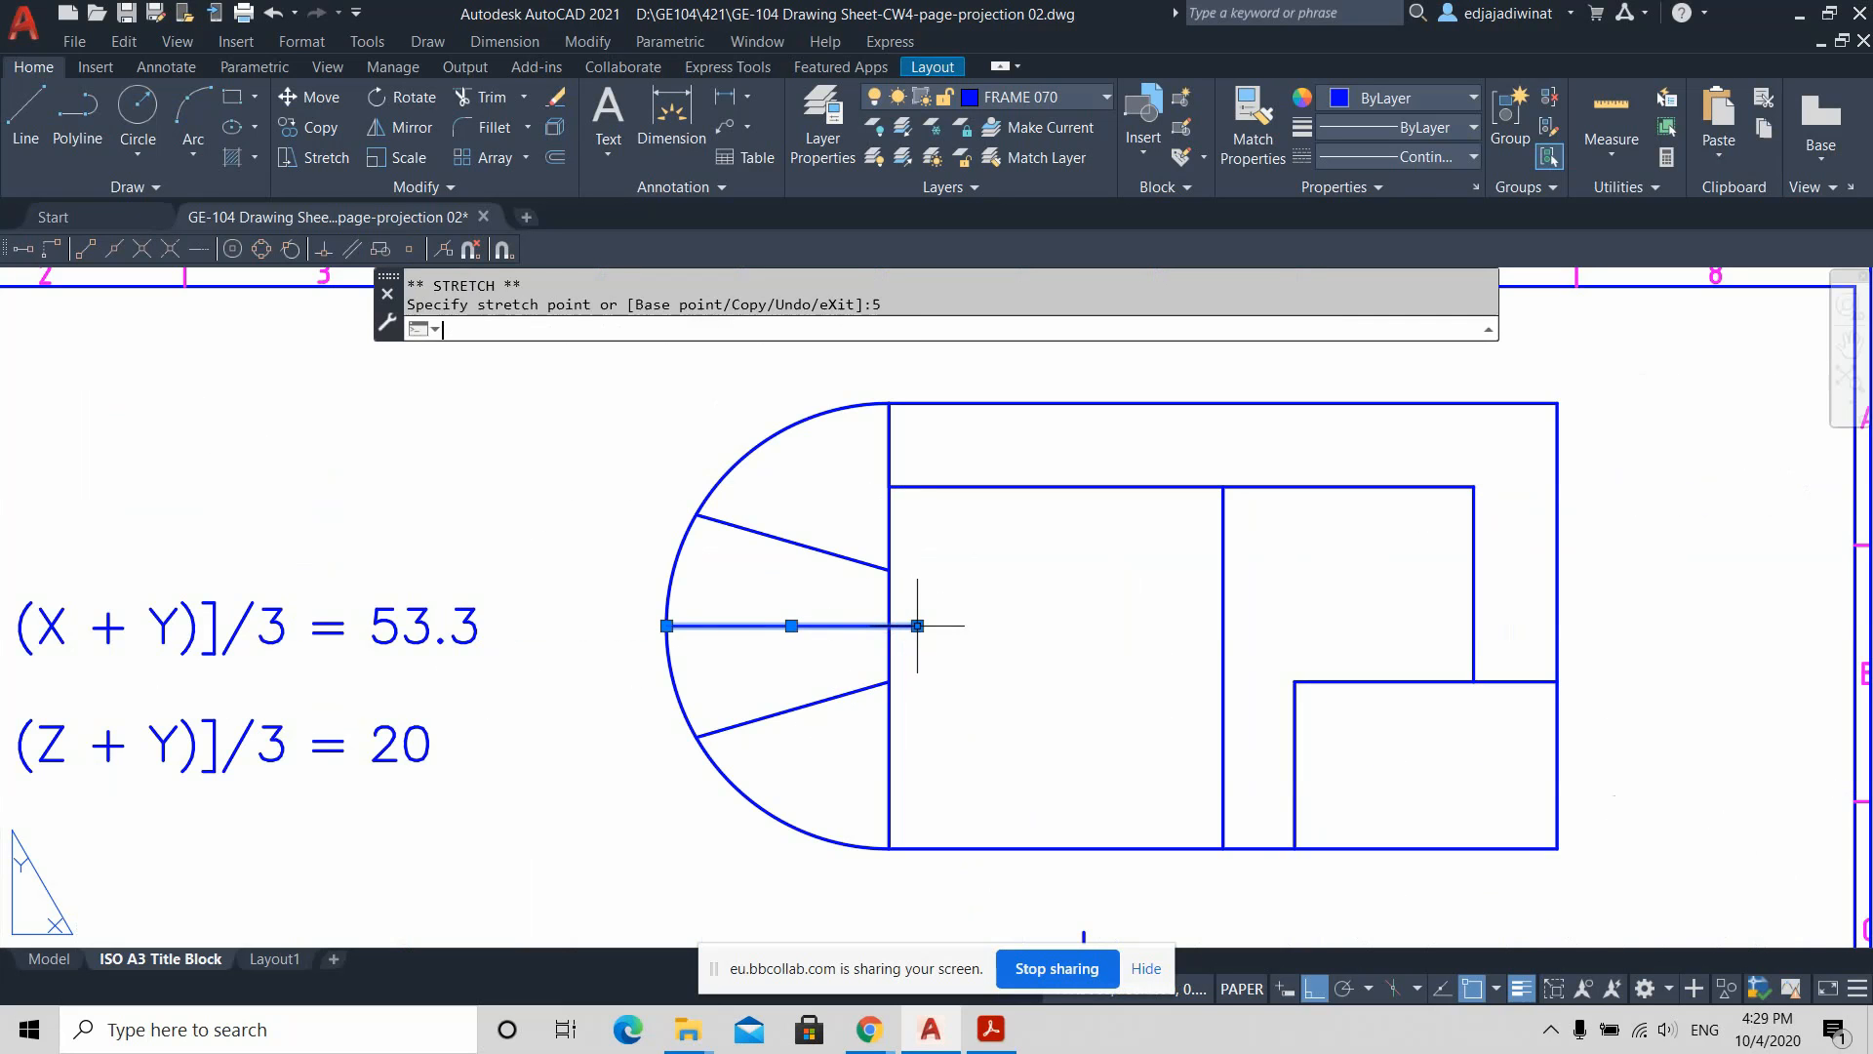
{"action": "left_click", "coordinate": [667, 625]}
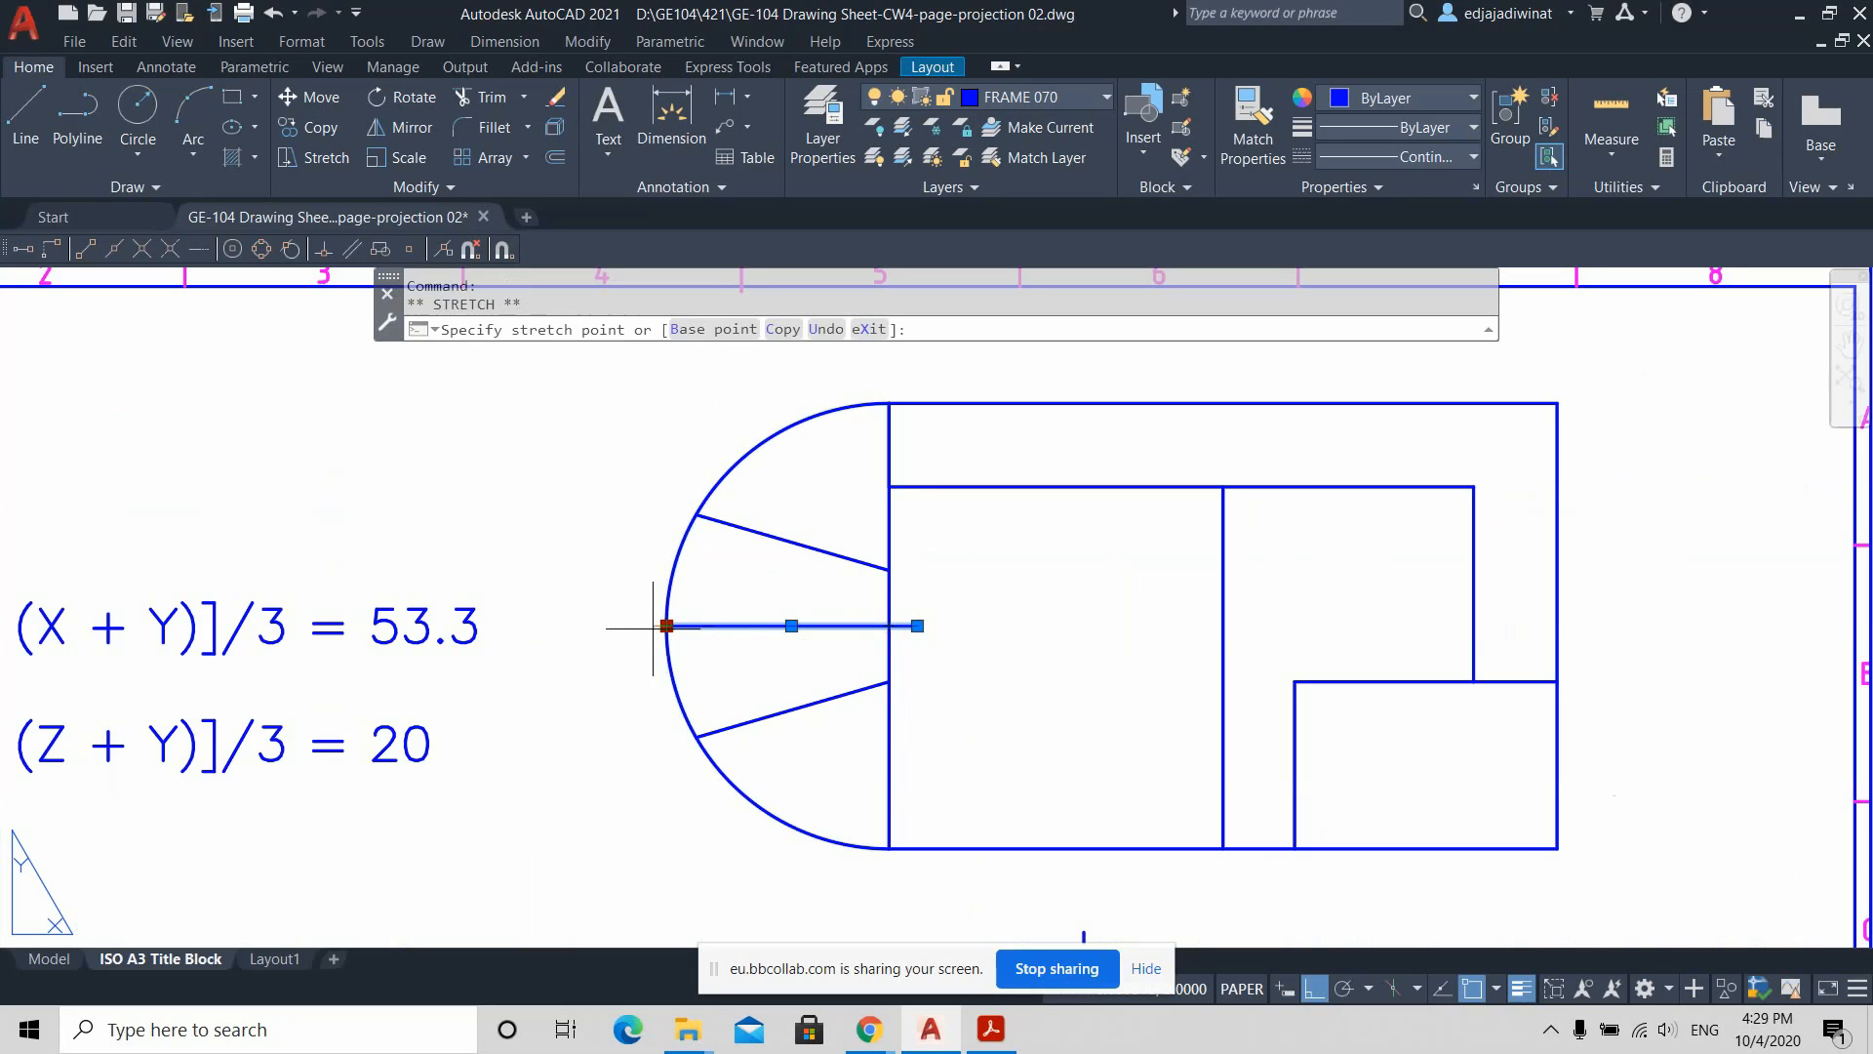
{"action": "type", "text": "5"}
{"action": "key", "text": "Return"}
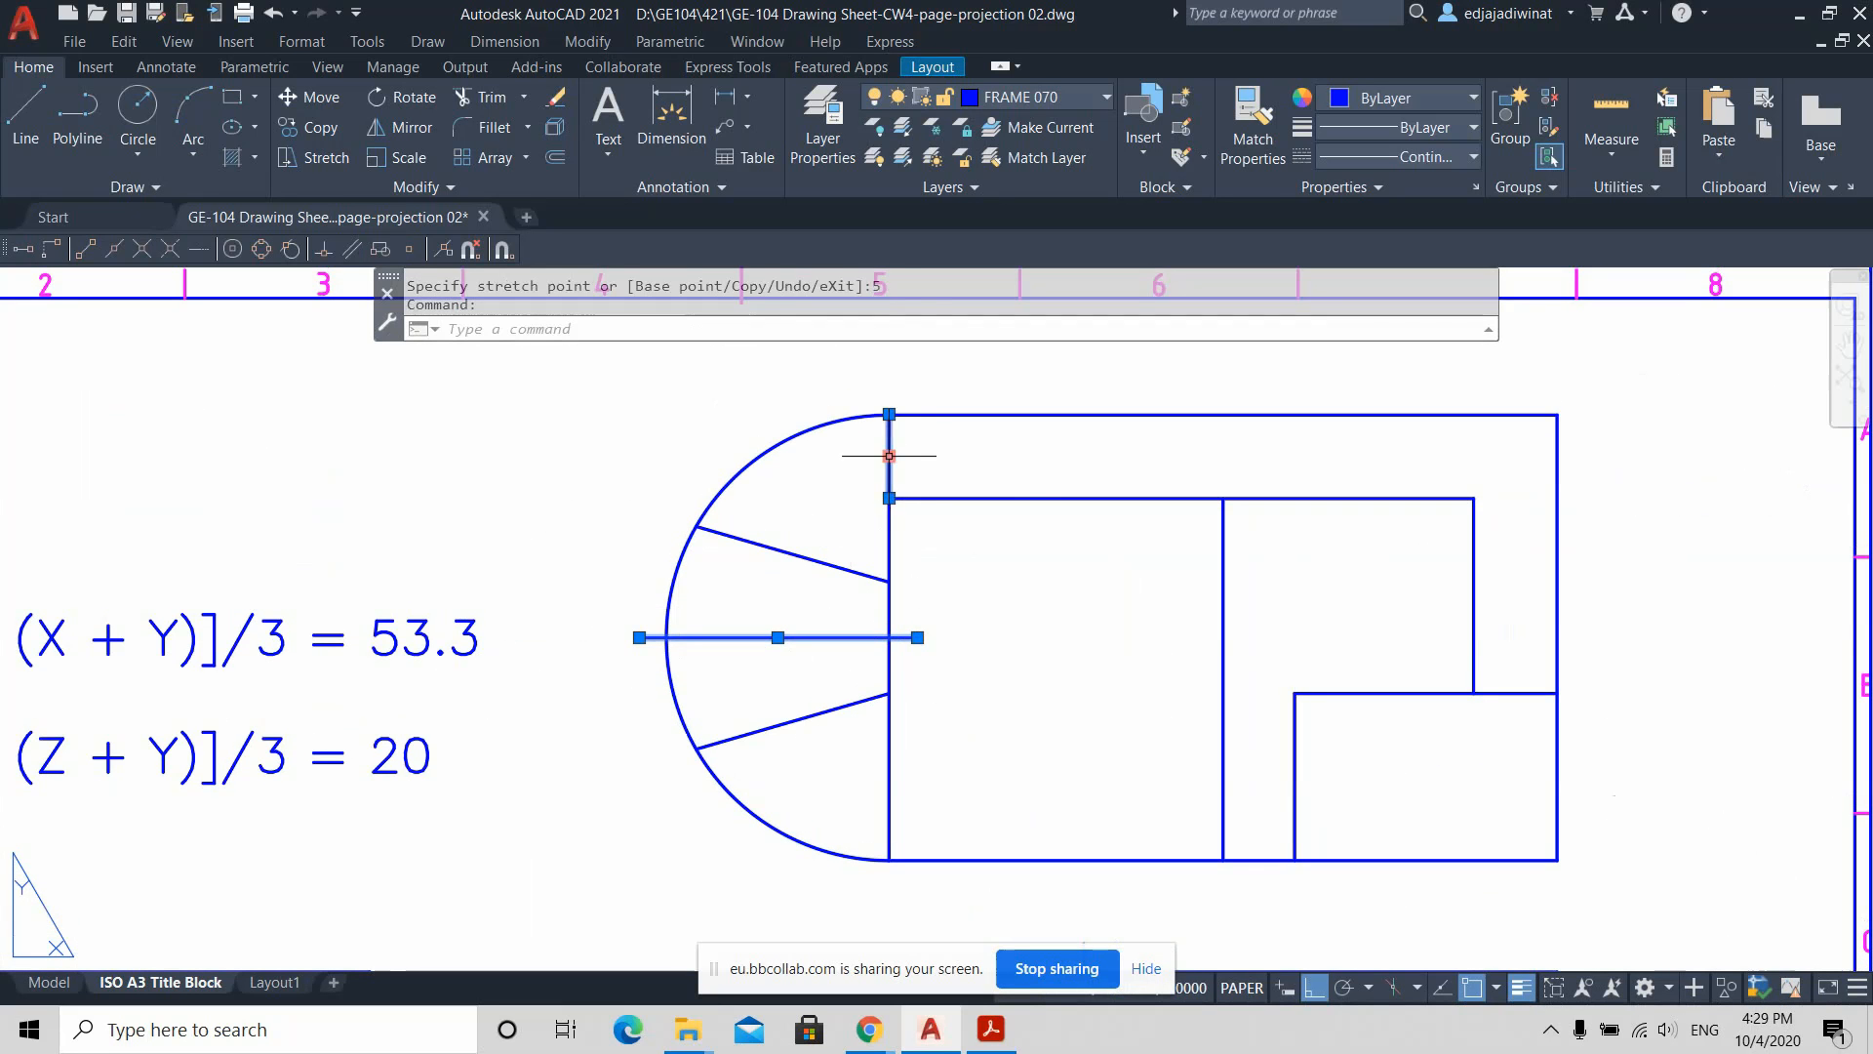
{"action": "key", "text": "Escape"}
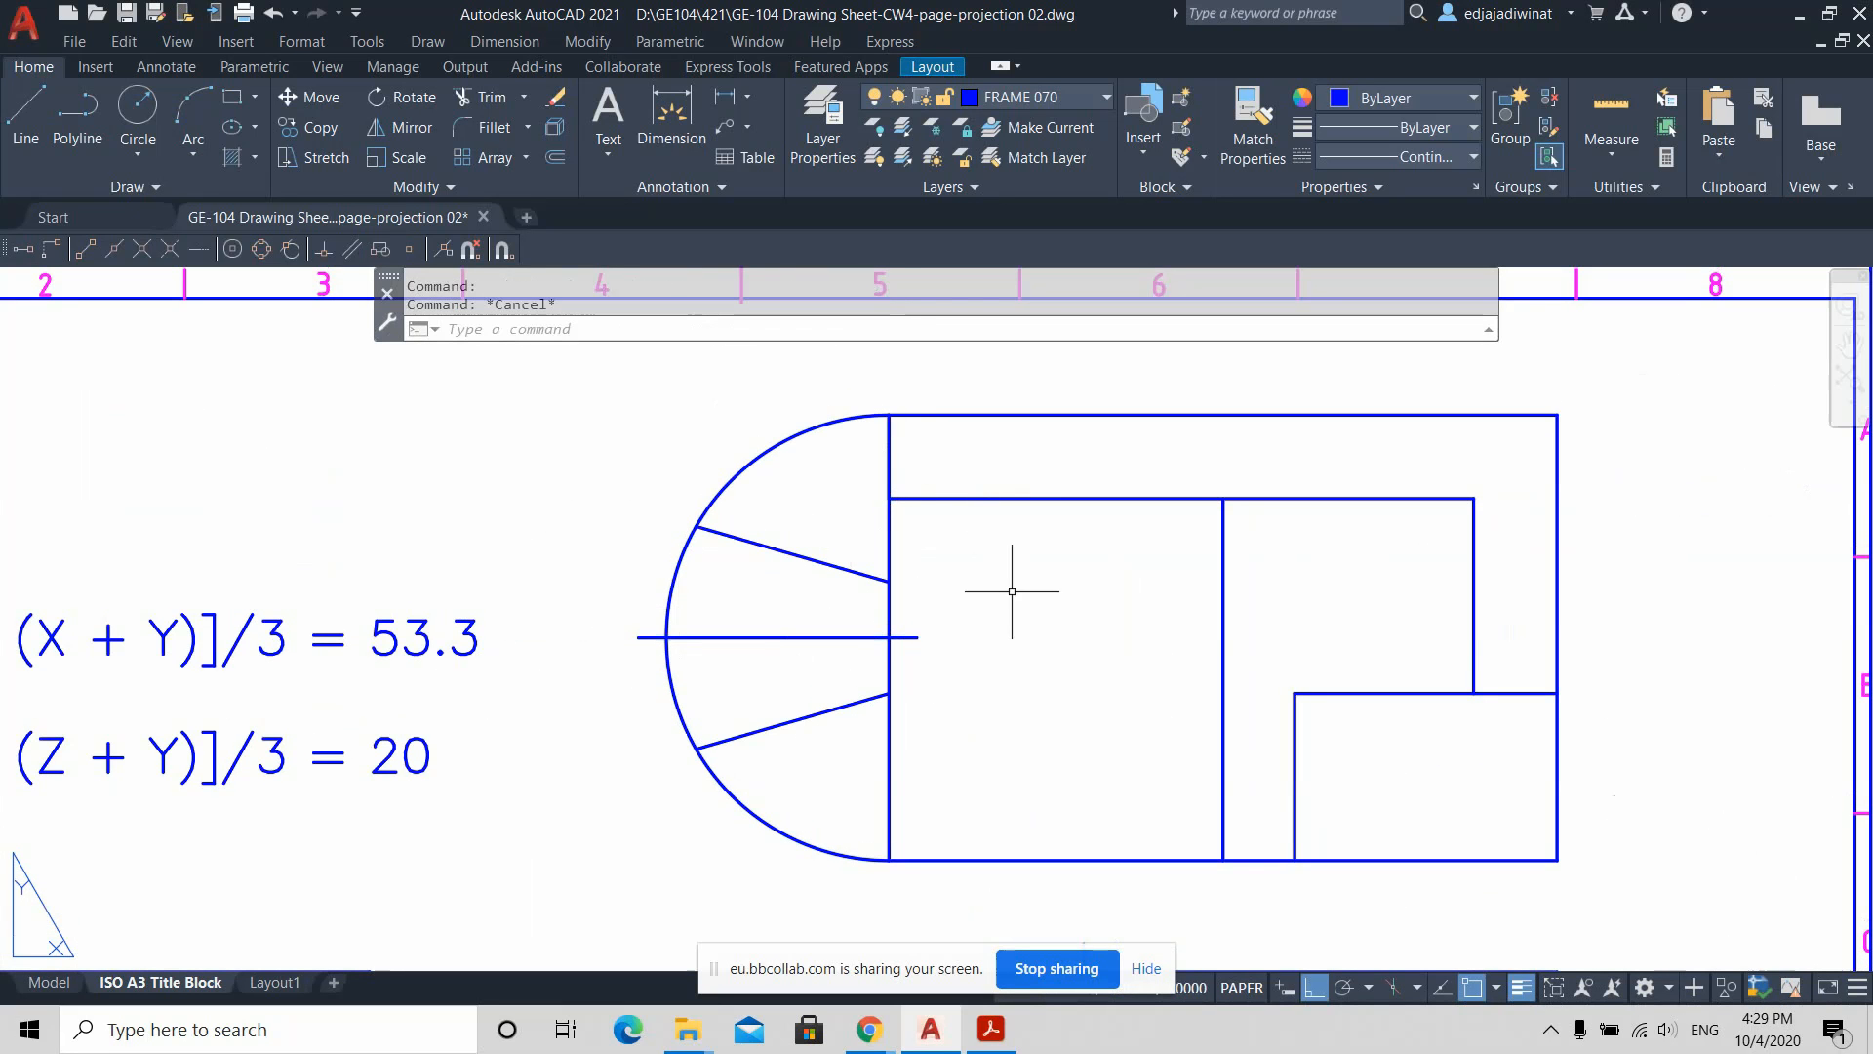
Step: Extend the vertical line at the base of the top view's rounded end 5 mm beyond both the upper and lower edges
{"action": "left_click", "coordinate": [891, 526]}
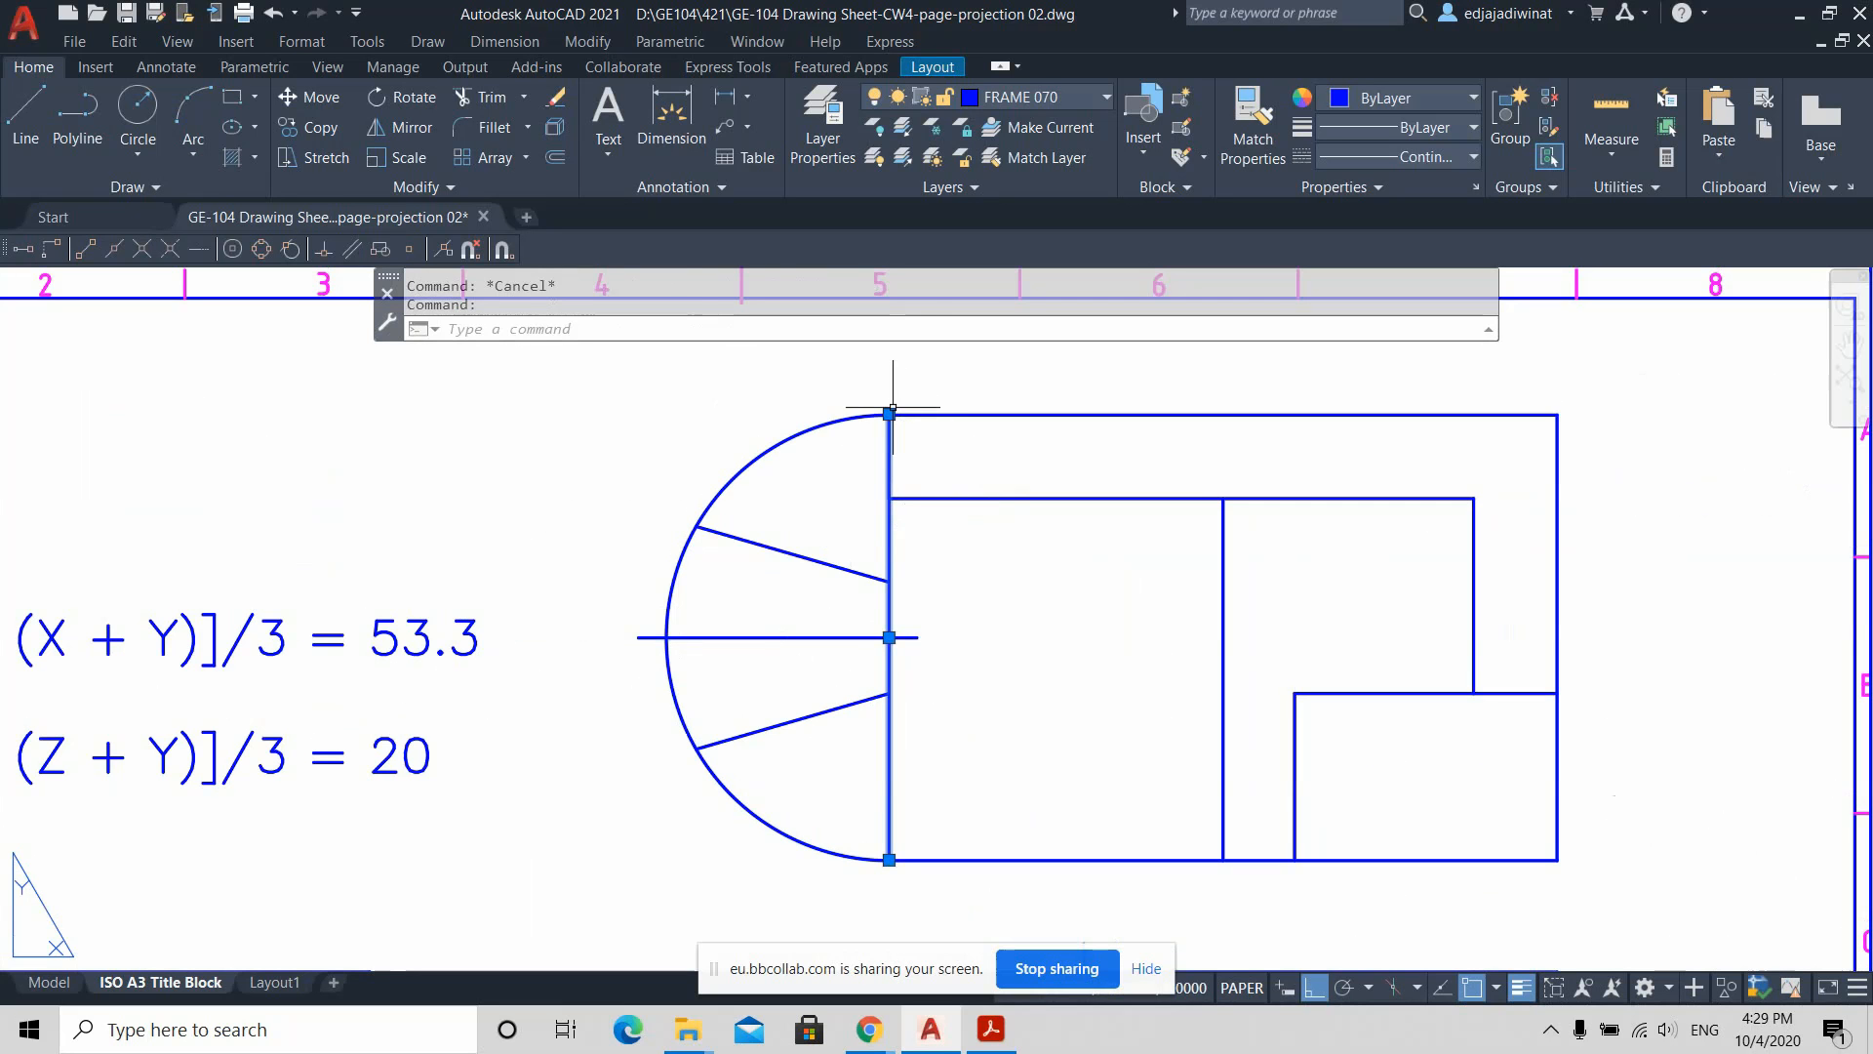
{"action": "key", "text": "Escape"}
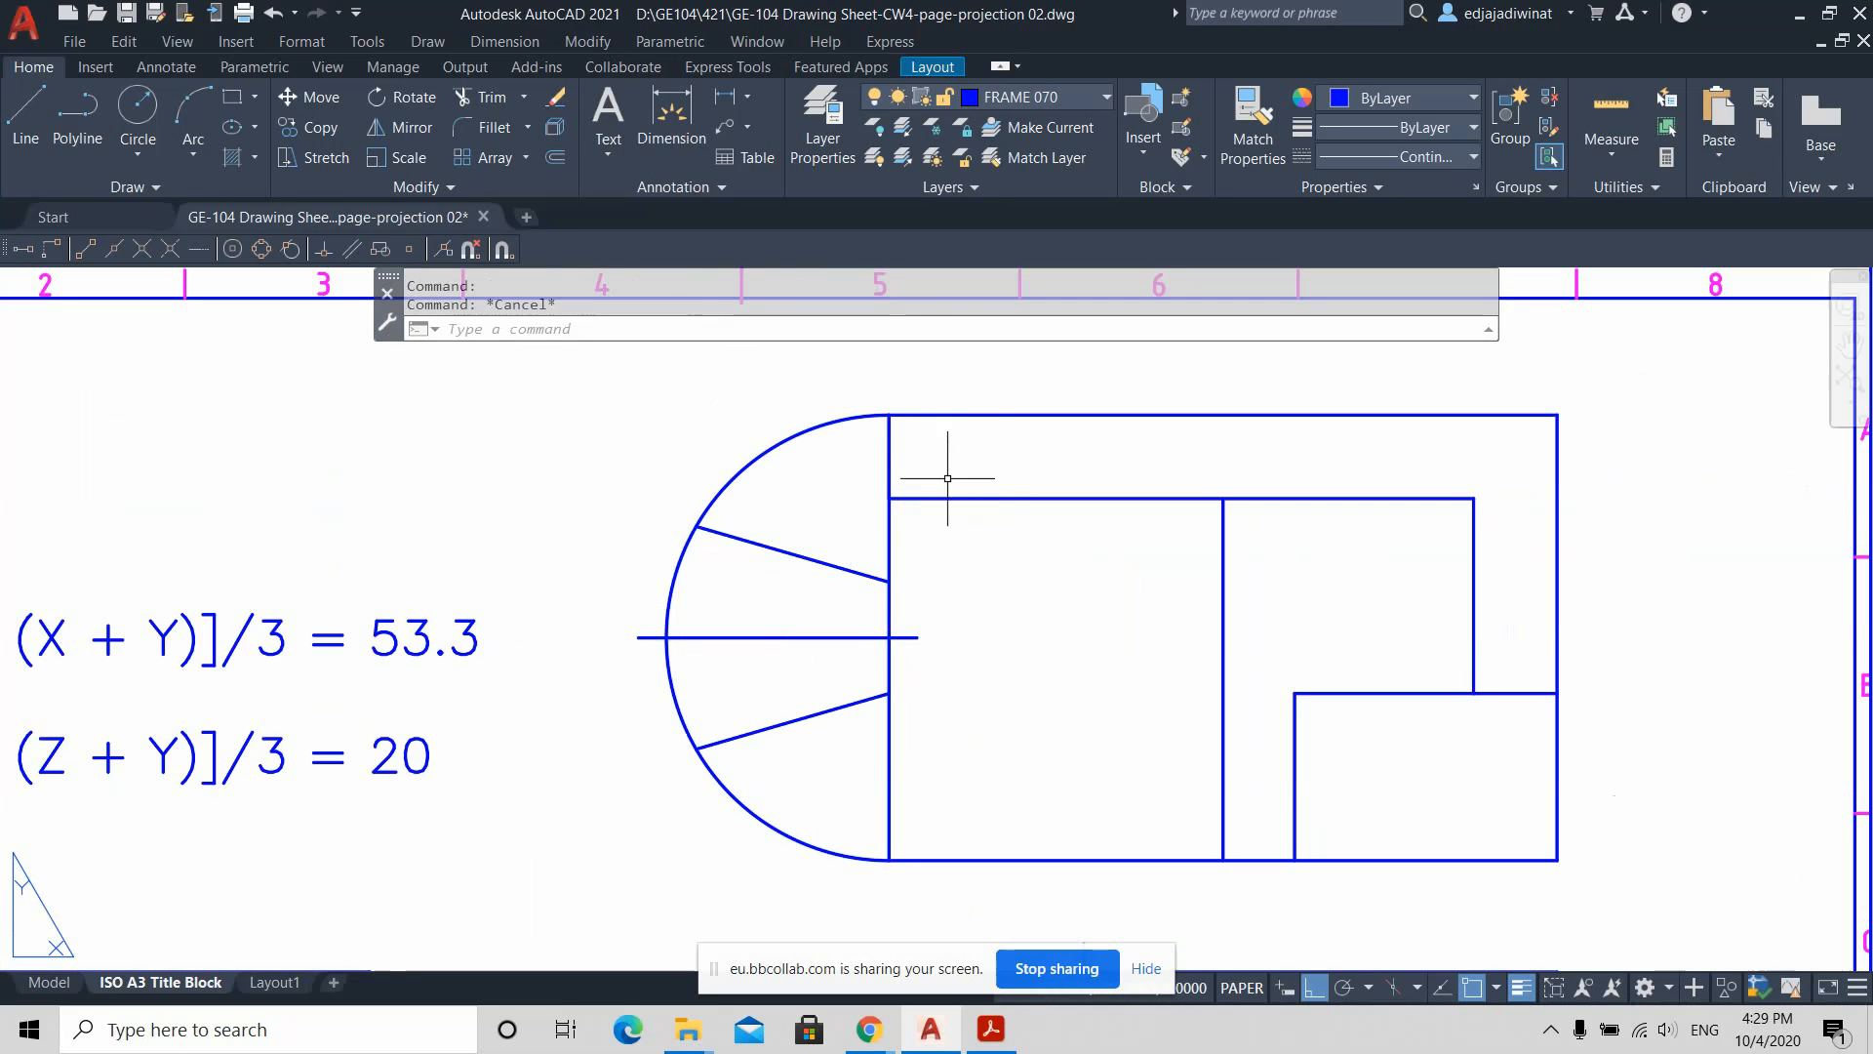
{"action": "scroll", "coordinate": [926, 542], "scroll_direction": "up", "scroll_amount": 1}
{"action": "scroll", "coordinate": [926, 541], "scroll_direction": "down", "scroll_amount": 1}
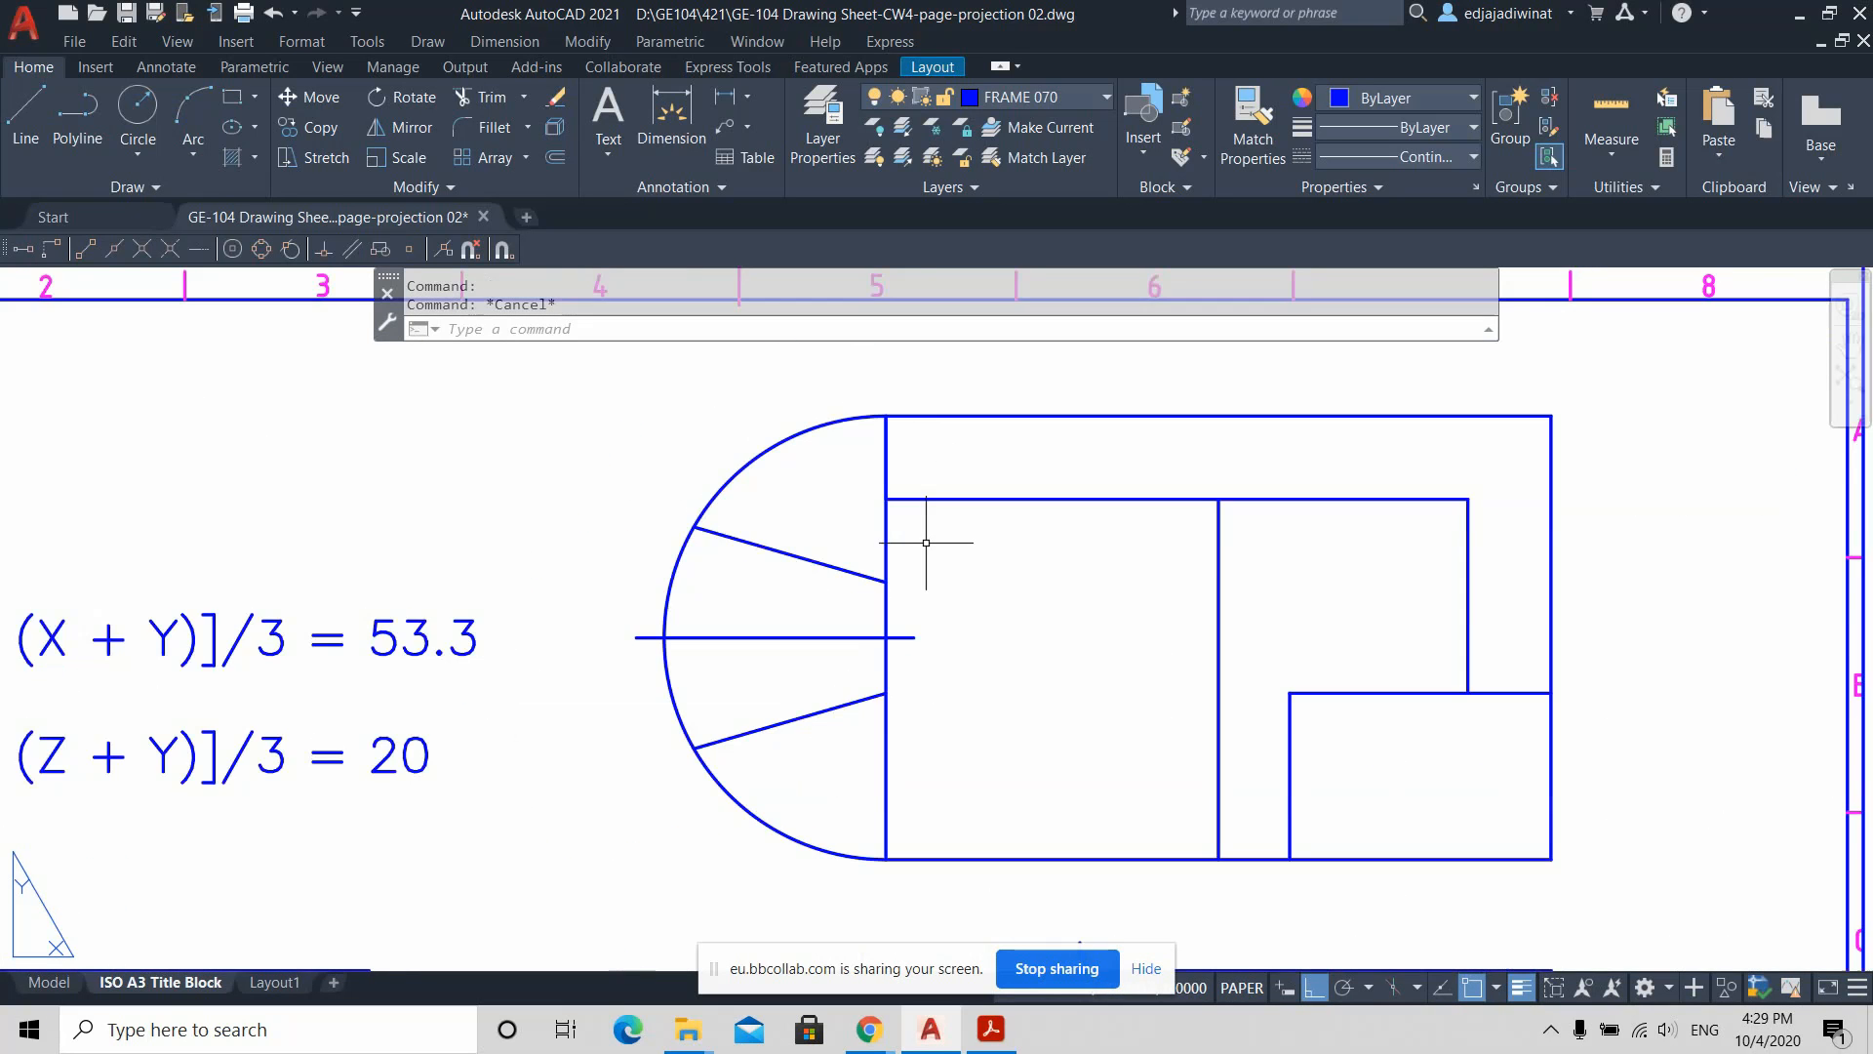
{"action": "left_click", "coordinate": [885, 488]}
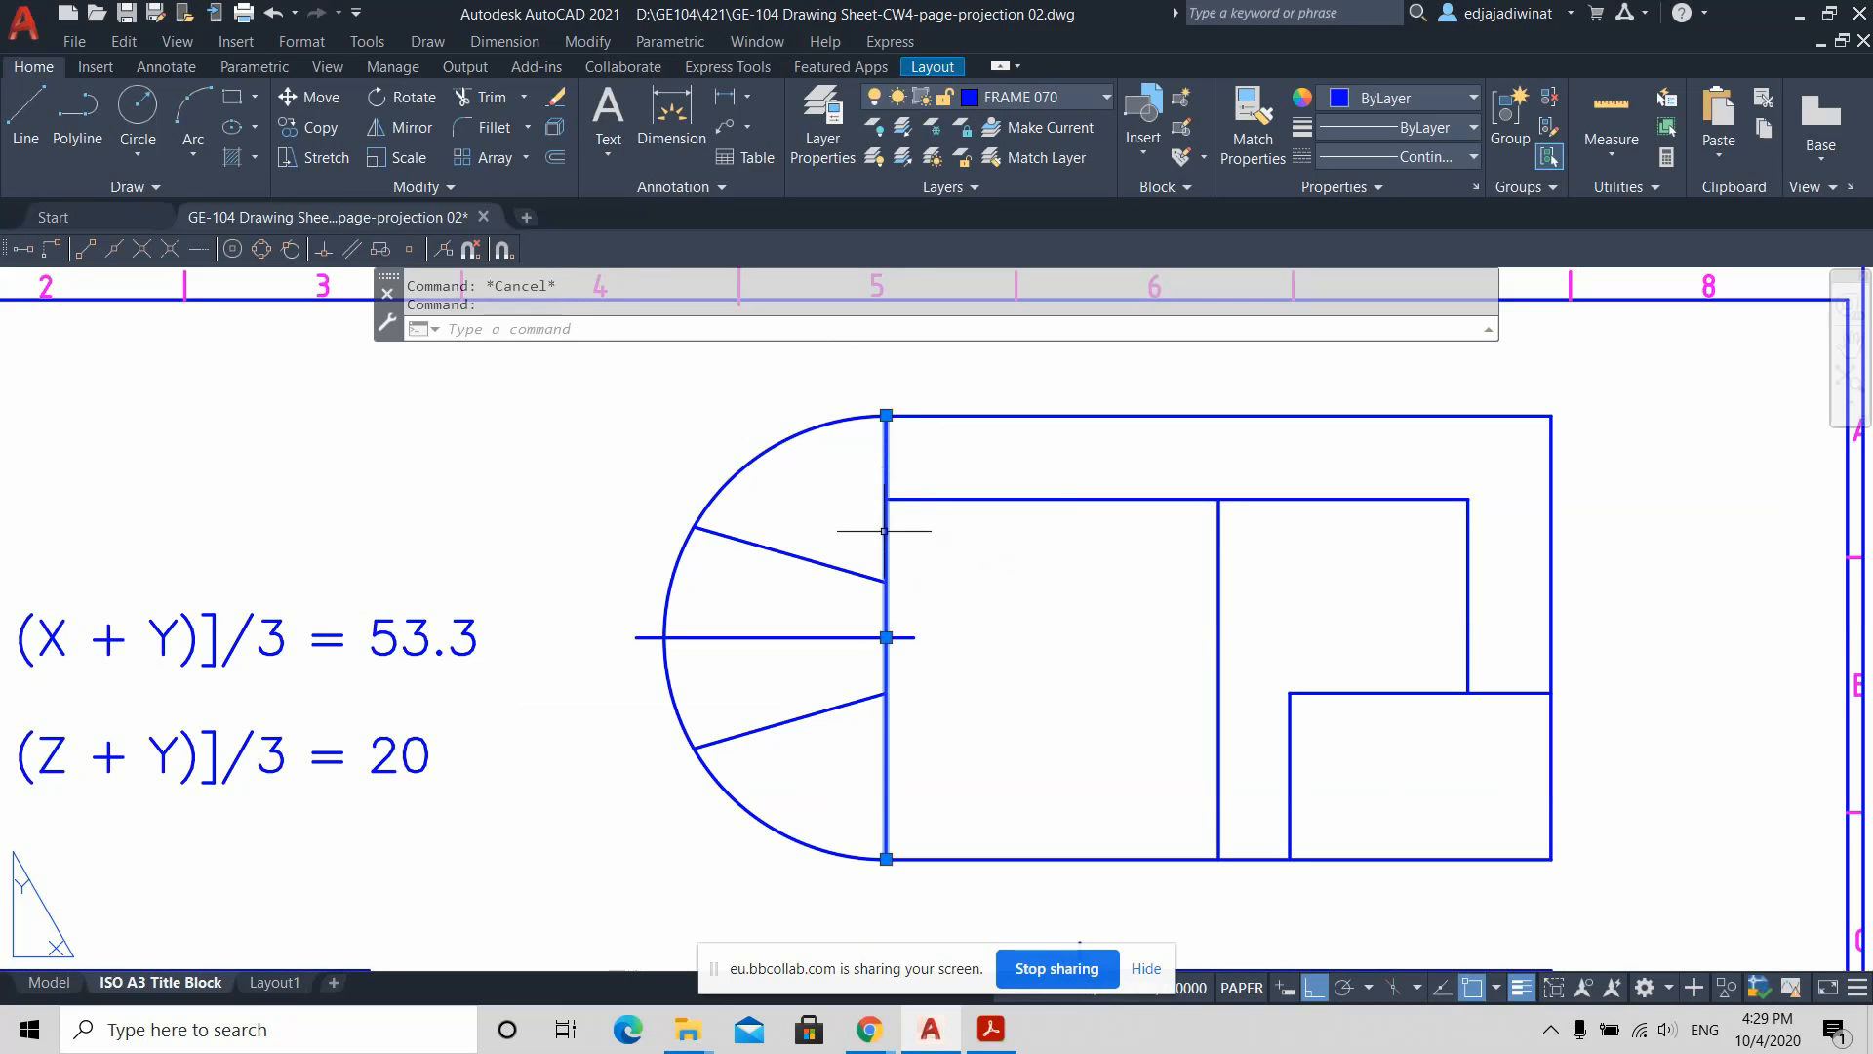
{"action": "left_click", "coordinate": [887, 414]}
{"action": "type", "text": "5"}
{"action": "key", "text": "Return"}
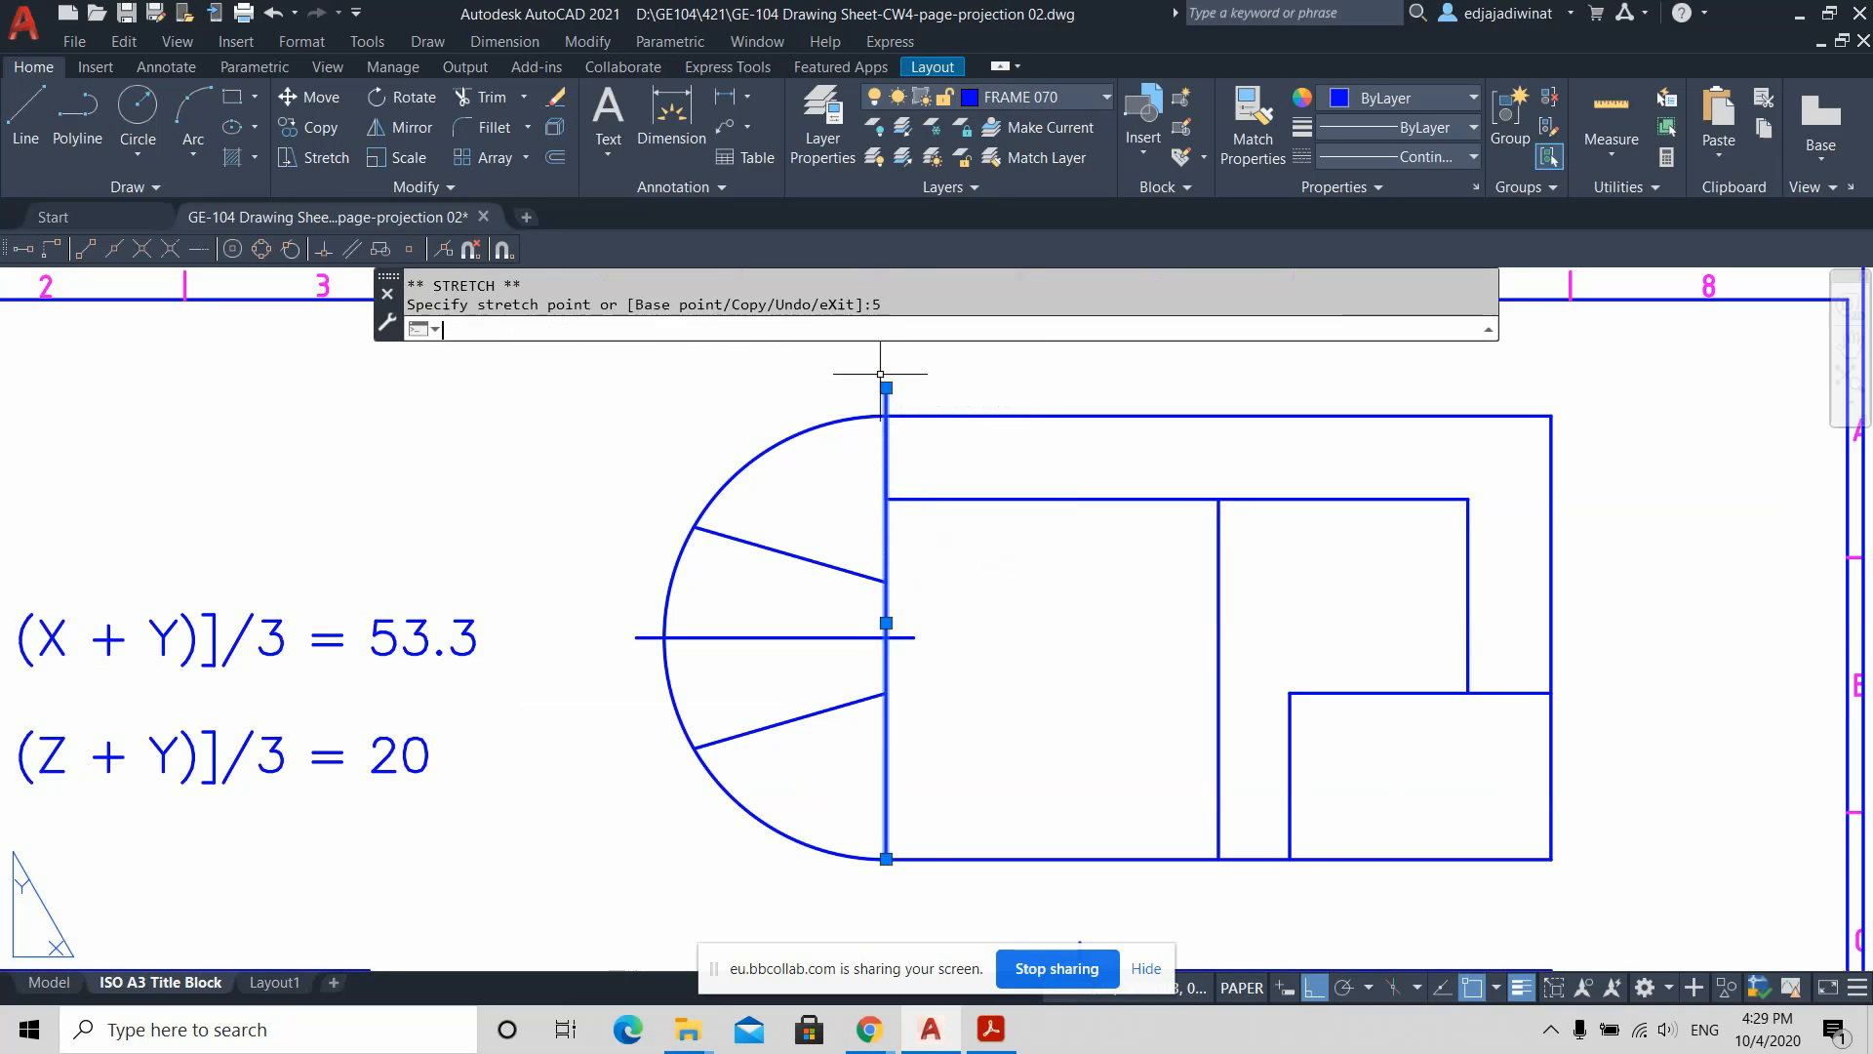
{"action": "left_click", "coordinate": [885, 858]}
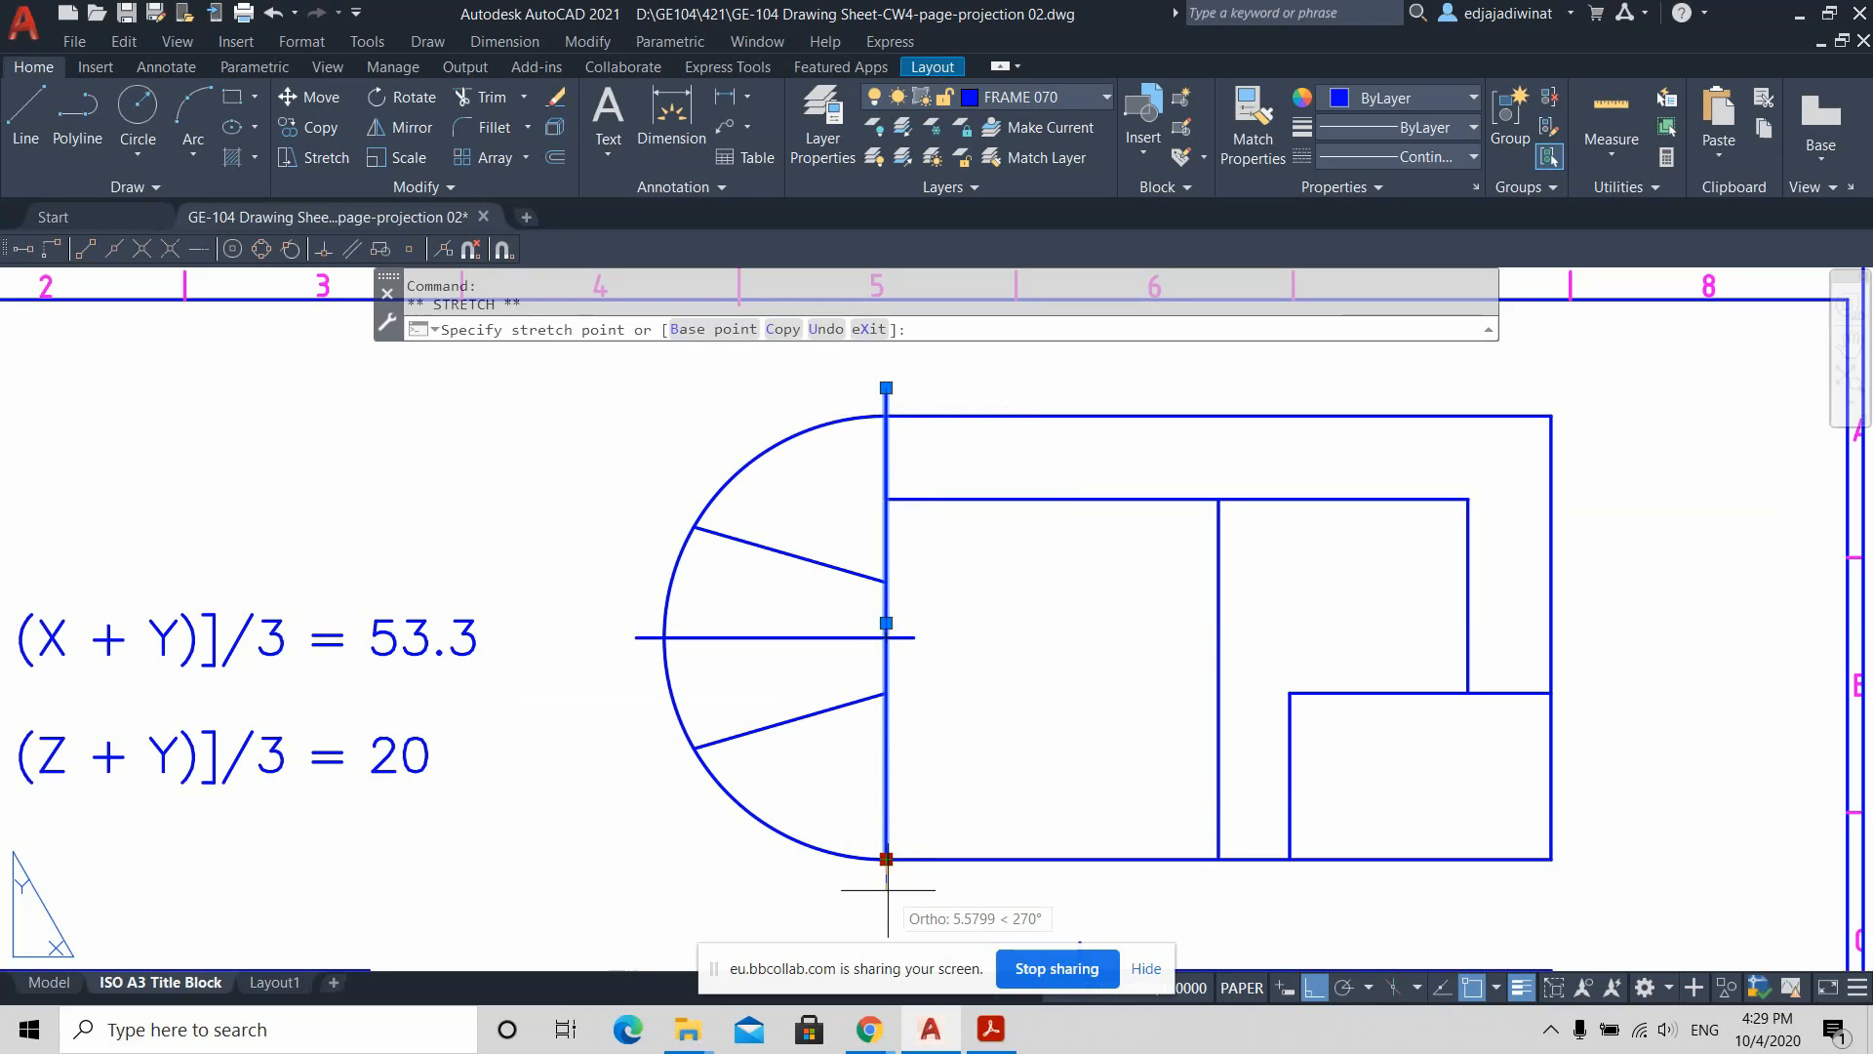
{"action": "type", "text": "5"}
{"action": "key", "text": "Return"}
{"action": "key", "text": "Escape"}
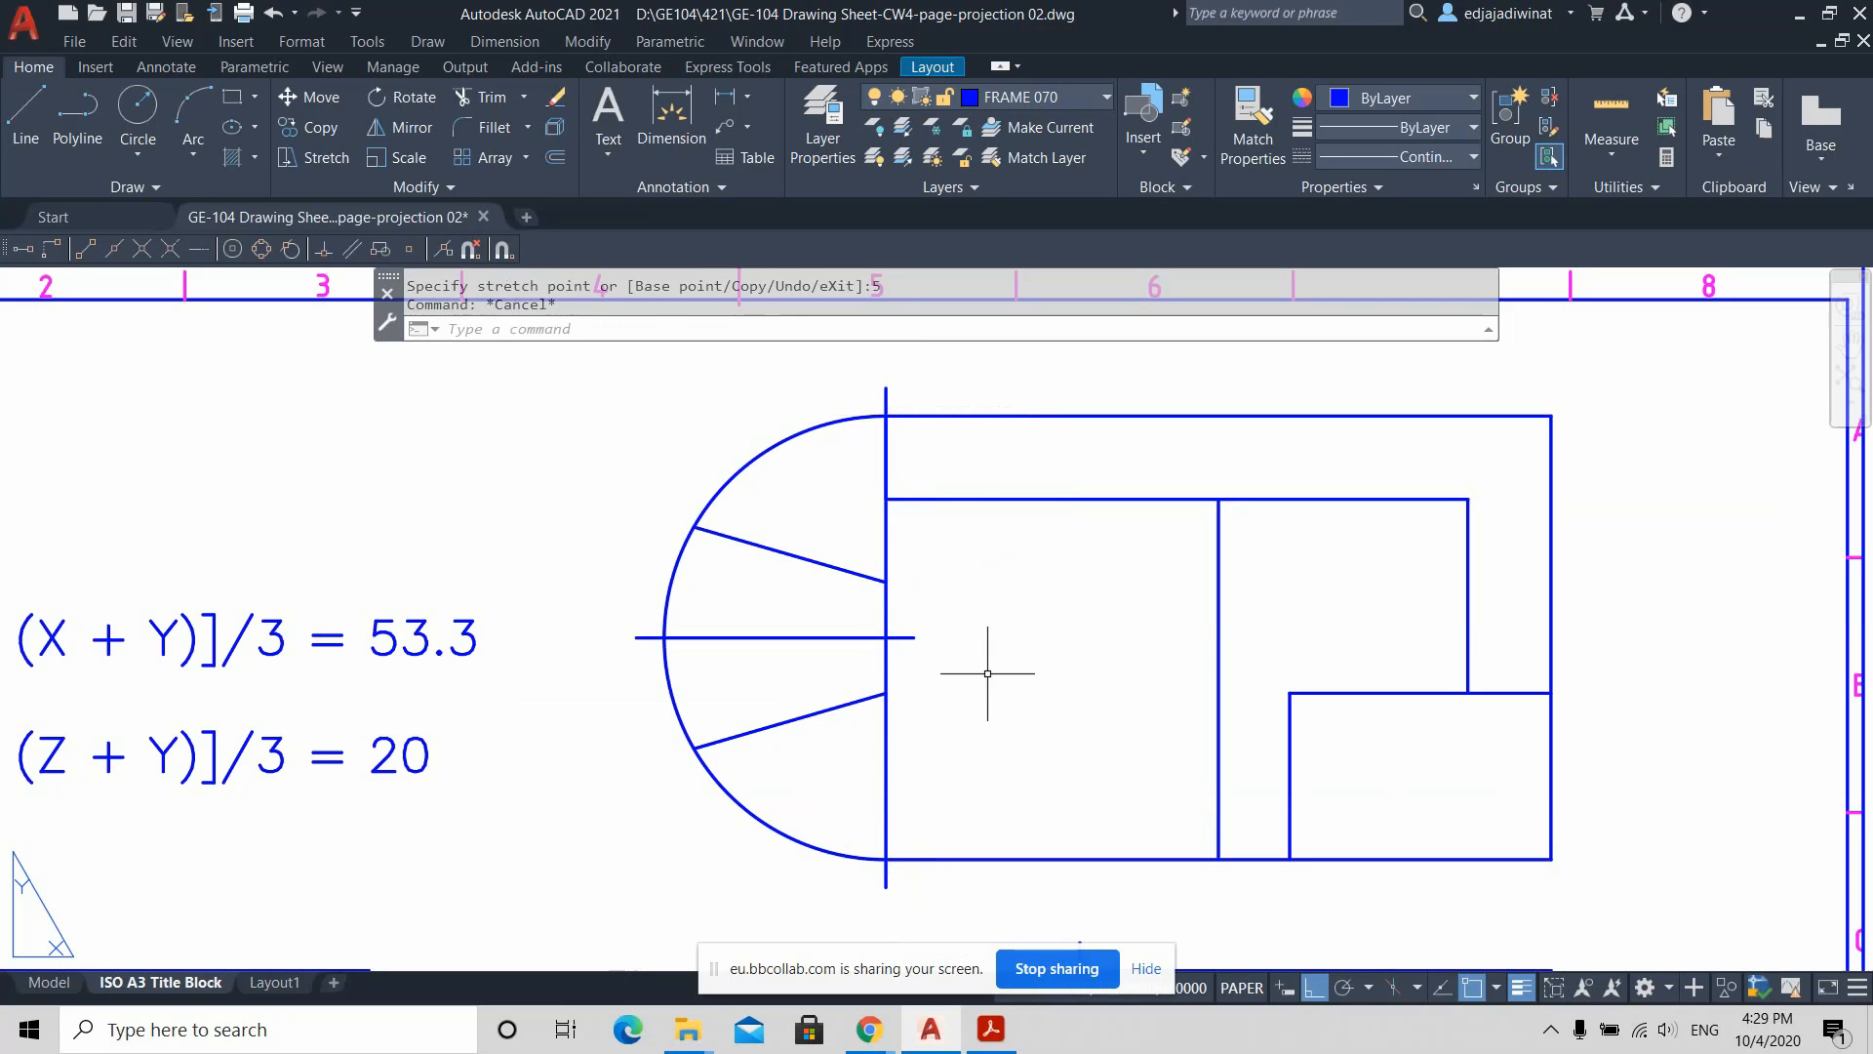
Step: Compare the top view with the isometric drawing and examine the size and position dimensions of the block's small hole
{"action": "scroll", "coordinate": [987, 701], "scroll_direction": "down", "scroll_amount": 2}
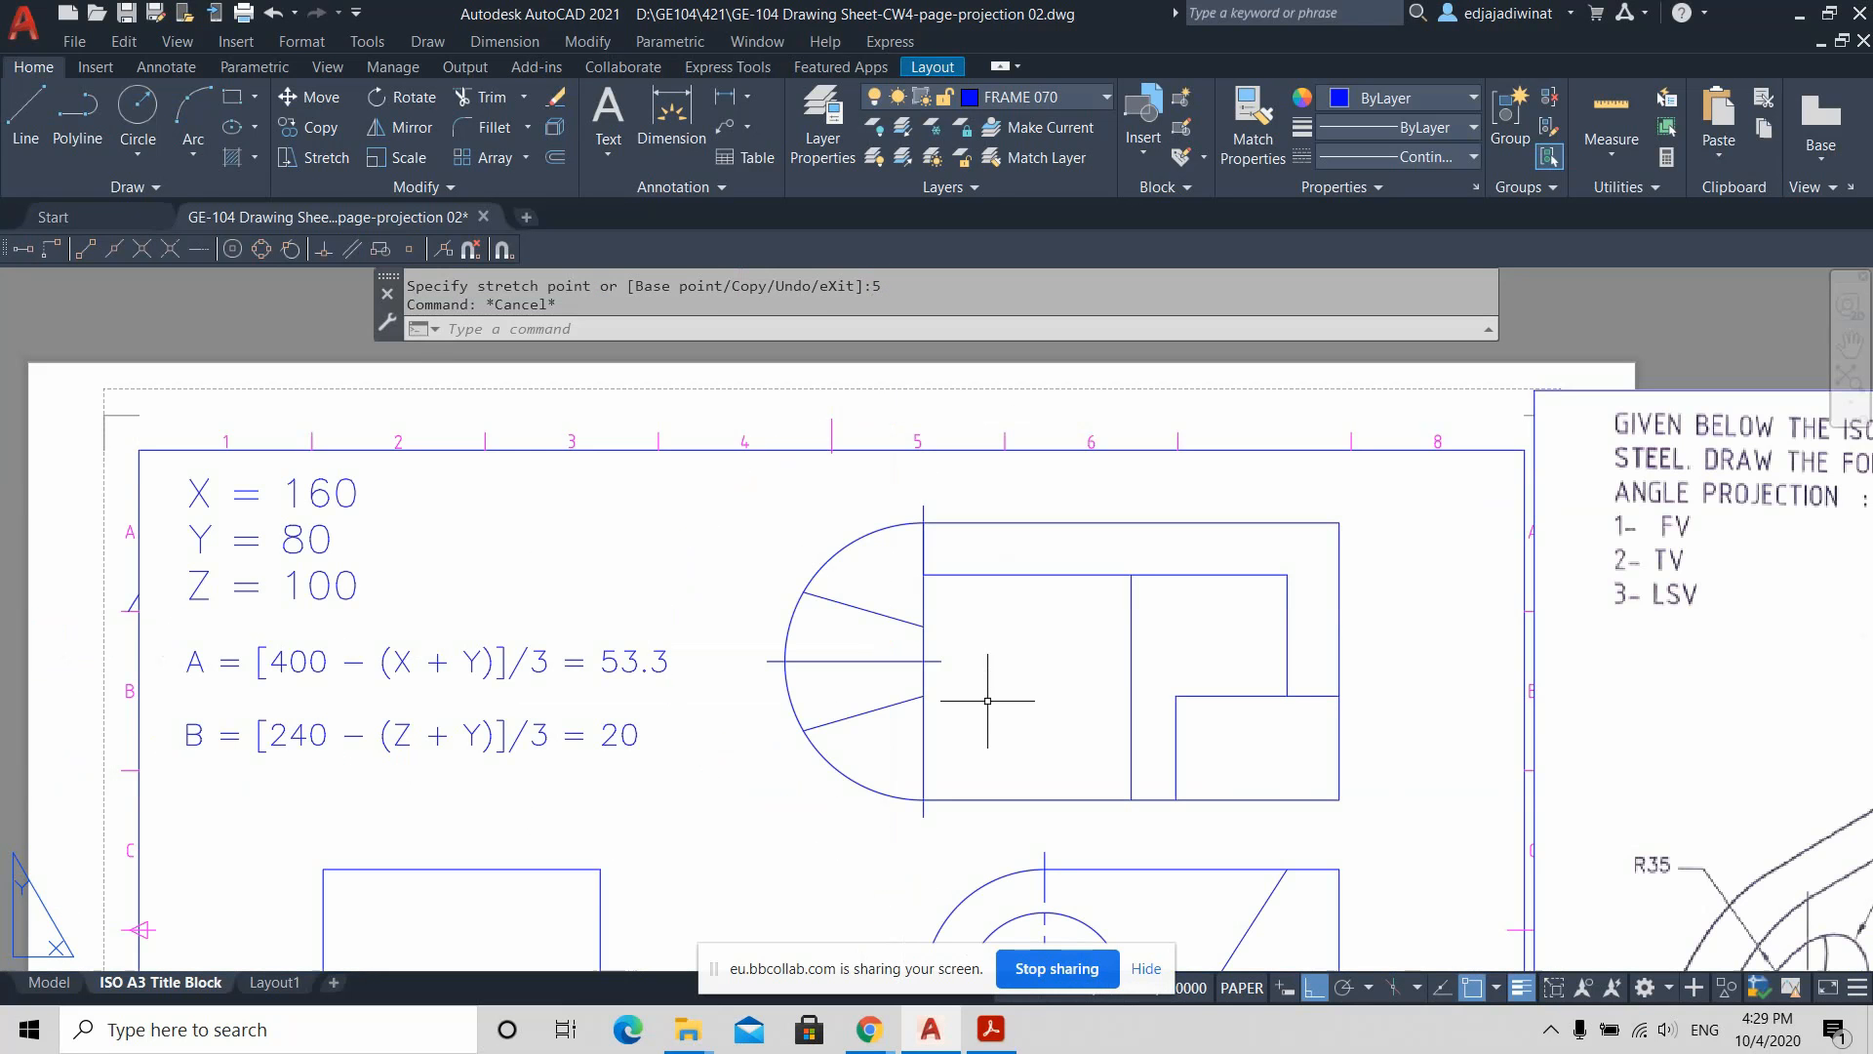
{"action": "middle_click_drag", "start_coordinate": [989, 702], "coordinate": [993, 620]}
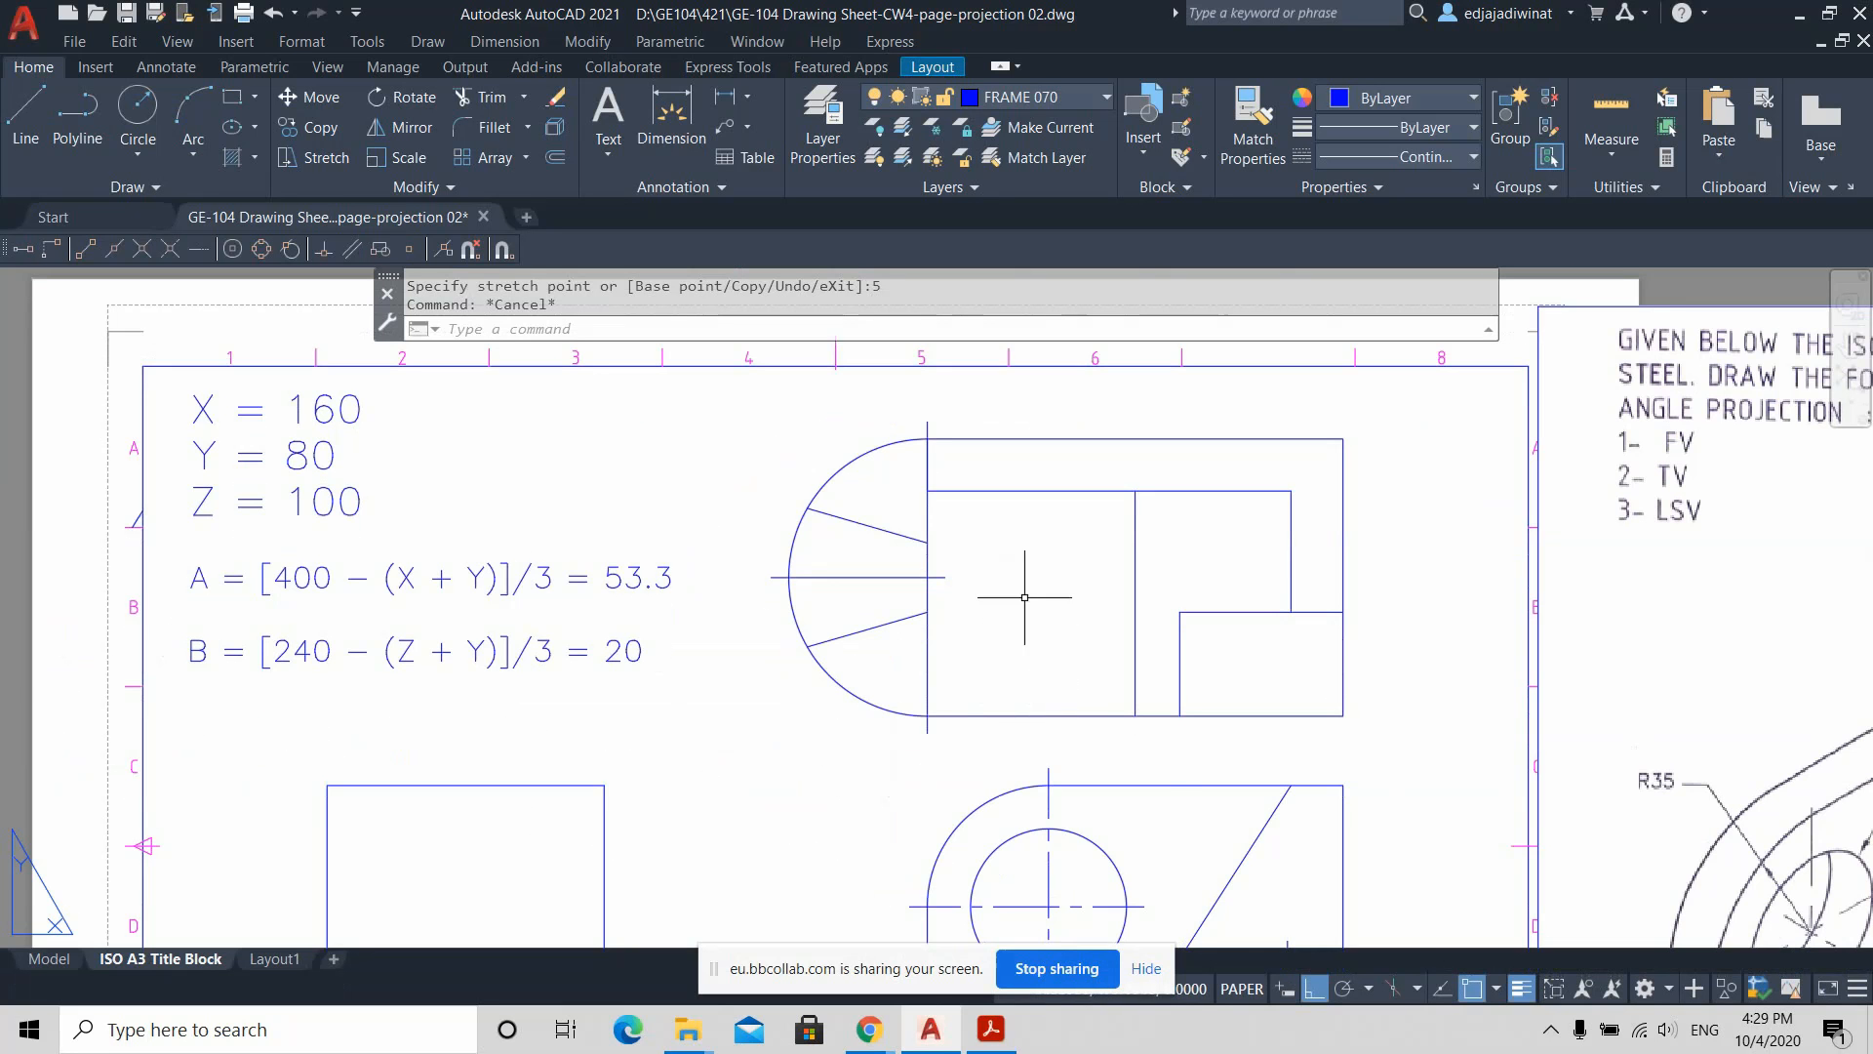
{"action": "scroll", "coordinate": [1019, 597], "scroll_direction": "up", "scroll_amount": 2}
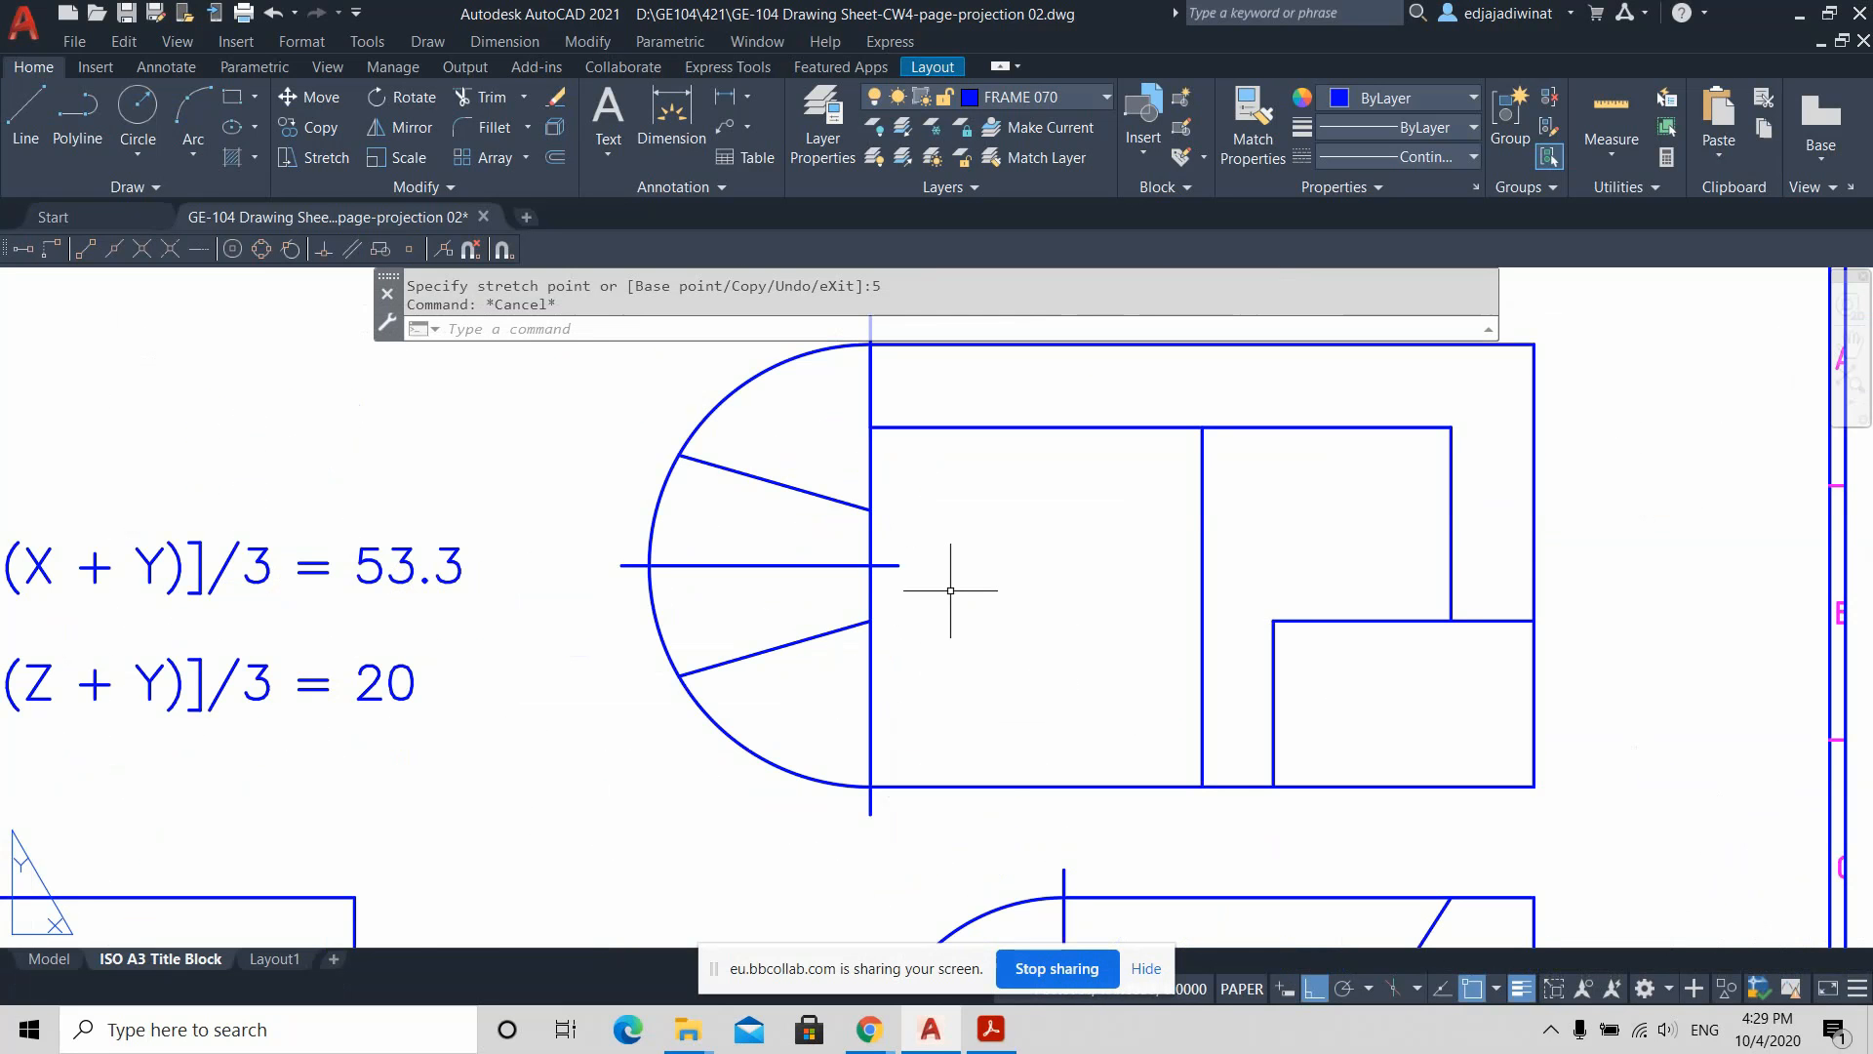
{"action": "scroll", "coordinate": [1057, 686], "scroll_direction": "down", "scroll_amount": 4}
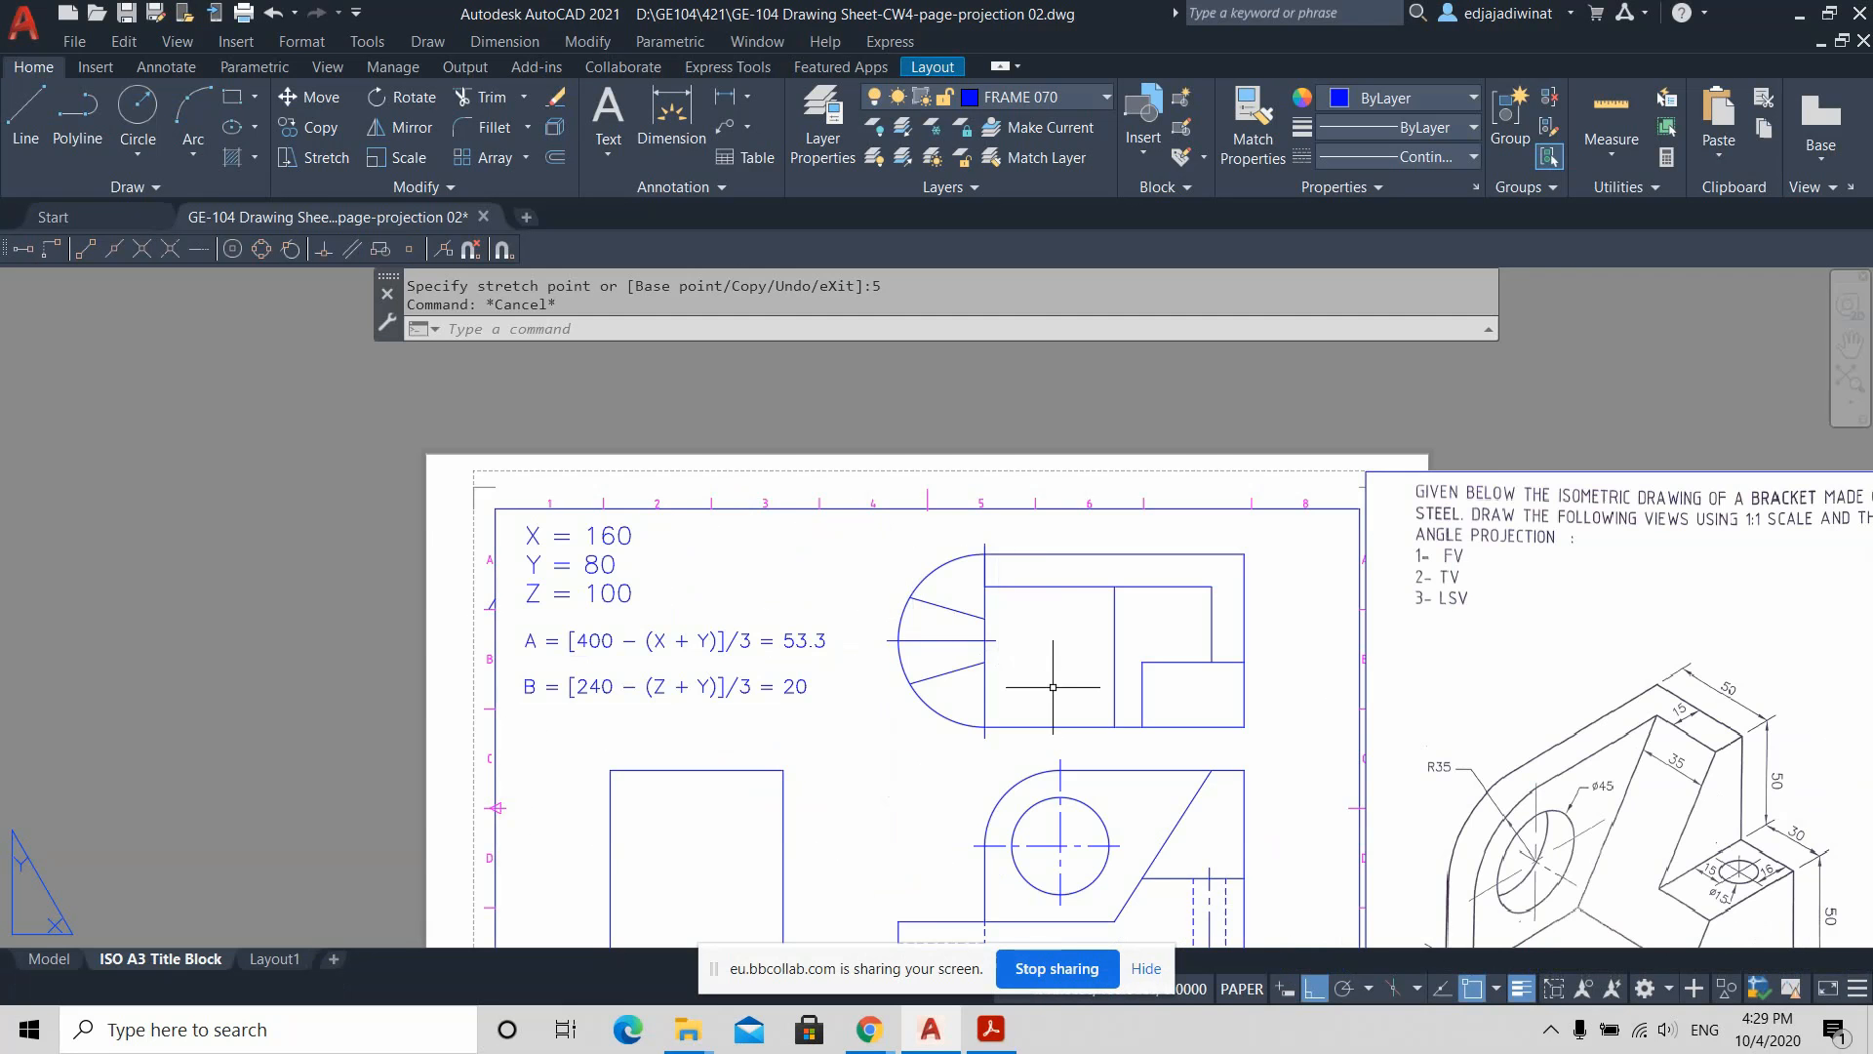
{"action": "scroll", "coordinate": [1053, 687], "scroll_direction": "up", "scroll_amount": 4}
{"action": "middle_click_drag", "start_coordinate": [1107, 644], "coordinate": [609, 640]}
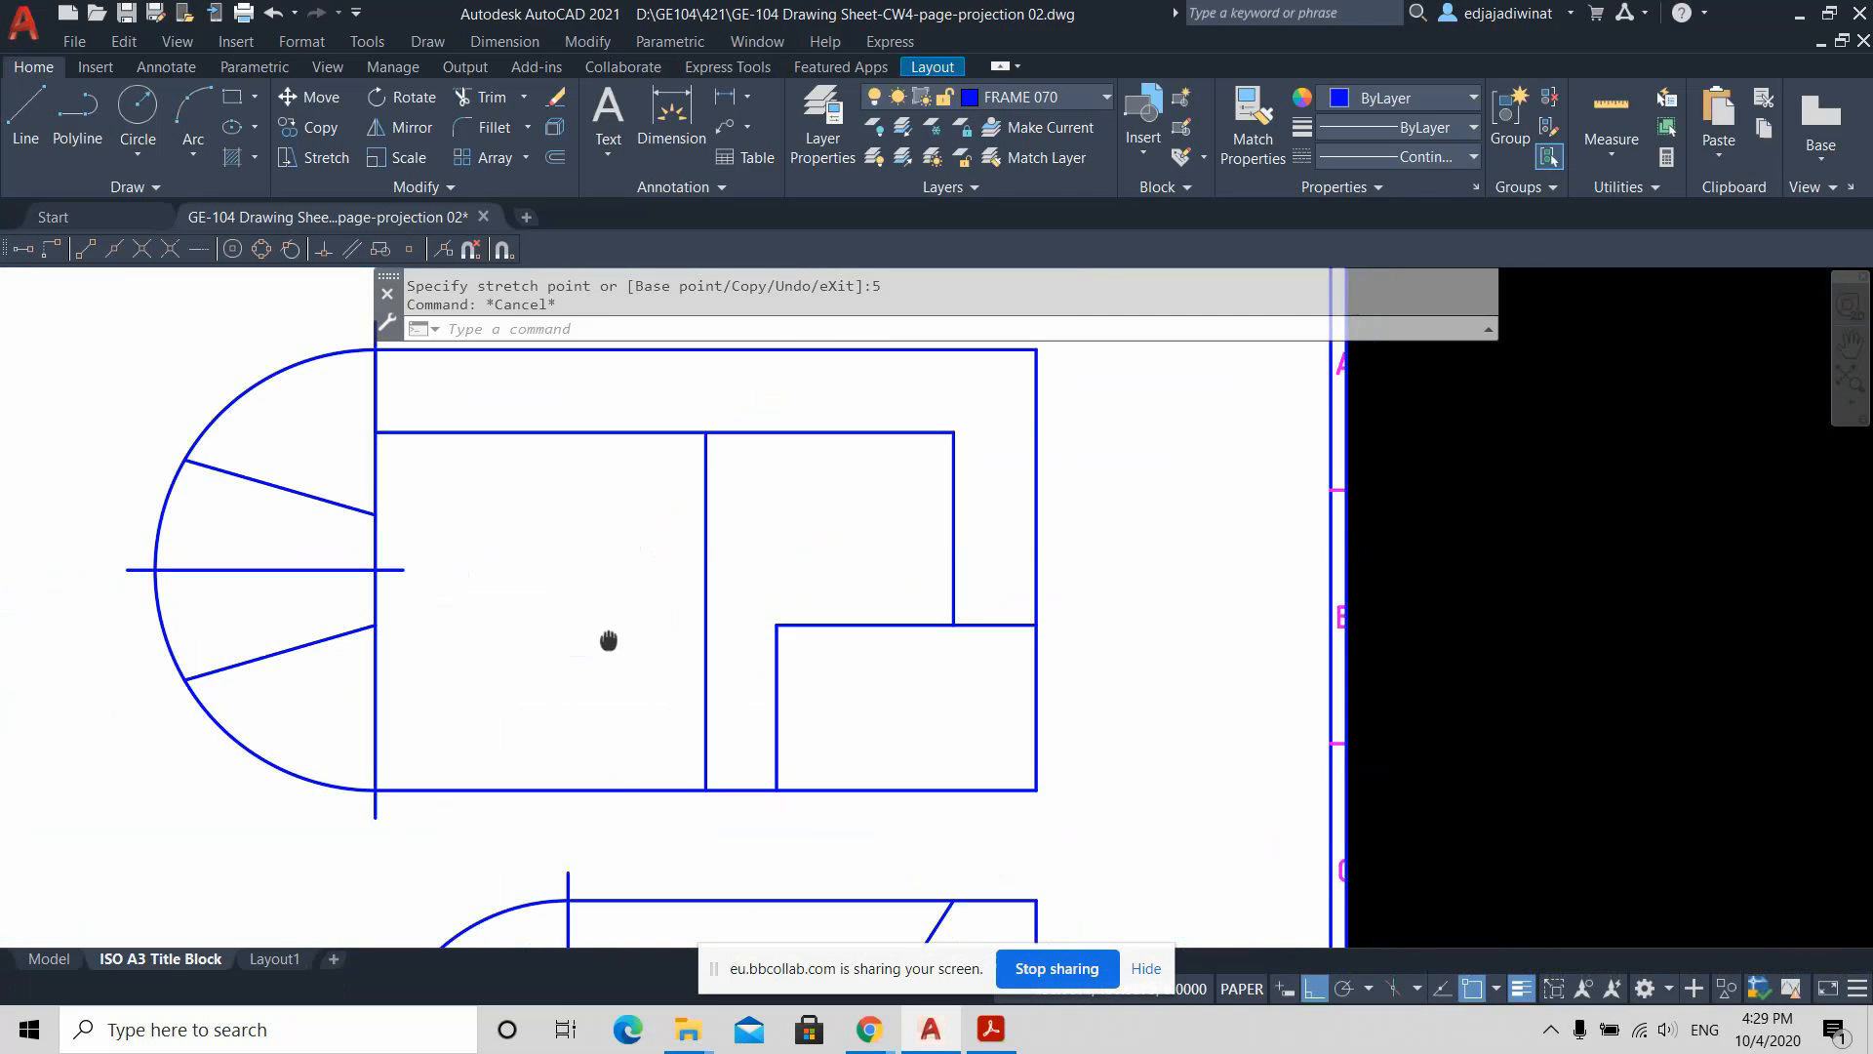
{"action": "scroll", "coordinate": [953, 690], "scroll_direction": "down", "scroll_amount": 4}
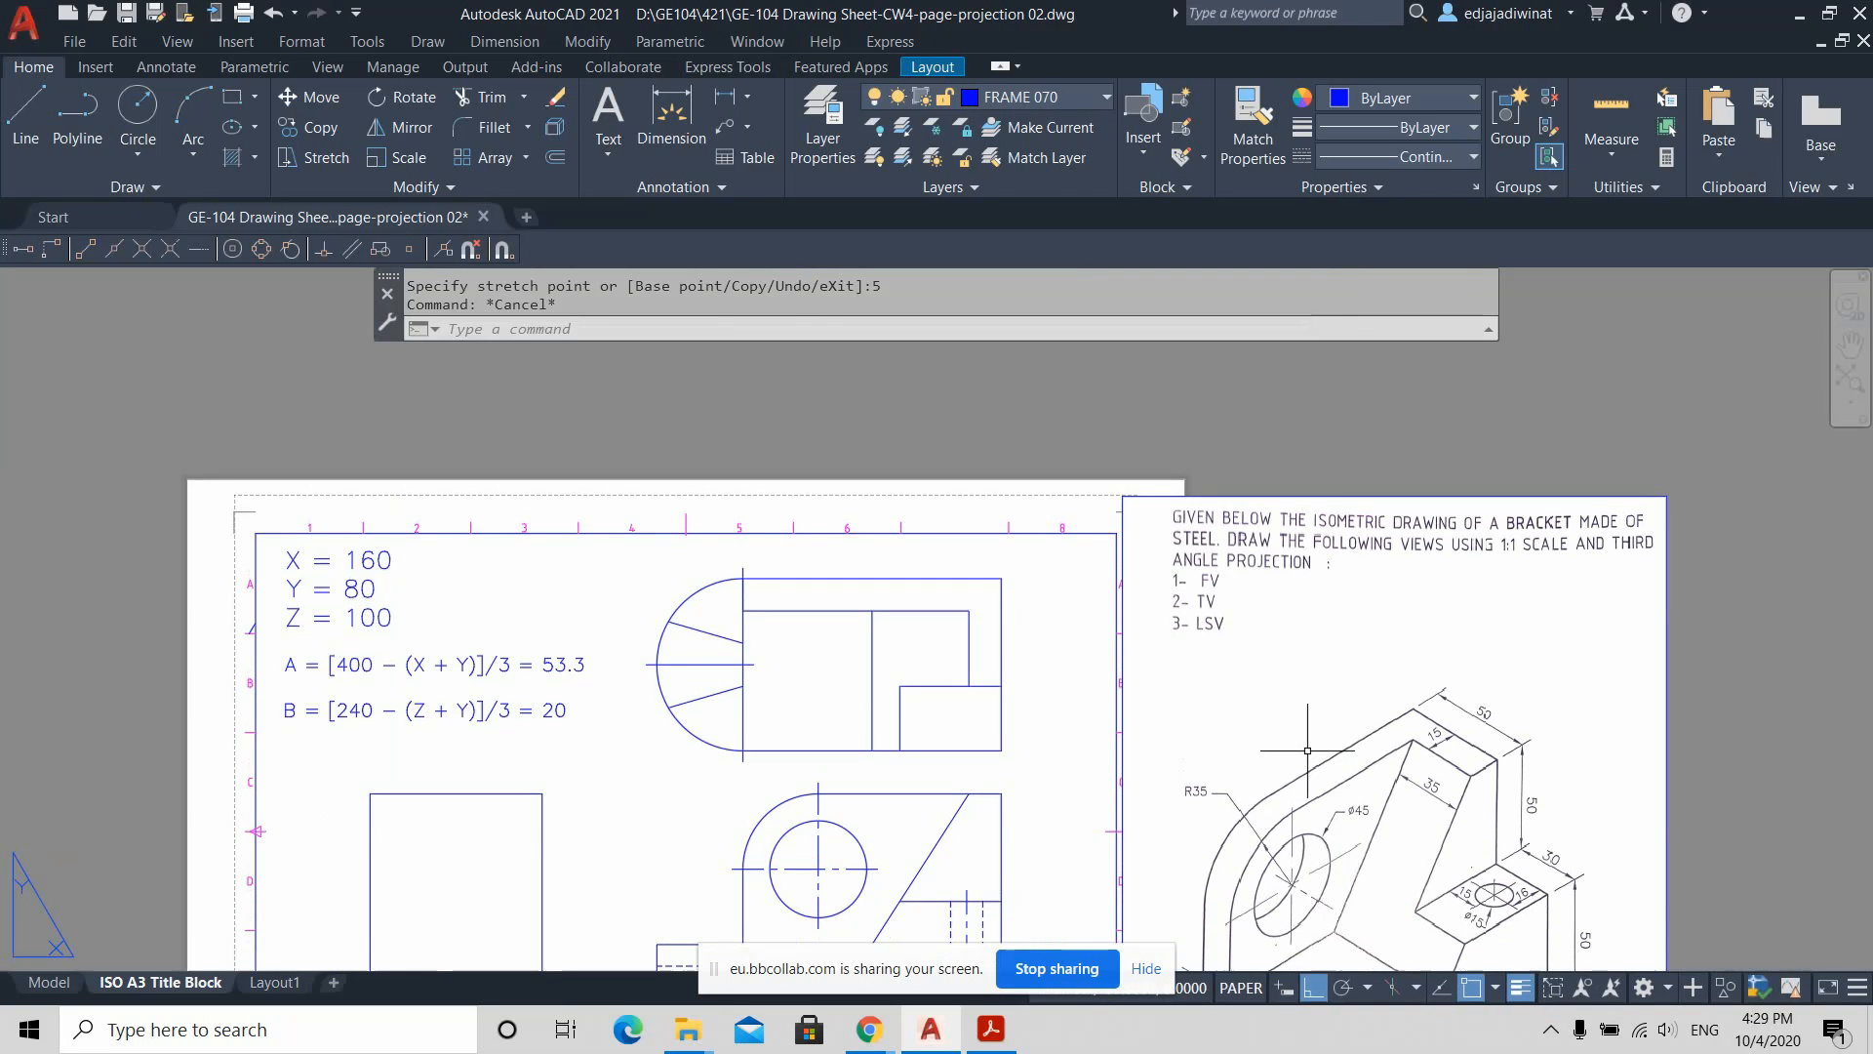
{"action": "middle_click_drag", "start_coordinate": [1308, 750], "coordinate": [1213, 666]}
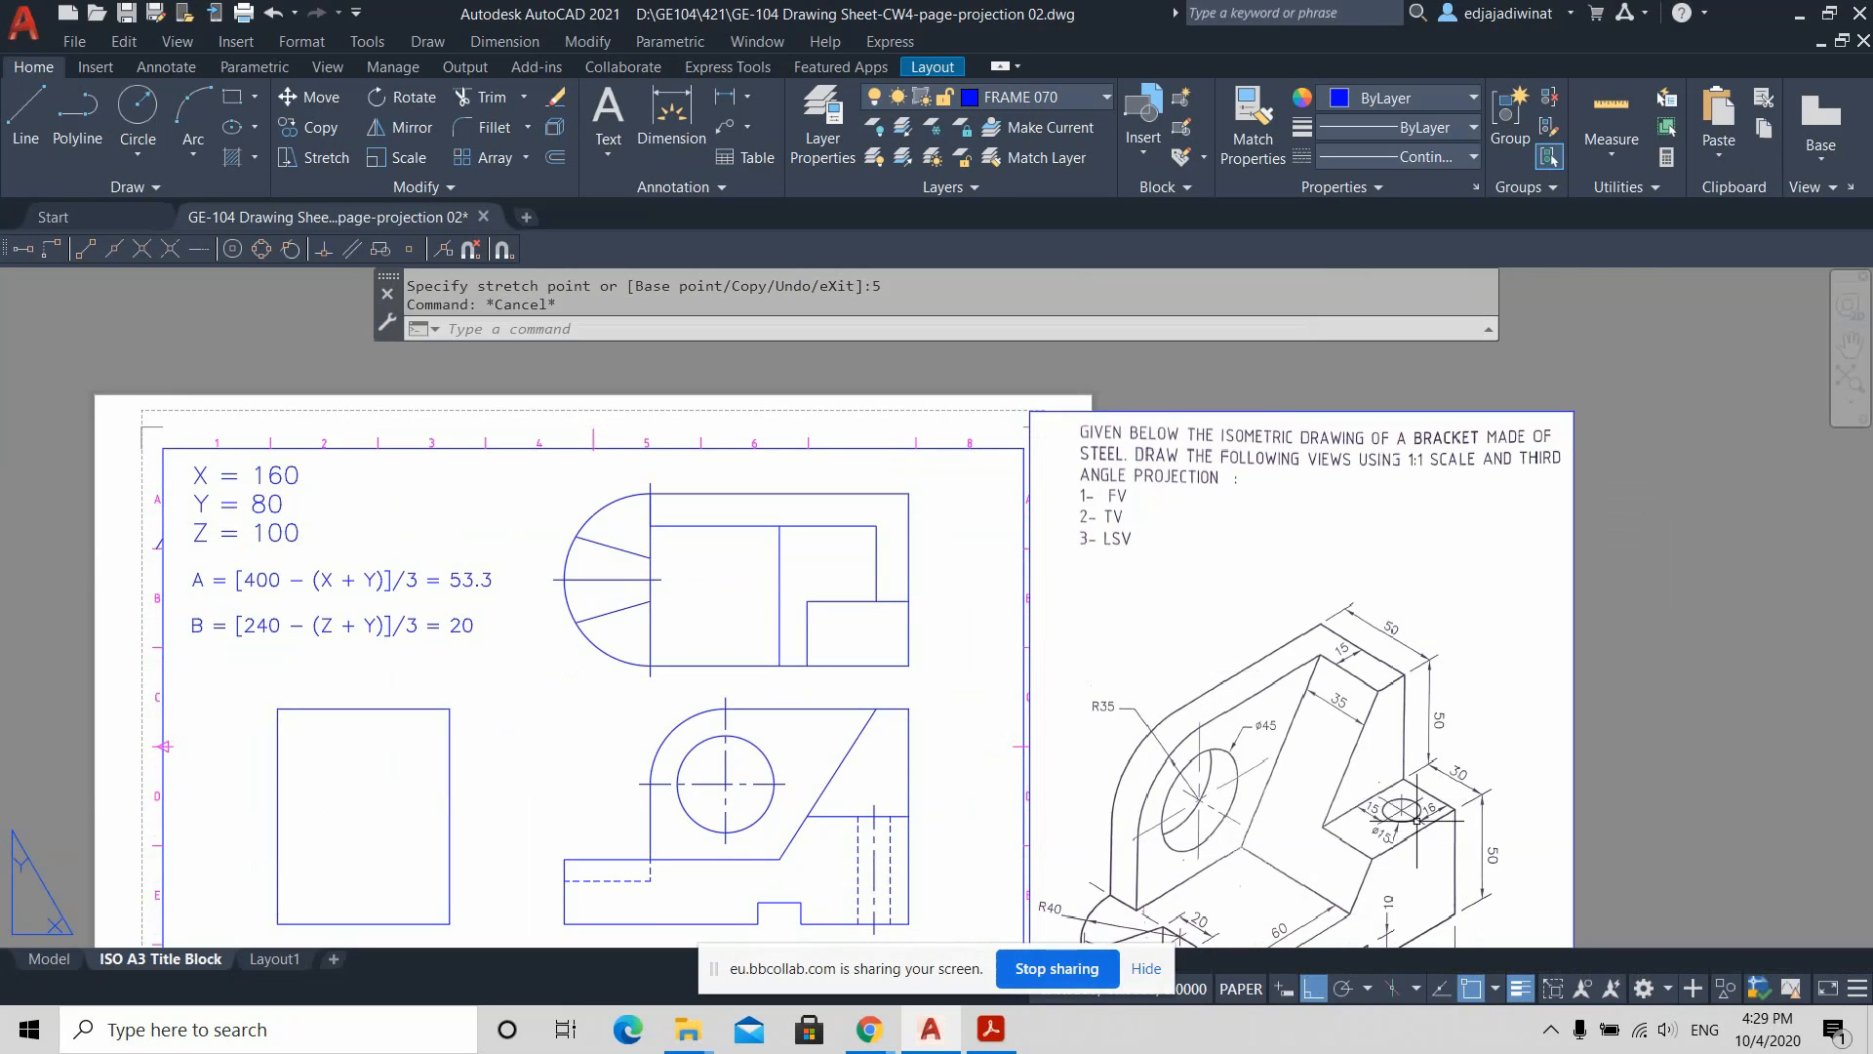
{"action": "scroll", "coordinate": [1405, 827], "scroll_direction": "up", "scroll_amount": 2}
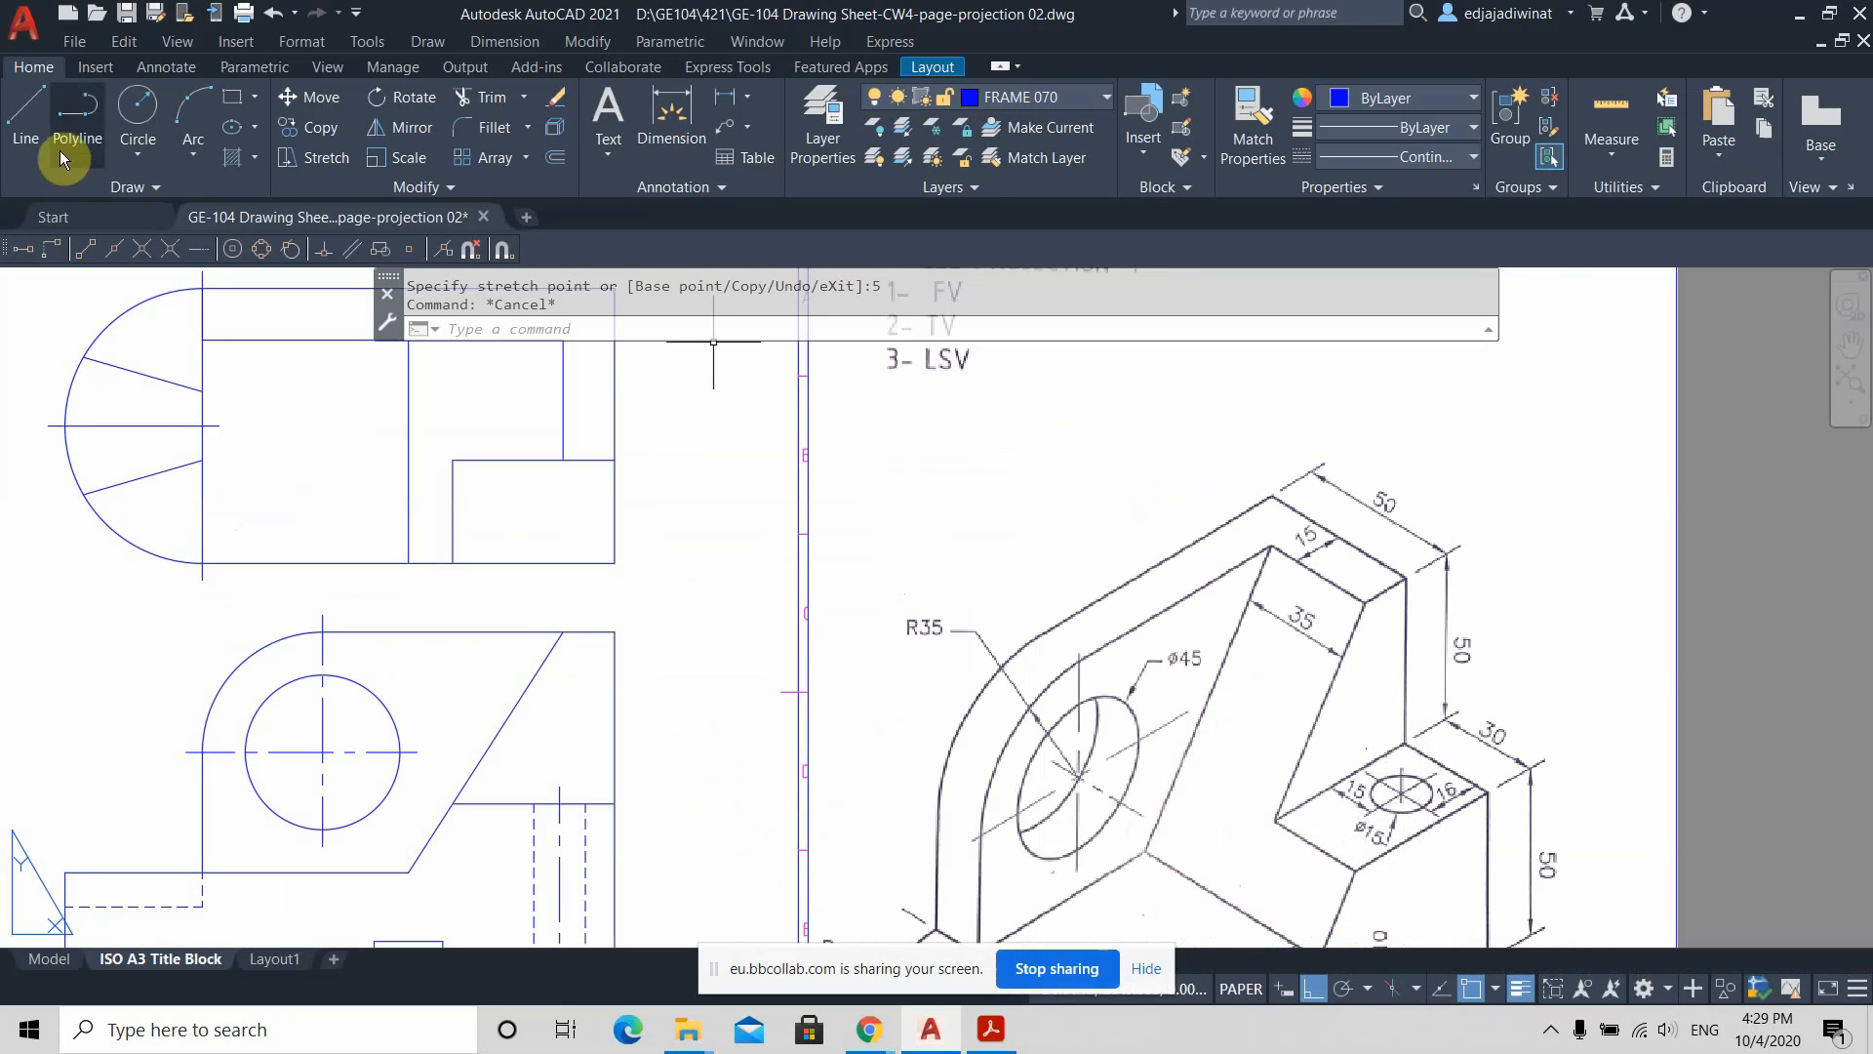
Step: Draw a construction line from the top view's lower right corner to the relative point @-16,15 to locate the hole centre
{"action": "left_click", "coordinate": [154, 107]}
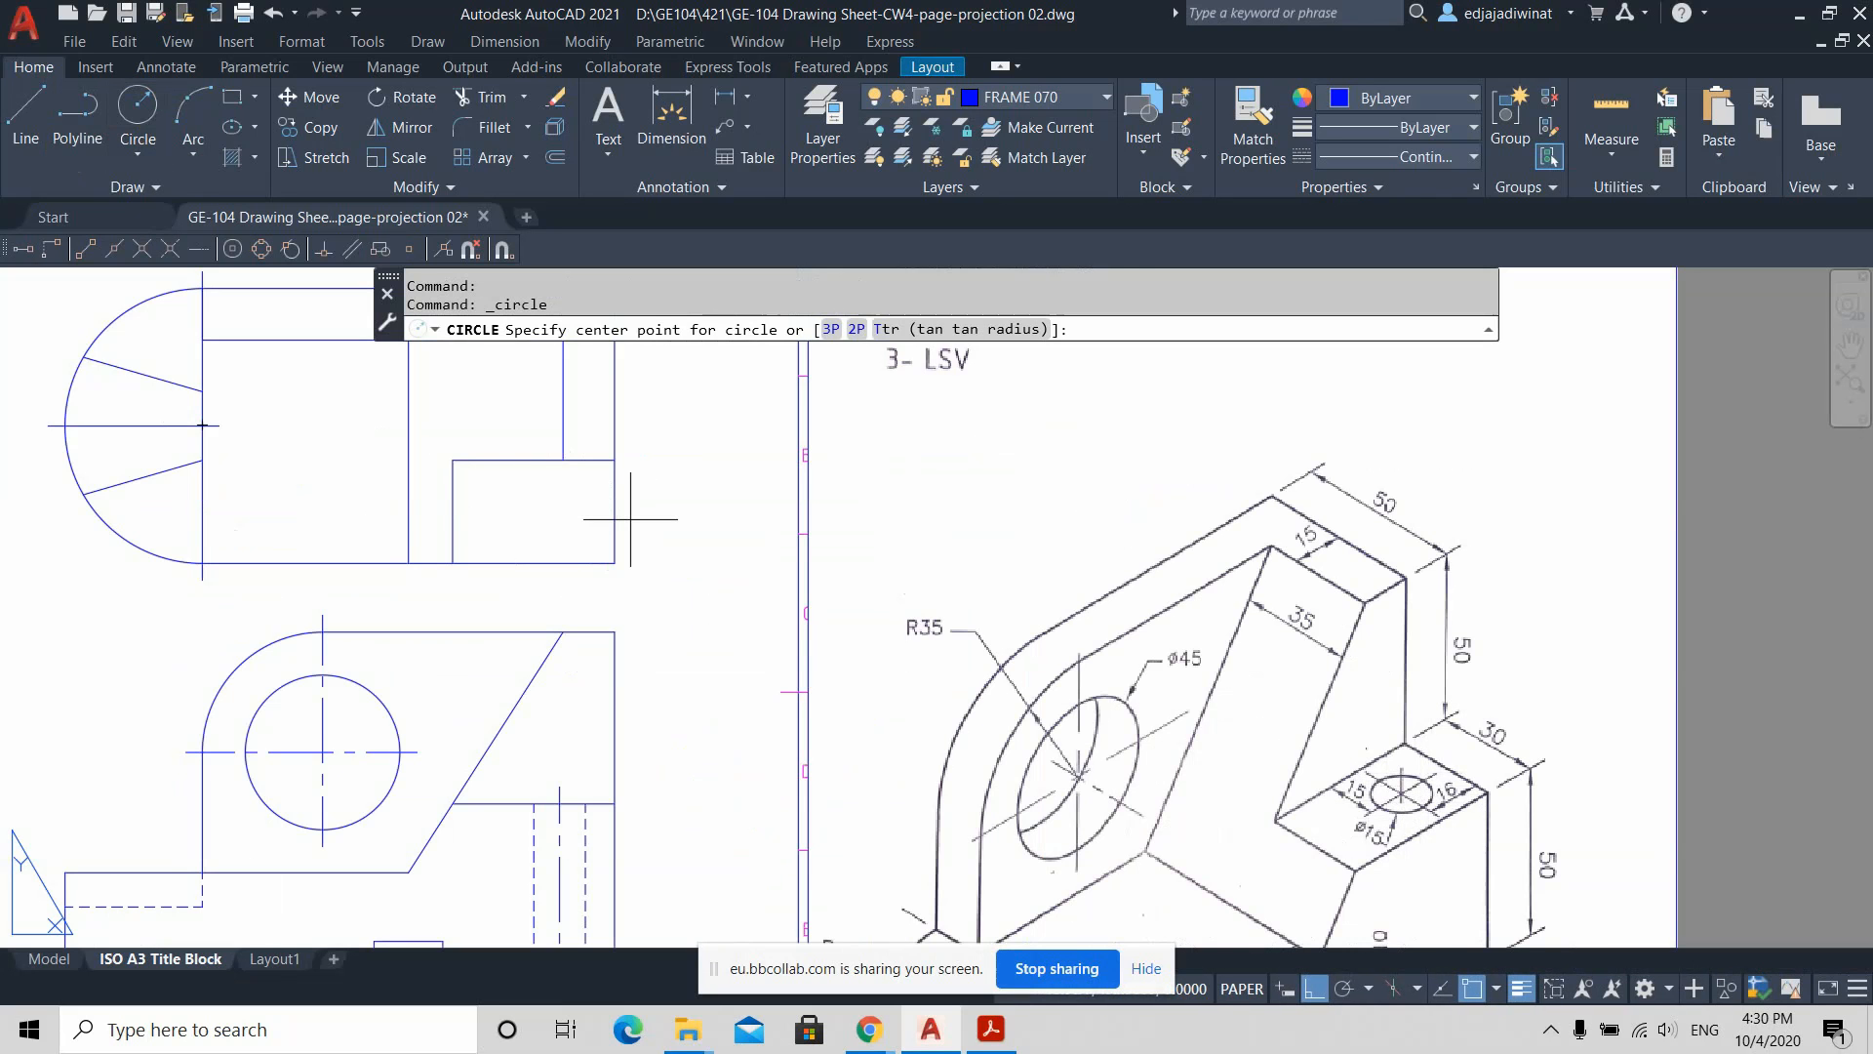
{"action": "key", "text": "Escape"}
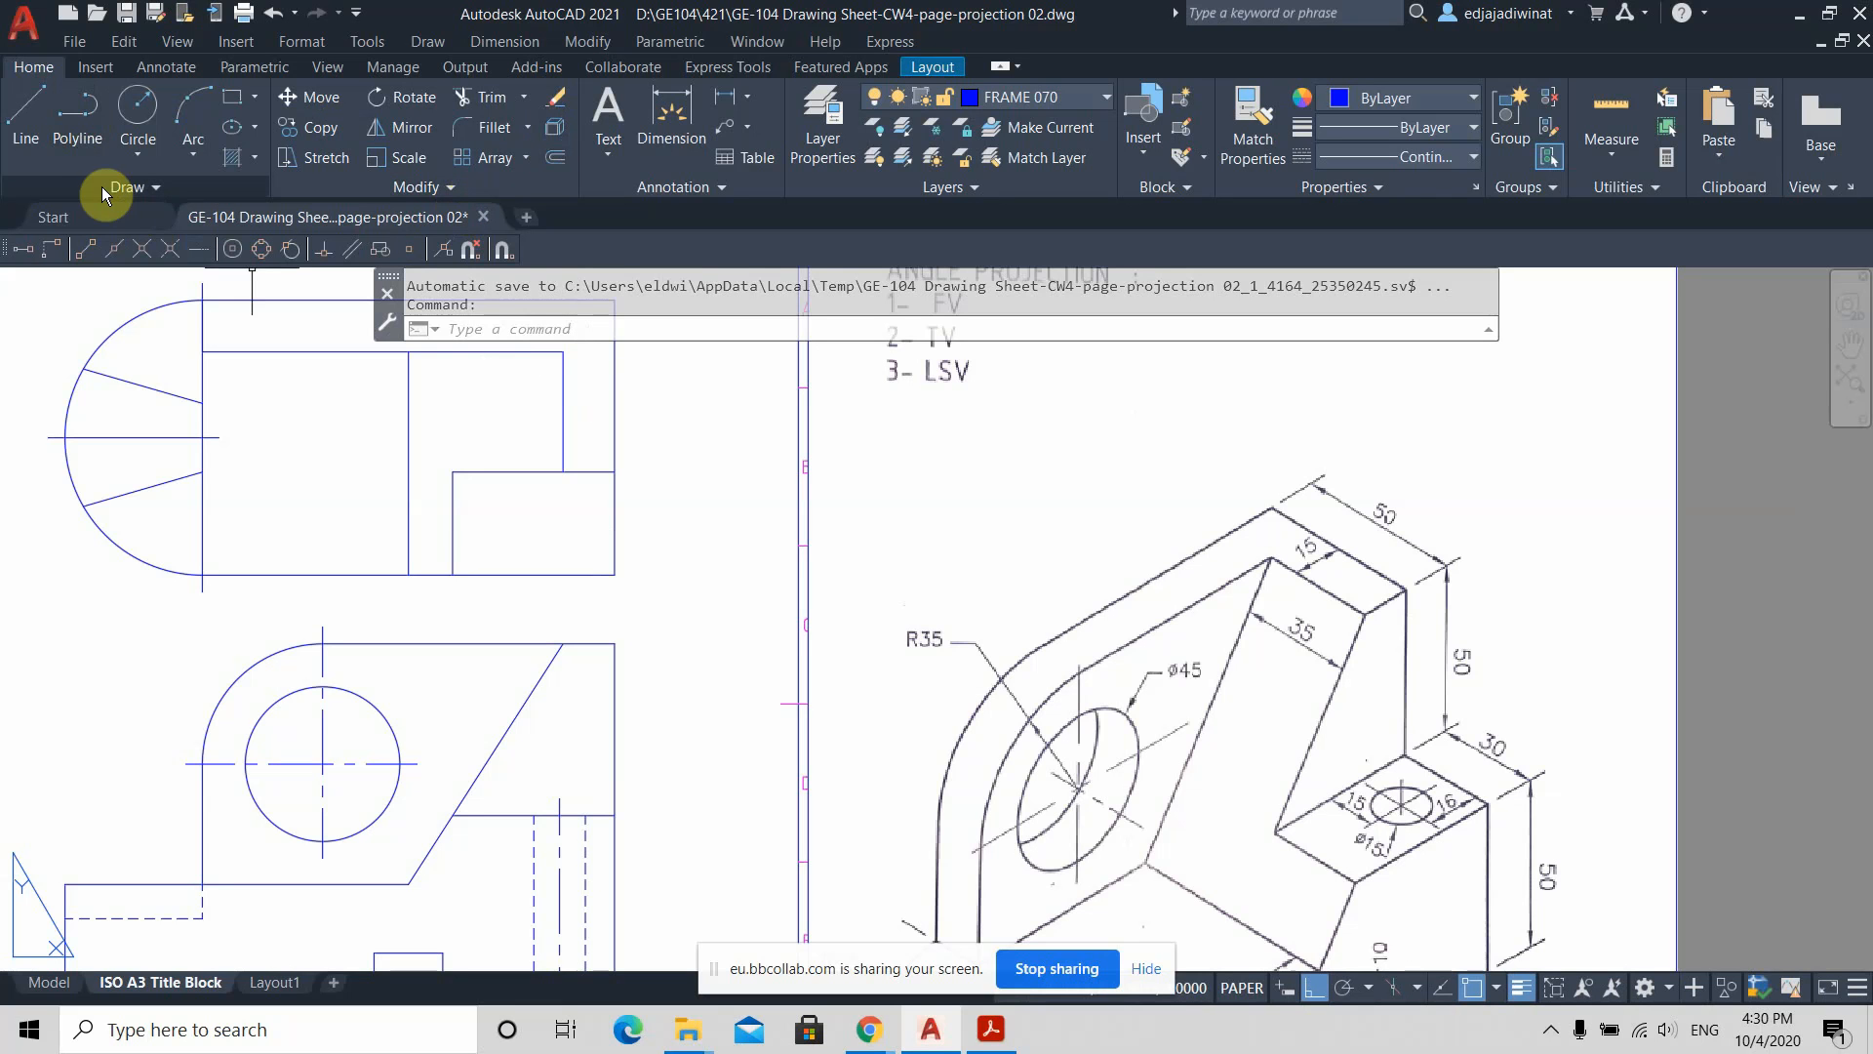
{"action": "left_click", "coordinate": [38, 117]}
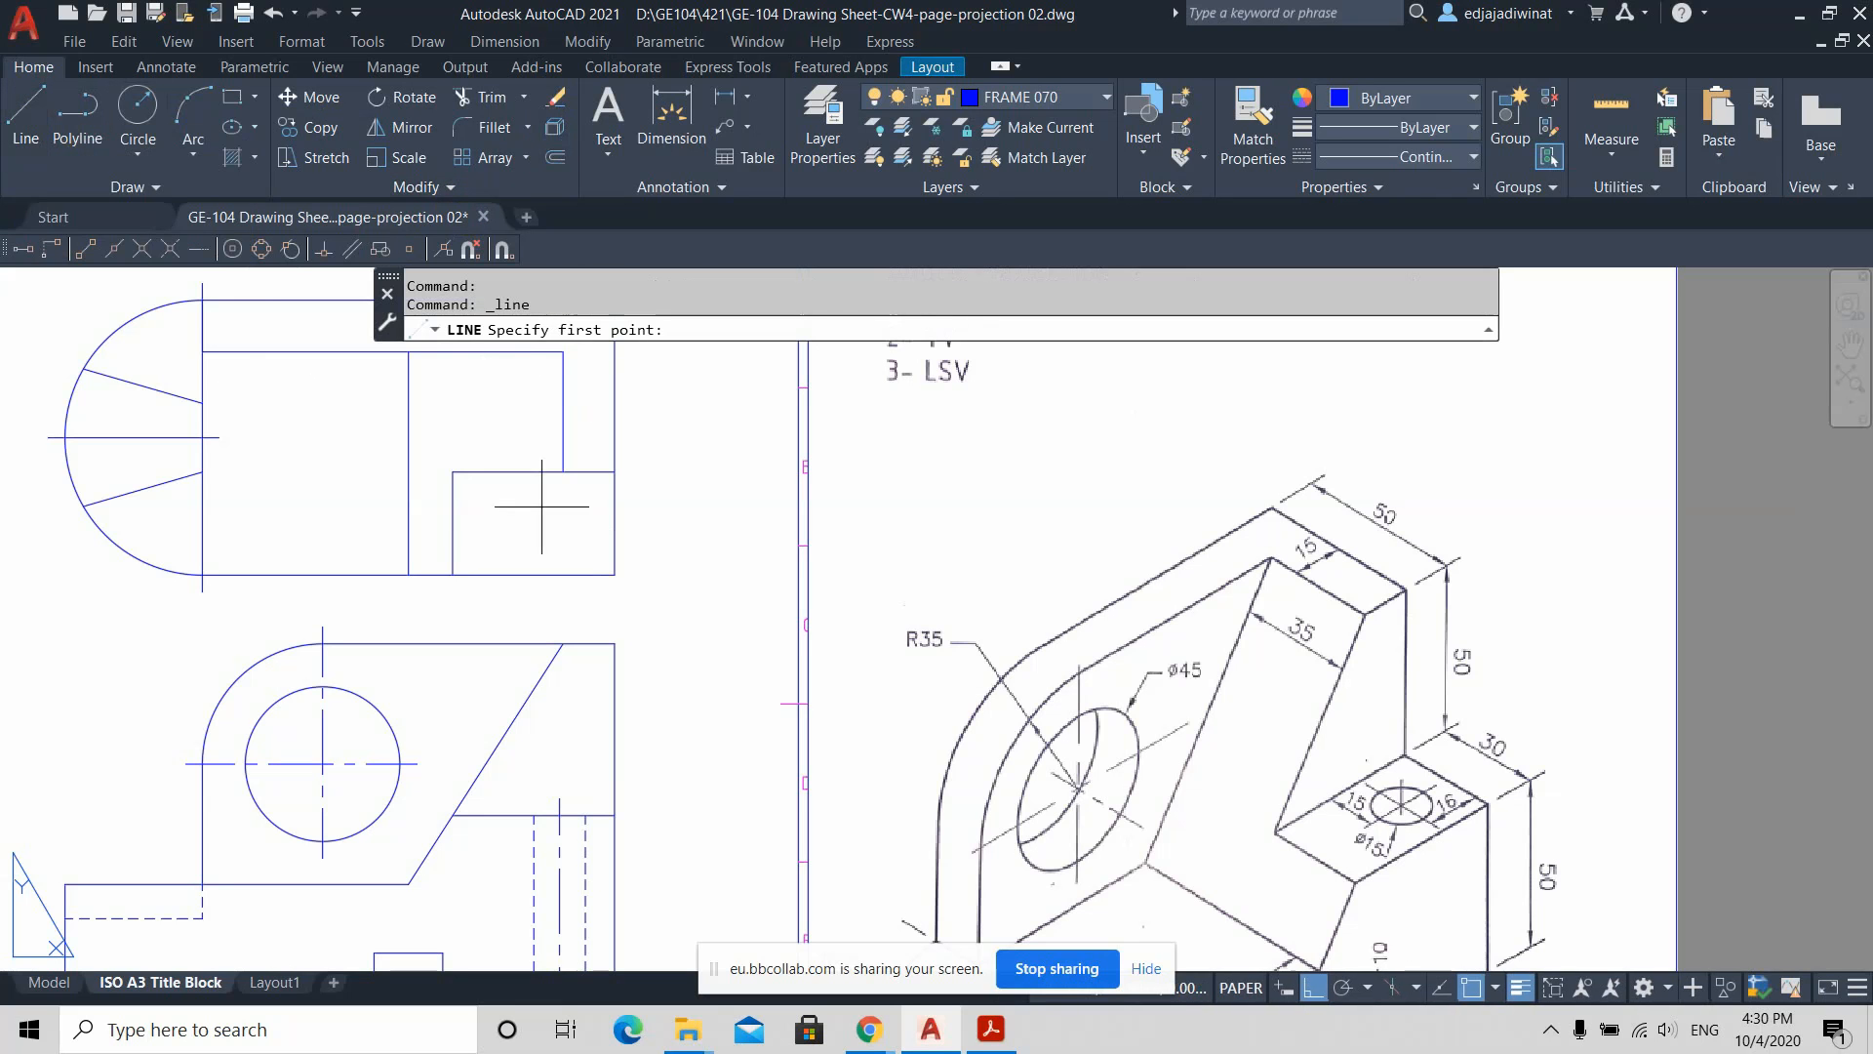
{"action": "left_click", "coordinate": [614, 575]}
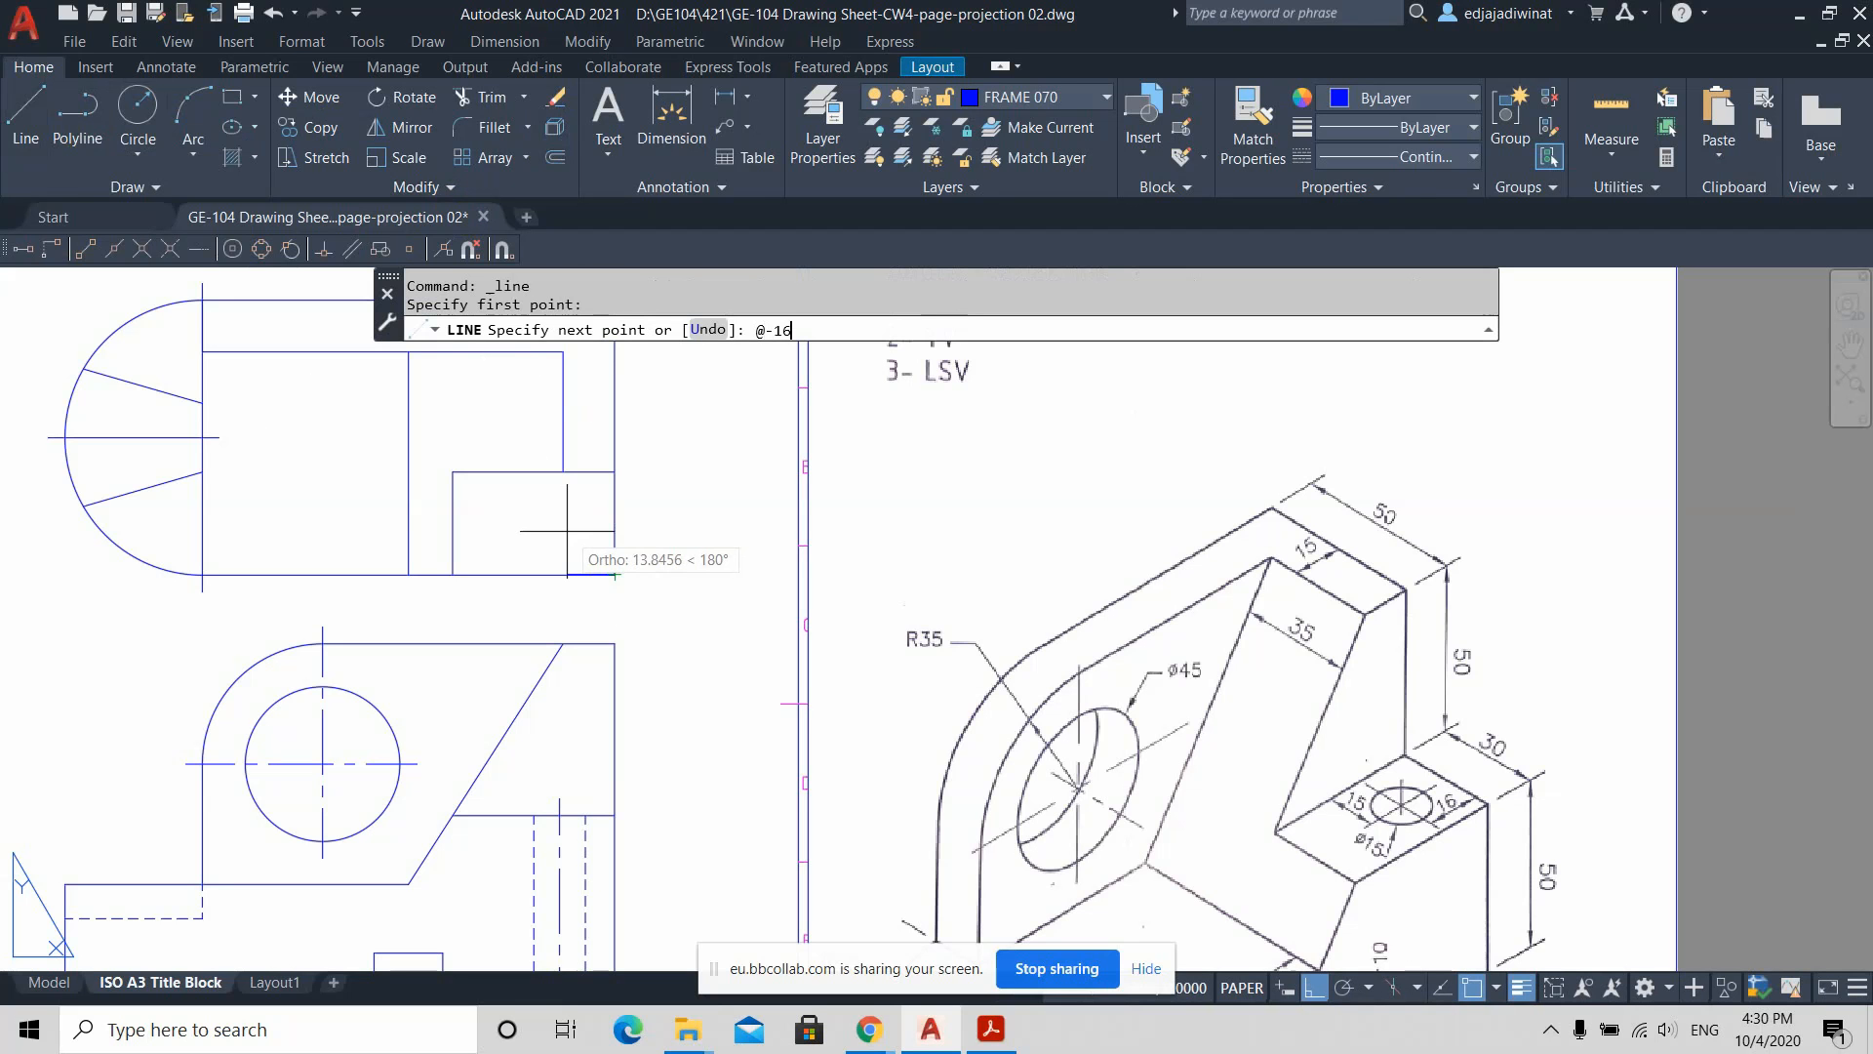
{"action": "key", "text": "Return"}
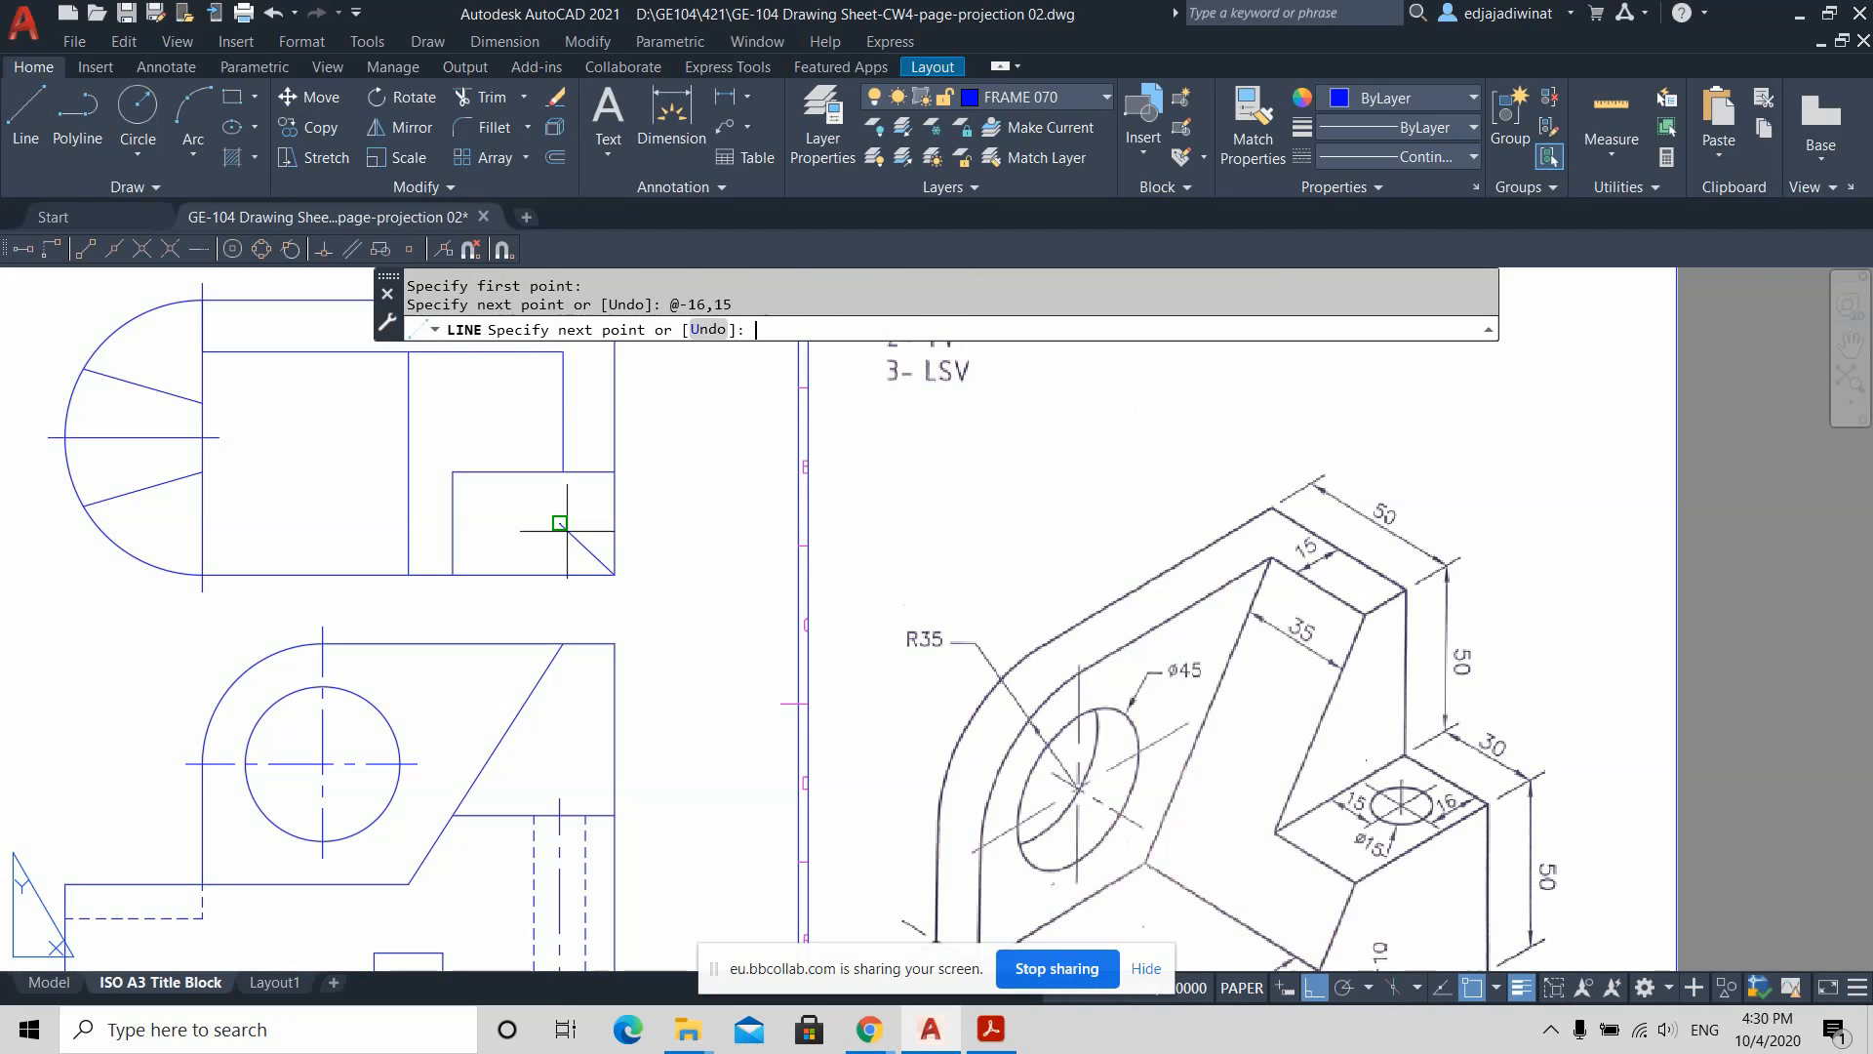
{"action": "key", "text": "Return"}
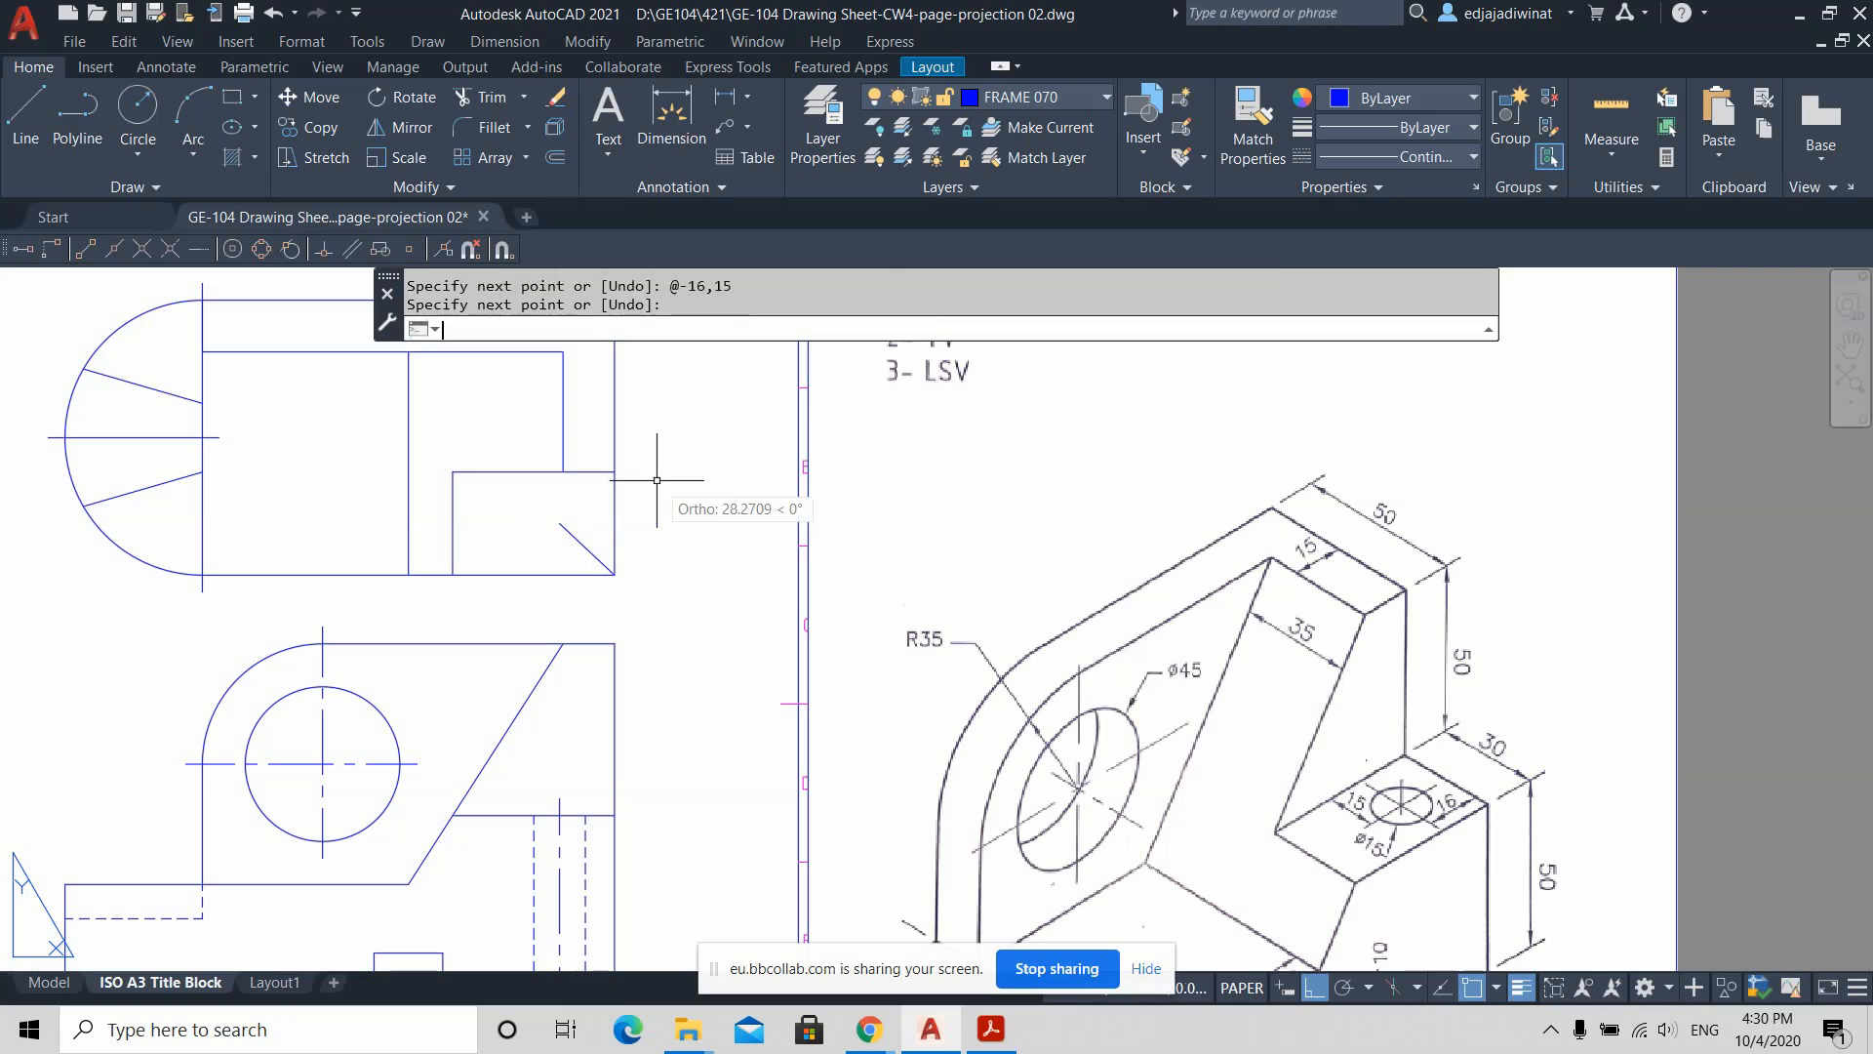
Step: Draw a circle of radius 7.5 mm centred on the construction line's inner end in the top view
{"action": "left_click", "coordinate": [136, 110]}
{"action": "left_click", "coordinate": [572, 523]}
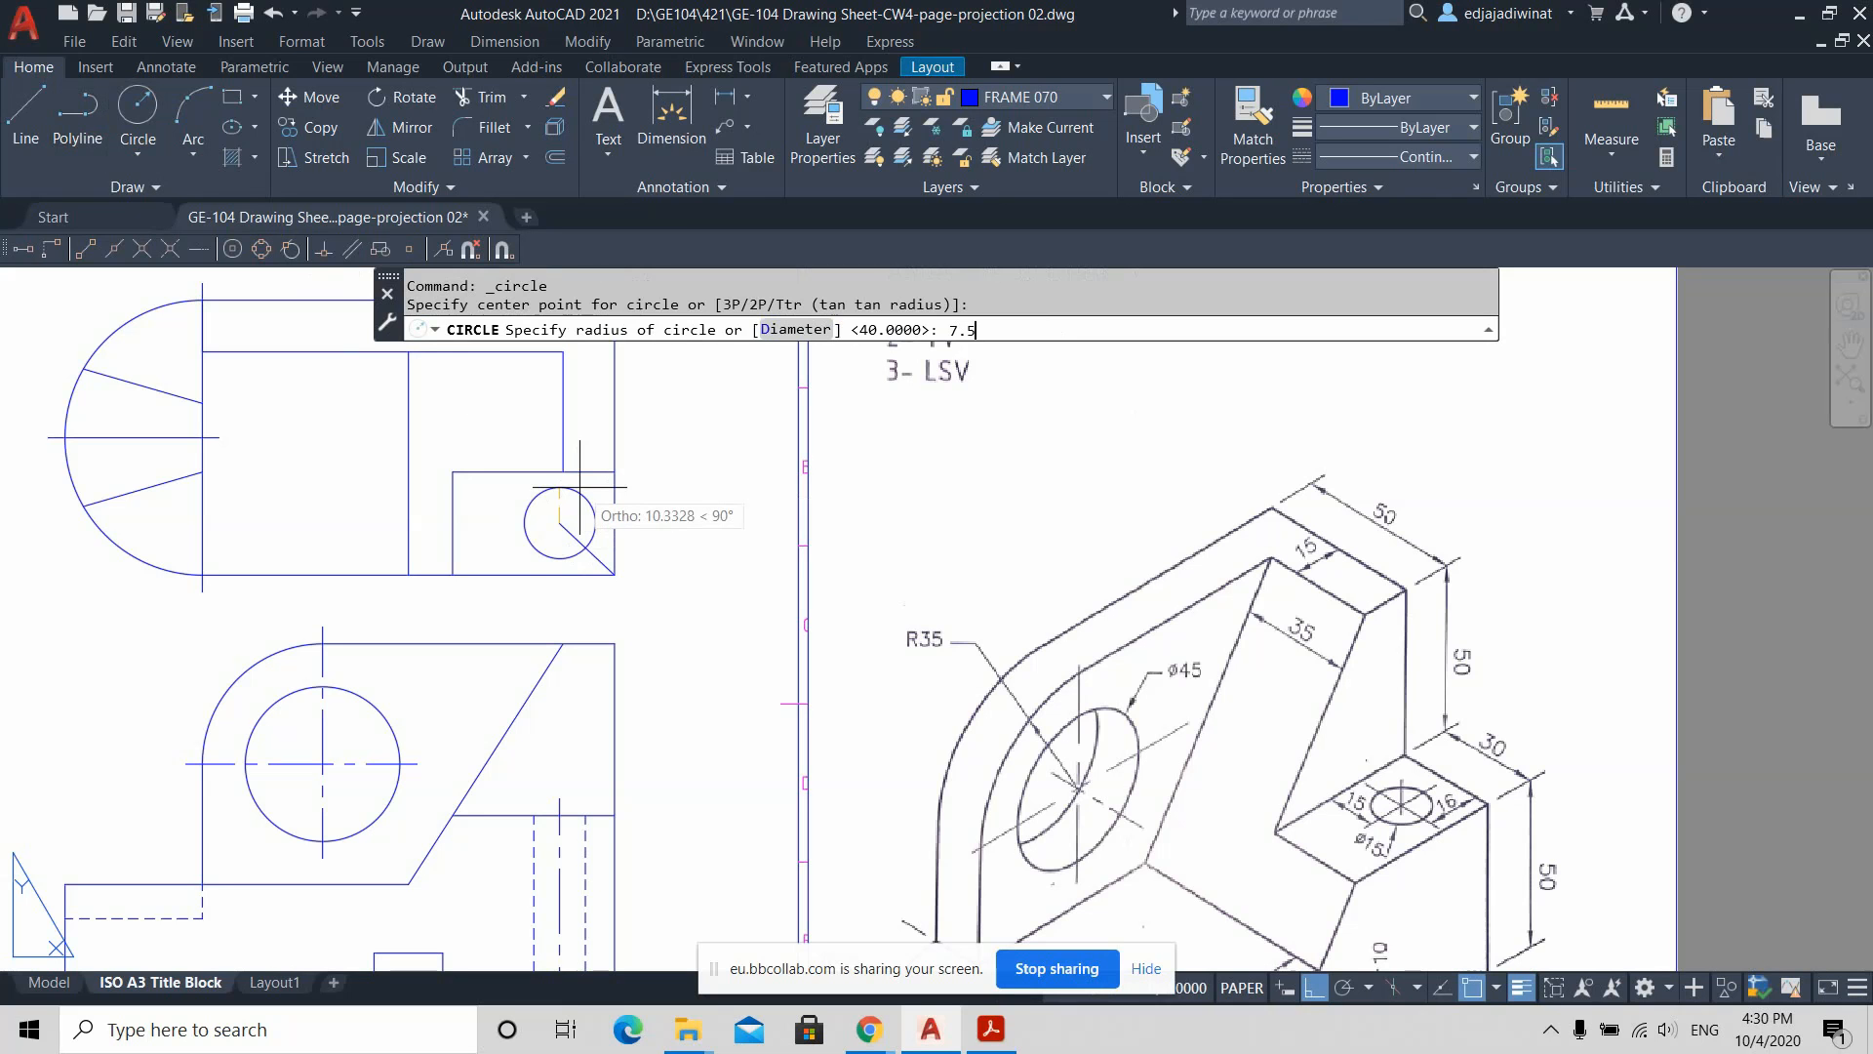
{"action": "key", "text": "Return"}
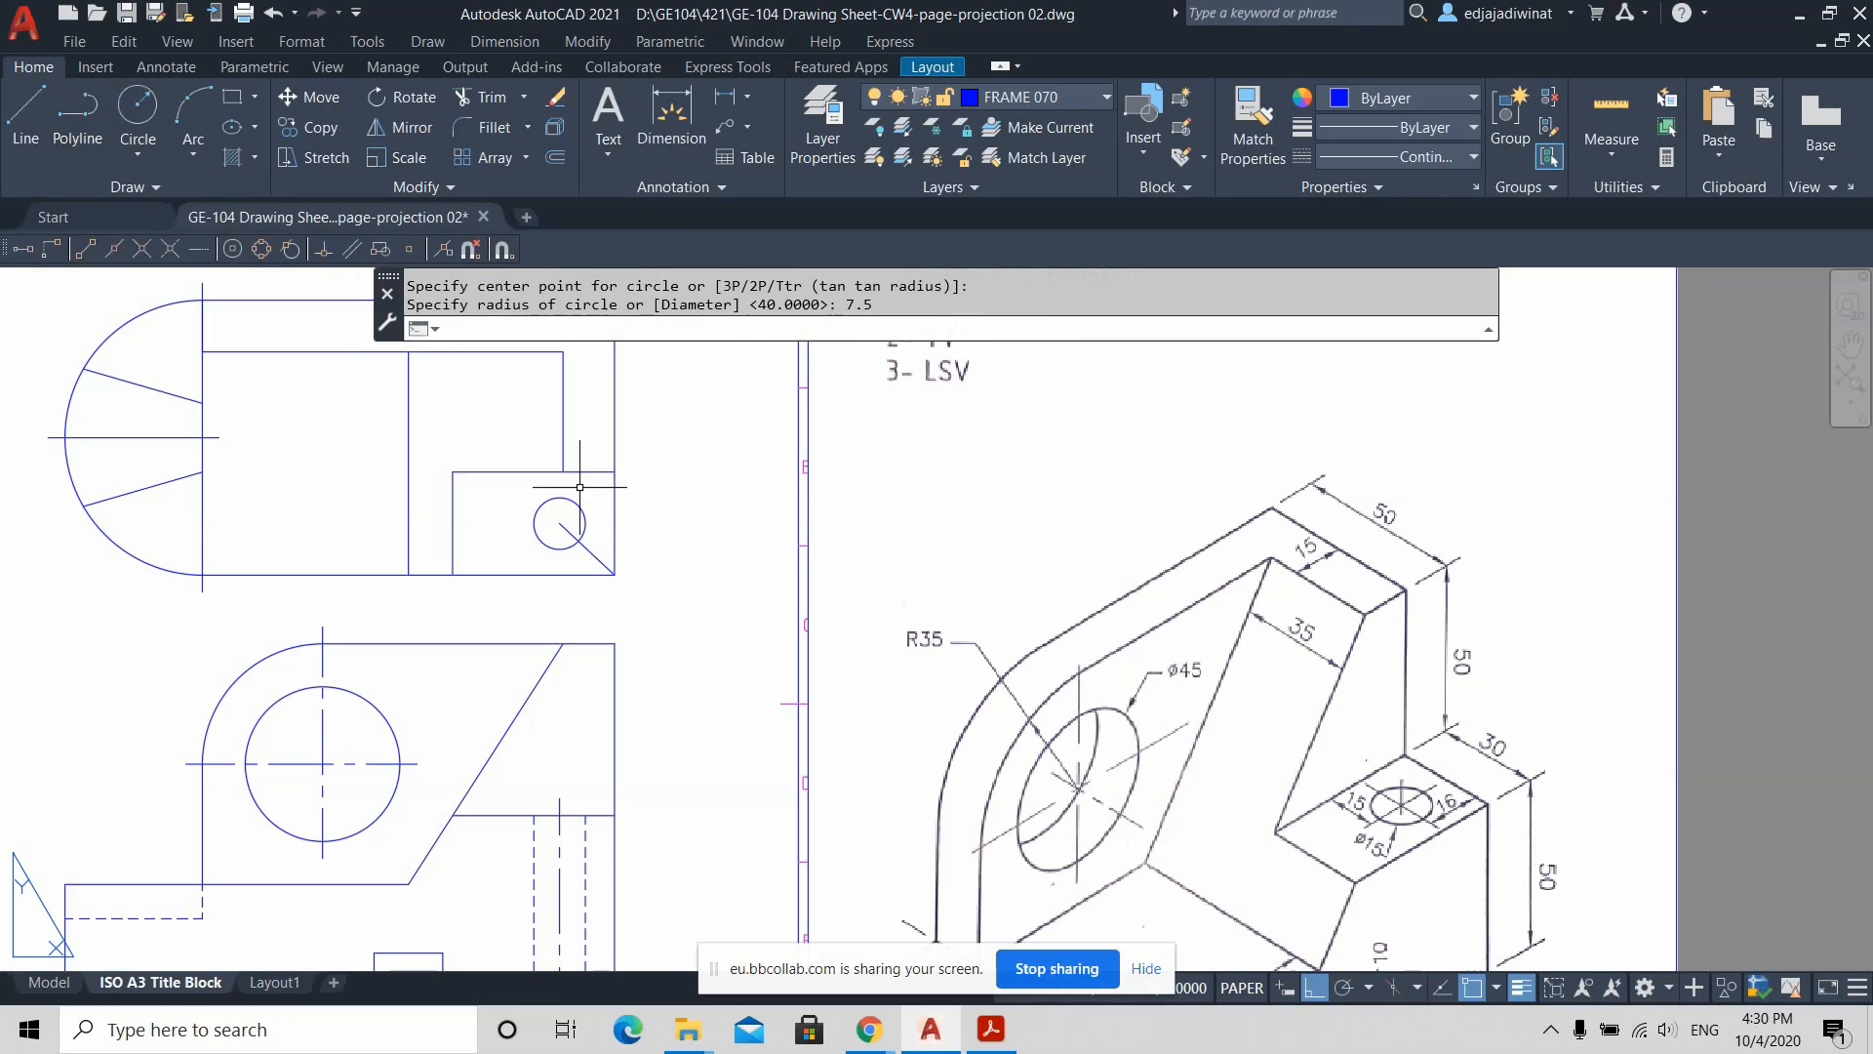
Step: Offset the top view's right edge 16 mm inward to locate the small hole's vertical centre line
{"action": "key", "text": "Escape"}
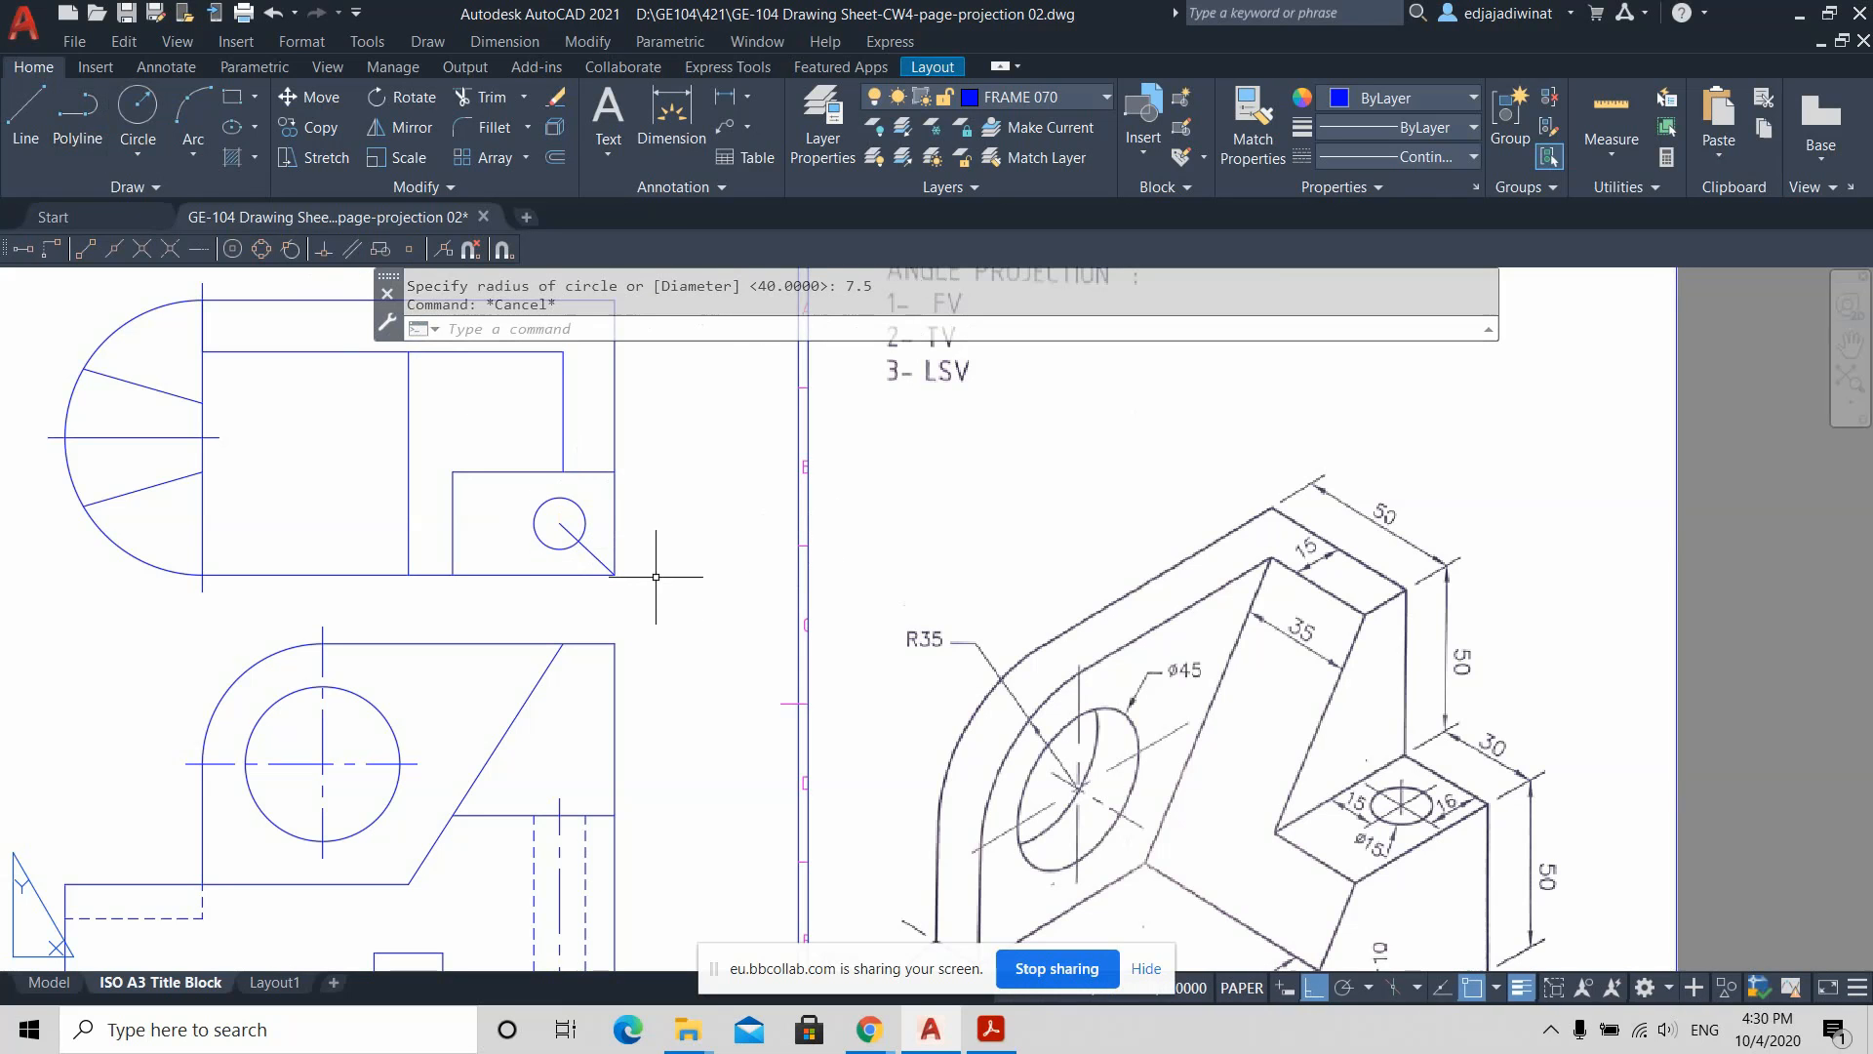
{"action": "scroll", "coordinate": [594, 562], "scroll_direction": "up", "scroll_amount": 4}
{"action": "scroll", "coordinate": [648, 481], "scroll_direction": "down", "scroll_amount": 4}
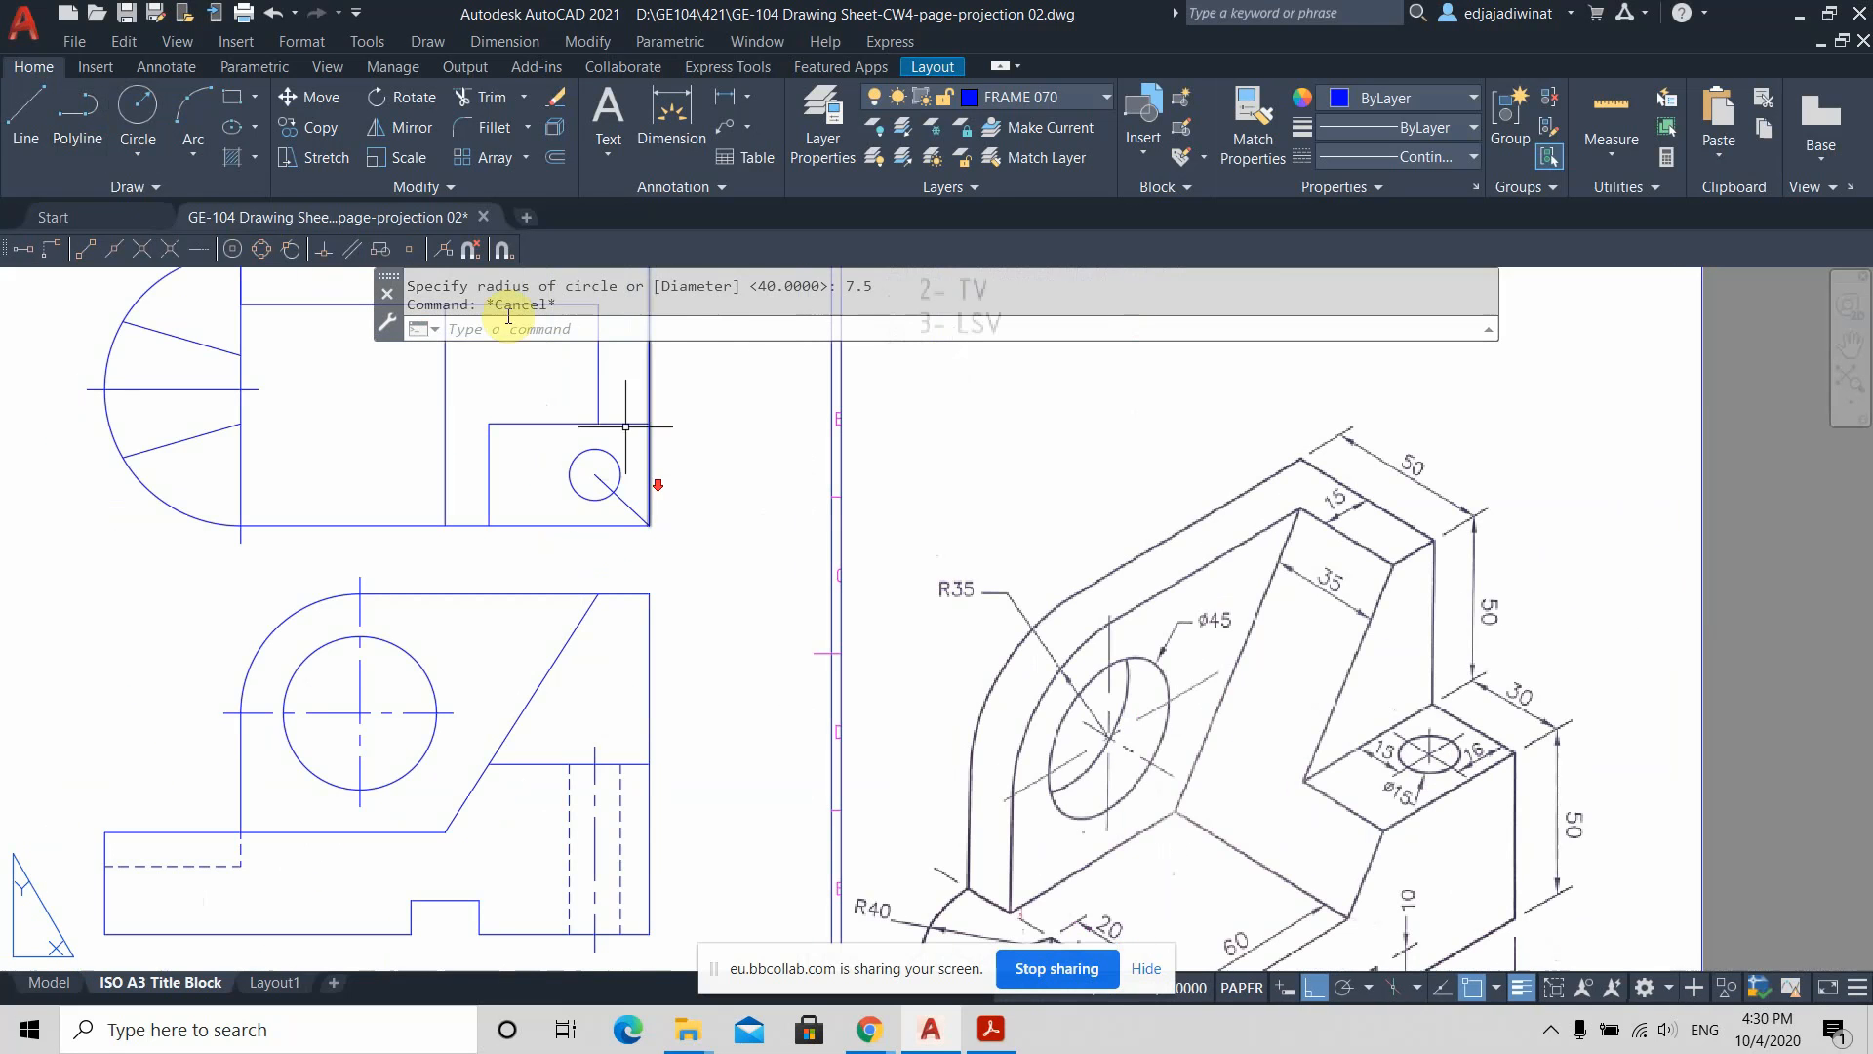
{"action": "left_click", "coordinate": [552, 163]}
{"action": "type", "text": "16"}
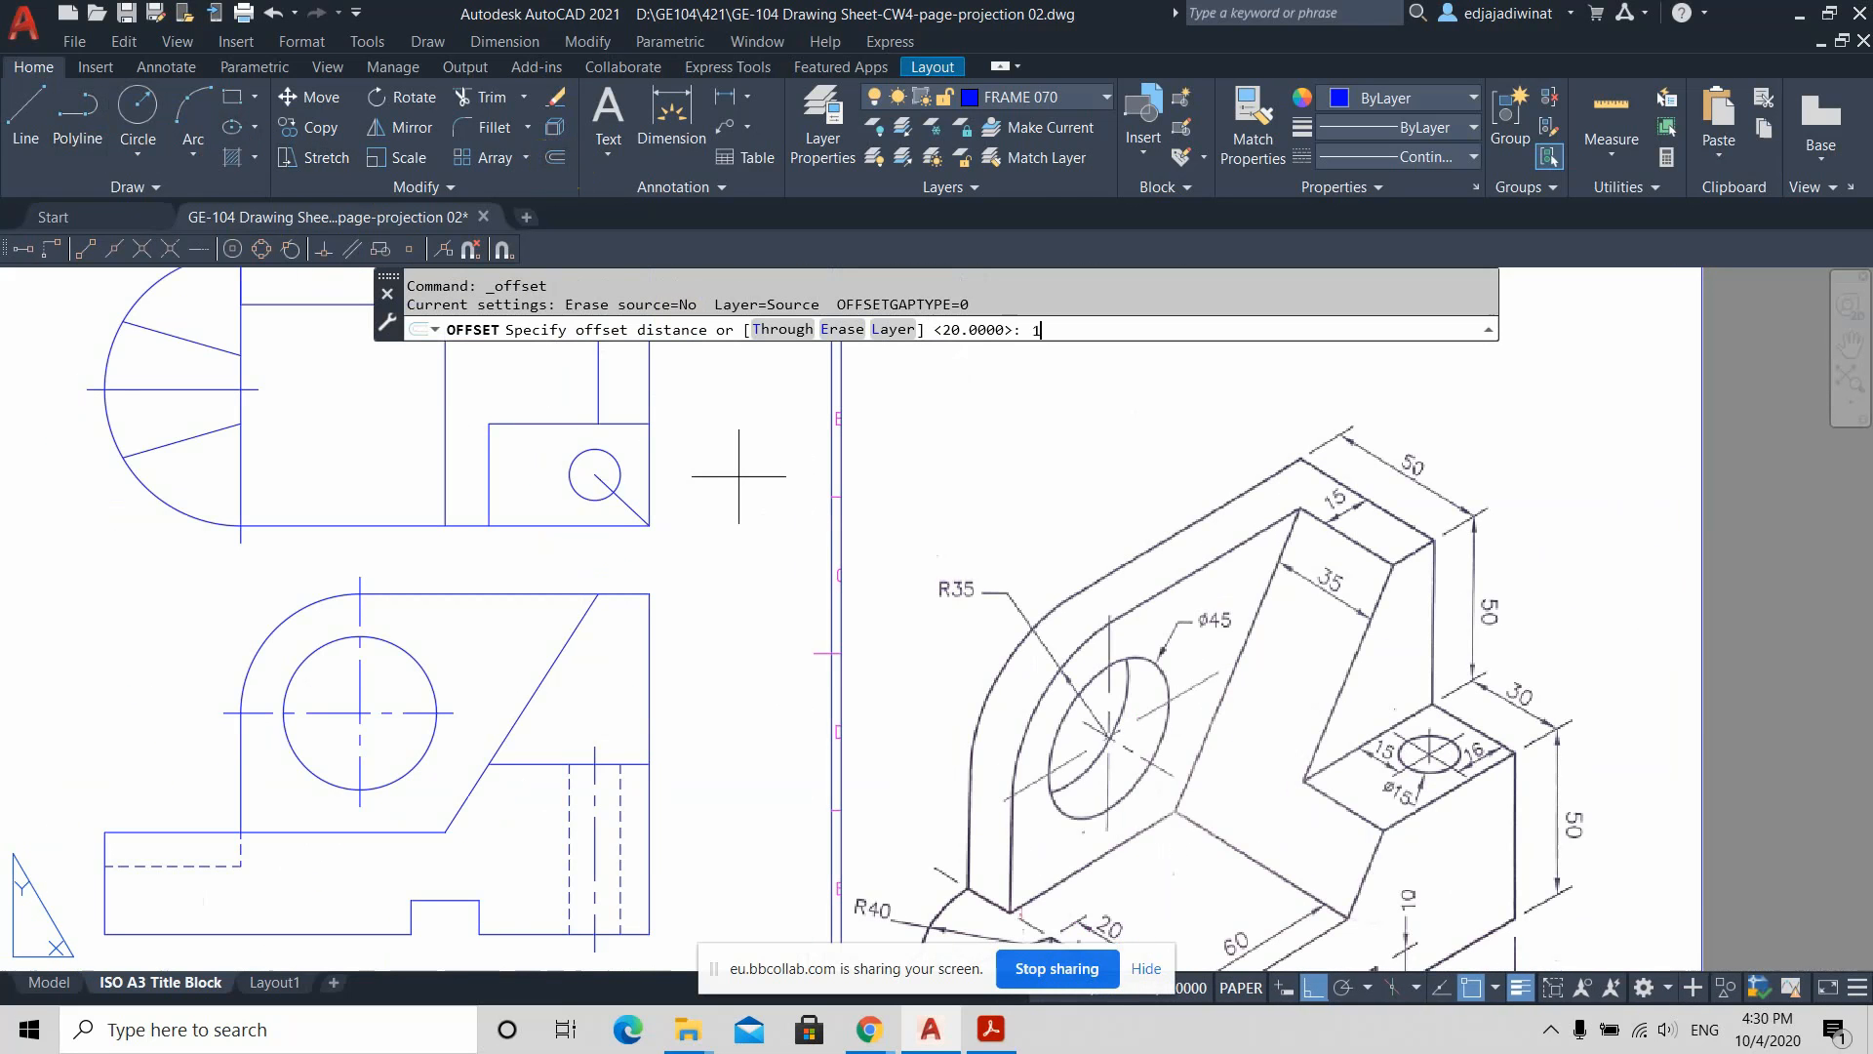
{"action": "key", "text": "Return"}
{"action": "scroll", "coordinate": [684, 468], "scroll_direction": "up", "scroll_amount": 2}
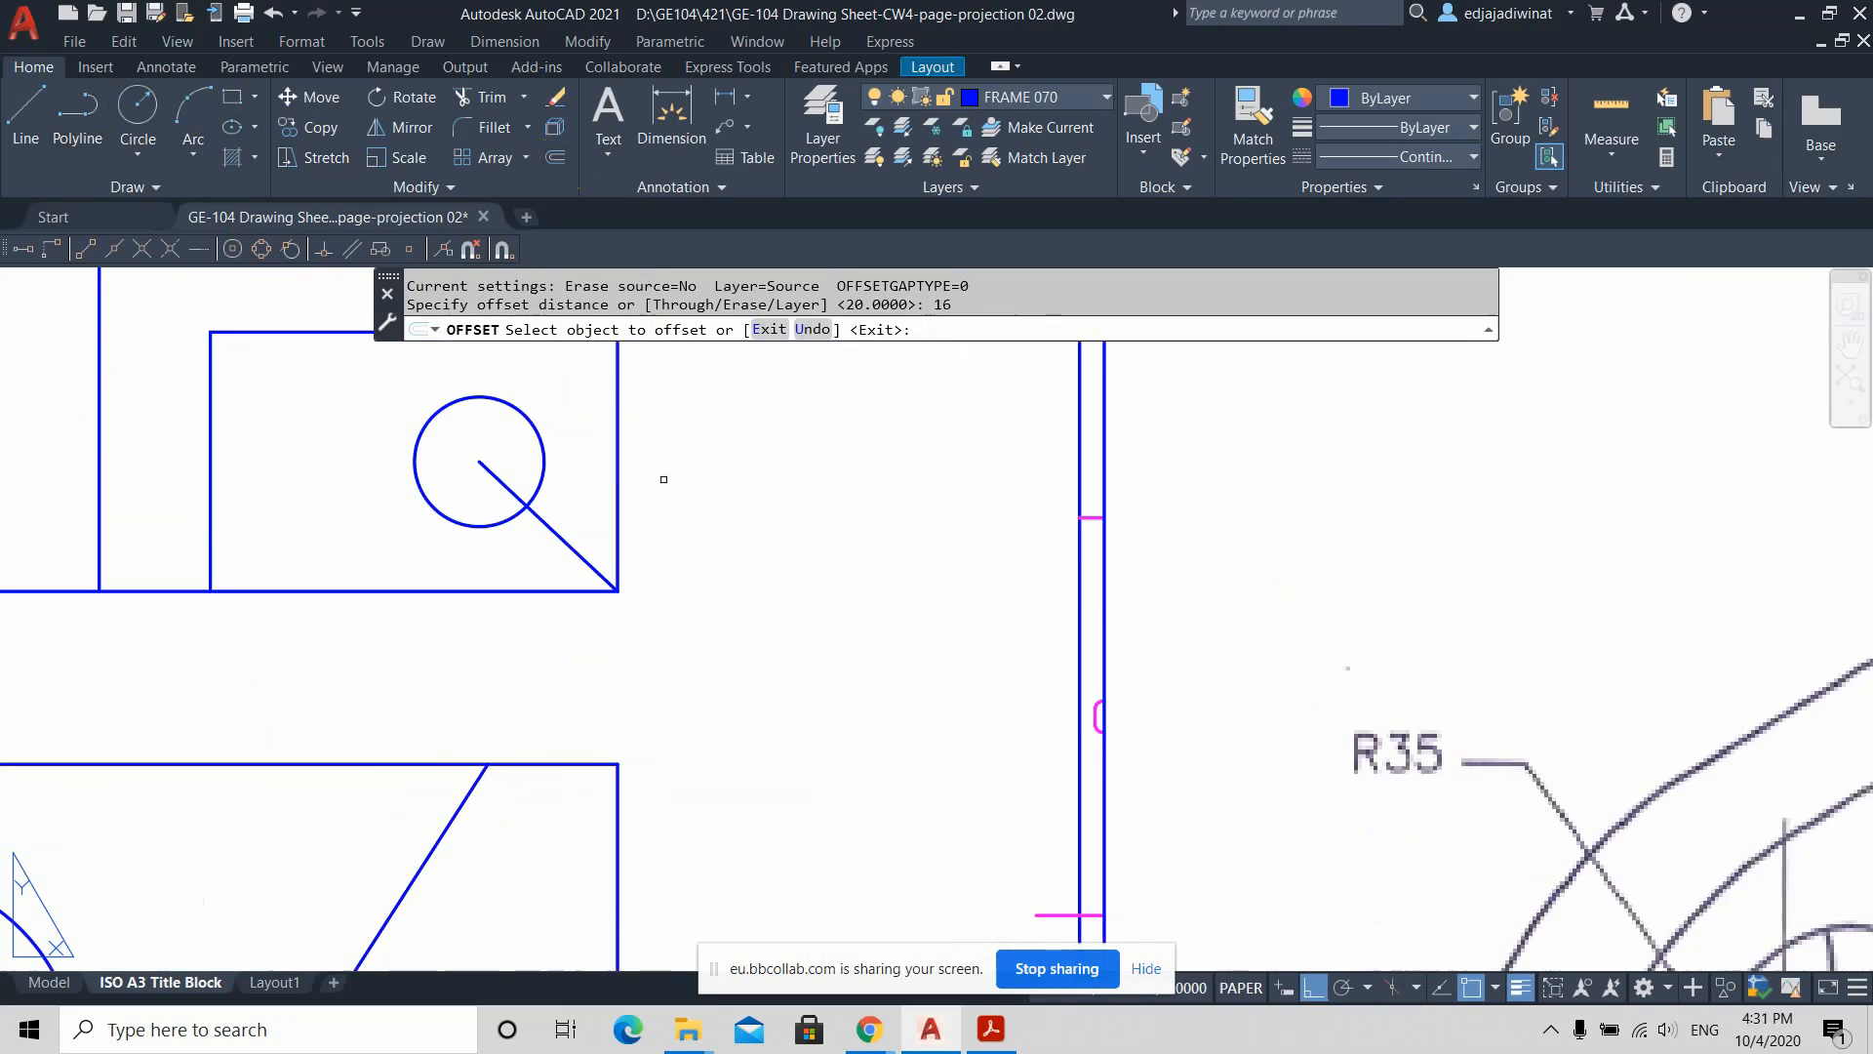
{"action": "scroll", "coordinate": [661, 475], "scroll_direction": "down", "scroll_amount": 4}
{"action": "left_click", "coordinate": [613, 485]}
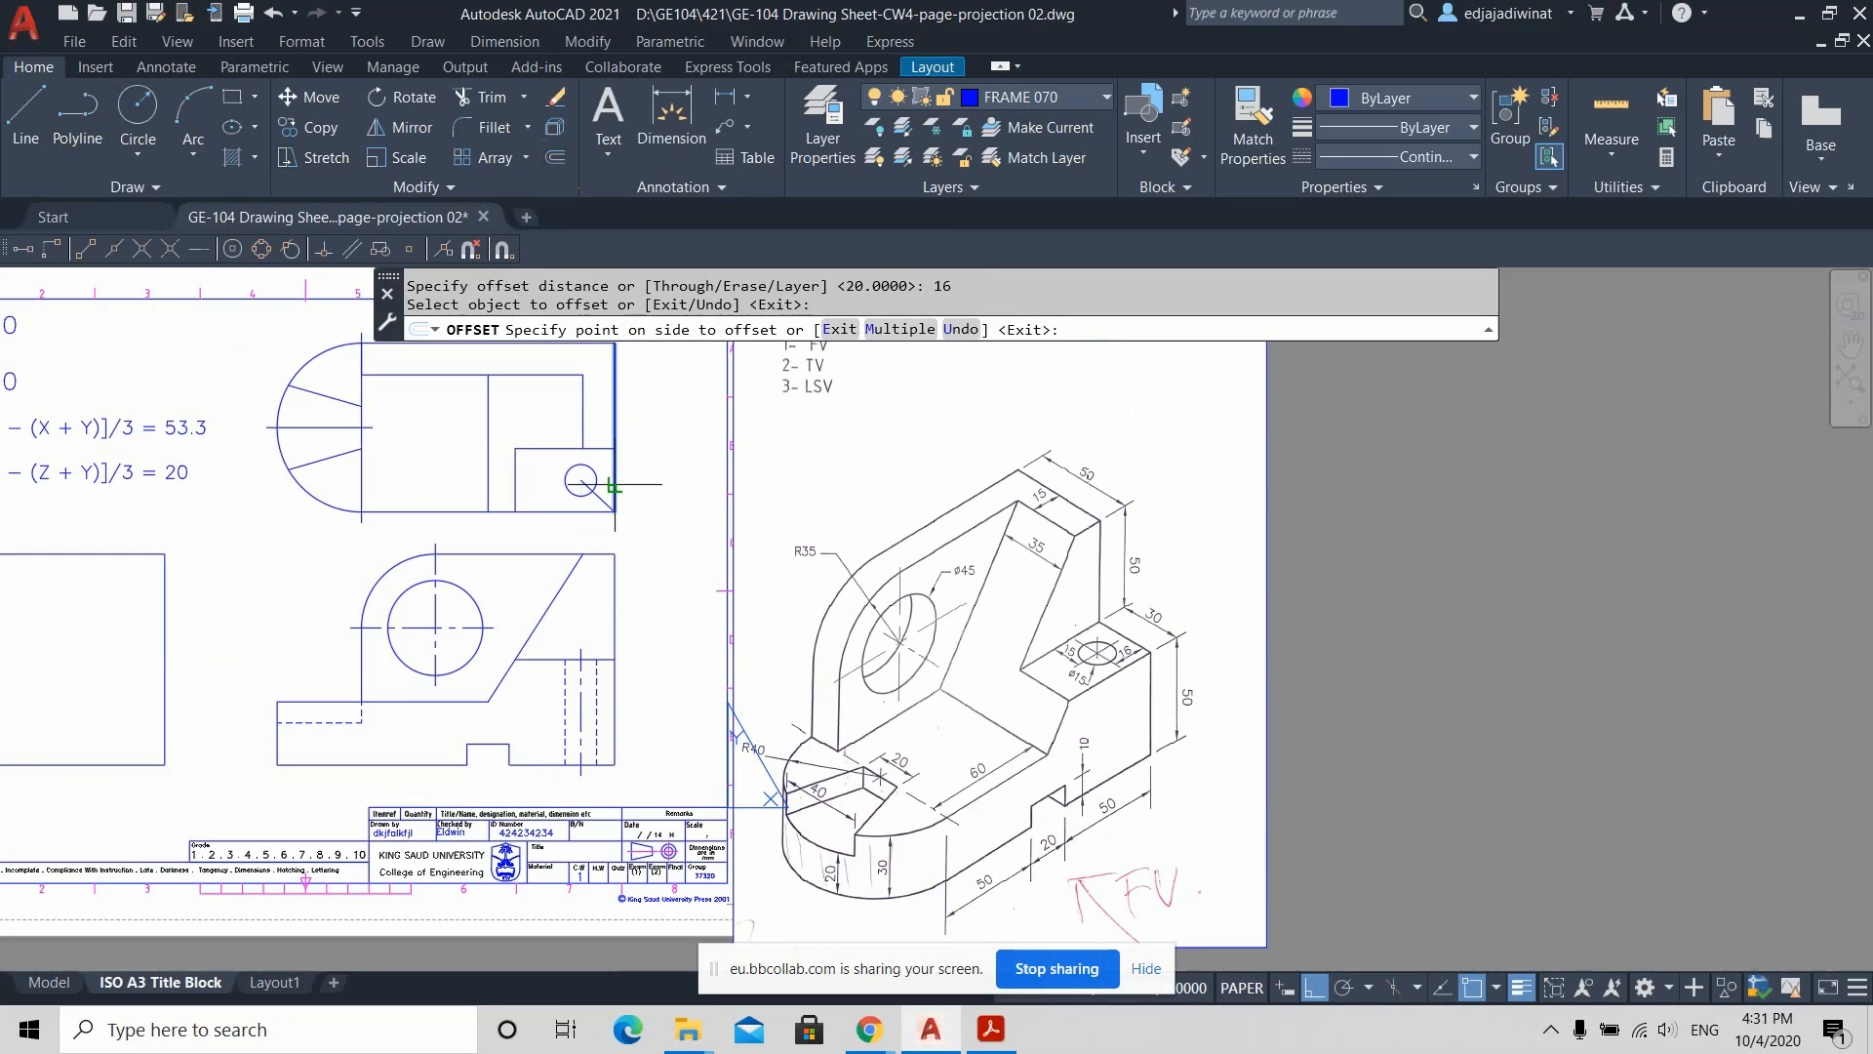
{"action": "left_click", "coordinate": [583, 497]}
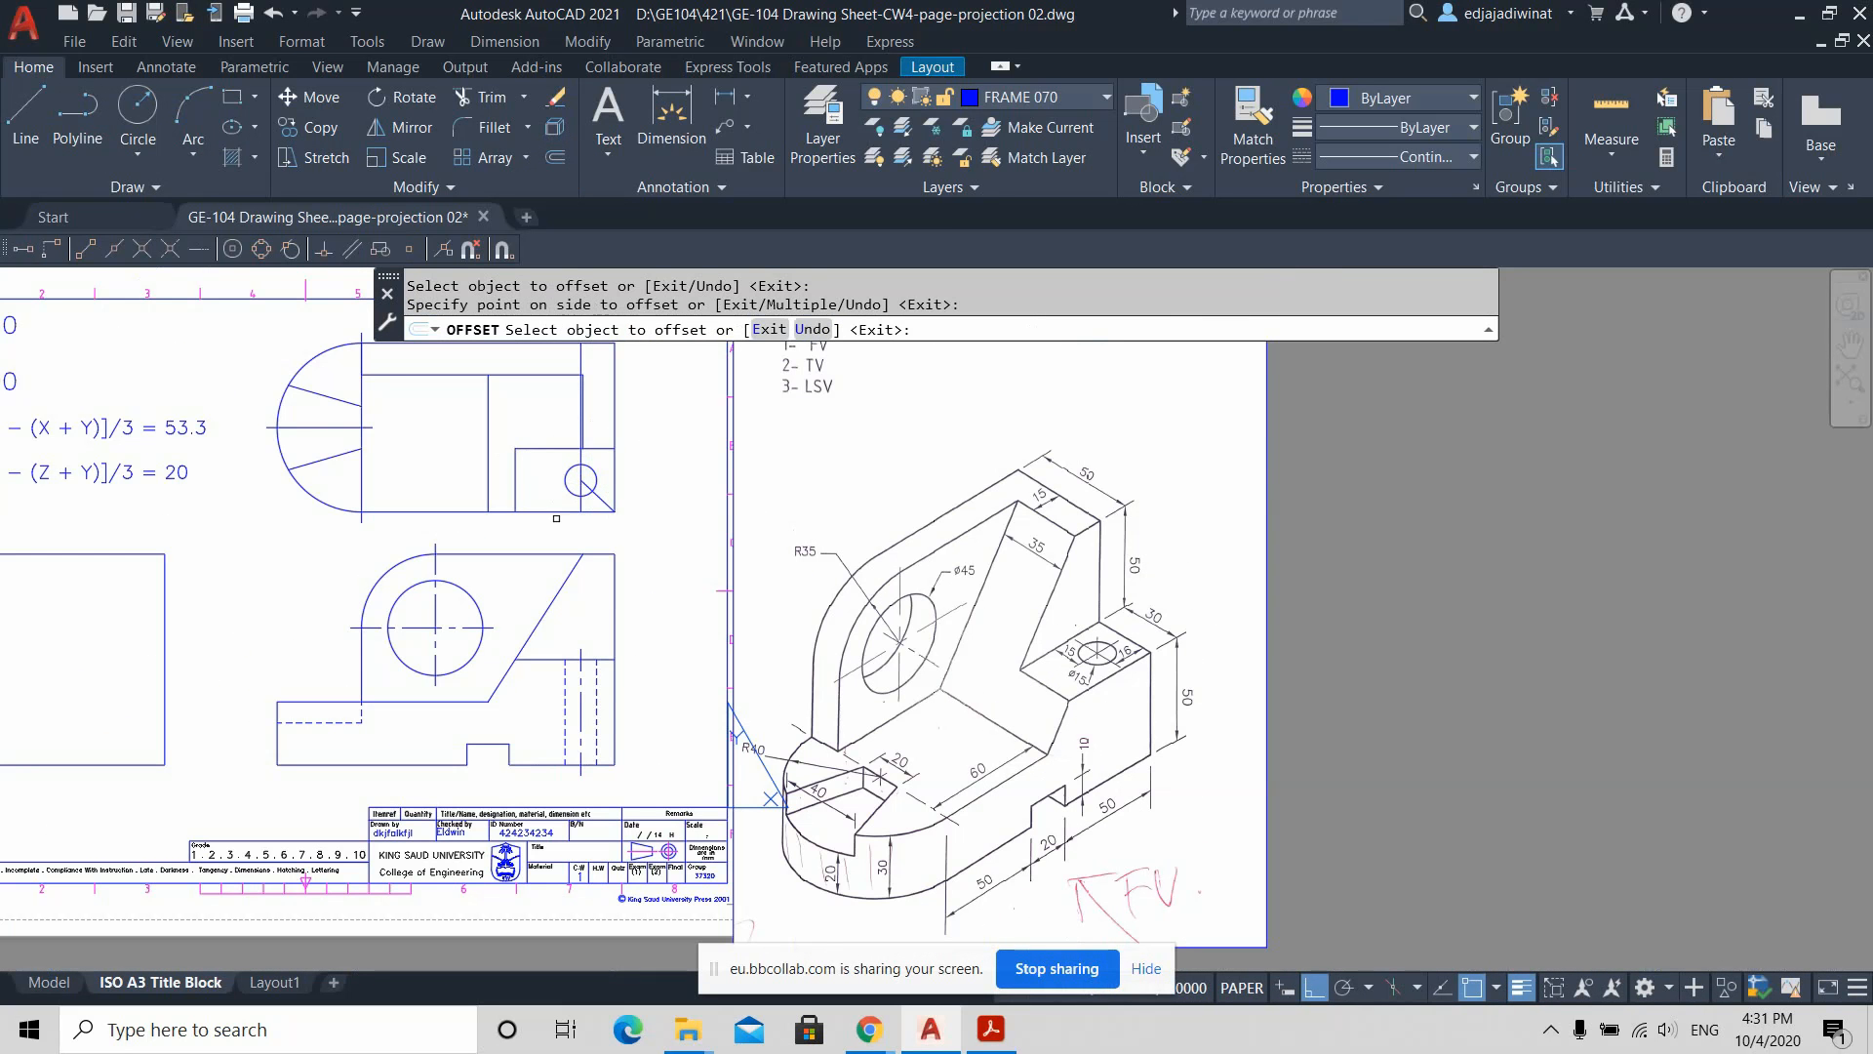
{"action": "key", "text": "Escape"}
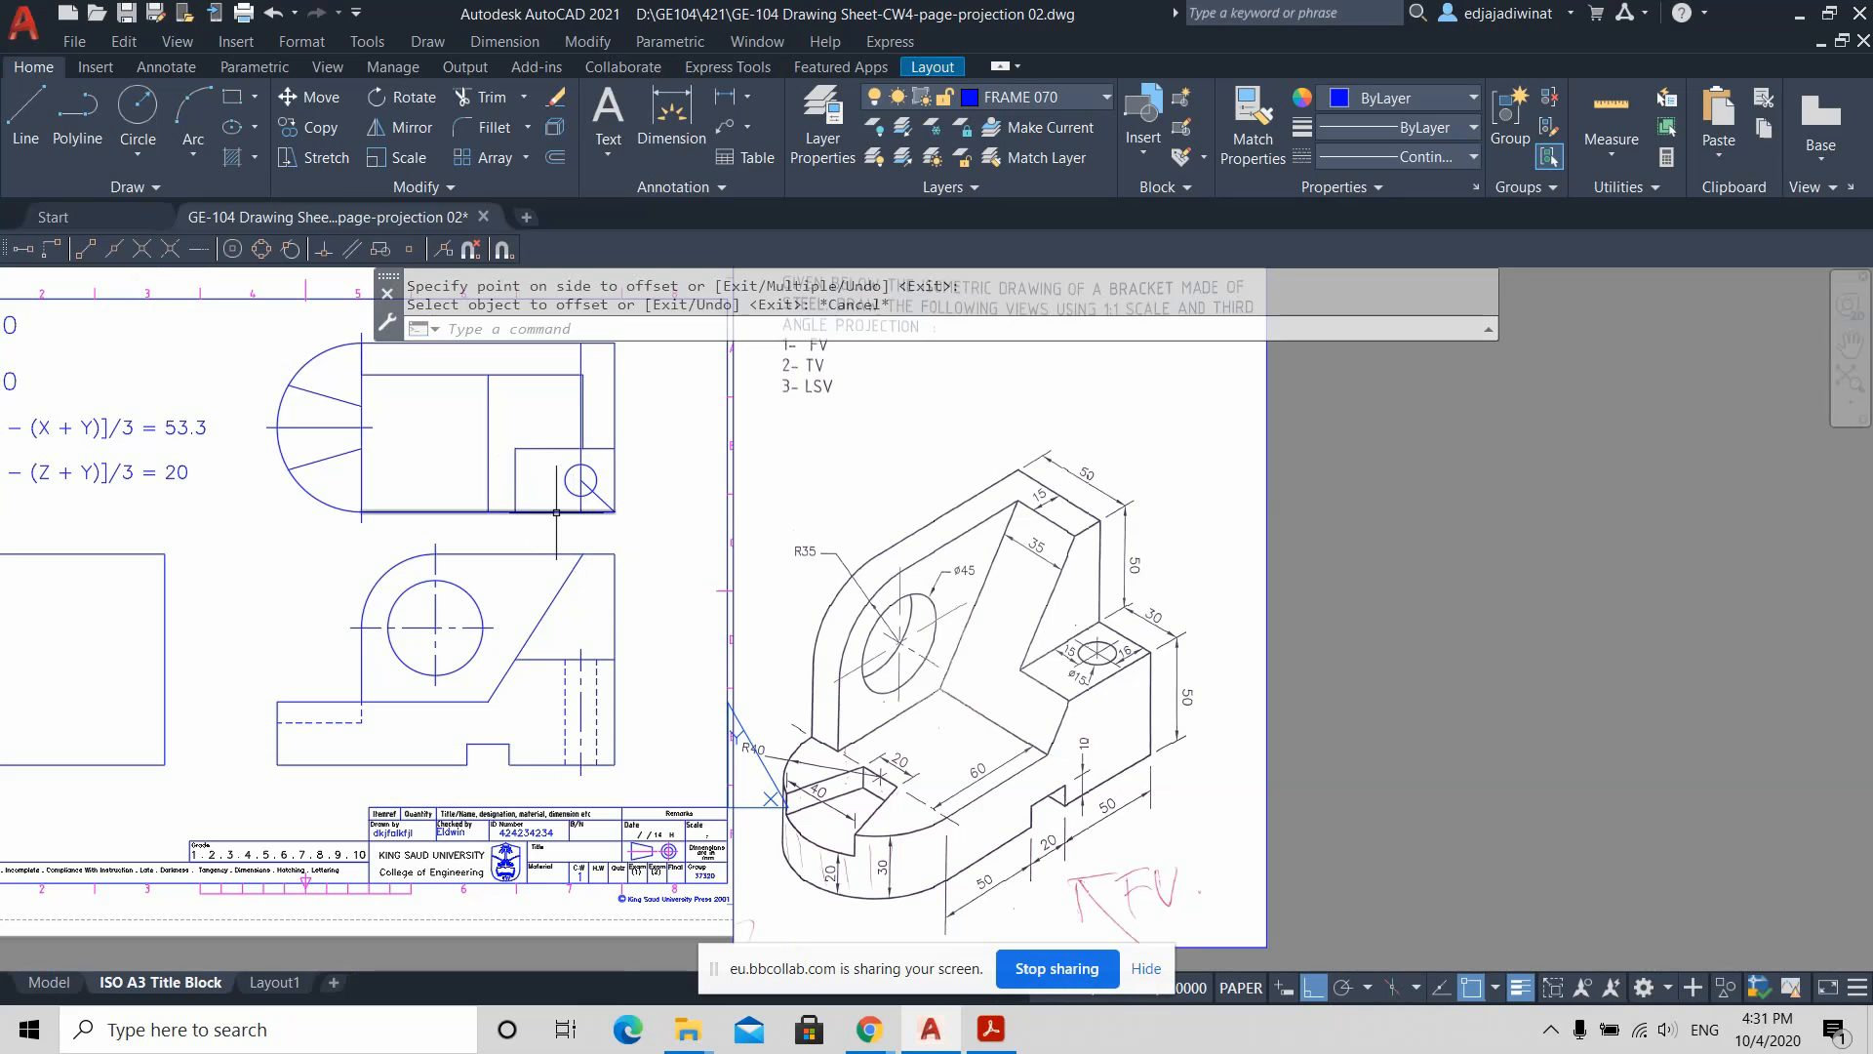
{"action": "key", "text": "Return"}
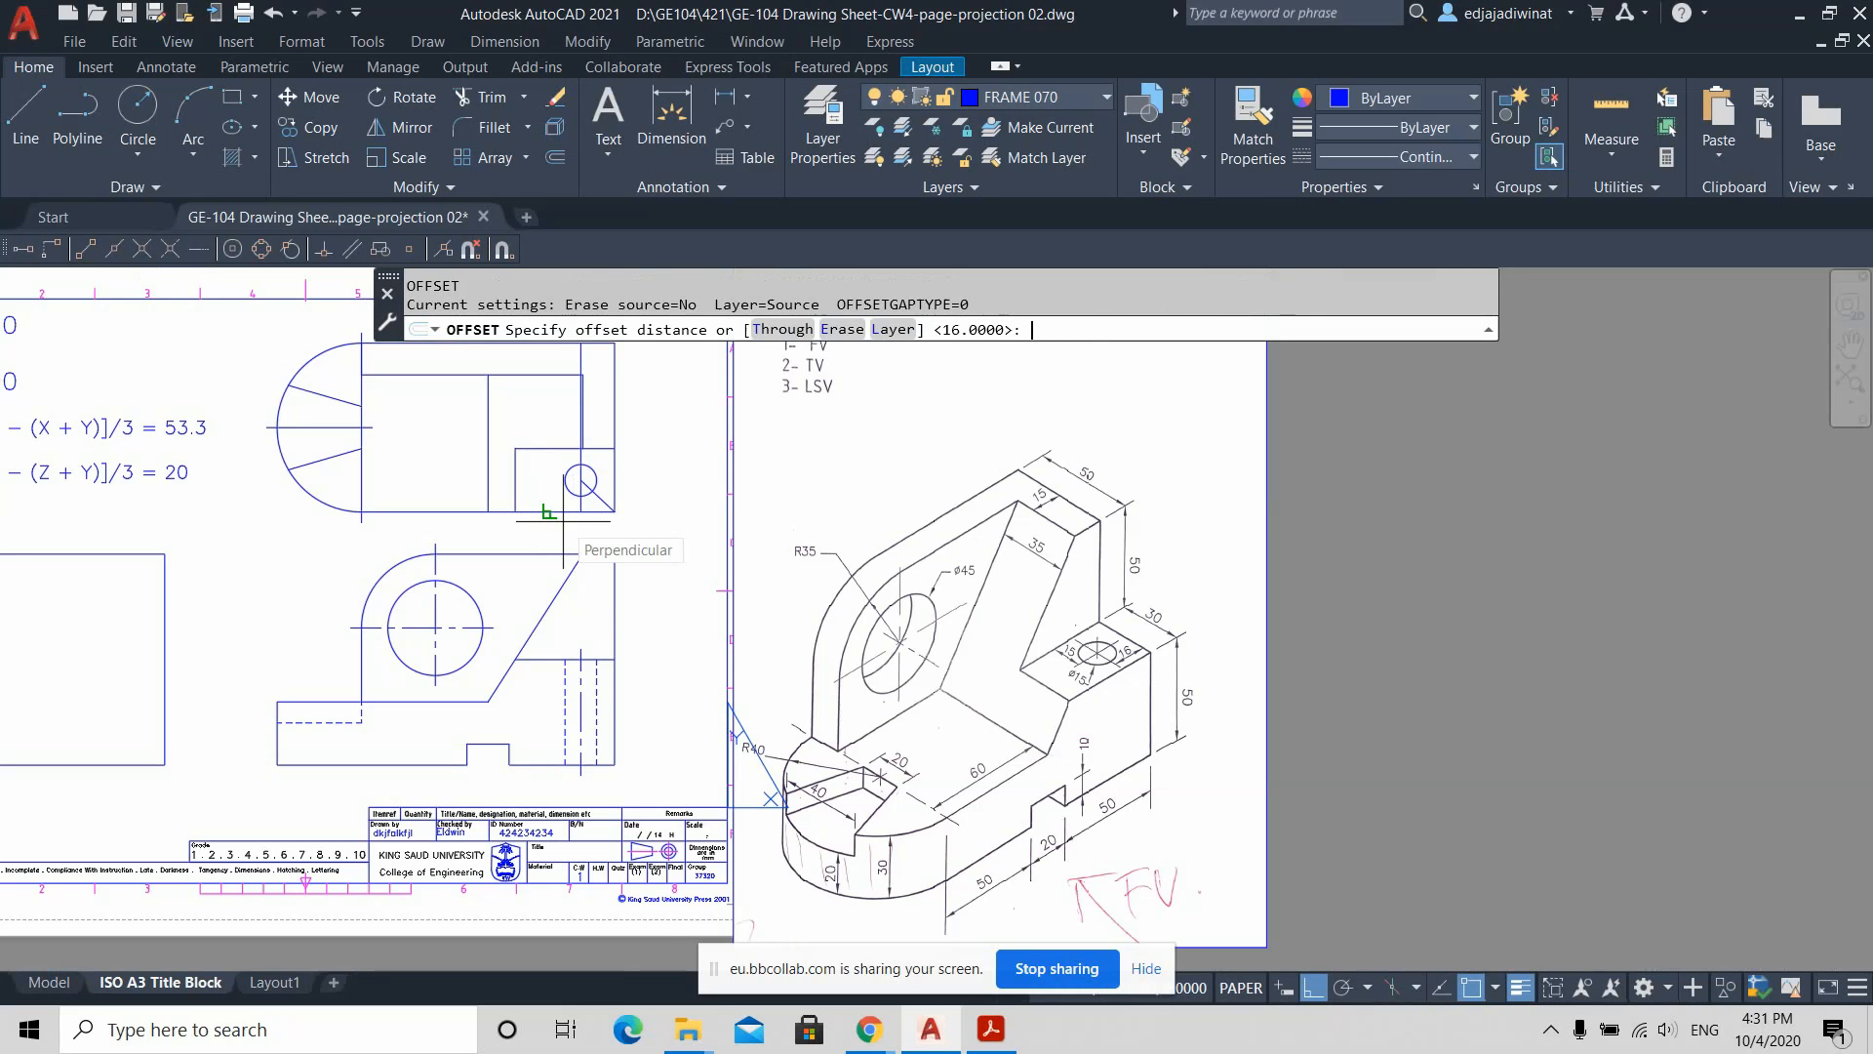
{"action": "scroll", "coordinate": [1179, 661], "scroll_direction": "up", "scroll_amount": 2}
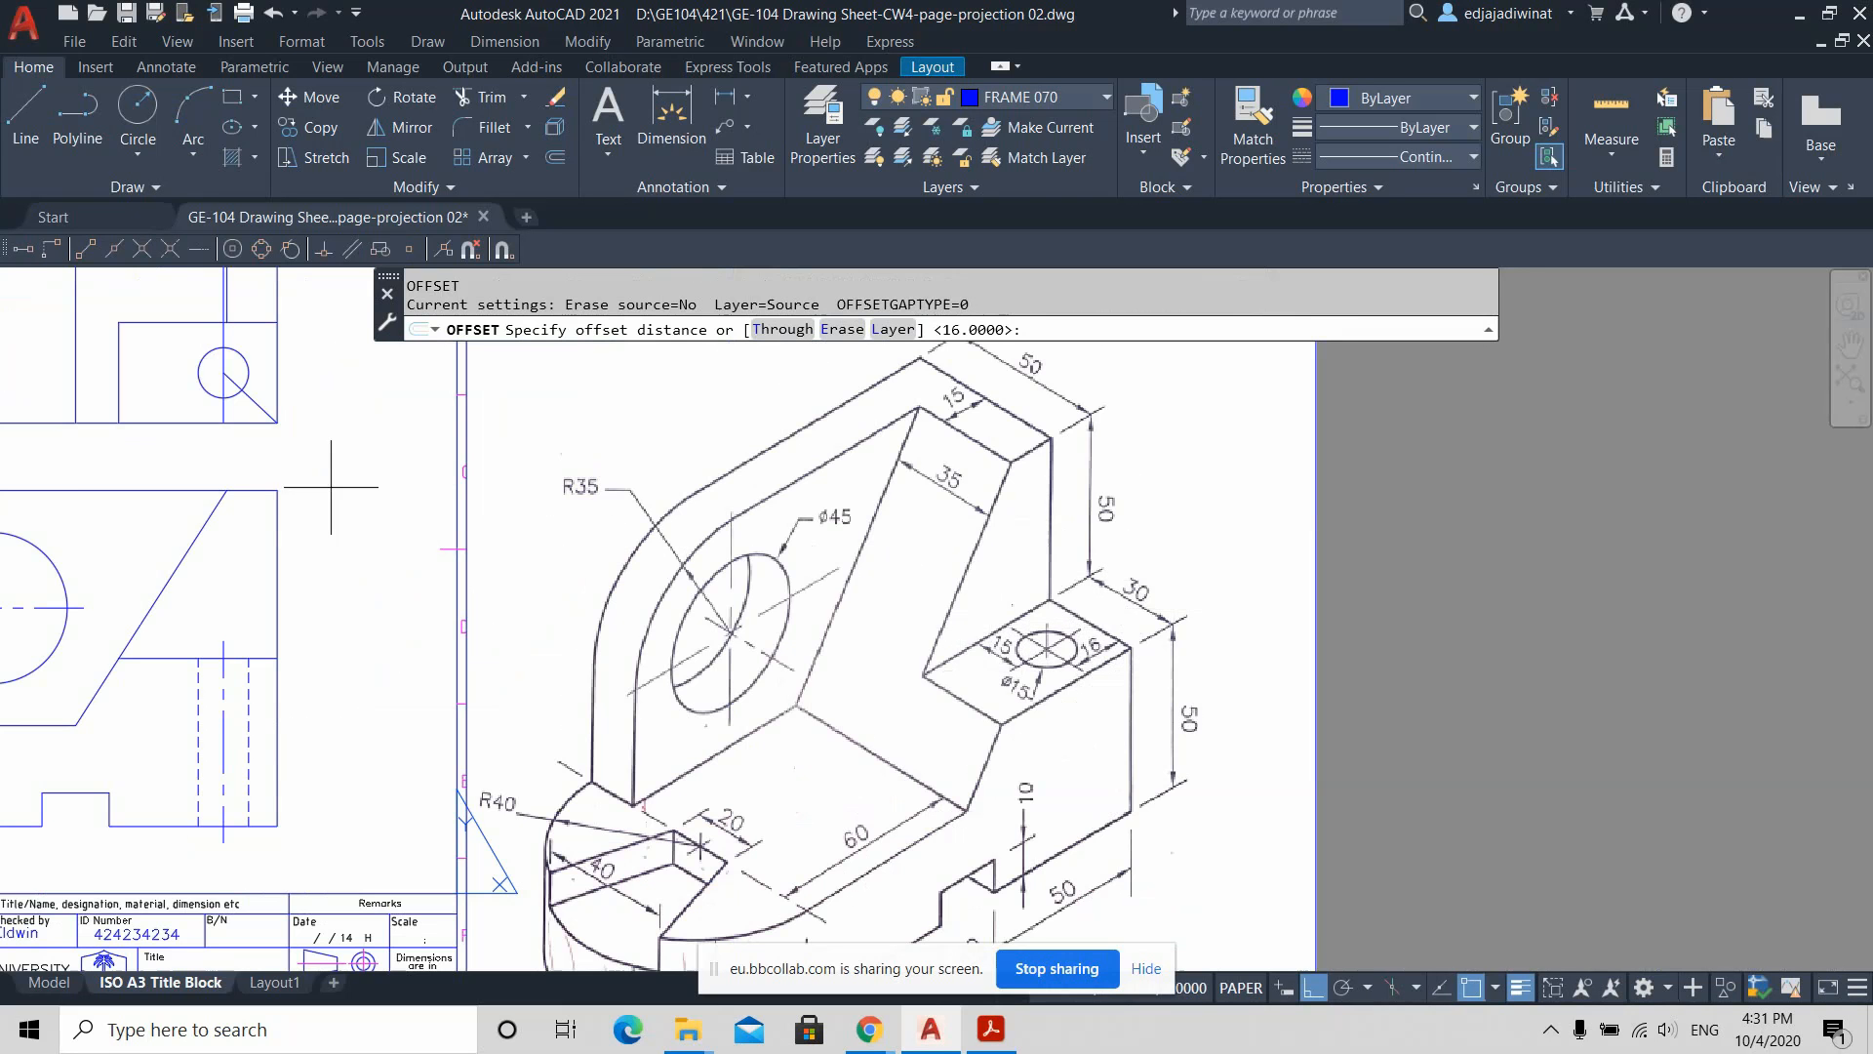
{"action": "scroll", "coordinate": [330, 482], "scroll_direction": "down", "scroll_amount": 2}
{"action": "key", "text": "Escape"}
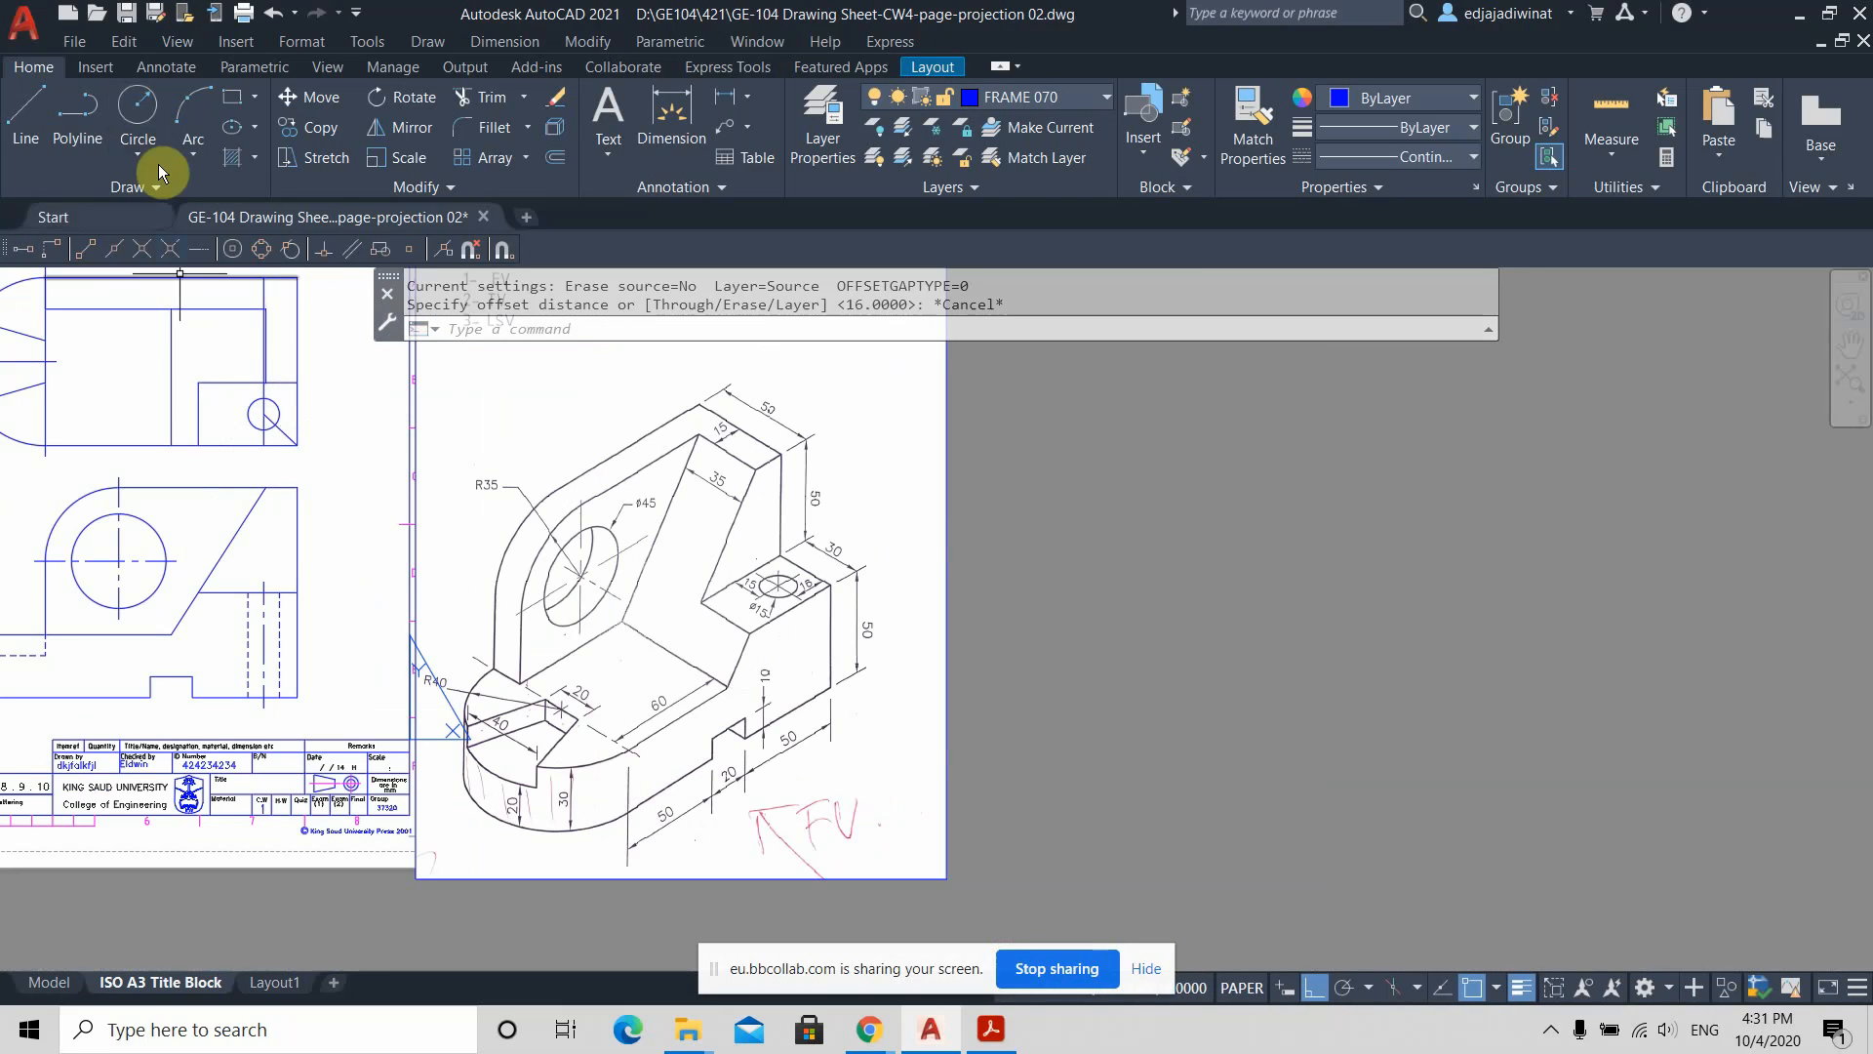
Step: Offset the upper edge of the small-hole block in the top view 15 mm downward through the hole
{"action": "left_click", "coordinate": [555, 158]}
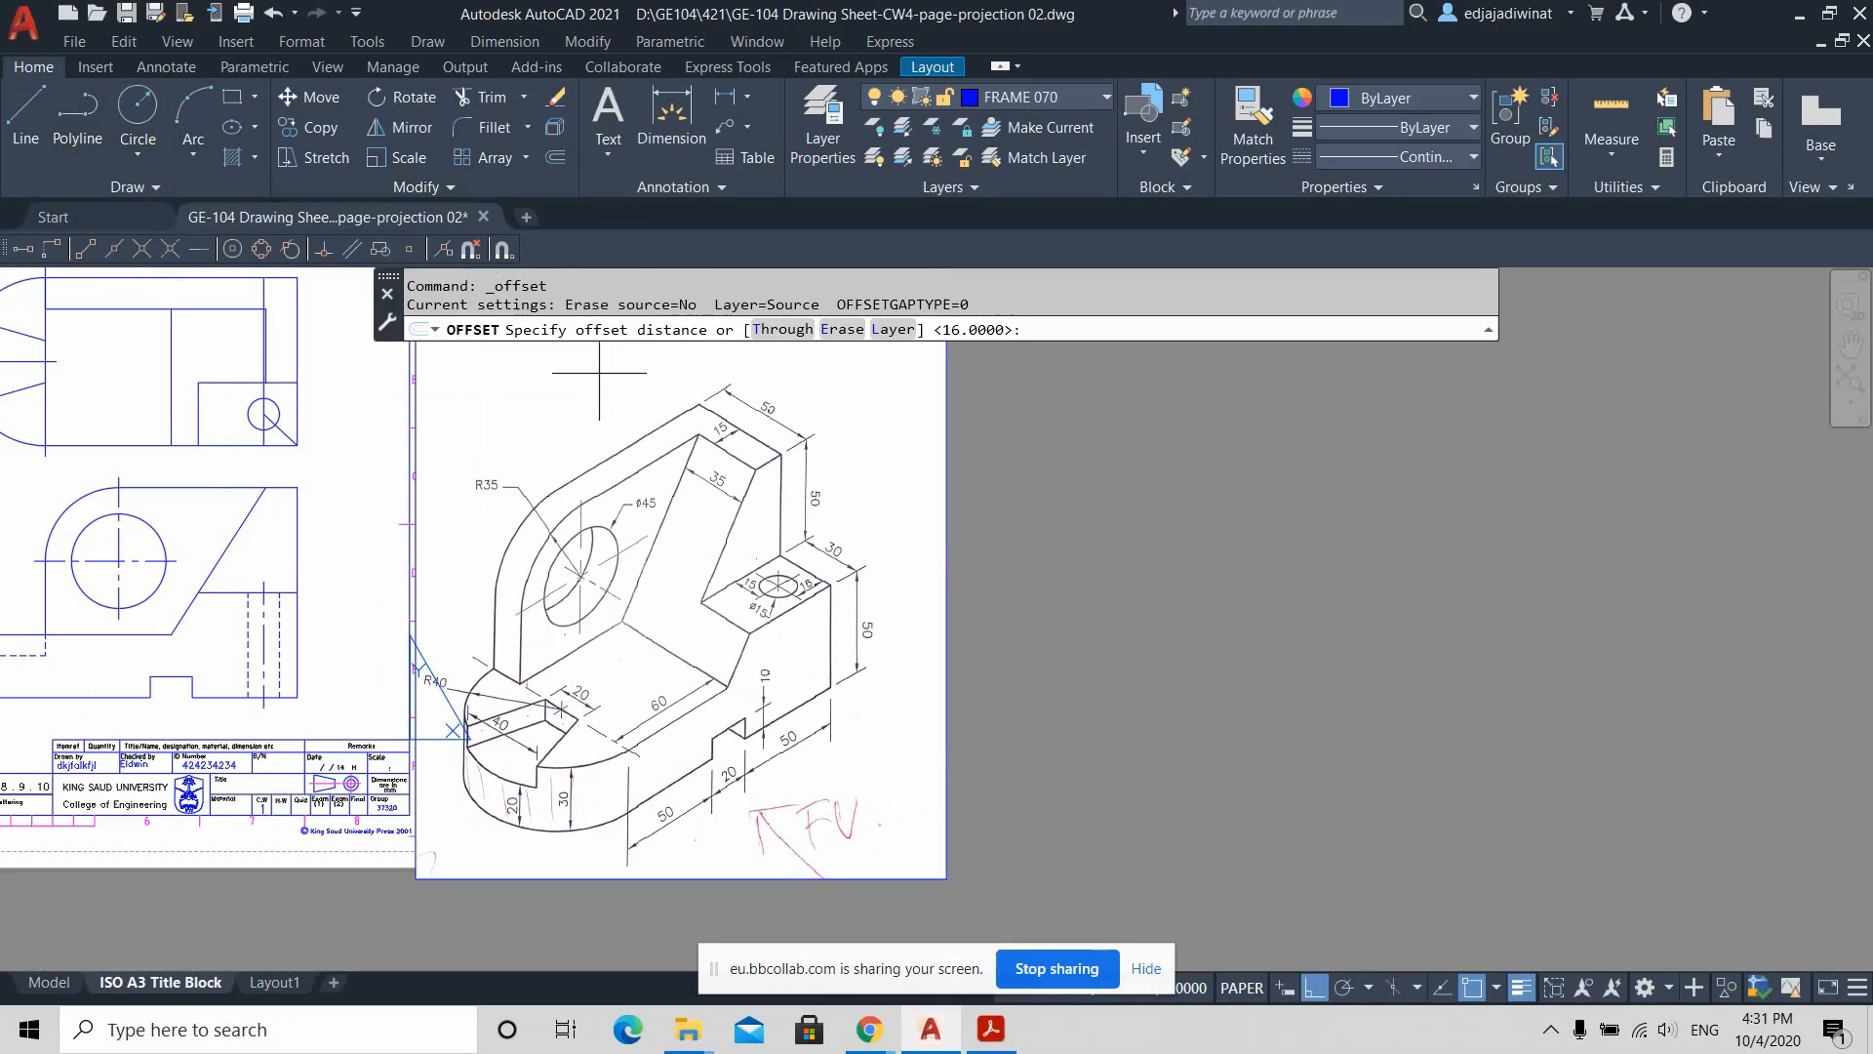
{"action": "type", "text": "15"}
{"action": "key", "text": "Return"}
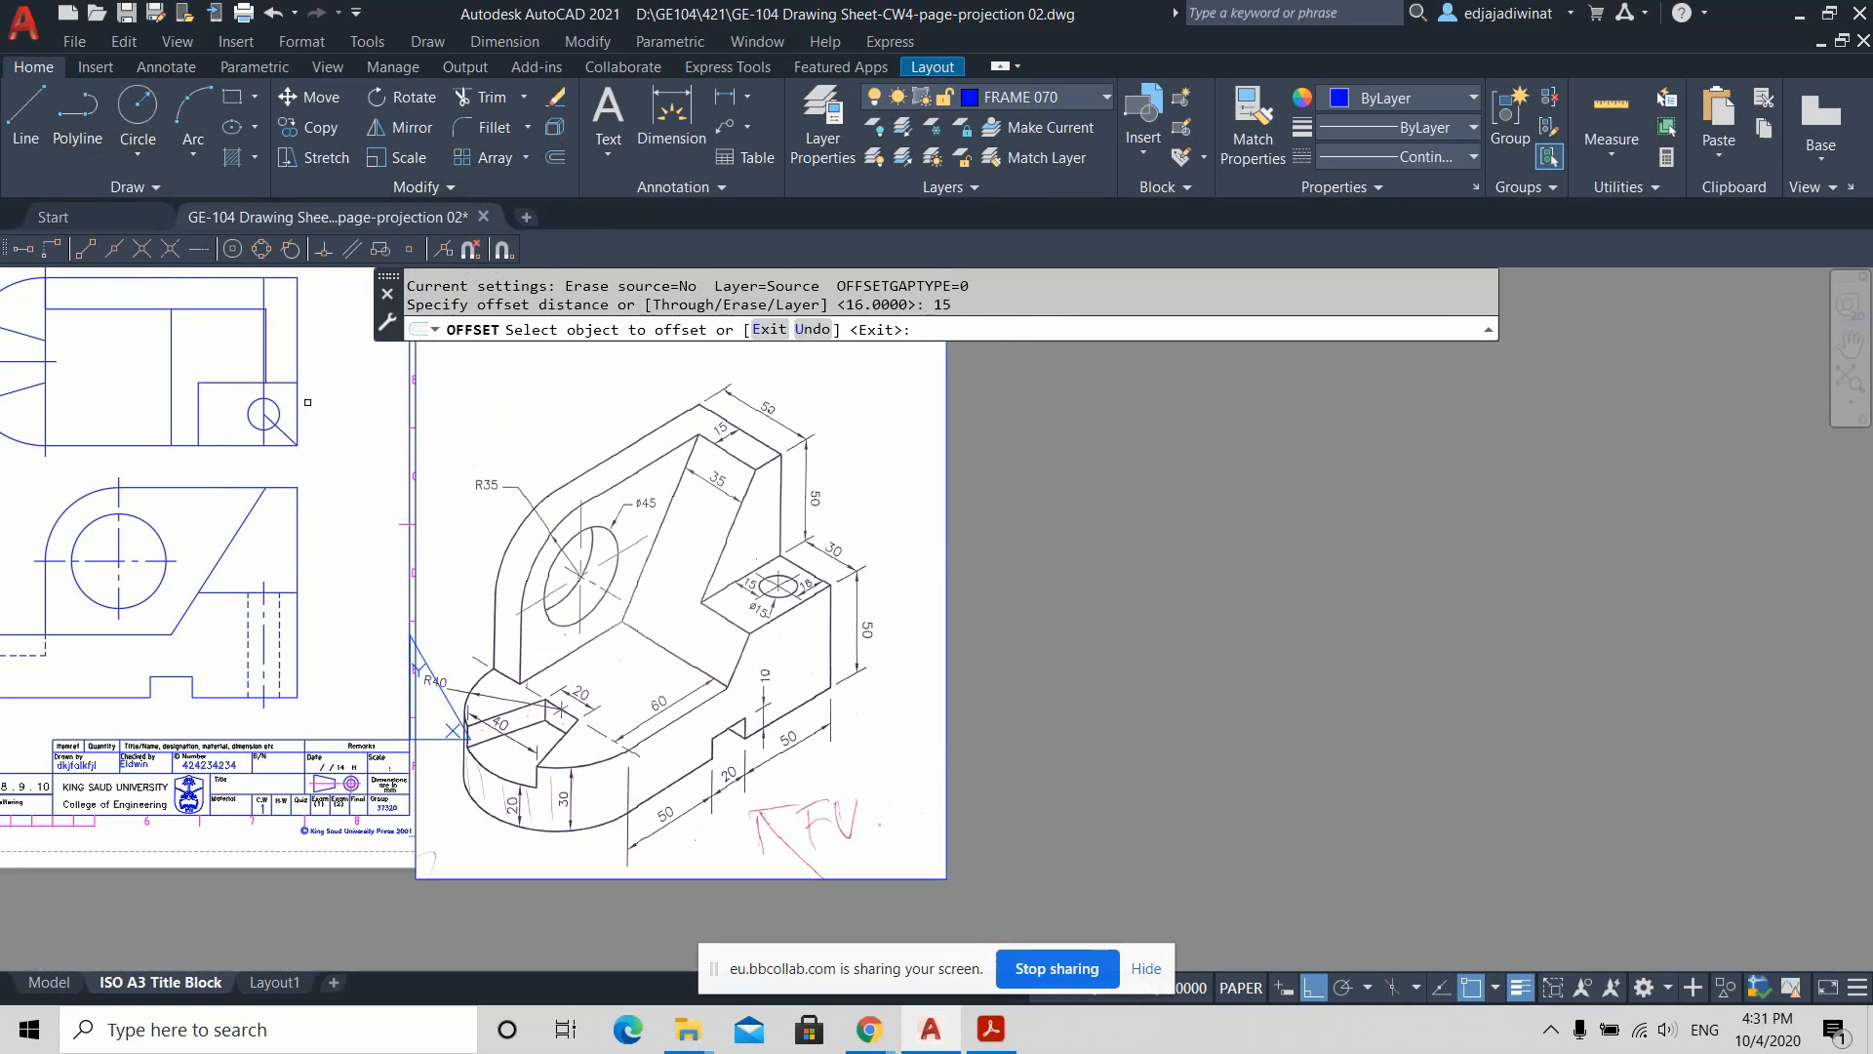
{"action": "left_click", "coordinate": [236, 383]}
{"action": "left_click", "coordinate": [244, 429]}
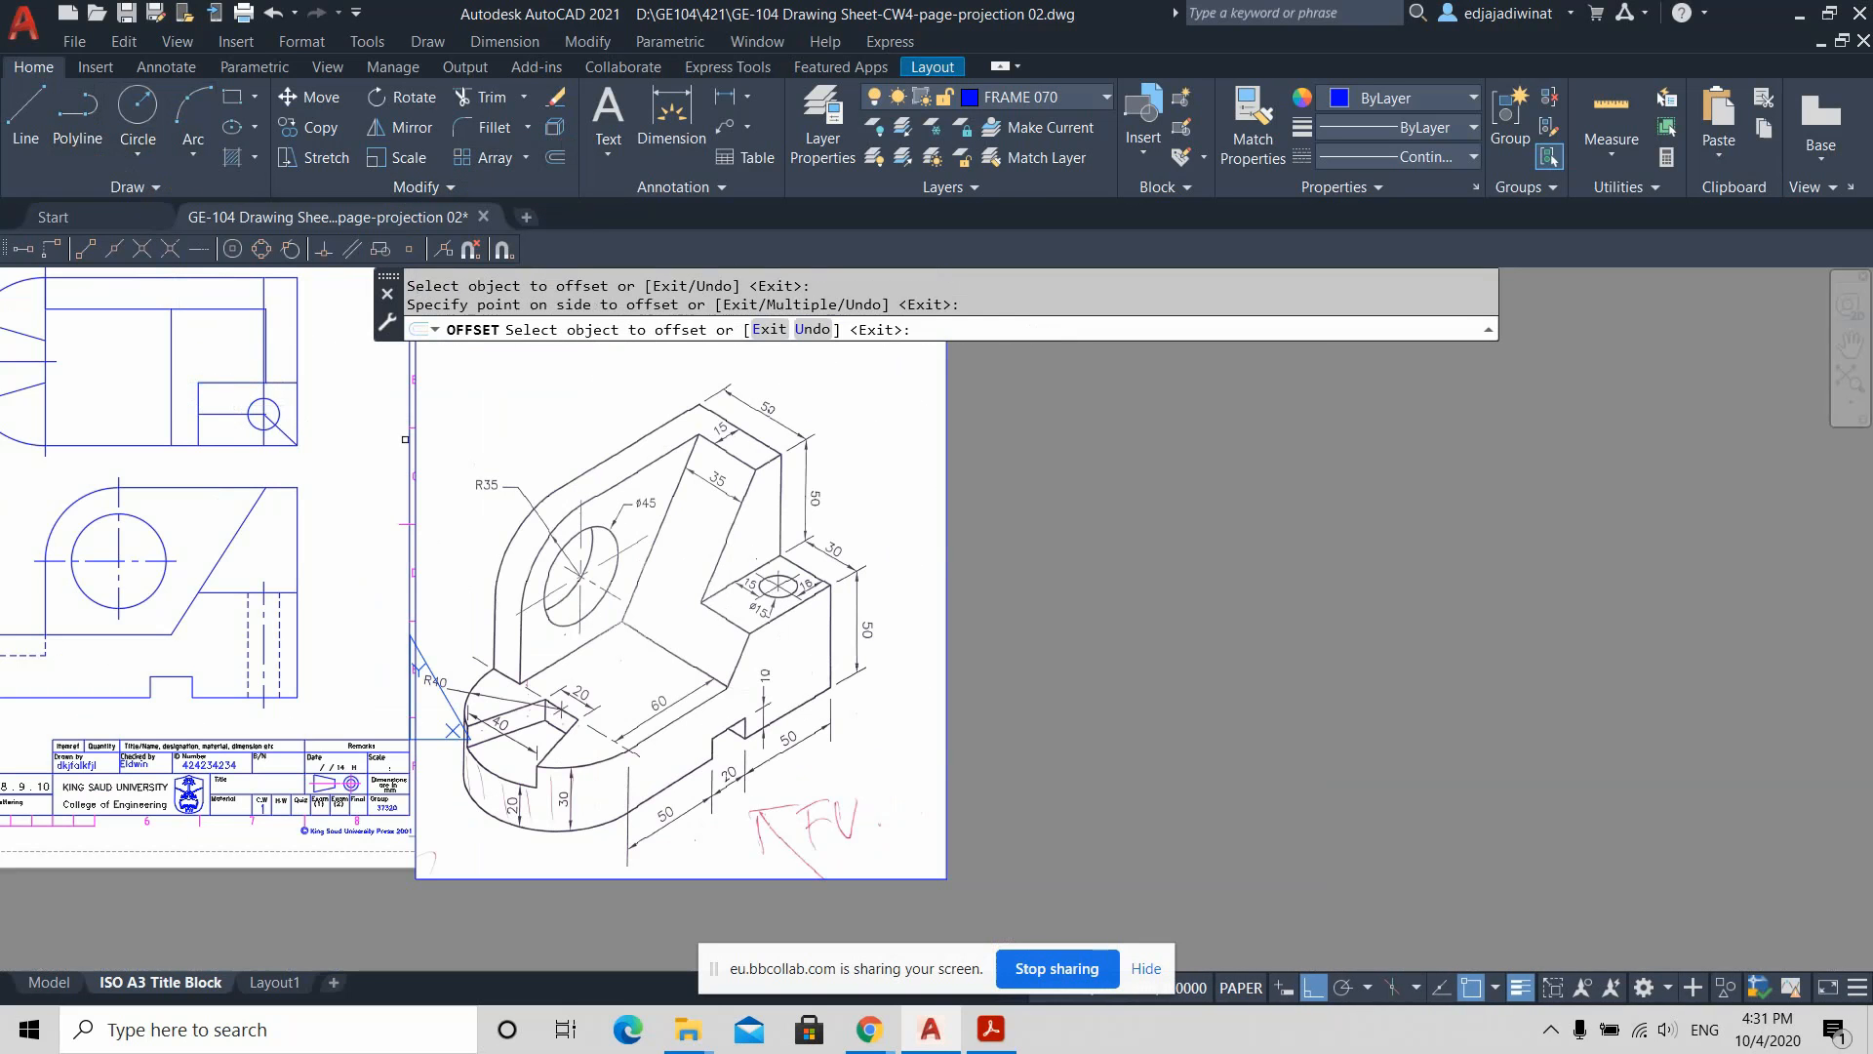
{"action": "key", "text": "Escape"}
Step: Delete the diagonal construction line running from the small circle's centre to the block's corner in the top view
{"action": "scroll", "coordinate": [205, 429], "scroll_direction": "down", "scroll_amount": 1}
{"action": "scroll", "coordinate": [205, 429], "scroll_direction": "up", "scroll_amount": 3}
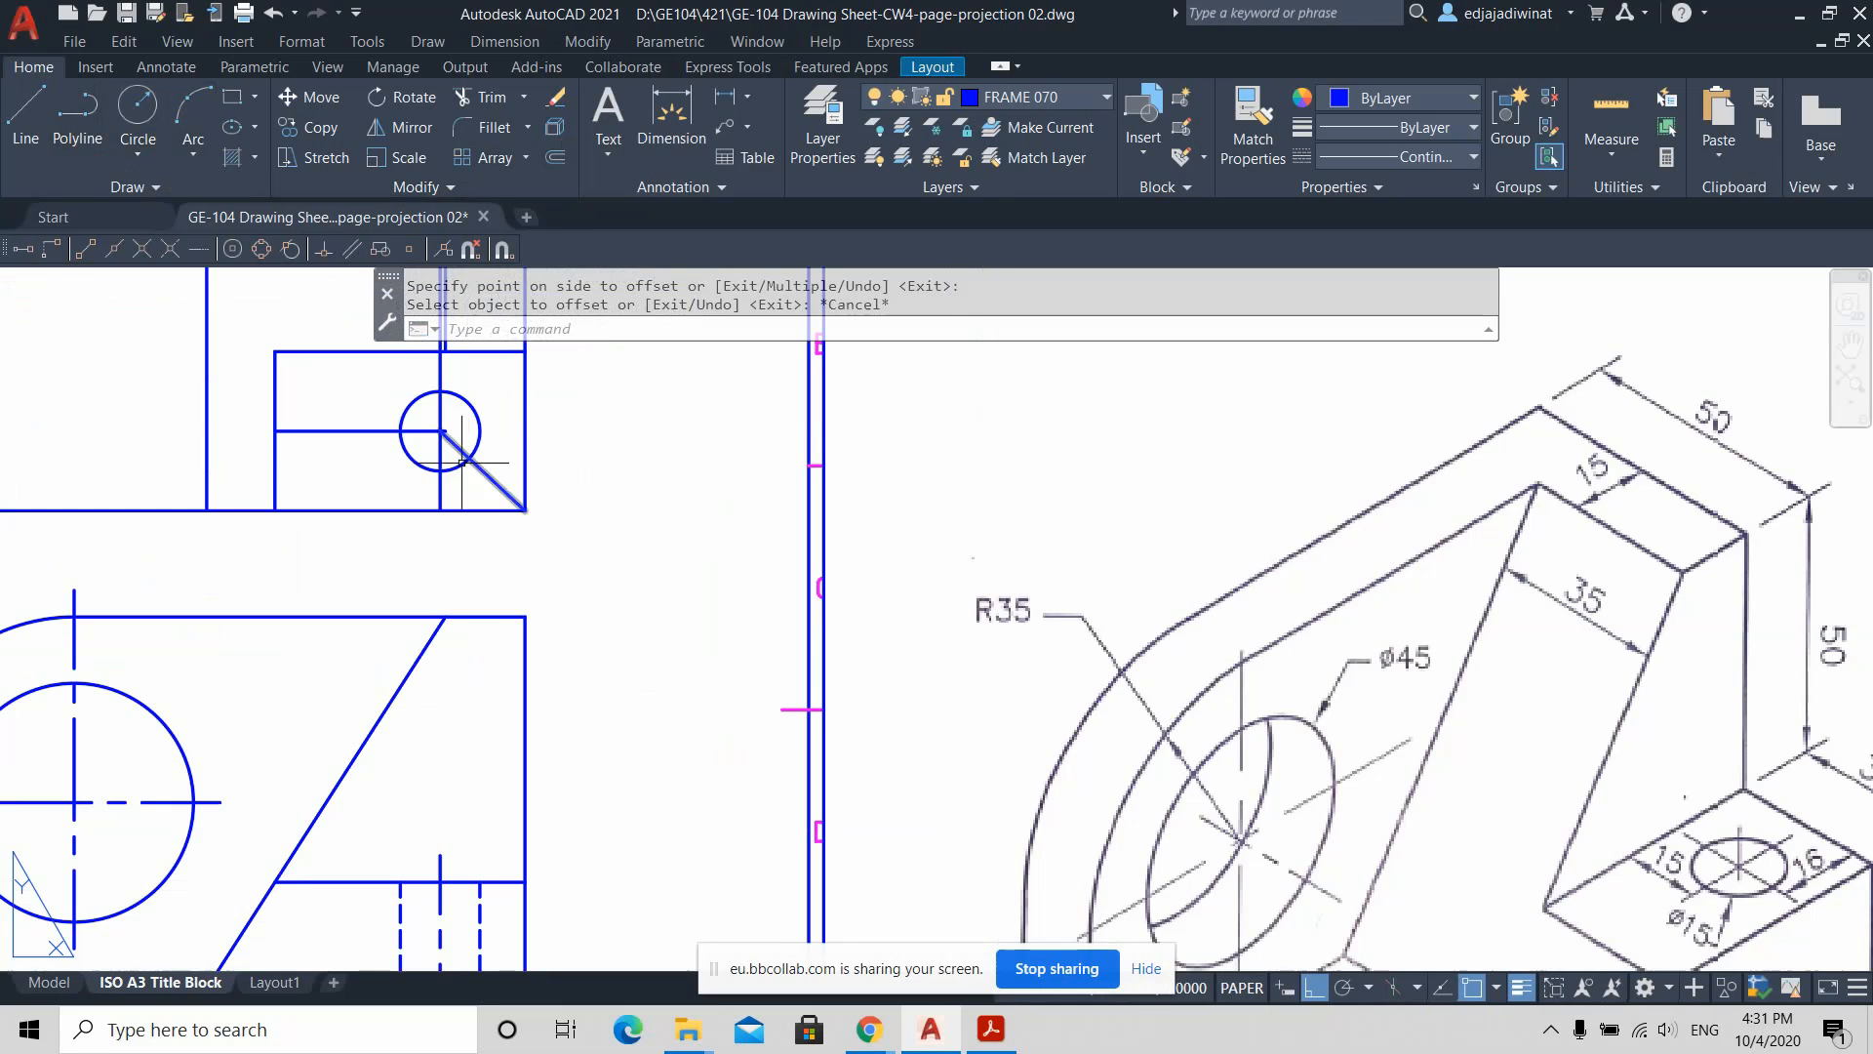
{"action": "middle_click_drag", "start_coordinate": [462, 463], "coordinate": [450, 570]}
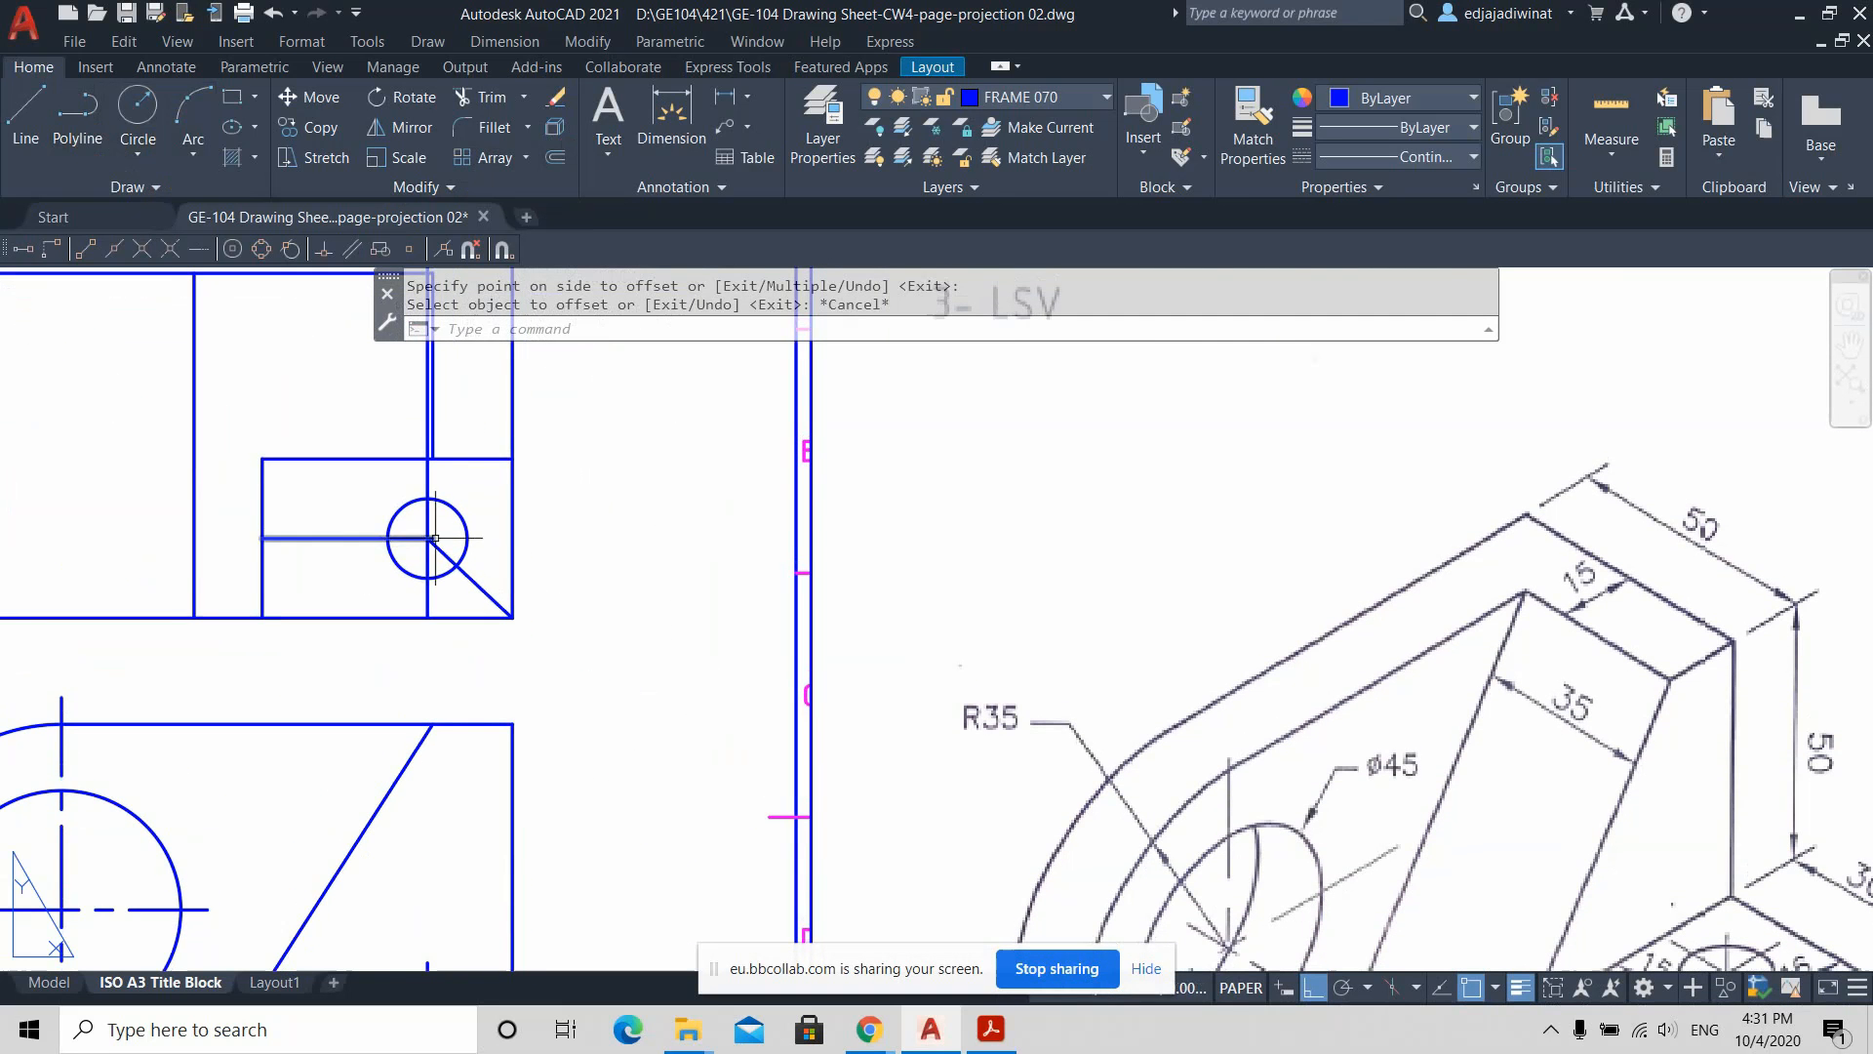
{"action": "scroll", "coordinate": [369, 533], "scroll_direction": "up", "scroll_amount": 3}
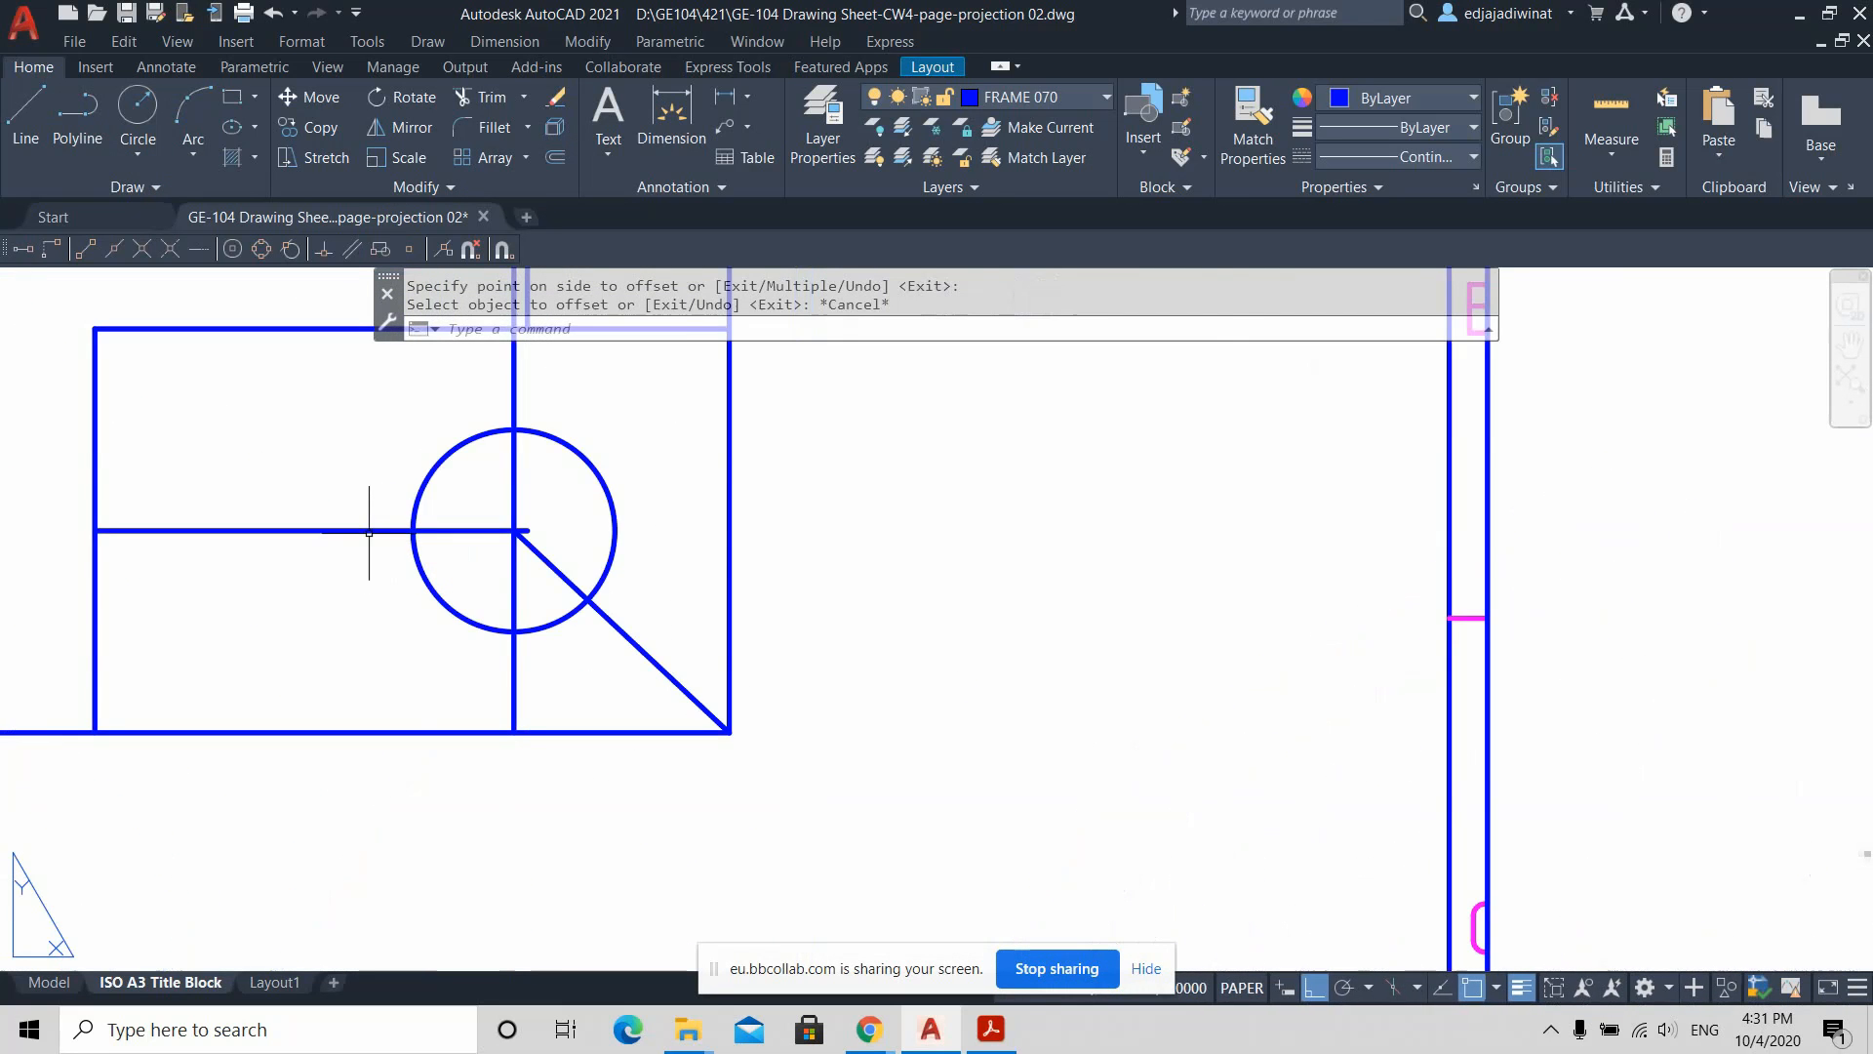
{"action": "scroll", "coordinate": [369, 532], "scroll_direction": "up", "scroll_amount": 3}
{"action": "scroll", "coordinate": [547, 517], "scroll_direction": "down", "scroll_amount": 4}
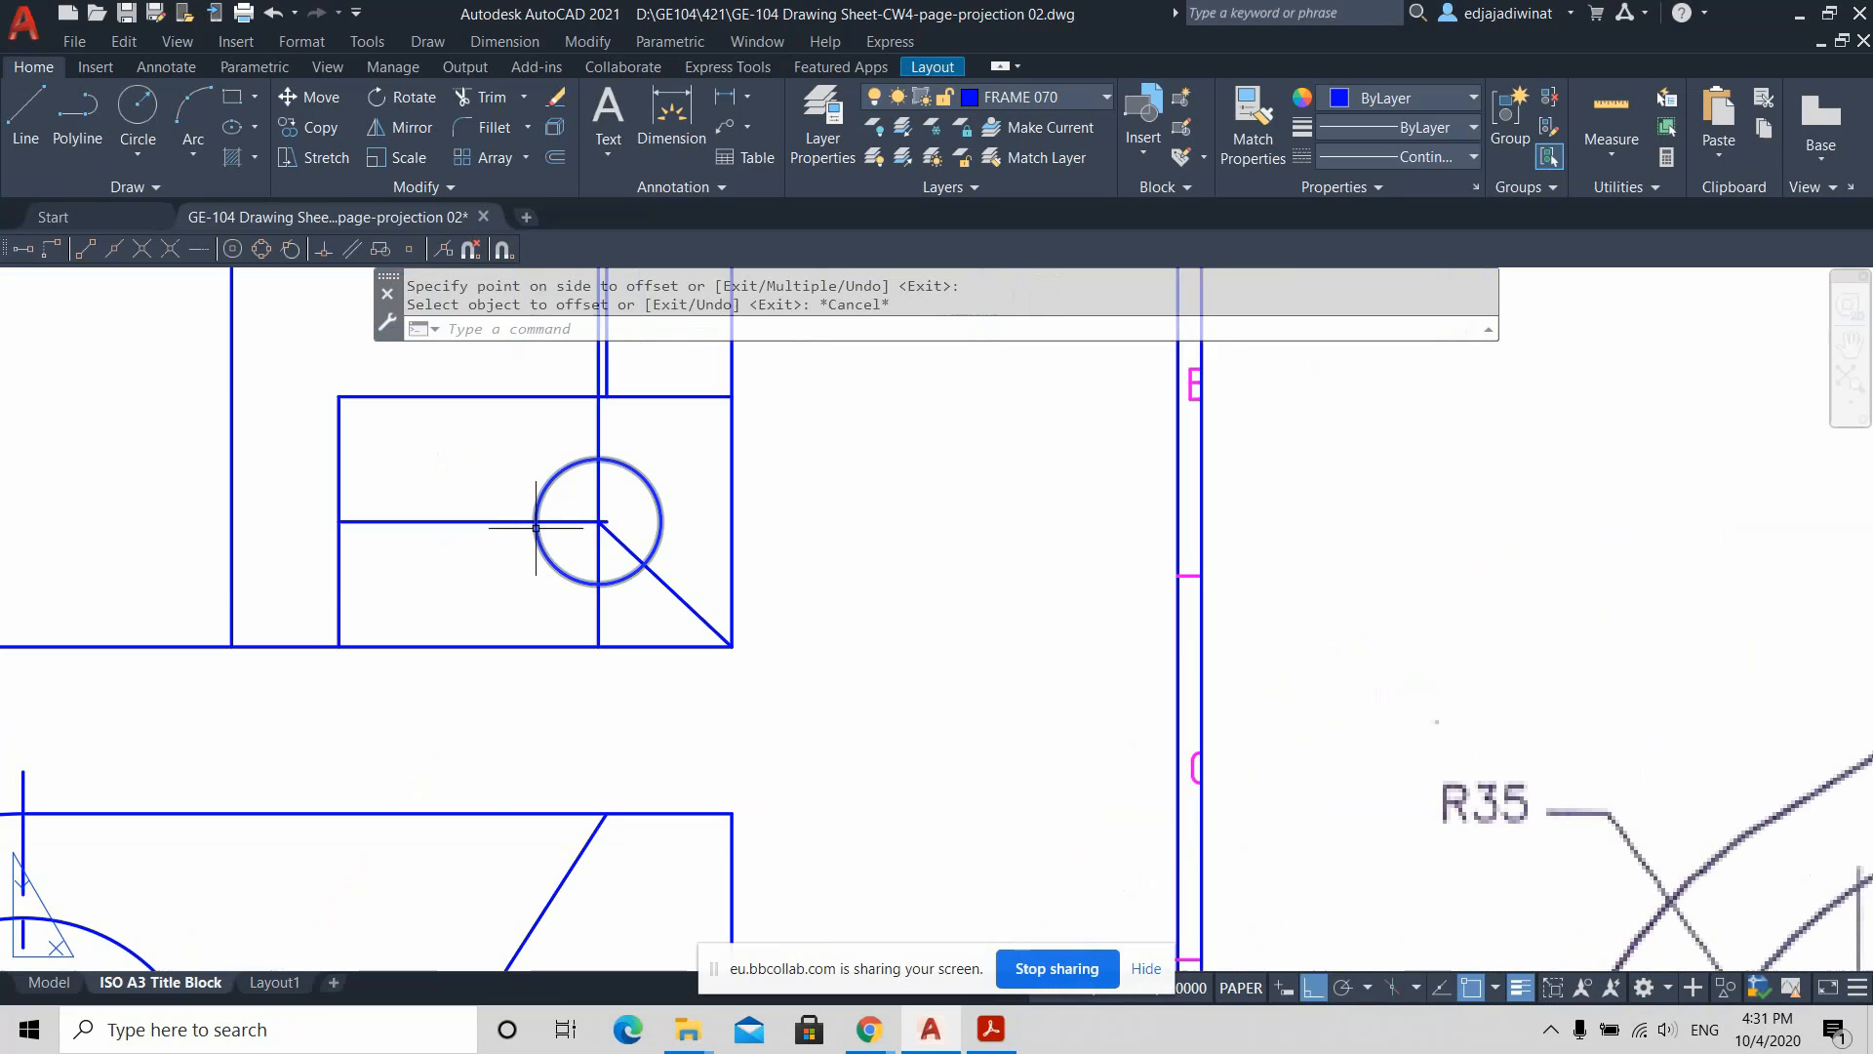
{"action": "left_click", "coordinate": [665, 583]}
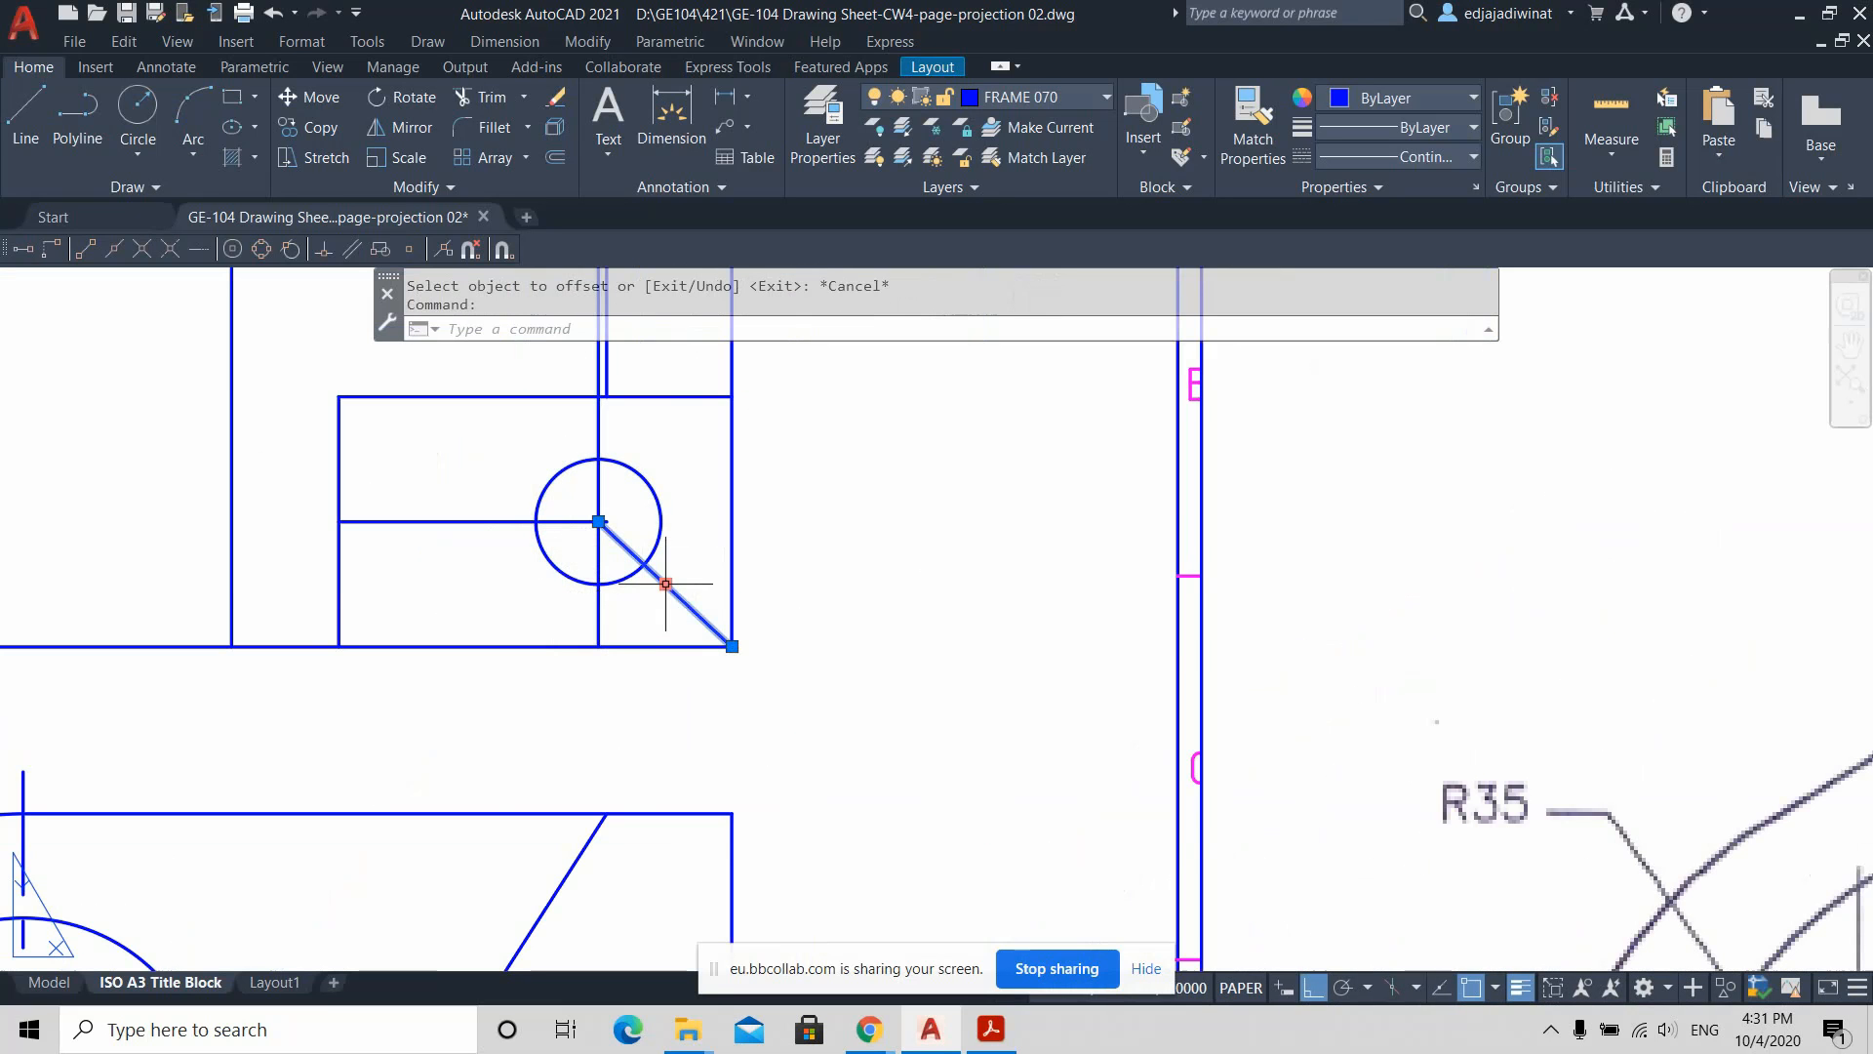
{"action": "key", "text": "Delete"}
Step: Stretch the right end of the horizontal centre line to the small circle's right quadrant
{"action": "left_click", "coordinate": [603, 522]}
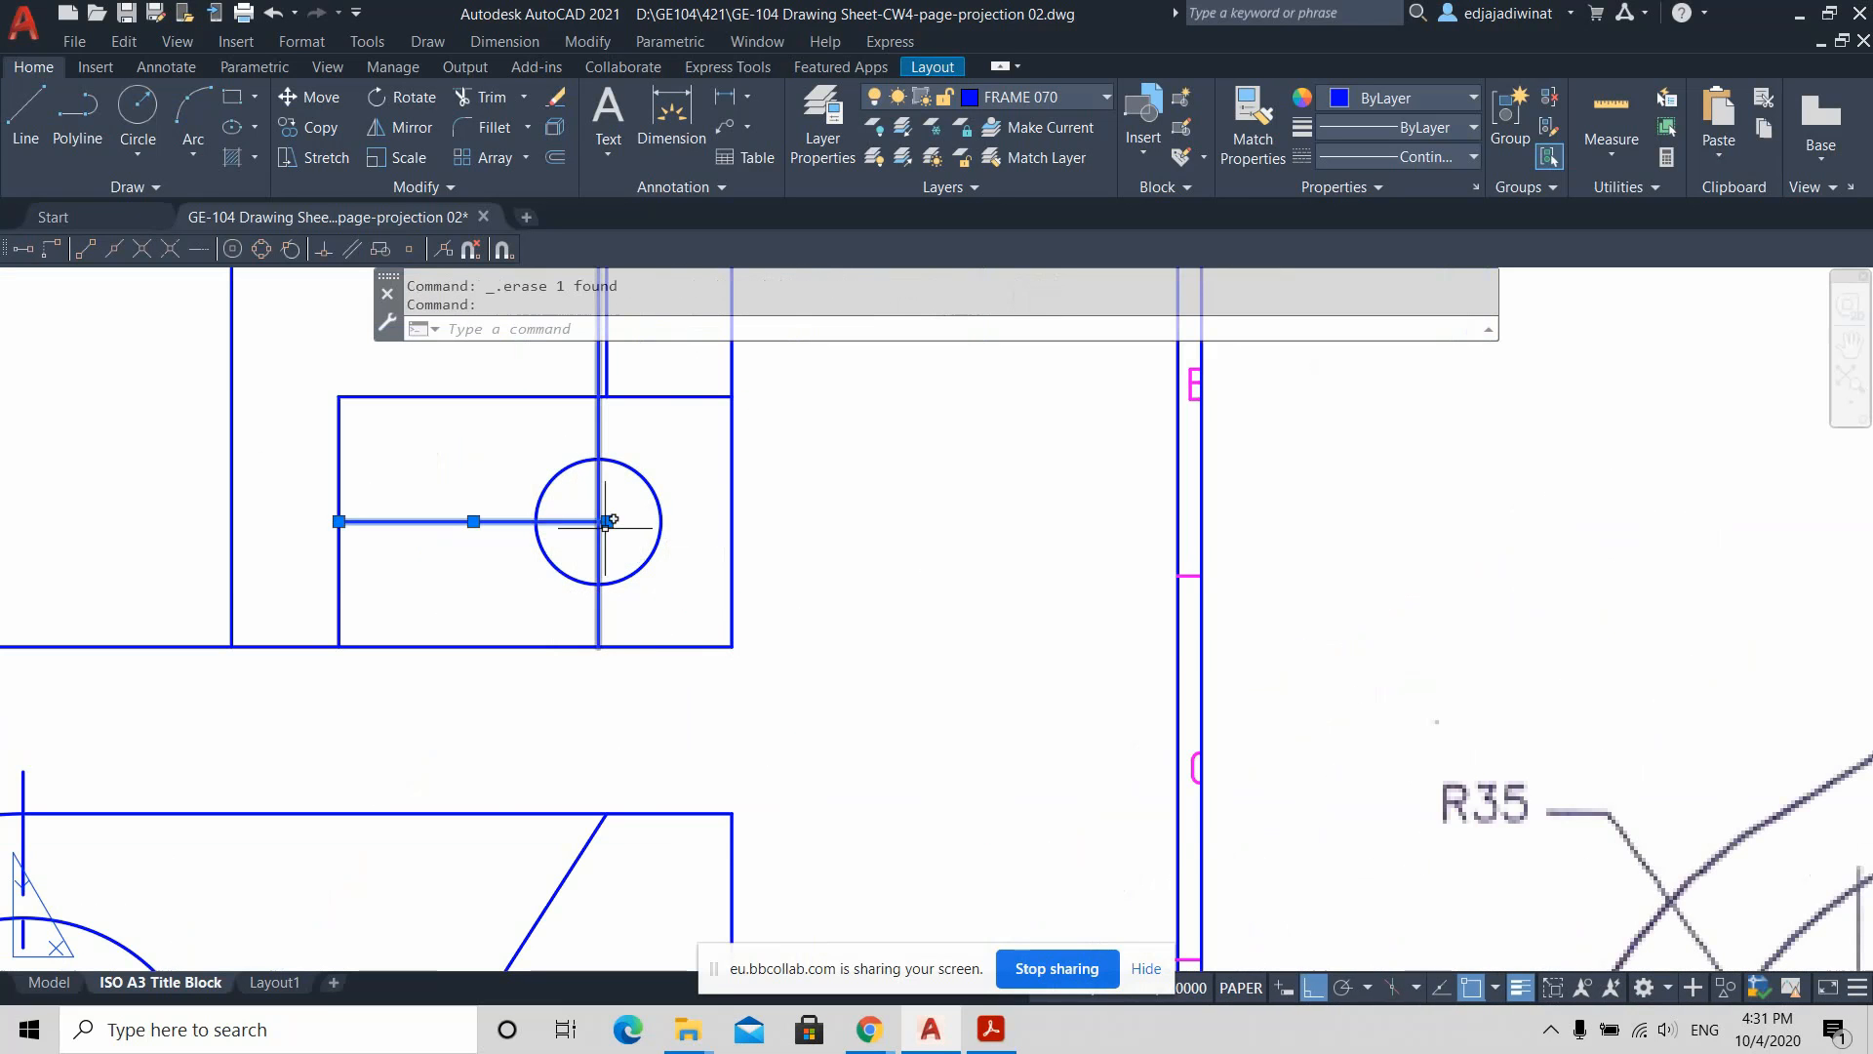
{"action": "left_click", "coordinate": [606, 522]}
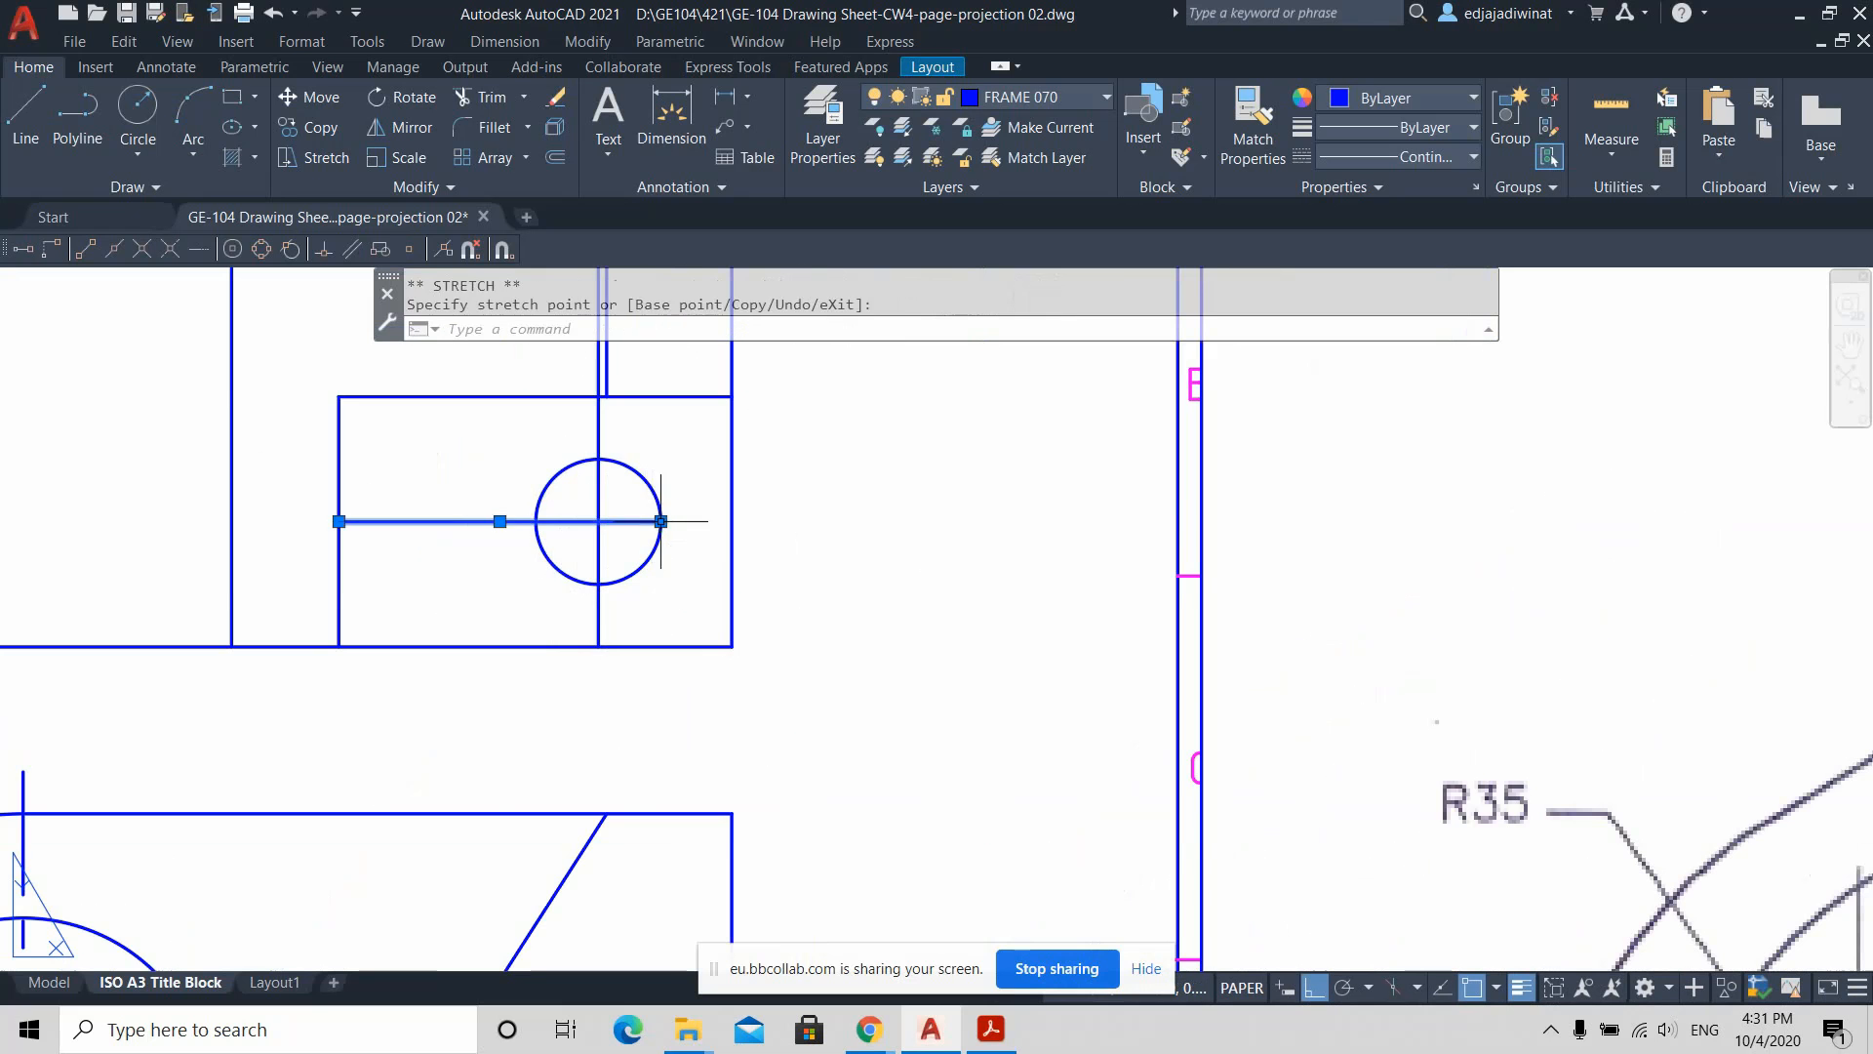
{"action": "key", "text": "Escape"}
Step: Trim away the part of the small hole's vertical centre line above the block in the top view
{"action": "scroll", "coordinate": [638, 512], "scroll_direction": "down", "scroll_amount": 2}
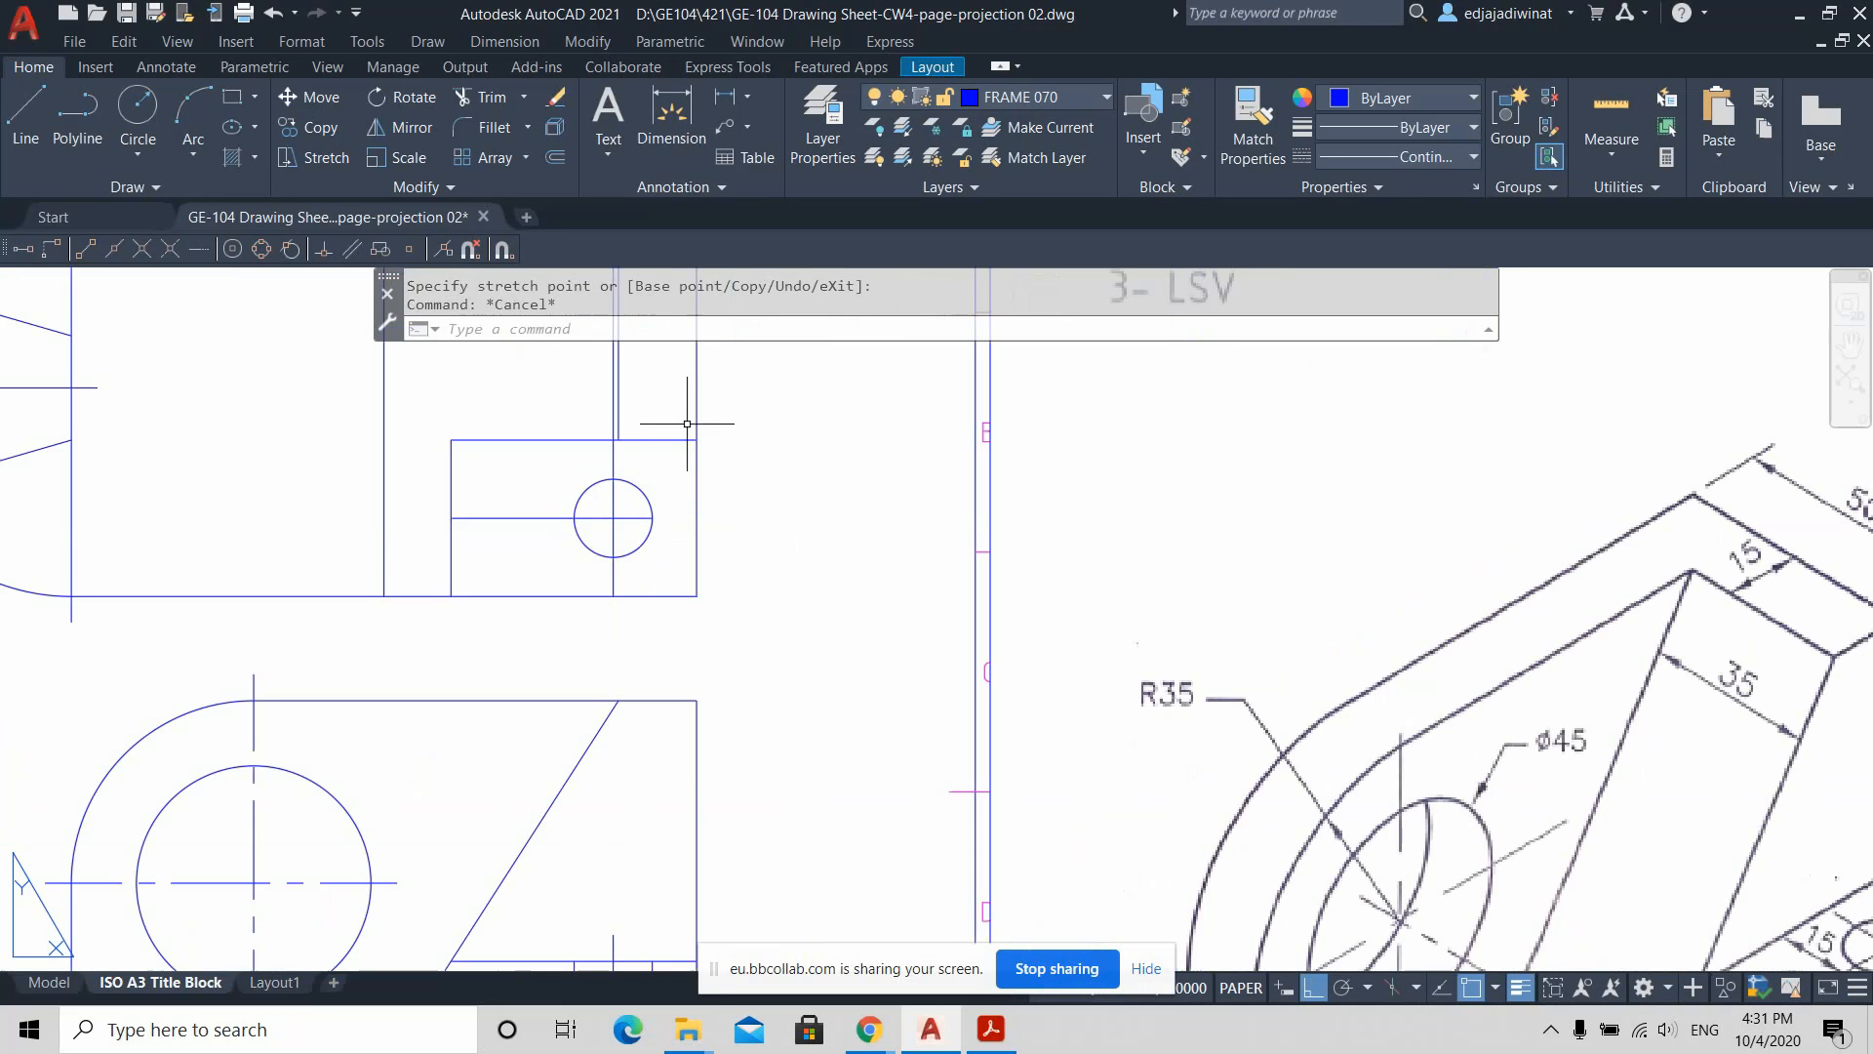
{"action": "middle_click_drag", "start_coordinate": [687, 423], "coordinate": [708, 600]}
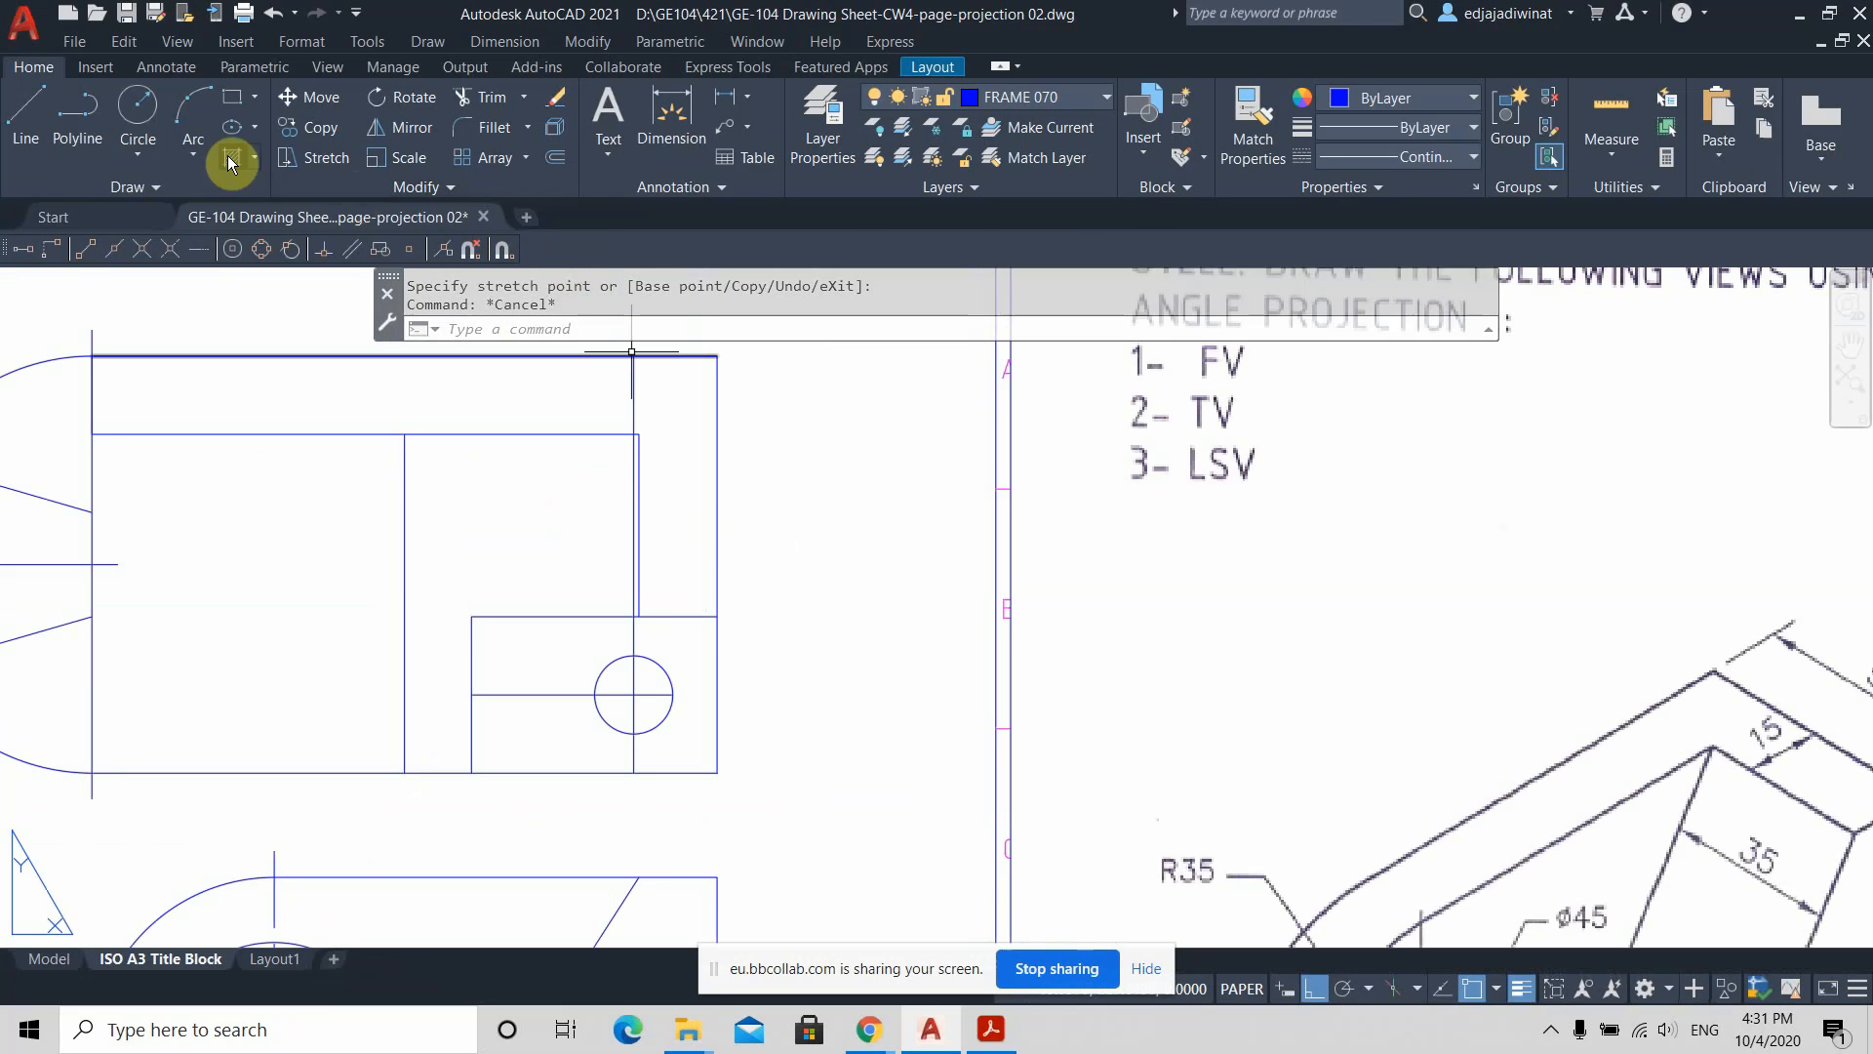
{"action": "left_click", "coordinate": [489, 96]}
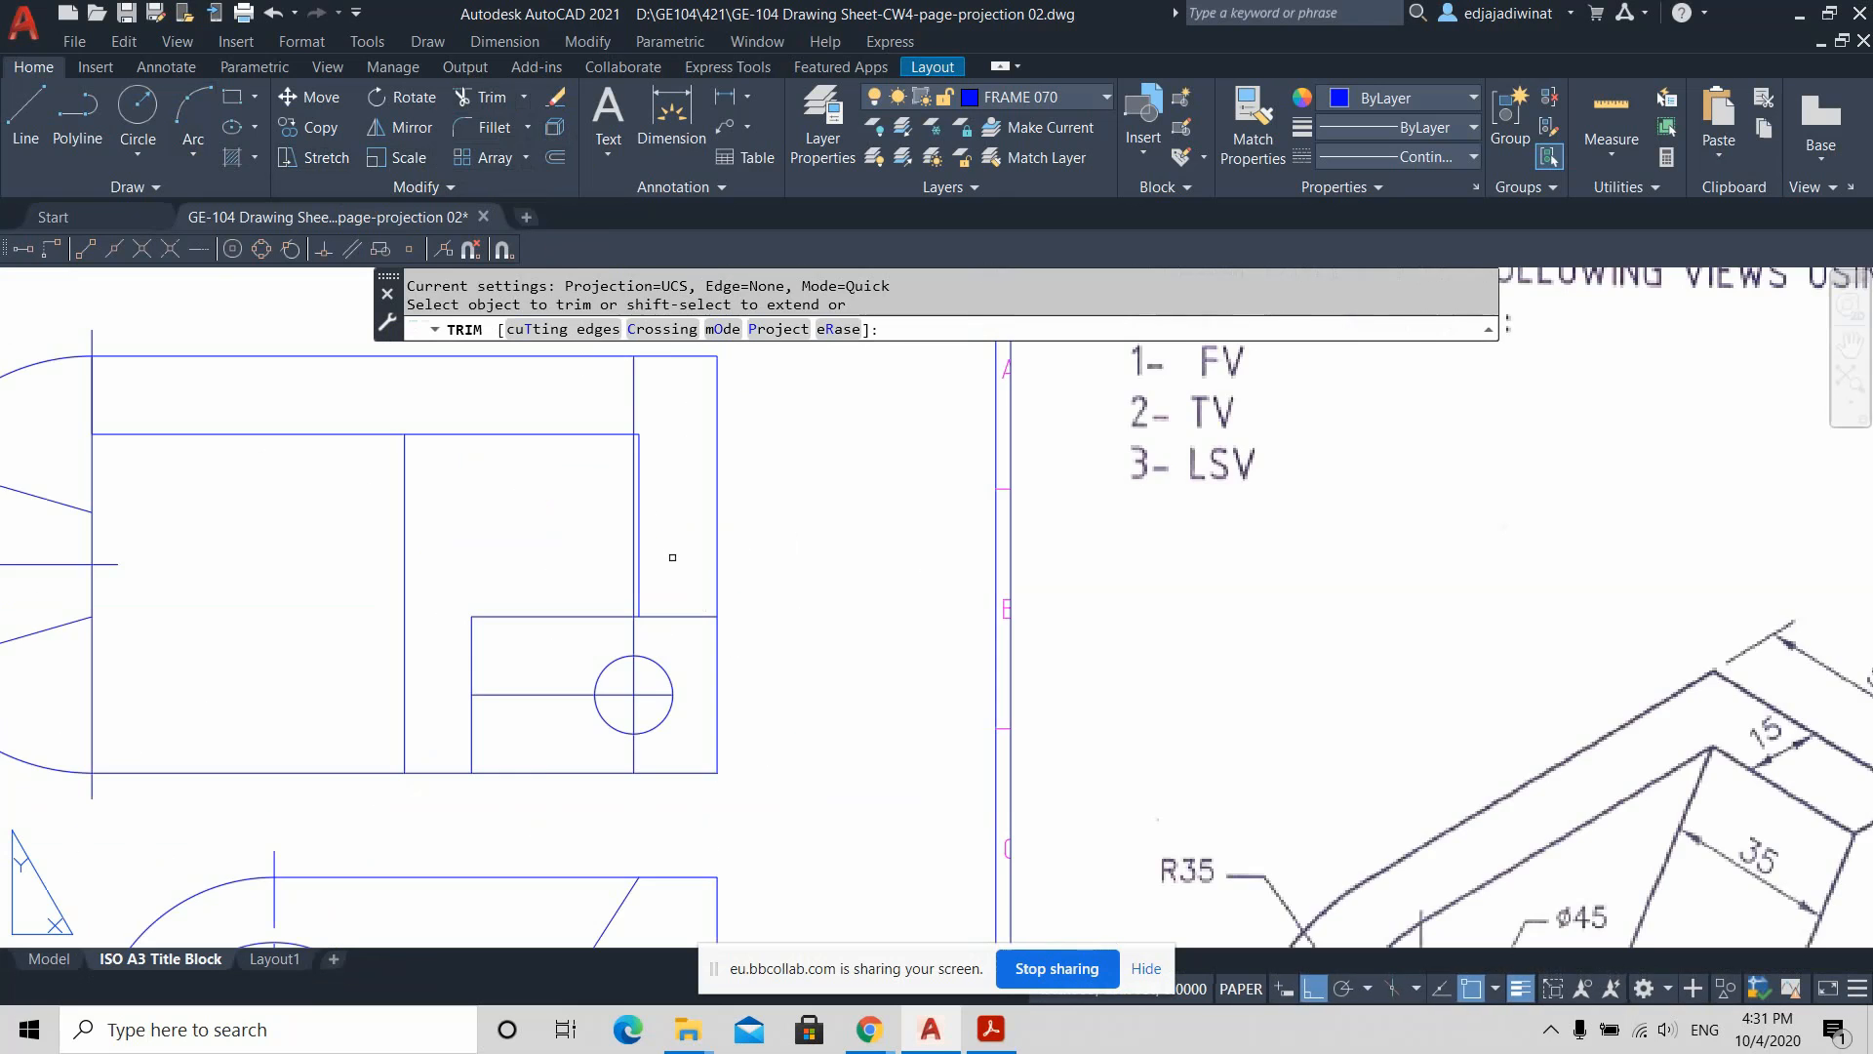
{"action": "scroll", "coordinate": [669, 556], "scroll_direction": "up", "scroll_amount": 2}
{"action": "left_click", "coordinate": [585, 577]}
{"action": "key", "text": "Return"}
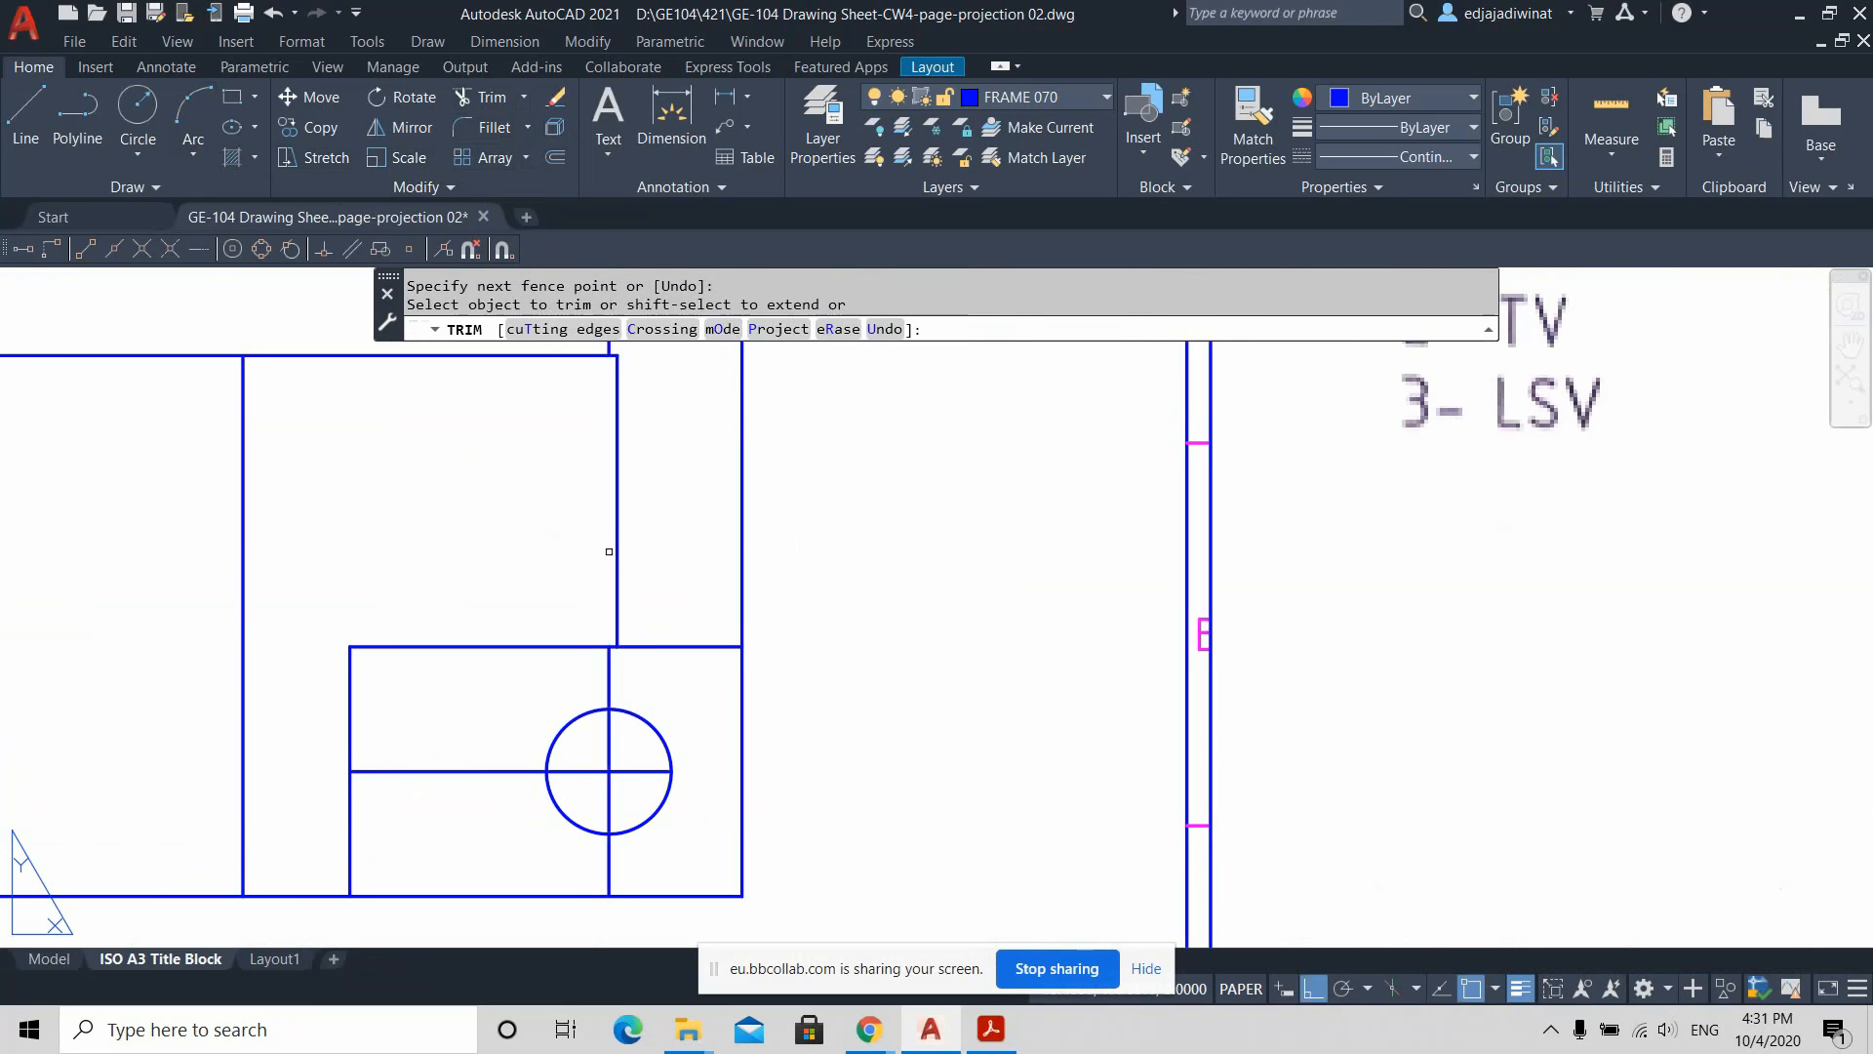
{"action": "scroll", "coordinate": [682, 508], "scroll_direction": "down", "scroll_amount": 2}
{"action": "left_click", "coordinate": [678, 402]}
{"action": "key", "text": "Return"}
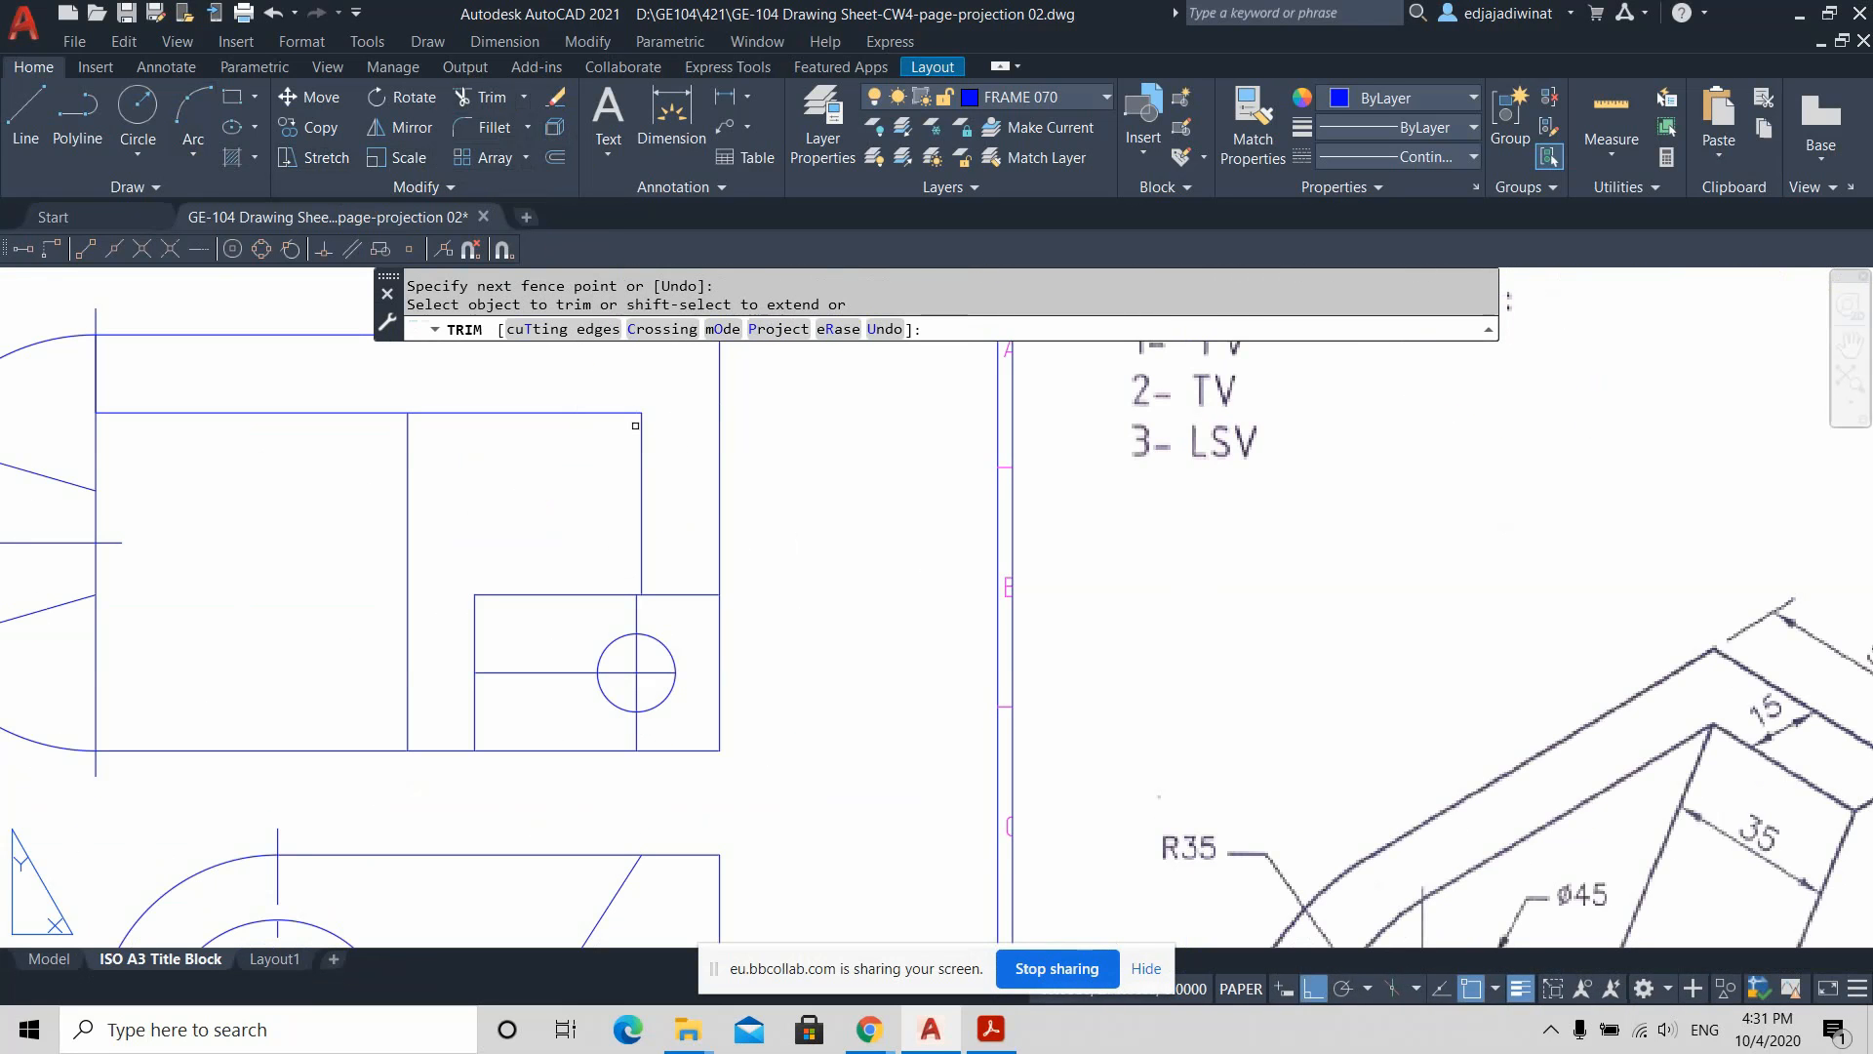
Step: Trim the small hole's horizontal and vertical centre lines back to the circle's outline
{"action": "left_click", "coordinate": [540, 706]}
{"action": "key", "text": "Return"}
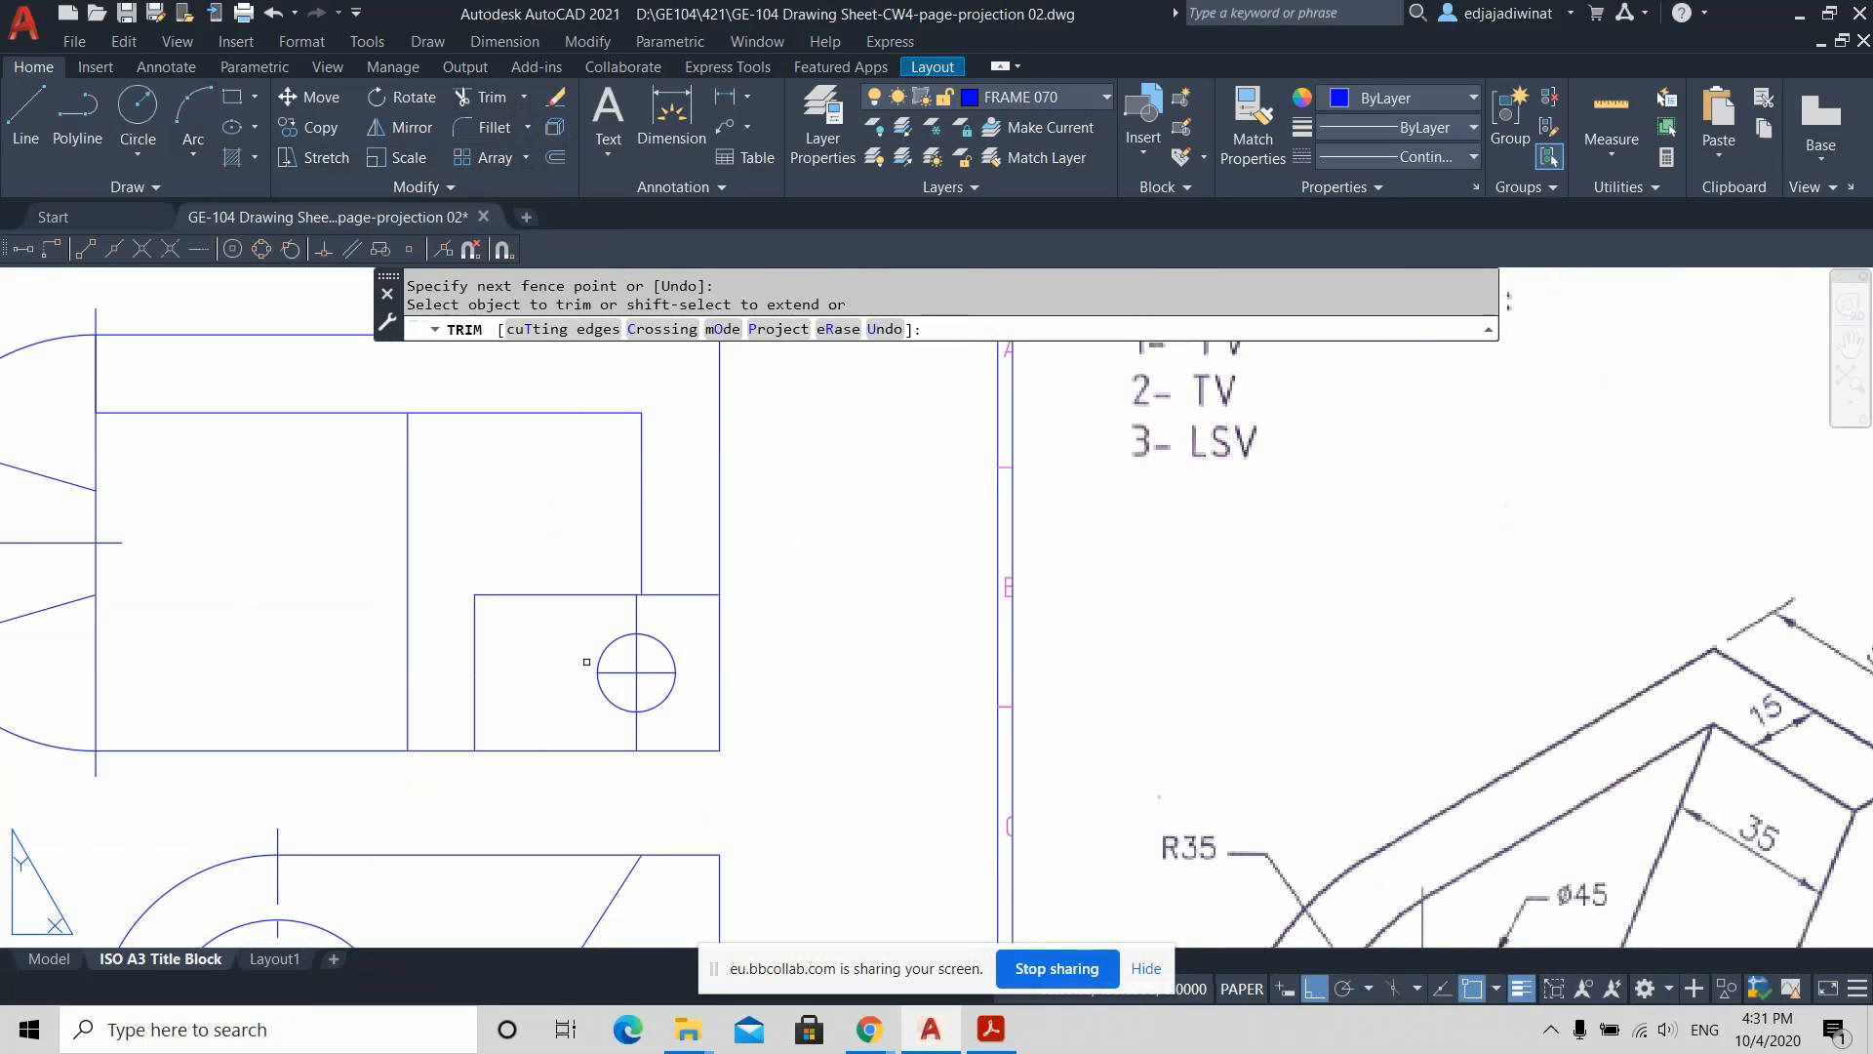
{"action": "left_click_drag", "start_coordinate": [671, 624], "coordinate": [621, 618]}
{"action": "left_click_drag", "start_coordinate": [677, 726], "coordinate": [607, 736]}
{"action": "key", "text": "Escape"}
Step: Draw a vertical projection line from the bottom slot's upper-left corner in the front view to the top view's upper edge
{"action": "scroll", "coordinate": [770, 644], "scroll_direction": "down", "scroll_amount": 4}
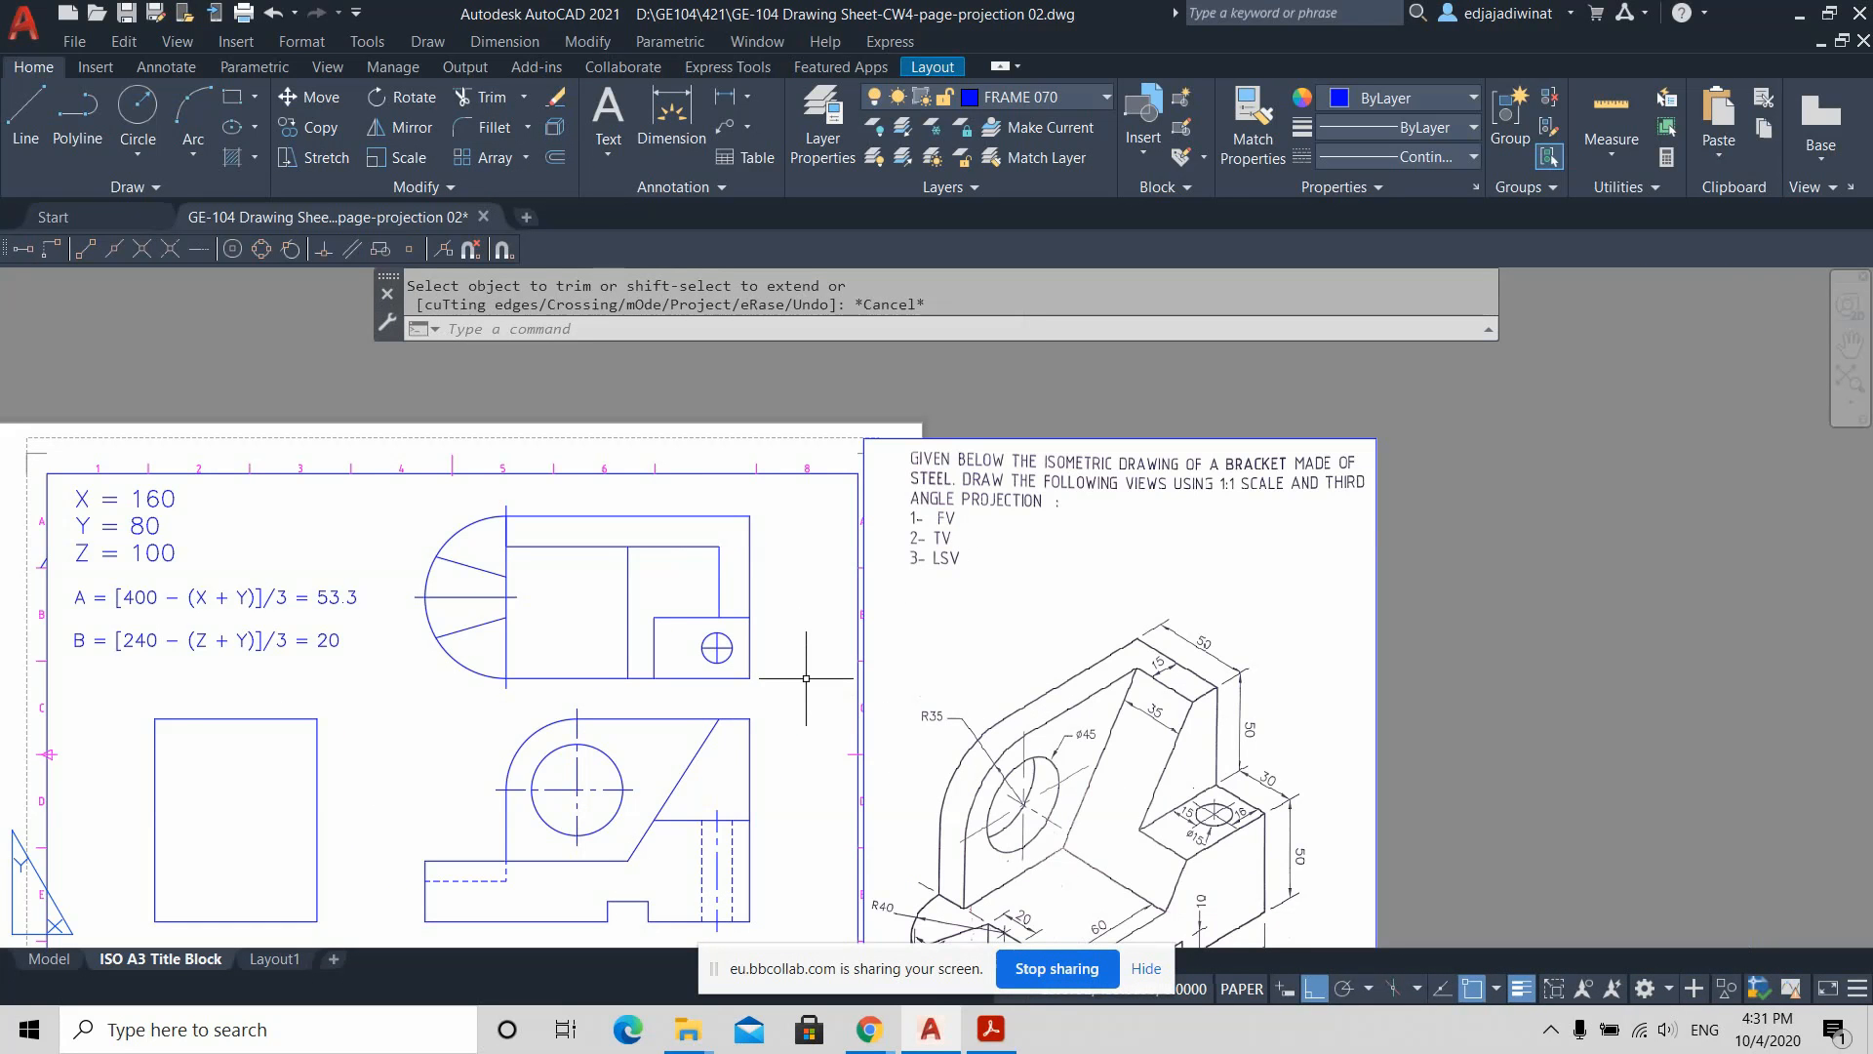
{"action": "middle_click_drag", "start_coordinate": [806, 677], "coordinate": [879, 637]}
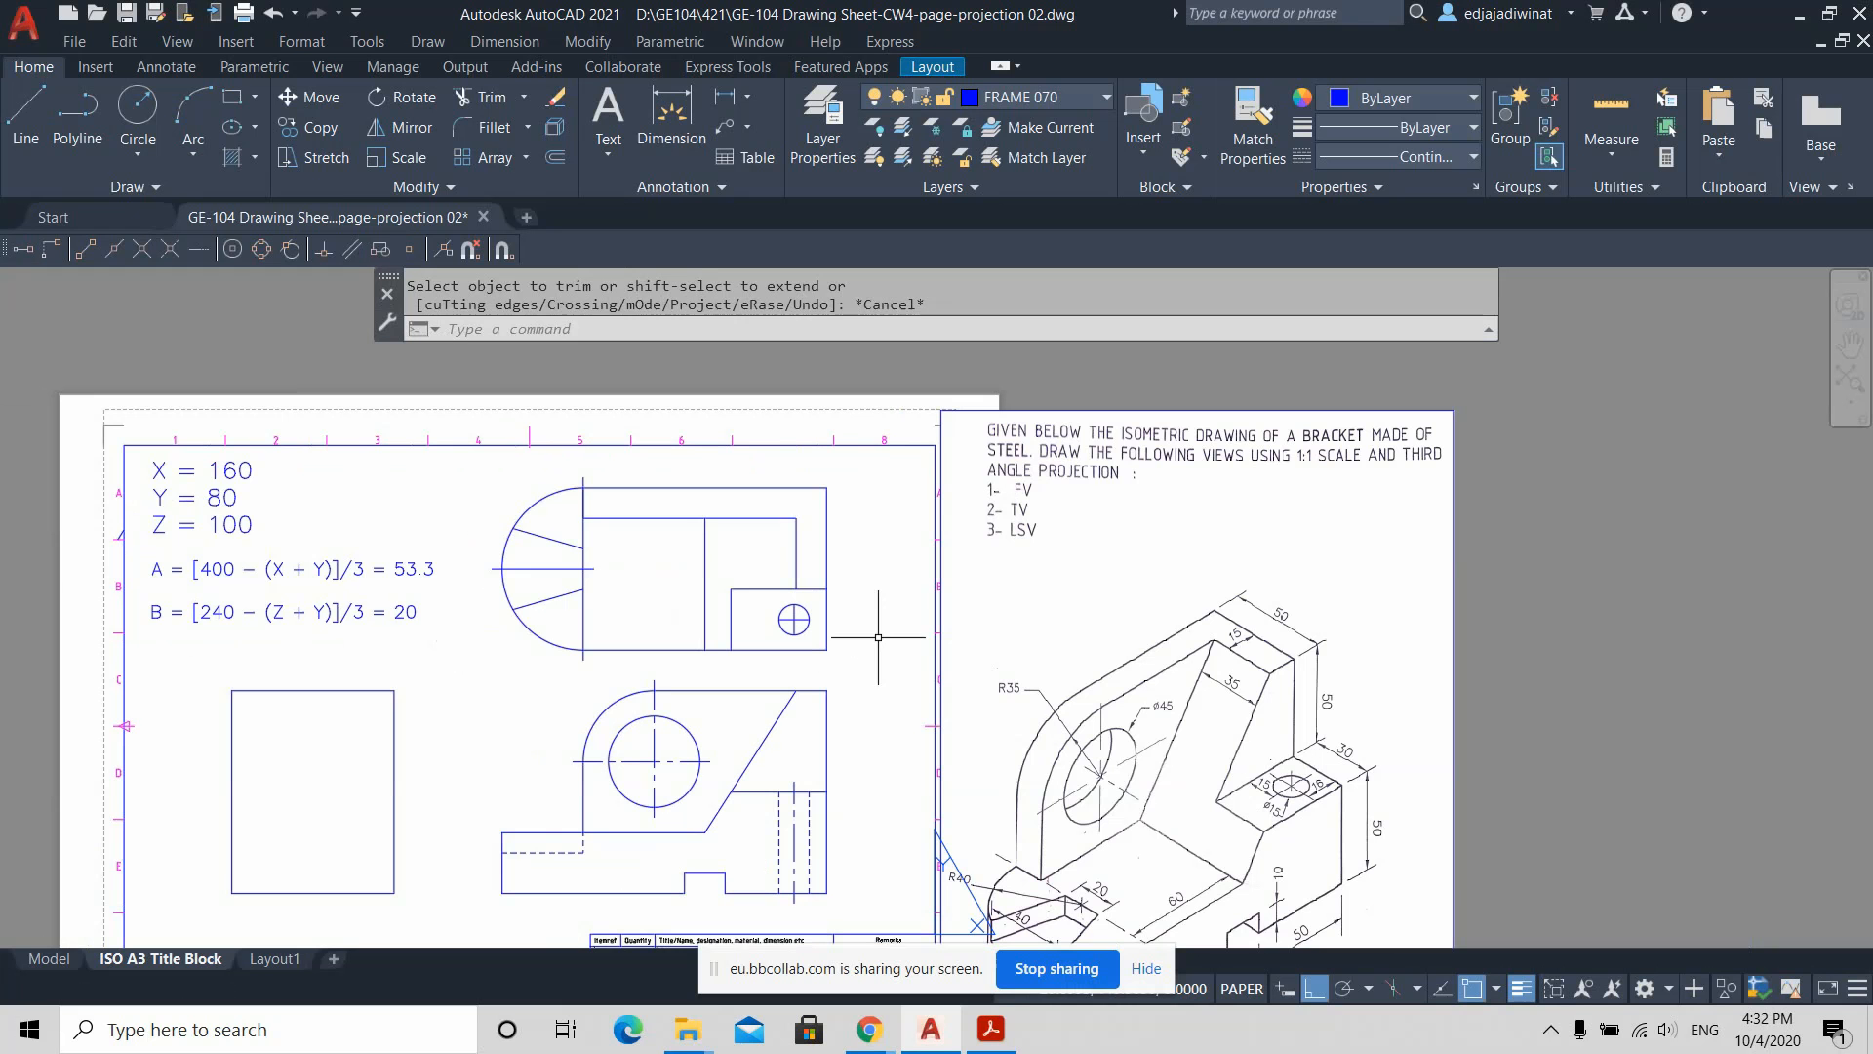
{"action": "middle_click_drag", "start_coordinate": [882, 688], "coordinate": [957, 611]}
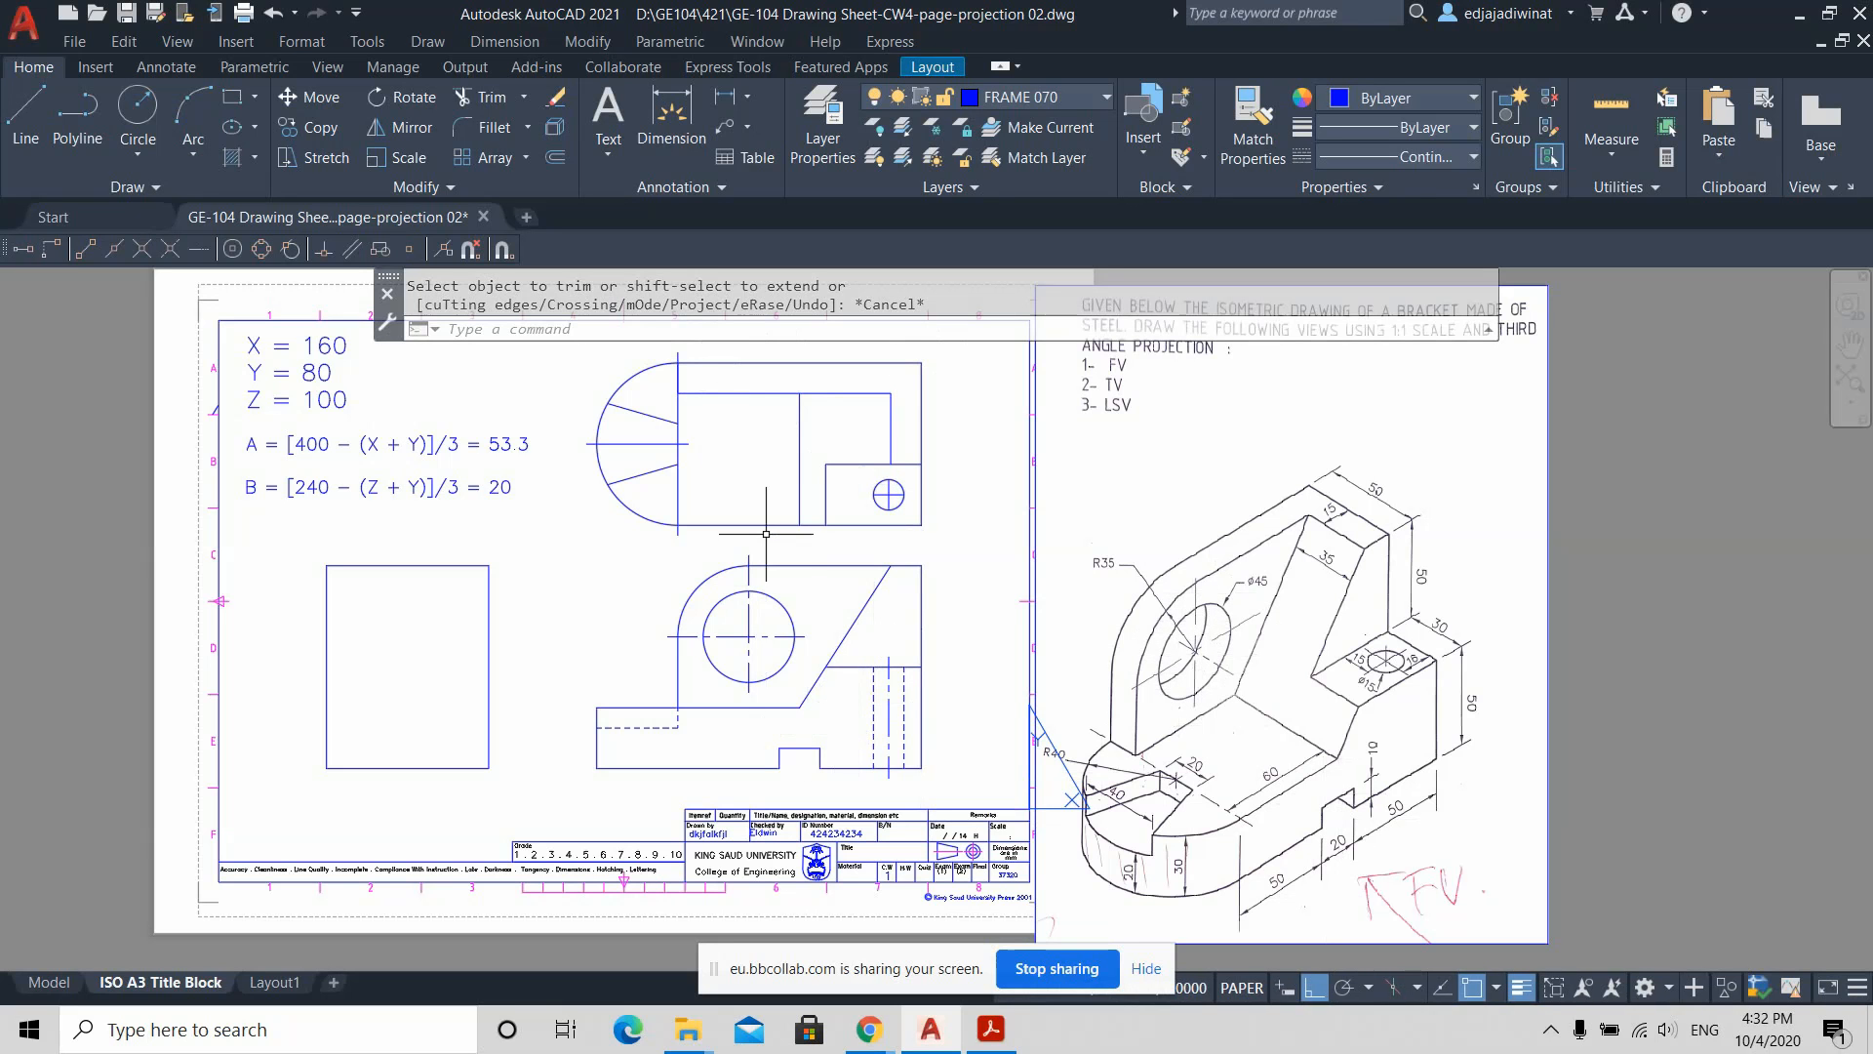
{"action": "left_click", "coordinate": [26, 118]}
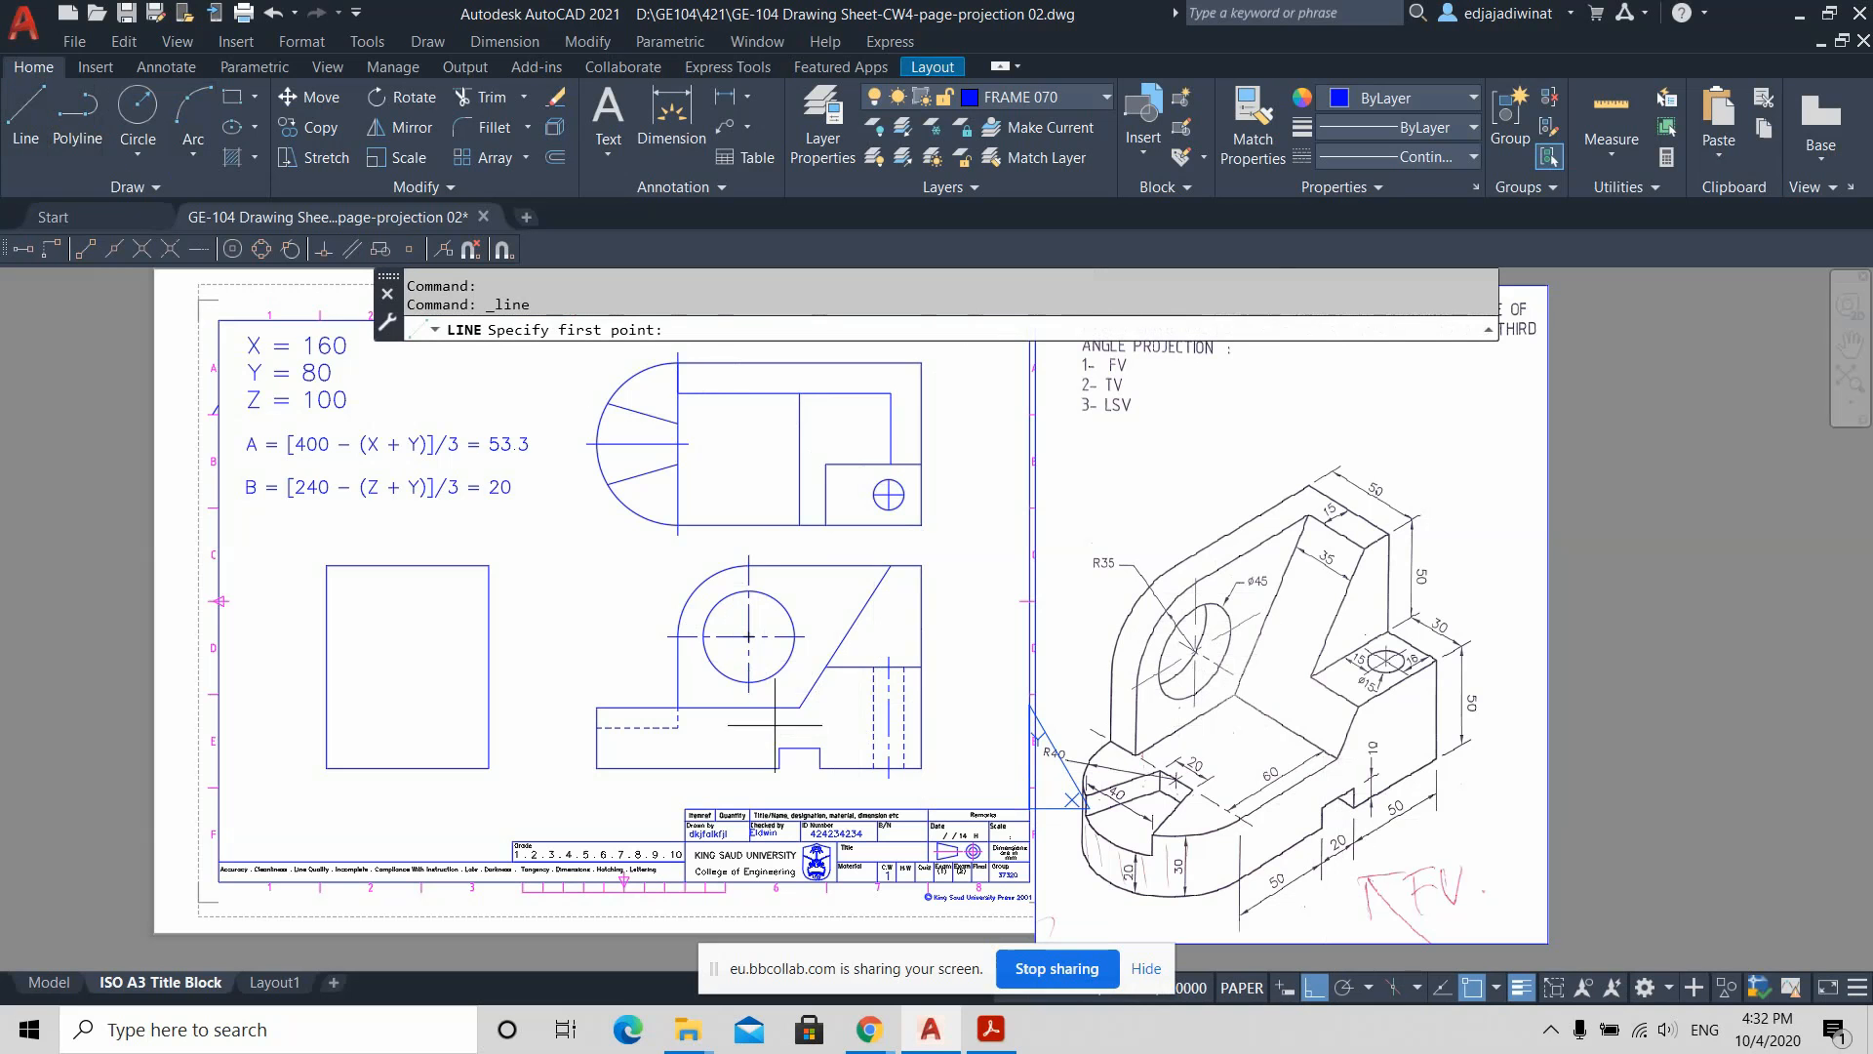
{"action": "left_click", "coordinate": [780, 747]}
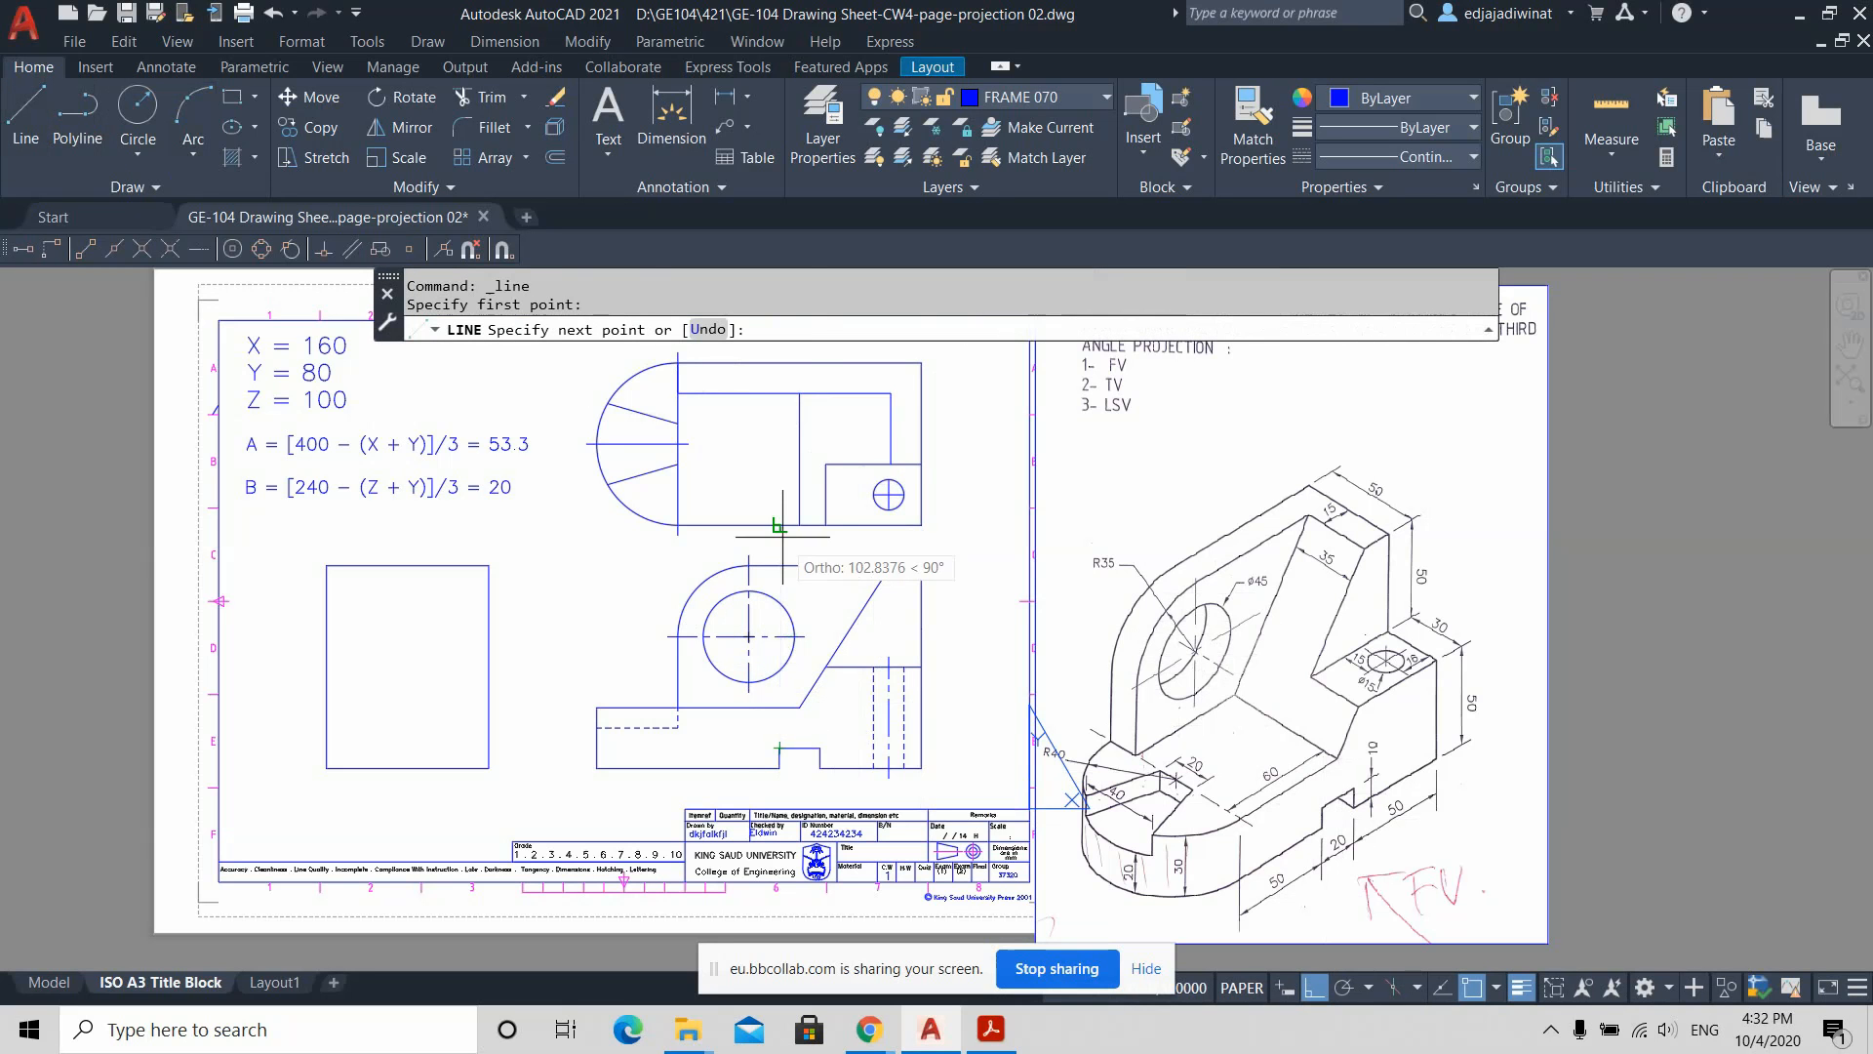
{"action": "left_click", "coordinate": [780, 363]}
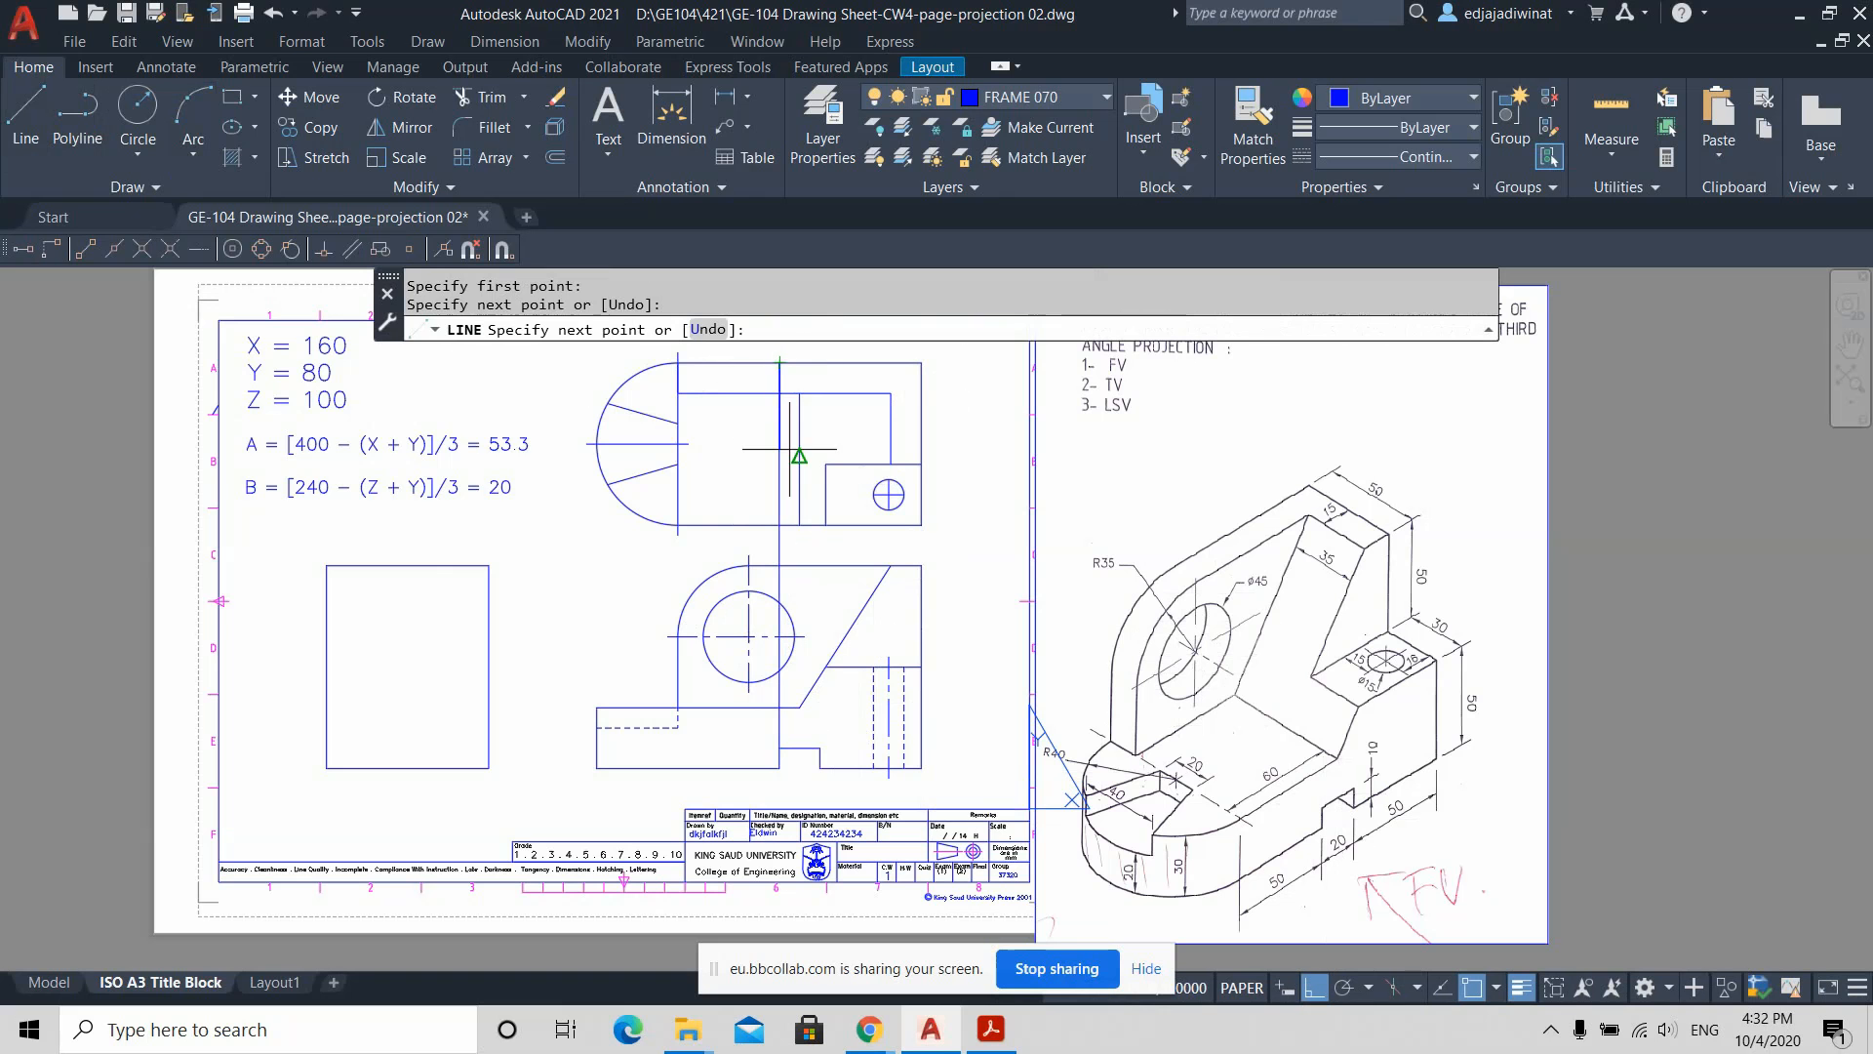
{"action": "key", "text": "Return"}
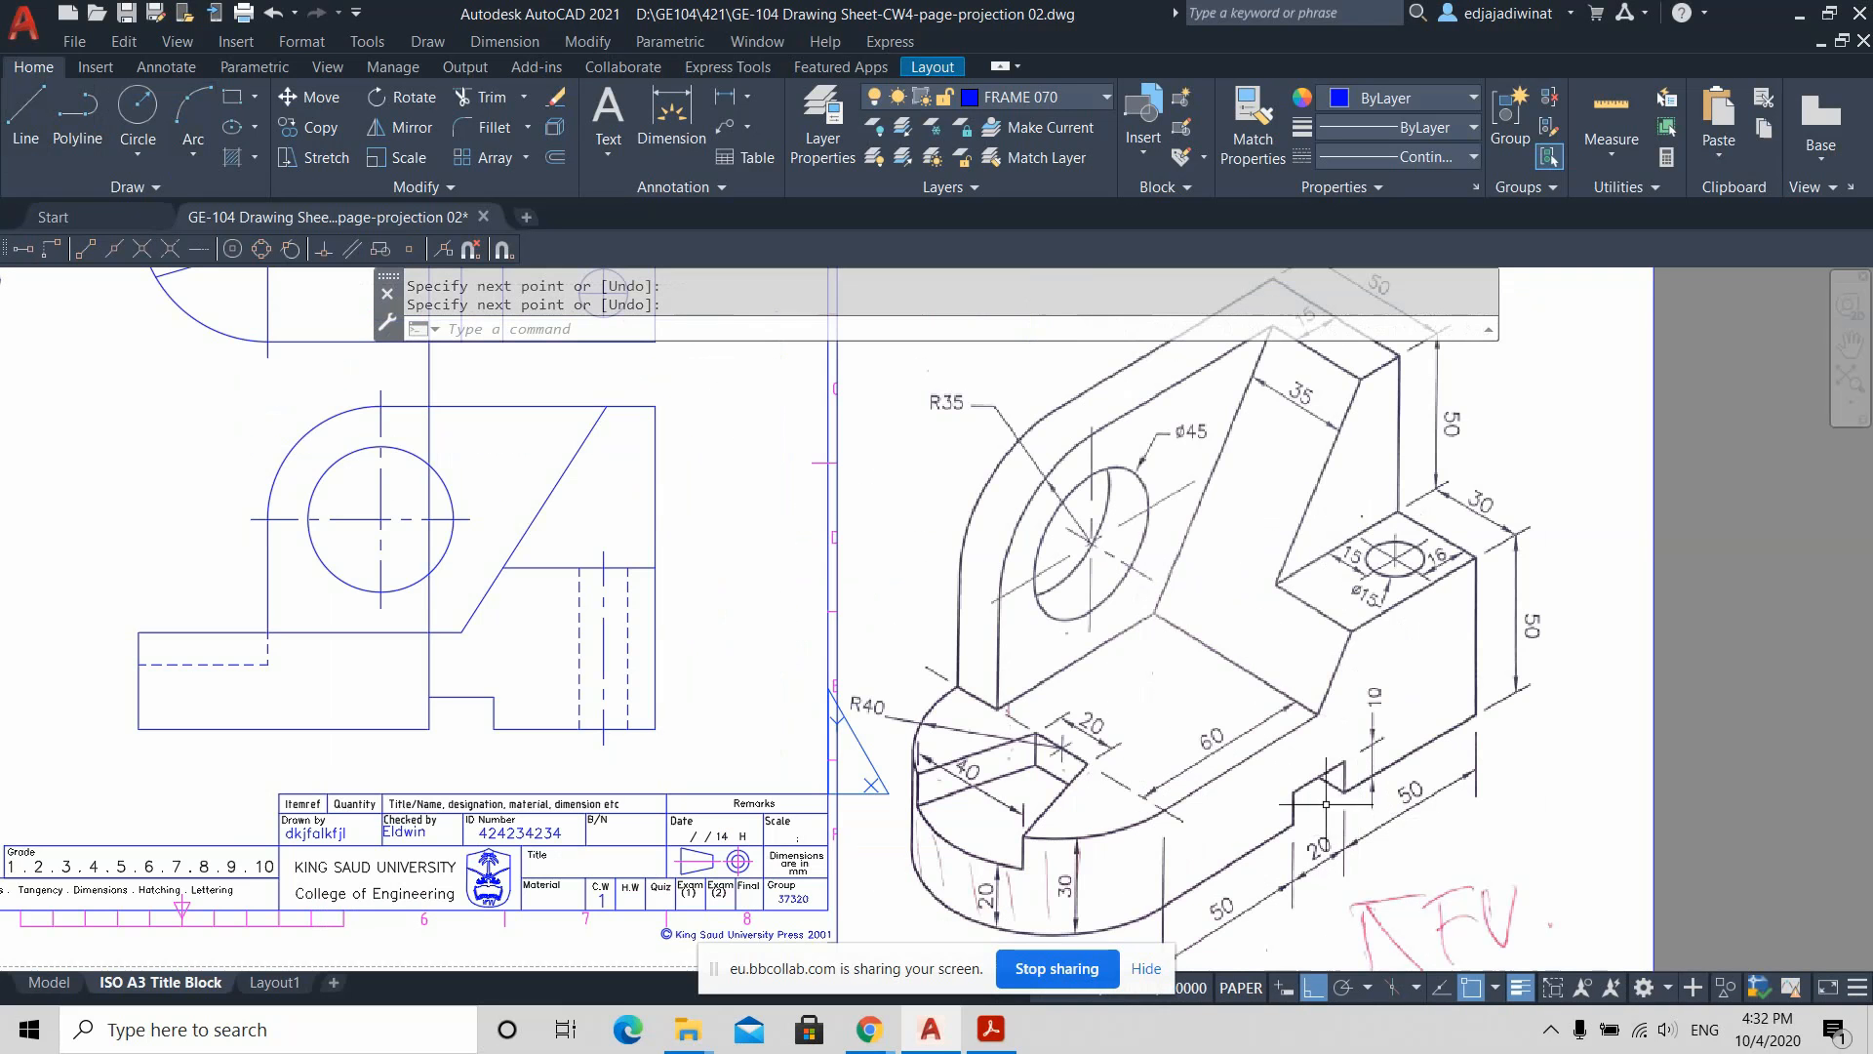
Step: Draw a vertical line across the top view from its lower to its upper edge, aligned with the bottom slot's upper-right corner in the front view
{"action": "scroll", "coordinate": [1356, 825], "scroll_direction": "up", "scroll_amount": 2}
{"action": "scroll", "coordinate": [1351, 794], "scroll_direction": "down", "scroll_amount": 2}
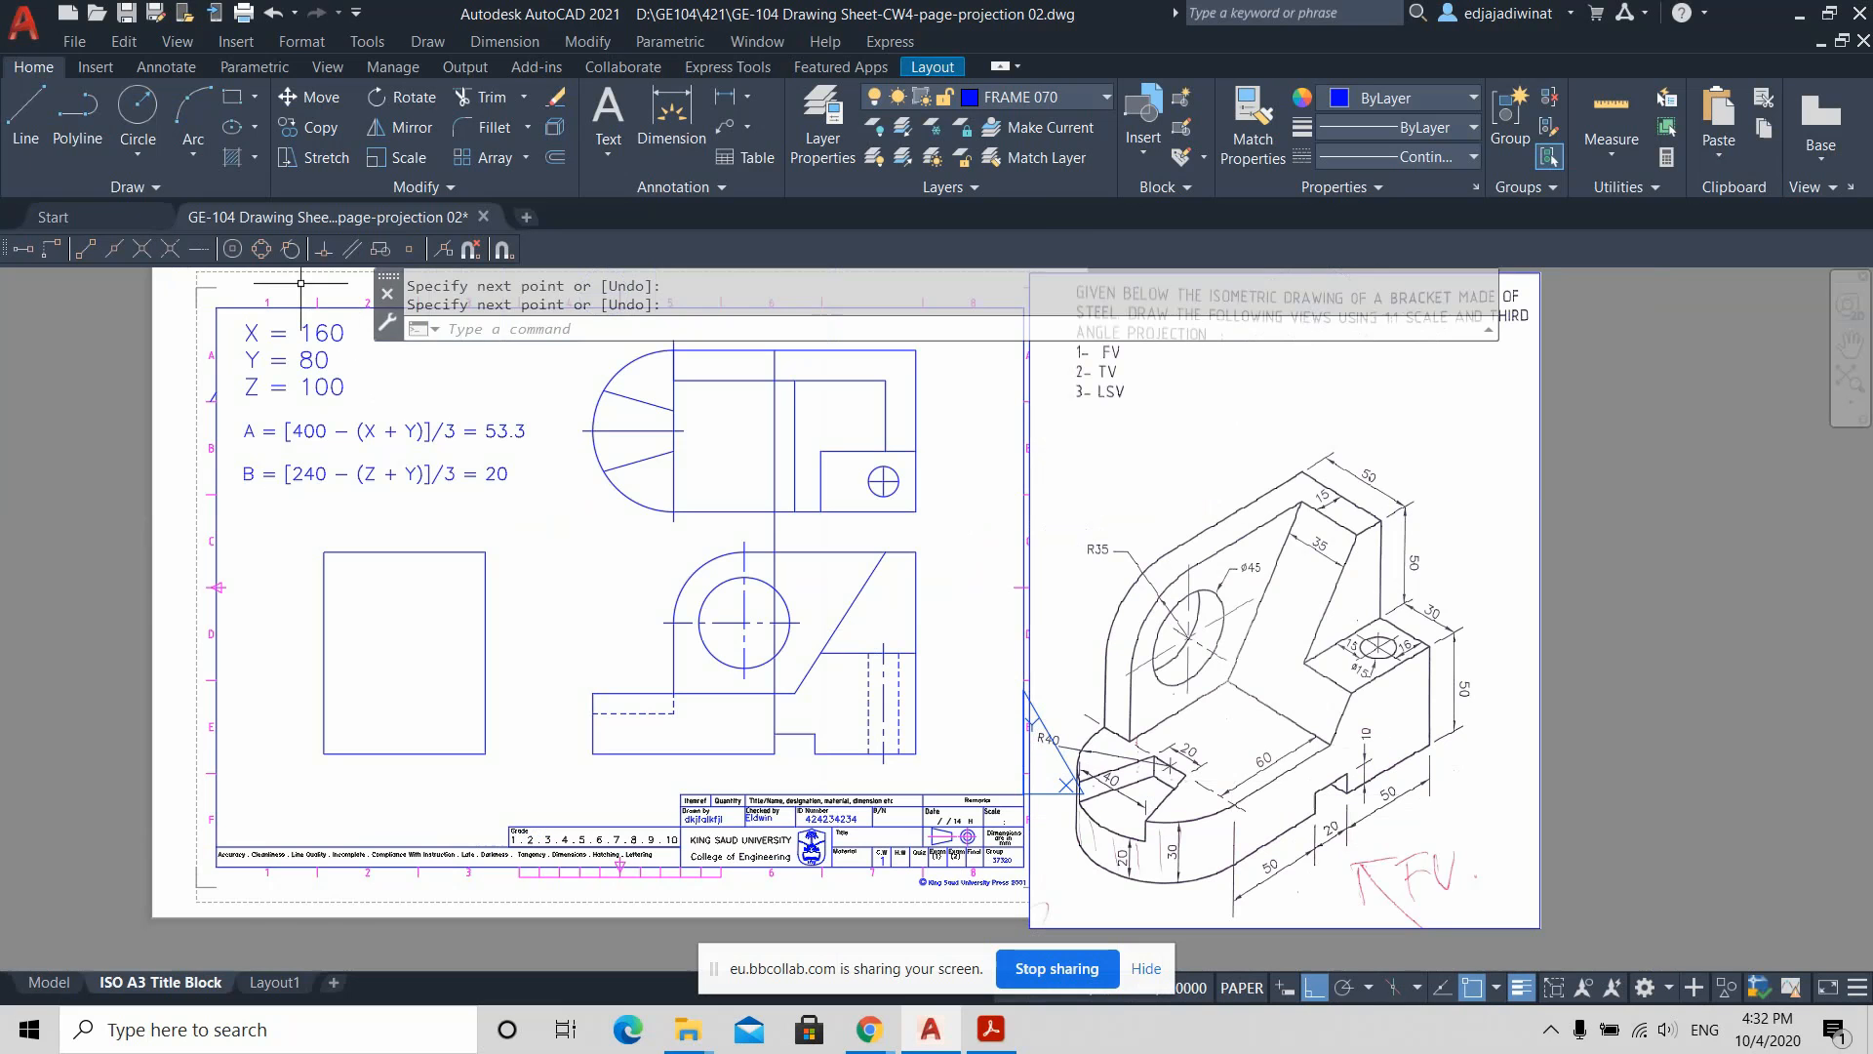
{"action": "left_click", "coordinate": [26, 112]}
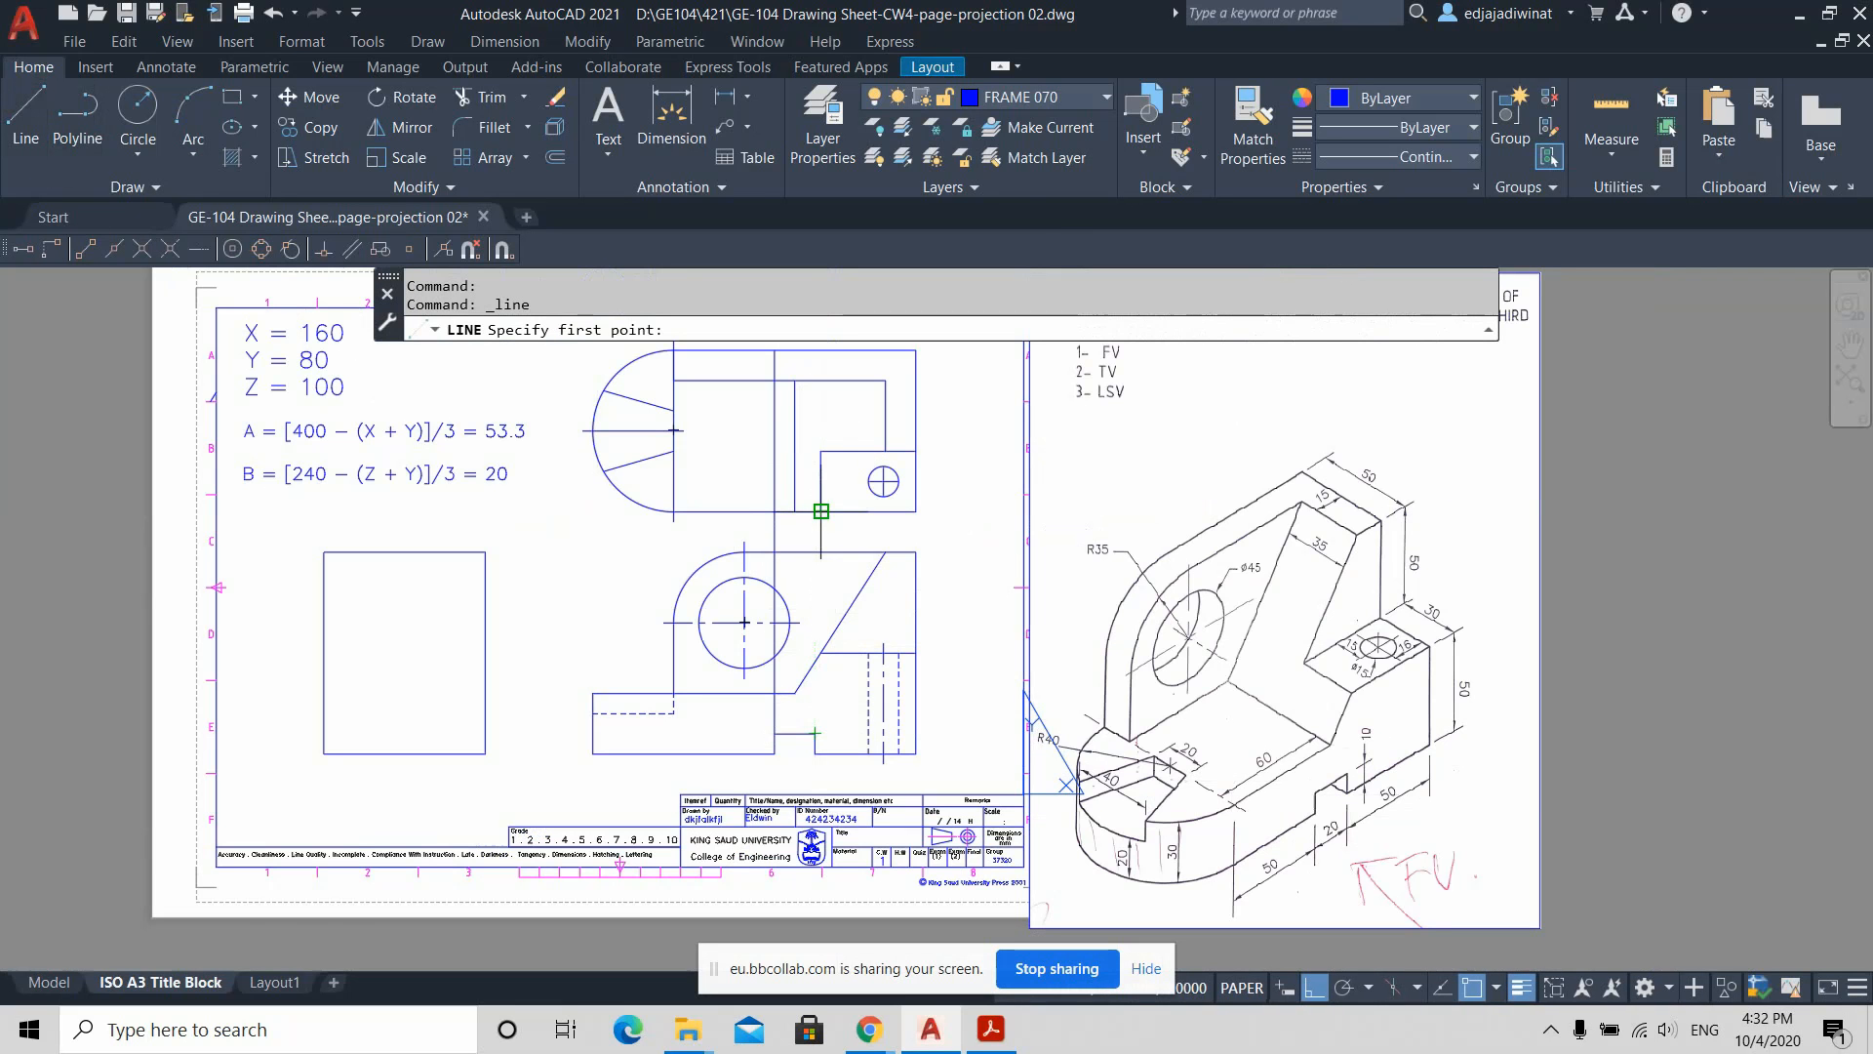
{"action": "scroll", "coordinate": [825, 669], "scroll_direction": "up", "scroll_amount": 4}
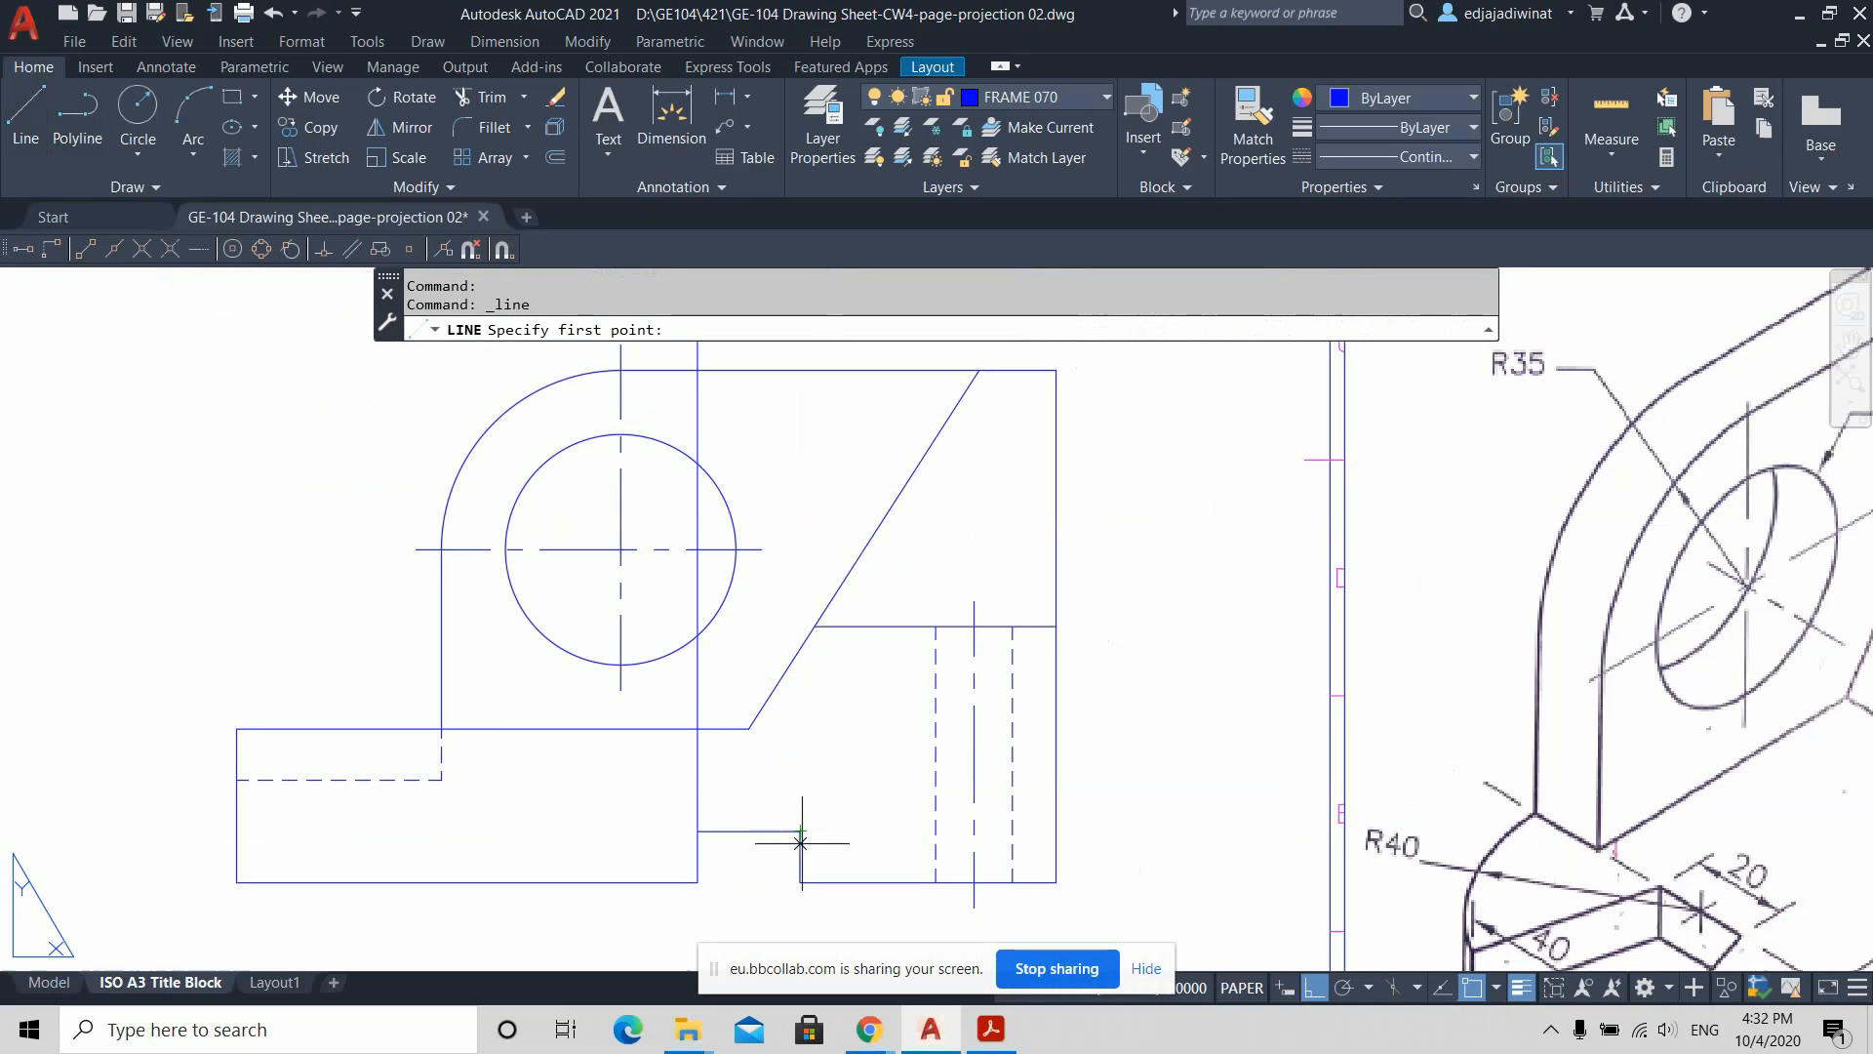
{"action": "middle_click_drag", "start_coordinate": [800, 506], "coordinate": [795, 807]}
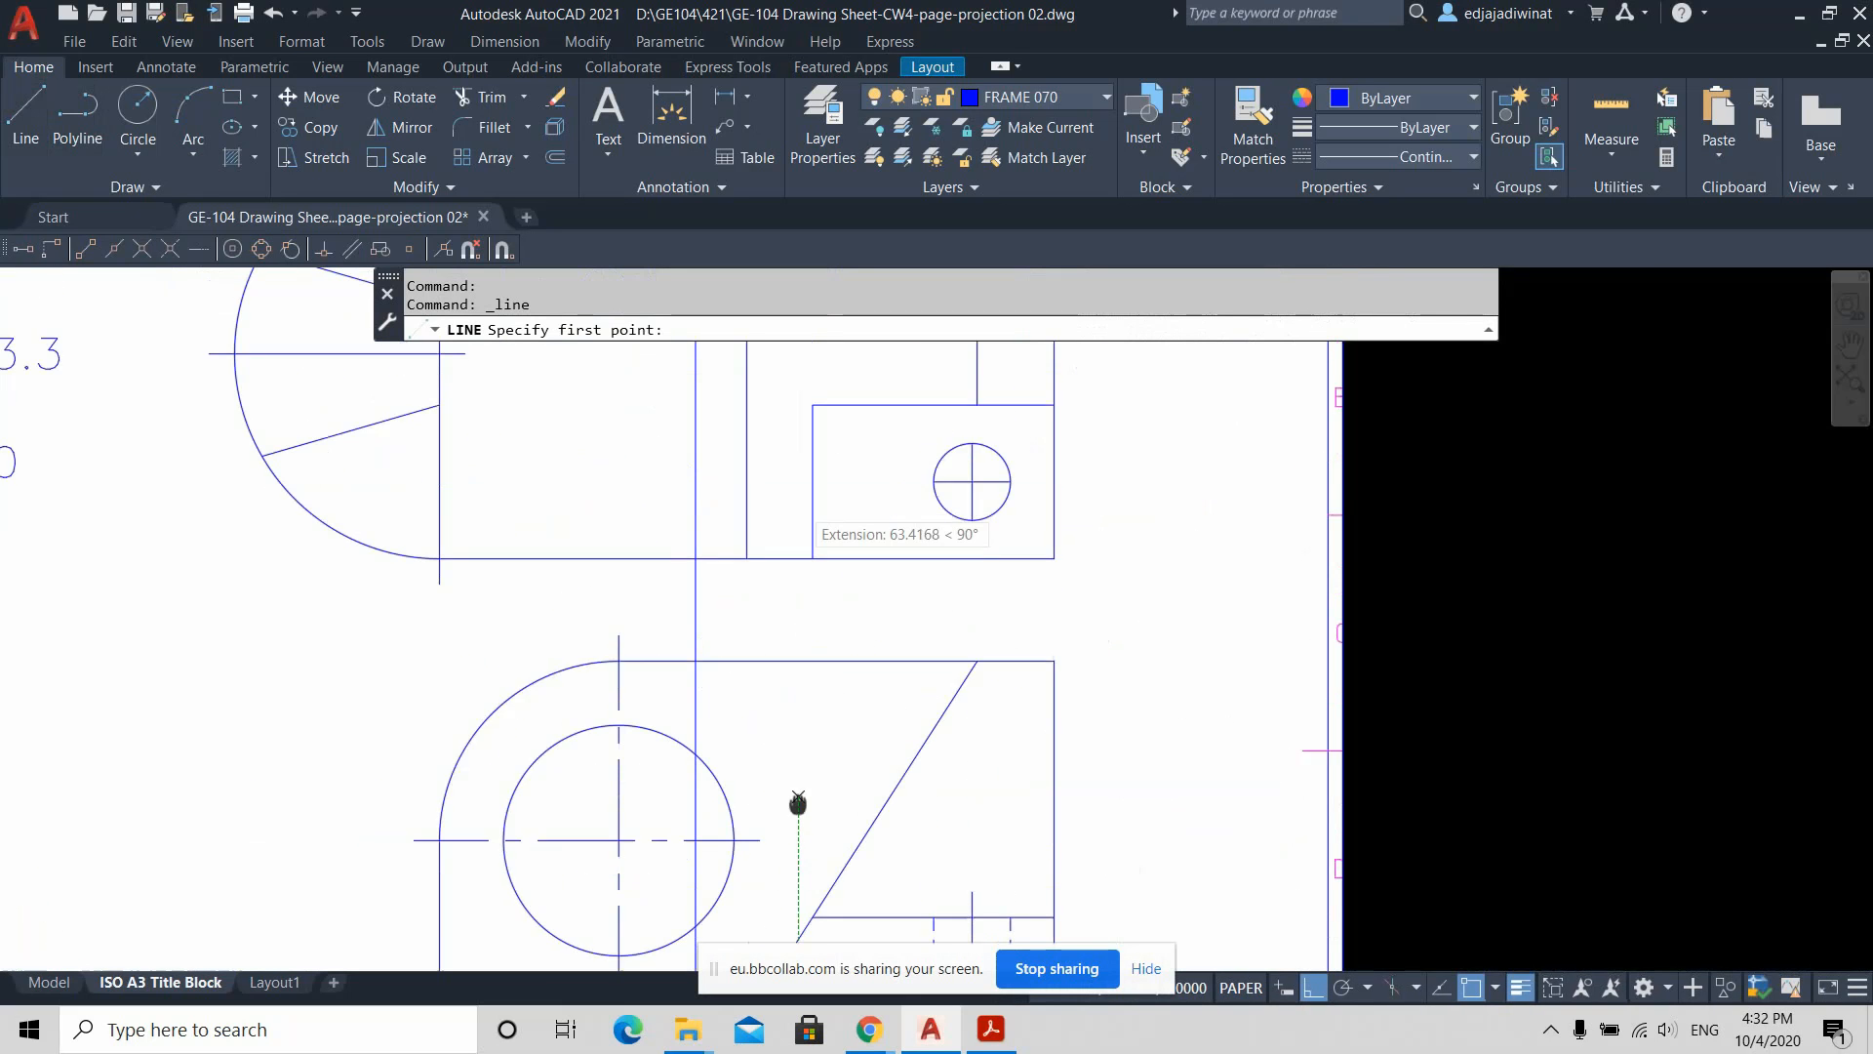
{"action": "scroll", "coordinate": [799, 623], "scroll_direction": "down", "scroll_amount": 4}
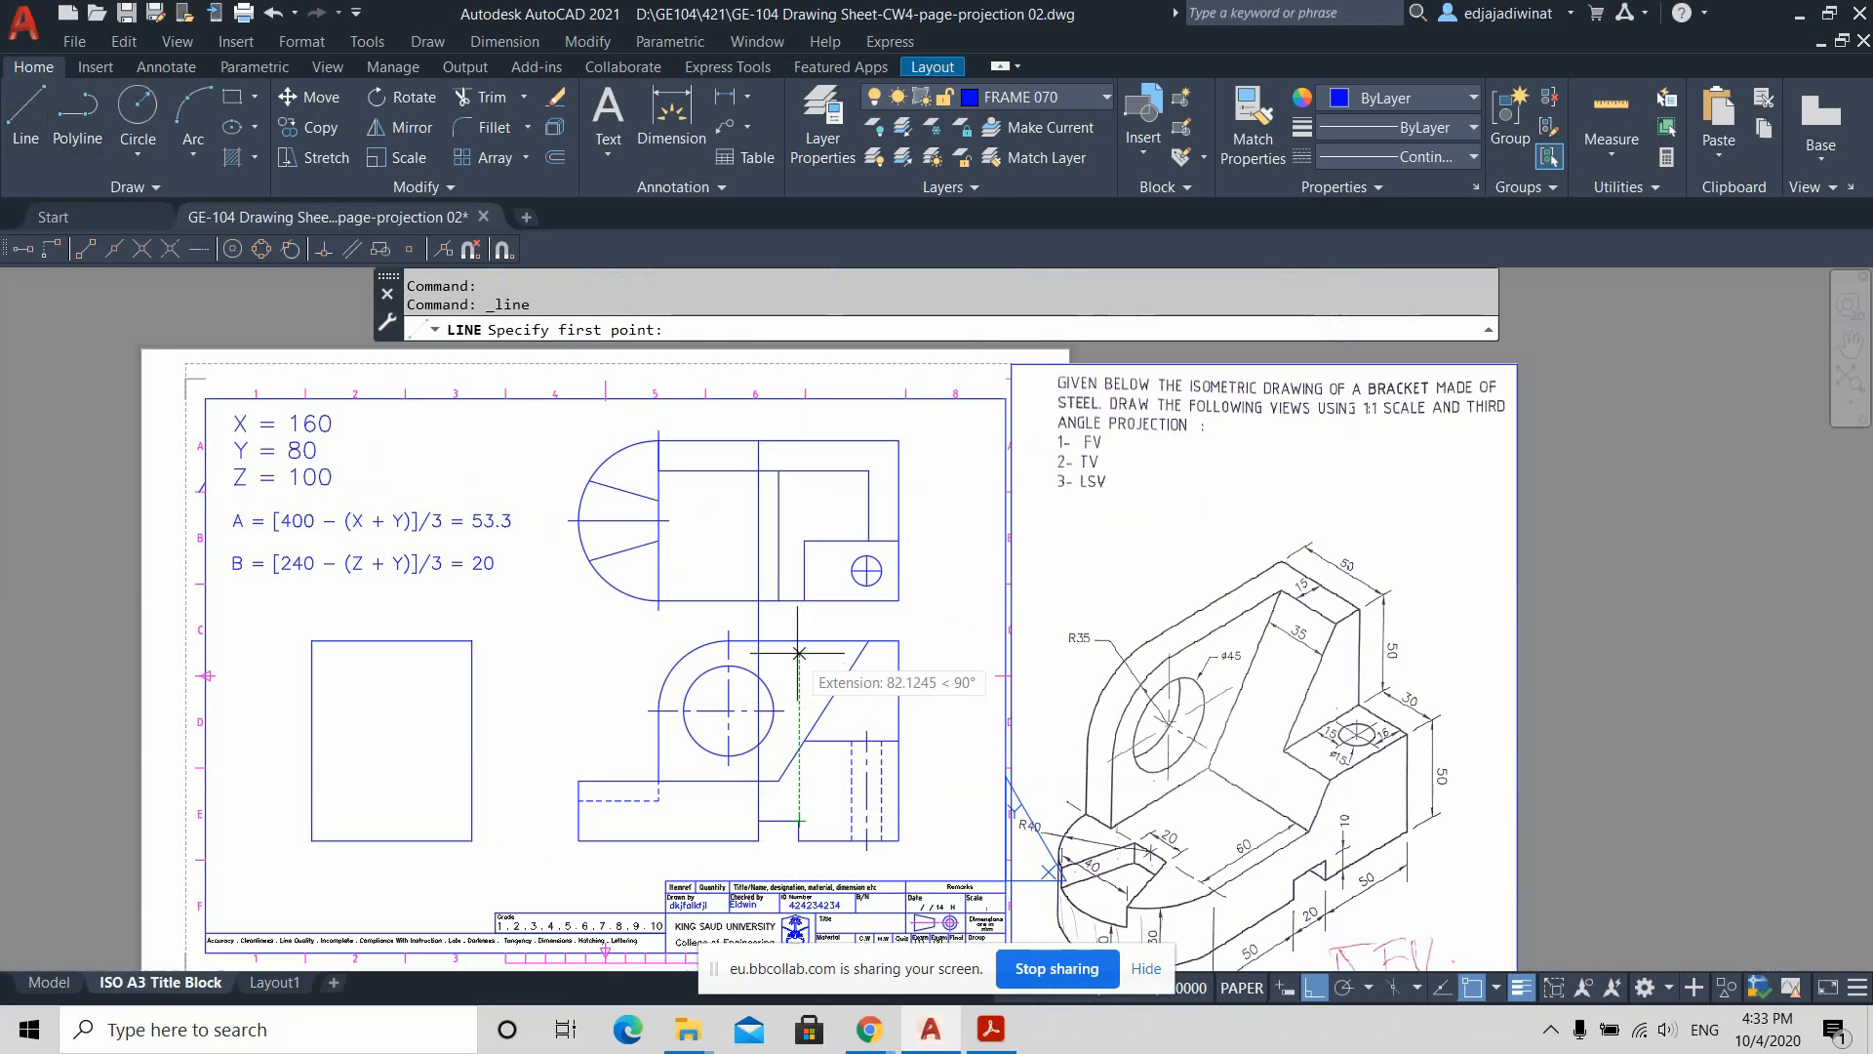
{"action": "left_click", "coordinate": [798, 562]}
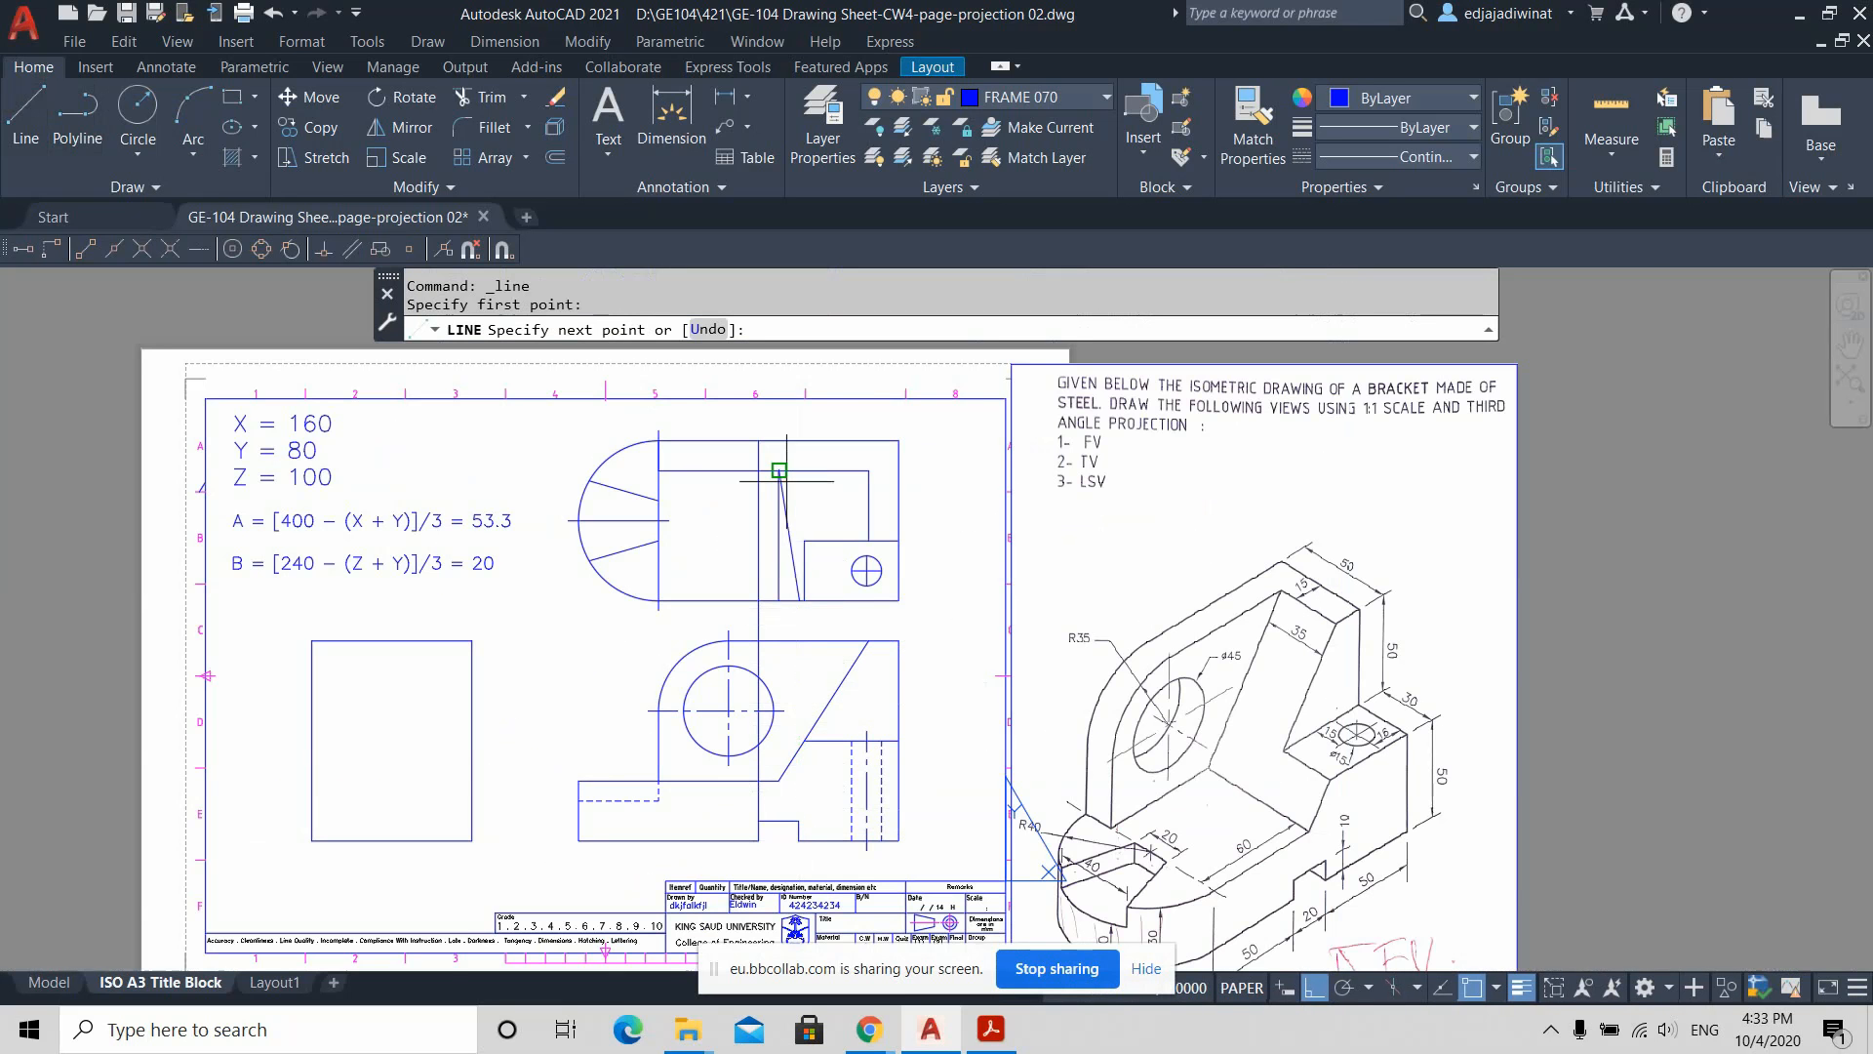
{"action": "left_click", "coordinate": [791, 438]}
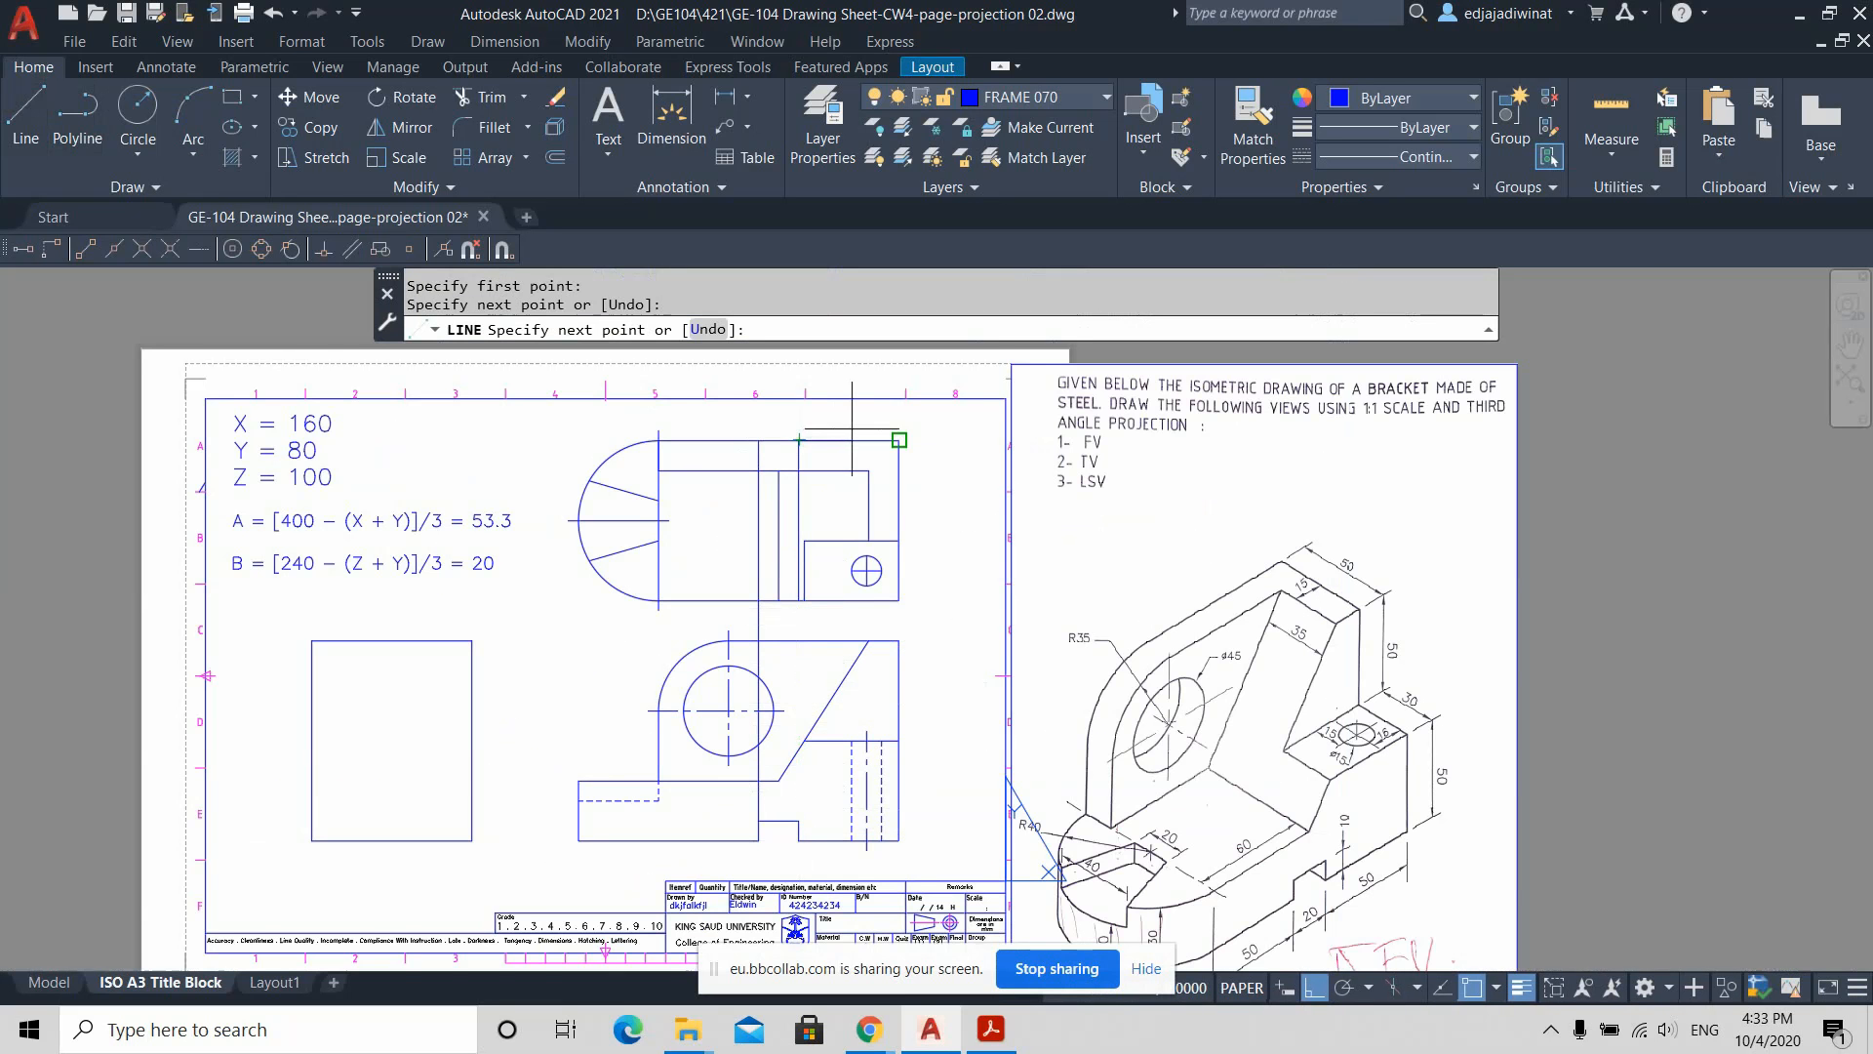
{"action": "key", "text": "Return"}
Step: Trim away the part of the slot's left projection line lying between the top and front views
{"action": "type", "text": "TR"}
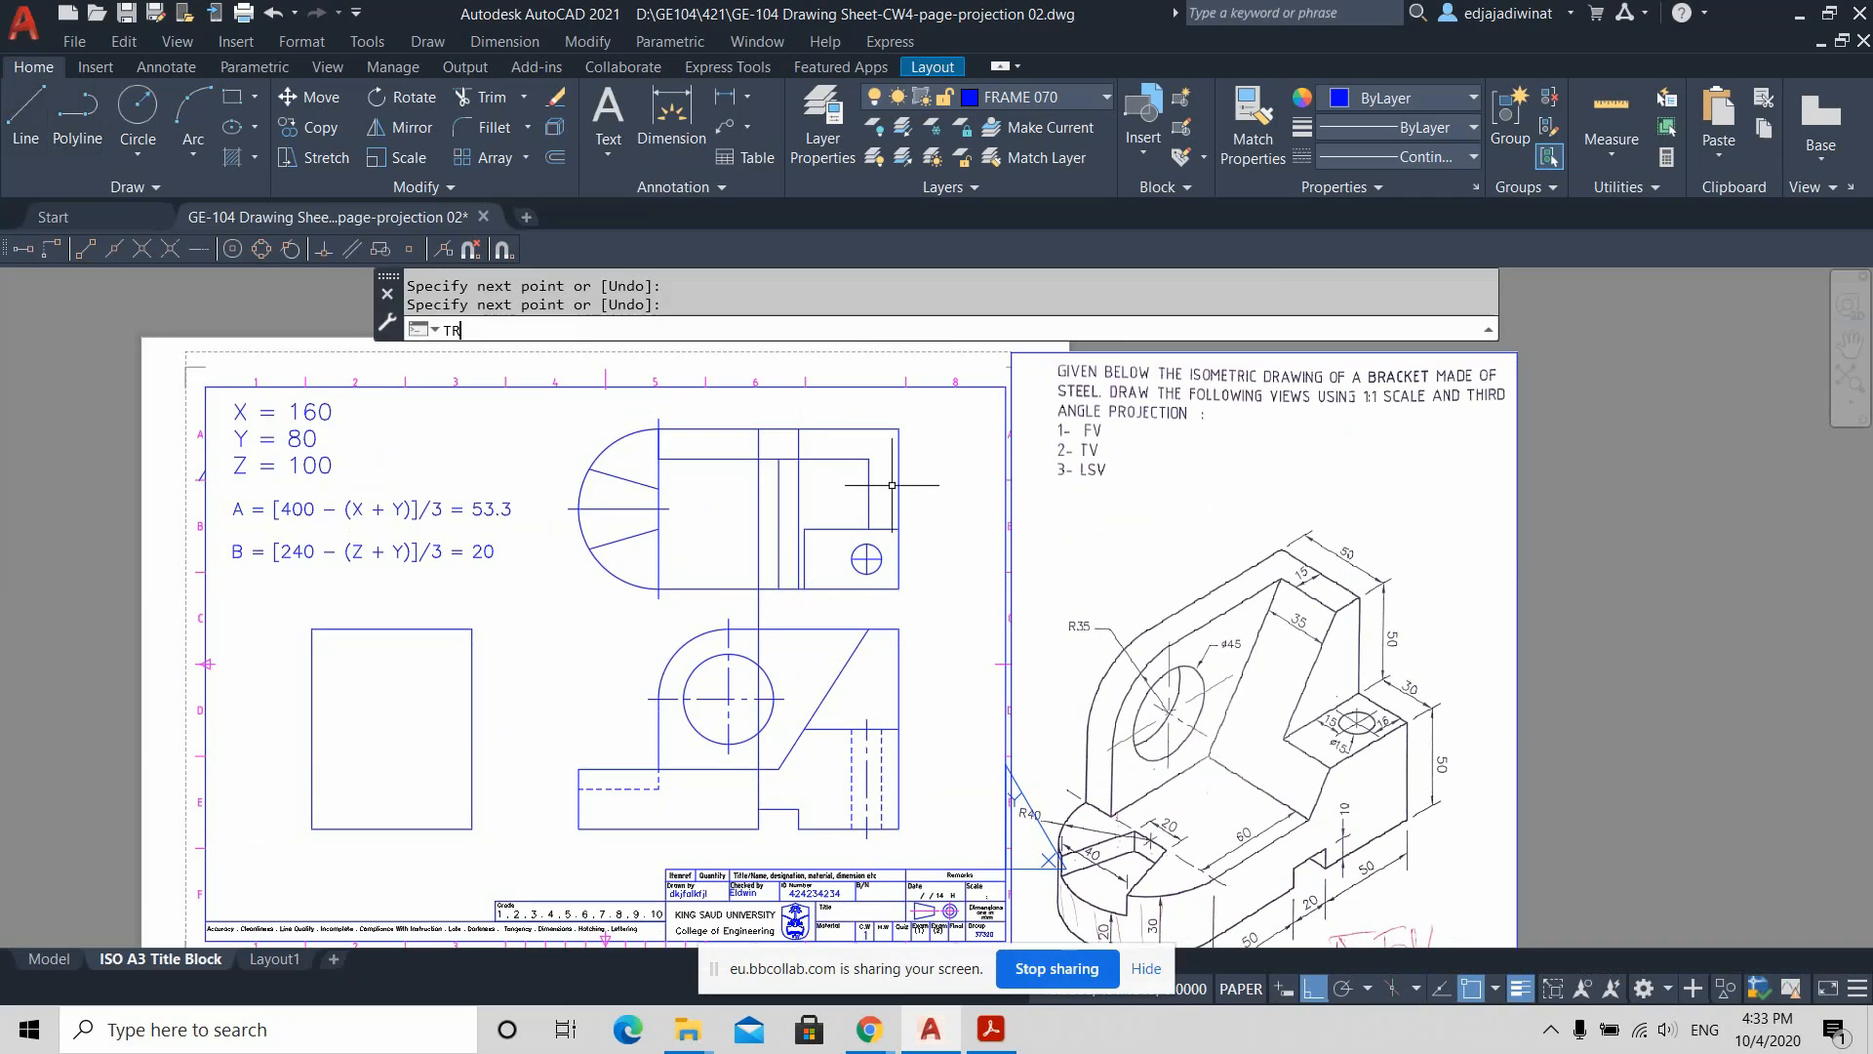
{"action": "type", "text": "IM"}
{"action": "key", "text": "Return"}
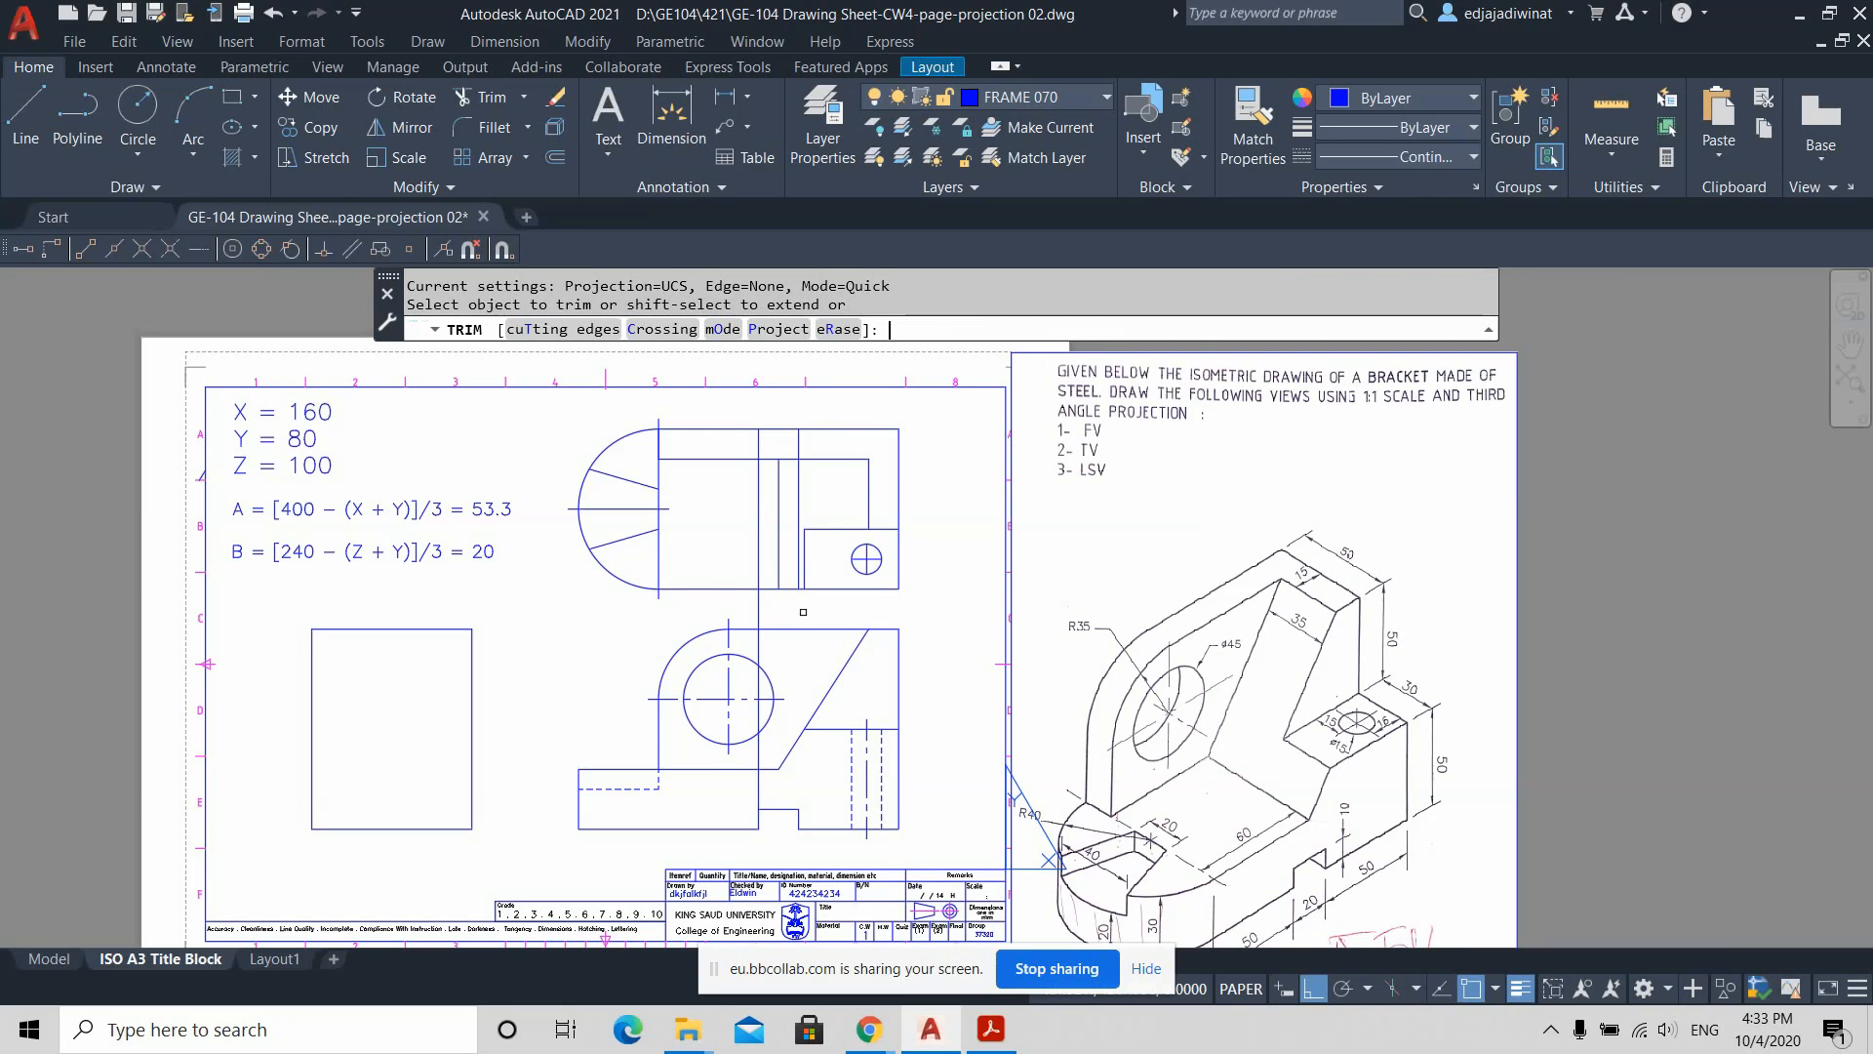
{"action": "left_click", "coordinate": [795, 612]}
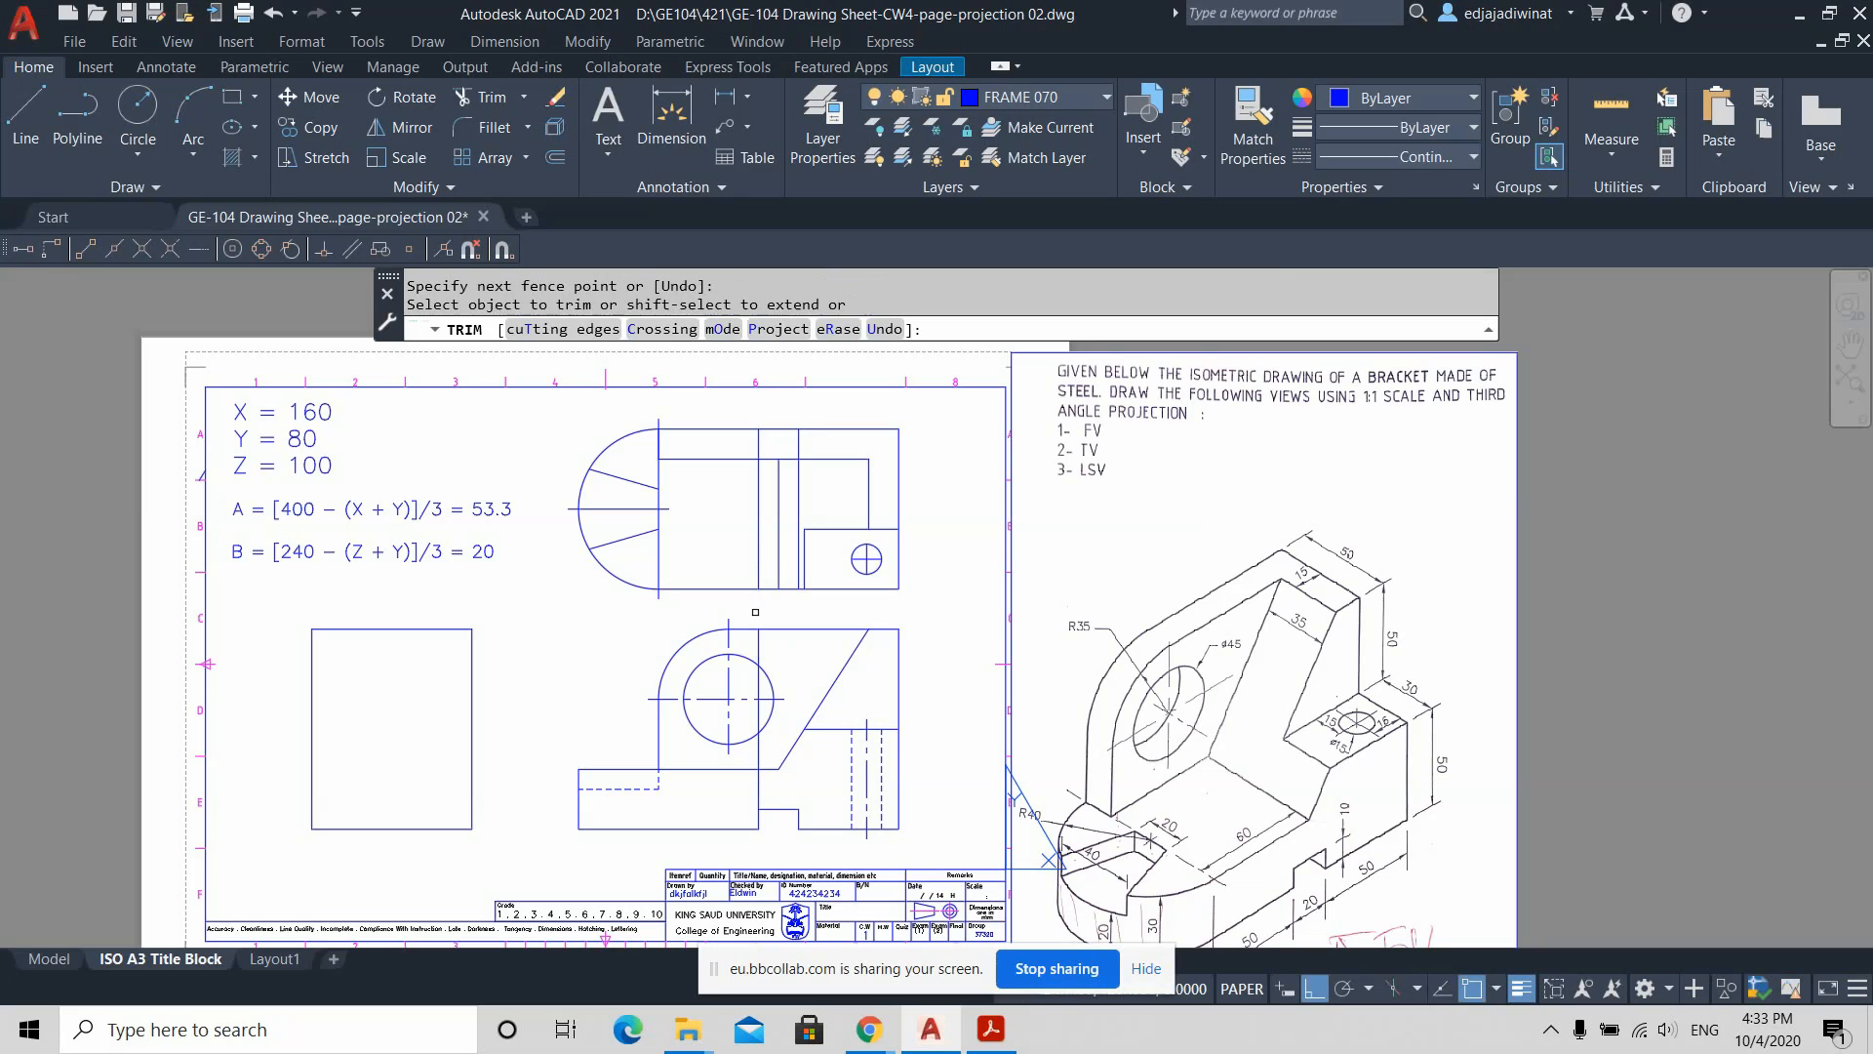
{"action": "key", "text": "Escape"}
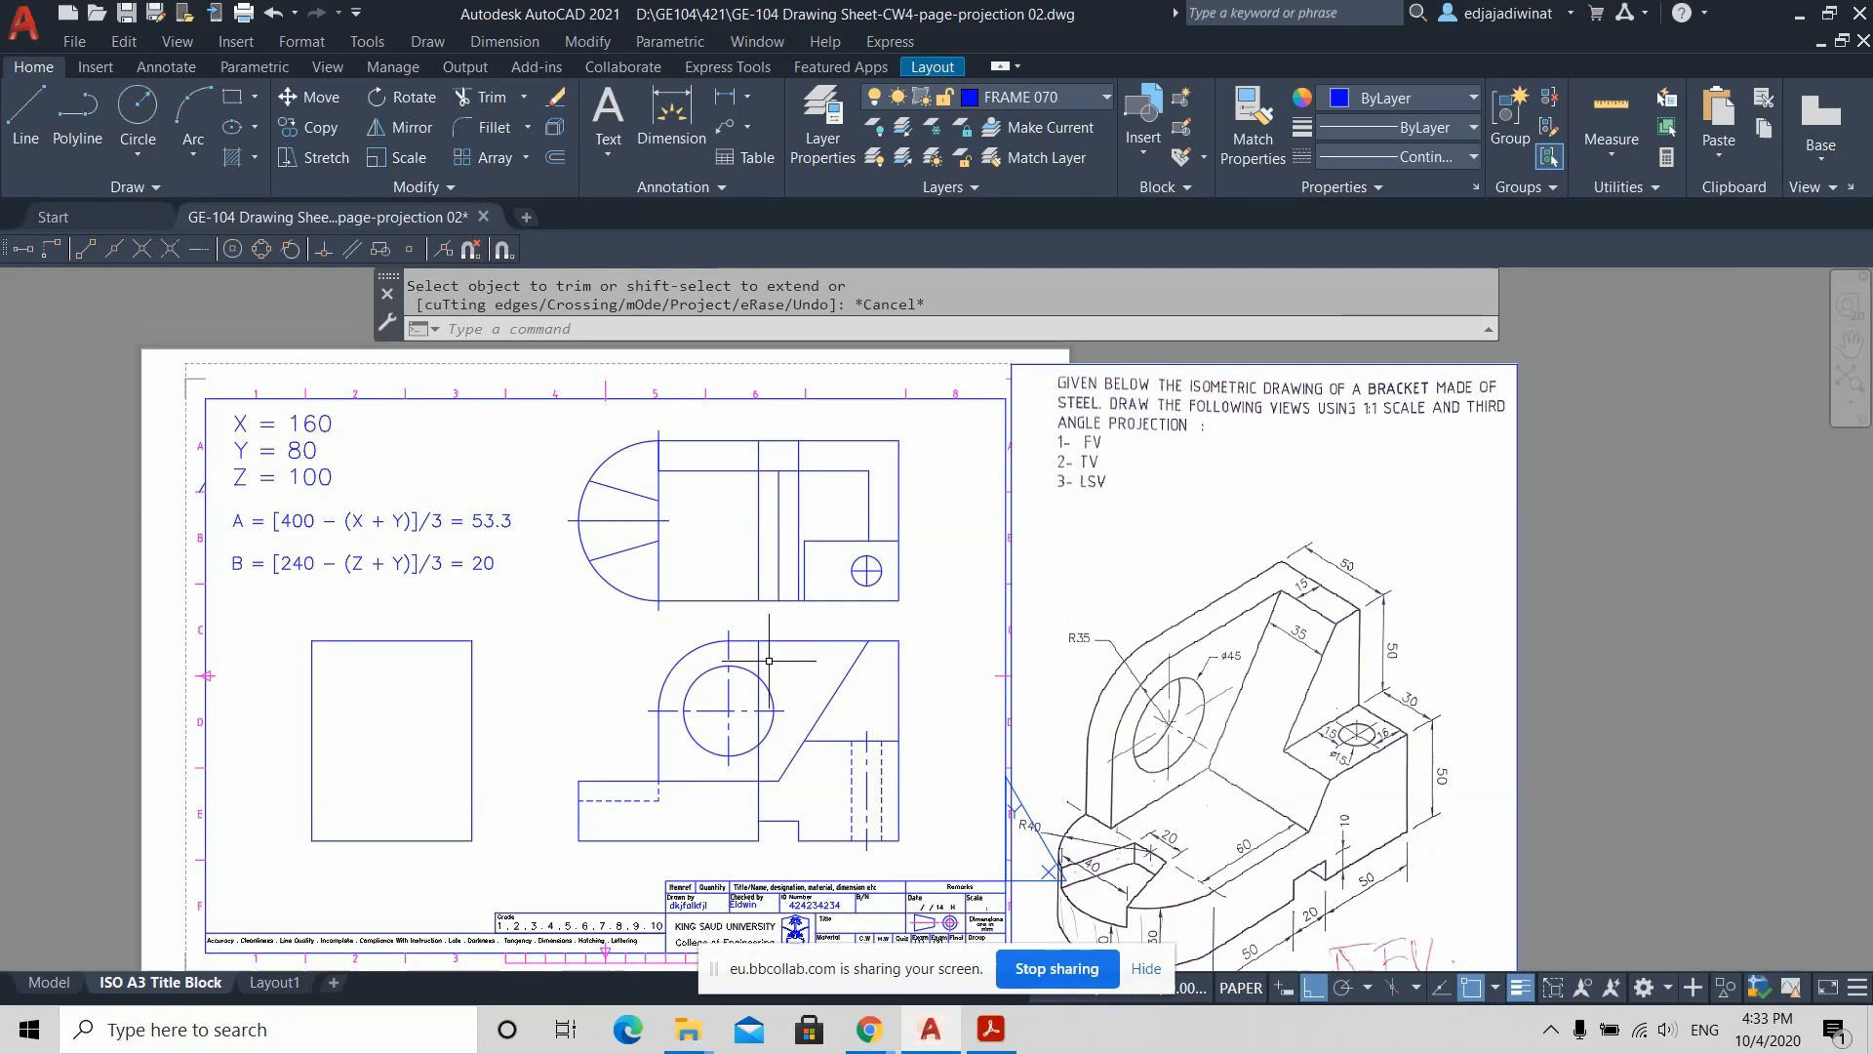
Step: Delete the leftover projection line crossing the front view above the bottom slot's left edge
{"action": "left_click", "coordinate": [759, 652]}
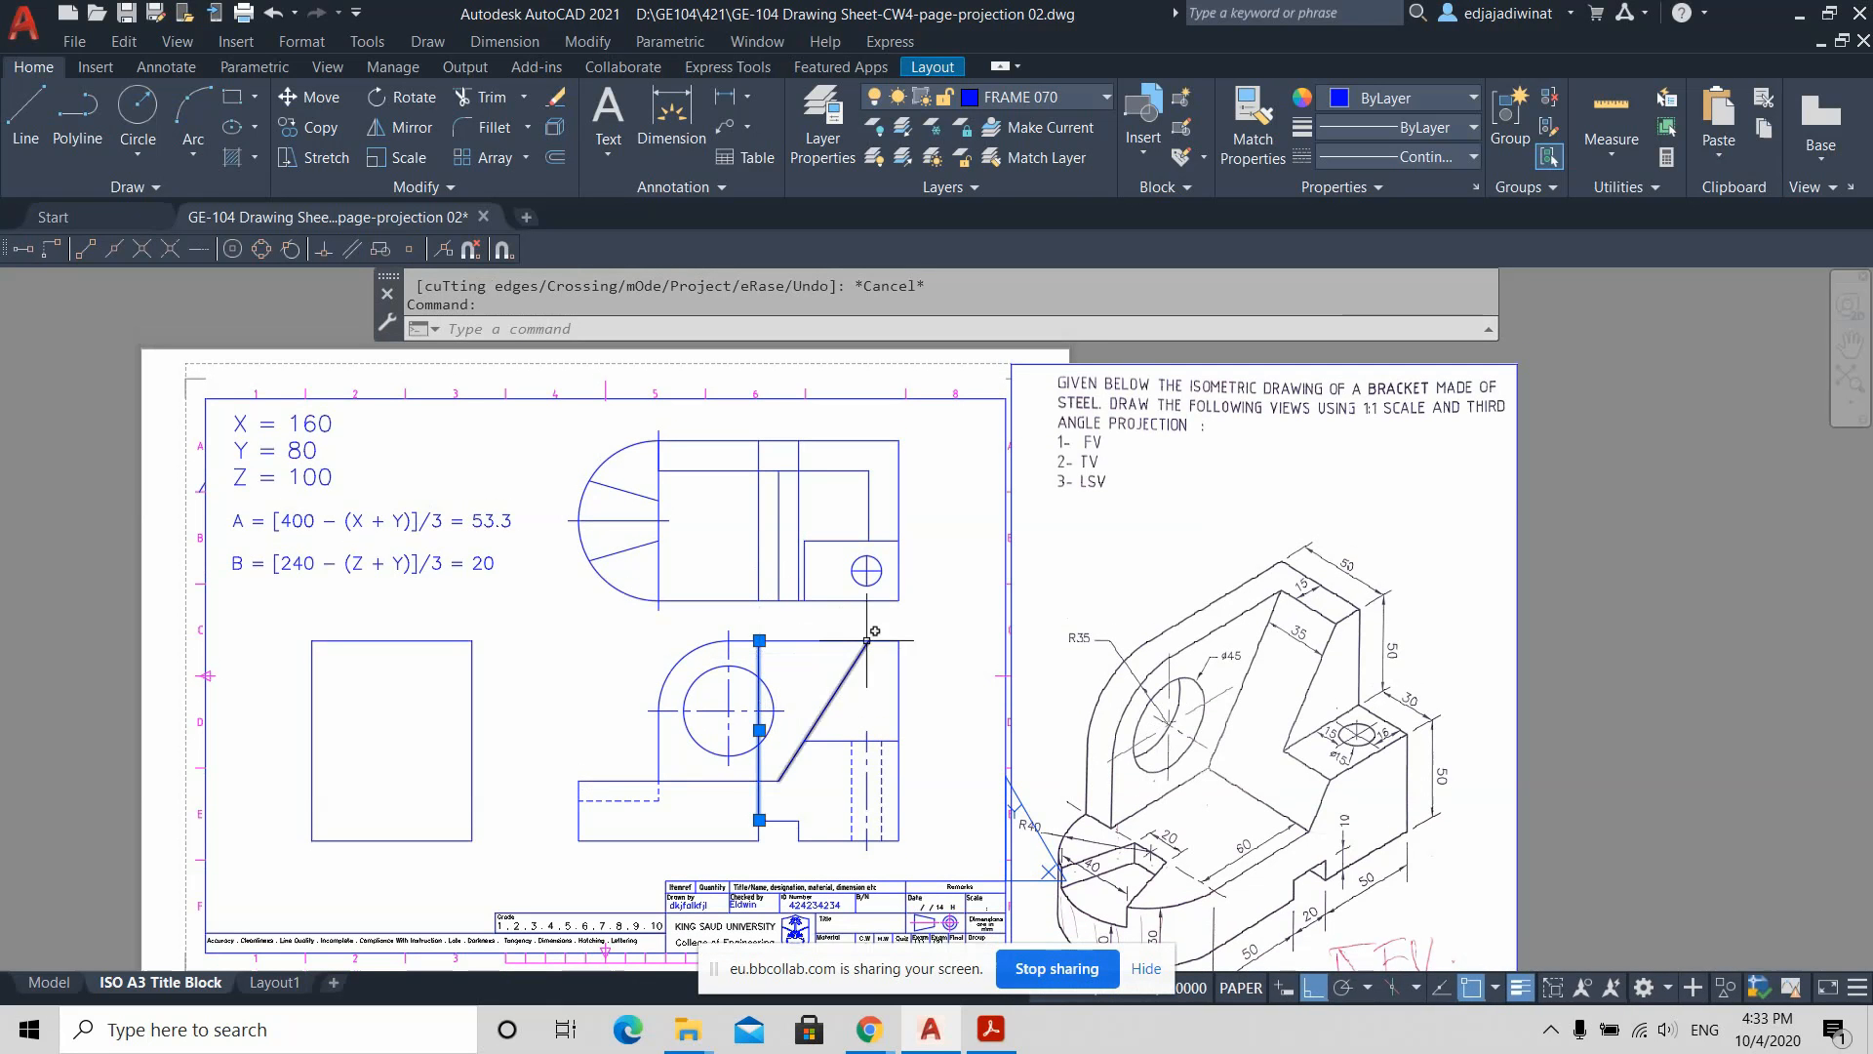
{"action": "key", "text": "Escape"}
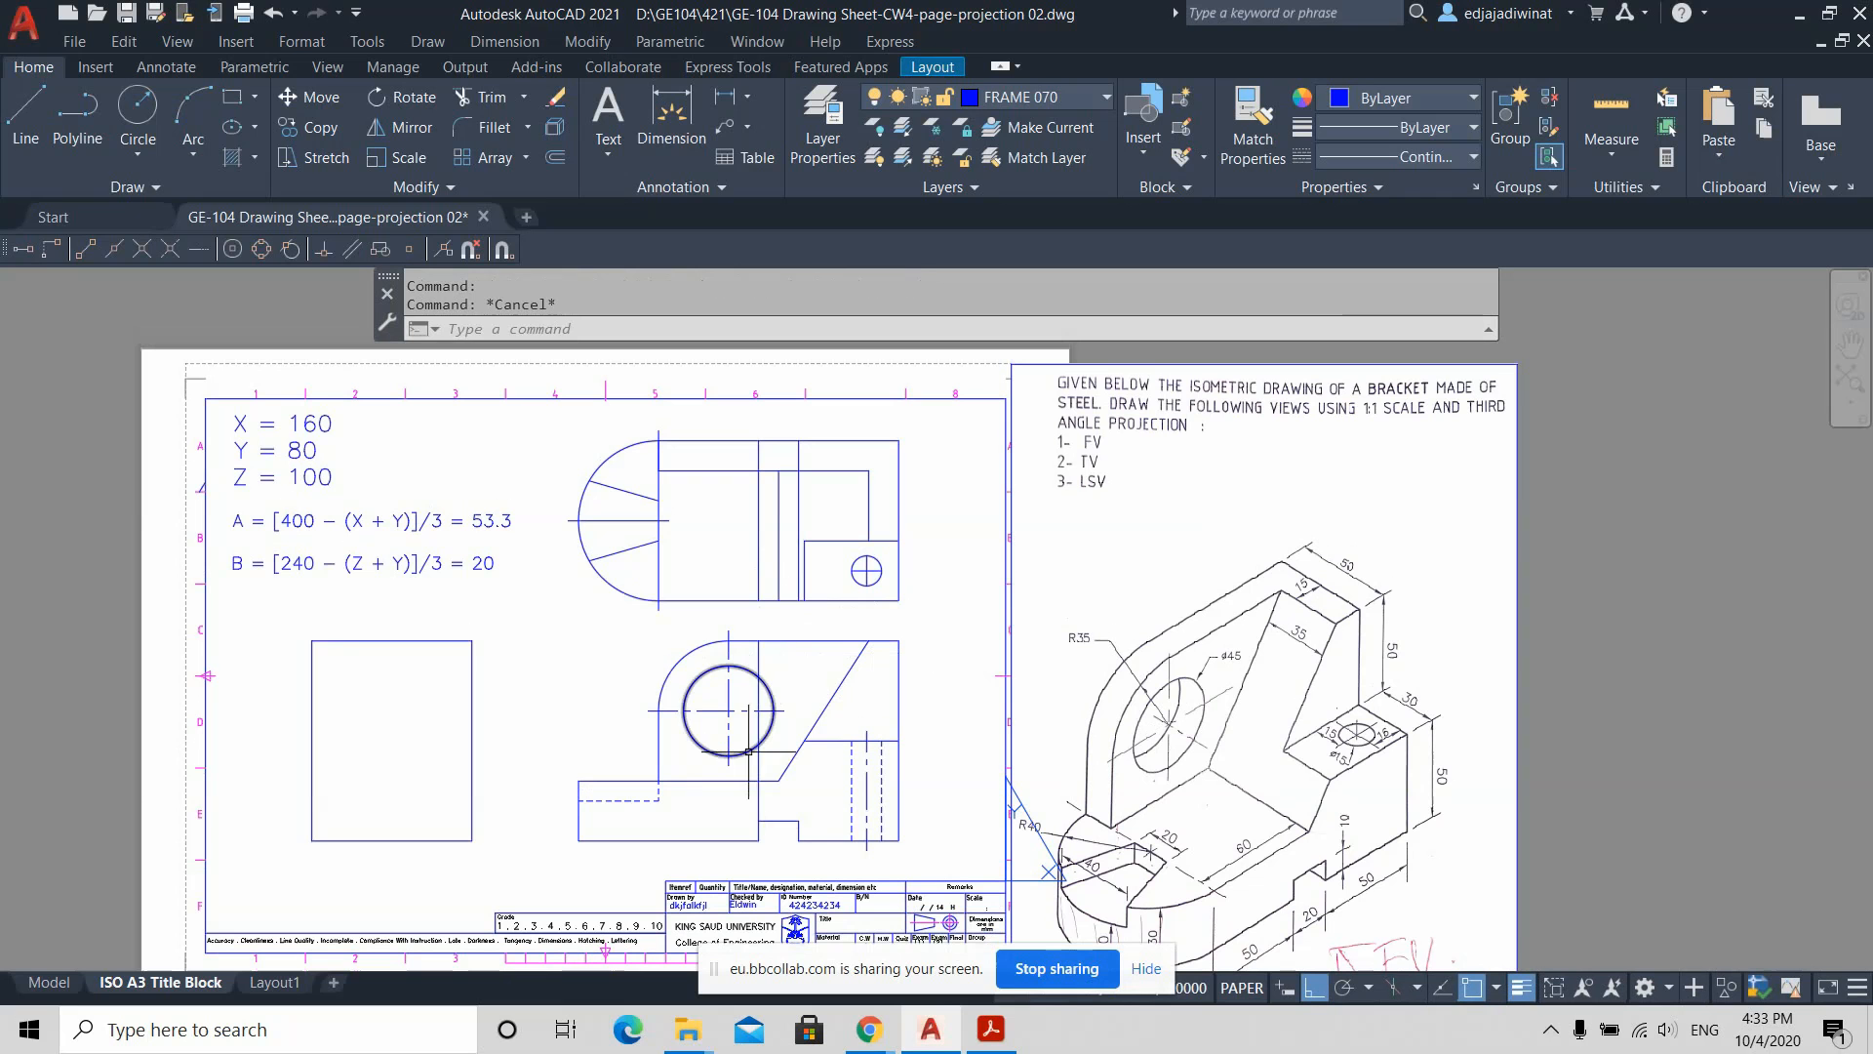
{"action": "left_click", "coordinate": [797, 675]}
{"action": "key", "text": "Escape"}
{"action": "left_click", "coordinate": [765, 646]}
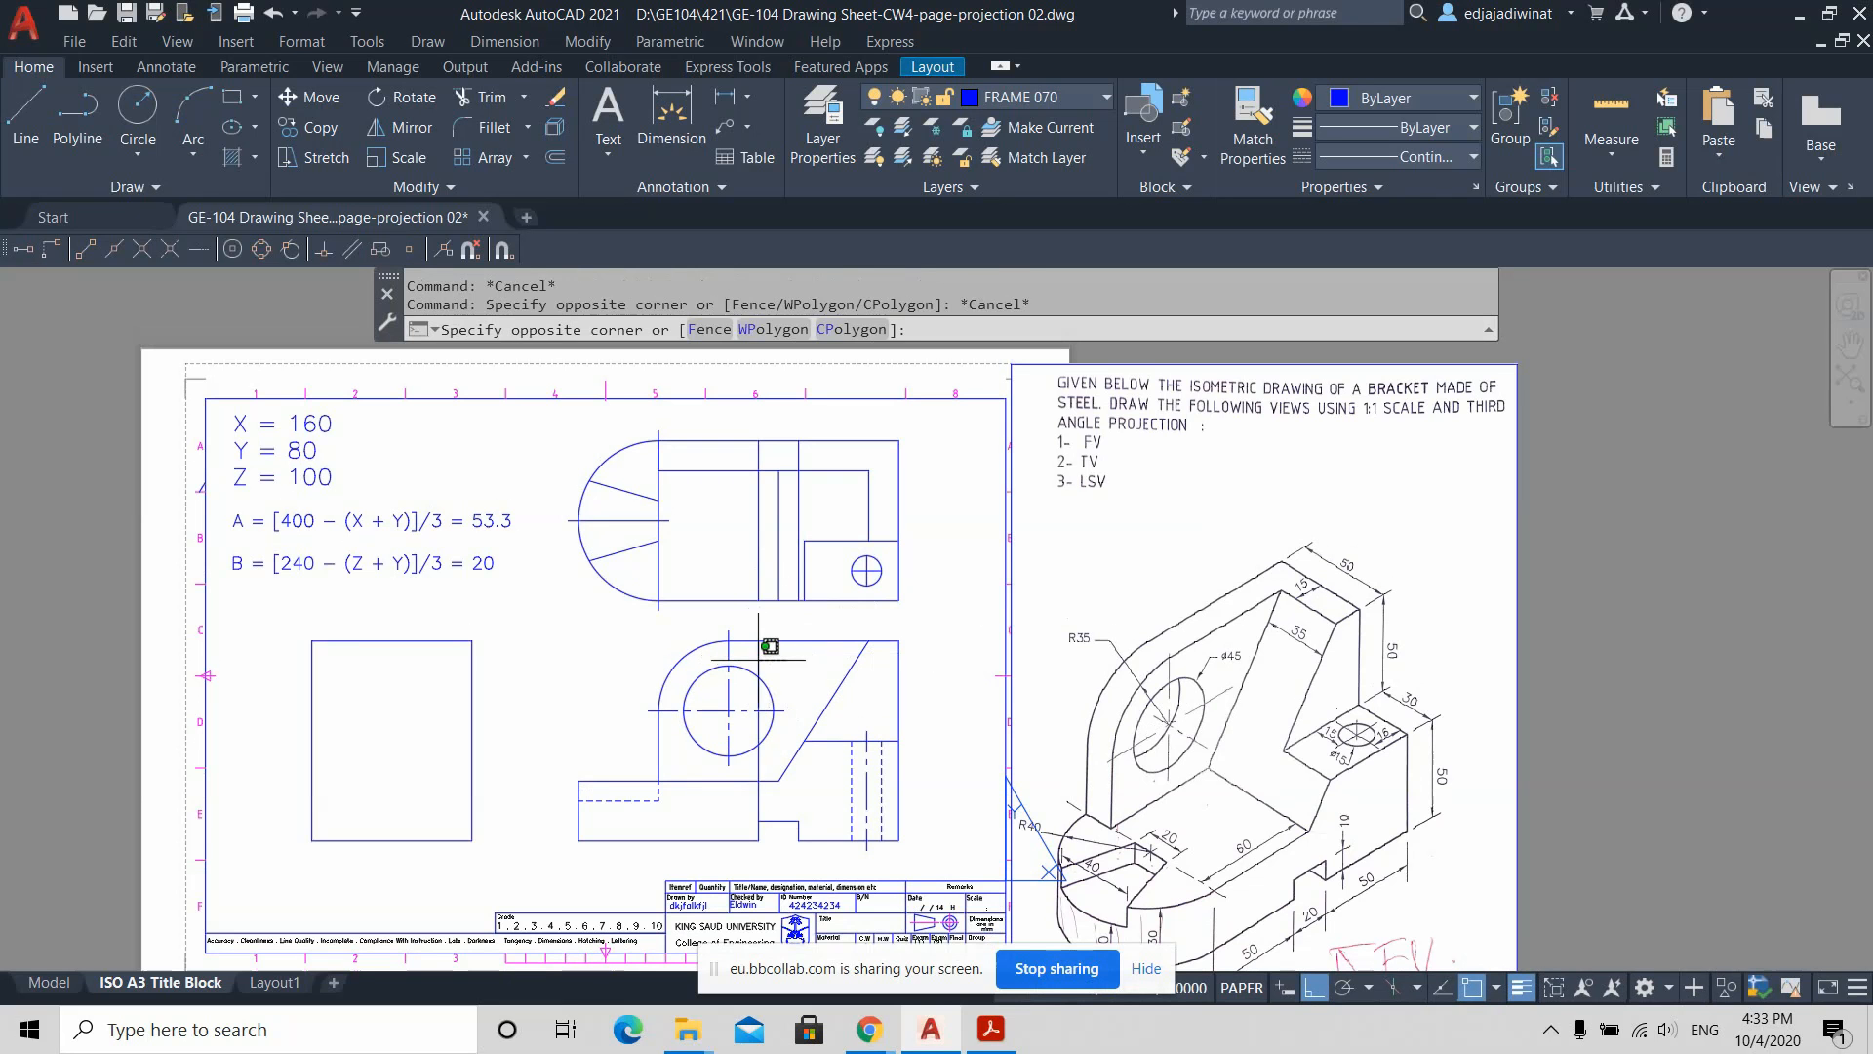
{"action": "left_click", "coordinate": [755, 657]}
{"action": "key", "text": "Delete"}
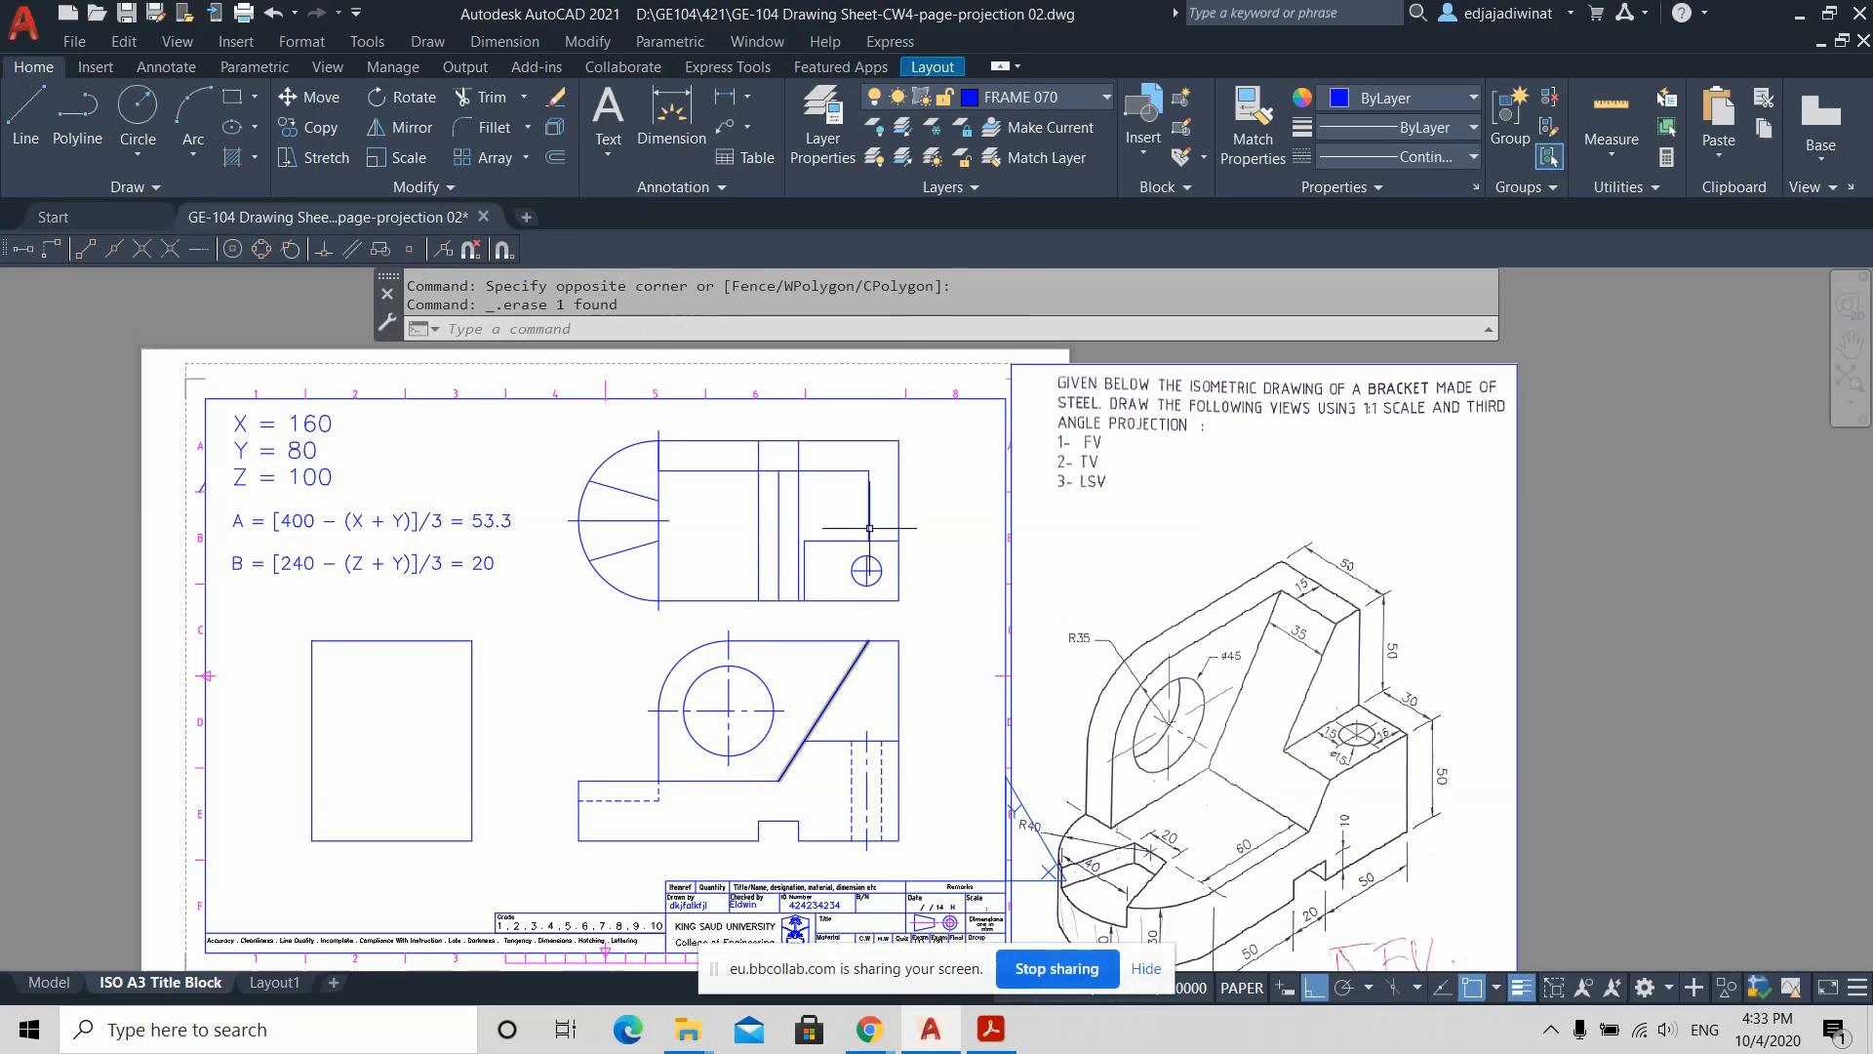
Step: Set the linetype of the slot's two vertical edge lines in the top view to HIDDEN
{"action": "scroll", "coordinate": [840, 456], "scroll_direction": "up", "scroll_amount": 2}
{"action": "left_click", "coordinate": [822, 536]}
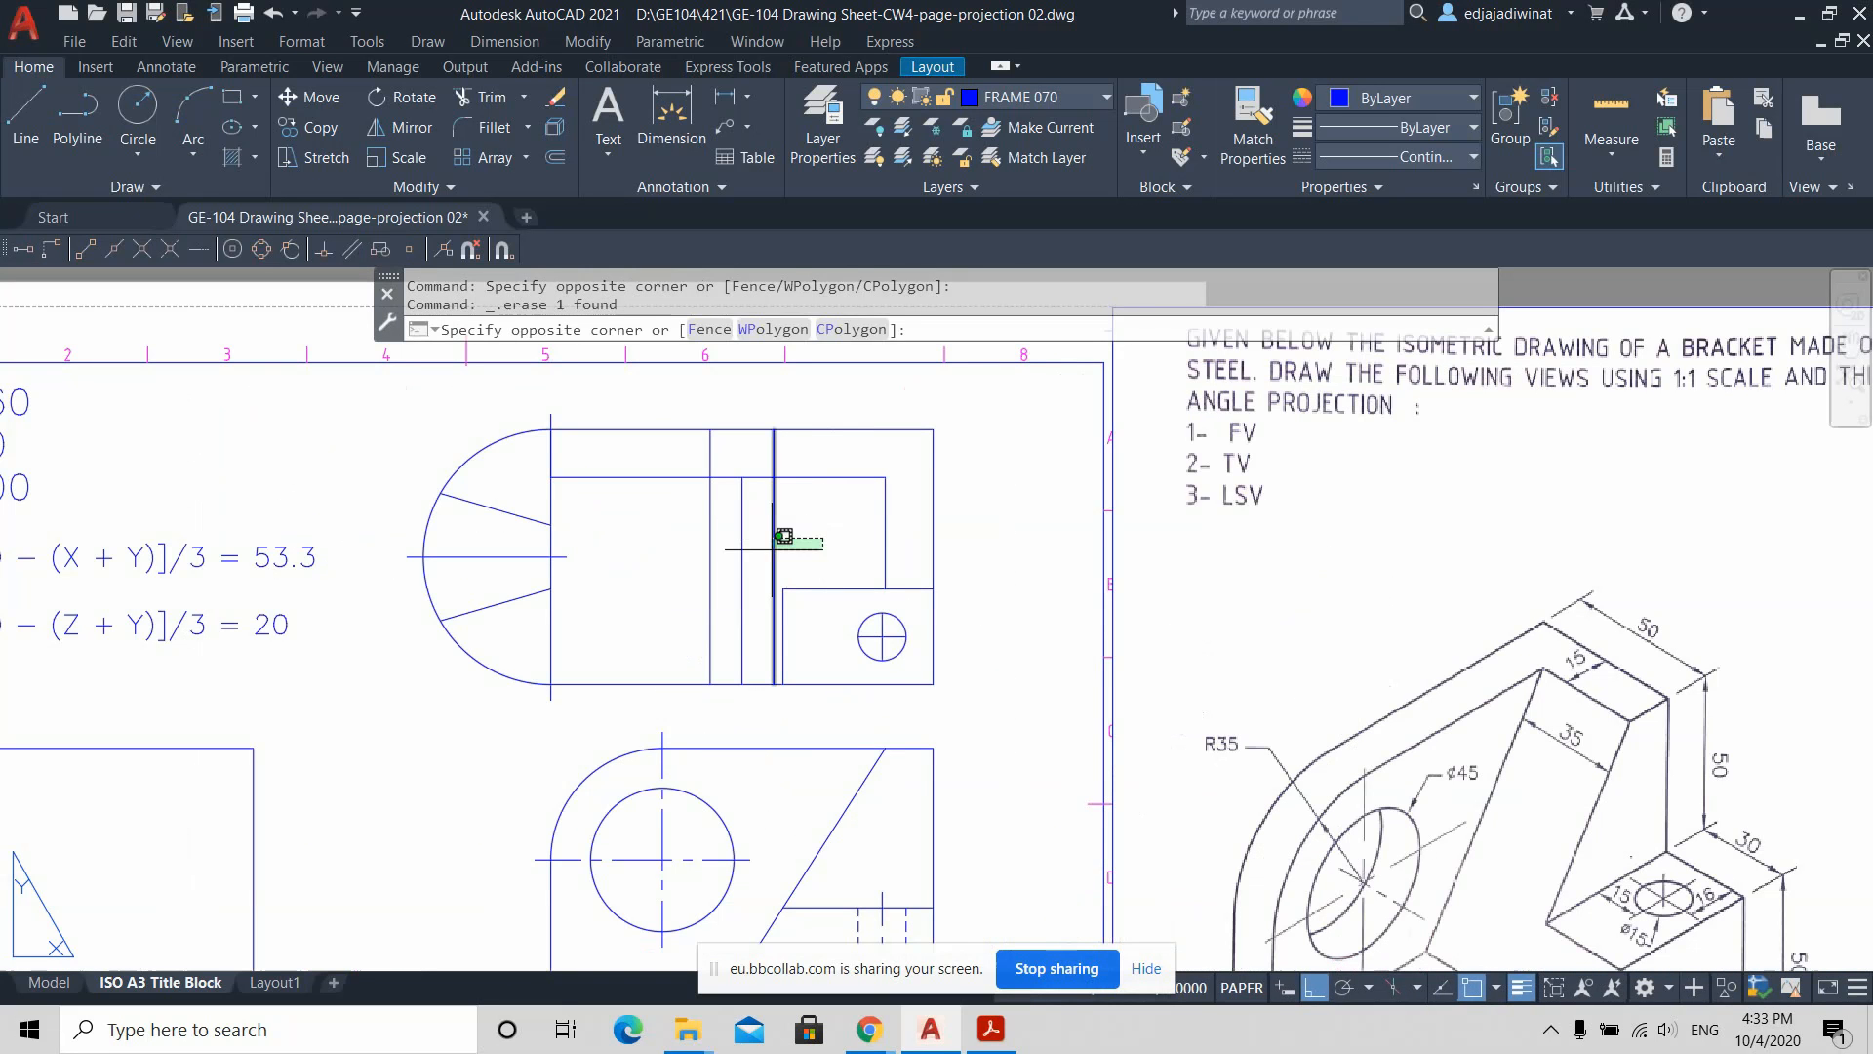
{"action": "left_click", "coordinate": [783, 536]}
{"action": "left_click", "coordinate": [727, 556]}
{"action": "left_click", "coordinate": [701, 557]}
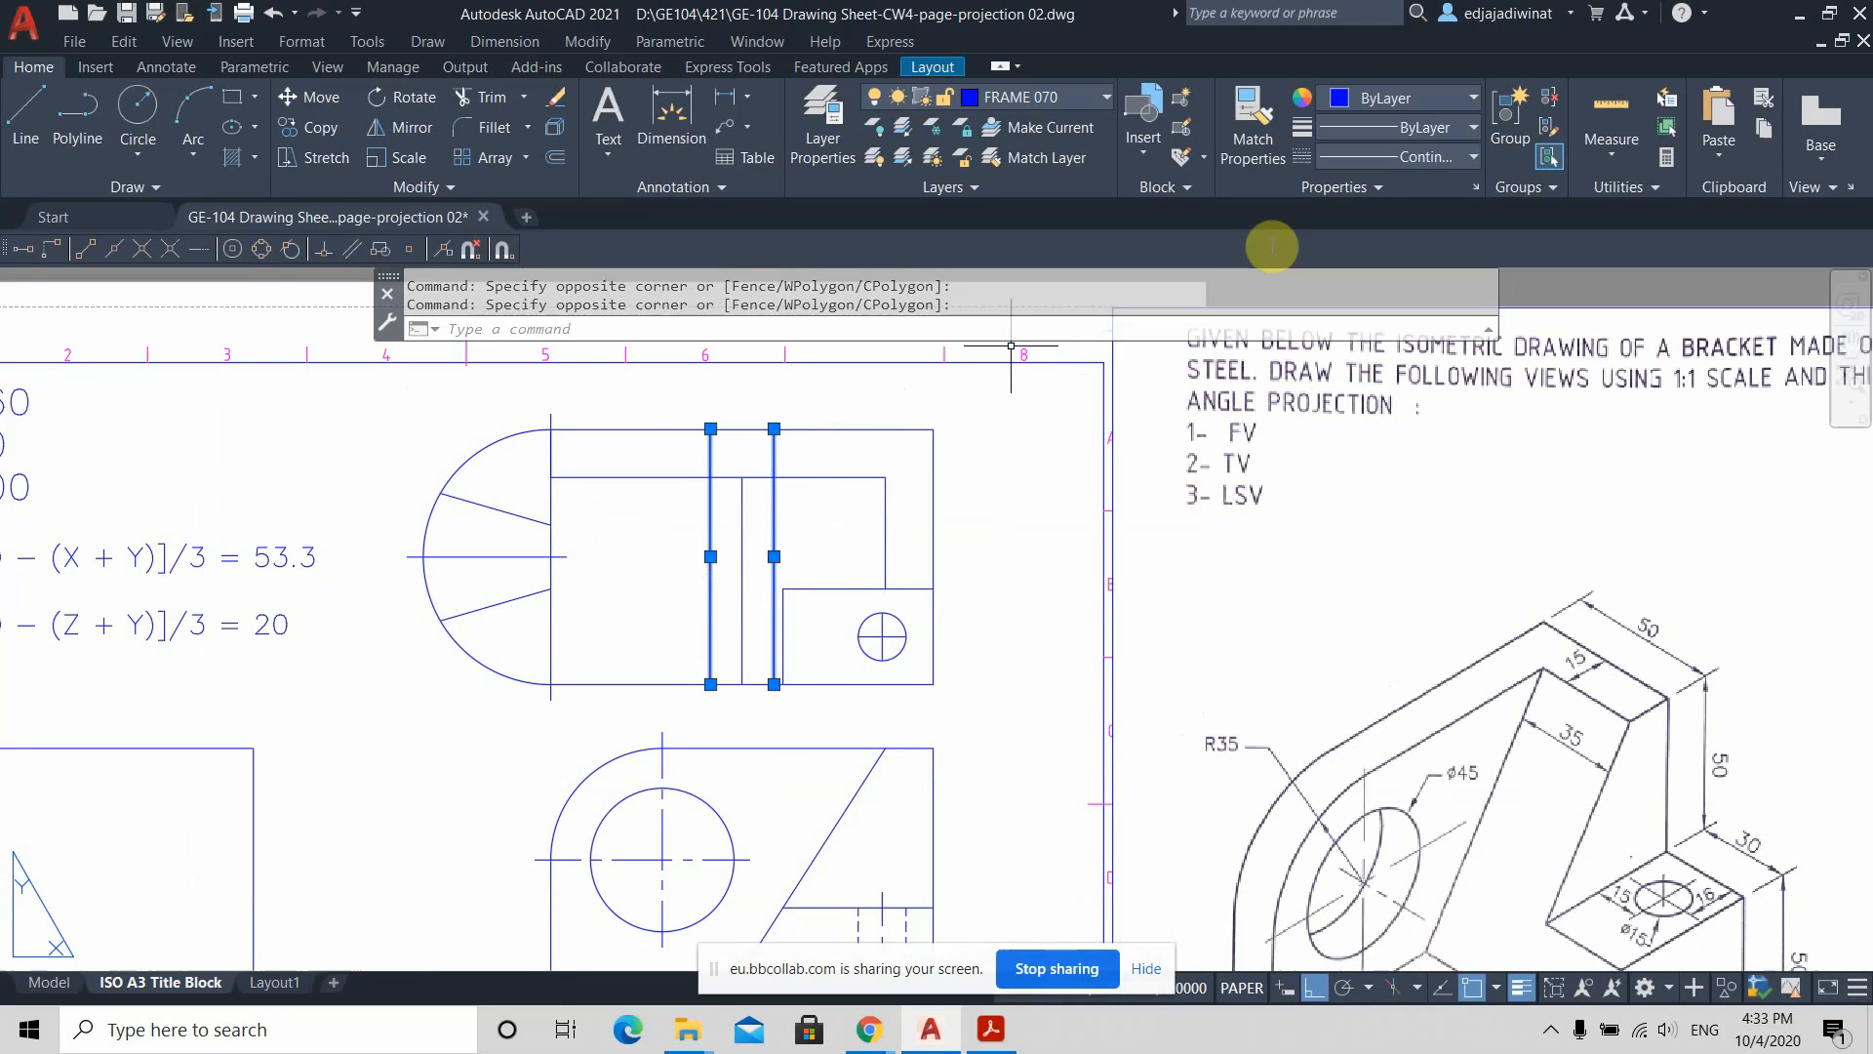
{"action": "left_click", "coordinate": [1461, 128]}
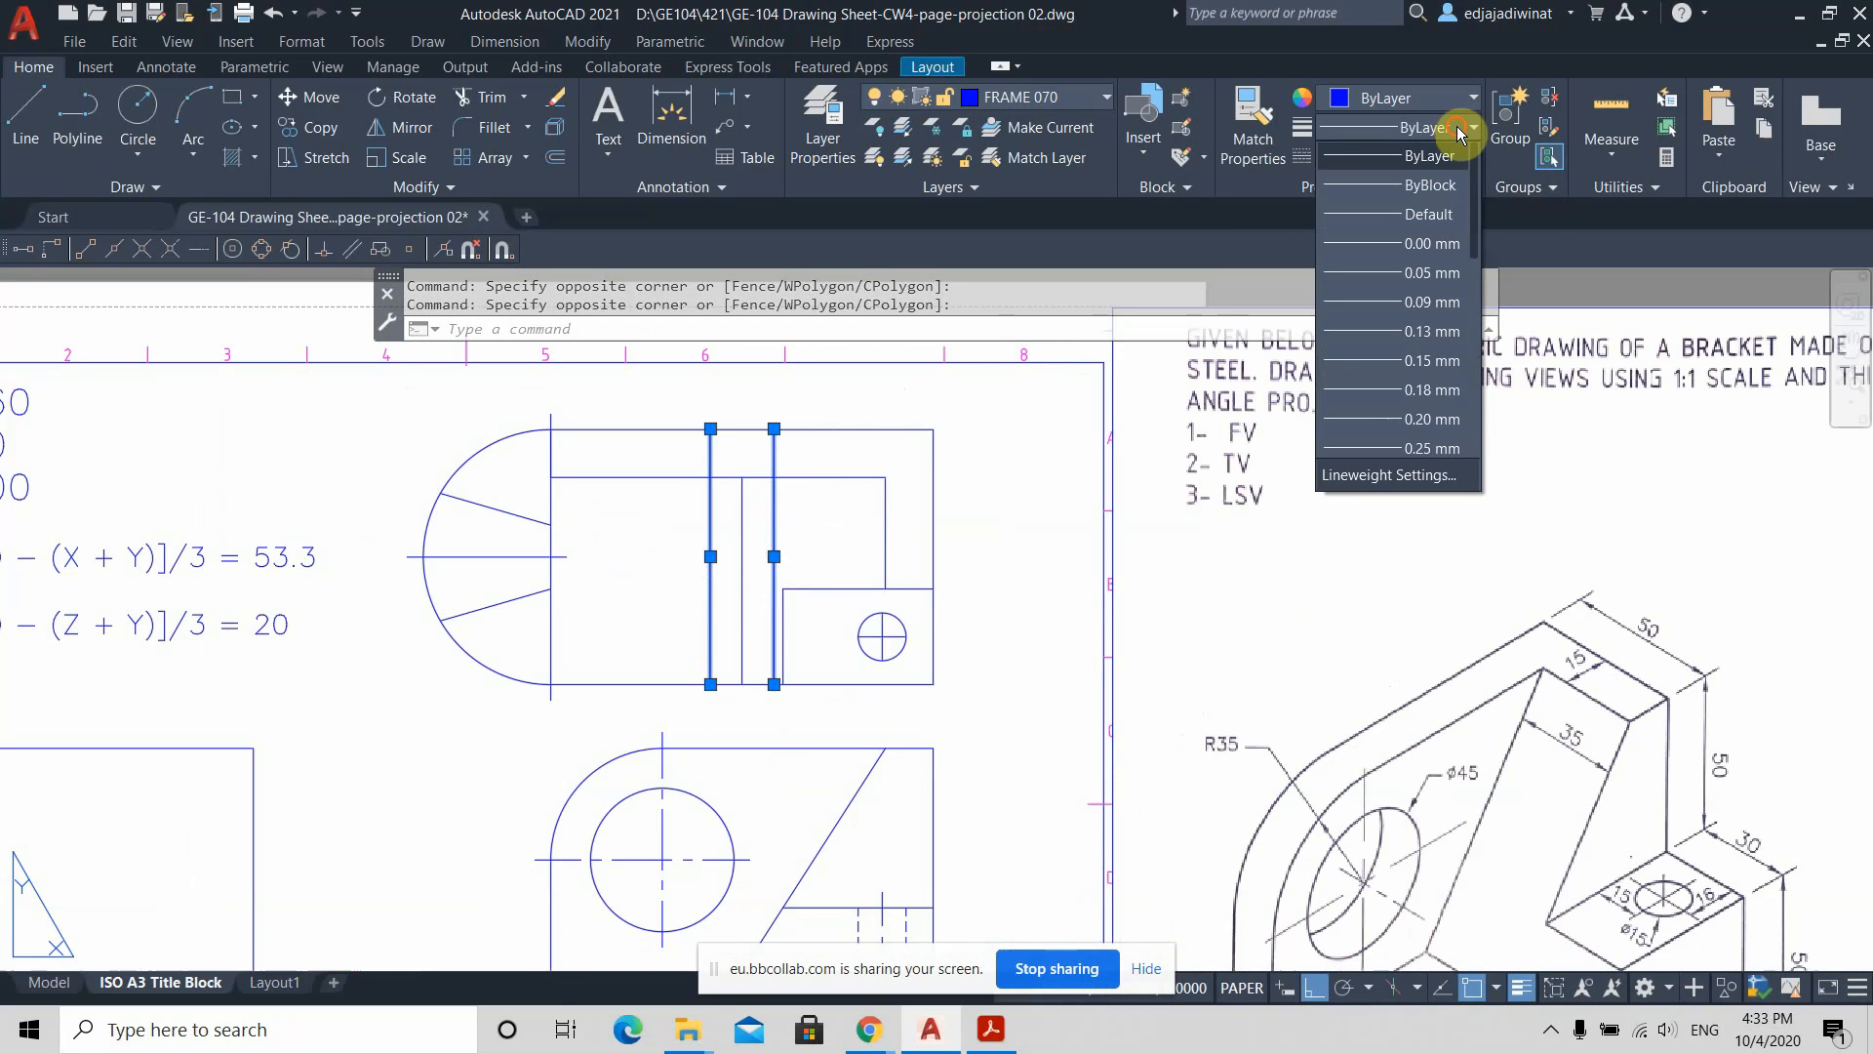
{"action": "left_click", "coordinate": [1460, 129]}
{"action": "left_click", "coordinate": [1475, 159]}
{"action": "left_click", "coordinate": [1431, 364]}
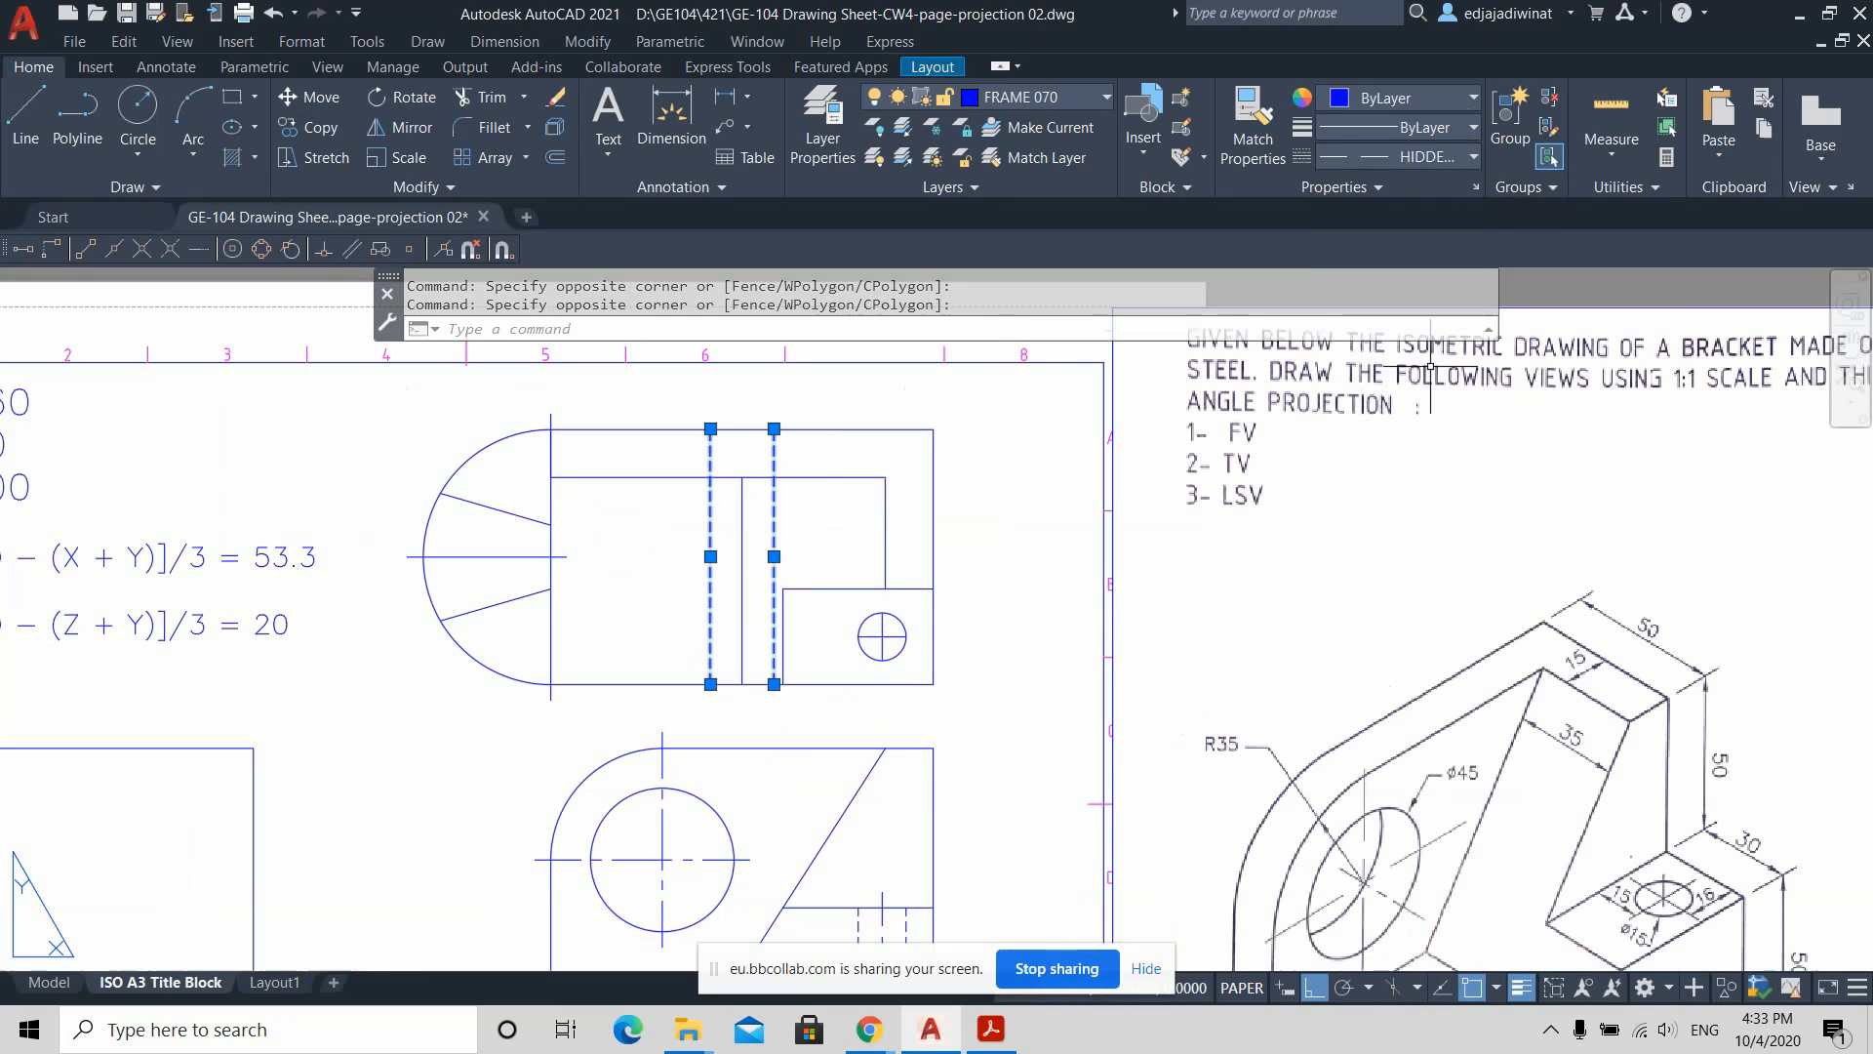
{"action": "key", "text": "Escape"}
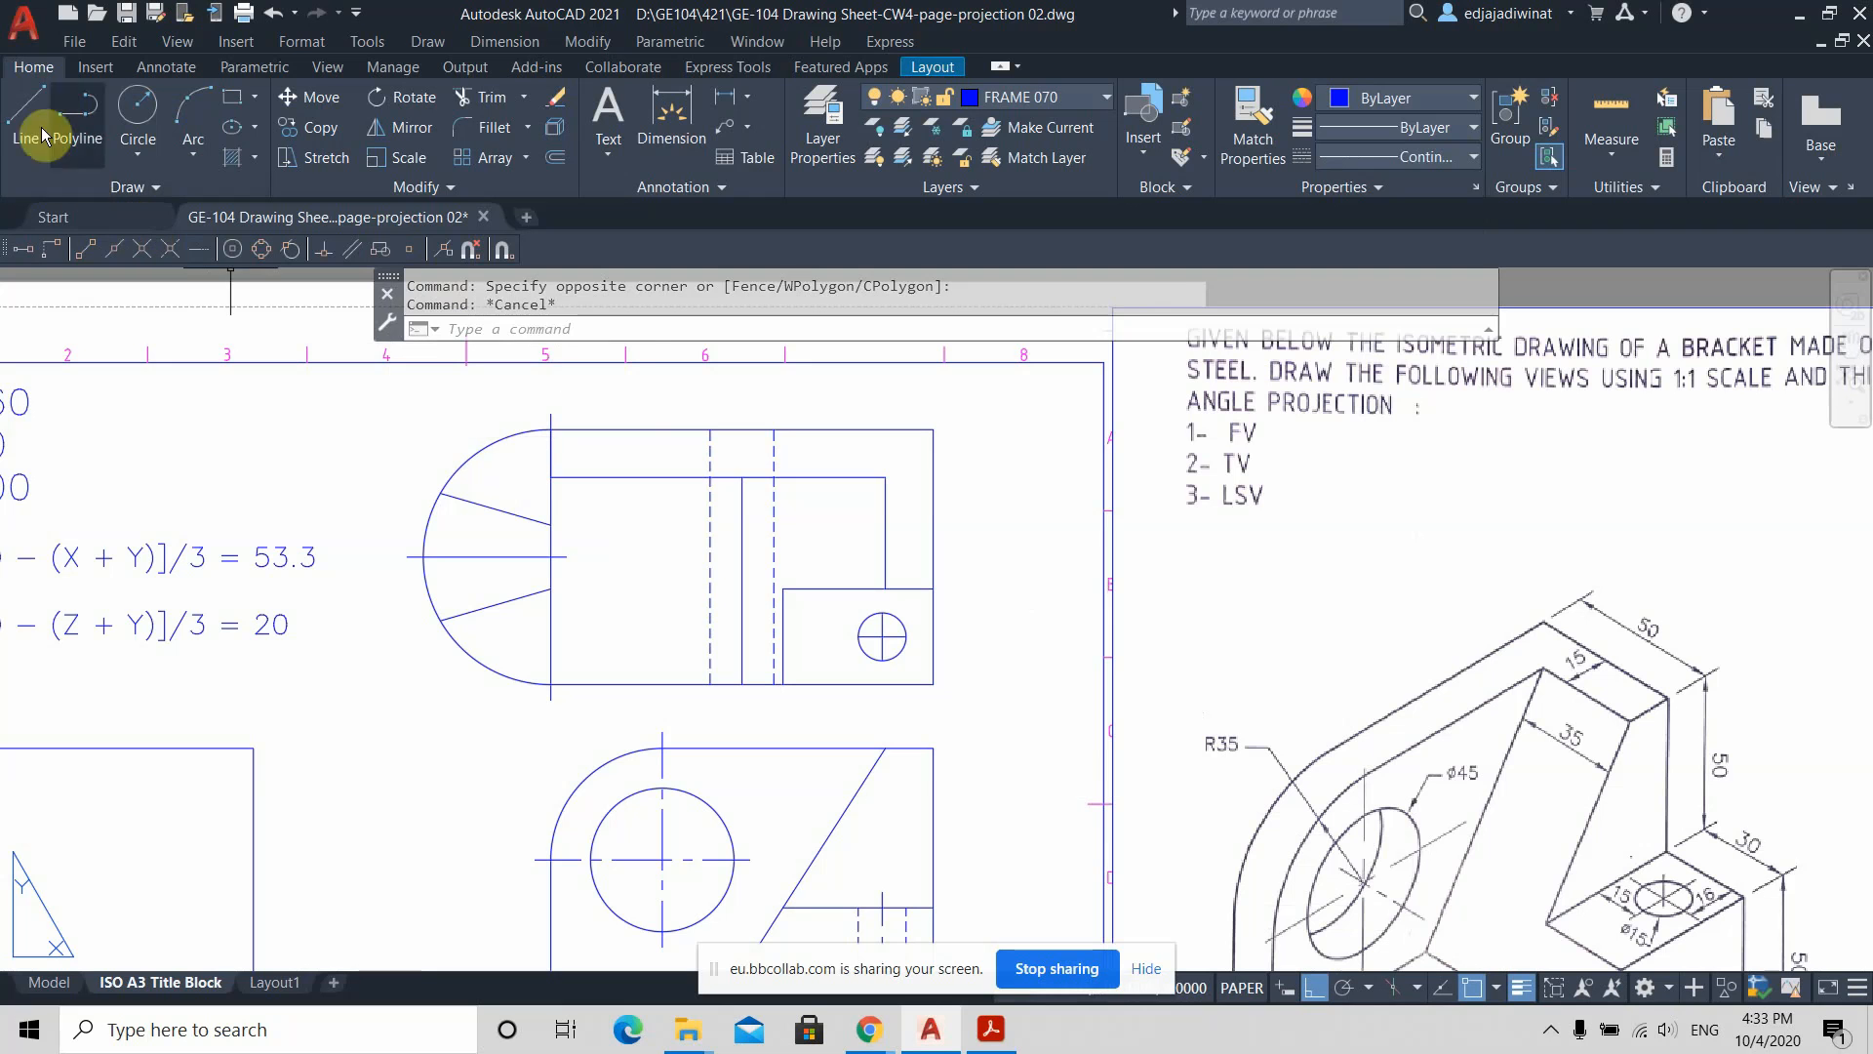
Step: Draw a vertical projection line from the upper end of the large hole's centre line in the front view to the top view's upper edge
{"action": "left_click", "coordinate": [15, 110]}
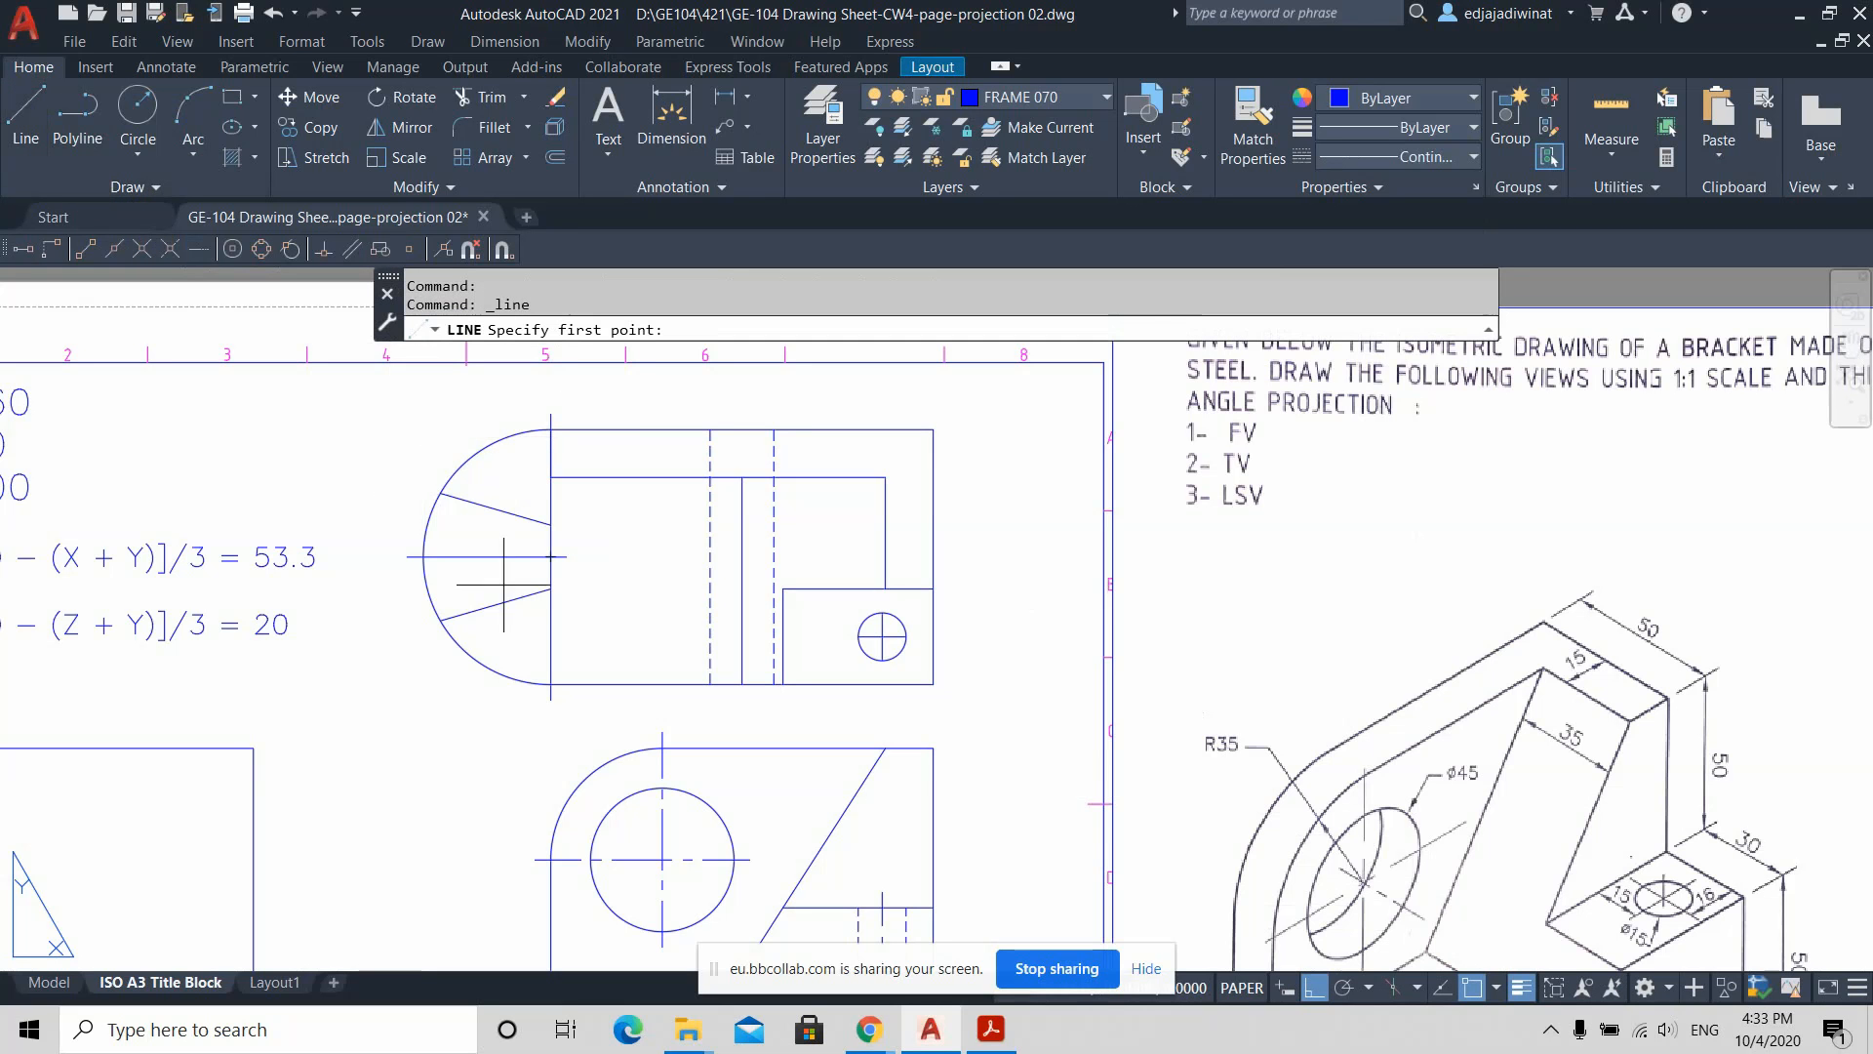
{"action": "left_click", "coordinate": [663, 731]}
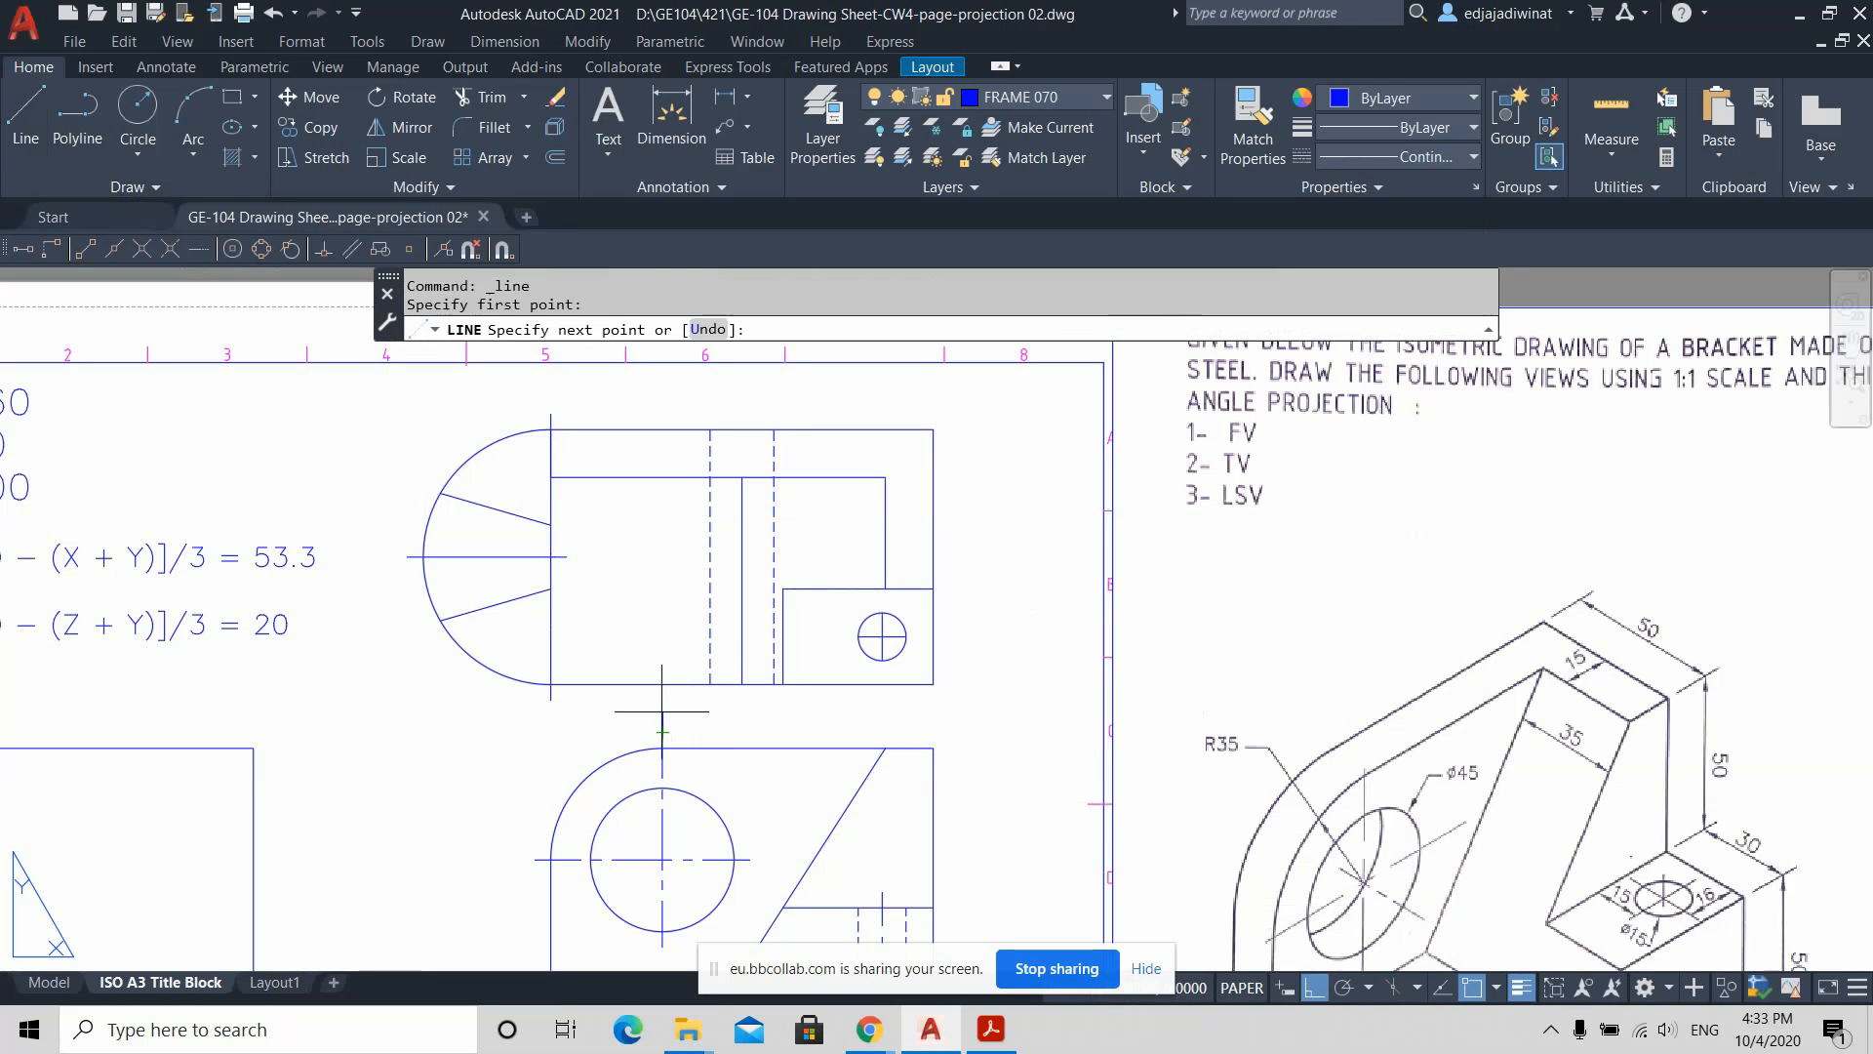
{"action": "left_click", "coordinate": [662, 430]}
{"action": "key", "text": "Escape"}
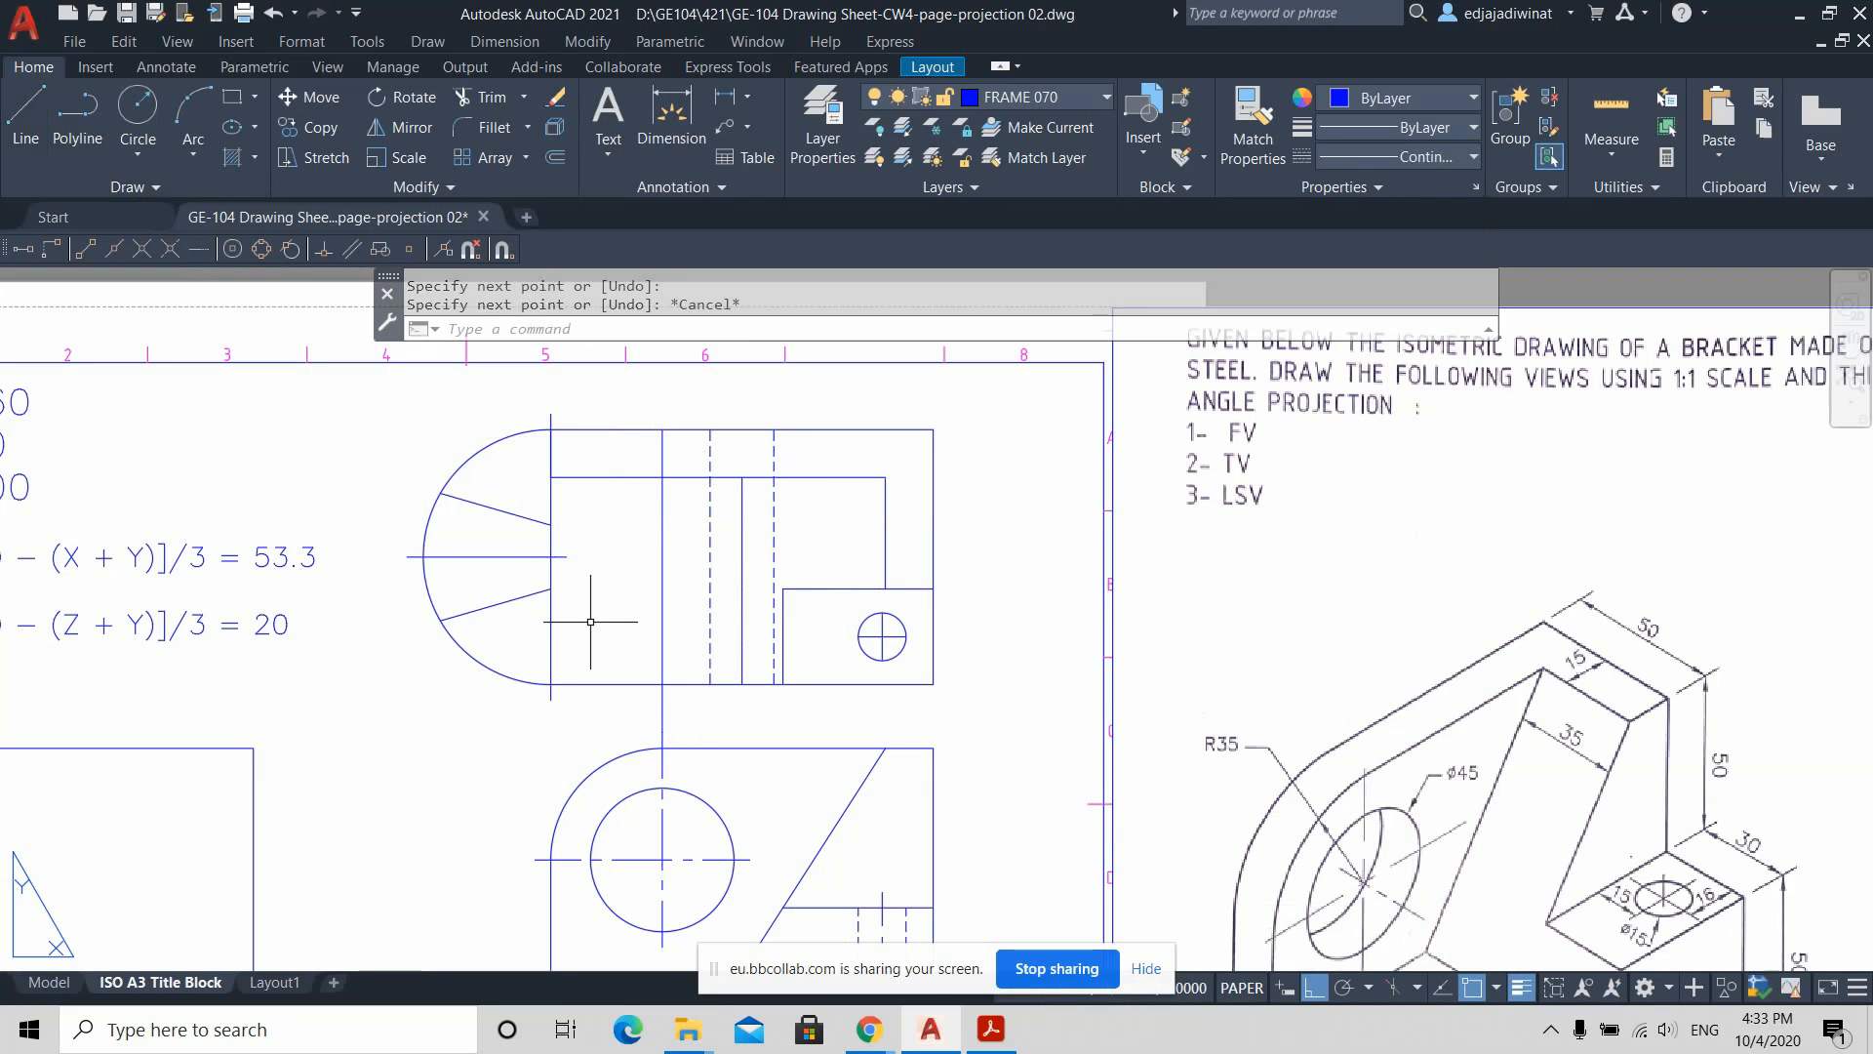
{"action": "key", "text": "Escape"}
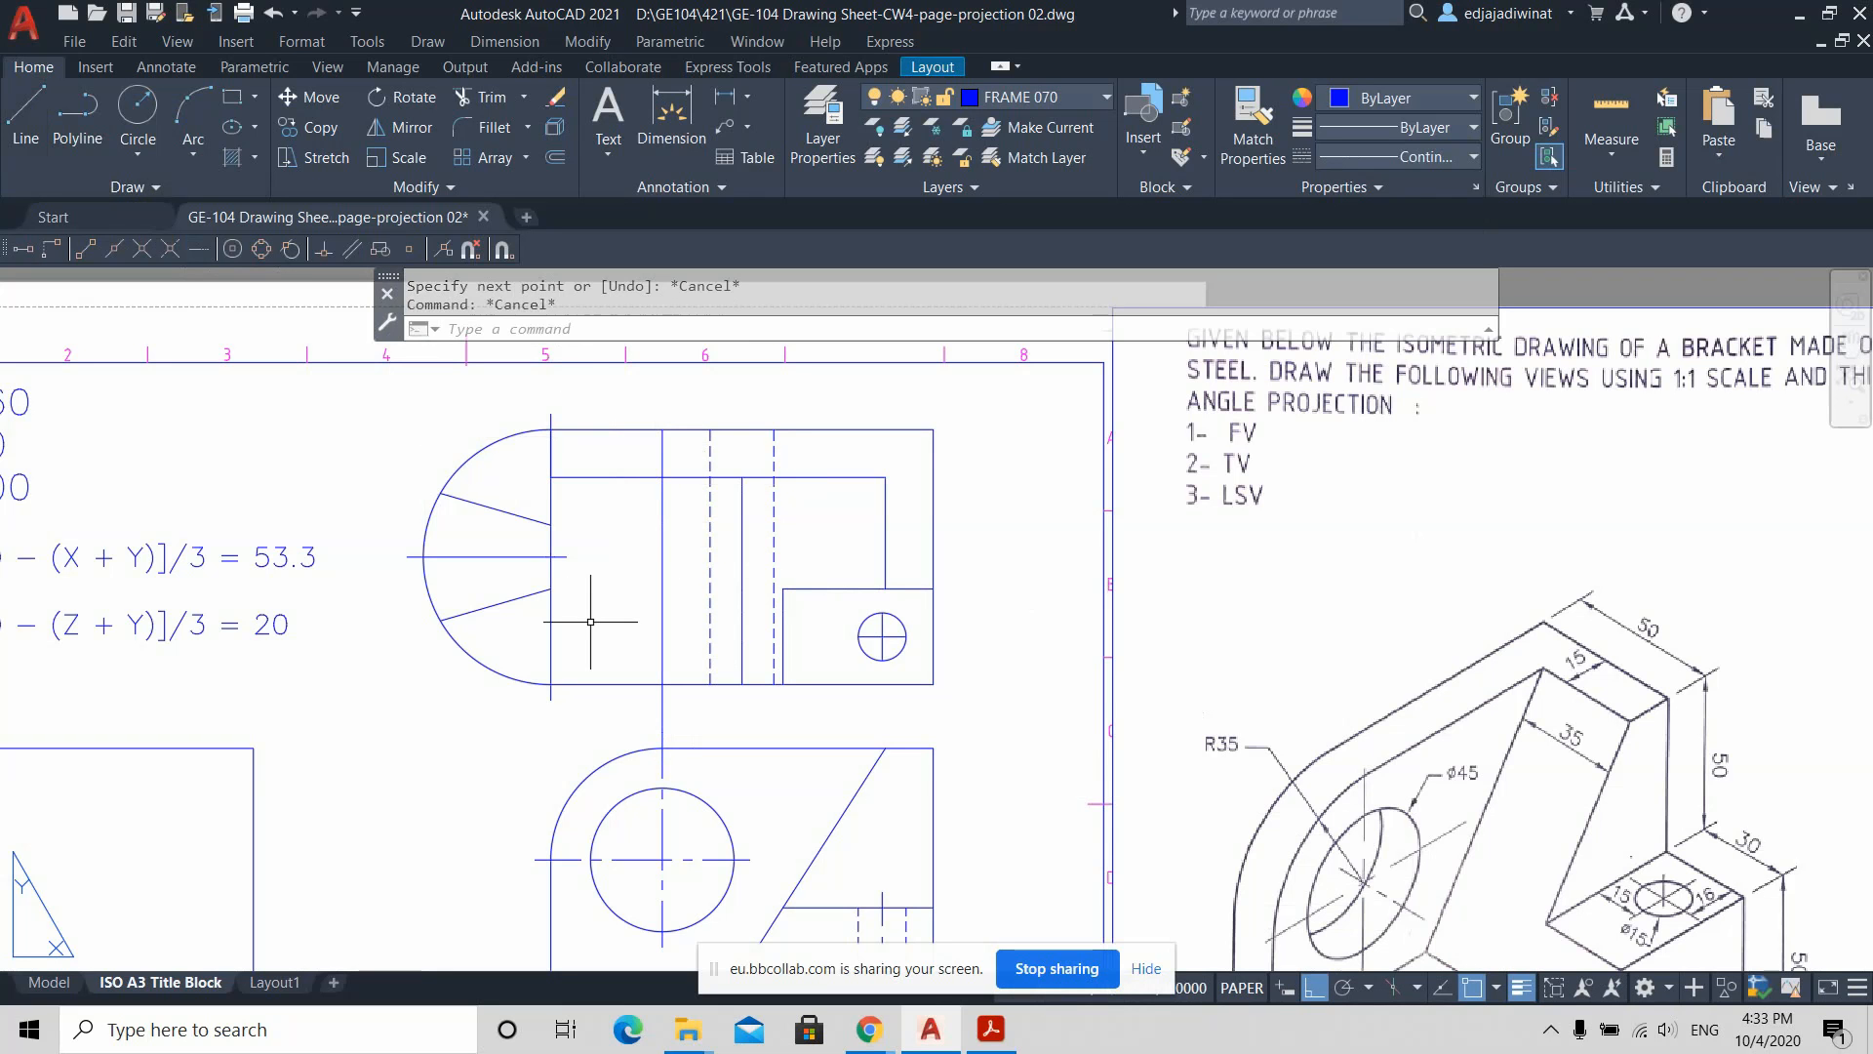
Step: Trim the large hole's projection line so only its part within the upright plate in the top view remains
{"action": "left_click", "coordinate": [487, 97]}
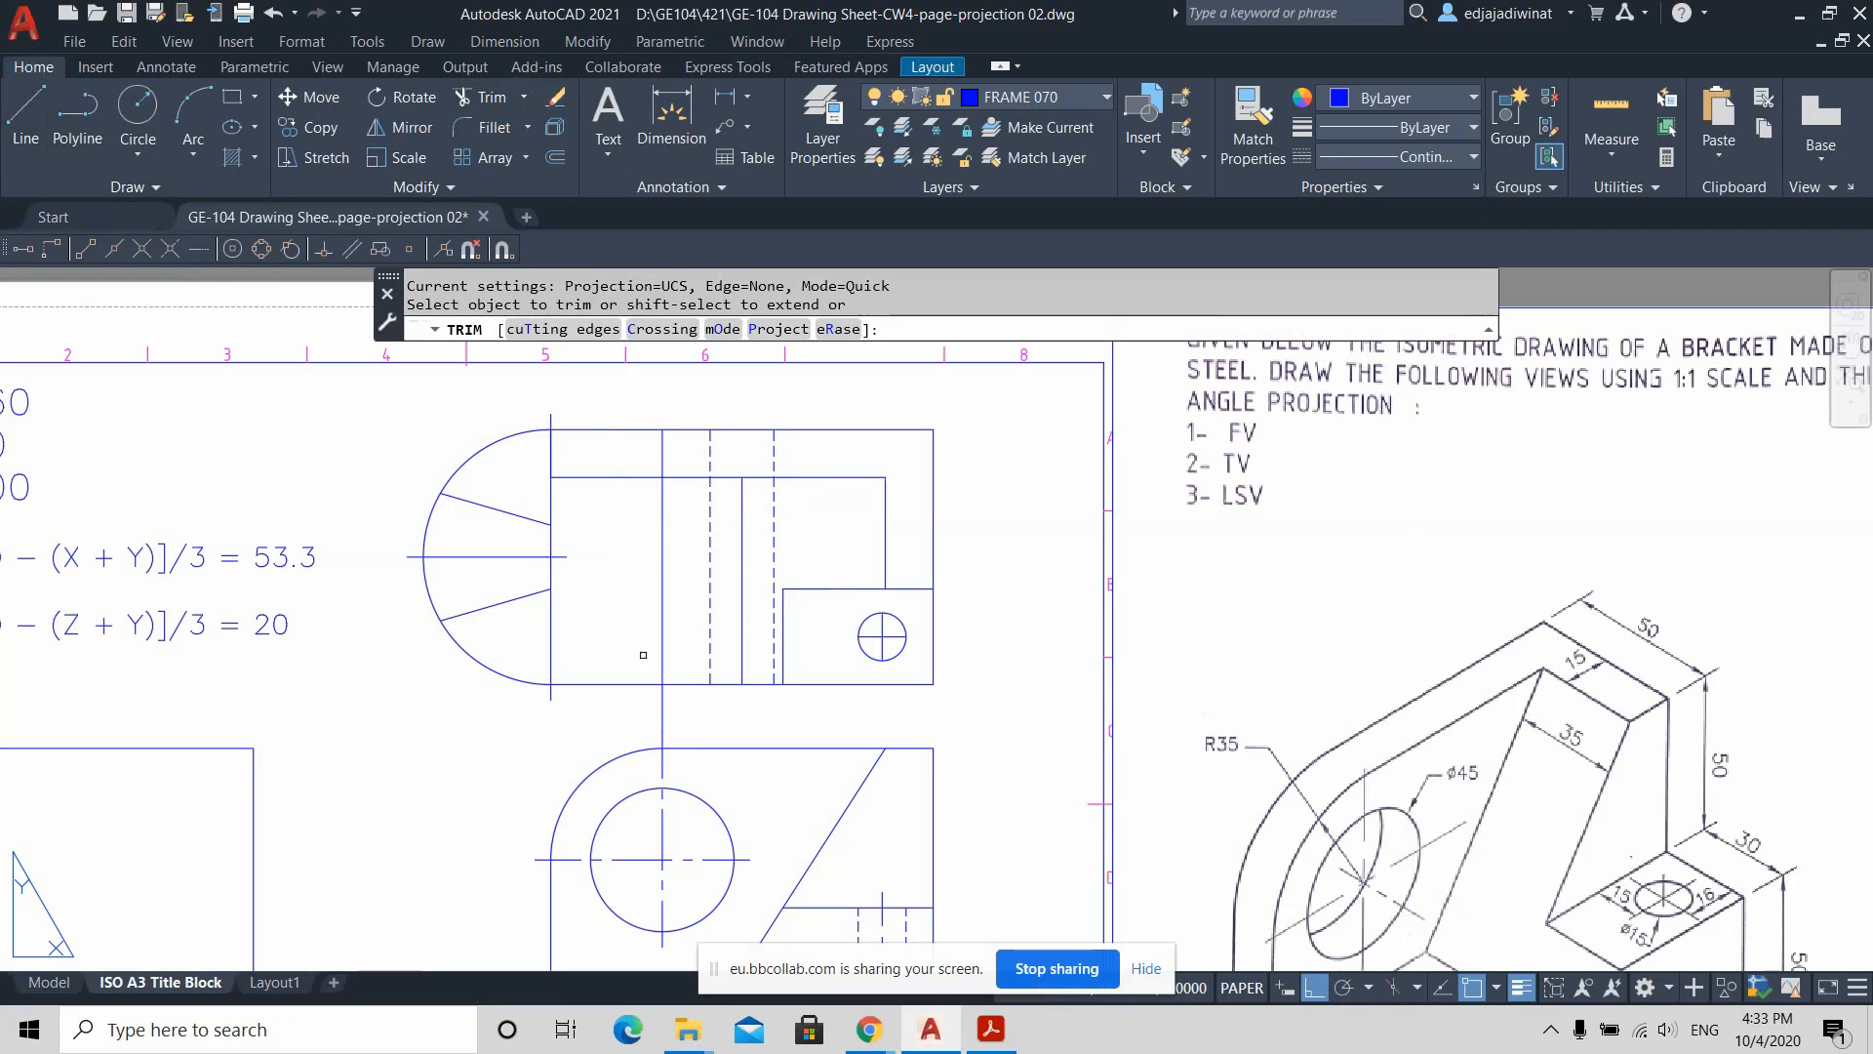
{"action": "left_click", "coordinate": [706, 723]}
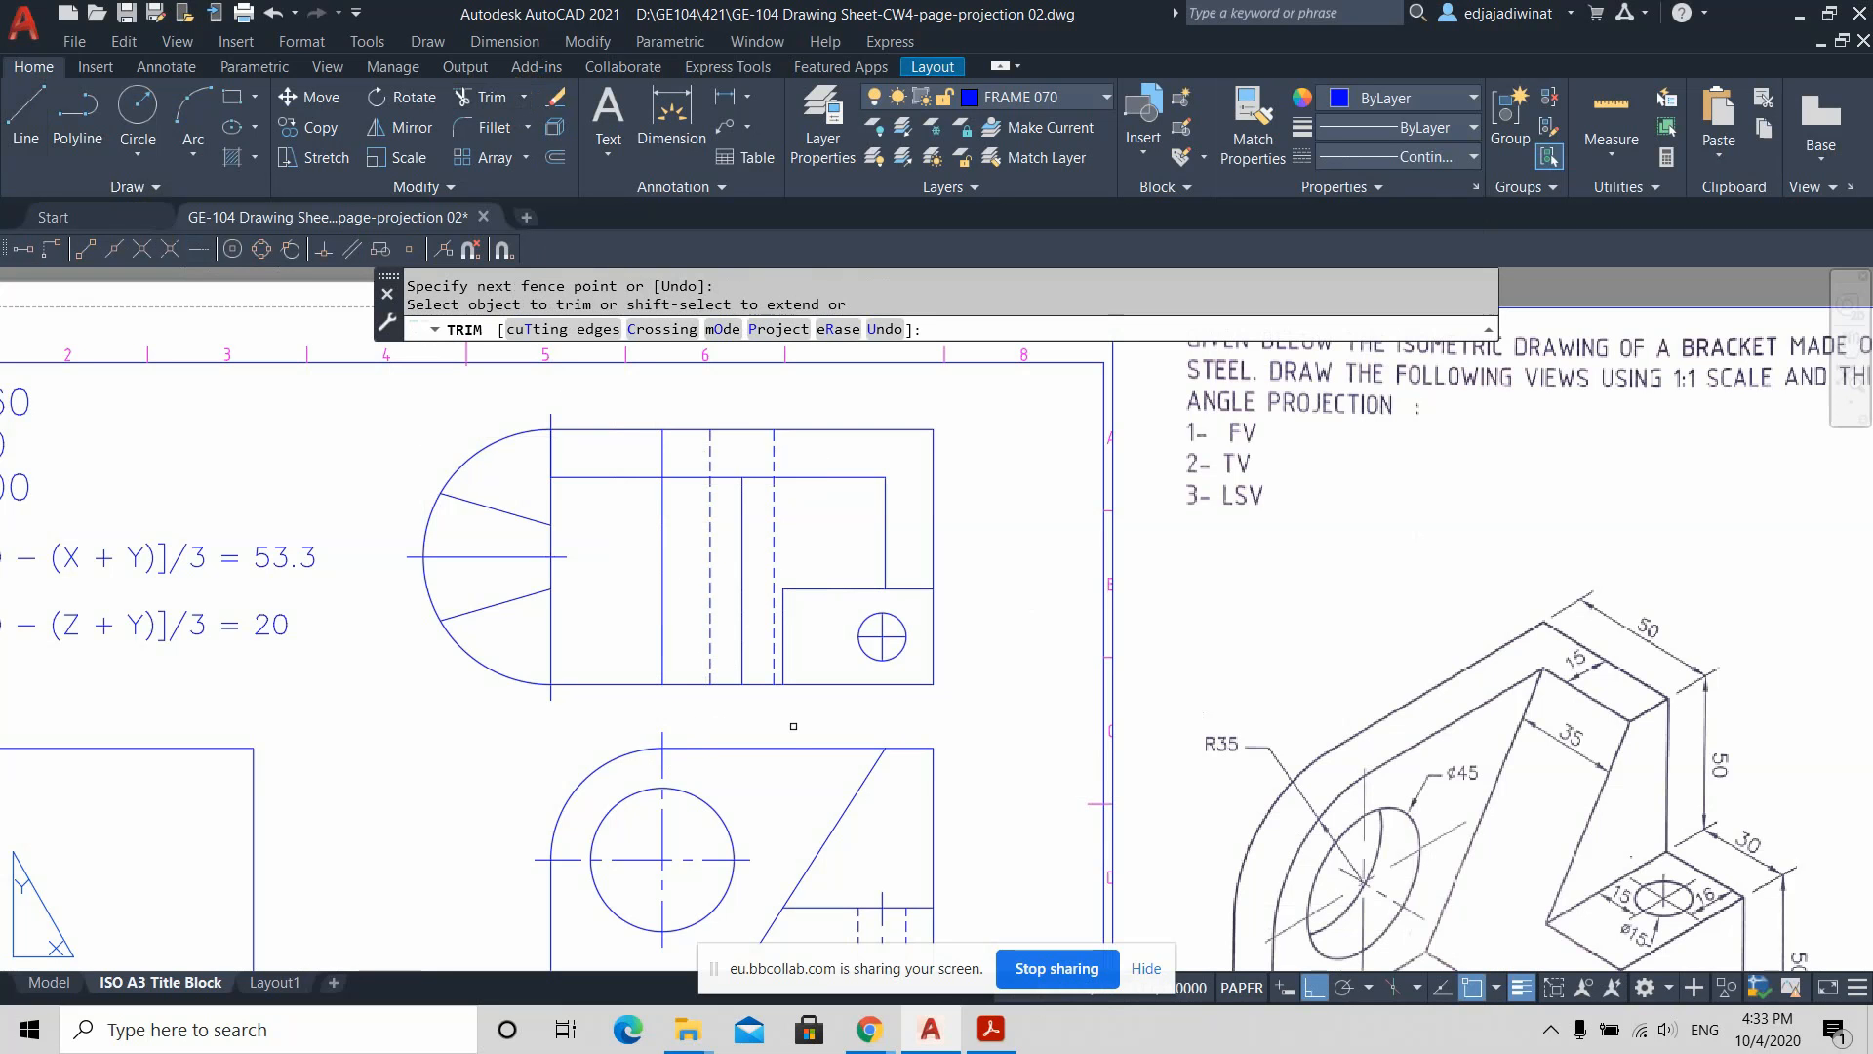
{"action": "key", "text": "Escape"}
{"action": "key", "text": "Return"}
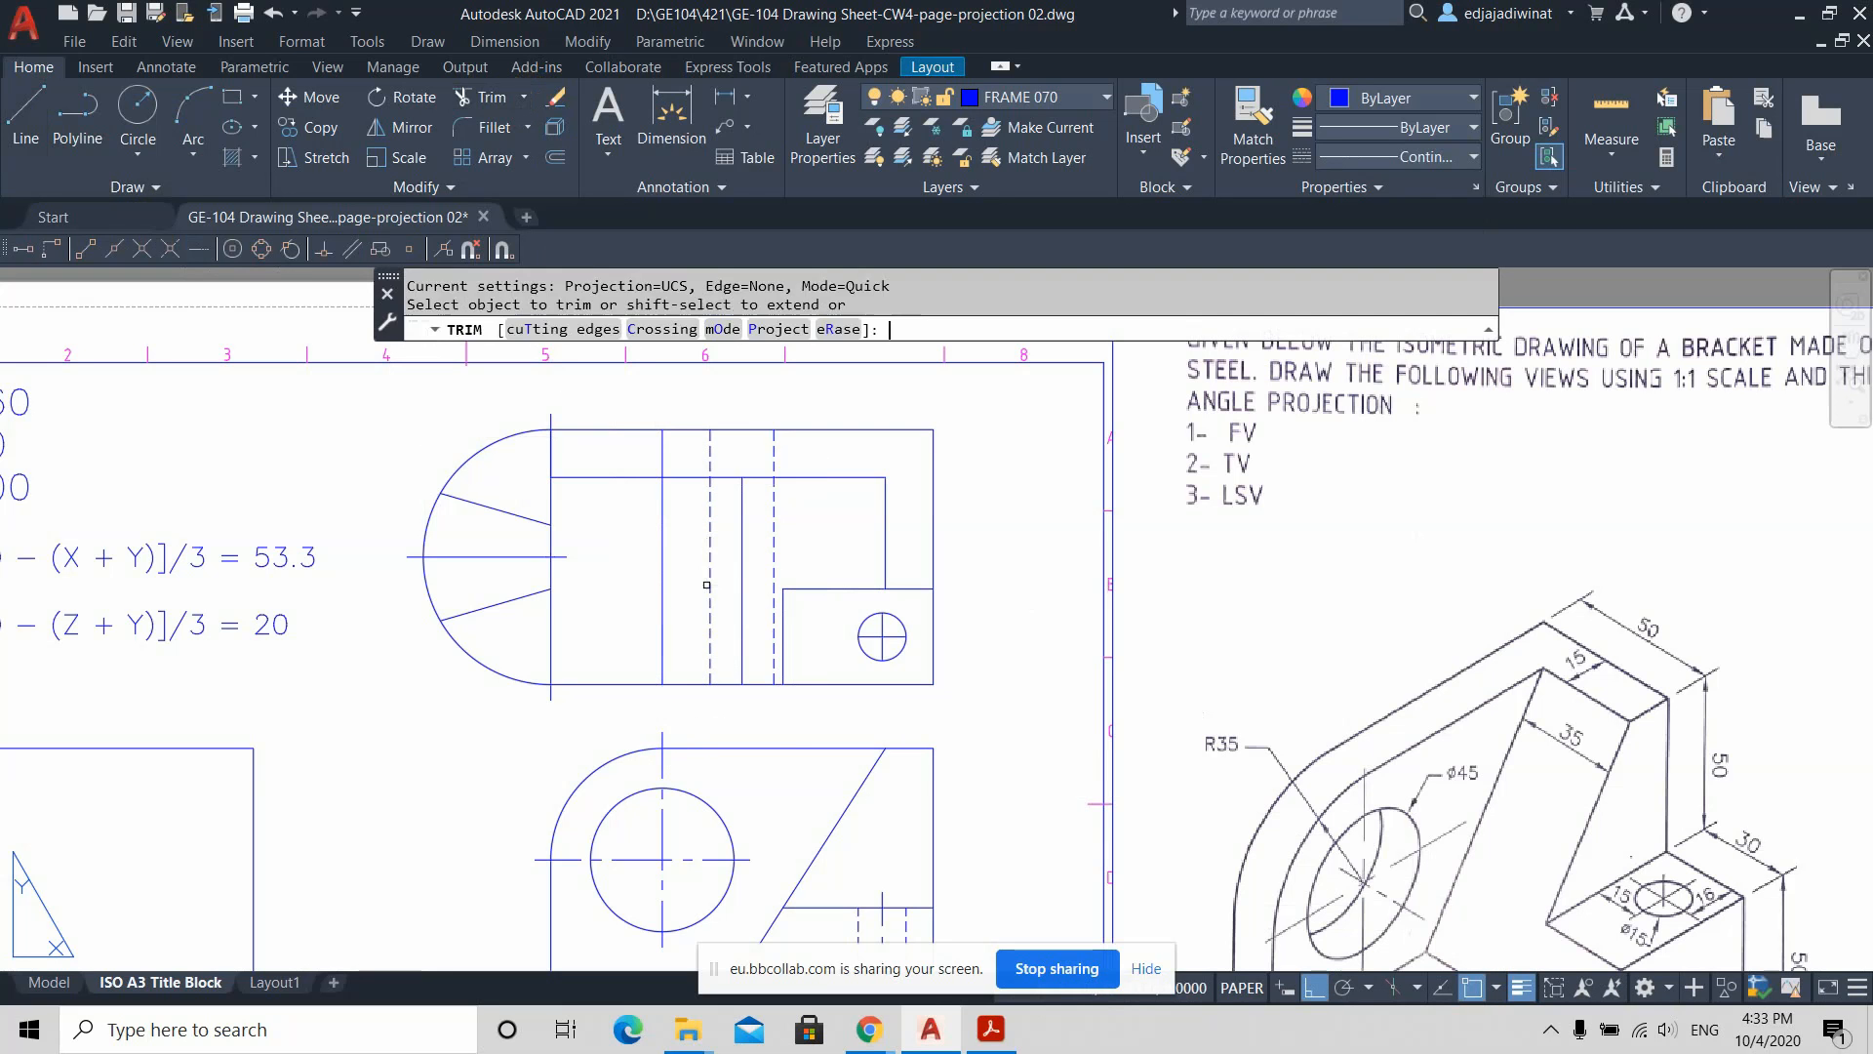
{"action": "left_click", "coordinate": [693, 573]}
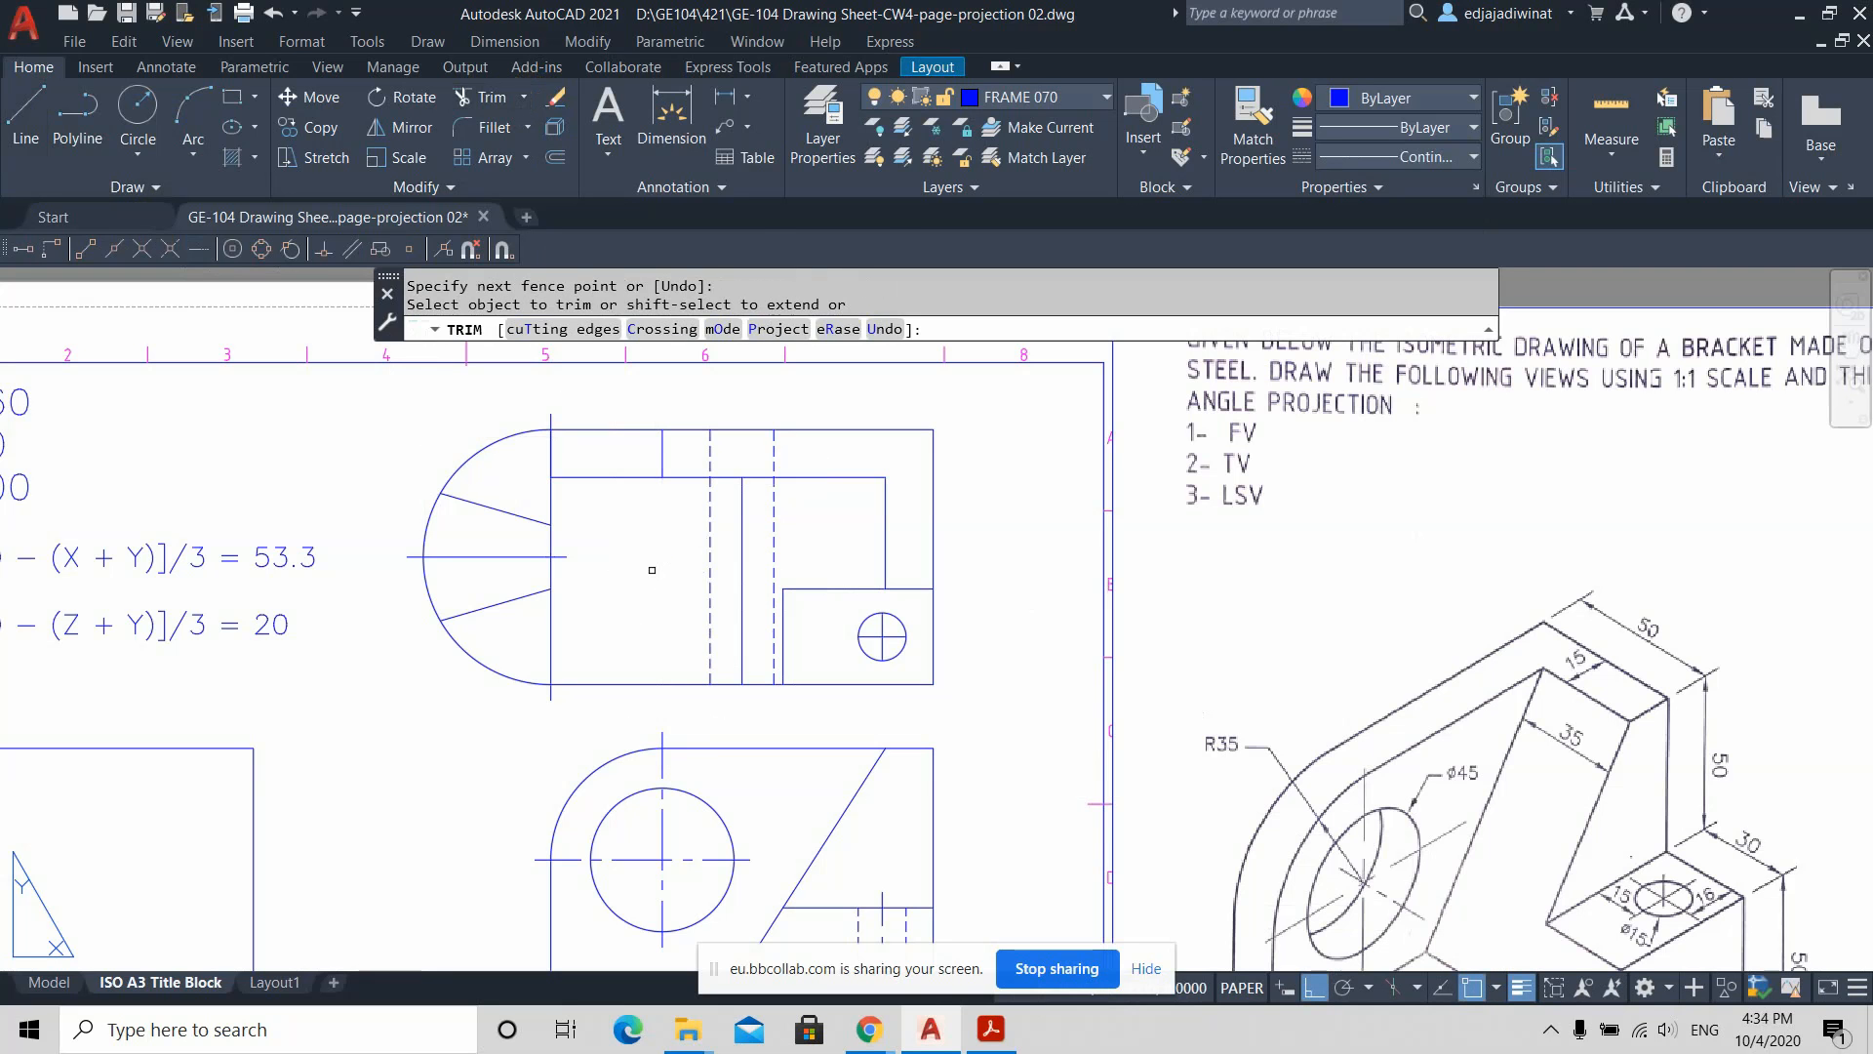
{"action": "key", "text": "Escape"}
{"action": "scroll", "coordinate": [675, 452], "scroll_direction": "up", "scroll_amount": 4}
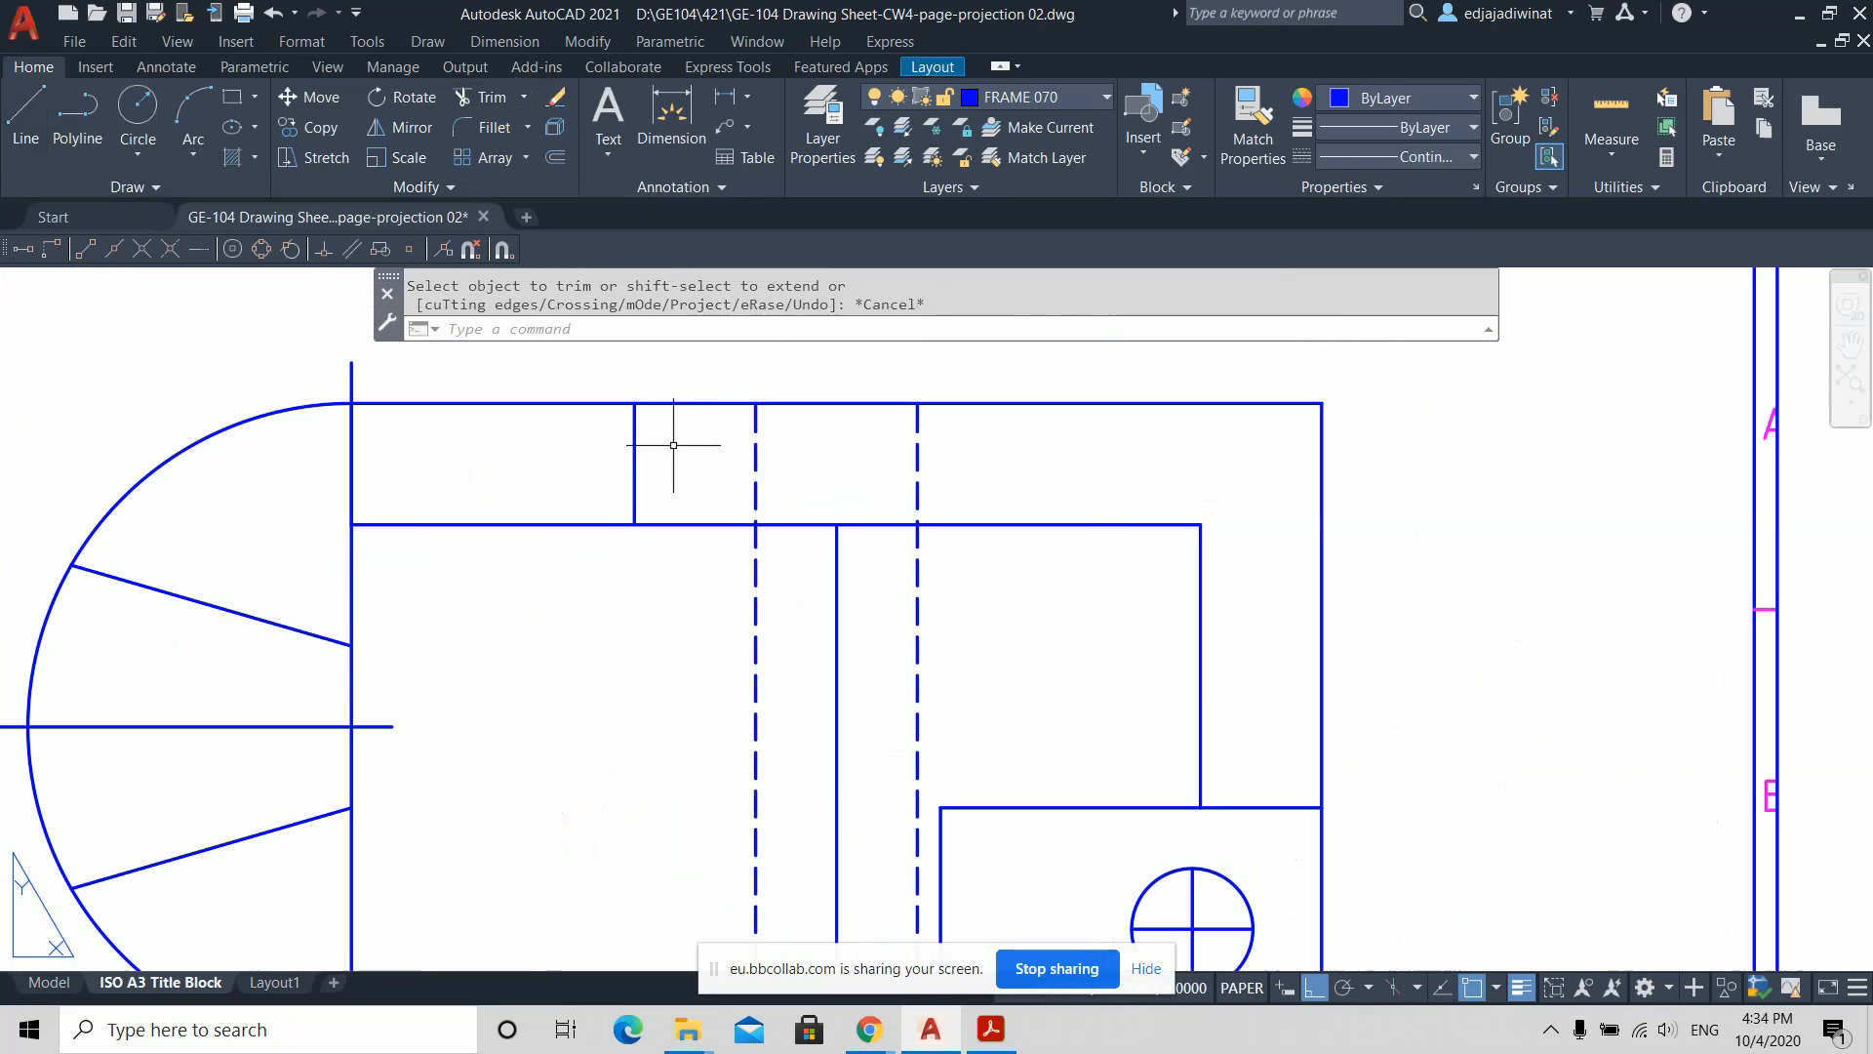
{"action": "left_click", "coordinate": [634, 463]}
{"action": "left_click", "coordinate": [634, 401]}
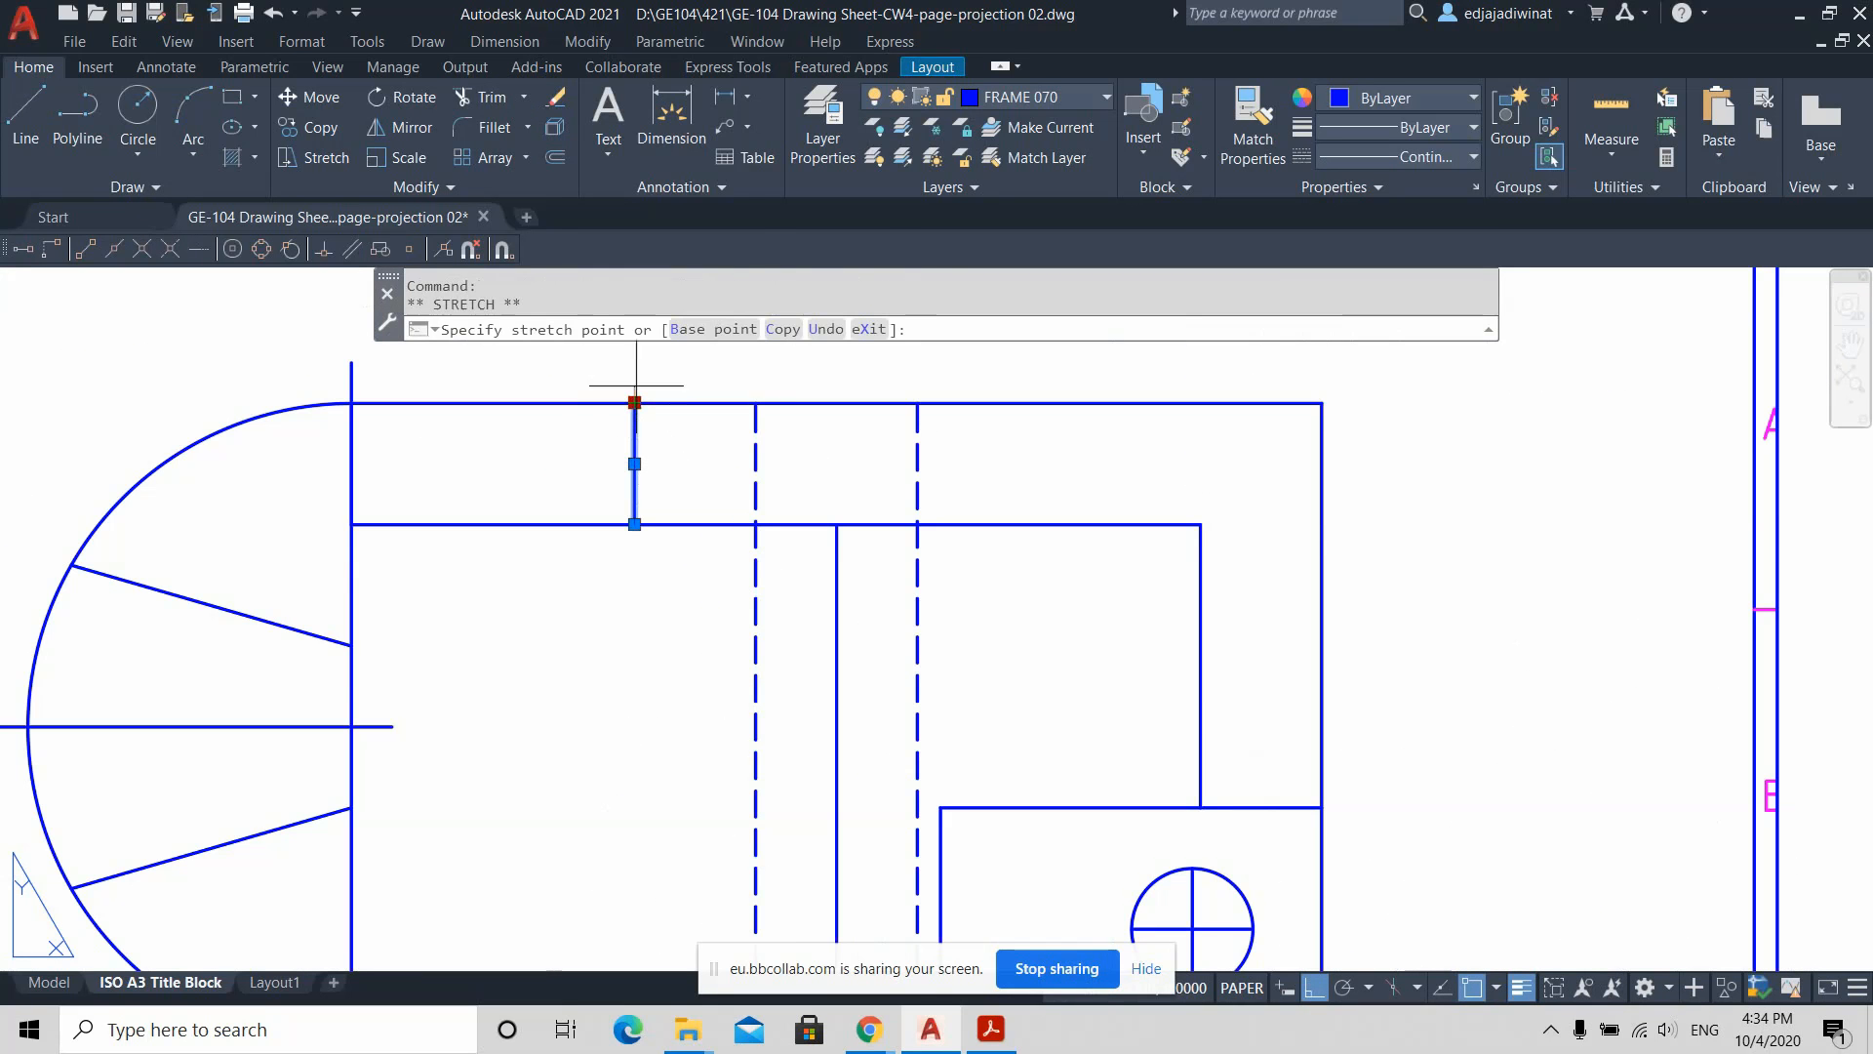
{"action": "key", "text": "Escape"}
{"action": "key", "text": "Escape"}
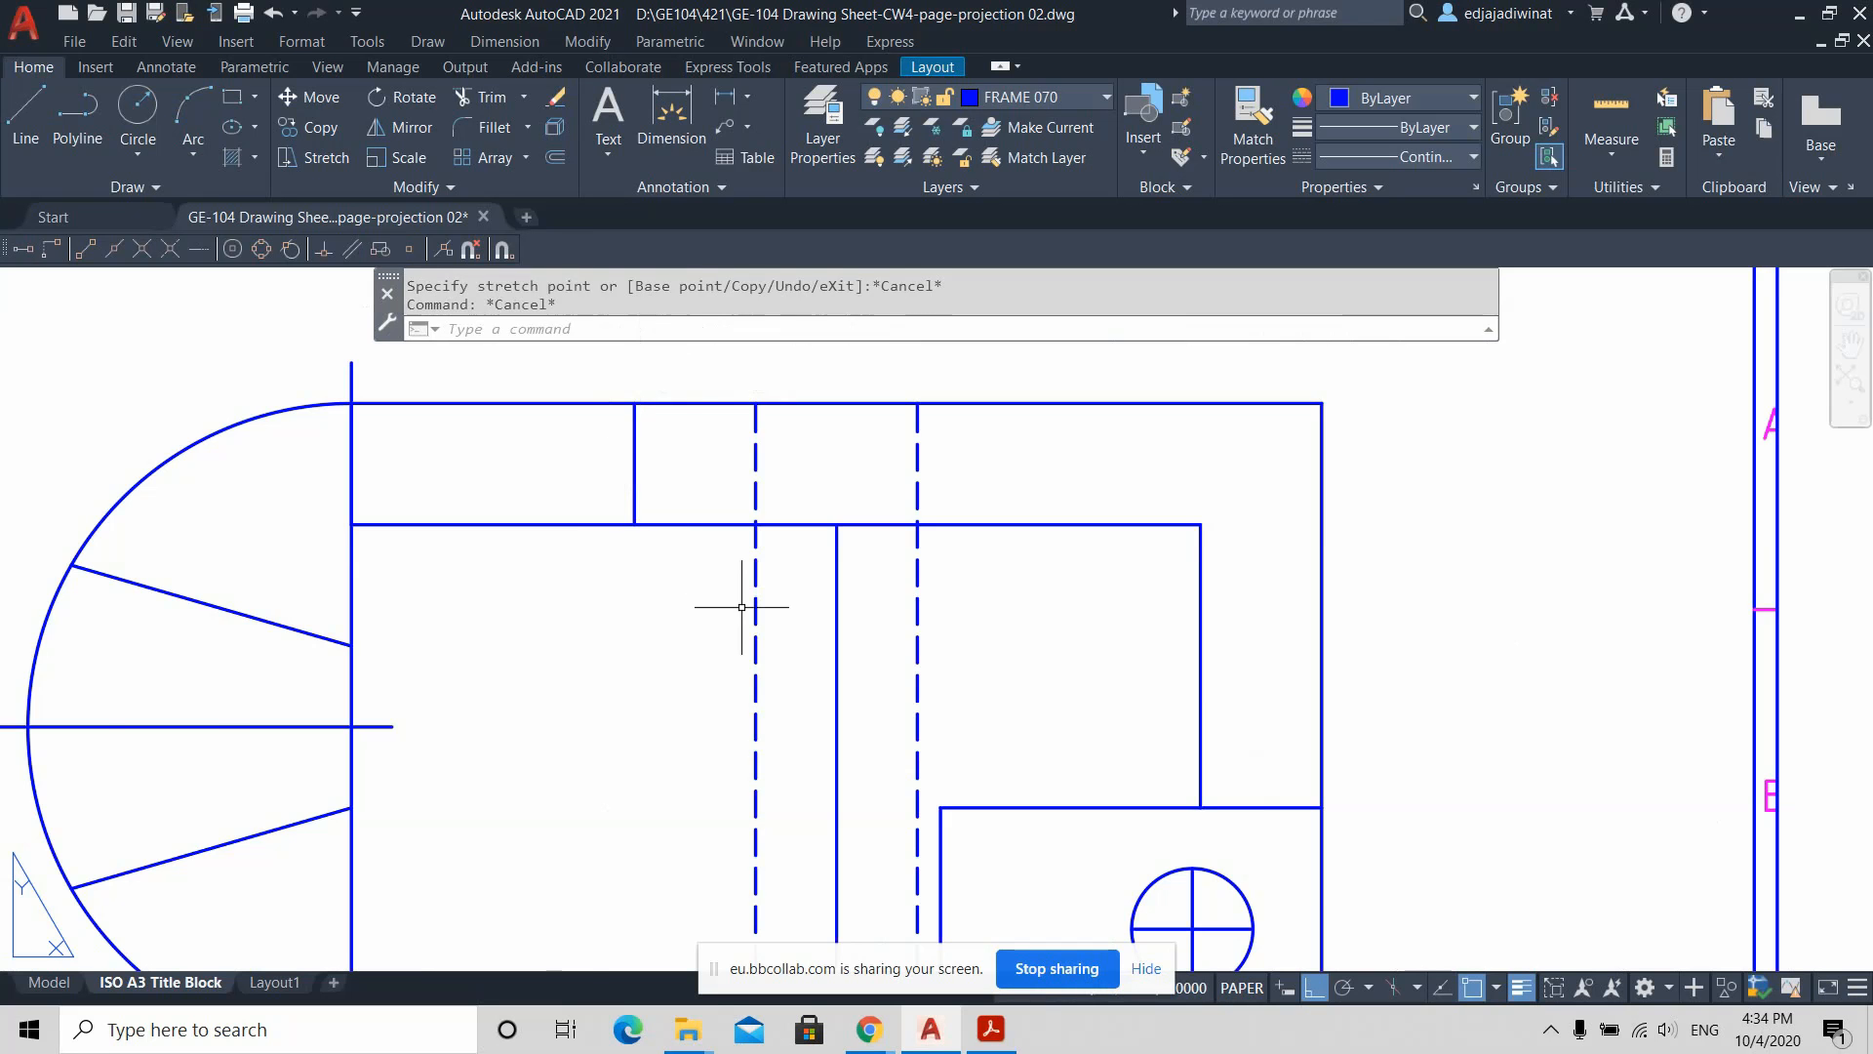
Step: Offset the large hole's short vertical centre line in the top view 22.5 to both sides to form the hole's edges
{"action": "scroll", "coordinate": [726, 564], "scroll_direction": "down", "scroll_amount": 4}
{"action": "middle_click_drag", "start_coordinate": [1334, 818], "coordinate": [1265, 705]}
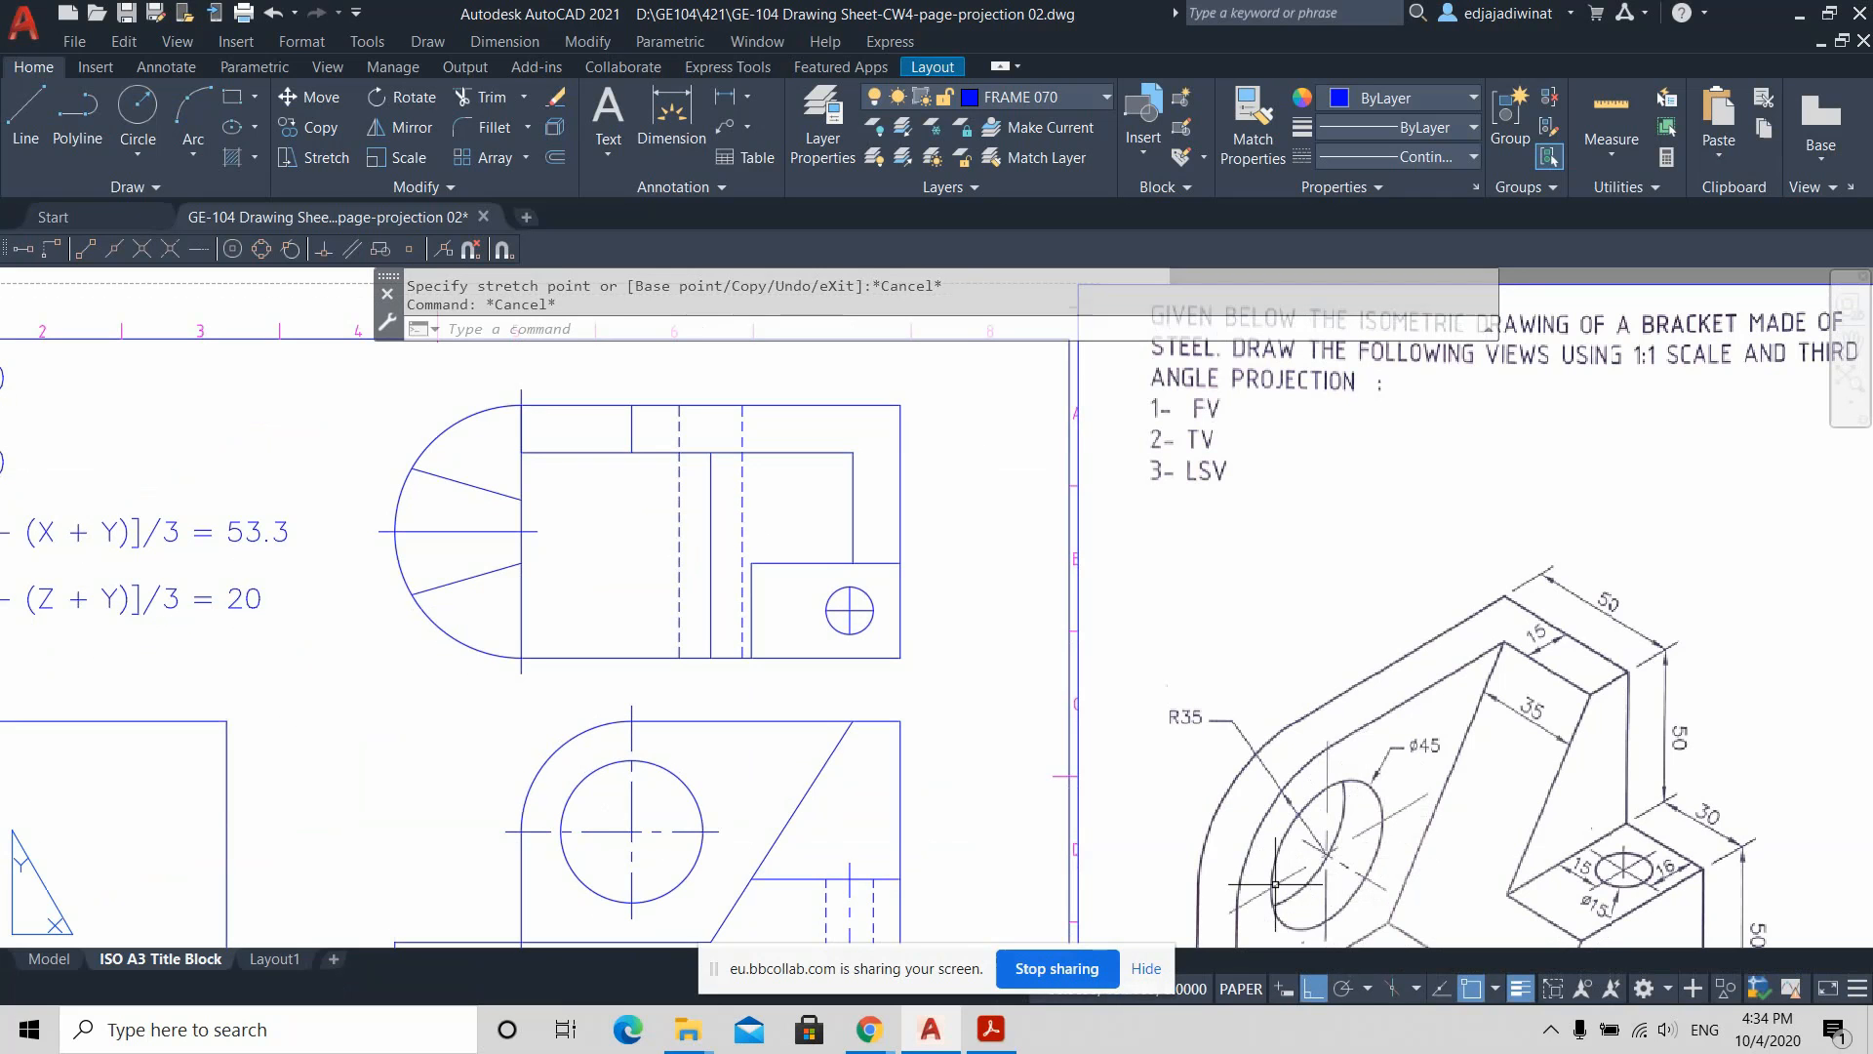
{"action": "left_click", "coordinate": [556, 159]}
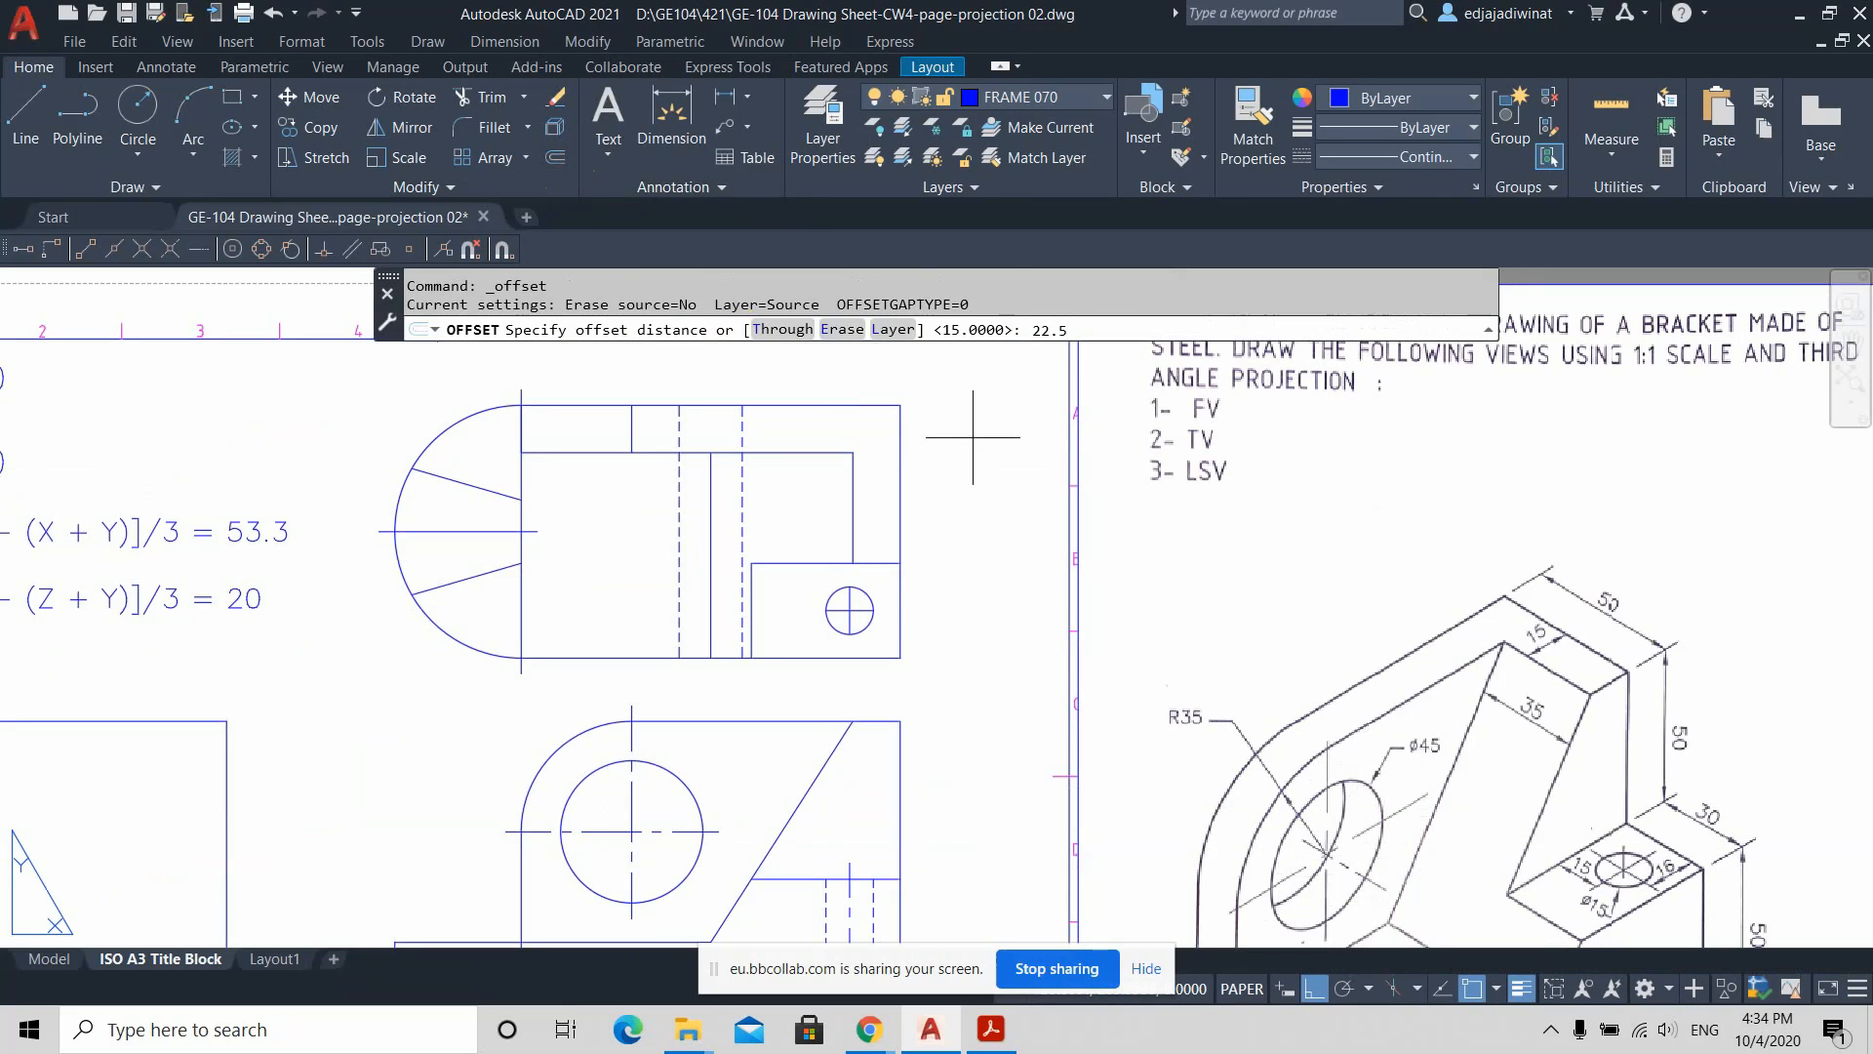
{"action": "key", "text": "Return"}
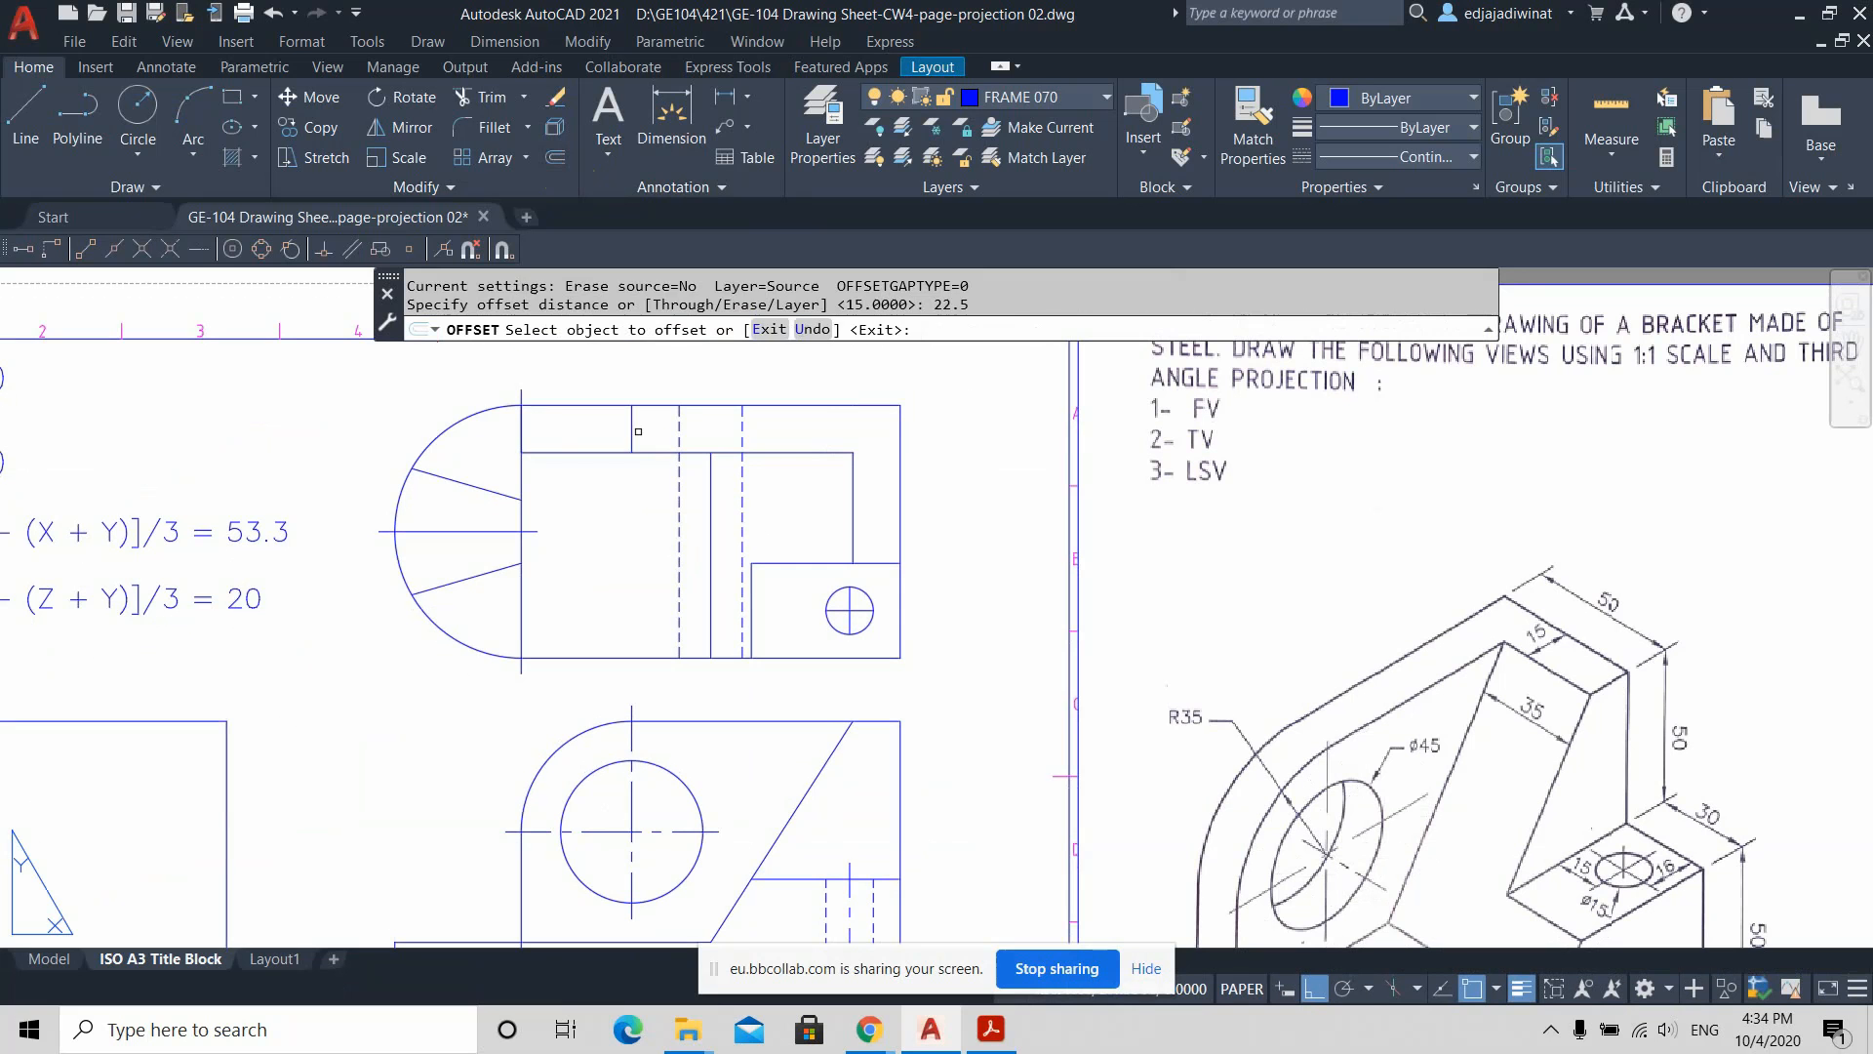
{"action": "left_click", "coordinate": [635, 428]}
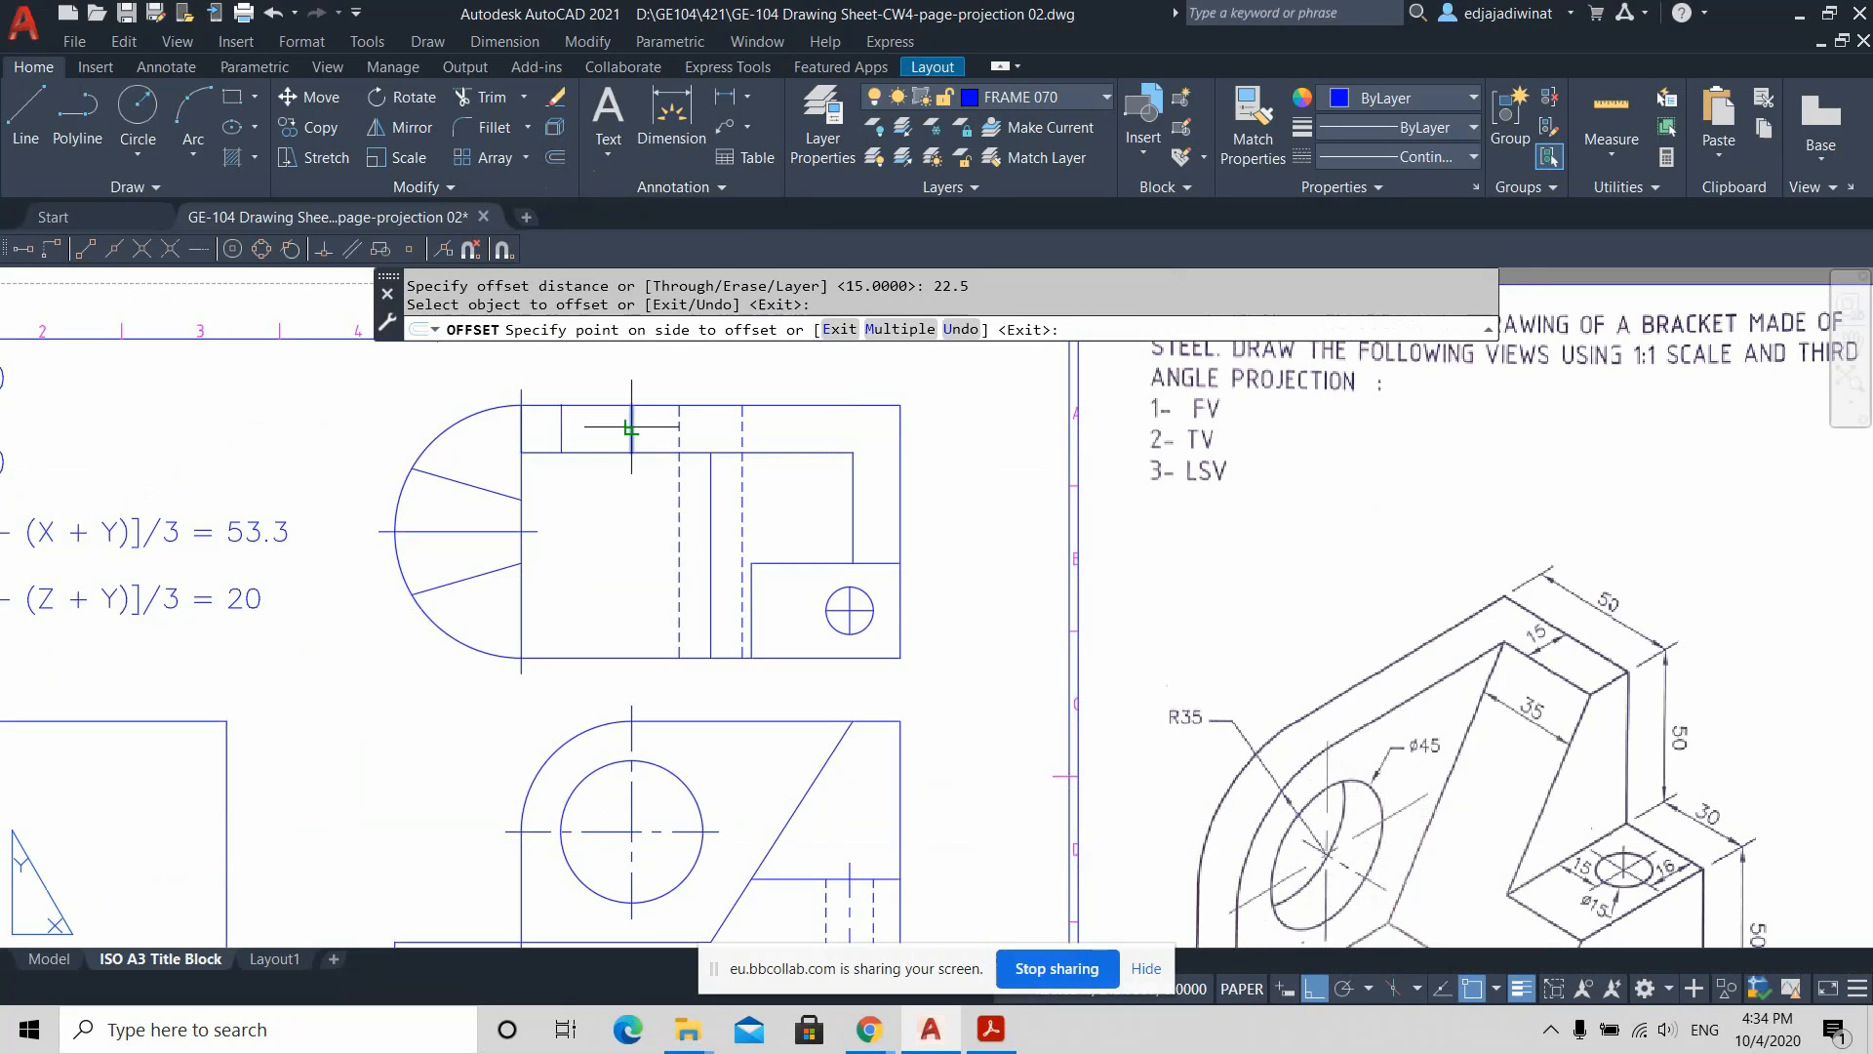
{"action": "left_click", "coordinate": [696, 428]}
{"action": "left_click", "coordinate": [633, 424]}
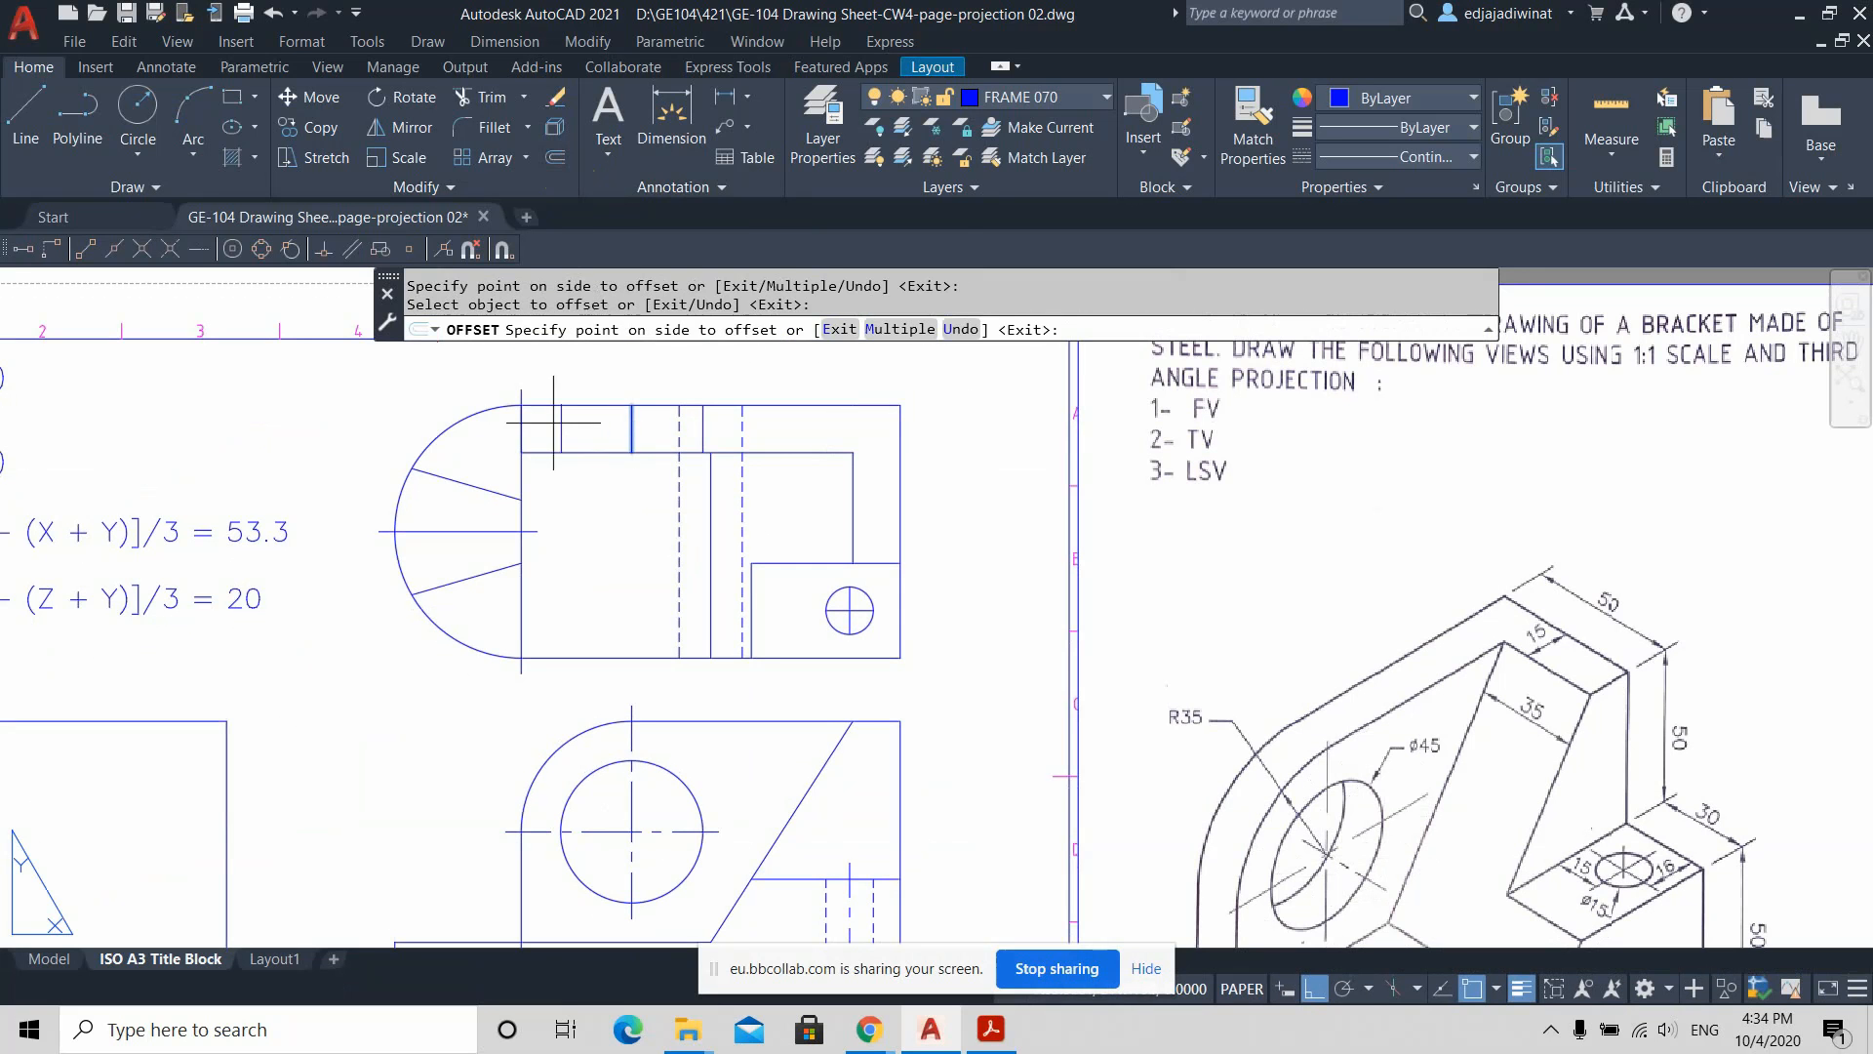
{"action": "left_click", "coordinate": [595, 430]}
{"action": "key", "text": "Escape"}
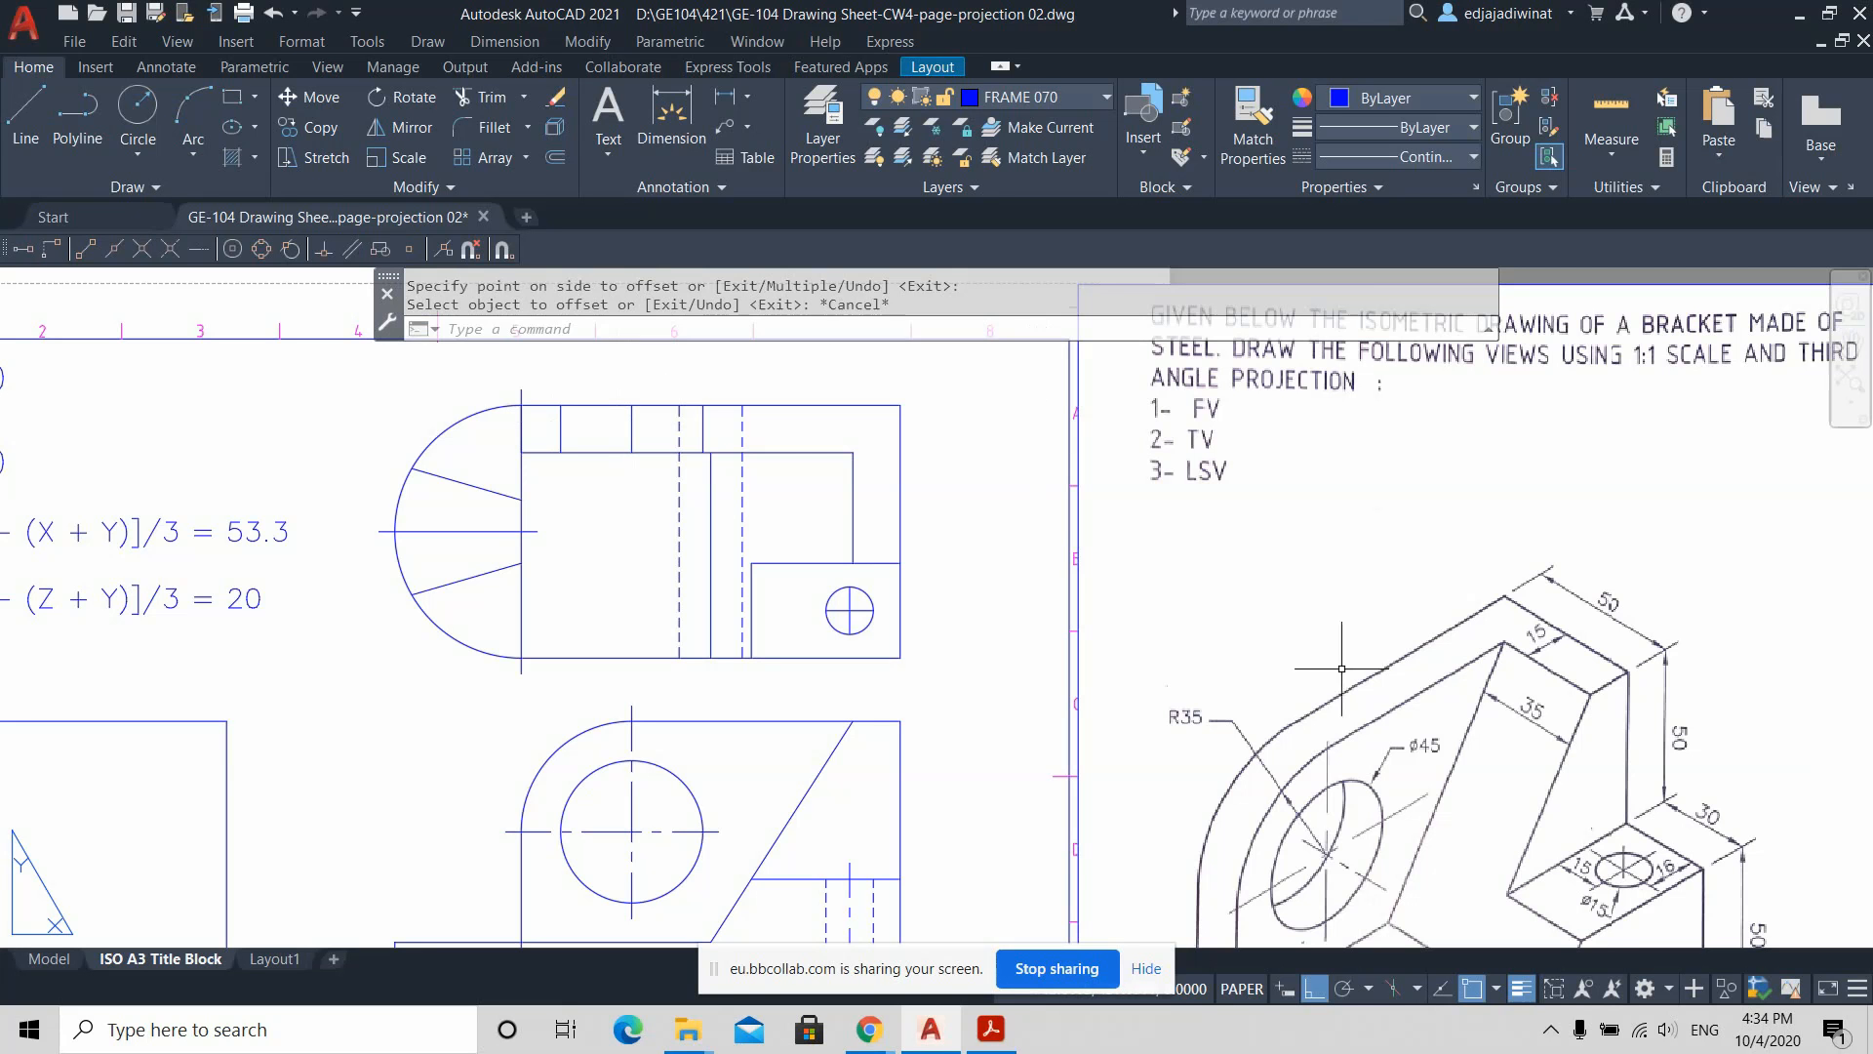
Step: Switch to the Blackboard Collaborate session in Chrome, turn on the microphone and open the attendees list
{"action": "middle_click_drag", "start_coordinate": [1367, 775], "coordinate": [1302, 537]}
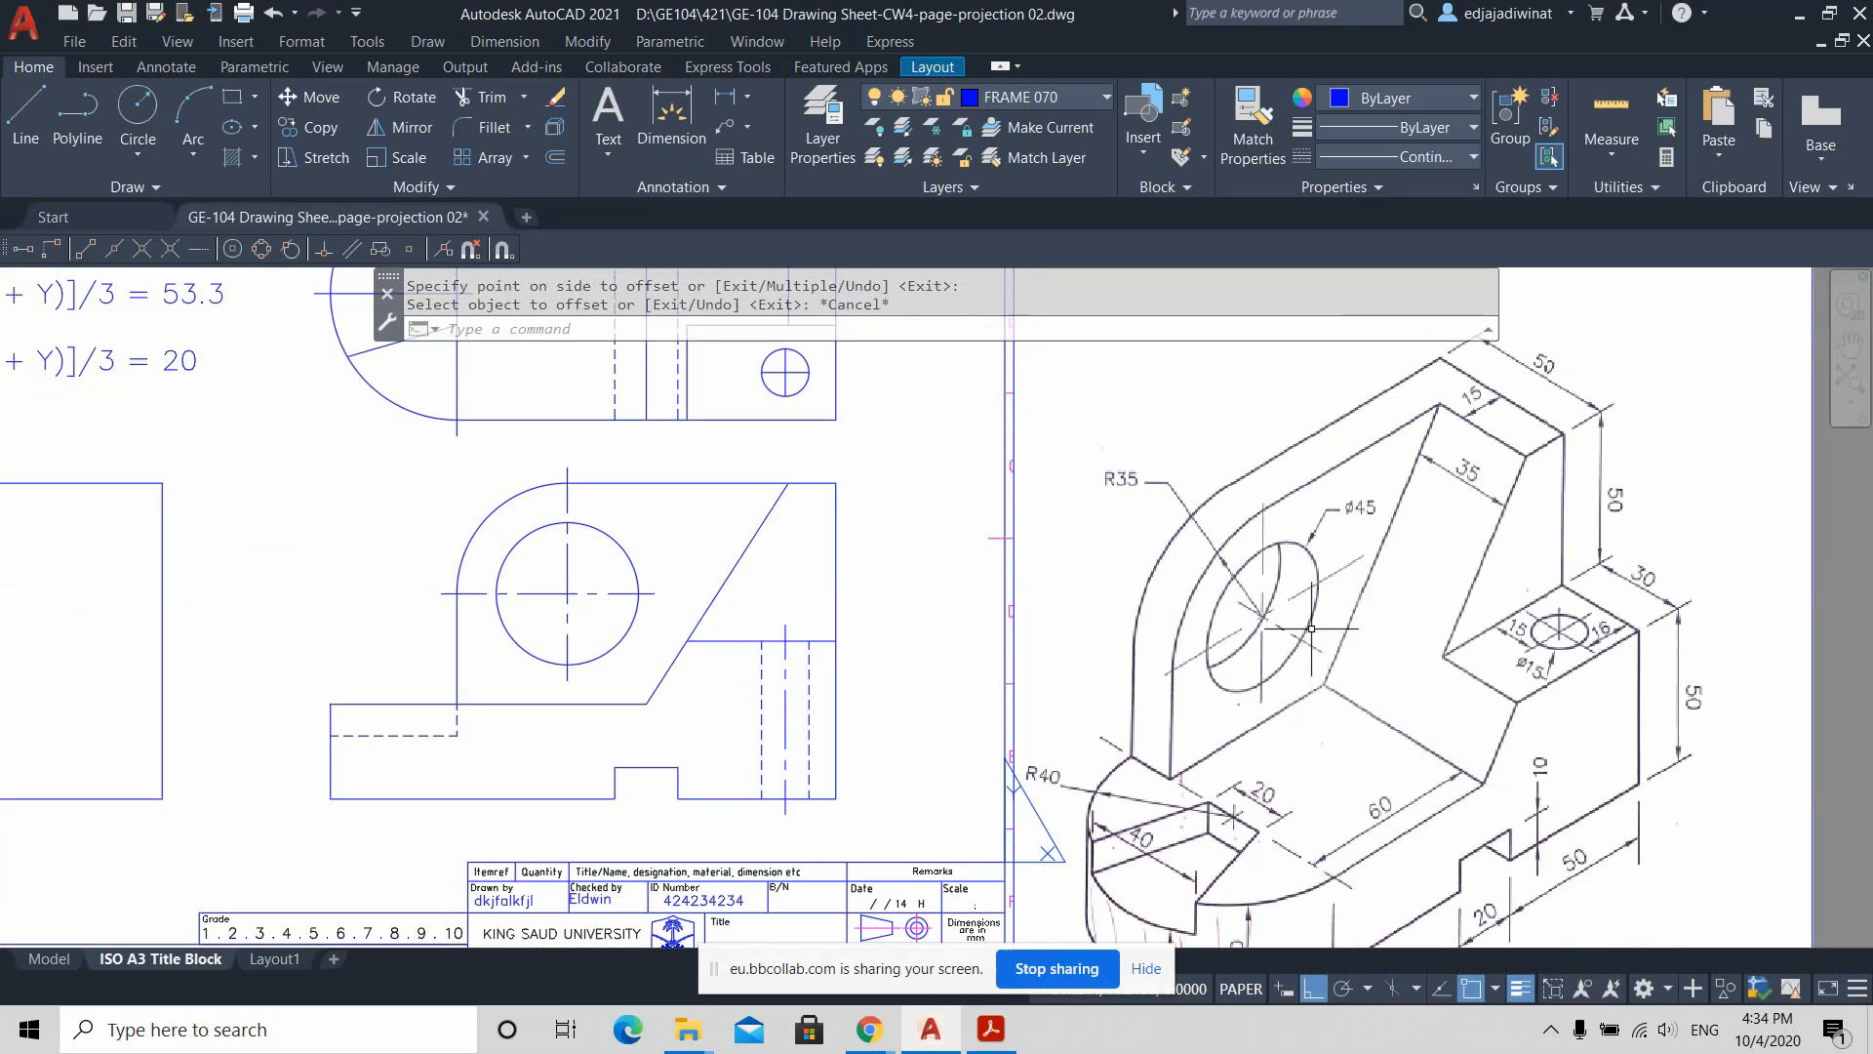
{"action": "middle_click_drag", "start_coordinate": [1041, 527], "coordinate": [1350, 843]}
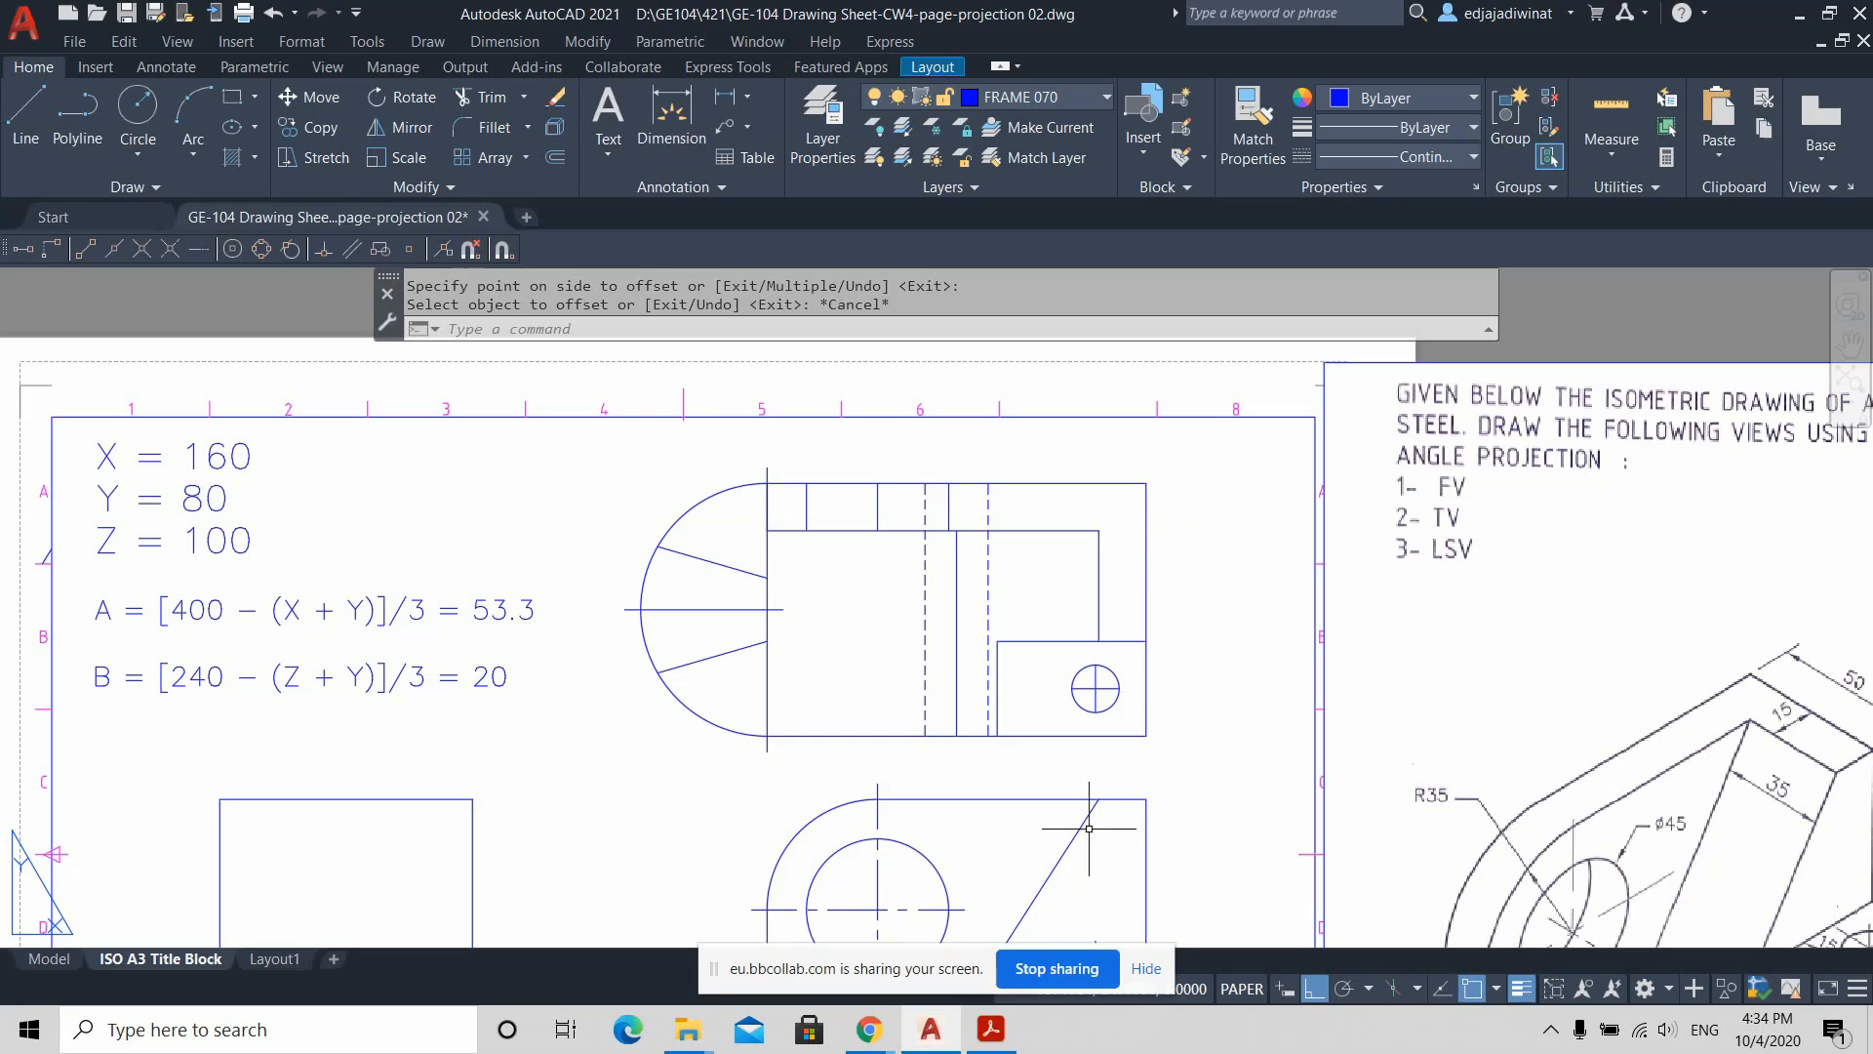
{"action": "mouse_move", "coordinate": [871, 1040]}
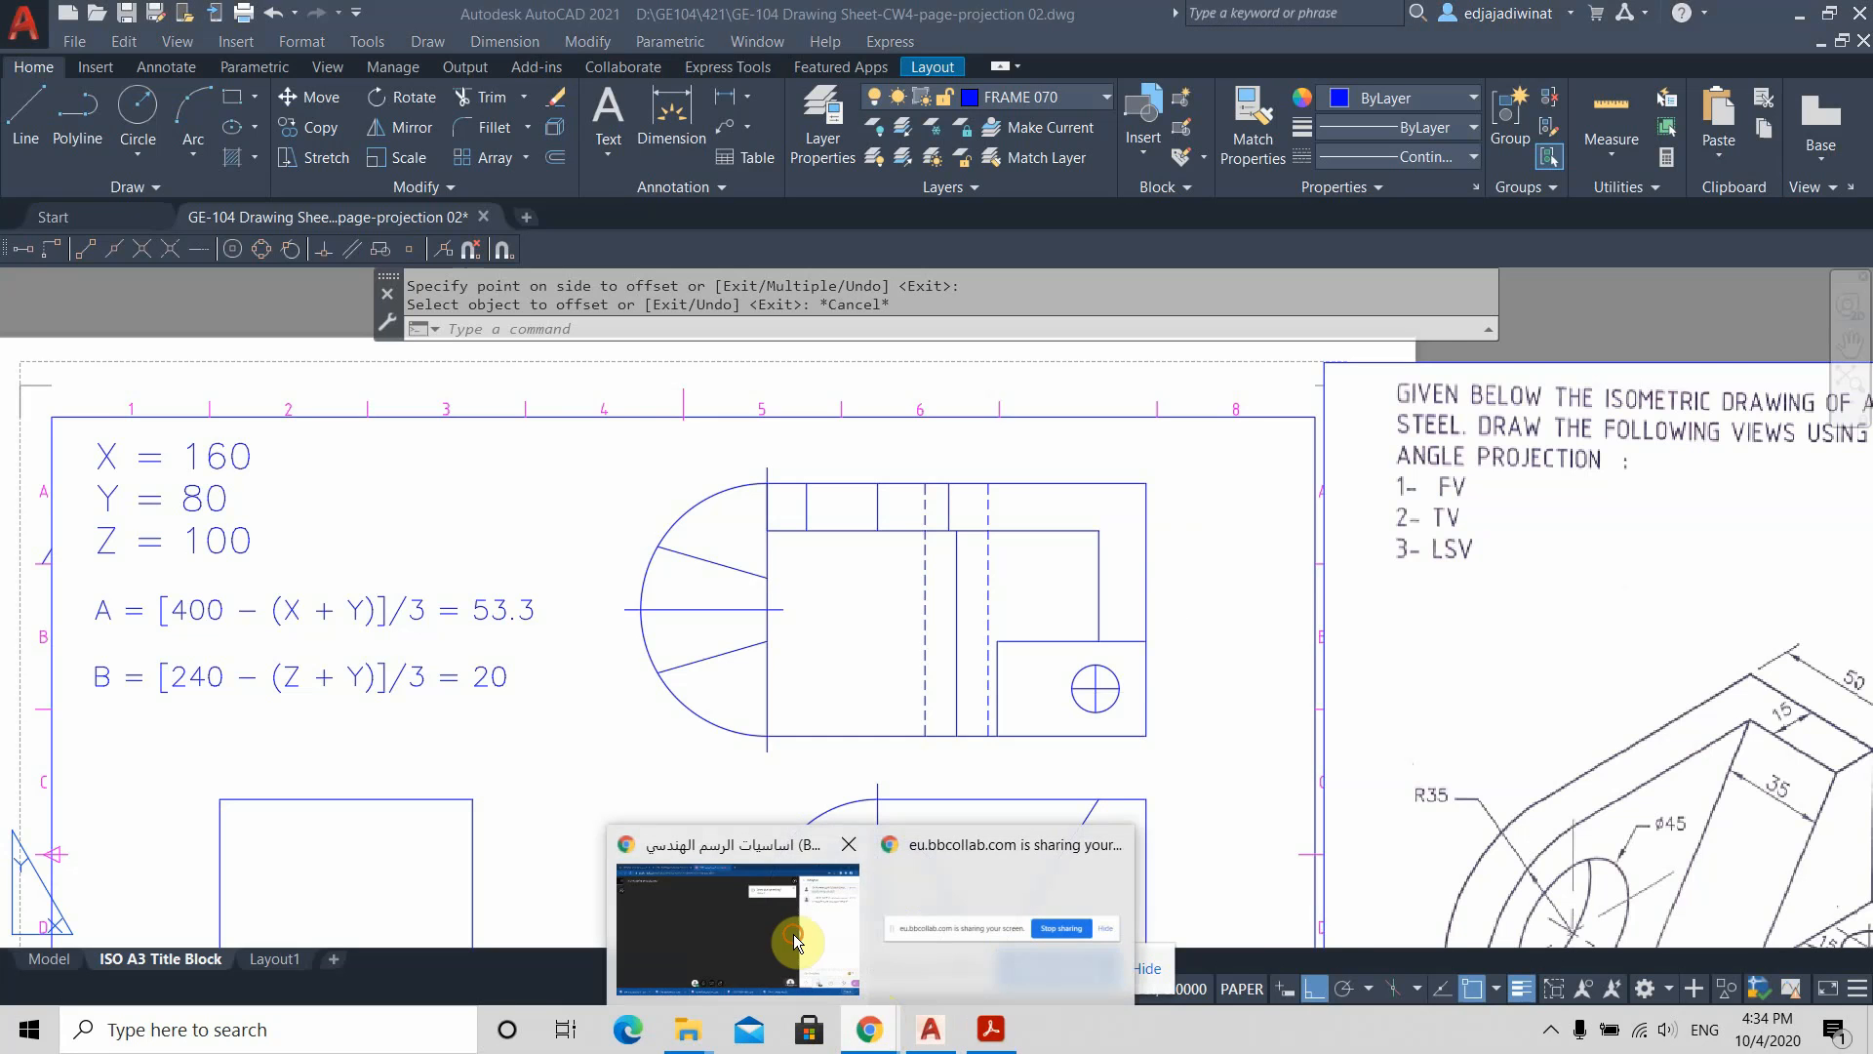
{"action": "left_click", "coordinate": [794, 933]}
{"action": "left_click", "coordinate": [670, 913]}
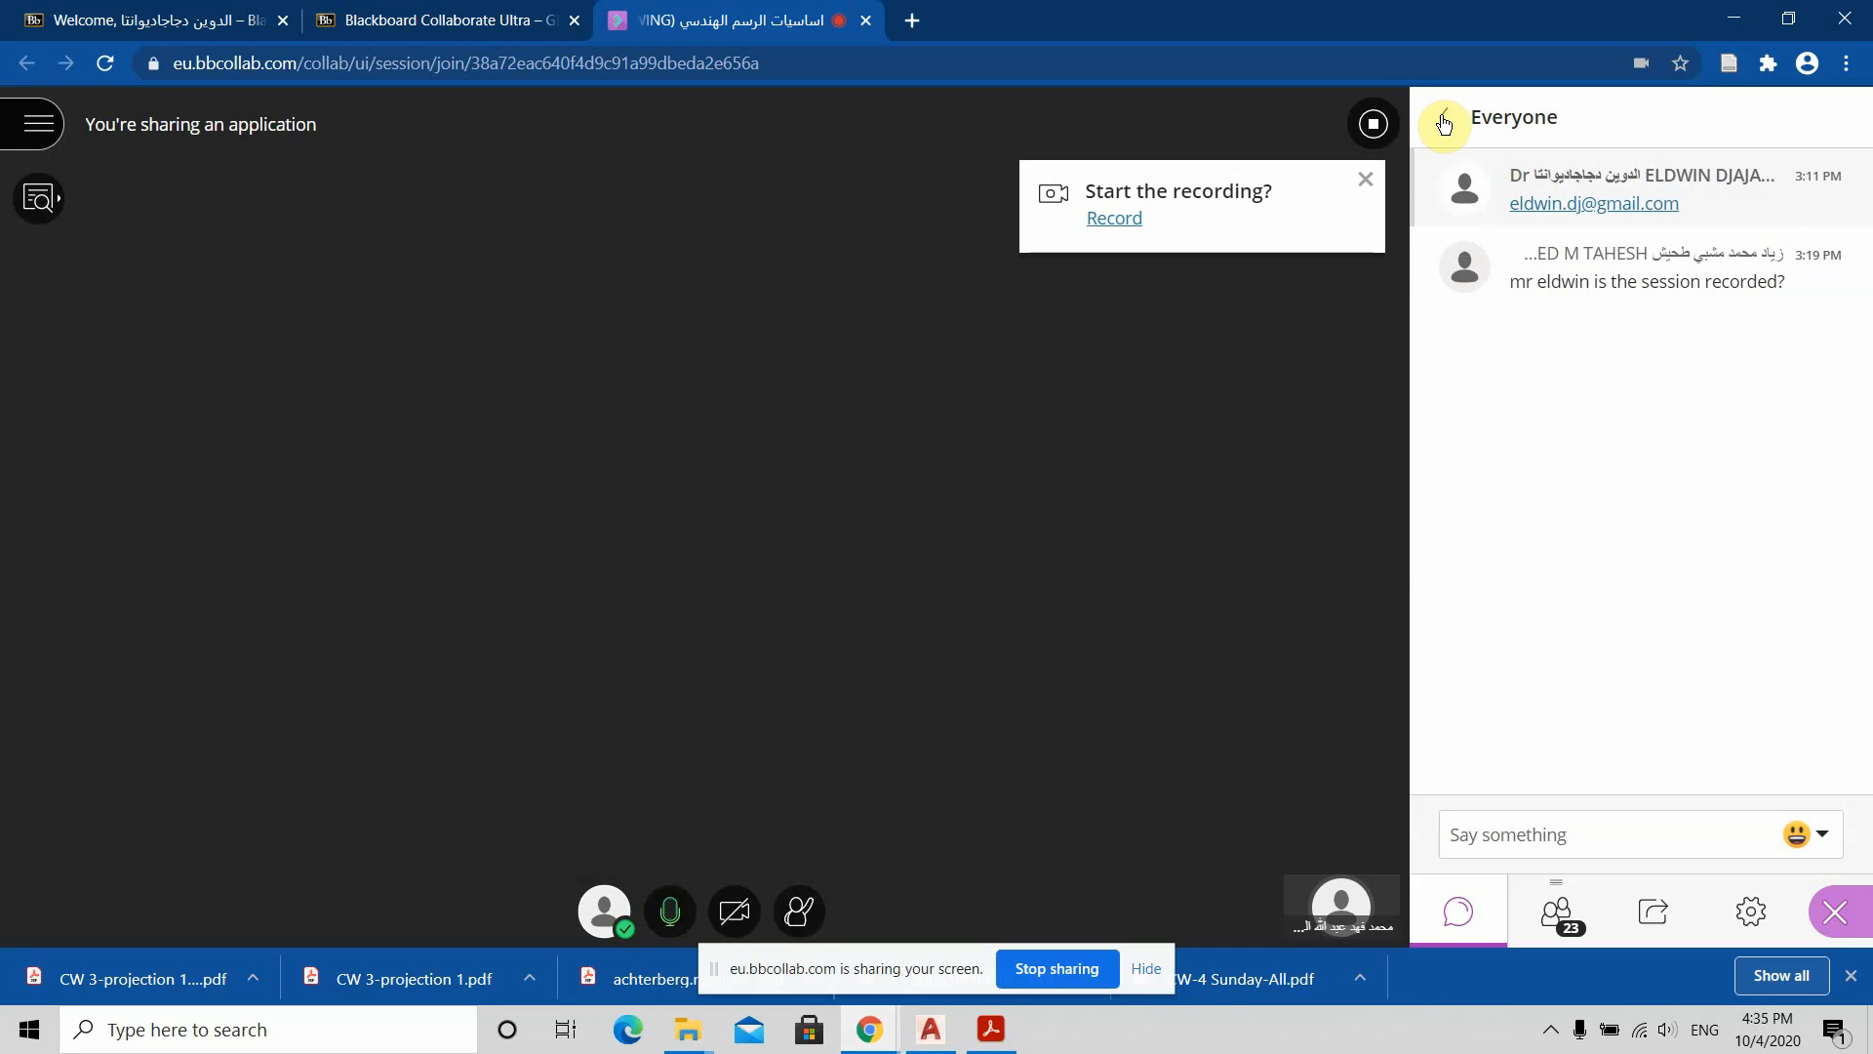
{"action": "left_click", "coordinate": [1541, 920]}
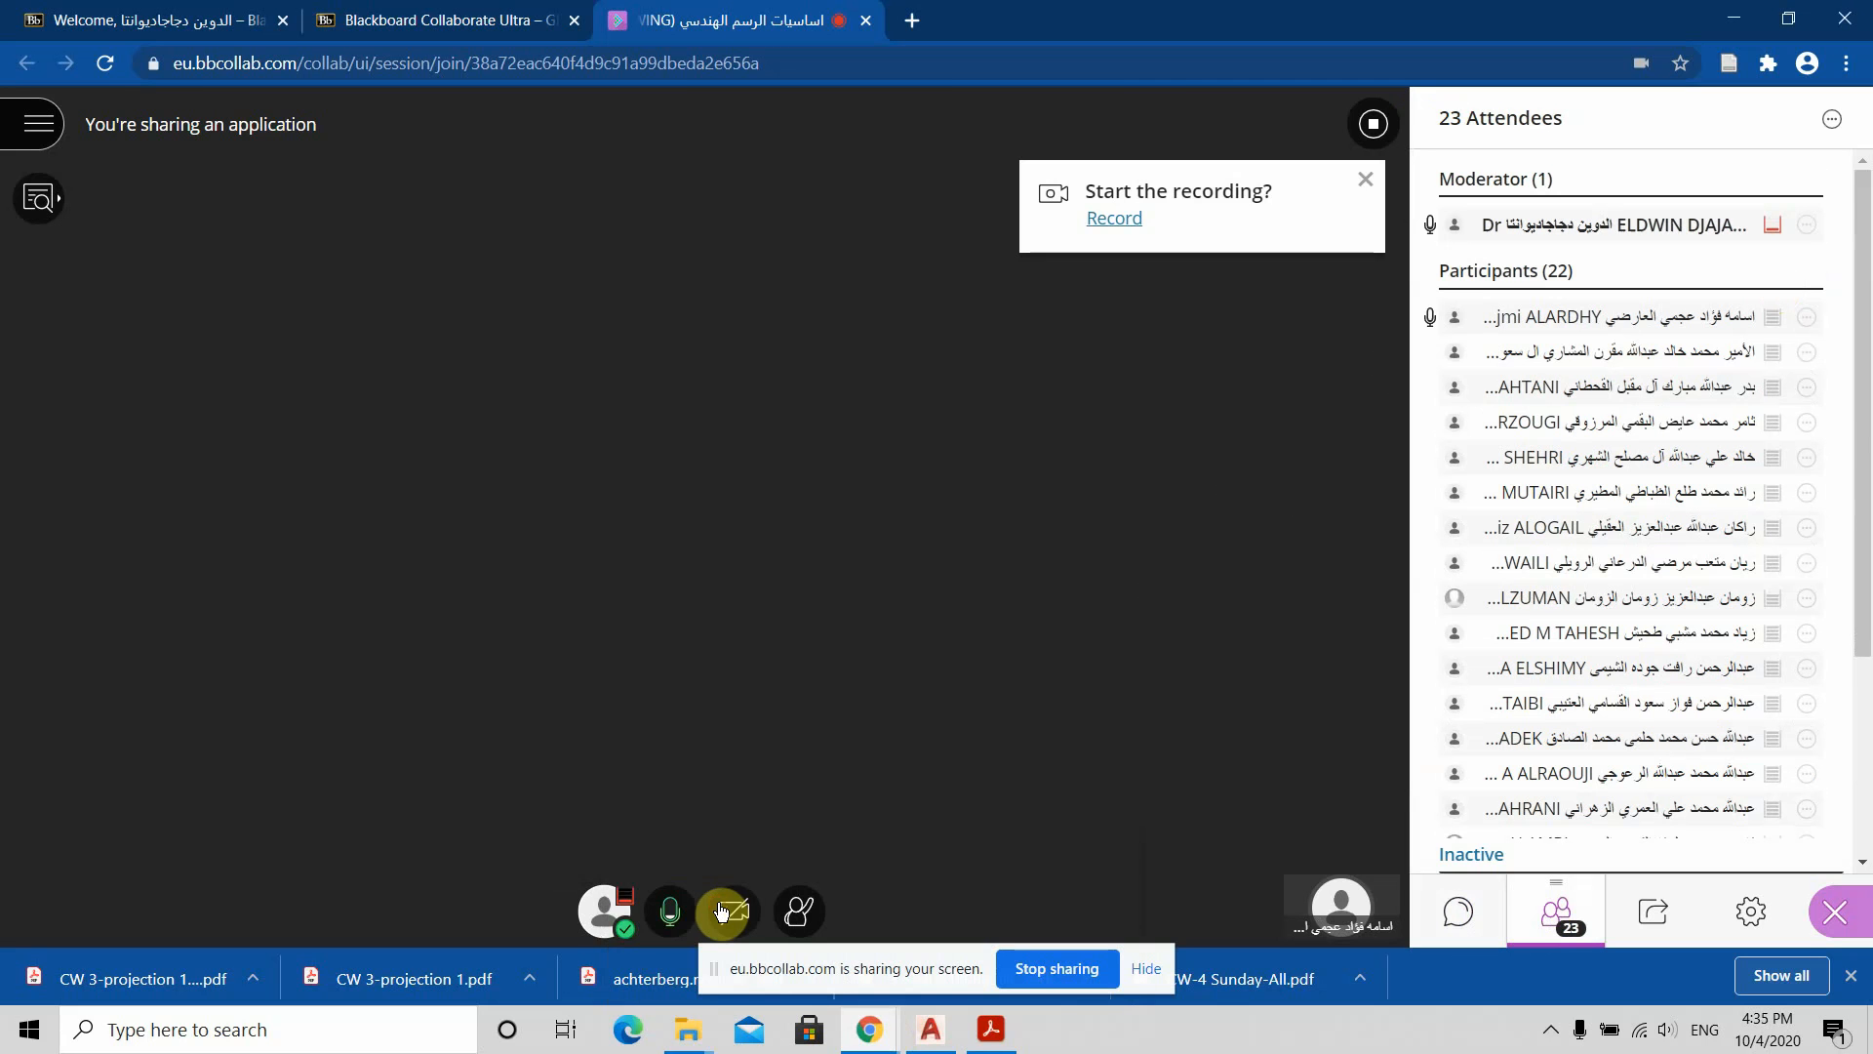
Step: Switch back to AutoCAD and save the drawing
{"action": "left_click", "coordinate": [931, 1029]}
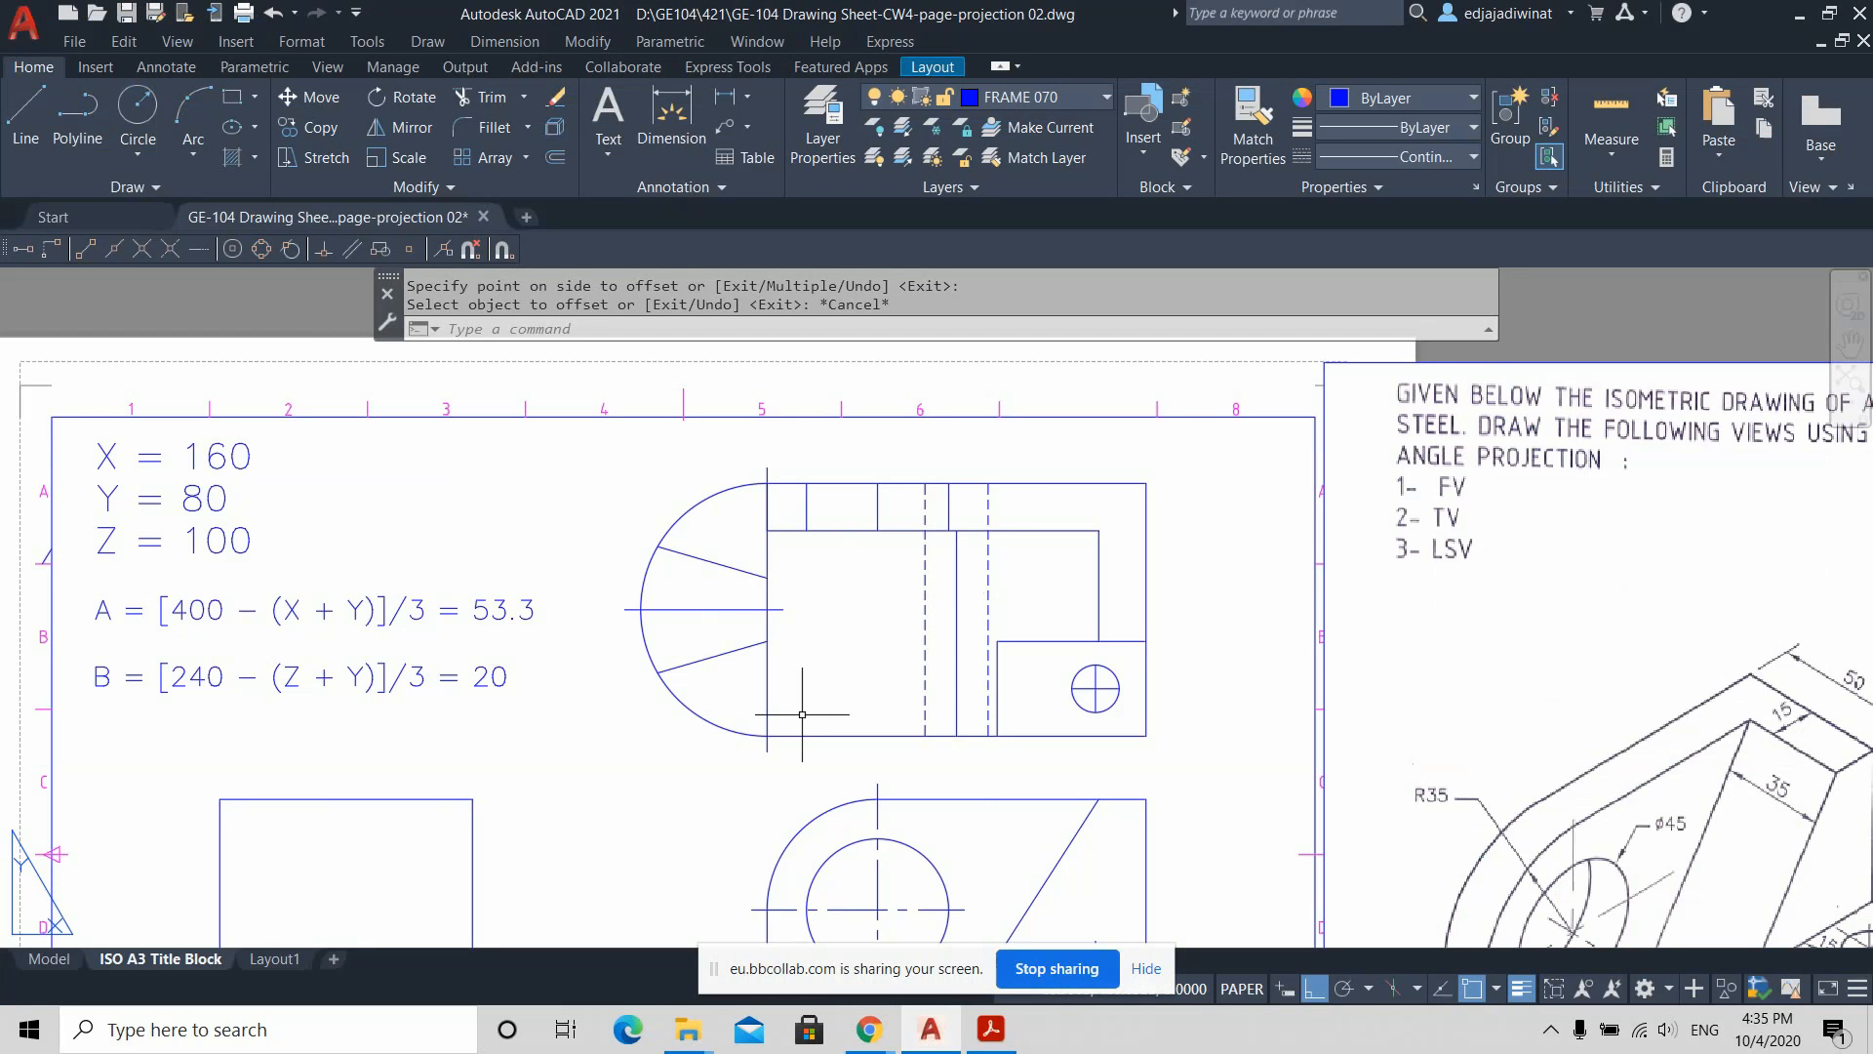
{"action": "middle_click_drag", "start_coordinate": [872, 726], "coordinate": [898, 635]}
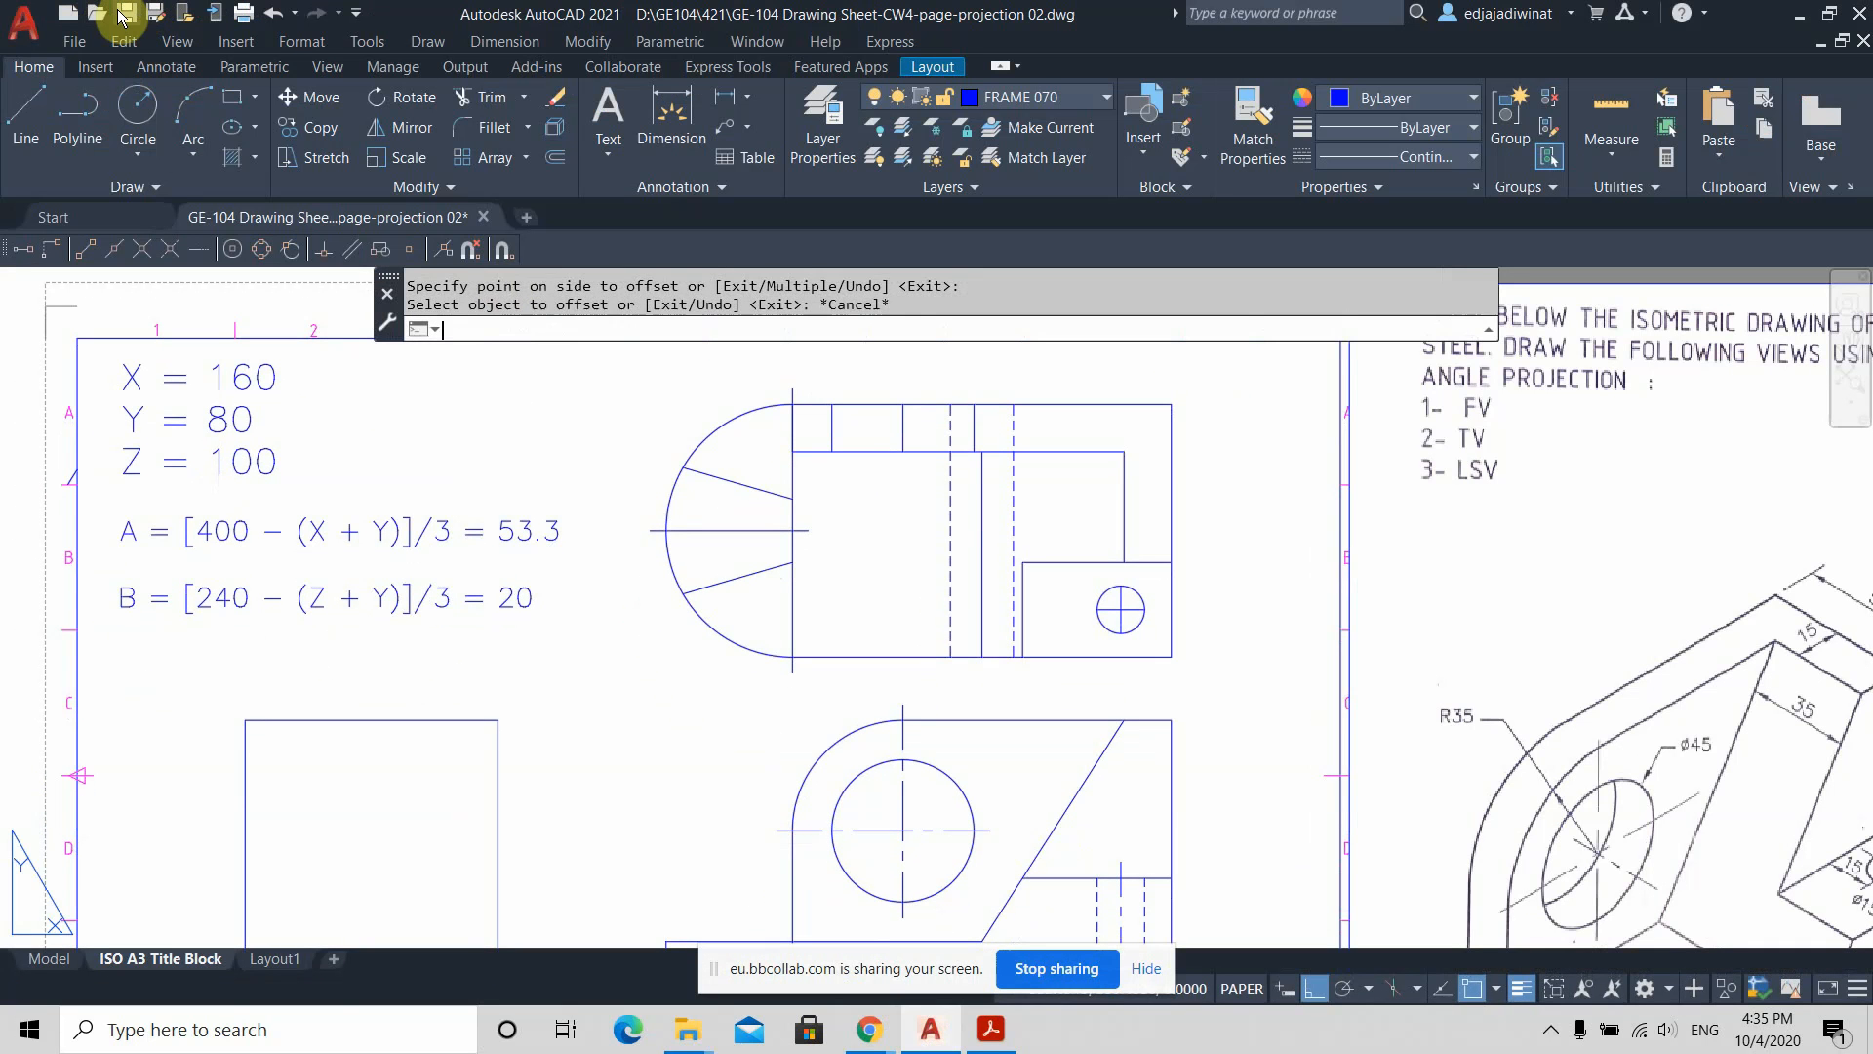
{"action": "left_click", "coordinate": [128, 14]}
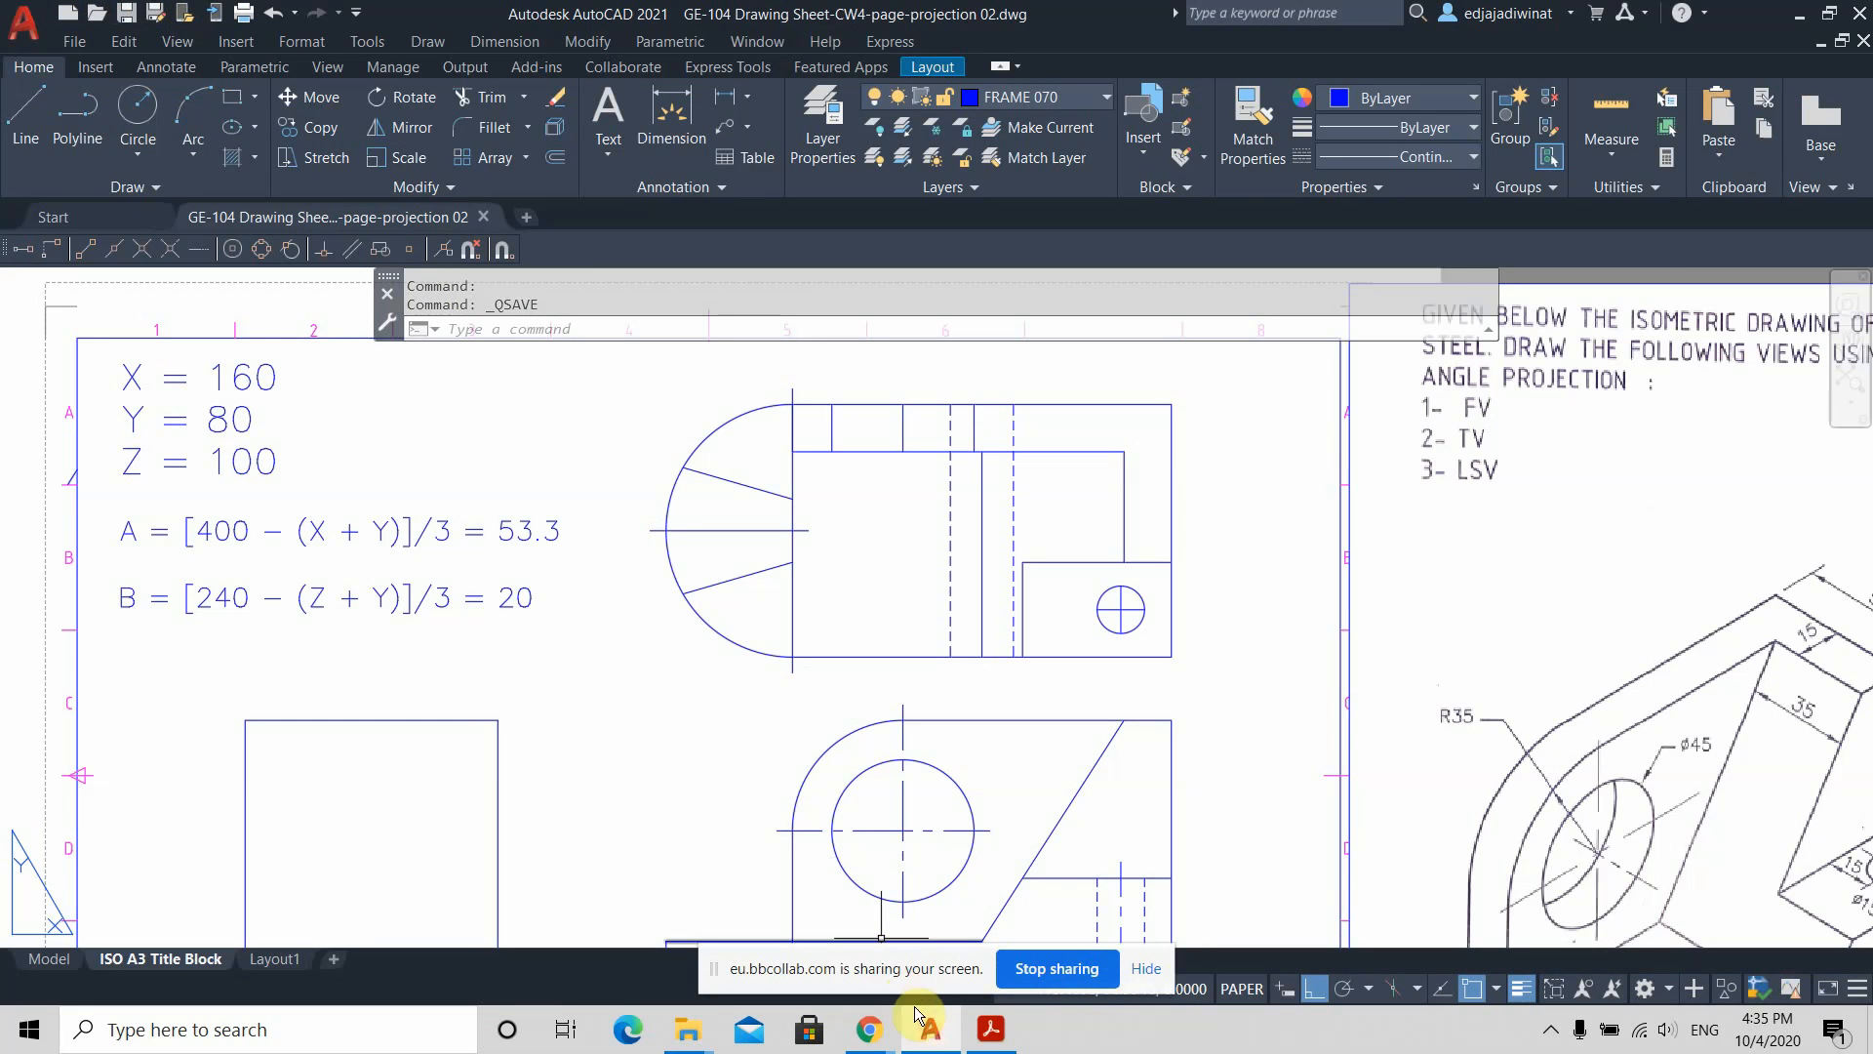
Step: Switch to the Blackboard Collaborate session in Chrome and check the moderator's connection status in the attendees list
{"action": "left_click", "coordinate": [875, 1040]}
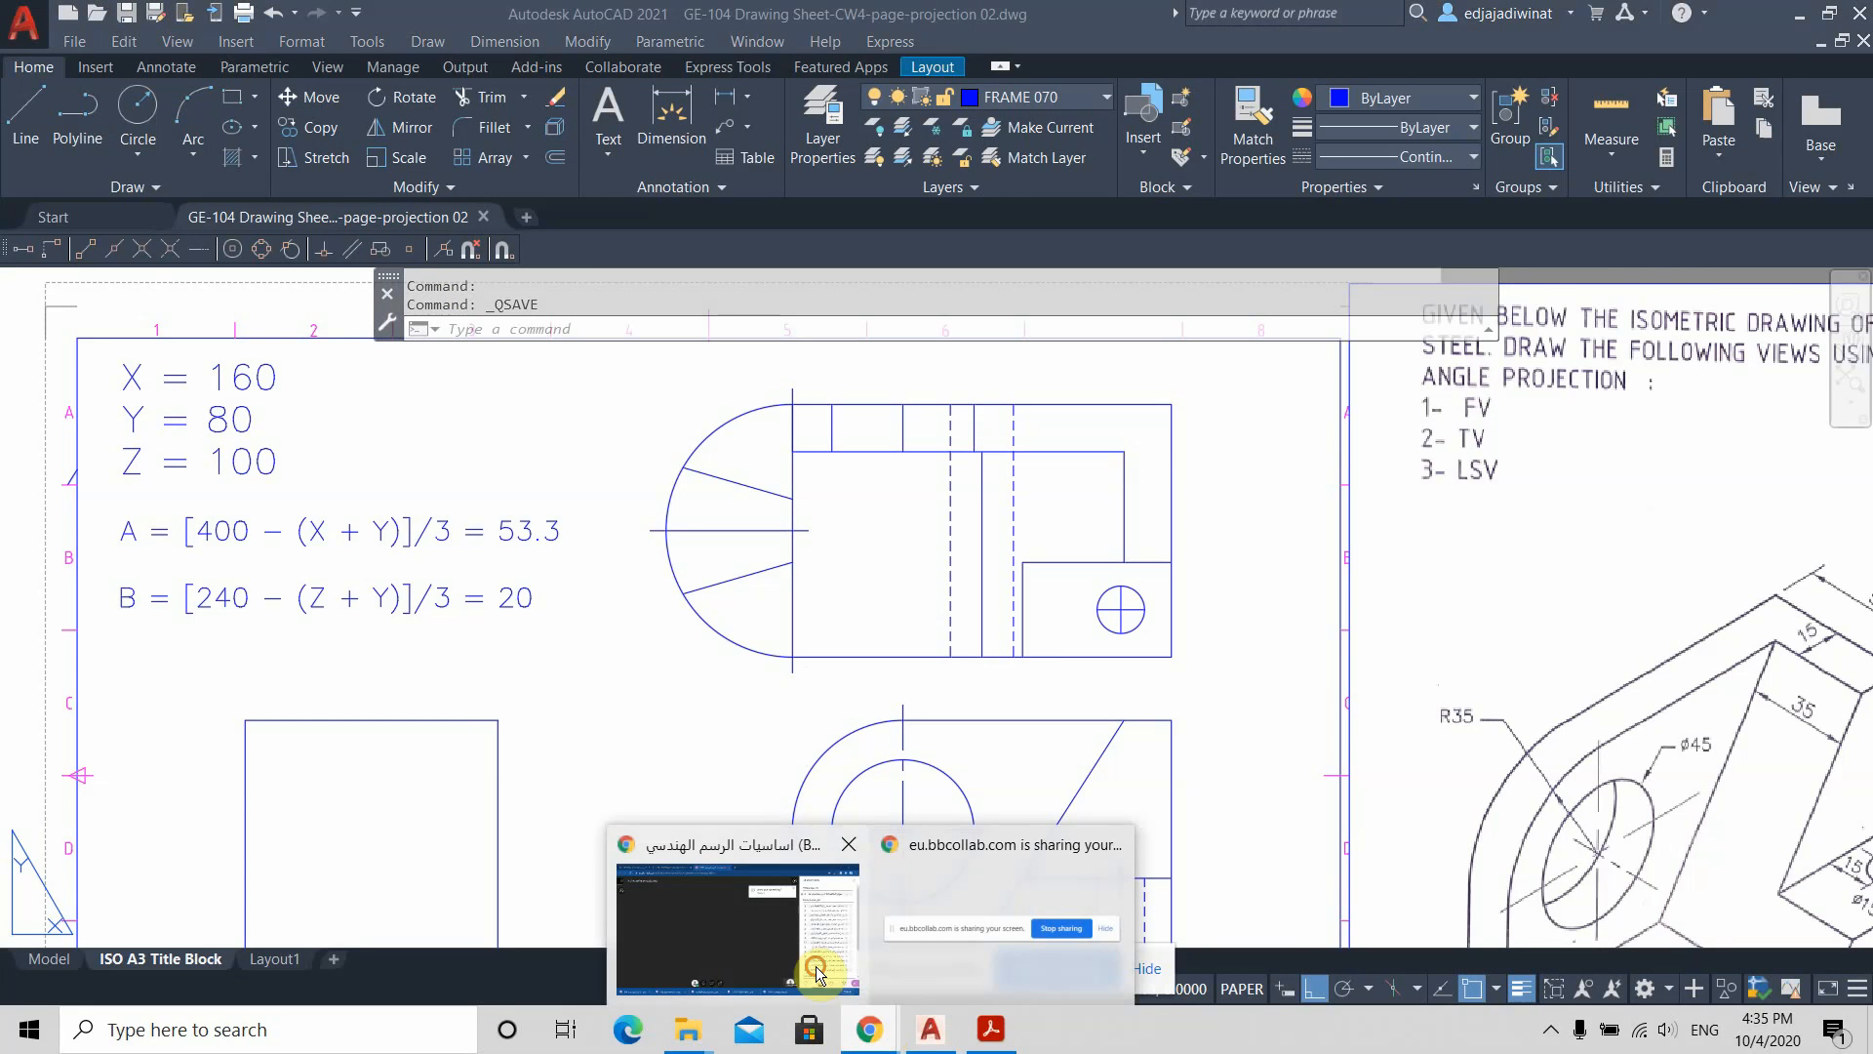
{"action": "left_click", "coordinate": [818, 956]}
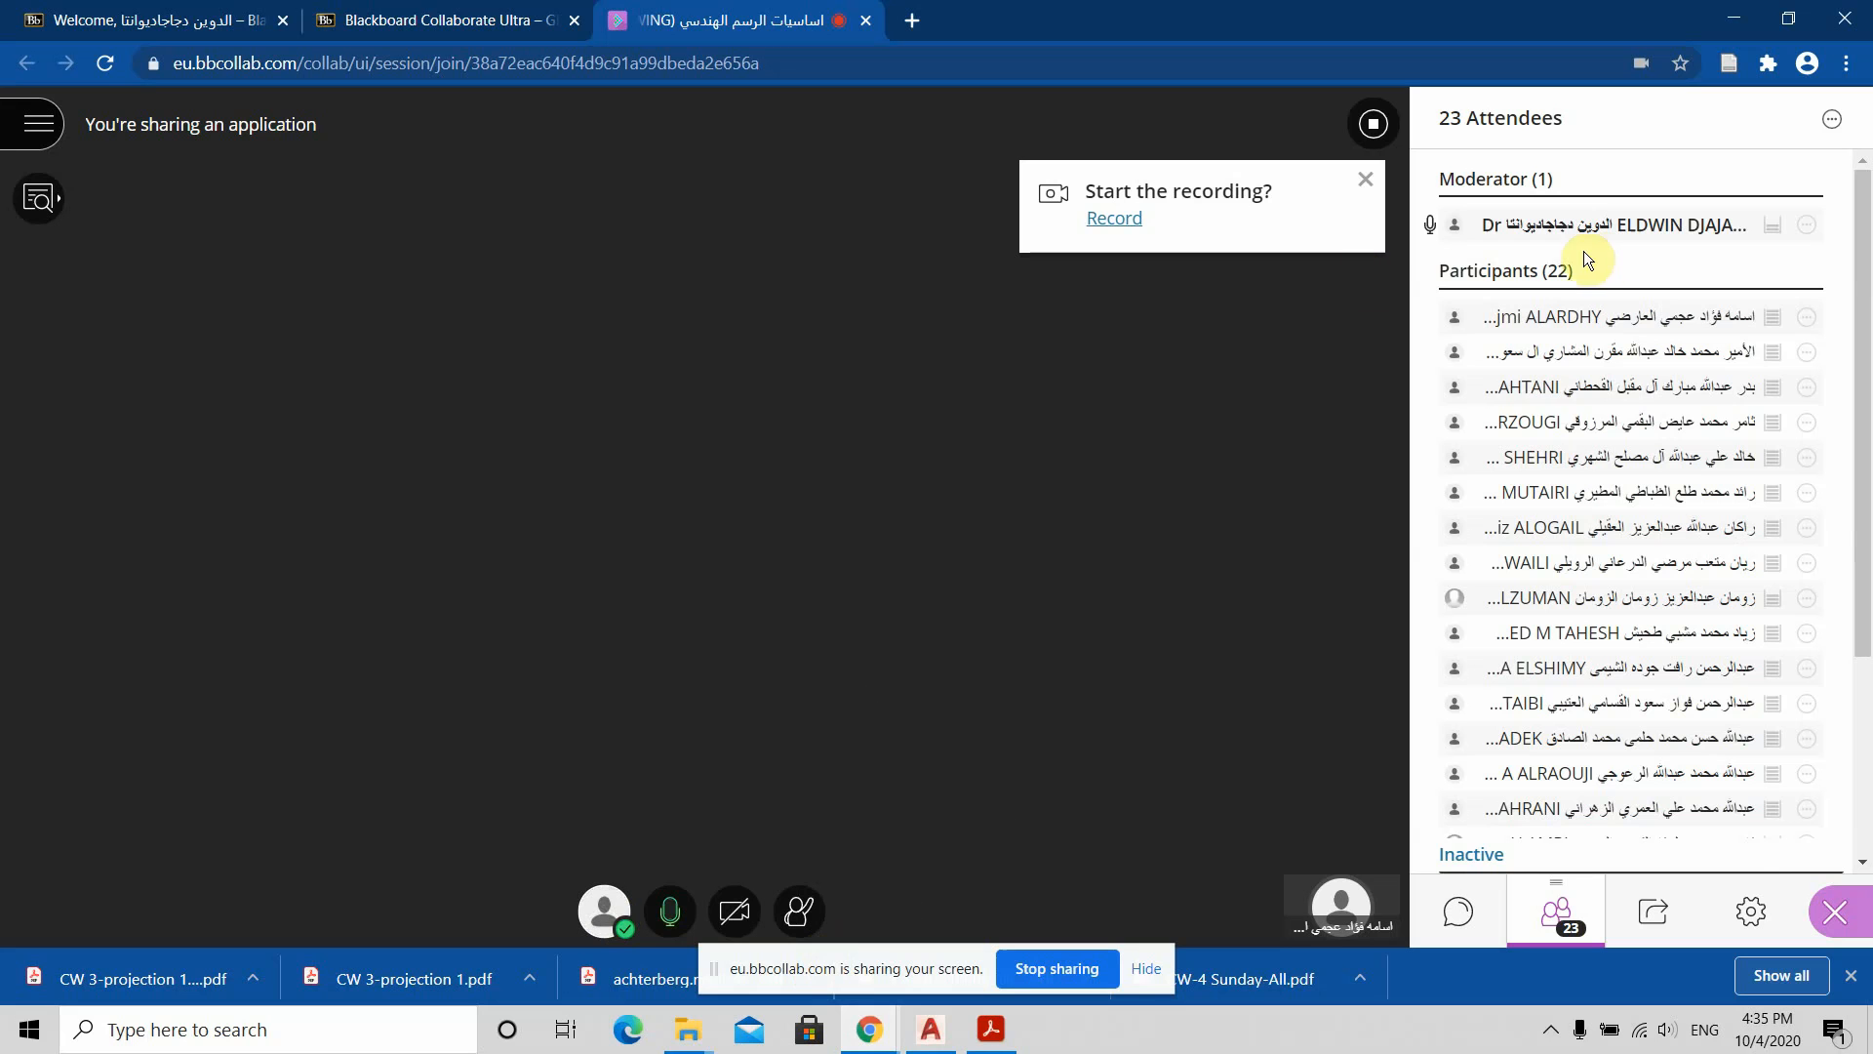
{"action": "mouse_move", "coordinate": [1772, 226]}
{"action": "mouse_move", "coordinate": [885, 1044]}
{"action": "left_click", "coordinate": [747, 966]}
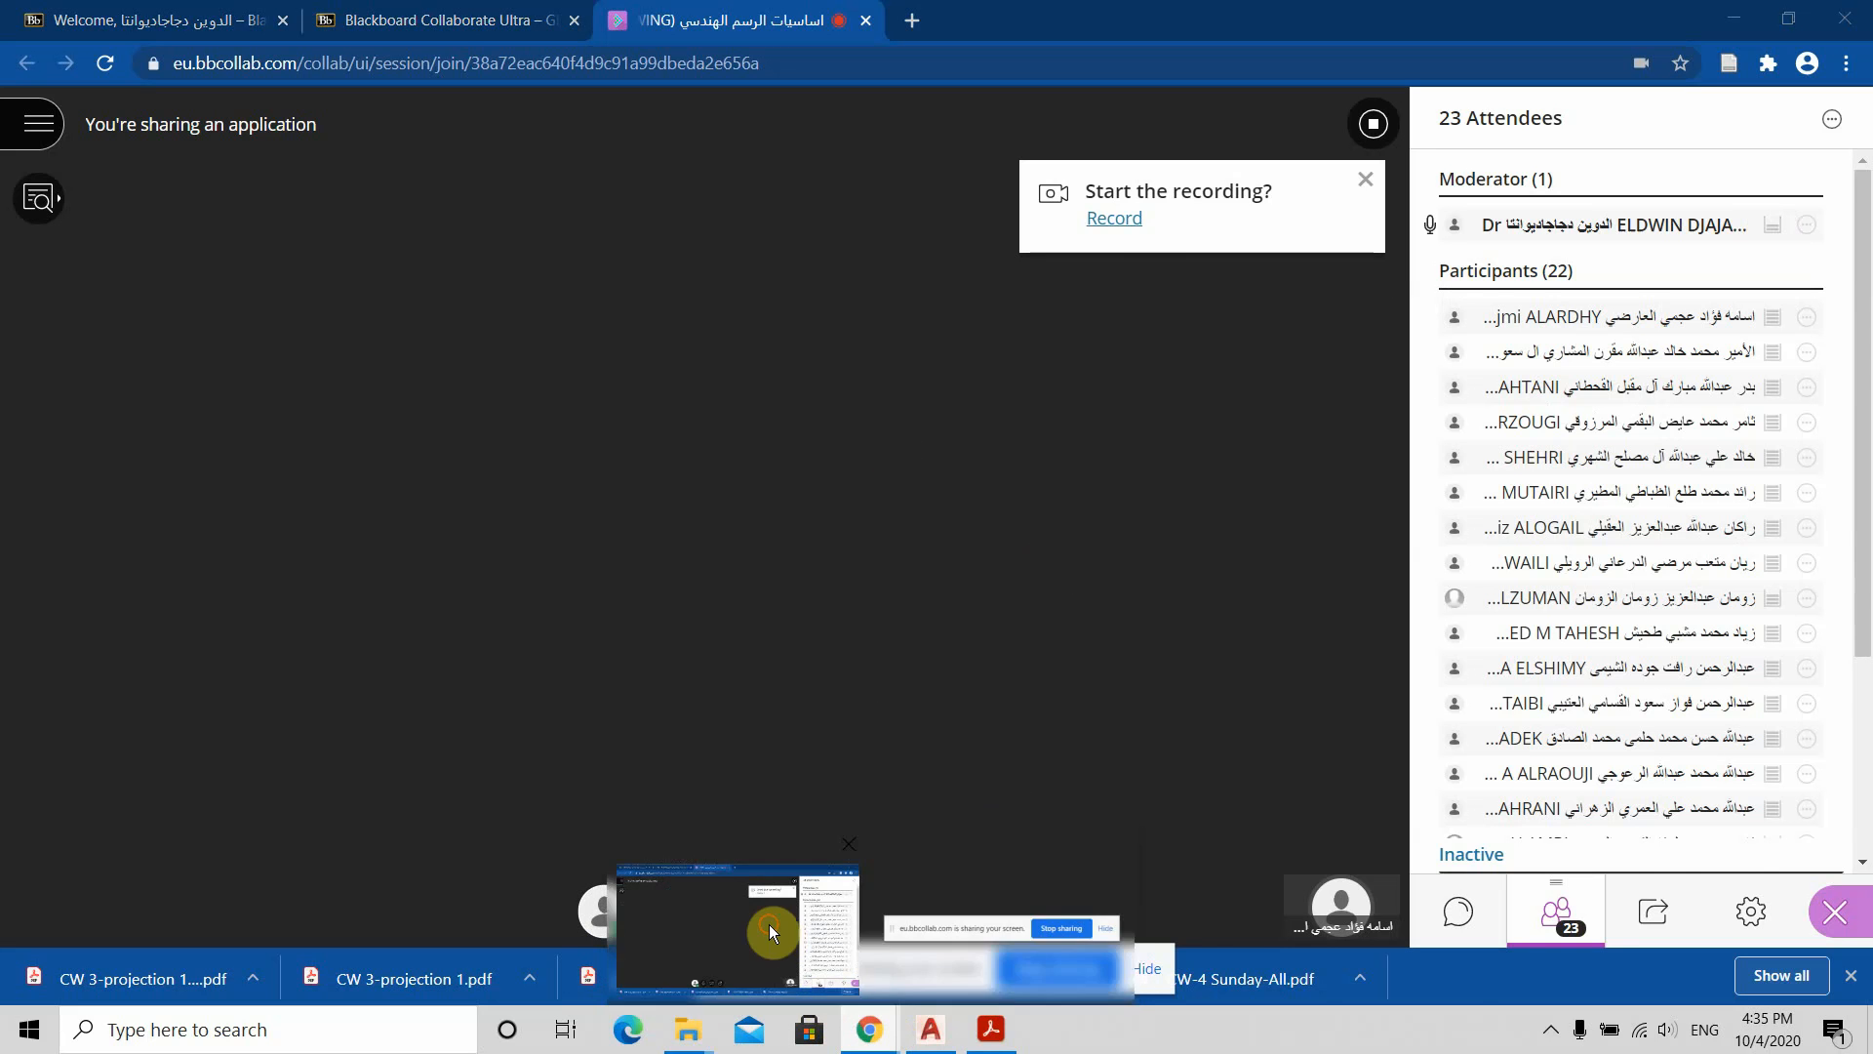
Step: Switch back to AutoCAD and stop the current Collaborate screen sharing
{"action": "left_click", "coordinate": [931, 1029]}
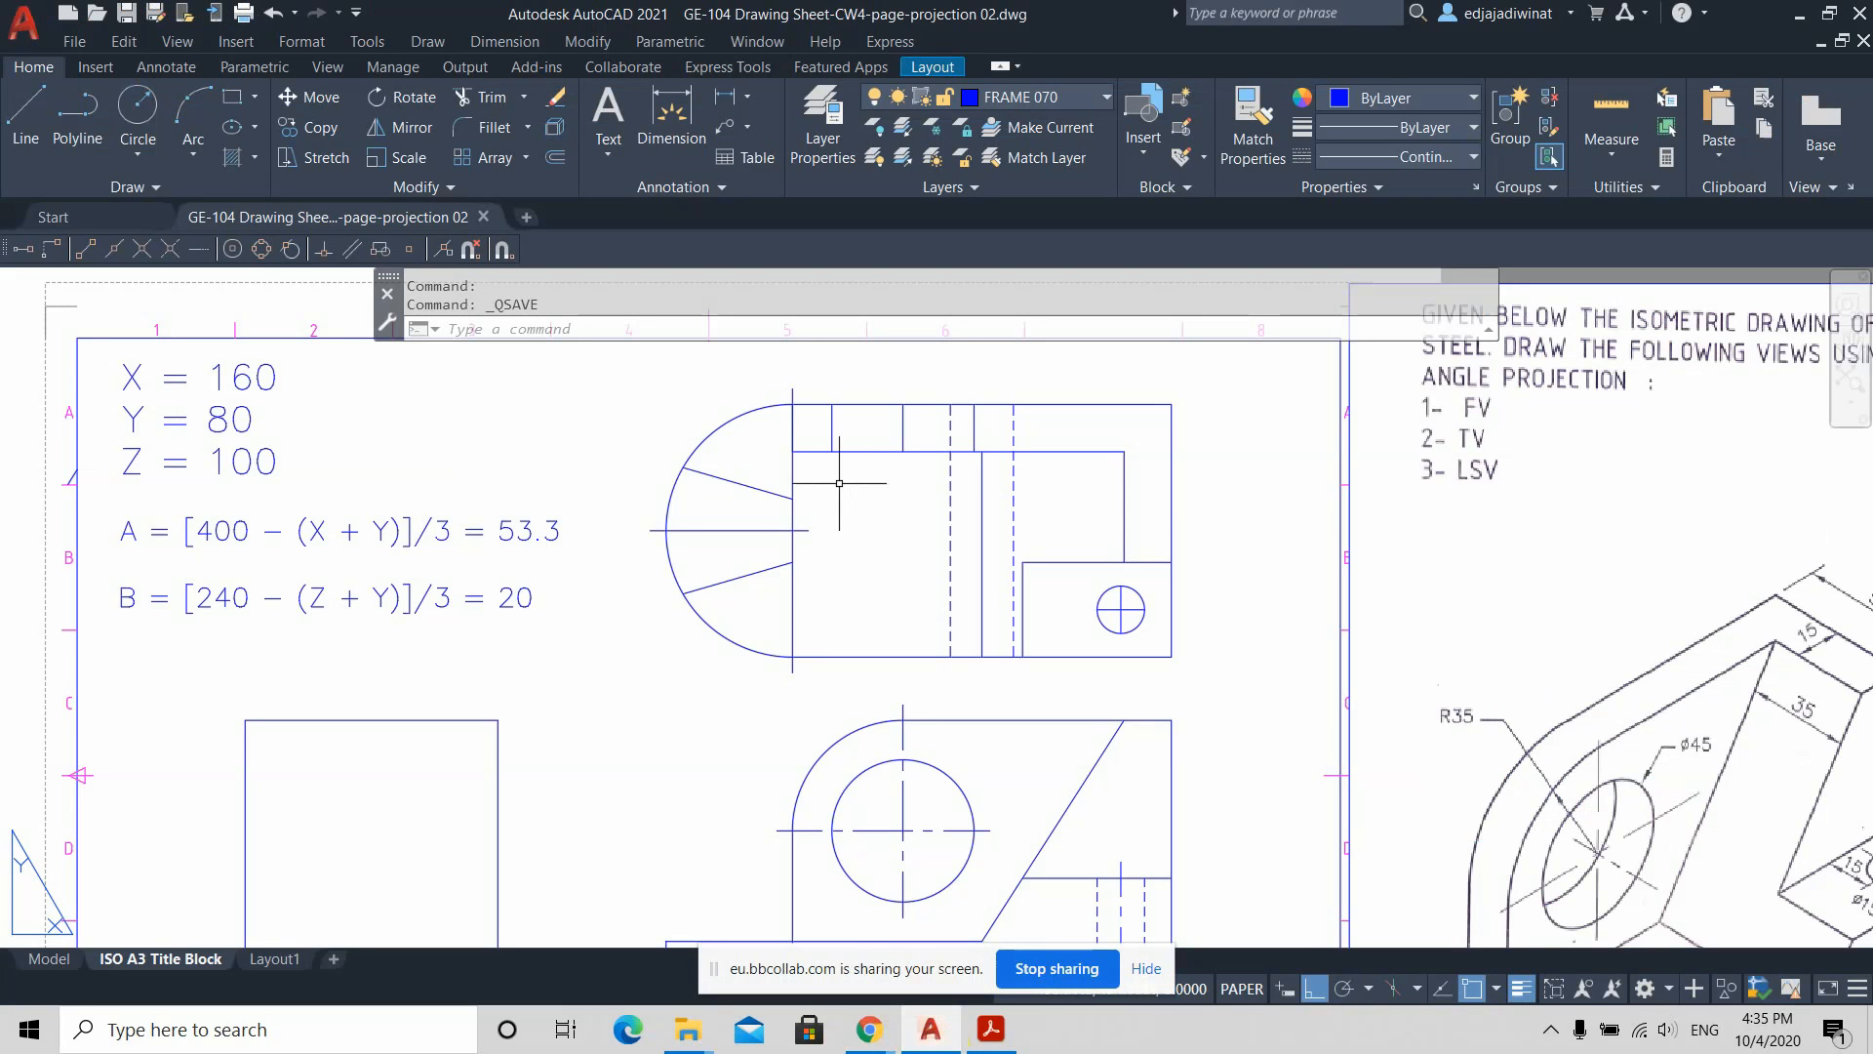
{"action": "scroll", "coordinate": [839, 605], "scroll_direction": "up", "scroll_amount": 2}
{"action": "scroll", "coordinate": [1074, 780], "scroll_direction": "down", "scroll_amount": 4}
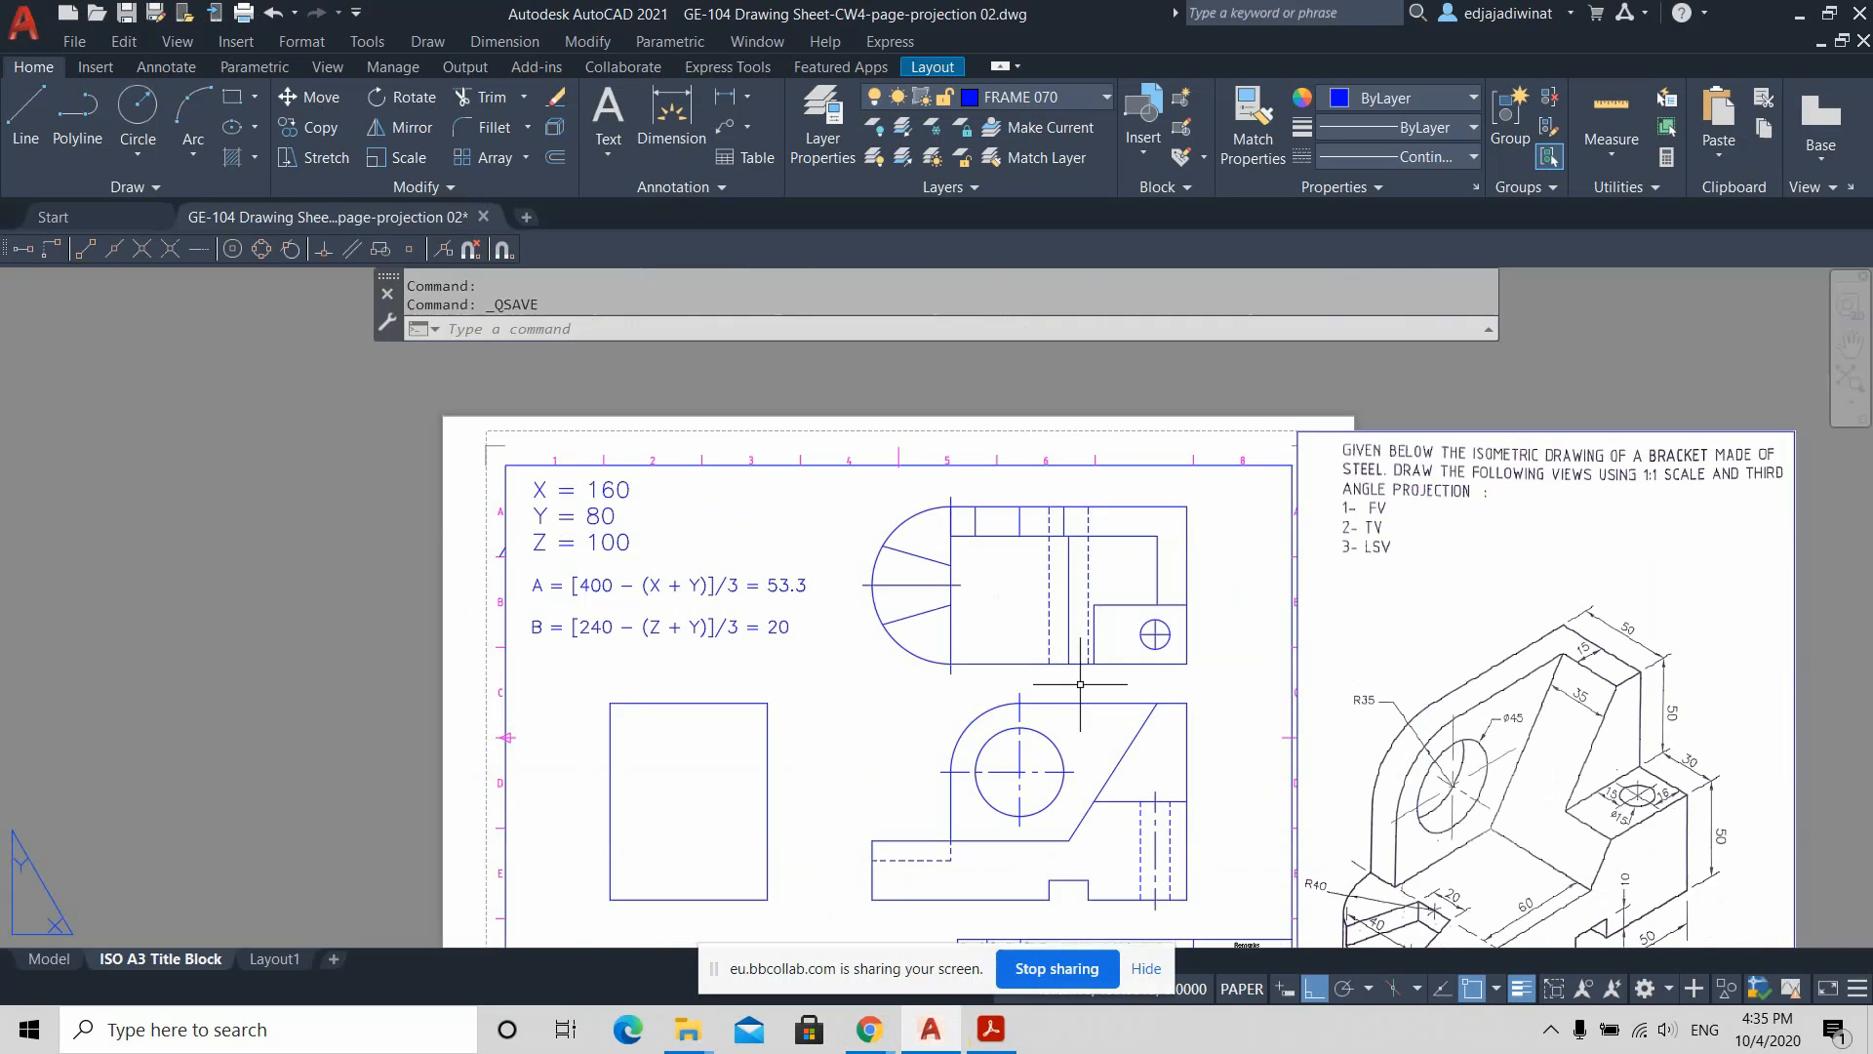
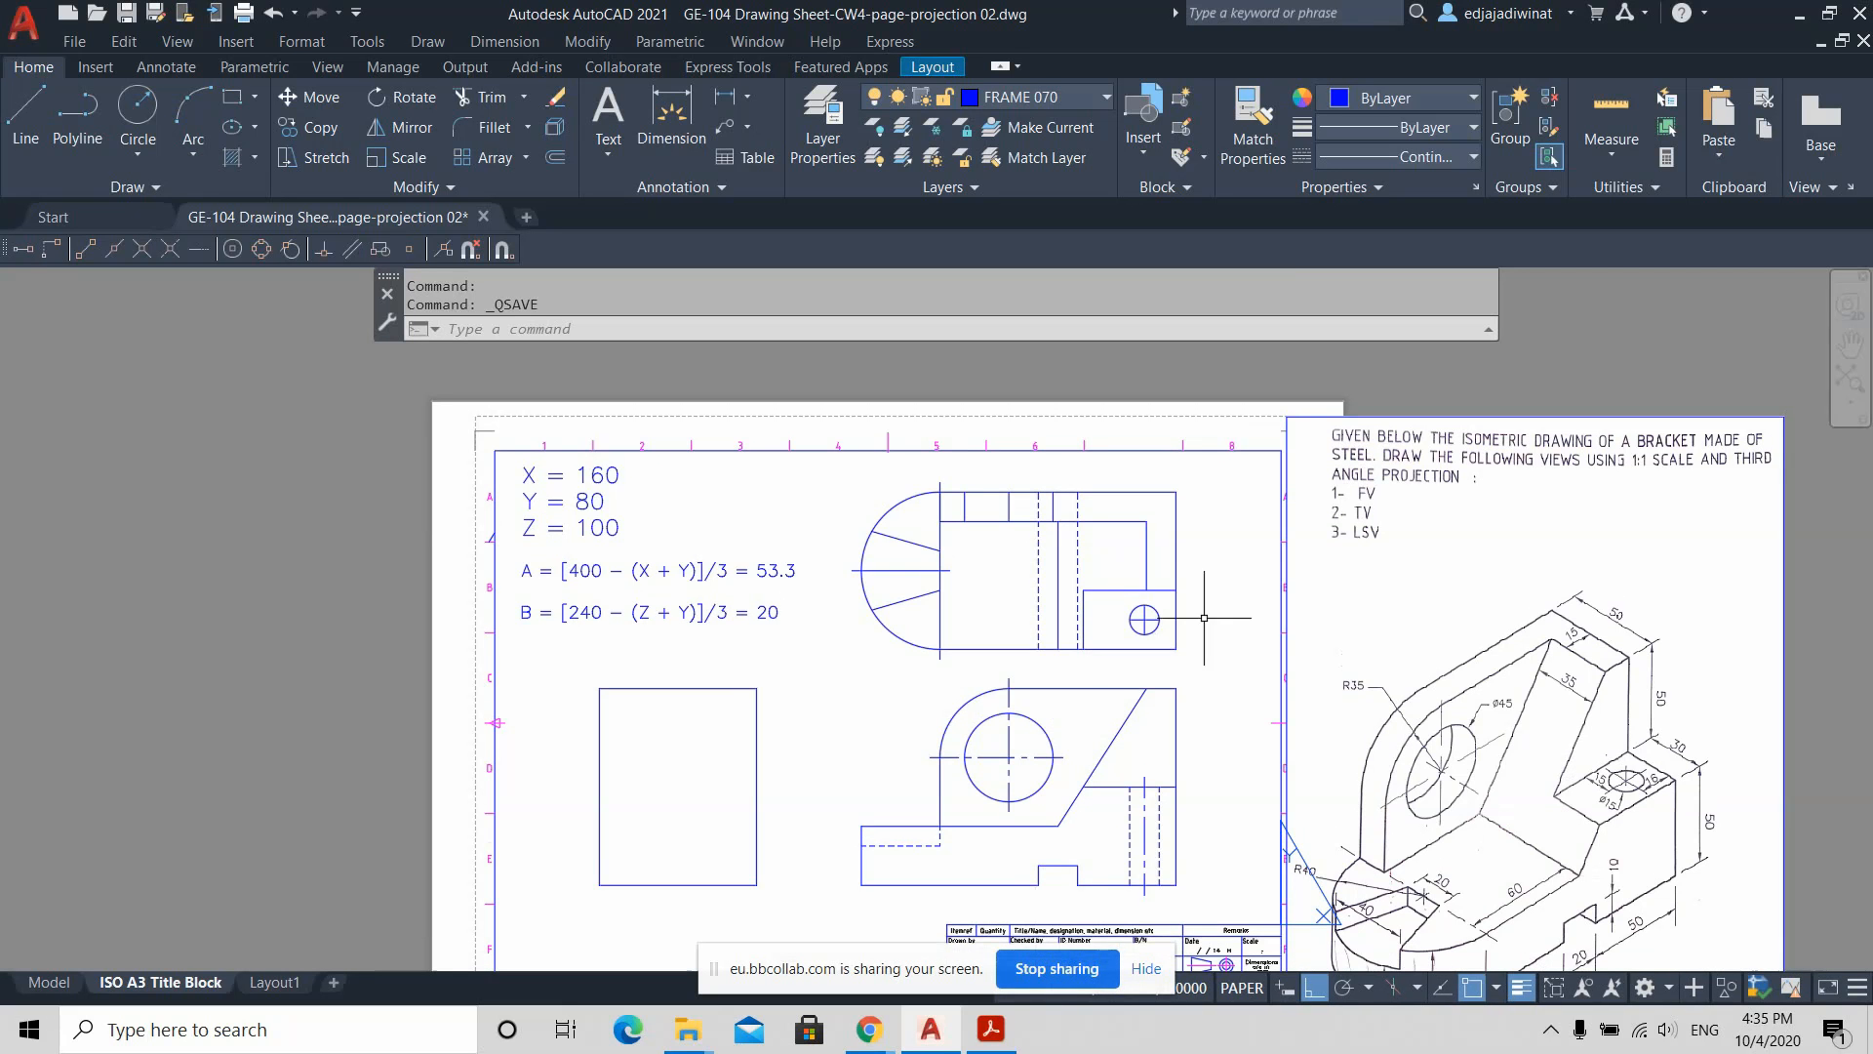
{"action": "middle_click_drag", "start_coordinate": [1246, 656], "coordinate": [1105, 543]}
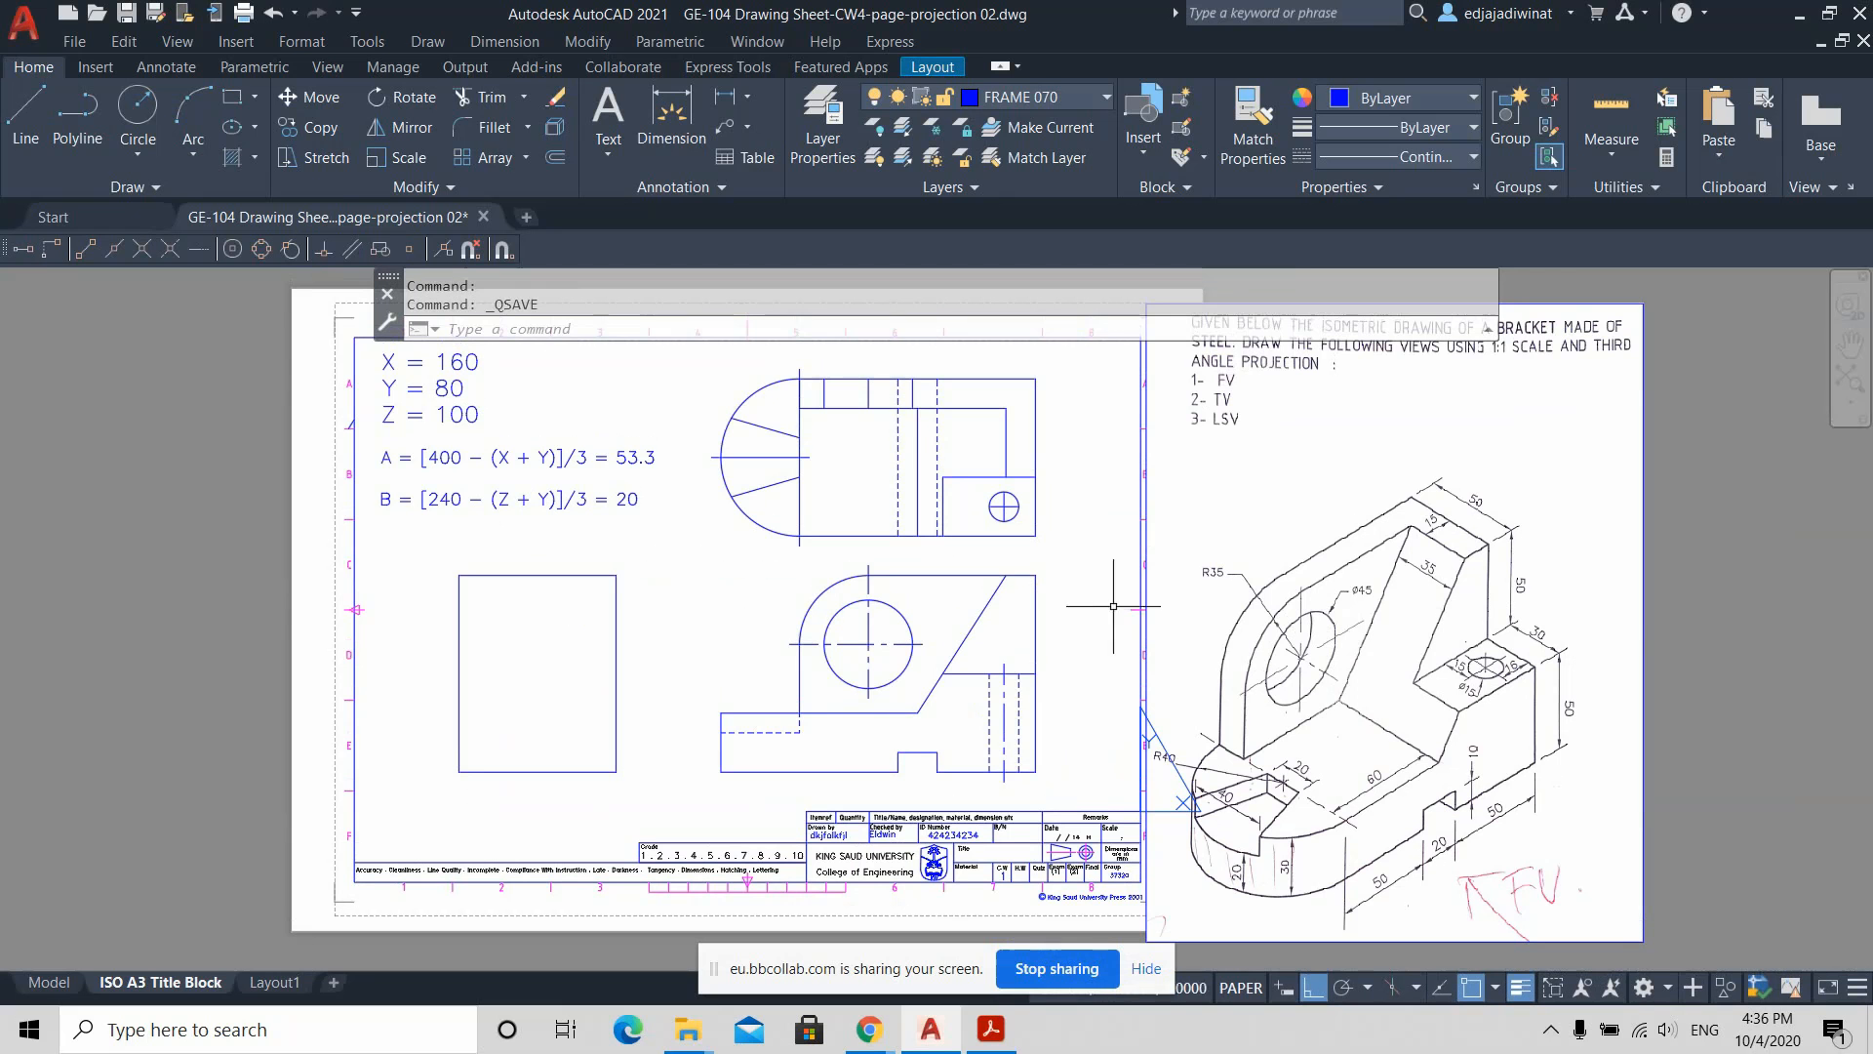
{"action": "left_click", "coordinate": [1049, 971]}
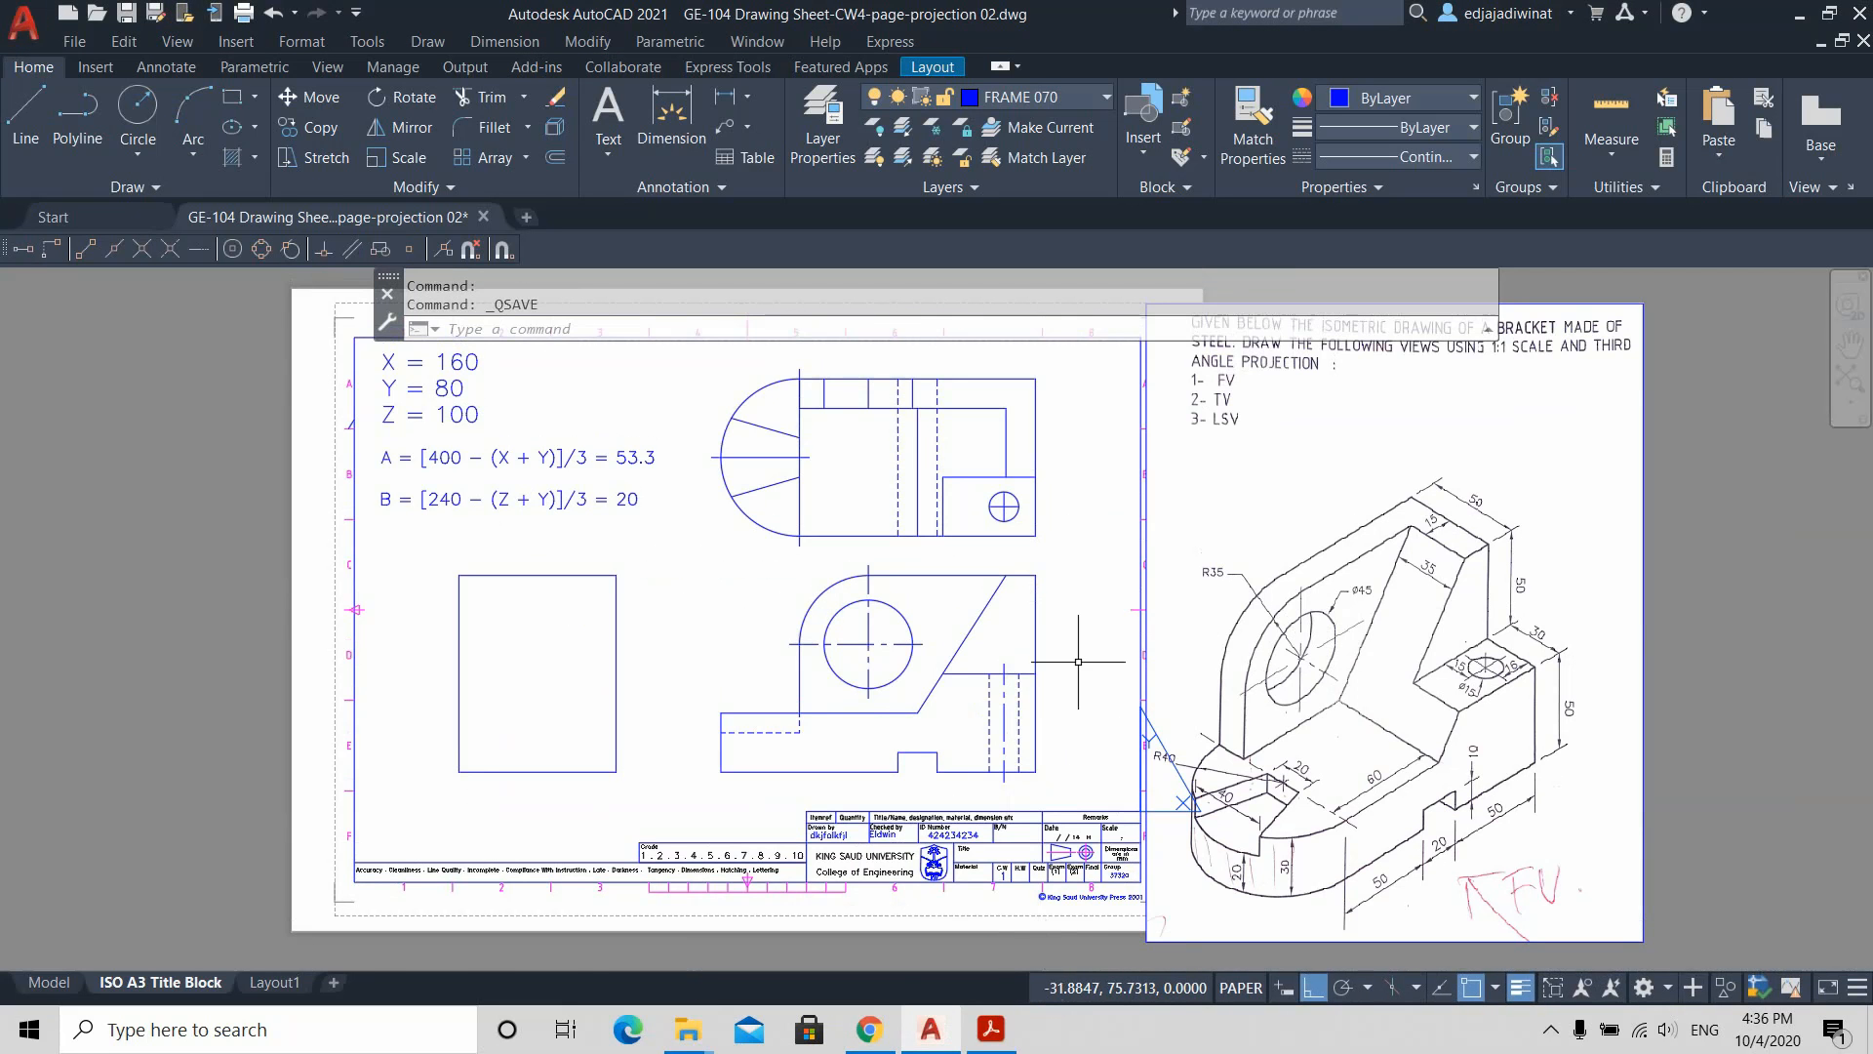
Step: Share the entire screen again from the Blackboard Collaborate session in Chrome and return to AutoCAD
{"action": "left_click", "coordinate": [869, 1029]}
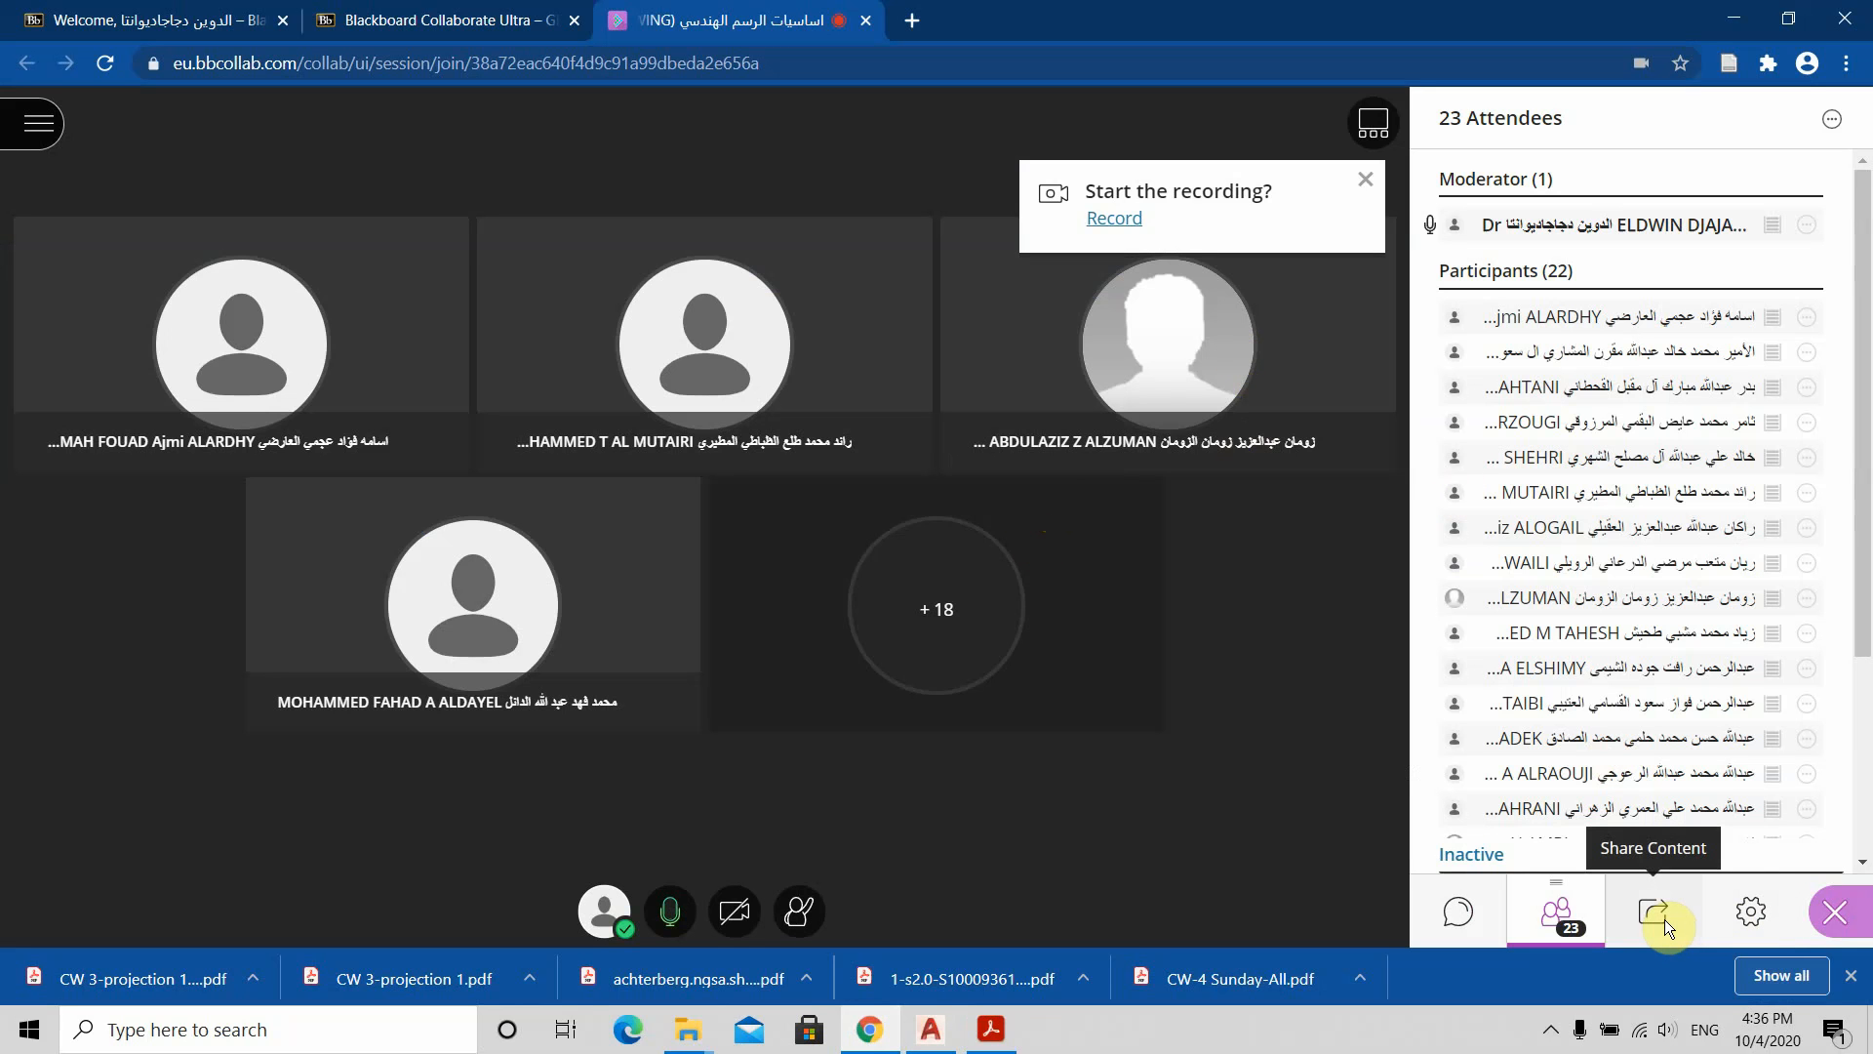
{"action": "left_click", "coordinate": [1643, 908]}
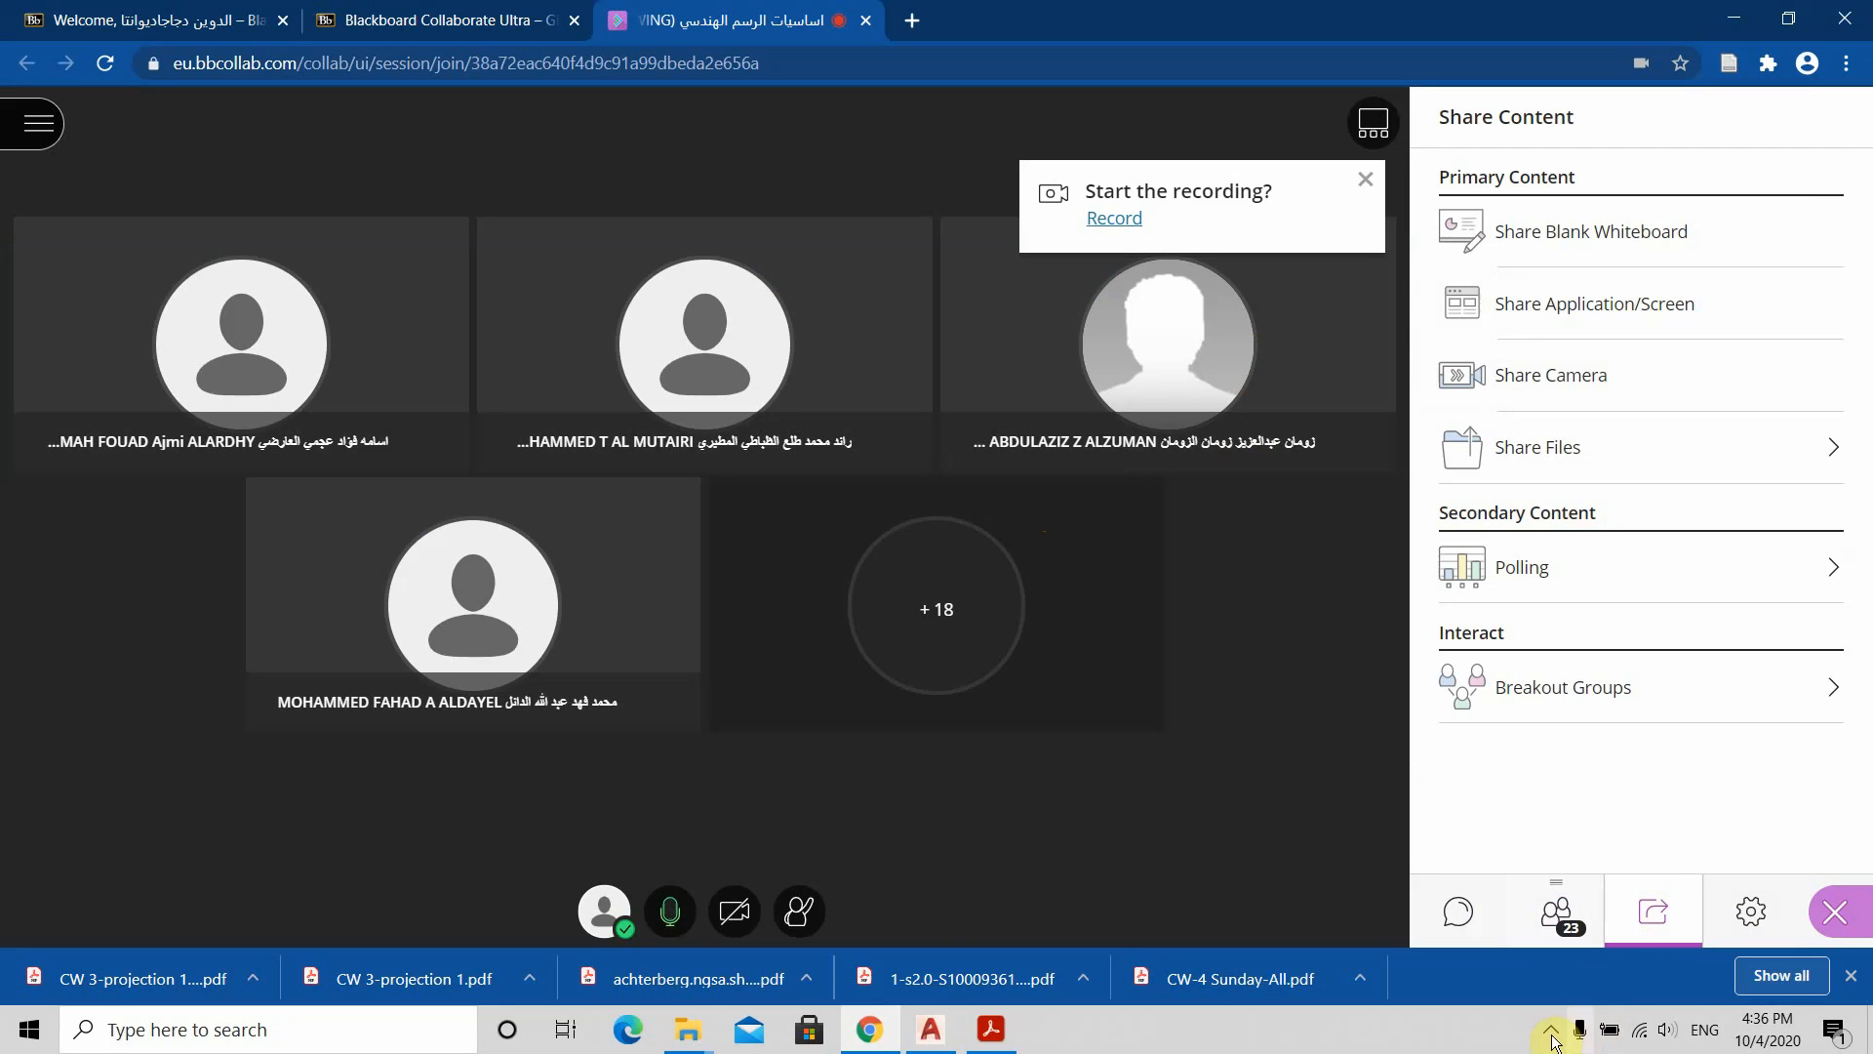
{"action": "left_click", "coordinate": [616, 918]}
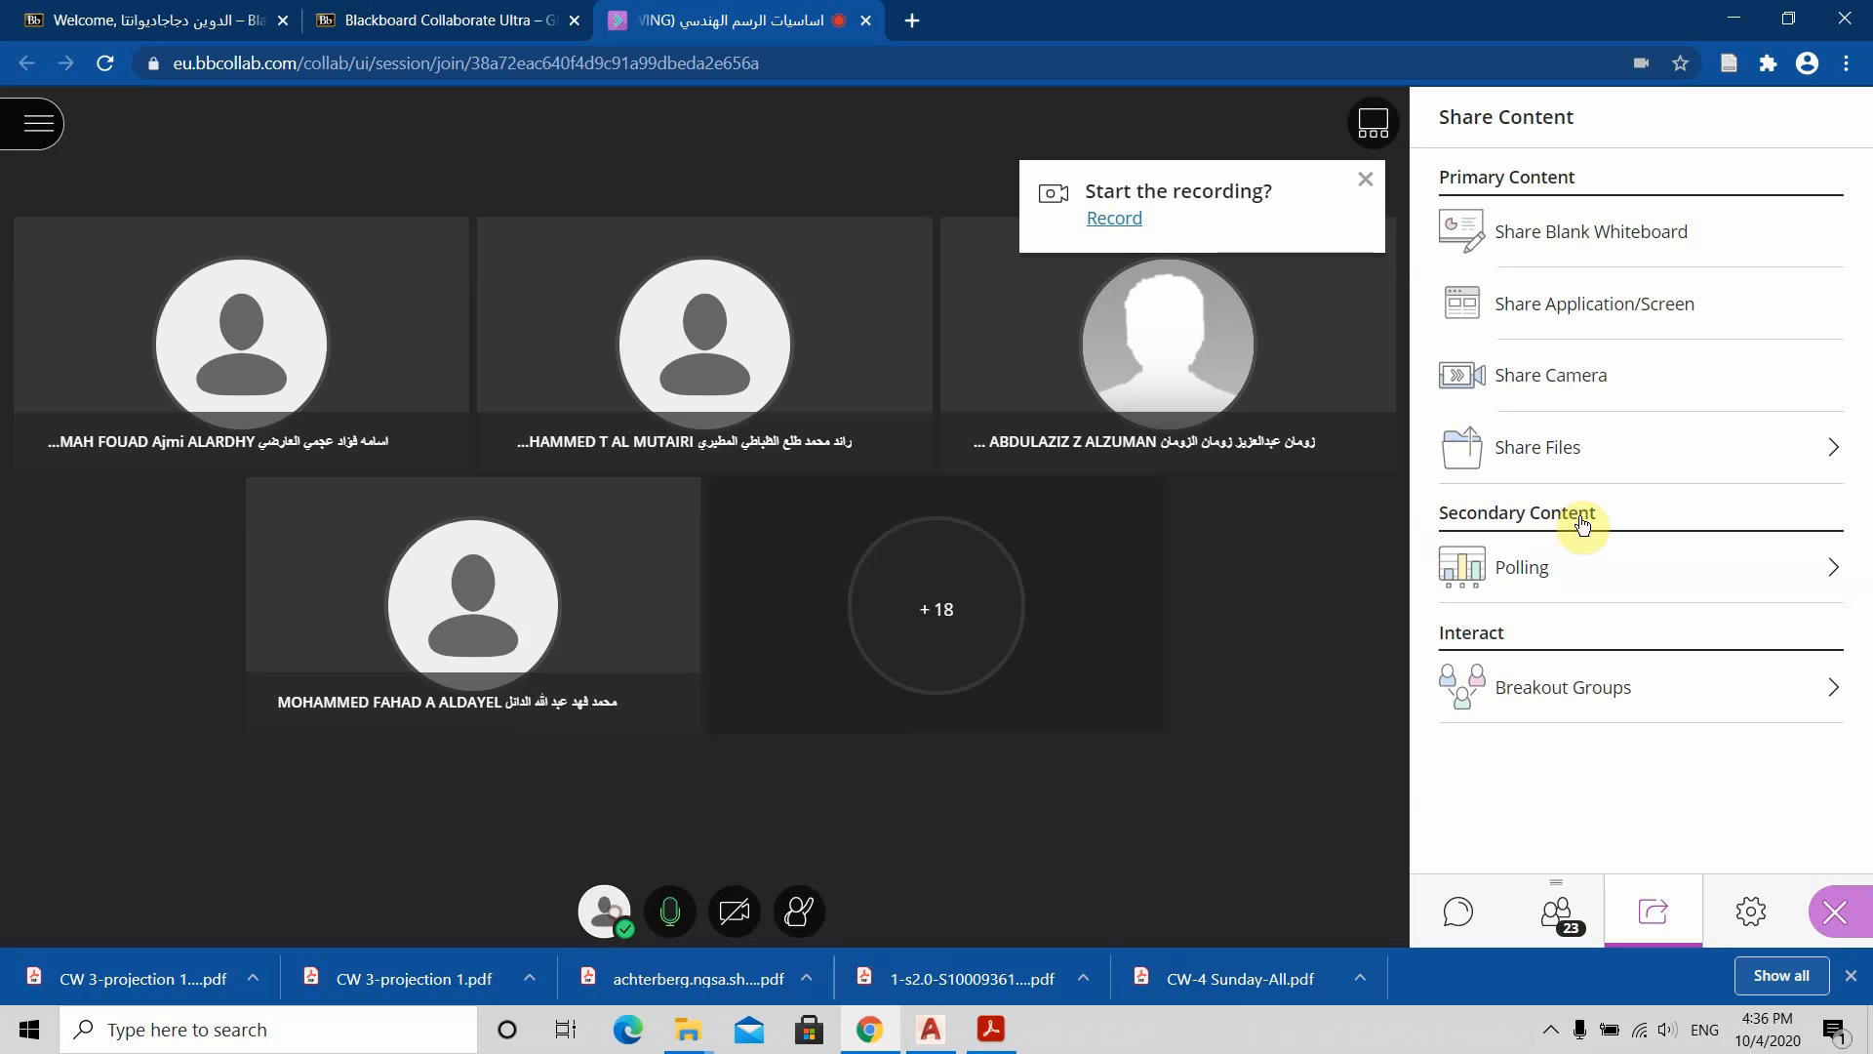
{"action": "left_click", "coordinate": [1616, 325]}
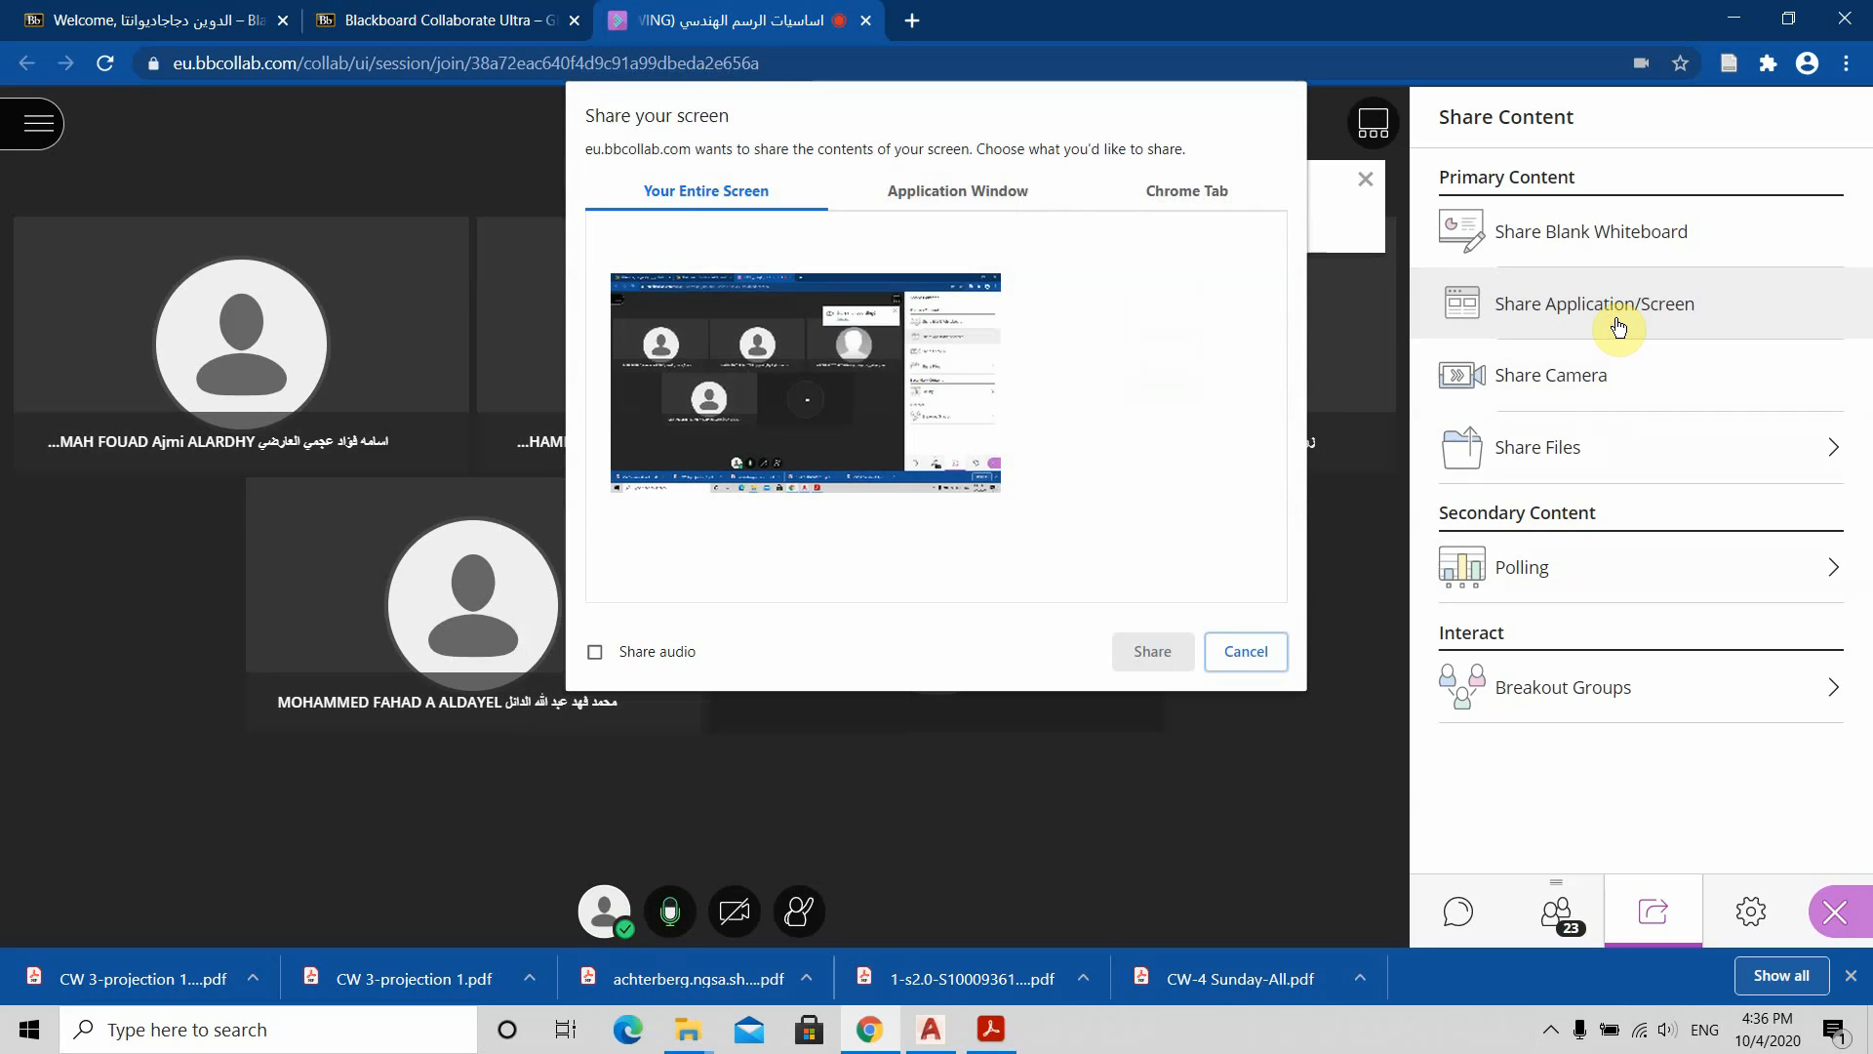
{"action": "left_click", "coordinate": [831, 332]}
{"action": "left_click", "coordinate": [1154, 652]}
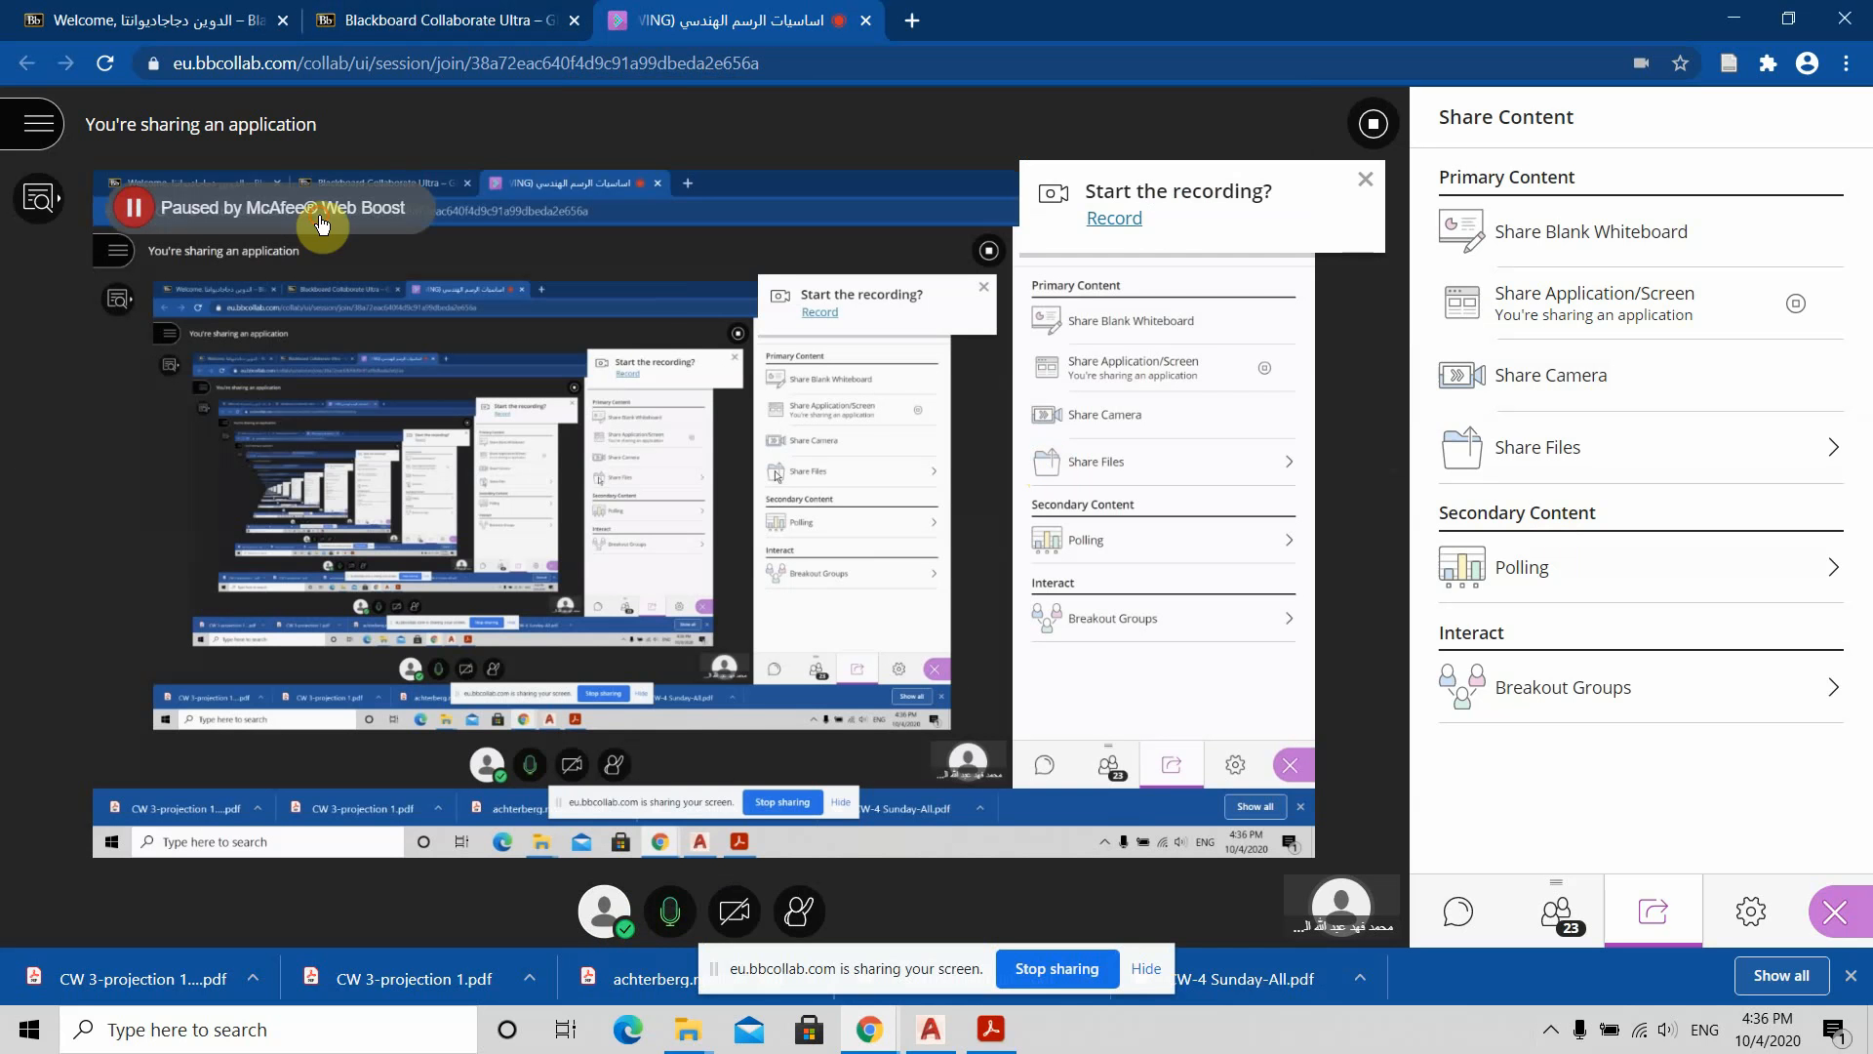
{"action": "left_click", "coordinate": [931, 1029]}
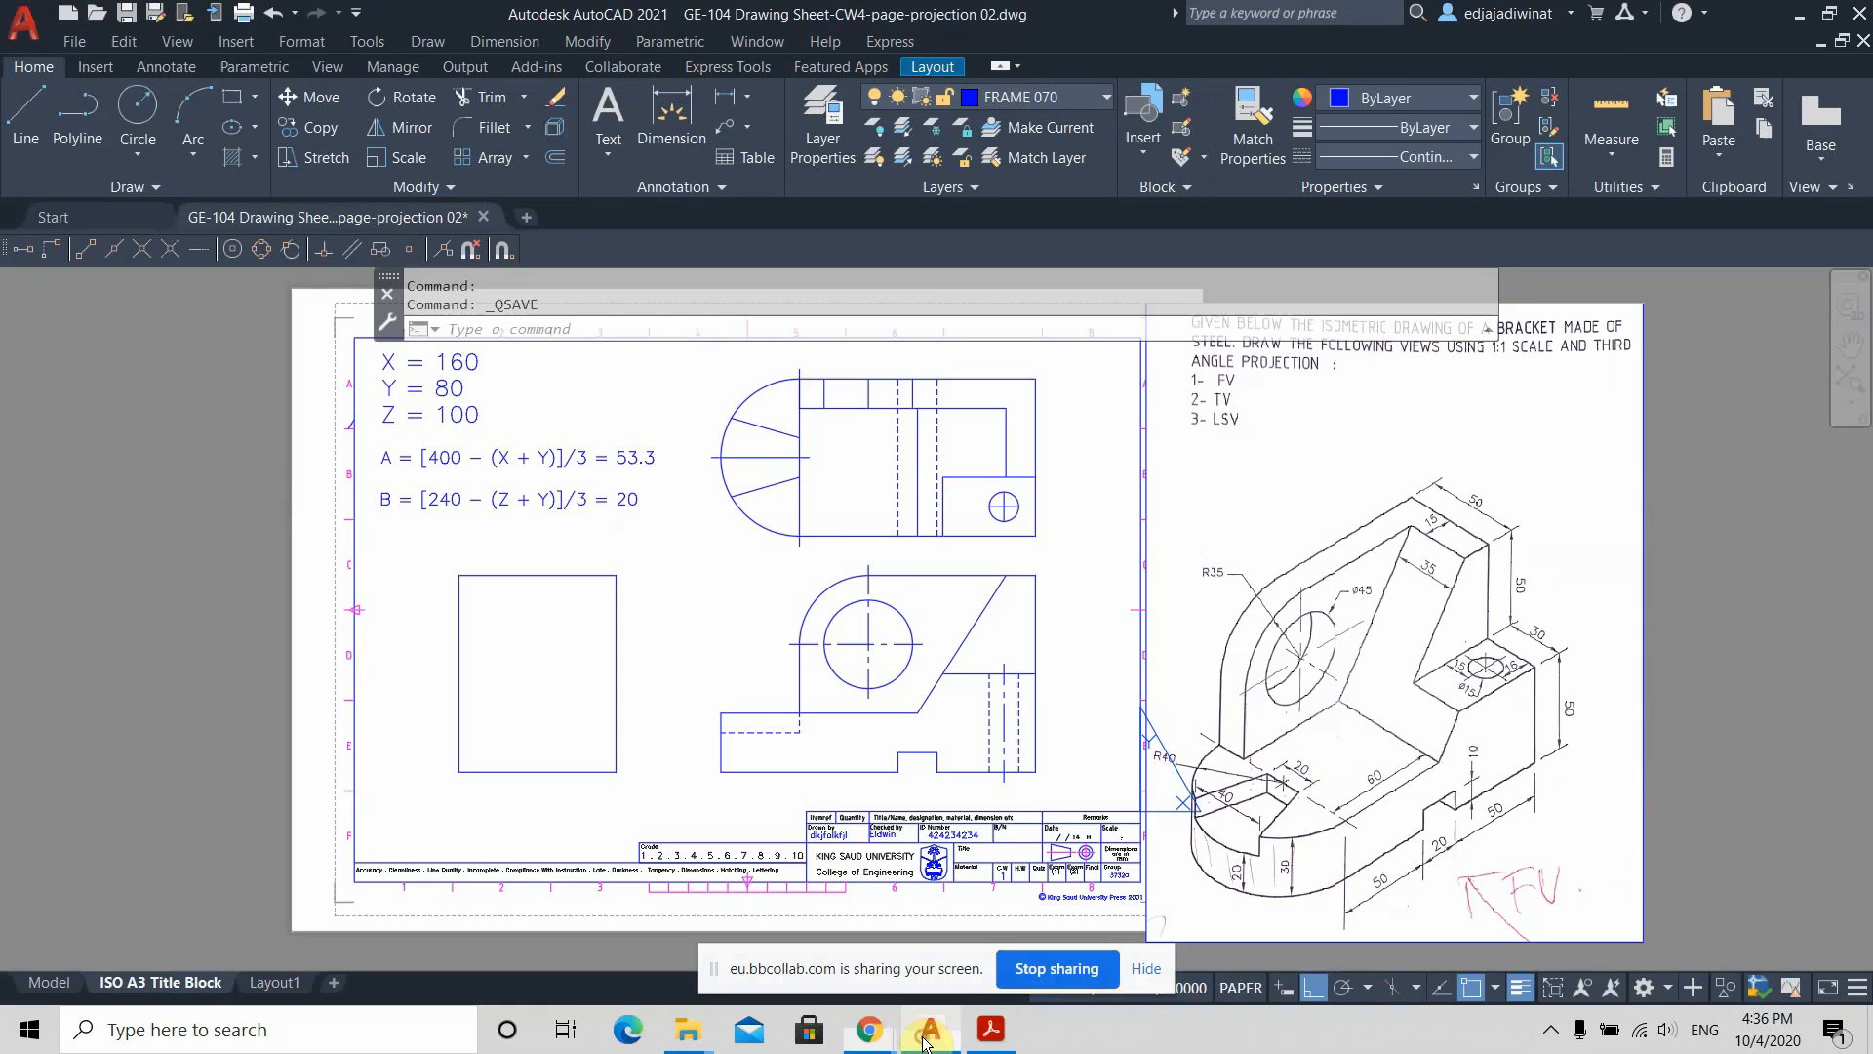
Step: Undo the zoom and pan changes made since the drawing was last saved
{"action": "scroll", "coordinate": [878, 557], "scroll_direction": "up", "scroll_amount": 2}
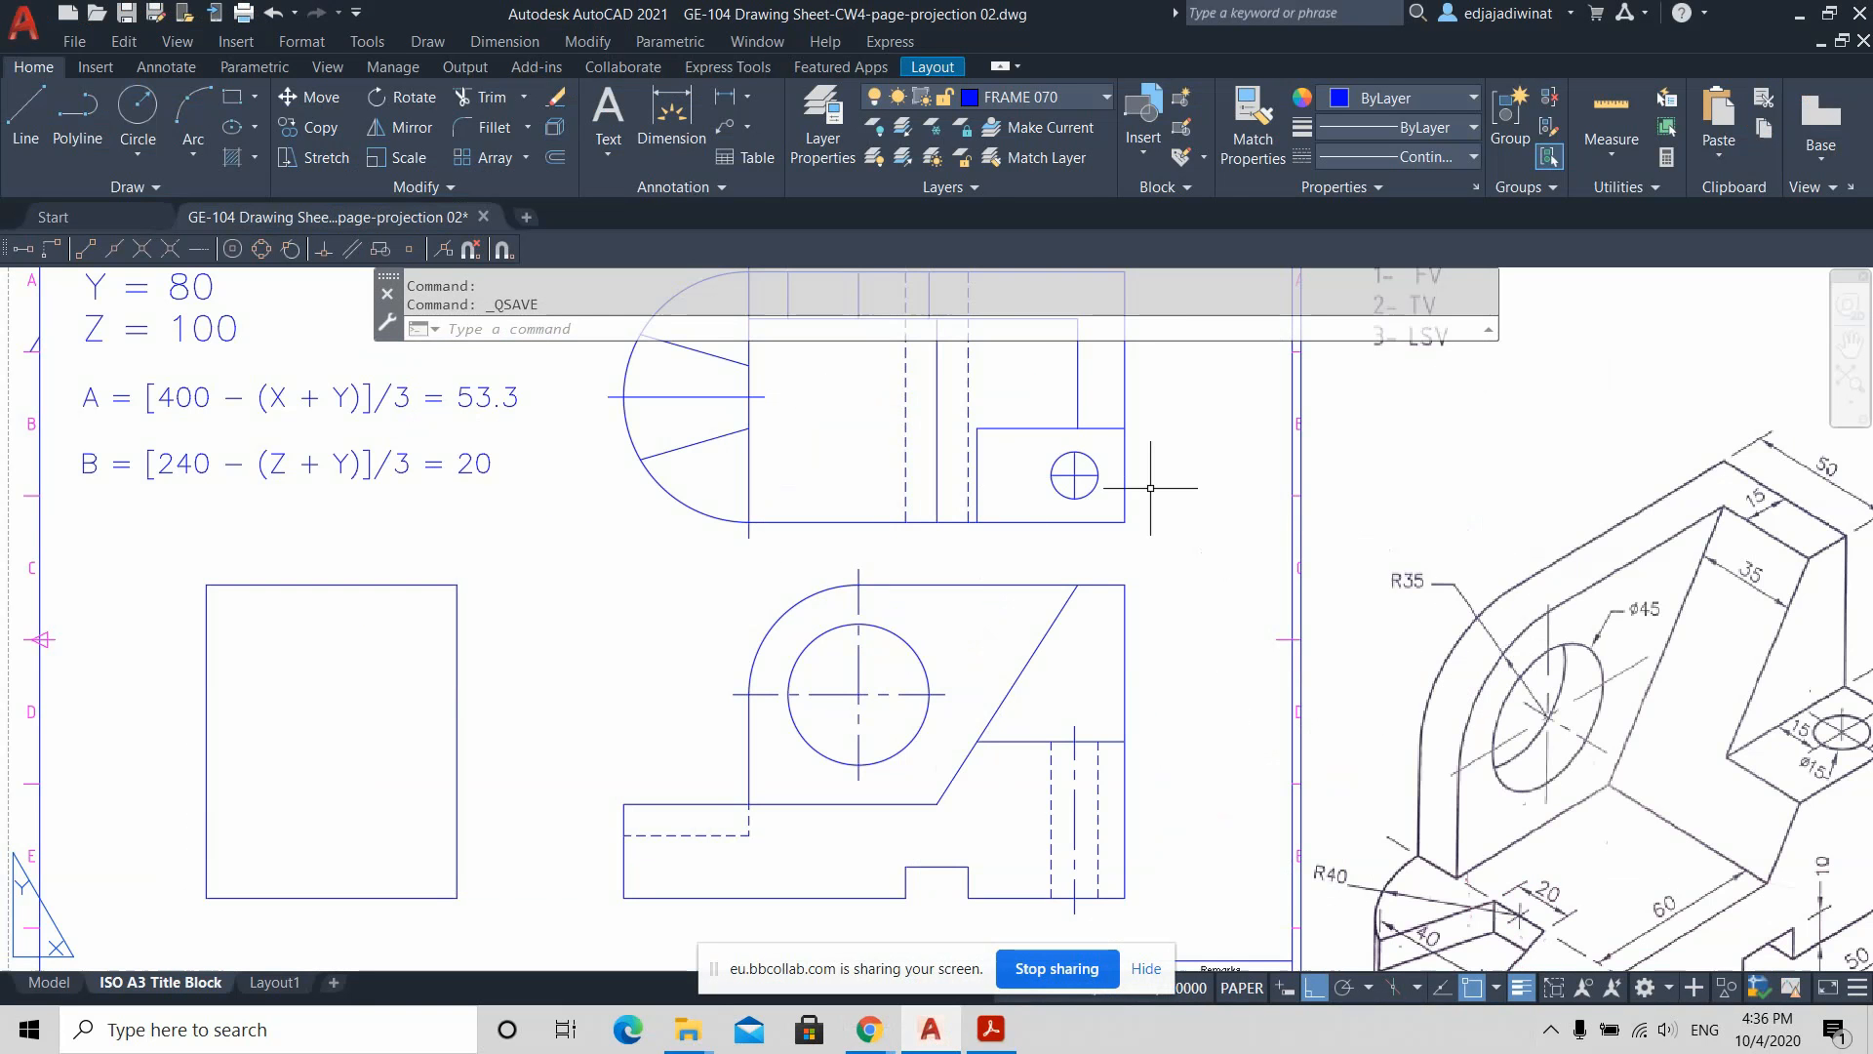
{"action": "middle_click_drag", "start_coordinate": [1204, 506], "coordinate": [1300, 719]}
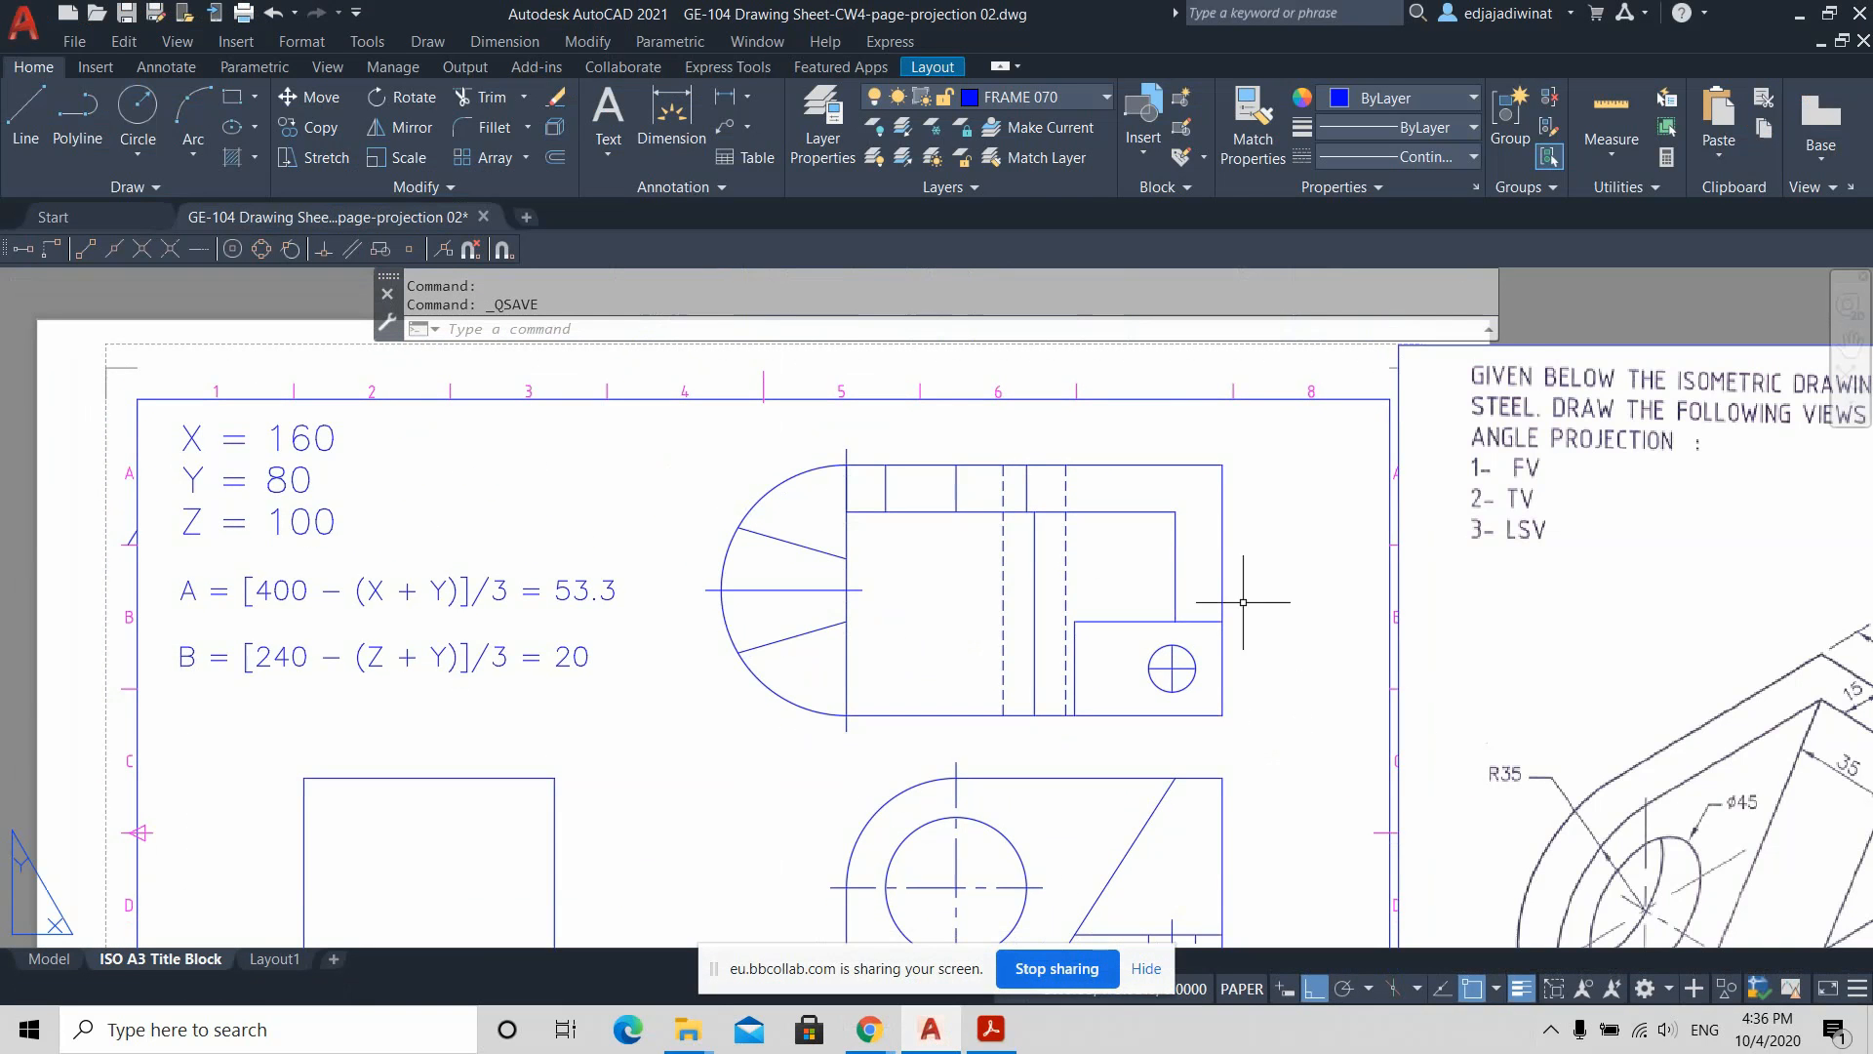
{"action": "scroll", "coordinate": [1257, 566], "scroll_direction": "up", "scroll_amount": 1}
{"action": "scroll", "coordinate": [1213, 585], "scroll_direction": "down", "scroll_amount": 1}
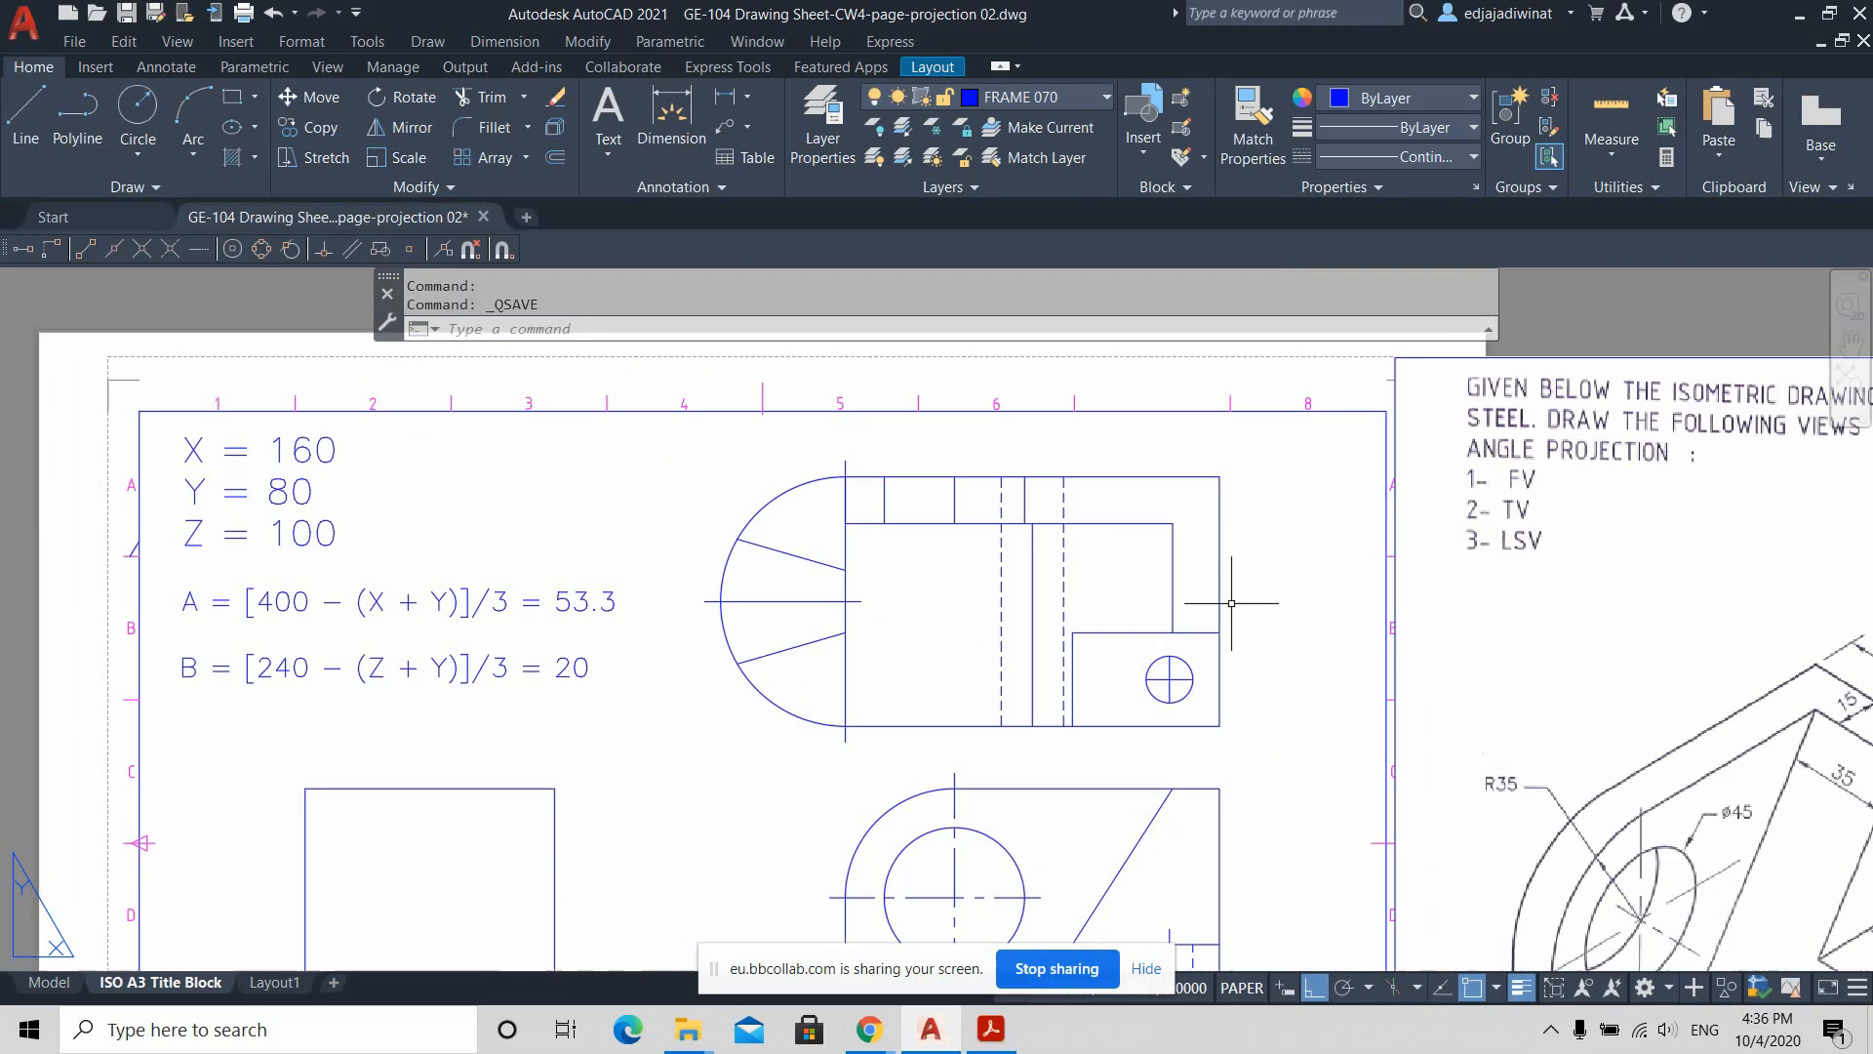
{"action": "middle_click_drag", "start_coordinate": [1350, 625], "coordinate": [1317, 728]}
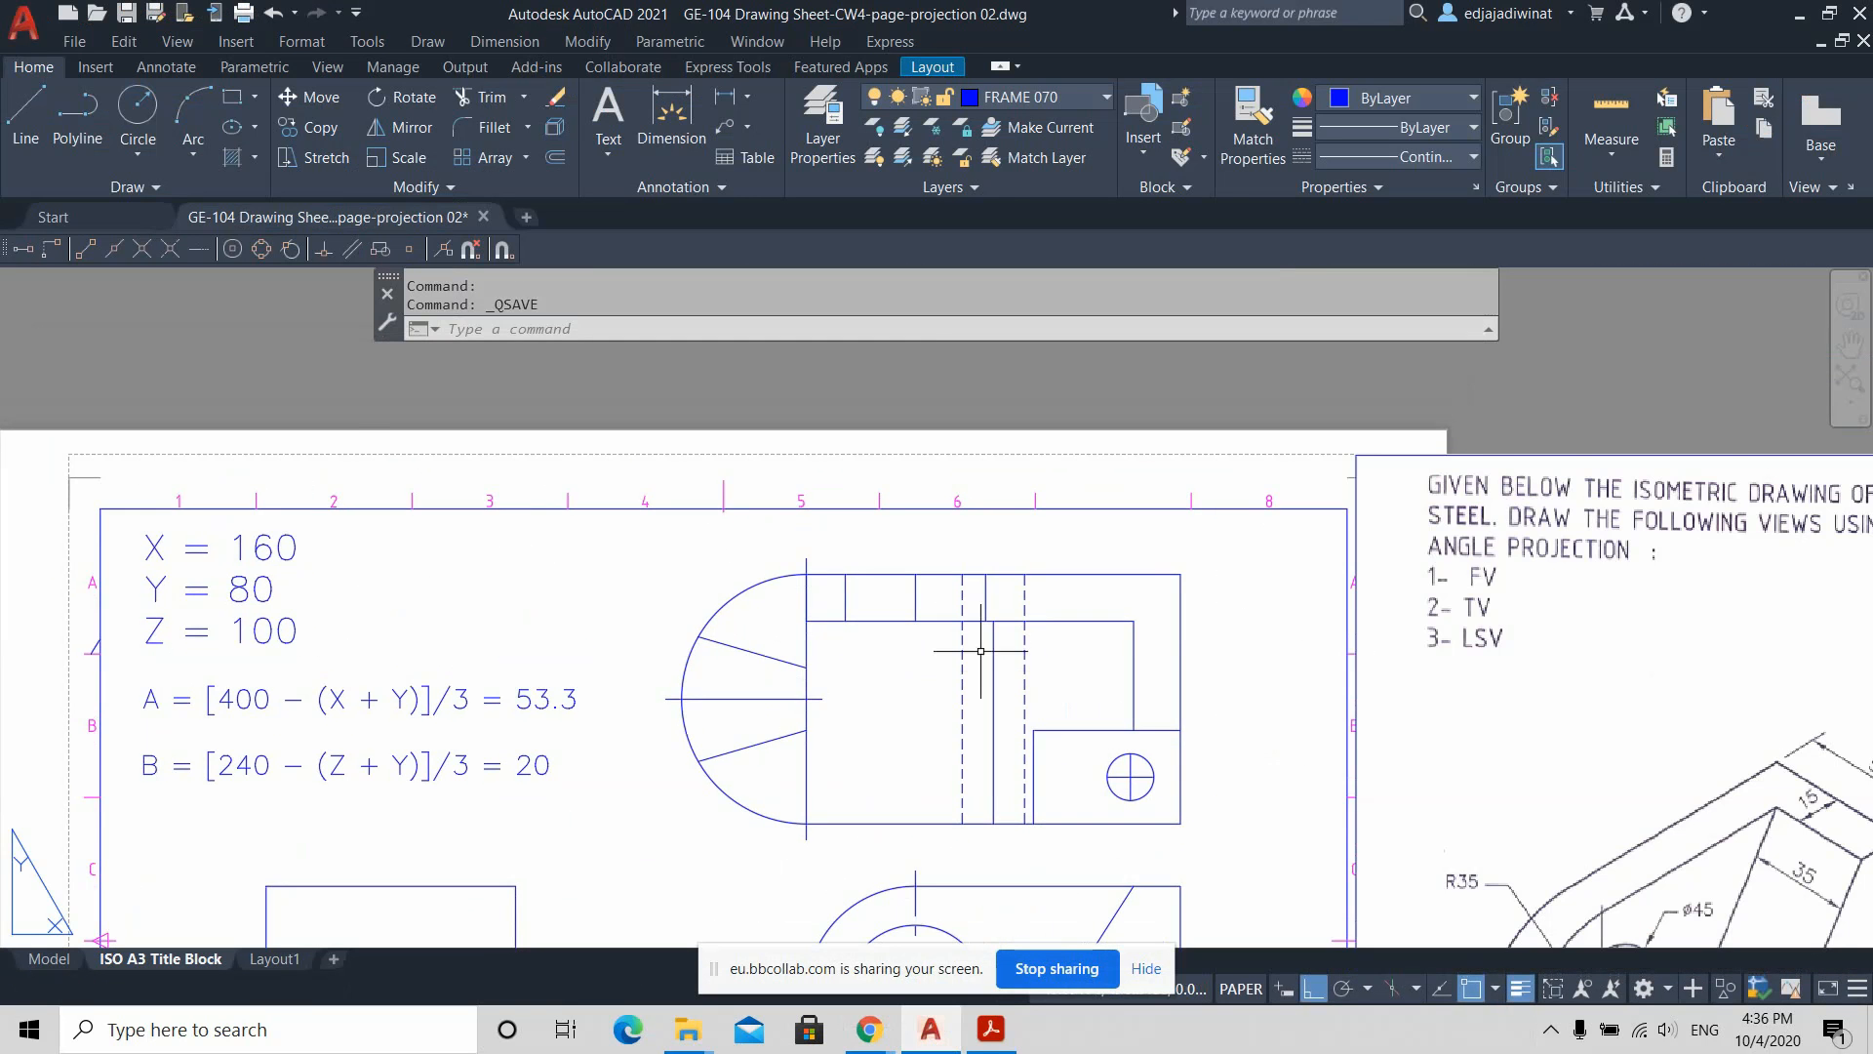
{"action": "scroll", "coordinate": [1115, 643], "scroll_direction": "up", "scroll_amount": 2}
{"action": "scroll", "coordinate": [1008, 705], "scroll_direction": "down", "scroll_amount": 2}
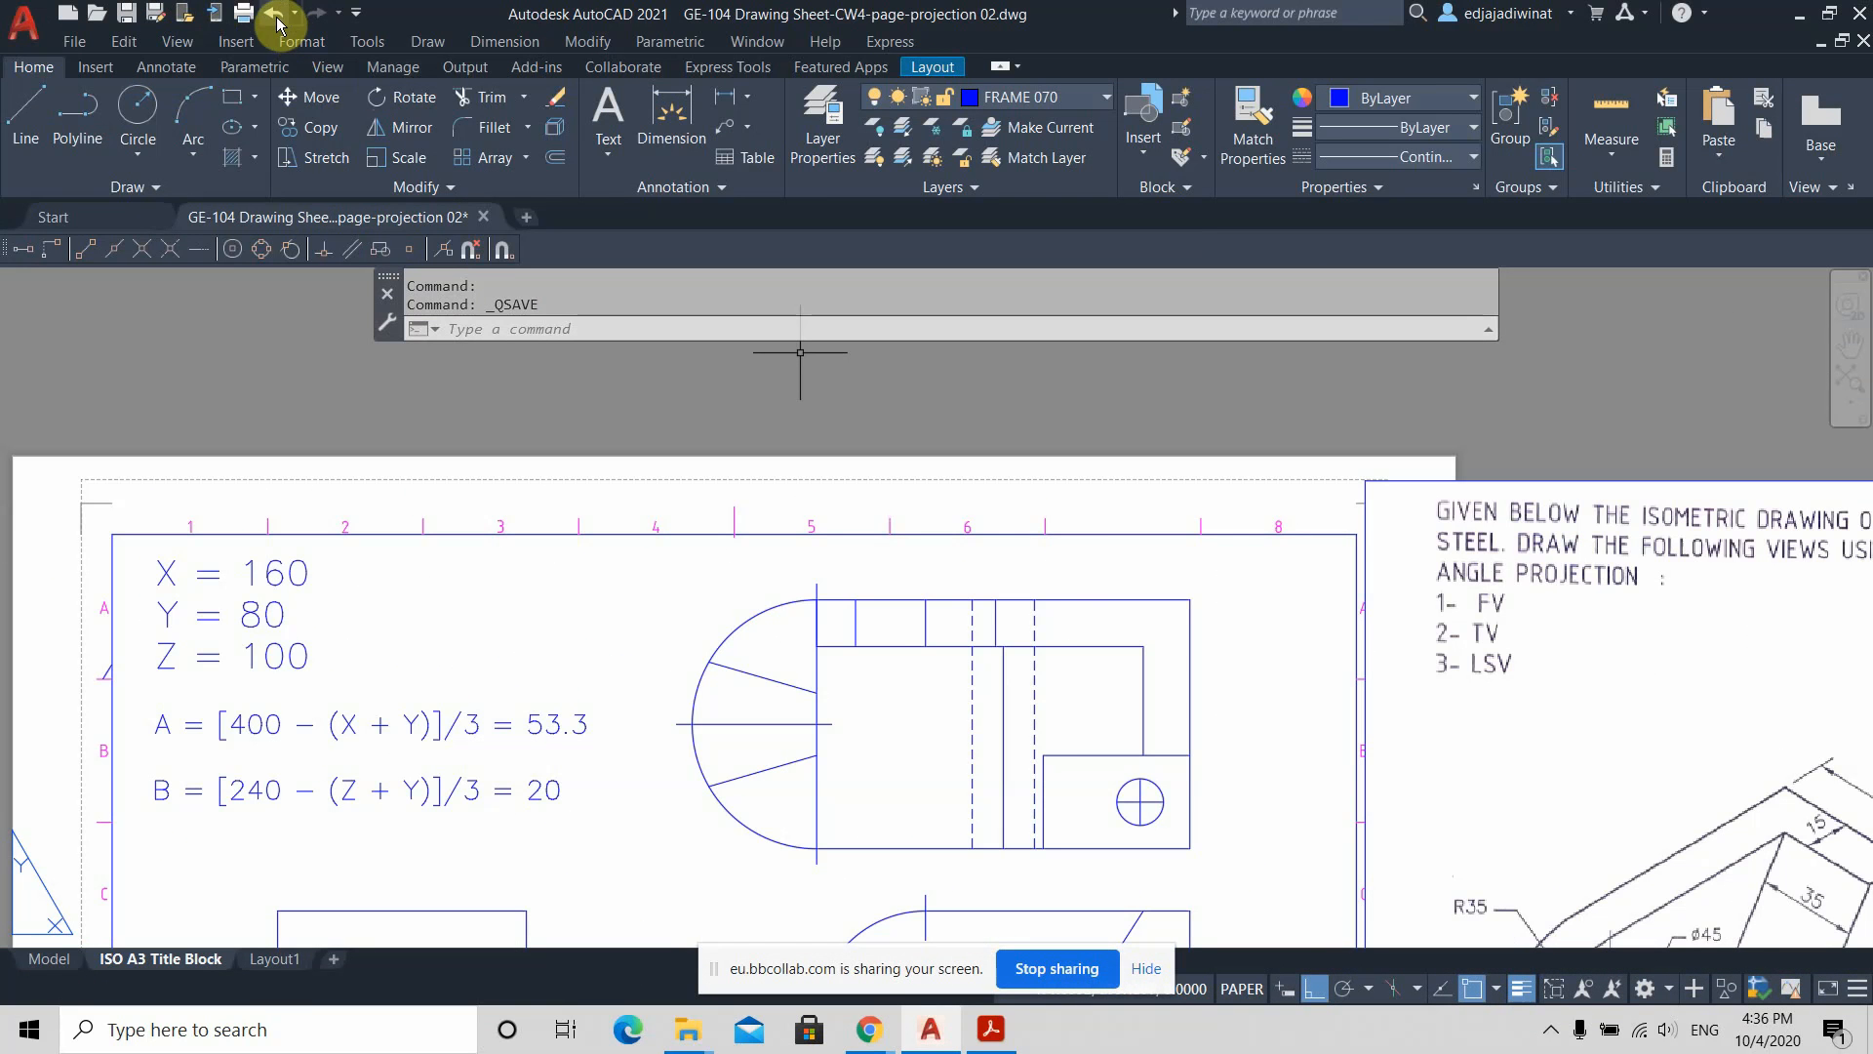
{"action": "middle_click_drag", "start_coordinate": [942, 702], "coordinate": [908, 561]}
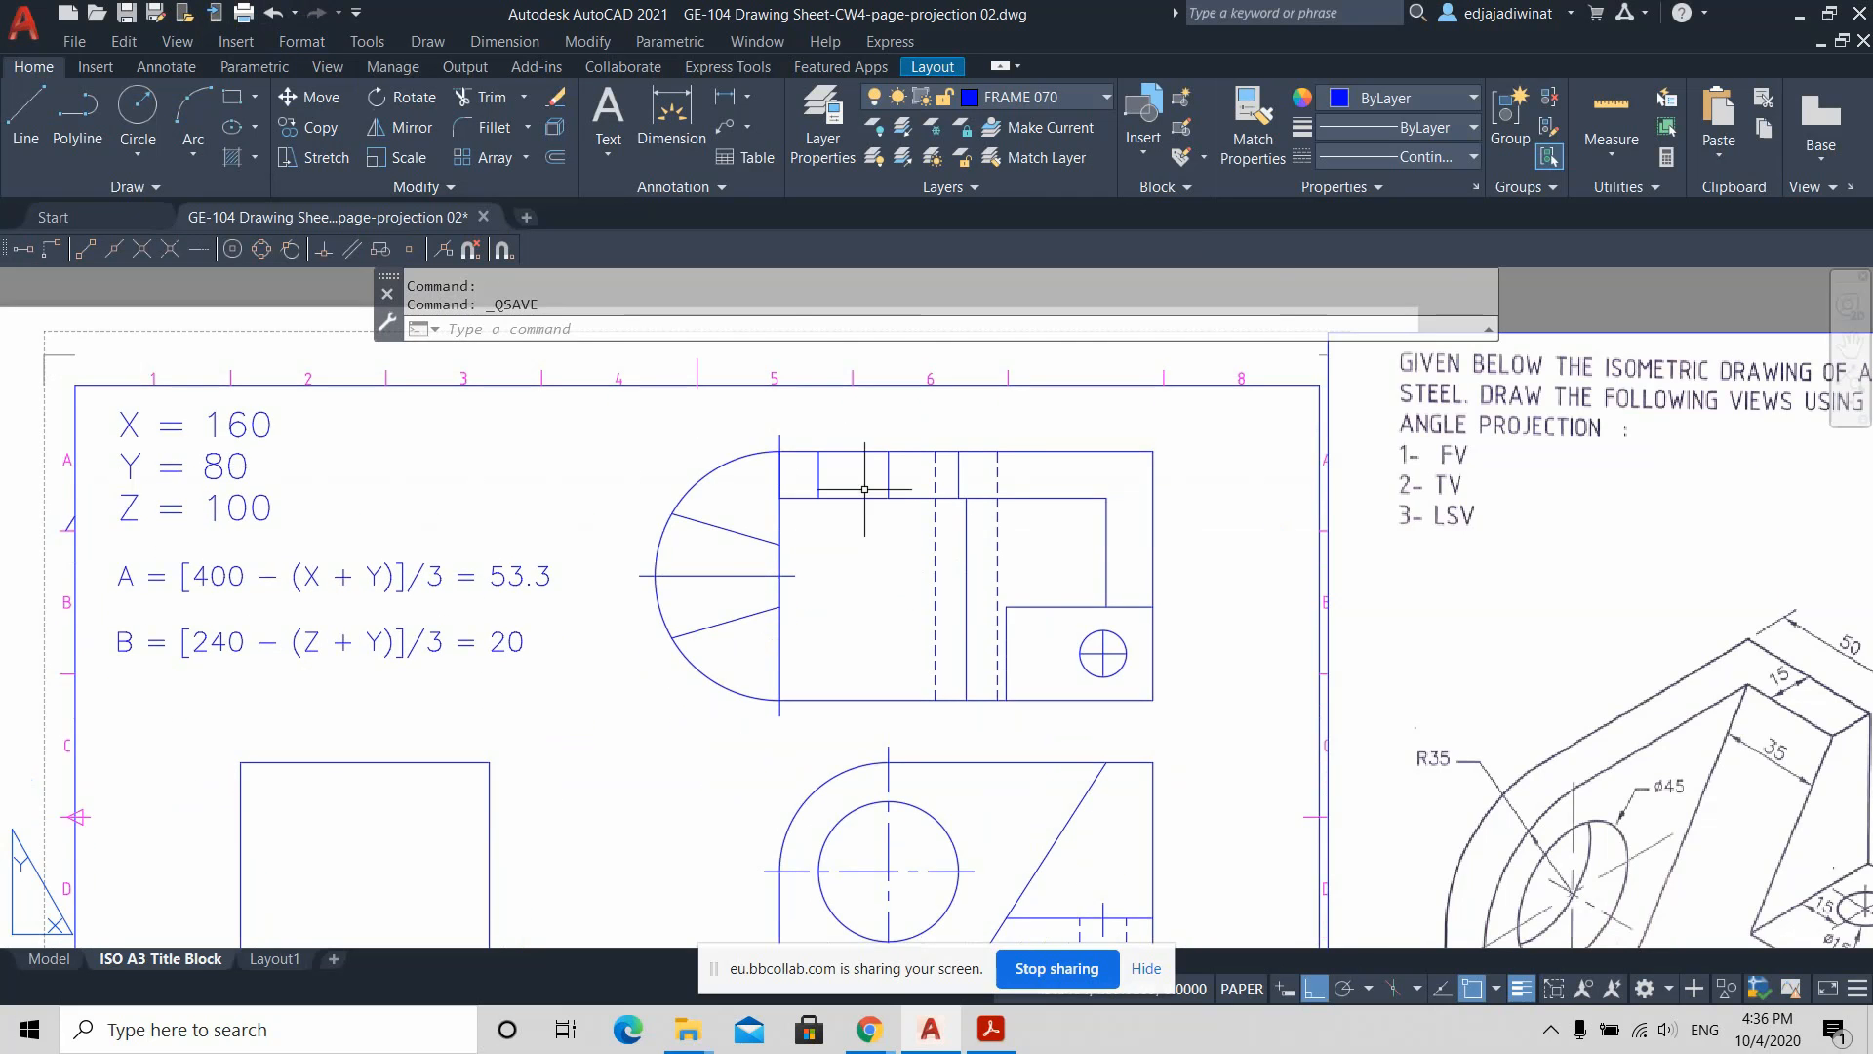
{"action": "left_click", "coordinate": [274, 14]}
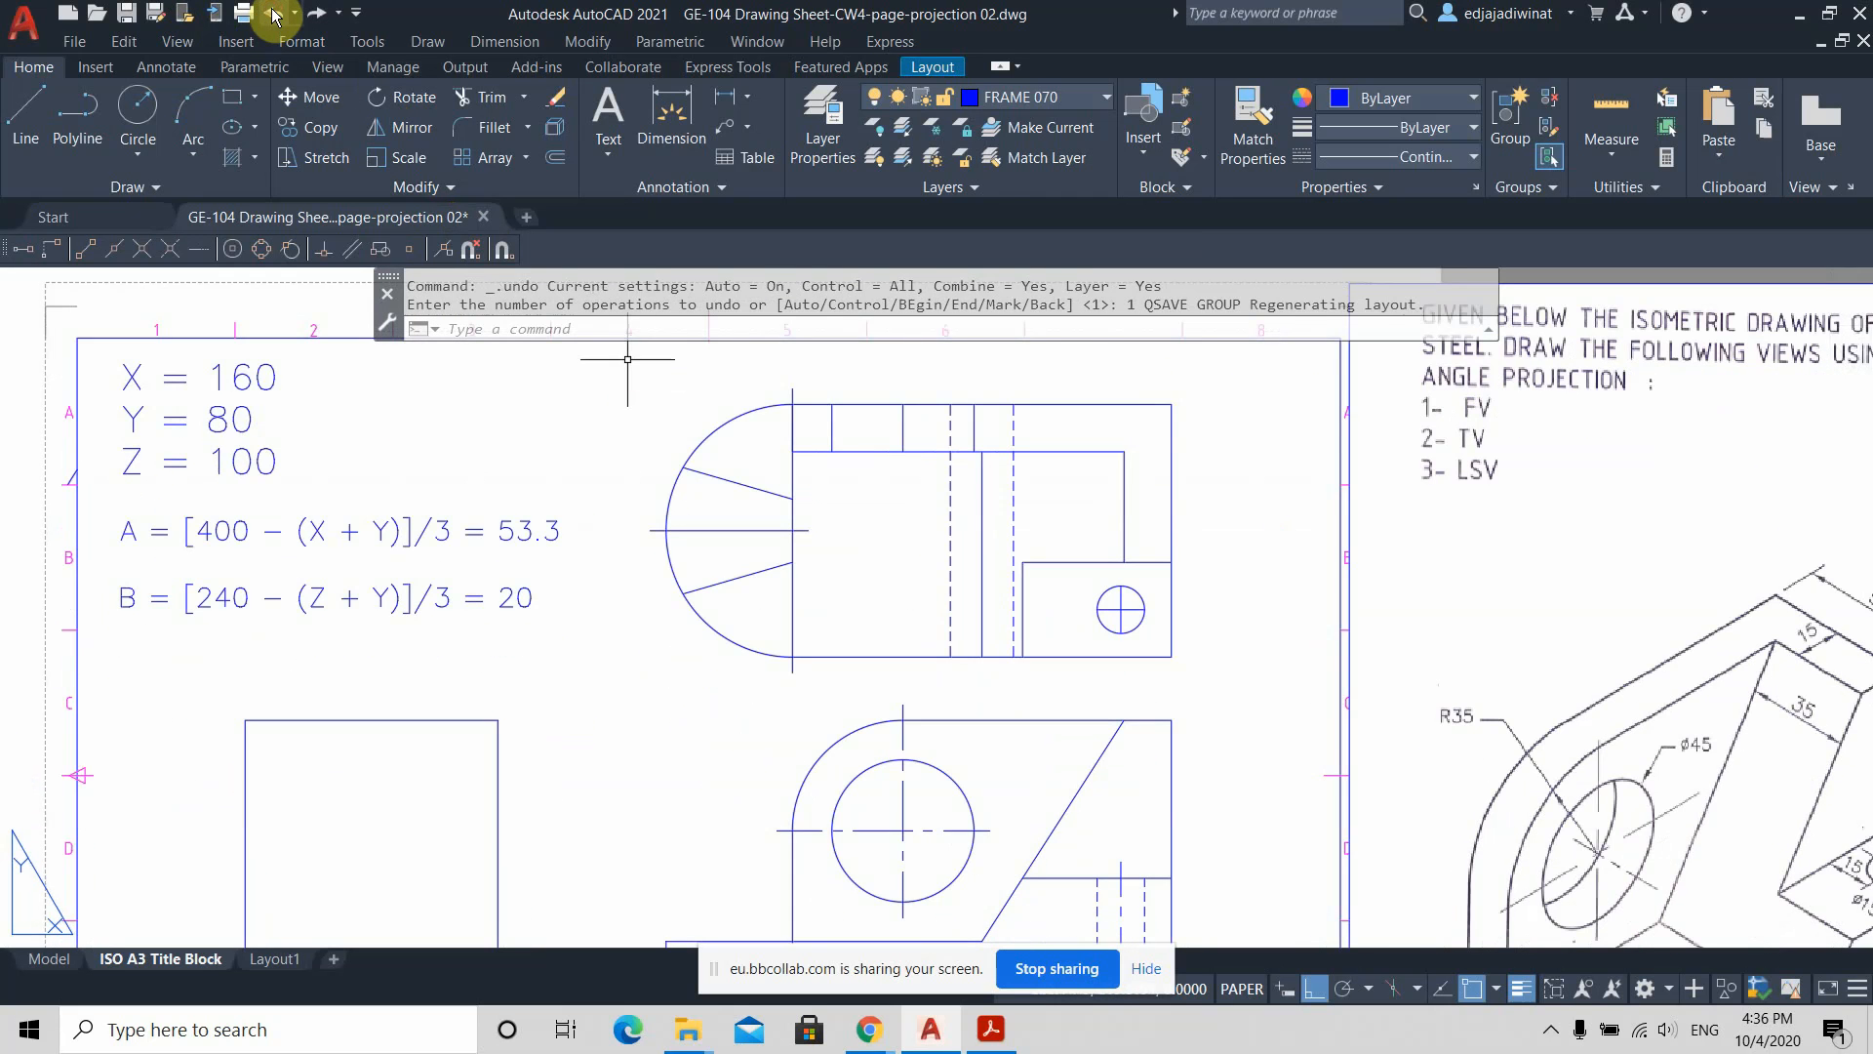
Step: Erase the three short vertical lines of the large hole in the back wall of the top view
{"action": "middle_click_drag", "start_coordinate": [881, 366], "coordinate": [613, 367]}
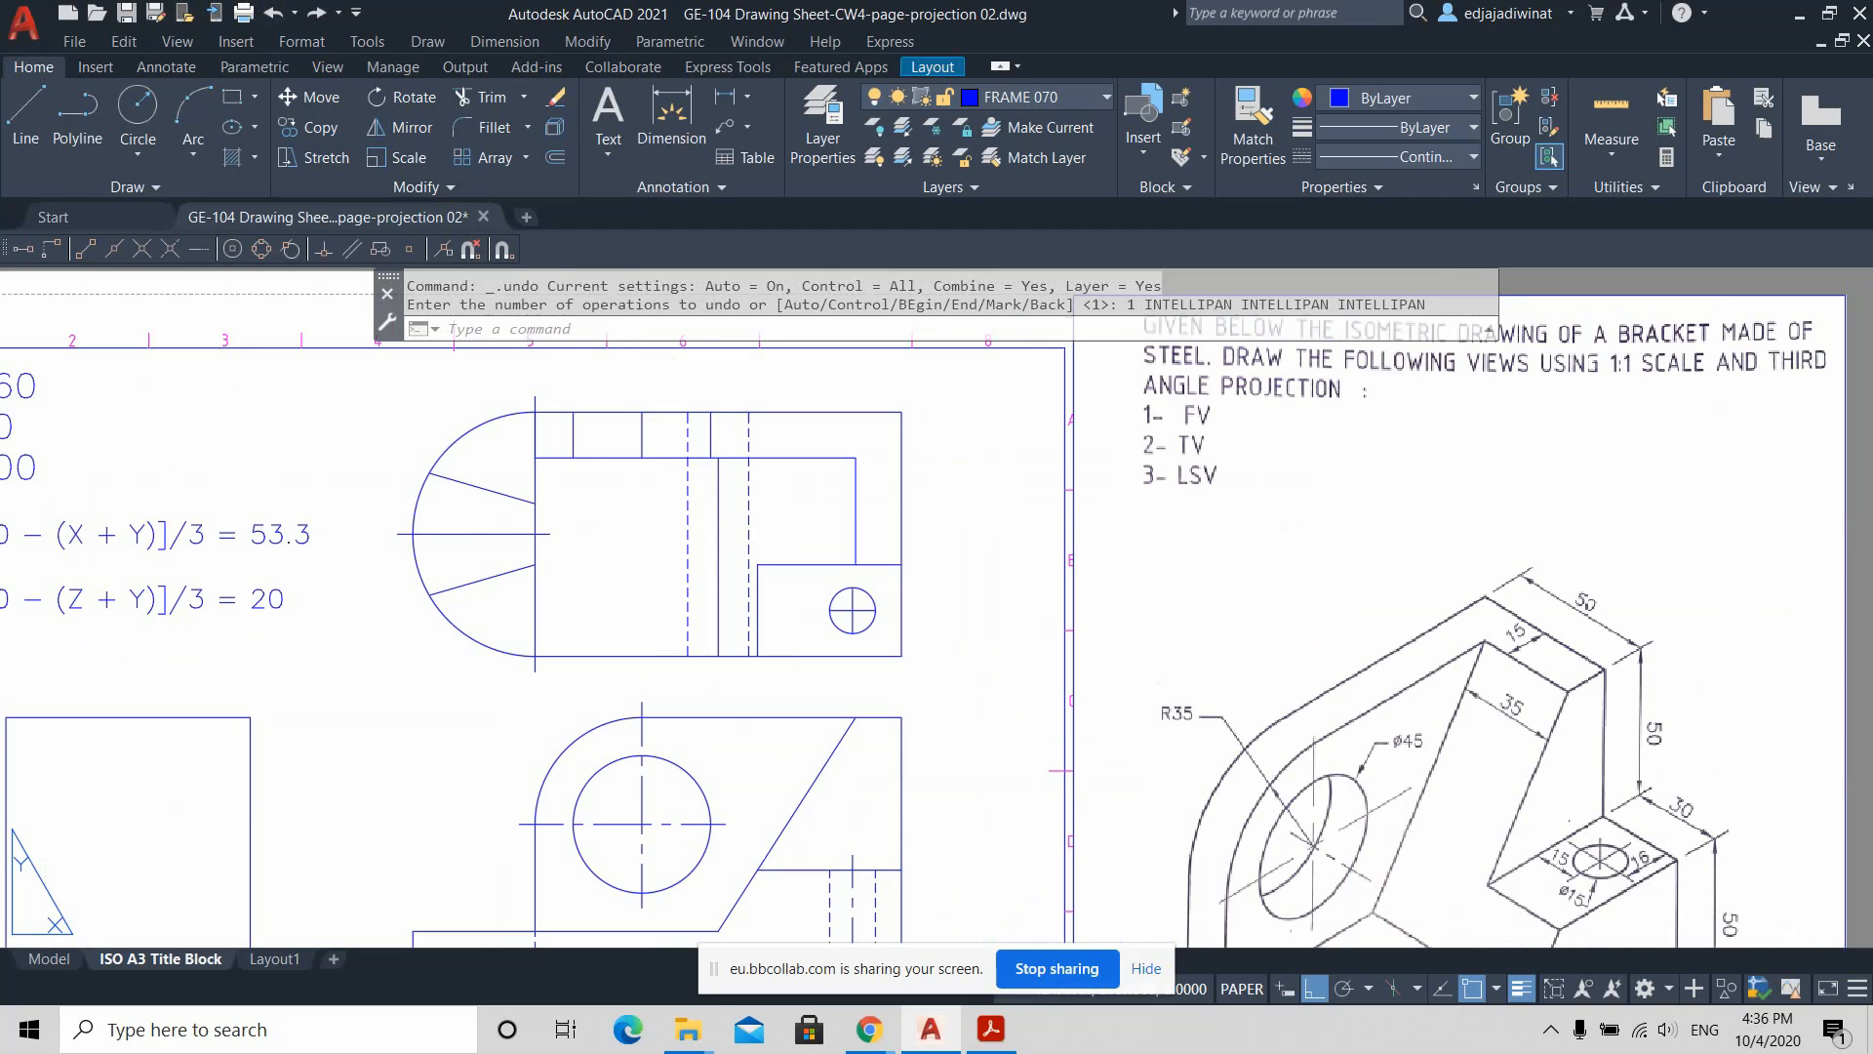
{"action": "left_click", "coordinate": [722, 432]}
{"action": "left_click", "coordinate": [707, 430]}
{"action": "key", "text": "Delete"}
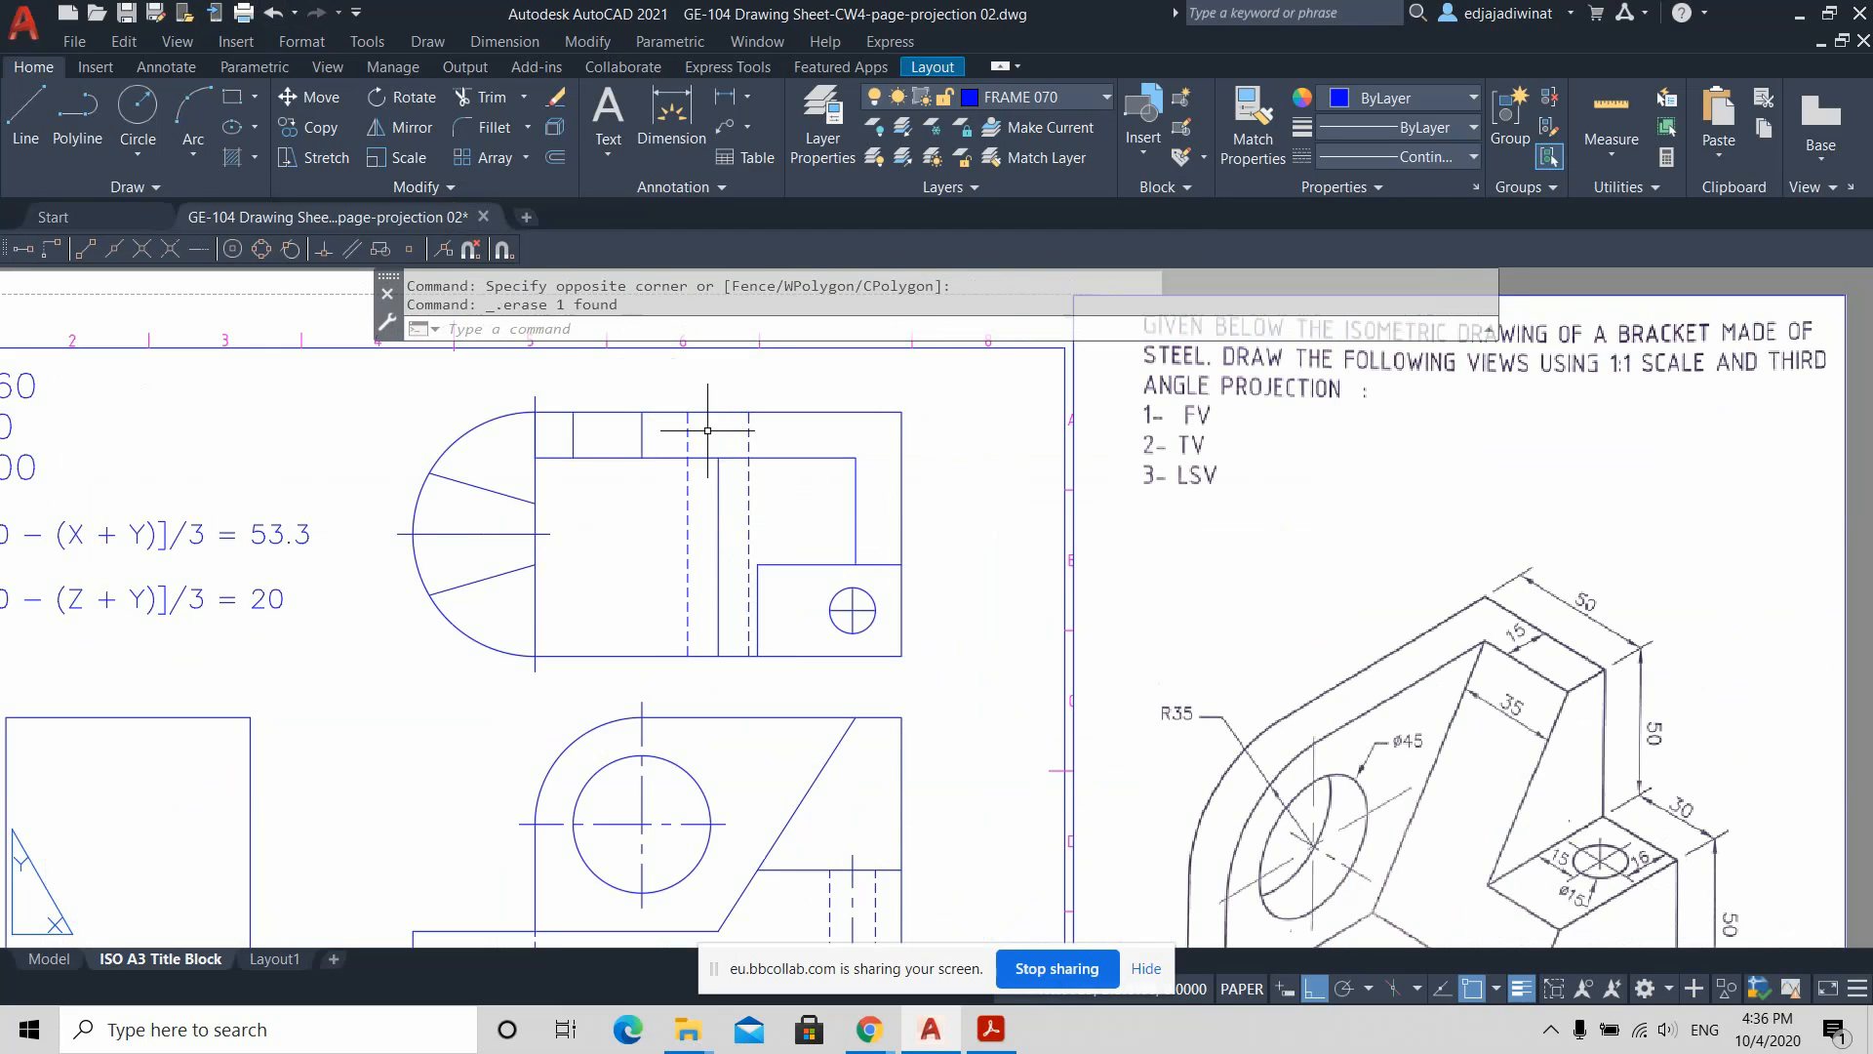
{"action": "left_click", "coordinate": [655, 420]}
{"action": "left_click", "coordinate": [624, 437]}
{"action": "left_click", "coordinate": [573, 414]}
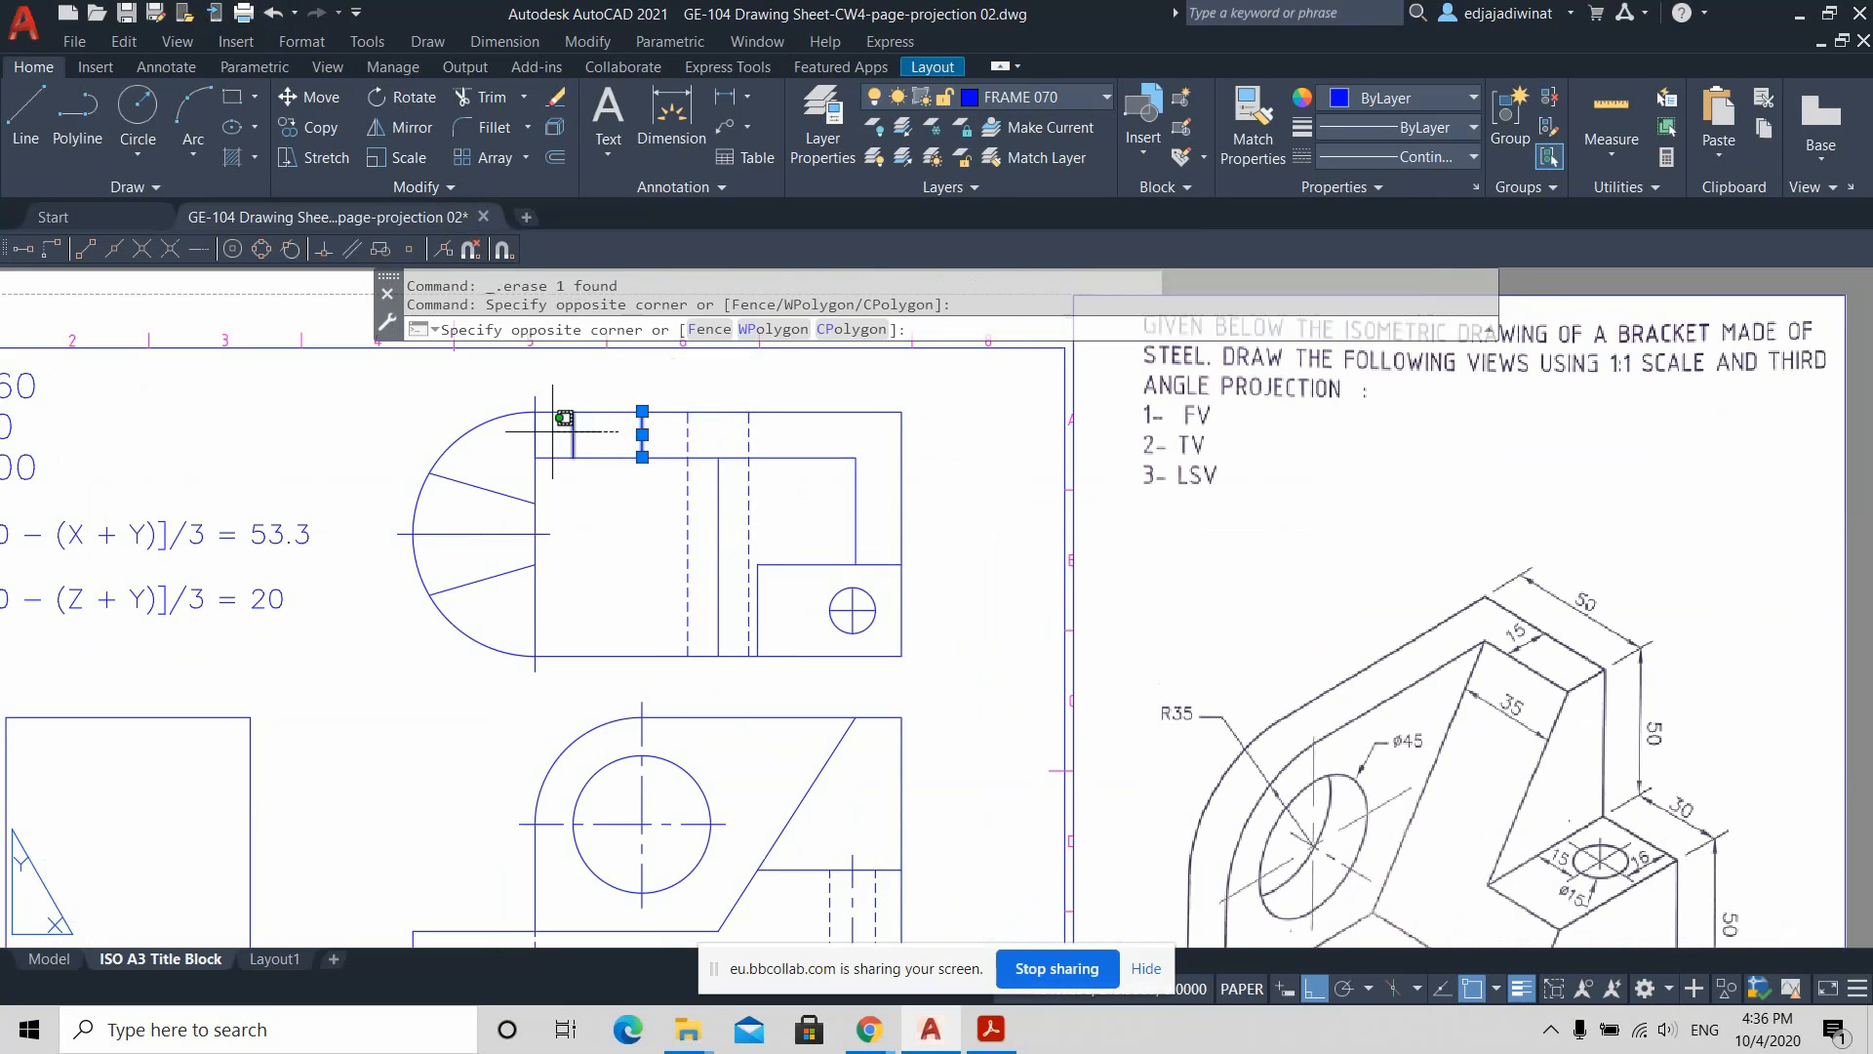
{"action": "left_click", "coordinate": [553, 429]}
{"action": "key", "text": "Delete"}
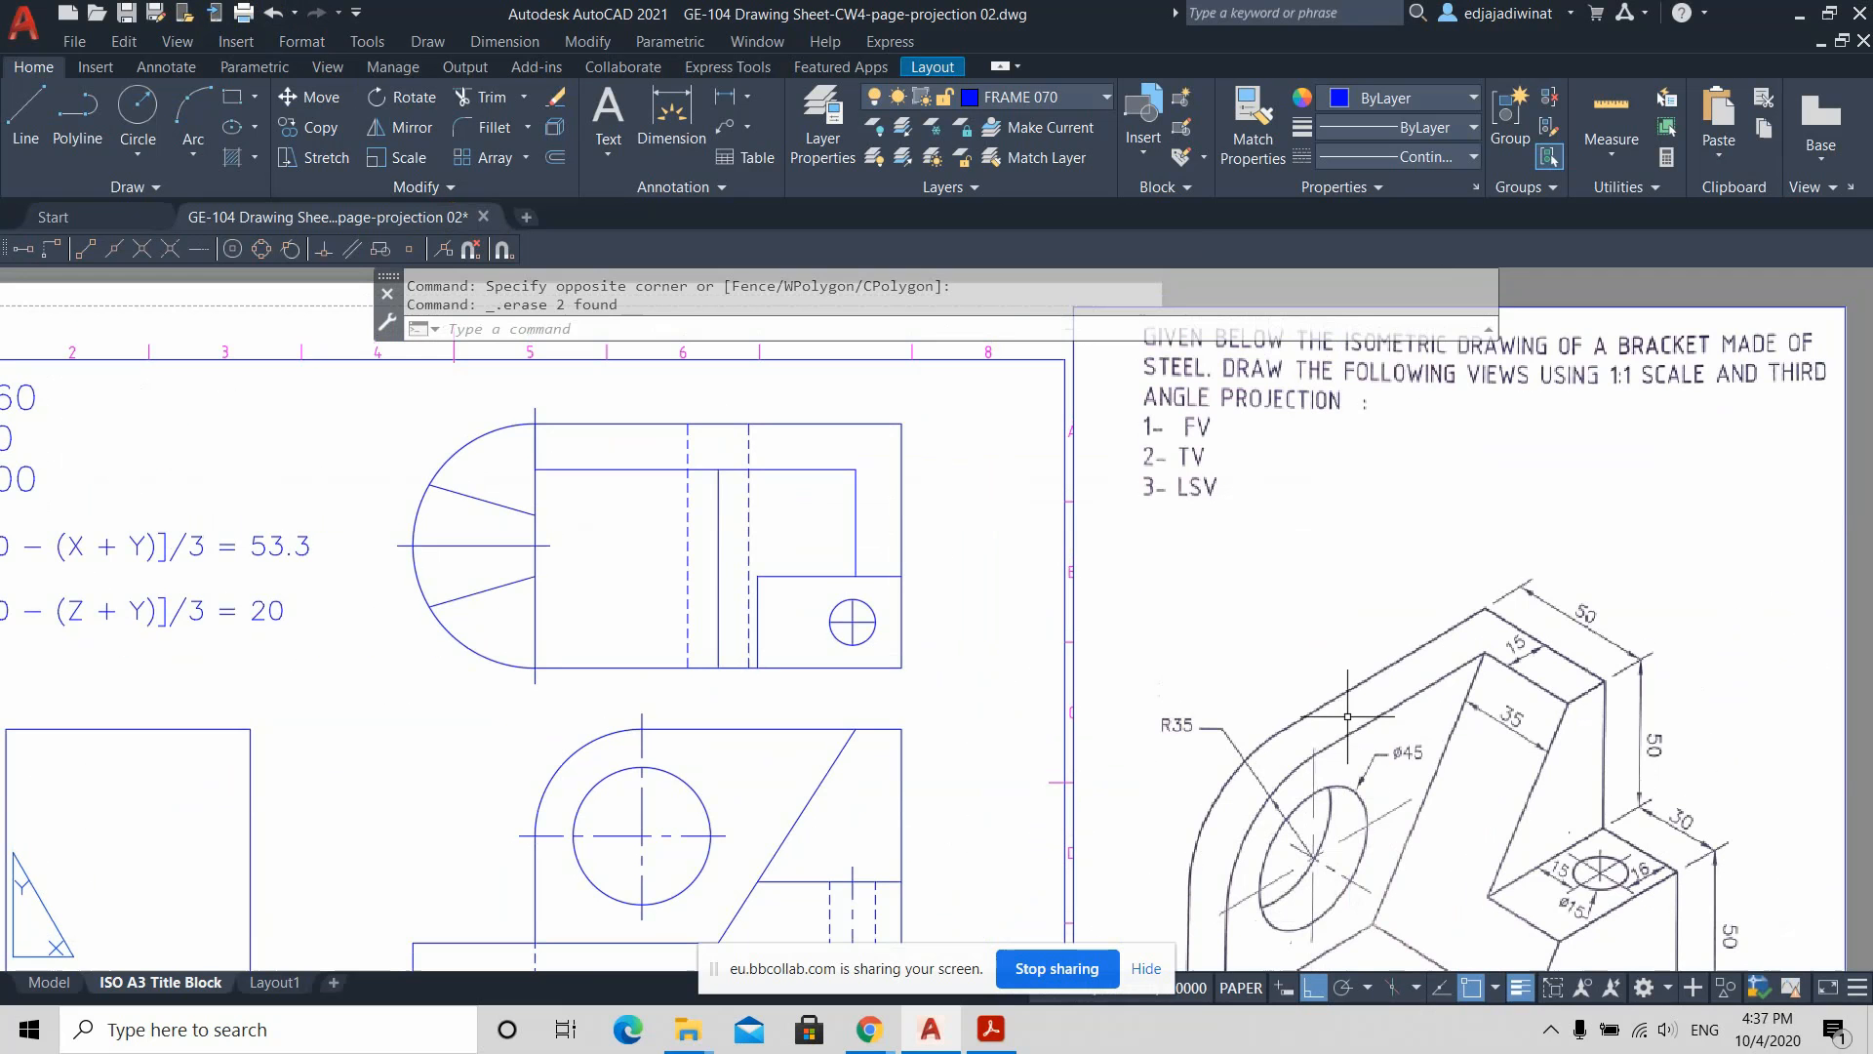
Step: Draw a vertical line across the back wall in the top view, aligned with the large hole's centre in the front view
{"action": "middle_click_drag", "start_coordinate": [1376, 810], "coordinate": [1429, 591]}
{"action": "scroll", "coordinate": [1377, 615], "scroll_direction": "down", "scroll_amount": 2}
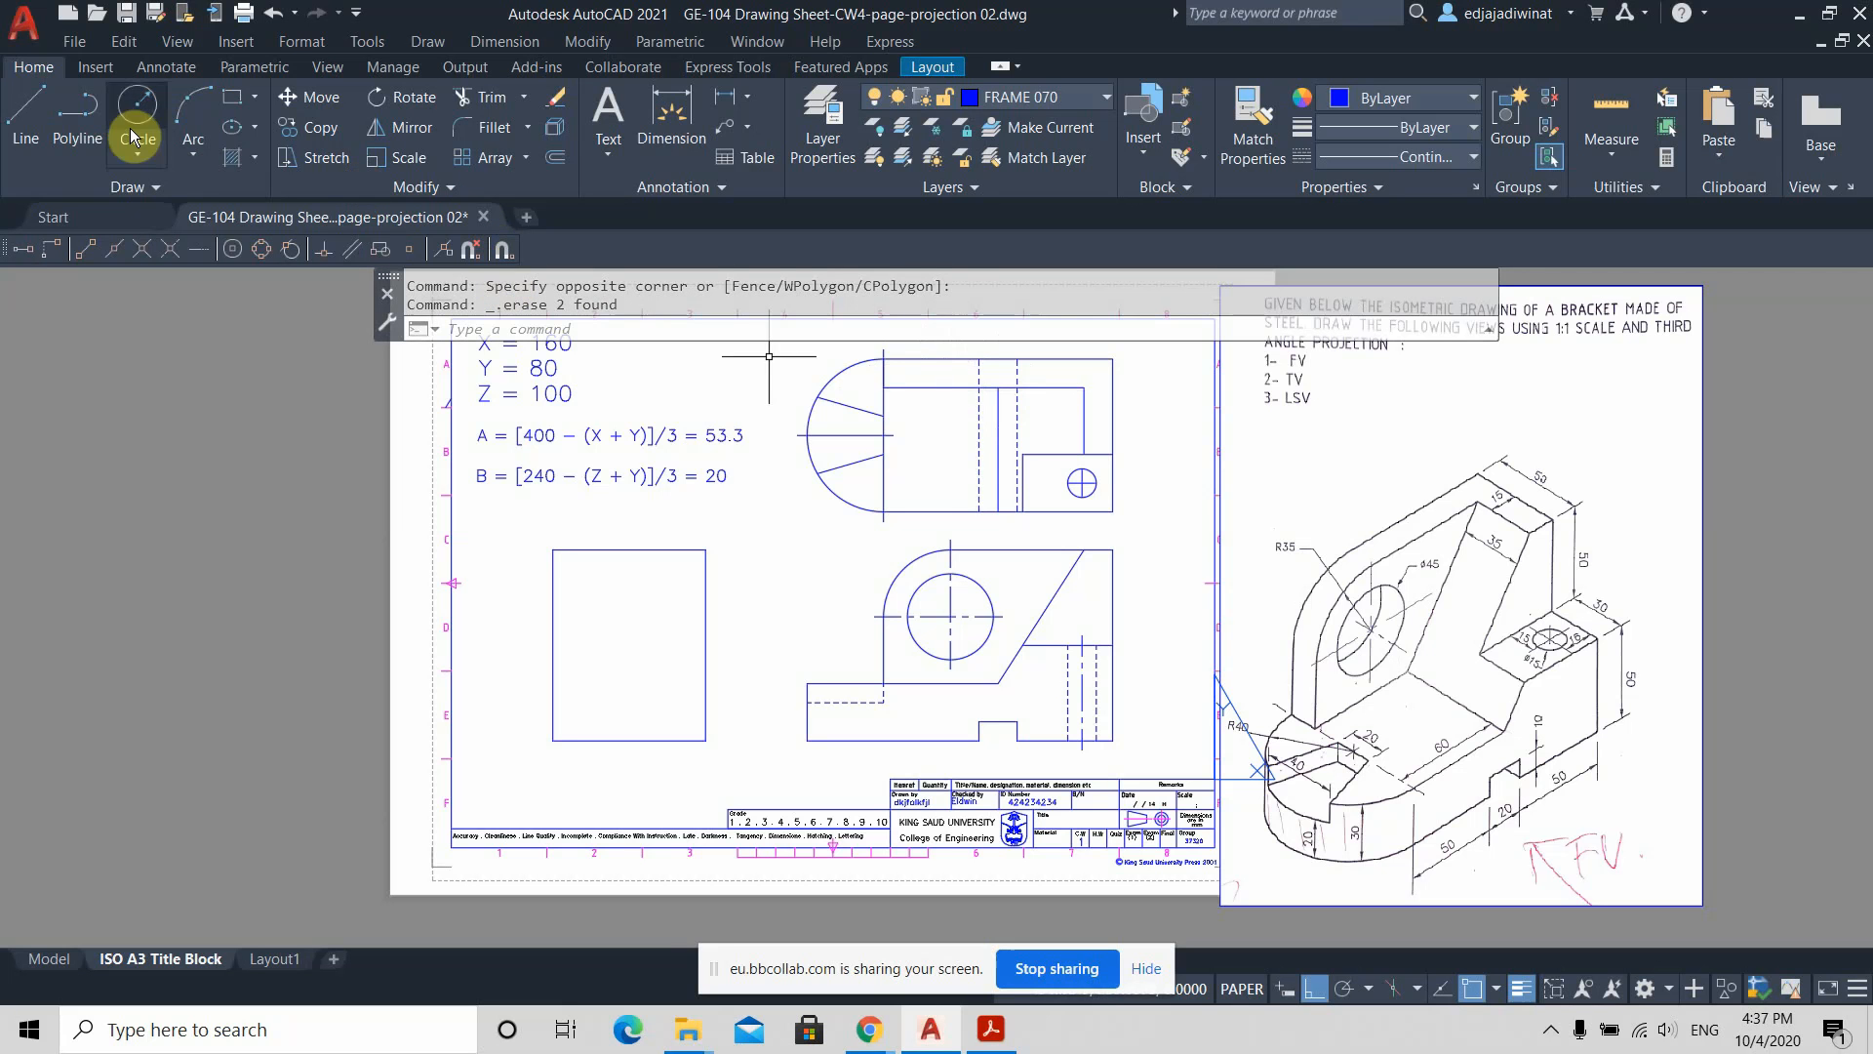
{"action": "scroll", "coordinate": [954, 432], "scroll_direction": "up", "scroll_amount": 2}
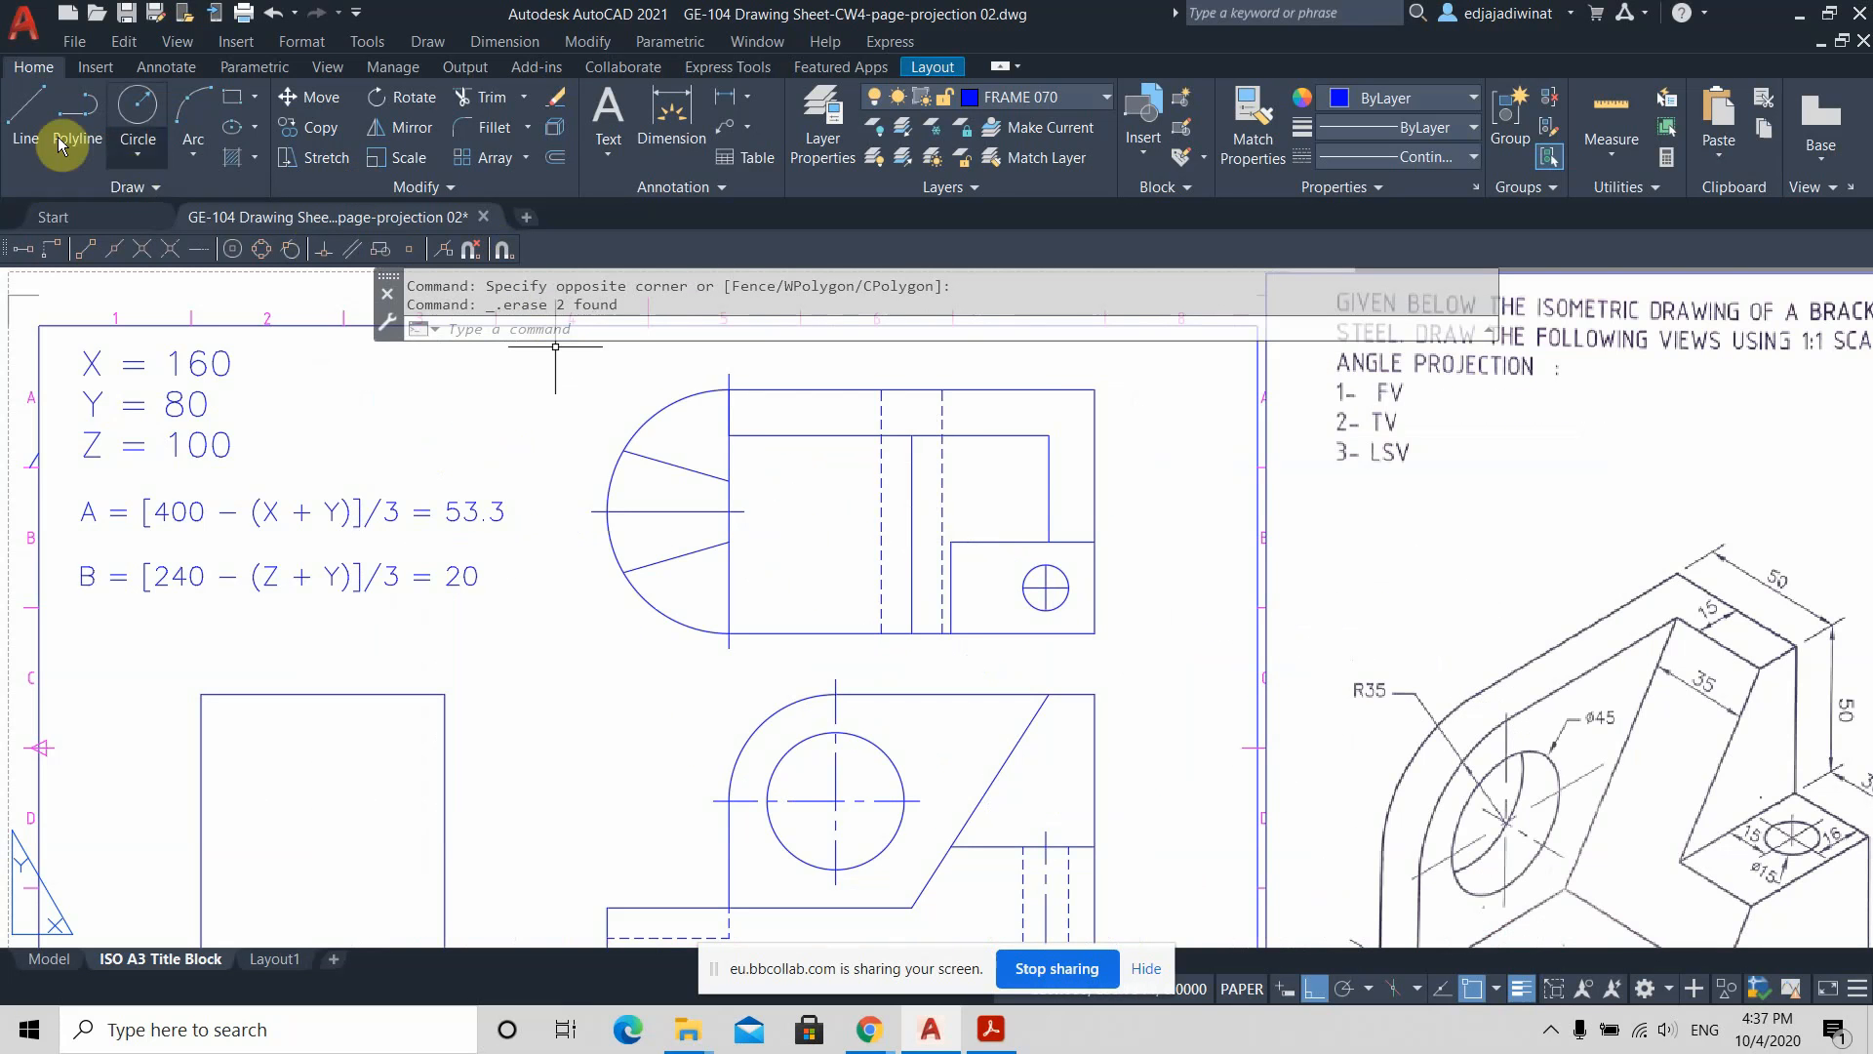
{"action": "left_click", "coordinate": [28, 117]}
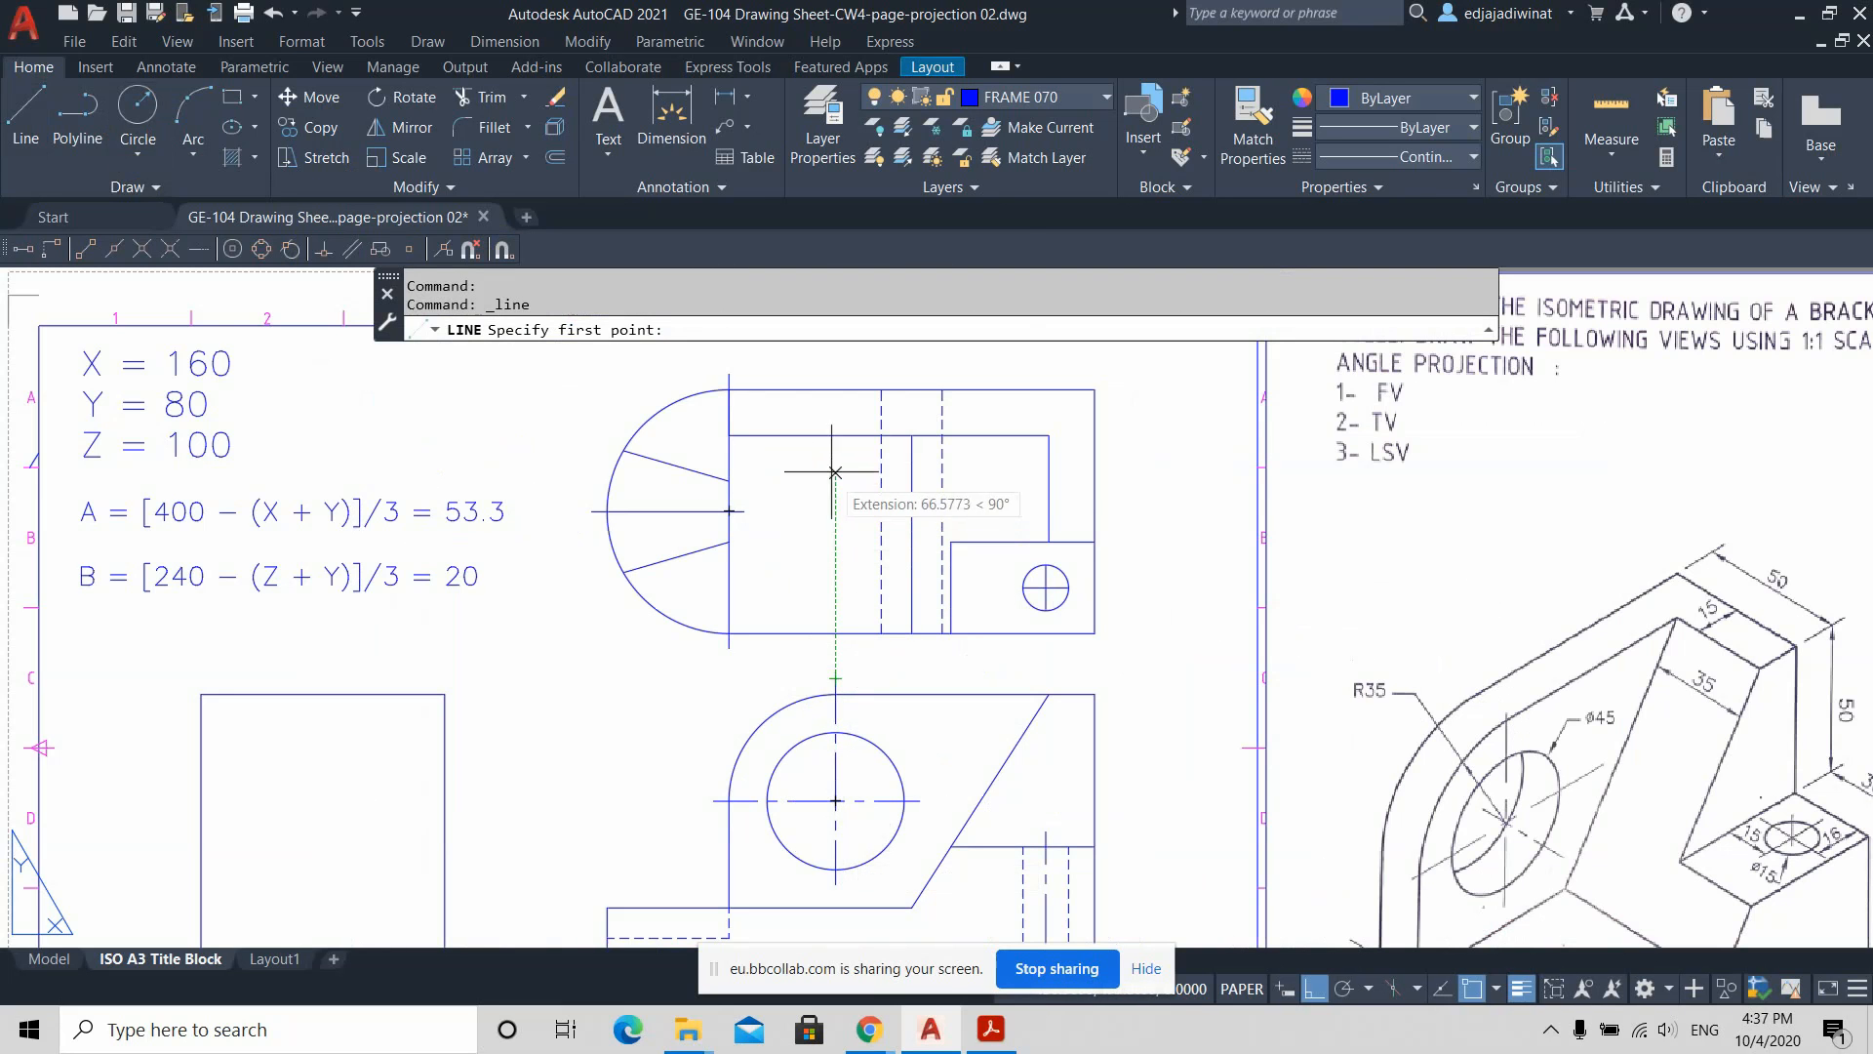
{"action": "left_click", "coordinate": [835, 389]}
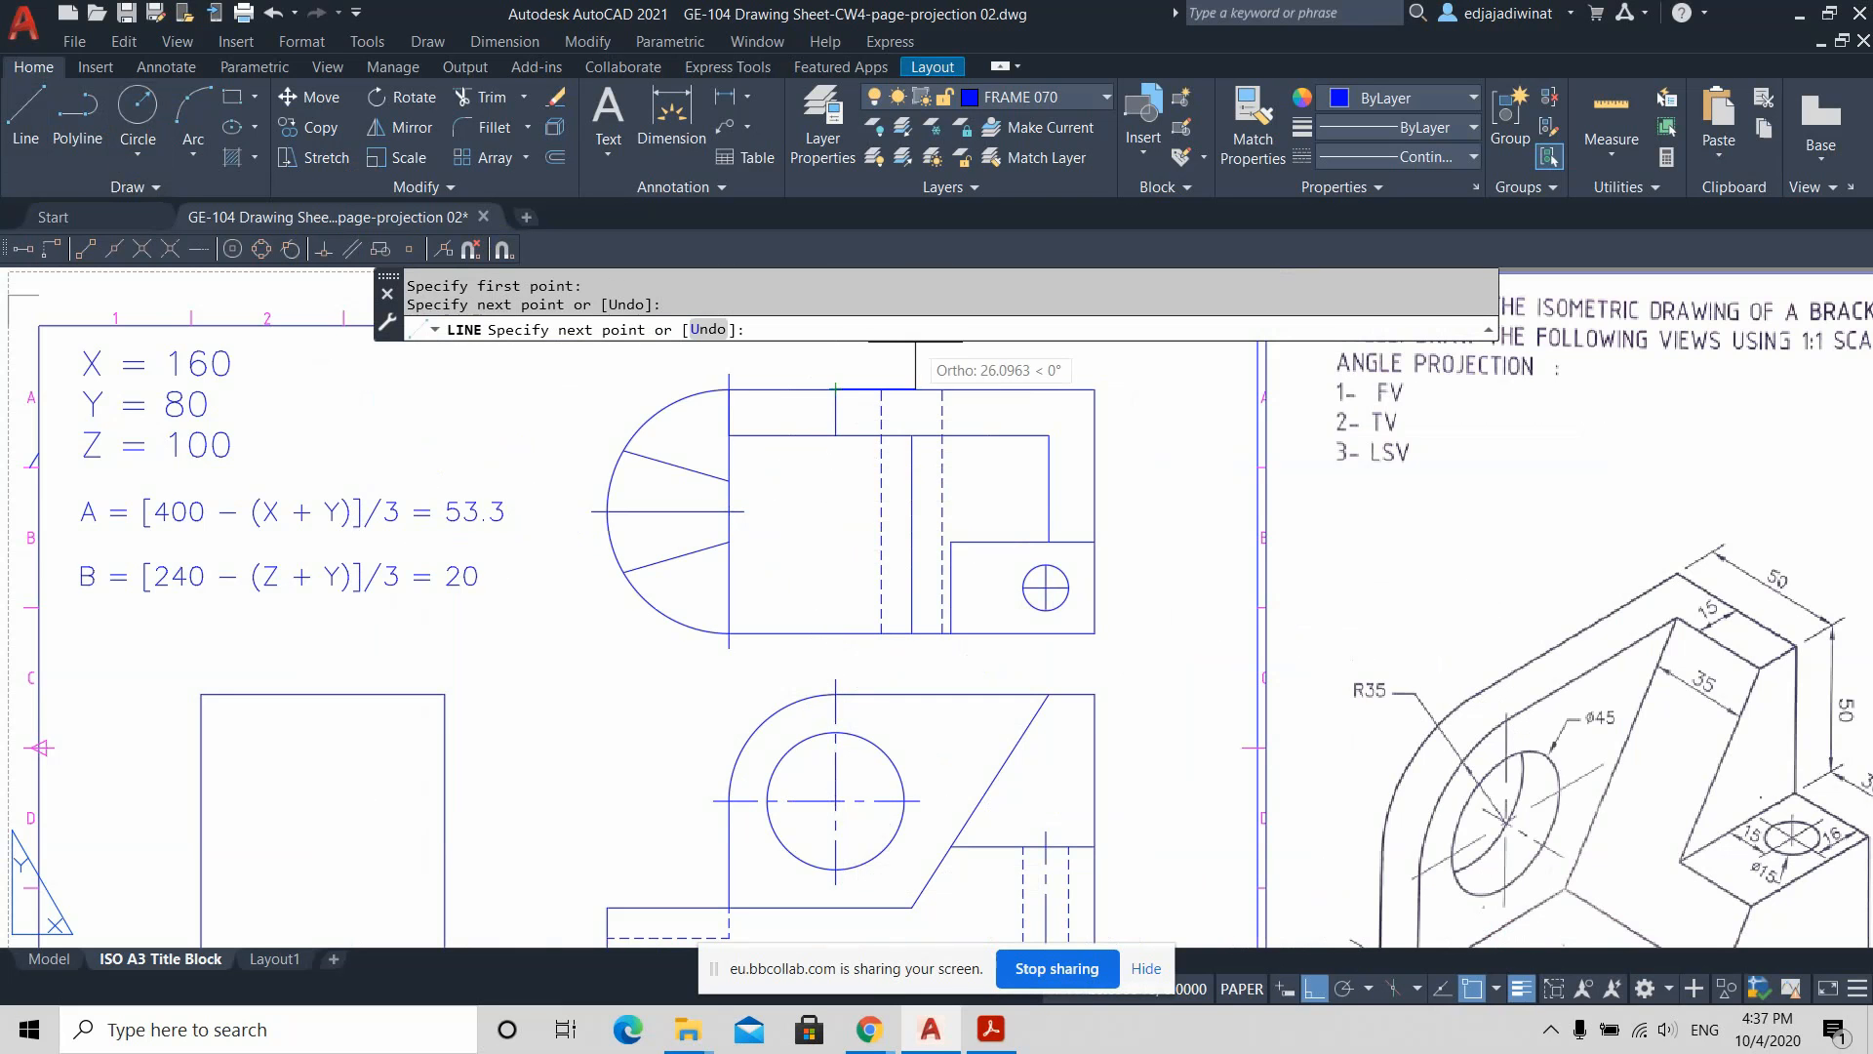
{"action": "left_click", "coordinate": [915, 389]}
{"action": "key", "text": "Return"}
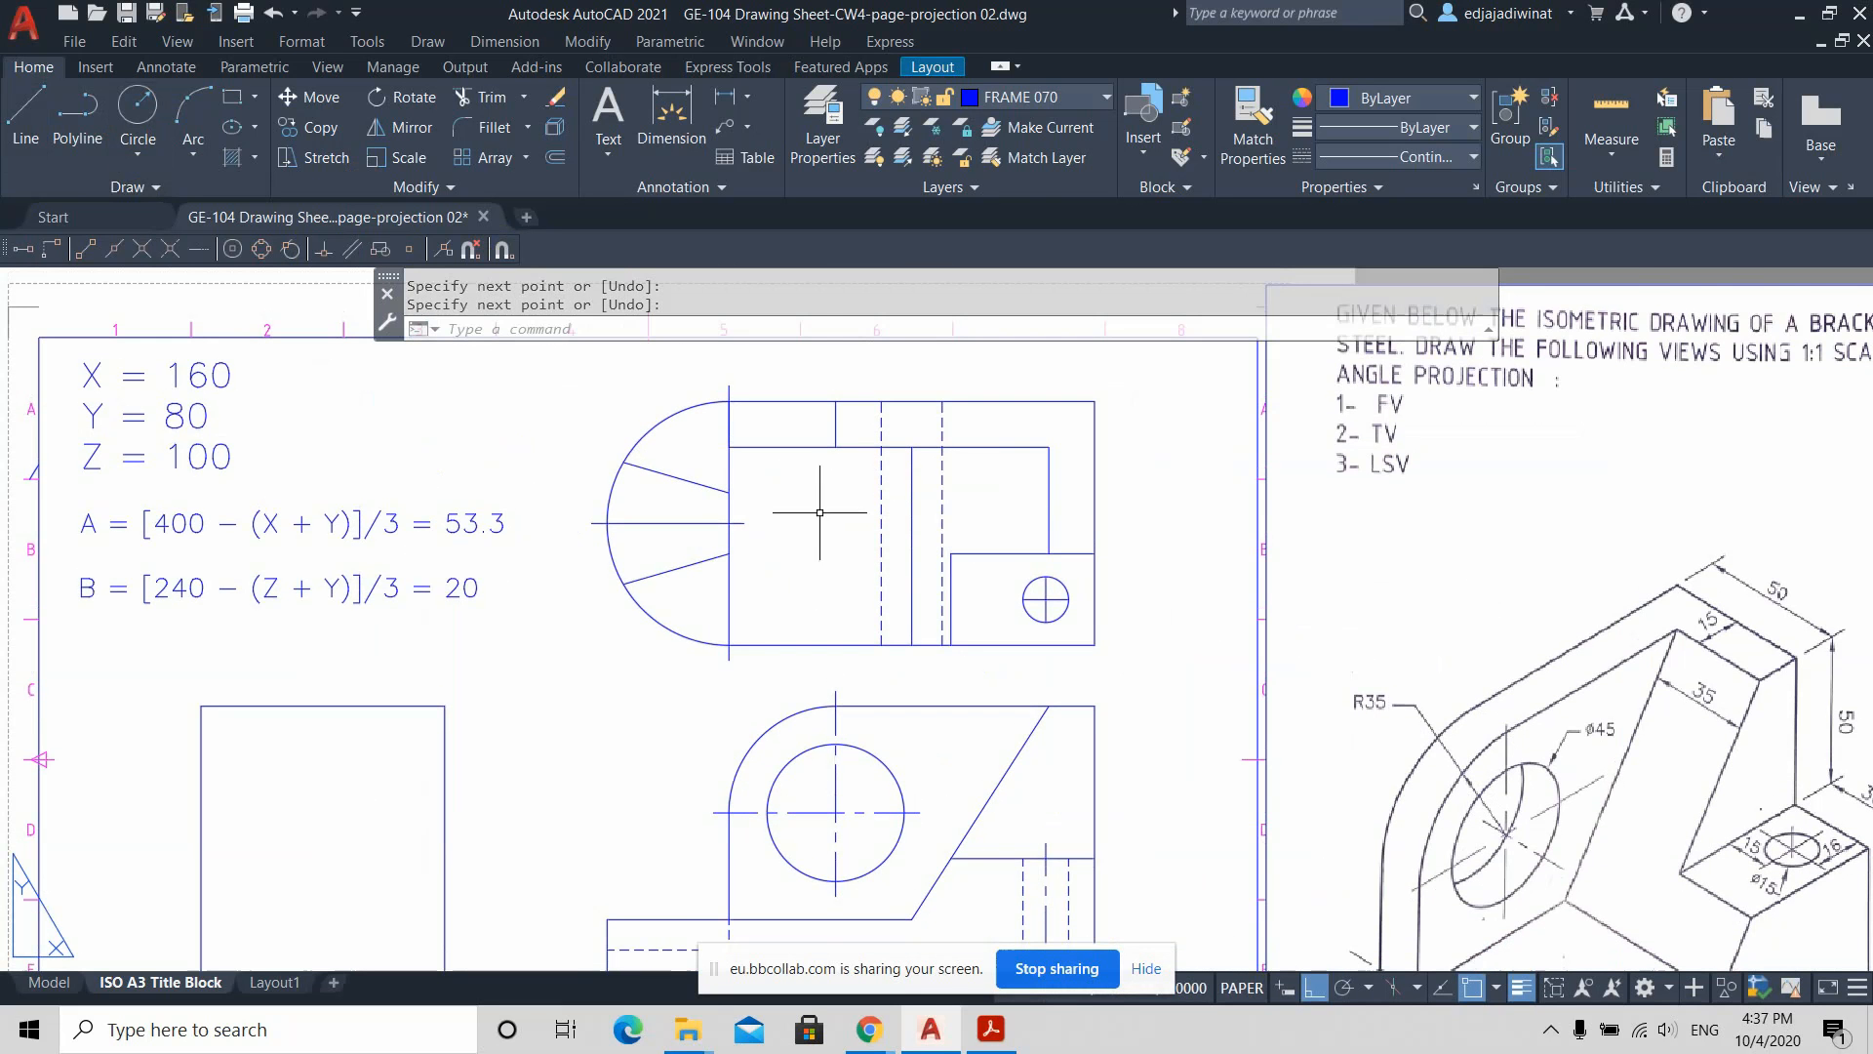
Step: Offset the large hole's centre line in the top view by 22.5 mm to both sides
{"action": "scroll", "coordinate": [830, 517], "scroll_direction": "up", "scroll_amount": 3}
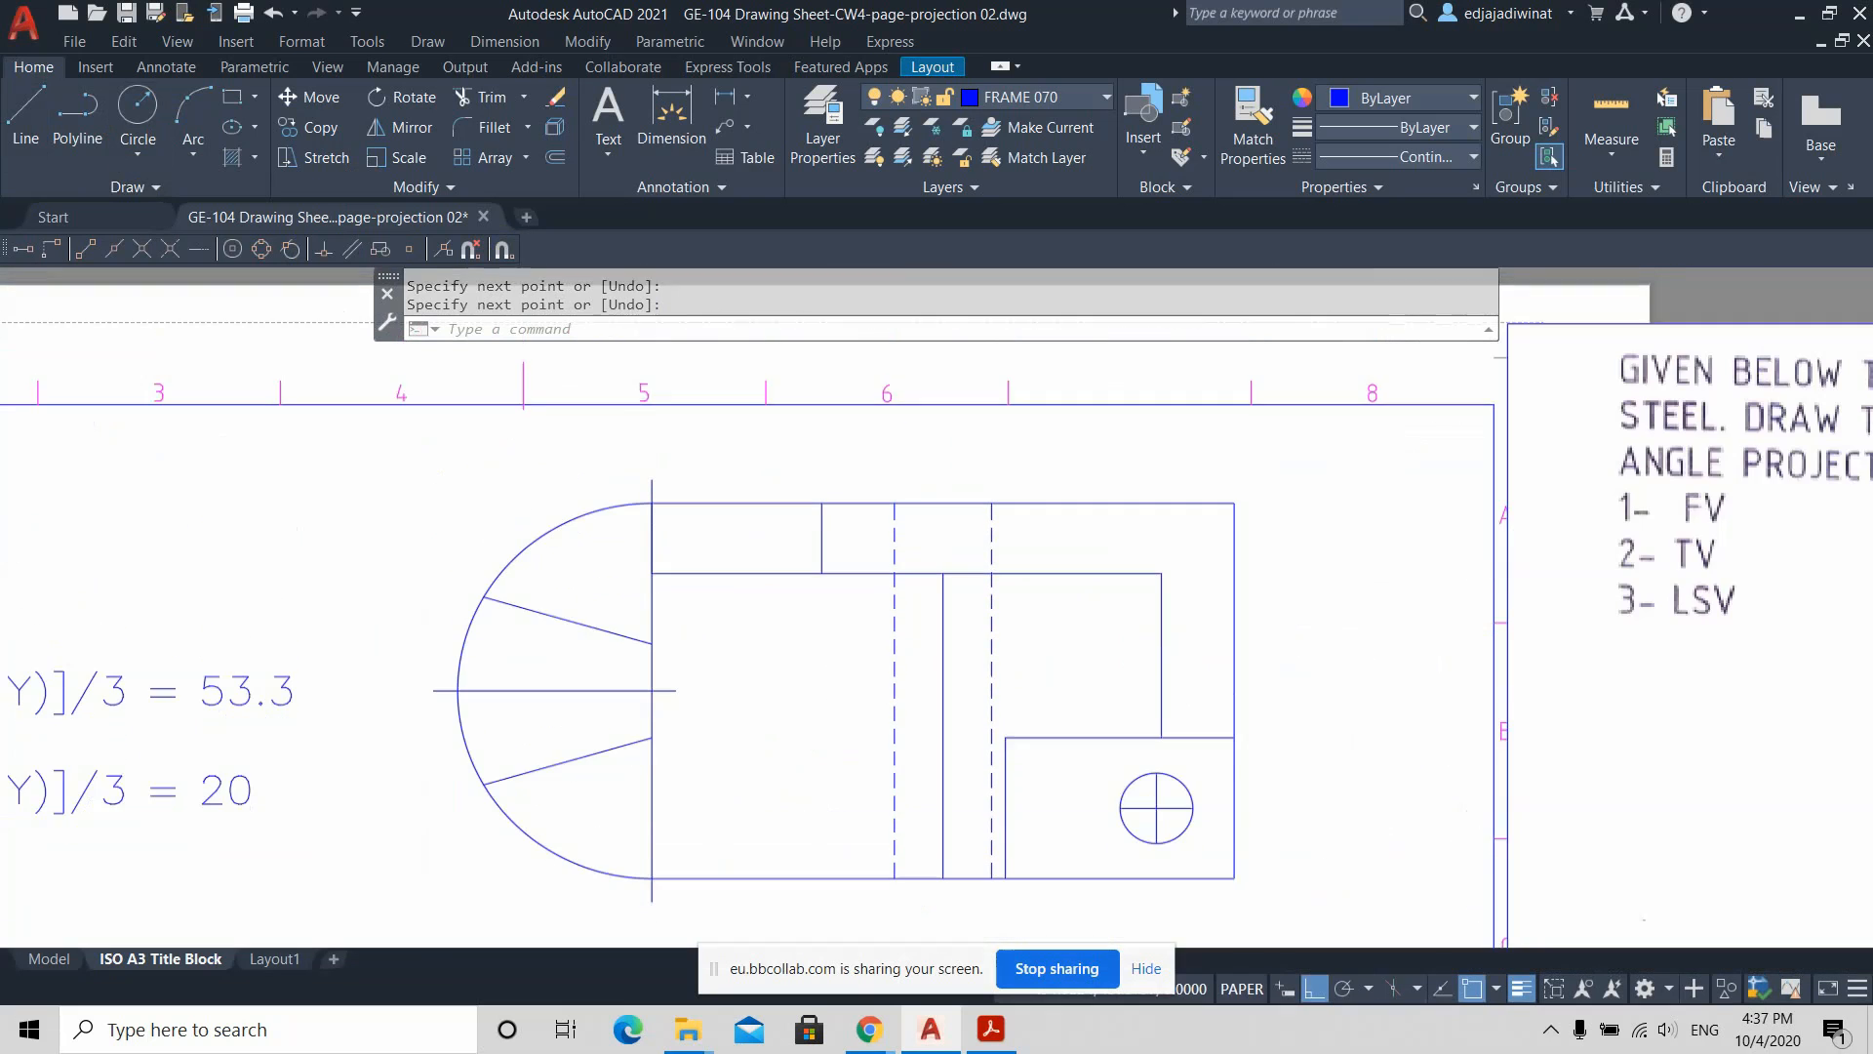
{"action": "scroll", "coordinate": [868, 618], "scroll_direction": "down", "scroll_amount": 3}
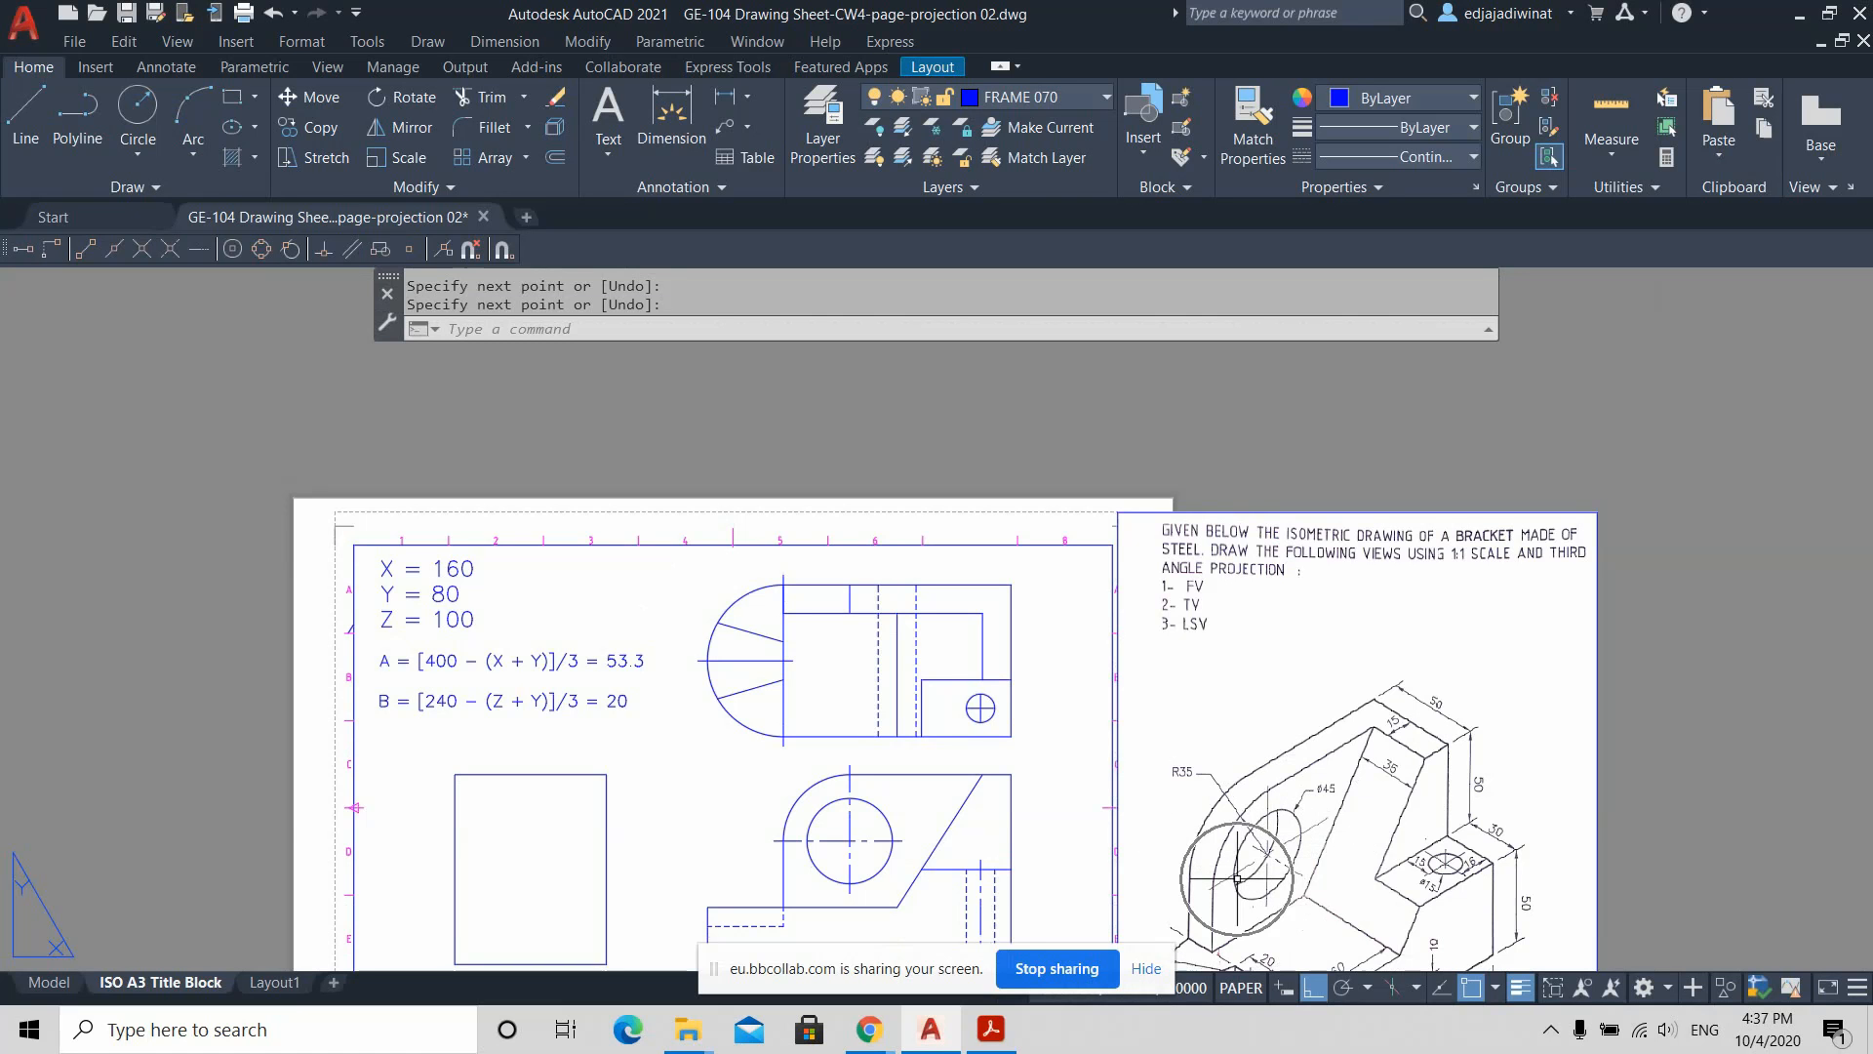
{"action": "left_click", "coordinate": [553, 166]}
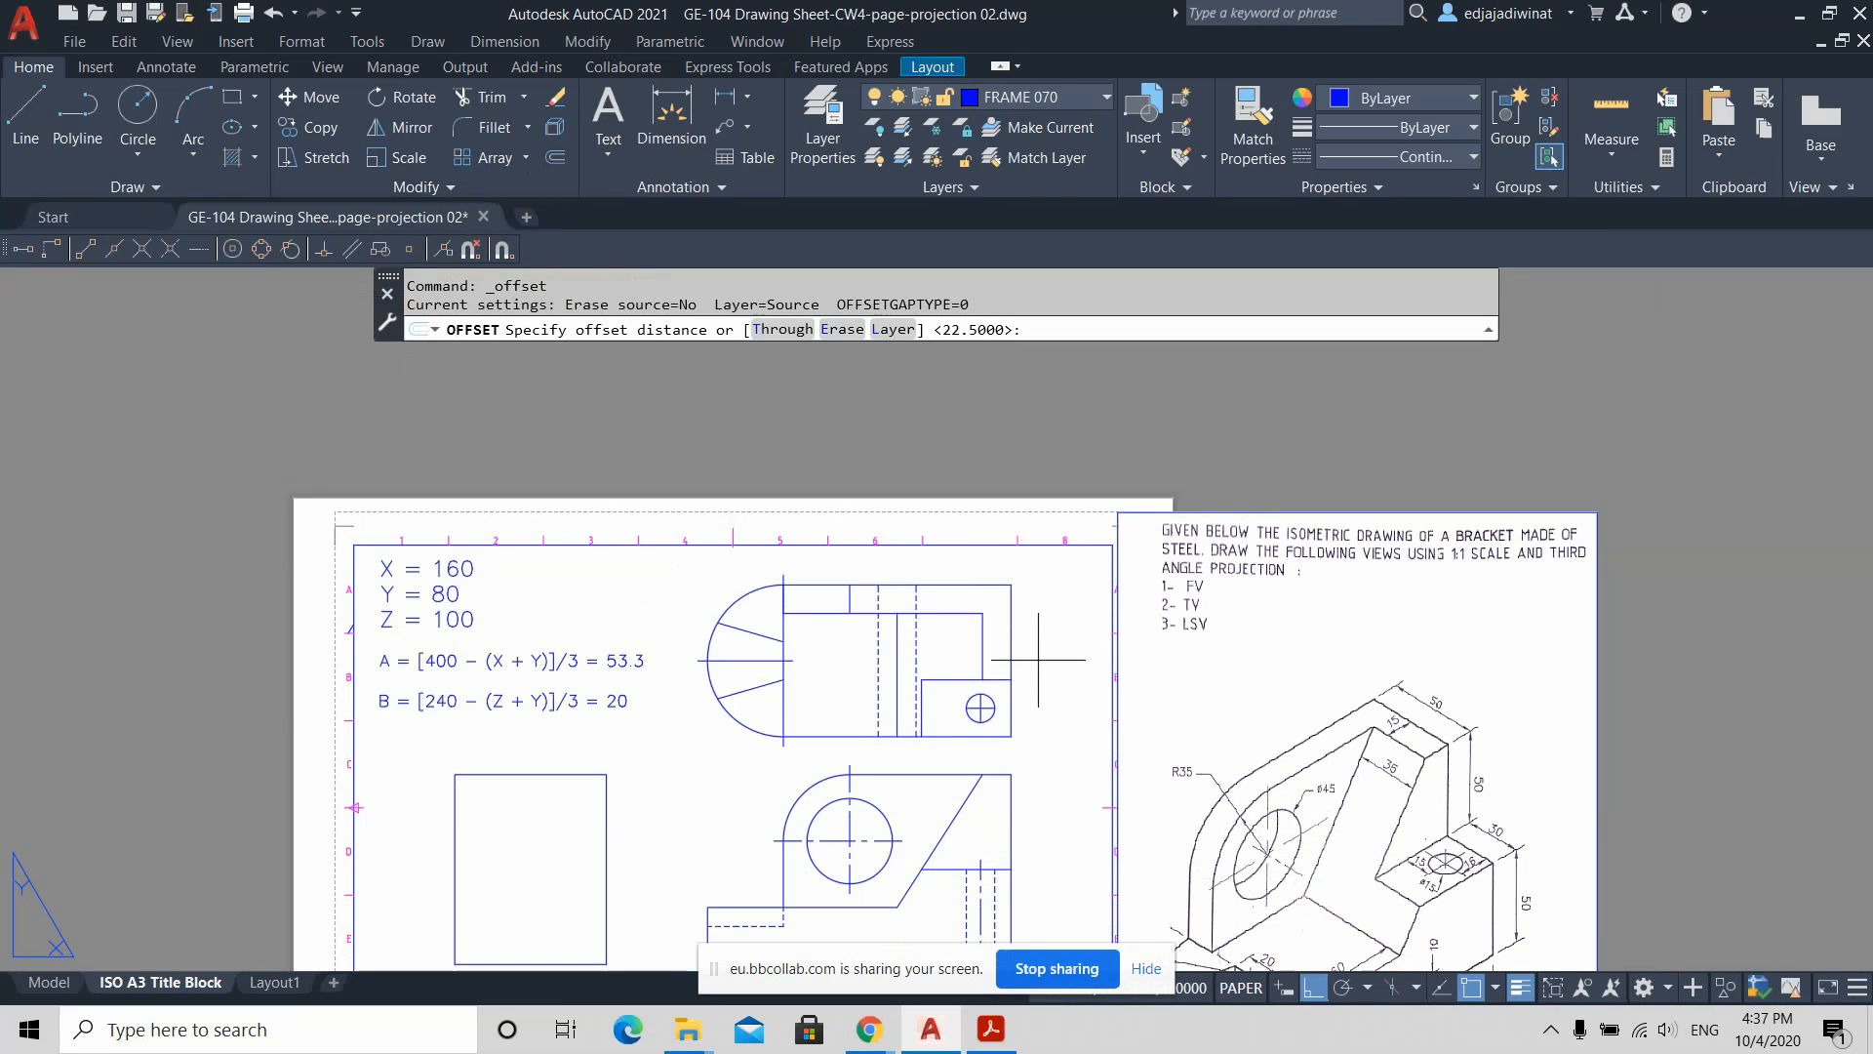
{"action": "scroll", "coordinate": [1038, 659], "scroll_direction": "up", "scroll_amount": 2}
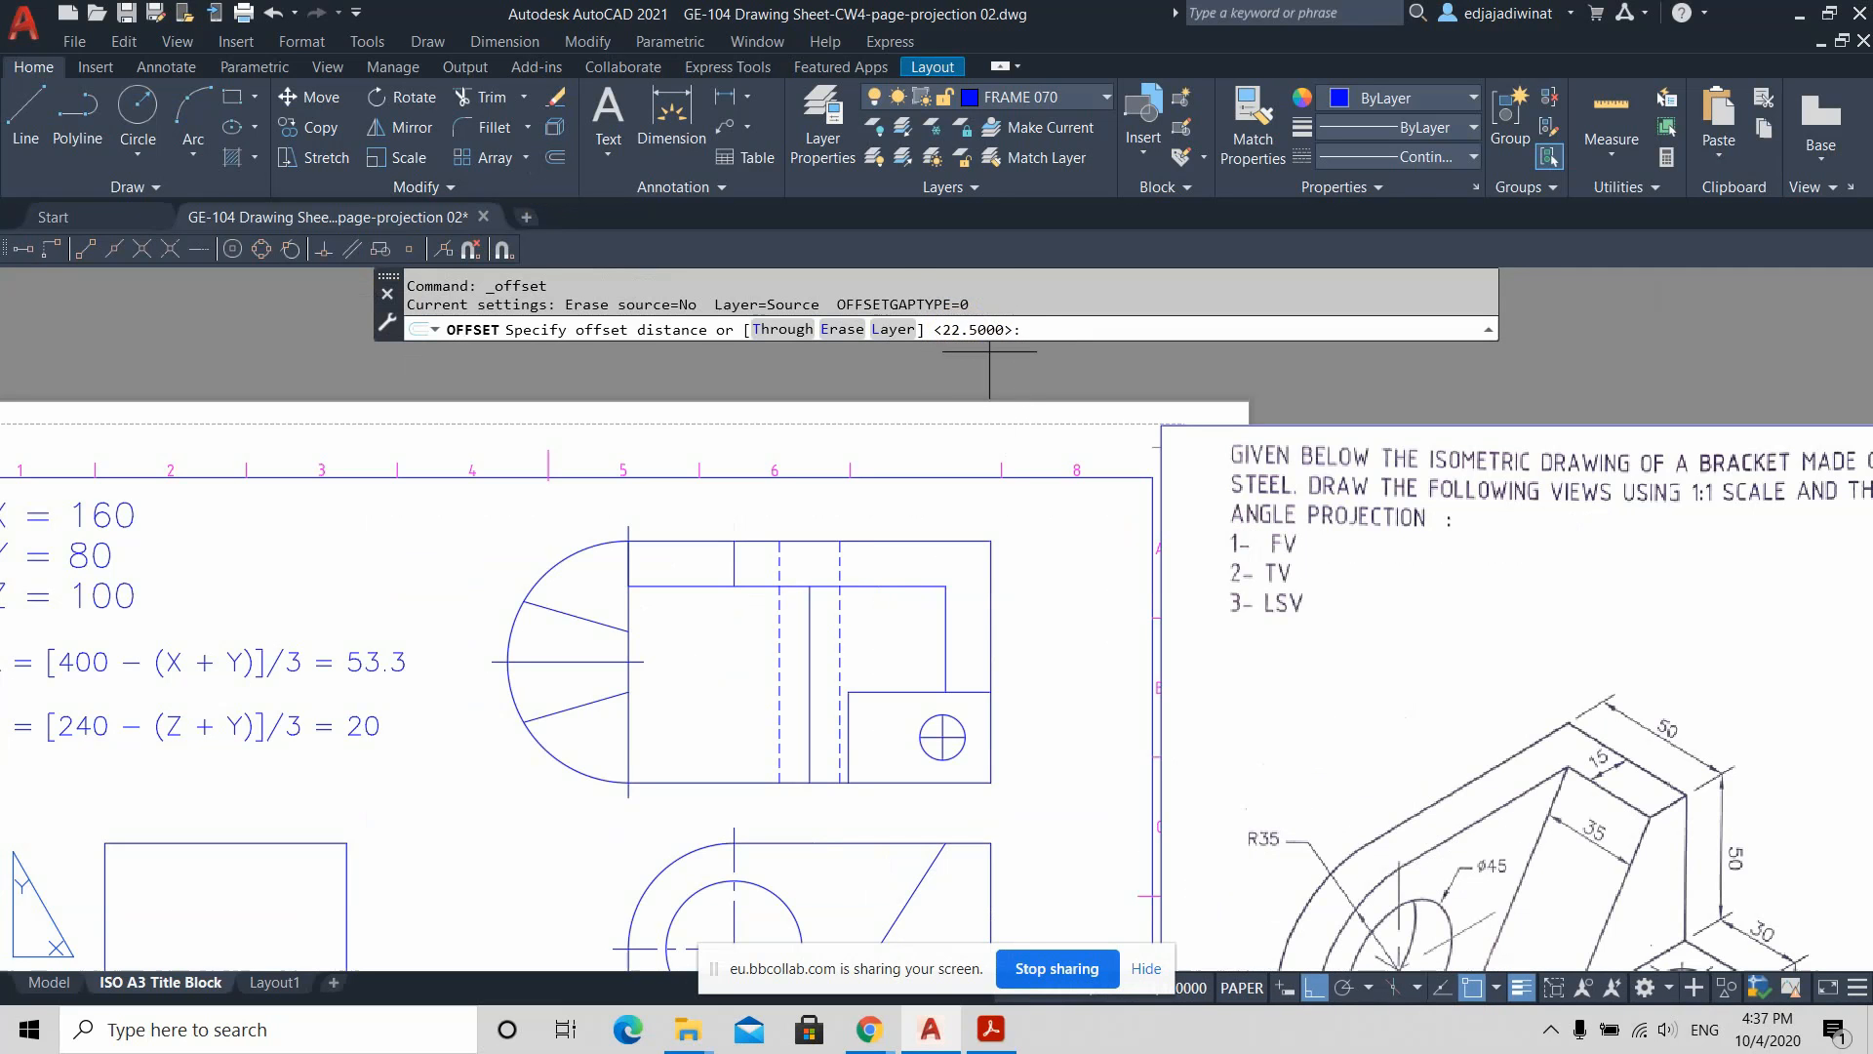
{"action": "key", "text": "Return"}
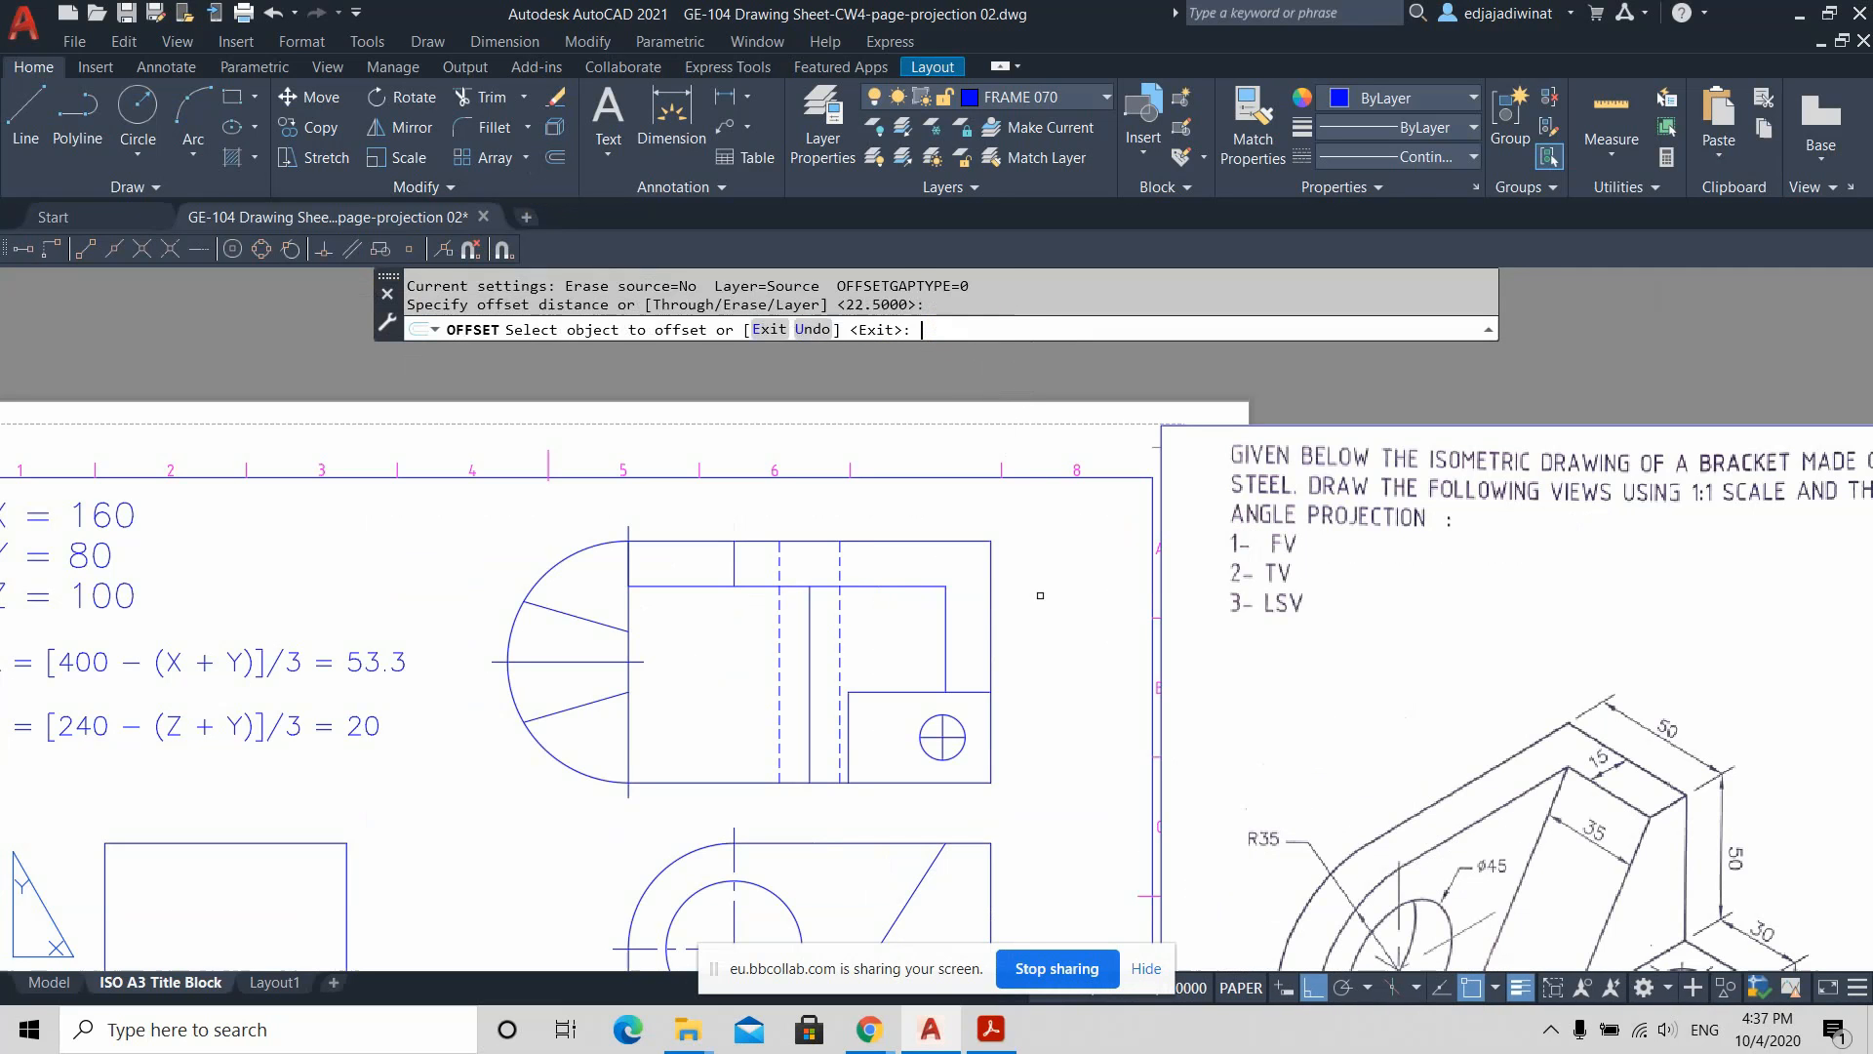
{"action": "scroll", "coordinate": [419, 536], "scroll_direction": "up", "scroll_amount": 2}
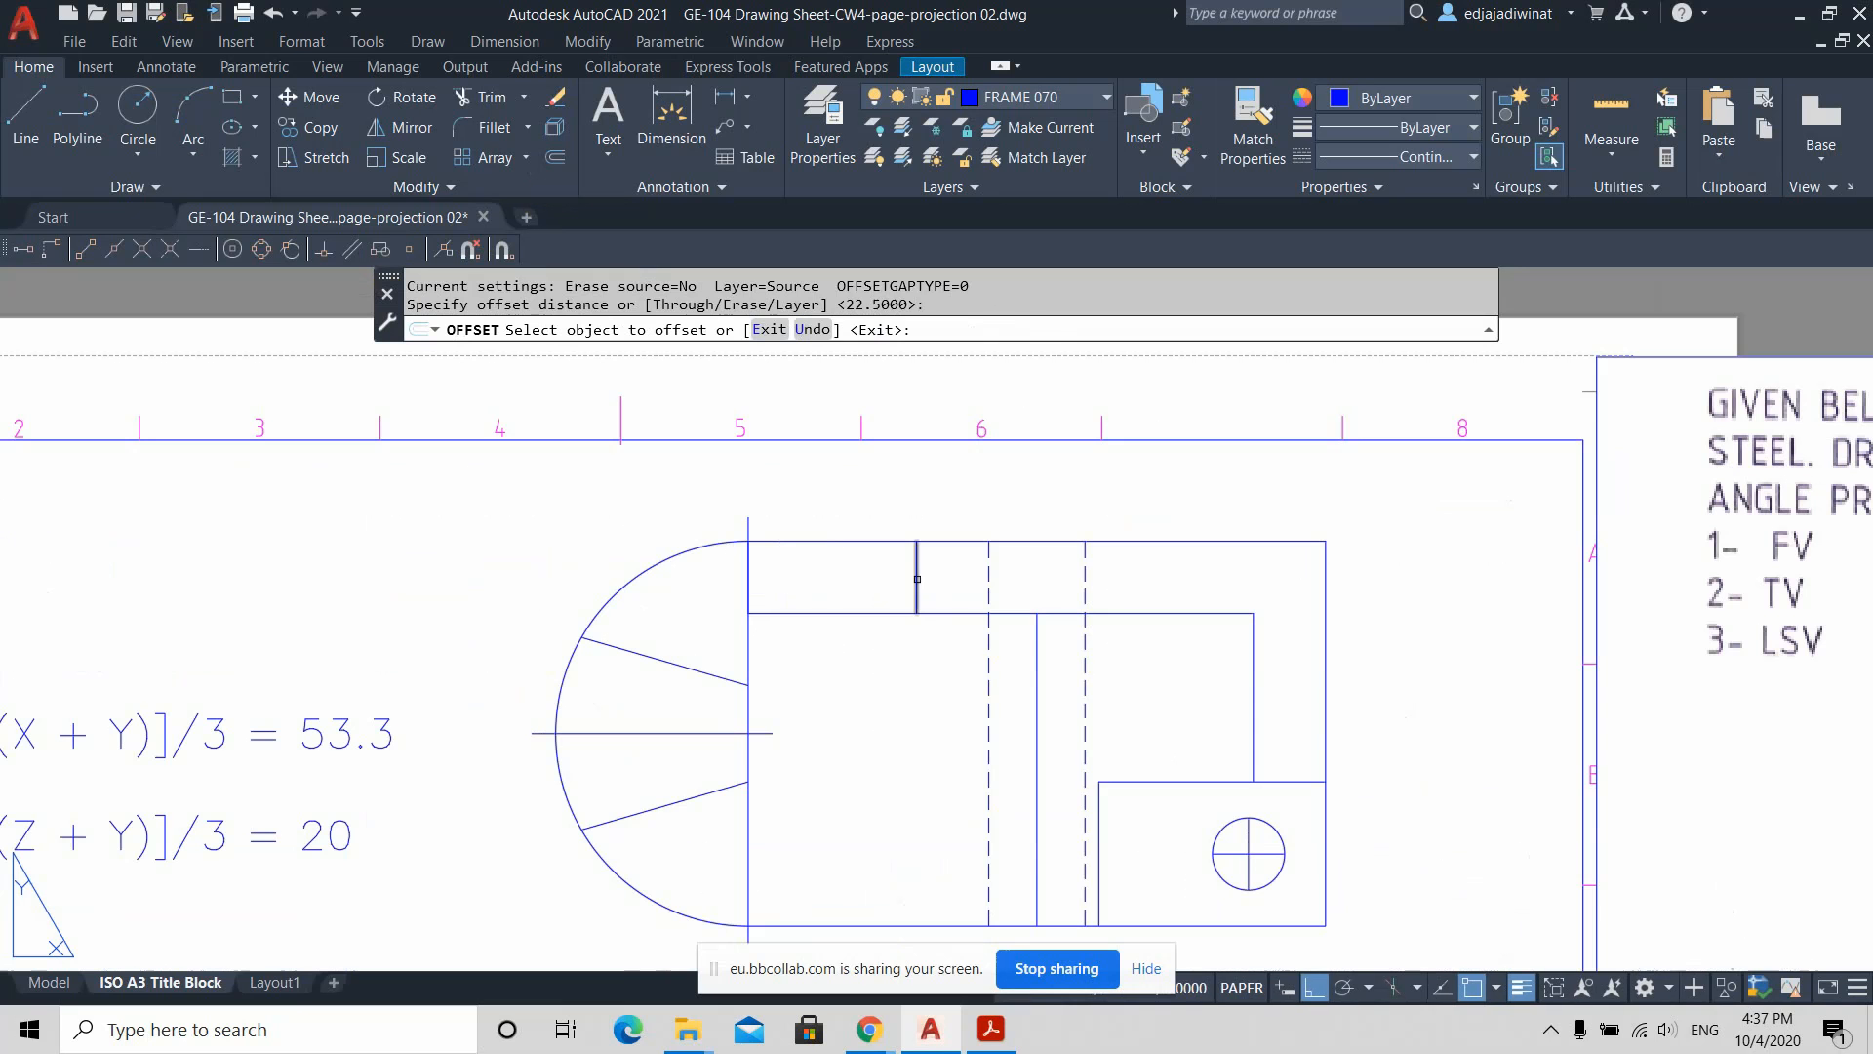
{"action": "left_click", "coordinate": [917, 579]}
{"action": "left_click", "coordinate": [1004, 571]}
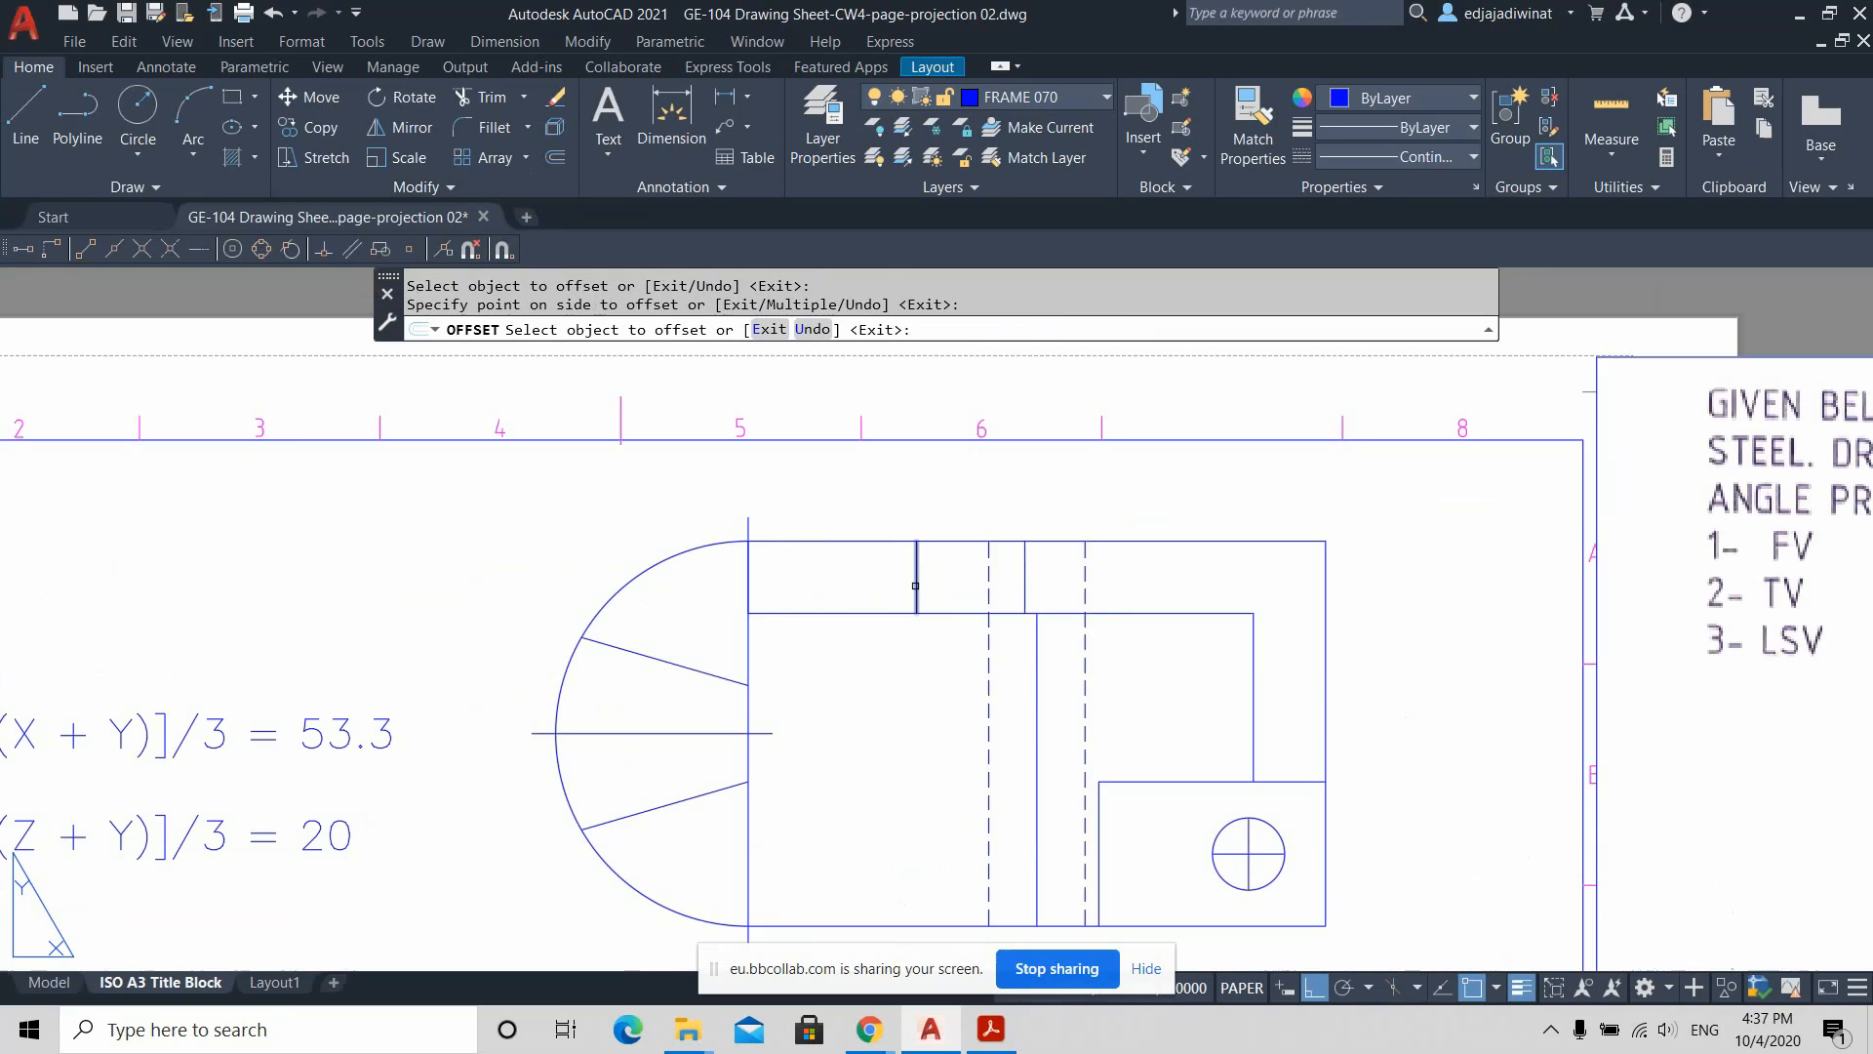
{"action": "left_click", "coordinate": [915, 585]}
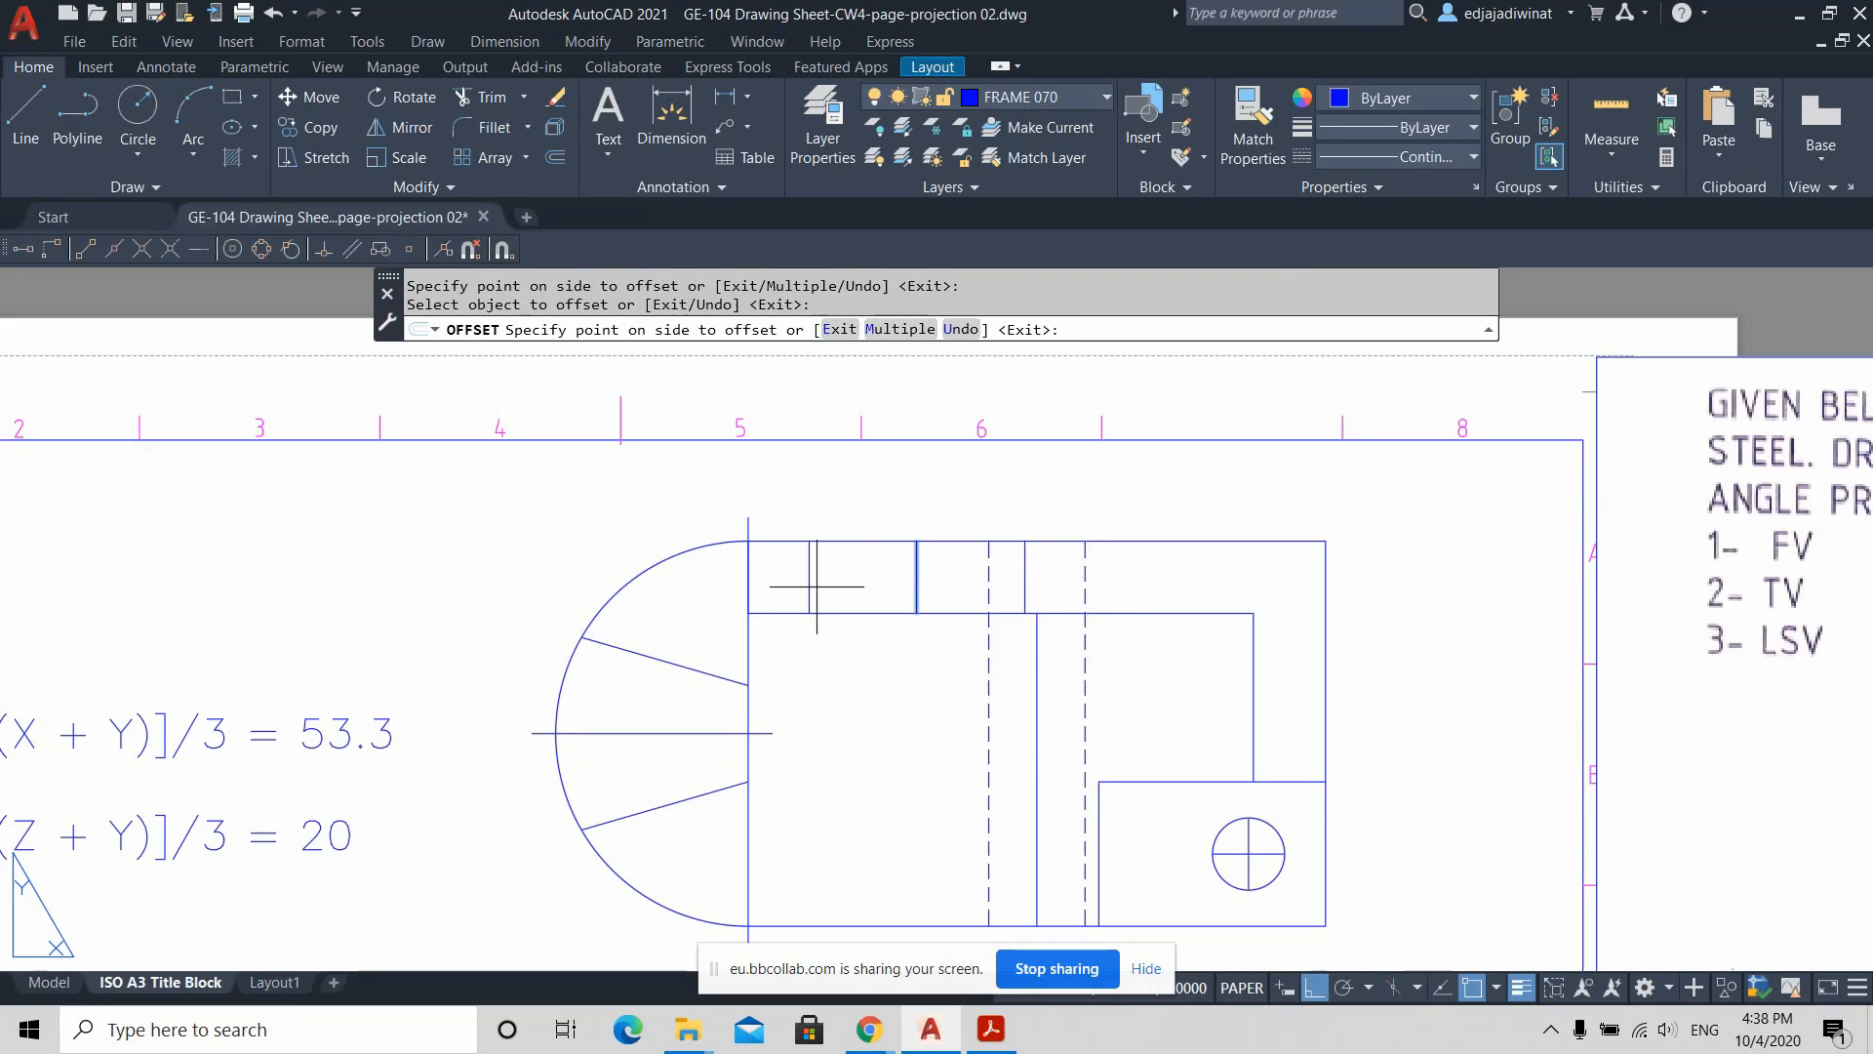
{"action": "left_click", "coordinate": [817, 587]}
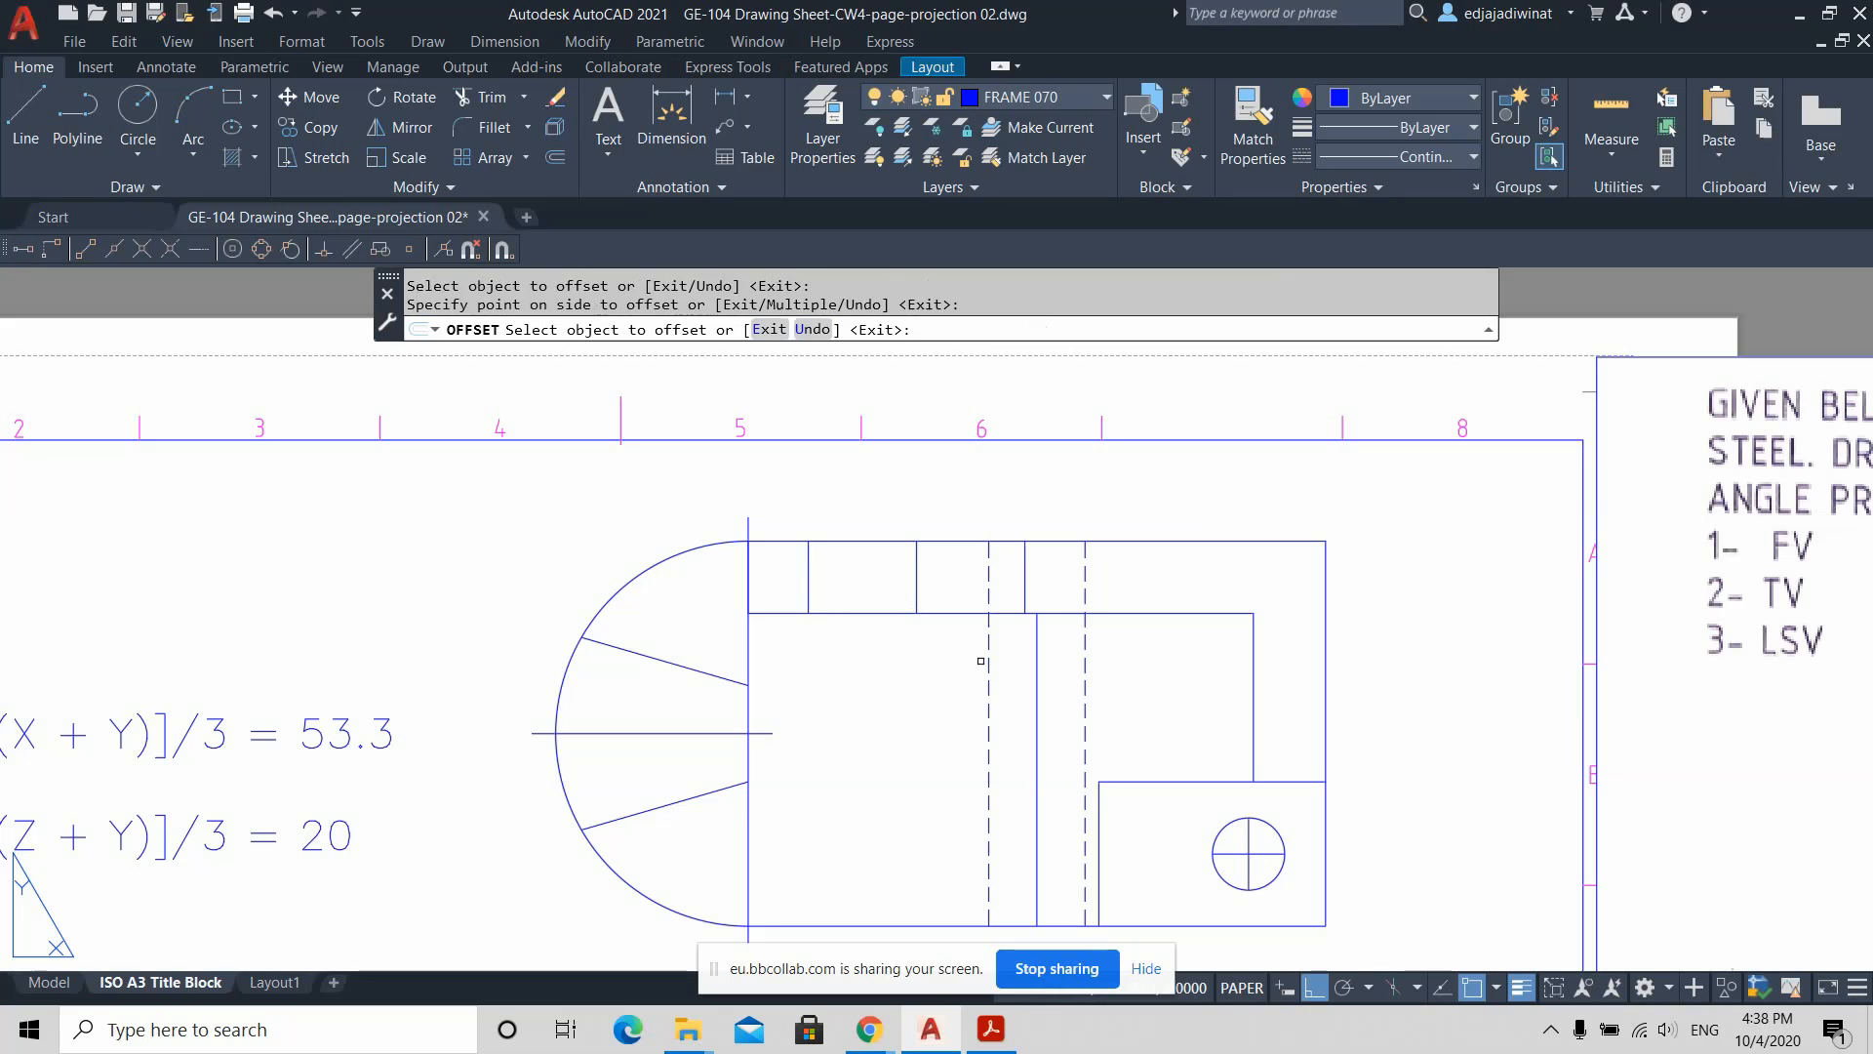
{"action": "key", "text": "Return"}
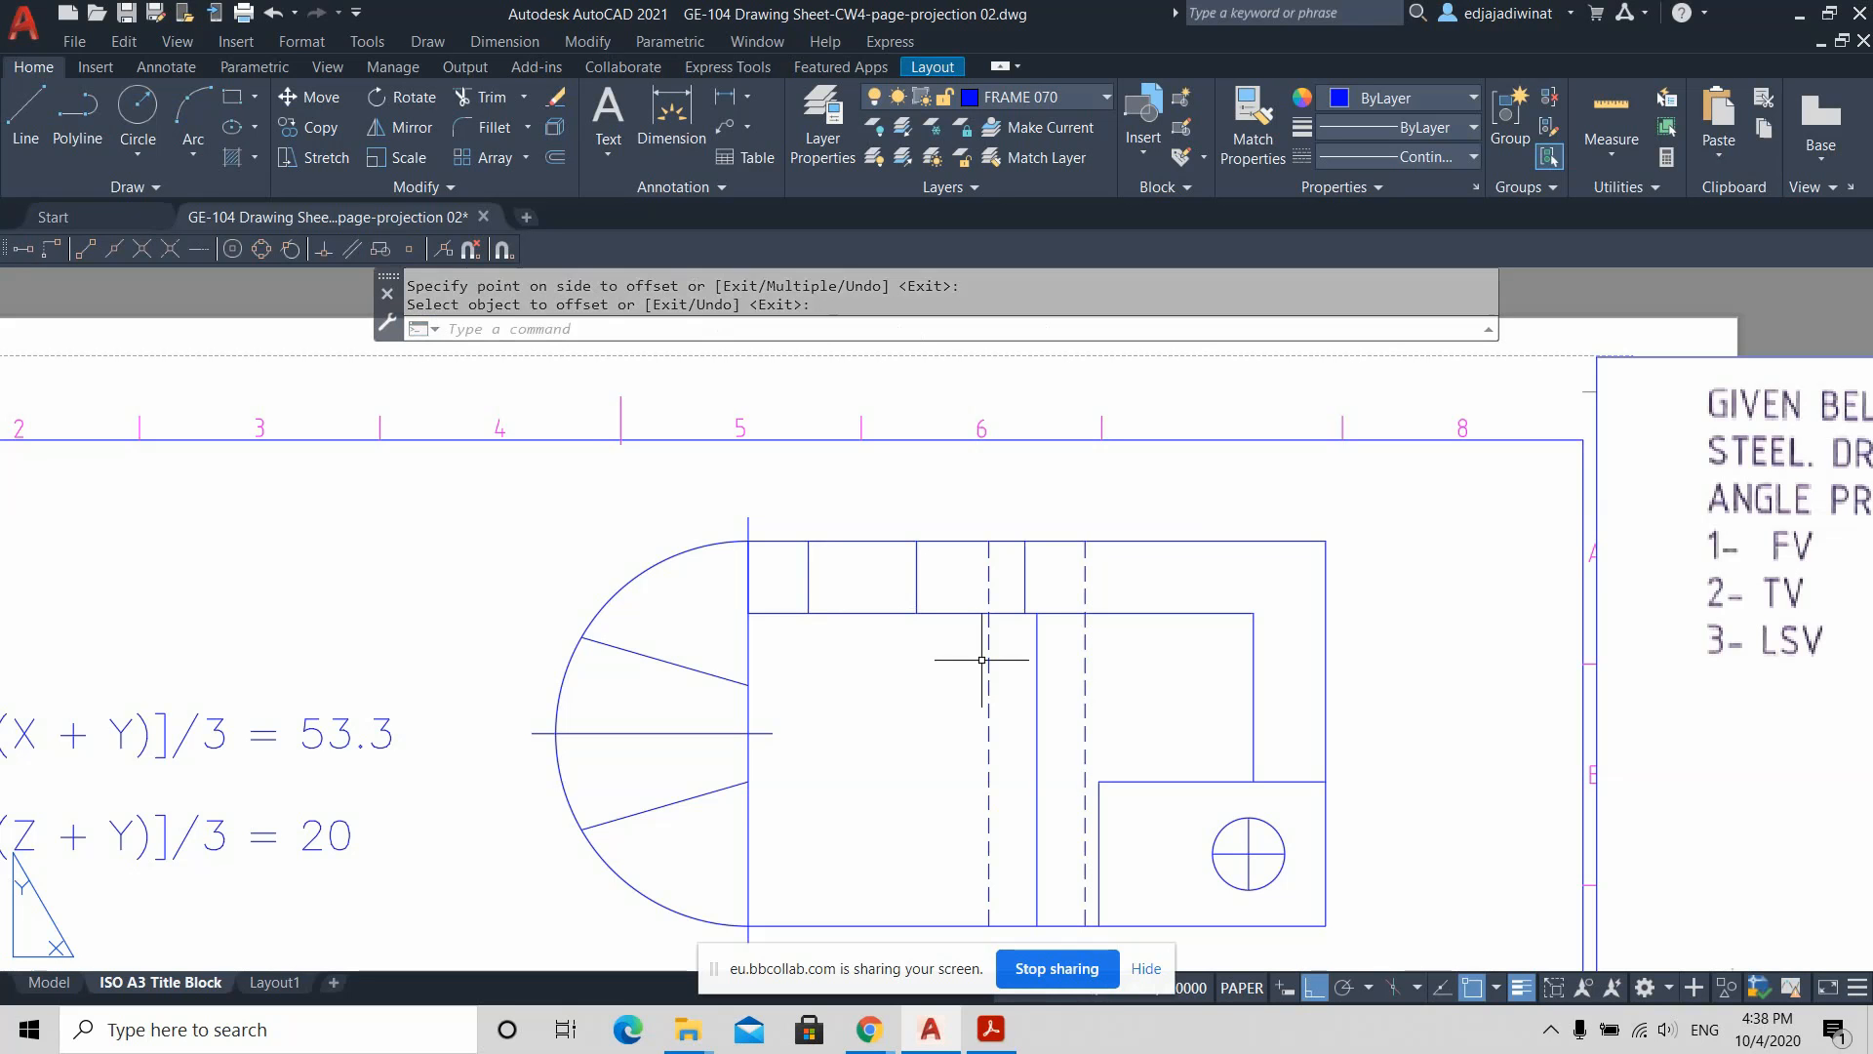
{"action": "left_click", "coordinate": [1461, 166]}
{"action": "left_click", "coordinate": [1460, 363]}
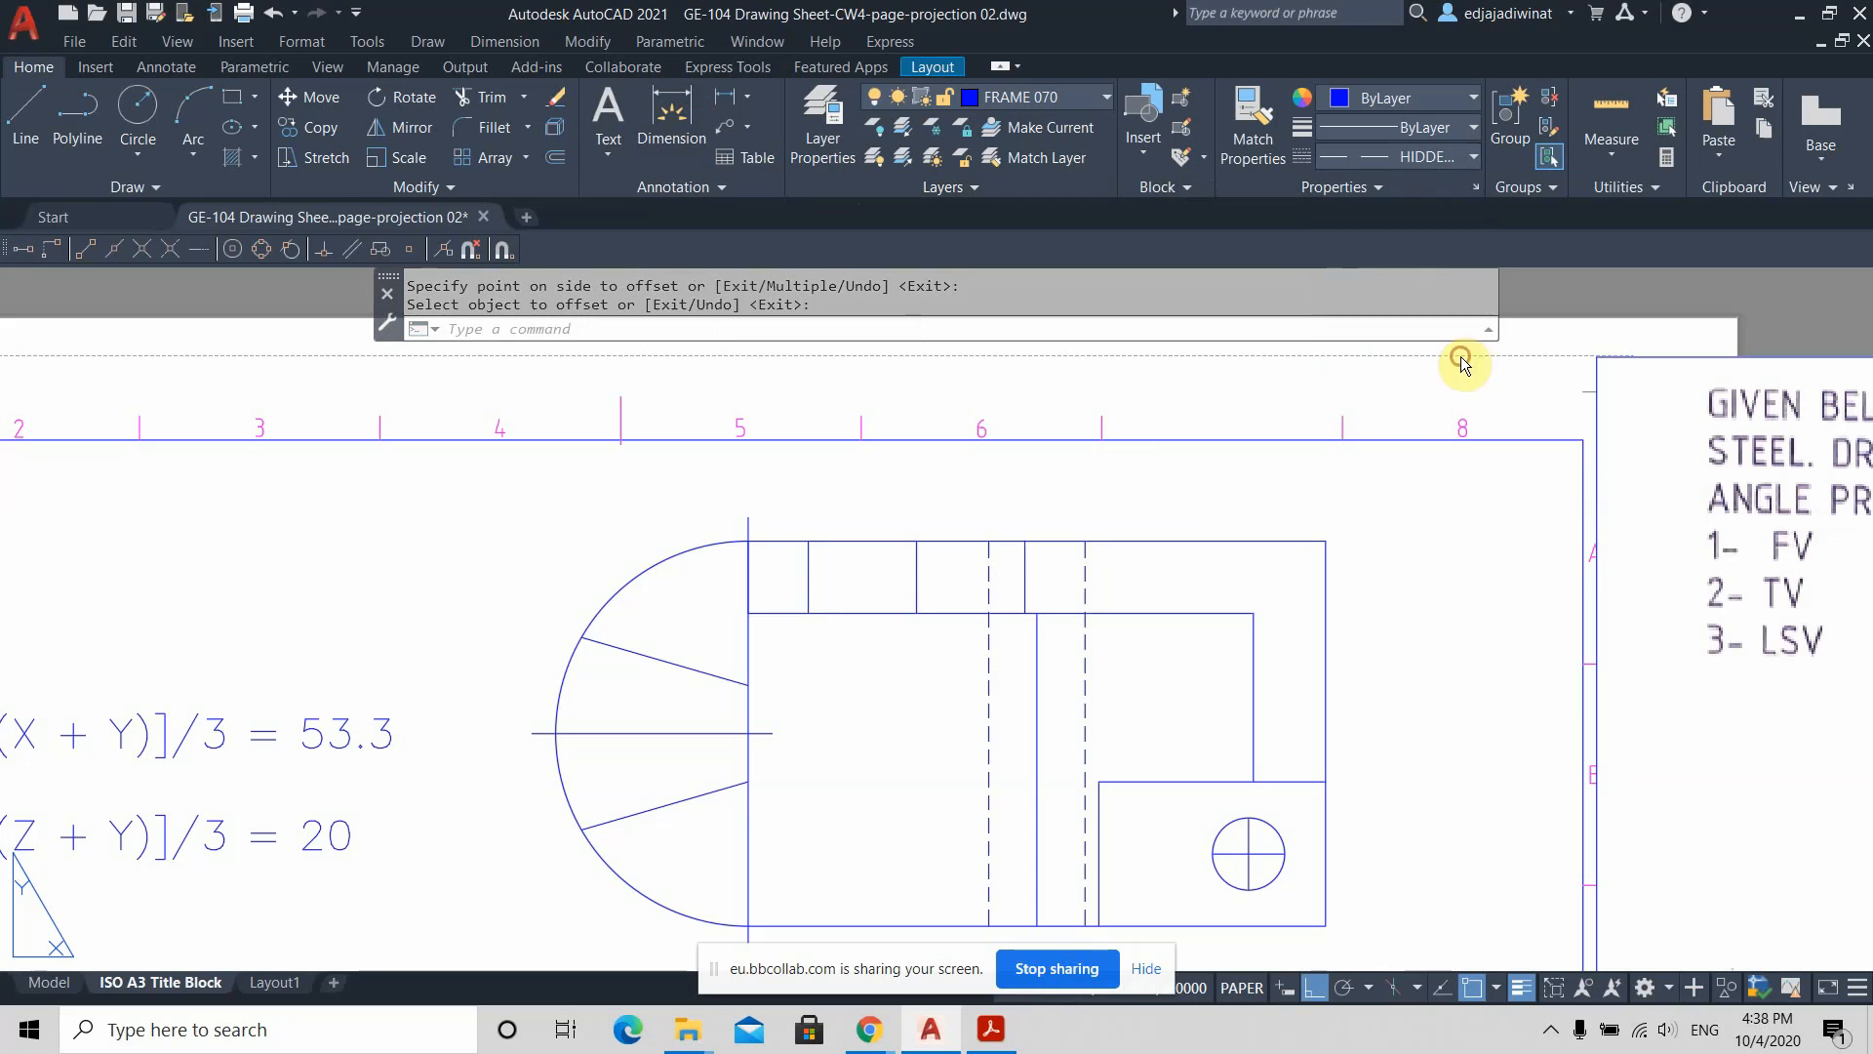
{"action": "left_click", "coordinate": [1451, 168]}
{"action": "left_click", "coordinate": [1451, 192]}
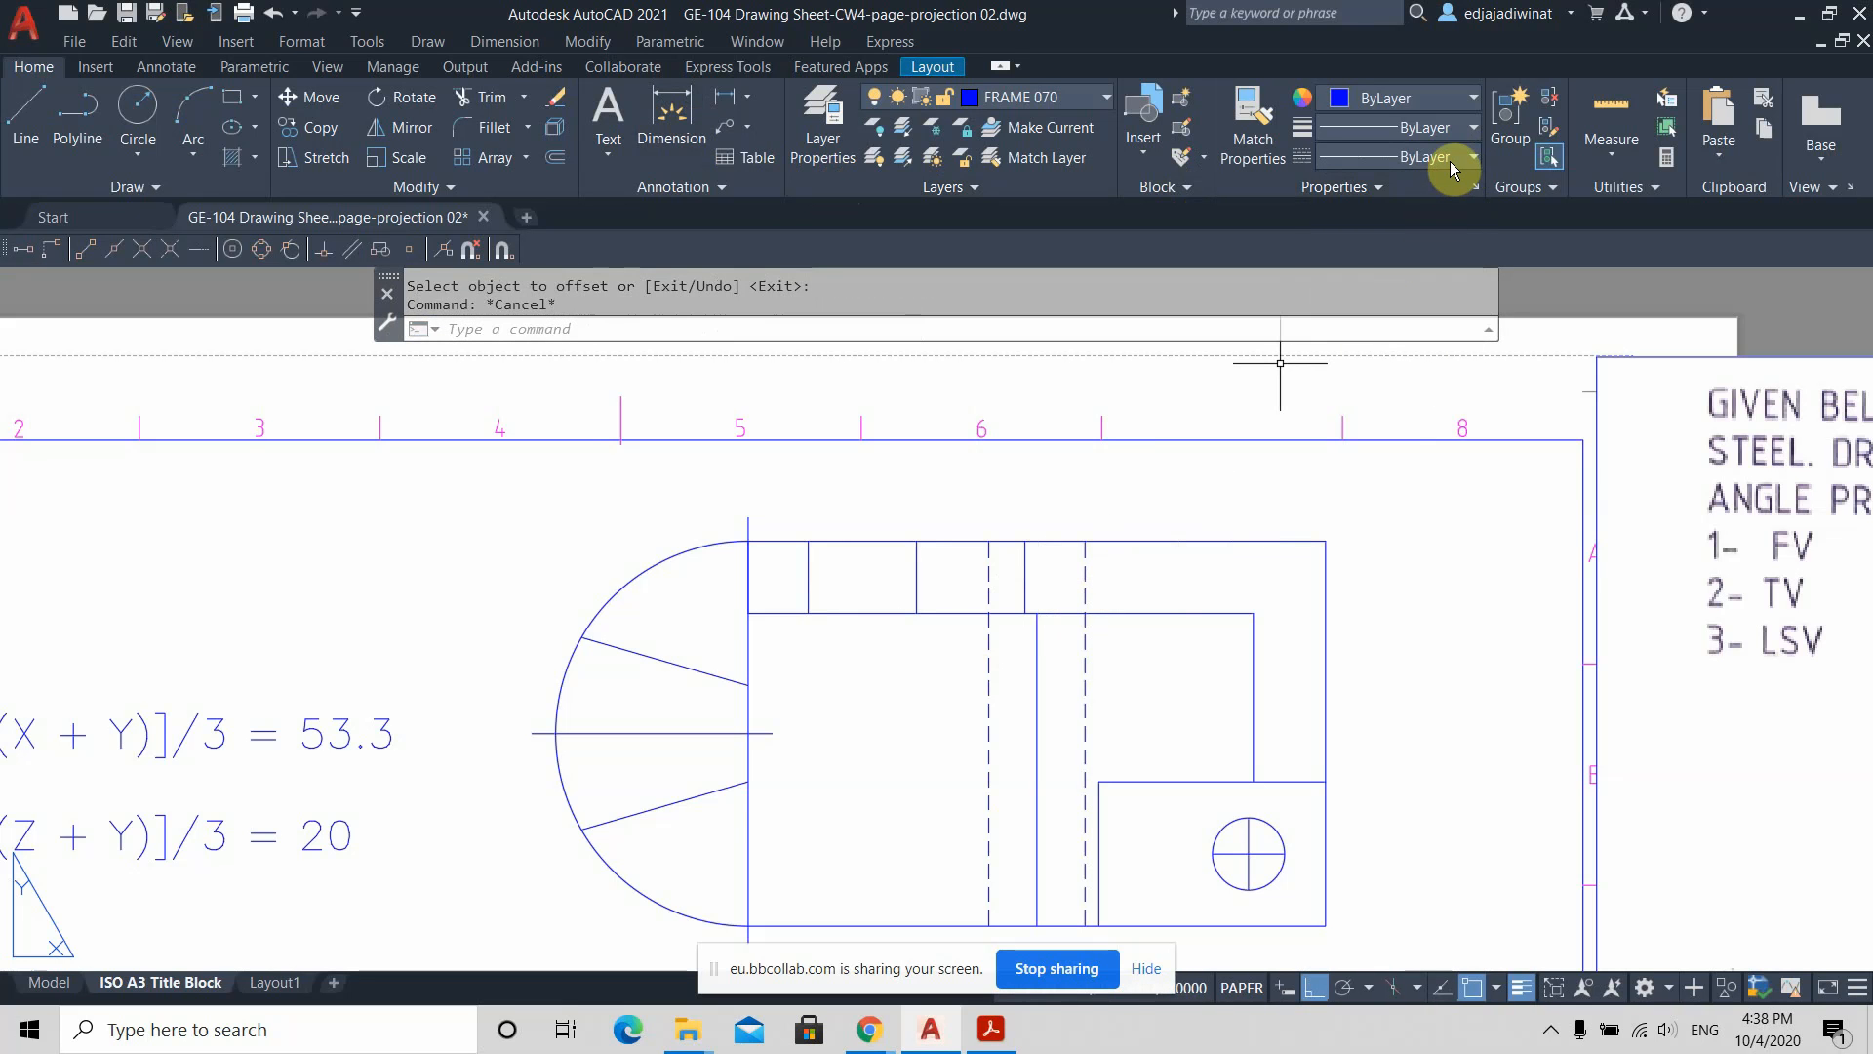
{"action": "left_click", "coordinate": [1045, 549]}
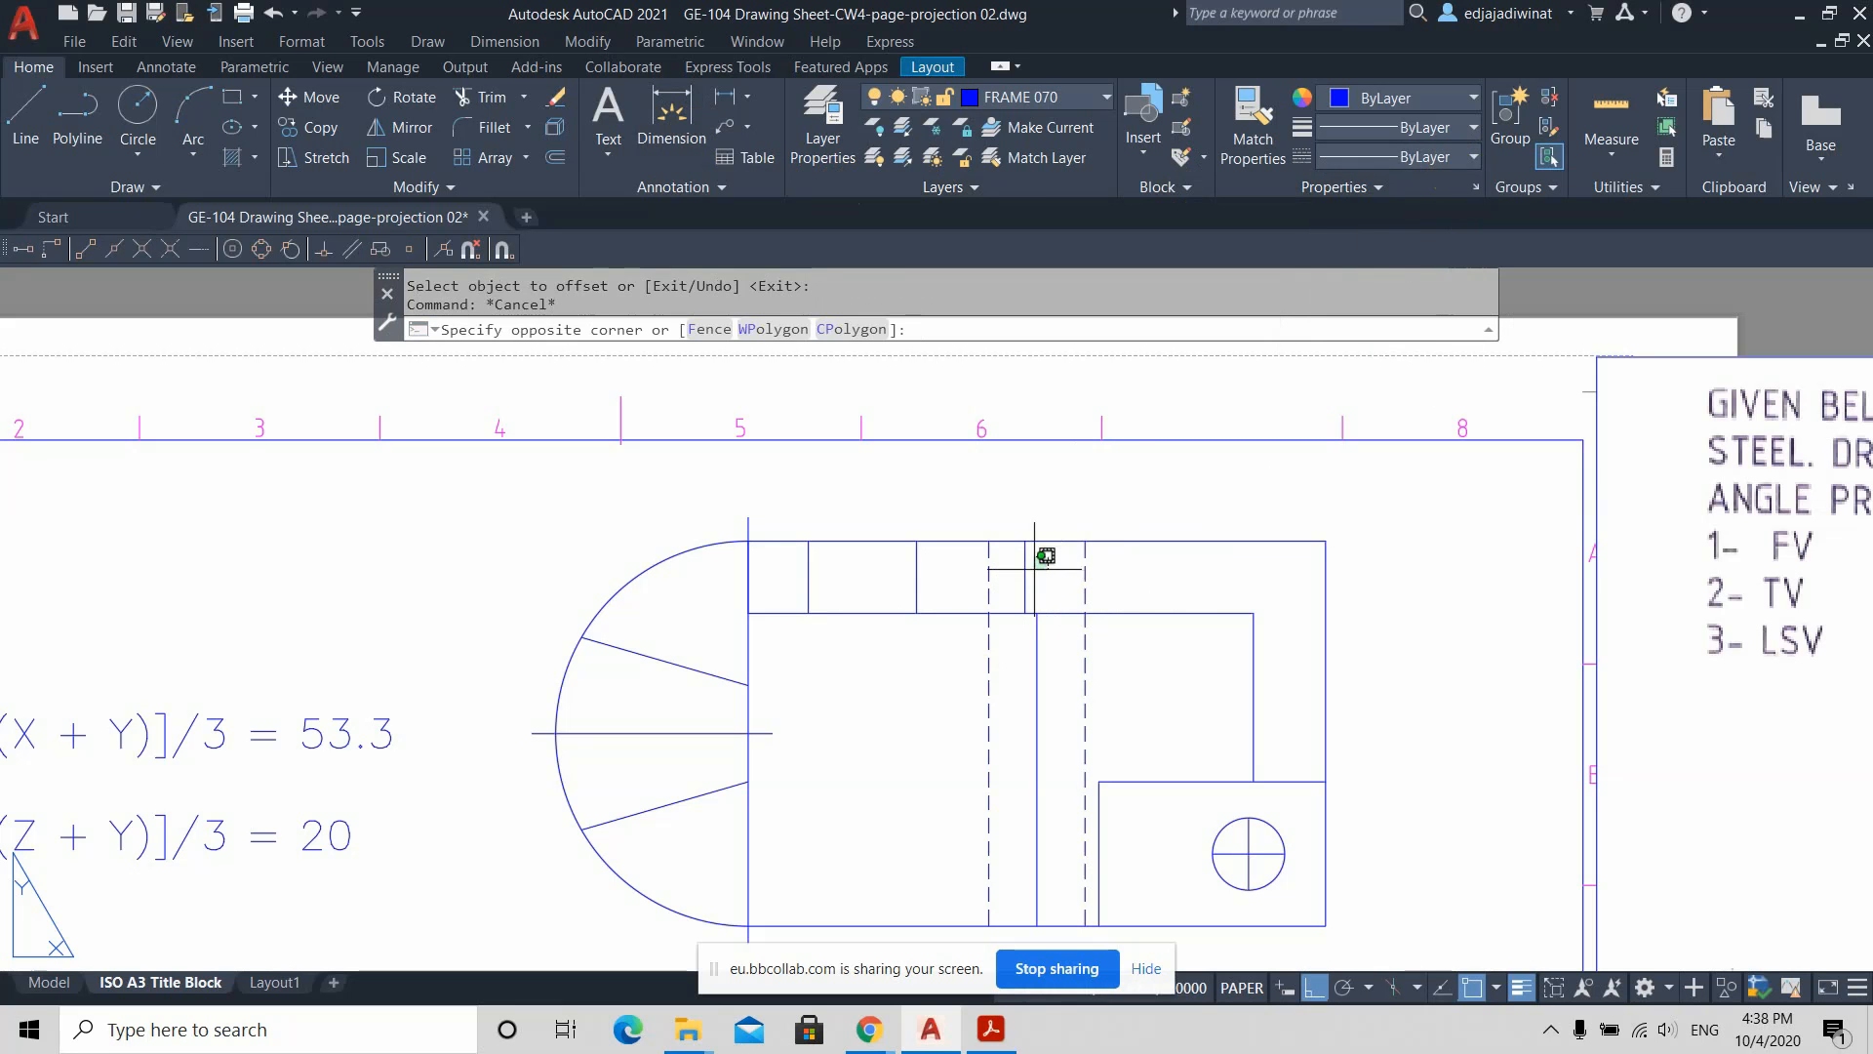
{"action": "key", "text": "Escape"}
{"action": "left_click", "coordinate": [1444, 157]}
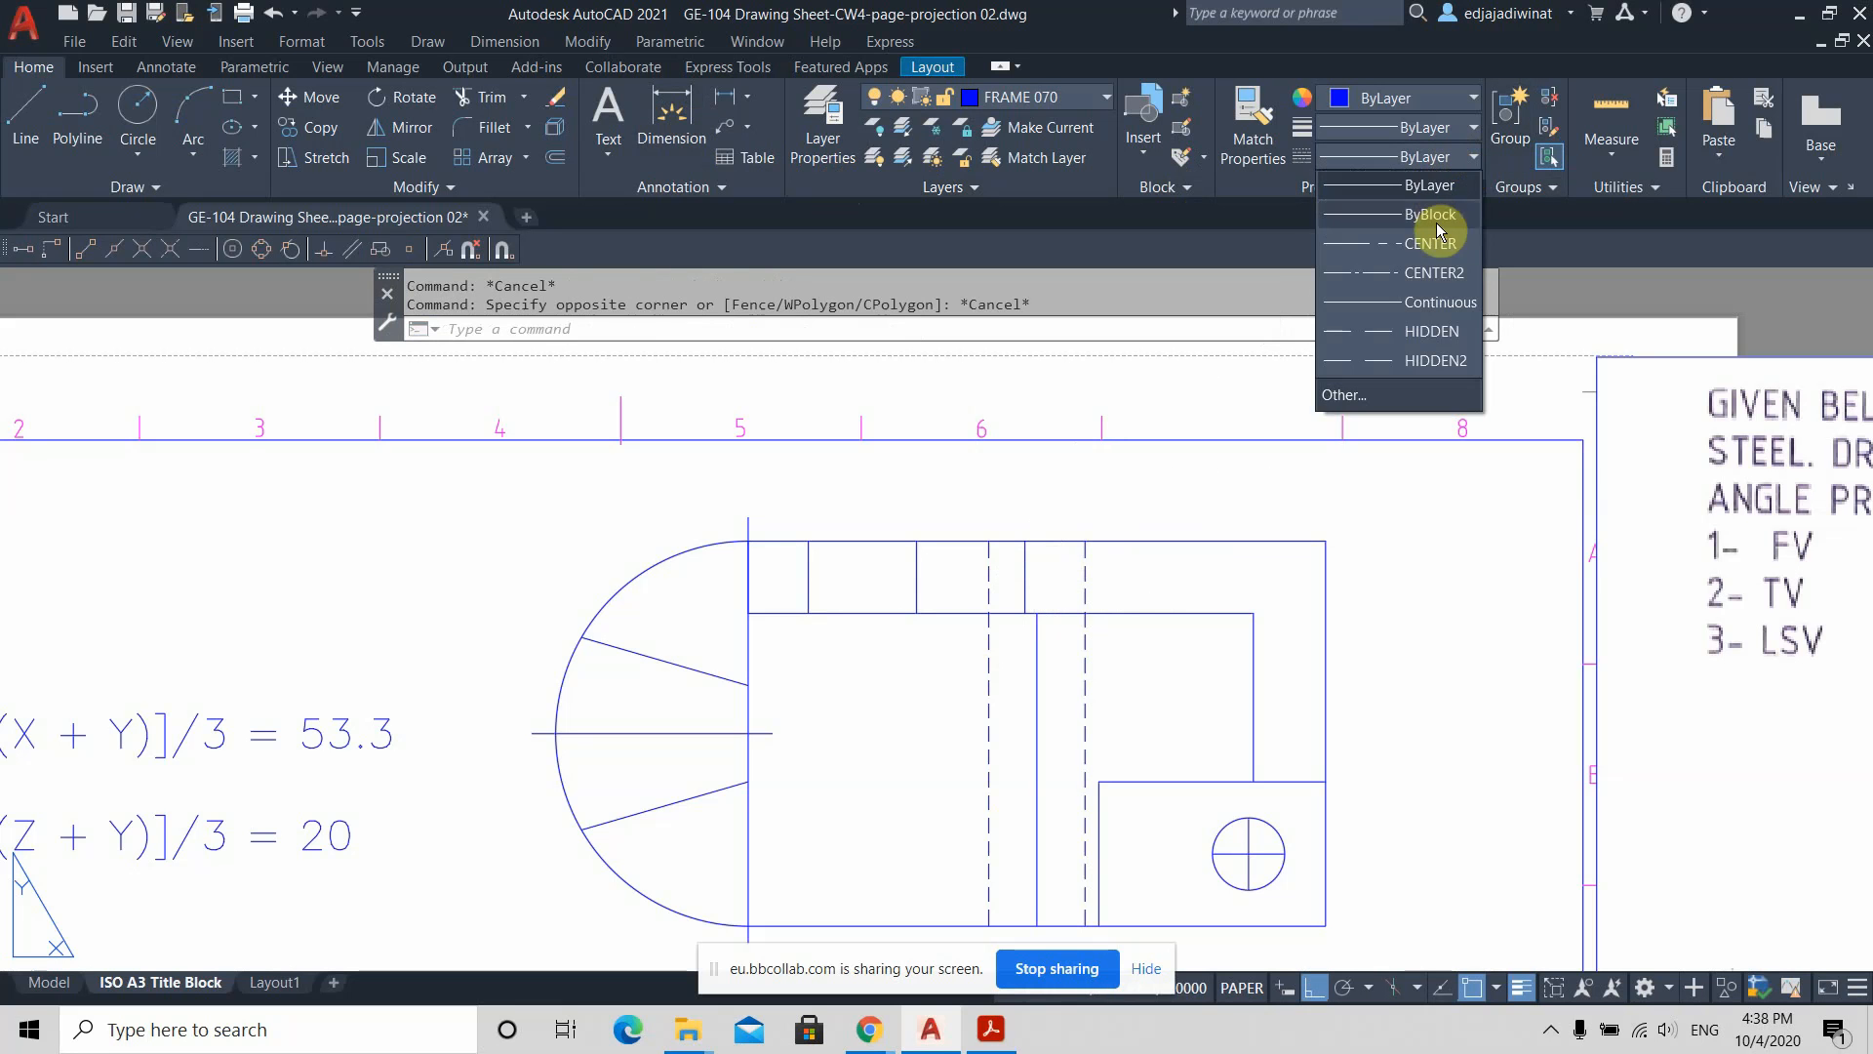
{"action": "left_click", "coordinate": [1442, 305]}
Step: Change the linetype of the large hole's two edge lines in the top view to HIDDEN
{"action": "left_click", "coordinate": [1062, 565]}
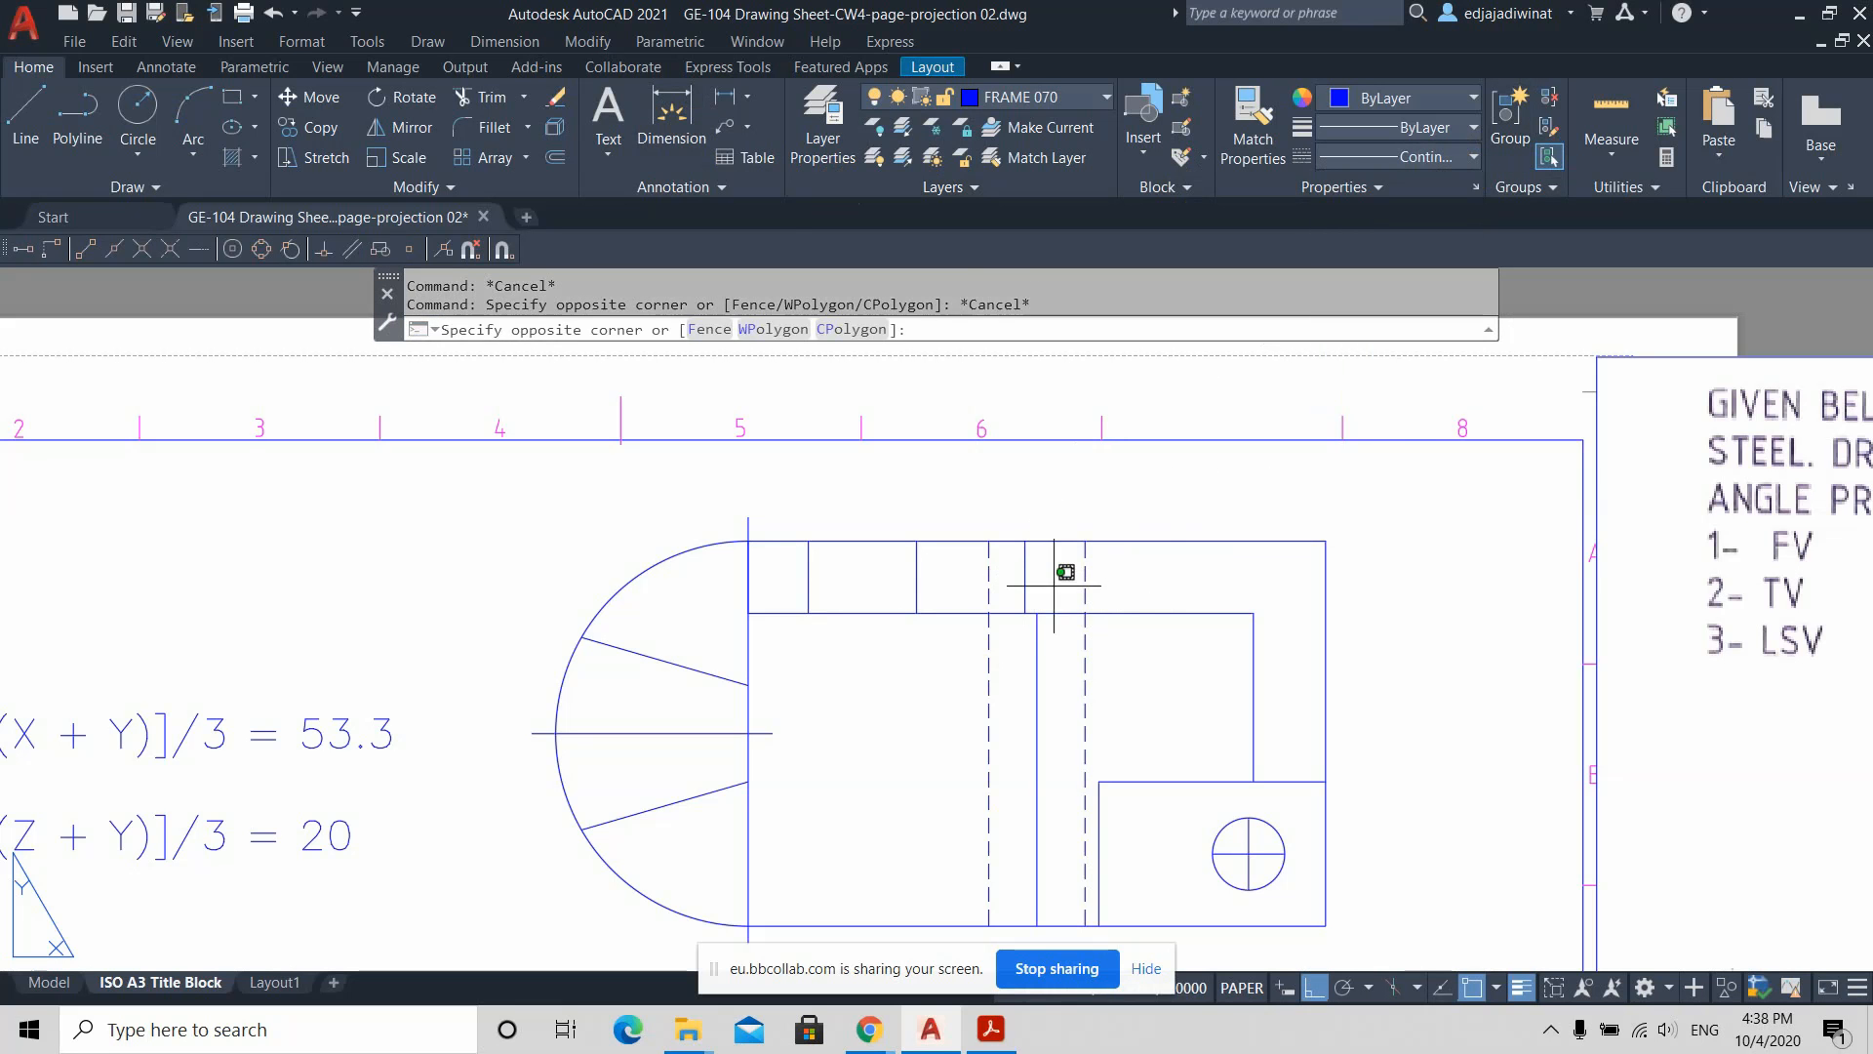
{"action": "left_click", "coordinate": [1026, 576]}
{"action": "left_click", "coordinate": [828, 561]}
{"action": "left_click", "coordinate": [796, 585]}
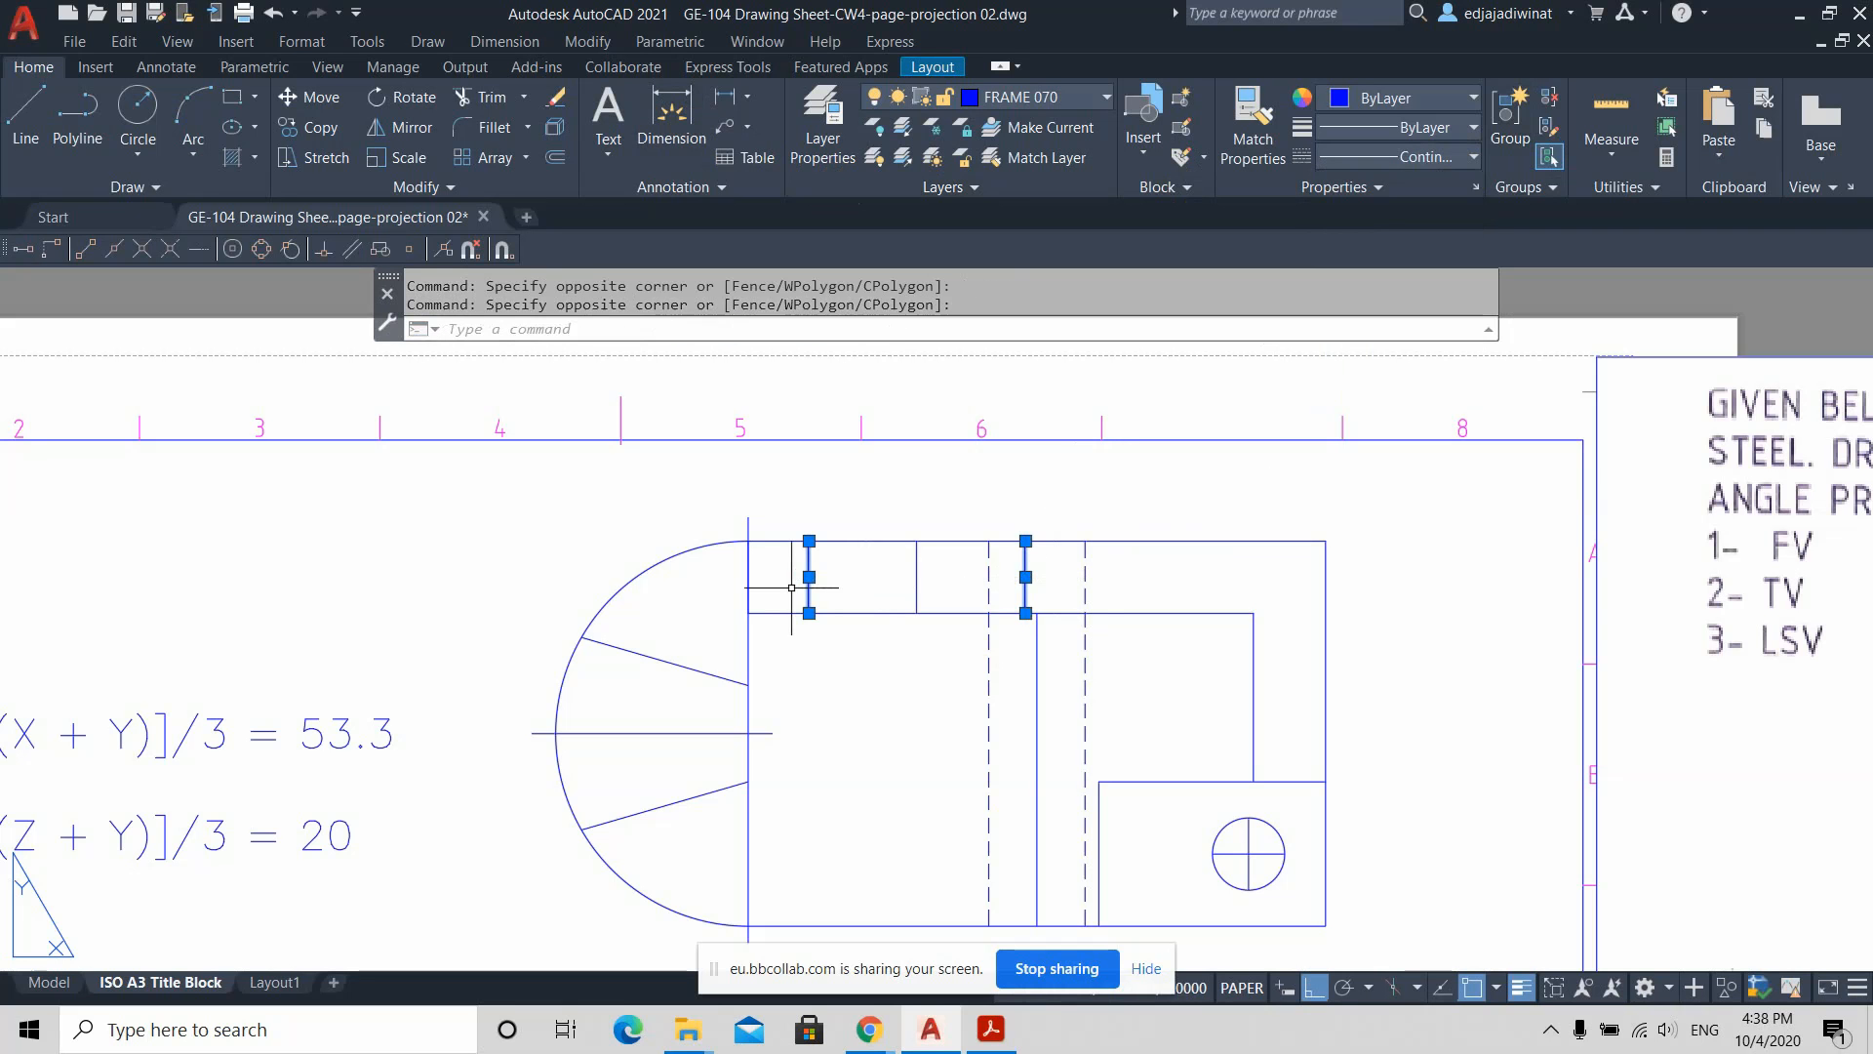
{"action": "left_click", "coordinate": [1463, 156]}
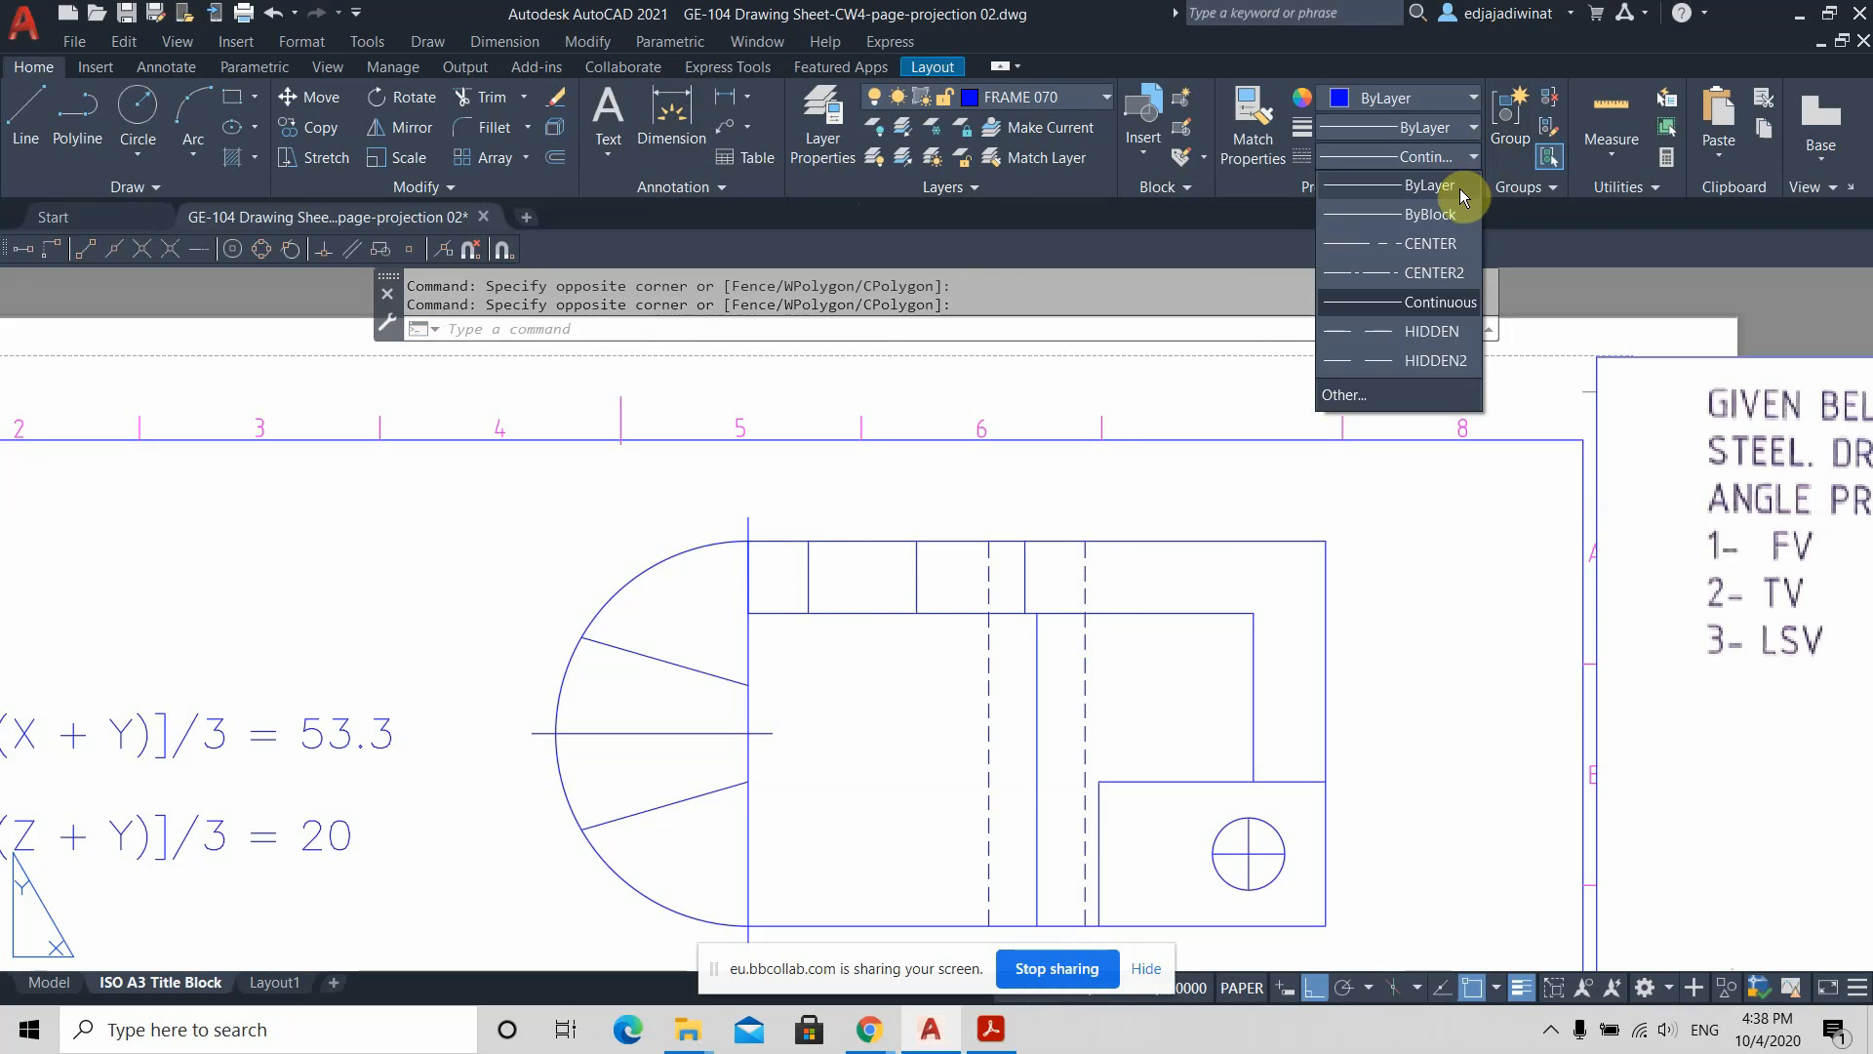
{"action": "left_click", "coordinate": [1448, 334]}
{"action": "key", "text": "Escape"}
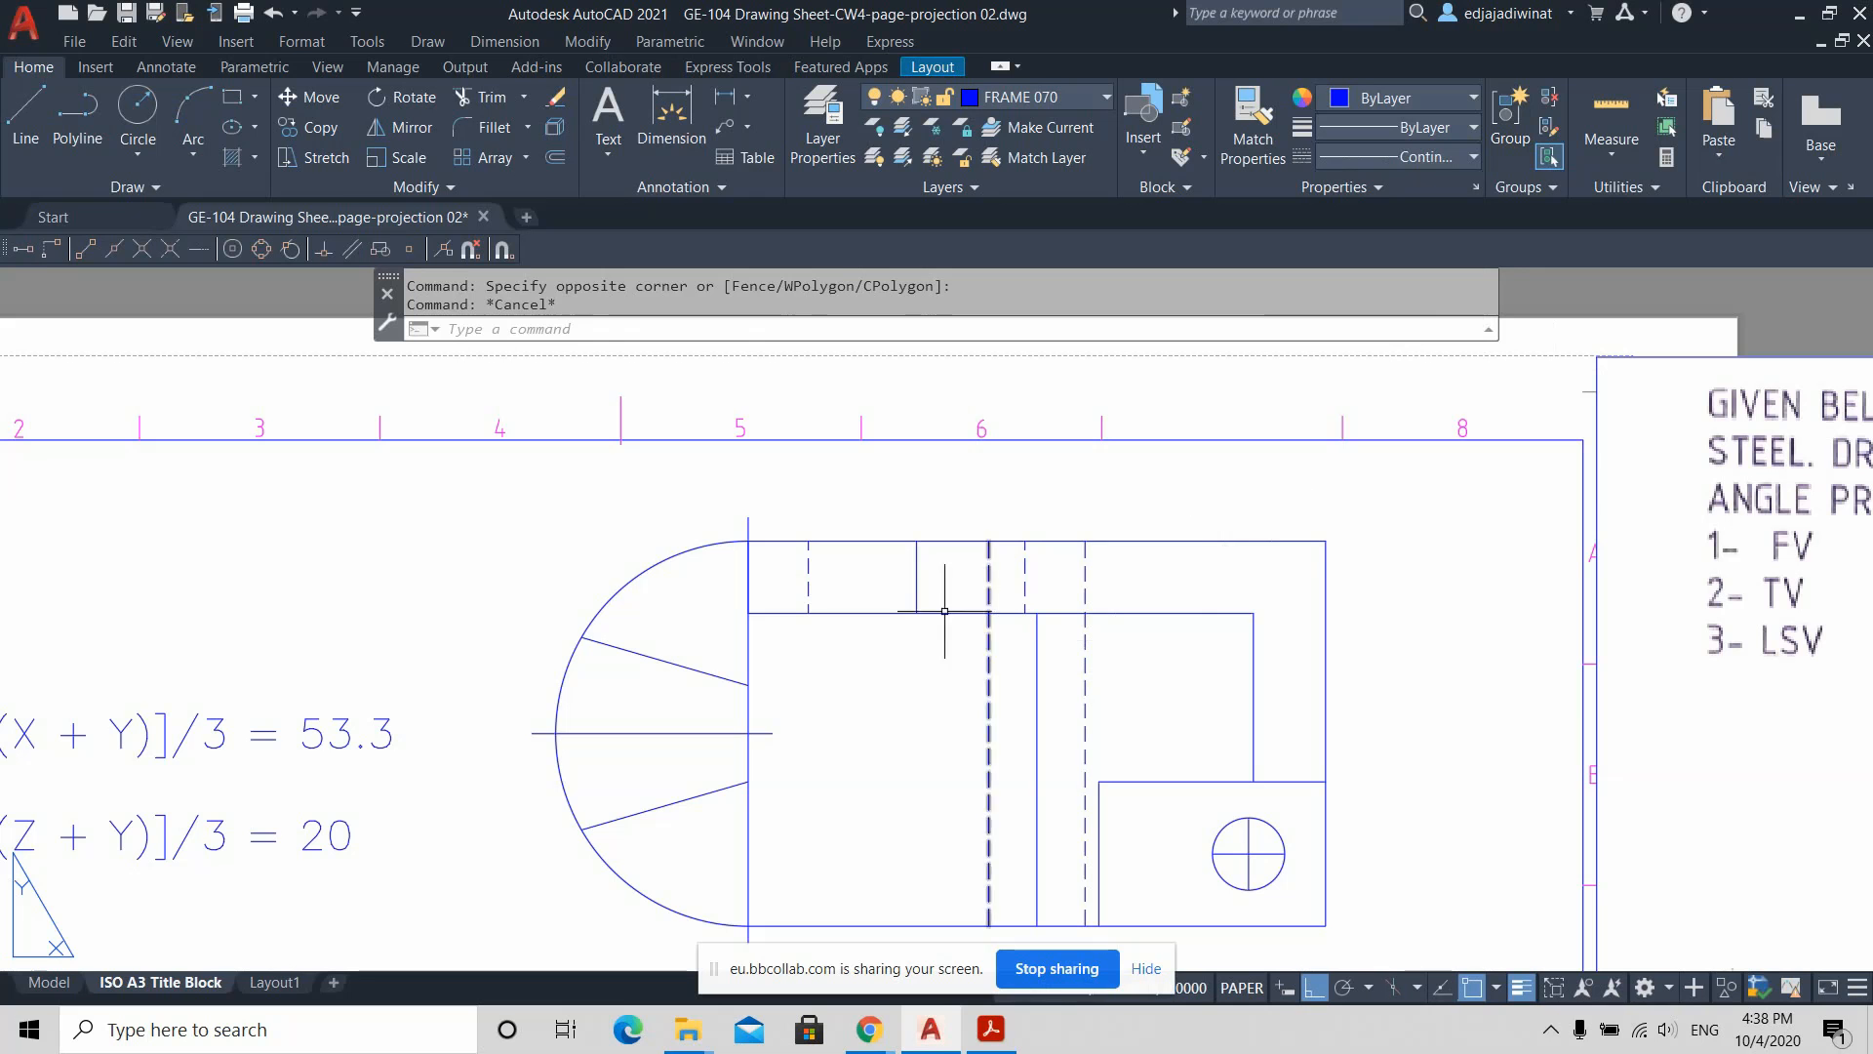
Step: Extend the large hole's centre line in the top view by 5 mm beyond both faces of the back wall
{"action": "left_click", "coordinate": [917, 576]}
{"action": "left_click", "coordinate": [917, 541]}
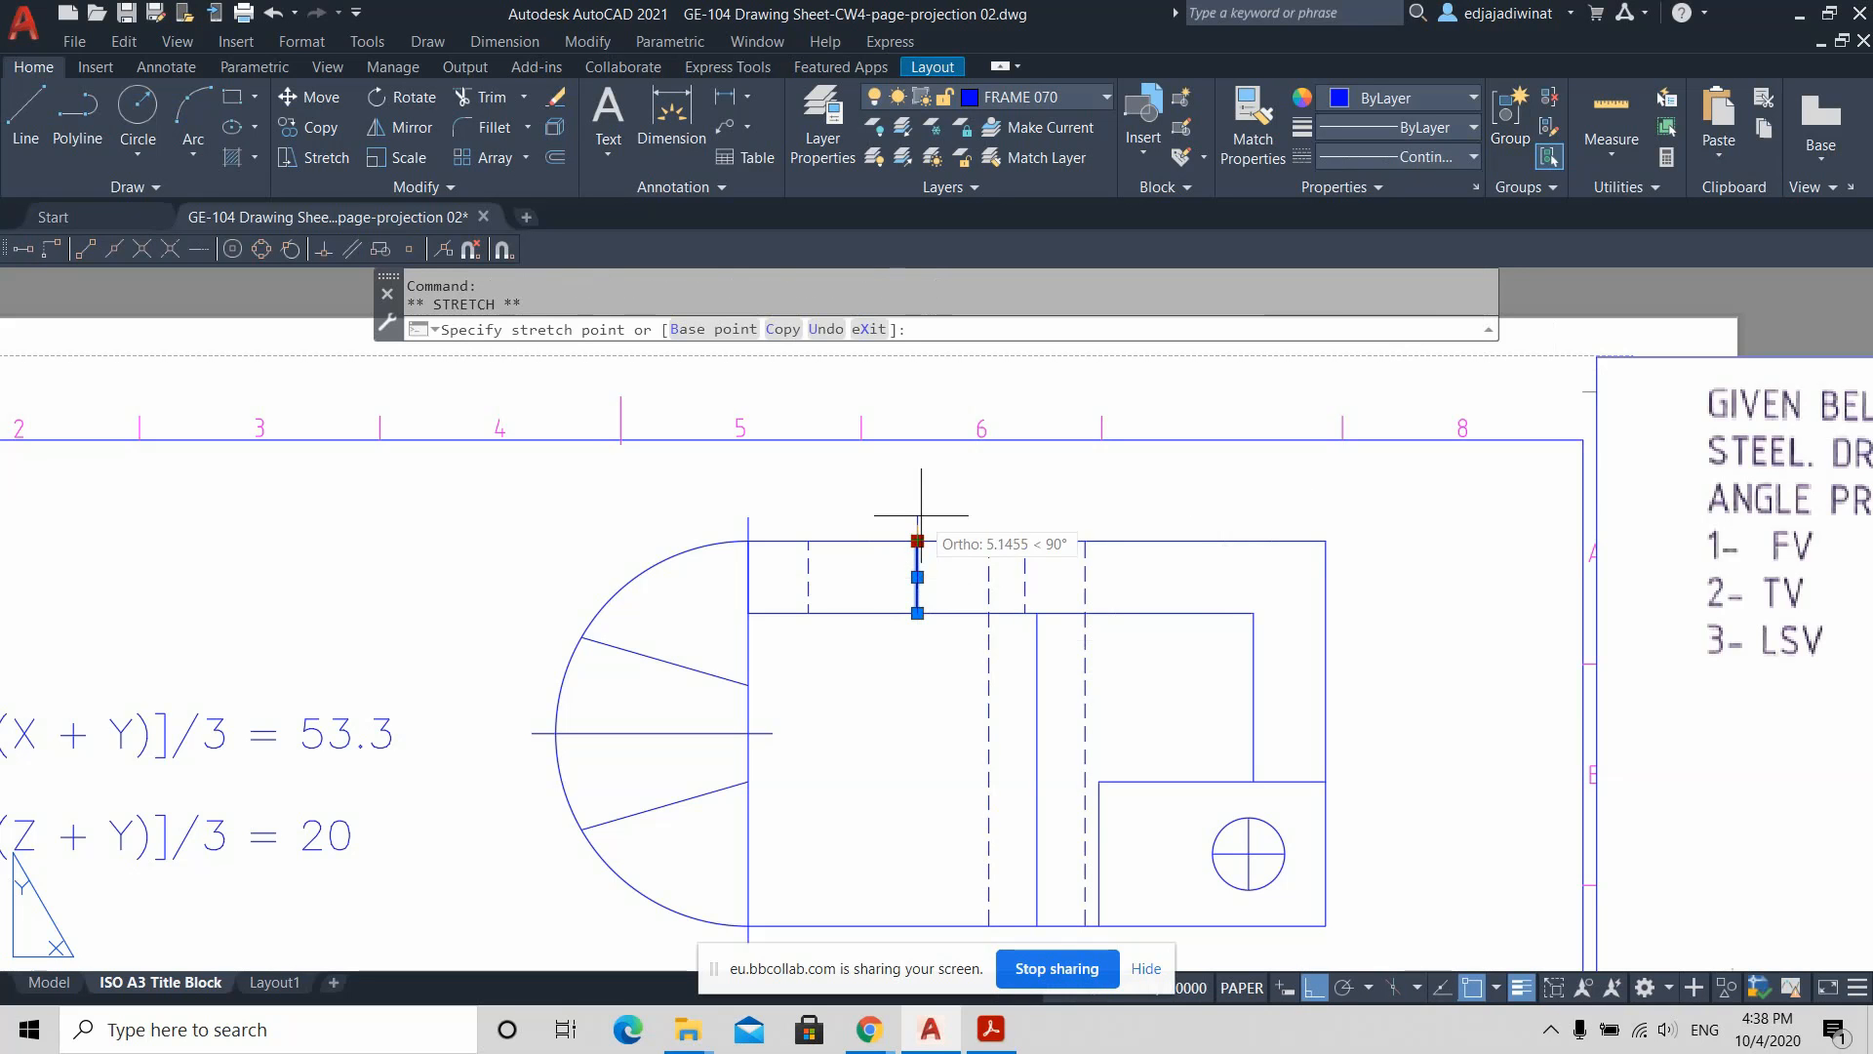
{"action": "type", "text": "5"}
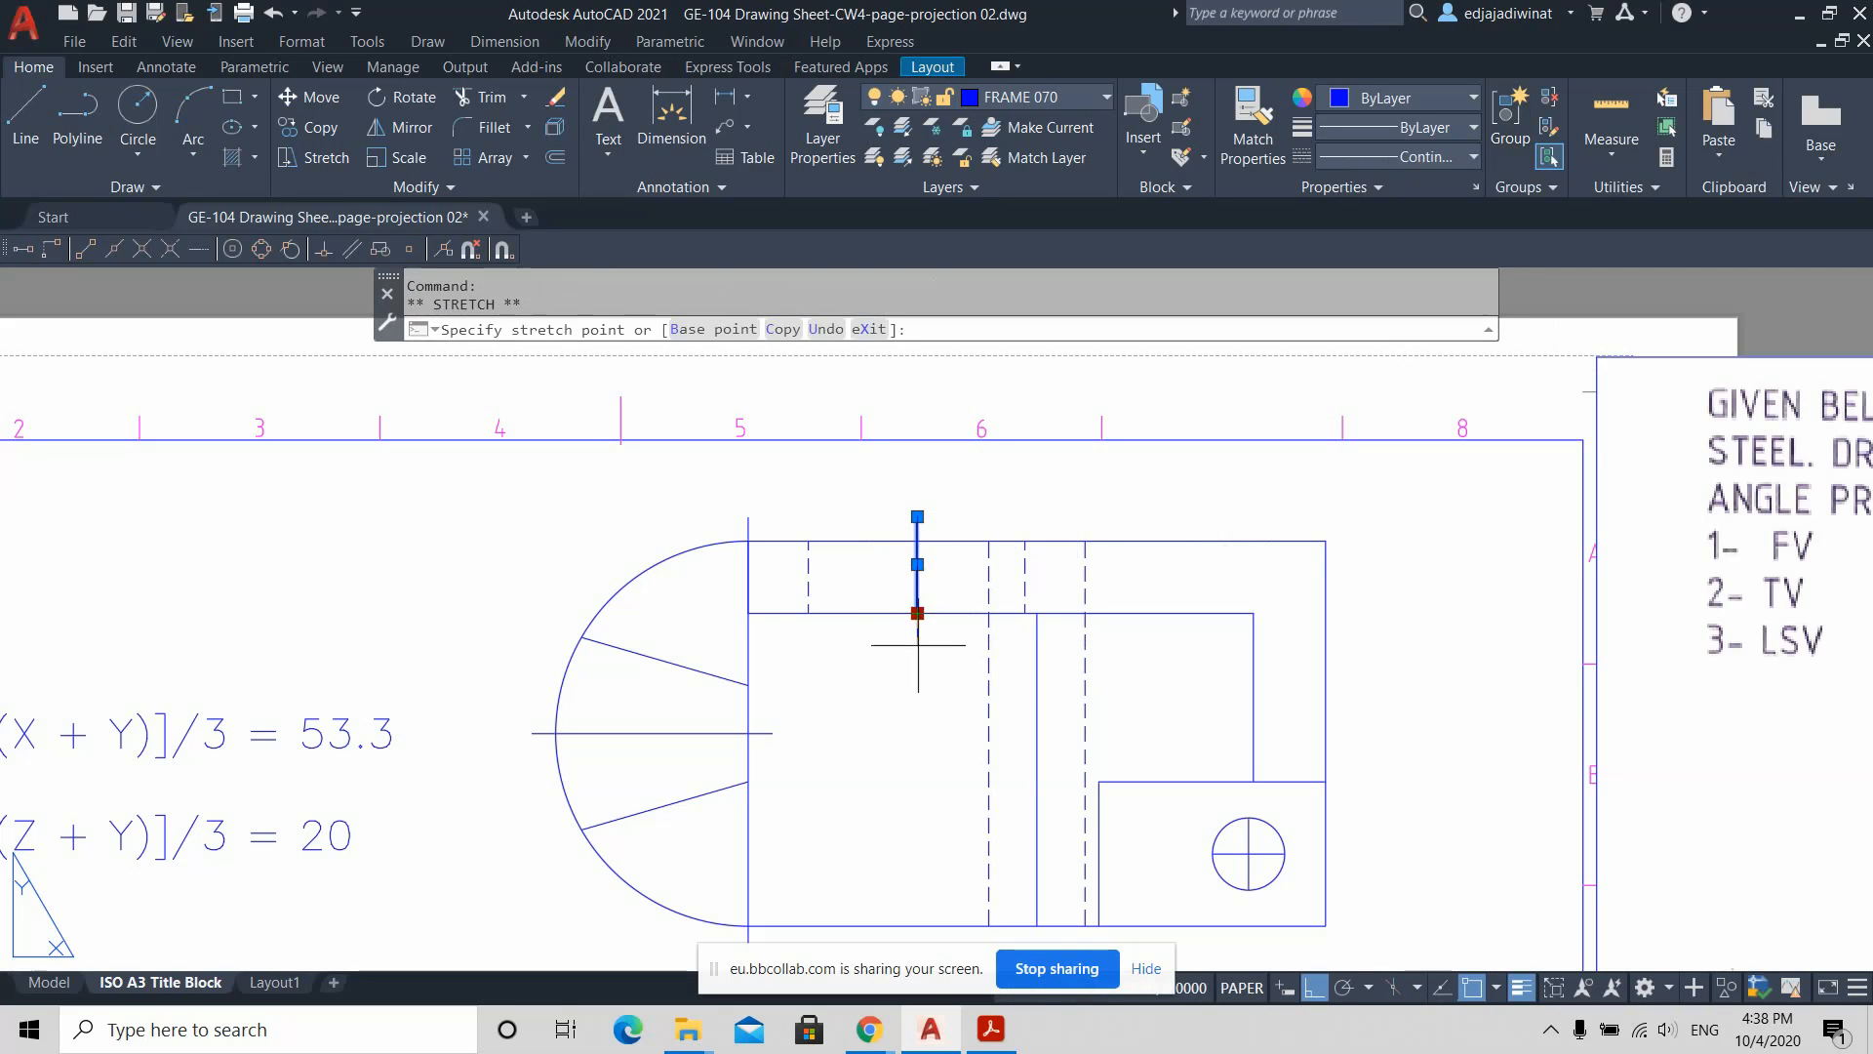
{"action": "key", "text": "Return"}
{"action": "key", "text": "Escape"}
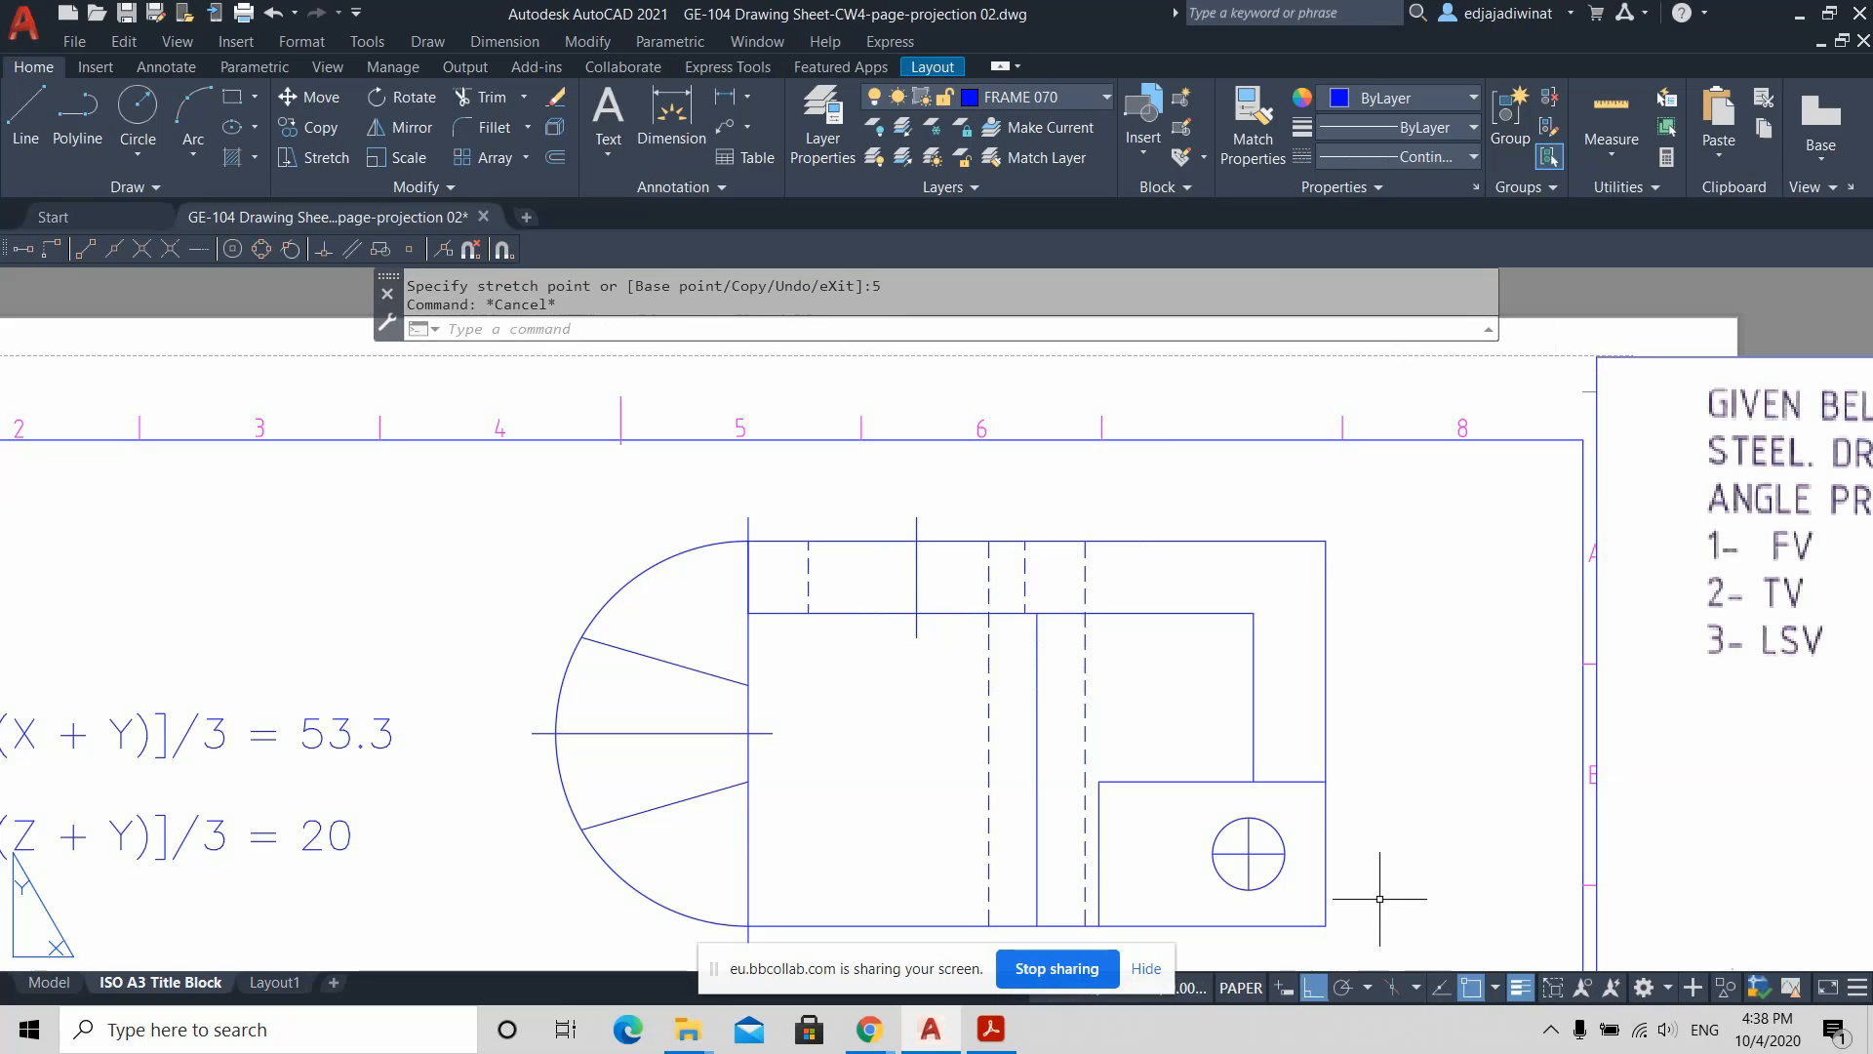
Step: Extend the small hole's horizontal centre line in the top view by 5 mm beyond the circle on both sides
{"action": "scroll", "coordinate": [1415, 849], "scroll_direction": "up", "scroll_amount": 2}
{"action": "scroll", "coordinate": [1287, 809], "scroll_direction": "up", "scroll_amount": 3}
{"action": "scroll", "coordinate": [1195, 805], "scroll_direction": "down", "scroll_amount": 2}
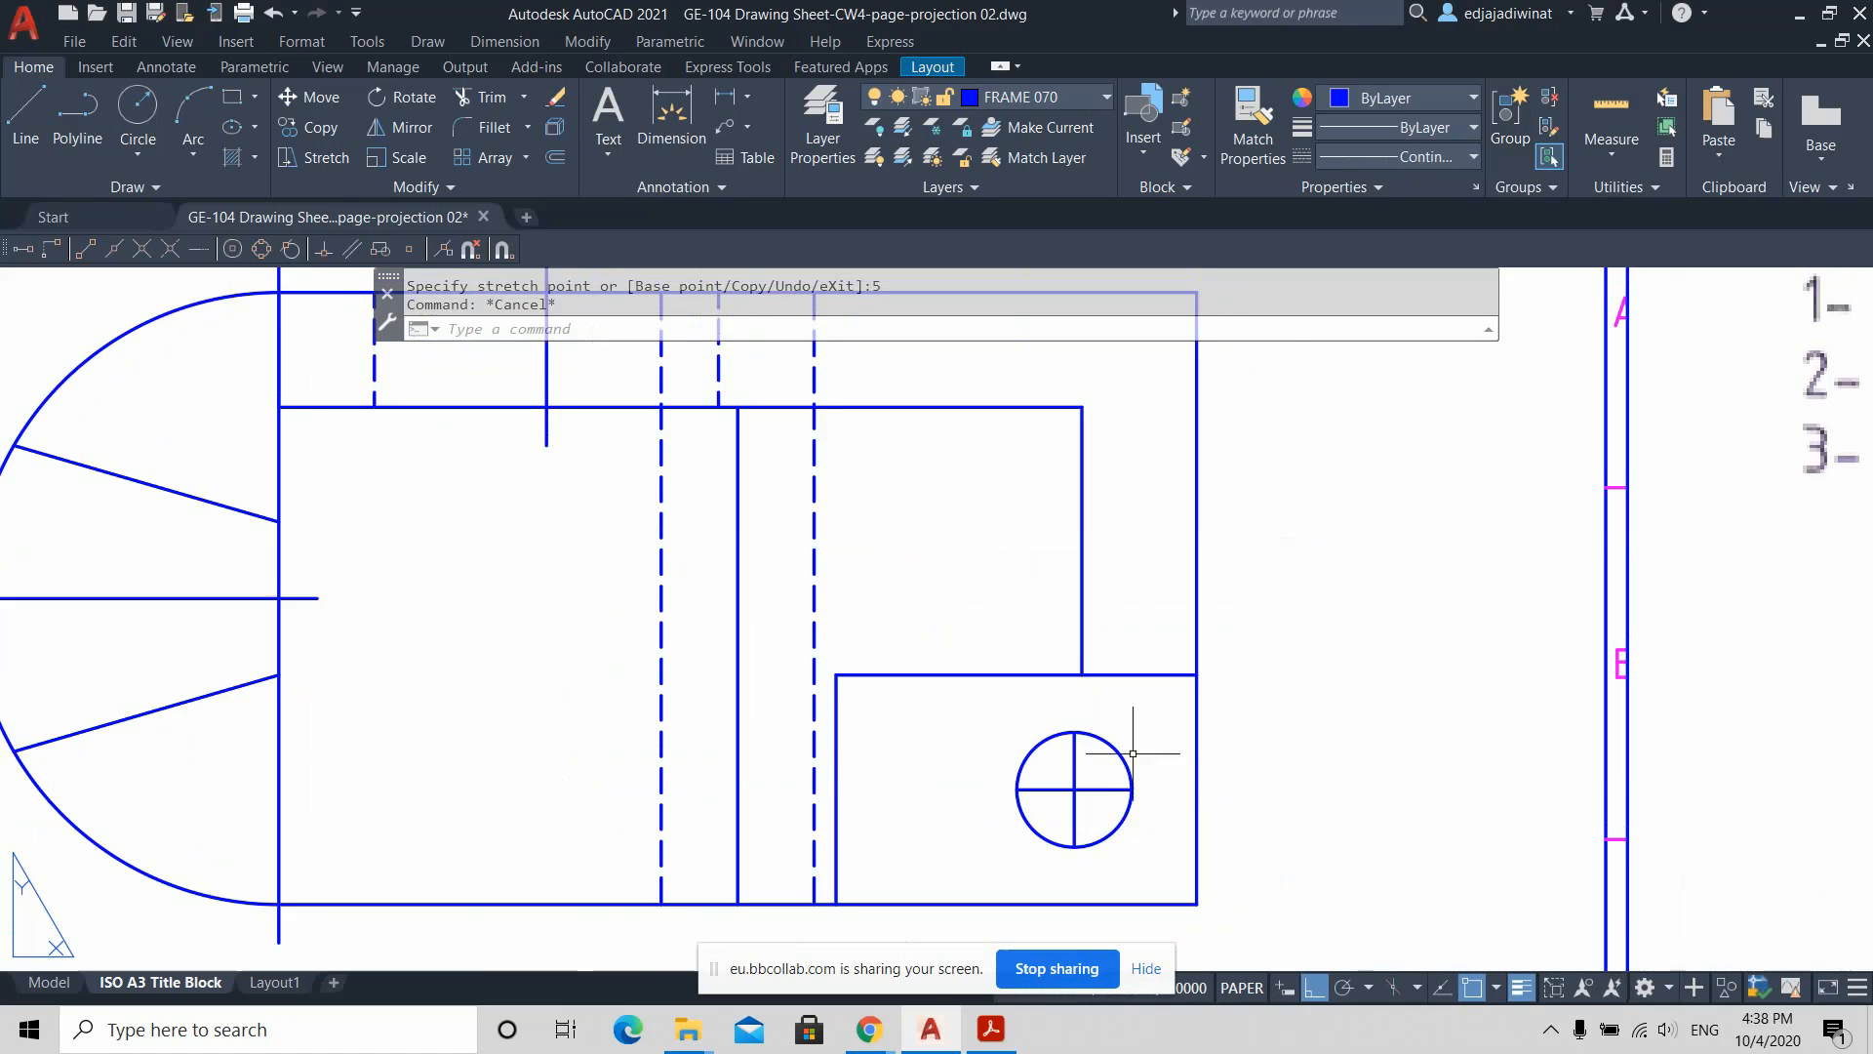
{"action": "scroll", "coordinate": [1195, 751], "scroll_direction": "down", "scroll_amount": 2}
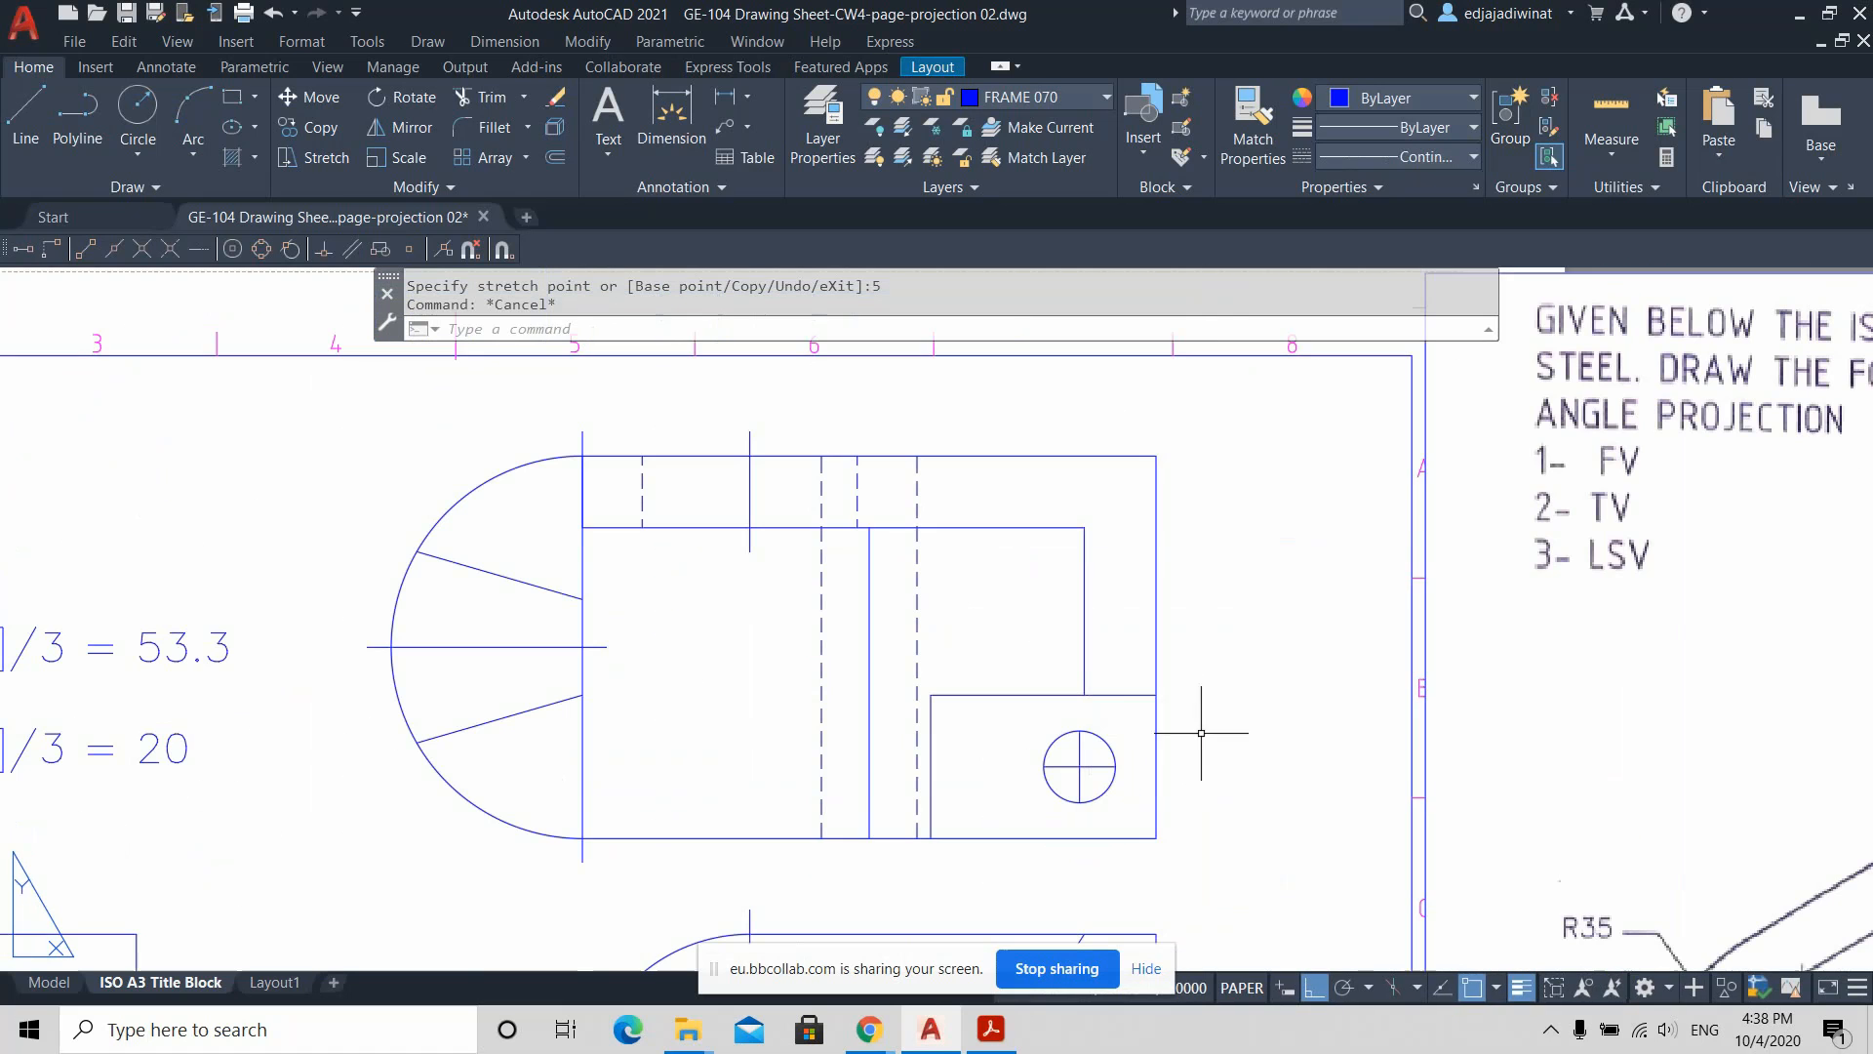
{"action": "scroll", "coordinate": [1083, 751], "scroll_direction": "up", "scroll_amount": 2}
{"action": "left_click", "coordinate": [1064, 753]}
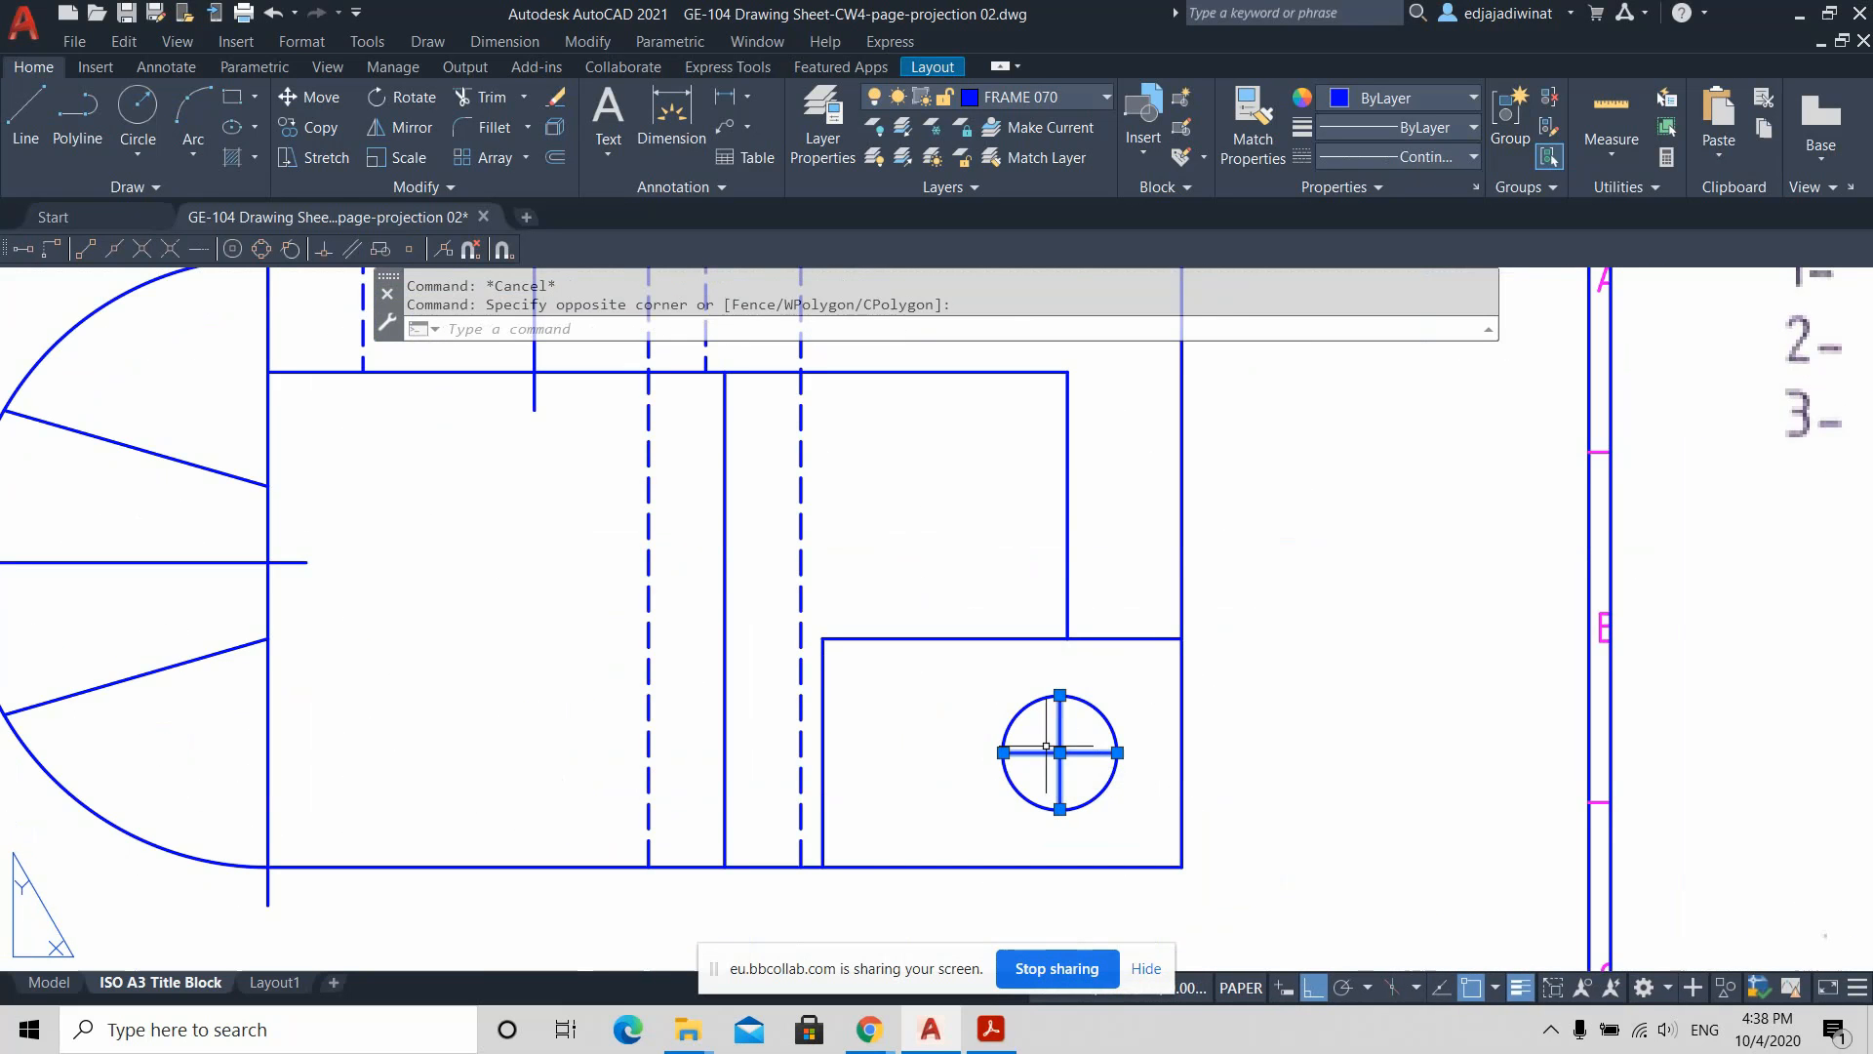
{"action": "left_click", "coordinate": [1117, 752]}
{"action": "type", "text": "5"}
{"action": "key", "text": "Return"}
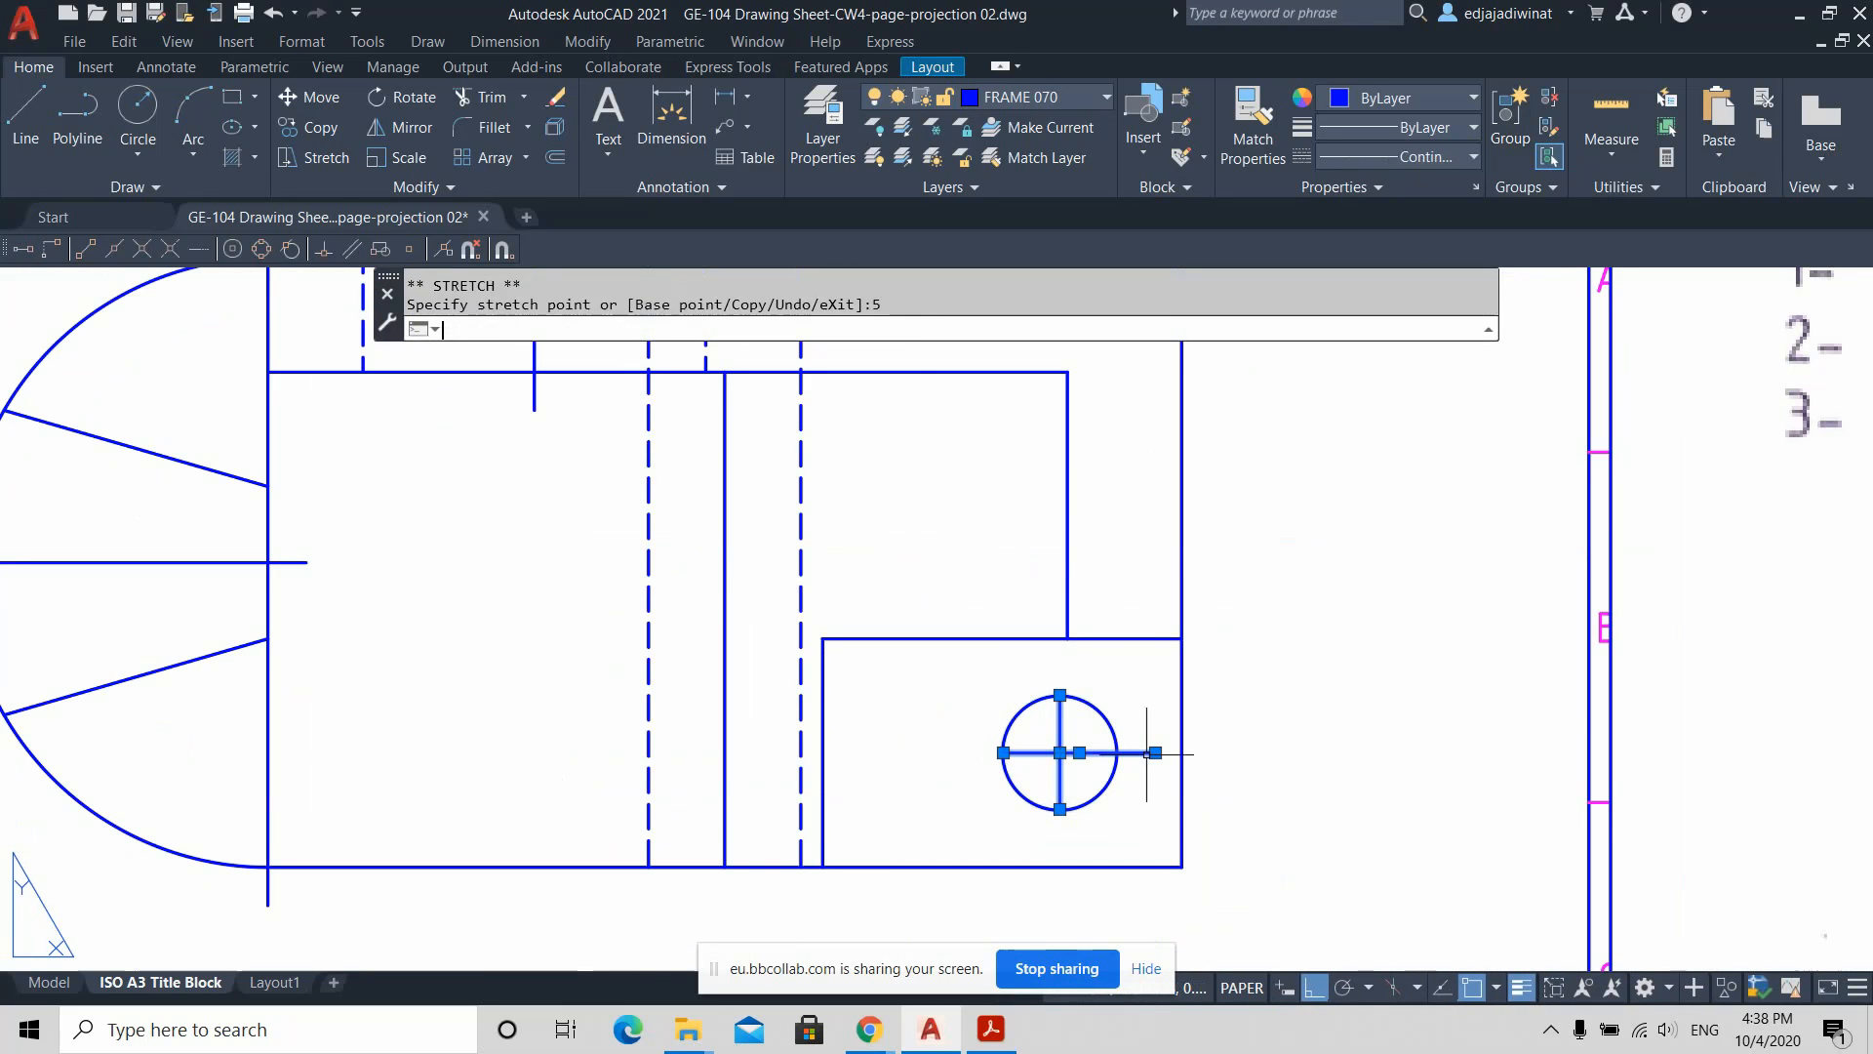
{"action": "left_click", "coordinate": [1003, 753]}
{"action": "type", "text": "5"}
{"action": "key", "text": "Return"}
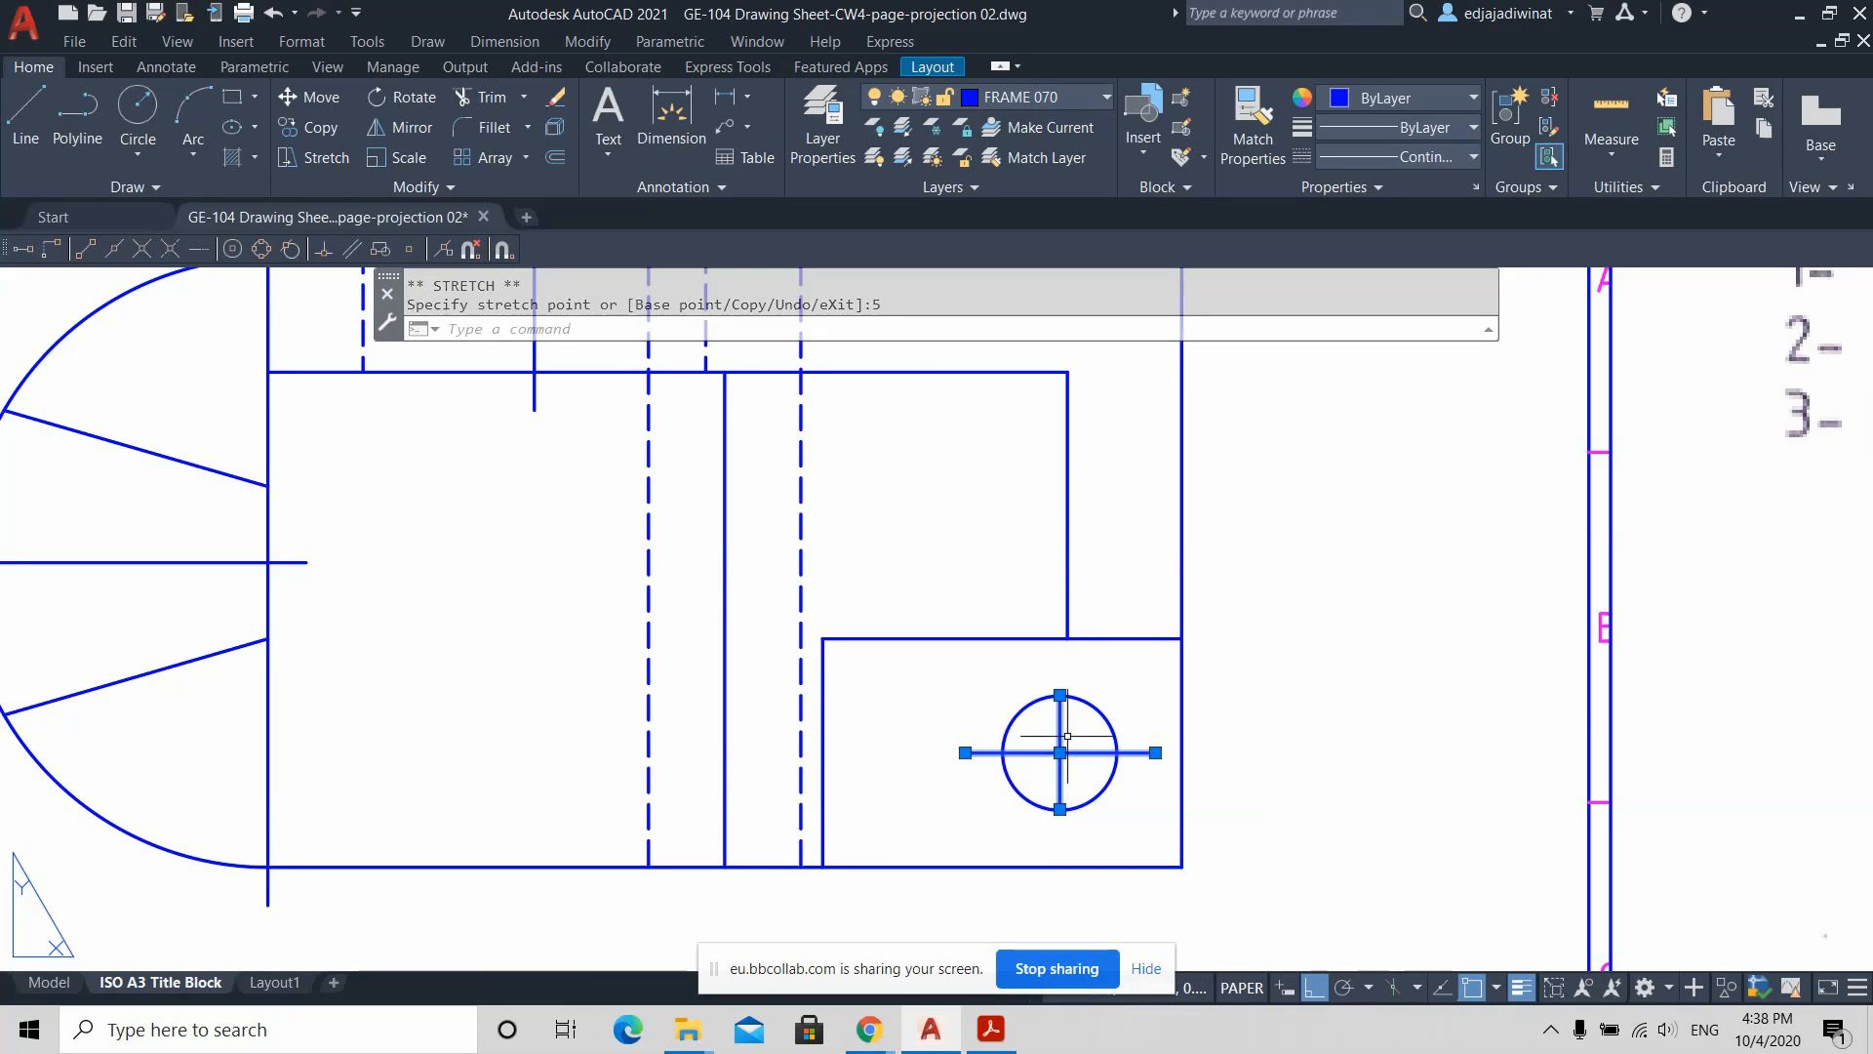
Step: Extend the small hole's vertical centre line in the top view by 5 mm beyond the circle at both ends
{"action": "key", "text": "Escape"}
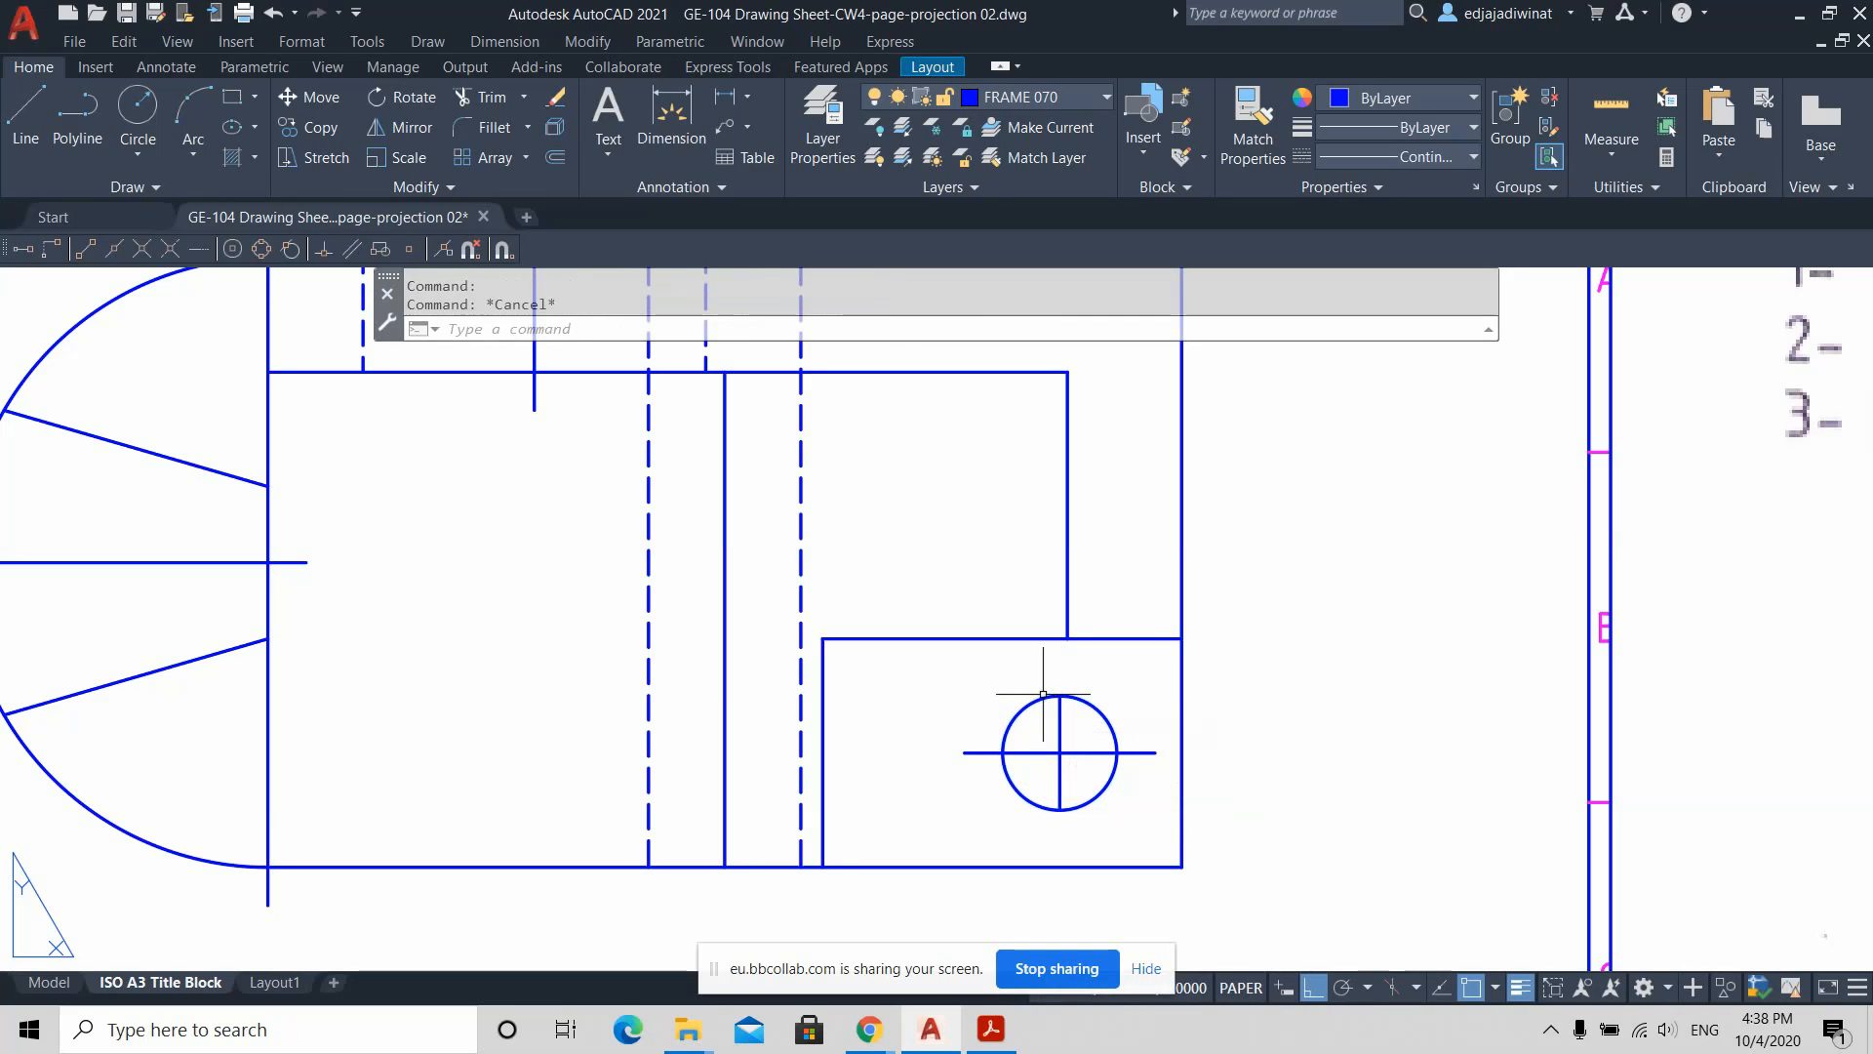
{"action": "left_click", "coordinate": [1056, 705]}
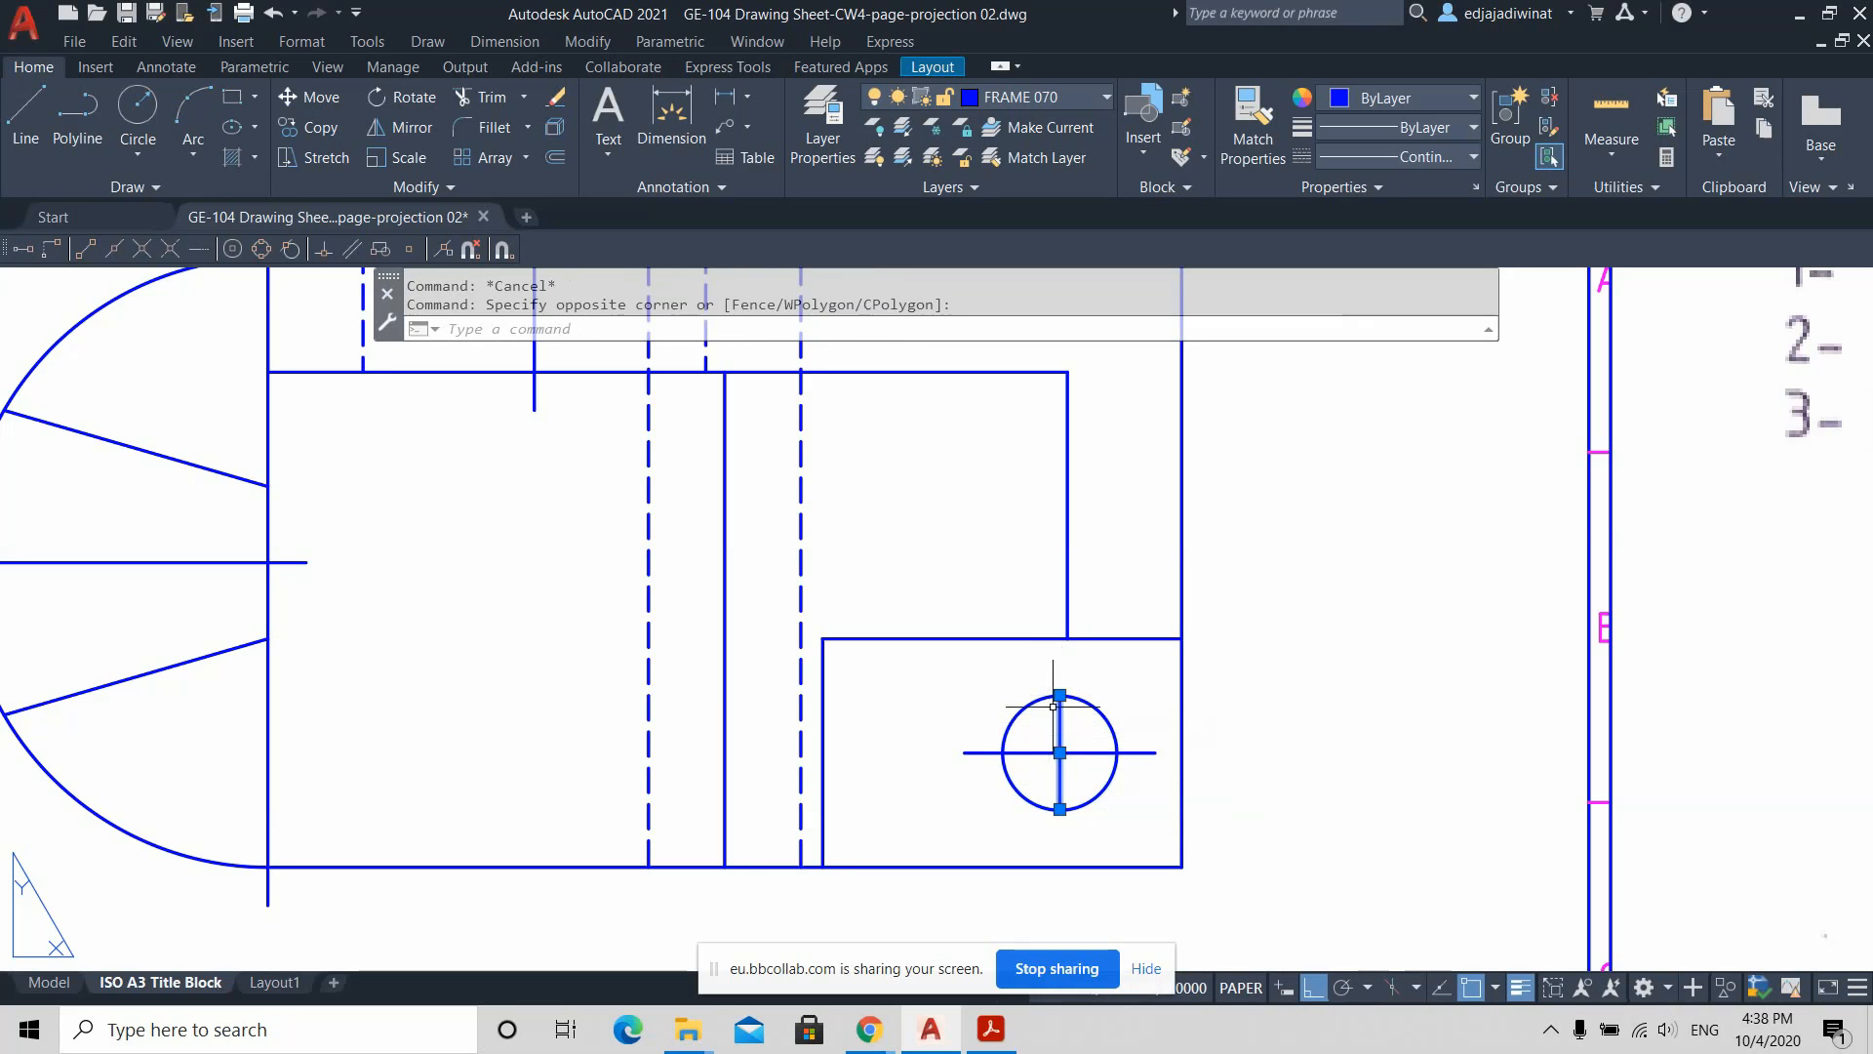
{"action": "left_click", "coordinate": [1059, 696]}
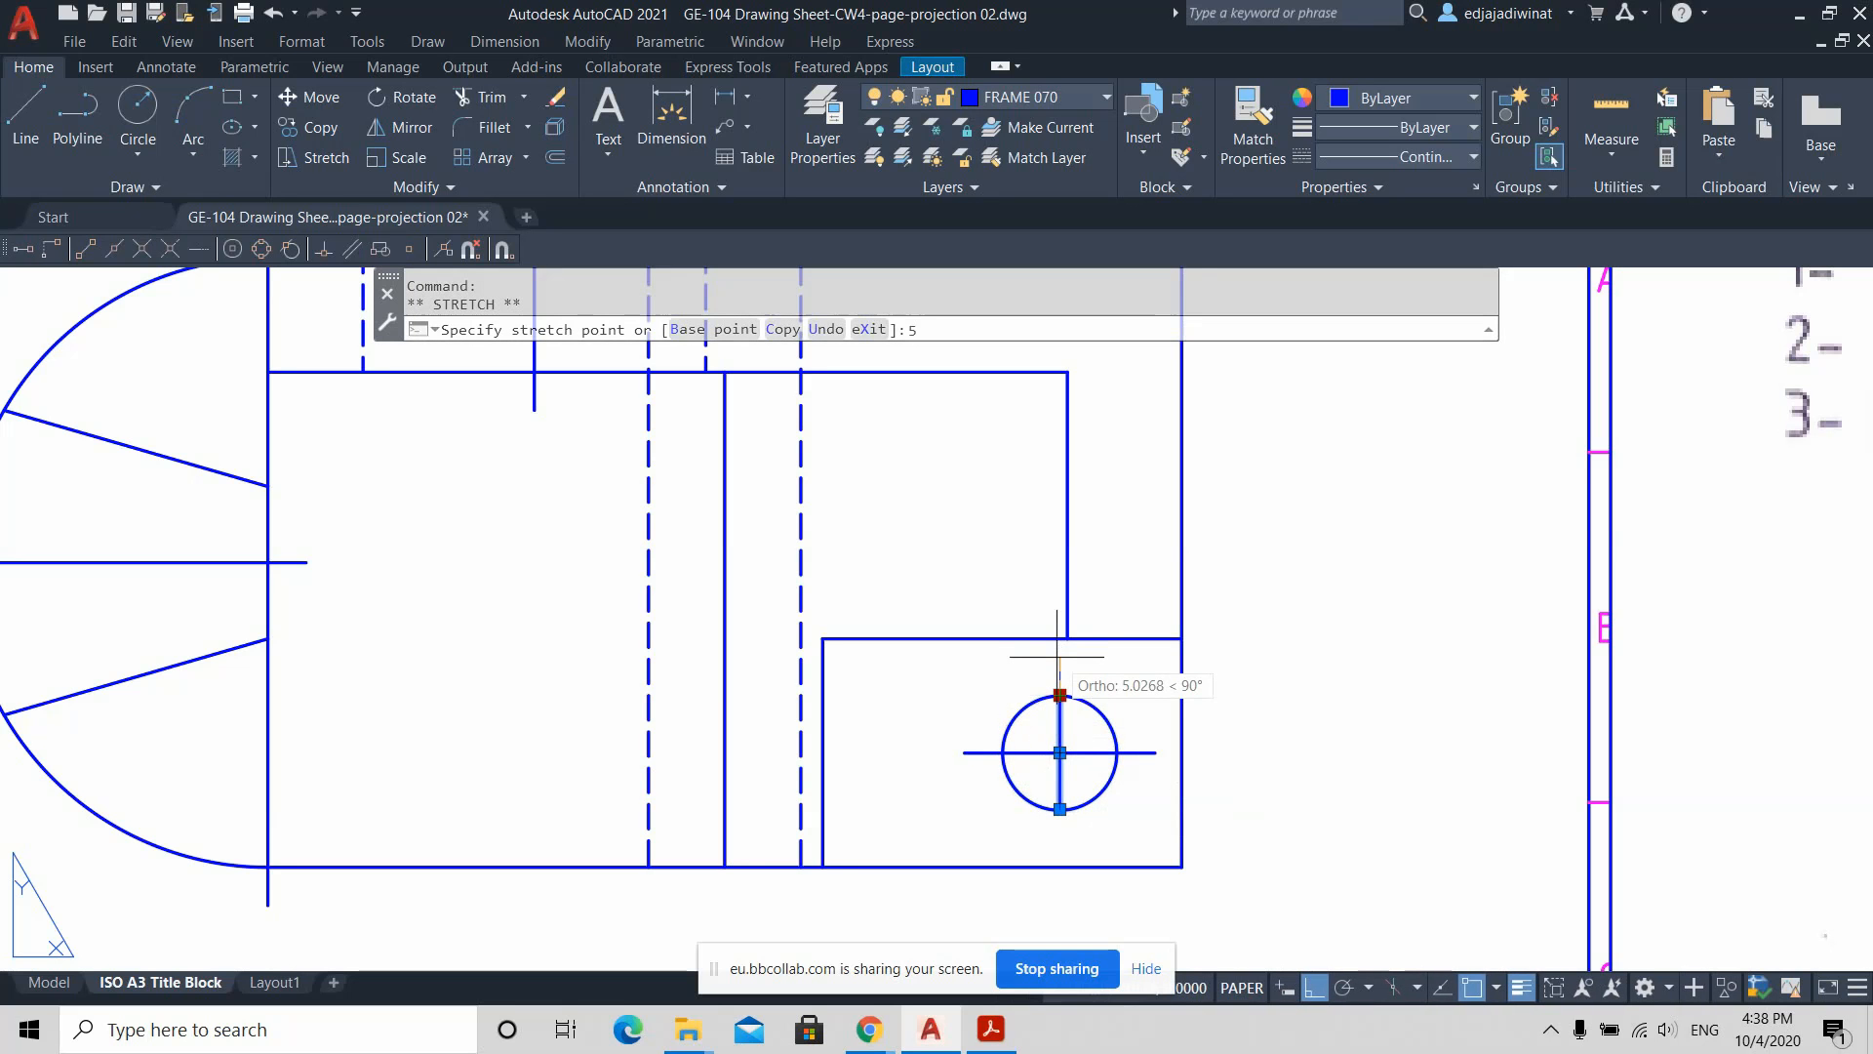
{"action": "key", "text": "Return"}
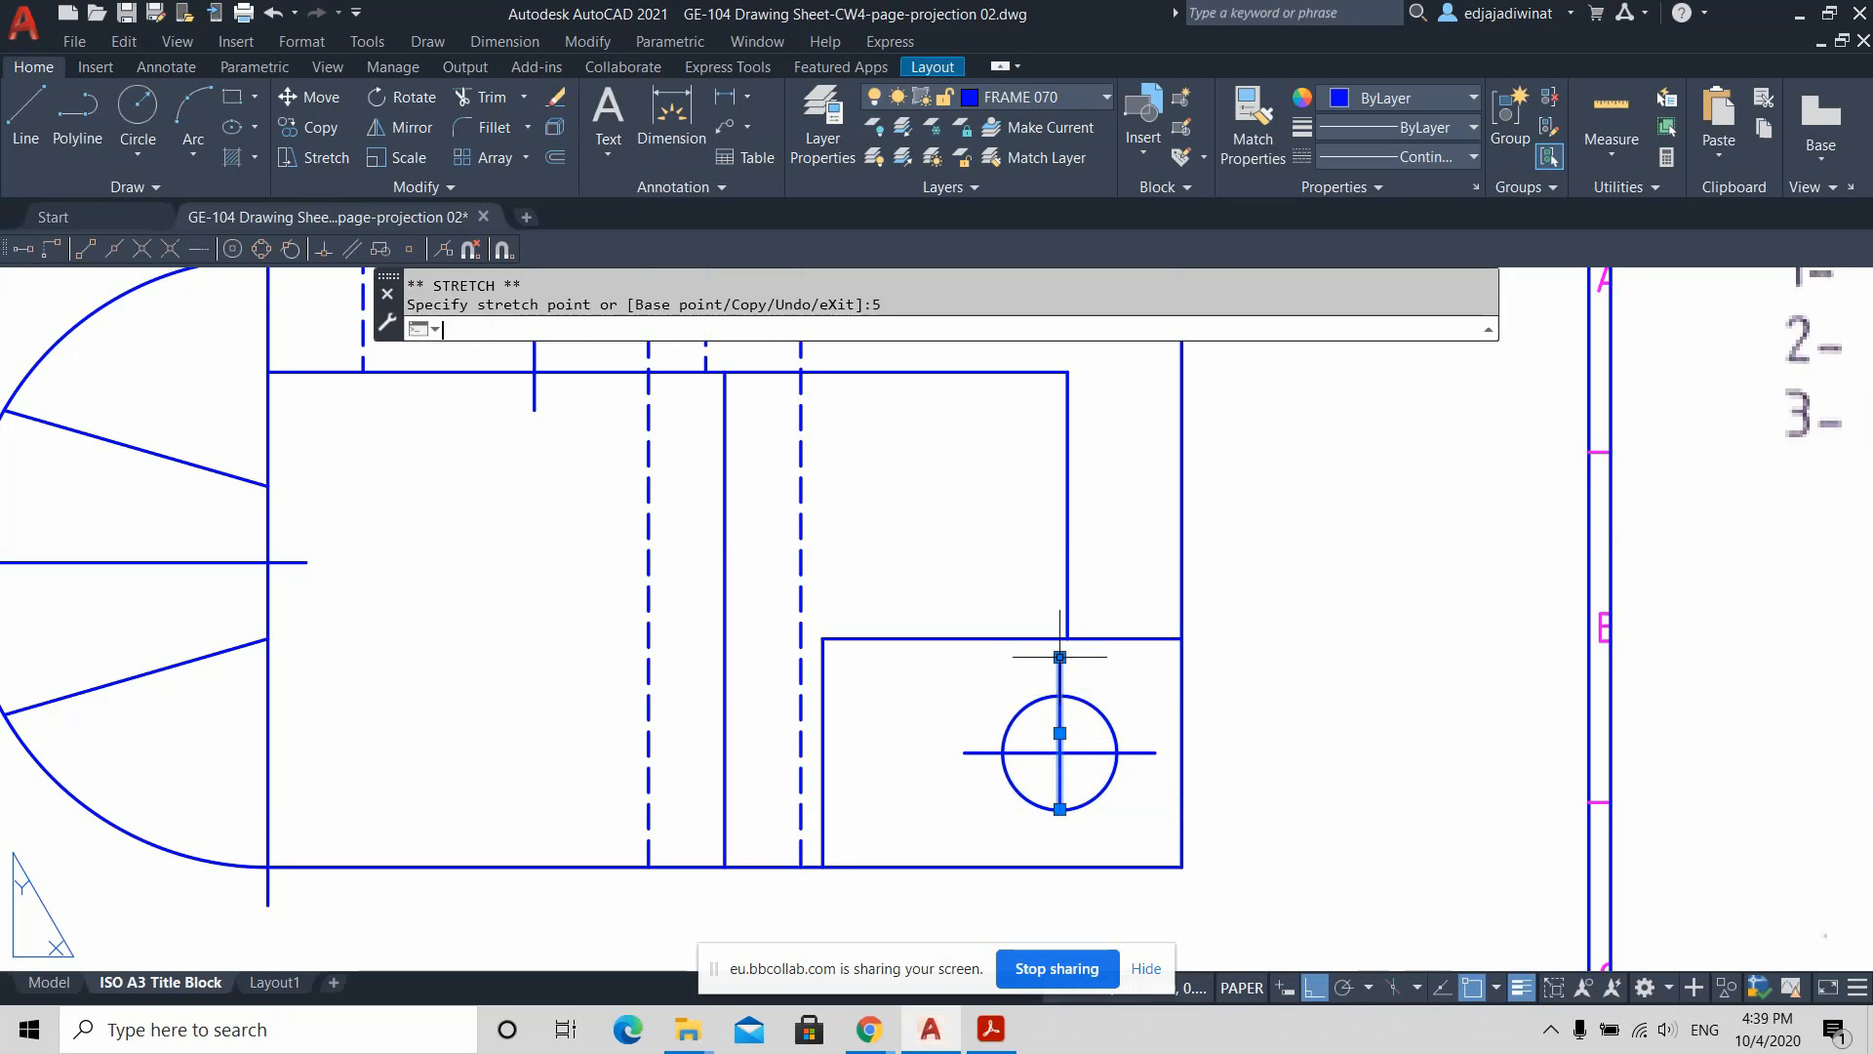
{"action": "left_click", "coordinate": [1059, 808]}
{"action": "type", "text": "5"}
{"action": "key", "text": "Return"}
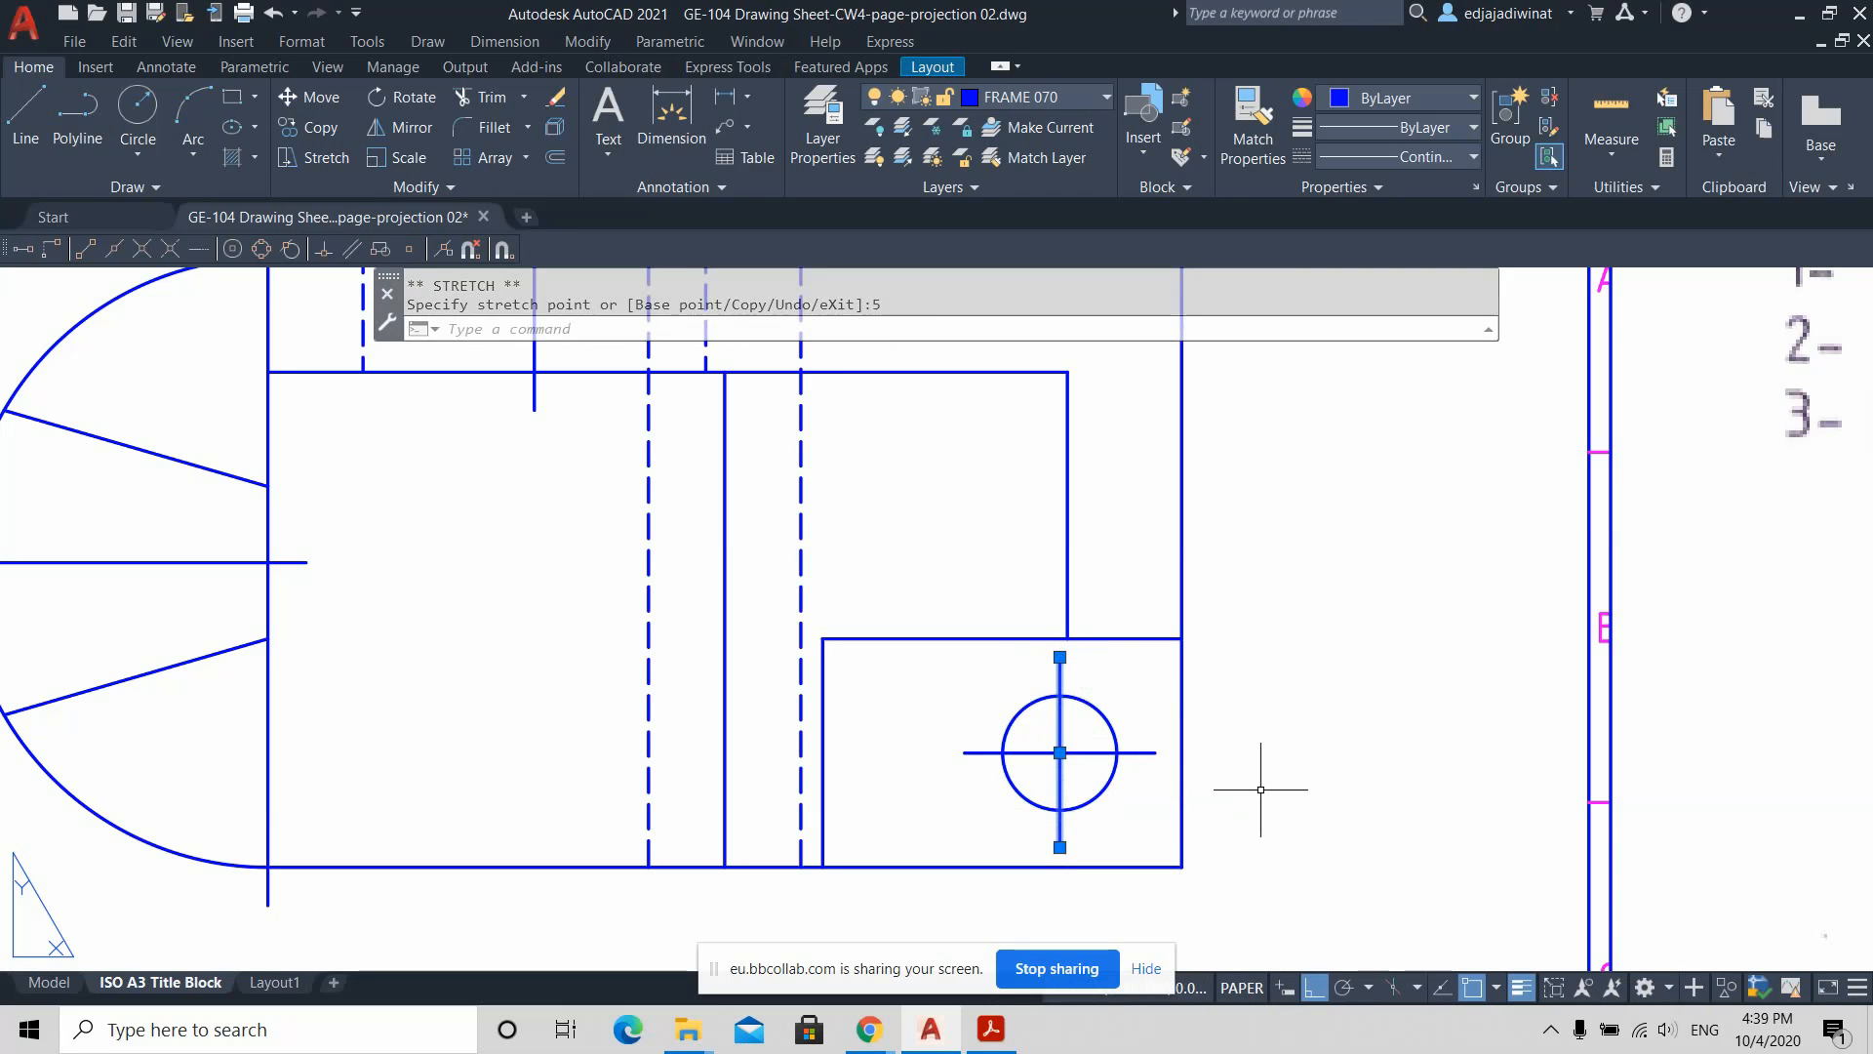
{"action": "key", "text": "Escape"}
Step: Review the top and front views against the isometric drawing for edges that are still missing
{"action": "scroll", "coordinate": [1238, 765], "scroll_direction": "down", "scroll_amount": 4}
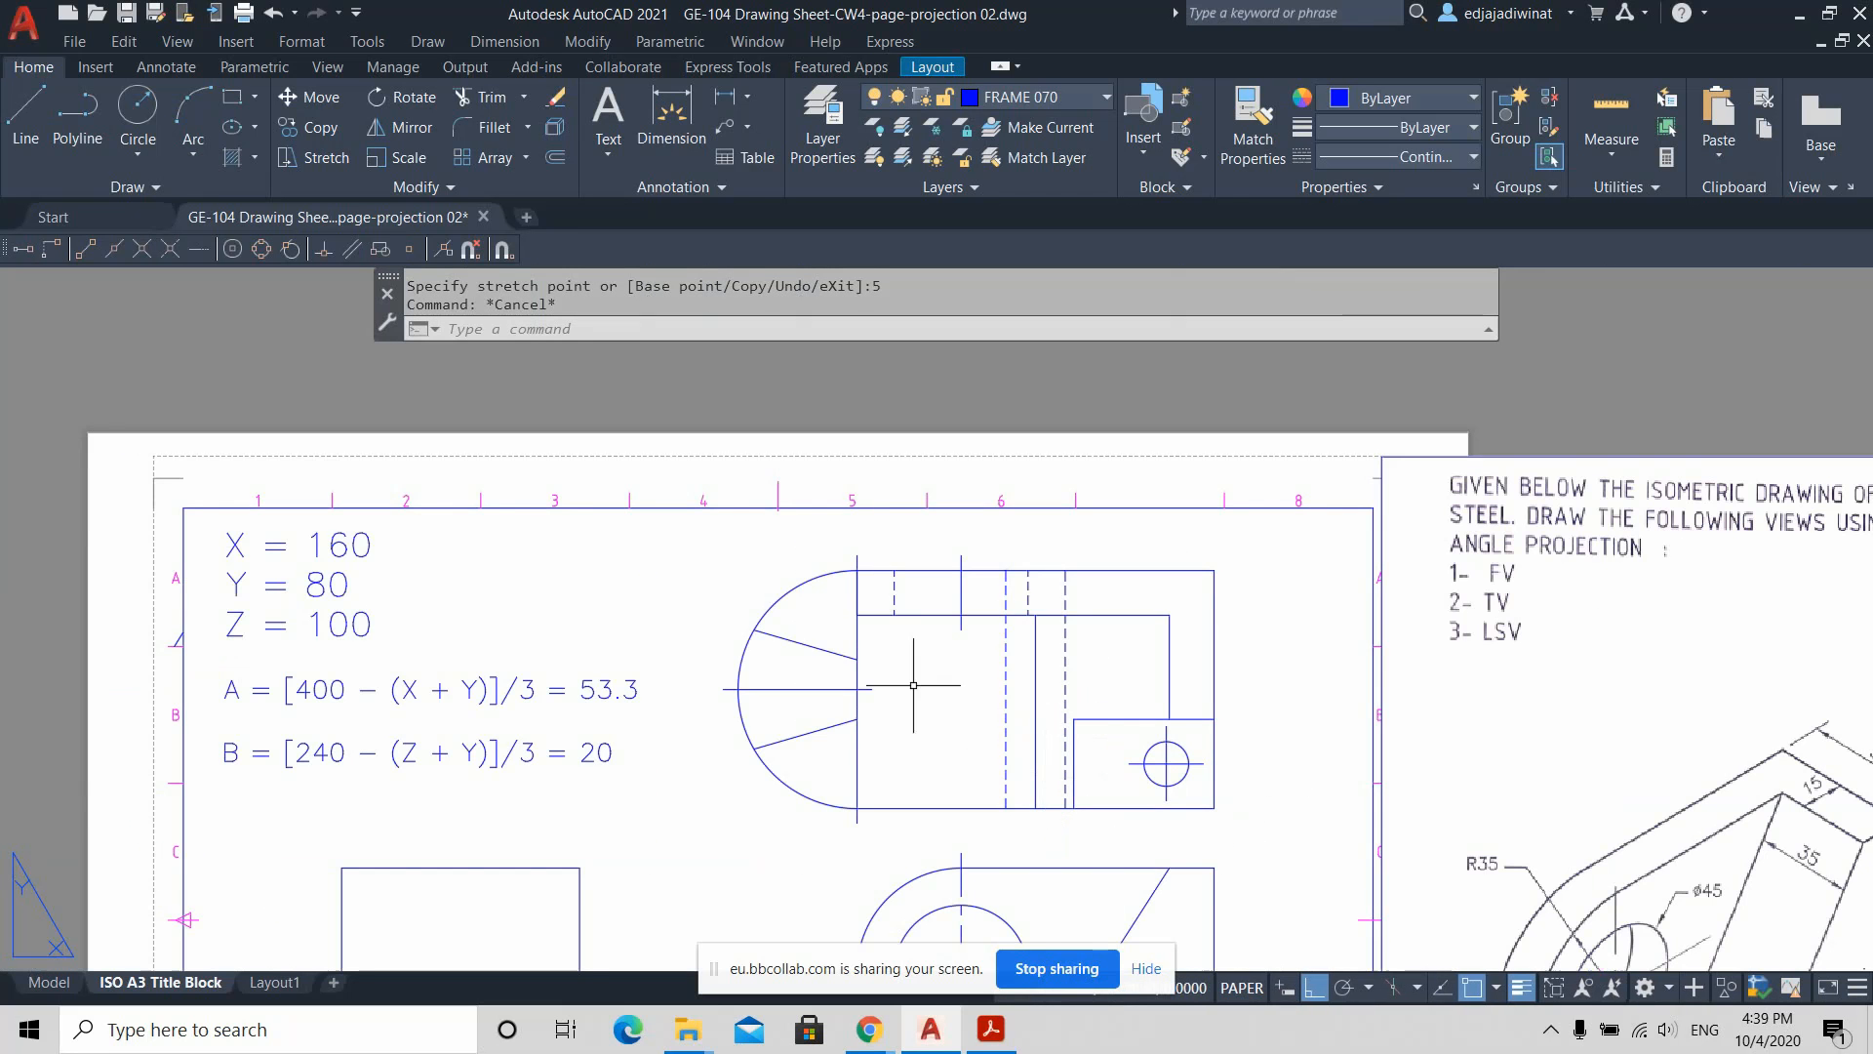
{"action": "scroll", "coordinate": [1005, 717], "scroll_direction": "up", "scroll_amount": 2}
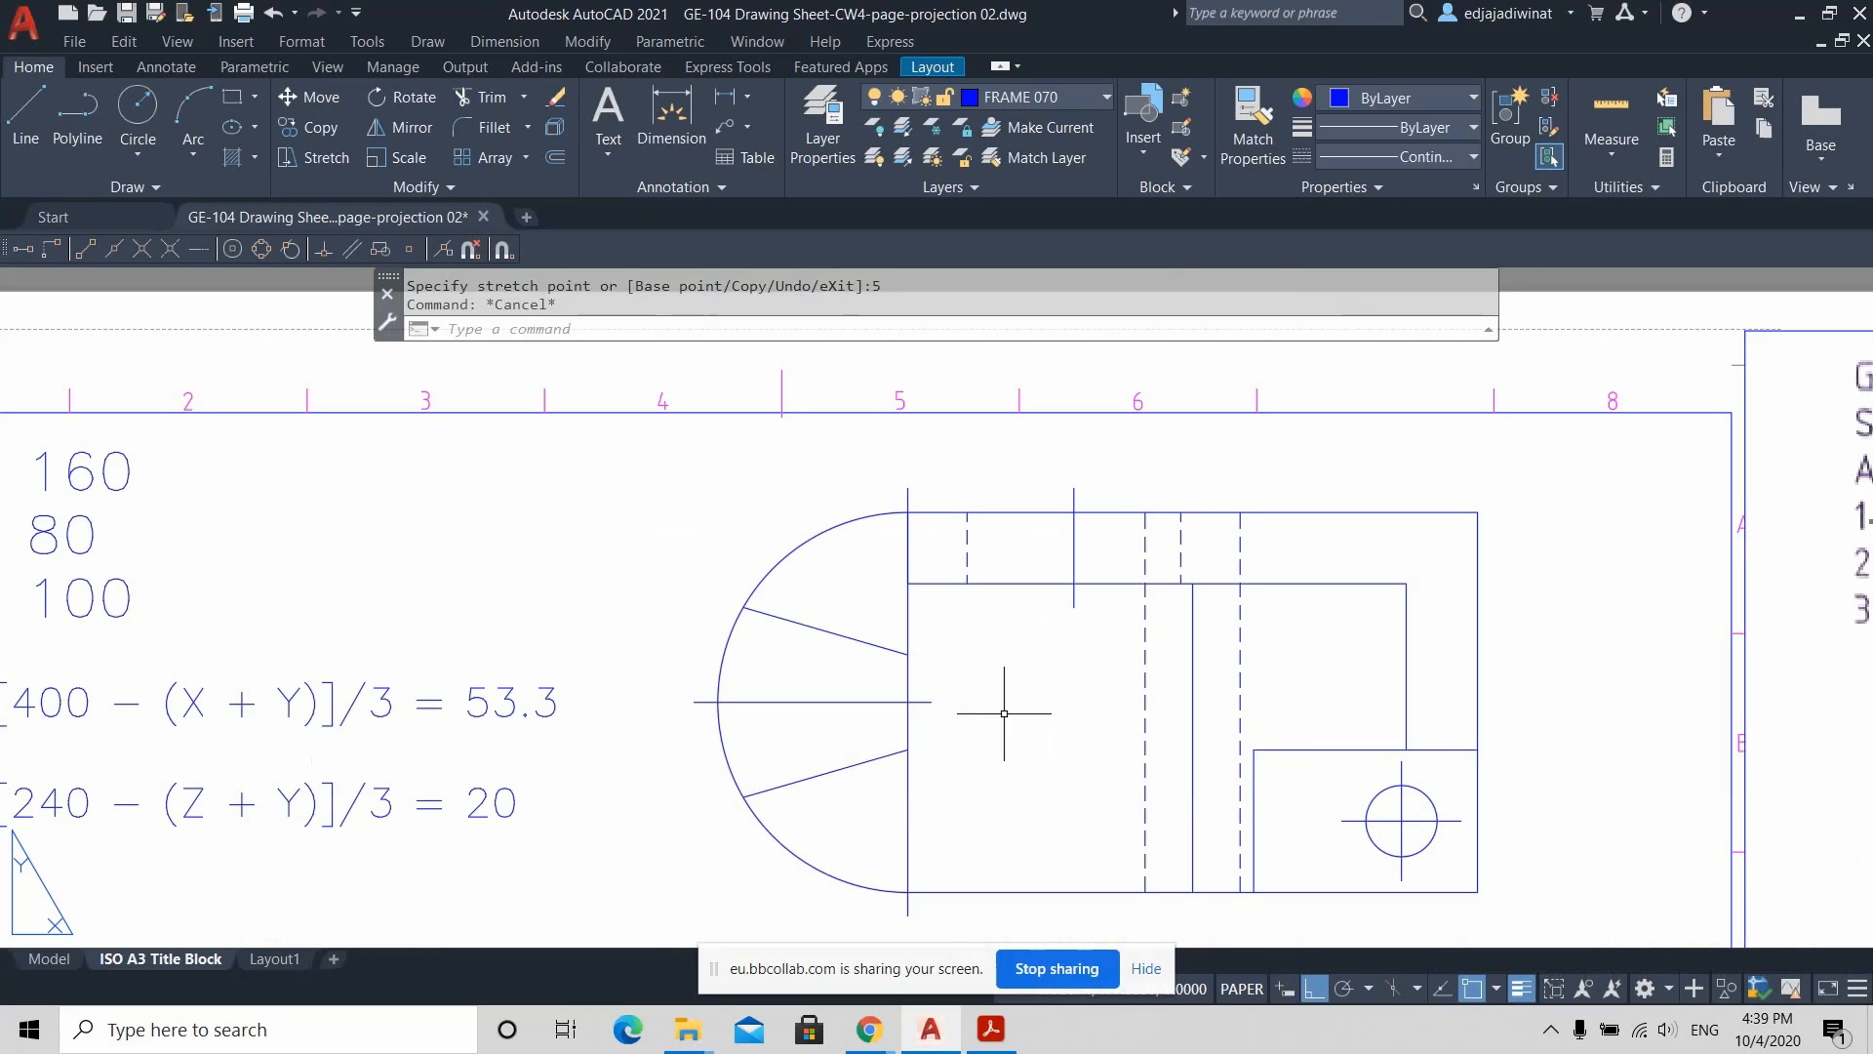
{"action": "scroll", "coordinate": [1013, 718], "scroll_direction": "down", "scroll_amount": 2}
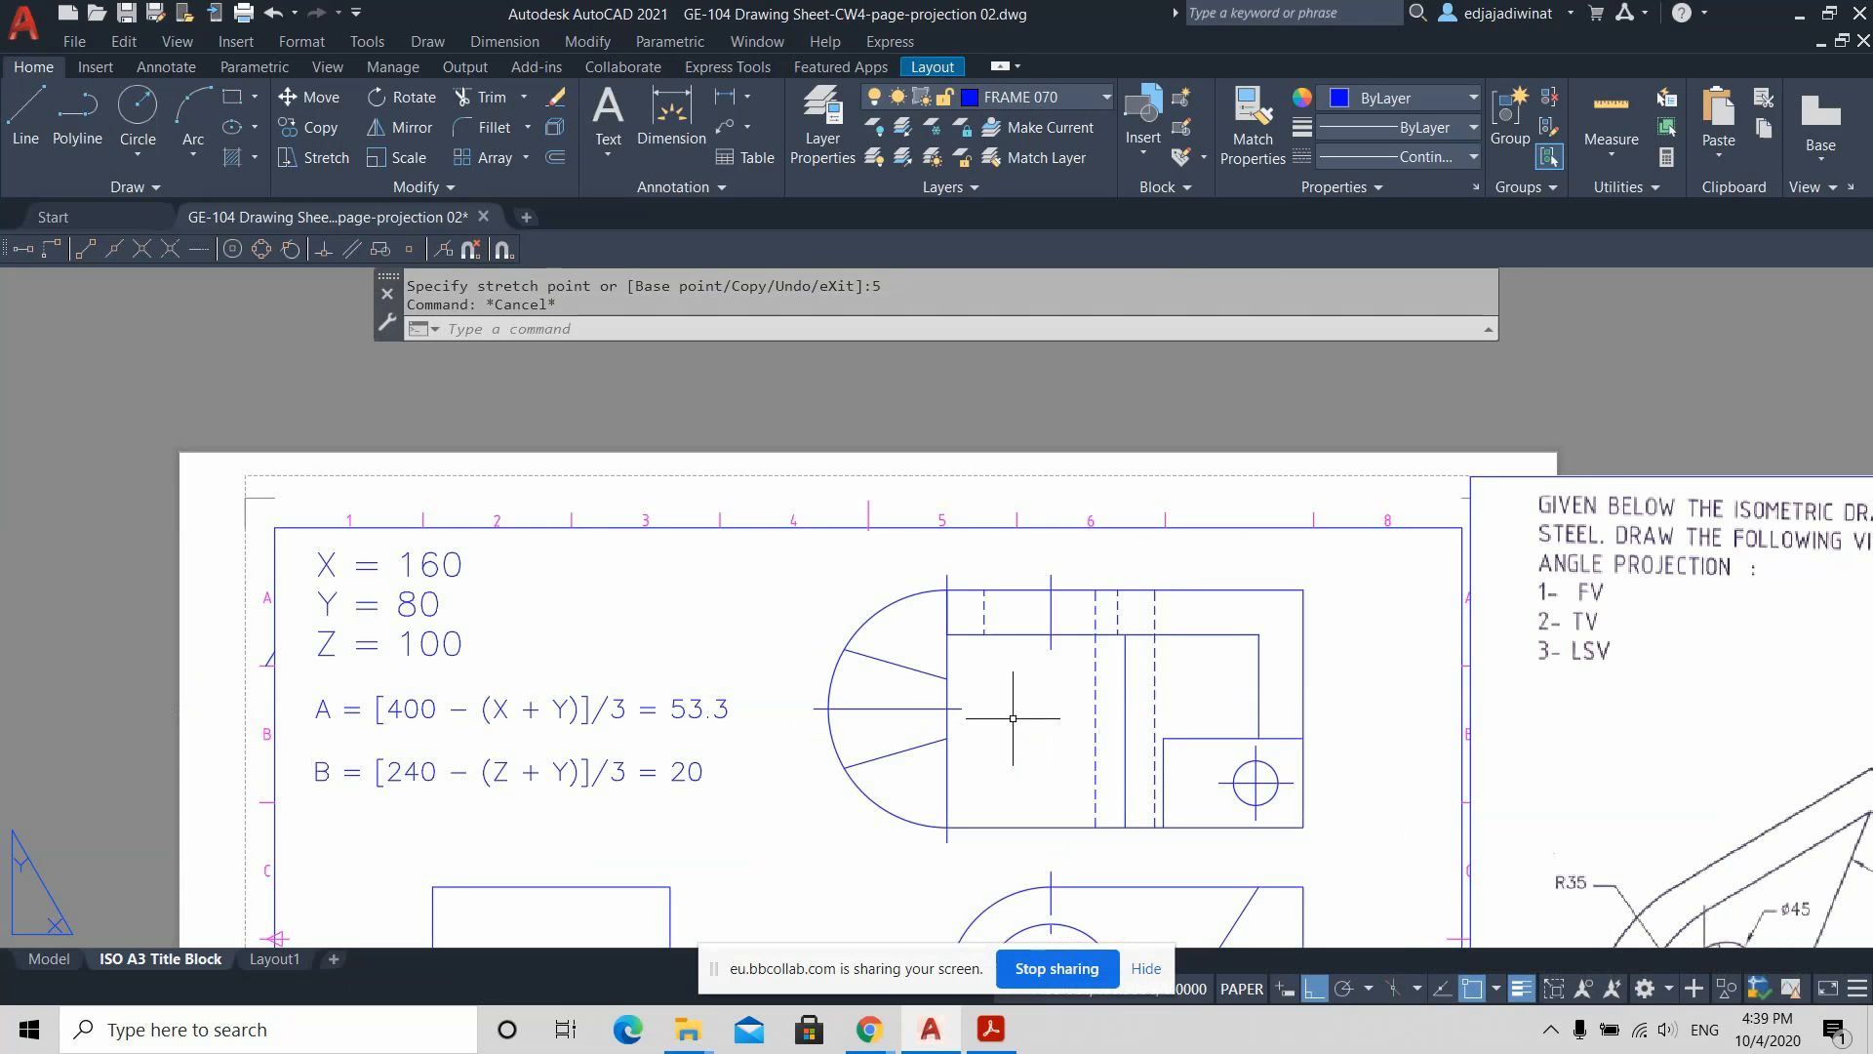
{"action": "middle_click_drag", "start_coordinate": [1337, 771], "coordinate": [1194, 585]}
{"action": "scroll", "coordinate": [1266, 700], "scroll_direction": "down", "scroll_amount": 1}
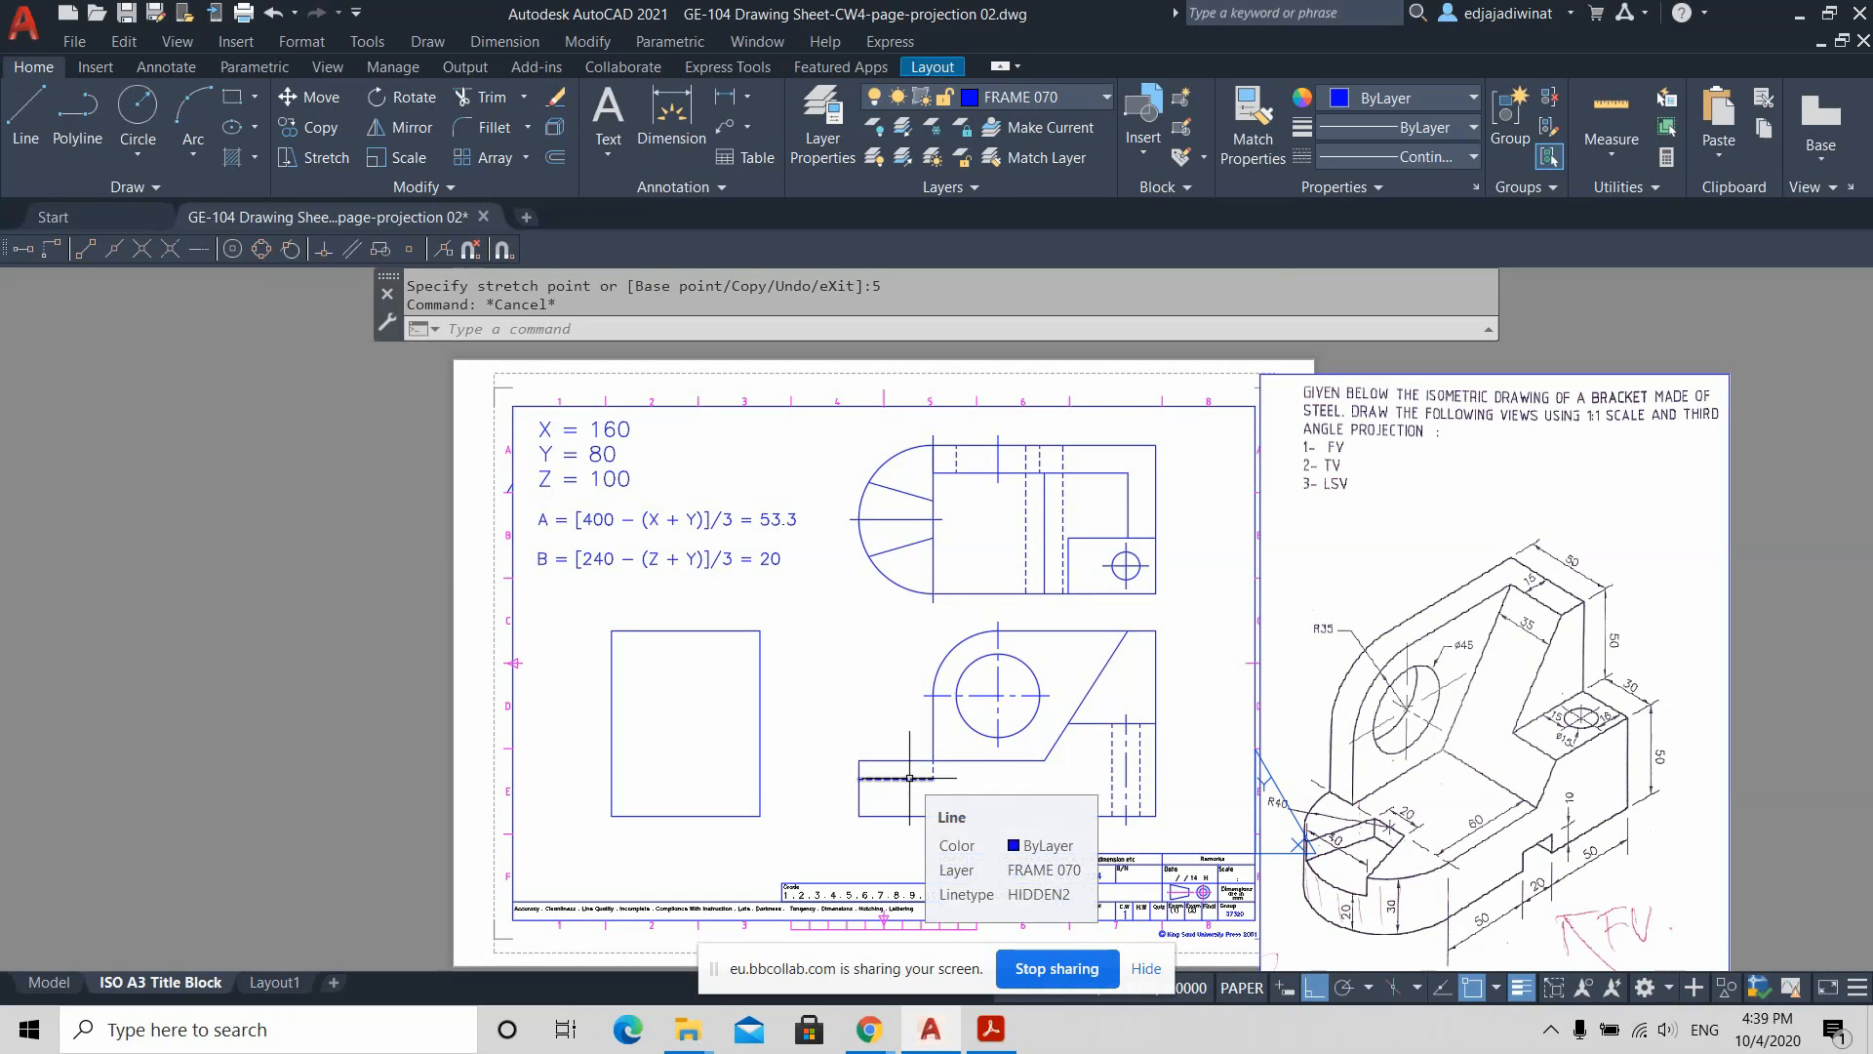
{"action": "scroll", "coordinate": [910, 778], "scroll_direction": "up", "scroll_amount": 2}
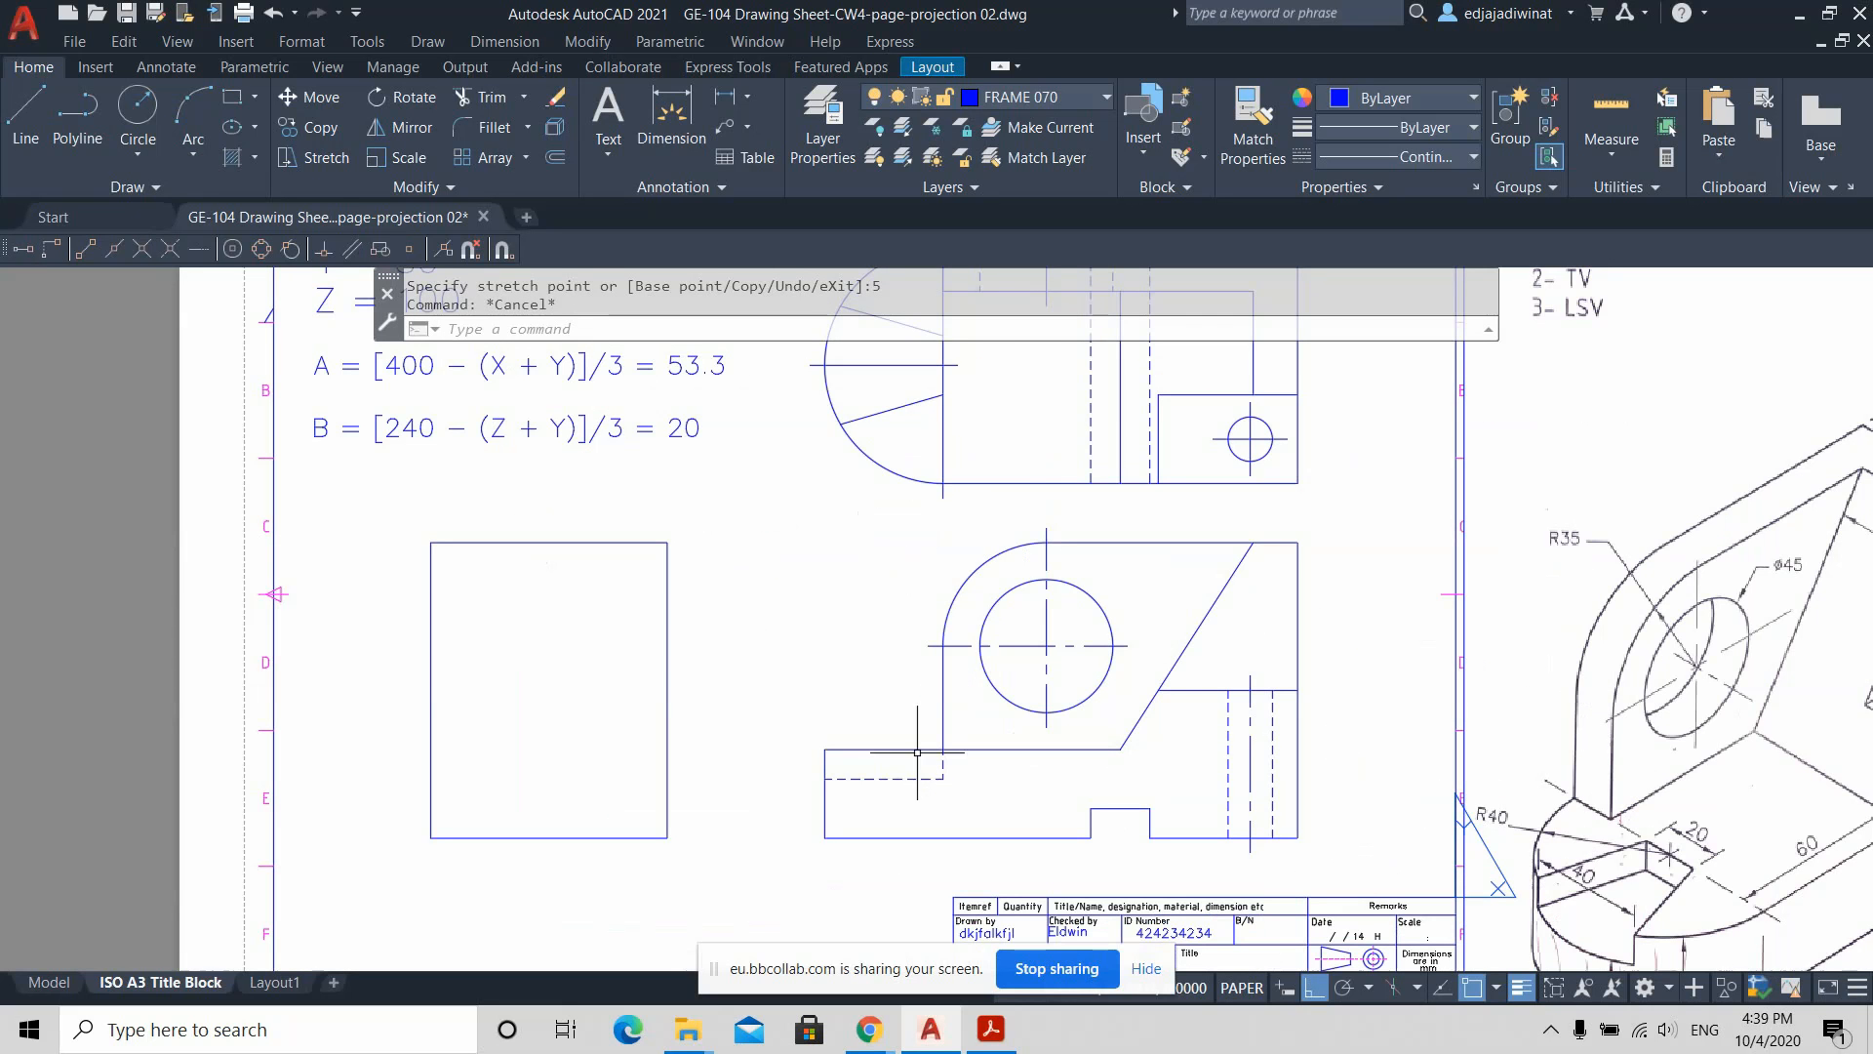
{"action": "middle_click_drag", "start_coordinate": [1020, 463], "coordinate": [1031, 542]}
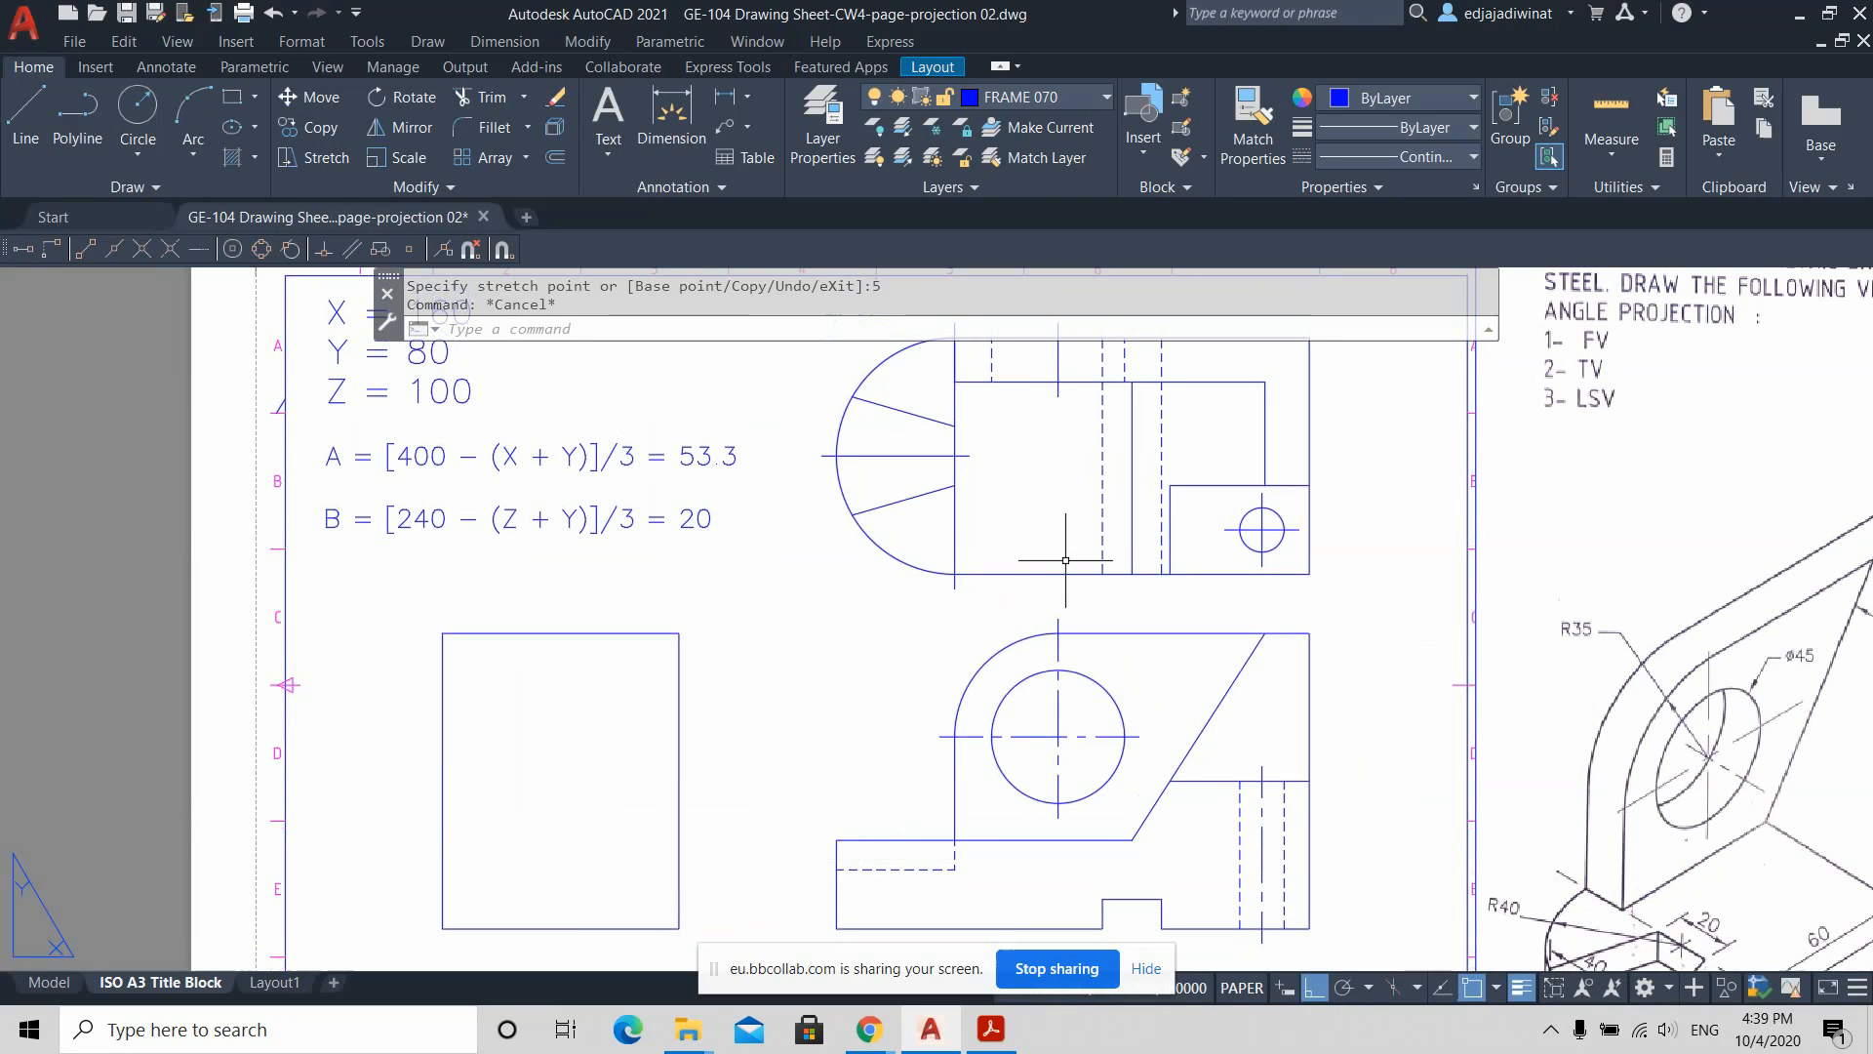
{"action": "middle_click_drag", "start_coordinate": [1029, 564], "coordinate": [928, 591]}
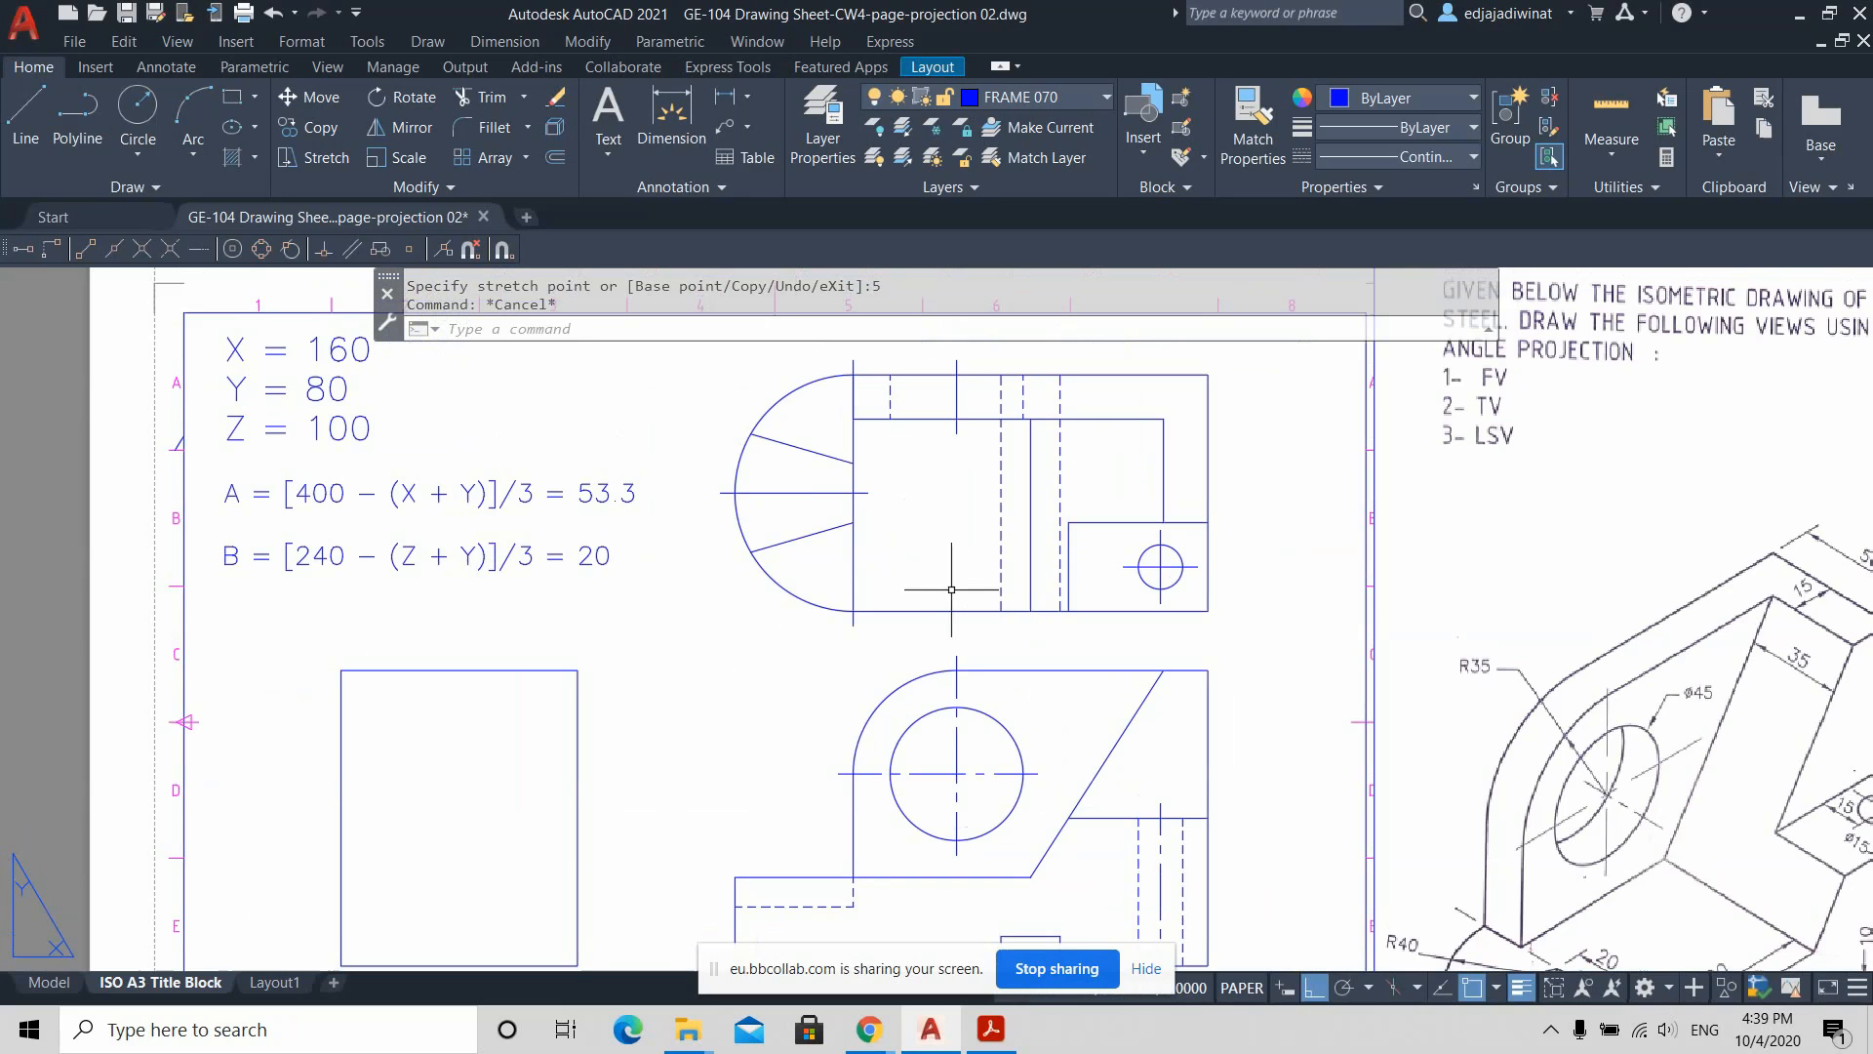
{"action": "mouse_move", "coordinate": [955, 562]}
{"action": "middle_mouse_down"}
{"action": "mouse_move", "coordinate": [1030, 486]}
{"action": "mouse_move", "coordinate": [994, 602]}
{"action": "middle_mouse_up"}
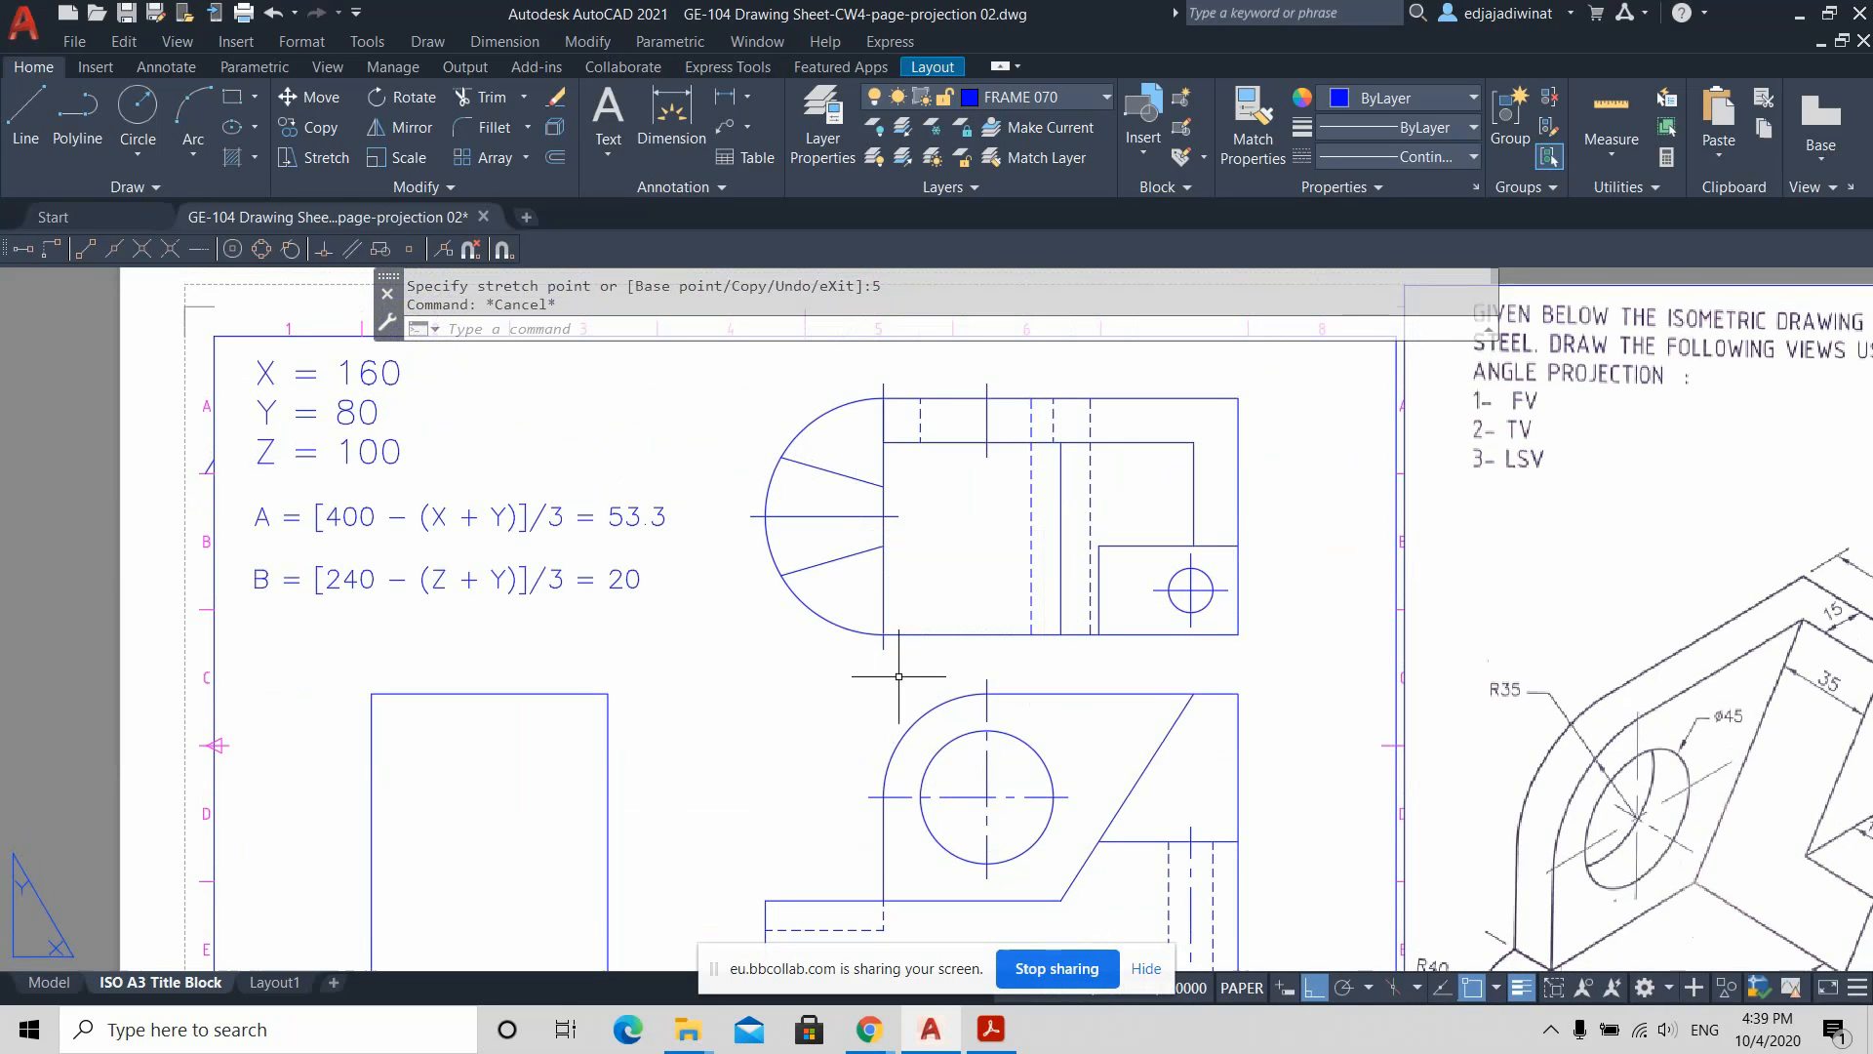
{"action": "middle_click_drag", "start_coordinate": [848, 706], "coordinate": [845, 574]}
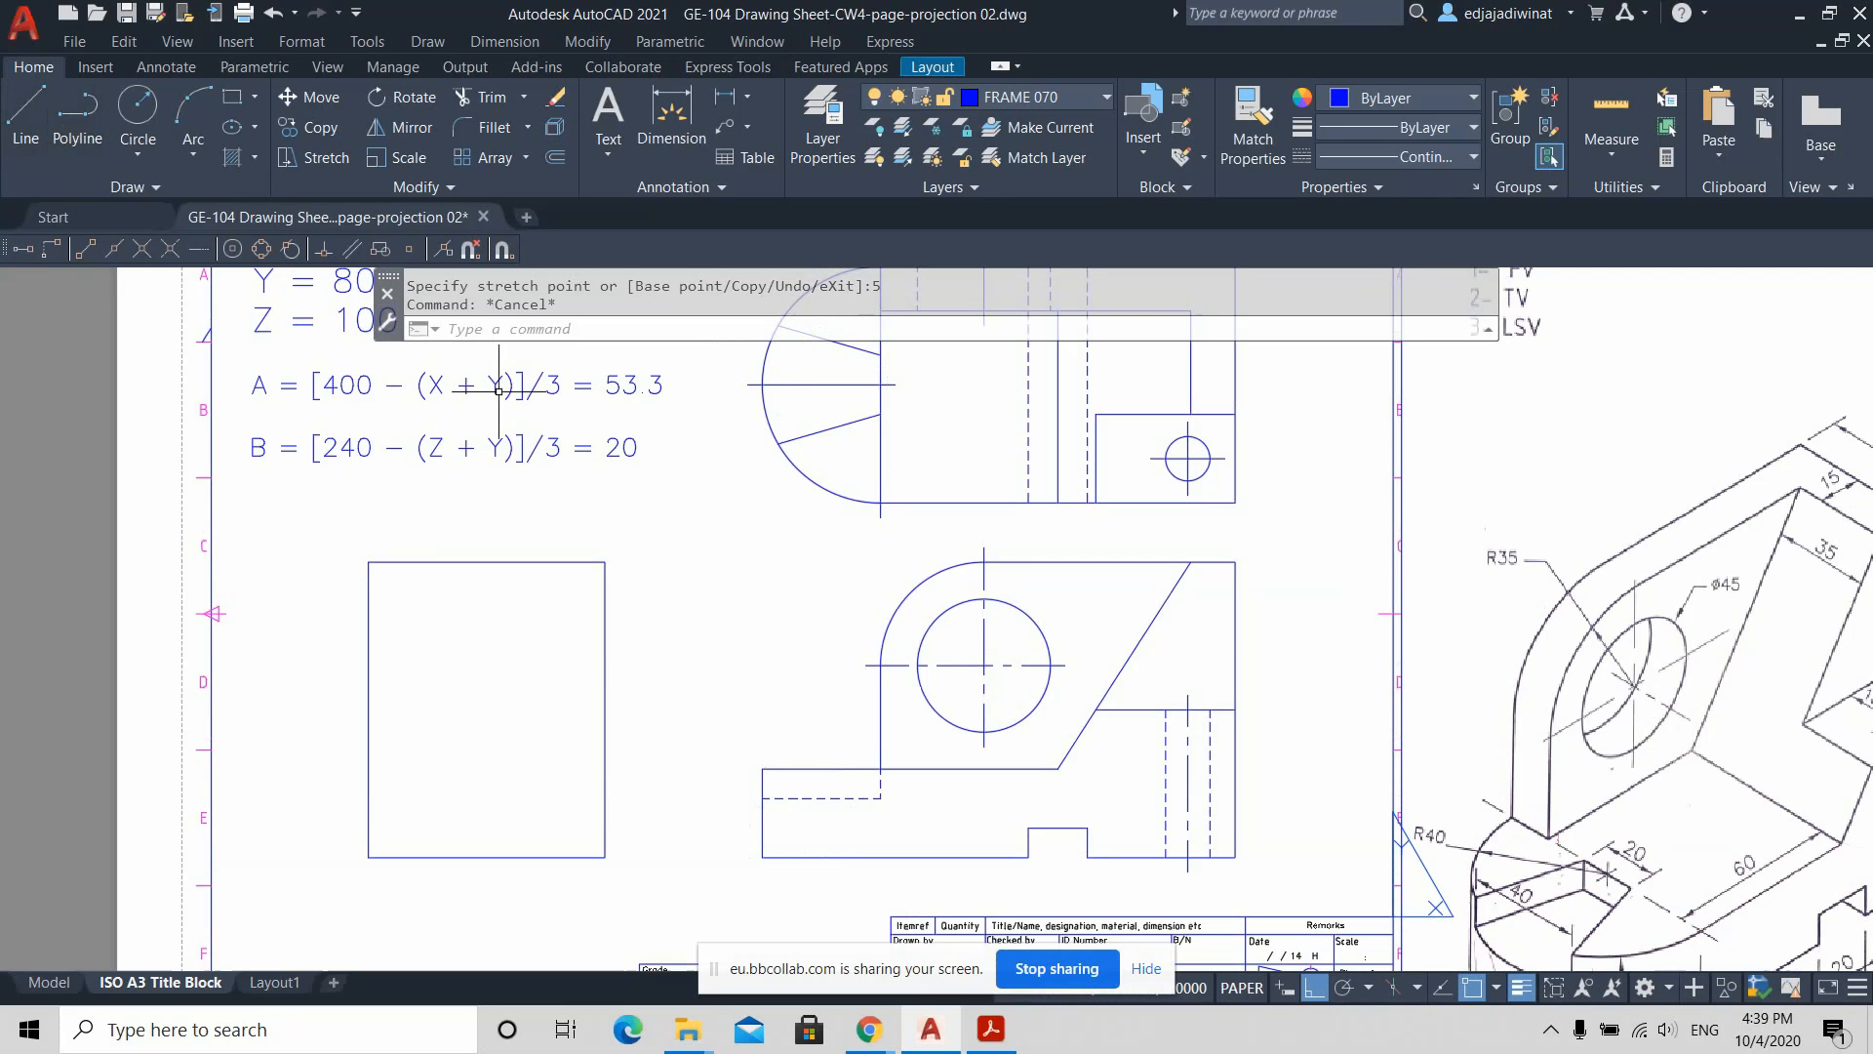
Step: Draw a vertical projection line from the slot's lower corner on the top view's arc to the dashed slot floor line in the front view
{"action": "left_click", "coordinate": [21, 115]}
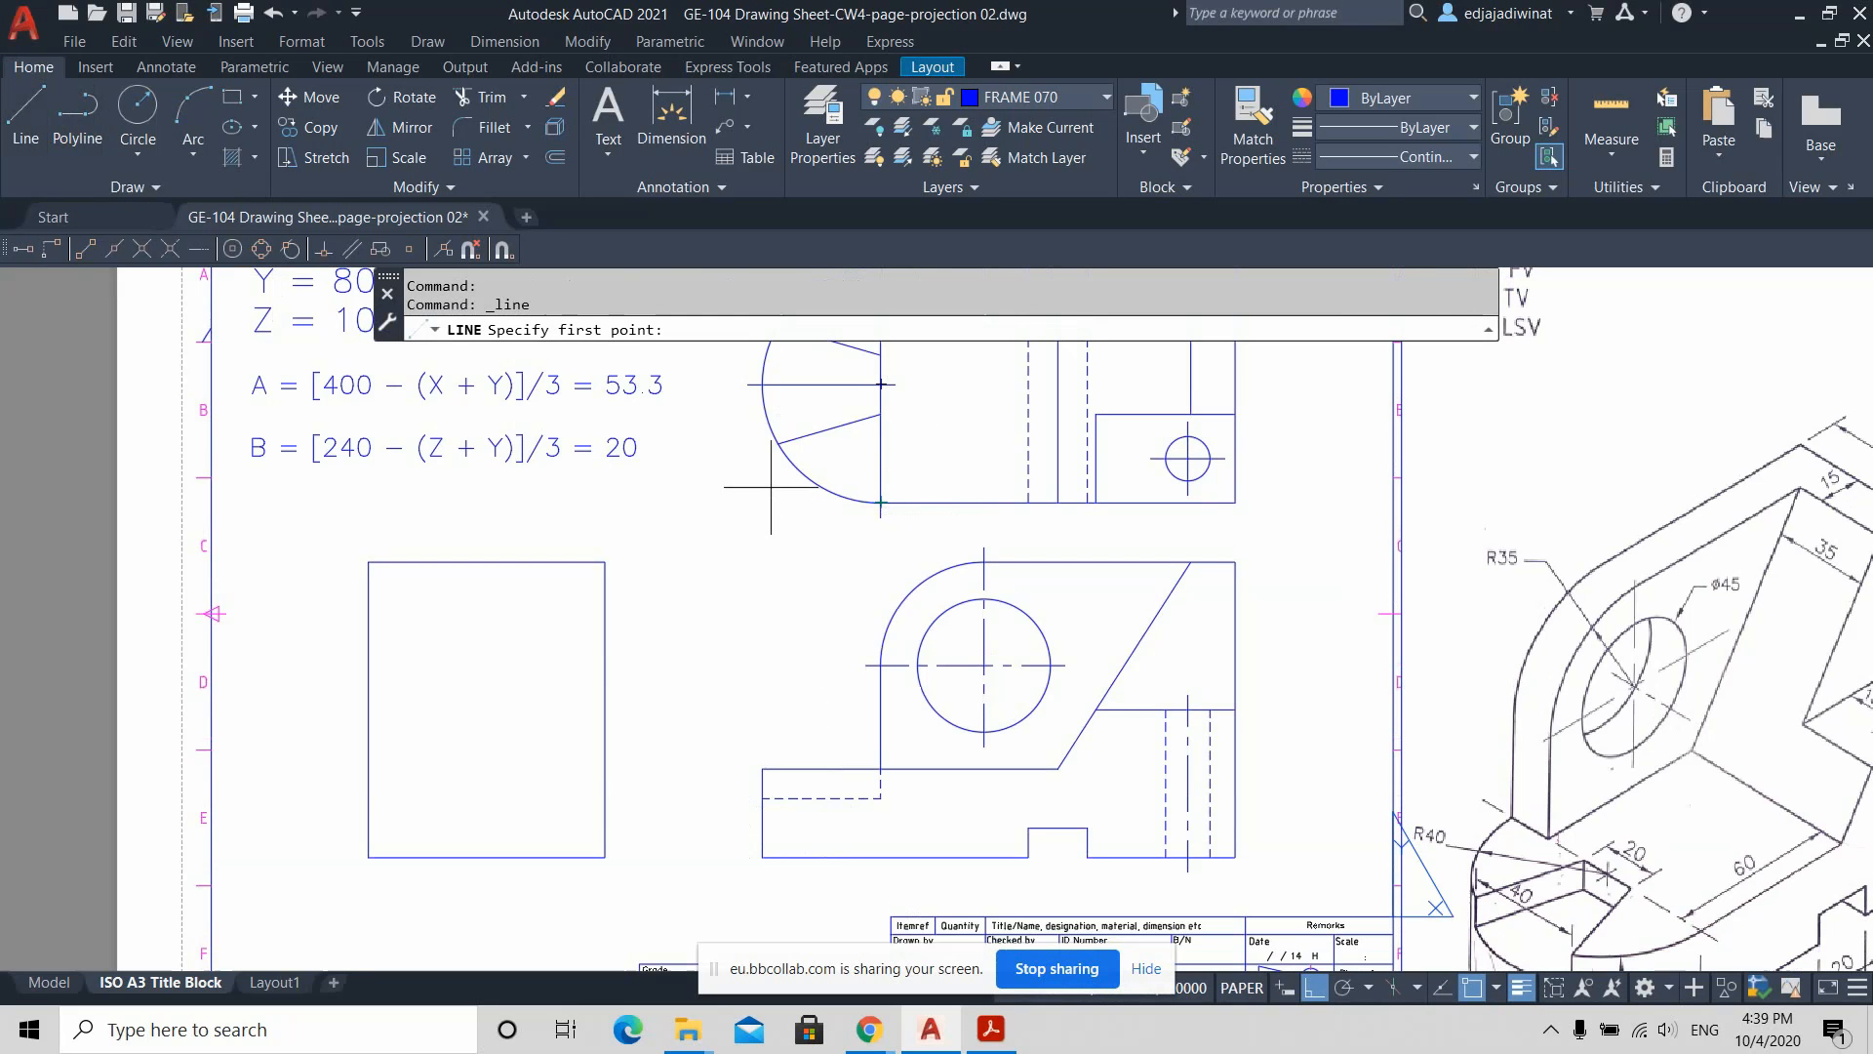
{"action": "middle_click_drag", "start_coordinate": [881, 388], "coordinate": [896, 429]}
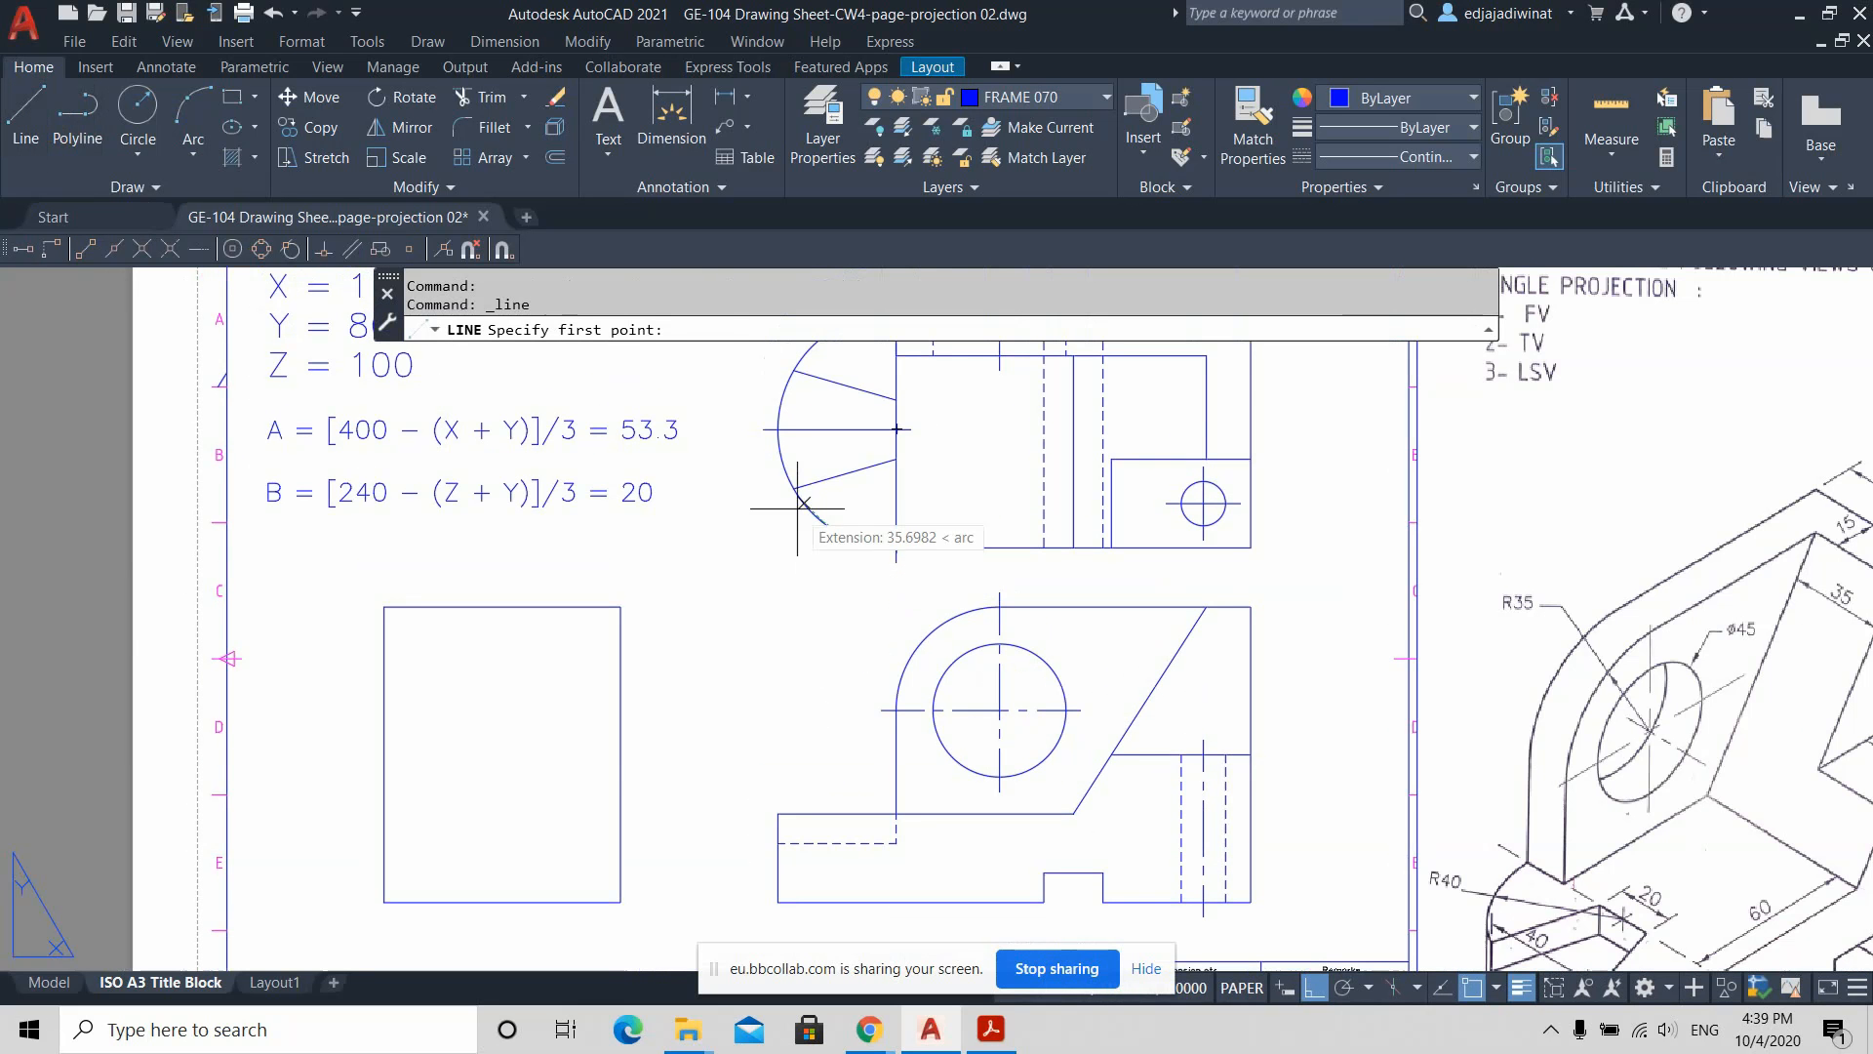
{"action": "left_click", "coordinate": [796, 488]}
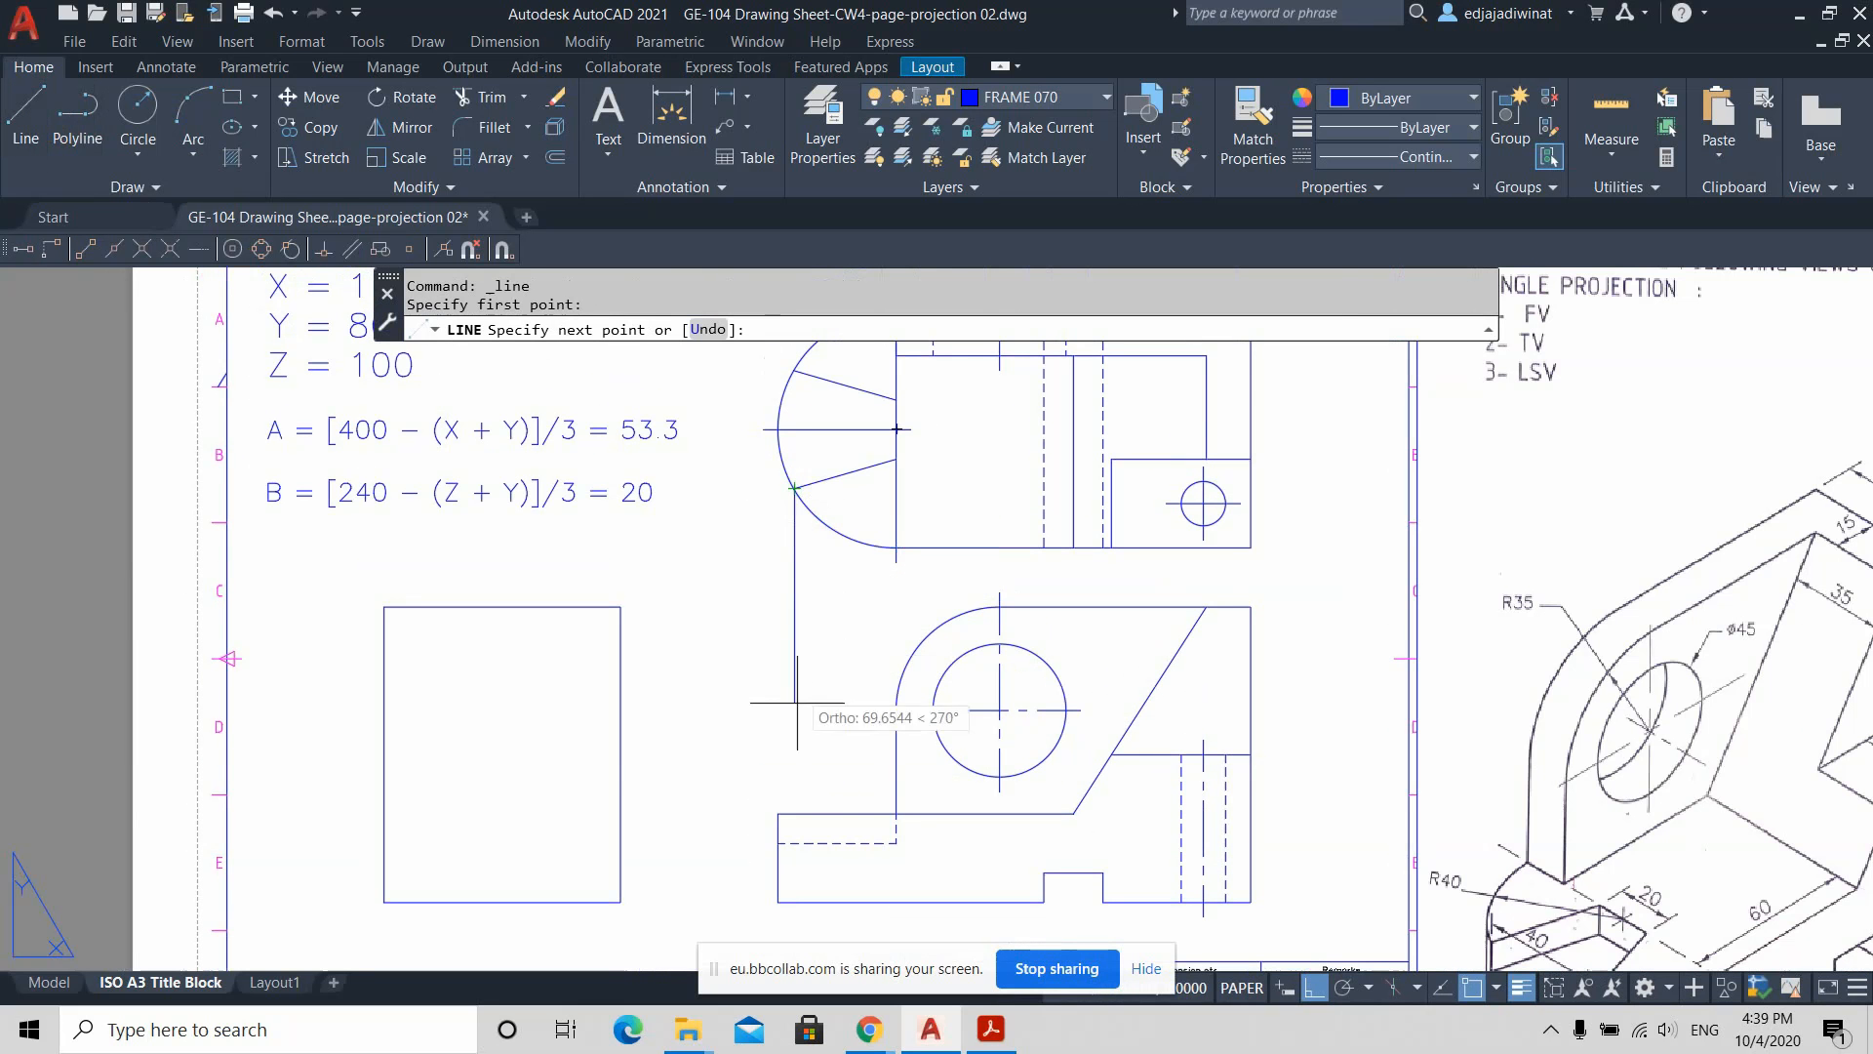
{"action": "left_click", "coordinate": [794, 841]}
{"action": "key", "text": "Return"}
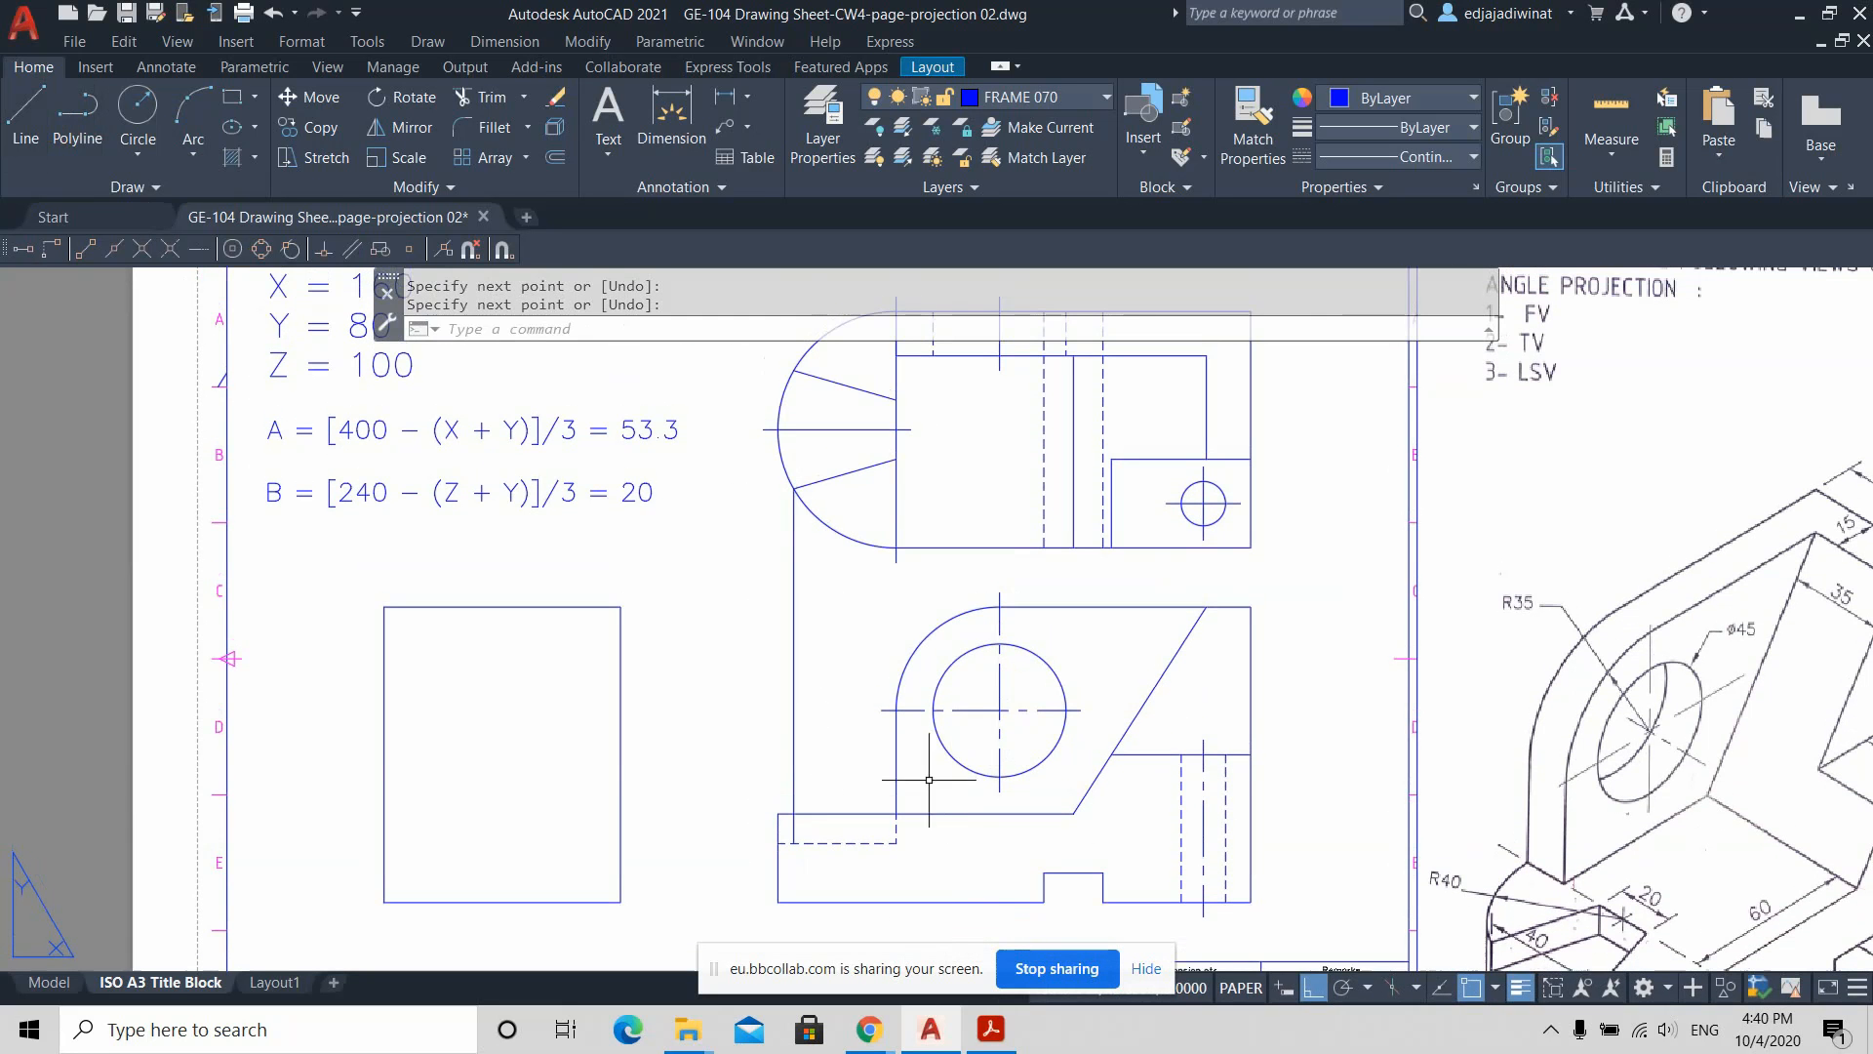
Step: Examine the slot in the rounded end on the isometric drawing and compare it with the front and top views
{"action": "middle_click_drag", "start_coordinate": [928, 780], "coordinate": [820, 595]}
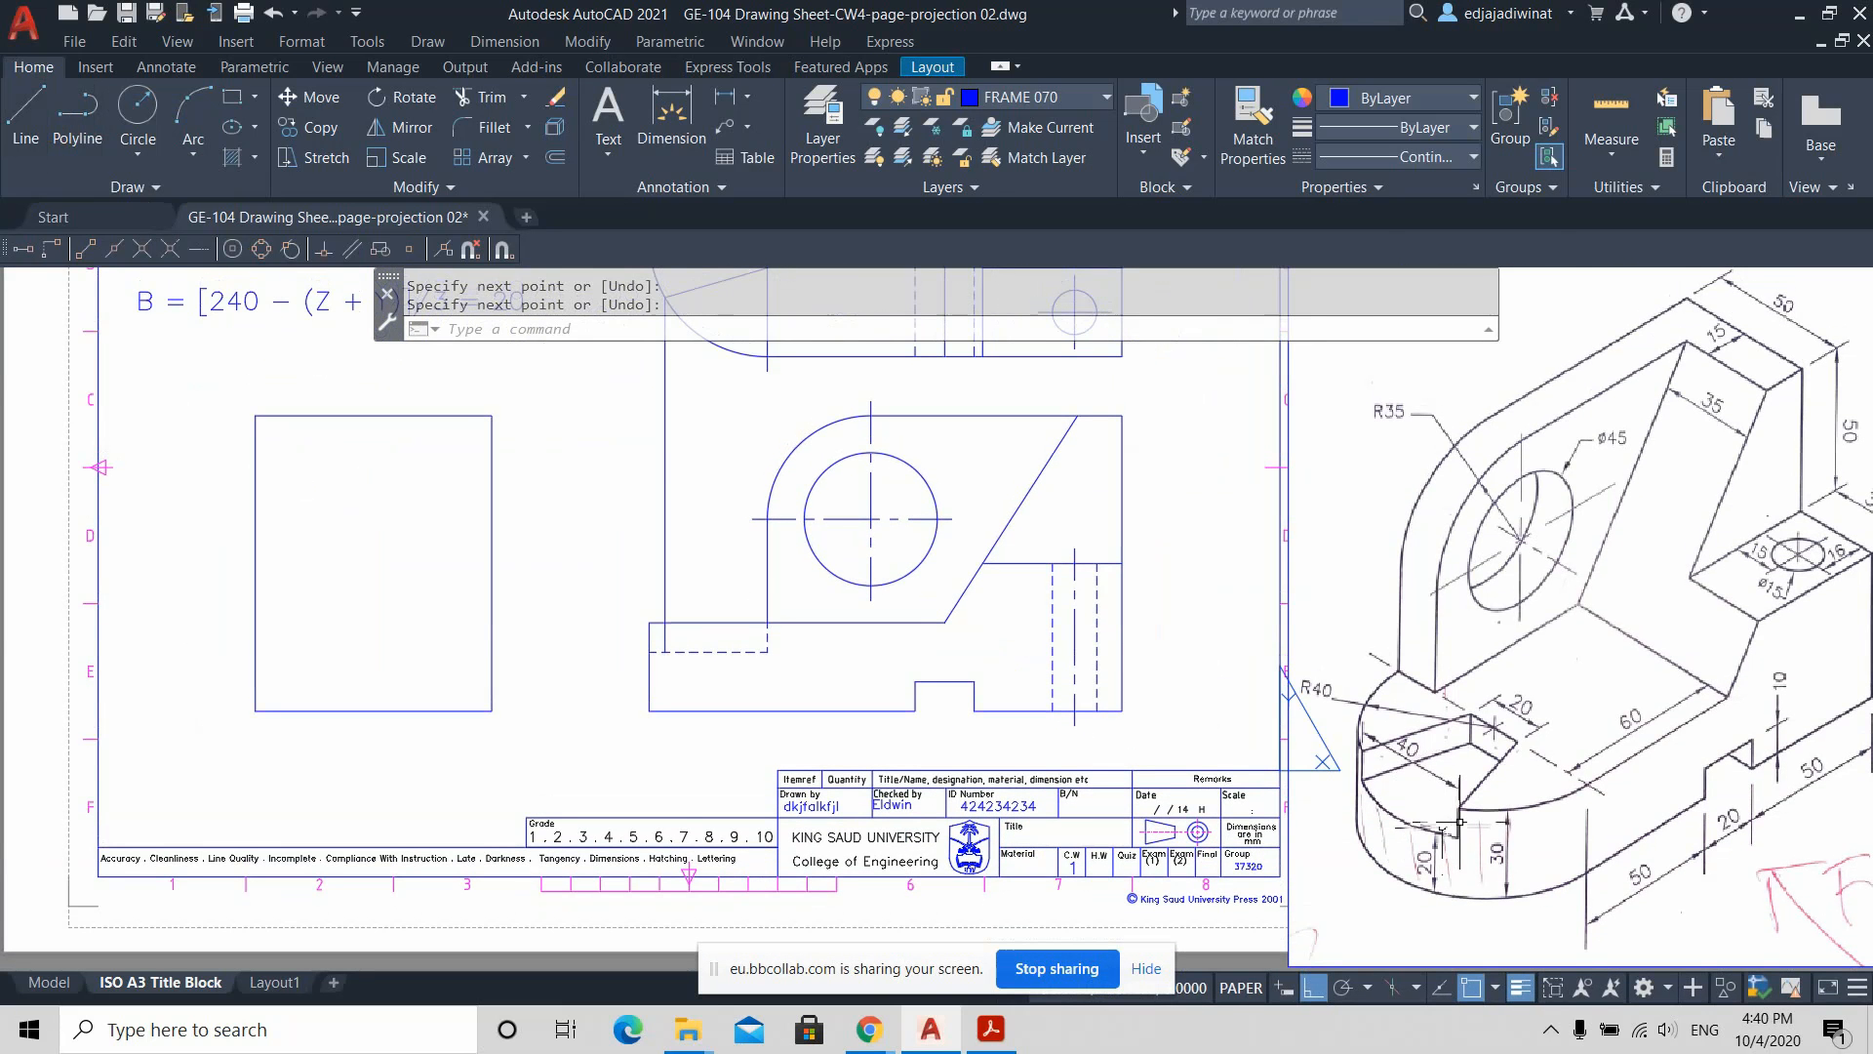
{"action": "scroll", "coordinate": [1454, 823], "scroll_direction": "up", "scroll_amount": 4}
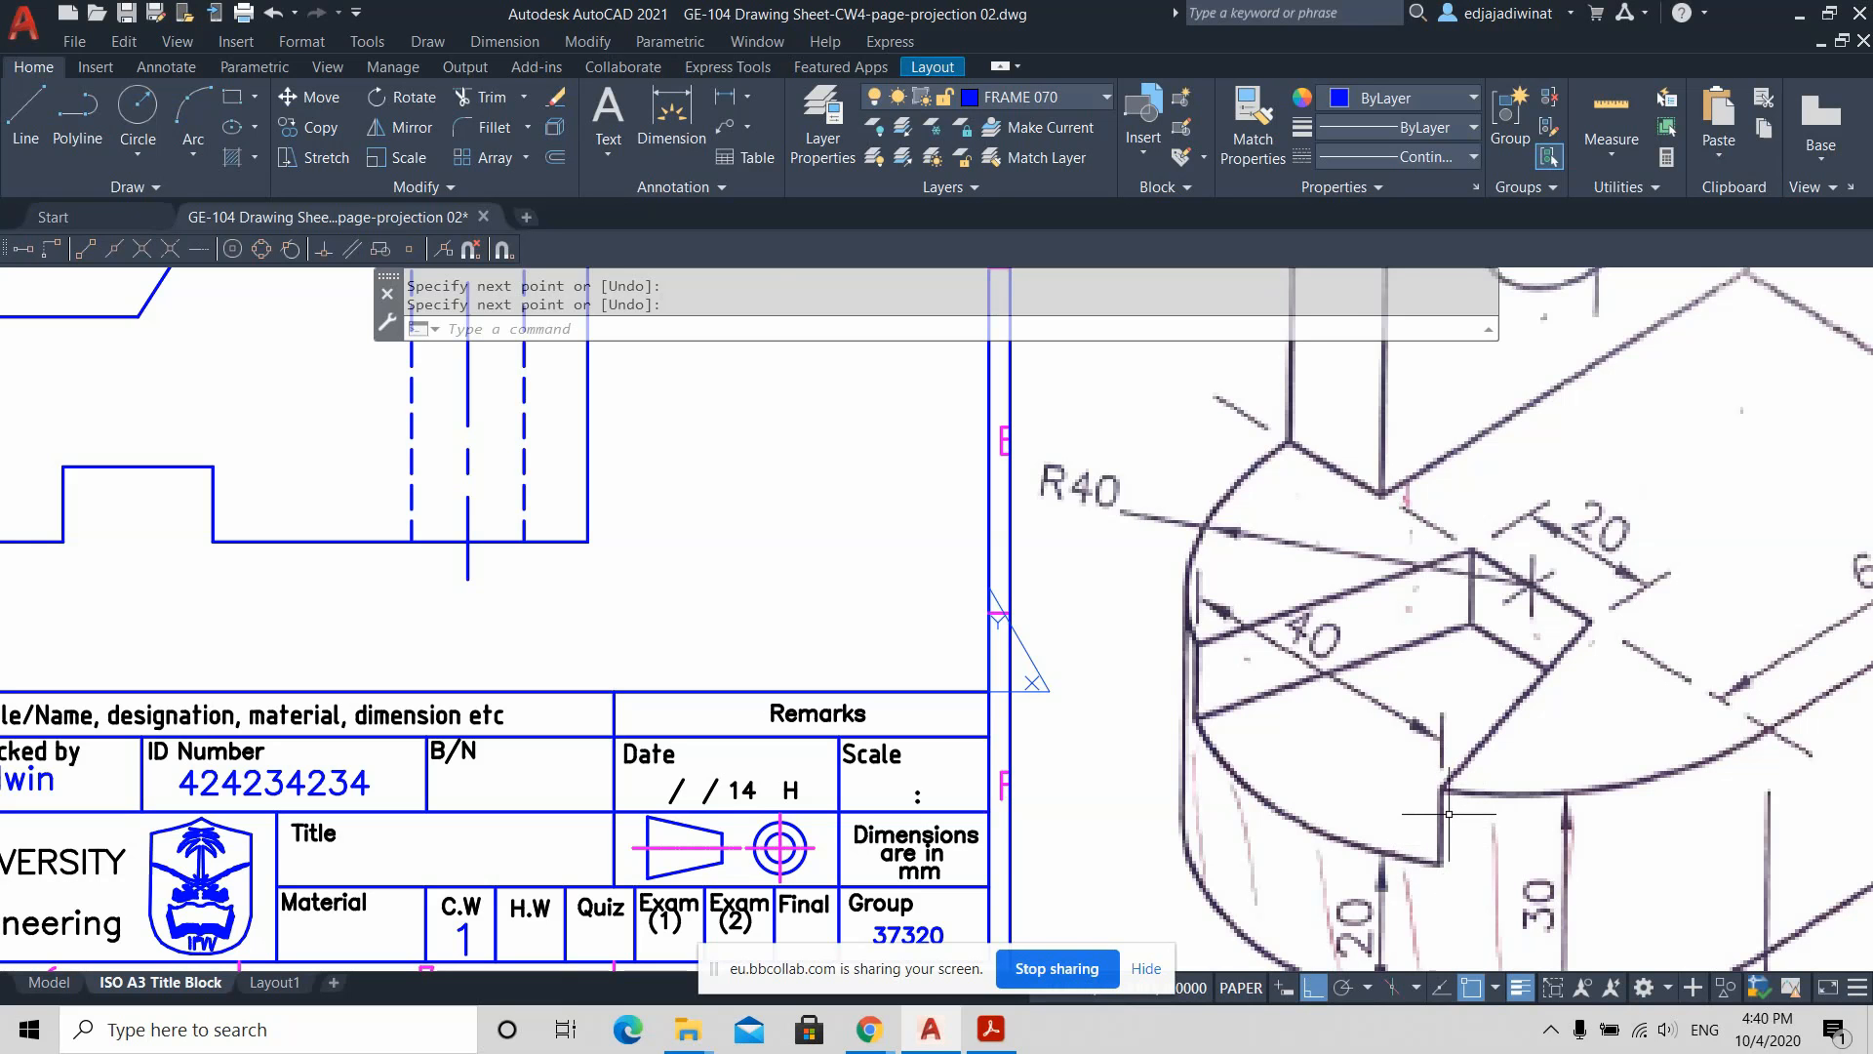
{"action": "scroll", "coordinate": [1449, 813], "scroll_direction": "down", "scroll_amount": 2}
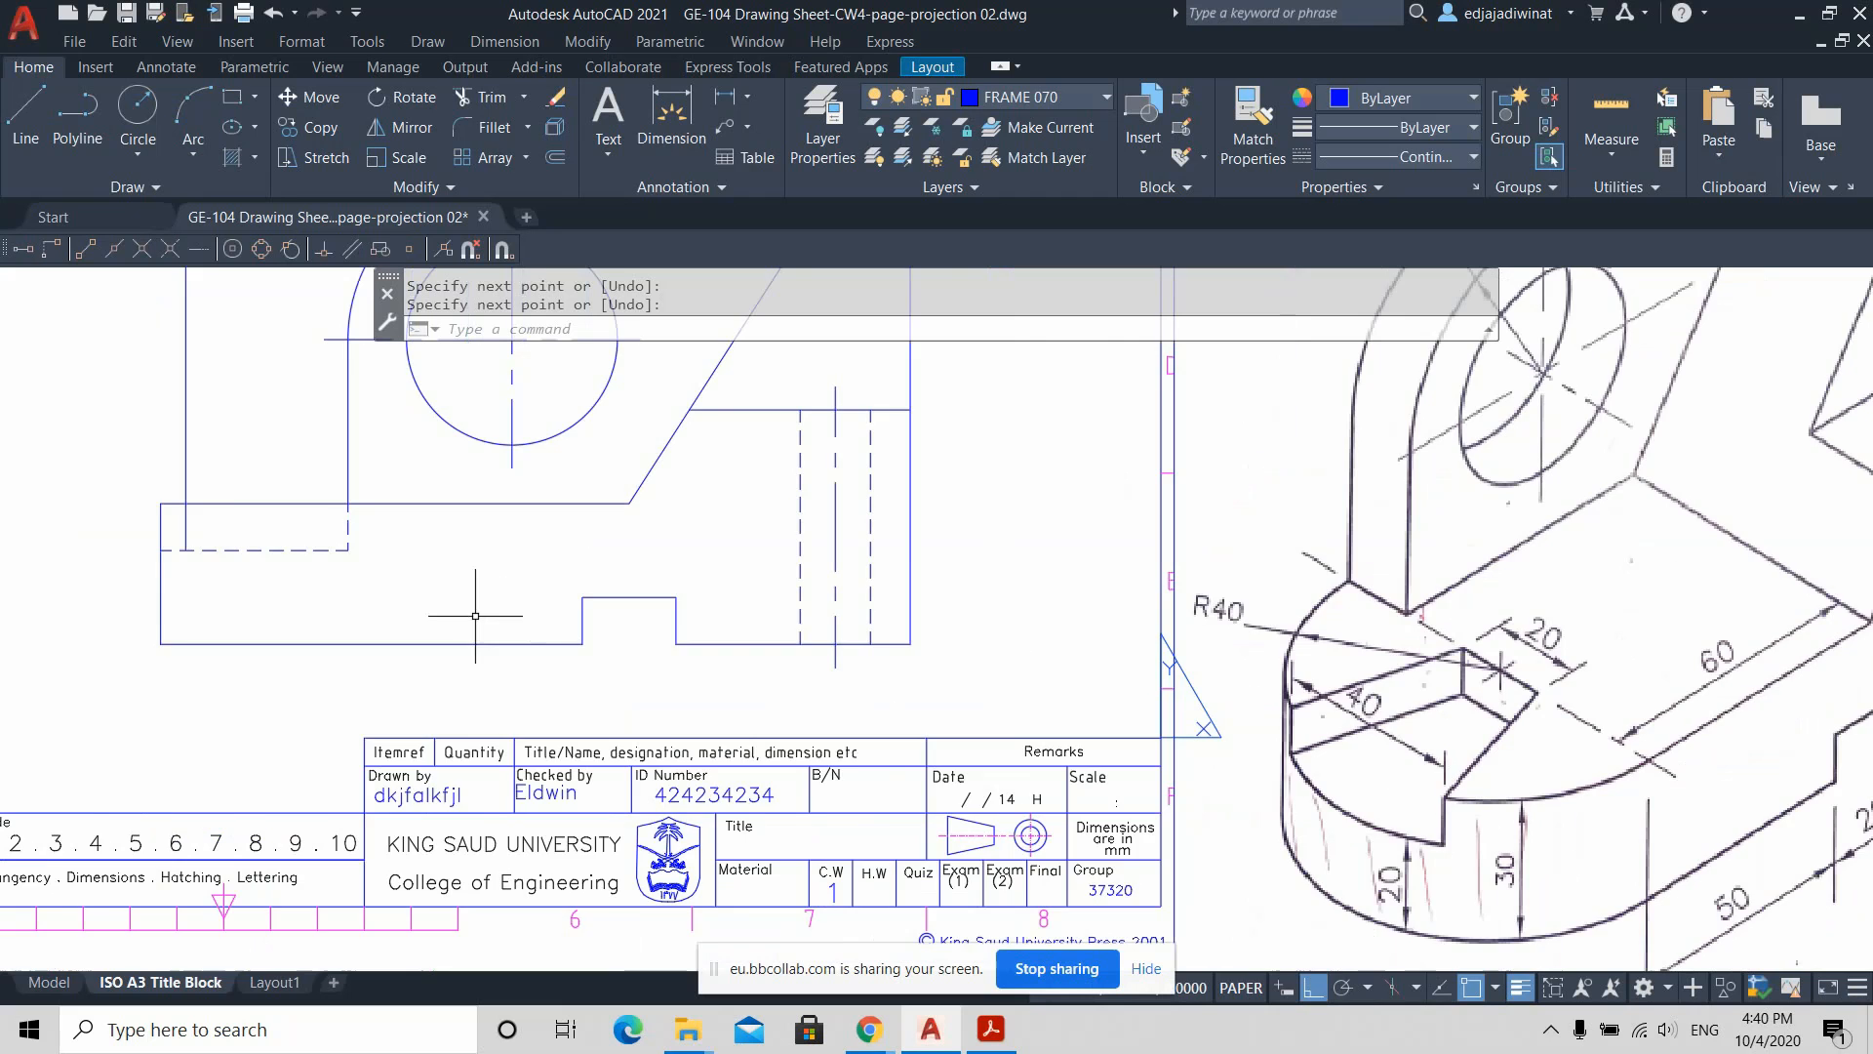
{"action": "mouse_move", "coordinate": [504, 630]}
{"action": "middle_mouse_down"}
{"action": "mouse_move", "coordinate": [831, 694]}
{"action": "mouse_move", "coordinate": [1096, 855]}
{"action": "middle_mouse_up"}
{"action": "scroll", "coordinate": [712, 745], "scroll_direction": "up", "scroll_amount": 2}
{"action": "scroll", "coordinate": [755, 746], "scroll_direction": "down", "scroll_amount": 2}
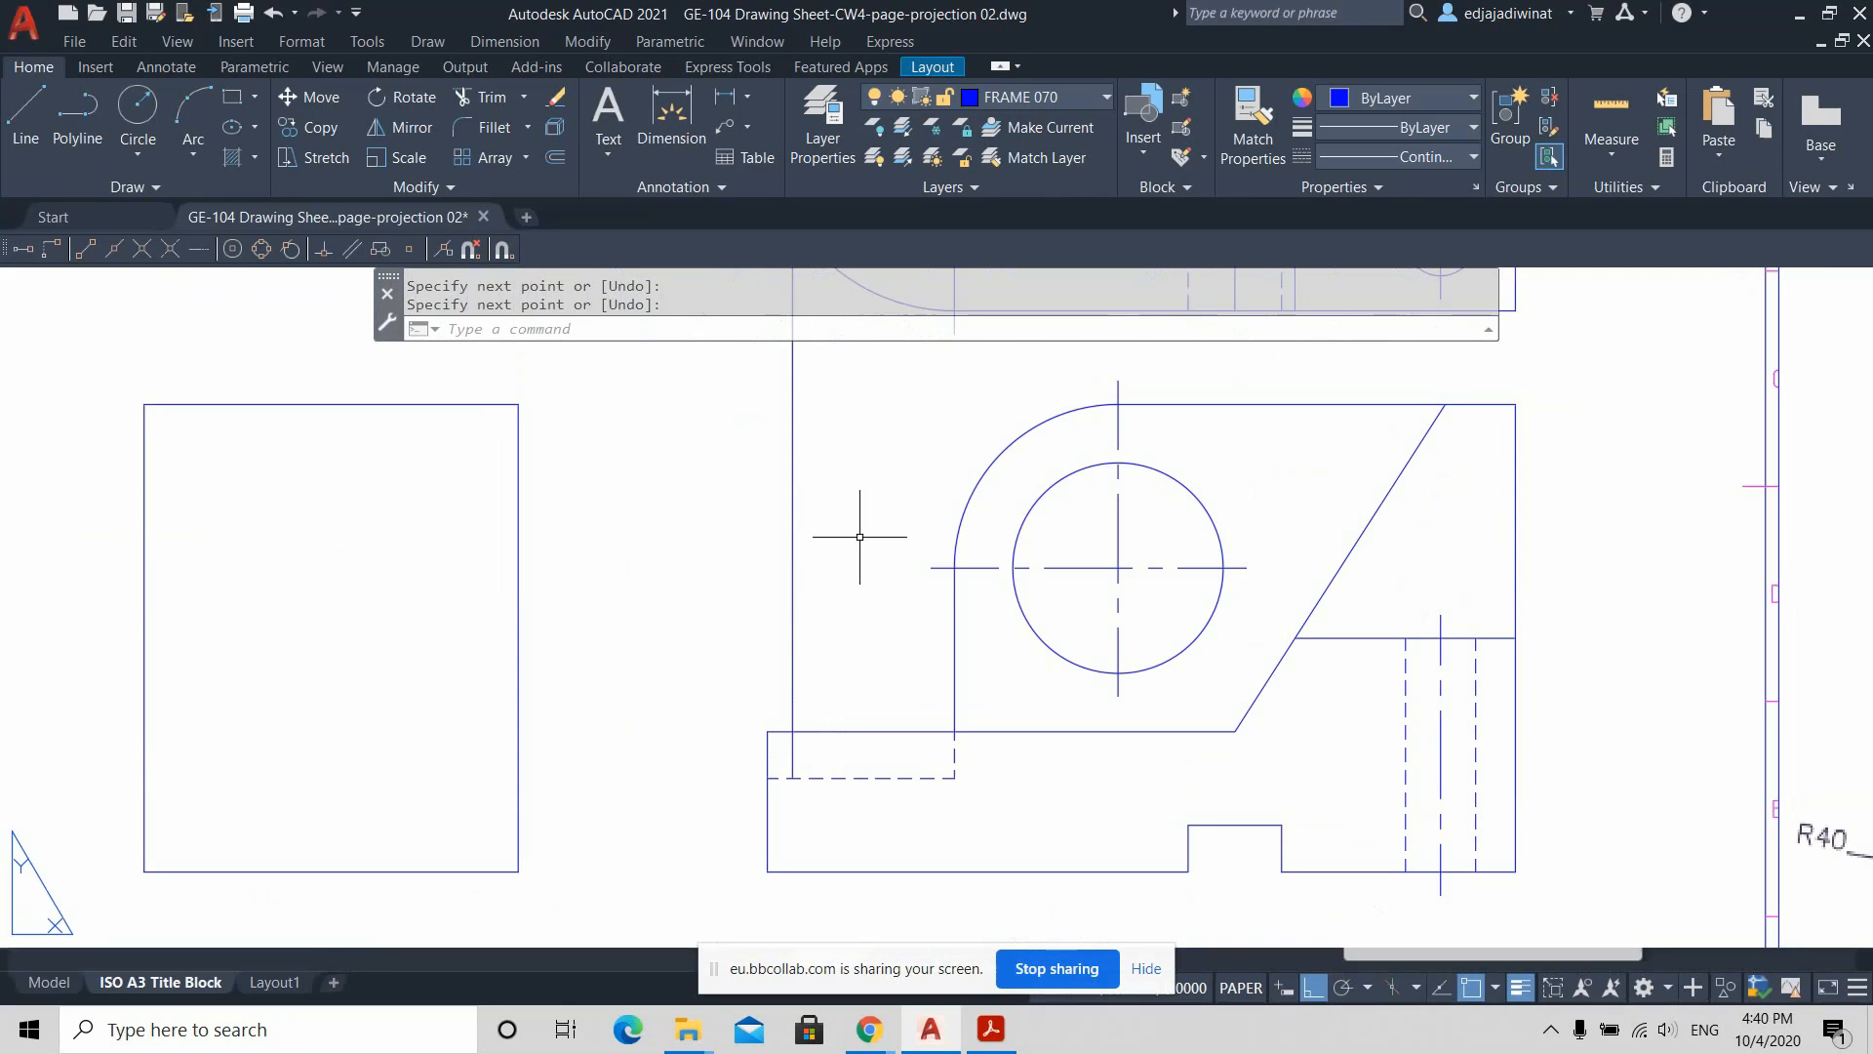
{"action": "middle_click_drag", "start_coordinate": [866, 506], "coordinate": [923, 687]}
{"action": "scroll", "coordinate": [938, 613], "scroll_direction": "down", "scroll_amount": 1}
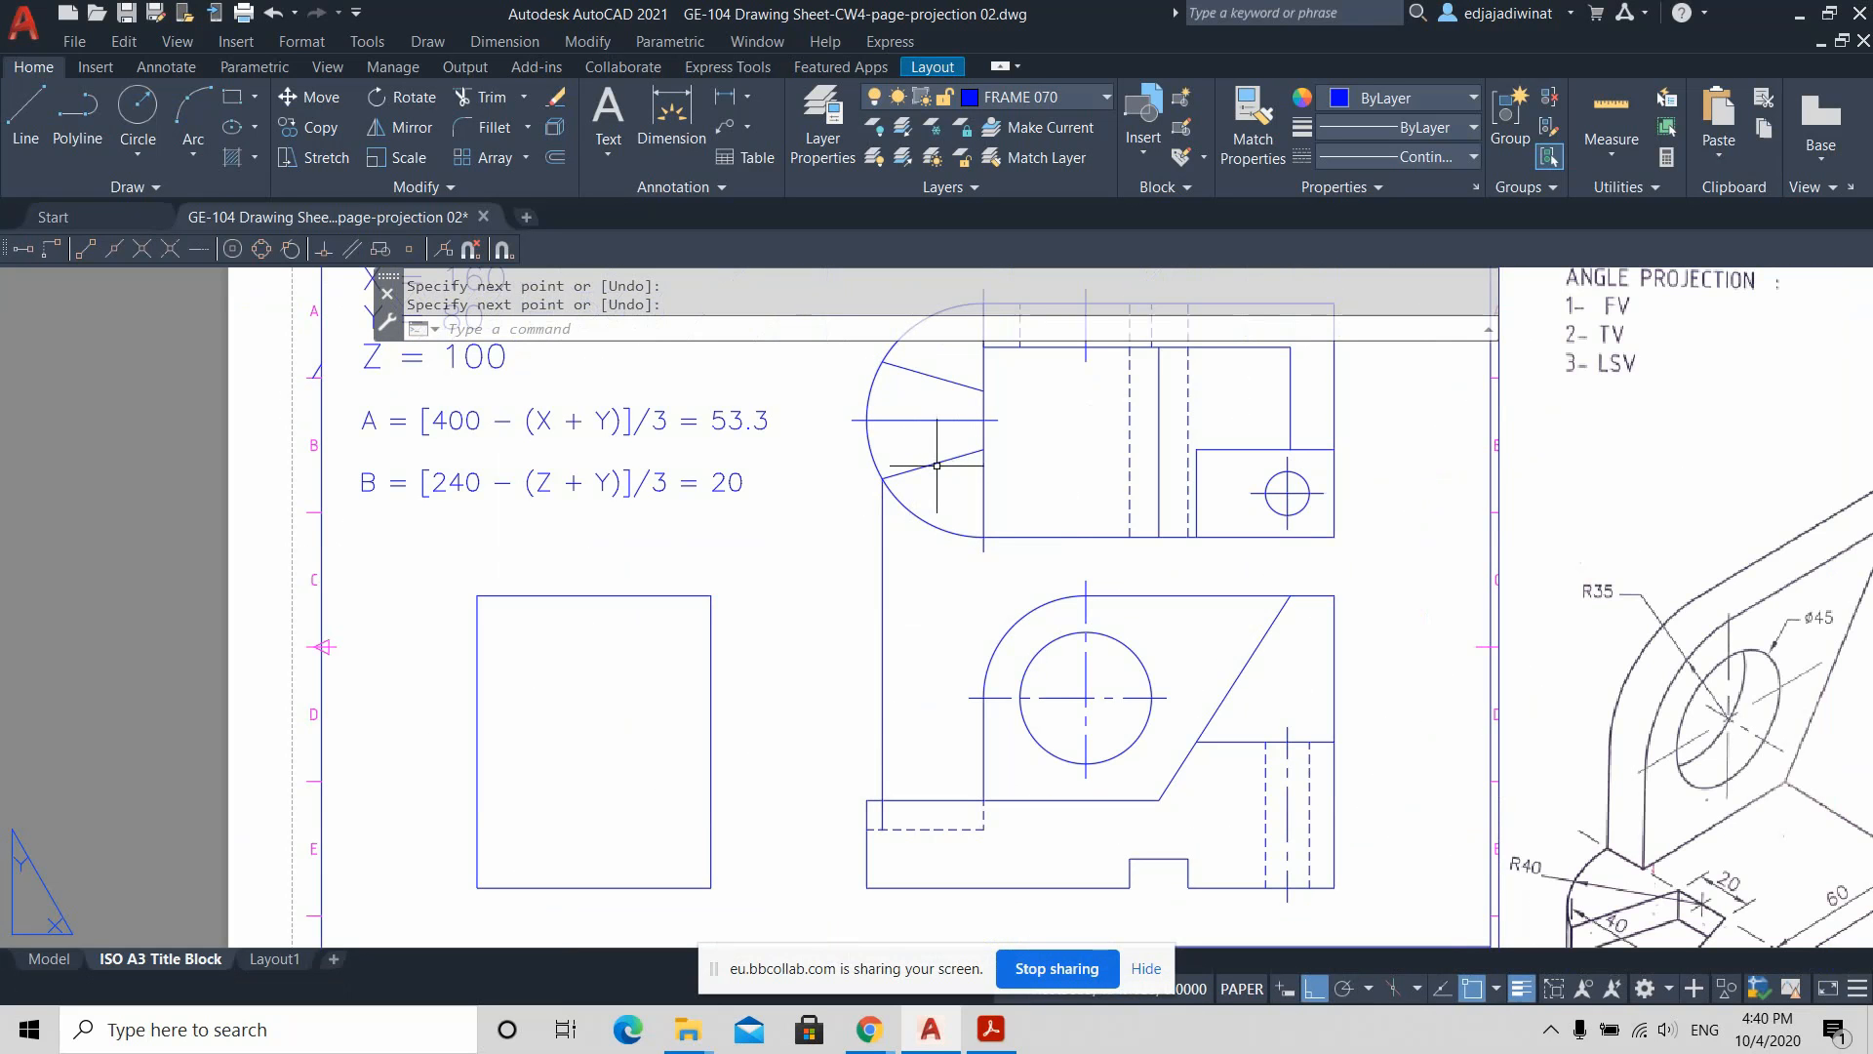
Step: Trim the front view's base corner outside the projection line above the slot floor, and the projection line's excess above the base
{"action": "scroll", "coordinate": [891, 710], "scroll_direction": "up", "scroll_amount": 2}
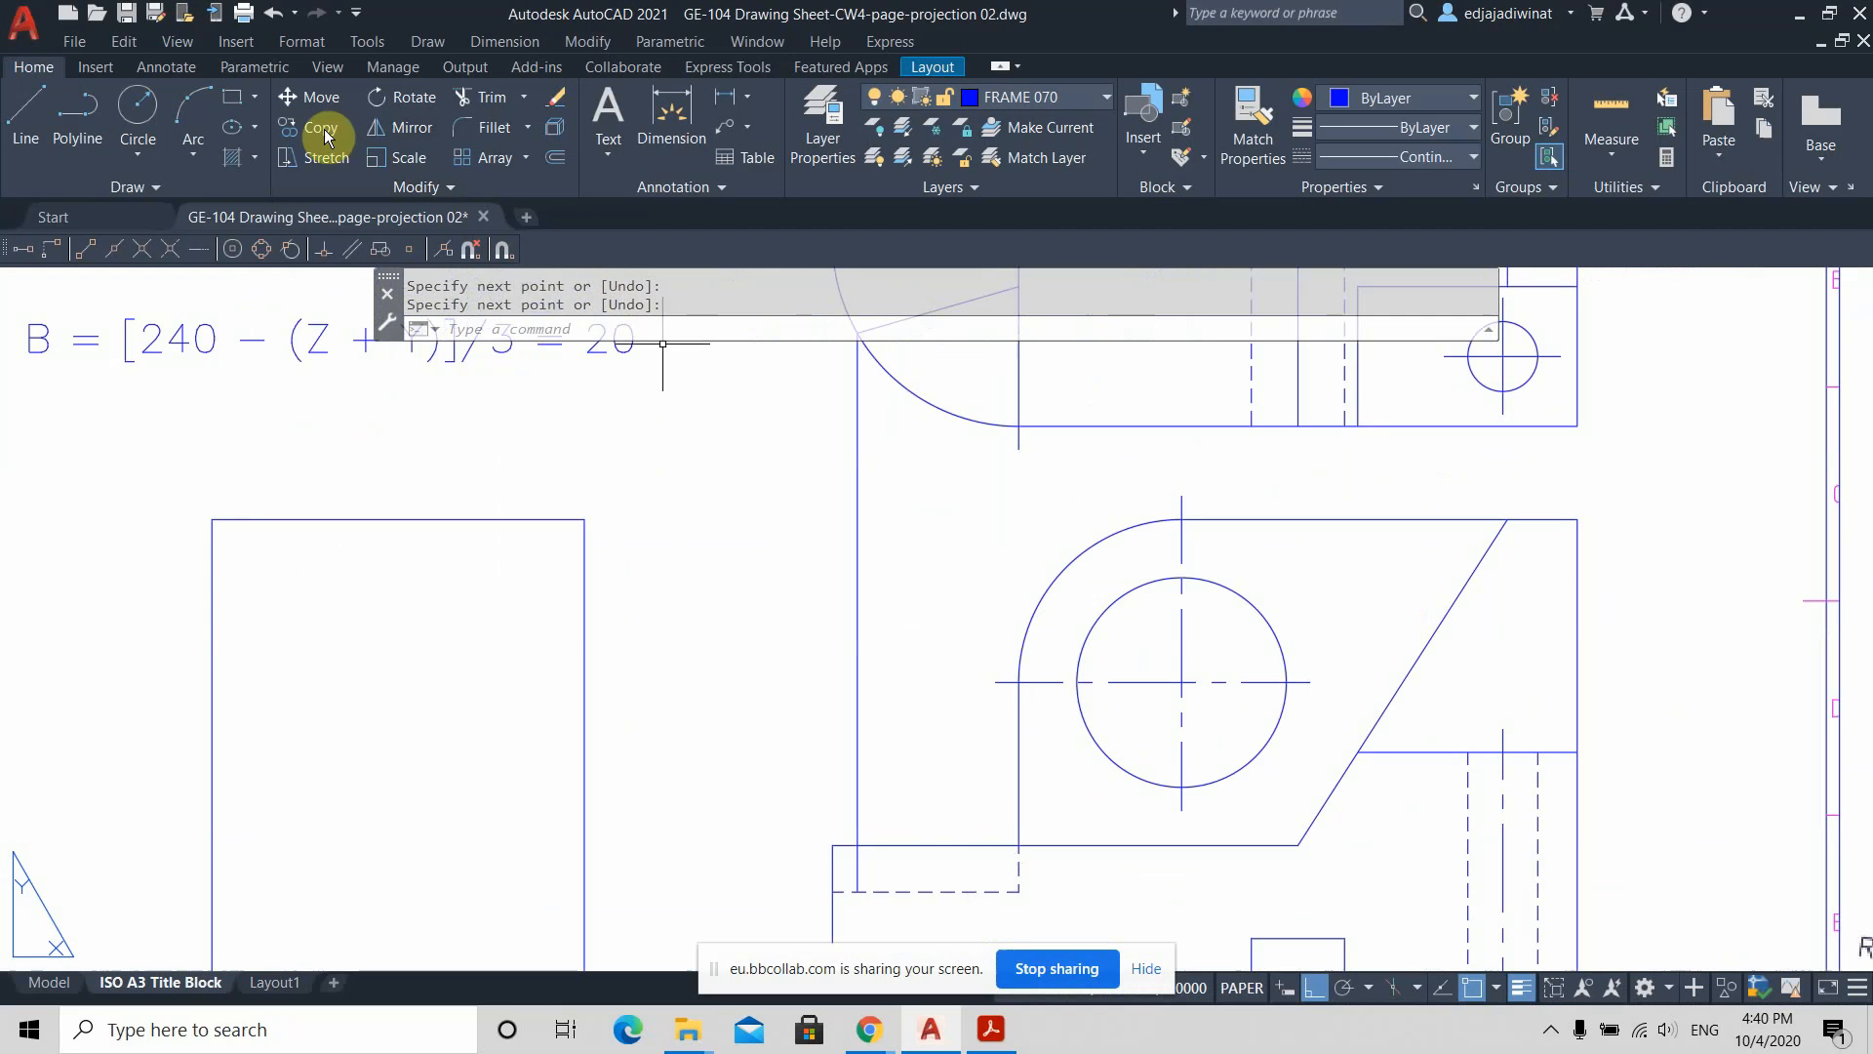
{"action": "left_click", "coordinate": [478, 106]}
{"action": "left_click", "coordinate": [804, 865]}
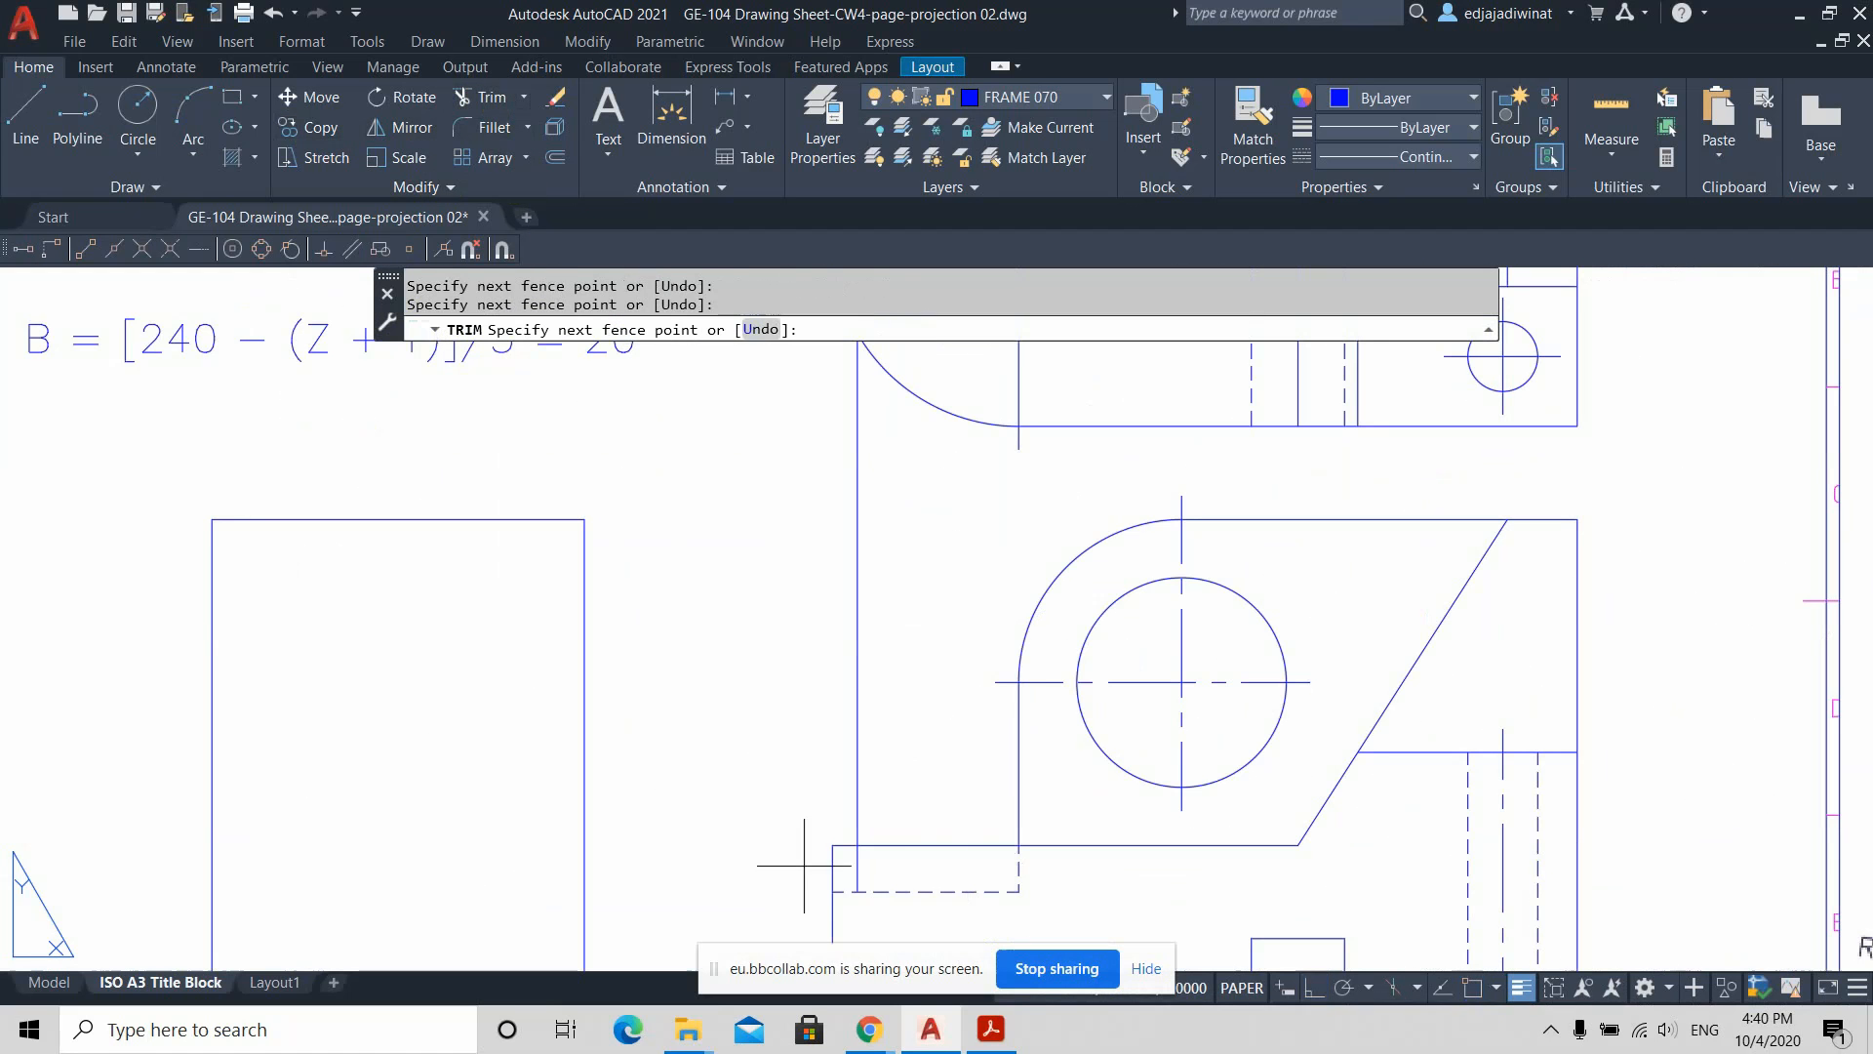
{"action": "left_click_drag", "start_coordinate": [830, 871], "coordinate": [843, 835]}
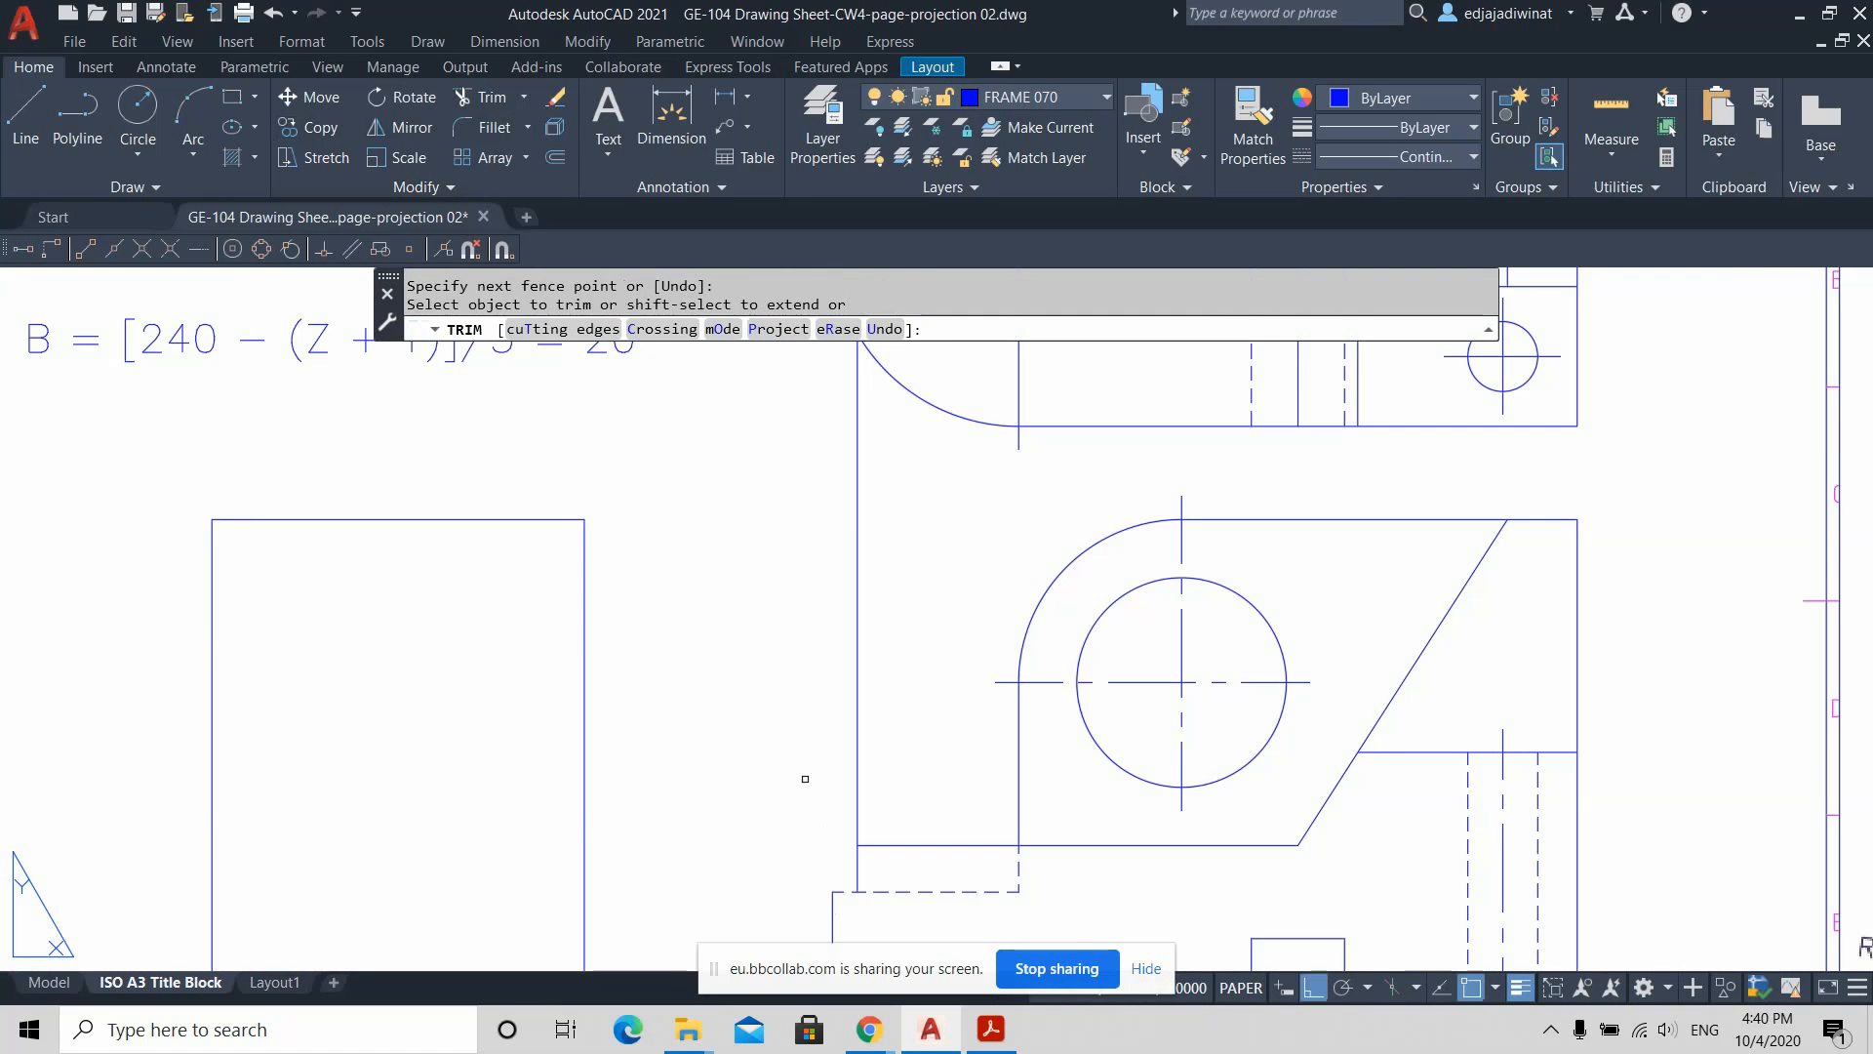
{"action": "scroll", "coordinate": [912, 644], "scroll_direction": "down", "scroll_amount": 3}
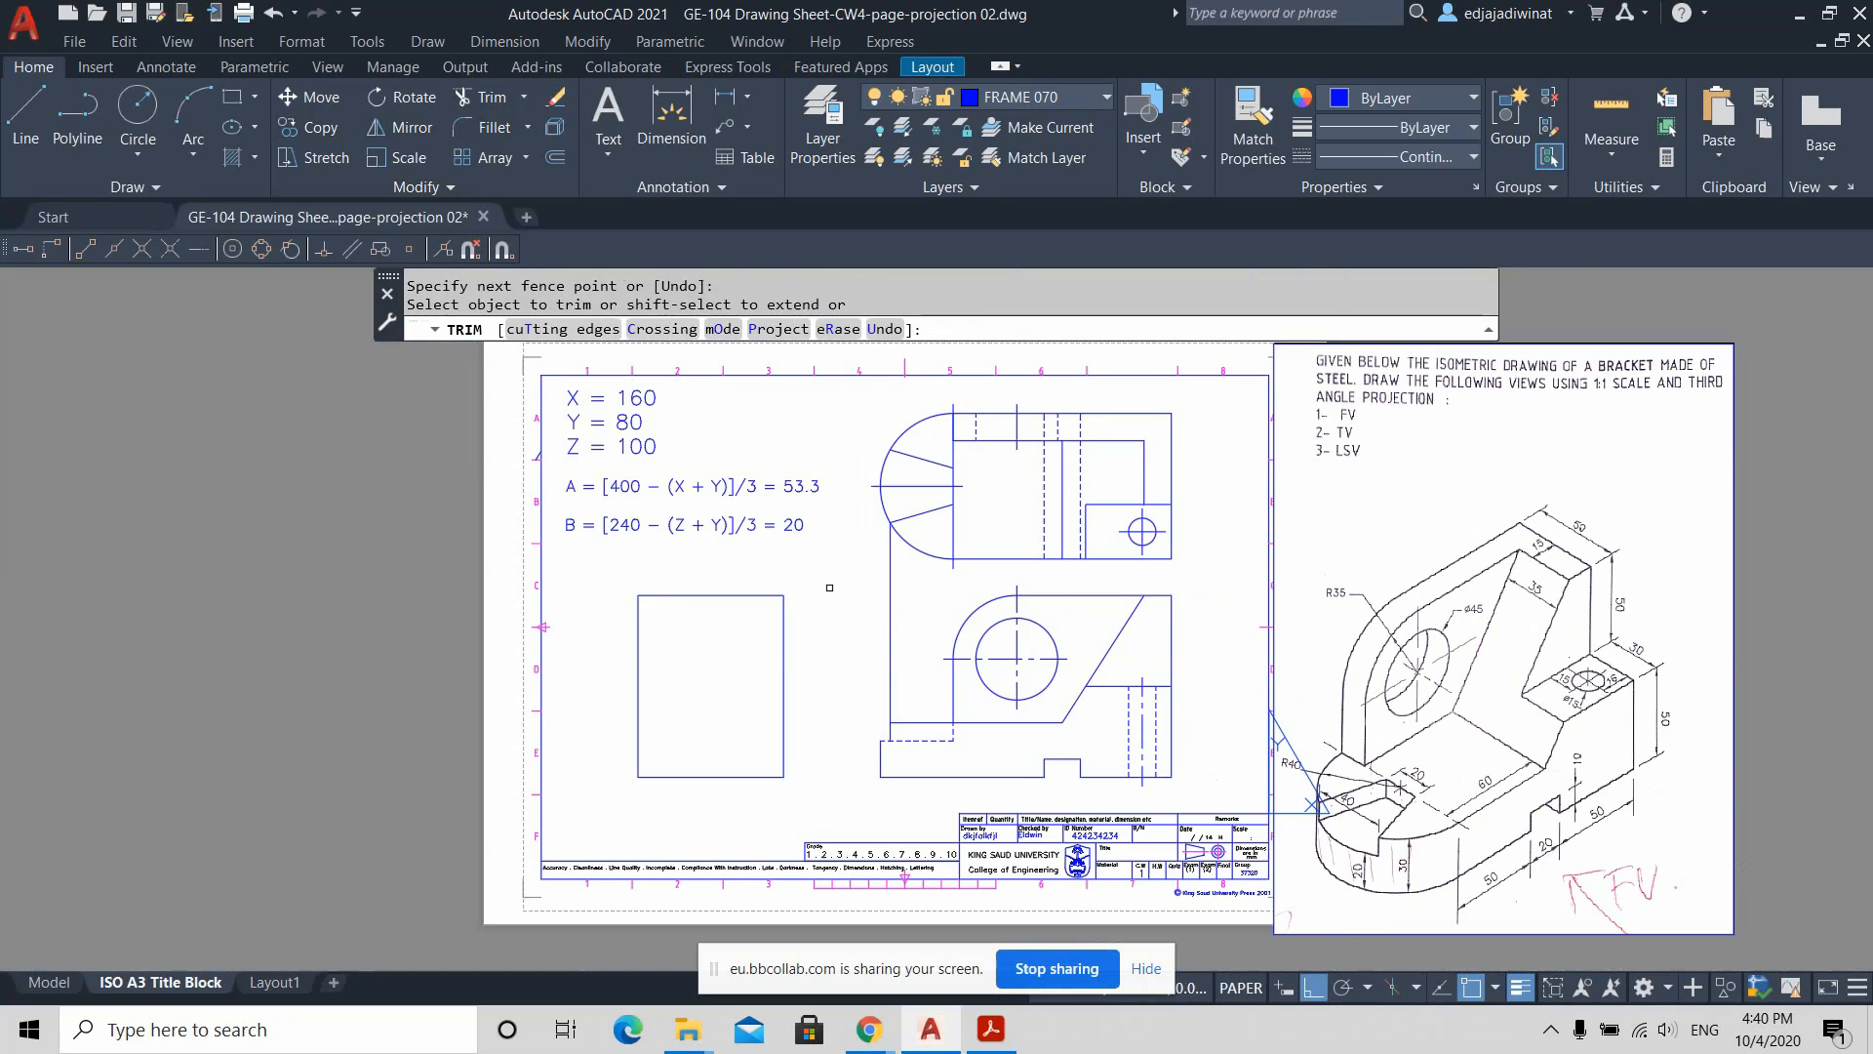
{"action": "mouse_move", "coordinate": [908, 627]}
{"action": "left_mouse_down"}
{"action": "mouse_move", "coordinate": [889, 616]}
{"action": "mouse_move", "coordinate": [860, 641]}
{"action": "left_mouse_up"}
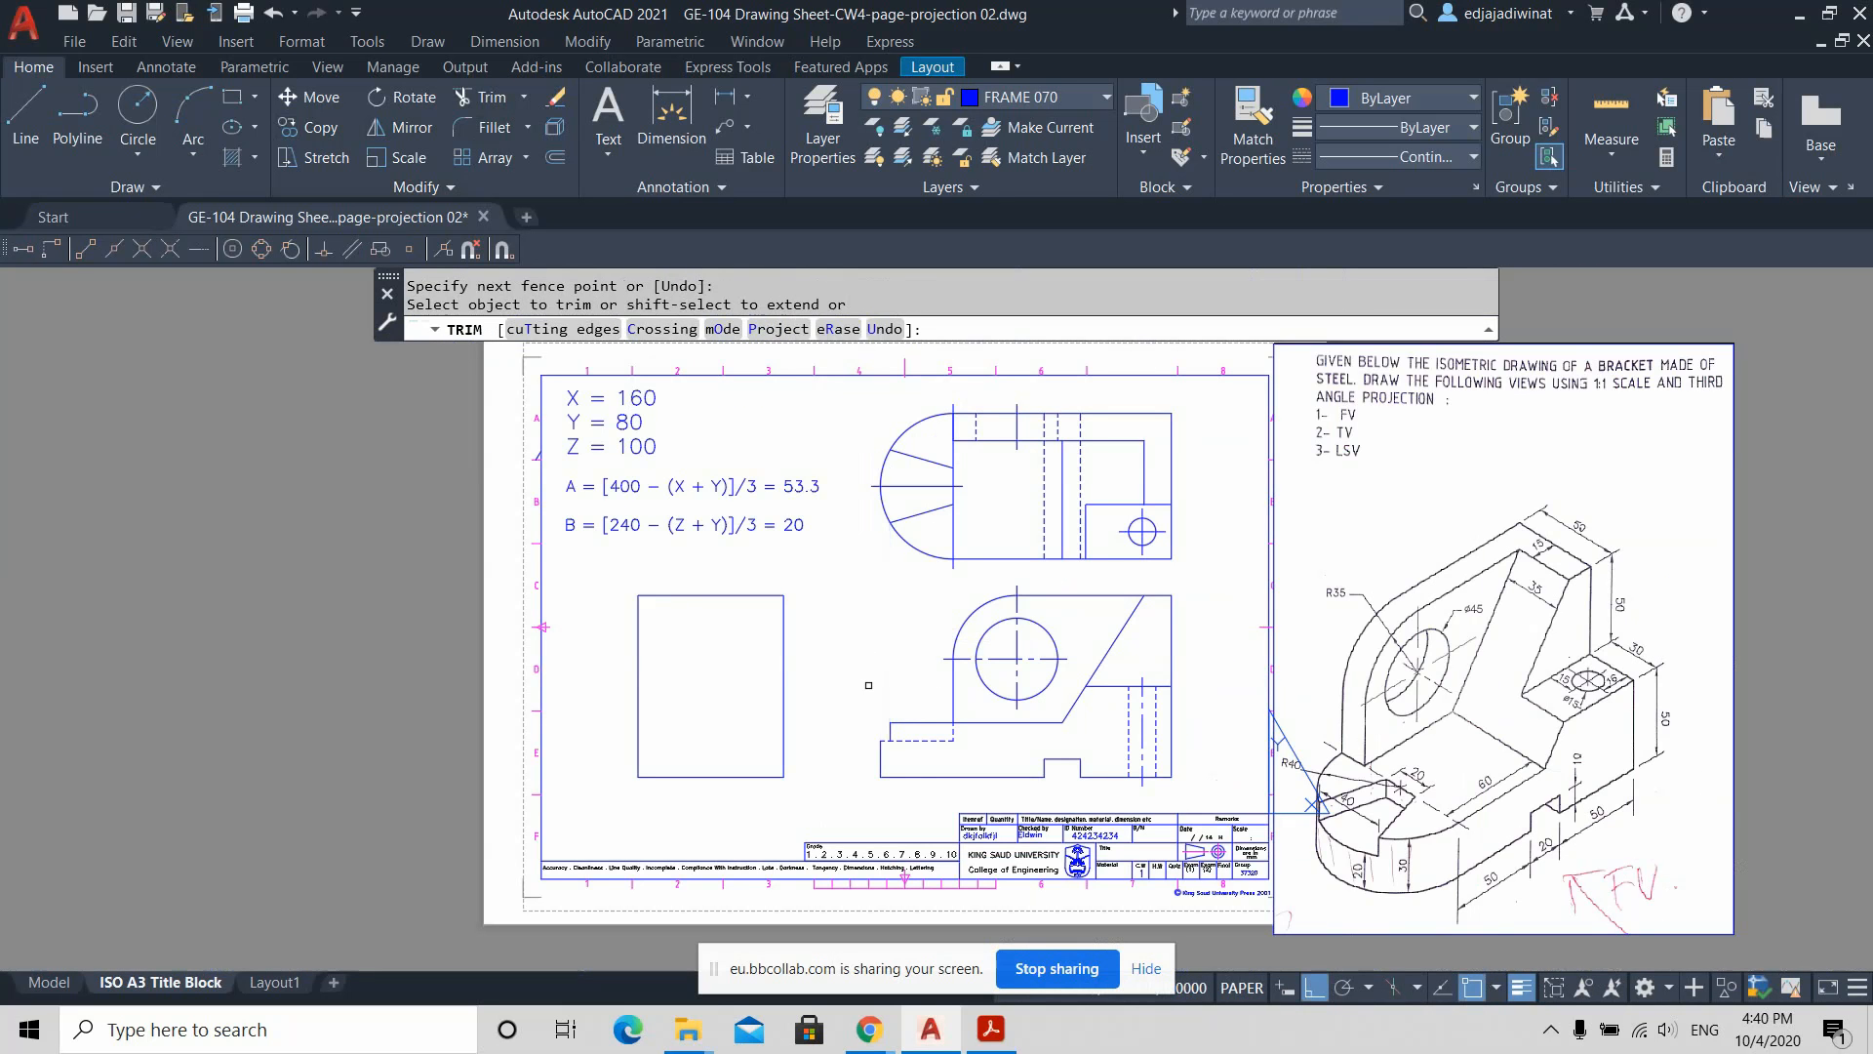
{"action": "key", "text": "Escape"}
Step: Check the slot's short vertical edge and dashed floor line in the front view against the isometric drawing
{"action": "scroll", "coordinate": [900, 799], "scroll_direction": "up", "scroll_amount": 4}
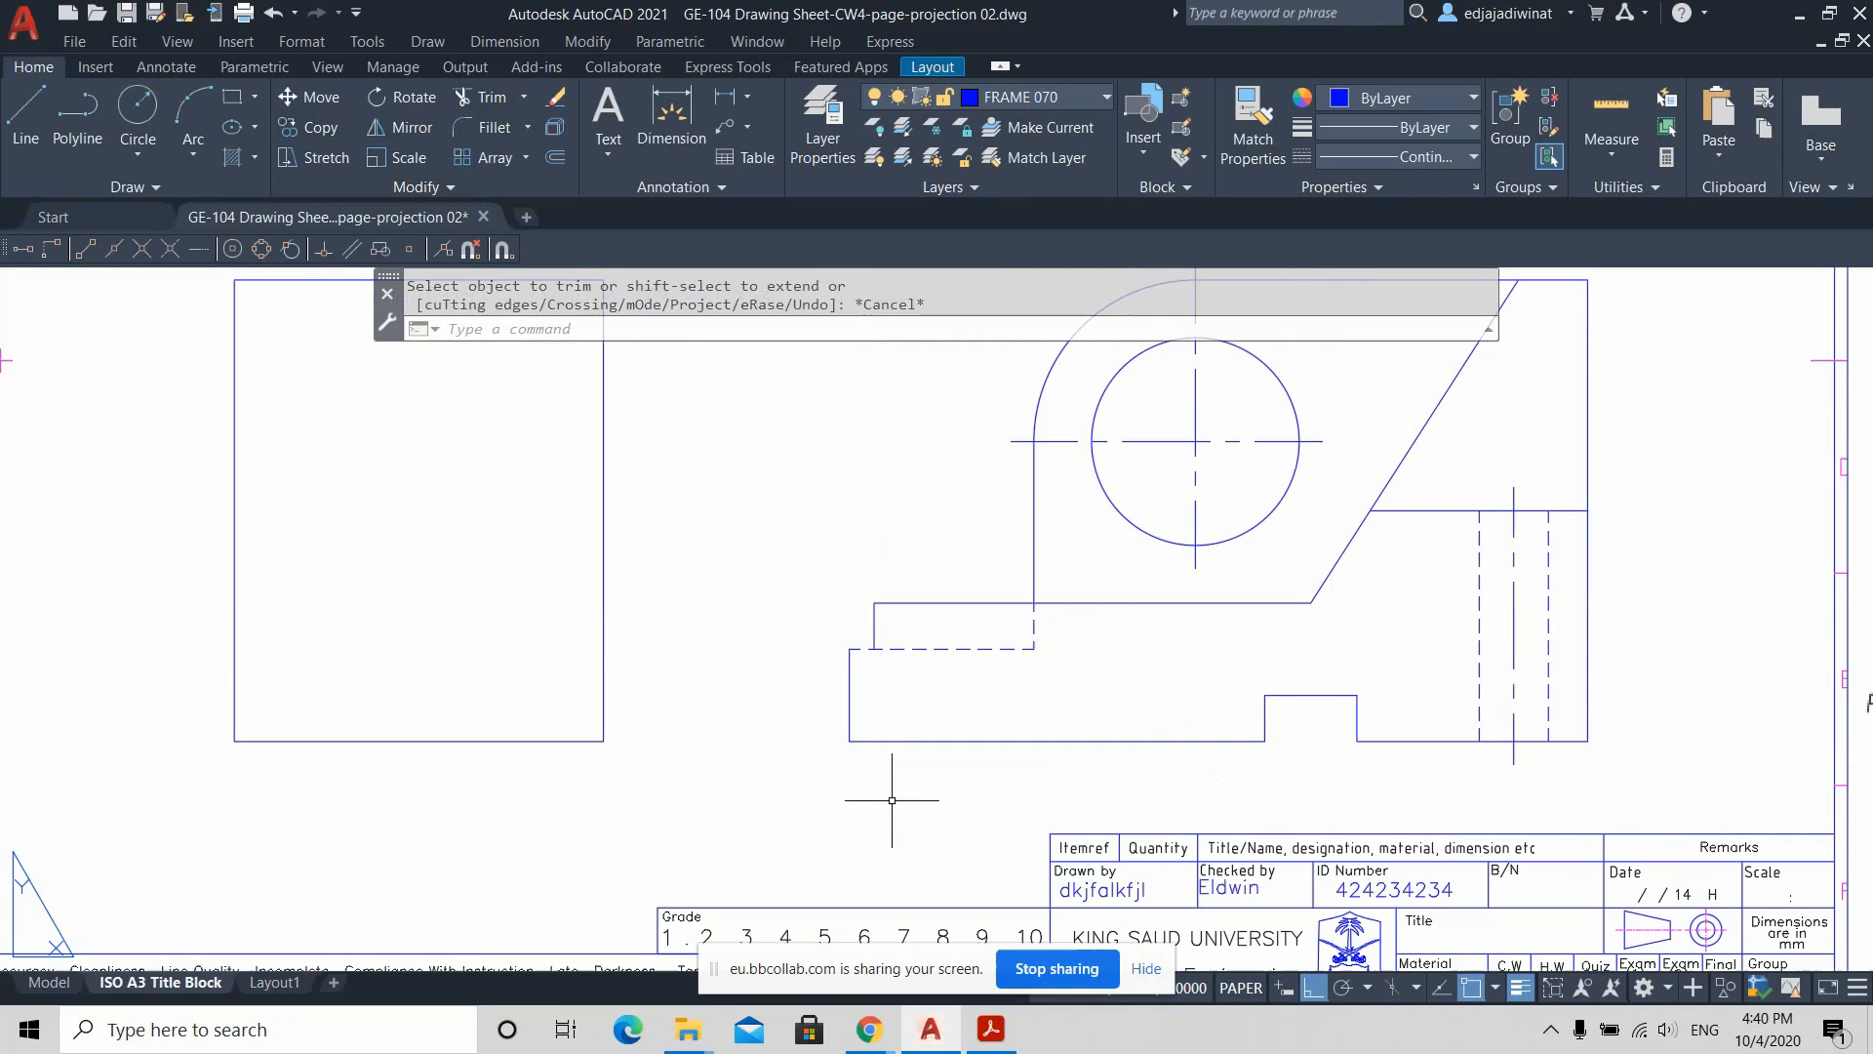
{"action": "left_click", "coordinate": [874, 619]}
{"action": "middle_click_drag", "start_coordinate": [1145, 647], "coordinate": [886, 483]}
{"action": "scroll", "coordinate": [968, 545], "scroll_direction": "down", "scroll_amount": 2}
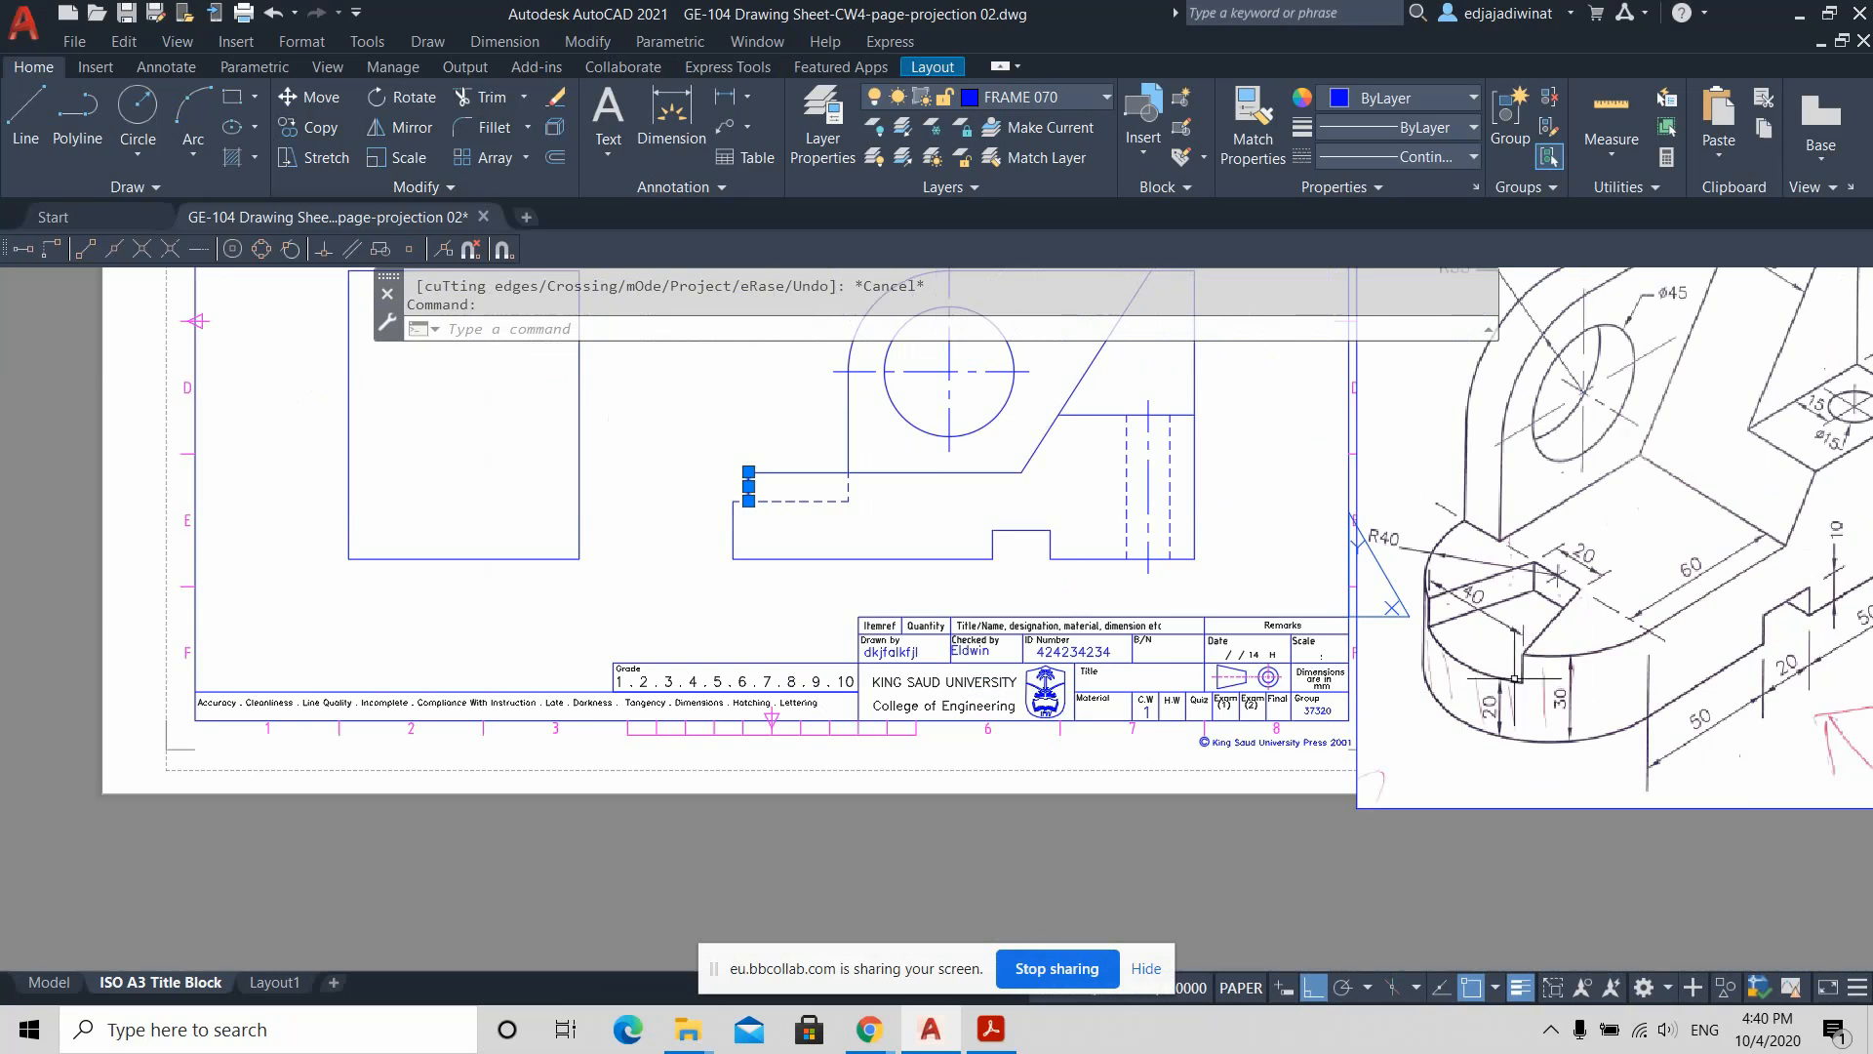
{"action": "scroll", "coordinate": [1508, 690], "scroll_direction": "up", "scroll_amount": 2}
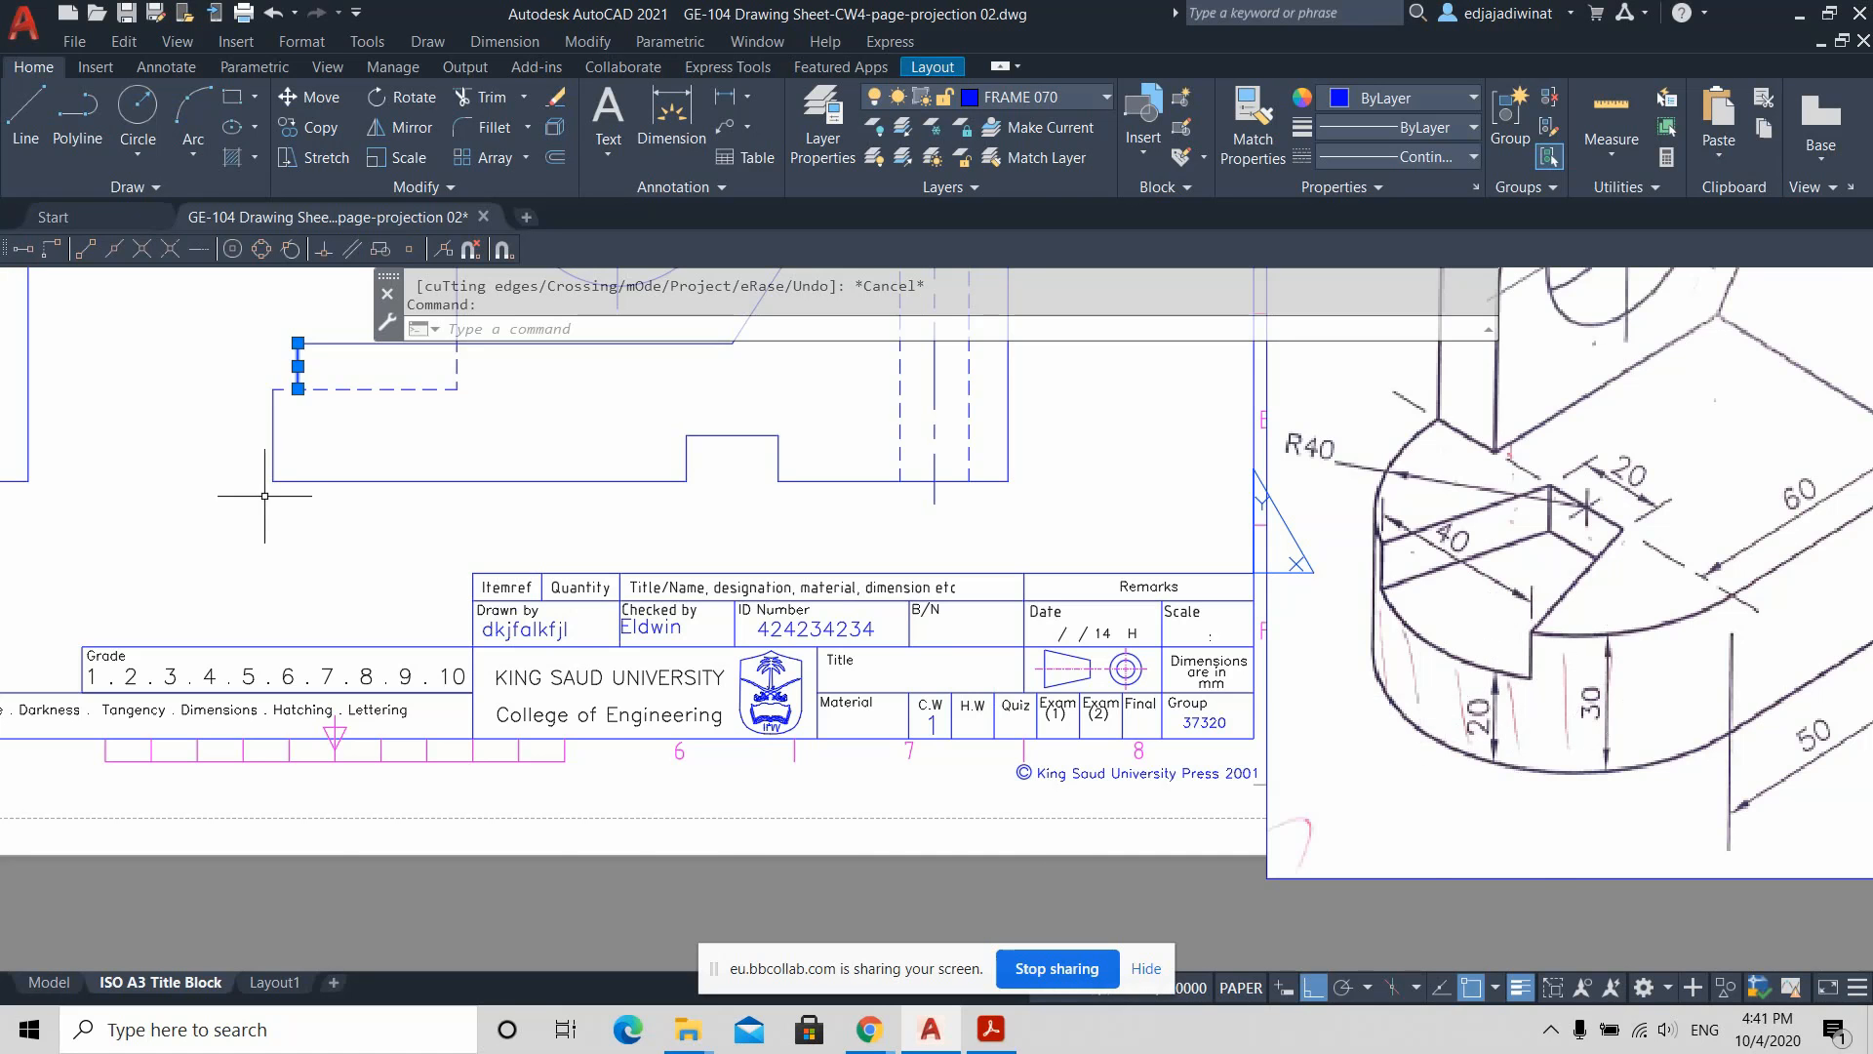
{"action": "key", "text": "Escape"}
{"action": "scroll", "coordinate": [298, 410], "scroll_direction": "up", "scroll_amount": 2}
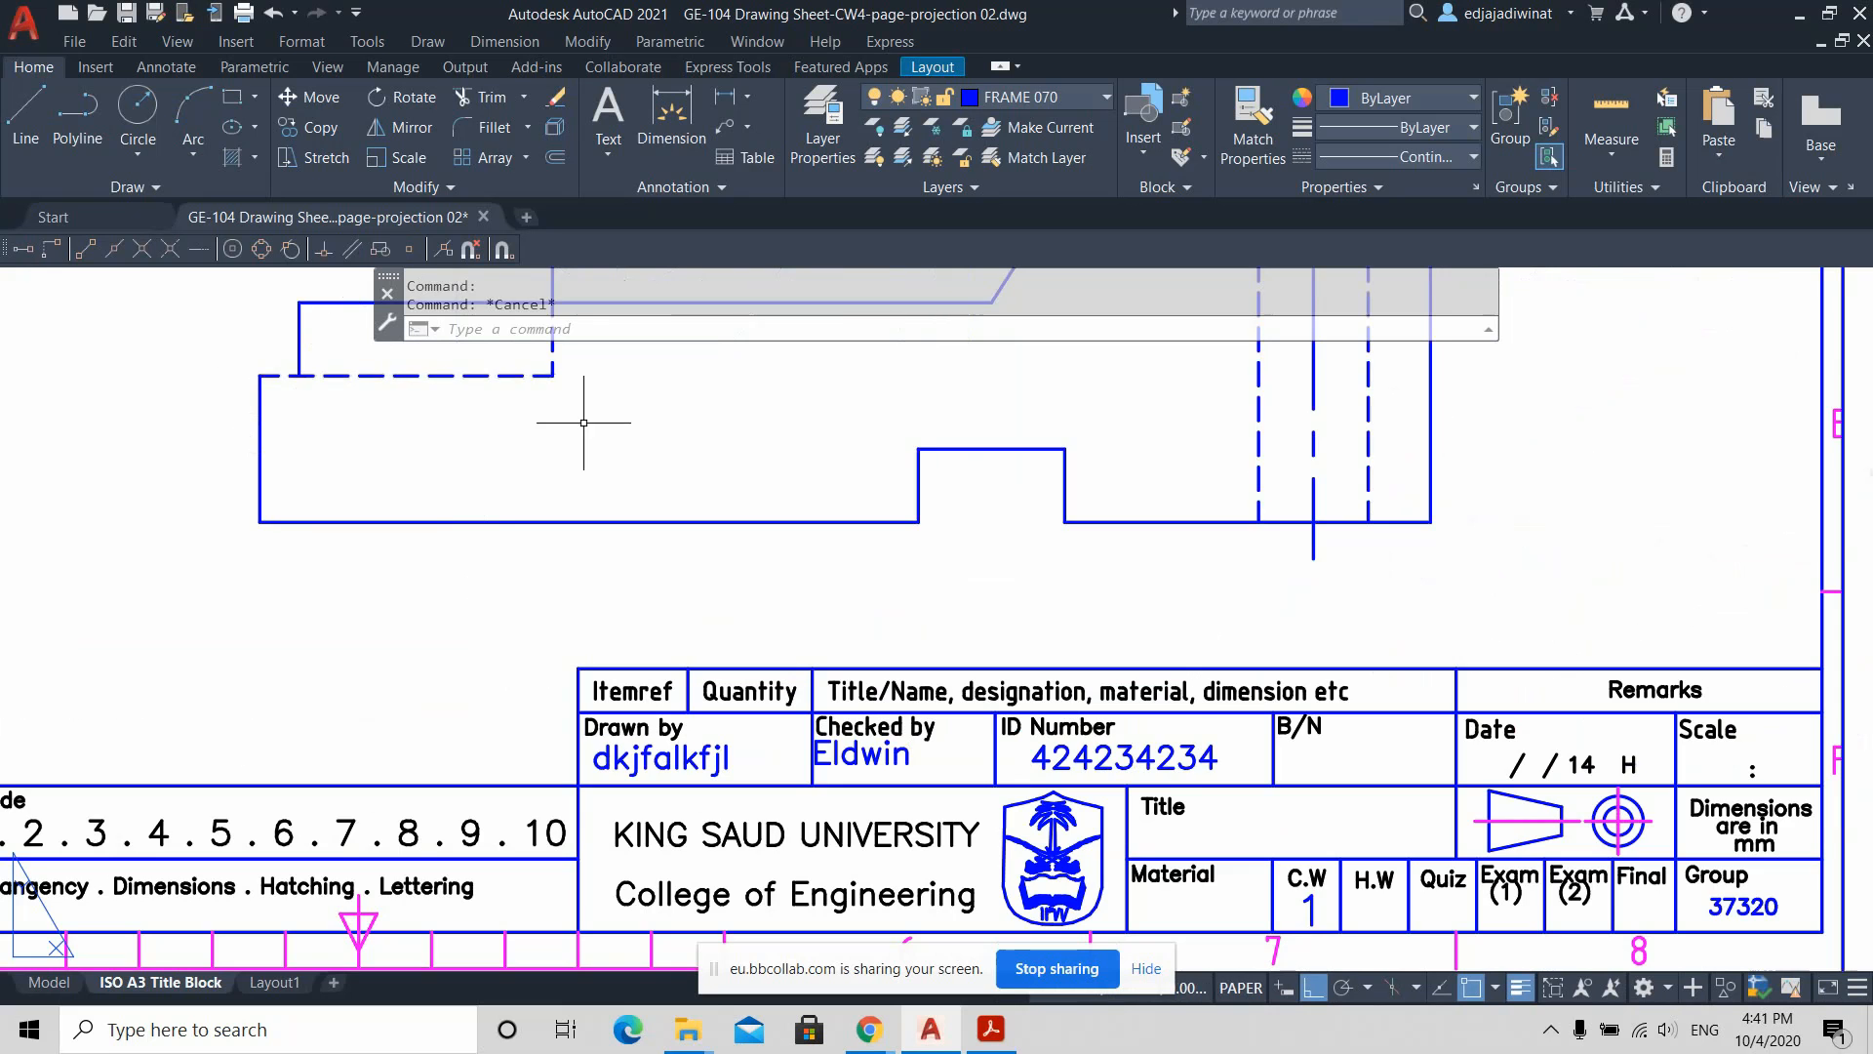
{"action": "scroll", "coordinate": [561, 457], "scroll_direction": "down", "scroll_amount": 2}
{"action": "scroll", "coordinate": [1069, 585], "scroll_direction": "up", "scroll_amount": 4}
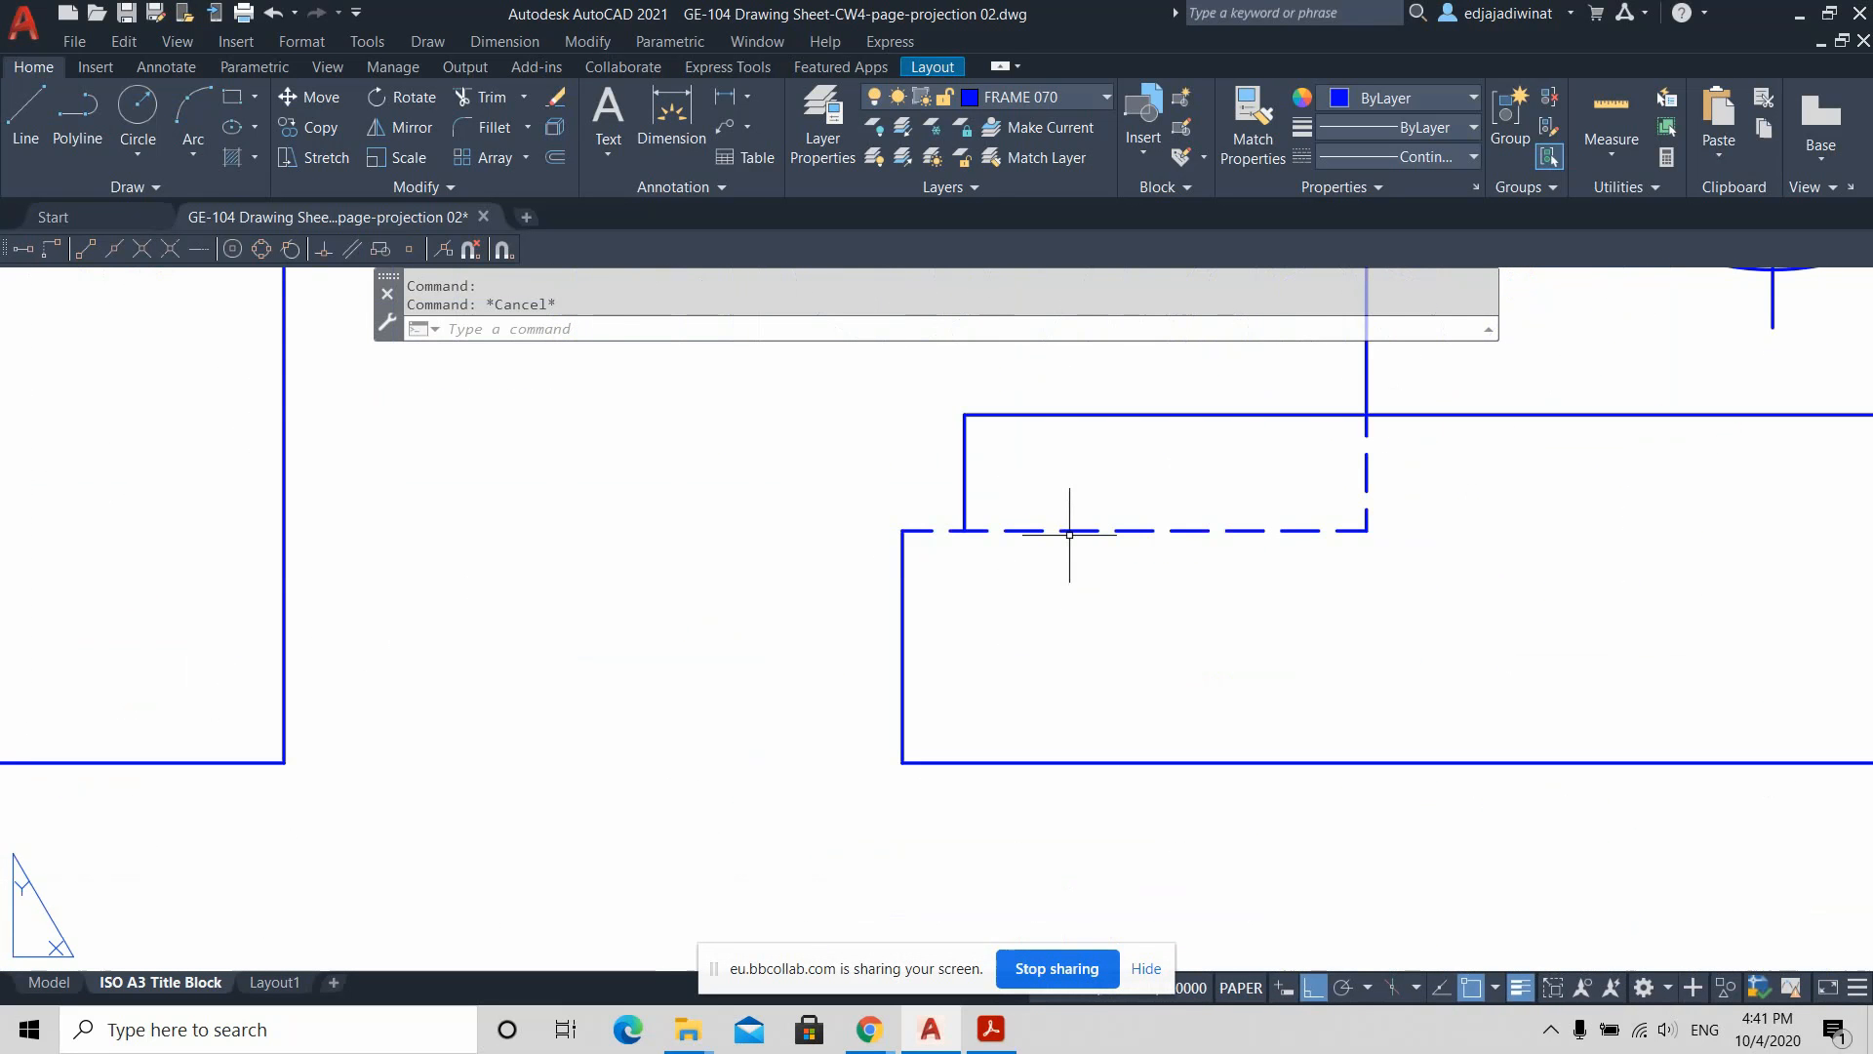
{"action": "left_click", "coordinate": [1070, 531]}
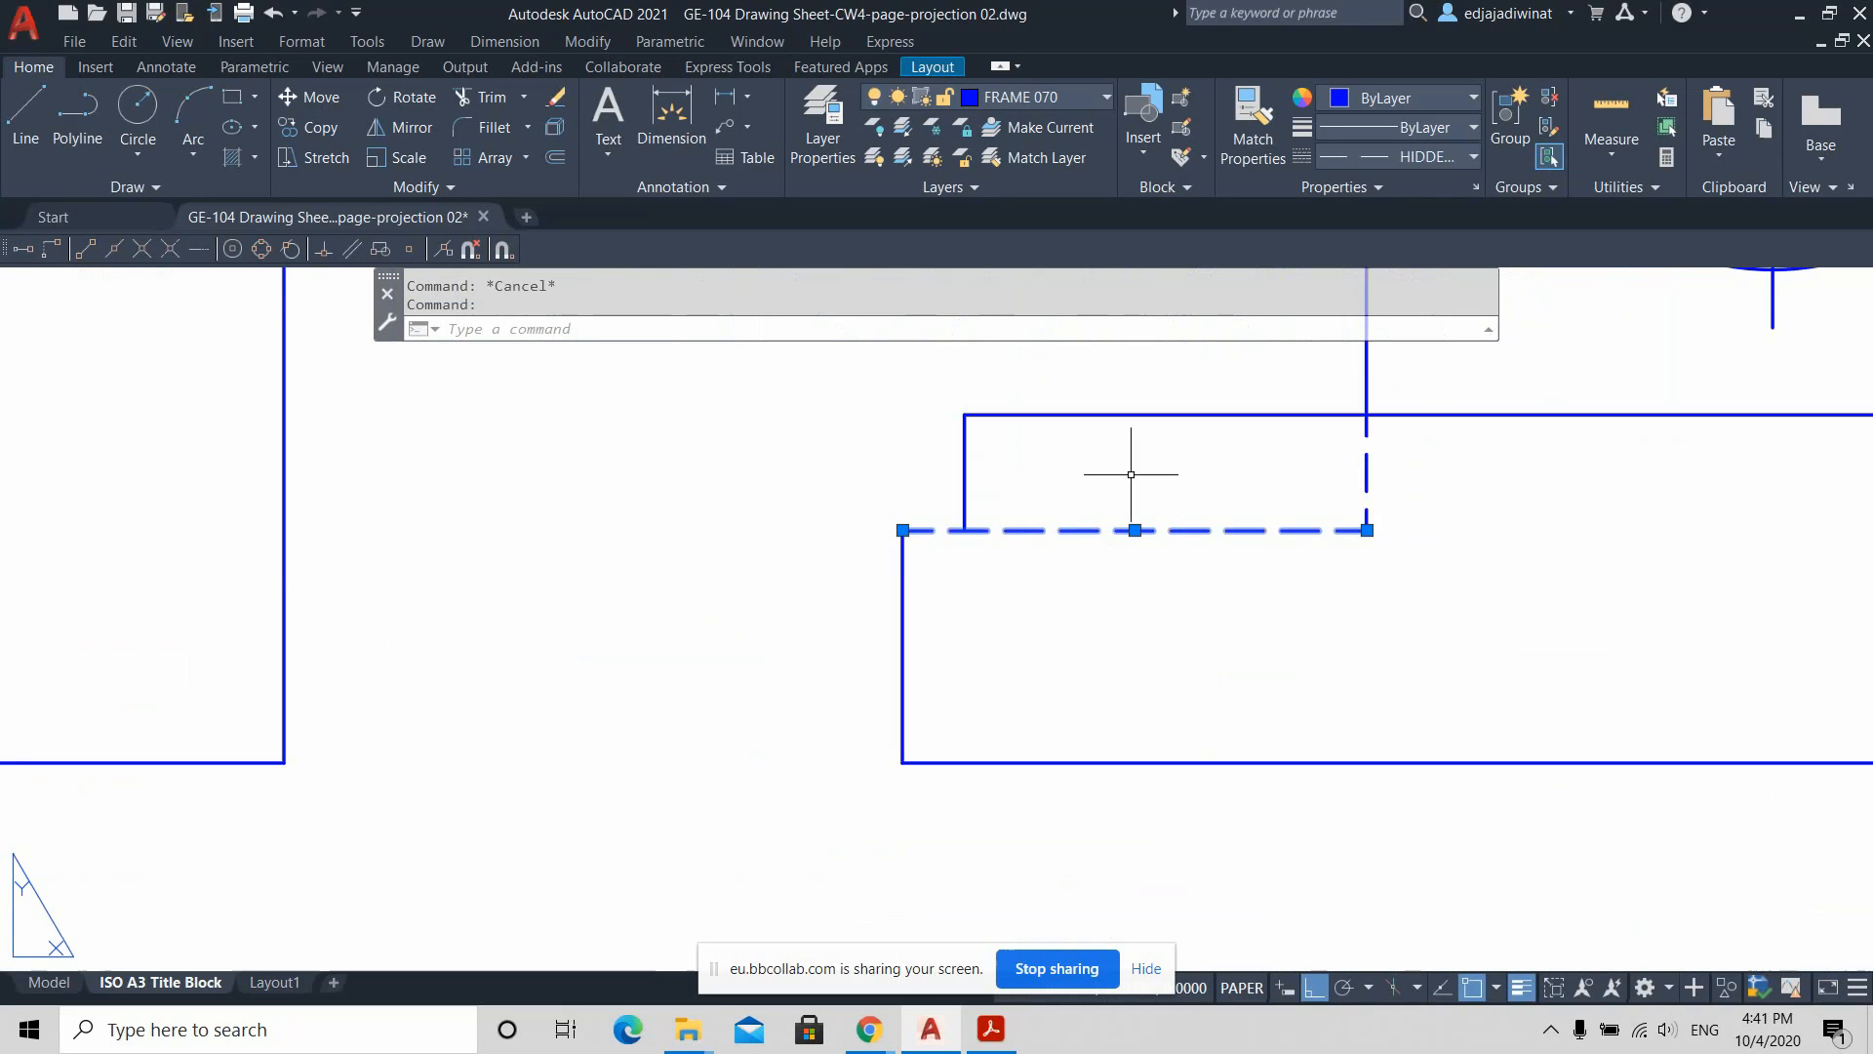
{"action": "key", "text": "Escape"}
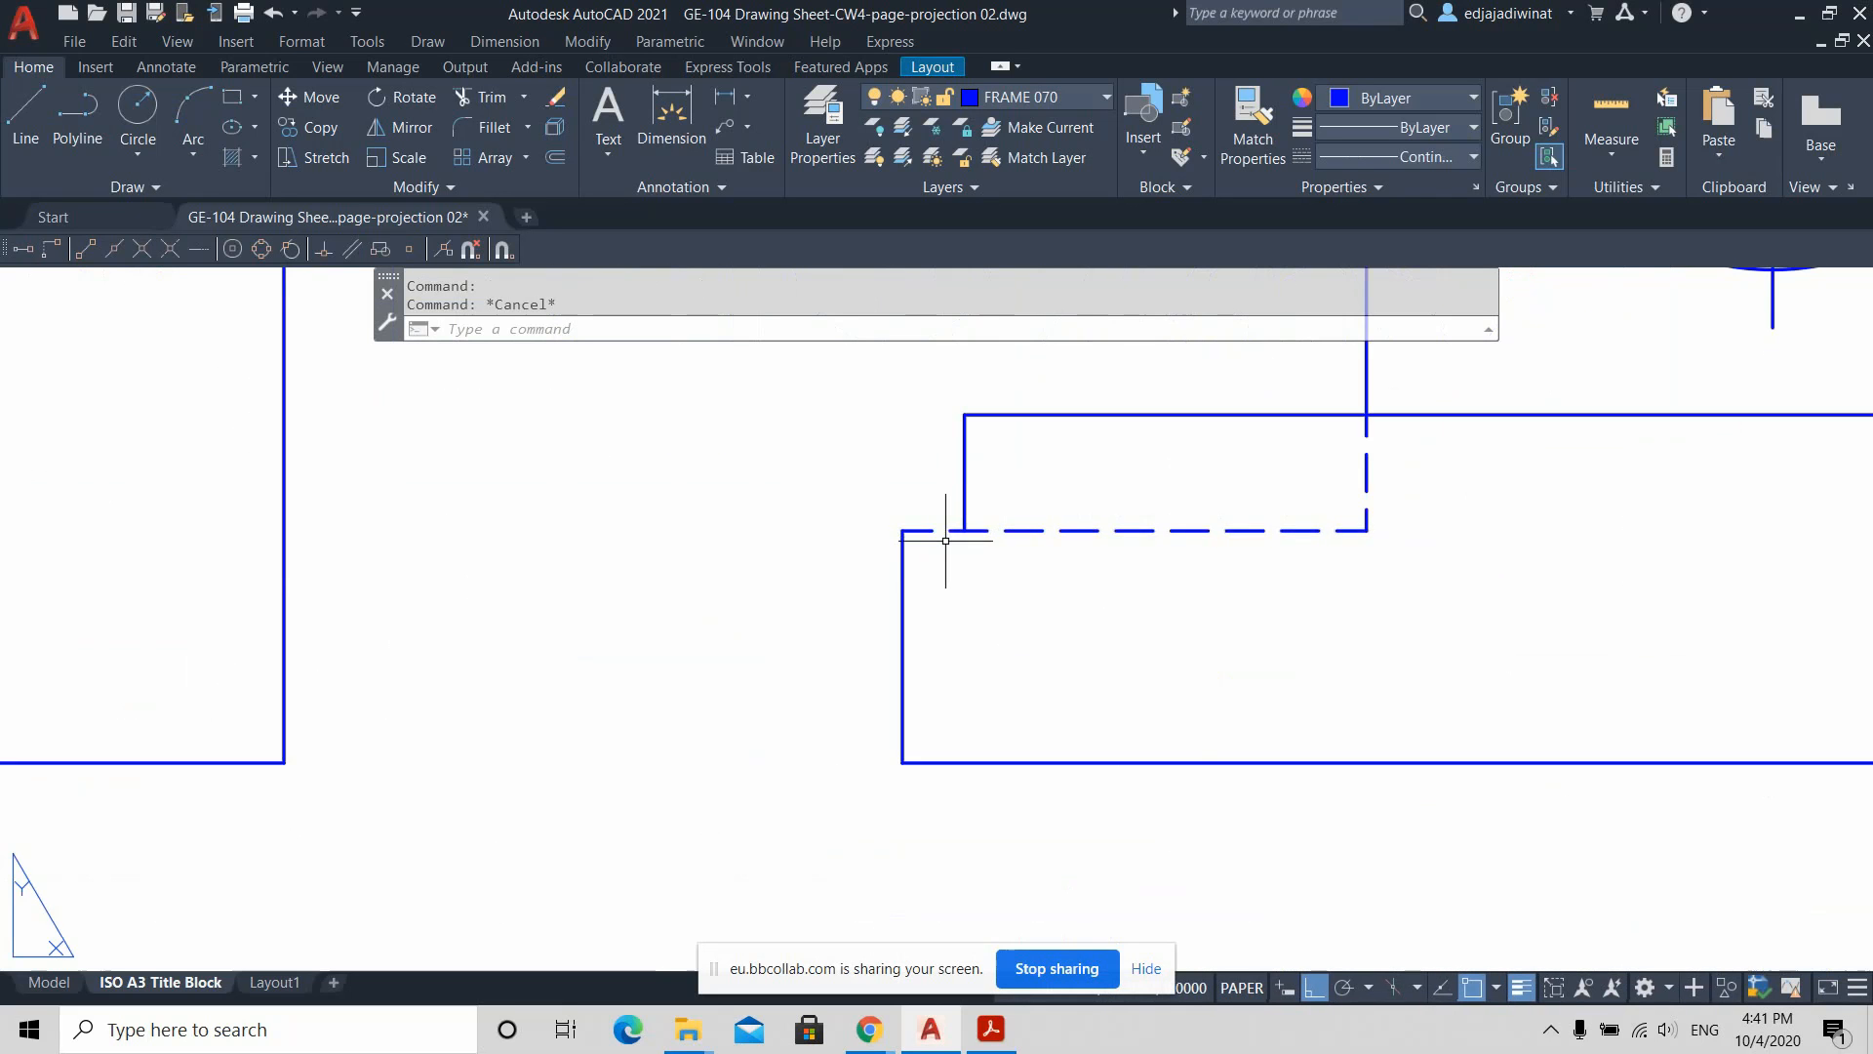
Step: Shorten the front view's dashed slot floor line so it starts at the foot of the short vertical edge
{"action": "scroll", "coordinate": [946, 540], "scroll_direction": "up", "scroll_amount": 2}
{"action": "left_click", "coordinate": [995, 522]}
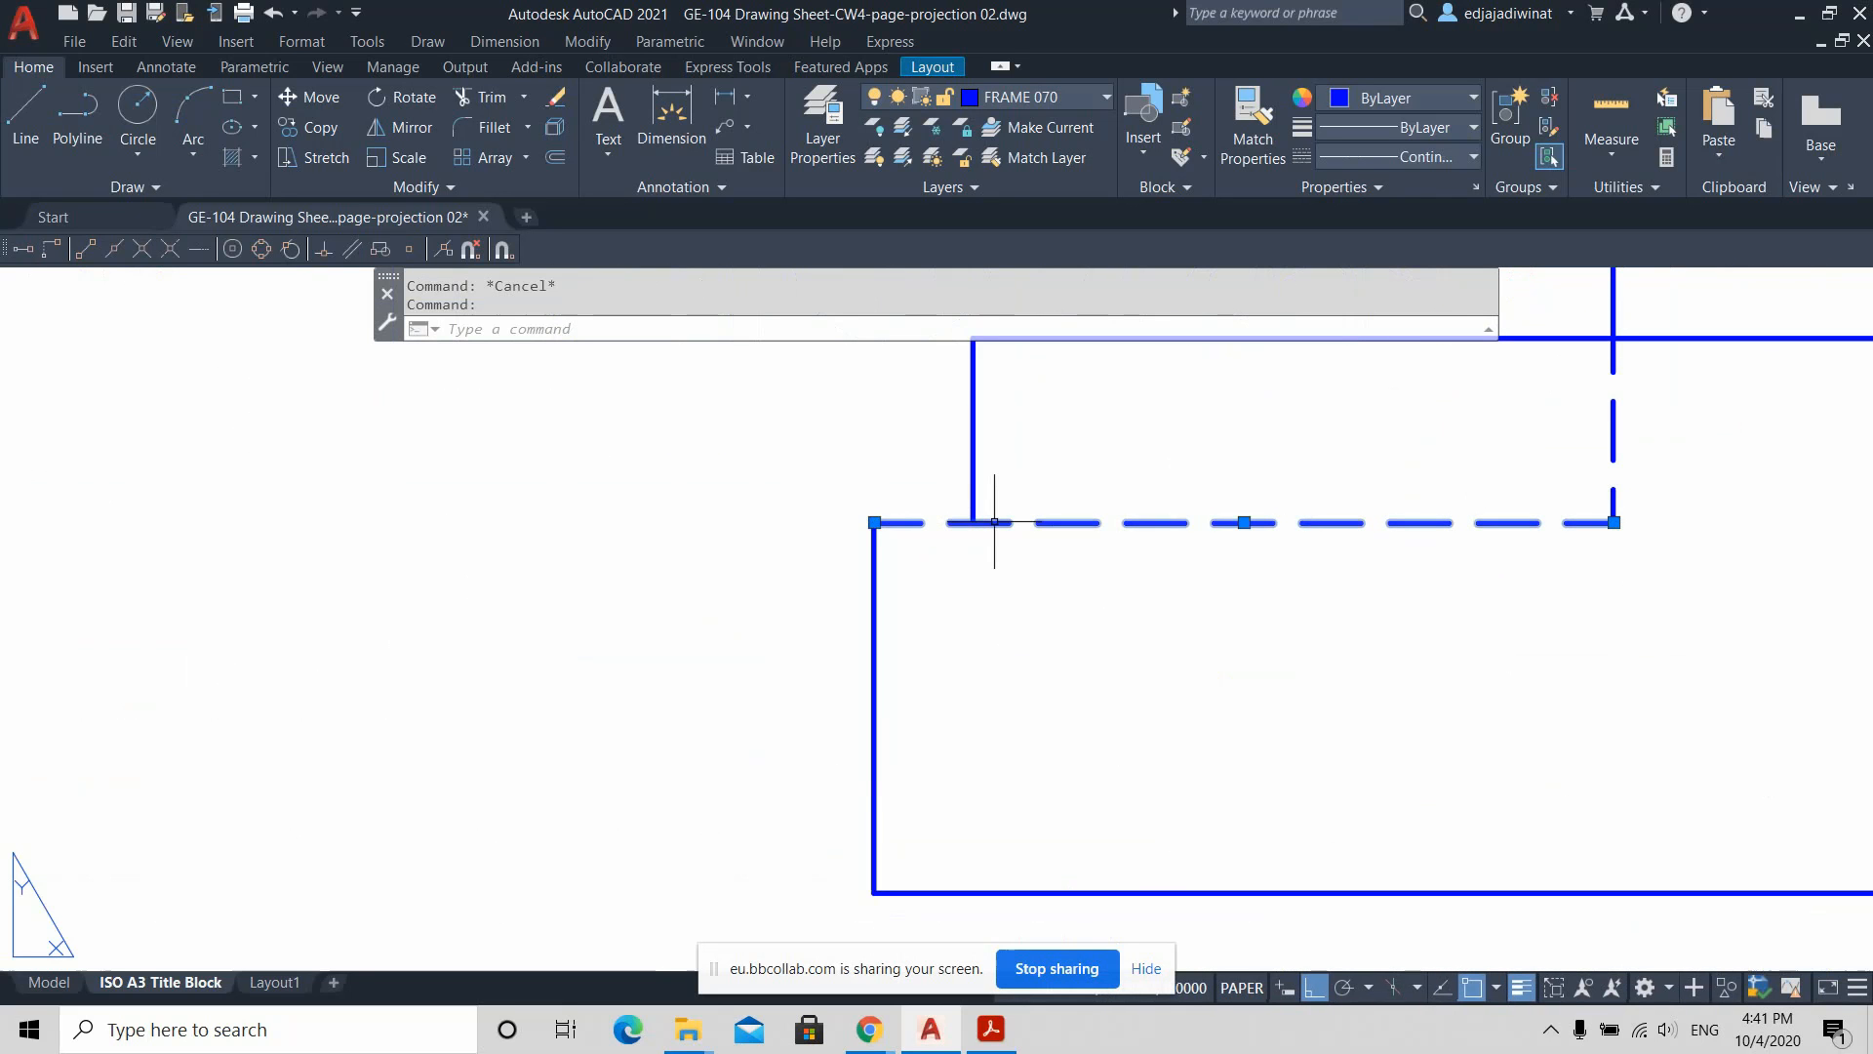
{"action": "left_click", "coordinate": [875, 523]}
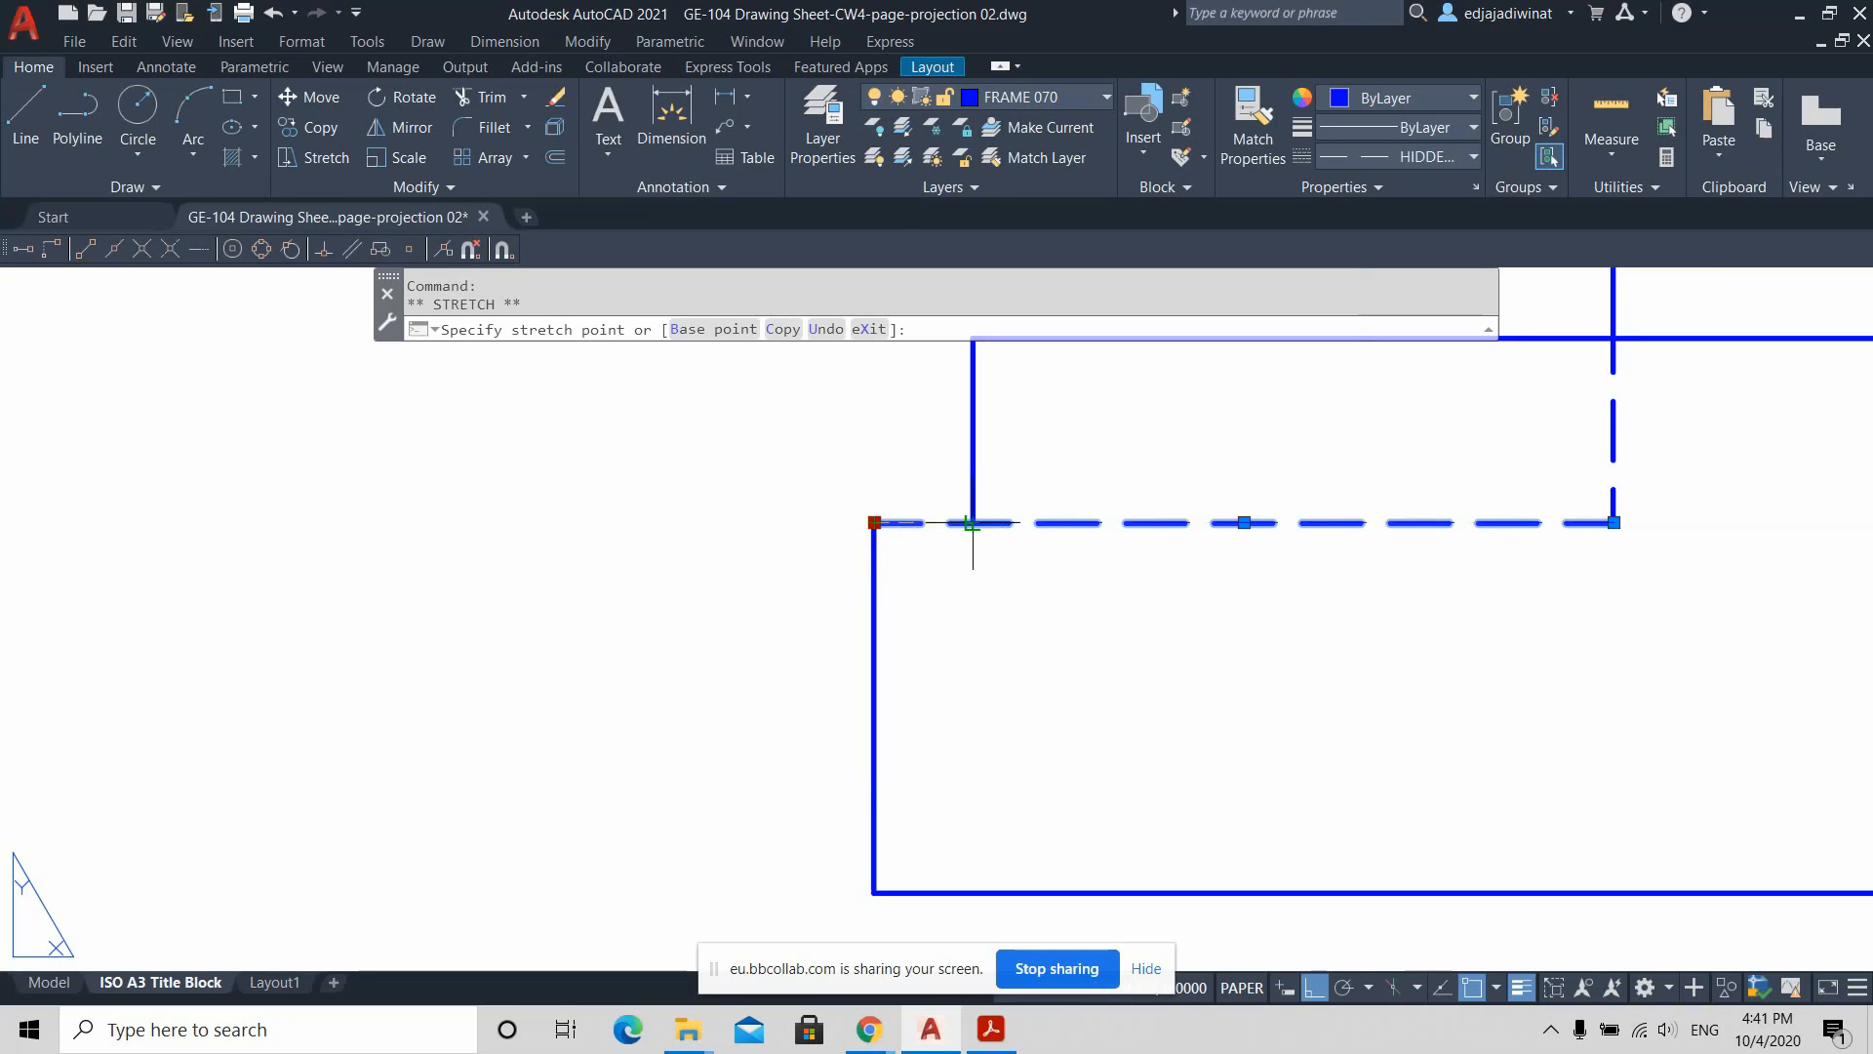
{"action": "key", "text": "Escape"}
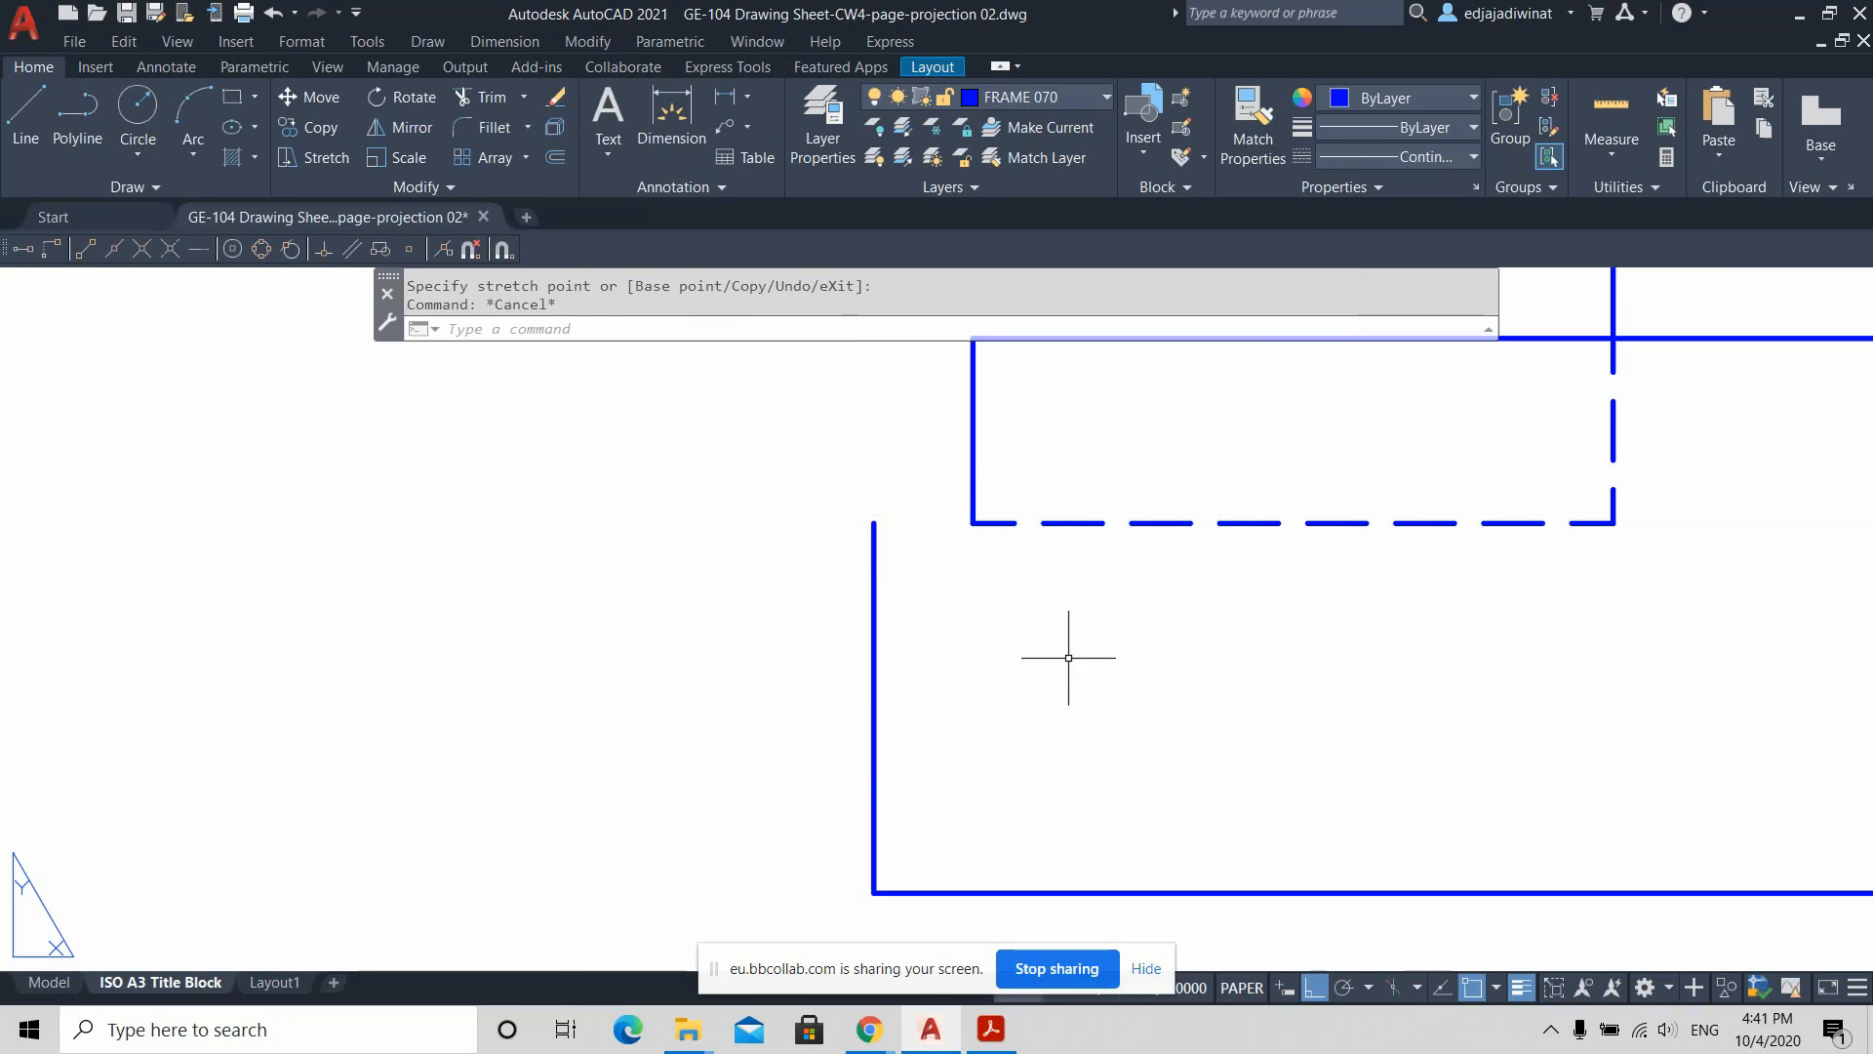
Step: Draw a solid line from the base's upper outer corner to the foot of the short vertical edge in the front view
{"action": "scroll", "coordinate": [1404, 527], "scroll_direction": "up", "scroll_amount": 2}
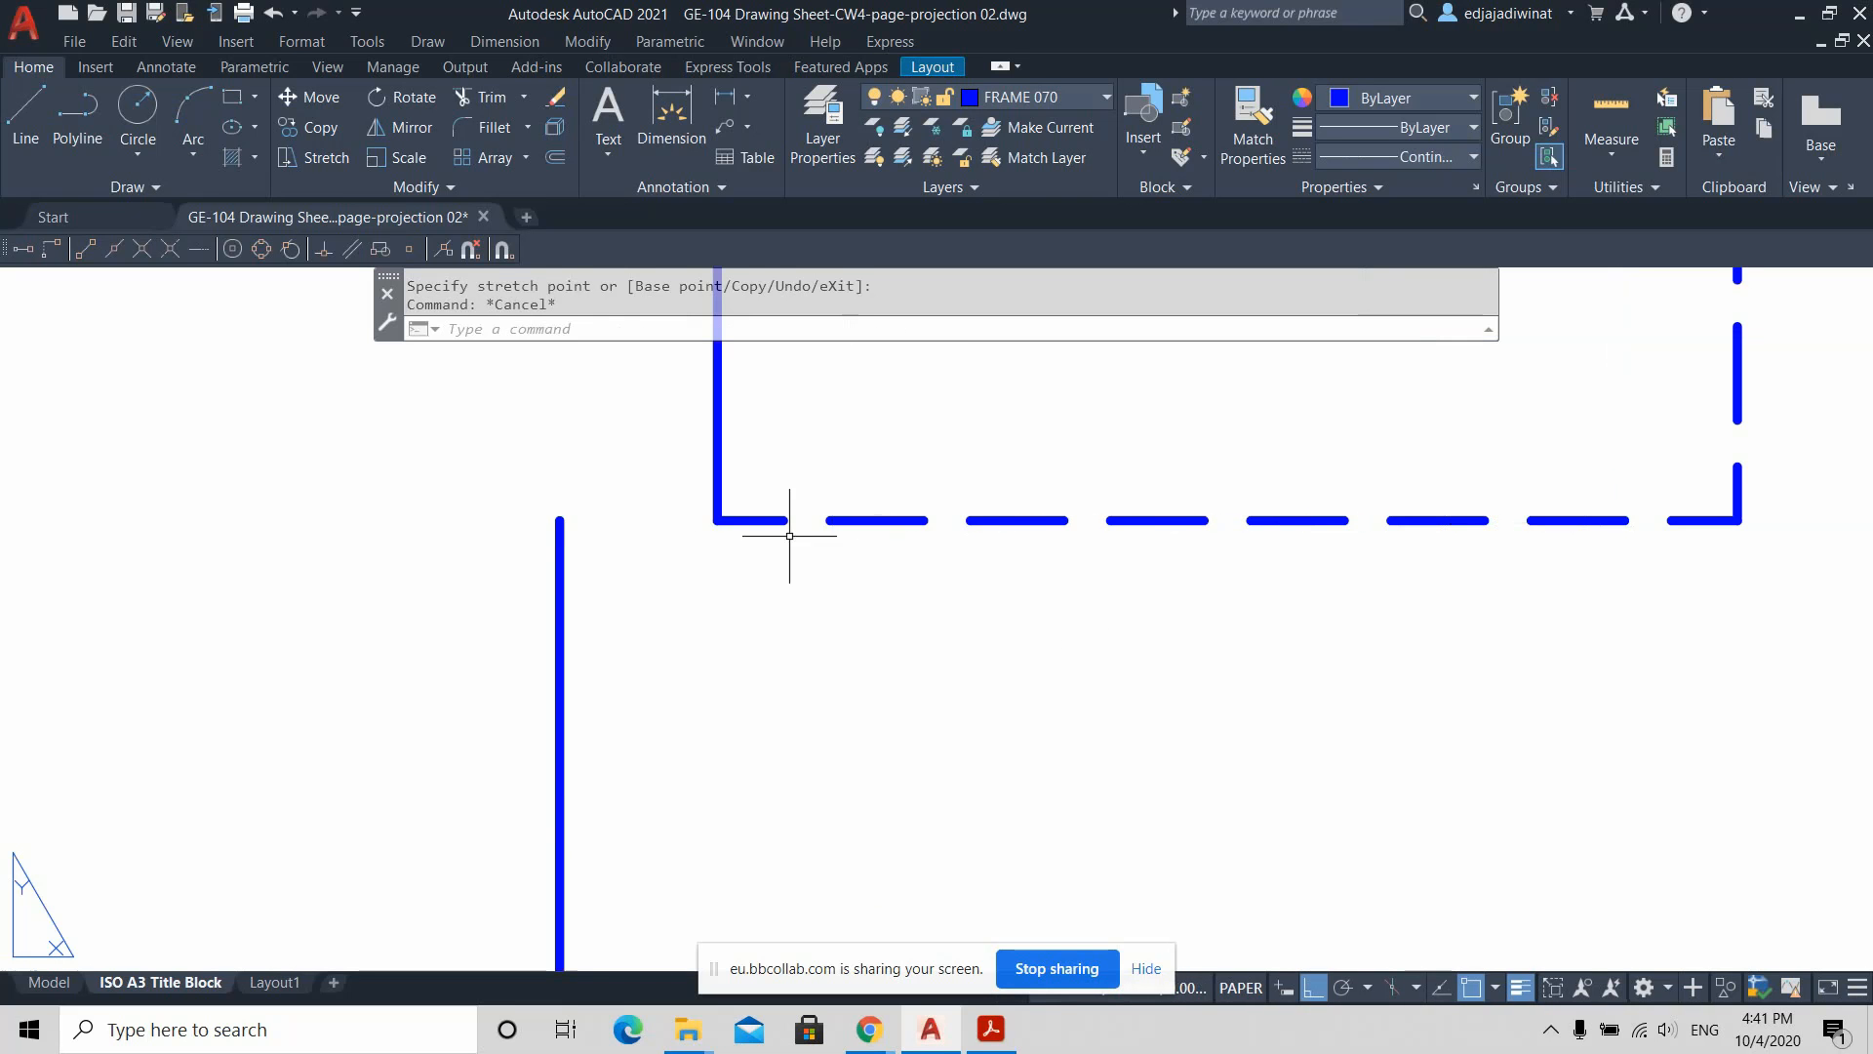
{"action": "left_click", "coordinate": [24, 122]}
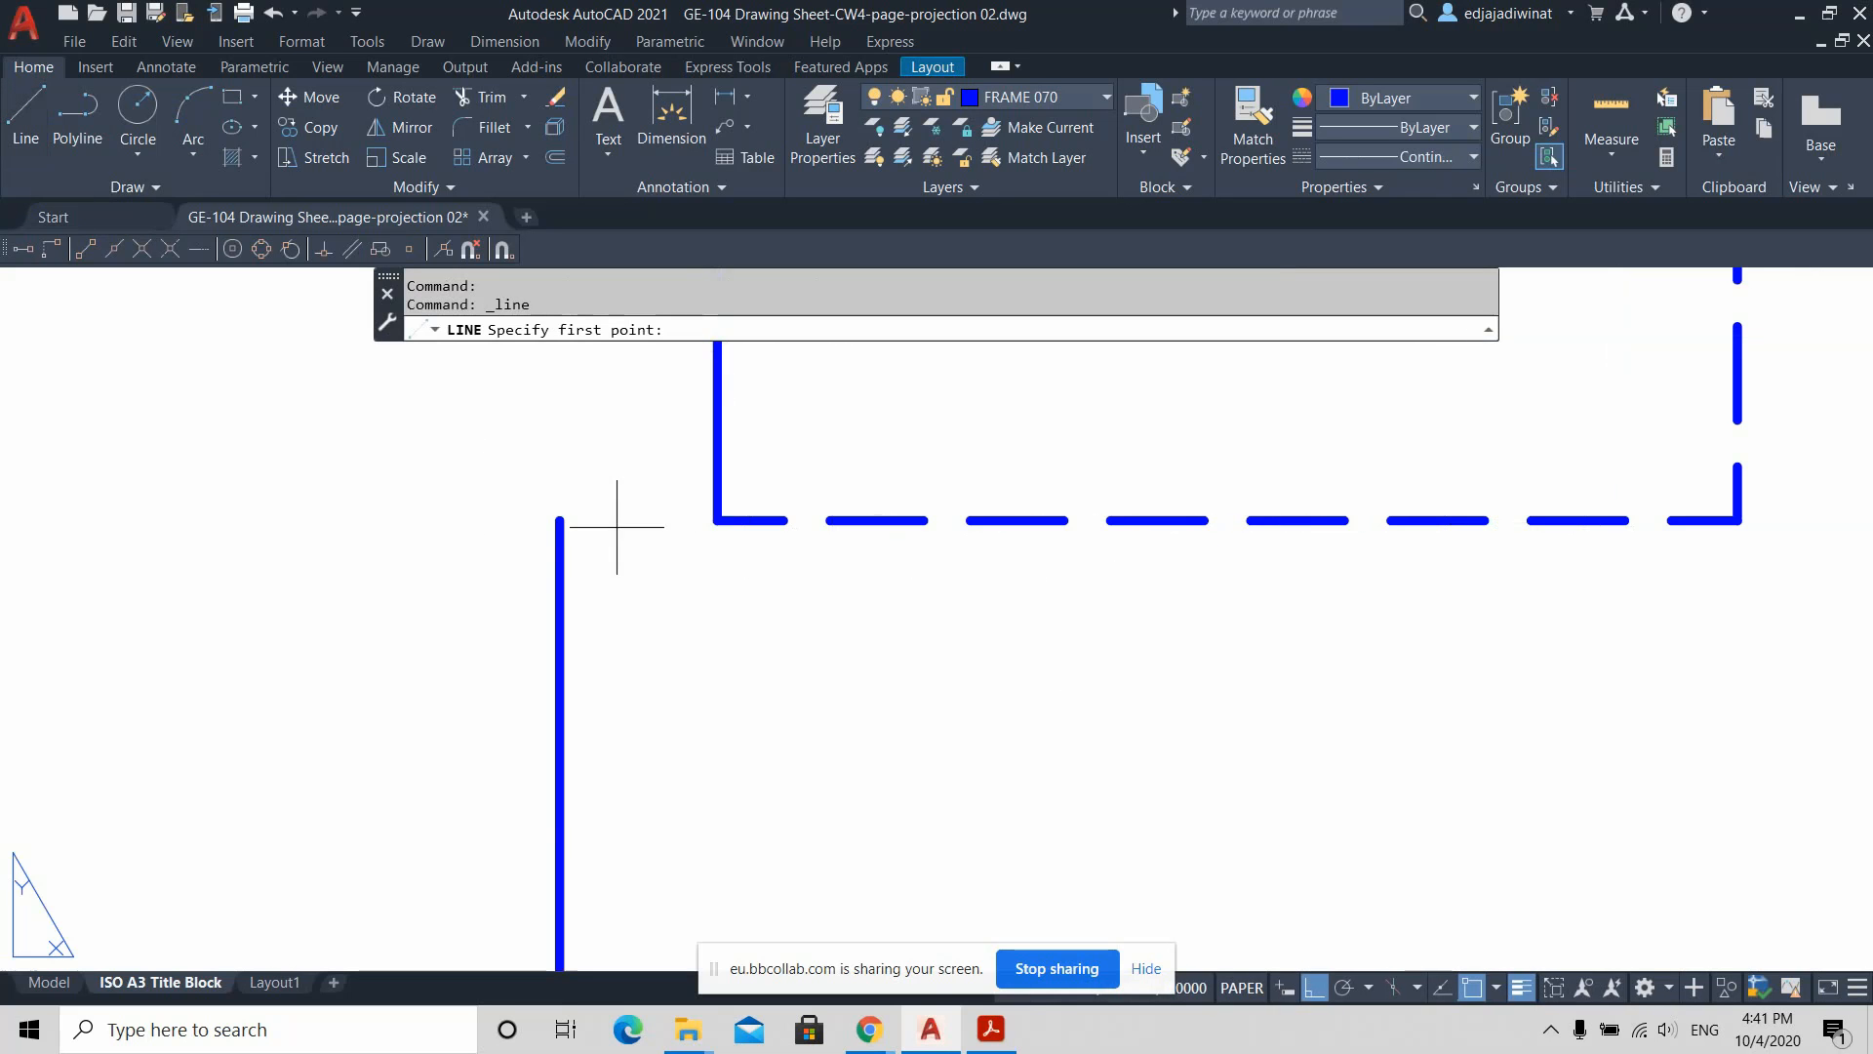
{"action": "left_click", "coordinate": [560, 520]}
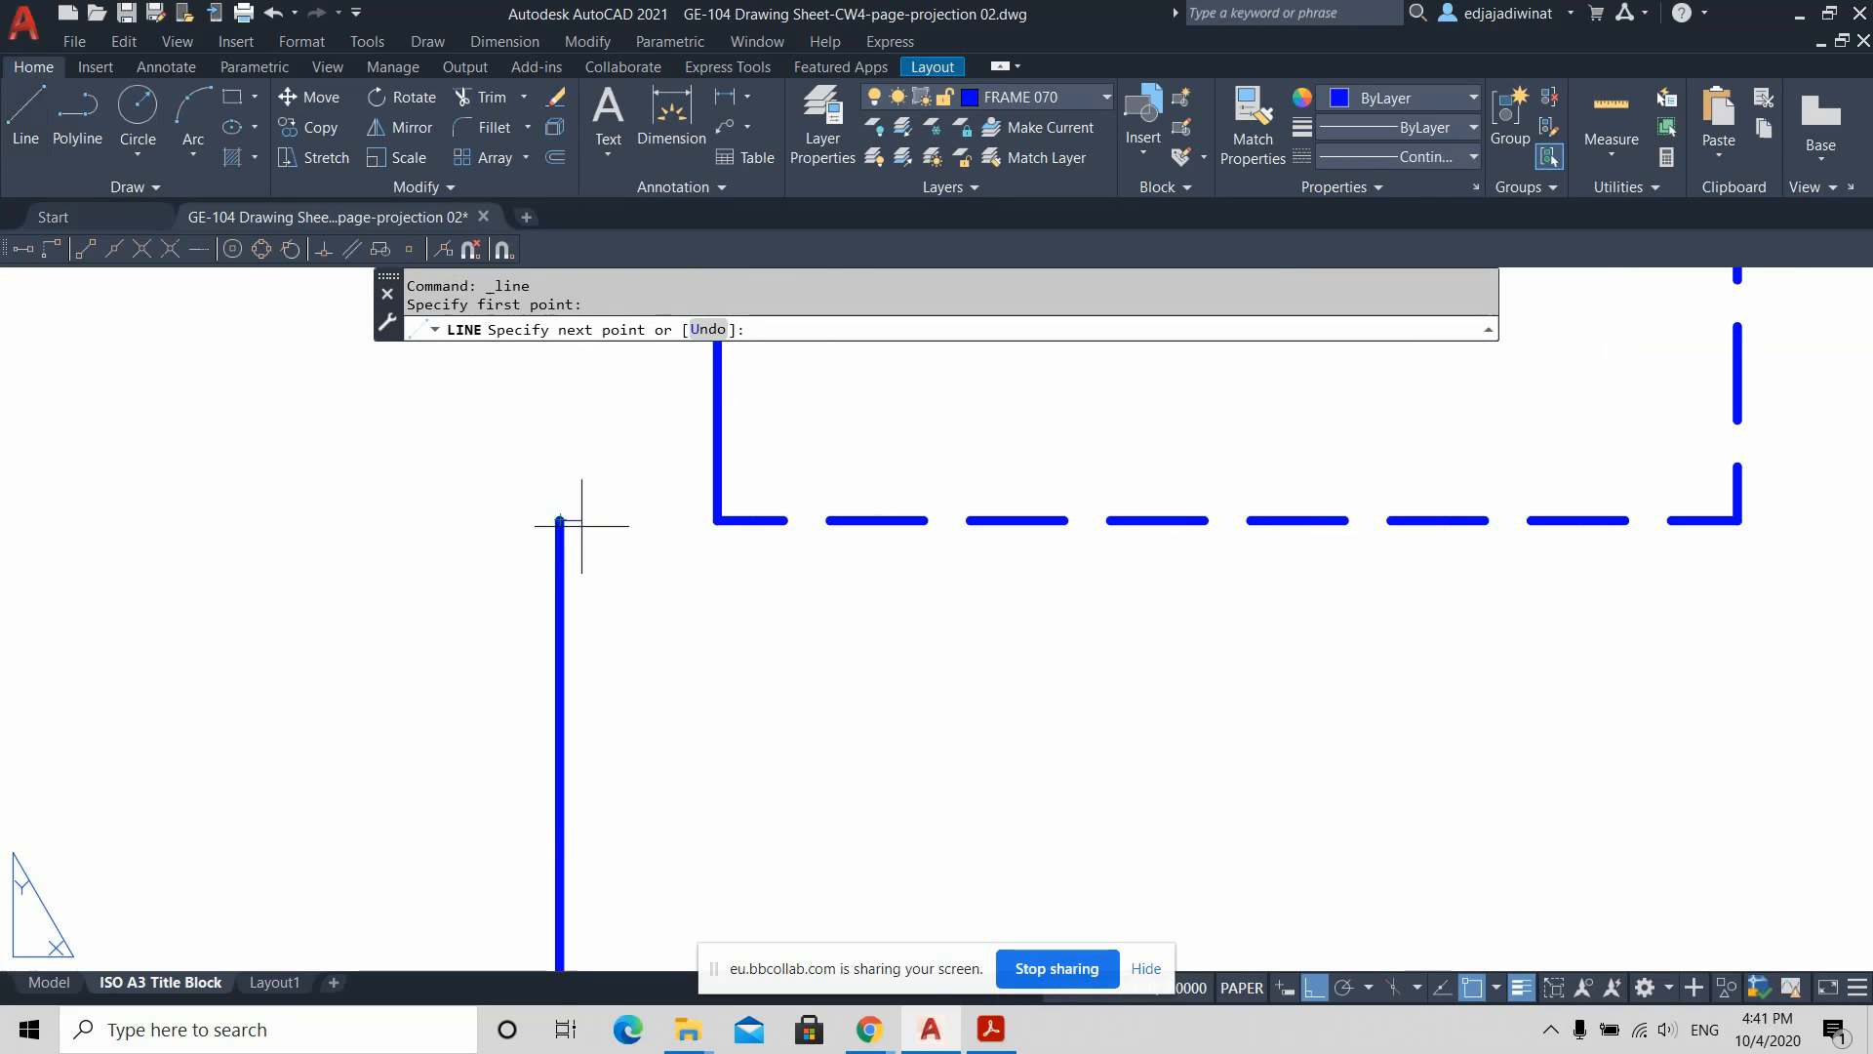
{"action": "left_click", "coordinate": [716, 520]}
{"action": "key", "text": "Escape"}
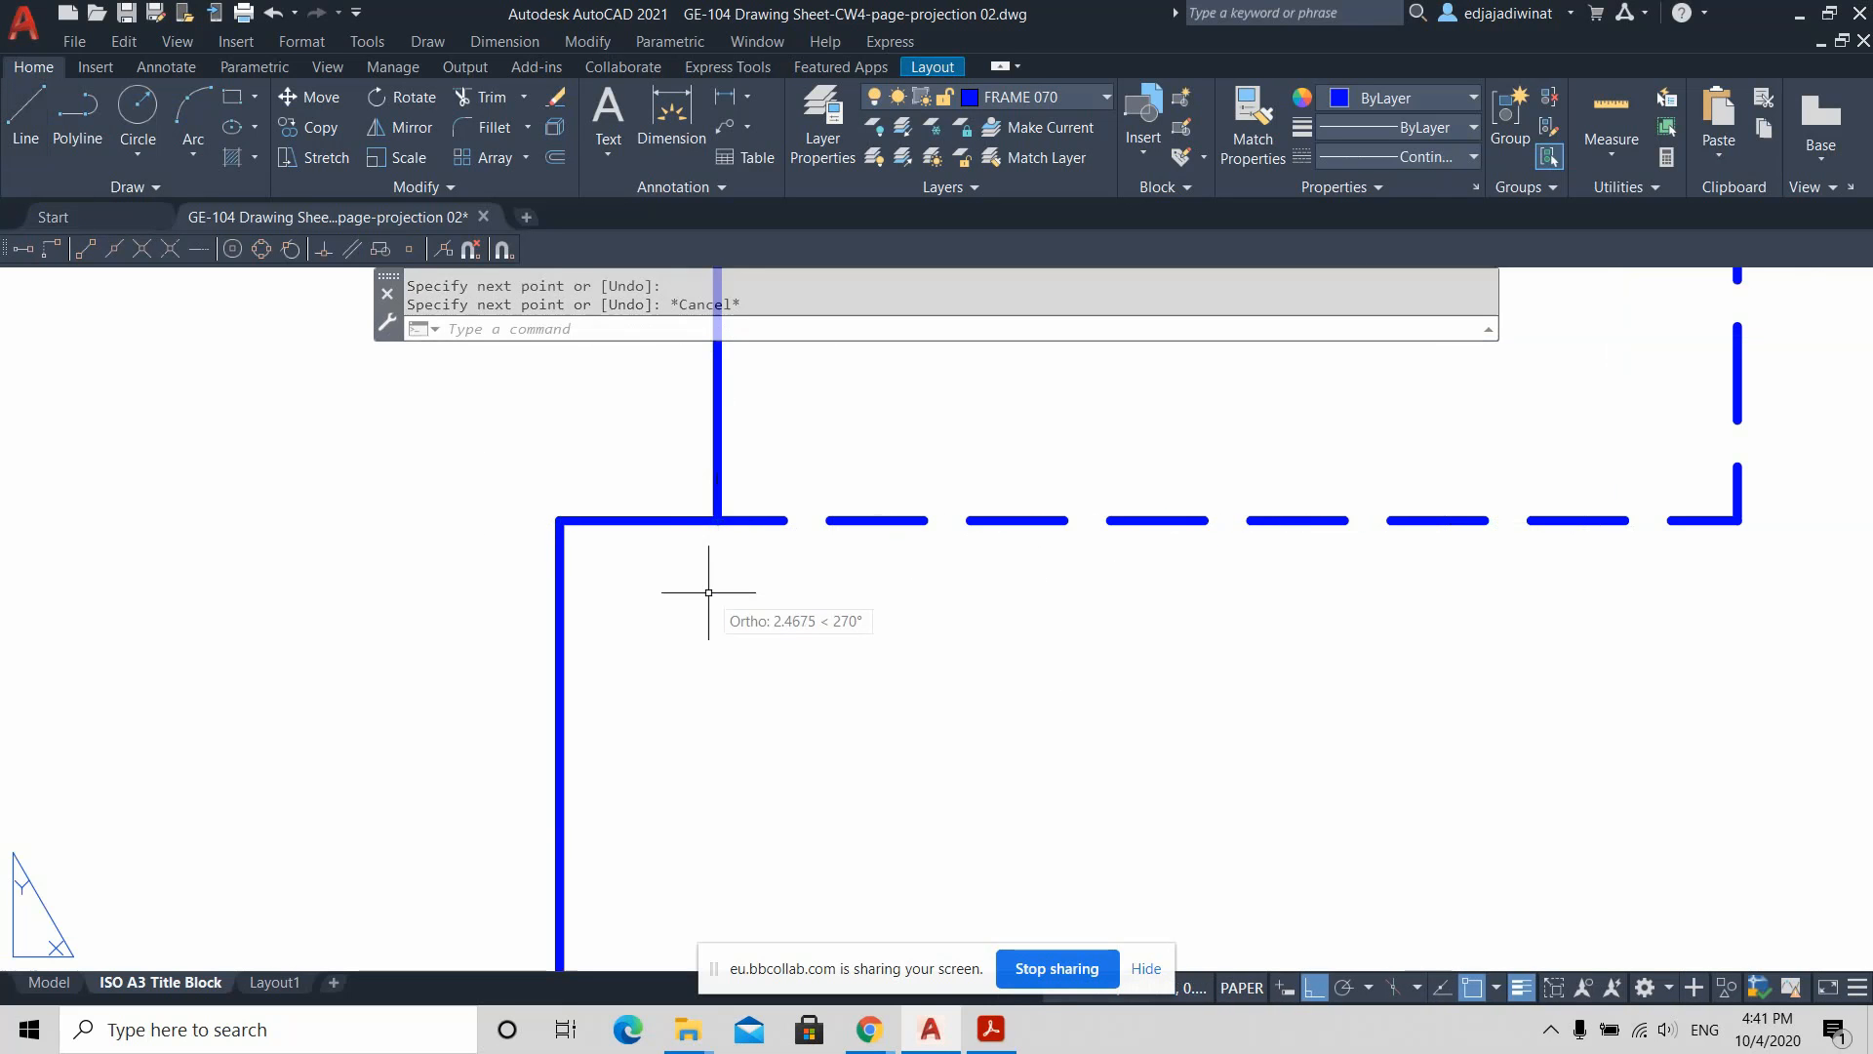
{"action": "scroll", "coordinate": [707, 539], "scroll_direction": "down", "scroll_amount": 1}
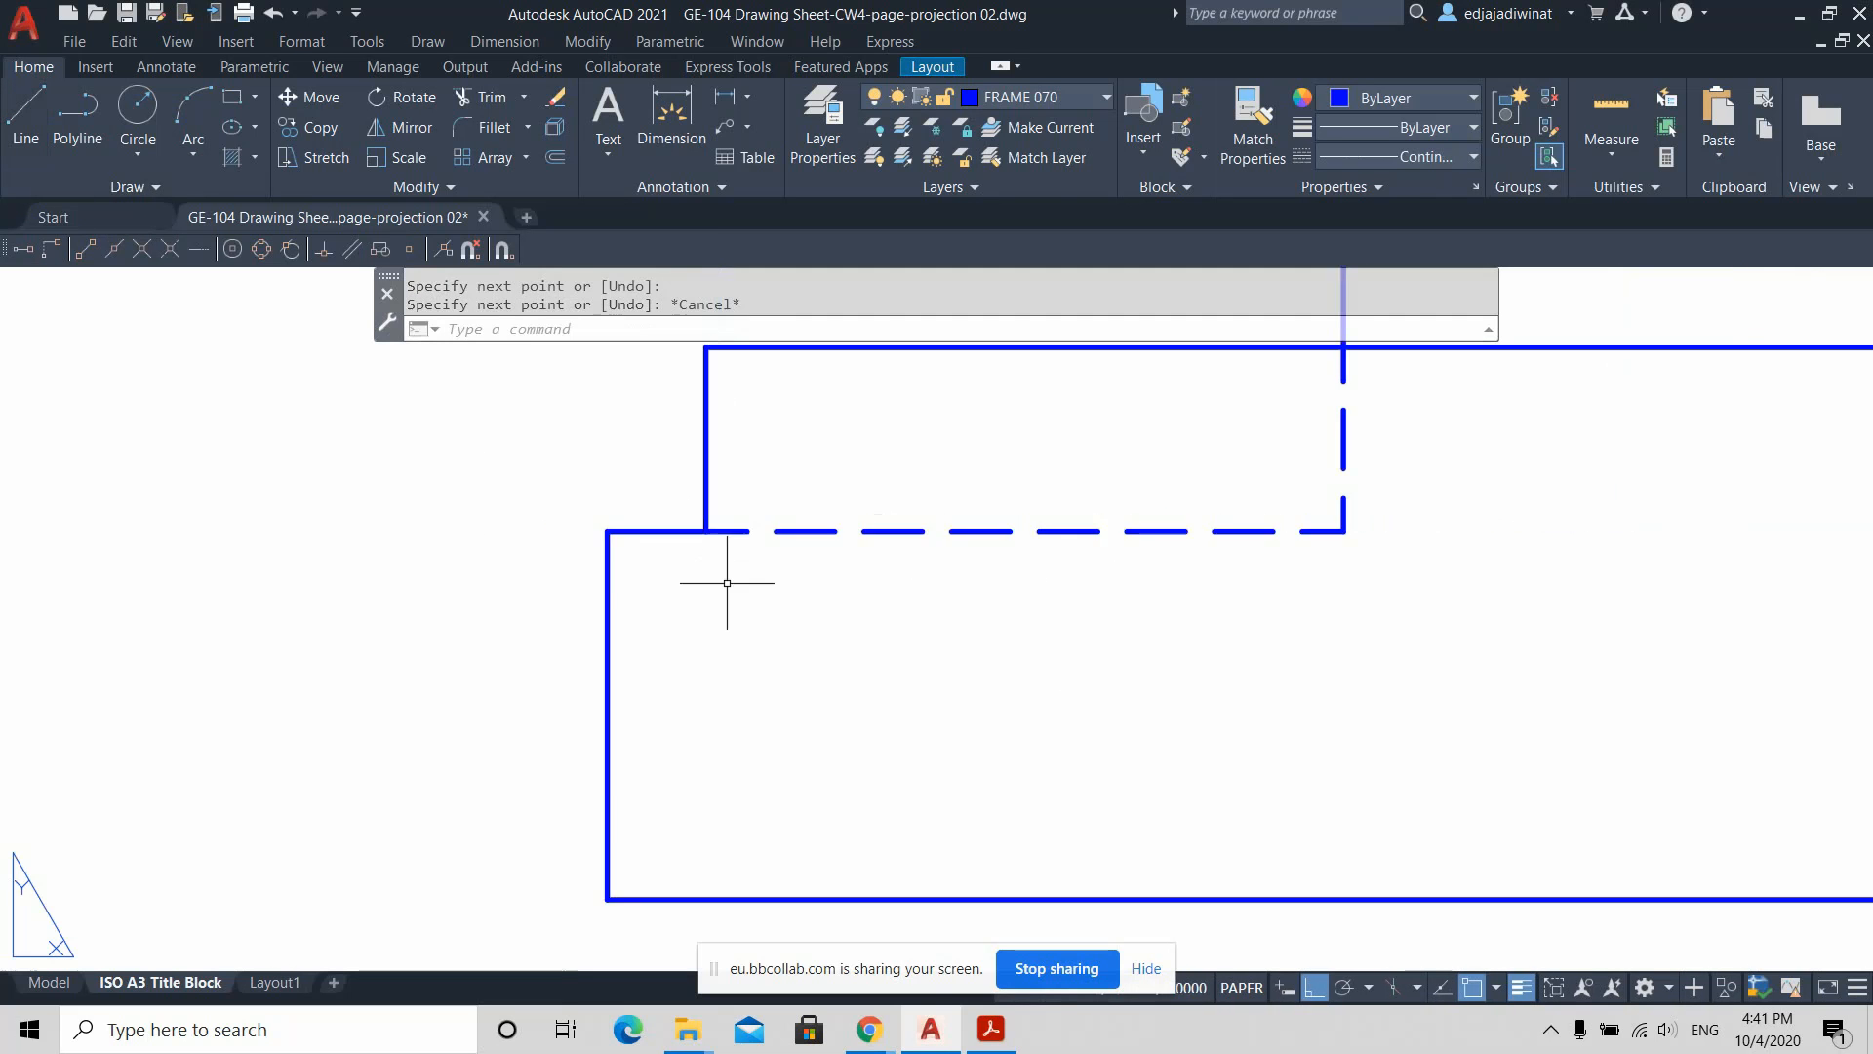
{"action": "left_click", "coordinate": [656, 531]}
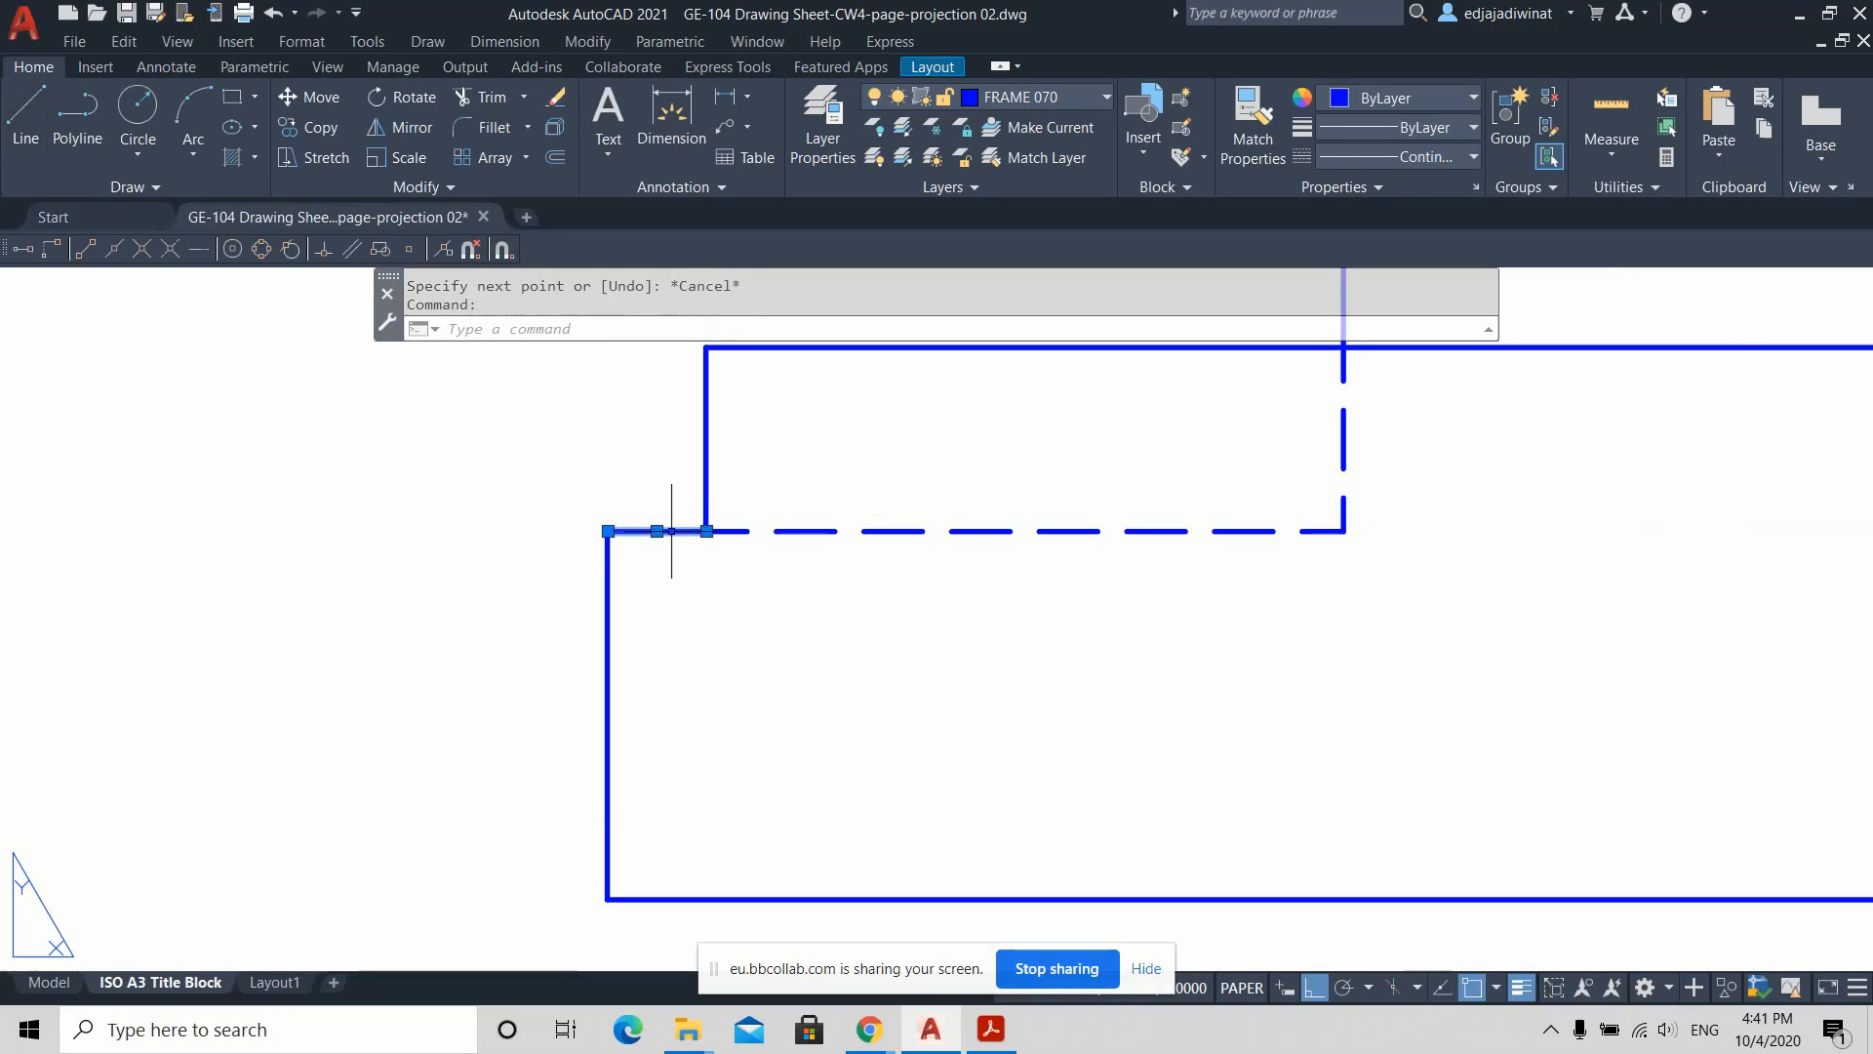
{"action": "key", "text": "Escape"}
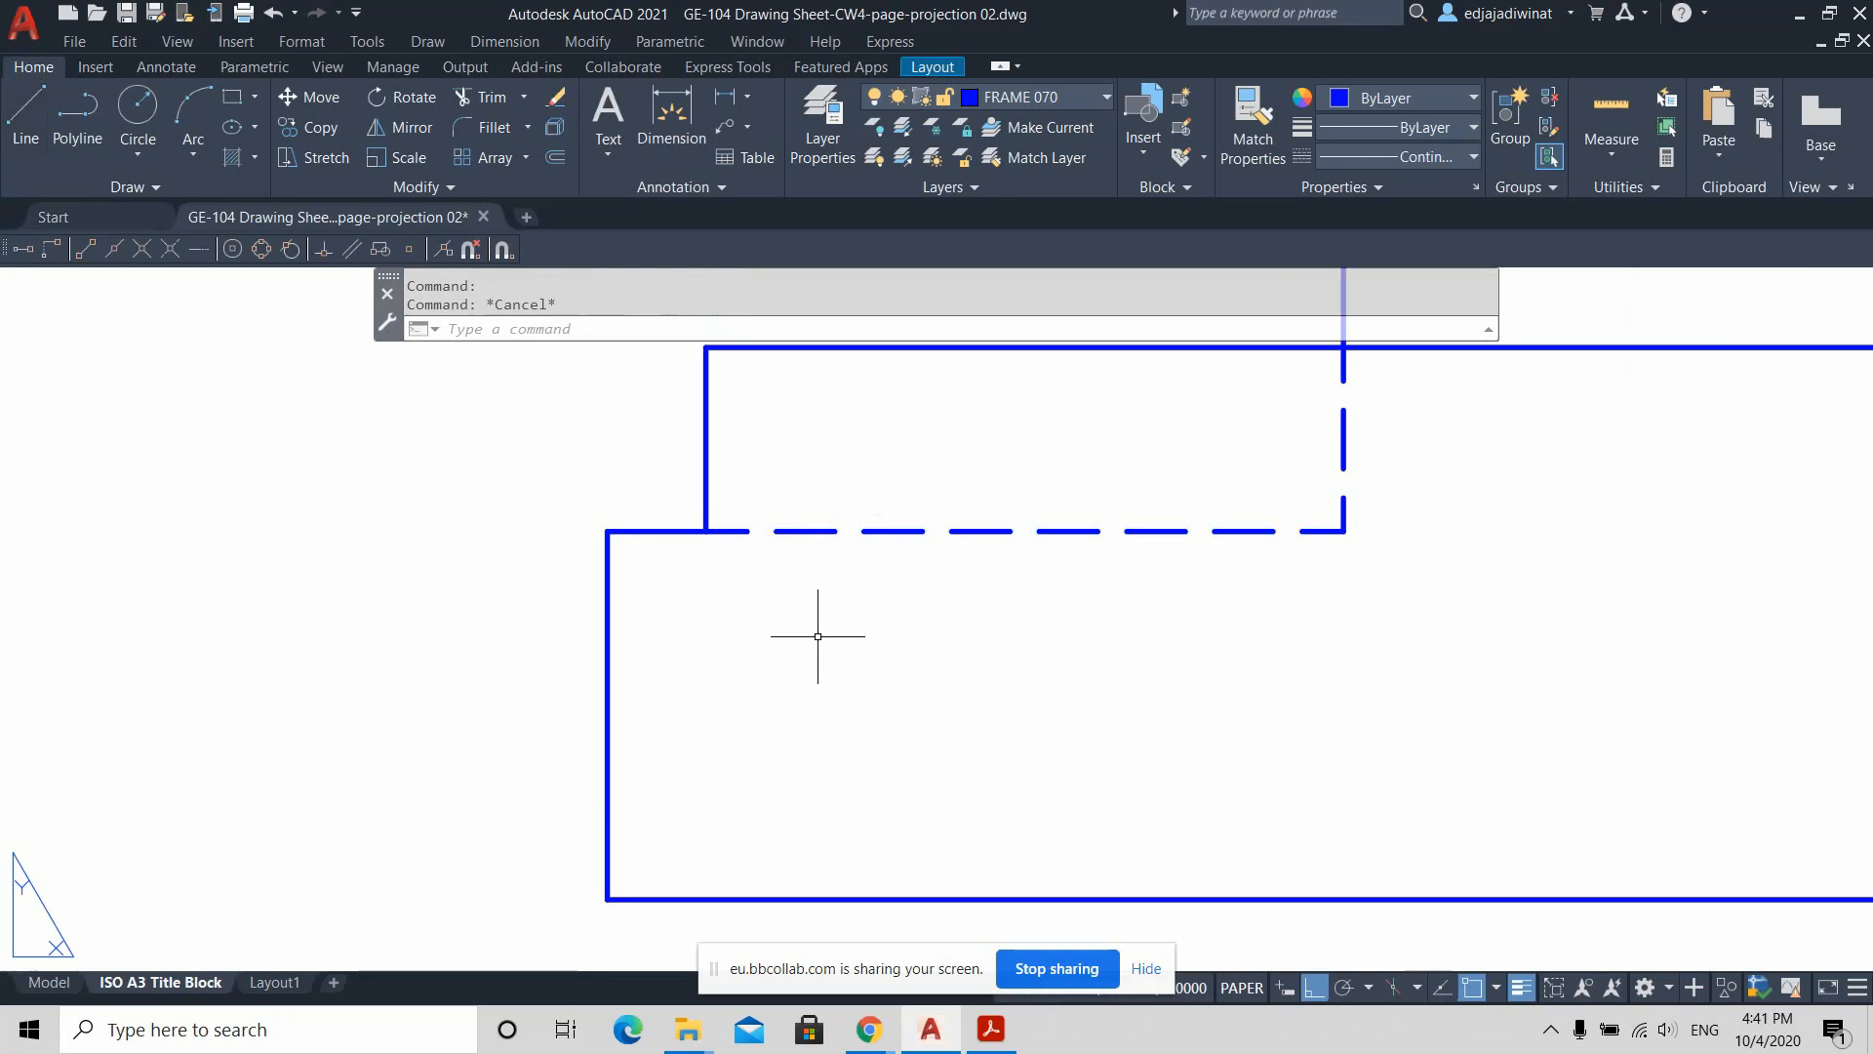
{"action": "scroll", "coordinate": [945, 657], "scroll_direction": "down", "scroll_amount": 2}
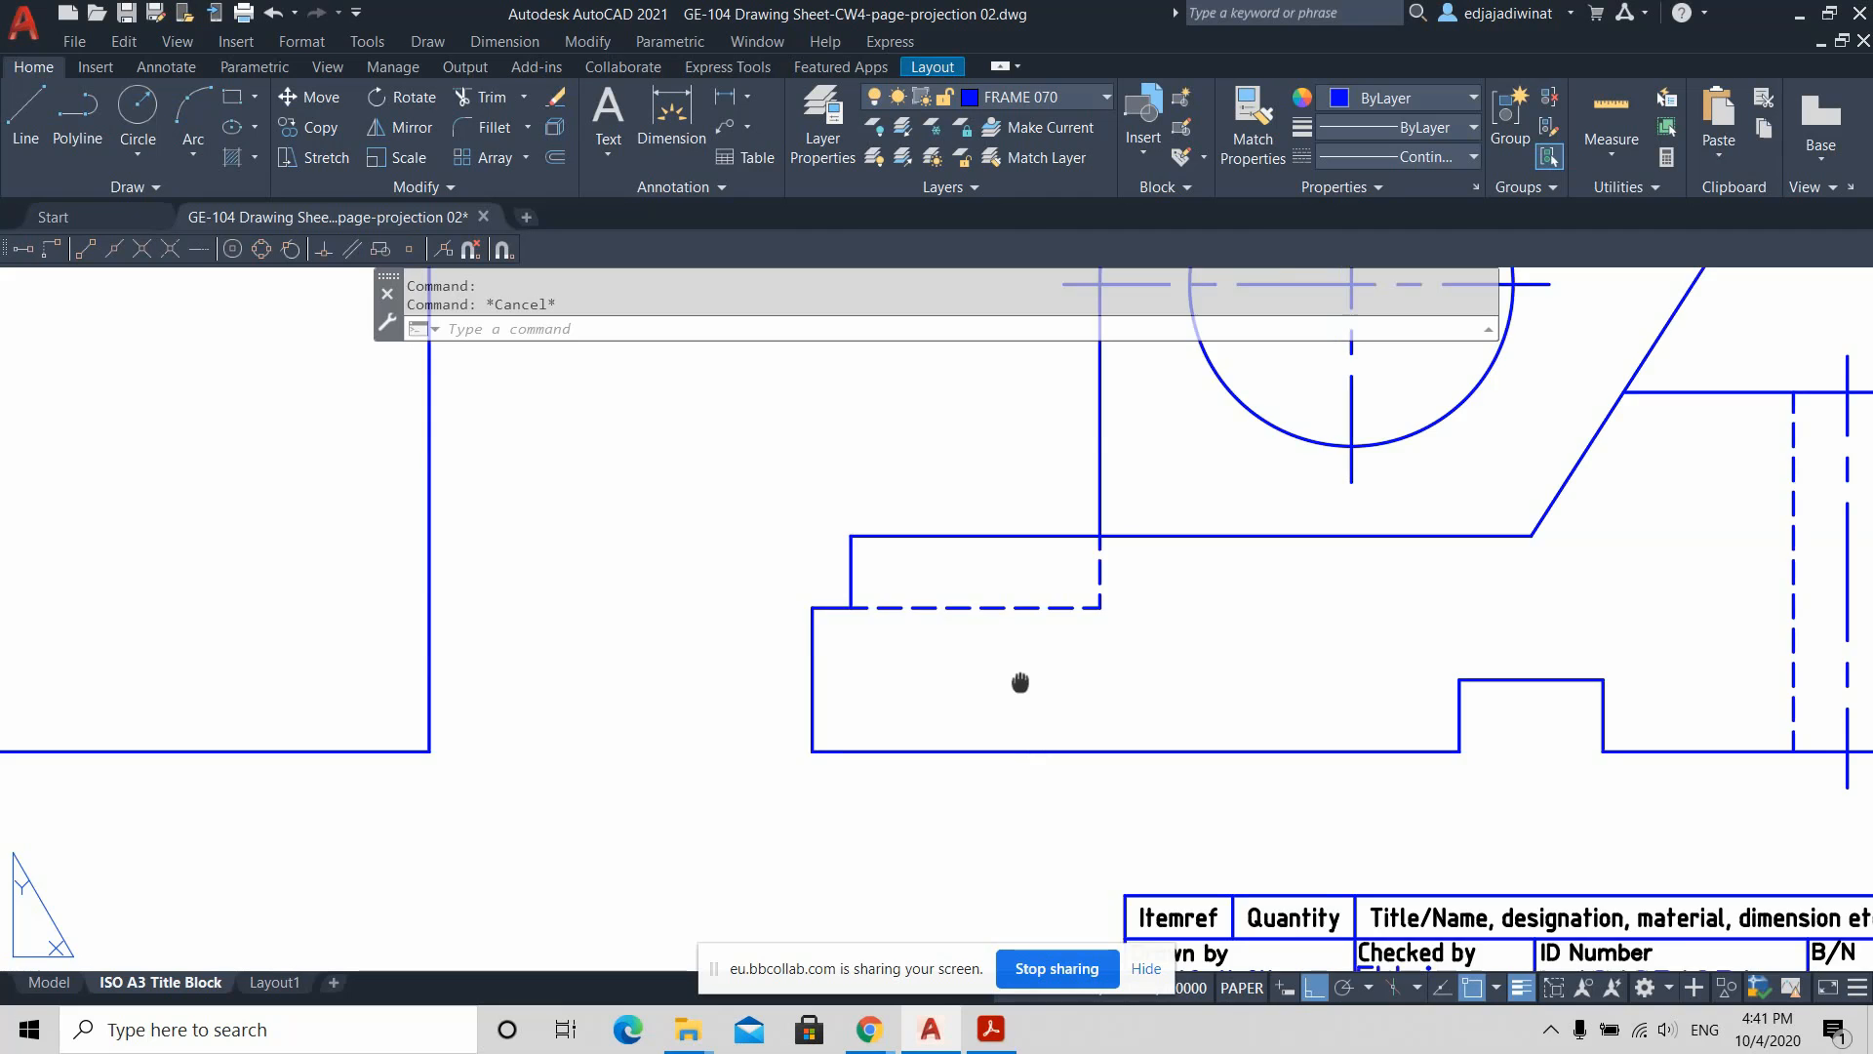
{"action": "middle_click_drag", "start_coordinate": [1021, 682], "coordinate": [995, 719]}
{"action": "scroll", "coordinate": [976, 722], "scroll_direction": "down", "scroll_amount": 3}
{"action": "scroll", "coordinate": [943, 726], "scroll_direction": "up", "scroll_amount": 5}
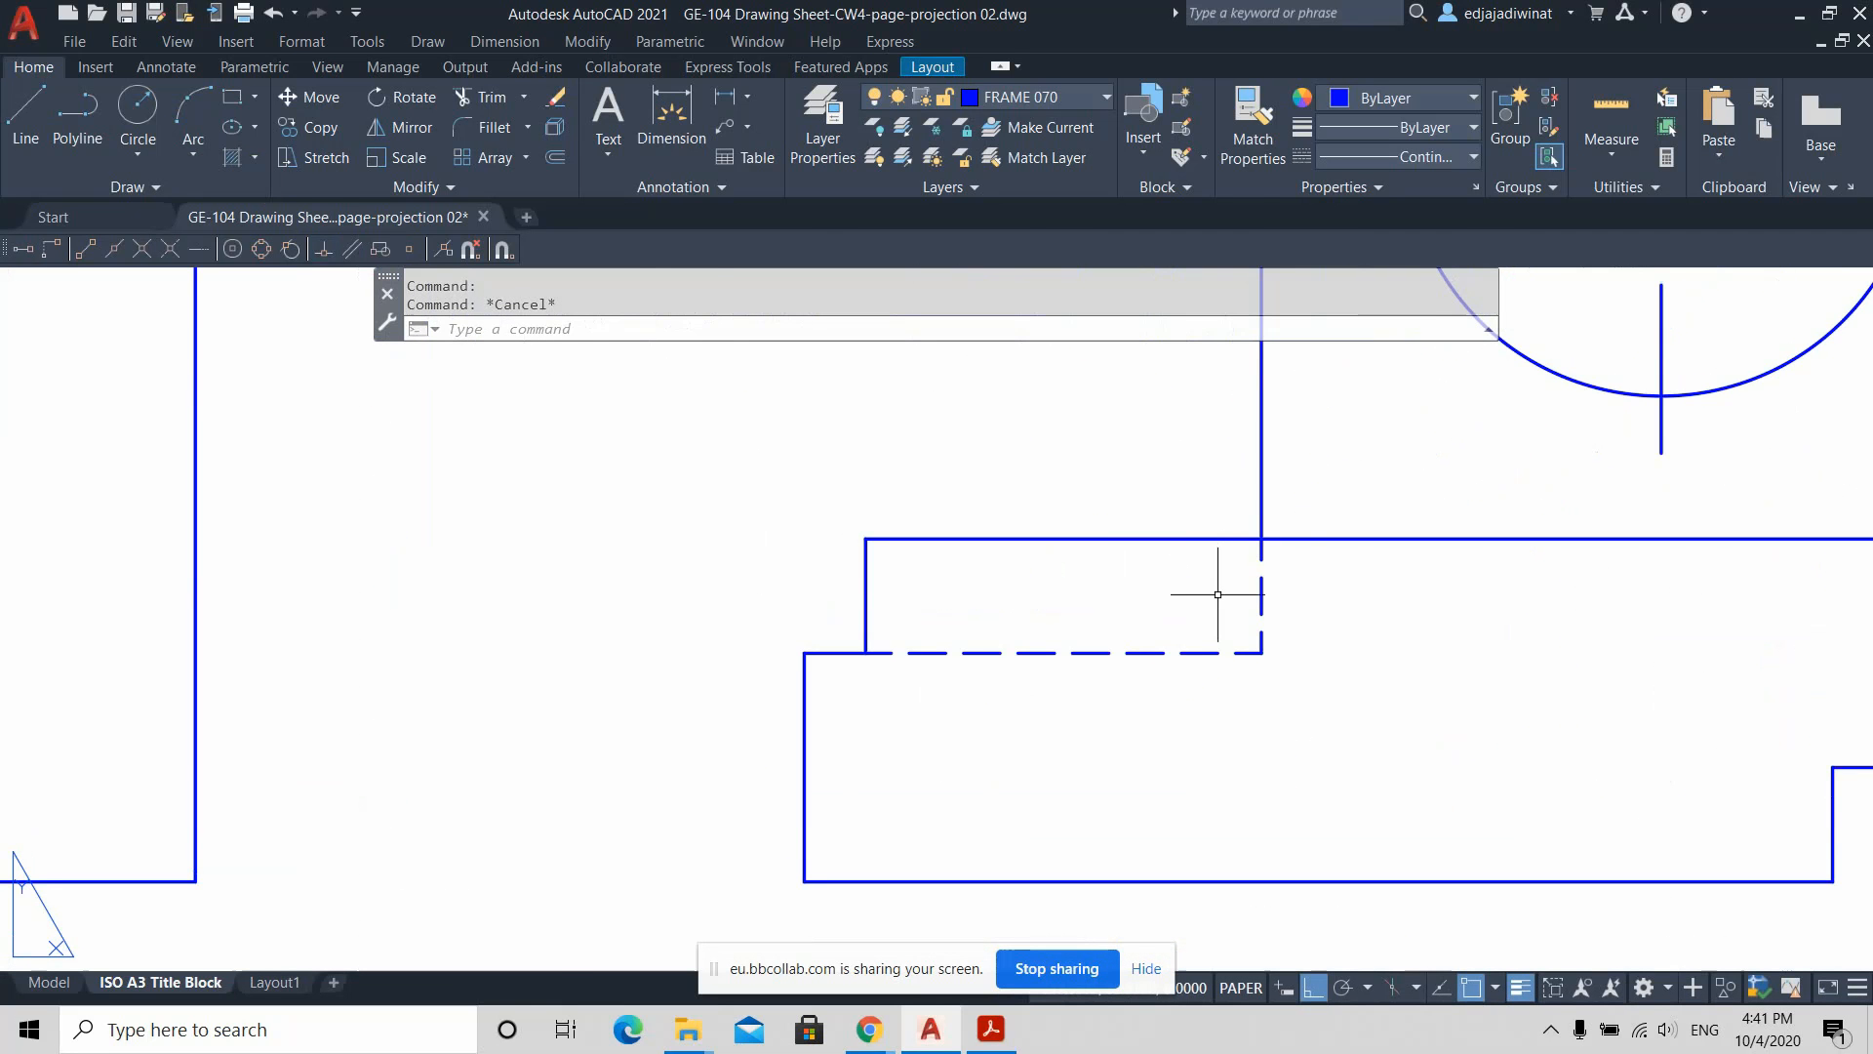
Step: Undo the added solid line and the shortening of the dashed slot floor line
{"action": "key", "text": "ctrl+z"}
{"action": "key", "text": "ctrl+z"}
{"action": "key", "text": "ctrl+z"}
{"action": "key", "text": "ctrl+z"}
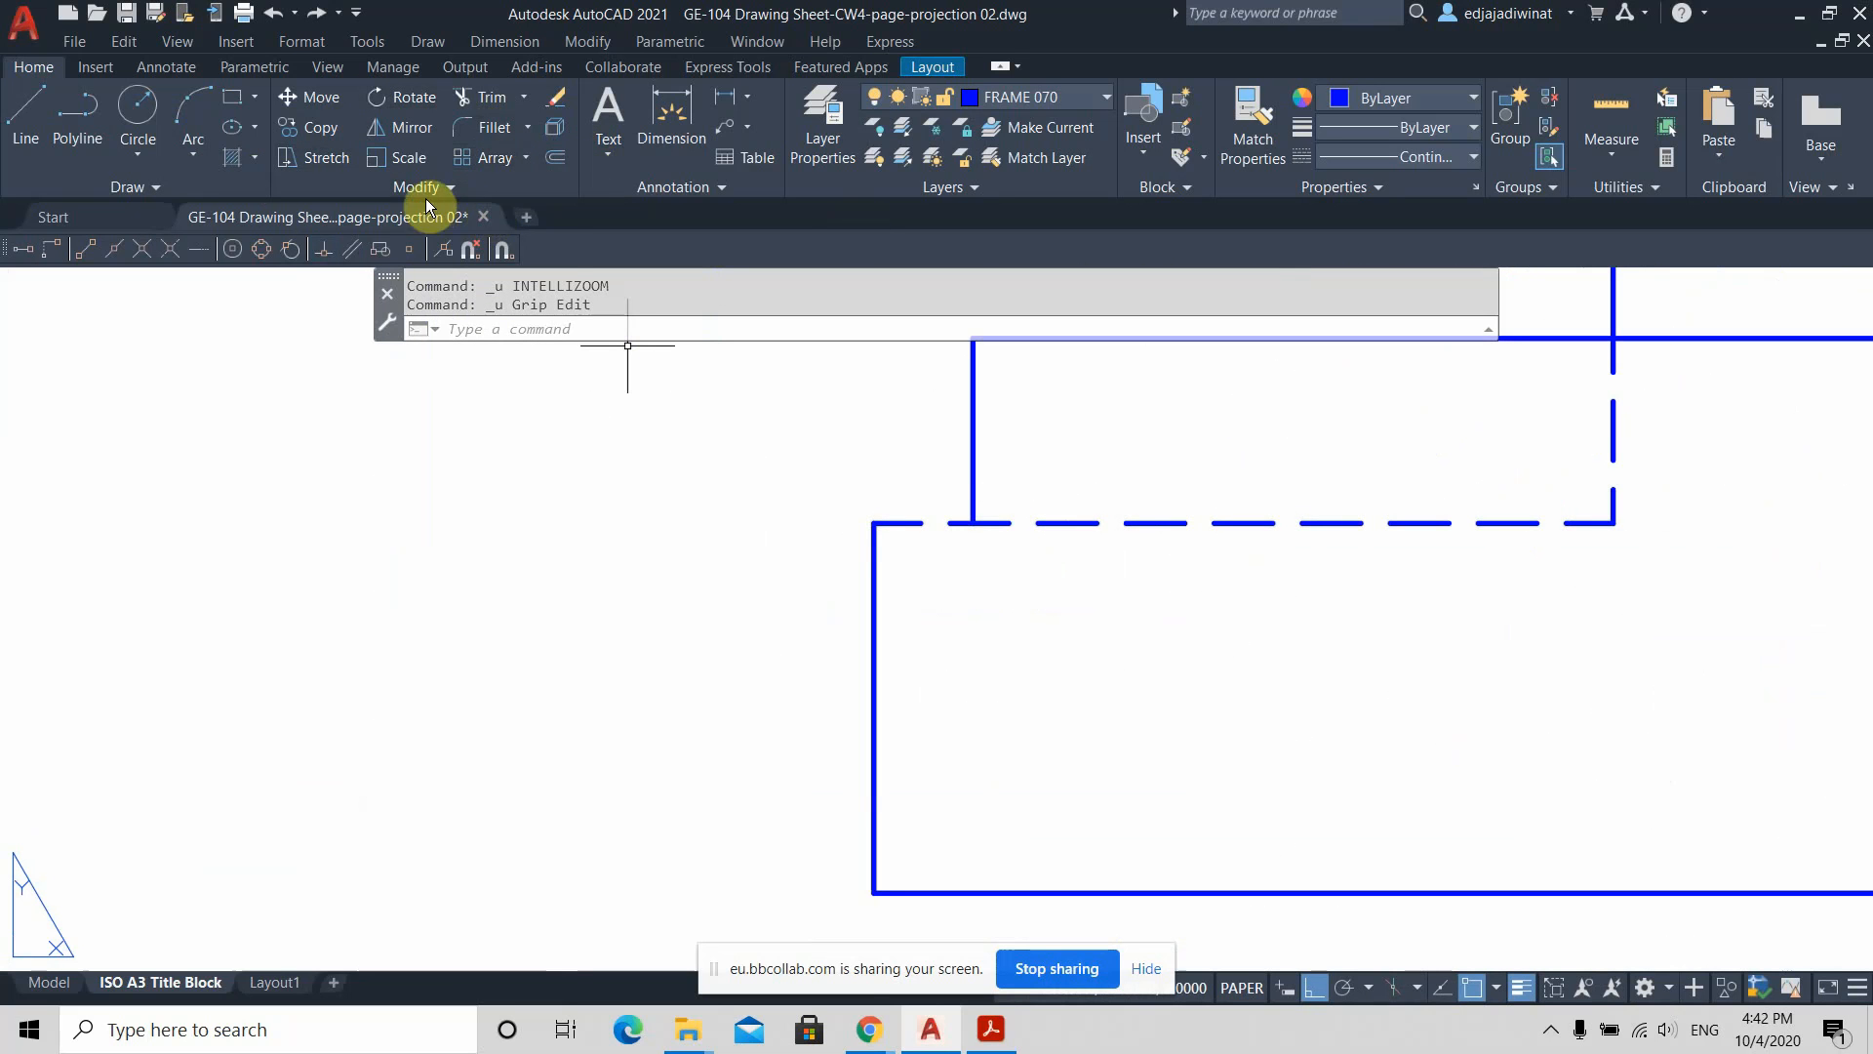
Step: Break the dashed slot floor line at the foot of the short vertical edge using Break at Point
{"action": "left_click", "coordinate": [453, 187]}
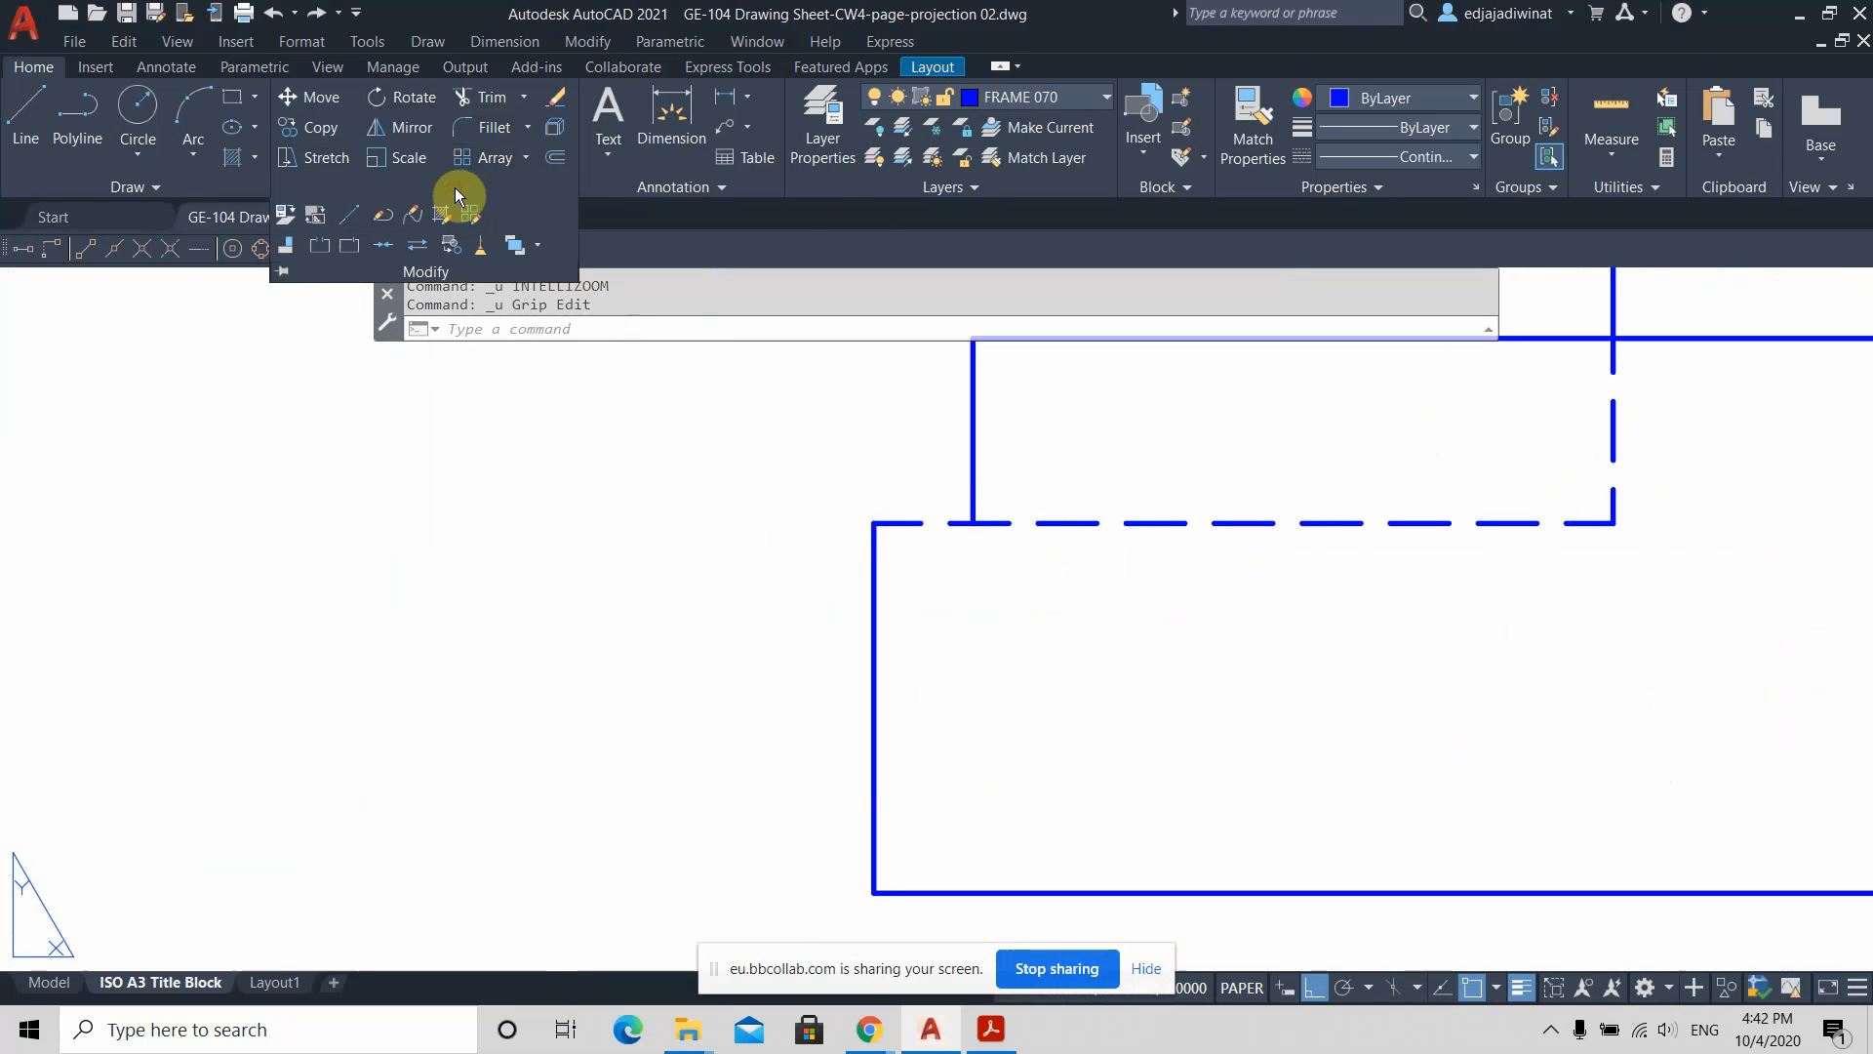
{"action": "left_click", "coordinate": [341, 248]}
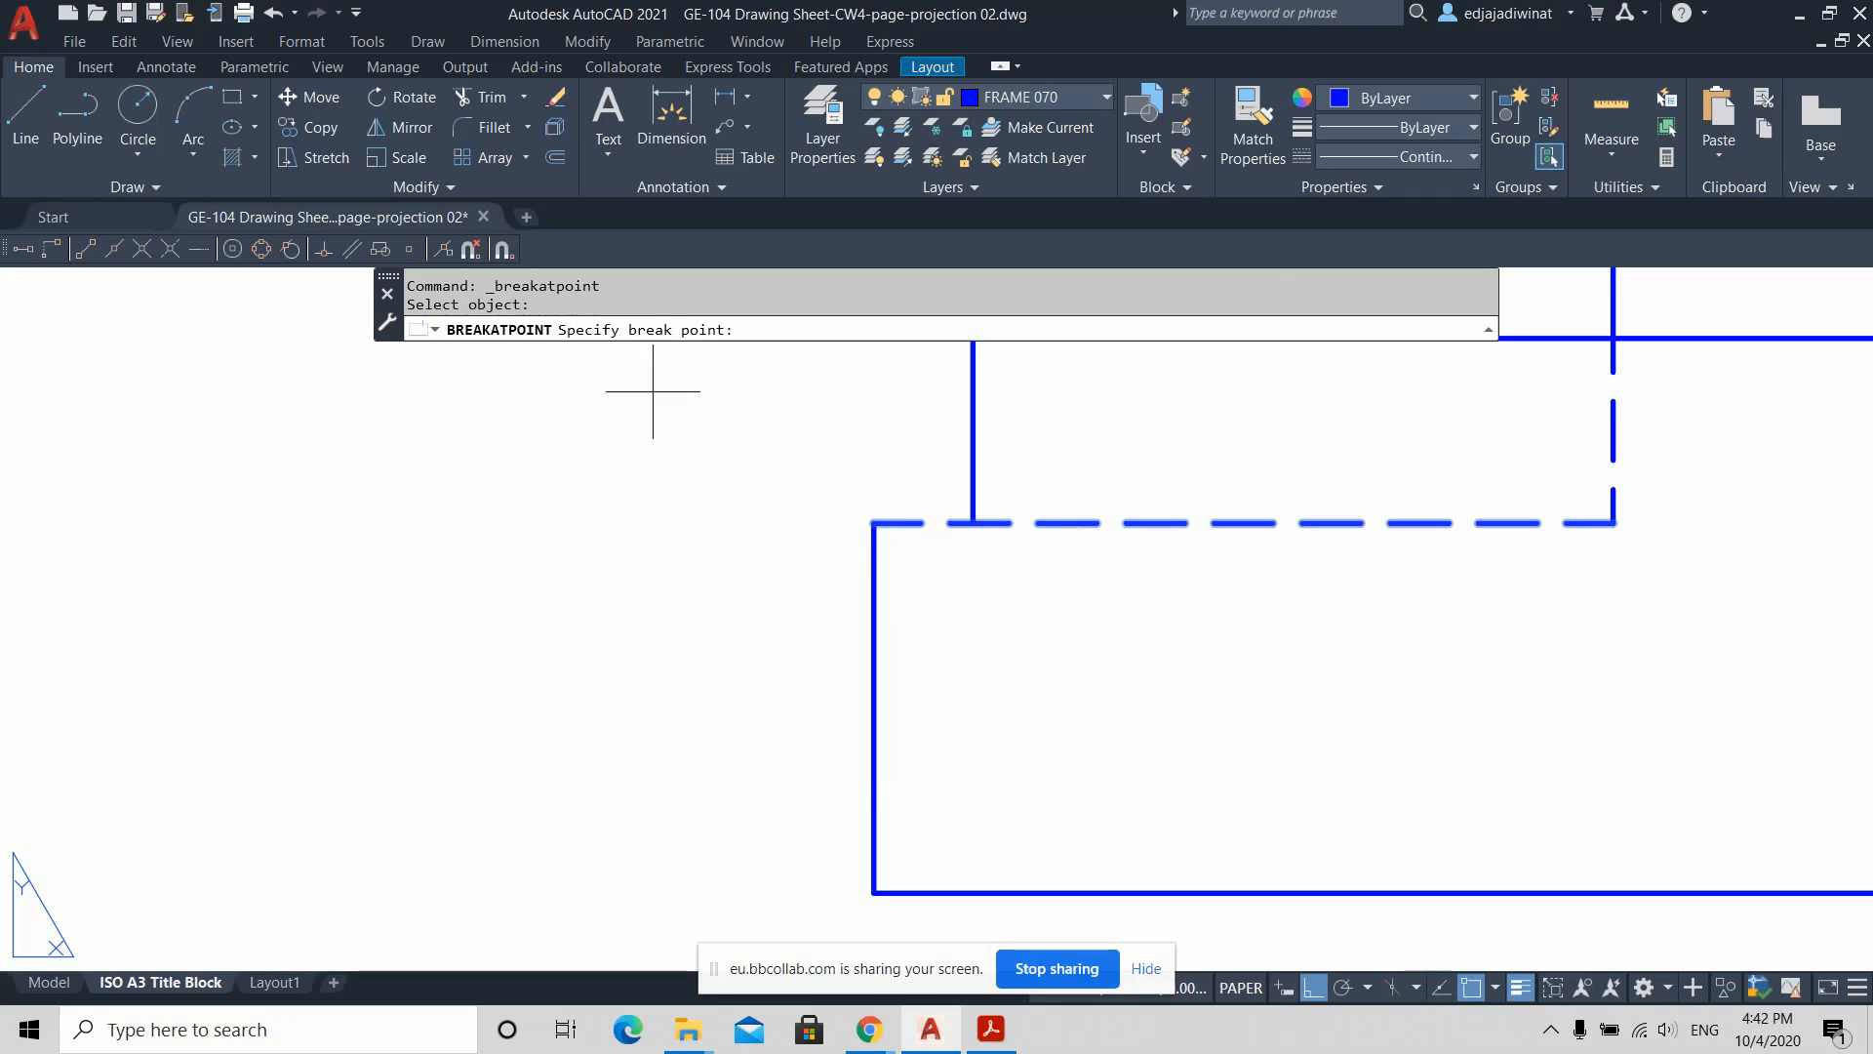
{"action": "left_click", "coordinate": [973, 523]}
{"action": "key", "text": "Escape"}
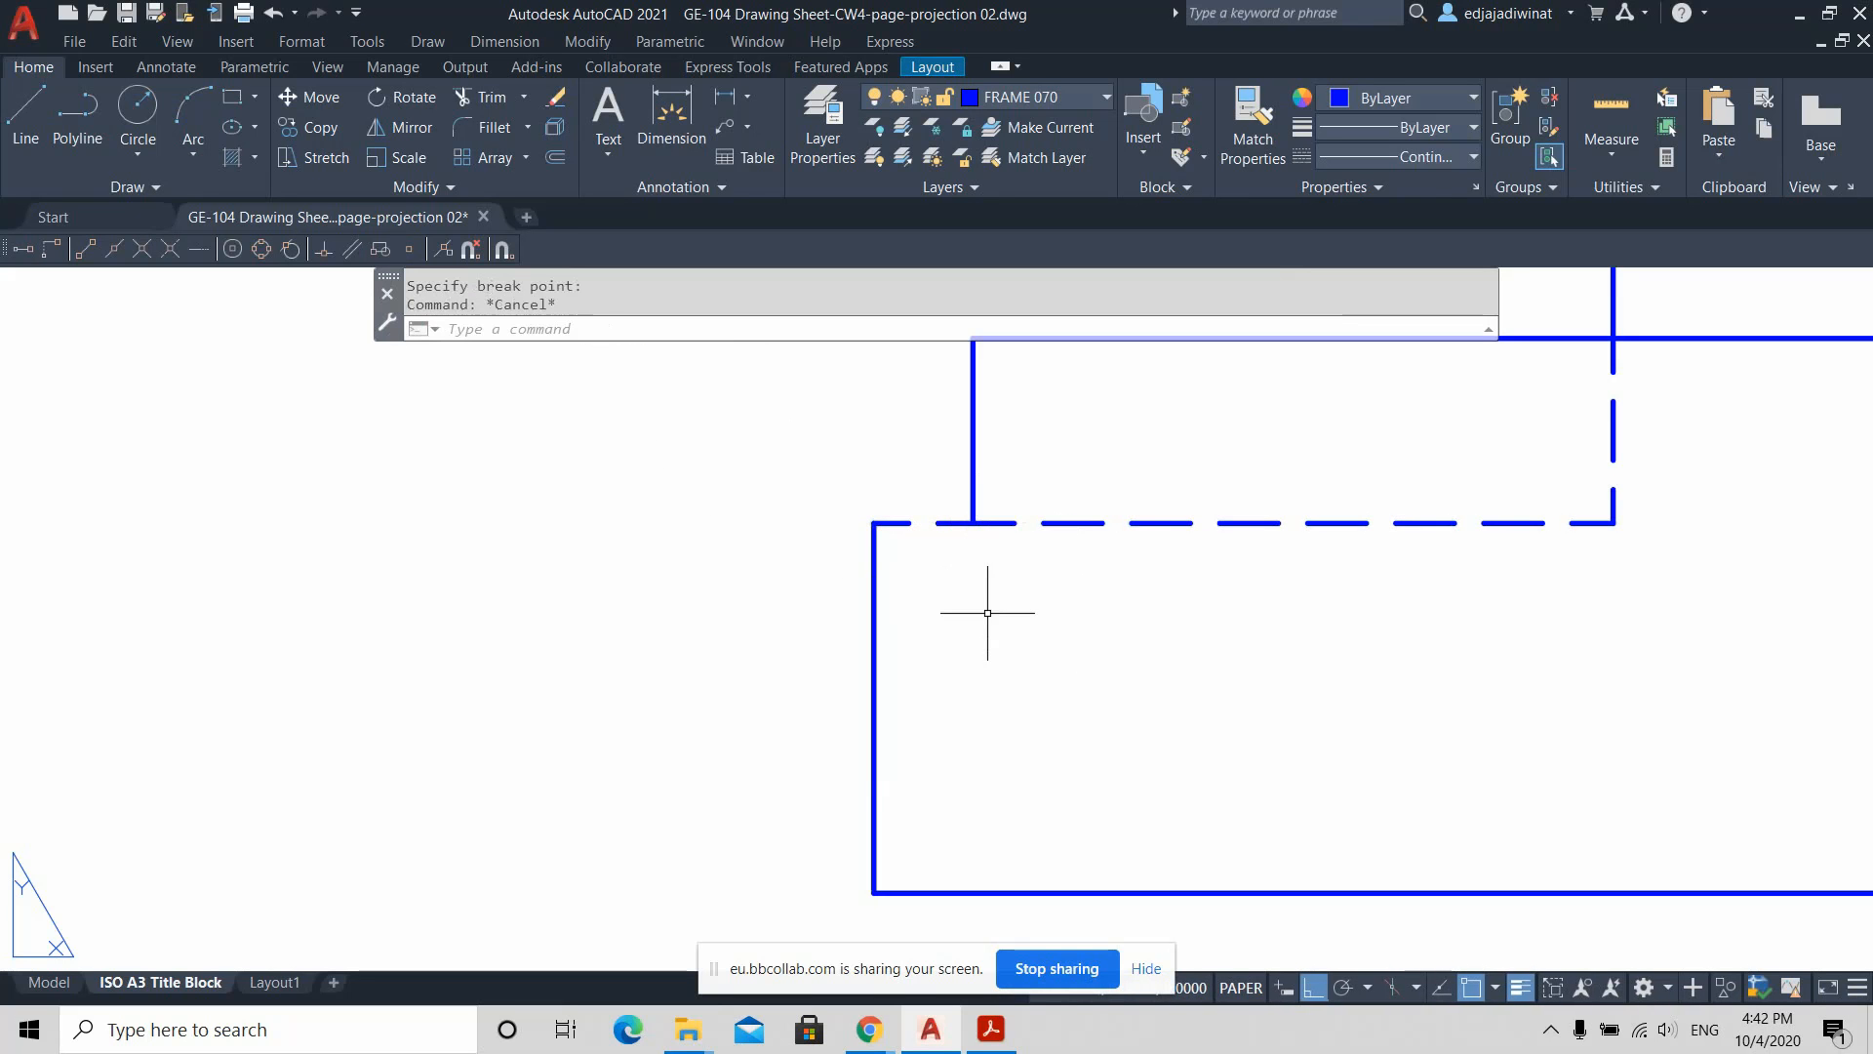
Step: Check that the pieces of the broken slot floor line on both sides of the short vertical edge select separately
{"action": "left_click", "coordinate": [955, 523]}
{"action": "key", "text": "Escape"}
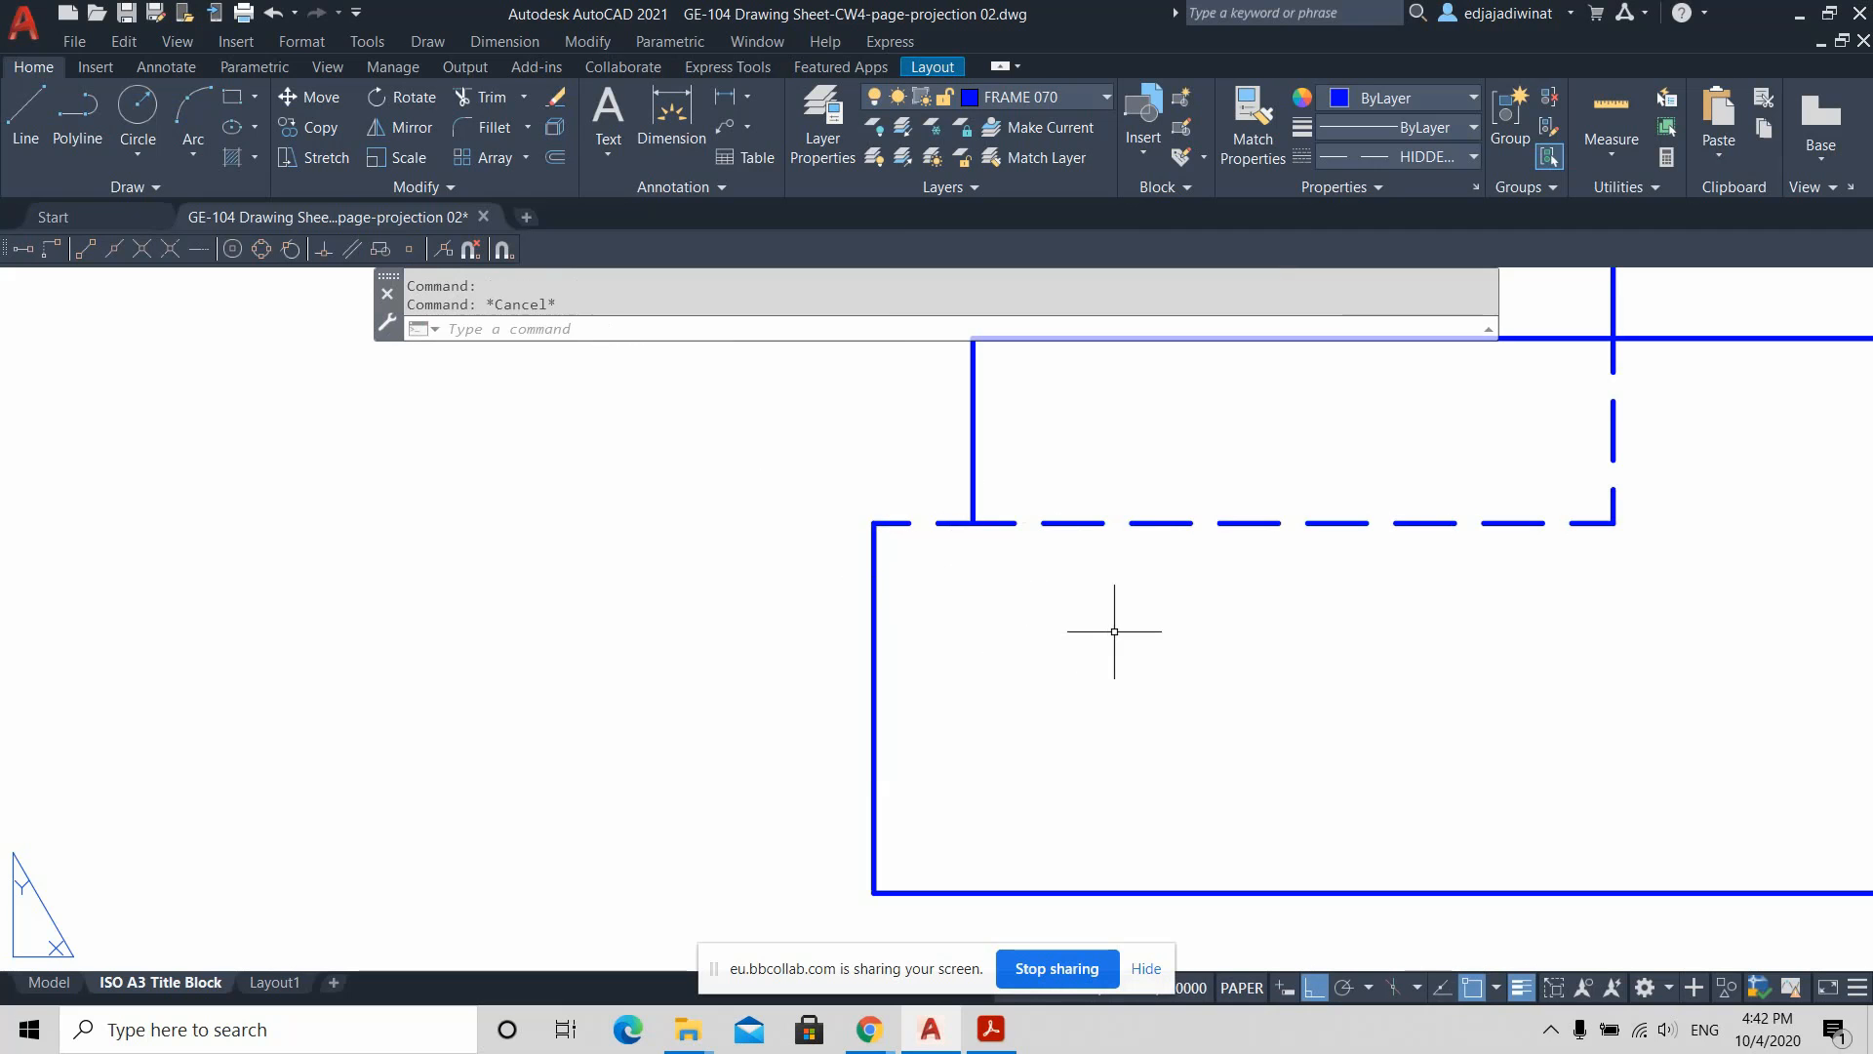
{"action": "left_click", "coordinate": [1125, 582]}
{"action": "left_click", "coordinate": [1111, 497]}
{"action": "key", "text": "Escape"}
{"action": "left_click", "coordinate": [938, 542]}
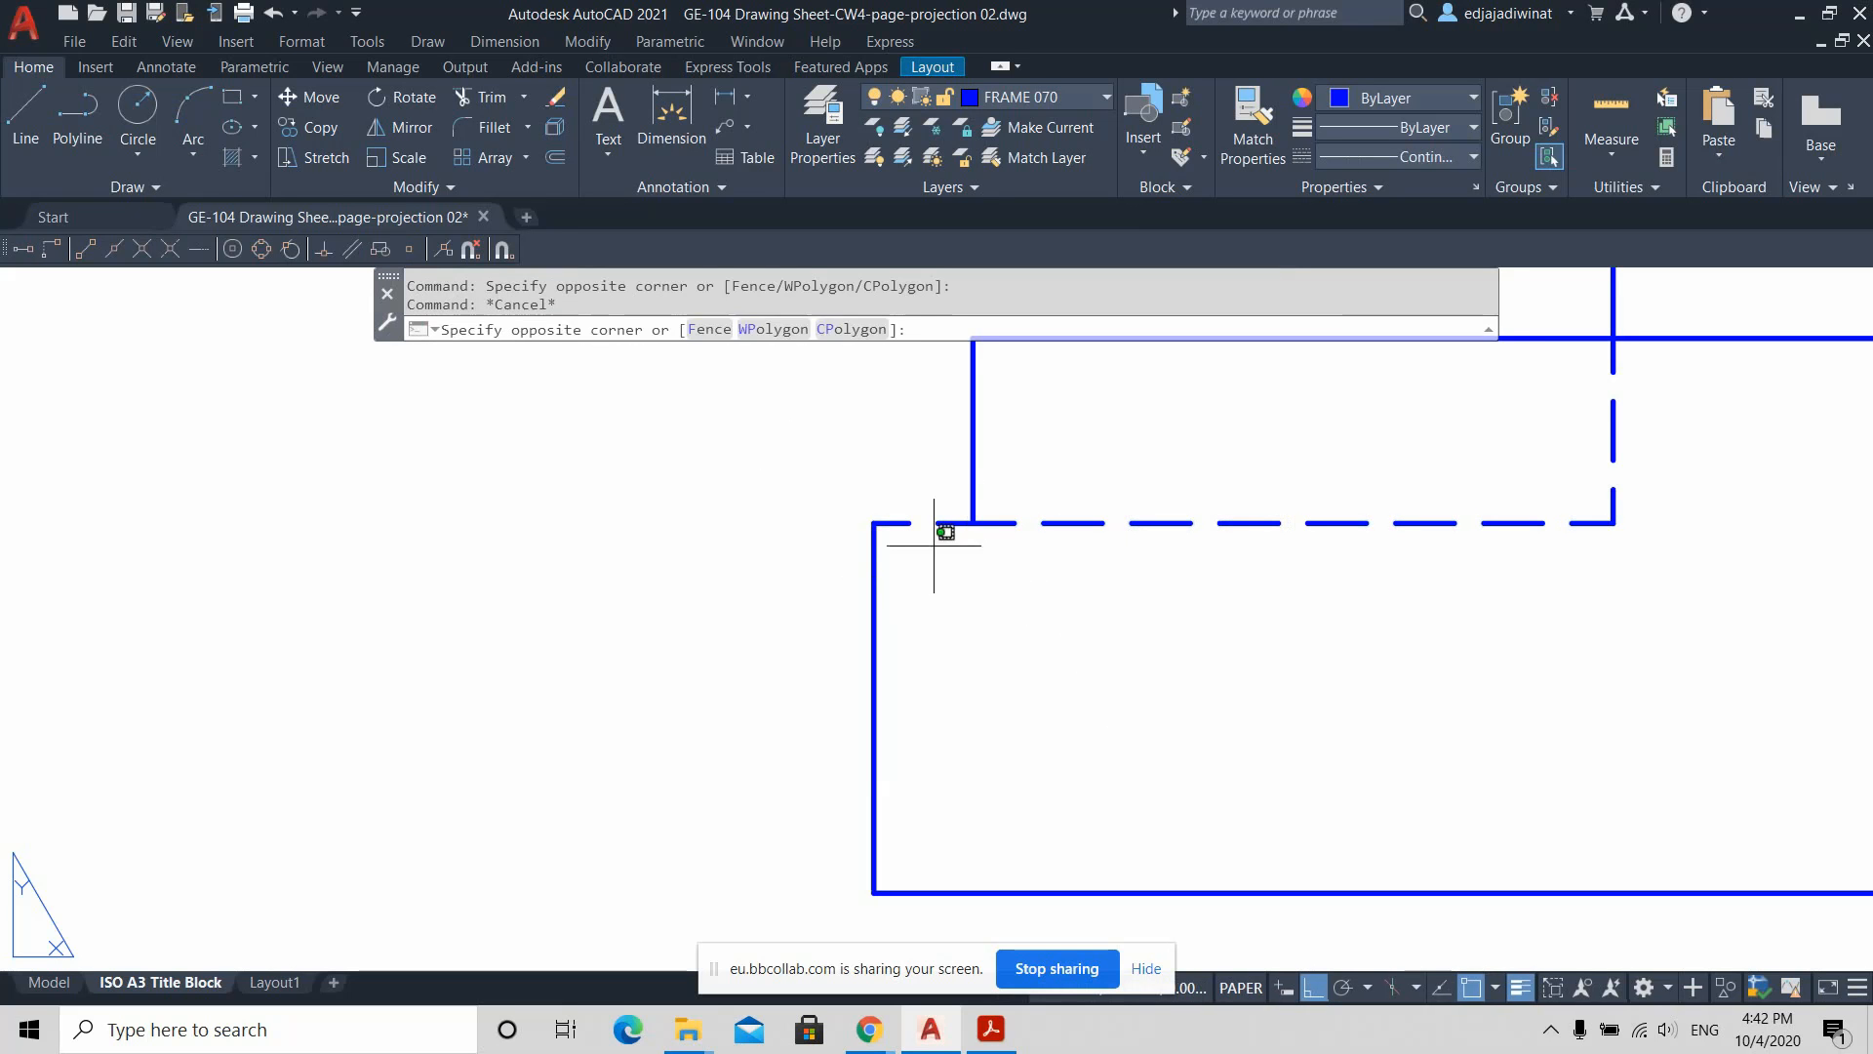
{"action": "left_click", "coordinate": [891, 483]}
{"action": "key", "text": "Escape"}
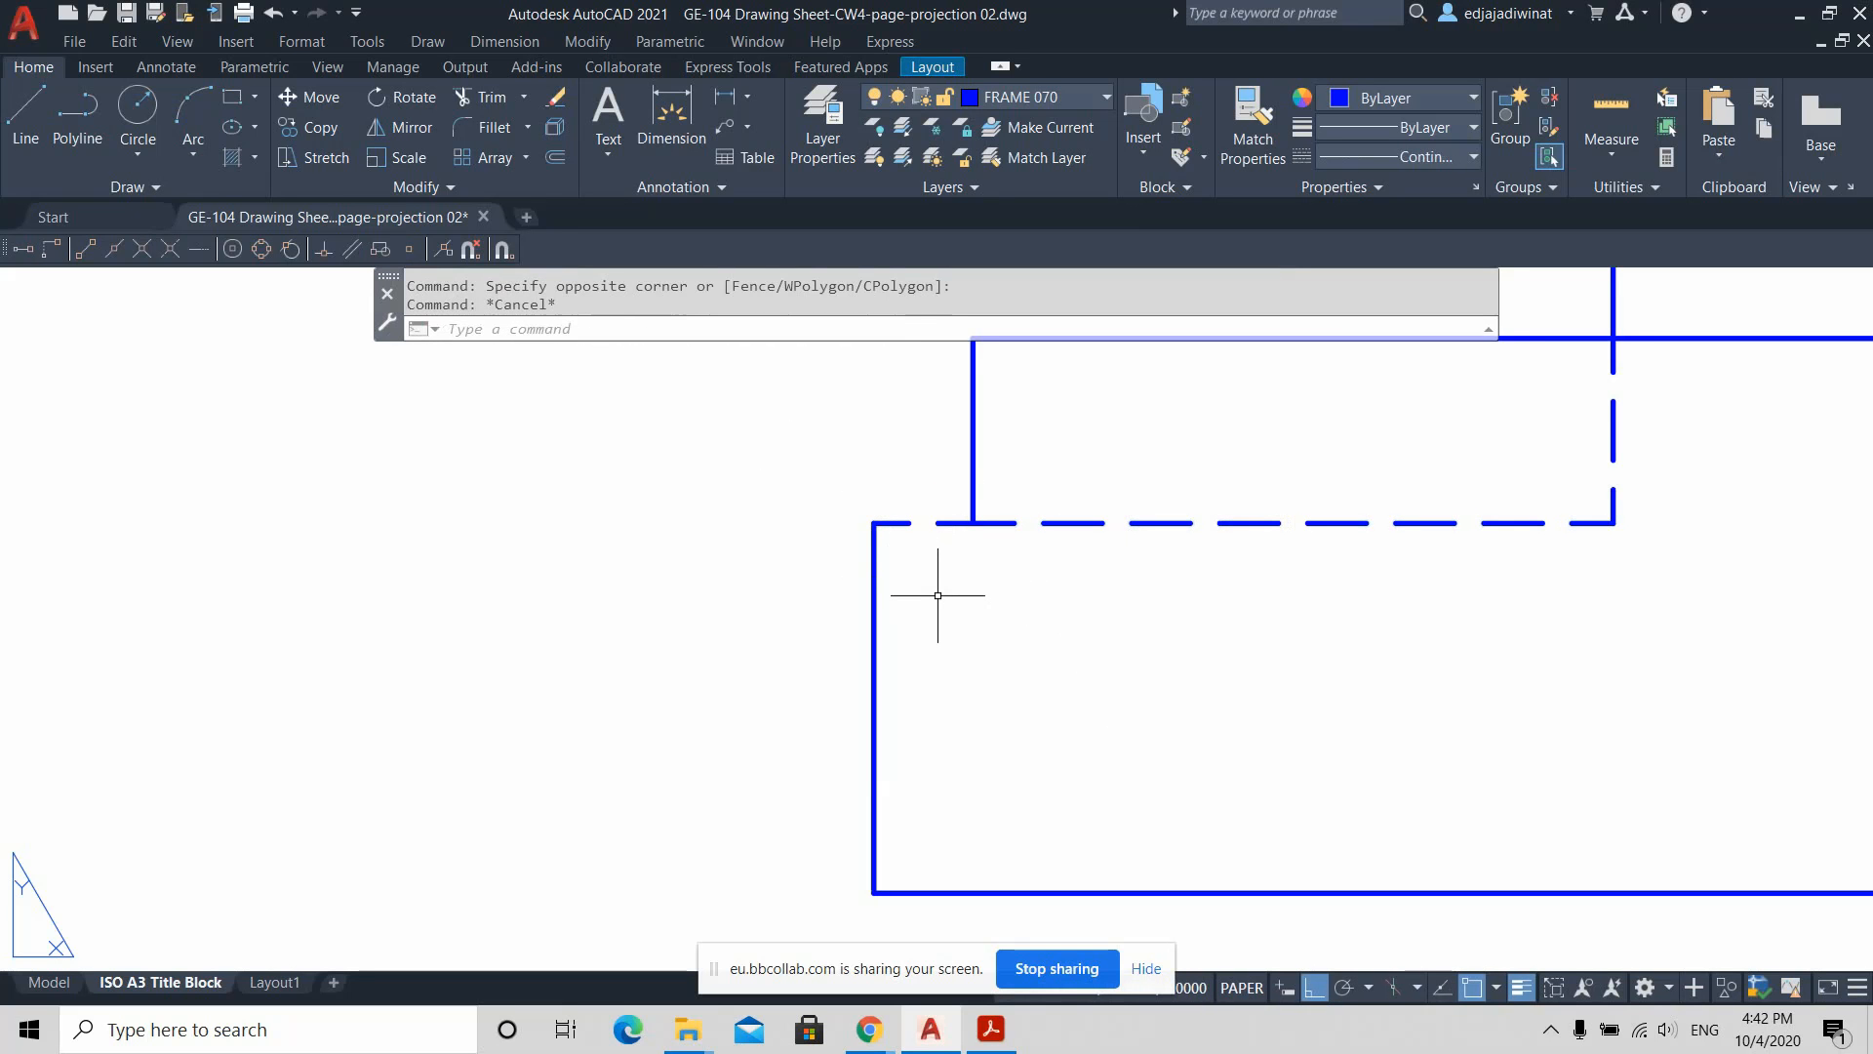
Step: Set the linetype of the slot floor line's short outer piece to Continuous
{"action": "left_click", "coordinate": [938, 595]}
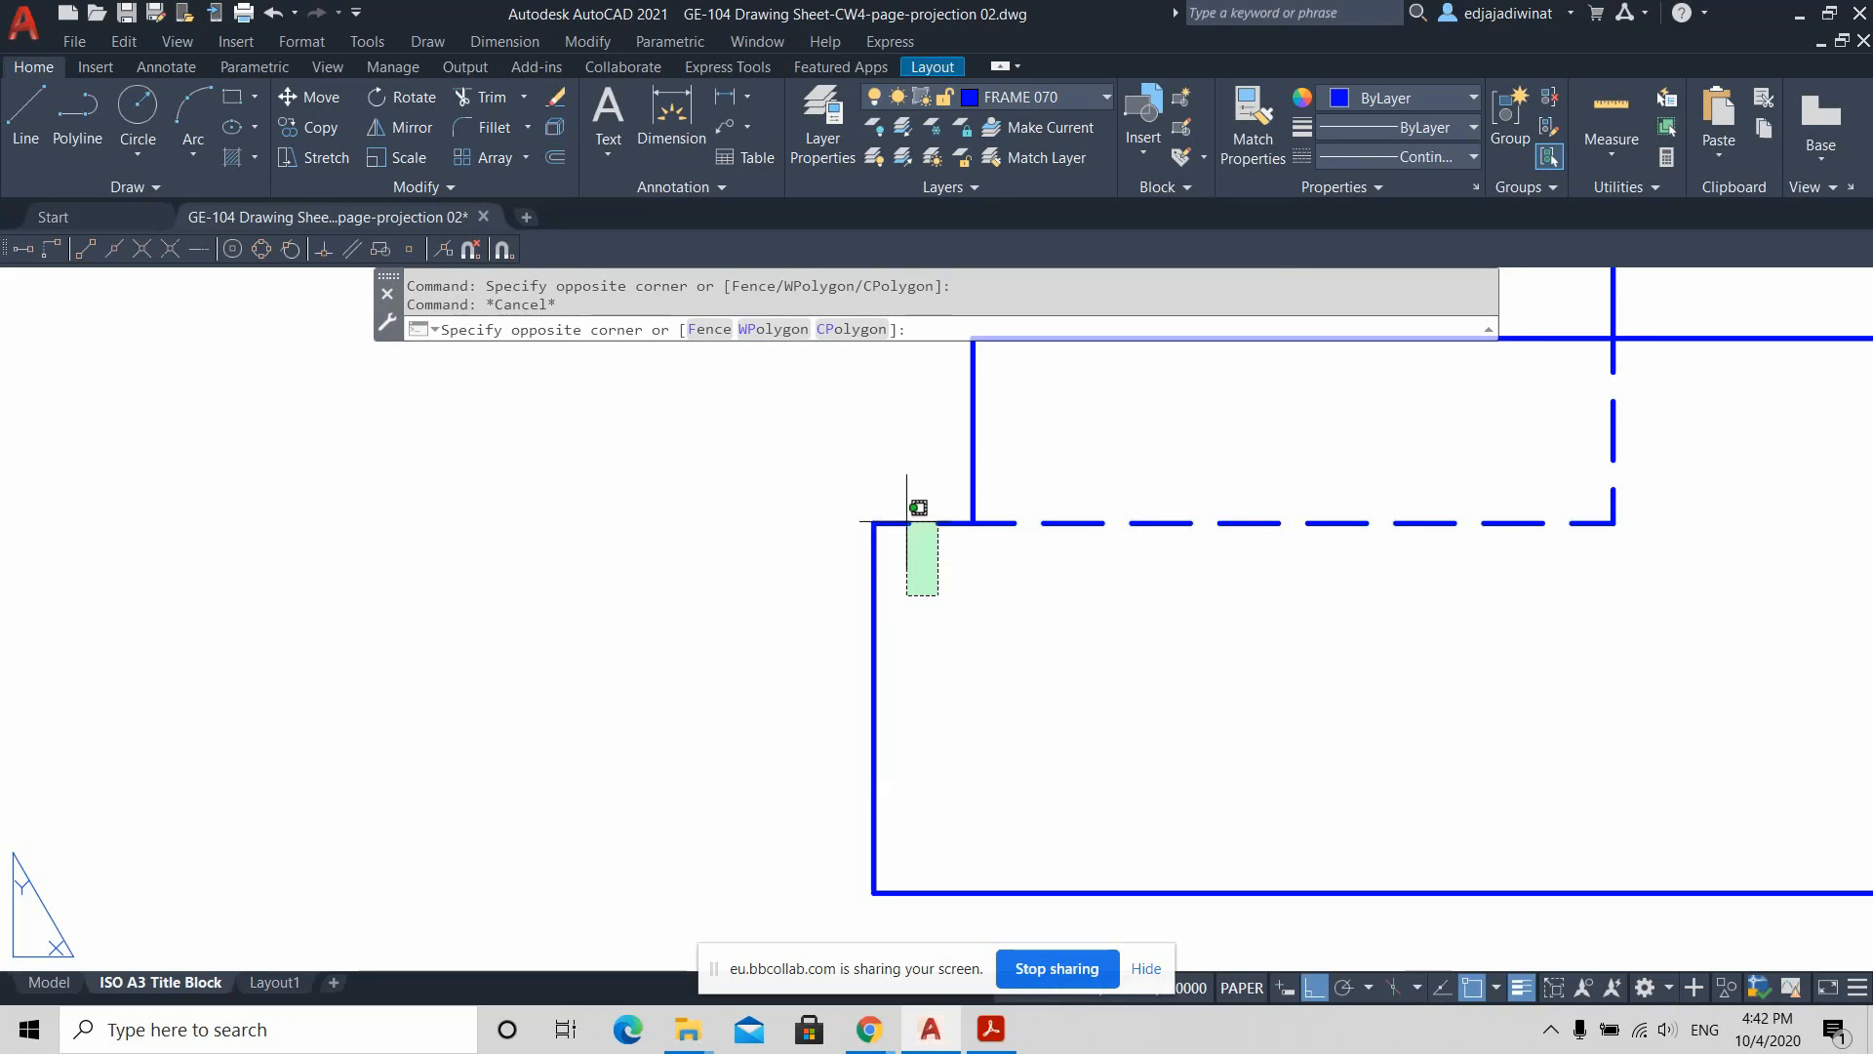
{"action": "left_click", "coordinate": [904, 474]}
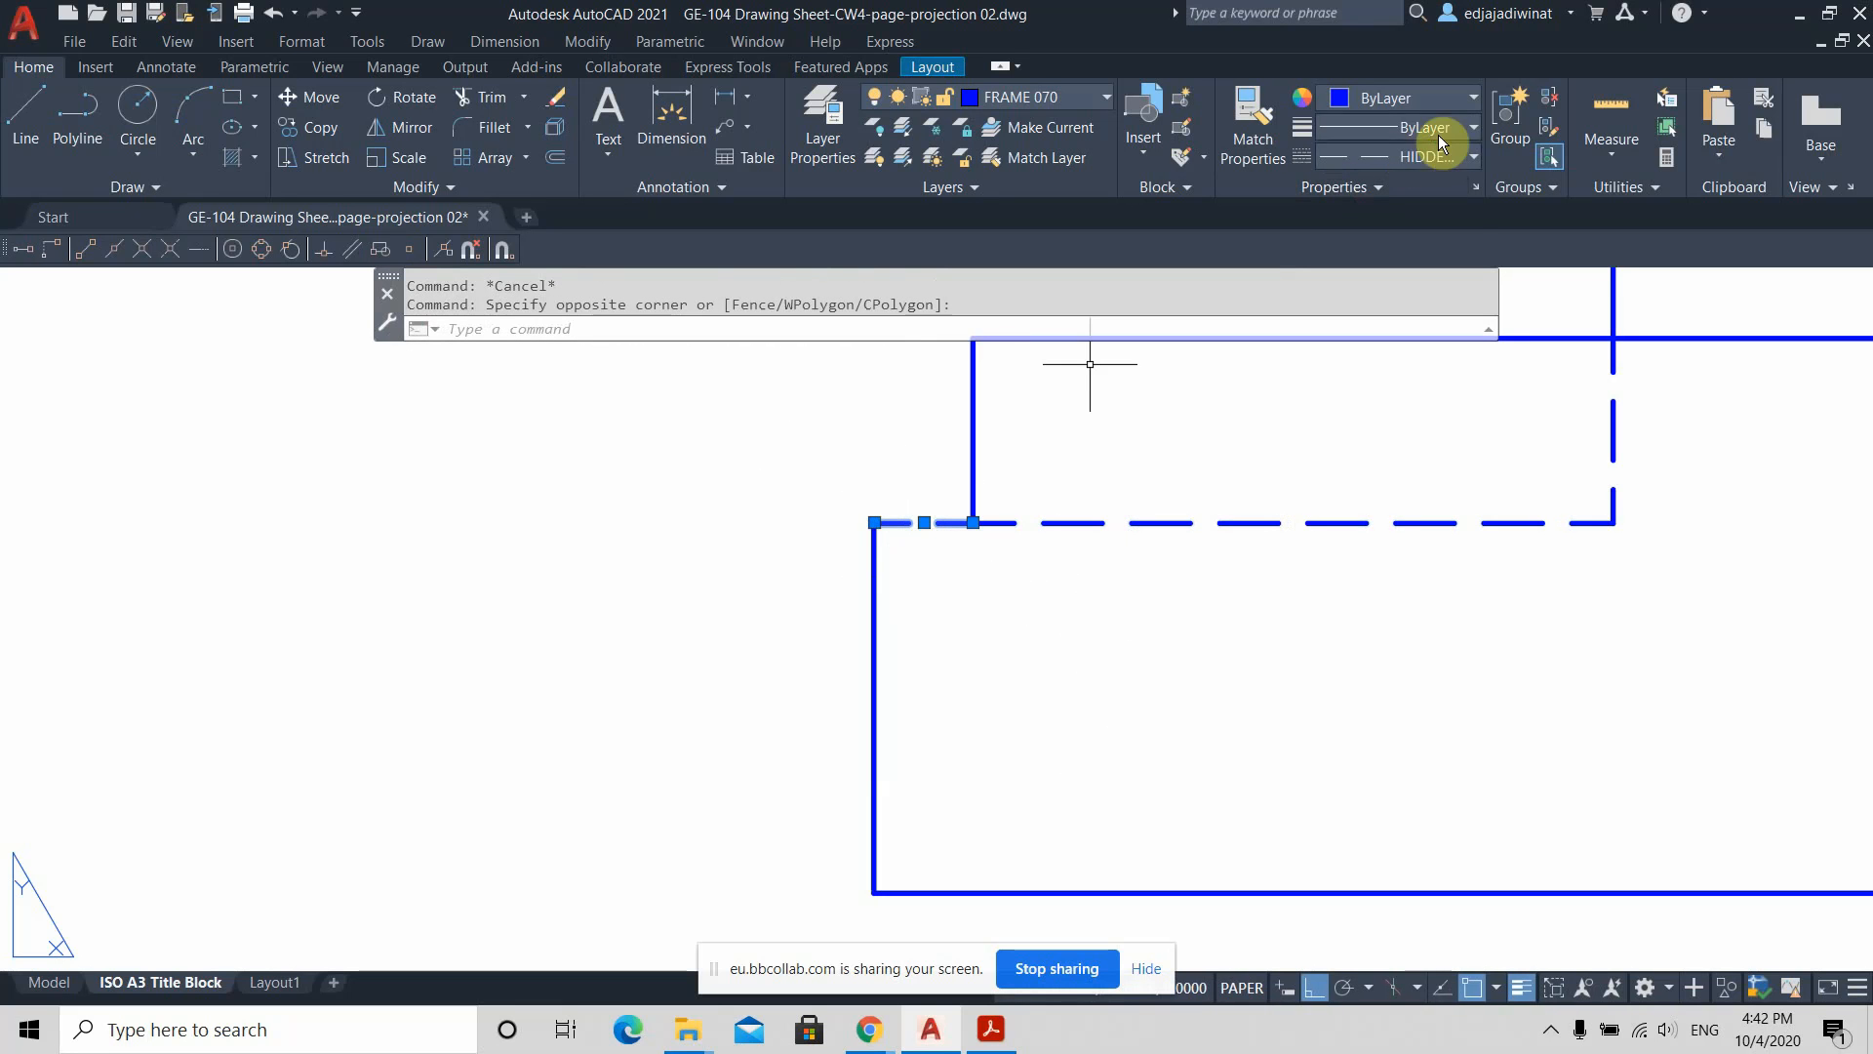
{"action": "left_click", "coordinate": [1474, 156]}
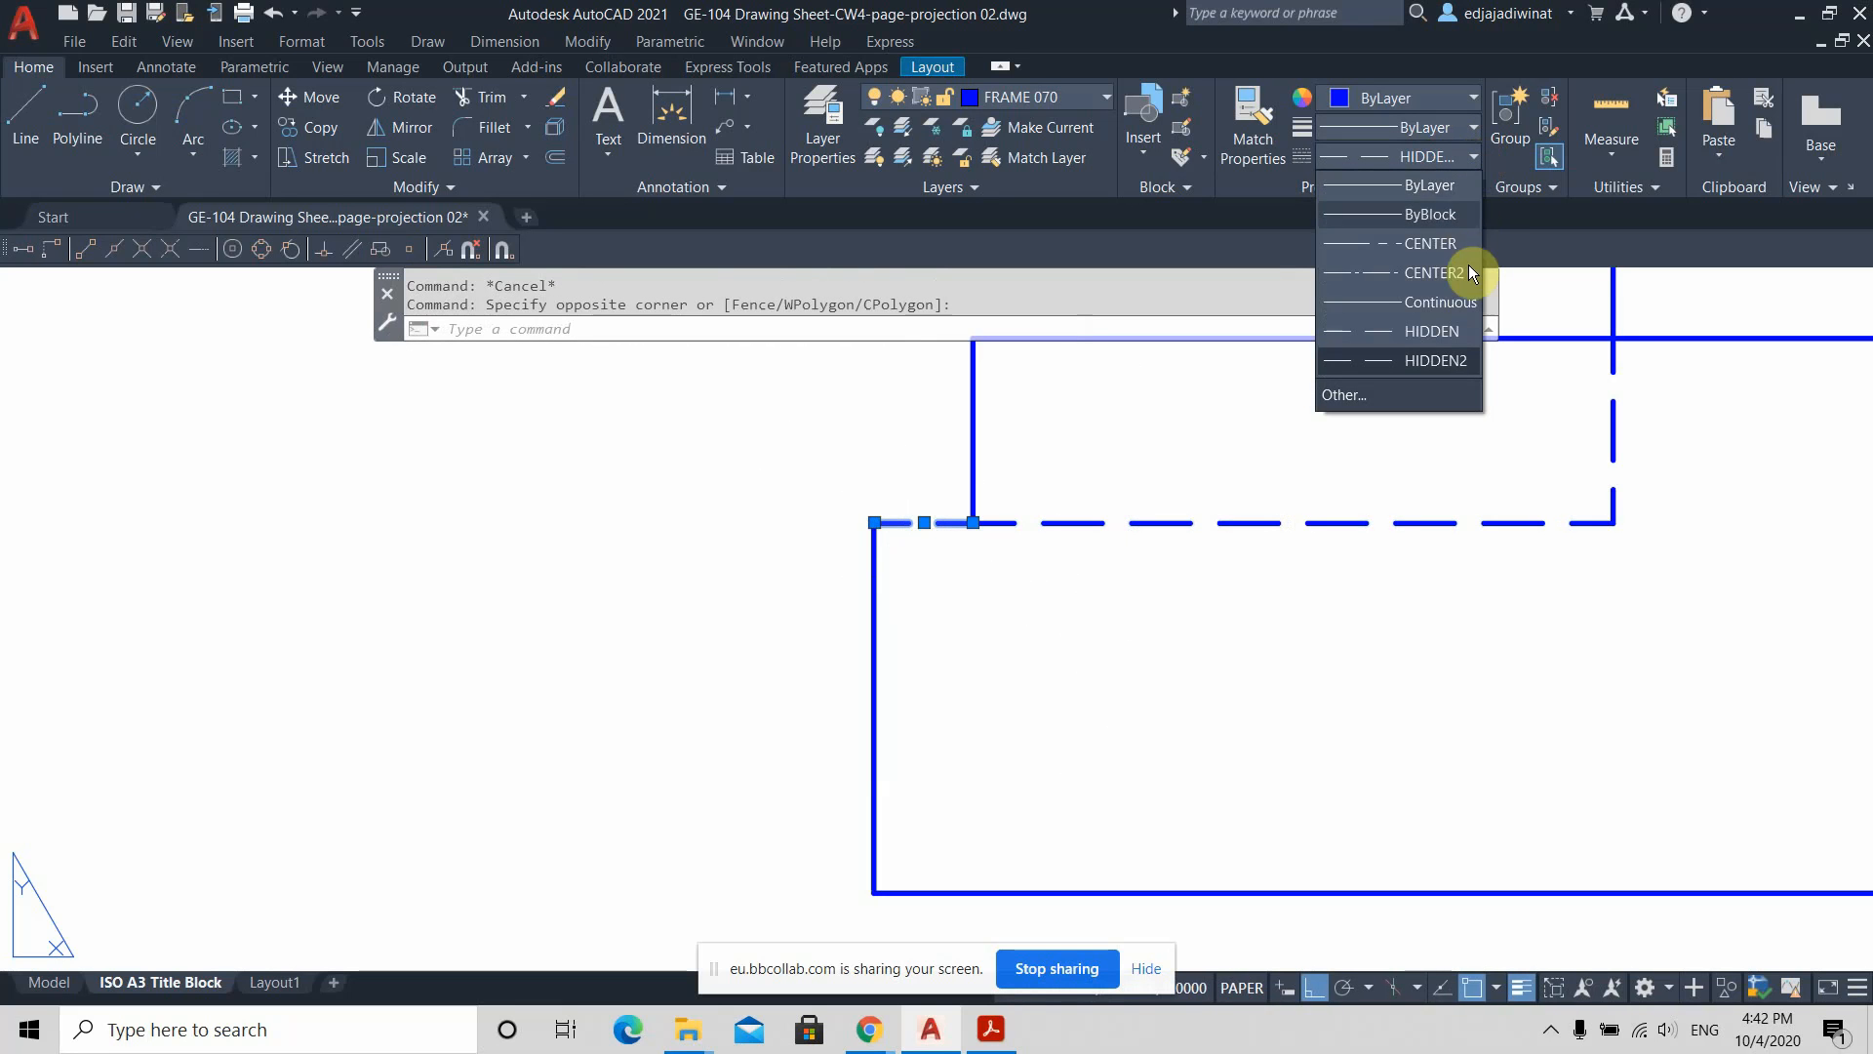
{"action": "left_click", "coordinate": [1468, 300]}
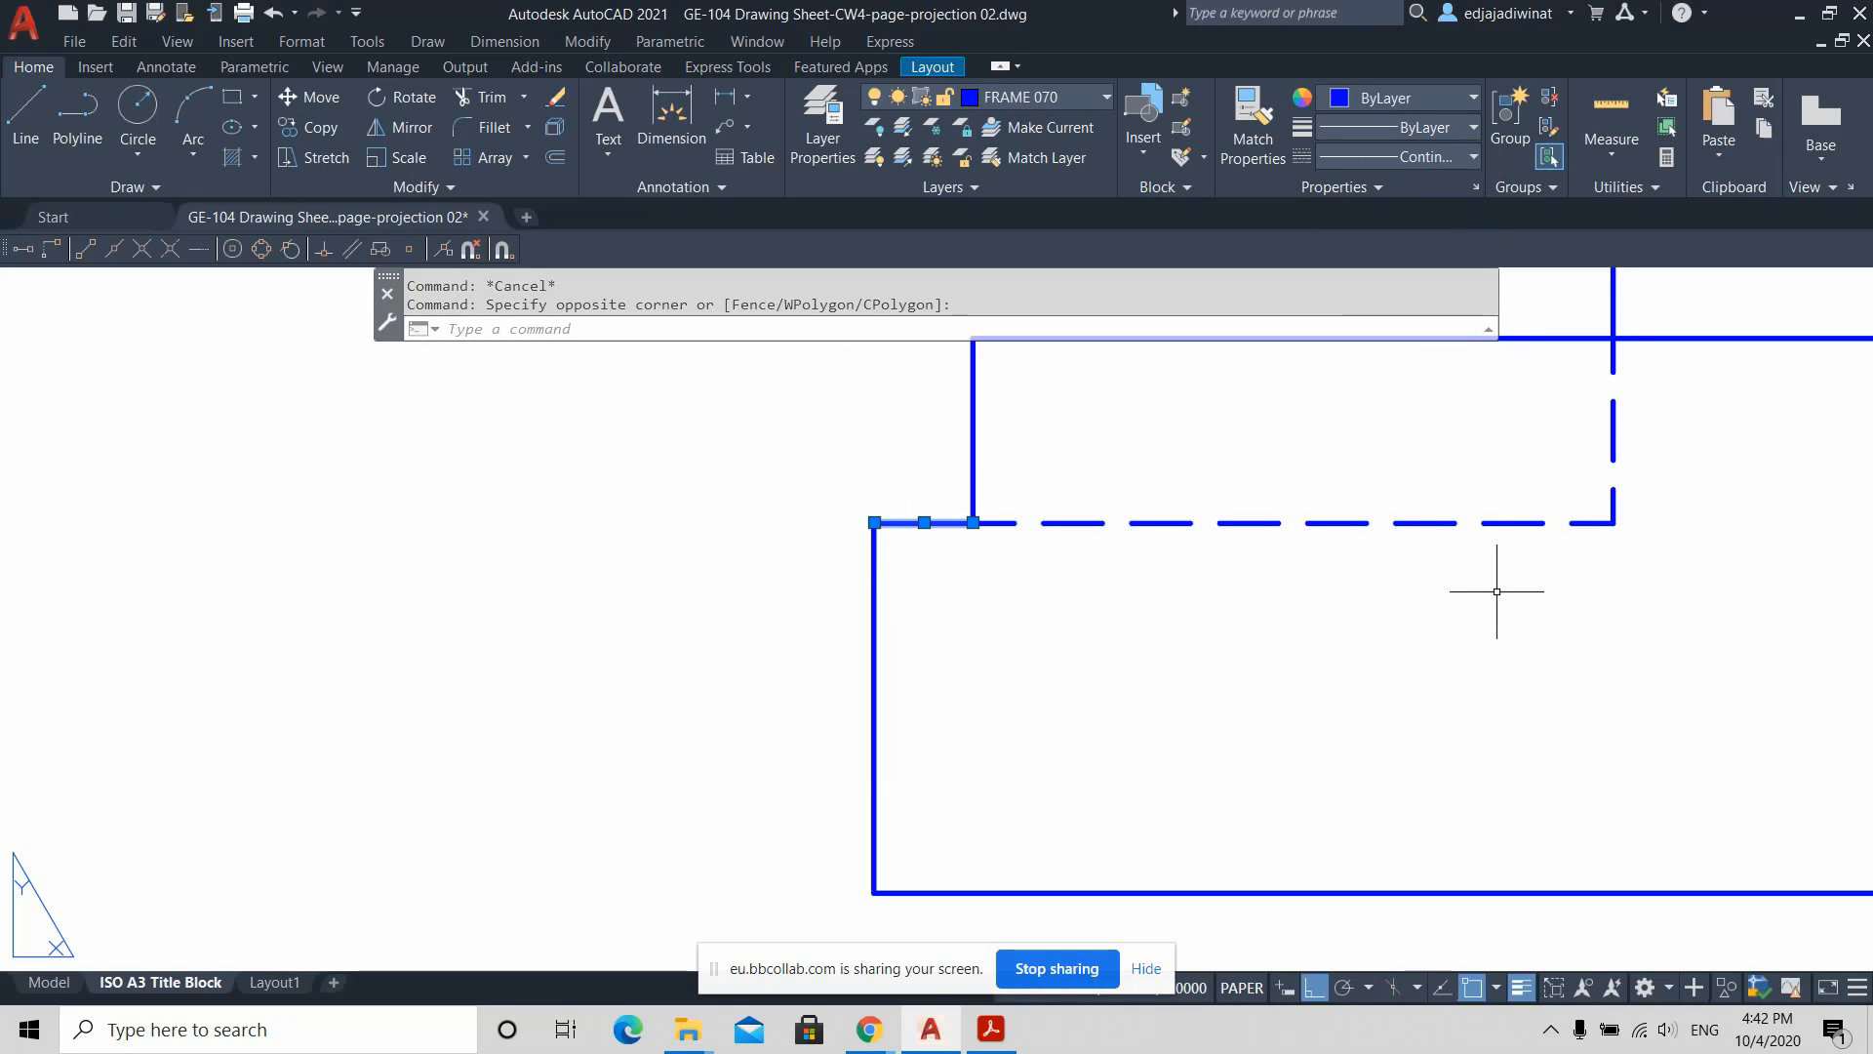
{"action": "key", "text": "Escape"}
Step: Review the front and top views on the sheet against the isometric drawing
{"action": "scroll", "coordinate": [1495, 590], "scroll_direction": "down", "scroll_amount": 6}
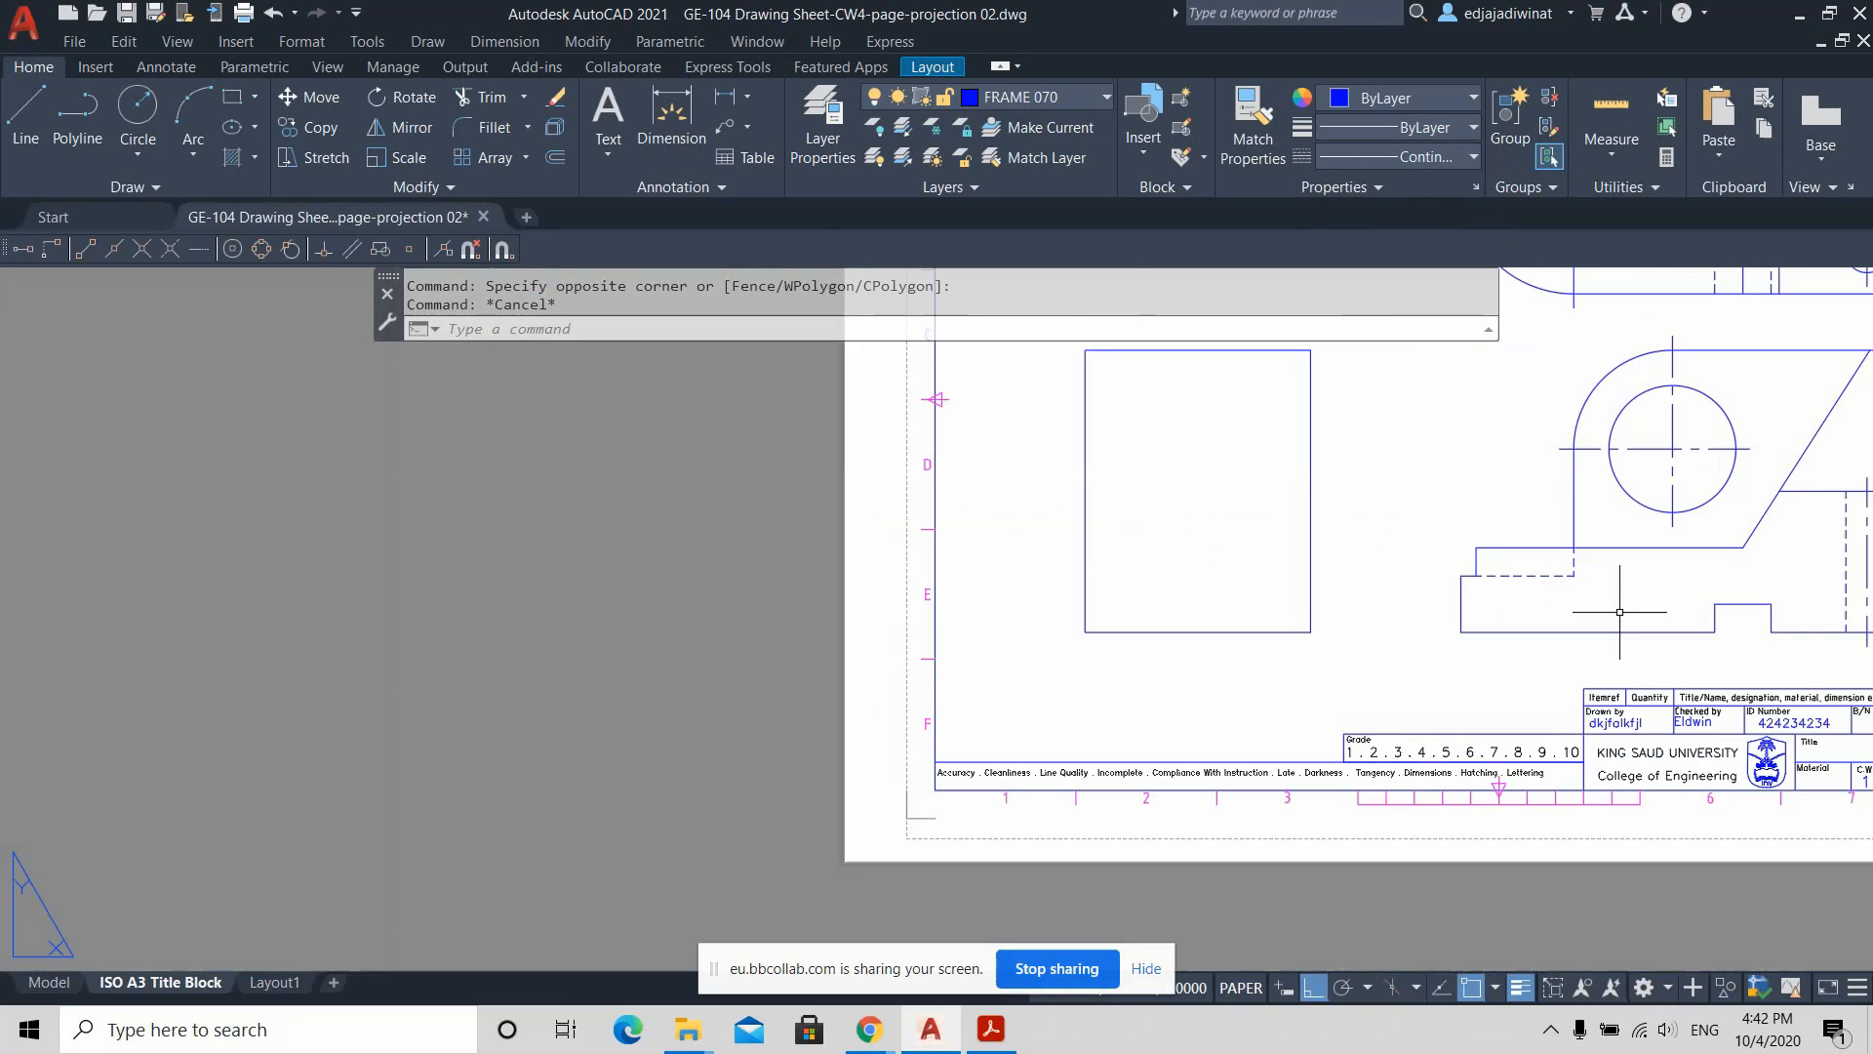
{"action": "middle_click_drag", "start_coordinate": [1849, 584], "coordinate": [1303, 614]}
{"action": "middle_click_drag", "start_coordinate": [1450, 521], "coordinate": [1450, 531]}
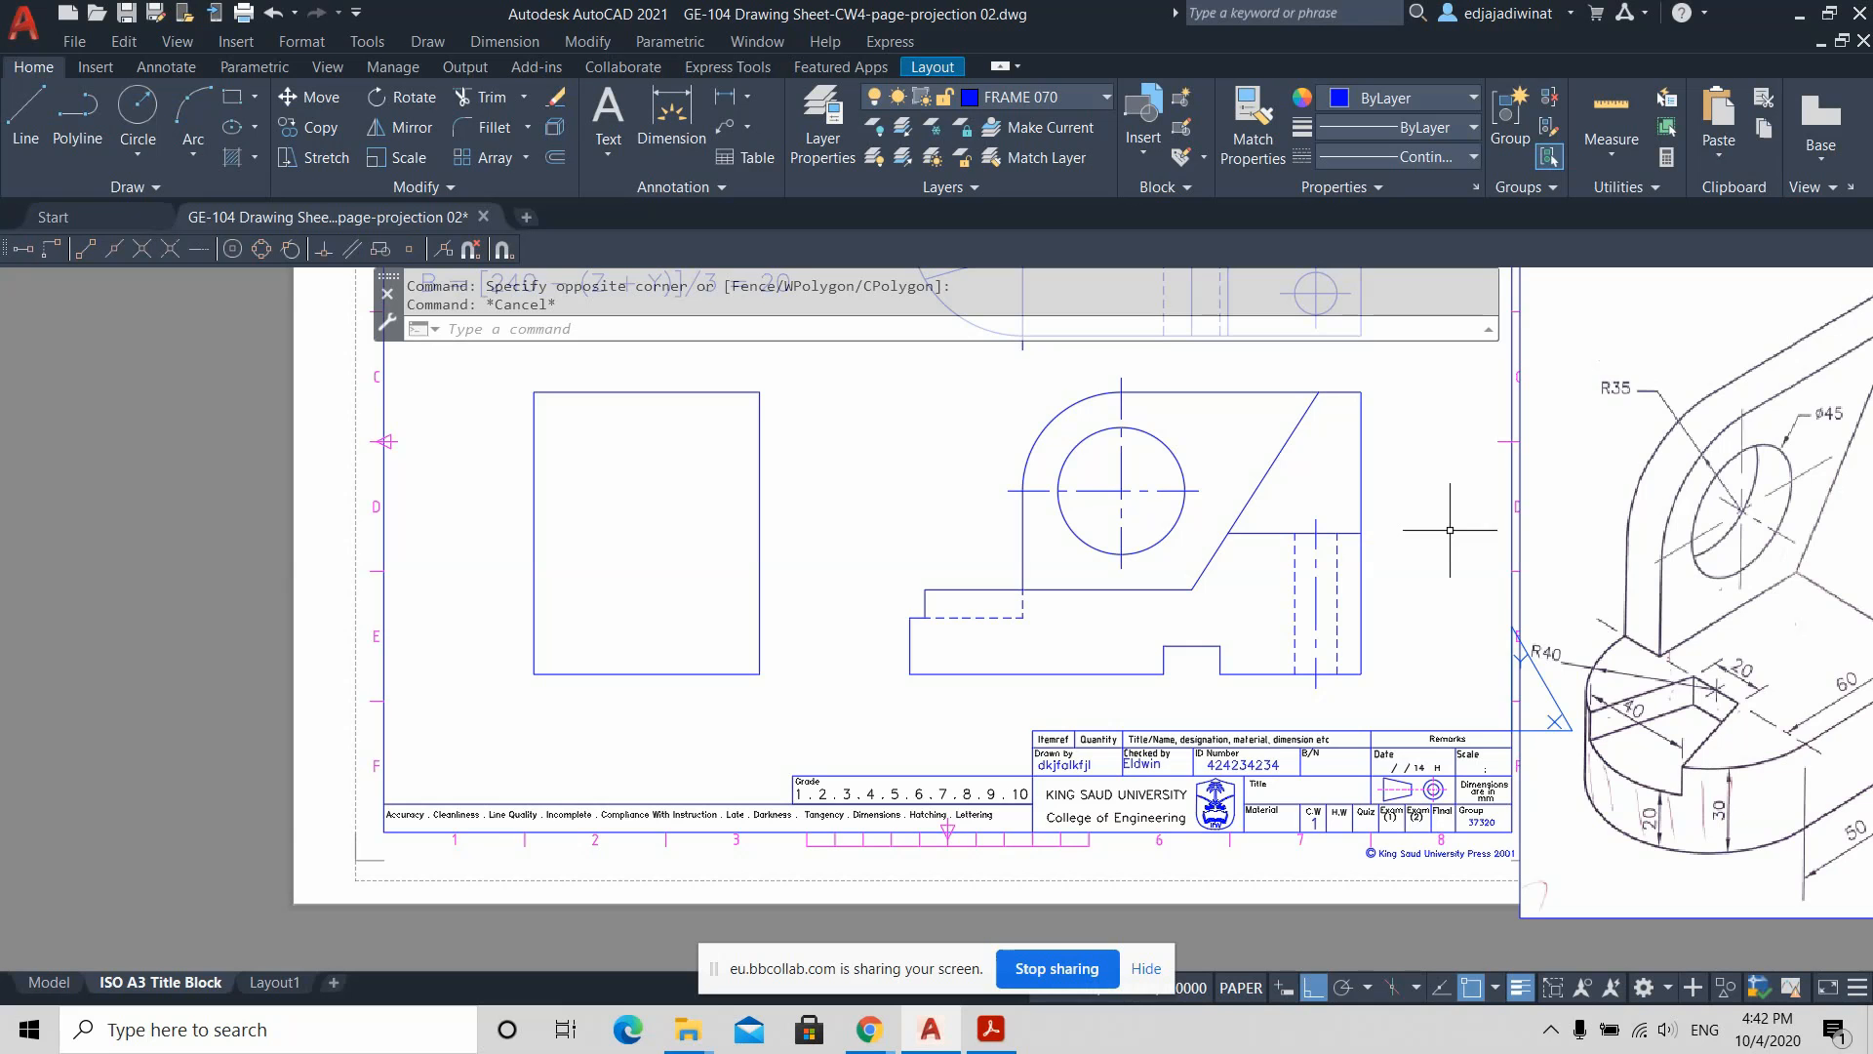
{"action": "scroll", "coordinate": [1448, 513], "scroll_direction": "up", "scroll_amount": 5}
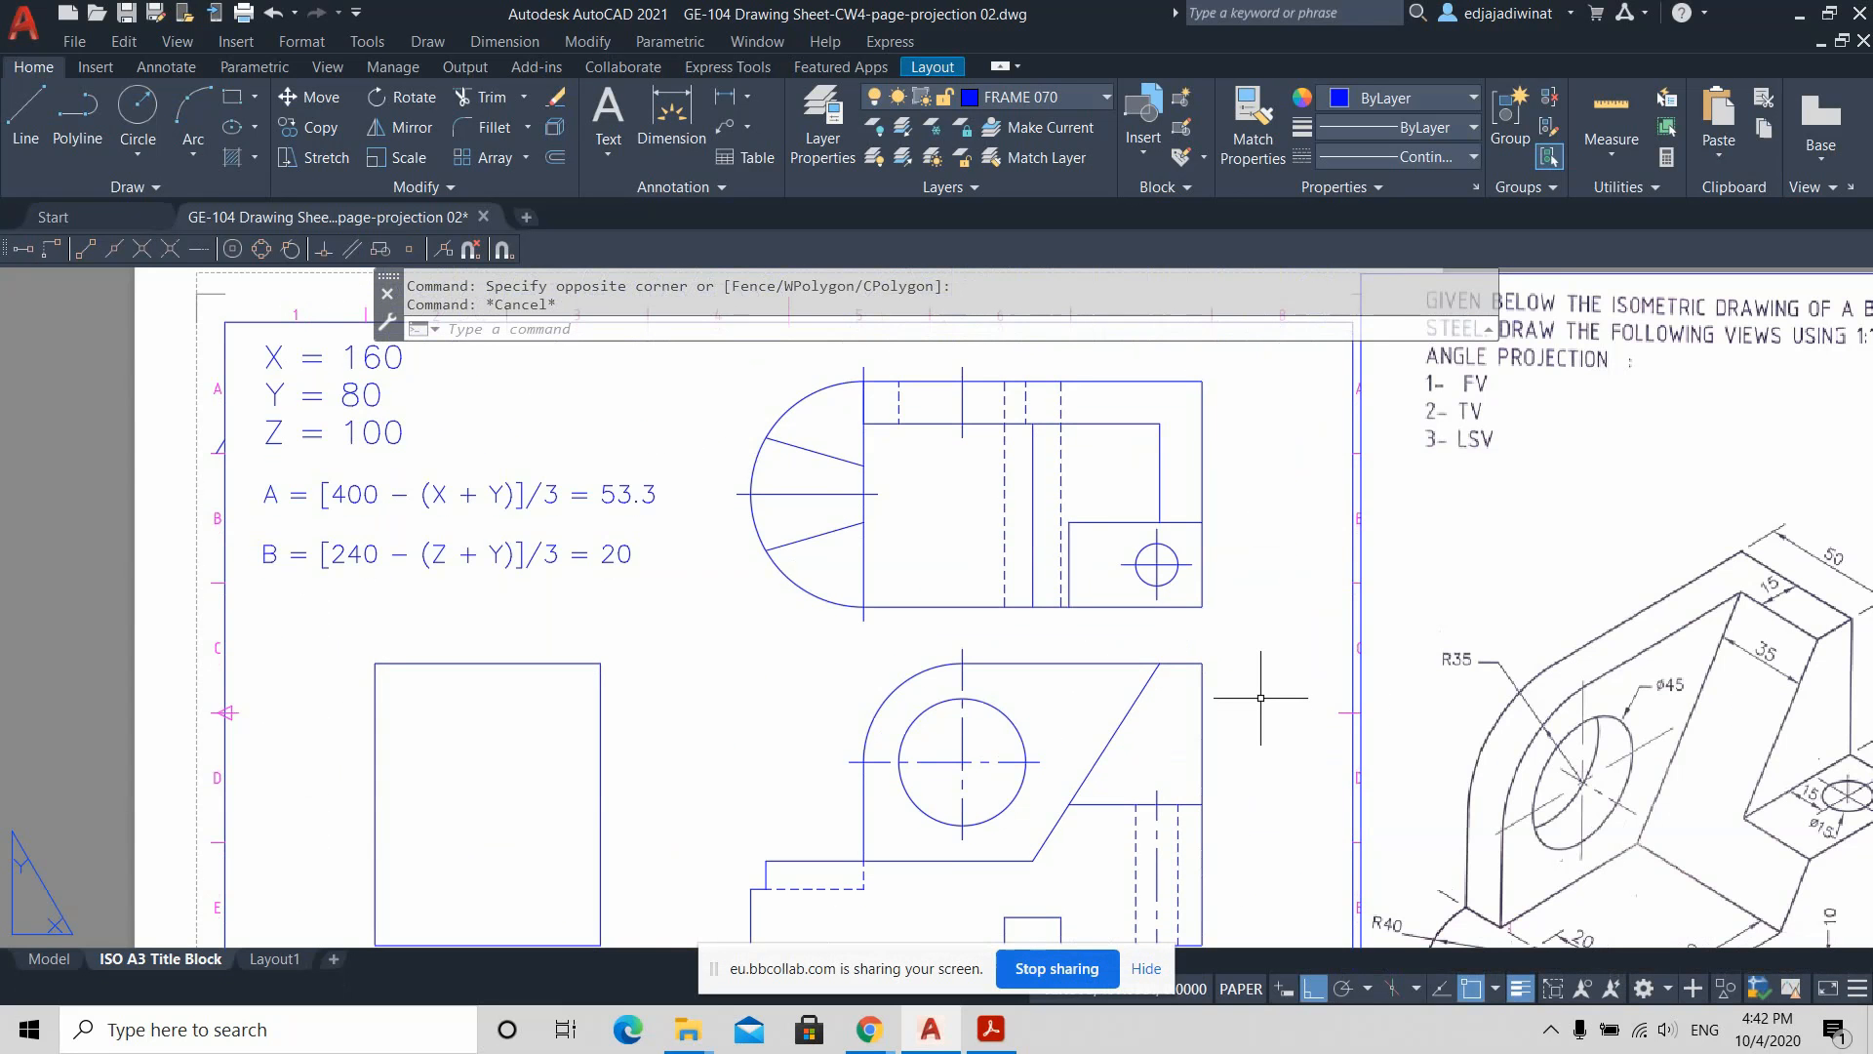
{"action": "scroll", "coordinate": [1260, 698], "scroll_direction": "down", "scroll_amount": 3}
{"action": "scroll", "coordinate": [1263, 648], "scroll_direction": "up", "scroll_amount": 2}
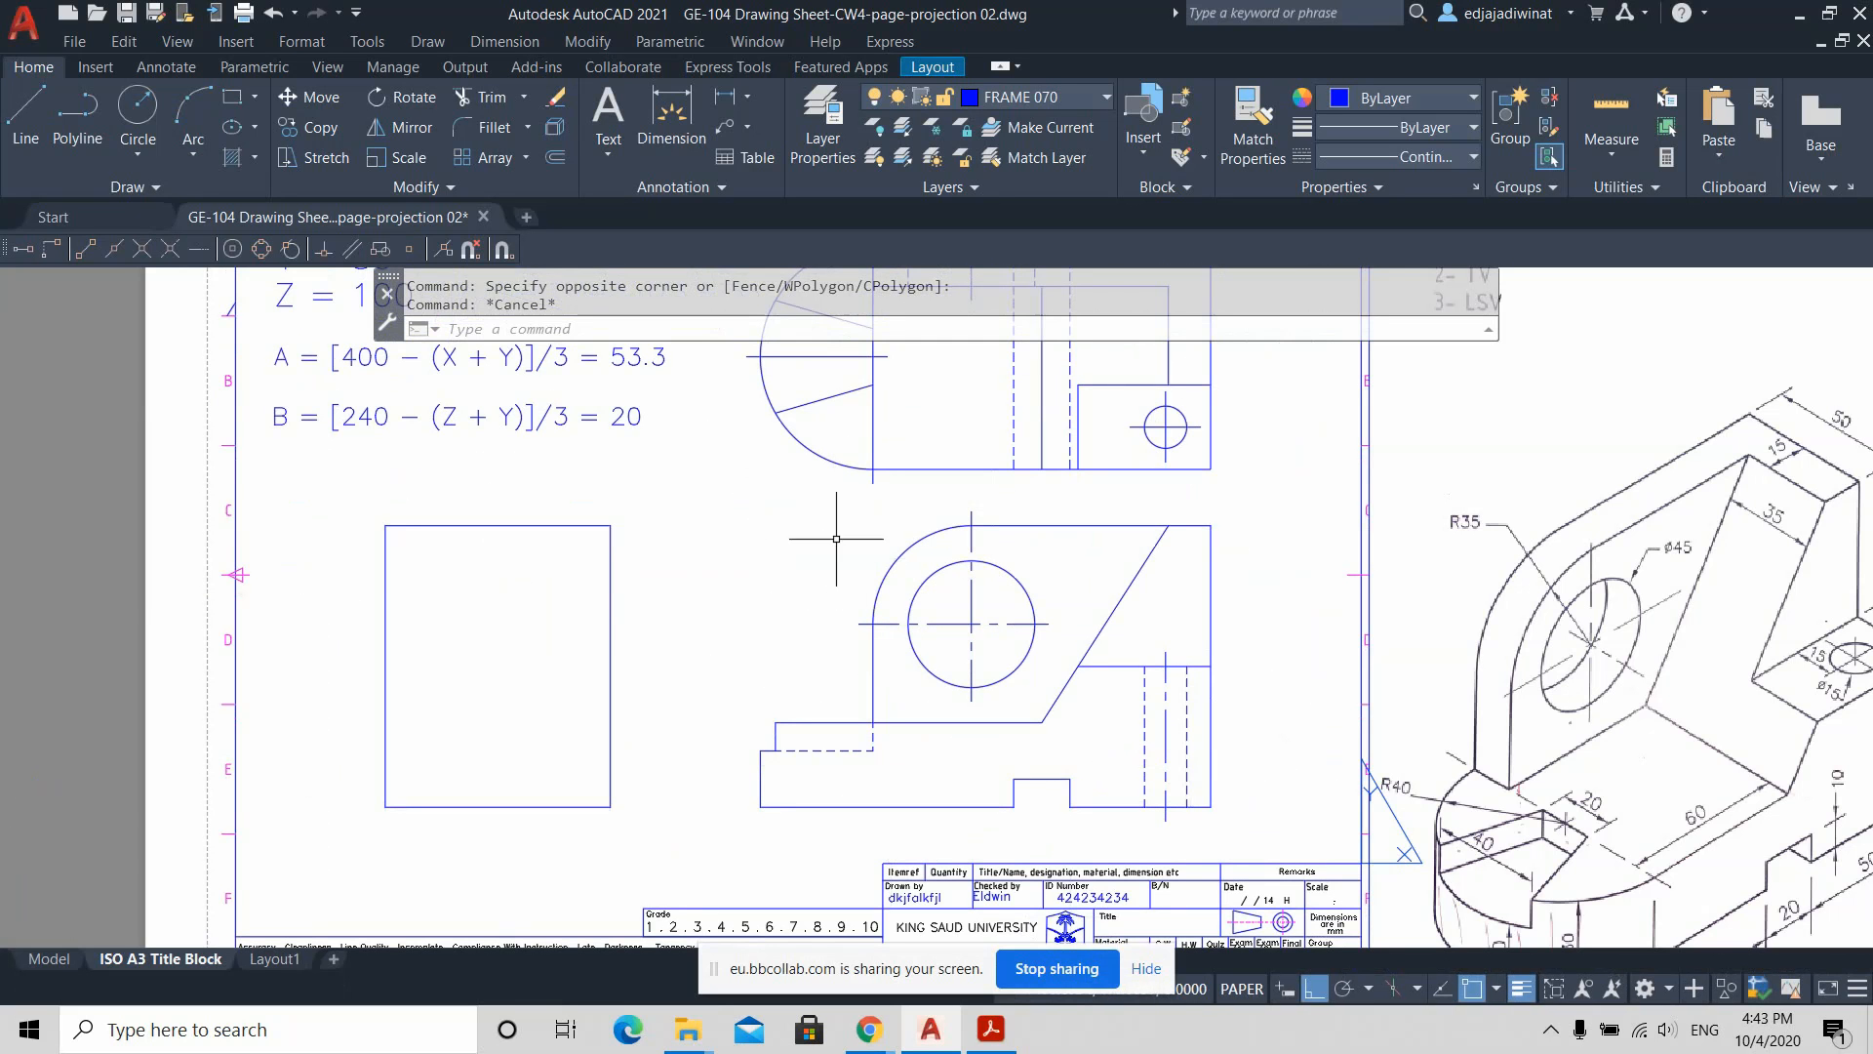
{"action": "scroll", "coordinate": [778, 498], "scroll_direction": "up", "scroll_amount": 2}
{"action": "scroll", "coordinate": [778, 499], "scroll_direction": "down", "scroll_amount": 2}
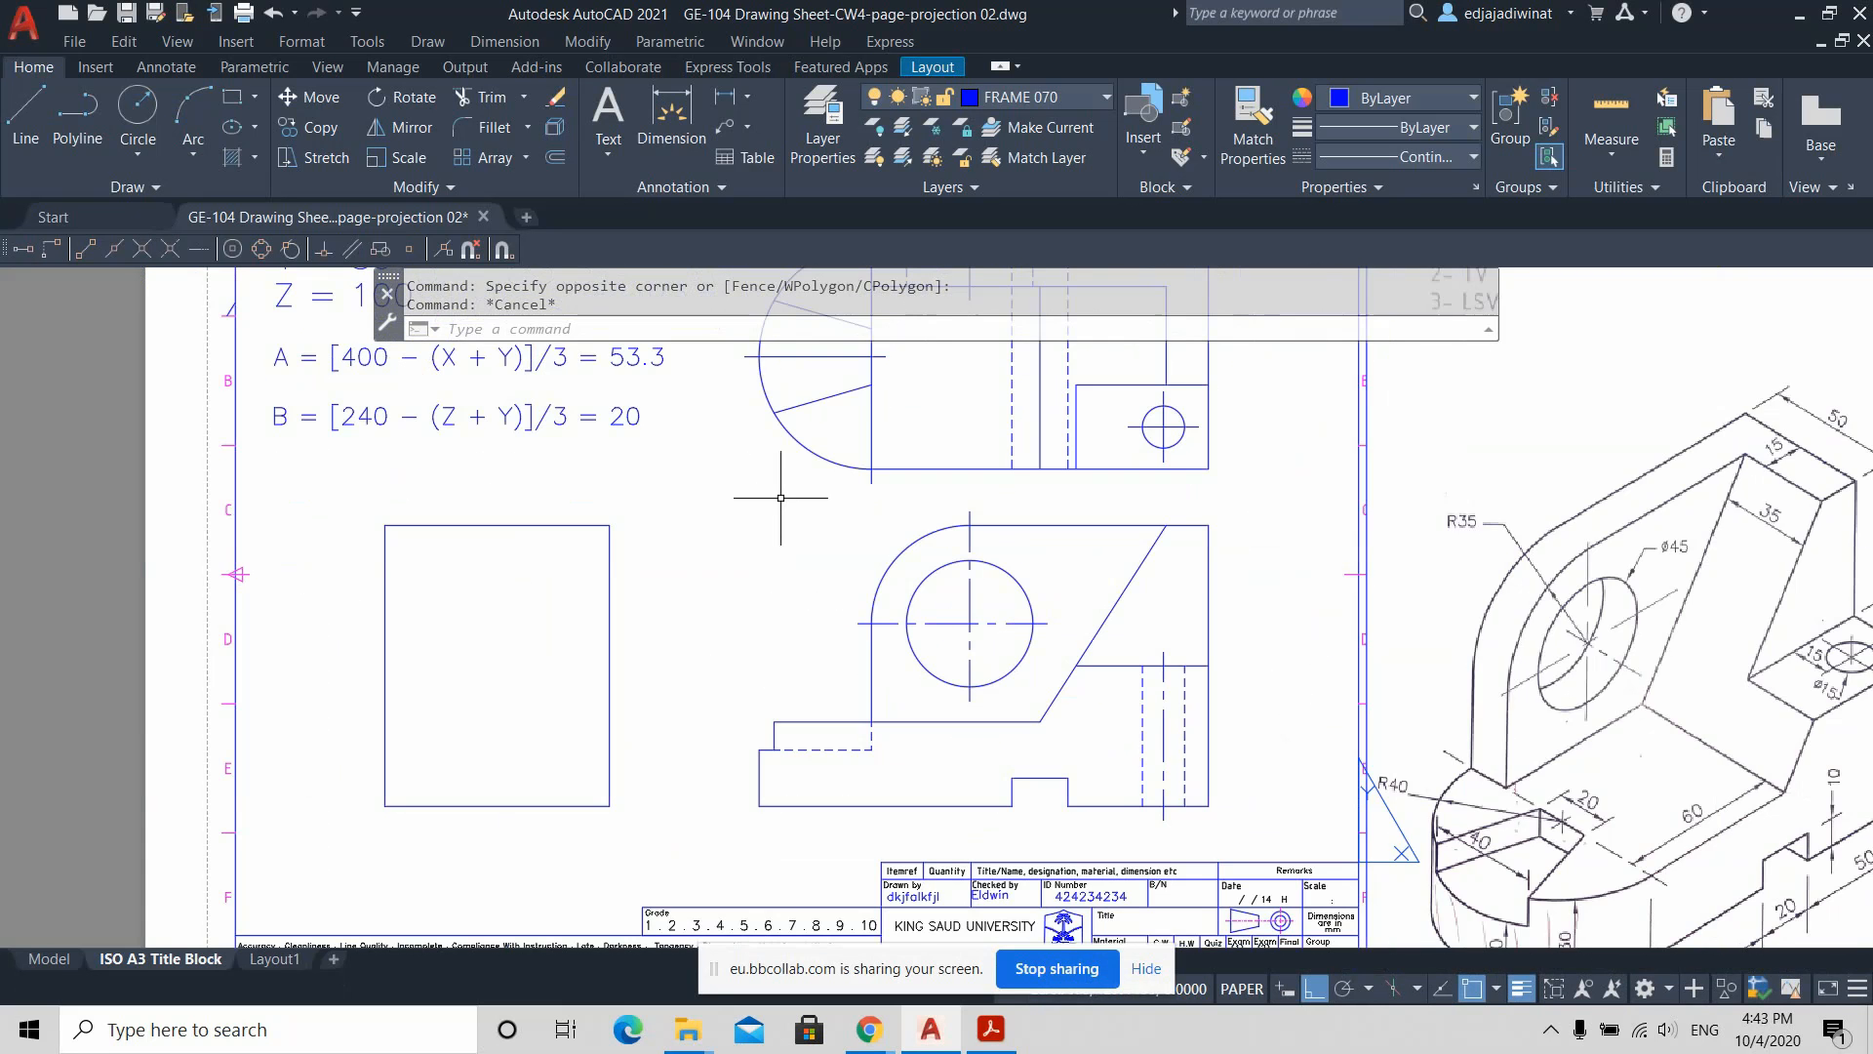
{"action": "middle_click_drag", "start_coordinate": [793, 499], "coordinate": [770, 546]}
Step: Set the lineweight of all the front view's lines to 0.70 mm
{"action": "left_click", "coordinate": [712, 531]}
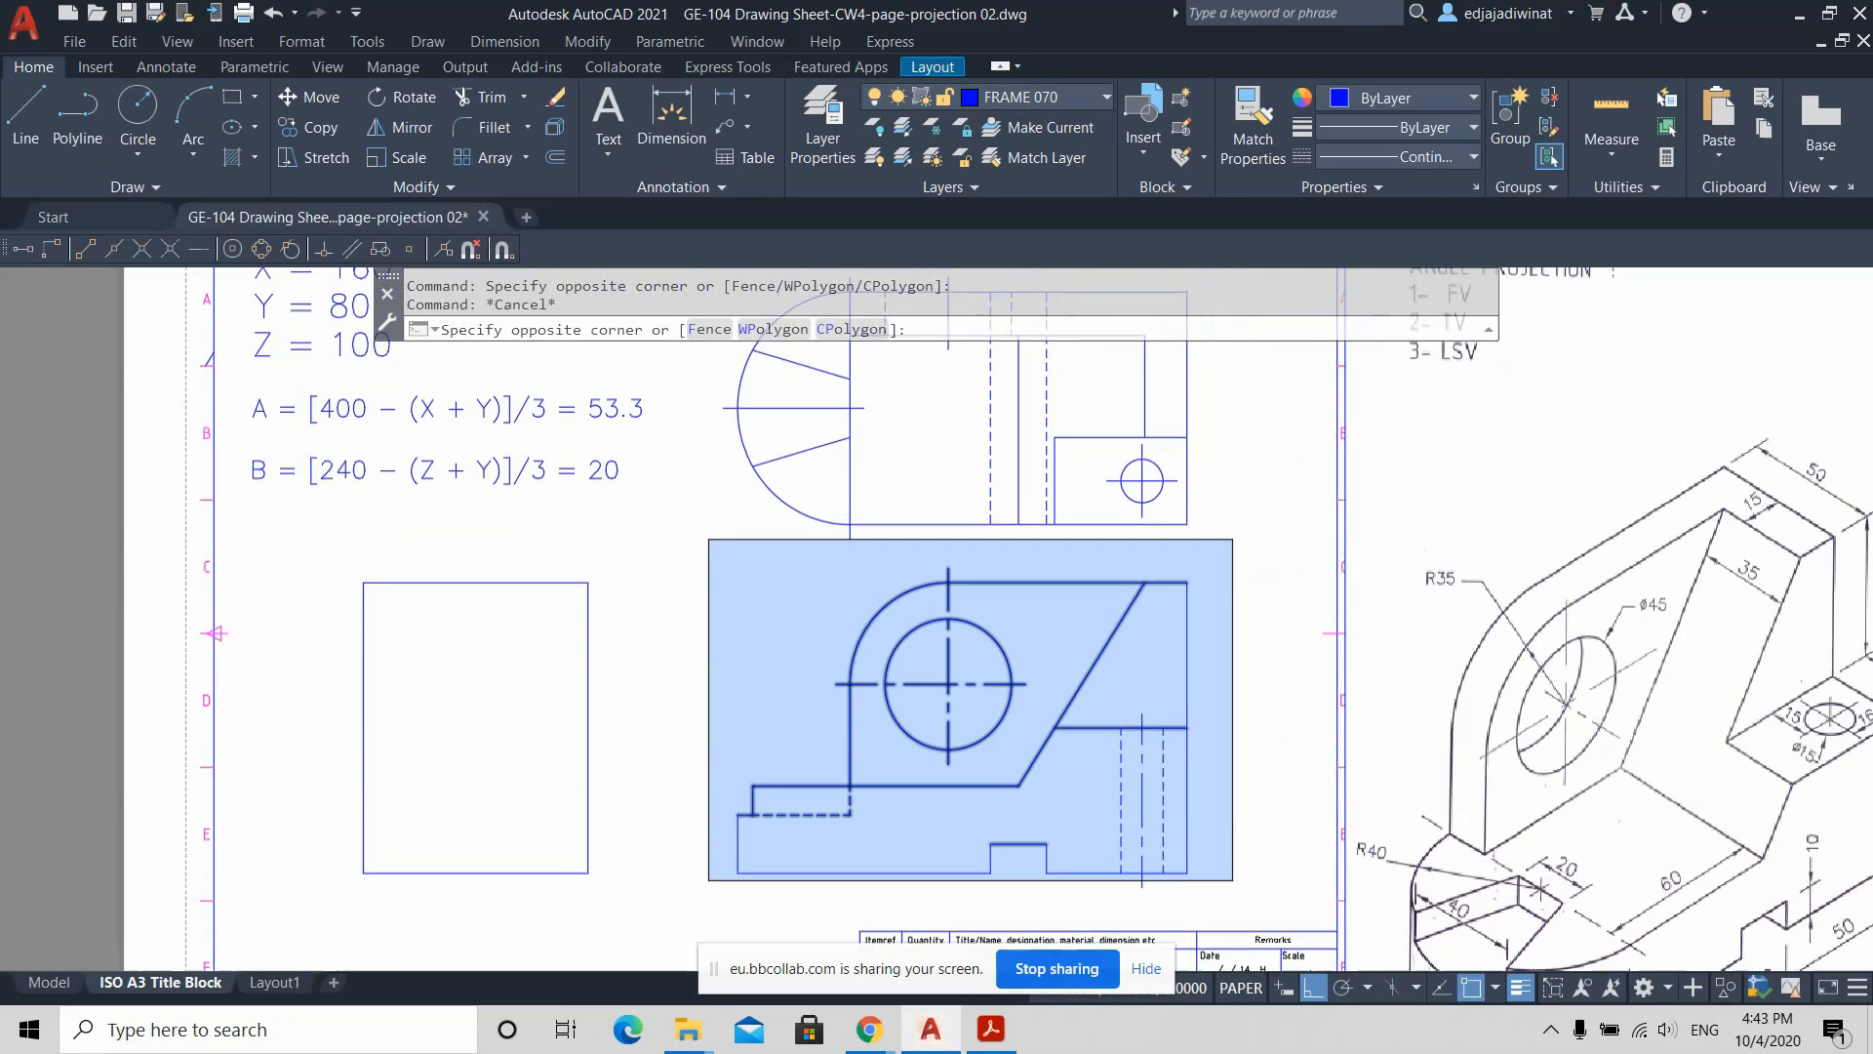
{"action": "left_click", "coordinate": [1243, 888]}
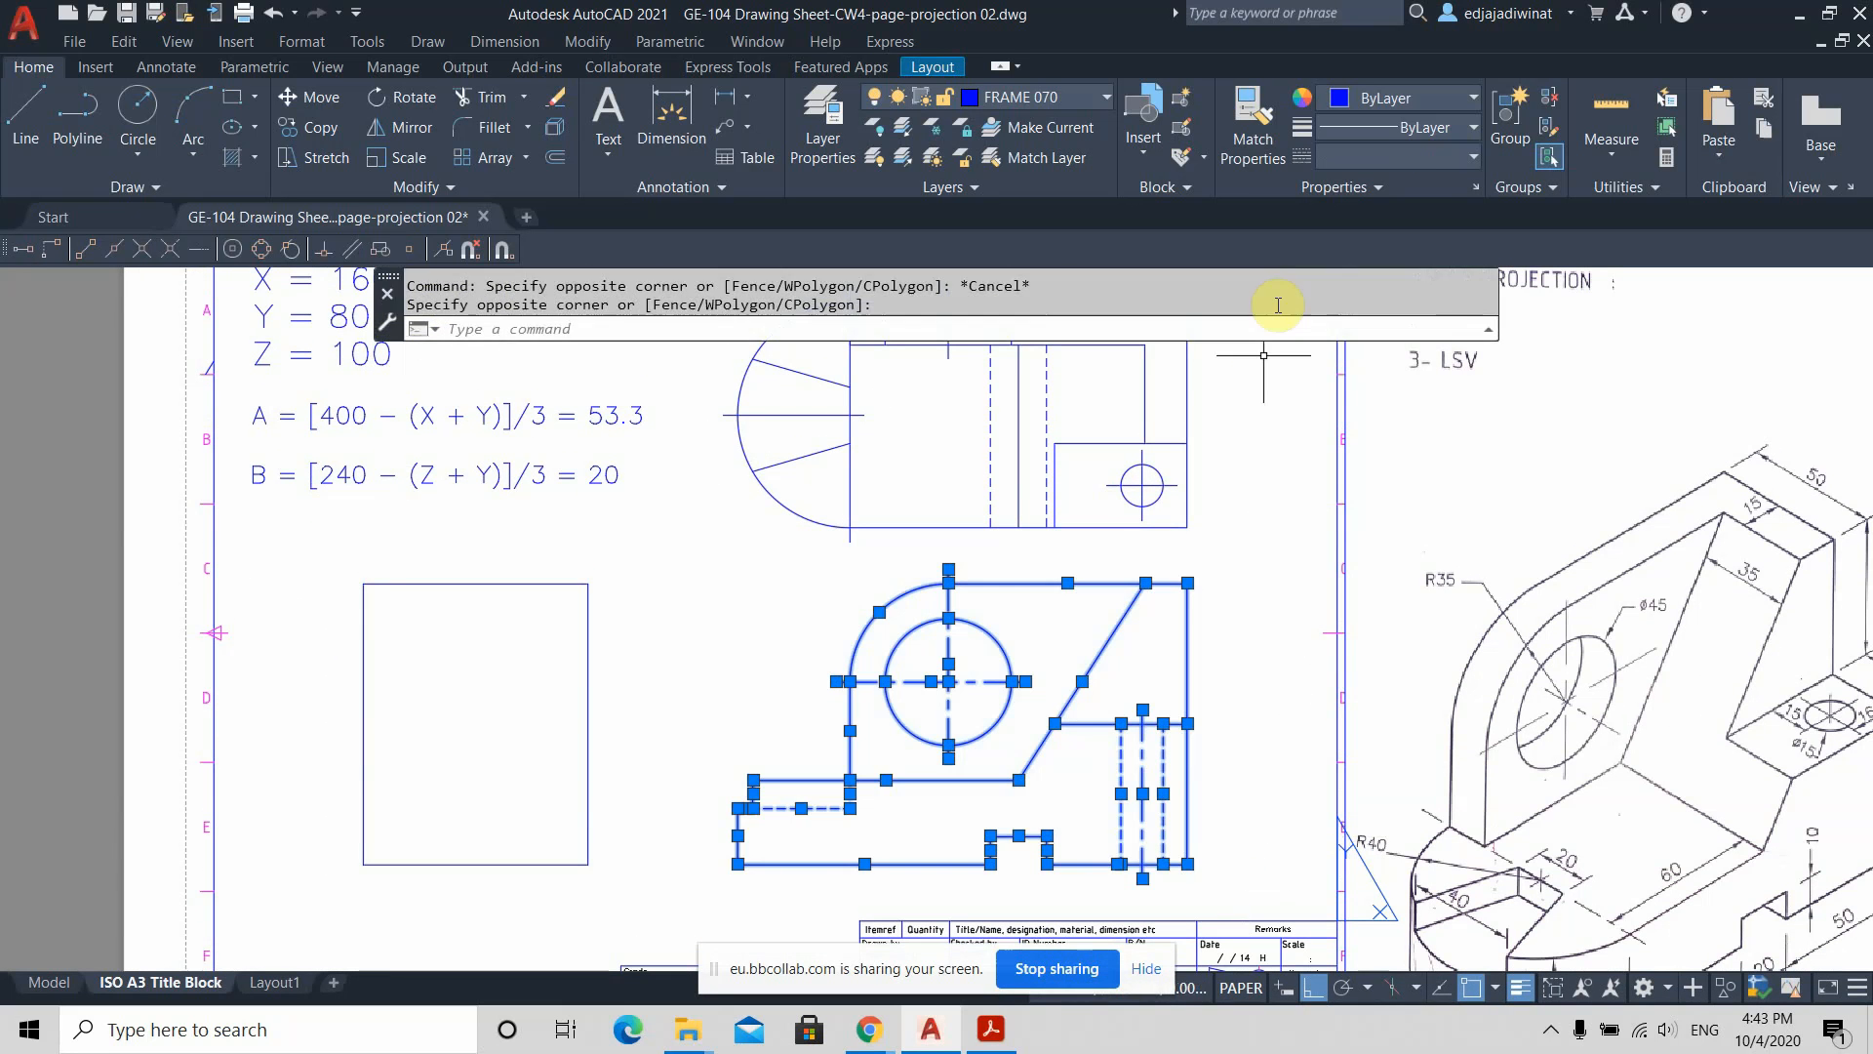
{"action": "left_click", "coordinate": [1471, 159]}
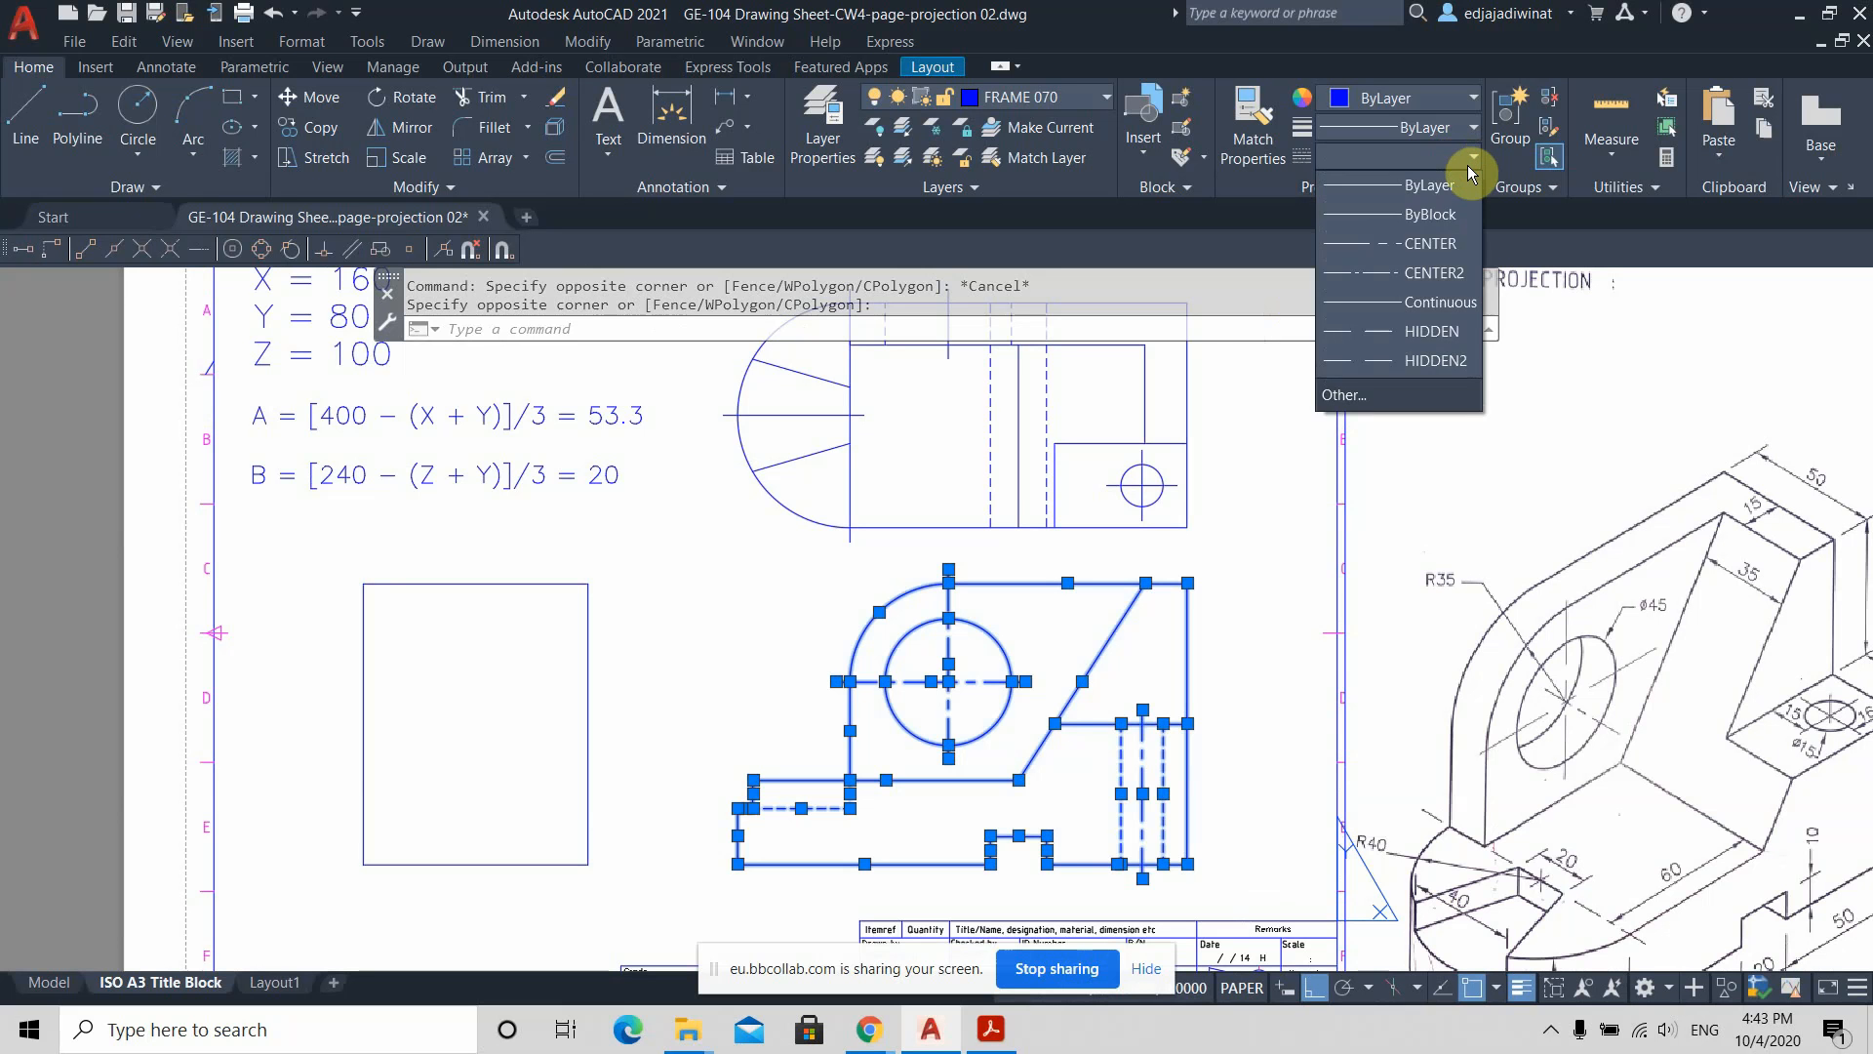
{"action": "left_click", "coordinate": [1470, 159]}
{"action": "left_click", "coordinate": [1473, 132]}
{"action": "scroll", "coordinate": [1430, 313], "scroll_direction": "down", "scroll_amount": 3}
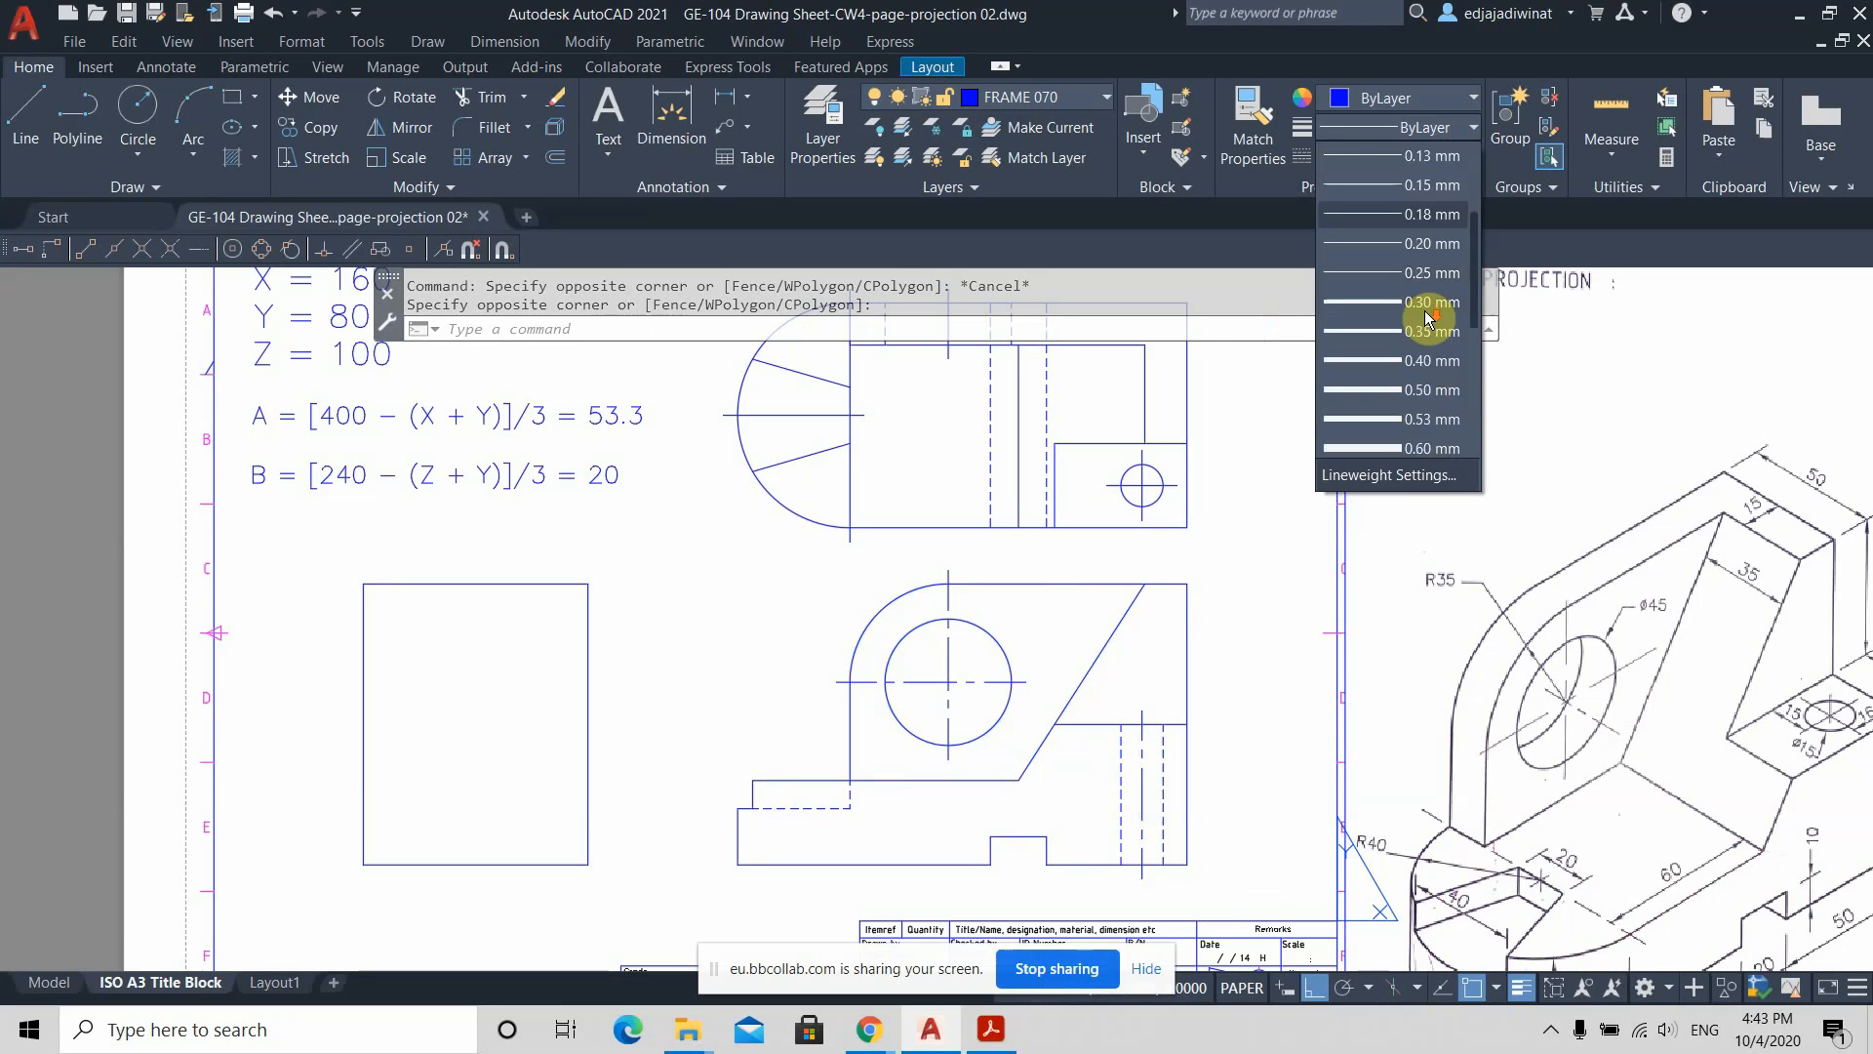
{"action": "left_click", "coordinate": [1419, 385]}
{"action": "key", "text": "Escape"}
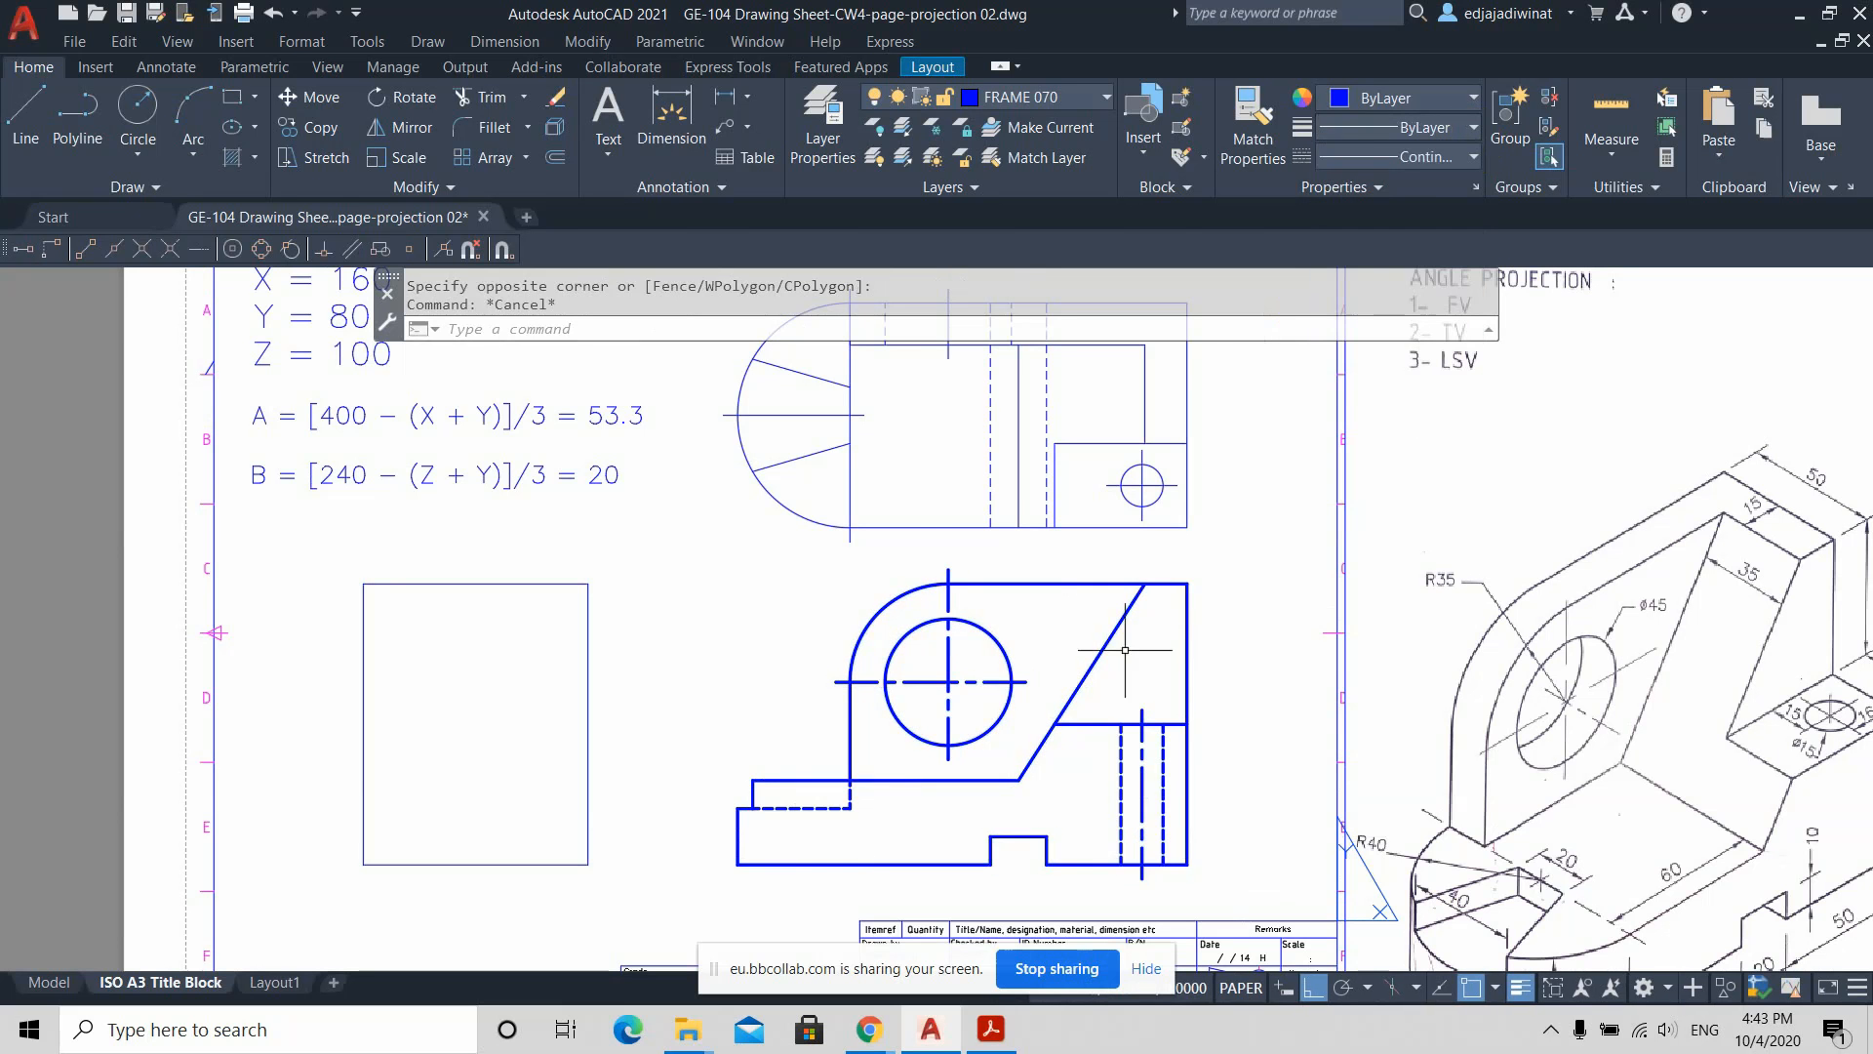
Step: Set the lineweight of the front view's centre lines and hidden lines to 0.30 mm
{"action": "scroll", "coordinate": [976, 683], "scroll_direction": "down", "scroll_amount": 2}
{"action": "scroll", "coordinate": [1003, 684], "scroll_direction": "up", "scroll_amount": 4}
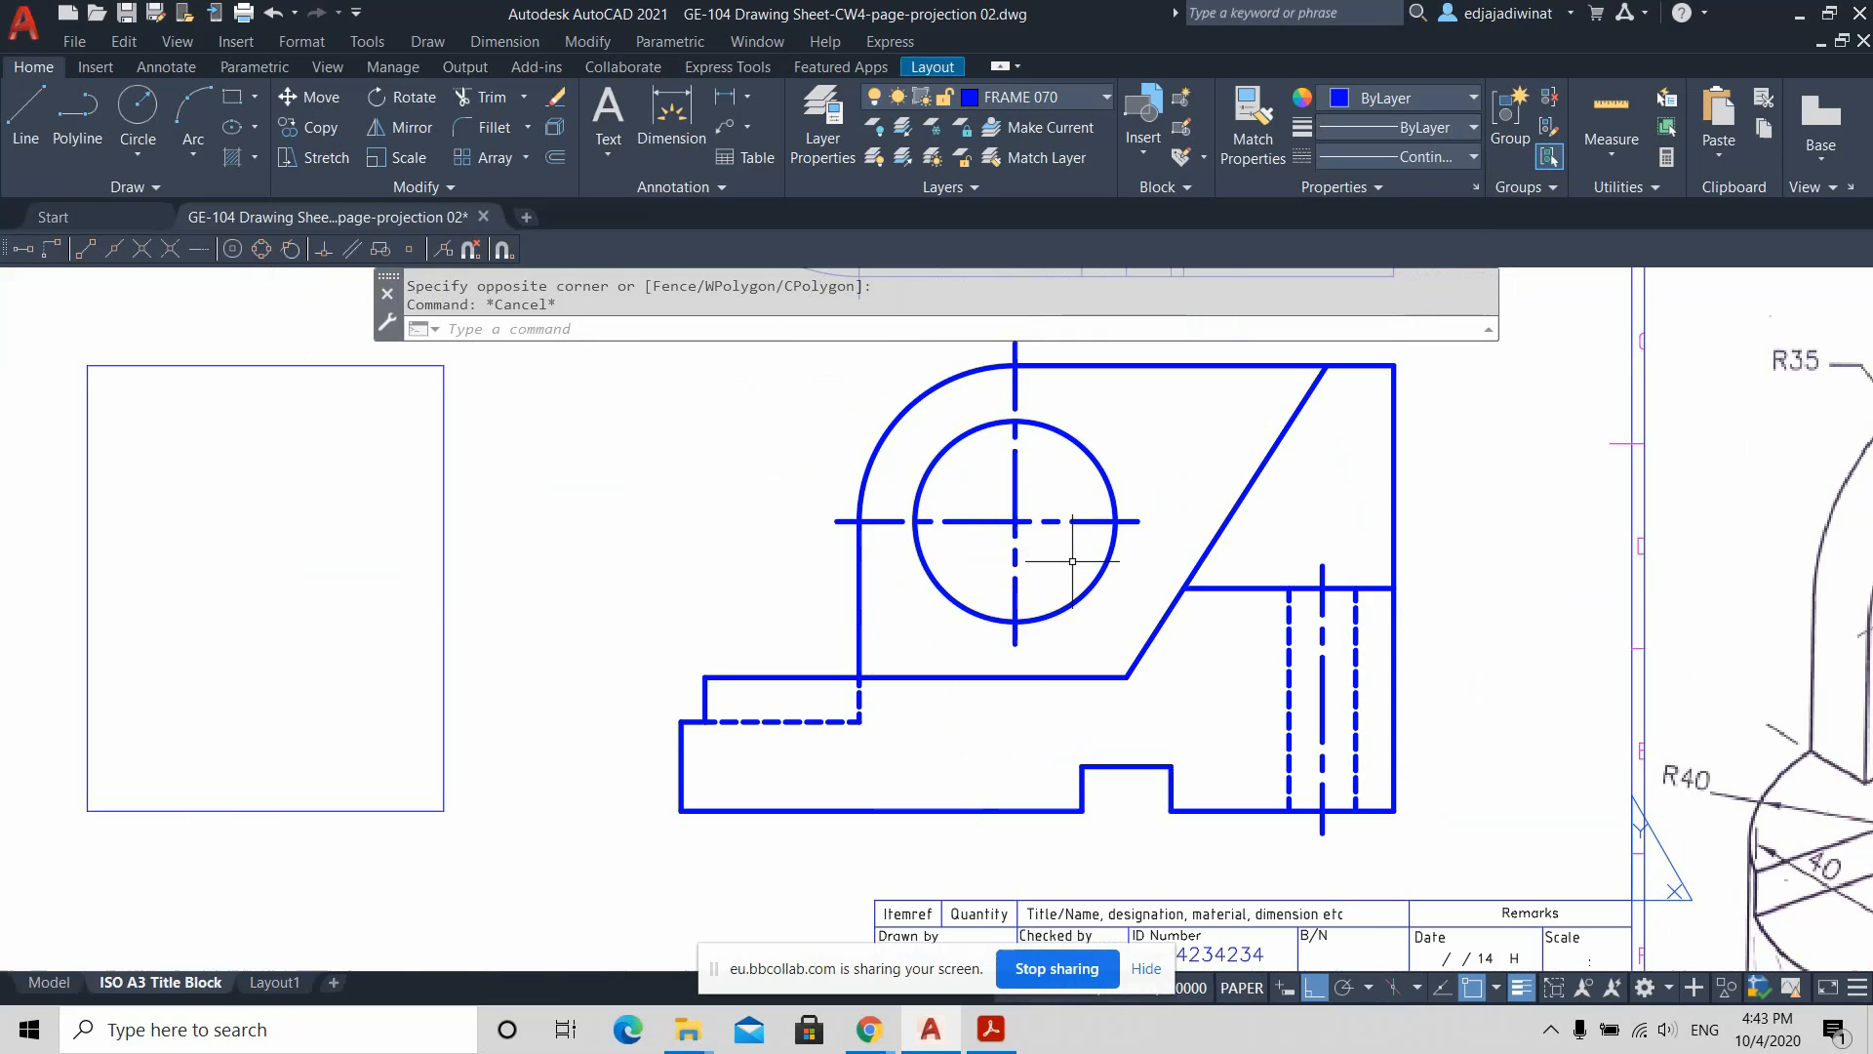
{"action": "left_click", "coordinate": [1073, 561]}
{"action": "left_click", "coordinate": [987, 493]}
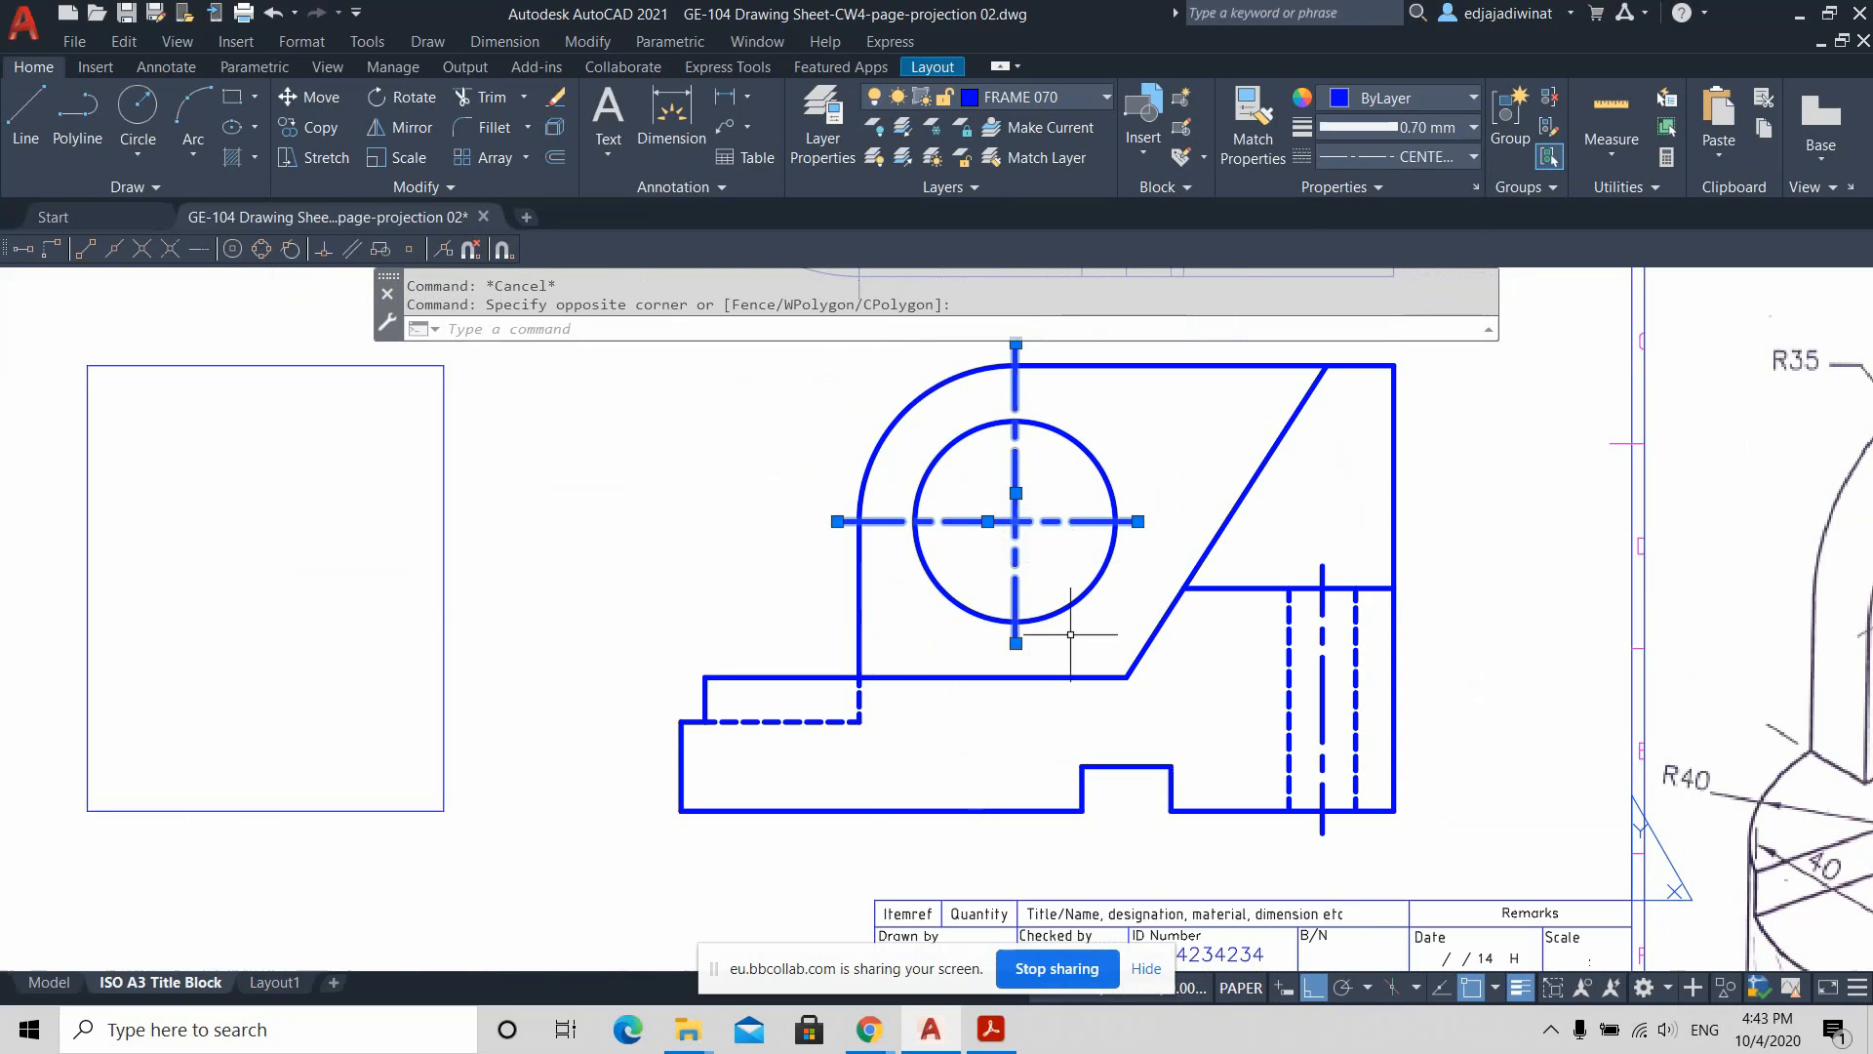
{"action": "left_click", "coordinate": [842, 757]}
{"action": "left_click", "coordinate": [826, 713]}
{"action": "left_click", "coordinate": [896, 705]}
{"action": "left_click", "coordinate": [836, 714]}
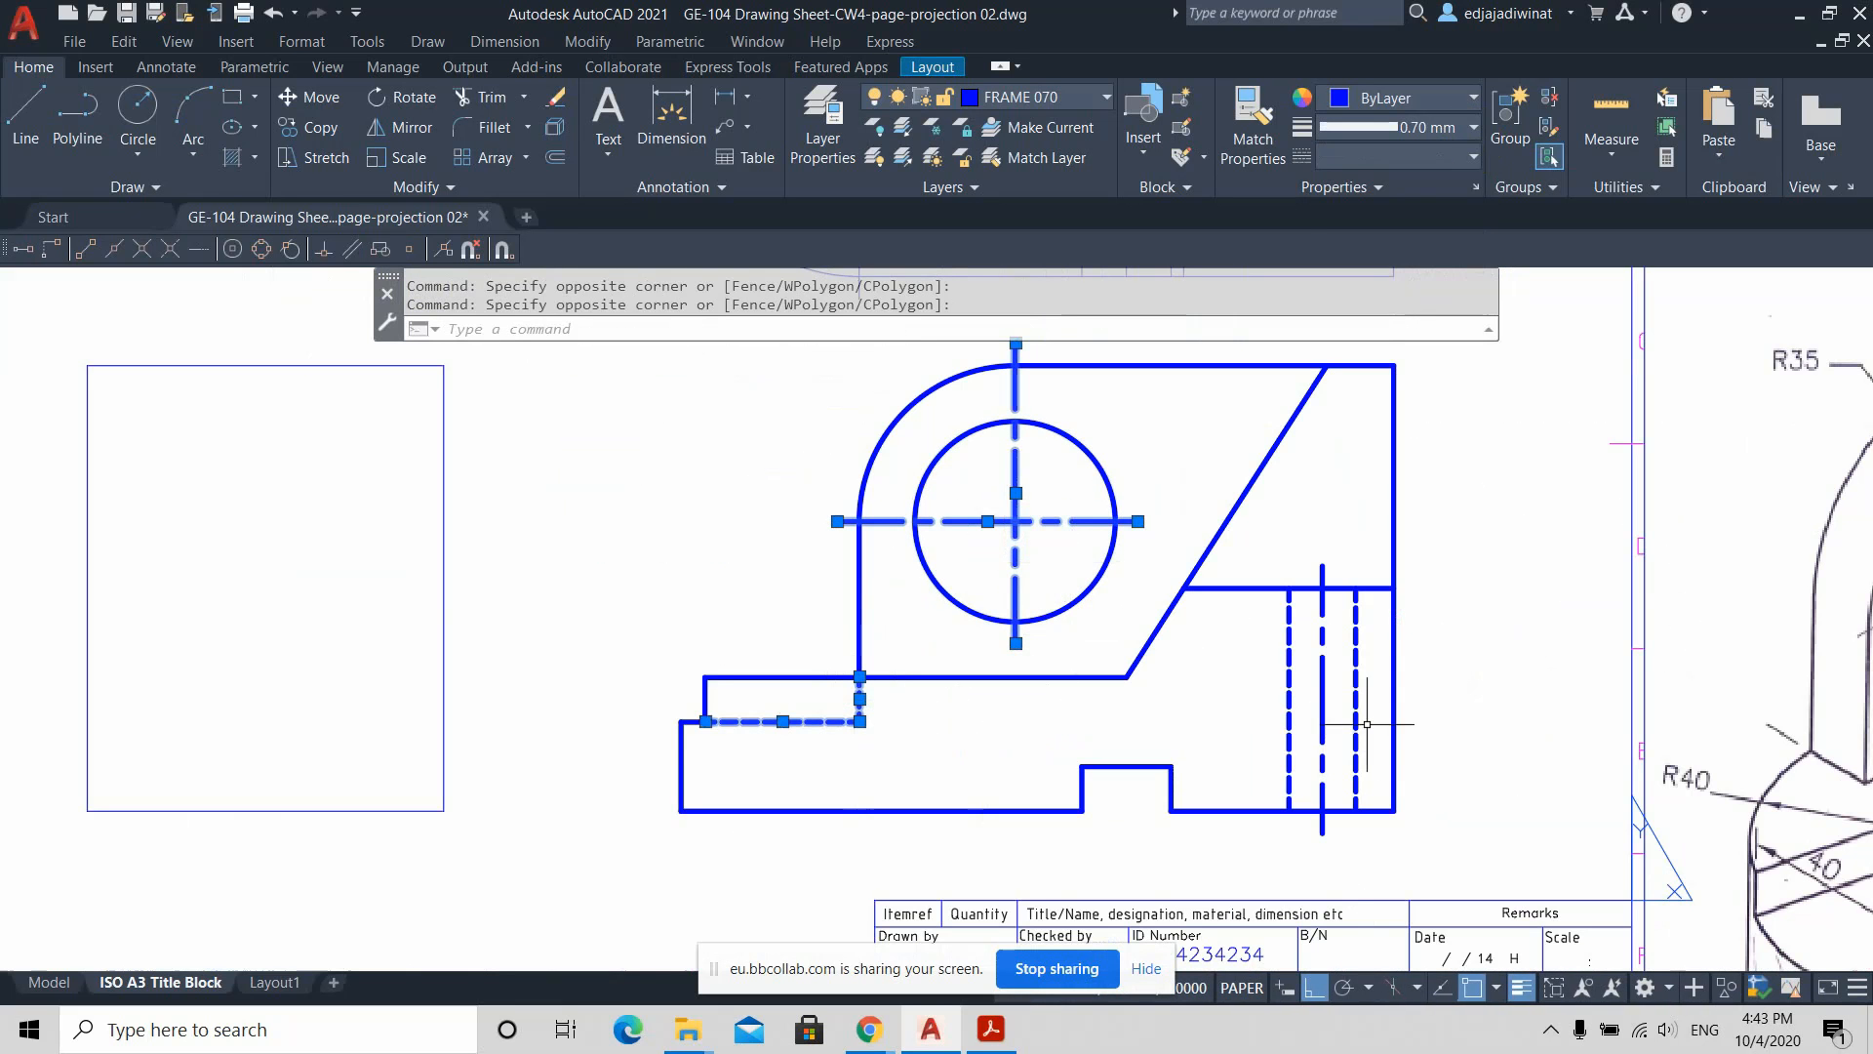
{"action": "left_click", "coordinate": [1378, 712]}
{"action": "left_click", "coordinate": [1267, 654]}
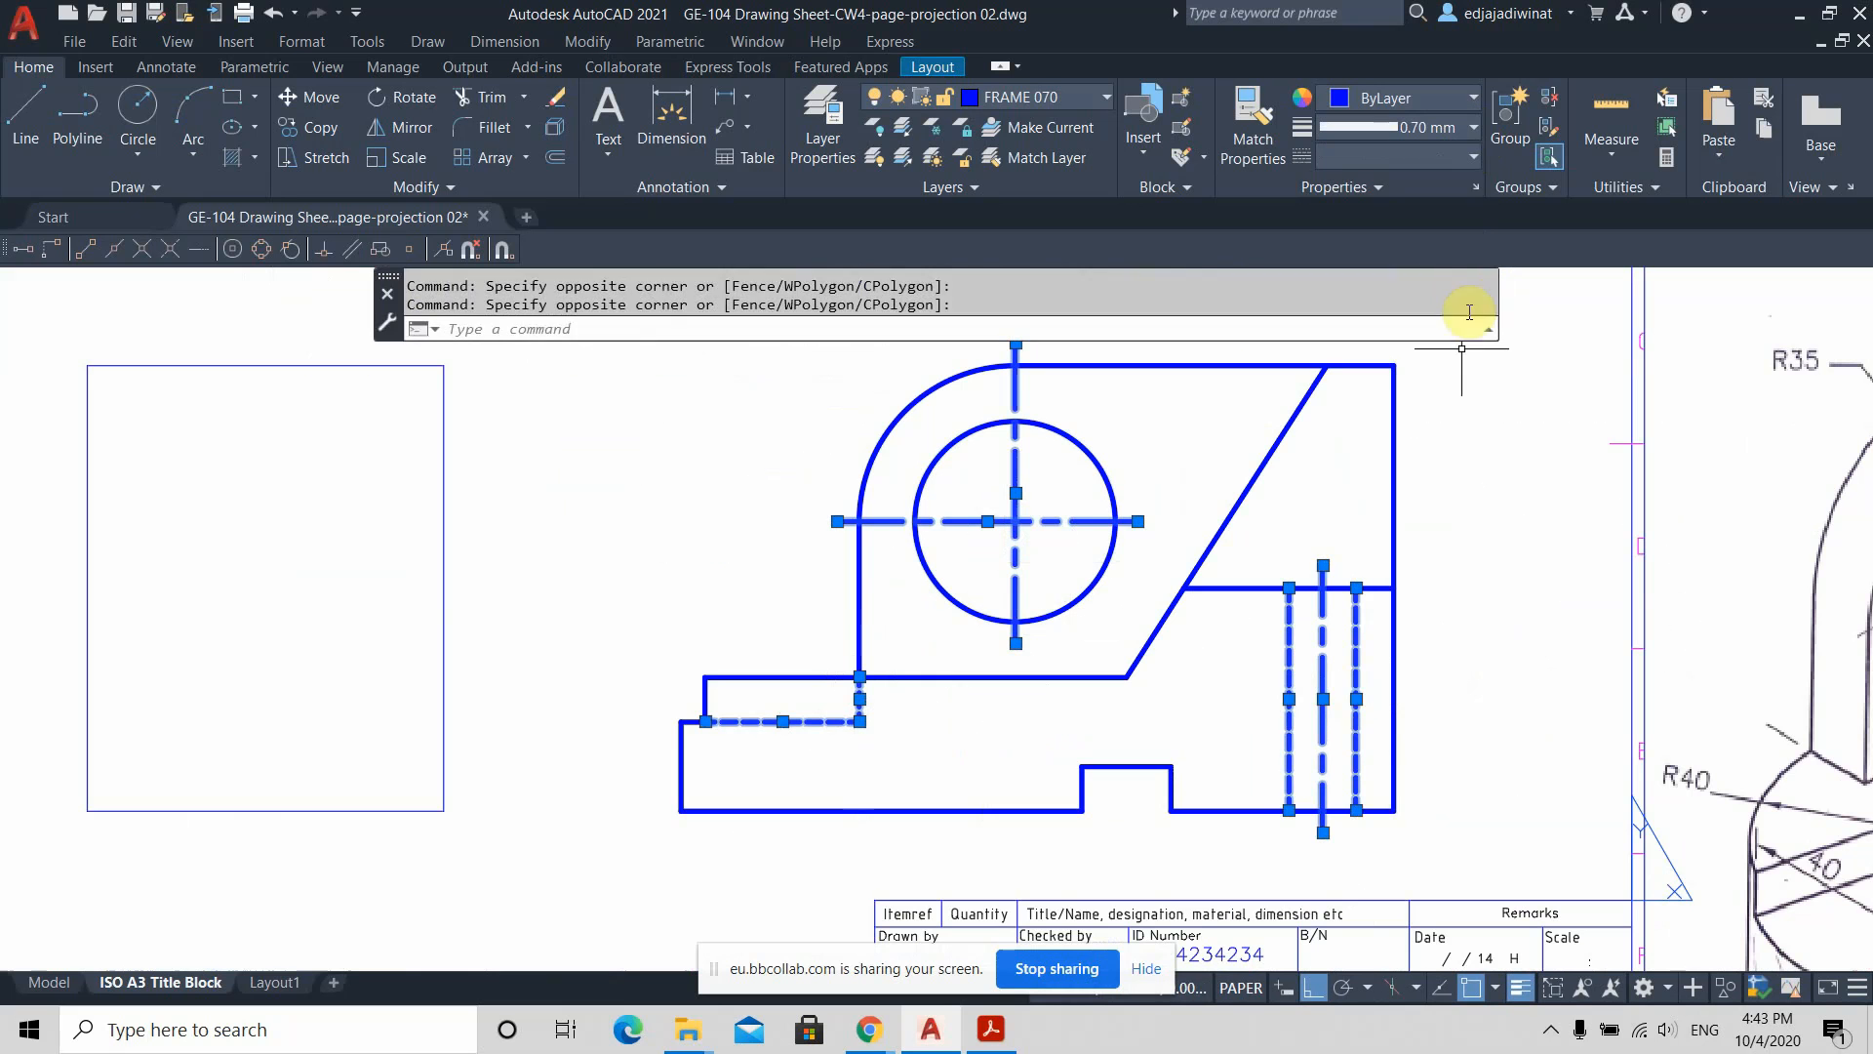
{"action": "left_click", "coordinate": [1474, 129]}
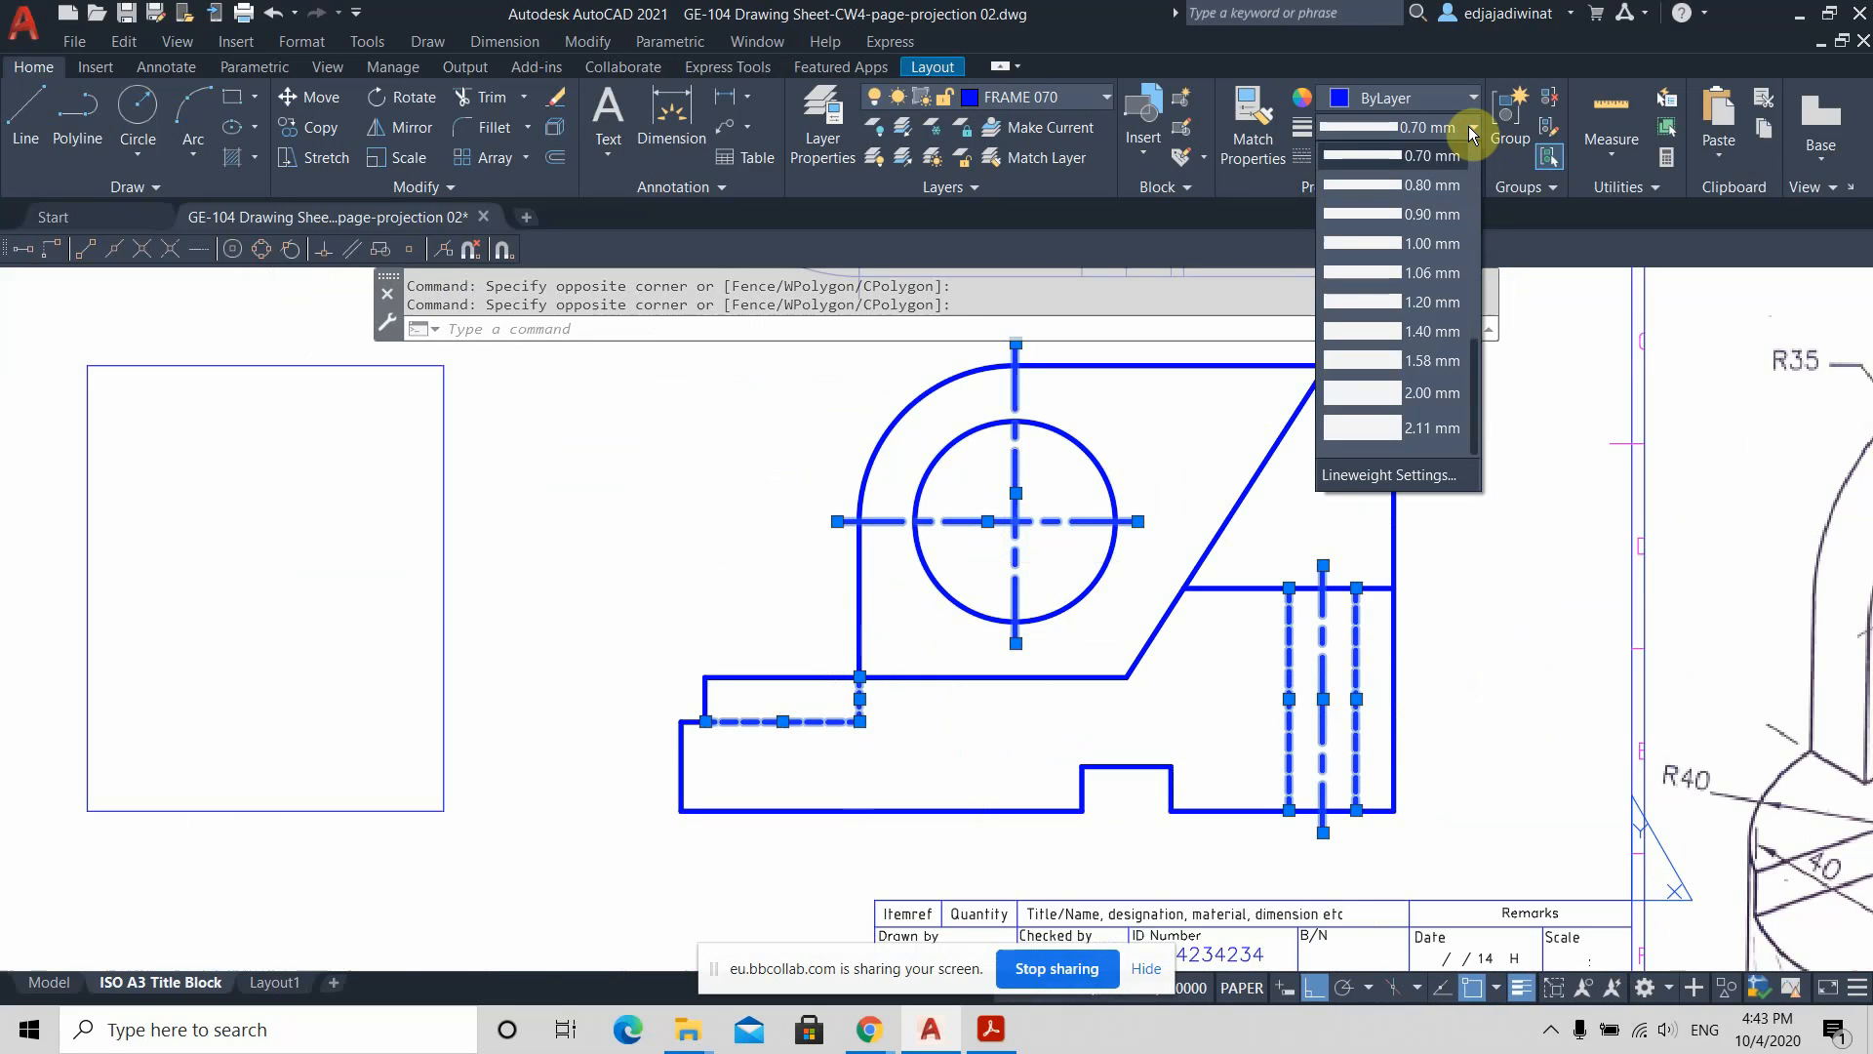
{"action": "scroll", "coordinate": [1415, 292], "scroll_direction": "up", "scroll_amount": 3}
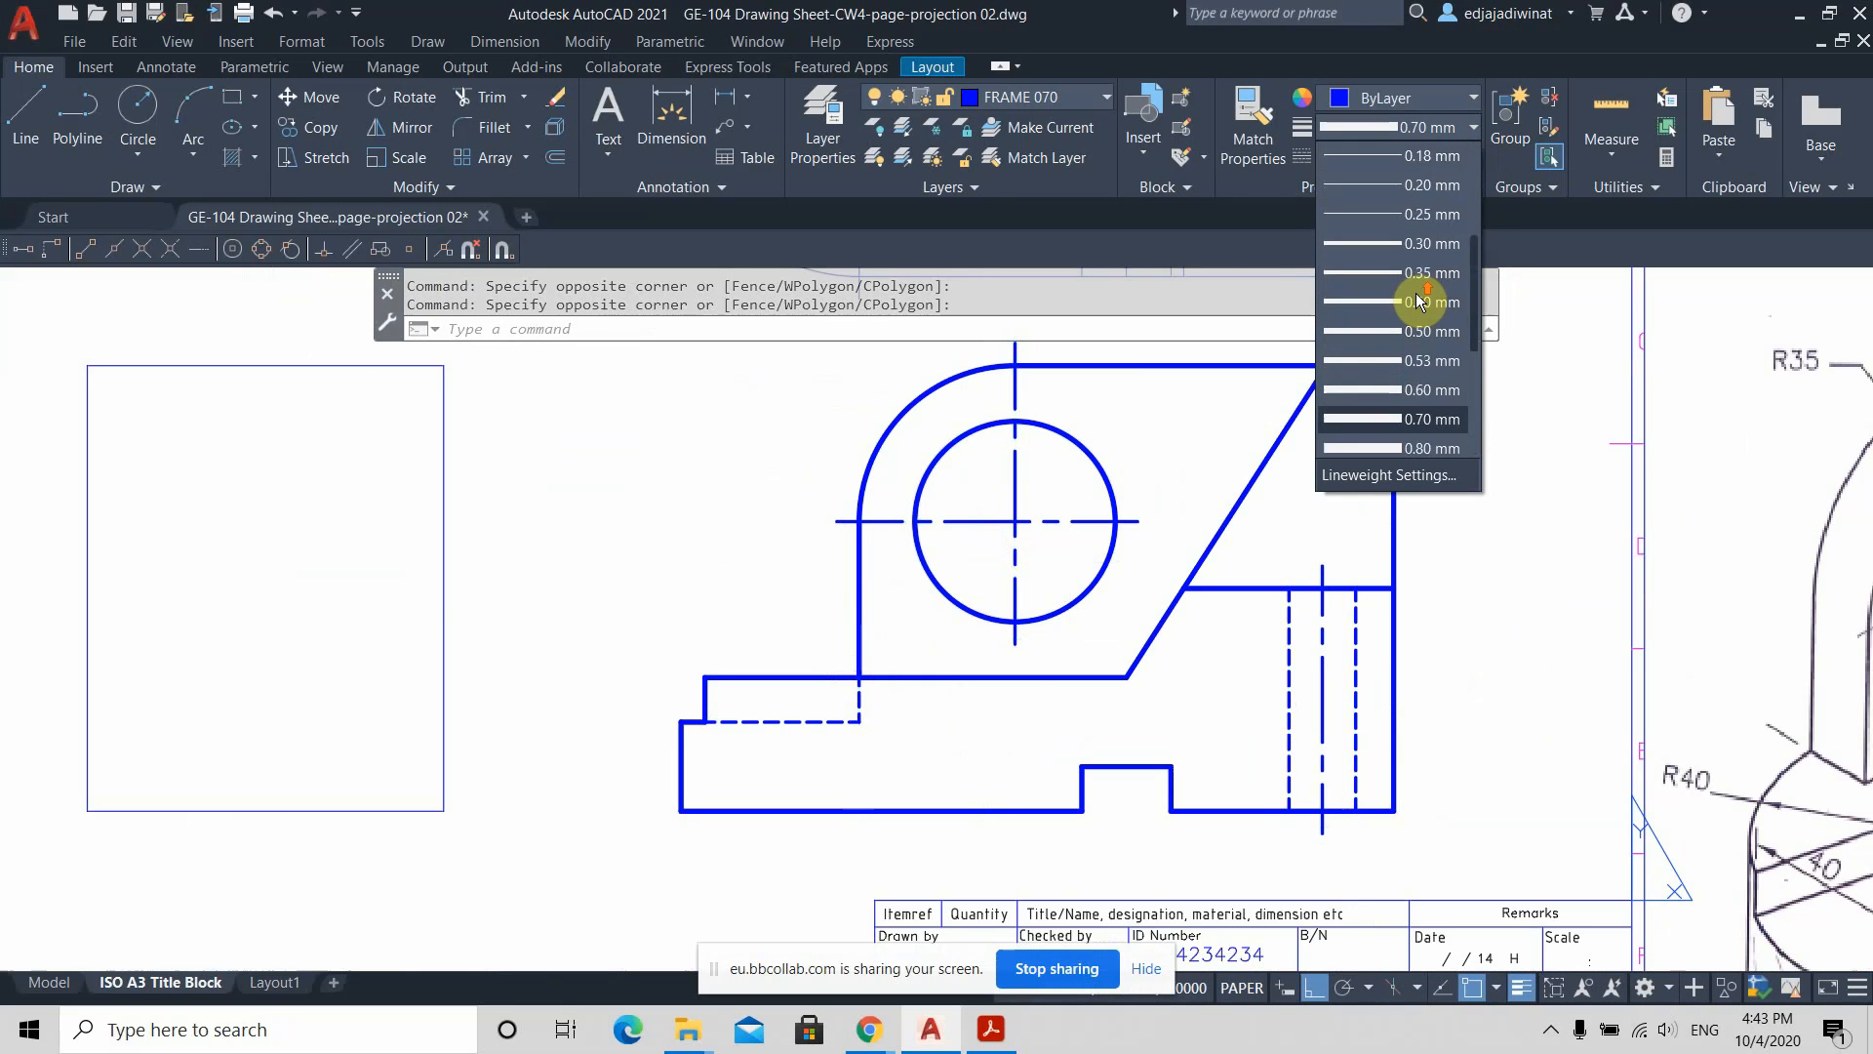
{"action": "left_click", "coordinate": [1432, 235]}
{"action": "key", "text": "Escape"}
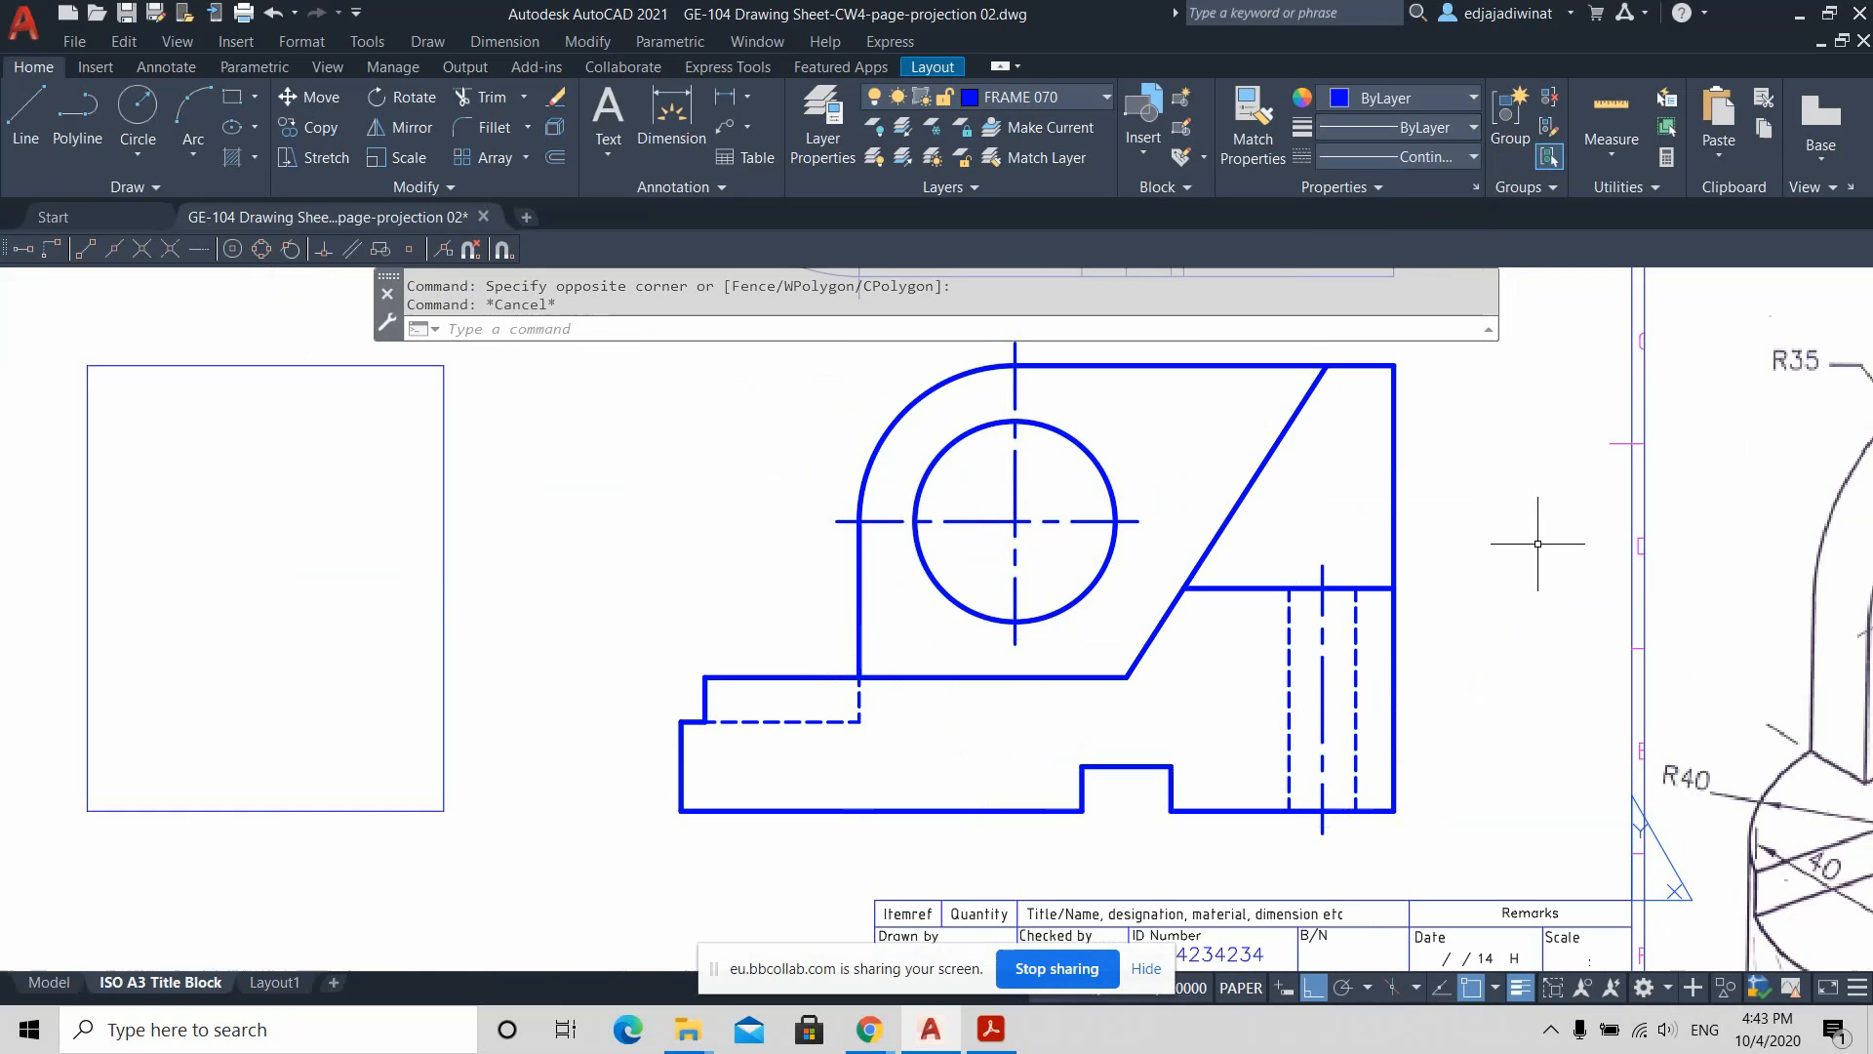
Step: Set the lineweight of the top view's small-hole centre lines and the large hole's centre line in the rear wall to 0.30 mm
{"action": "scroll", "coordinate": [1529, 576], "scroll_direction": "up", "scroll_amount": 3}
{"action": "scroll", "coordinate": [1113, 718], "scroll_direction": "down", "scroll_amount": 3}
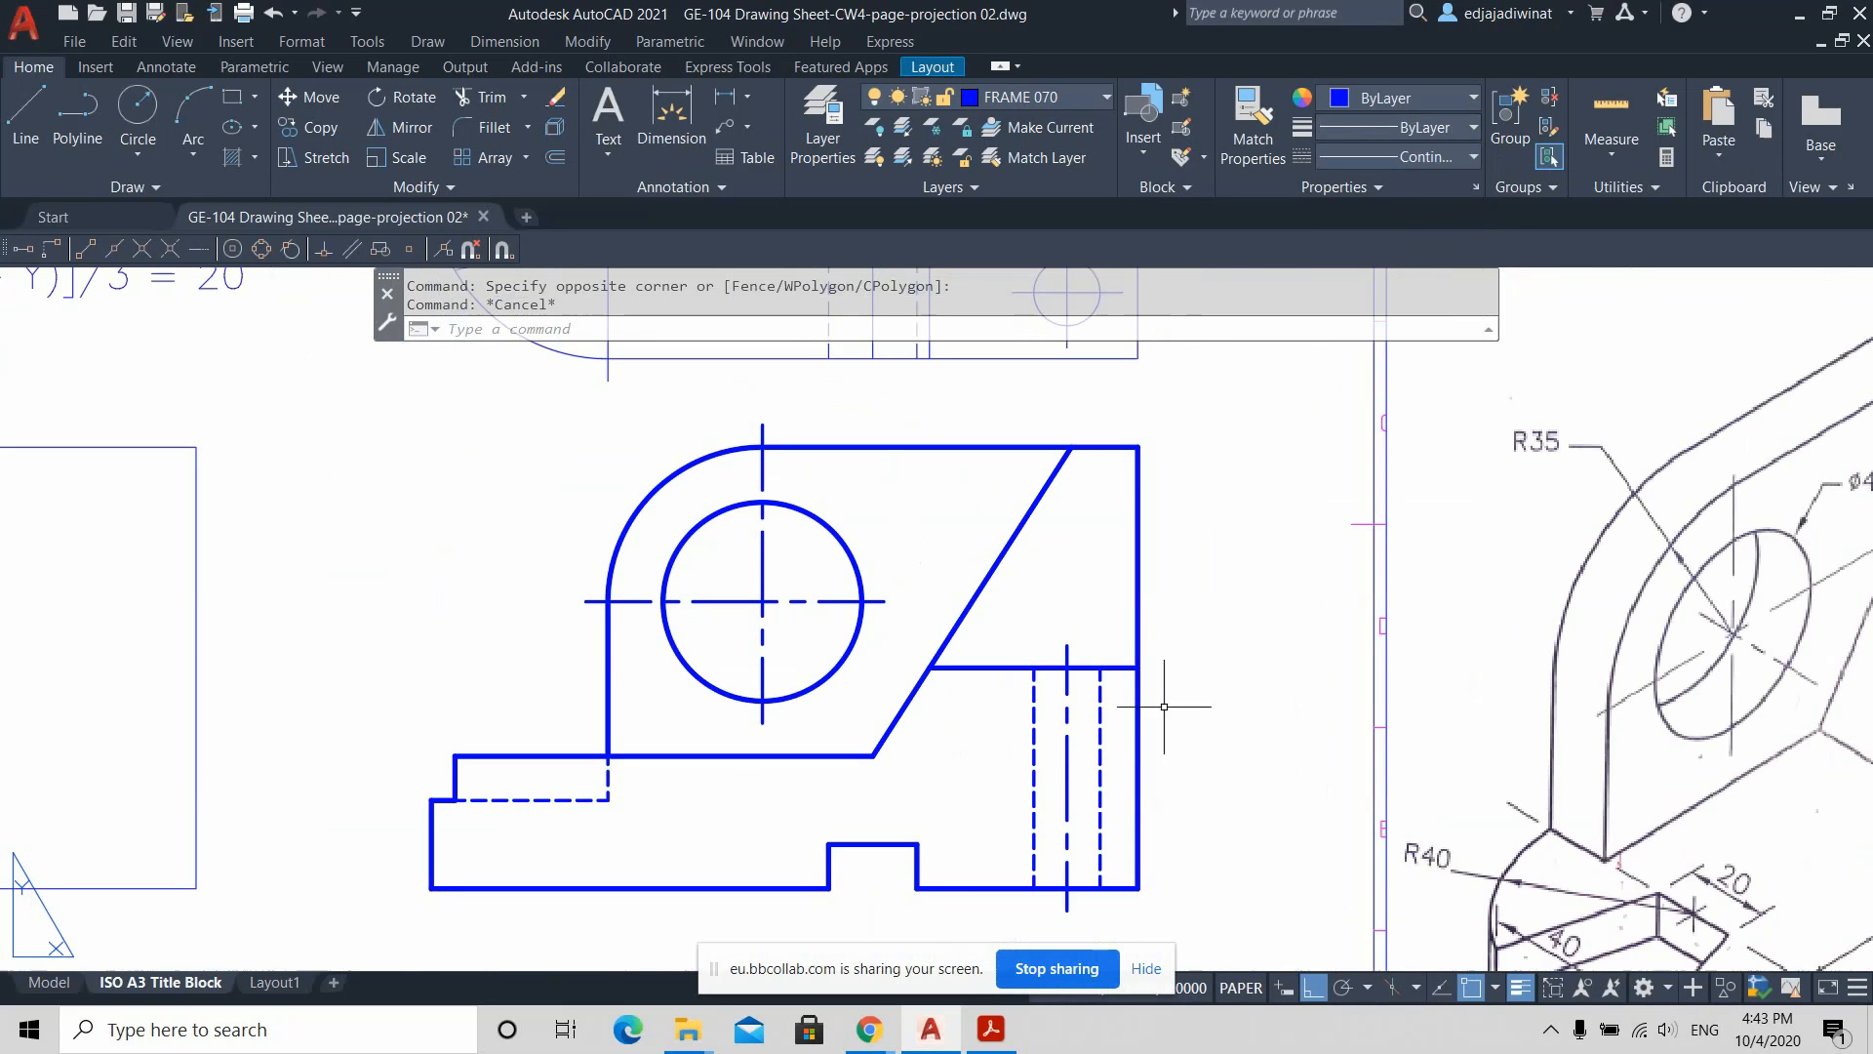
{"action": "scroll", "coordinate": [1183, 711], "scroll_direction": "down", "scroll_amount": 3}
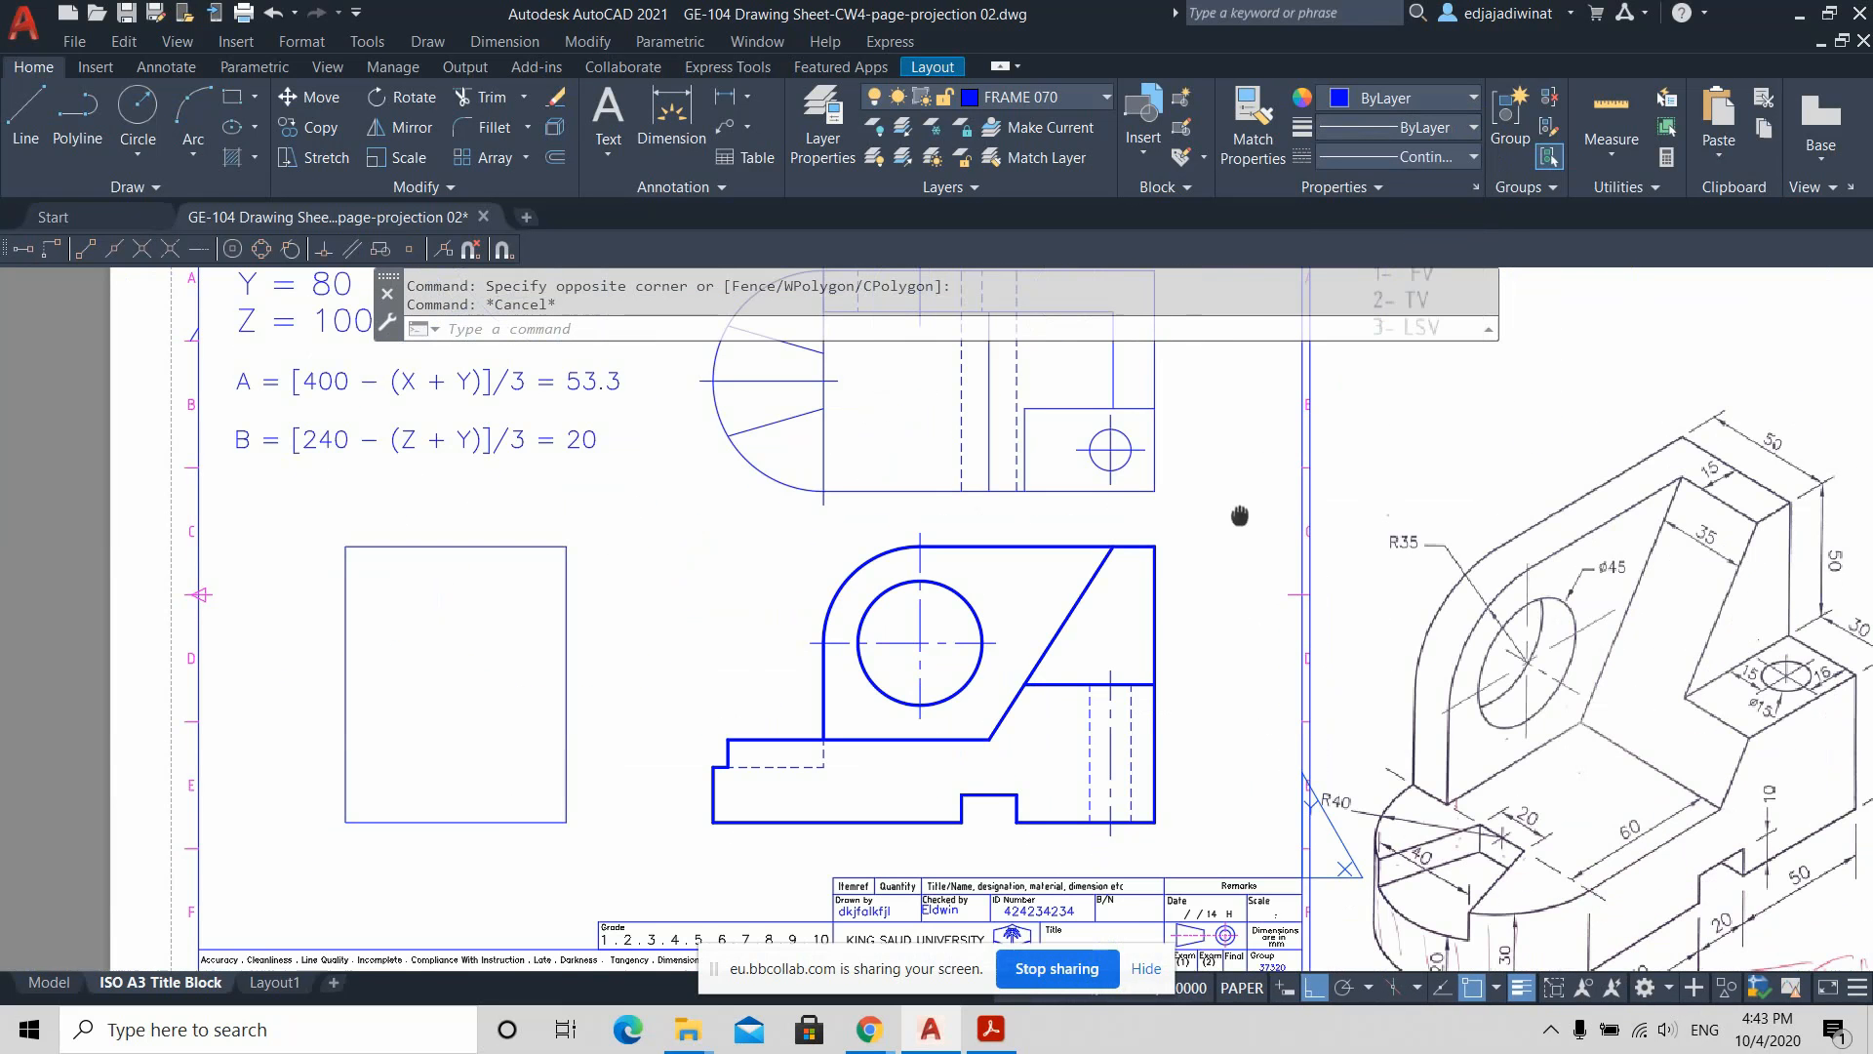
{"action": "middle_click_drag", "start_coordinate": [1237, 515], "coordinate": [1191, 790]}
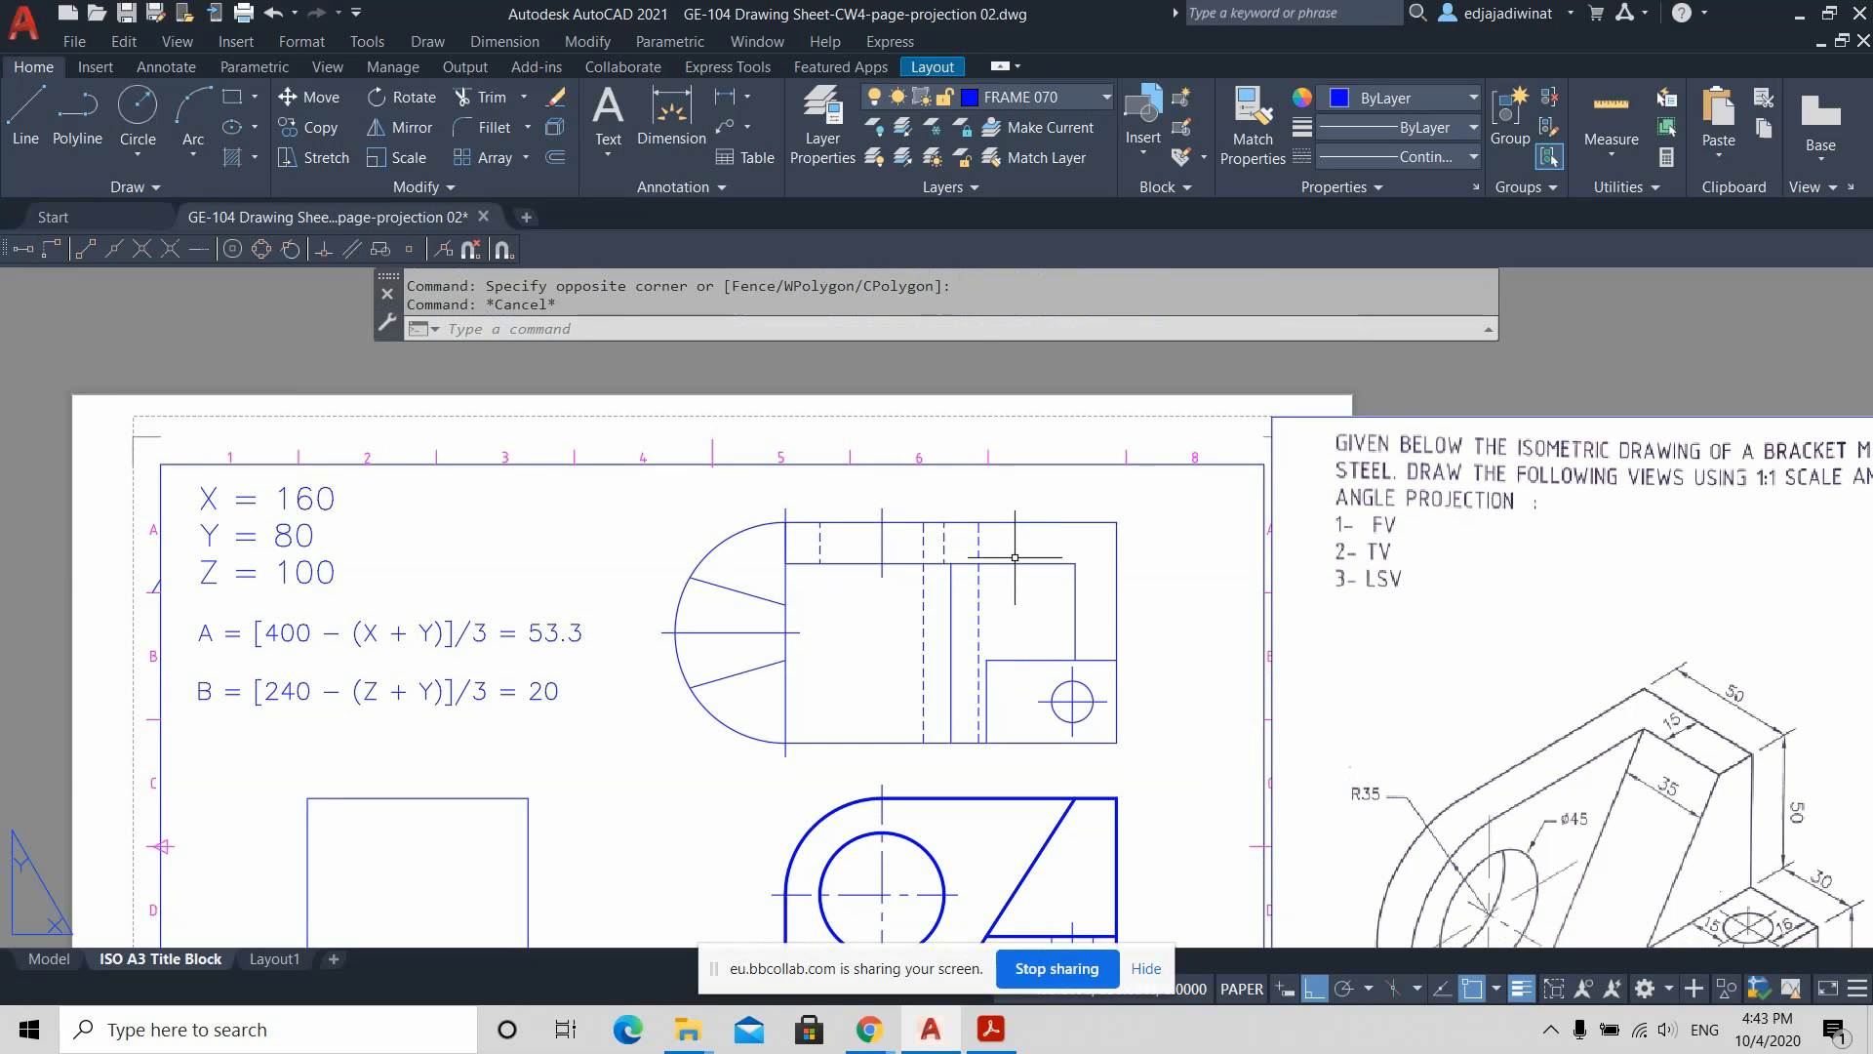
{"action": "scroll", "coordinate": [1073, 703], "scroll_direction": "up", "scroll_amount": 4}
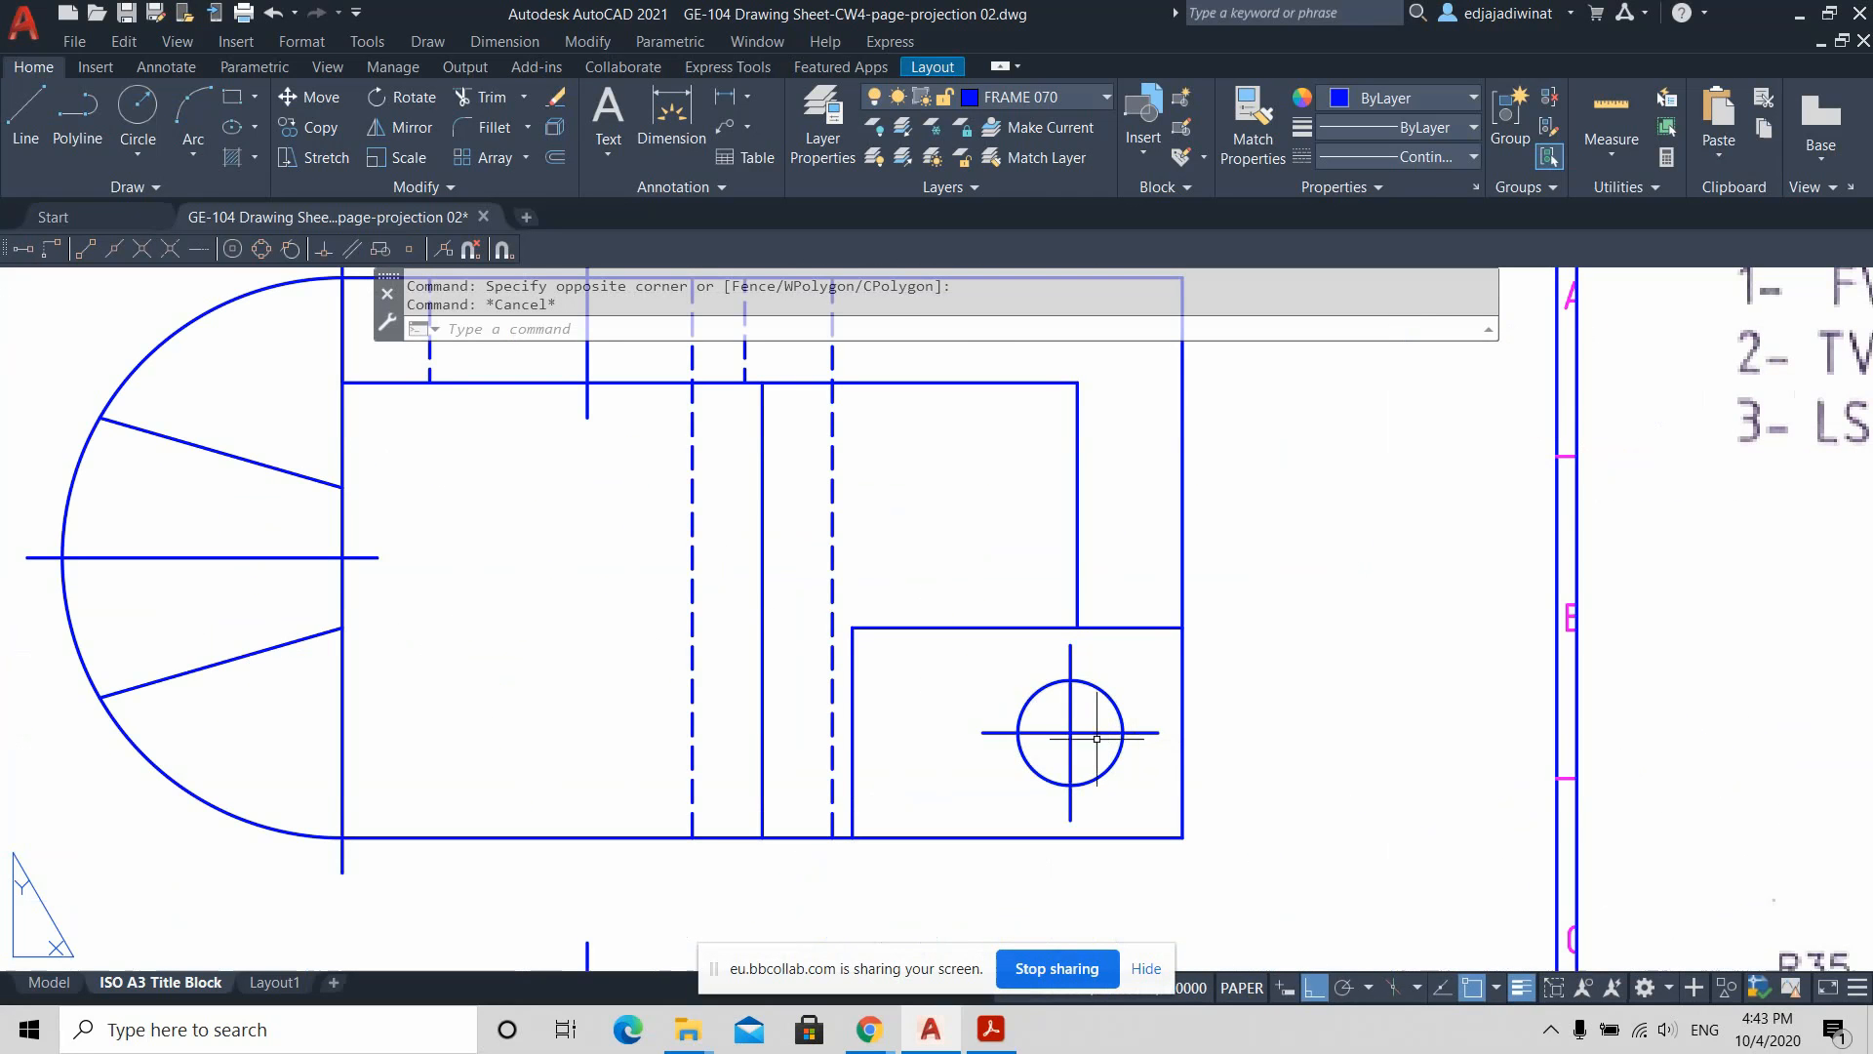
{"action": "left_click", "coordinate": [1095, 736]}
{"action": "left_click", "coordinate": [1025, 635]}
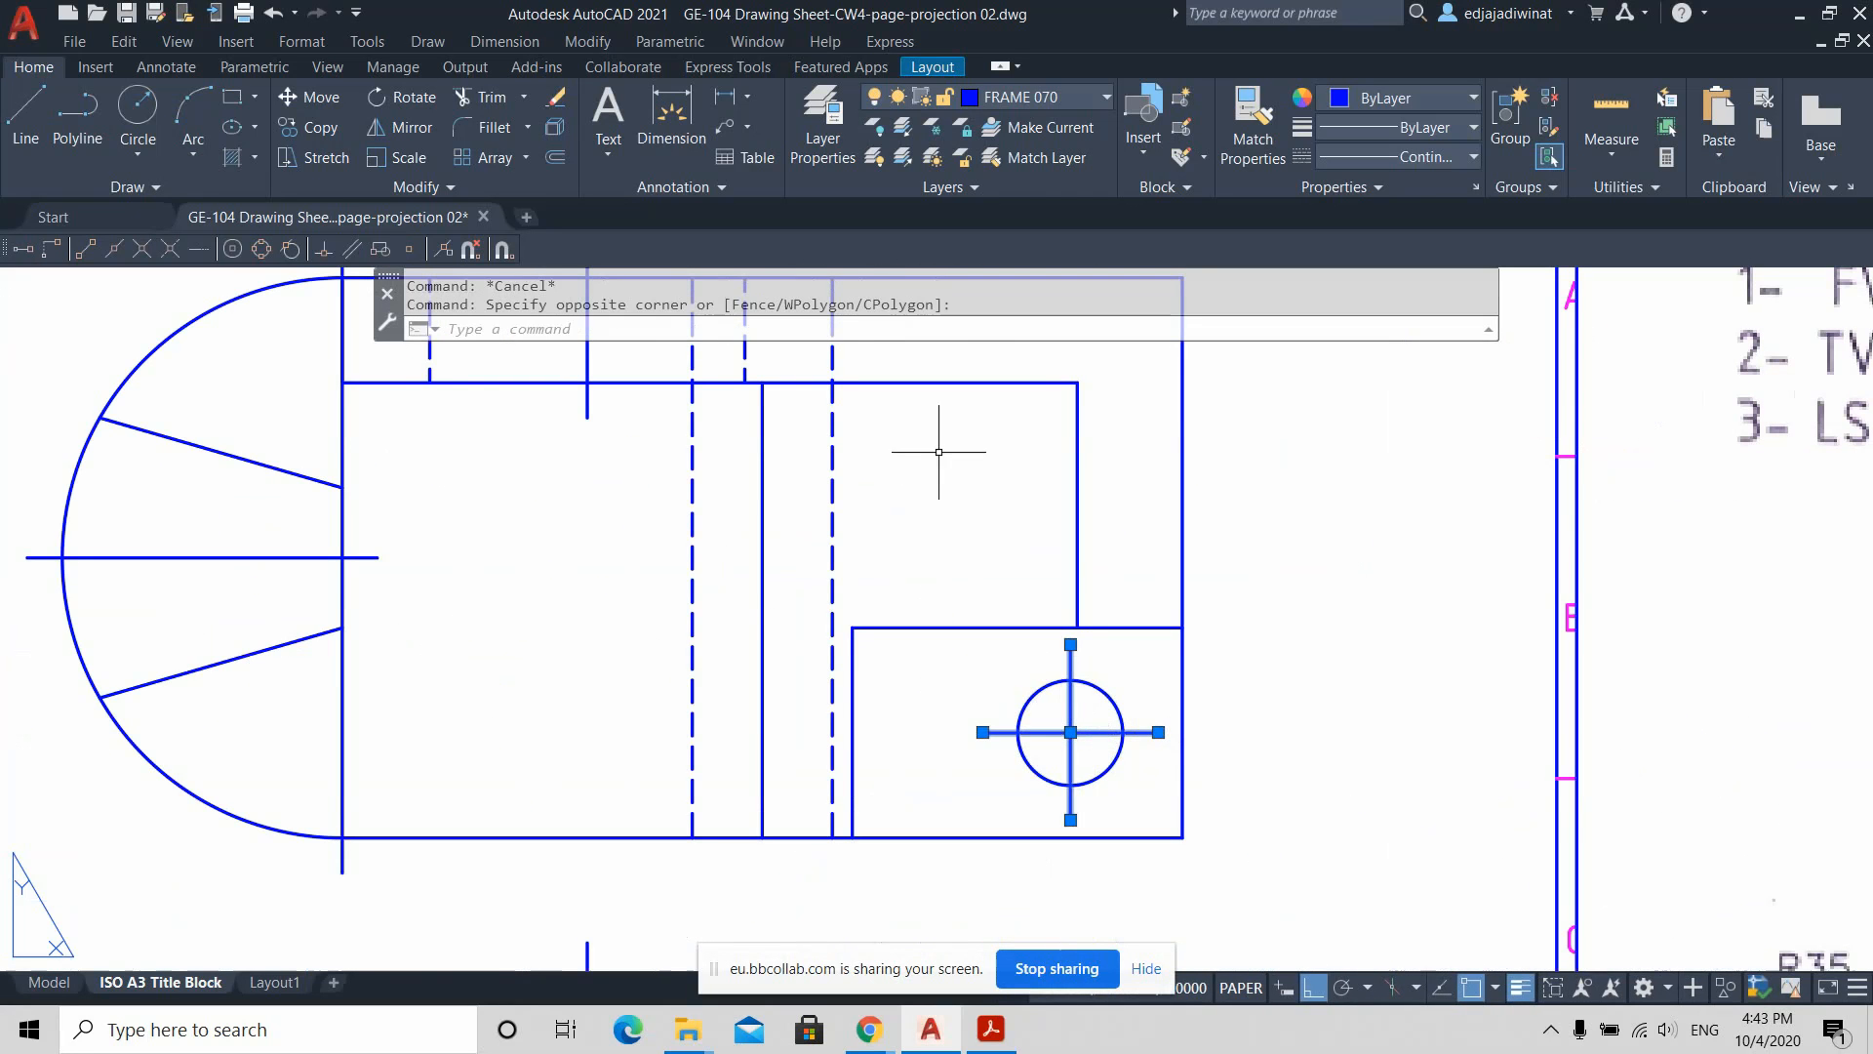
{"action": "middle_click_drag", "start_coordinate": [939, 451], "coordinate": [1023, 564]}
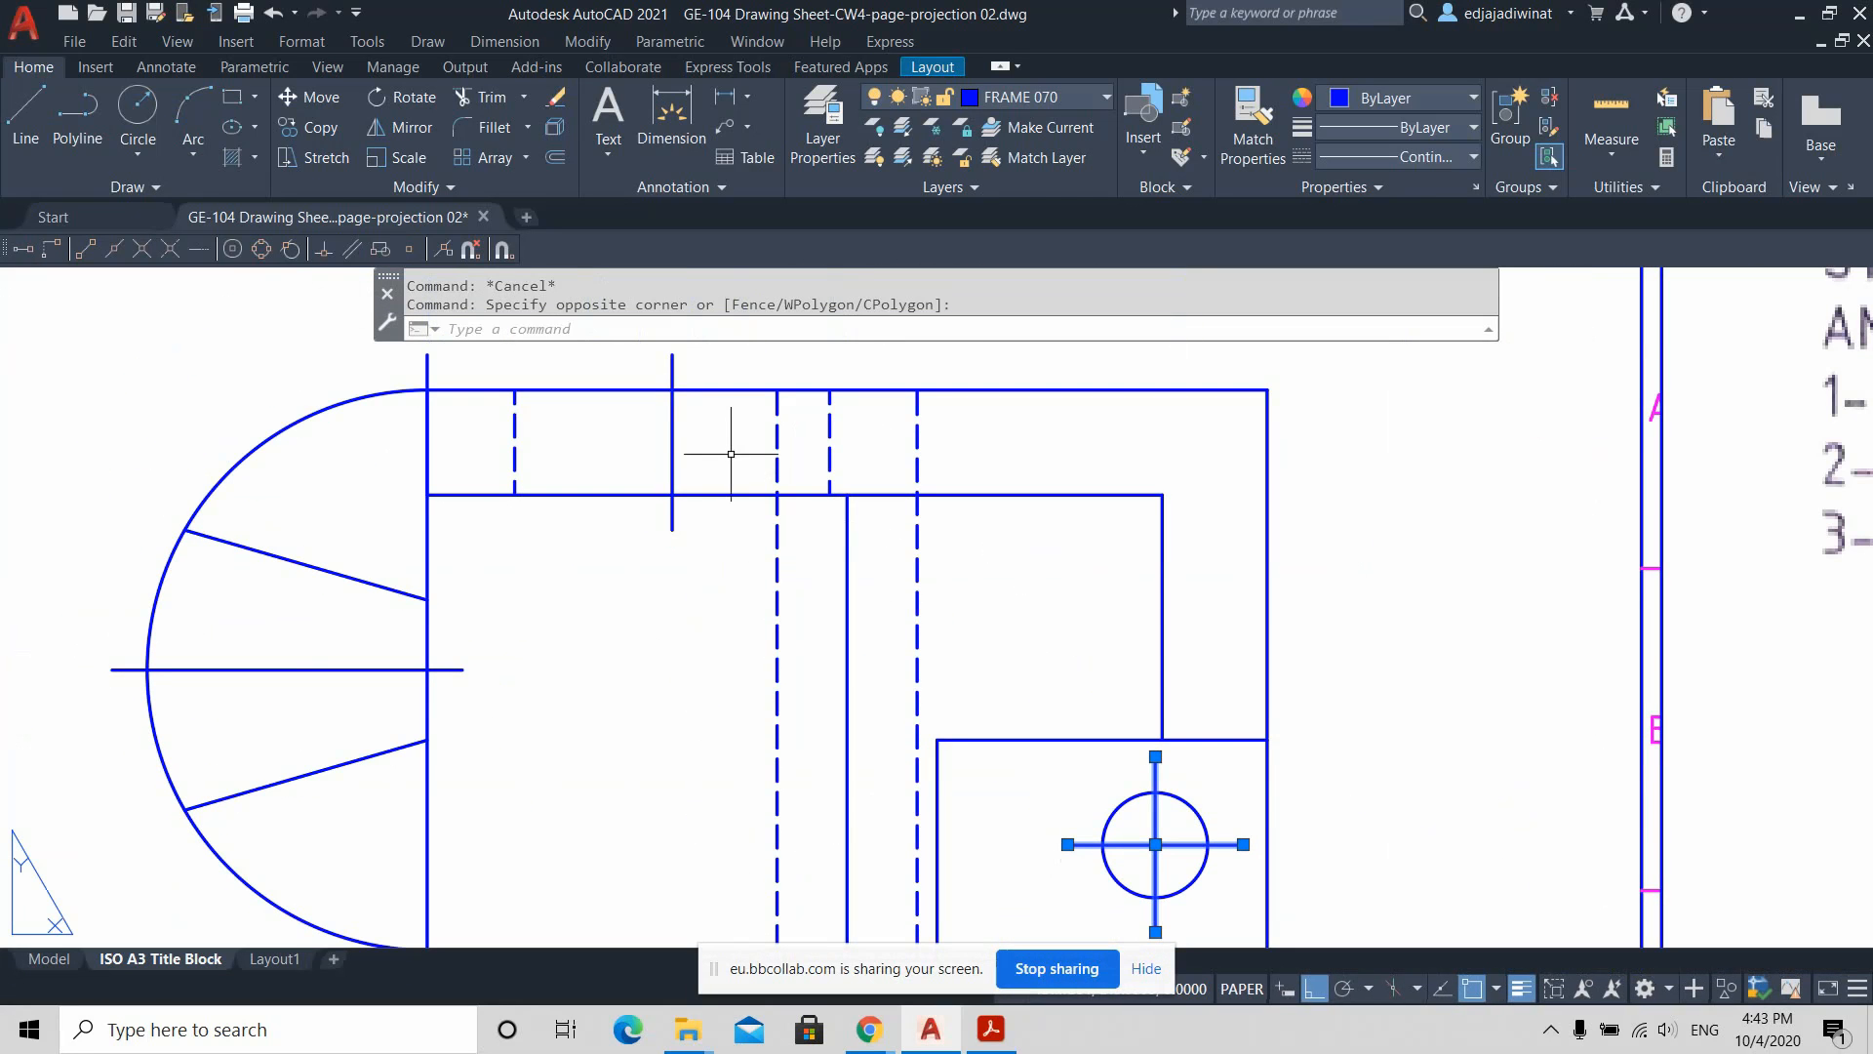
{"action": "left_click", "coordinate": [731, 454]}
{"action": "left_click", "coordinate": [665, 420]}
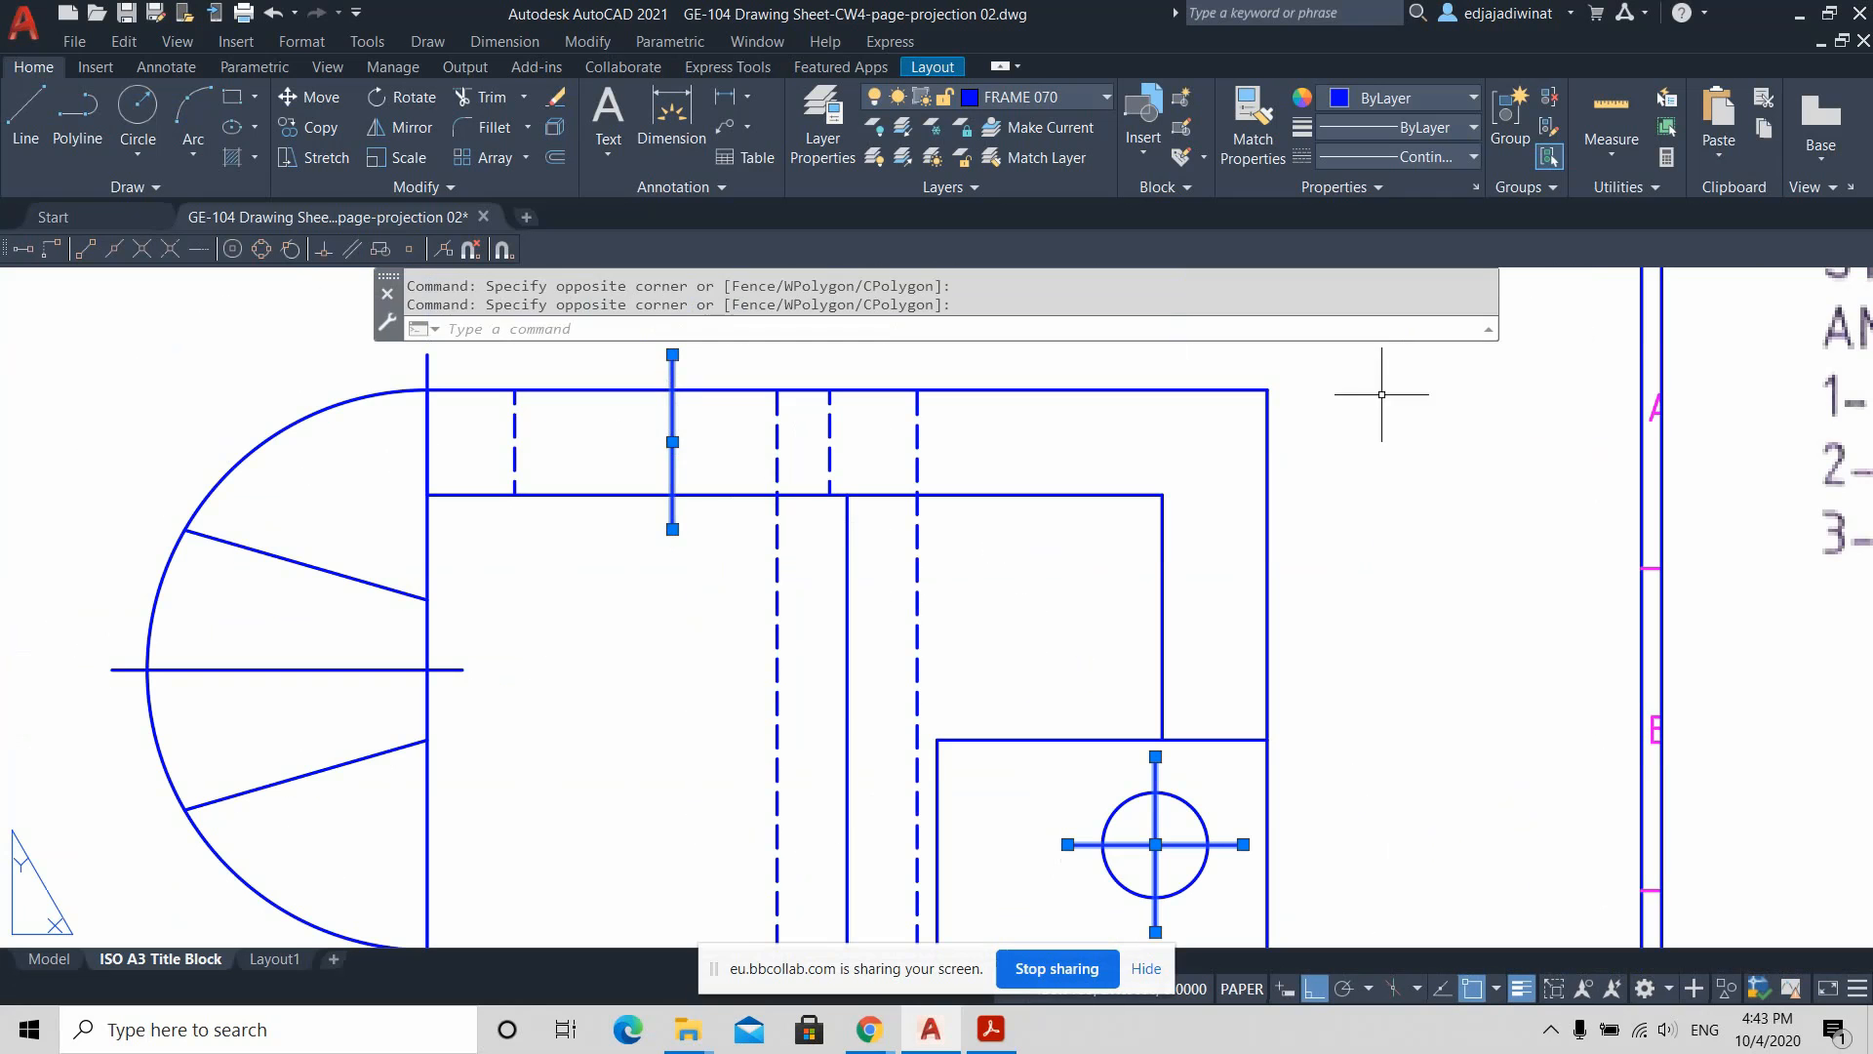
{"action": "left_click", "coordinate": [1468, 129]}
{"action": "left_click", "coordinate": [1464, 127]}
{"action": "left_click", "coordinate": [1463, 127]}
{"action": "left_click", "coordinate": [1463, 127]}
{"action": "left_click", "coordinate": [1464, 127]}
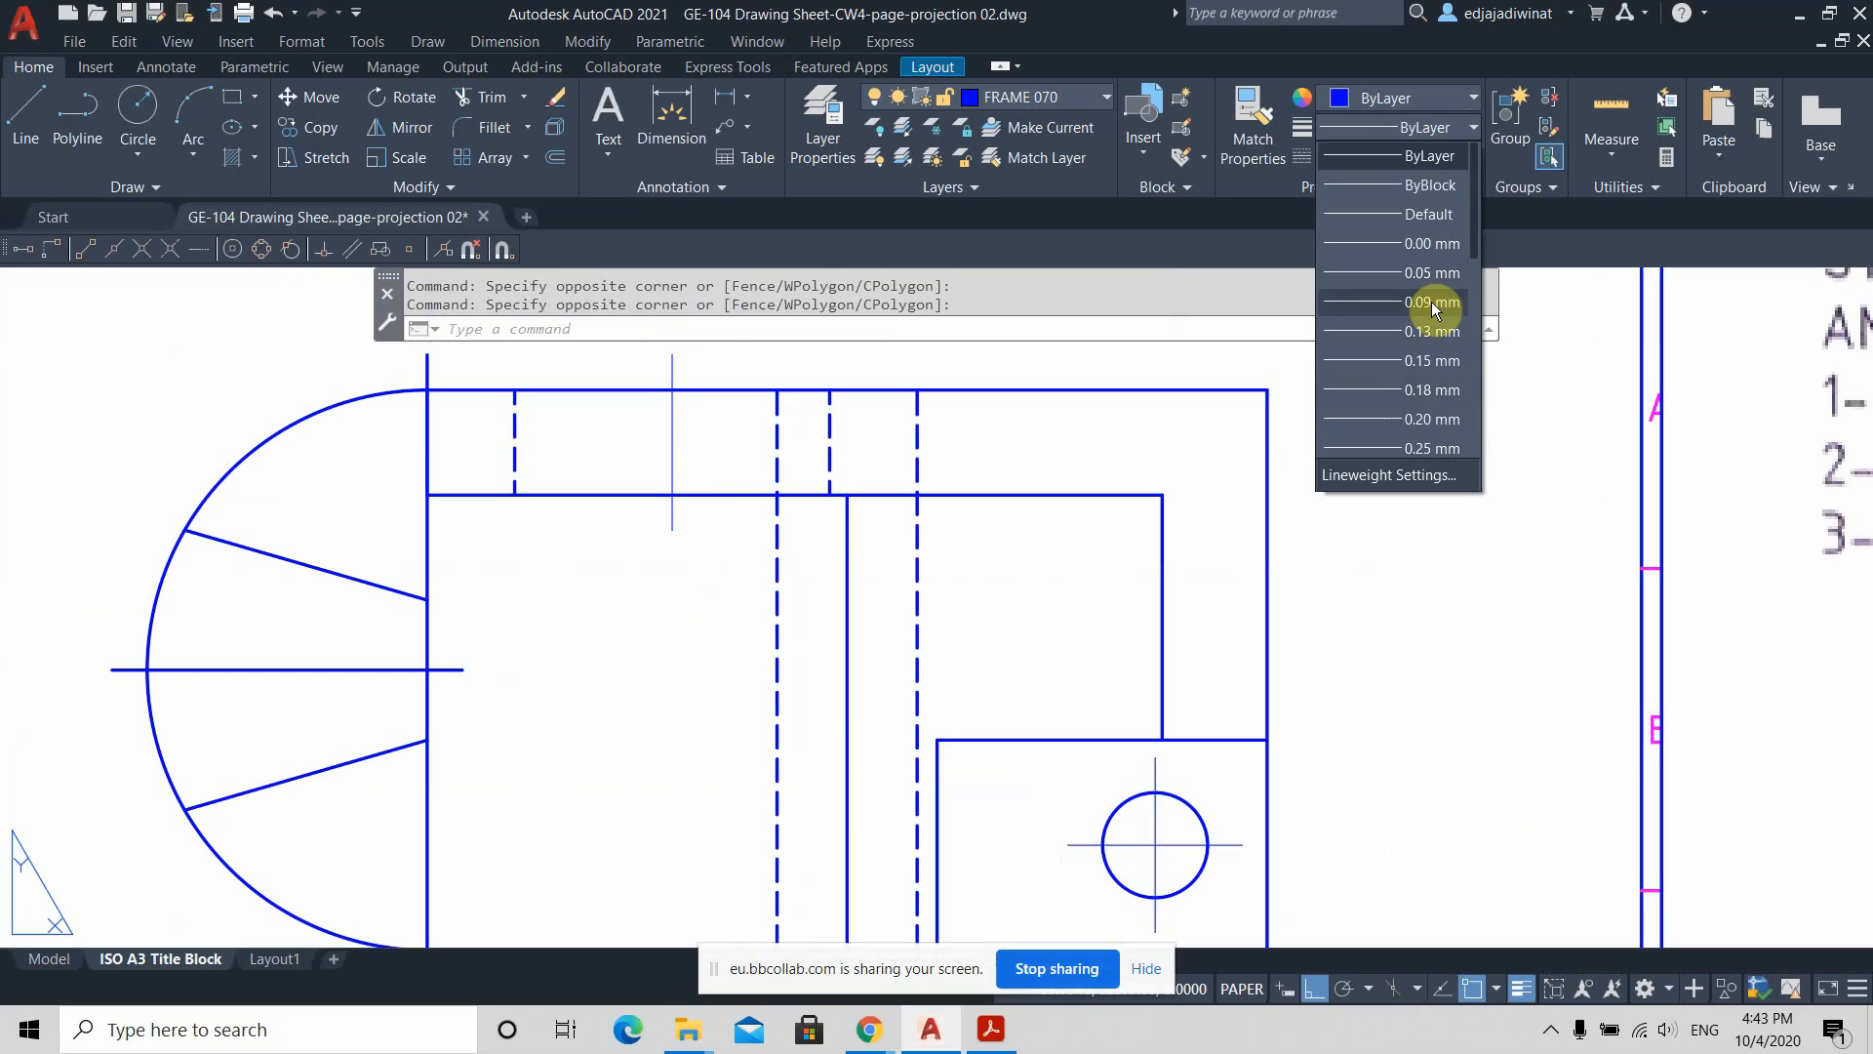
{"action": "scroll", "coordinate": [1434, 298], "scroll_direction": "down", "scroll_amount": 2}
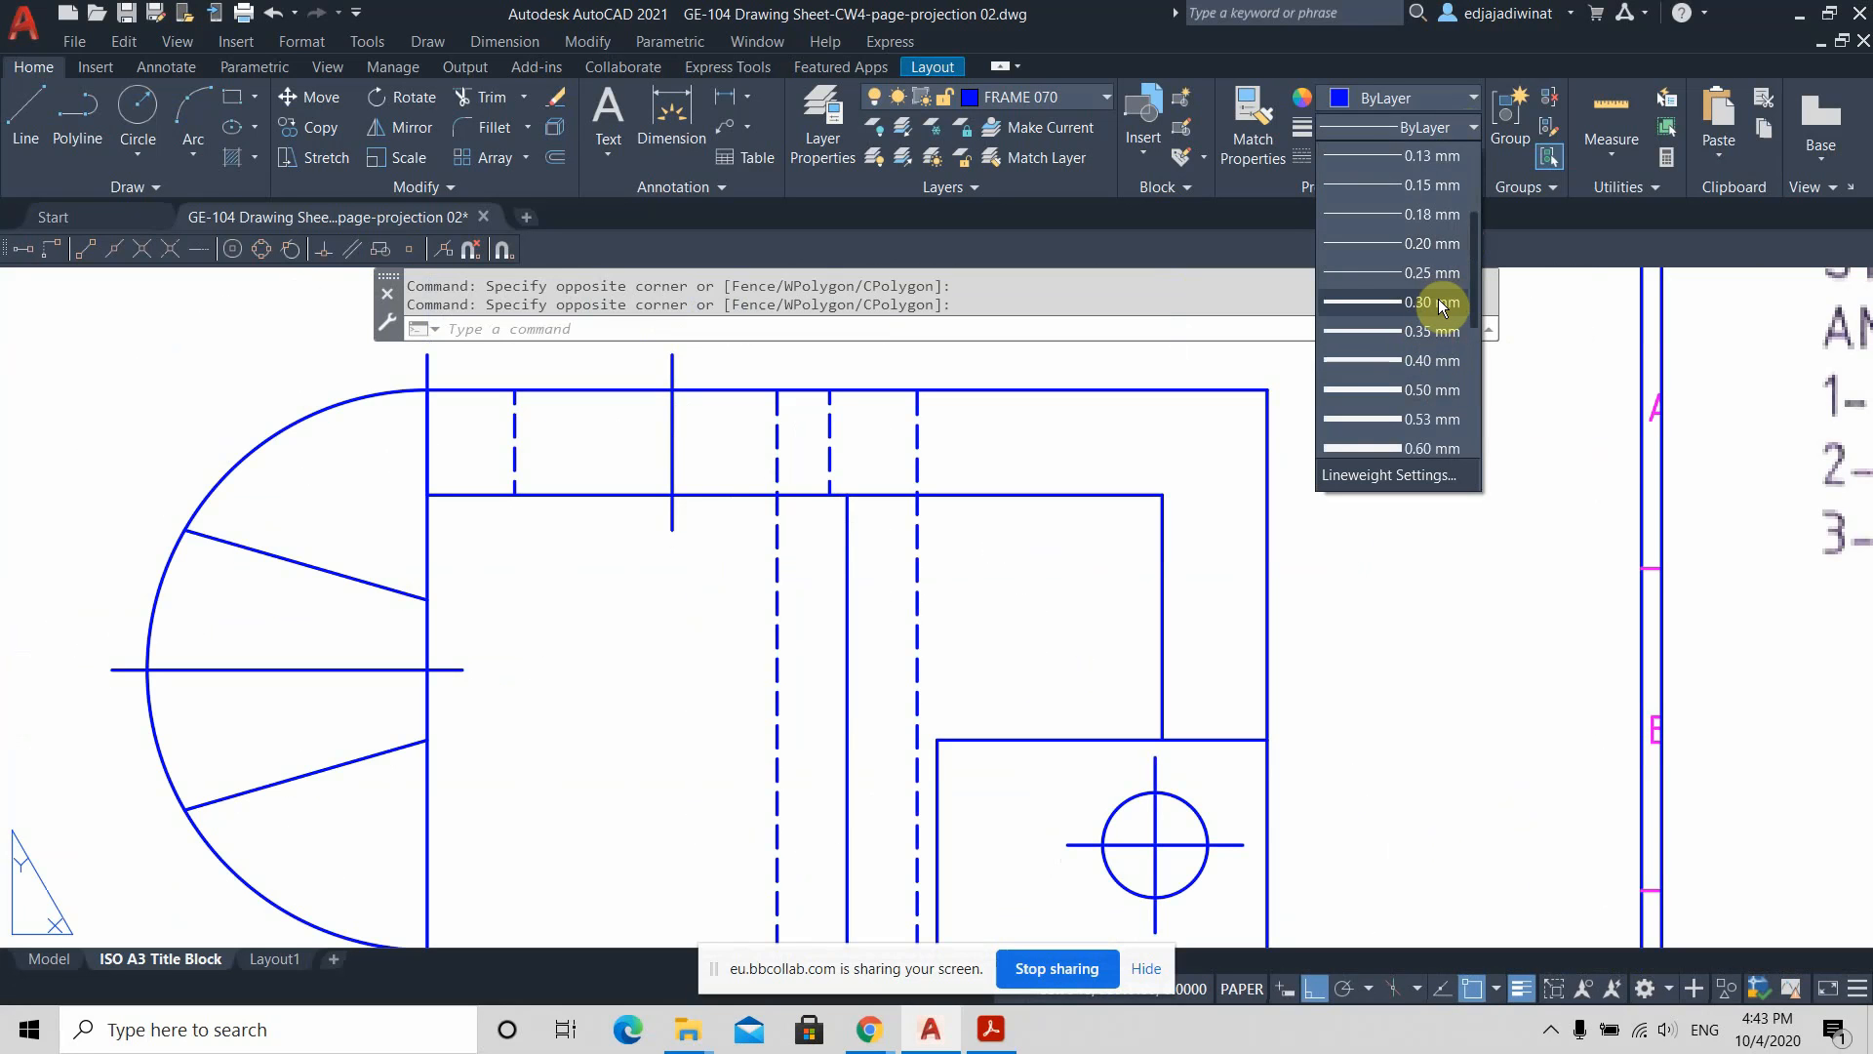
{"action": "left_click", "coordinate": [1438, 301]}
Step: Set the linetype of the selected top view centre lines to CENTER2
{"action": "left_click", "coordinate": [1468, 157]}
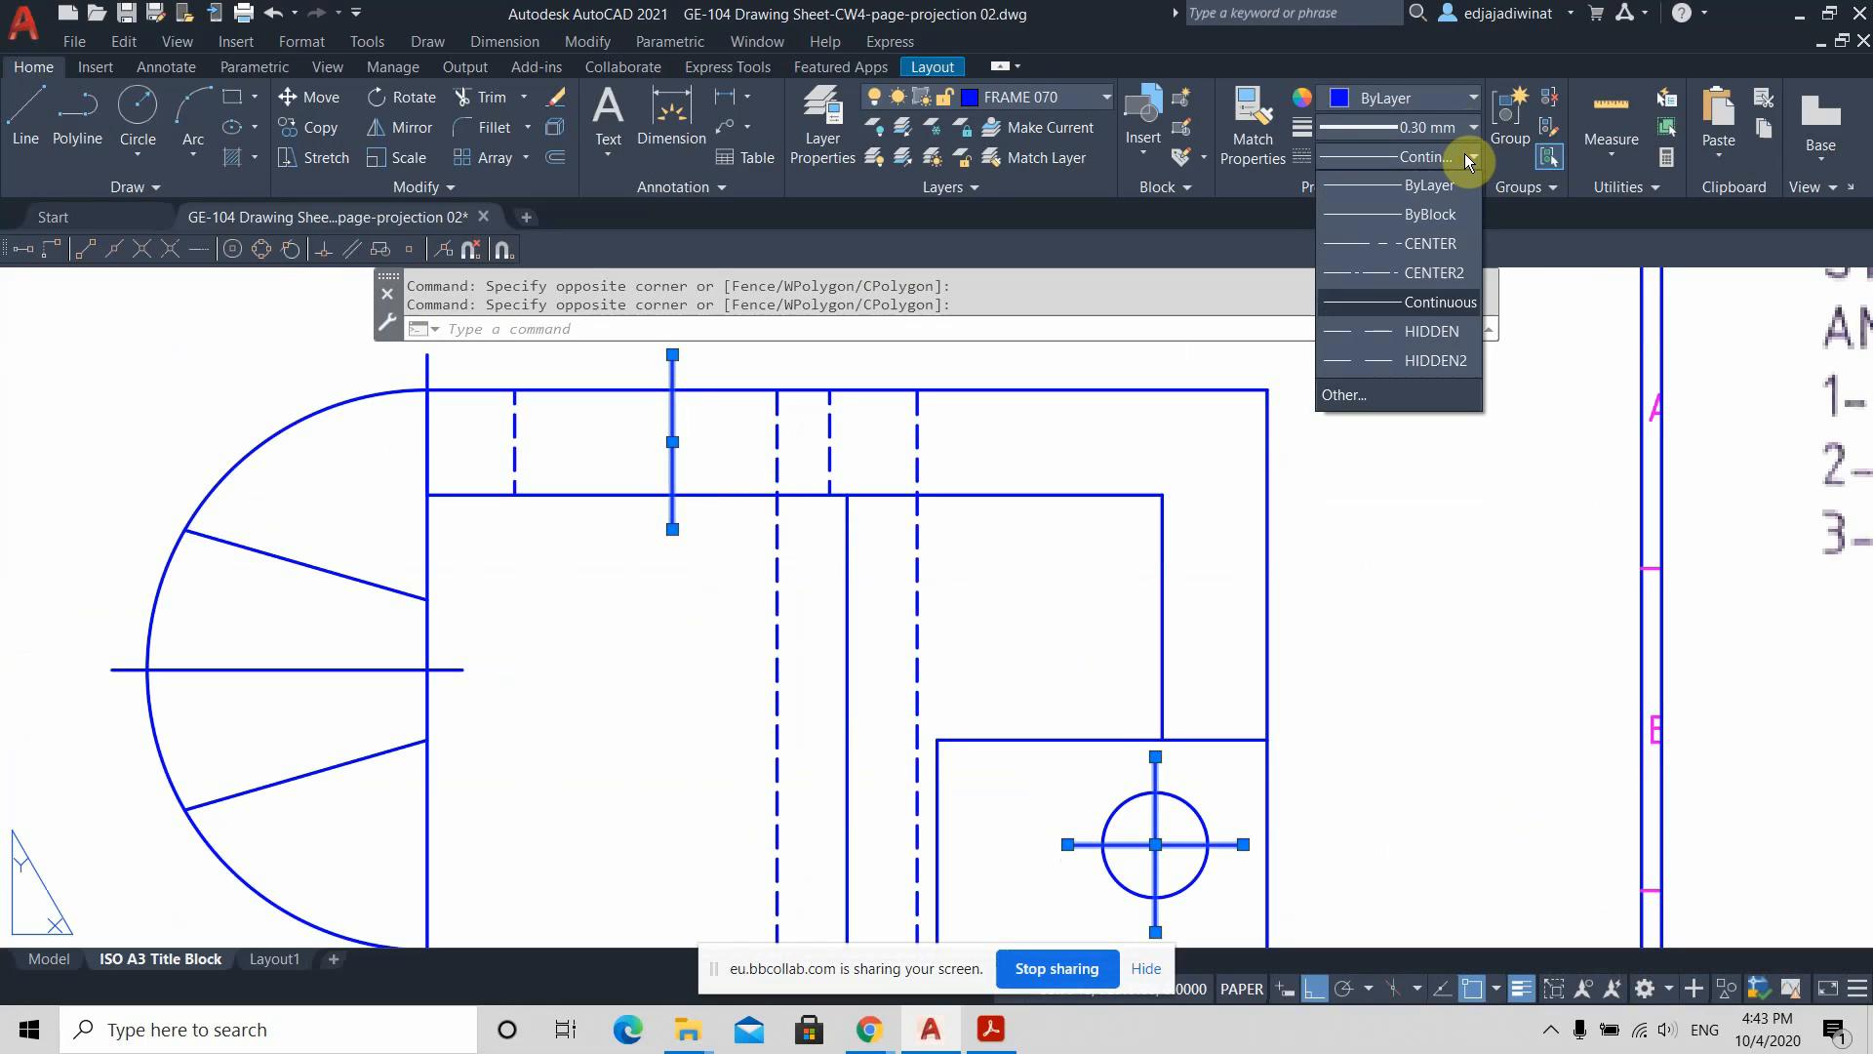
{"action": "left_click", "coordinate": [1458, 275]}
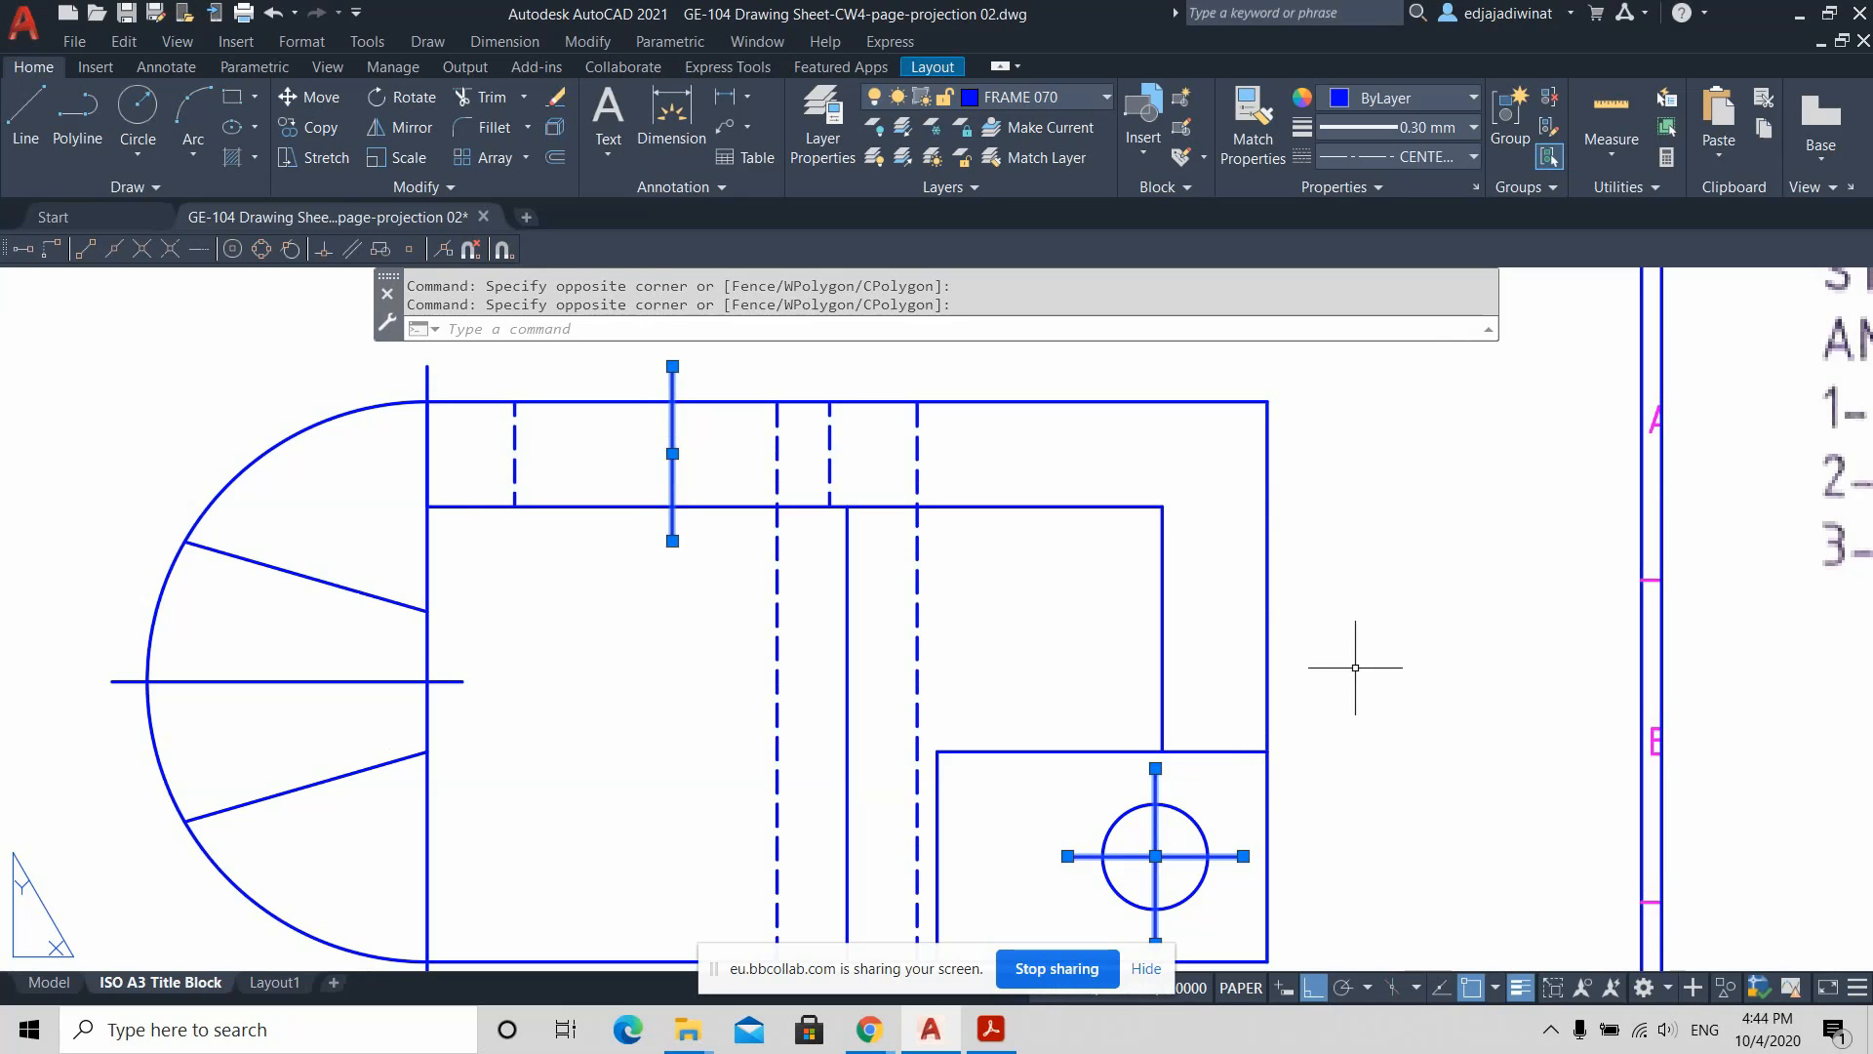
{"action": "key", "text": "Escape"}
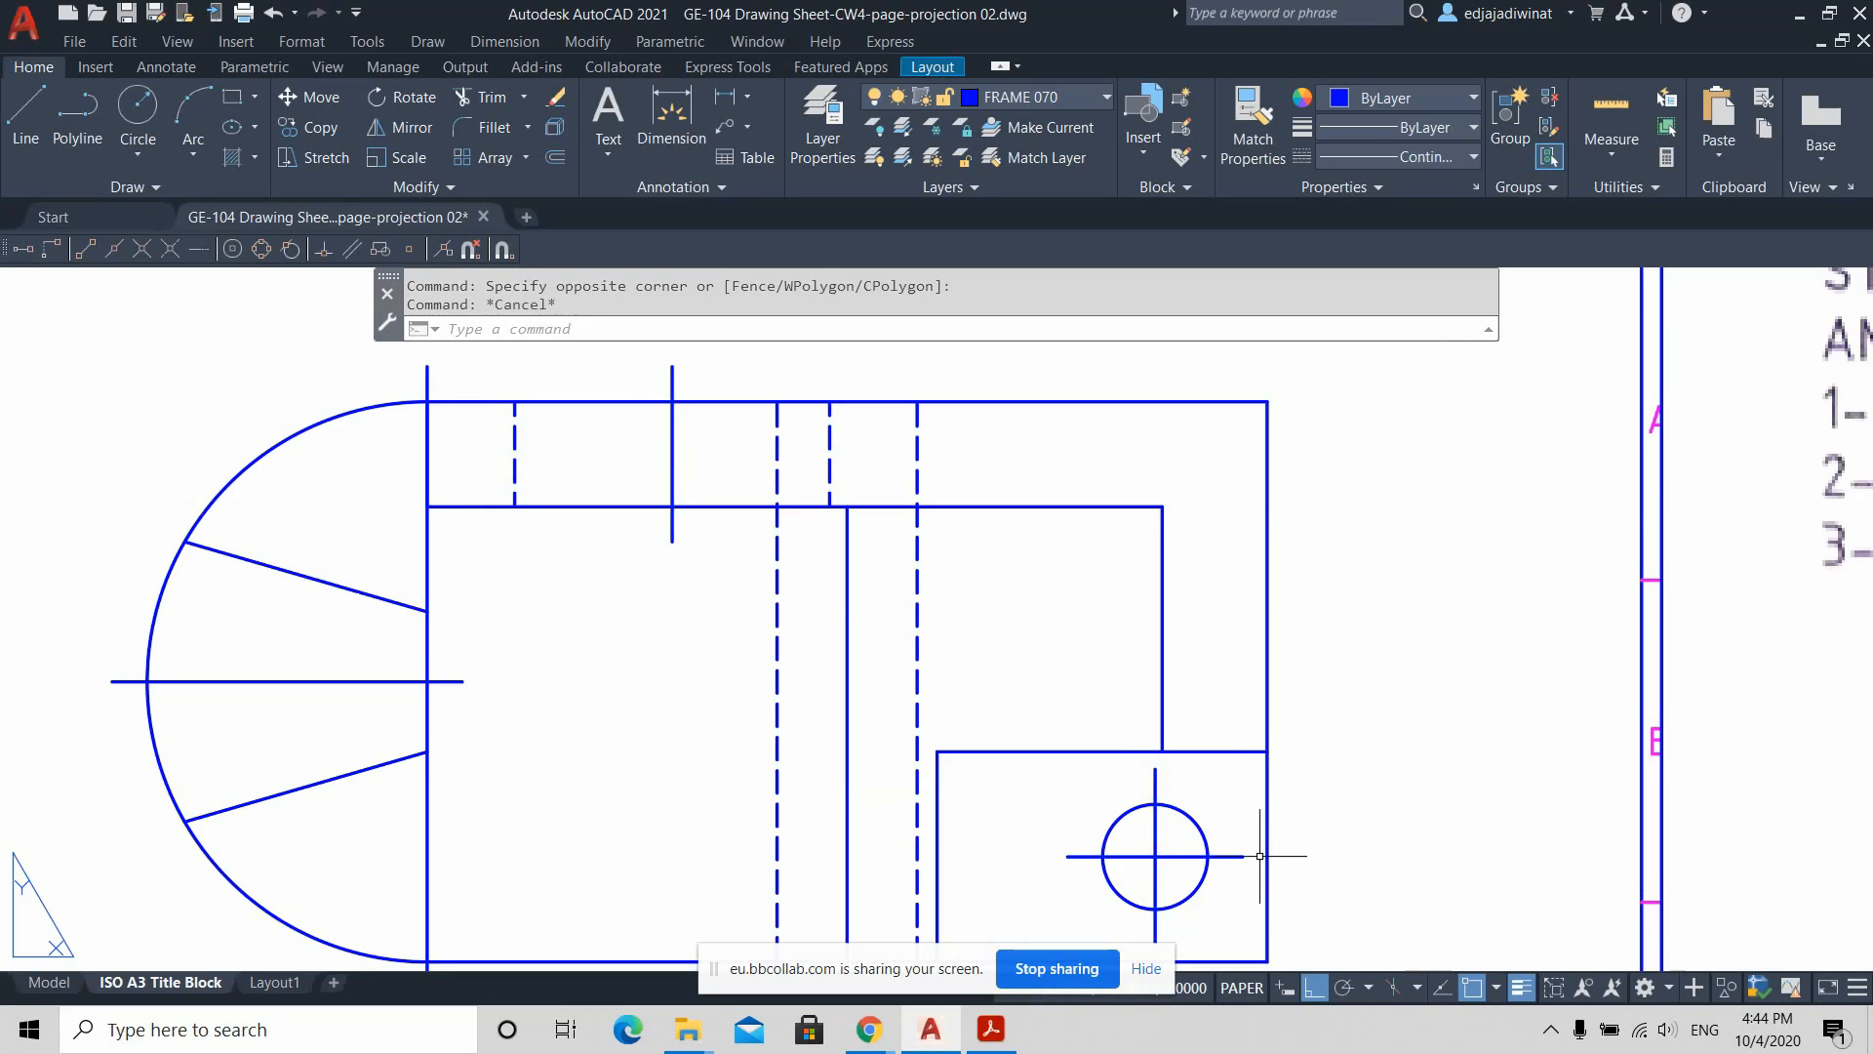
Step: Check the linetype and lineweight of the large hole's vertical centre line in the front view
{"action": "scroll", "coordinate": [1377, 741], "scroll_direction": "down", "scroll_amount": 2}
{"action": "scroll", "coordinate": [1310, 815], "scroll_direction": "up", "scroll_amount": 2}
{"action": "middle_click_drag", "start_coordinate": [1310, 816], "coordinate": [1413, 577]}
{"action": "left_click", "coordinate": [869, 691]}
{"action": "left_click", "coordinate": [787, 673]}
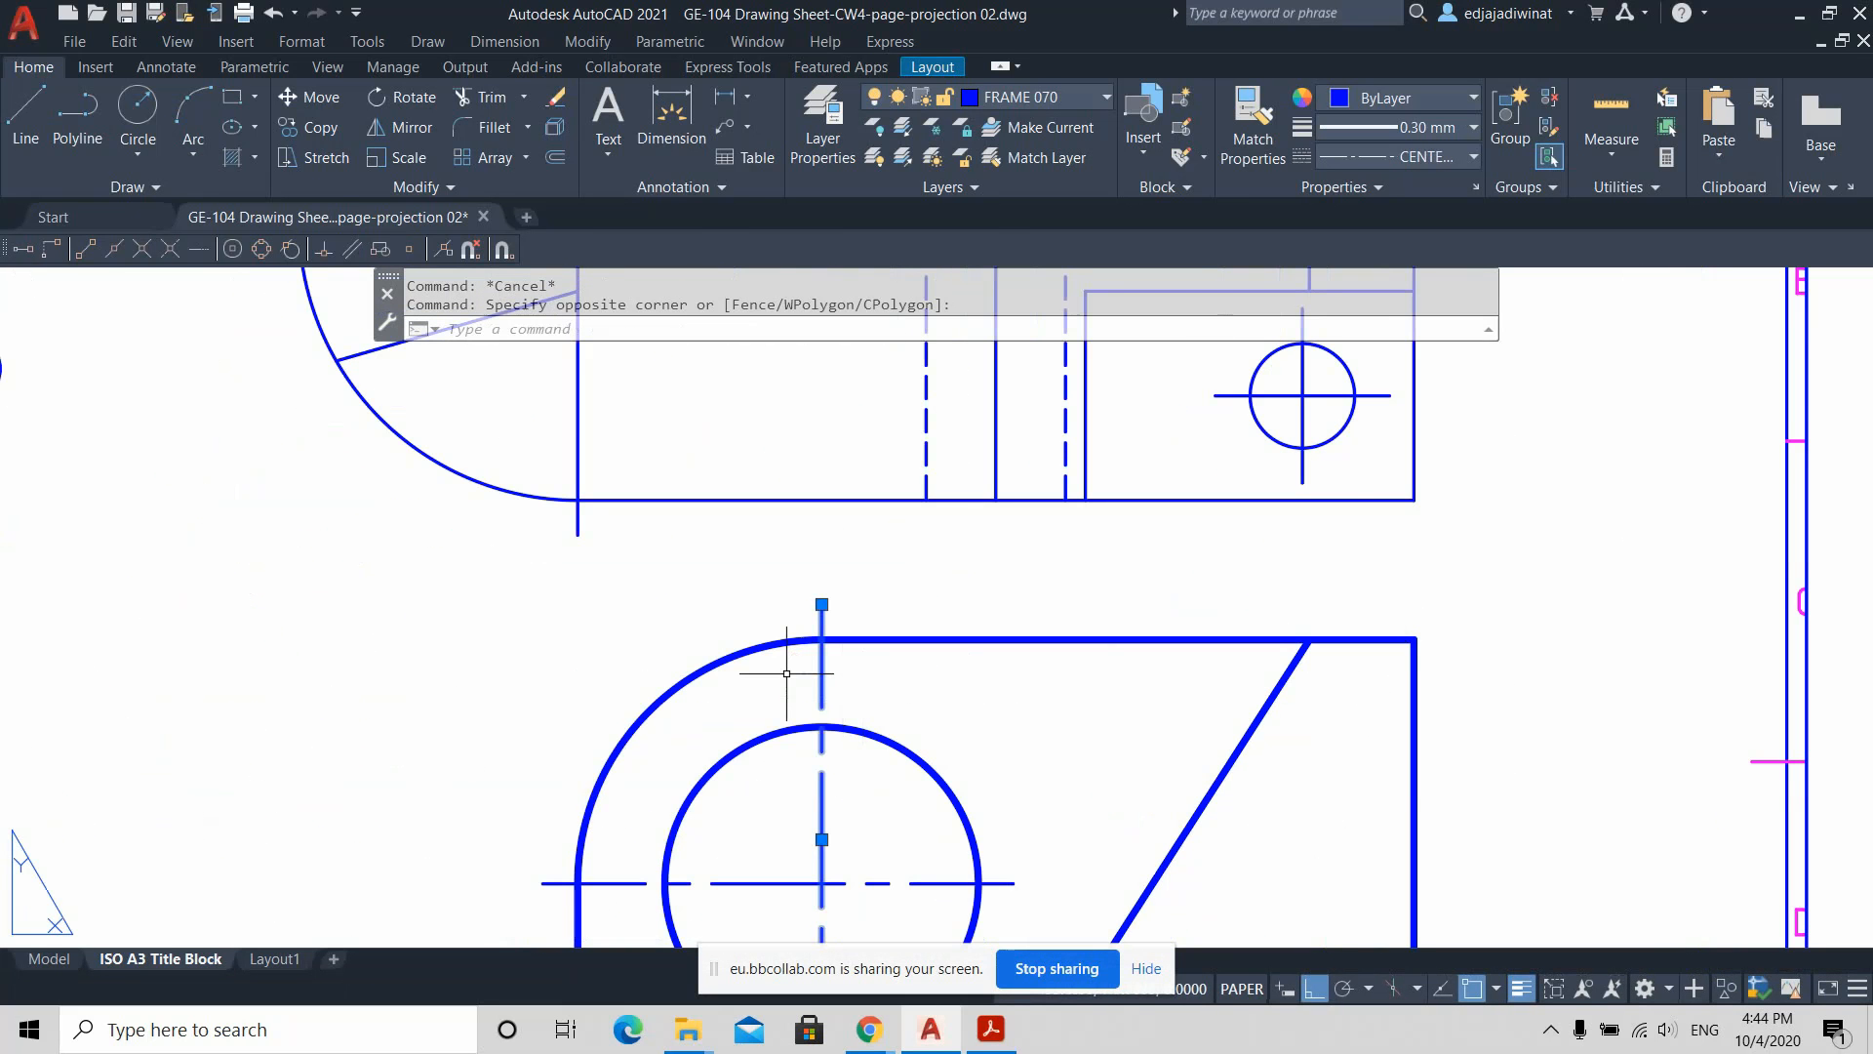
{"action": "key", "text": "Escape"}
Step: Check the linetype and lineweight of the small hole's centre lines in the top view
{"action": "middle_click_drag", "start_coordinate": [1307, 426], "coordinate": [1285, 731]}
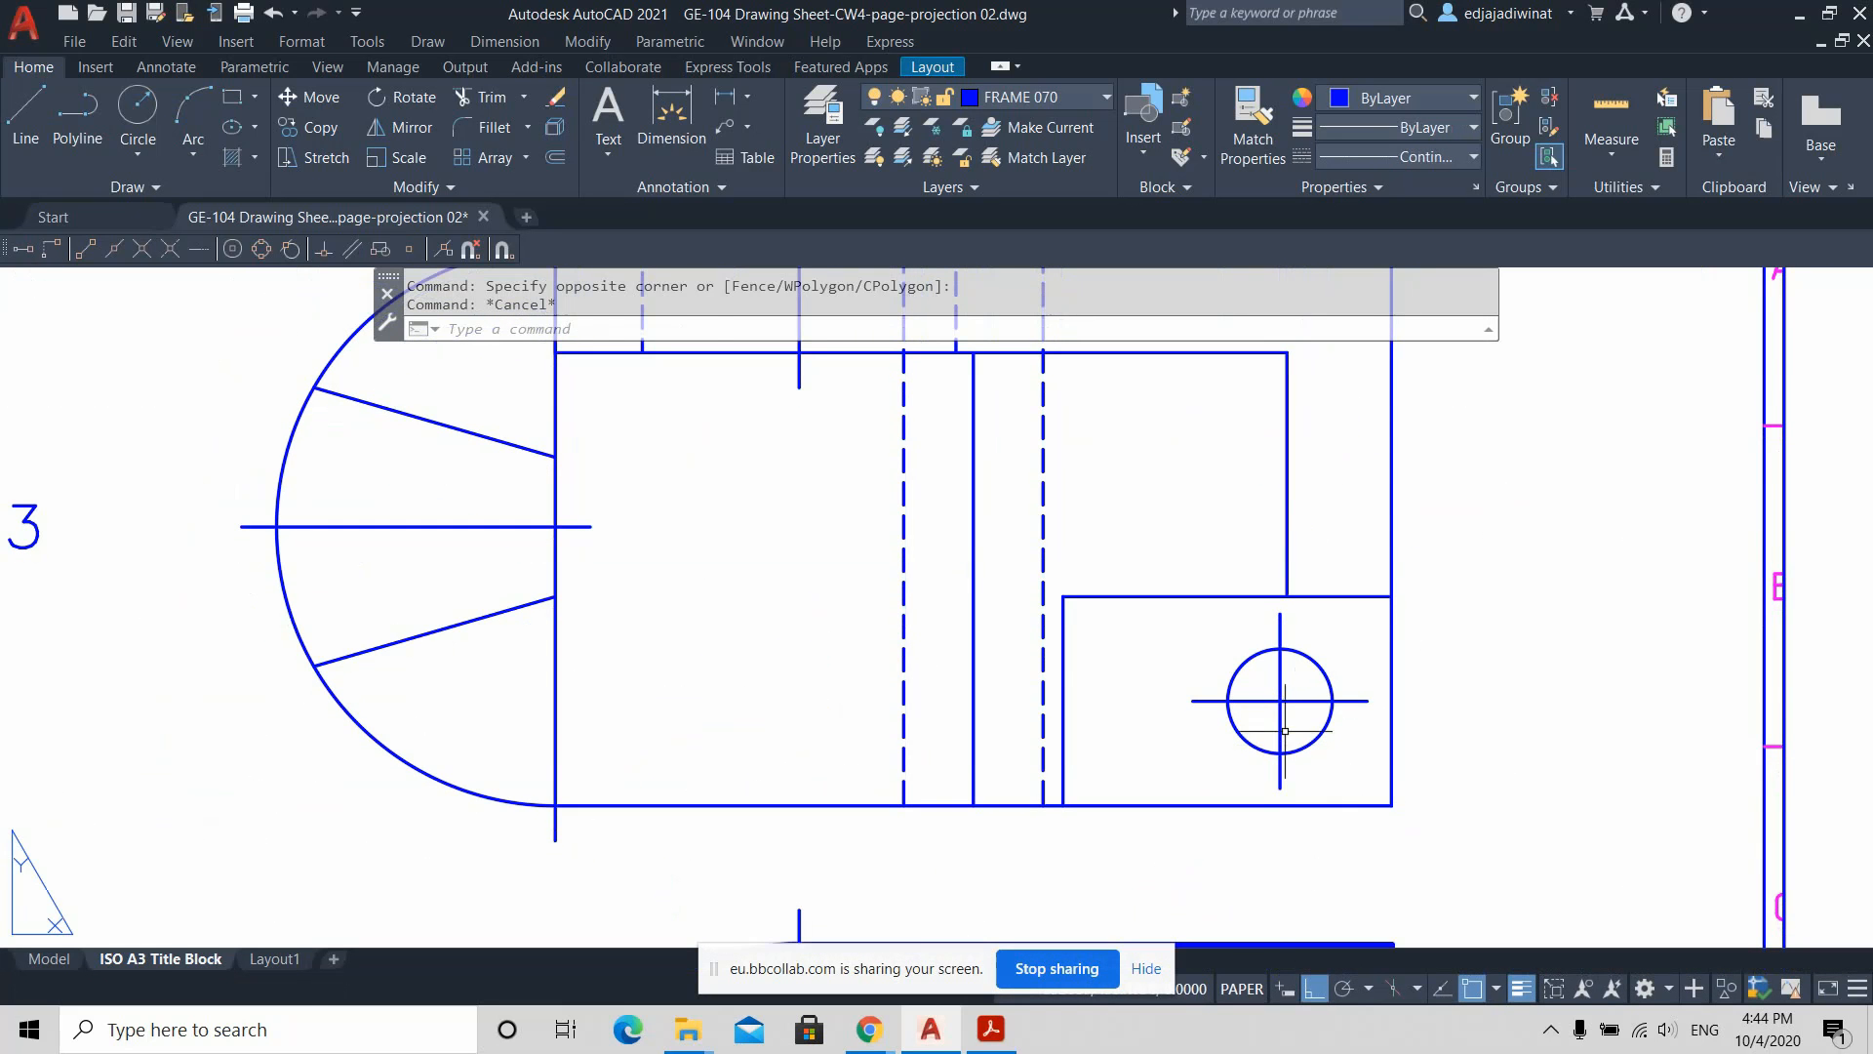
{"action": "scroll", "coordinate": [1295, 716], "scroll_direction": "down", "scroll_amount": 2}
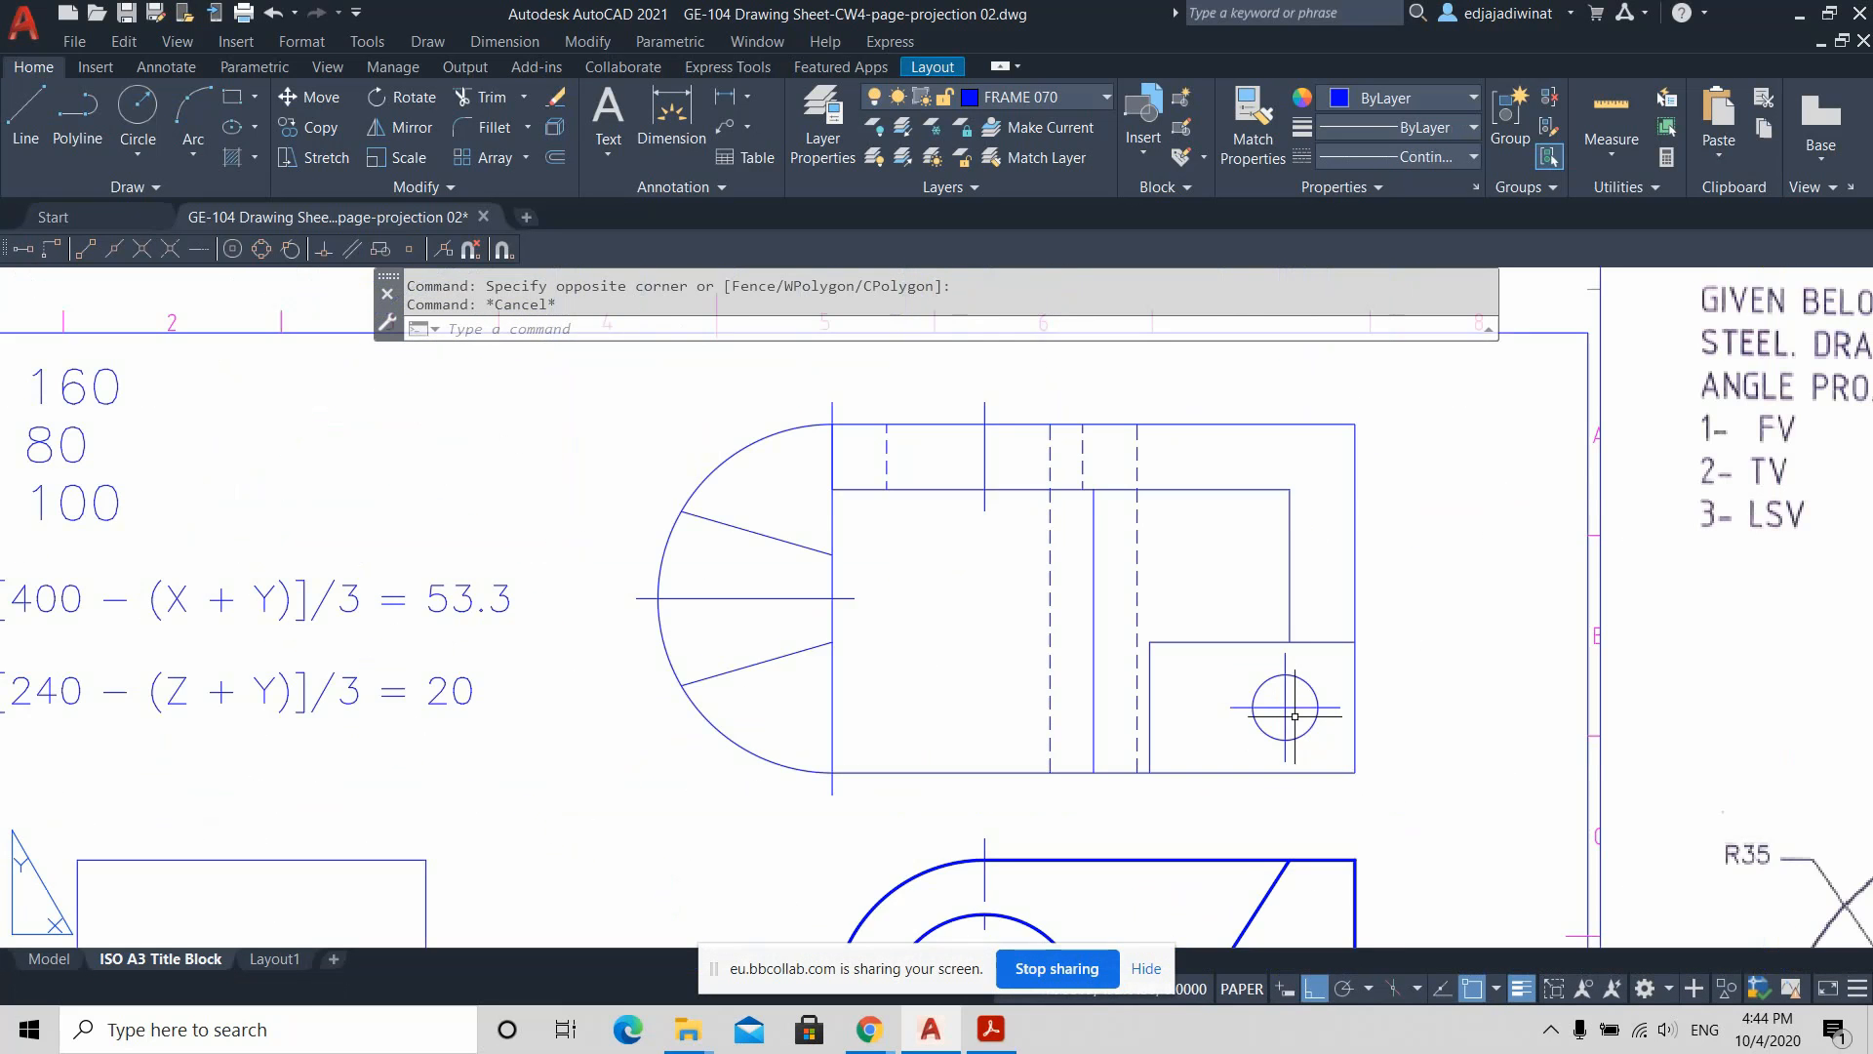
{"action": "left_click", "coordinate": [1295, 730]}
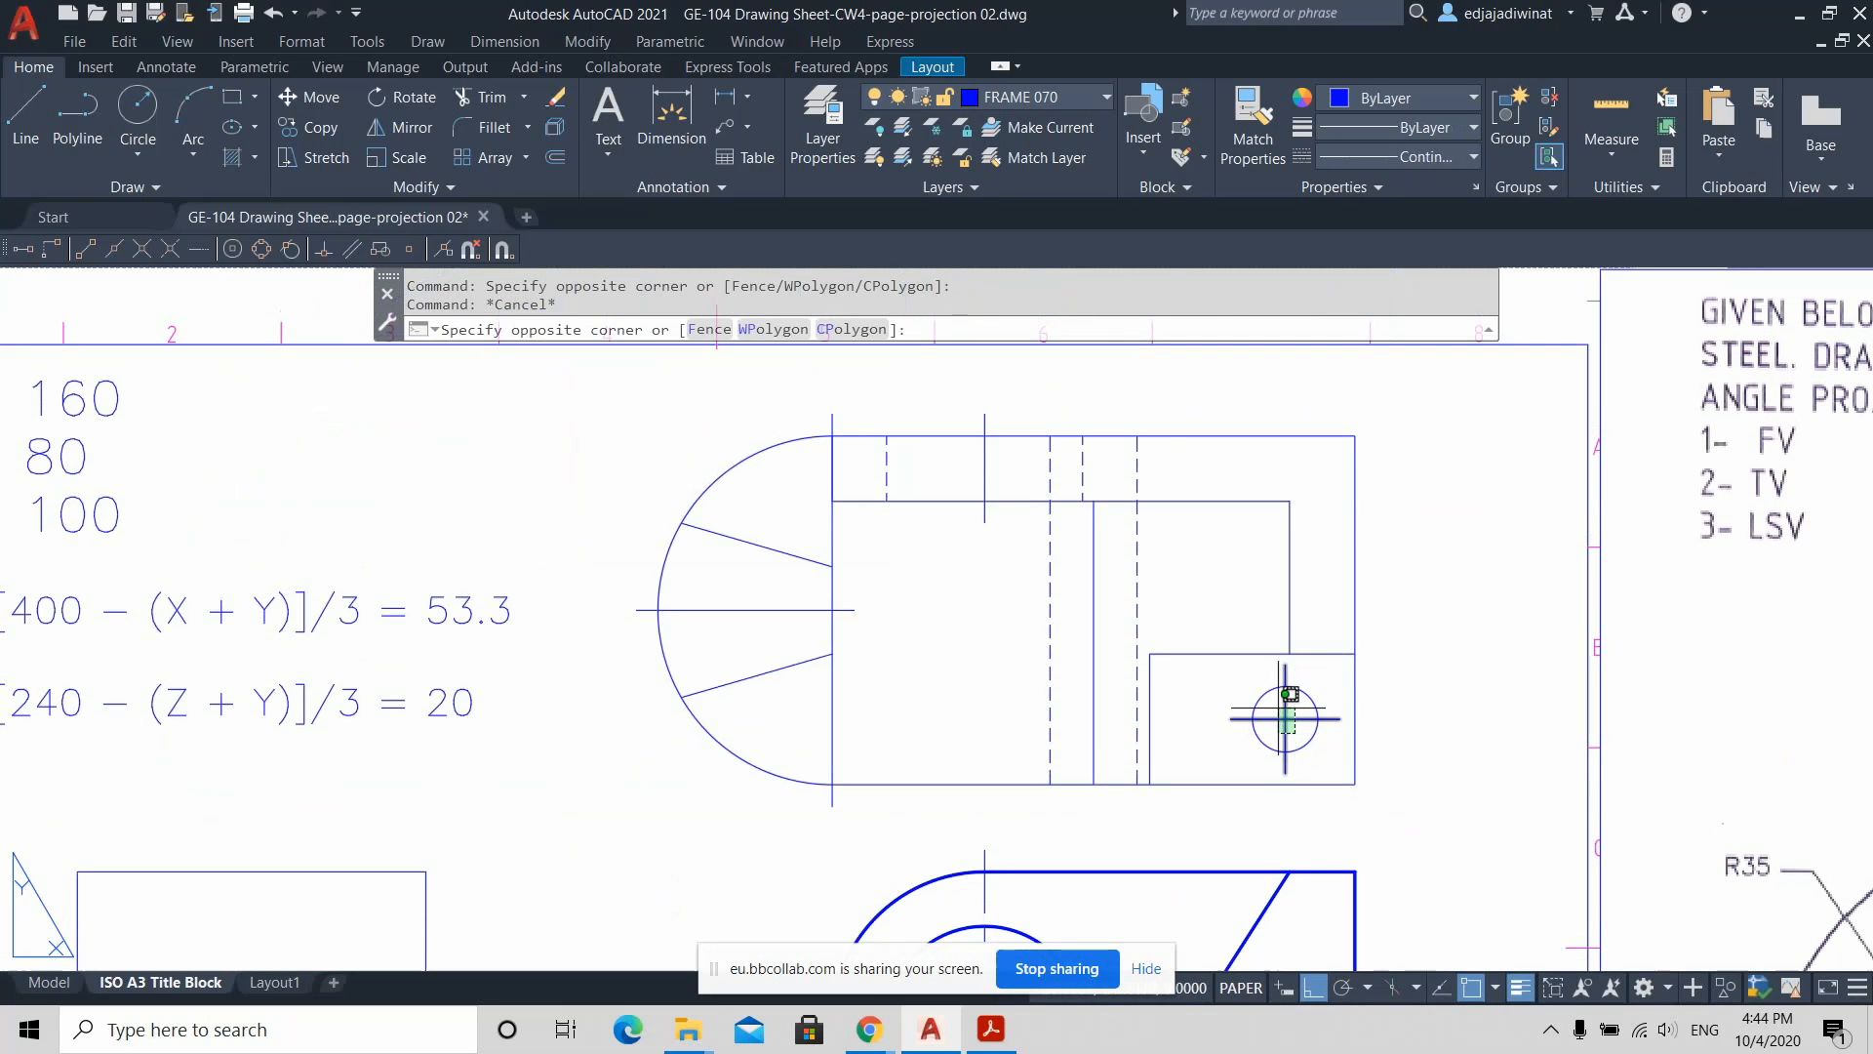
{"action": "left_click", "coordinate": [1280, 690]}
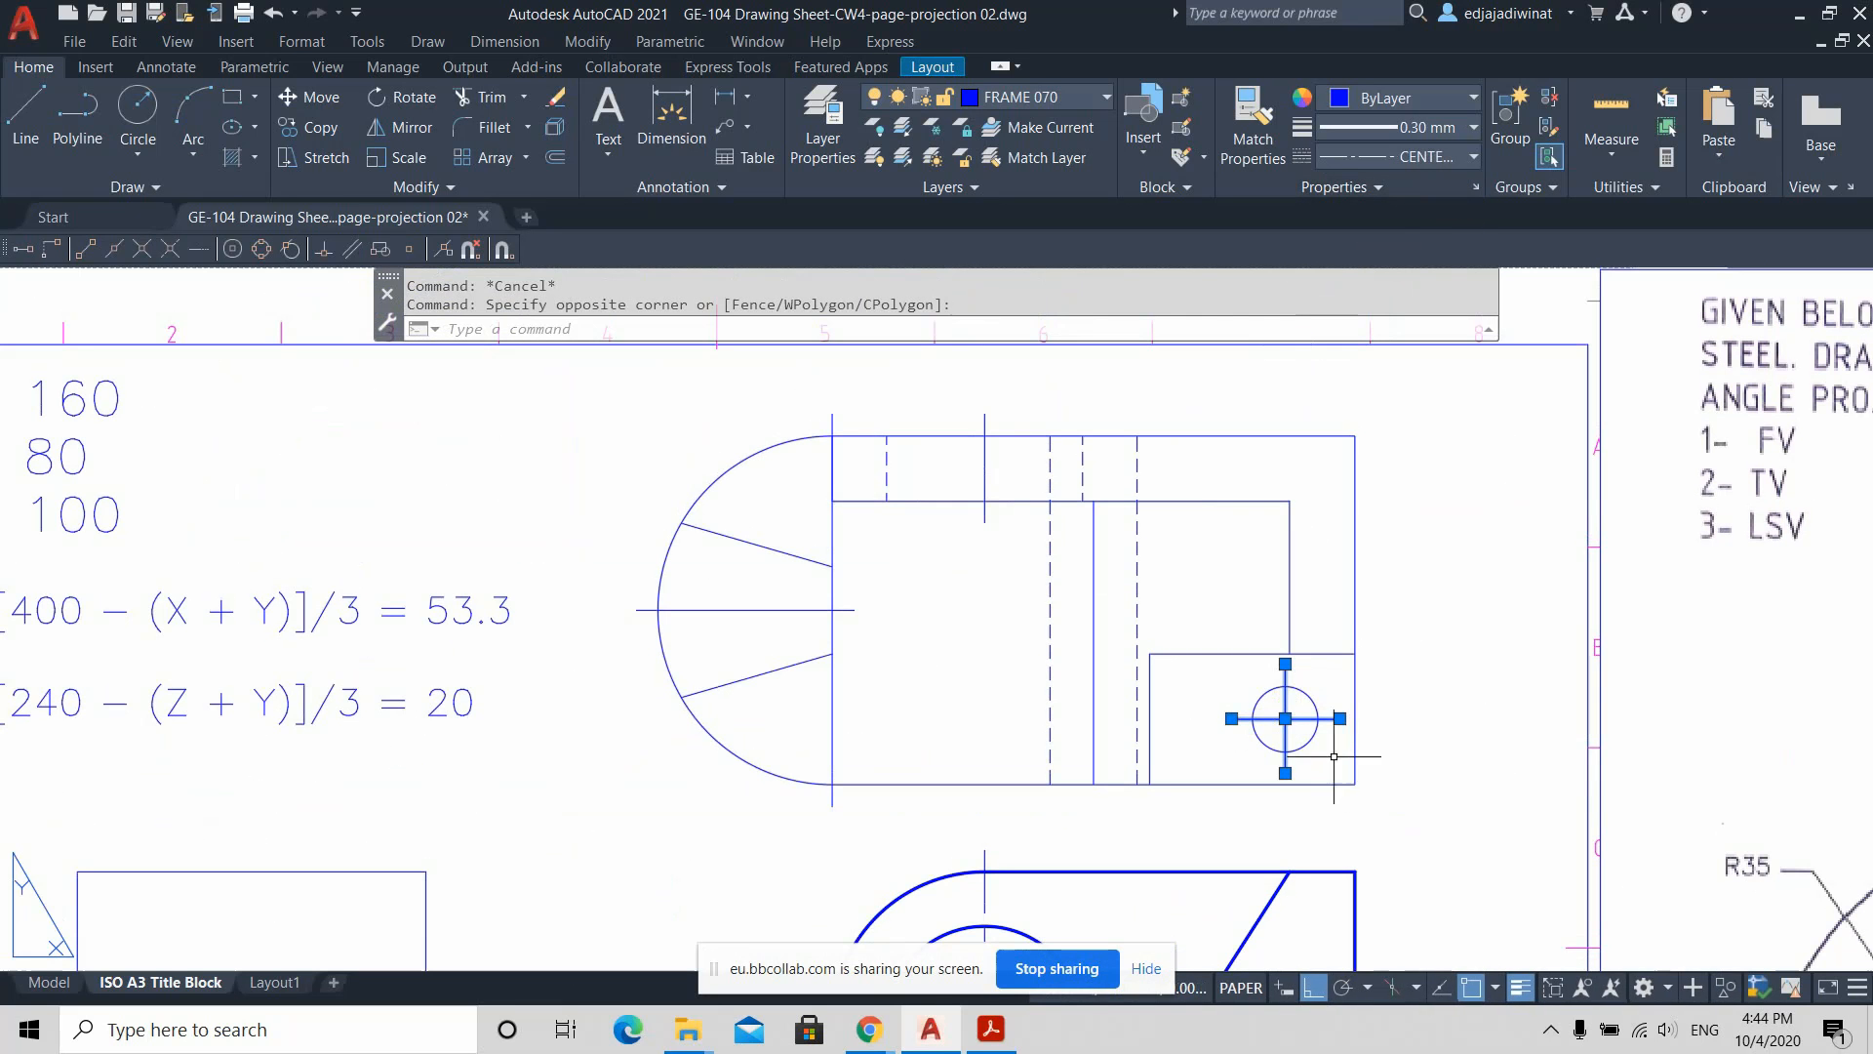
{"action": "key", "text": "Escape"}
Step: Reapply the CENTER2 linetype to the small hole's centre lines and the rear wall's centre line in the top view
{"action": "left_click", "coordinate": [1303, 736]}
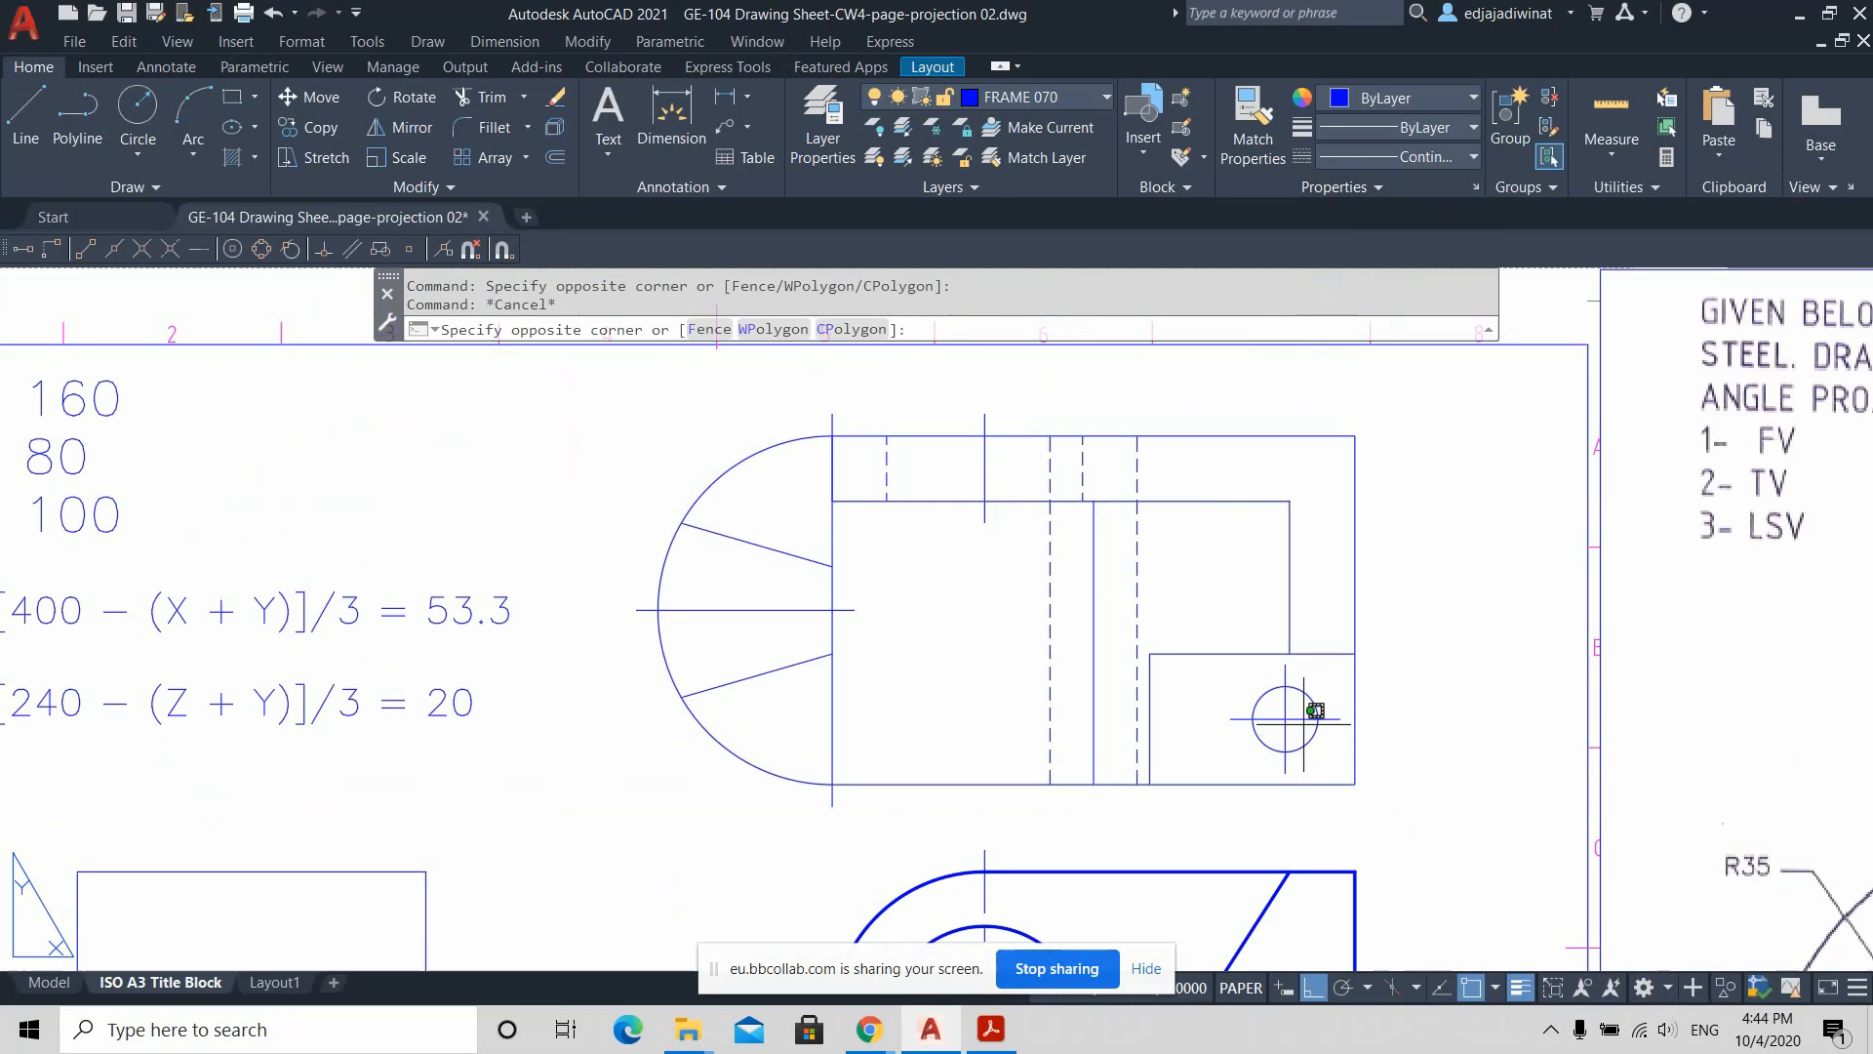
{"action": "left_click", "coordinate": [1273, 709]}
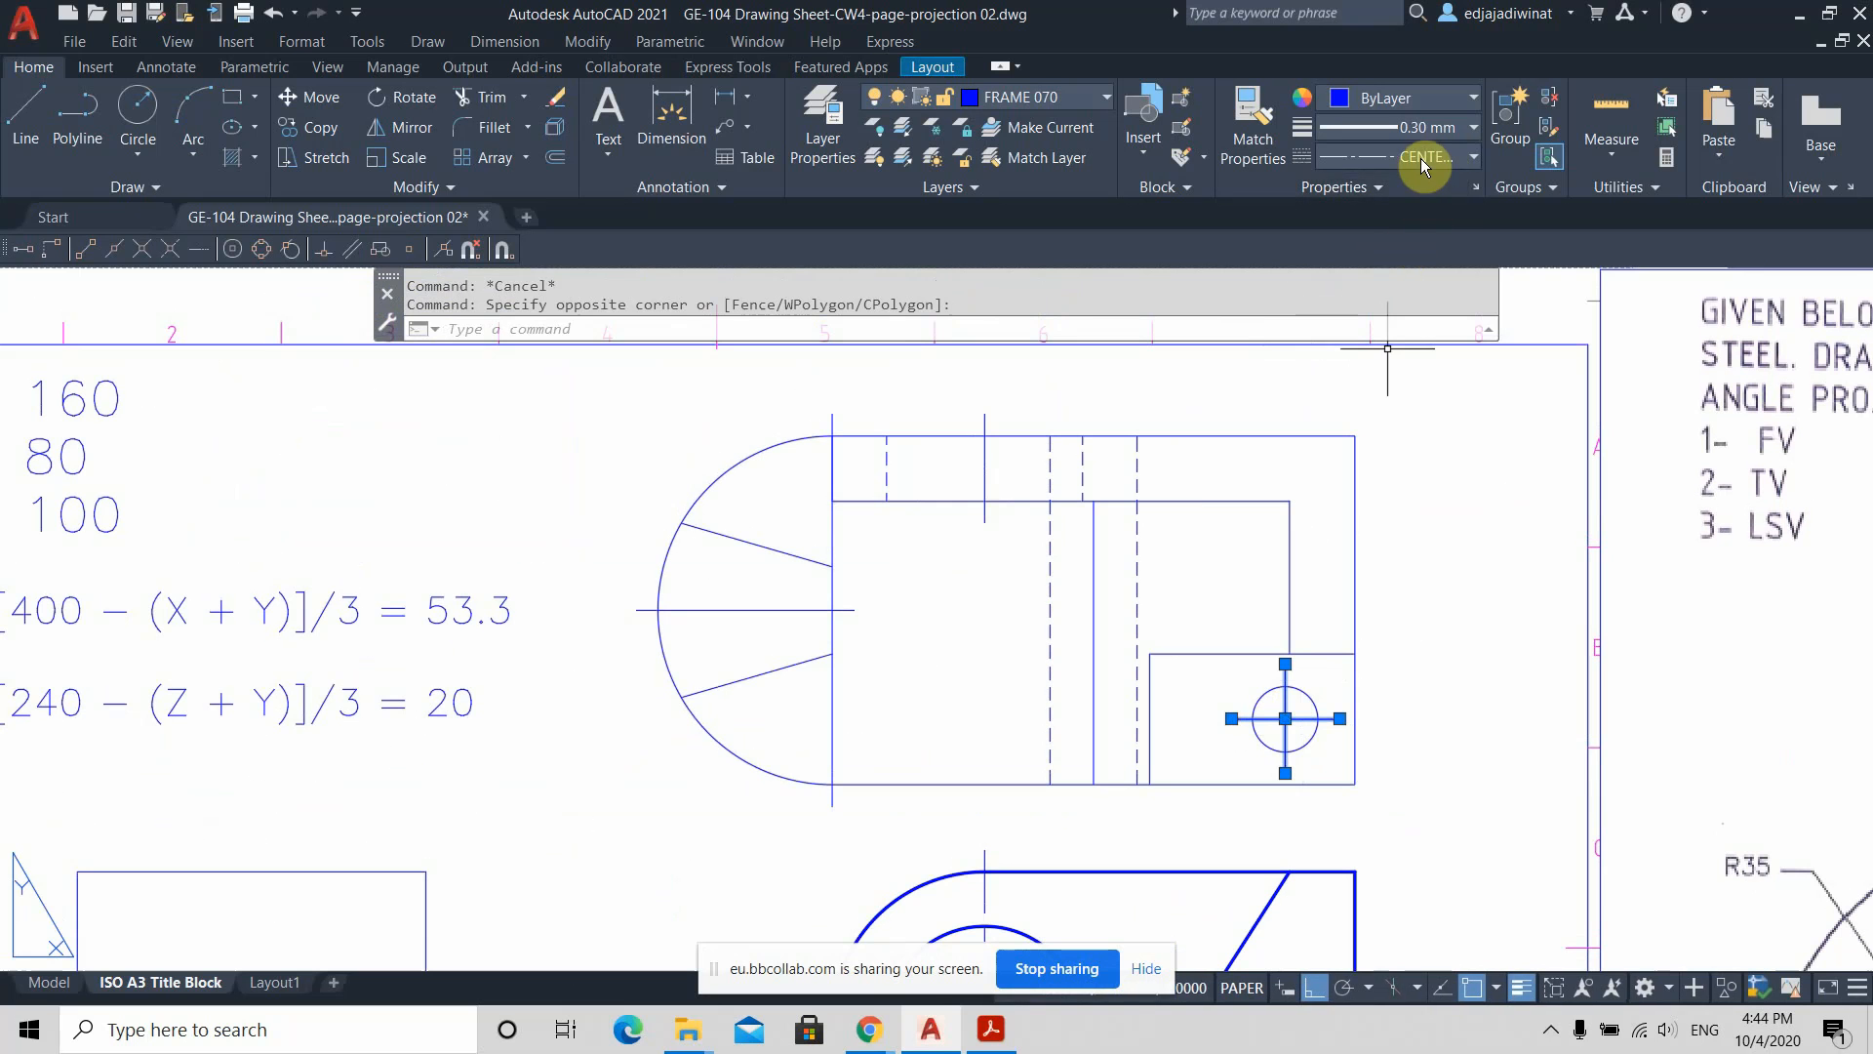
{"action": "left_click", "coordinate": [1478, 157]}
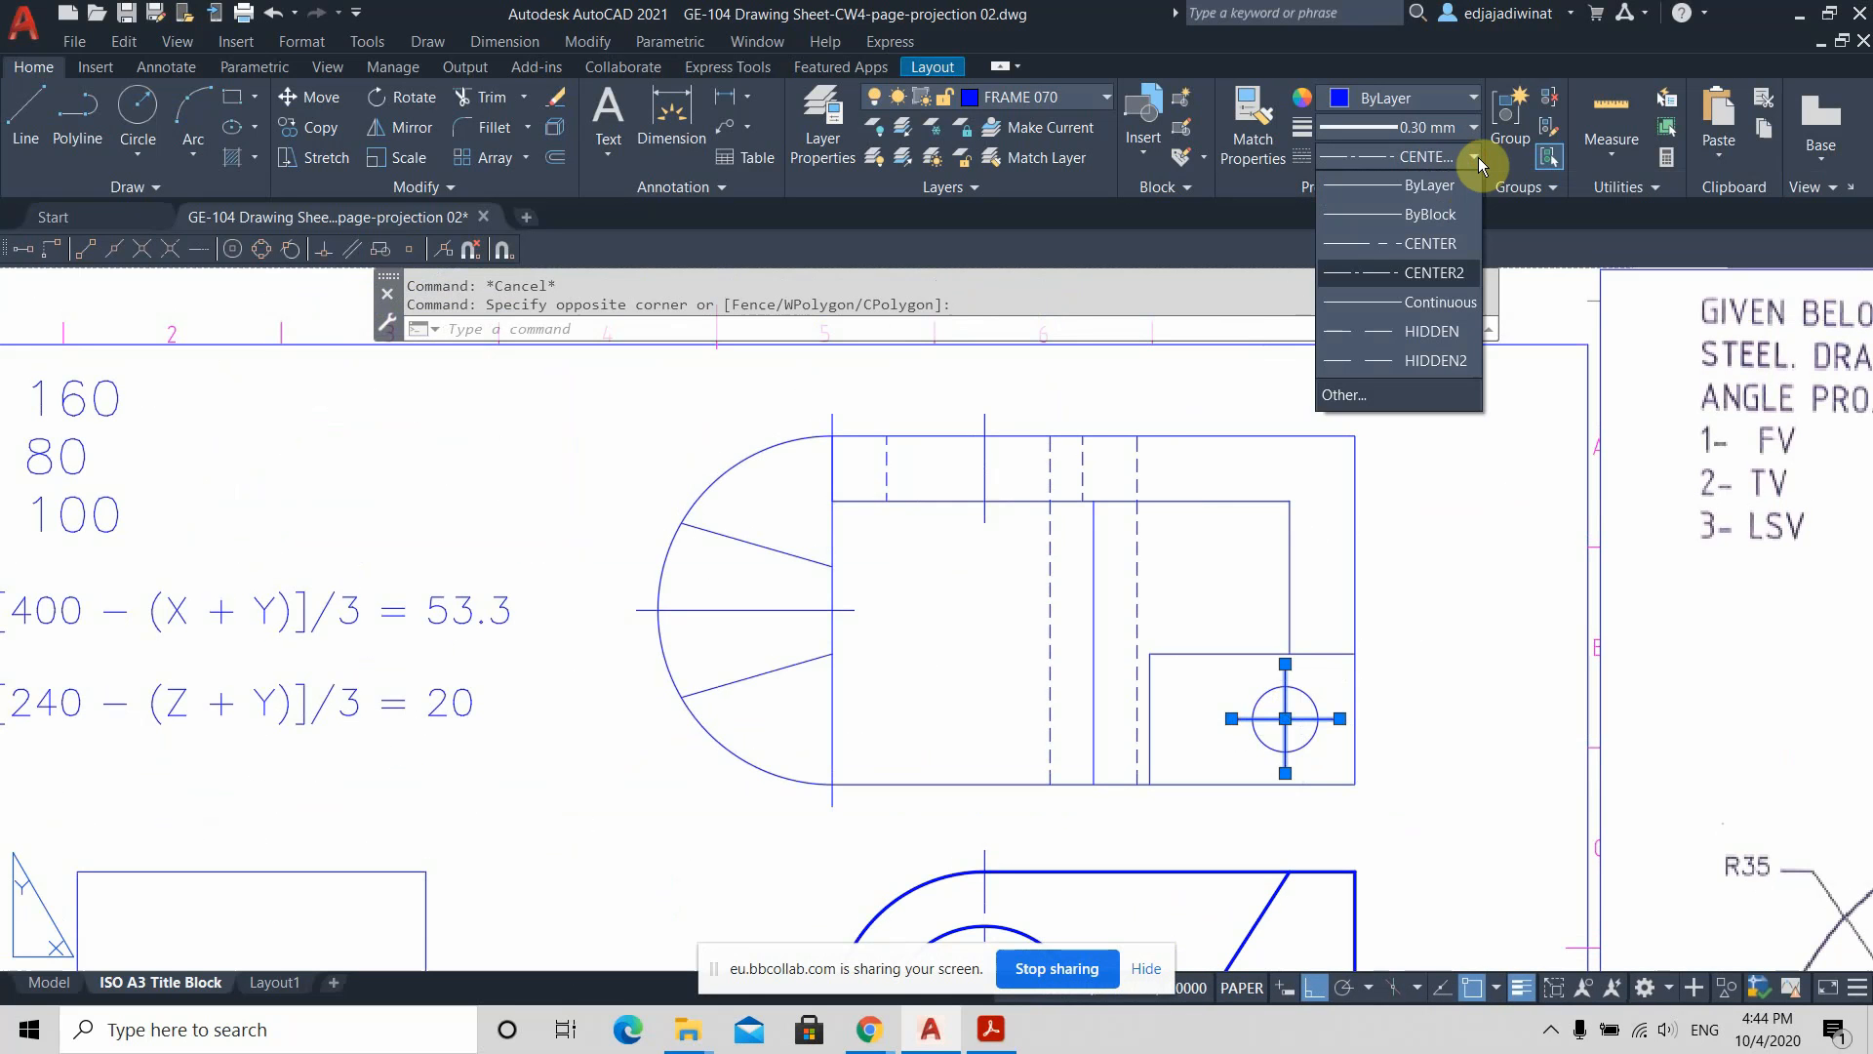
{"action": "left_click", "coordinate": [1478, 156]}
{"action": "left_click", "coordinate": [1007, 467]}
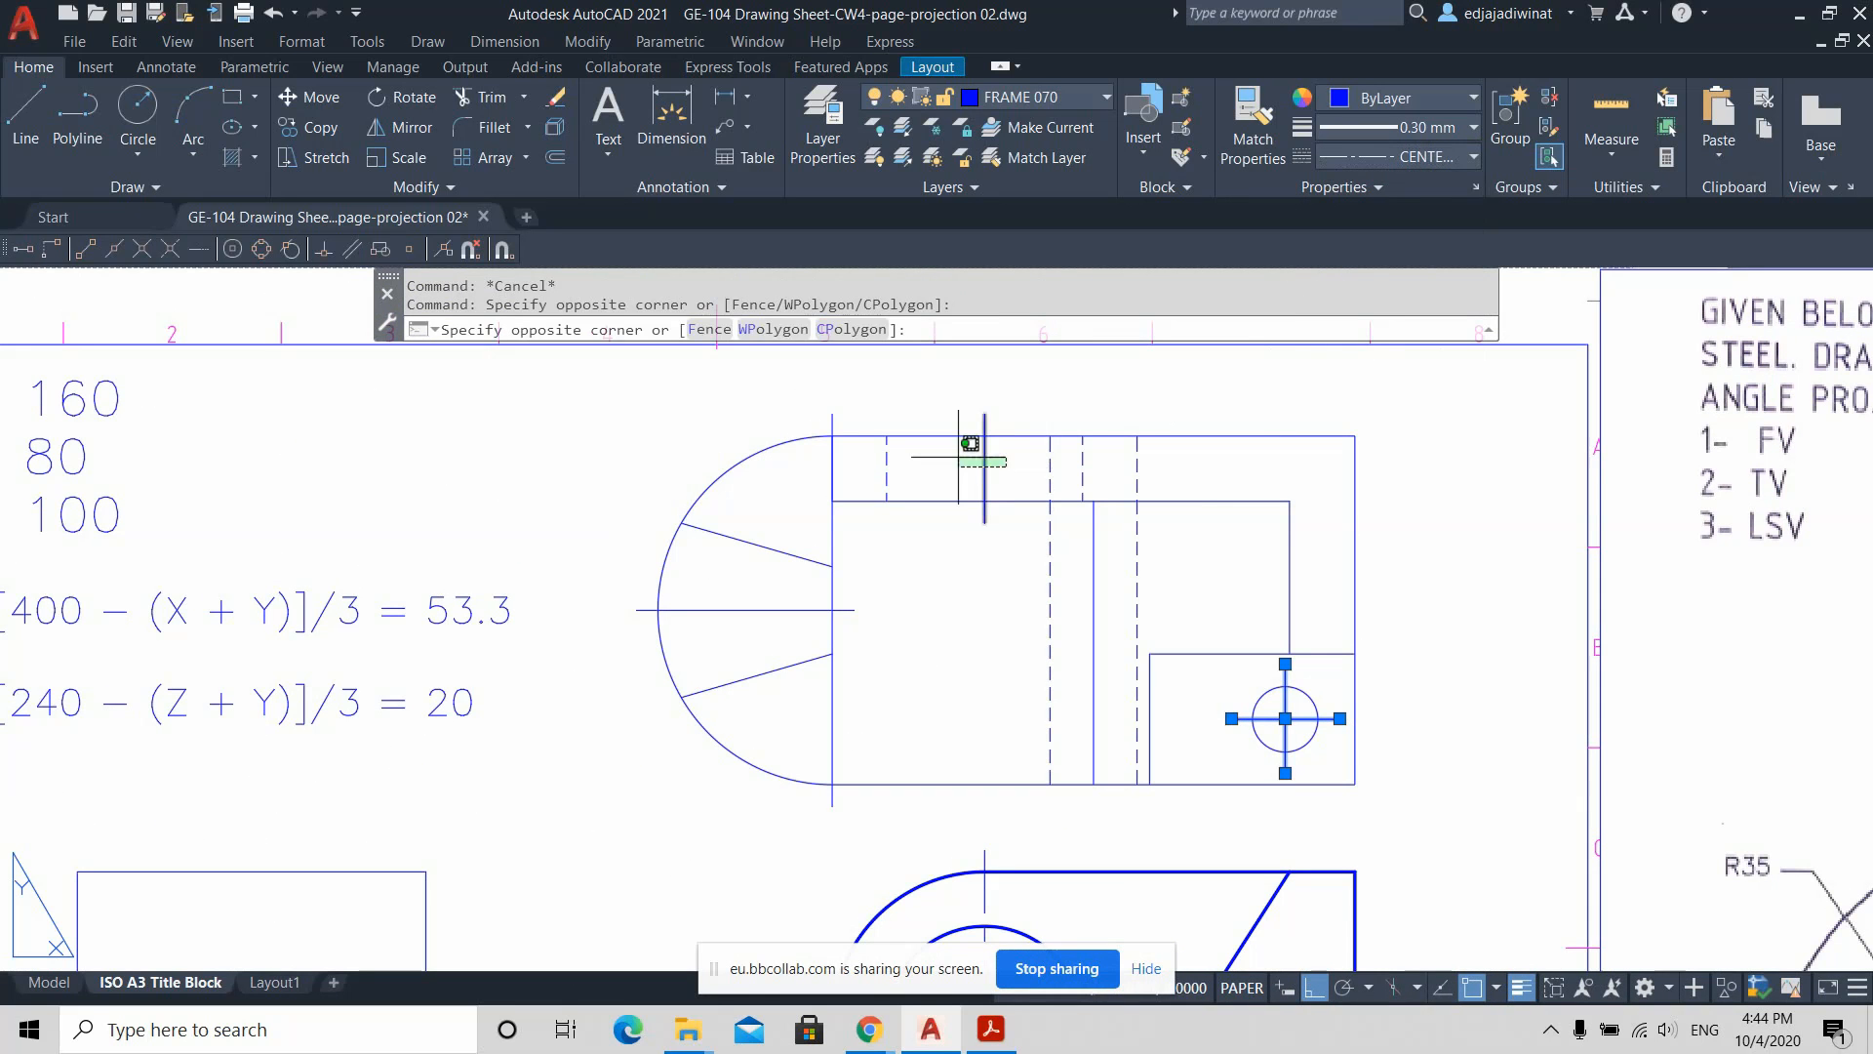
{"action": "left_click", "coordinate": [971, 467]}
{"action": "left_click", "coordinate": [1473, 156]}
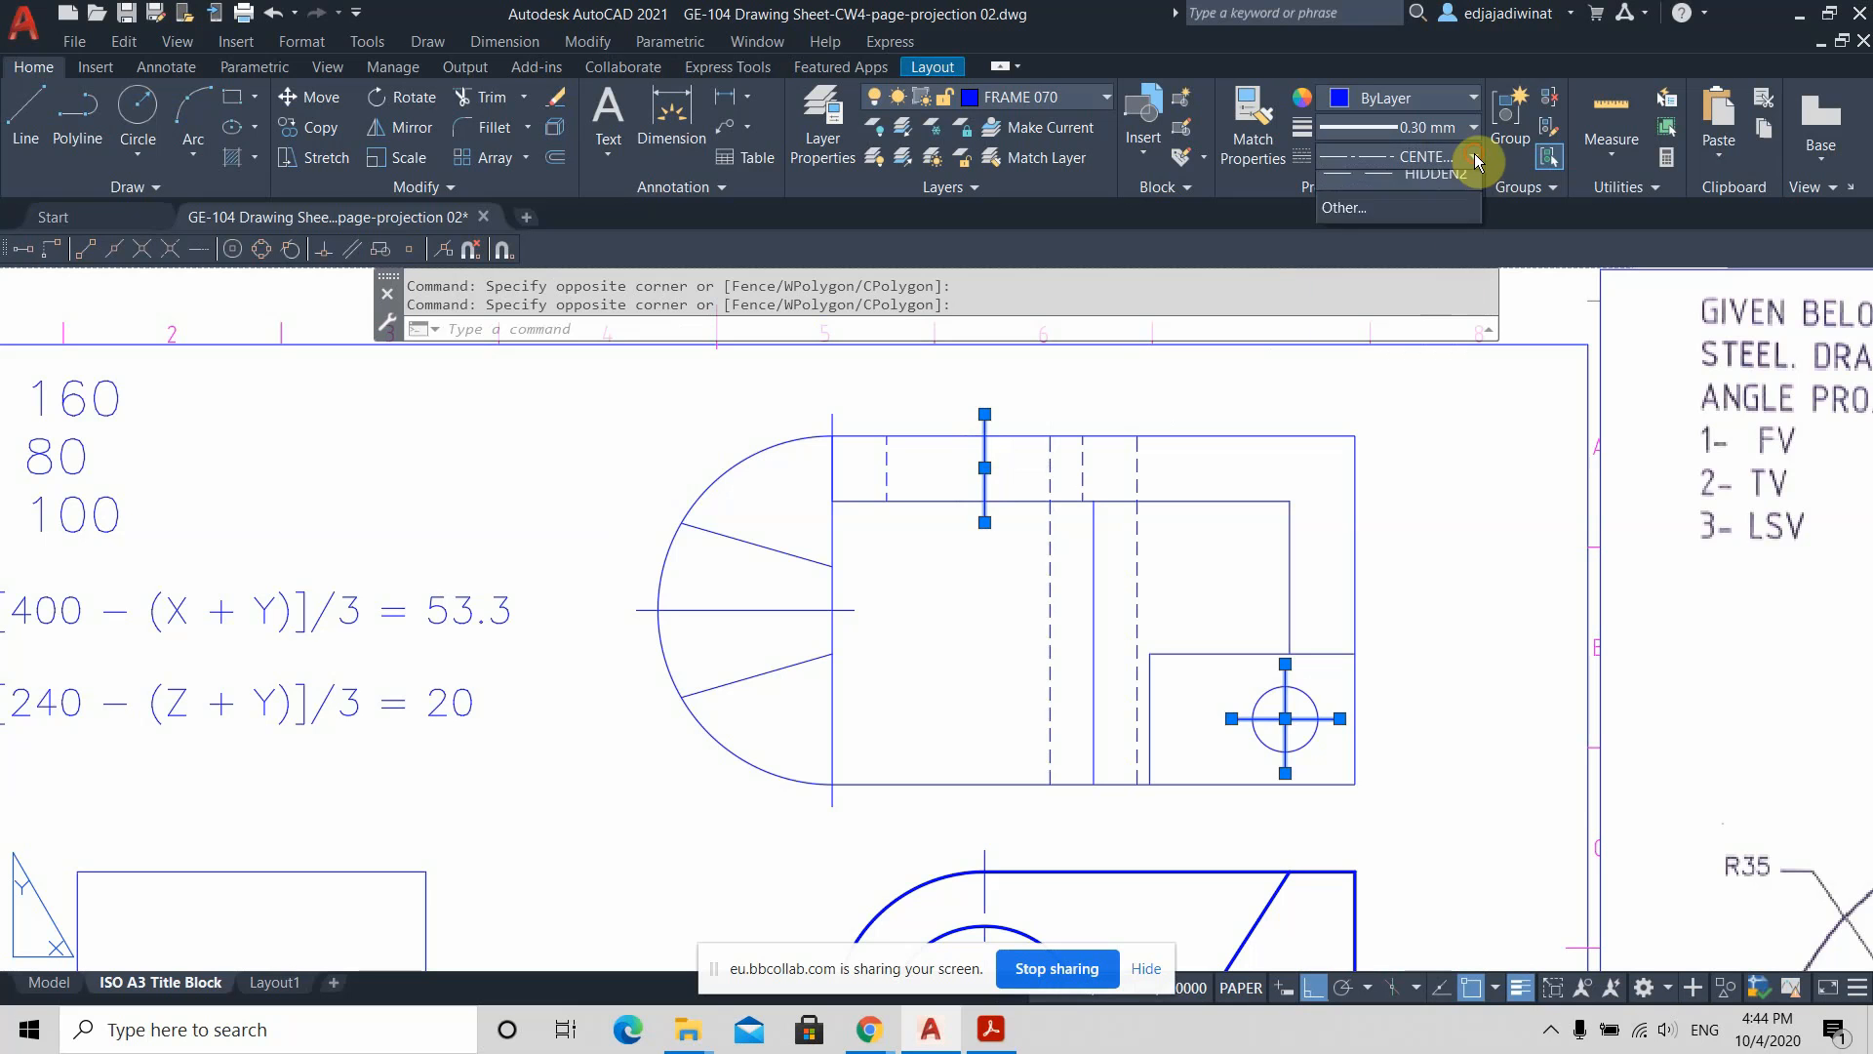
{"action": "left_click", "coordinate": [1475, 282]}
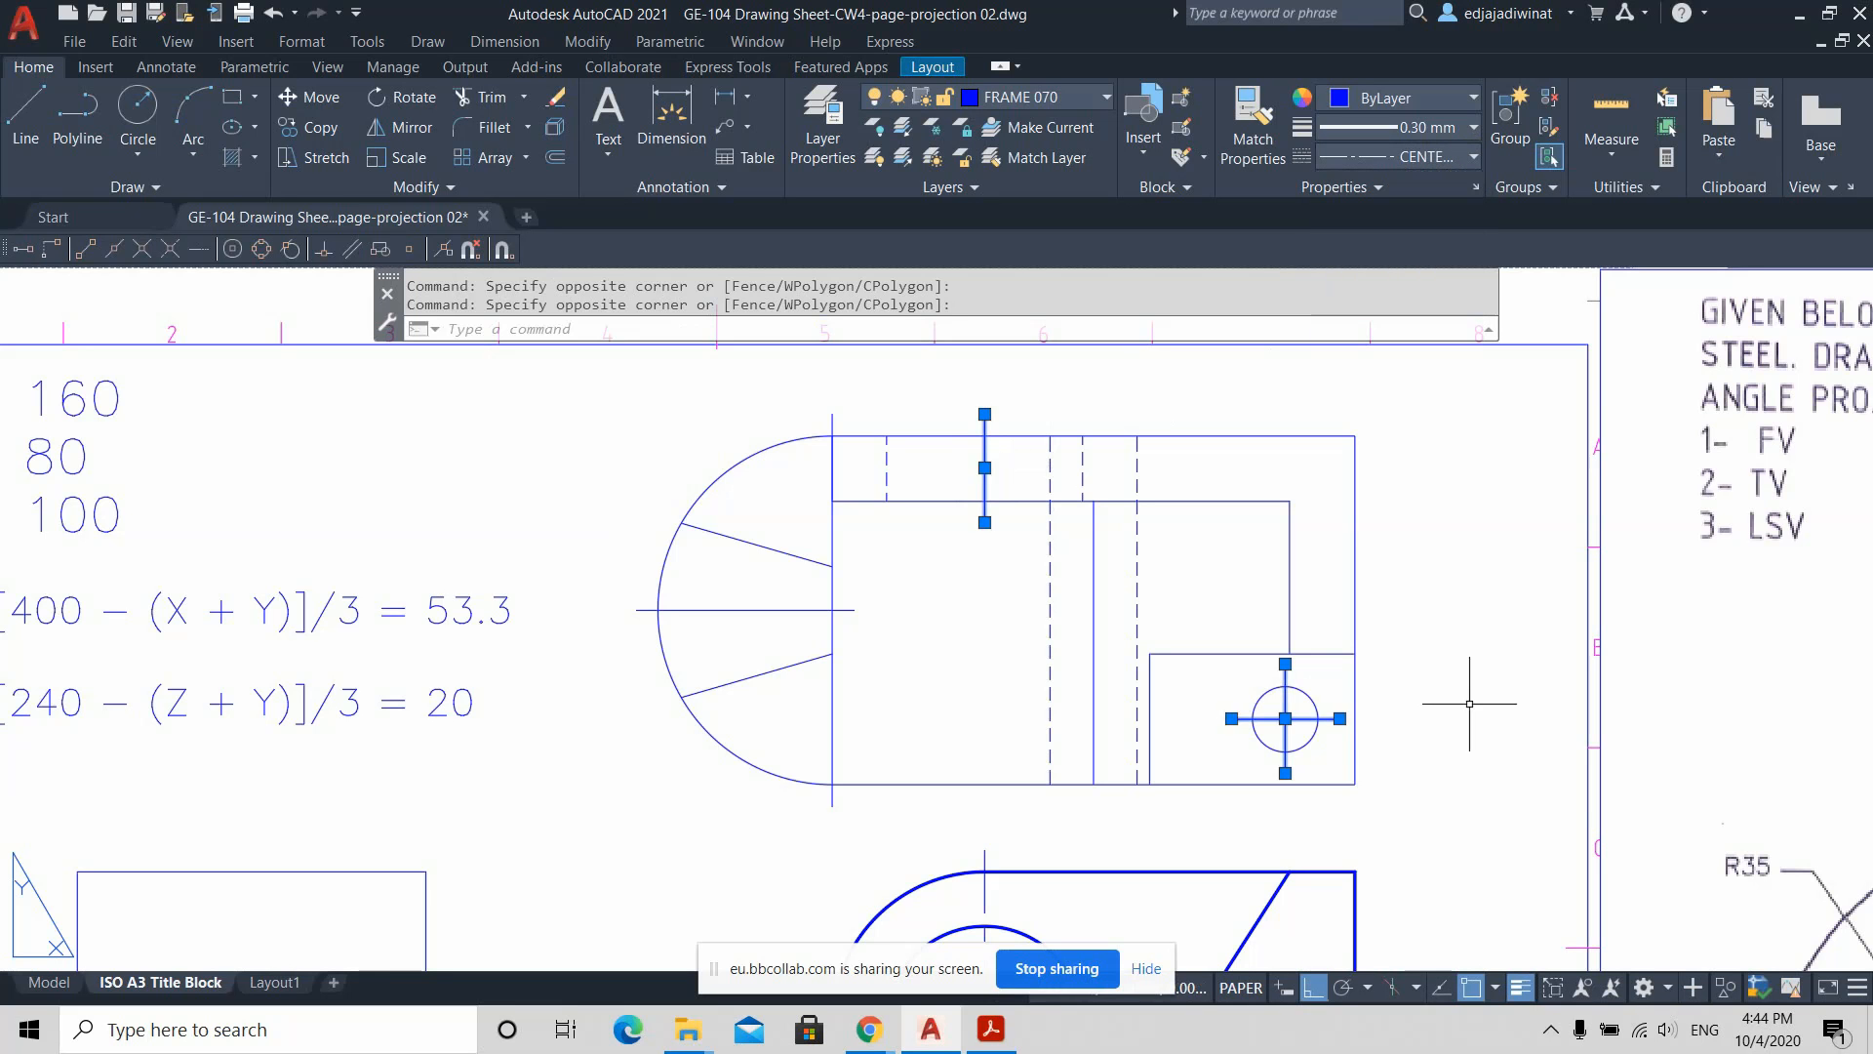
{"action": "key", "text": "Escape"}
Step: Stretch the right end of the small hole's horizontal centre line in the top view well beyond the bracket's right edge
{"action": "scroll", "coordinate": [1339, 744], "scroll_direction": "up", "scroll_amount": 4}
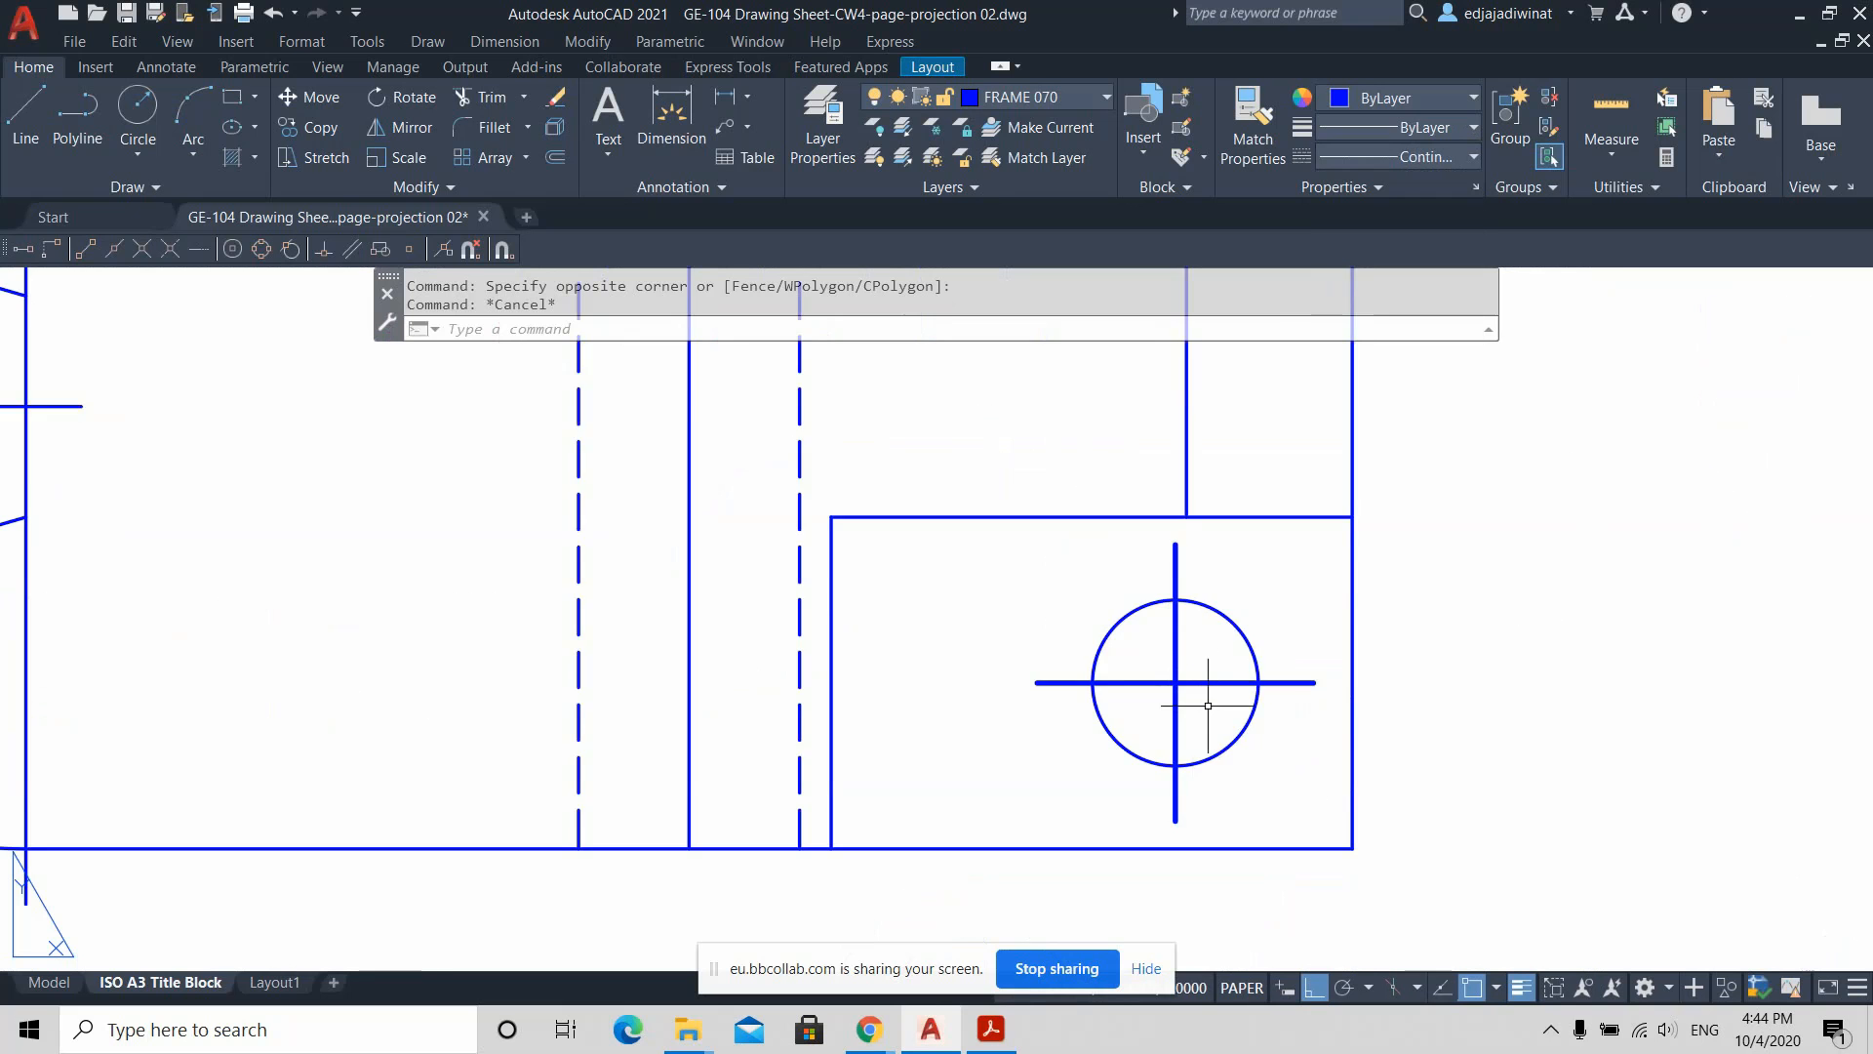
{"action": "scroll", "coordinate": [1208, 704], "scroll_direction": "down", "scroll_amount": 3}
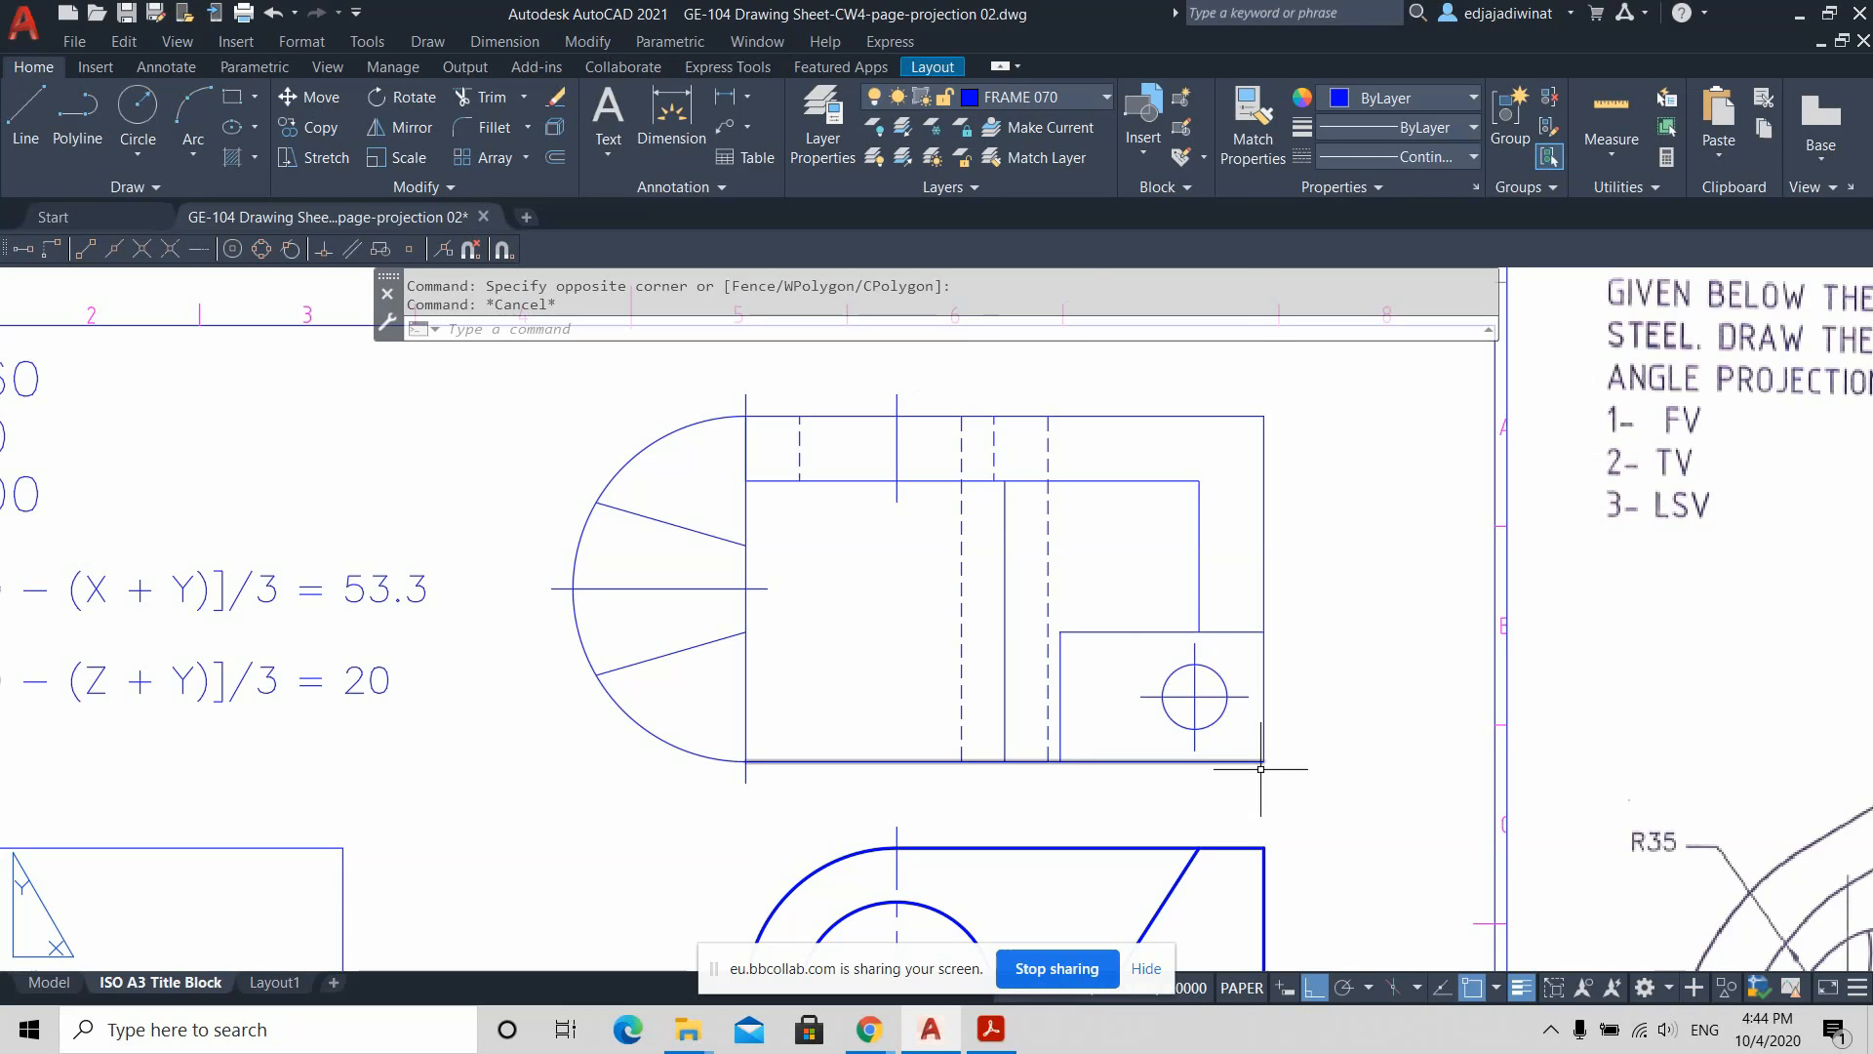
{"action": "scroll", "coordinate": [1261, 769], "scroll_direction": "up", "scroll_amount": 4}
{"action": "left_click", "coordinate": [1220, 585]}
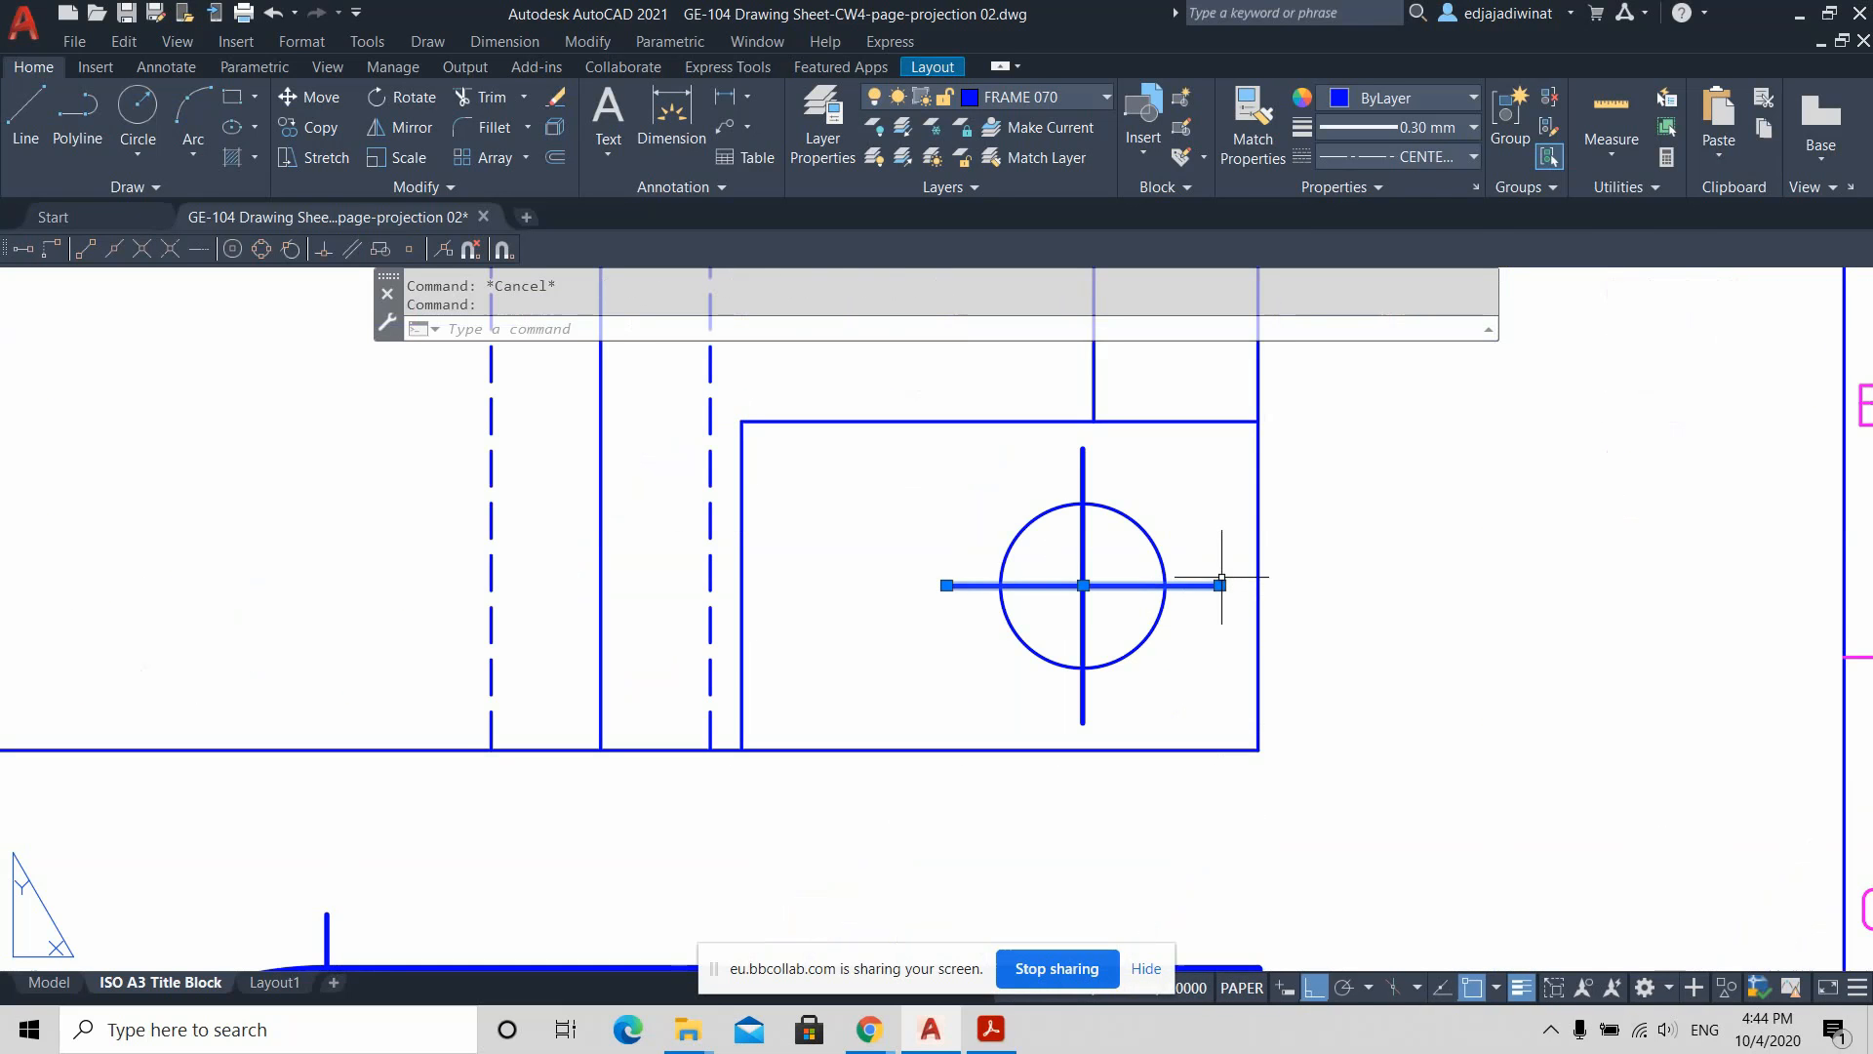
{"action": "left_click", "coordinate": [1219, 585]}
{"action": "left_click", "coordinate": [1731, 585]}
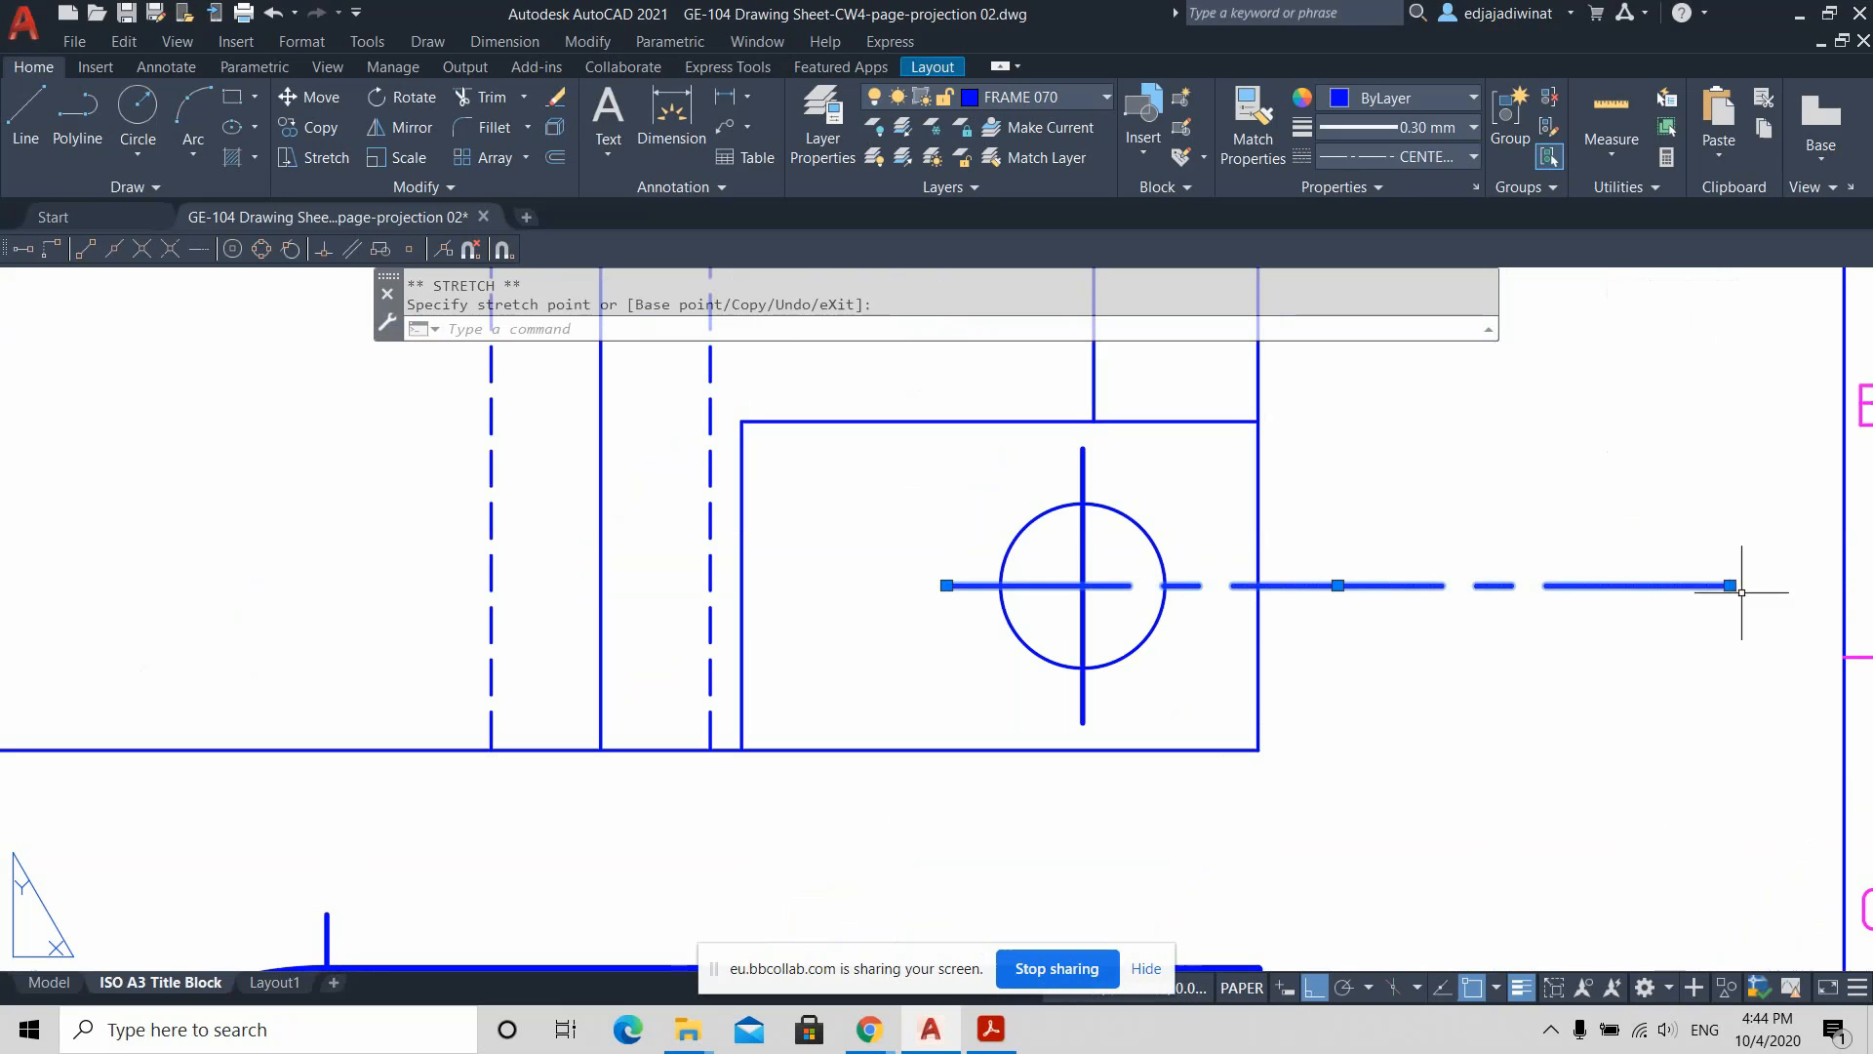
{"action": "key", "text": "Escape"}
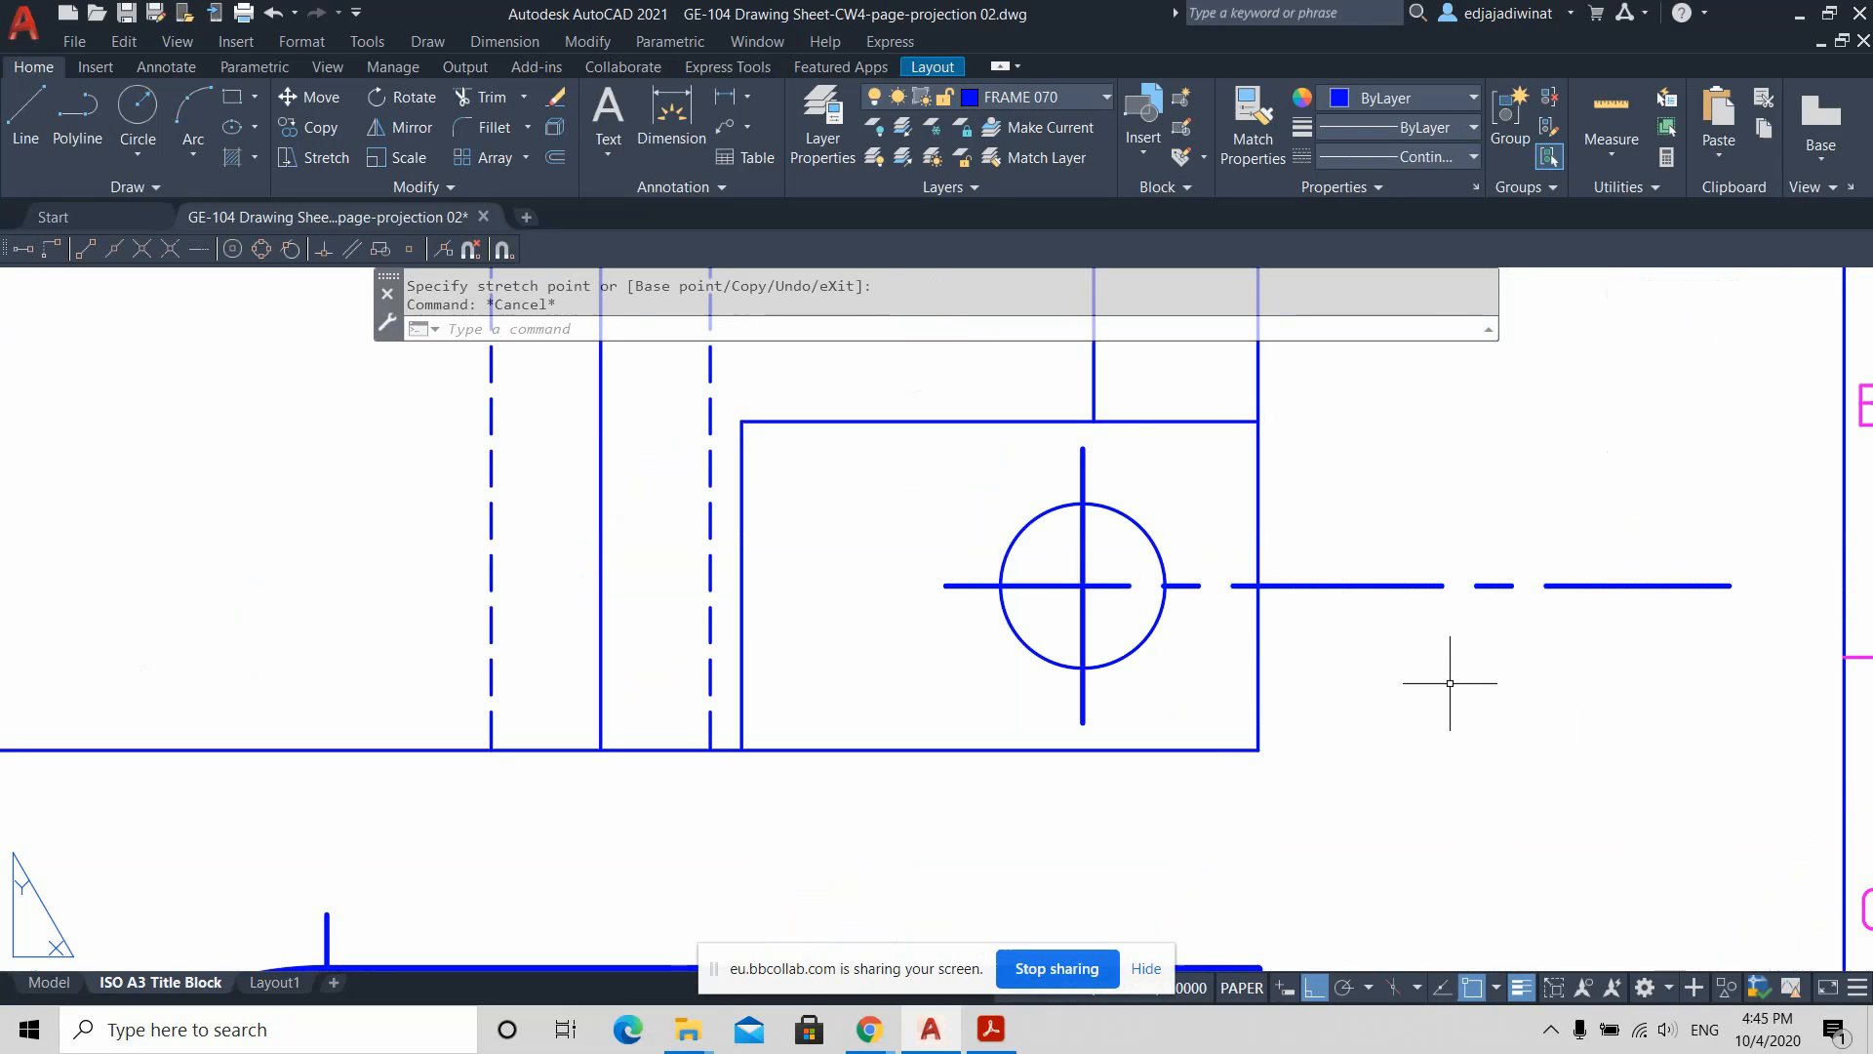
Step: Undo the last stretch of the small hole's horizontal centre line in the top view
{"action": "scroll", "coordinate": [1450, 682], "scroll_direction": "down", "scroll_amount": 4}
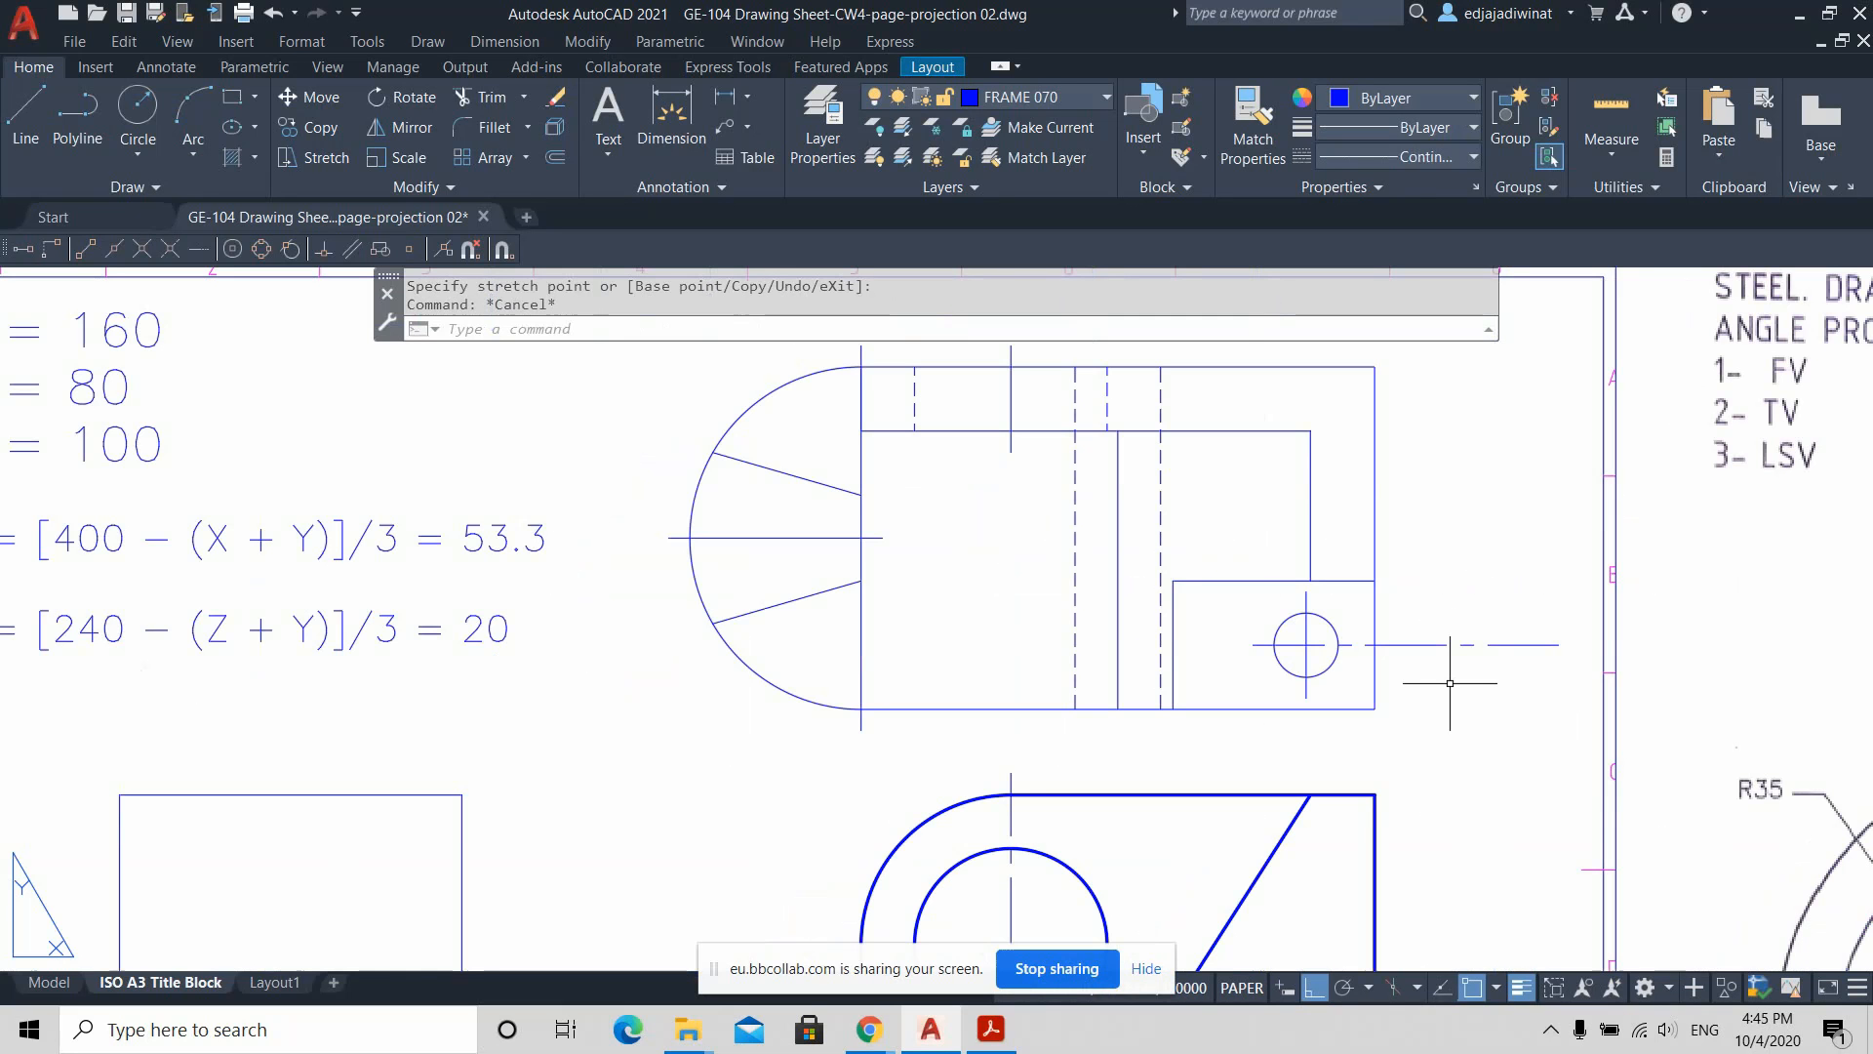
{"action": "key", "text": "ctrl+z"}
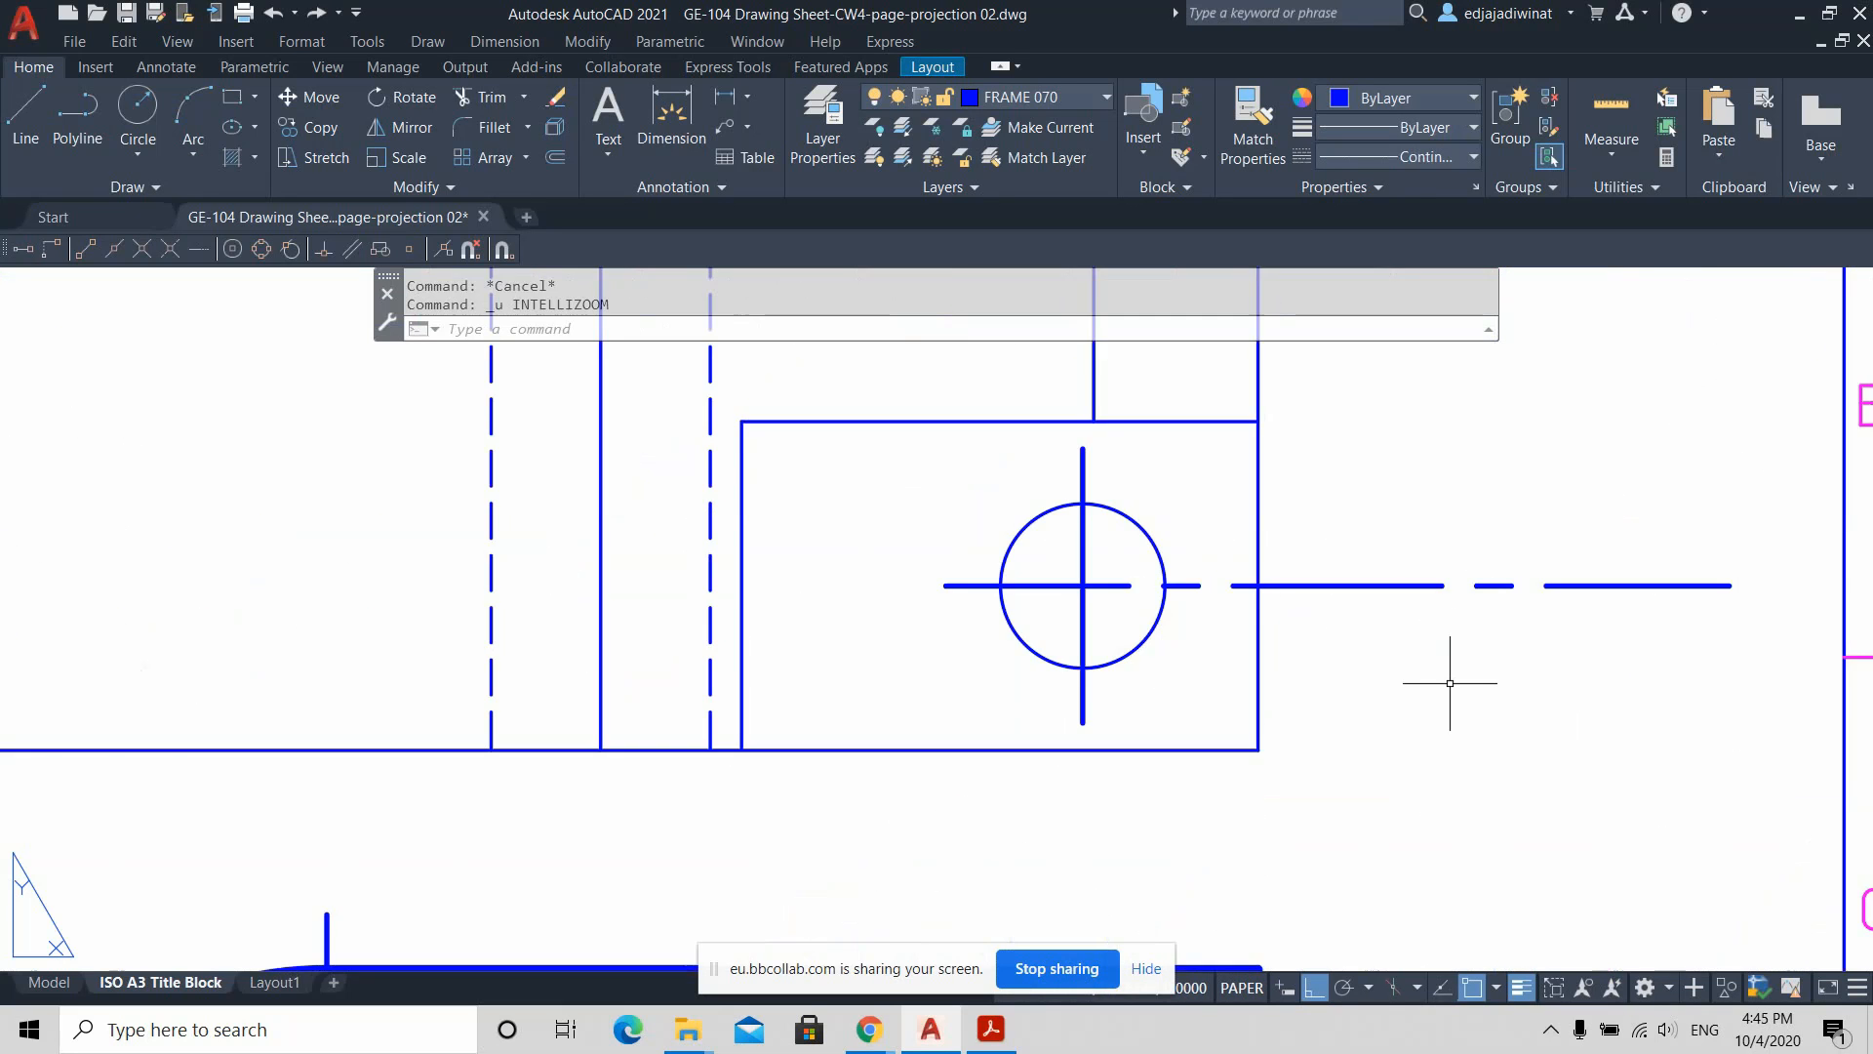
{"action": "key", "text": "ctrl+z"}
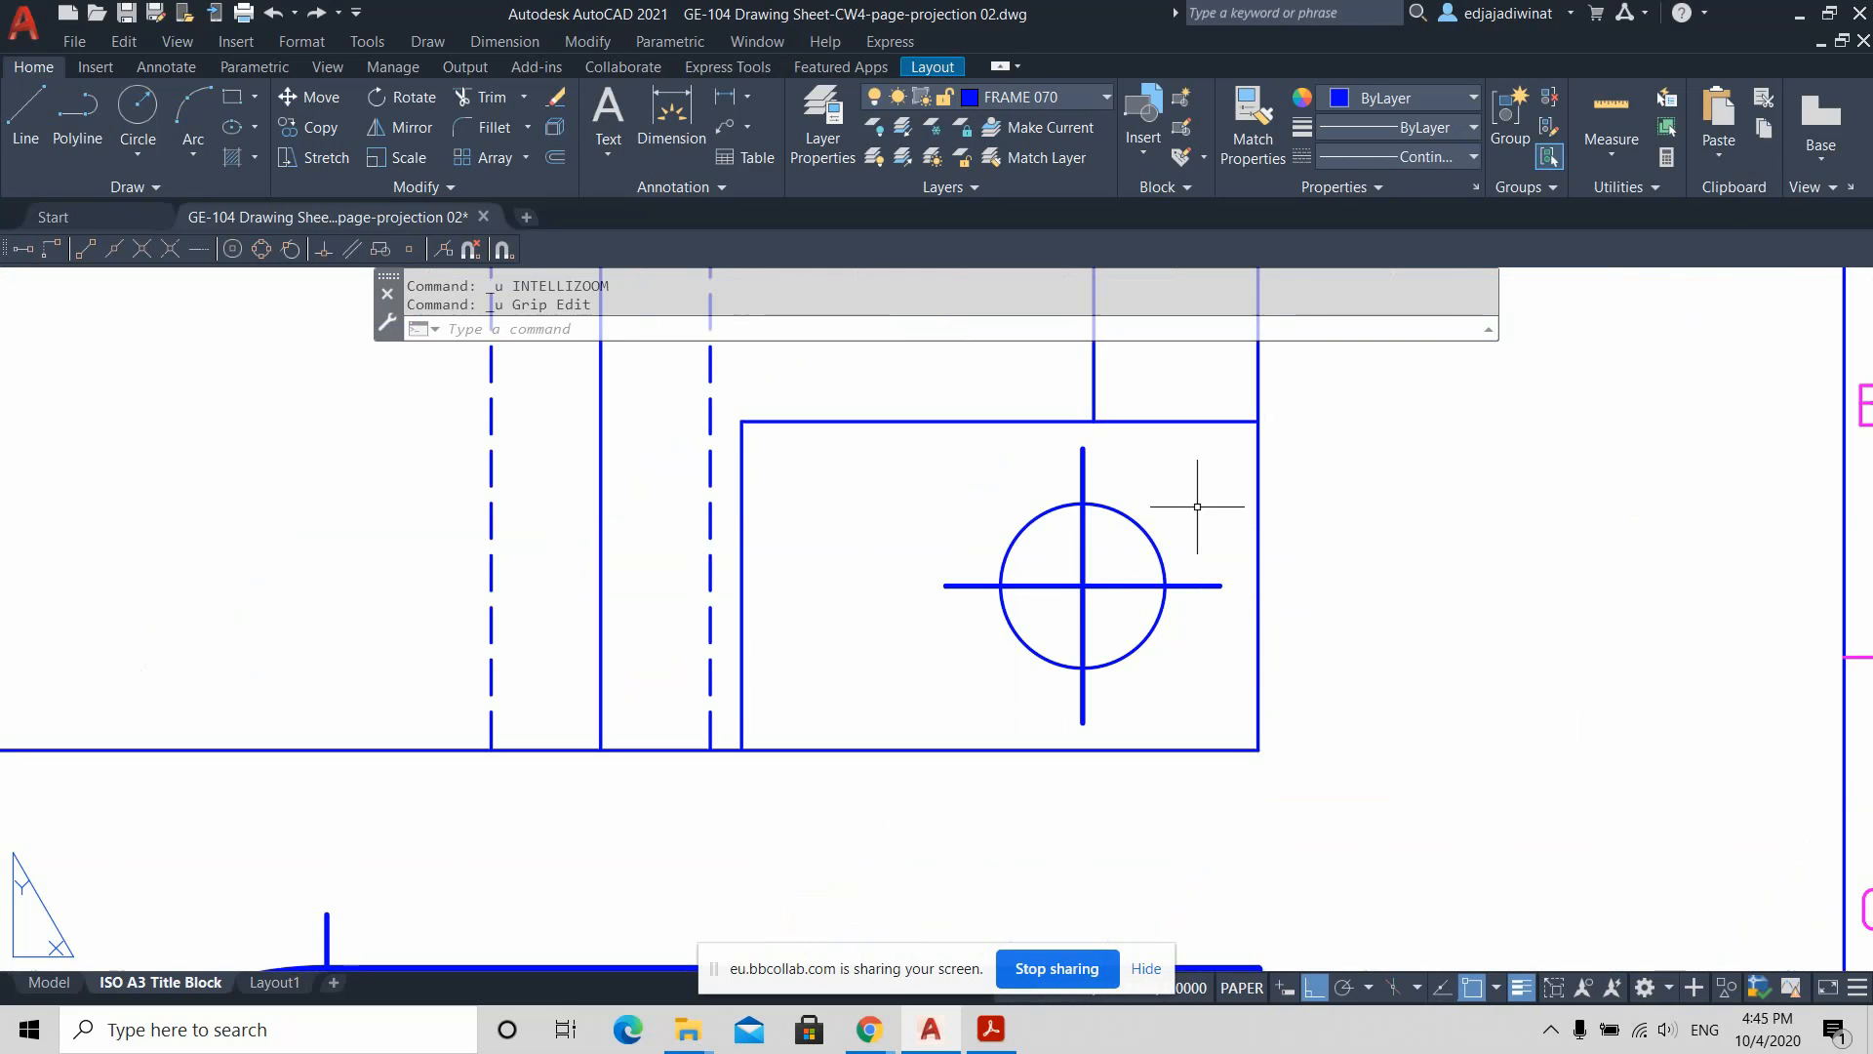
{"action": "scroll", "coordinate": [1210, 517], "scroll_direction": "down", "scroll_amount": 5}
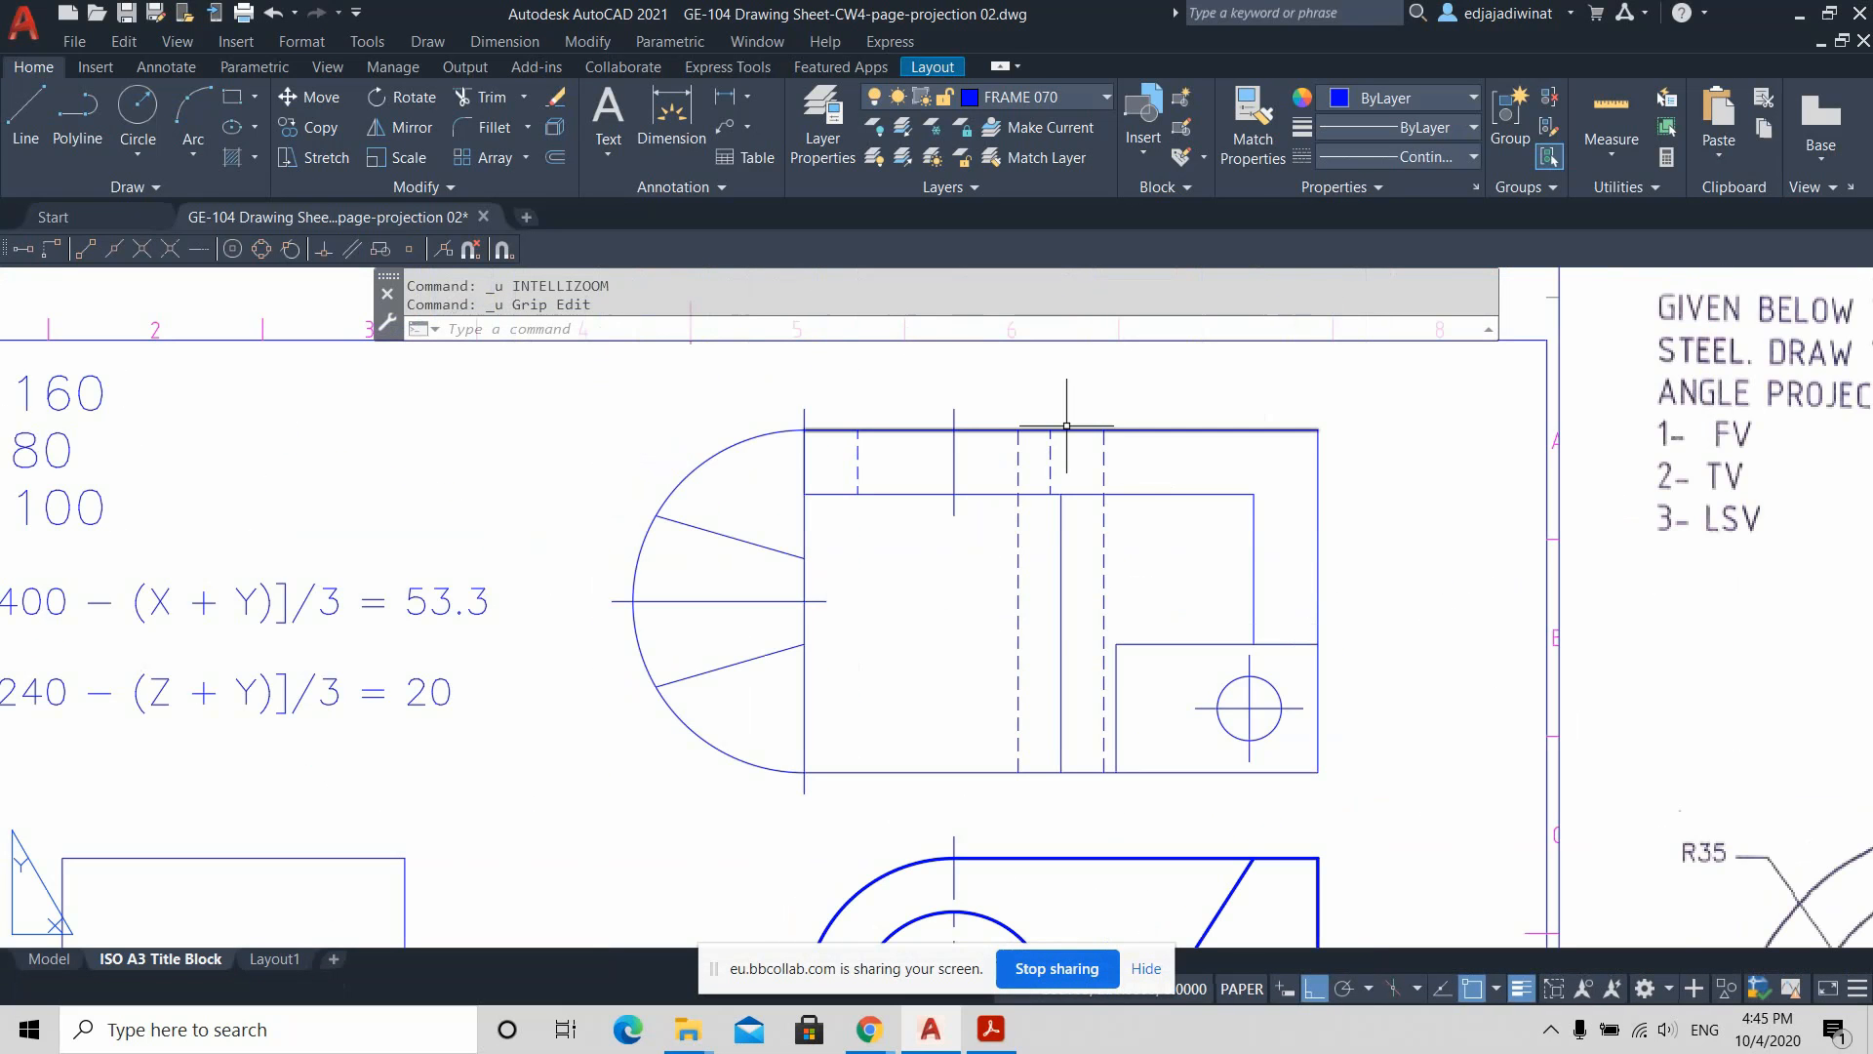
Step: Reapply the CENTER2 linetype to the small hole's two centre lines and the rear wall's centre line in the top view
{"action": "mouse_move", "coordinate": [1067, 426]}
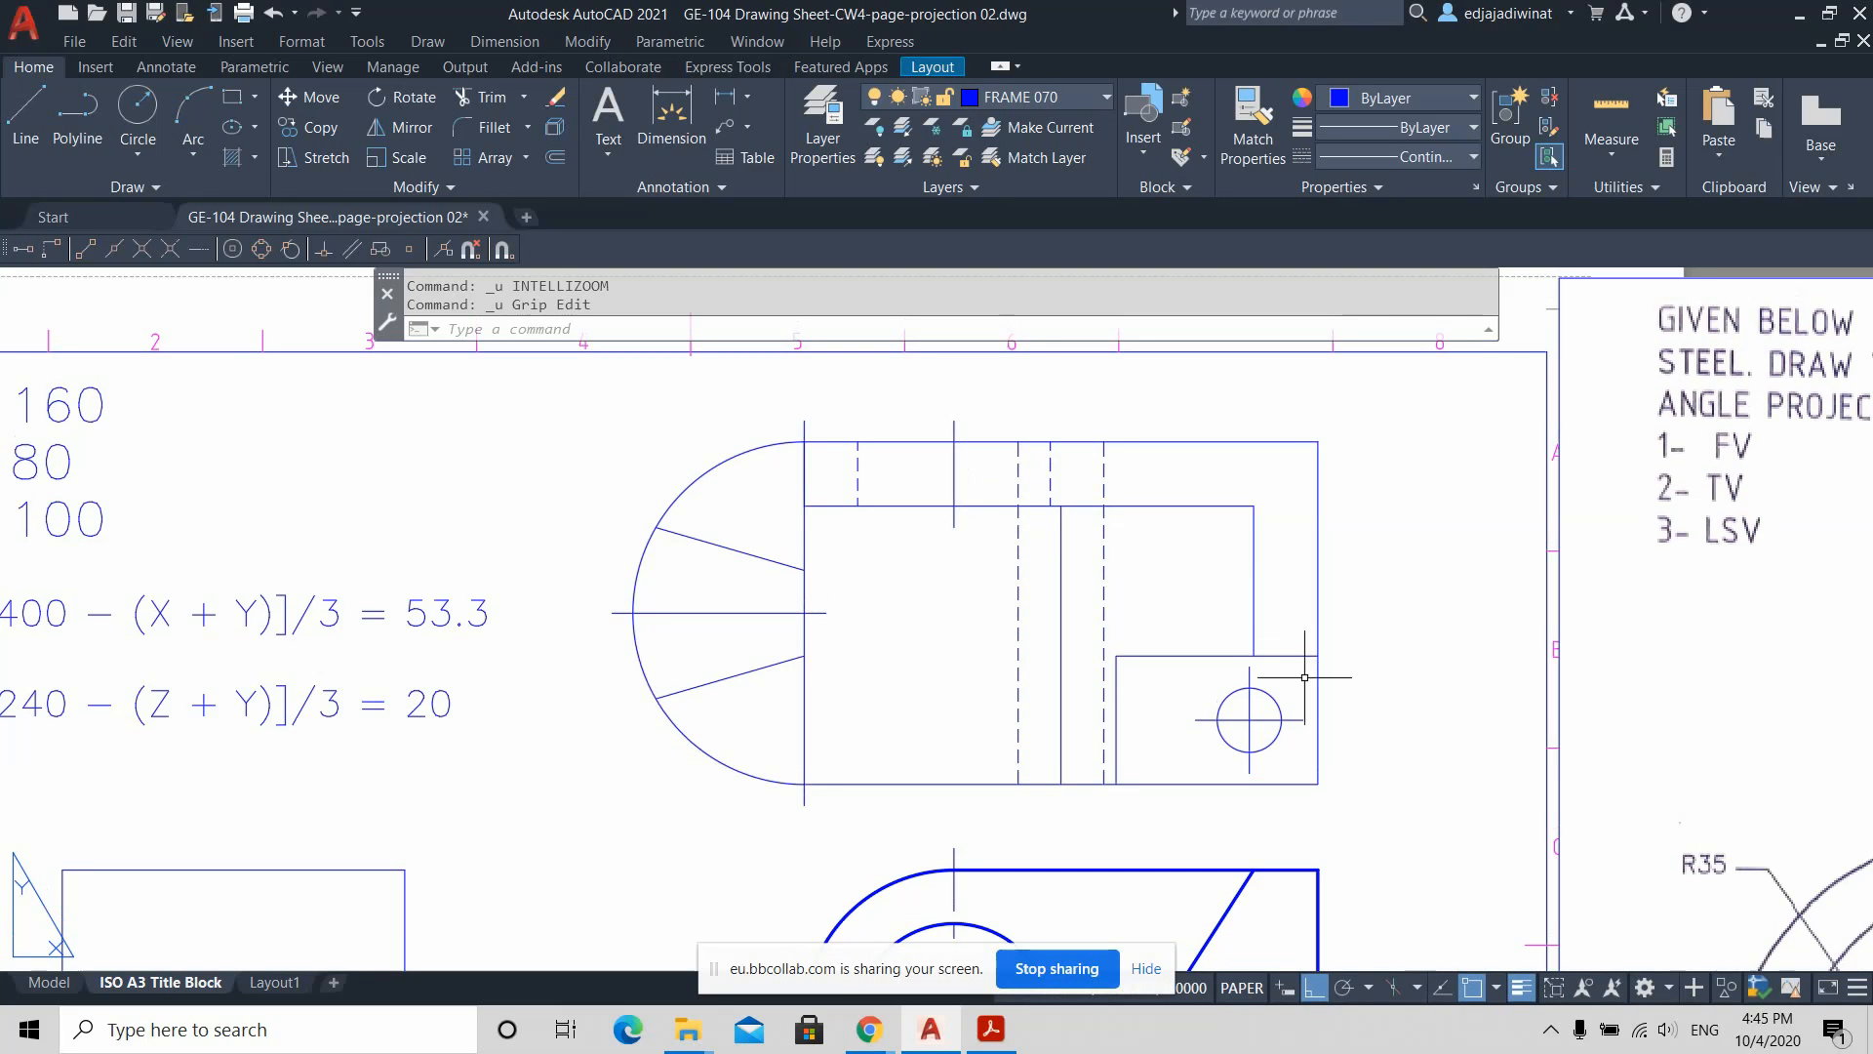
{"action": "left_click", "coordinate": [1263, 733]}
{"action": "left_click", "coordinate": [1238, 711]}
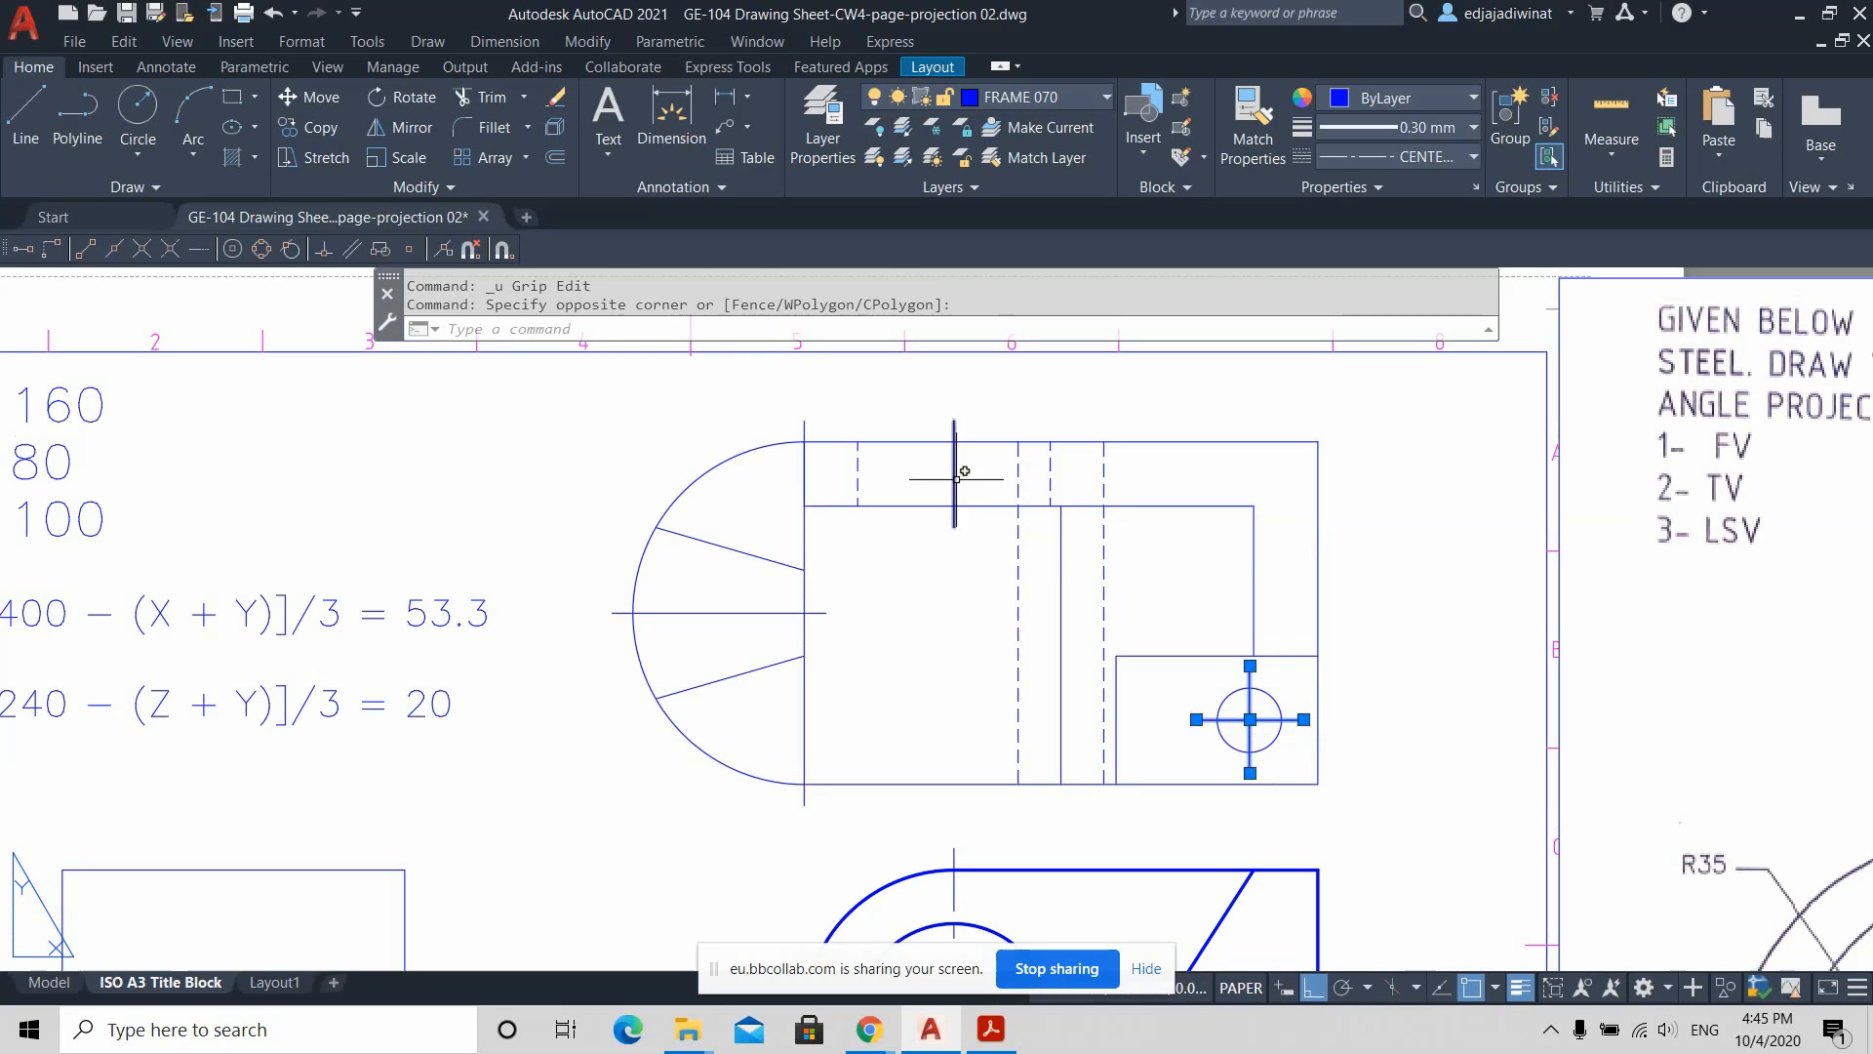
{"action": "left_click", "coordinate": [986, 479]}
{"action": "left_click", "coordinate": [920, 449]}
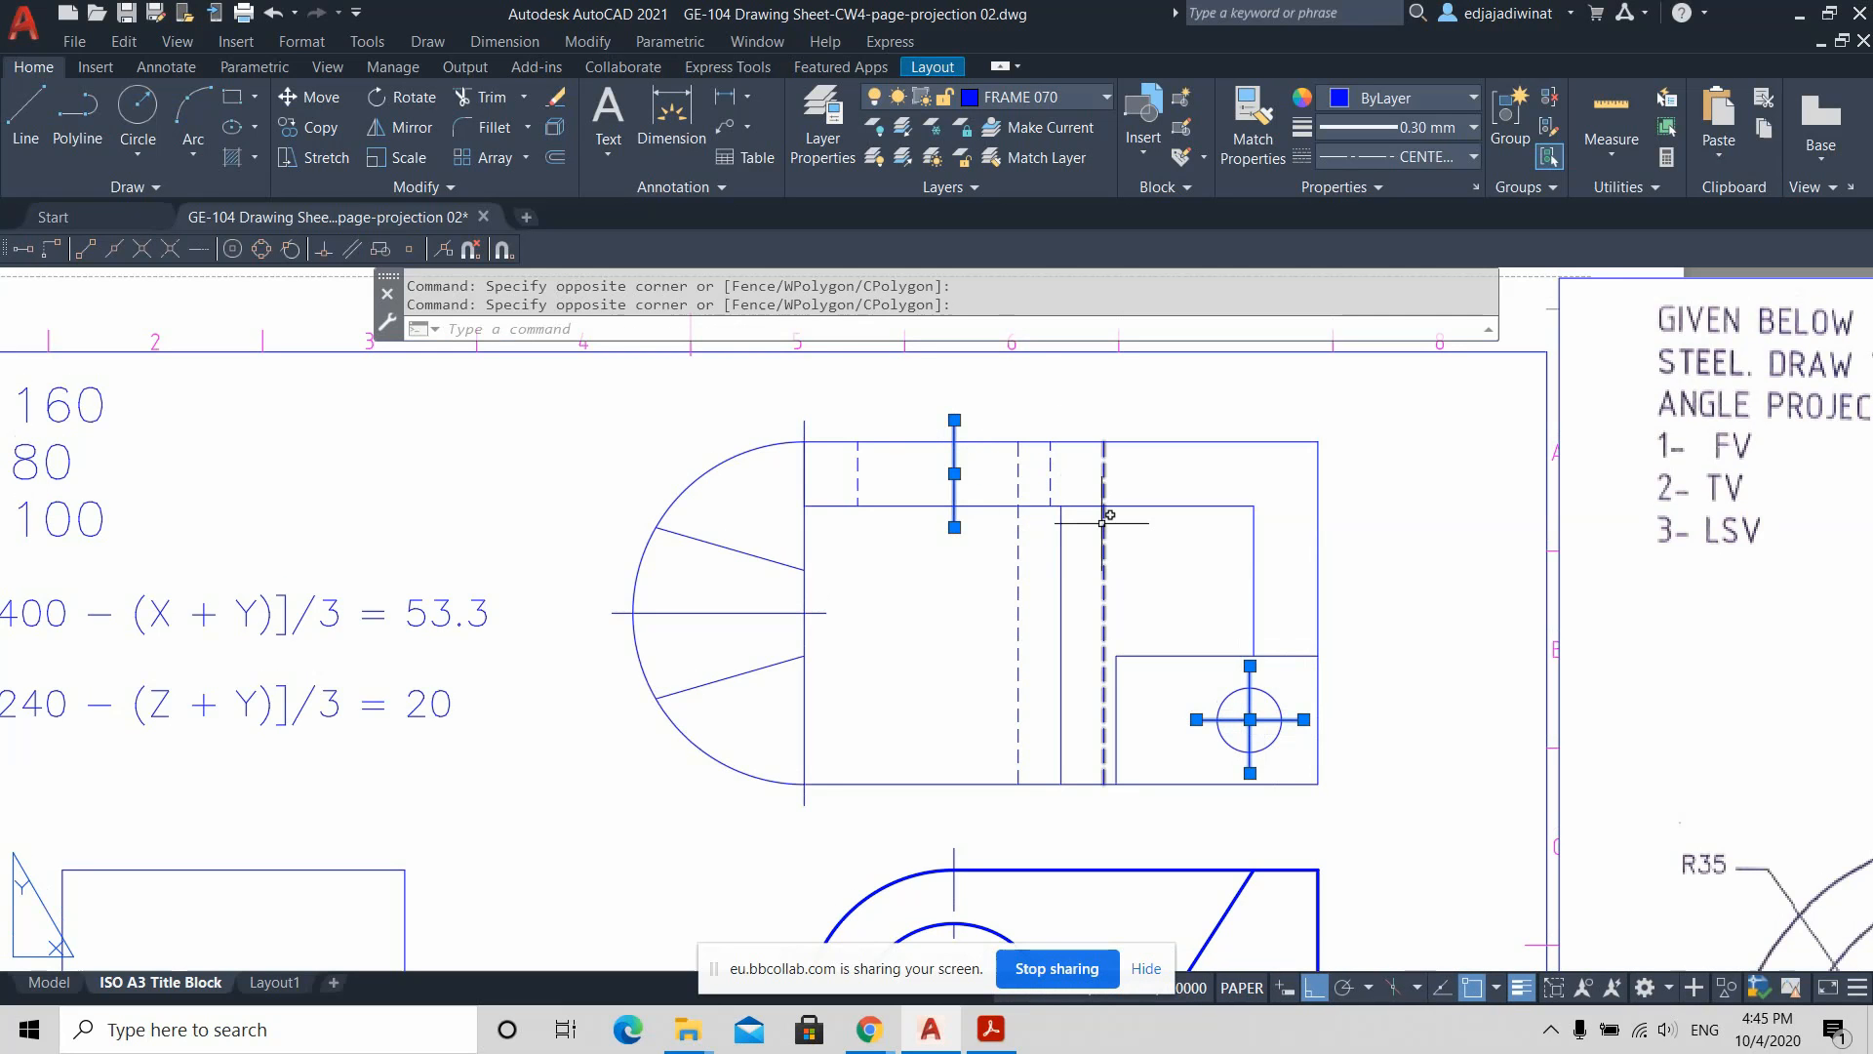
{"action": "left_click", "coordinate": [1470, 156]}
{"action": "left_click", "coordinate": [1462, 283]}
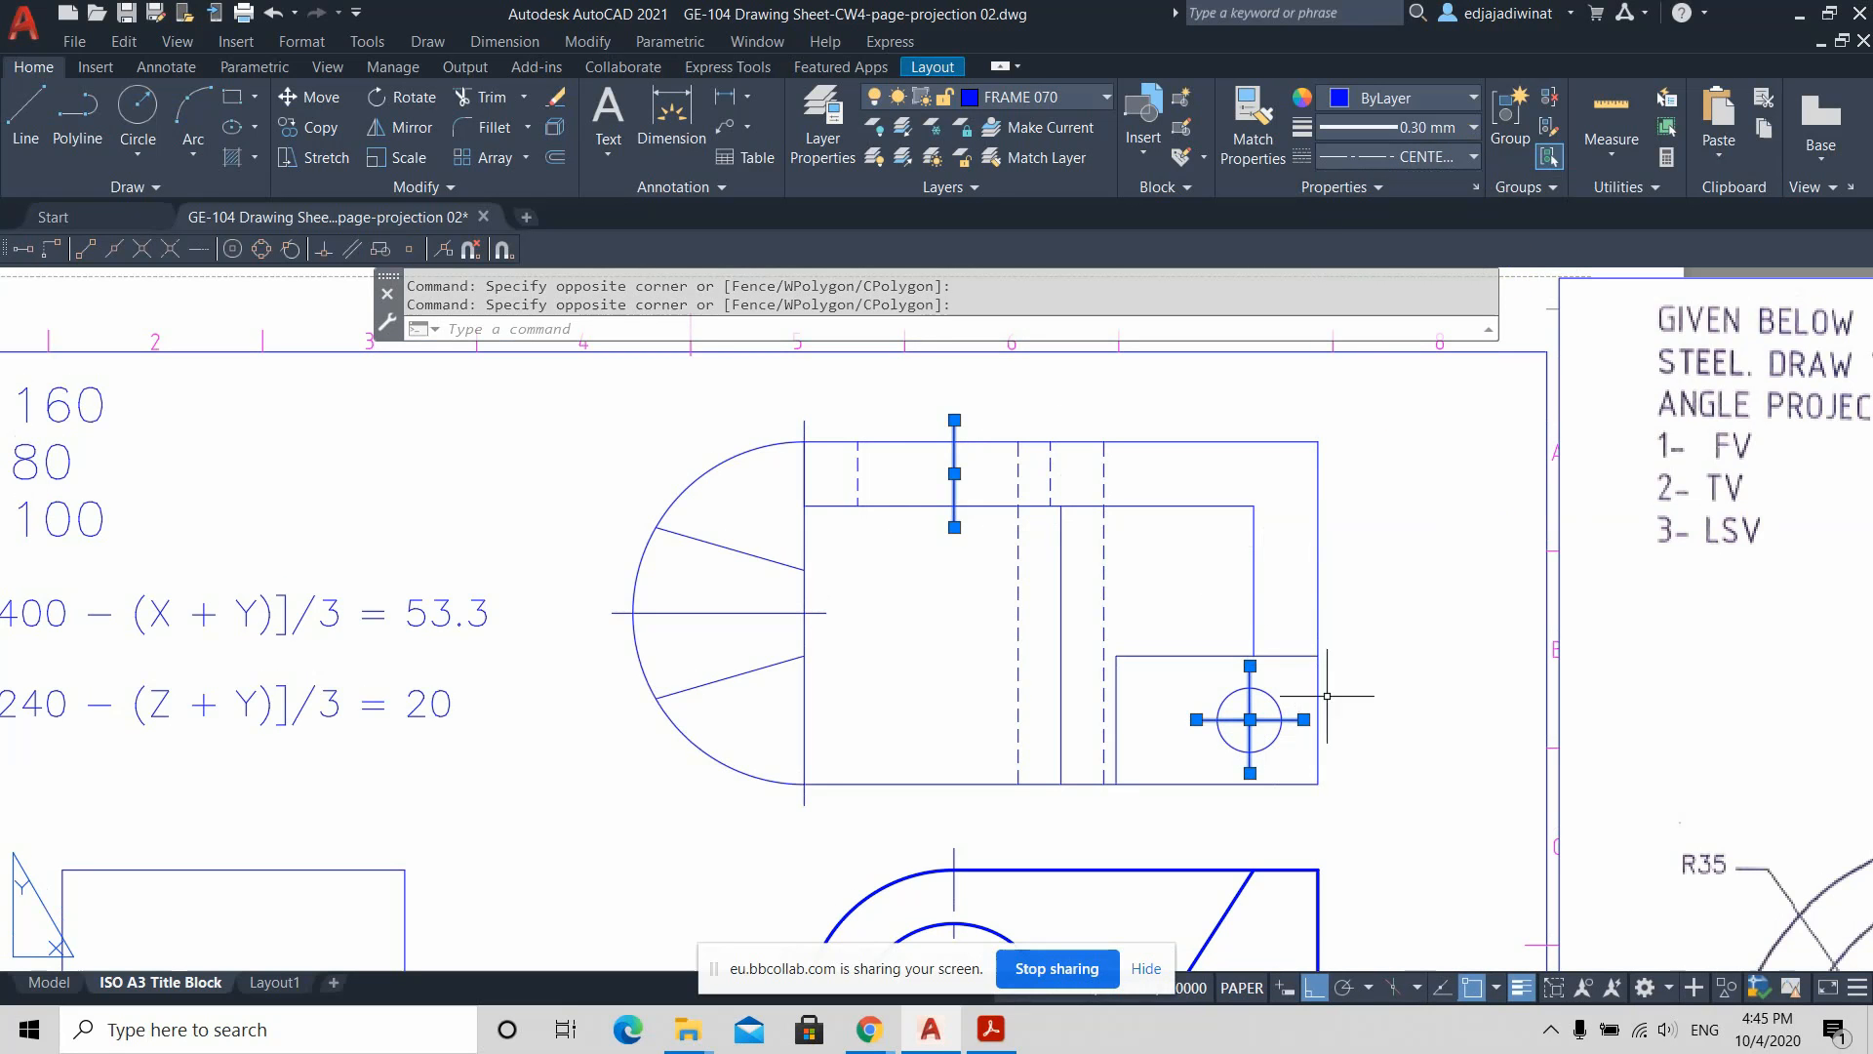
{"action": "key", "text": "Escape"}
Step: Open the full properties of the small hole's two centre lines and the rear wall's centre line in the top view
{"action": "scroll", "coordinate": [1330, 703], "scroll_direction": "up", "scroll_amount": 2}
{"action": "left_click", "coordinate": [1227, 742]}
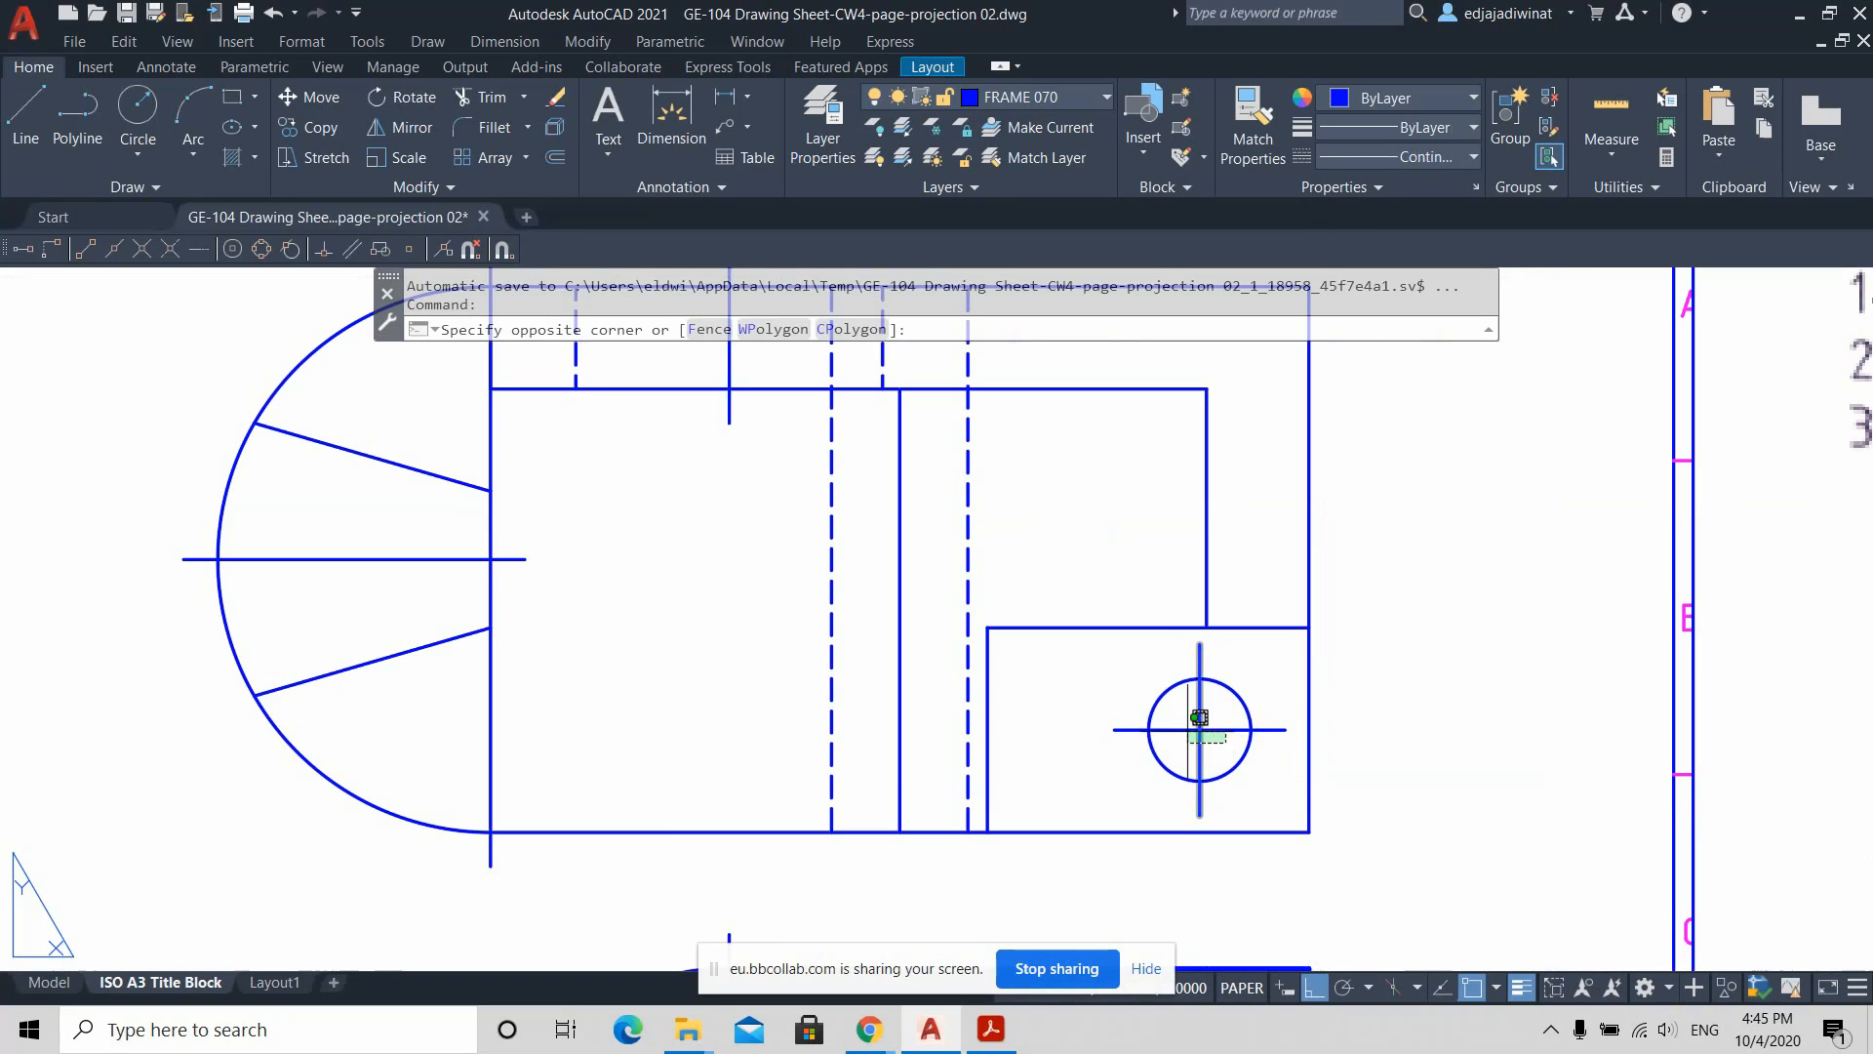
{"action": "left_click", "coordinate": [1191, 718]}
{"action": "middle_click_drag", "start_coordinate": [915, 467], "coordinate": [1091, 642]}
{"action": "left_click", "coordinate": [959, 530]}
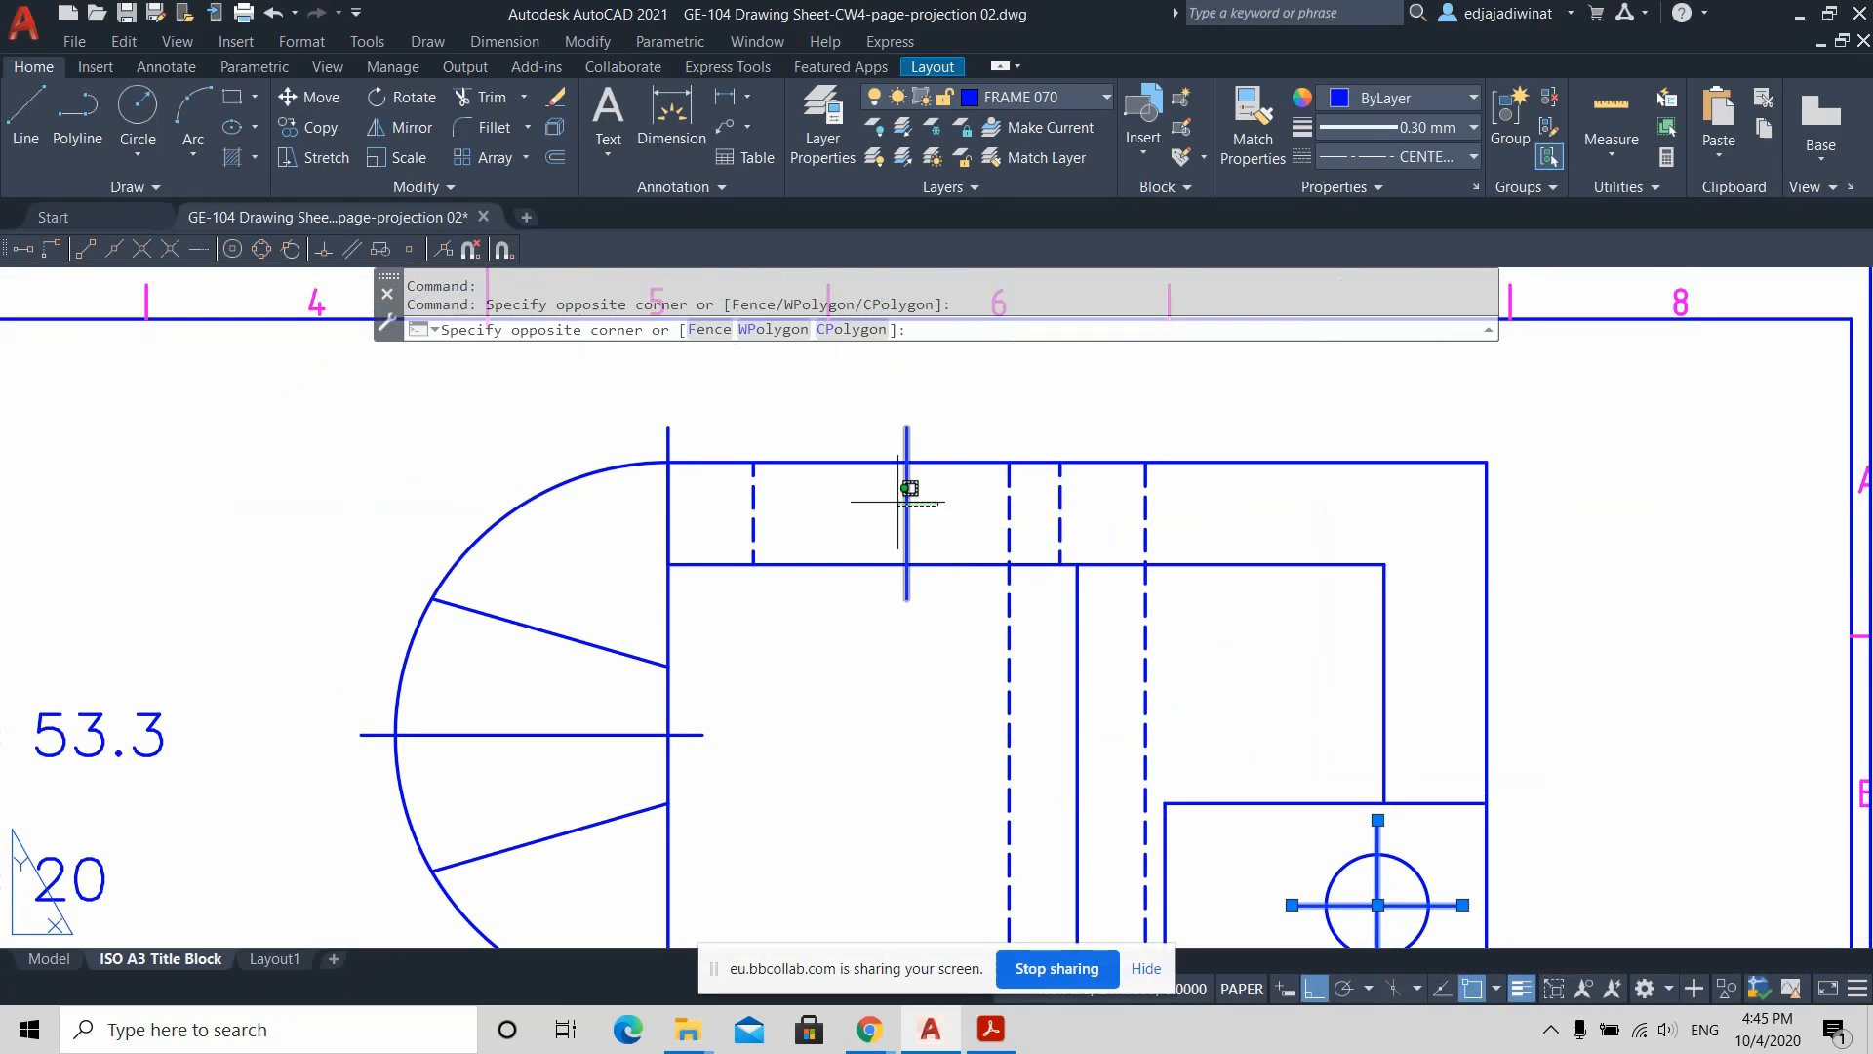
{"action": "left_click", "coordinate": [904, 488]}
{"action": "scroll", "coordinate": [1316, 521], "scroll_direction": "down", "scroll_amount": 4}
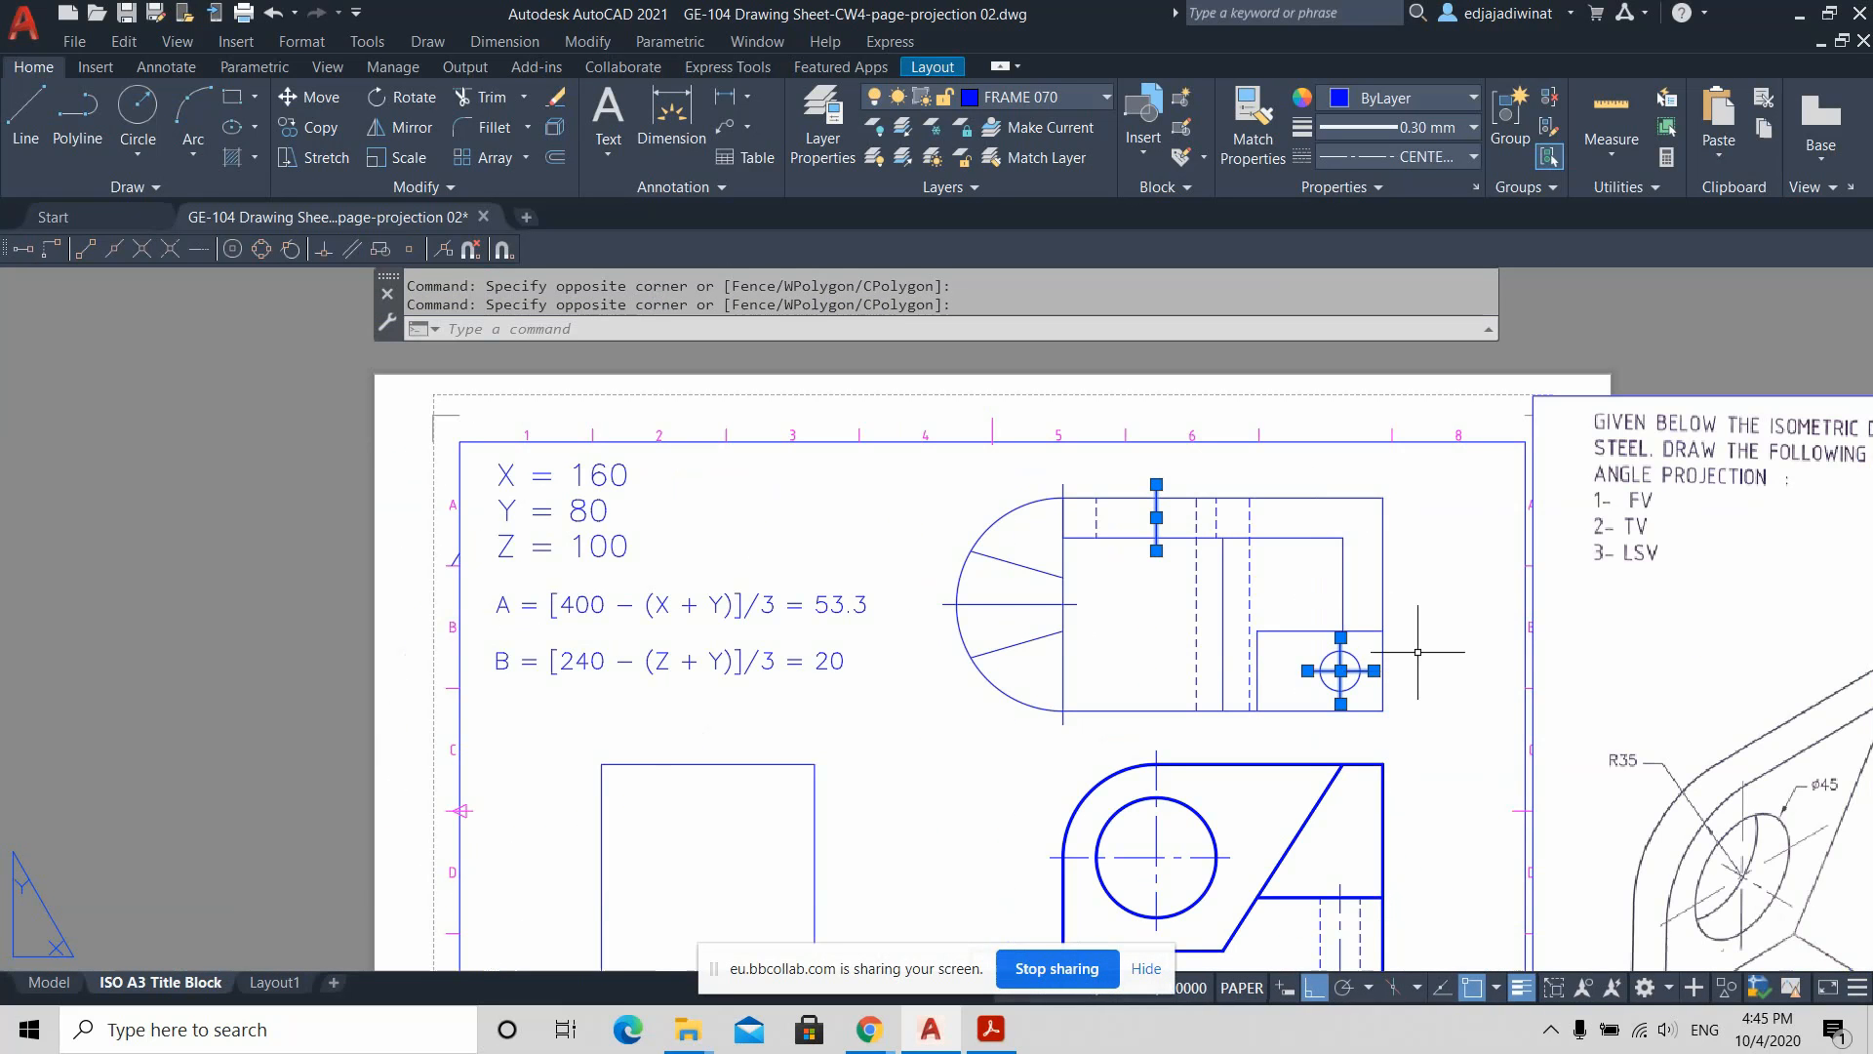
{"action": "middle_click_drag", "start_coordinate": [1422, 644], "coordinate": [1298, 560]}
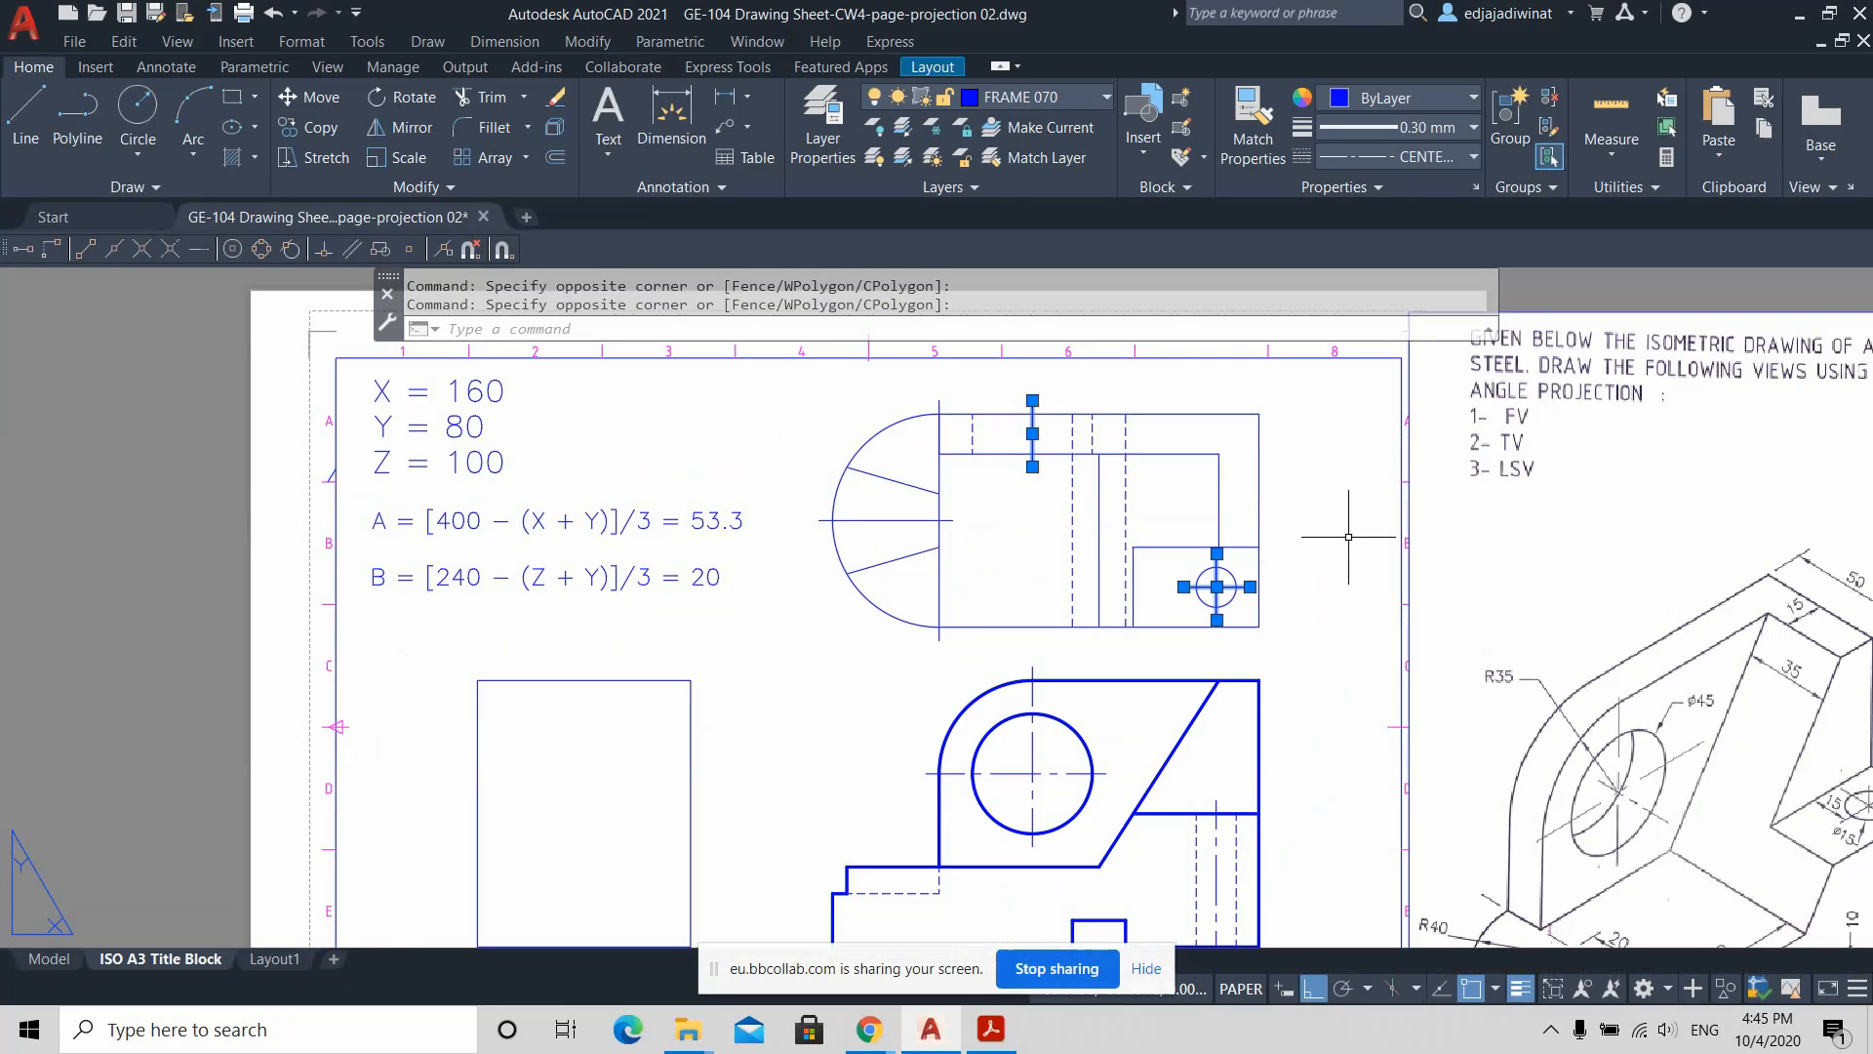
{"action": "right_click", "coordinate": [1299, 547]}
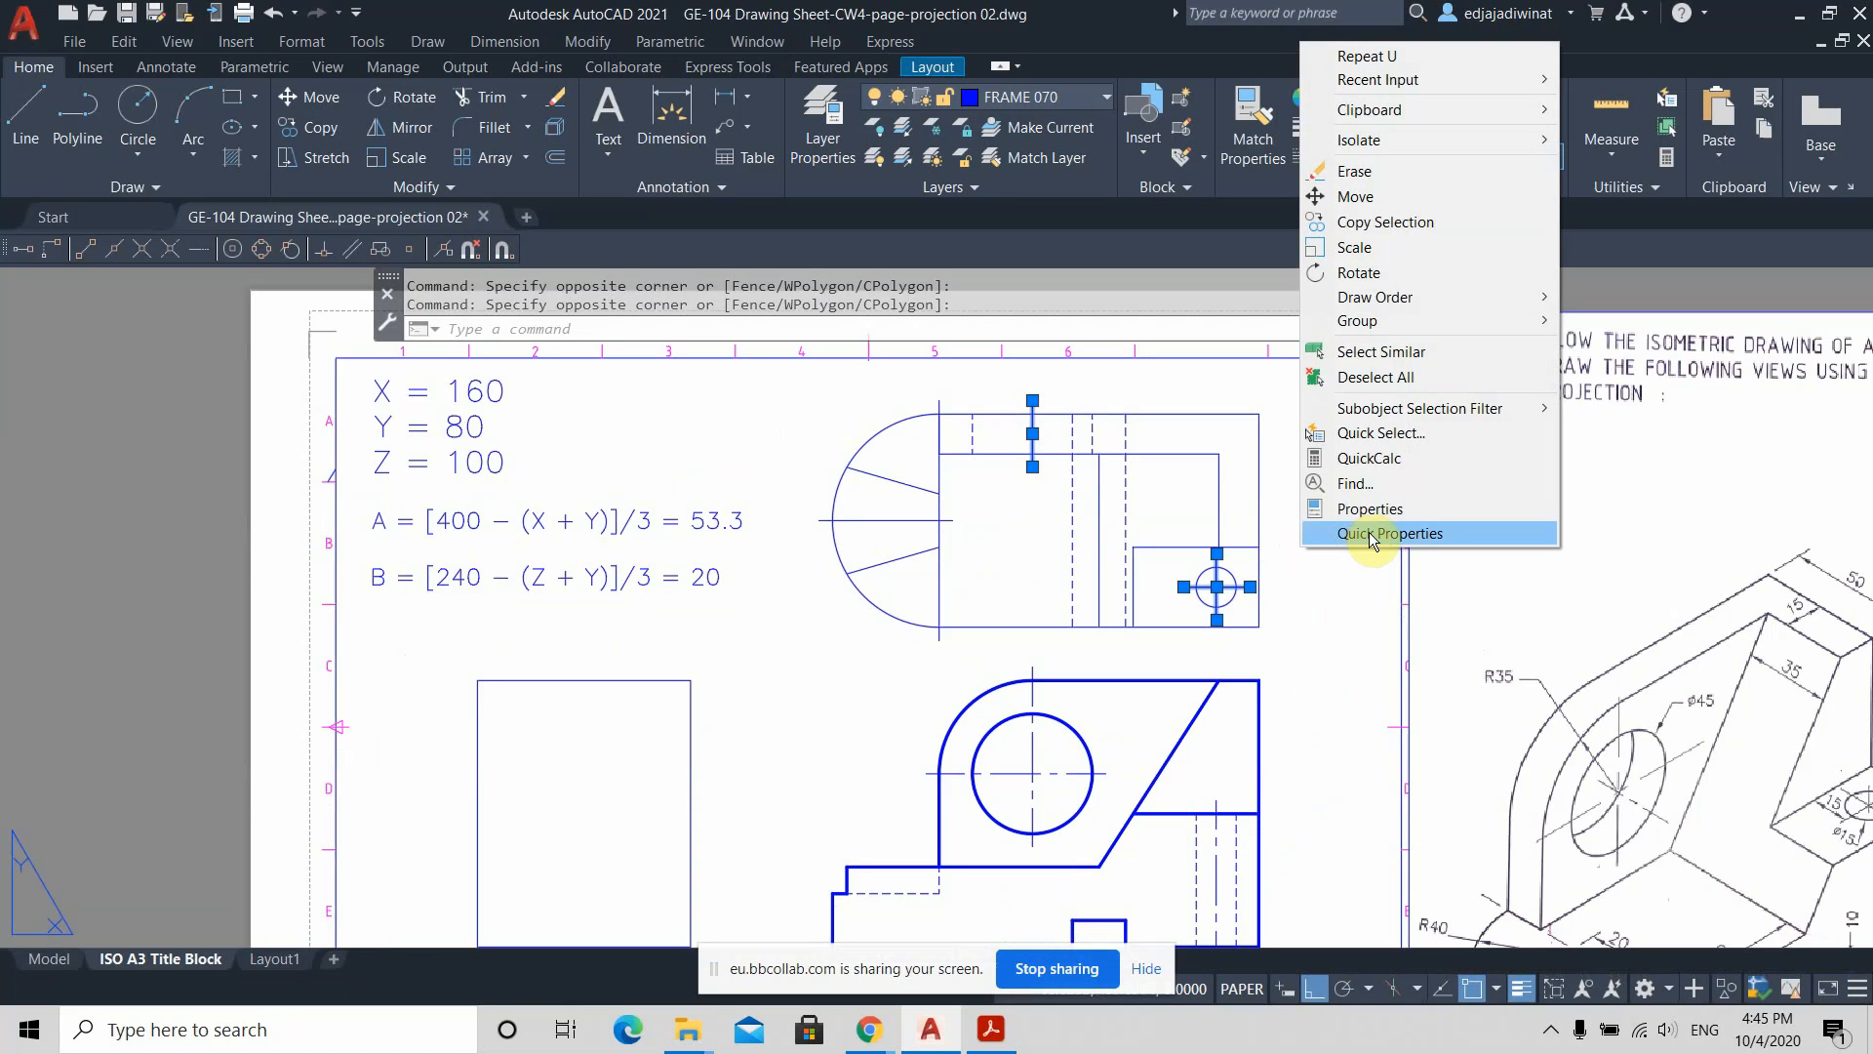
{"action": "left_click", "coordinate": [1406, 510]}
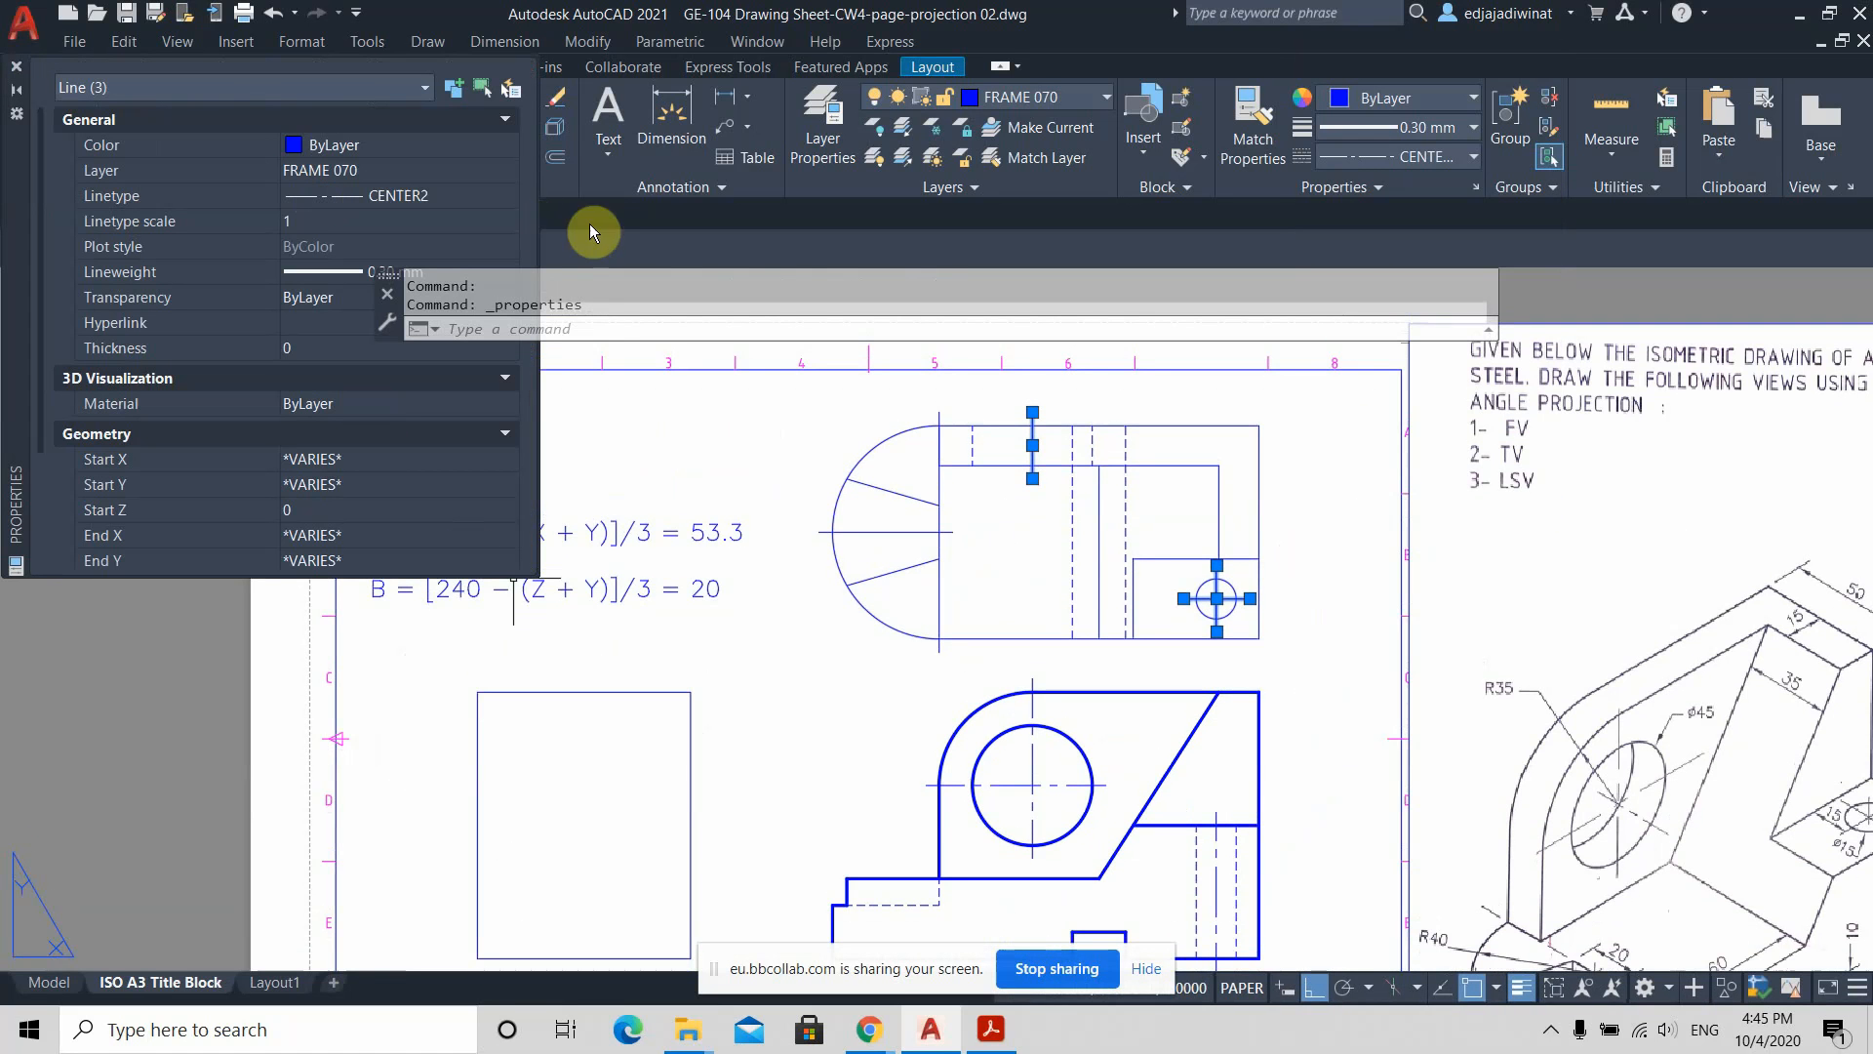
Step: Set the linetype scale of the three selected top view centre lines to 0.5
{"action": "left_click", "coordinate": [296, 223]}
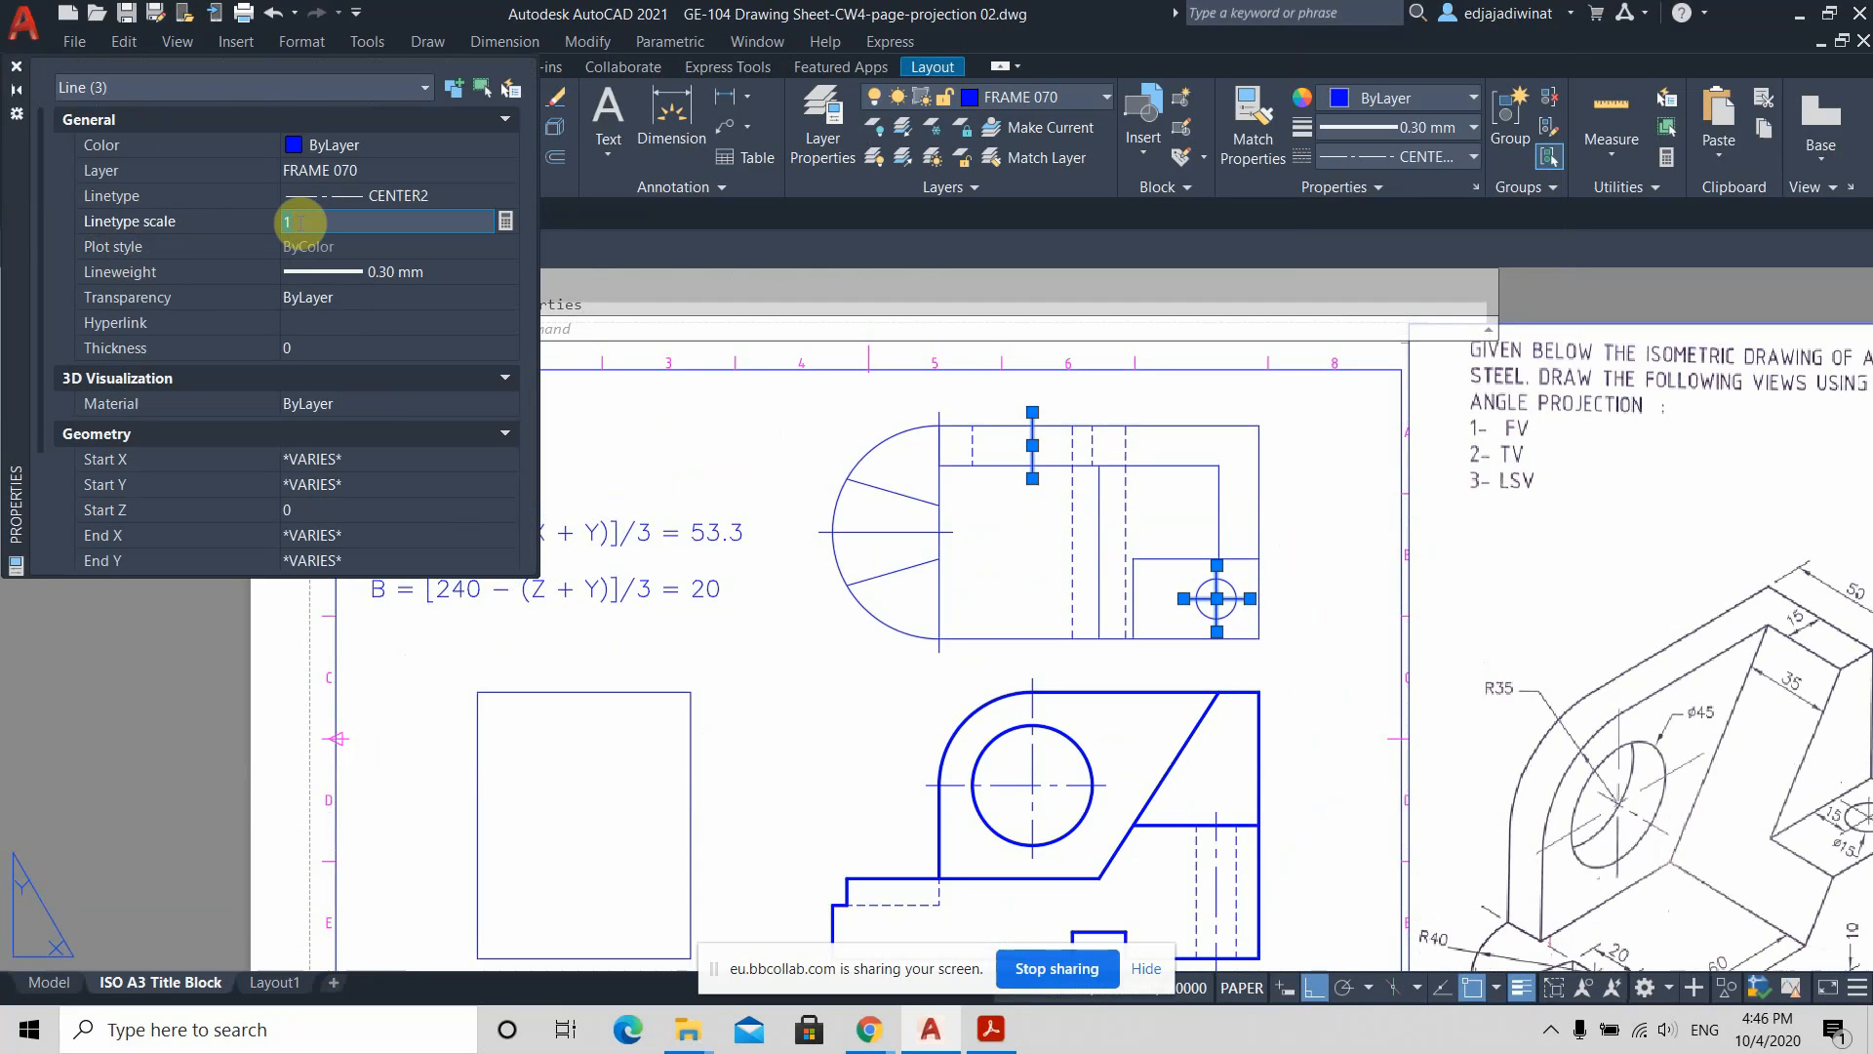
{"action": "type", "text": "0.5"}
{"action": "key", "text": "Return"}
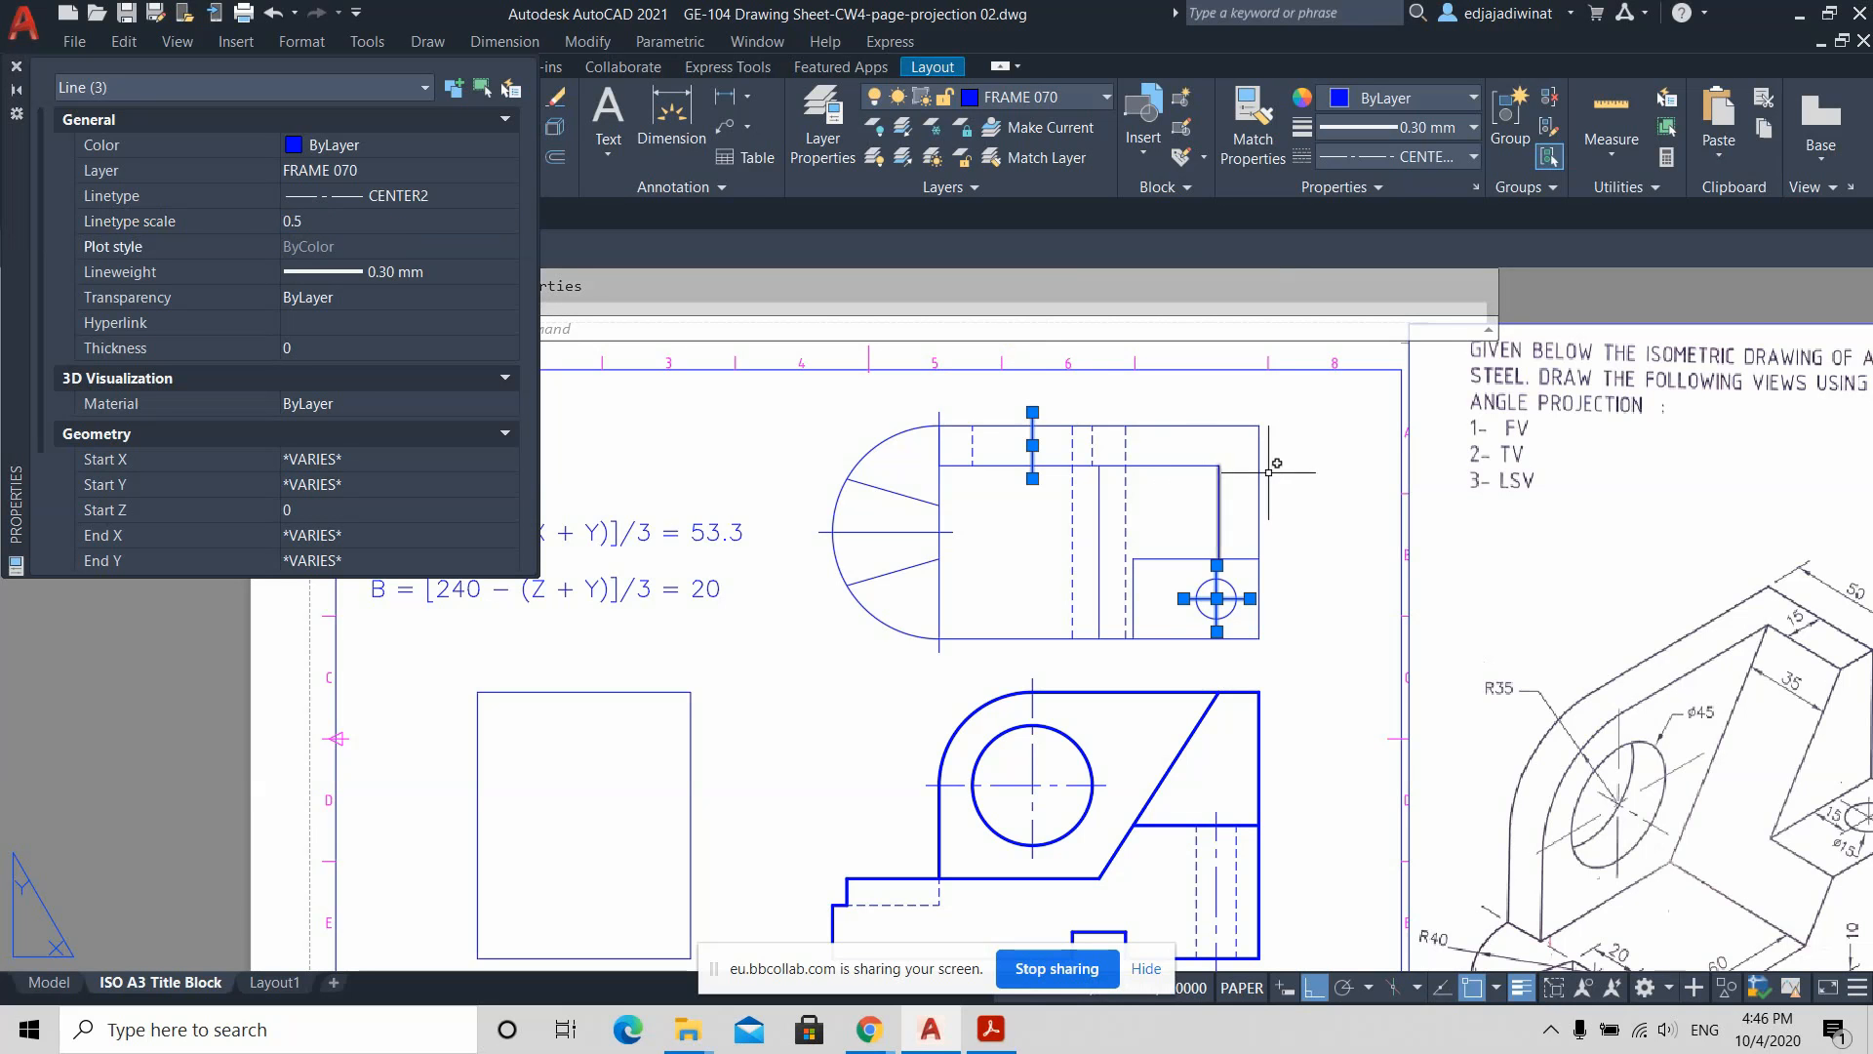
{"action": "key", "text": "Escape"}
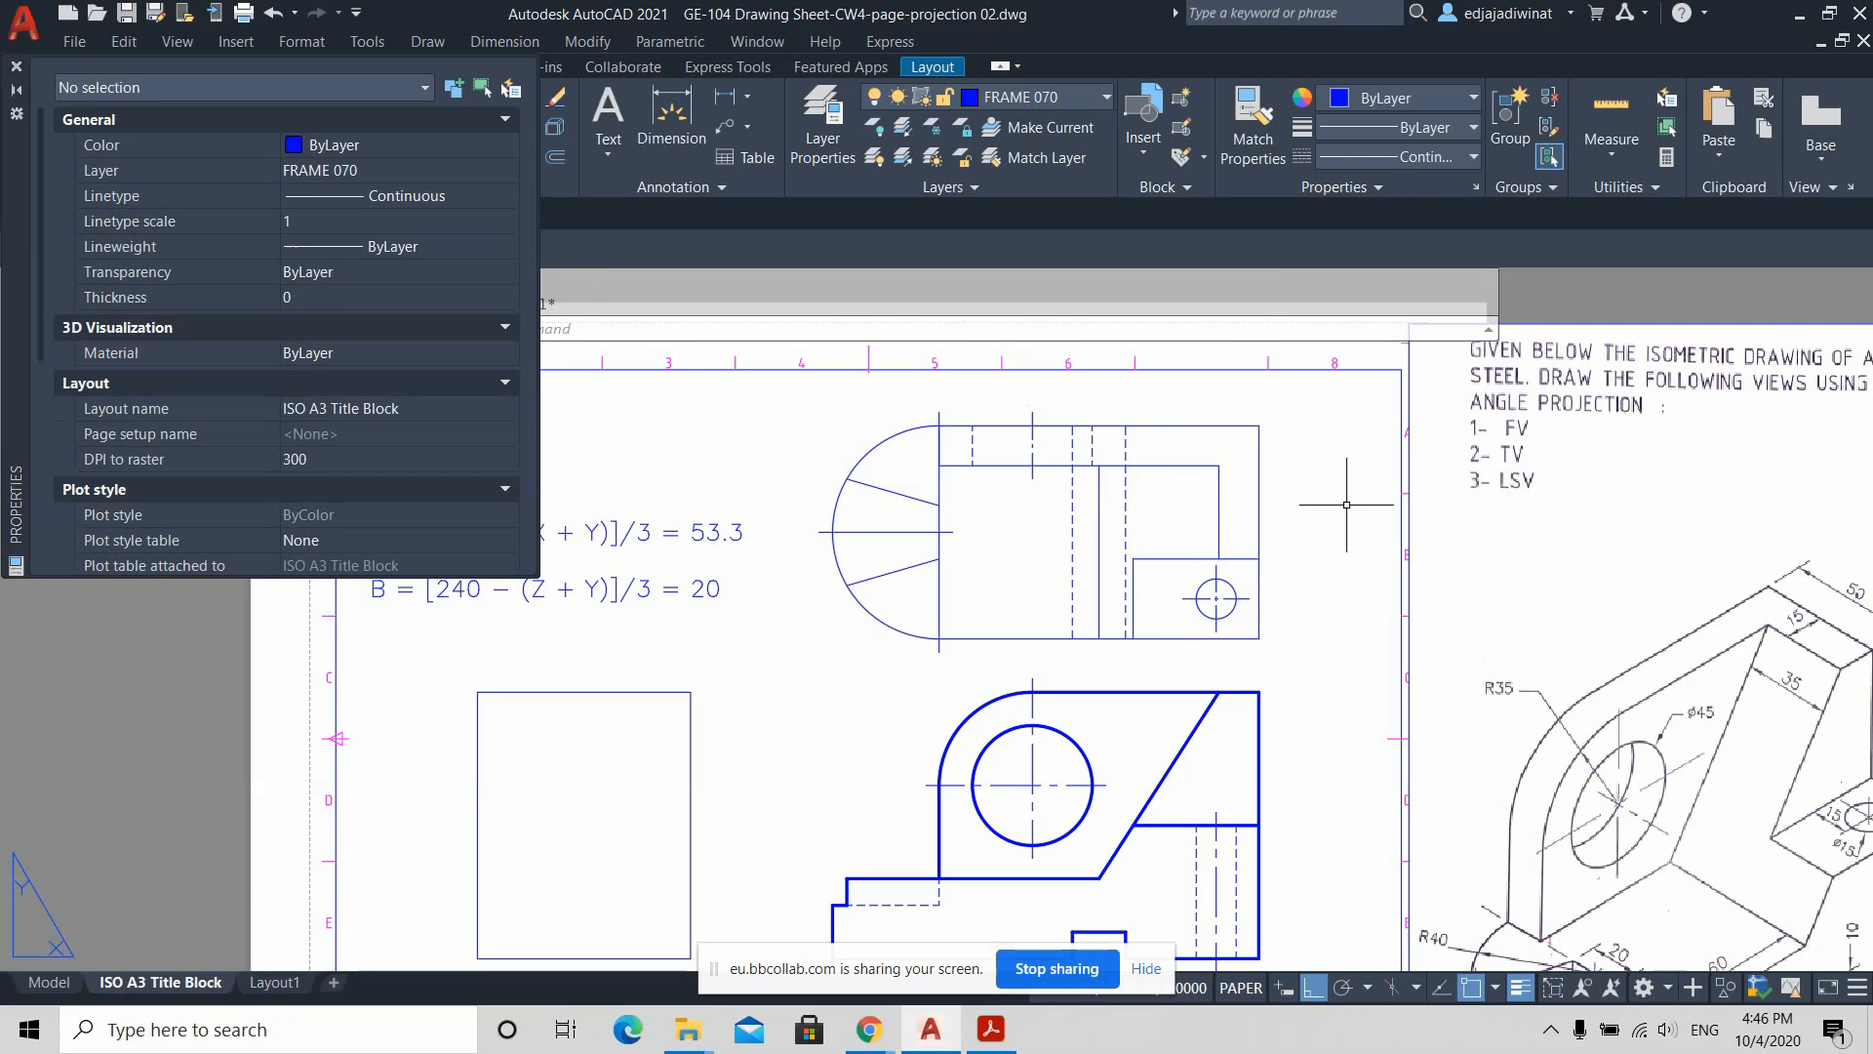
Step: Set the linetype scale of the small hole's and rear wall's centre lines in the top view to 0.7, and close the properties
{"action": "scroll", "coordinate": [1254, 585], "scroll_direction": "up", "scroll_amount": 1}
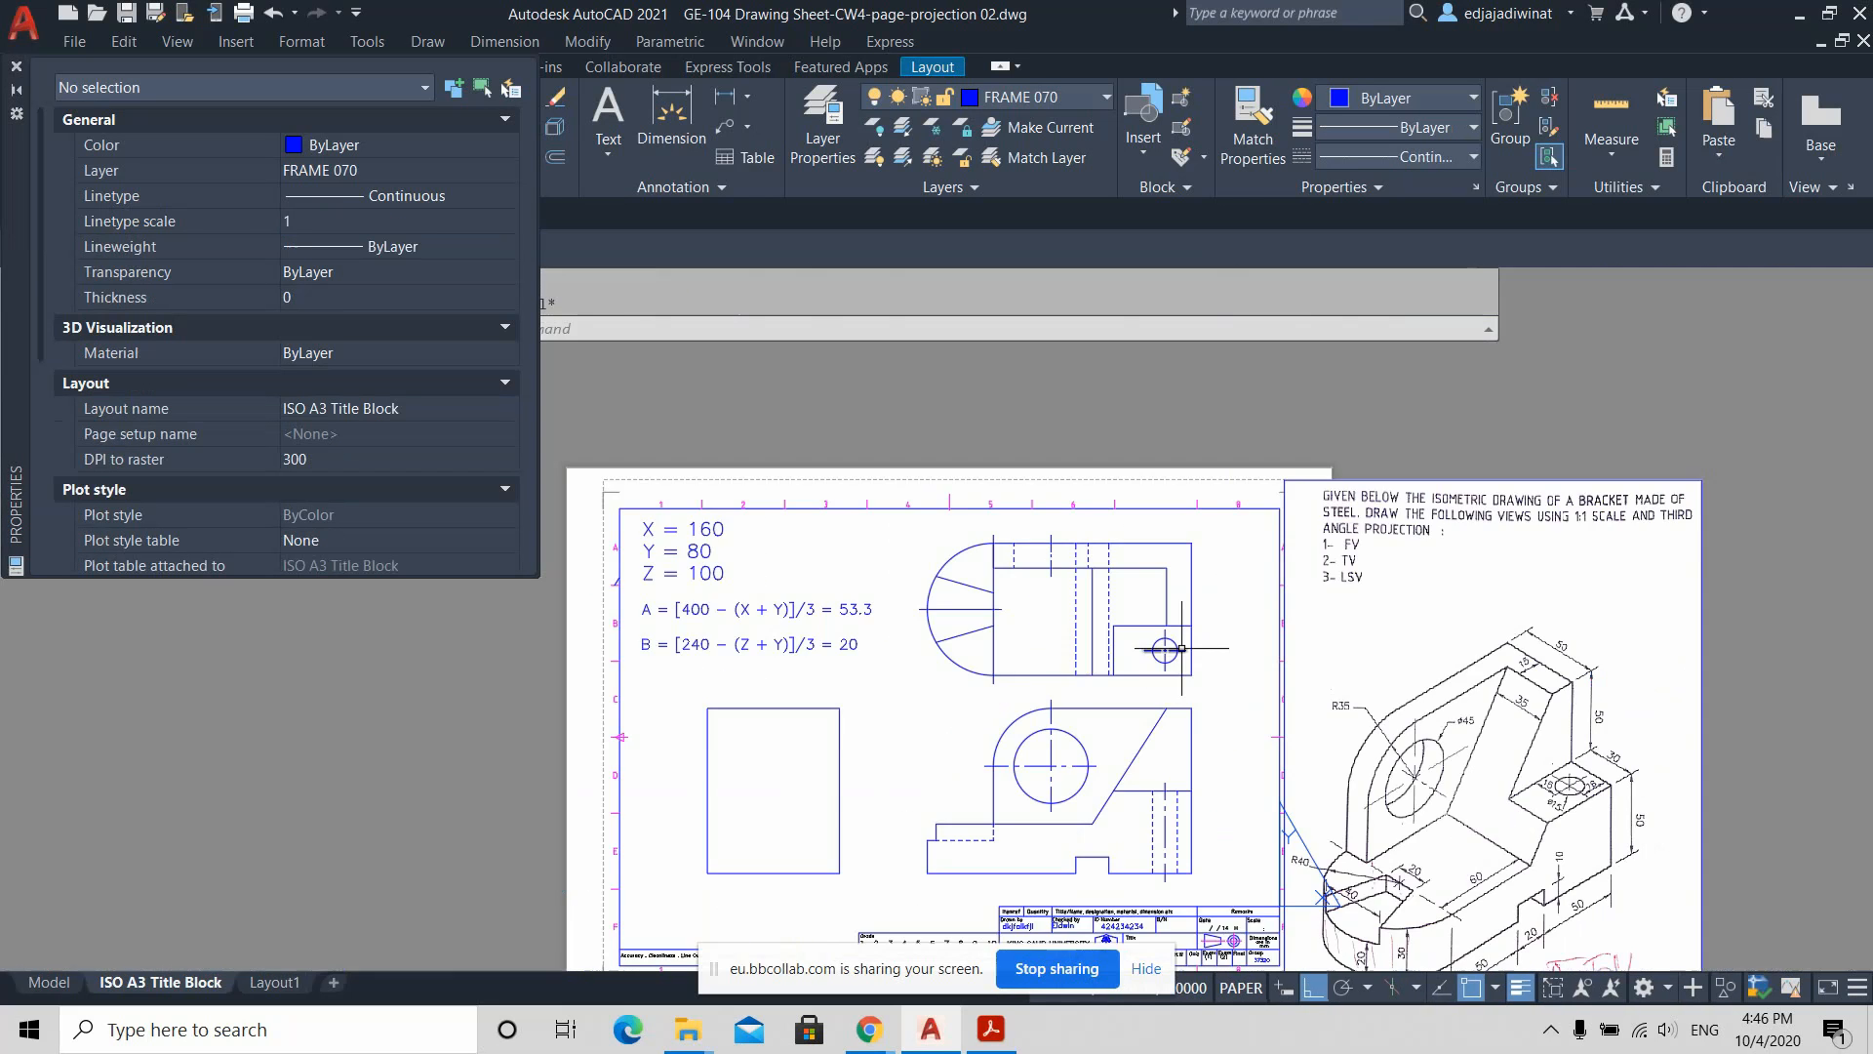
{"action": "scroll", "coordinate": [1180, 639], "scroll_direction": "down", "scroll_amount": 4}
{"action": "scroll", "coordinate": [1049, 562], "scroll_direction": "up", "scroll_amount": 6}
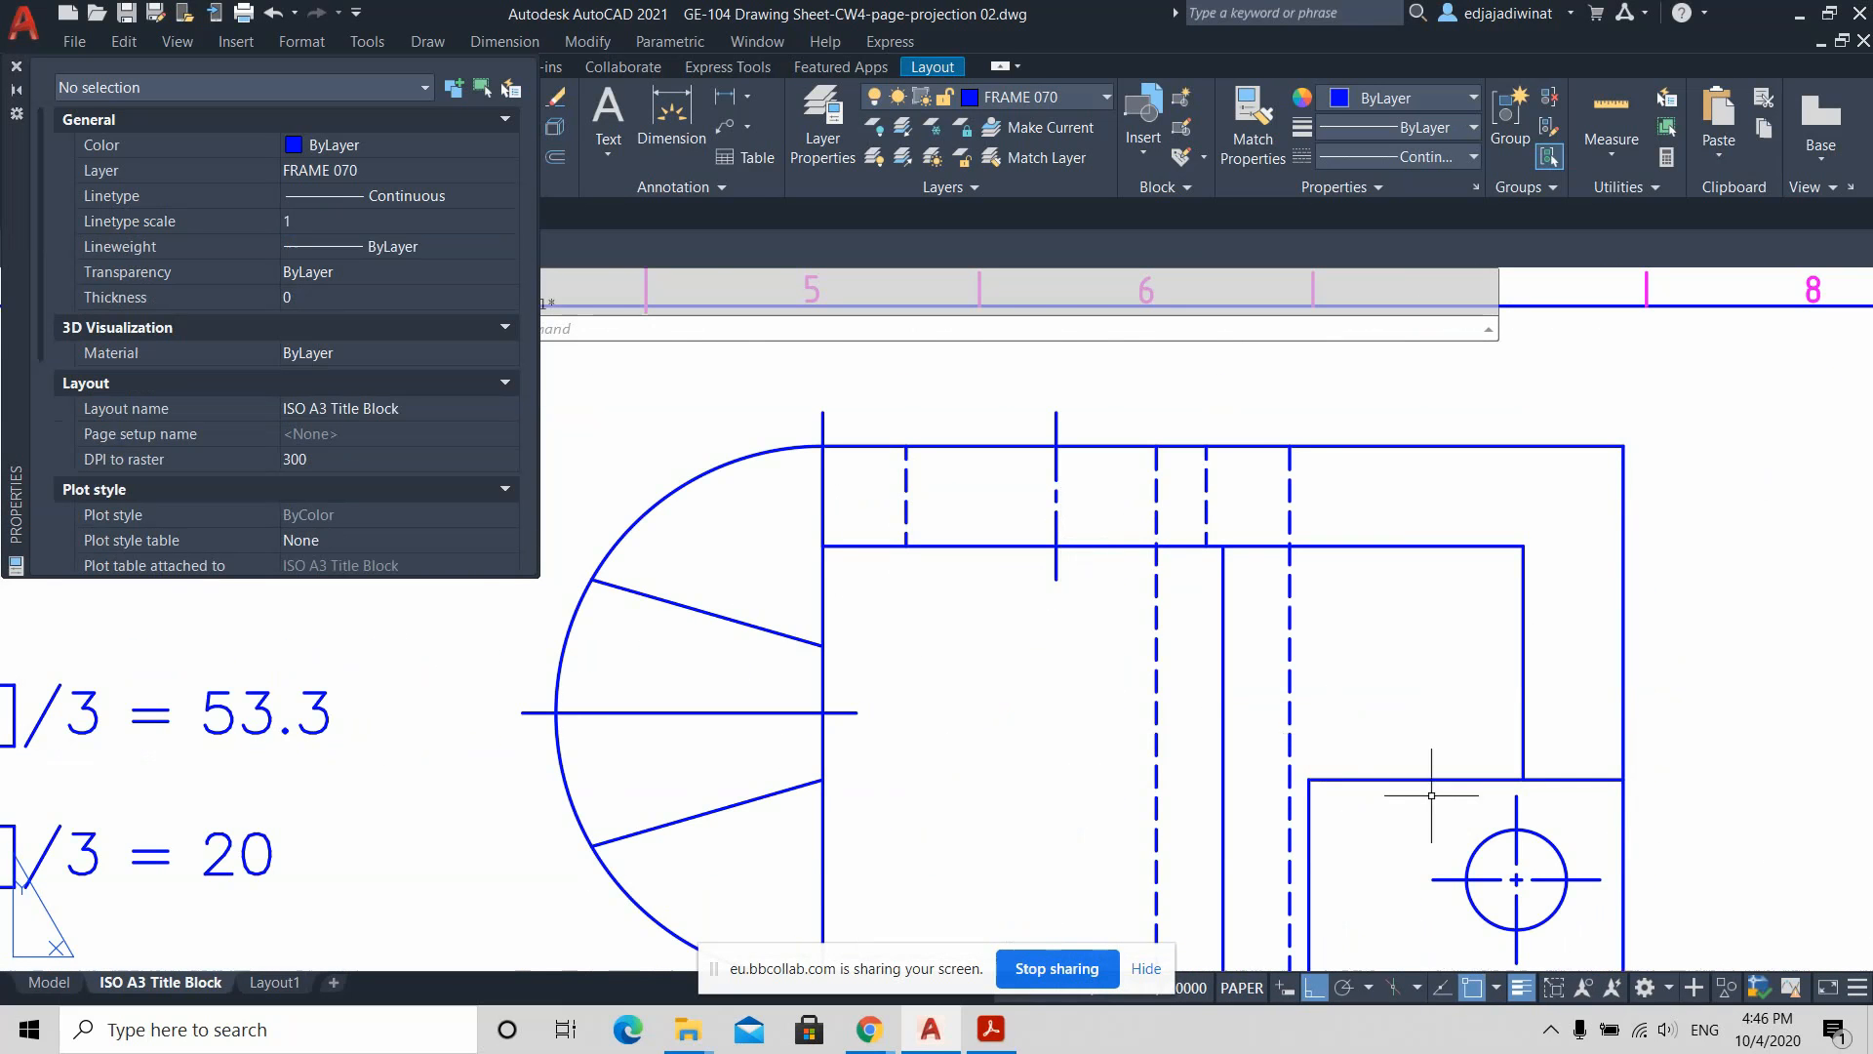
{"action": "left_click", "coordinate": [1538, 898]}
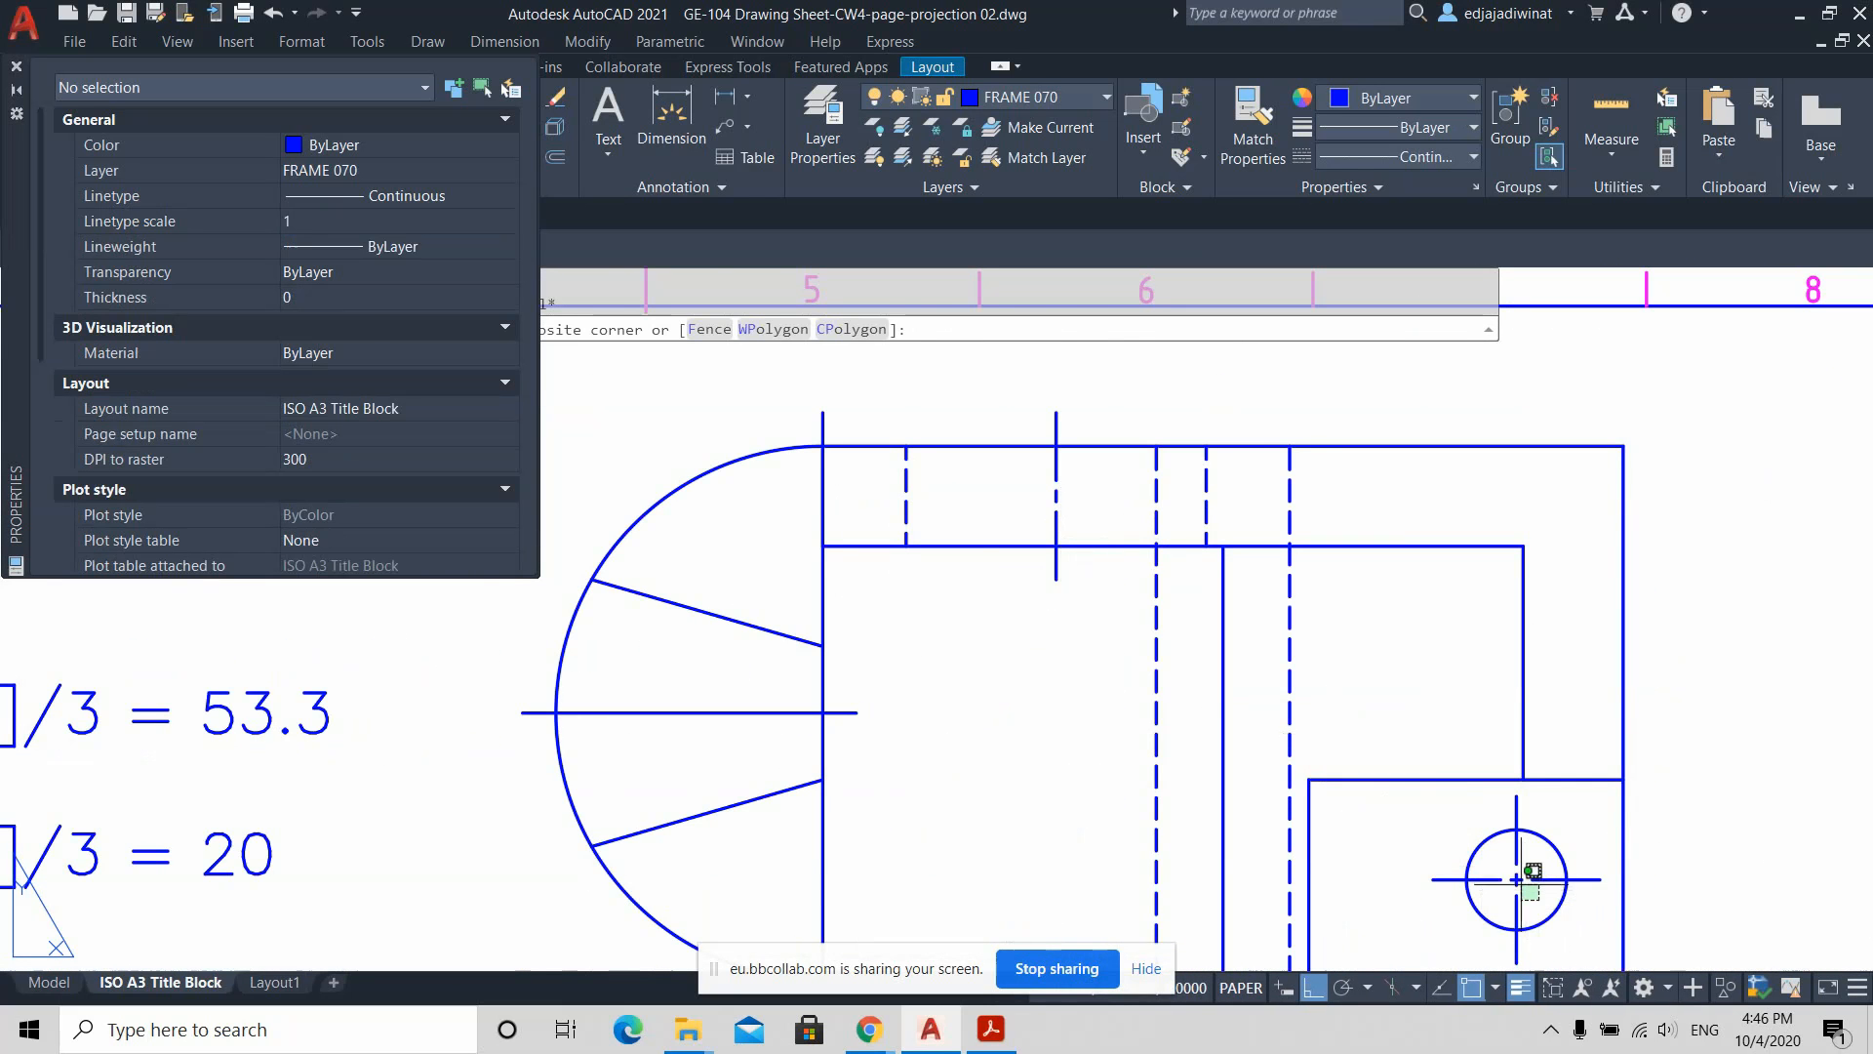
{"action": "left_click", "coordinate": [1511, 869]}
{"action": "left_click", "coordinate": [1087, 488]}
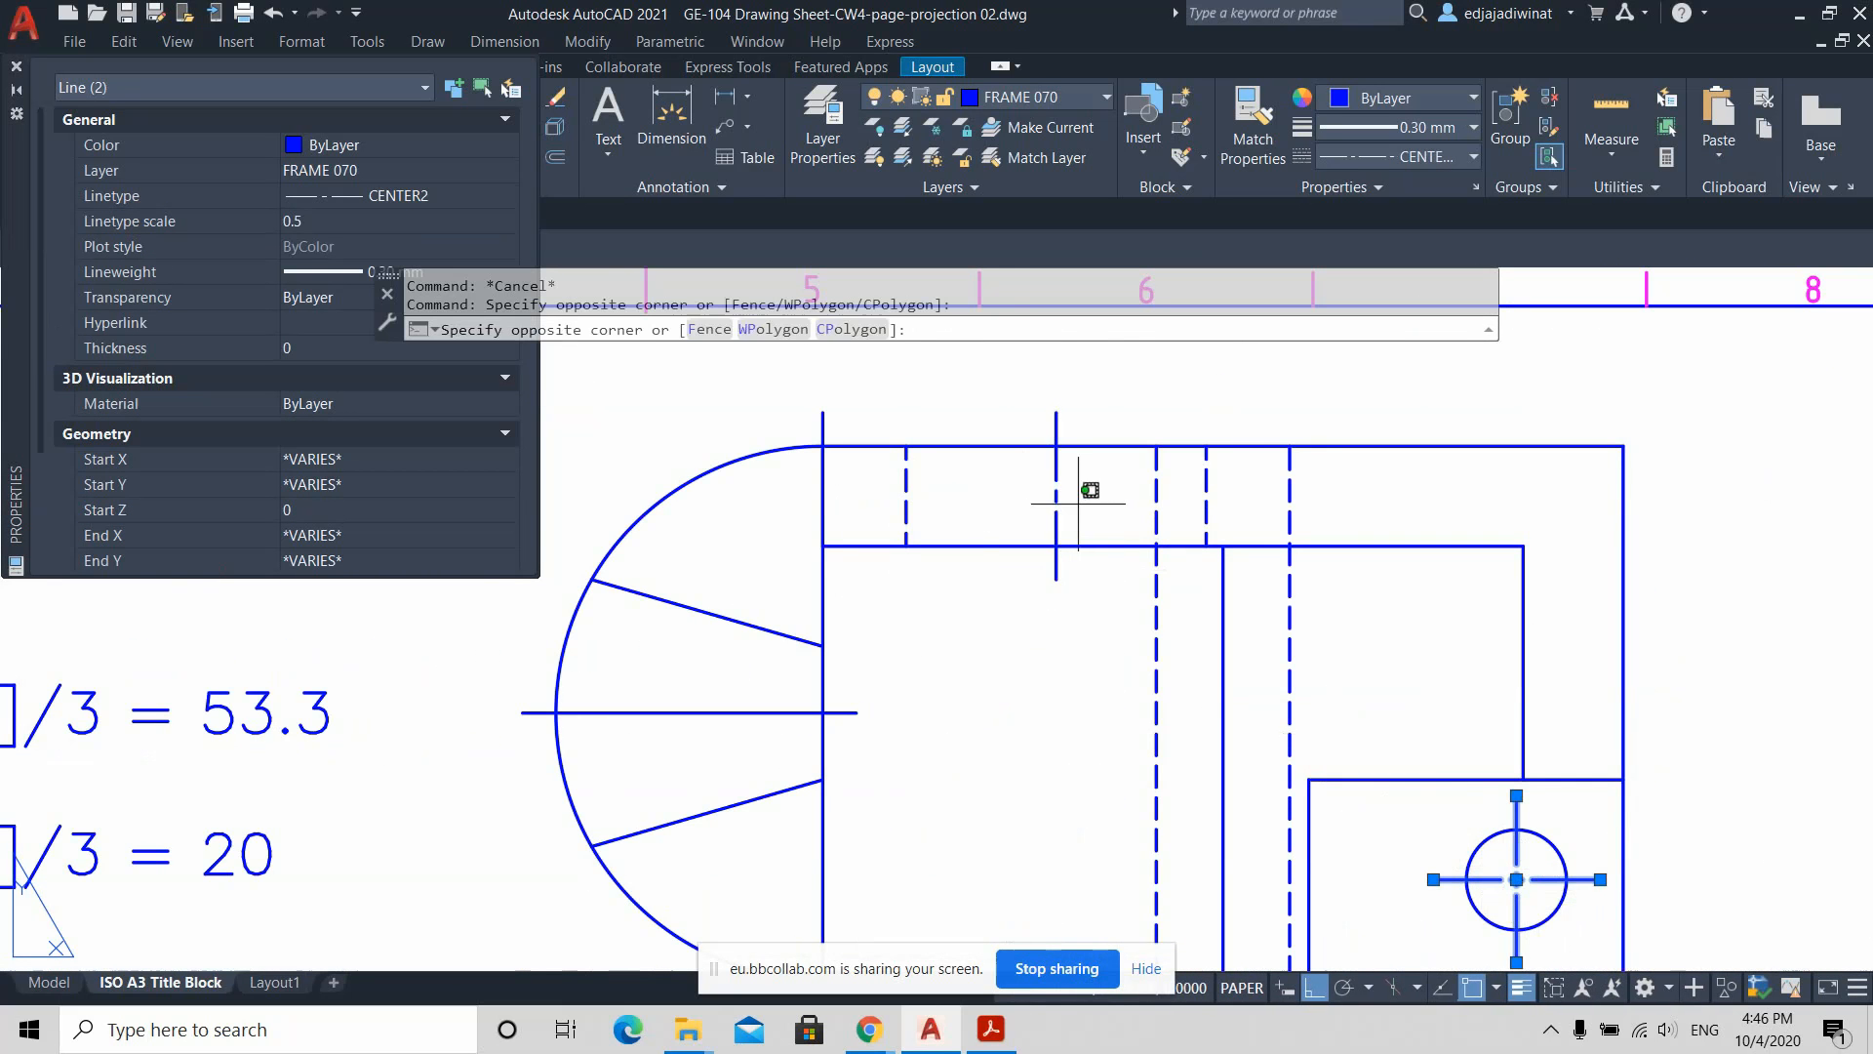
{"action": "left_click", "coordinate": [1037, 482]}
{"action": "left_click", "coordinate": [311, 220]}
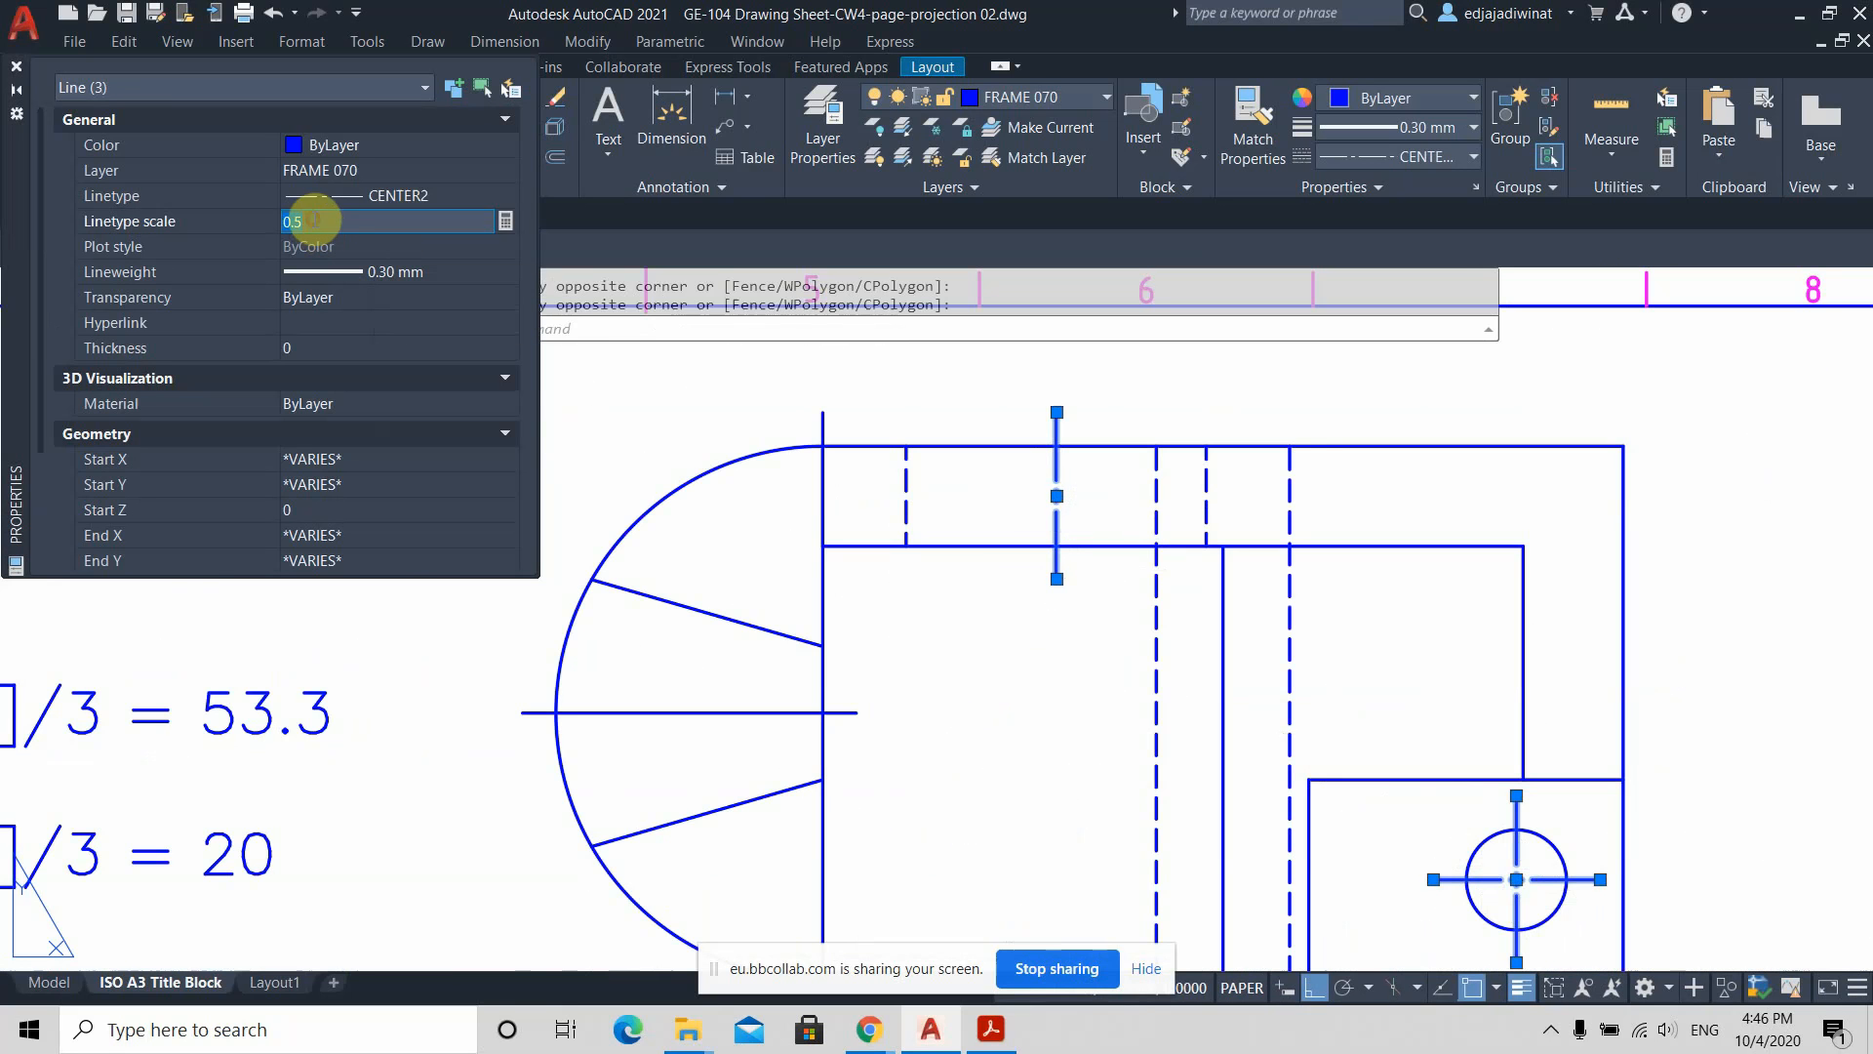
{"action": "type", "text": "0."}
{"action": "key", "text": "Return"}
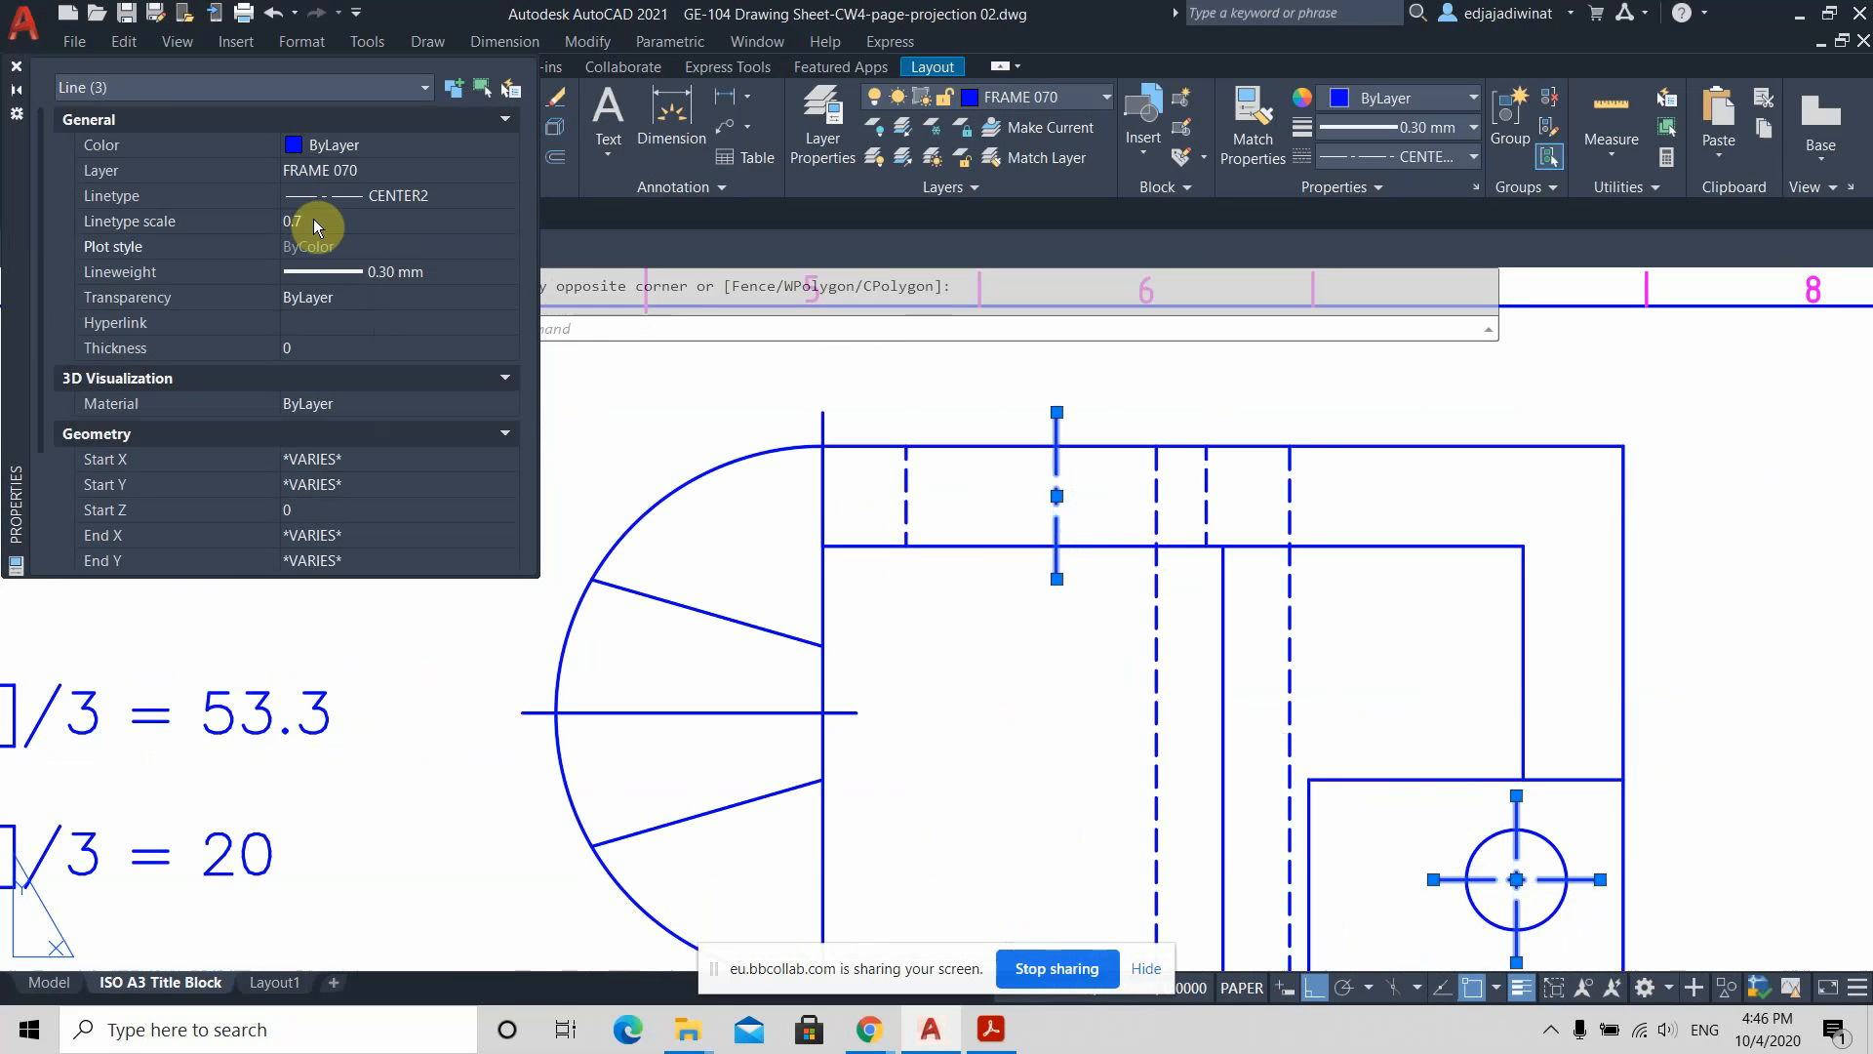
{"action": "key", "text": "Escape"}
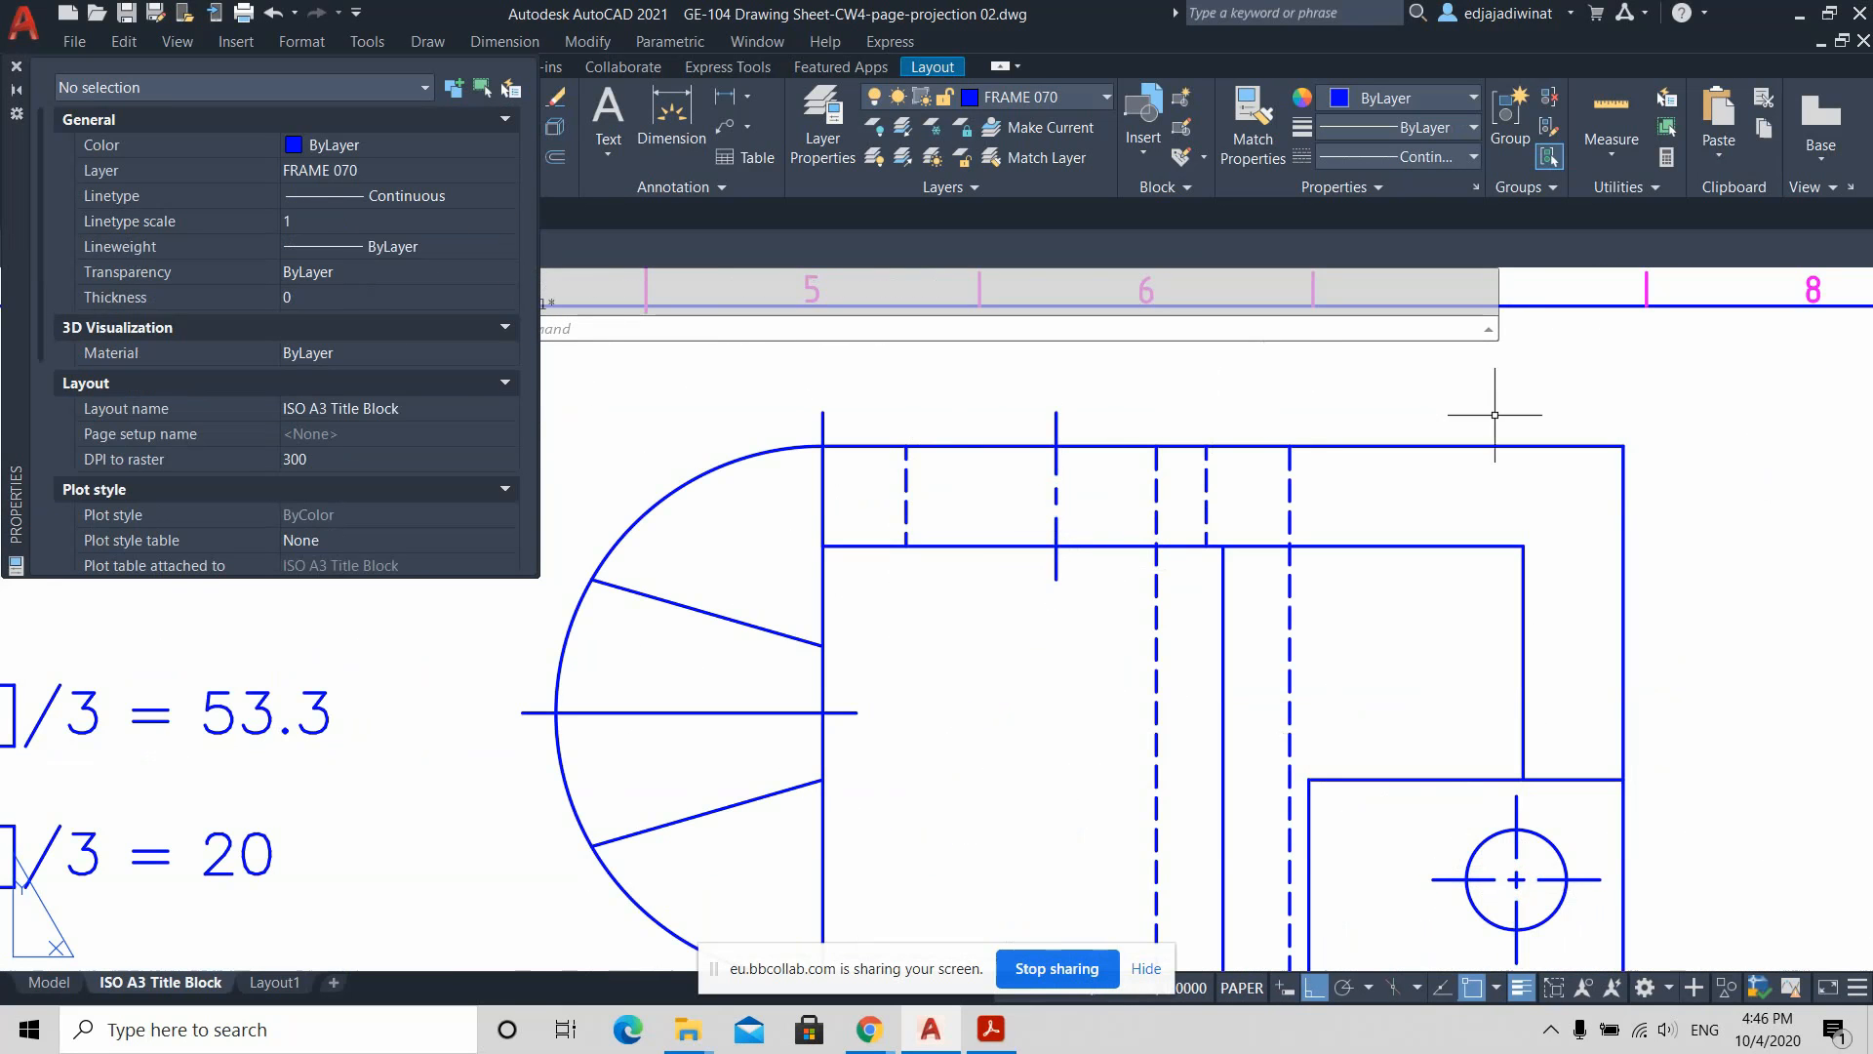
{"action": "scroll", "coordinate": [1613, 833], "scroll_direction": "down", "scroll_amount": 4}
{"action": "scroll", "coordinate": [1623, 836], "scroll_direction": "up", "scroll_amount": 4}
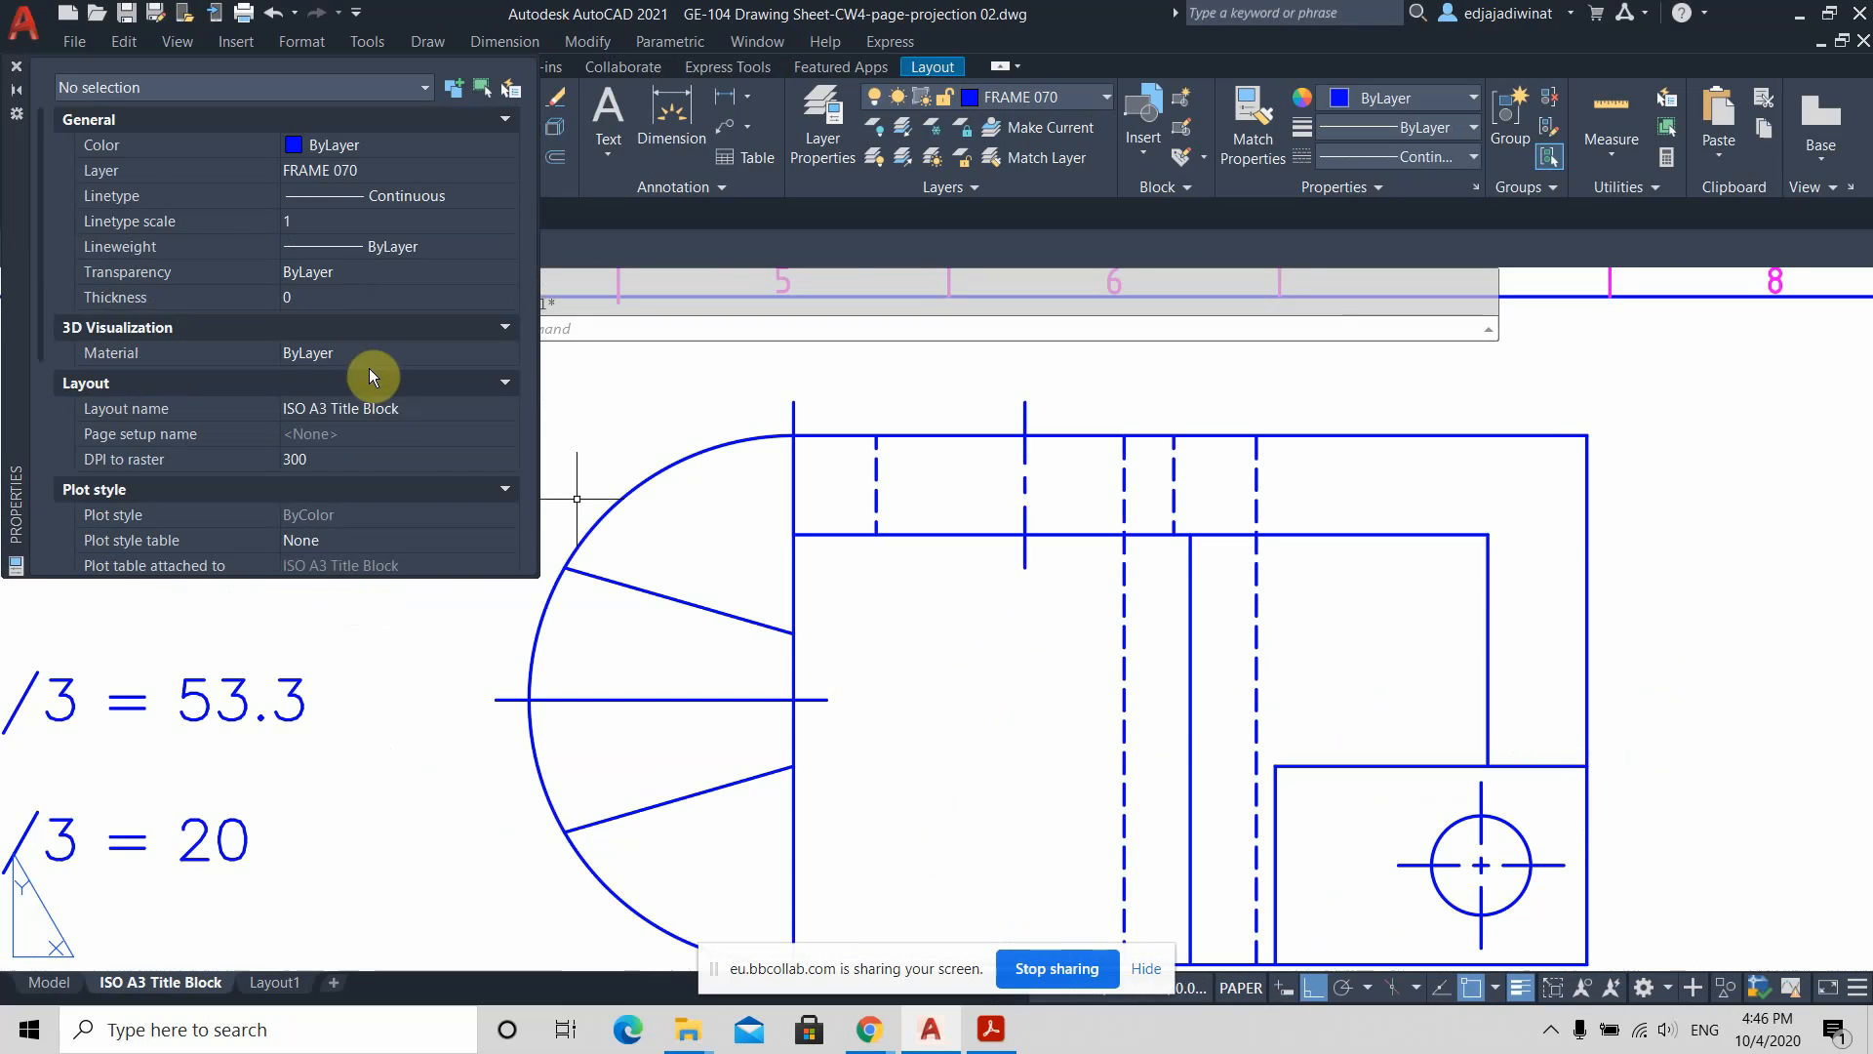
{"action": "left_click", "coordinate": [16, 67]}
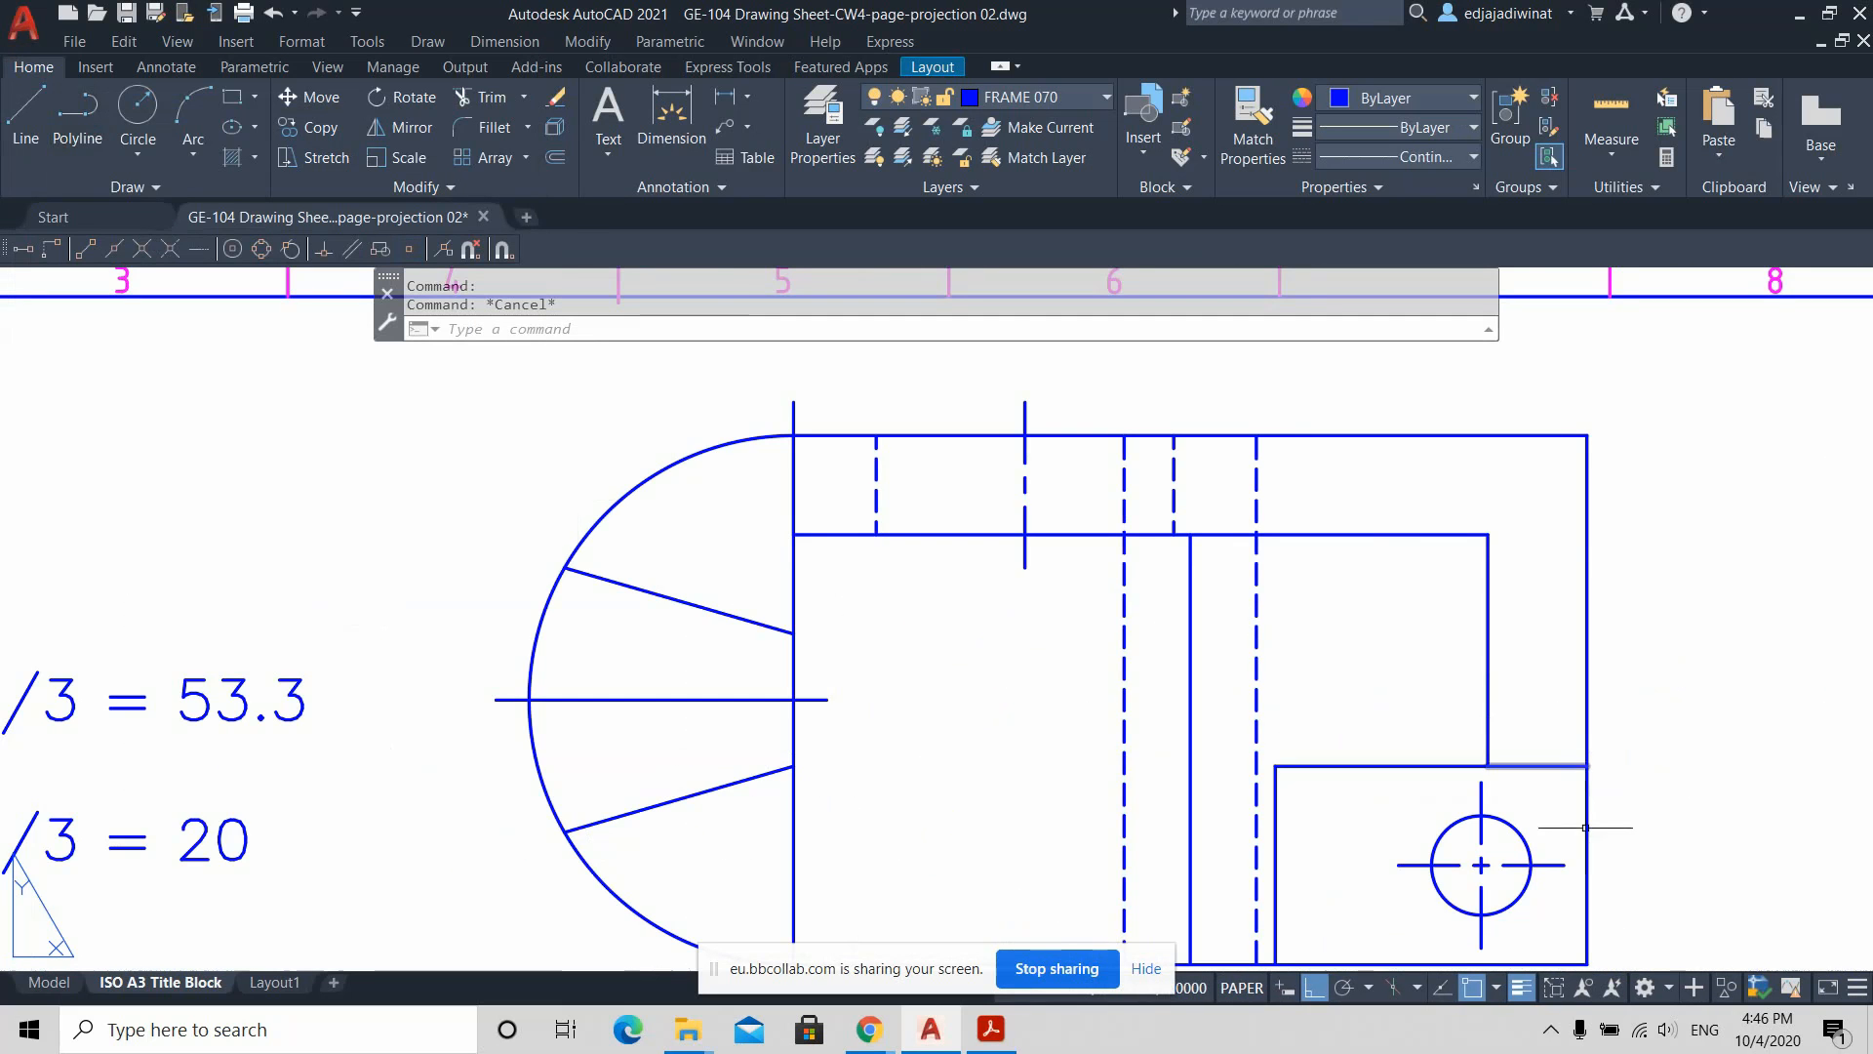
Step: Apply the CENTER2 linetype to the vertical centre line along the semicircle's straight side in the top view
{"action": "middle_click_drag", "start_coordinate": [1640, 855], "coordinate": [1542, 765]}
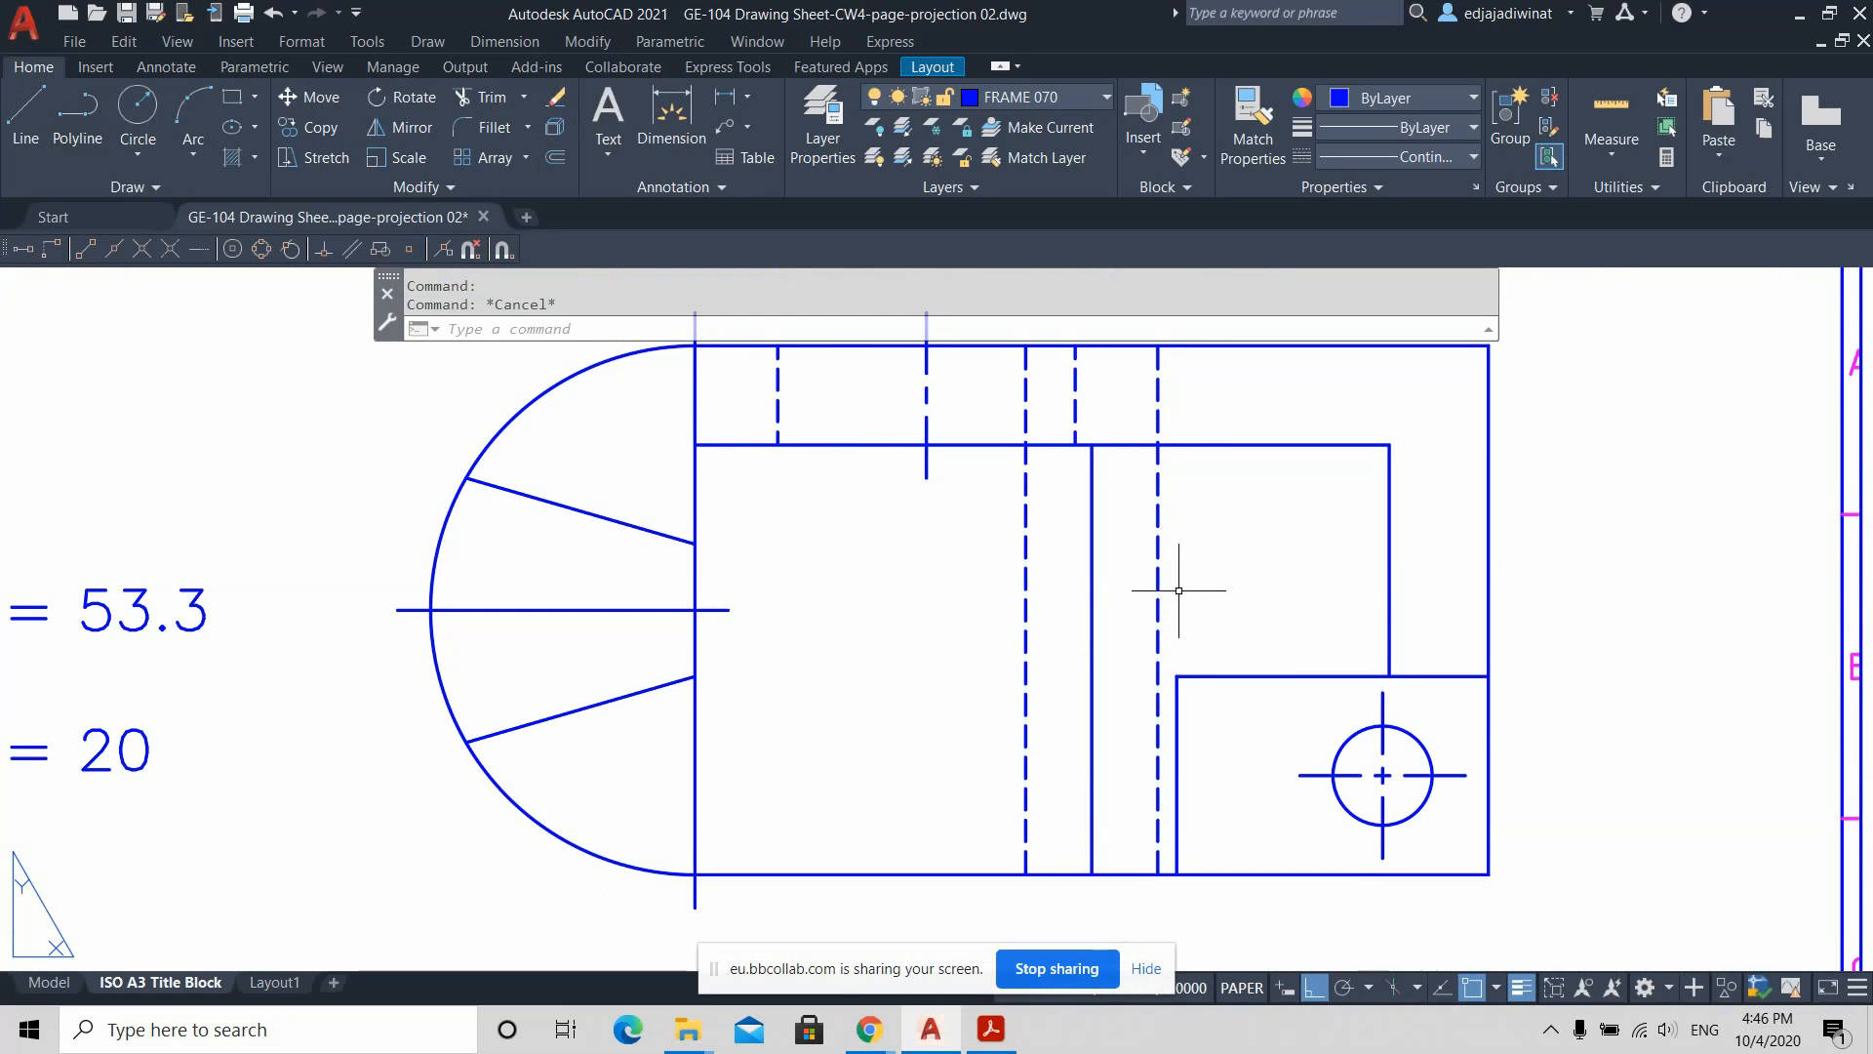
{"action": "middle_click_drag", "start_coordinate": [857, 535], "coordinate": [1033, 619]}
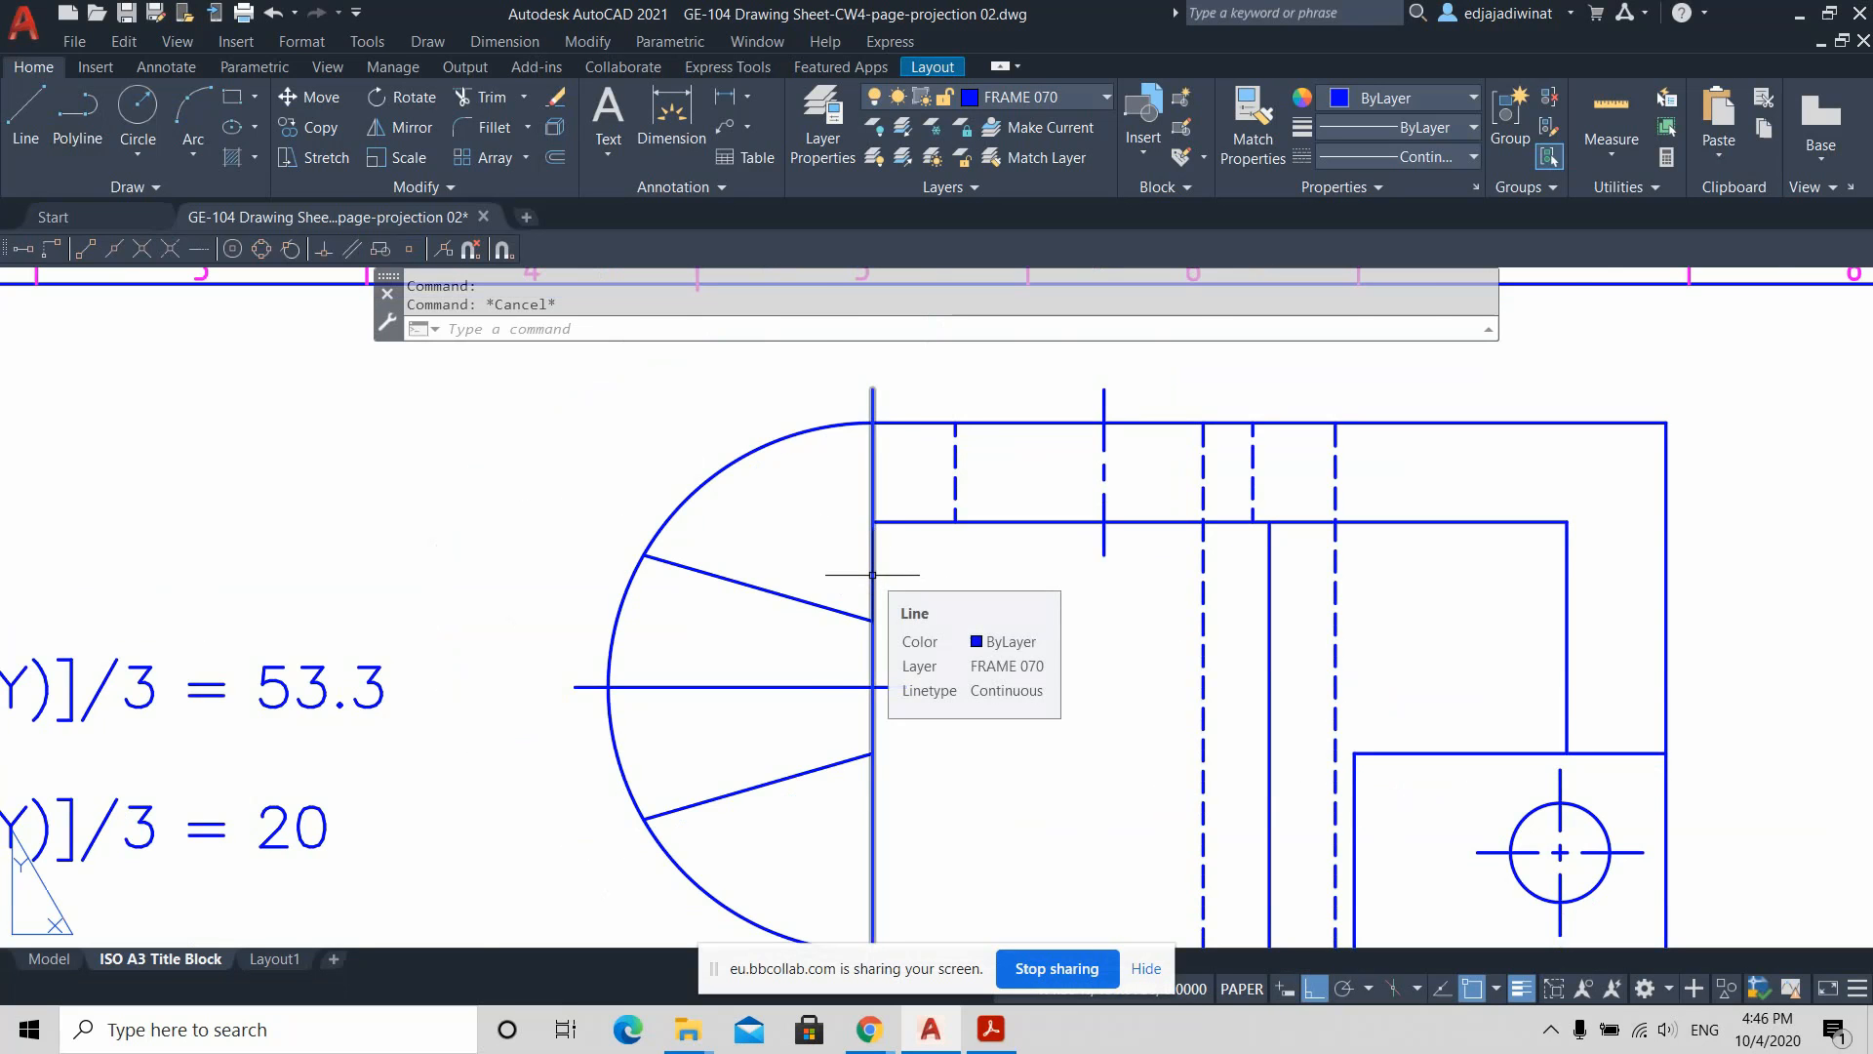
{"action": "scroll", "coordinate": [887, 565], "scroll_direction": "up", "scroll_amount": 2}
{"action": "scroll", "coordinate": [879, 544], "scroll_direction": "down", "scroll_amount": 2}
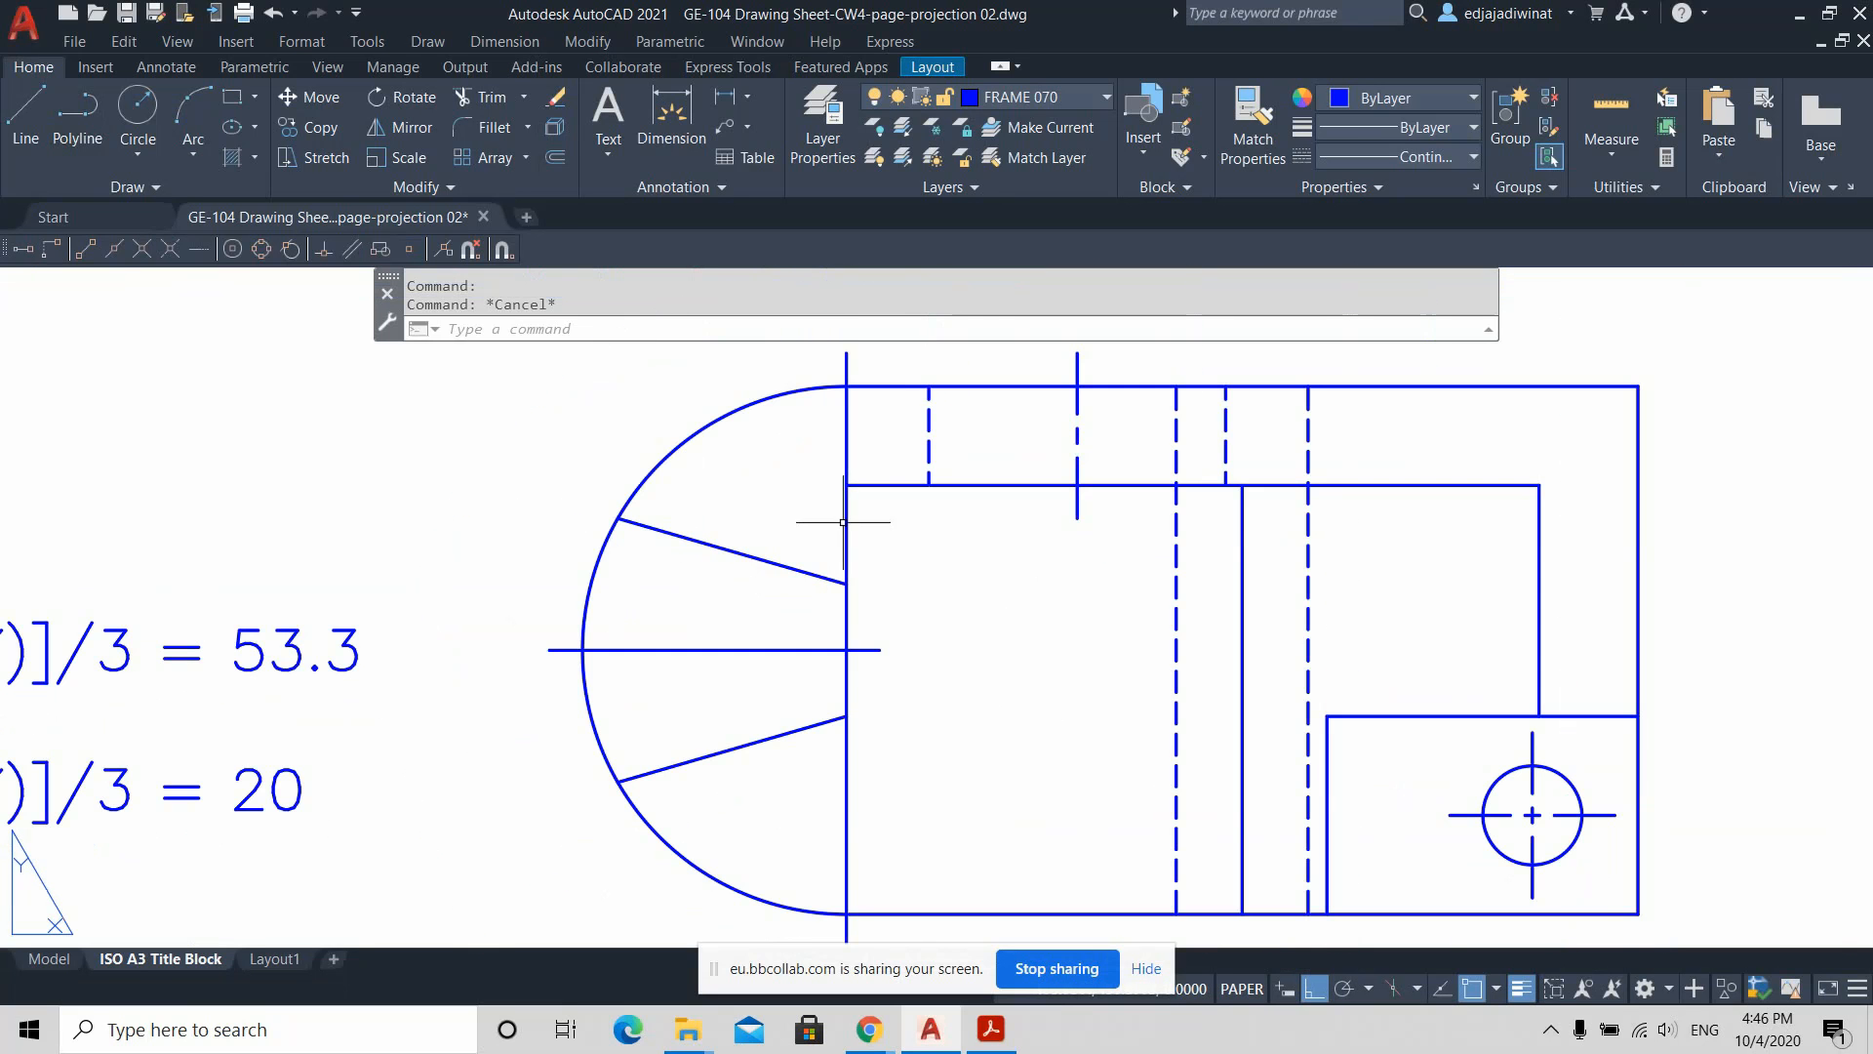
{"action": "left_click", "coordinate": [848, 512]}
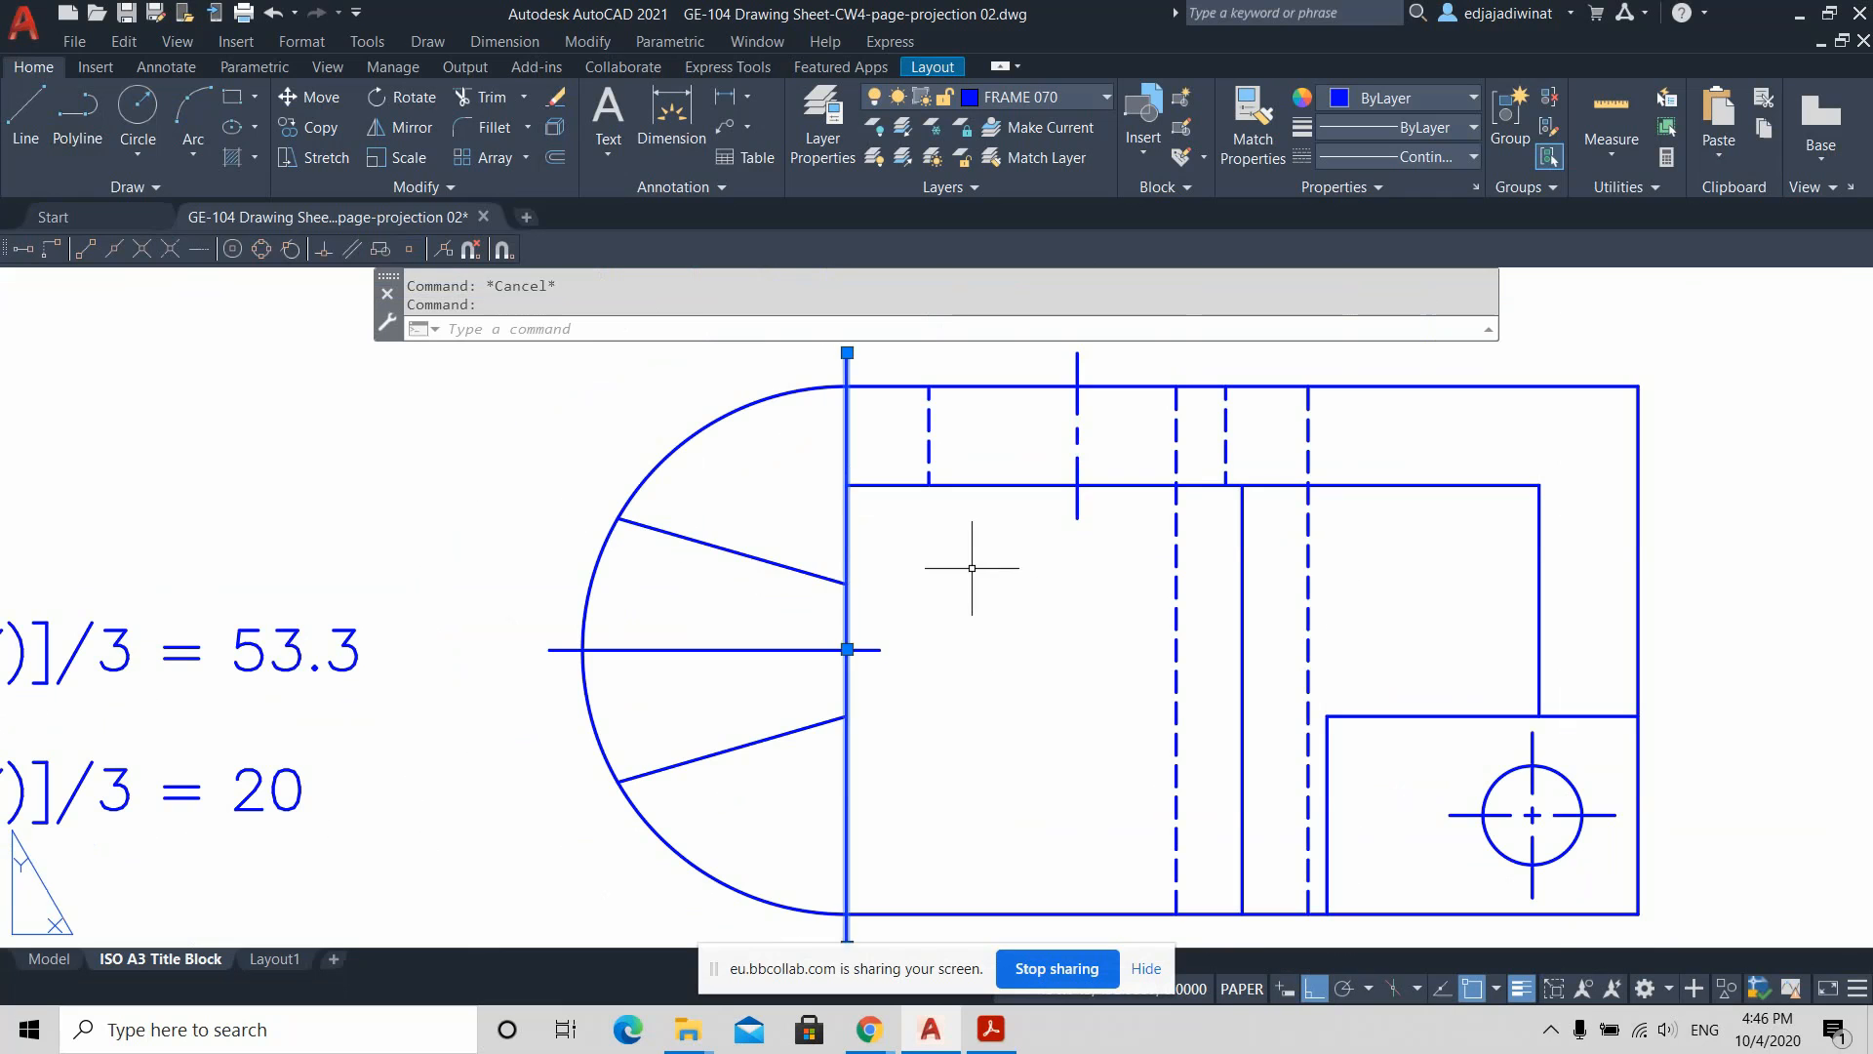
{"action": "key", "text": "Escape"}
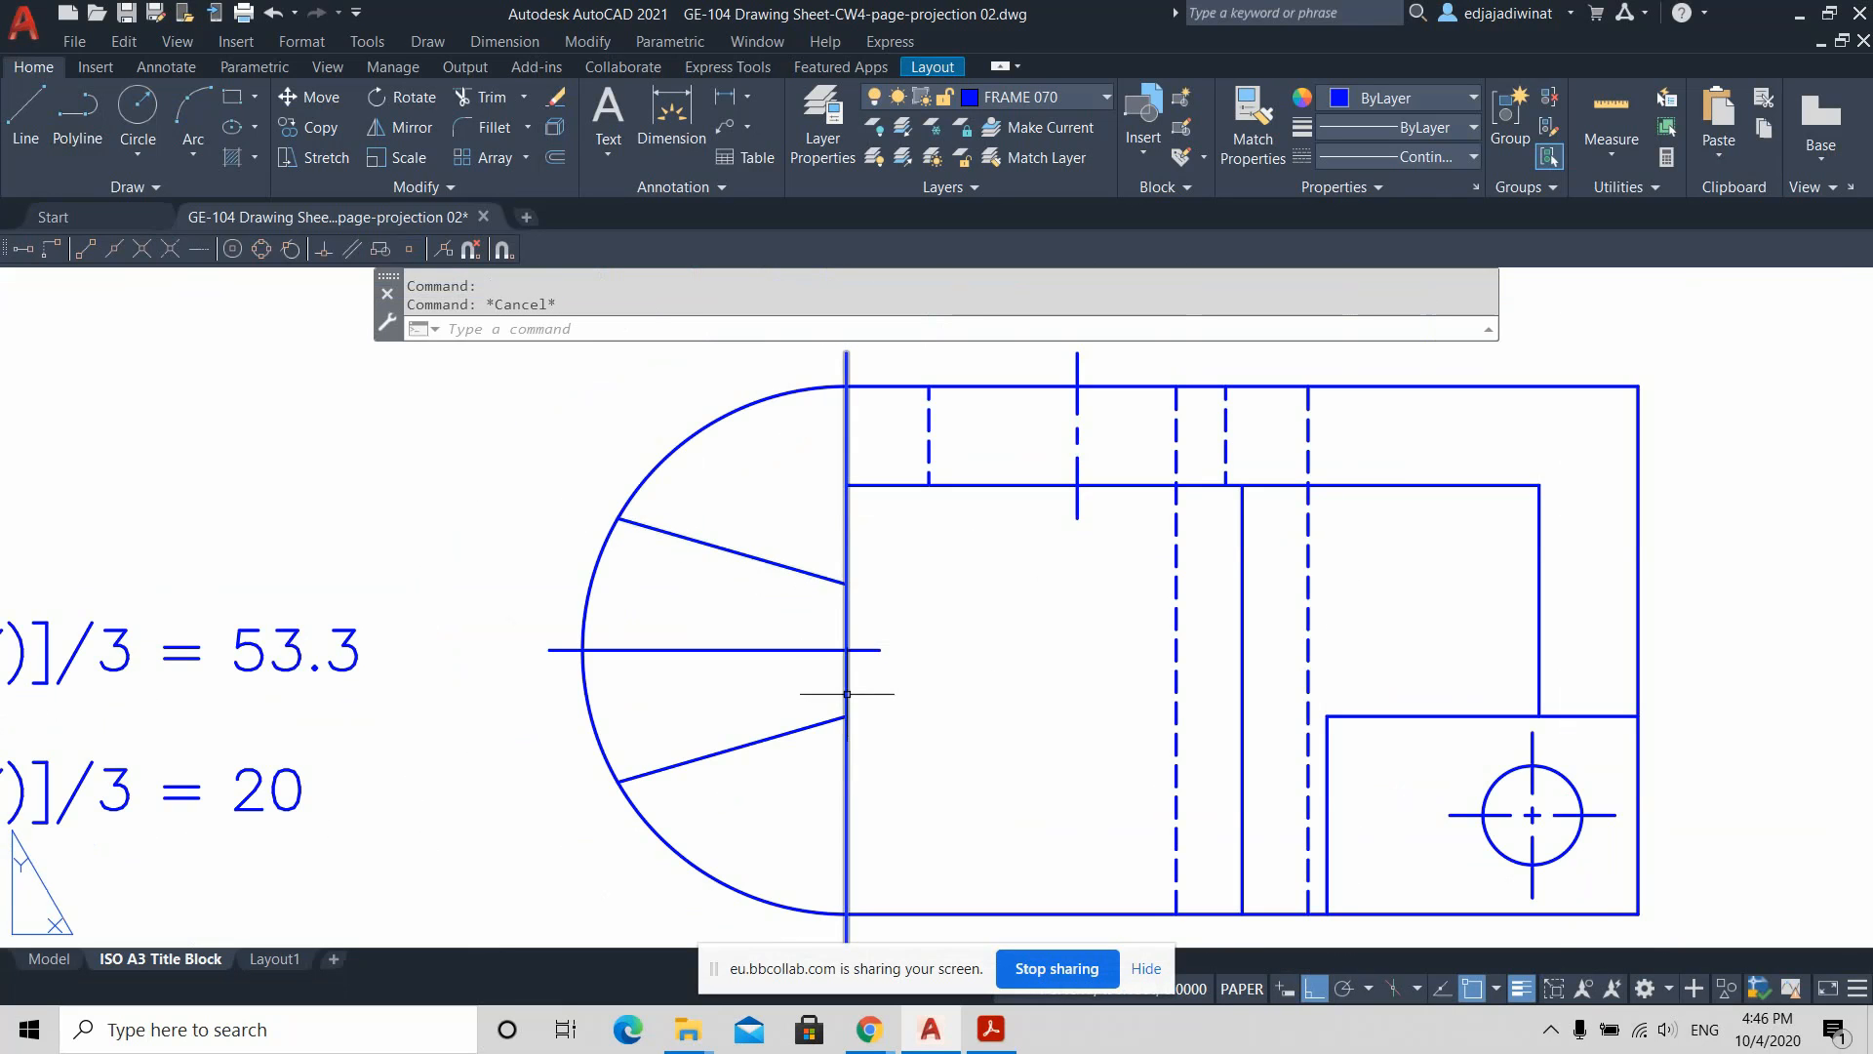
{"action": "left_click", "coordinate": [849, 547]}
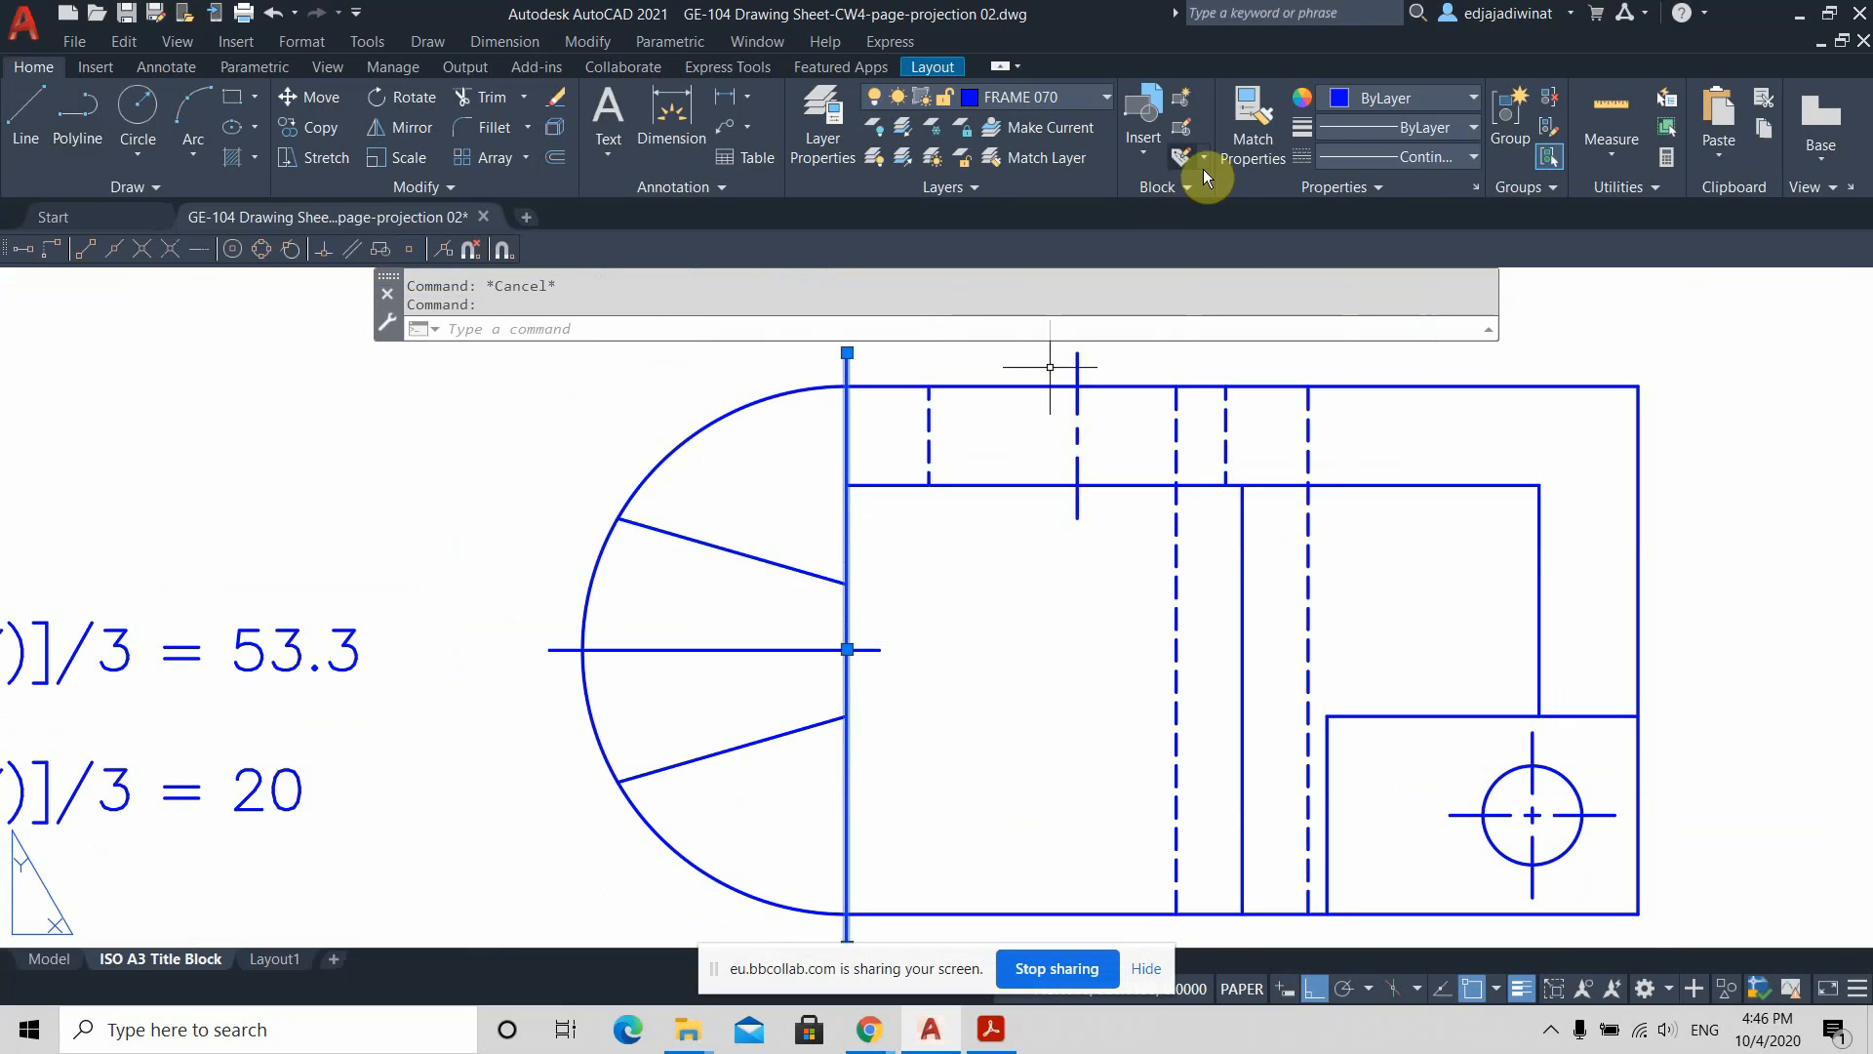
{"action": "left_click", "coordinate": [1466, 156]}
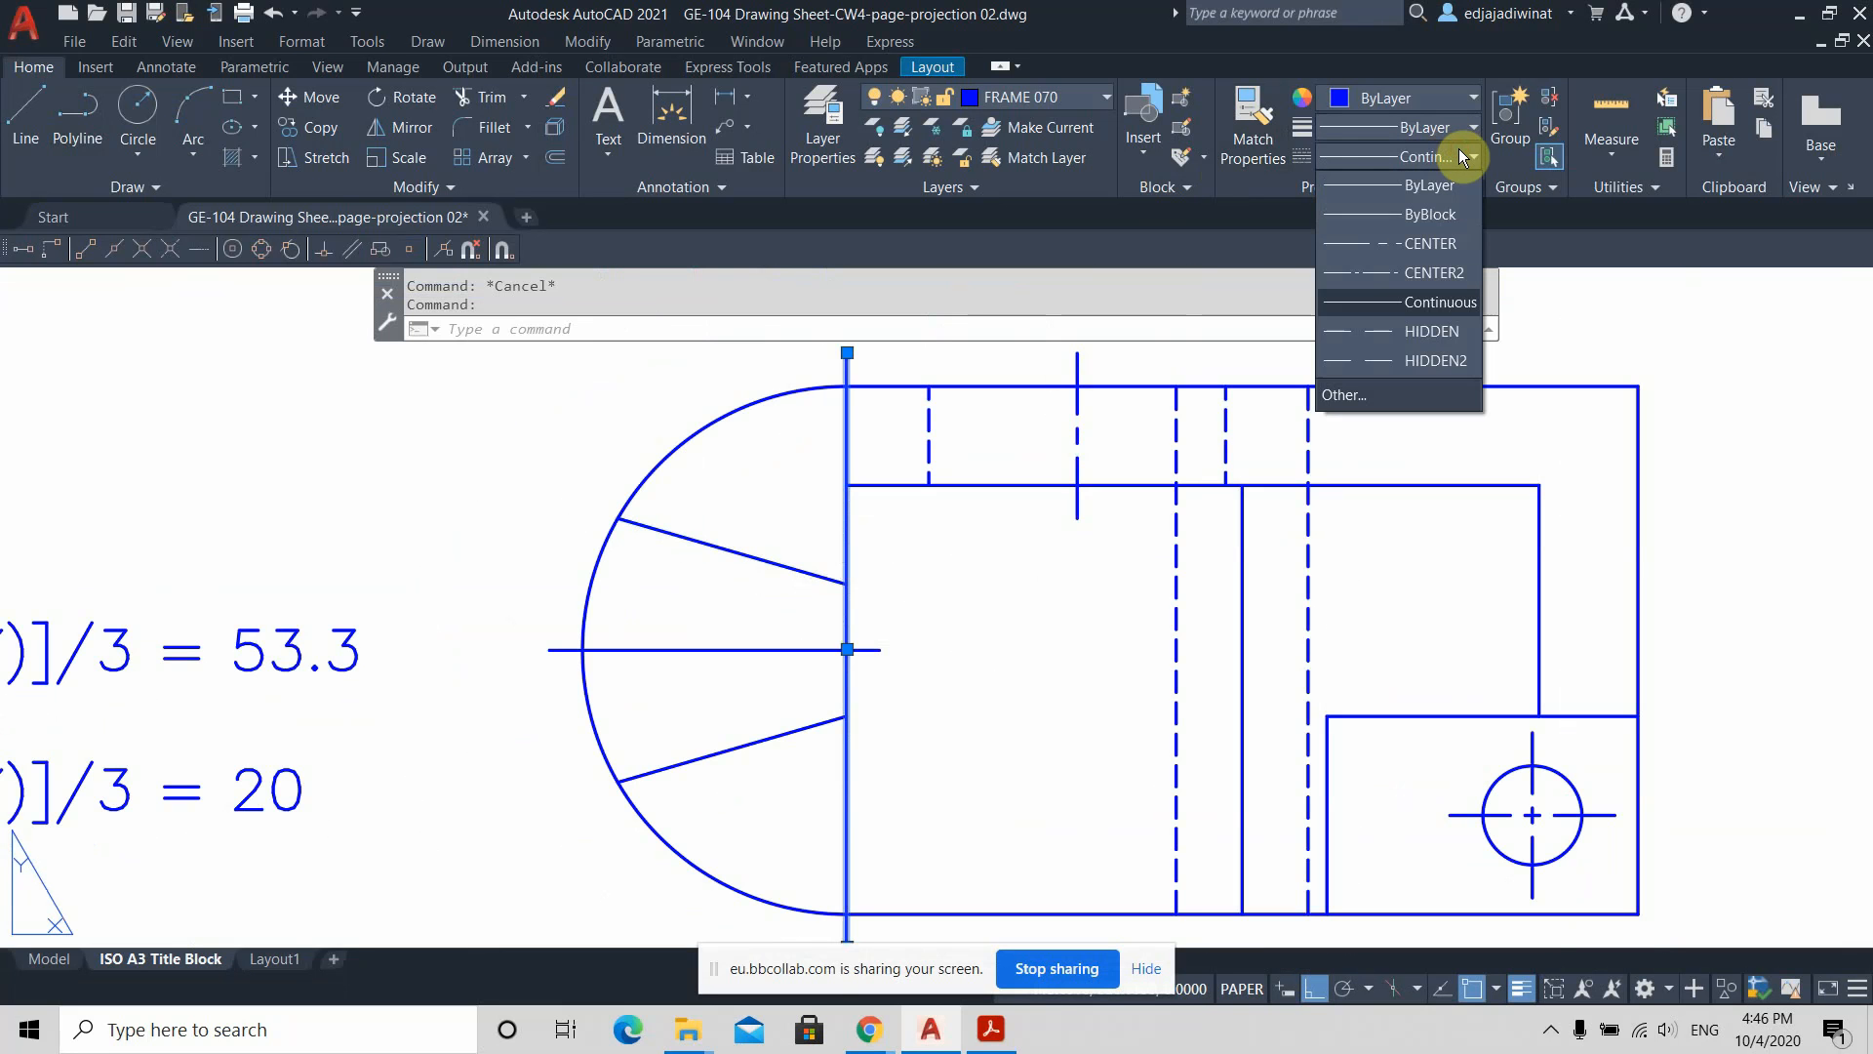
{"action": "left_click", "coordinate": [1432, 273]}
{"action": "key", "text": "Escape"}
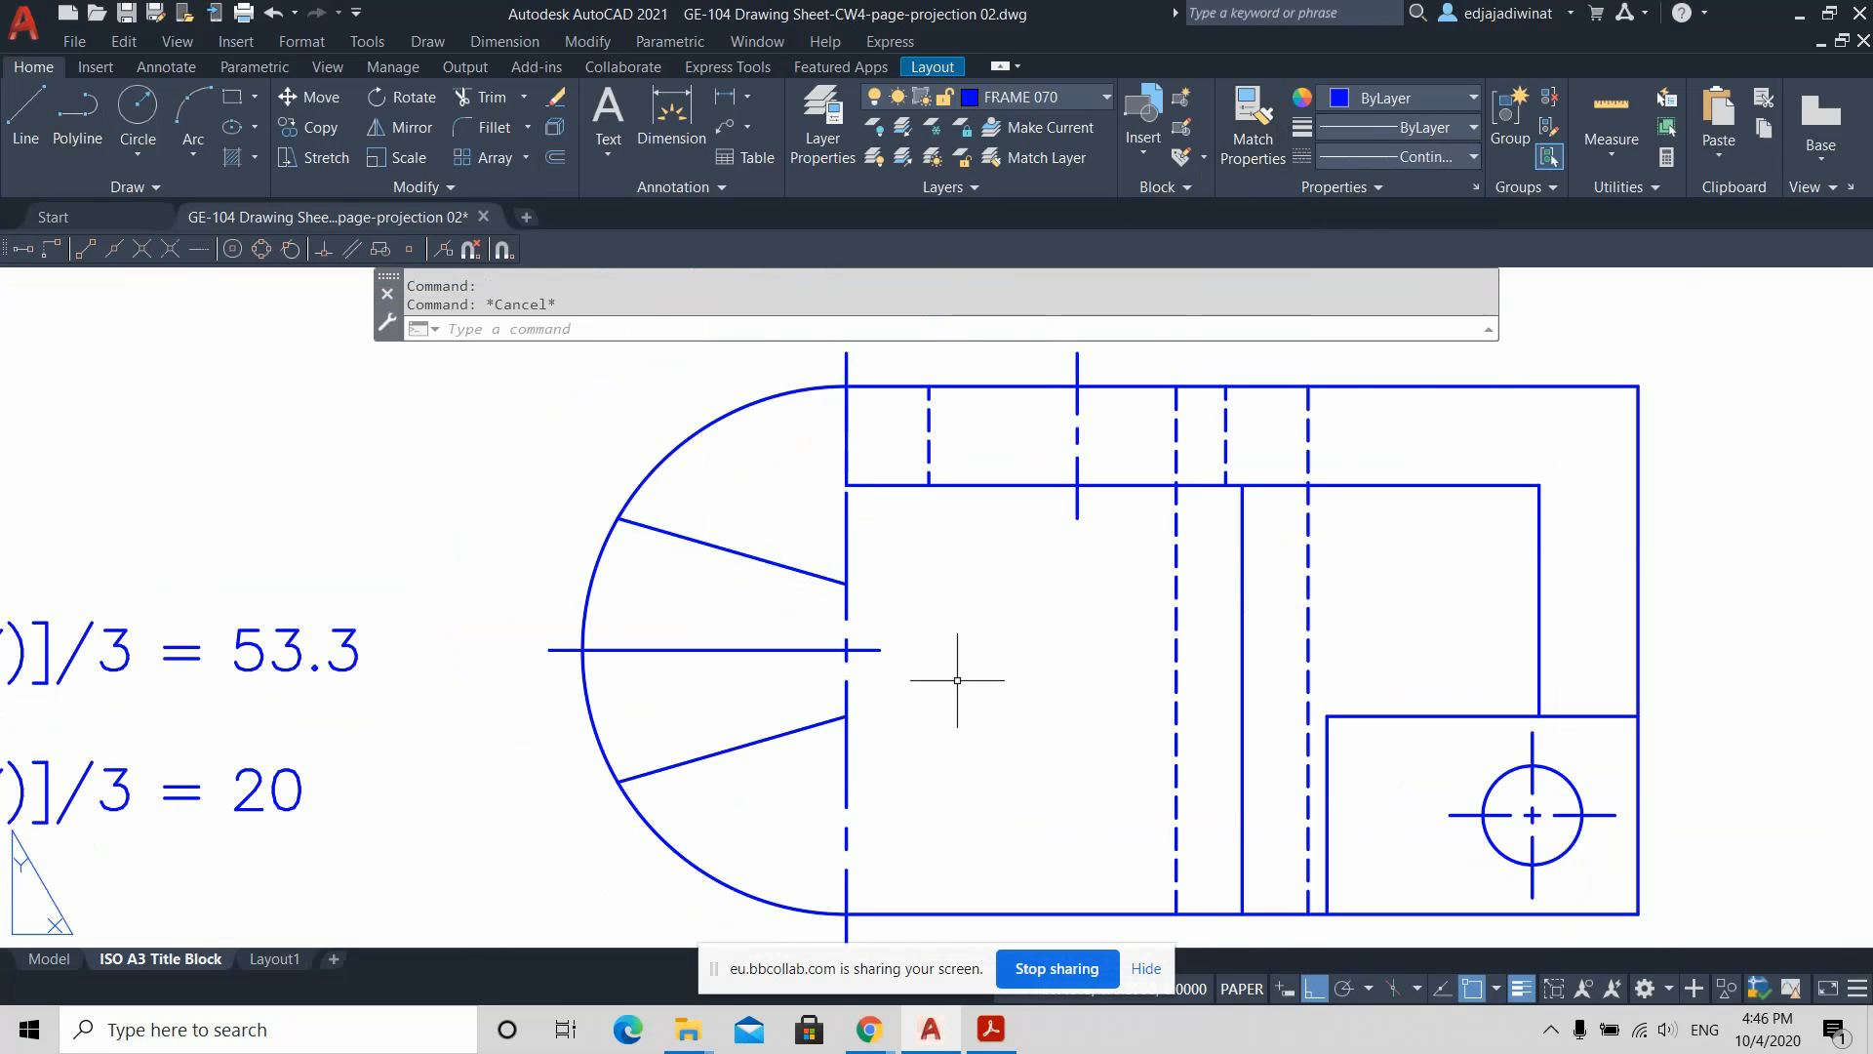
{"action": "scroll", "coordinate": [1366, 819], "scroll_direction": "down", "scroll_amount": 2}
{"action": "scroll", "coordinate": [1511, 830], "scroll_direction": "down", "scroll_amount": 3}
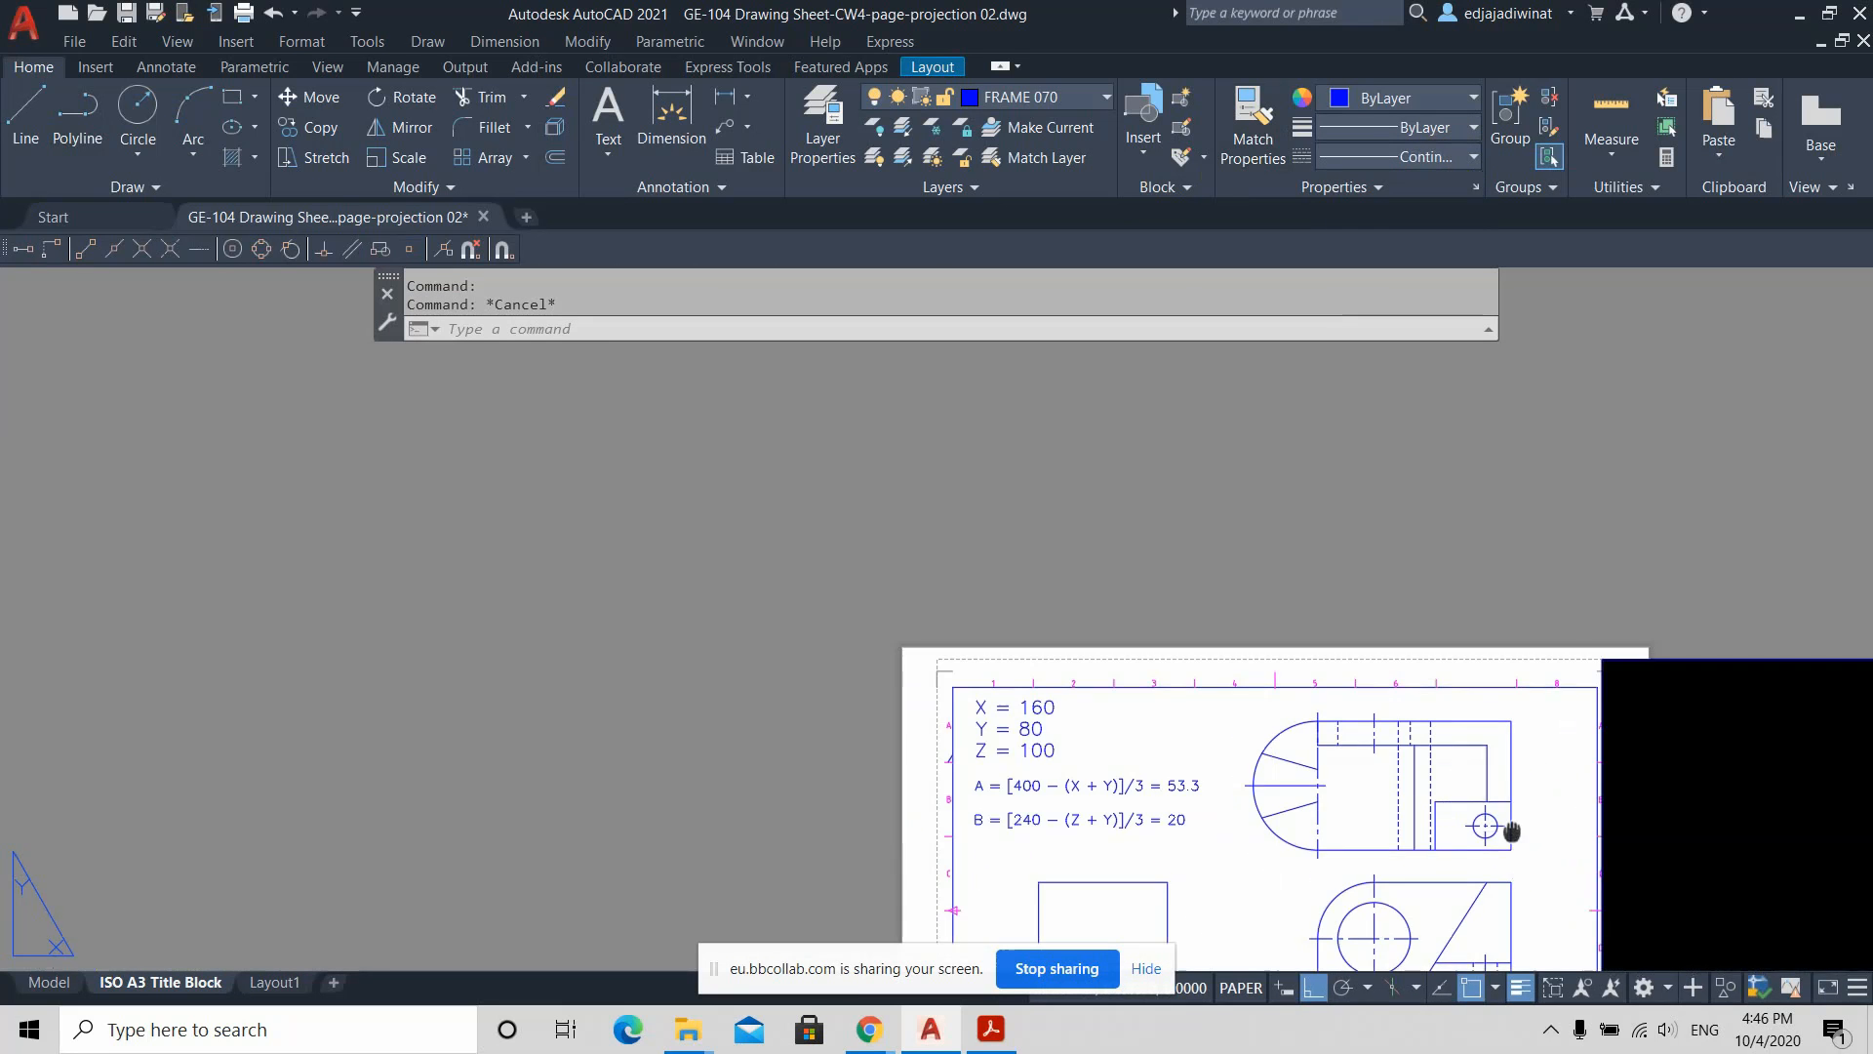
Step: Examine the vertical centre line along the semicircle's straight side in the top view
{"action": "middle_click_drag", "start_coordinate": [1512, 831], "coordinate": [1153, 522]}
{"action": "scroll", "coordinate": [1350, 779], "scroll_direction": "up", "scroll_amount": 3}
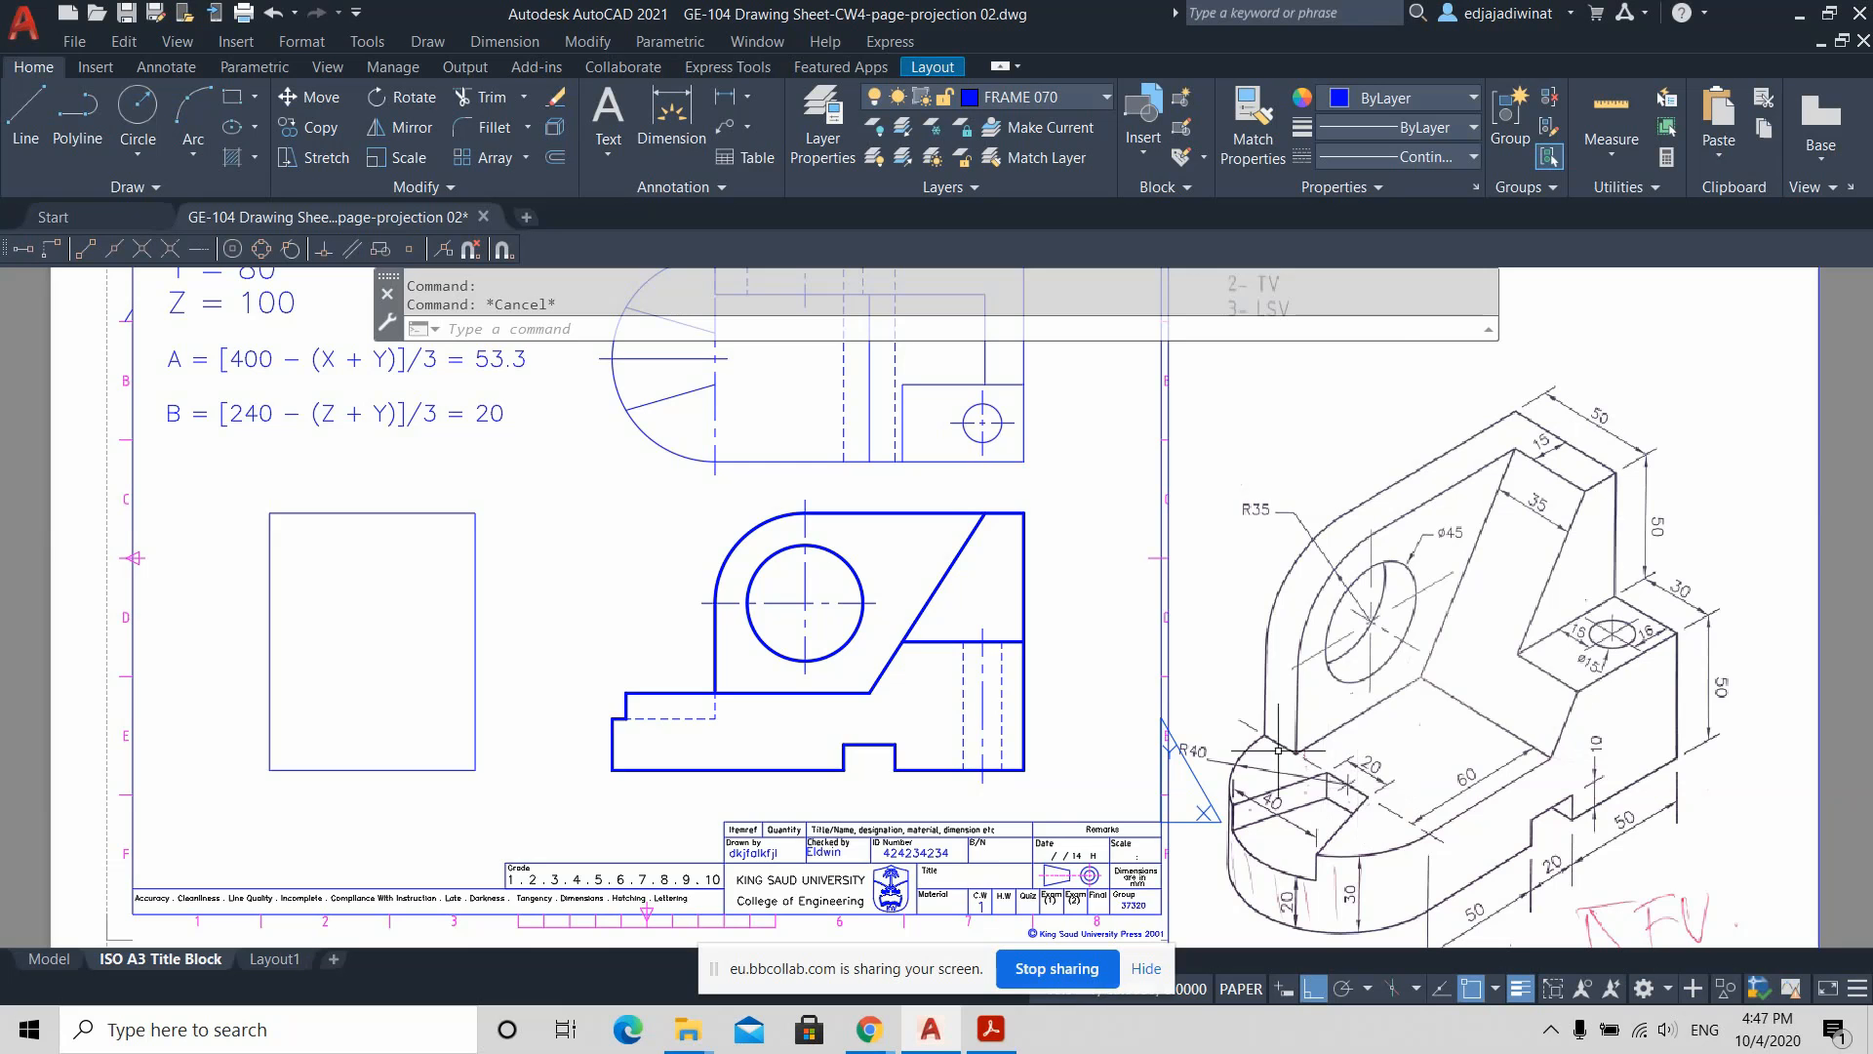
{"action": "scroll", "coordinate": [963, 479], "scroll_direction": "up", "scroll_amount": 5}
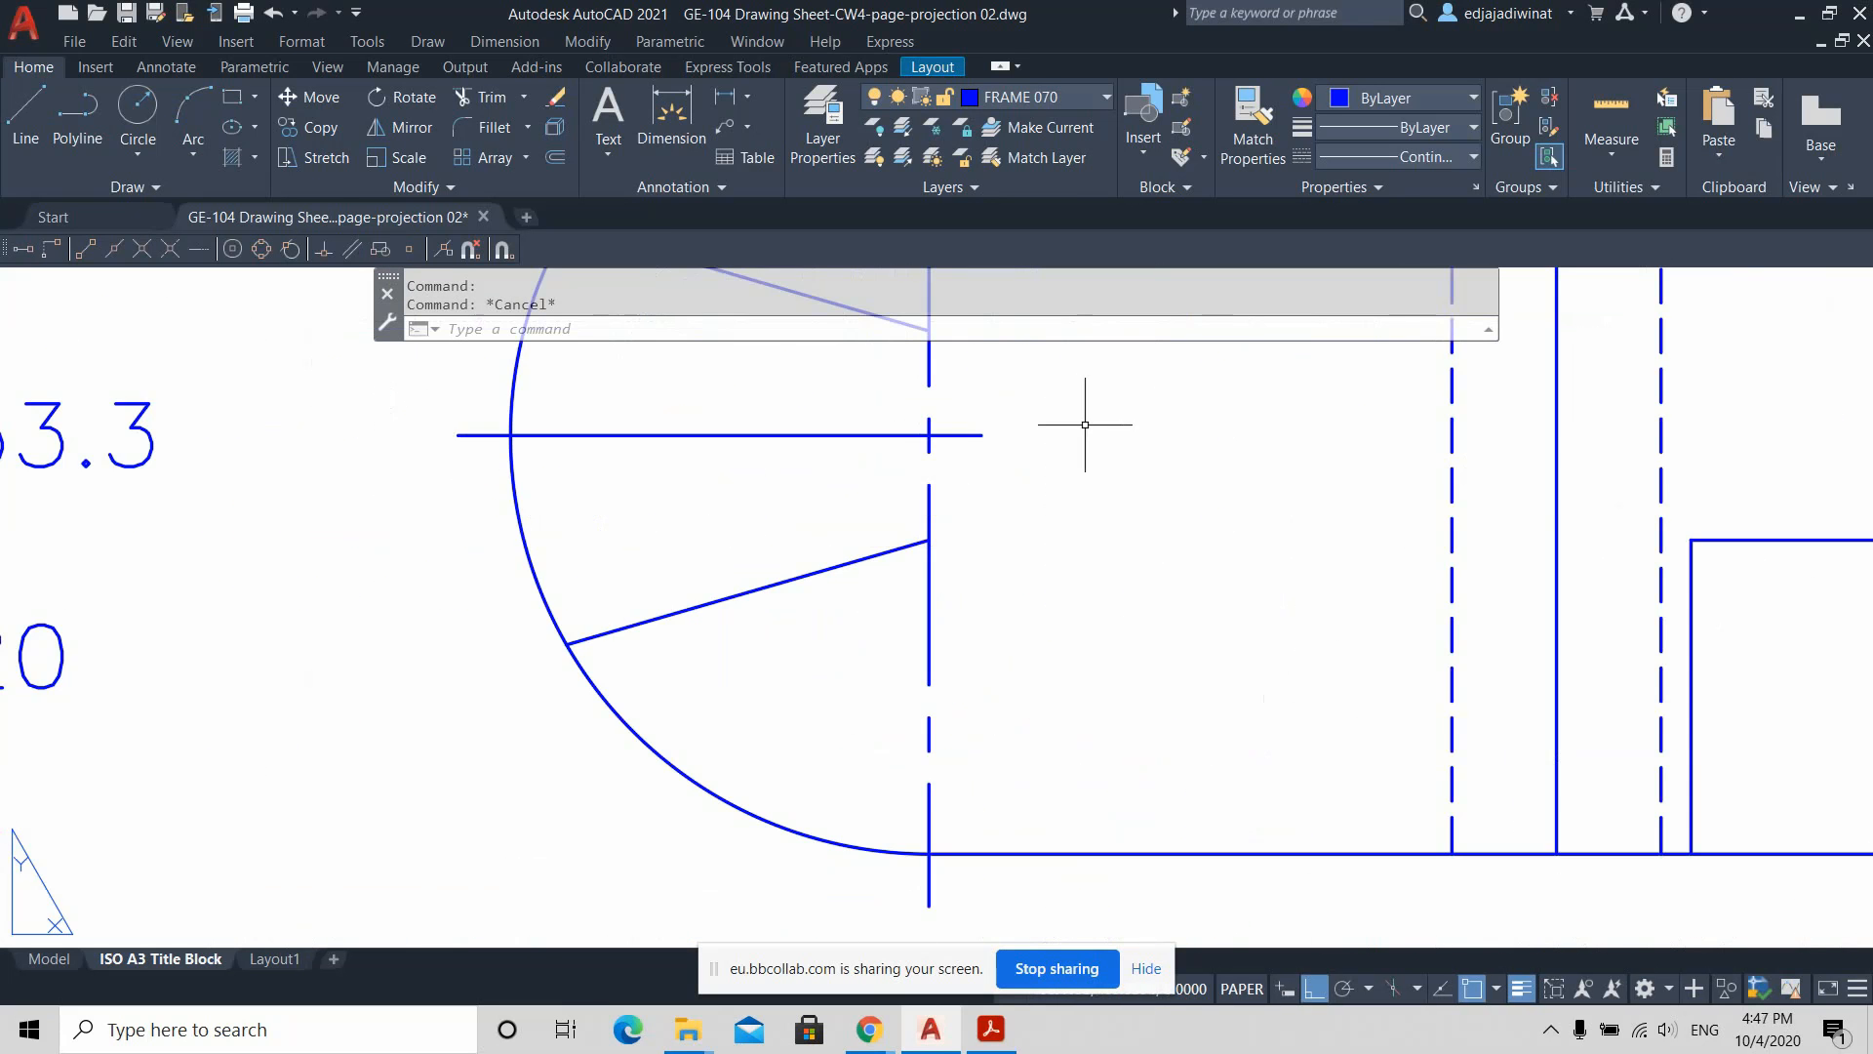
{"action": "middle_click_drag", "start_coordinate": [969, 388], "coordinate": [983, 565]}
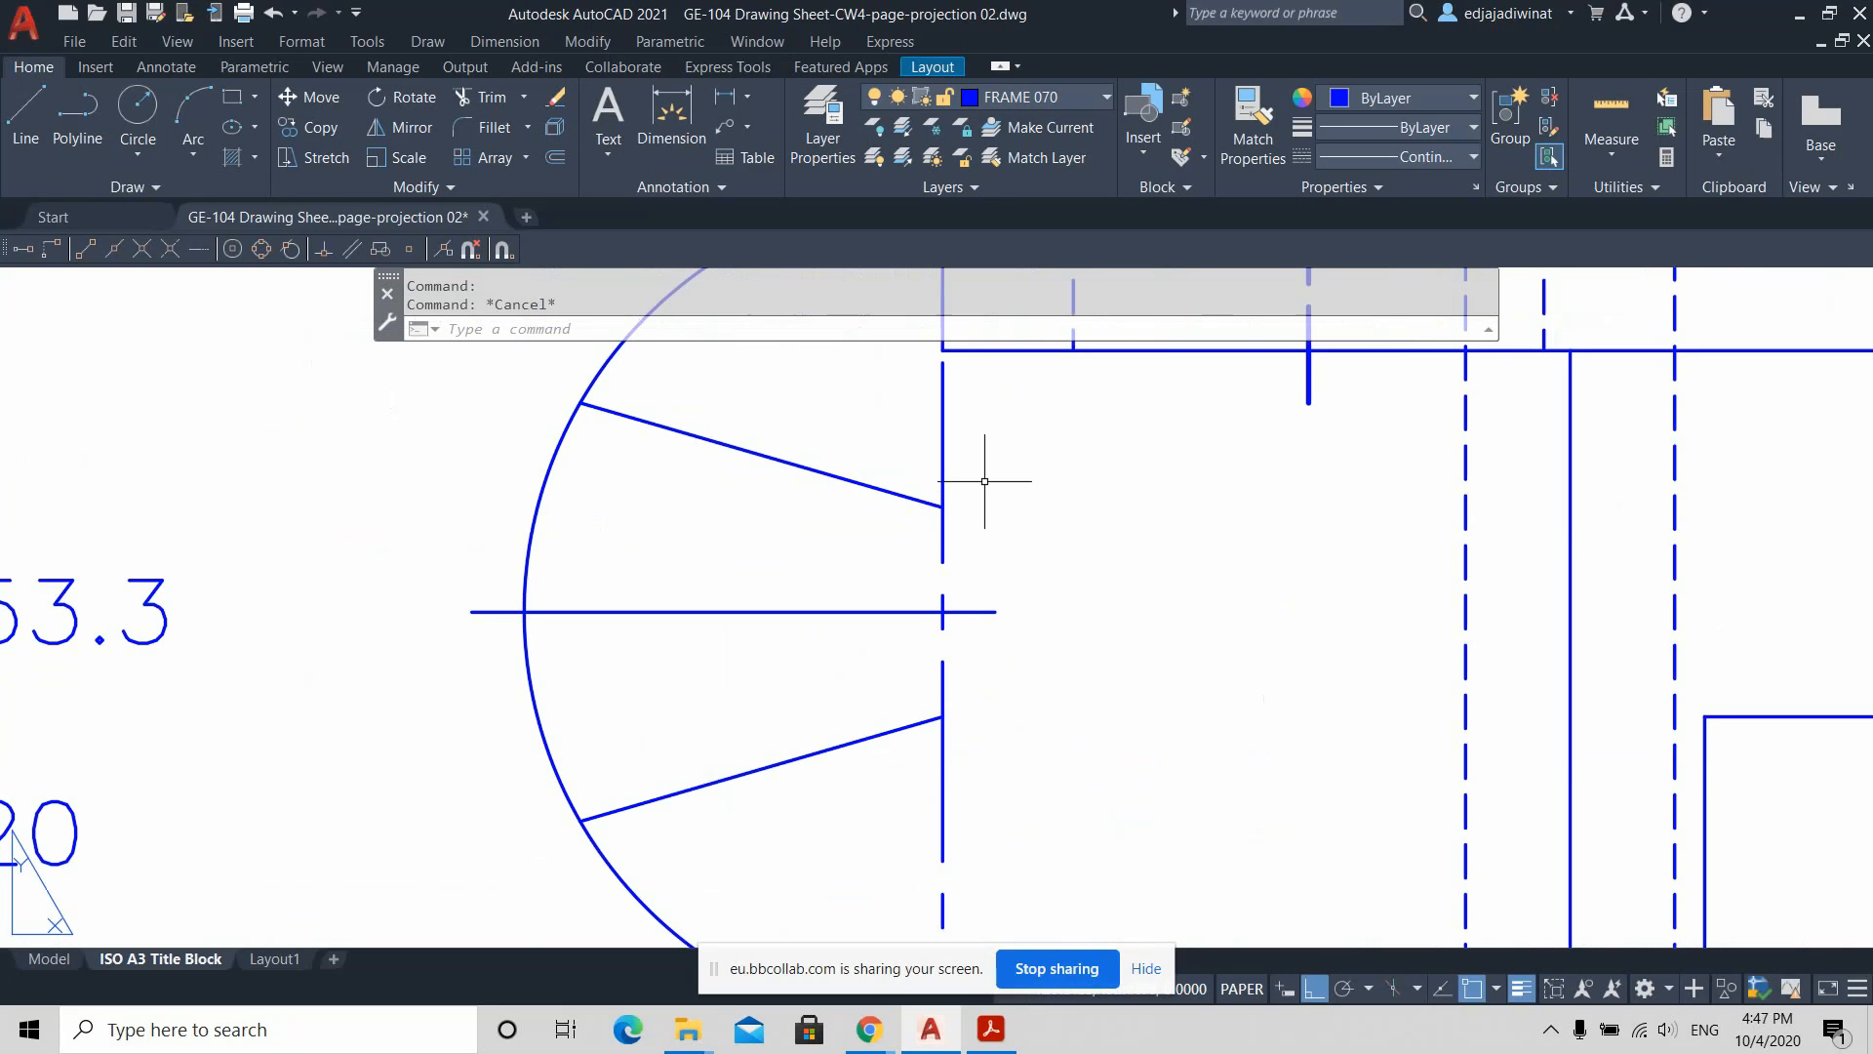
{"action": "mouse_move", "coordinate": [1017, 473]}
{"action": "middle_mouse_down"}
{"action": "mouse_move", "coordinate": [1097, 782]}
{"action": "mouse_move", "coordinate": [1088, 628]}
{"action": "middle_mouse_up"}
{"action": "scroll", "coordinate": [1108, 836], "scroll_direction": "down", "scroll_amount": 3}
{"action": "left_click", "coordinate": [1042, 621]}
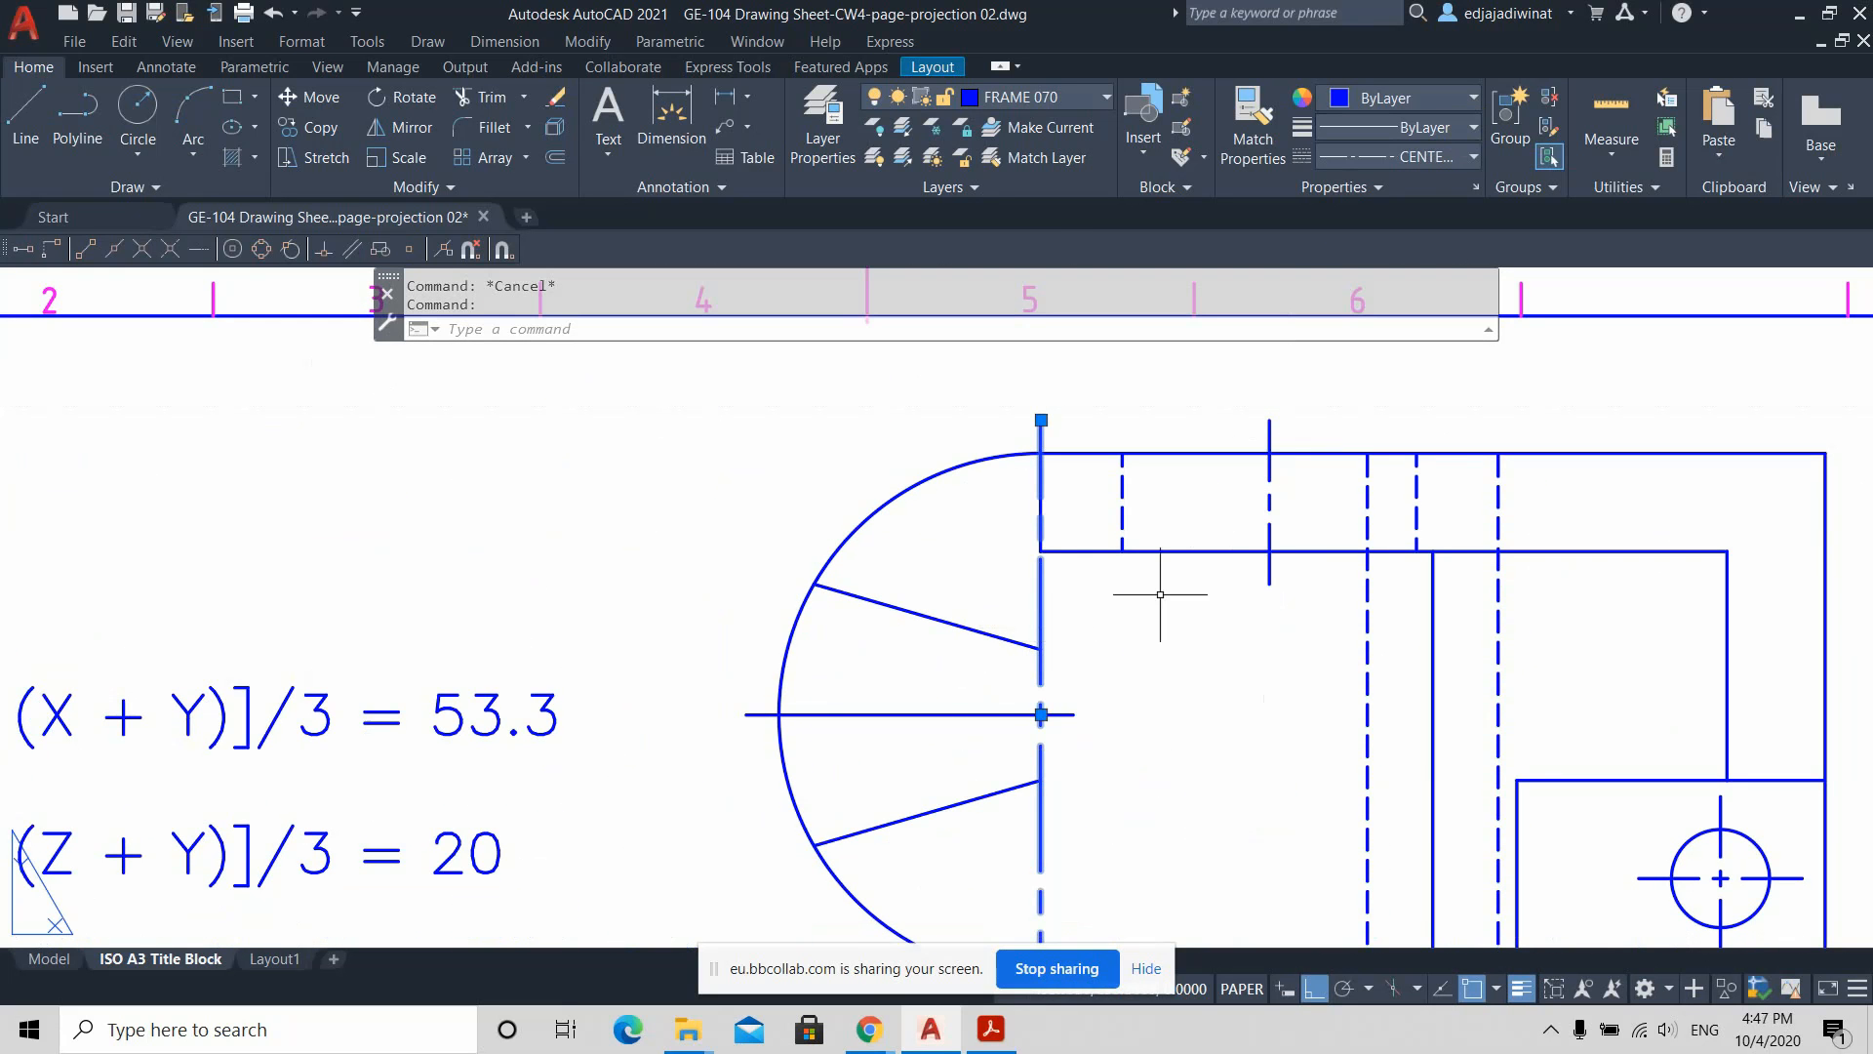
{"action": "key", "text": "Escape"}
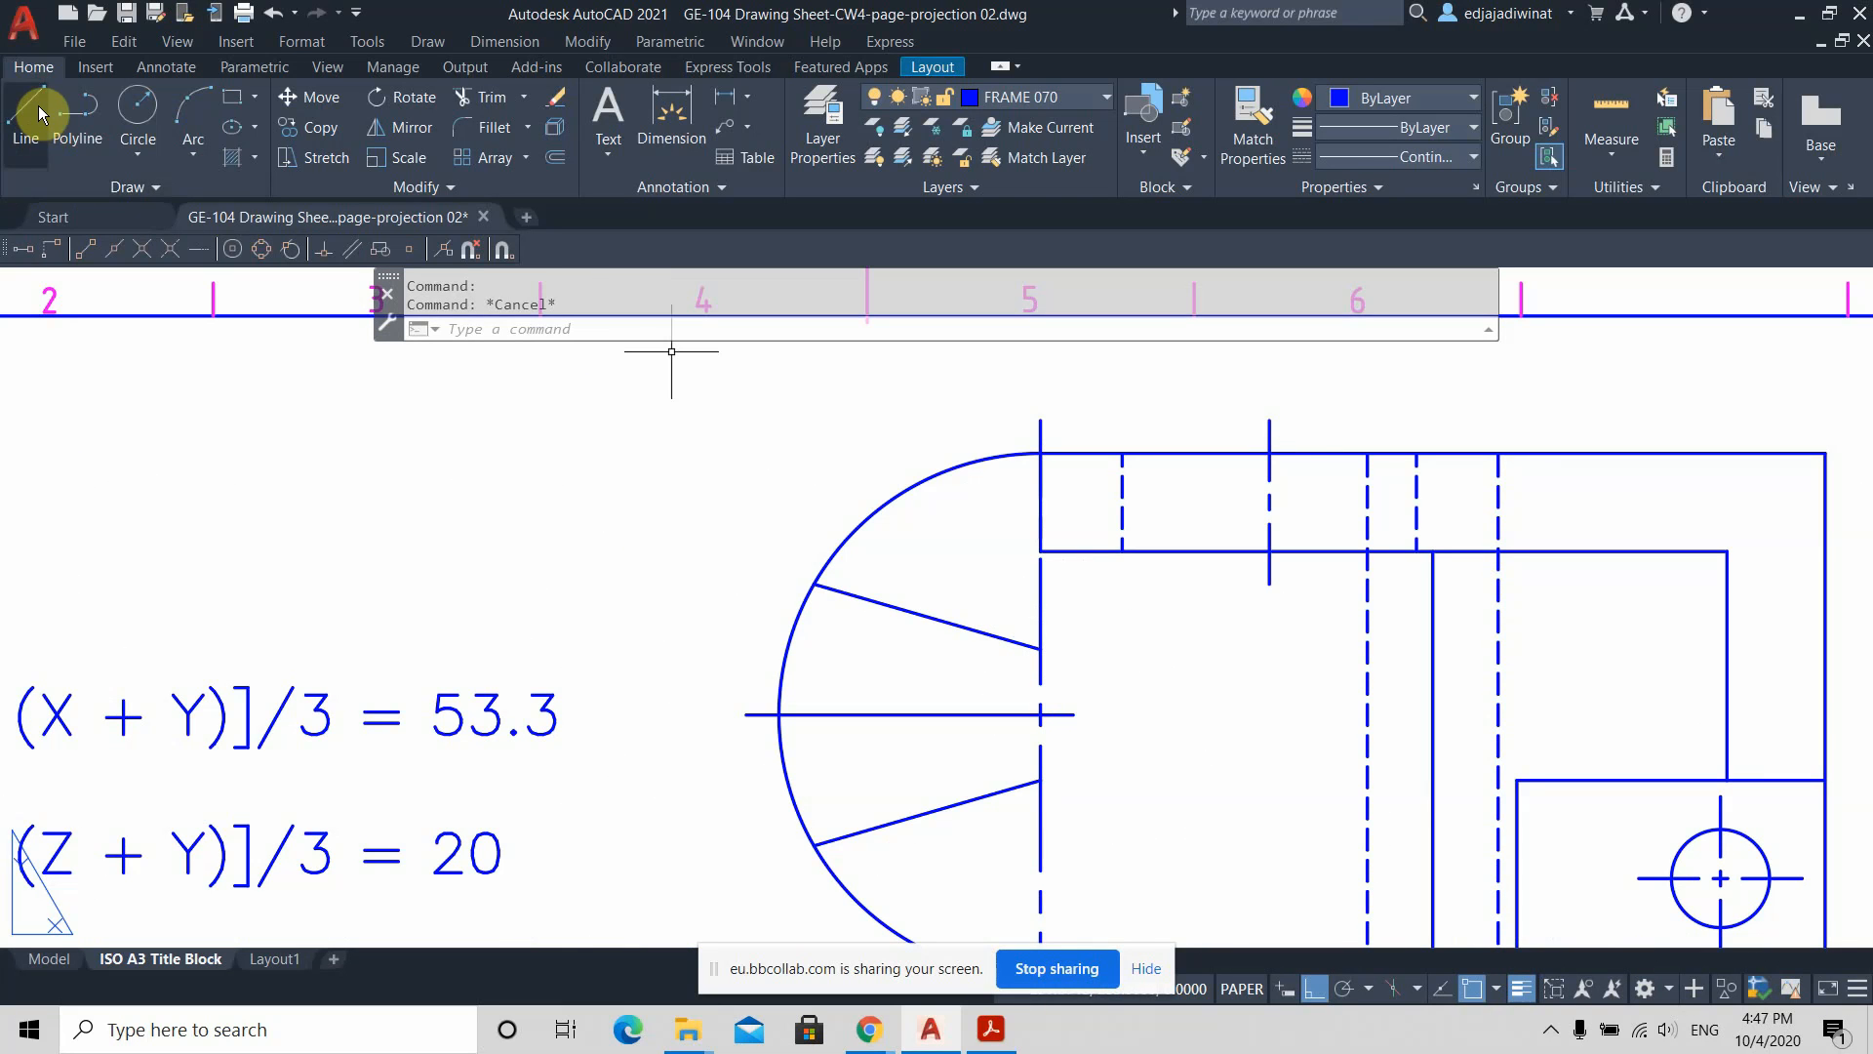
Step: Draw a vertical line joining the inner ends of the semicircle's two slanted edges in the top view
{"action": "left_click", "coordinate": [38, 105]}
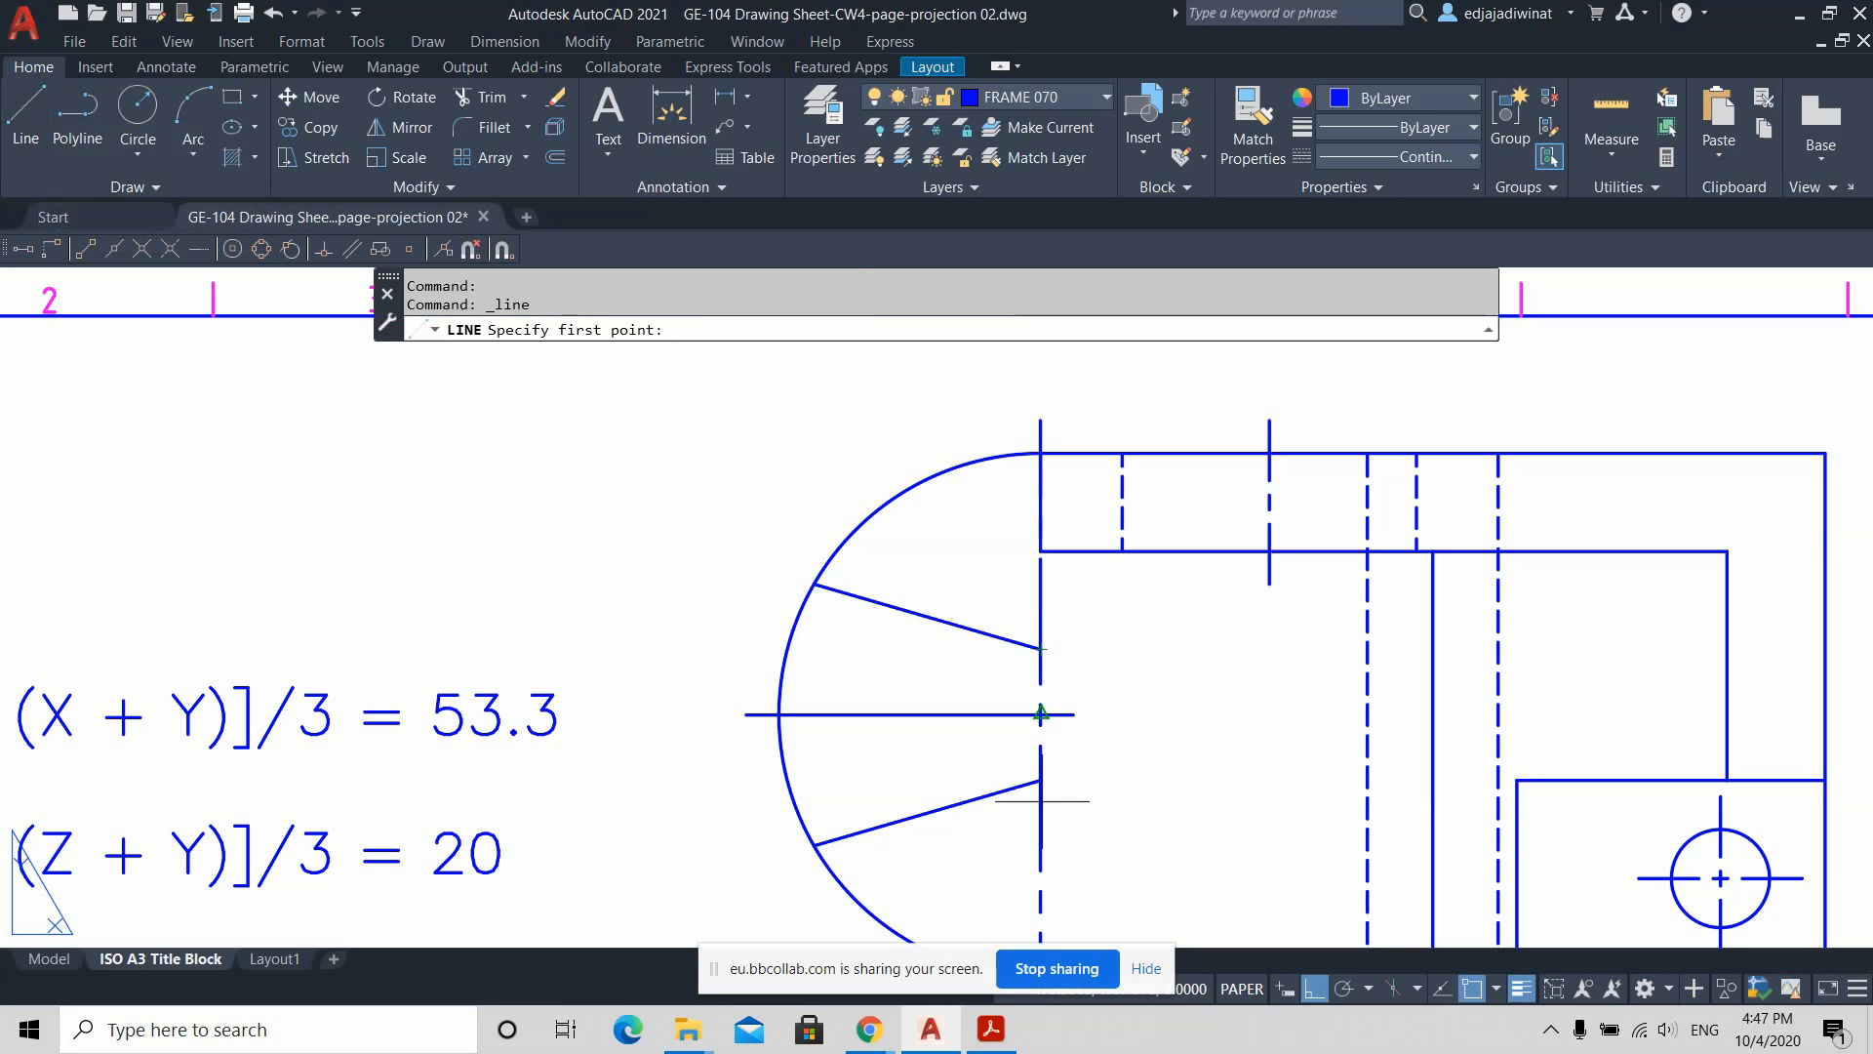
{"action": "key", "text": "Escape"}
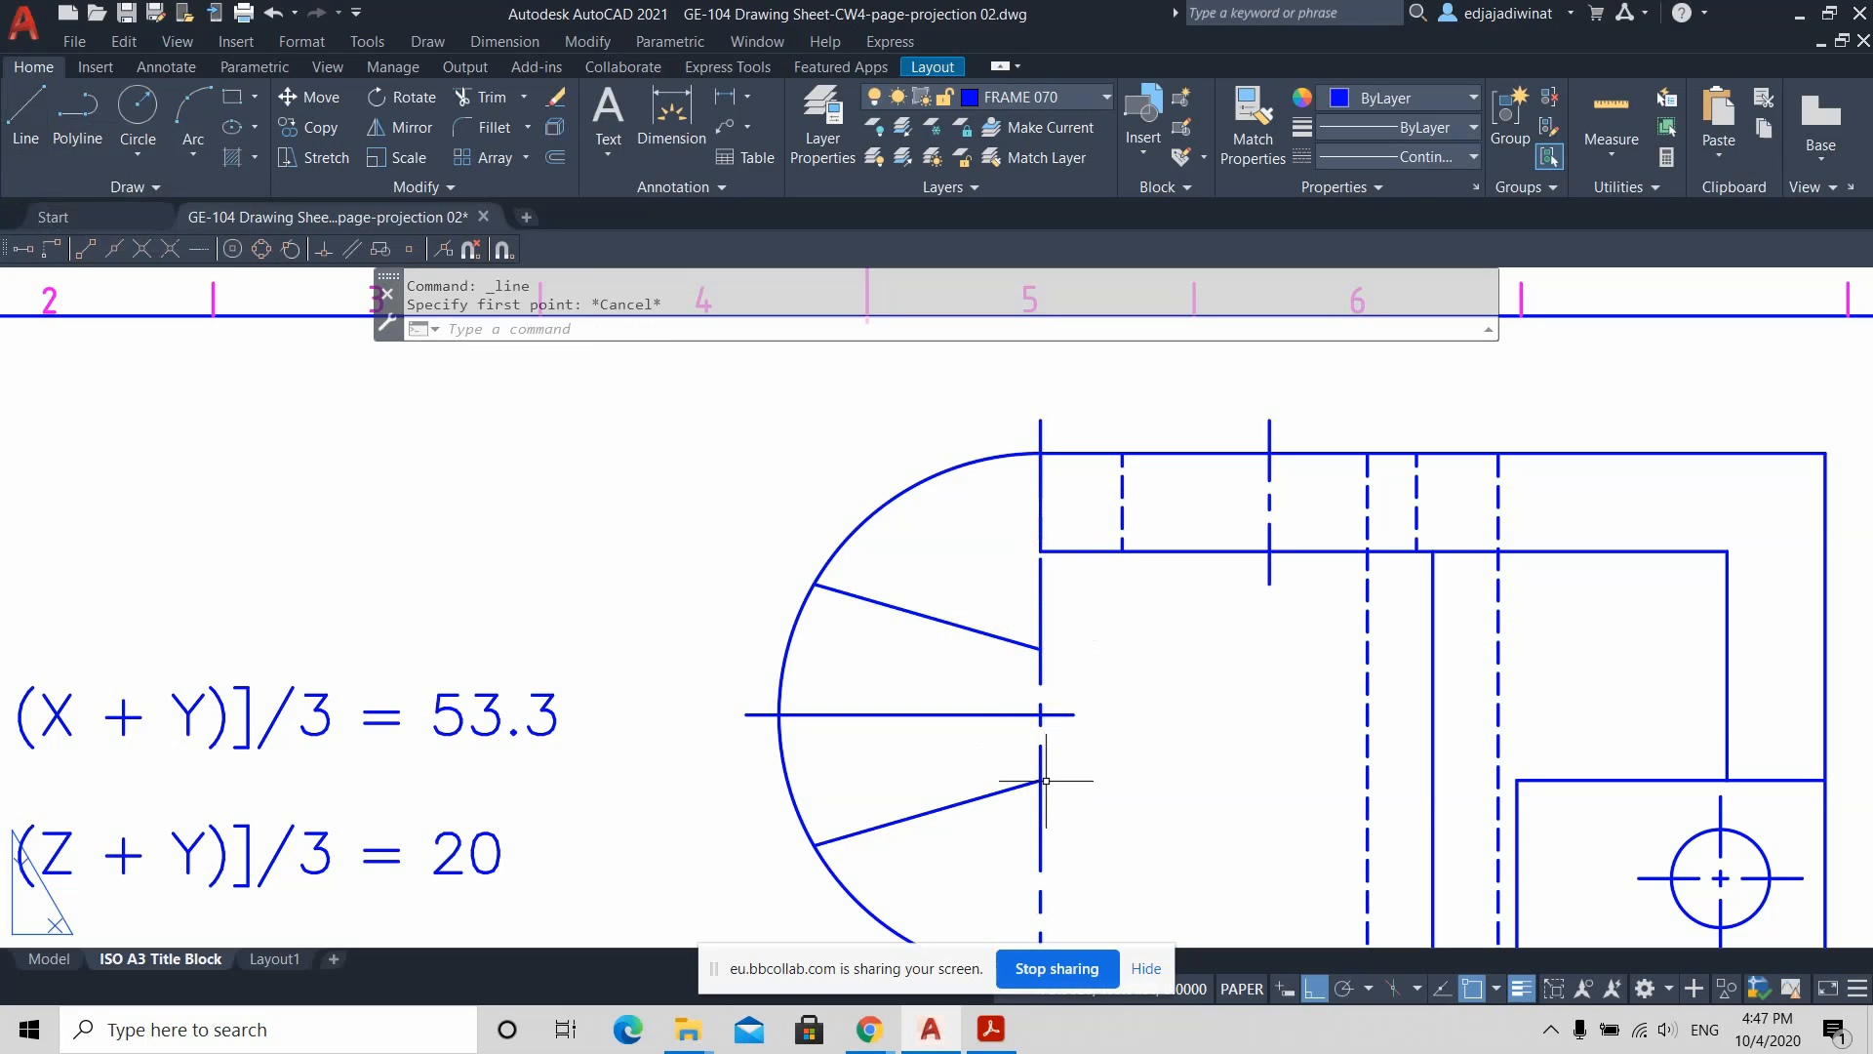
{"action": "left_click", "coordinate": [26, 120]}
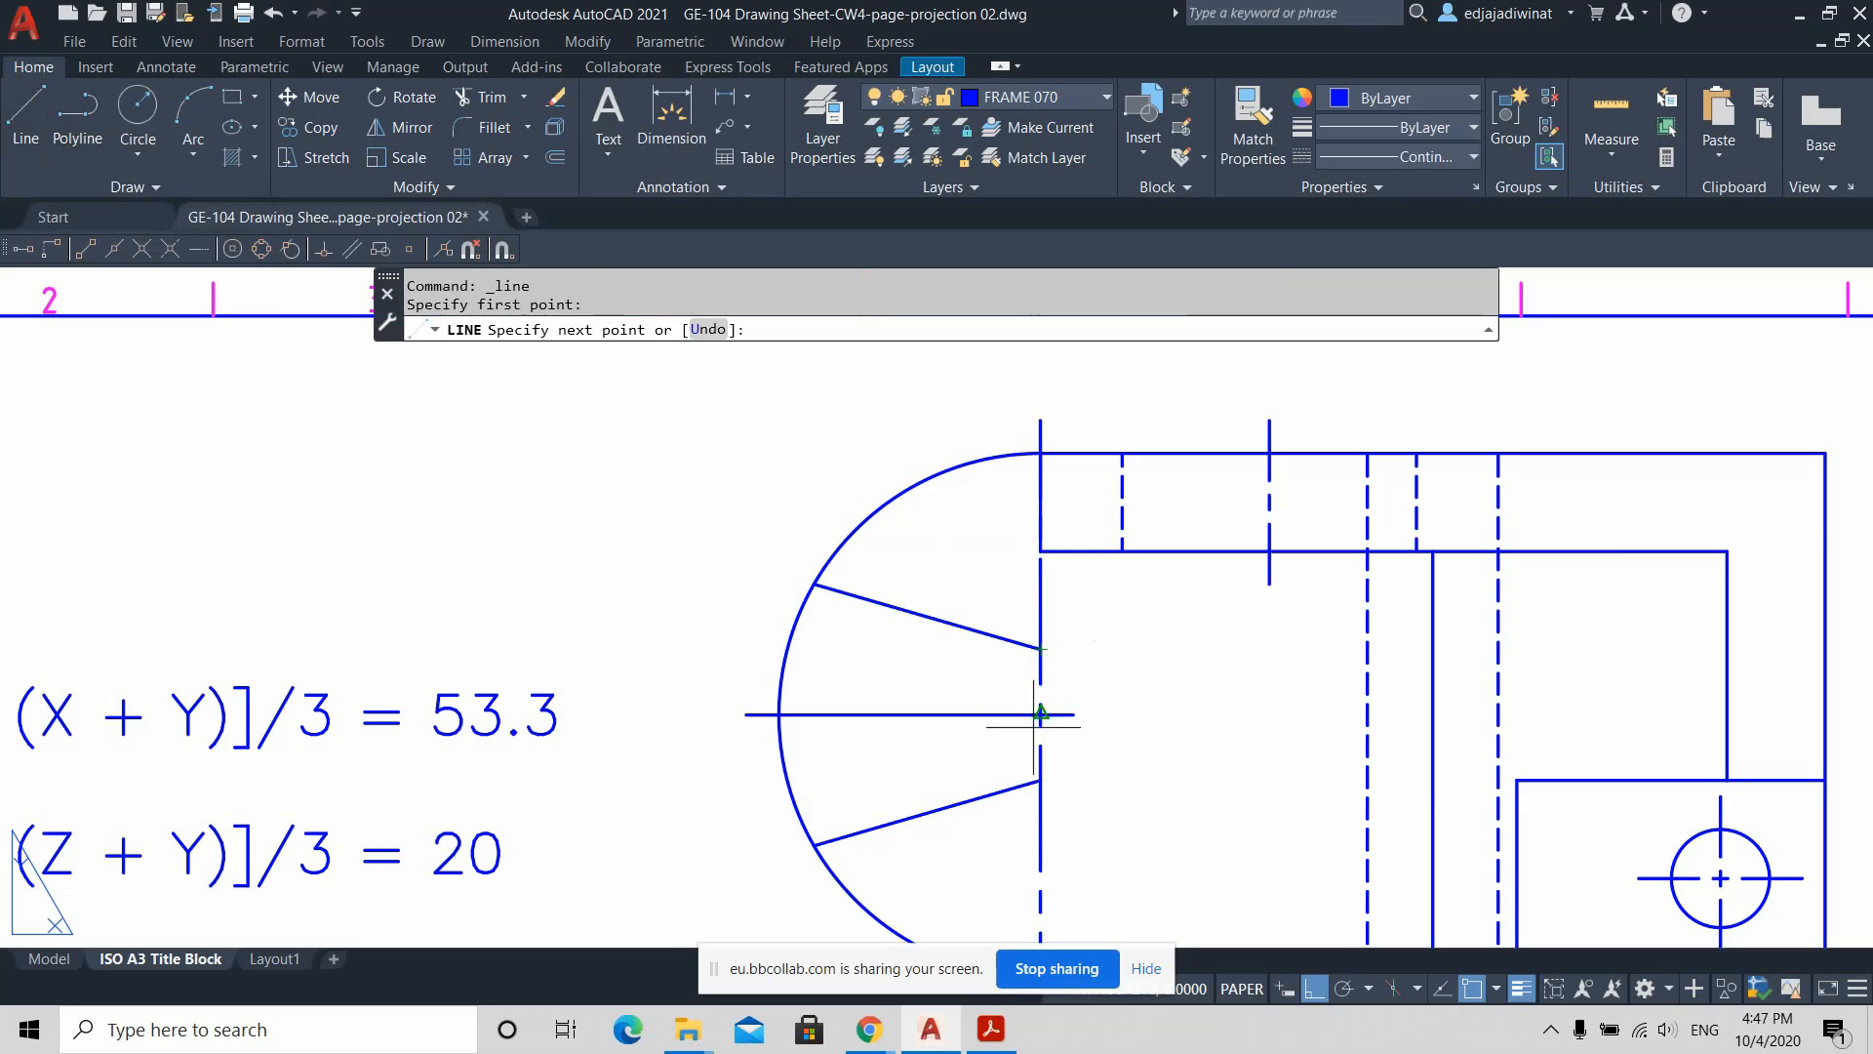
{"action": "left_click", "coordinate": [1041, 781]}
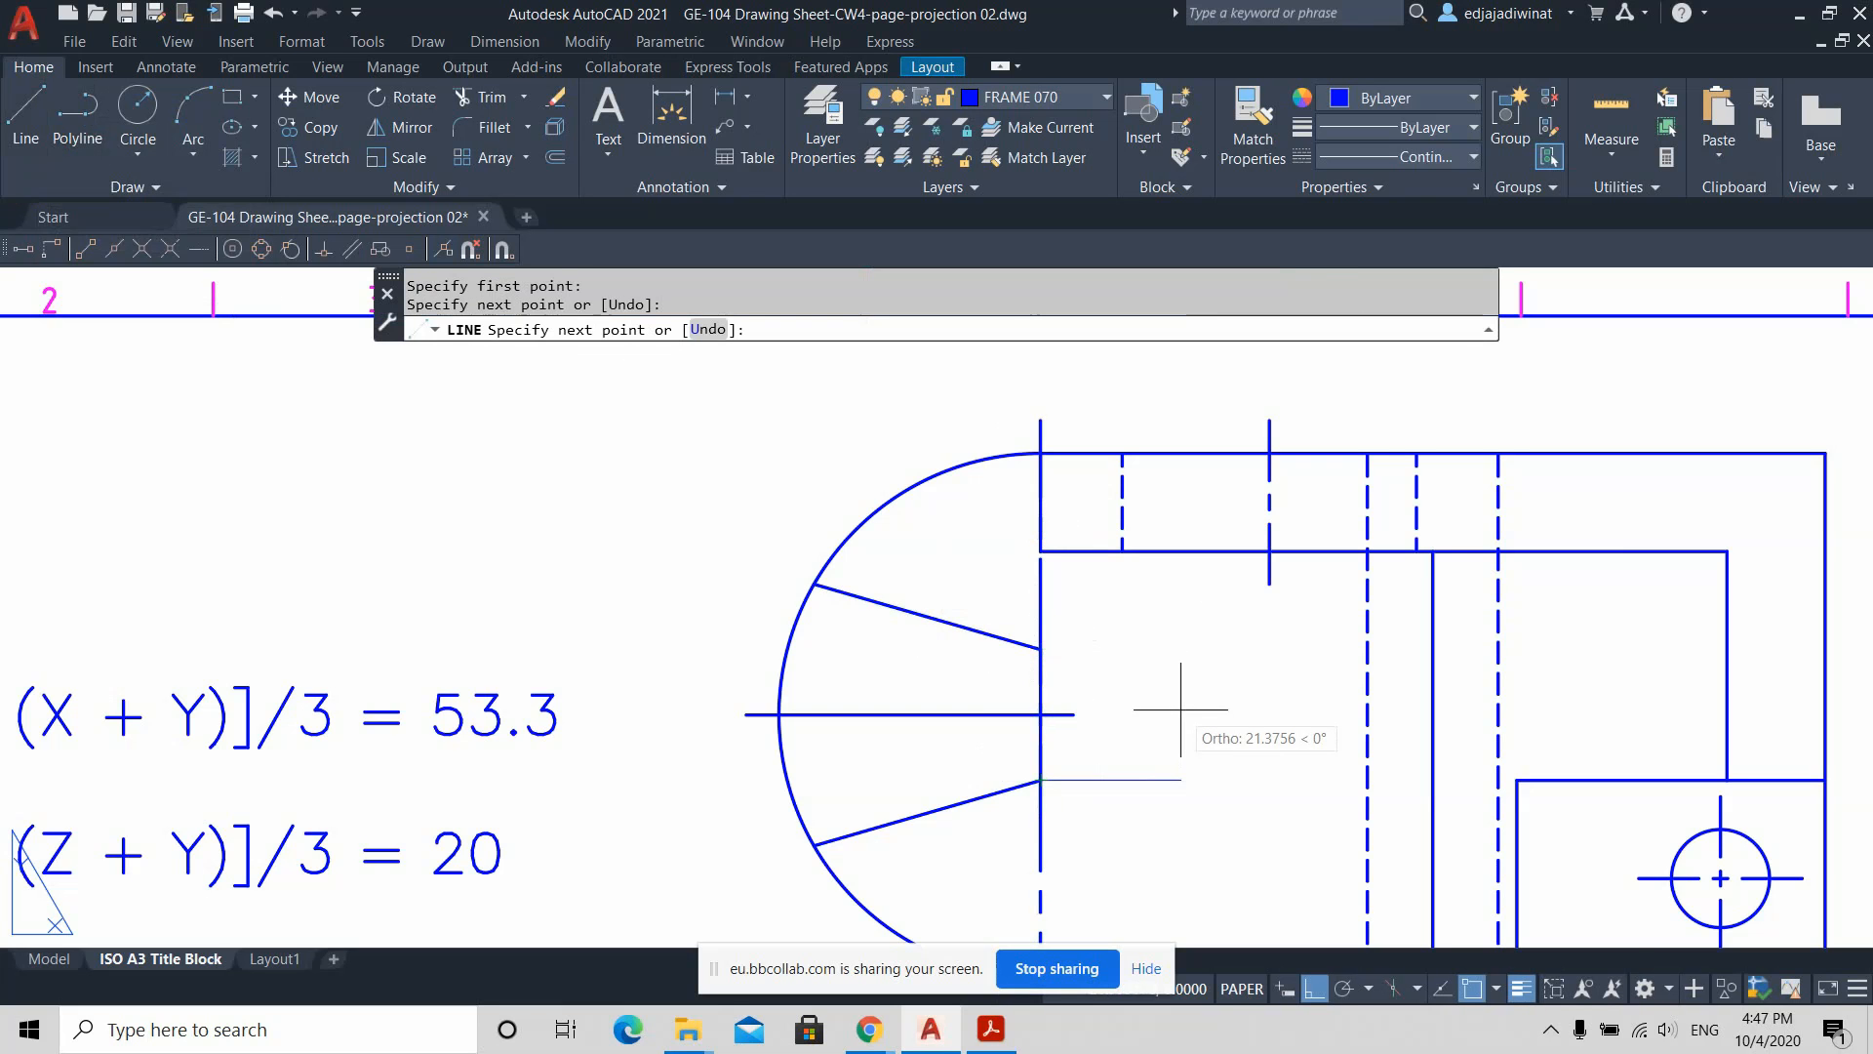
{"action": "key", "text": "Return"}
Step: Send the vertical centre line along the semicircle's straight side to the back of the draw order
{"action": "scroll", "coordinate": [1118, 698], "scroll_direction": "up", "scroll_amount": 4}
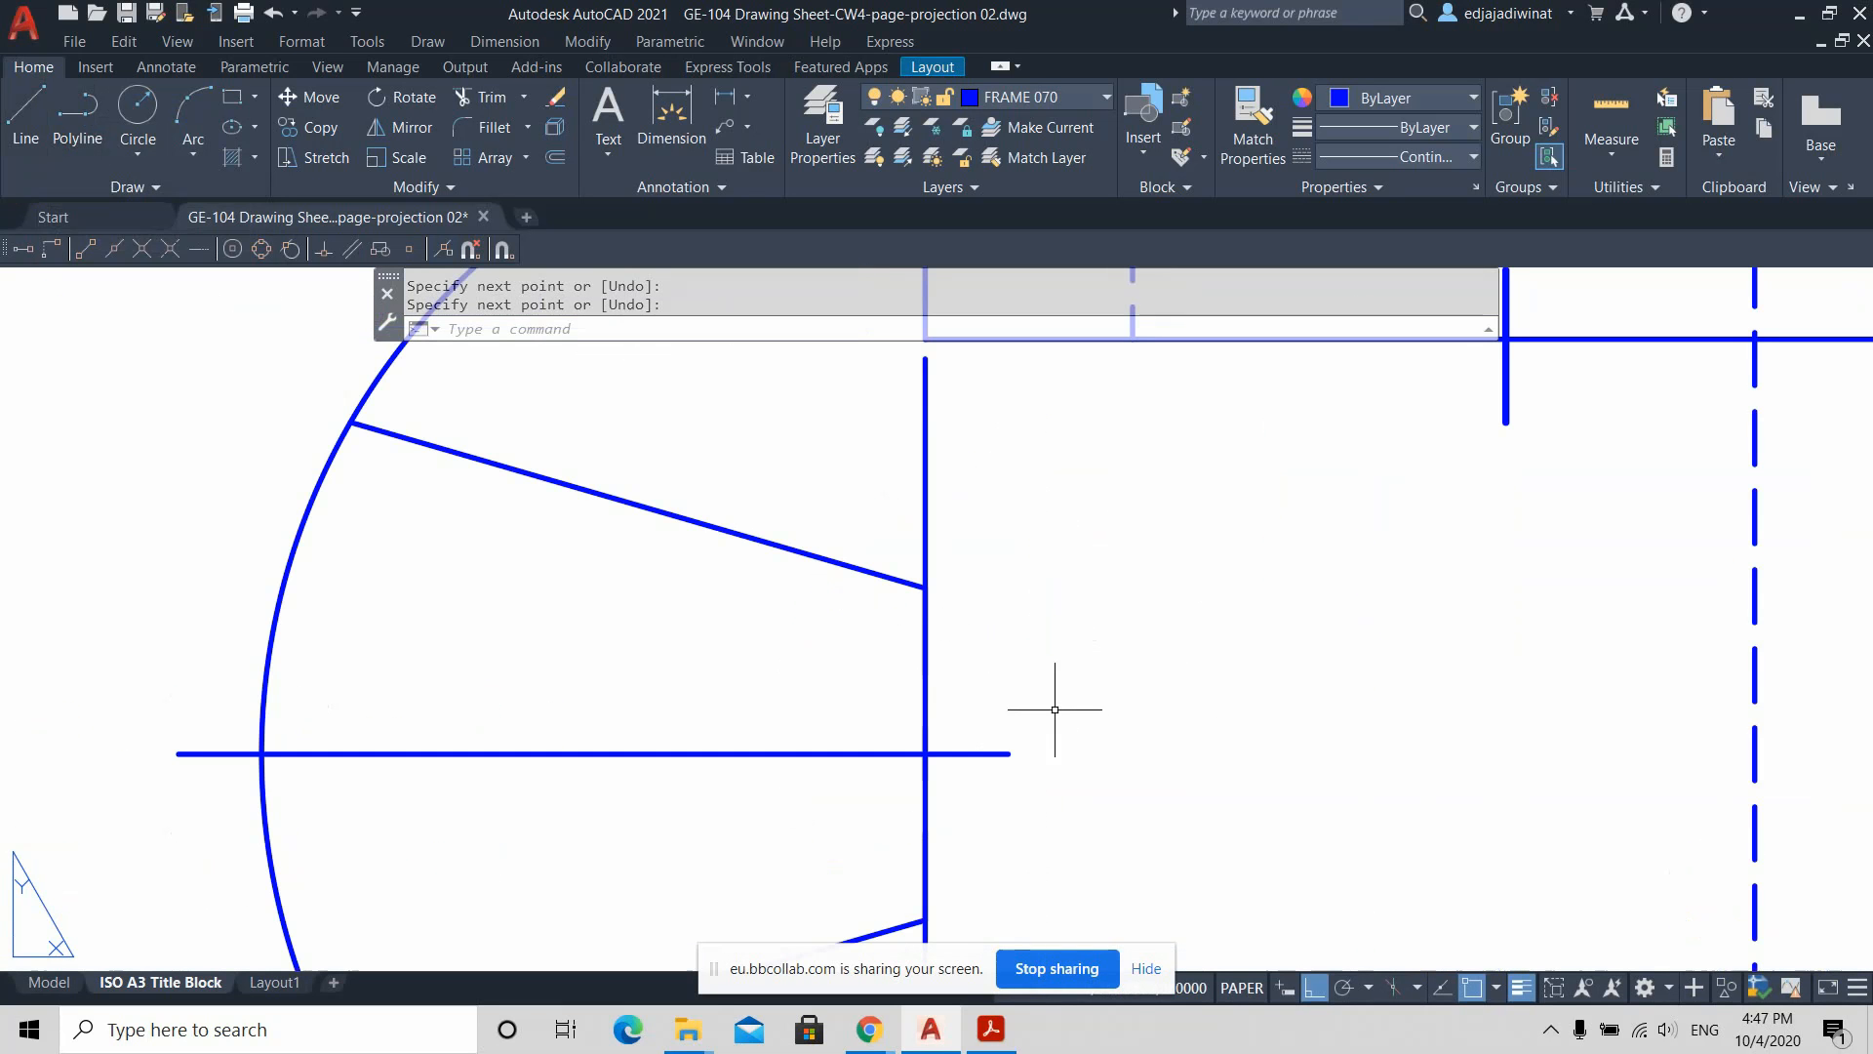
{"action": "left_click", "coordinate": [926, 689]}
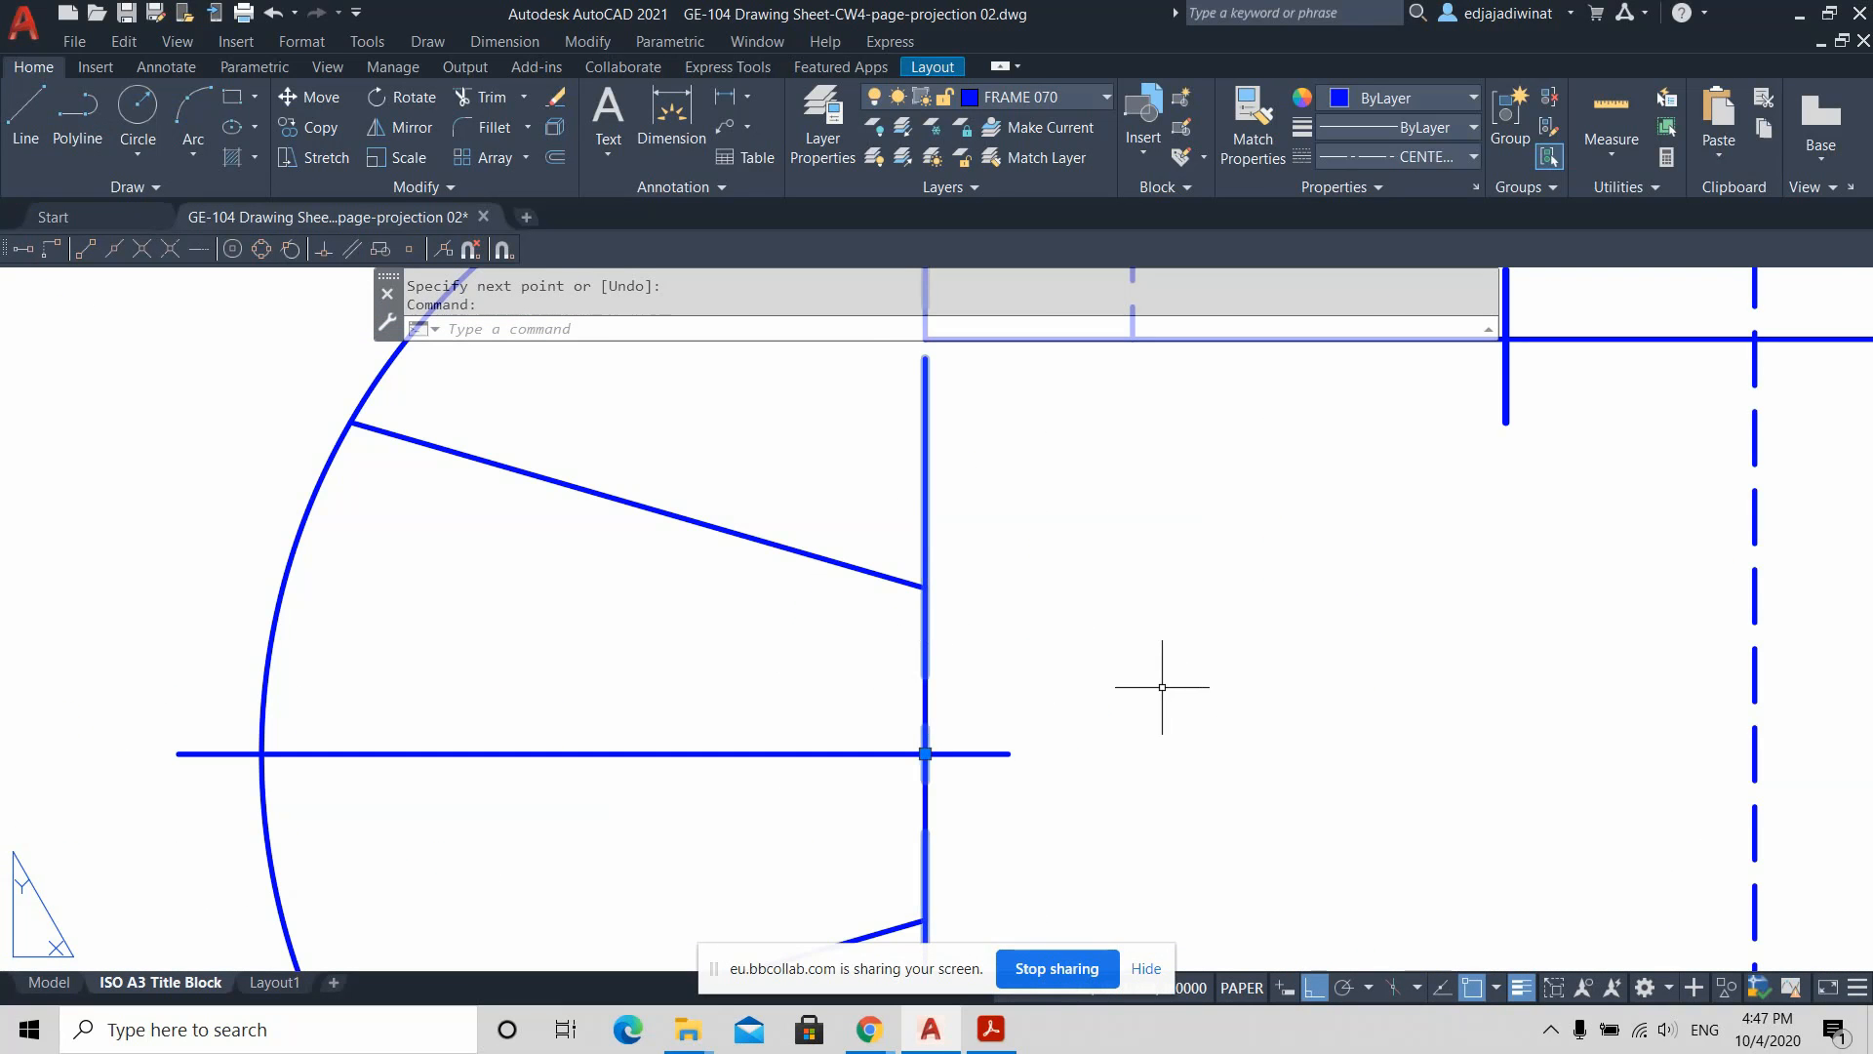
{"action": "scroll", "coordinate": [1162, 687], "scroll_direction": "down", "scroll_amount": 5}
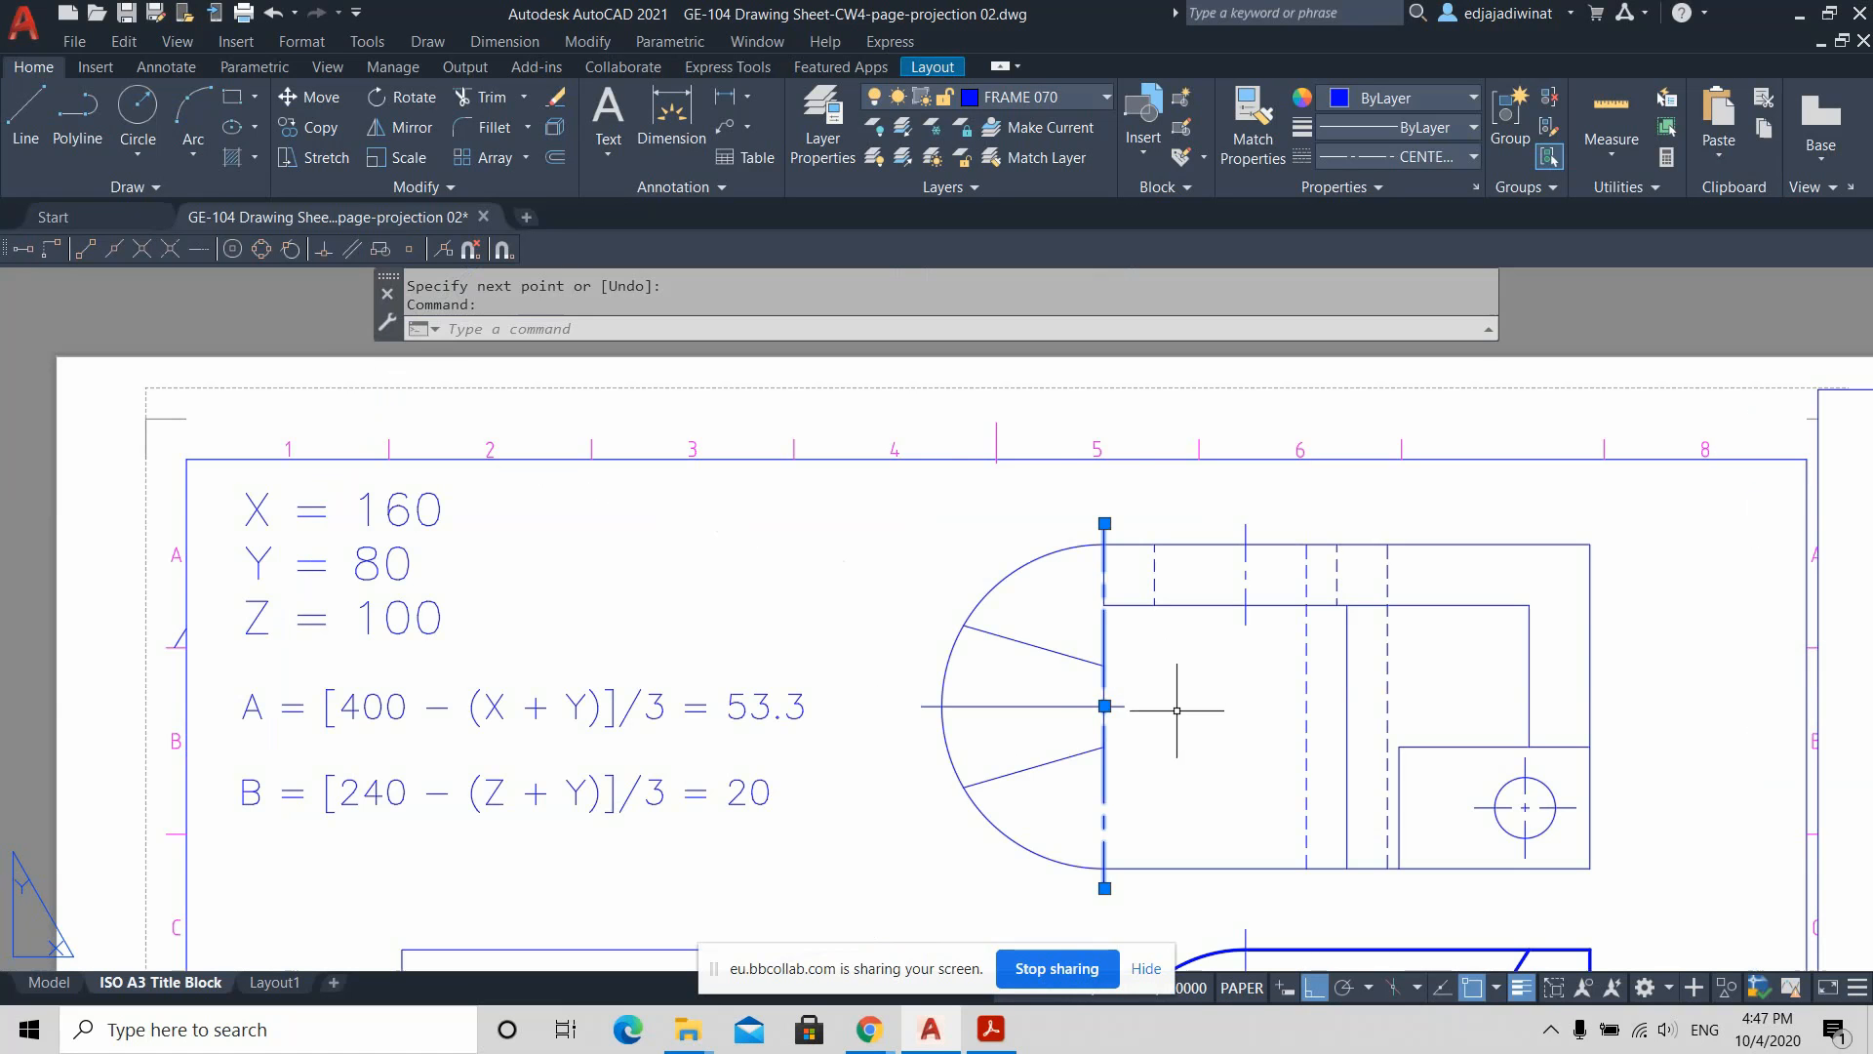
{"action": "scroll", "coordinate": [1176, 710], "scroll_direction": "up", "scroll_amount": 4}
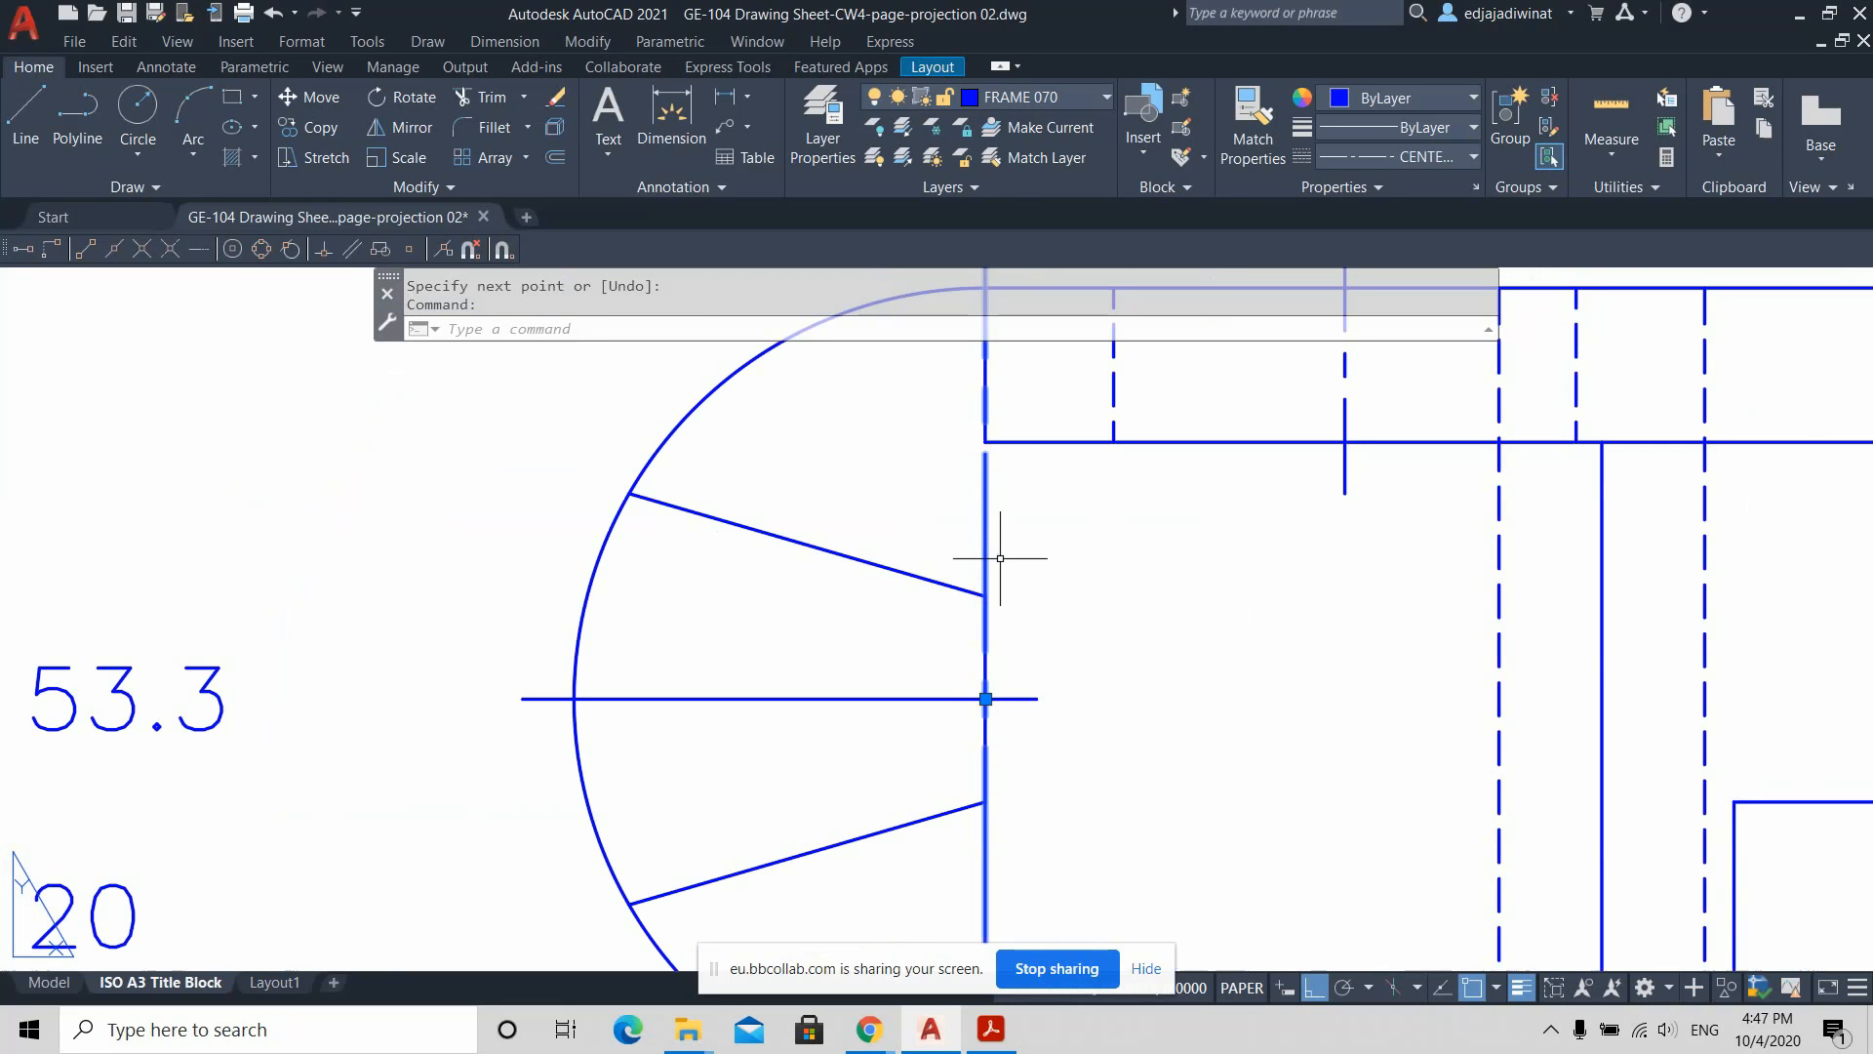
{"action": "key", "text": "Escape"}
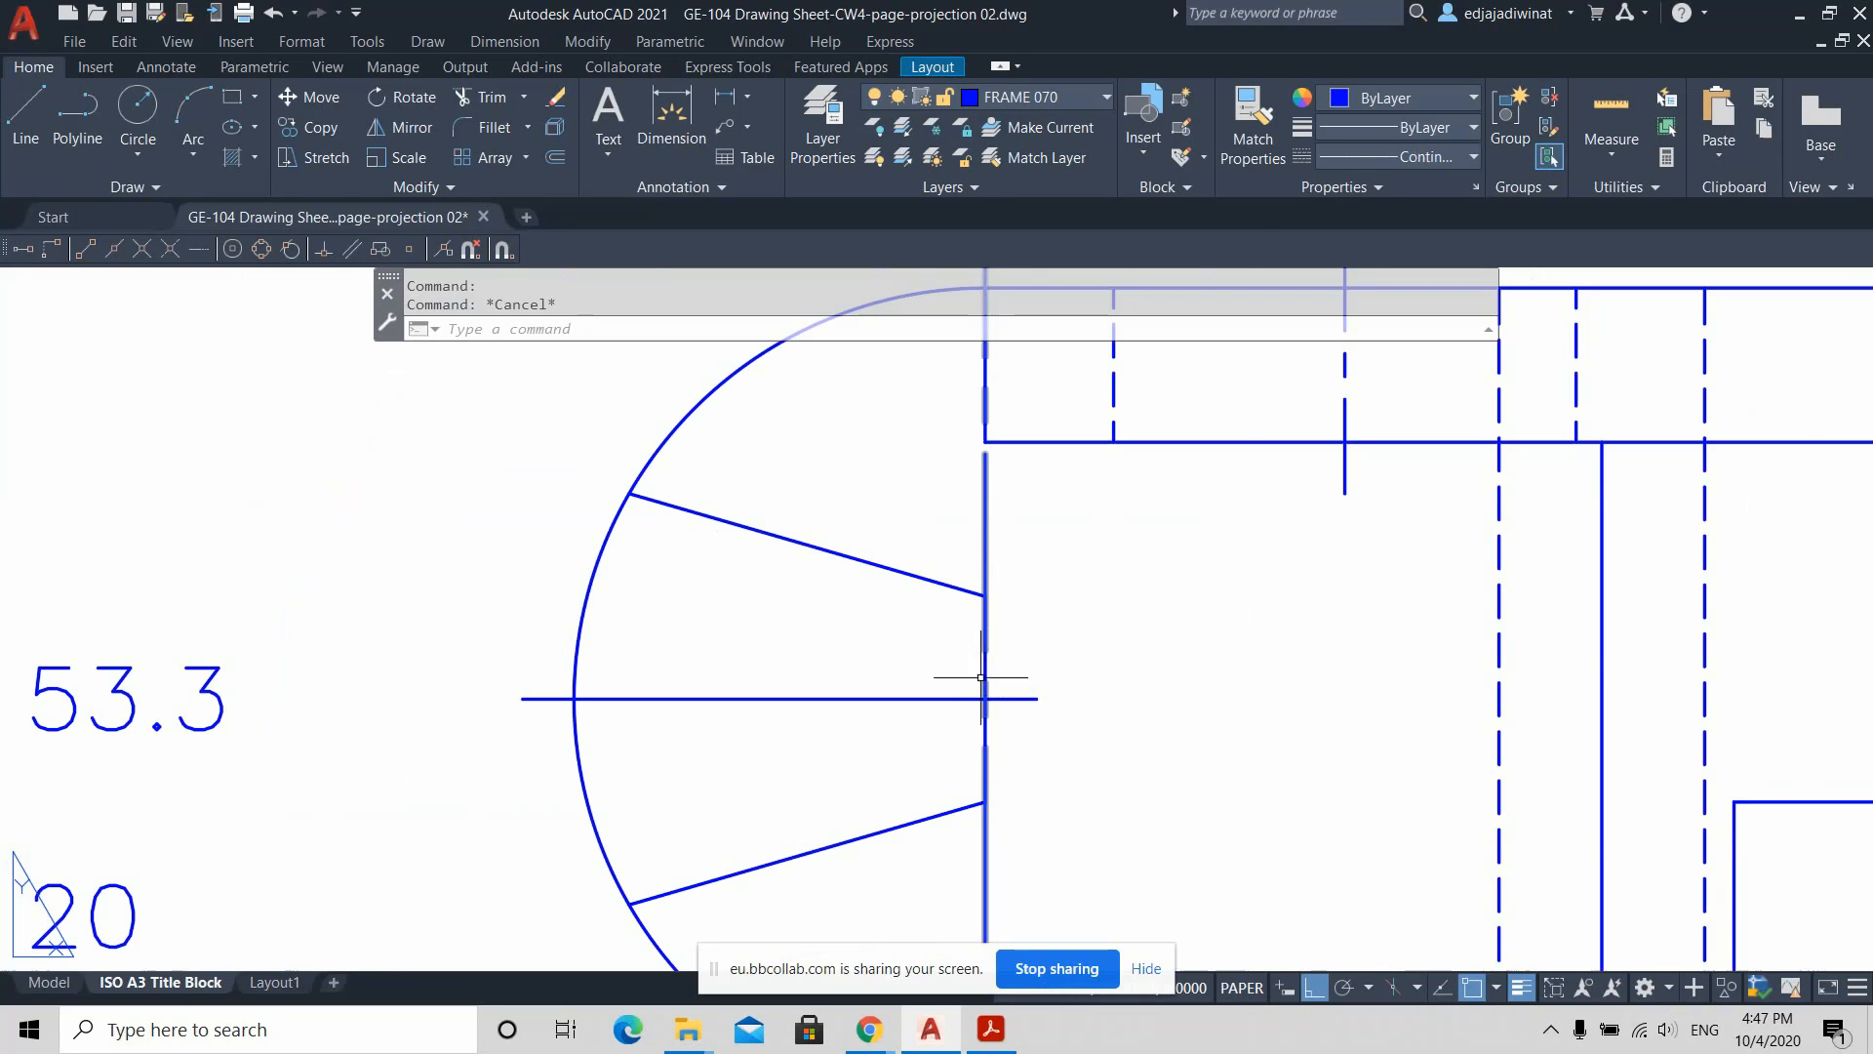
{"action": "left_click", "coordinate": [984, 645]}
{"action": "right_click", "coordinate": [993, 635]}
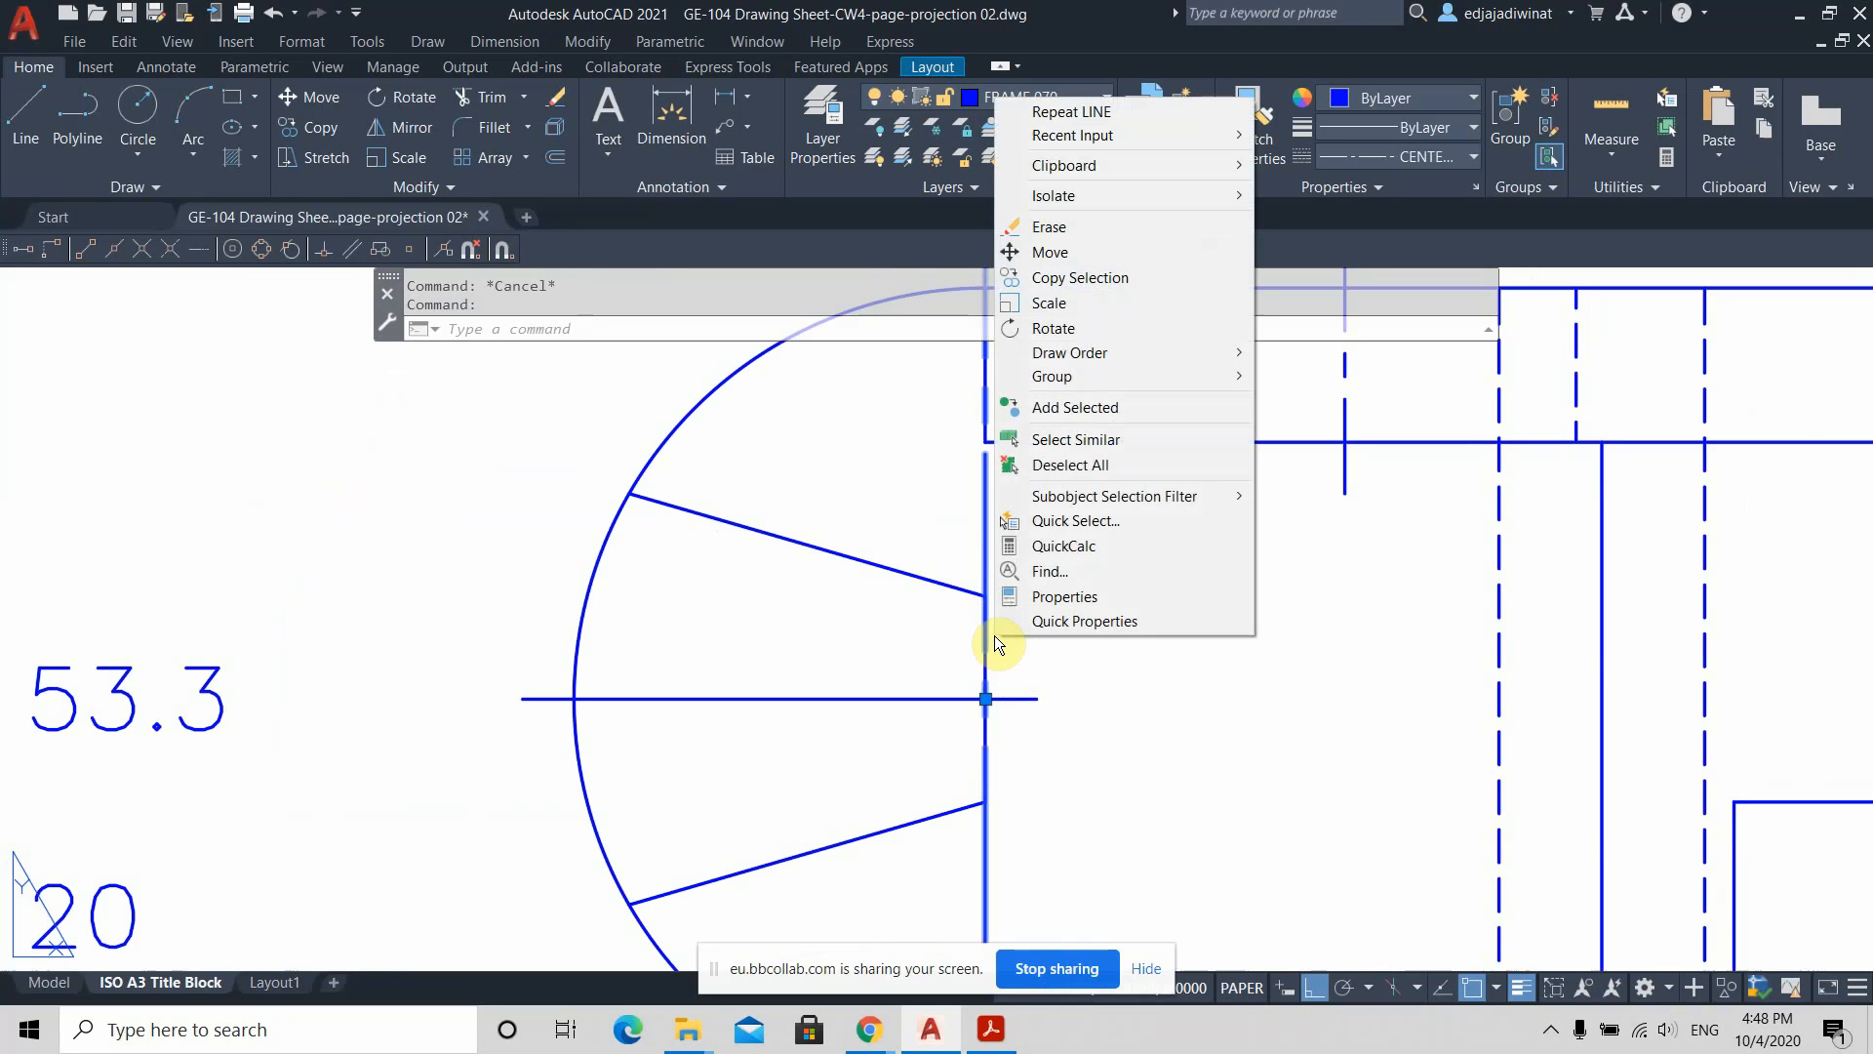
{"action": "mouse_move", "coordinate": [1145, 352]}
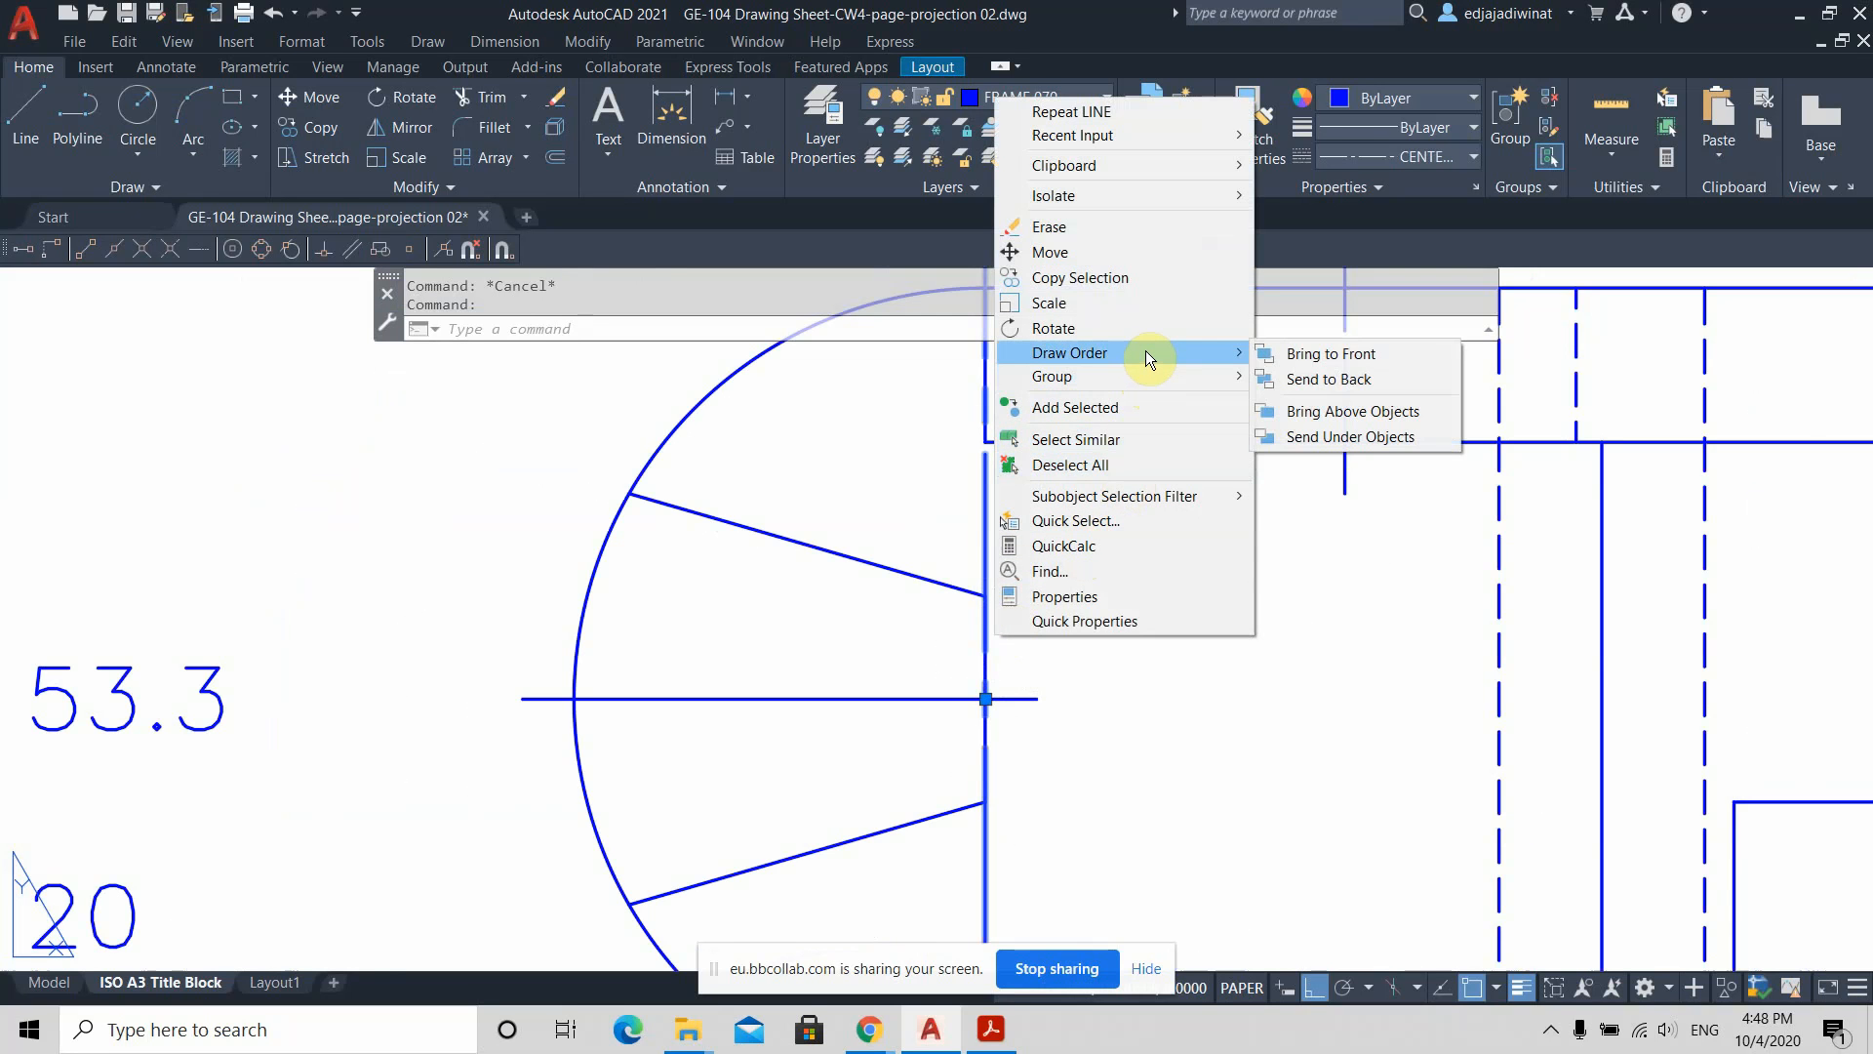
{"action": "left_click", "coordinate": [1351, 381]}
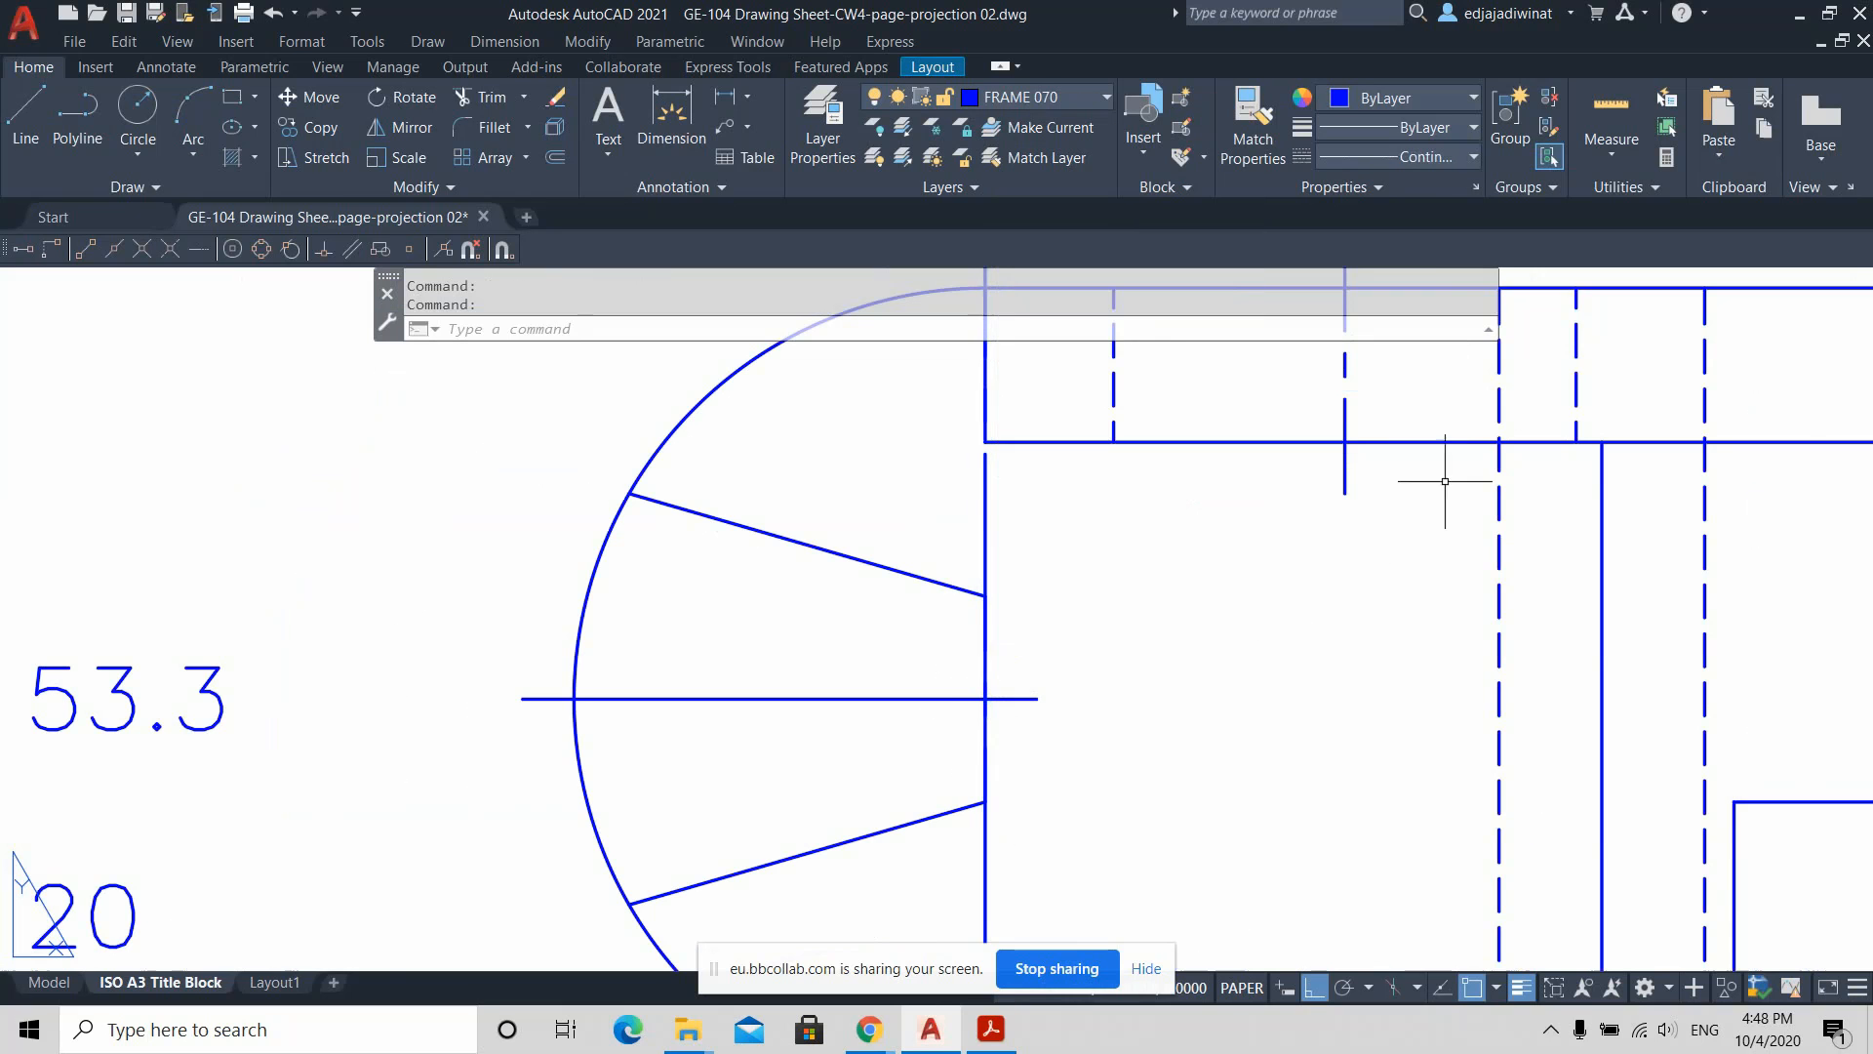
{"action": "key", "text": "Escape"}
Step: Set the lineweight of the short vertical line between the two slanted edges to 0.70 mm
{"action": "left_click", "coordinate": [985, 655]}
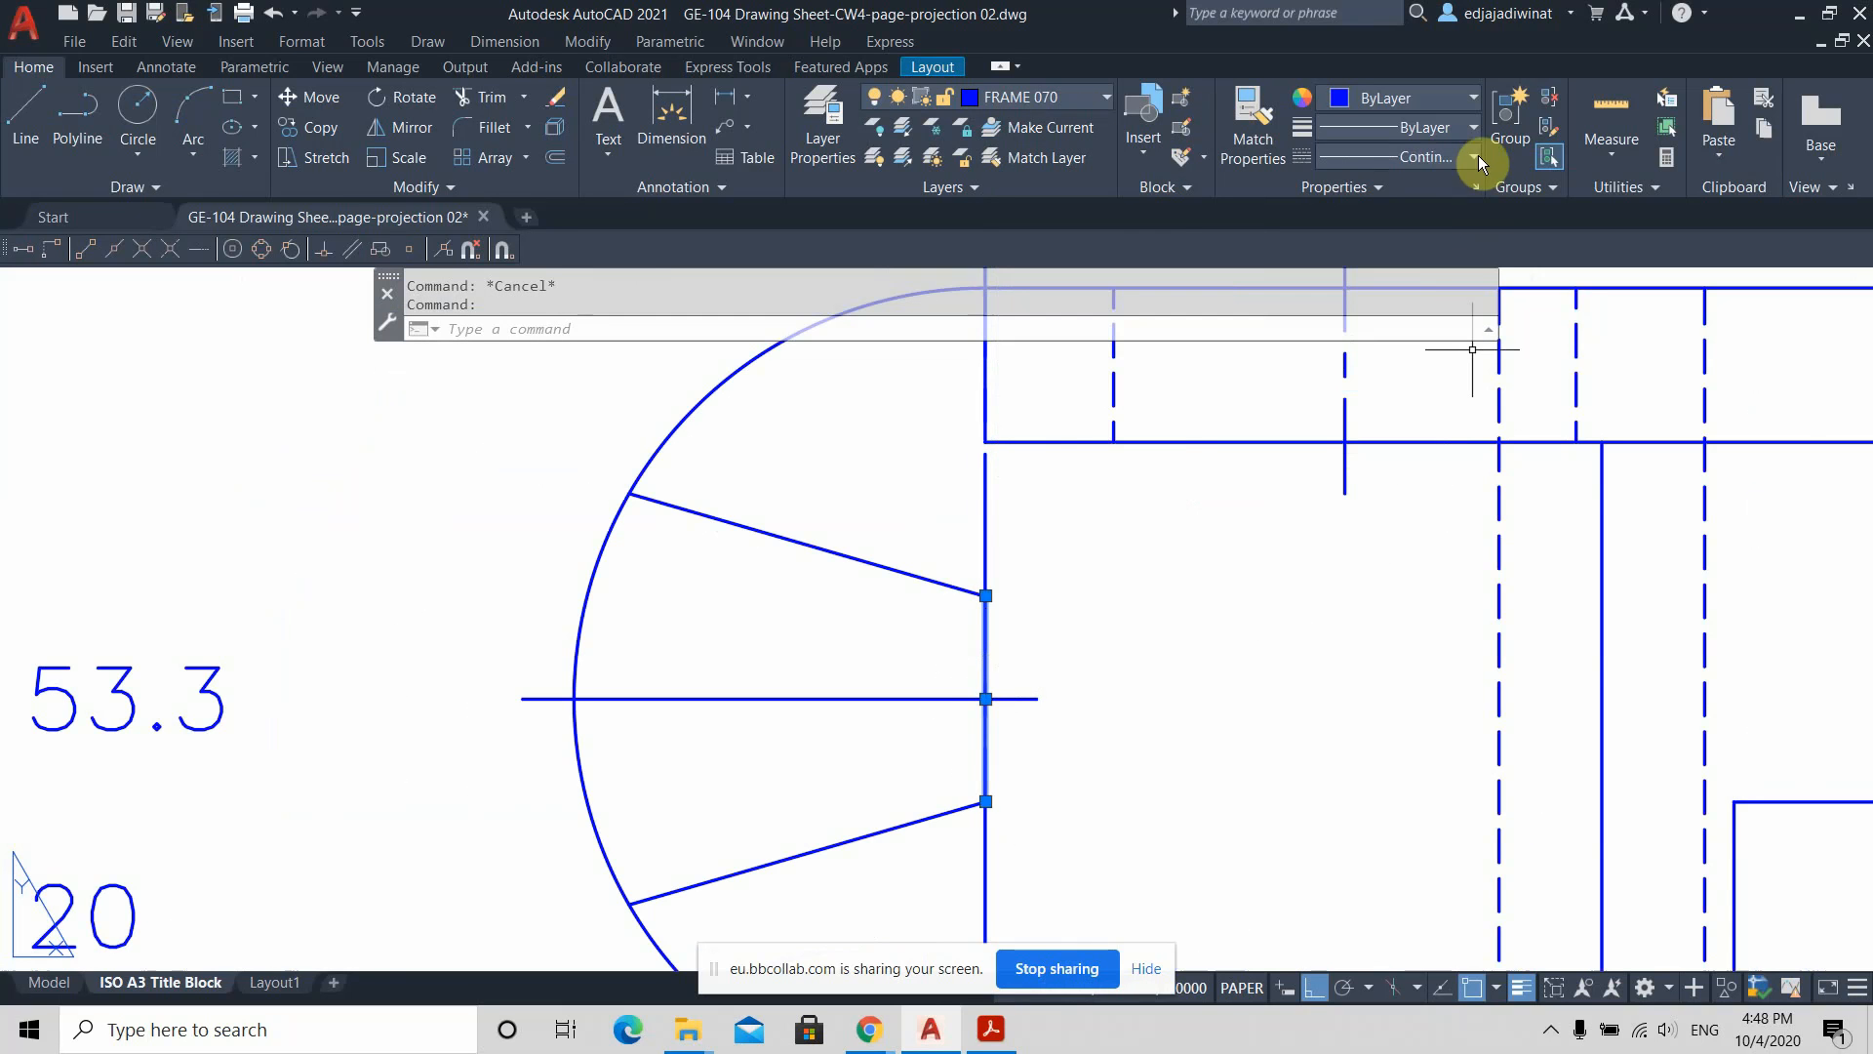
{"action": "left_click", "coordinate": [1472, 128]}
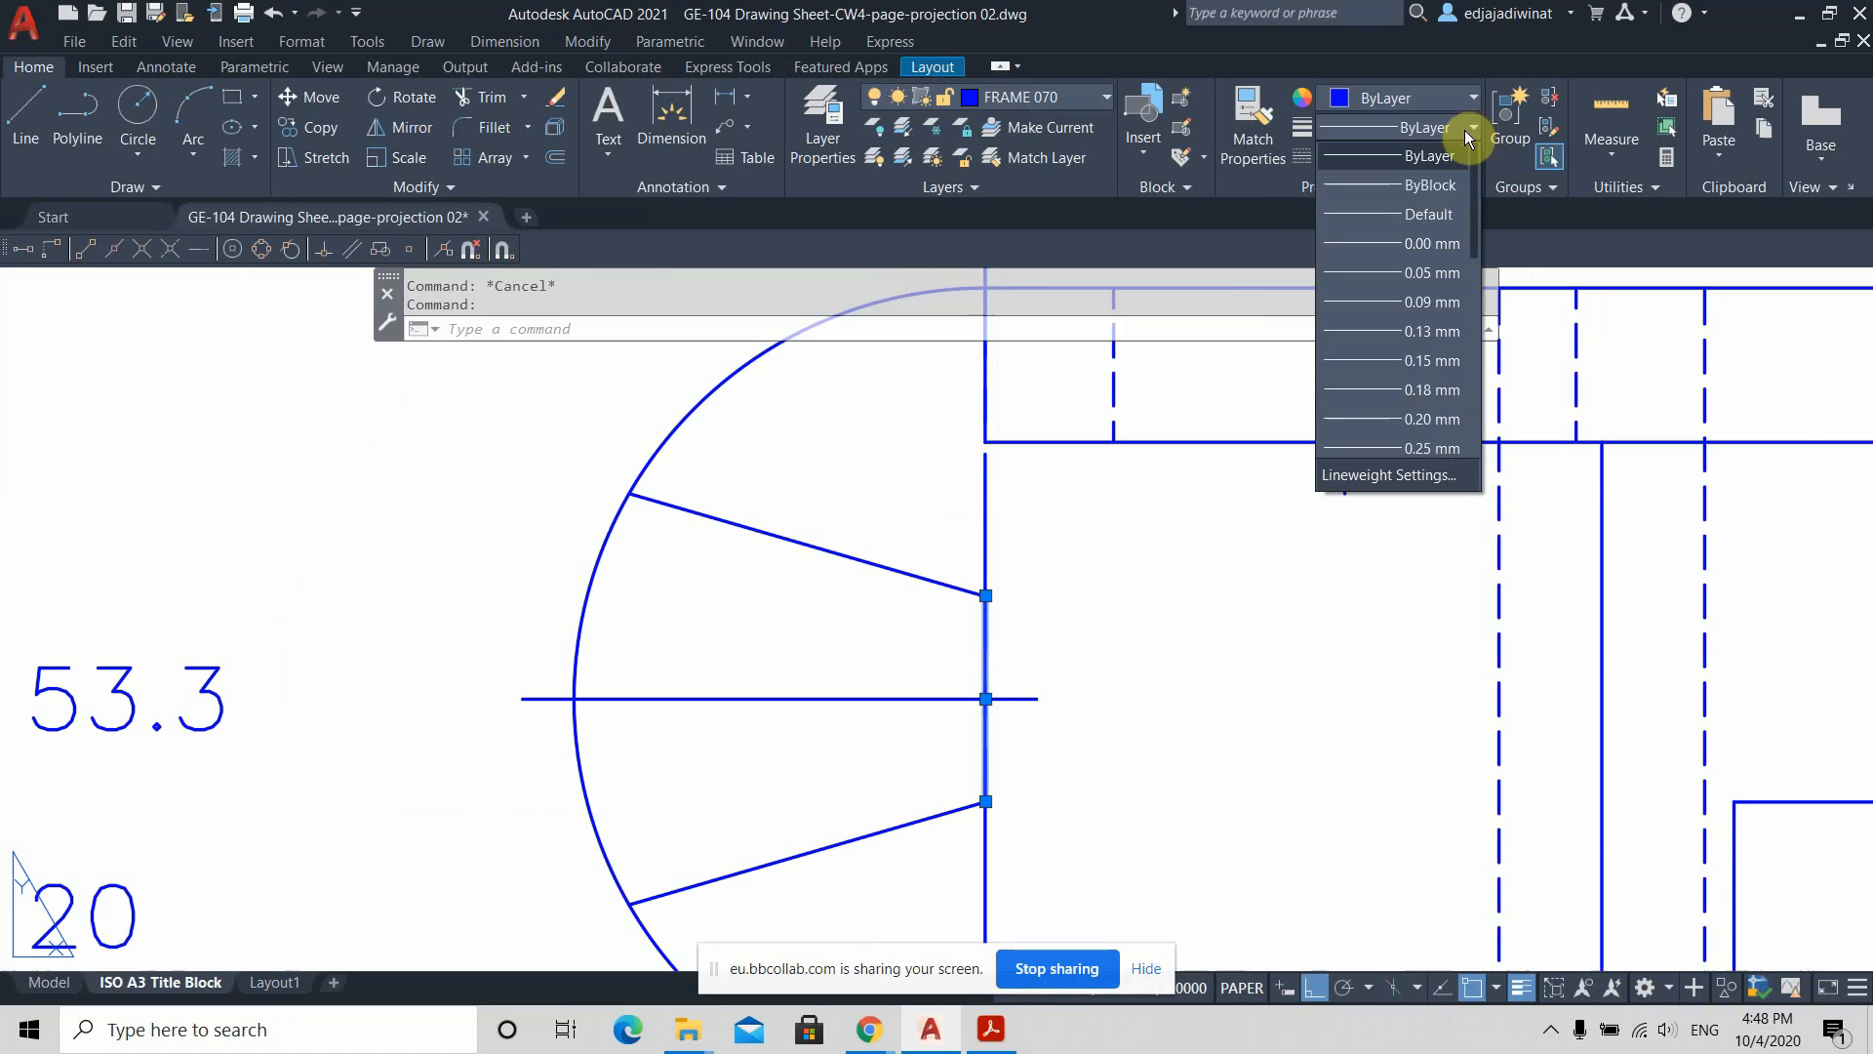
{"action": "scroll", "coordinate": [1429, 340], "scroll_direction": "down", "scroll_amount": 3}
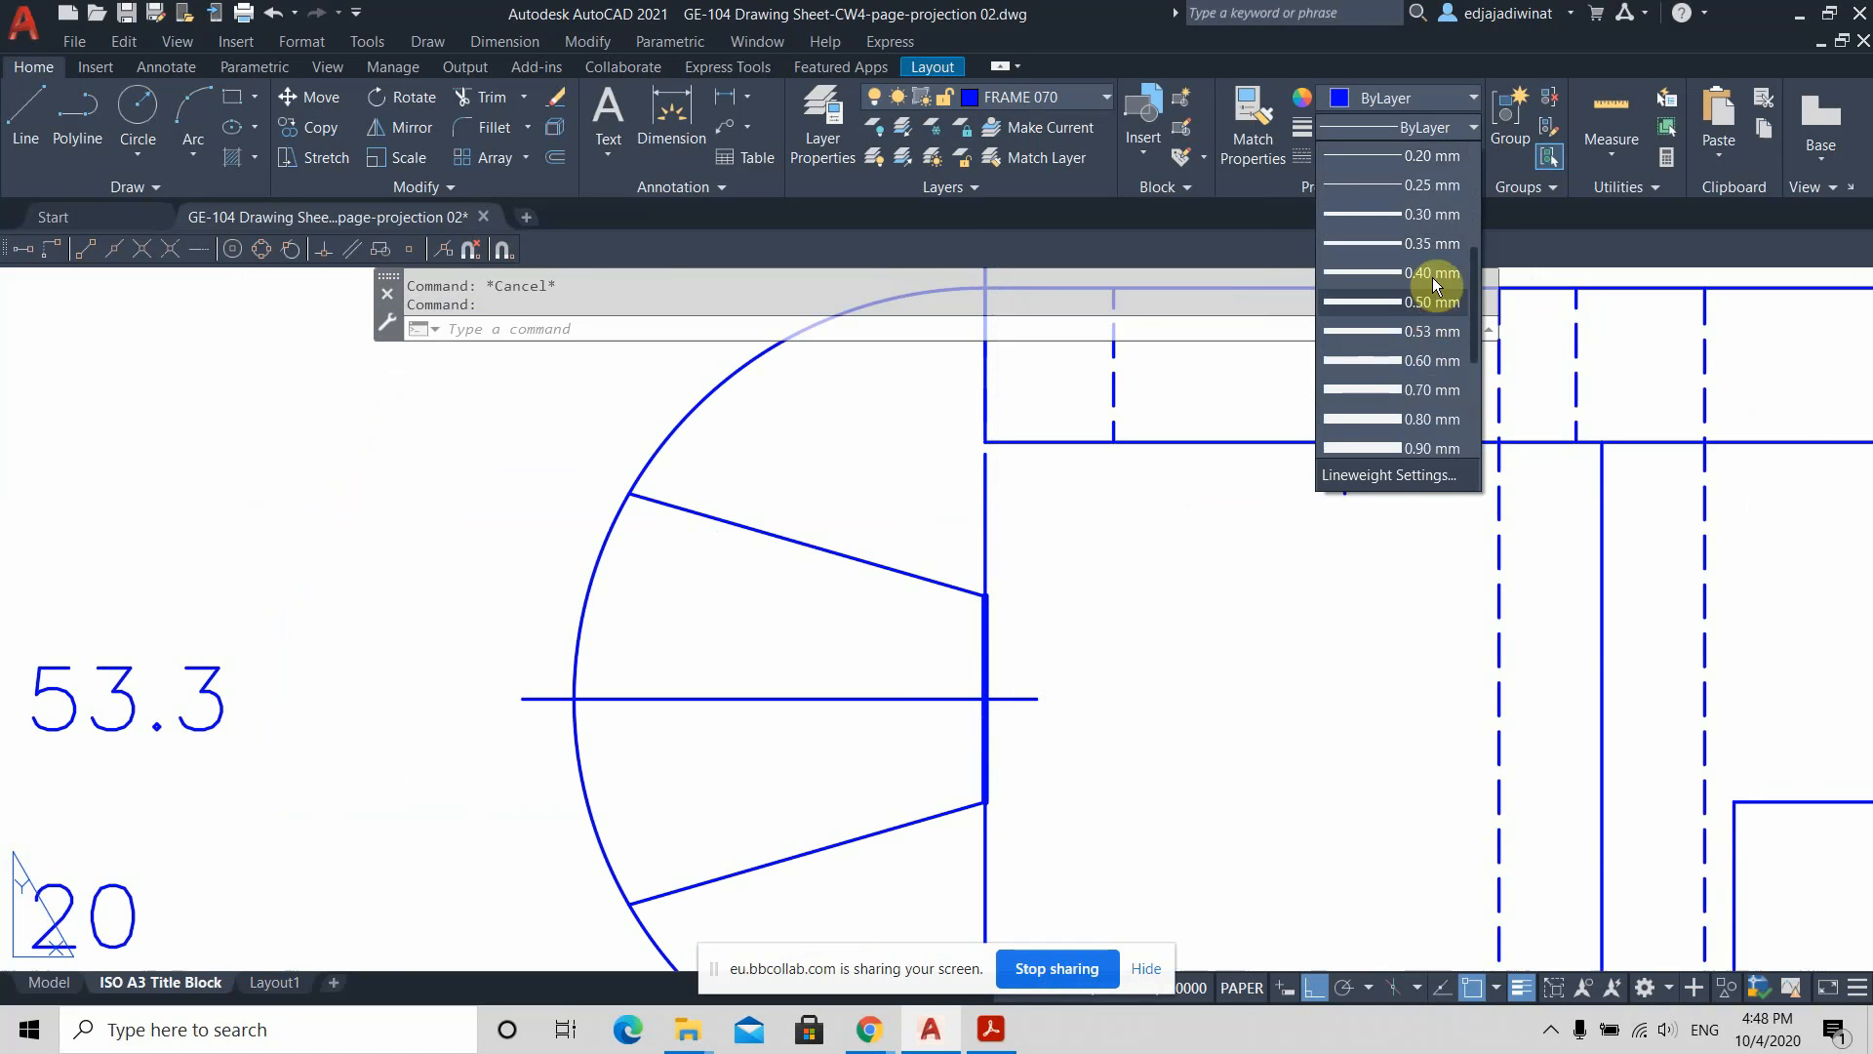
{"action": "left_click", "coordinate": [1426, 389]}
{"action": "key", "text": "Escape"}
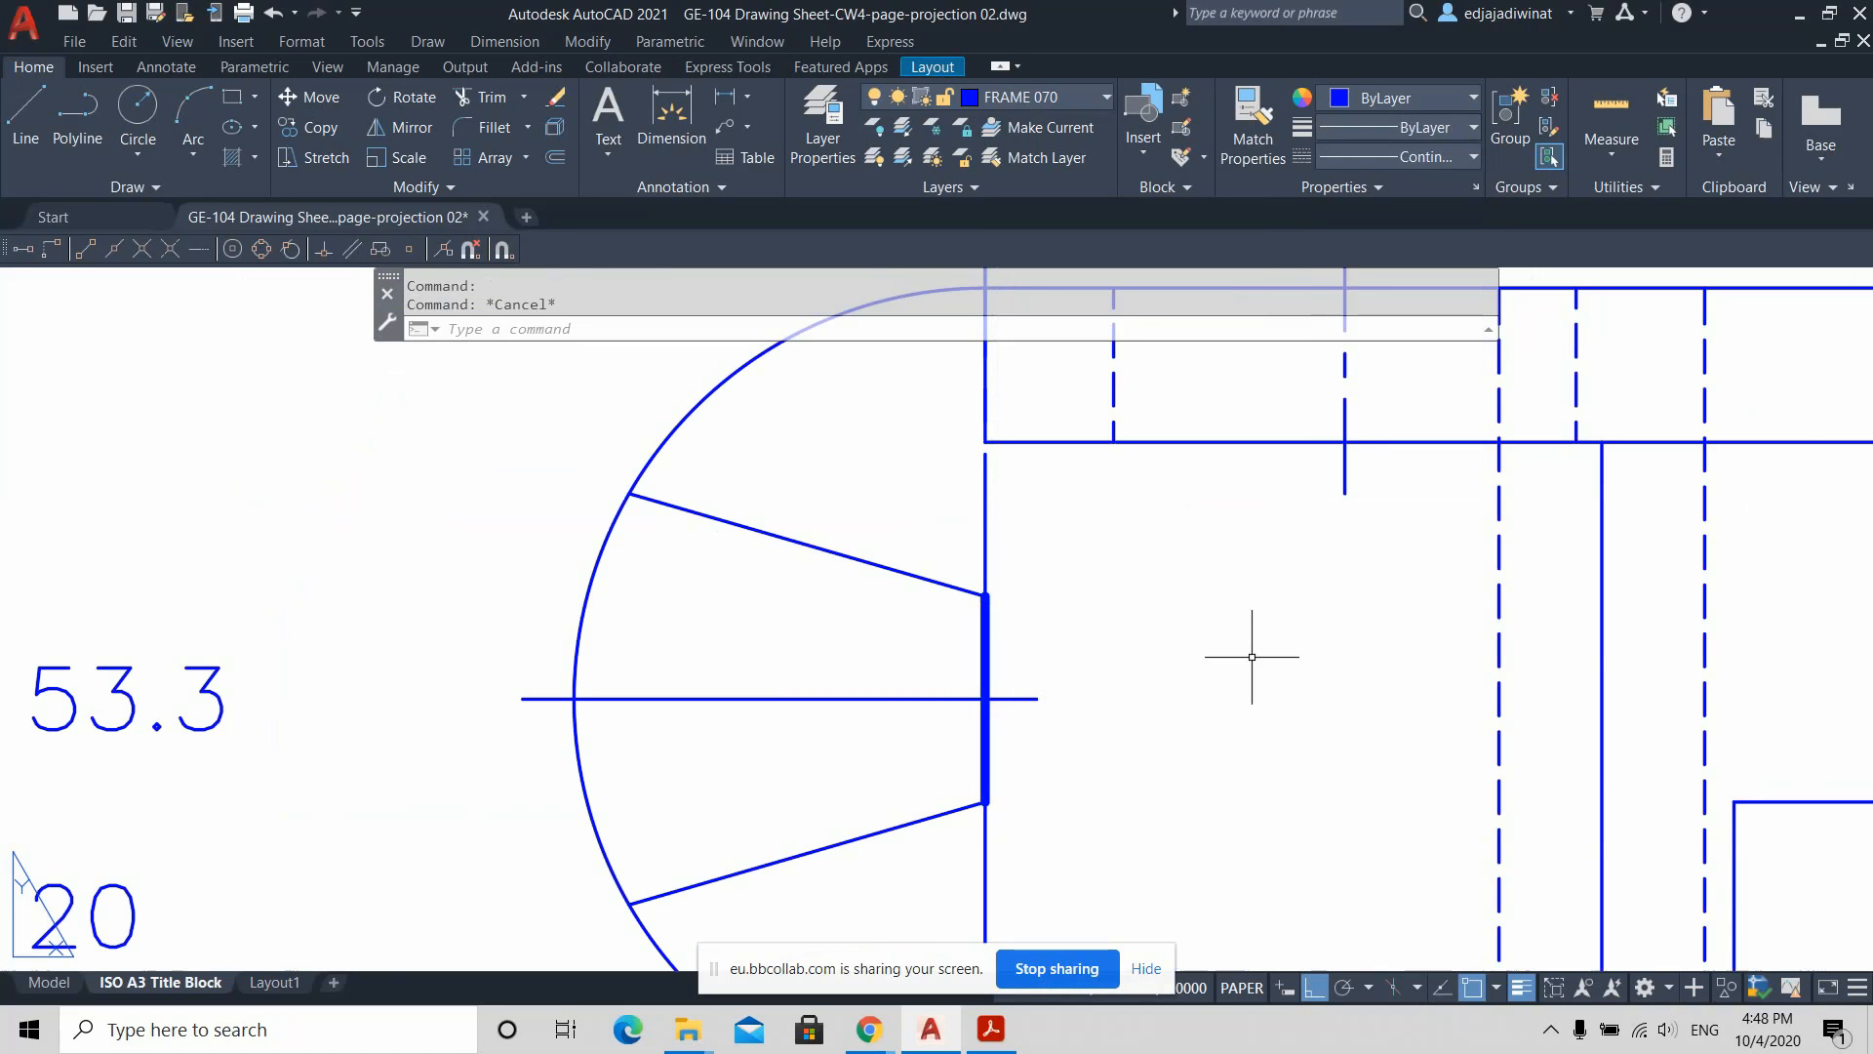
{"action": "scroll", "coordinate": [1251, 657], "scroll_direction": "down", "scroll_amount": 4}
{"action": "scroll", "coordinate": [1252, 656], "scroll_direction": "up", "scroll_amount": 4}
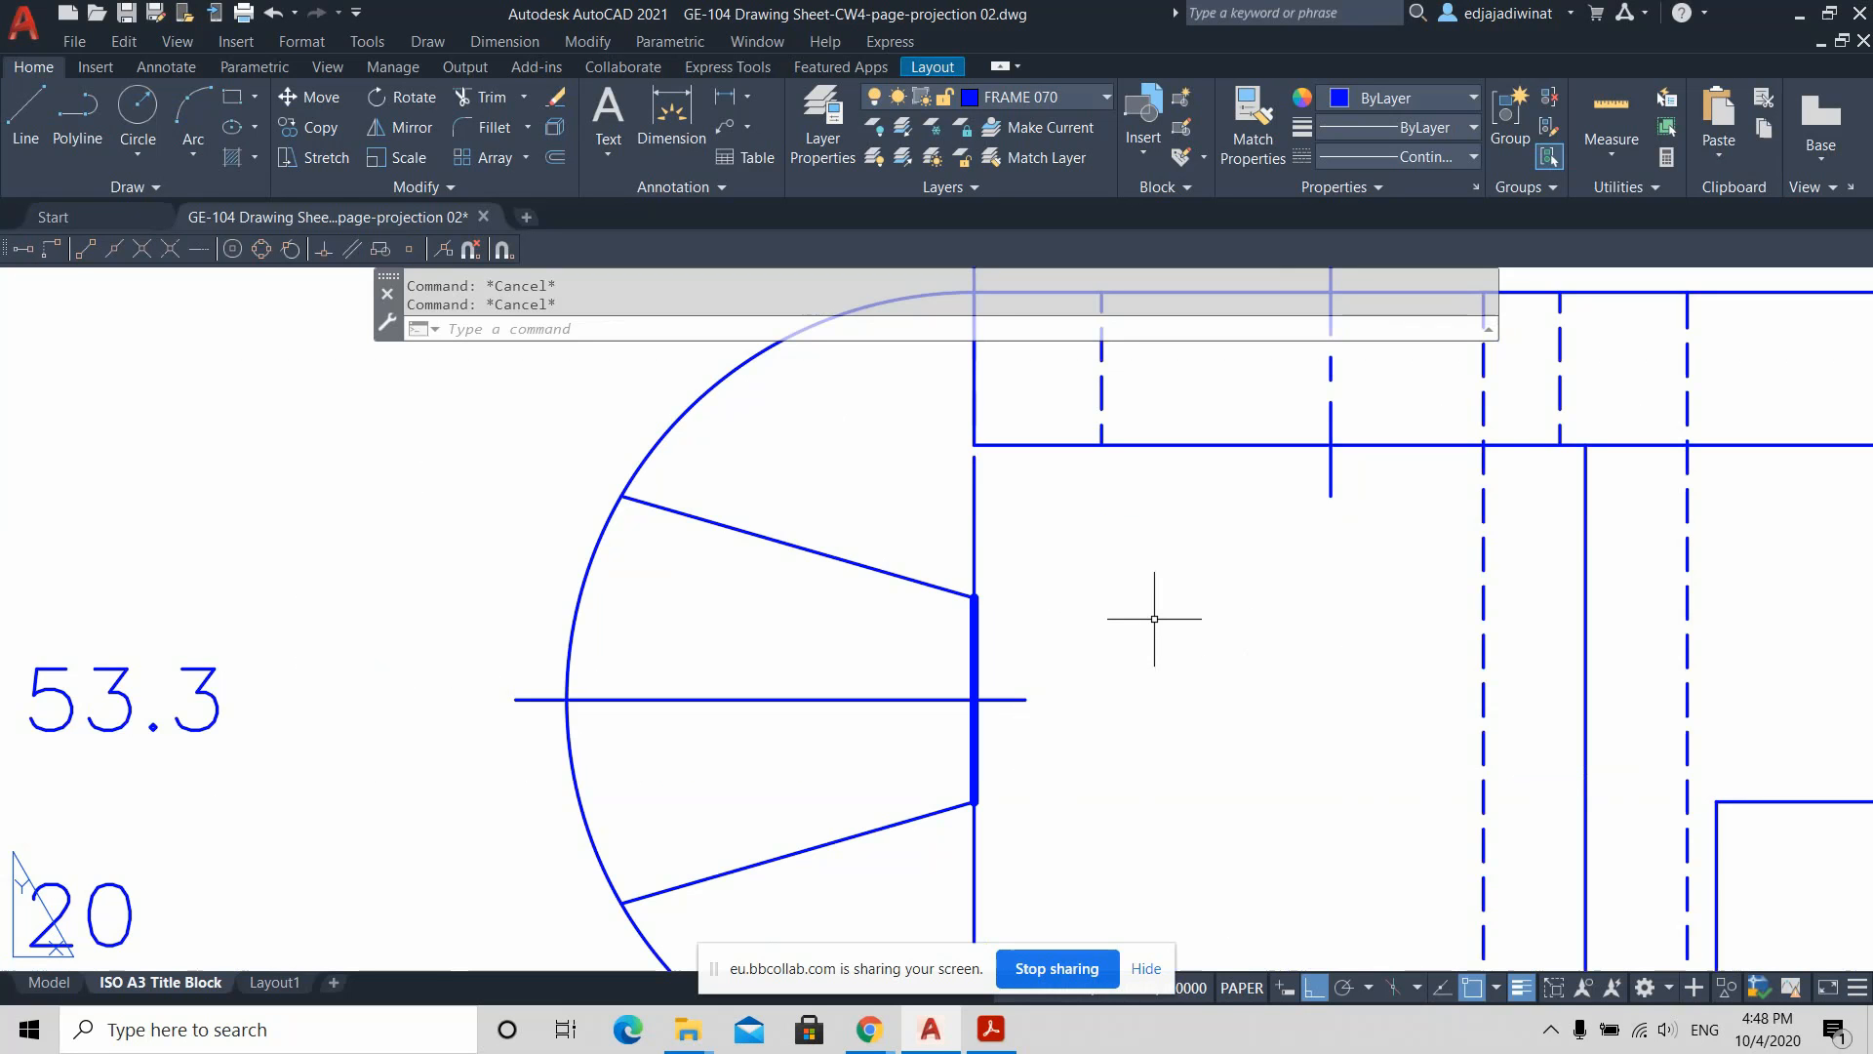
{"action": "scroll", "coordinate": [1154, 624], "scroll_direction": "down", "scroll_amount": 2}
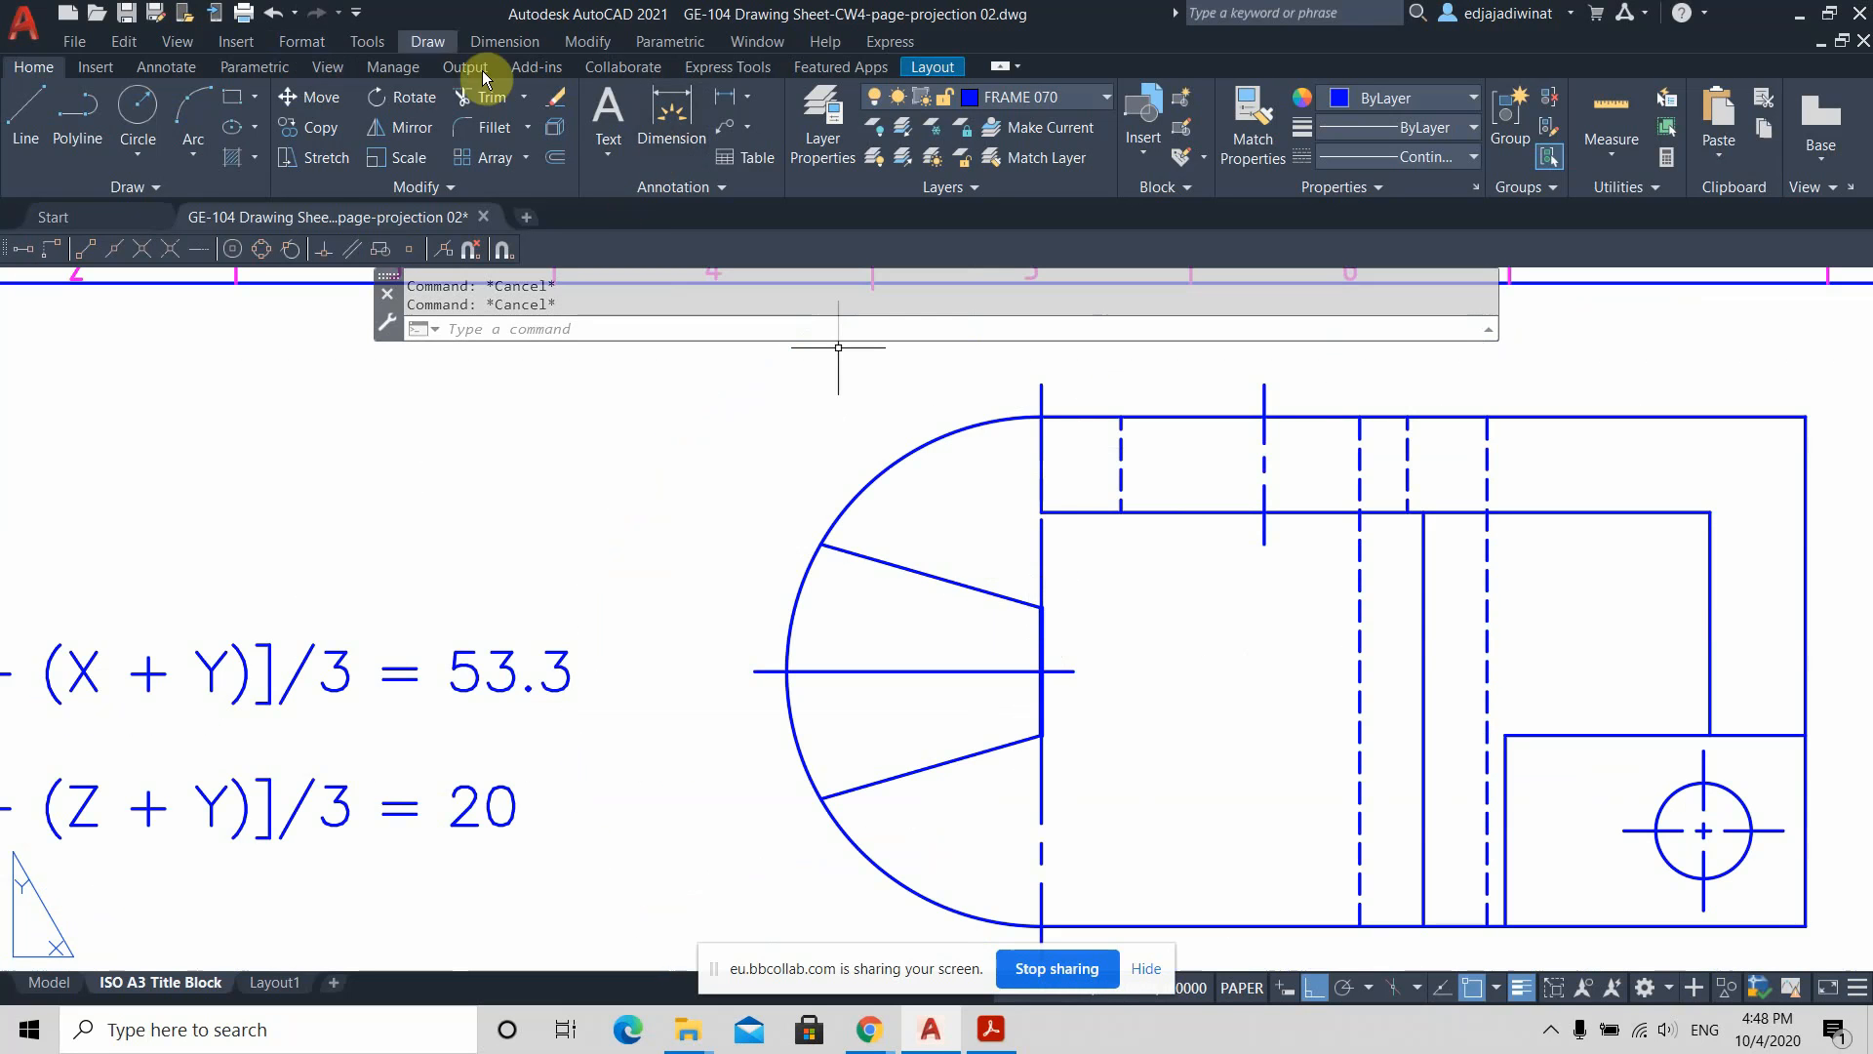
Step: Undo the lineweight change, the draw order change and the short vertical line between the slanted edges
{"action": "left_click", "coordinate": [273, 21]}
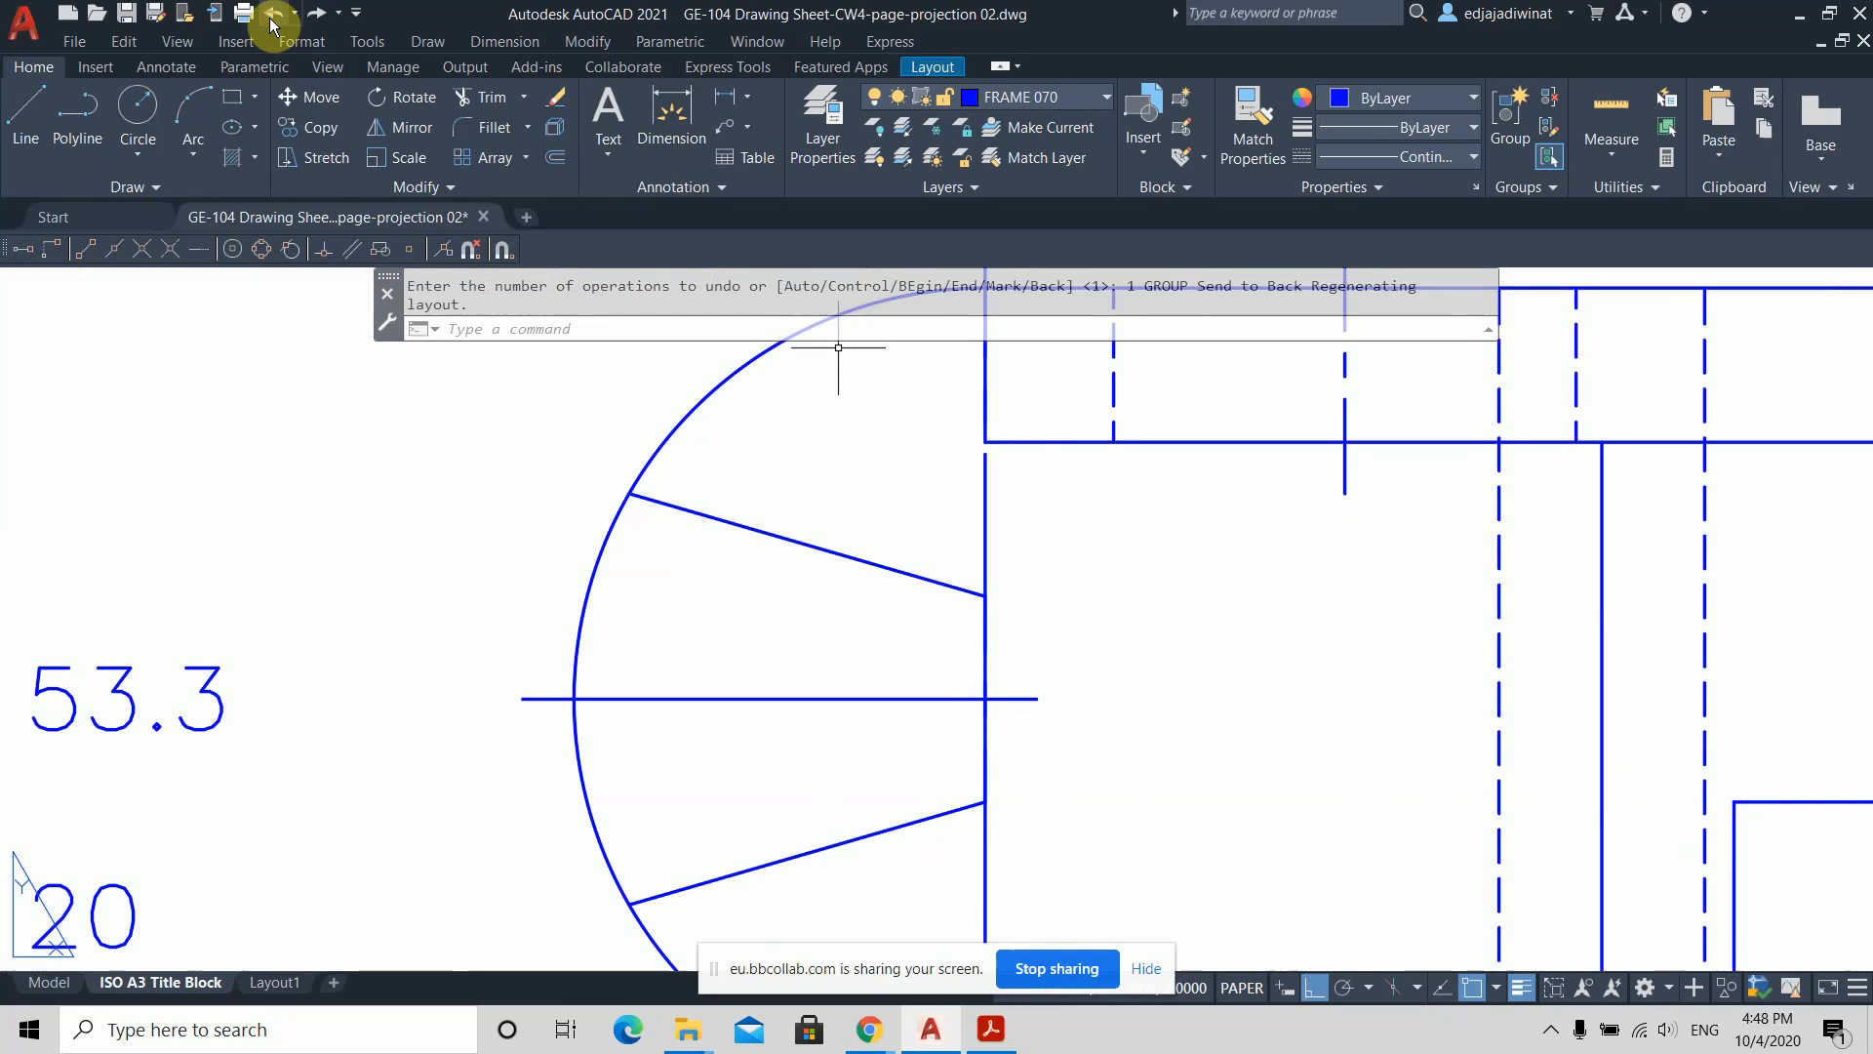
{"action": "left_click", "coordinate": [272, 21]}
{"action": "left_click", "coordinate": [273, 21]}
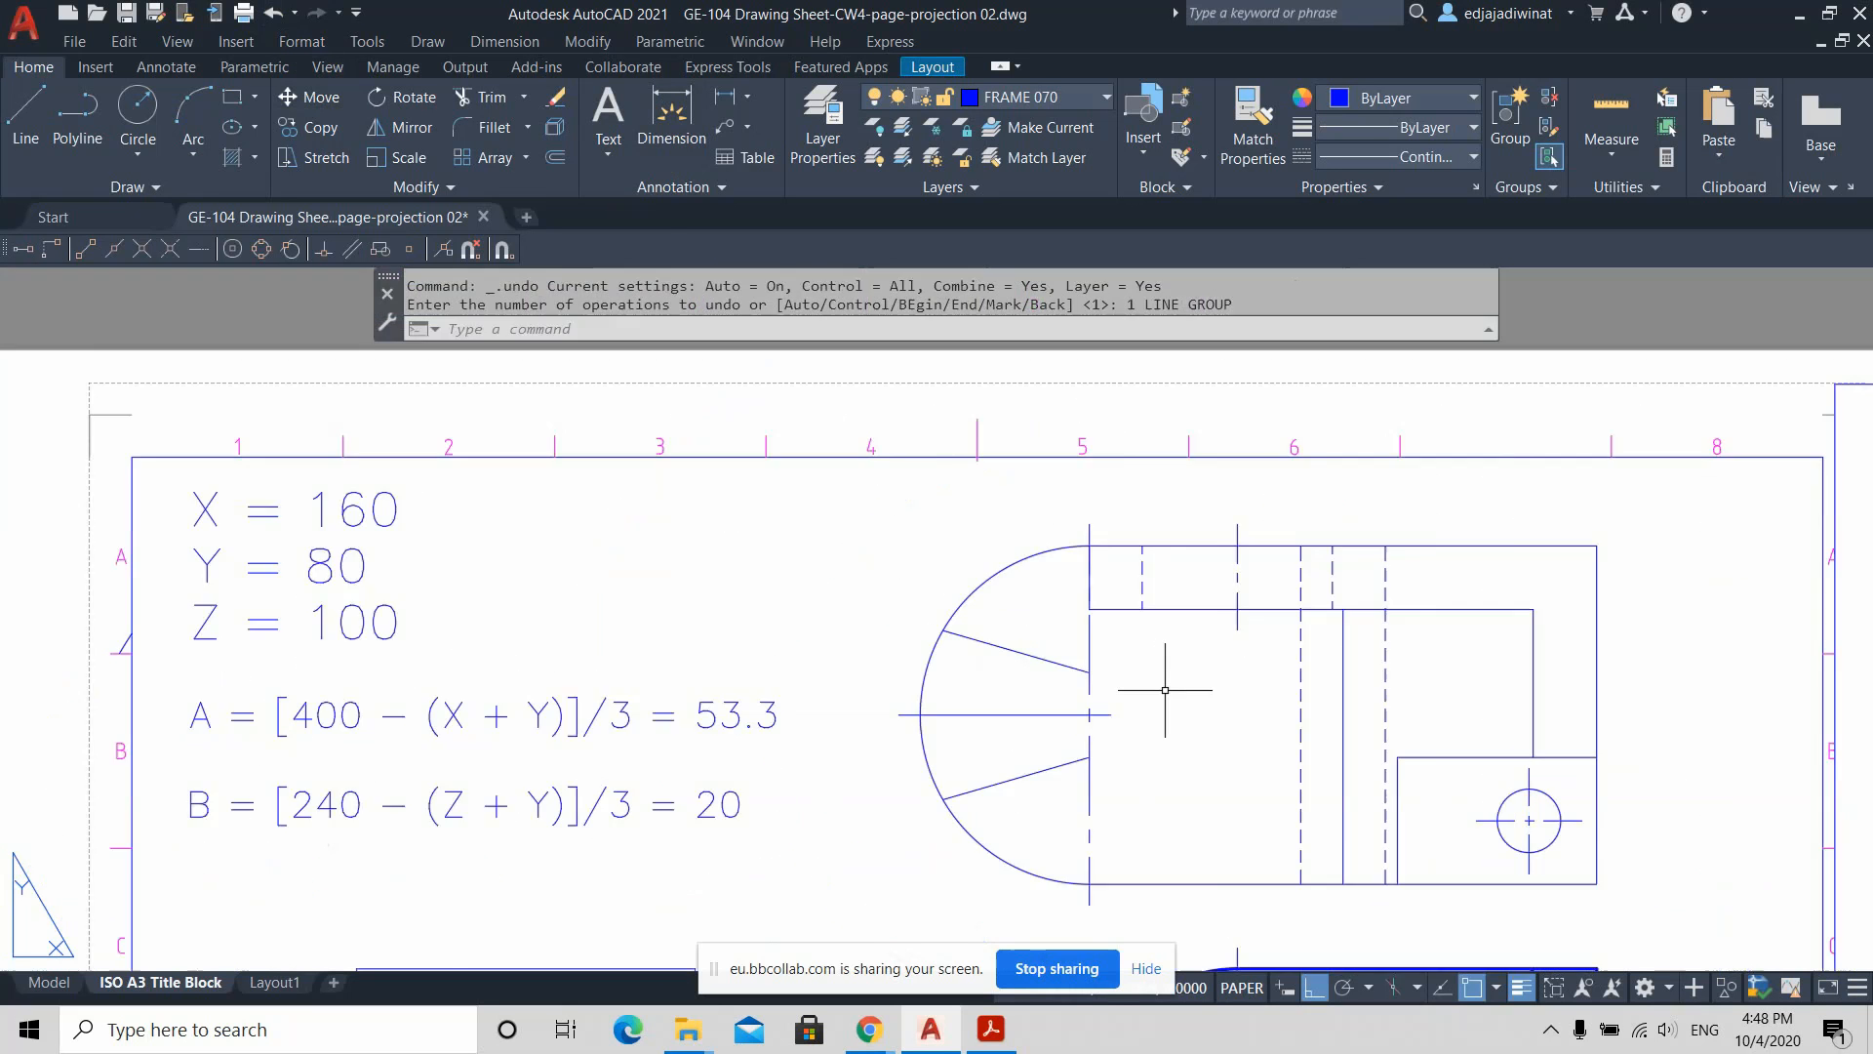
Step: Break the top view's vertical centre line at the inner end of the upper slanted edge
{"action": "left_click", "coordinate": [451, 187]}
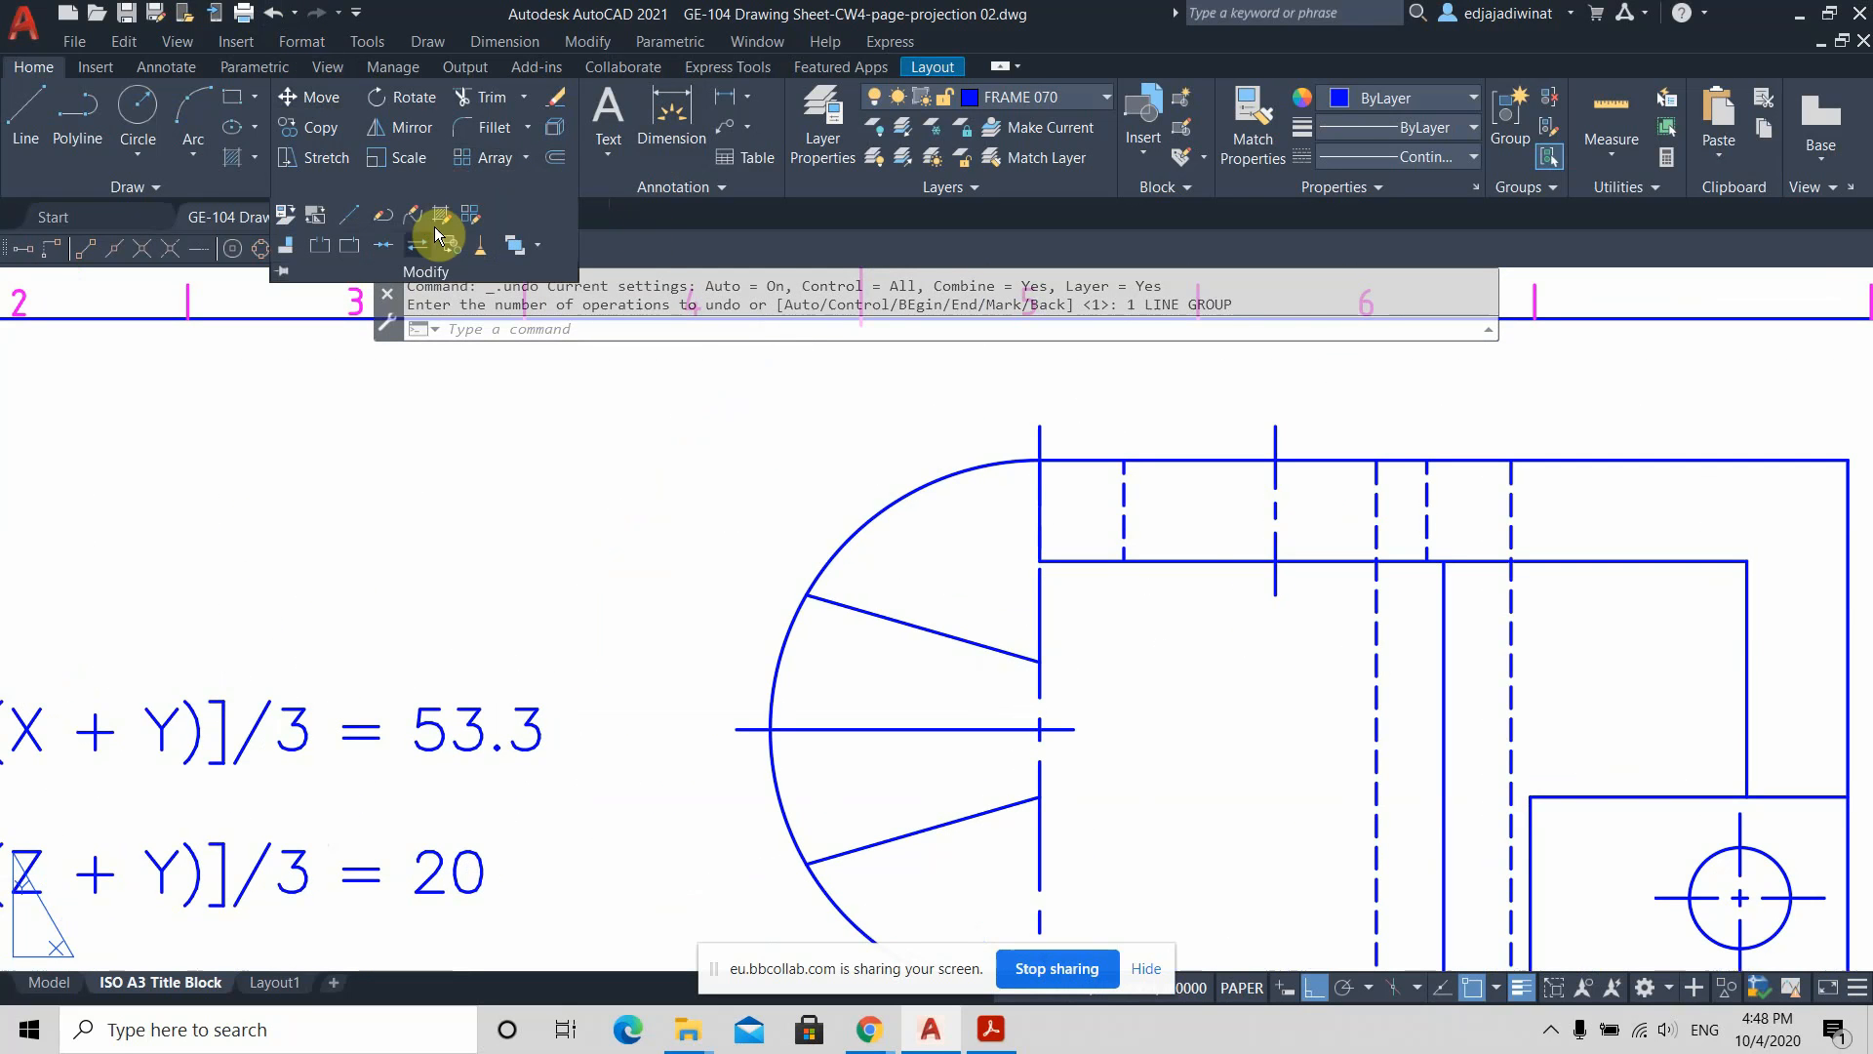
{"action": "left_click", "coordinate": [353, 253]}
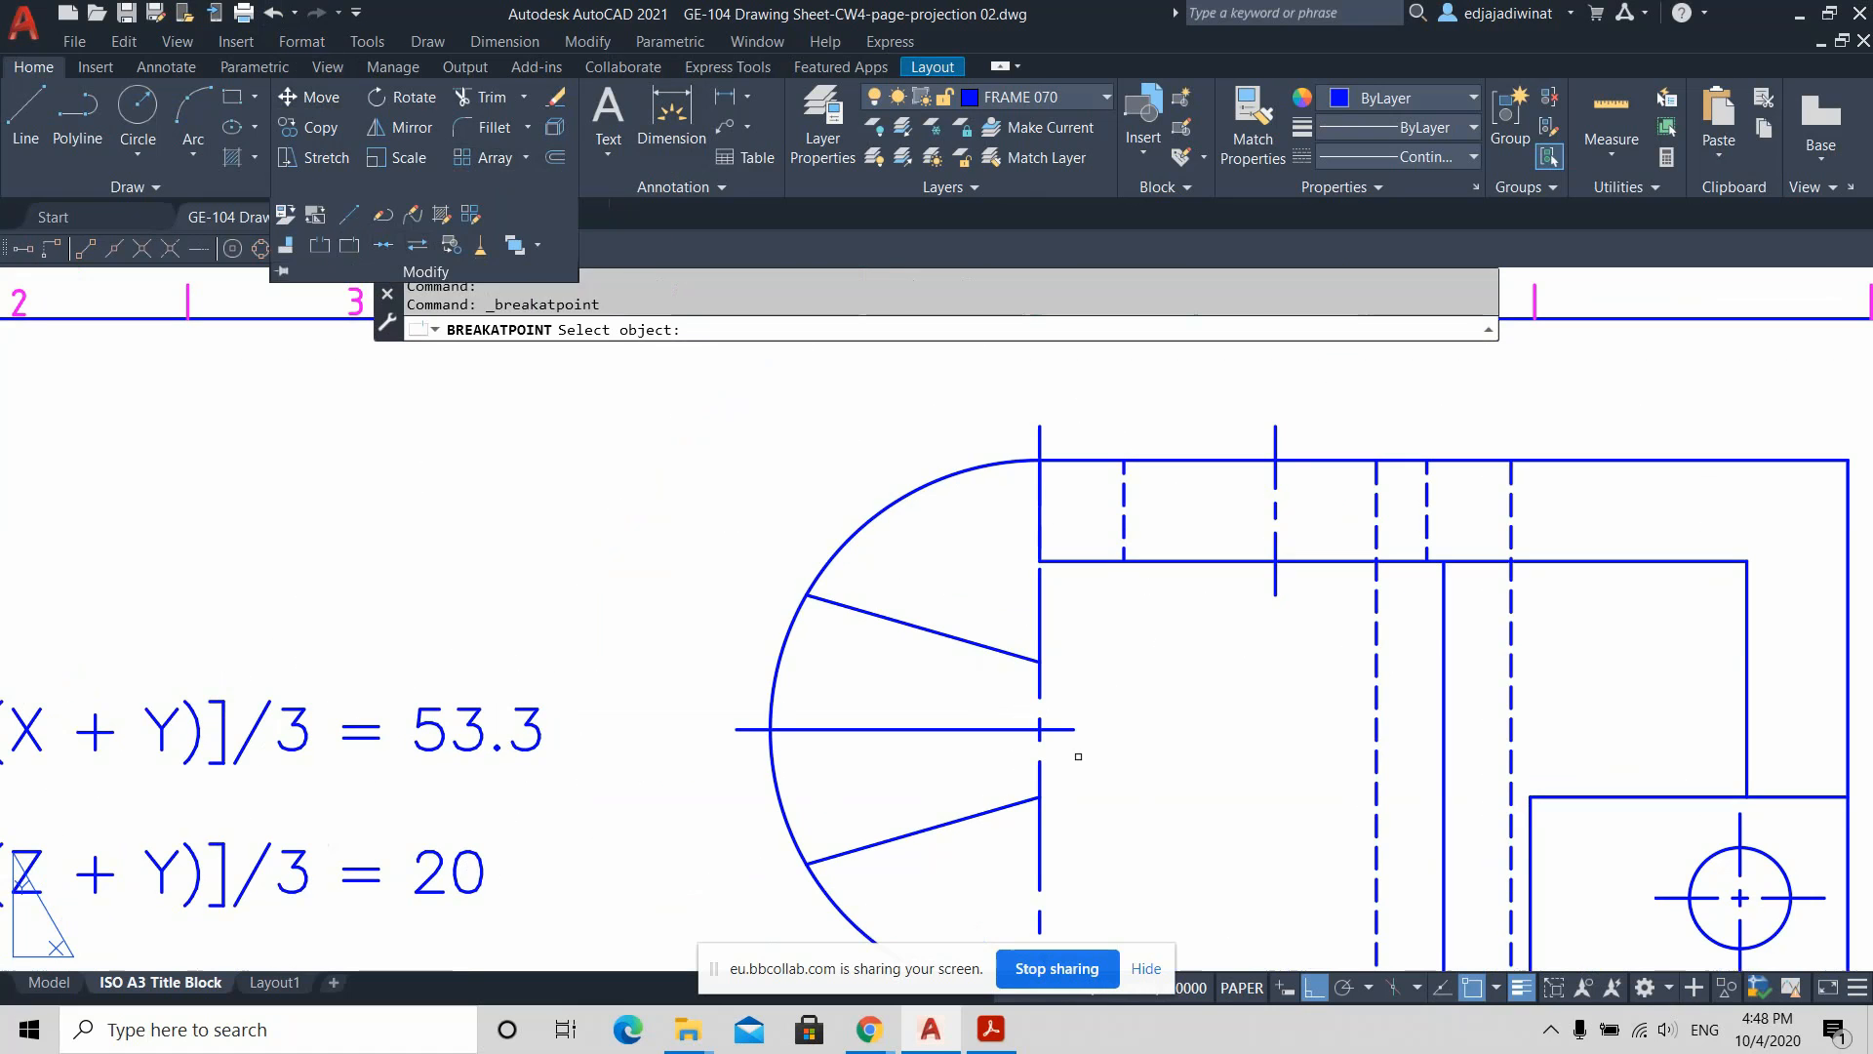
{"action": "left_click", "coordinate": [1040, 621]}
{"action": "scroll", "coordinate": [1151, 736], "scroll_direction": "up", "scroll_amount": 2}
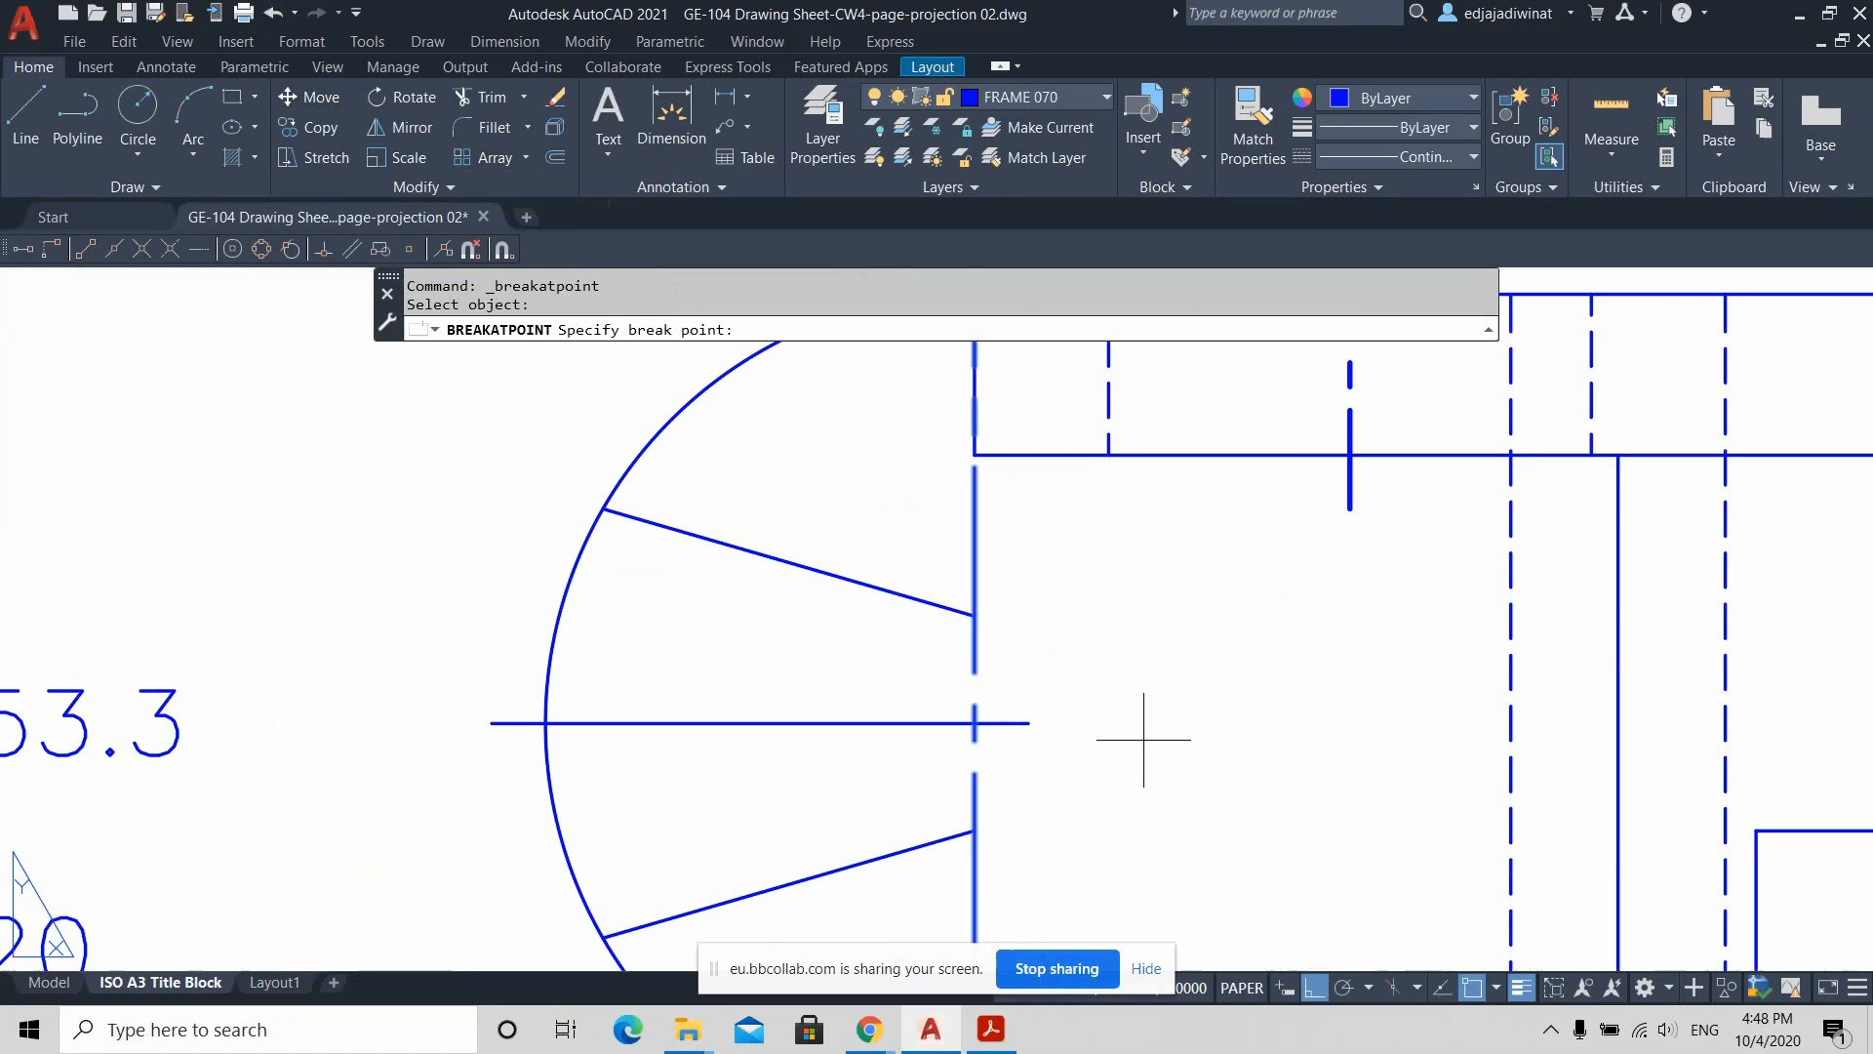
{"action": "left_click", "coordinate": [973, 615]}
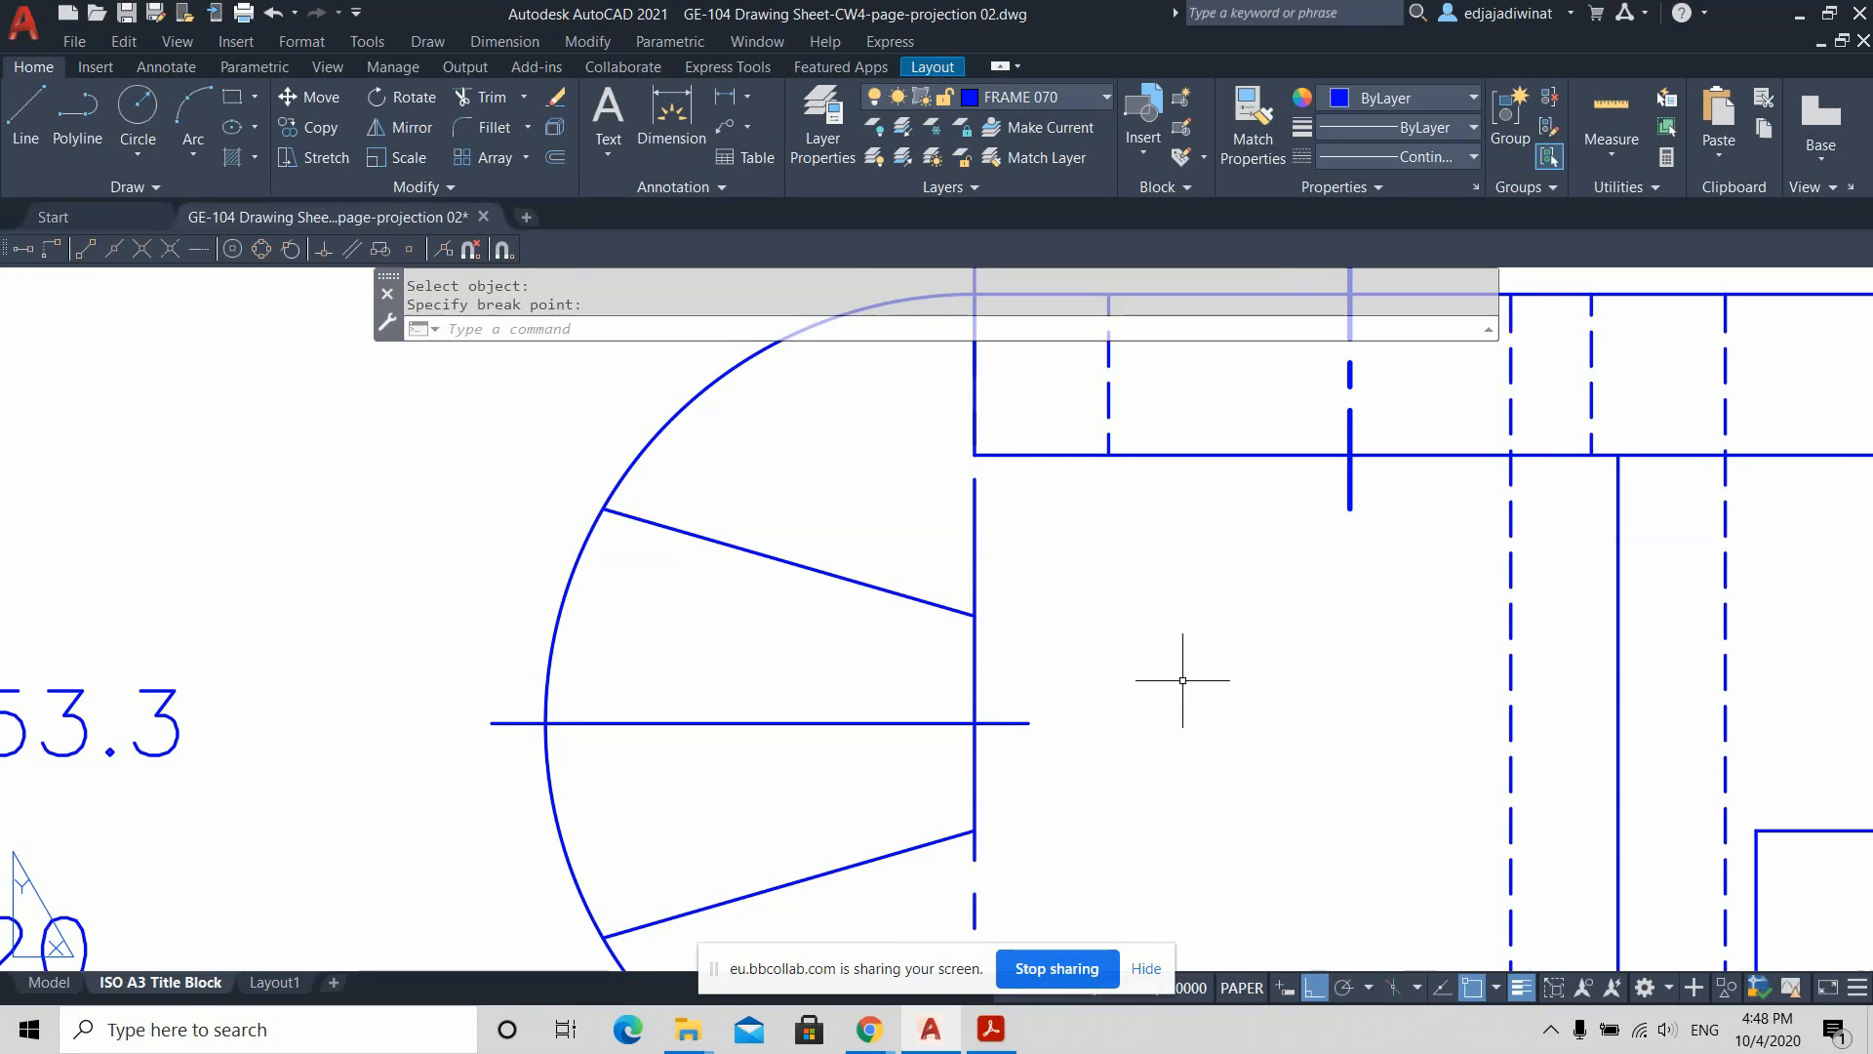
Step: Break the remaining vertical centre line at the inner end of the lower slanted edge, and check the separated middle segment
{"action": "scroll", "coordinate": [1184, 683], "scroll_direction": "down", "scroll_amount": 2}
{"action": "scroll", "coordinate": [1132, 746], "scroll_direction": "up", "scroll_amount": 1}
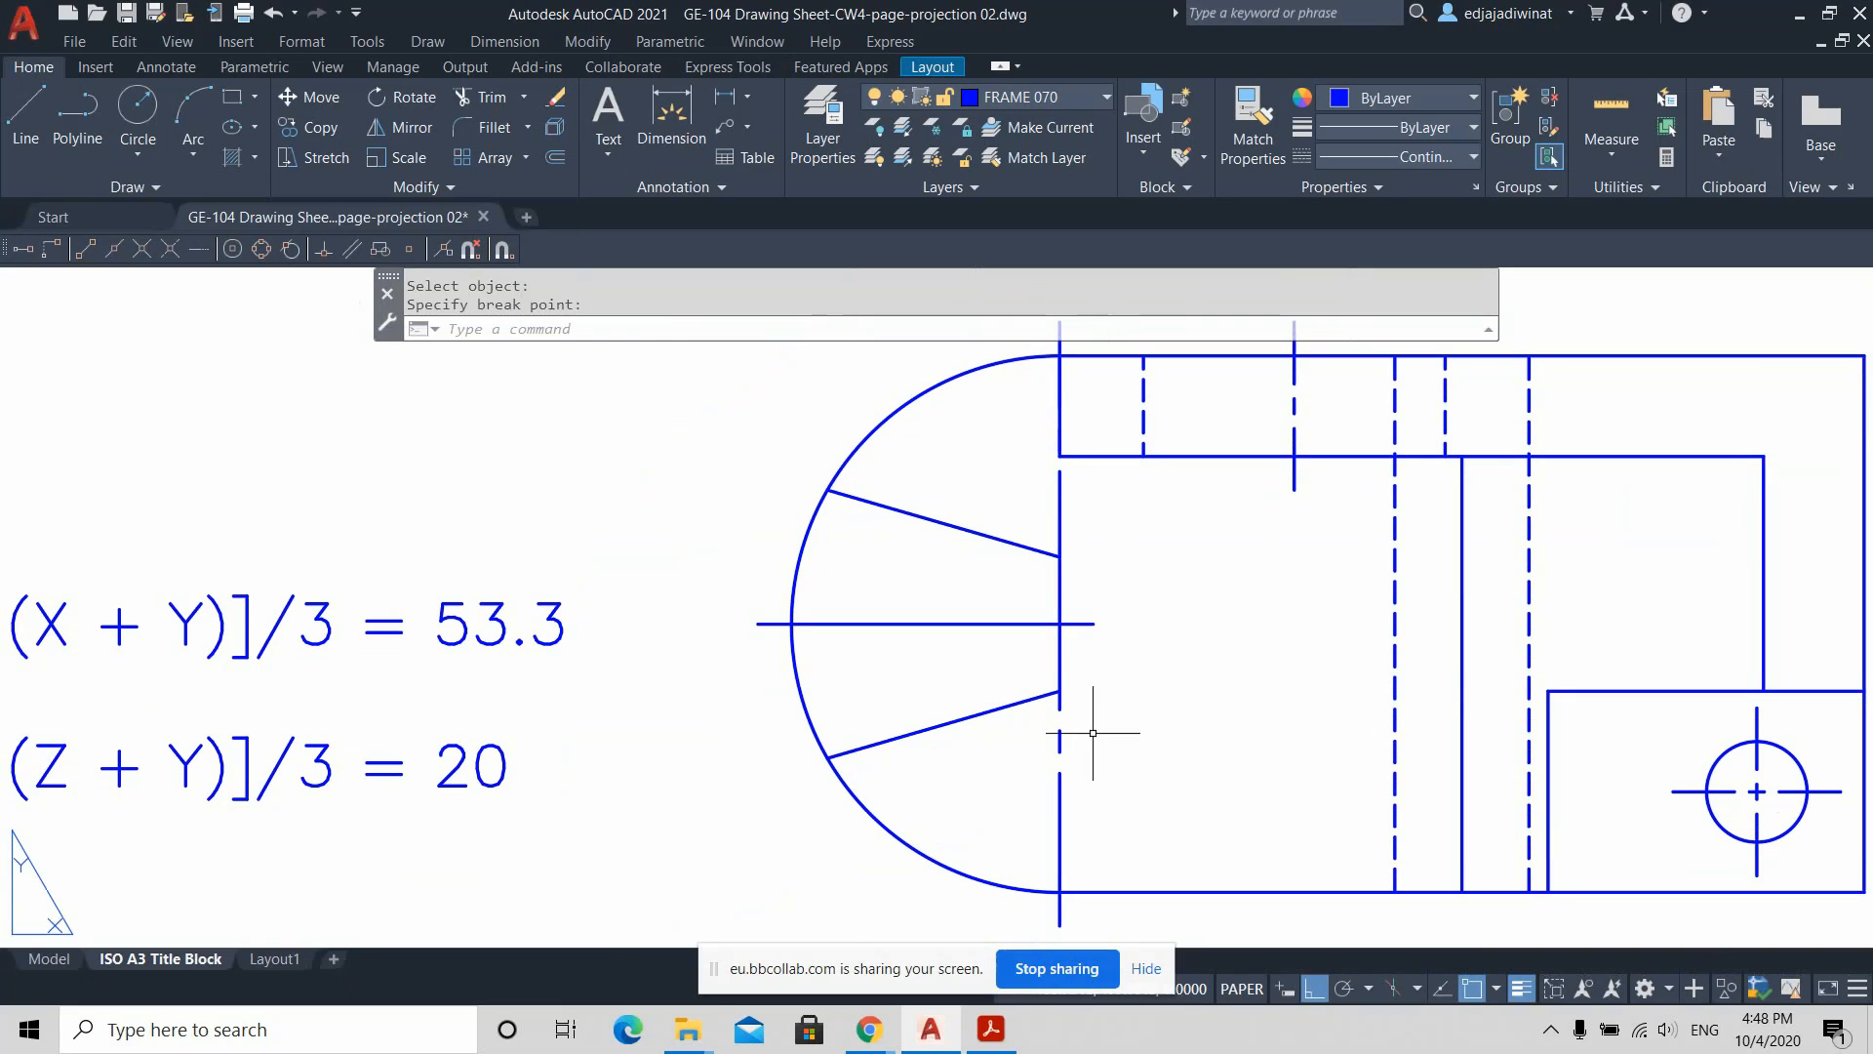
{"action": "key", "text": "Return"}
{"action": "left_click", "coordinate": [1062, 747]}
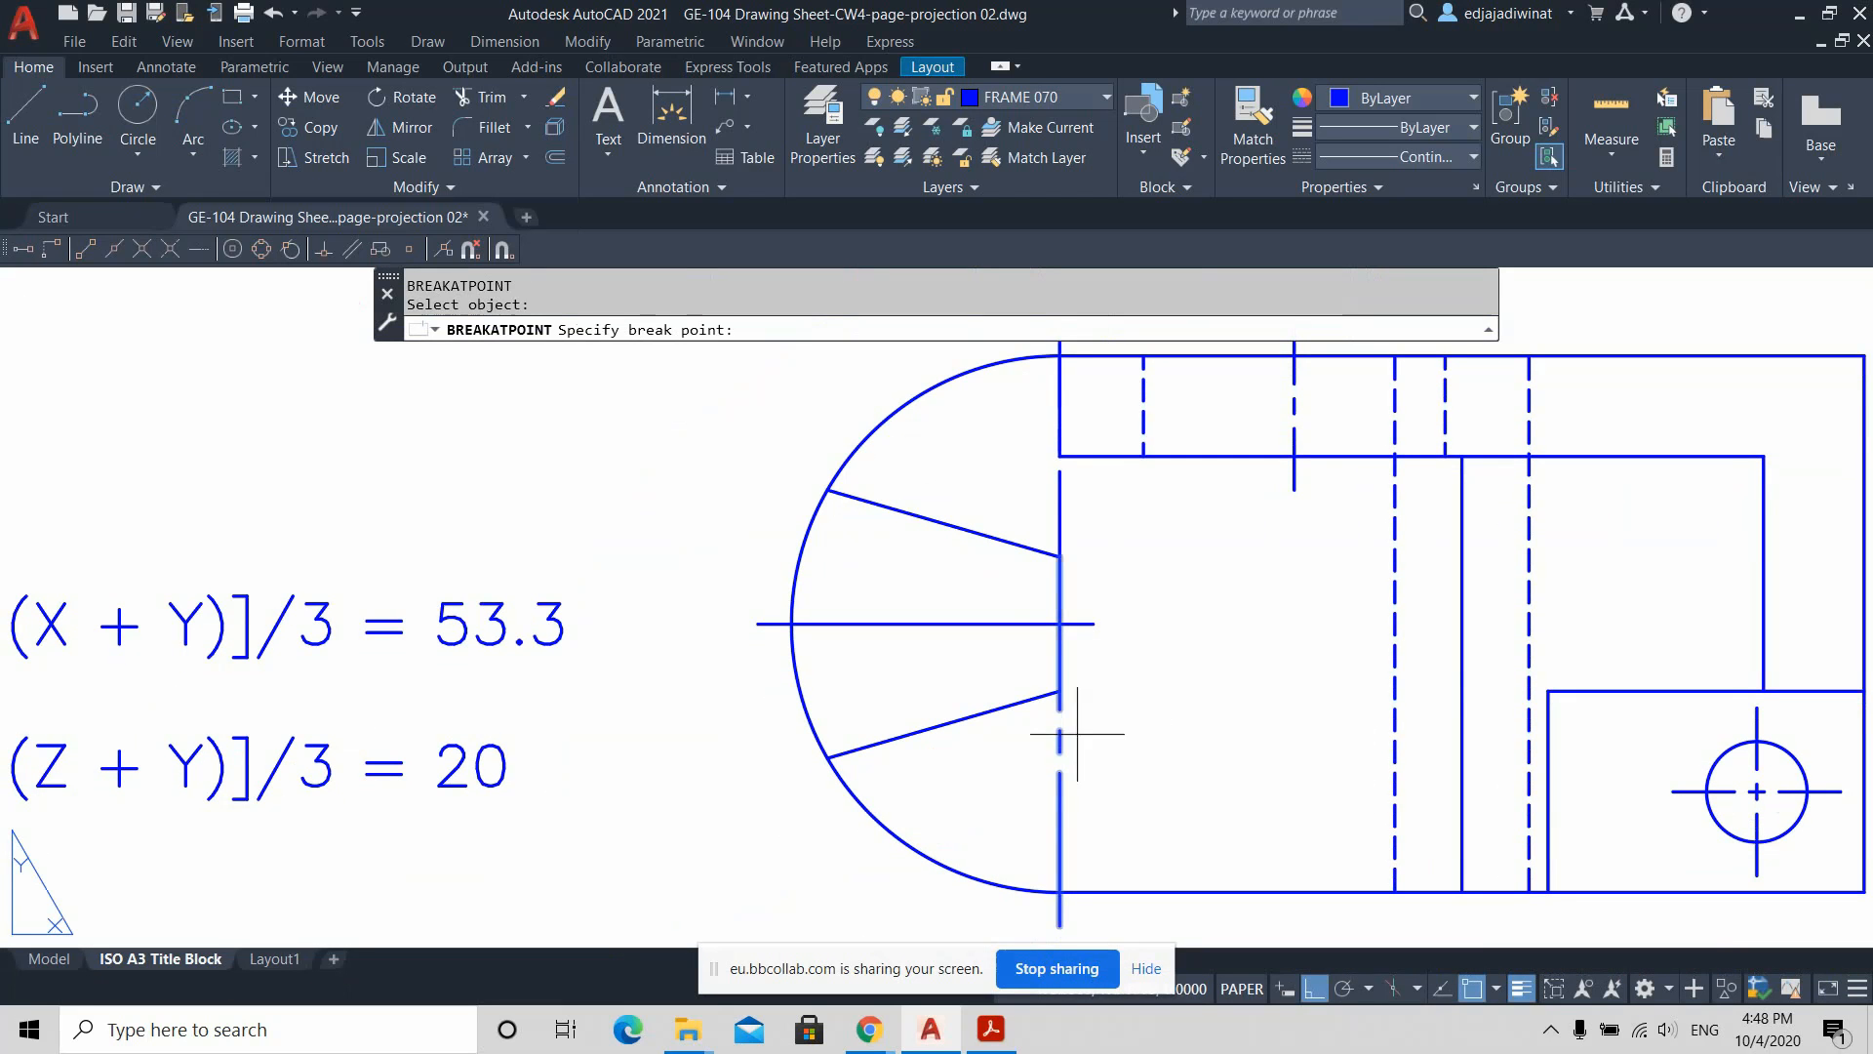
{"action": "left_click", "coordinate": [1063, 691]}
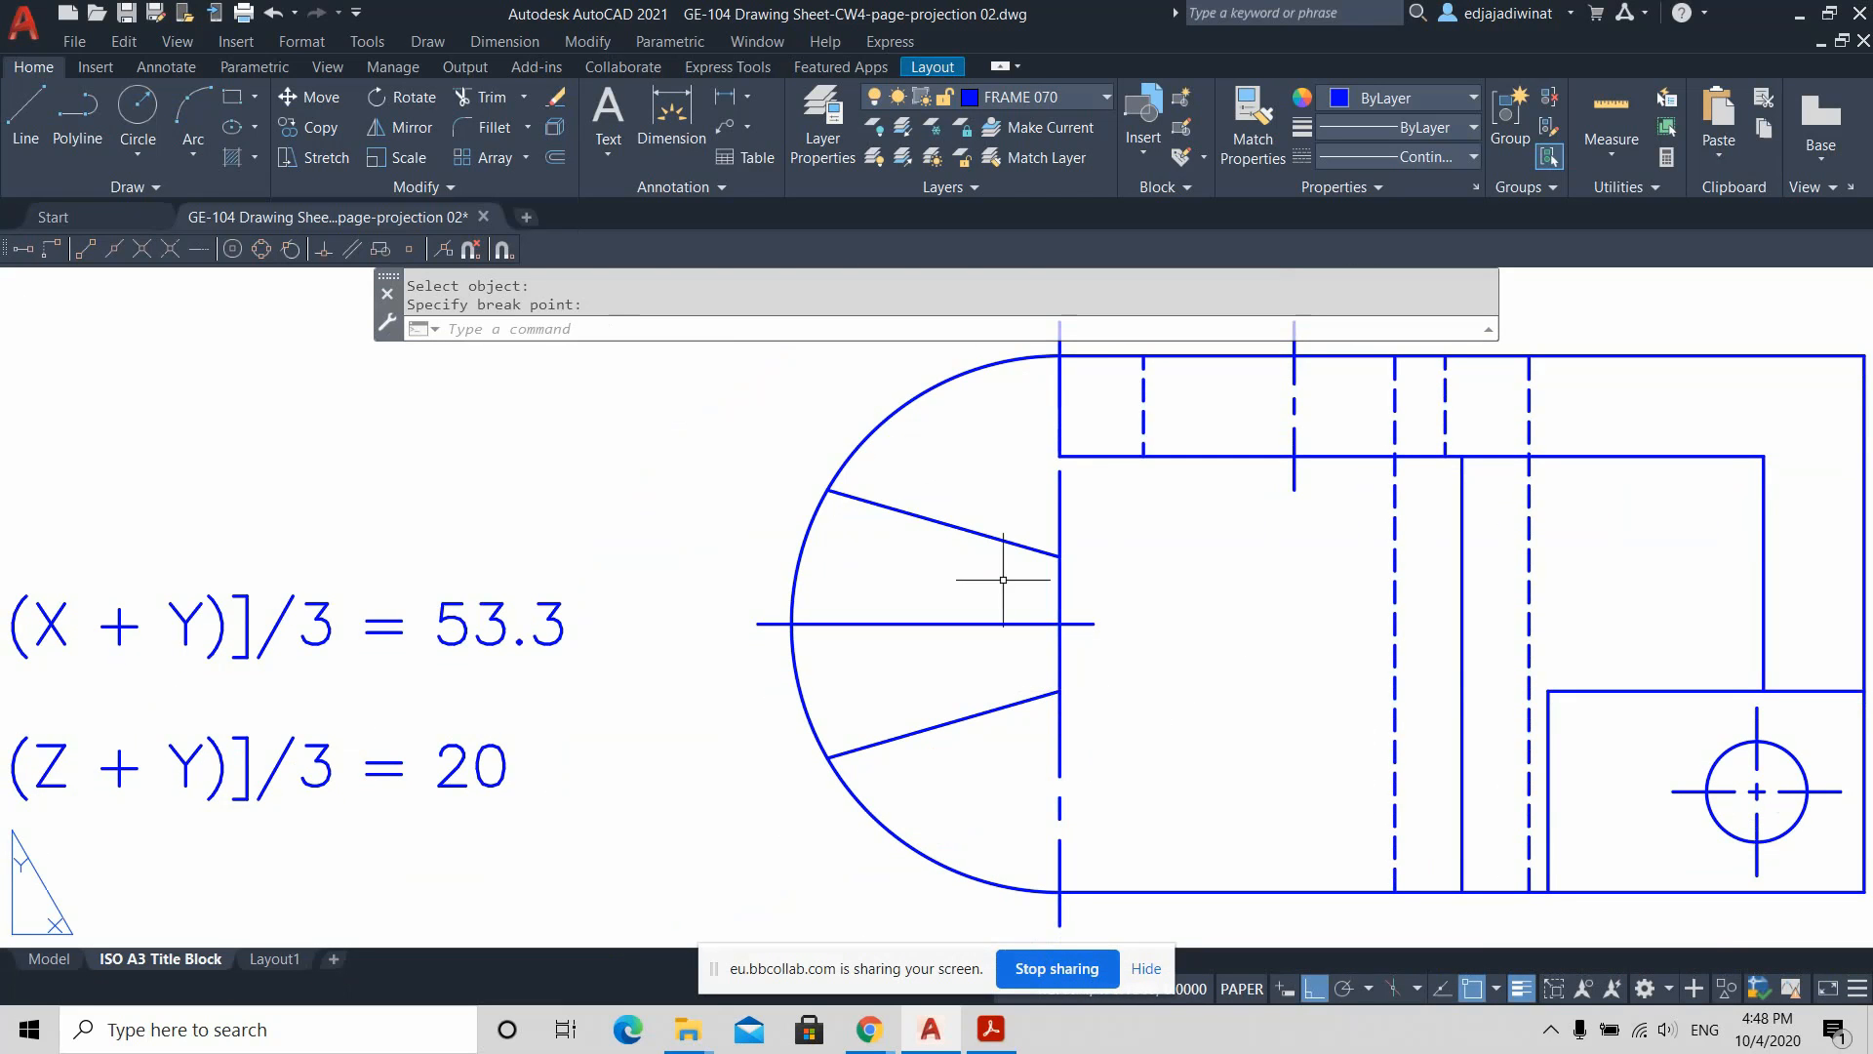
{"action": "left_click", "coordinate": [1061, 595]}
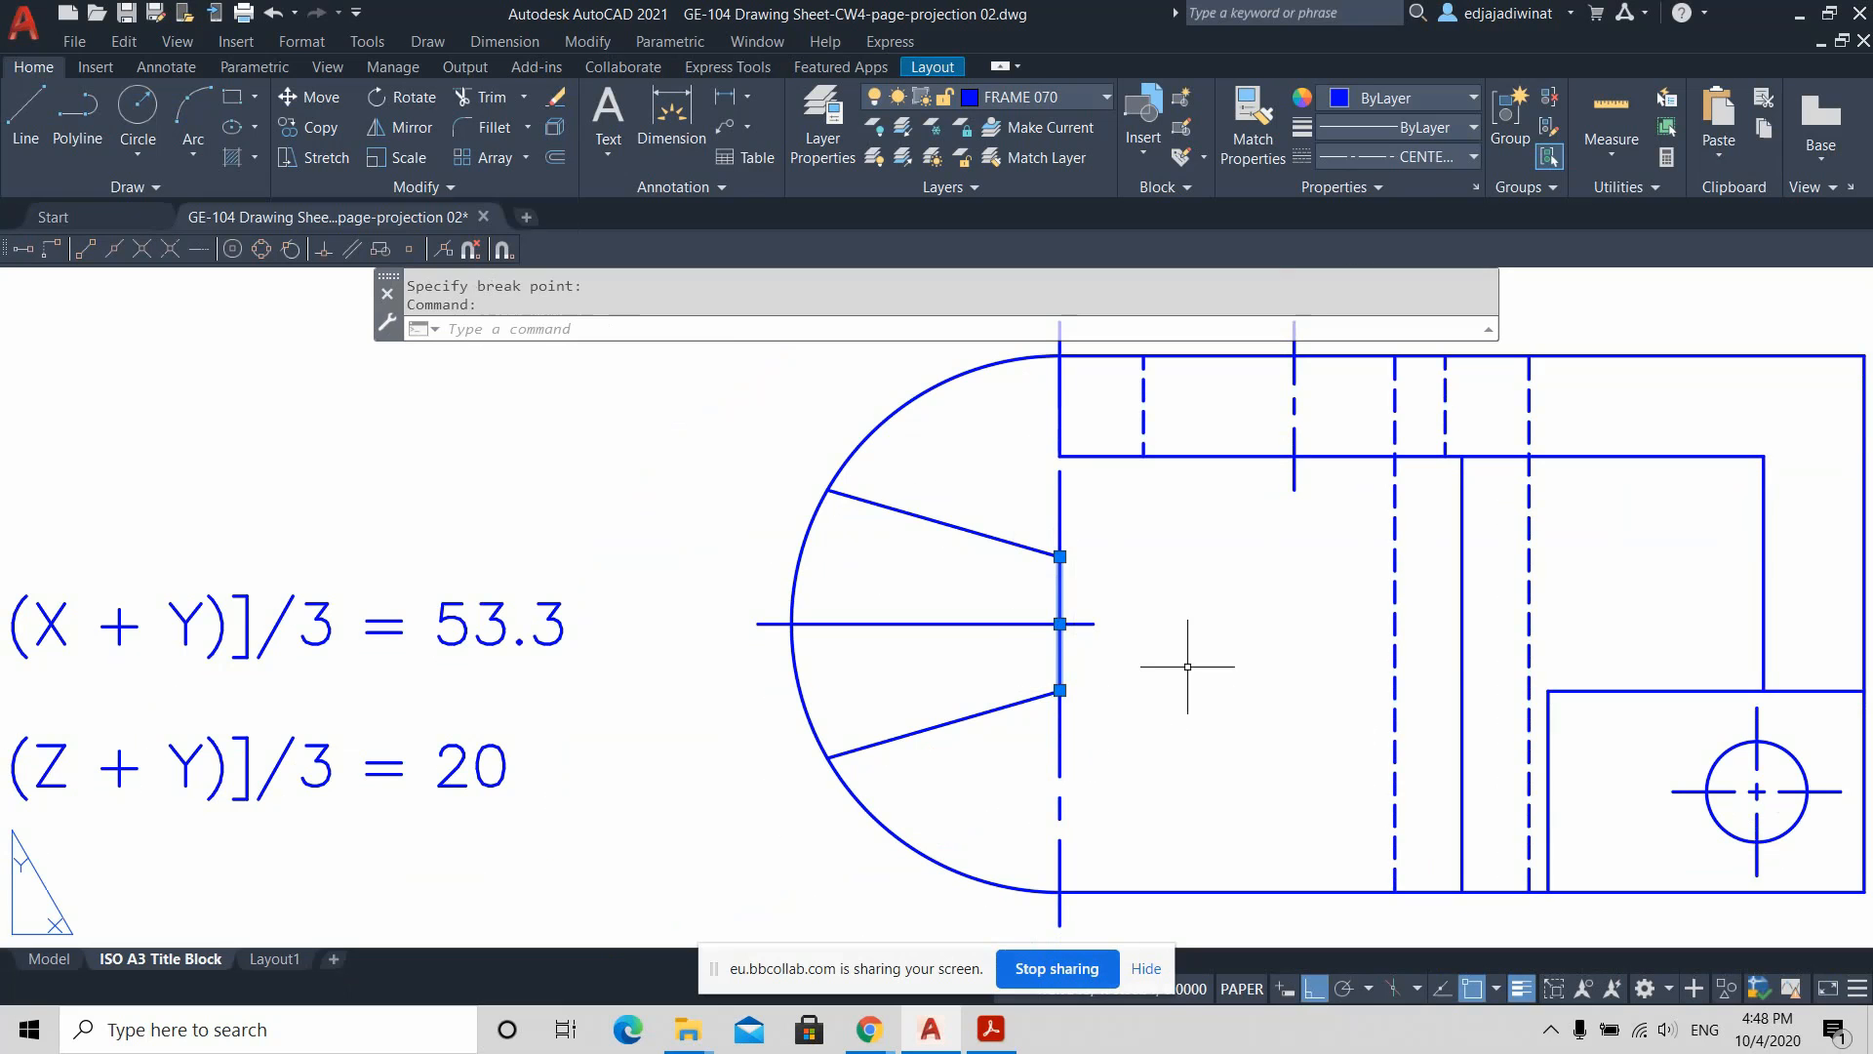
{"action": "key", "text": "Escape"}
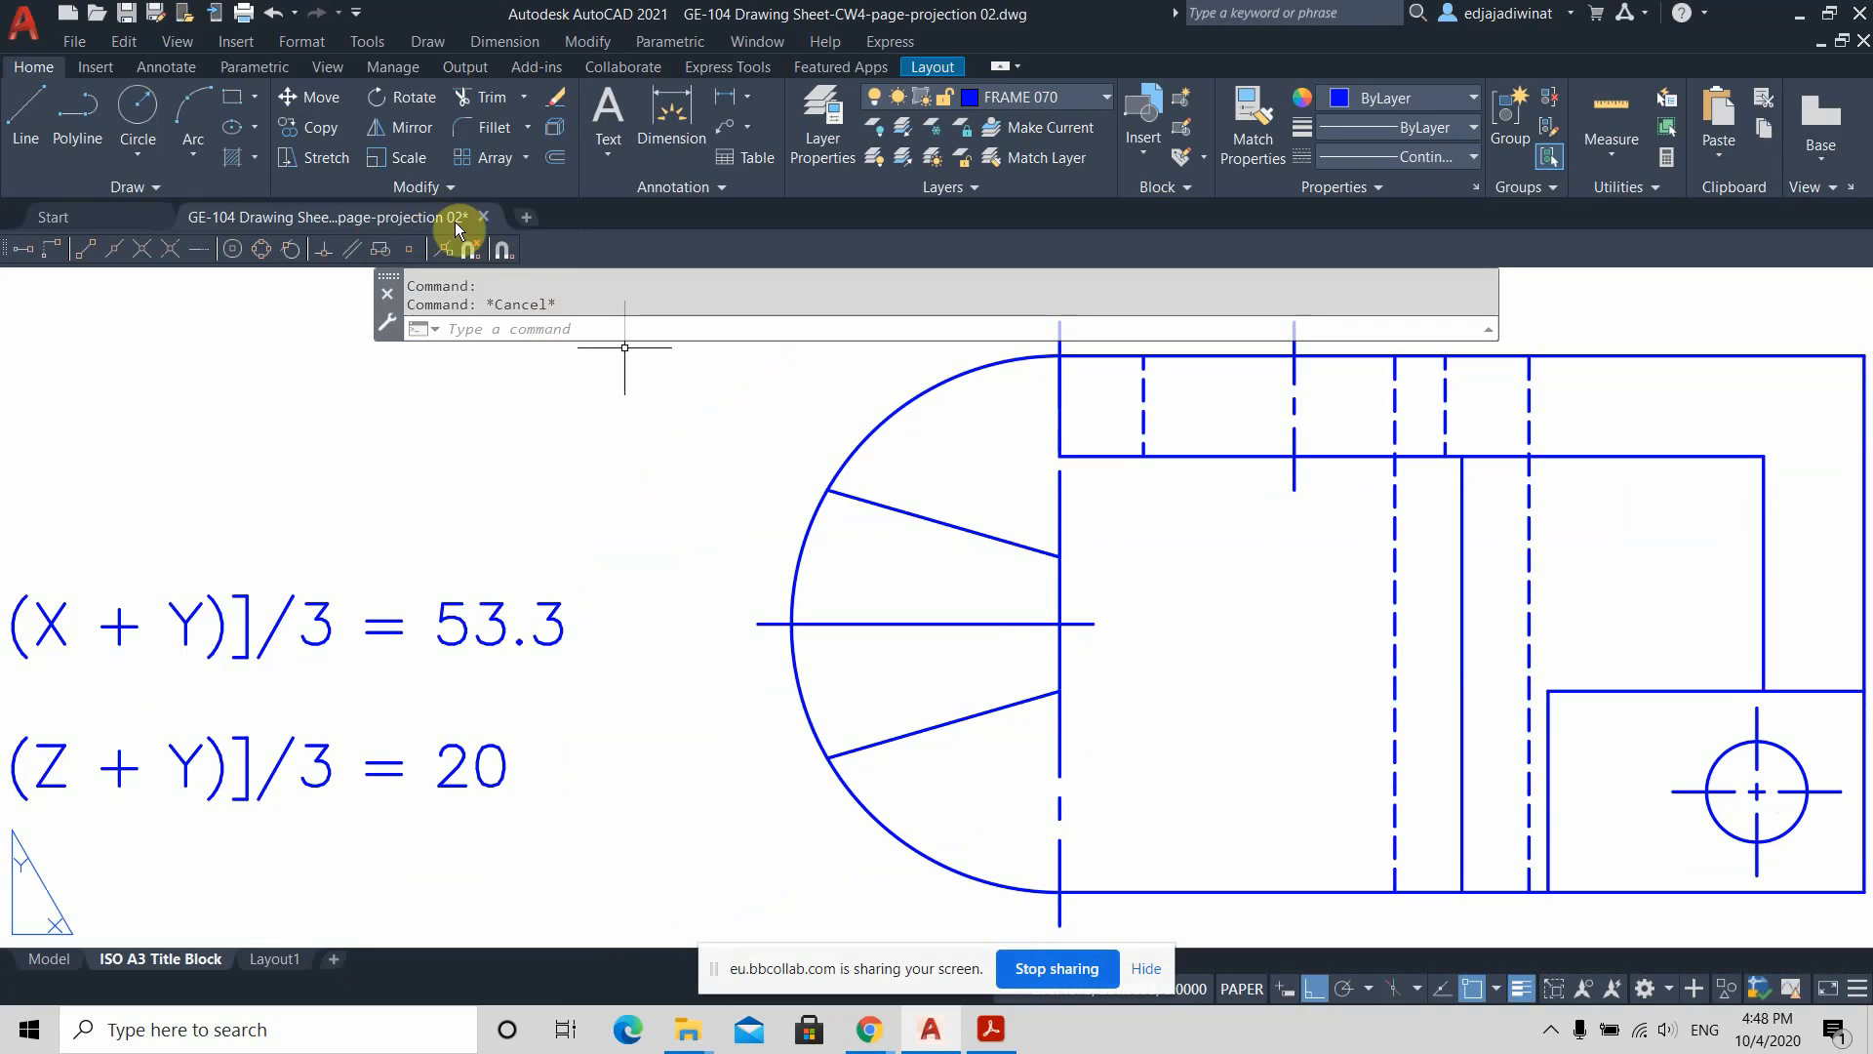
{"action": "left_click", "coordinate": [441, 186]}
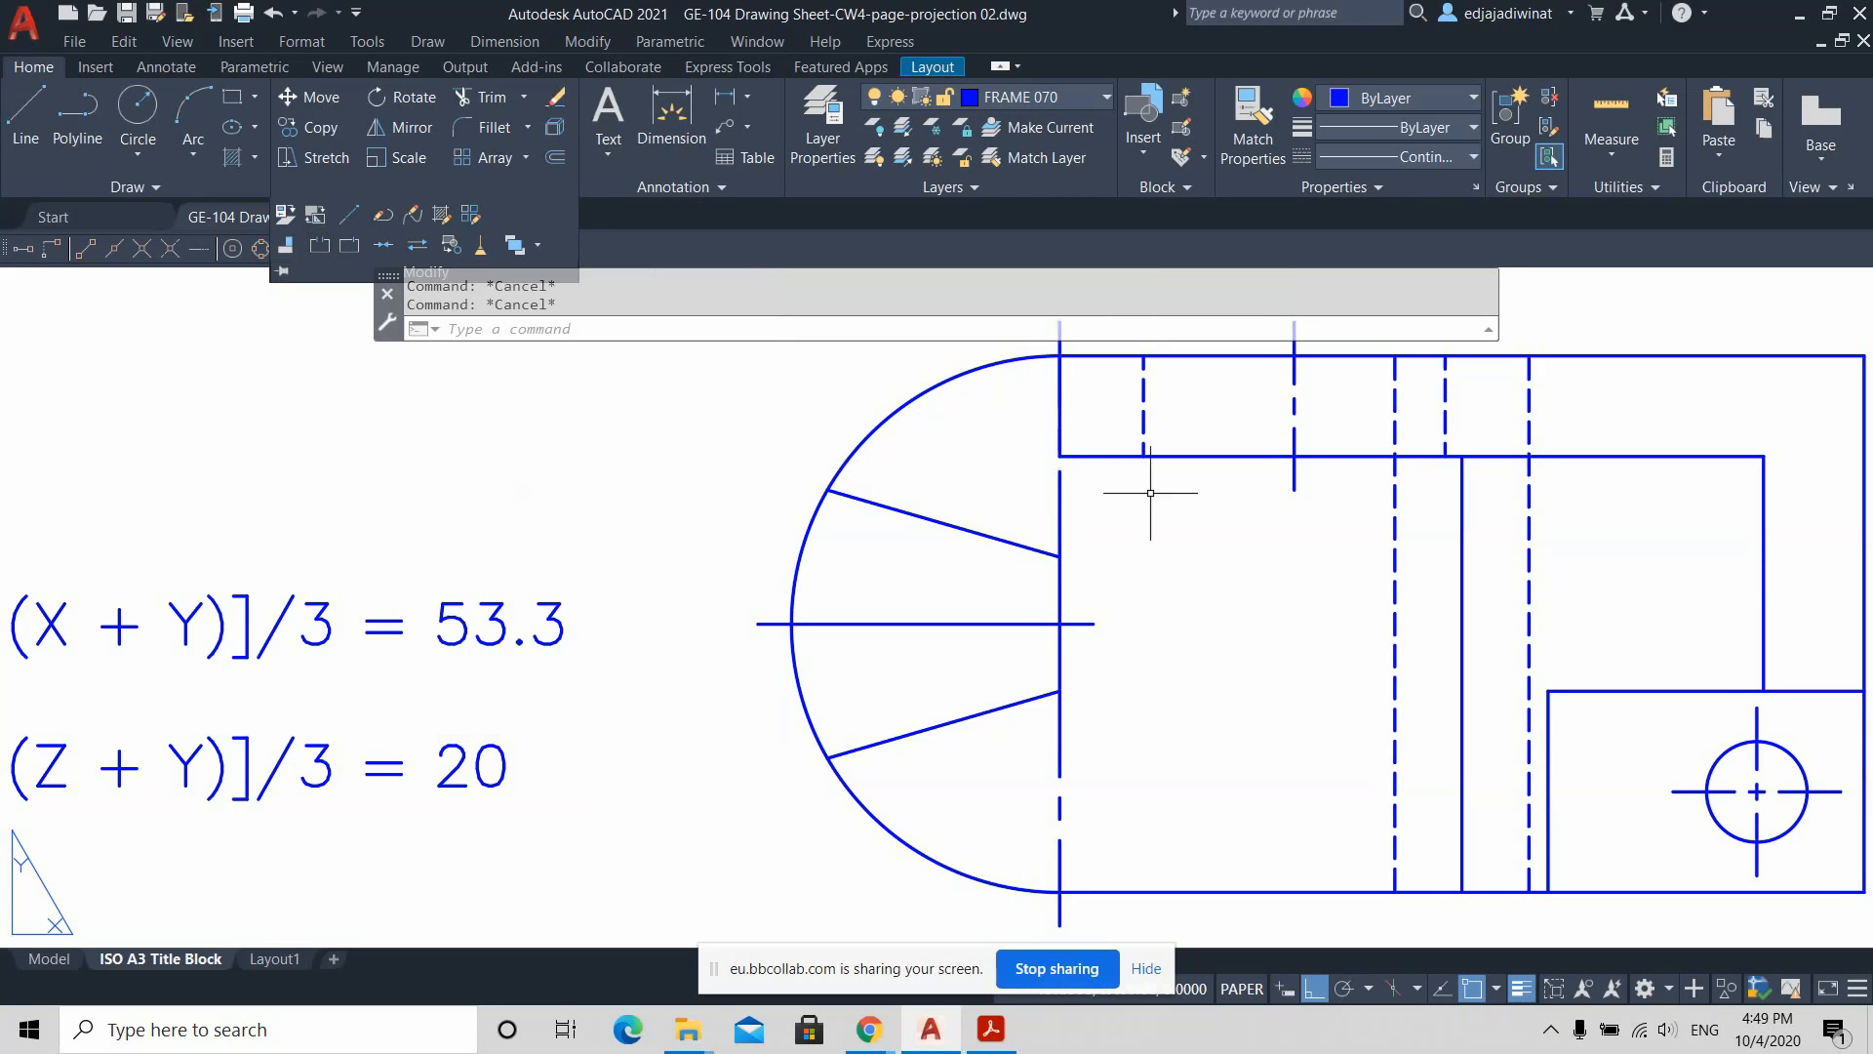
Step: Give the separated middle segment between the slanted edges the Continuous linetype and a 0.70 mm lineweight
{"action": "scroll", "coordinate": [1129, 635], "scroll_direction": "up", "scroll_amount": 2}
{"action": "scroll", "coordinate": [1078, 597], "scroll_direction": "down", "scroll_amount": 2}
{"action": "left_click", "coordinate": [1079, 598]}
{"action": "left_click", "coordinate": [1050, 591]}
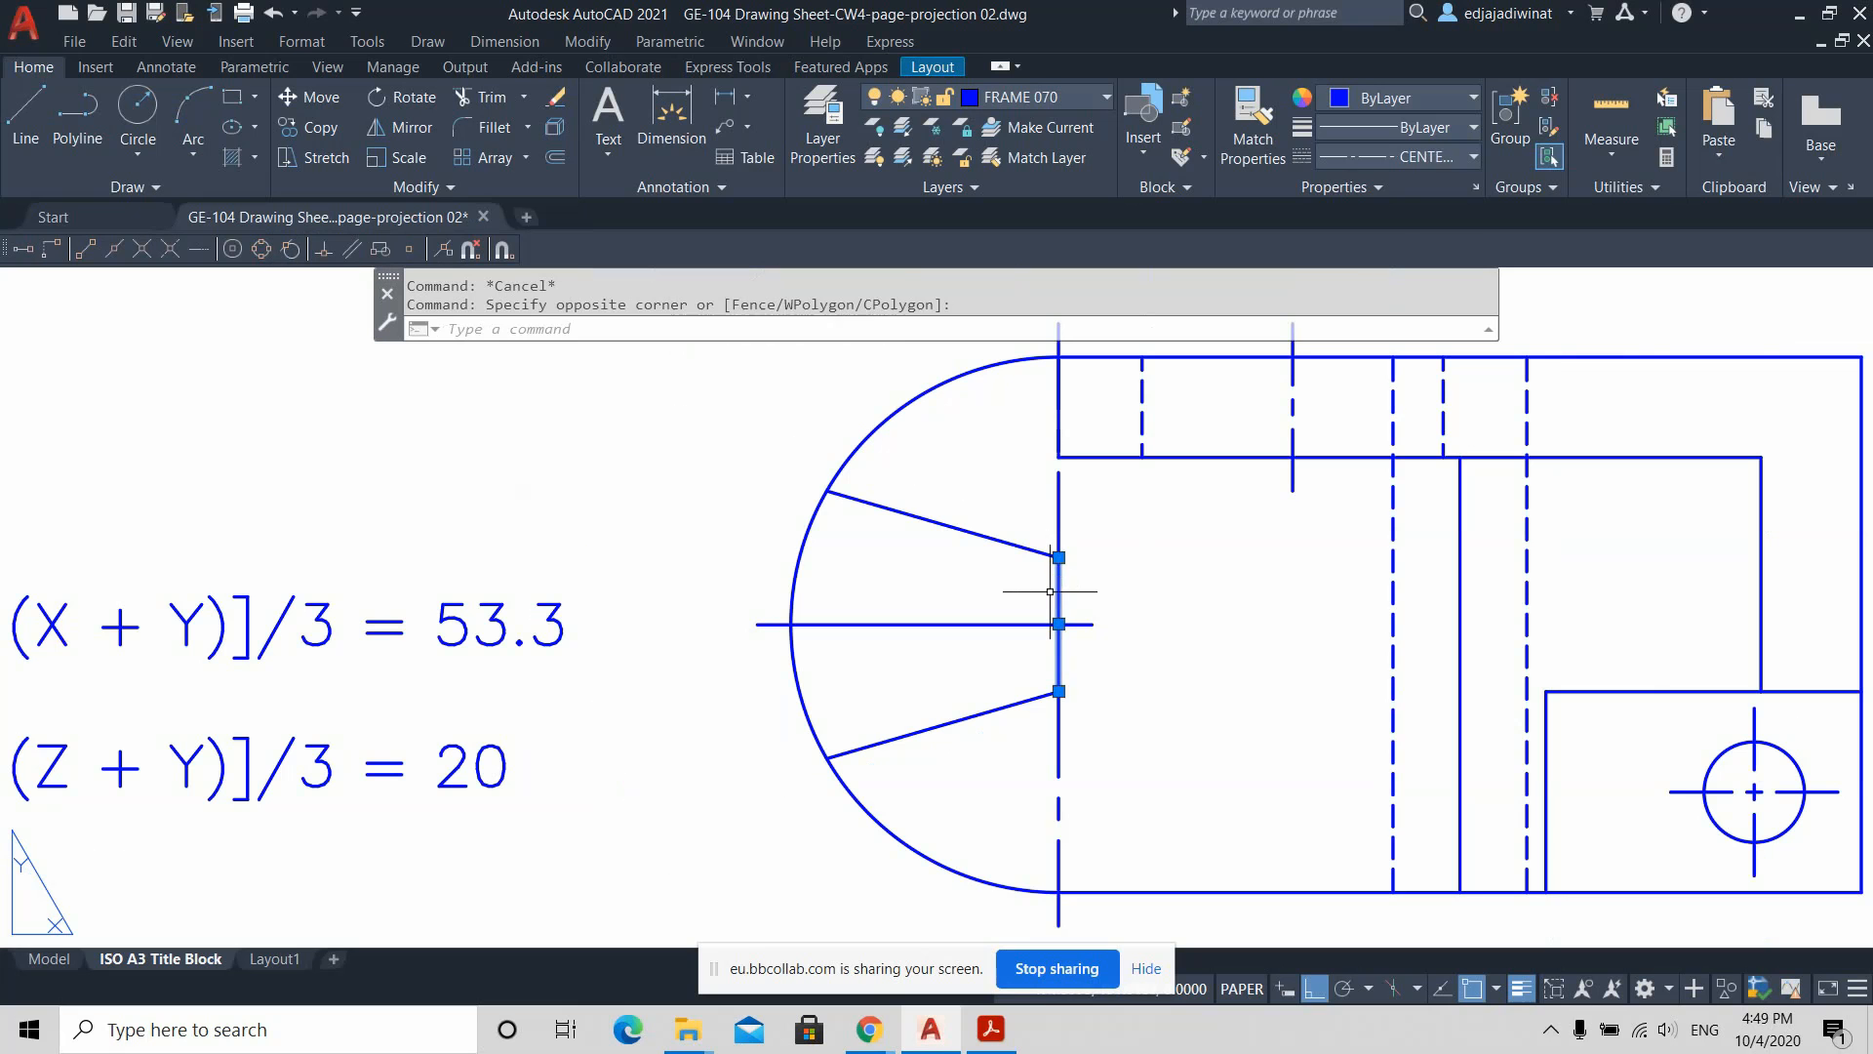
{"action": "left_click", "coordinate": [1448, 160]}
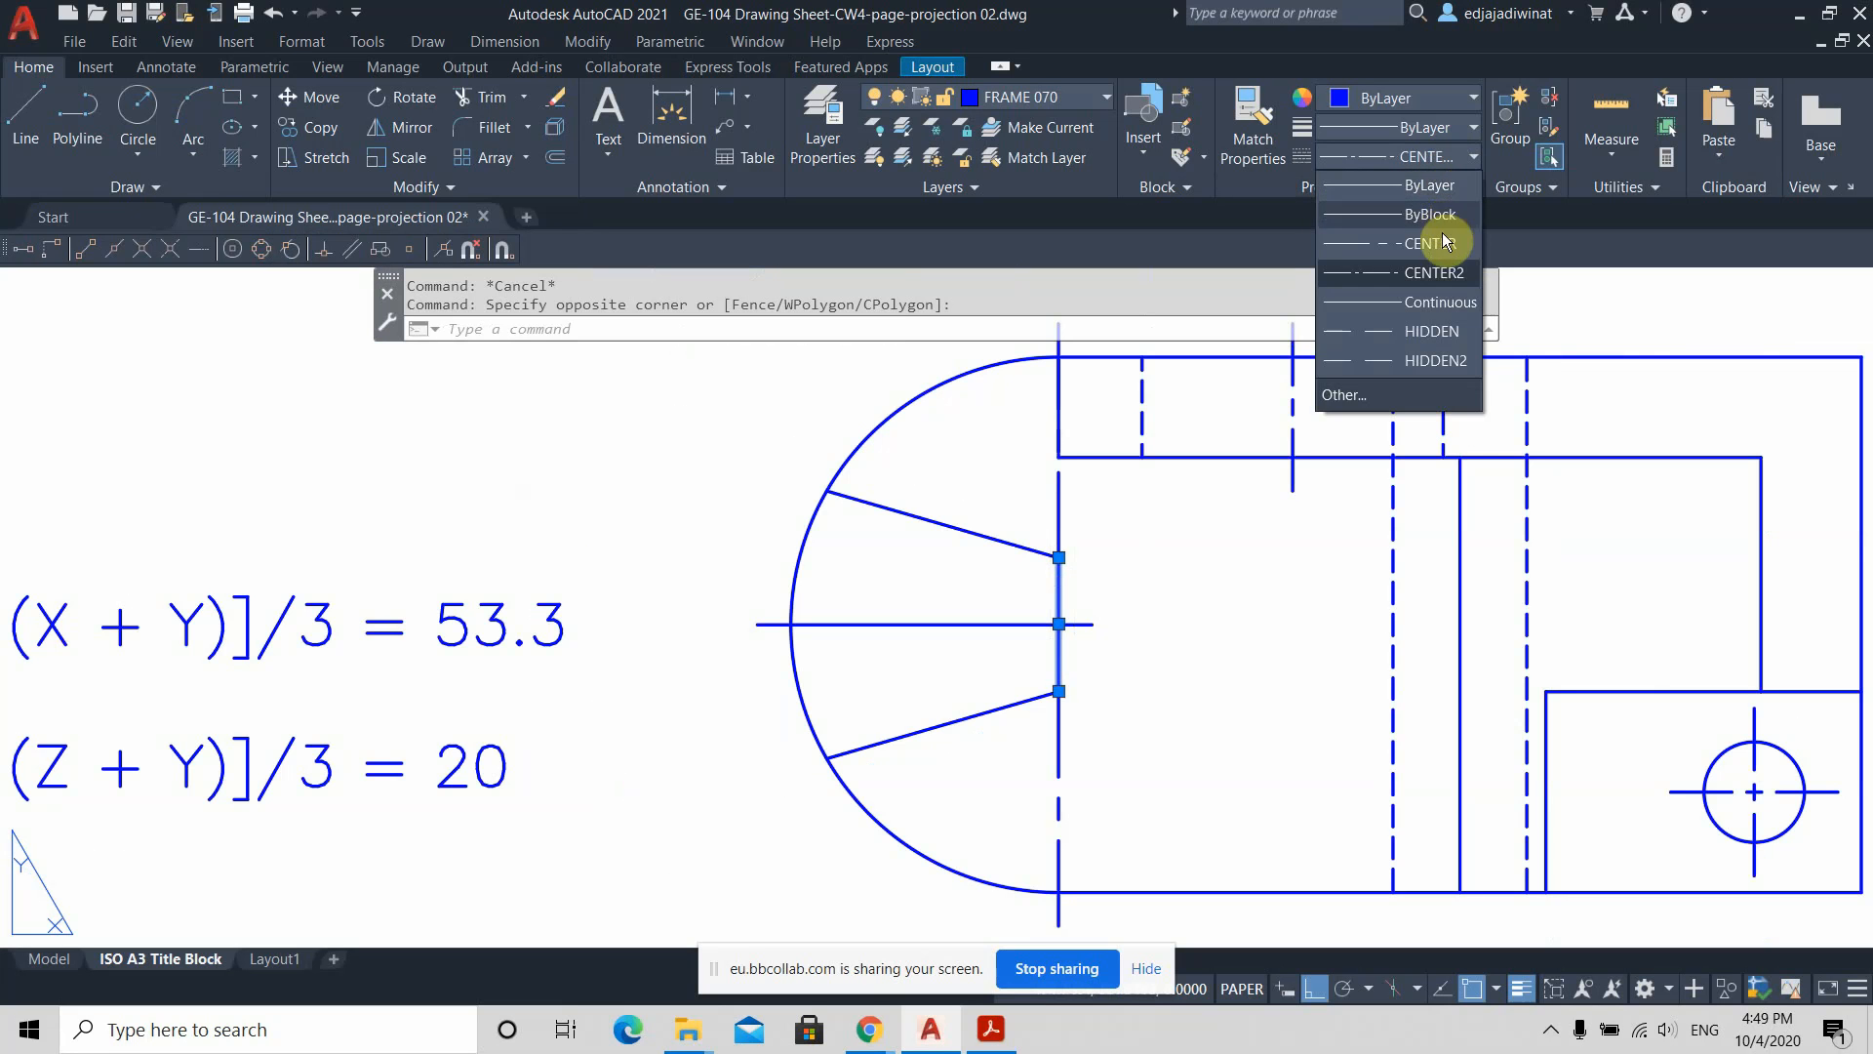
{"action": "left_click", "coordinate": [1434, 304]}
{"action": "left_click", "coordinate": [1459, 123]}
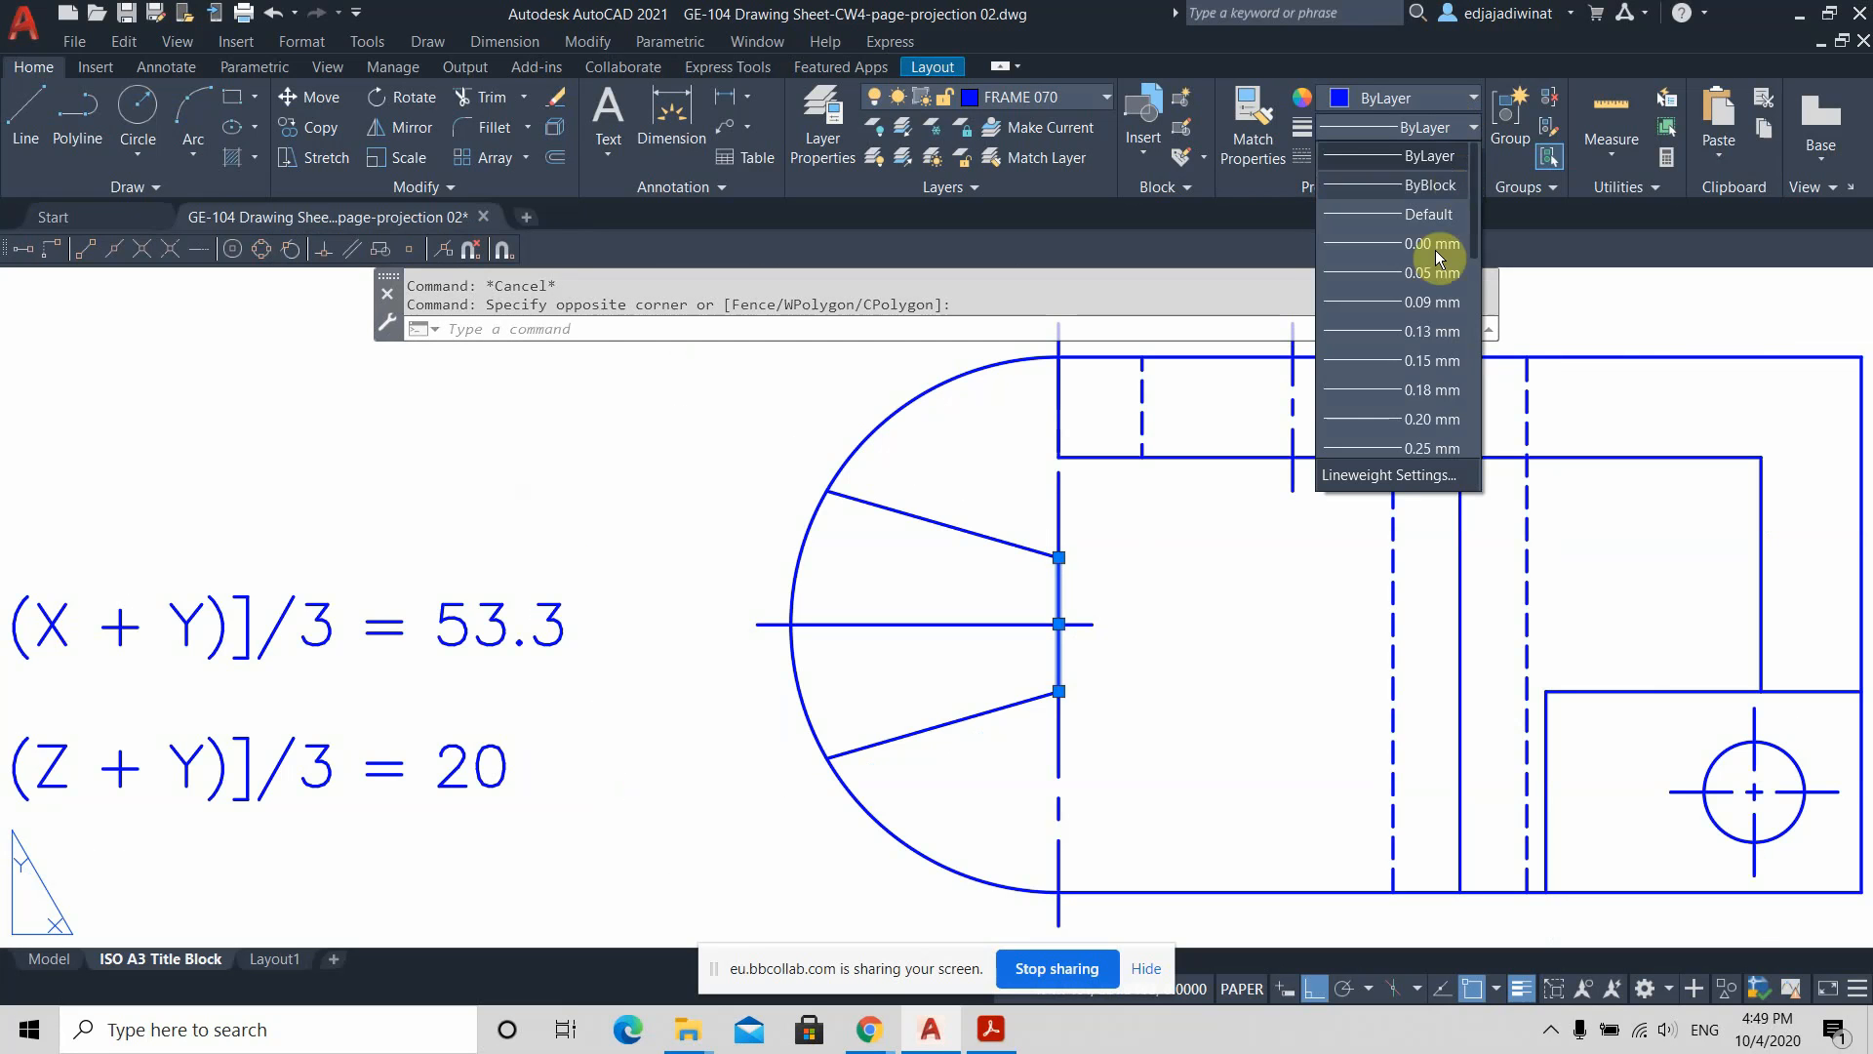
{"action": "scroll", "coordinate": [1429, 344], "scroll_direction": "down", "scroll_amount": 4}
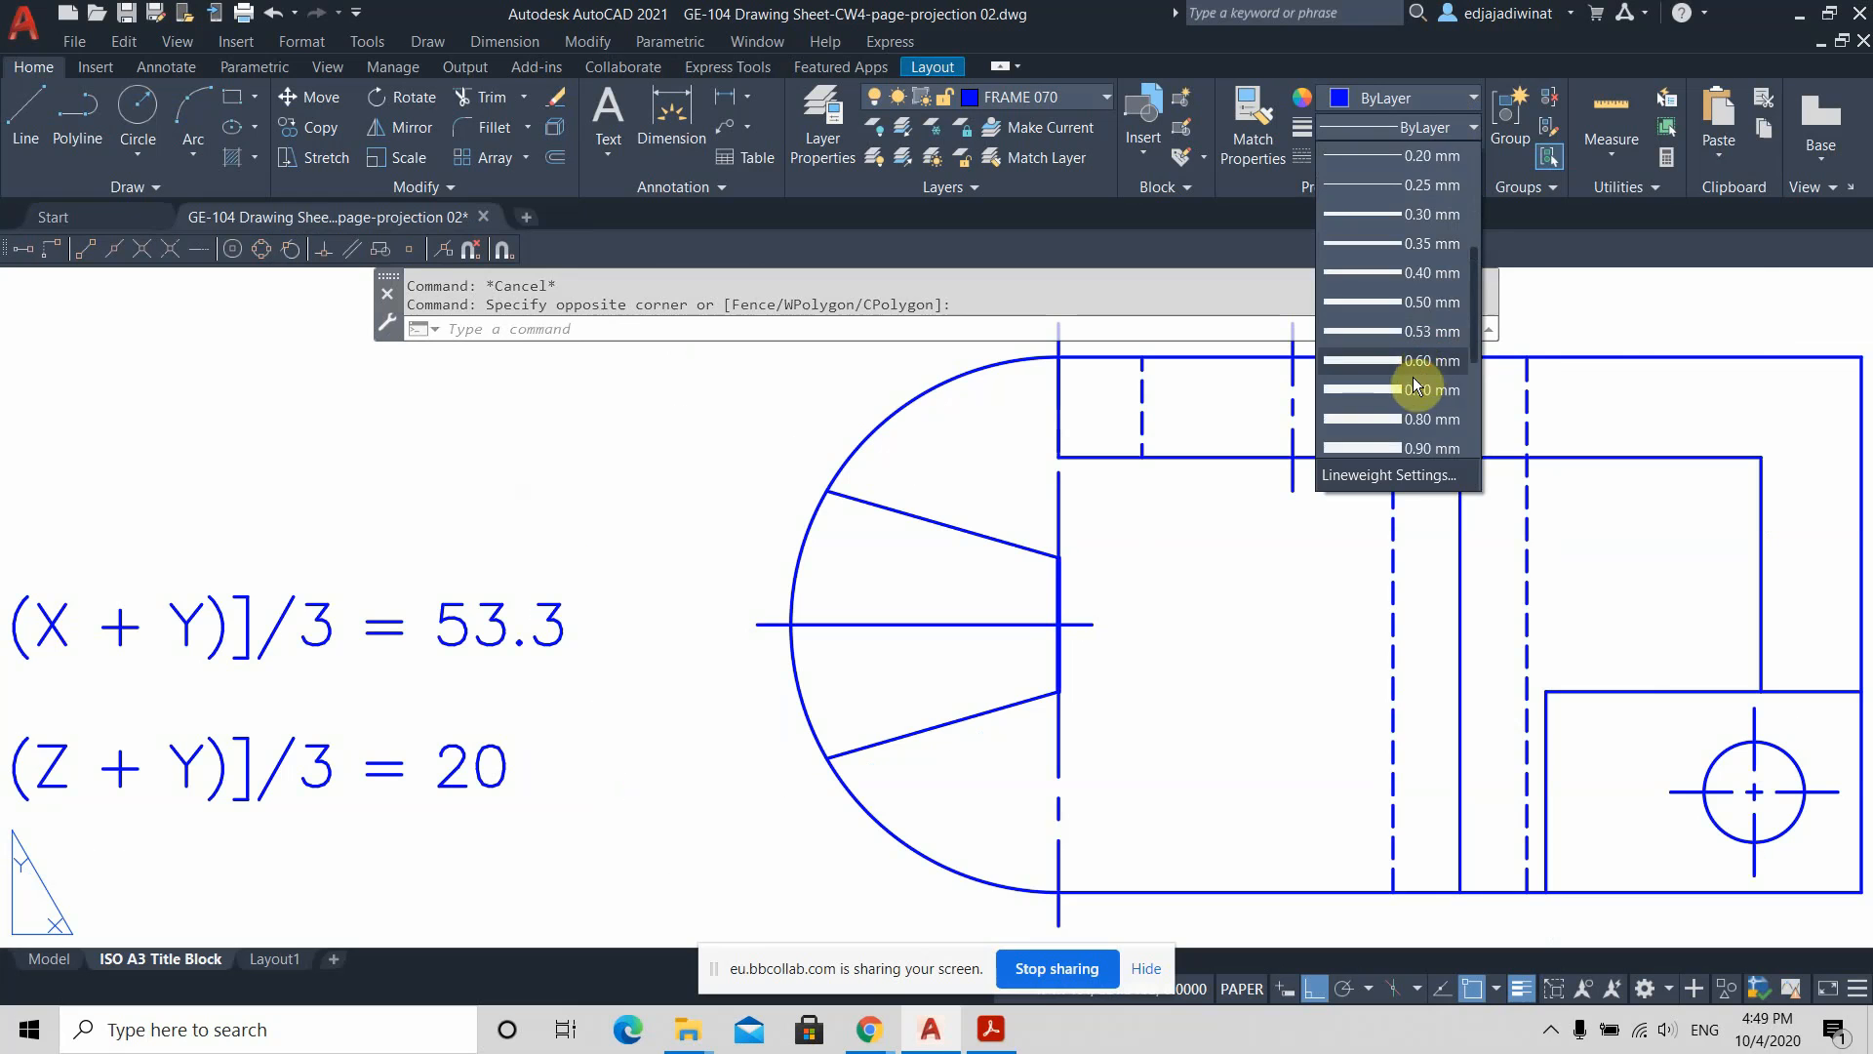
{"action": "left_click", "coordinate": [1412, 376]}
{"action": "key", "text": "Escape"}
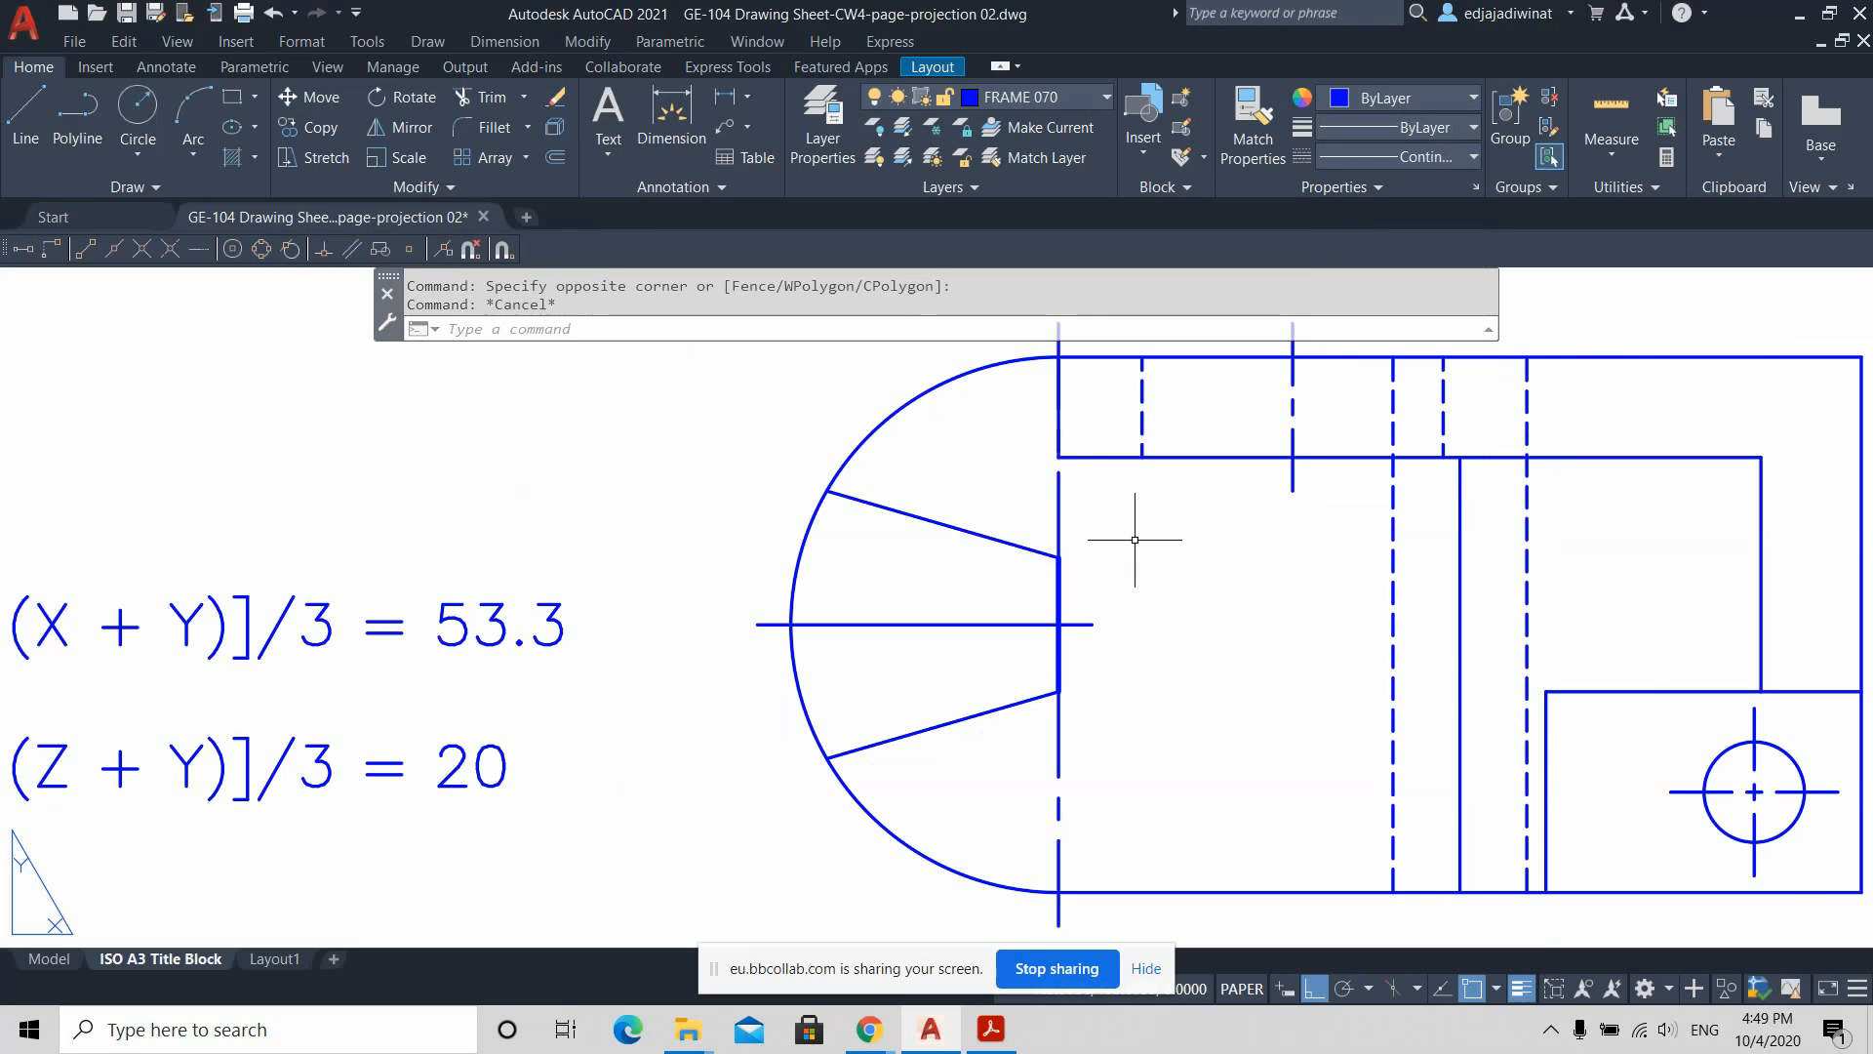
Step: Shorten the upper piece of the top view's vertical centre line by 1 mm at the upper slanted edge
{"action": "left_click", "coordinate": [1057, 507]}
{"action": "scroll", "coordinate": [1095, 537], "scroll_direction": "up", "scroll_amount": 4}
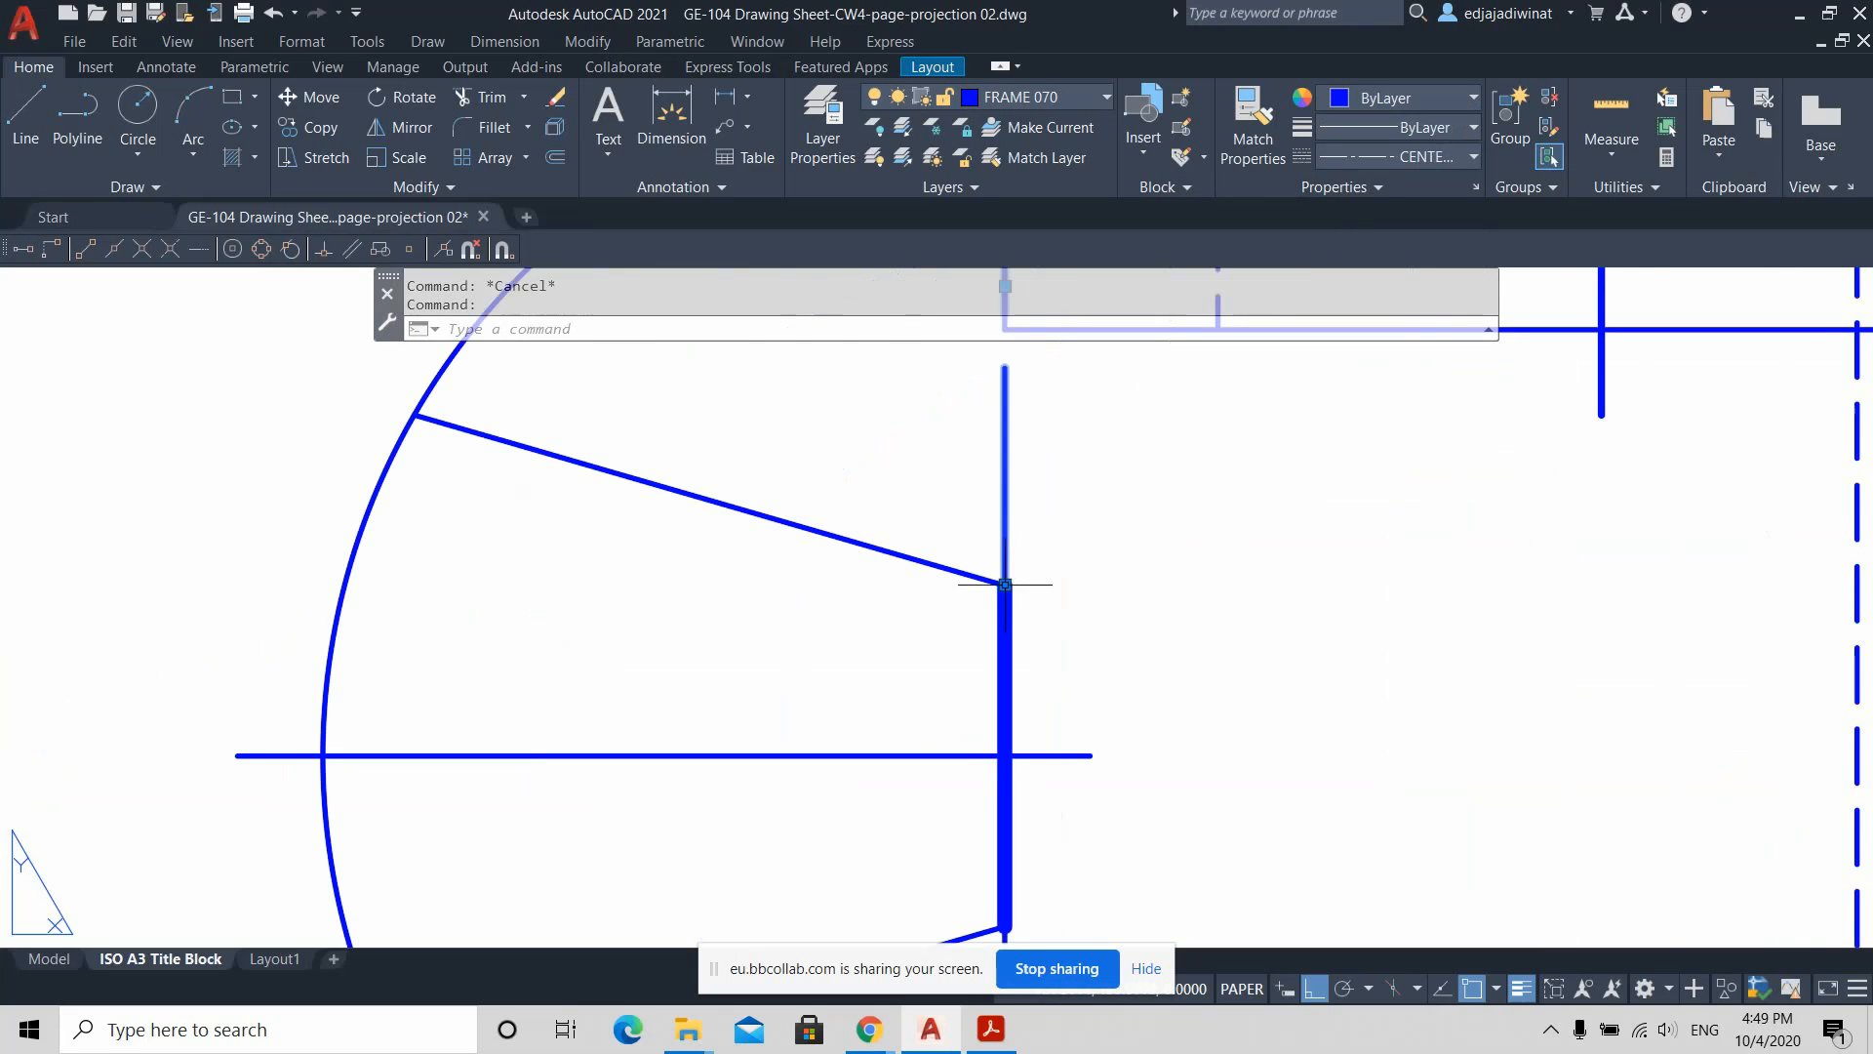
{"action": "left_click", "coordinate": [1005, 584]}
{"action": "type", "text": "1"}
{"action": "key", "text": "Return"}
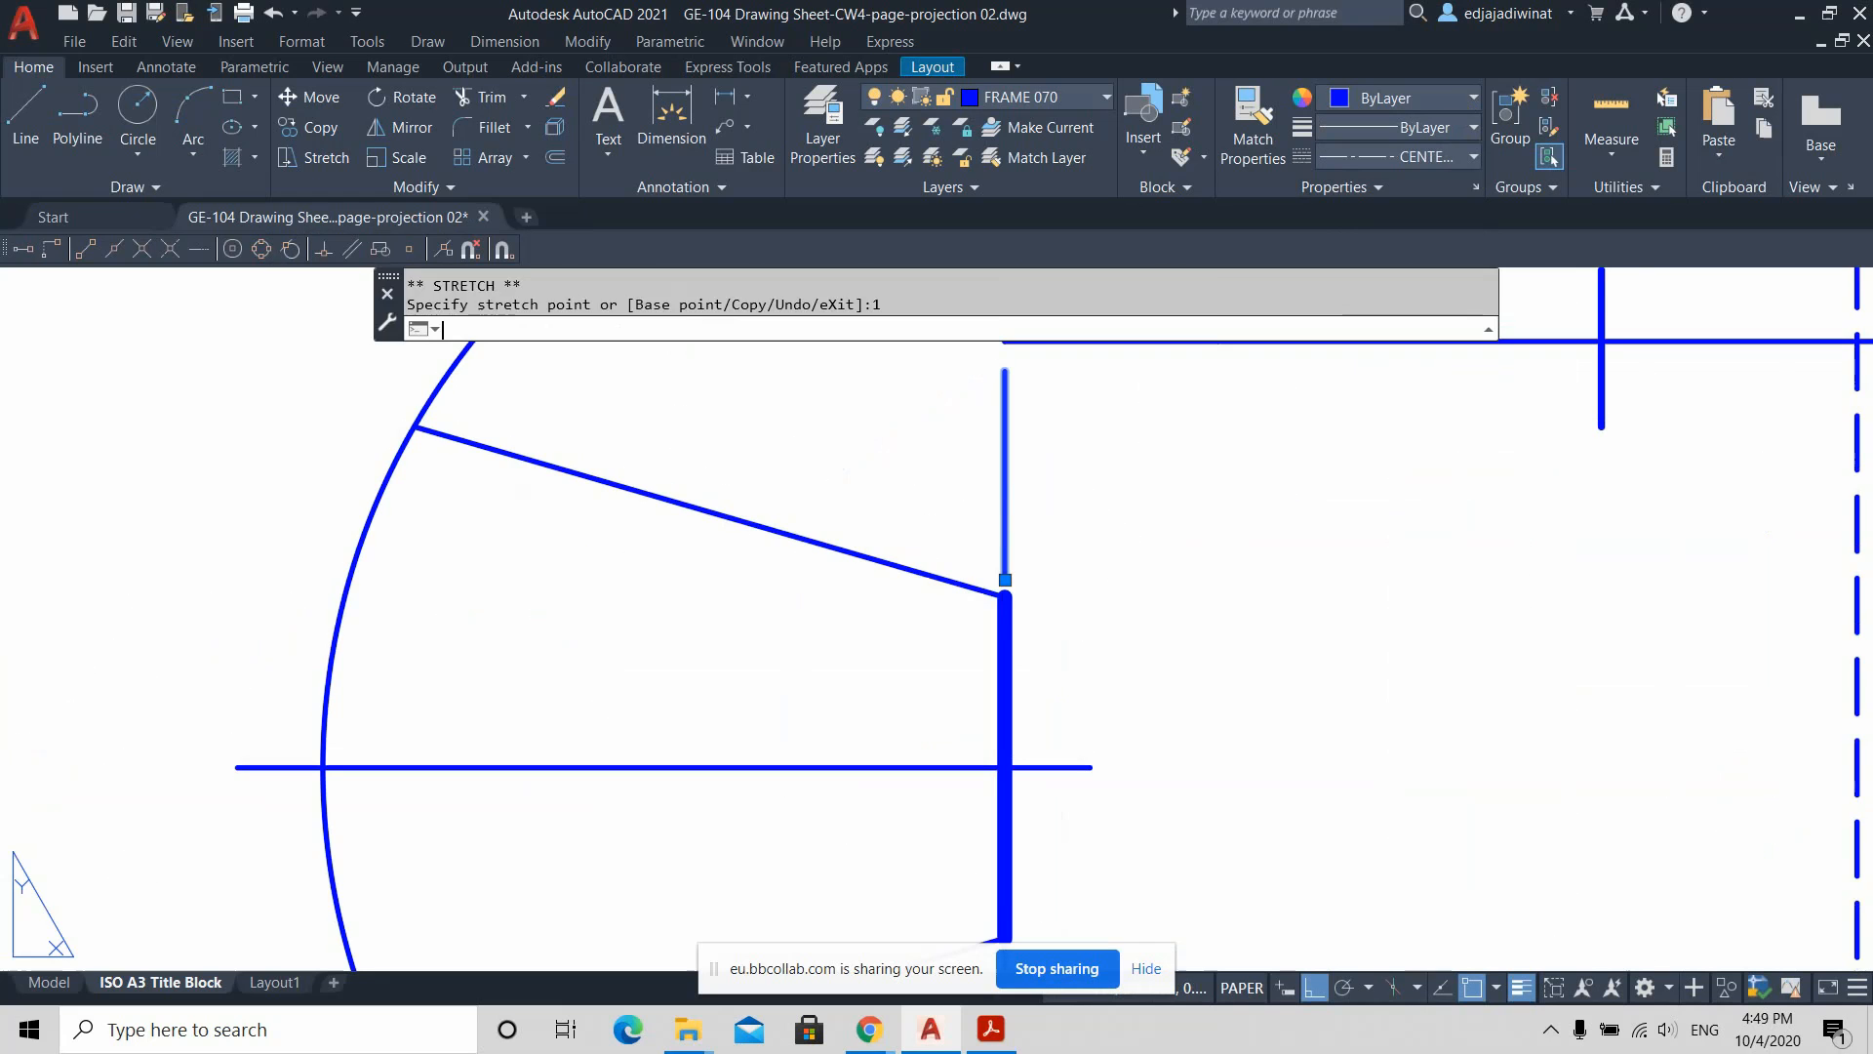
{"action": "scroll", "coordinate": [1103, 617], "scroll_direction": "down", "scroll_amount": 4}
{"action": "key", "text": "Escape"}
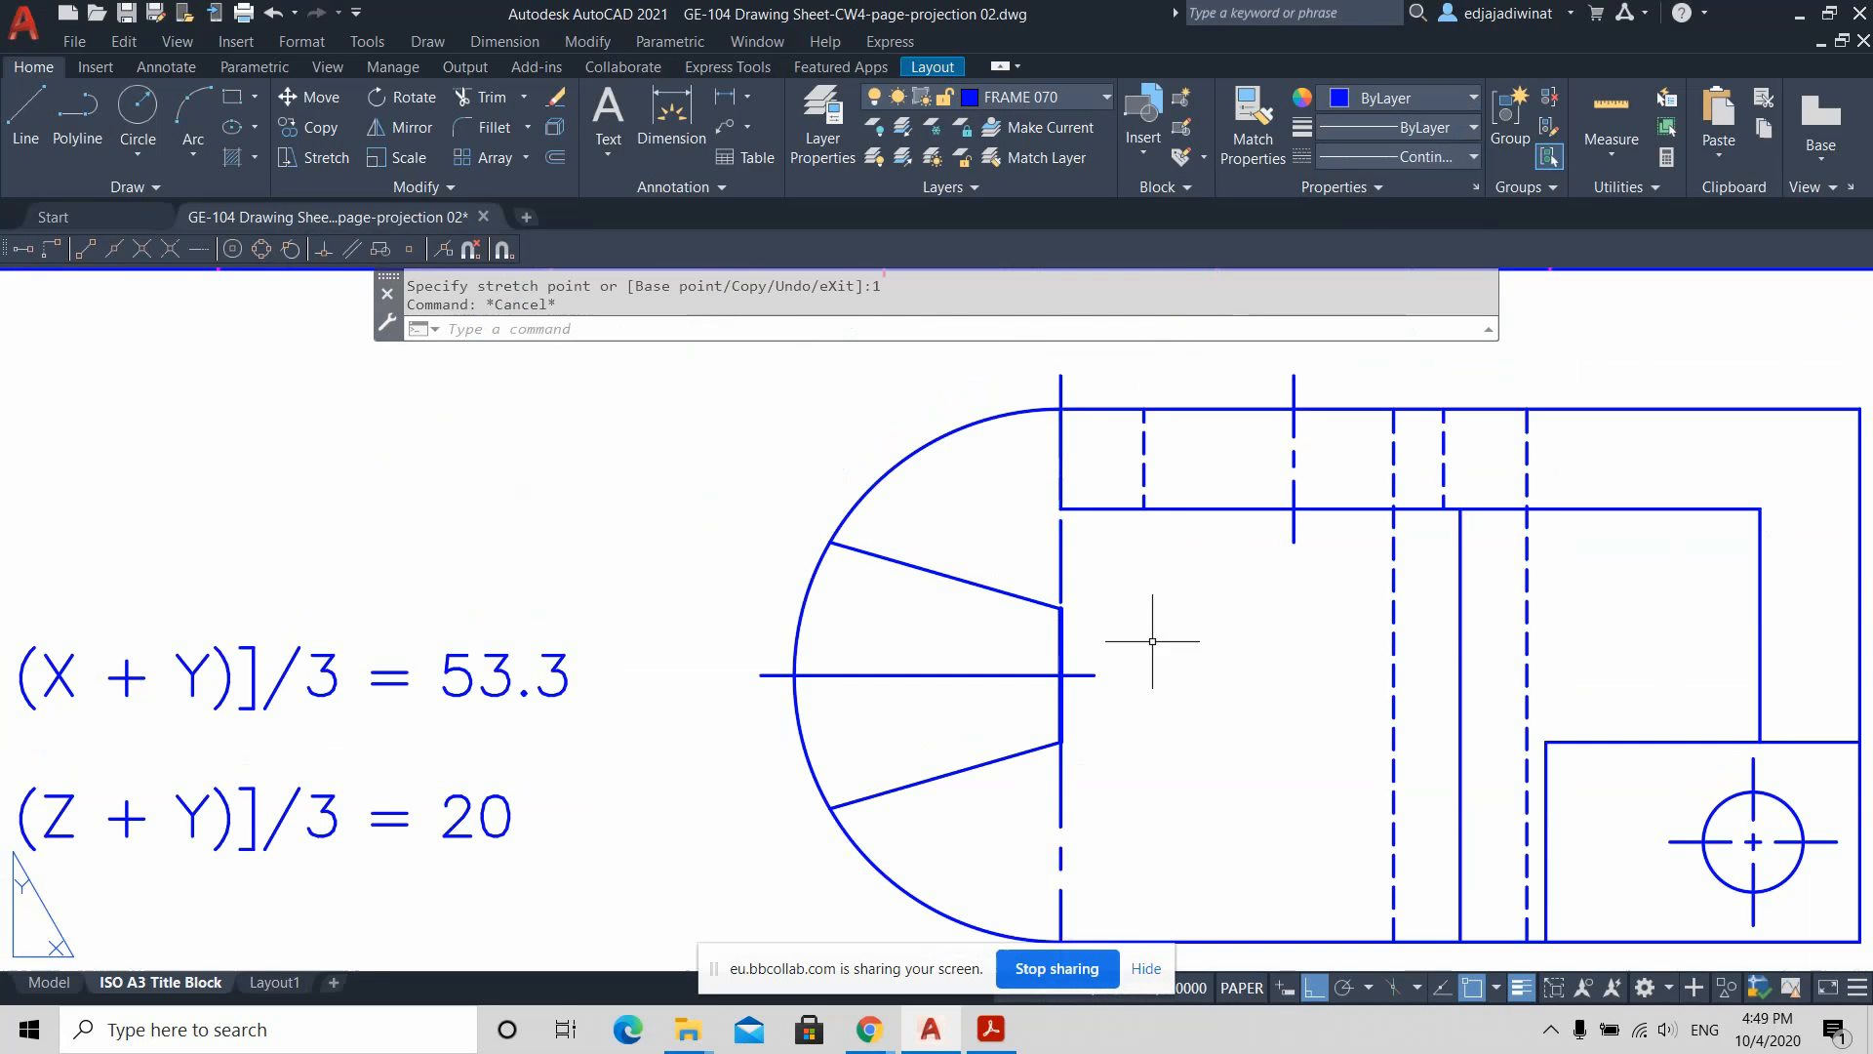
Step: Shorten the lower piece of the vertical centre line by 2 mm at the lower slanted edge
{"action": "scroll", "coordinate": [1038, 635], "scroll_direction": "up", "scroll_amount": 4}
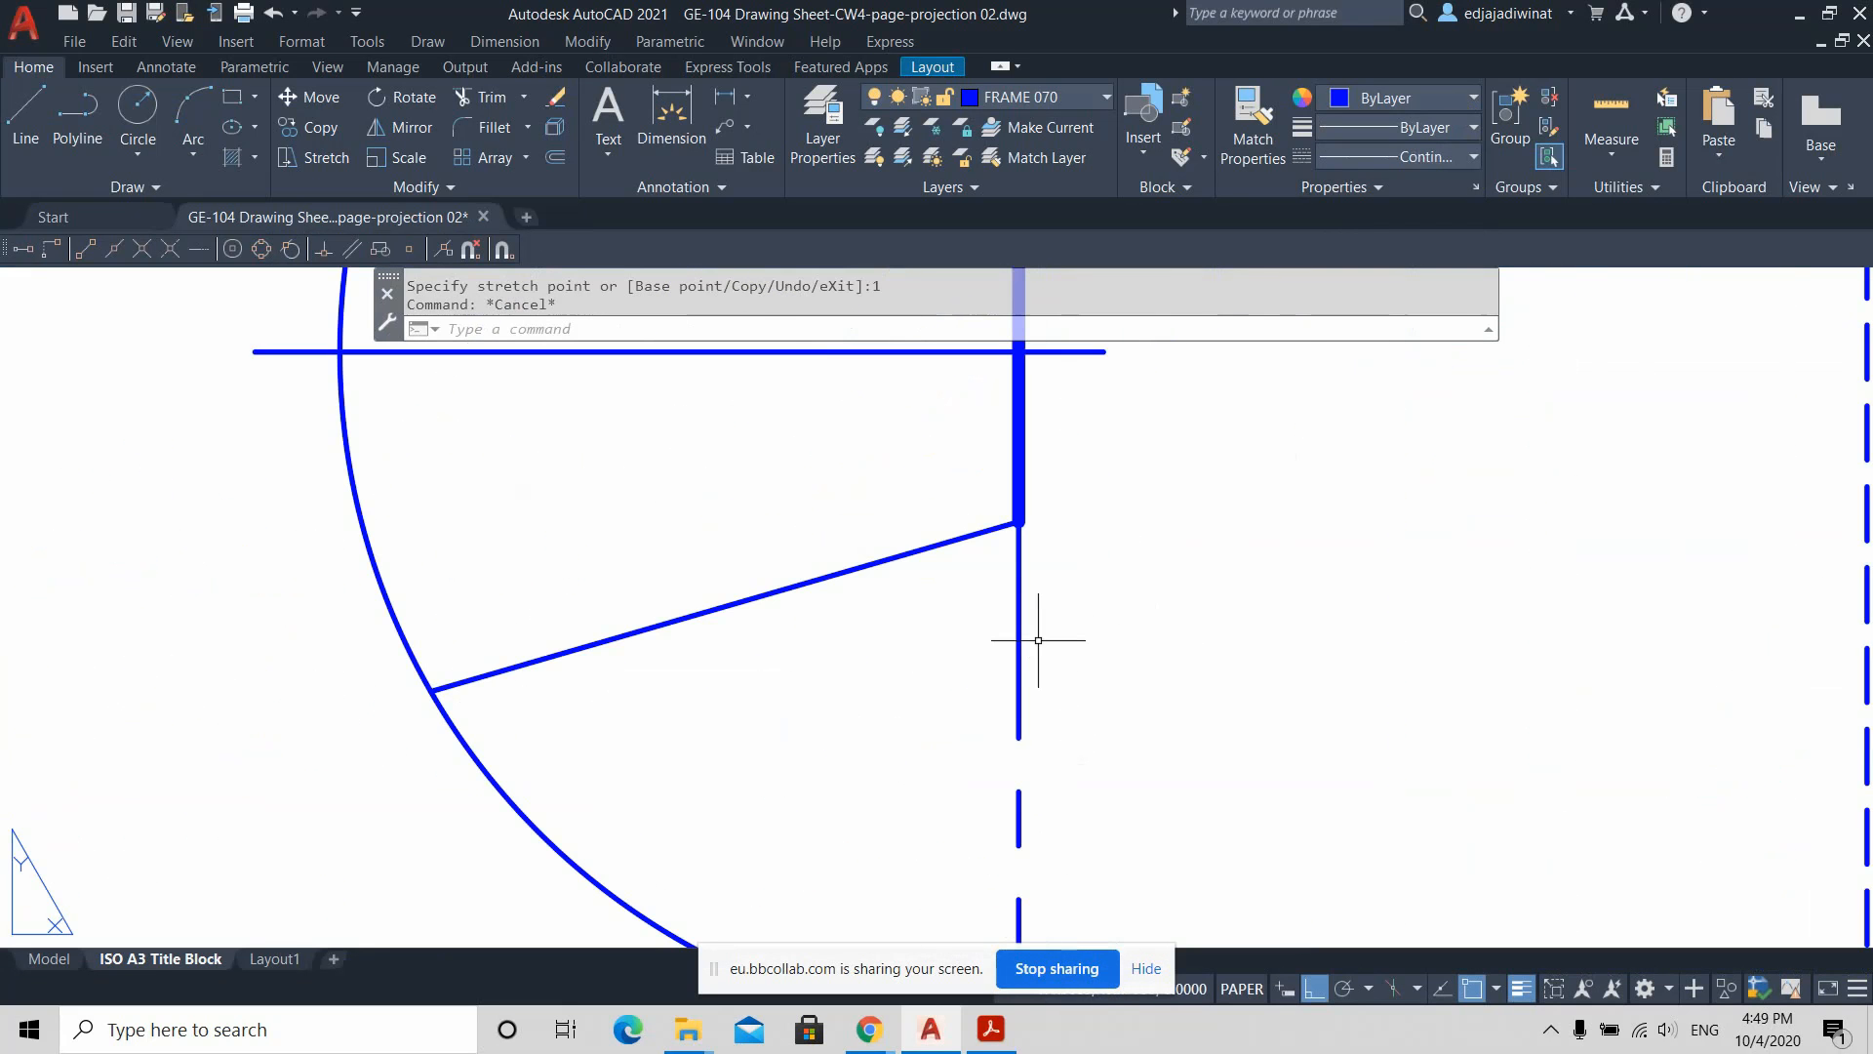
{"action": "left_click", "coordinate": [1020, 605]}
{"action": "left_click", "coordinate": [1019, 522]}
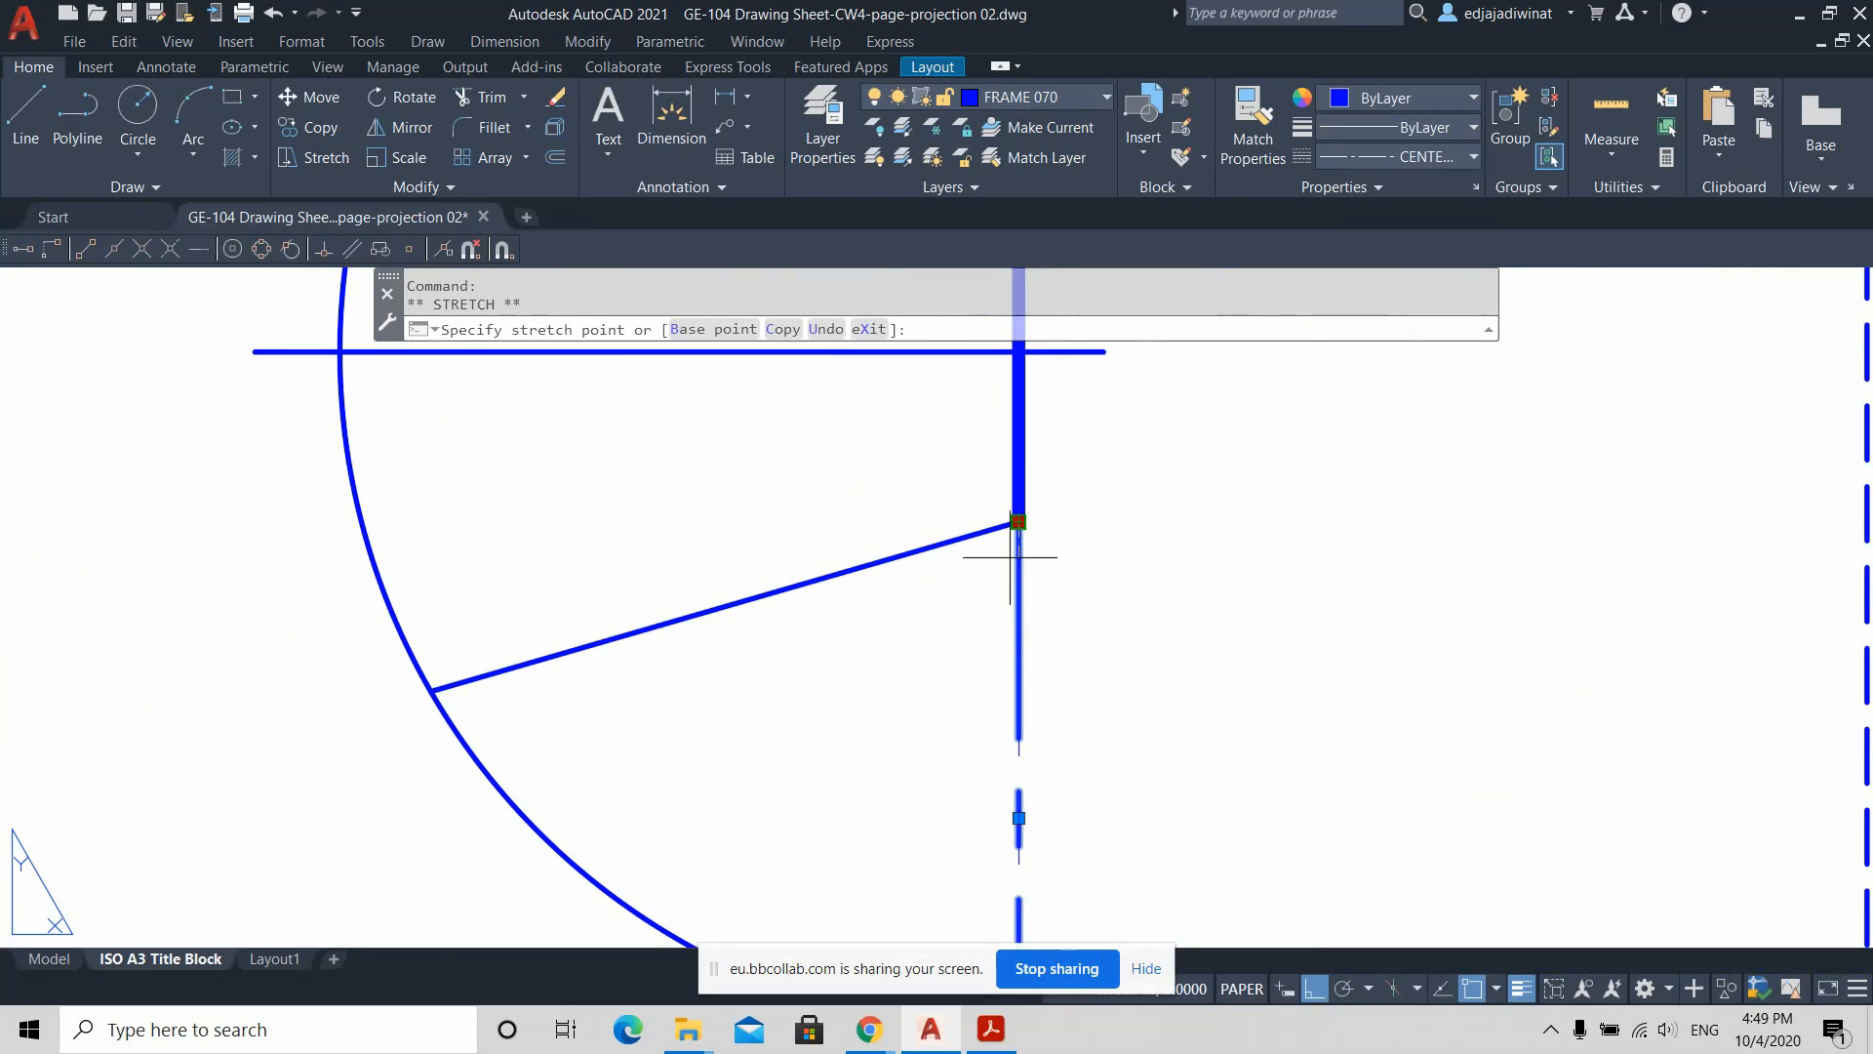
{"action": "type", "text": "2"}
{"action": "key", "text": "Return"}
{"action": "scroll", "coordinate": [1152, 615], "scroll_direction": "down", "scroll_amount": 4}
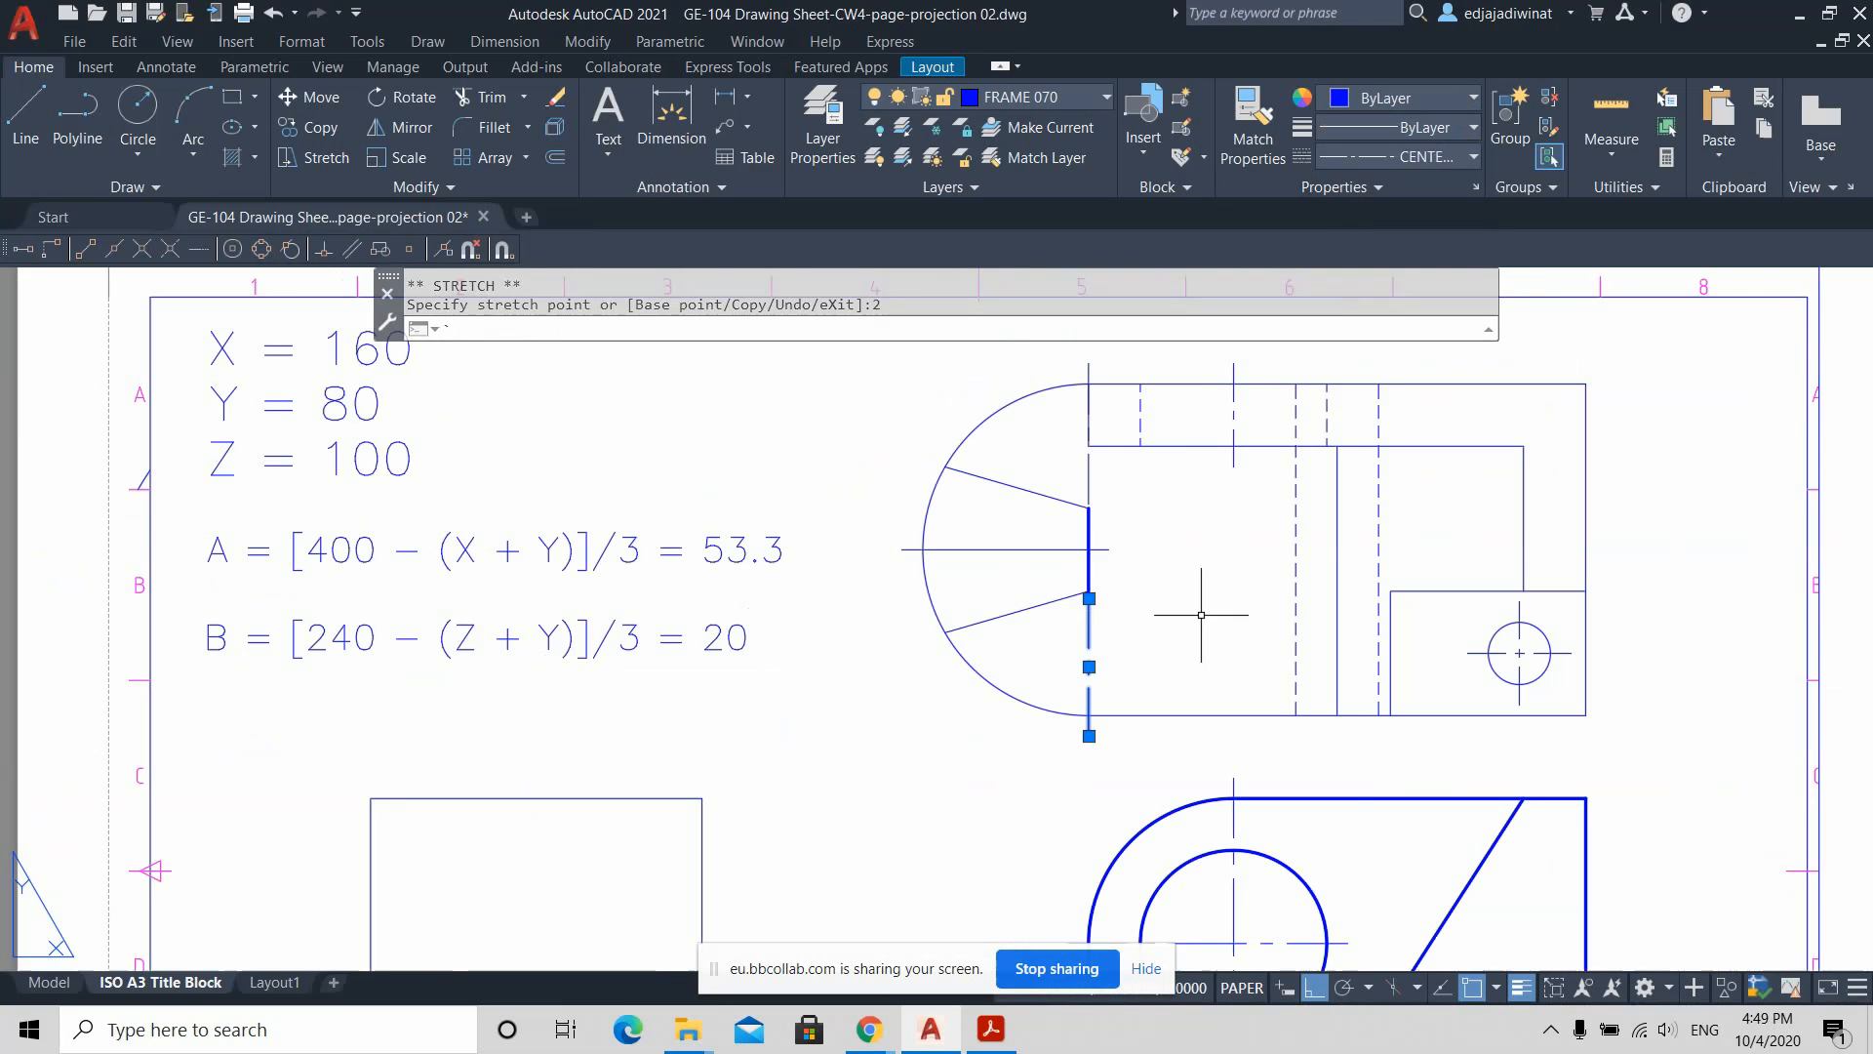
{"action": "key", "text": "Escape"}
Step: Extend the lower centre line piece back up by 1 mm towards the lower slanted edge
{"action": "scroll", "coordinate": [1161, 547], "scroll_direction": "up", "scroll_amount": 2}
{"action": "scroll", "coordinate": [1185, 607], "scroll_direction": "up", "scroll_amount": 2}
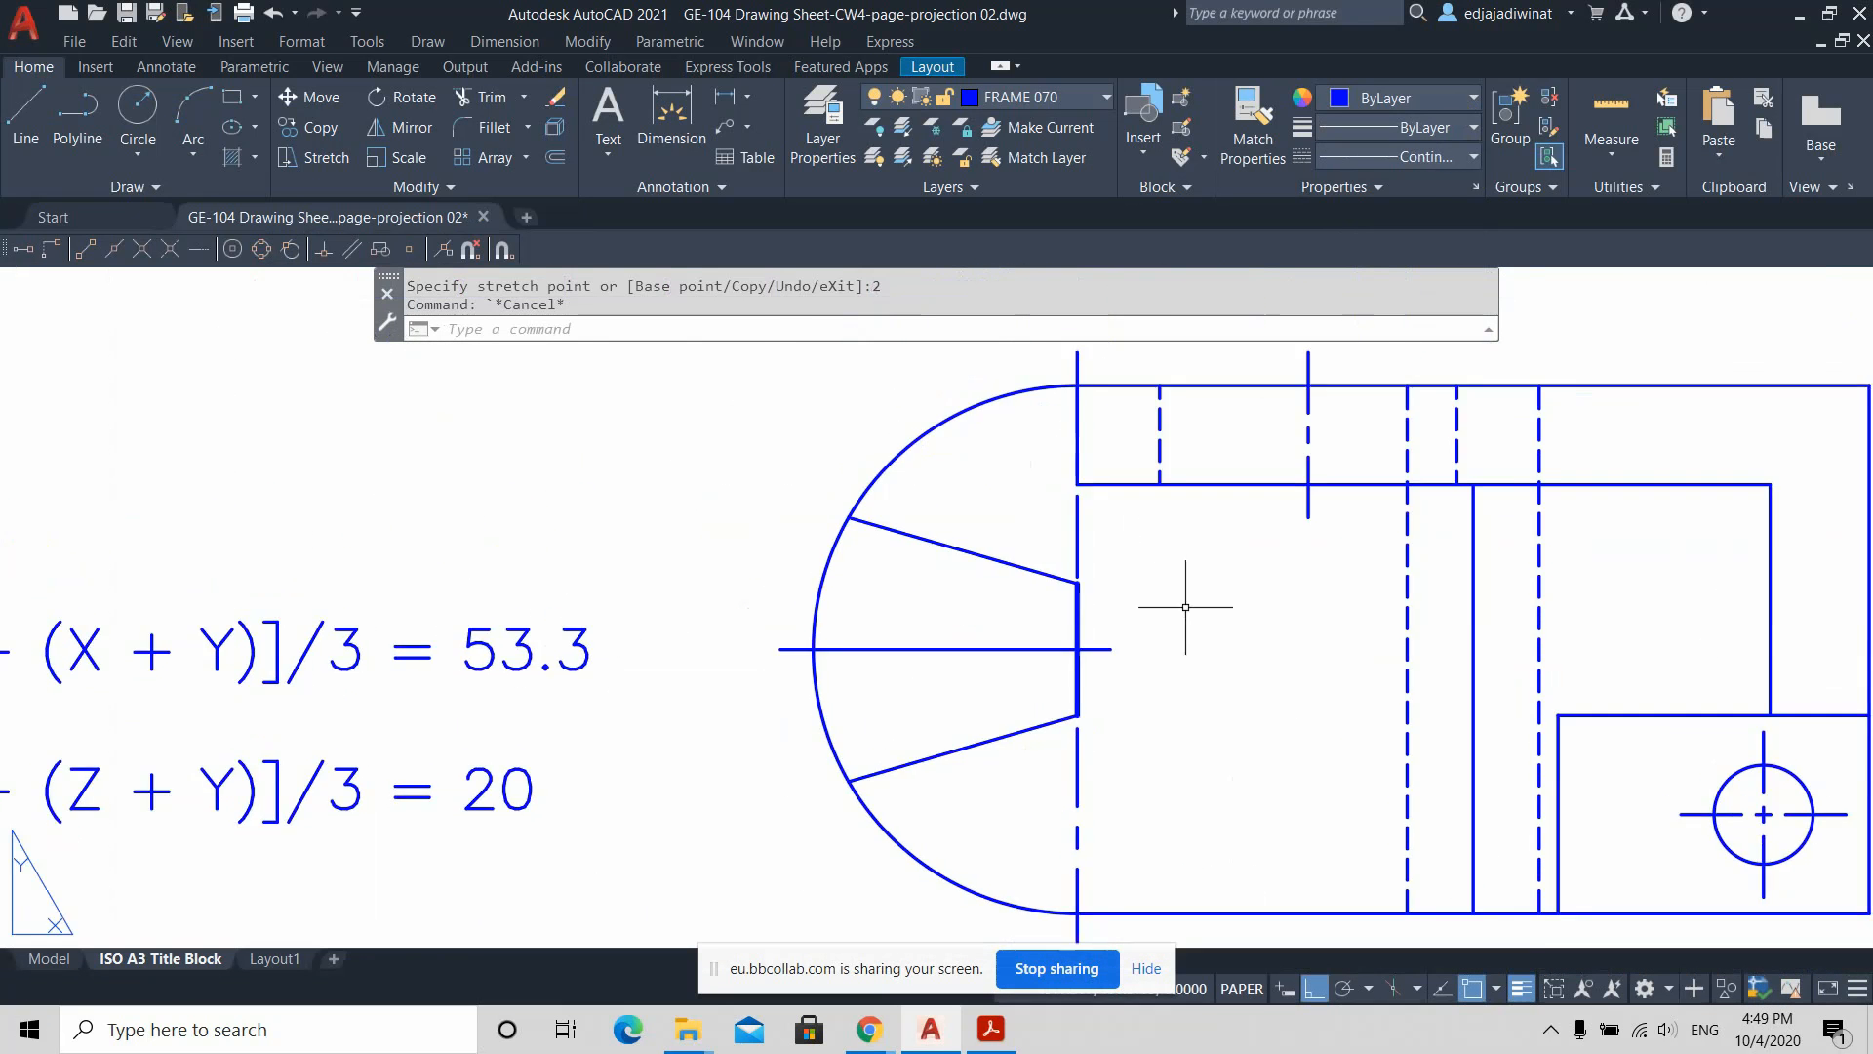
{"action": "scroll", "coordinate": [1186, 607], "scroll_direction": "up", "scroll_amount": 2}
{"action": "scroll", "coordinate": [1013, 819], "scroll_direction": "up", "scroll_amount": 3}
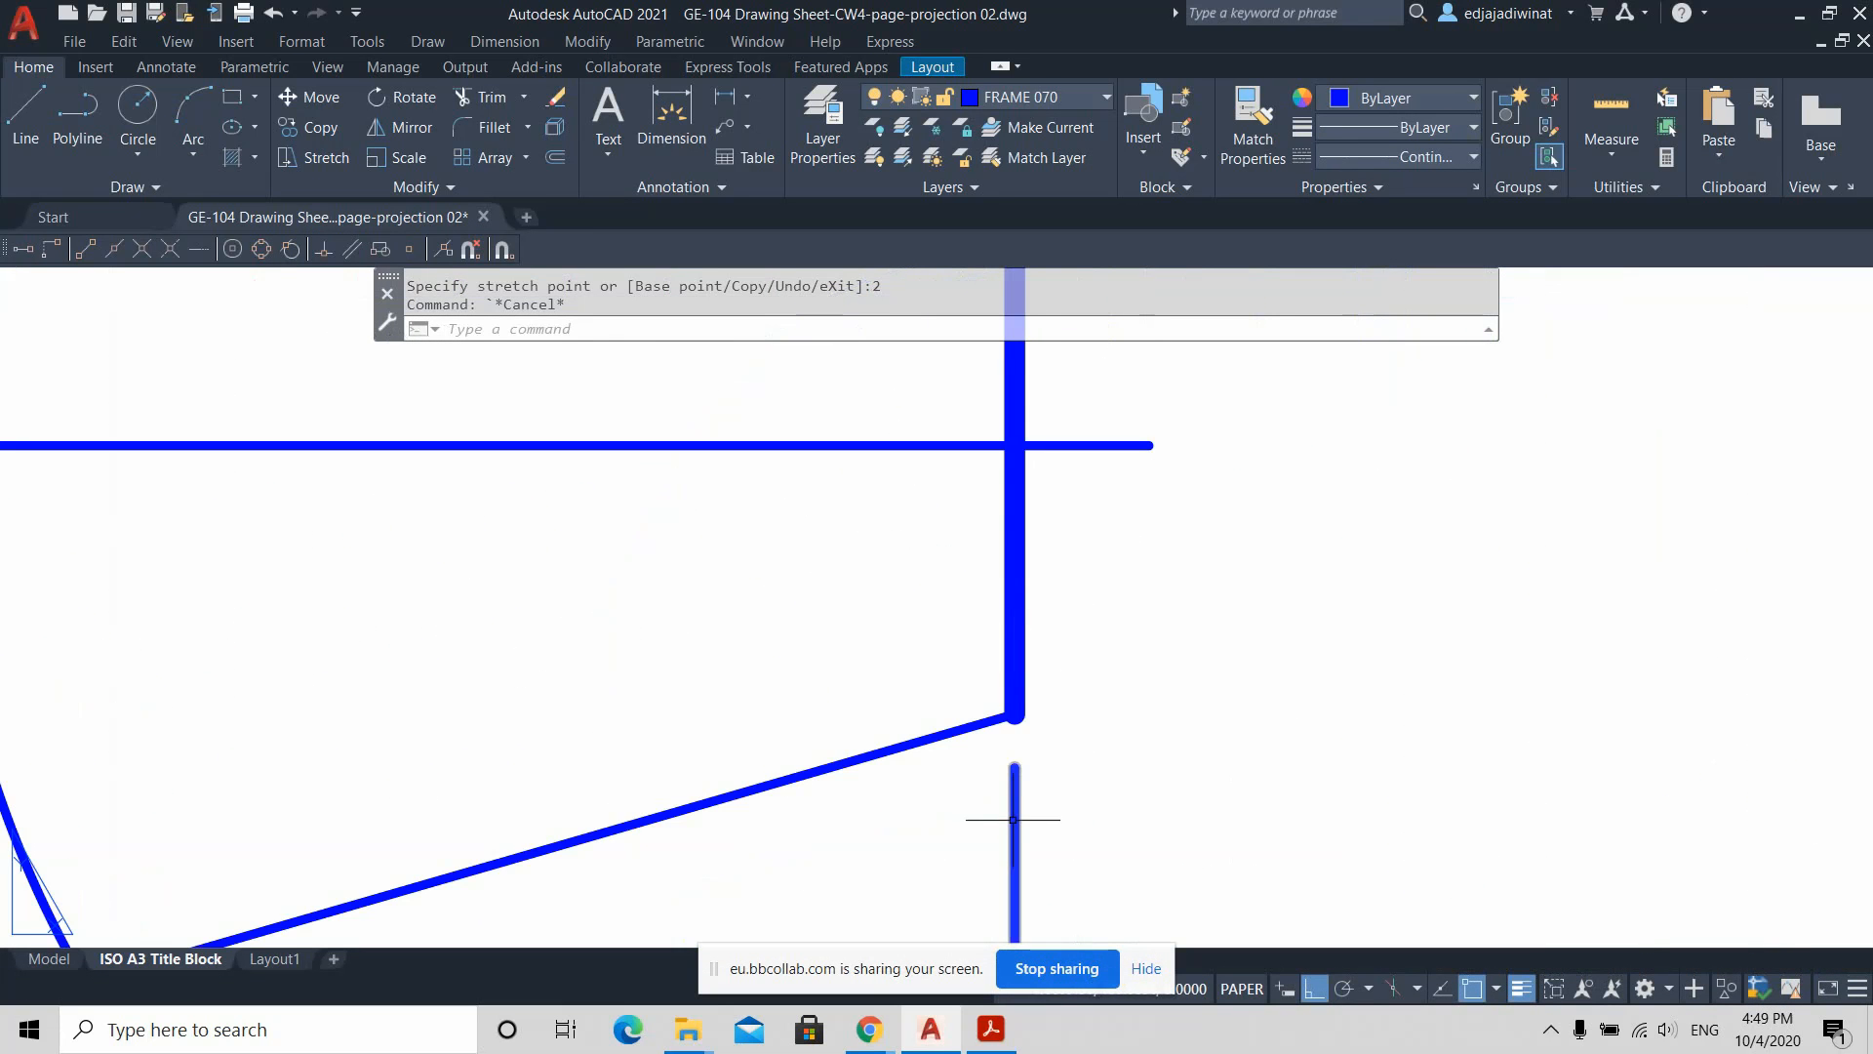
{"action": "left_click", "coordinate": [1015, 785]}
{"action": "left_click", "coordinate": [1015, 767]}
{"action": "type", "text": "1"}
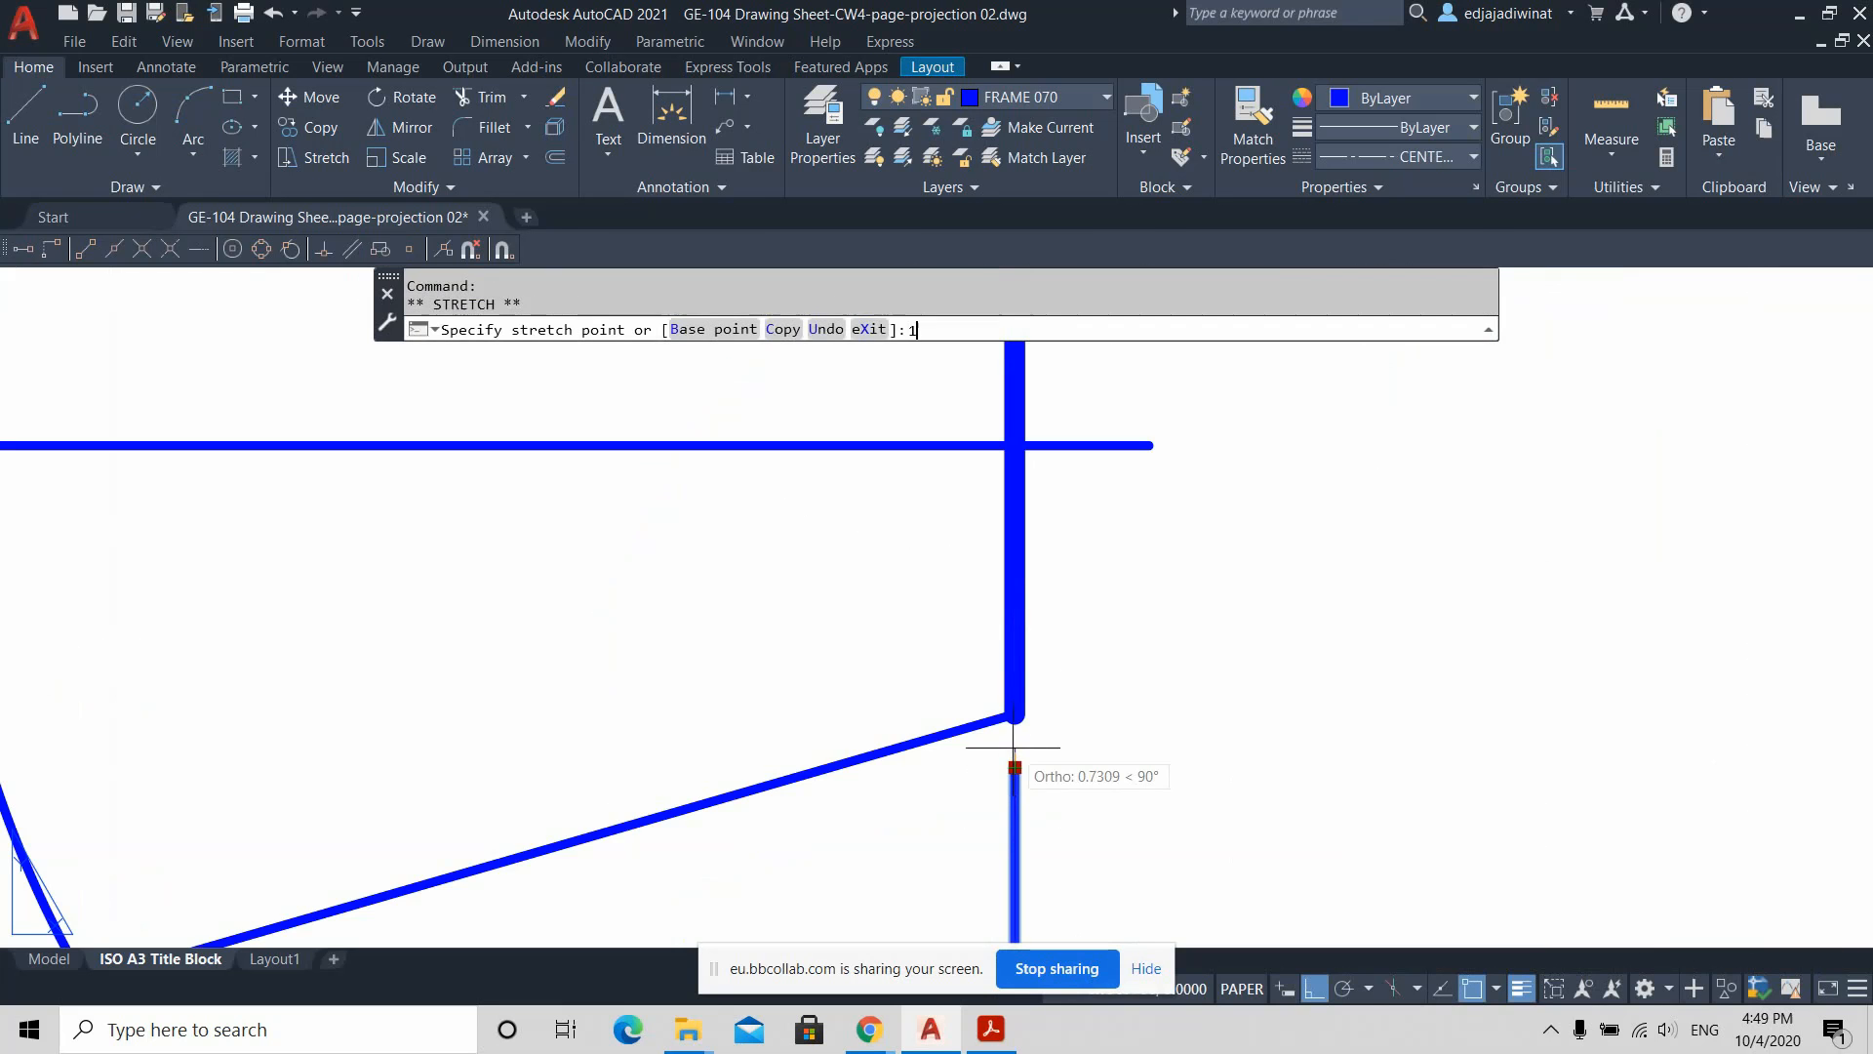
{"action": "key", "text": "Return"}
{"action": "key", "text": "Escape"}
Step: Send the upper piece of the top view's vertical centre line to the back of the draw order
{"action": "scroll", "coordinate": [1205, 731], "scroll_direction": "down", "scroll_amount": 2}
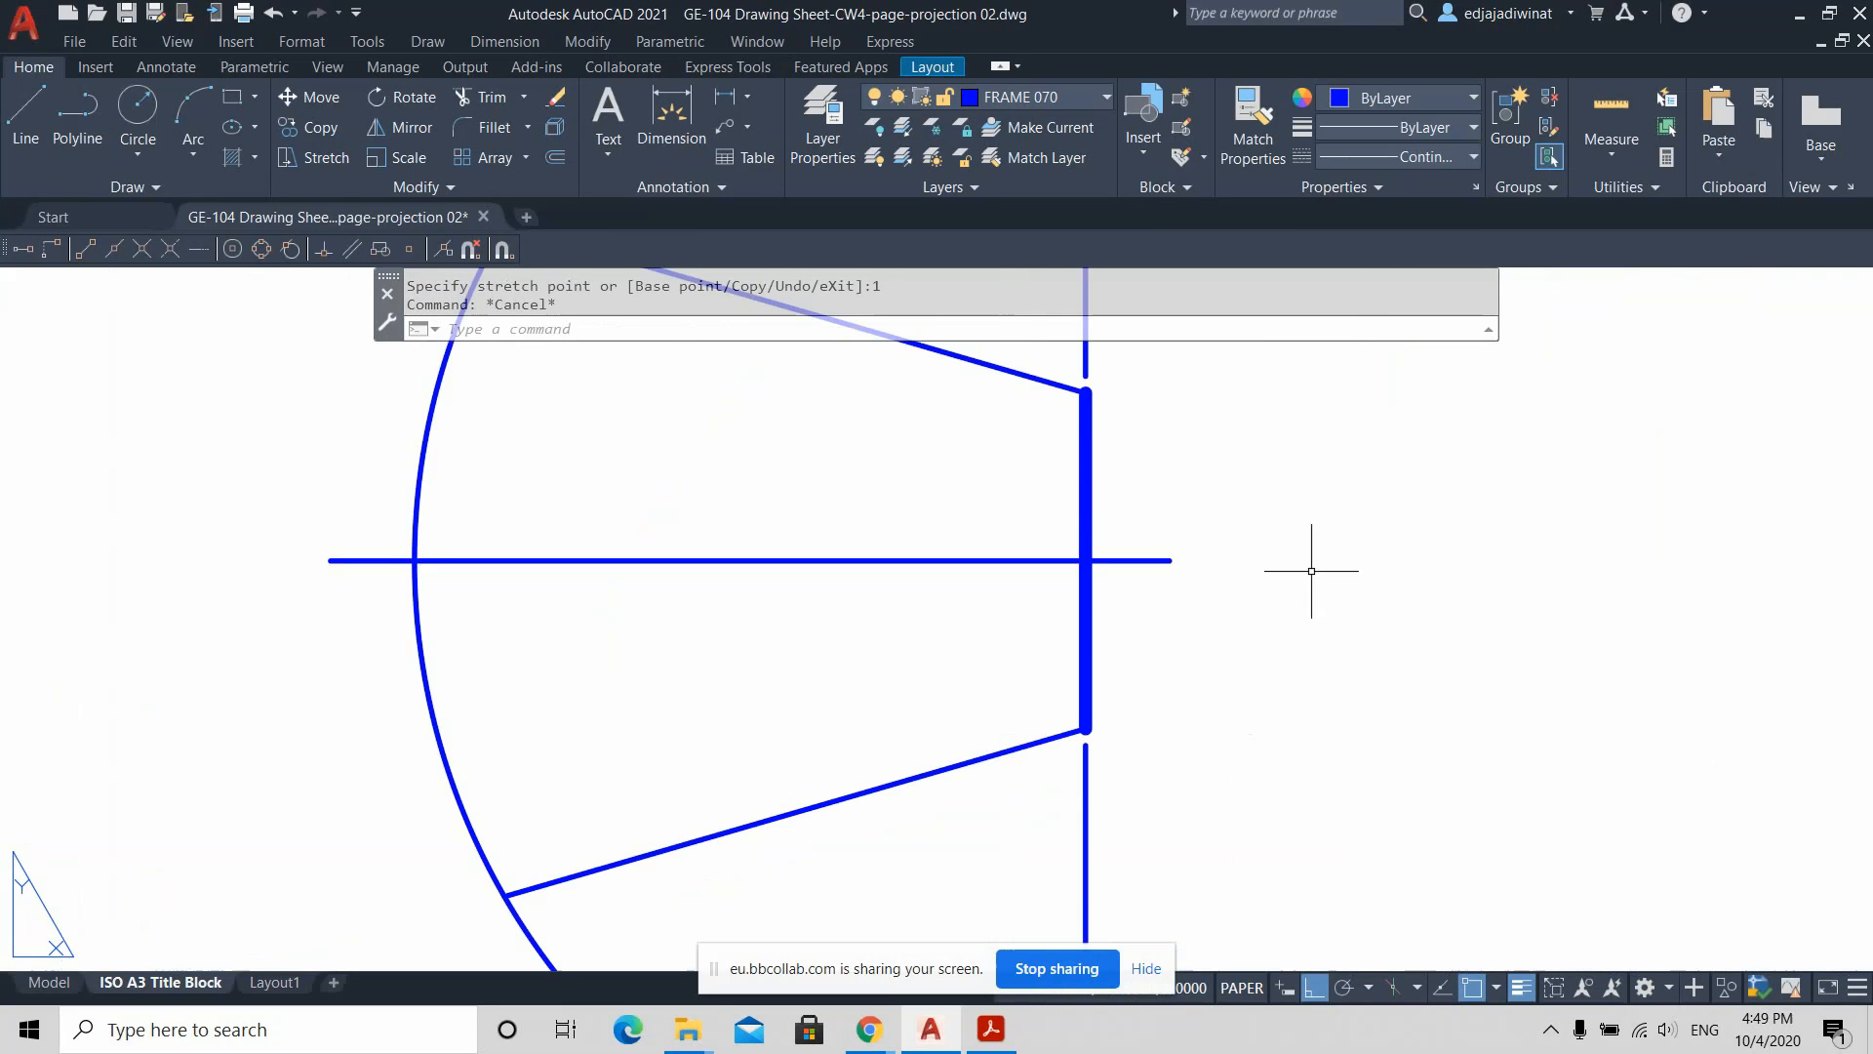
{"action": "mouse_move", "coordinate": [1311, 571]}
{"action": "middle_mouse_down"}
{"action": "mouse_move", "coordinate": [1308, 787]}
{"action": "mouse_move", "coordinate": [1254, 586]}
{"action": "mouse_move", "coordinate": [1267, 813]}
{"action": "middle_mouse_up"}
{"action": "scroll", "coordinate": [1286, 691], "scroll_direction": "down", "scroll_amount": 2}
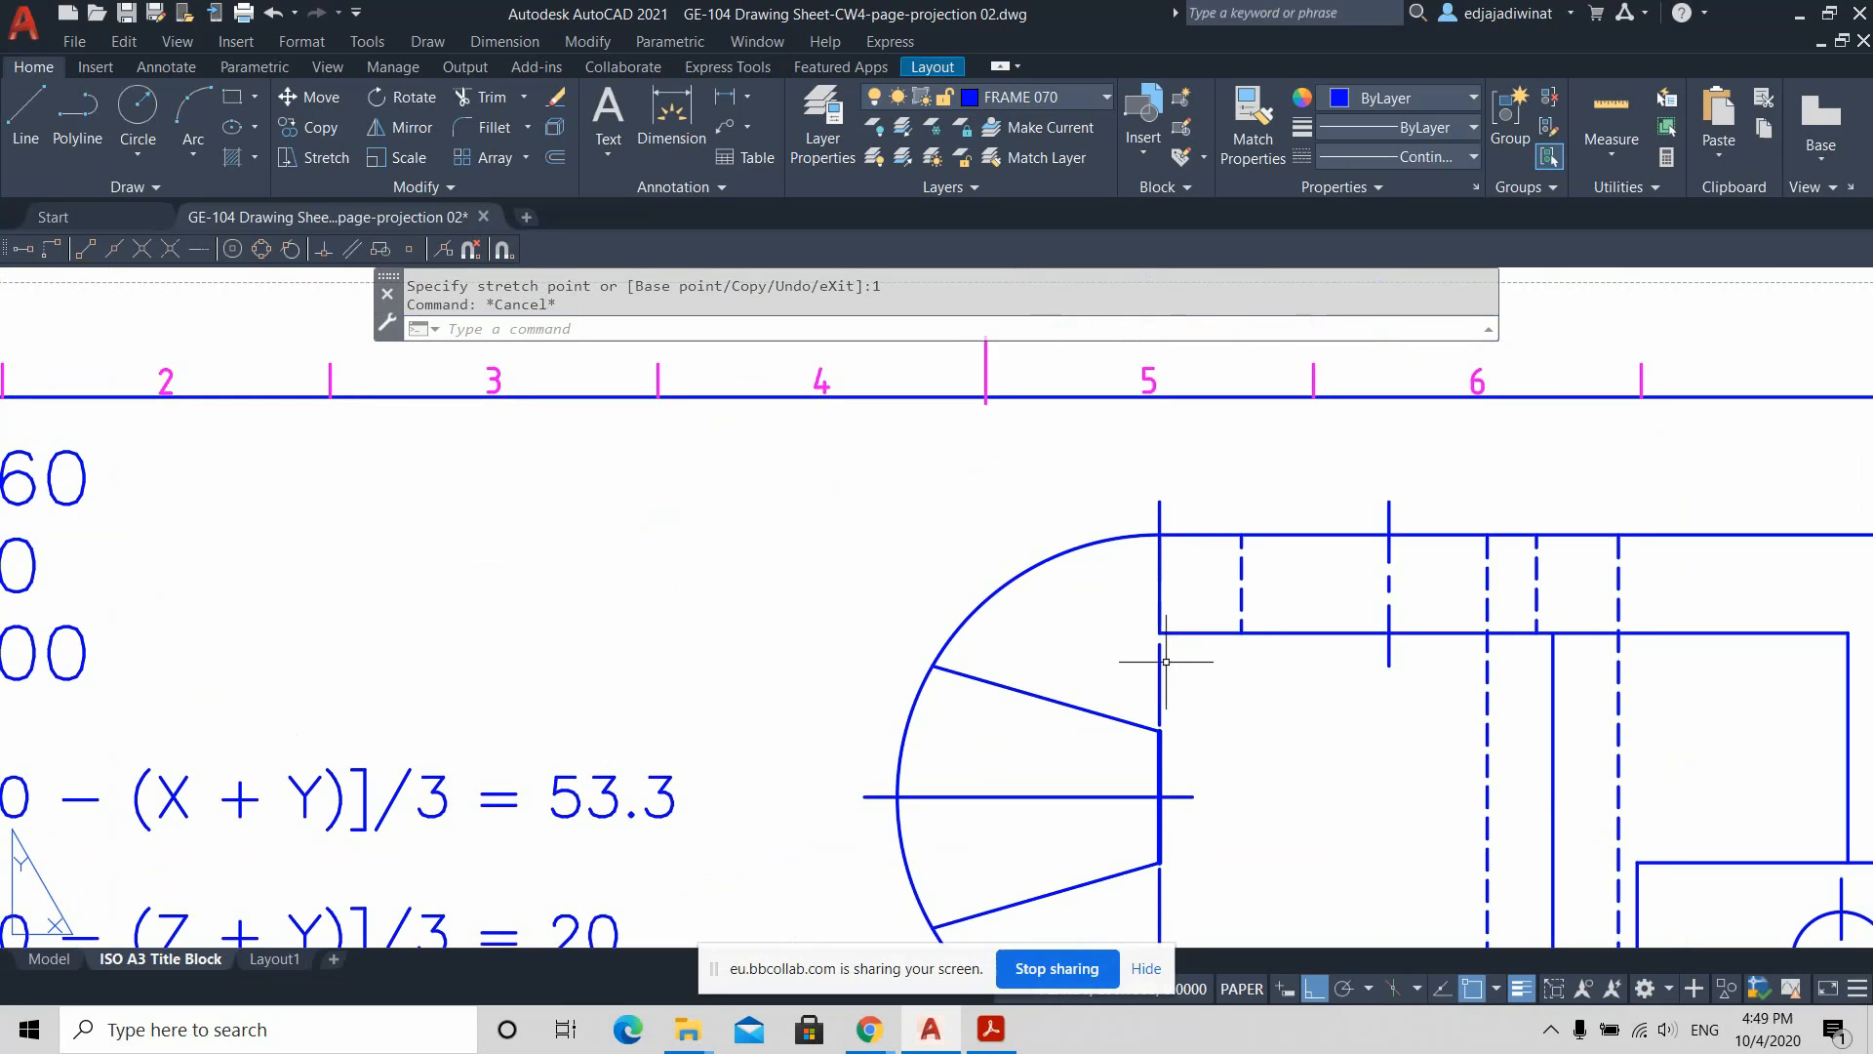
{"action": "left_click", "coordinate": [1161, 661]}
{"action": "key", "text": "Escape"}
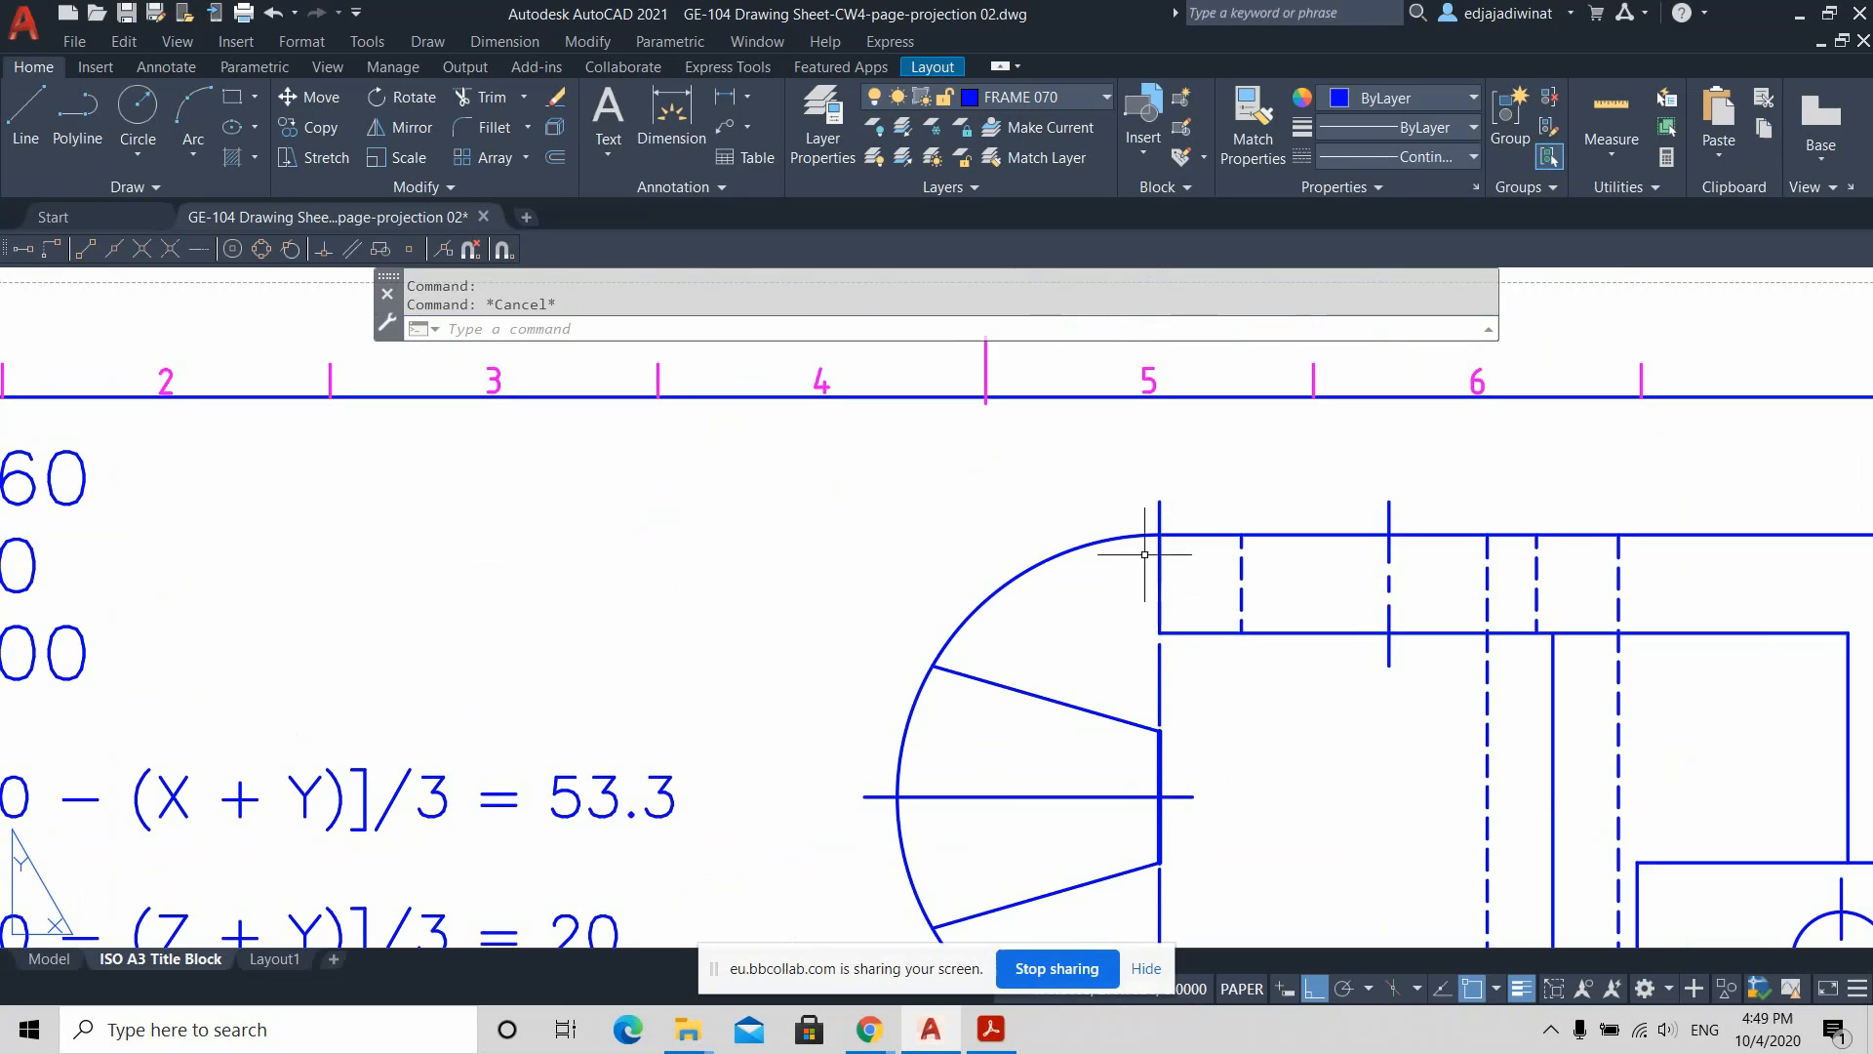
{"action": "scroll", "coordinate": [1185, 629], "scroll_direction": "down", "scroll_amount": 2}
{"action": "scroll", "coordinate": [1307, 702], "scroll_direction": "down", "scroll_amount": 3}
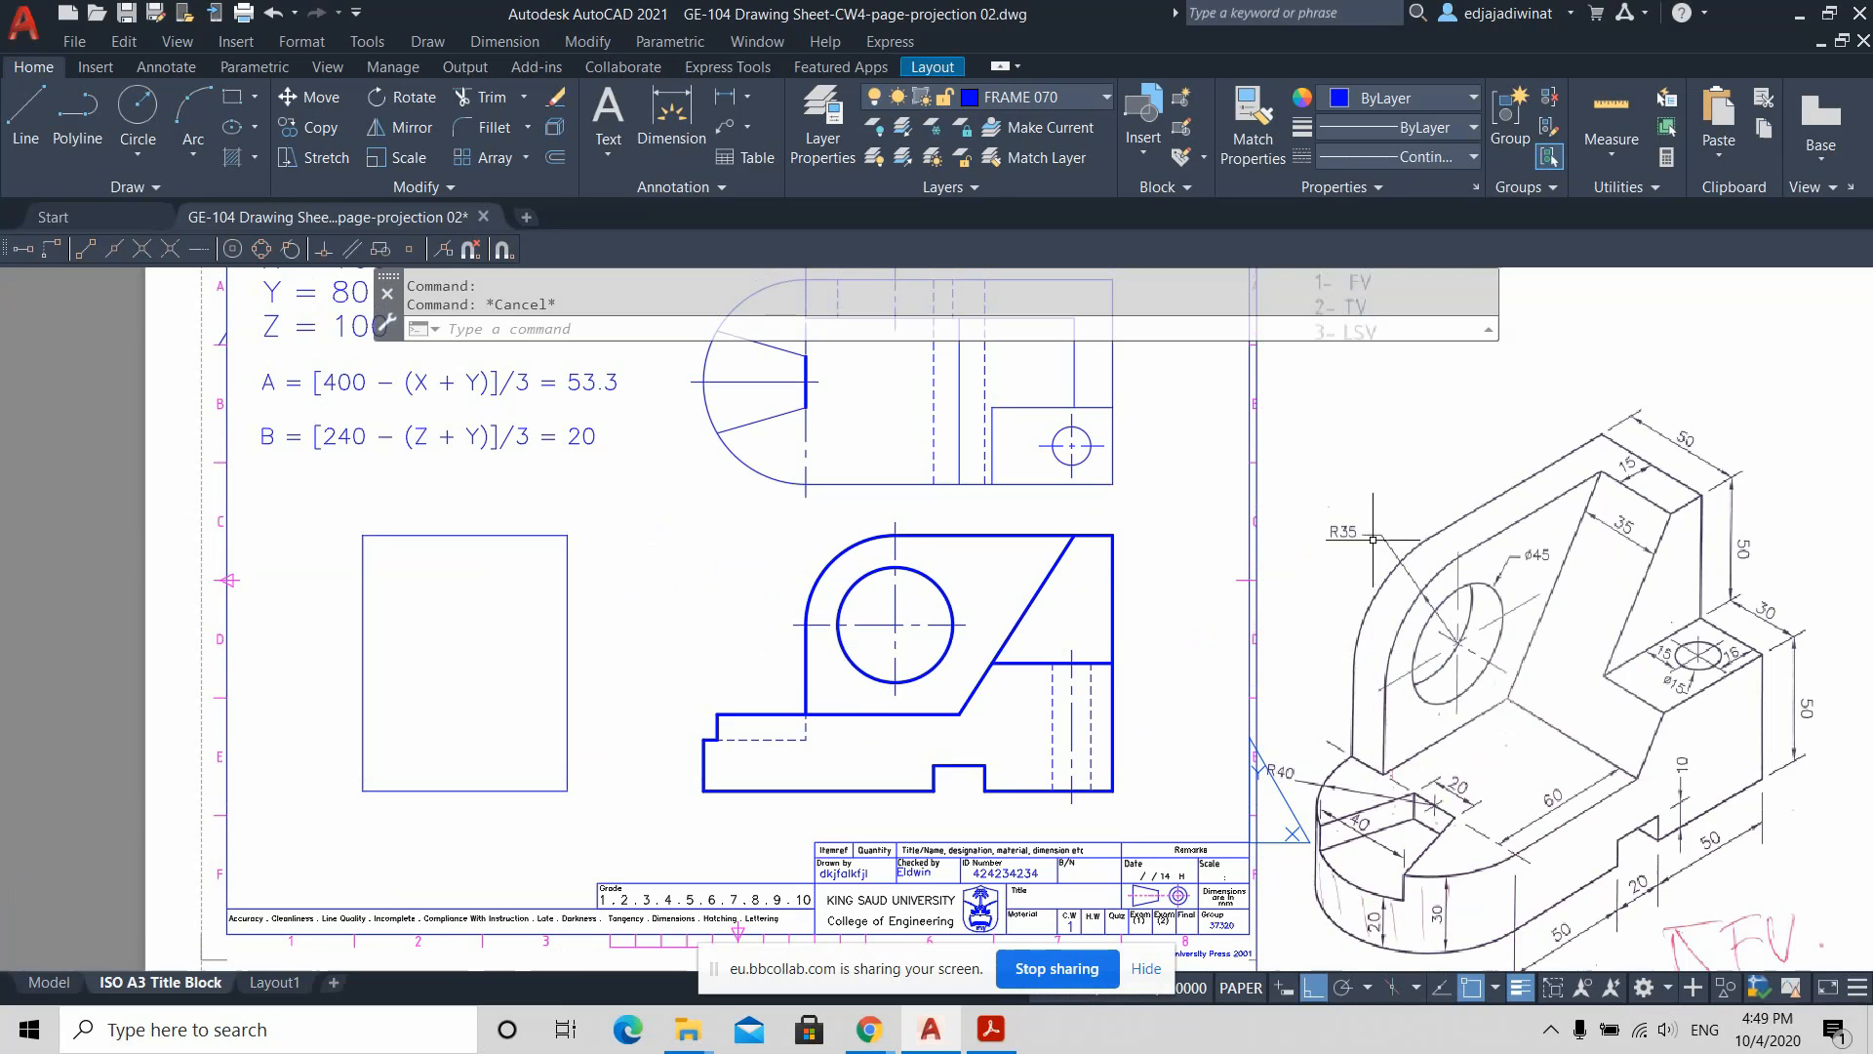
{"action": "scroll", "coordinate": [1185, 636], "scroll_direction": "up", "scroll_amount": 4}
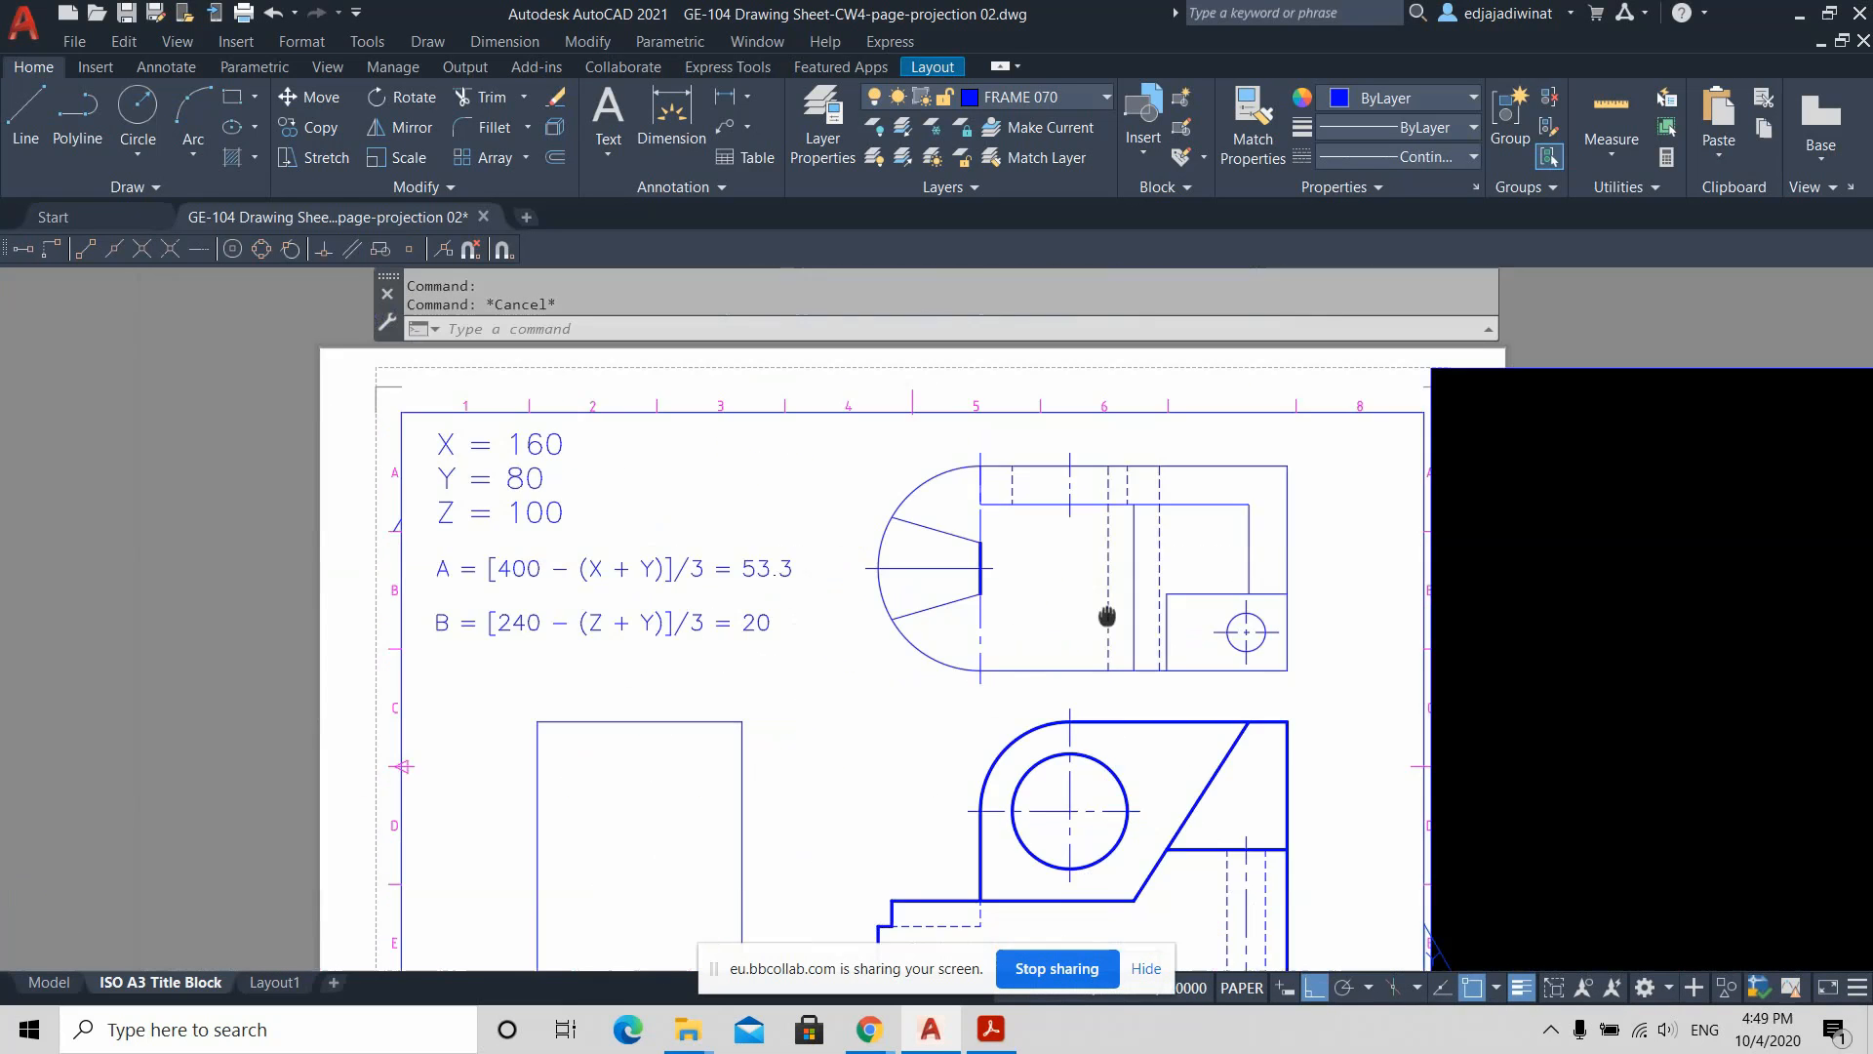
{"action": "scroll", "coordinate": [1115, 589], "scroll_direction": "up", "scroll_amount": 4}
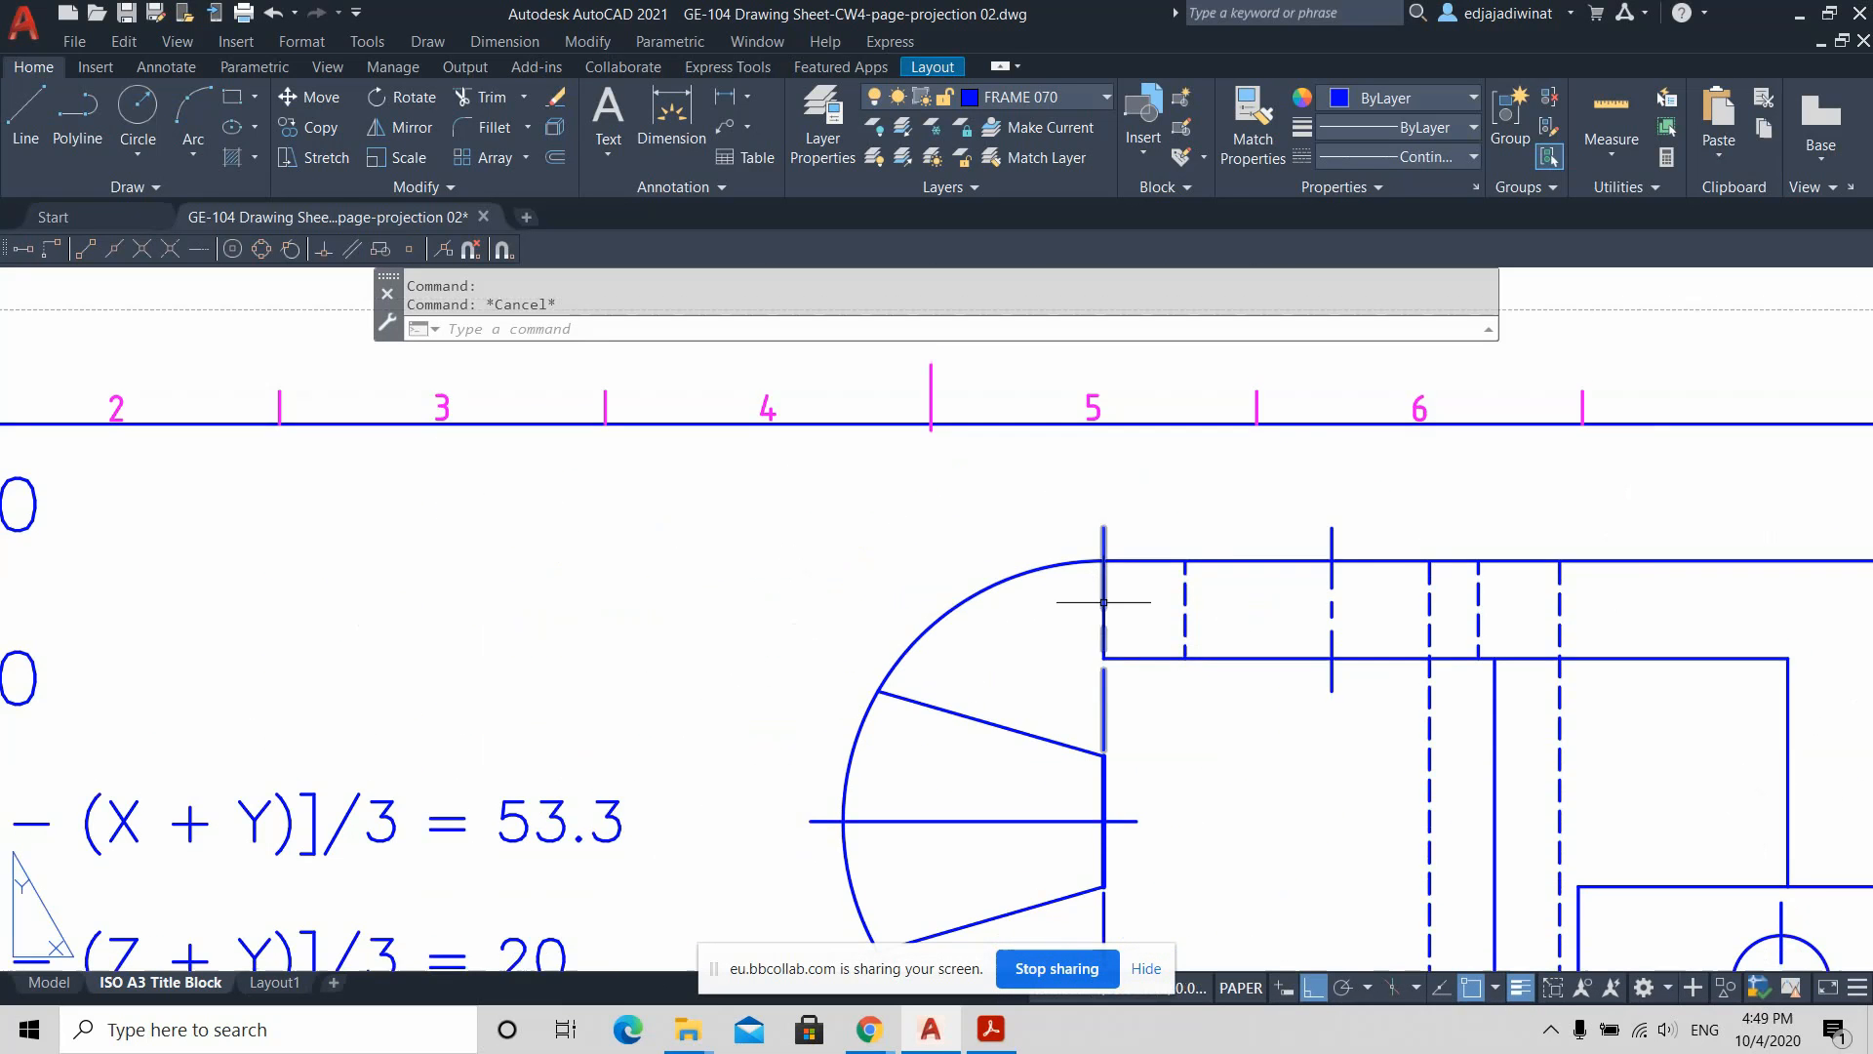
{"action": "left_click", "coordinate": [1086, 475]}
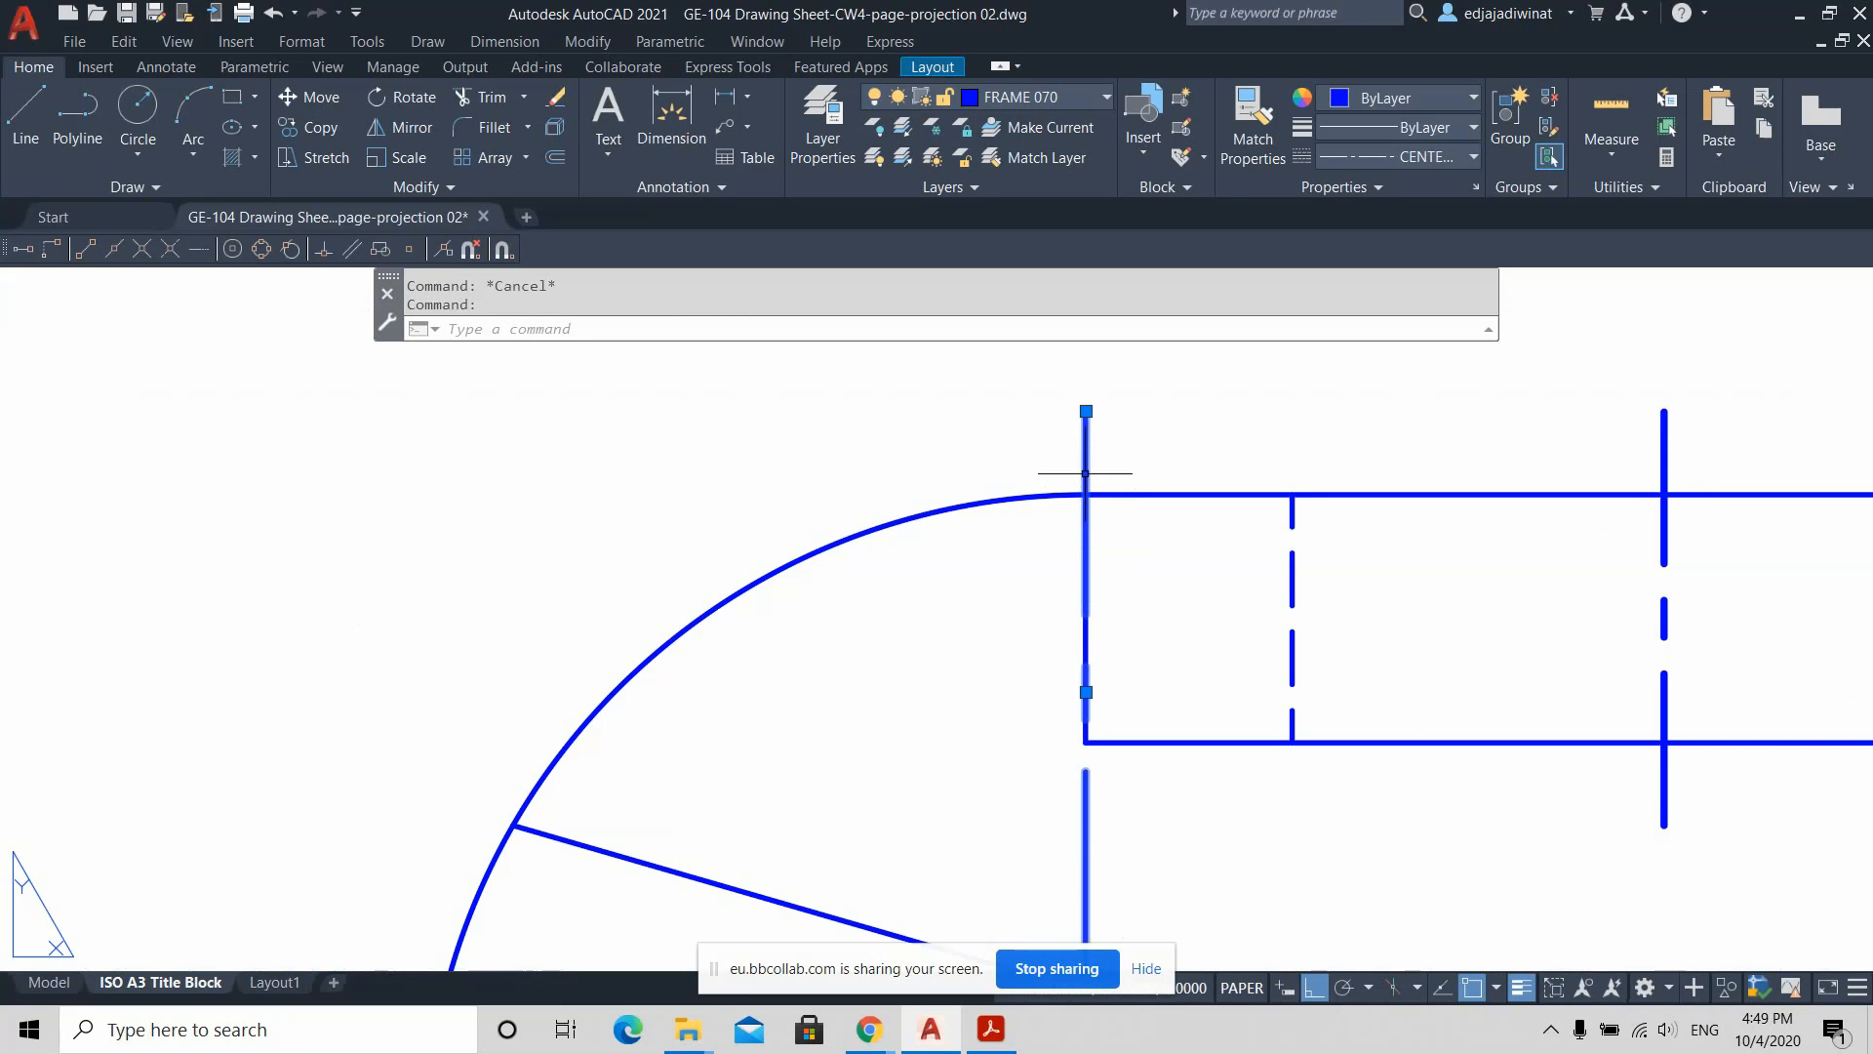
{"action": "right_click", "coordinate": [1085, 474]}
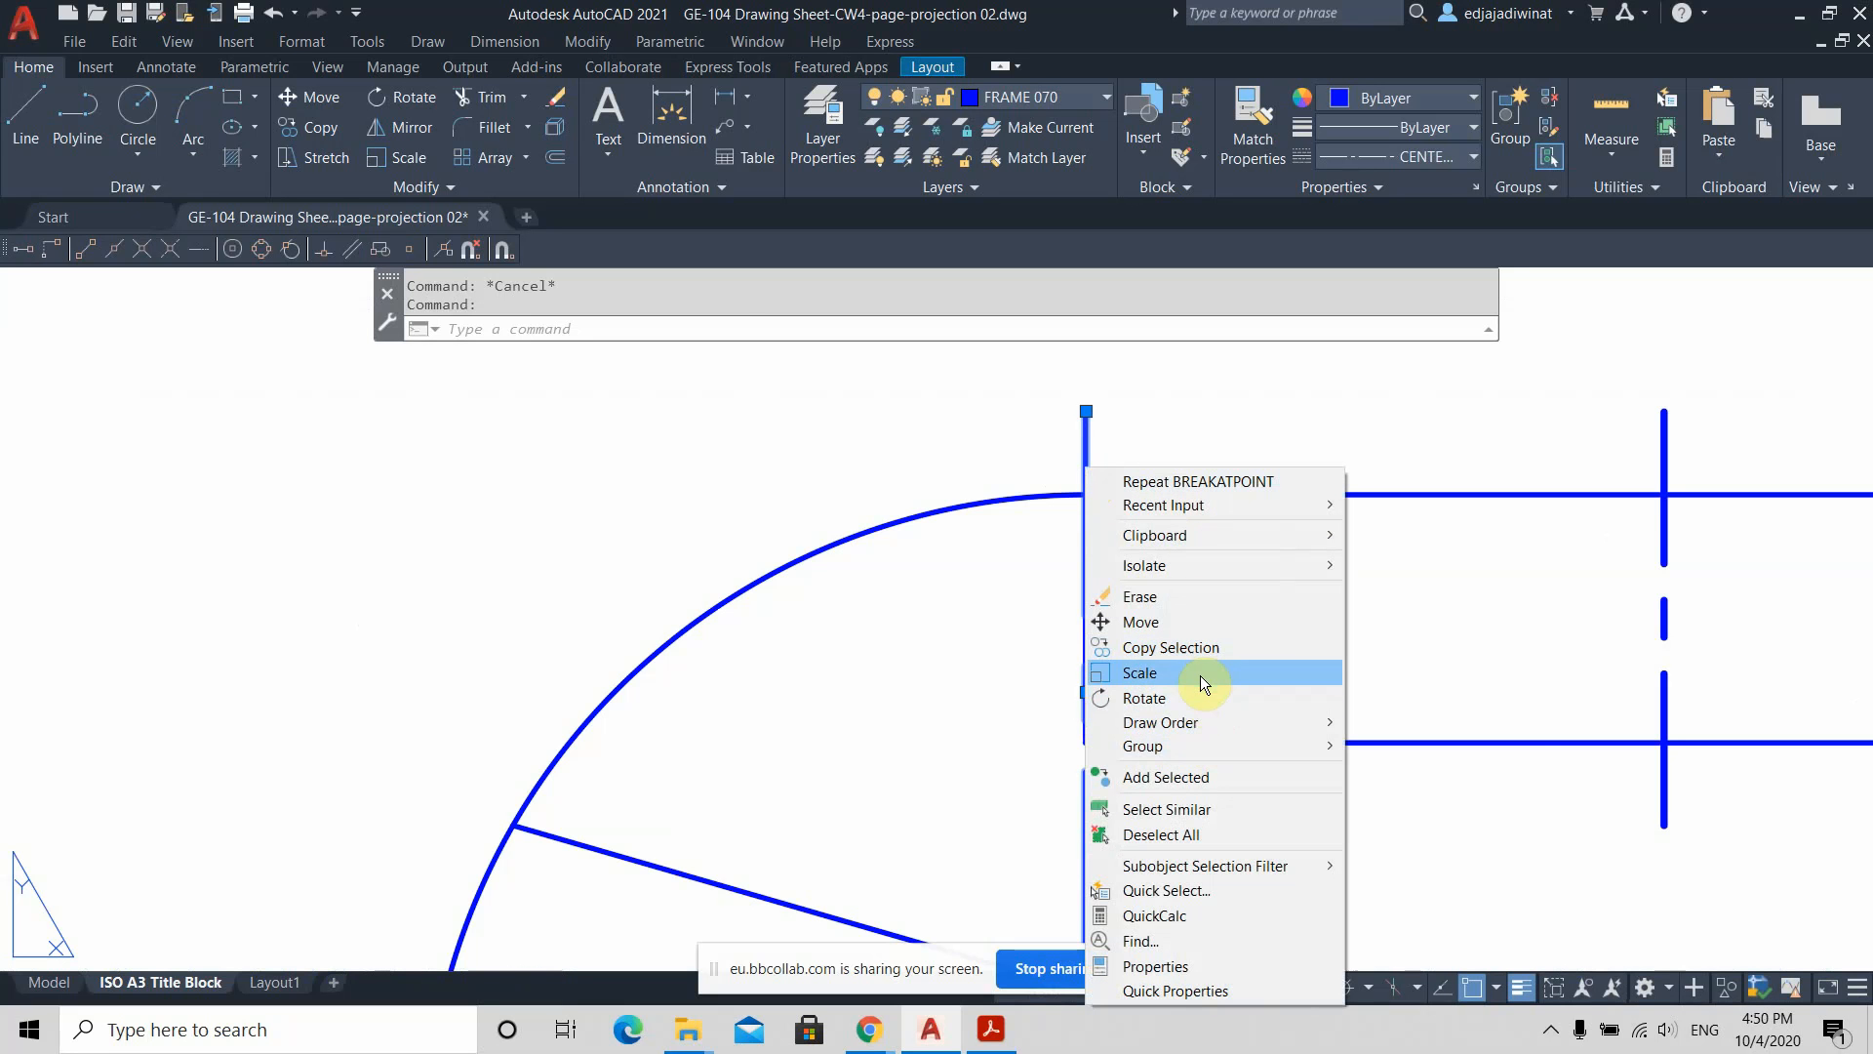
{"action": "mouse_move", "coordinate": [1325, 724]}
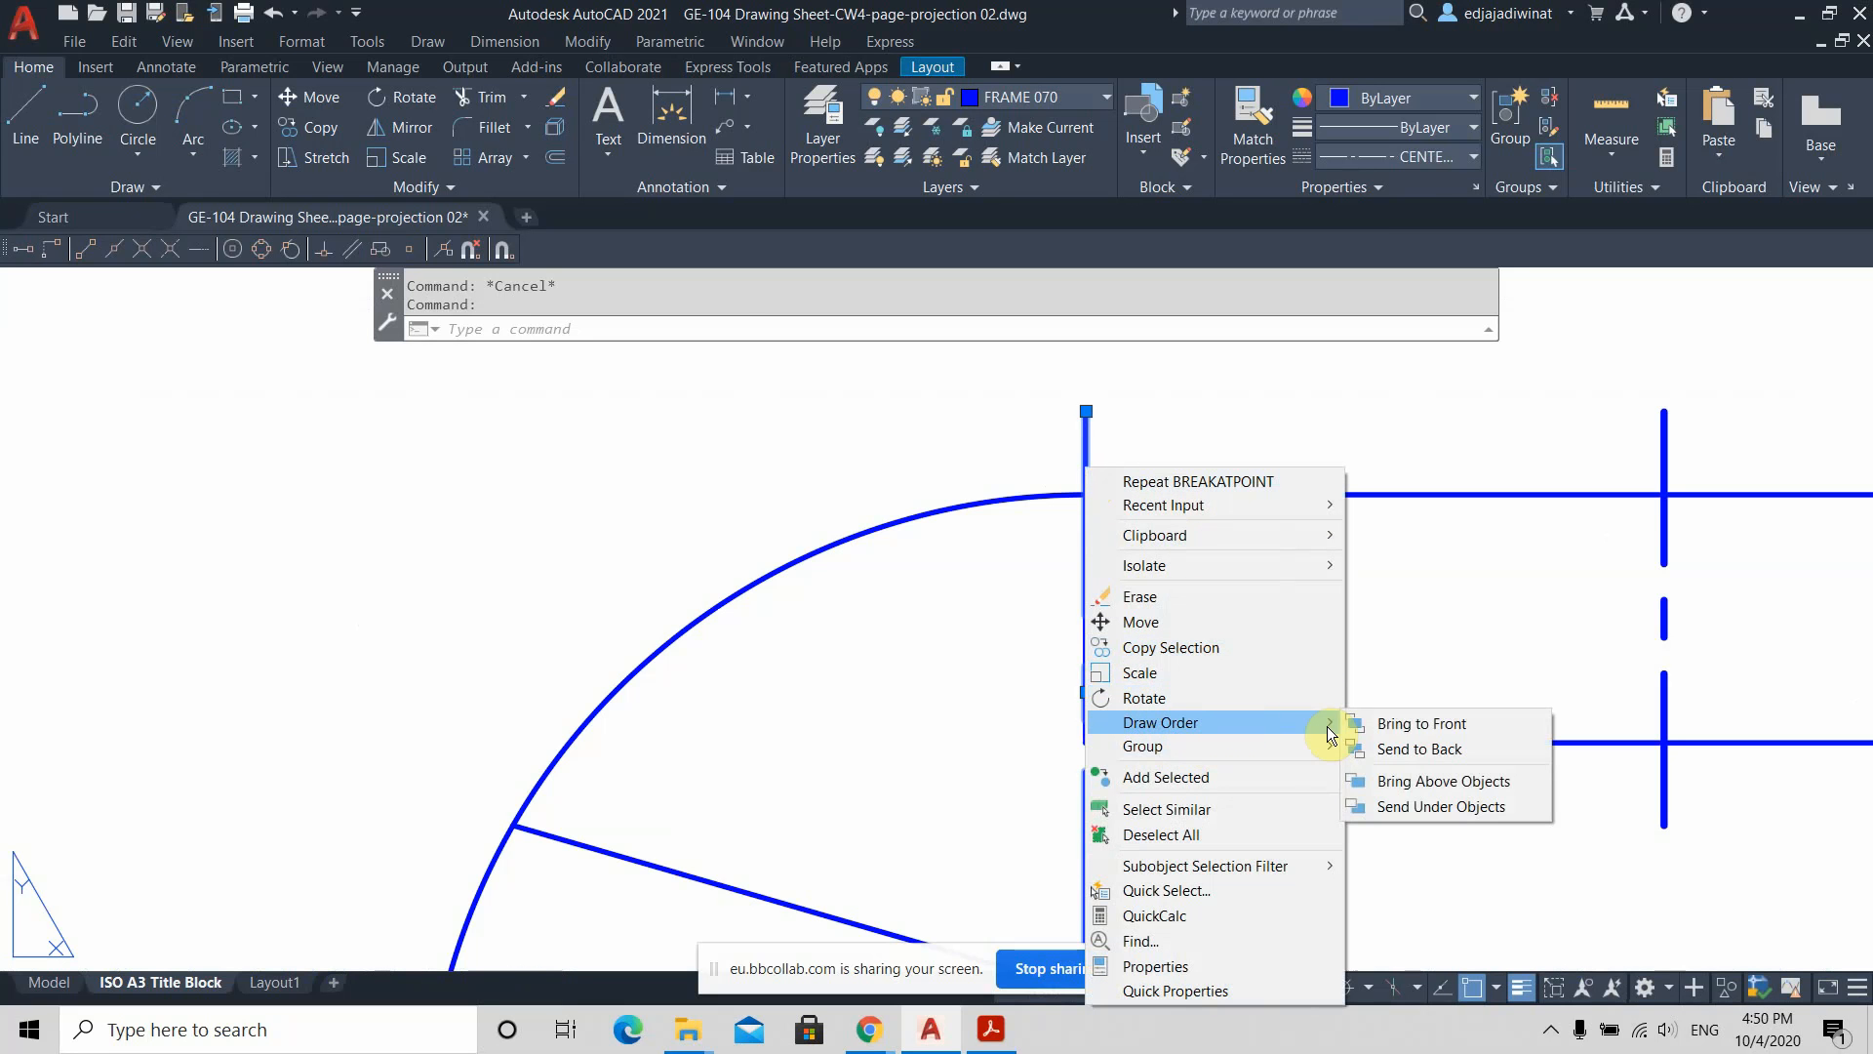
{"action": "left_click", "coordinate": [1415, 749]}
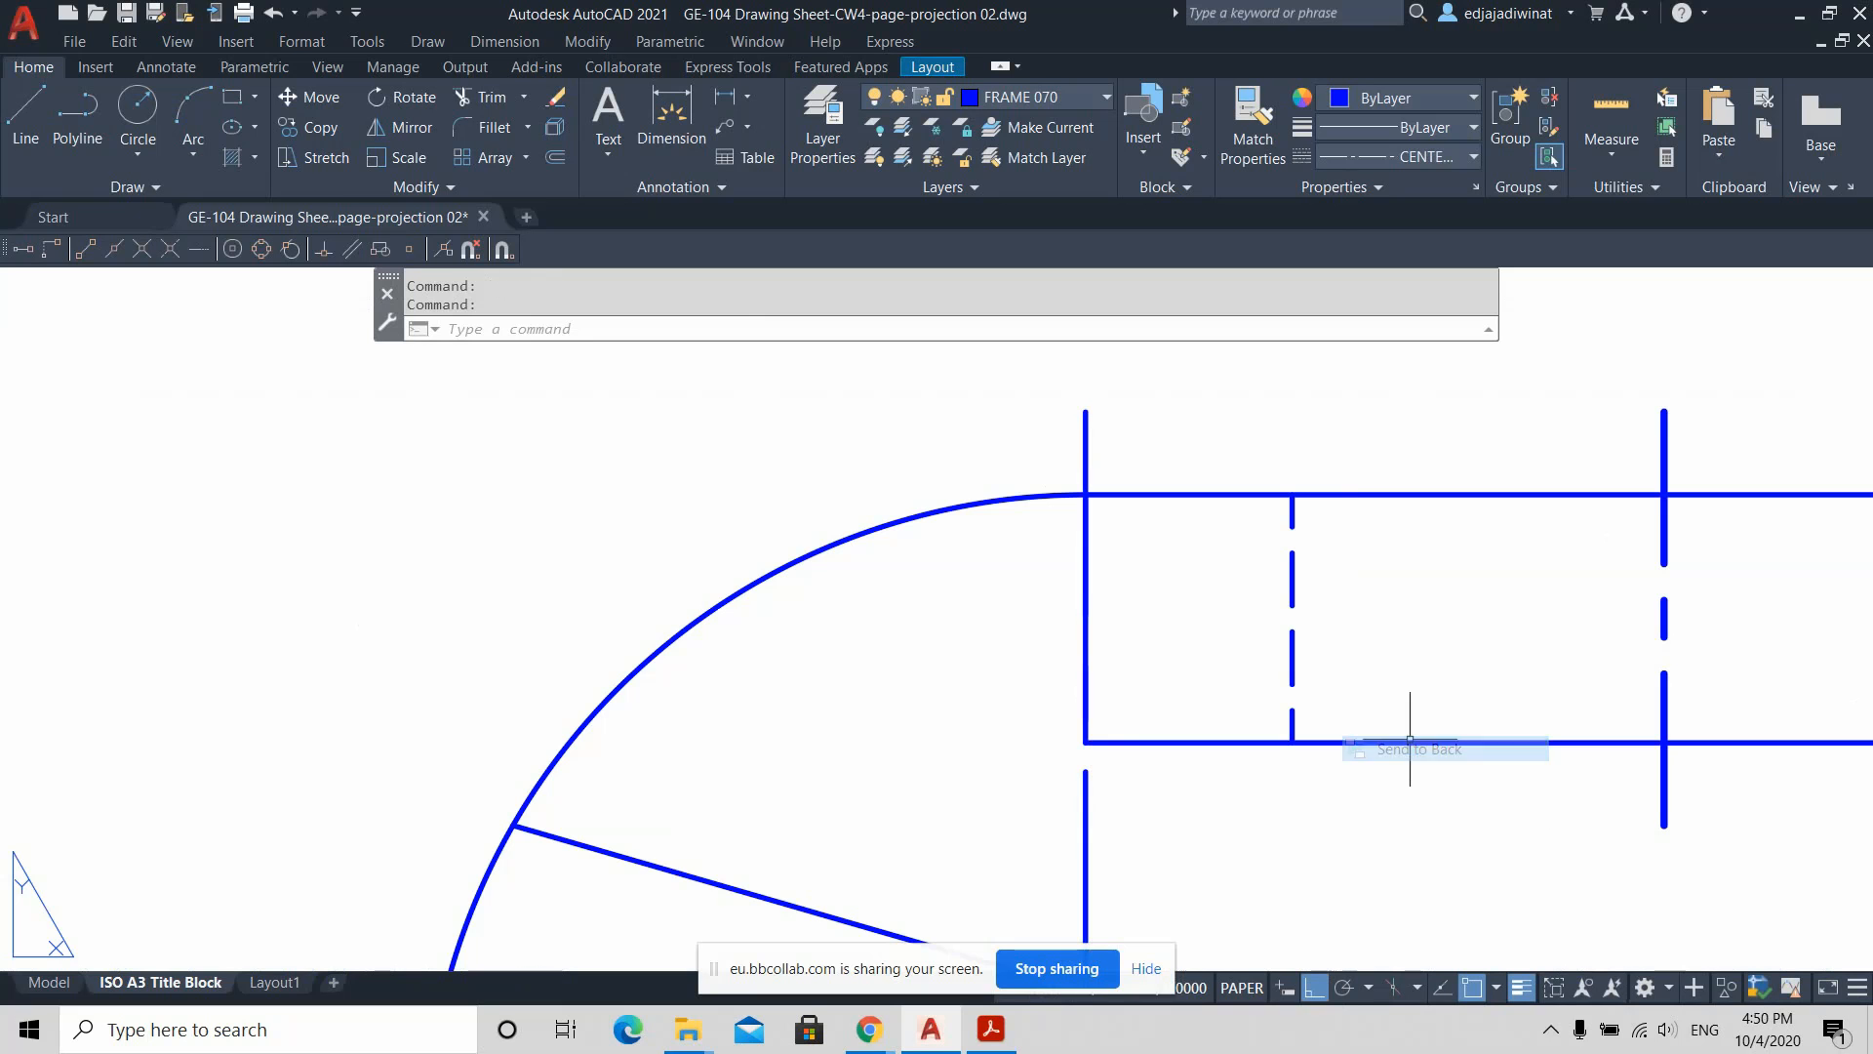
Step: Set the lineweight of the short vertical edge where the top view's arc meets the upper edge to 0.70 mm
{"action": "left_click", "coordinate": [1084, 602]}
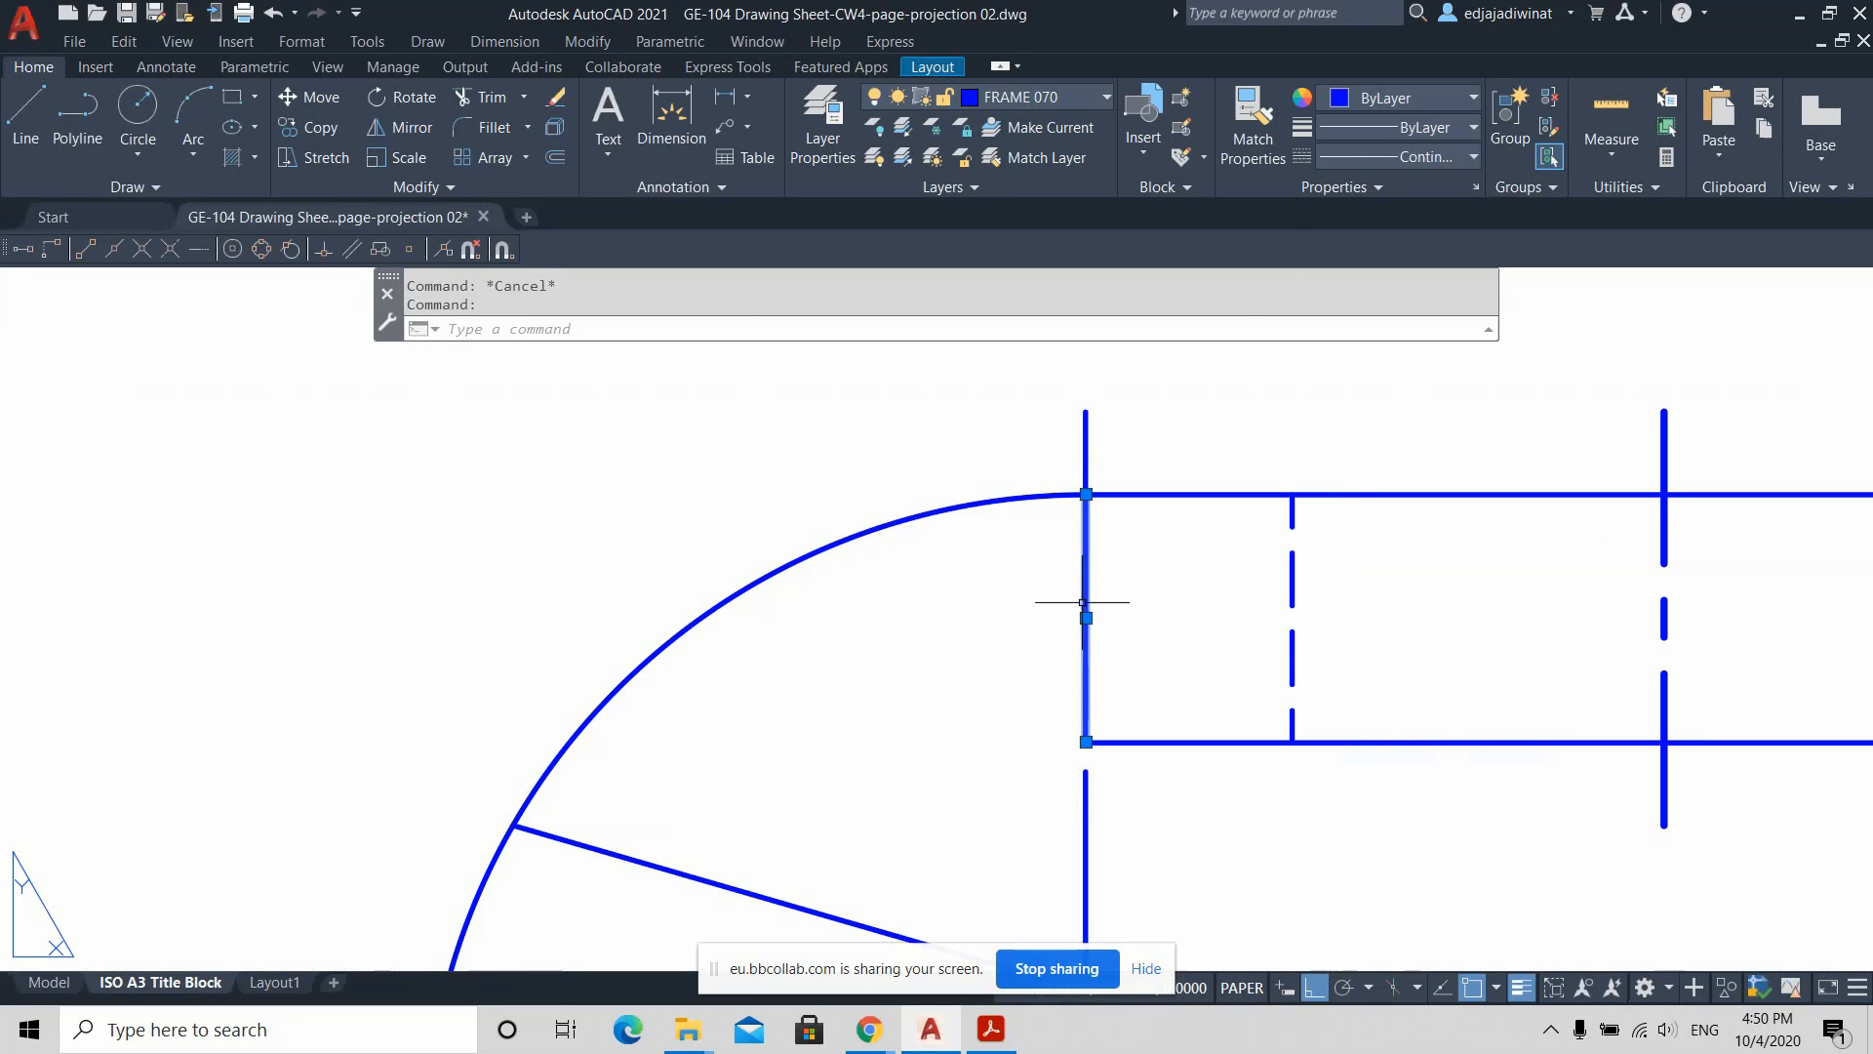
{"action": "left_click", "coordinate": [1473, 126]}
{"action": "scroll", "coordinate": [1462, 367], "scroll_direction": "down", "scroll_amount": 2}
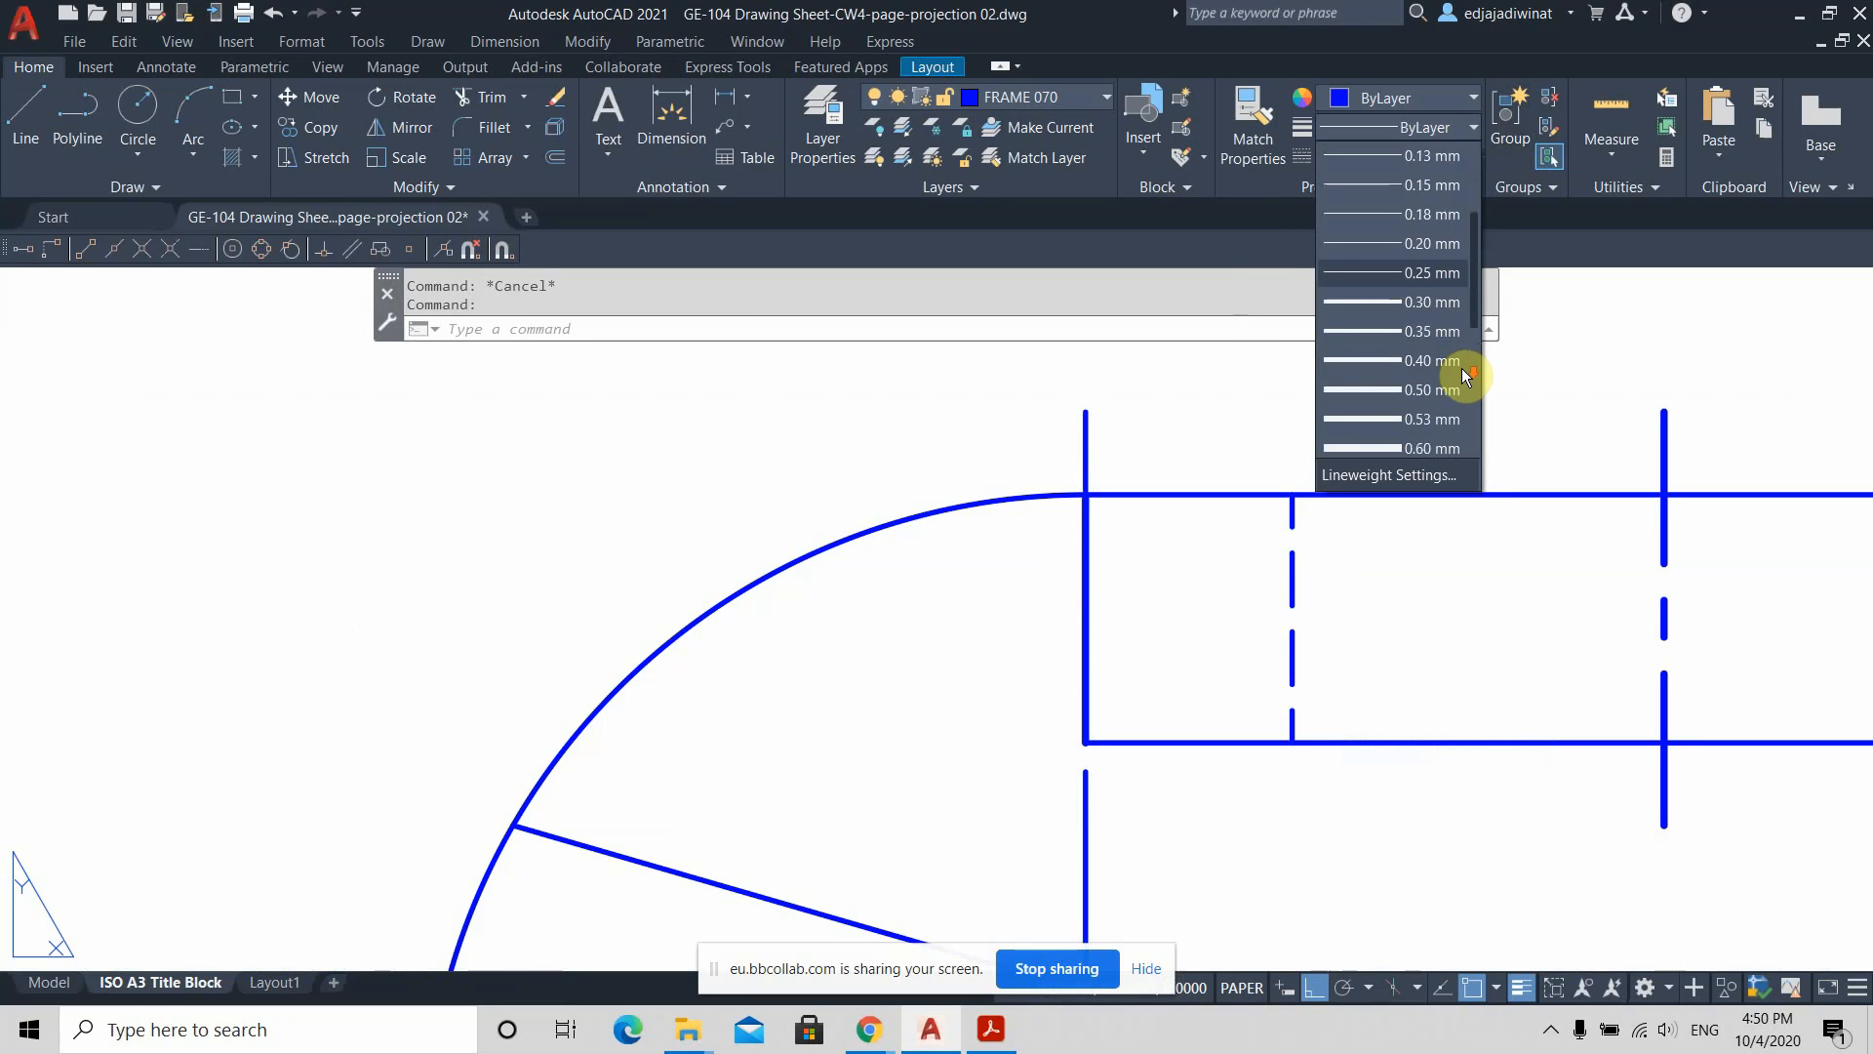
{"action": "scroll", "coordinate": [1424, 394], "scroll_direction": "down", "scroll_amount": 2}
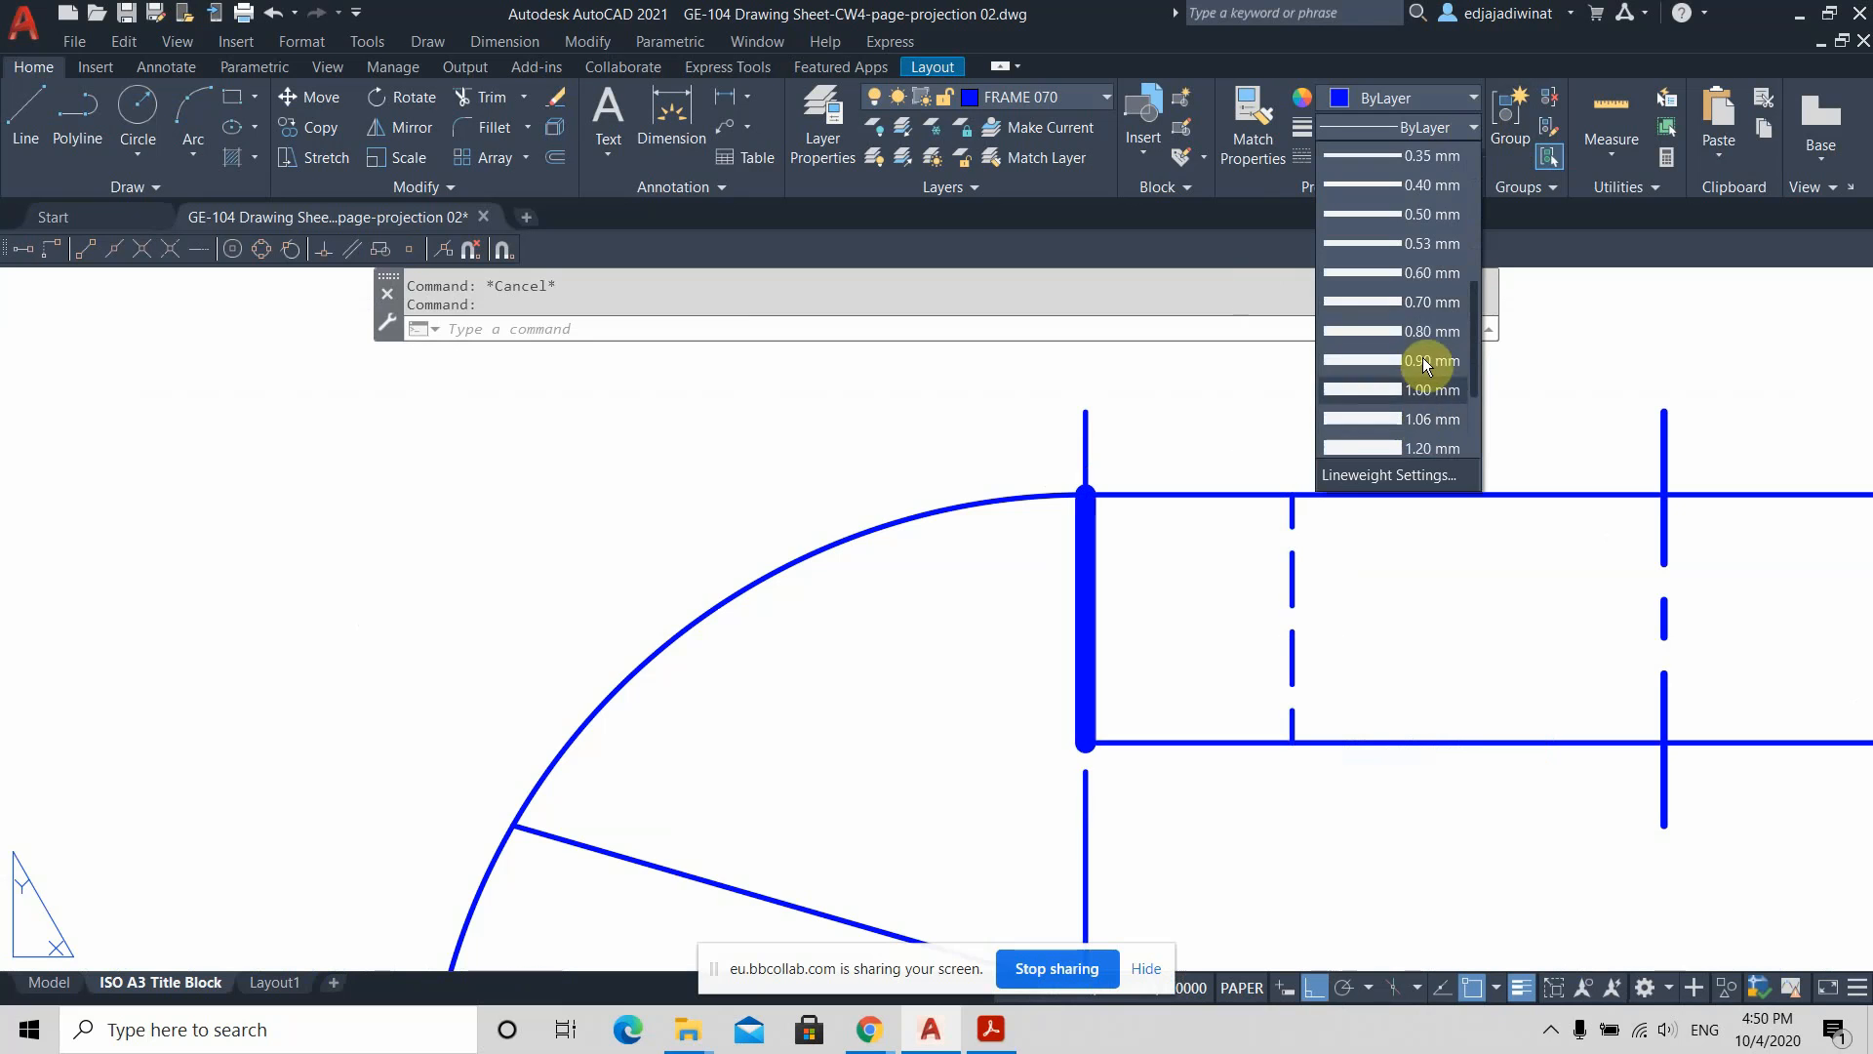
{"action": "left_click", "coordinate": [1425, 308]}
{"action": "key", "text": "Escape"}
{"action": "scroll", "coordinate": [1373, 671], "scroll_direction": "down", "scroll_amount": 4}
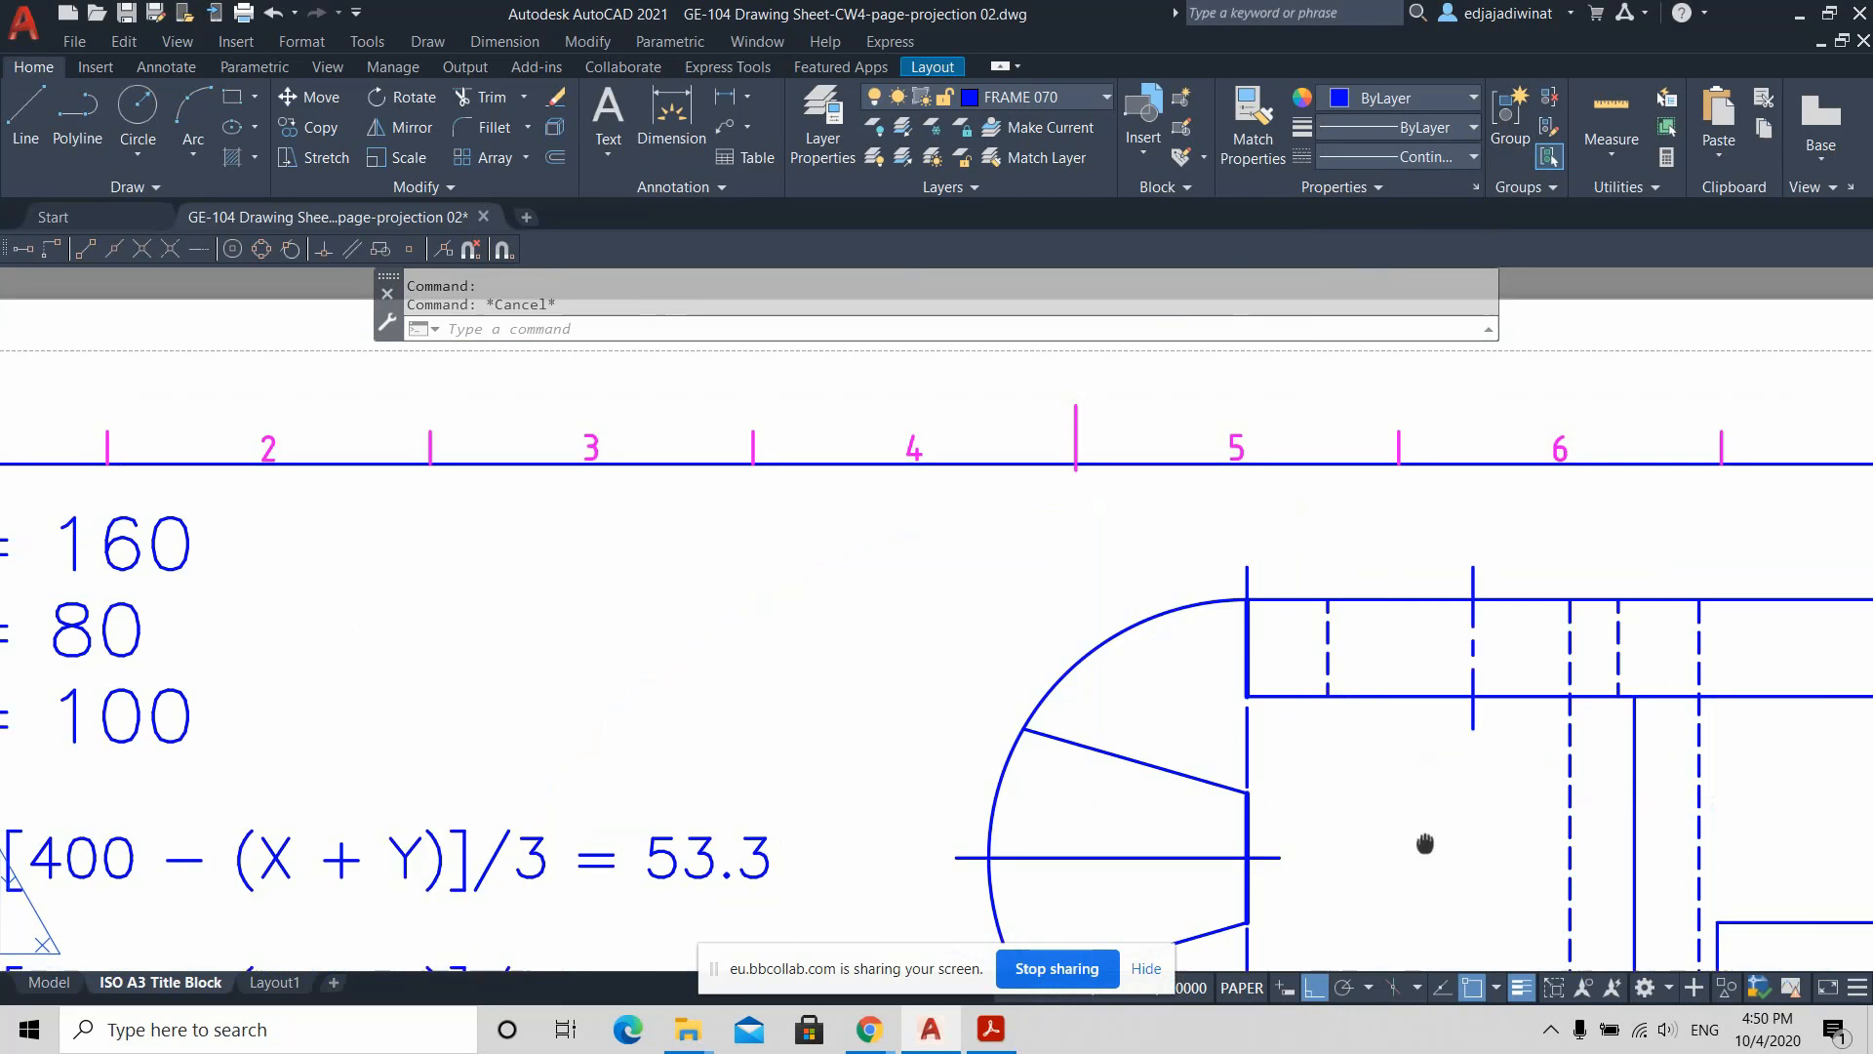
Step: Change the horizontal centre line through the top view's rounded end to the CENTER2 linetype
{"action": "middle_click_drag", "start_coordinate": [1426, 840], "coordinate": [1271, 741]}
{"action": "scroll", "coordinate": [1269, 742], "scroll_direction": "up", "scroll_amount": 2}
{"action": "scroll", "coordinate": [1270, 745], "scroll_direction": "down", "scroll_amount": 2}
{"action": "scroll", "coordinate": [1273, 748], "scroll_direction": "down", "scroll_amount": 2}
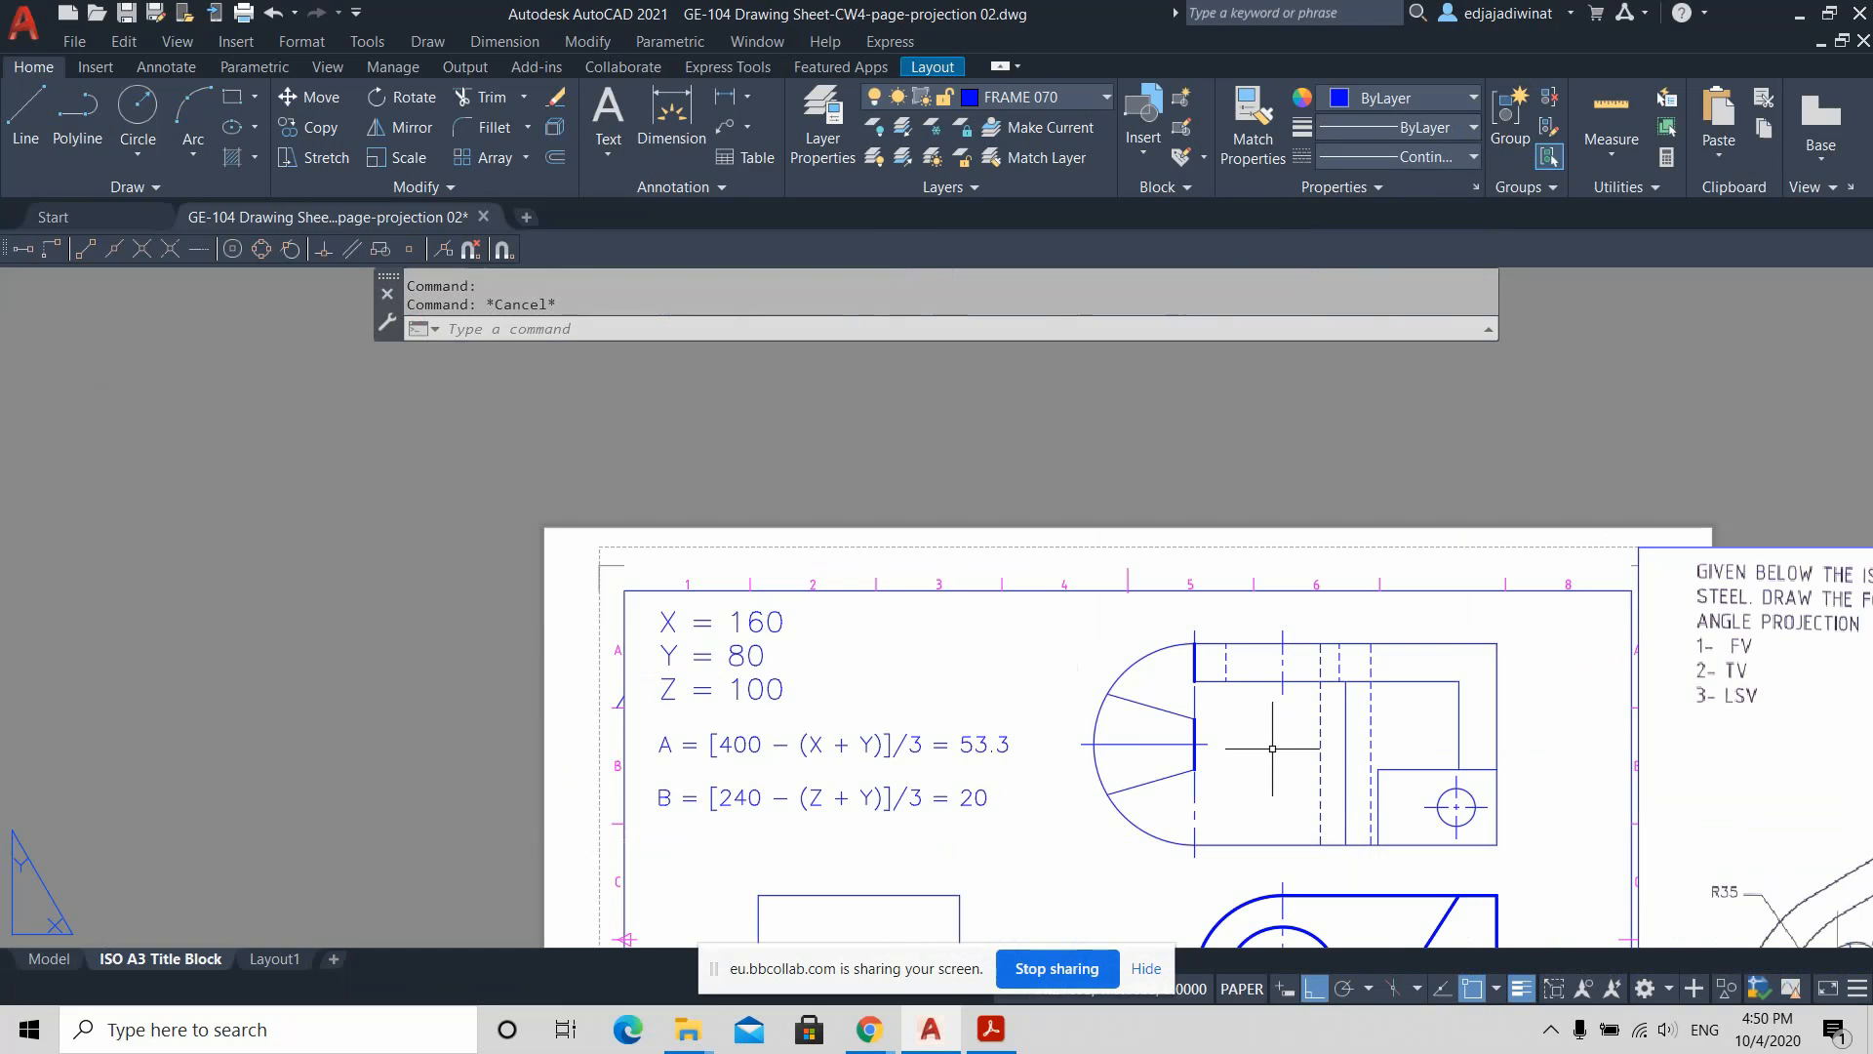
{"action": "scroll", "coordinate": [1204, 752], "scroll_direction": "up", "scroll_amount": 2}
{"action": "left_click", "coordinate": [1004, 732]}
{"action": "left_click", "coordinate": [986, 730]}
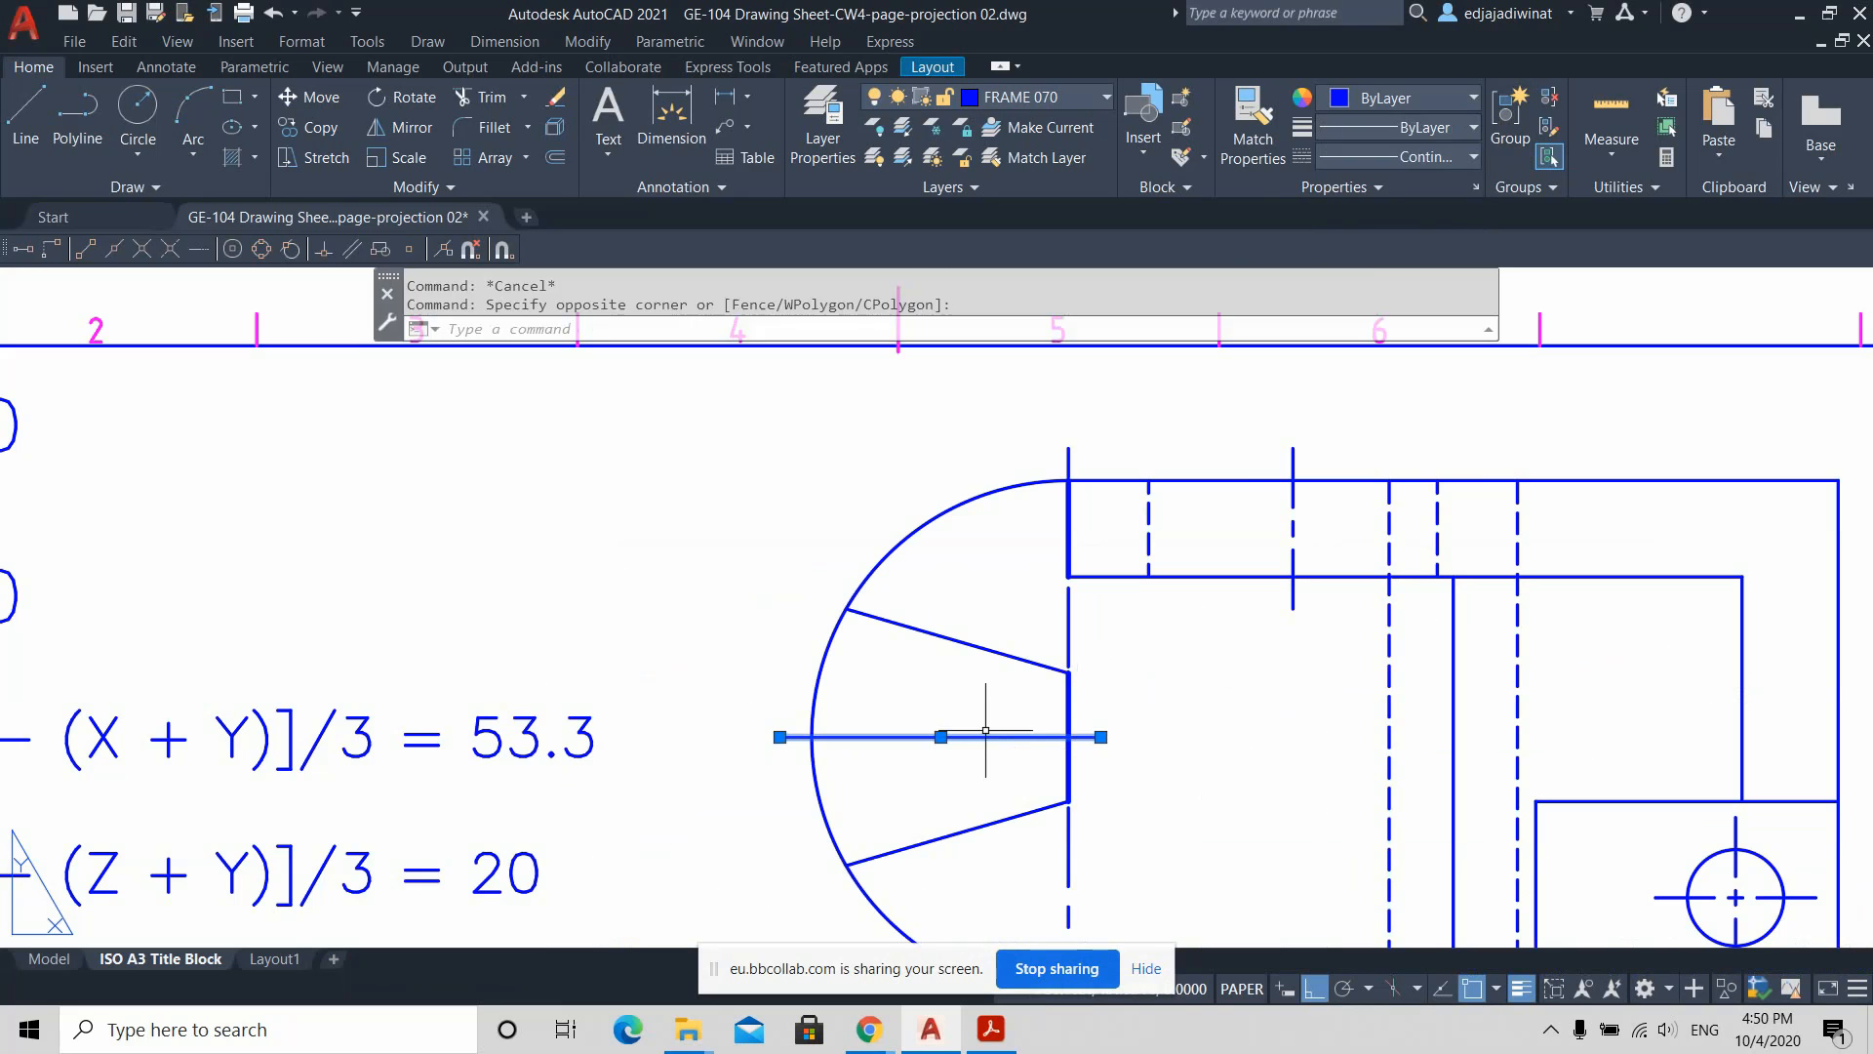
{"action": "left_click", "coordinate": [1454, 129]}
{"action": "left_click", "coordinate": [1454, 155]}
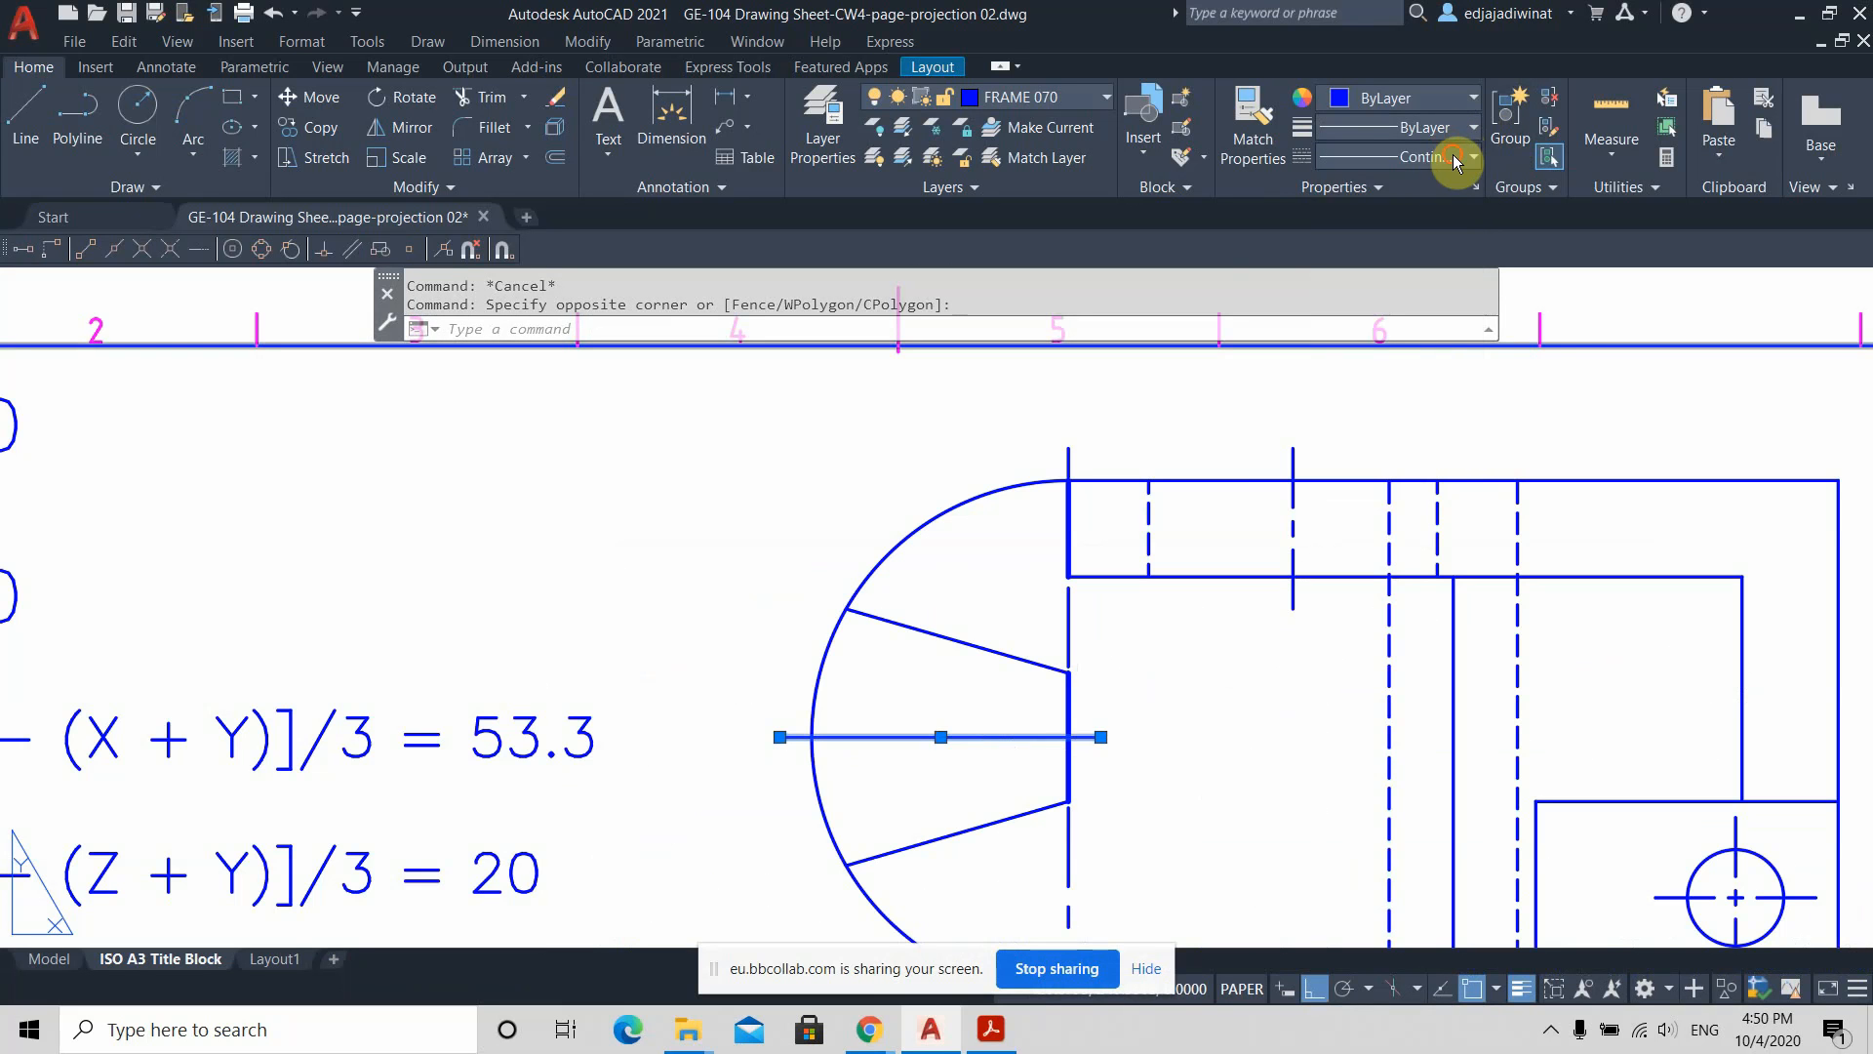
{"action": "left_click", "coordinate": [1454, 156]}
{"action": "left_click", "coordinate": [1436, 259]}
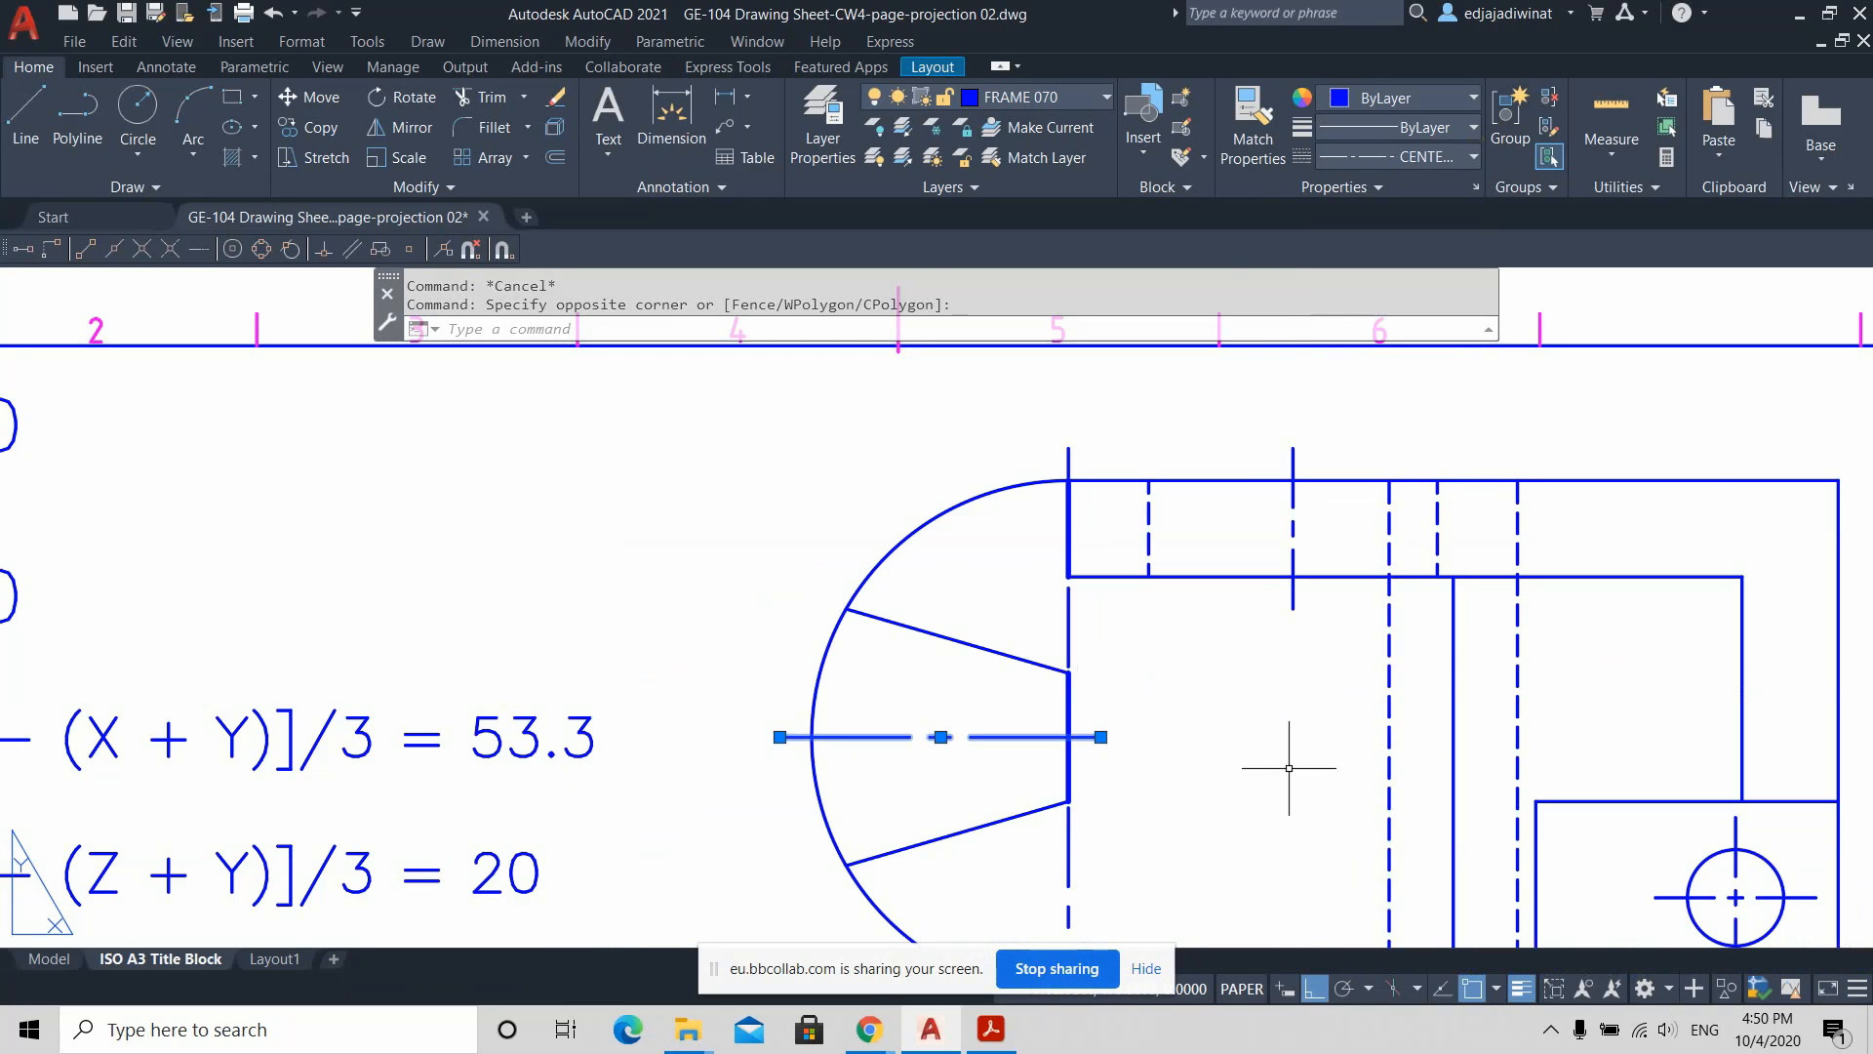
{"action": "scroll", "coordinate": [1296, 763], "scroll_direction": "up", "scroll_amount": 2}
{"action": "scroll", "coordinate": [1296, 763], "scroll_direction": "down", "scroll_amount": 2}
{"action": "key", "text": "Escape"}
{"action": "scroll", "coordinate": [1298, 768], "scroll_direction": "down", "scroll_amount": 2}
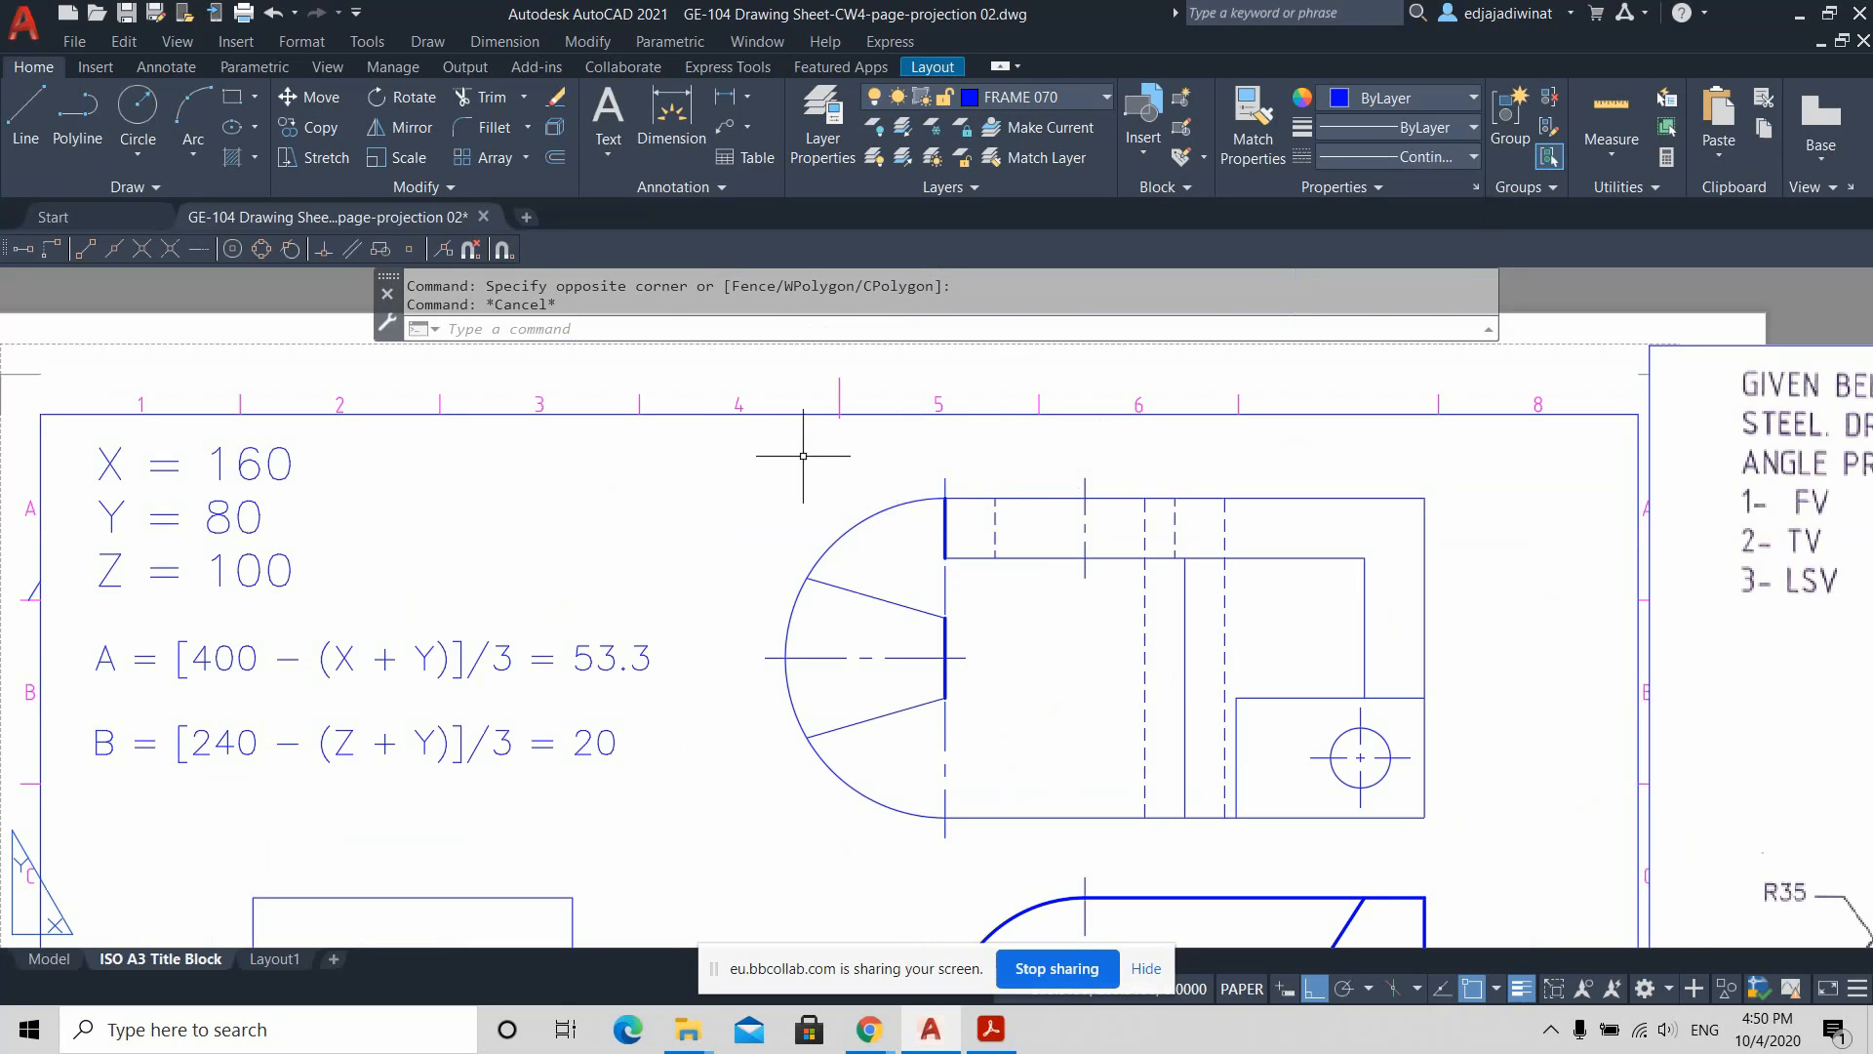
Step: Set the lineweight of all the top view's lines to 0.70 mm
{"action": "left_click", "coordinate": [764, 439]}
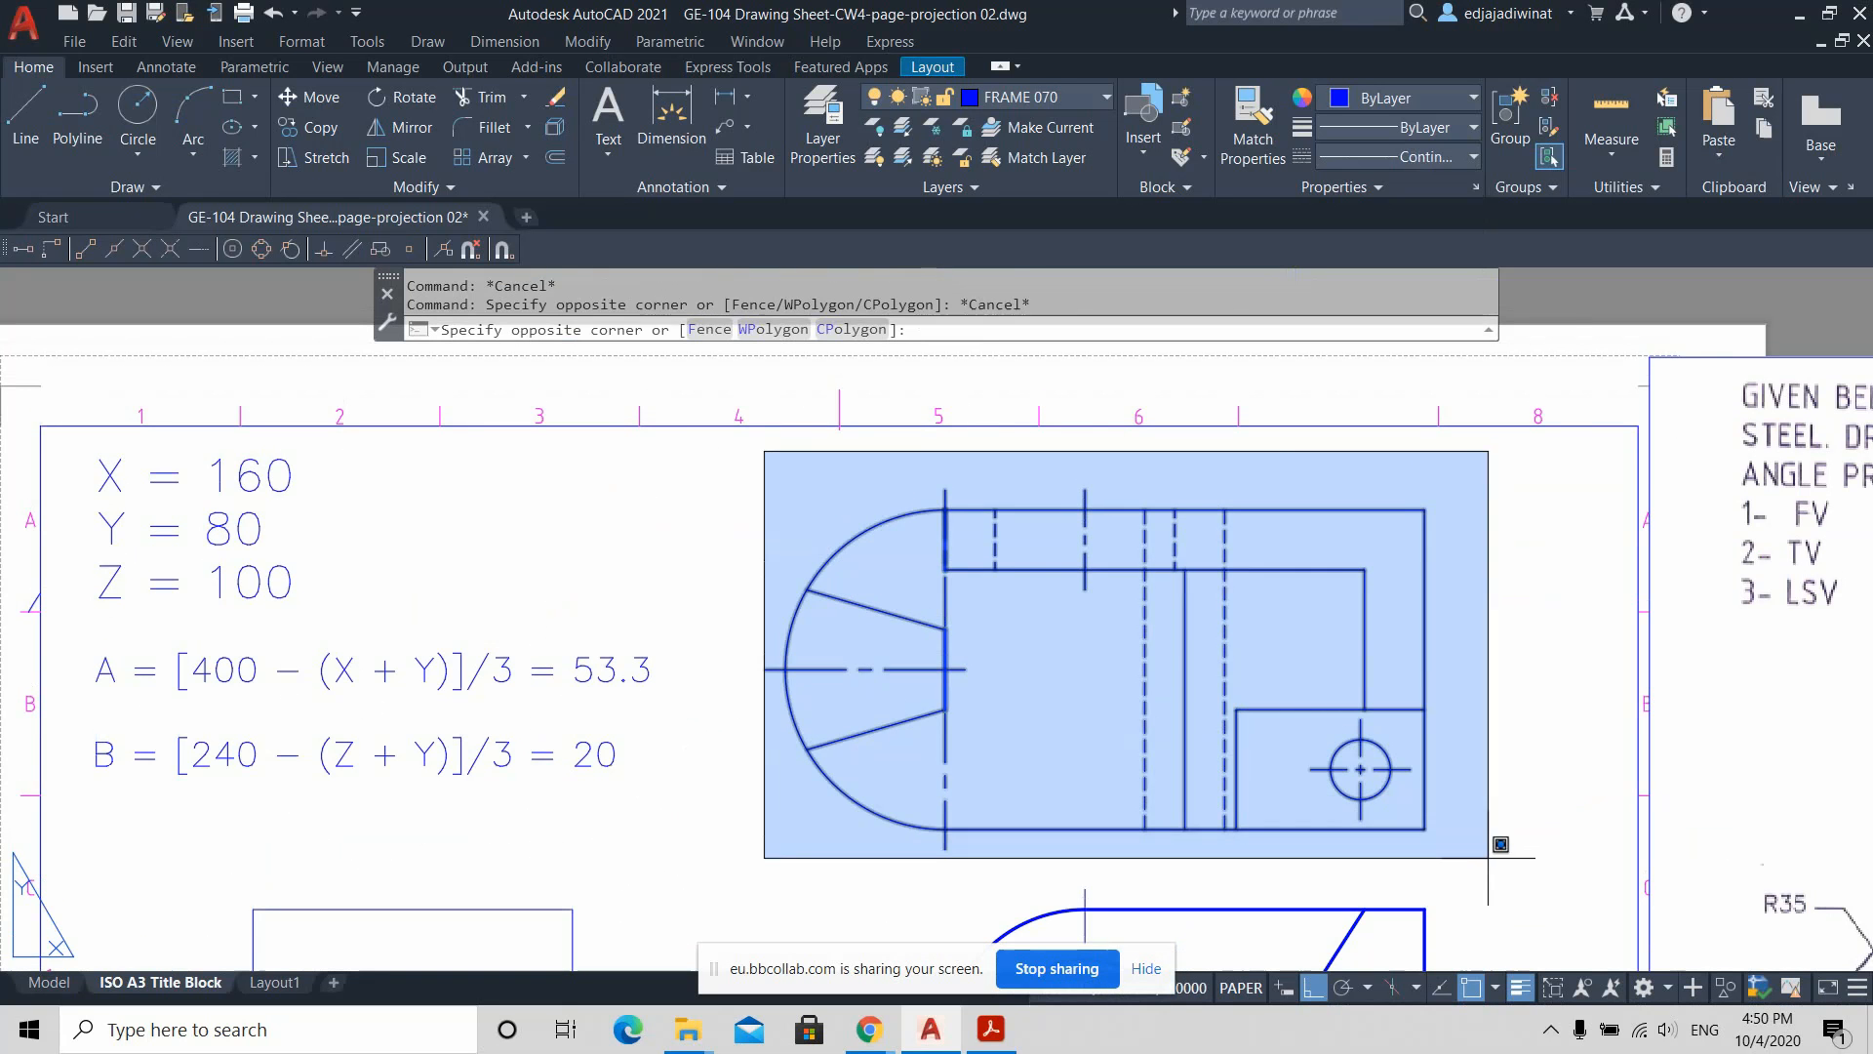
{"action": "left_click", "coordinate": [1488, 858]}
{"action": "left_click", "coordinate": [1473, 127]}
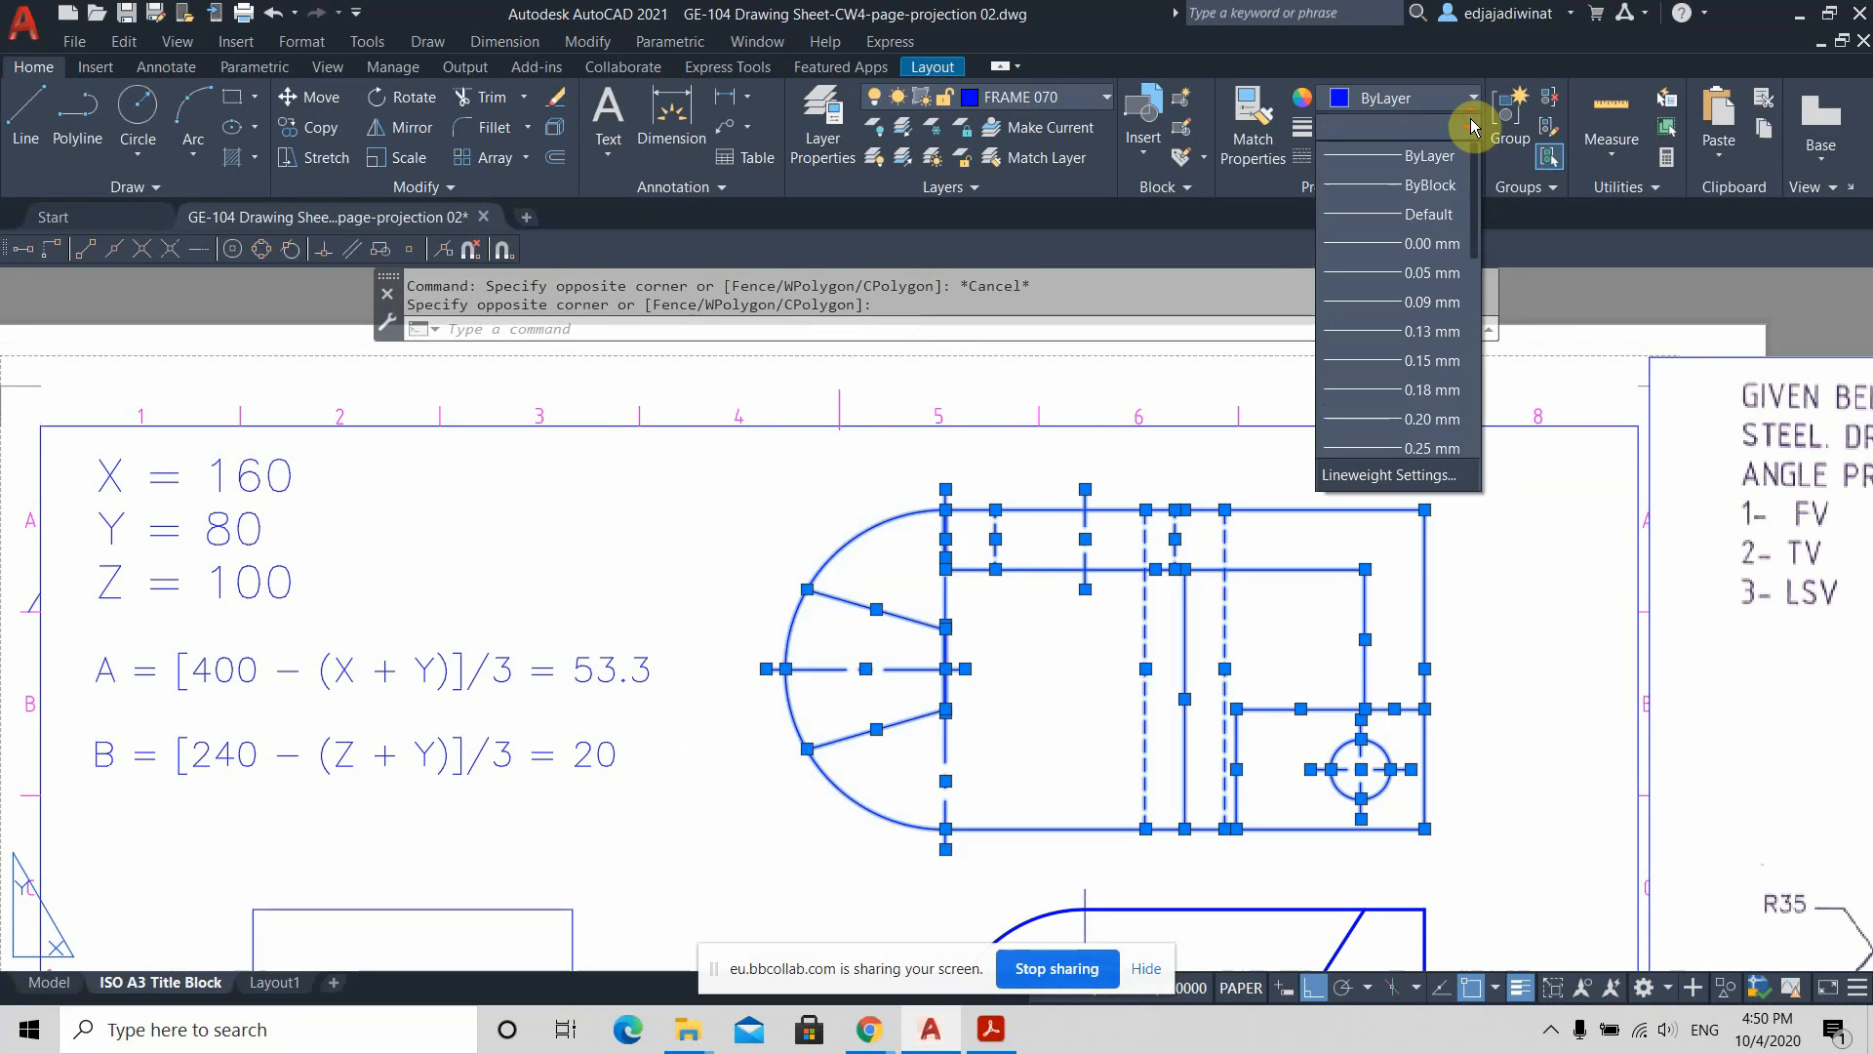
{"action": "scroll", "coordinate": [1451, 269], "scroll_direction": "down", "scroll_amount": 3}
{"action": "left_click", "coordinate": [1445, 397]}
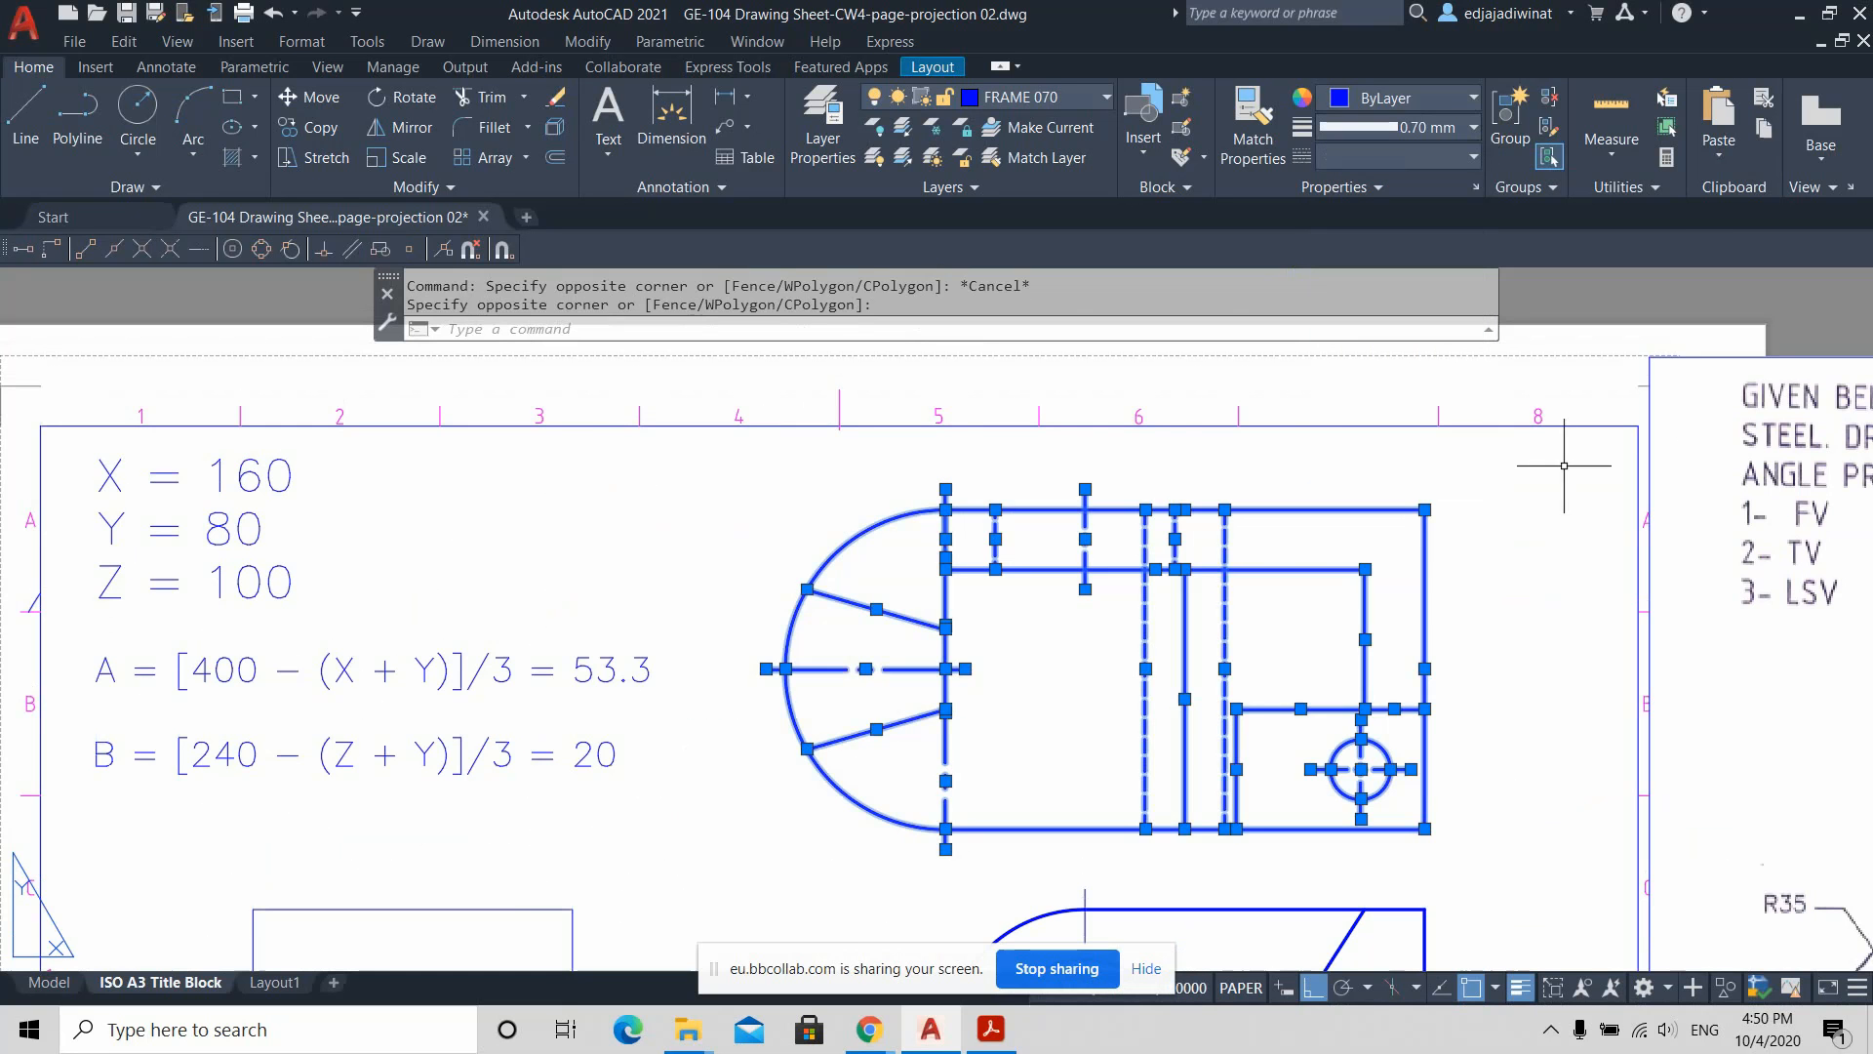
{"action": "key", "text": "Escape"}
Step: Set the lineweight of all the top view's centre lines and dashed hidden lines to 0.30 mm
{"action": "scroll", "coordinate": [991, 649], "scroll_direction": "up", "scroll_amount": 4}
{"action": "left_click", "coordinate": [953, 723]}
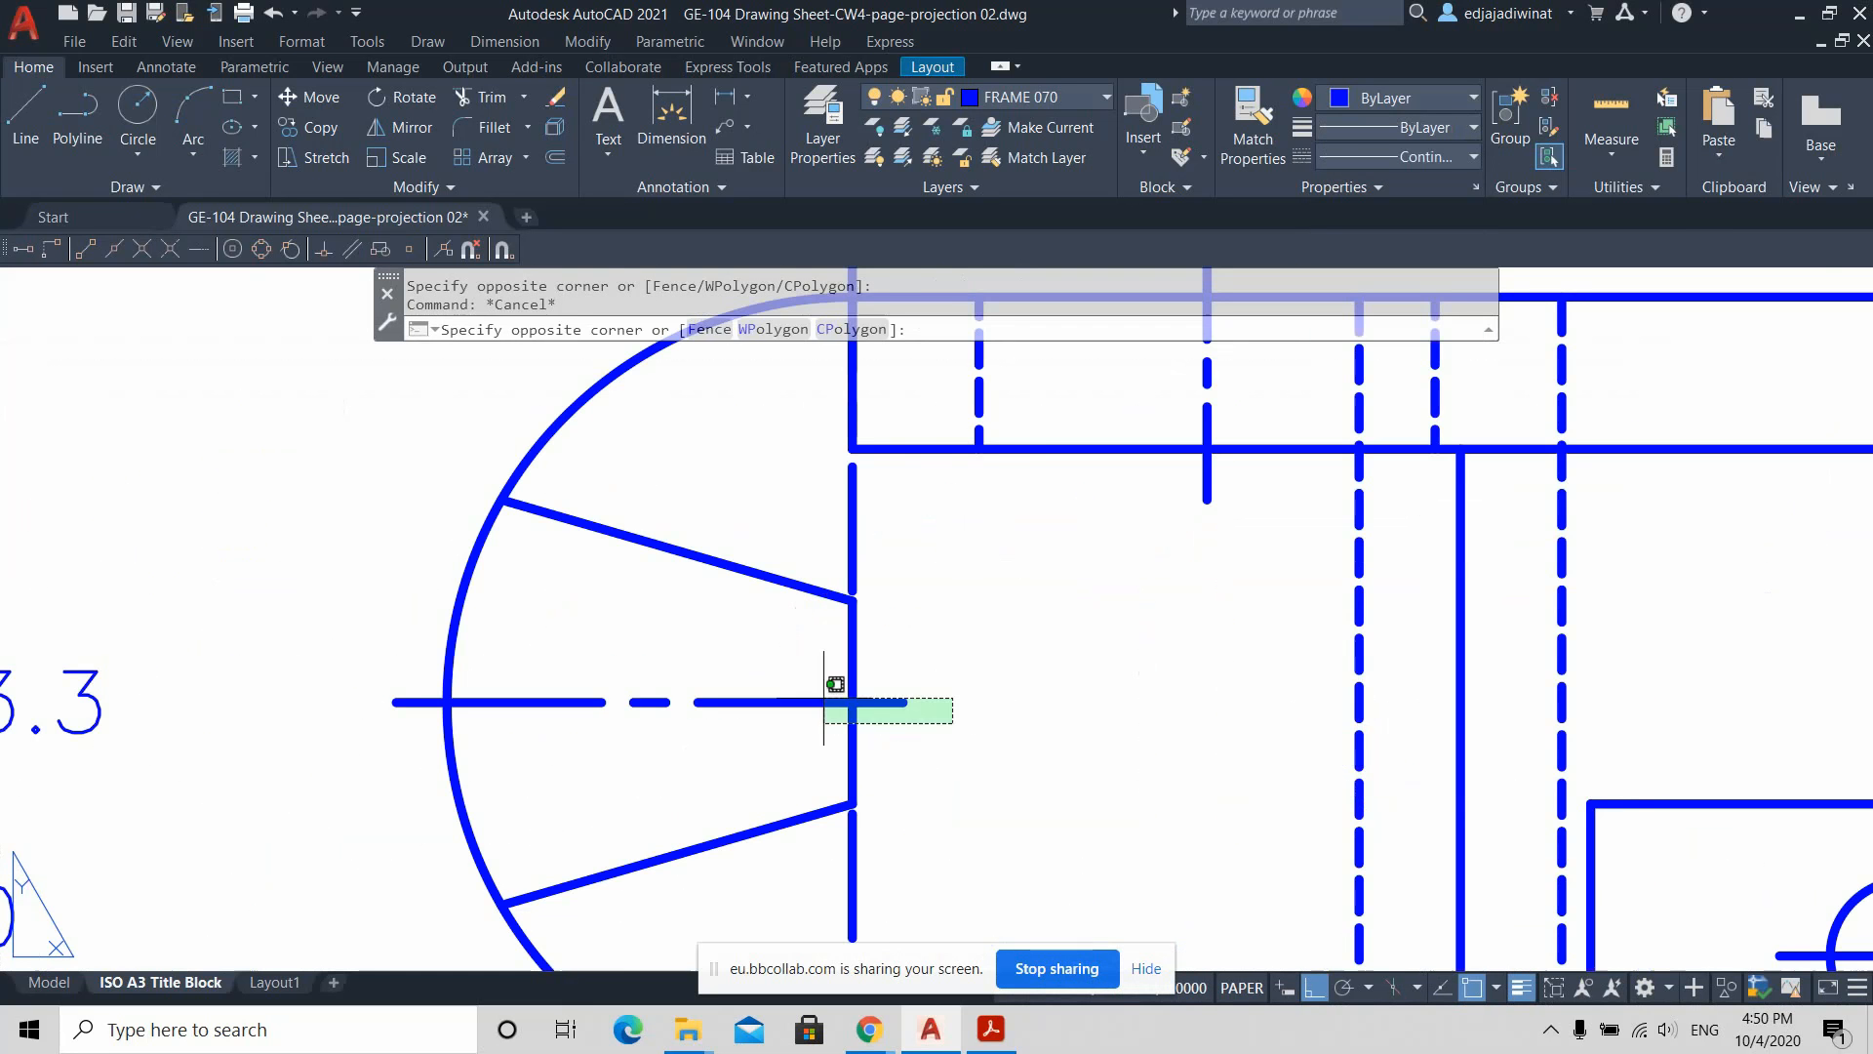
{"action": "left_click", "coordinate": [824, 697]}
{"action": "scroll", "coordinate": [946, 582], "scroll_direction": "down", "scroll_amount": 4}
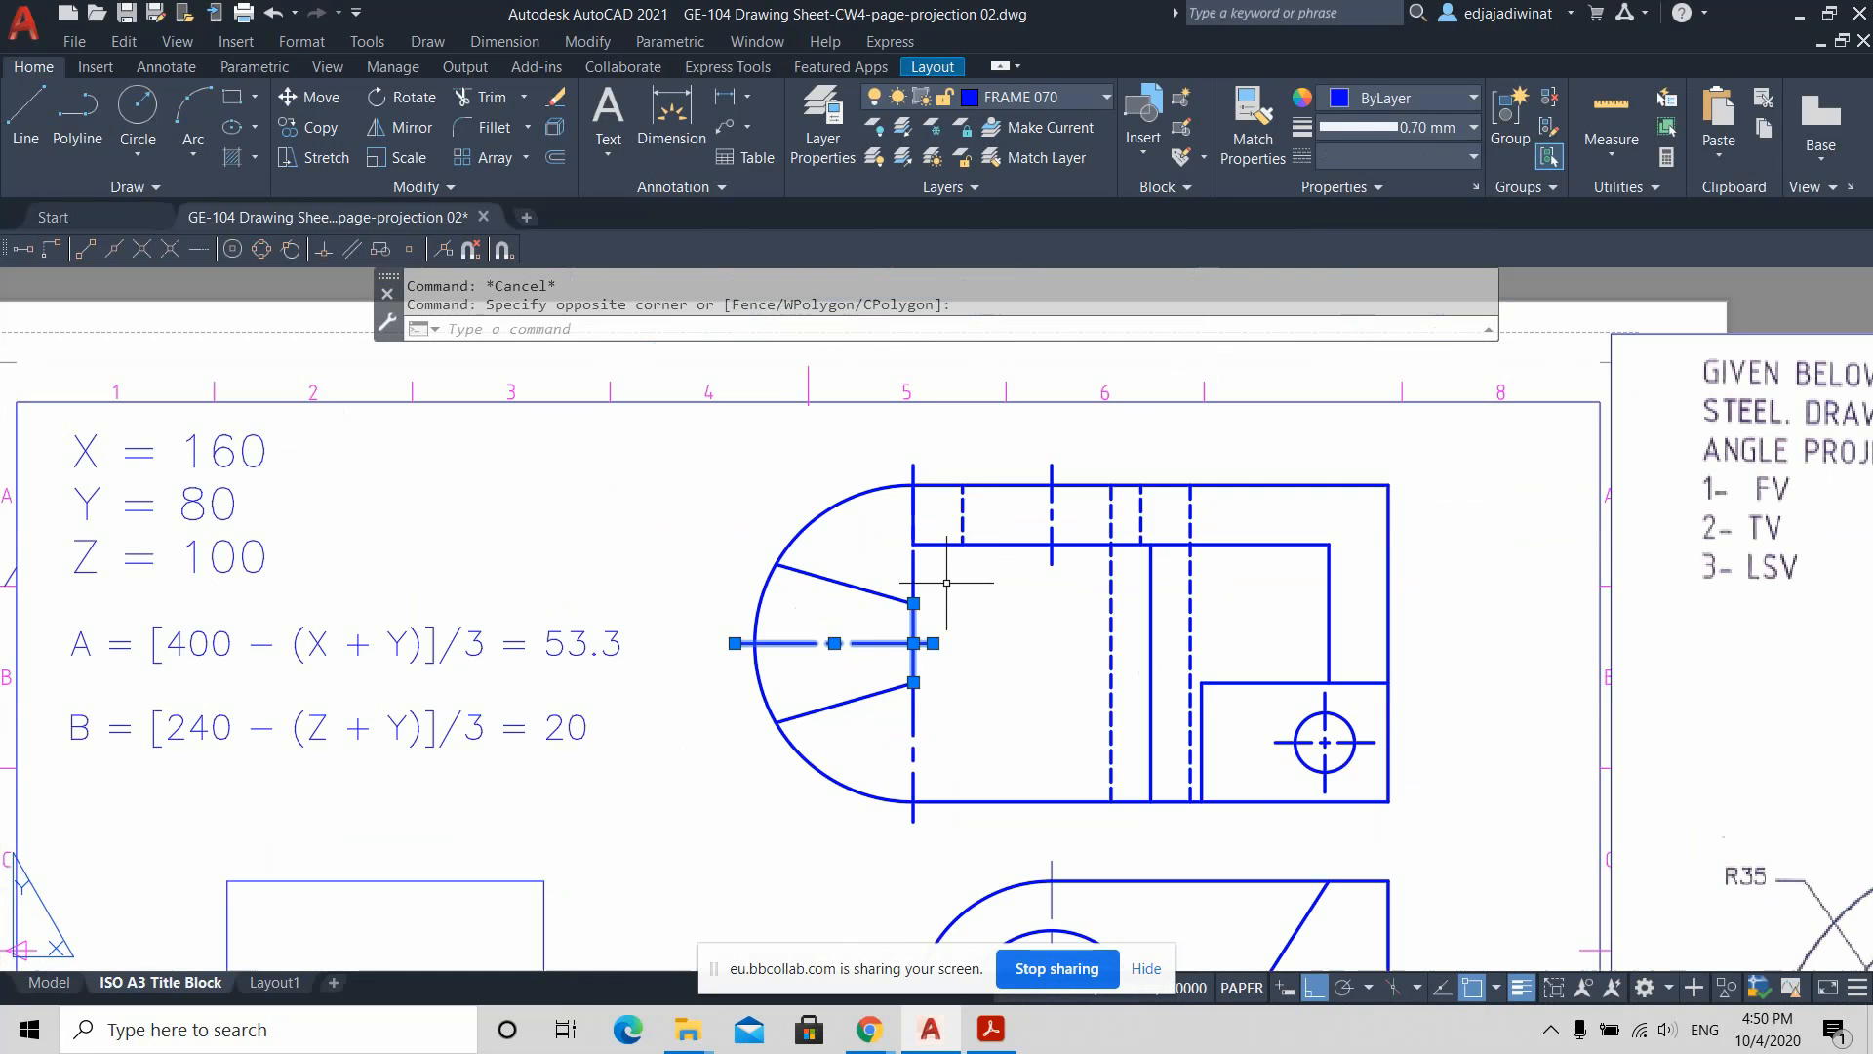
{"action": "left_click", "coordinate": [935, 461]}
{"action": "left_click", "coordinate": [909, 473]}
{"action": "left_click", "coordinate": [944, 833]}
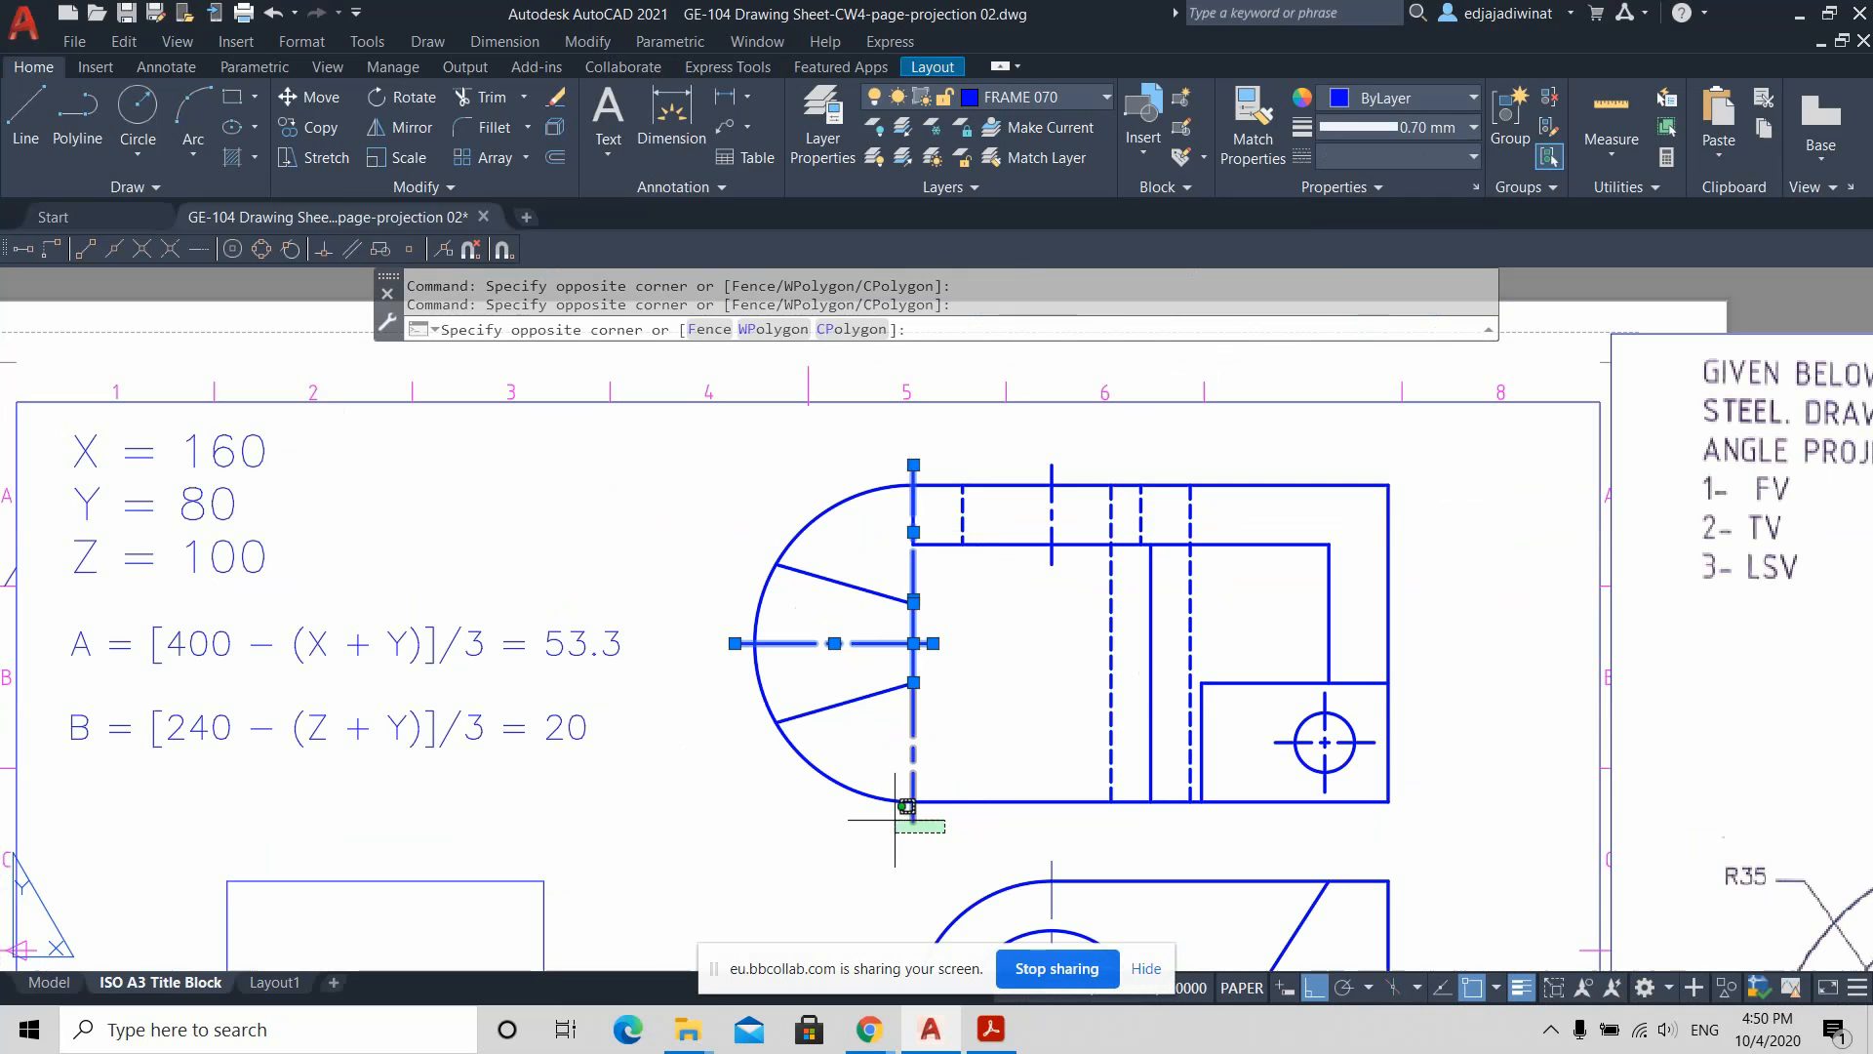
{"action": "left_click", "coordinate": [899, 817]}
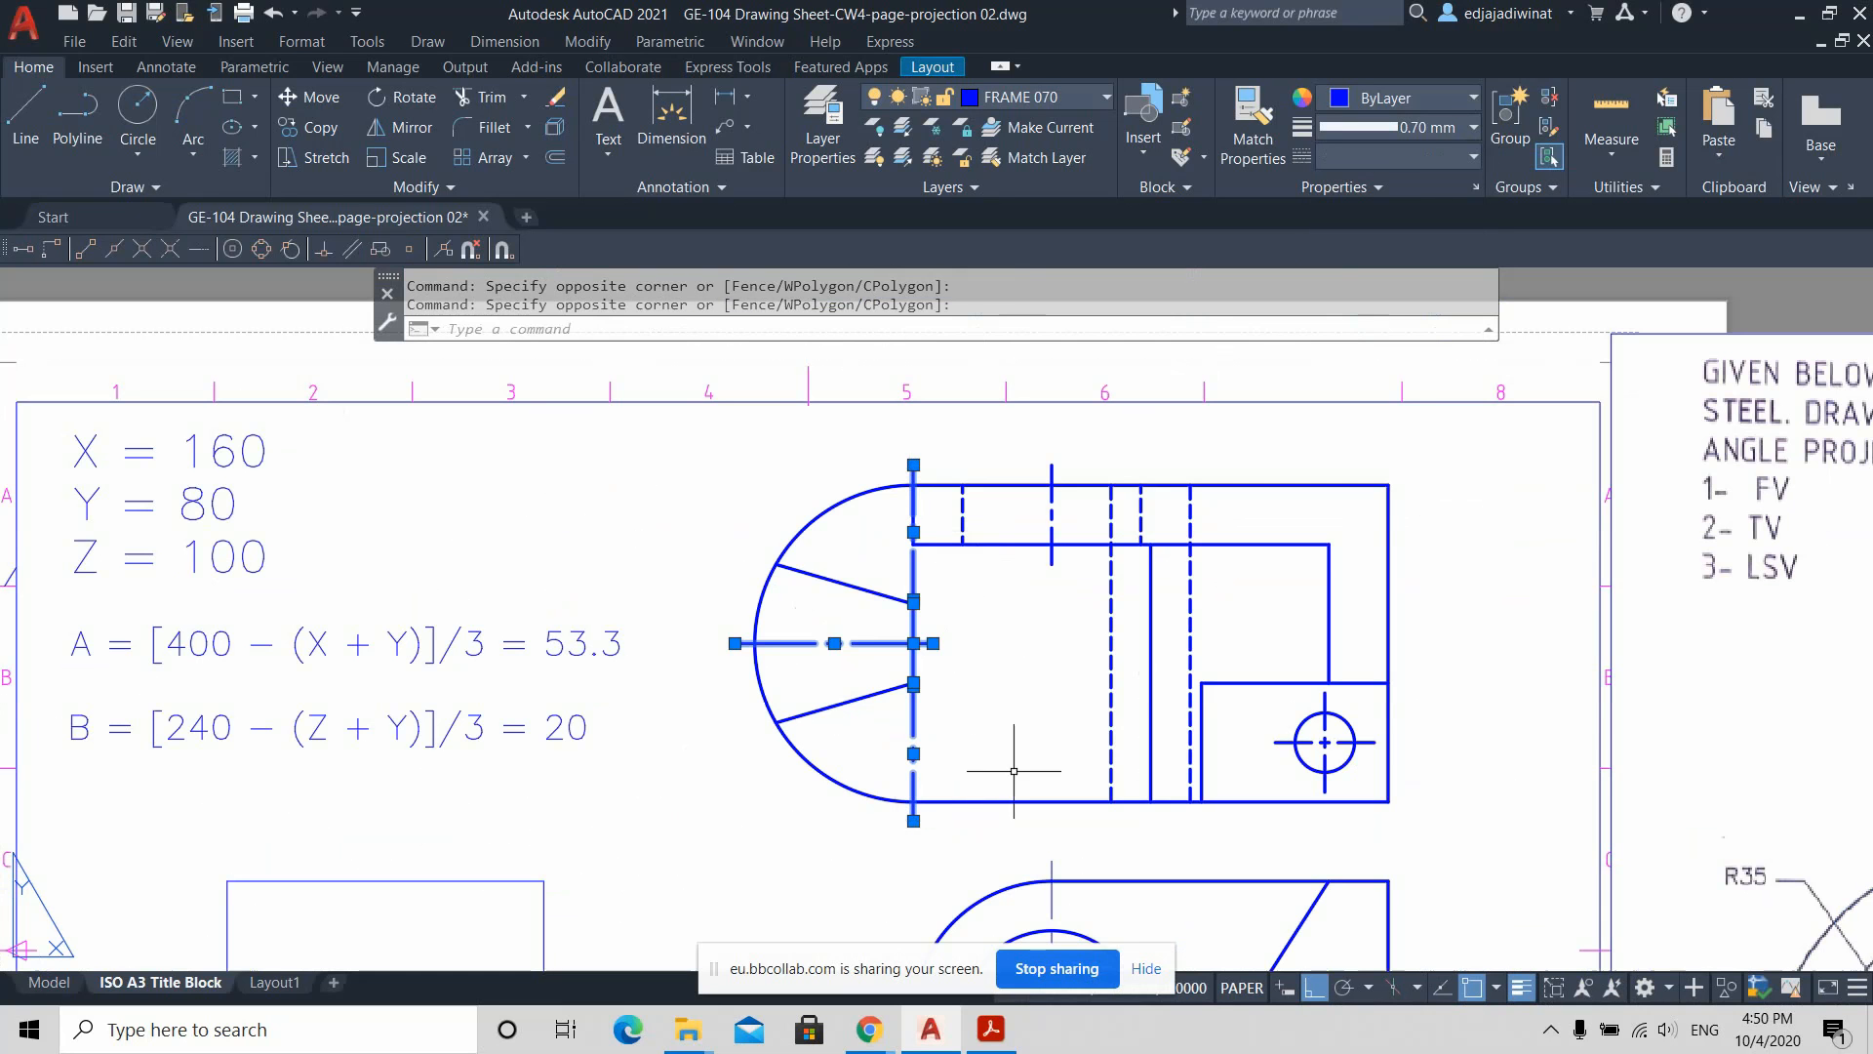
{"action": "left_click", "coordinate": [1242, 520]}
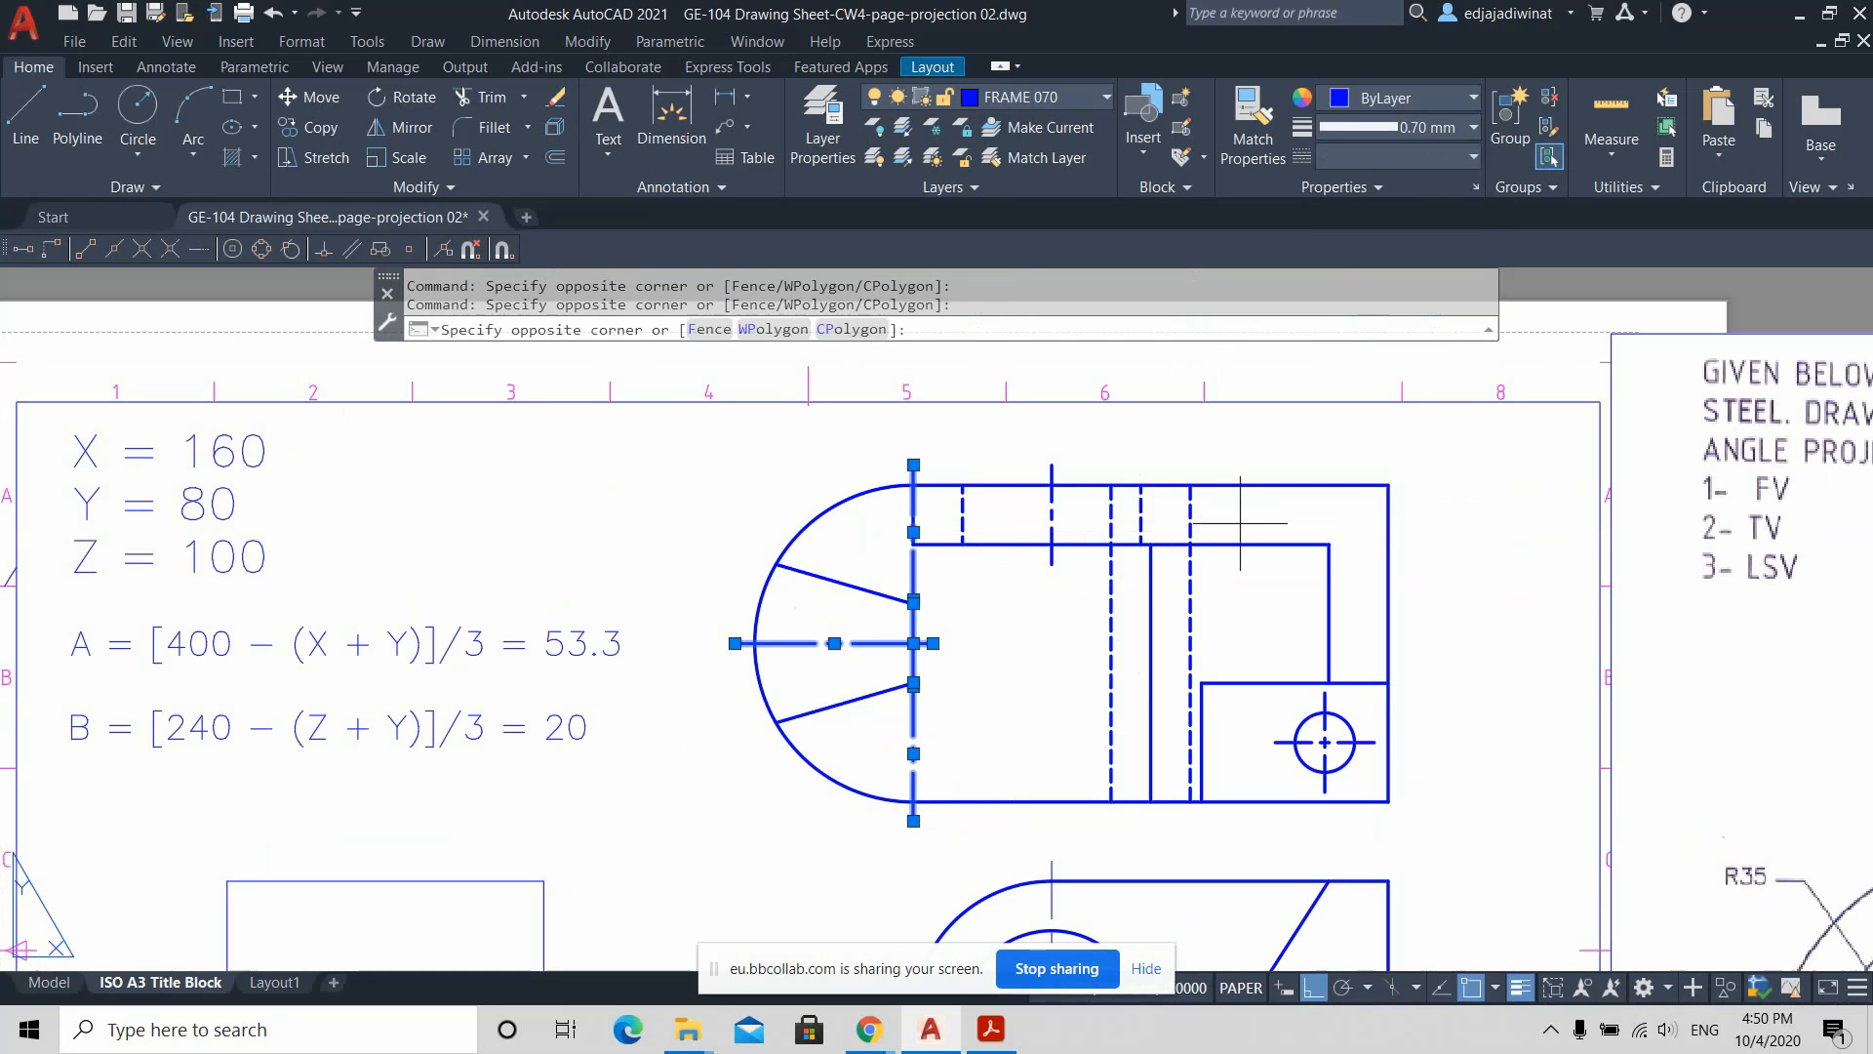
{"action": "left_click", "coordinate": [961, 520]}
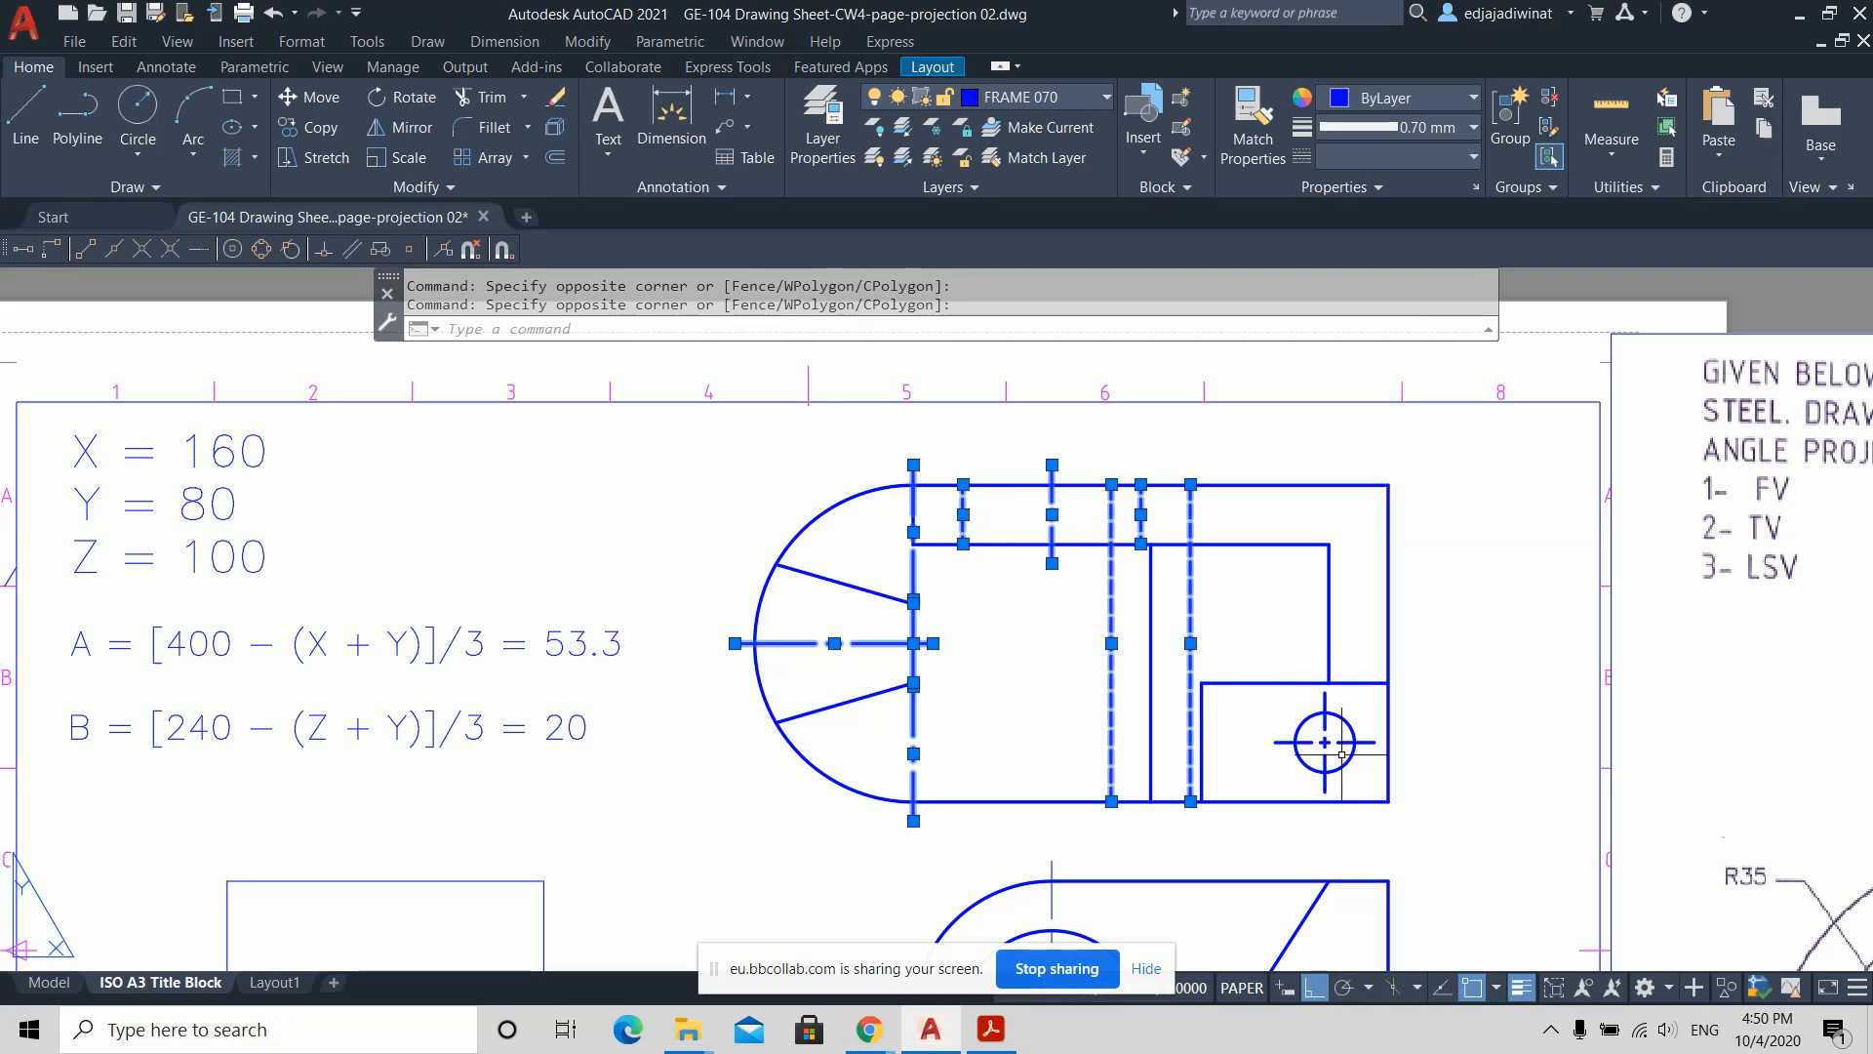
{"action": "left_click", "coordinate": [1342, 754]}
{"action": "left_click", "coordinate": [1310, 734]}
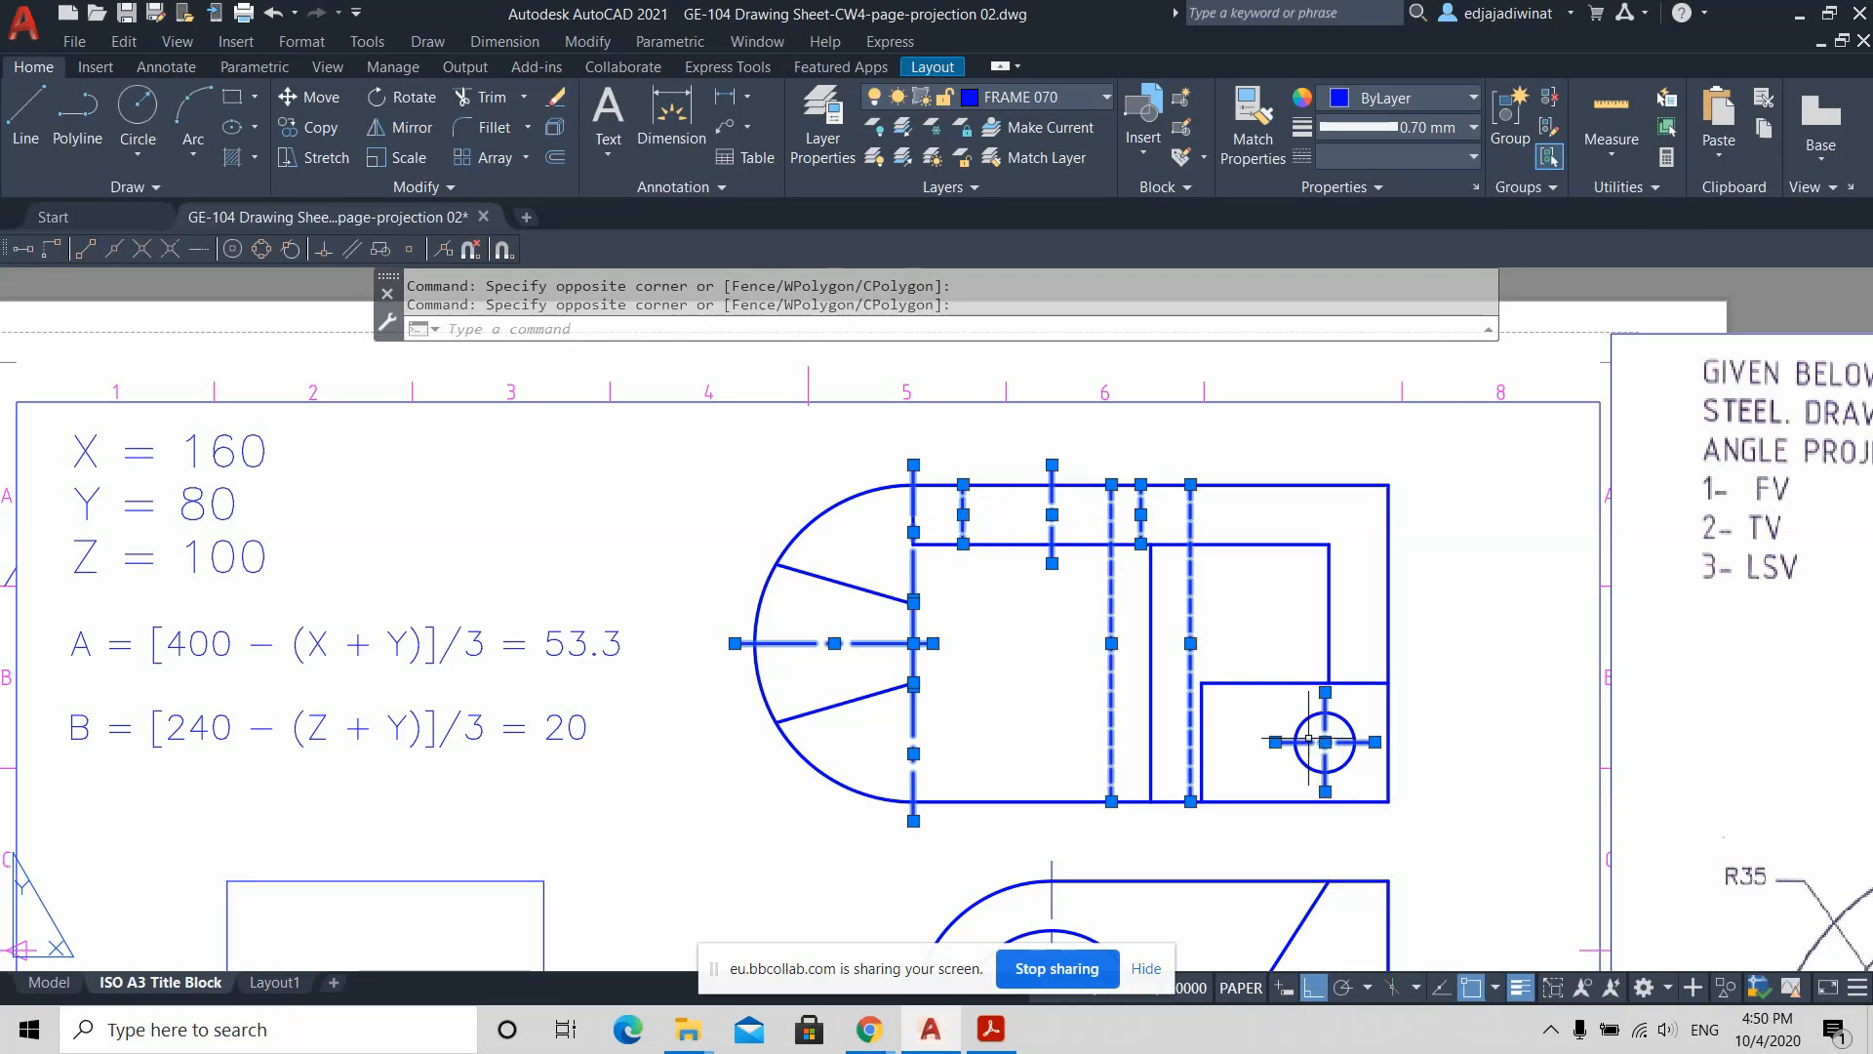
{"action": "left_click", "coordinate": [1464, 130]}
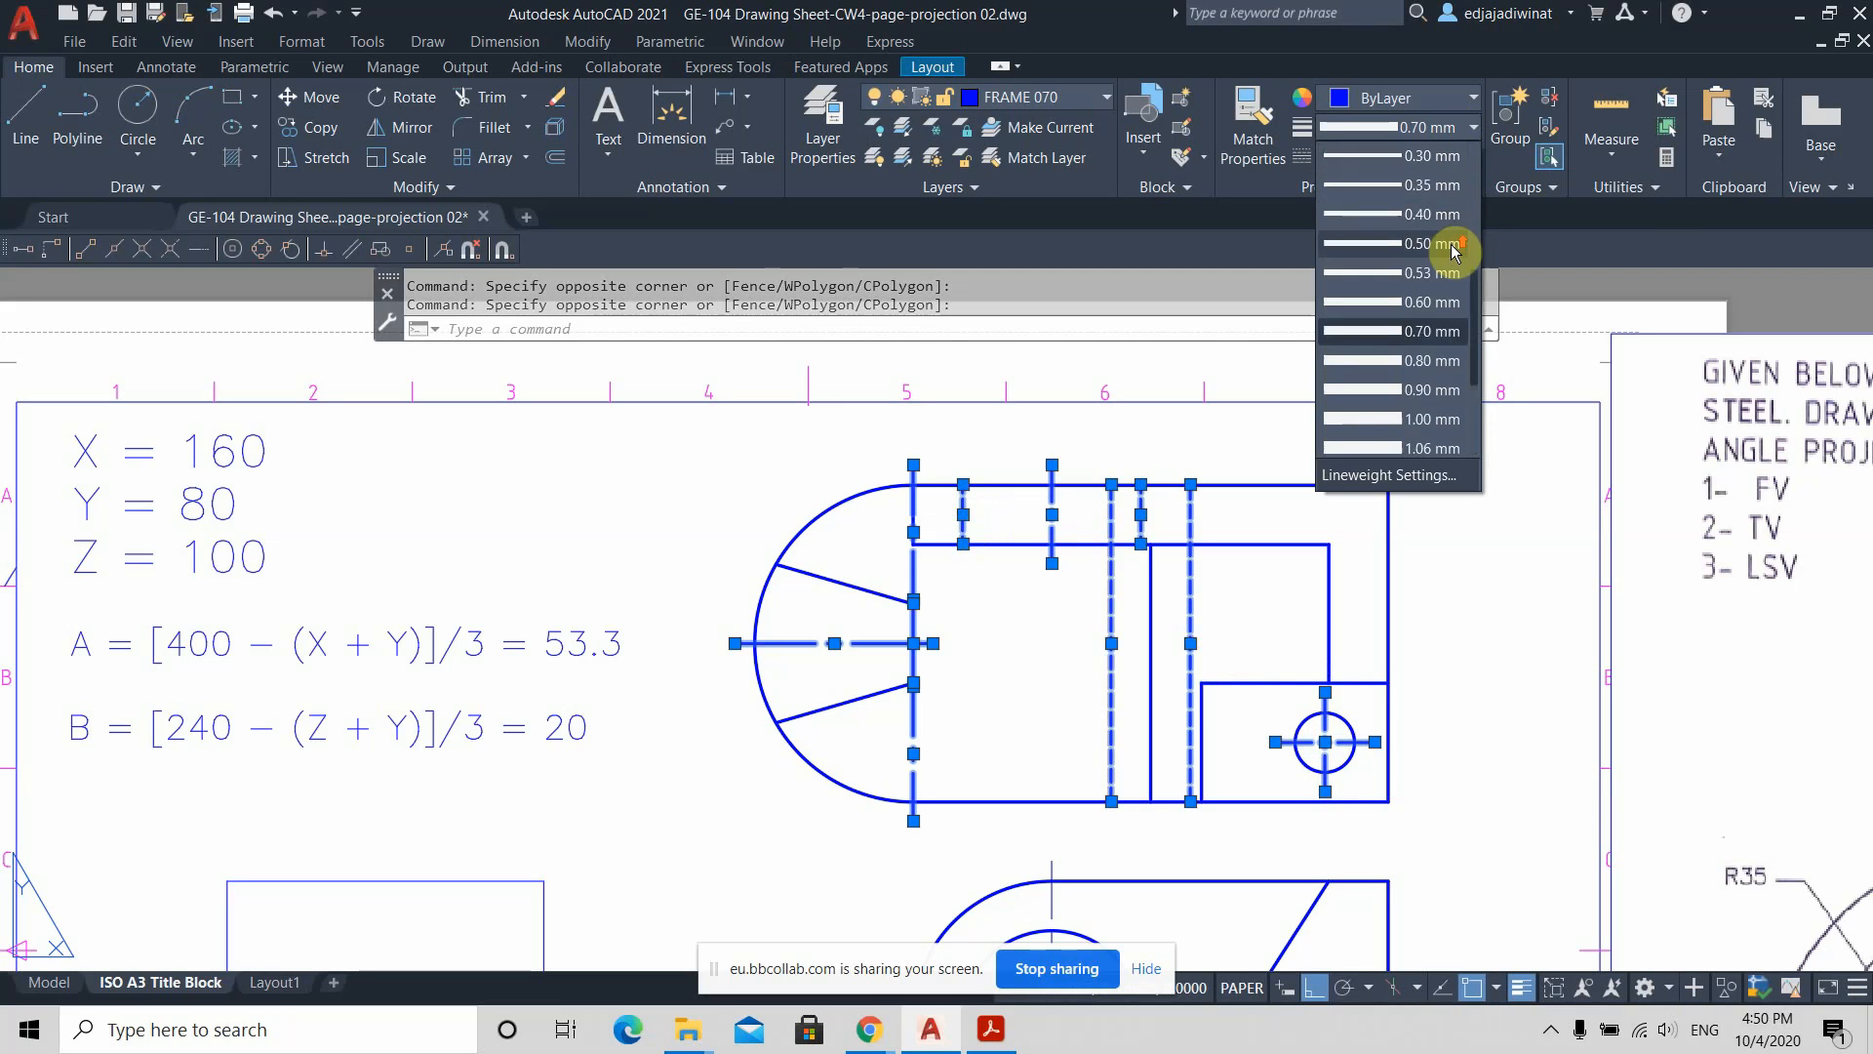
{"action": "left_click", "coordinate": [1422, 248]}
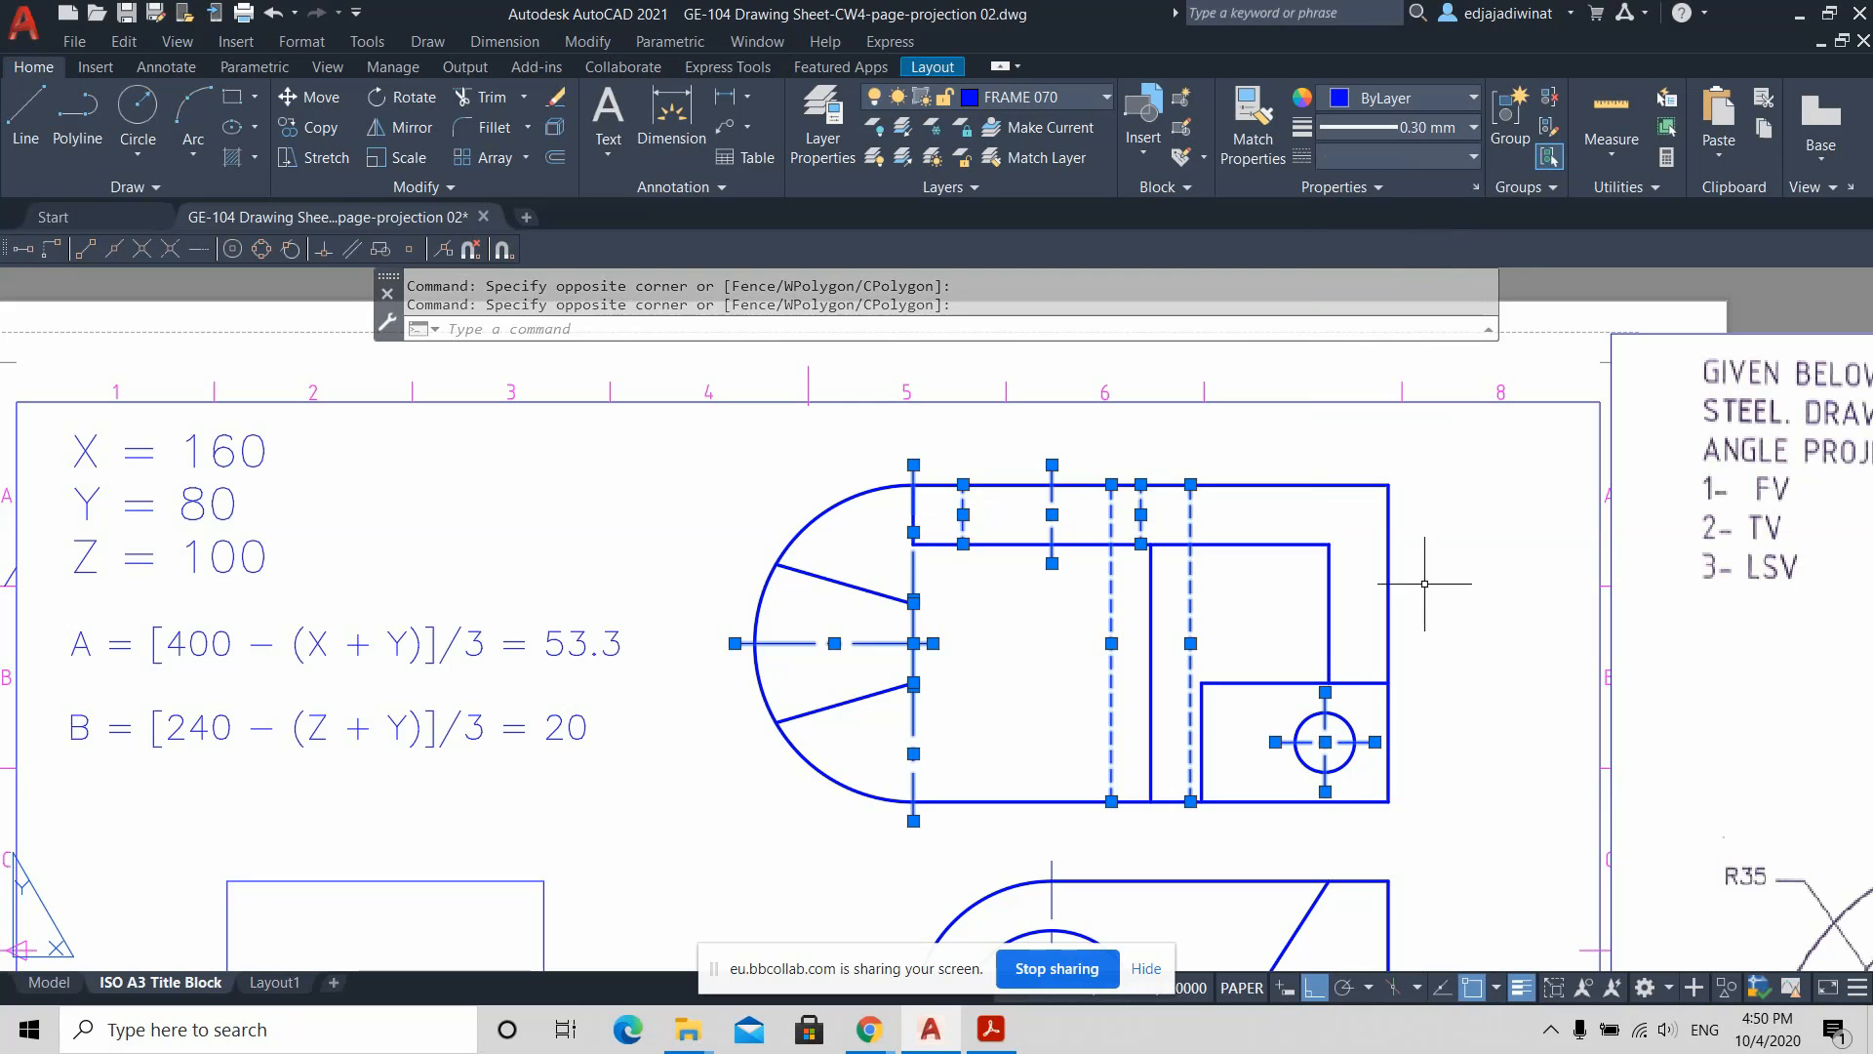
{"action": "key", "text": "Escape"}
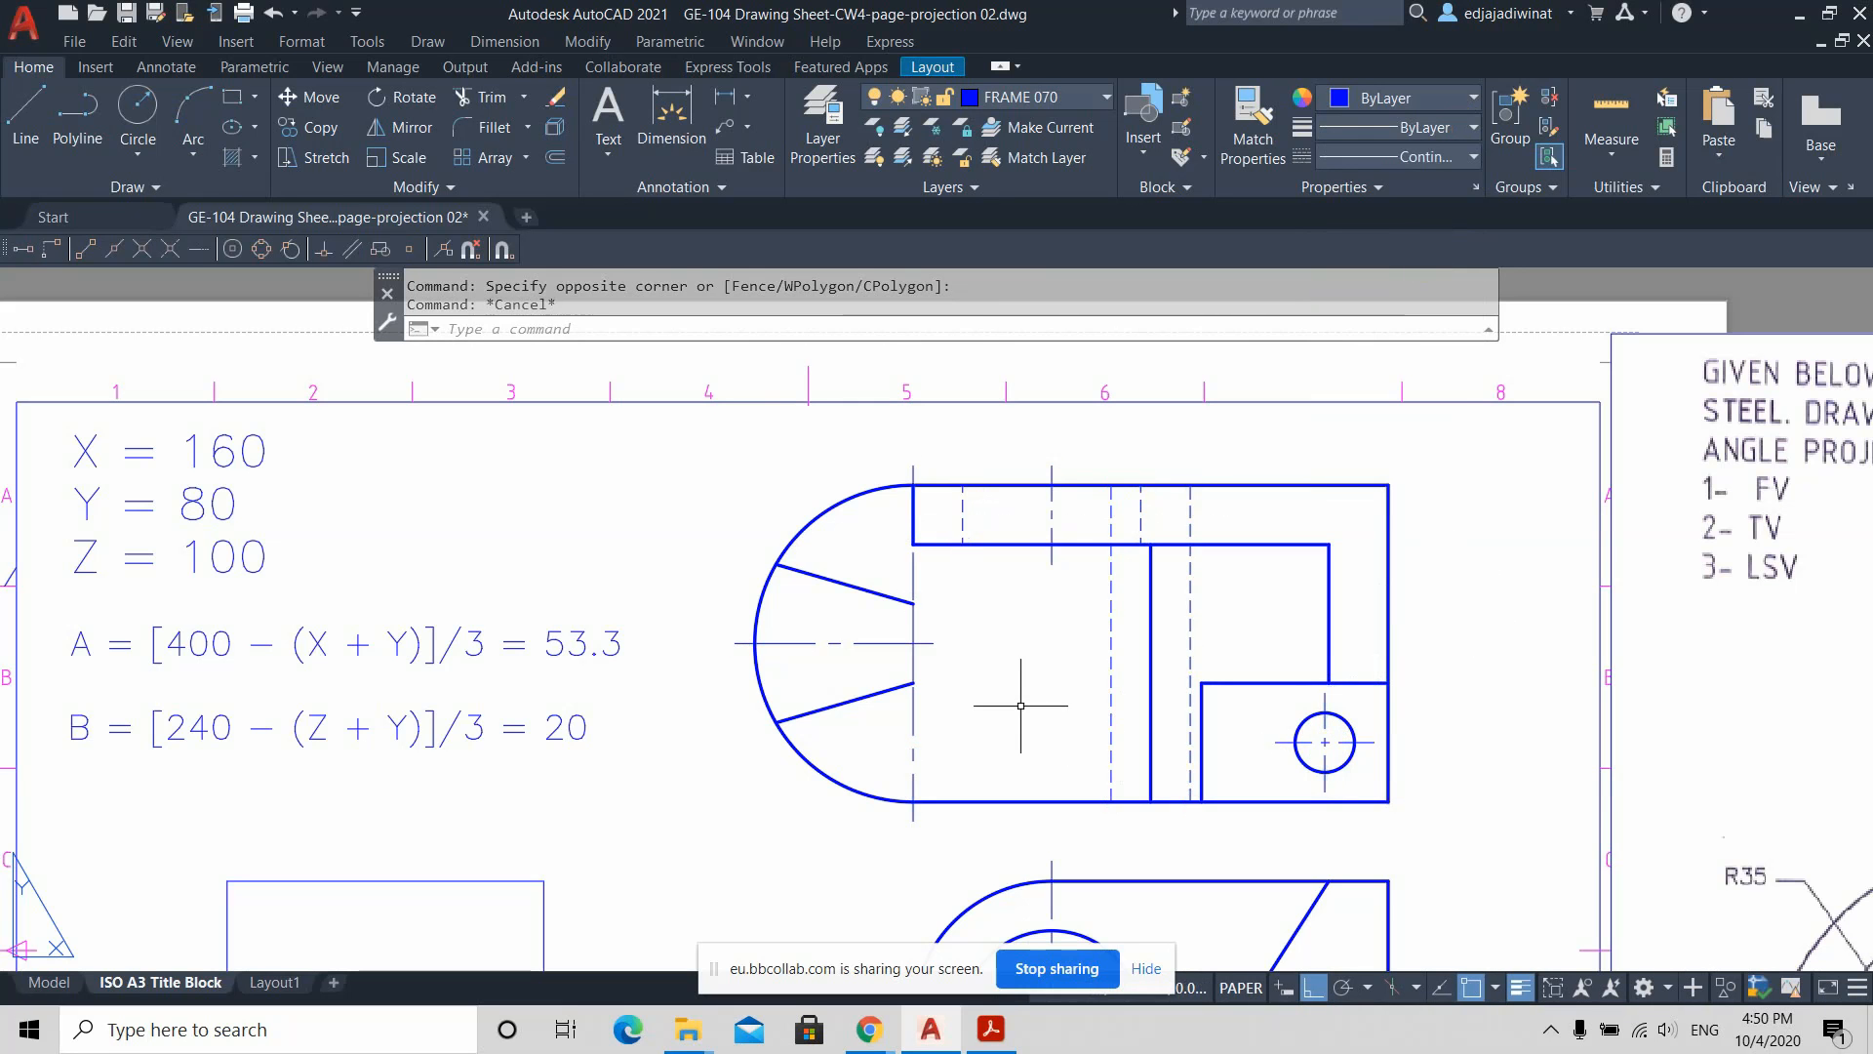
Step: Set the lineweight of the short vertical edge joining the two slanted edges in the top view to 0.70 mm
{"action": "scroll", "coordinate": [942, 694], "scroll_direction": "up", "scroll_amount": 3}
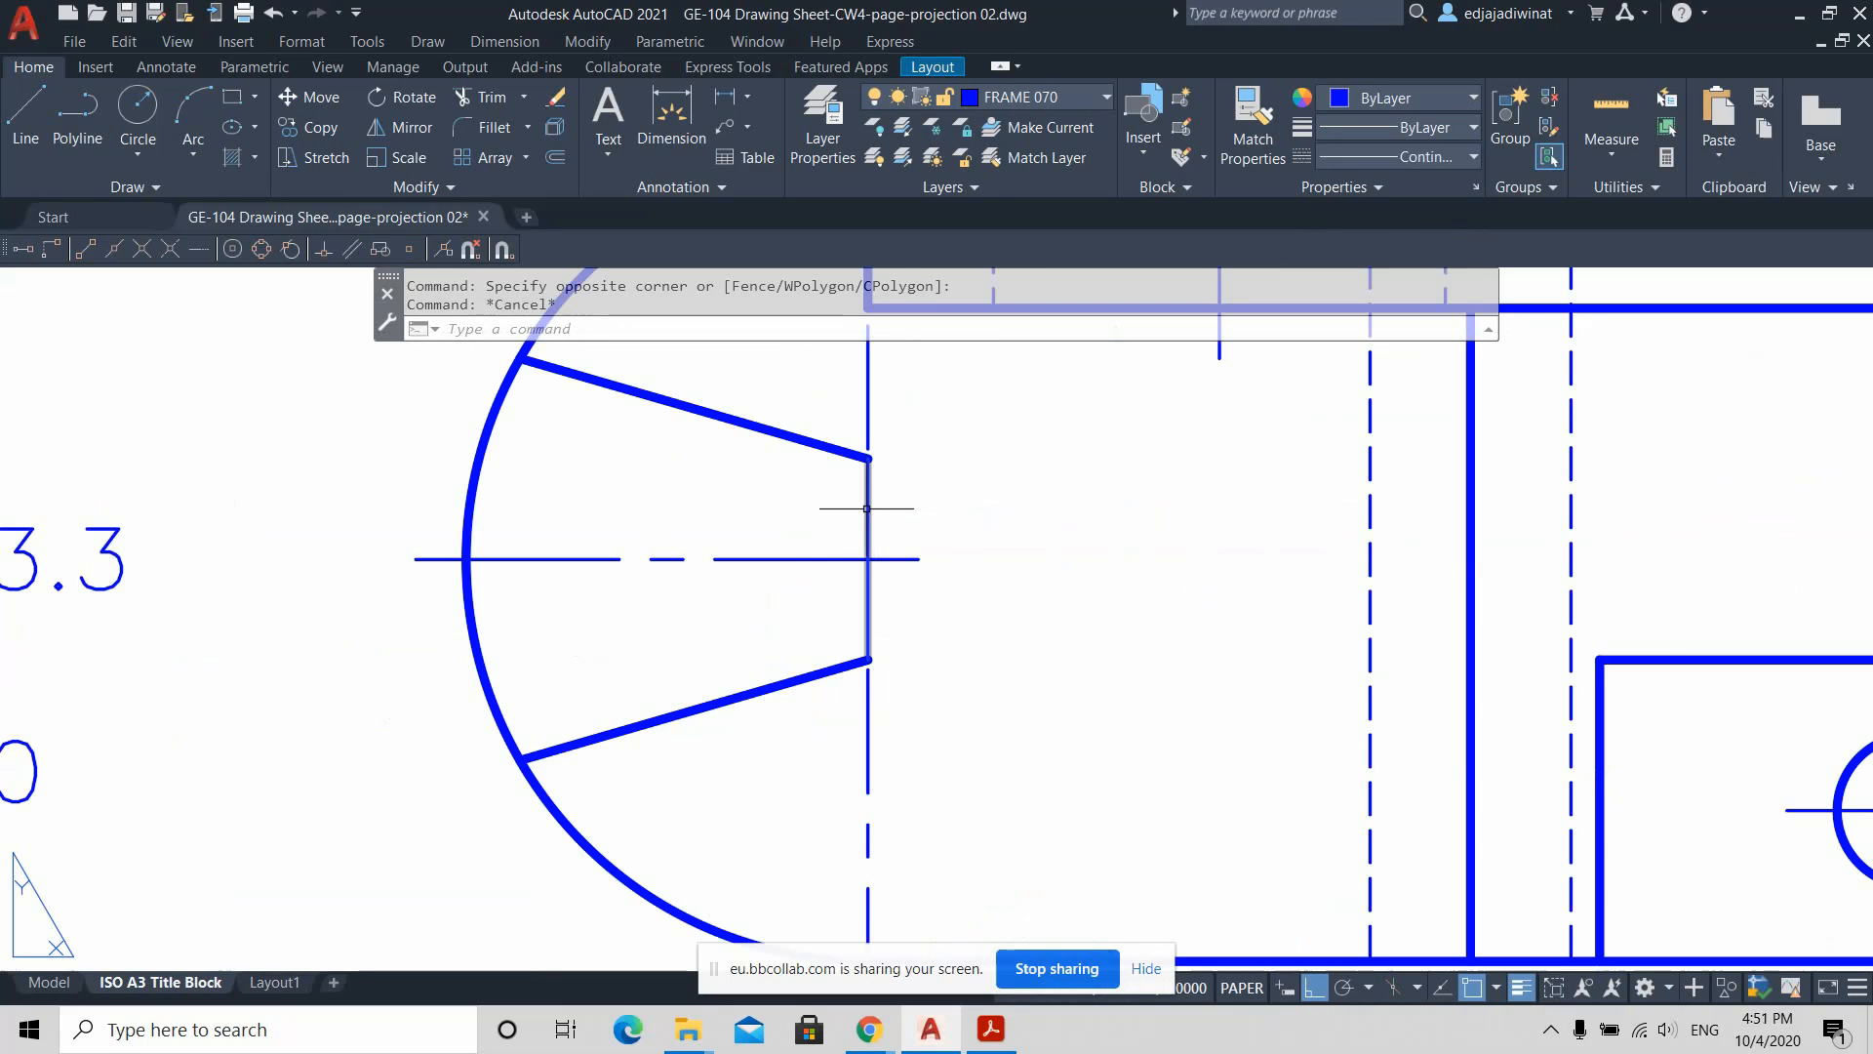
{"action": "left_click", "coordinate": [866, 508]}
{"action": "left_click", "coordinate": [1454, 125]}
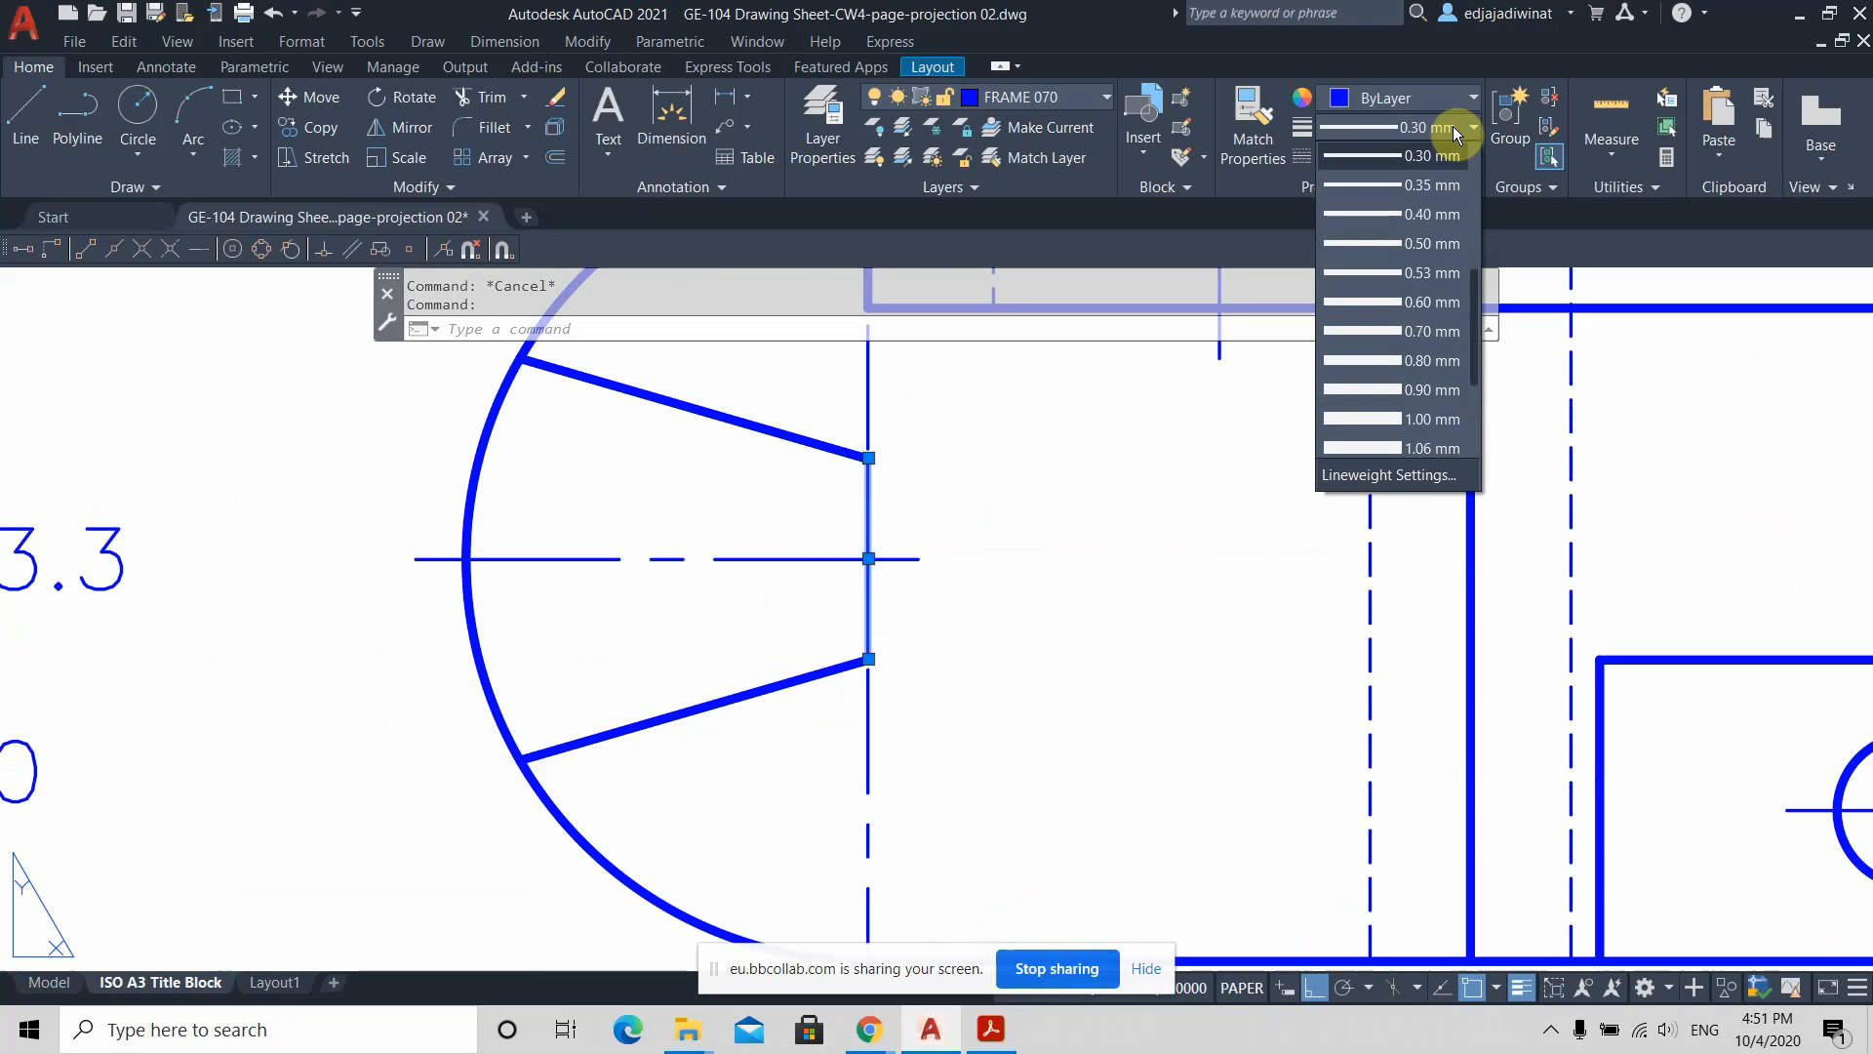
{"action": "left_click", "coordinate": [1430, 331]}
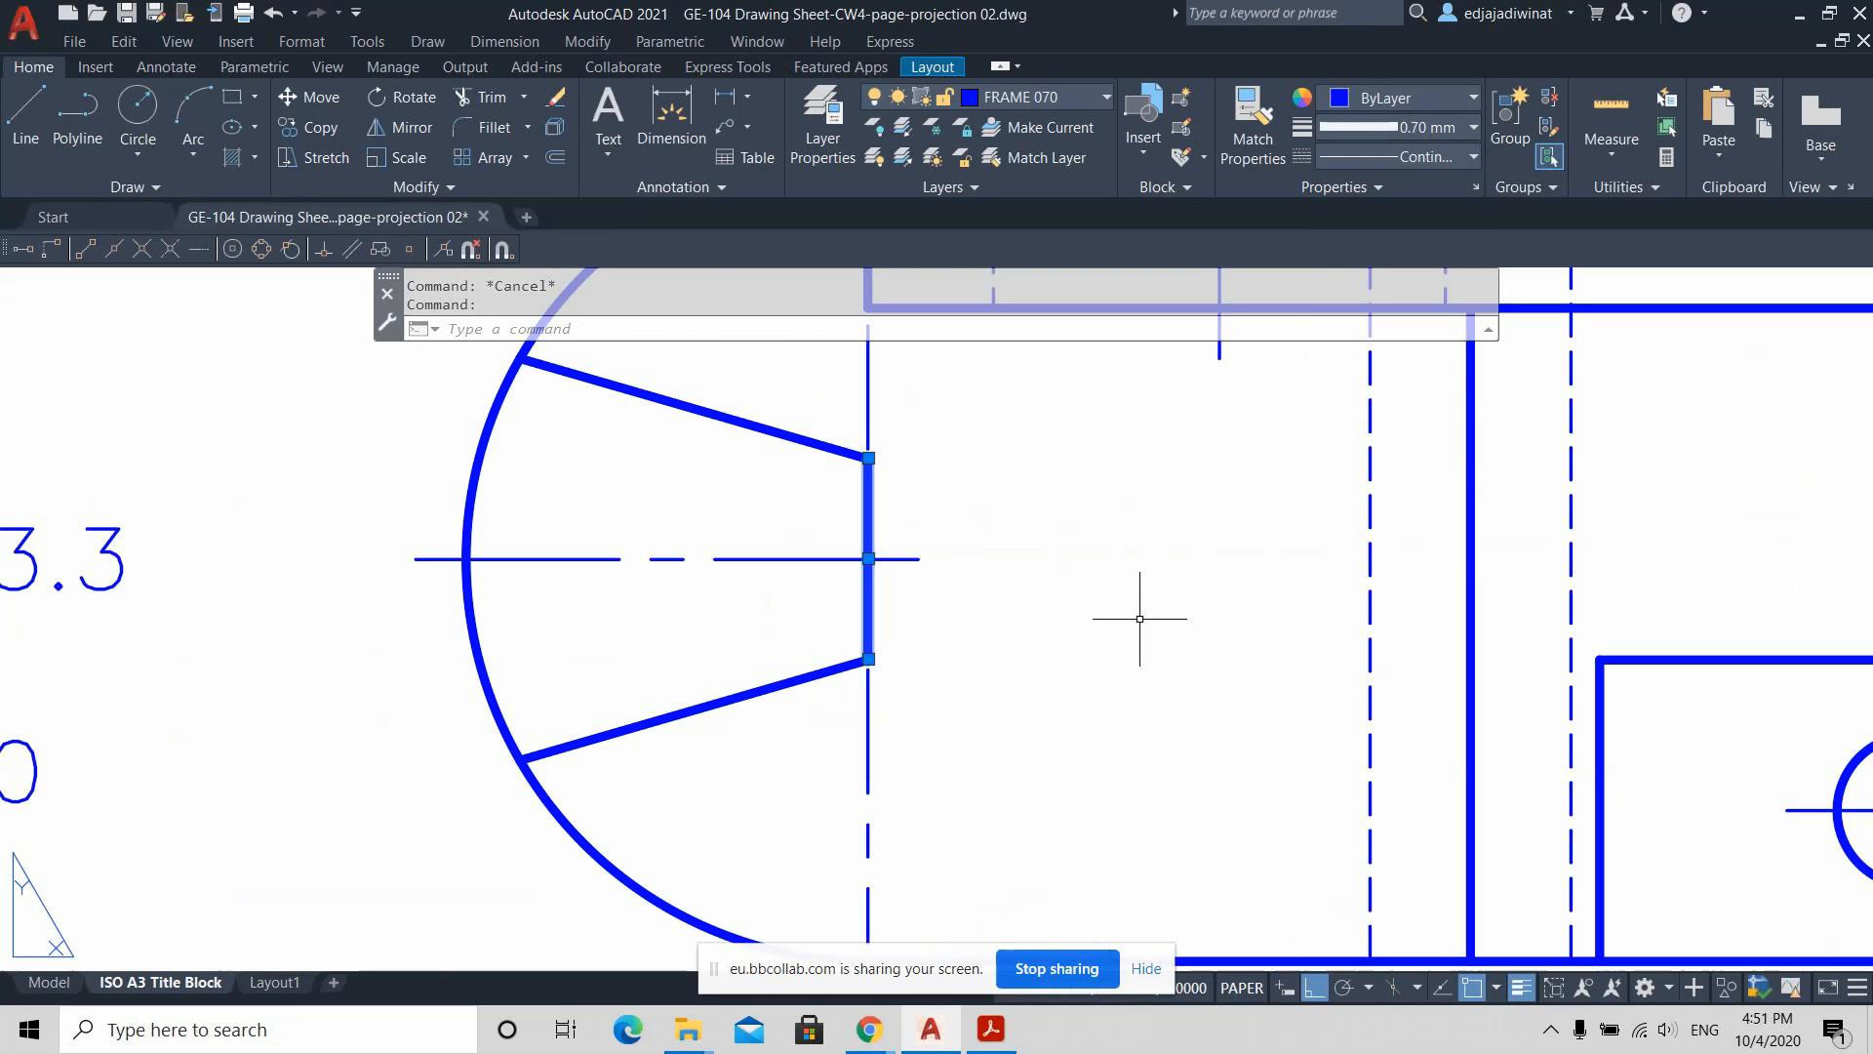
{"action": "key", "text": "Escape"}
{"action": "scroll", "coordinate": [1141, 619], "scroll_direction": "down", "scroll_amount": 4}
{"action": "middle_click_drag", "start_coordinate": [1426, 593], "coordinate": [1297, 523]}
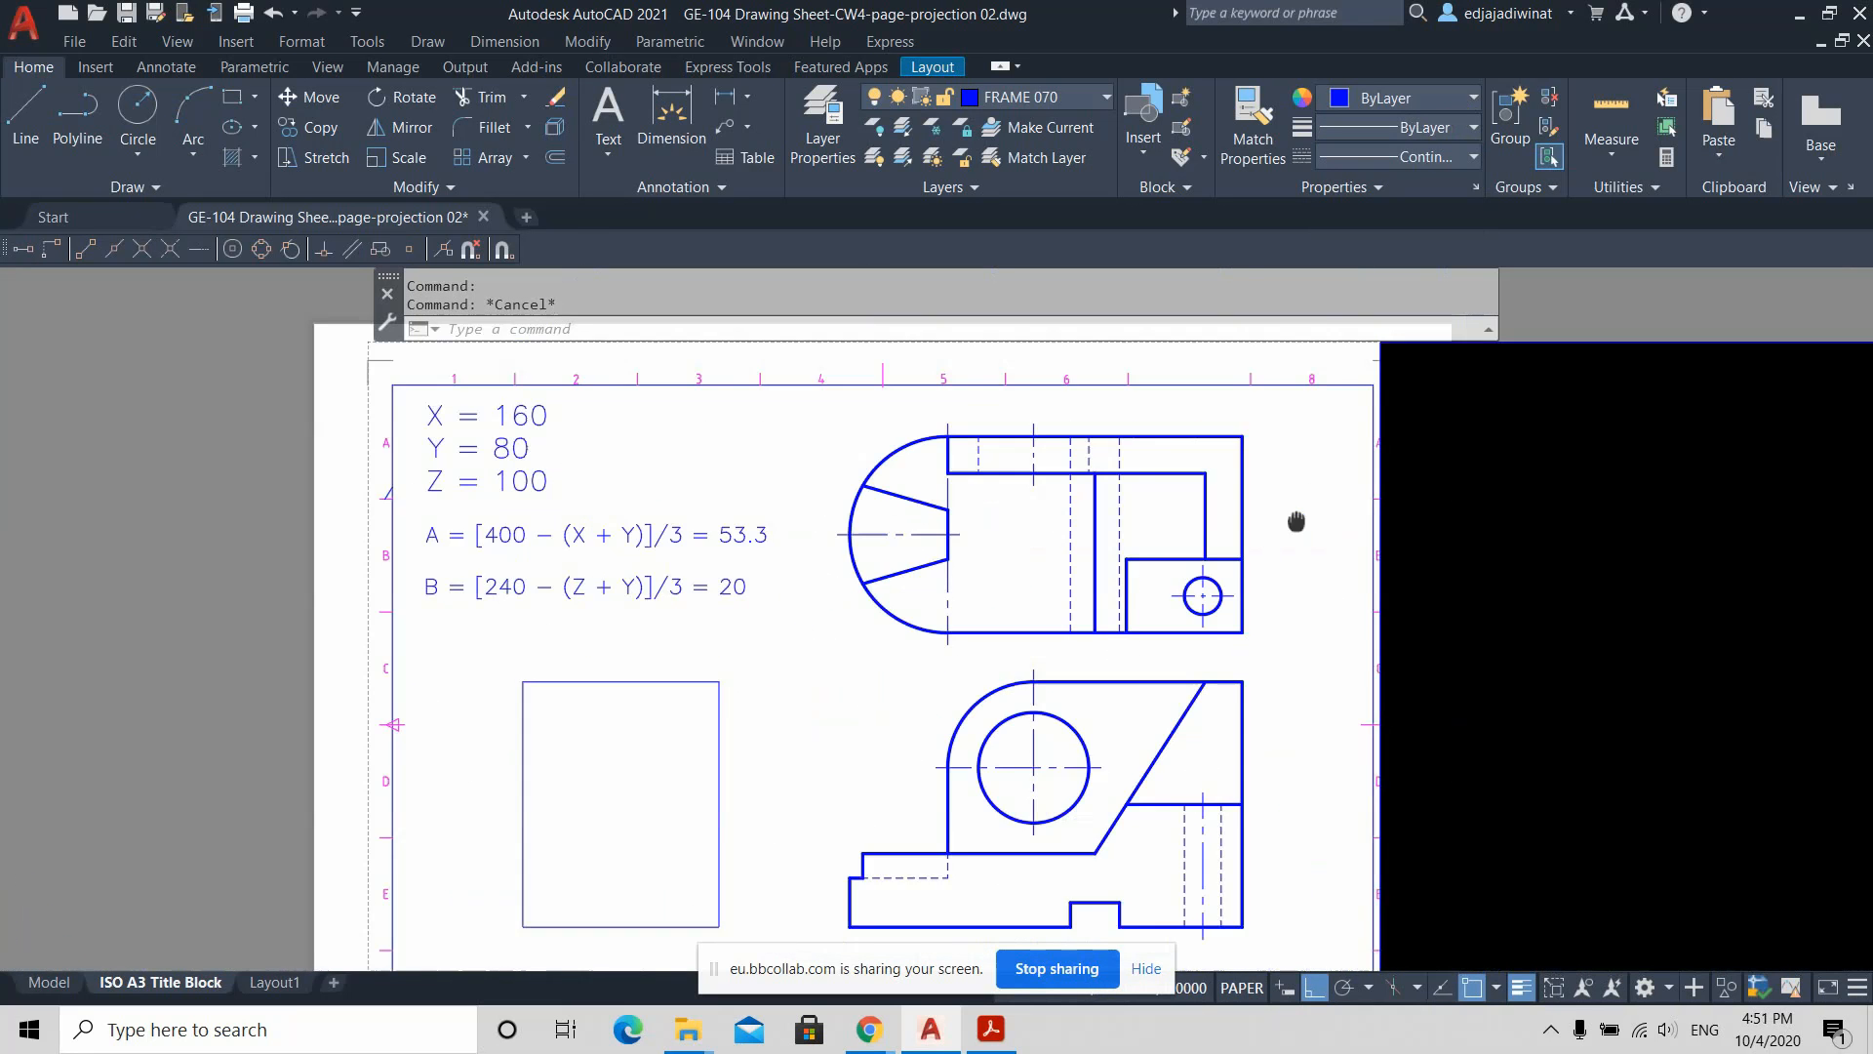
{"action": "scroll", "coordinate": [1307, 703], "scroll_direction": "up", "scroll_amount": 2}
{"action": "scroll", "coordinate": [1294, 658], "scroll_direction": "down", "scroll_amount": 2}
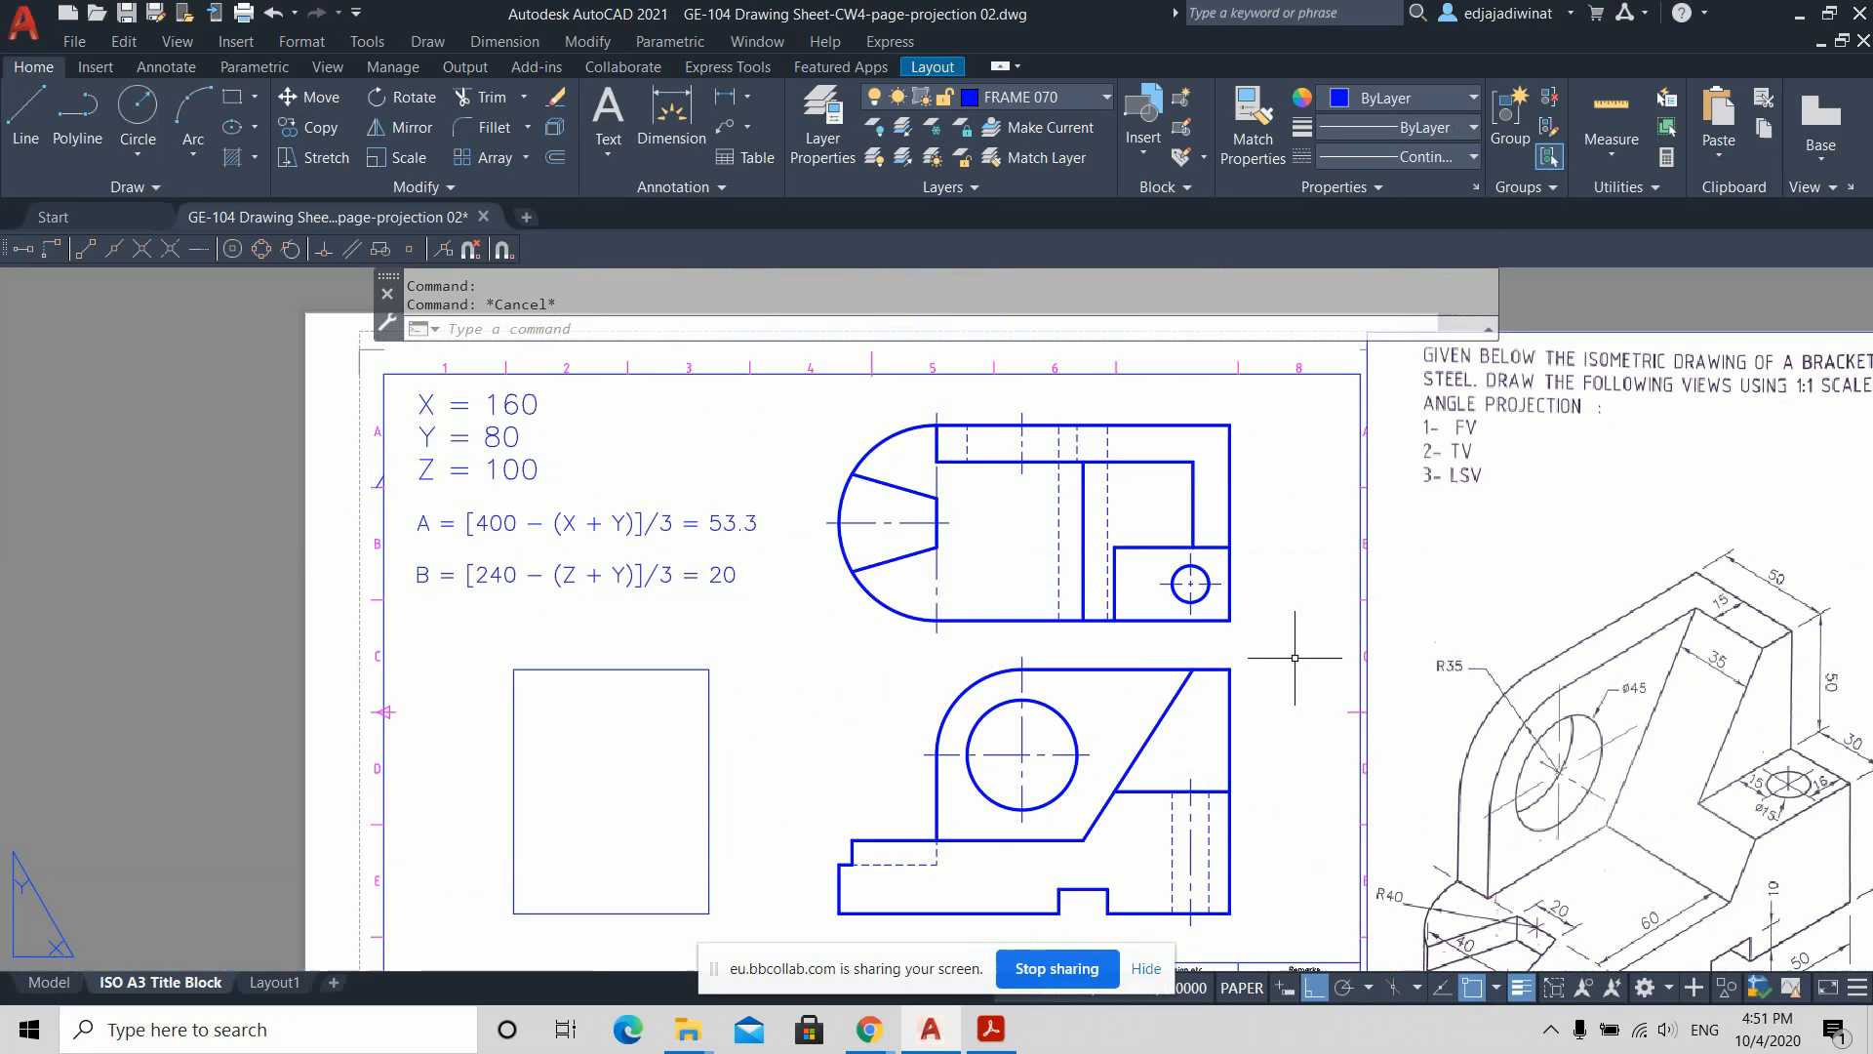